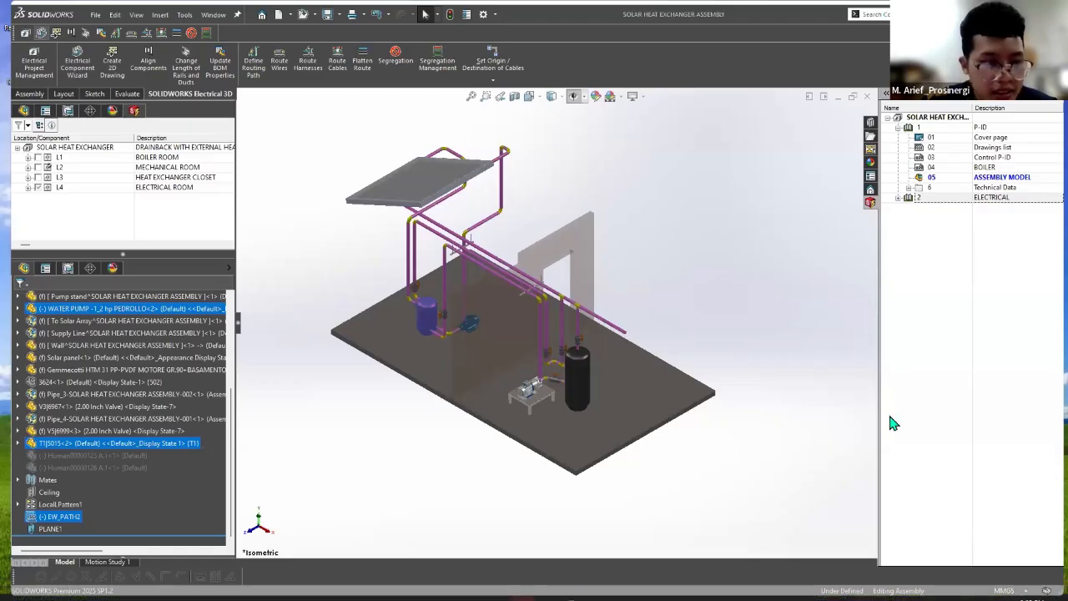
# Step: Raise the system volume slightly and lower the display brightness in the quick settings
pyautogui.press('super')
pyautogui.click(988, 586)
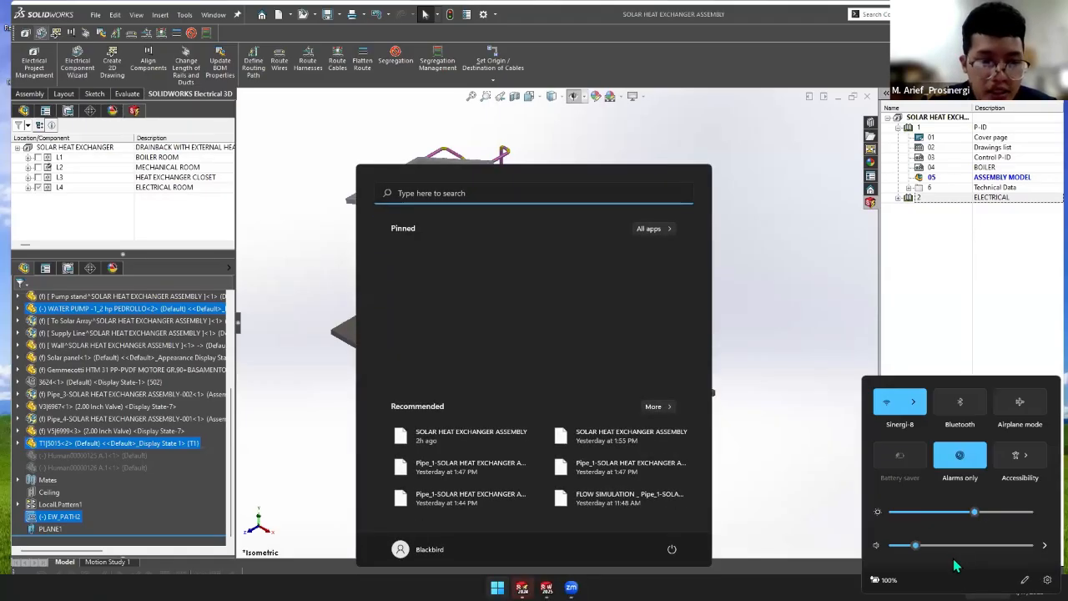
pyautogui.moveTo(913, 548); pyautogui.dragTo(935, 545)
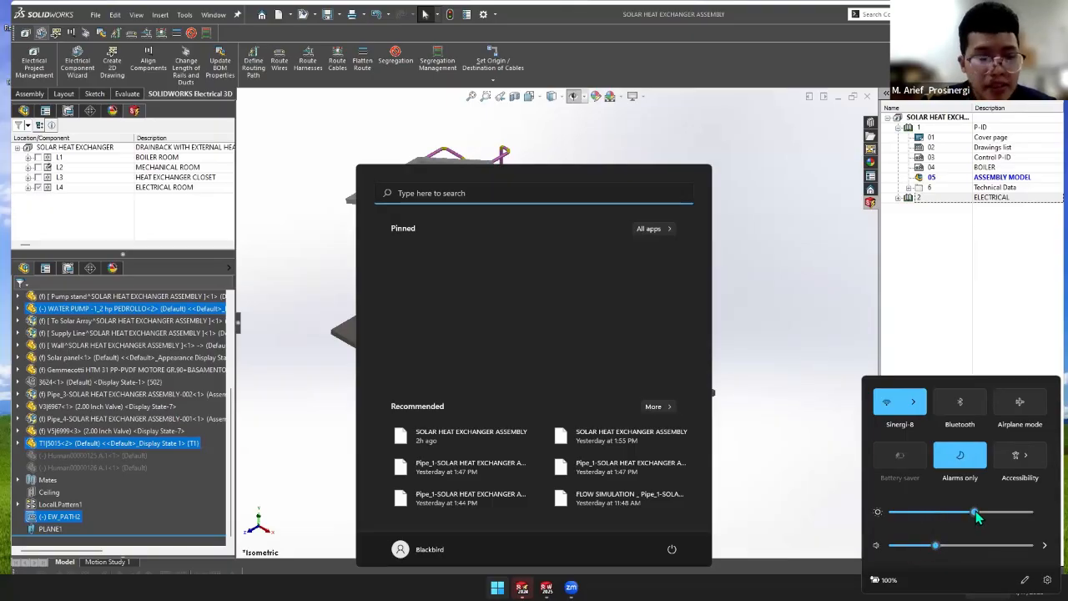
pyautogui.moveTo(975, 512); pyautogui.dragTo(951, 513)
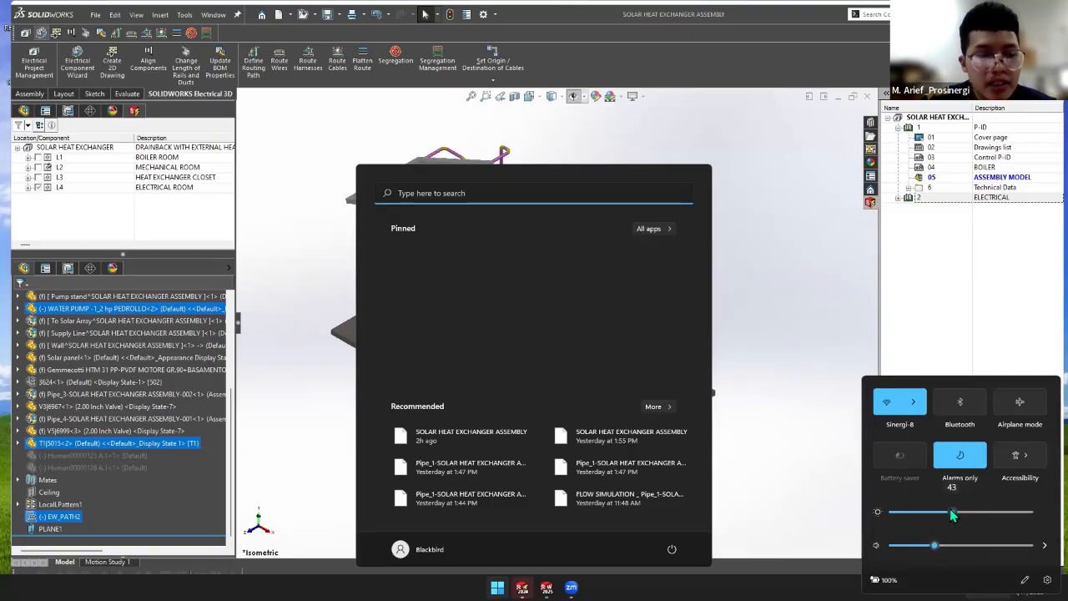
pyautogui.click(602, 43)
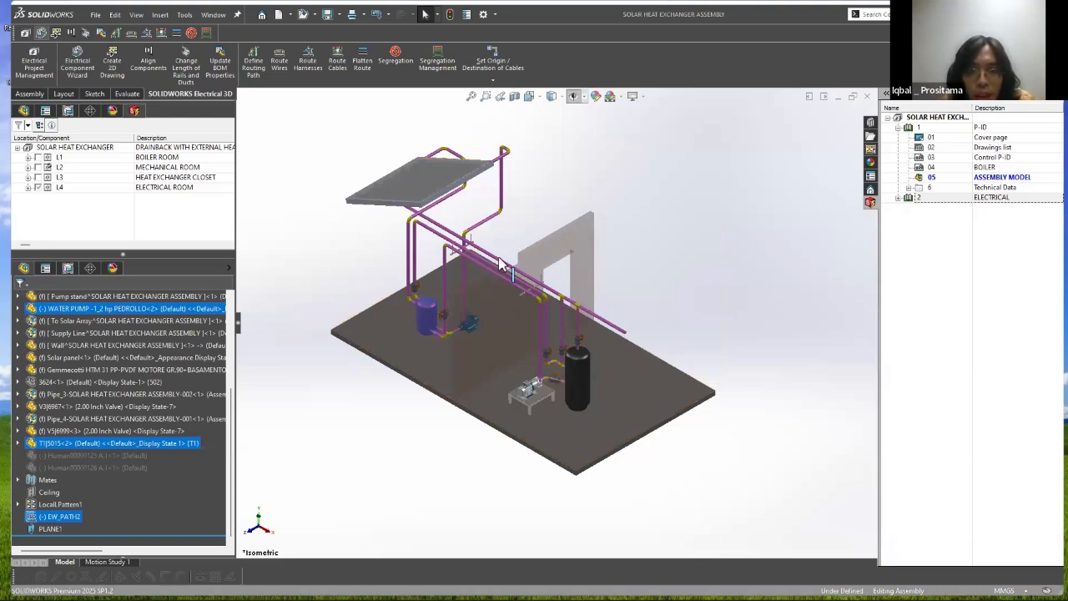
# Step: Circle the solar panel, the black tank and the blue tank, and mark both pumps with the annotation pen
pyautogui.scroll(-2, 480, 257)
pyautogui.scroll(1, 478, 268)
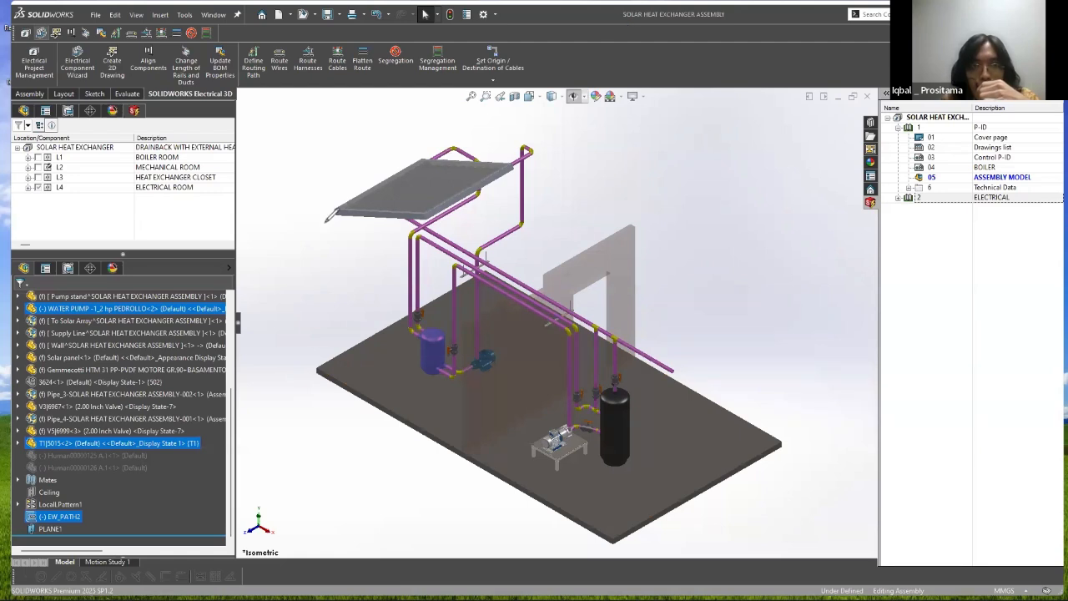
pyautogui.moveTo(386, 143); pyautogui.dragTo(389, 142)
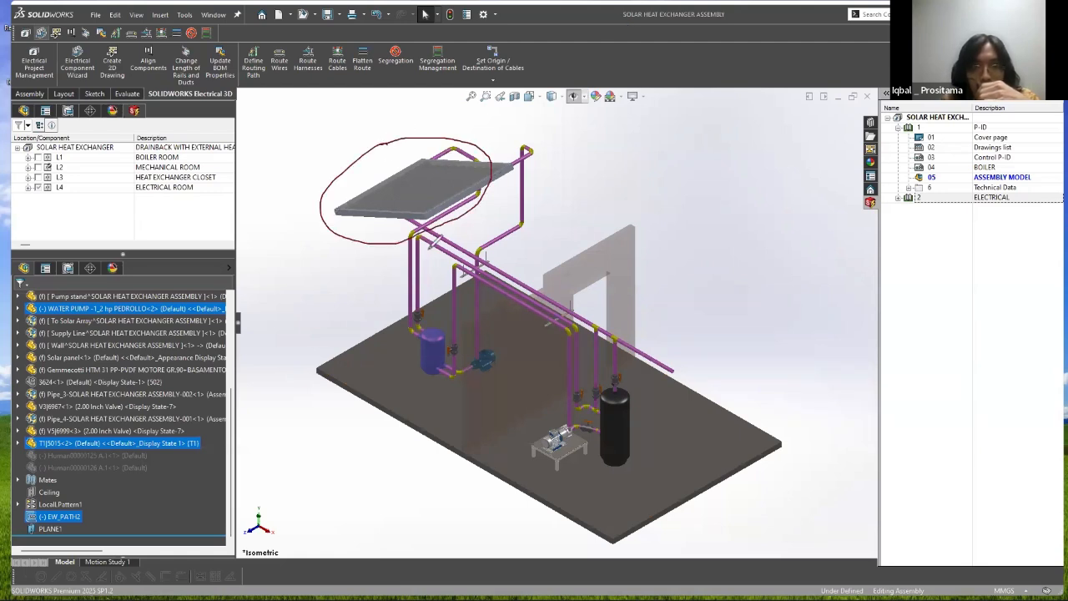
pyautogui.moveTo(492, 357); pyautogui.dragTo(505, 352)
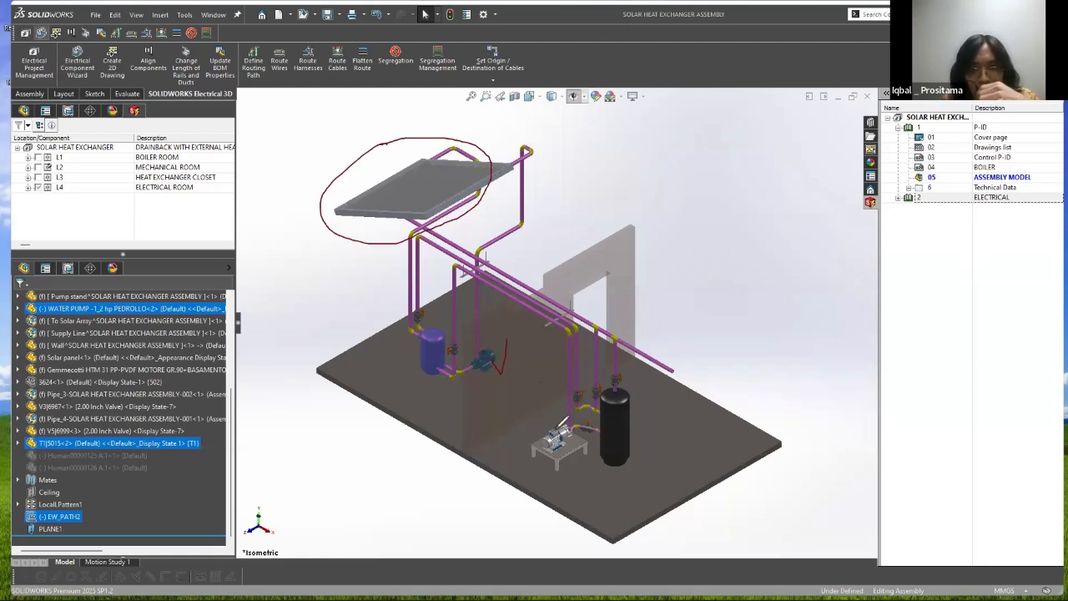
pyautogui.moveTo(554, 430)
pyautogui.mouseDown()
pyautogui.moveTo(559, 402)
pyautogui.moveTo(596, 366)
pyautogui.moveTo(647, 451)
pyautogui.moveTo(588, 409)
pyautogui.mouseUp()
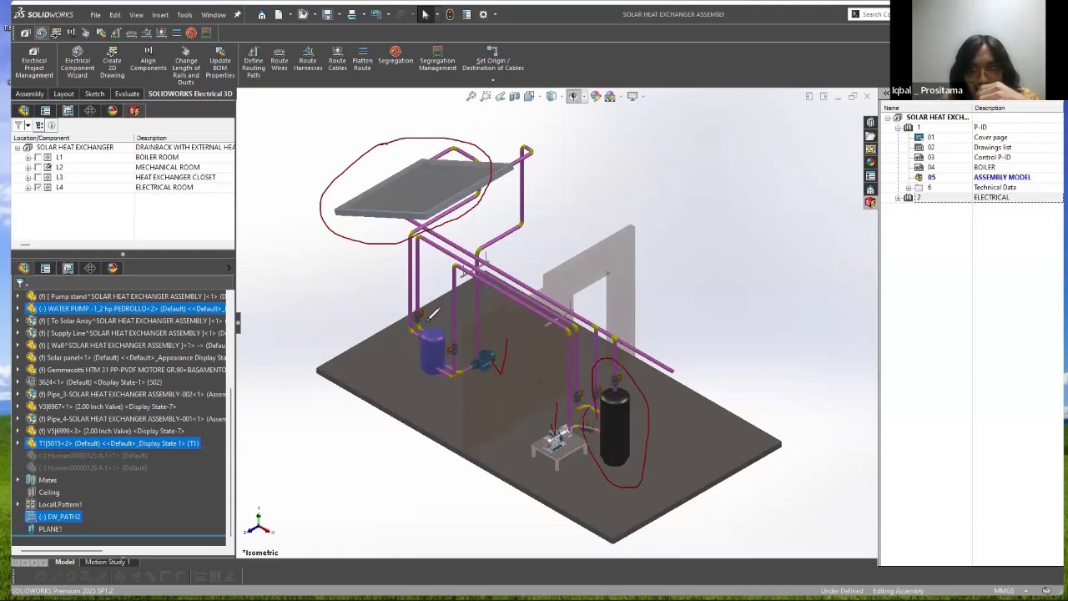
pyautogui.moveTo(425, 322)
pyautogui.mouseDown()
pyautogui.moveTo(433, 390)
pyautogui.moveTo(435, 316)
pyautogui.moveTo(423, 313)
pyautogui.mouseUp()
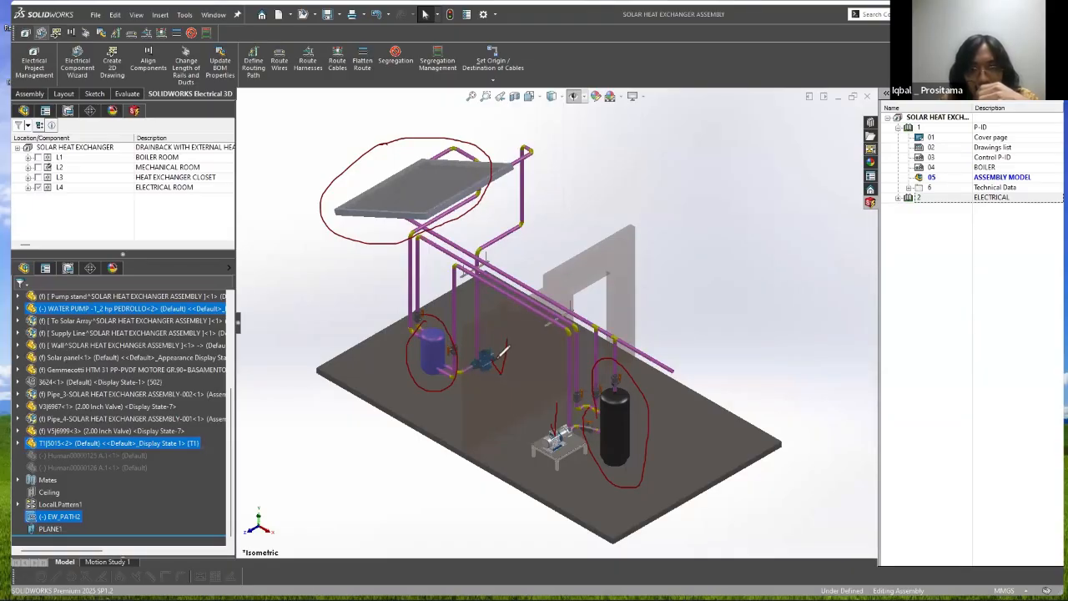
# Step: Draw a double-headed annotation arrow between the two pumps and number it with a circled 1
pyautogui.moveTo(511, 389)
pyautogui.mouseDown()
pyautogui.moveTo(537, 399)
pyautogui.moveTo(551, 428)
pyautogui.mouseUp()
pyautogui.moveTo(505, 380)
pyautogui.mouseDown()
pyautogui.moveTo(504, 389)
pyautogui.moveTo(511, 380)
pyautogui.mouseUp()
pyautogui.moveTo(538, 427); pyautogui.dragTo(541, 417)
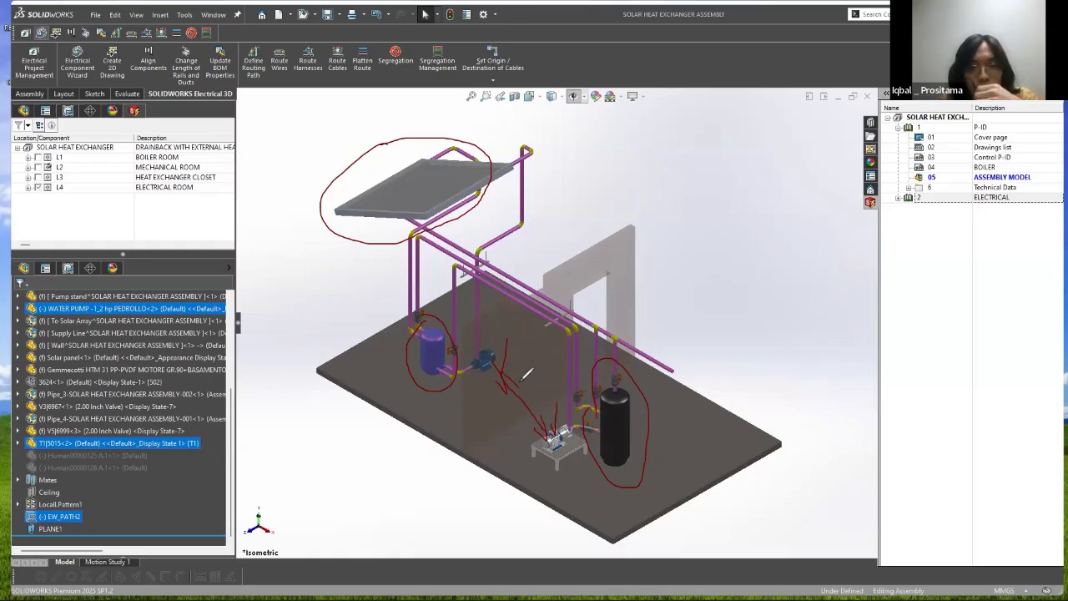
pyautogui.moveTo(533, 379)
pyautogui.mouseDown()
pyautogui.moveTo(529, 422)
pyautogui.moveTo(532, 372)
pyautogui.mouseUp()
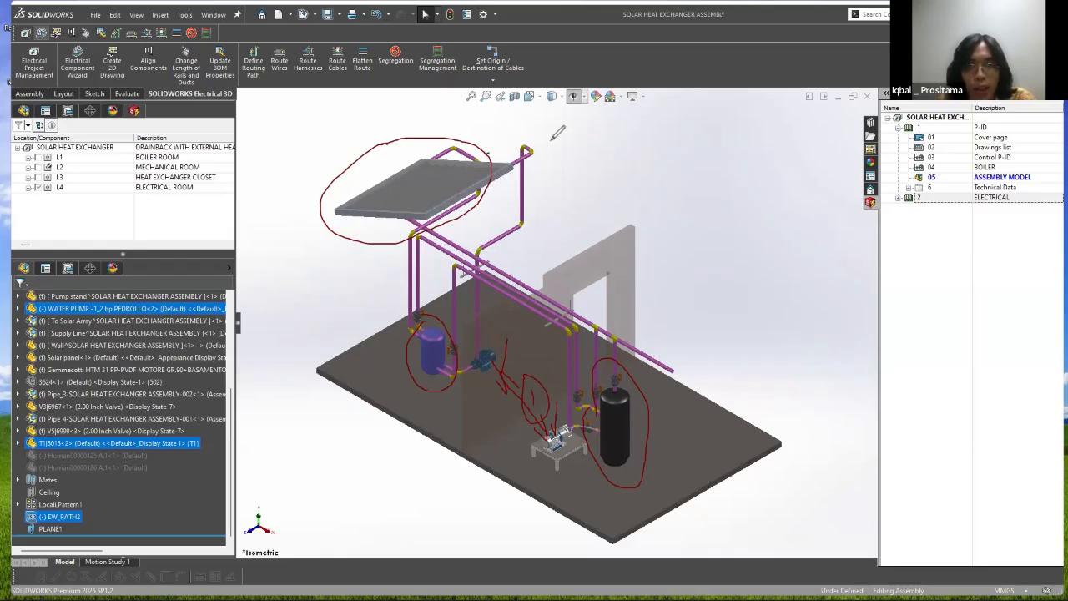
# Step: Draw an arrow from the circled solar panel and add handwritten labels beside it
pyautogui.moveTo(487, 154)
pyautogui.mouseDown()
pyautogui.moveTo(555, 140)
pyautogui.moveTo(545, 148)
pyautogui.moveTo(579, 162)
pyautogui.moveTo(598, 148)
pyautogui.moveTo(606, 160)
pyautogui.mouseUp()
pyautogui.moveTo(613, 155); pyautogui.dragTo(619, 140)
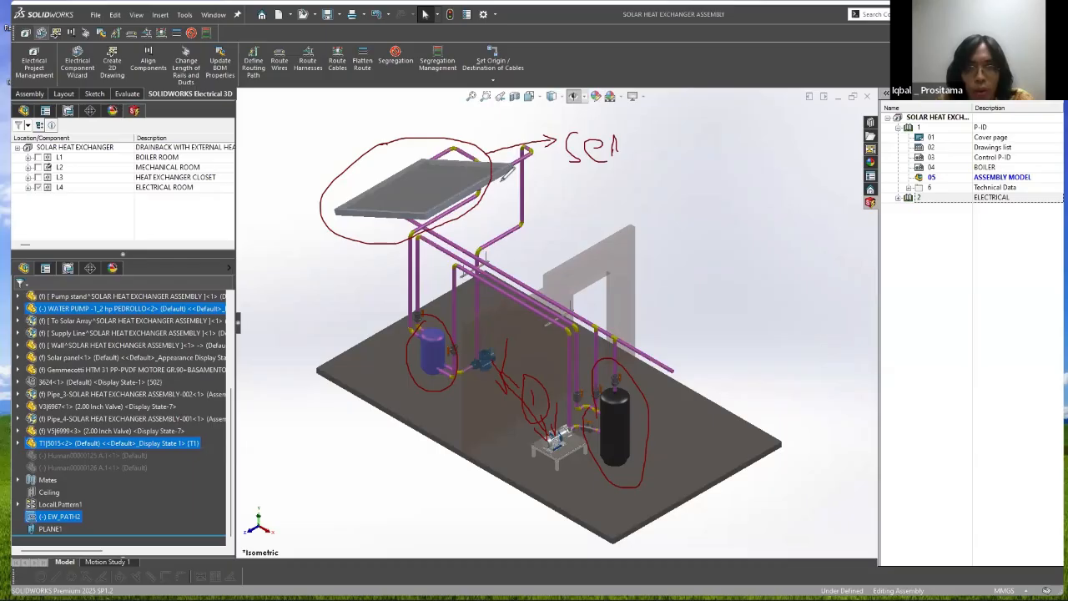
pyautogui.moveTo(505, 174); pyautogui.dragTo(505, 193)
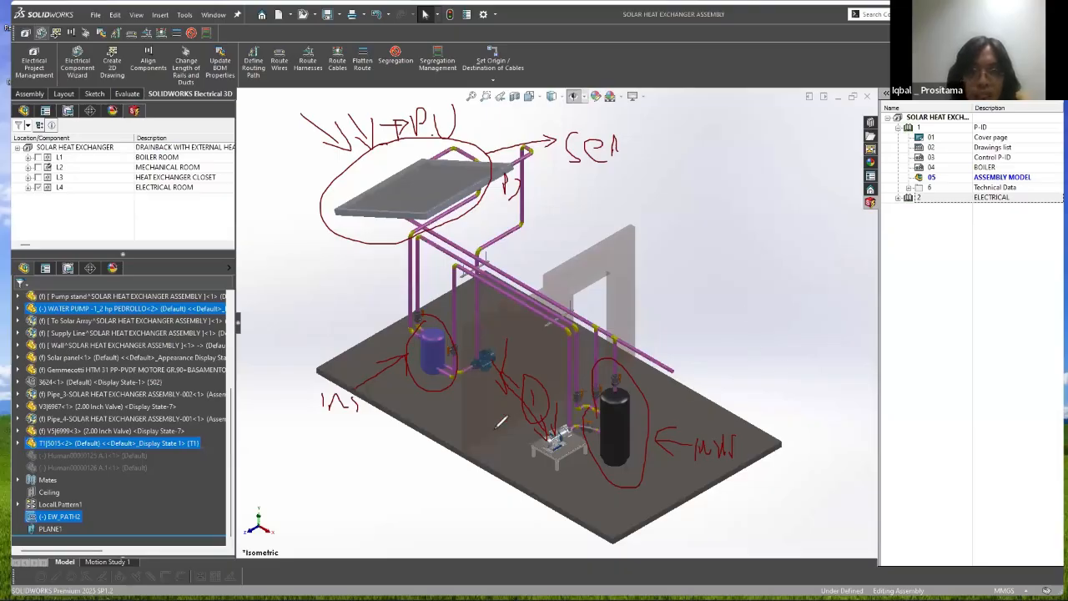
# Step: Encircle the whole assembly with the annotation pen, add an outward arrow, and clear all annotations
pyautogui.moveTo(622, 325); pyautogui.dragTo(543, 388)
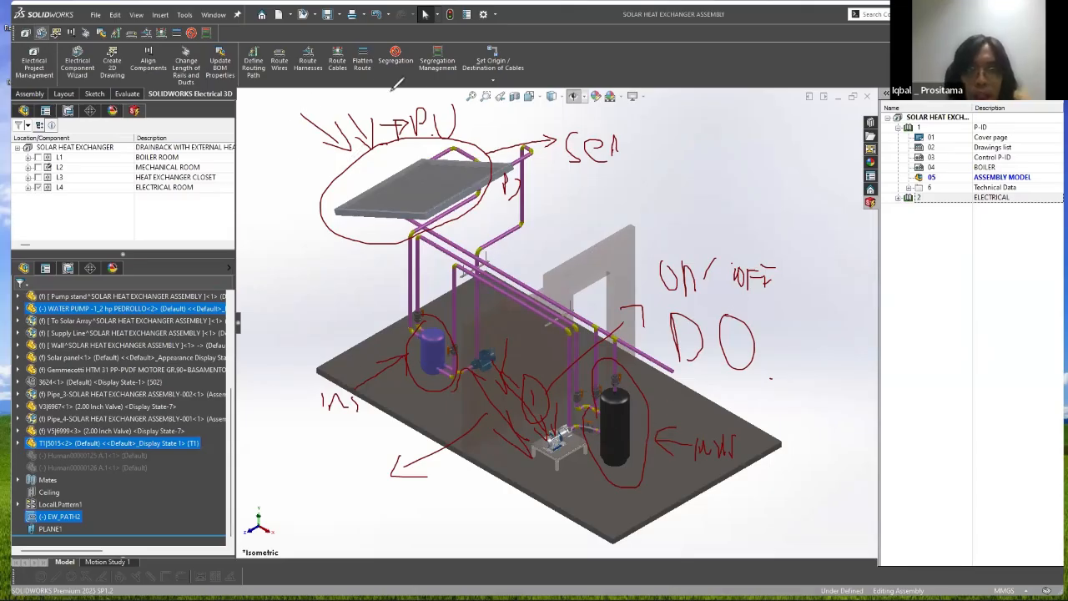
pyautogui.moveTo(529, 81)
pyautogui.mouseDown()
pyautogui.moveTo(806, 172)
pyautogui.moveTo(800, 453)
pyautogui.moveTo(612, 538)
pyautogui.moveTo(465, 532)
pyautogui.moveTo(324, 467)
pyautogui.moveTo(268, 341)
pyautogui.moveTo(281, 167)
pyautogui.mouseUp()
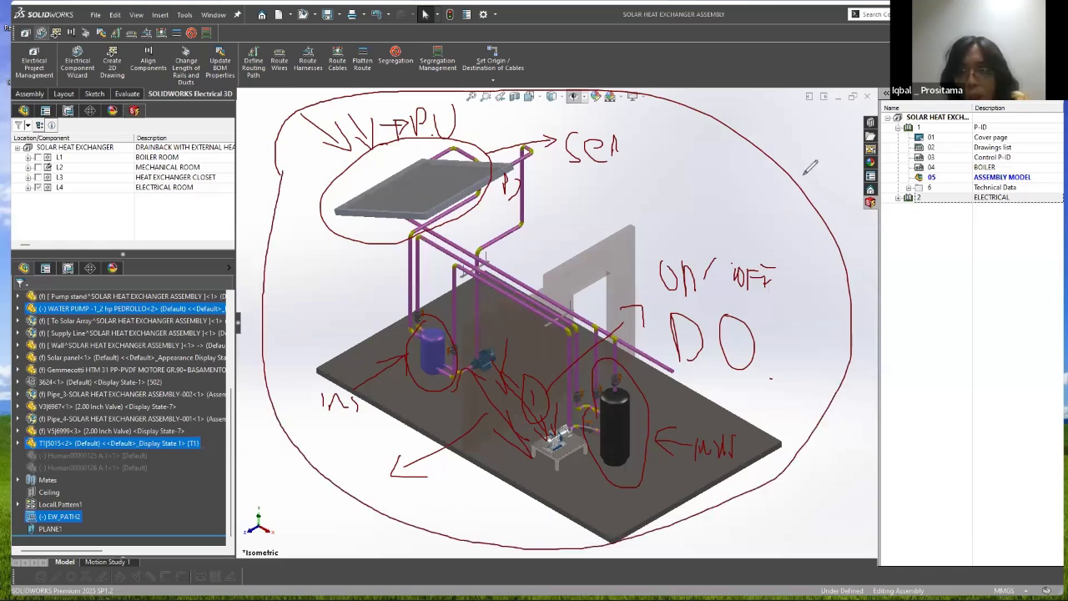
pyautogui.moveTo(801, 152)
pyautogui.mouseDown()
pyautogui.moveTo(803, 137)
pyautogui.moveTo(827, 168)
pyautogui.mouseUp()
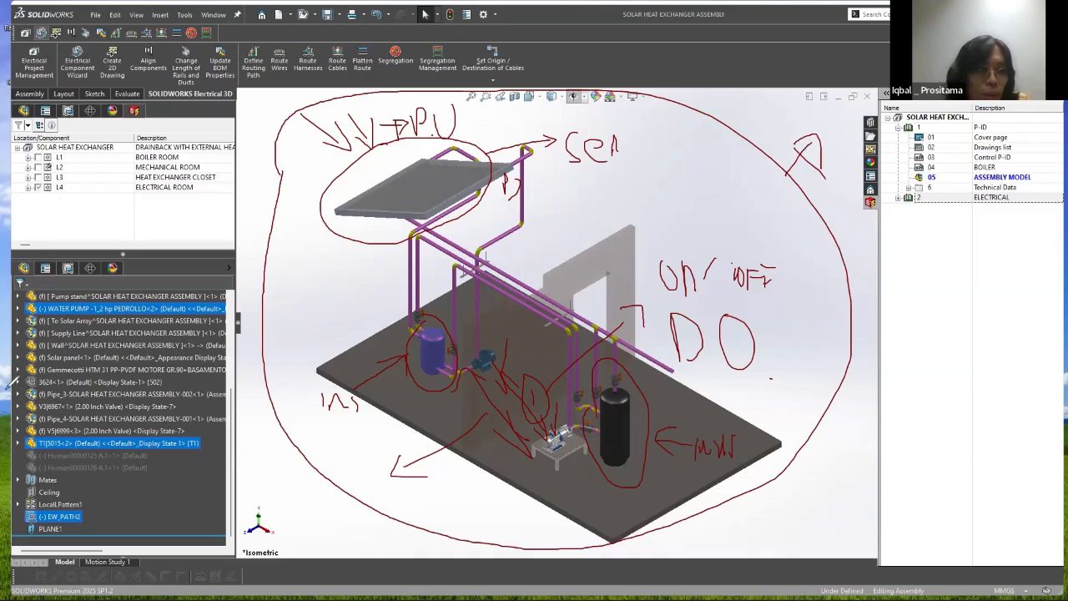
pyautogui.click(180, 348)
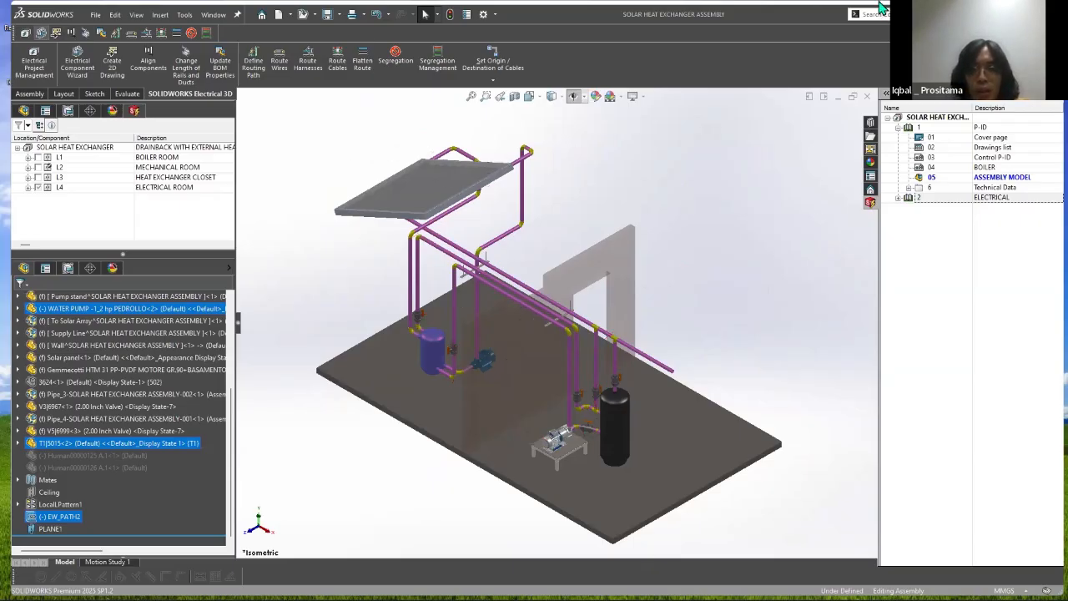
# Step: Switch to SOLIDWORKS Electrical Schematic, bring up 01 - Cover Page and close the Power Scheme and Single Line Diagram drawings
pyautogui.hotkey('alt', 'Tab')
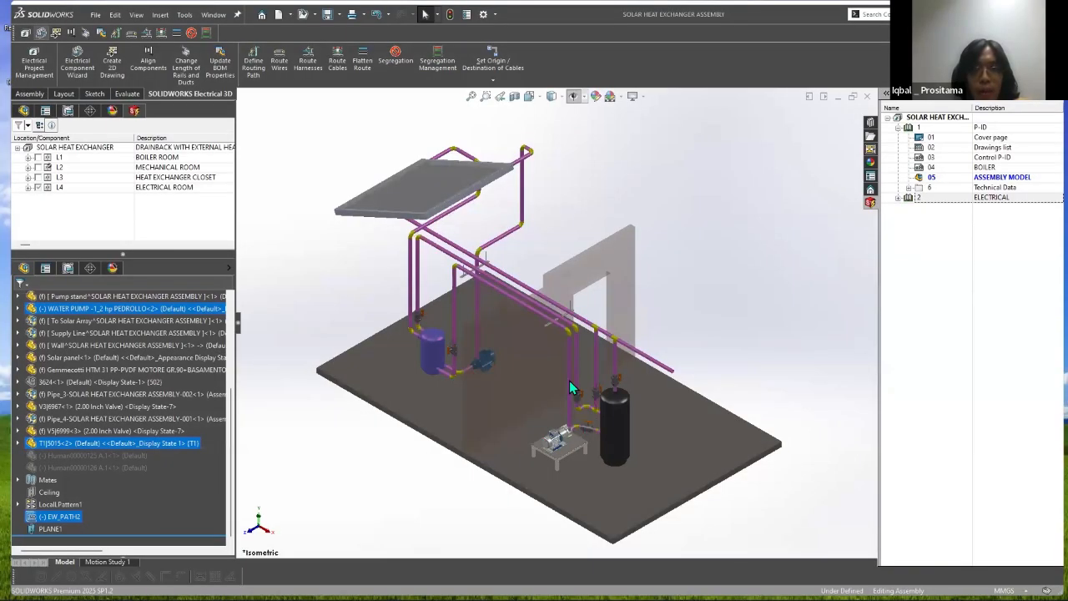
pyautogui.hotkey('alt', 'Tab')
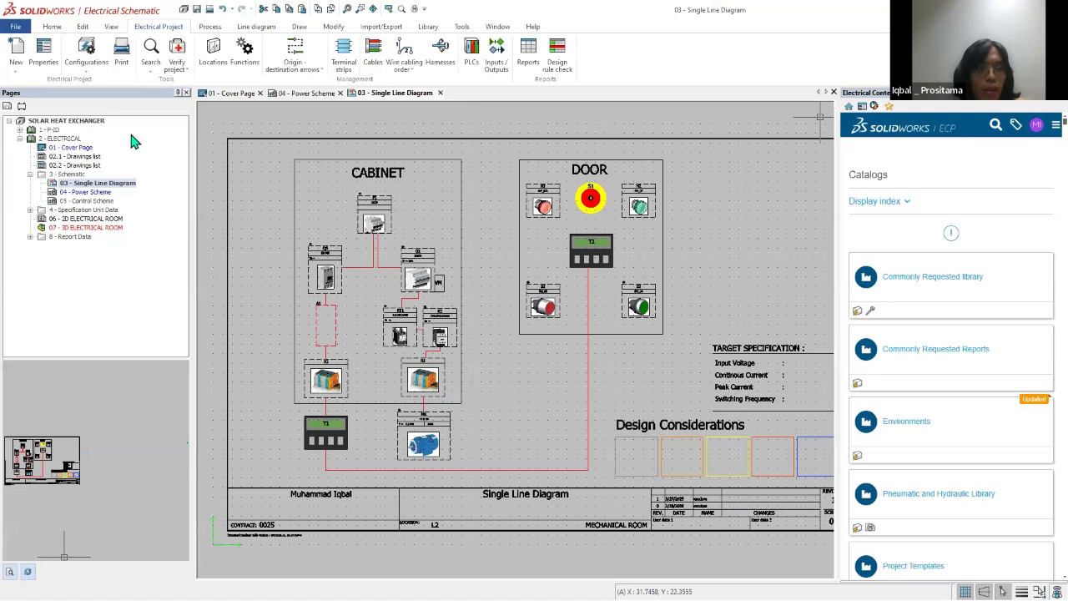
pyautogui.doubleClick(70, 149)
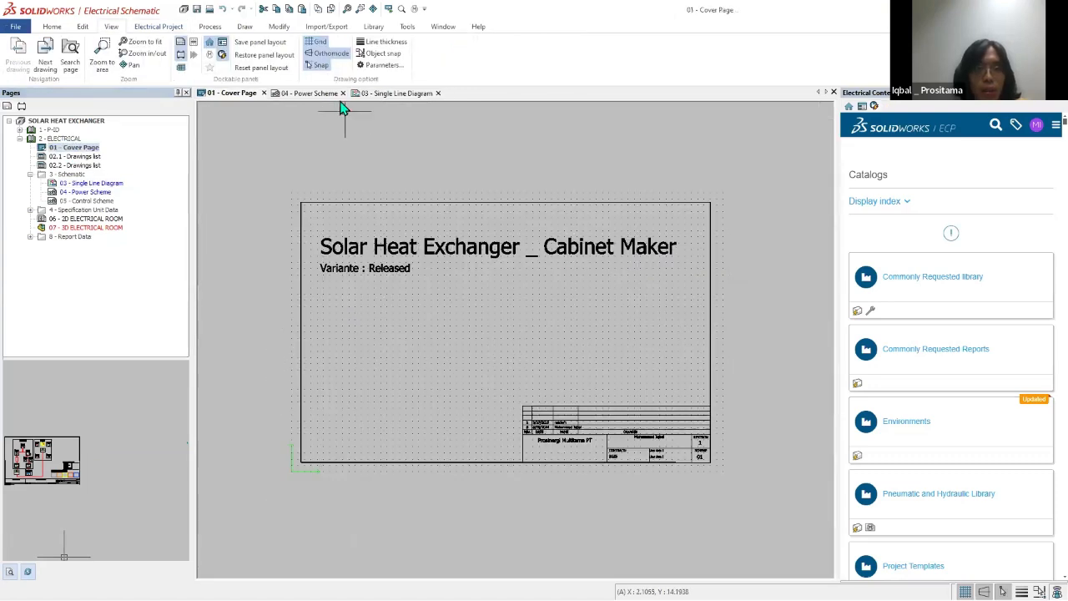
pyautogui.click(330, 94)
pyautogui.click(346, 94)
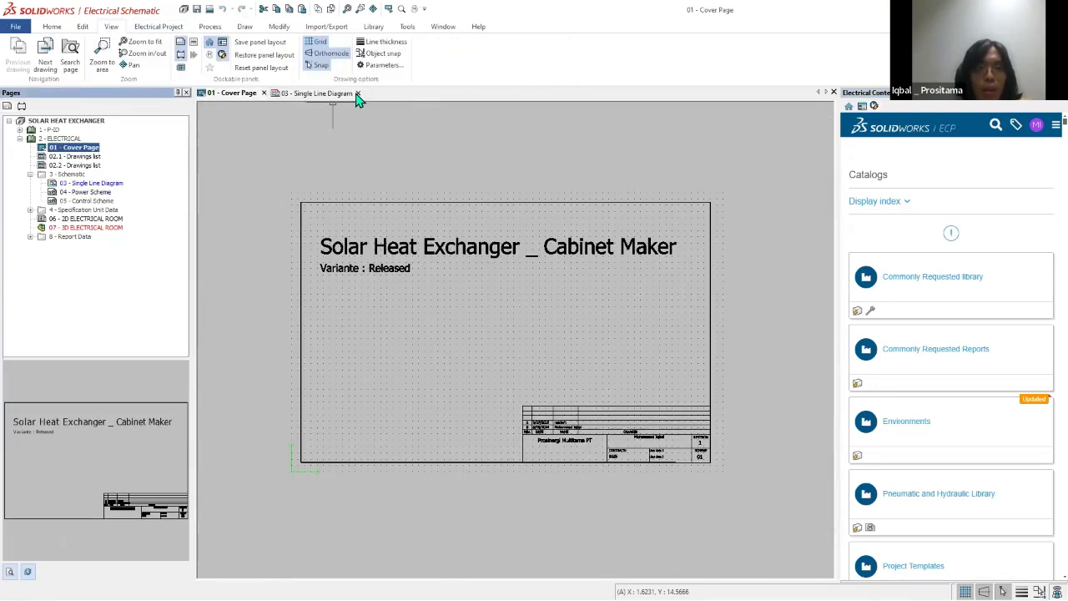
pyautogui.click(355, 94)
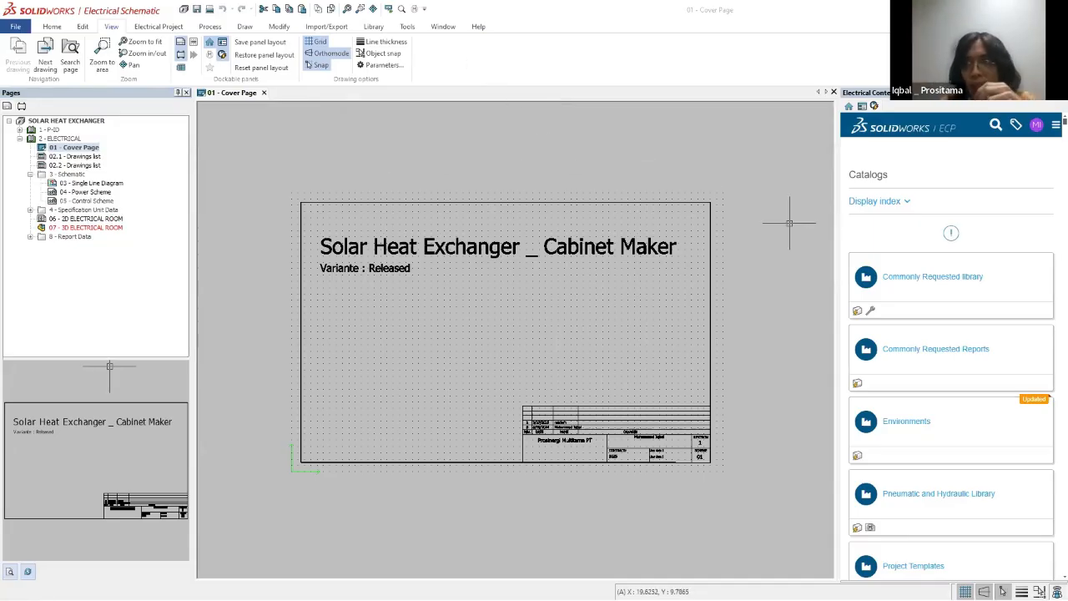
# Step: Open the 03 - Single Line Diagram drawing from the Schematic folder of the ELECTRICAL book
pyautogui.click(30, 175)
pyautogui.click(30, 174)
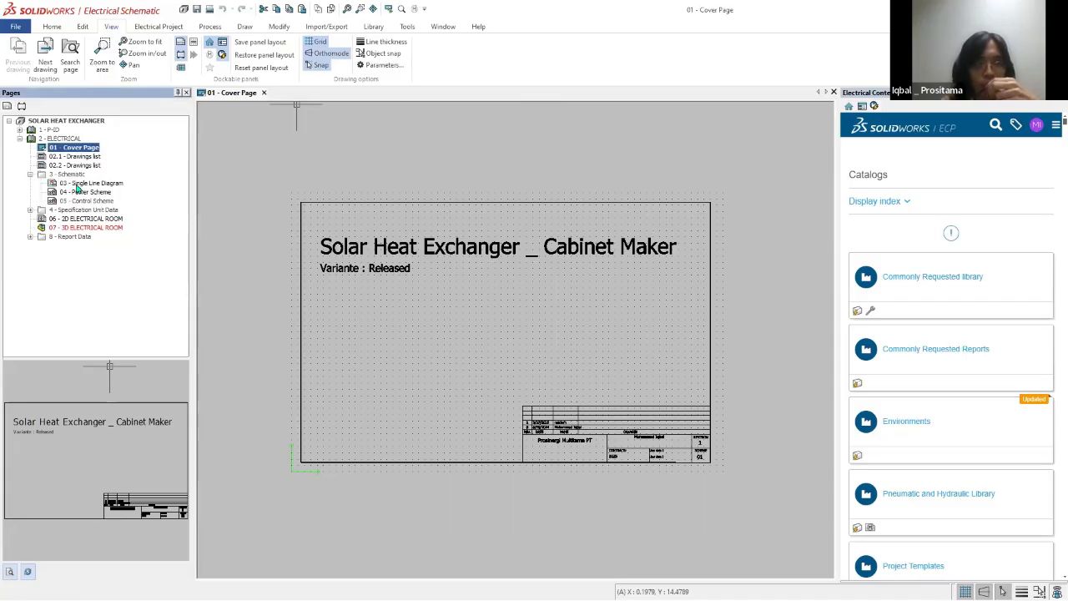
pyautogui.doubleClick(84, 182)
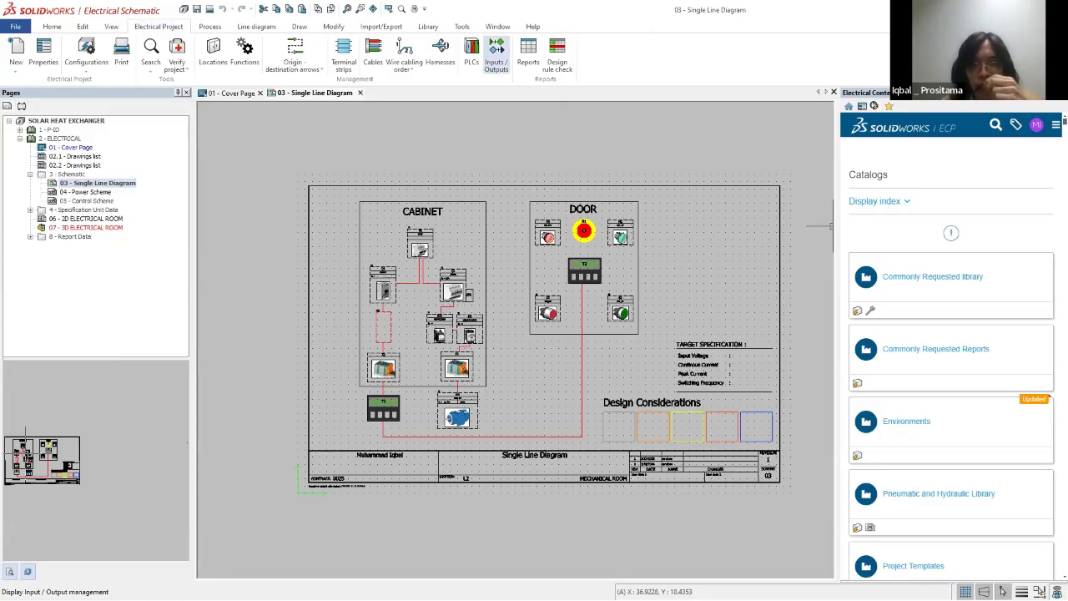
pyautogui.scroll(1, 549, 389)
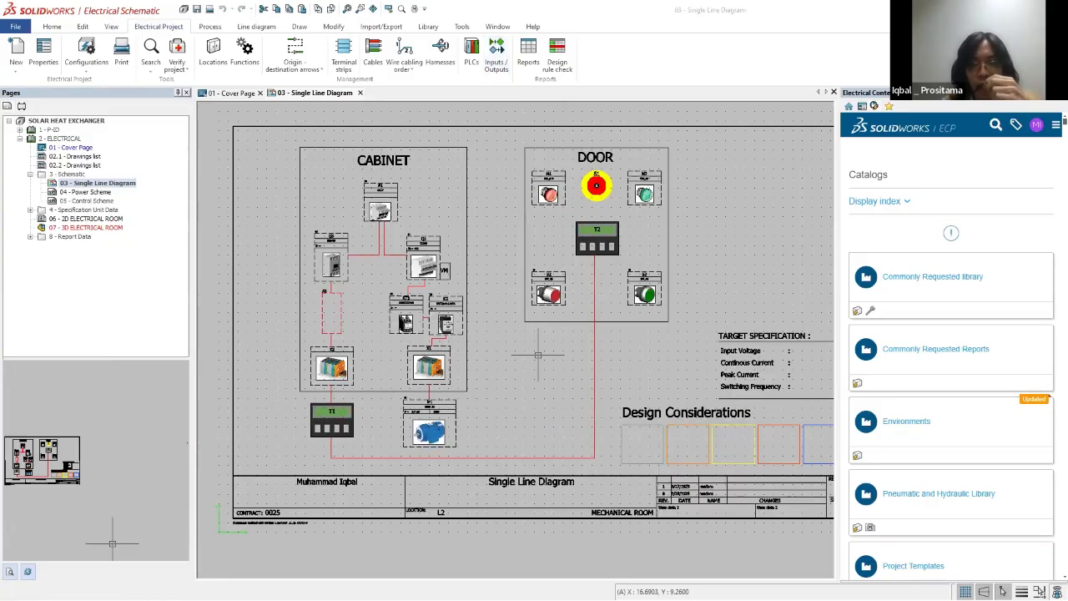
pyautogui.scroll(1, 534, 355)
pyautogui.scroll(-1, 455, 366)
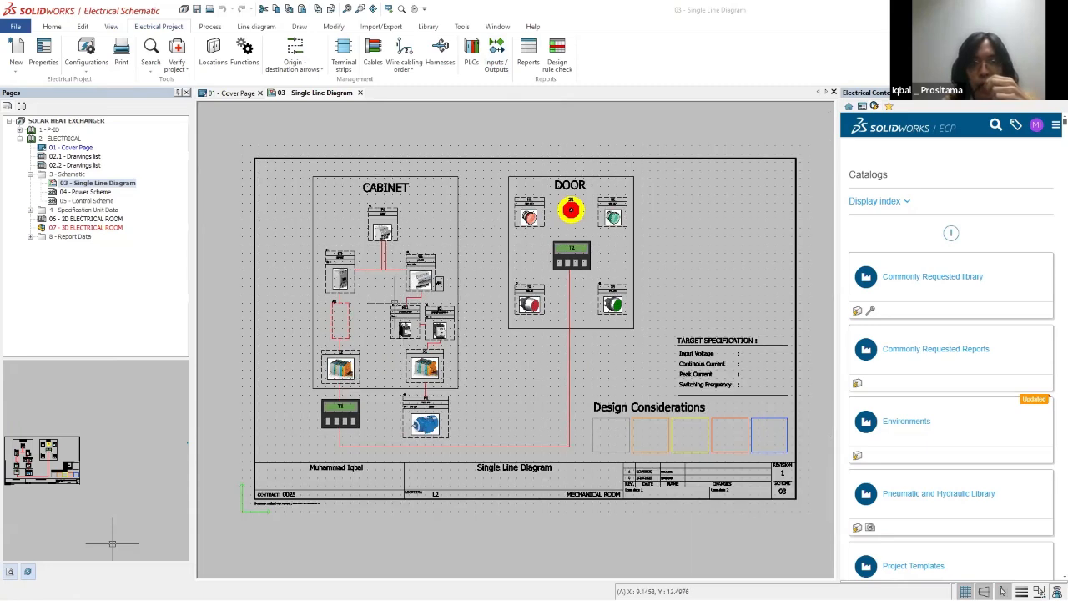
pyautogui.scroll(1, 414, 294)
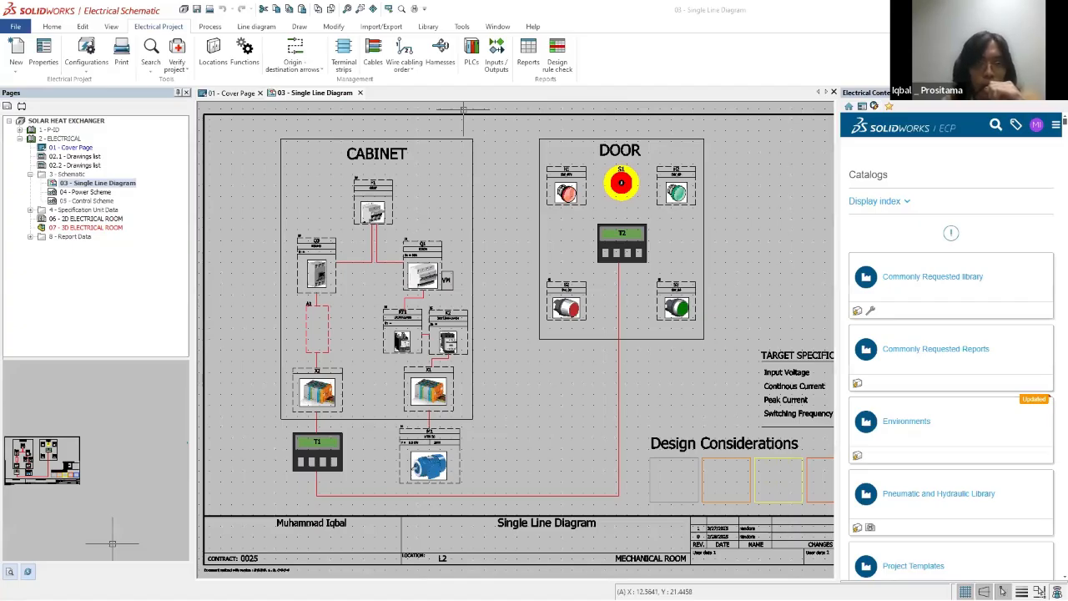
# Step: Tick the CABINET and DOOR frames and circle the motor branch and the T1 branch, each with a handwritten label
pyautogui.moveTo(293, 157); pyautogui.dragTo(336, 109)
pyautogui.moveTo(548, 141); pyautogui.dragTo(578, 120)
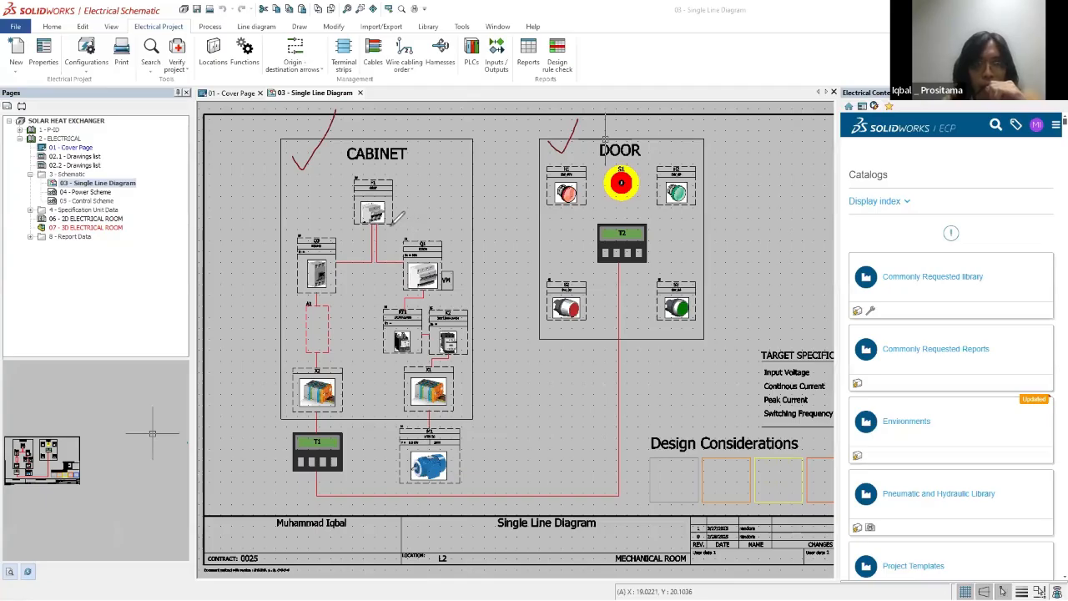
pyautogui.moveTo(389, 227)
pyautogui.mouseDown()
pyautogui.moveTo(379, 348)
pyautogui.moveTo(411, 484)
pyautogui.moveTo(499, 305)
pyautogui.moveTo(387, 228)
pyautogui.moveTo(472, 185)
pyautogui.moveTo(475, 194)
pyautogui.moveTo(484, 179)
pyautogui.moveTo(491, 212)
pyautogui.mouseUp()
pyautogui.moveTo(272, 234)
pyautogui.mouseDown()
pyautogui.moveTo(332, 207)
pyautogui.moveTo(343, 488)
pyautogui.moveTo(259, 387)
pyautogui.moveTo(280, 216)
pyautogui.mouseUp()
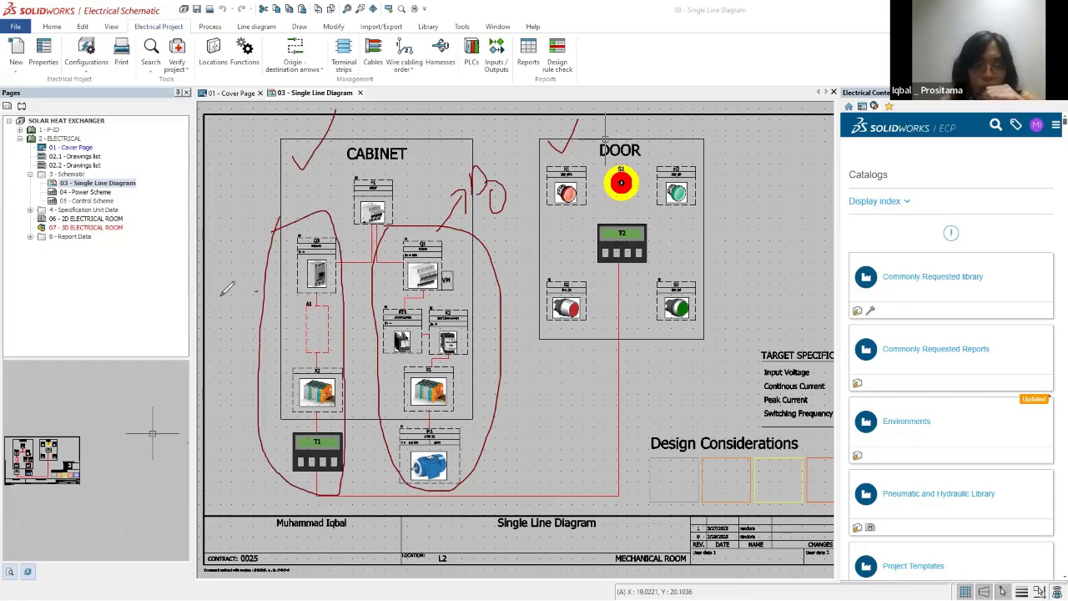
pyautogui.moveTo(220, 295)
pyautogui.mouseDown()
pyautogui.moveTo(257, 291)
pyautogui.moveTo(237, 275)
pyautogui.moveTo(224, 292)
pyautogui.moveTo(253, 282)
pyautogui.moveTo(260, 301)
pyautogui.moveTo(224, 288)
pyautogui.moveTo(258, 321)
pyautogui.mouseUp()
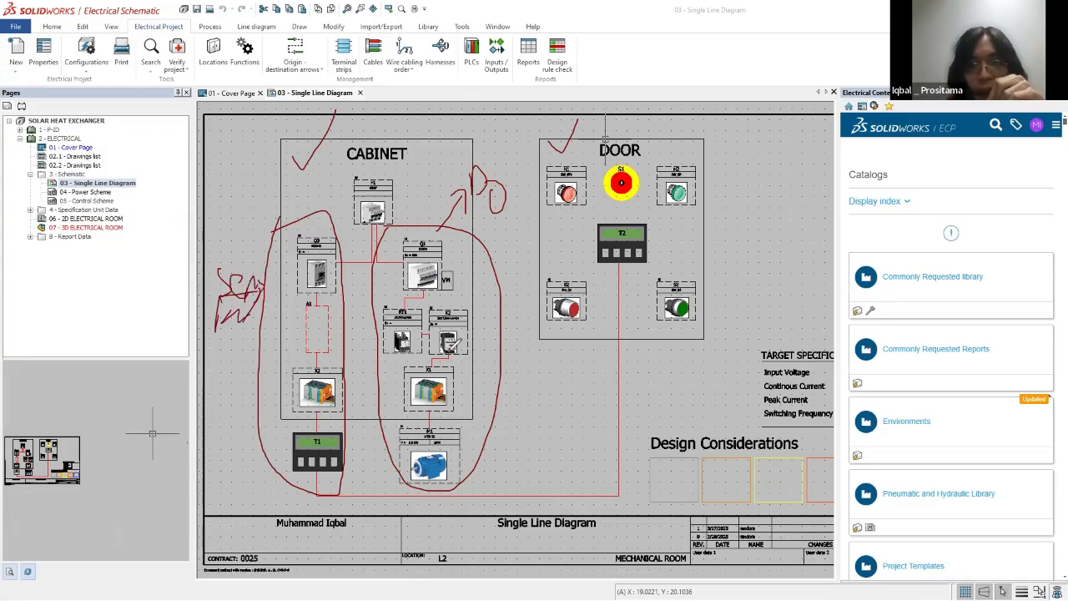
# Step: Circle the DOOR components with the annotation pen and add handwritten labels for the group and for T2
pyautogui.moveTo(539, 142)
pyautogui.mouseDown()
pyautogui.moveTo(513, 275)
pyautogui.moveTo(722, 288)
pyautogui.moveTo(626, 146)
pyautogui.moveTo(553, 145)
pyautogui.mouseUp()
pyautogui.moveTo(701, 224)
pyautogui.mouseDown()
pyautogui.moveTo(729, 211)
pyautogui.moveTo(726, 236)
pyautogui.mouseUp()
pyautogui.moveTo(648, 247)
pyautogui.mouseDown()
pyautogui.moveTo(719, 231)
pyautogui.moveTo(735, 279)
pyautogui.mouseUp()
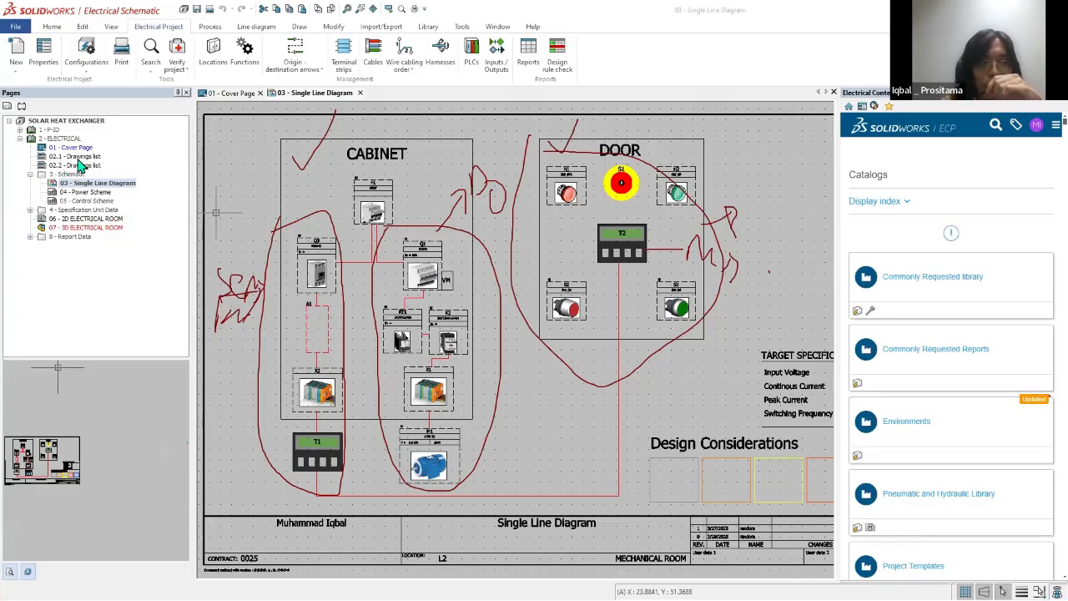
pyautogui.rightClick(57, 173)
pyautogui.rightClick(57, 139)
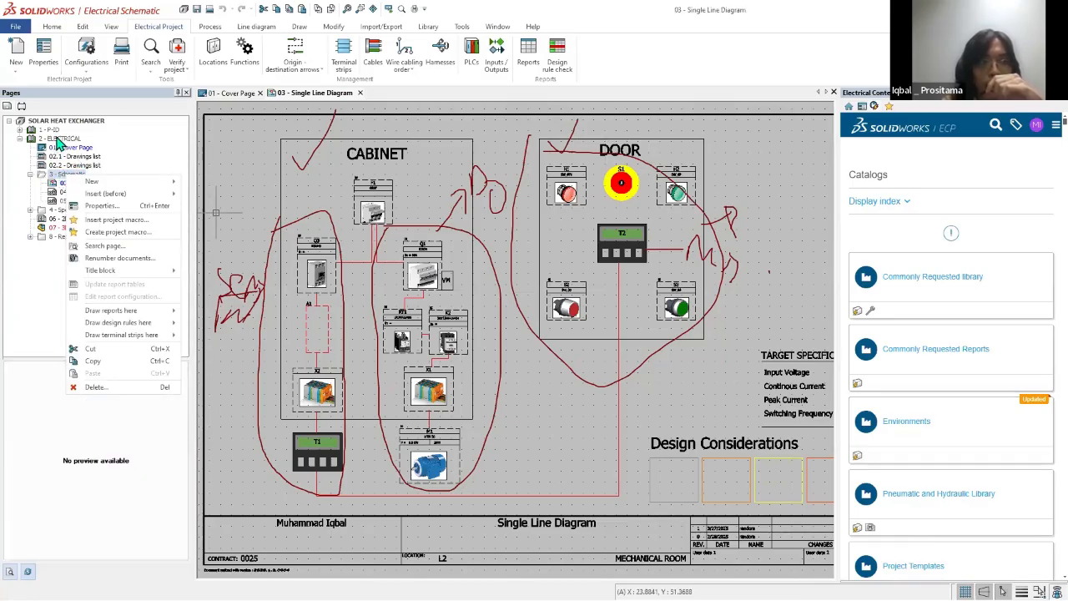
pyautogui.moveTo(84, 145)
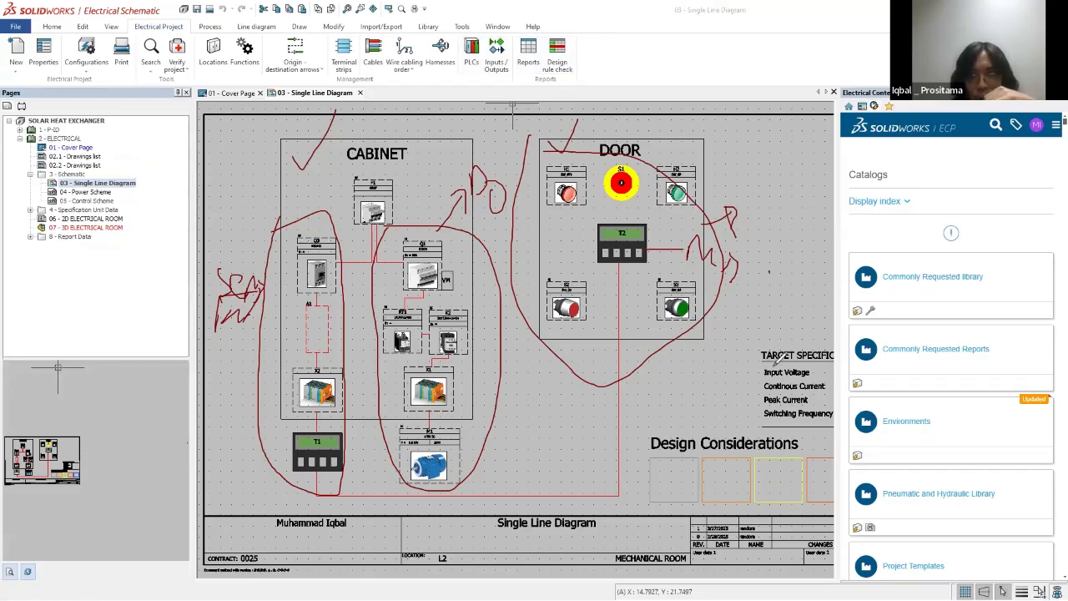
# Step: Tick the TARGET SPECIFICATION heading and draw an arrow beside the X1 terminal block of the motor branch
pyautogui.moveTo(755, 367); pyautogui.dragTo(765, 357)
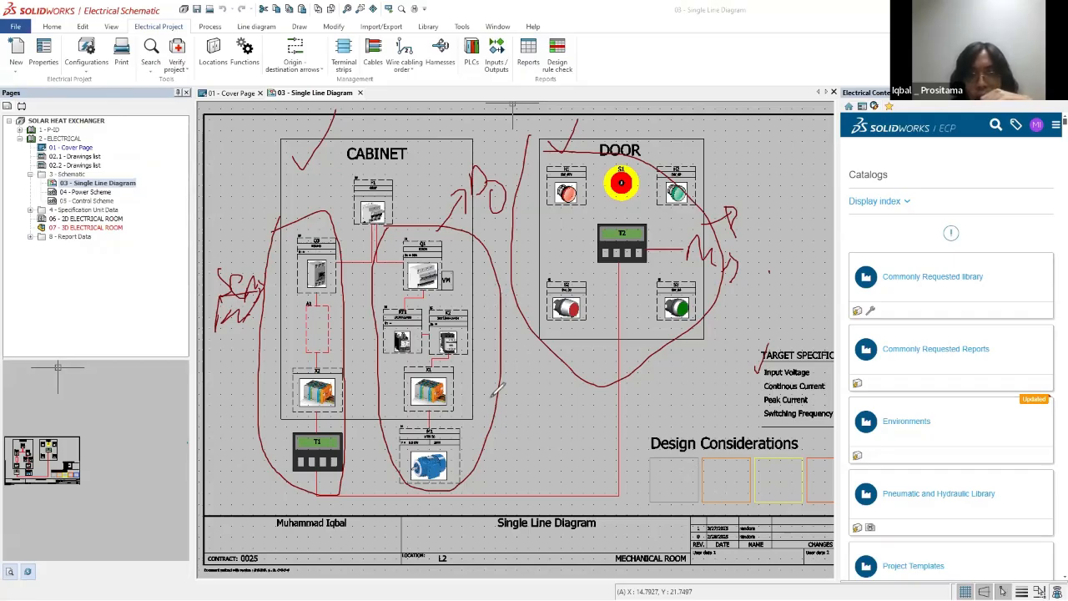
pyautogui.moveTo(483, 385)
pyautogui.mouseDown()
pyautogui.moveTo(525, 410)
pyautogui.moveTo(499, 404)
pyautogui.moveTo(495, 373)
pyautogui.moveTo(503, 378)
pyautogui.mouseUp()
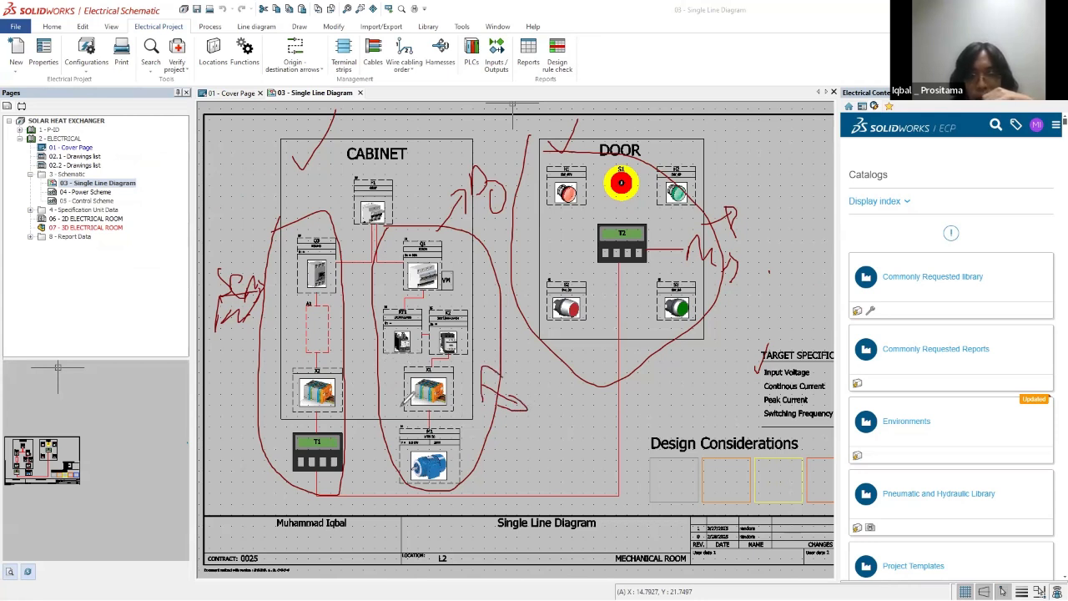
# Step: Circle the Design Considerations heading with the annotation pen, and clear all pen marks from the diagram
pyautogui.moveTo(803, 446)
pyautogui.mouseDown()
pyautogui.moveTo(772, 419)
pyautogui.moveTo(700, 458)
pyautogui.mouseUp()
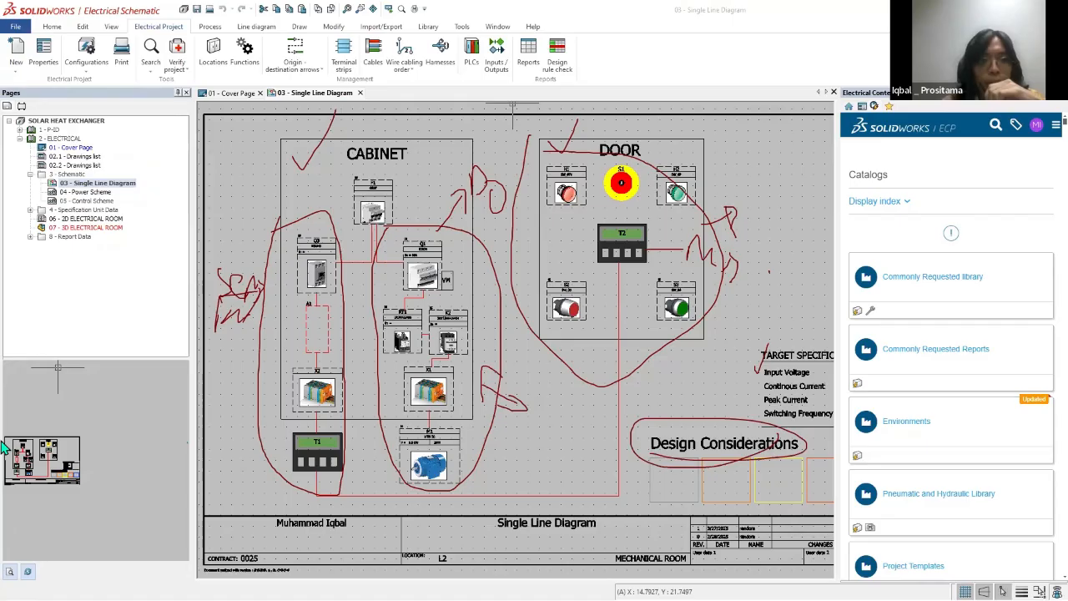
pyautogui.click(58, 356)
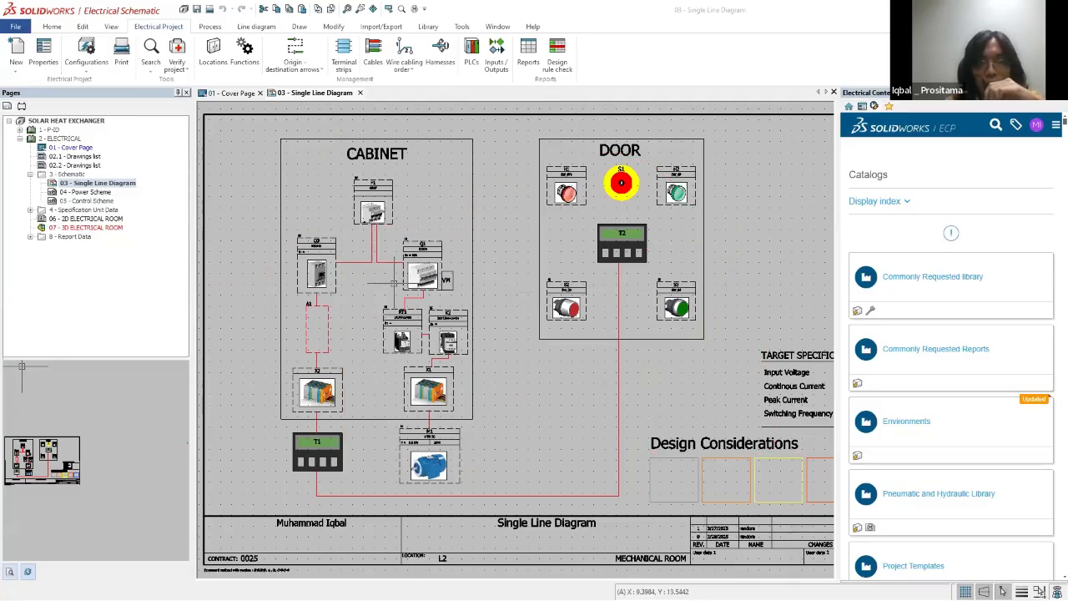
# Step: Choose the blue Motor symbol from the Motors class of the symbol library for insertion in the line diagram
pyautogui.scroll(-2, 272, 304)
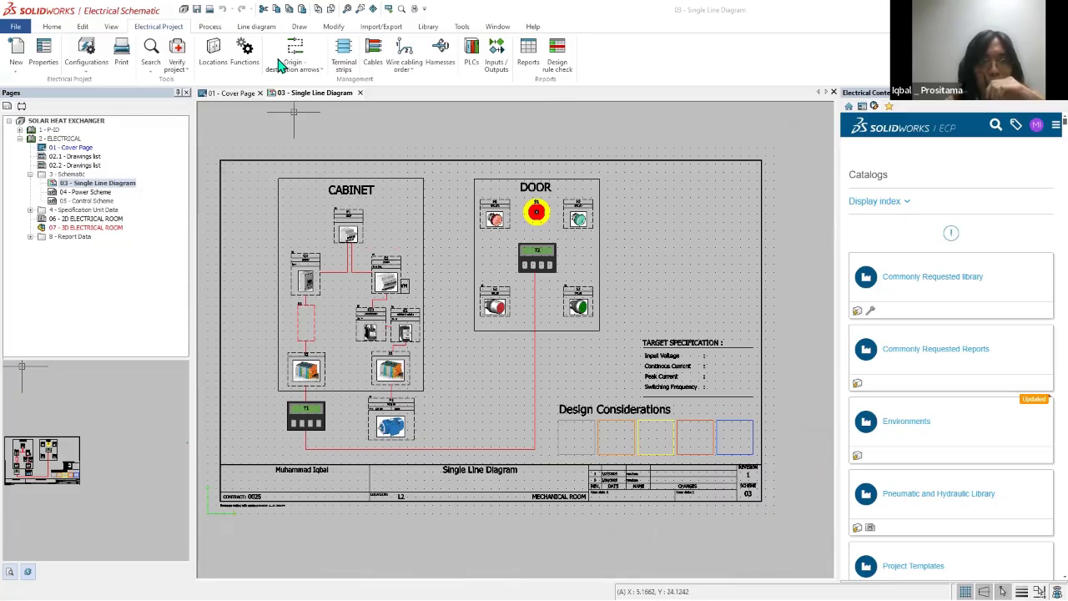
pyautogui.click(256, 28)
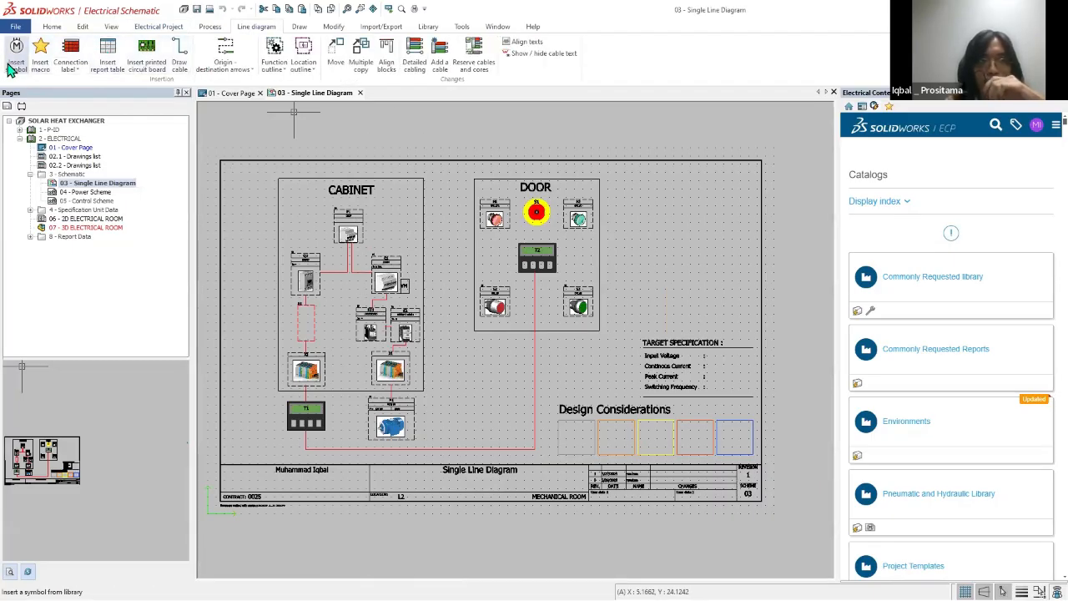
pyautogui.click(15, 64)
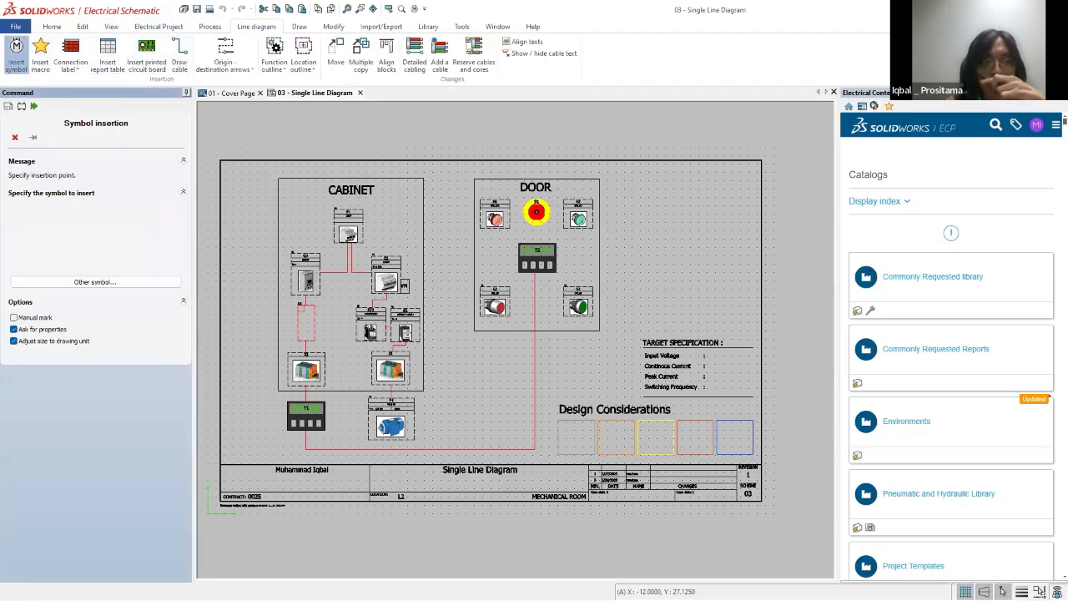
pyautogui.click(112, 282)
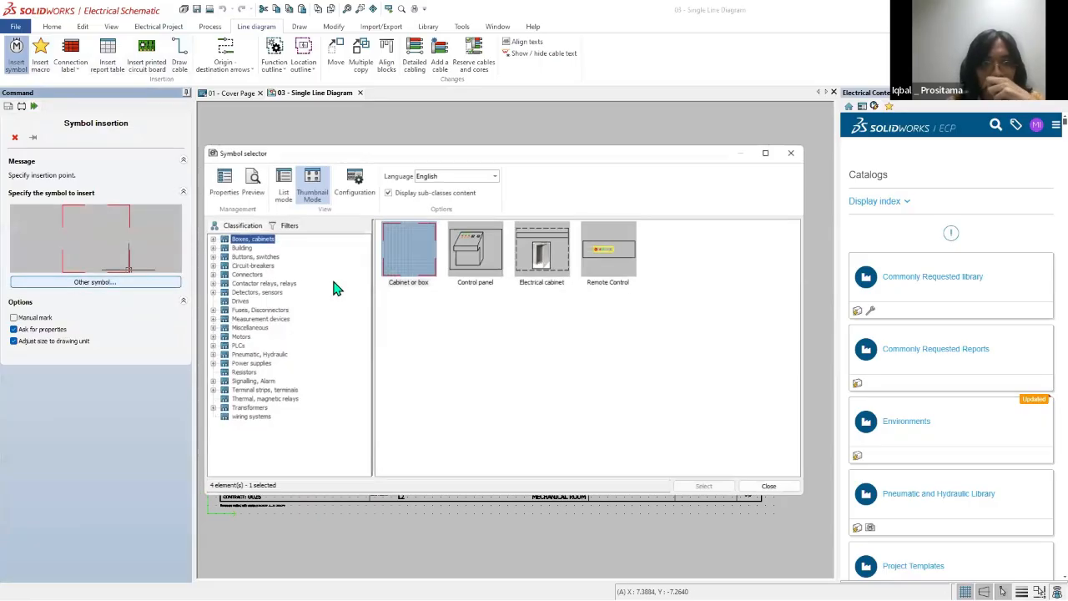
pyautogui.click(211, 257)
pyautogui.click(211, 248)
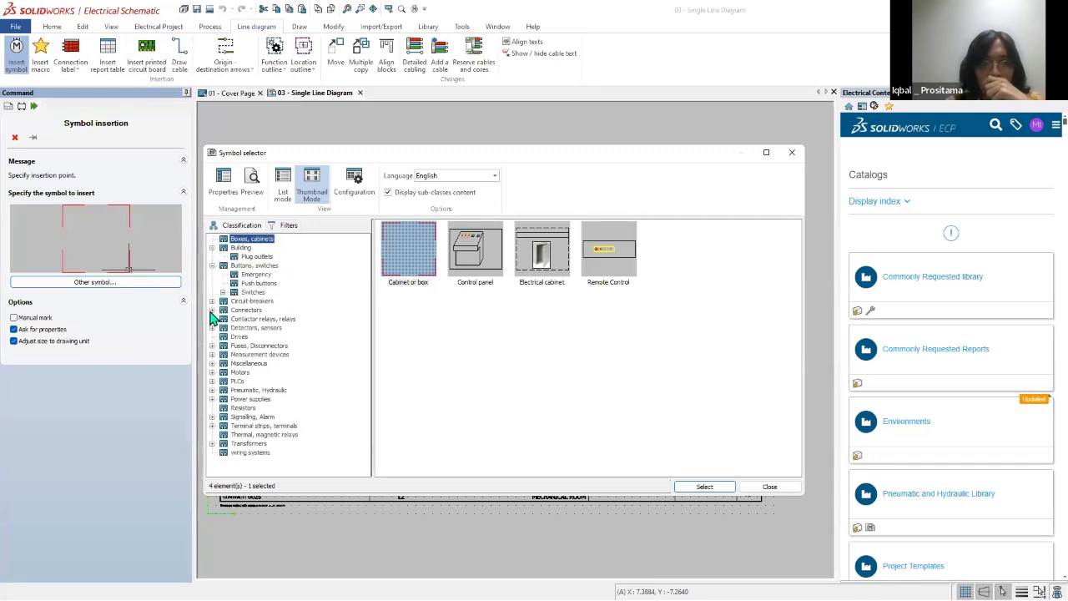
pyautogui.click(240, 372)
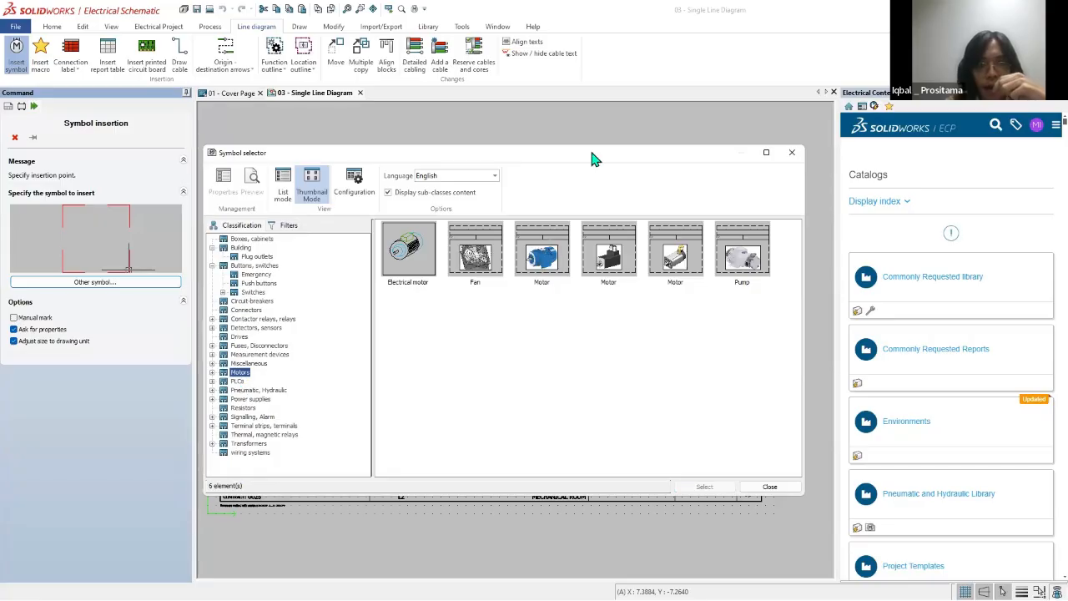
pyautogui.moveTo(594, 158); pyautogui.dragTo(887, 254)
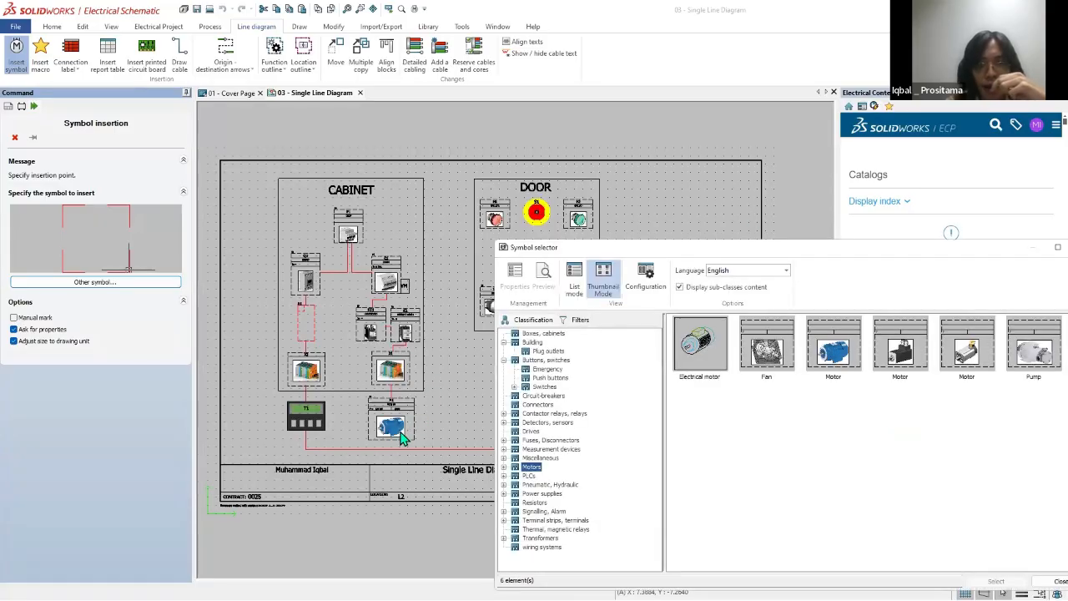
pyautogui.moveTo(618, 247); pyautogui.dragTo(579, 120)
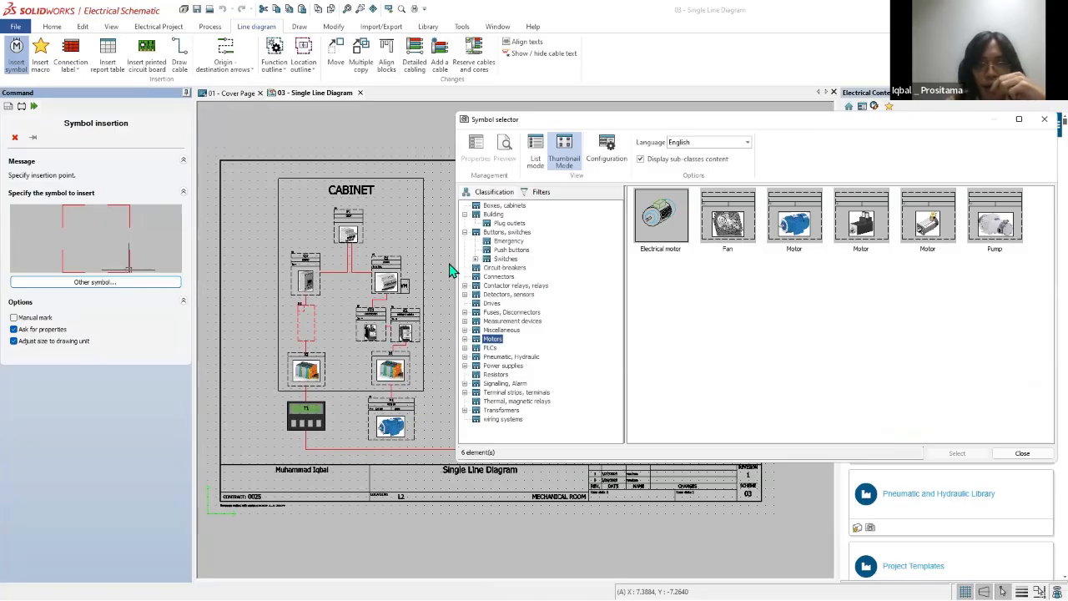
pyautogui.doubleClick(804, 222)
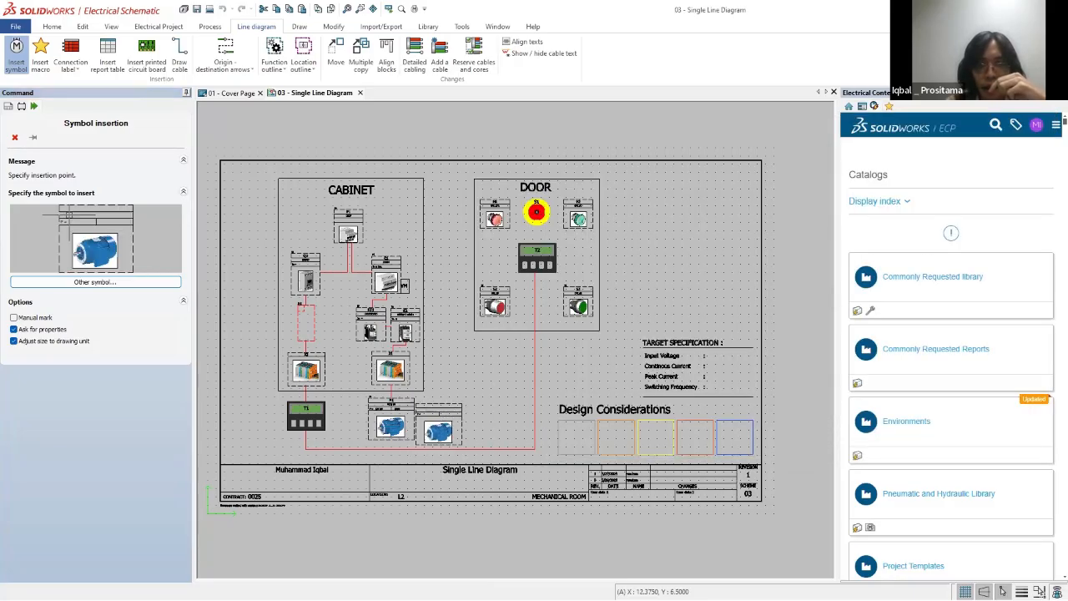
# Step: Place the motor symbol beside M1, just below the CABINET frame, as a new component with automatic mark and default properties
pyautogui.click(447, 424)
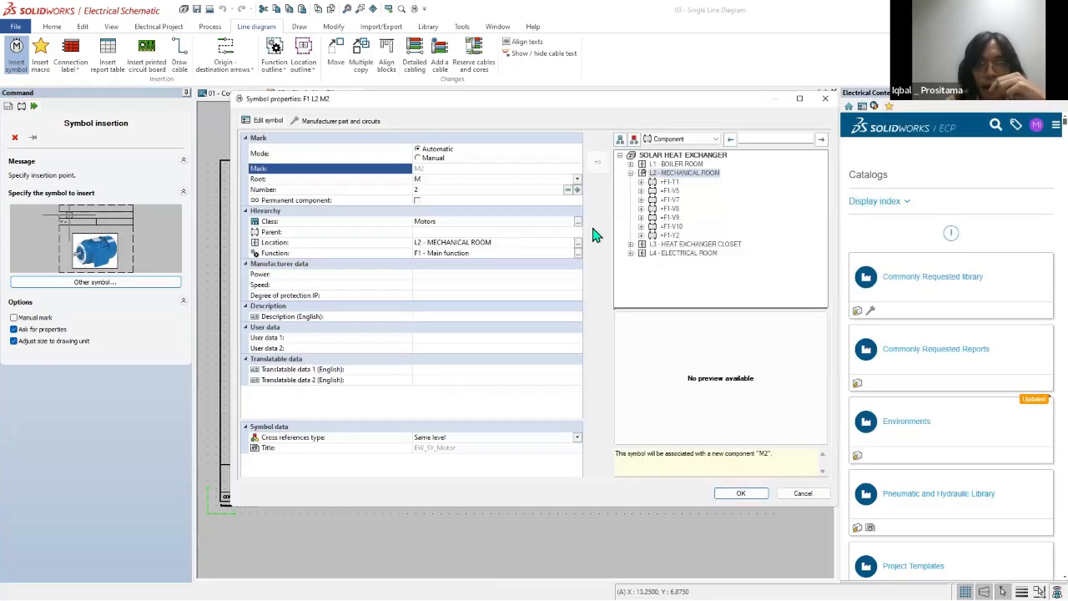
pyautogui.click(631, 173)
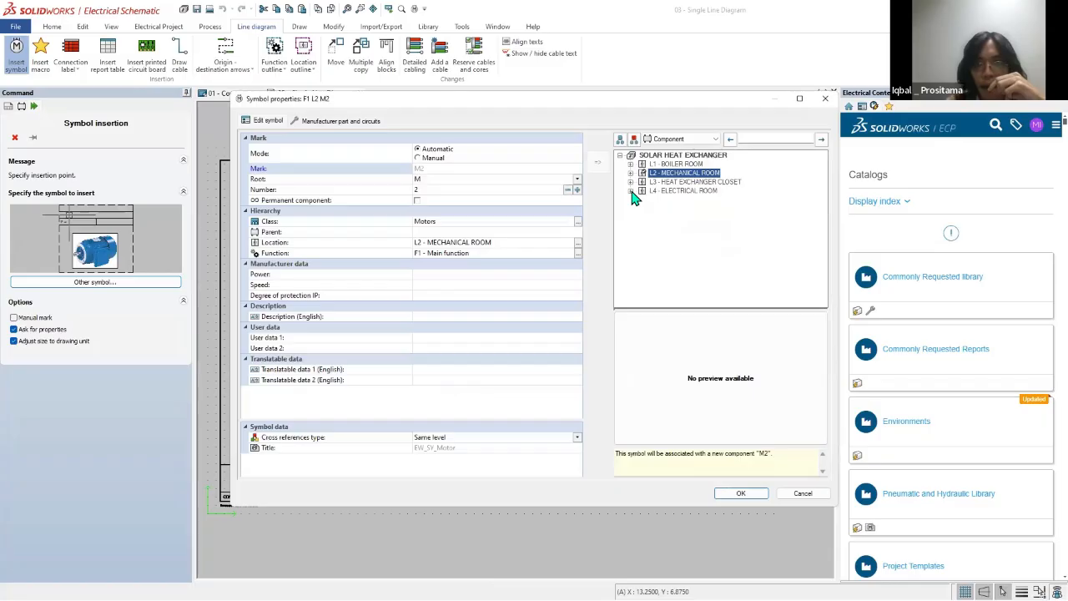
pyautogui.click(680, 191)
pyautogui.click(740, 493)
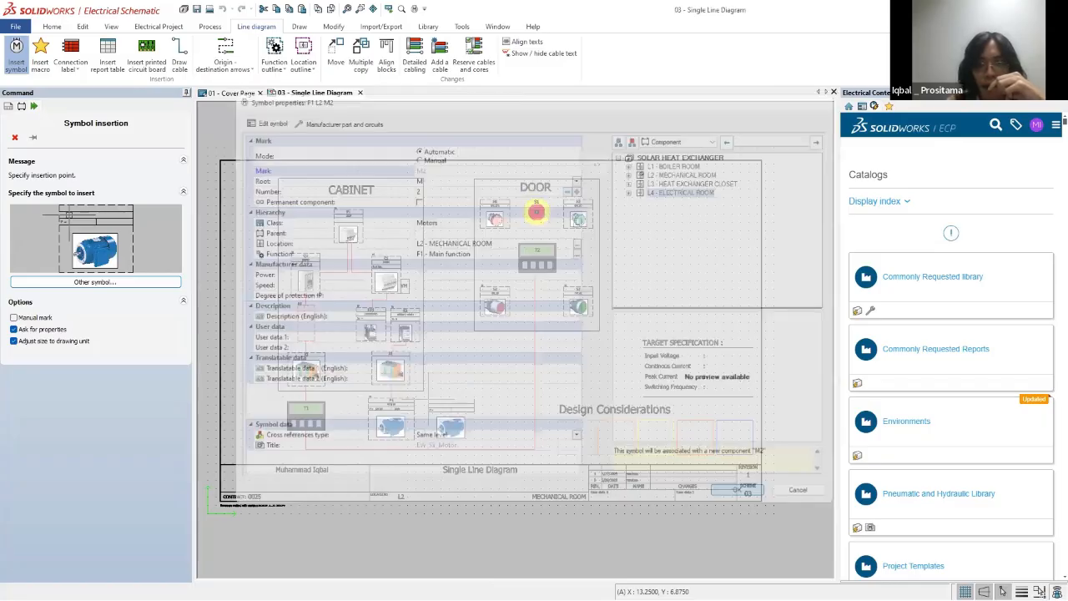
pyautogui.scroll(3, 447, 413)
pyautogui.click(449, 403)
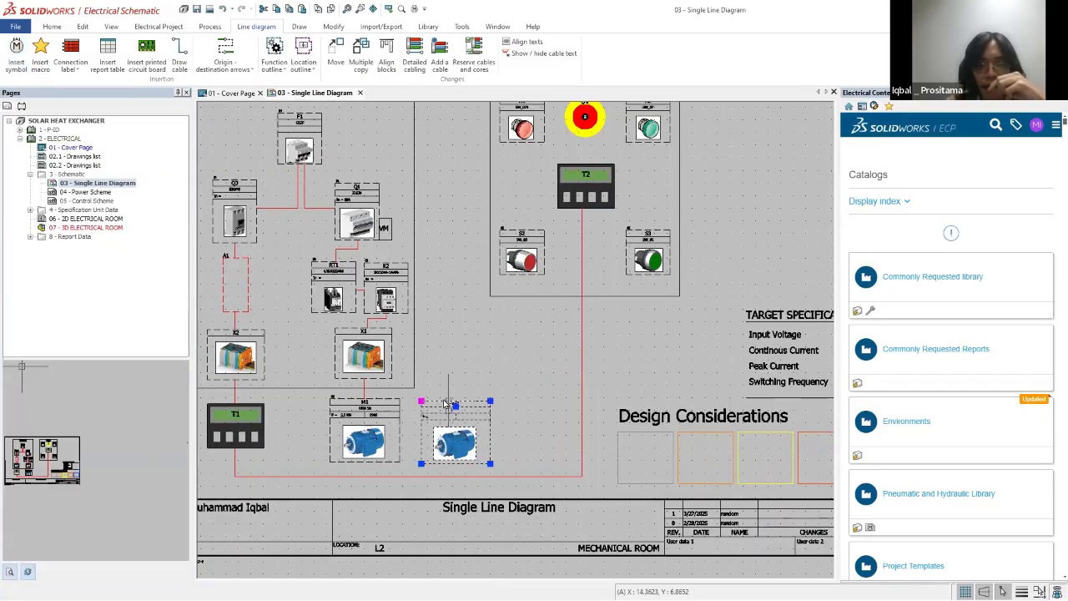
pyautogui.scroll(-3, 451, 401)
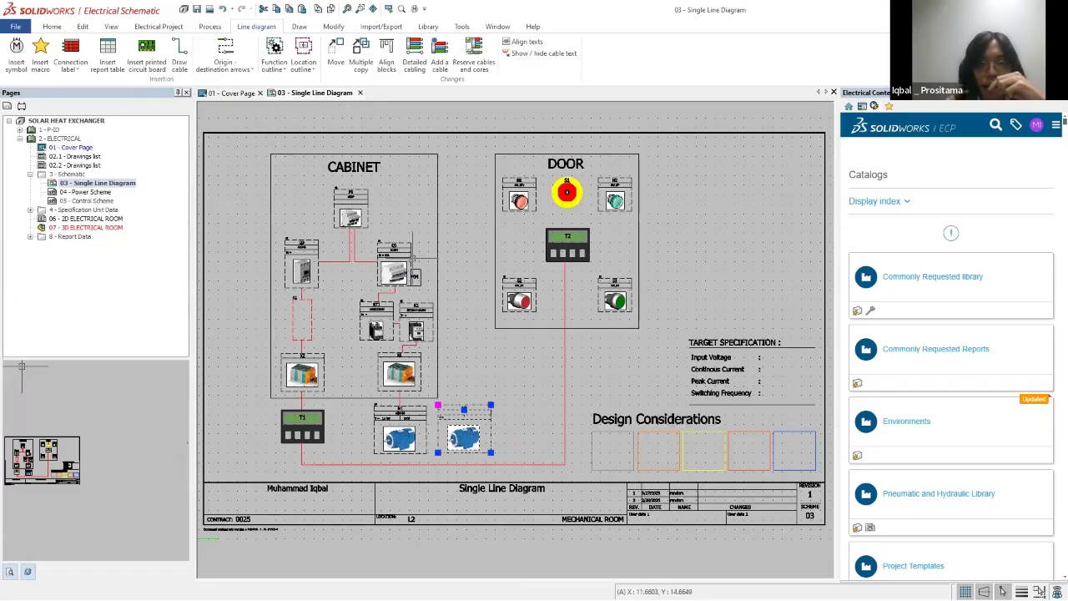
# Step: Widen the CABINET frame towards the DOOR frame so it extends above the new motor
pyautogui.press('Escape')
pyautogui.click(438, 379)
pyautogui.click(437, 398)
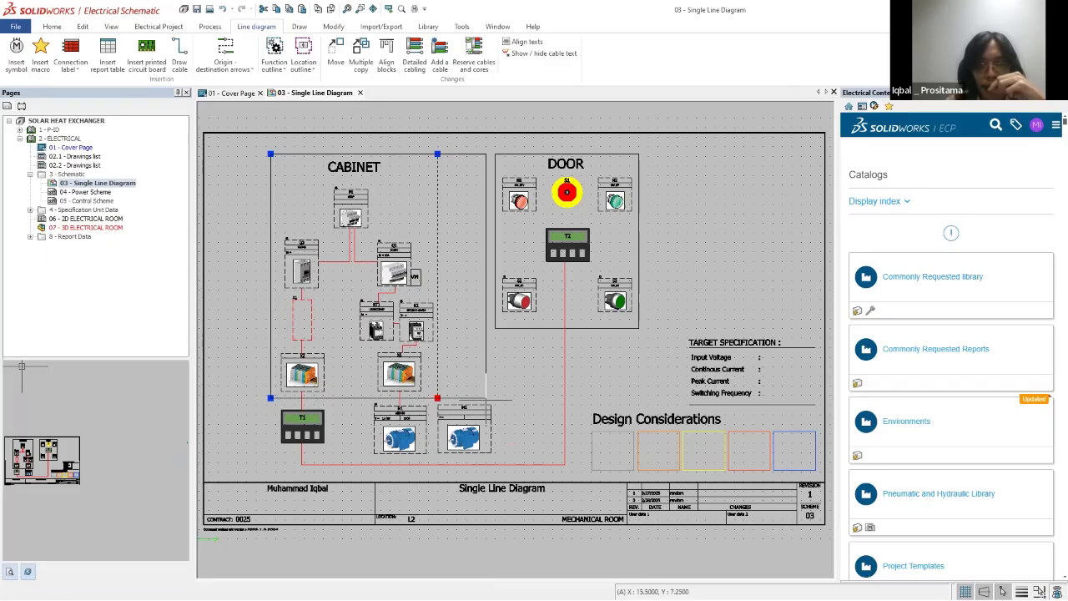
pyautogui.click(494, 398)
pyautogui.press('Escape')
pyautogui.scroll(5, 412, 379)
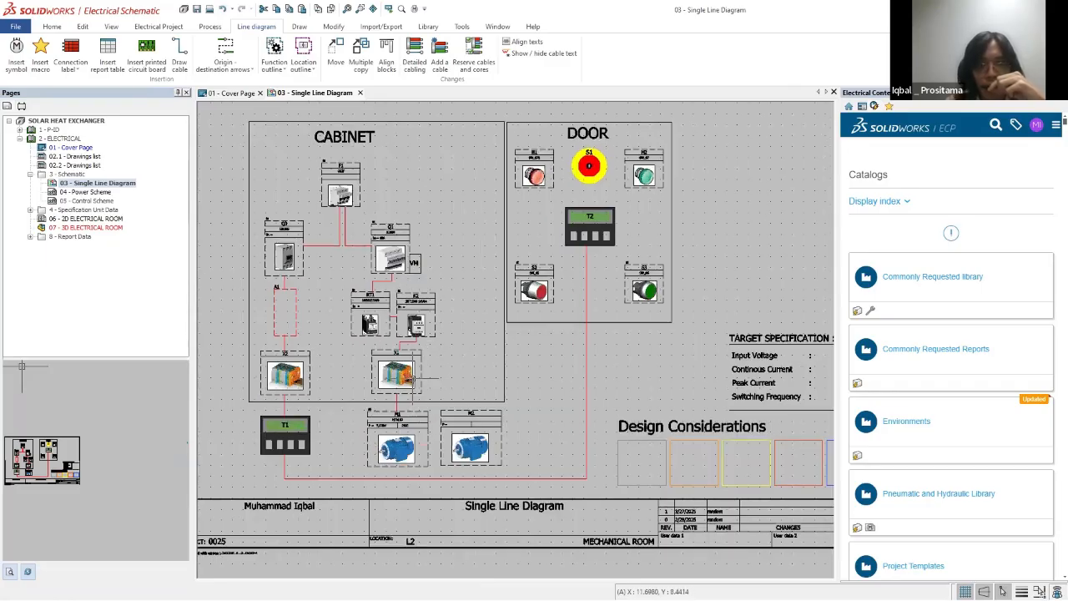
# Step: Insert a terminal strip symbol beside X1, above the new motor, as a new component with default properties
pyautogui.click(16, 54)
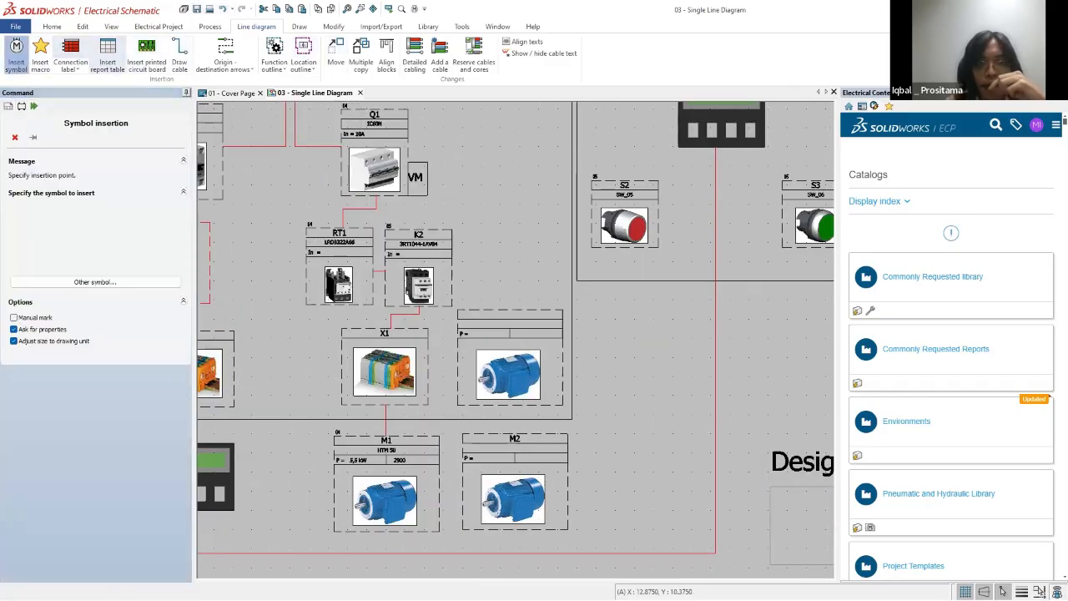
pyautogui.click(76, 281)
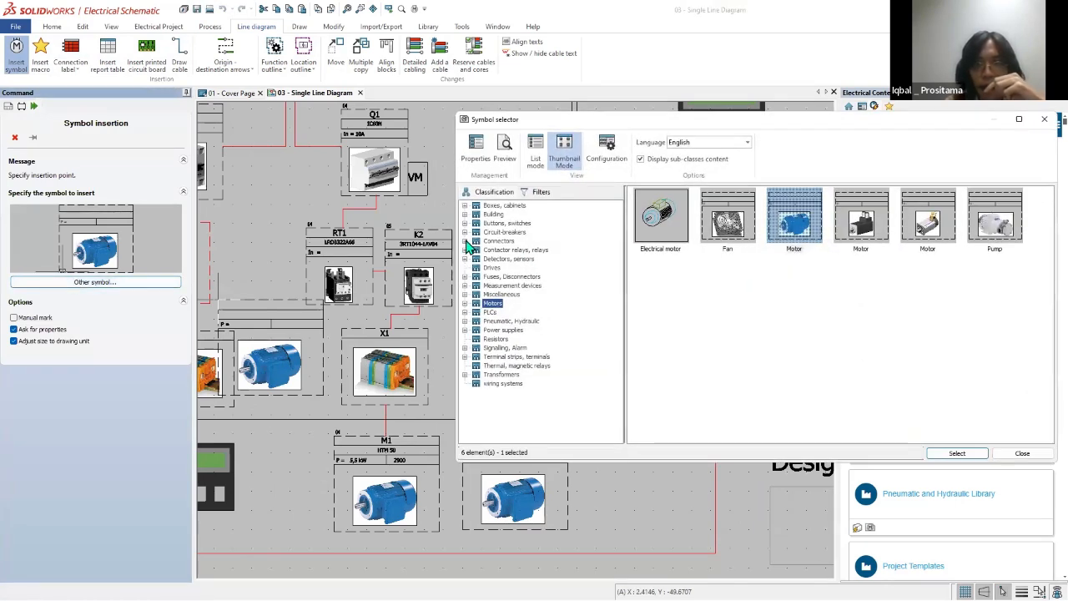
pyautogui.click(495, 357)
pyautogui.doubleClick(794, 292)
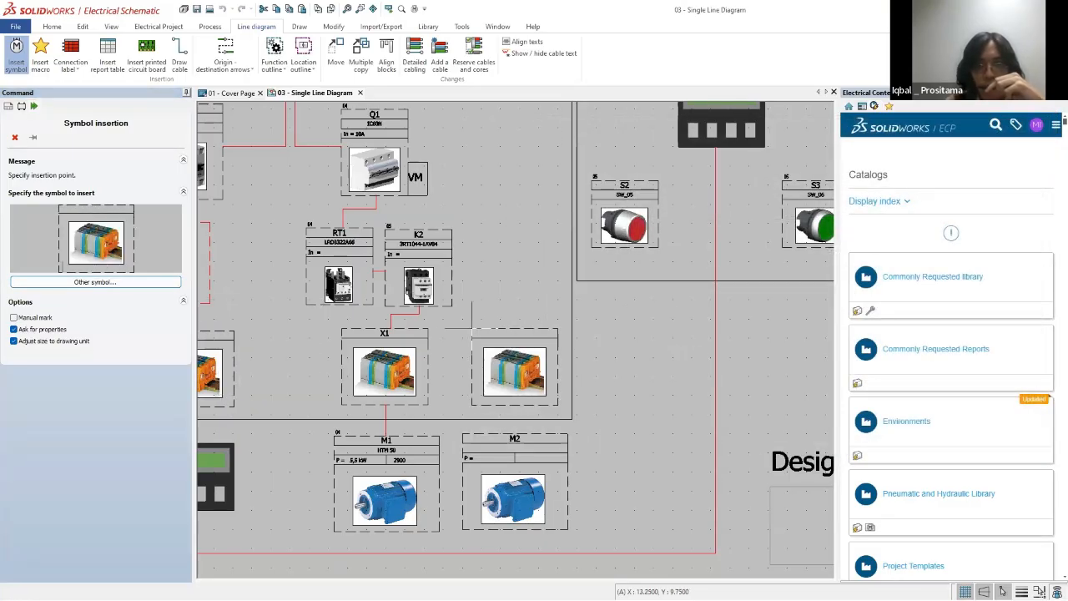
pyautogui.click(471, 329)
pyautogui.click(668, 191)
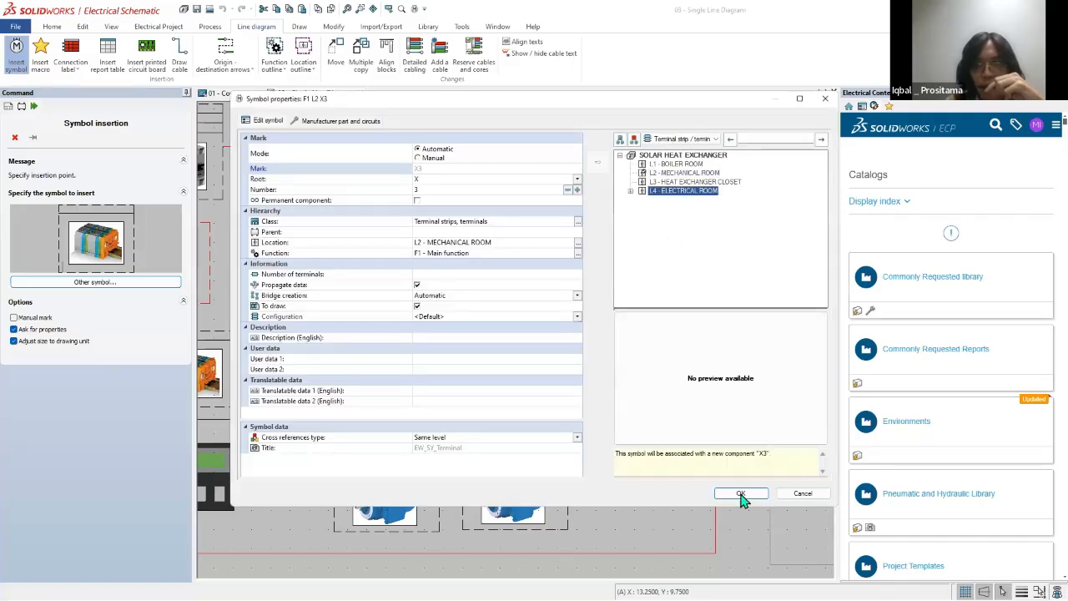
pyautogui.click(740, 494)
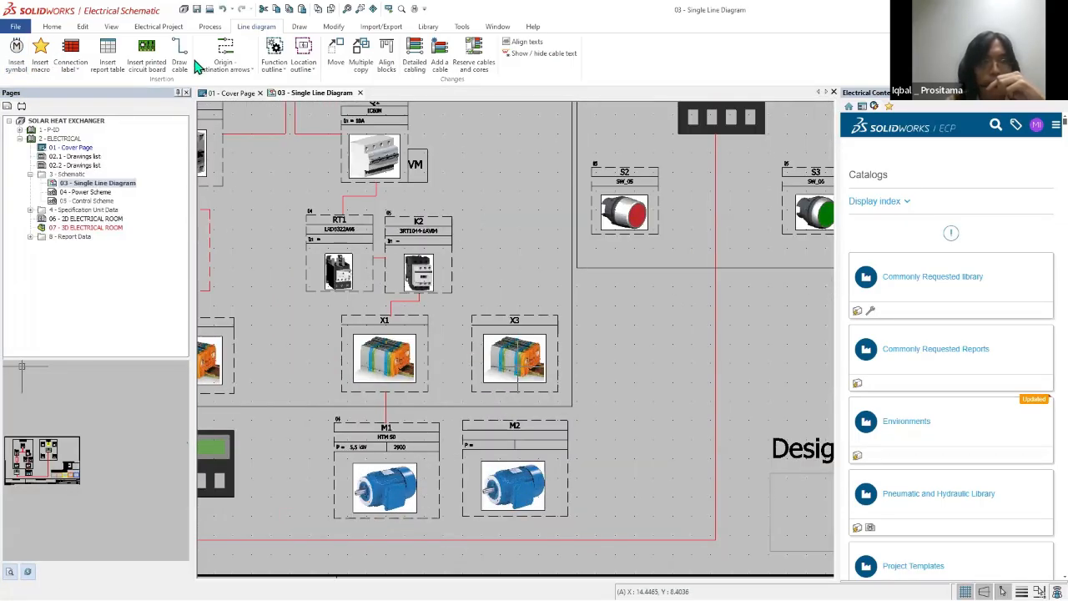
# Step: Draw a cable from the new terminal strip down to the new motor
pyautogui.click(180, 63)
pyautogui.click(514, 389)
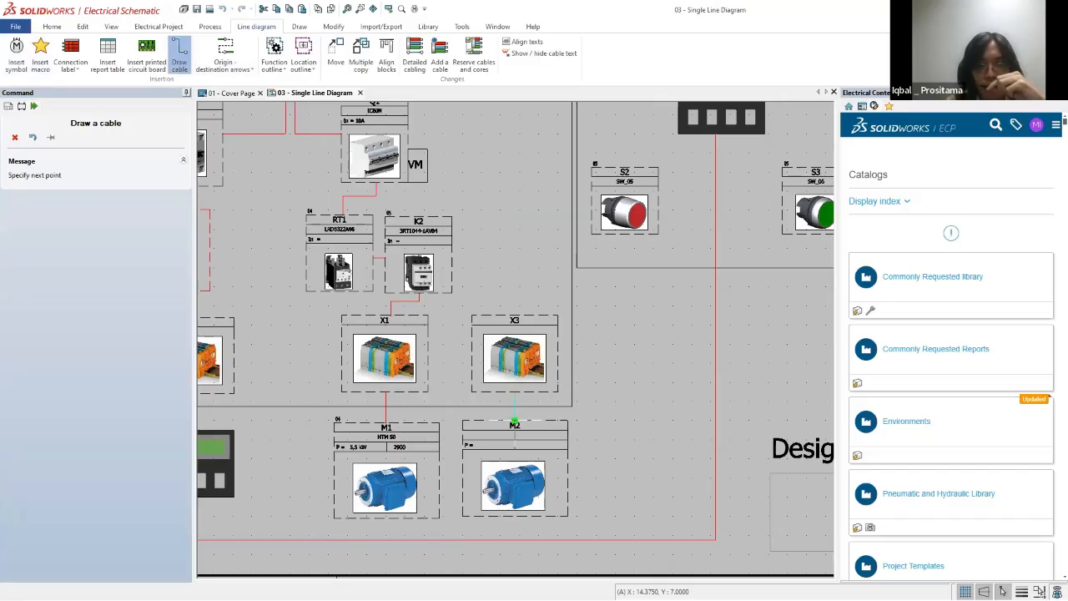
pyautogui.click(514, 424)
pyautogui.scroll(-3, 592, 400)
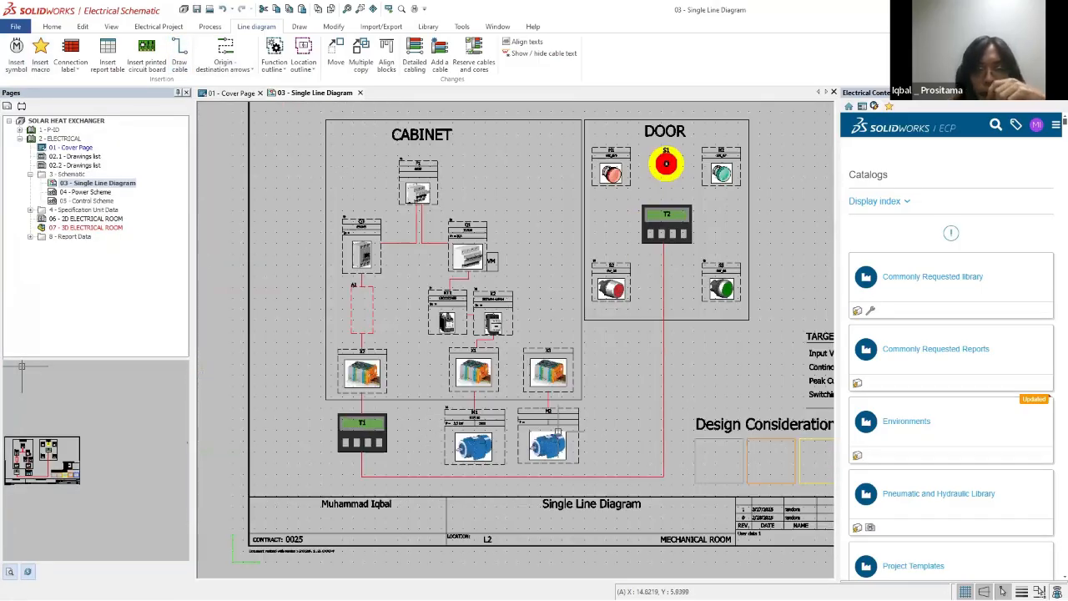
pyautogui.scroll(1, 735, 407)
pyautogui.scroll(-3, 565, 344)
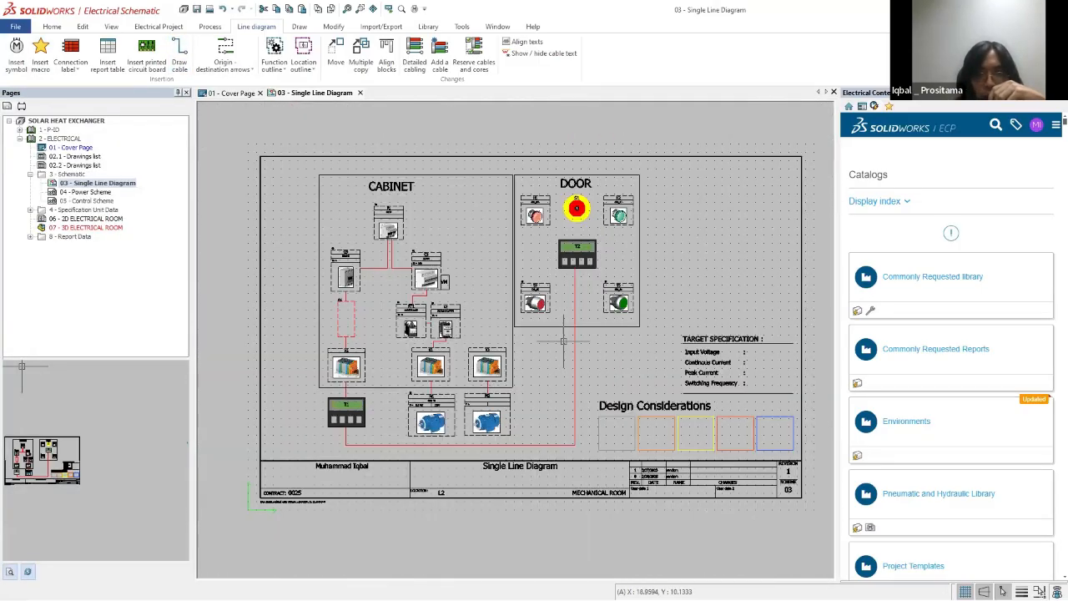
# Step: Circle the Q1, RT1 and K2 group and the new terminal strip and motor branch with the annotation pen, and clear the marks
pyautogui.scroll(2, 469, 284)
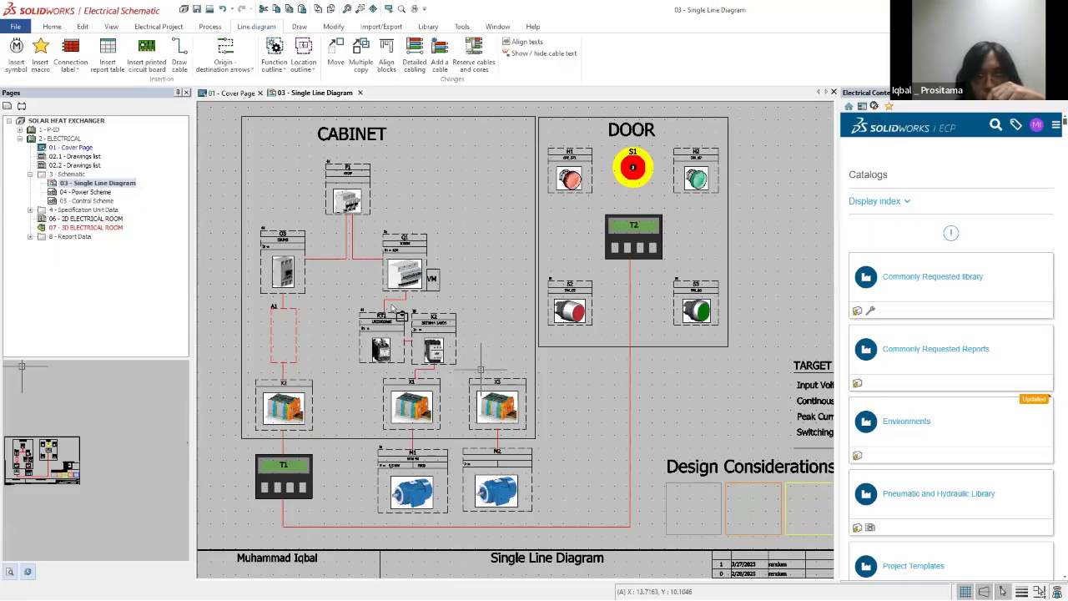
pyautogui.moveTo(483, 370); pyautogui.dragTo(360, 225)
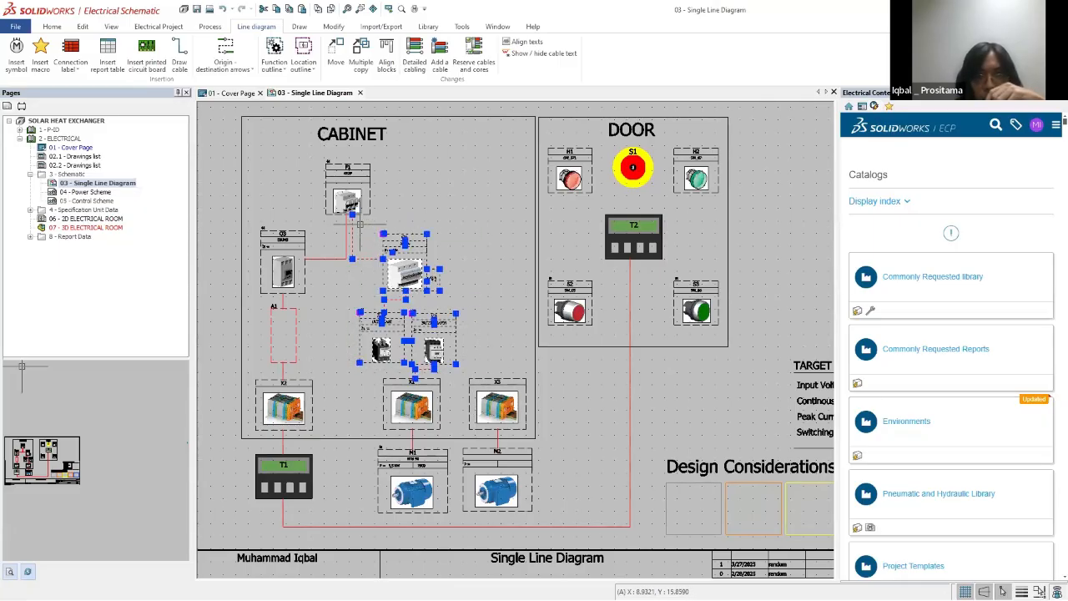
pyautogui.press('Escape')
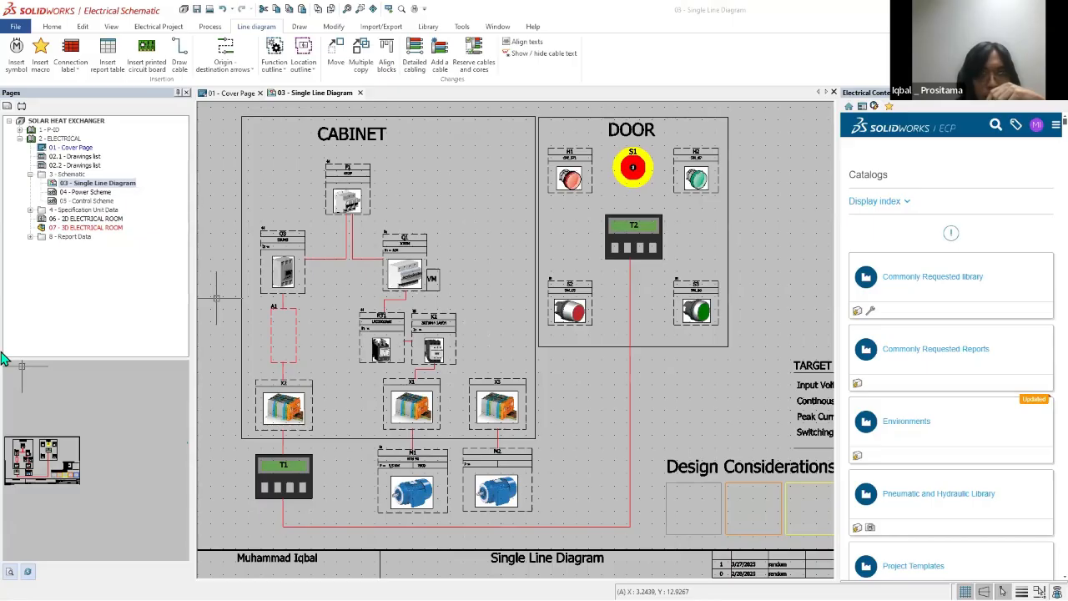
pyautogui.moveTo(356, 244)
pyautogui.mouseDown()
pyautogui.moveTo(451, 240)
pyautogui.moveTo(464, 315)
pyautogui.moveTo(384, 366)
pyautogui.moveTo(359, 233)
pyautogui.mouseUp()
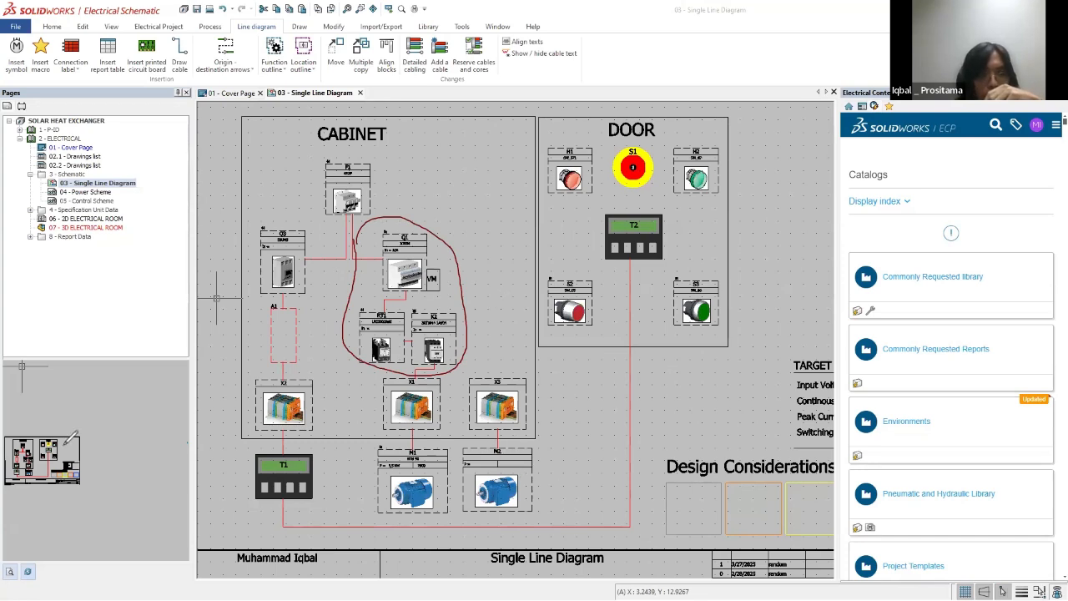
pyautogui.moveTo(460, 374); pyautogui.dragTo(543, 368)
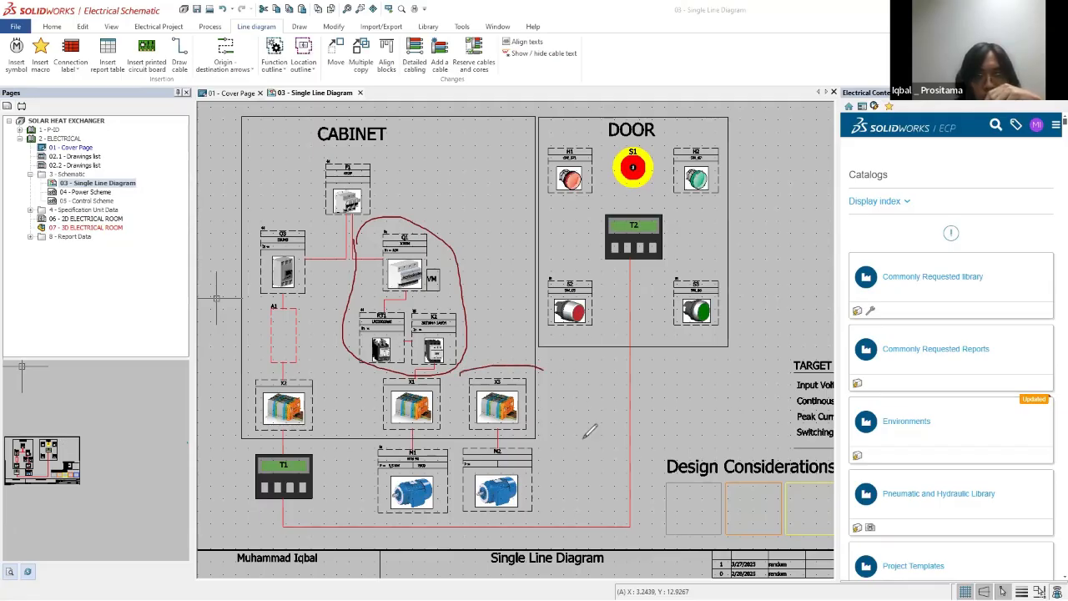
pyautogui.moveTo(590, 430)
pyautogui.mouseDown()
pyautogui.moveTo(483, 516)
pyautogui.moveTo(455, 438)
pyautogui.moveTo(469, 364)
pyautogui.mouseUp()
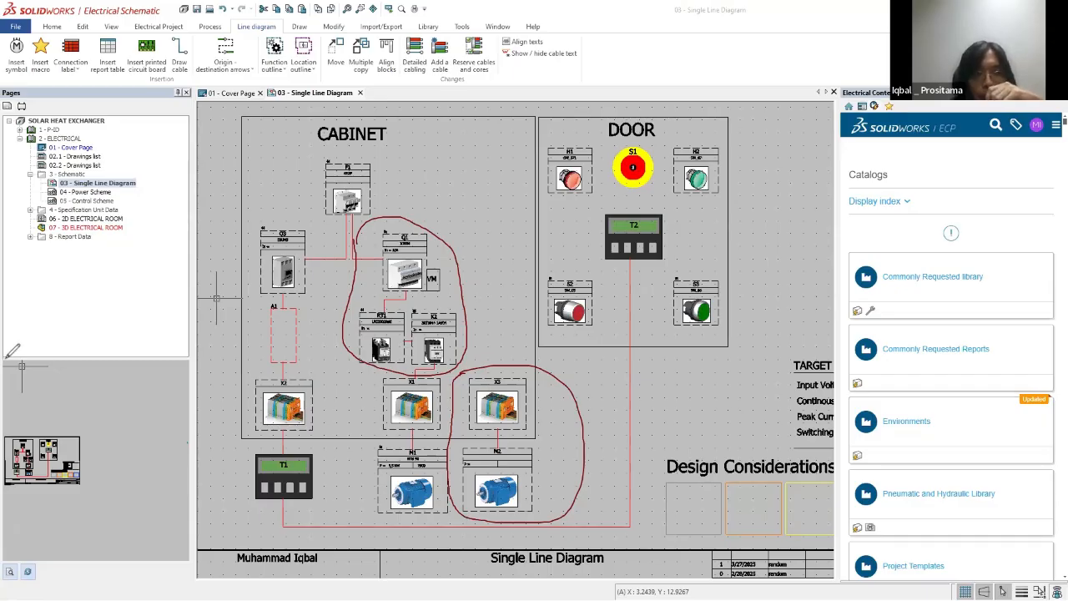
pyautogui.click(99, 369)
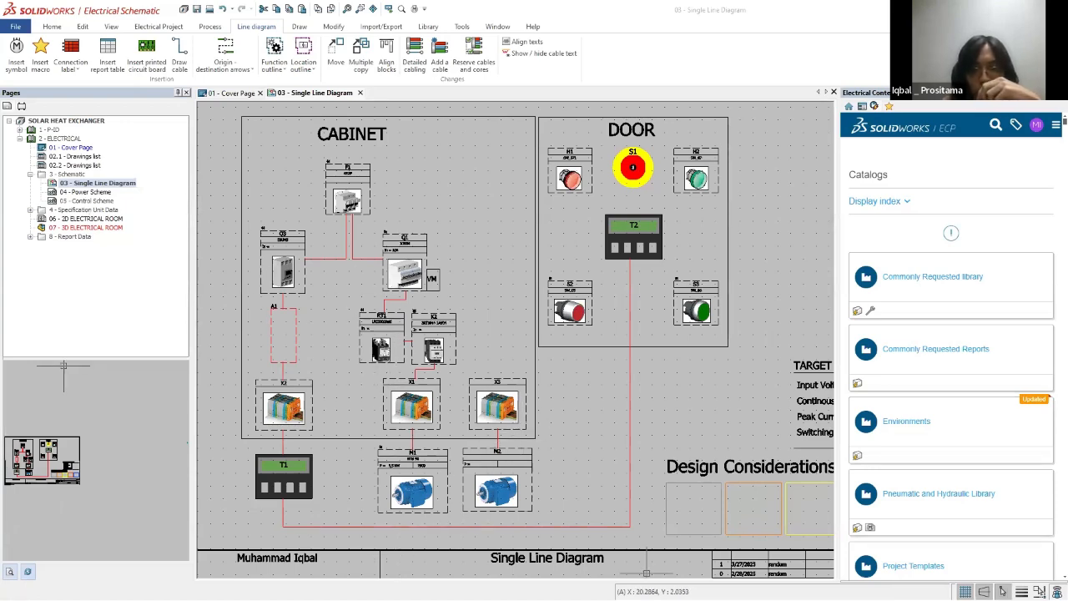
pyautogui.scroll(-2, 396, 336)
pyautogui.scroll(1, 482, 338)
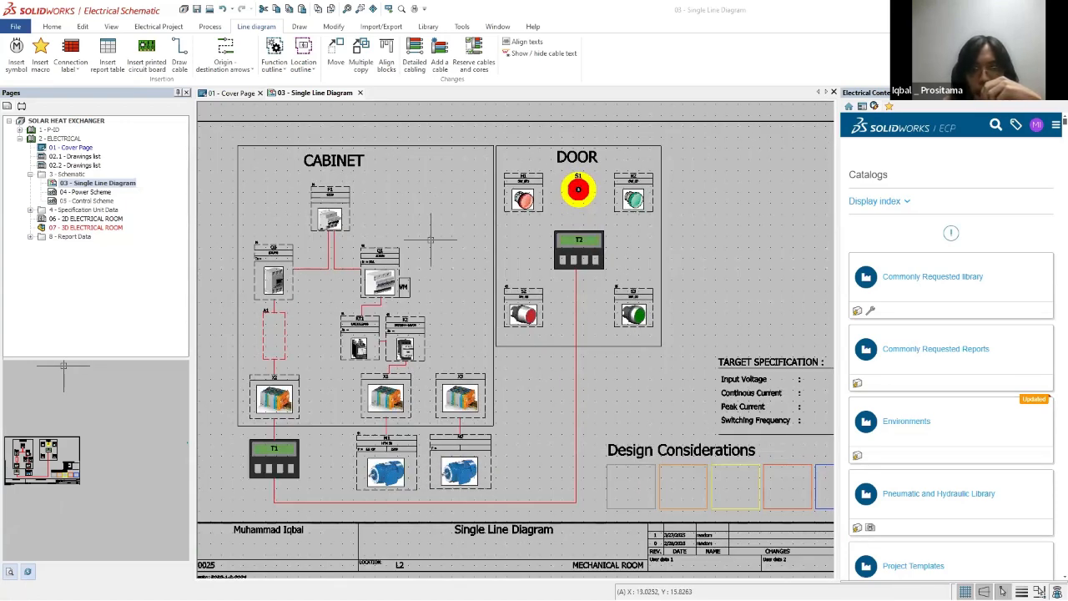
pyautogui.scroll(-1, 555, 317)
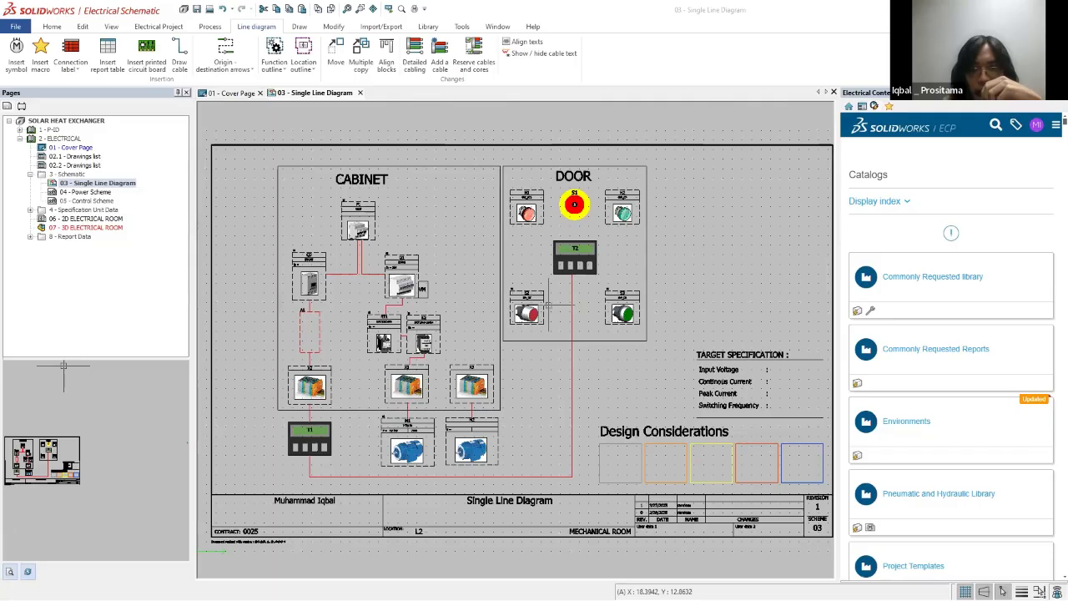
# Step: Open the 04 - Power Scheme drawing and circle the F1 group, the M1 motor branch and the Q3 and A1 branch with the annotation pen
pyautogui.doubleClick(84, 193)
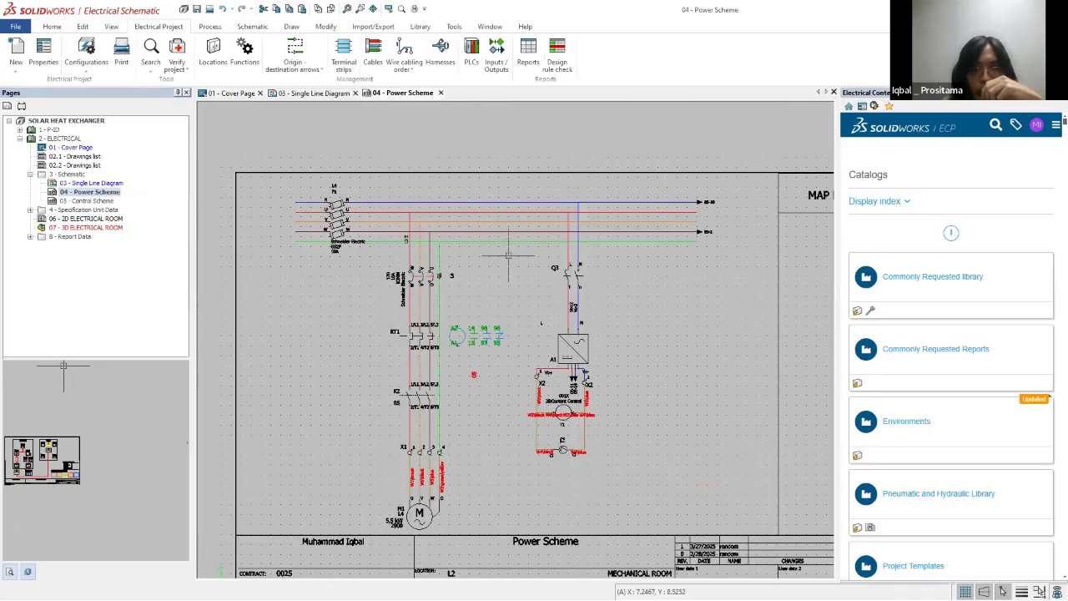
pyautogui.scroll(-1, 531, 353)
pyautogui.scroll(3, 627, 364)
pyautogui.scroll(2, 311, 301)
pyautogui.scroll(-3, 492, 334)
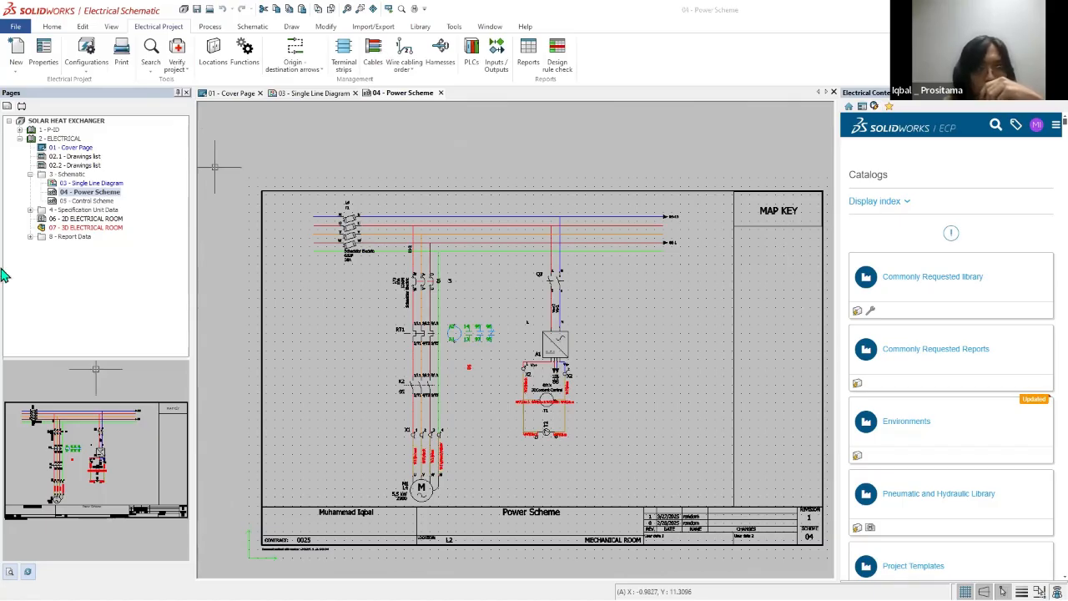
pyautogui.moveTo(304, 176); pyautogui.dragTo(319, 193)
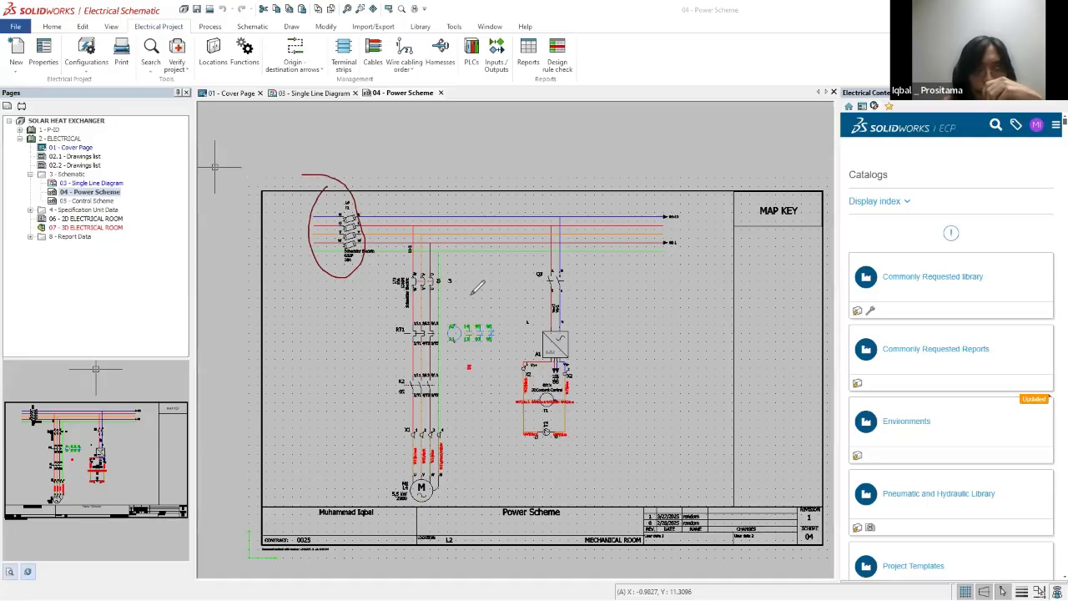
pyautogui.moveTo(384, 259); pyautogui.dragTo(453, 254)
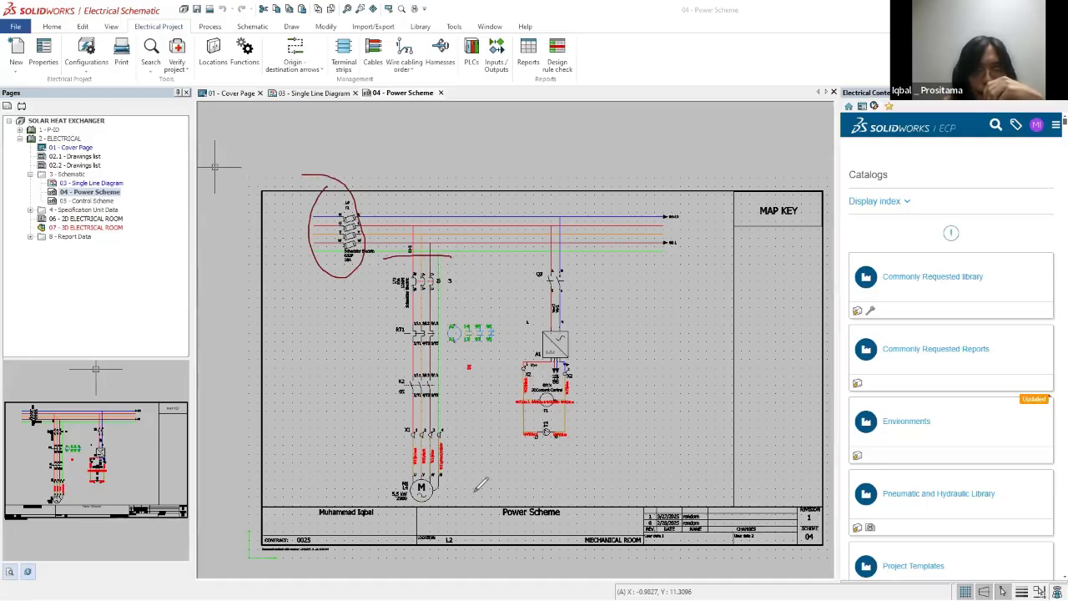
pyautogui.moveTo(379, 249); pyautogui.dragTo(452, 260)
pyautogui.moveTo(517, 265)
pyautogui.mouseDown()
pyautogui.moveTo(617, 300)
pyautogui.moveTo(534, 462)
pyautogui.moveTo(512, 301)
pyautogui.moveTo(519, 262)
pyautogui.mouseUp()
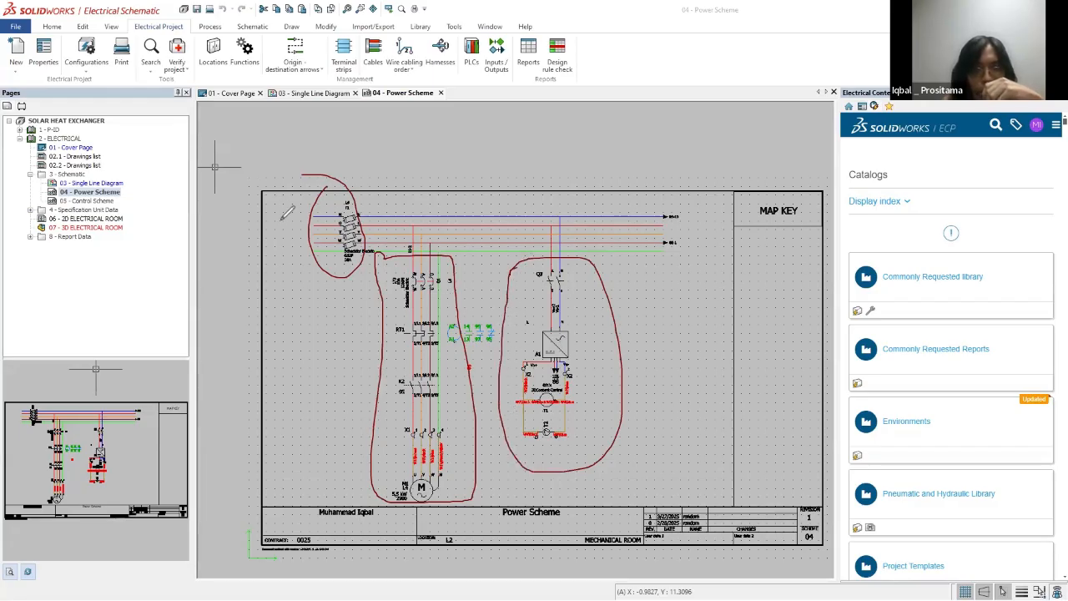
# Step: Label the motor branch M1 with the annotation pen, and sketch a line marked M2 beside the Q3 branch for a second motor
pyautogui.moveTo(456, 476); pyautogui.dragTo(473, 496)
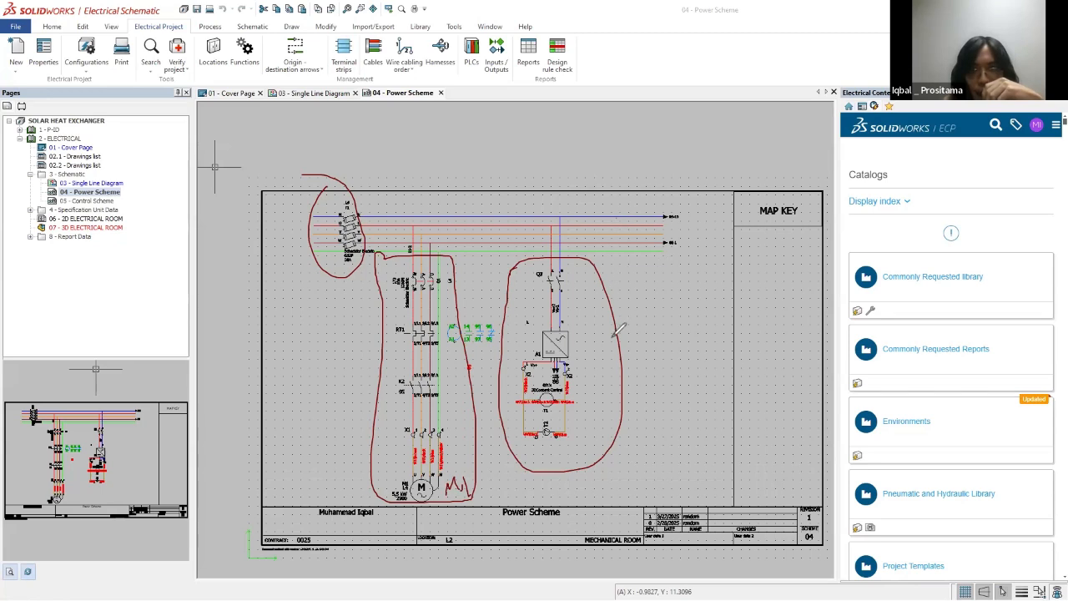
pyautogui.moveTo(614, 335); pyautogui.dragTo(625, 237)
pyautogui.moveTo(614, 432); pyautogui.dragTo(656, 426)
pyautogui.click(637, 427)
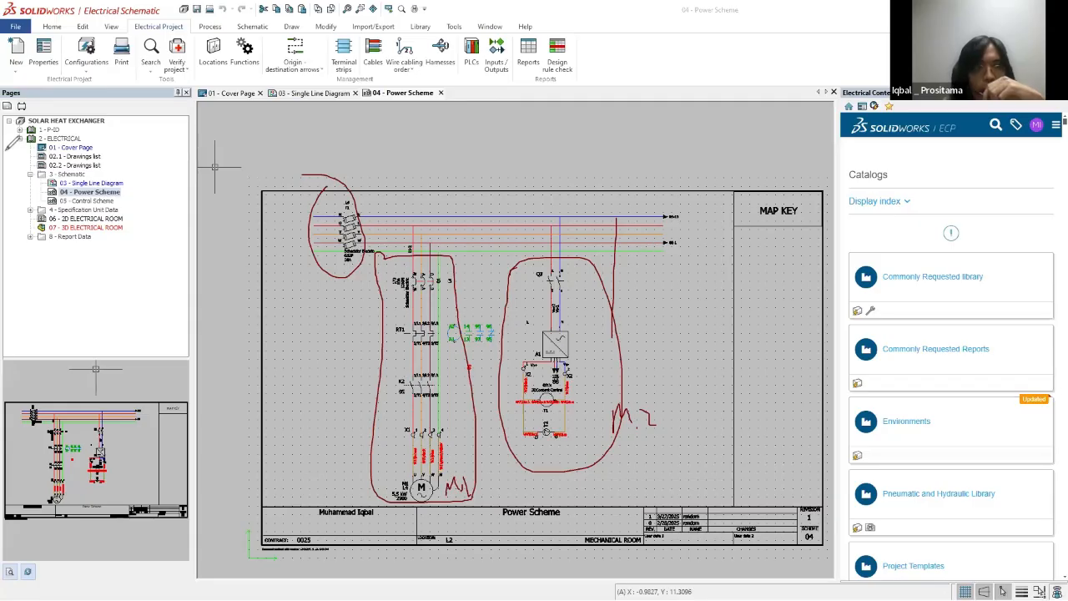
# Step: Start drawing multiple wires and select the N L1 L2 L3 wire style that gives each phase a color
pyautogui.click(222, 27)
pyautogui.click(244, 27)
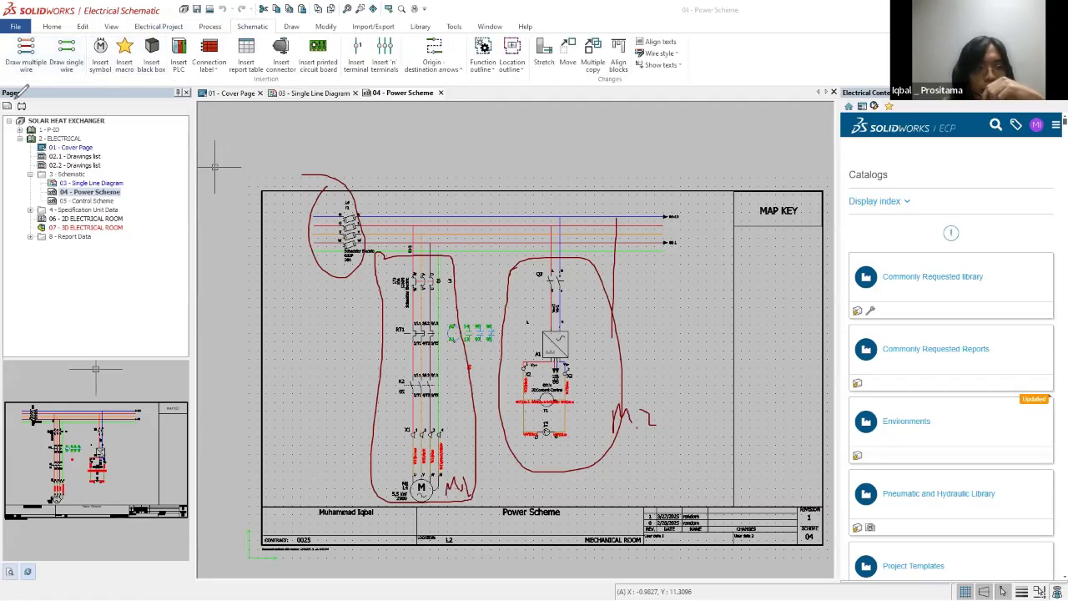
pyautogui.click(33, 54)
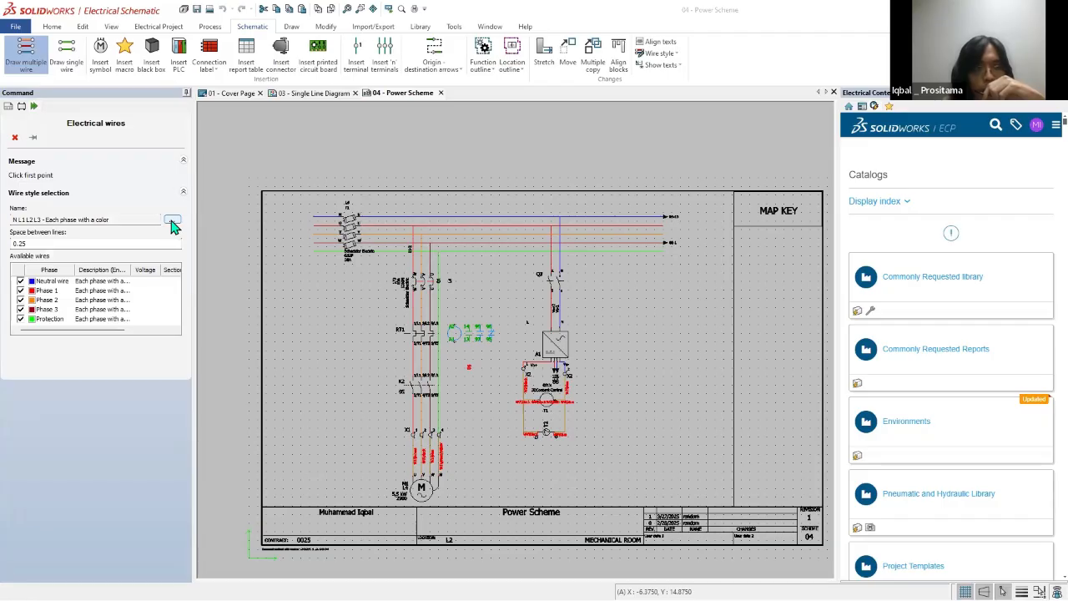
pyautogui.click(171, 221)
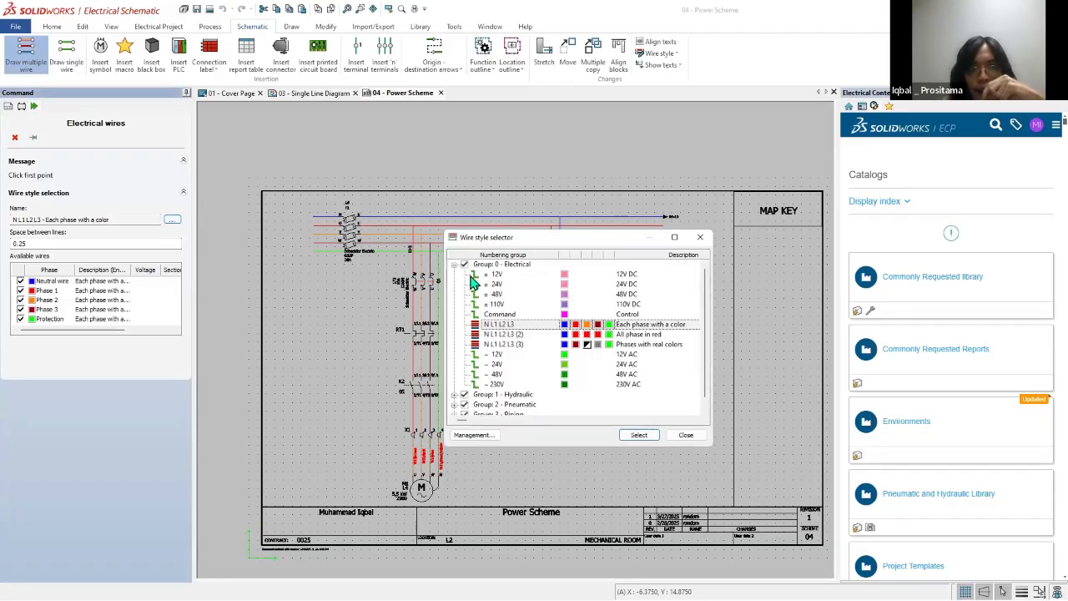
pyautogui.scroll(-1, 517, 399)
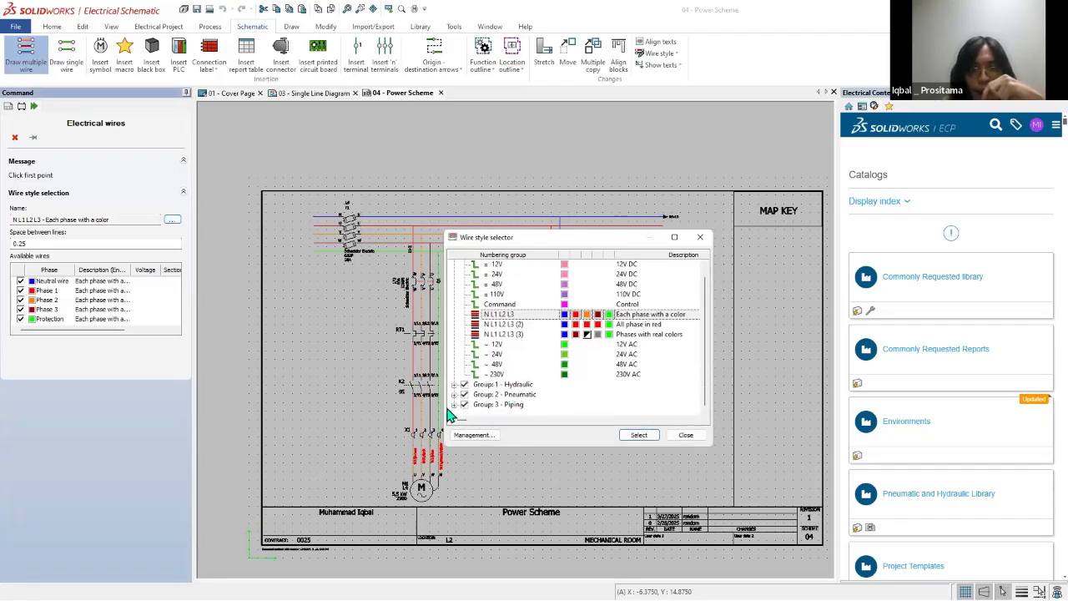
pyautogui.scroll(1, 562, 393)
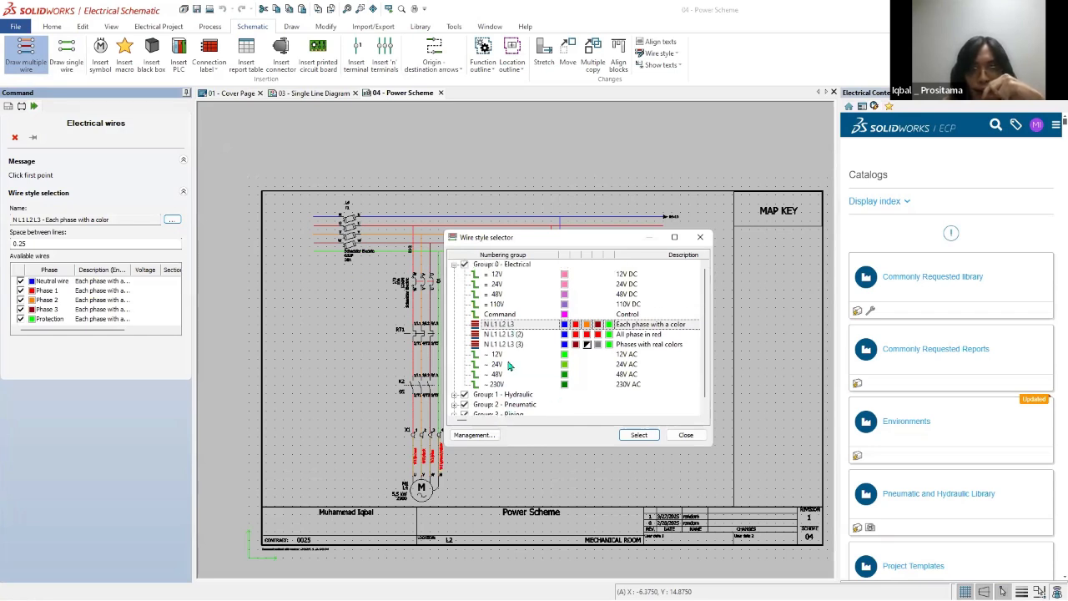
pyautogui.moveTo(574, 236); pyautogui.dragTo(701, 139)
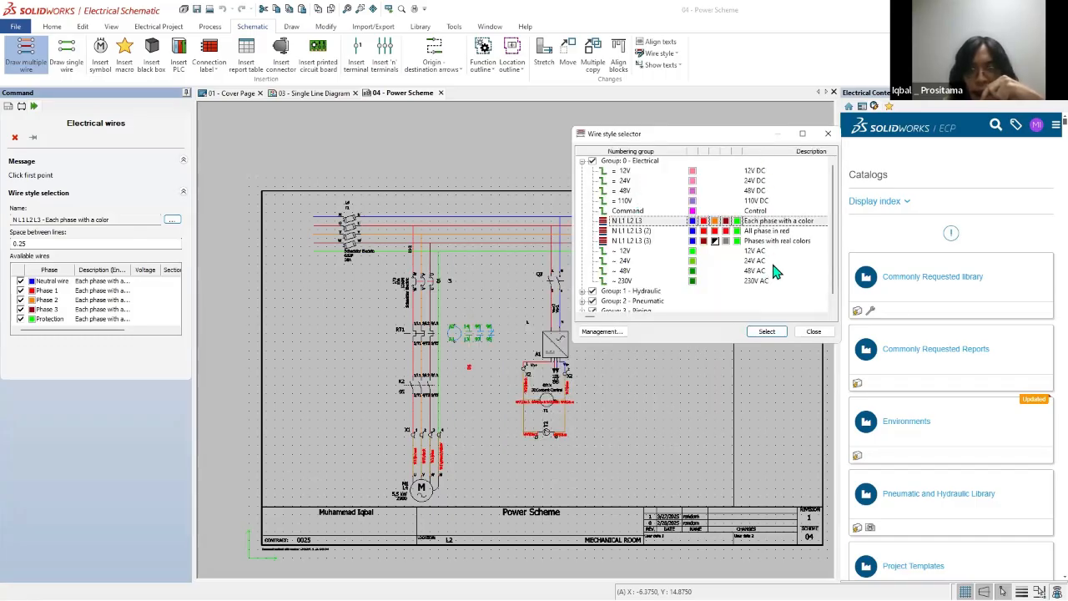
pyautogui.moveTo(676, 139); pyautogui.dragTo(602, 139)
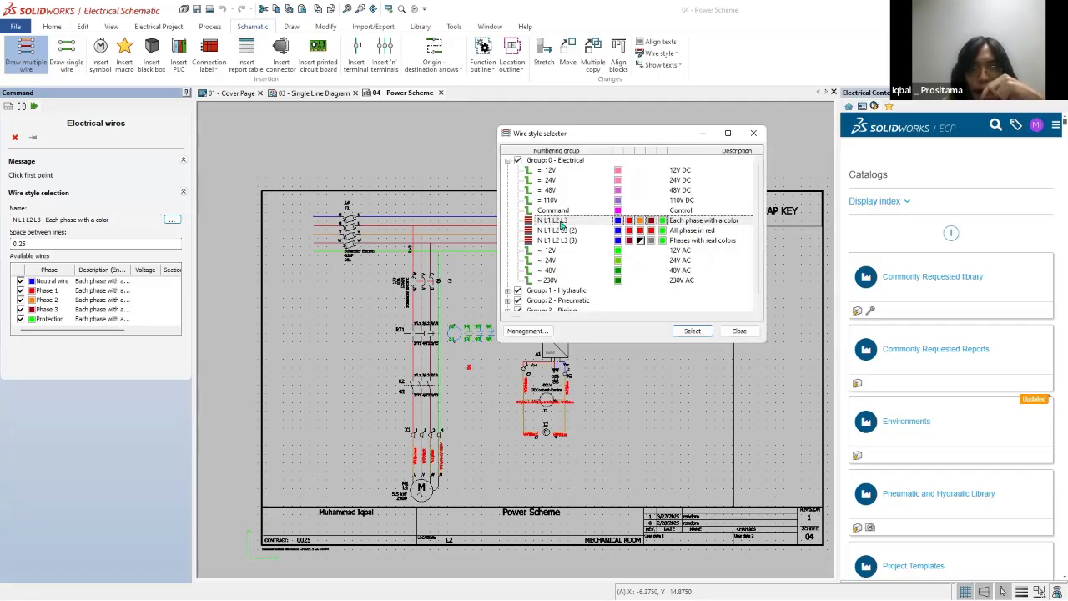
pyautogui.click(692, 331)
# Step: Draw a short vertical run of the neutral, three phase and protection wires beside the Q3 and A1 branch
pyautogui.click(607, 218)
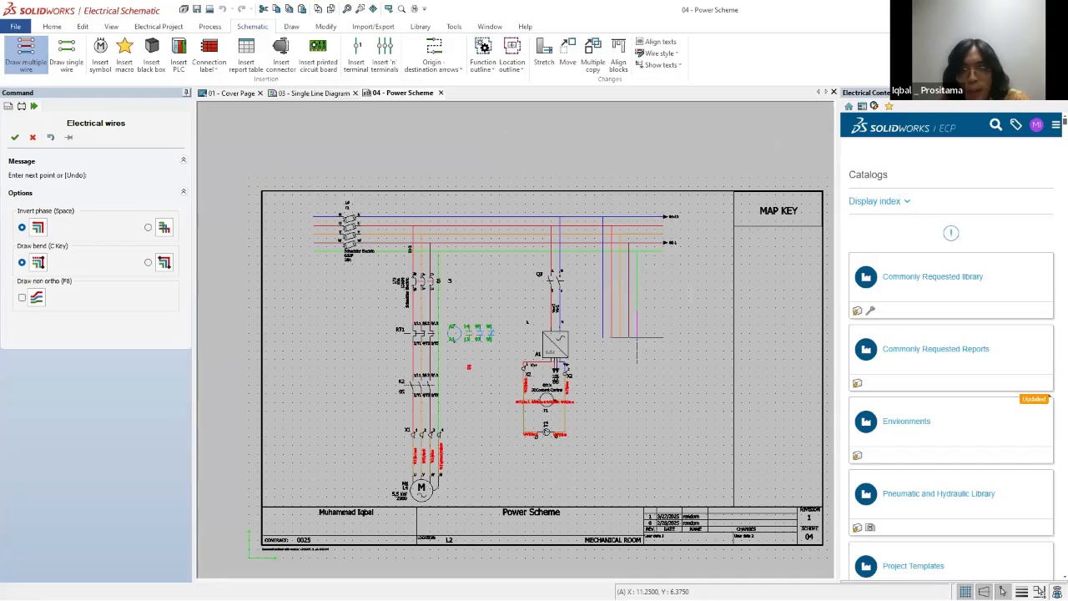
pyautogui.press('Escape')
pyautogui.click(33, 62)
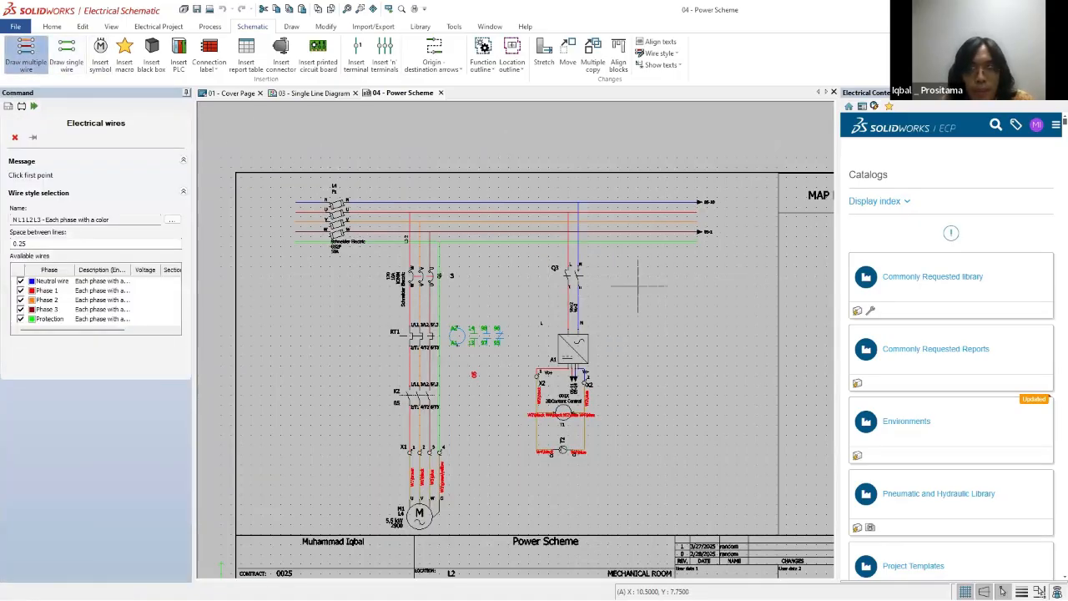
pyautogui.click(639, 285)
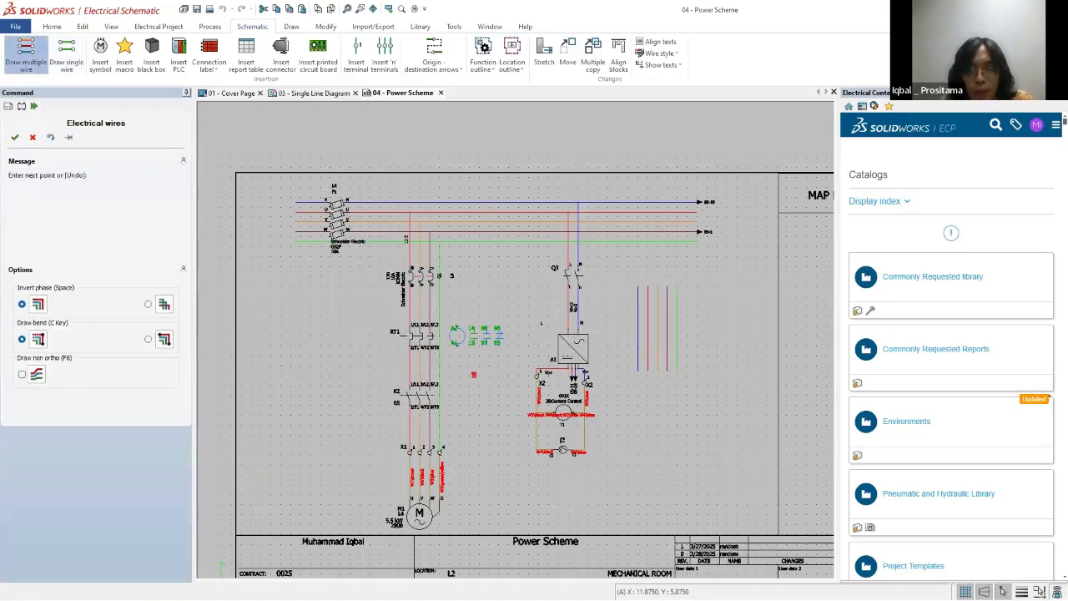
pyautogui.click(15, 138)
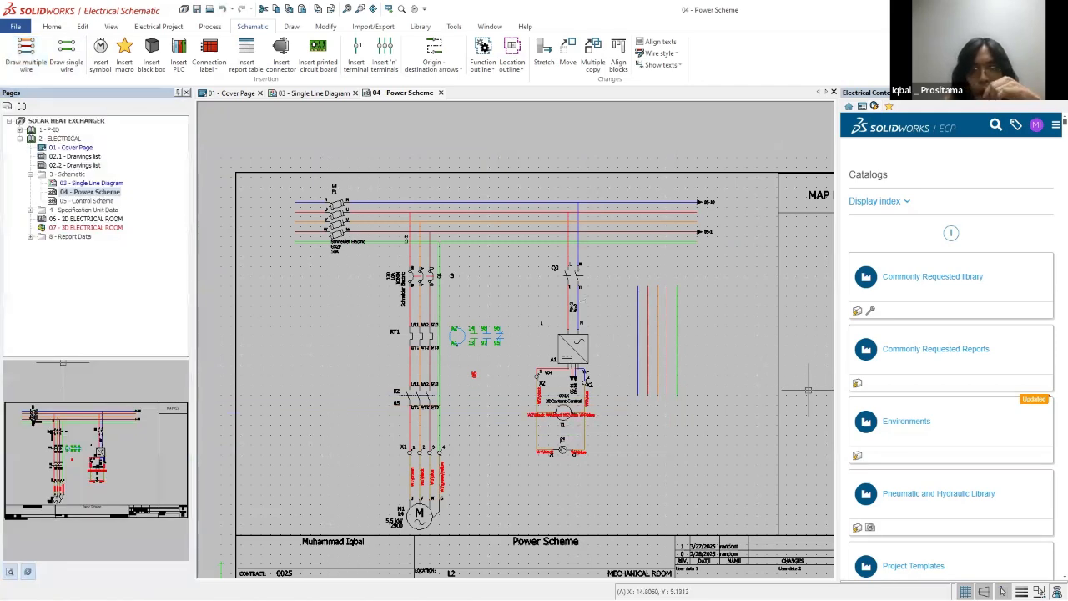
pyautogui.scroll(-4, 744, 386)
pyautogui.scroll(3, 744, 386)
pyautogui.scroll(2, 645, 393)
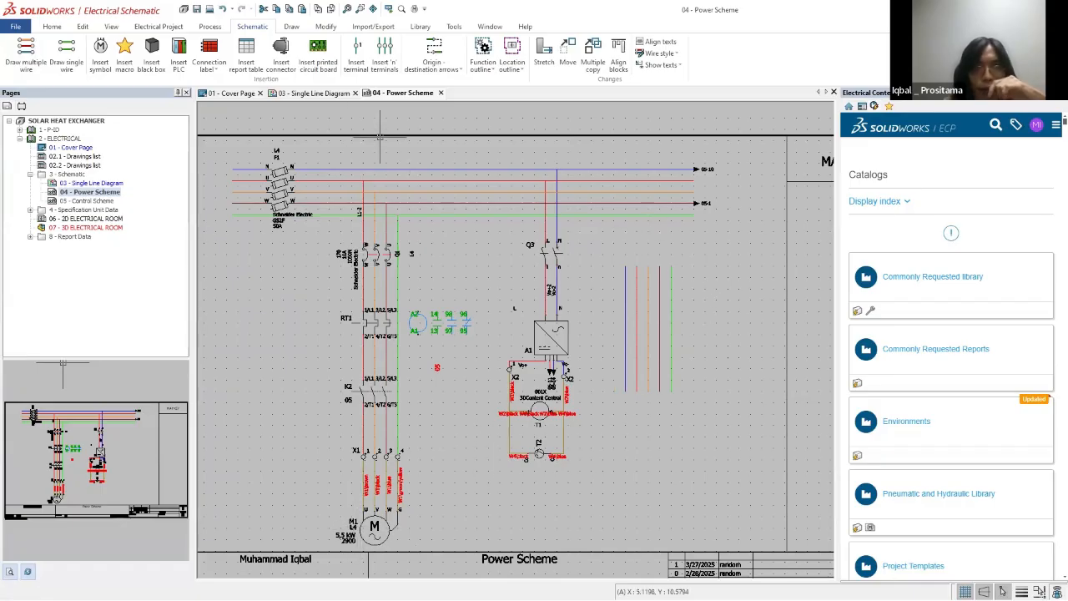
# Step: Browse the manufacturer parts in the Motors class for motor M2 in the Single Line Diagram, and close its properties without assigning one
pyautogui.click(307, 94)
pyautogui.scroll(4, 586, 391)
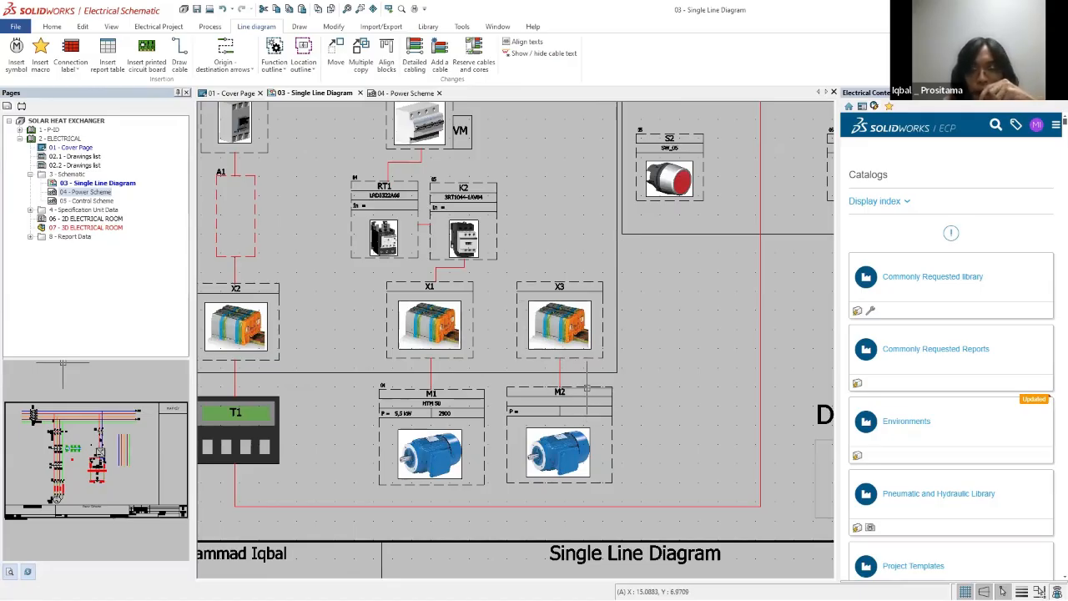
pyautogui.doubleClick(586, 389)
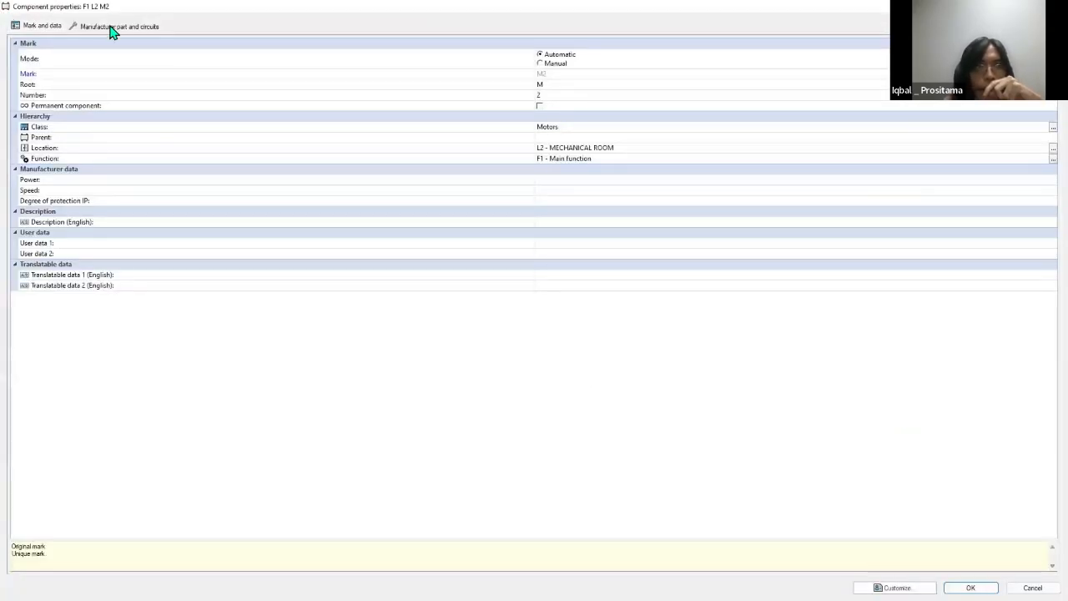
pyautogui.click(111, 26)
pyautogui.click(23, 57)
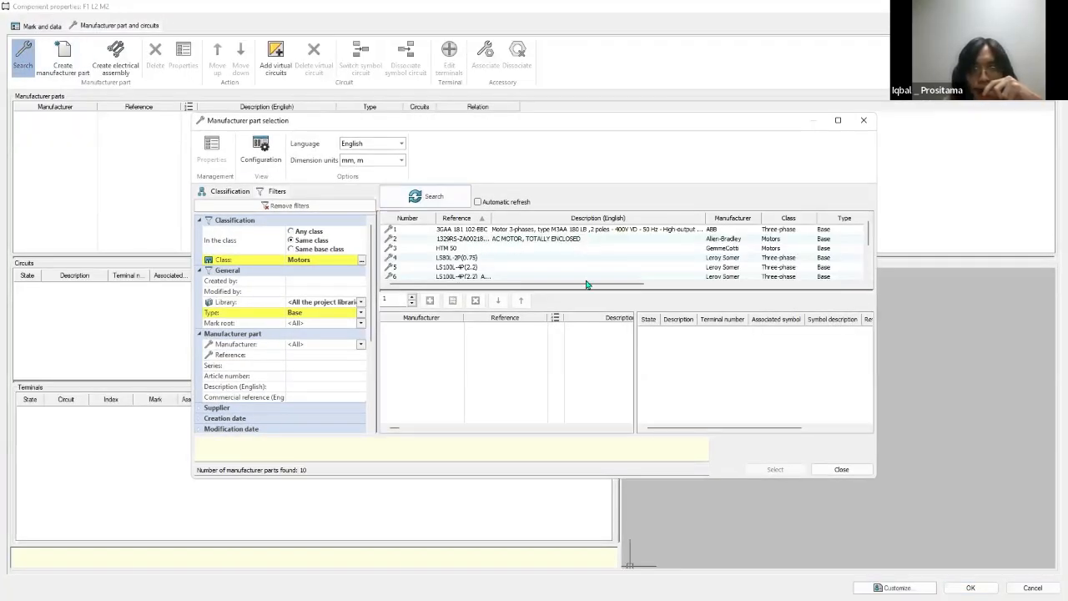
pyautogui.scroll(-2, 631, 249)
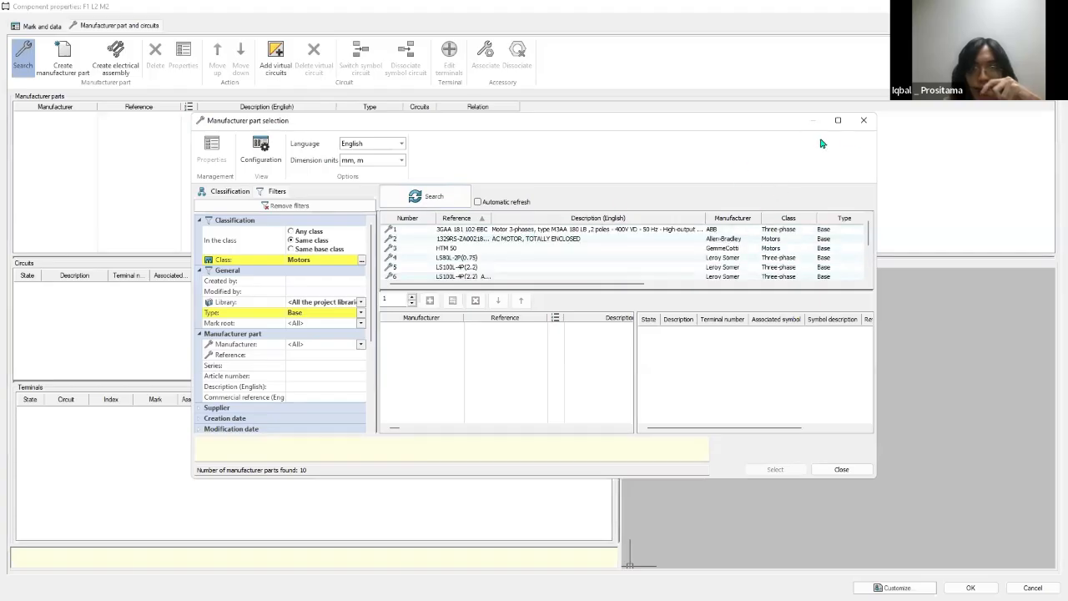
pyautogui.click(864, 120)
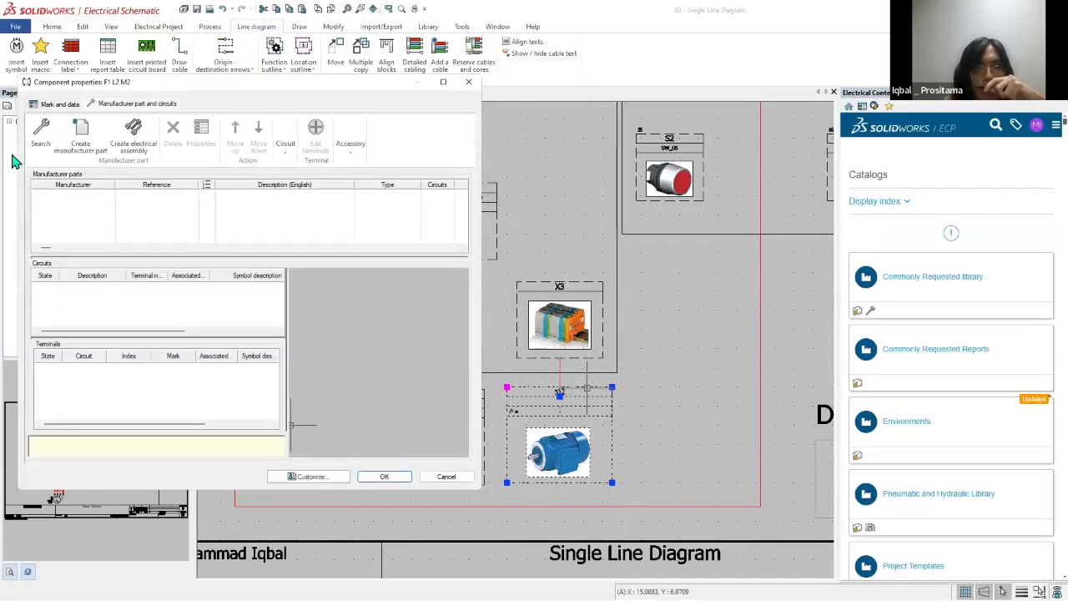
pyautogui.moveTo(167, 100); pyautogui.dragTo(526, 103)
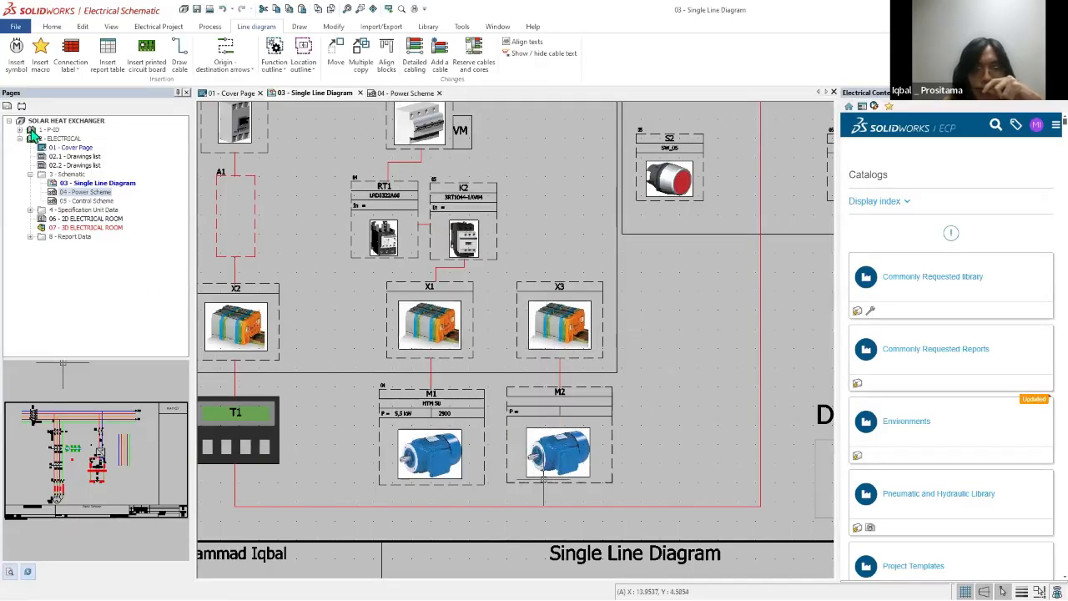
# Step: Open the 03 - Control P-ID drawing and examine the manufacturer part and circuits assigned to pump P1
pyautogui.click(20, 130)
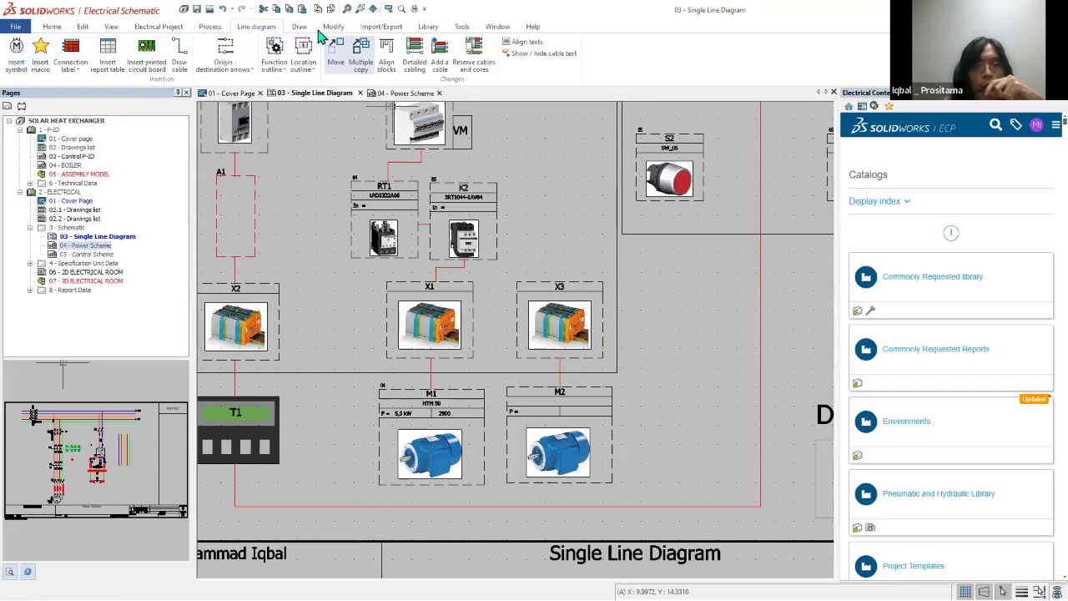
pyautogui.click(428, 26)
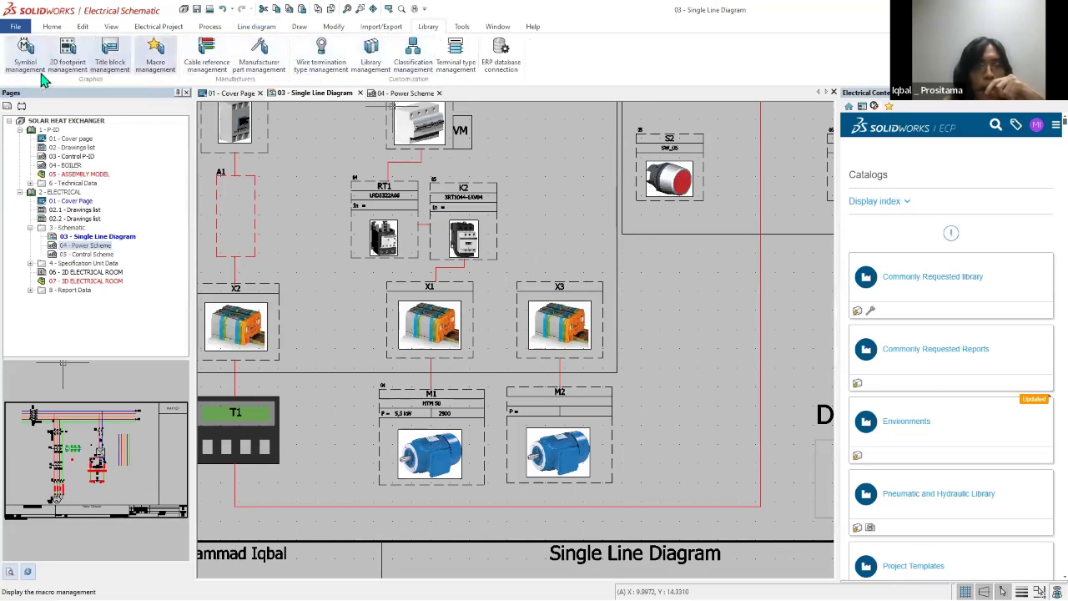
pyautogui.click(74, 158)
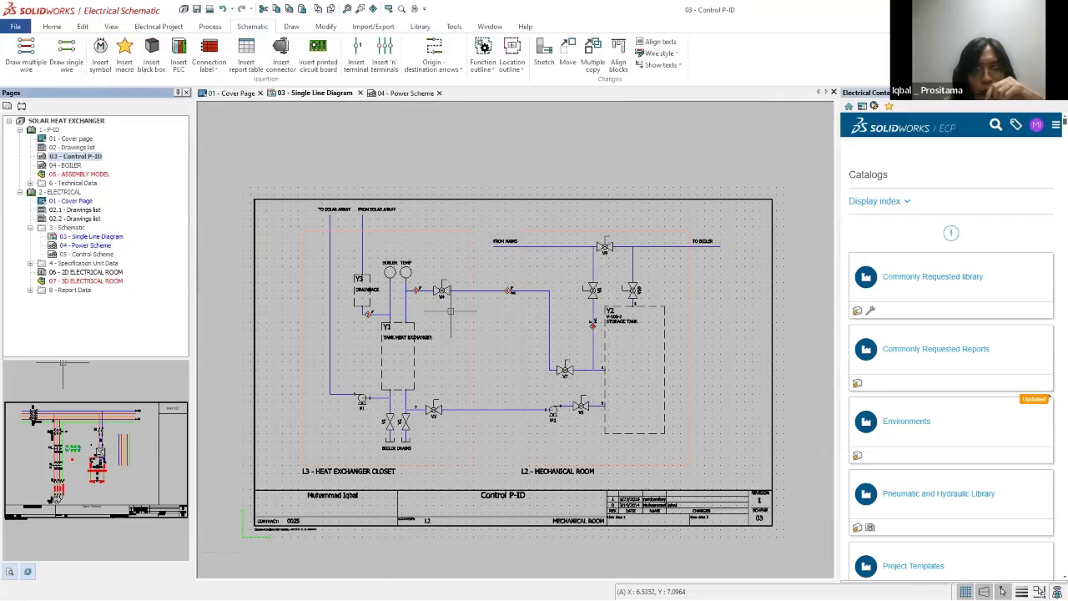
pyautogui.scroll(4, 566, 410)
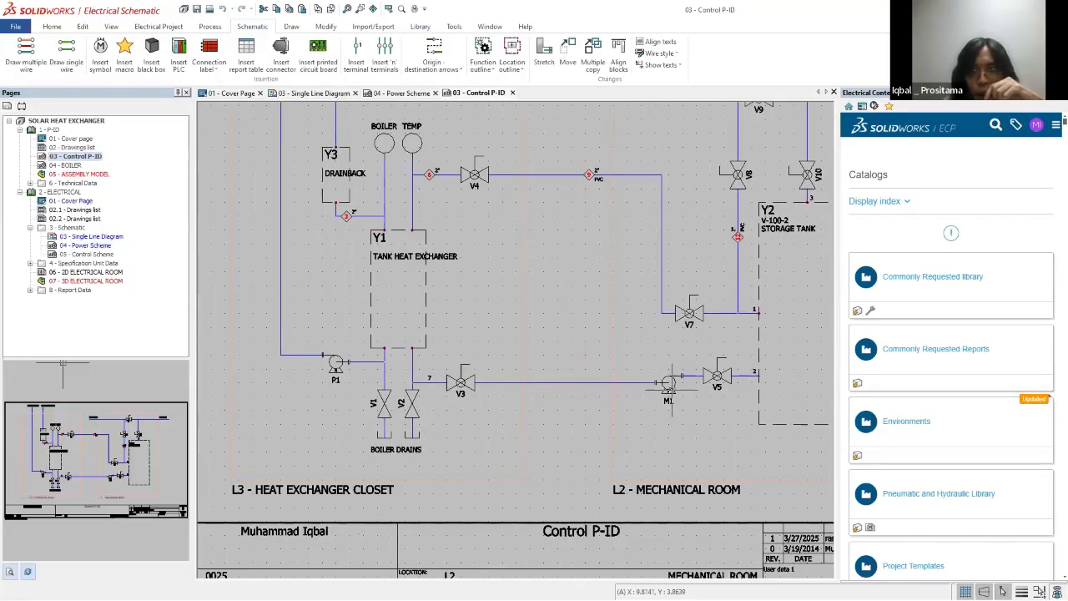
pyautogui.scroll(-4, 537, 355)
pyautogui.scroll(2, 760, 195)
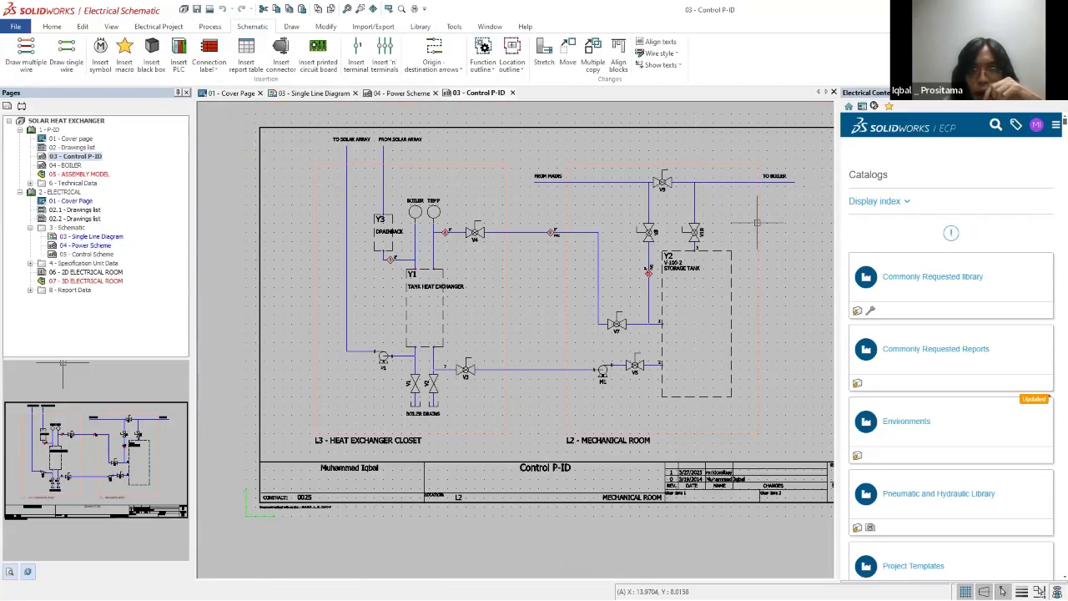
pyautogui.scroll(3, 377, 350)
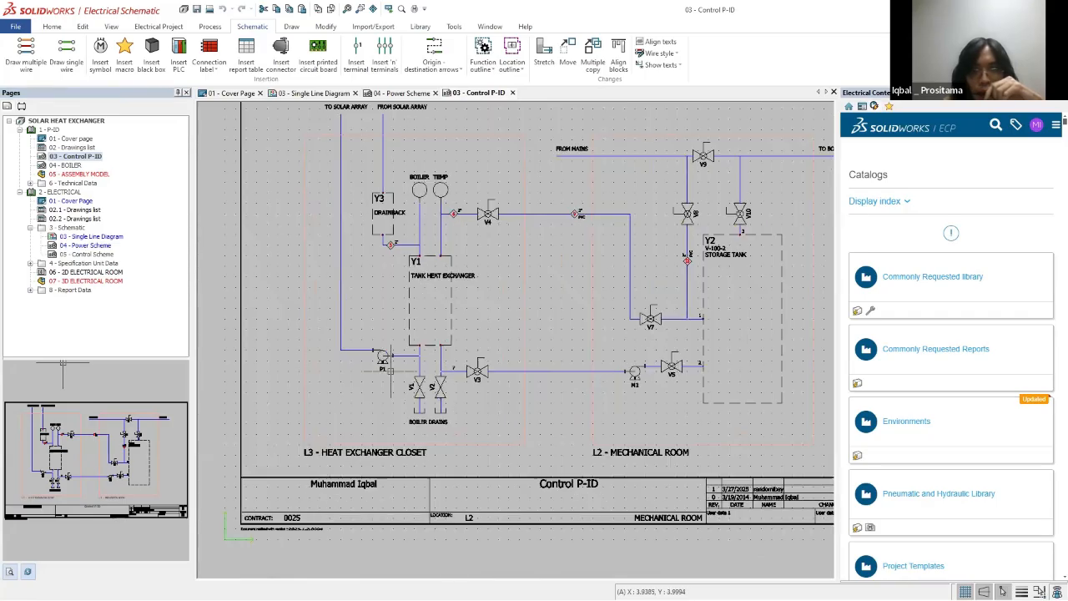
pyautogui.doubleClick(373, 338)
pyautogui.click(502, 127)
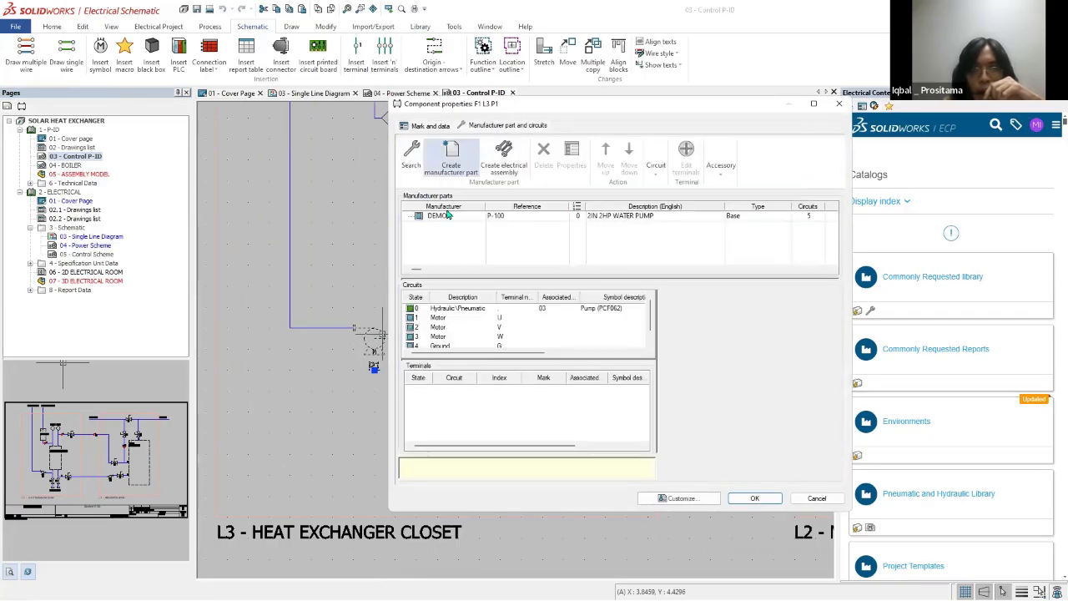
pyautogui.click(839, 103)
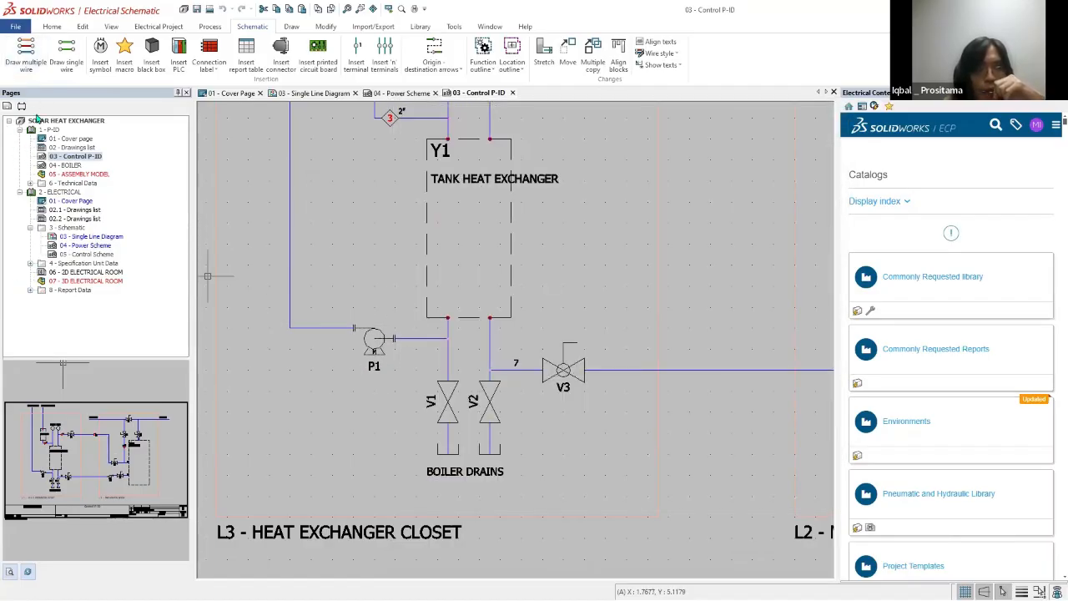
# Step: Return to the 03 - Single Line Diagram drawing and search the Motors class for manufacturer parts for motor M2
pyautogui.click(89, 246)
pyautogui.doubleClick(88, 237)
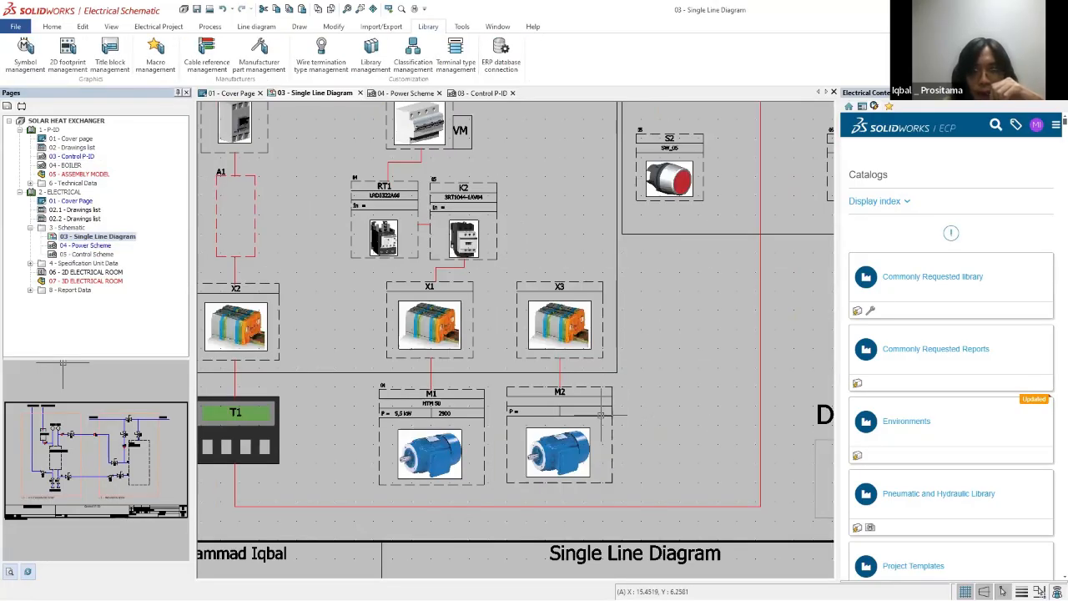
pyautogui.doubleClick(601, 417)
pyautogui.click(505, 127)
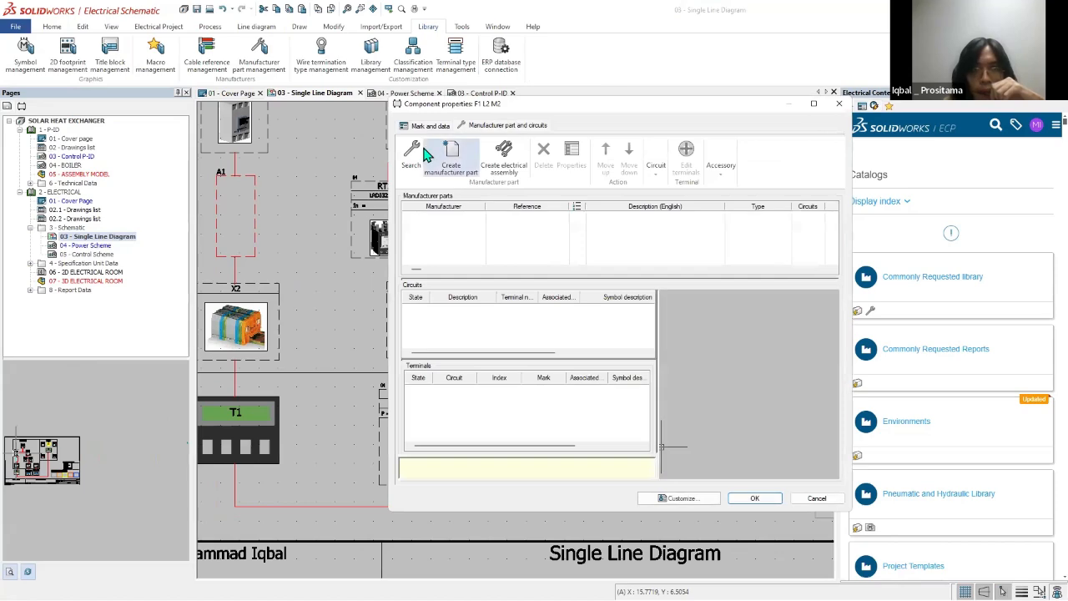
pyautogui.click(434, 152)
pyautogui.click(497, 101)
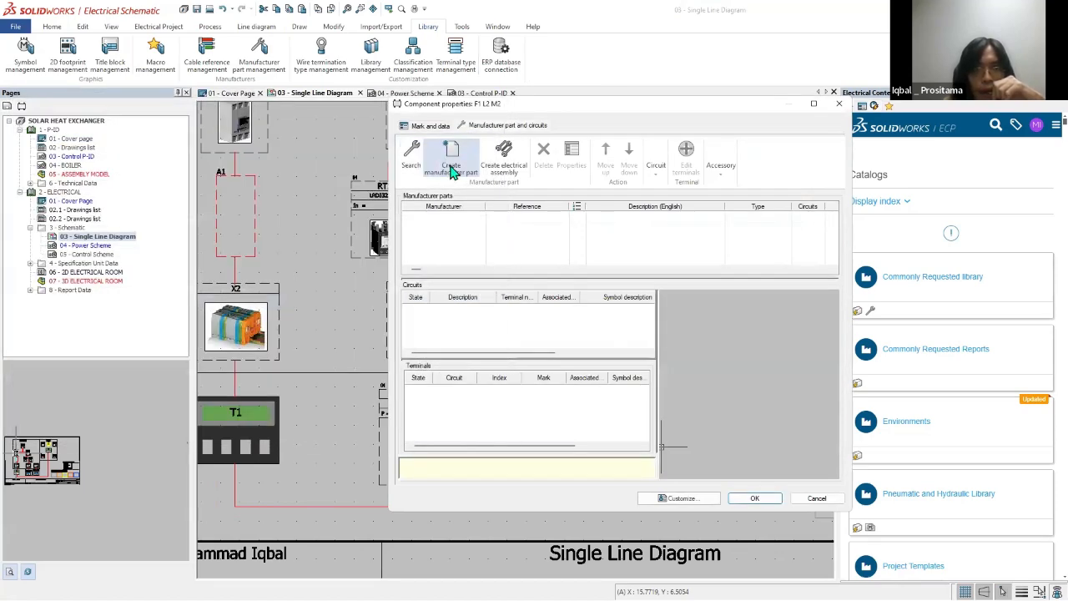
pyautogui.click(419, 197)
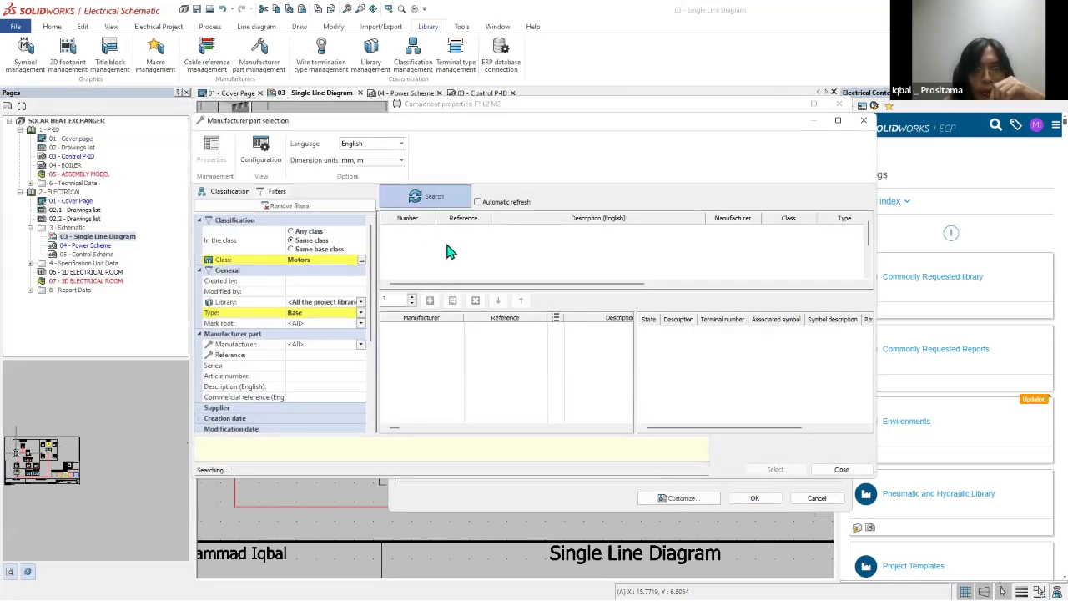
# Step: Clear the part search filters, filter by manufacturer DEMO, and try the P-100 2IN 2HP WATER PUMP as M2's part
pyautogui.scroll(-2, 457, 253)
pyautogui.click(287, 207)
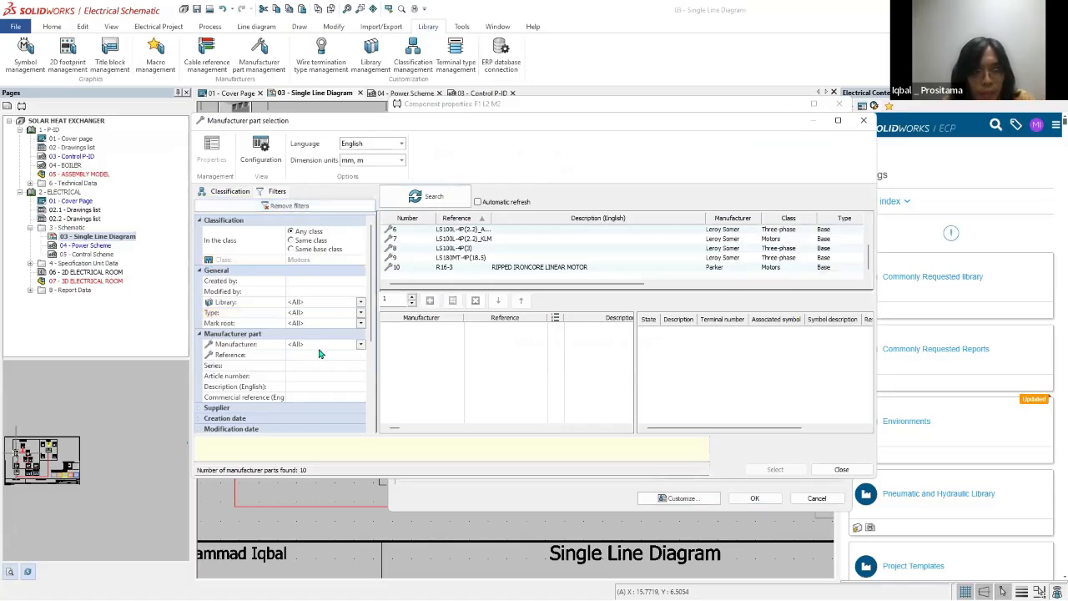
pyautogui.click(319, 345)
pyautogui.scroll(-3, 305, 393)
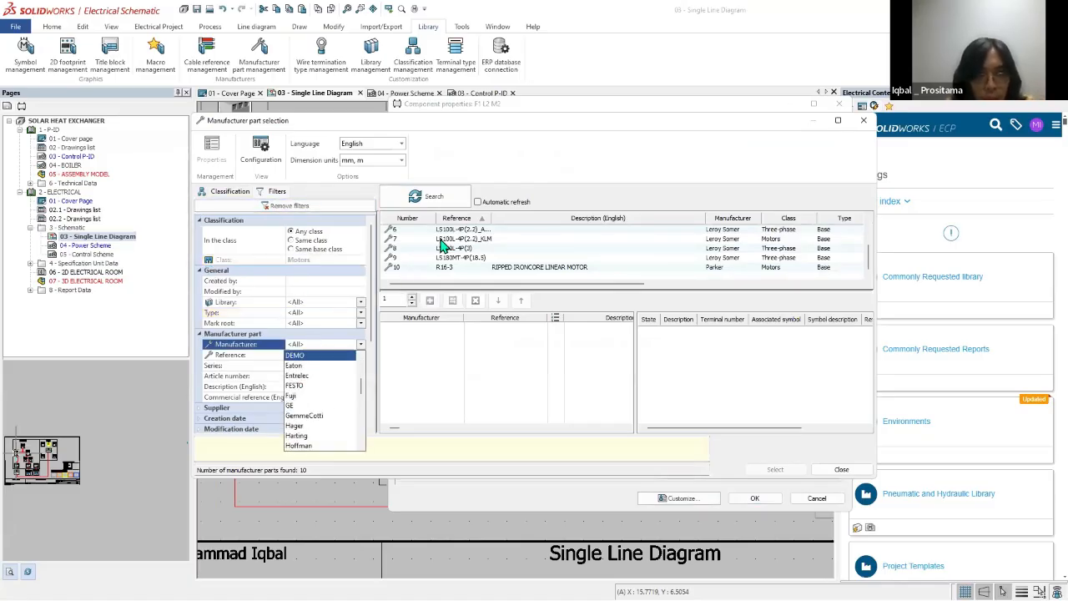
pyautogui.press('Return')
pyautogui.click(424, 197)
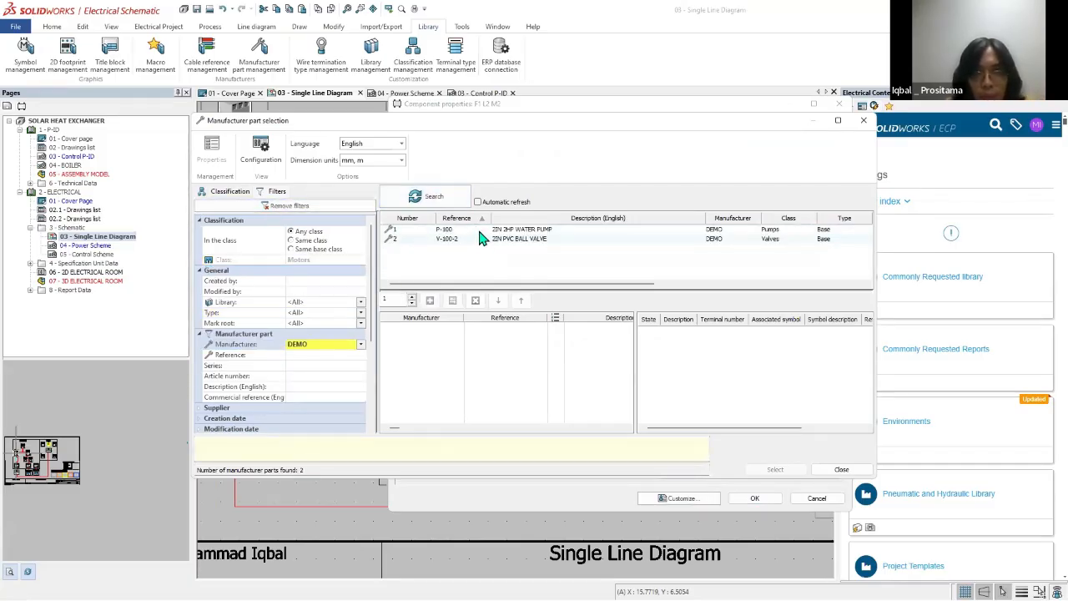
pyautogui.click(610, 231)
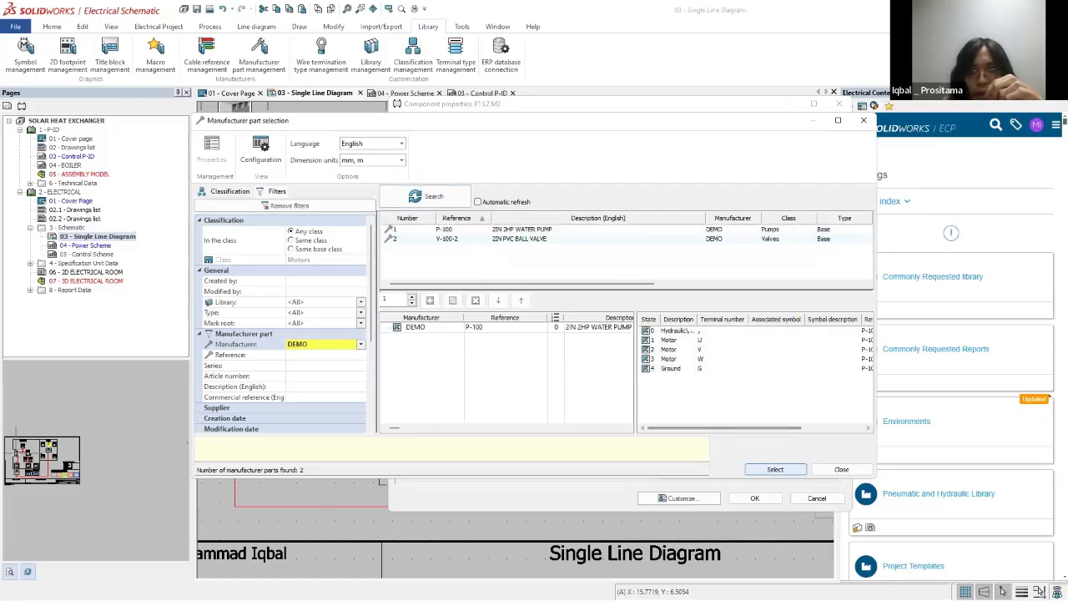
pyautogui.click(773, 469)
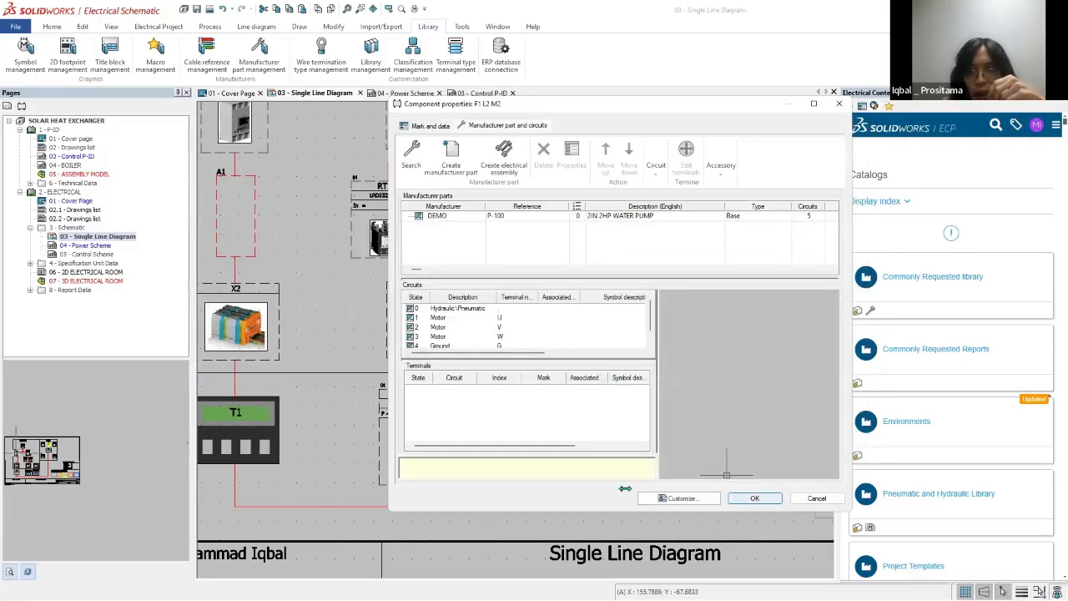
# Step: Examine the circuits of the P-100 pump part in M2's component properties, and view the part's own properties
pyautogui.moveTo(599, 513); pyautogui.dragTo(601, 569)
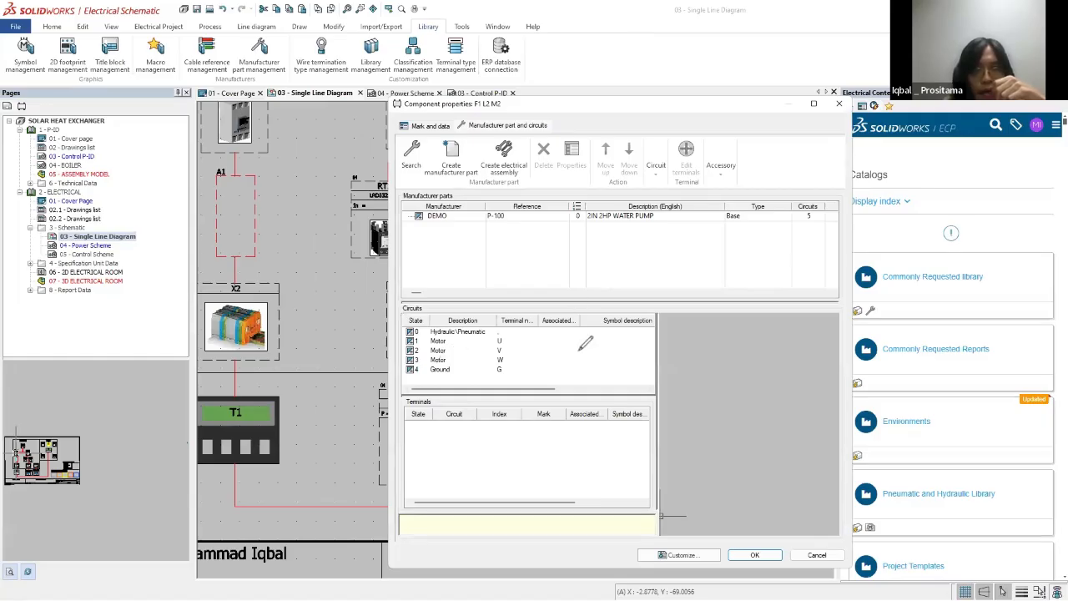
pyautogui.moveTo(534, 386)
pyautogui.mouseDown()
pyautogui.moveTo(553, 292)
pyautogui.moveTo(415, 373)
pyautogui.mouseUp()
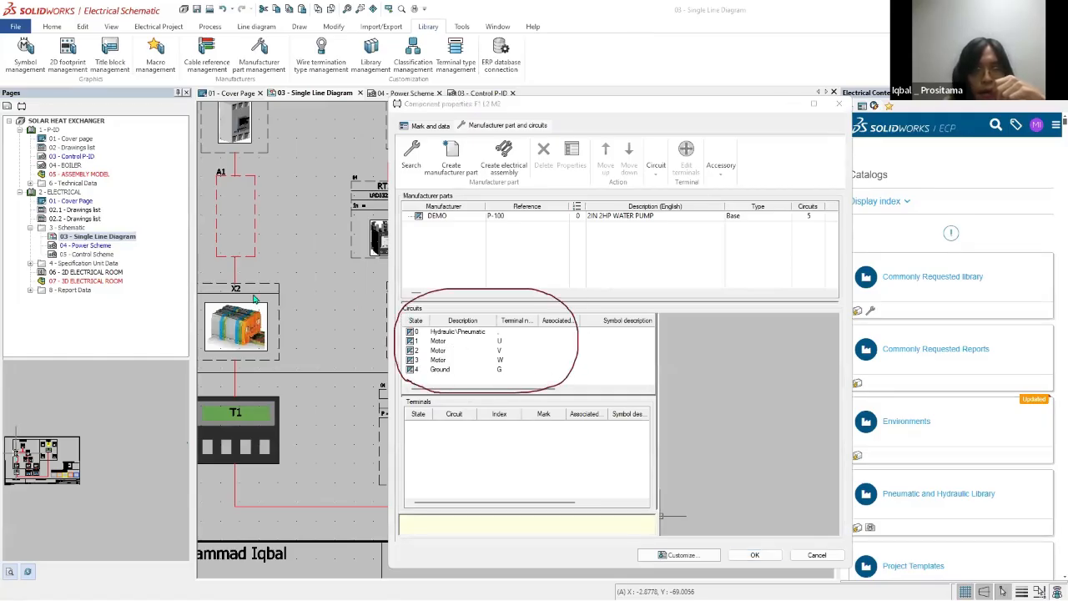
pyautogui.click(581, 345)
pyautogui.moveTo(612, 330)
pyautogui.mouseDown()
pyautogui.moveTo(598, 347)
pyautogui.moveTo(616, 341)
pyautogui.mouseUp()
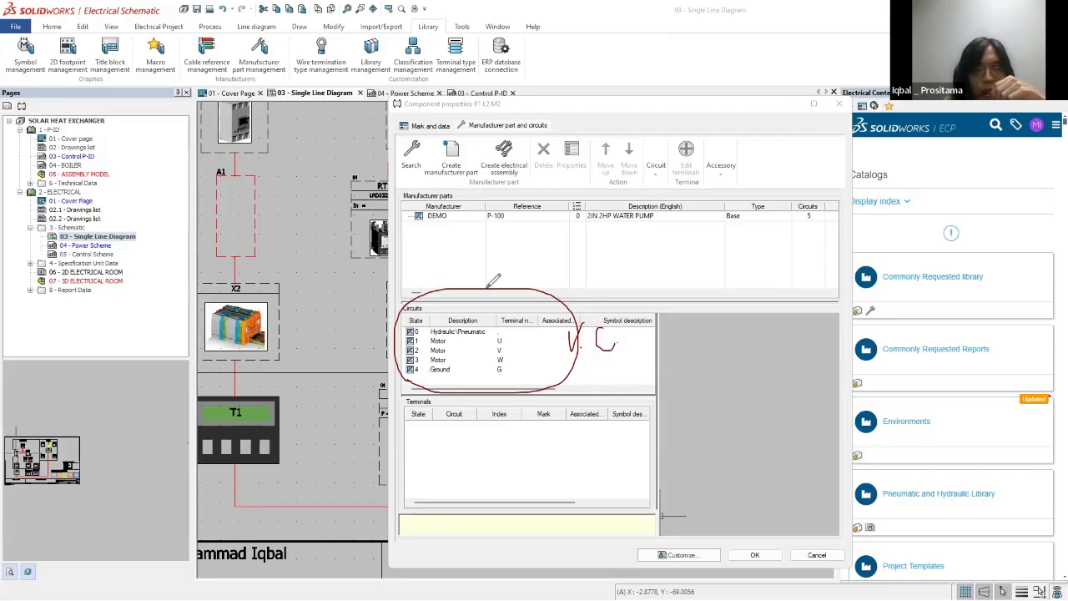
pyautogui.moveTo(494, 282)
pyautogui.mouseDown()
pyautogui.moveTo(538, 360)
pyautogui.moveTo(507, 280)
pyautogui.mouseUp()
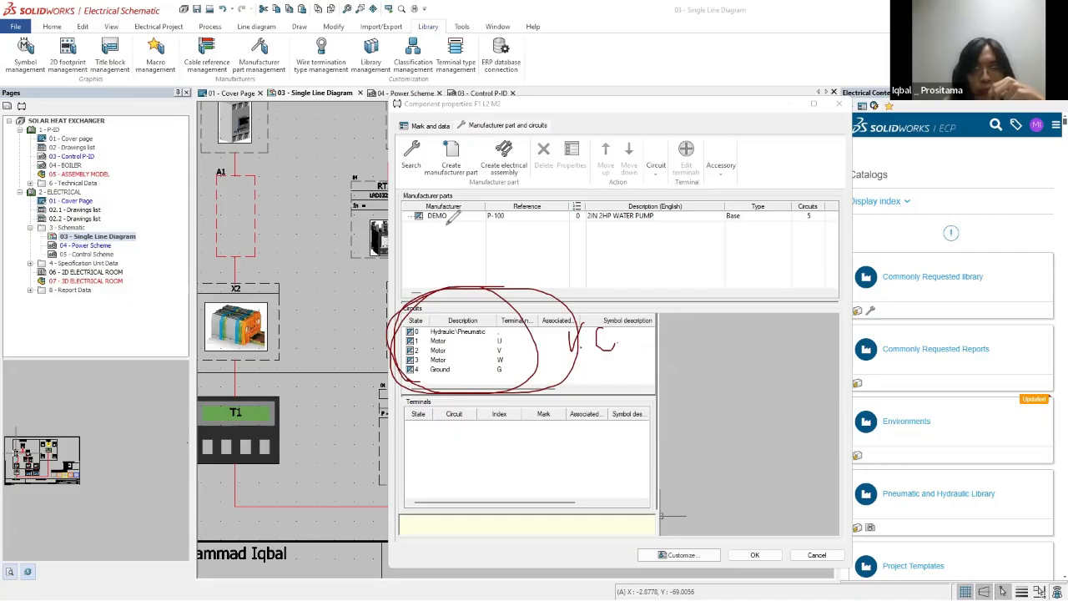
pyautogui.press('Escape')
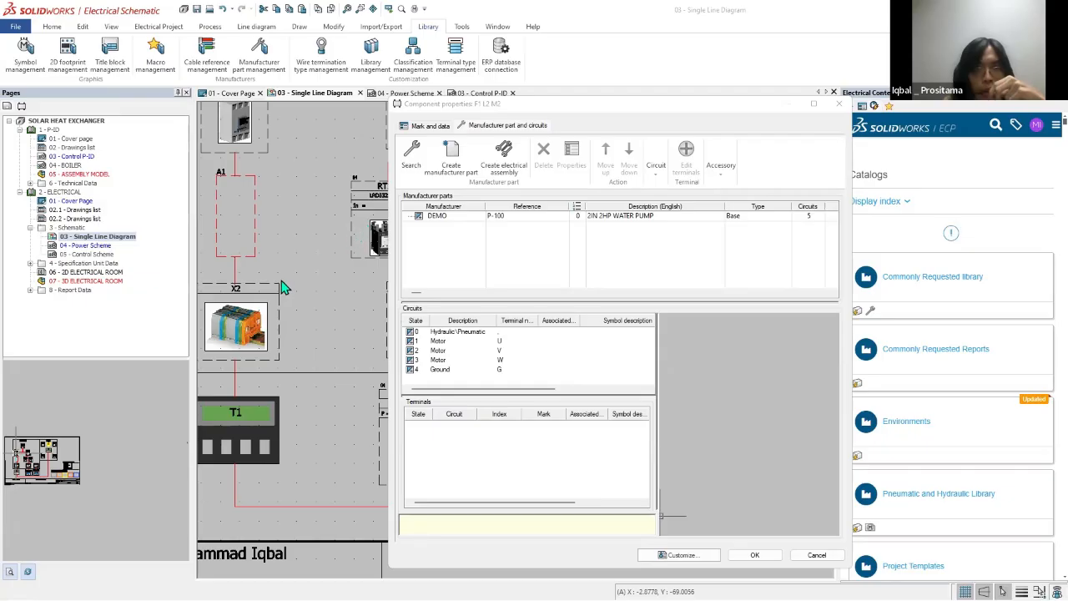
pyautogui.doubleClick(451, 216)
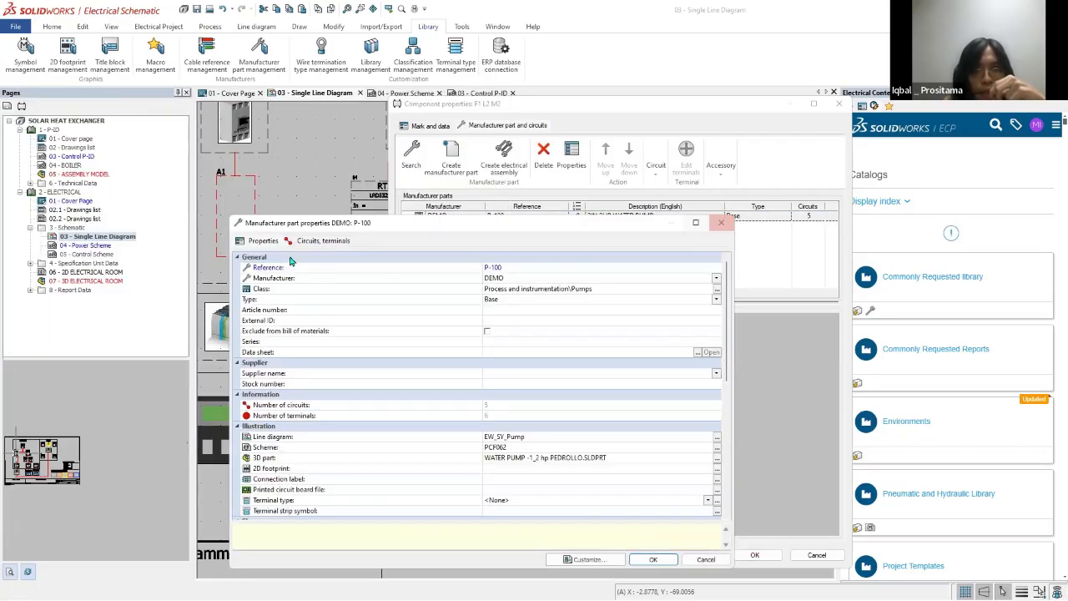
pyautogui.click(722, 223)
# Step: Try creating a Motors class manufacturer part with one Black box circuit, browse the circuit types, and cancel it along with M2's properties
pyautogui.click(452, 157)
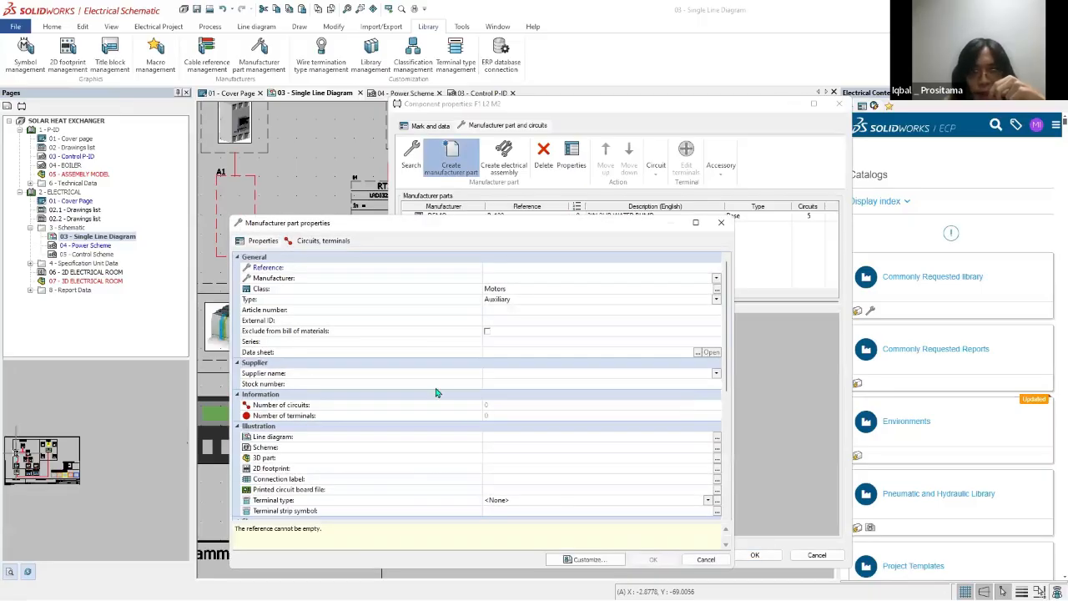
pyautogui.scroll(-2, 573, 433)
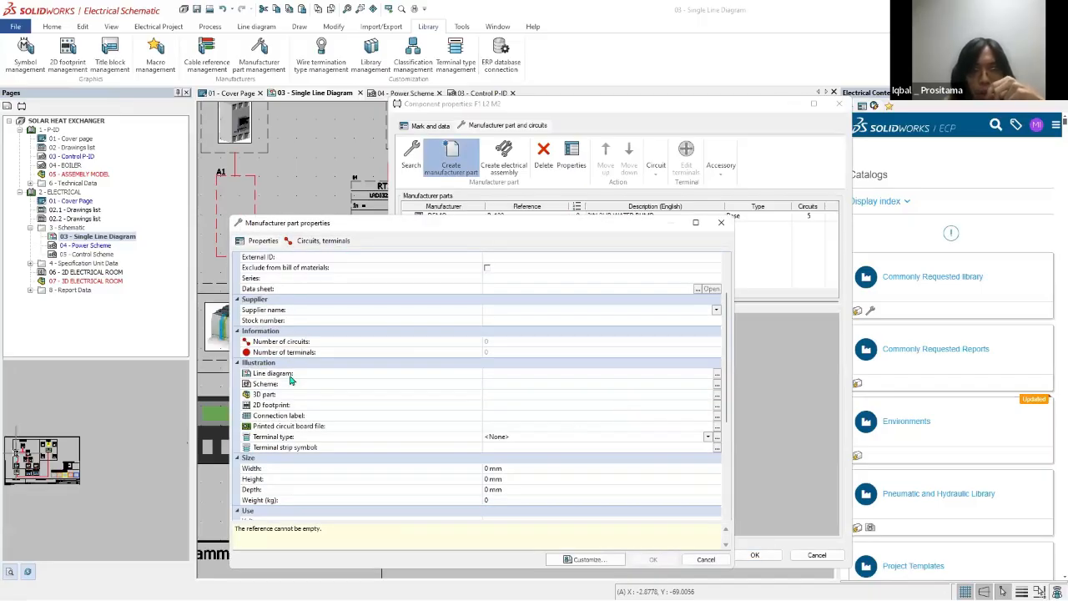
pyautogui.click(323, 240)
pyautogui.click(363, 269)
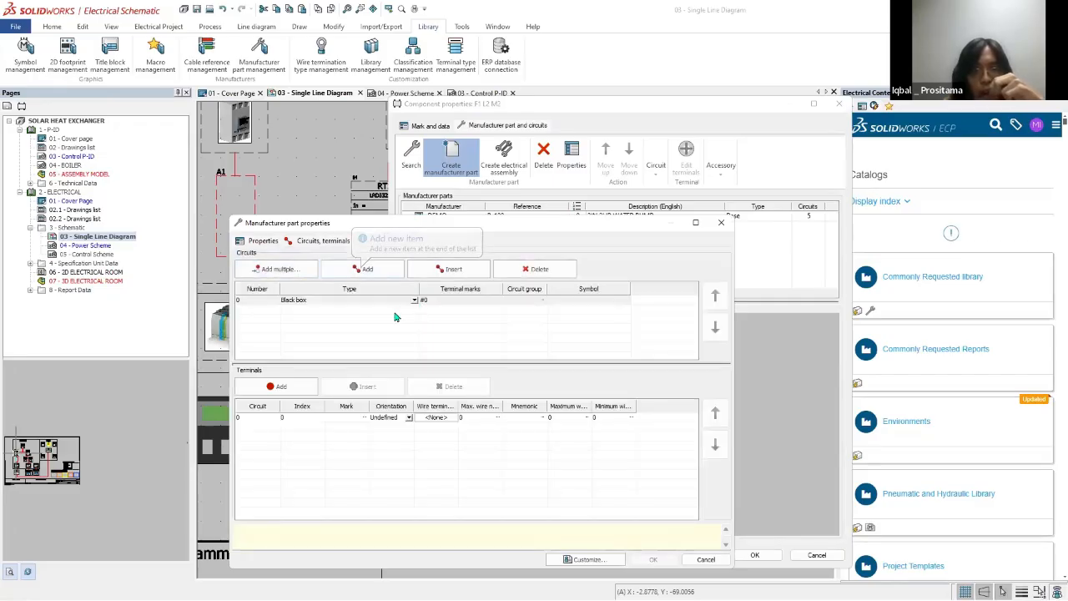
pyautogui.click(414, 300)
pyautogui.click(353, 328)
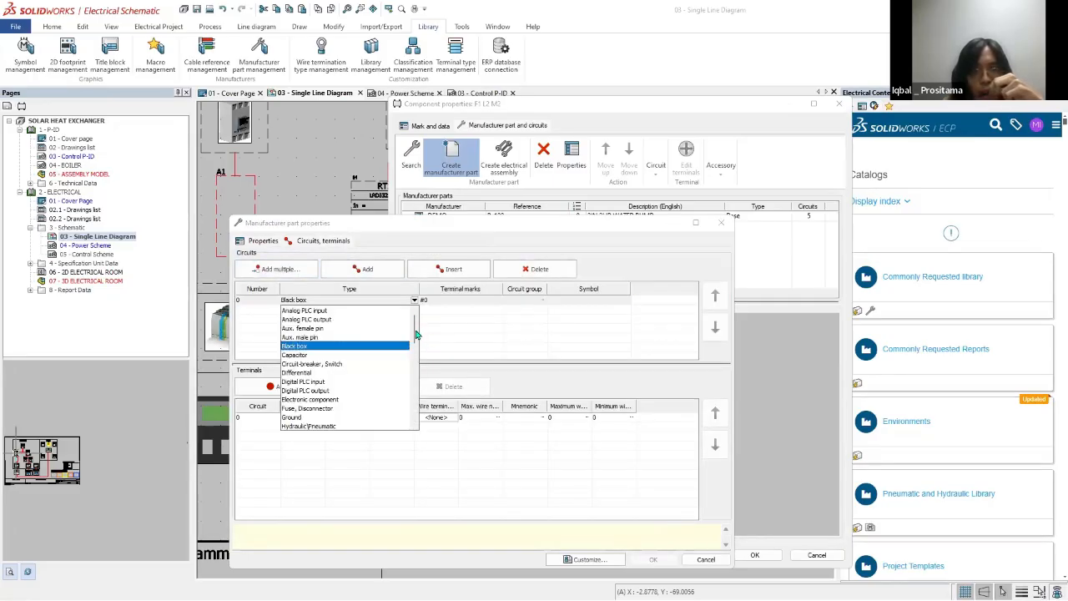
pyautogui.scroll(-8, 414, 350)
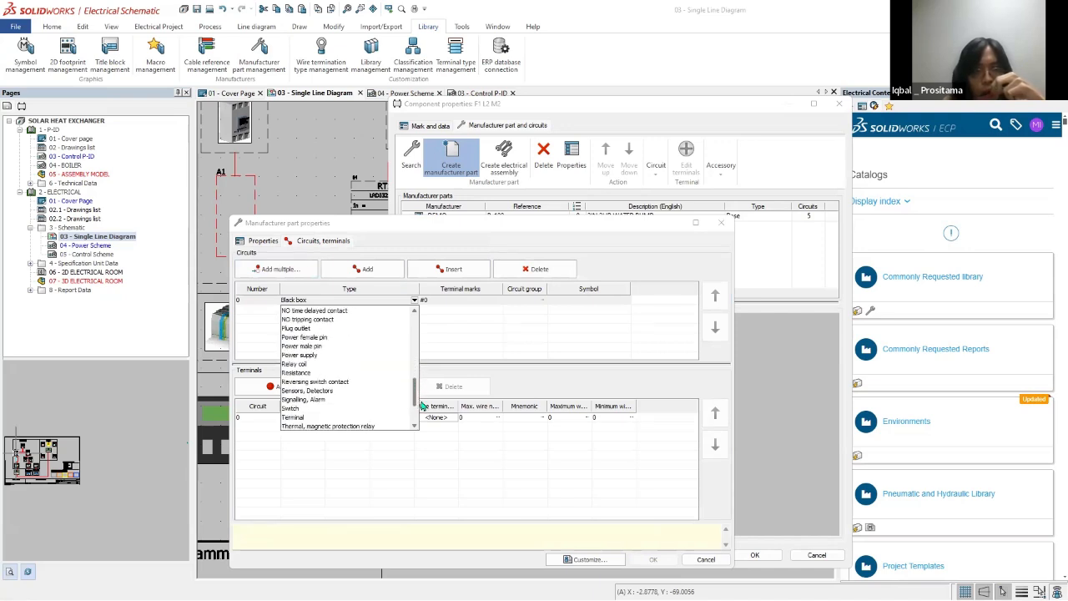
pyautogui.moveTo(421, 418); pyautogui.dragTo(415, 313)
pyautogui.click(531, 318)
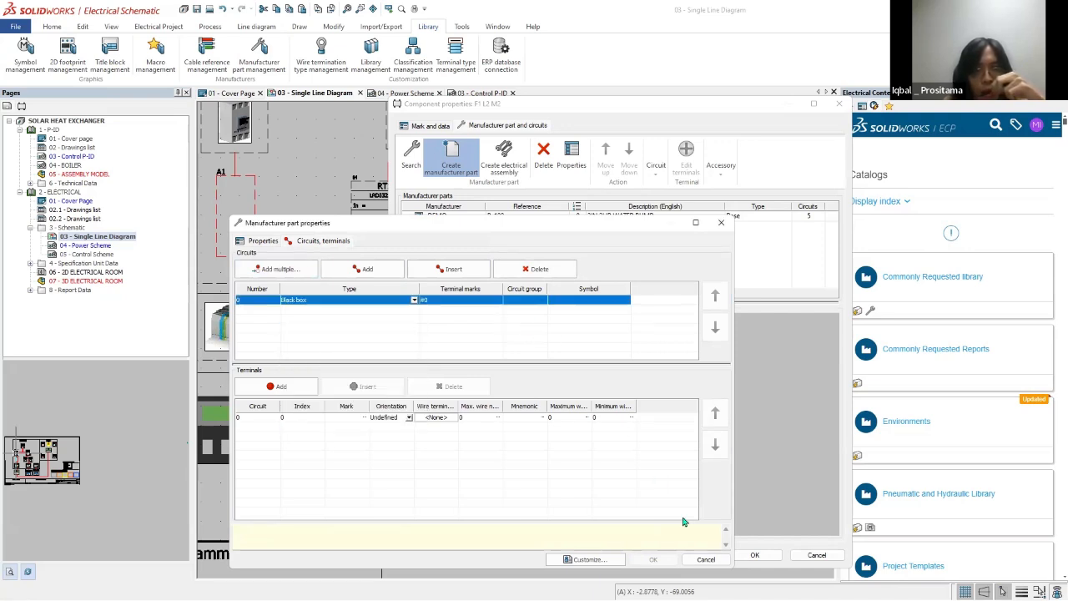
pyautogui.click(722, 563)
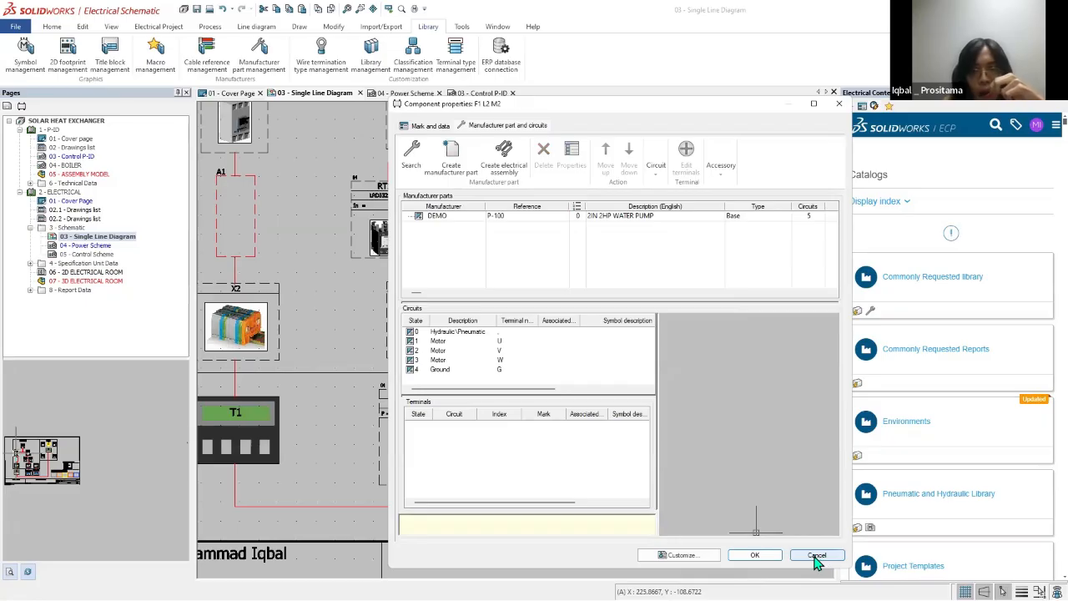
pyautogui.click(816, 555)
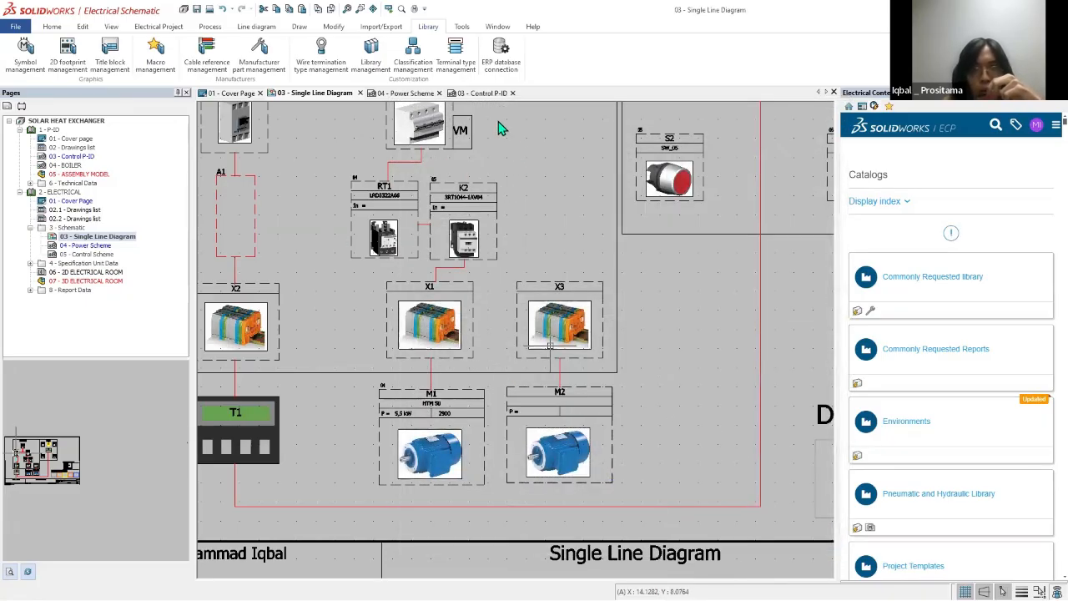
# Step: Assign the DEMO P-100 2IN 2HP WATER PUMP part to motor M2, searching any class with the manufacturer filter DEMO
pyautogui.scroll(-5, 465, 175)
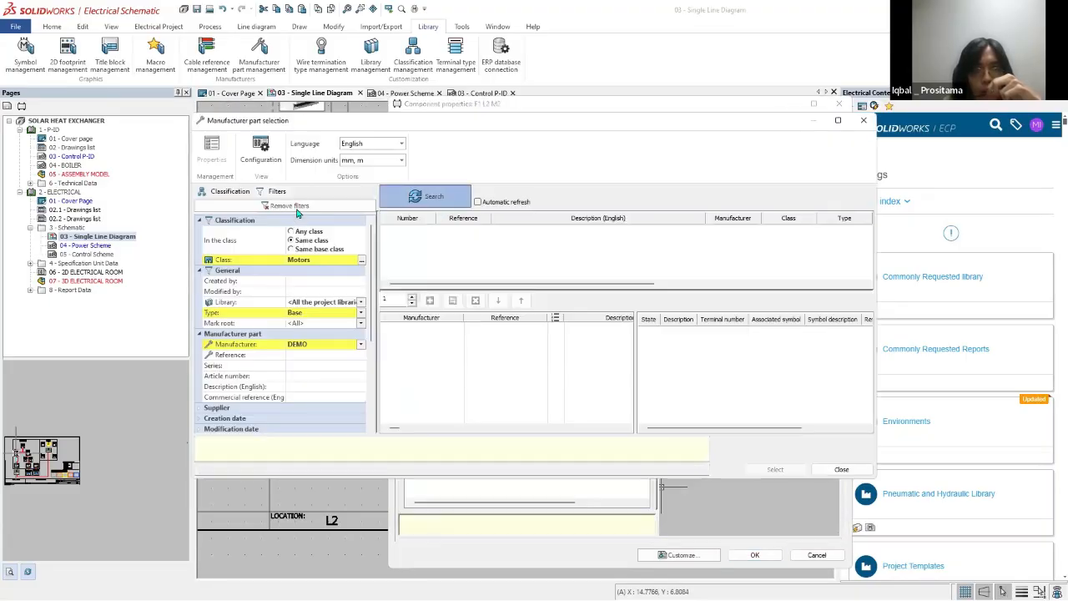
pyautogui.click(294, 207)
pyautogui.click(334, 344)
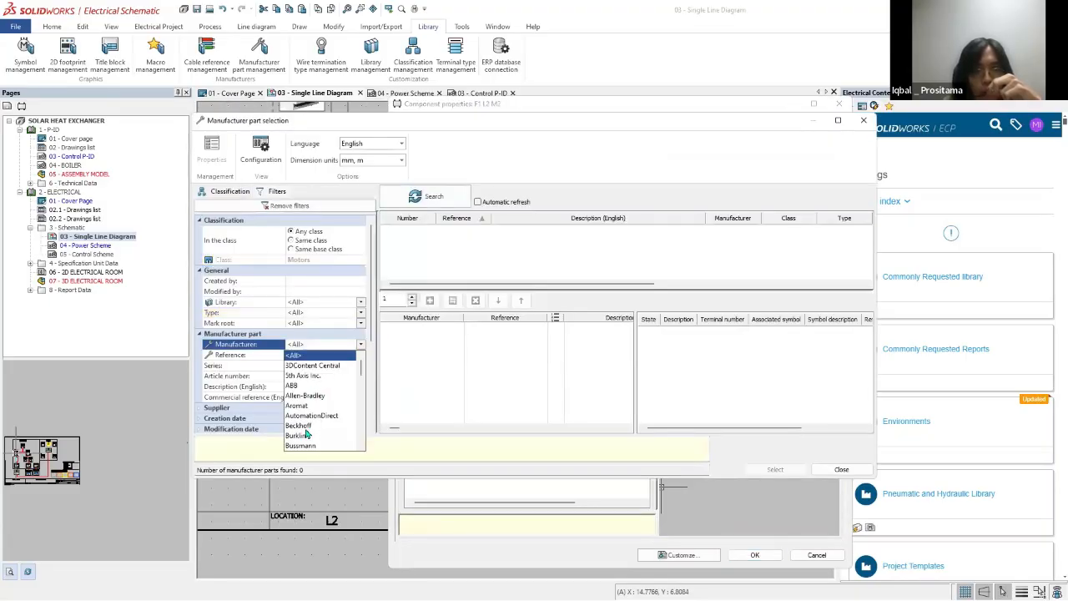
pyautogui.scroll(-3, 306, 430)
pyautogui.click(295, 386)
pyautogui.click(428, 196)
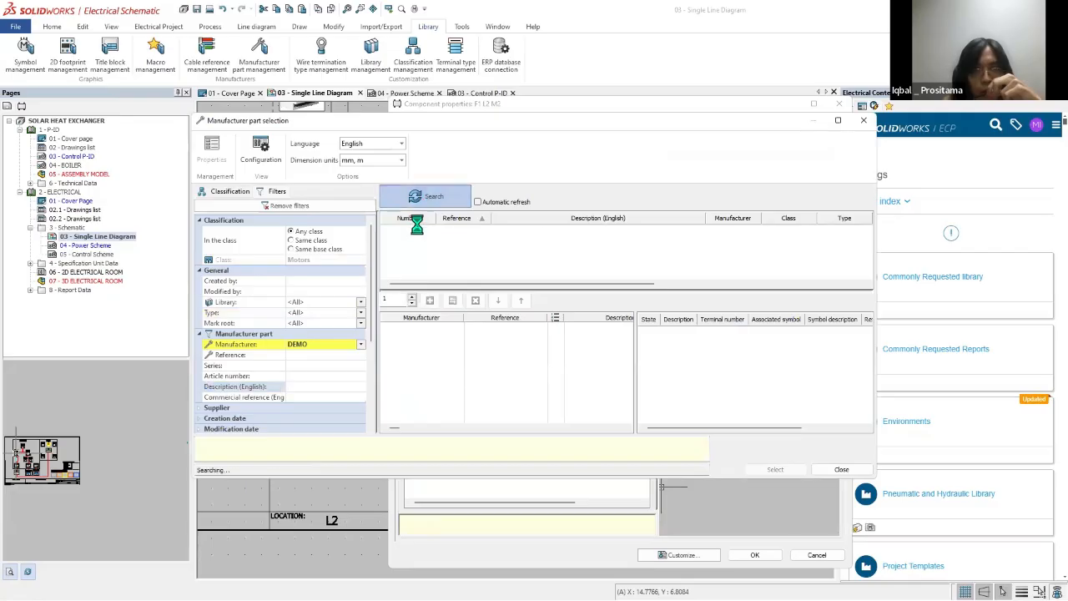
pyautogui.click(776, 470)
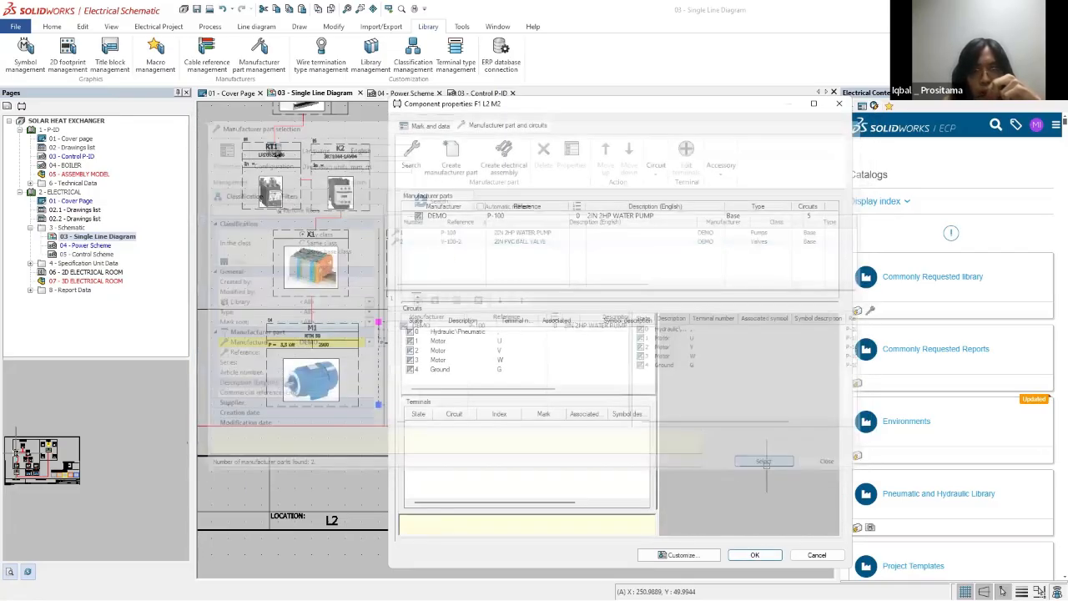
# Step: Assign the Siemens 8WA1011-1PF11 through-type terminal part to terminal strip X3 above motor M2
pyautogui.doubleClick(441, 296)
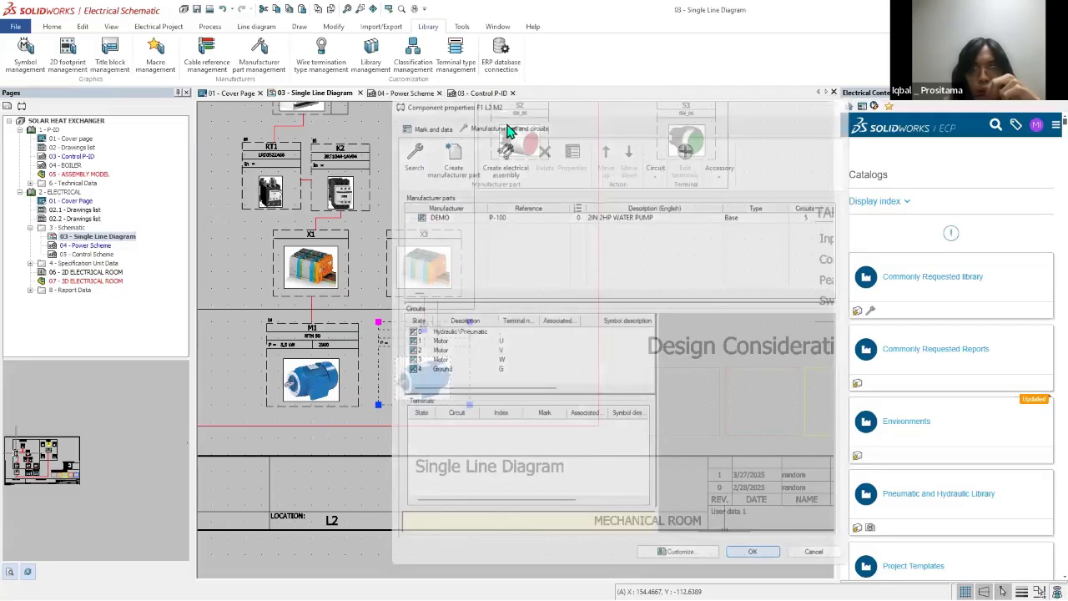
pyautogui.click(411, 154)
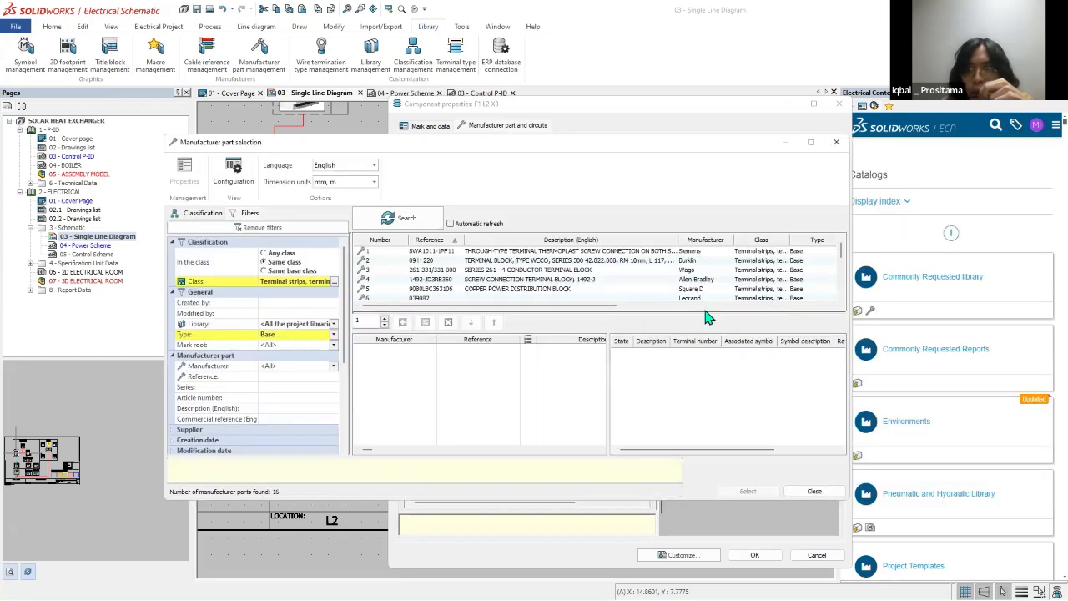
pyautogui.moveTo(576, 311); pyautogui.dragTo(671, 310)
pyautogui.click(749, 252)
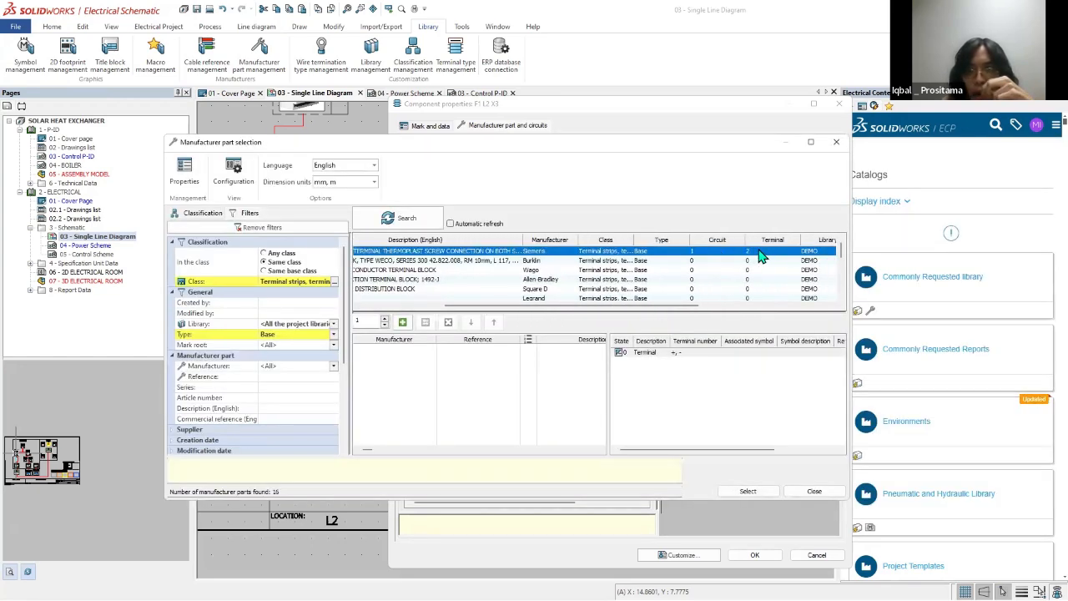
pyautogui.doubleClick(759, 253)
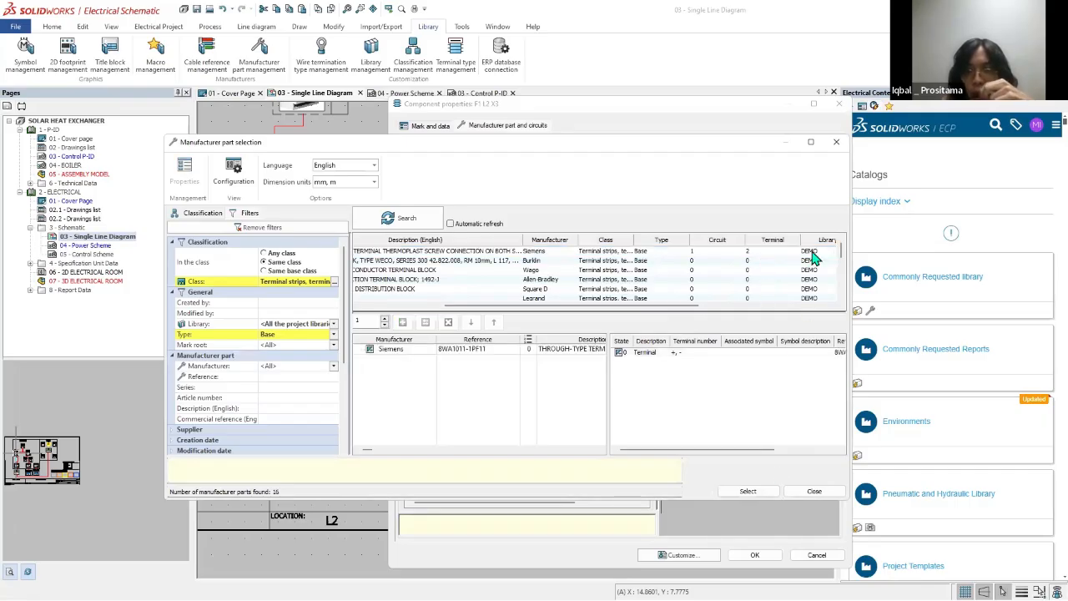
pyautogui.click(748, 493)
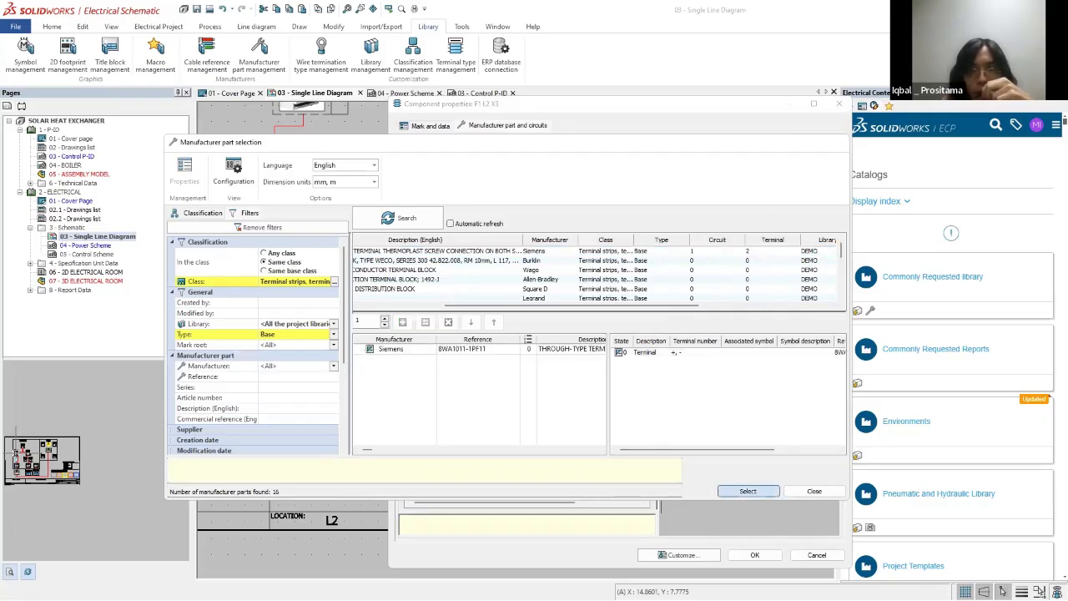
pyautogui.click(754, 555)
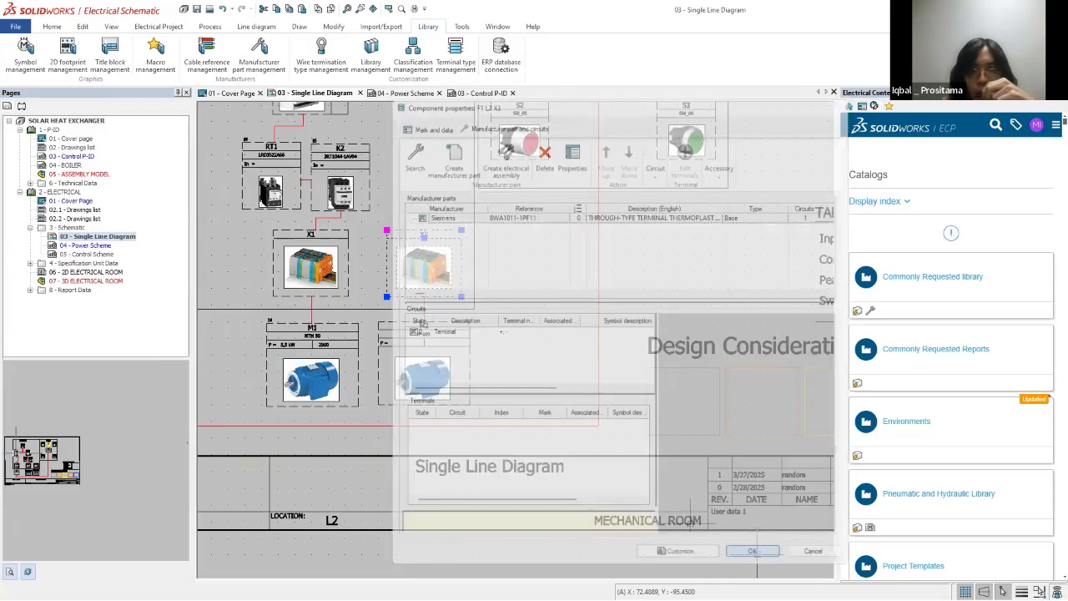
pyautogui.scroll(-2, 508, 294)
pyautogui.scroll(2, 326, 262)
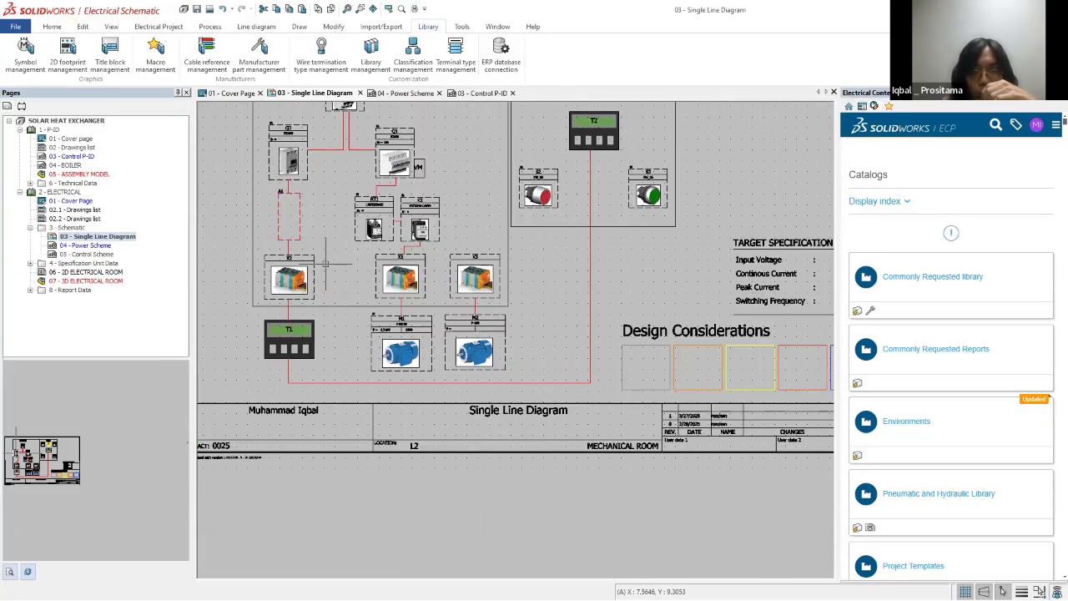
pyautogui.scroll(-4, 498, 353)
pyautogui.scroll(1, 393, 255)
pyautogui.scroll(2, 320, 251)
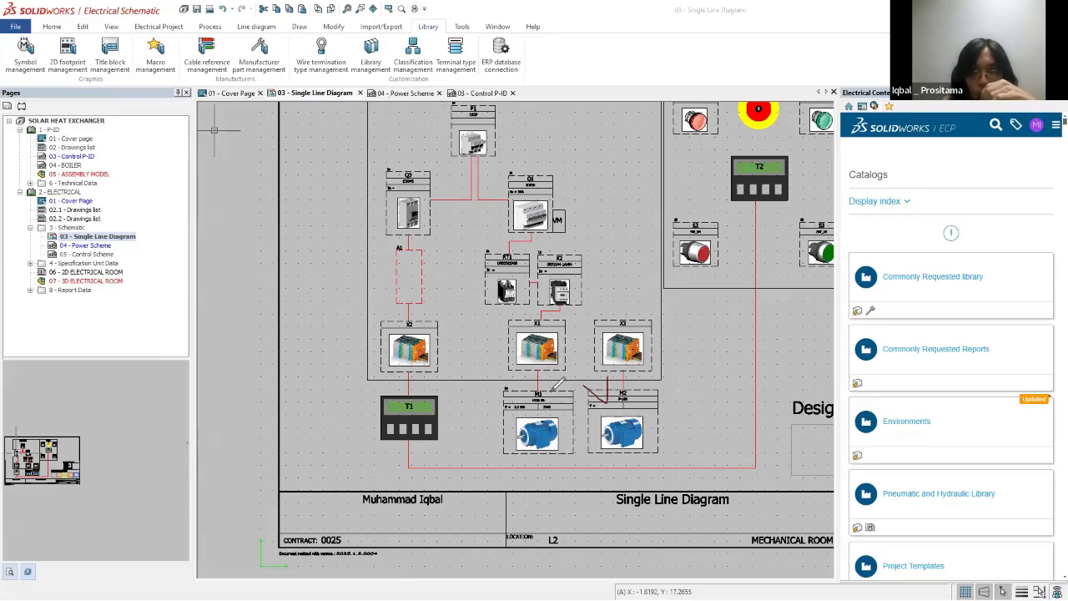
pyautogui.moveTo(549, 389); pyautogui.dragTo(570, 378)
pyautogui.moveTo(601, 343)
pyautogui.mouseDown()
pyautogui.moveTo(604, 362)
pyautogui.moveTo(618, 335)
pyautogui.mouseUp()
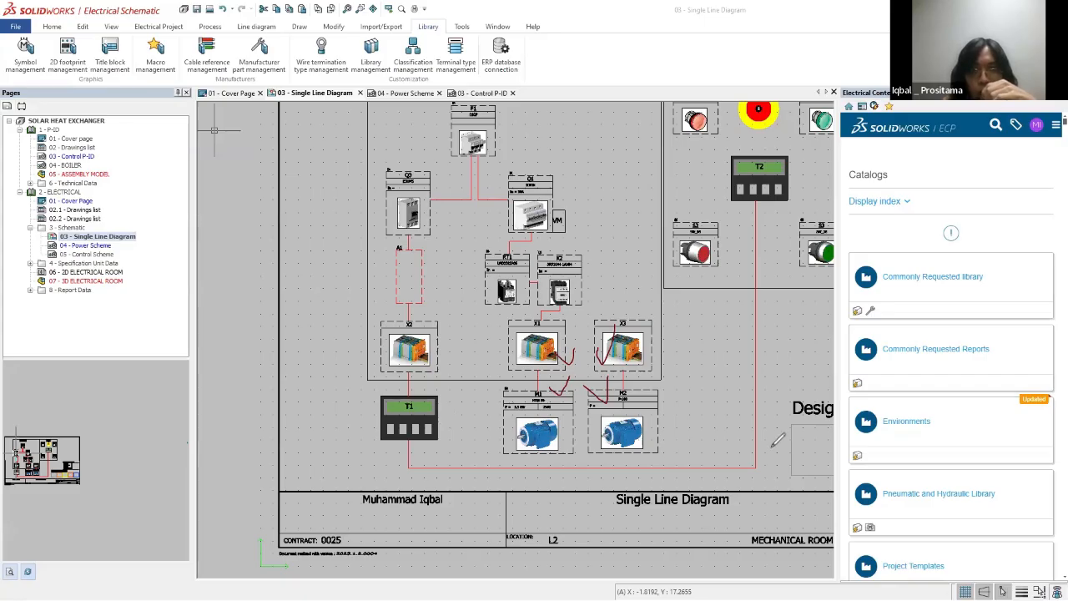
pyautogui.moveTo(582, 165); pyautogui.dragTo(334, 177)
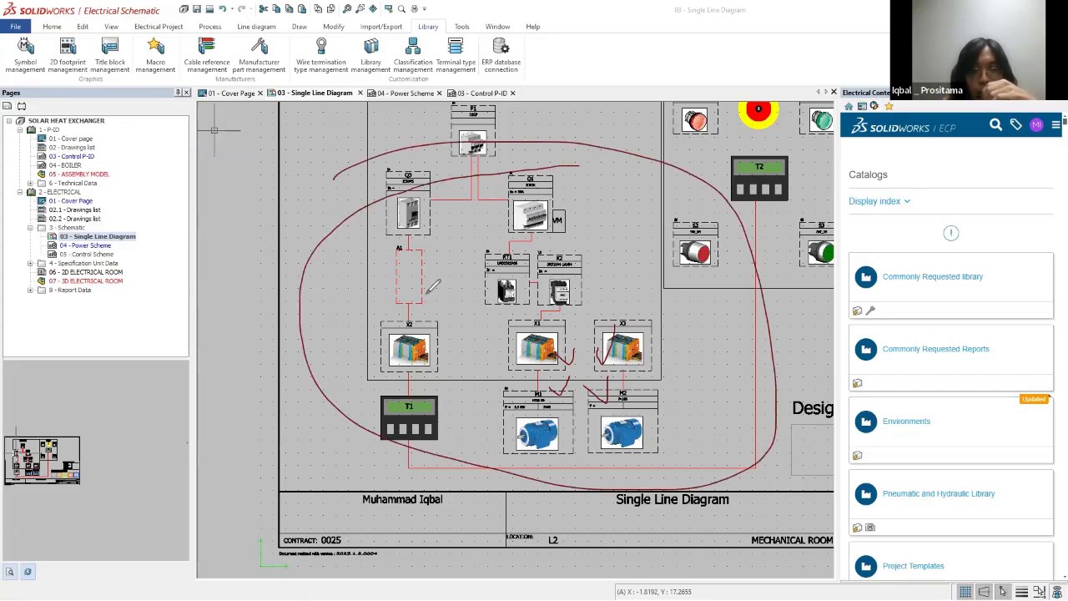
pyautogui.moveTo(420, 292)
pyautogui.mouseDown()
pyautogui.moveTo(445, 285)
pyautogui.moveTo(435, 302)
pyautogui.mouseUp()
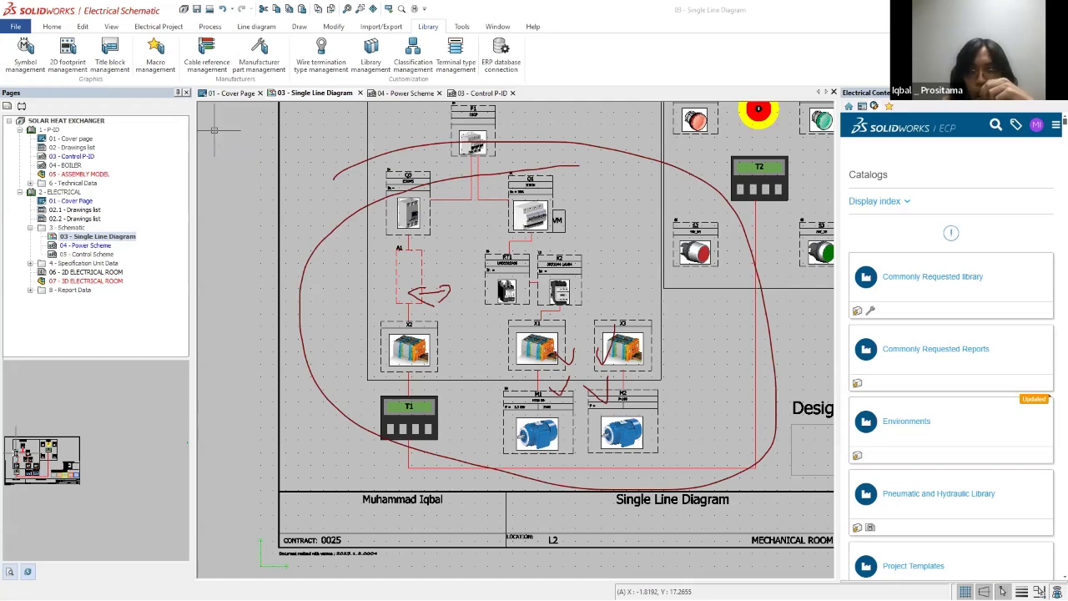
pyautogui.press('Escape')
pyautogui.scroll(-3, 533, 254)
pyautogui.scroll(1, 538, 217)
# Step: Open the 04 - Power Scheme drawing
pyautogui.doubleClick(83, 245)
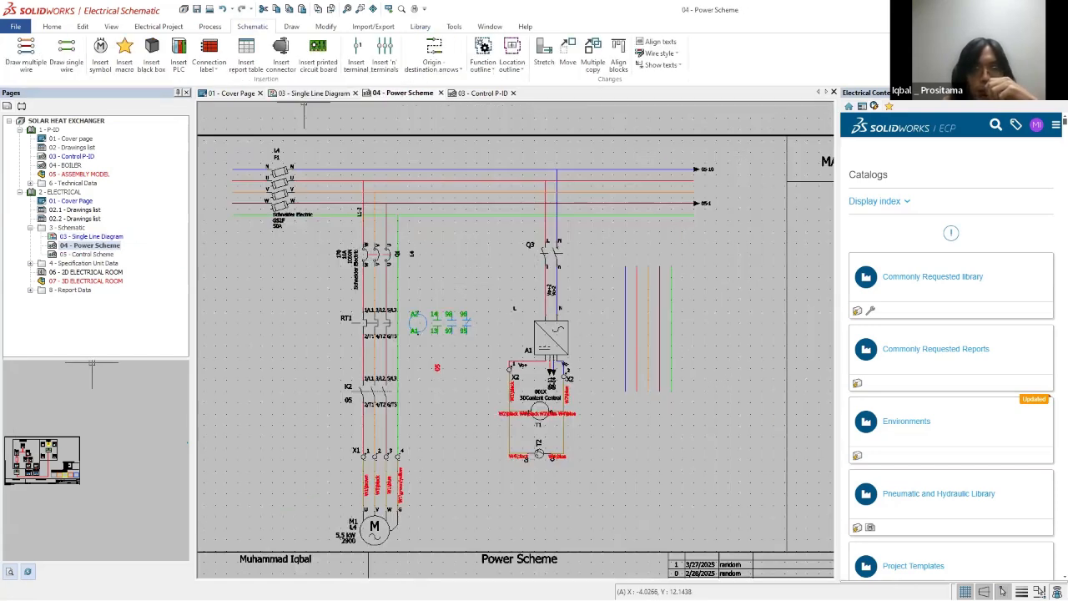
pyautogui.scroll(-3, 609, 393)
pyautogui.scroll(2, 609, 392)
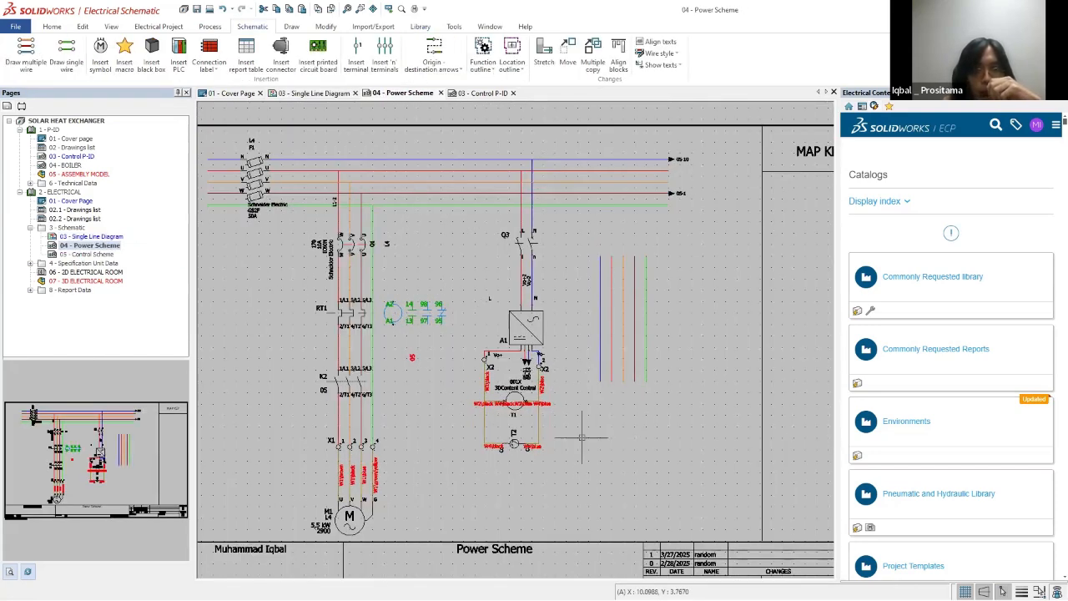
# Step: Choose the Motors class symbol Three-phases alternating current motor, 3 terminals + ground for insertion
pyautogui.click(100, 48)
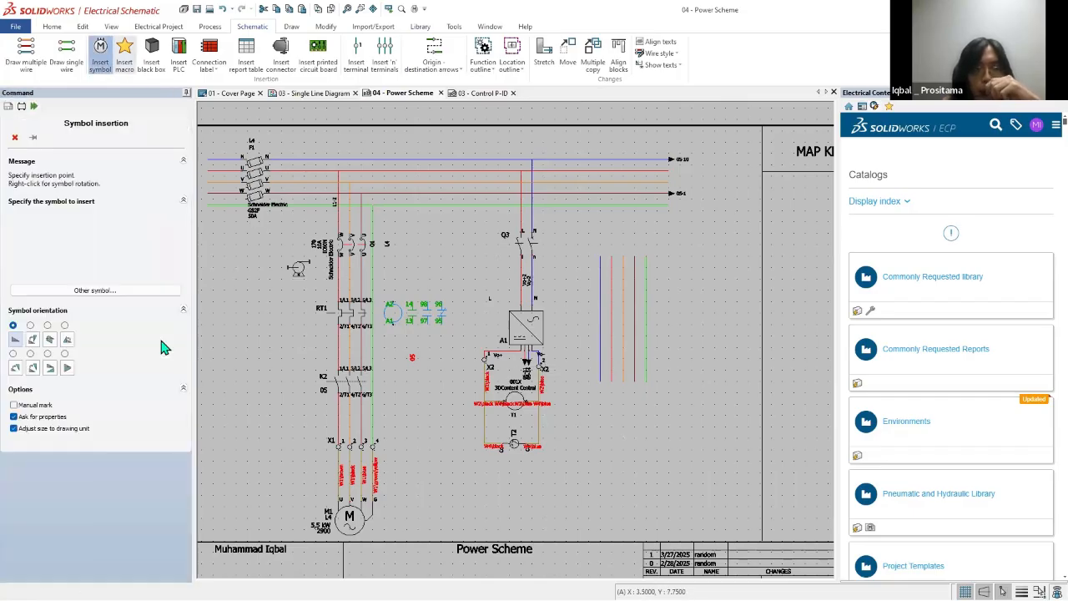
pyautogui.click(95, 289)
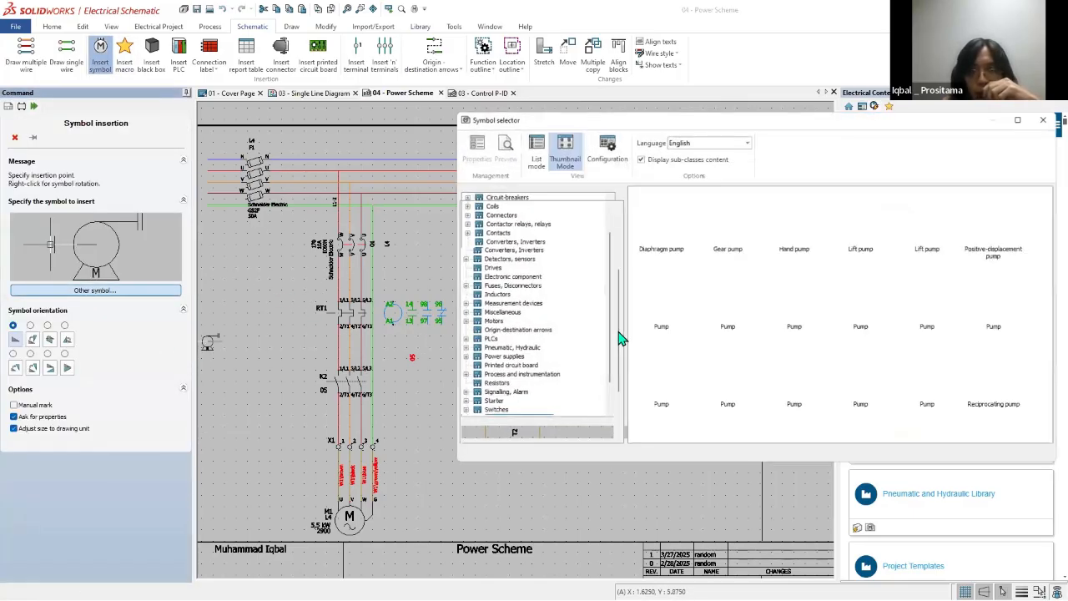
pyautogui.click(465, 304)
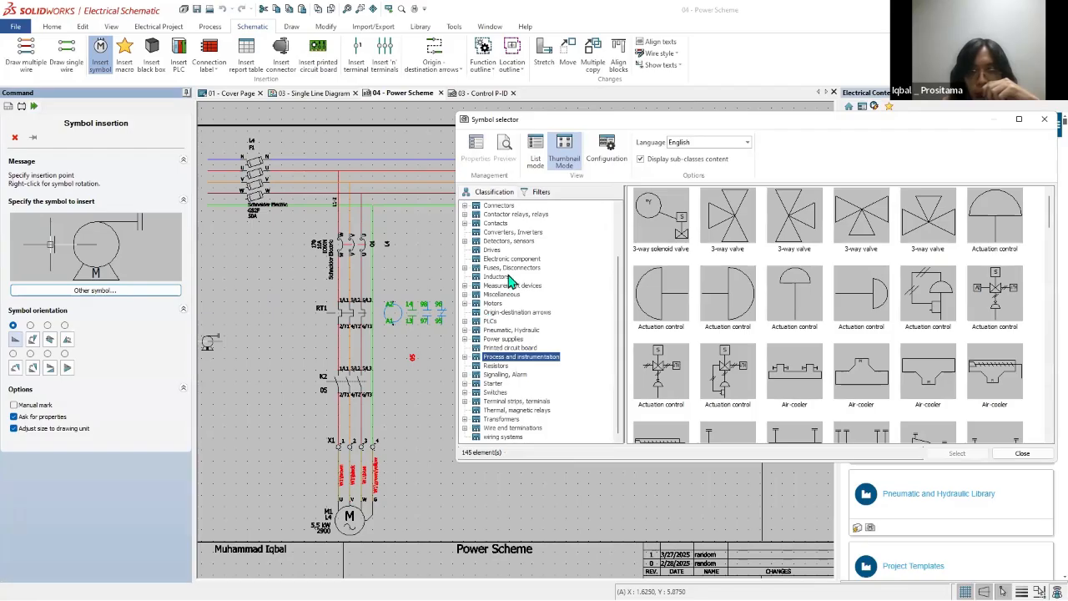
pyautogui.scroll(2, 511, 332)
pyautogui.scroll(-2, 516, 359)
pyautogui.scroll(1, 522, 384)
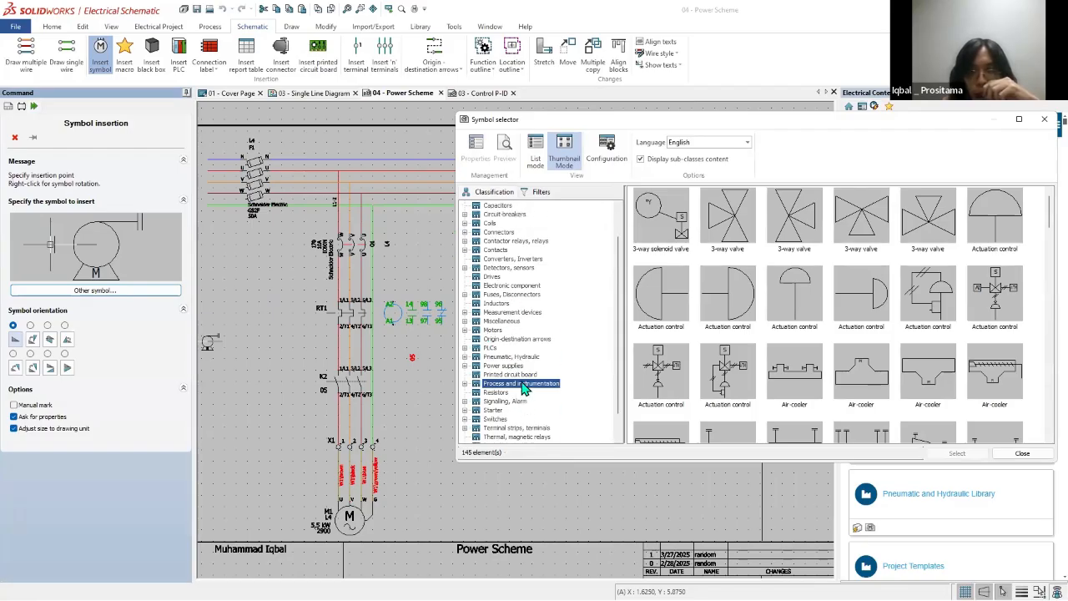
pyautogui.scroll(-1, 521, 380)
pyautogui.scroll(2, 512, 359)
pyautogui.click(494, 356)
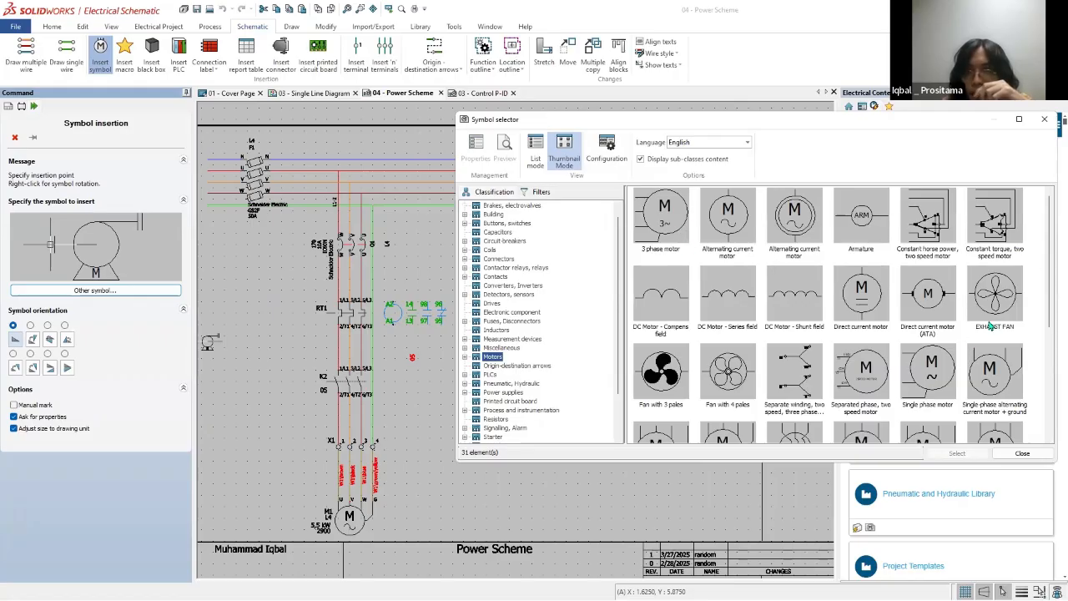
pyautogui.moveTo(1045, 263); pyautogui.dragTo(1051, 319)
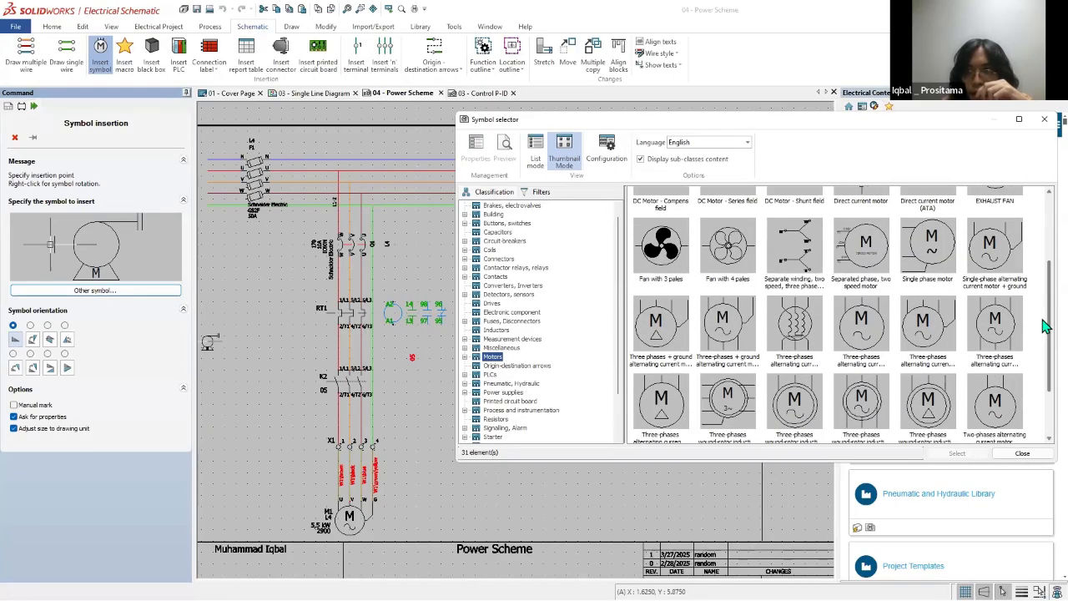
pyautogui.click(940, 354)
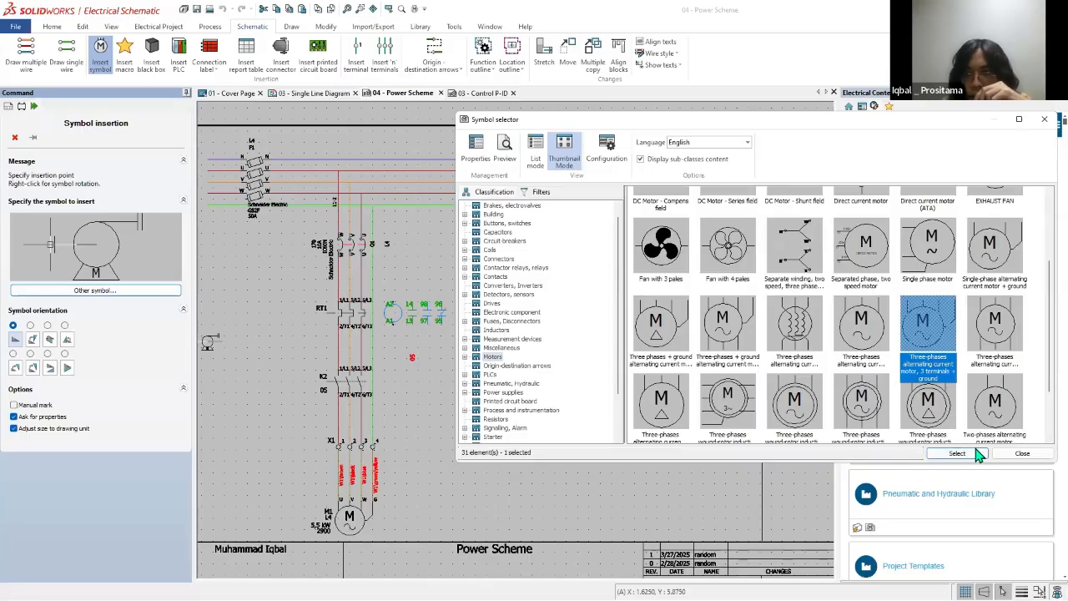
pyautogui.click(972, 455)
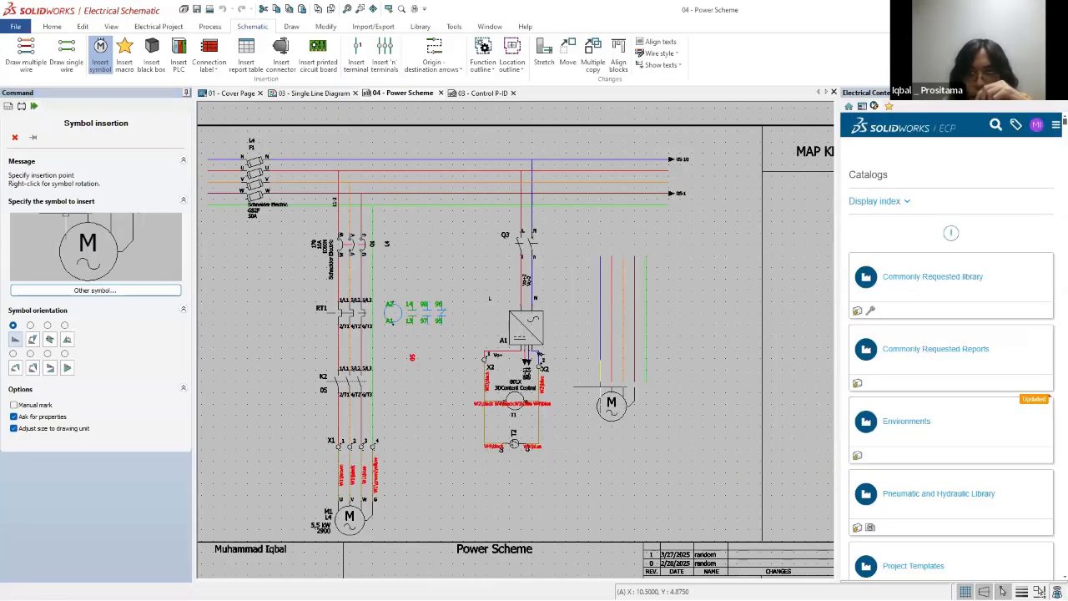
# Step: Place the motor symbol beneath the separate set of five wires as a new component, after browsing the L4 - ELECTRICAL ROOM components
pyautogui.click(628, 385)
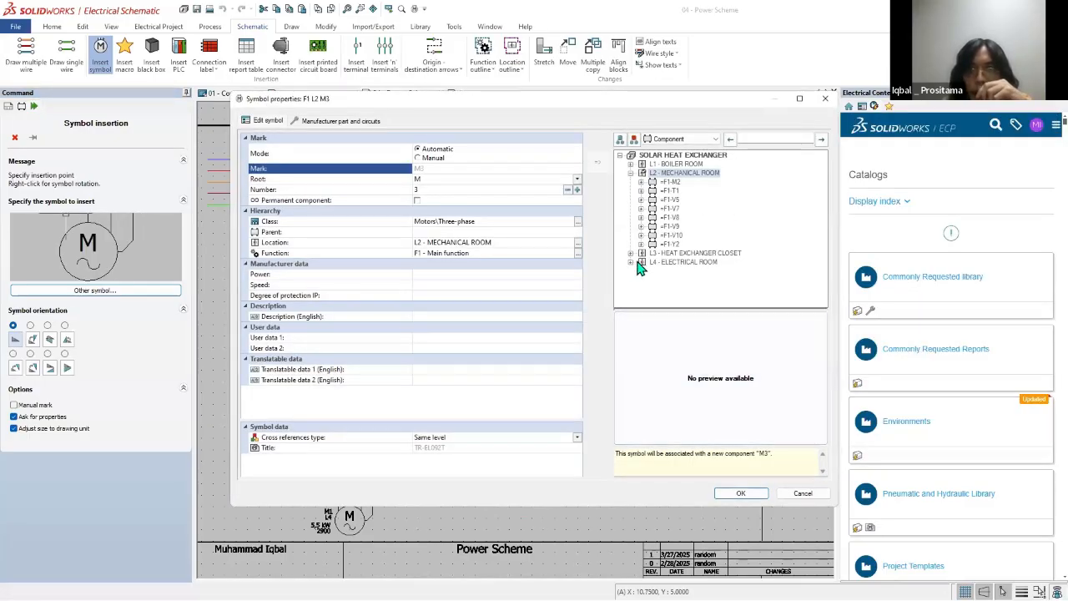
pyautogui.click(632, 262)
pyautogui.click(632, 262)
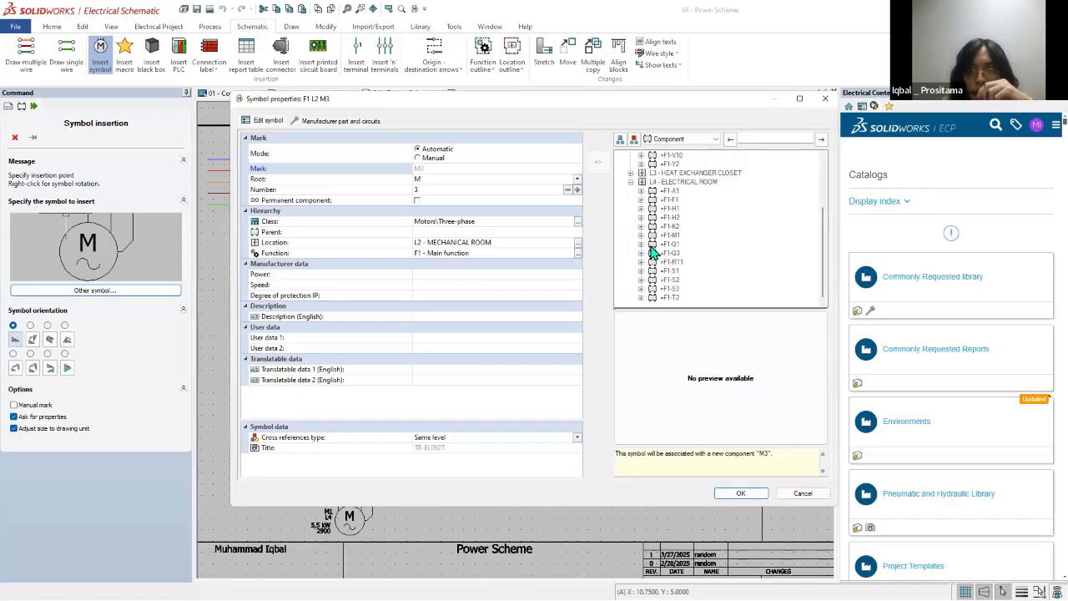
pyautogui.click(690, 183)
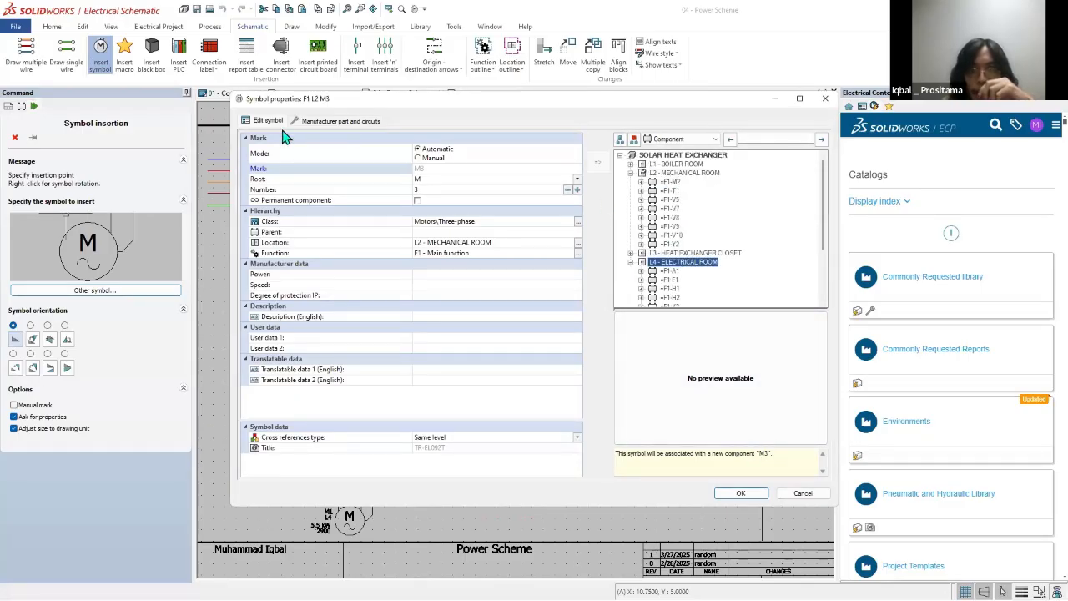
pyautogui.scroll(-3, 662, 283)
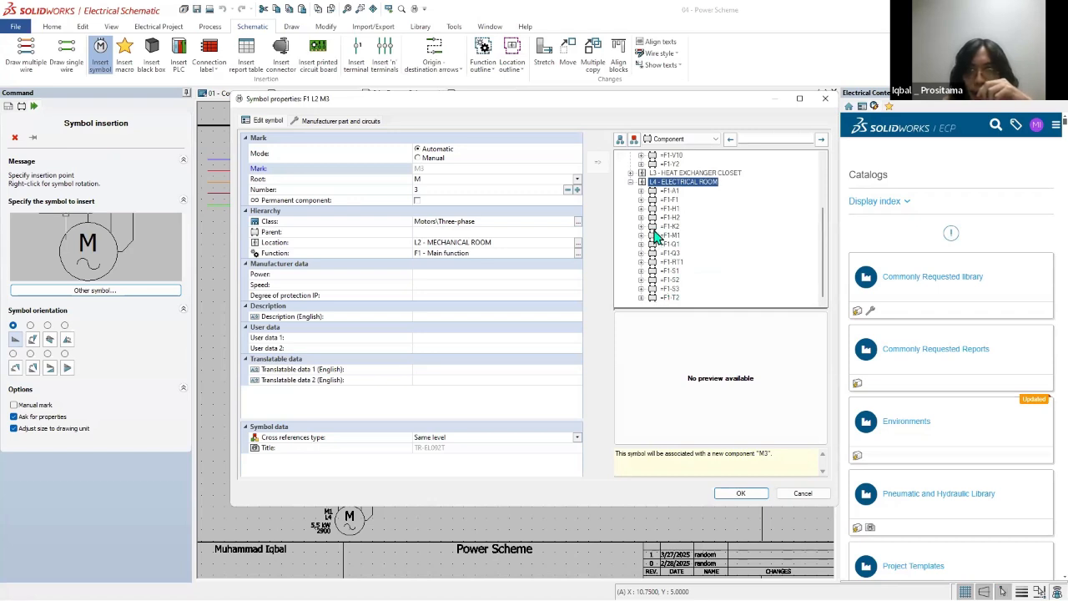
pyautogui.click(740, 493)
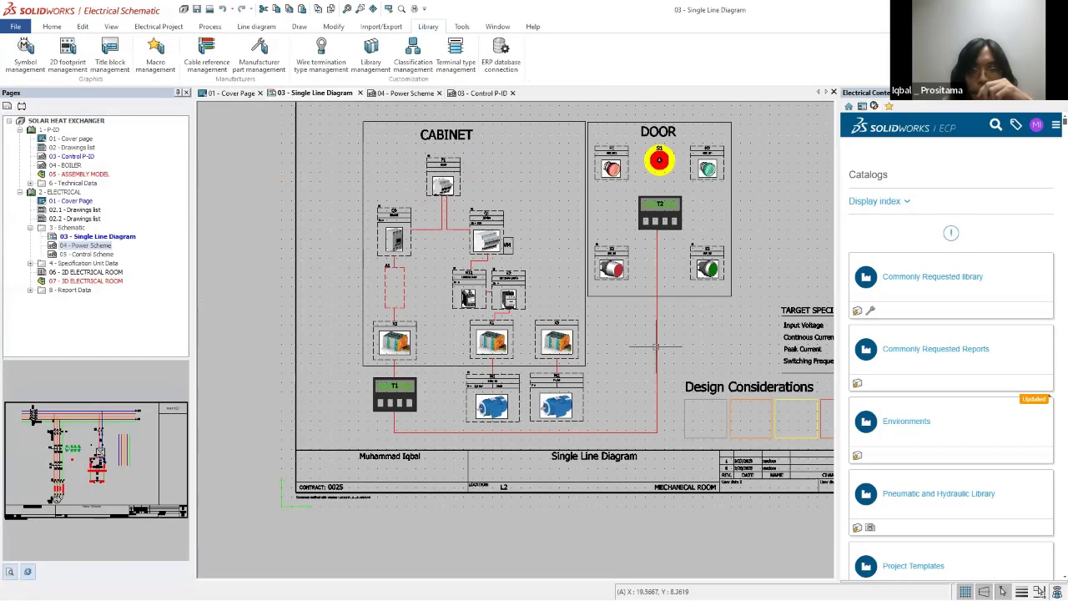
# Step: In the single line diagram, set motor M2's location to L4 - ELECTRICAL ROOM
pyautogui.doubleClick(537, 506)
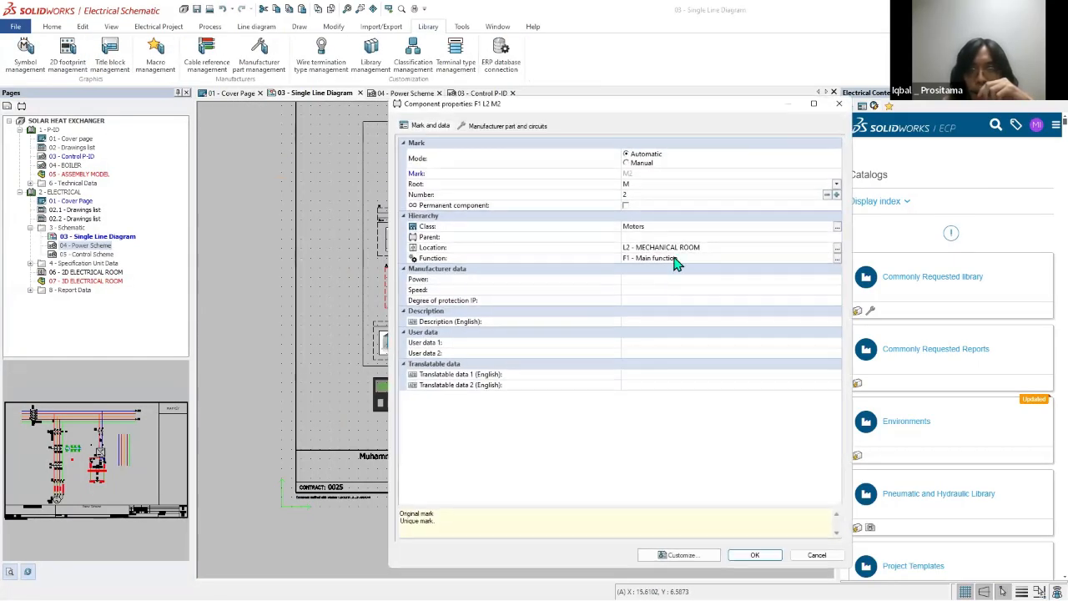
pyautogui.click(837, 248)
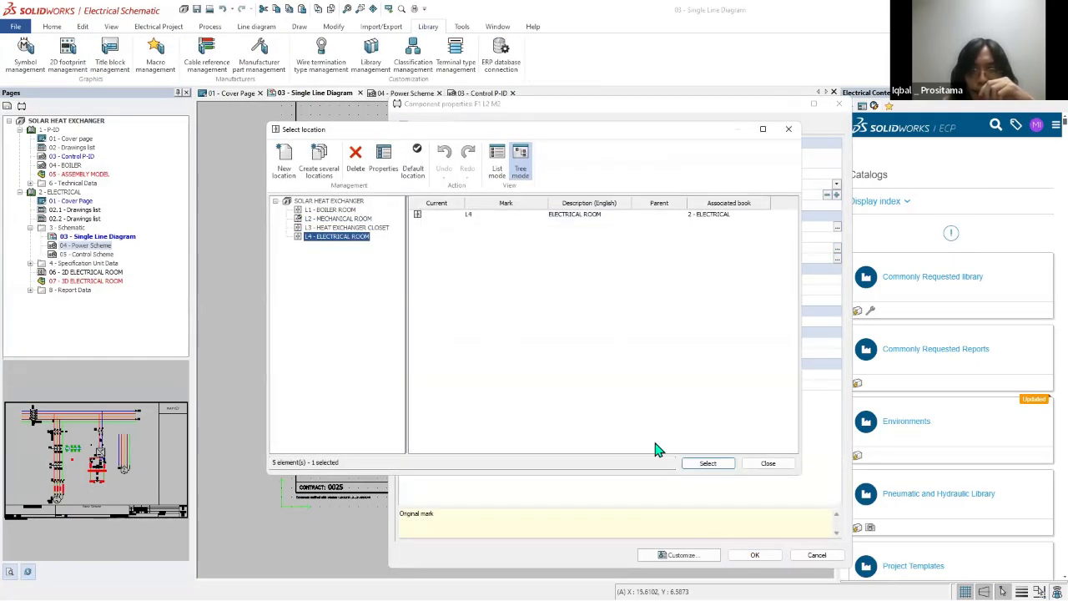
pyautogui.click(708, 464)
pyautogui.click(755, 555)
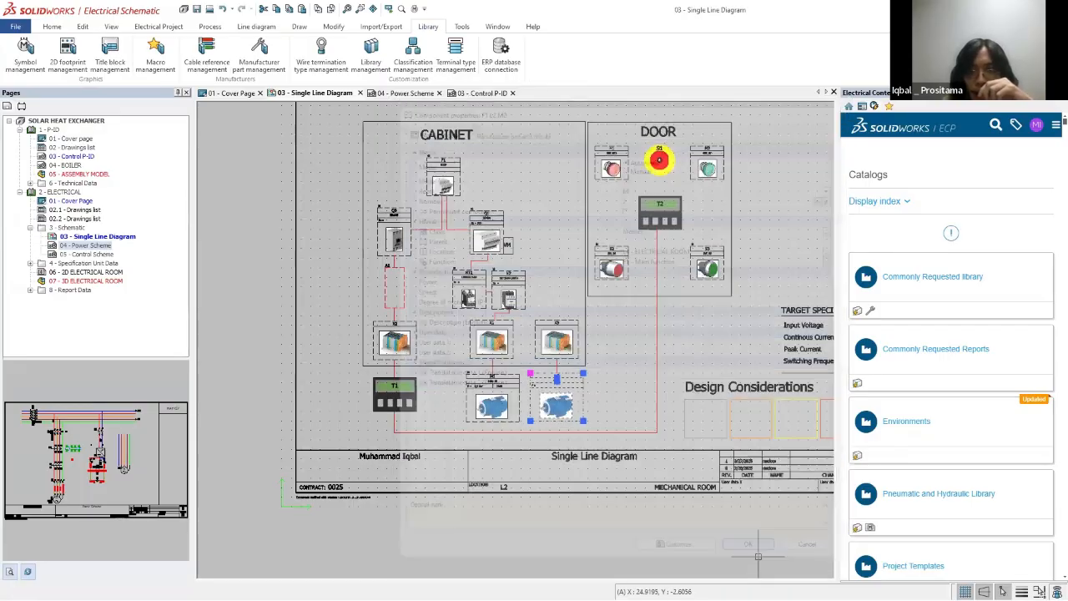
# Step: Set the location of terminal strip X3 above motor M2 to L4 - ELECTRICAL ROOM
pyautogui.scroll(3, 589, 359)
pyautogui.doubleClick(574, 357)
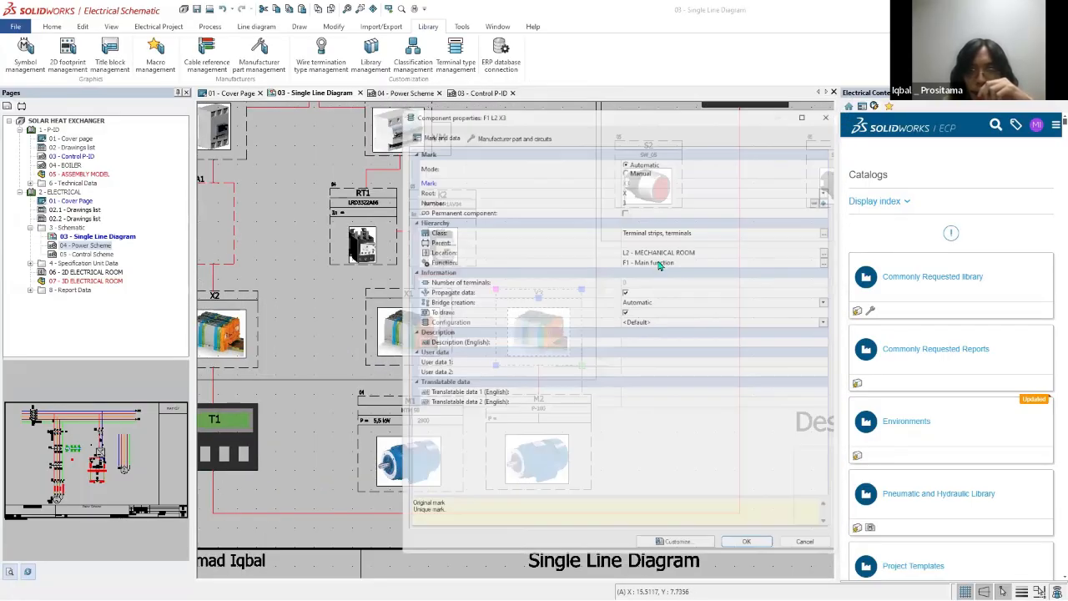
pyautogui.click(837, 249)
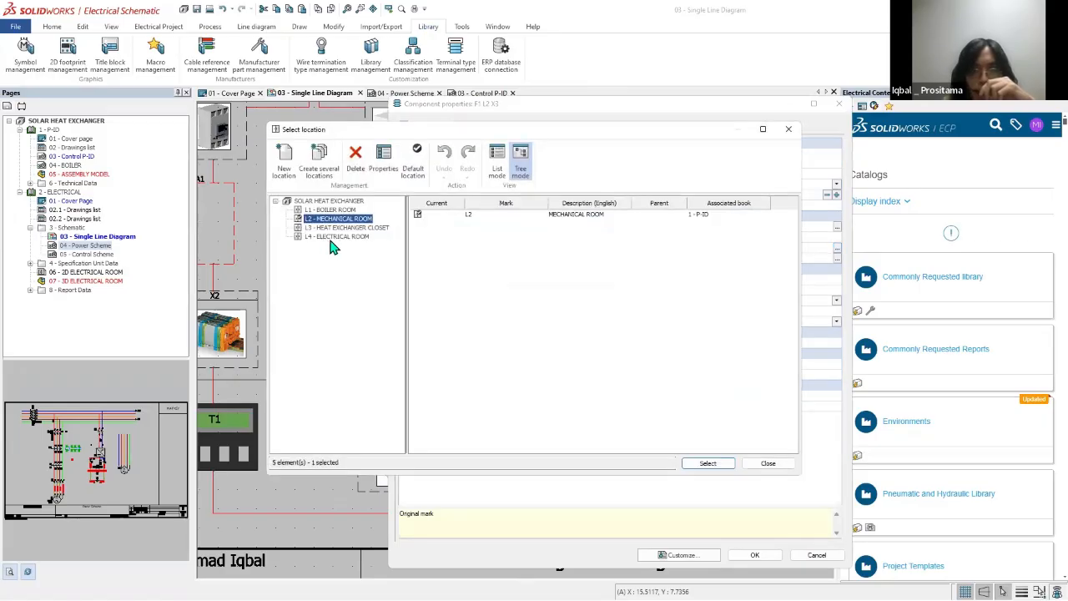
pyautogui.click(337, 237)
pyautogui.click(708, 464)
pyautogui.click(754, 554)
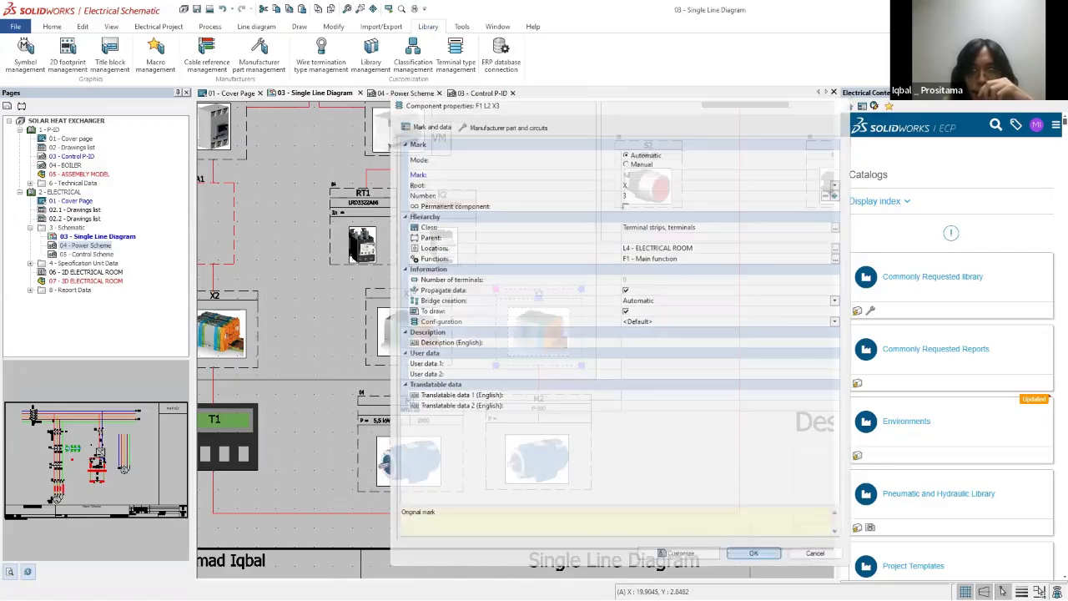
pyautogui.scroll(-3, 528, 361)
# Step: In the power scheme, set motor M3's location to L4 - ELECTRICAL ROOM and view its manufacturer parts and circuits
pyautogui.click(414, 93)
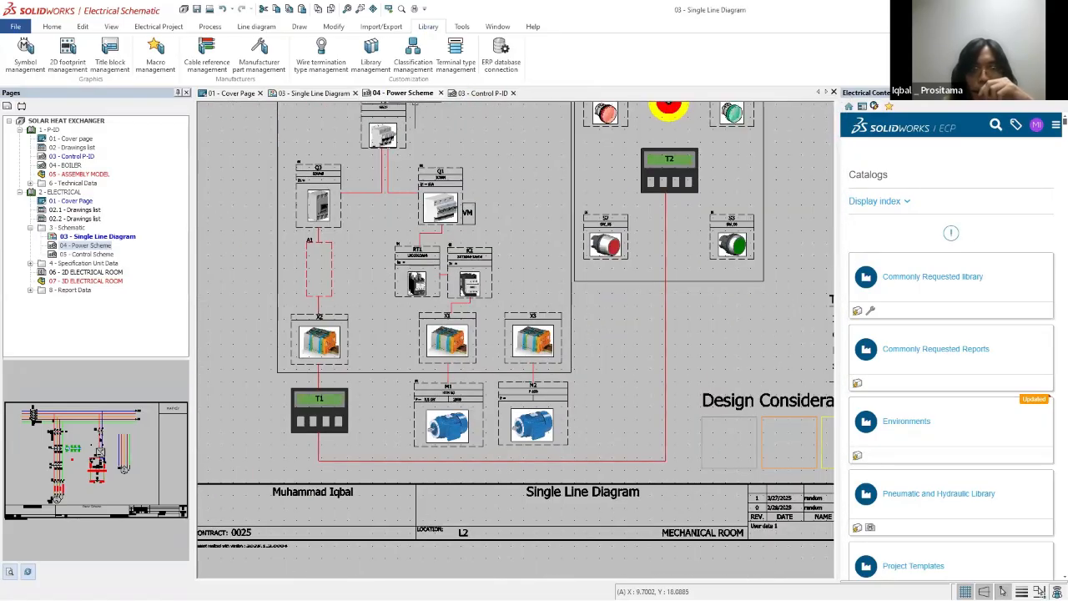
pyautogui.doubleClick(615, 388)
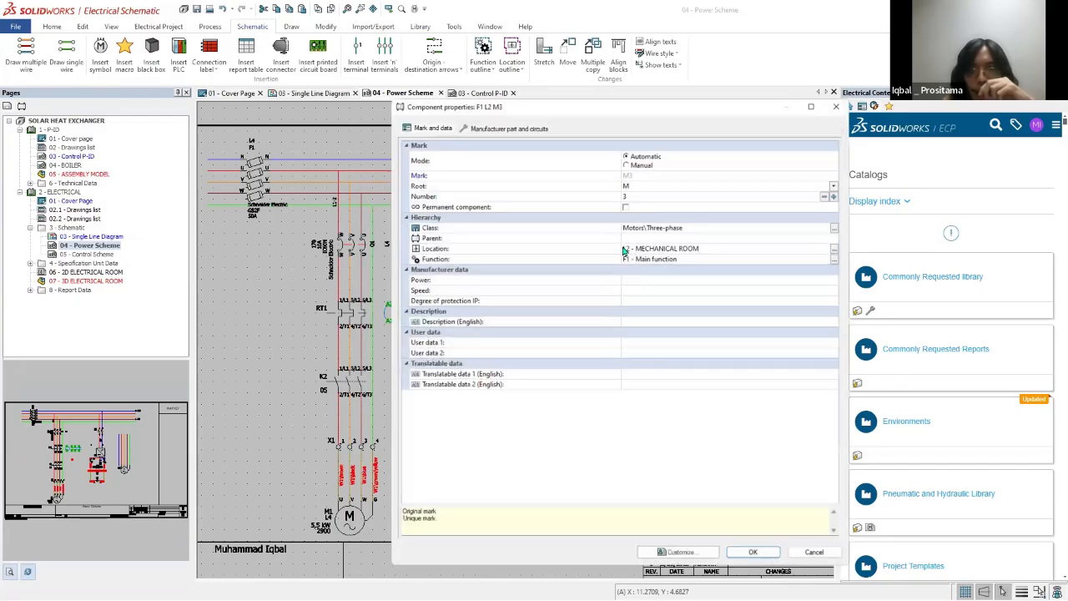
pyautogui.click(837, 250)
pyautogui.click(337, 237)
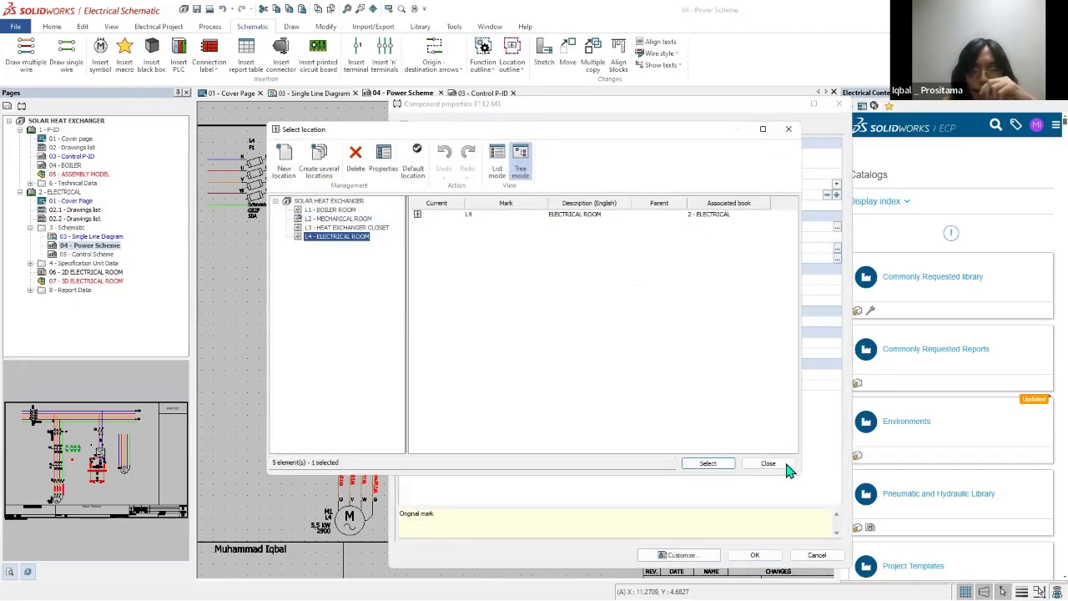
pyautogui.click(705, 463)
pyautogui.click(508, 126)
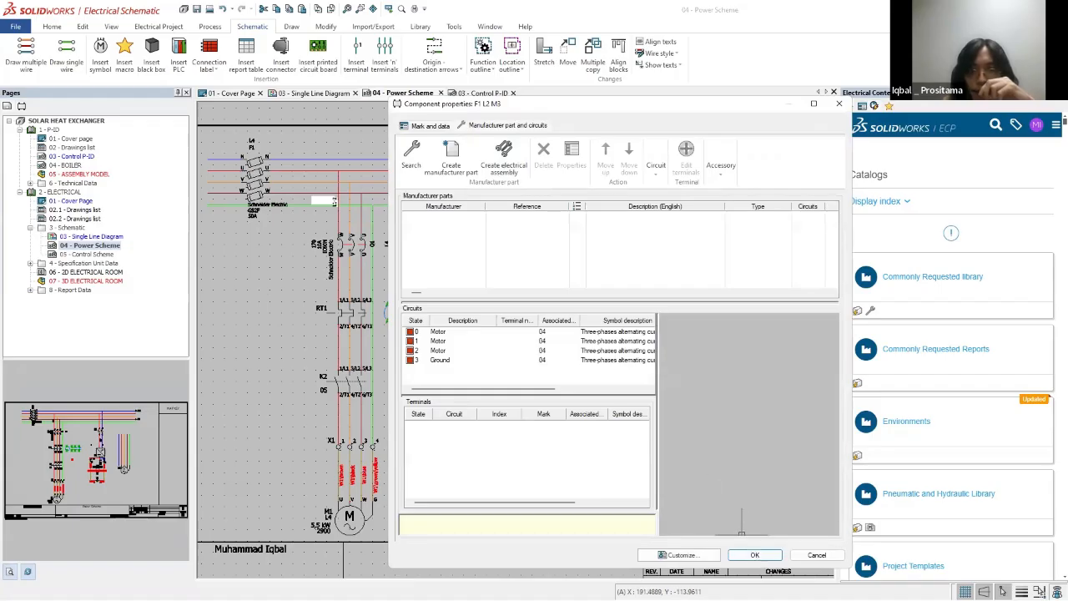
pyautogui.click(754, 555)
# Step: Assign the new motor symbol in the power scheme to the existing component M2 in L4 - ELECTRICAL ROOM
pyautogui.rightClick(632, 406)
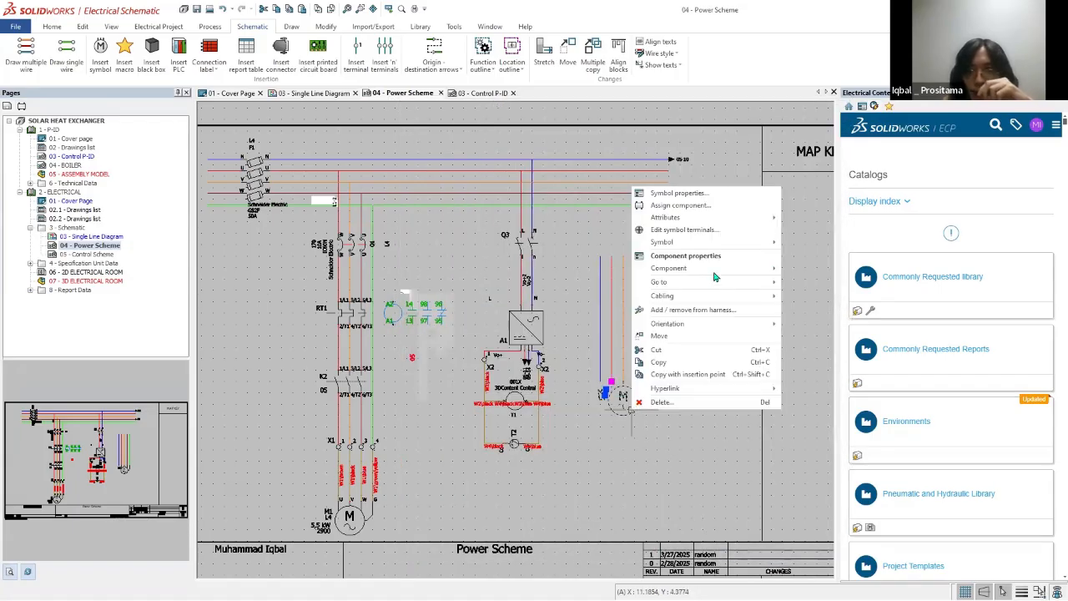
pyautogui.click(693, 205)
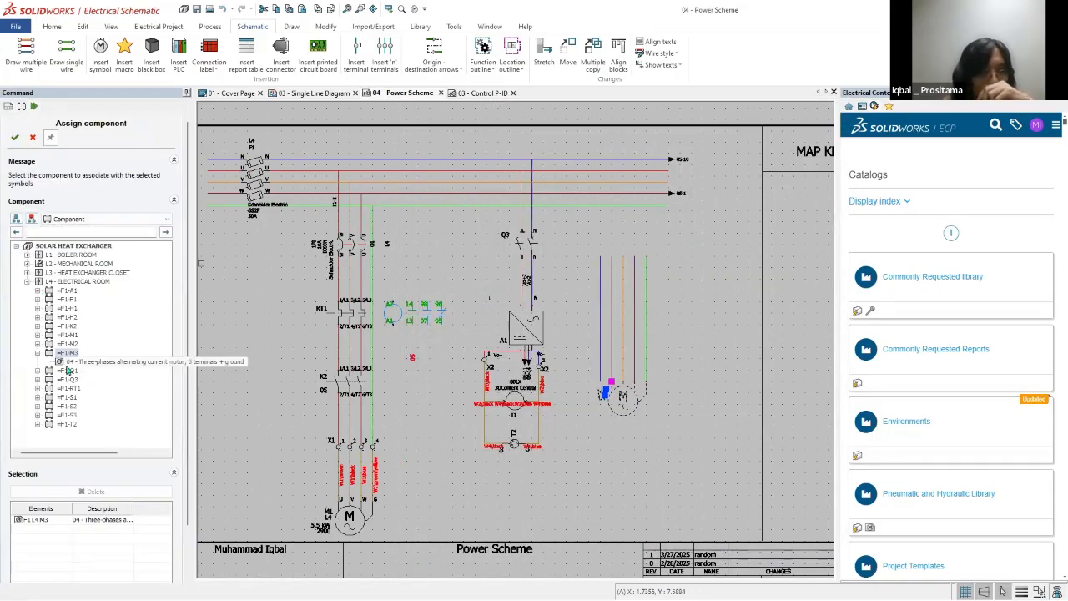
pyautogui.click(36, 344)
pyautogui.click(81, 352)
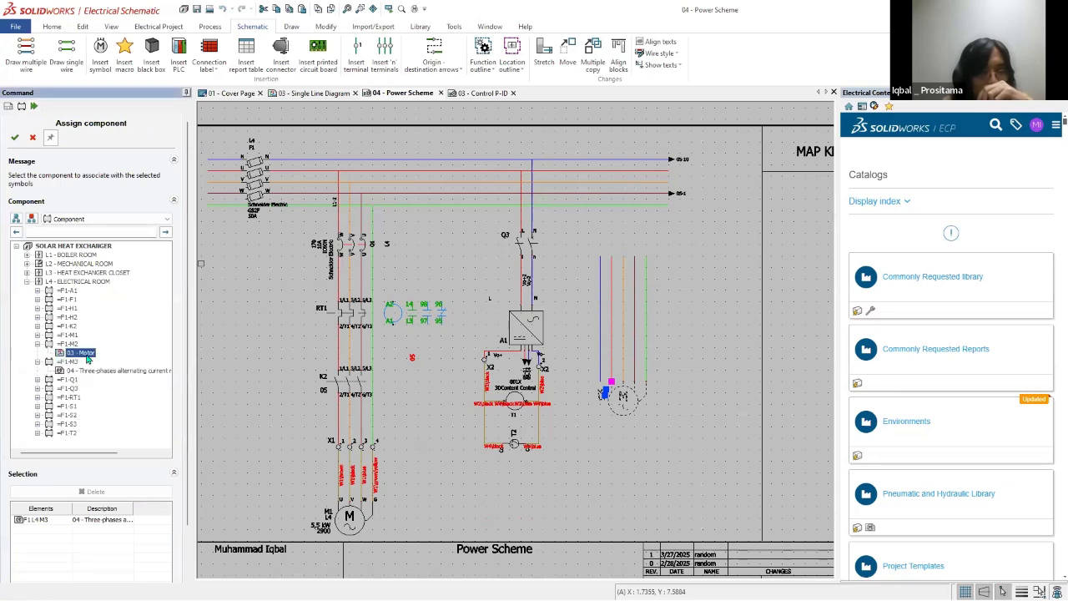
pyautogui.click(15, 138)
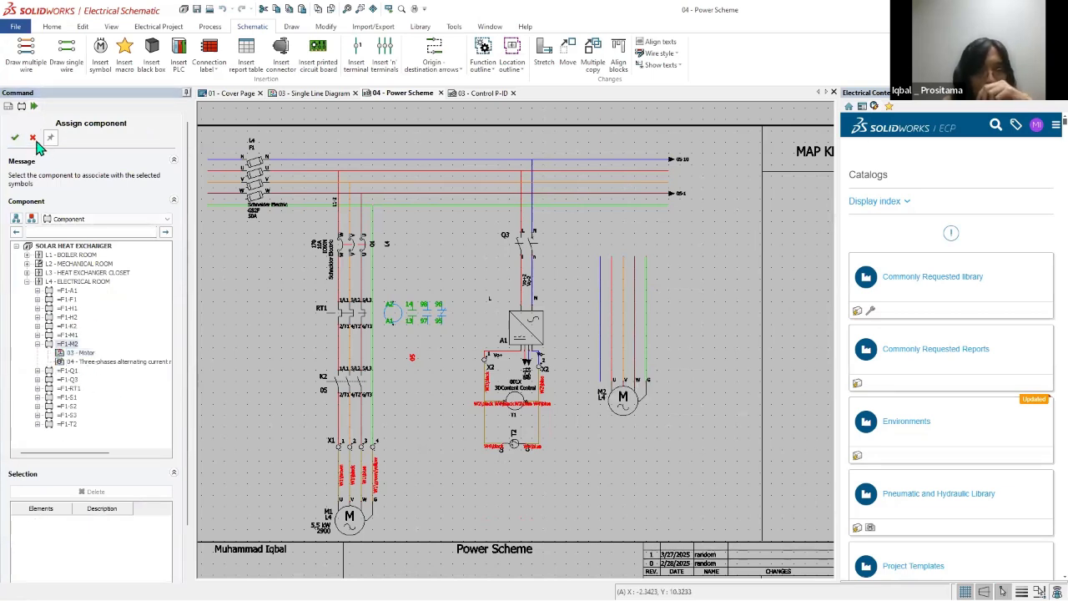
pyautogui.click(32, 139)
# Step: Check the manufacturer part and circuit associations of motor M2 in its component properties
pyautogui.doubleClick(637, 405)
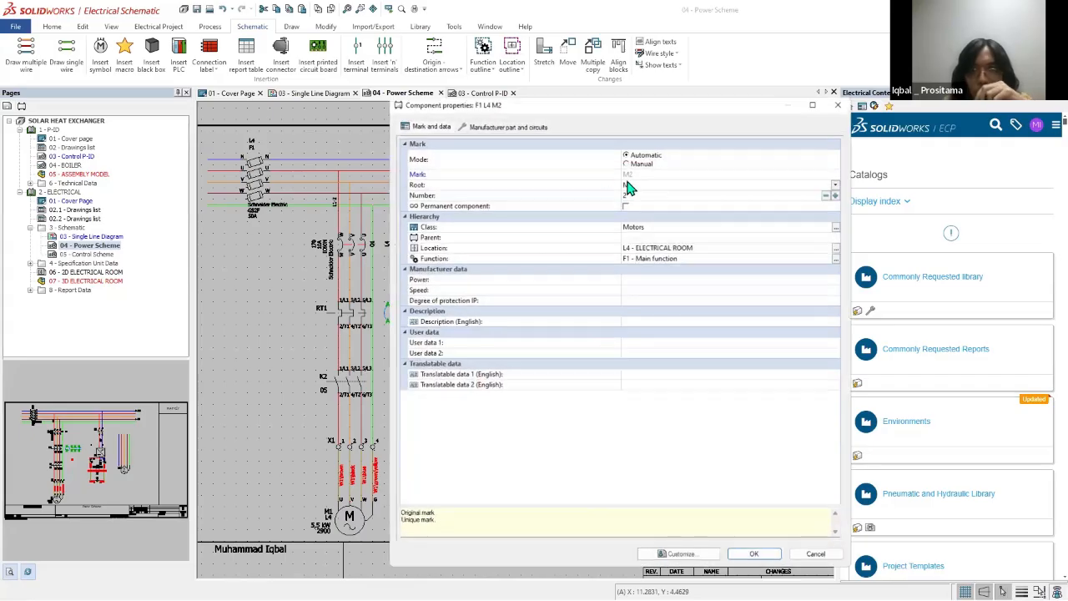
pyautogui.click(518, 127)
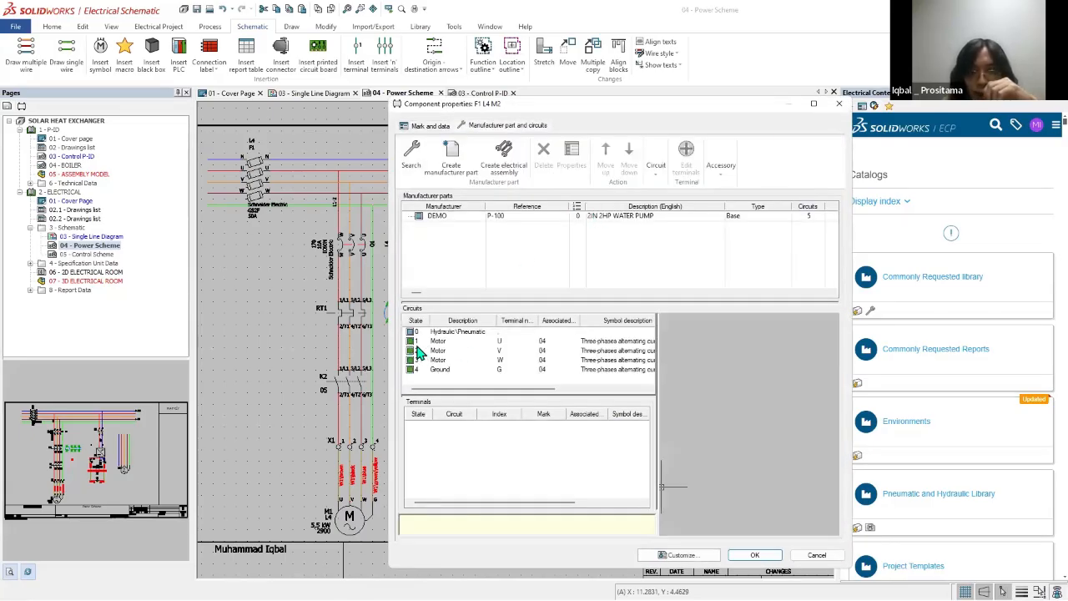
pyautogui.click(838, 103)
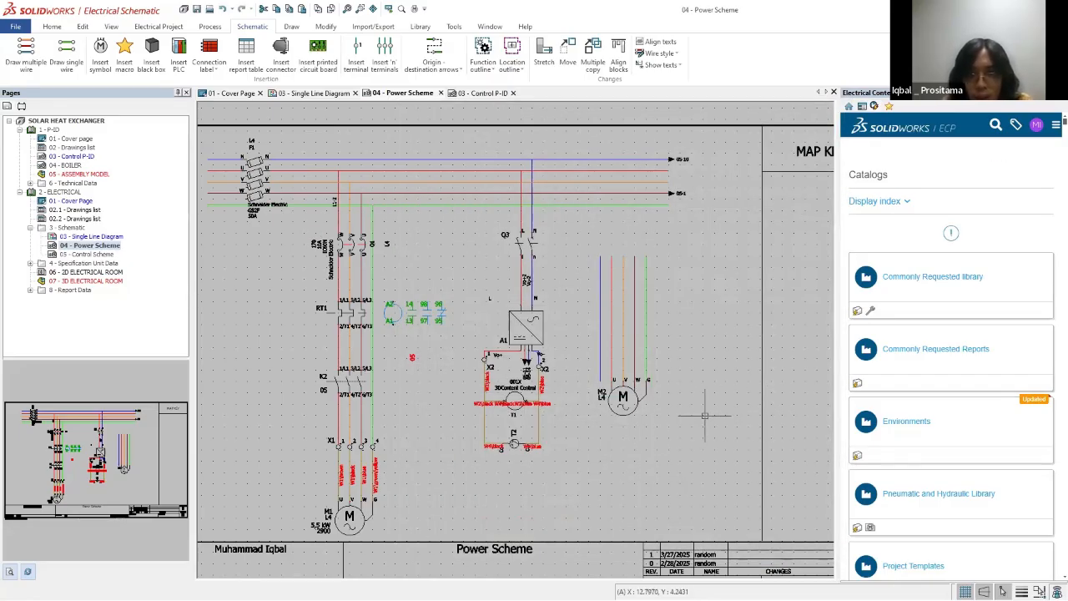
# Step: Delete the blue neutral wire beside the new motor and review motor M3's manufacturer parts and circuits
pyautogui.click(601, 349)
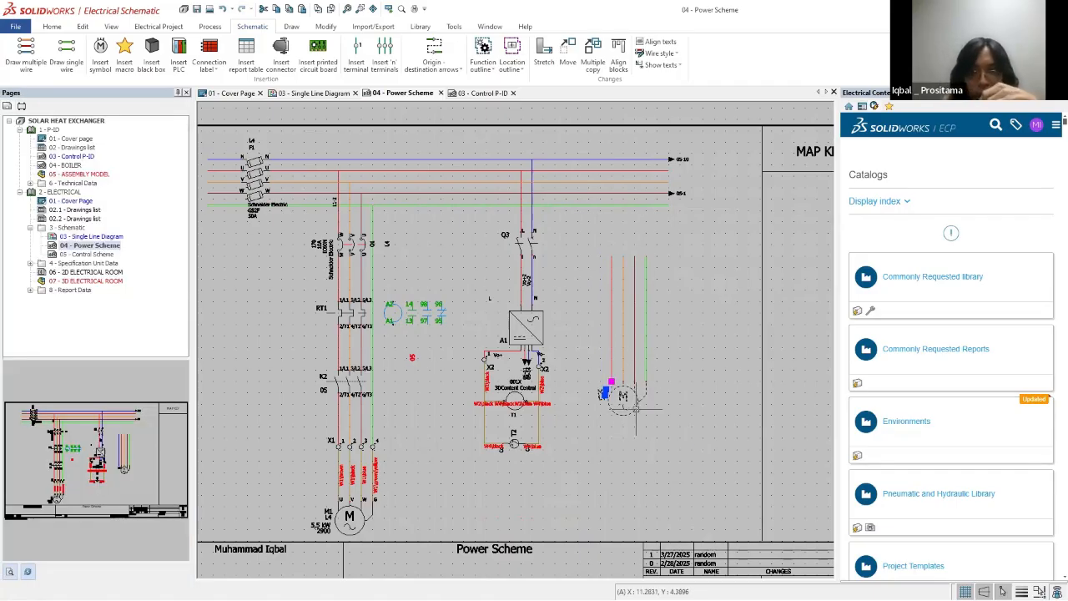
pyautogui.doubleClick(623, 399)
pyautogui.click(480, 128)
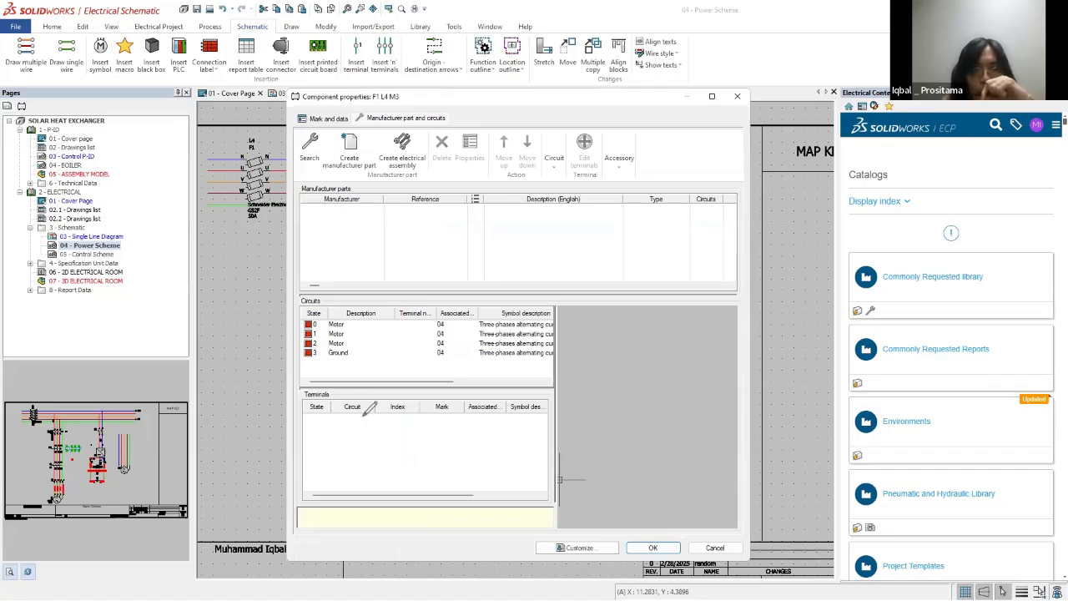
pyautogui.moveTo(370, 413); pyautogui.dragTo(327, 338)
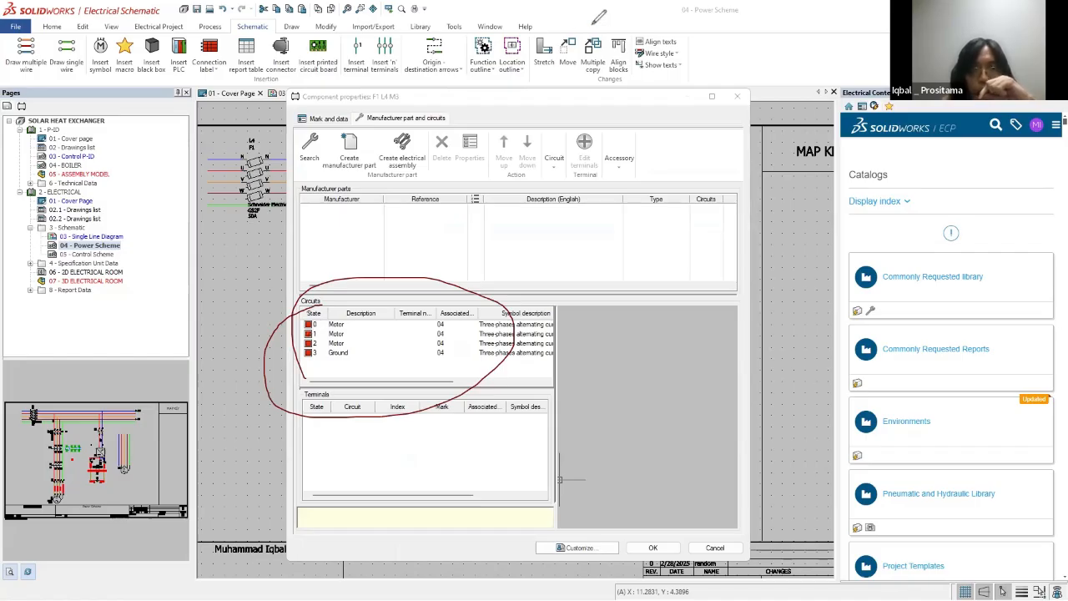
pyautogui.moveTo(481, 296)
pyautogui.mouseDown()
pyautogui.moveTo(558, 249)
pyautogui.moveTo(541, 273)
pyautogui.mouseUp()
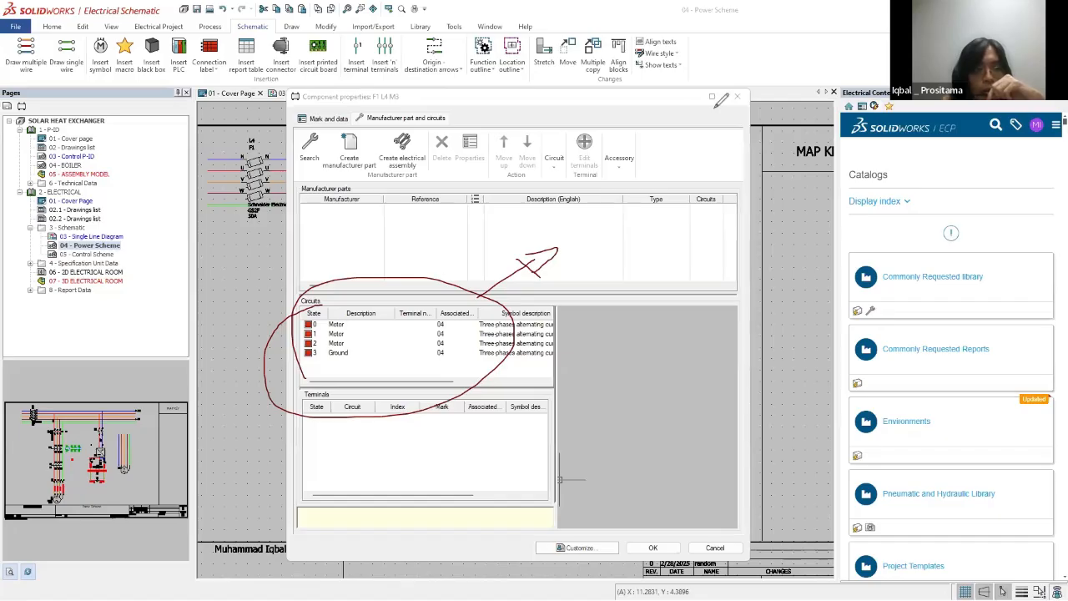
pyautogui.click(55, 365)
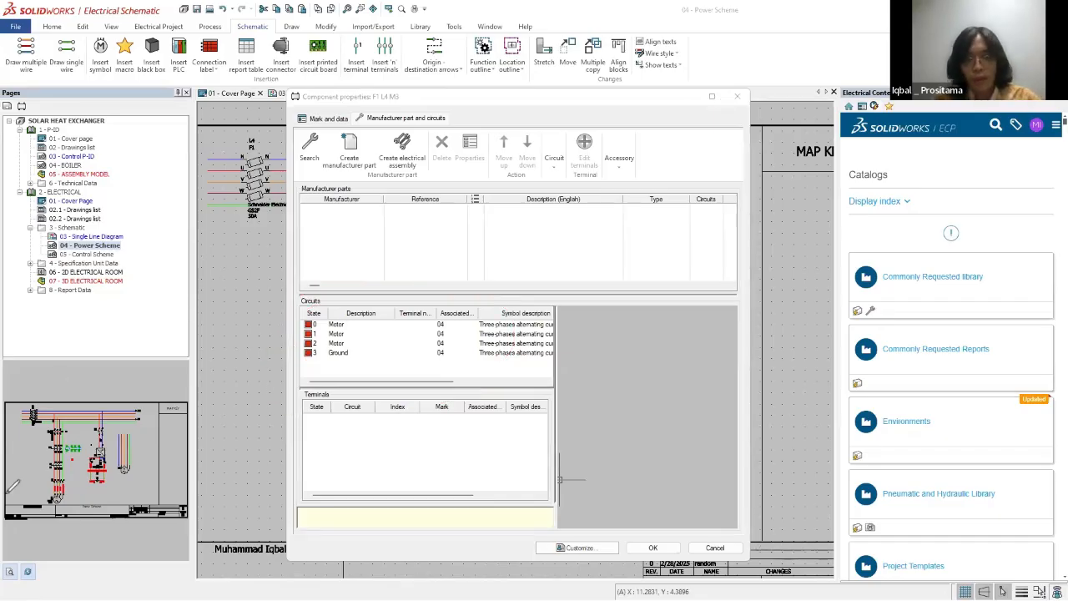
pyautogui.click(715, 547)
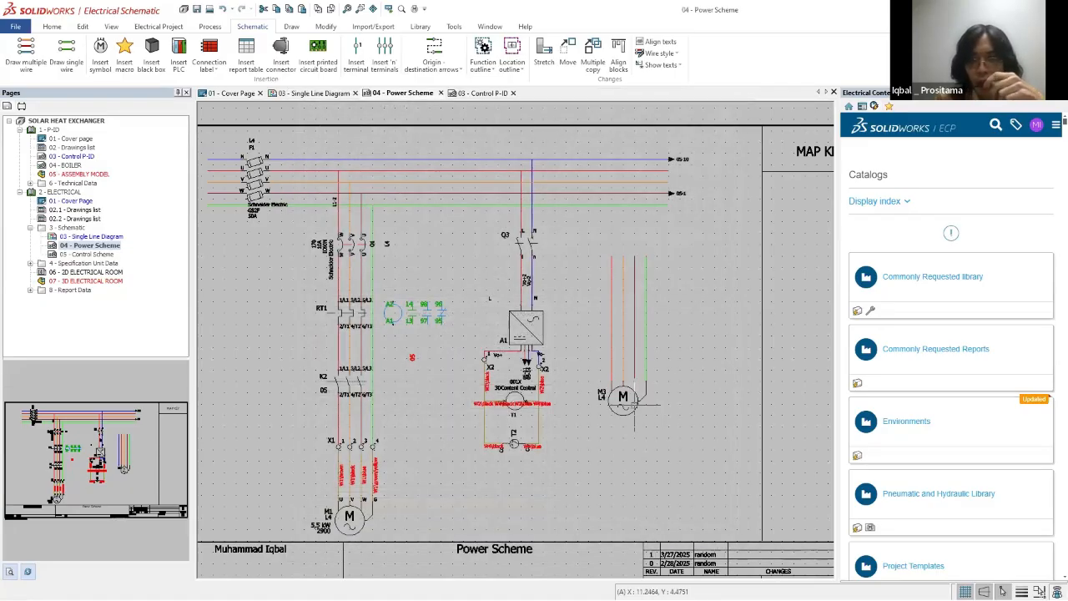
pyautogui.rightClick(639, 405)
pyautogui.click(690, 225)
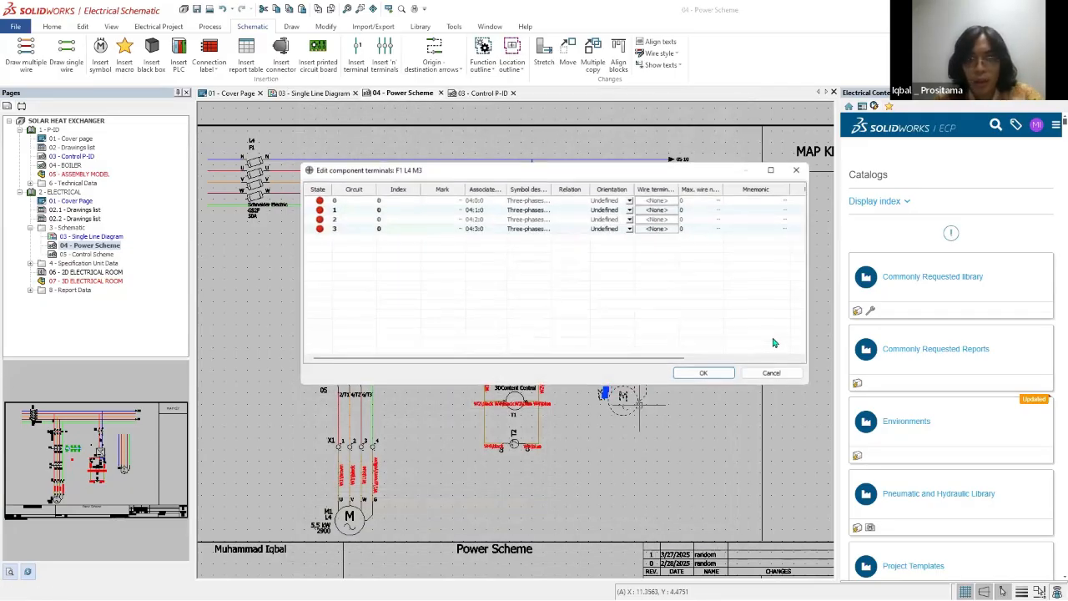
pyautogui.click(768, 372)
# Step: Assign the M3 motor symbol in the power scheme to M2's existing 03 - Motor entry under L4 - ELECTRICAL ROOM
pyautogui.rightClick(628, 405)
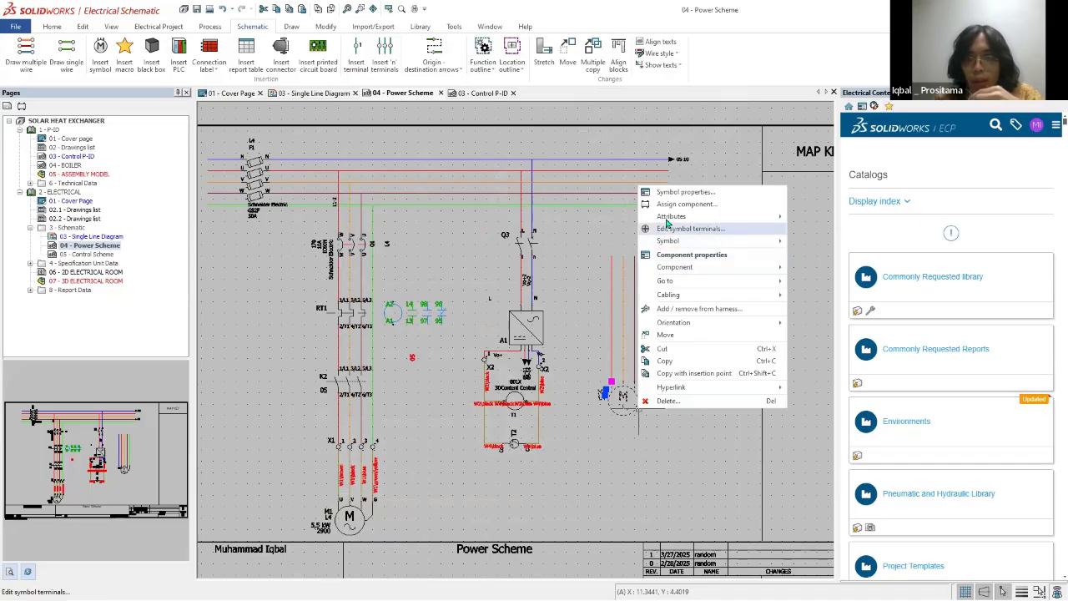
pyautogui.click(668, 209)
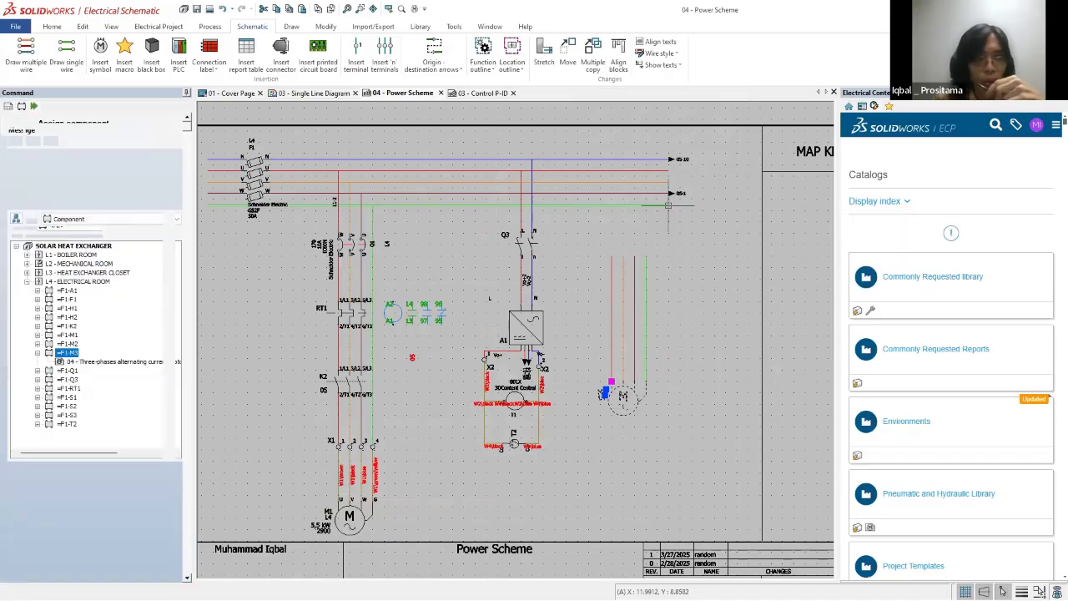
pyautogui.click(37, 343)
pyautogui.click(80, 352)
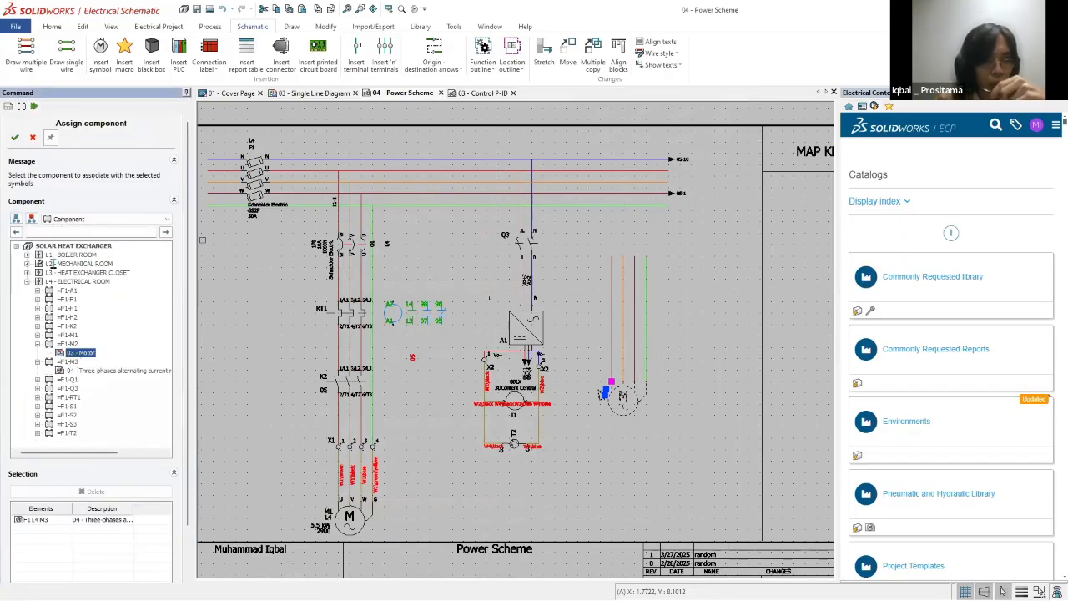
pyautogui.click(14, 137)
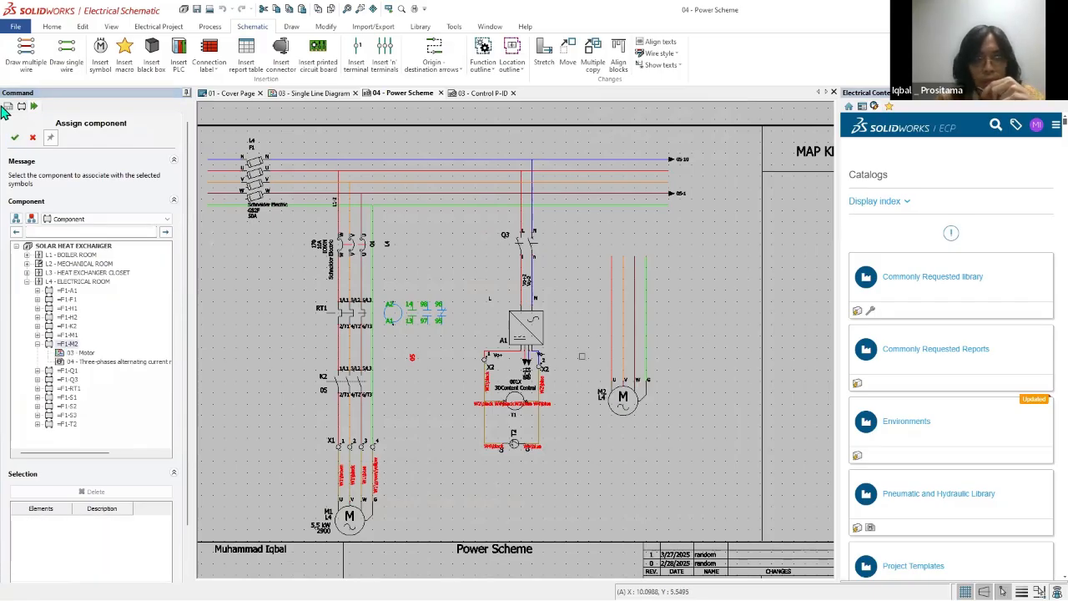
pyautogui.click(33, 137)
# Step: Examine the manufacturer part and circuit states of the reassigned motor M2
pyautogui.scroll(1, 654, 392)
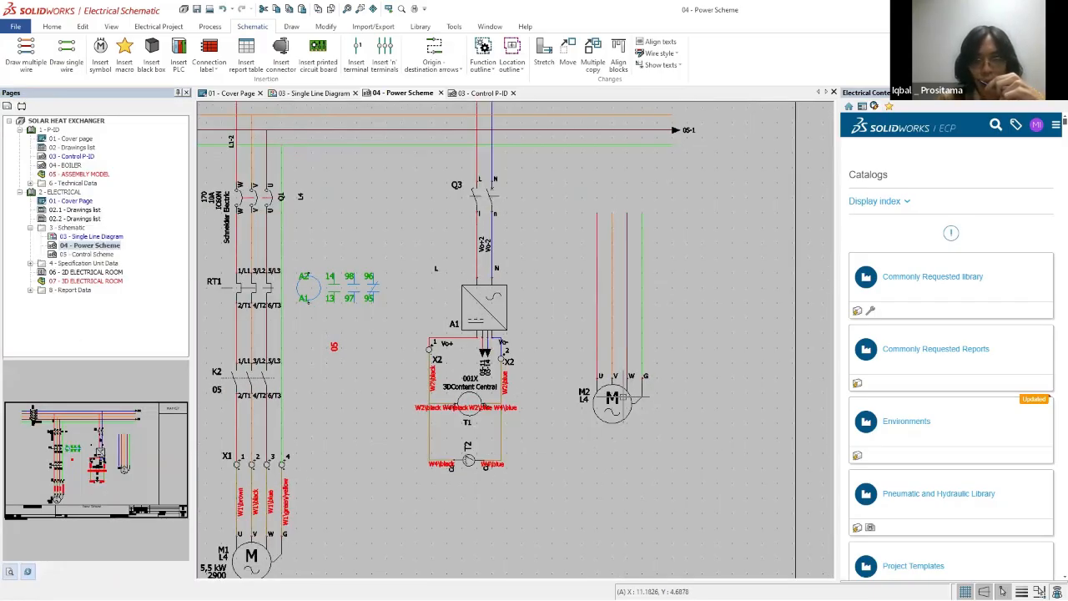
pyautogui.doubleClick(616, 399)
pyautogui.click(375, 119)
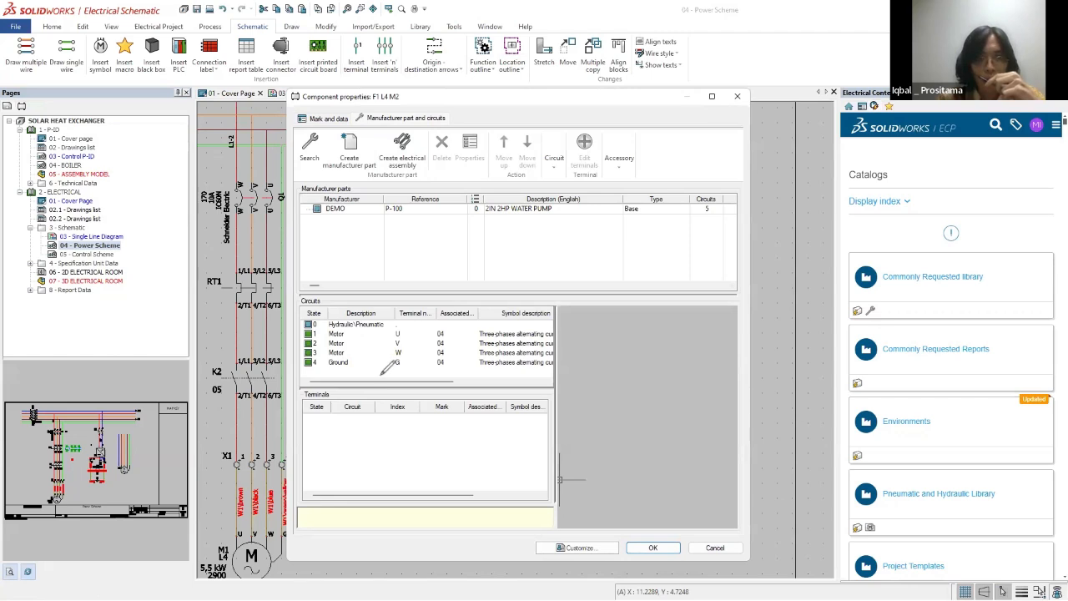
pyautogui.moveTo(380, 374)
pyautogui.mouseDown()
pyautogui.moveTo(344, 269)
pyautogui.moveTo(359, 284)
pyautogui.mouseUp()
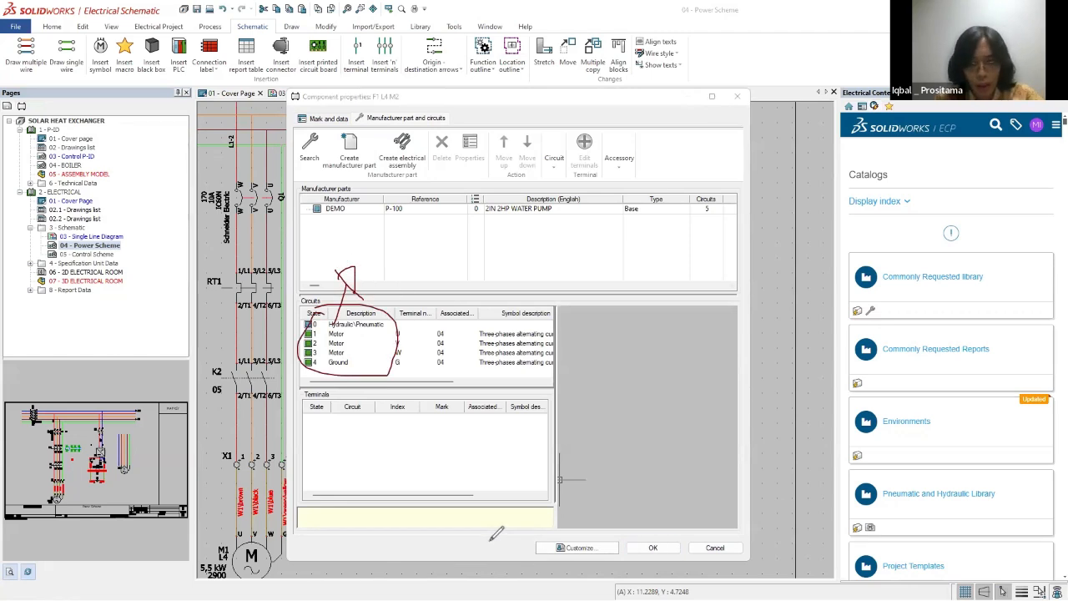
# Step: Switch to the SOLIDWORKS 3D assembly to examine the water pump, and return to the electrical power scheme
pyautogui.hotkey('alt', 'Tab')
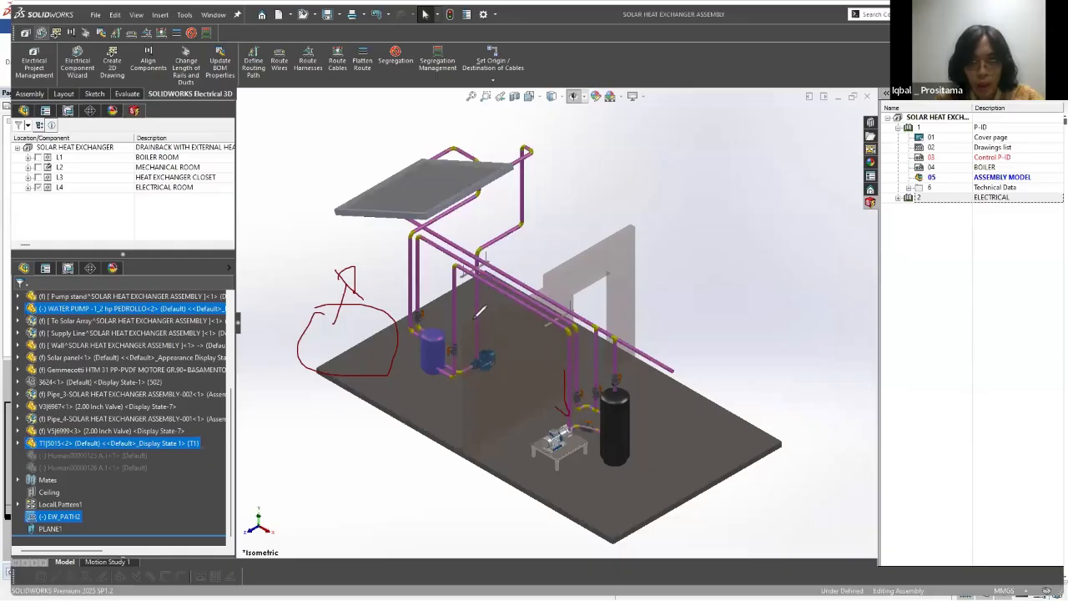
pyautogui.moveTo(472, 350); pyautogui.dragTo(474, 319)
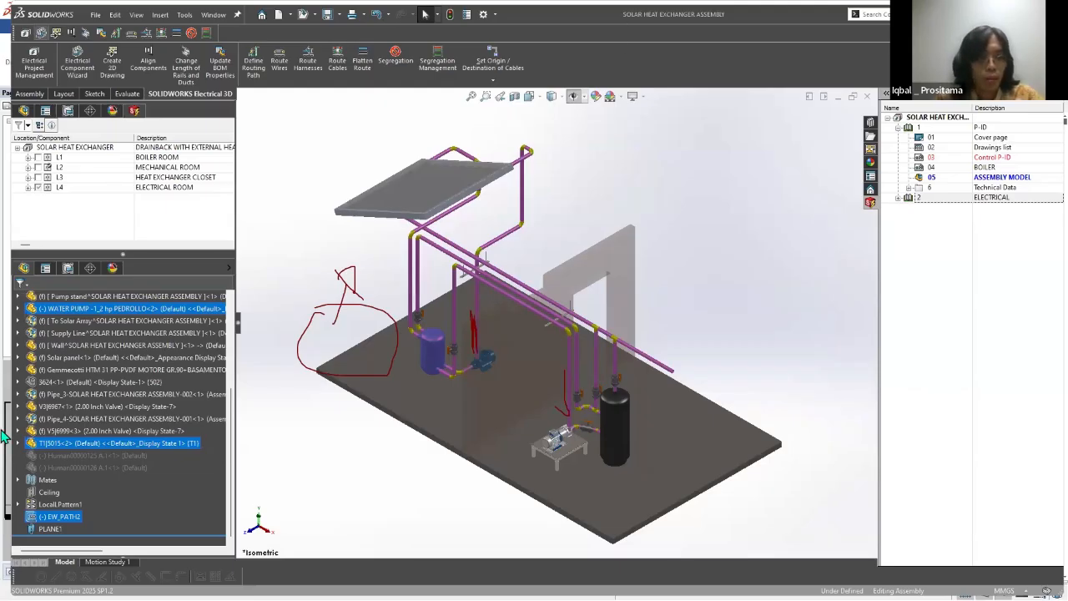
pyautogui.hotkey('alt', 'Tab')
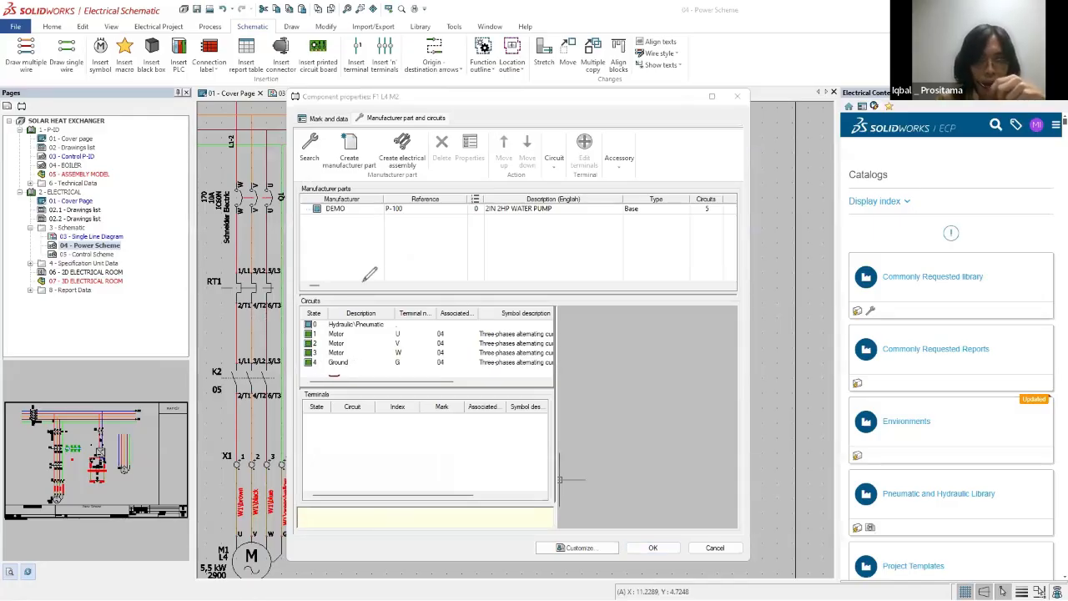
pyautogui.moveTo(301, 288)
pyautogui.mouseDown()
pyautogui.moveTo(434, 358)
pyautogui.moveTo(334, 377)
pyautogui.mouseUp()
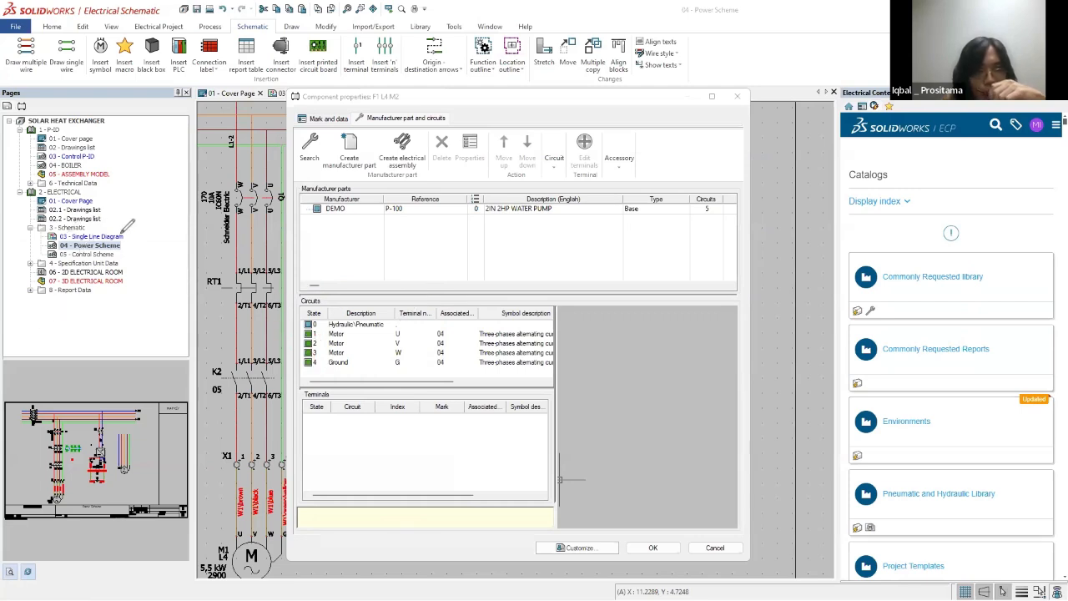
pyautogui.moveTo(125, 237); pyautogui.dragTo(144, 196)
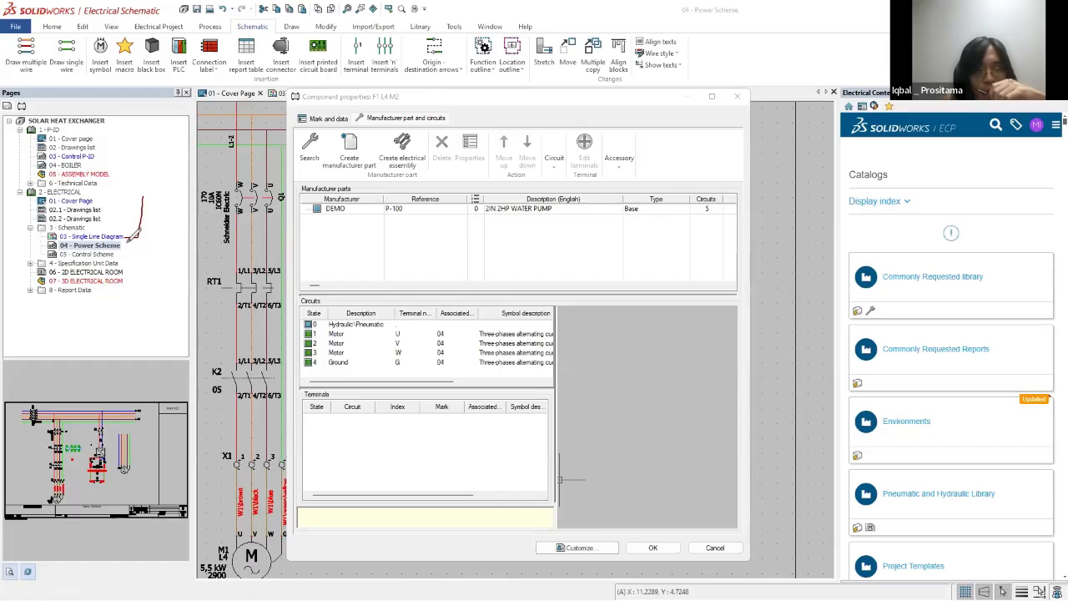
pyautogui.moveTo(132, 167)
pyautogui.mouseDown()
pyautogui.moveTo(150, 164)
pyautogui.moveTo(179, 185)
pyautogui.mouseUp()
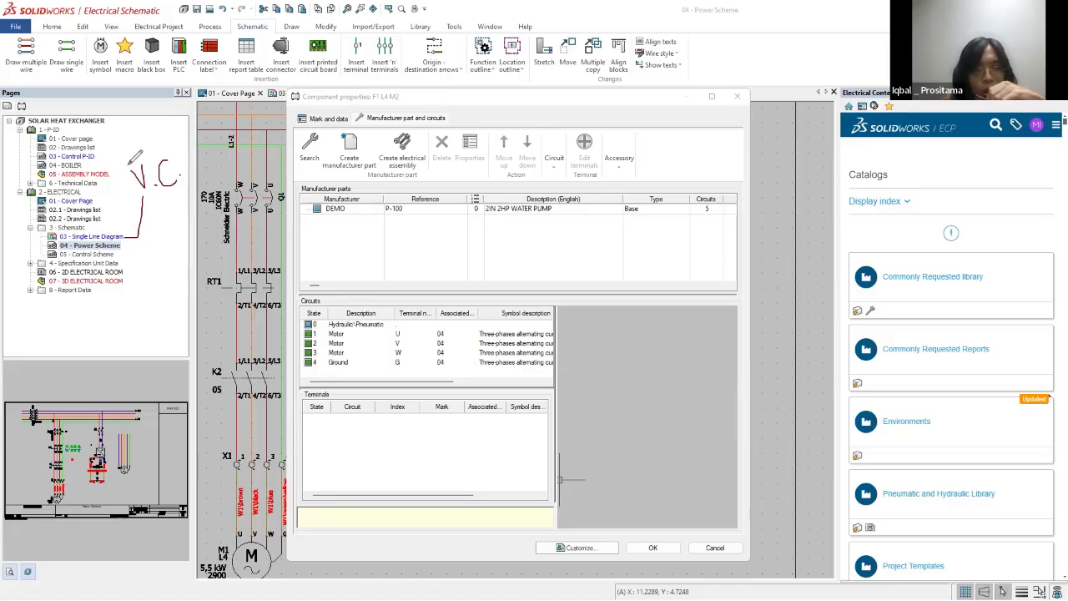
pyautogui.press('e')
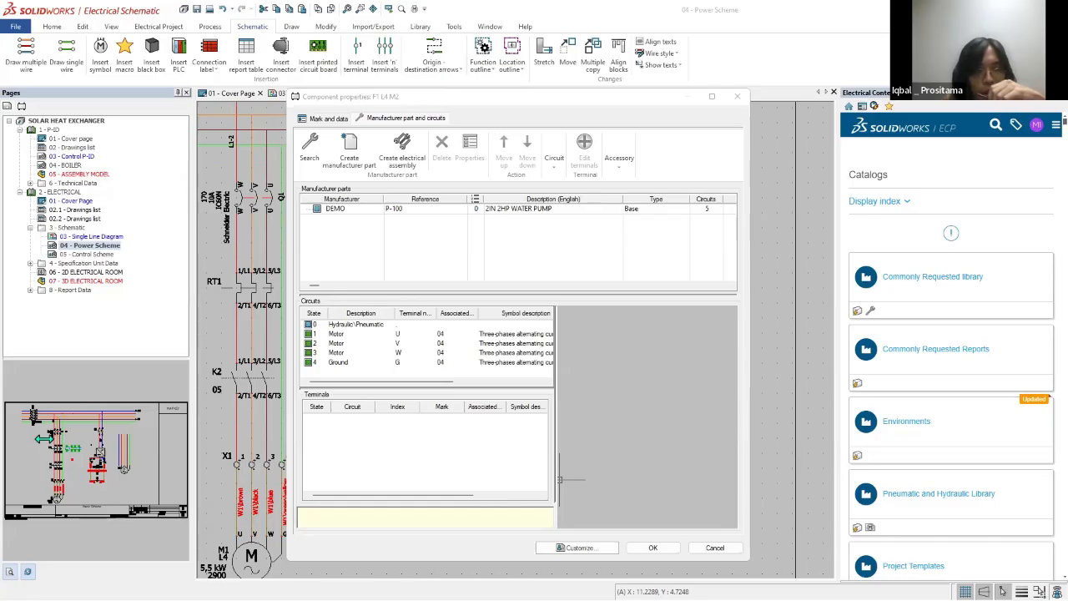
# Step: Dissociate the symbol's circuit from motor M2's manufacturer part circuit 1, terminal U
pyautogui.click(336, 336)
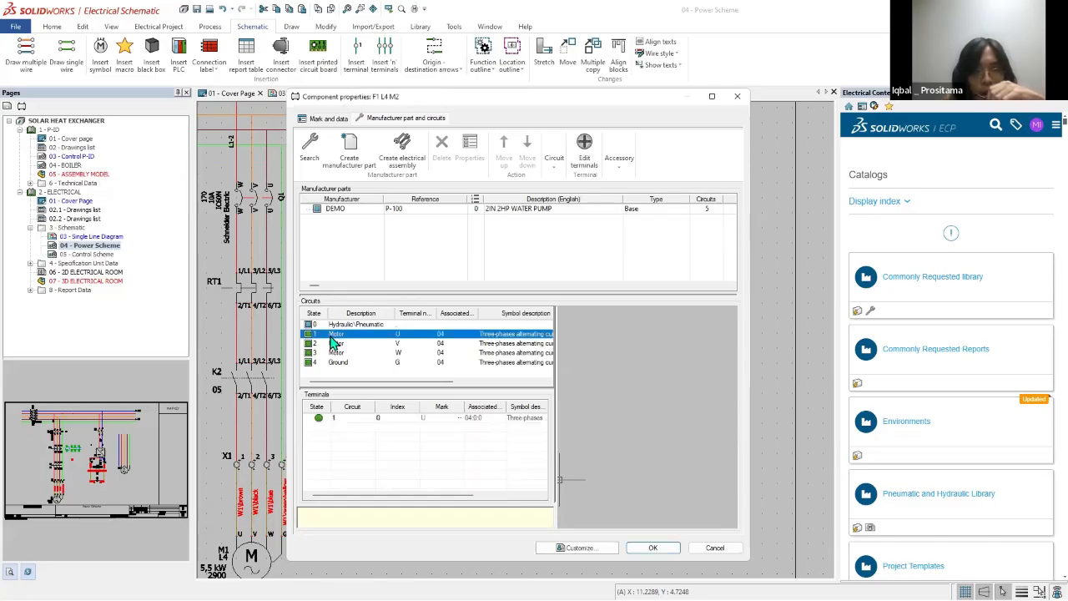
pyautogui.rightClick(334, 334)
pyautogui.click(350, 395)
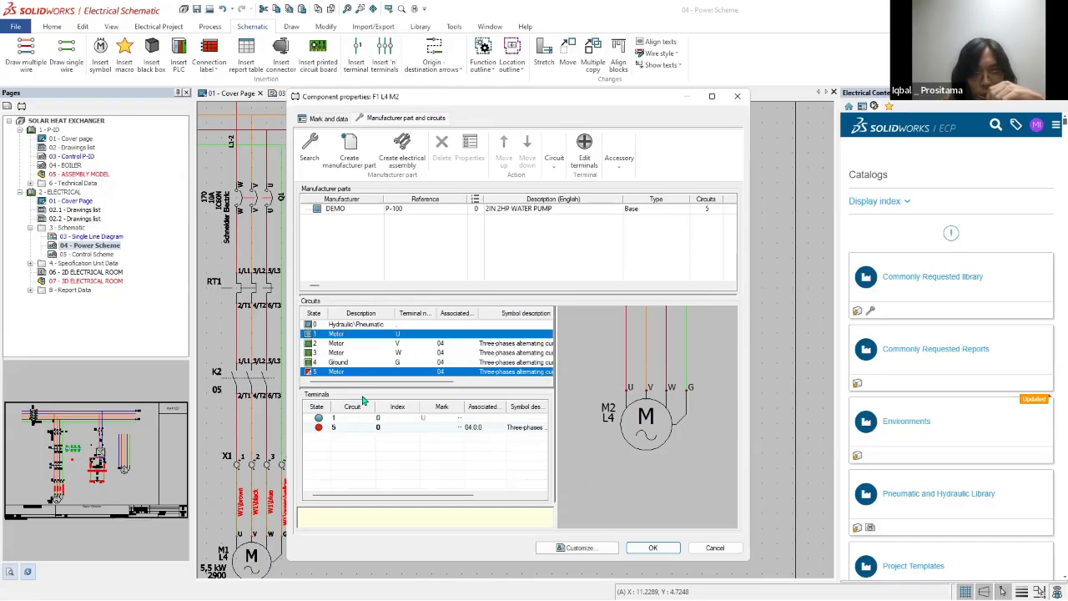
pyautogui.moveTo(360, 495); pyautogui.dragTo(361, 534)
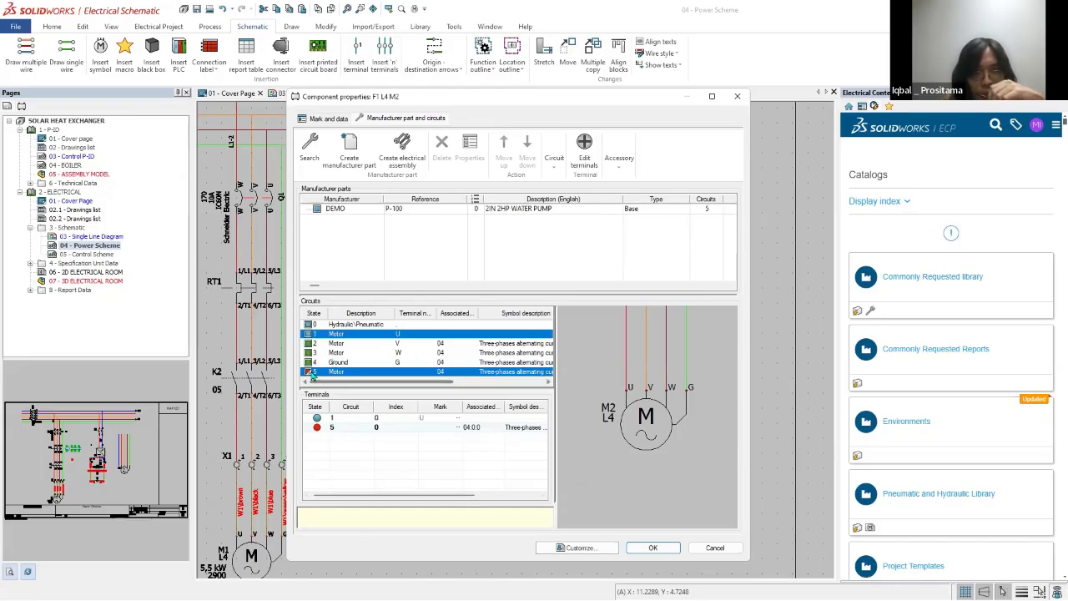
# Step: Reassociate the detached motor symbol circuit with manufacturer part circuit 1, terminal U
pyautogui.click(333, 334)
pyautogui.click(334, 372)
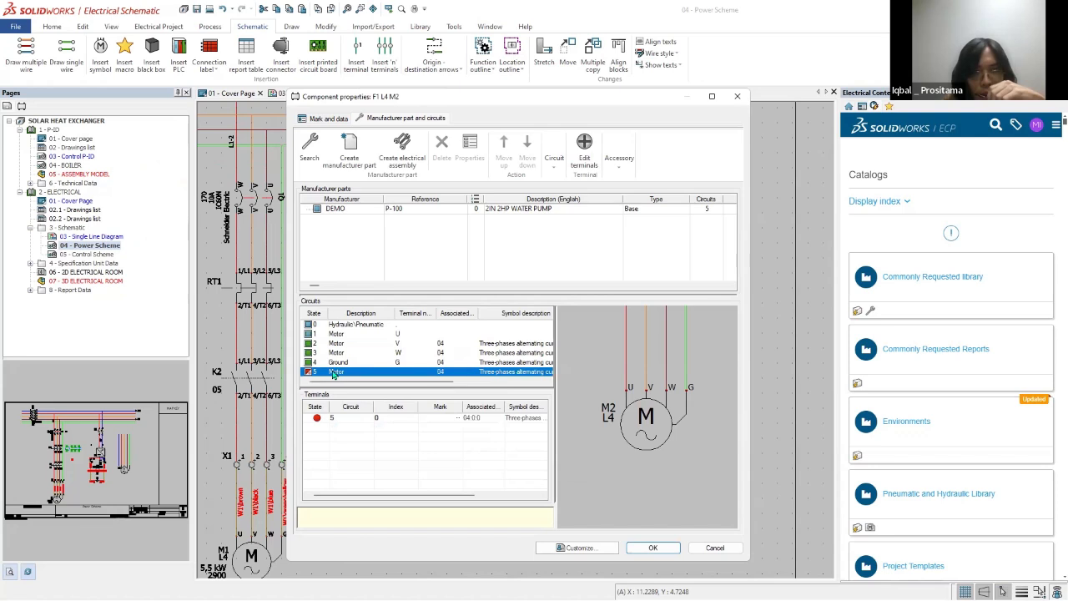
pyautogui.click(335, 353)
pyautogui.click(335, 335)
pyautogui.moveTo(334, 335); pyautogui.dragTo(336, 335)
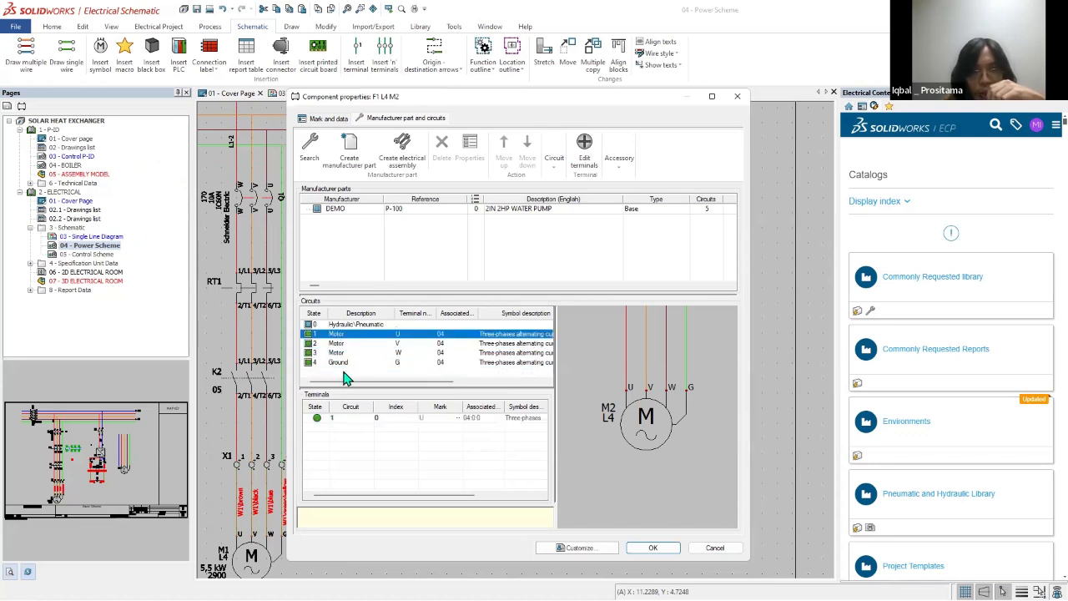
pyautogui.click(344, 372)
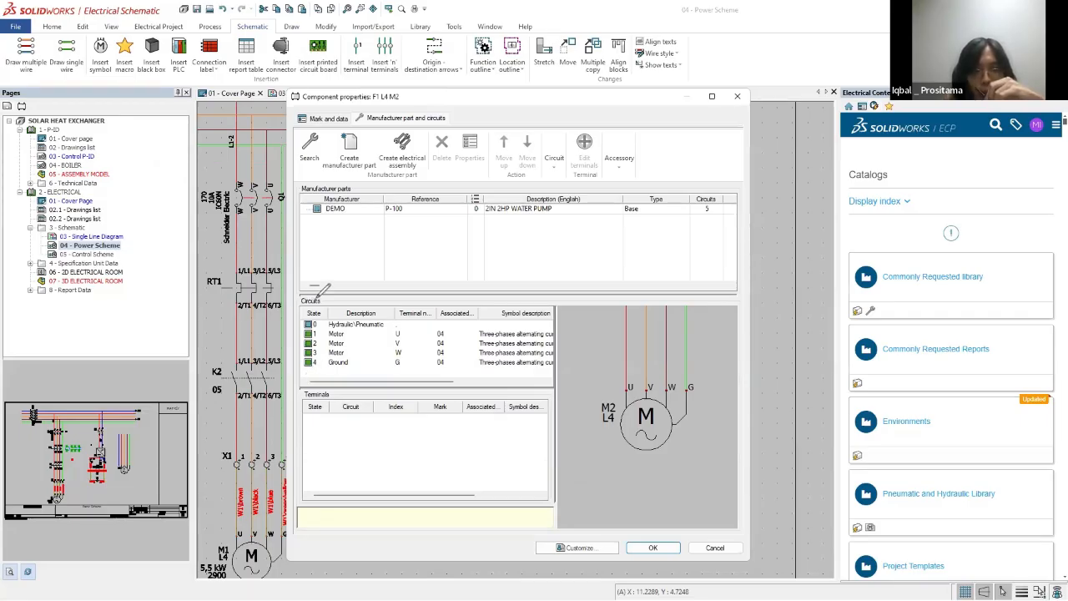
# Step: Review motor M2's circuit associations and close its component properties
pyautogui.moveTo(310, 376); pyautogui.dragTo(370, 315)
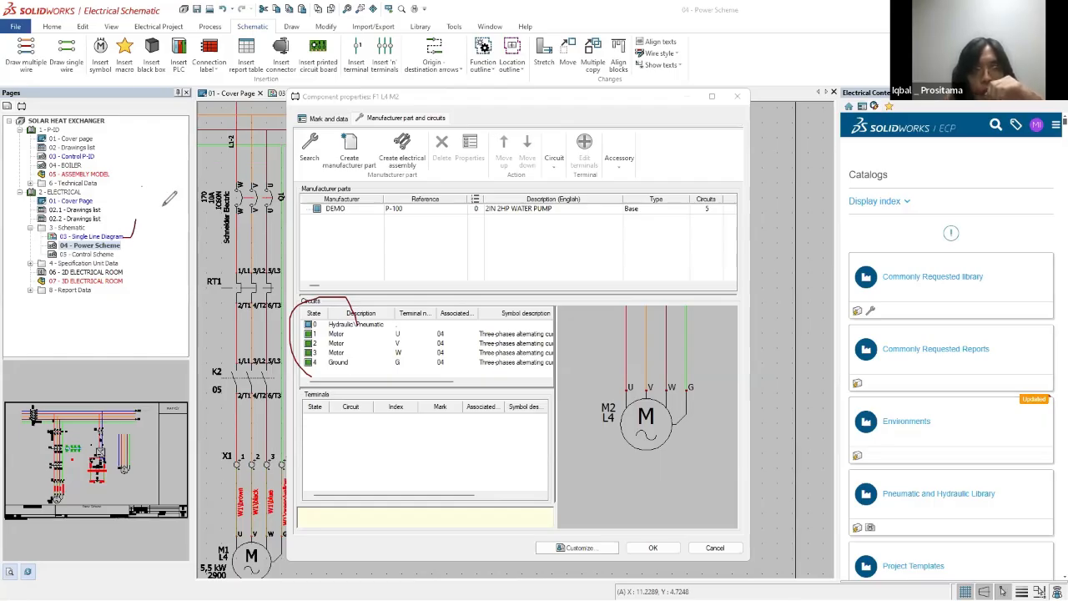
pyautogui.moveTo(142, 187)
pyautogui.mouseDown()
pyautogui.moveTo(175, 186)
pyautogui.moveTo(200, 213)
pyautogui.mouseUp()
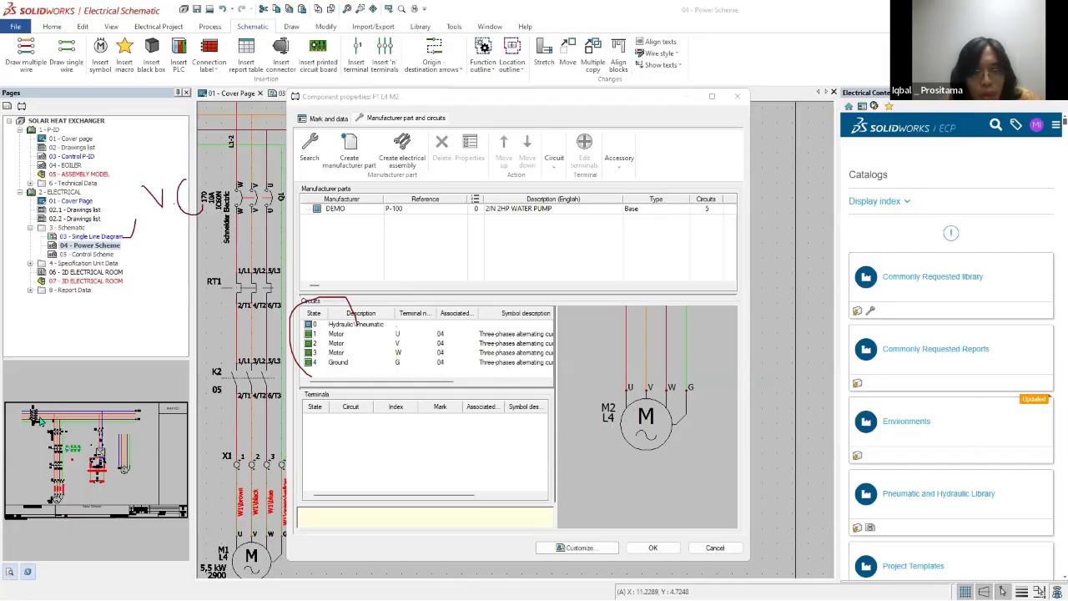
pyautogui.click(608, 484)
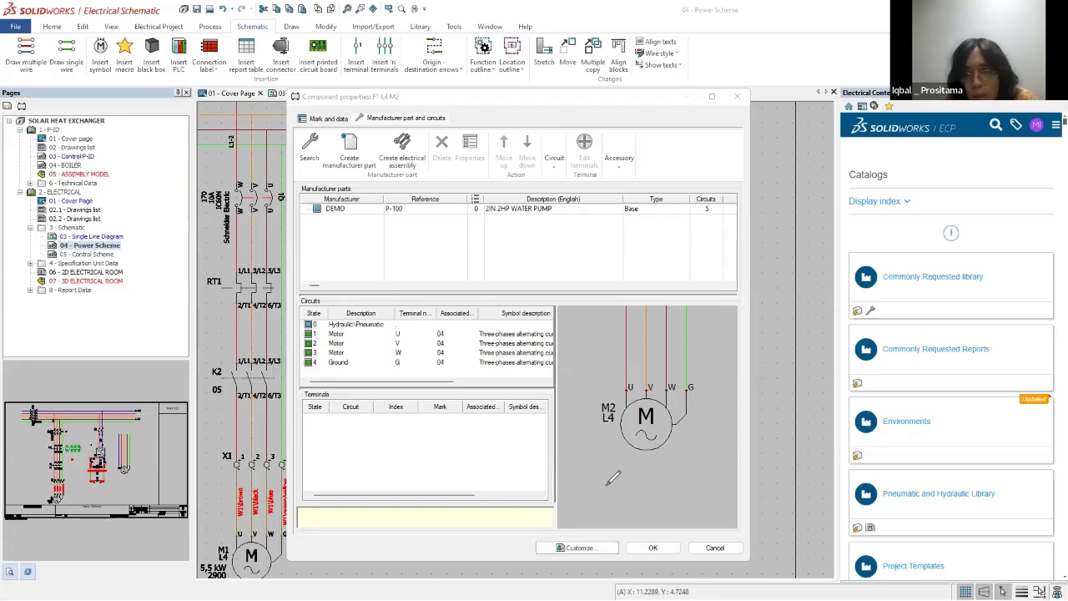
pyautogui.press('Escape')
pyautogui.scroll(-3, 534, 359)
pyautogui.press('Escape')
pyautogui.scroll(5, 636, 346)
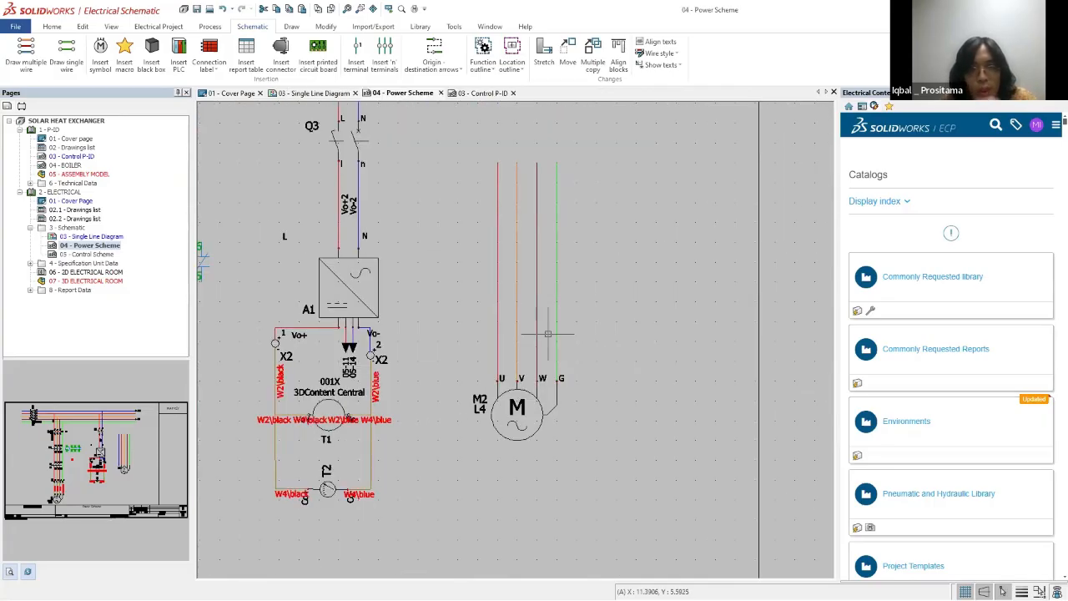
# Step: Insert multiple plain circular Terminal symbols on an axis line across motor M2's four wires, orienting them toward the motor
pyautogui.scroll(-3, 402, 311)
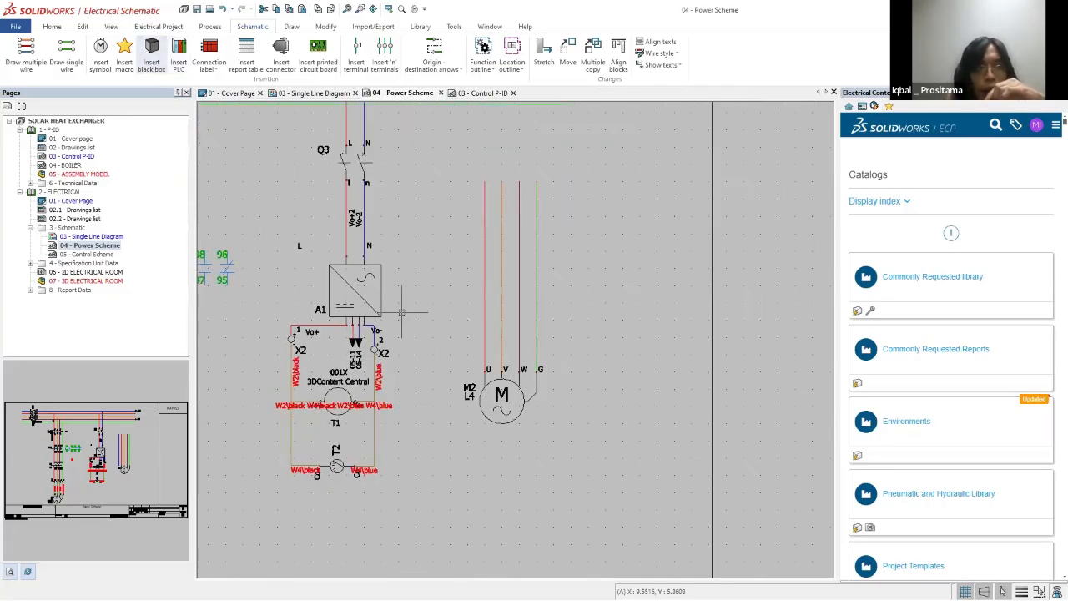
pyautogui.click(386, 56)
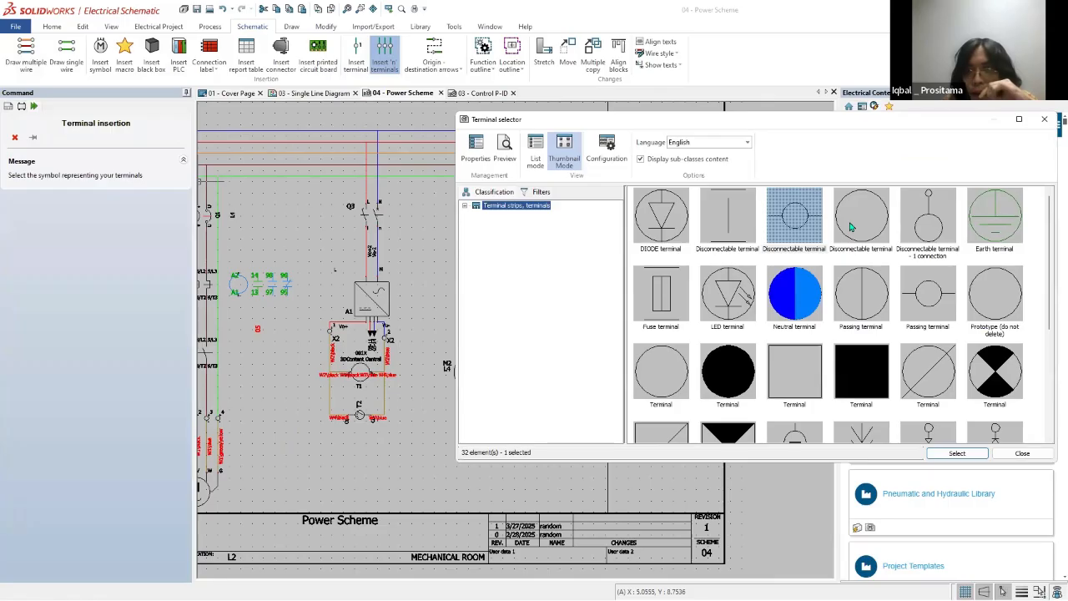
pyautogui.click(657, 383)
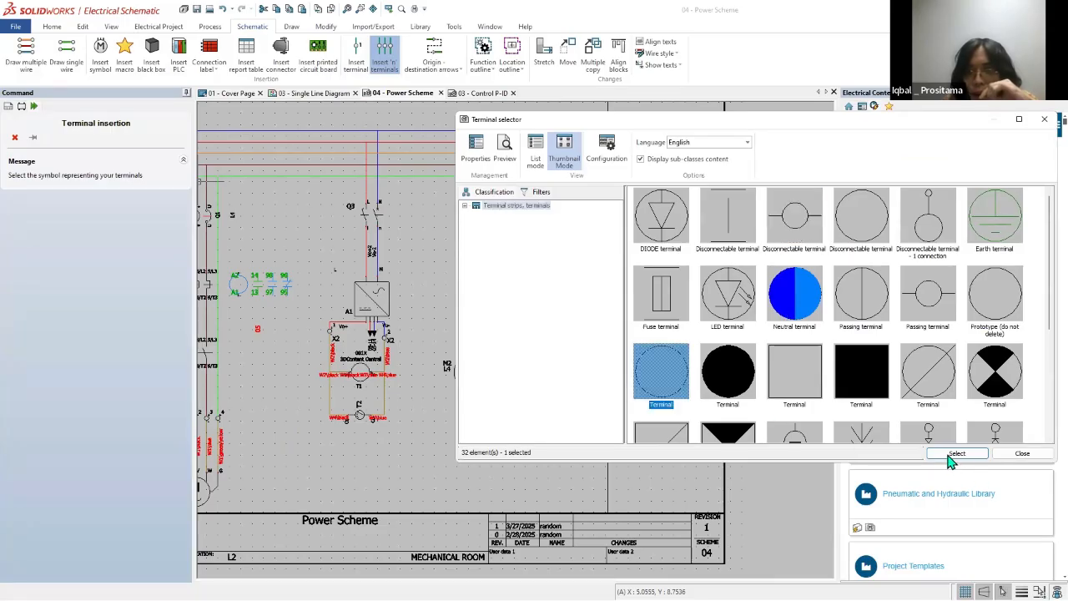
pyautogui.click(957, 453)
pyautogui.scroll(3, 462, 296)
pyautogui.click(451, 276)
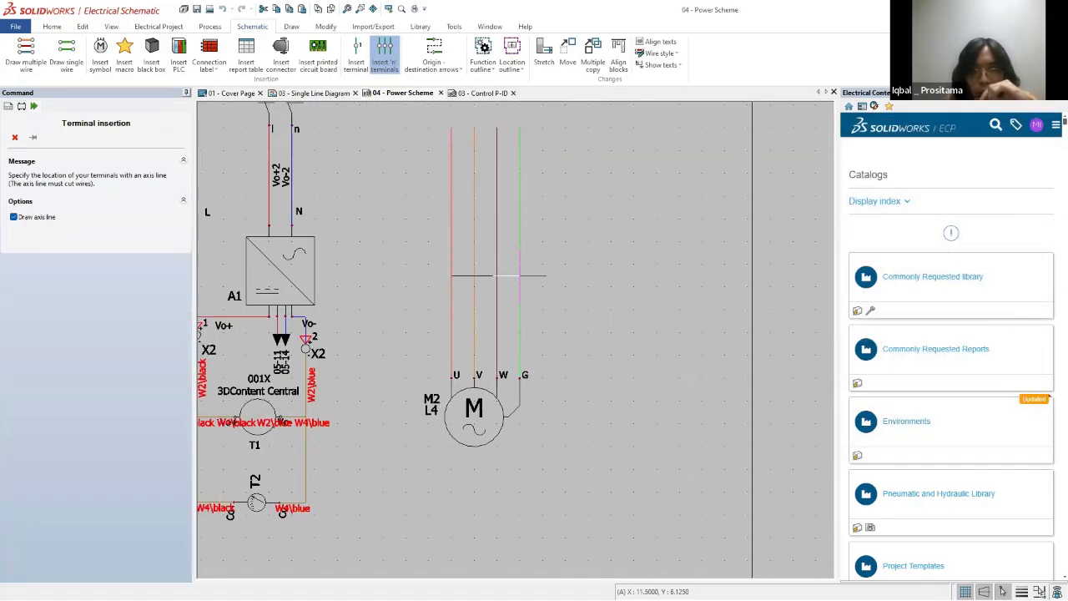
pyautogui.click(520, 276)
pyautogui.click(496, 321)
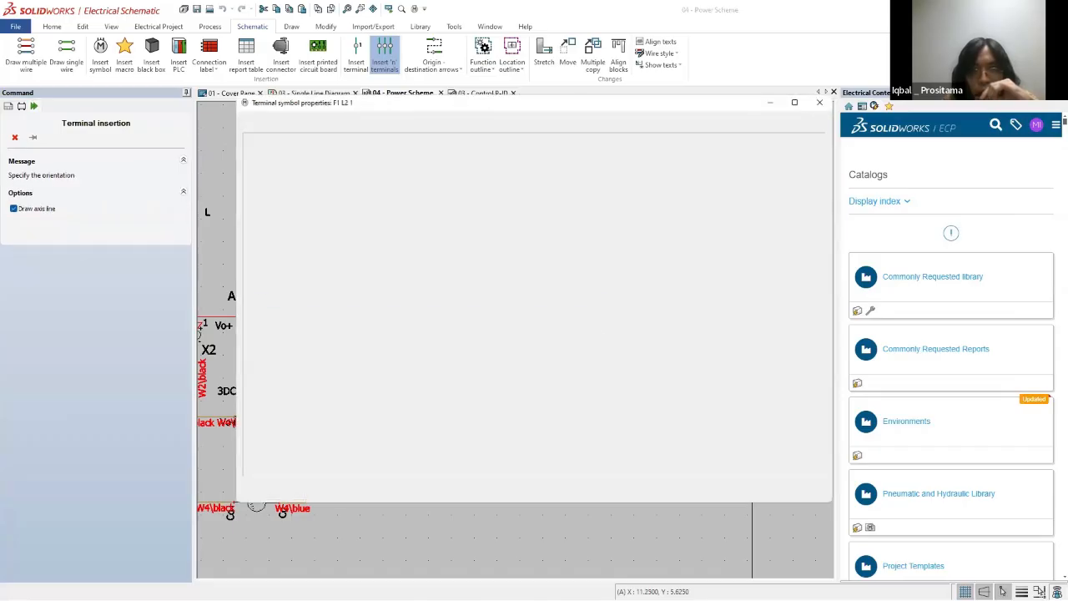
# Step: Associate the four inserted terminals with terminal strip X3 in location L4 - ELECTRICAL ROOM
pyautogui.click(660, 188)
pyautogui.click(687, 214)
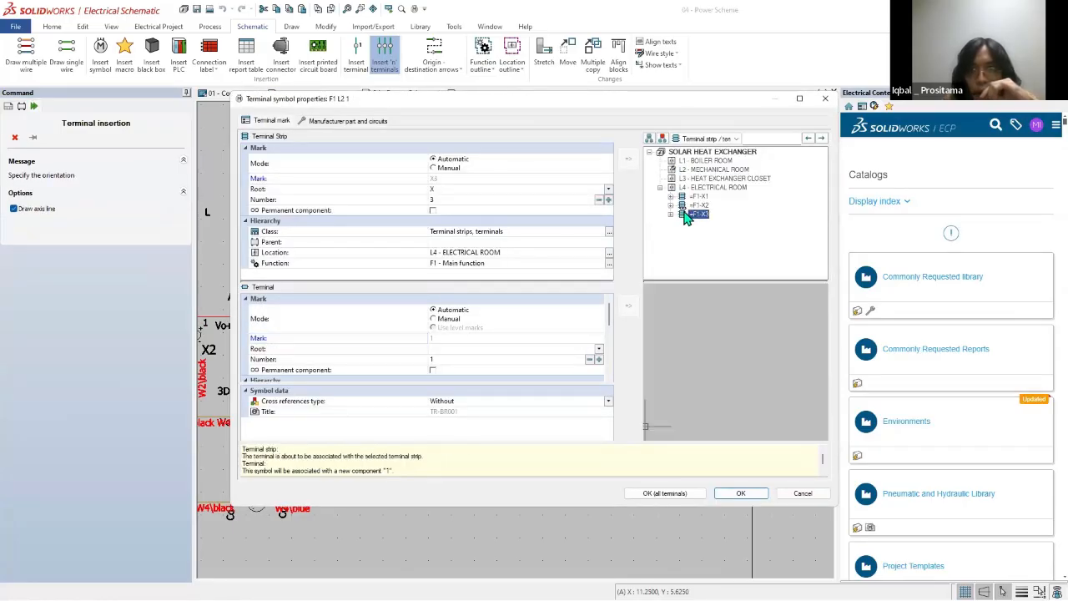
pyautogui.click(671, 215)
pyautogui.click(716, 223)
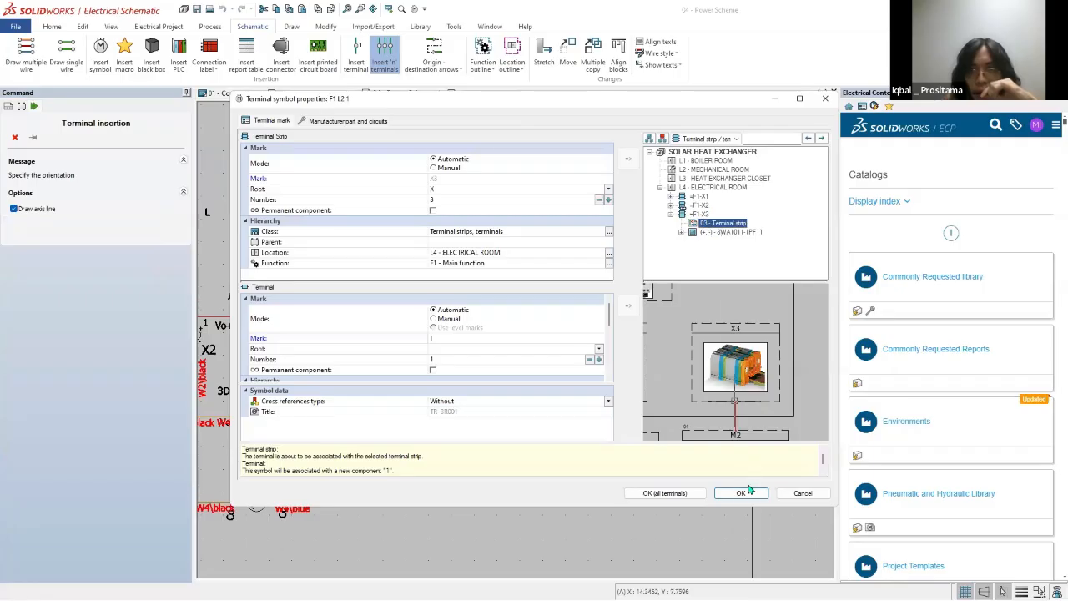
pyautogui.click(747, 493)
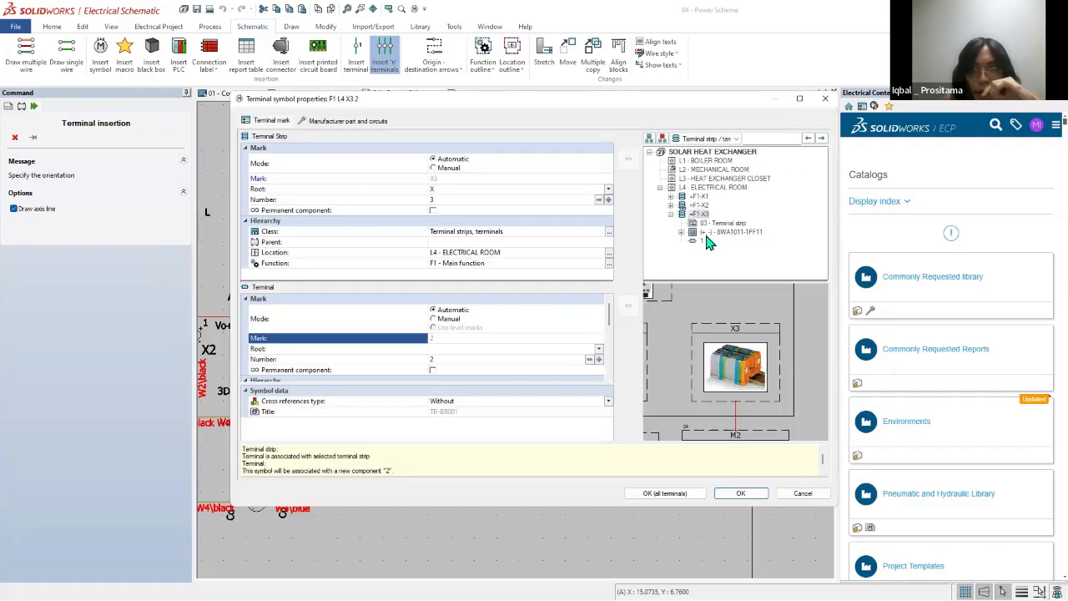
pyautogui.click(716, 224)
pyautogui.click(741, 494)
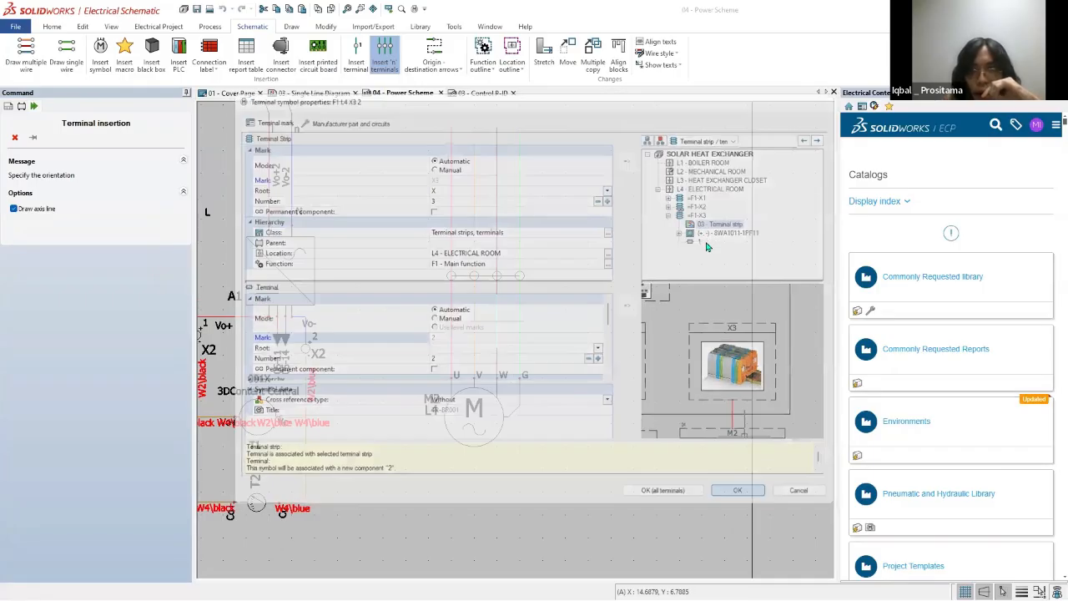
pyautogui.click(741, 494)
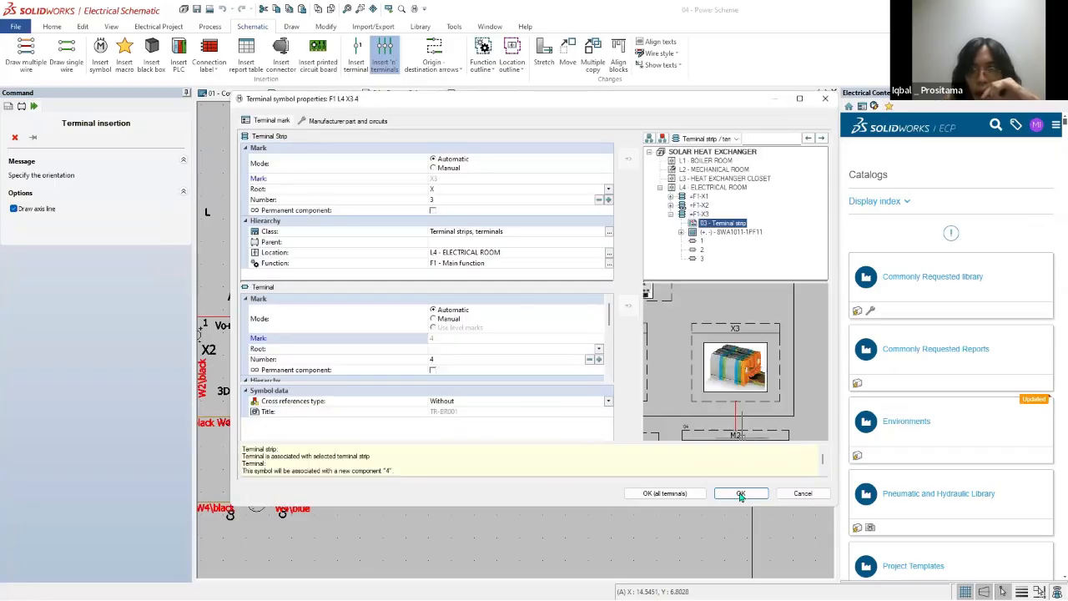
pyautogui.click(741, 493)
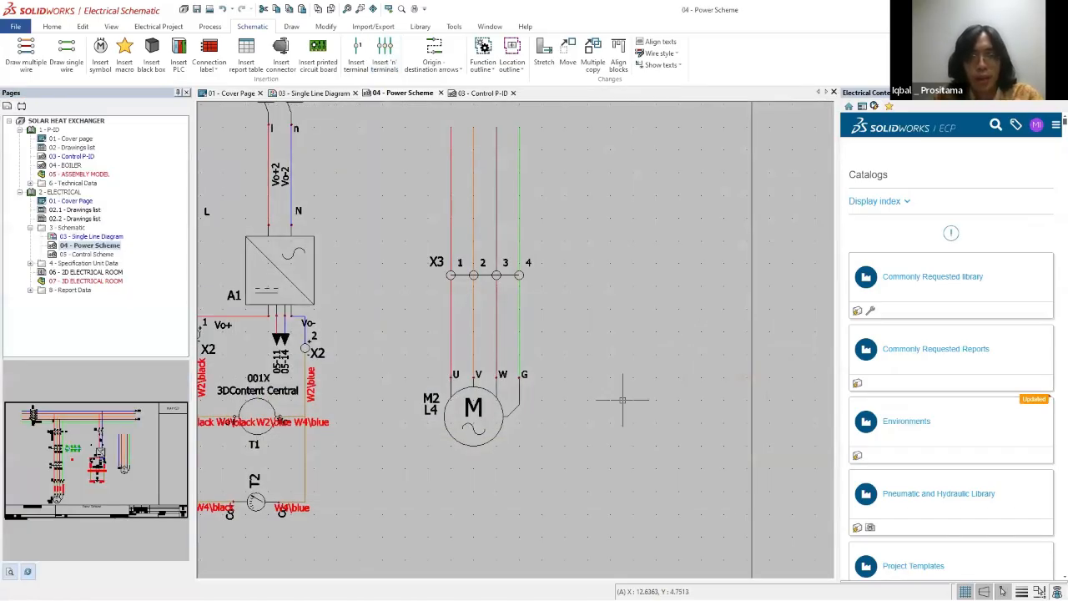
# Step: Inspect the X3 terminals and the wire properties of the red wire between X3 terminal 1 and motor terminal U
pyautogui.scroll(3, 440, 269)
pyautogui.click(440, 268)
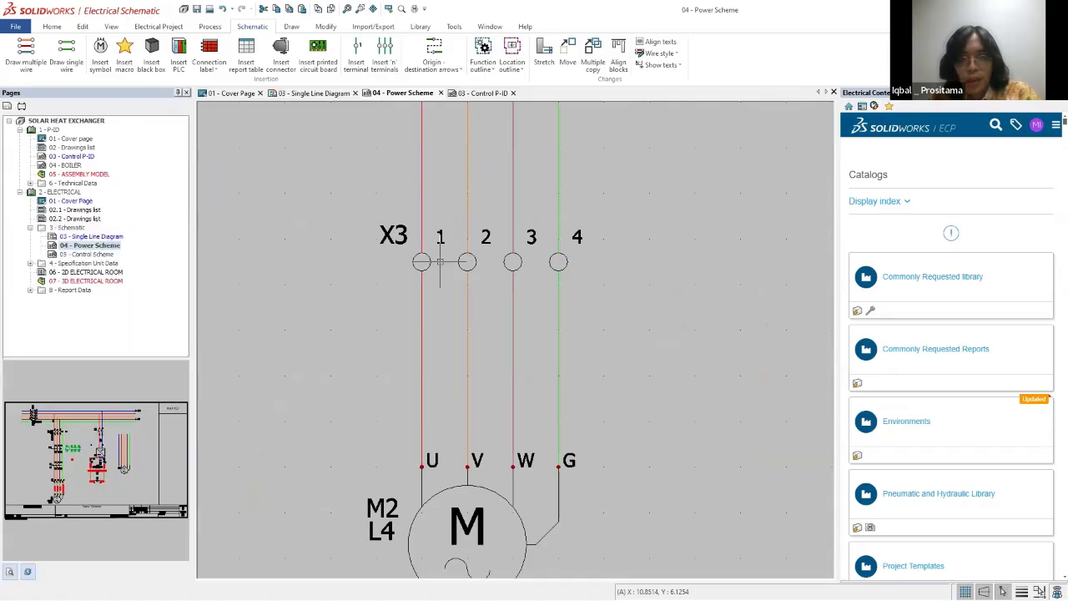
pyautogui.scroll(-6, 440, 269)
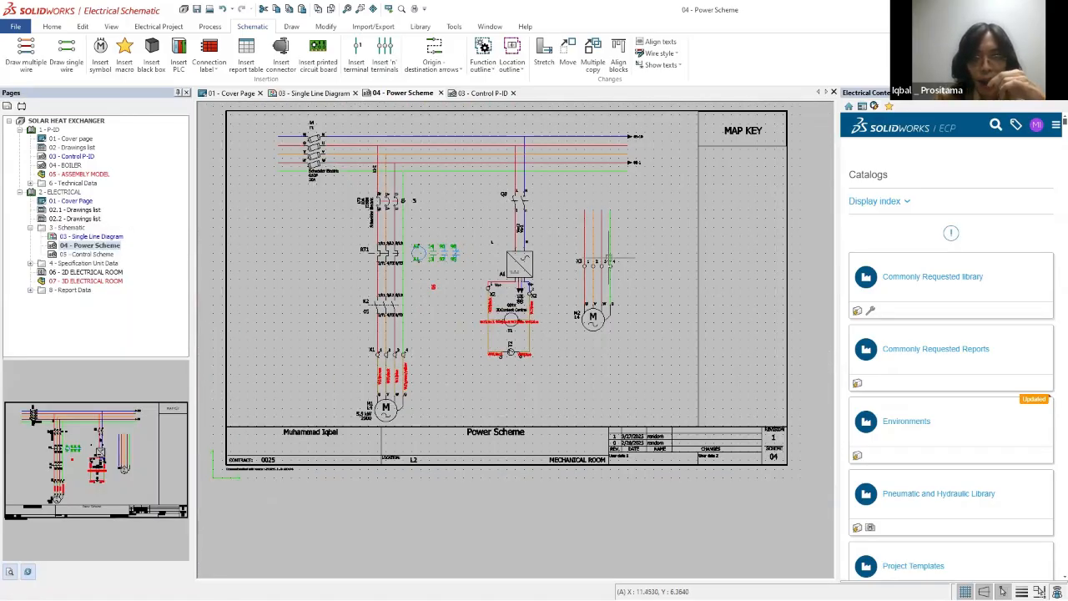
pyautogui.scroll(3, 609, 257)
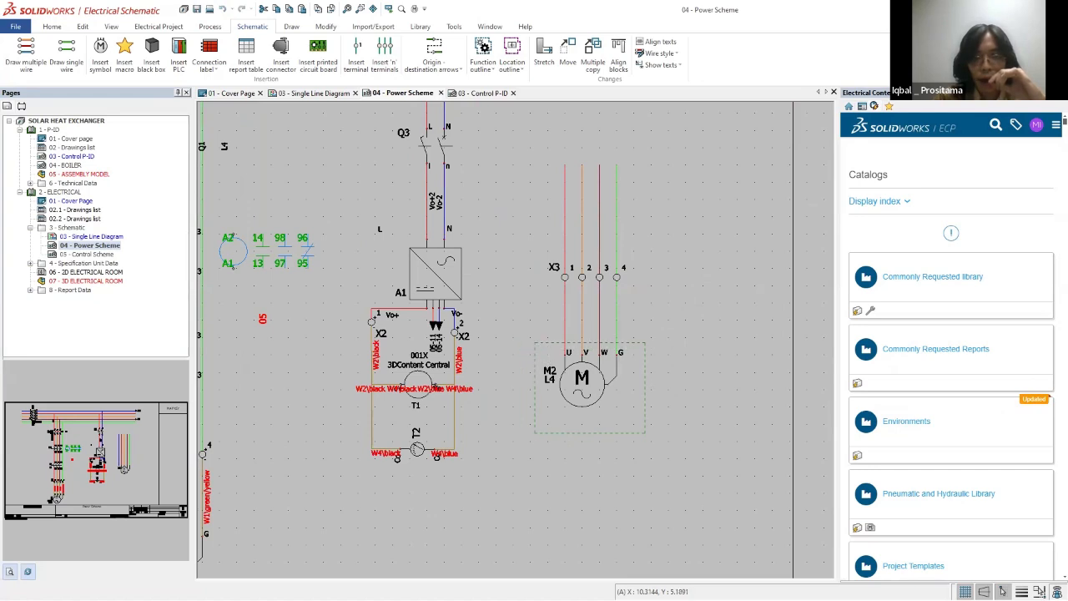
pyautogui.rightClick(565, 309)
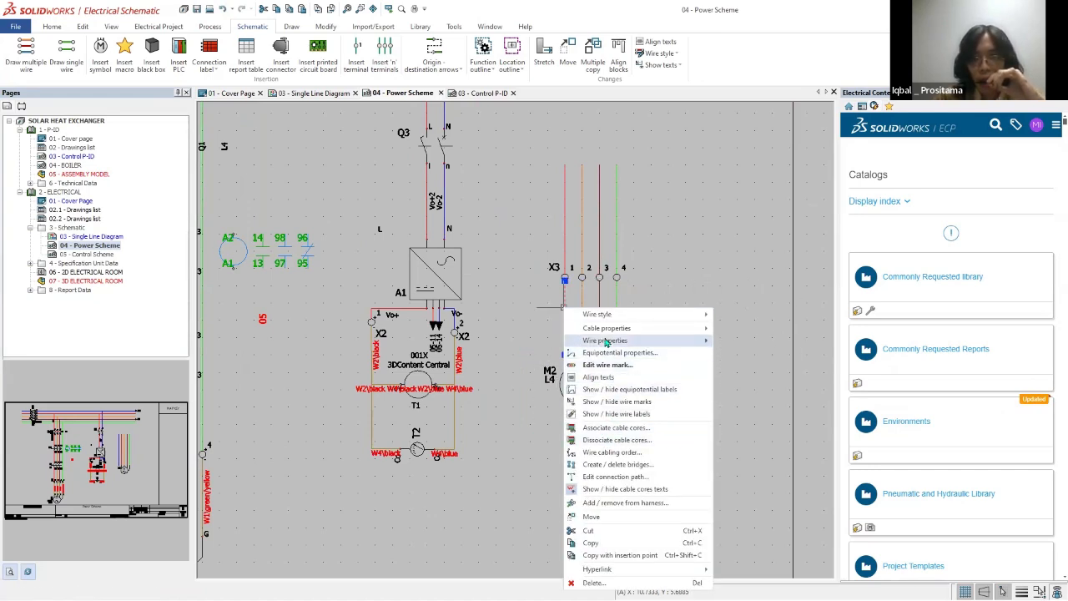
pyautogui.moveTo(606, 341)
pyautogui.click(742, 341)
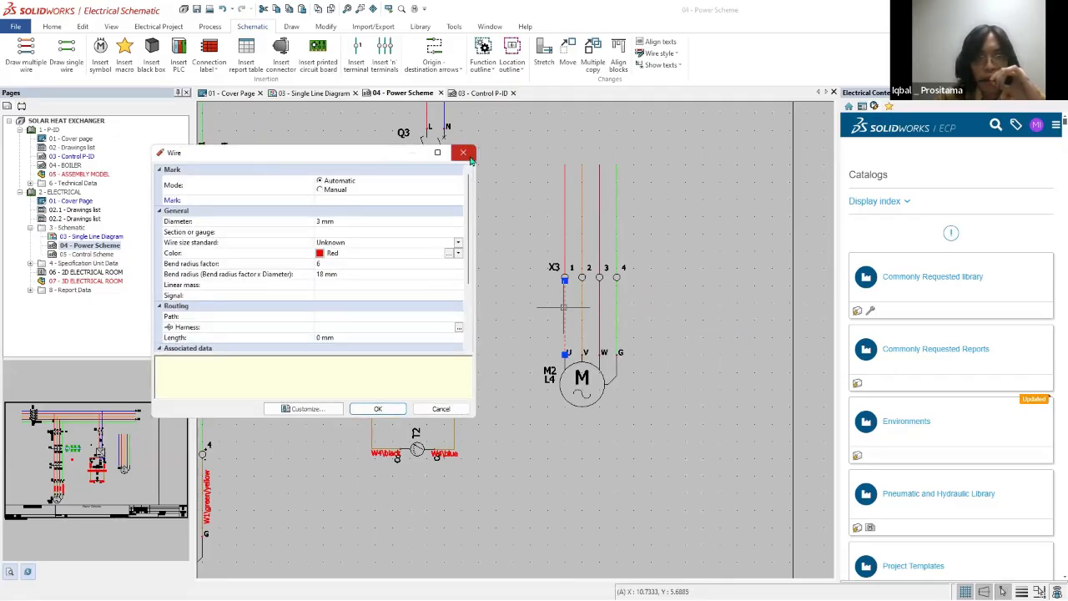
pyautogui.click(464, 153)
# Step: Examine the connection points M2:U and X3 1 in the red wire's cabling order, and close the dialog
pyautogui.rightClick(565, 301)
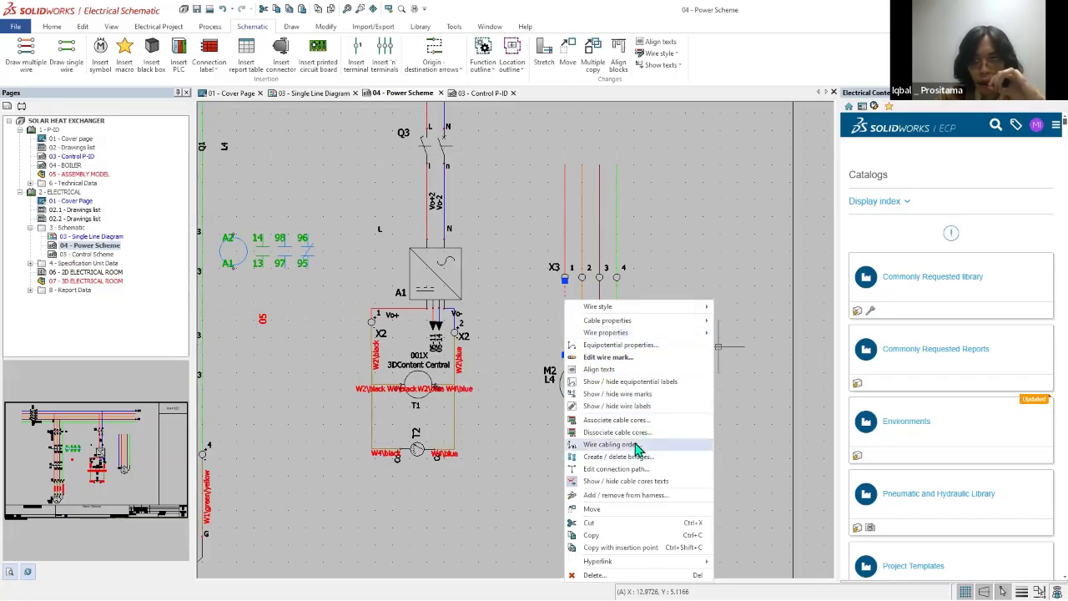
pyautogui.click(638, 449)
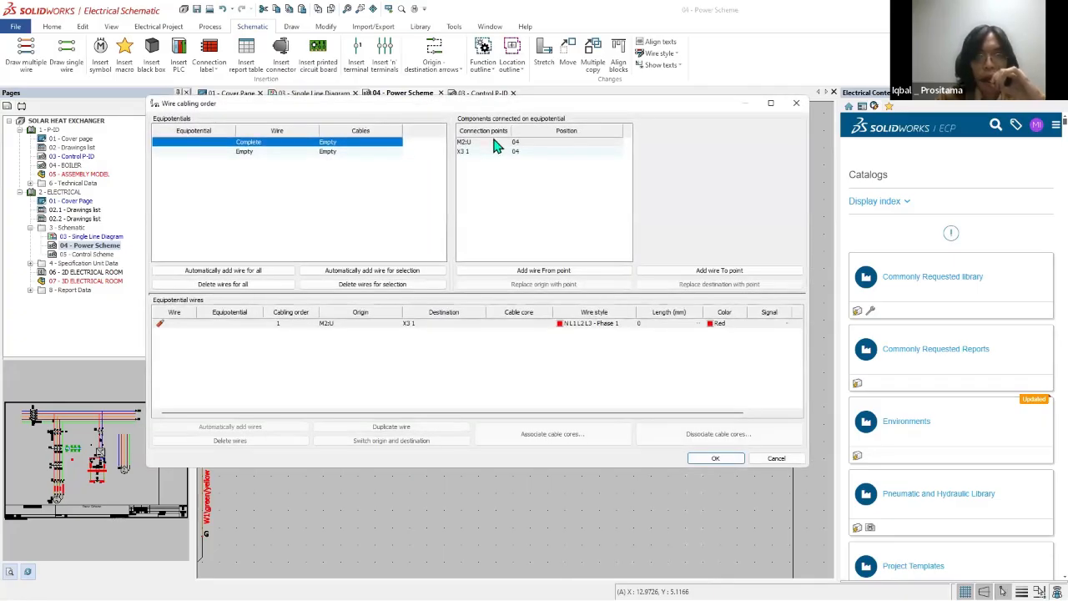
pyautogui.click(493, 144)
pyautogui.click(491, 146)
pyautogui.click(473, 152)
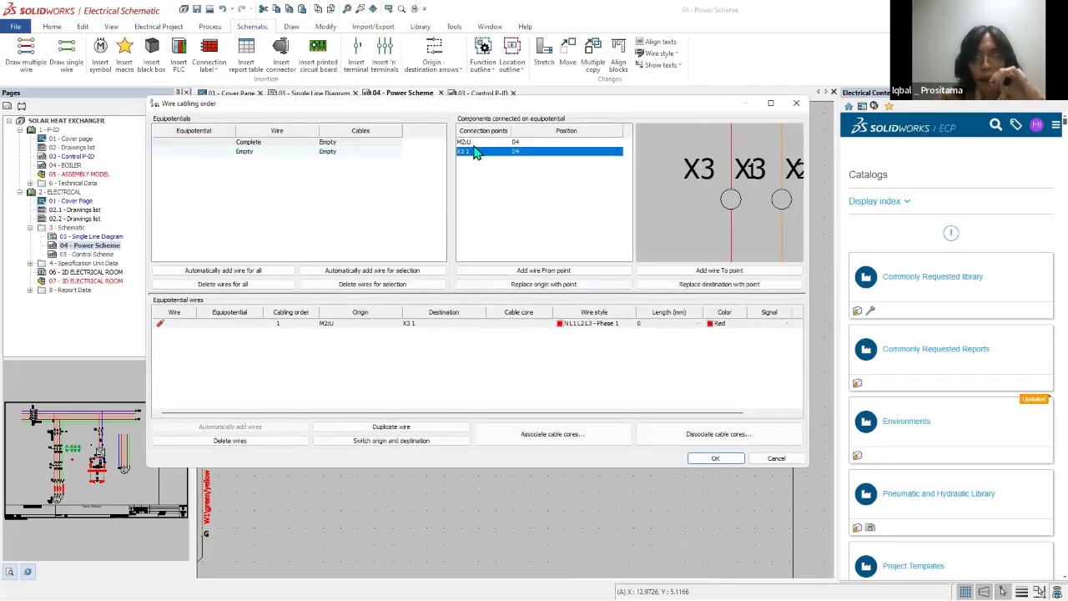
pyautogui.click(466, 142)
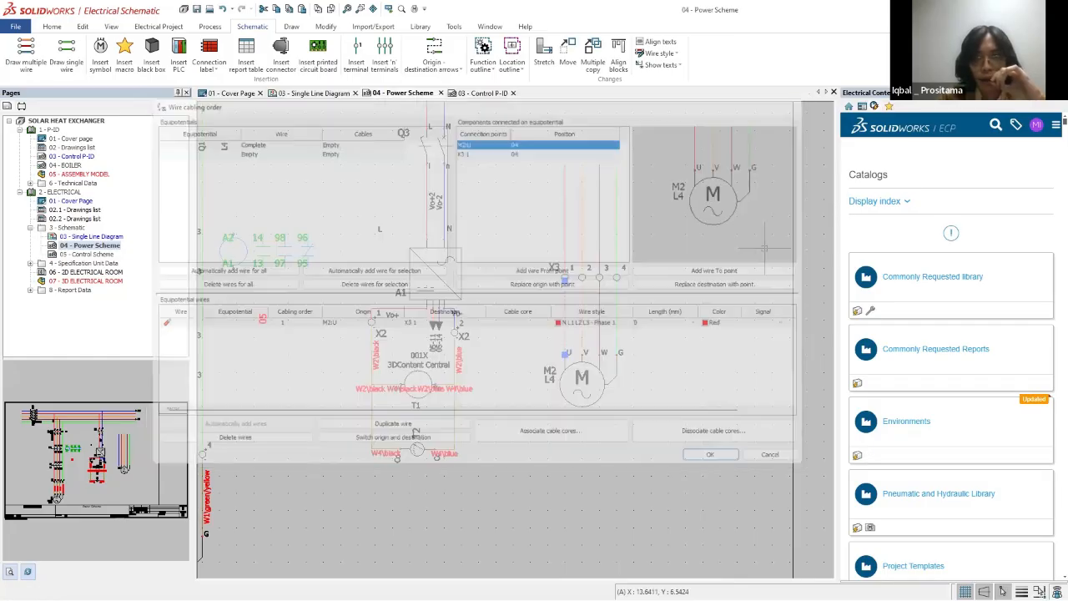
pyautogui.click(796, 103)
# Step: Open the wire cabling order for all four wires between strip X3 and motor M2, and sort the equipotentials by cables
pyautogui.click(565, 311)
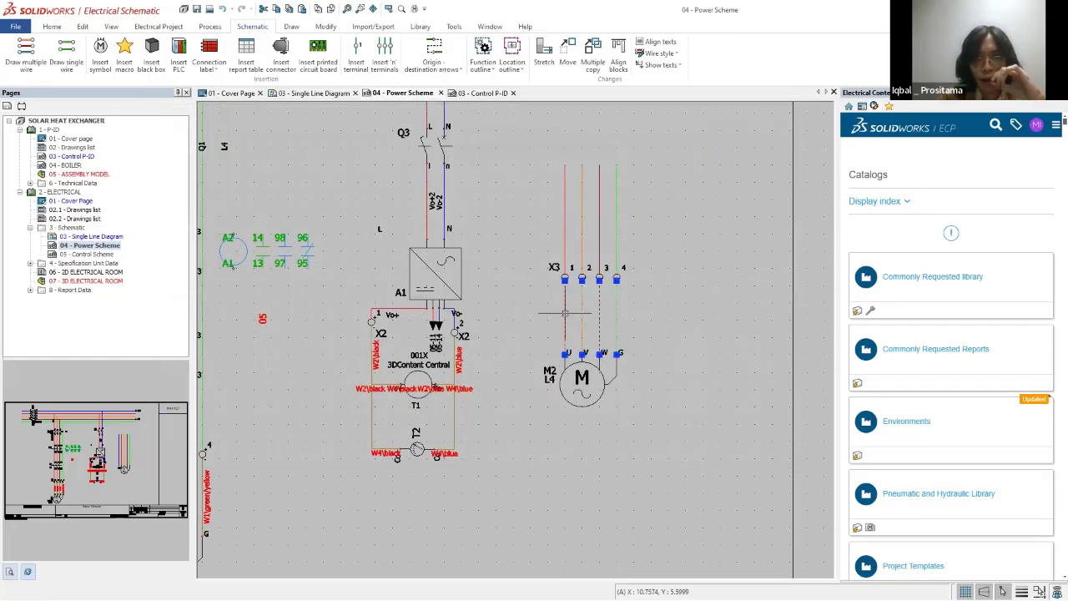
pyautogui.rightClick(563, 314)
pyautogui.click(698, 292)
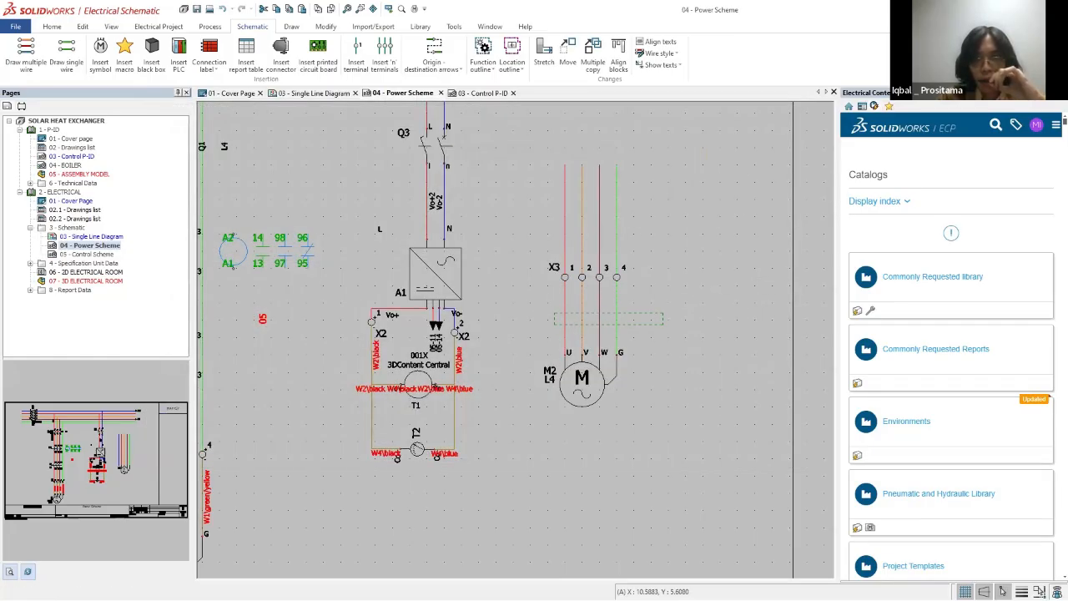
pyautogui.click(565, 313)
pyautogui.rightClick(564, 313)
pyautogui.press('Escape')
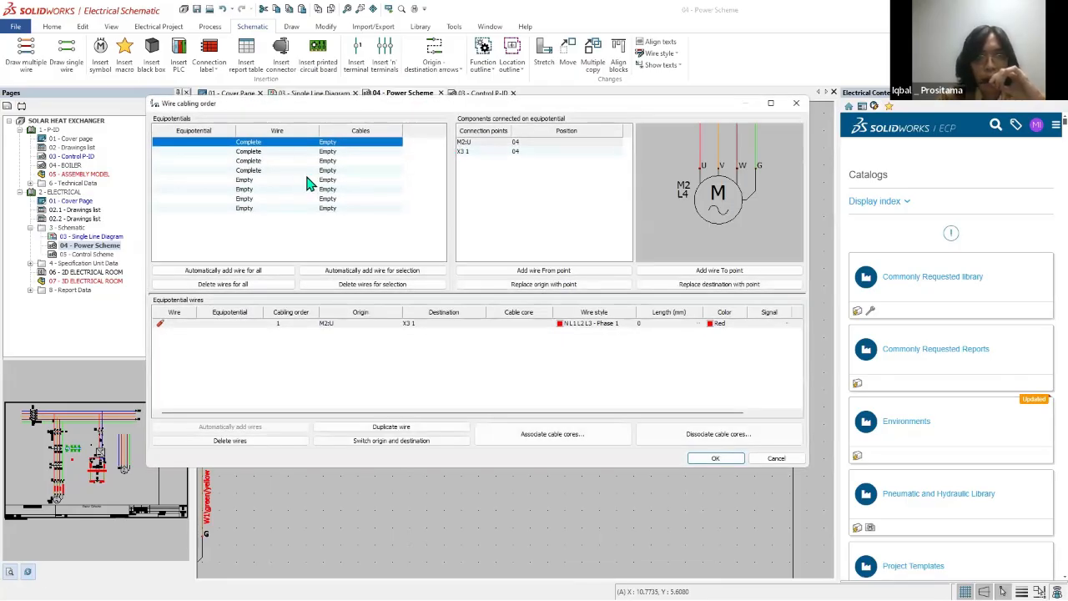
pyautogui.click(335, 152)
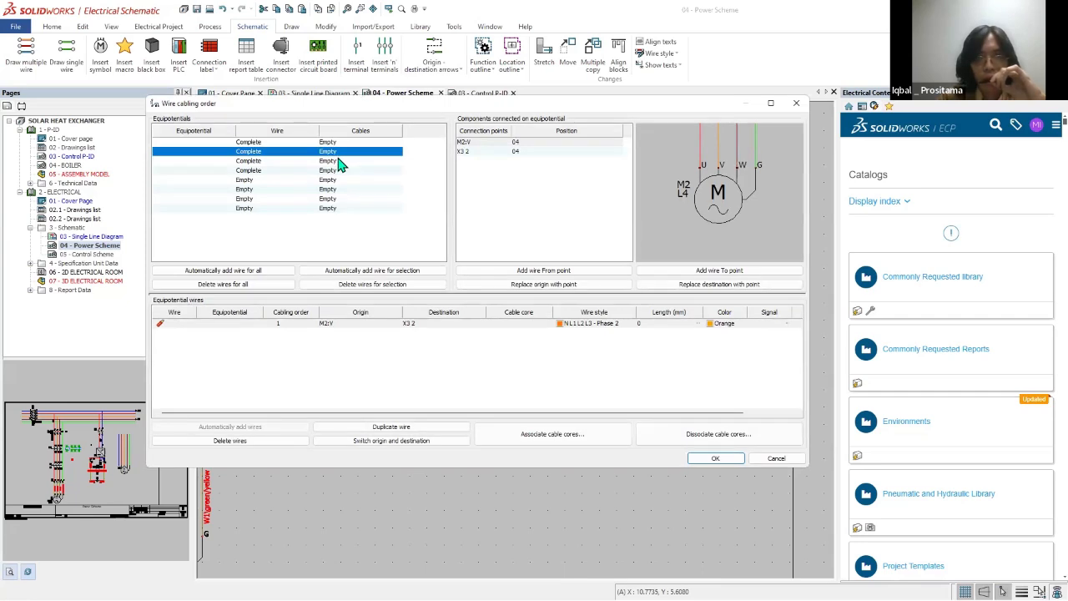
pyautogui.click(337, 161)
pyautogui.click(334, 142)
pyautogui.click(334, 131)
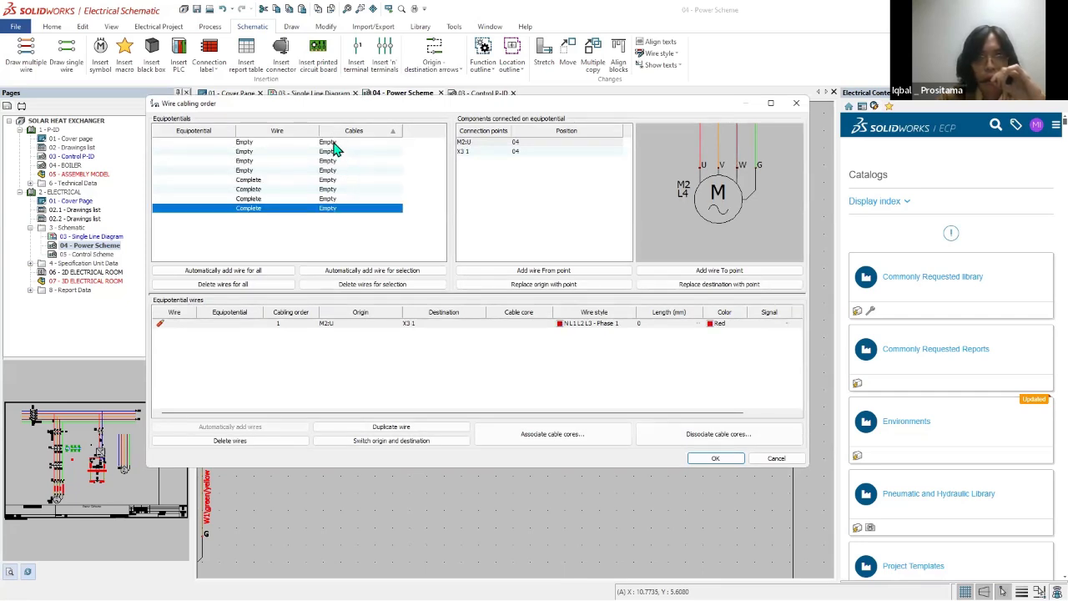
# Step: Go through the listed equipotentials one by one, checking each one's connection points, origin and destination
pyautogui.click(334, 143)
pyautogui.click(338, 152)
pyautogui.click(337, 161)
pyautogui.click(337, 171)
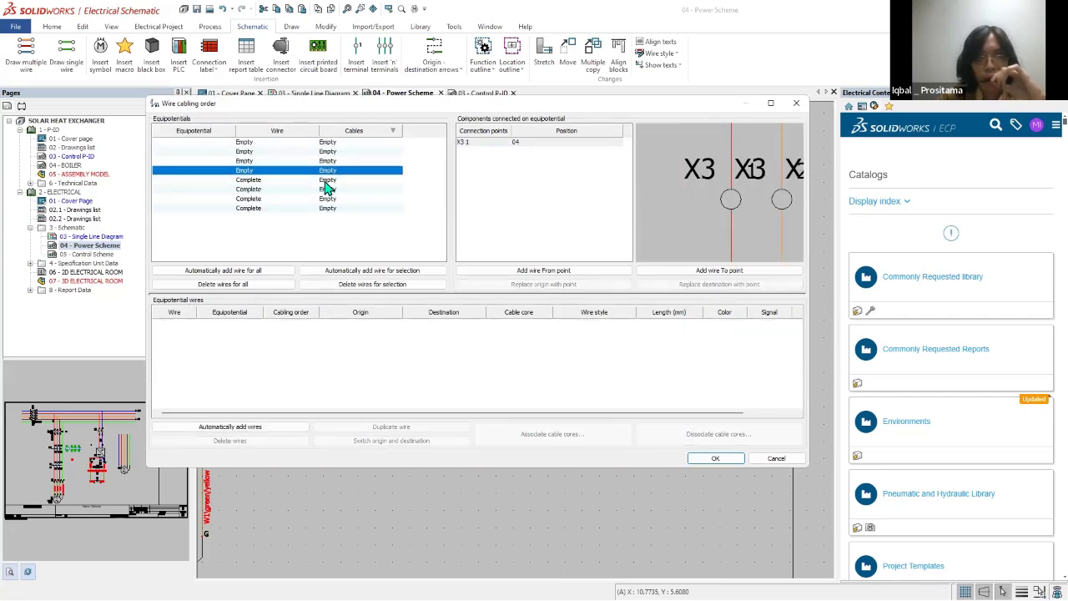
pyautogui.click(332, 180)
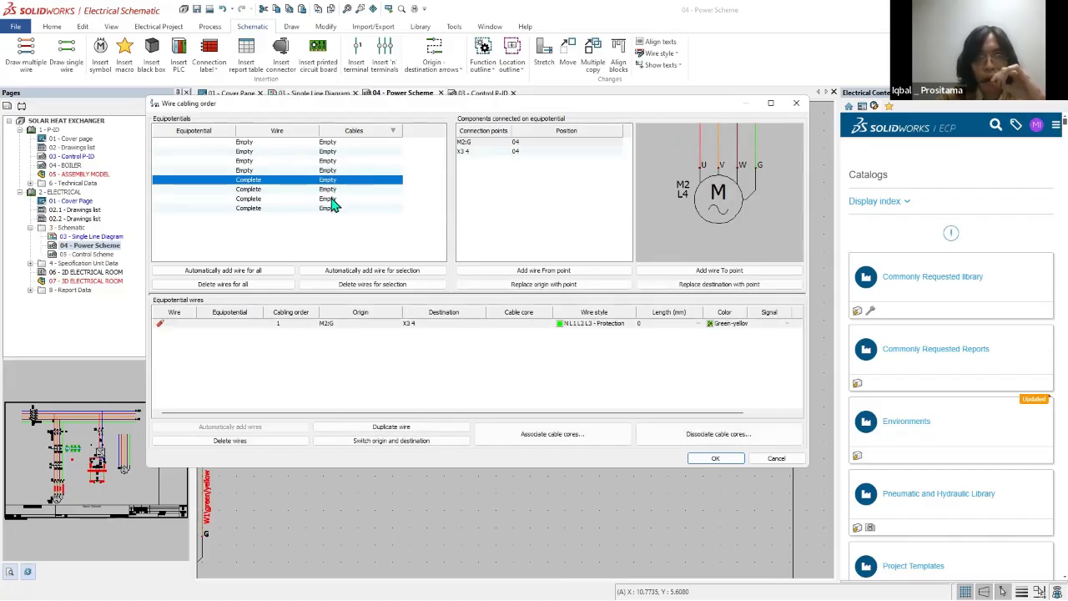
pyautogui.click(334, 191)
pyautogui.click(332, 201)
pyautogui.click(330, 210)
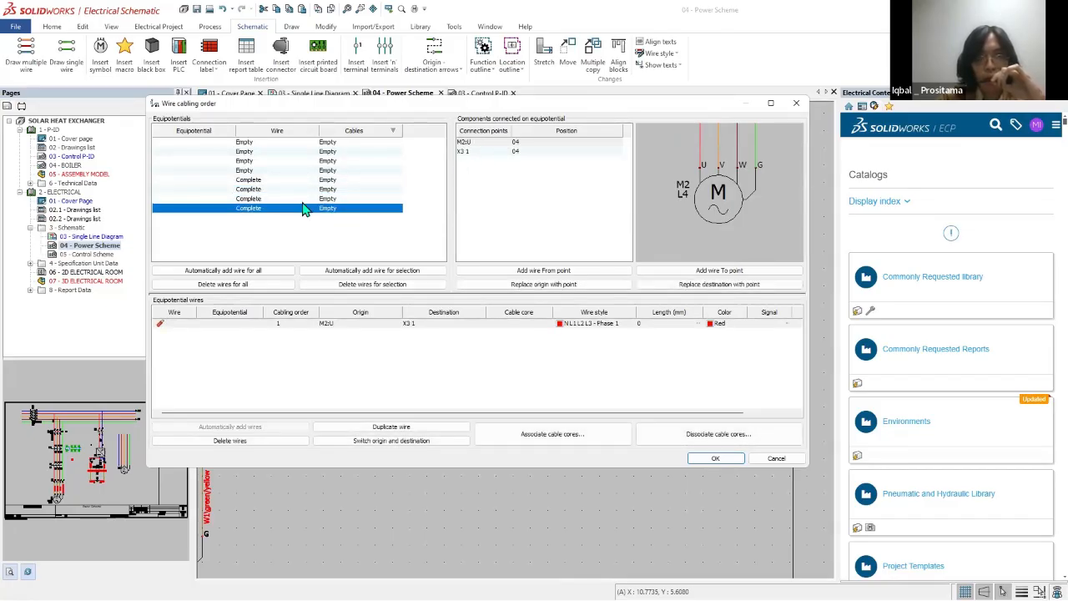
pyautogui.click(292, 199)
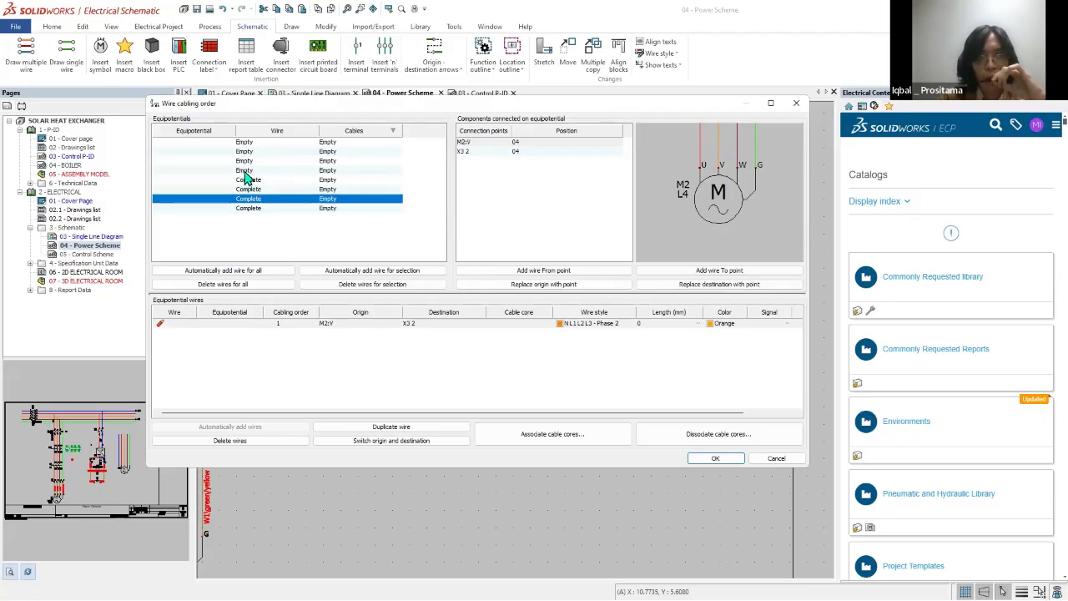
# Step: Compare the equipotentials of the wires above strip X3 with those between X3 and motor M2 using the drawing preview
pyautogui.click(246, 170)
pyautogui.click(246, 161)
pyautogui.click(247, 152)
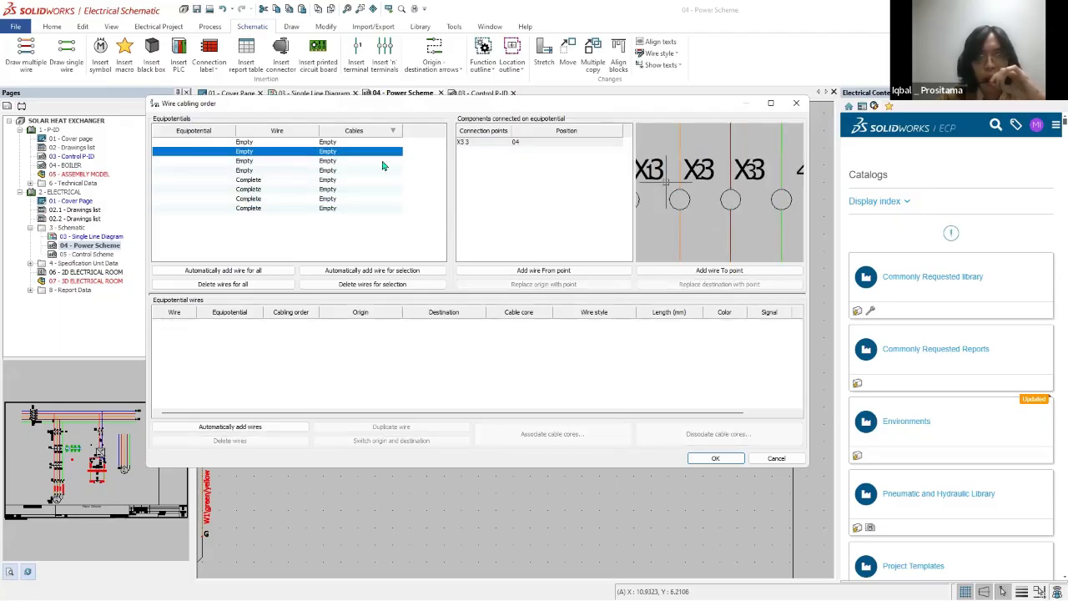
pyautogui.click(292, 143)
pyautogui.click(255, 152)
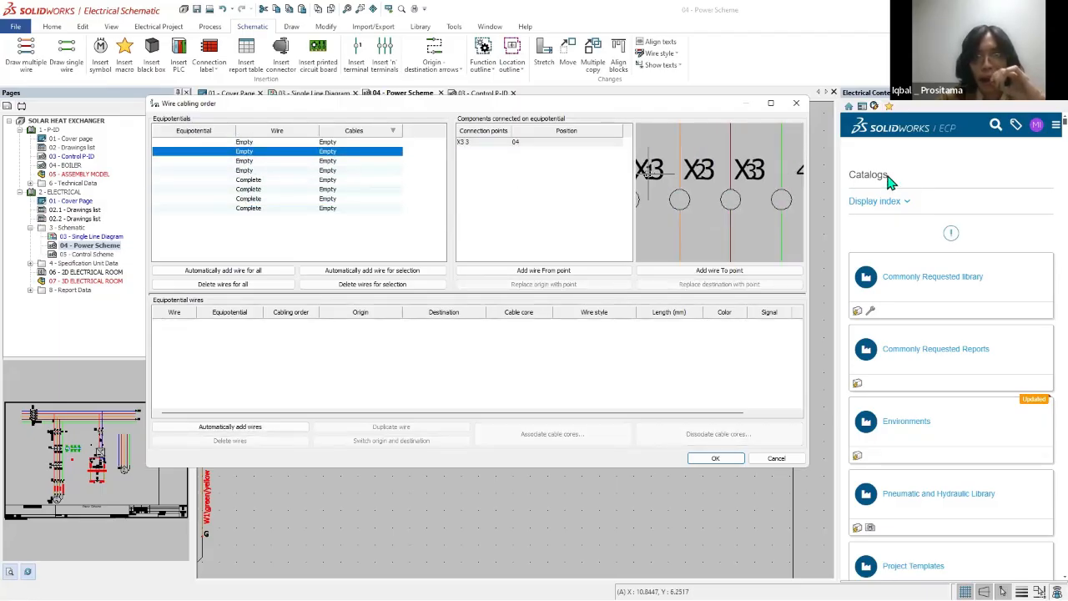
pyautogui.scroll(-8, 698, 176)
pyautogui.click(692, 176)
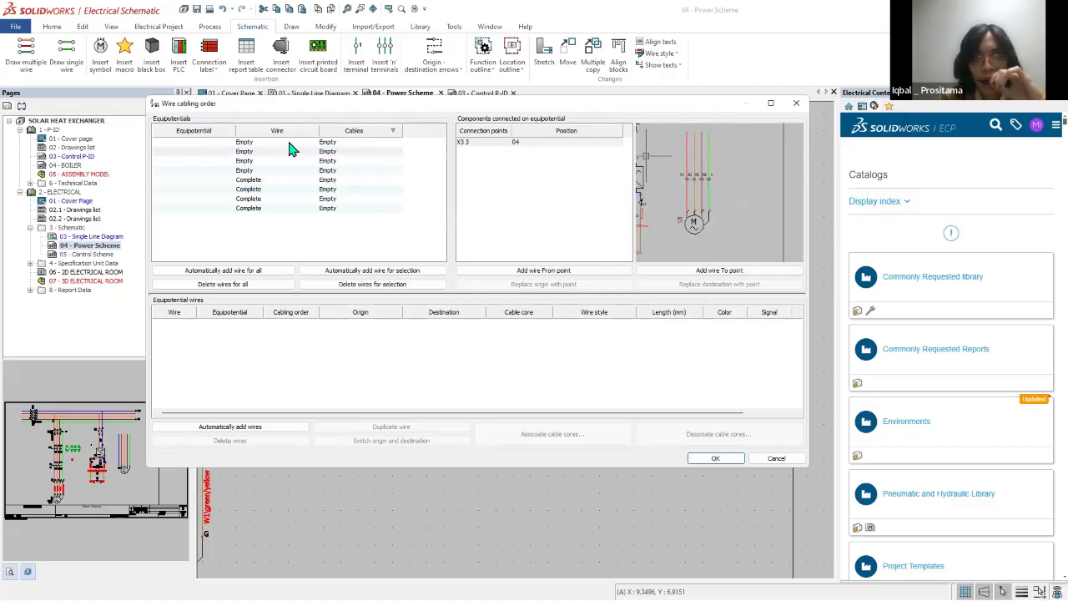
pyautogui.click(241, 189)
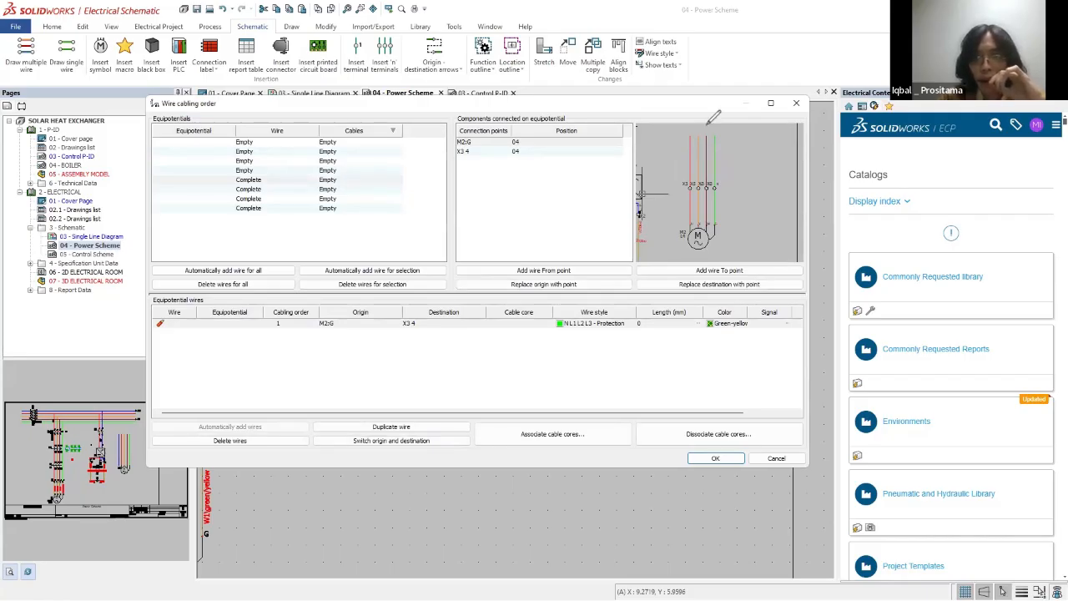
pyautogui.moveTo(710, 121)
pyautogui.mouseDown()
pyautogui.moveTo(672, 134)
pyautogui.moveTo(447, 149)
pyautogui.mouseUp()
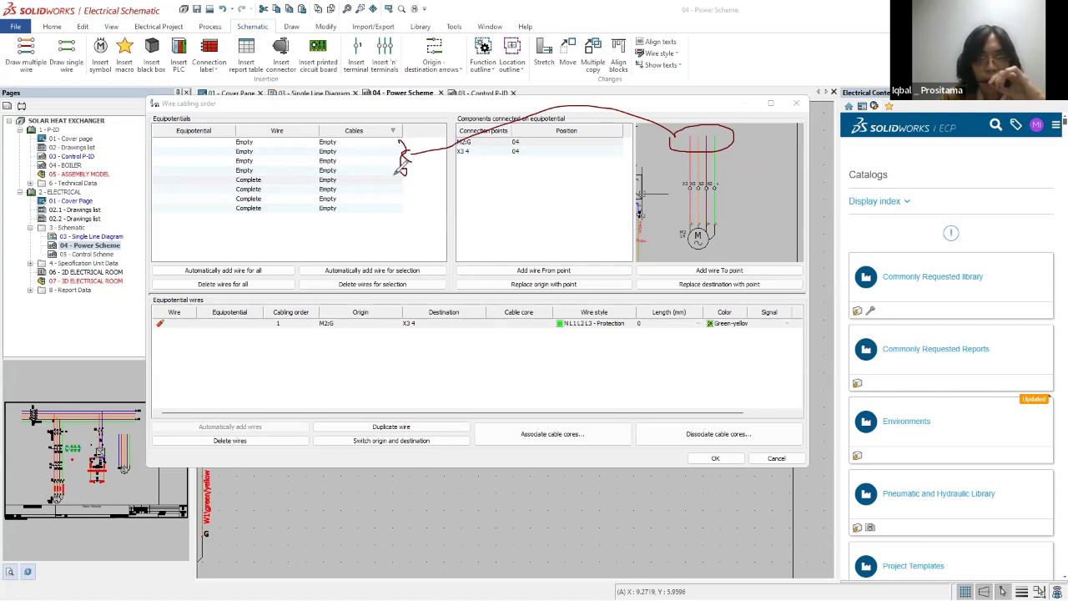
pyautogui.moveTo(284, 216)
pyautogui.mouseDown()
pyautogui.moveTo(267, 163)
pyautogui.moveTo(291, 222)
pyautogui.moveTo(680, 185)
pyautogui.moveTo(748, 210)
pyautogui.moveTo(686, 244)
pyautogui.moveTo(680, 171)
pyautogui.moveTo(672, 182)
pyautogui.mouseUp()
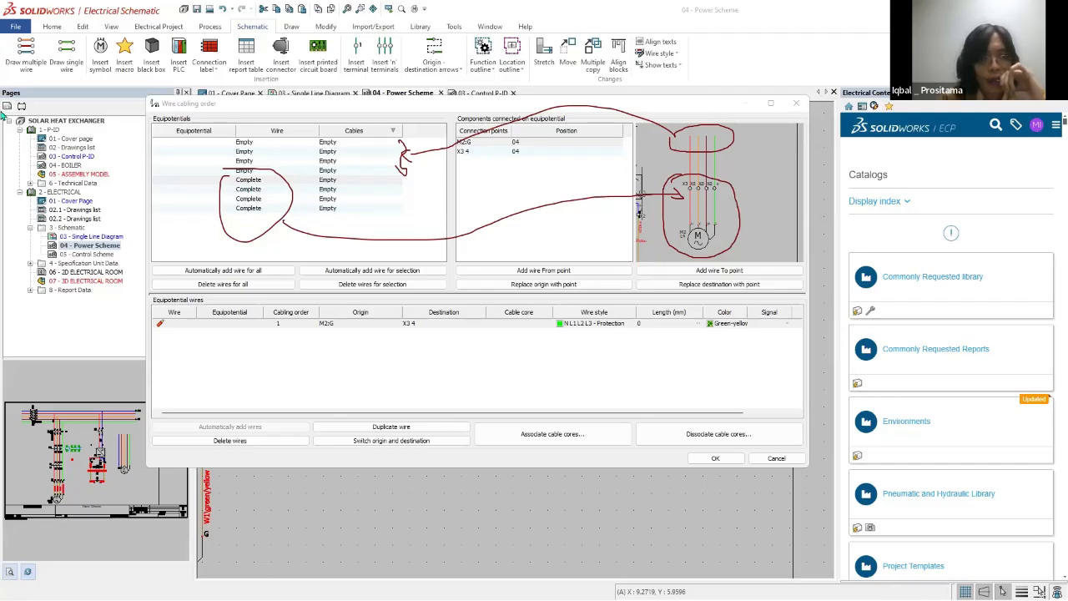
# Step: Close the wire cabling order, return to the Single Line Diagram, and check terminal strip X3's component properties
pyautogui.click(796, 103)
pyautogui.click(314, 92)
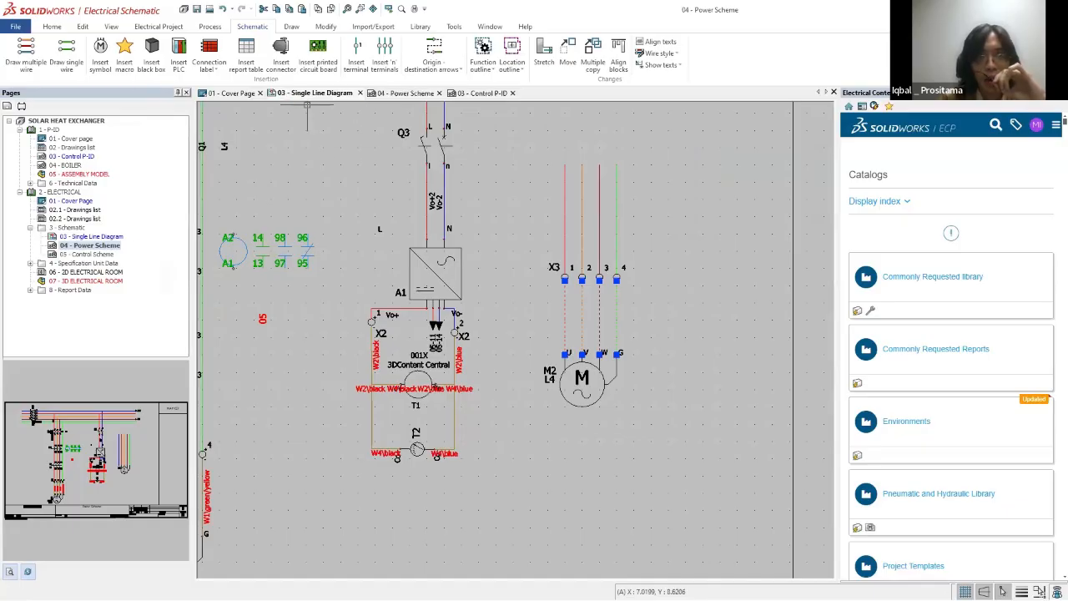
pyautogui.doubleClick(533, 338)
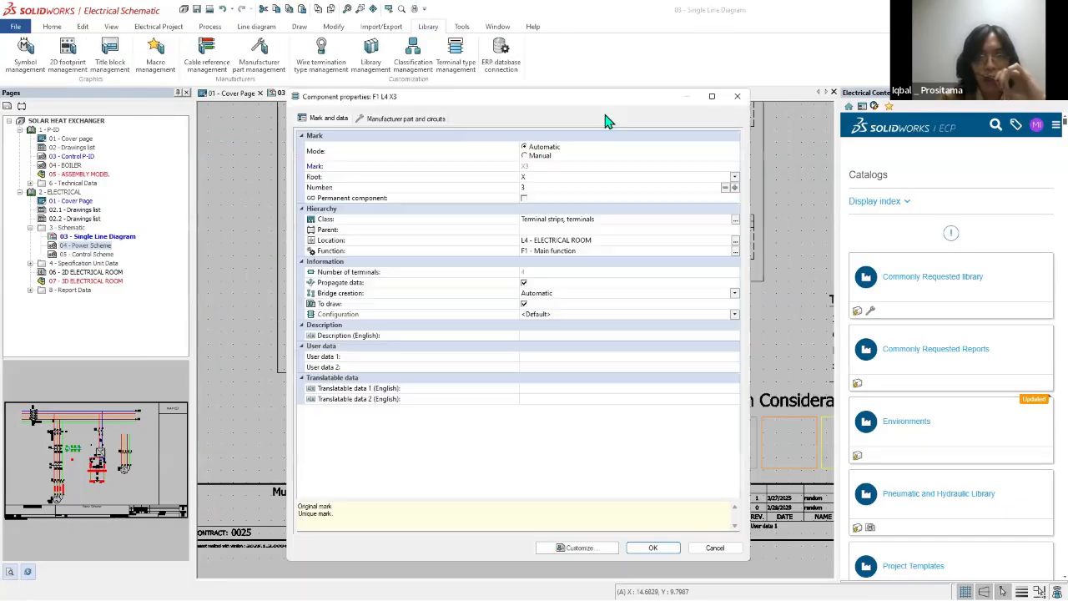
pyautogui.click(739, 105)
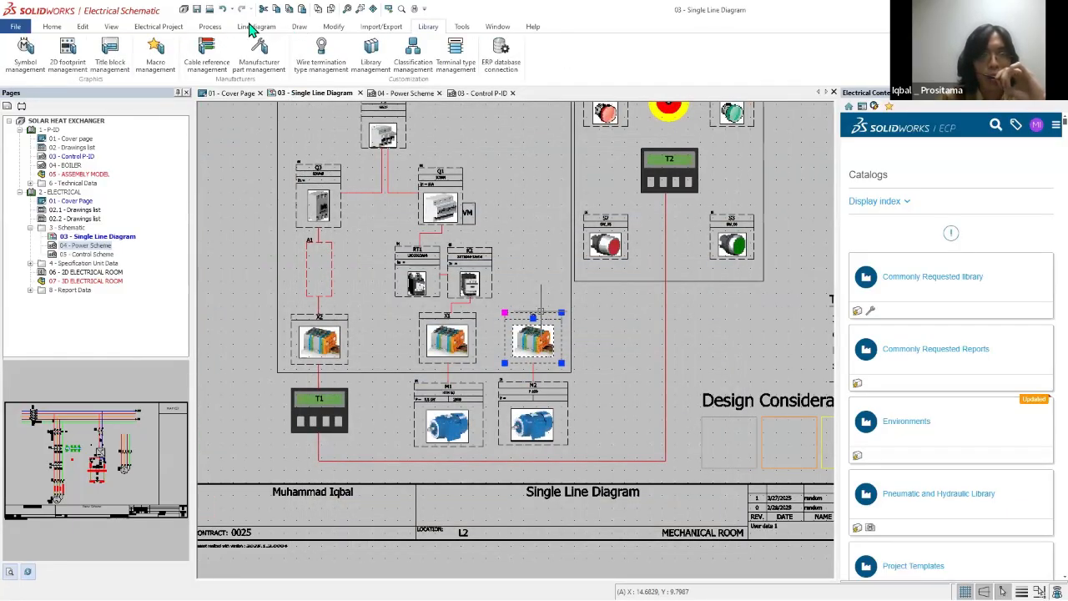
# Step: Open terminal strip X3 in the terminal strip editor from the project's terminal strip management
pyautogui.click(256, 27)
pyautogui.click(167, 27)
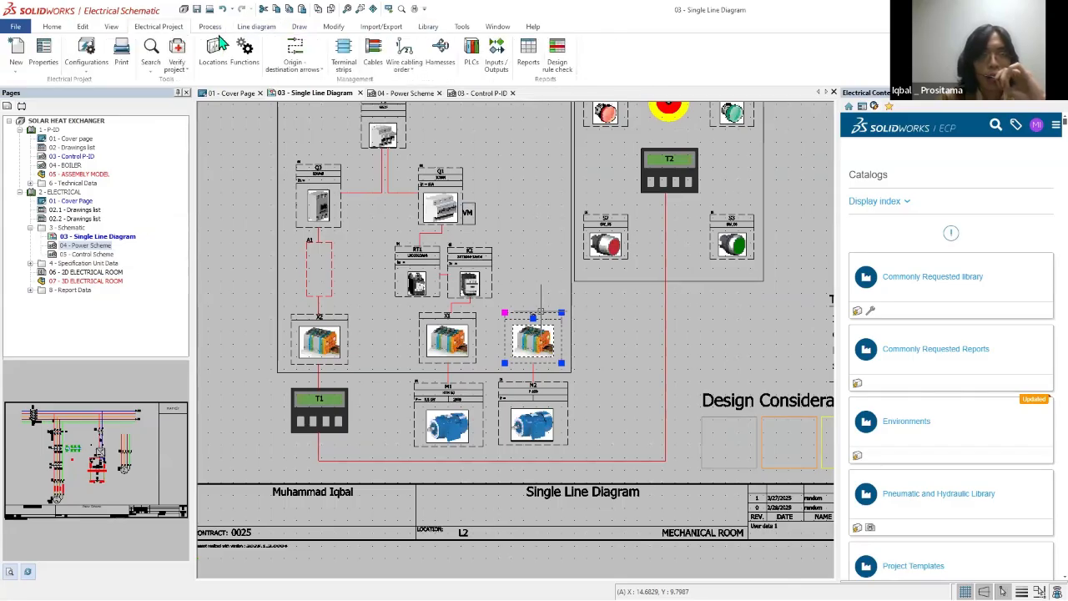
pyautogui.click(344, 54)
pyautogui.doubleClick(409, 329)
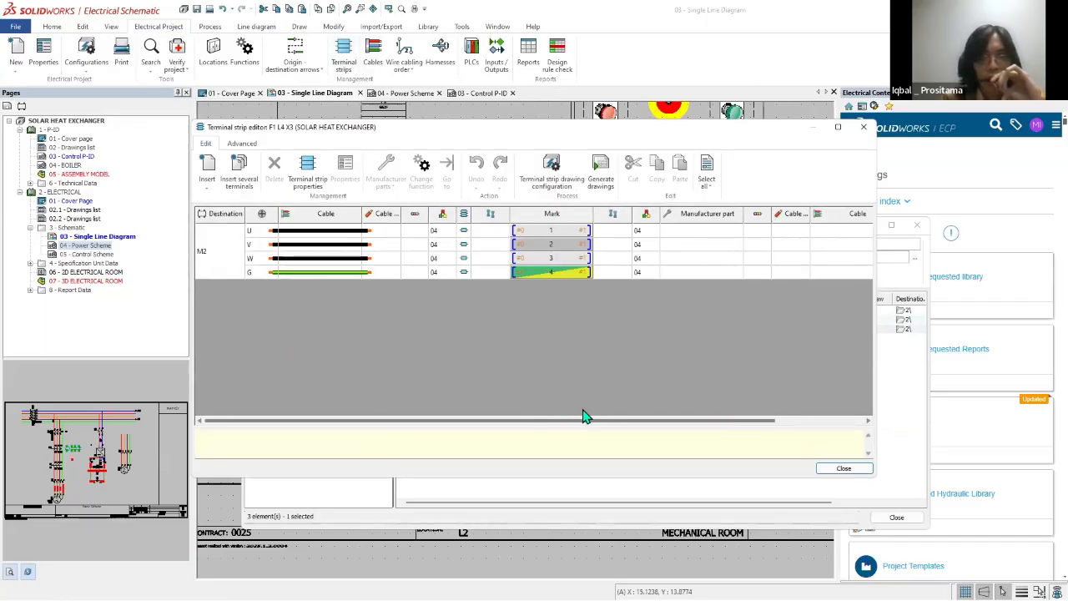
pyautogui.moveTo(347, 129); pyautogui.dragTo(411, 145)
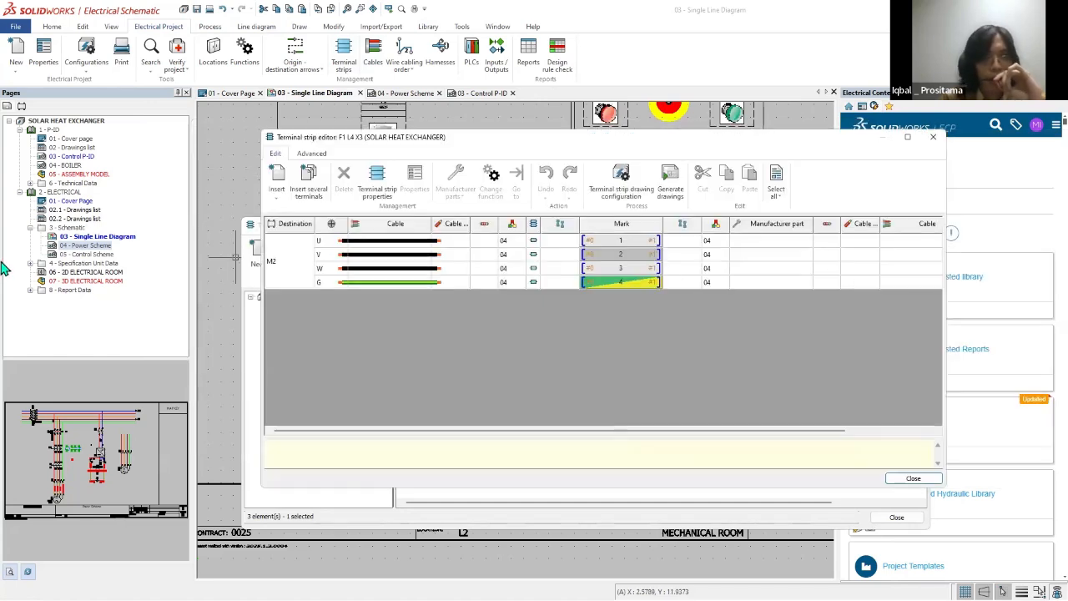
pyautogui.moveTo(254, 176)
pyautogui.mouseDown()
pyautogui.moveTo(401, 201)
pyautogui.moveTo(250, 209)
pyautogui.mouseUp()
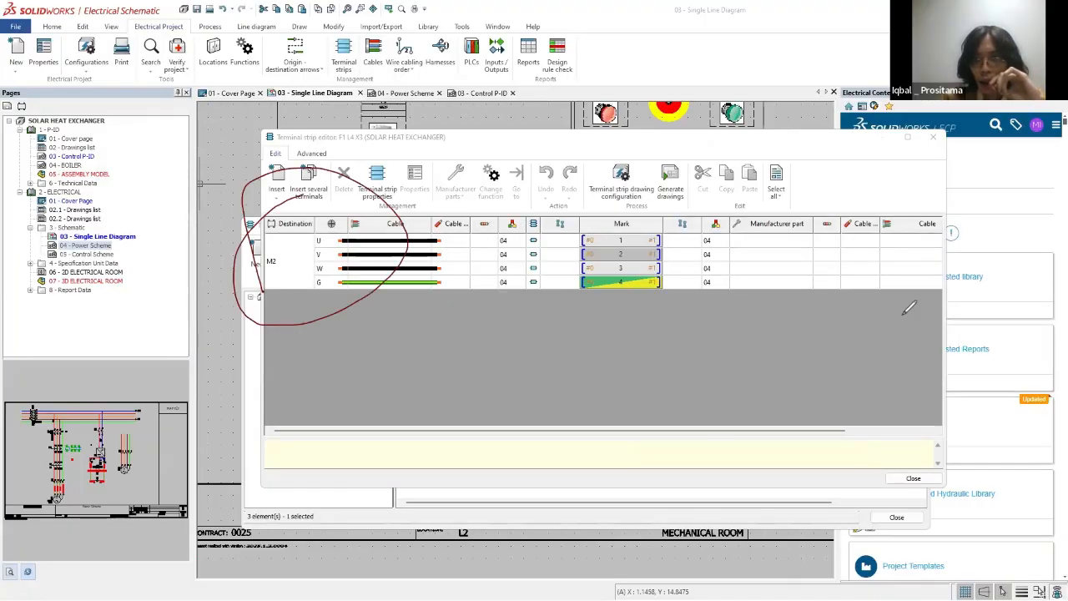
pyautogui.moveTo(798, 313); pyautogui.dragTo(884, 299)
pyautogui.moveTo(841, 287); pyautogui.dragTo(903, 287)
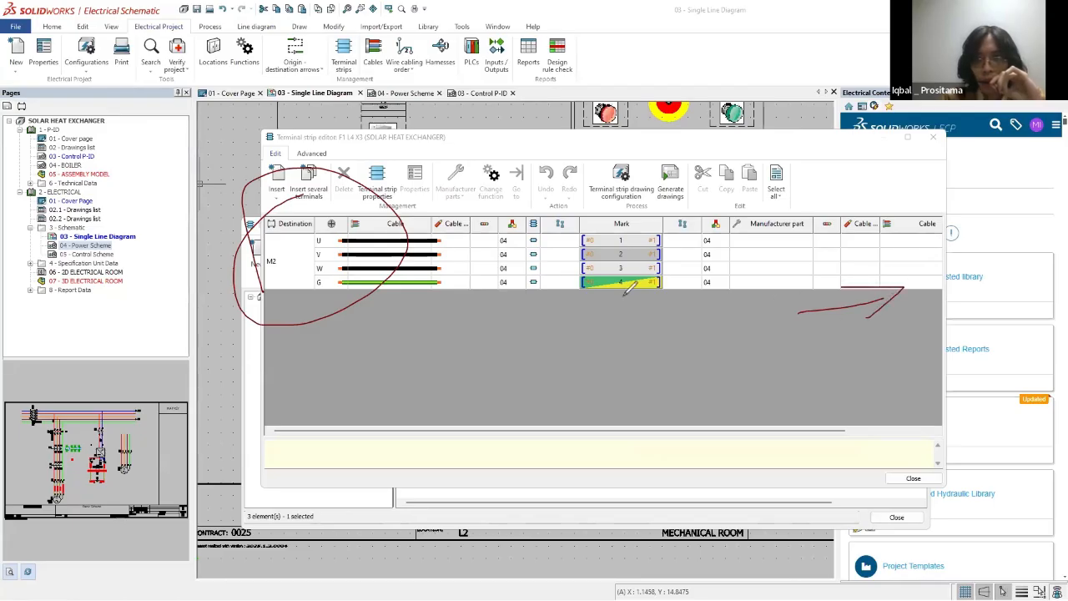
pyautogui.moveTo(631, 285)
pyautogui.mouseDown()
pyautogui.moveTo(588, 408)
pyautogui.moveTo(651, 414)
pyautogui.moveTo(633, 291)
pyautogui.mouseUp()
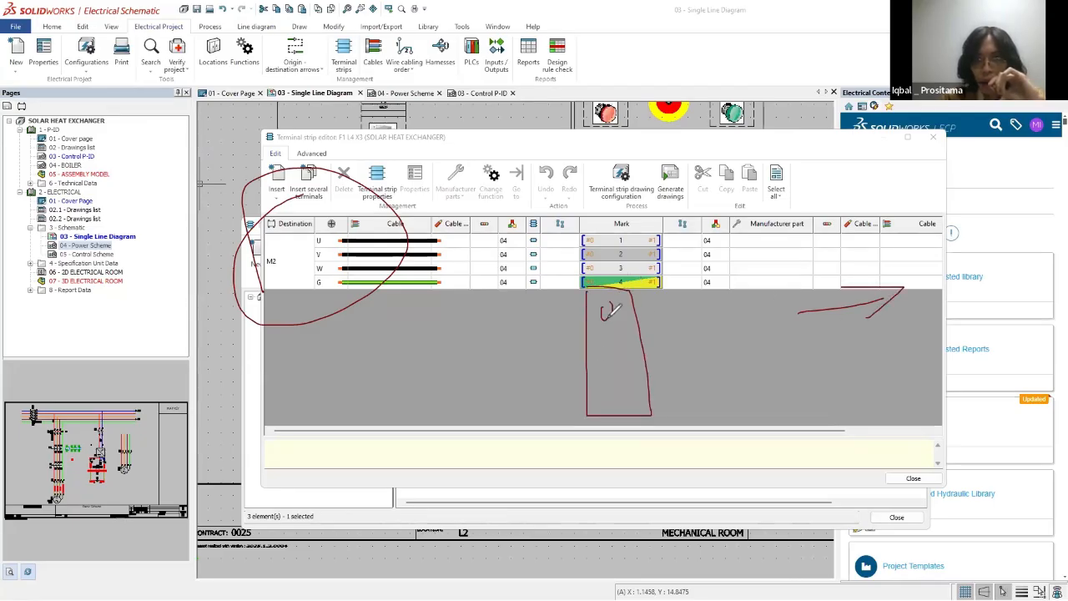
pyautogui.moveTo(616, 331); pyautogui.dragTo(616, 408)
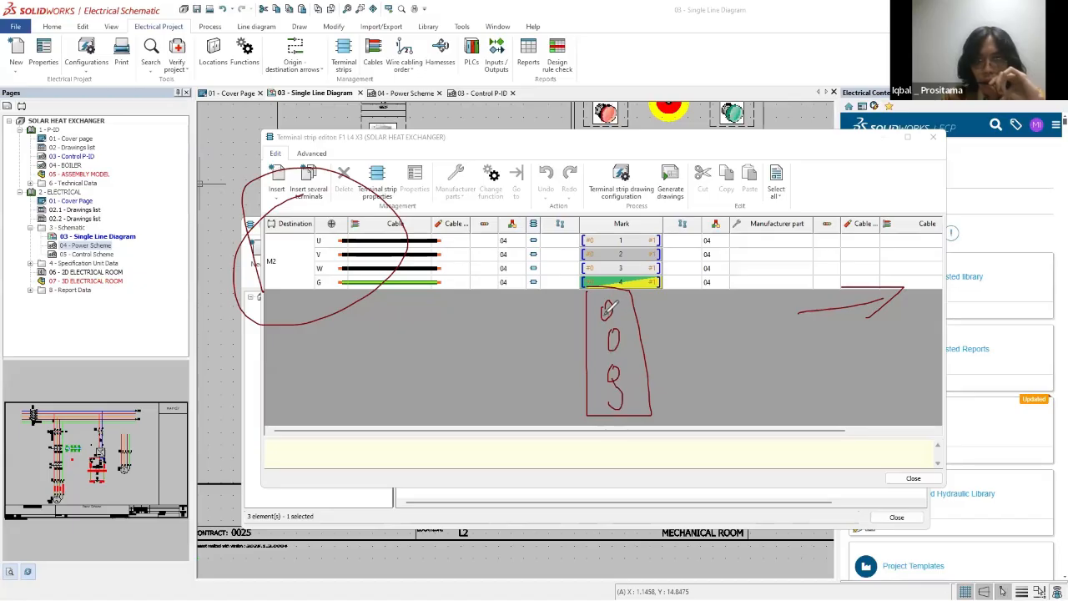
pyautogui.moveTo(486, 322); pyautogui.dragTo(604, 315)
pyautogui.moveTo(530, 347); pyautogui.dragTo(611, 335)
pyautogui.moveTo(543, 384); pyautogui.dragTo(613, 376)
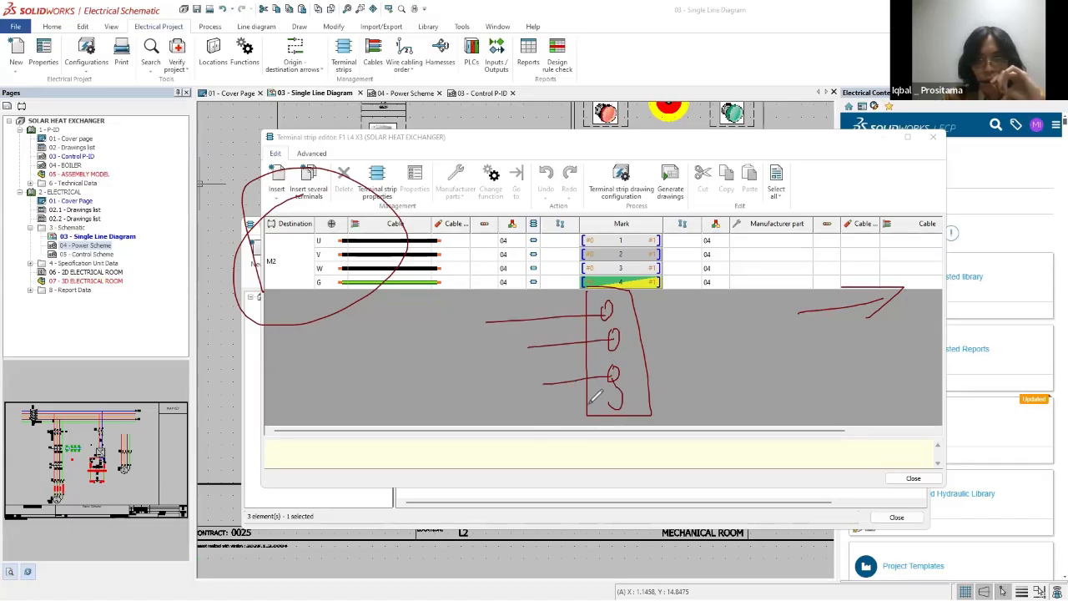
pyautogui.moveTo(518, 406); pyautogui.dragTo(619, 404)
pyautogui.moveTo(733, 320)
pyautogui.mouseDown()
pyautogui.moveTo(769, 377)
pyautogui.moveTo(730, 396)
pyautogui.mouseUp()
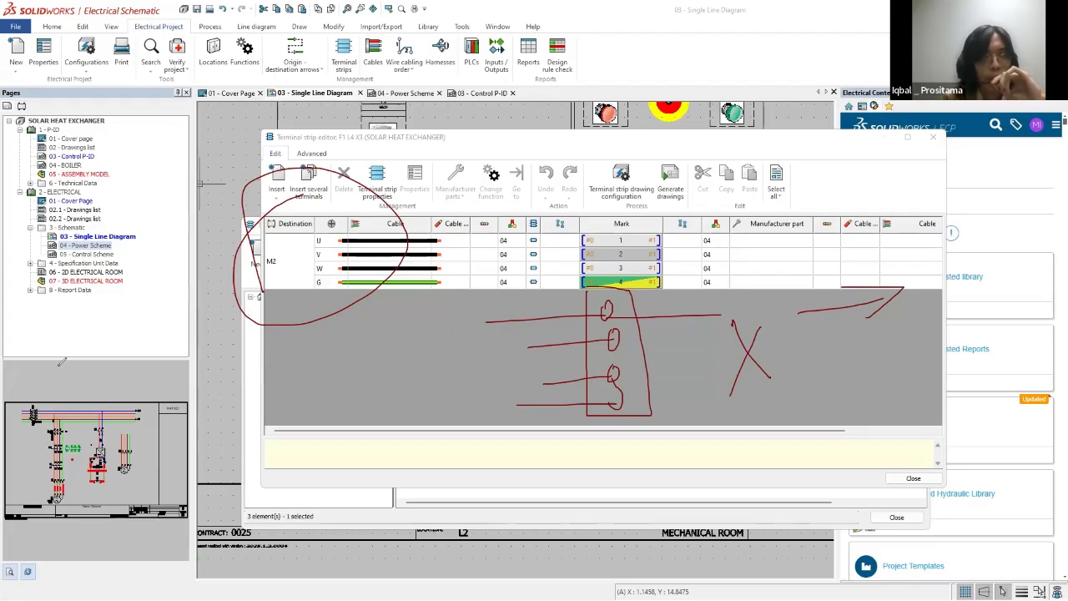
pyautogui.press('Escape')
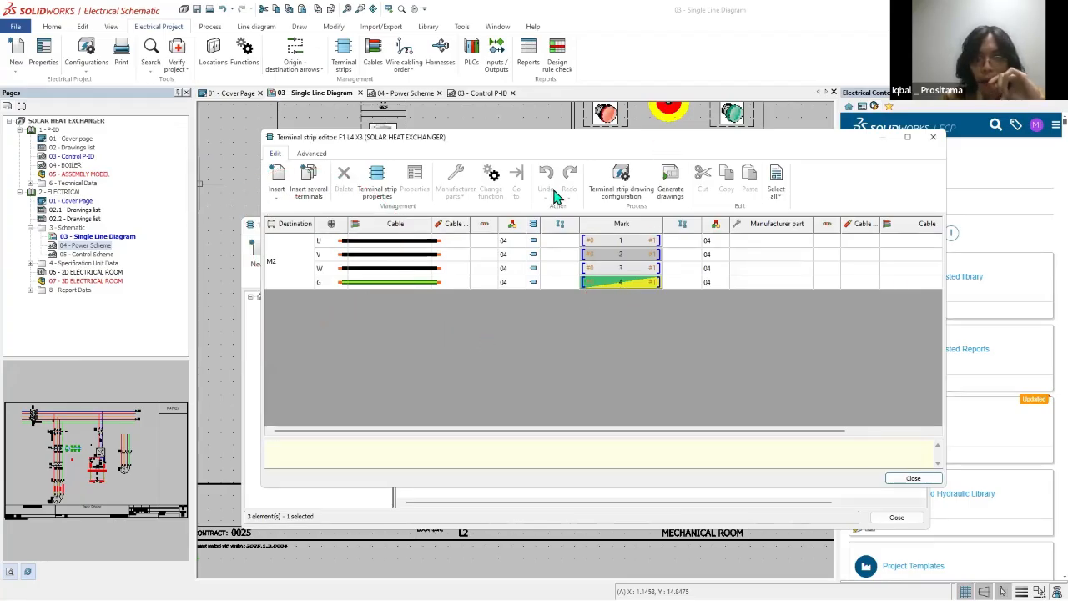
# Step: Start assigning a manufacturer part to all four X3 terminals, and search the base parts of the same class
pyautogui.moveTo(584, 137); pyautogui.dragTo(417, 120)
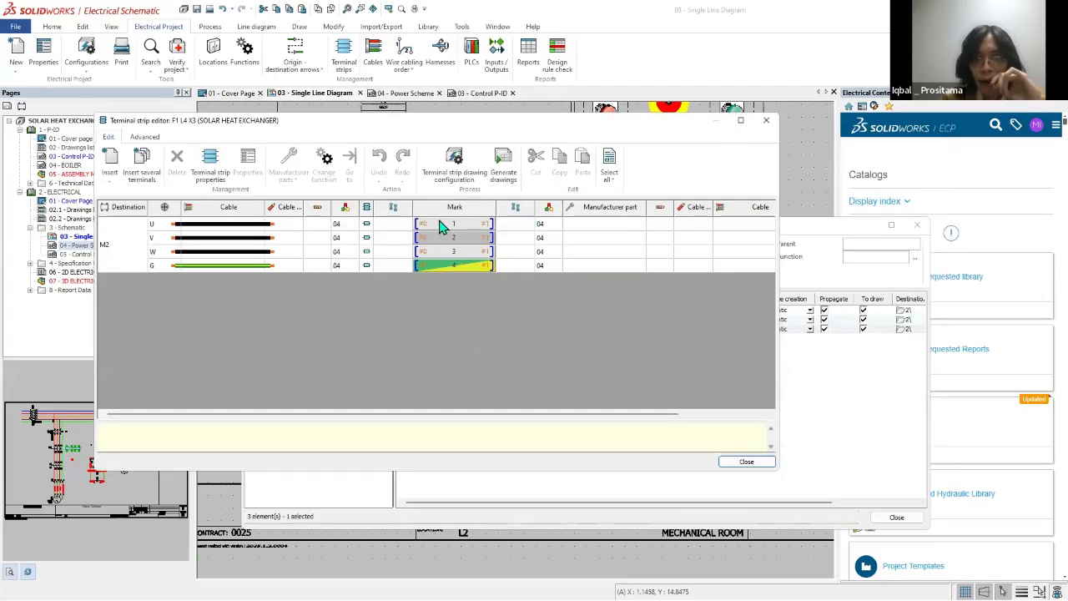
pyautogui.click(606, 251)
pyautogui.rightClick(601, 233)
pyautogui.click(638, 237)
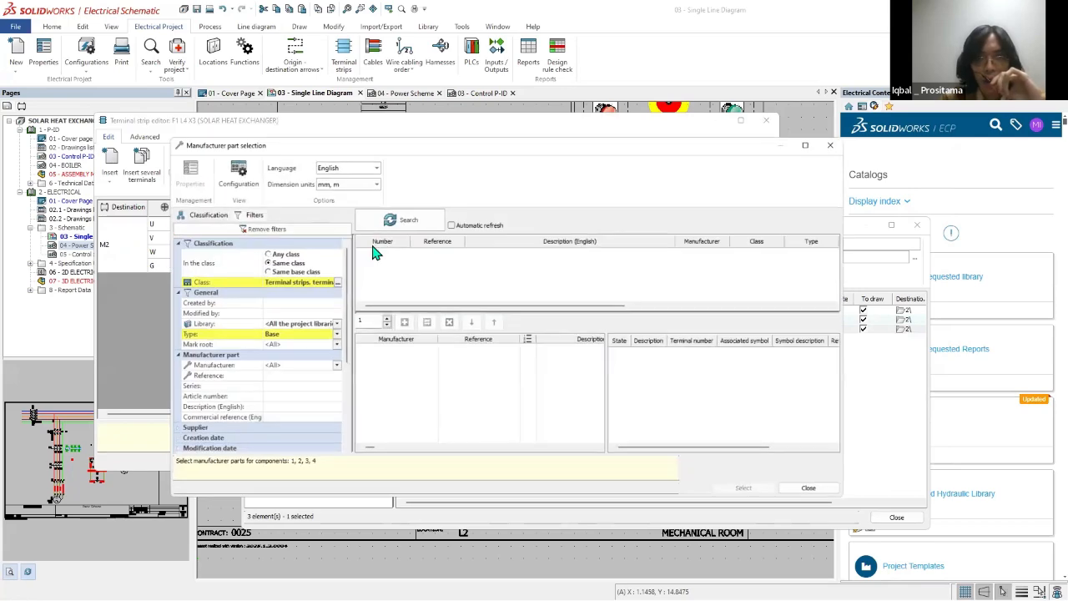
pyautogui.click(403, 220)
pyautogui.moveTo(583, 309)
pyautogui.mouseDown()
pyautogui.moveTo(793, 305)
pyautogui.moveTo(576, 305)
pyautogui.mouseUp()
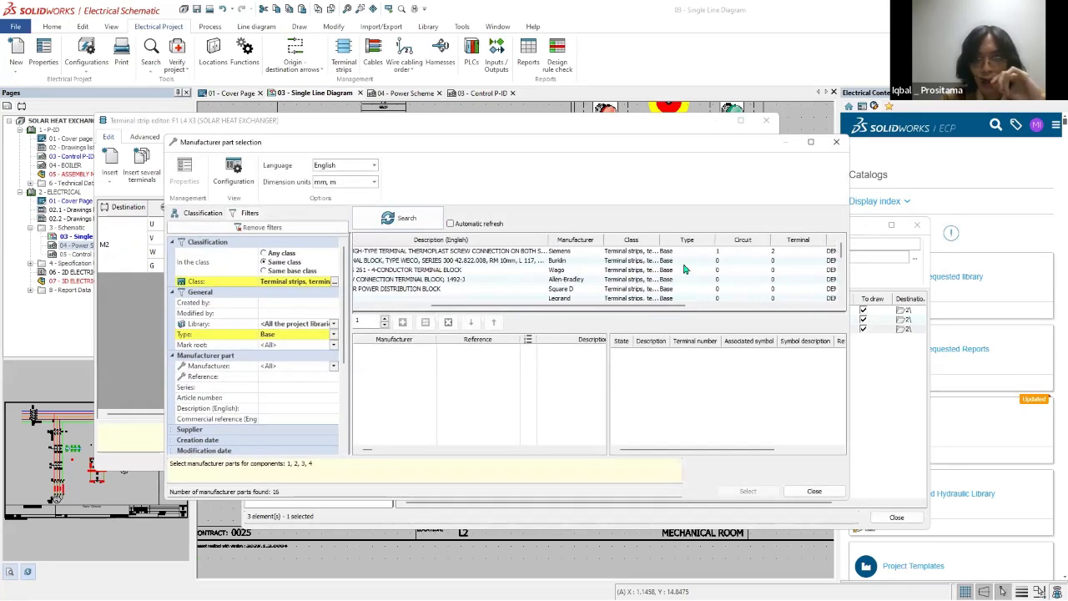
# Step: Assign the Siemens 8WA1011-1PF11 part to X3's terminals 1 to 4, and close the editor and the terminal strip management
pyautogui.click(710, 251)
pyautogui.click(766, 492)
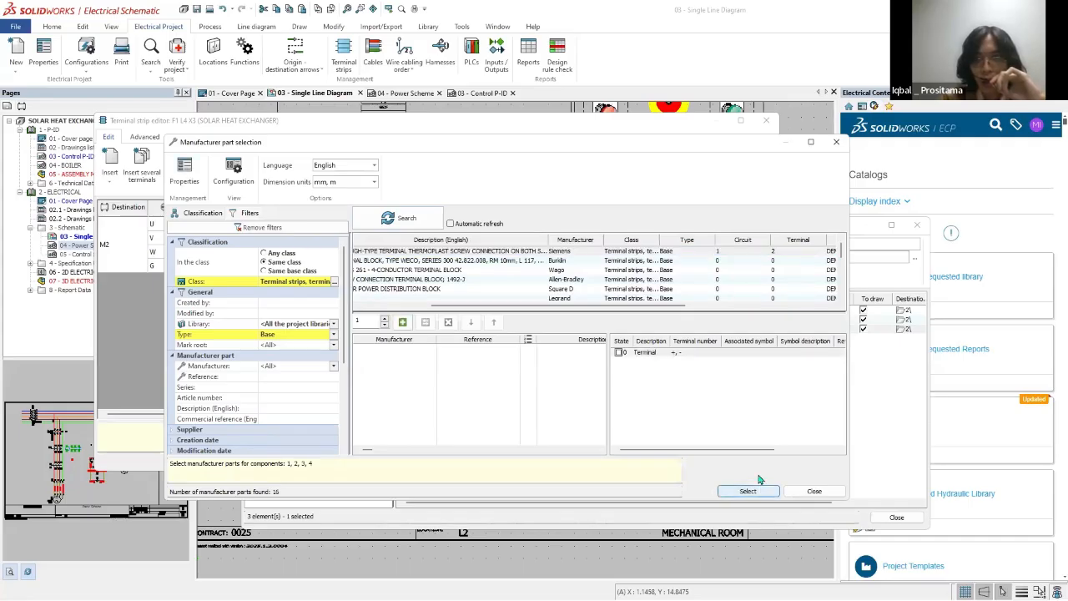
pyautogui.click(749, 491)
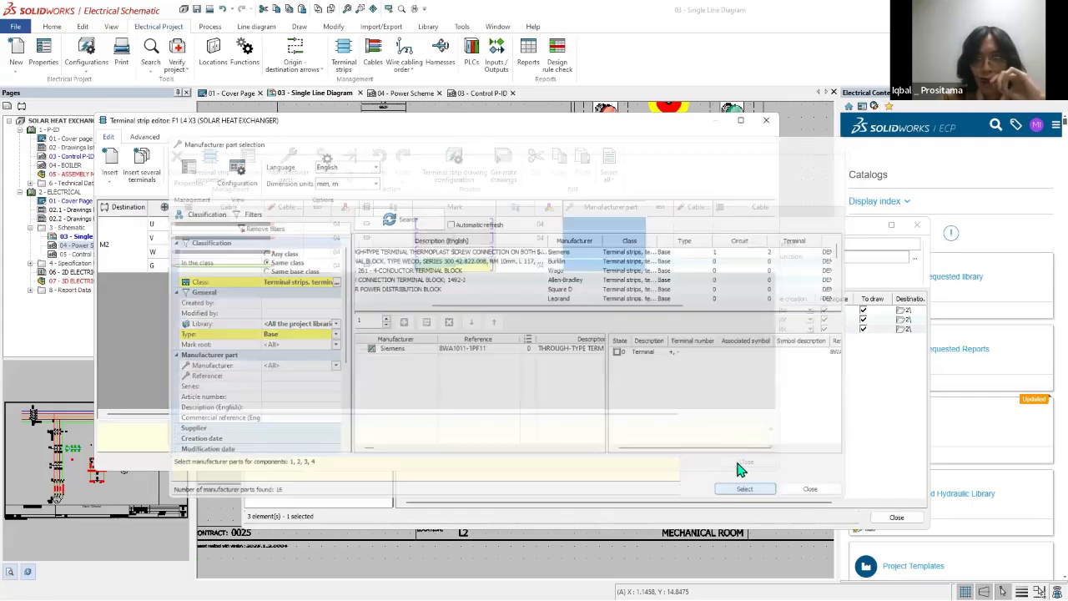
pyautogui.moveTo(611, 415); pyautogui.dragTo(96, 384)
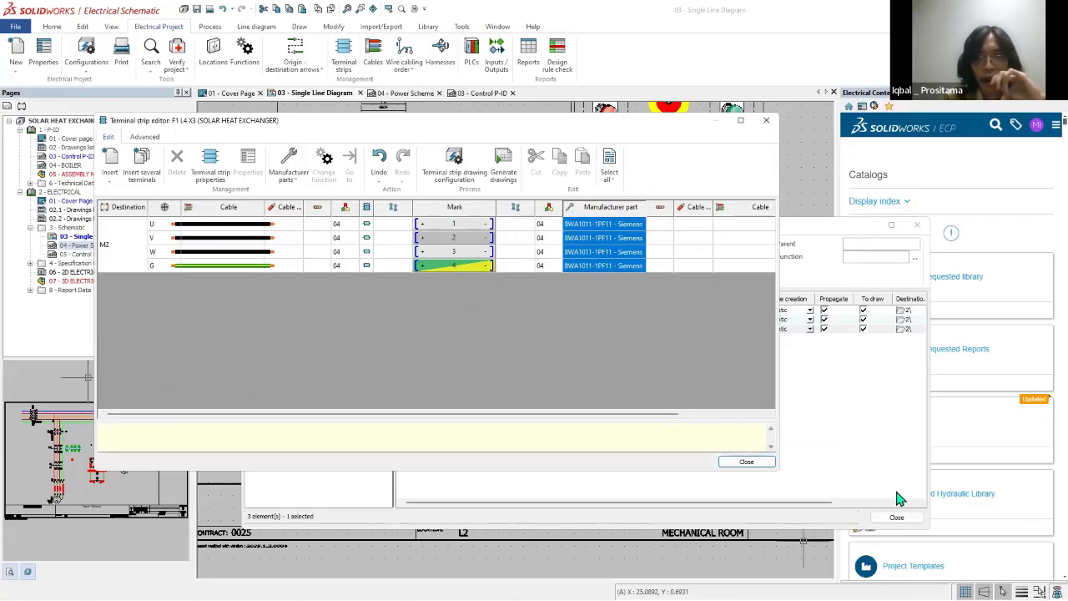
pyautogui.click(746, 461)
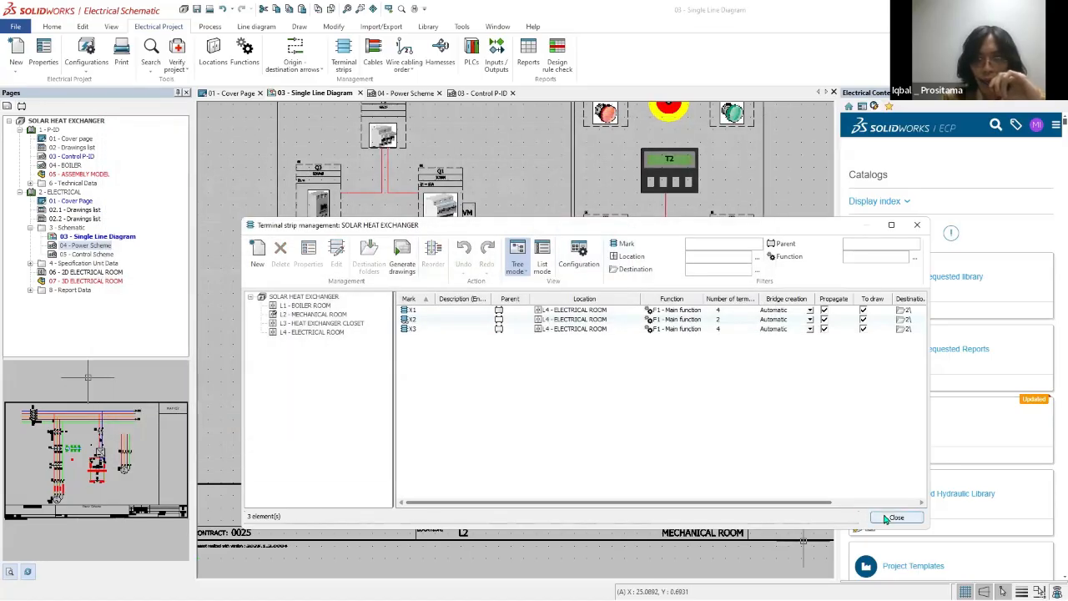
pyautogui.click(896, 518)
# Step: View the 03 - Control P-ID drawing and close it
pyautogui.click(479, 93)
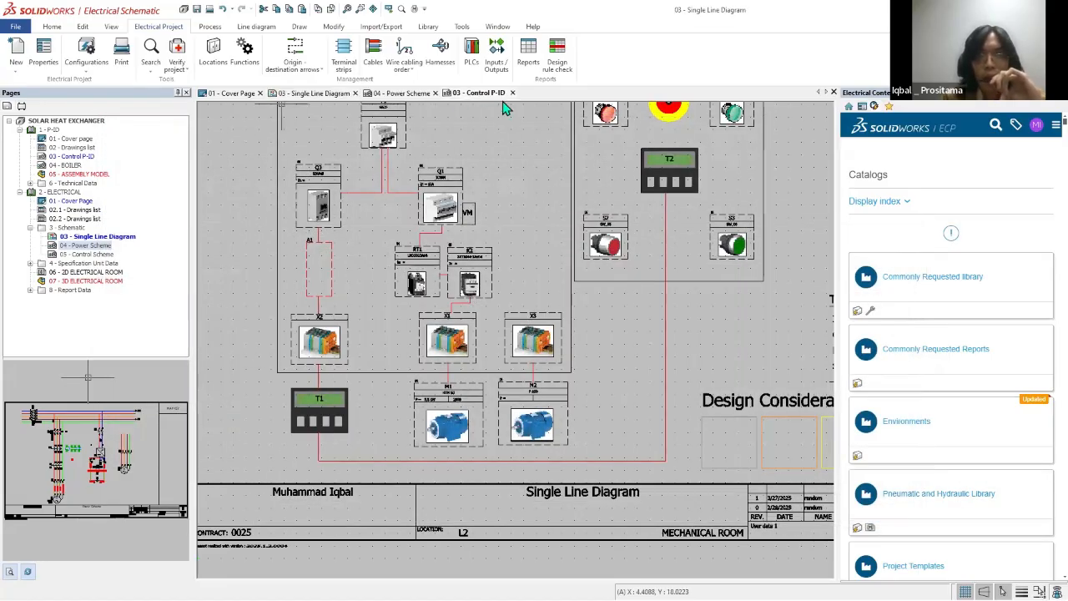
pyautogui.scroll(-4, 486, 386)
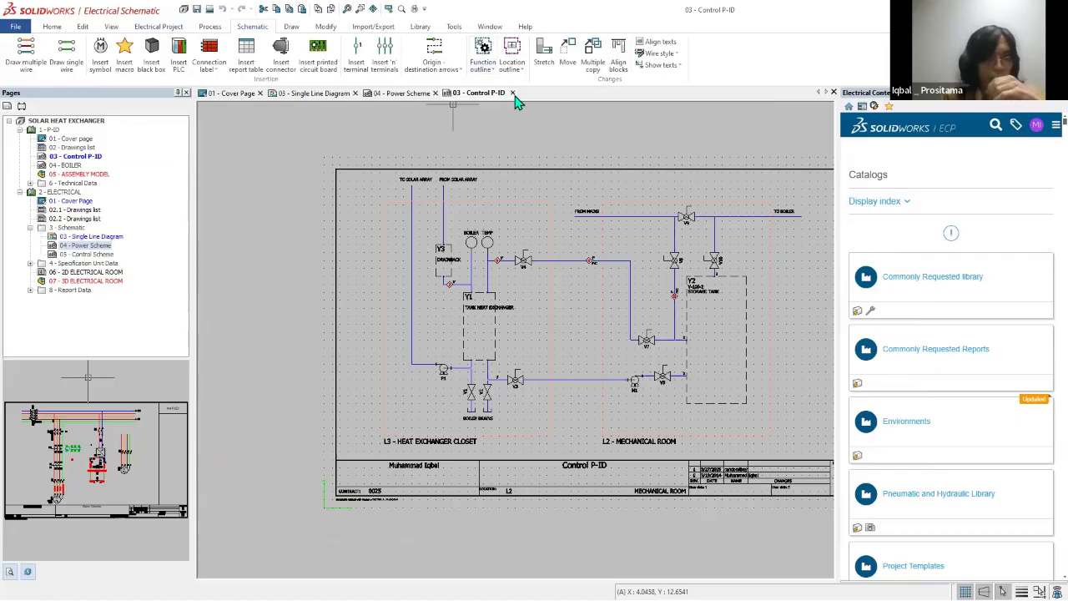
pyautogui.click(513, 94)
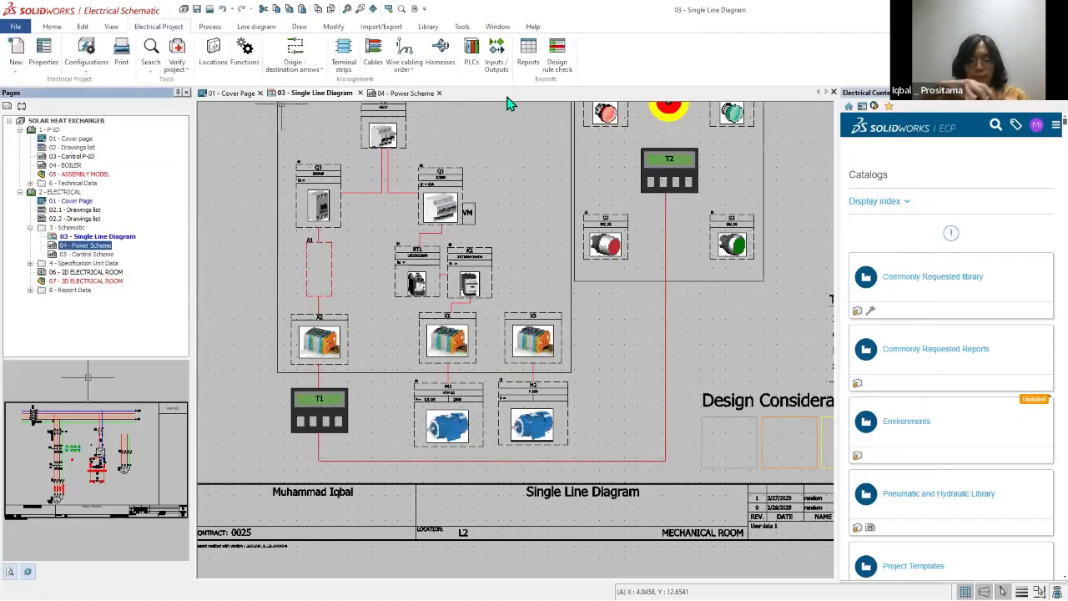
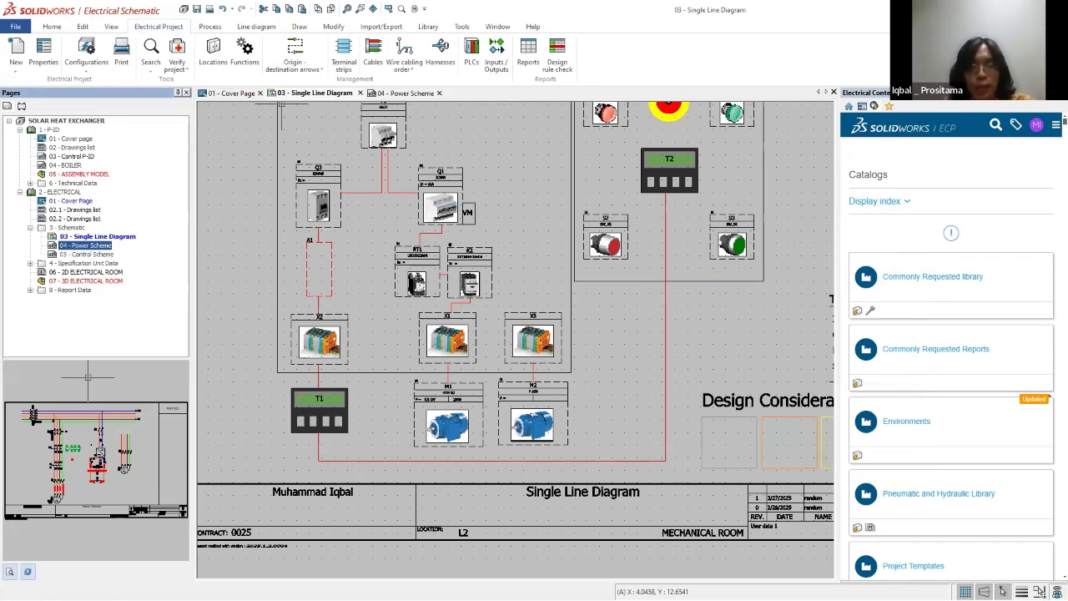
# Step: Review the whole 03 - Single Line Diagram, and switch to the 04 - Power Scheme drawing
pyautogui.scroll(-1, 625, 213)
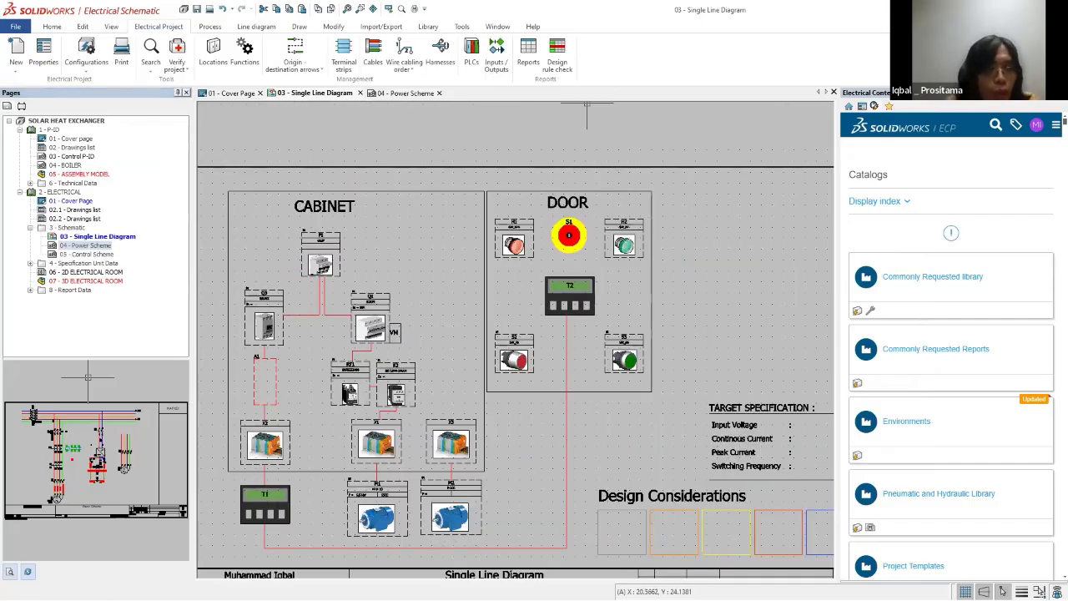
pyautogui.click(63, 218)
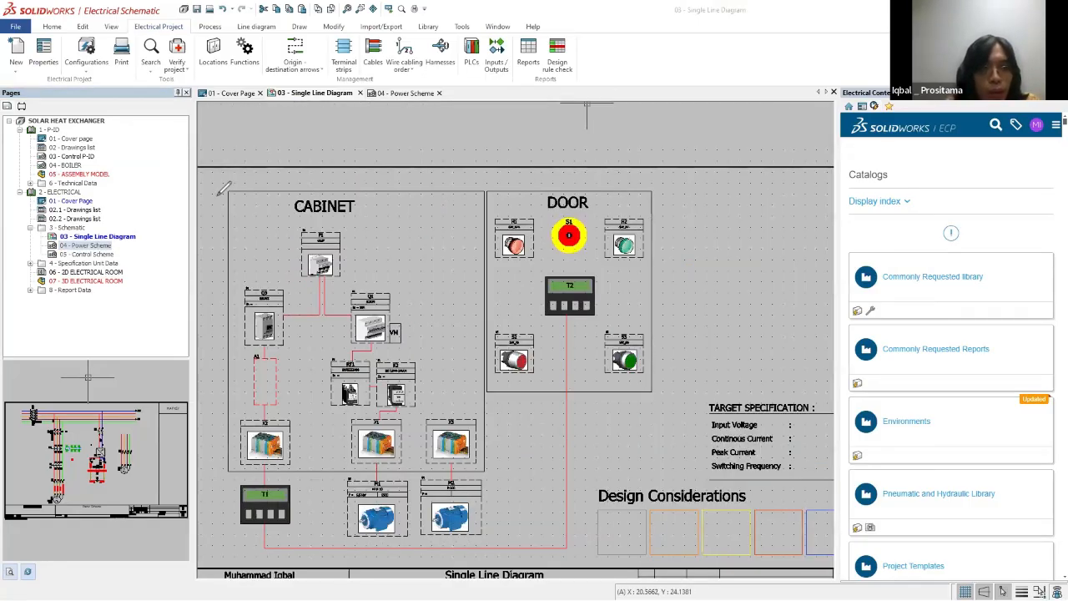
pyautogui.click(405, 93)
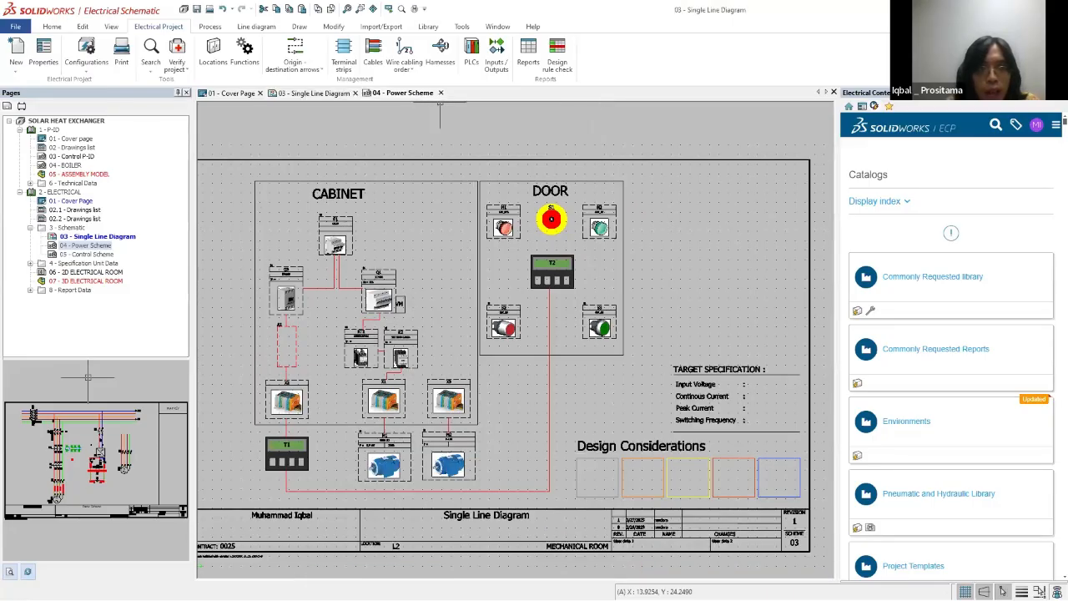
pyautogui.scroll(-5, 622, 449)
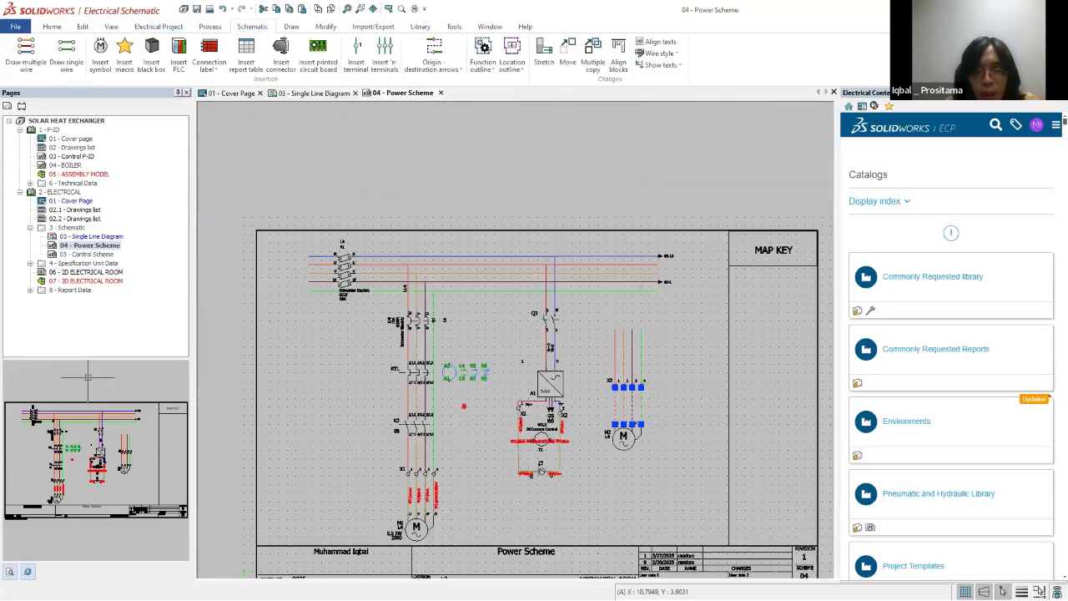
pyautogui.press('Escape')
pyautogui.scroll(2, 400, 504)
# Step: Launch Microsoft Edge and search the web for "direct online schematic"
pyautogui.press('super')
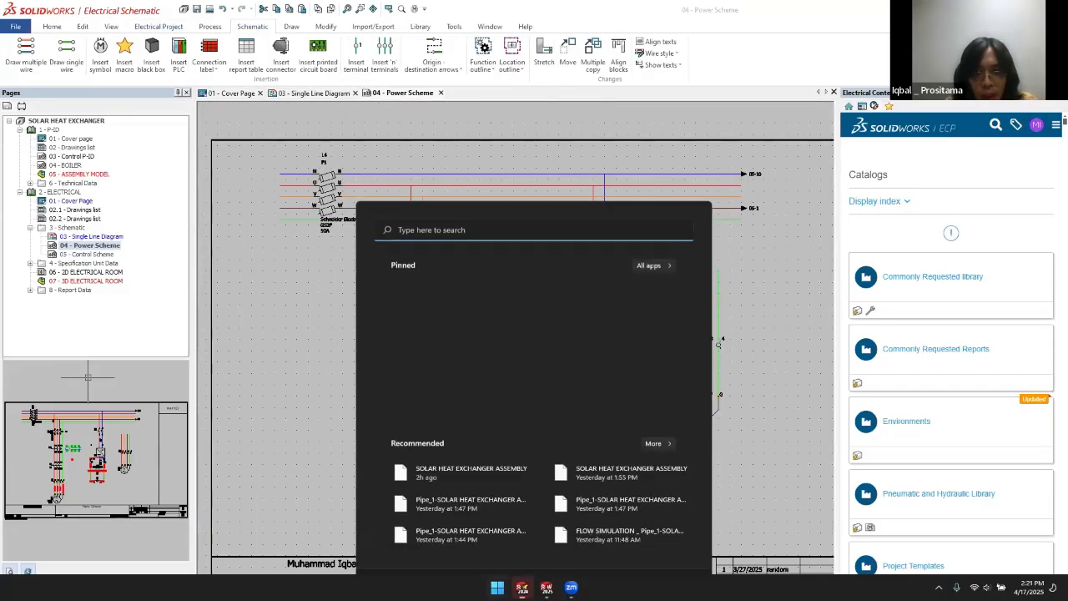
pyautogui.press('super+r')
pyautogui.write('mse')
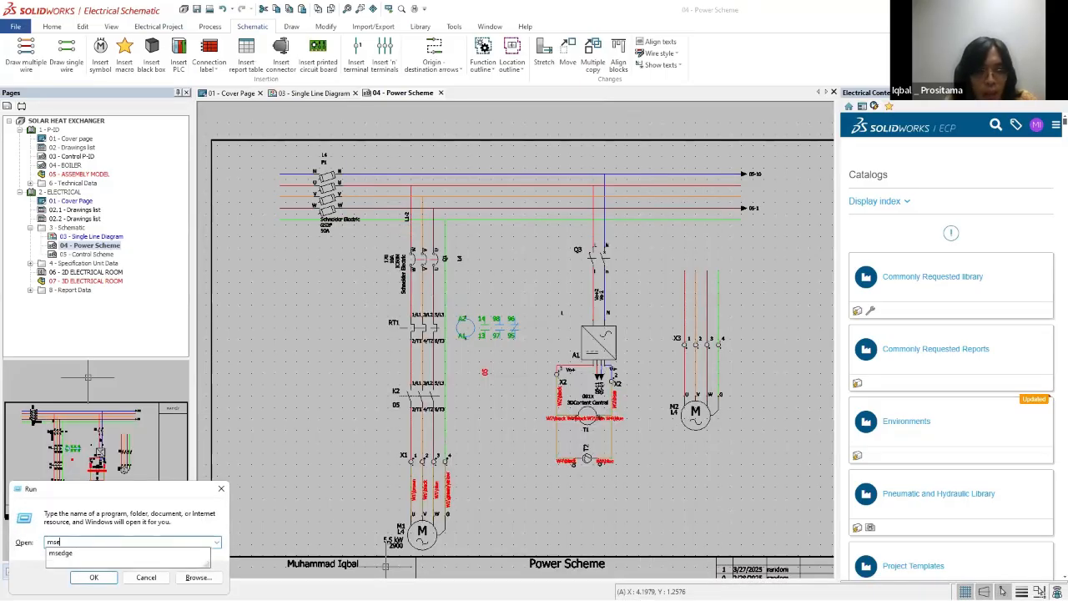
pyautogui.press('Return')
pyautogui.write('dr')
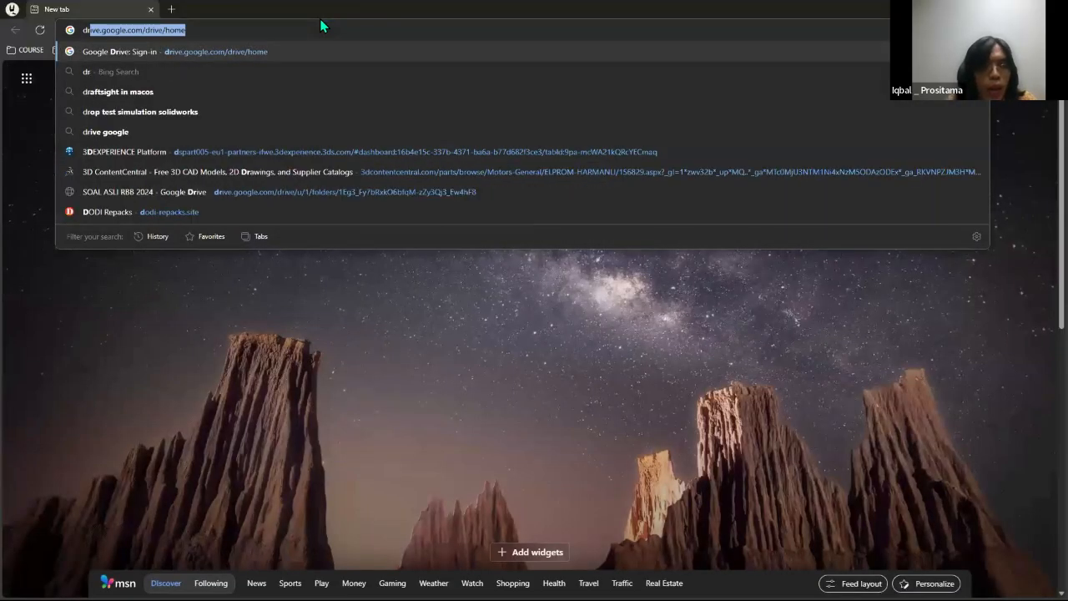
pyautogui.press('BackSpace')
pyautogui.press('BackSpace')
pyautogui.write('irect on')
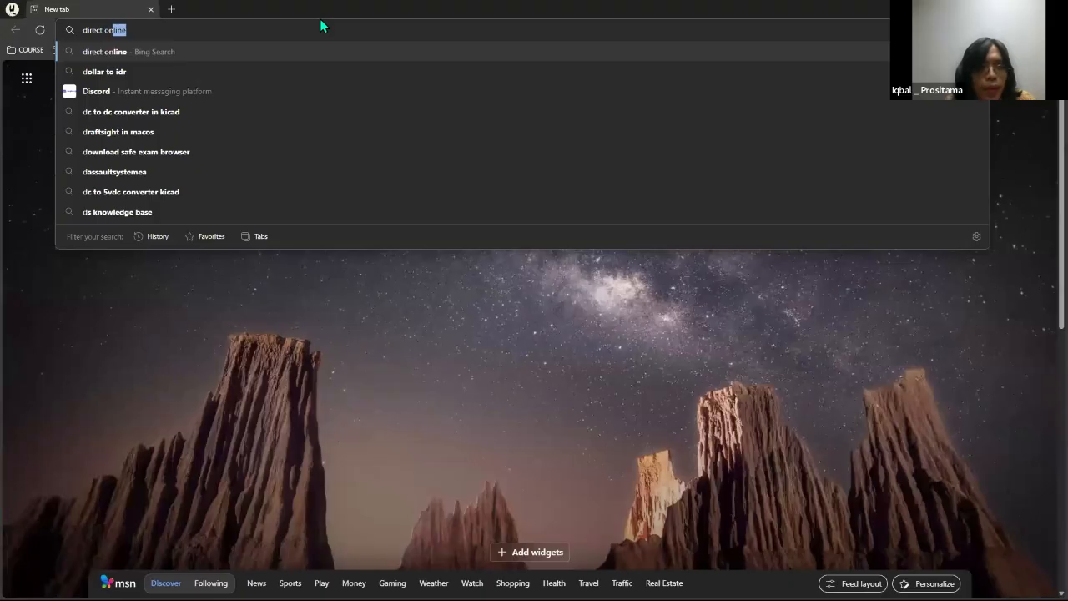
pyautogui.write('line schematic')
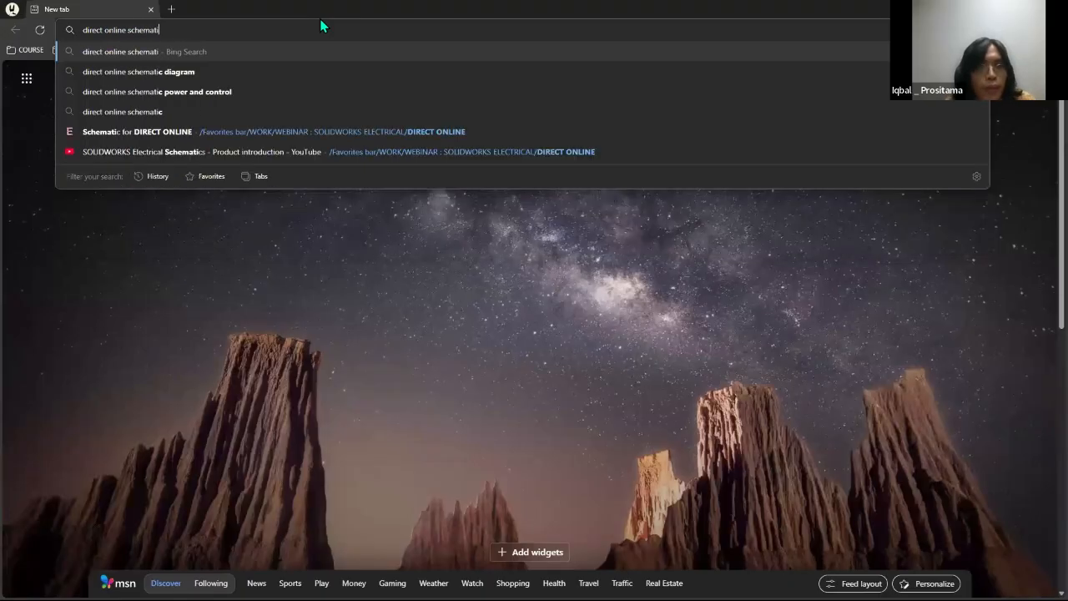
pyautogui.press('Return')
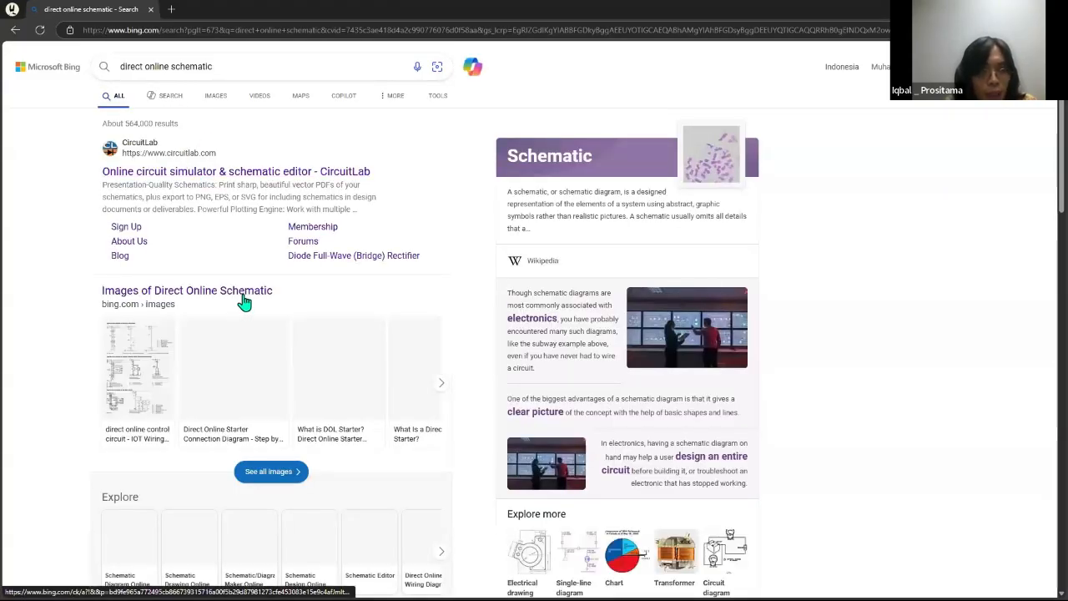
# Step: Examine a direct-on-line motor starter diagram from the image results beside the Power Scheme, and dismiss the browser
pyautogui.click(218, 96)
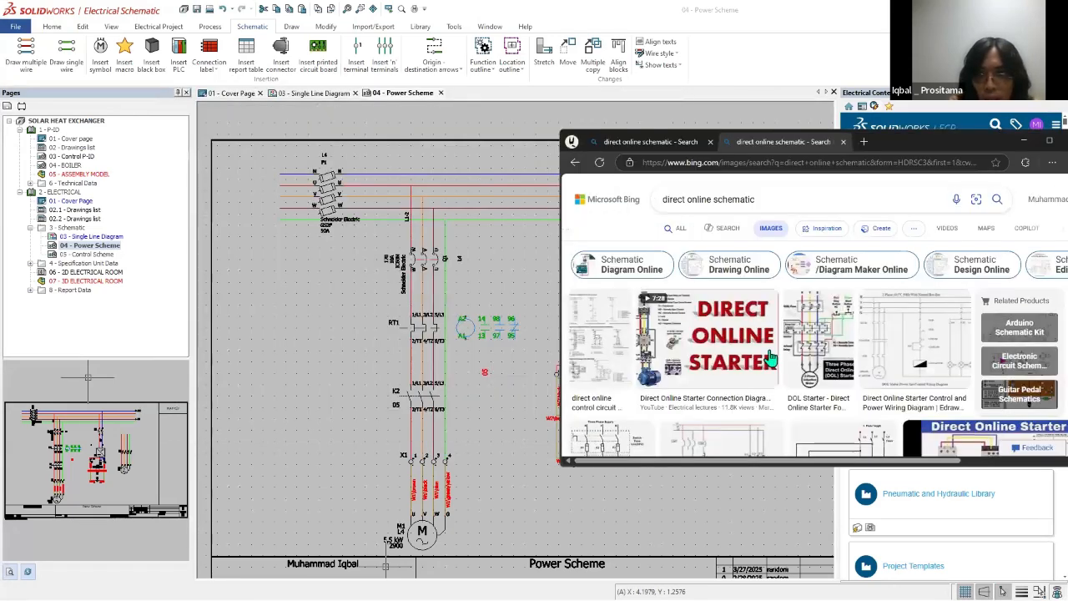
pyautogui.scroll(-2, 684, 332)
pyautogui.scroll(-1, 684, 331)
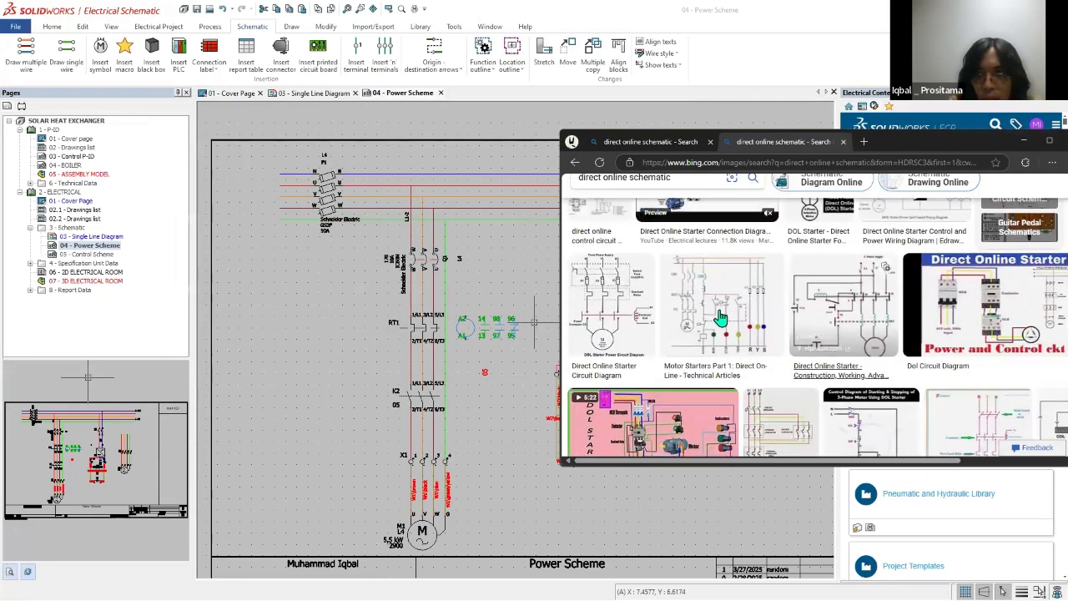
pyautogui.click(835, 340)
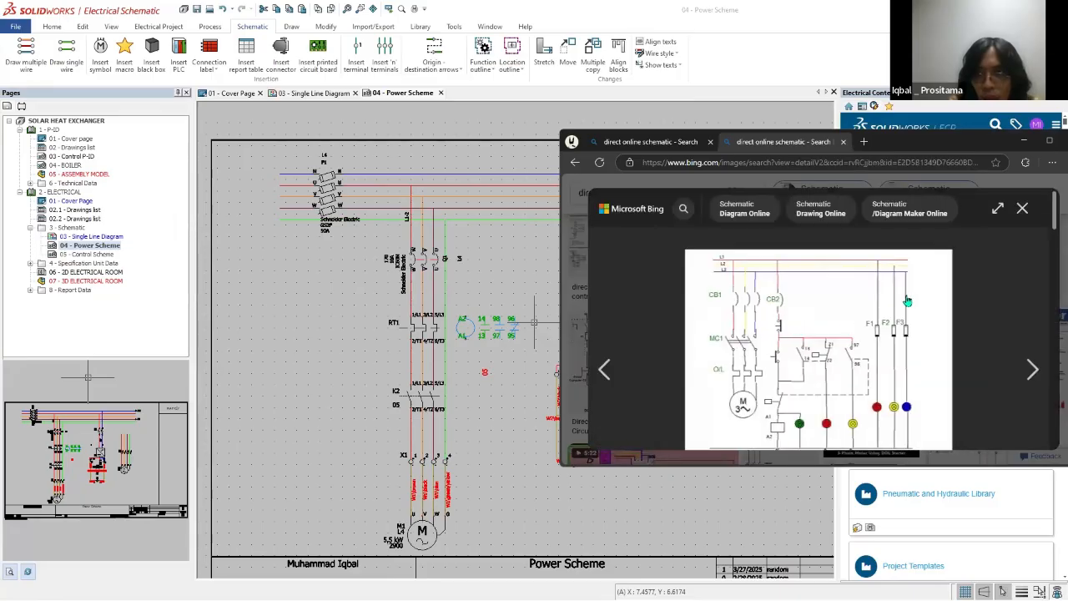
pyautogui.scroll(-2, 908, 302)
pyautogui.scroll(2, 1027, 217)
pyautogui.moveTo(951, 144); pyautogui.dragTo(729, 158)
pyautogui.click(854, 154)
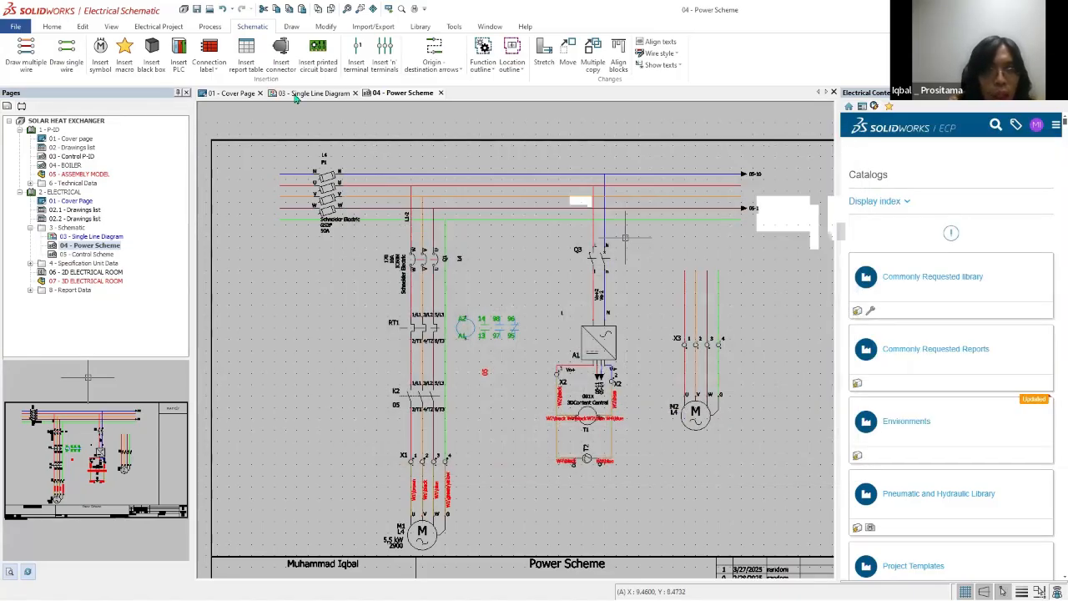
# Step: Show the project's macros palette, look through its Motor start, Motor command, Power supply, Command and User groups, and return to Find
pyautogui.scroll(-1, 744, 191)
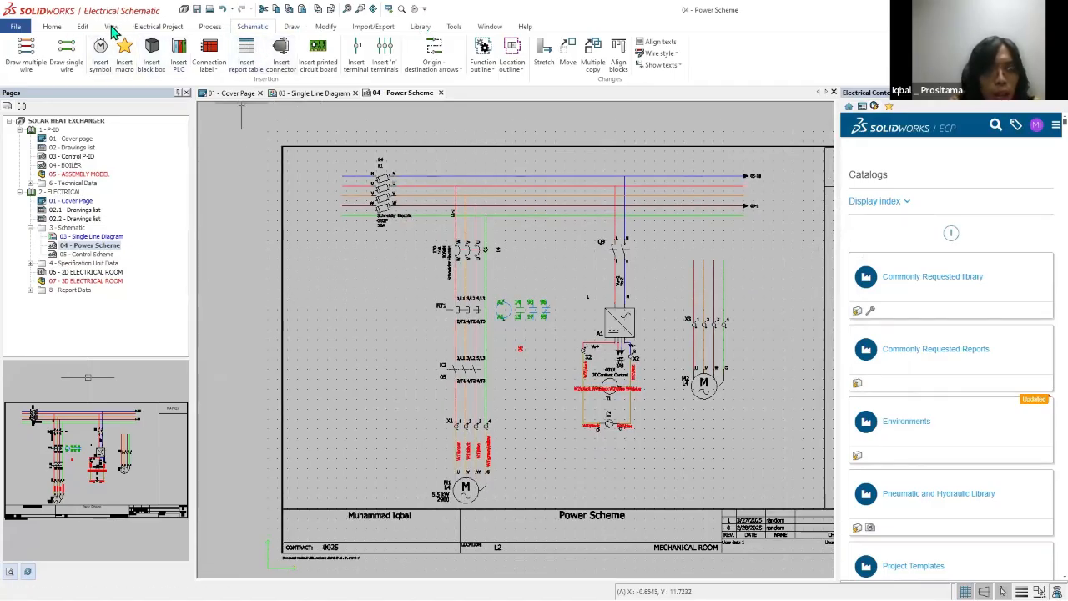
pyautogui.click(111, 27)
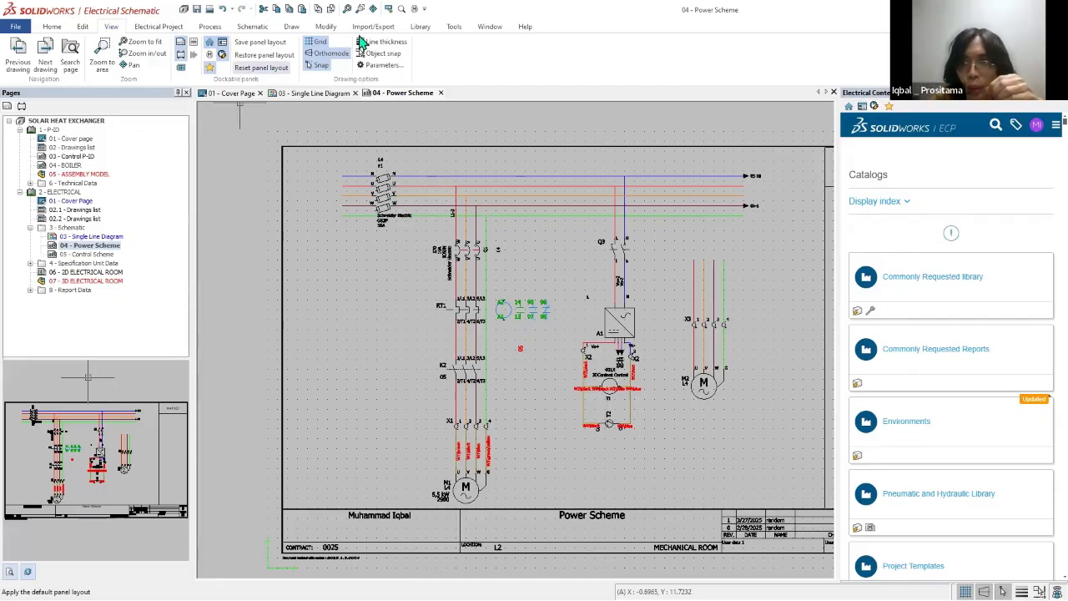
pyautogui.click(889, 108)
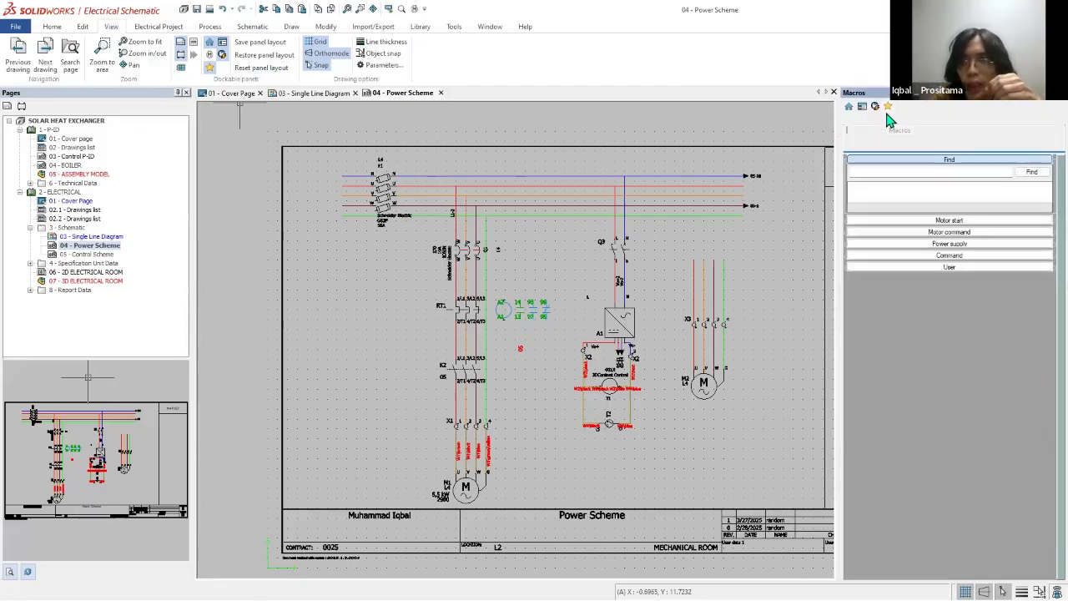
pyautogui.click(961, 221)
pyautogui.click(956, 216)
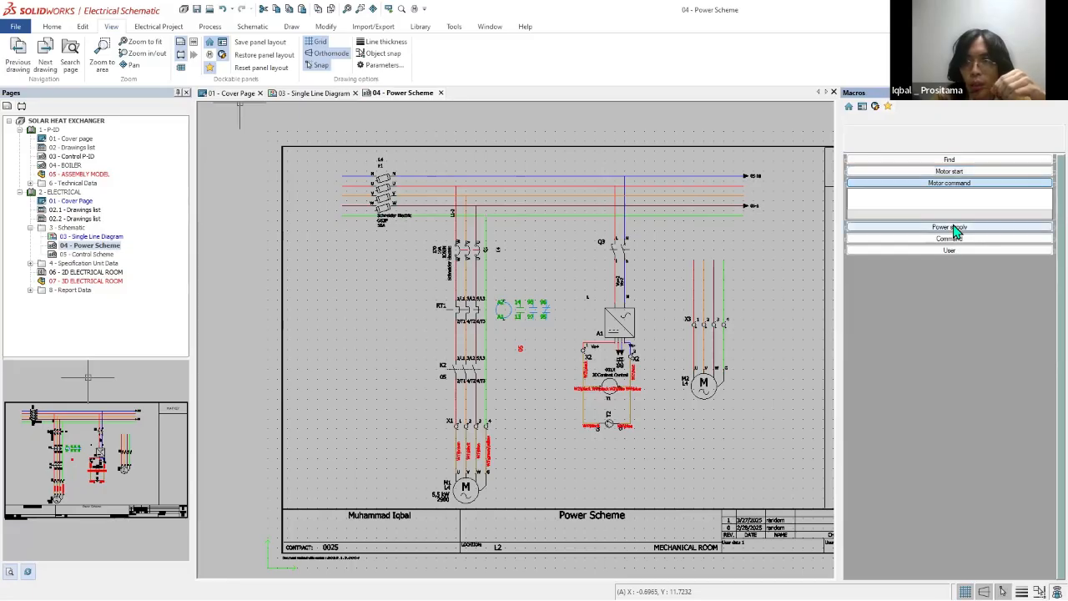
pyautogui.click(955, 227)
pyautogui.click(949, 238)
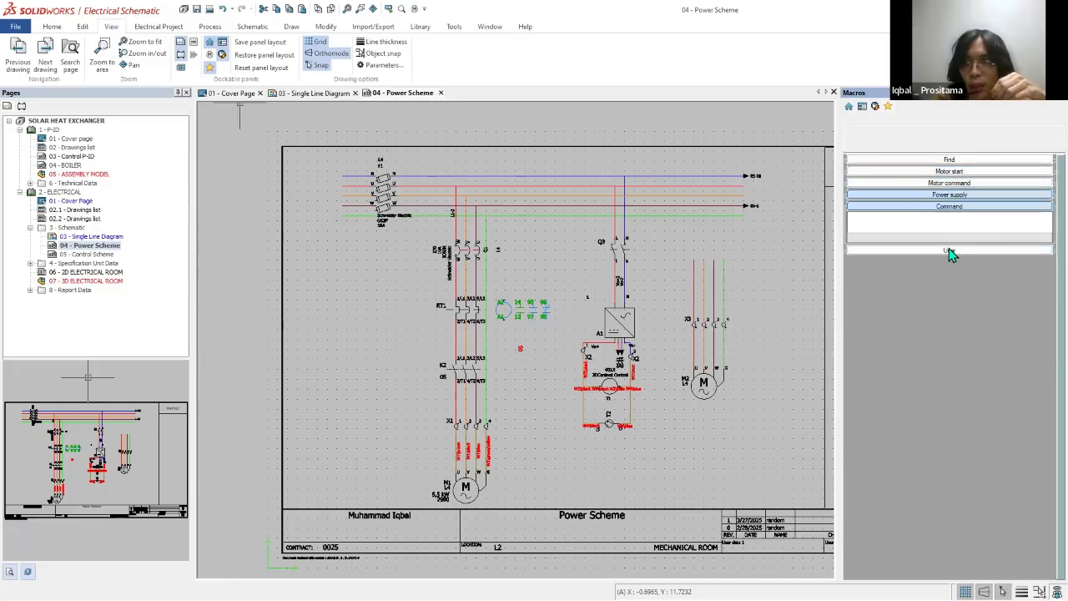
pyautogui.click(949, 250)
pyautogui.click(948, 160)
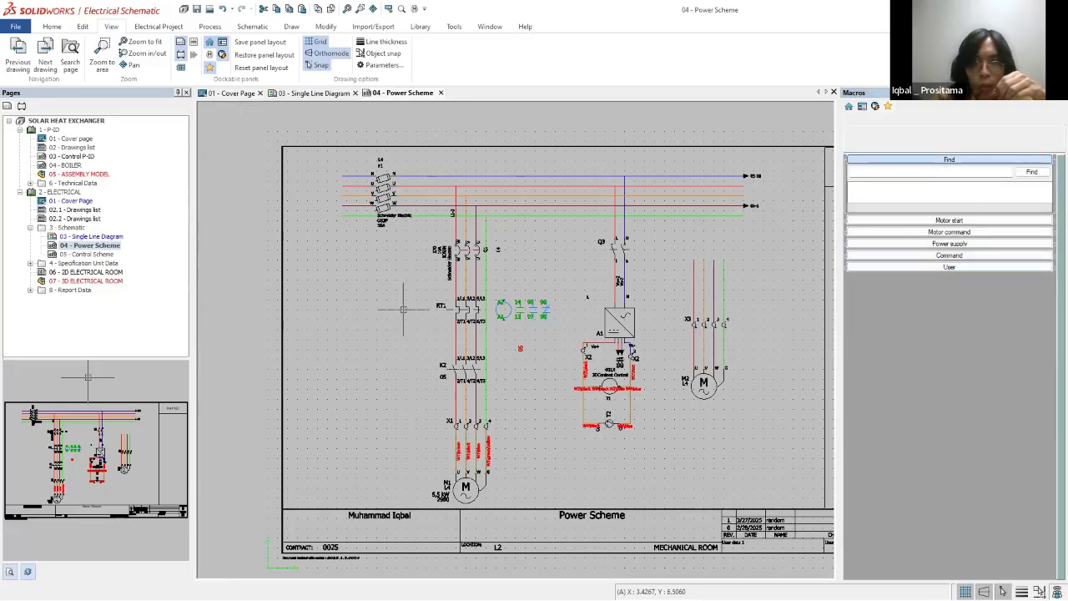
# Step: Save motor M1's starter circuit, from the breaker down to the motor, as a macro titled "MACRO _DIRECT ONLINE"
pyautogui.click(422, 227)
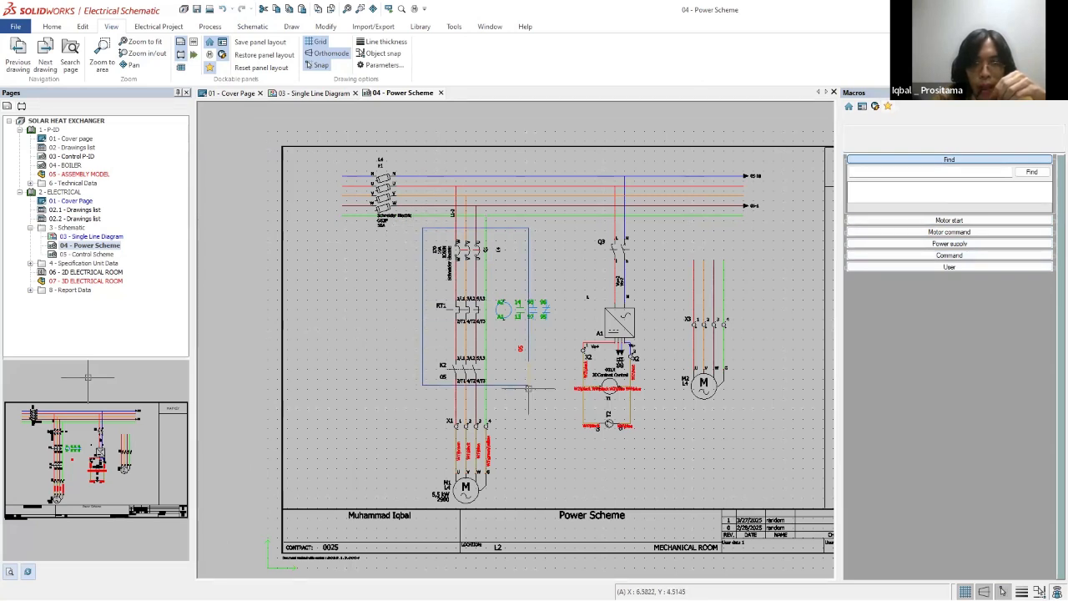
pyautogui.click(532, 509)
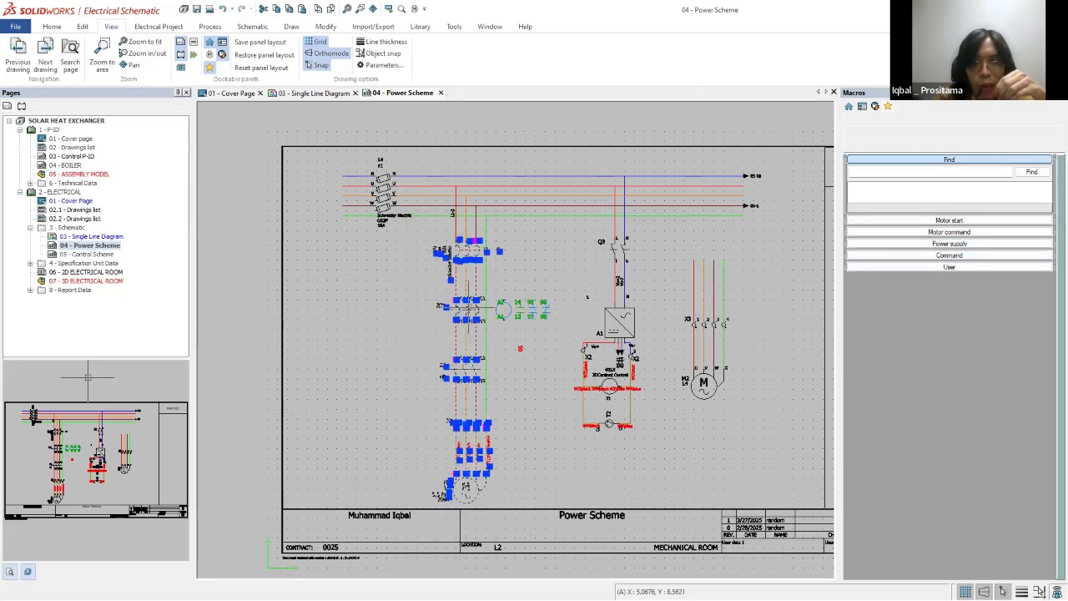
pyautogui.moveTo(466, 251); pyautogui.dragTo(889, 195)
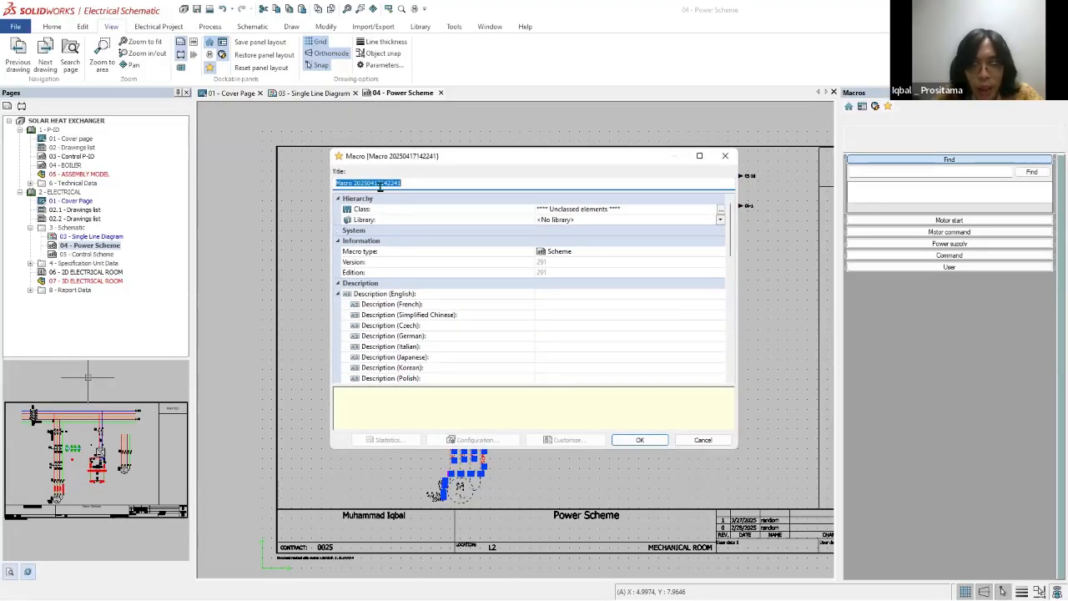
pyautogui.write('MACROD _')
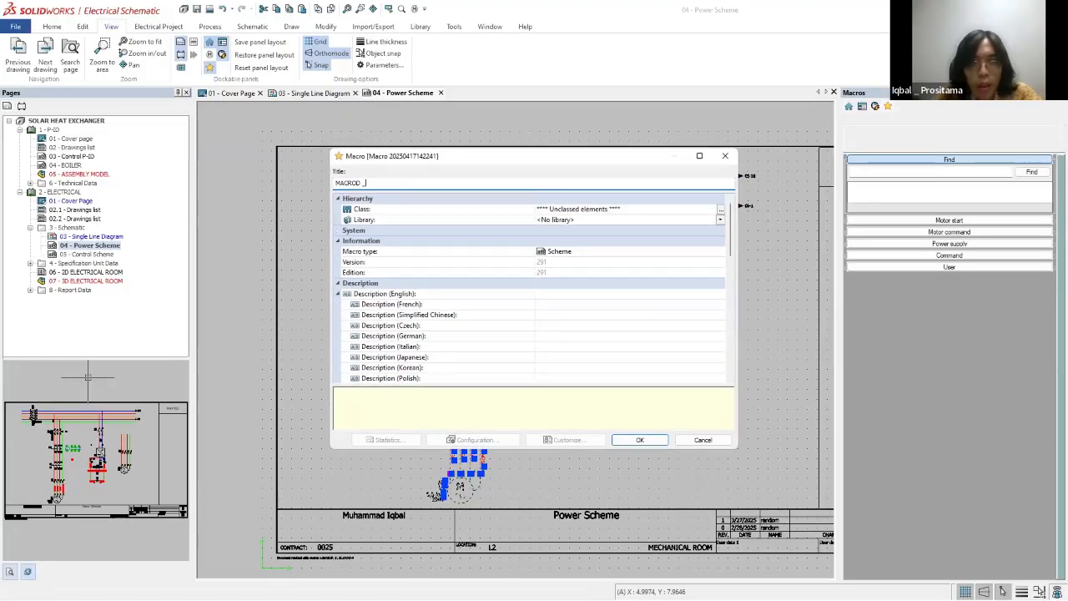
pyautogui.press('BackSpace')
pyautogui.press('BackSpace')
pyautogui.press('BackSpace')
pyautogui.press('BackSpace')
pyautogui.press('BackSpace')
pyautogui.press('BackSpace')
pyautogui.press('BackSpace')
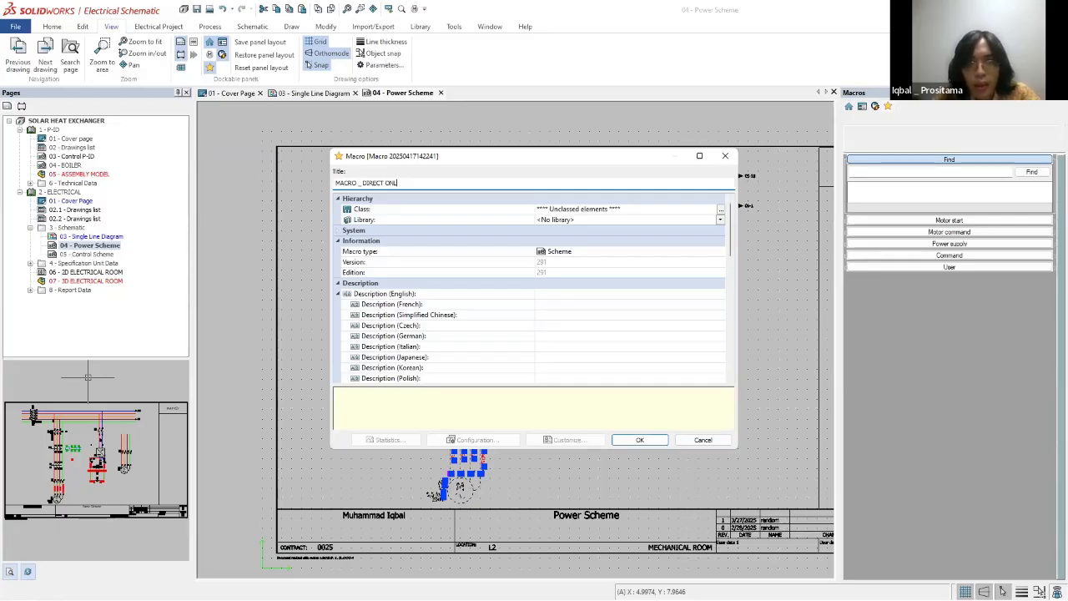
pyautogui.click(638, 440)
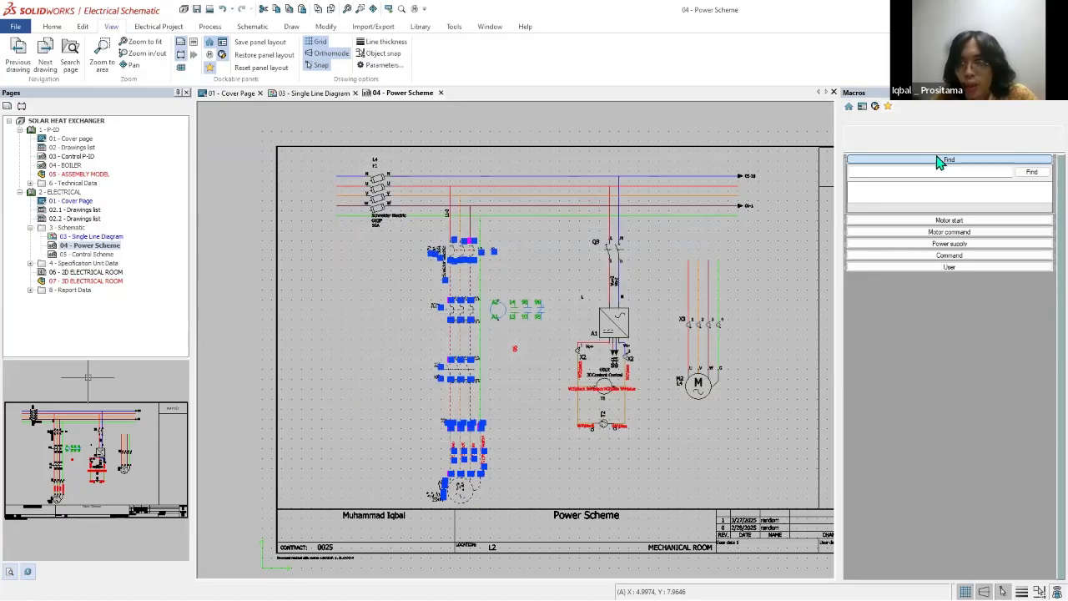
pyautogui.press('Escape')
# Step: Place the MACRO _DIRECT ONLINE macro on the Power Scheme in the column below MAP KEY
pyautogui.scroll(1, 746, 322)
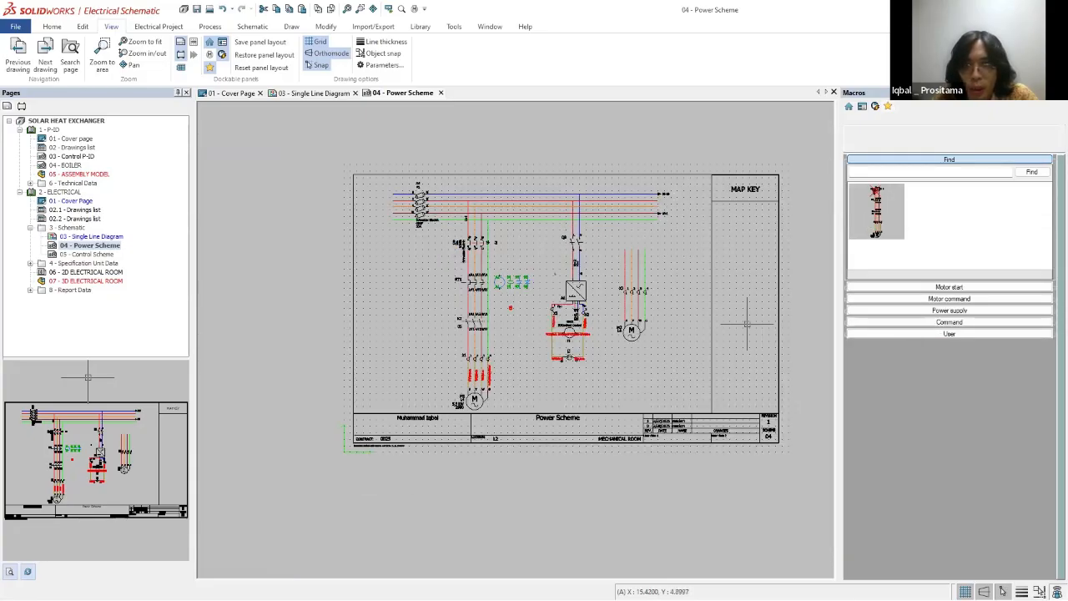
pyautogui.scroll(4, 446, 270)
pyautogui.scroll(-4, 463, 302)
pyautogui.scroll(2, 751, 325)
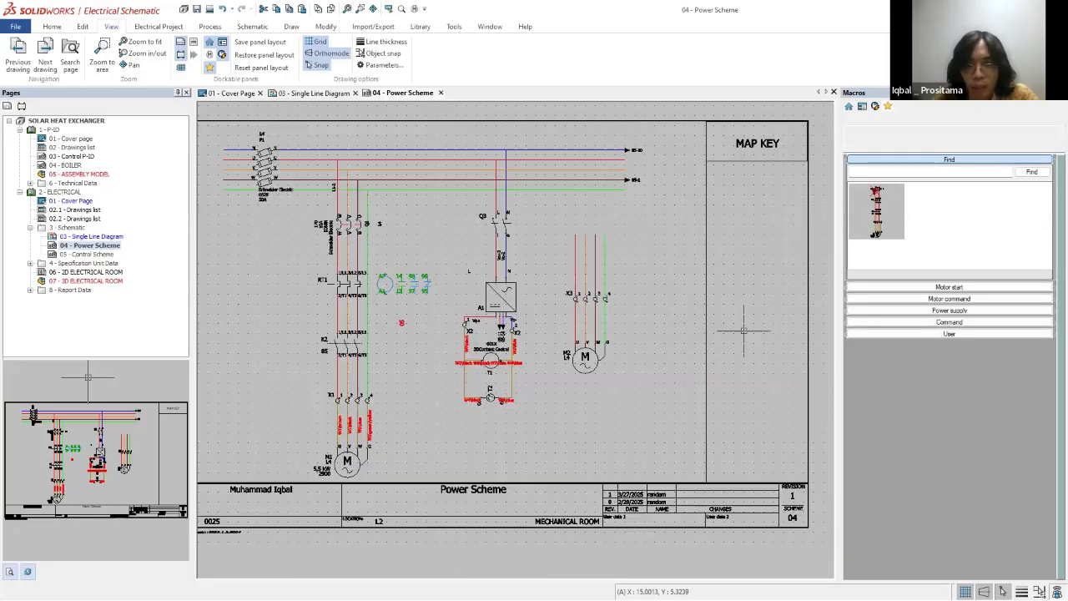
pyautogui.scroll(-1, 617, 326)
pyautogui.moveTo(786, 229); pyautogui.dragTo(697, 201)
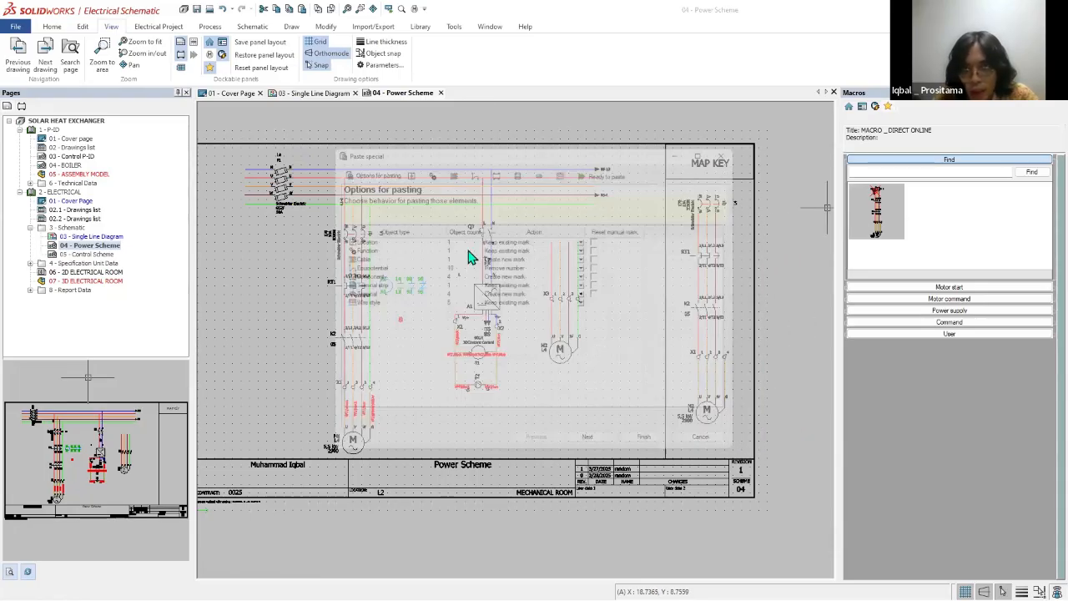
# Step: Accept the default Paste special options and marks for the macro, finish the insertion, and inspect the pasted motor circuit
pyautogui.click(612, 455)
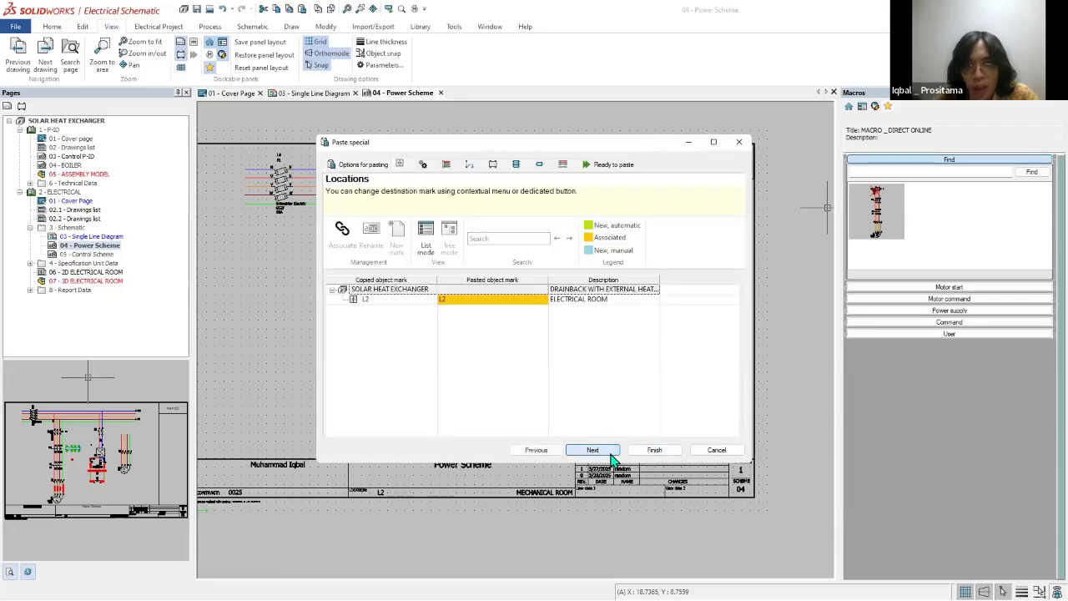
pyautogui.click(612, 455)
pyautogui.click(610, 453)
pyautogui.click(608, 453)
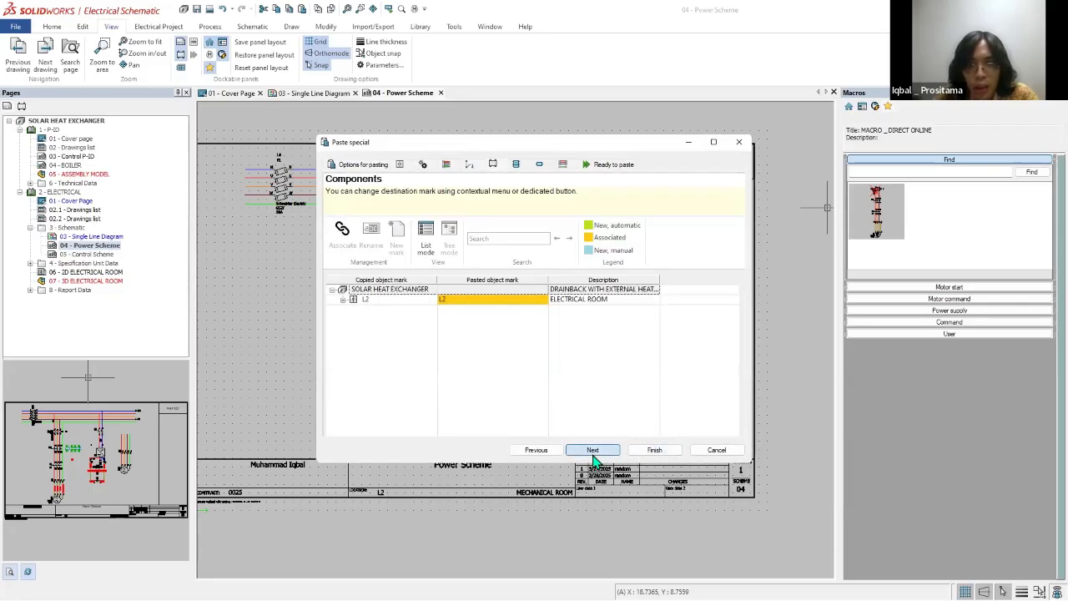
pyautogui.click(603, 453)
pyautogui.click(653, 451)
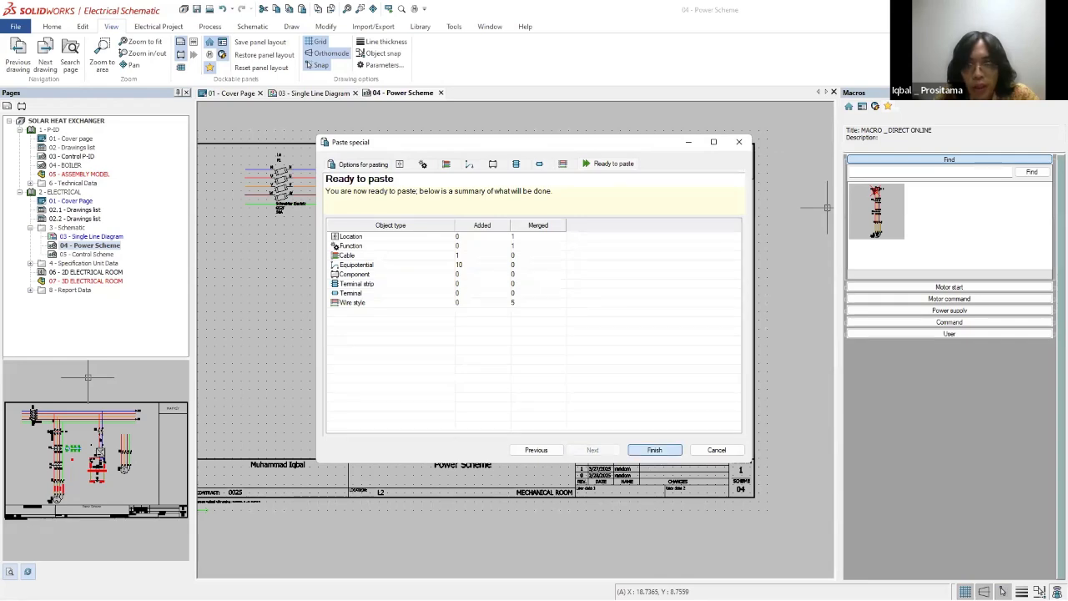
pyautogui.scroll(4, 698, 349)
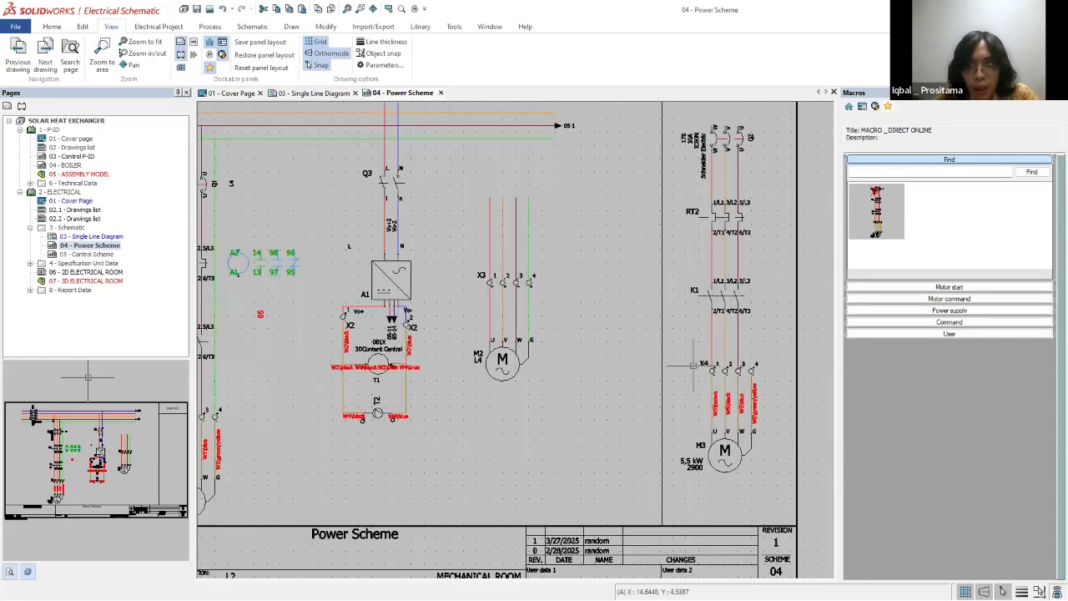
pyautogui.scroll(-4, 699, 347)
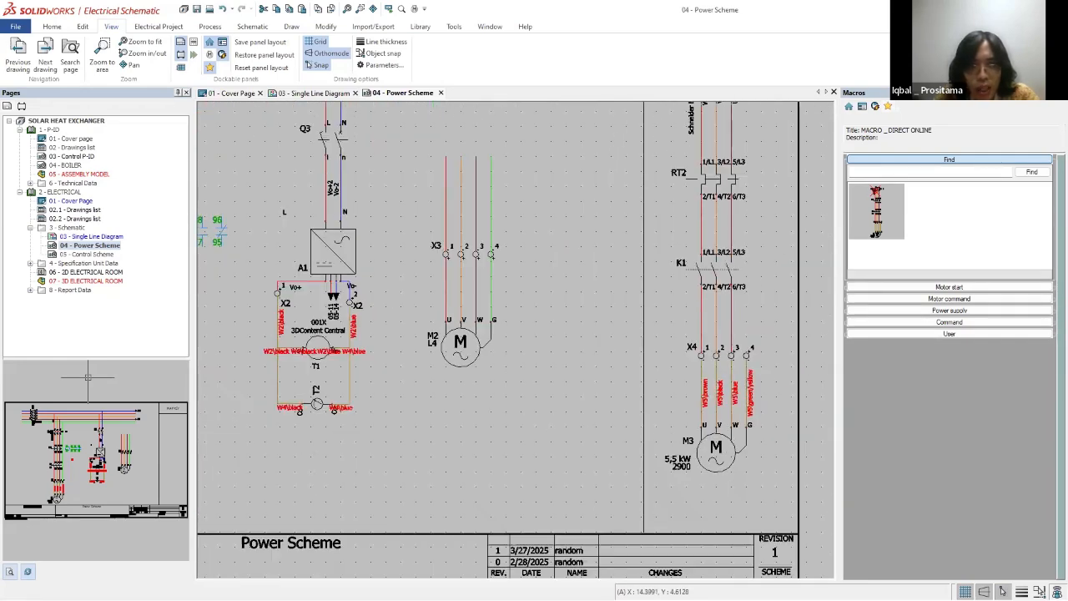
pyautogui.scroll(-2, 305, 293)
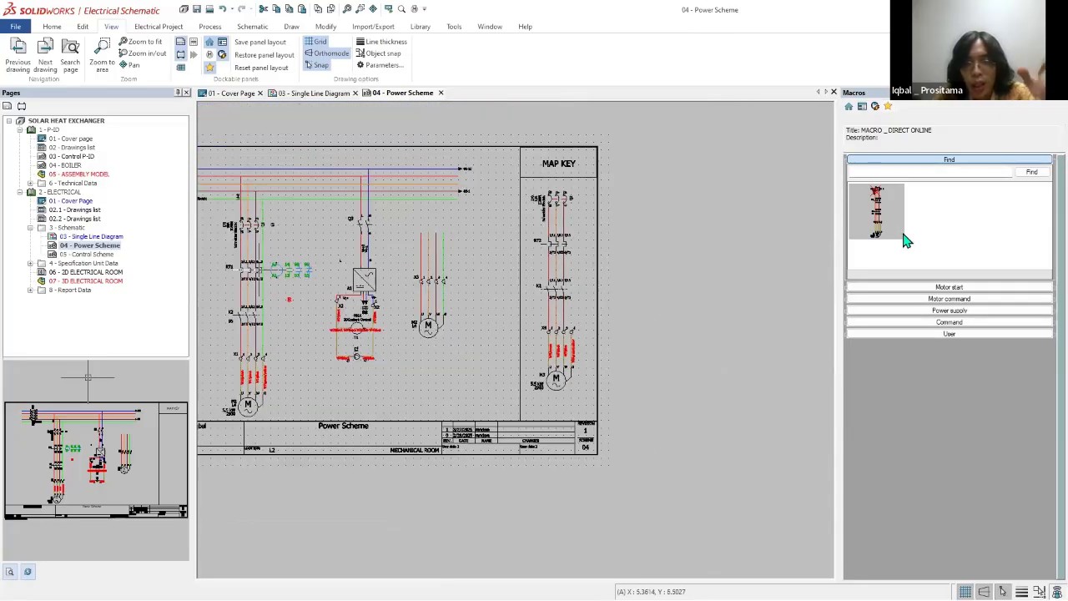
# Step: Delete the pasted direct-online motor circuit from the column below MAP KEY on the Power Scheme
pyautogui.scroll(2, 267, 285)
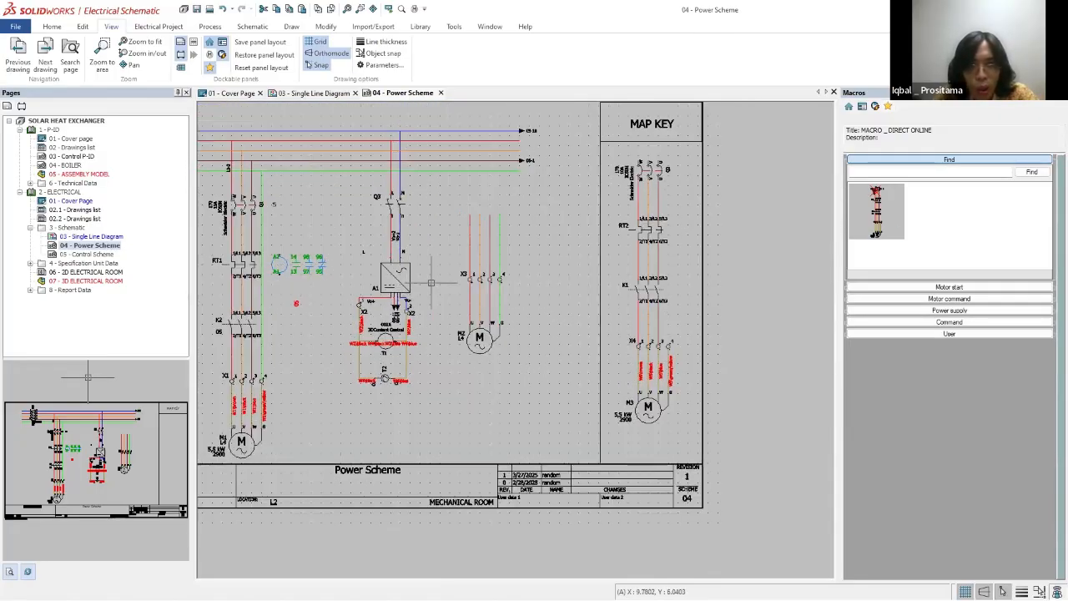
pyautogui.scroll(3, 505, 297)
pyautogui.scroll(-3, 505, 299)
pyautogui.scroll(-3, 509, 300)
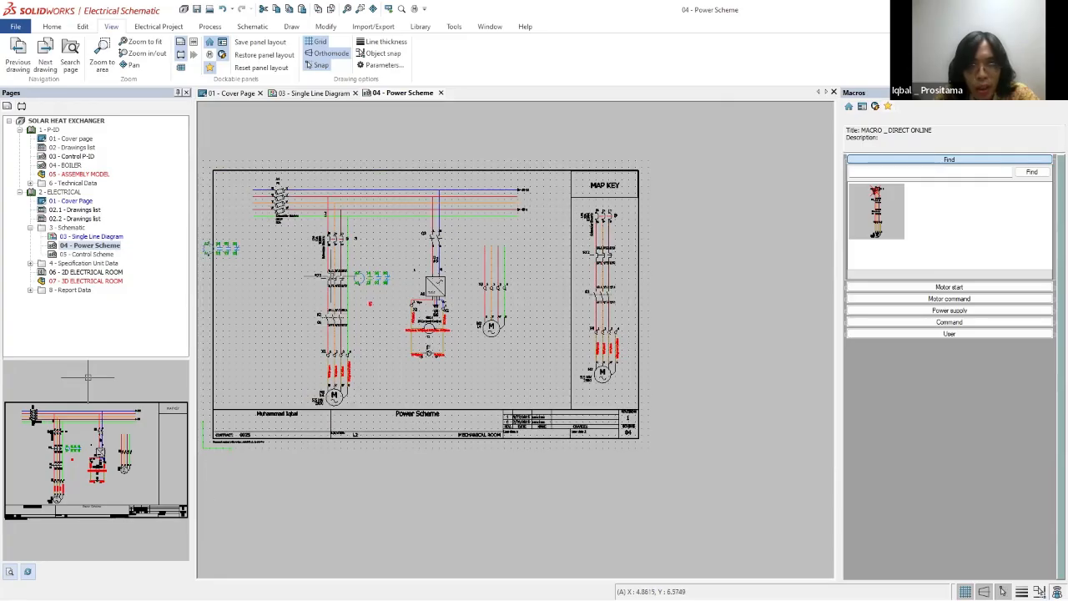
pyautogui.scroll(2, 321, 284)
pyautogui.moveTo(657, 177); pyautogui.dragTo(736, 431)
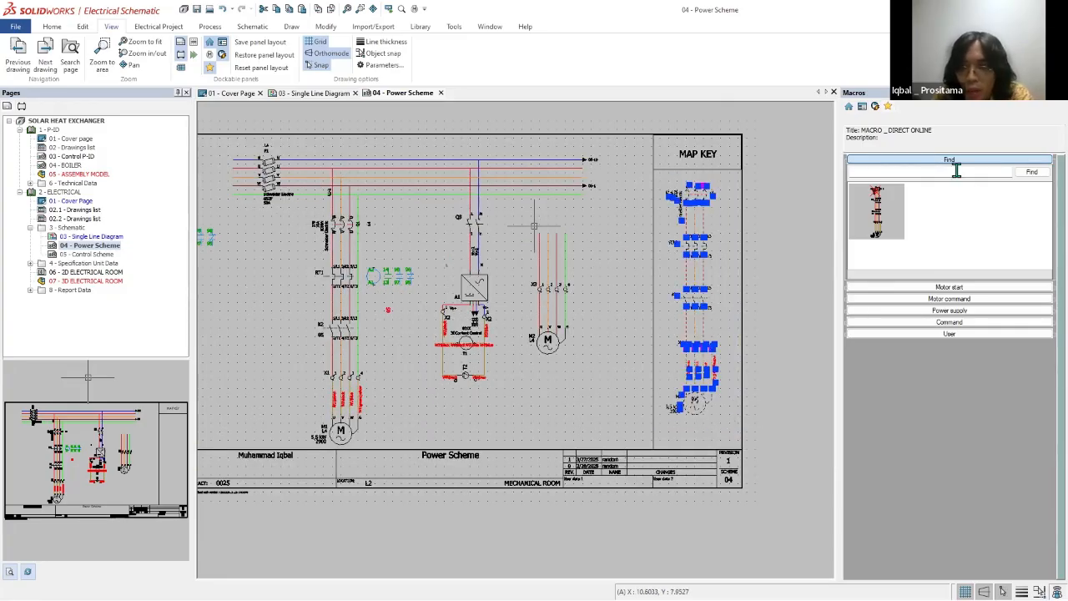
pyautogui.press('Delete')
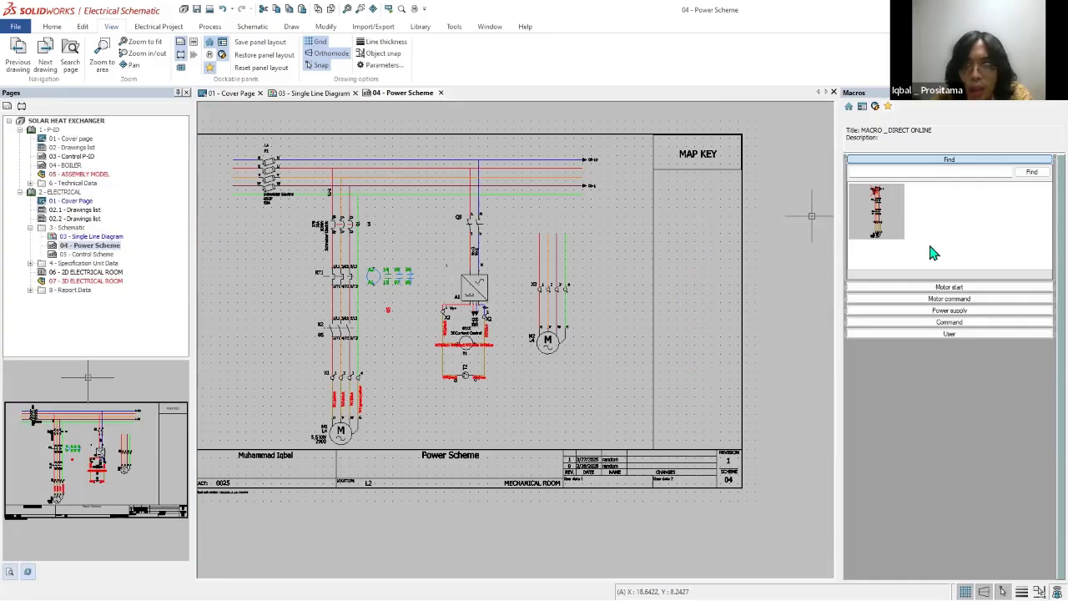
# Step: Examine the components under L4 - ELECTRICAL ROOM, including terminal strips X1, X2 and X3 and component T2, and collapse the location
pyautogui.scroll(3, 392, 280)
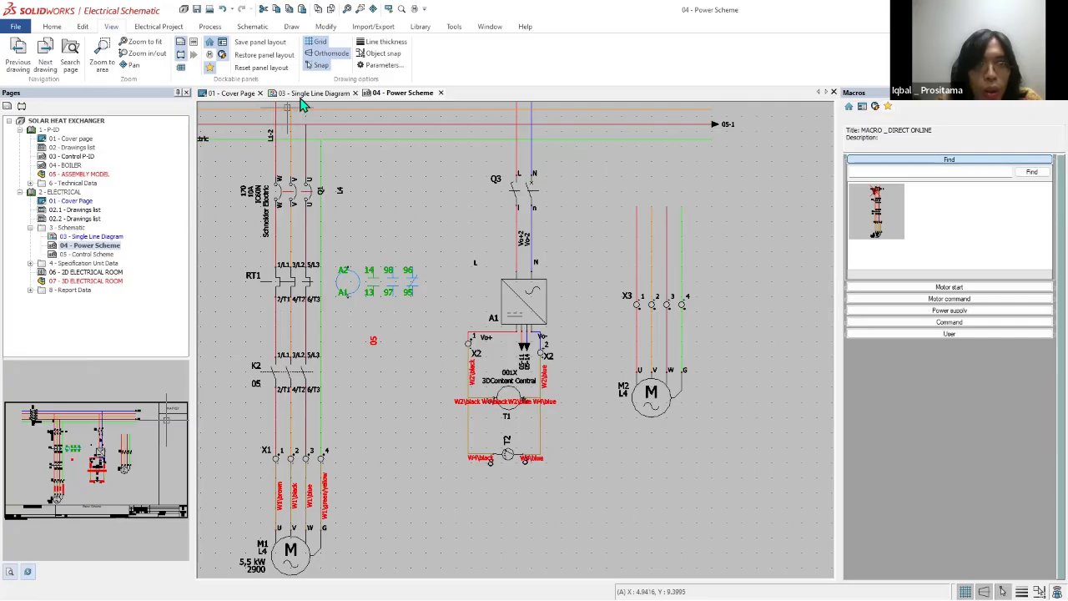
pyautogui.scroll(-2, 670, 288)
pyautogui.click(21, 107)
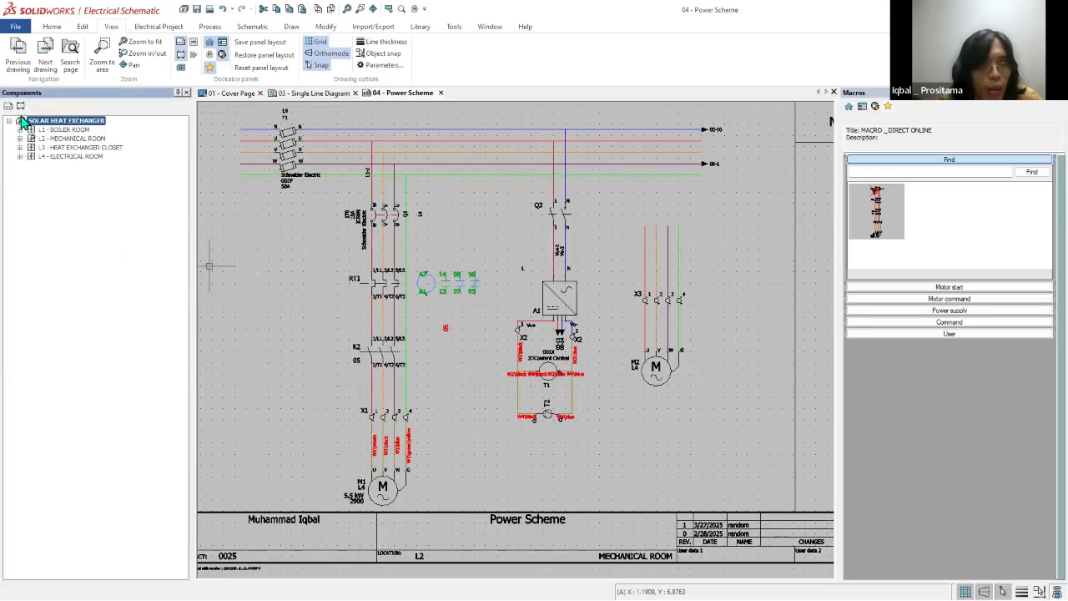
pyautogui.click(20, 156)
pyautogui.click(31, 316)
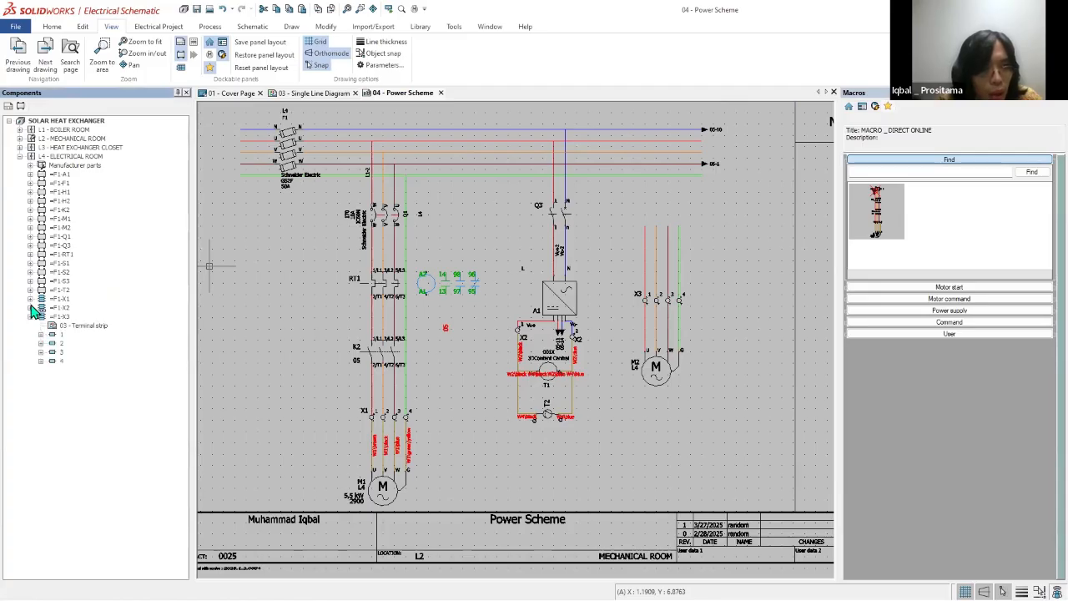
pyautogui.click(30, 307)
pyautogui.click(31, 298)
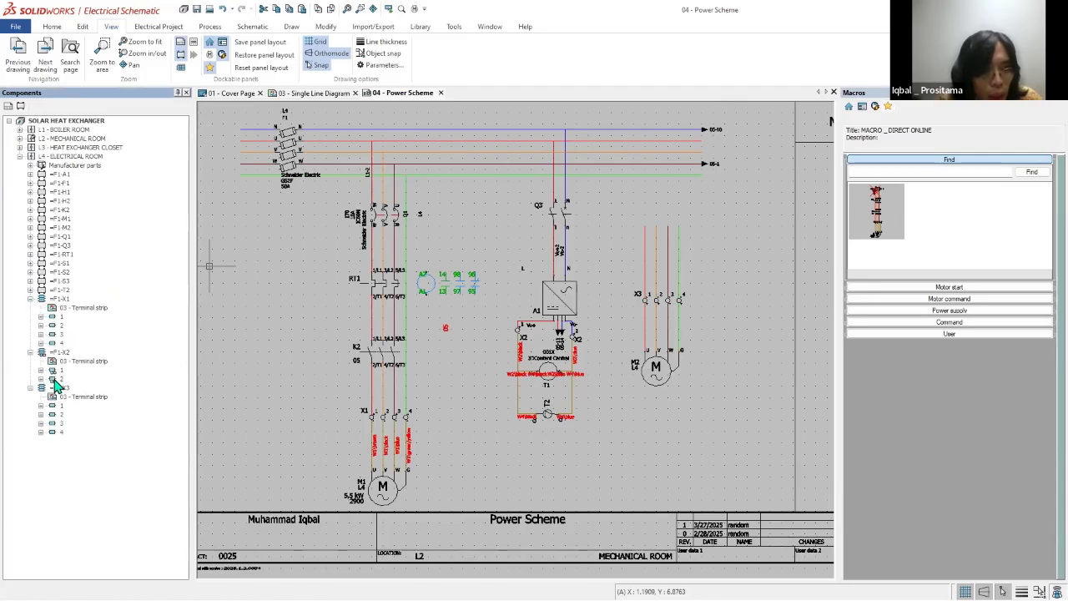
pyautogui.click(31, 290)
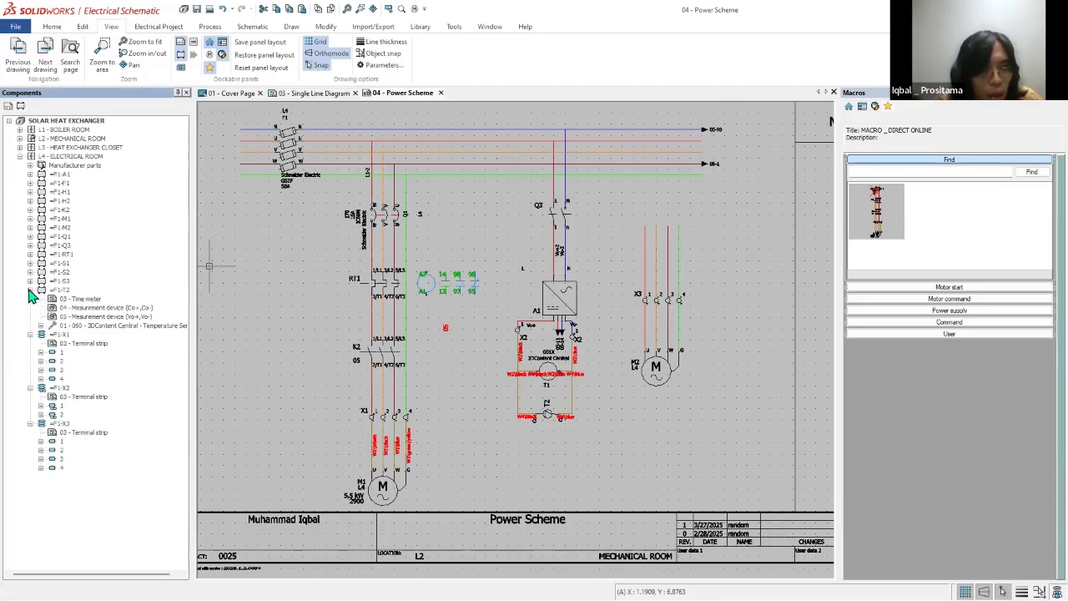
pyautogui.click(30, 290)
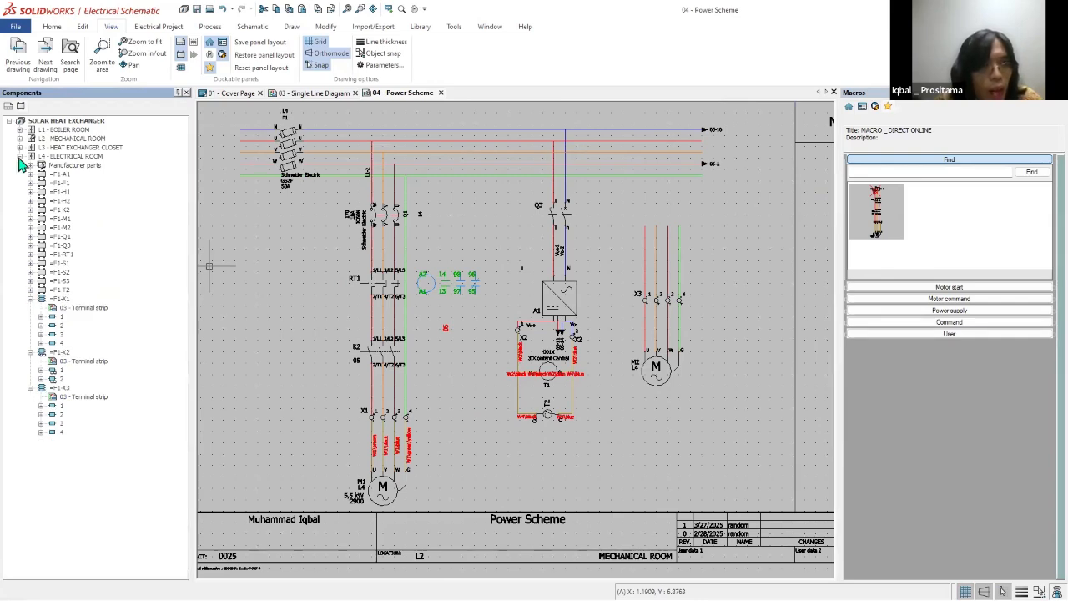
pyautogui.click(20, 157)
# Step: Show the list of available libraries in Library management and close it
pyautogui.scroll(-5, 651, 309)
pyautogui.scroll(3, 665, 315)
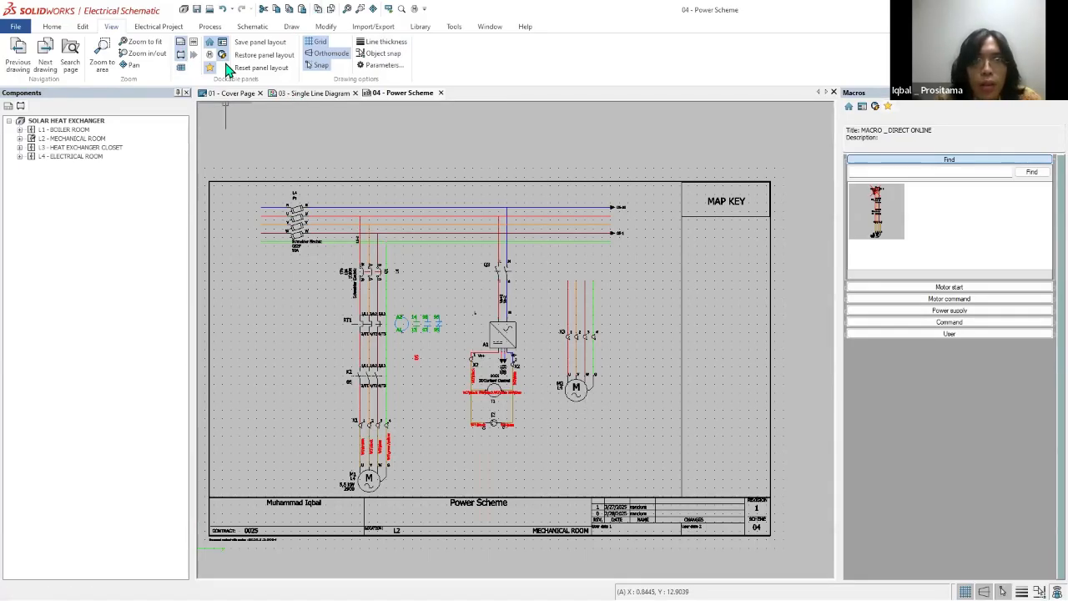
pyautogui.scroll(1, 226, 70)
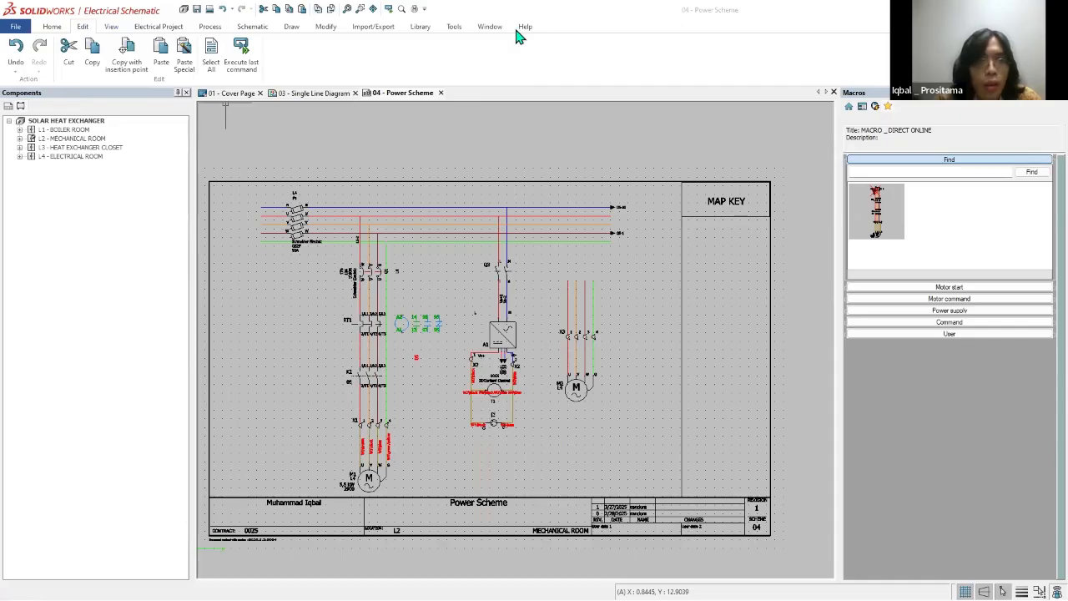
pyautogui.click(420, 27)
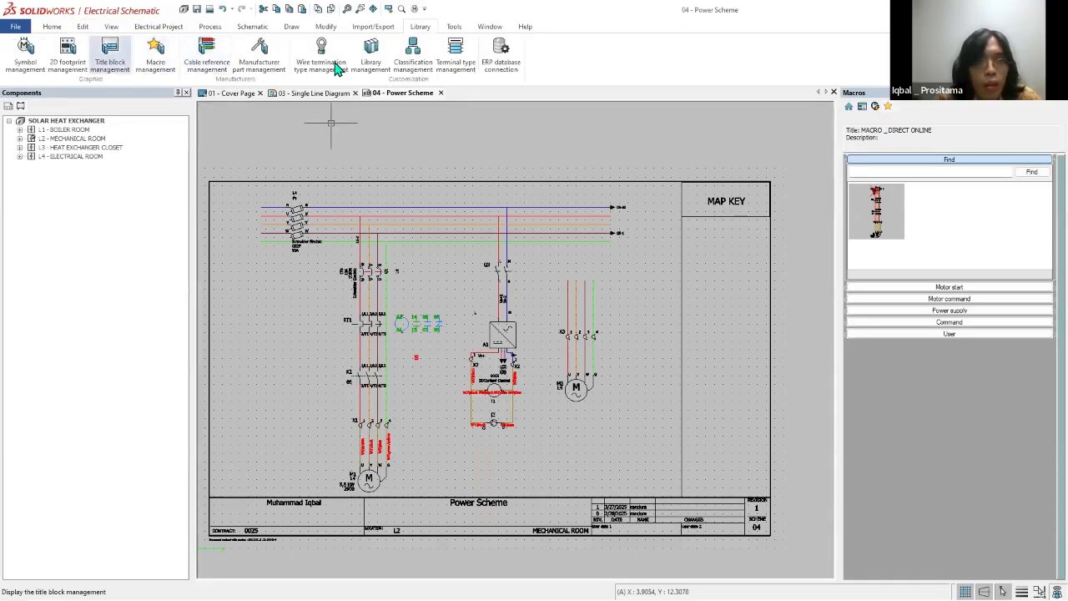
pyautogui.click(371, 53)
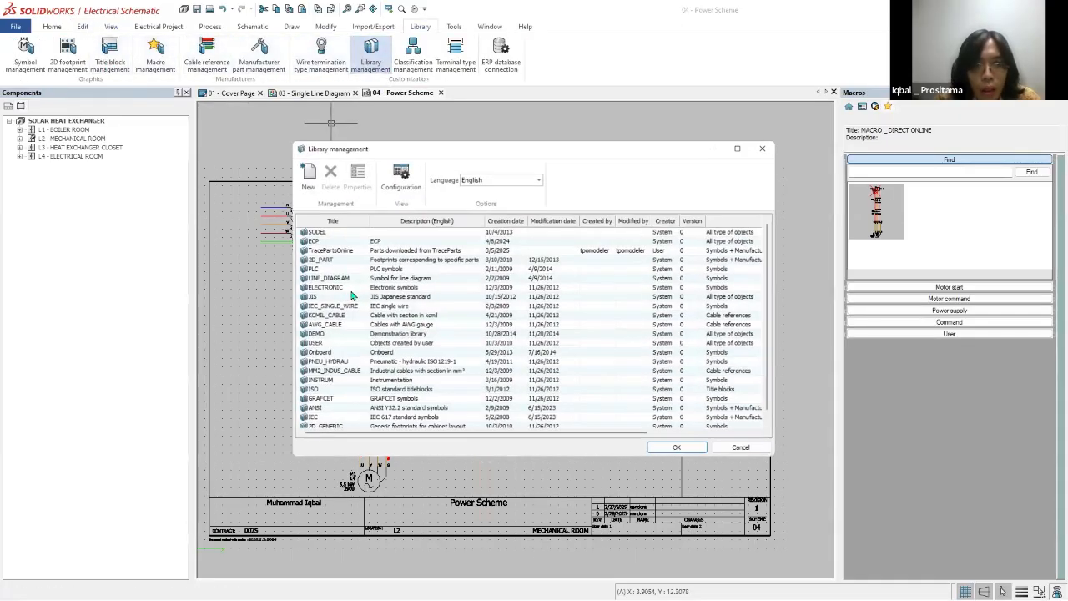
pyautogui.click(767, 145)
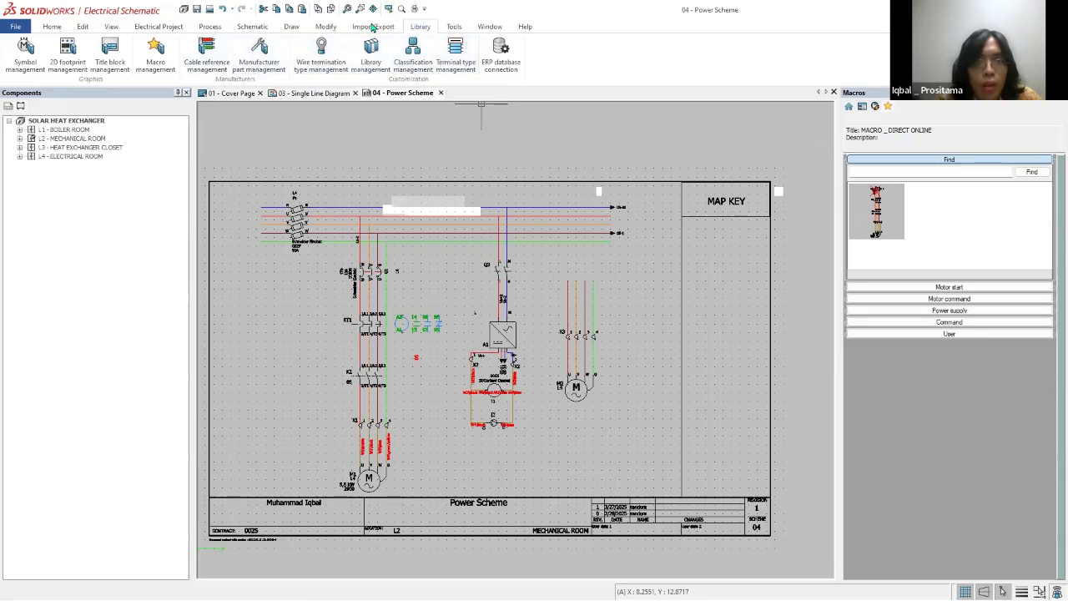
pyautogui.click(325, 30)
pyautogui.click(288, 31)
pyautogui.click(237, 30)
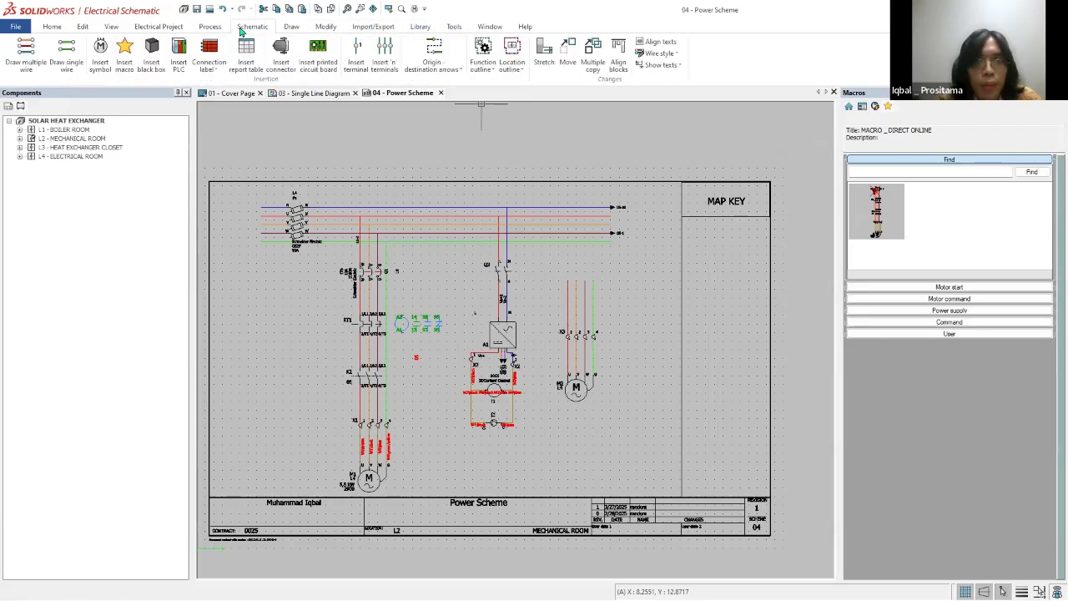
pyautogui.click(213, 30)
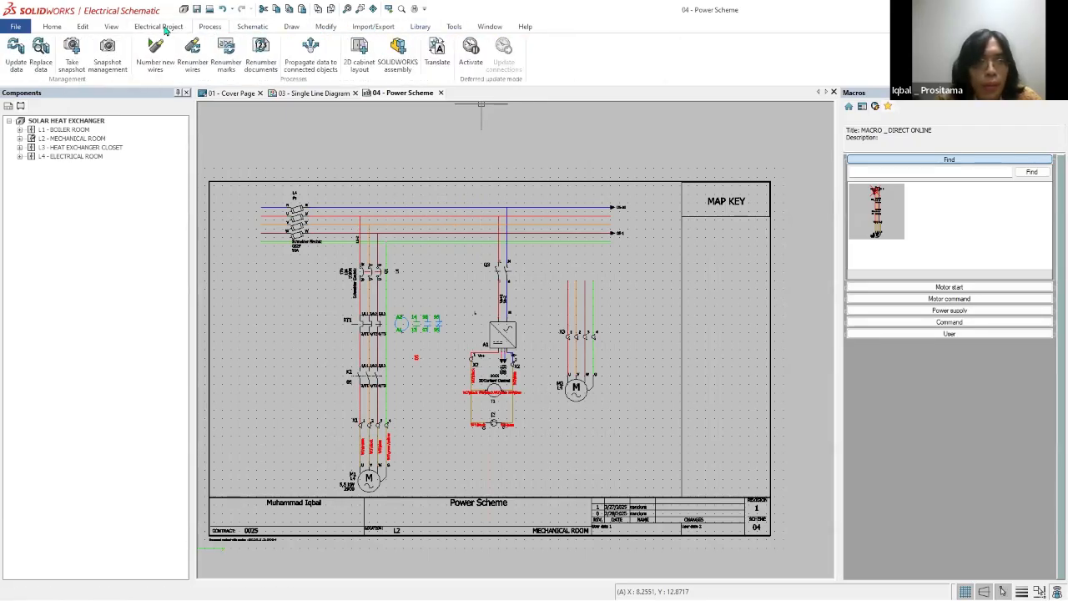
pyautogui.click(162, 27)
pyautogui.click(114, 28)
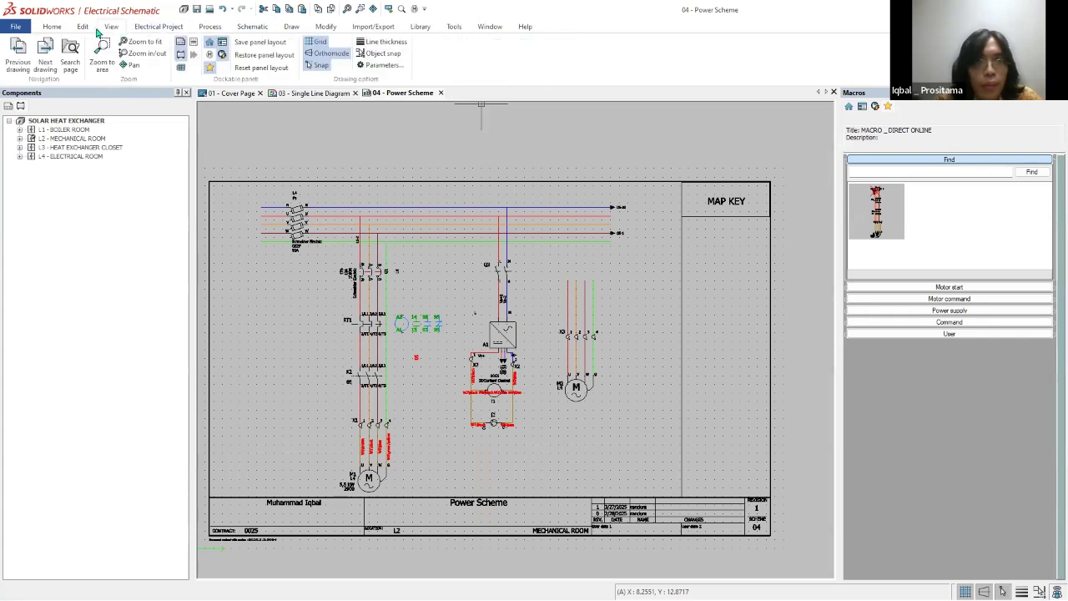
pyautogui.click(84, 30)
pyautogui.click(58, 30)
# Step: Open the SOLAR HEAT EXCHANGER project configuration and review its displayed libraries and the palettes used
pyautogui.click(164, 27)
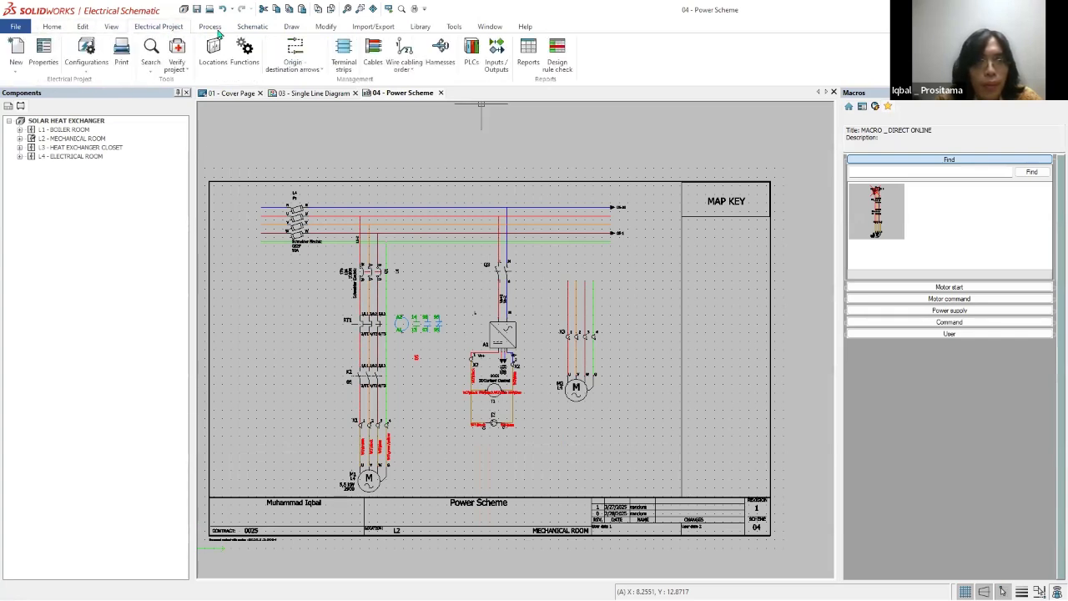
pyautogui.click(86, 54)
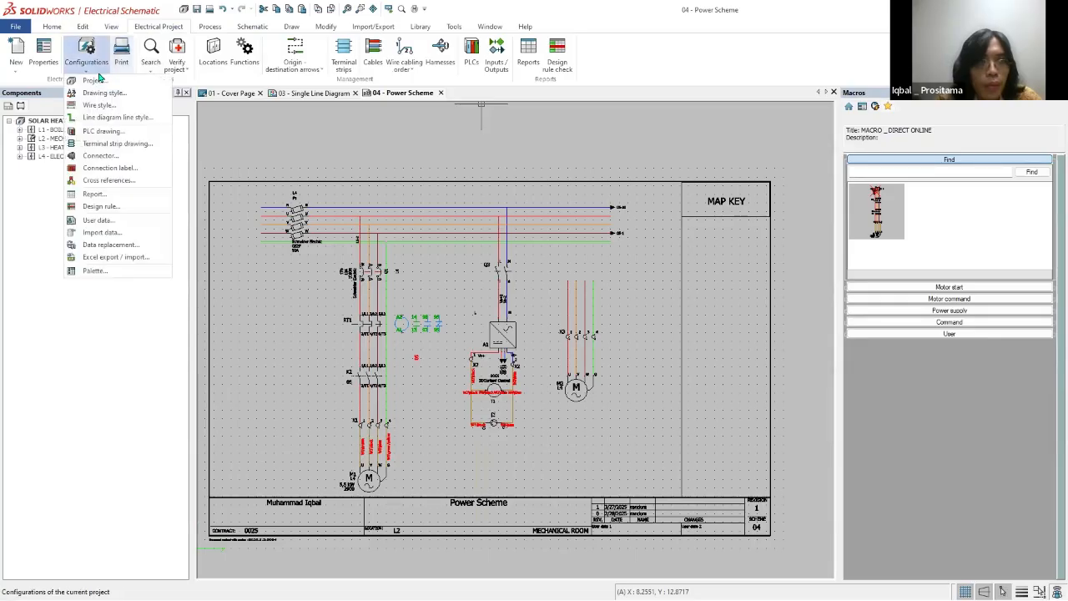
pyautogui.click(125, 80)
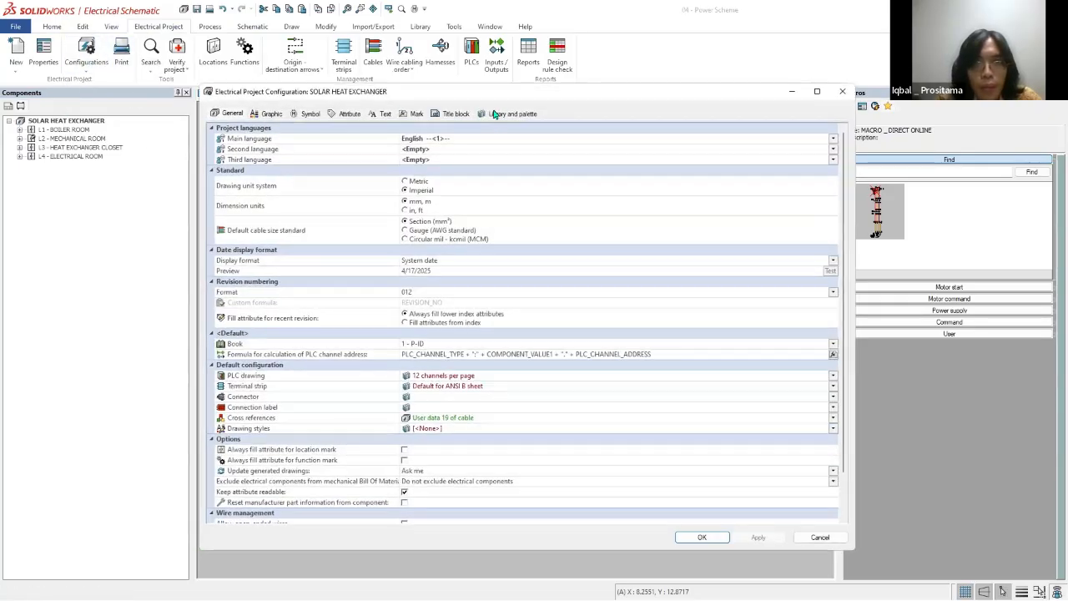
pyautogui.click(511, 113)
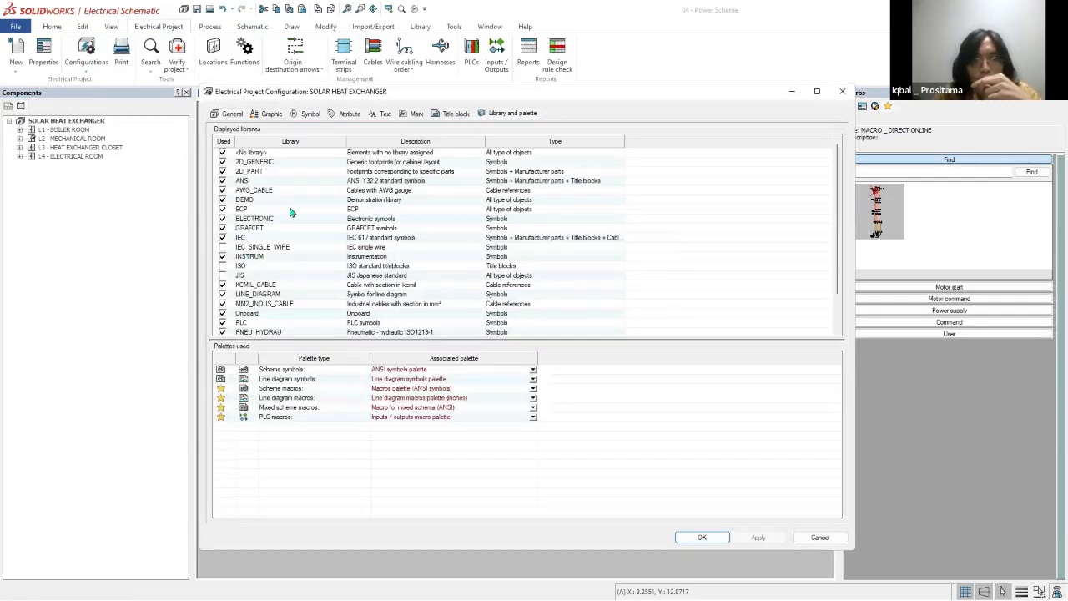
pyautogui.scroll(-2, 847, 210)
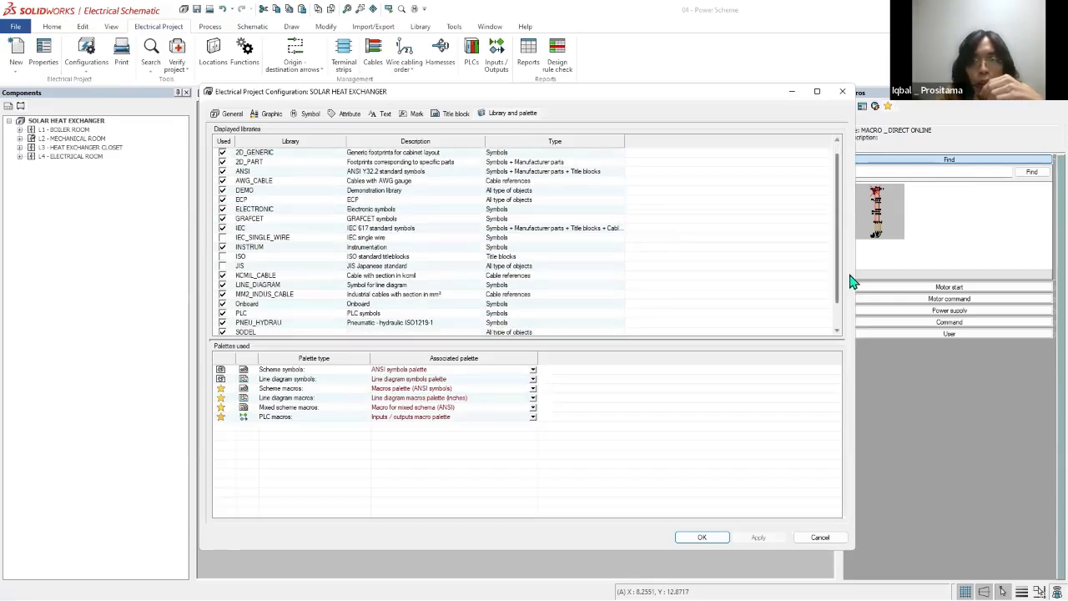
pyautogui.scroll(2, 294, 293)
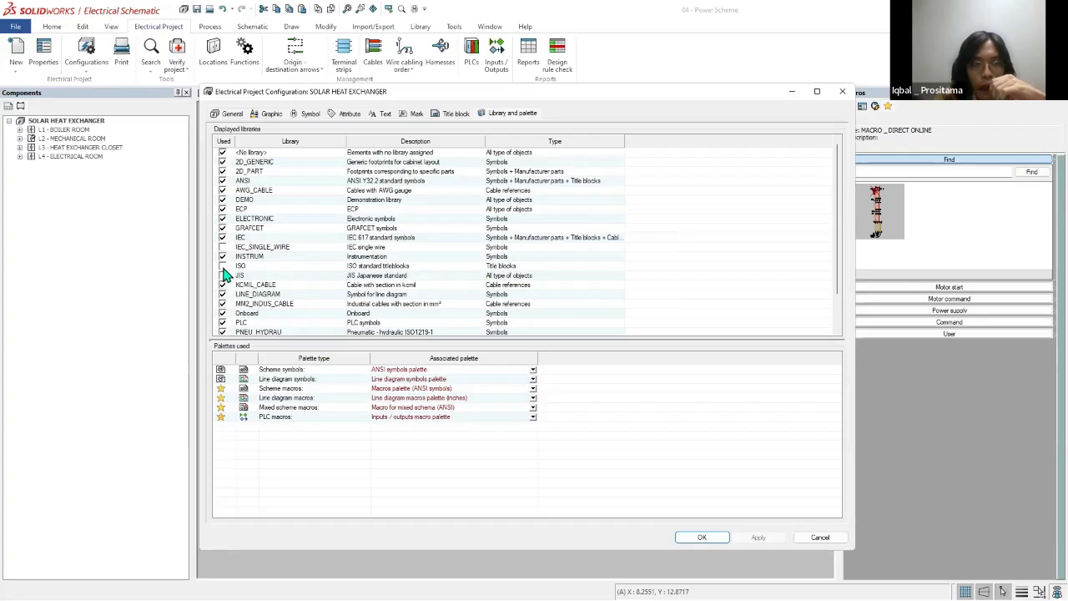
pyautogui.scroll(-2, 357, 298)
pyautogui.moveTo(482, 93)
pyautogui.mouseDown()
pyautogui.moveTo(798, 303)
pyautogui.moveTo(812, 271)
pyautogui.mouseUp()
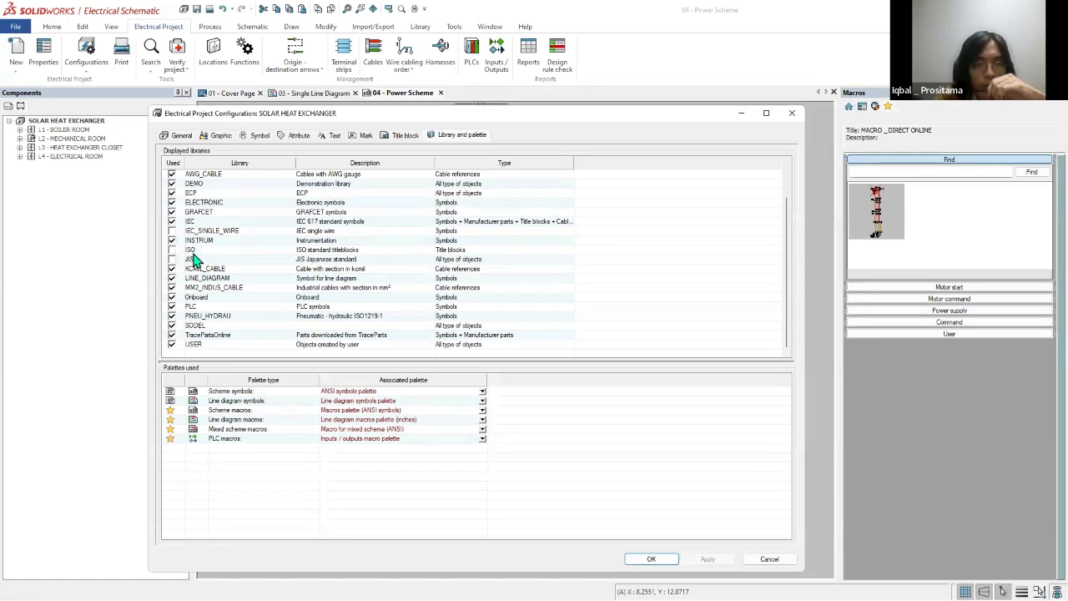
pyautogui.scroll(2, 191, 259)
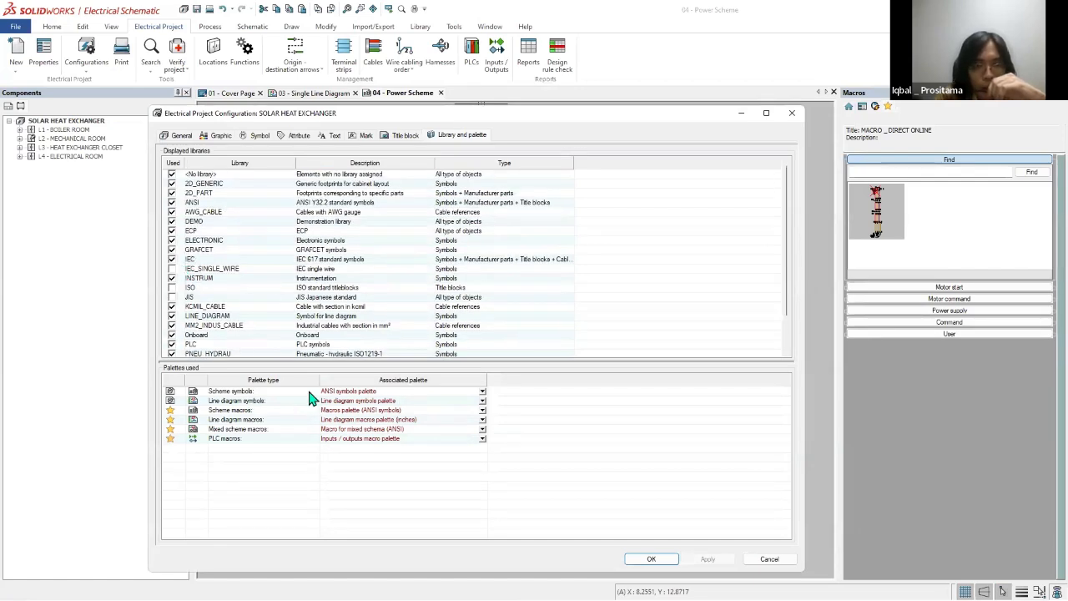
# Step: Check the palettes available for scheme symbols and choose ANSI symbols palette
pyautogui.click(483, 401)
pyautogui.click(458, 405)
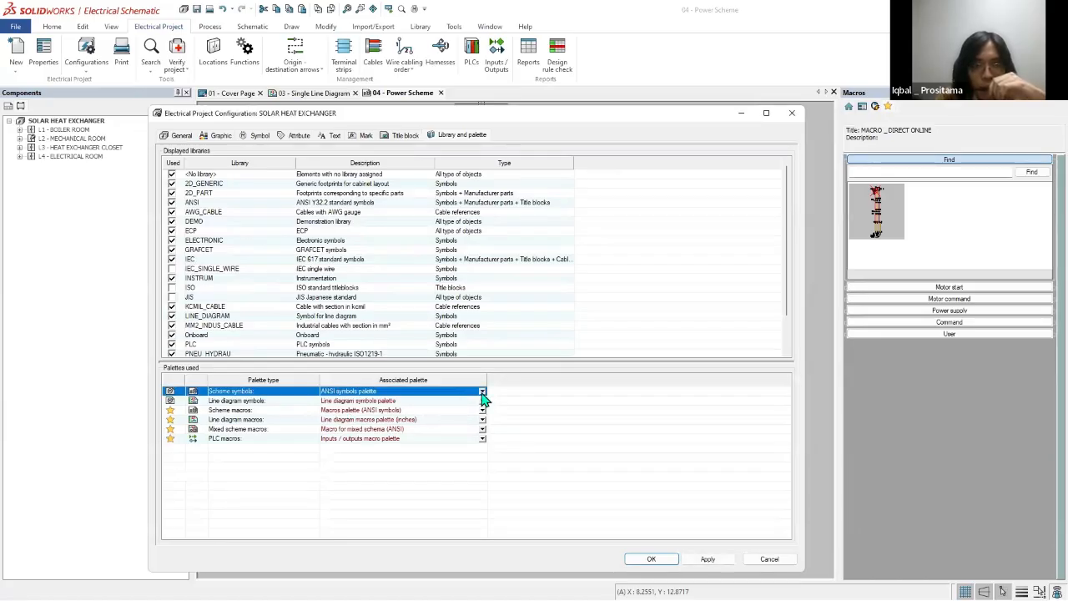
pyautogui.click(482, 400)
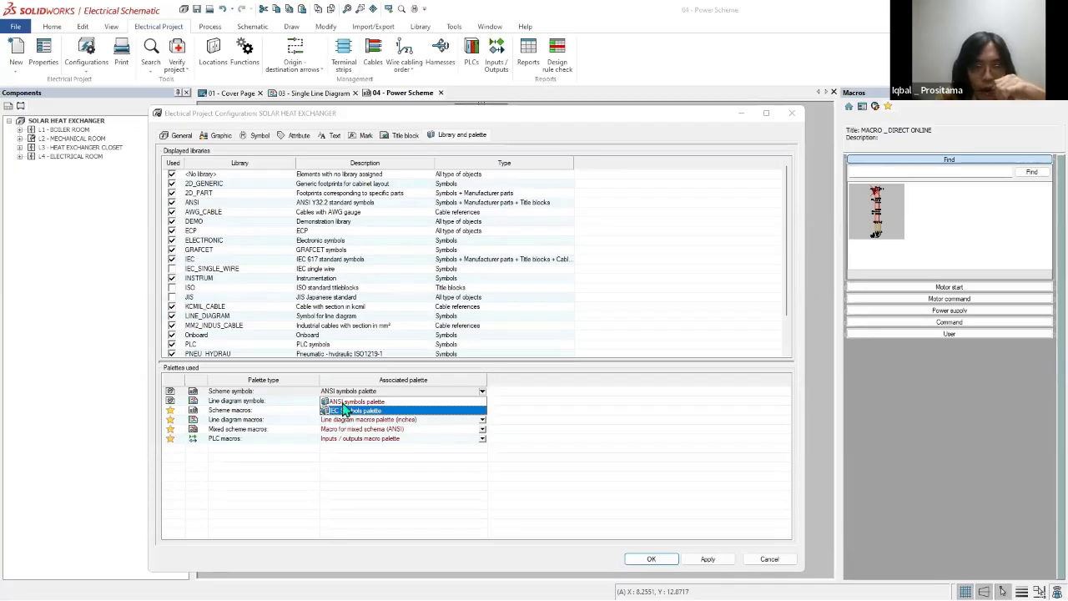
pyautogui.click(350, 403)
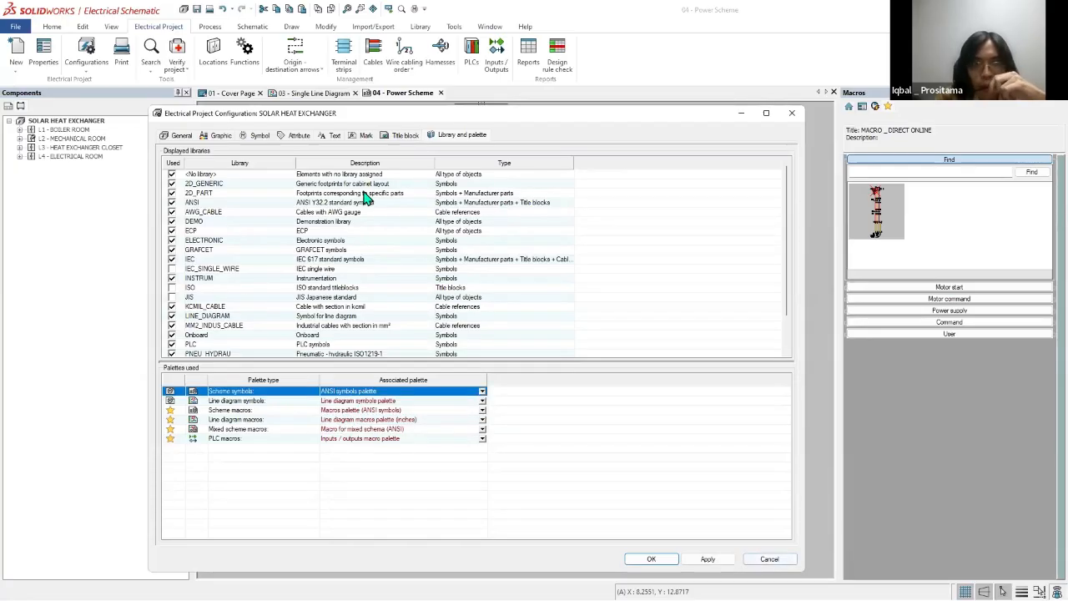
# Step: Review the project configuration's General, Graphic and Symbol settings, apply the configuration and return to the Power Scheme
pyautogui.click(220, 137)
pyautogui.click(182, 136)
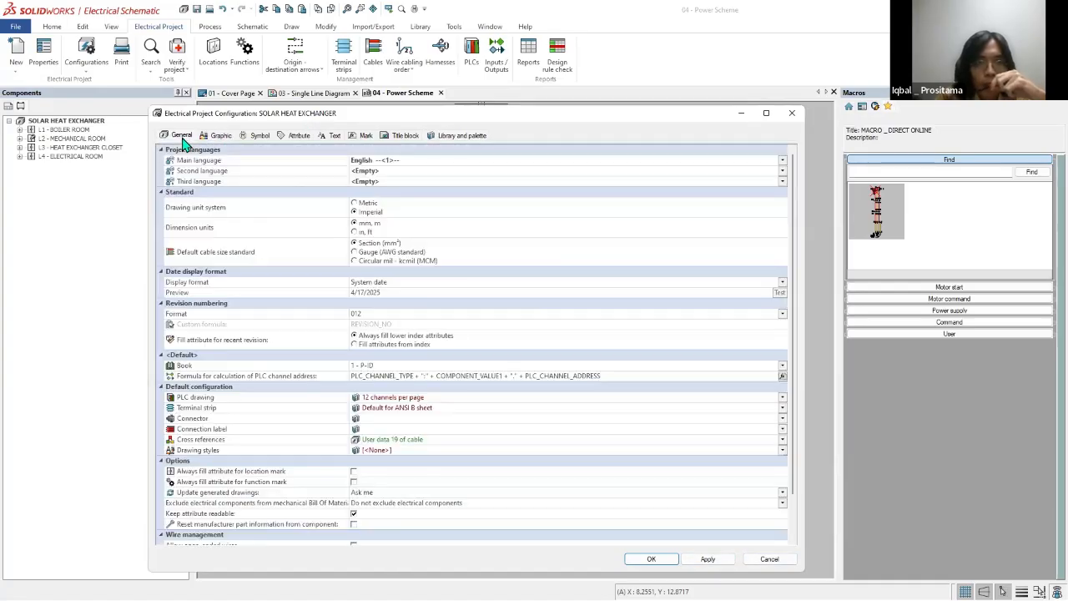
pyautogui.scroll(-2, 423, 437)
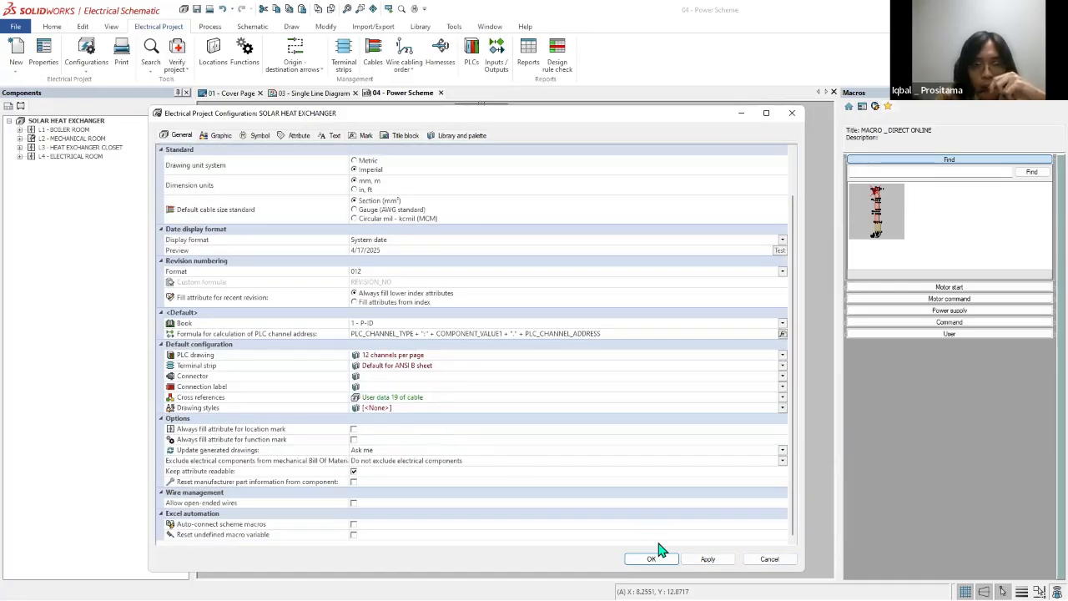
pyautogui.click(218, 136)
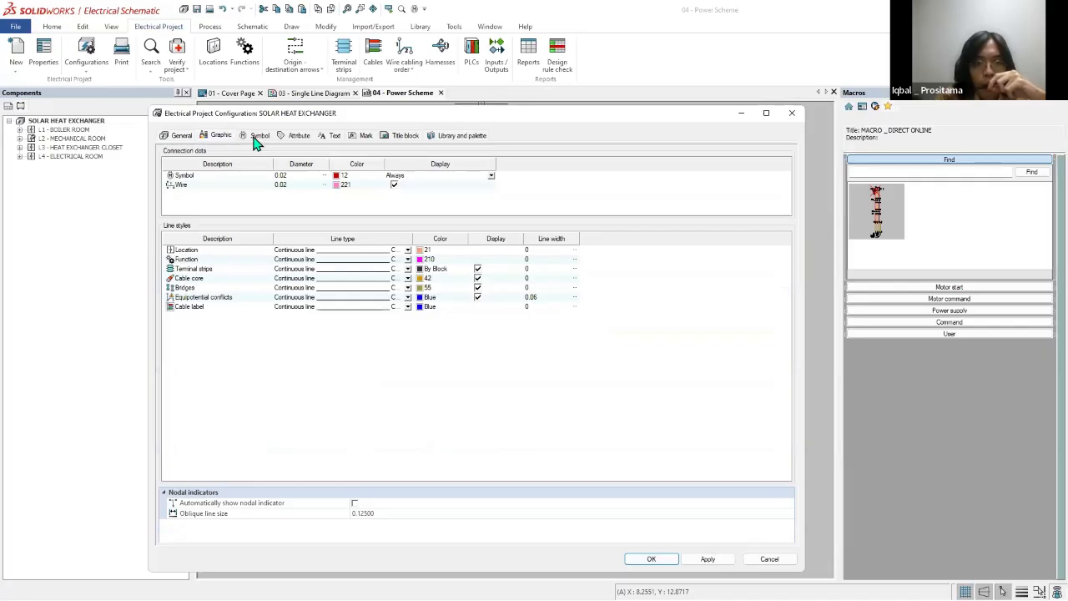
pyautogui.click(256, 138)
pyautogui.click(701, 558)
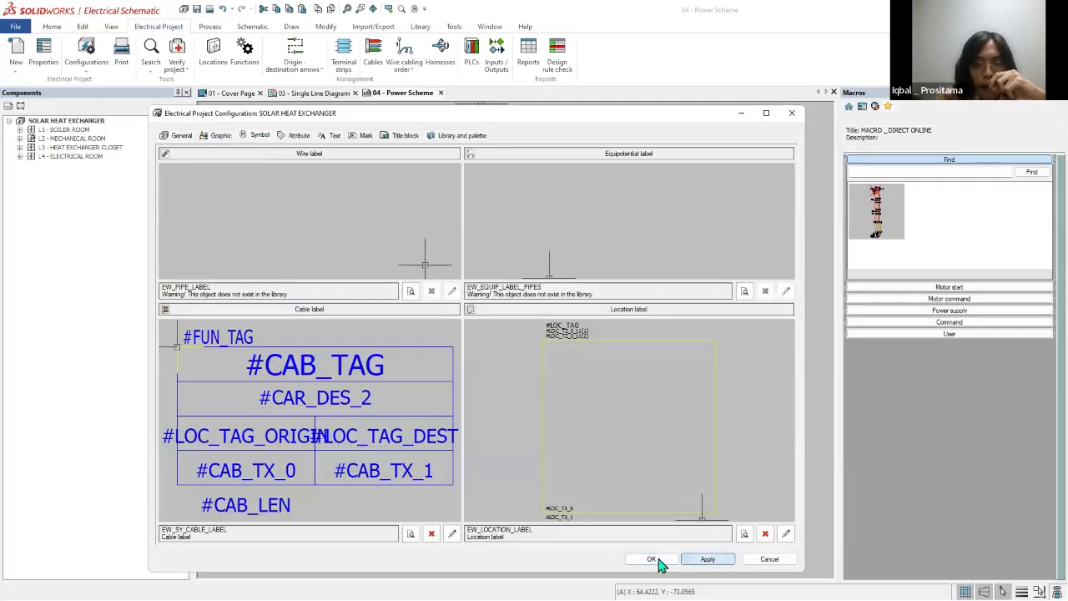
pyautogui.click(652, 560)
pyautogui.scroll(-3, 560, 408)
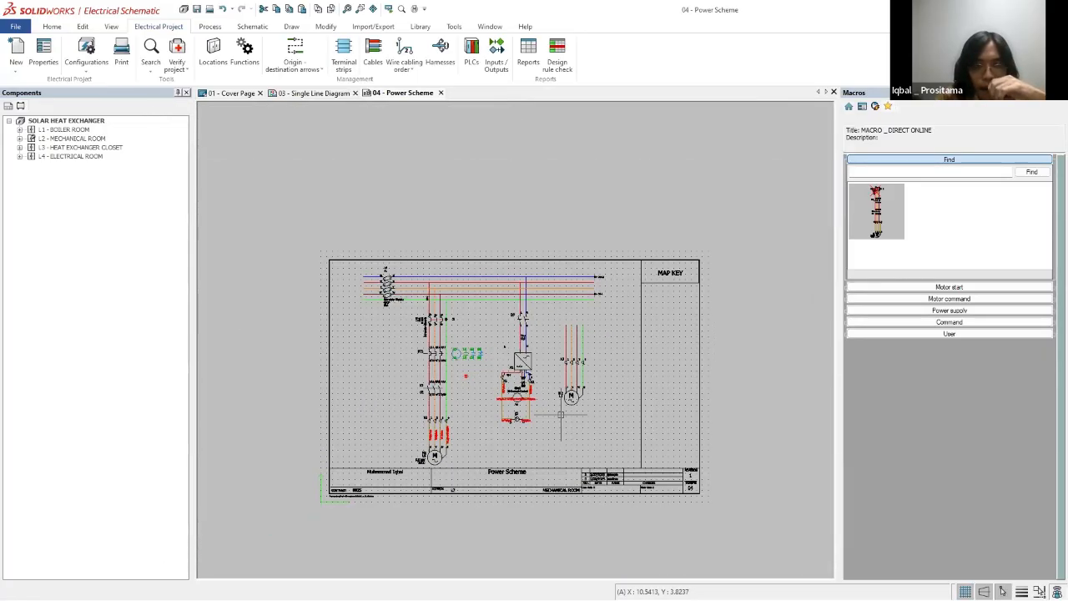
pyautogui.scroll(2, 554, 420)
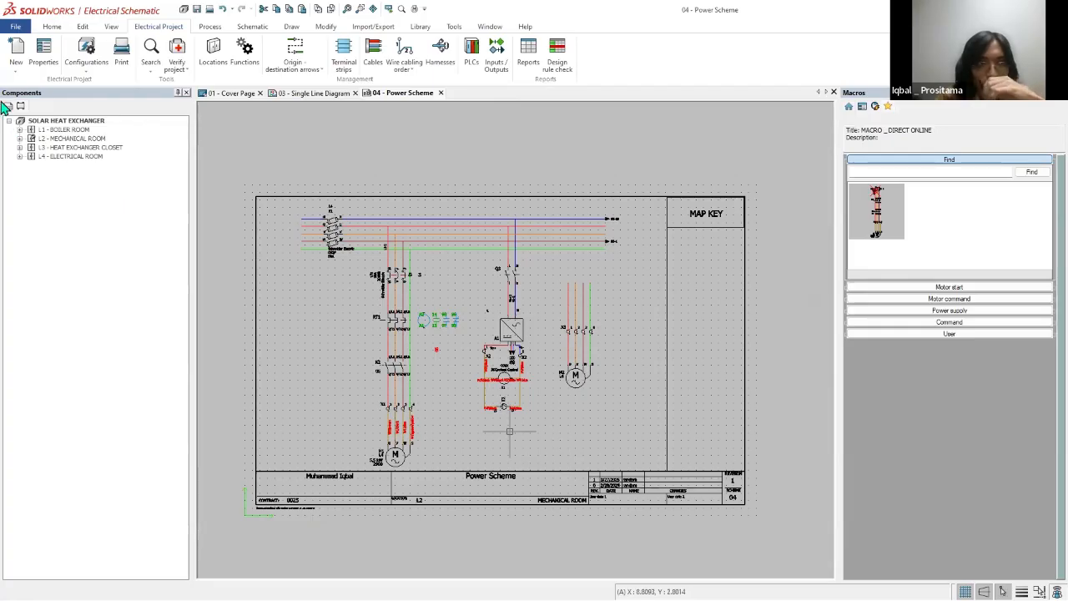
# Step: Open the title block of the 04 - Power Scheme drawing, examine its attributes and close it
pyautogui.click(235, 94)
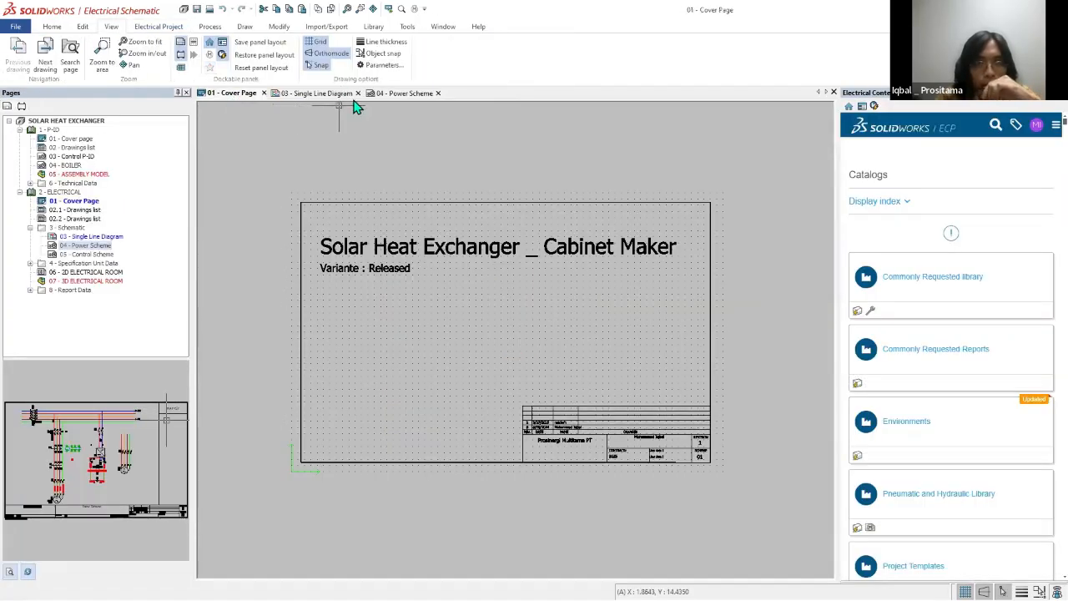
pyautogui.click(394, 94)
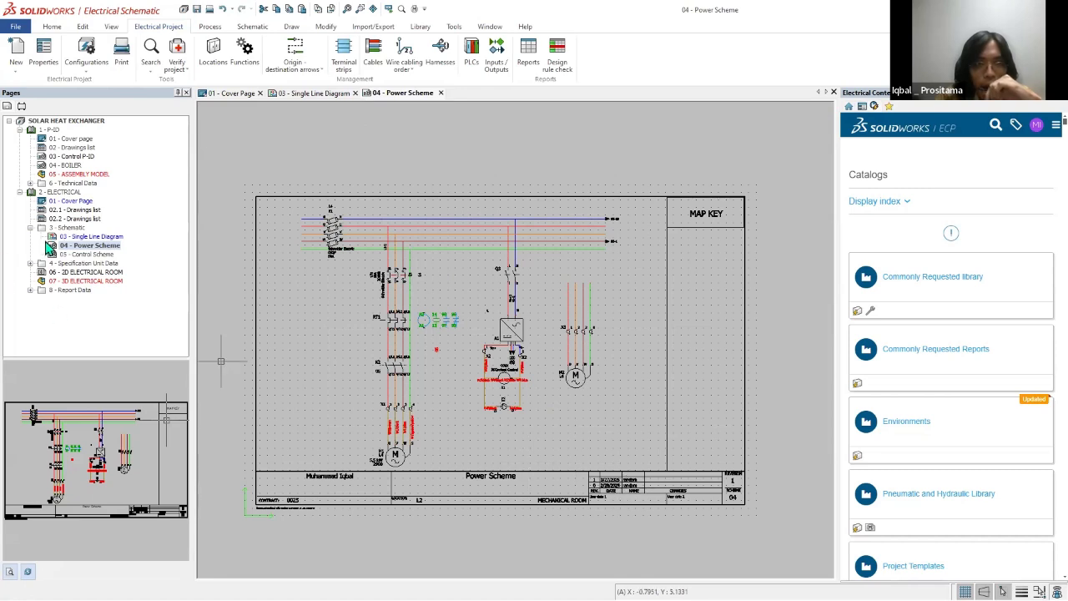
pyautogui.rightClick(73, 248)
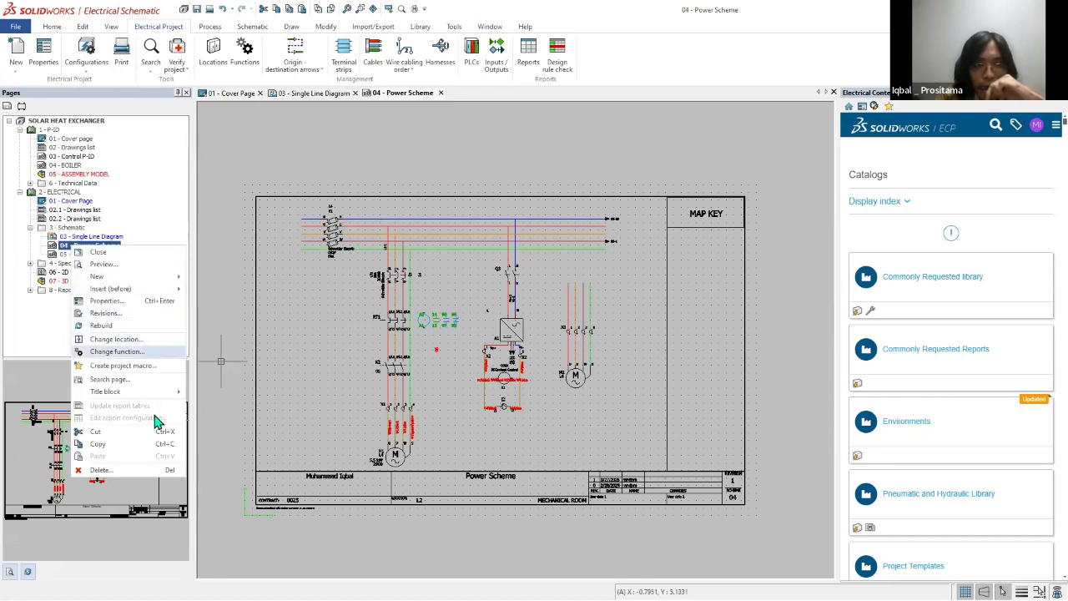
pyautogui.moveTo(156, 394)
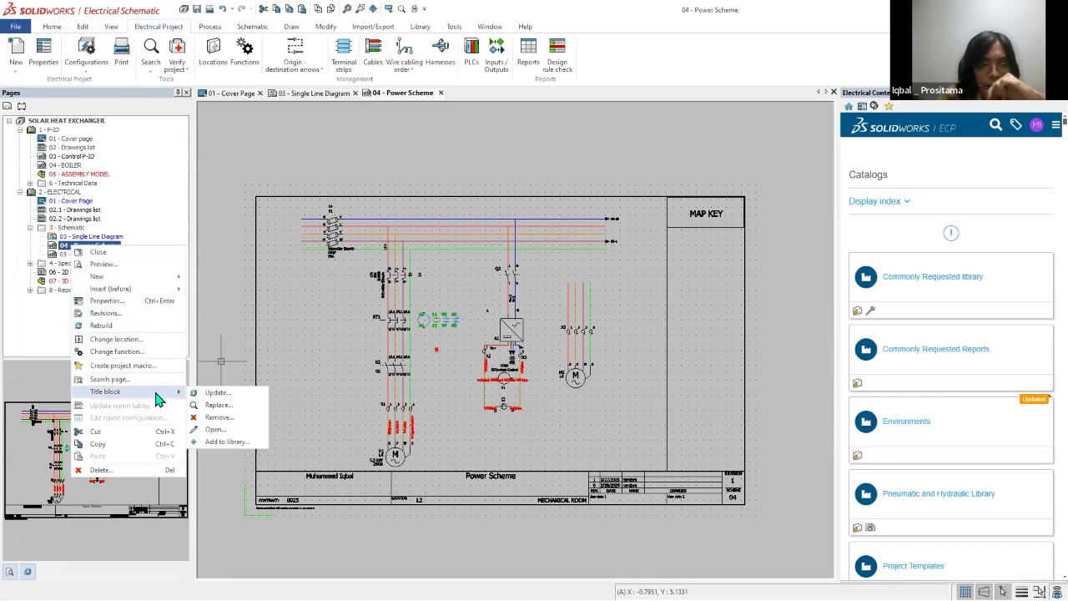
pyautogui.click(224, 432)
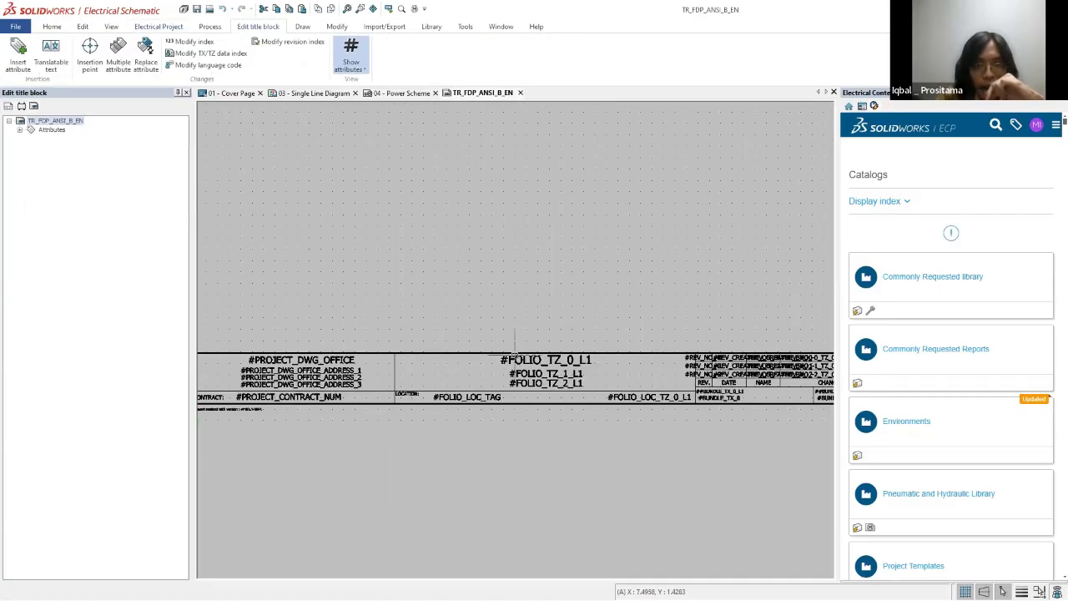
pyautogui.scroll(3, 567, 346)
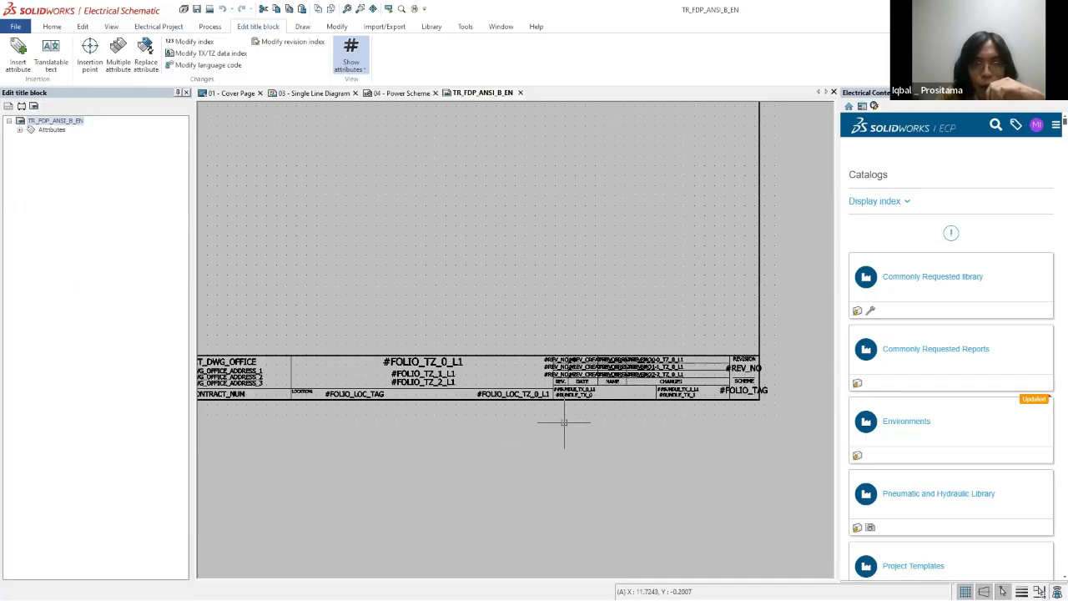
pyautogui.scroll(-3, 563, 424)
pyautogui.click(520, 92)
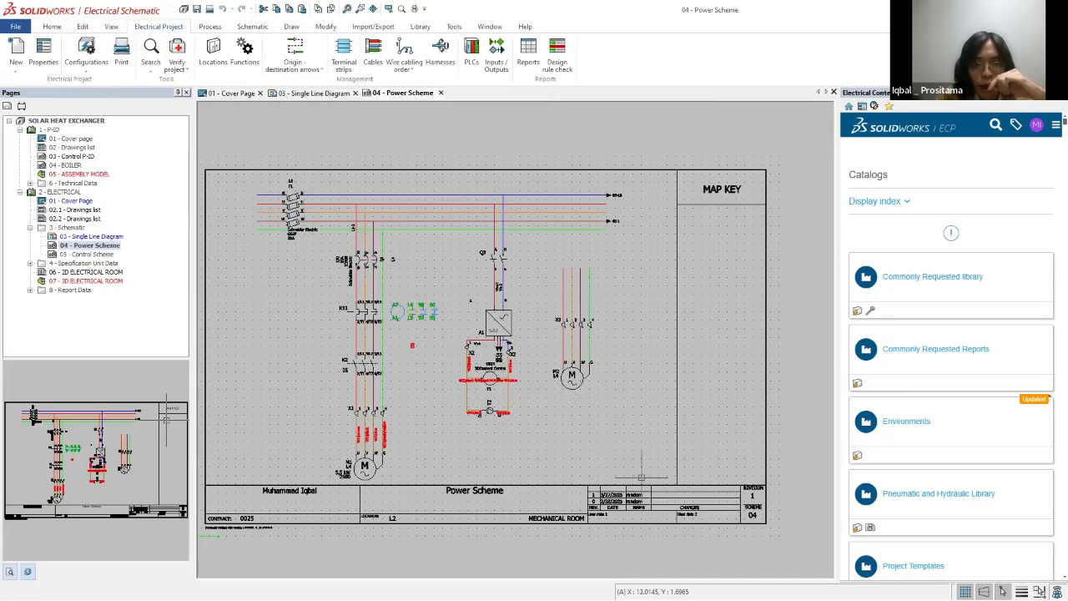
# Step: Open the 05 - Control Scheme drawing and temporarily circle its control circuit with a freehand annotation
pyautogui.moveTo(657, 481)
pyautogui.mouseDown()
pyautogui.moveTo(207, 184)
pyautogui.moveTo(226, 159)
pyautogui.moveTo(236, 162)
pyautogui.mouseUp()
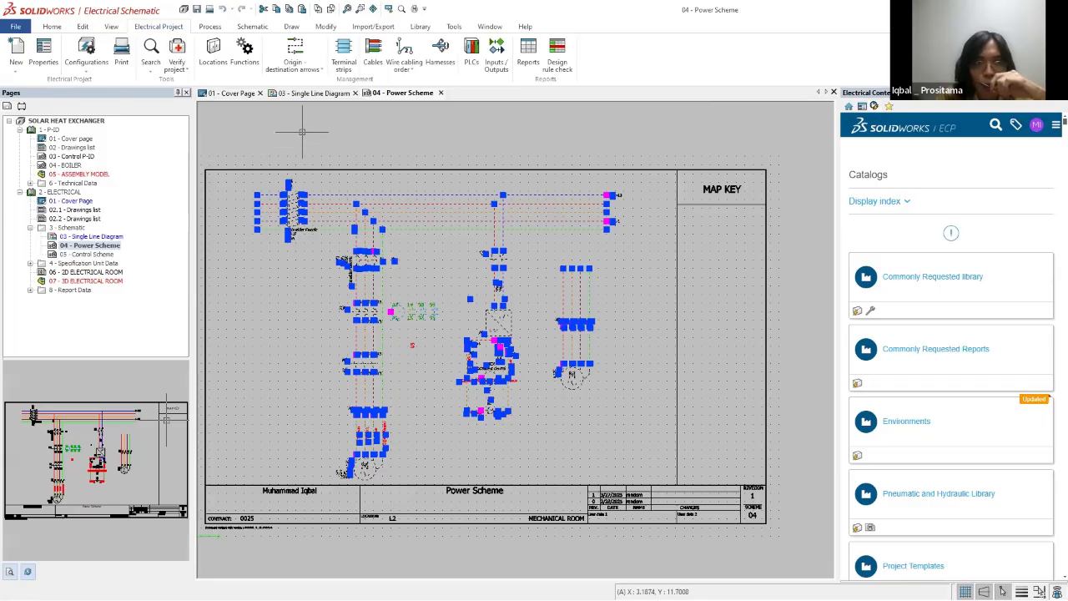
pyautogui.press('Escape')
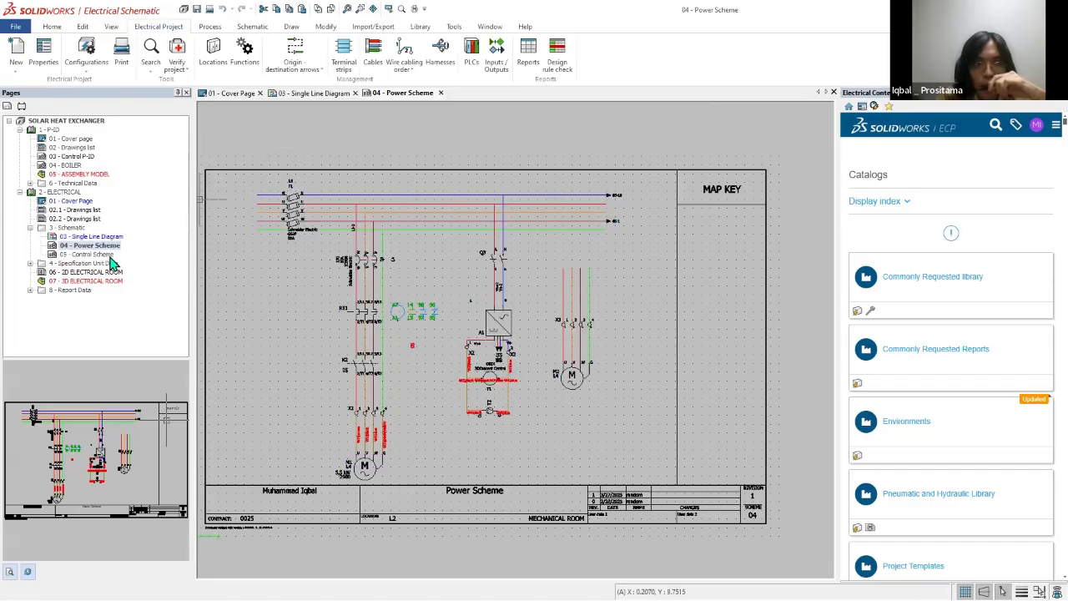
pyautogui.click(30, 264)
pyautogui.doubleClick(78, 210)
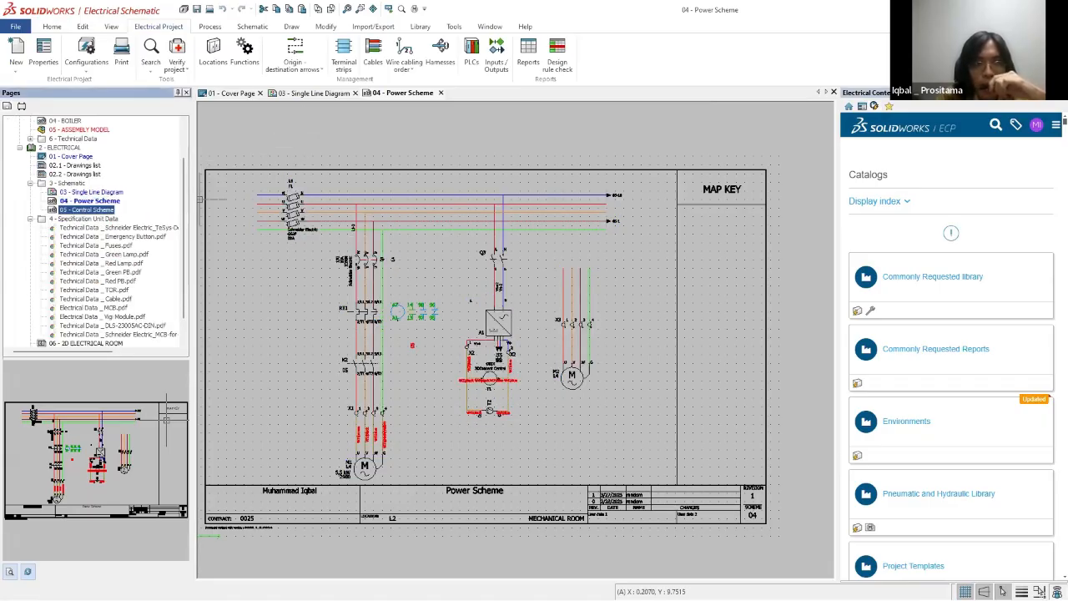
pyautogui.scroll(2, 600, 263)
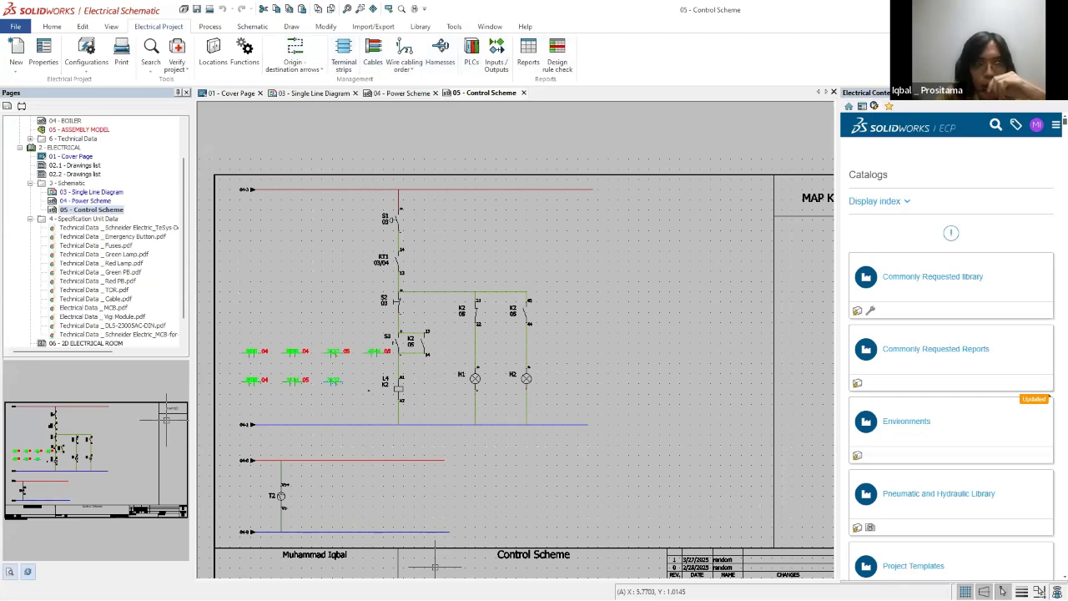
pyautogui.moveTo(719, 329)
pyautogui.mouseDown()
pyautogui.moveTo(206, 242)
pyautogui.moveTo(489, 115)
pyautogui.moveTo(496, 125)
pyautogui.mouseUp()
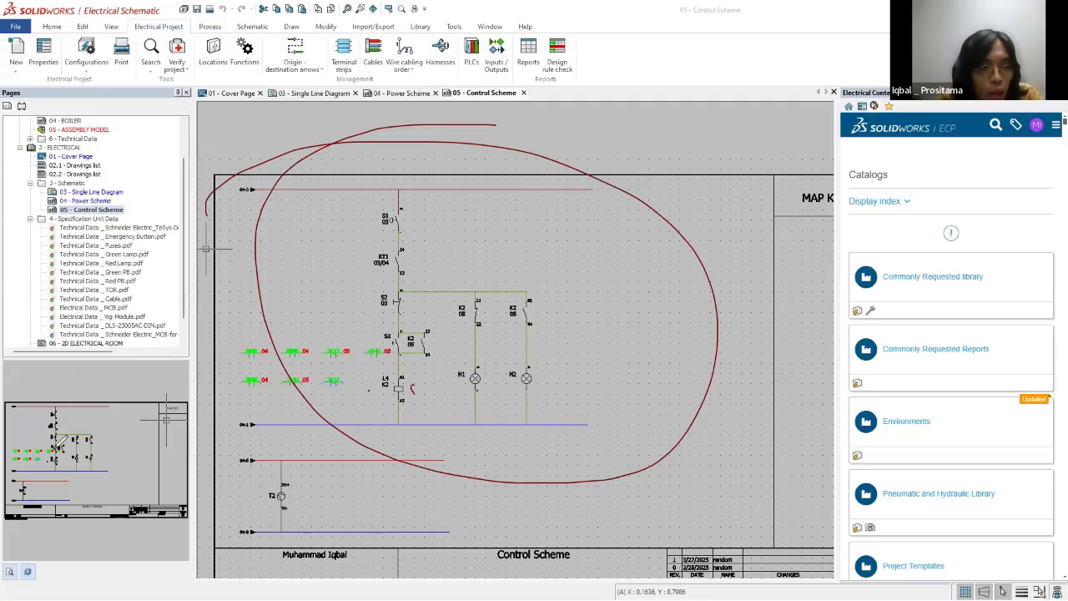
pyautogui.click(319, 90)
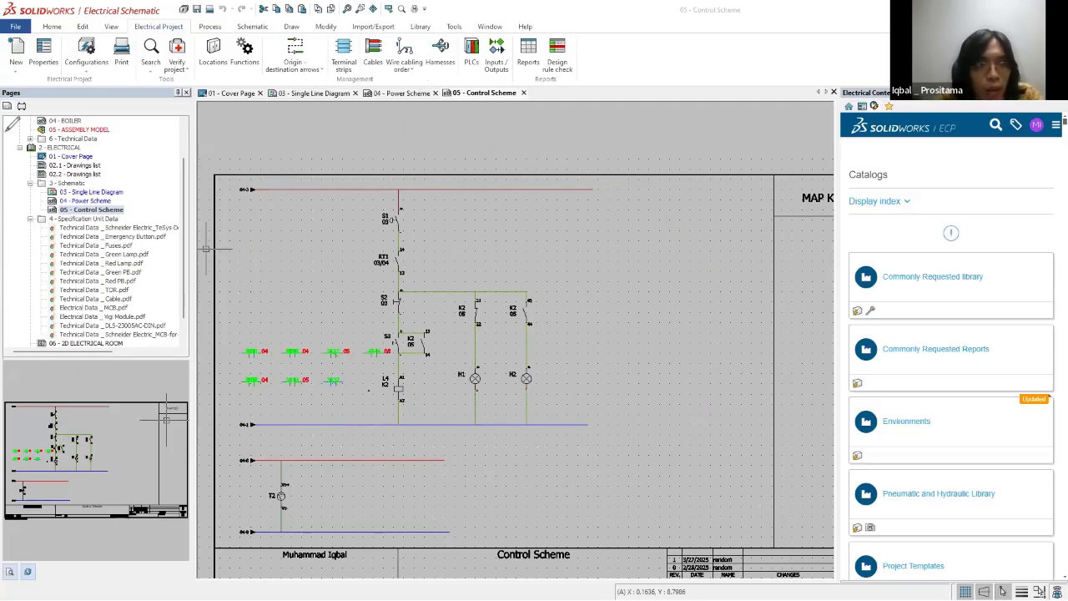
# Step: Compare the Single Line Diagram and Power Scheme with the contacts, coil and lamps on the Control Scheme
pyautogui.click(314, 94)
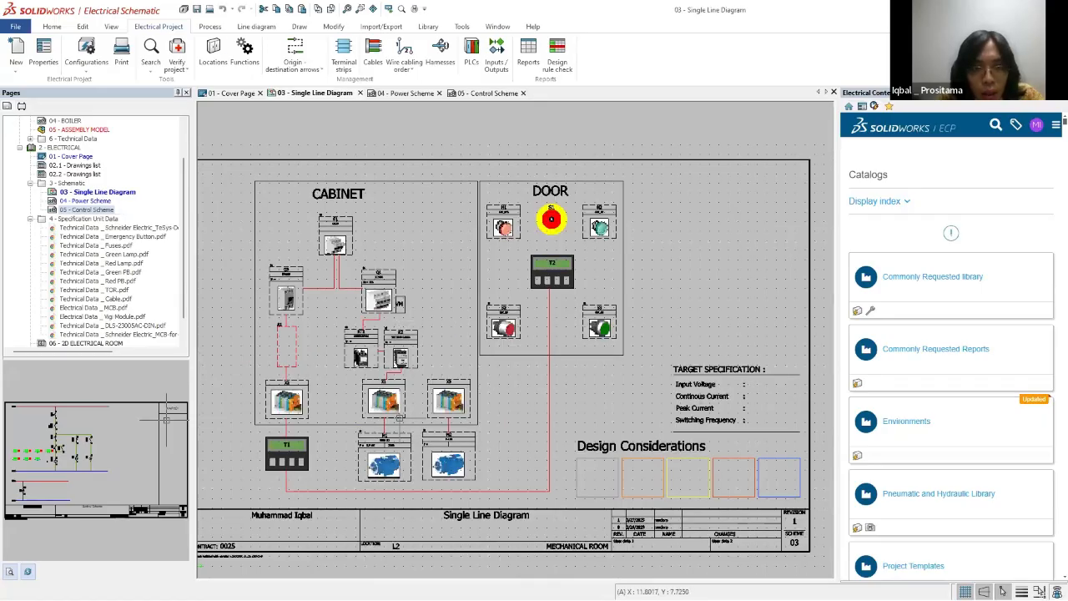
pyautogui.click(402, 94)
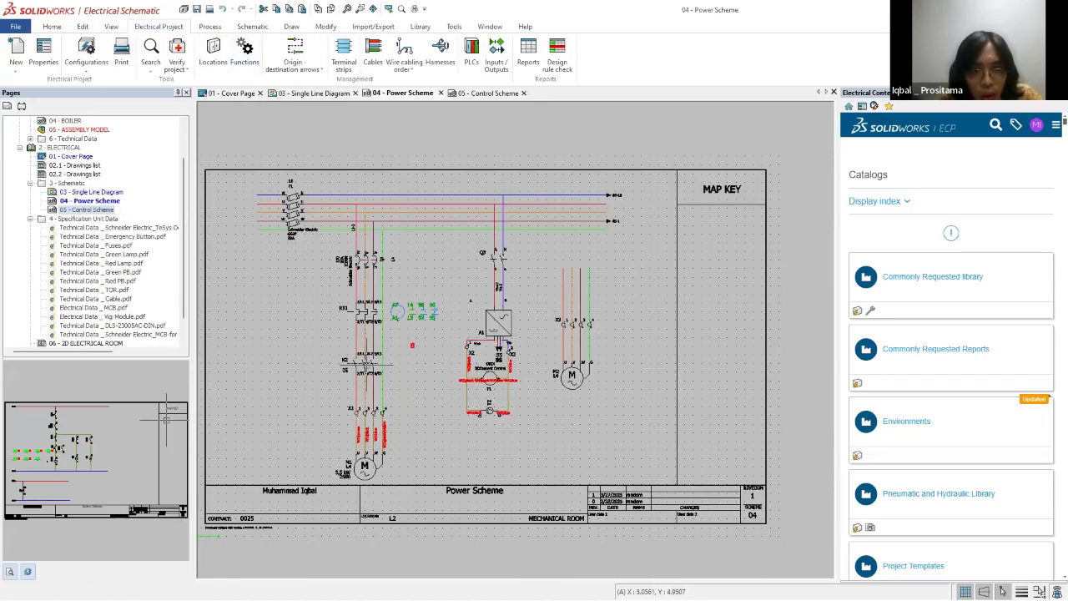
pyautogui.scroll(3, 337, 358)
pyautogui.scroll(-4, 337, 357)
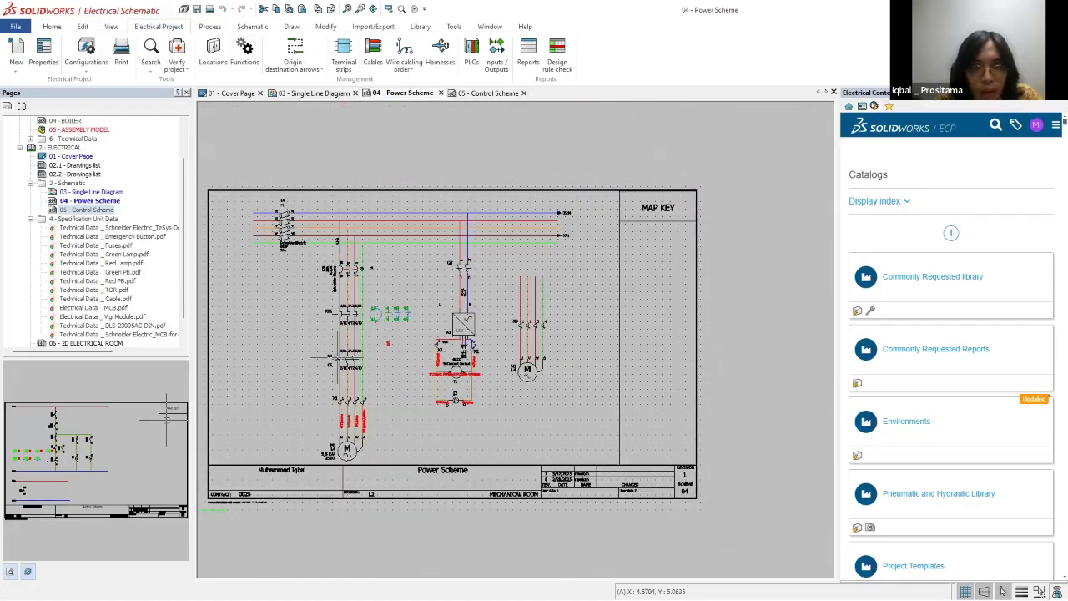
pyautogui.click(488, 94)
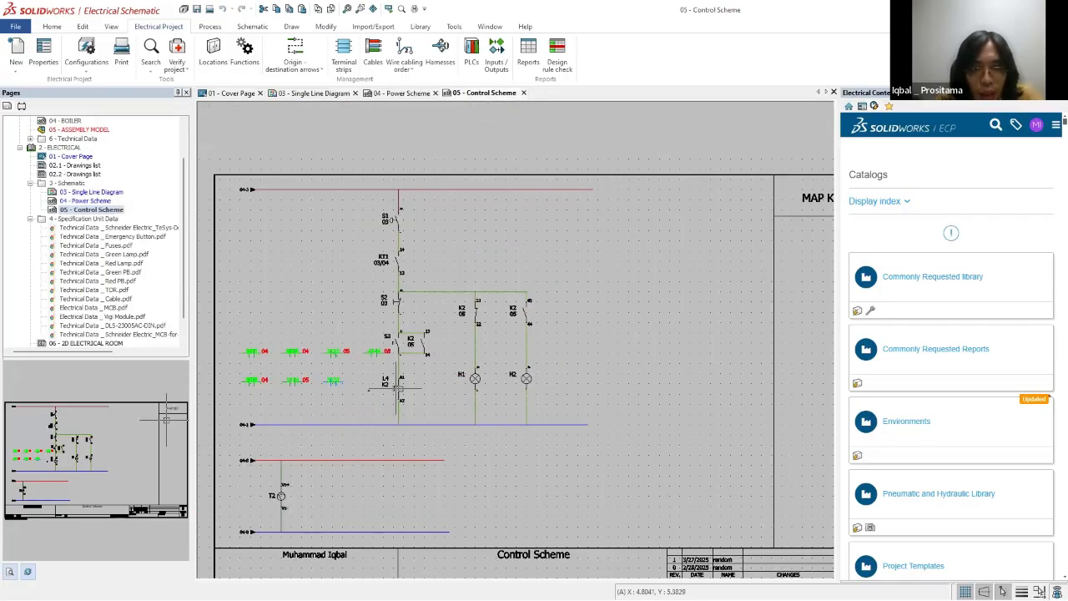
pyautogui.scroll(1, 472, 355)
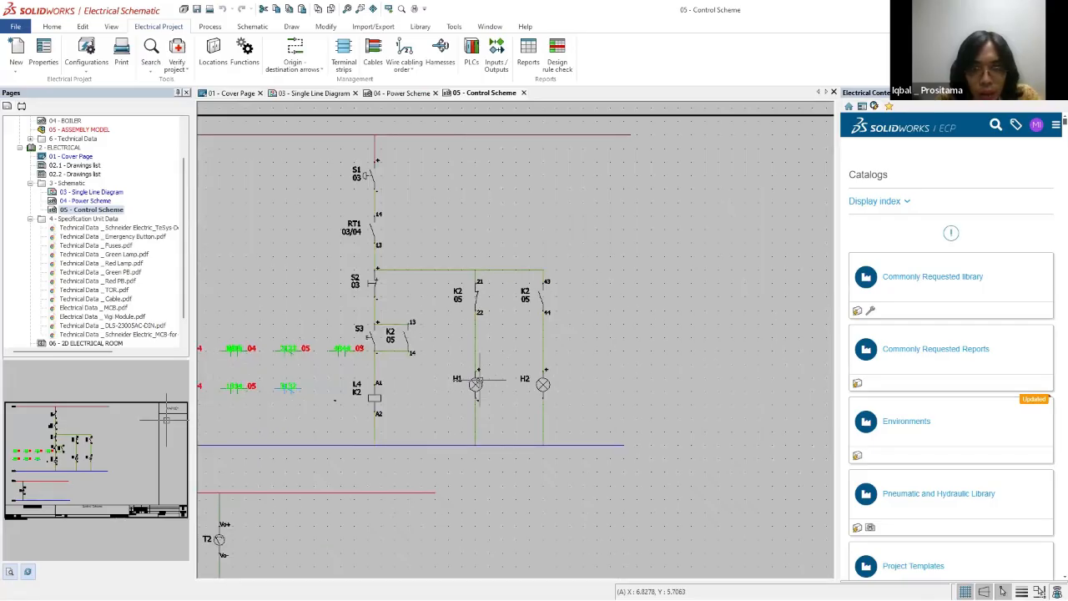
pyautogui.scroll(-2, 474, 384)
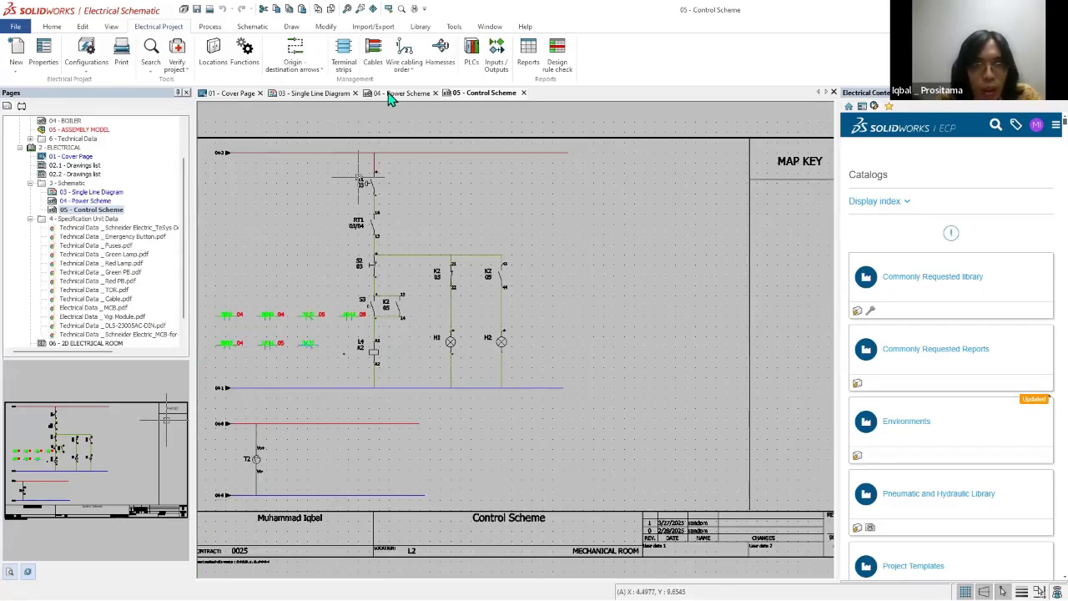
# Step: Examine the DOOR components on the Single Line Diagram and locate their symbols on the Control Scheme
pyautogui.click(405, 92)
pyautogui.click(314, 93)
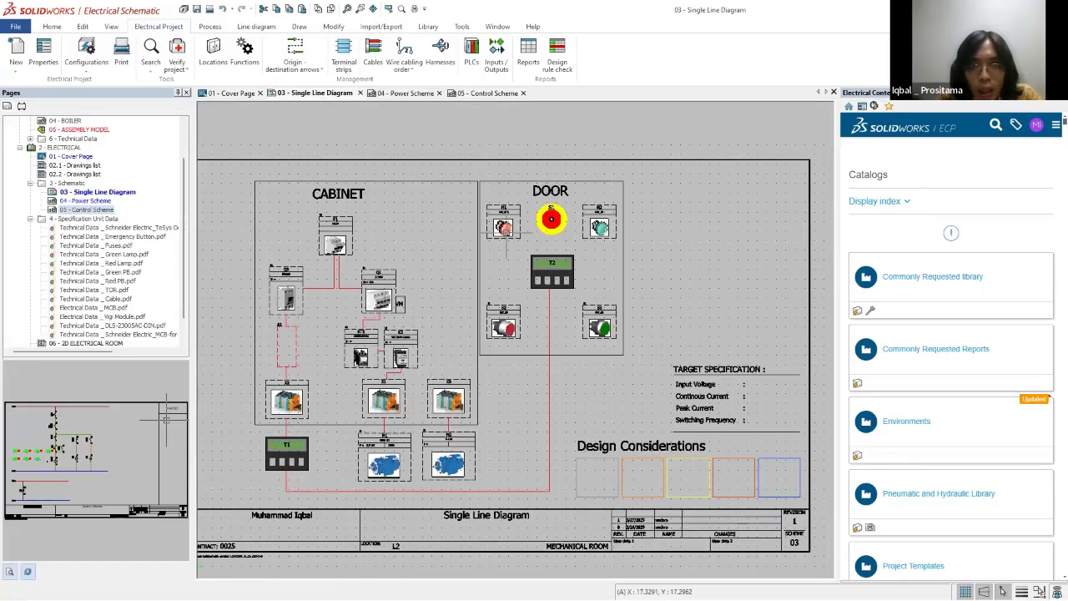
pyautogui.scroll(3, 470, 237)
pyautogui.scroll(-2, 472, 244)
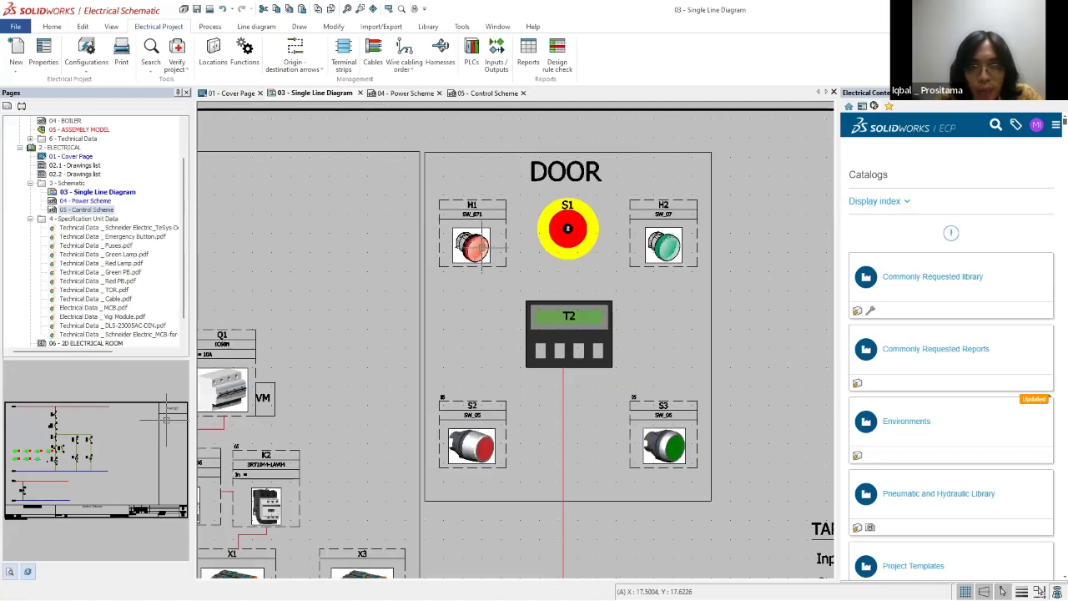
pyautogui.click(473, 95)
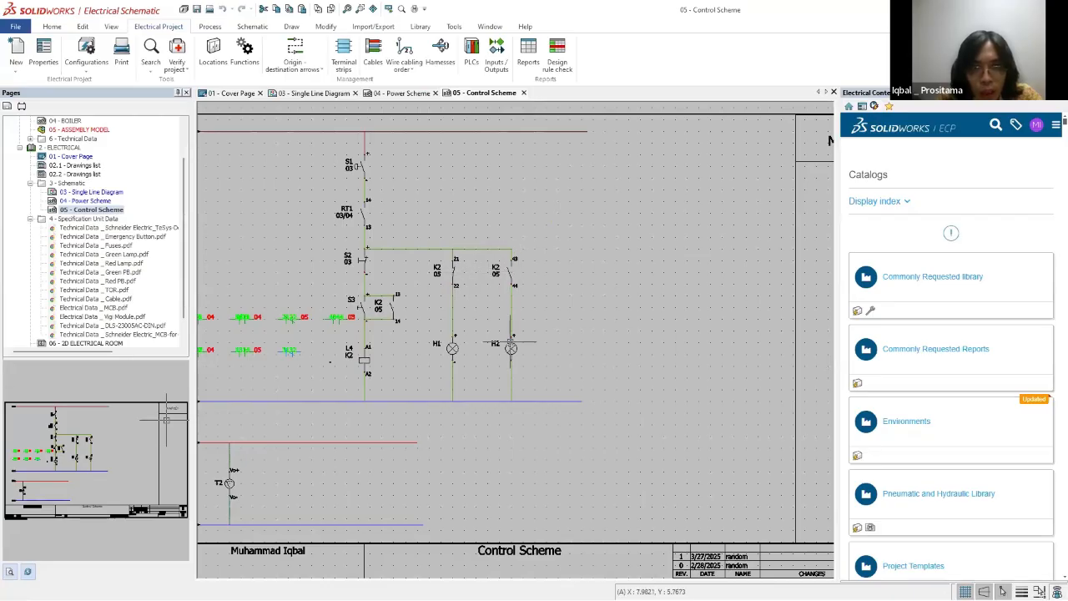
pyautogui.scroll(-3, 515, 308)
pyautogui.scroll(2, 314, 286)
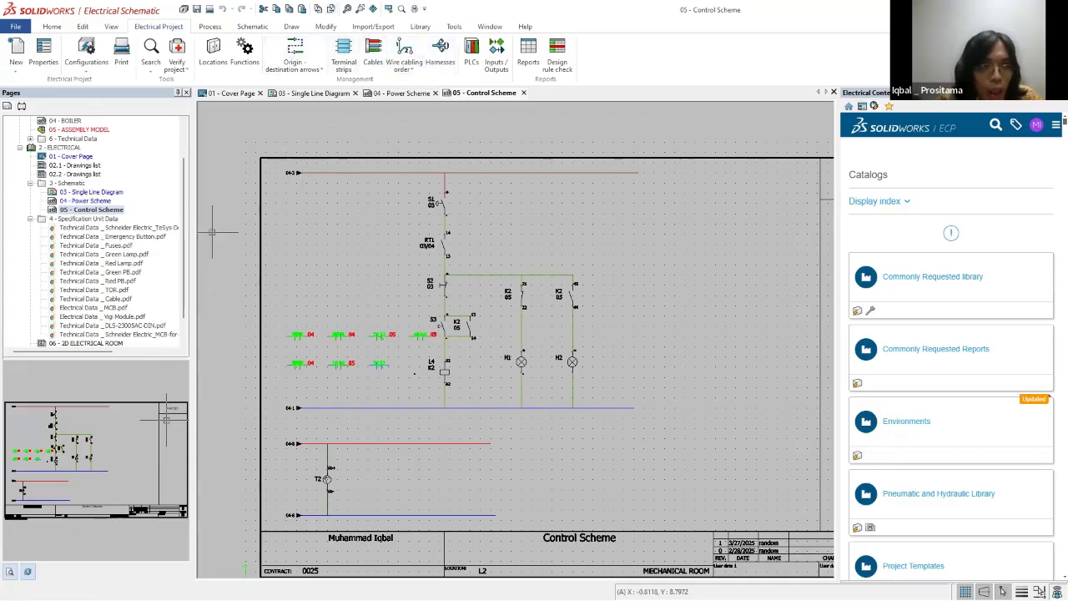
# Step: Mark the four incoming wire arrows on the Control Scheme, trace them to 04 - Power Scheme and clear the annotations
pyautogui.moveTo(283, 200); pyautogui.dragTo(278, 155)
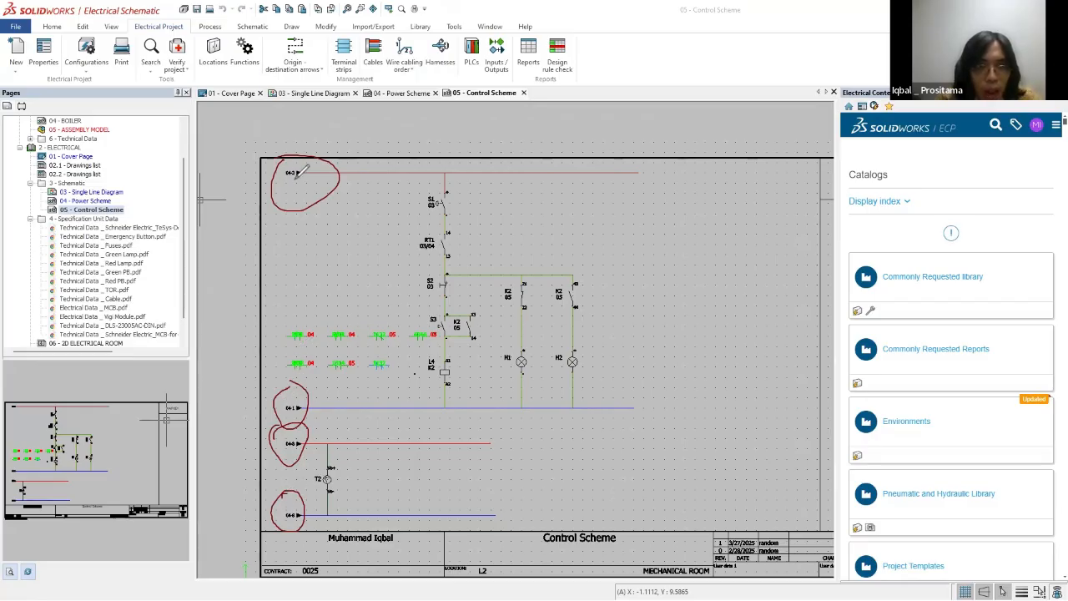
pyautogui.moveTo(294, 224); pyautogui.dragTo(284, 349)
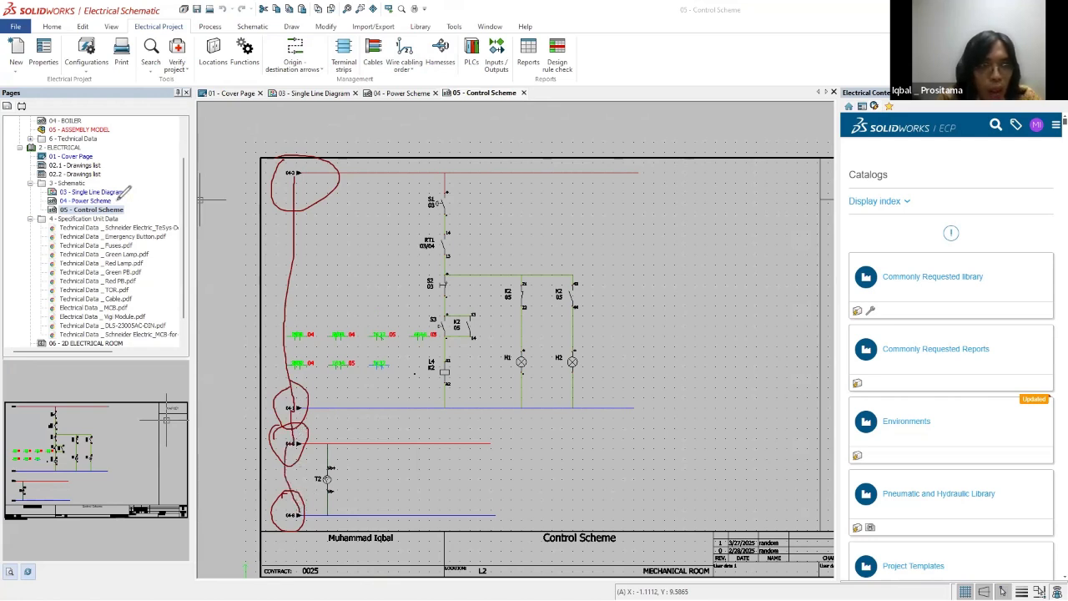
pyautogui.moveTo(141, 199)
pyautogui.mouseDown()
pyautogui.moveTo(227, 201)
pyautogui.moveTo(252, 212)
pyautogui.mouseUp()
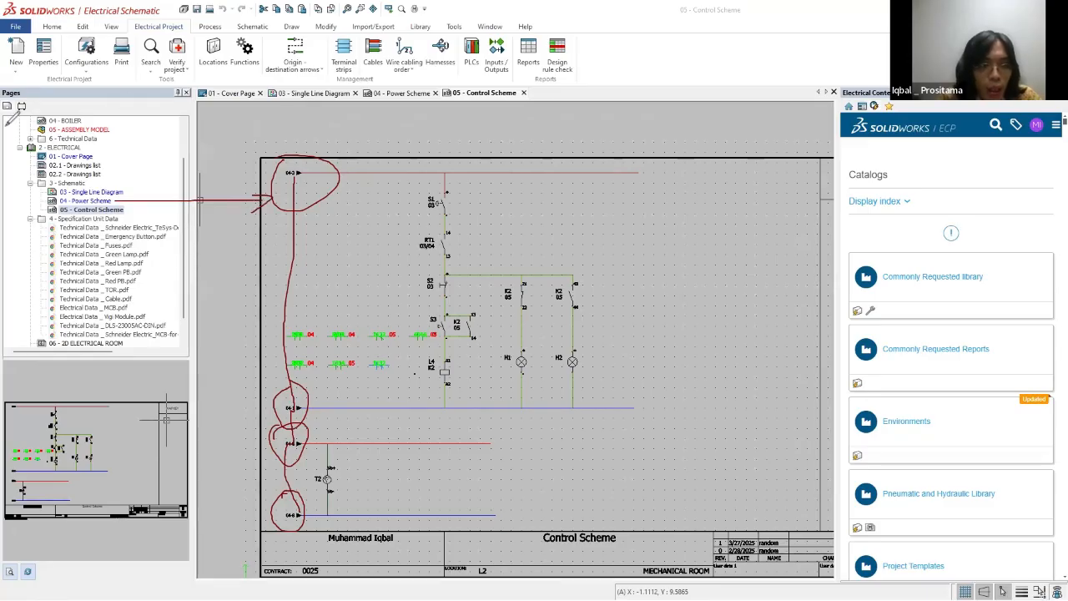
pyautogui.press('Escape')
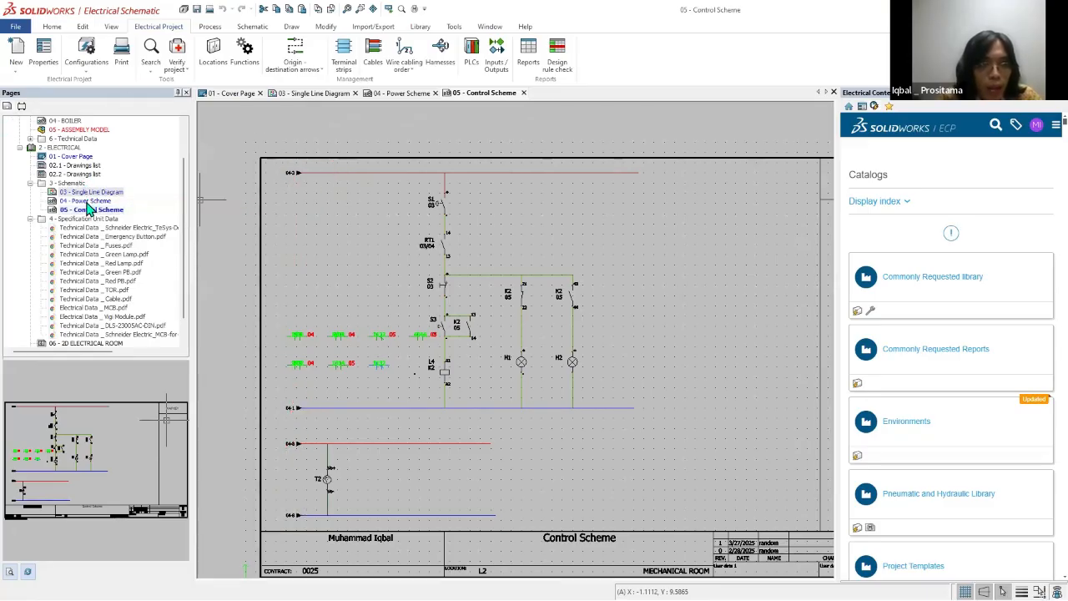
# Step: Open the 04 - Power Scheme drawing and its origin-destination arrow management alongside the Control Scheme
pyautogui.doubleClick(90, 200)
pyautogui.click(252, 26)
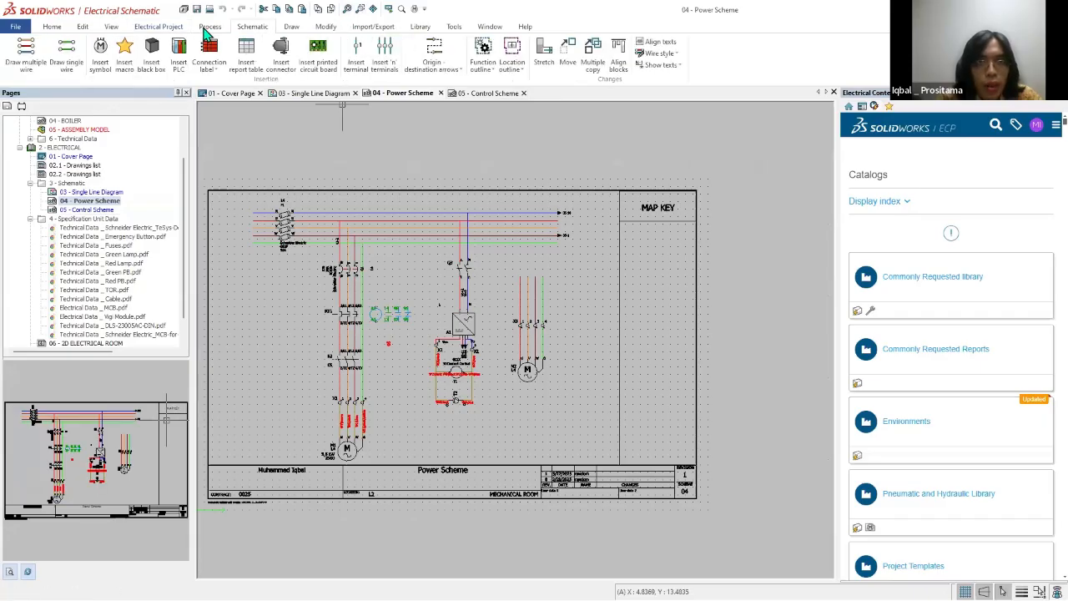
pyautogui.click(441, 54)
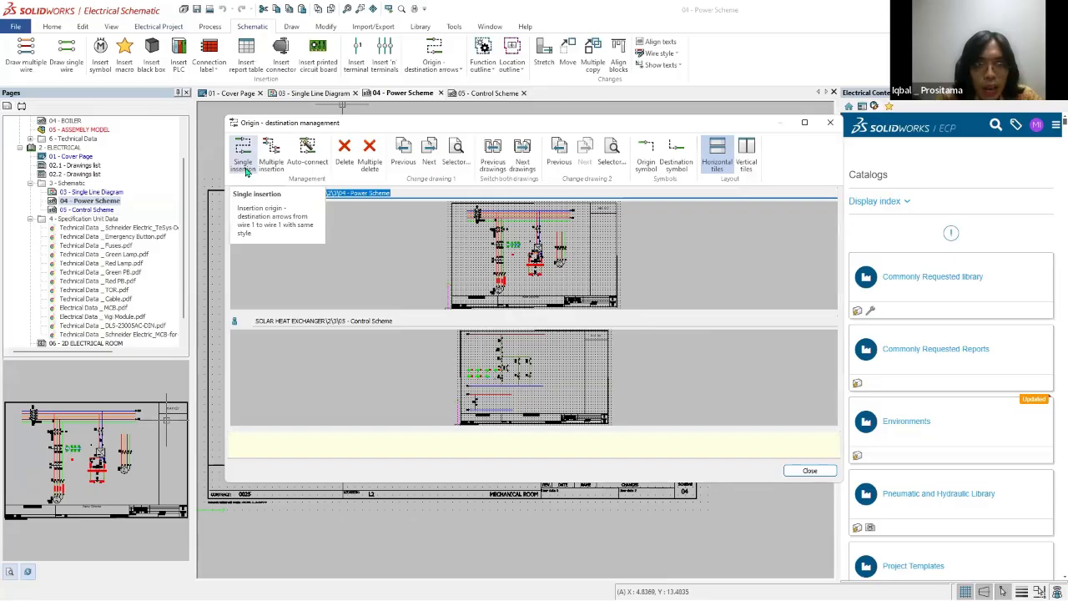
# Step: Try a single origin-destination insertion, picking the end of the orange wire on the Power Scheme as the origin point
pyautogui.scroll(5, 591, 220)
pyautogui.scroll(-5, 591, 219)
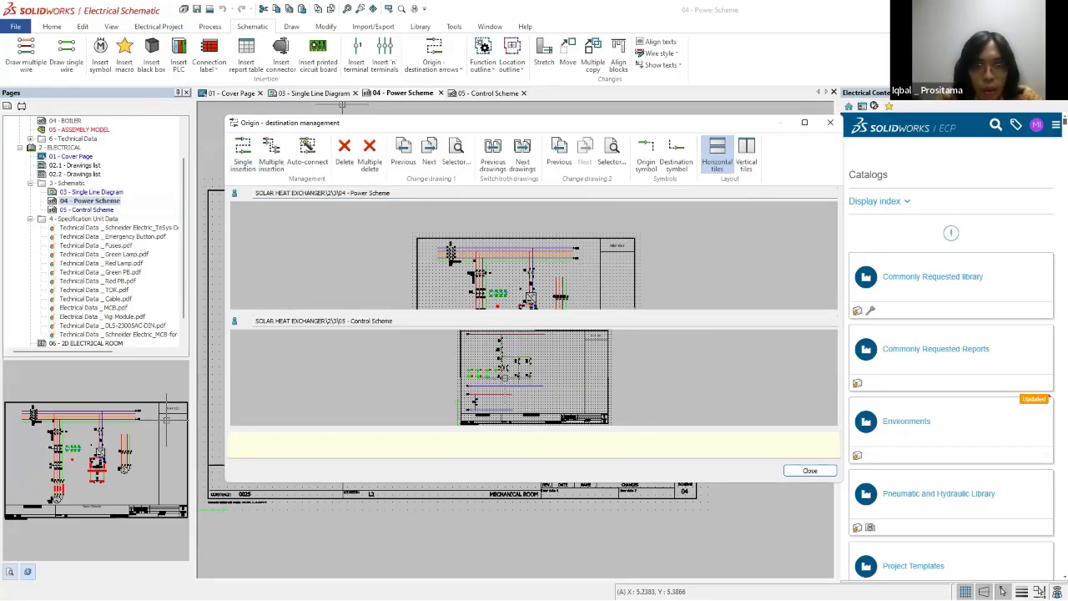
pyautogui.scroll(2, 534, 376)
pyautogui.scroll(-2, 534, 376)
pyautogui.scroll(5, 582, 232)
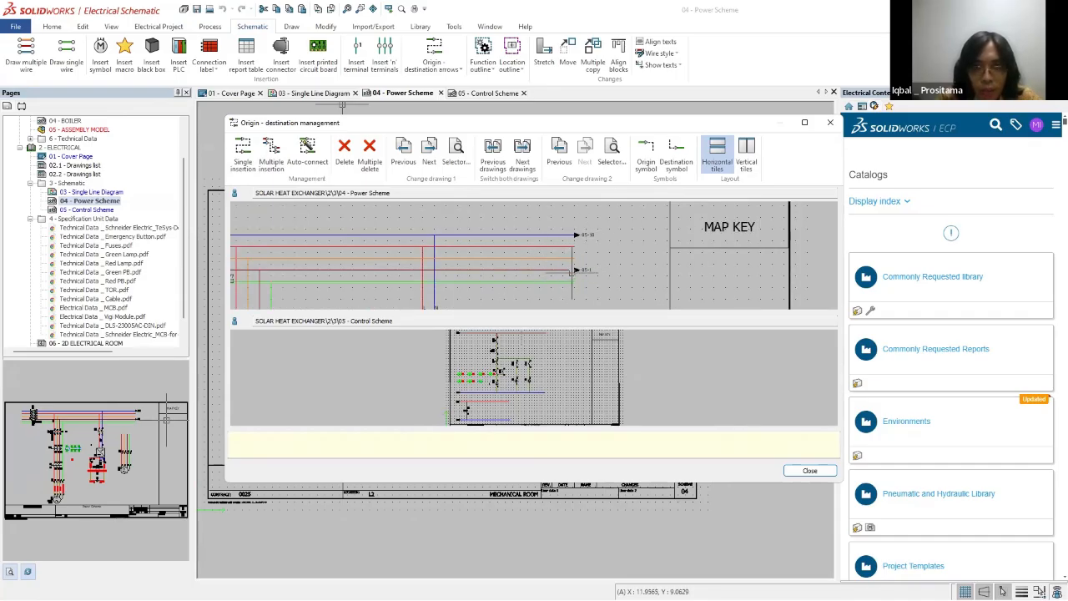
pyautogui.scroll(3, 501, 362)
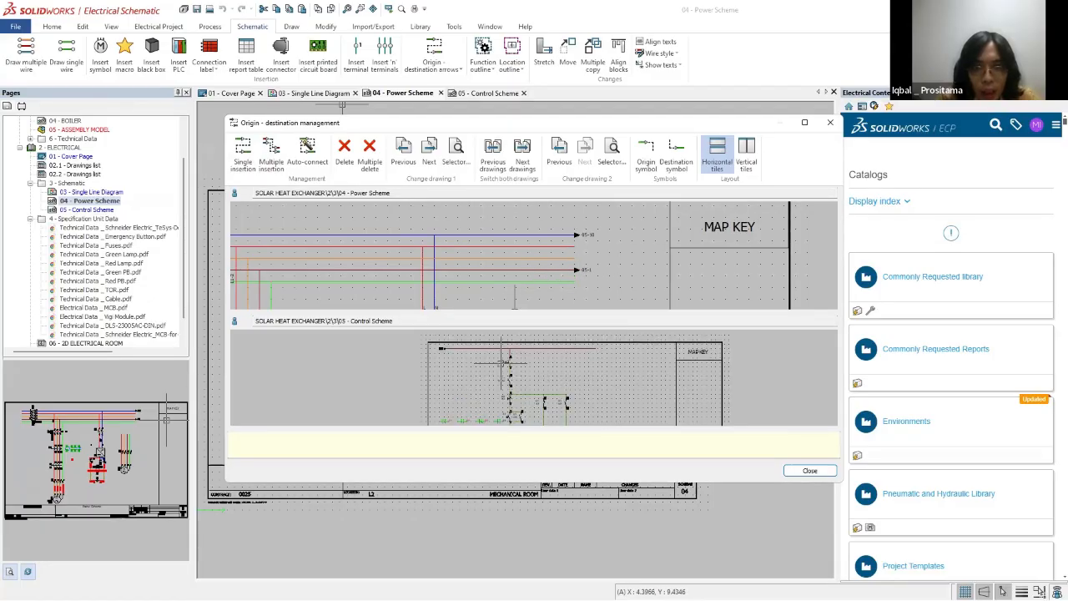
pyautogui.scroll(-3, 477, 346)
pyautogui.scroll(3, 479, 367)
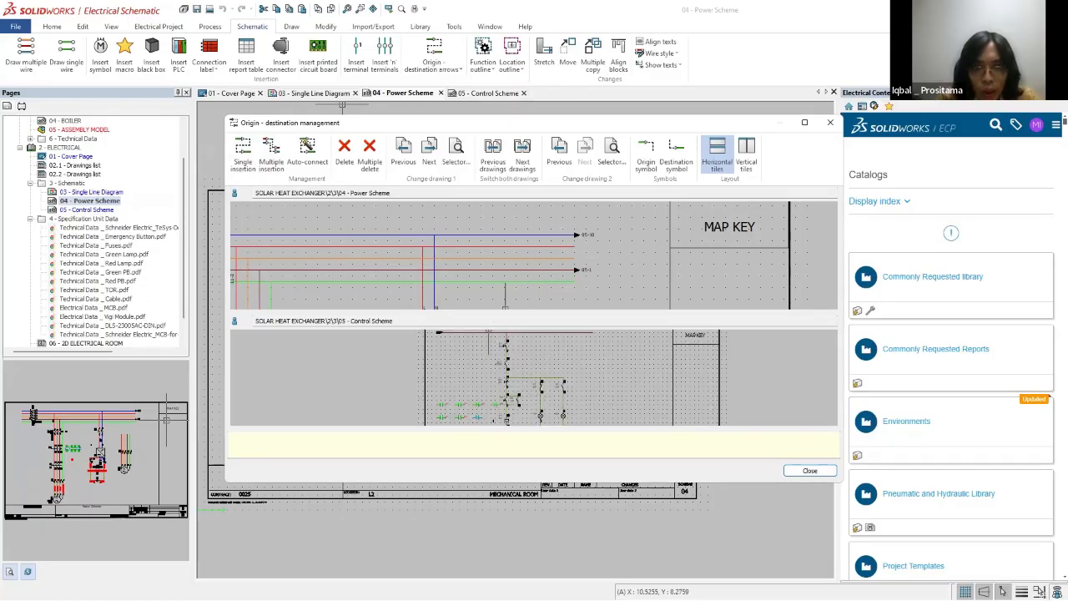
pyautogui.scroll(3, 445, 344)
pyautogui.click(243, 159)
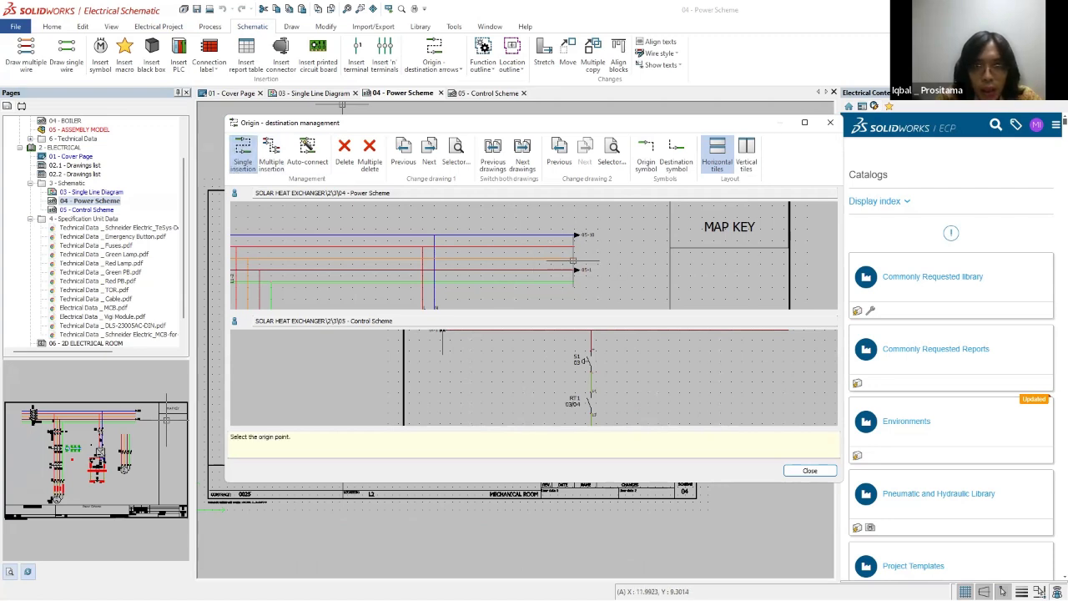
pyautogui.click(573, 259)
pyautogui.scroll(-4, 445, 343)
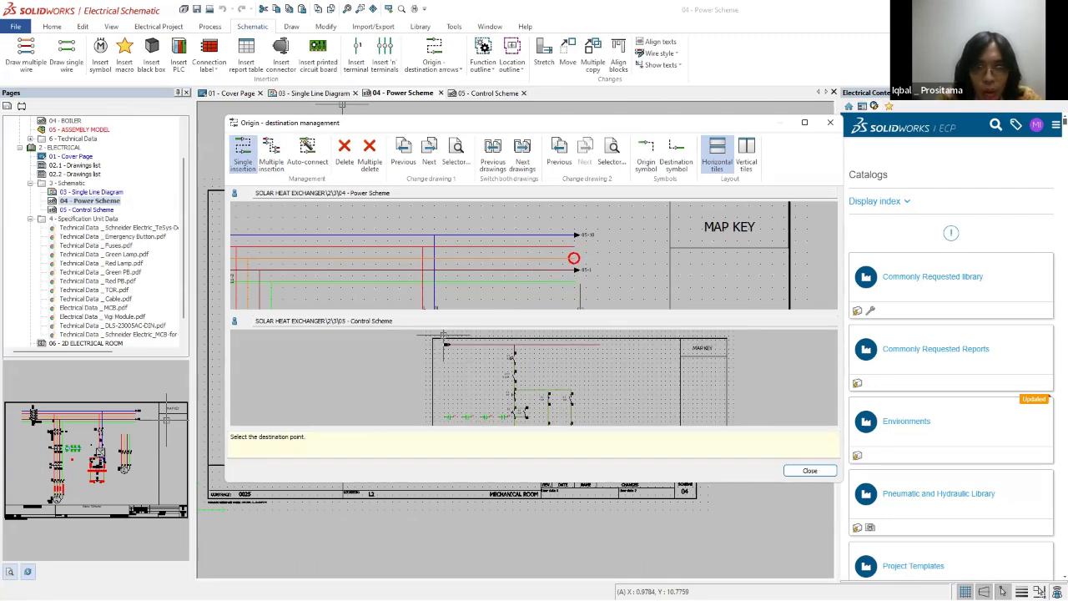
# Step: Activate arrow deletion without removing any and examine the incoming wire arrows on the Control Scheme, including those feeding T2
pyautogui.click(344, 154)
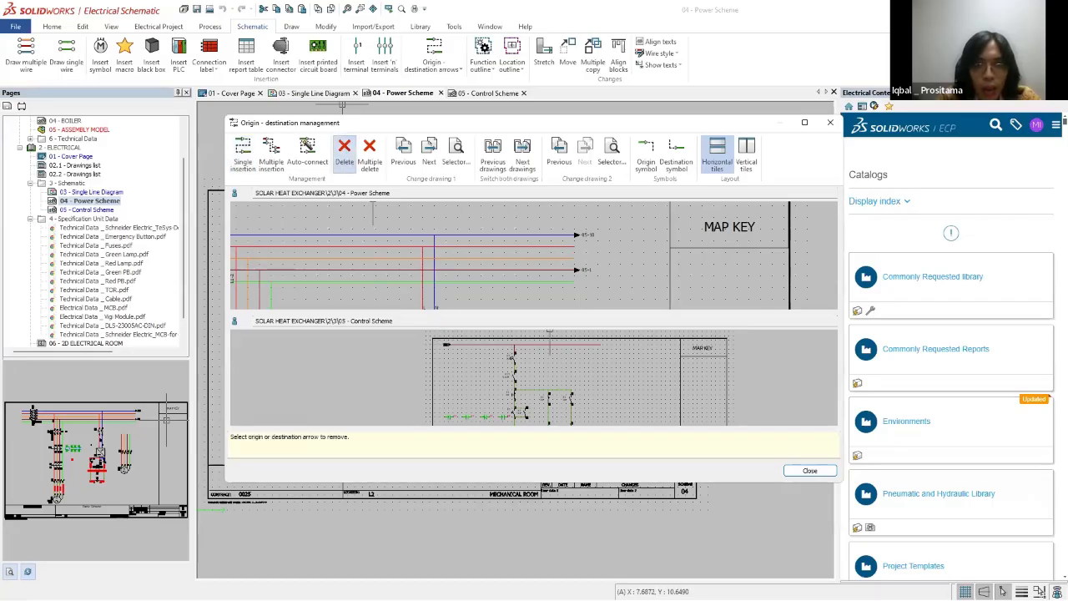
pyautogui.scroll(1, 520, 380)
pyautogui.scroll(-1, 595, 288)
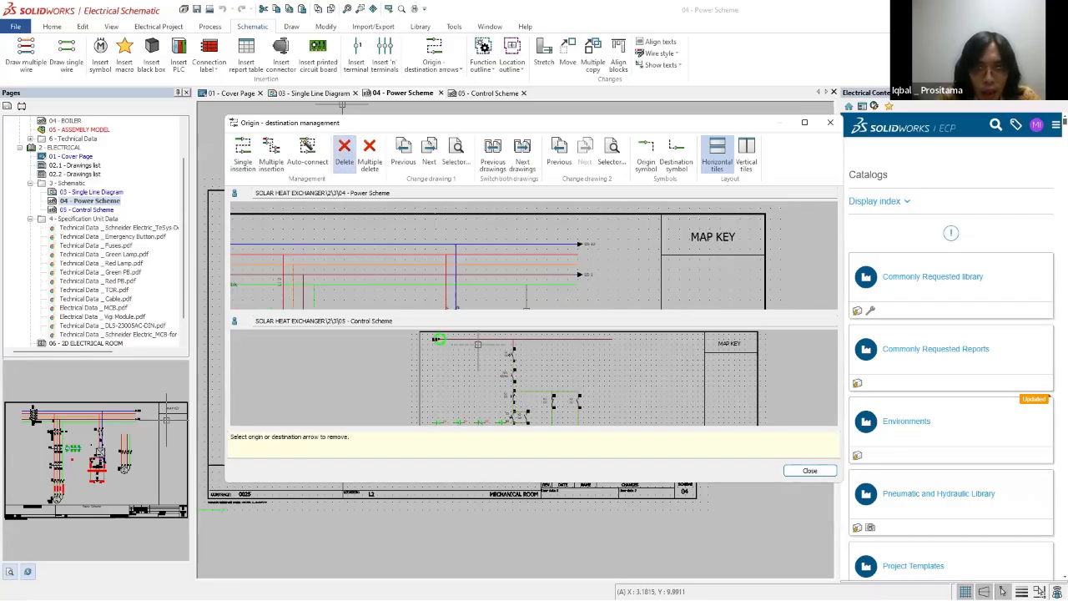
pyautogui.scroll(3, 488, 380)
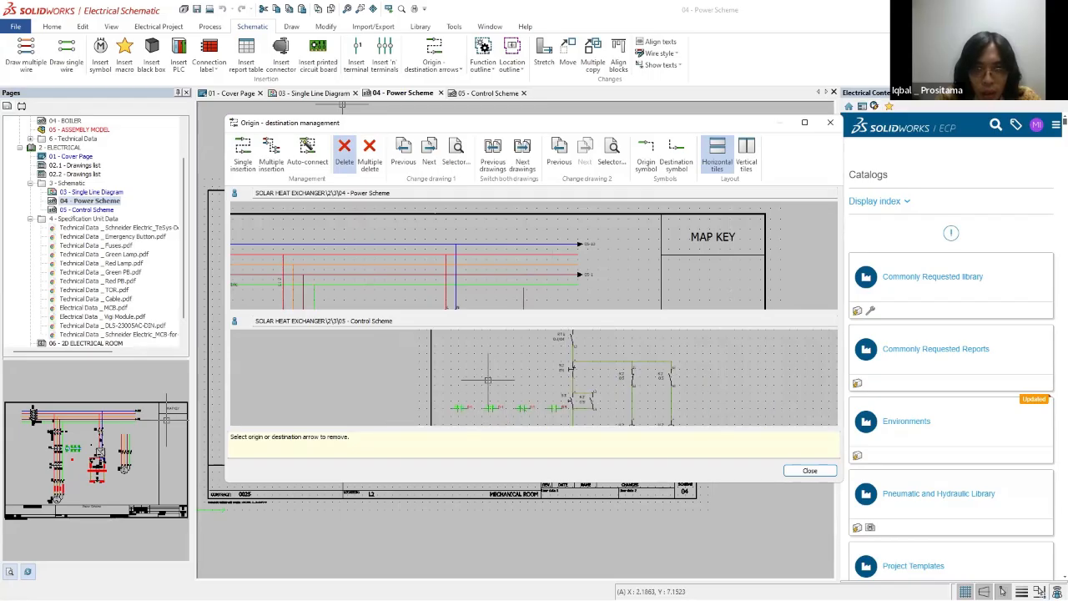
pyautogui.moveTo(488, 420); pyautogui.dragTo(484, 331, button='middle')
pyautogui.scroll(-3, 494, 391)
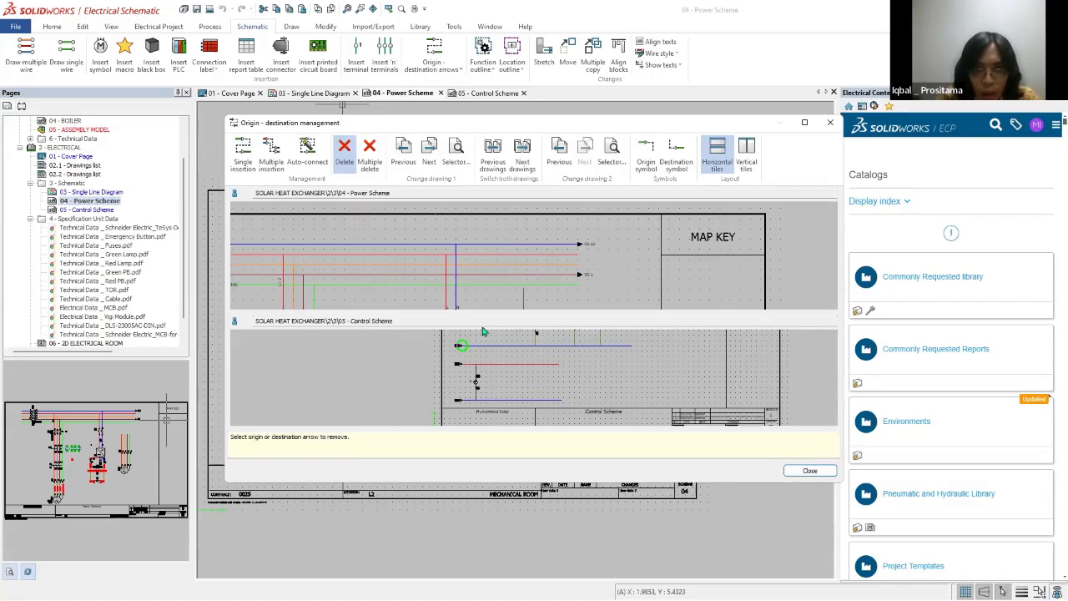
pyautogui.scroll(4, 460, 349)
pyautogui.scroll(1, 460, 395)
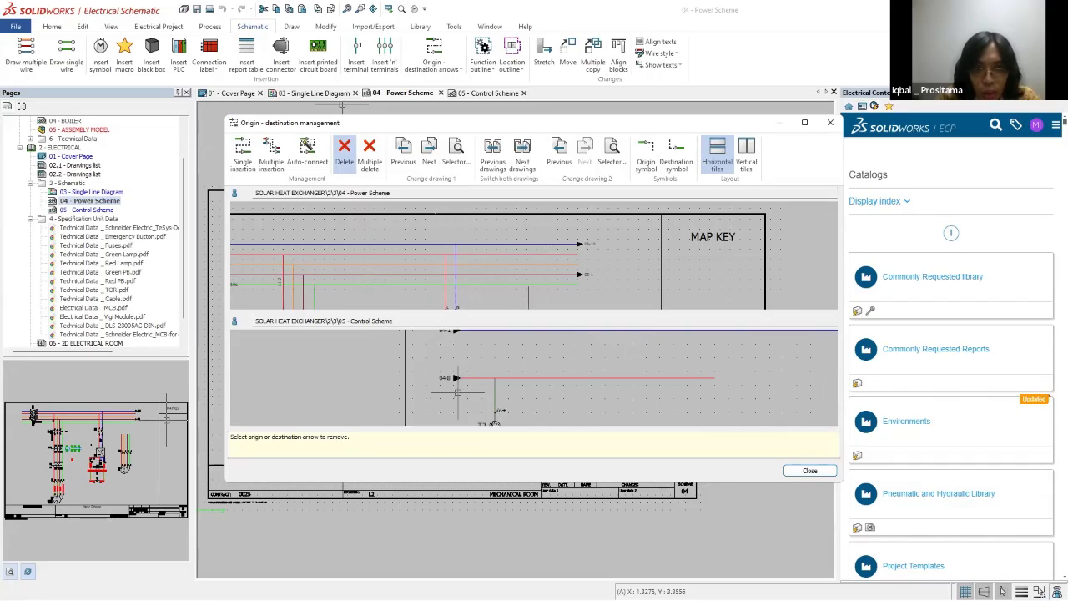
pyautogui.moveTo(502, 382); pyautogui.dragTo(499, 331, button='middle')
pyautogui.scroll(-3, 497, 372)
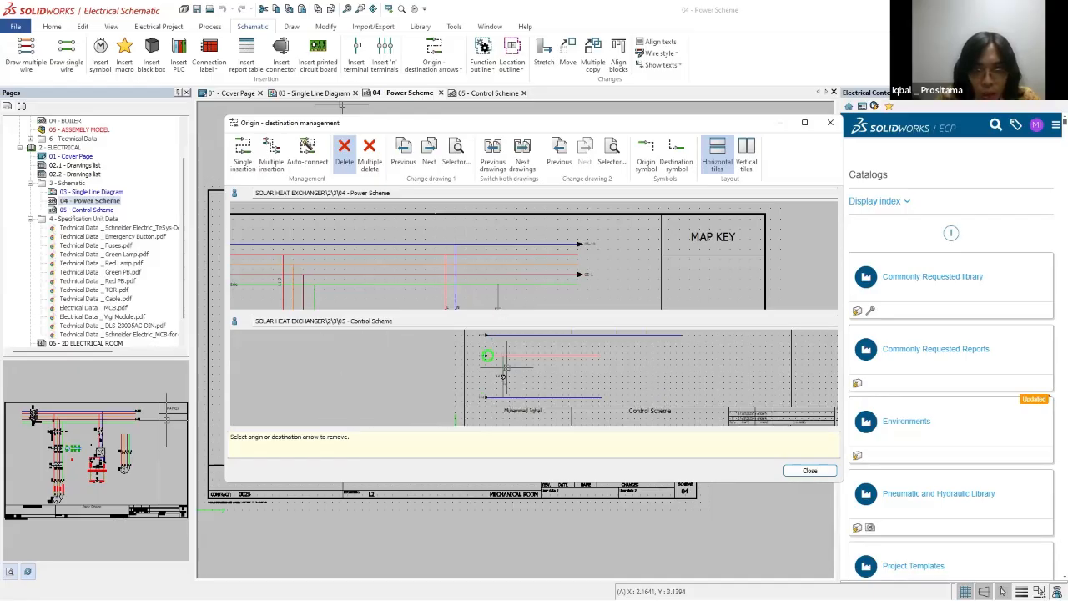
pyautogui.moveTo(504, 372); pyautogui.dragTo(512, 378, button='middle')
pyautogui.scroll(-2, 596, 286)
# Step: Examine the wire arrows beneath power supply A1 on the Power Scheme against the T2 circuit, and close the arrow management
pyautogui.moveTo(596, 285); pyautogui.dragTo(568, 237, button='middle')
pyautogui.moveTo(560, 279); pyautogui.dragTo(563, 205, button='middle')
pyautogui.scroll(5, 564, 217)
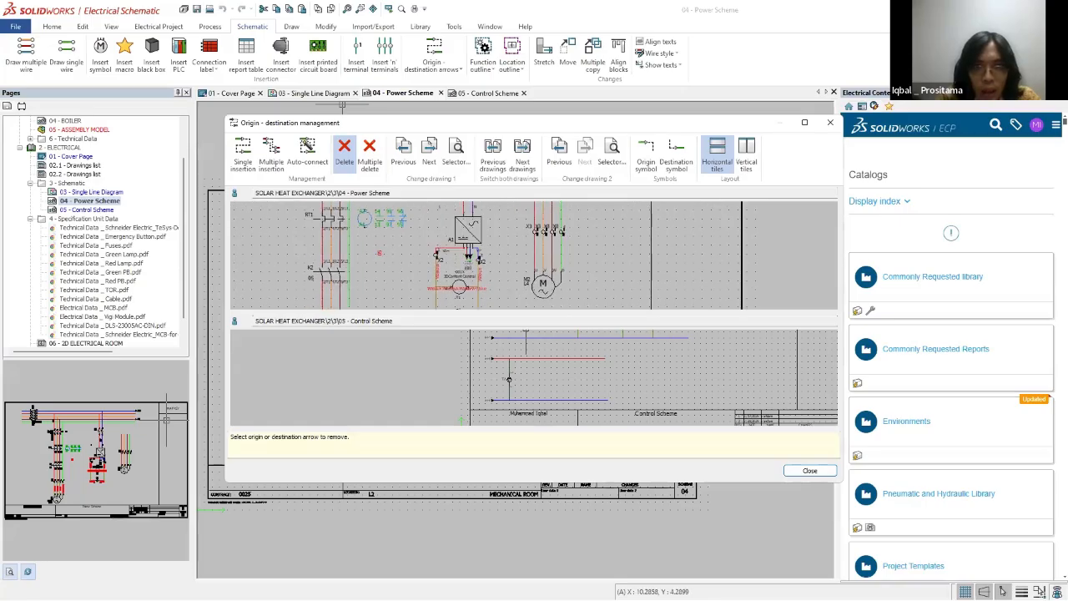
pyautogui.moveTo(566, 248); pyautogui.dragTo(588, 290, button='middle')
pyautogui.scroll(1, 525, 234)
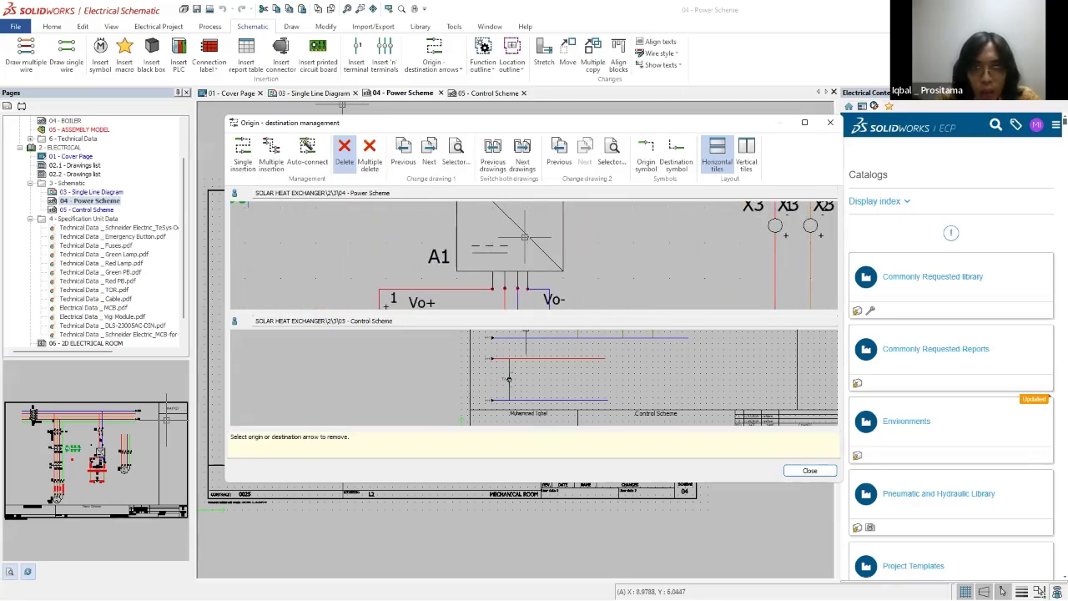
pyautogui.scroll(-2, 523, 263)
pyautogui.scroll(-1, 566, 280)
pyautogui.scroll(2, 565, 280)
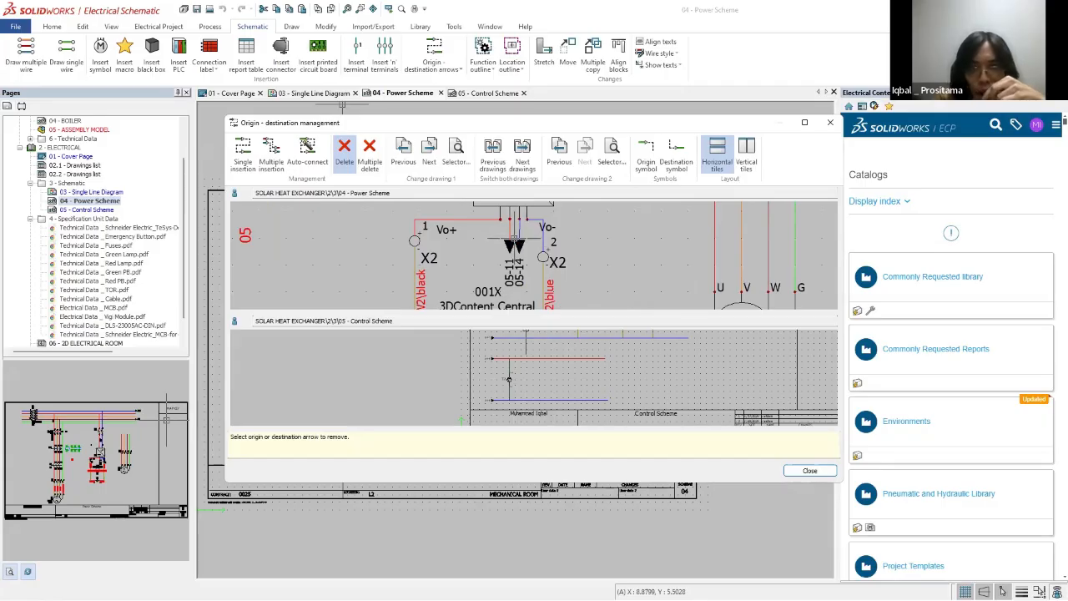
pyautogui.scroll(2, 492, 376)
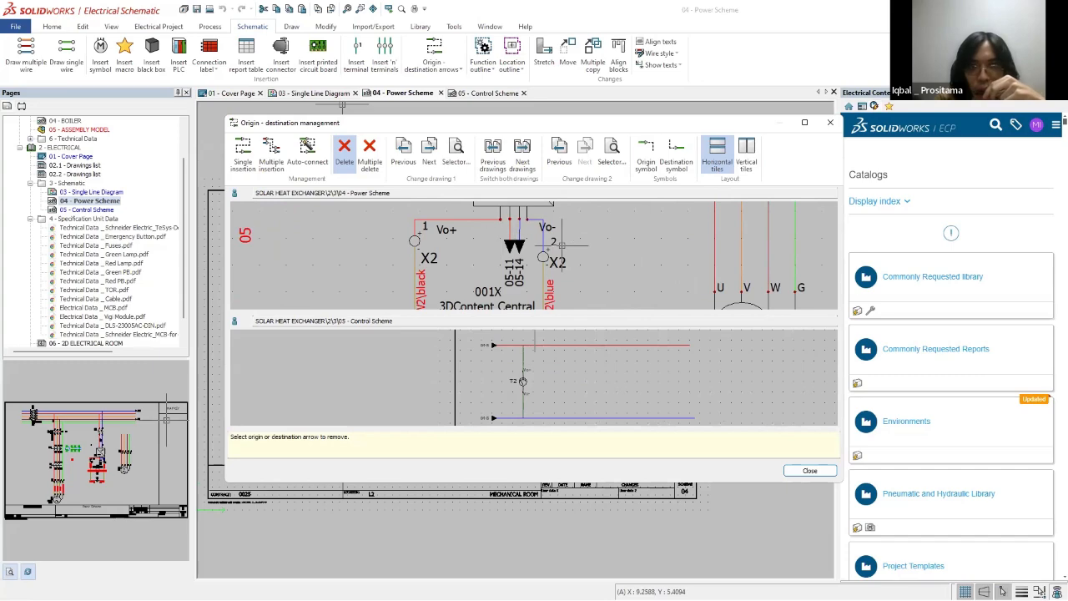
pyautogui.click(809, 471)
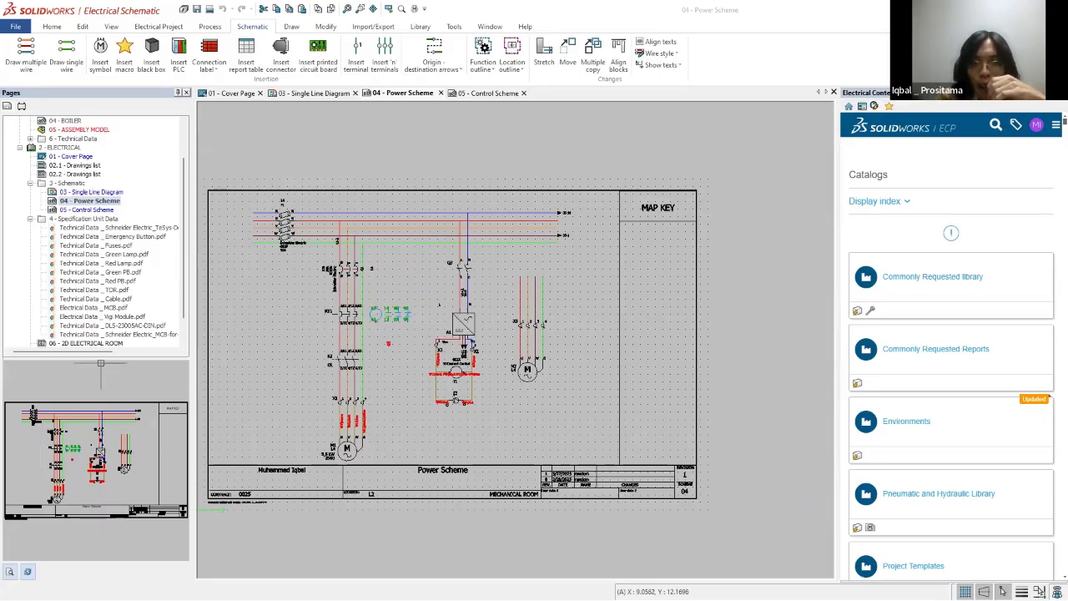
# Step: Open the 05 - Control Scheme drawing, mark the schematic pages and specification data files in the project tree, and clear the annotations
pyautogui.doubleClick(92, 210)
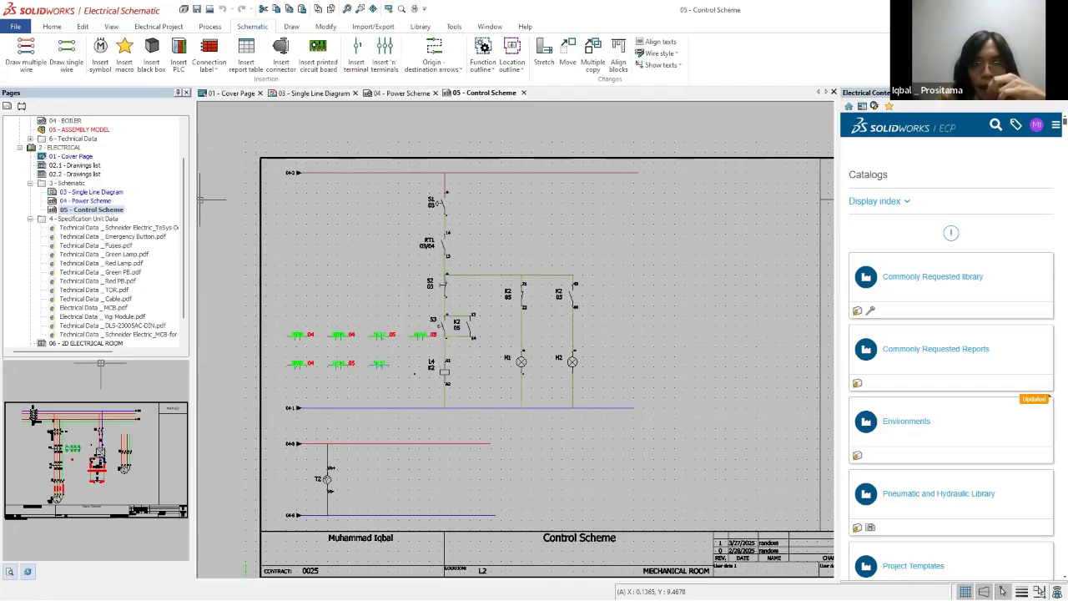
pyautogui.scroll(1, 418, 388)
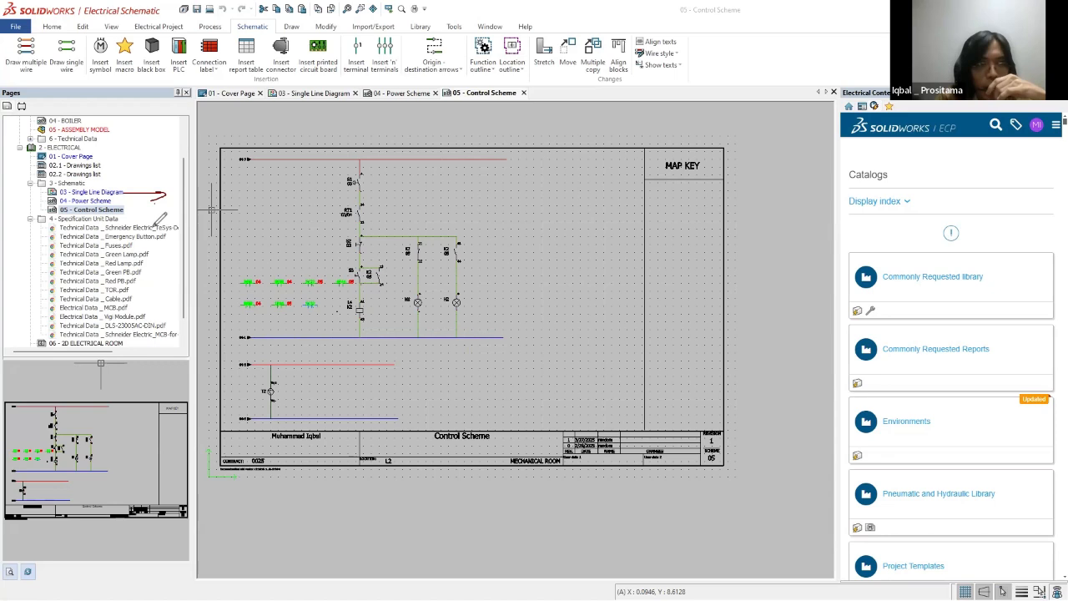
pyautogui.moveTo(52, 211)
pyautogui.mouseDown()
pyautogui.moveTo(171, 219)
pyautogui.moveTo(189, 292)
pyautogui.moveTo(121, 331)
pyautogui.moveTo(50, 290)
pyautogui.moveTo(51, 222)
pyautogui.moveTo(167, 219)
pyautogui.mouseUp()
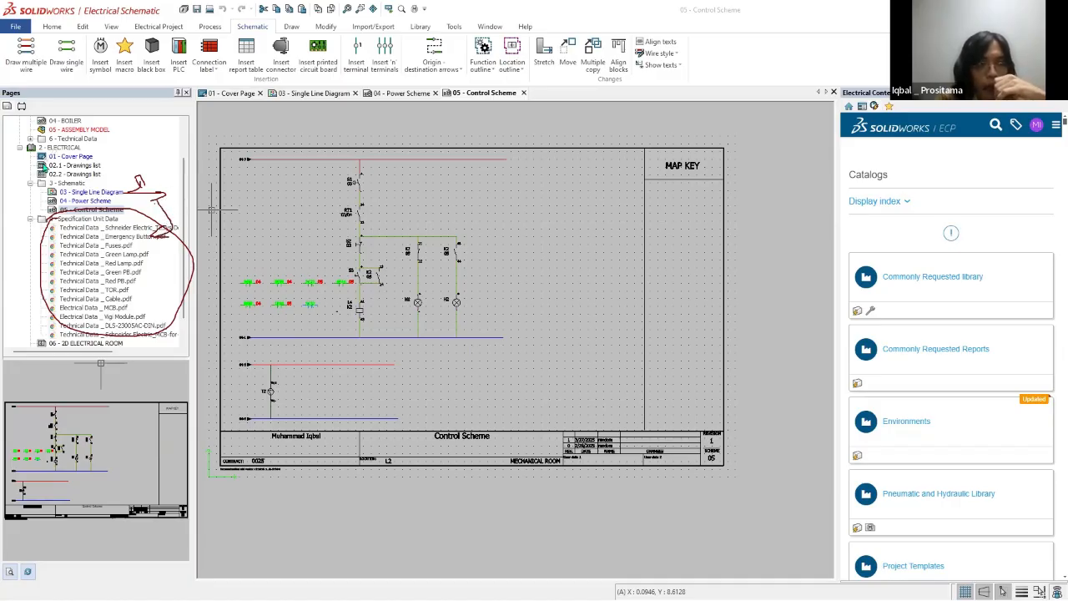
pyautogui.press('Escape')
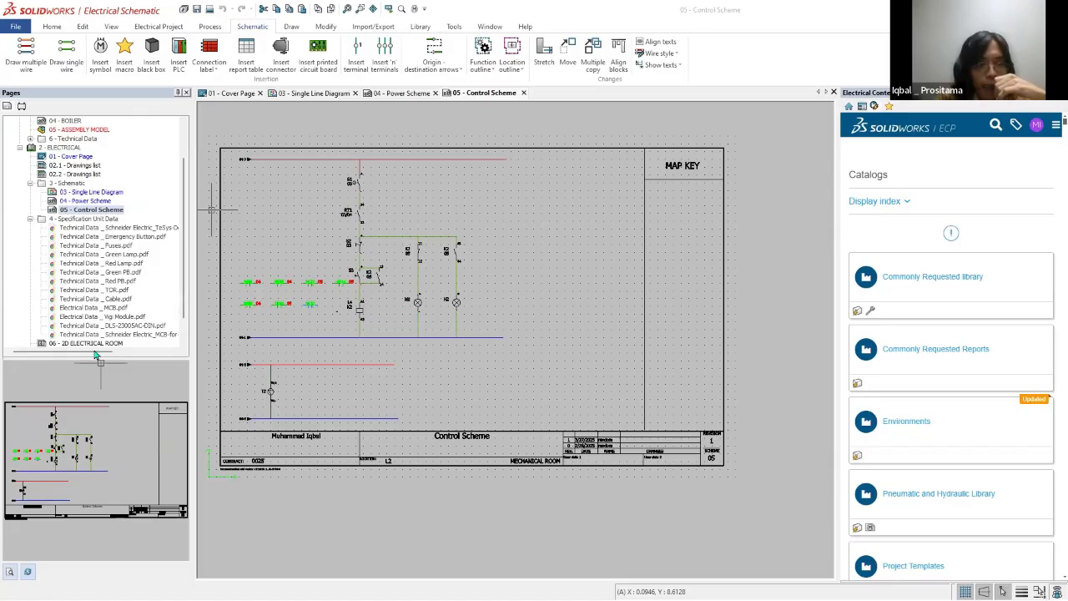
# Step: Start adding data files to the 4 - Specification Unit Data folder, browse the Downloads folder and cancel without choosing a file
pyautogui.rightClick(57, 148)
pyautogui.moveTo(94, 158)
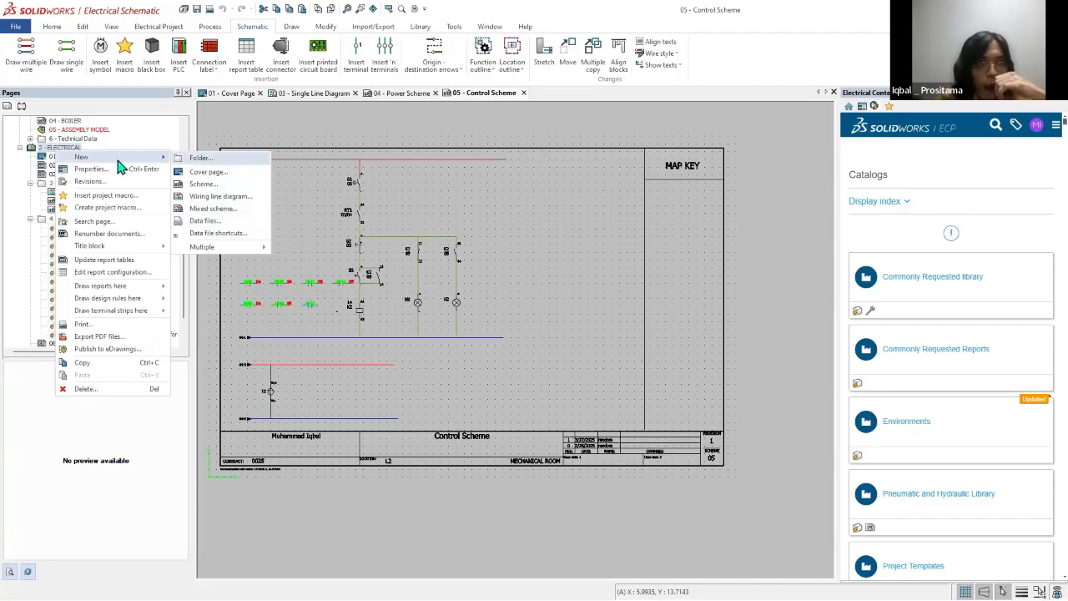
pyautogui.click(11, 222)
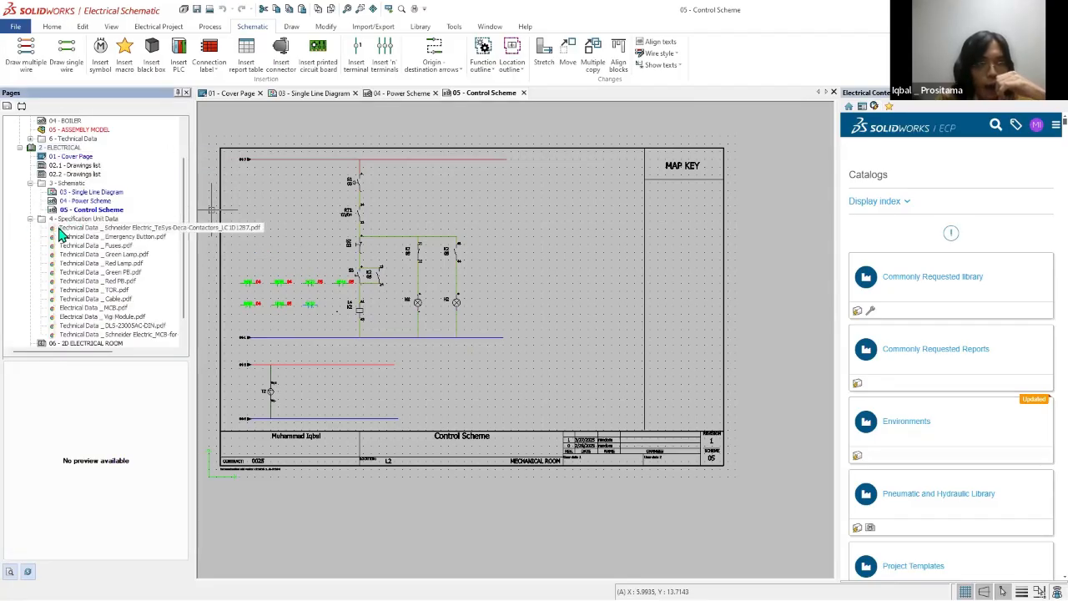
pyautogui.rightClick(62, 218)
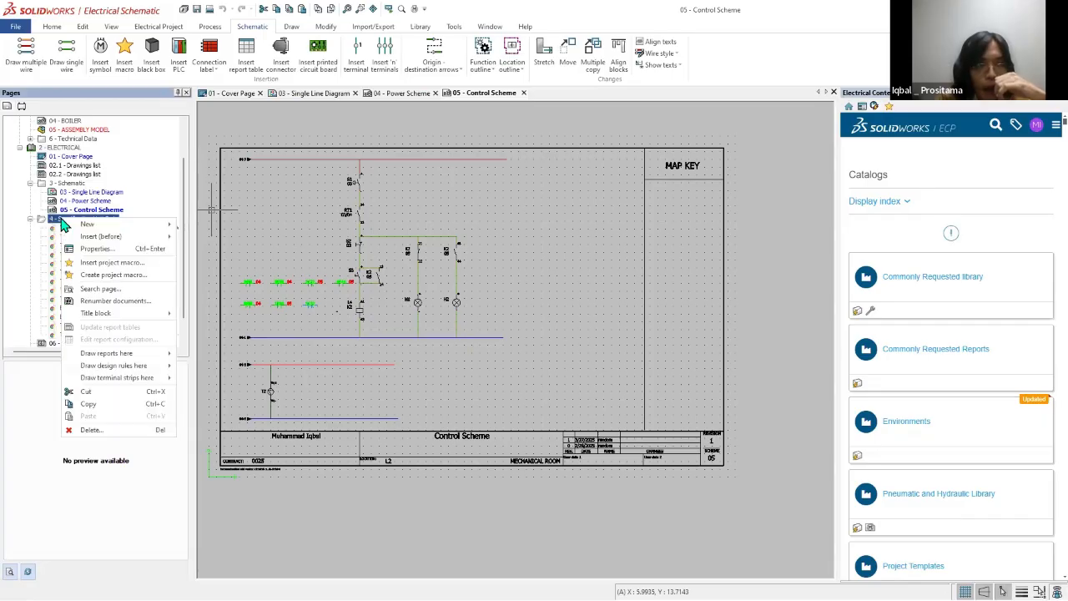
pyautogui.moveTo(90, 228)
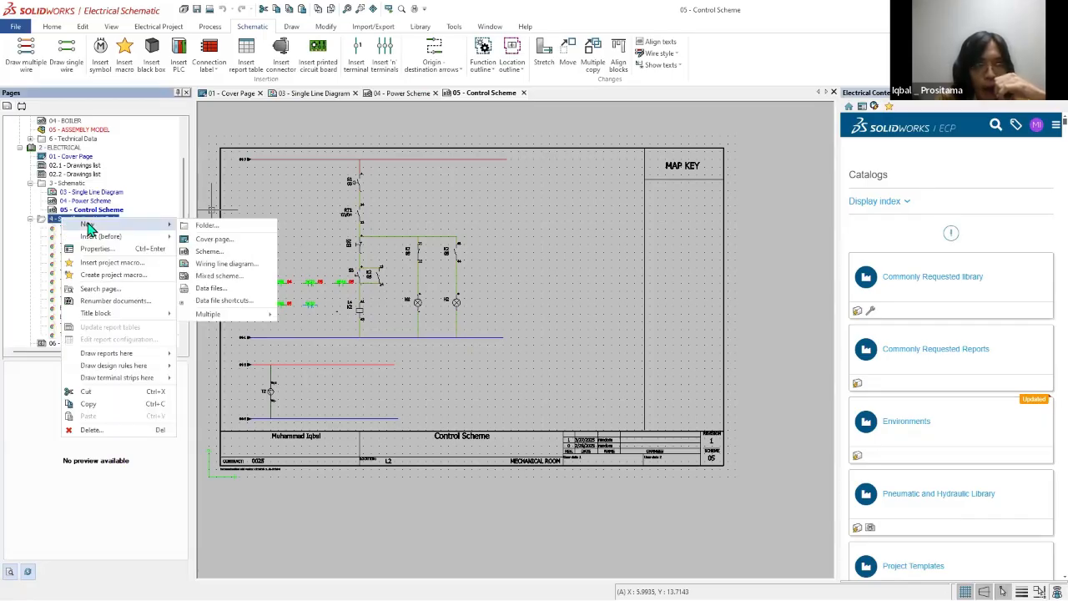
pyautogui.click(233, 290)
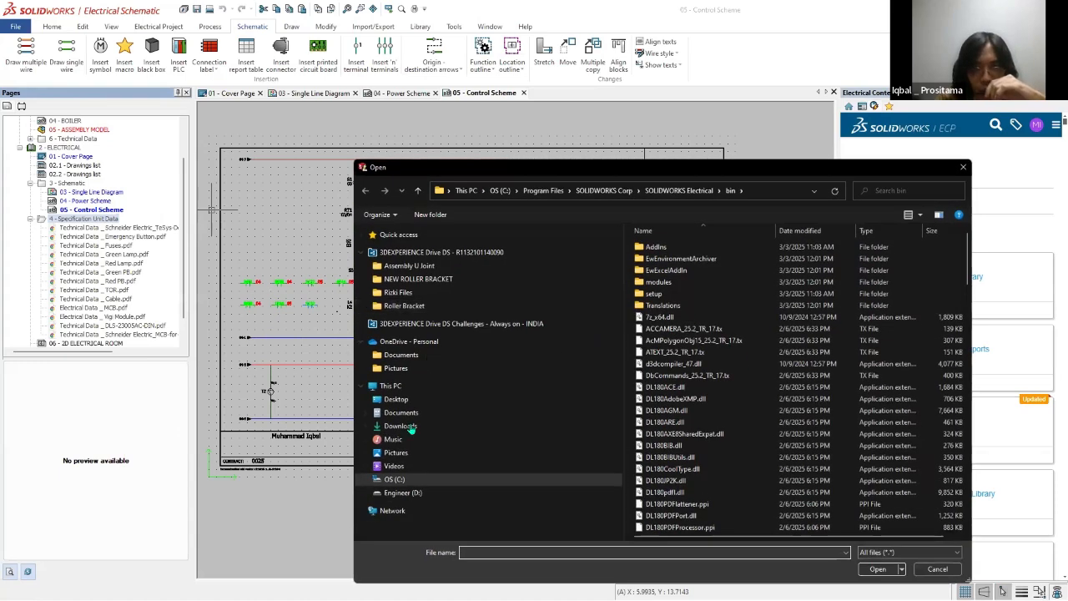
pyautogui.click(404, 426)
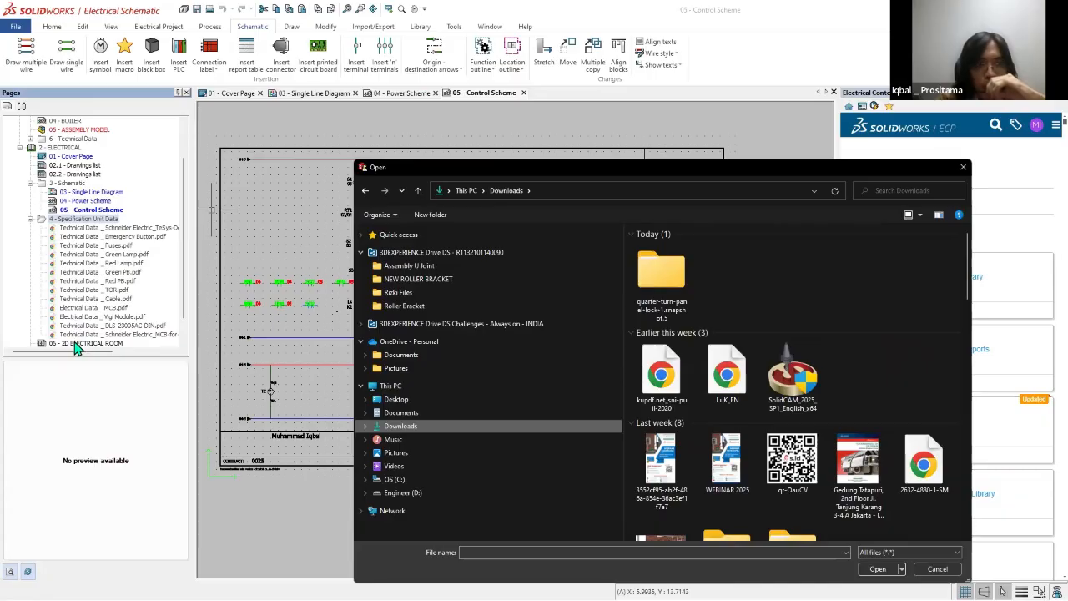
pyautogui.click(964, 170)
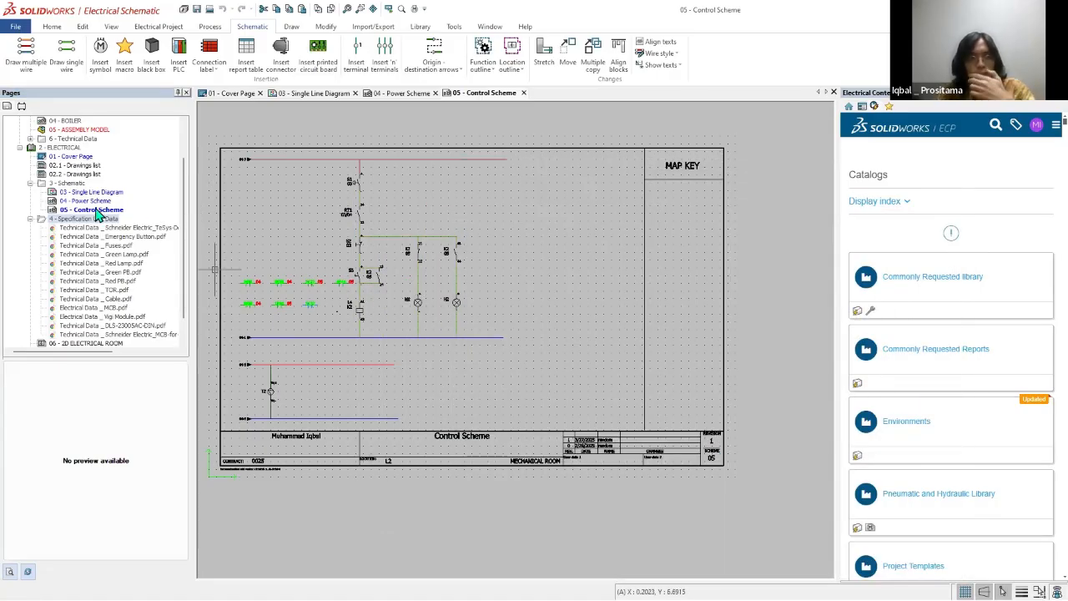
# Step: Collapse the 4 - Specification Unit Data folder and circle the P-ID pages and electrical schematic pages in the project tree
pyautogui.click(30, 218)
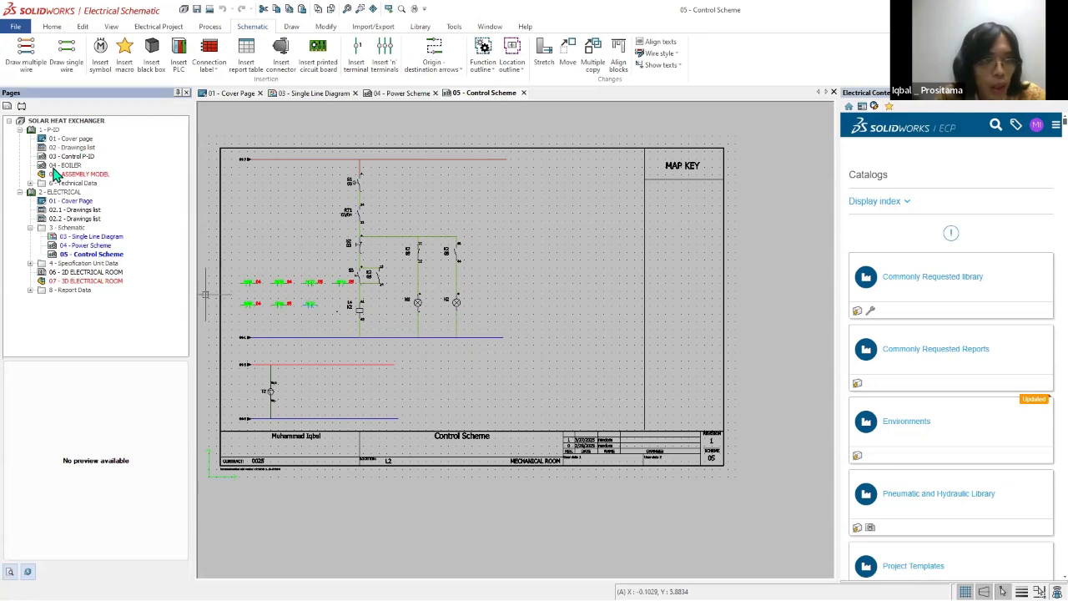
pyautogui.moveTo(125, 145)
pyautogui.mouseDown()
pyautogui.moveTo(125, 167)
pyautogui.moveTo(103, 163)
pyautogui.moveTo(110, 138)
pyautogui.moveTo(127, 151)
pyautogui.mouseUp()
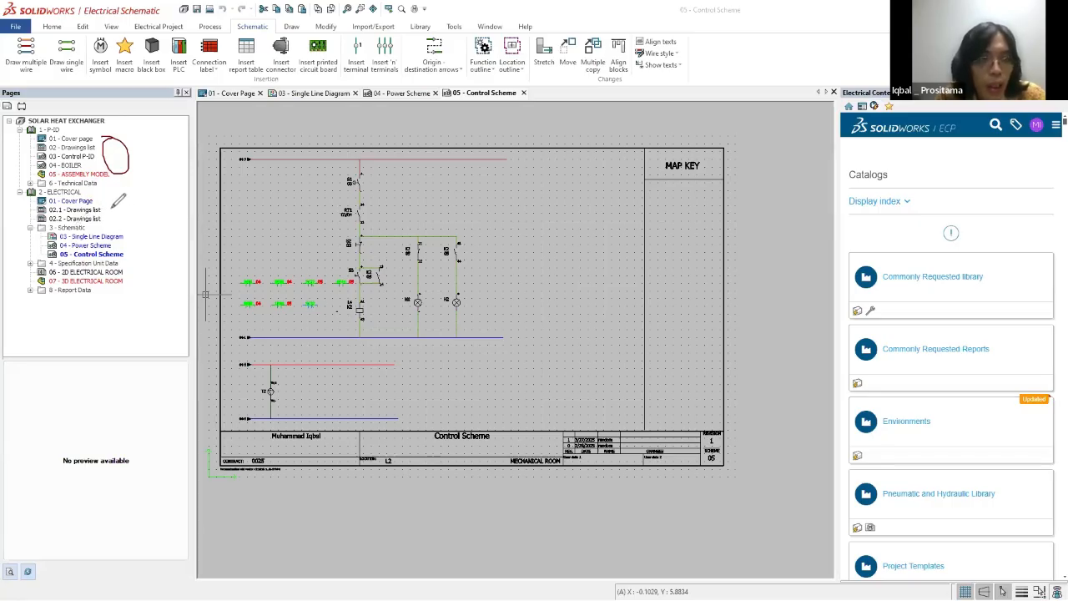
pyautogui.moveTo(124, 227)
pyautogui.mouseDown()
pyautogui.moveTo(143, 207)
pyautogui.moveTo(124, 198)
pyautogui.mouseUp()
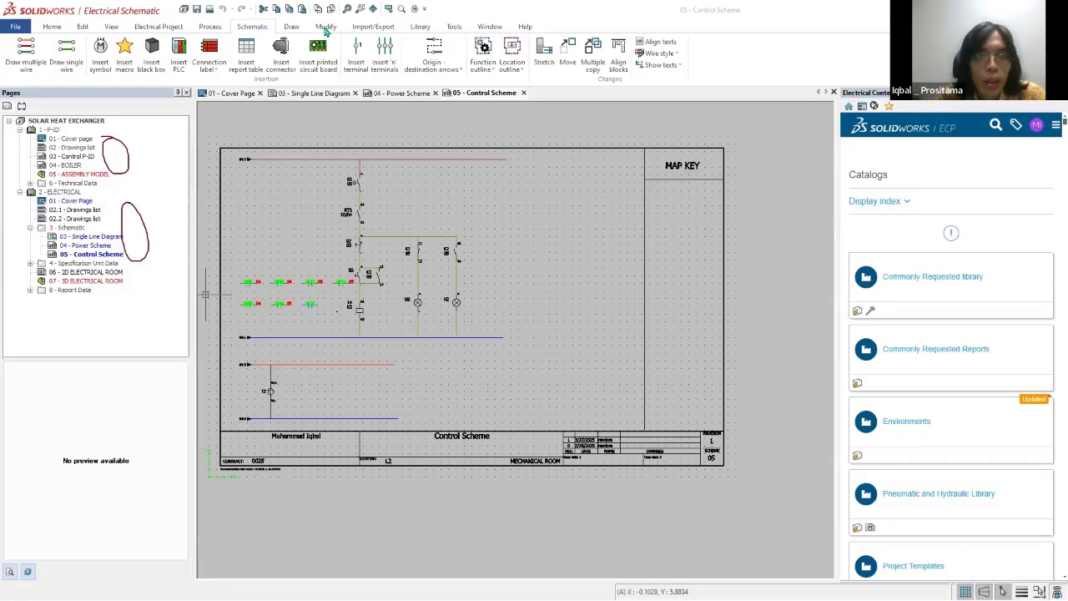
# Step: Bring up the 2D cabinet layout and SOLIDWORKS assembly commands and select the 06 - 2D and 07 - 3D ELECTRICAL ROOM pages in turn
pyautogui.click(364, 30)
pyautogui.click(321, 29)
pyautogui.click(287, 31)
pyautogui.click(247, 30)
pyautogui.click(212, 29)
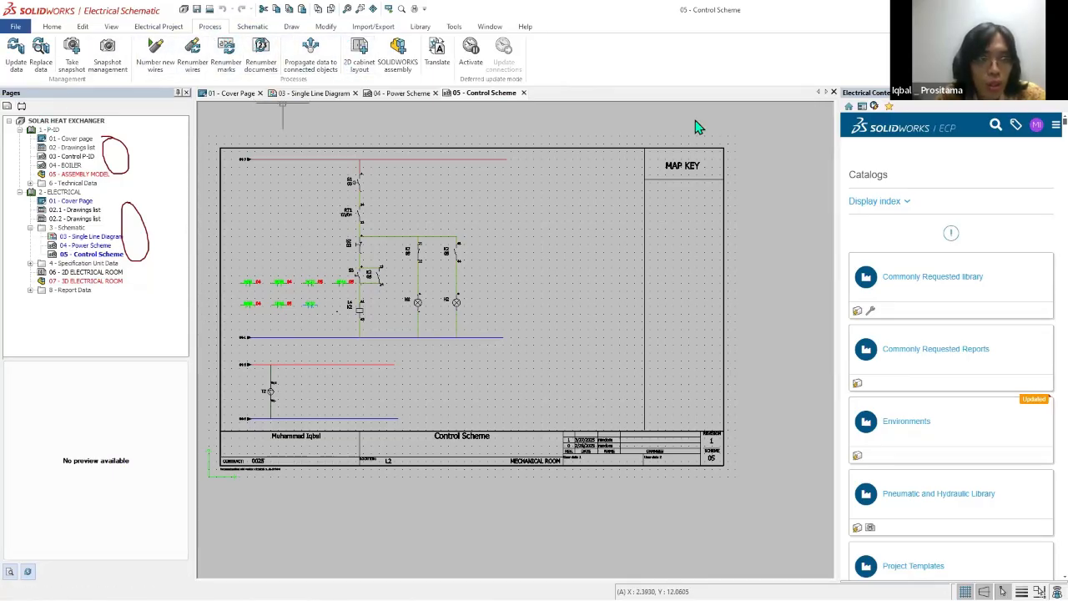
pyautogui.click(85, 274)
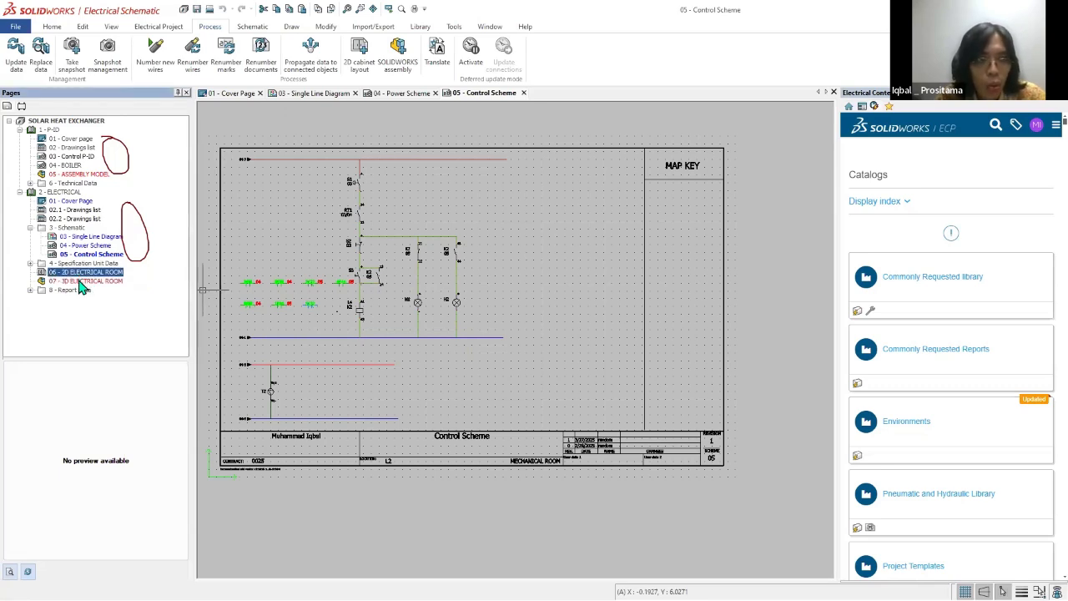
pyautogui.click(81, 283)
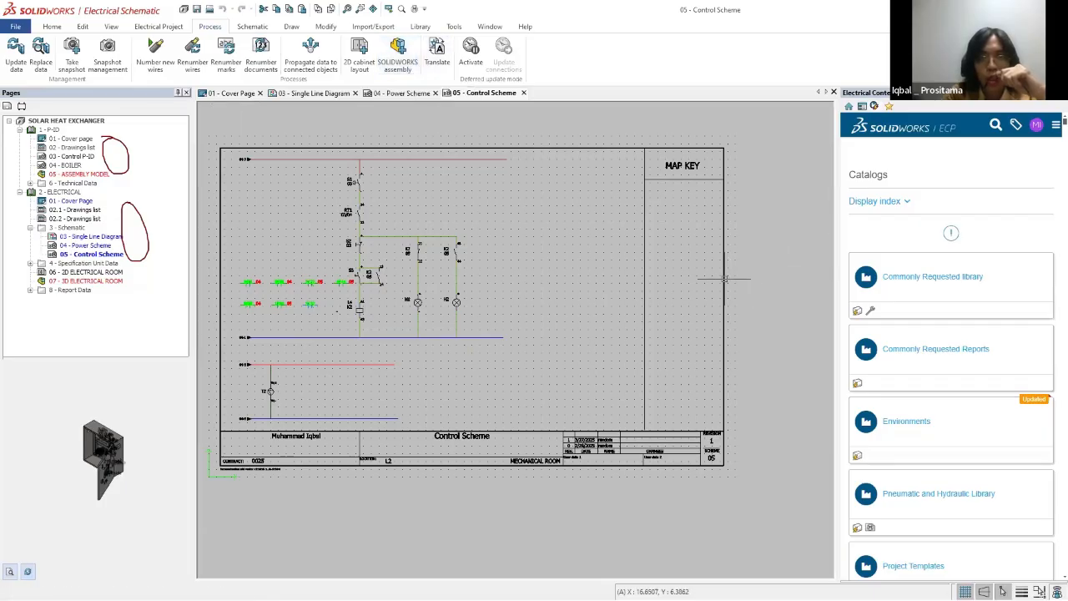
# Step: Annotate arrows from the 2D cabinet layout and SOLIDWORKS assembly commands to their electrical room pages, and clear all annotations
pyautogui.moveTo(349, 77); pyautogui.dragTo(130, 256)
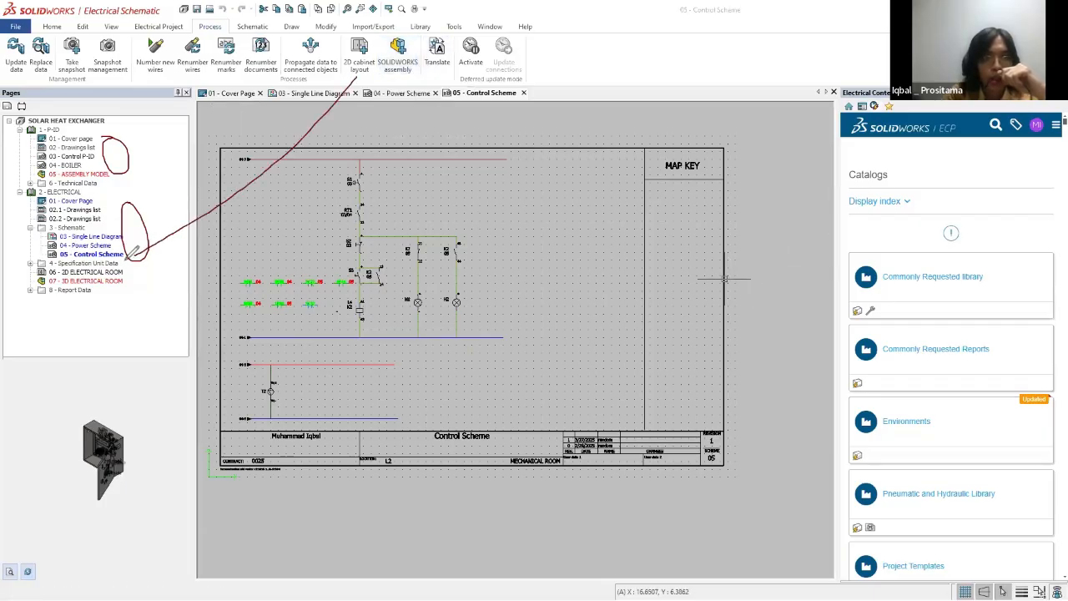
pyautogui.moveTo(411, 68)
pyautogui.mouseDown()
pyautogui.moveTo(322, 175)
pyautogui.moveTo(127, 280)
pyautogui.mouseUp()
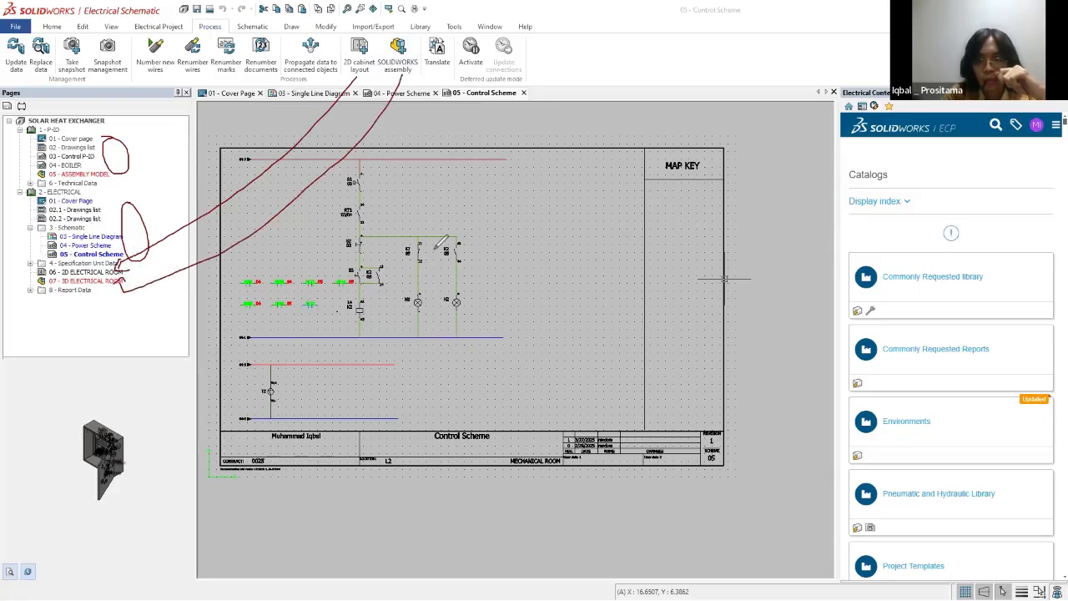
pyautogui.press('Escape')
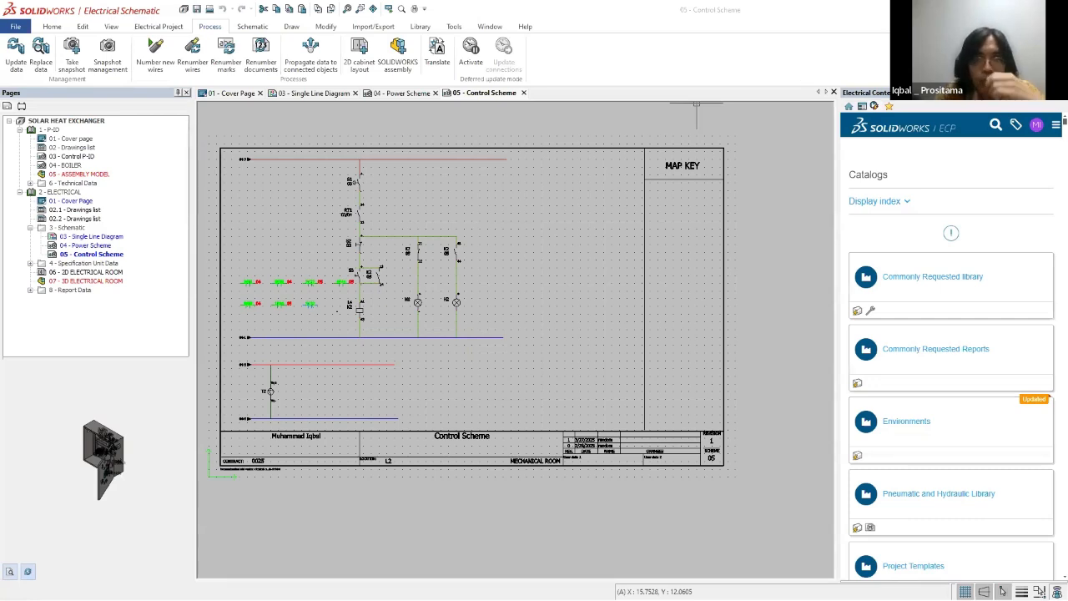
# Step: Open the 06 - 2D ELECTRICAL ROOM drawing and bring the whole cabinet layout into view
pyautogui.click(83, 272)
pyautogui.scroll(-1, 334, 231)
pyautogui.scroll(2, 667, 426)
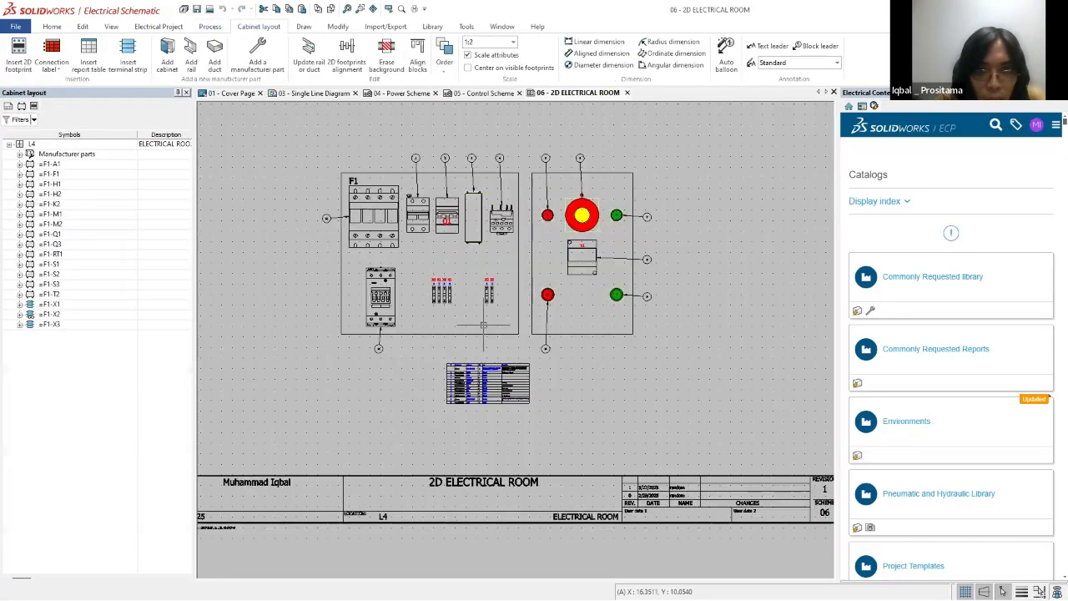
pyautogui.scroll(-2, 547, 215)
pyautogui.scroll(1, 676, 188)
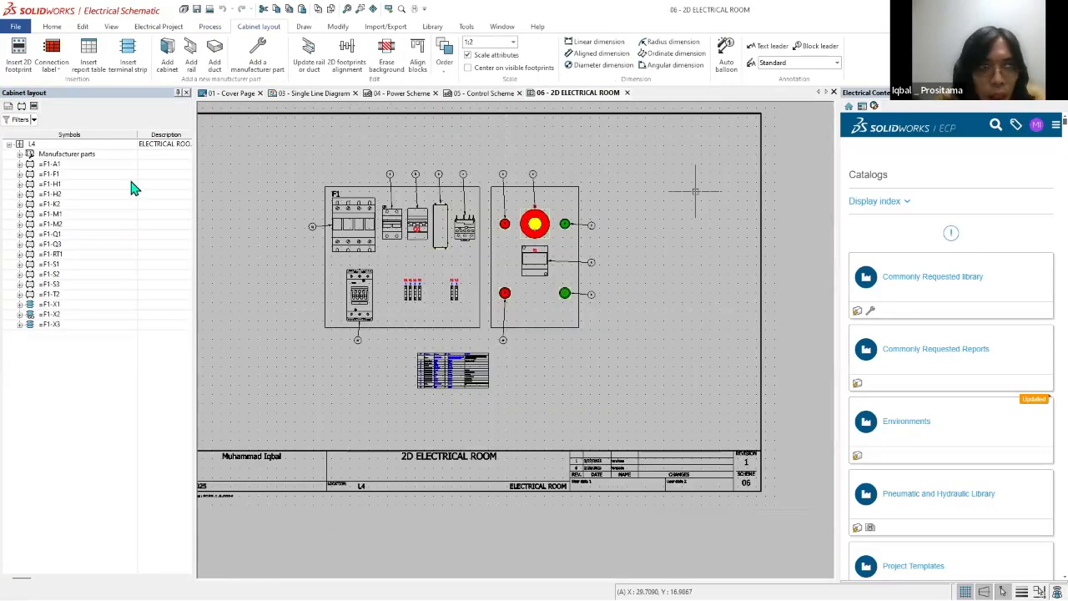
# Step: Expand component F1-A1 in the cabinet layout tree and select its manufacturer part 23005AC
pyautogui.click(19, 154)
pyautogui.click(19, 154)
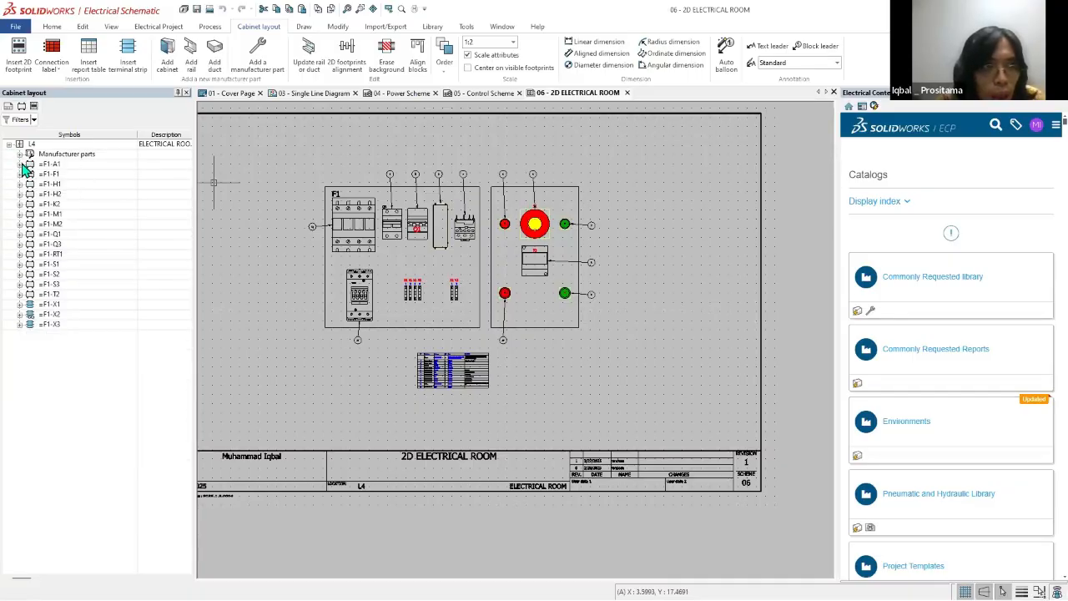
pyautogui.click(20, 164)
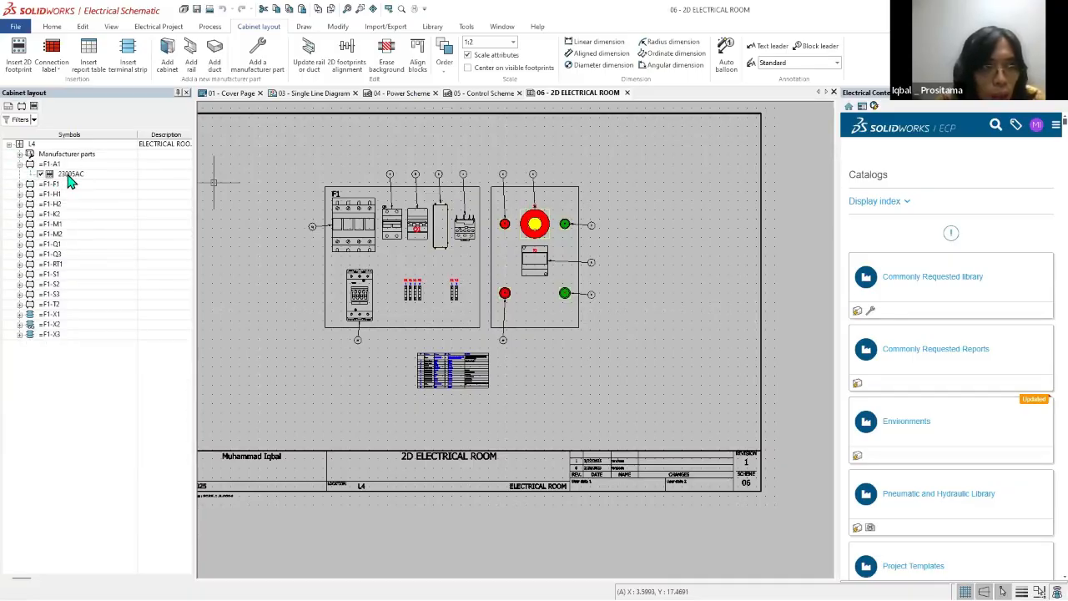
pyautogui.click(70, 174)
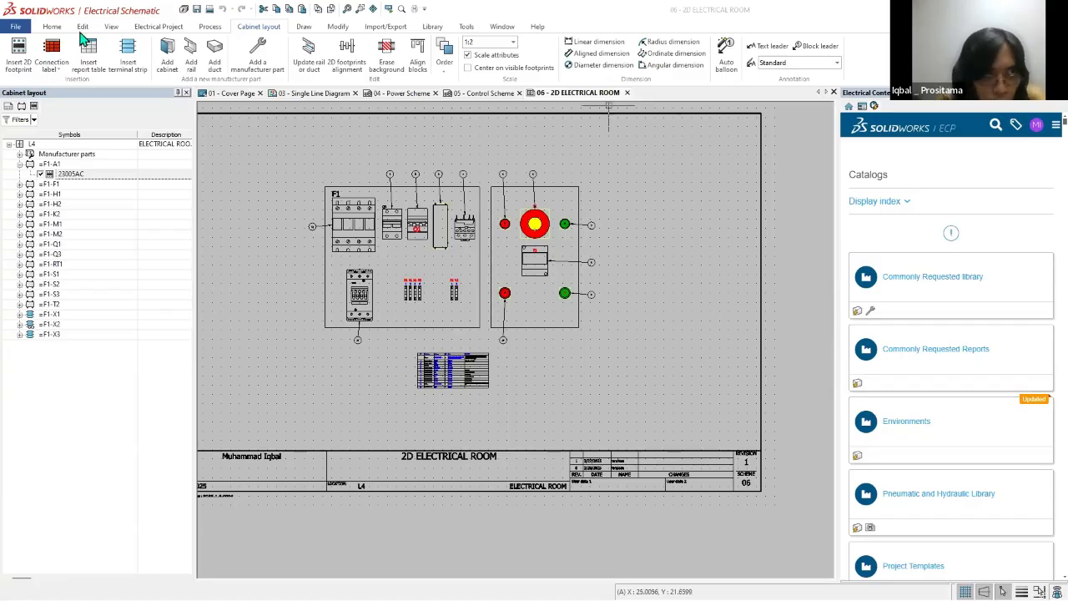
# Step: Draw a rectangle about 2.25 wide and 3.75 high above the F1 box and move it to the empty area below
pyautogui.click(157, 27)
pyautogui.click(265, 26)
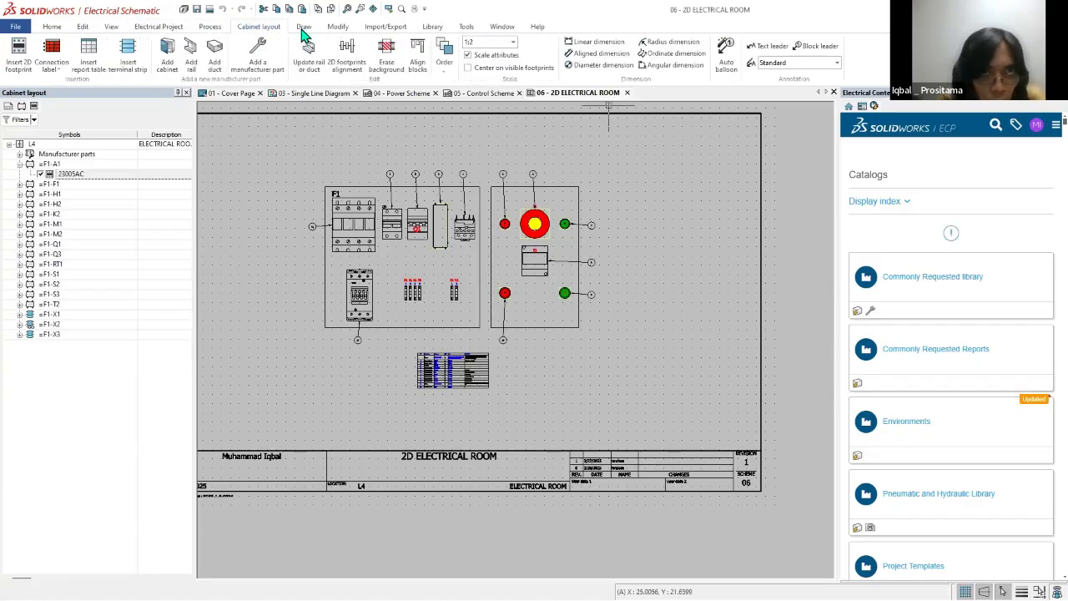
pyautogui.click(304, 26)
pyautogui.click(116, 41)
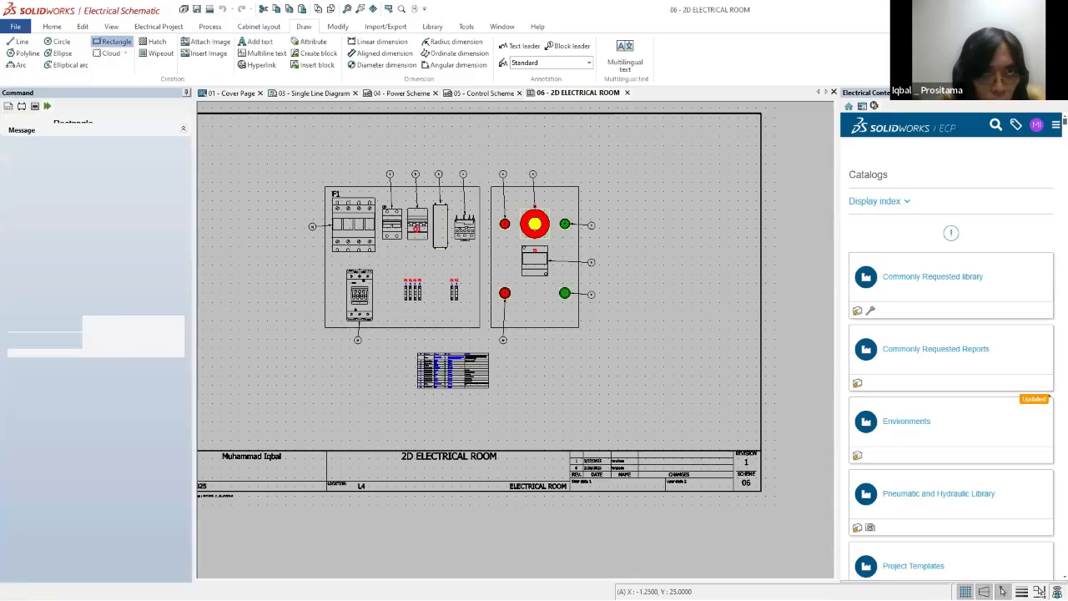
pyautogui.click(281, 130)
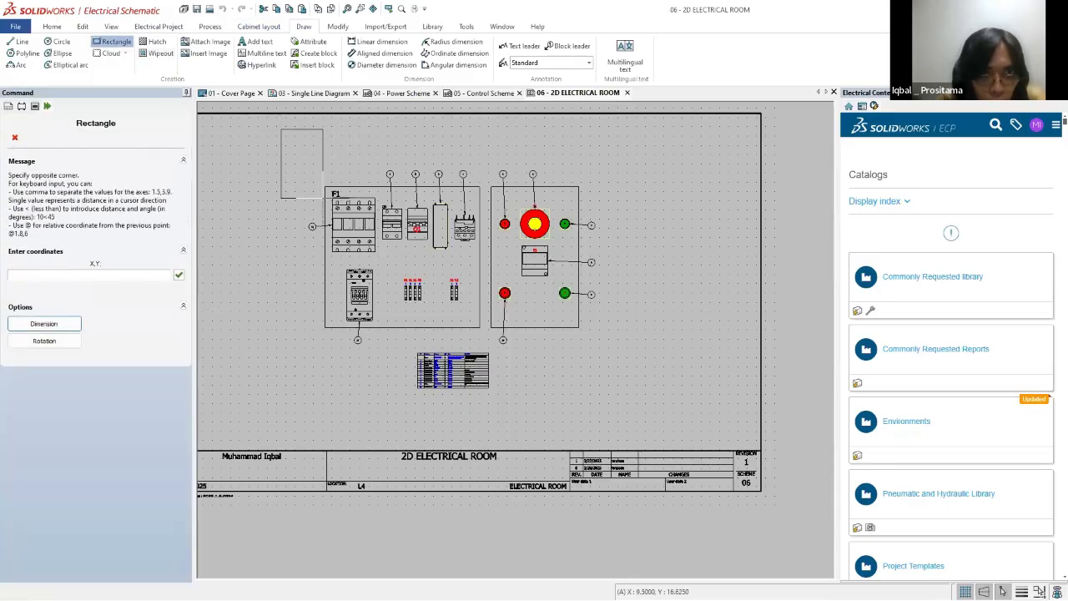
pyautogui.click(323, 198)
pyautogui.moveTo(281, 141); pyautogui.dragTo(240, 347)
pyautogui.press('Escape')
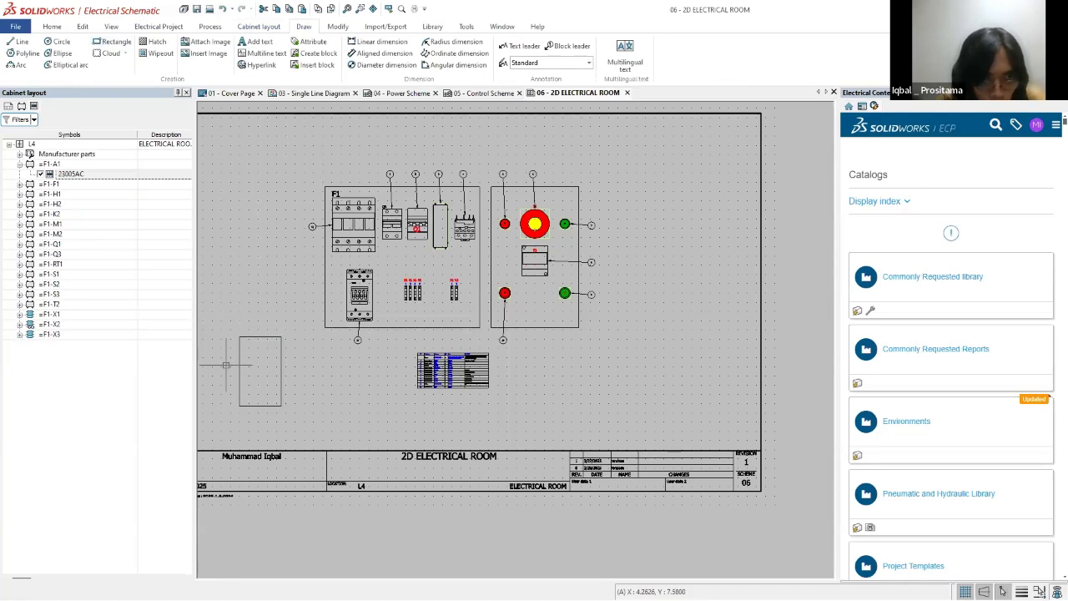
# Step: Select the F1 box with its components as a demonstration, deselect it, and delete the sample rectangle
pyautogui.moveTo(236, 320); pyautogui.dragTo(297, 427)
pyautogui.moveTo(297, 159); pyautogui.dragTo(478, 172)
pyautogui.press('Escape')
pyautogui.moveTo(313, 143); pyautogui.dragTo(487, 345)
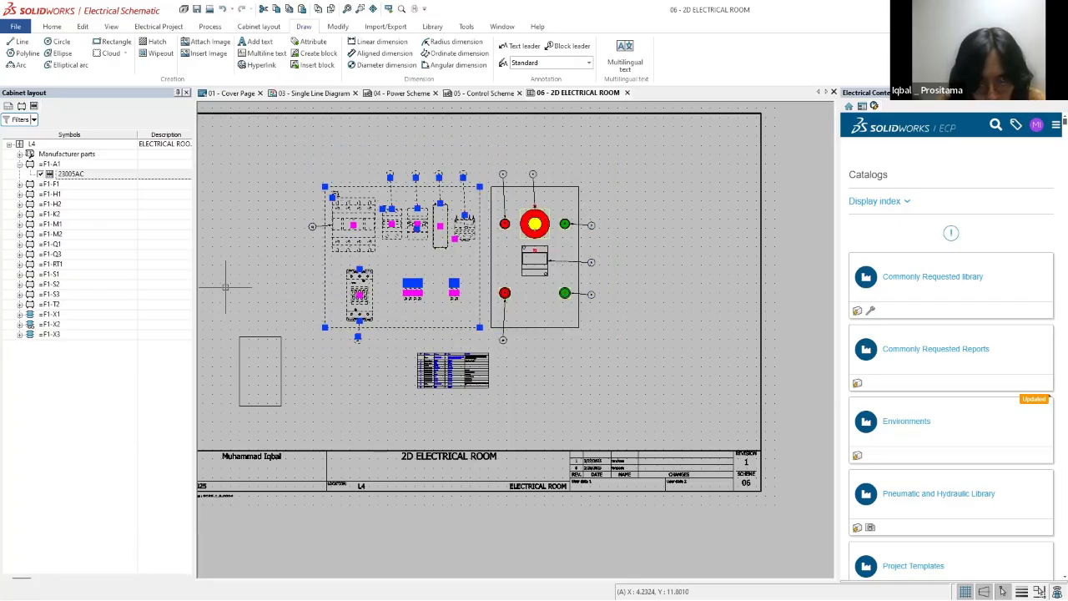
pyautogui.press('Escape')
pyautogui.moveTo(236, 306); pyautogui.dragTo(320, 448)
pyautogui.press('Delete')
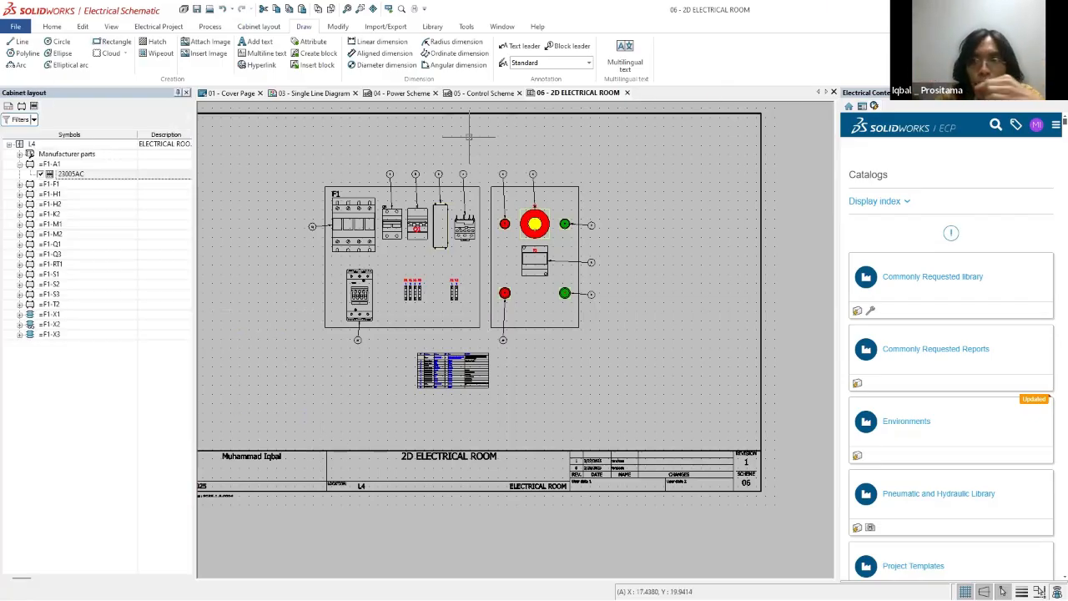
# Step: Collapse component F1-A1, expand the Manufacturer parts group, and select the box and door outlines one after the other for inspection
pyautogui.scroll(3, 485, 223)
pyautogui.scroll(-3, 244, 343)
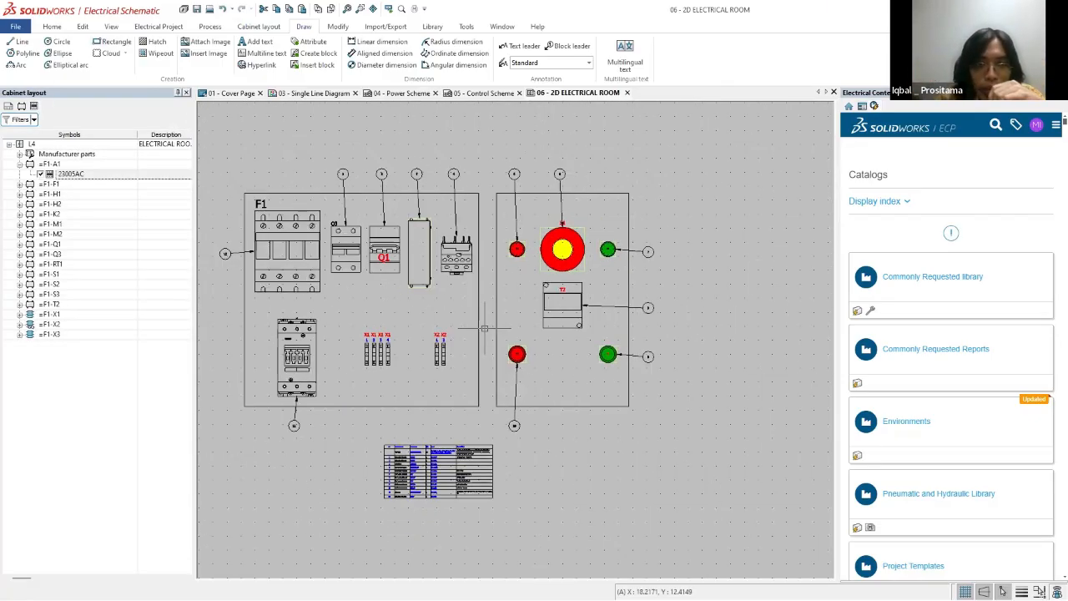
pyautogui.scroll(3, 244, 343)
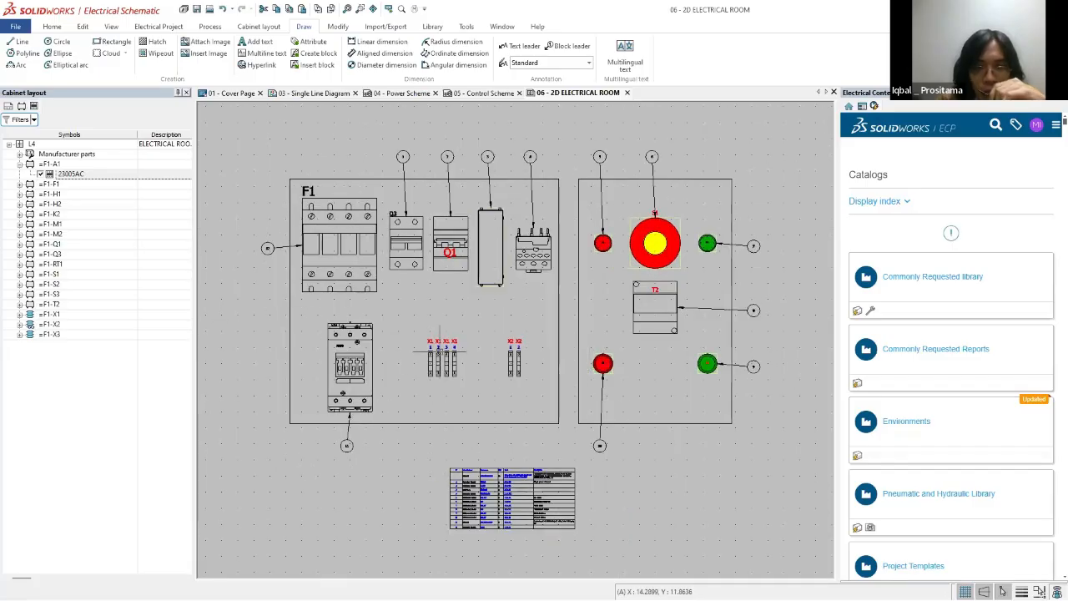
pyautogui.scroll(-2, 253, 327)
pyautogui.scroll(2, 438, 338)
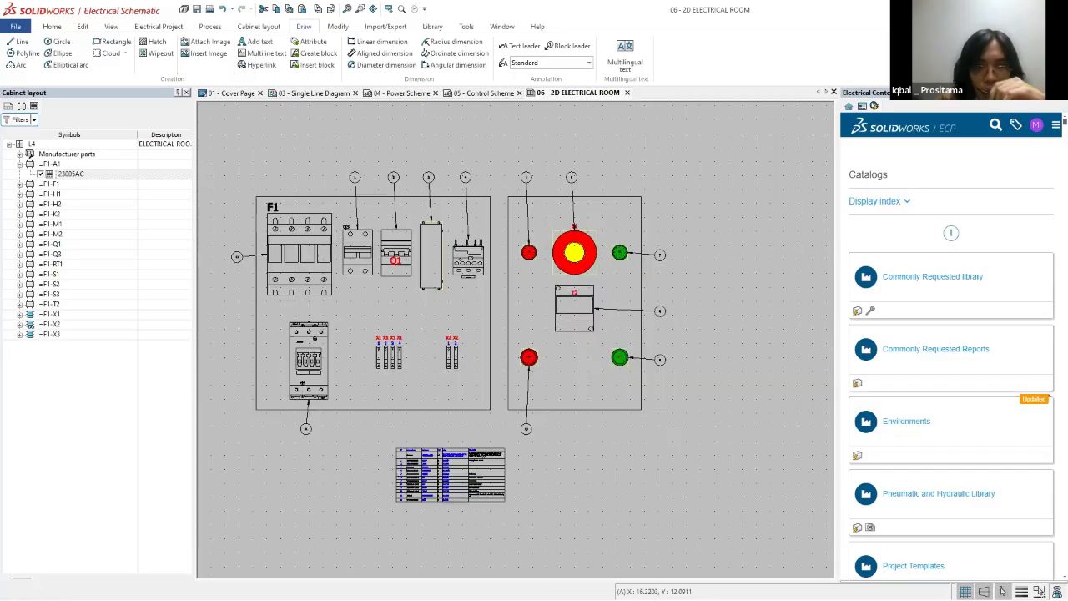
pyautogui.click(20, 164)
pyautogui.click(19, 154)
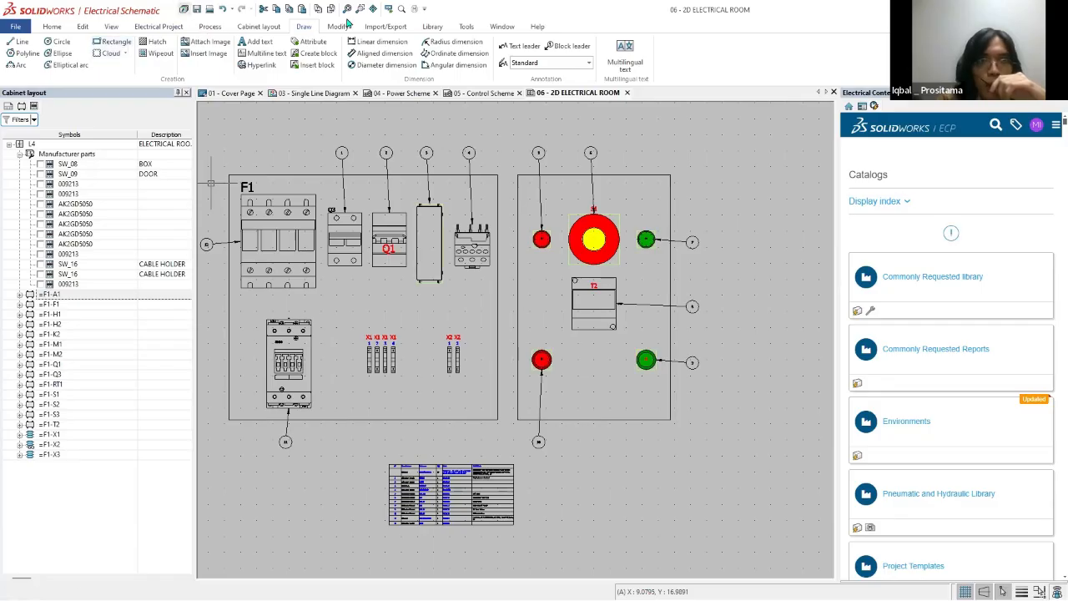
pyautogui.click(280, 175)
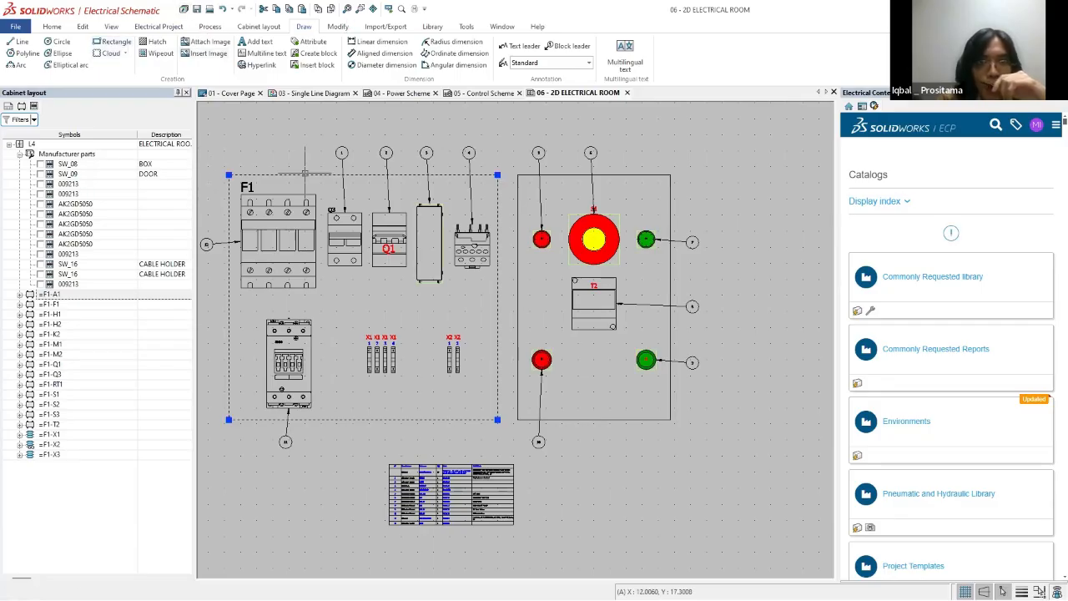
pyautogui.click(534, 176)
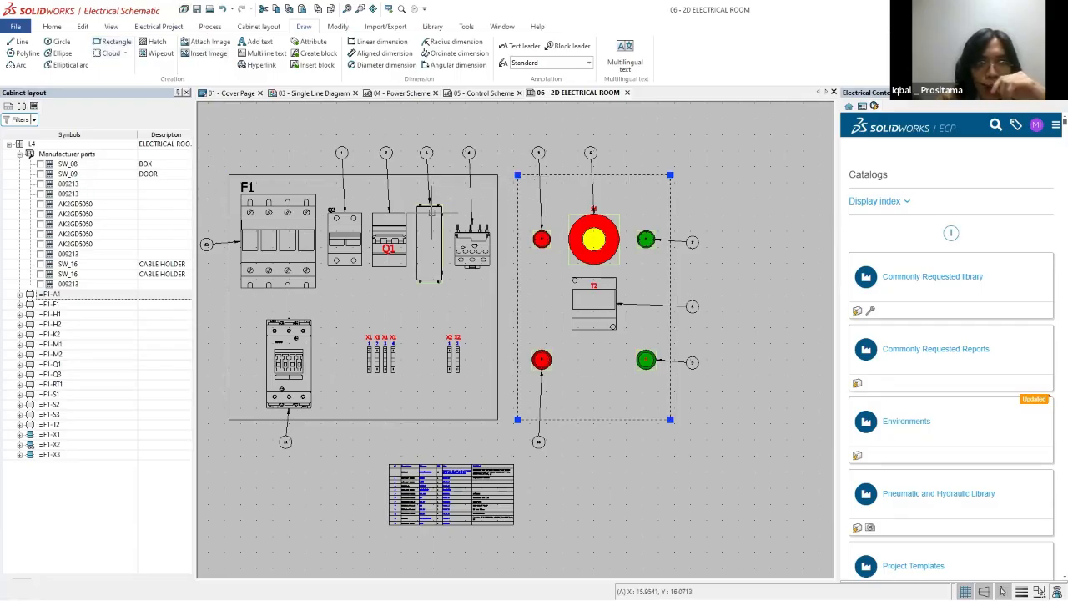
pyautogui.press('Escape')
# Step: Show the cabinet layout commands and annotate the F1 box with duct lines around its perimeter and between the two component rows
pyautogui.click(338, 26)
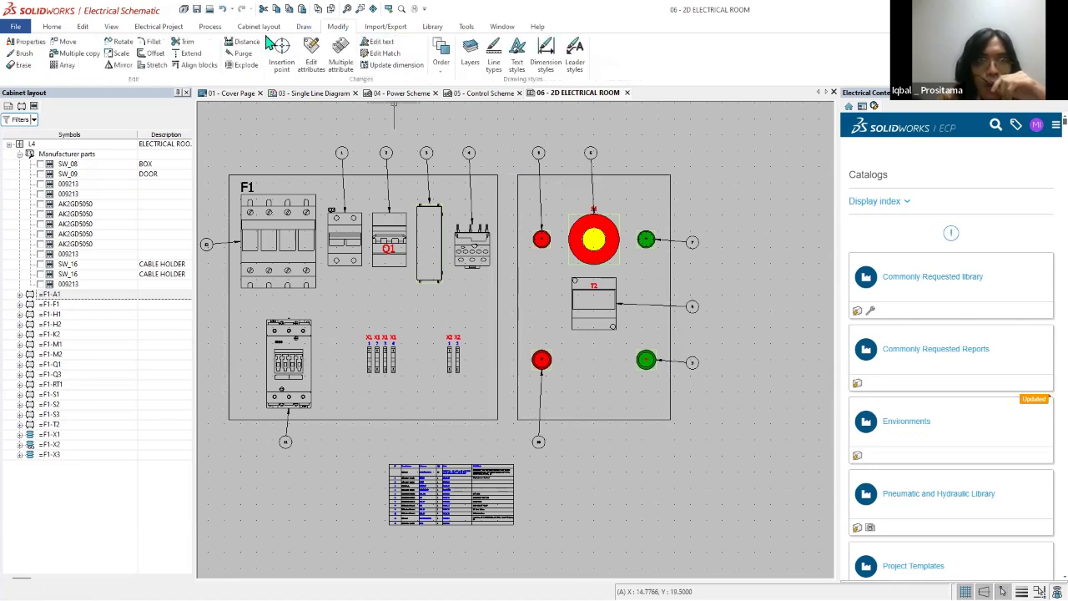
pyautogui.click(243, 26)
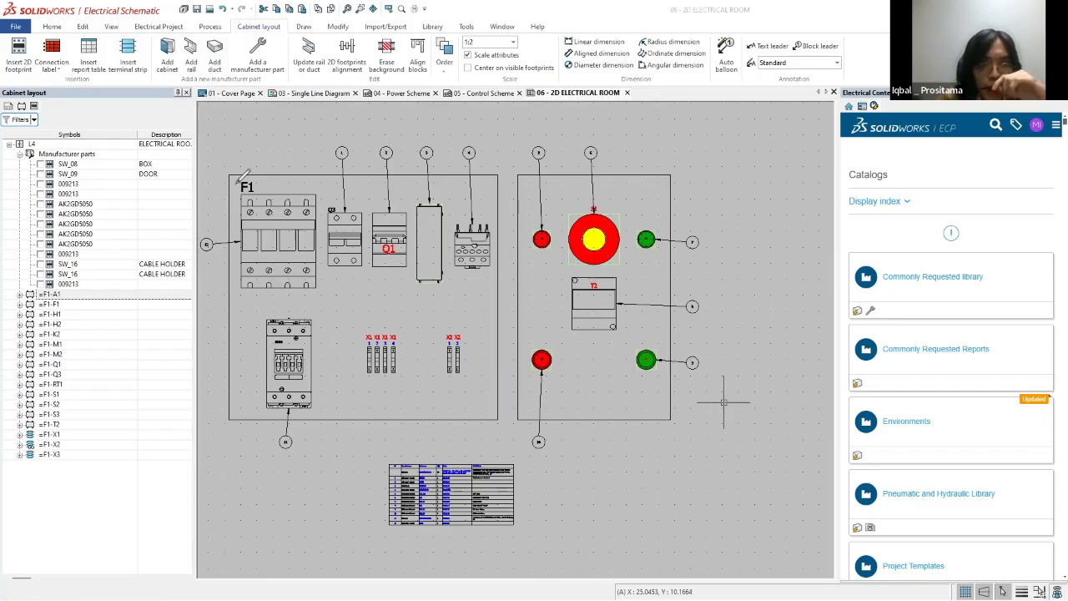
pyautogui.moveTo(233, 177); pyautogui.dragTo(229, 296)
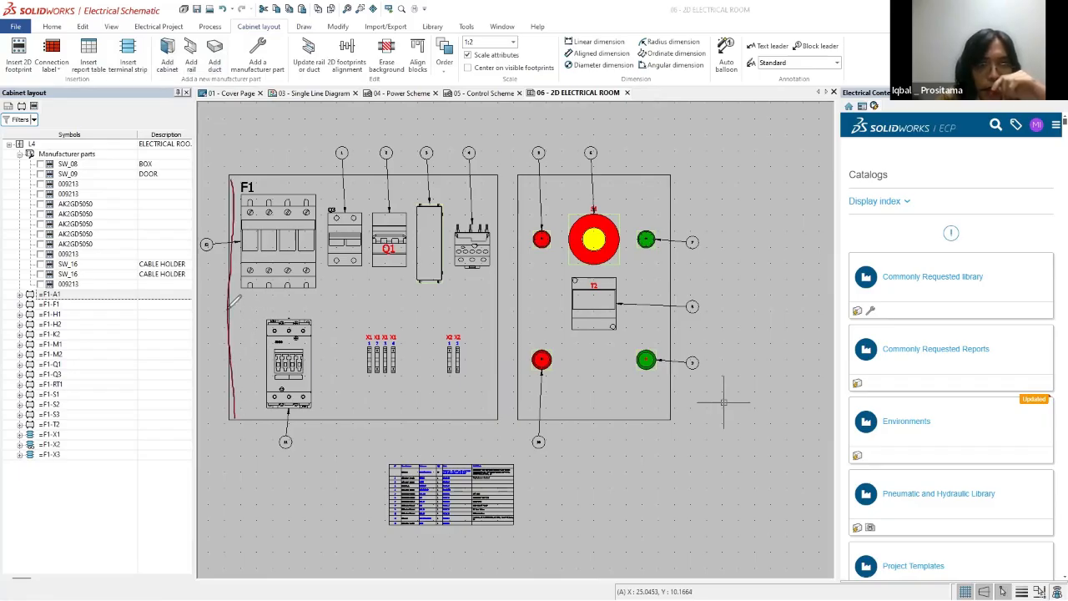
pyautogui.moveTo(227, 310); pyautogui.dragTo(486, 302)
pyautogui.moveTo(233, 417); pyautogui.dragTo(508, 413)
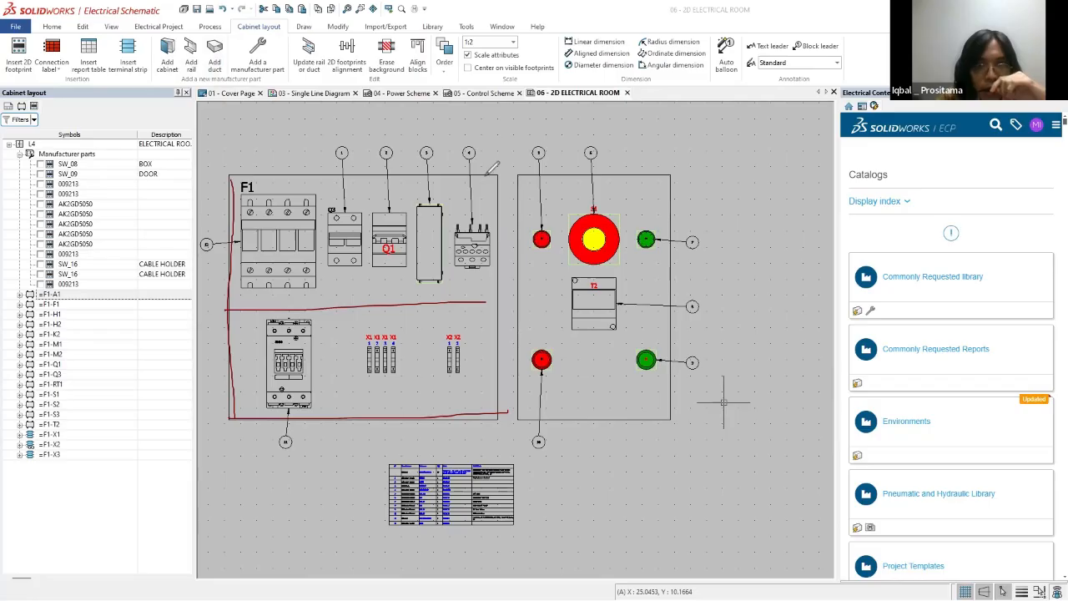
pyautogui.moveTo(486, 177); pyautogui.dragTo(498, 341)
pyautogui.moveTo(225, 176); pyautogui.dragTo(511, 185)
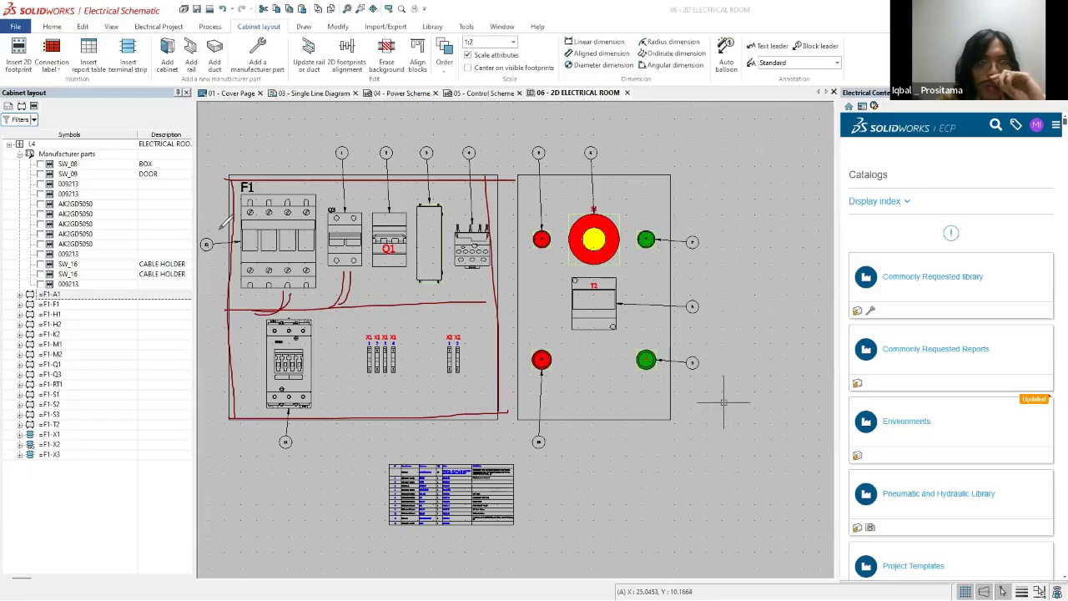
# Step: Annotate horizontal rails across the upper and lower component rows of the F1 box, and clear all annotations
pyautogui.moveTo(217, 268)
pyautogui.mouseDown()
pyautogui.moveTo(512, 257)
pyautogui.moveTo(505, 240)
pyautogui.moveTo(216, 243)
pyautogui.mouseUp()
pyautogui.moveTo(482, 366); pyautogui.dragTo(505, 353)
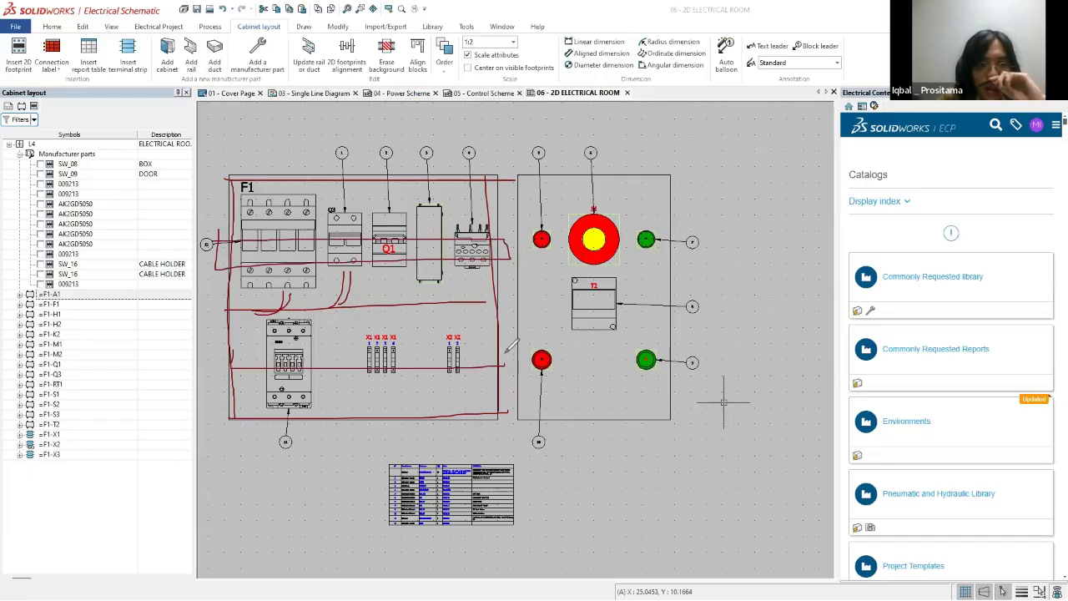
pyautogui.moveTo(399, 350); pyautogui.dragTo(233, 349)
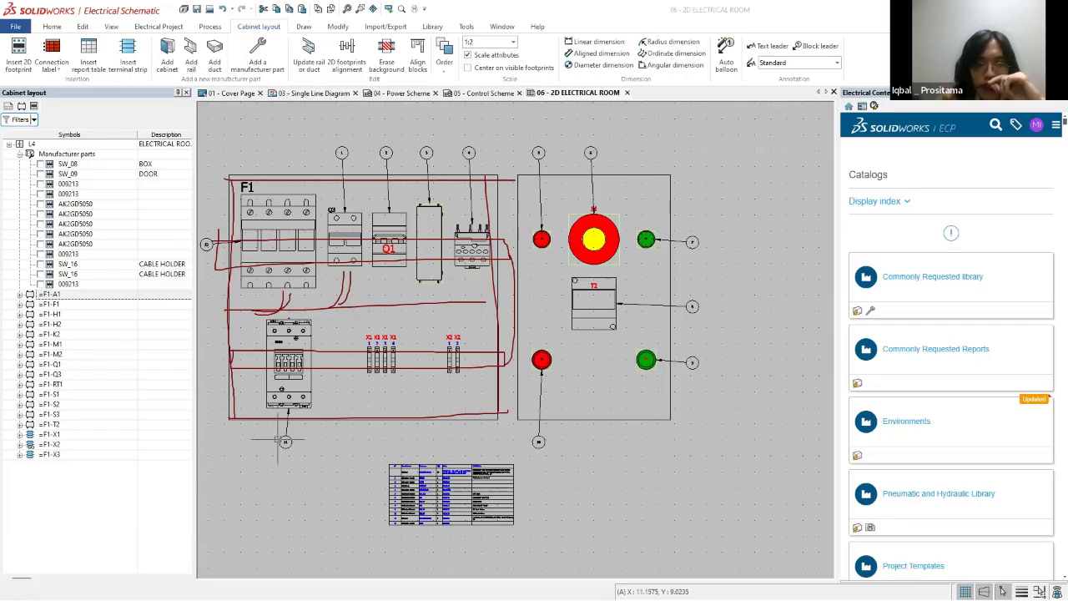
pyautogui.click(724, 448)
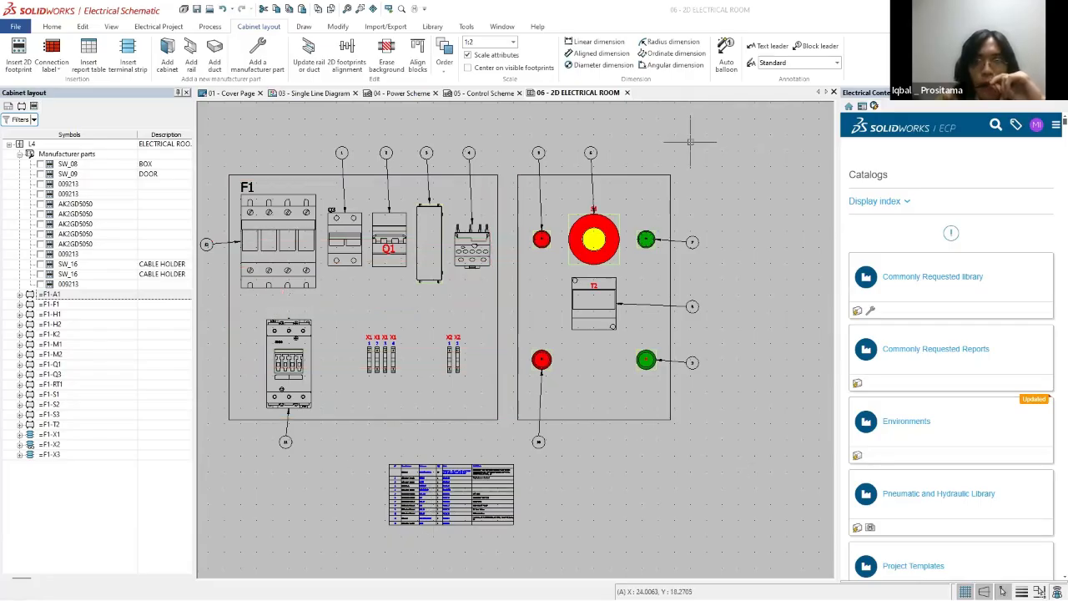
# Step: Start the Auto balloon command on the cabinet layout, cancel it, and look over the existing balloons and parts table
pyautogui.click(726, 55)
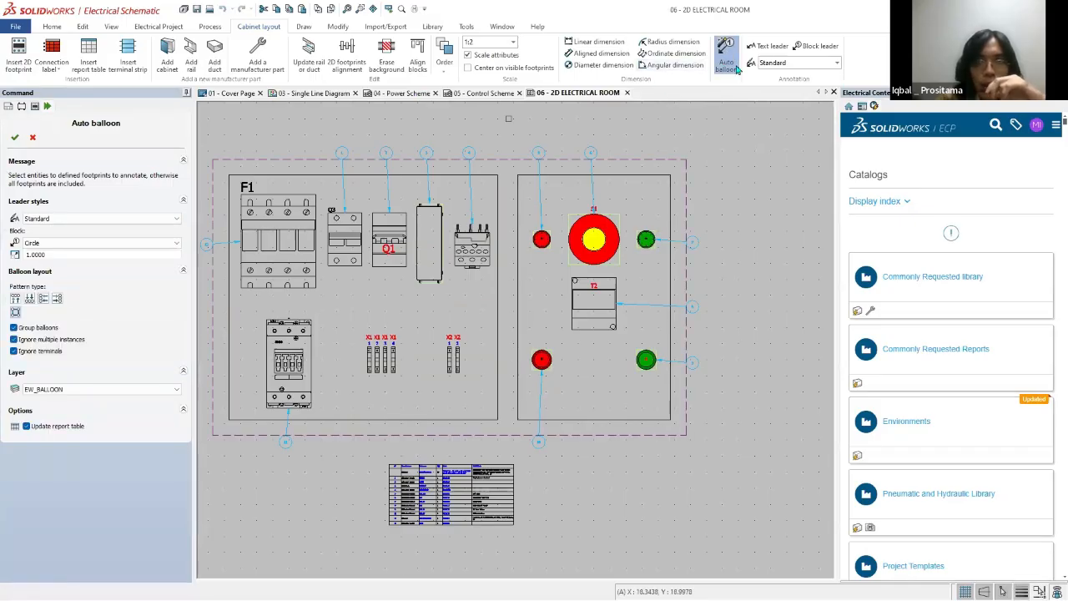
pyautogui.click(34, 138)
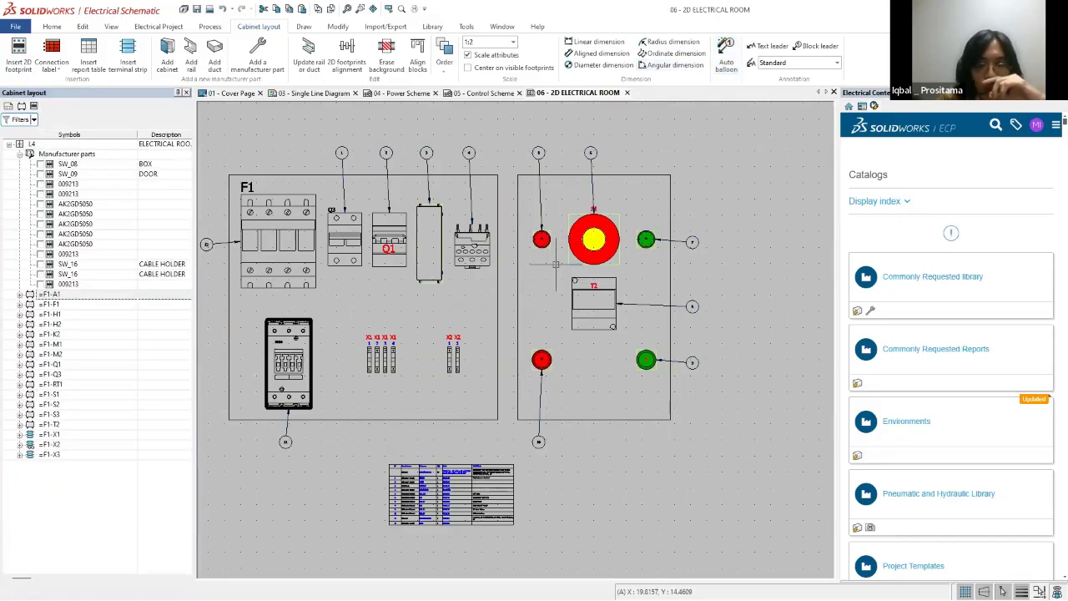
pyautogui.scroll(-1, 592, 350)
pyautogui.scroll(1, 415, 388)
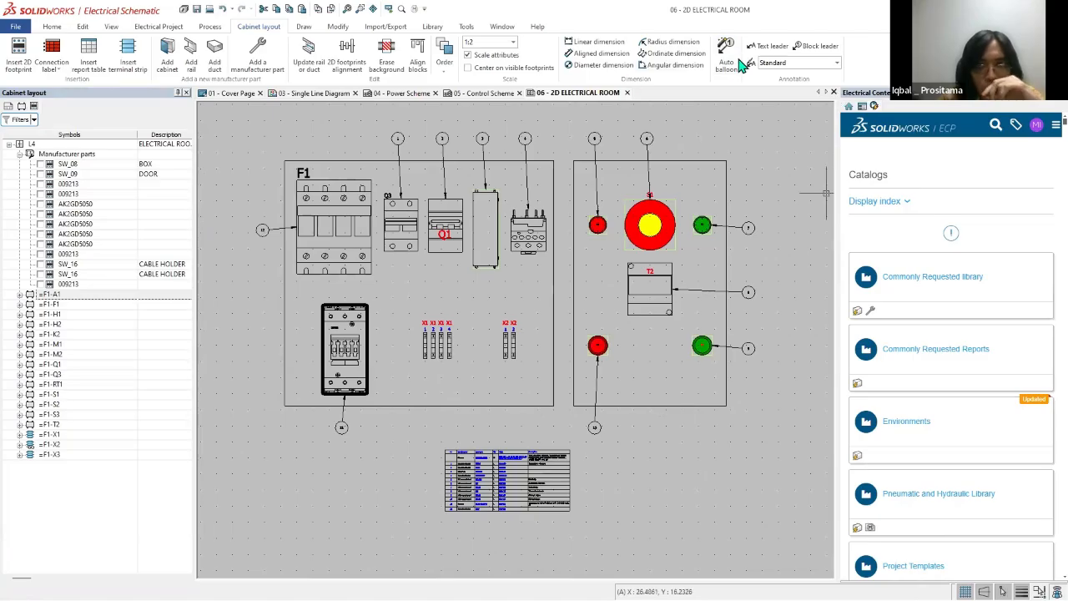
pyautogui.scroll(-1, 379, 422)
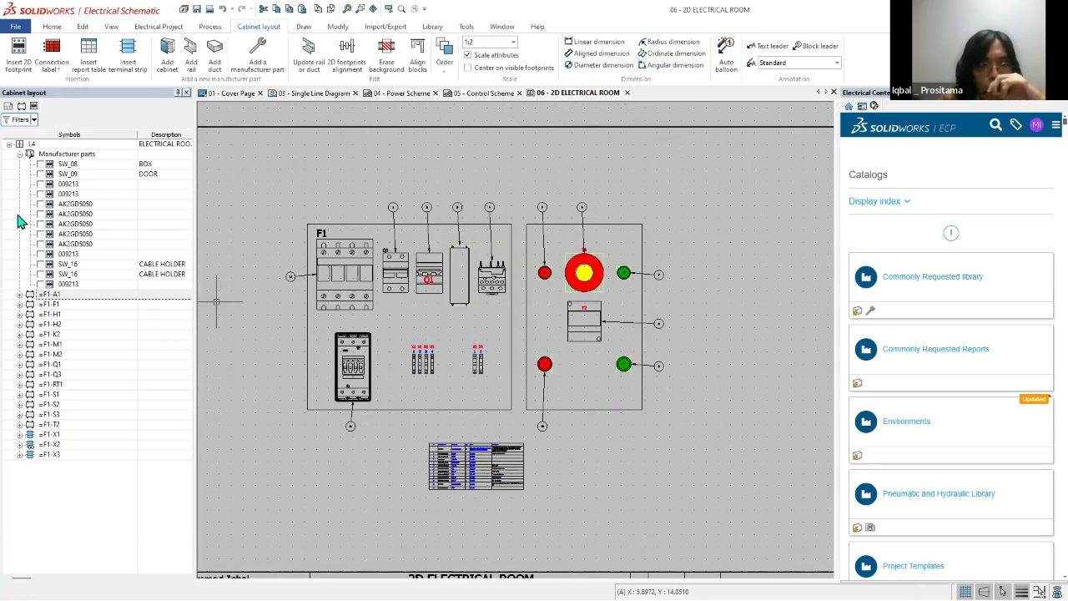
# Step: Expand components F1-A1, F1-F1 and F1-H1 to view their manufacturer parts, and collapse them together with the Manufacturer parts group
pyautogui.click(20, 294)
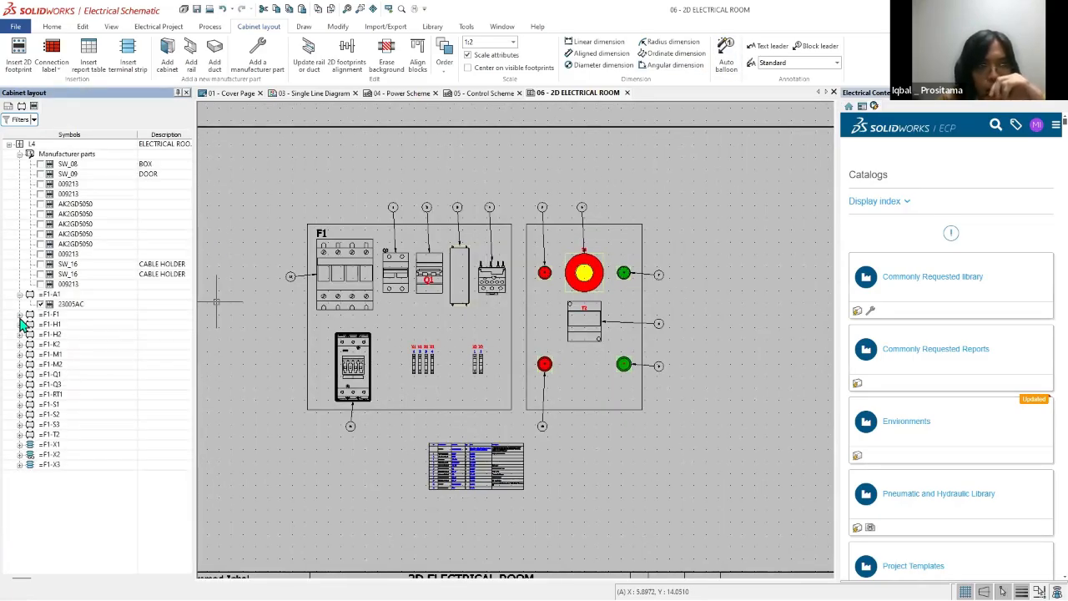
pyautogui.click(19, 314)
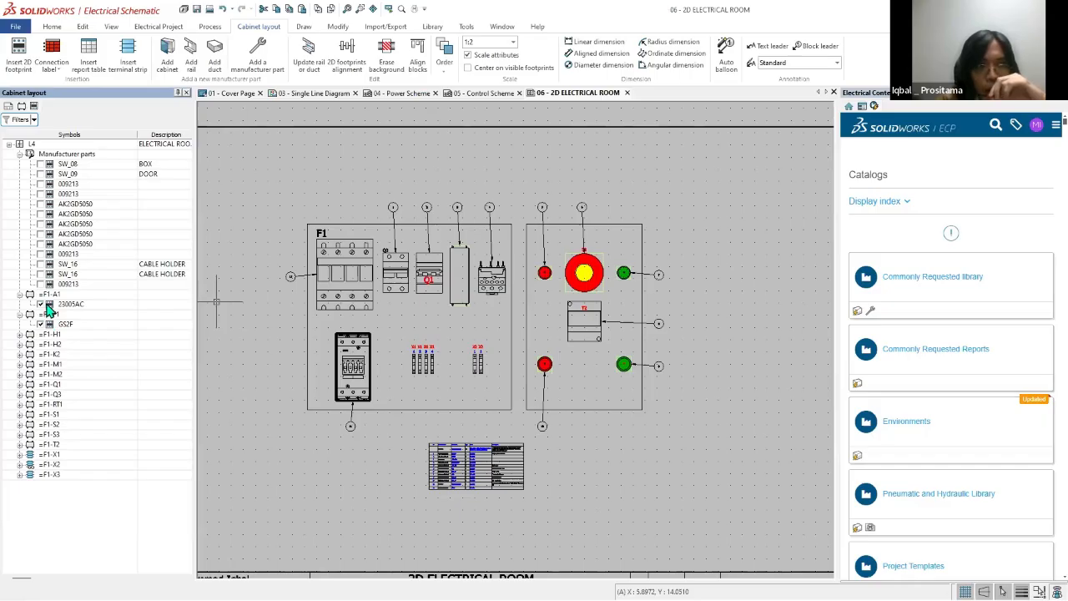
pyautogui.click(20, 335)
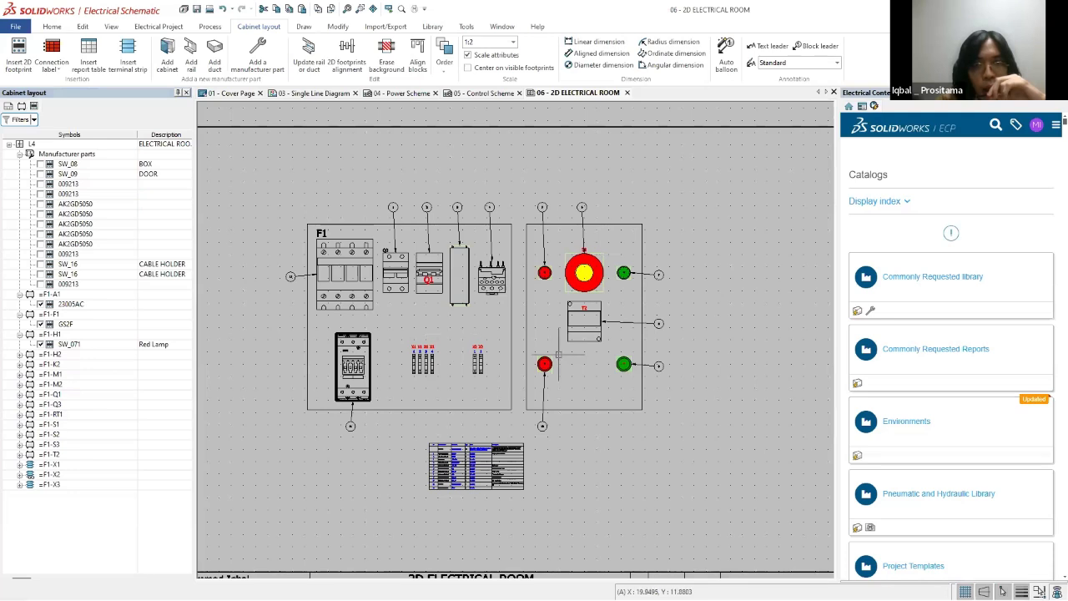
pyautogui.click(20, 333)
pyautogui.click(19, 314)
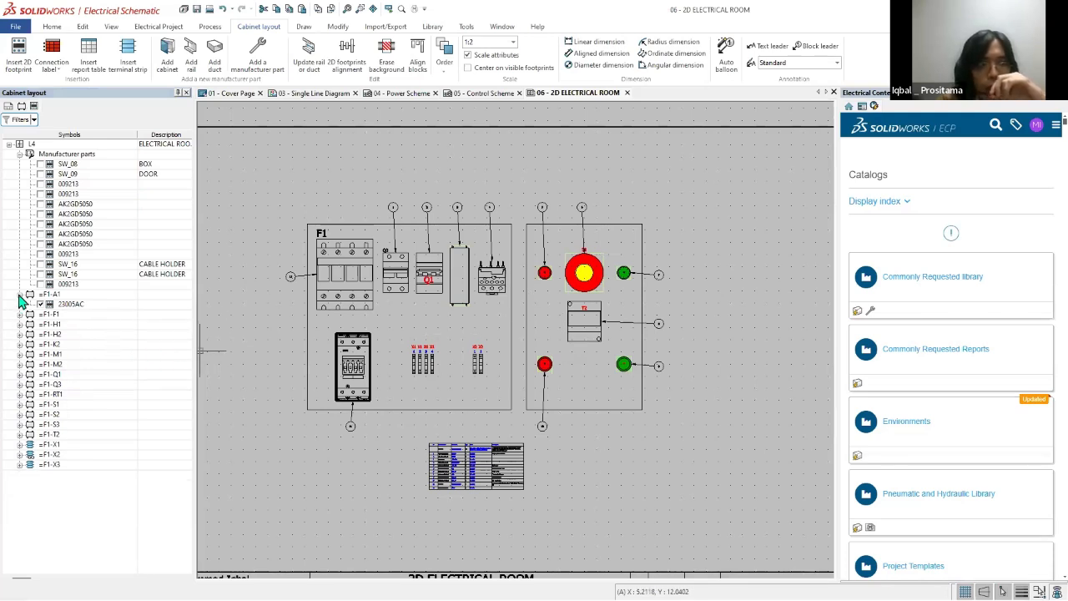
pyautogui.click(19, 295)
pyautogui.click(20, 154)
# Step: Show the project's page list and annotate the 3D ELECTRICAL ROOM page and the whole ELECTRICAL book with freehand marks
pyautogui.click(8, 107)
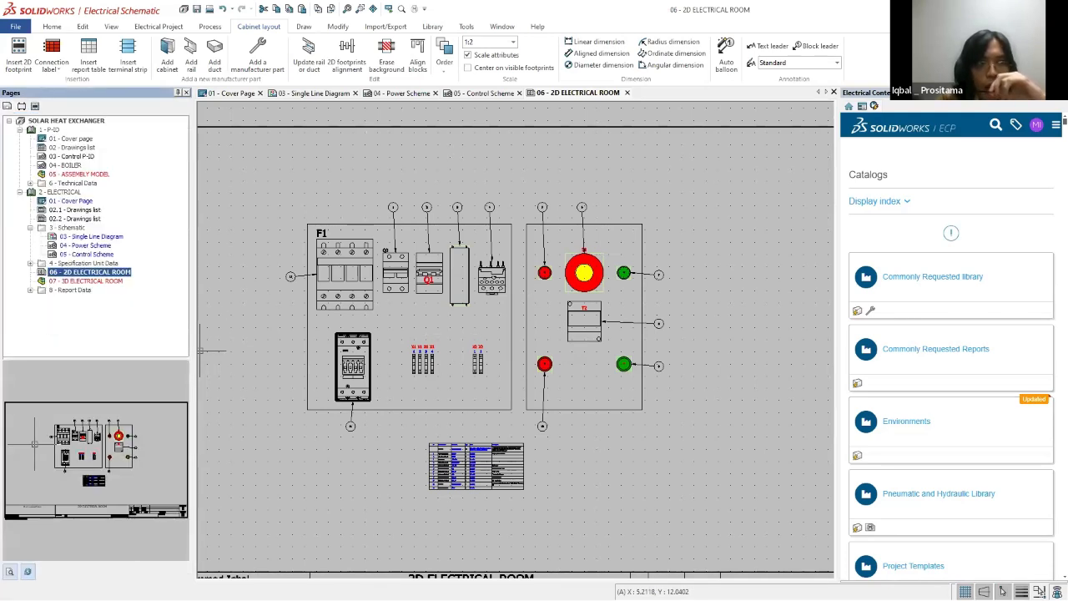
pyautogui.scroll(-3, 371, 292)
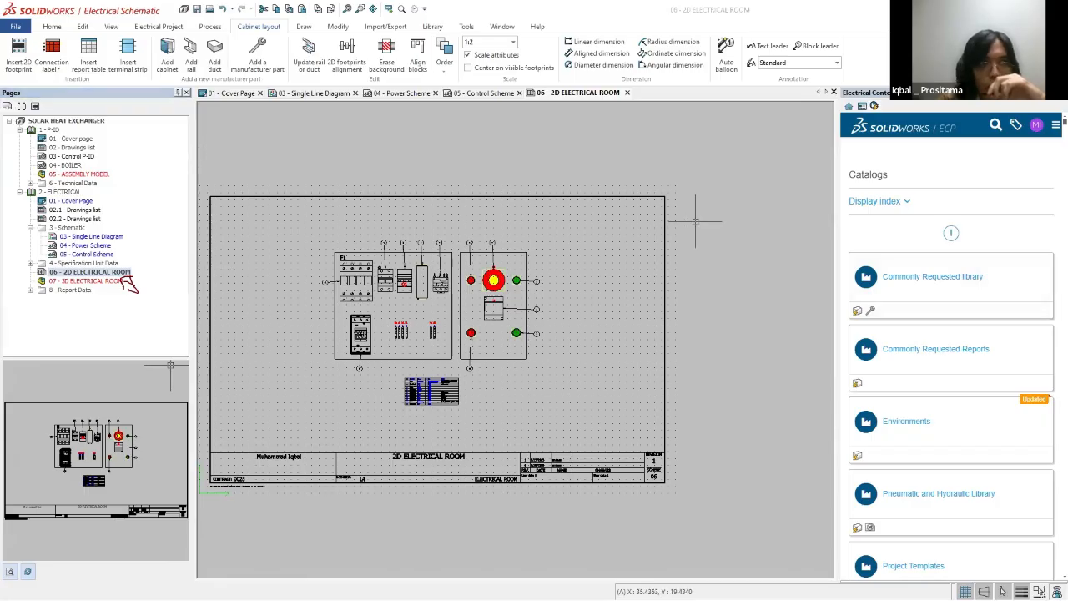
pyautogui.moveTo(106, 208); pyautogui.dragTo(124, 285)
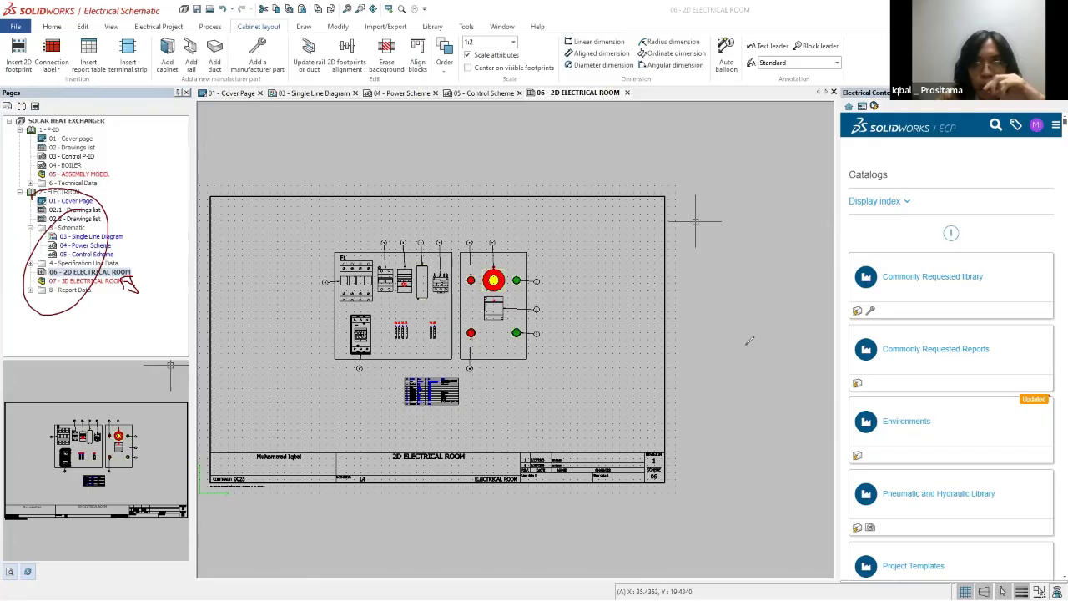
# Step: Insert the 8WA1011-1PF11 footprints of F1-X3 terminals 1 and 2 side by side between the X1 and X2 terminals
pyautogui.scroll(5, 380, 357)
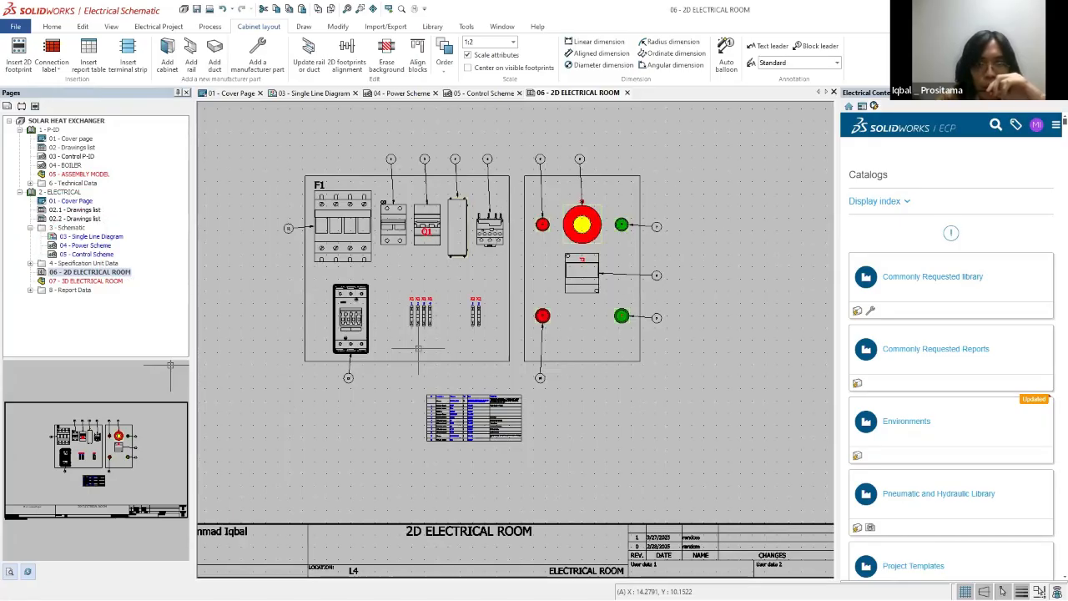
pyautogui.click(35, 107)
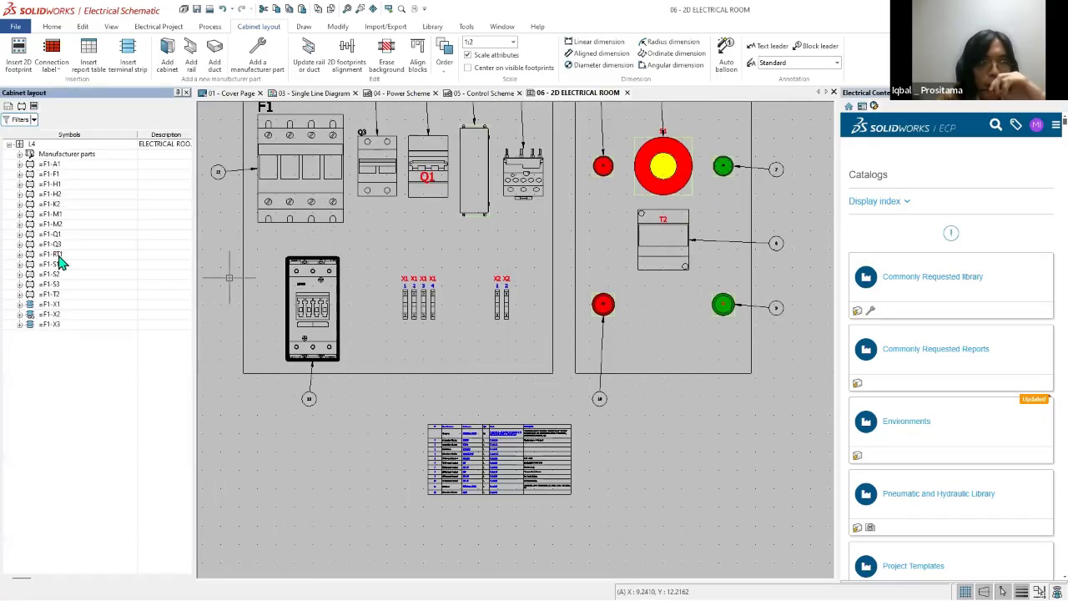
pyautogui.click(20, 325)
pyautogui.click(31, 345)
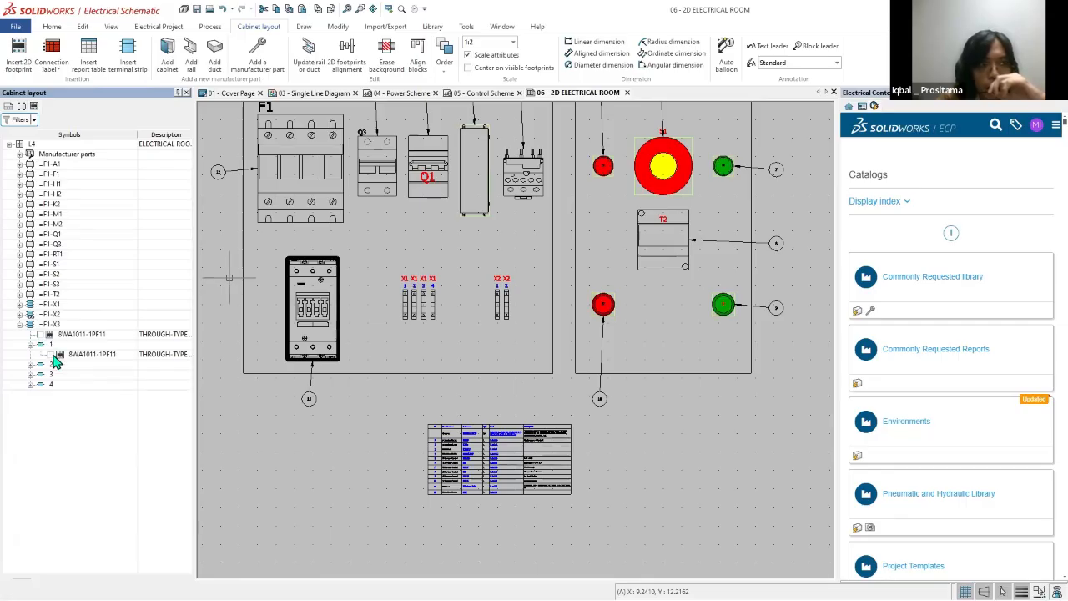
pyautogui.click(51, 355)
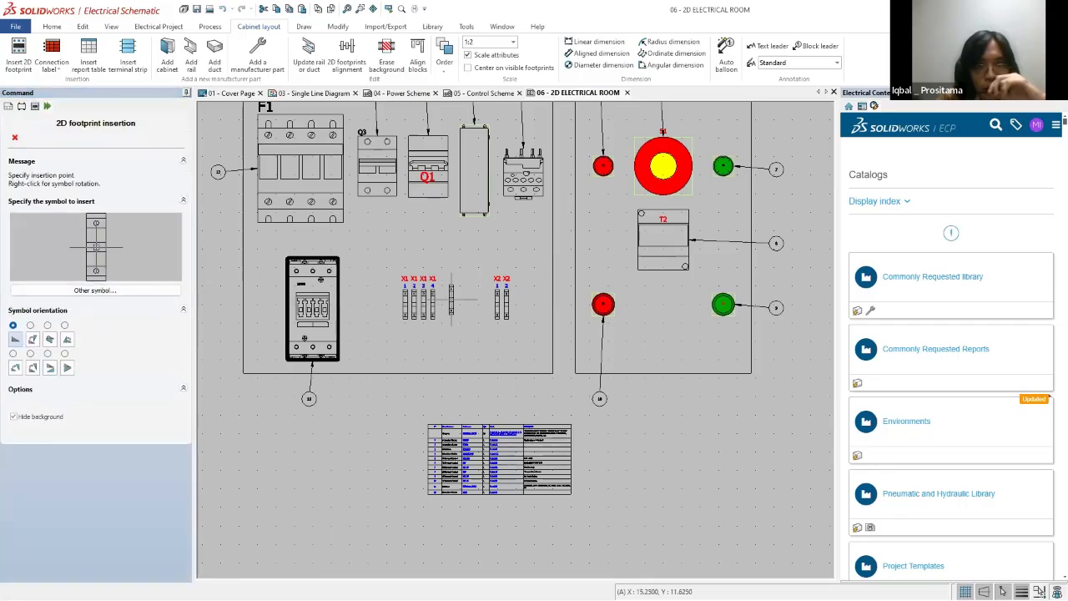
pyautogui.click(452, 304)
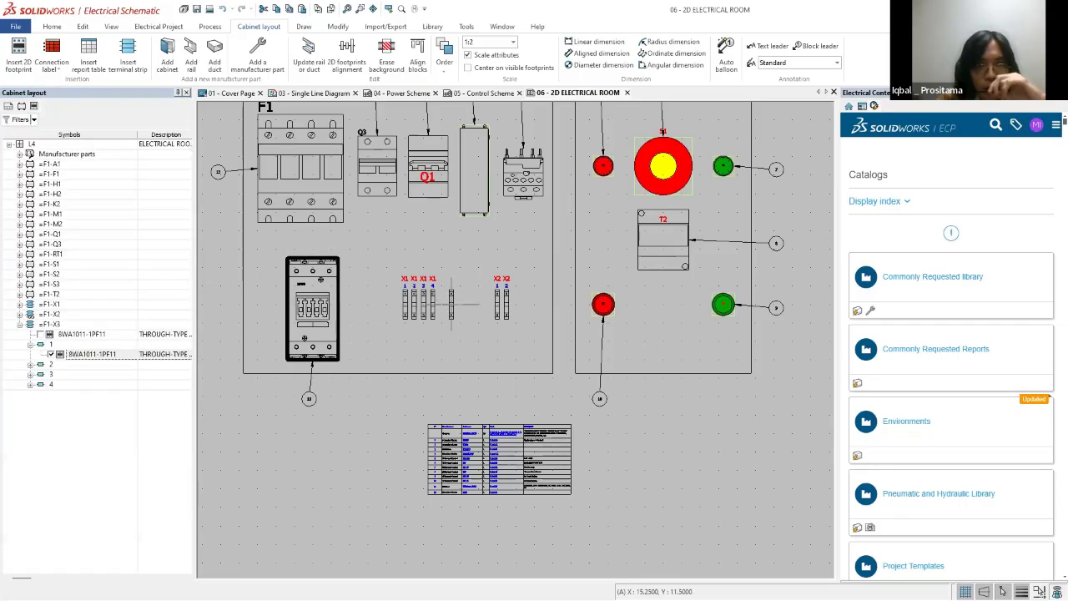
pyautogui.click(31, 365)
pyautogui.click(51, 374)
pyautogui.click(460, 304)
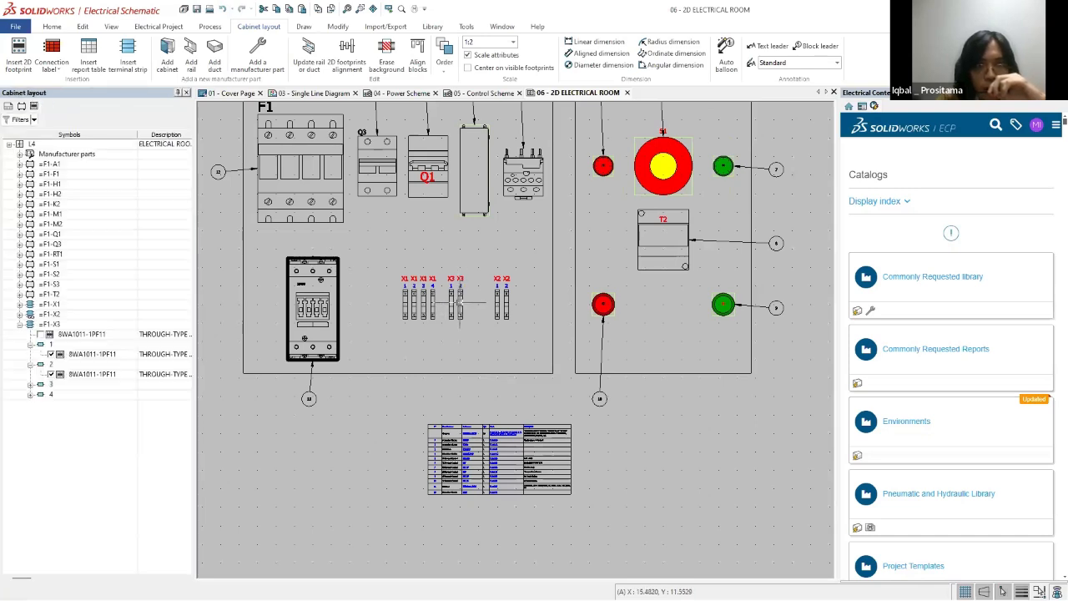
# Step: Insert the 8WA1011-1PF11 footprints of F1-X3 terminals 3 and 4 beside the first two X3 terminals
pyautogui.click(31, 385)
pyautogui.click(50, 394)
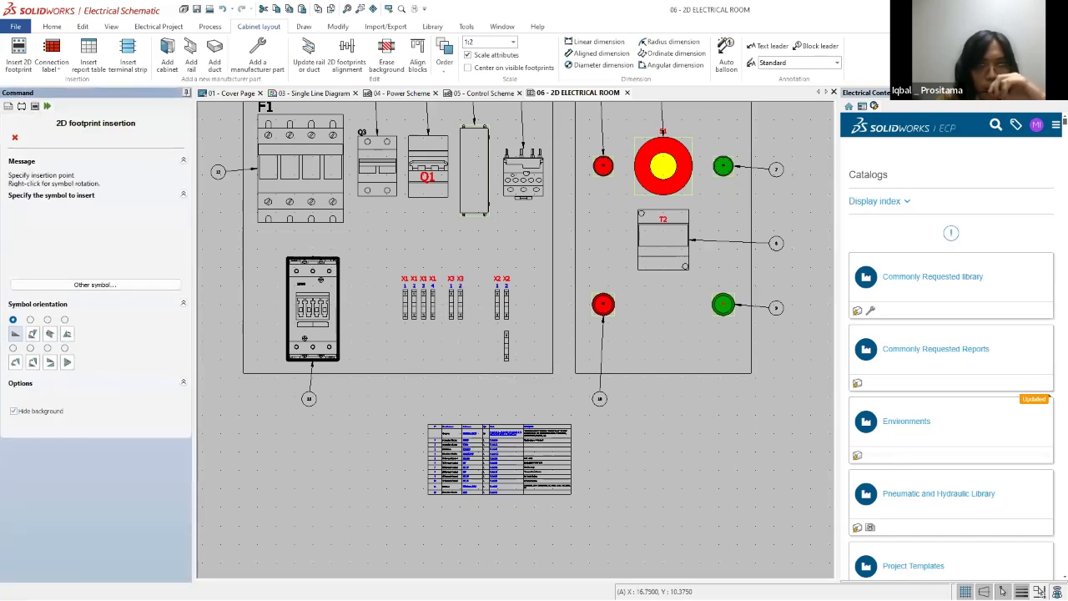
pyautogui.click(469, 304)
pyautogui.click(31, 405)
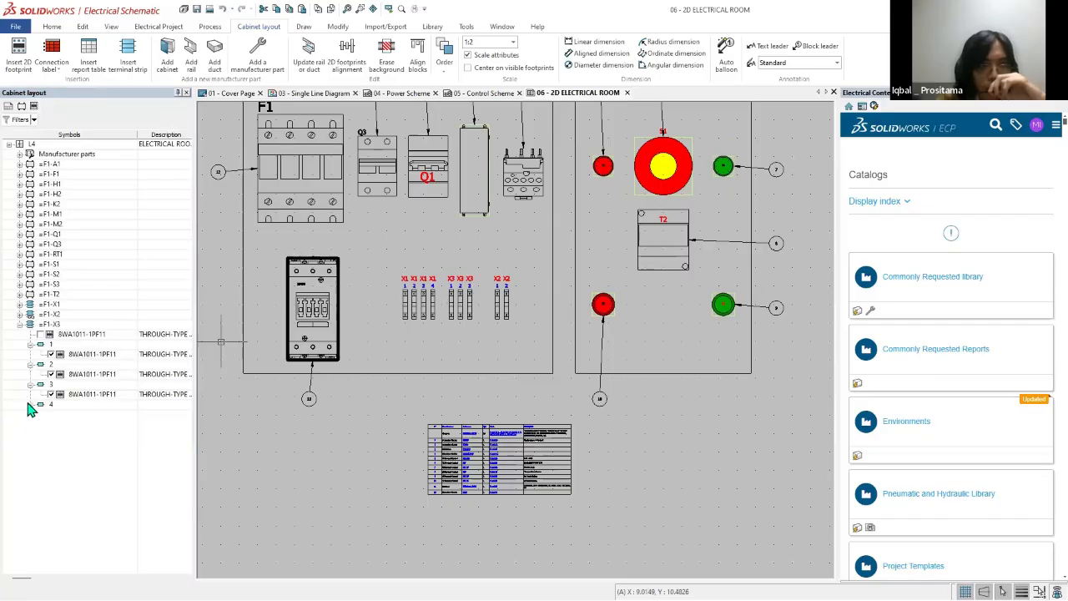
pyautogui.click(51, 414)
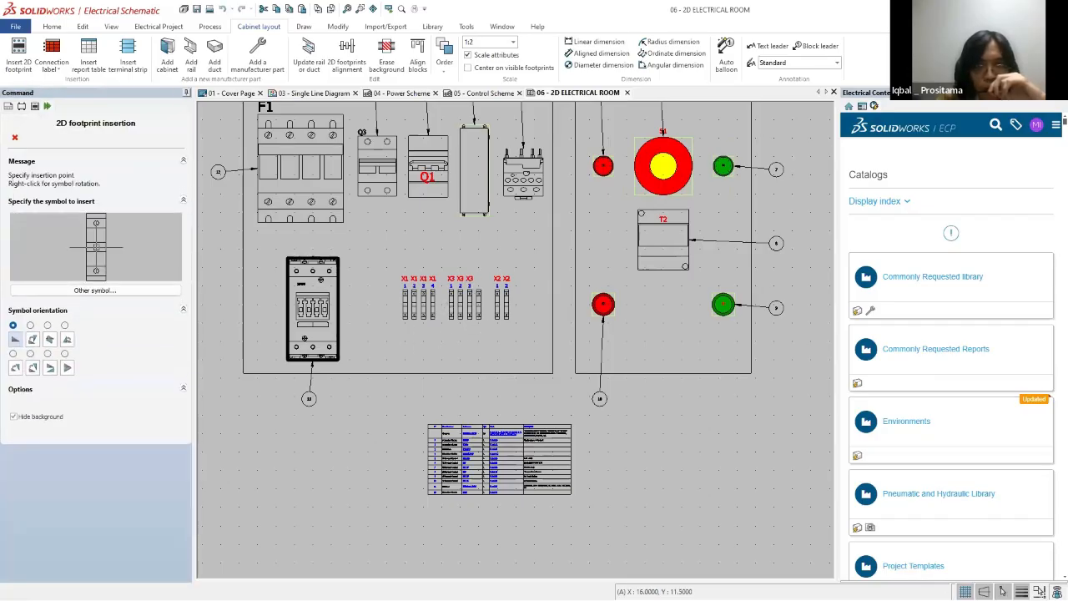
pyautogui.click(478, 308)
pyautogui.scroll(-3, 563, 320)
pyautogui.scroll(4, 564, 320)
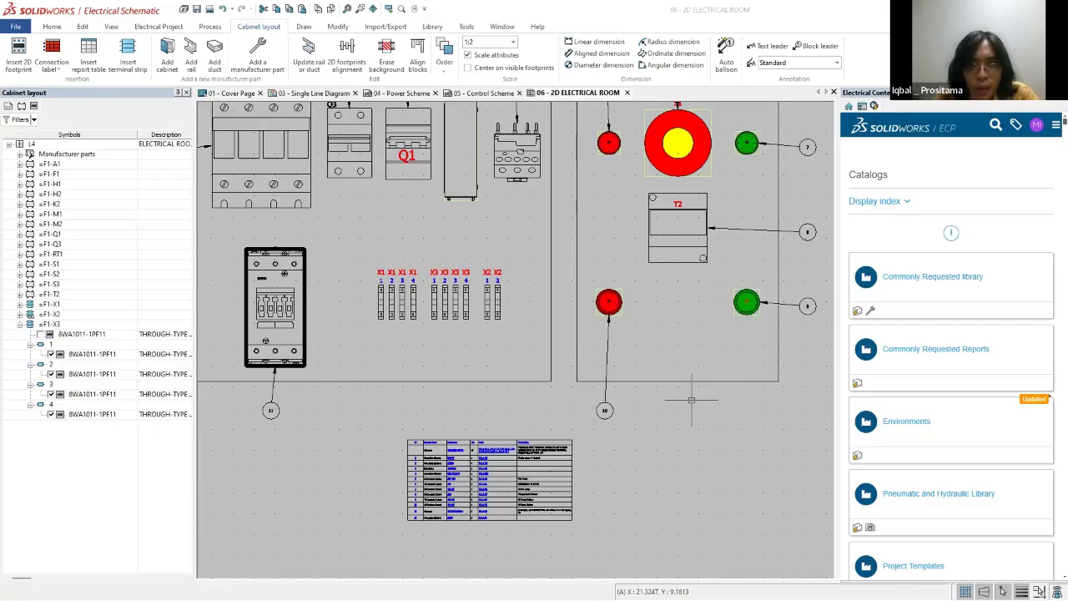
# Step: Switch to the 01 - Cover Page drawing and open the 07 - 3D ELECTRICAL ROOM page, switching to SOLIDWORKS
pyautogui.scroll(-4, 692, 400)
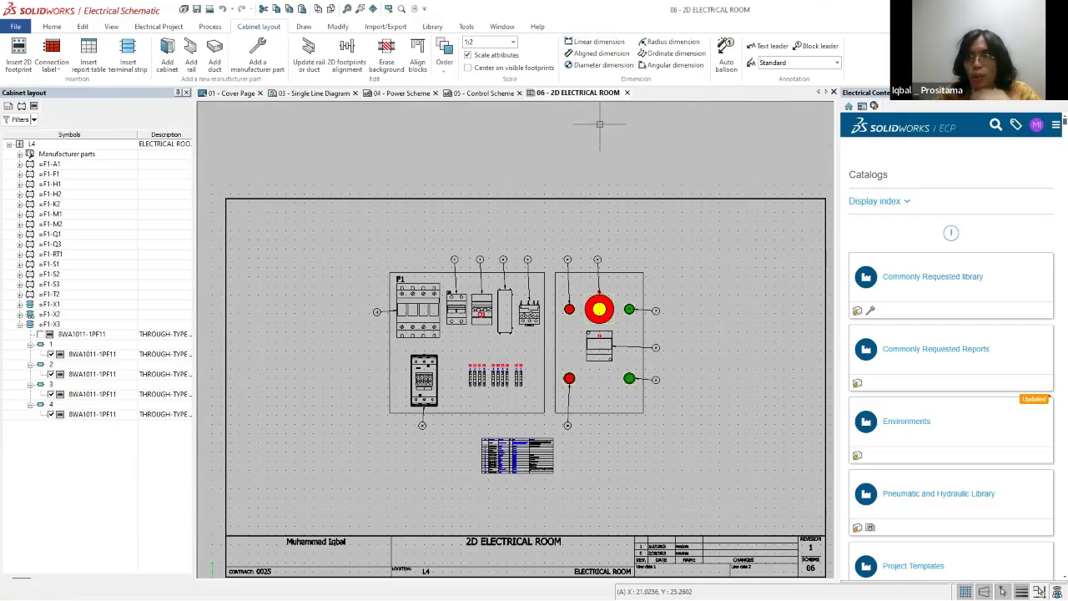
pyautogui.click(218, 93)
pyautogui.rightClick(64, 280)
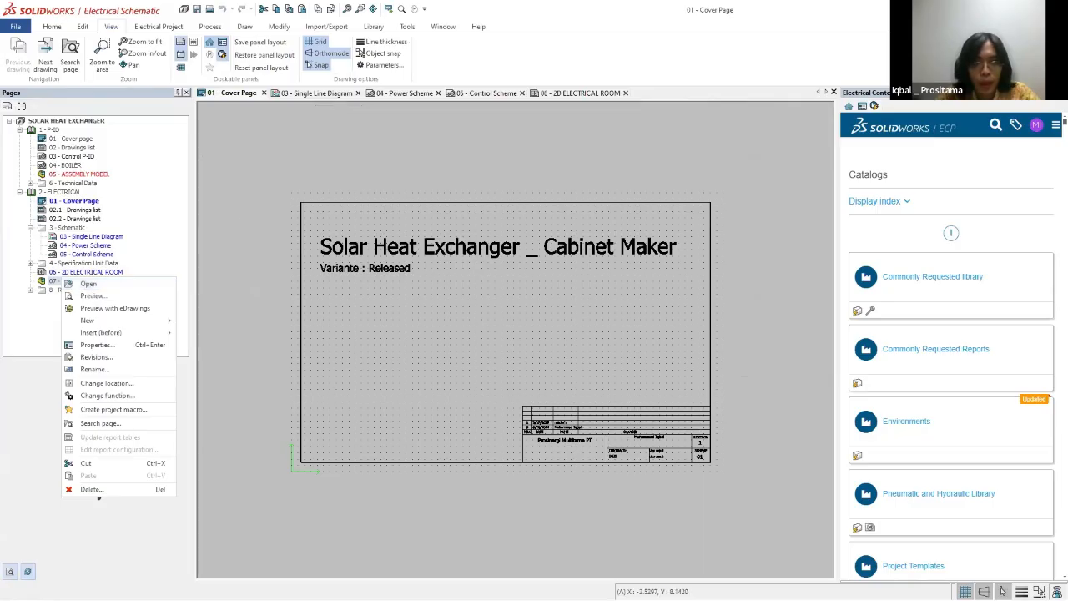
pyautogui.click(89, 285)
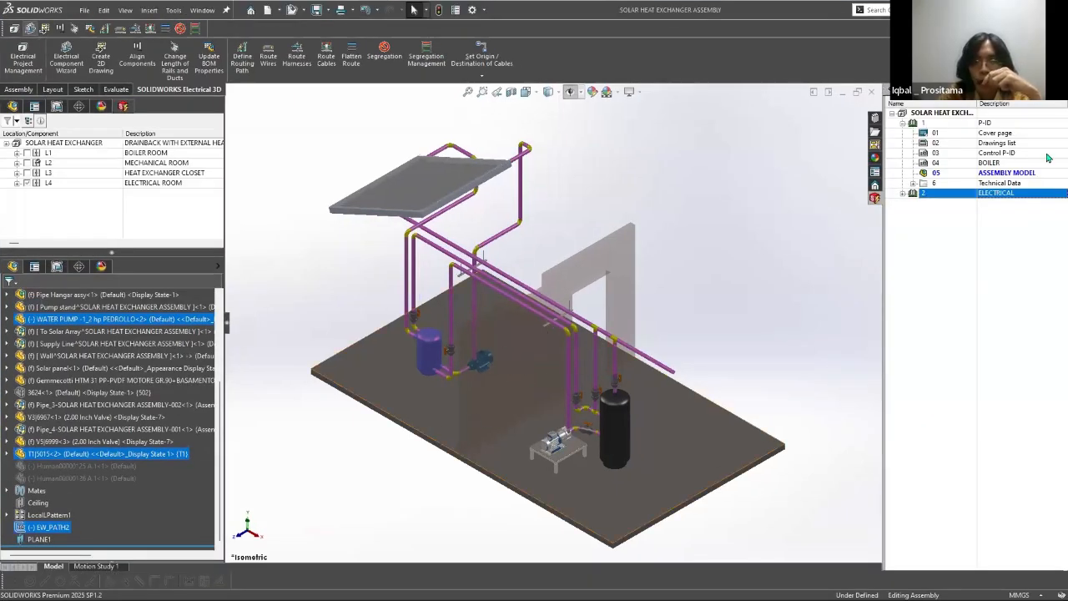
# Step: Expand the ELECTRICAL book, collapse the P-ID book, and open the 07 3D ELECTRICAL ROOM assembly
pyautogui.click(903, 193)
pyautogui.click(902, 123)
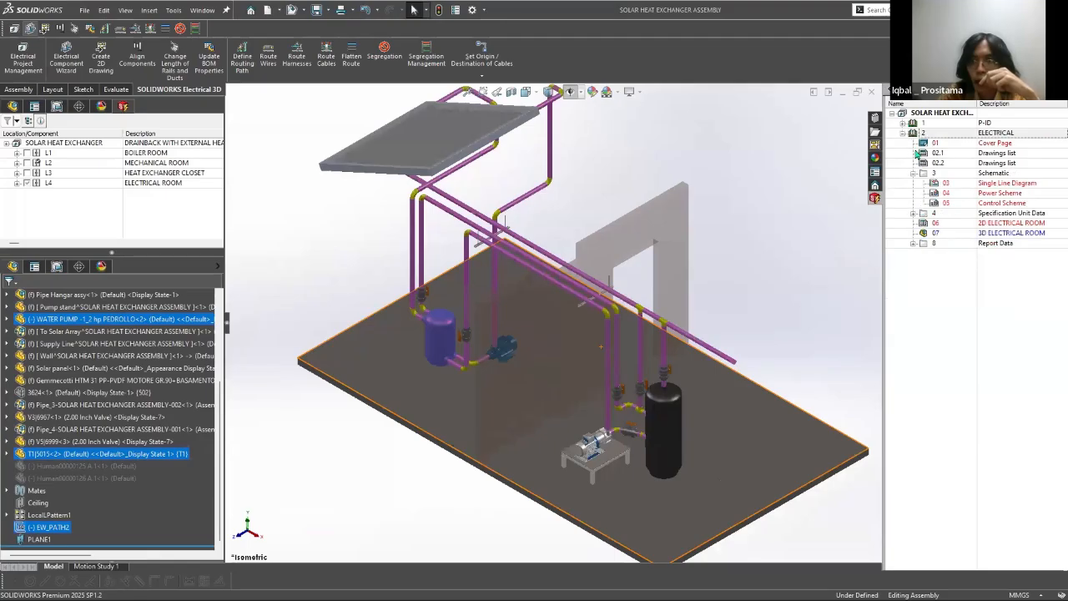
pyautogui.rightClick(935, 233)
pyautogui.click(952, 241)
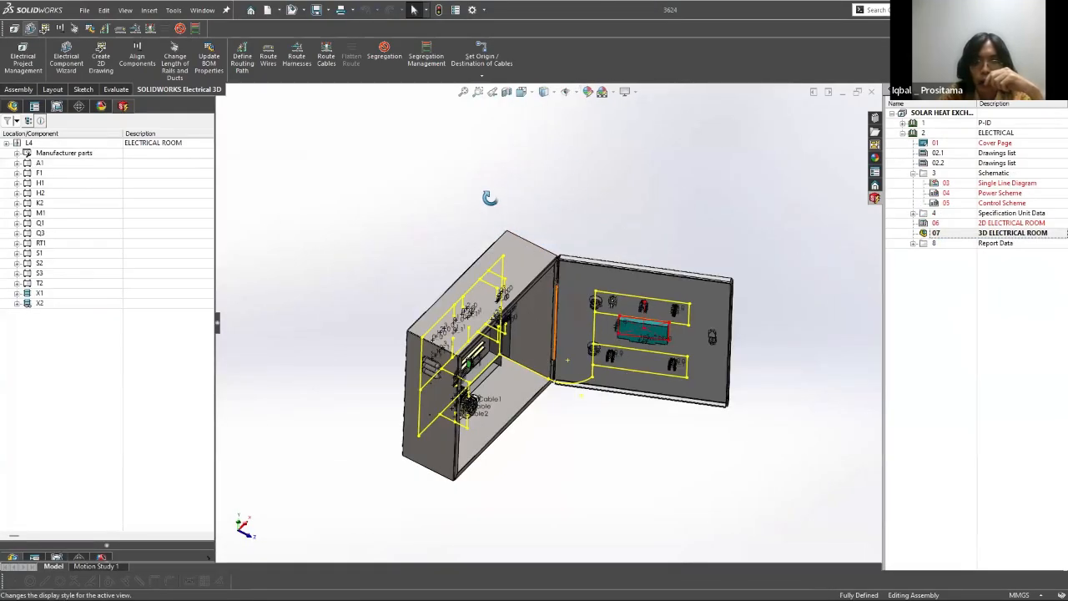
# Step: Examine the 3D cabinet's interior components and door from several angles, and review the parts listed under each component
pyautogui.scroll(-1, 477, 264)
pyautogui.moveTo(478, 265); pyautogui.dragTo(630, 417, button='middle')
pyautogui.scroll(3, 557, 335)
pyautogui.scroll(-3, 557, 335)
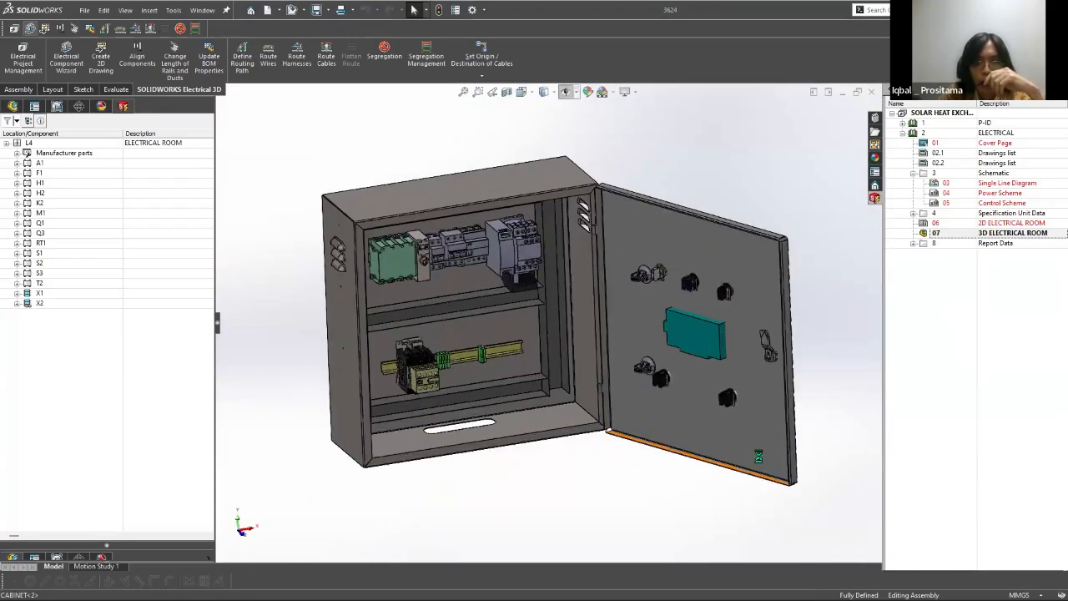
pyautogui.moveTo(554, 312); pyautogui.dragTo(549, 310, button='middle')
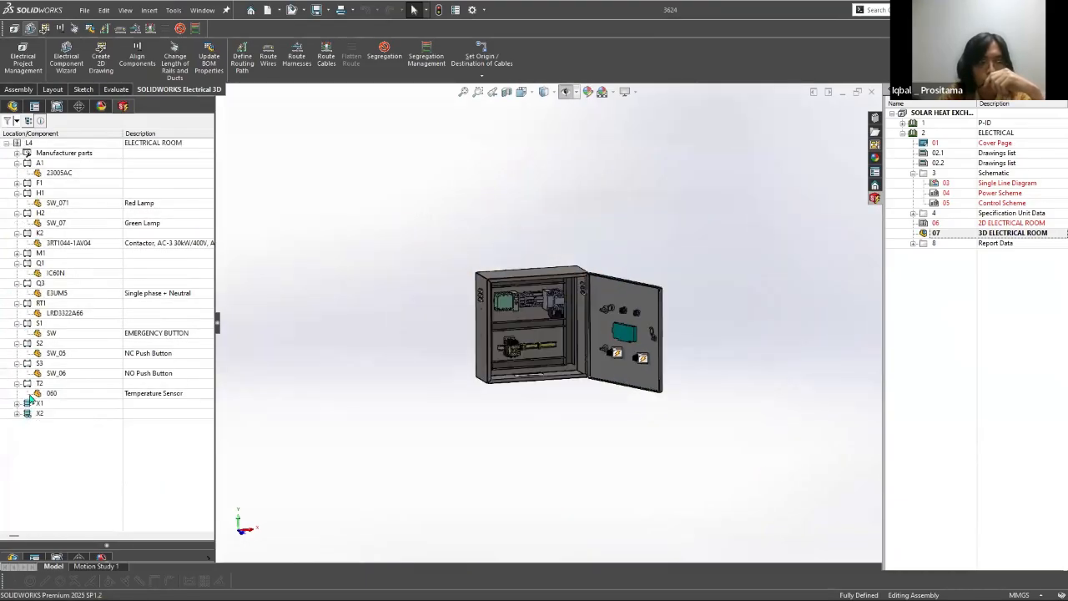
pyautogui.click(386, 261)
pyautogui.click(460, 349)
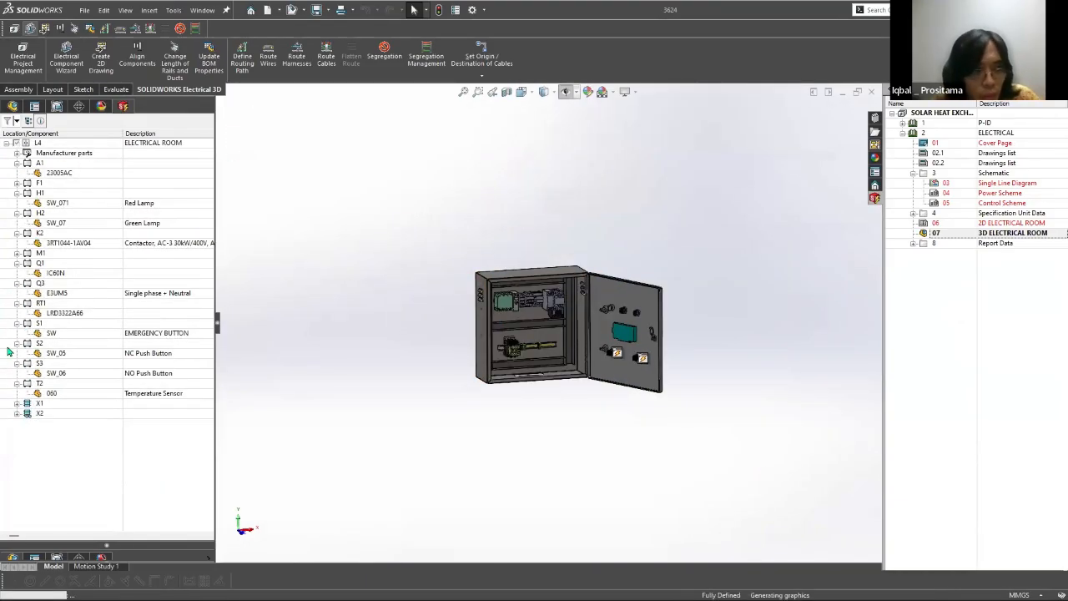
# Step: Show the cabinet's feature tree, close the cabinet assembly, and reopen 07 3D ELECTRICAL ROOM from the ELECTRICAL book
pyautogui.click(12, 106)
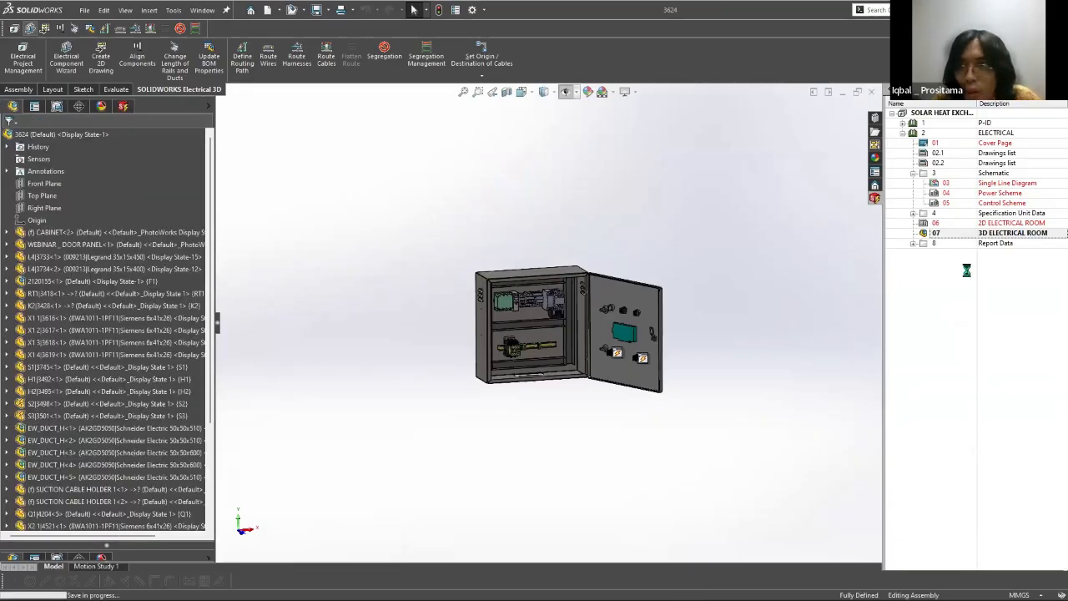
pyautogui.rightClick(932, 234)
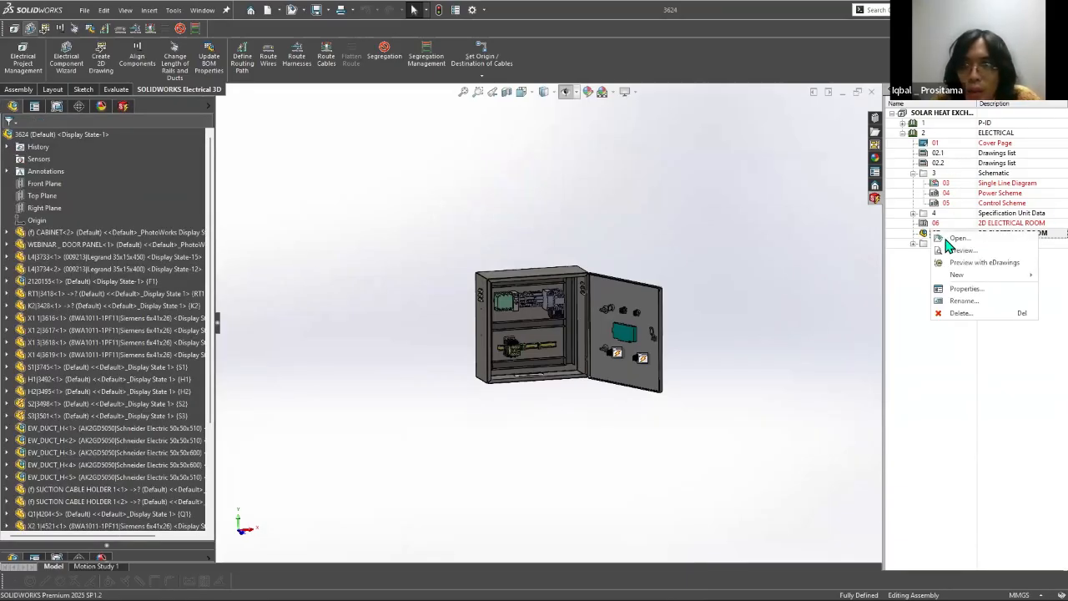
pyautogui.click(951, 369)
pyautogui.click(872, 94)
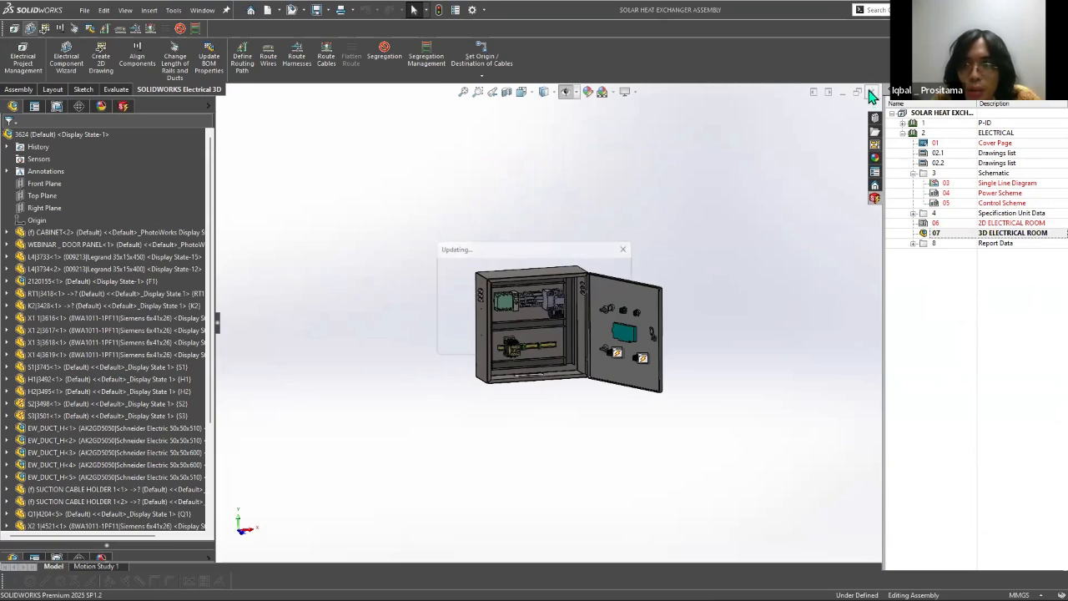
pyautogui.rightClick(935, 234)
pyautogui.click(946, 240)
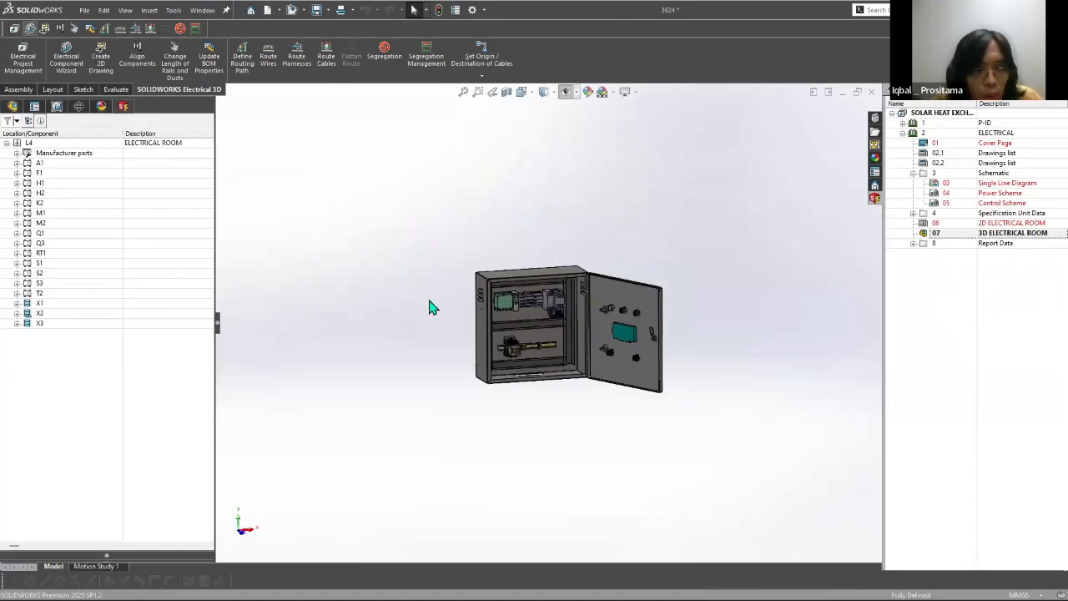
# Step: Examine the reopened cabinet's interior and door from several angles, and expand the Manufacturer parts group of location L4
pyautogui.scroll(-5, 431, 307)
pyautogui.scroll(5, 372, 310)
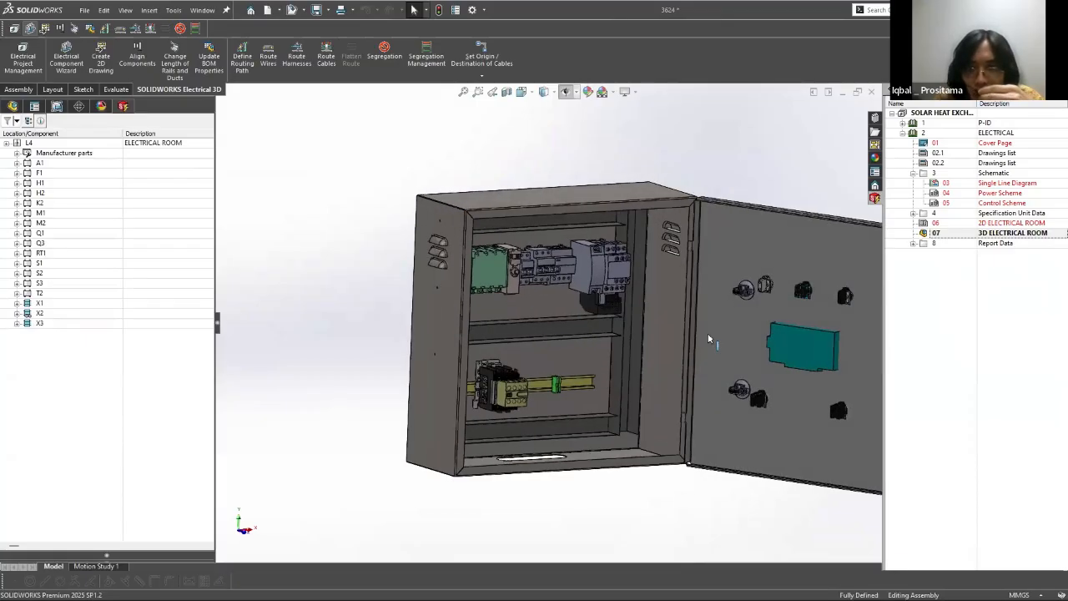
pyautogui.scroll(-3, 743, 330)
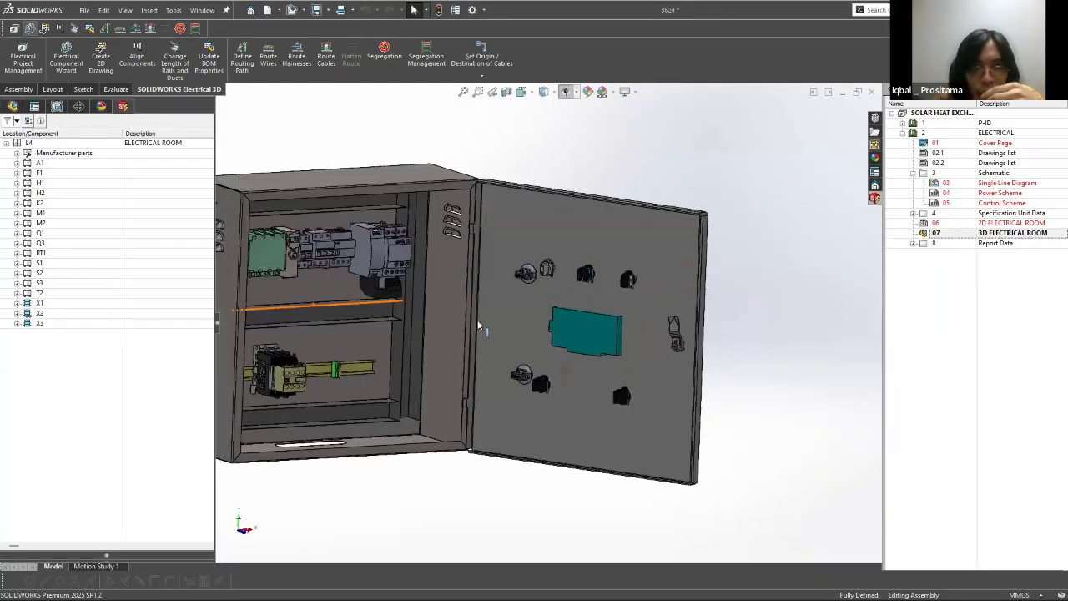
pyautogui.moveTo(479, 326); pyautogui.dragTo(519, 428, button='middle')
pyautogui.scroll(3, 518, 424)
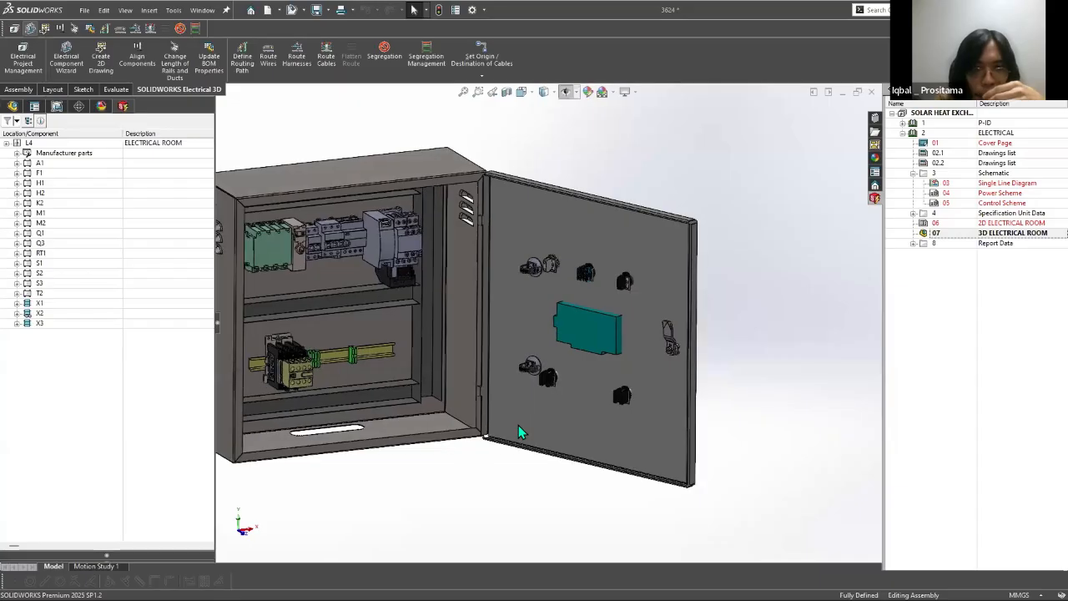
pyautogui.scroll(3, 367, 308)
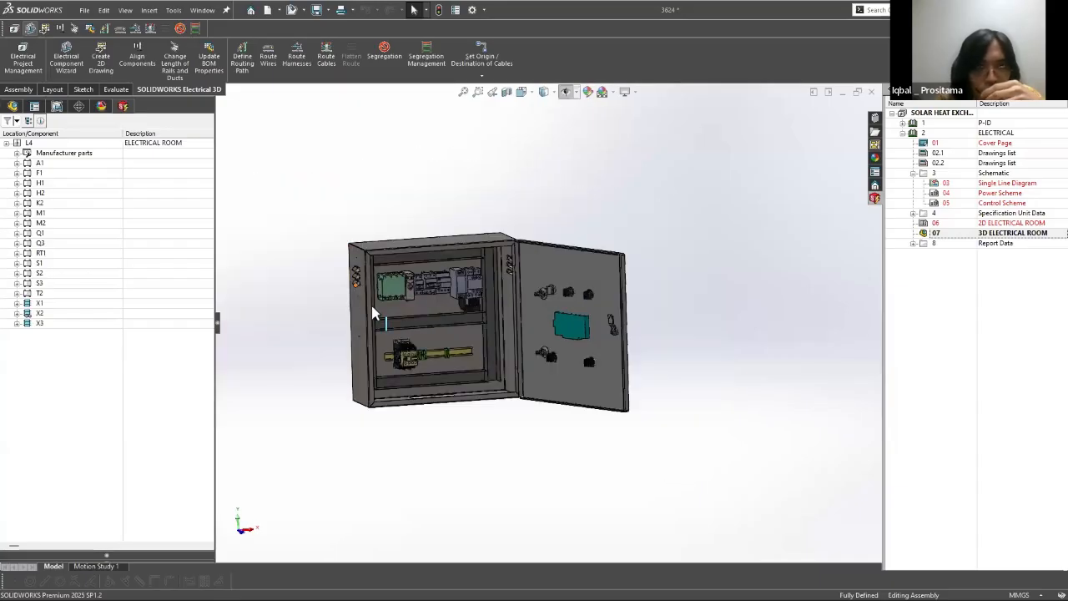
pyautogui.moveTo(429, 261); pyautogui.dragTo(435, 300, button='middle')
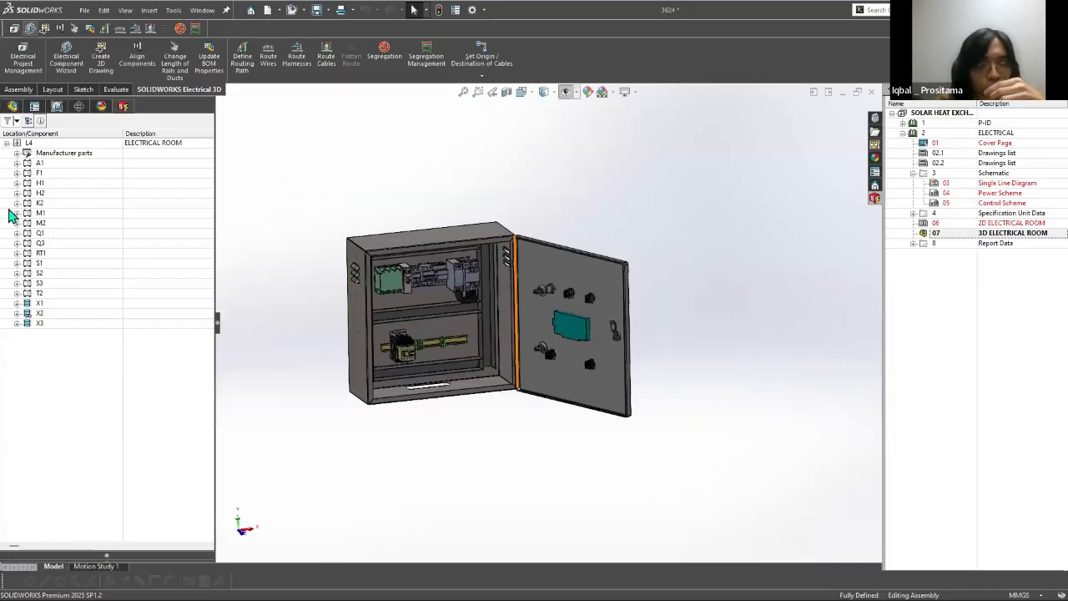
pyautogui.click(16, 153)
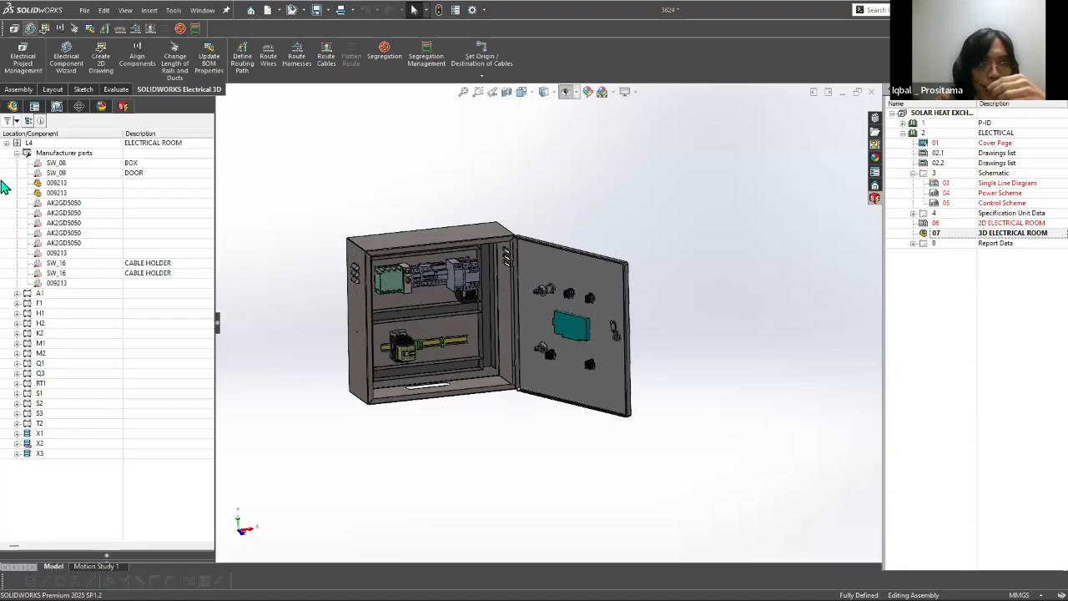
# Step: Insert the 3D models of the SW_08 box and the SW_09 door beside the existing cabinet
pyautogui.rightClick(55, 166)
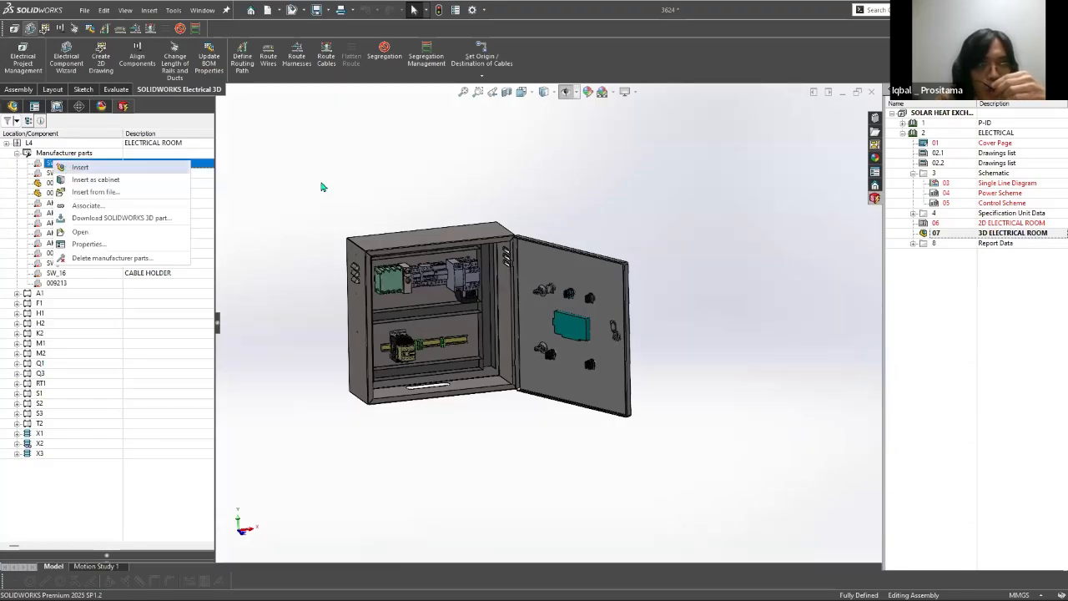
pyautogui.click(83, 165)
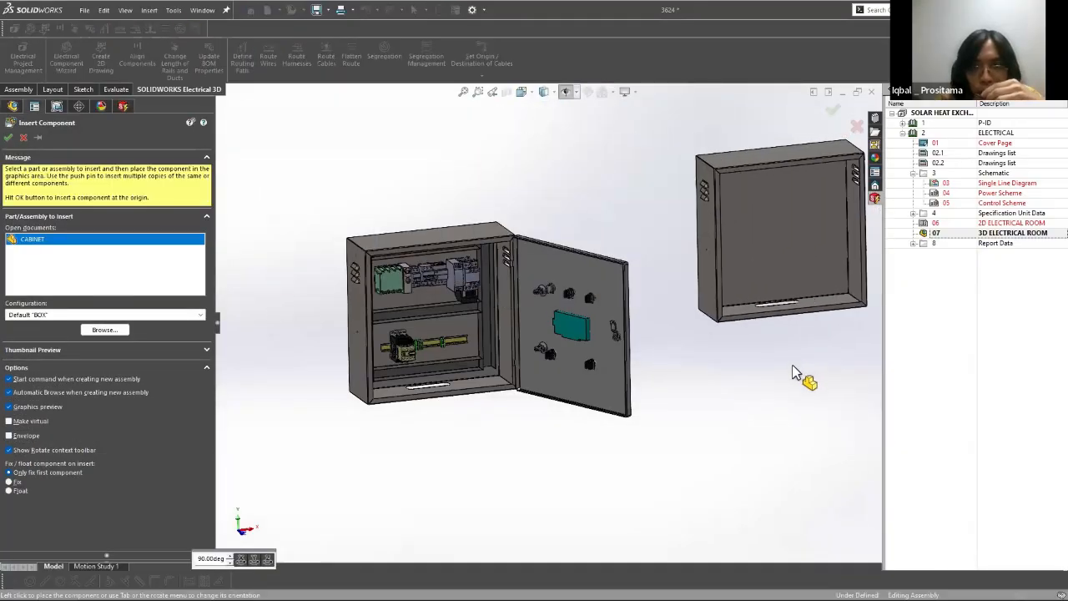
pyautogui.click(763, 341)
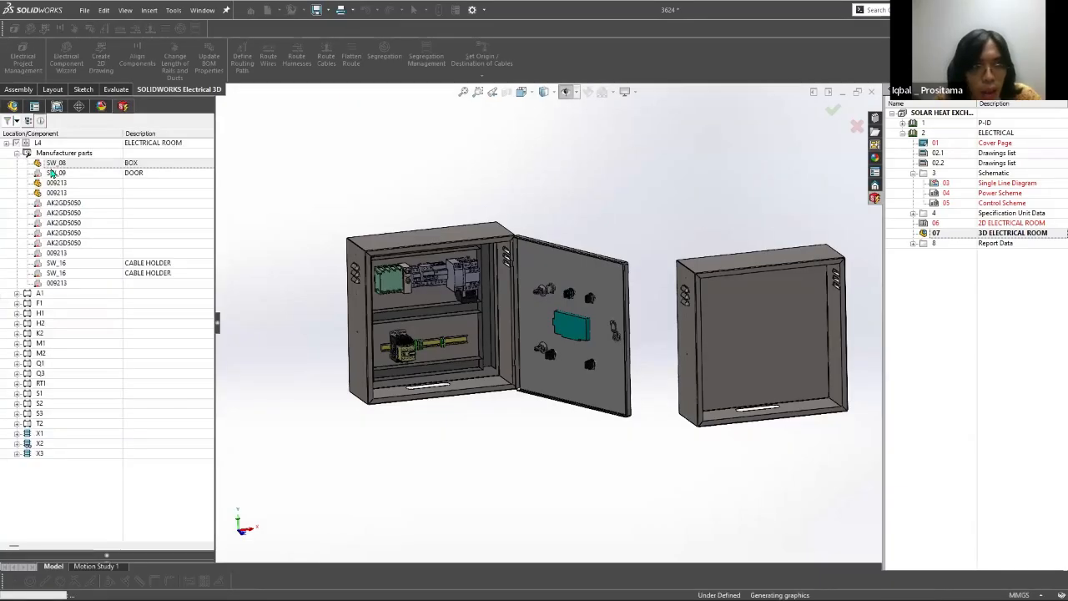
pyautogui.rightClick(55, 174)
pyautogui.click(75, 180)
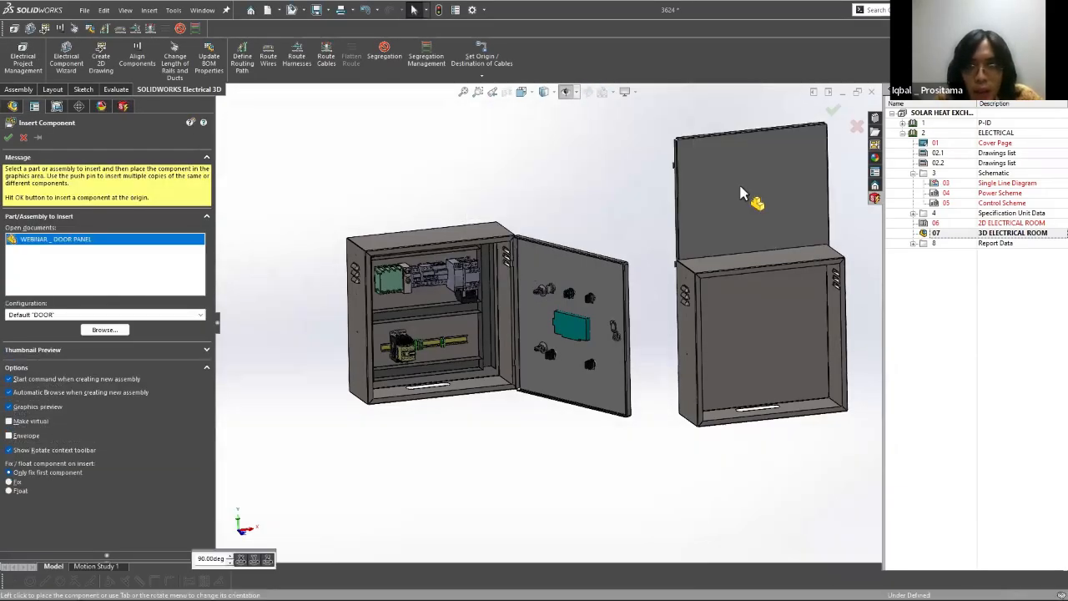
pyautogui.click(739, 194)
# Step: Add a tangent mate between the new door's hem bend and the front side flange of the empty box
pyautogui.scroll(-5, 547, 371)
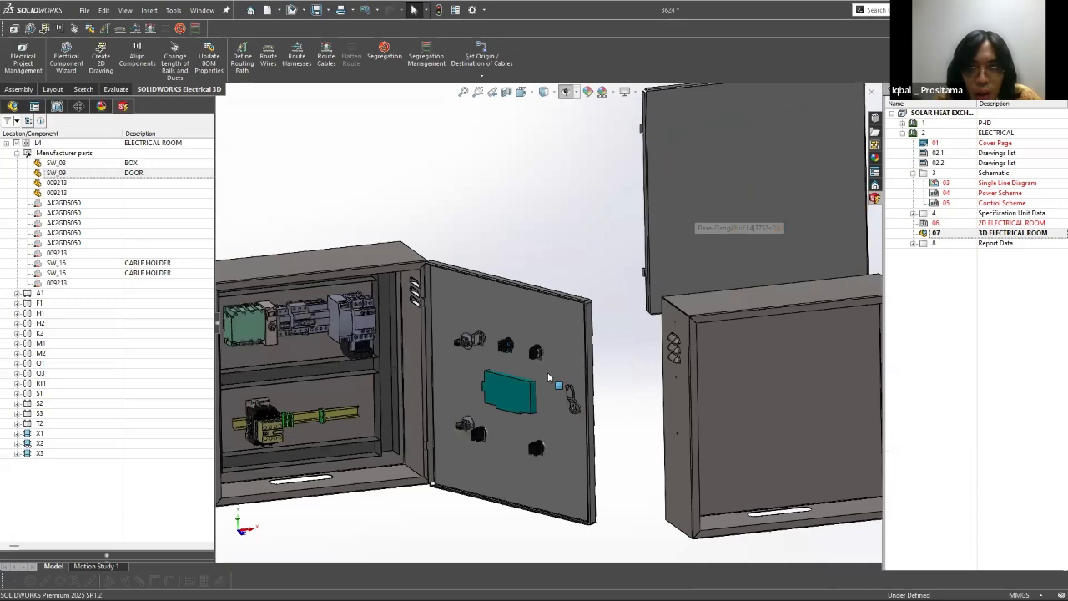
pyautogui.scroll(-6, 553, 392)
pyautogui.click(552, 330)
pyautogui.scroll(4, 552, 367)
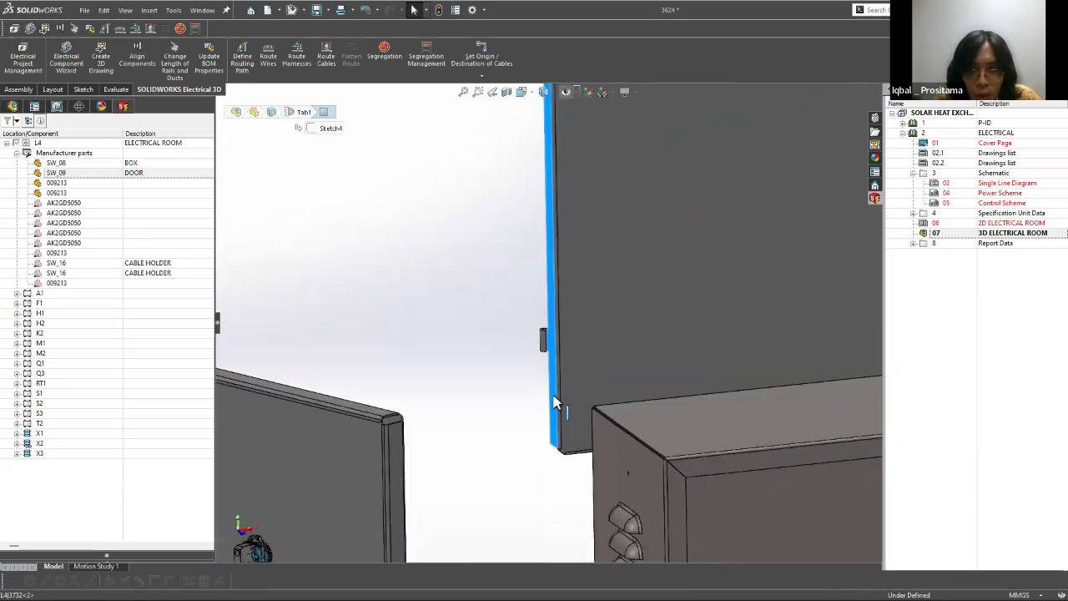
pyautogui.scroll(-4, 558, 399)
pyautogui.press('Escape')
pyautogui.click(576, 396)
pyautogui.scroll(8, 689, 380)
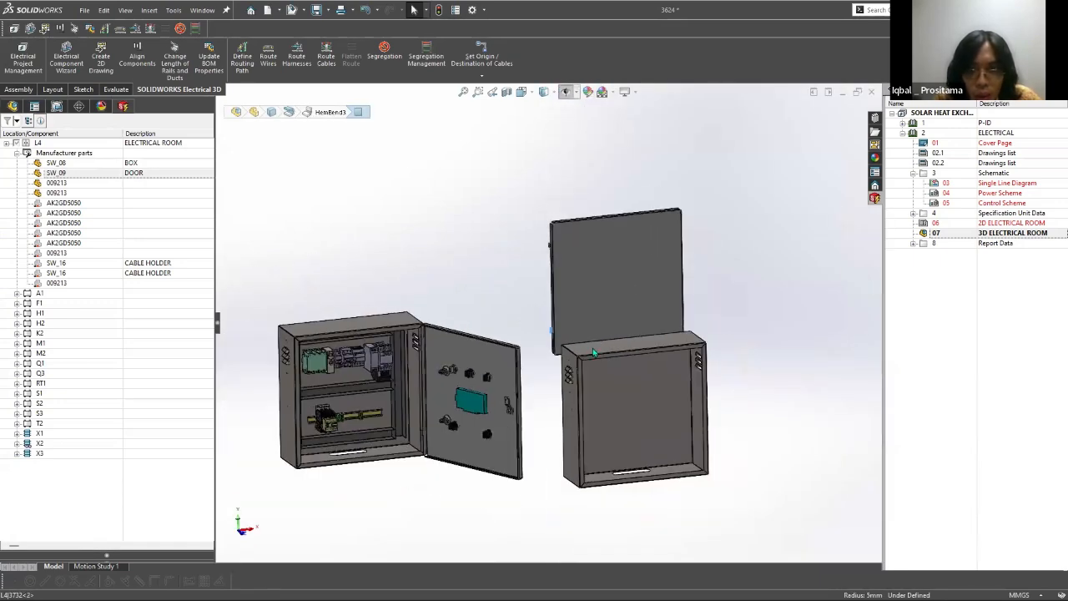
pyautogui.scroll(-6, 736, 380)
pyautogui.keyDown('ctrl'); pyautogui.click(591, 310); pyautogui.keyUp('ctrl')
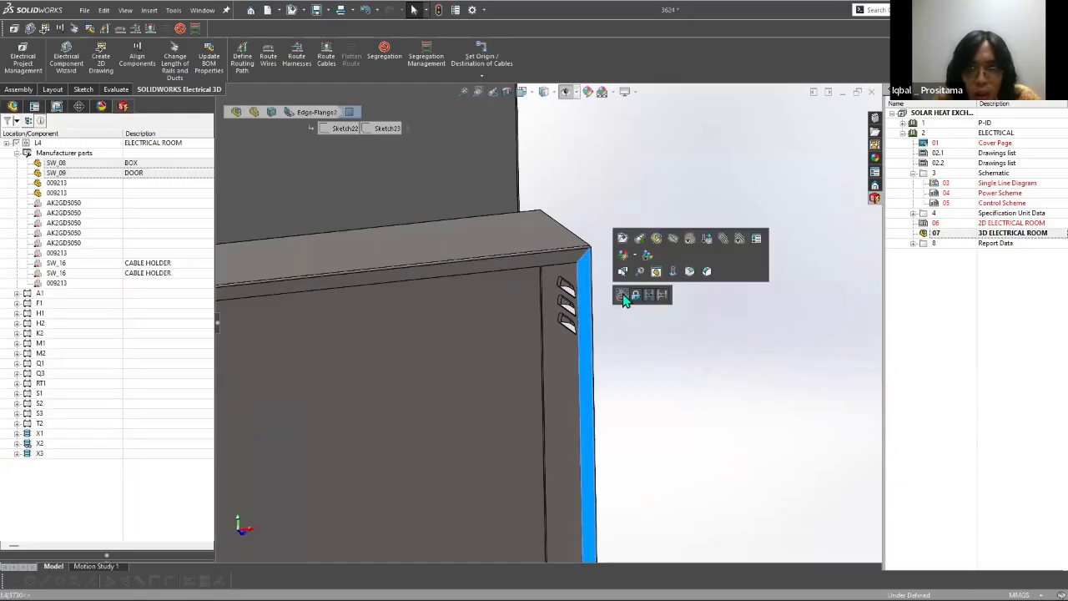
pyautogui.click(624, 297)
# Step: Move the new door alongside the empty box so that their upper edges line up
pyautogui.moveTo(588, 231); pyautogui.dragTo(745, 292)
pyautogui.scroll(1, 742, 296)
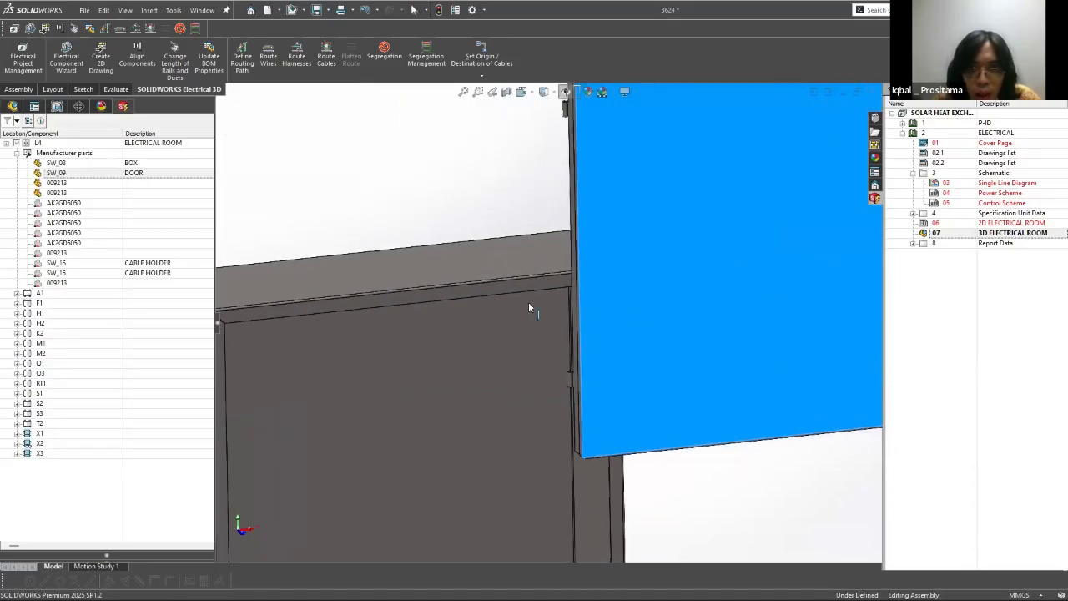
pyautogui.scroll(2, 482, 320)
pyautogui.scroll(5, 481, 320)
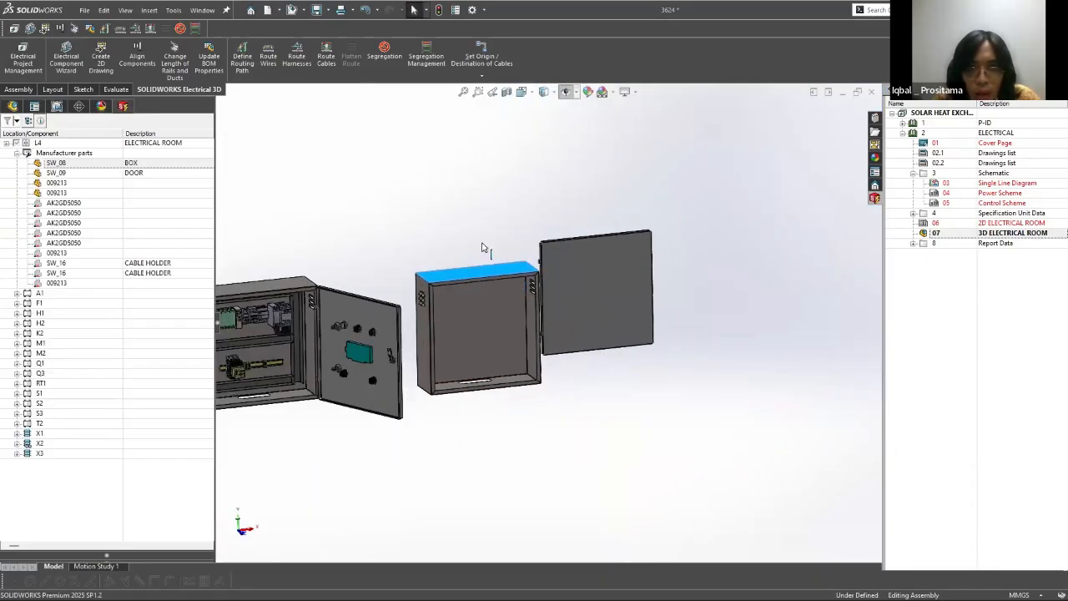
pyautogui.moveTo(492, 269); pyautogui.dragTo(571, 232)
pyautogui.moveTo(582, 322); pyautogui.dragTo(604, 282, button='middle')
pyautogui.scroll(4, 601, 294)
pyautogui.scroll(-4, 464, 390)
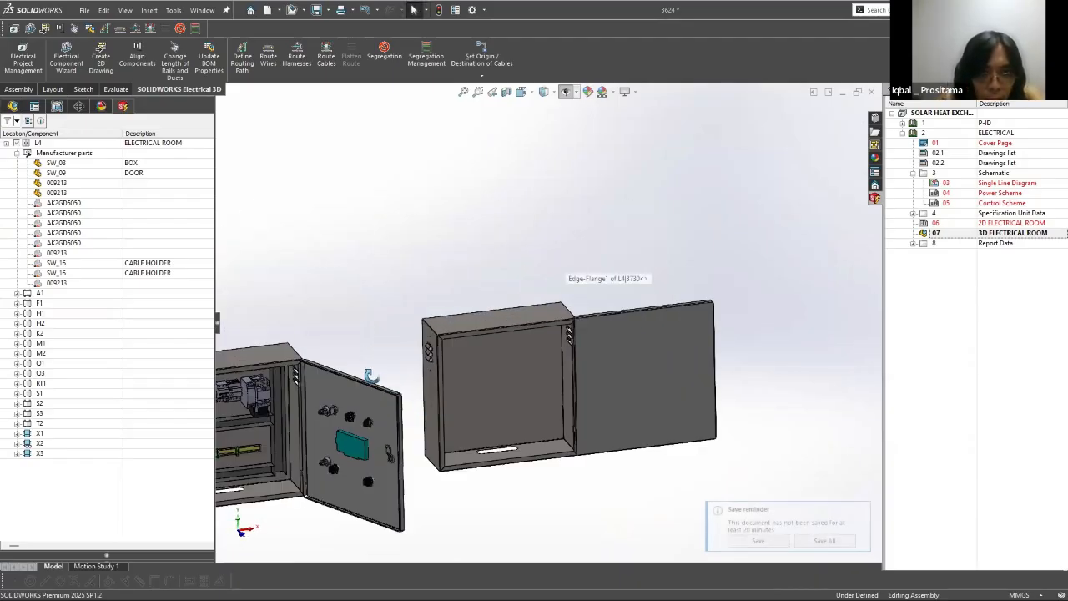
# Step: Dissociate F1's GS2F part from its 3D model in the original cabinet
pyautogui.moveTo(370, 374); pyautogui.dragTo(105, 314, button='middle')
pyautogui.click(361, 318)
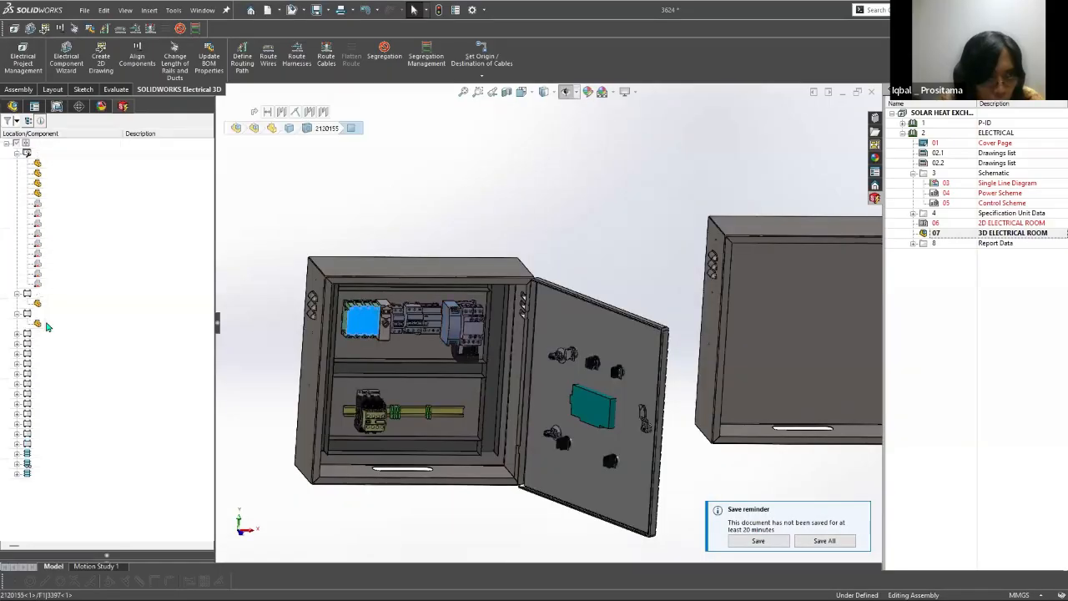
pyautogui.rightClick(49, 323)
pyautogui.click(84, 370)
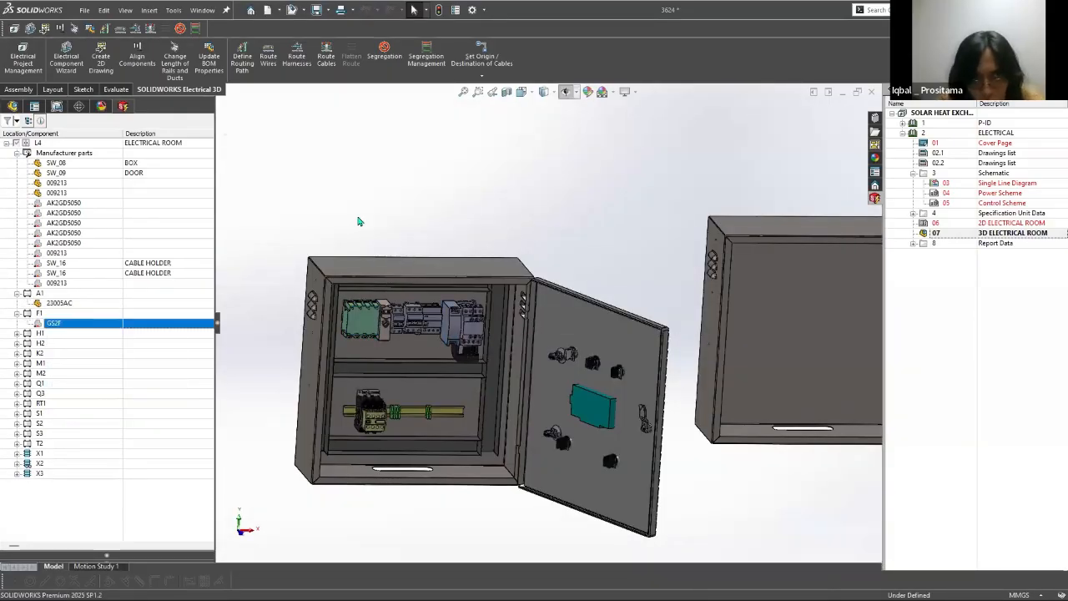
# Step: Insert the 3D model of F1's GS2F part just below the original cabinet
pyautogui.rightClick(48, 324)
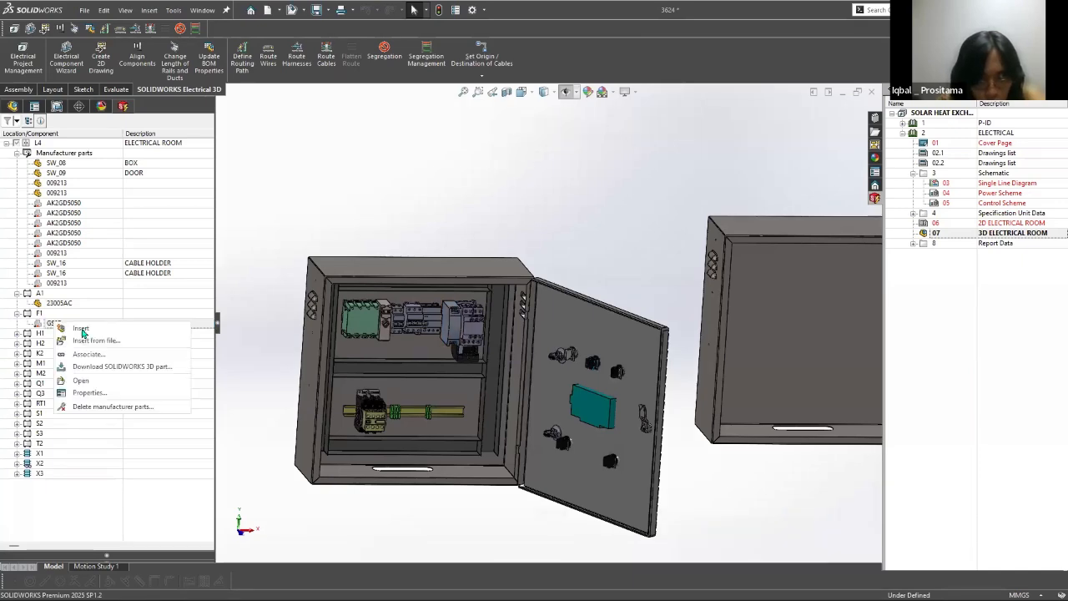
pyautogui.click(85, 331)
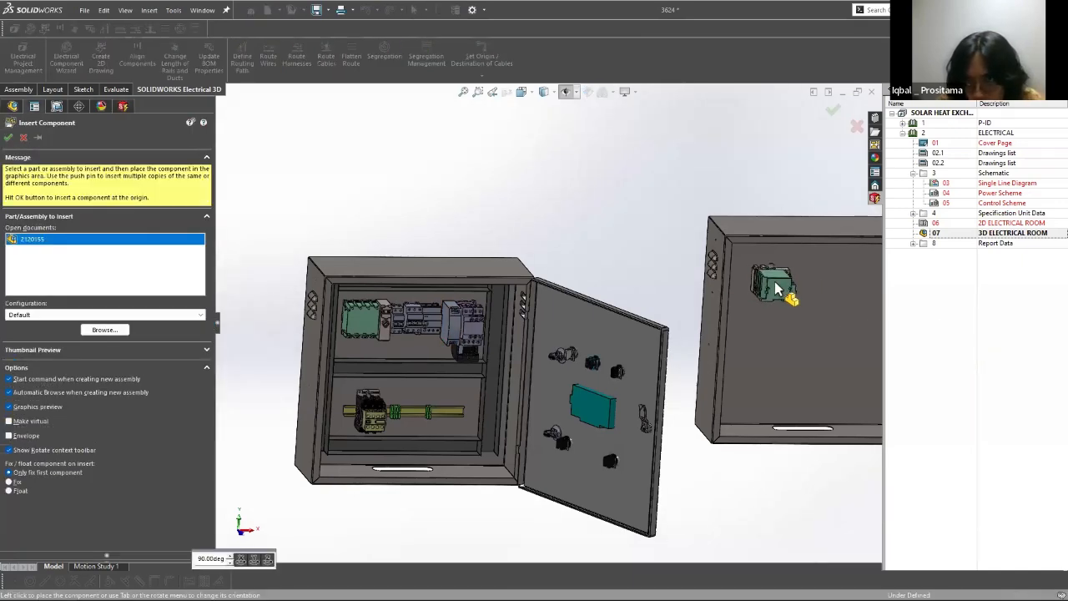
pyautogui.scroll(-2, 763, 285)
pyautogui.scroll(-4, 434, 392)
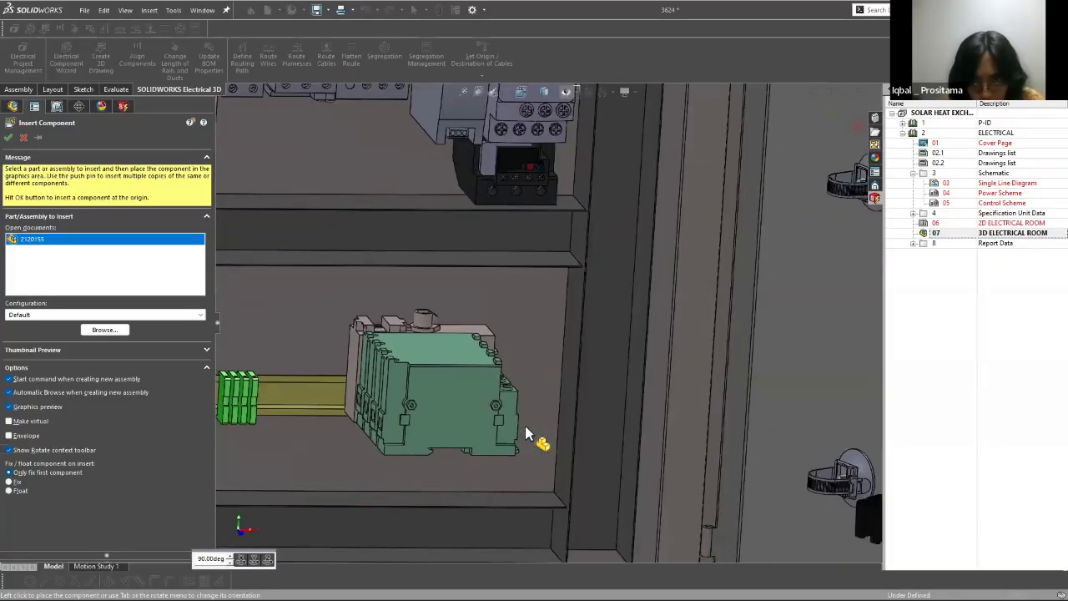
pyautogui.scroll(5, 478, 442)
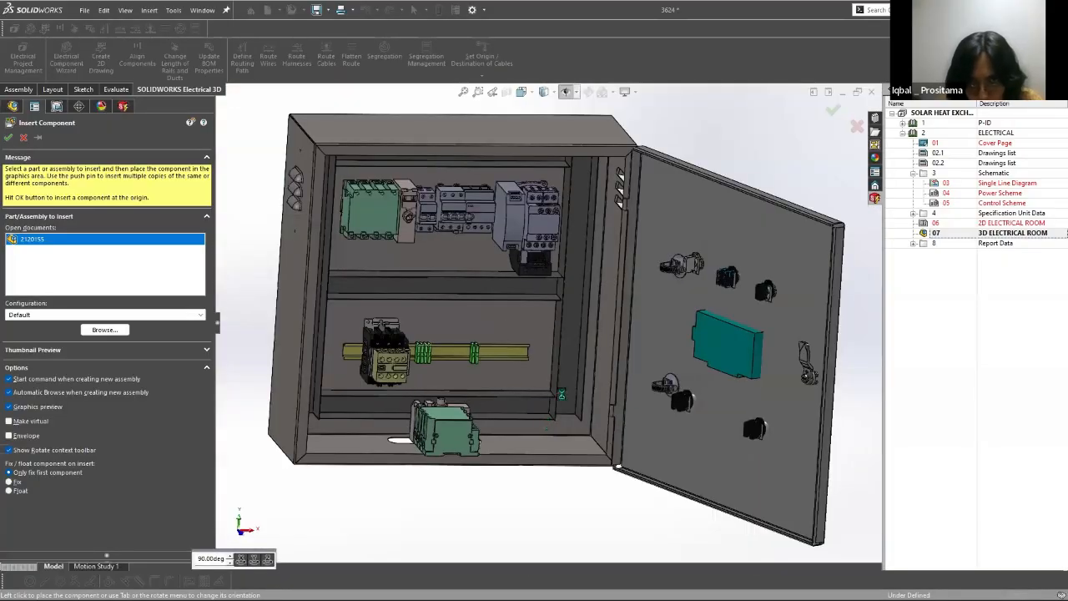
pyautogui.scroll(4, 479, 442)
pyautogui.click(532, 422)
# Step: Move the inserted GS2F switch onto the free end of the lower rail inside the original cabinet
pyautogui.scroll(-8, 535, 427)
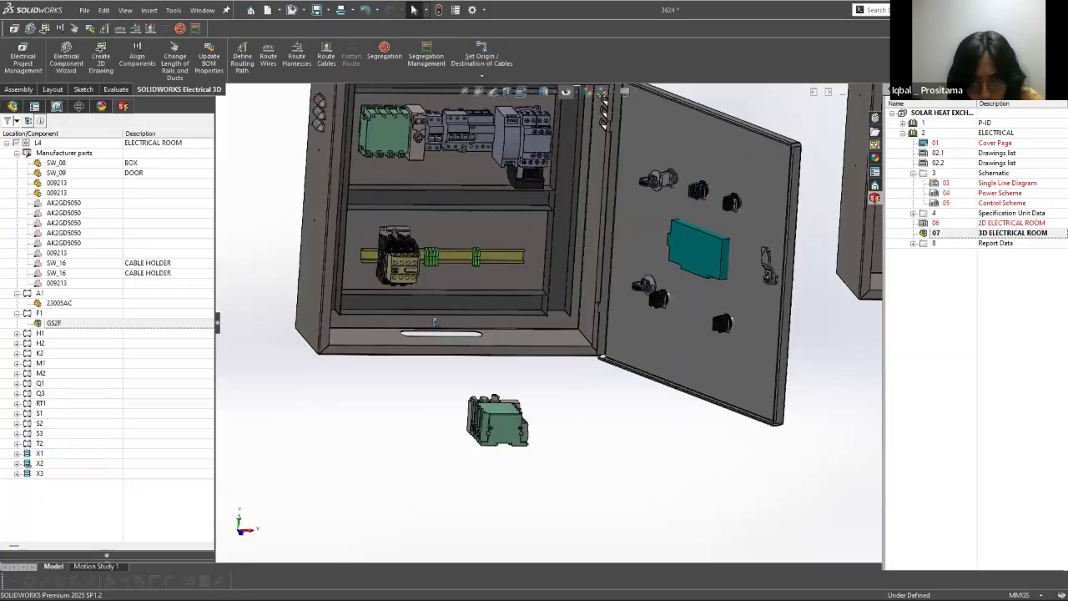
pyautogui.moveTo(441, 482); pyautogui.dragTo(526, 321, button='middle')
pyautogui.click(453, 489)
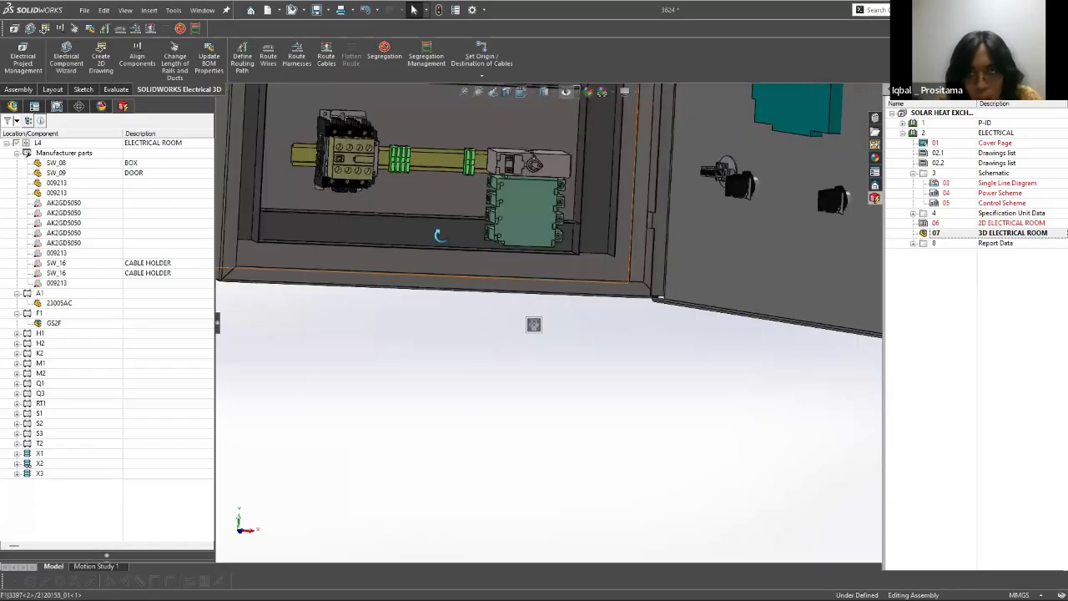
pyautogui.scroll(1, 501, 278)
pyautogui.scroll(2, 555, 286)
pyautogui.scroll(-6, 492, 318)
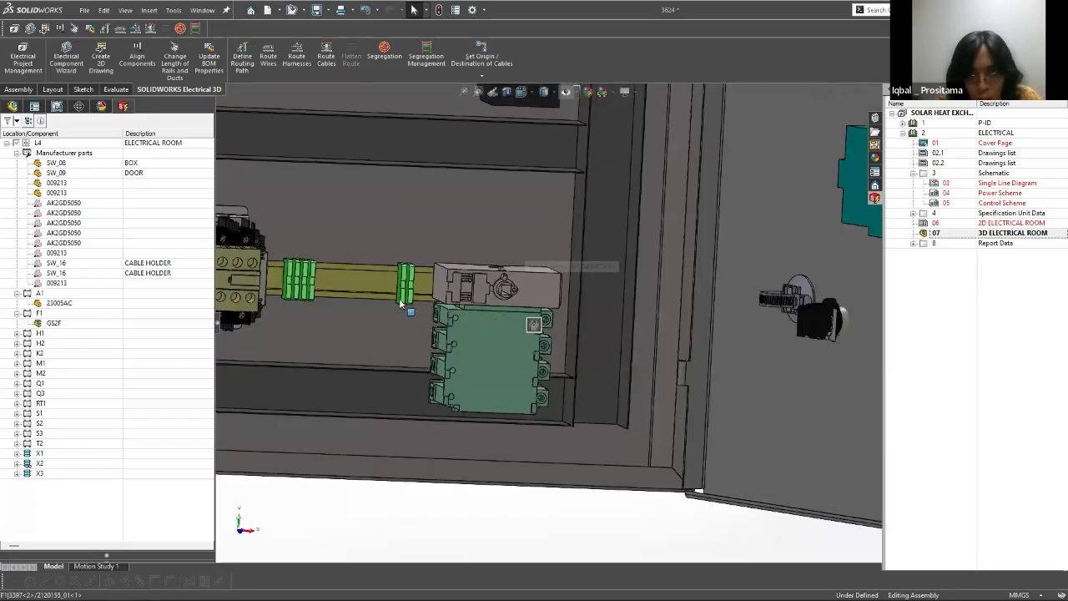
pyautogui.scroll(5, 481, 269)
pyautogui.moveTo(558, 521); pyautogui.dragTo(552, 469, button='middle')
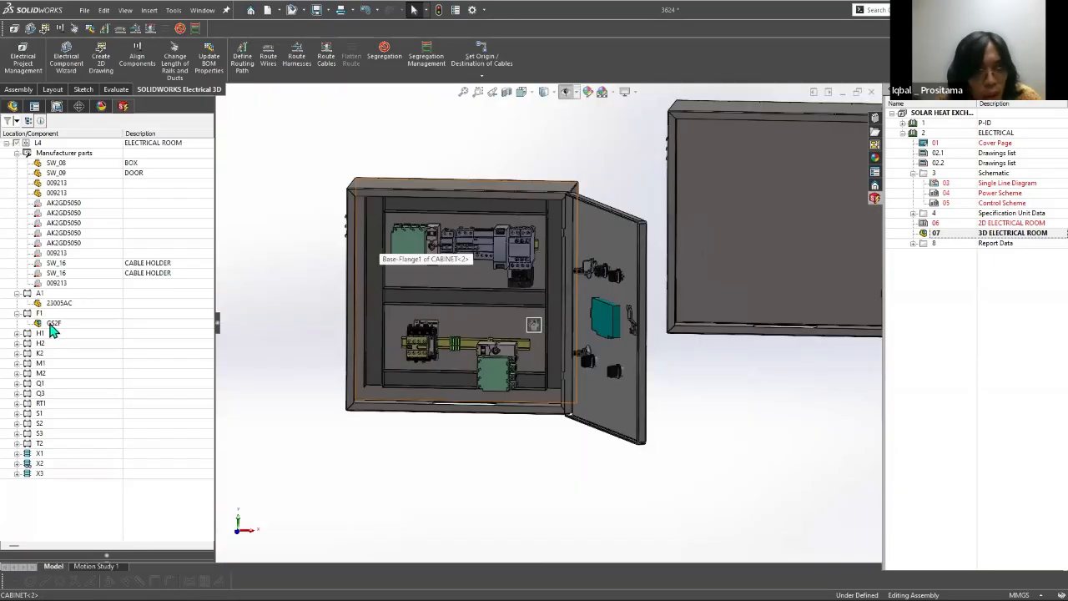
# Step: Delete the 3D model of F1's GS2F part from the cabinet's lower rail
pyautogui.click(53, 323)
pyautogui.rightClick(50, 327)
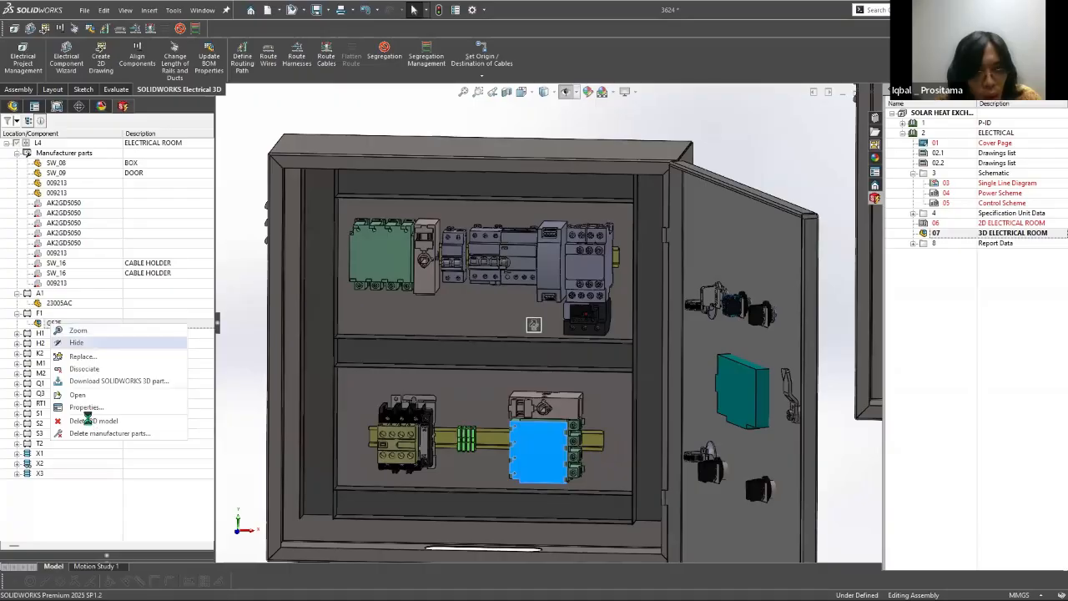
pyautogui.scroll(6, 724, 416)
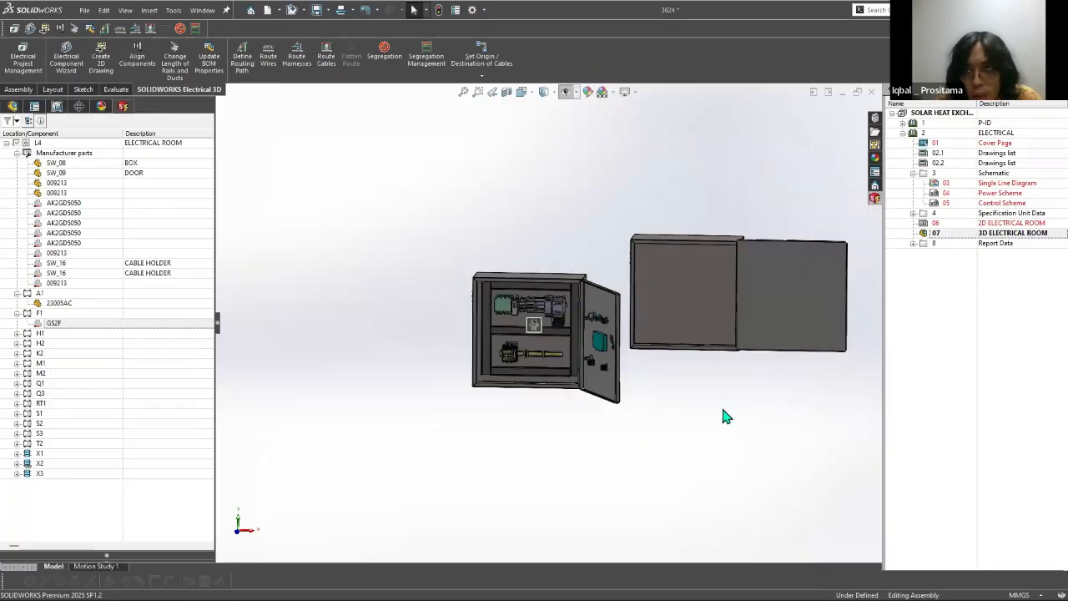
pyautogui.rightClick(668, 292)
pyautogui.click(710, 415)
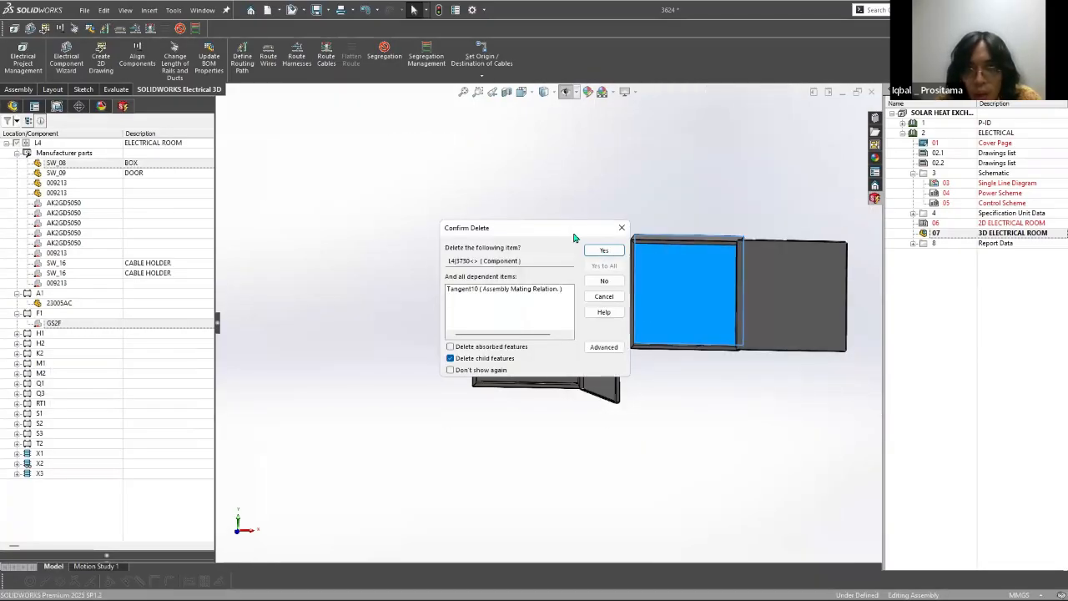
pyautogui.click(623, 227)
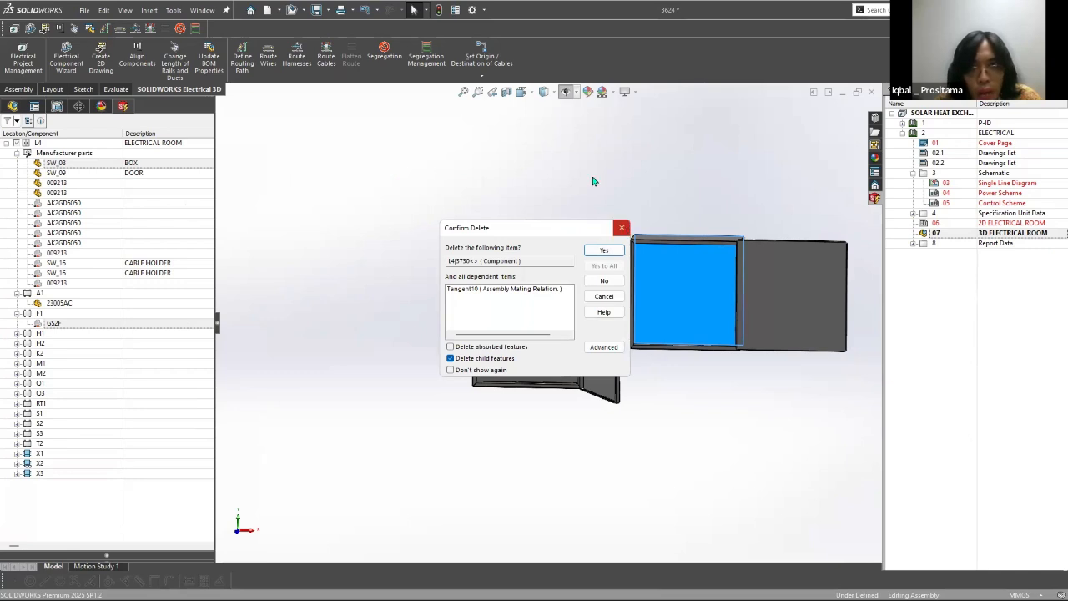
# Step: Delete the 3D models of the inserted SW_09 door and SW_08 box
pyautogui.rightClick(57, 173)
pyautogui.click(100, 257)
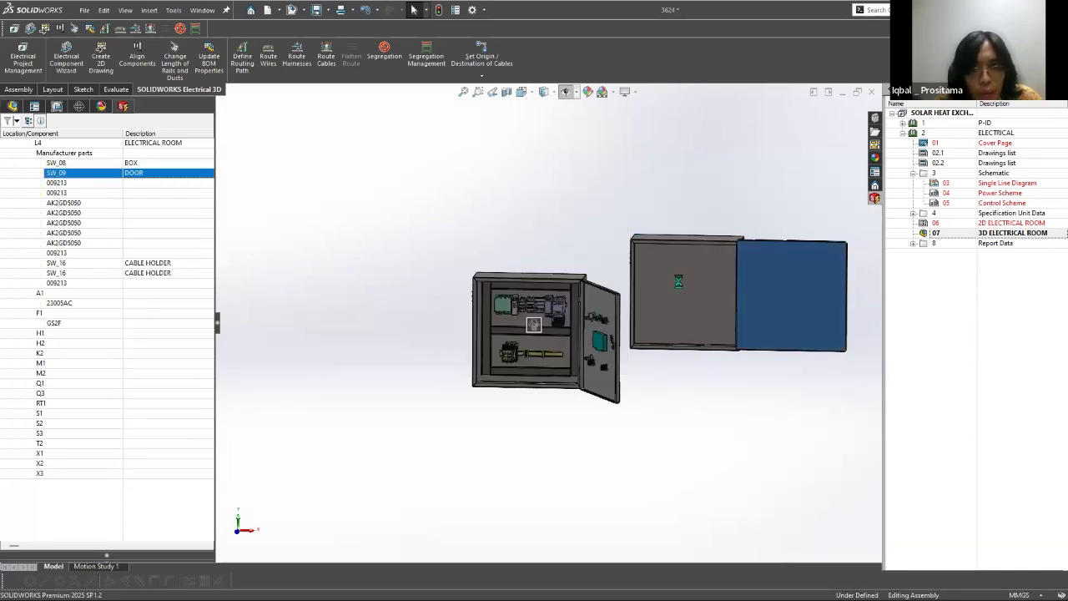
pyautogui.rightClick(56, 163)
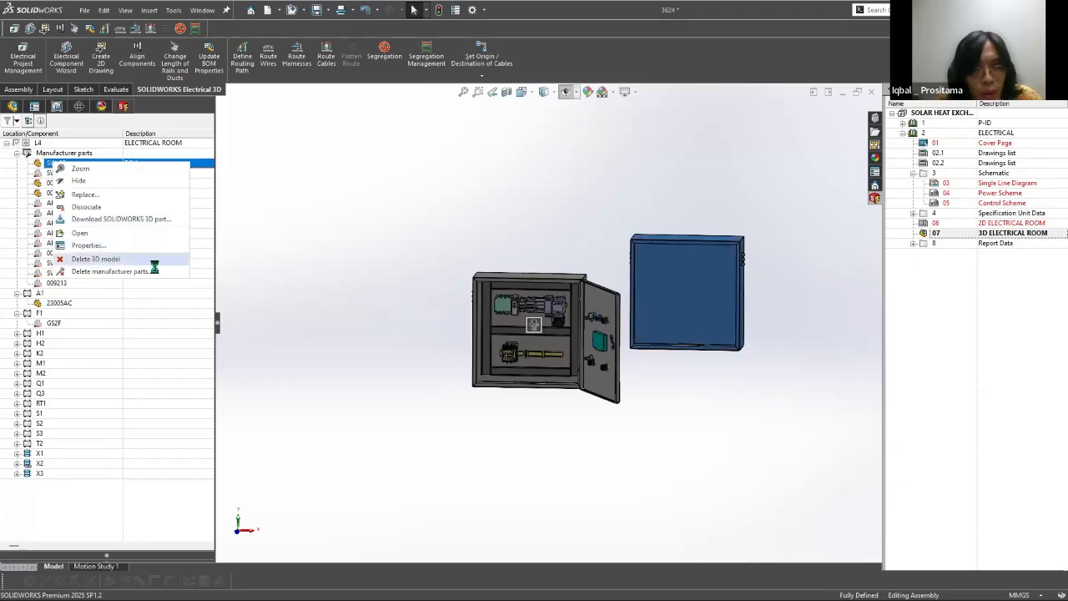
pyautogui.click(97, 261)
# Step: Associate F1's GS2F part with the green switch on the original cabinet's upper rail
pyautogui.rightClick(35, 324)
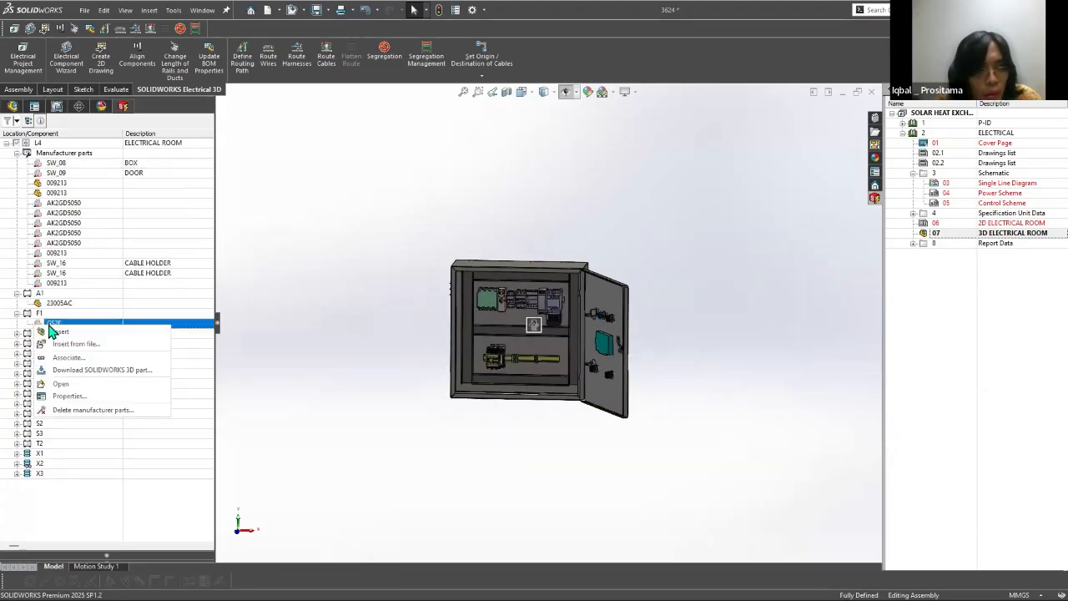
pyautogui.click(491, 301)
pyautogui.click(471, 275)
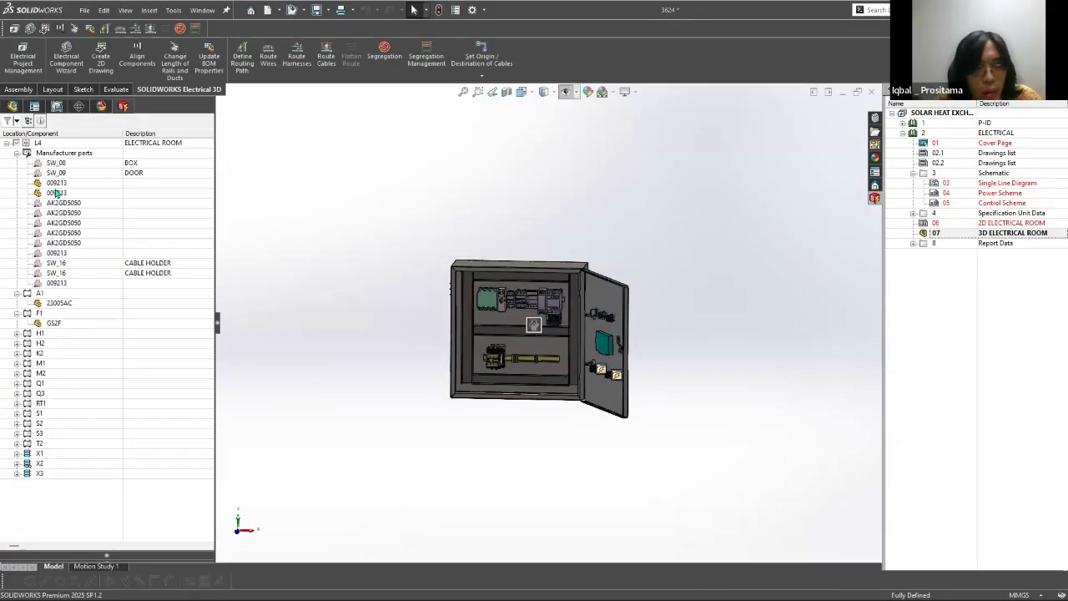
# Step: Associate the SW_08 box with the original cabinet's enclosure body
pyautogui.rightClick(53, 164)
pyautogui.click(96, 213)
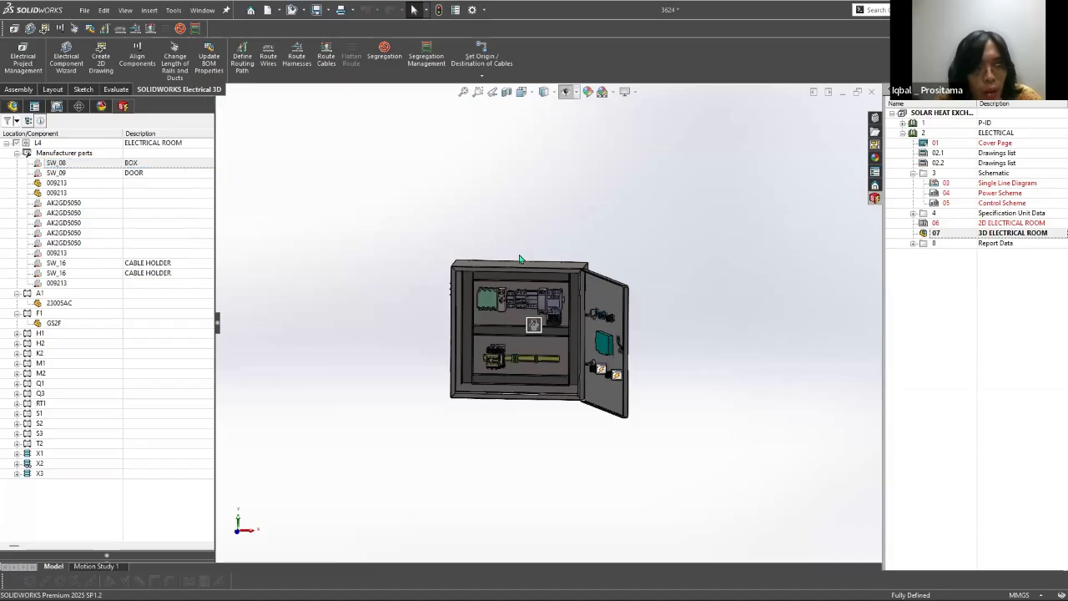
pyautogui.moveTo(509, 303); pyautogui.dragTo(527, 272, button='middle')
pyautogui.click(519, 252)
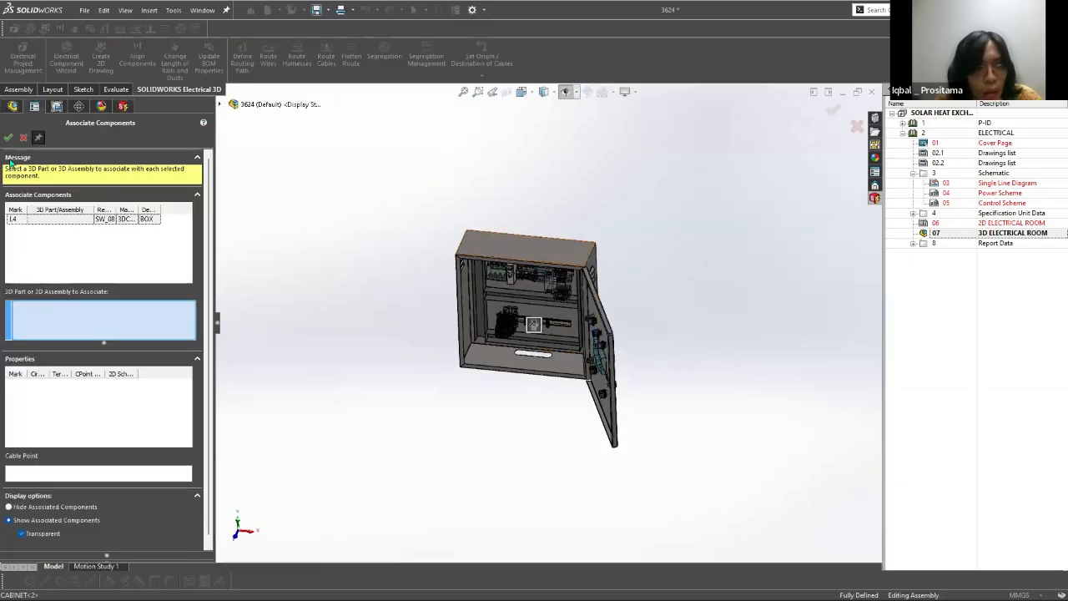
pyautogui.click(9, 138)
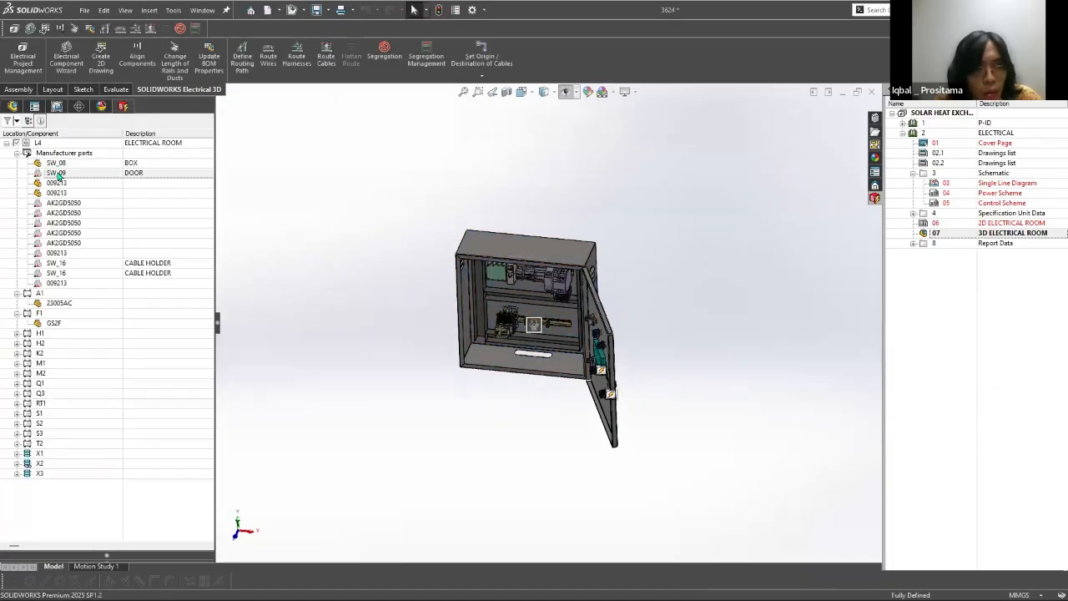
# Step: Associate the SW_09 door with the original cabinet's open door panel
pyautogui.rightClick(55, 174)
pyautogui.click(90, 205)
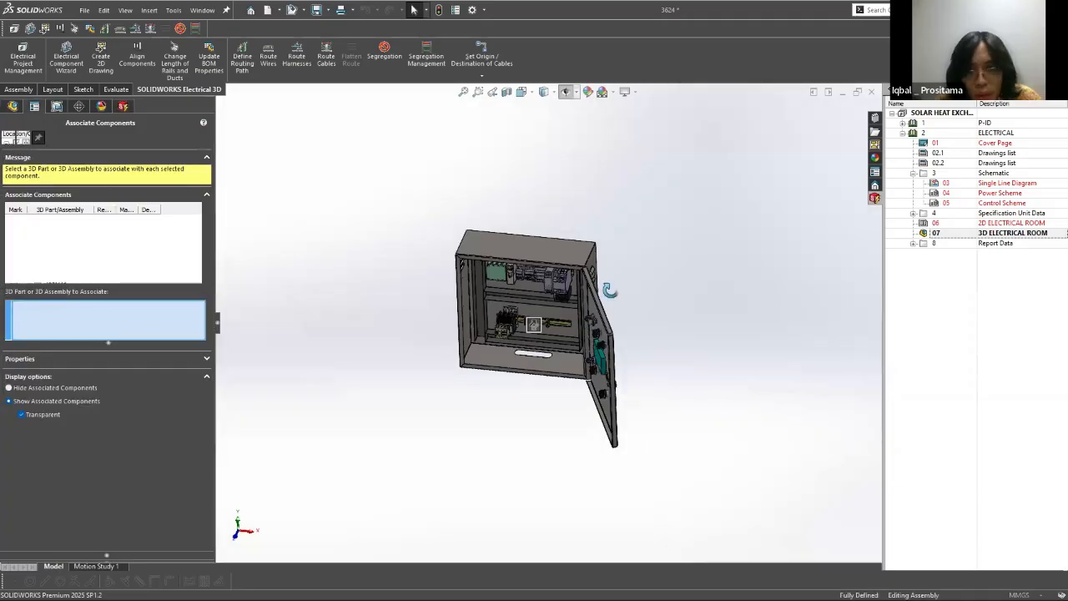
pyautogui.moveTo(658, 303); pyautogui.dragTo(545, 246, button='middle')
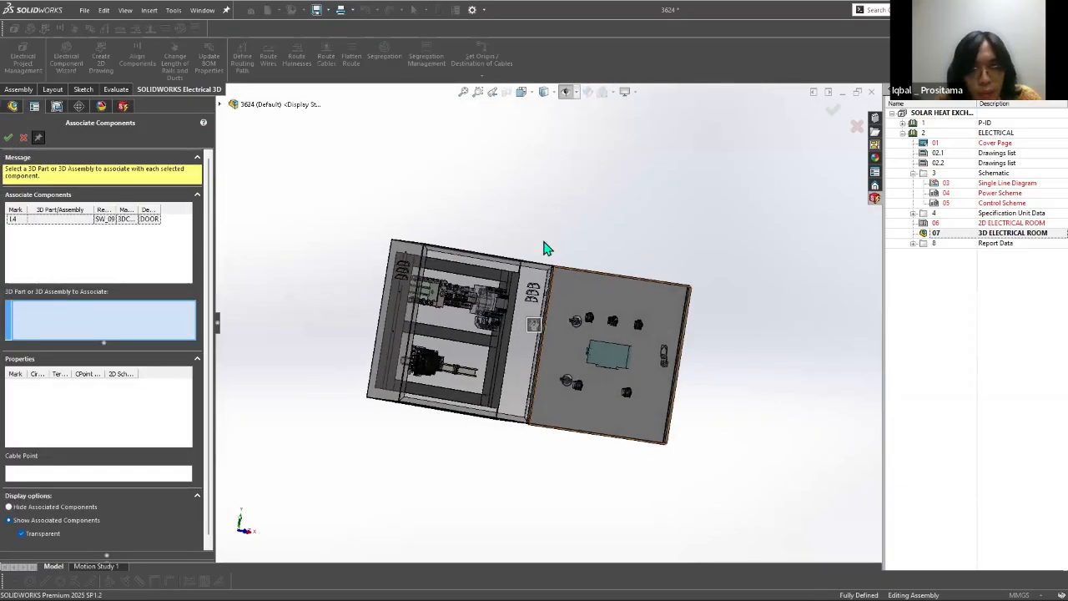
pyautogui.click(543, 243)
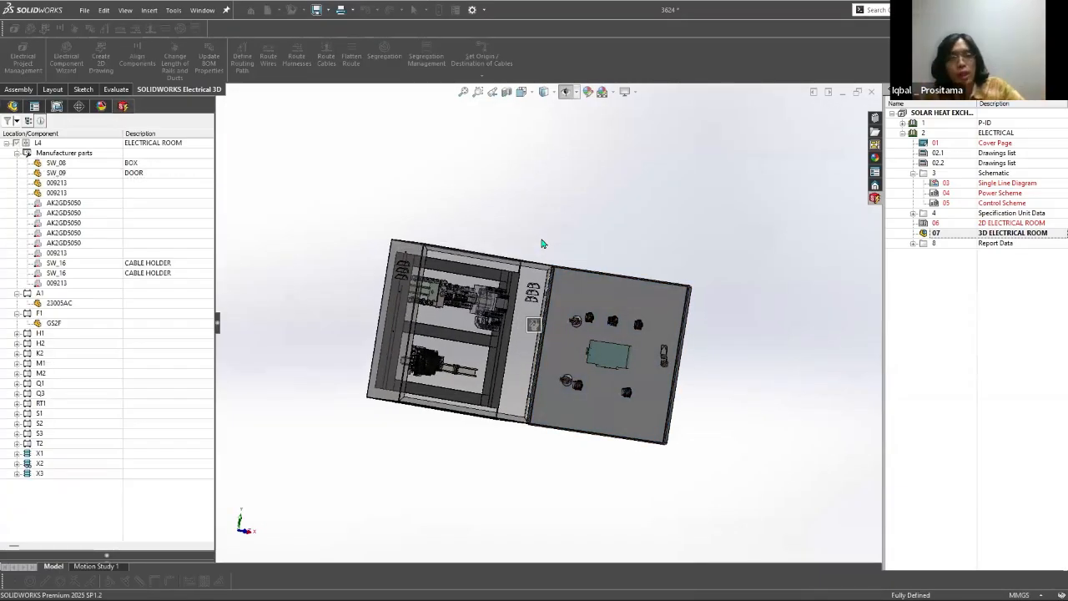
pyautogui.scroll(-3, 535, 324)
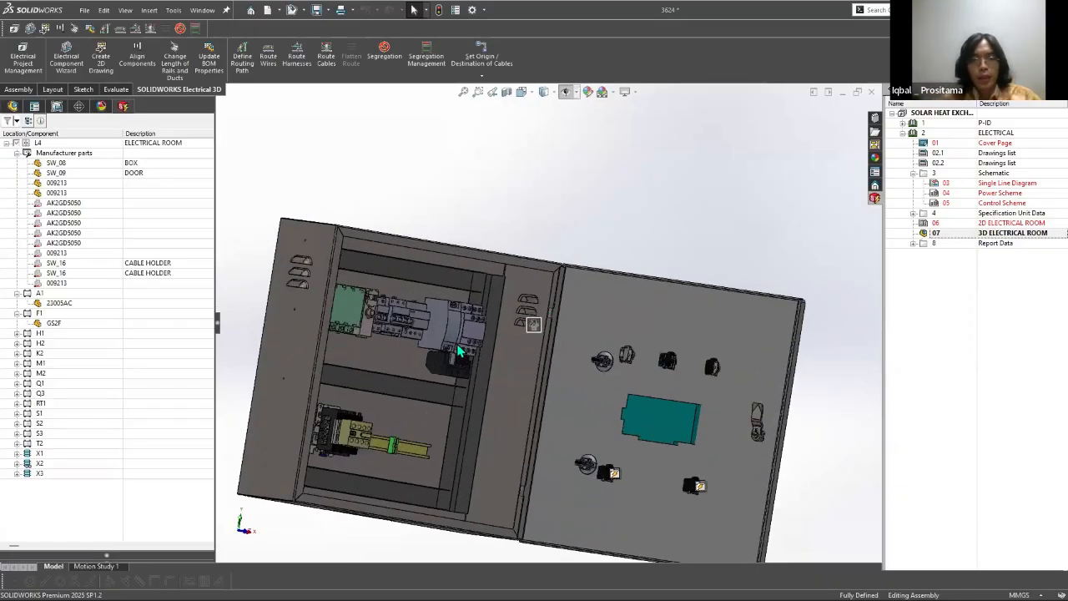
pyautogui.press('XF86MonBrightnessUp')
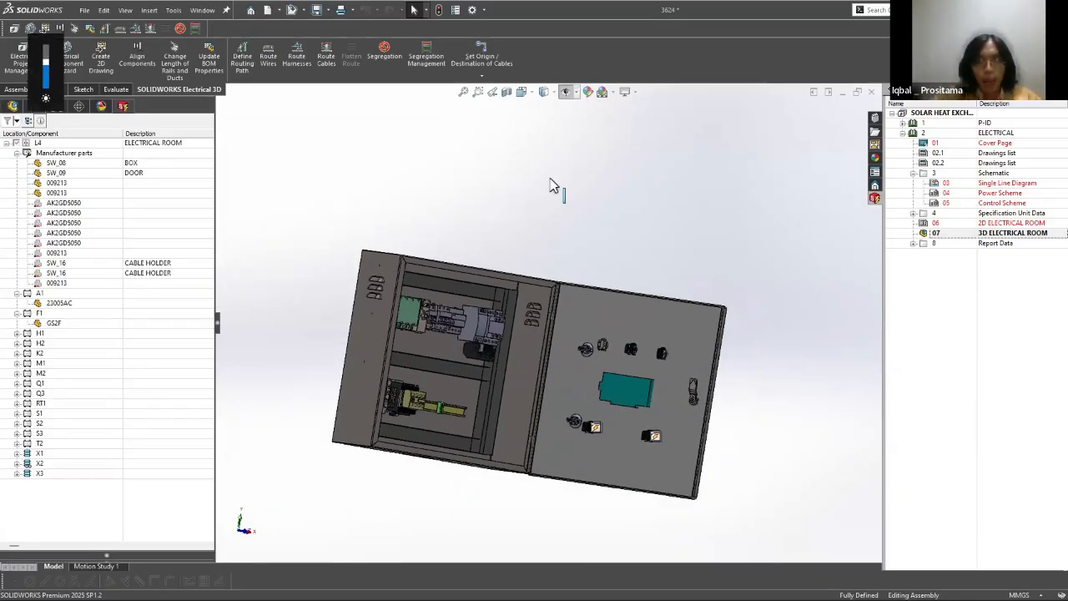
pyautogui.moveTo(480, 230); pyautogui.dragTo(455, 363, button='middle')
pyautogui.scroll(-5, 455, 363)
# Step: Switch to SOLIDWORKS Electrical Schematic, open cable core association for the four wires between terminals X3 and motor M2, and expand cable W1's cores
pyautogui.hotkey('alt', 'Tab')
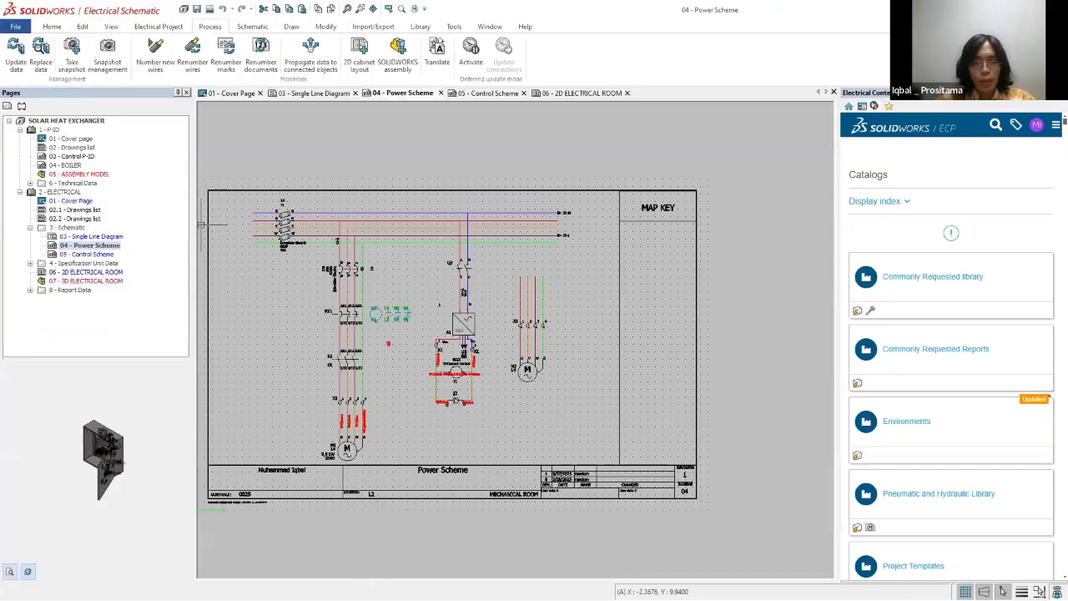
pyautogui.scroll(5, 278, 353)
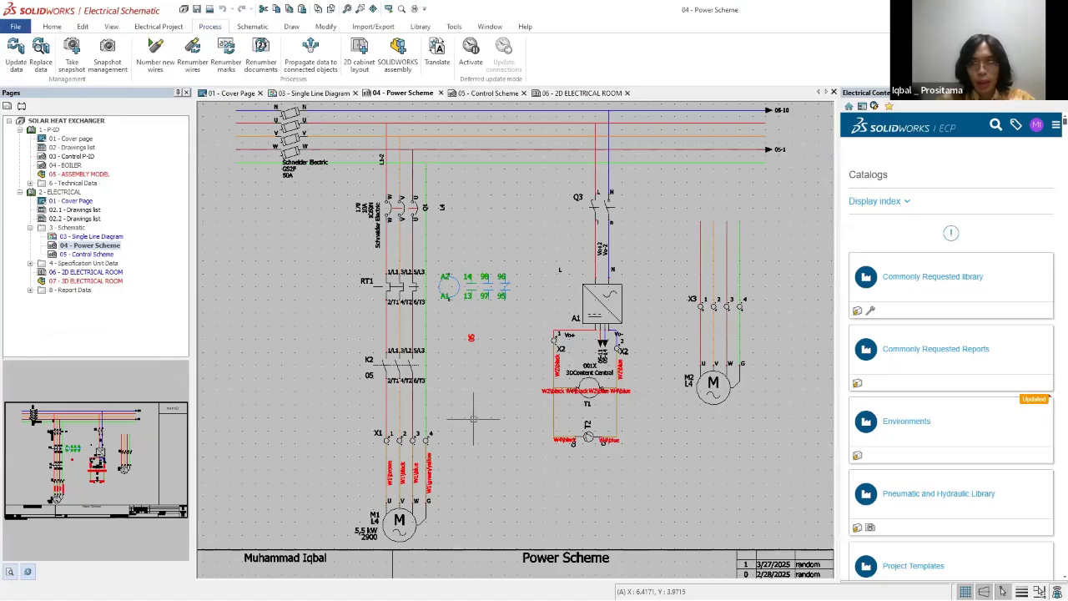
pyautogui.rightClick(702, 337)
pyautogui.click(751, 424)
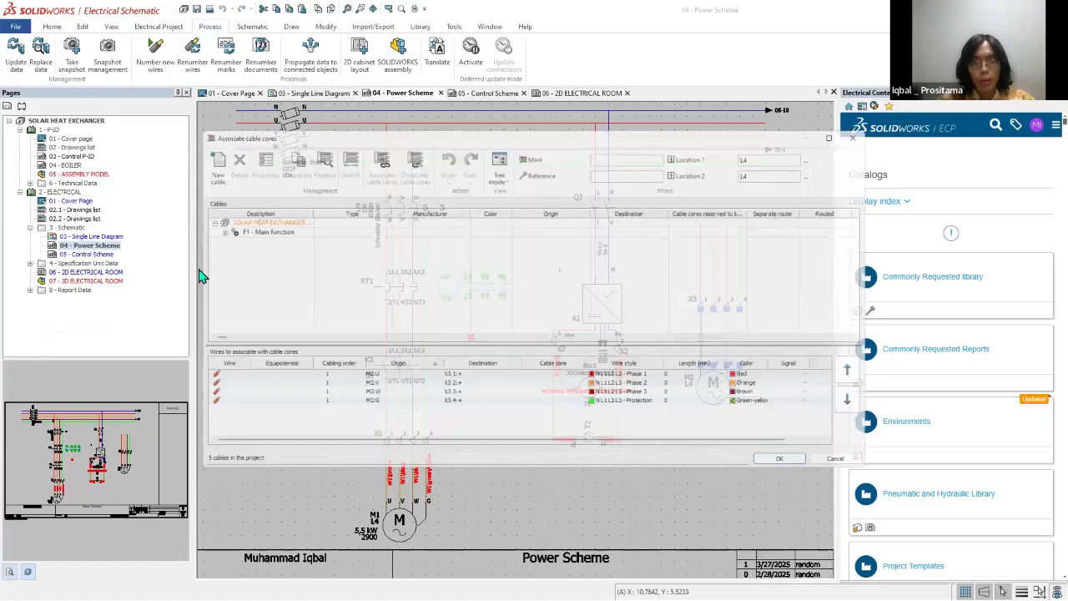
pyautogui.click(205, 228)
pyautogui.click(216, 238)
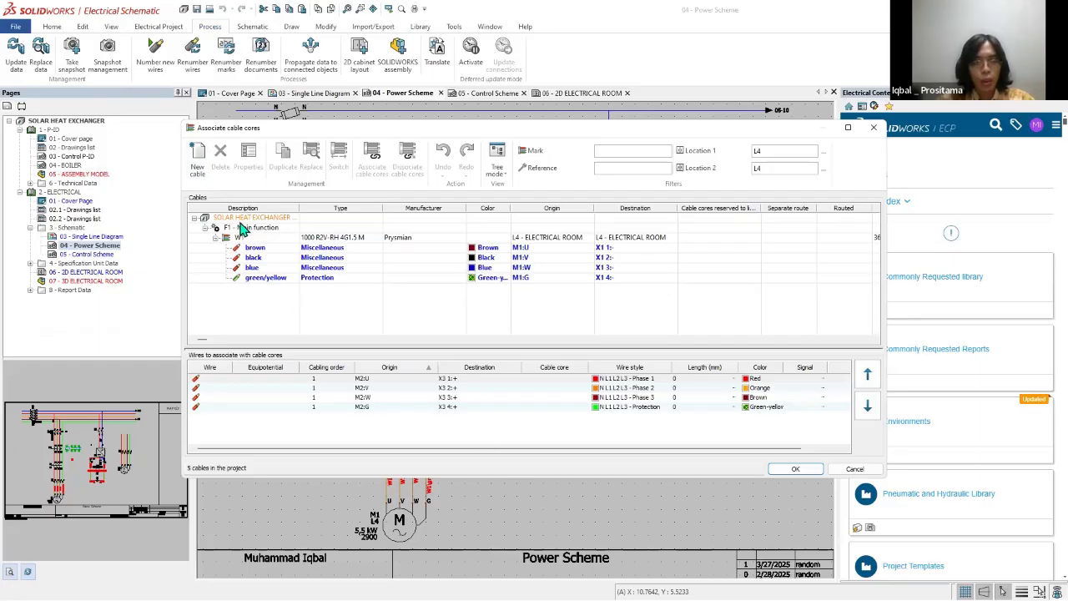
pyautogui.moveTo(485, 127)
pyautogui.mouseDown()
pyautogui.moveTo(224, 85)
pyautogui.moveTo(530, 90)
pyautogui.mouseUp()
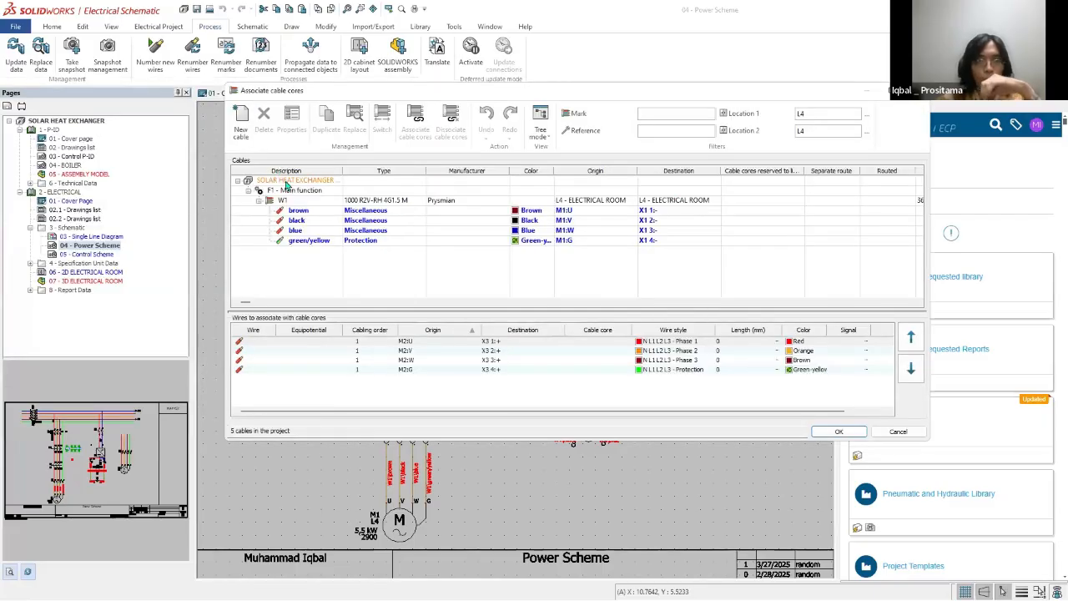
# Step: Add one new Prysmian 1000 R2V-RH 4G1.5 M cable to the project from the cable references
pyautogui.click(241, 120)
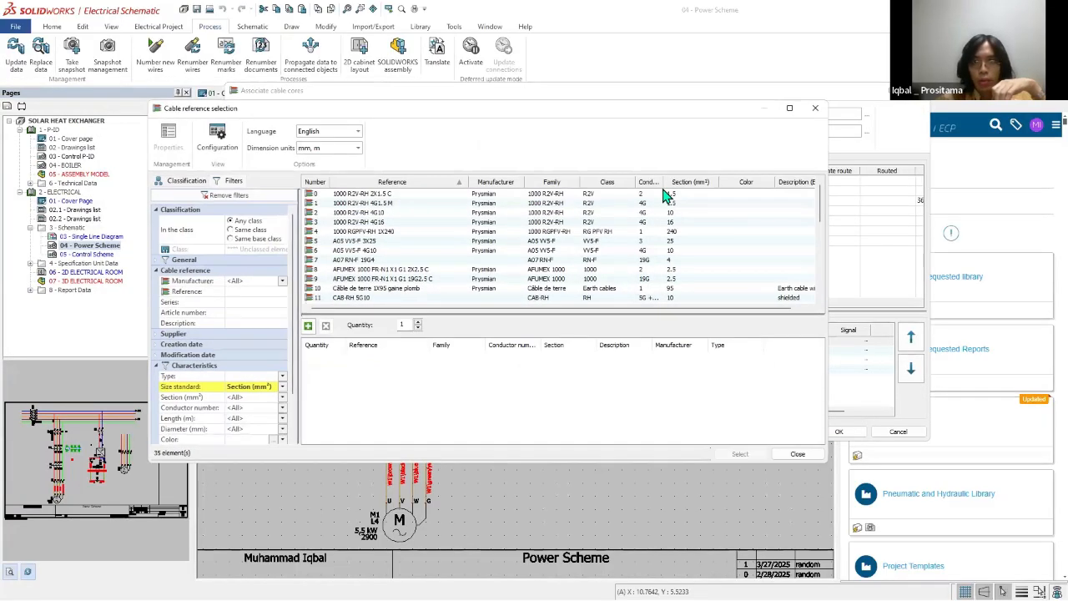
pyautogui.moveTo(342, 109); pyautogui.dragTo(365, 247)
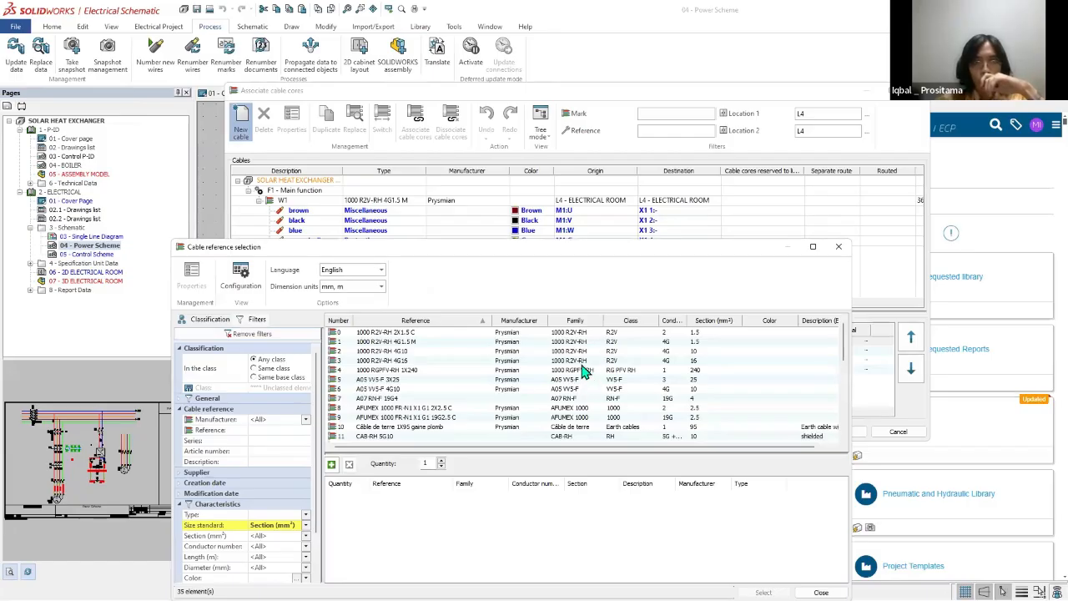
pyautogui.click(652, 364)
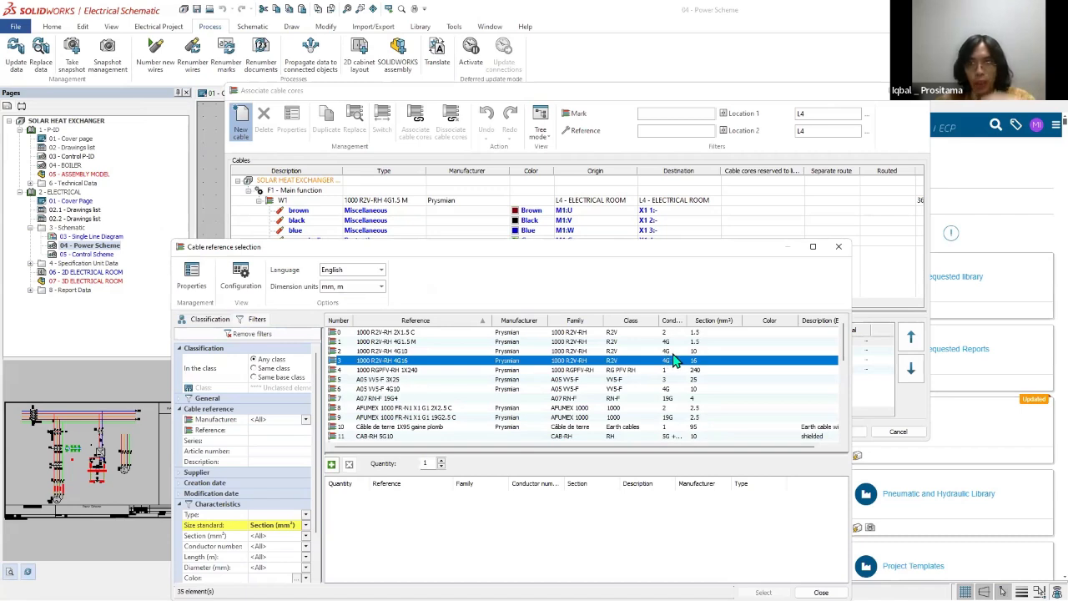
pyautogui.click(695, 343)
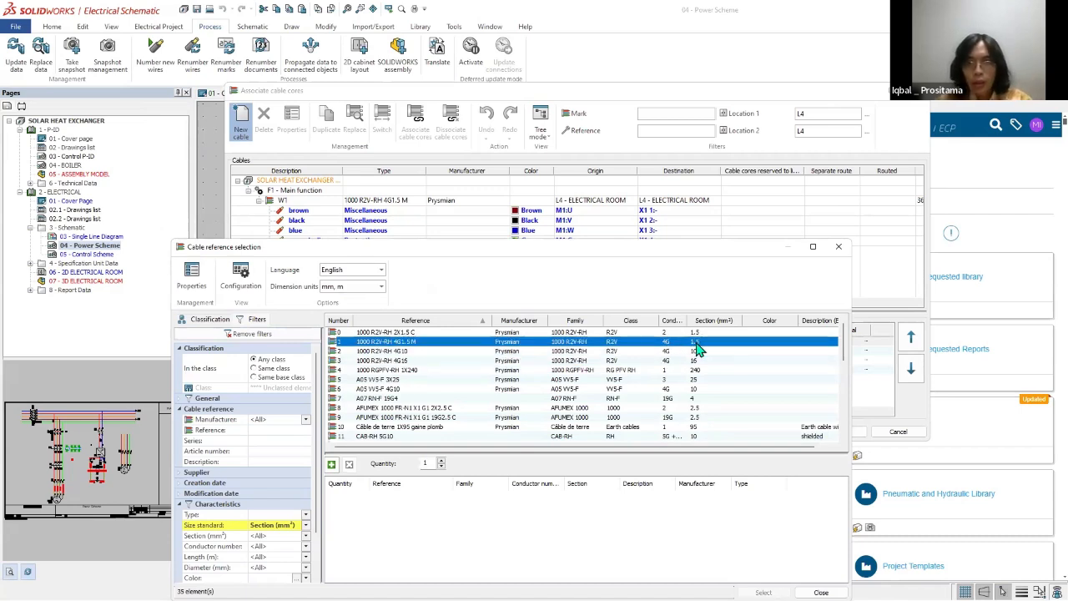
pyautogui.doubleClick(698, 349)
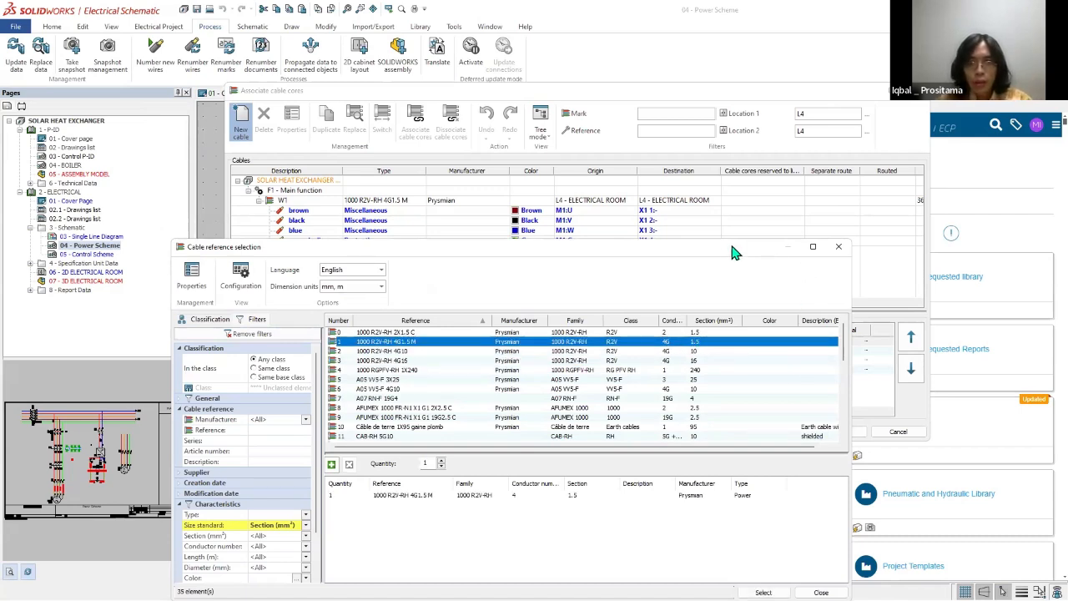
pyautogui.moveTo(728, 249); pyautogui.dragTo(690, 117)
pyautogui.click(727, 455)
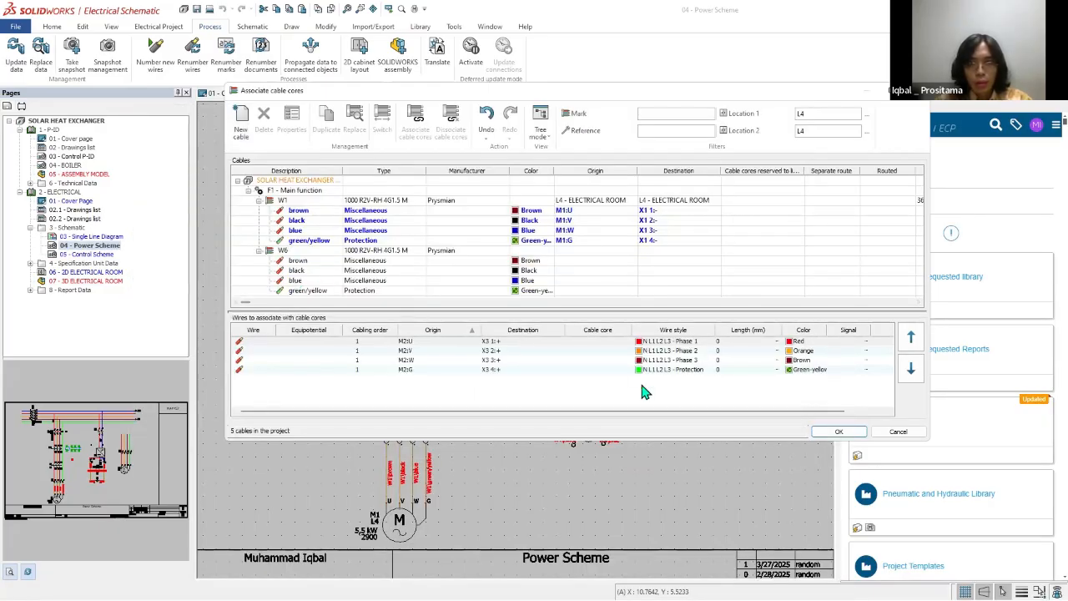
# Step: Associate the new cable's brown, black, blue and green/yellow cores with the M2 U, V, W and G wires to X3
pyautogui.click(359, 262)
pyautogui.click(412, 342)
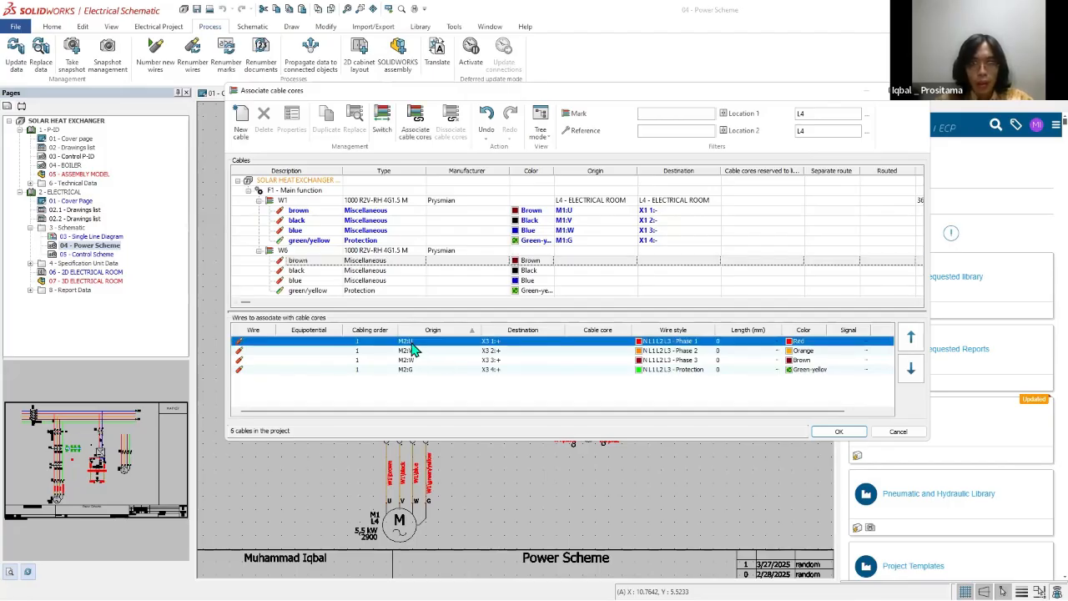
pyautogui.doubleClick(386, 264)
pyautogui.doubleClick(377, 272)
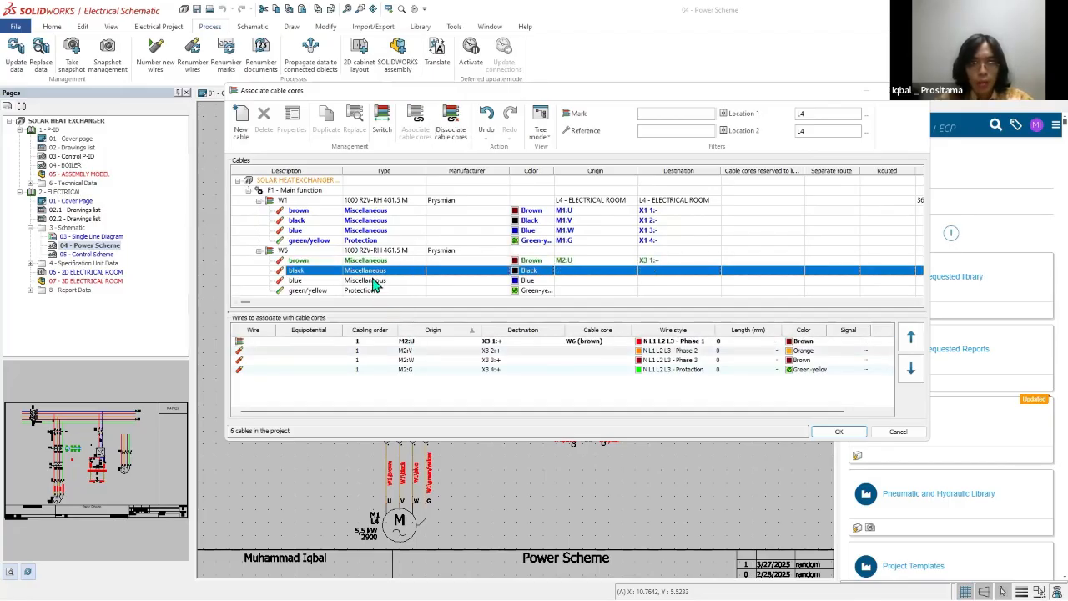
pyautogui.doubleClick(376, 282)
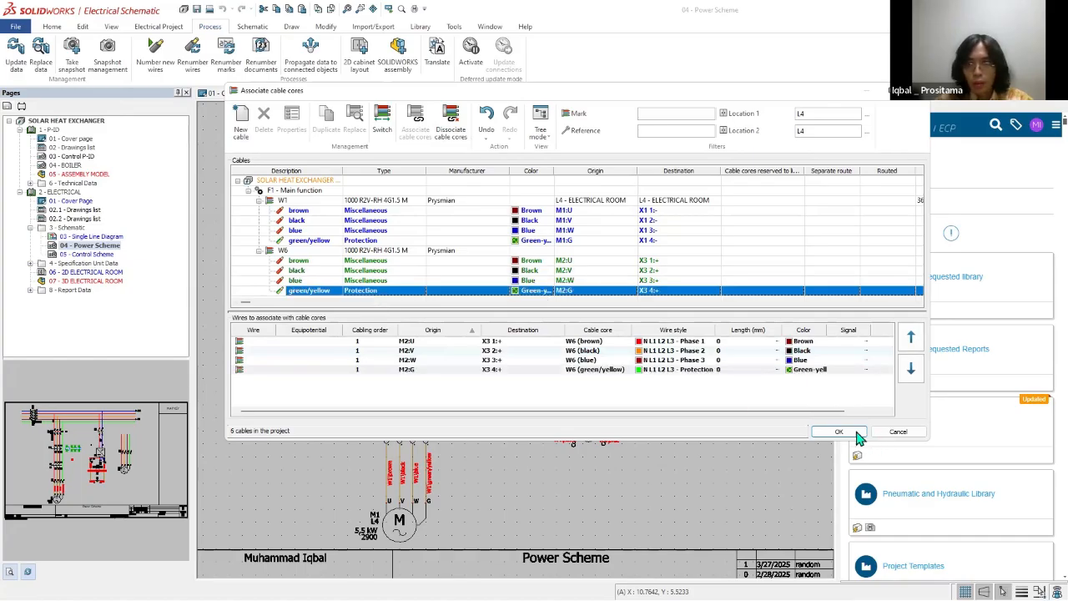
pyautogui.click(839, 431)
# Step: Review the cabling order of the wires between K2 and X1, inspecting connection points K2:2/T1 and X1 1, and close it without changes
pyautogui.scroll(-1, 692, 384)
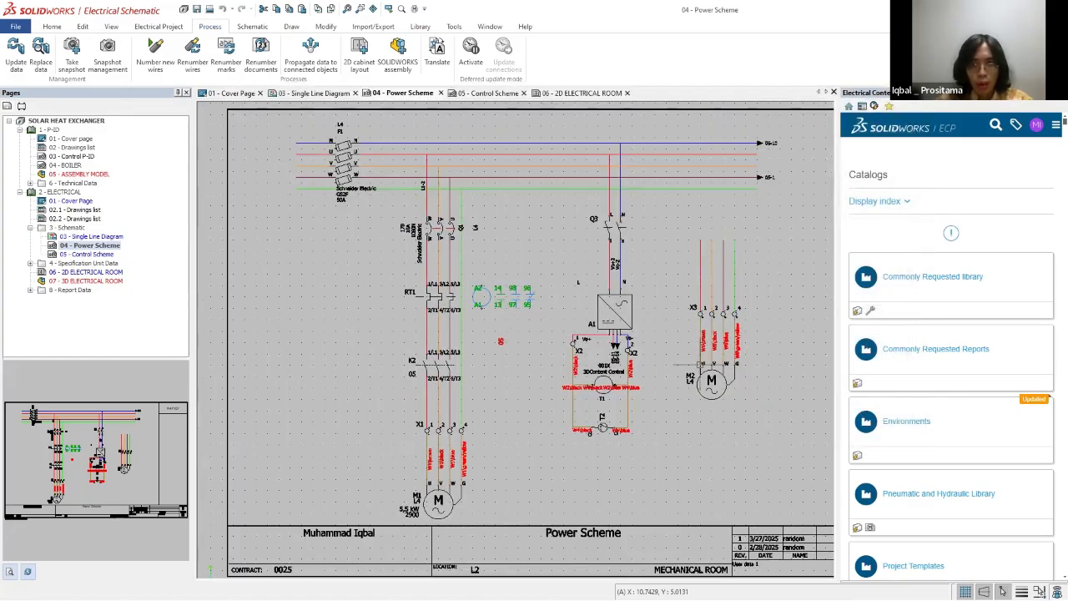
pyautogui.scroll(3, 712, 357)
pyautogui.scroll(-4, 711, 423)
pyautogui.scroll(2, 507, 416)
pyautogui.moveTo(509, 422); pyautogui.dragTo(463, 420)
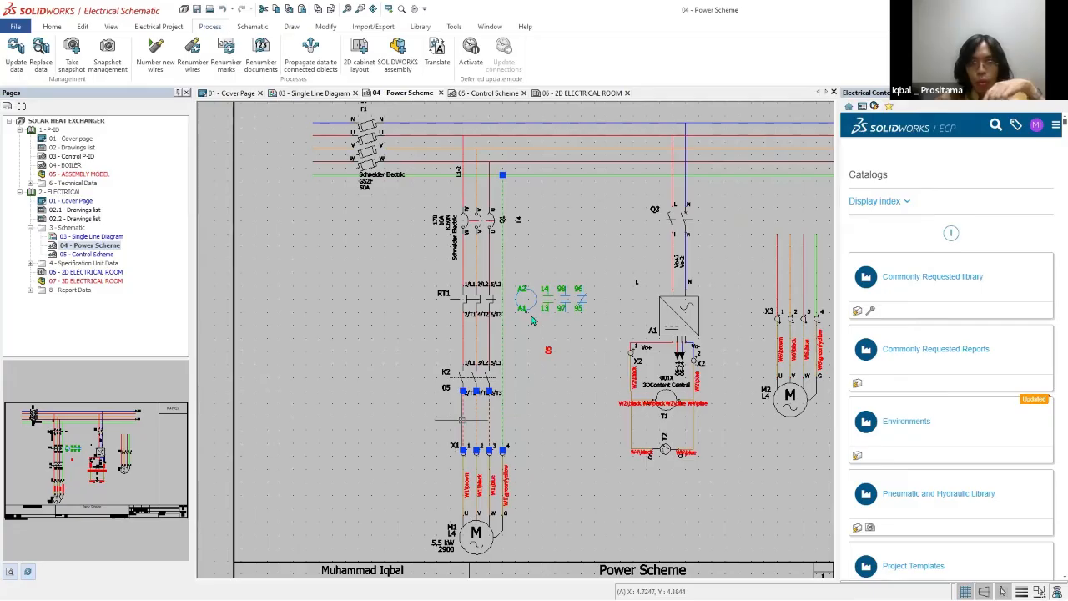
pyautogui.rightClick(464, 419)
pyautogui.click(523, 285)
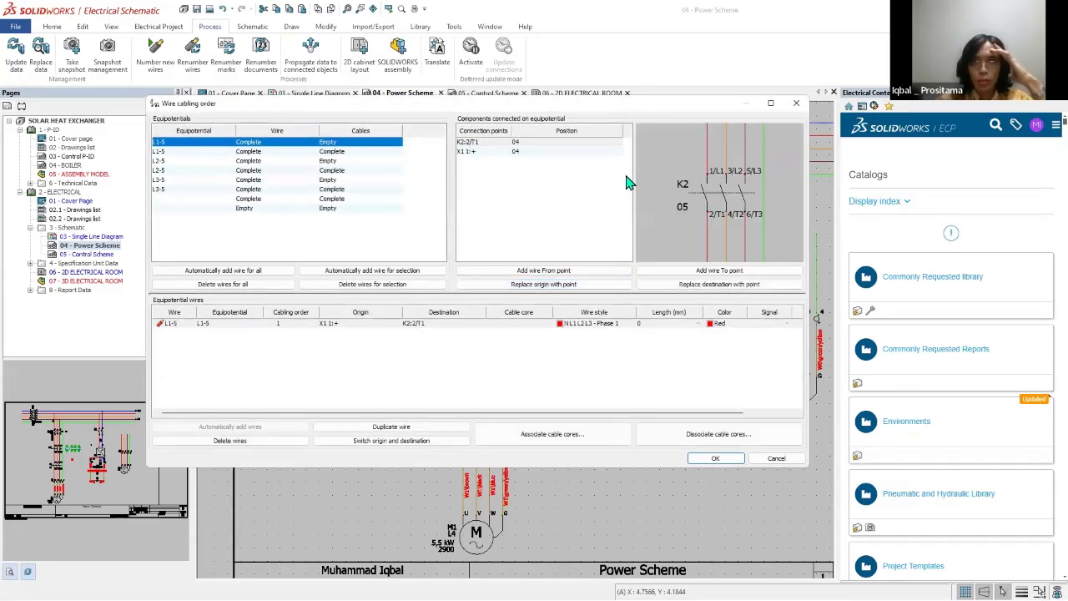
pyautogui.click(491, 142)
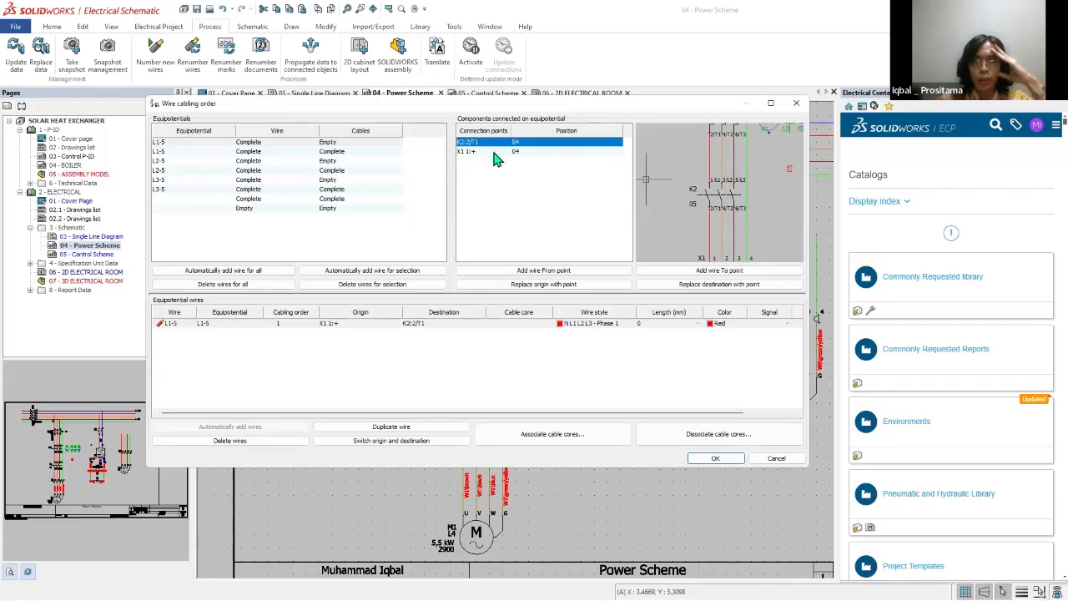
pyautogui.click(495, 152)
pyautogui.scroll(-3, 700, 232)
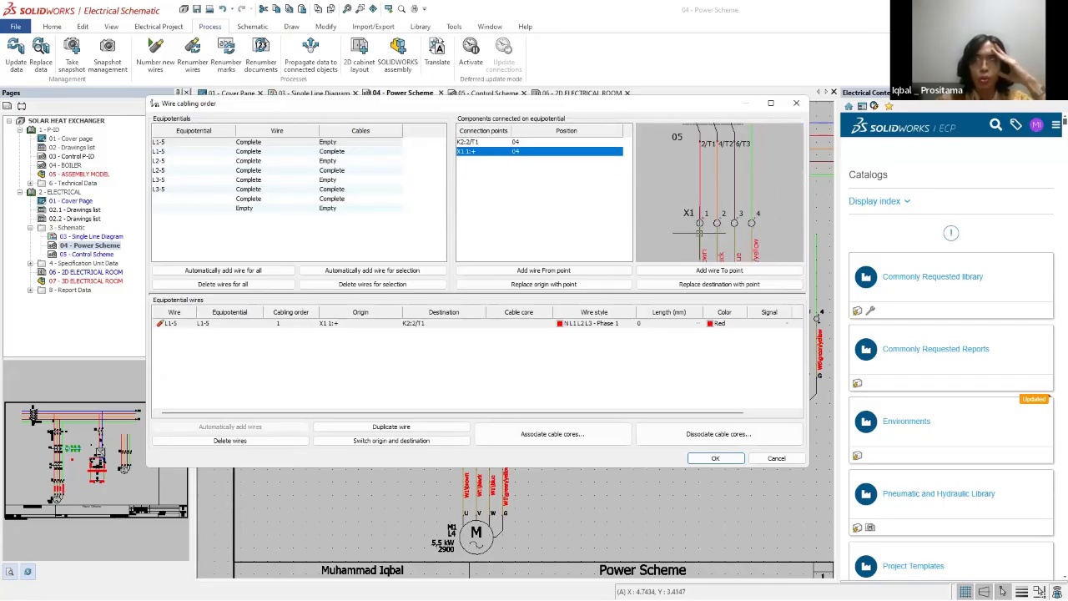
pyautogui.click(797, 103)
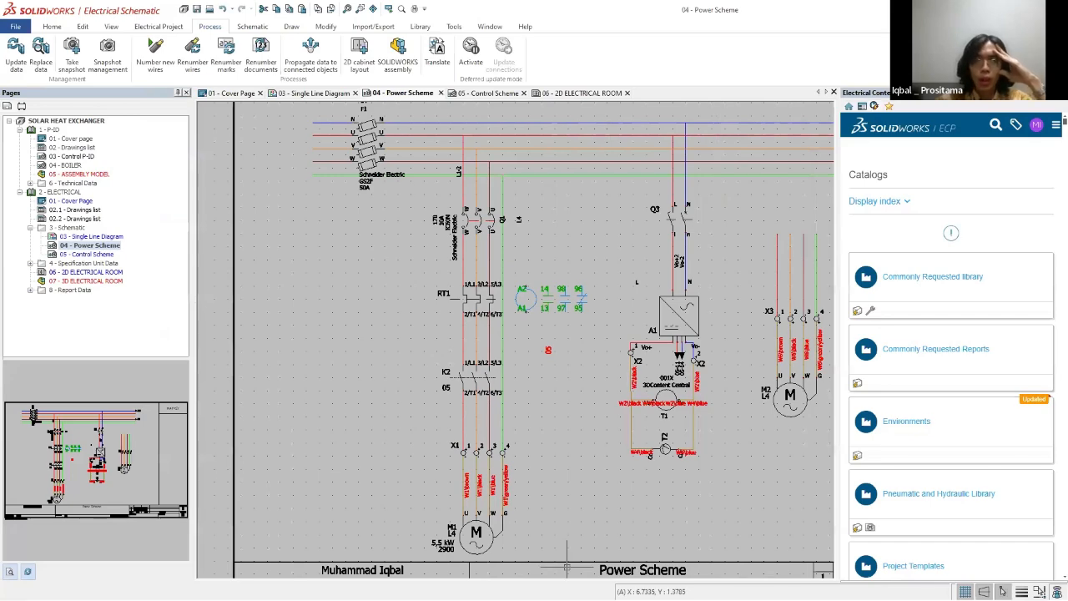
# Step: Switch back to the 3D electrical room assembly in SOLIDWORKS and point out the wire and cable routing commands
pyautogui.hotkey('alt', 'Tab')
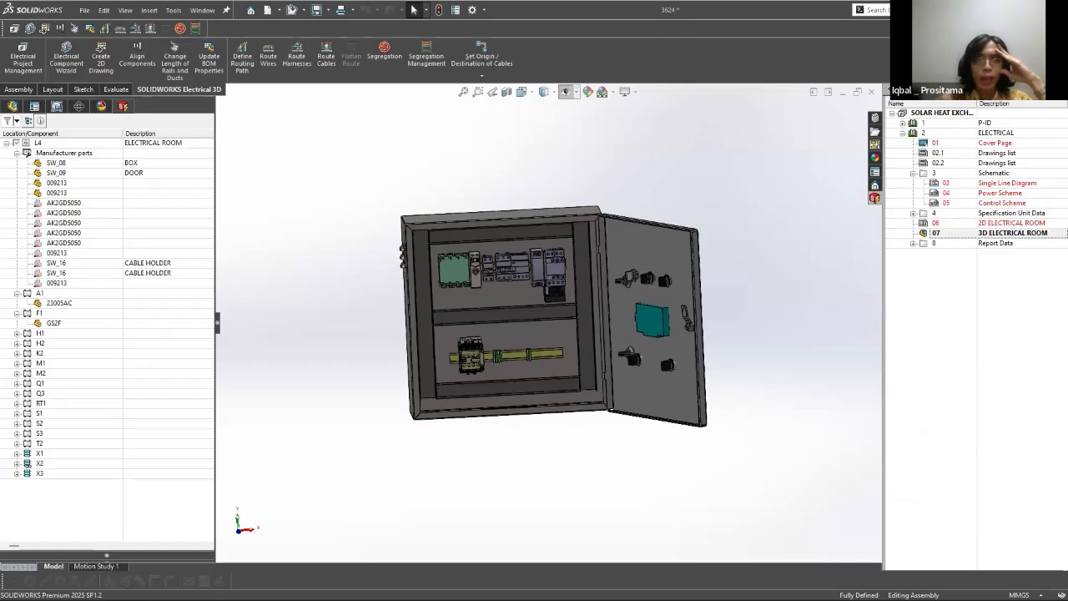
pyautogui.moveTo(260, 100)
pyautogui.mouseDown()
pyautogui.moveTo(400, 13)
pyautogui.moveTo(443, 115)
pyautogui.moveTo(251, 96)
pyautogui.moveTo(271, 72)
pyautogui.mouseUp()
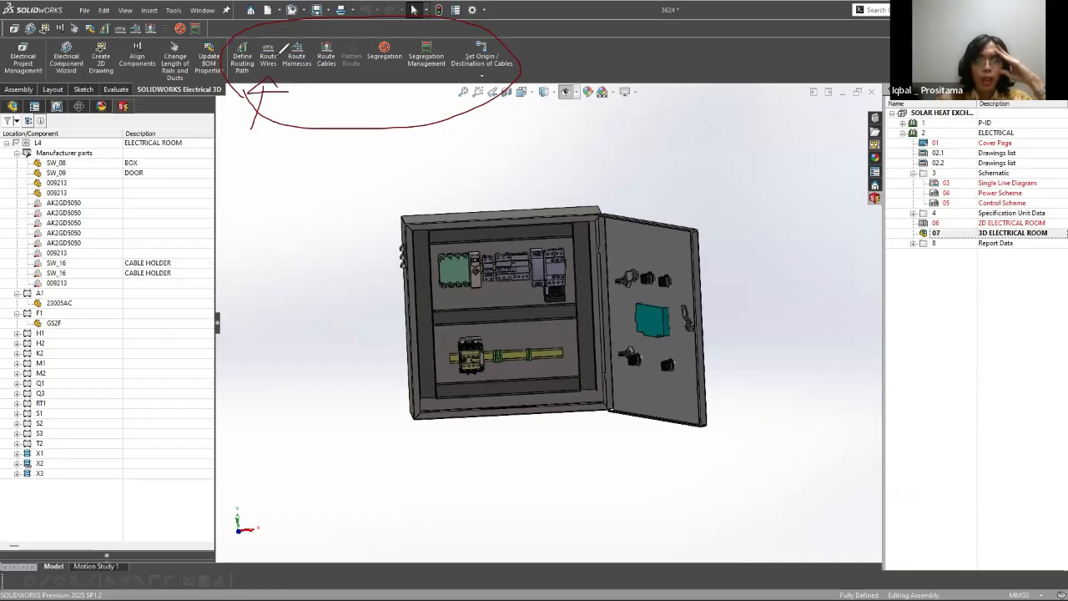
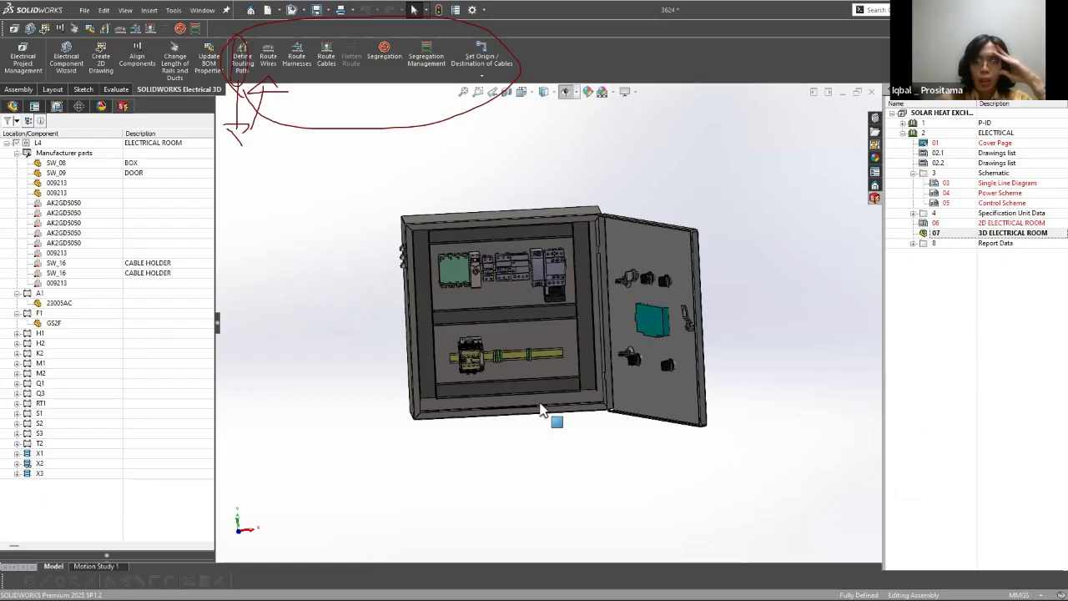
# Step: Start defining a routing path in the cabinet assembly with a new 3D sketch and accept the notice
pyautogui.scroll(-1, 541, 409)
pyautogui.moveTo(568, 432)
pyautogui.mouseDown(button='middle')
pyautogui.moveTo(493, 407)
pyautogui.moveTo(475, 355)
pyautogui.moveTo(446, 362)
pyautogui.moveTo(466, 384)
pyautogui.mouseUp(button='middle')
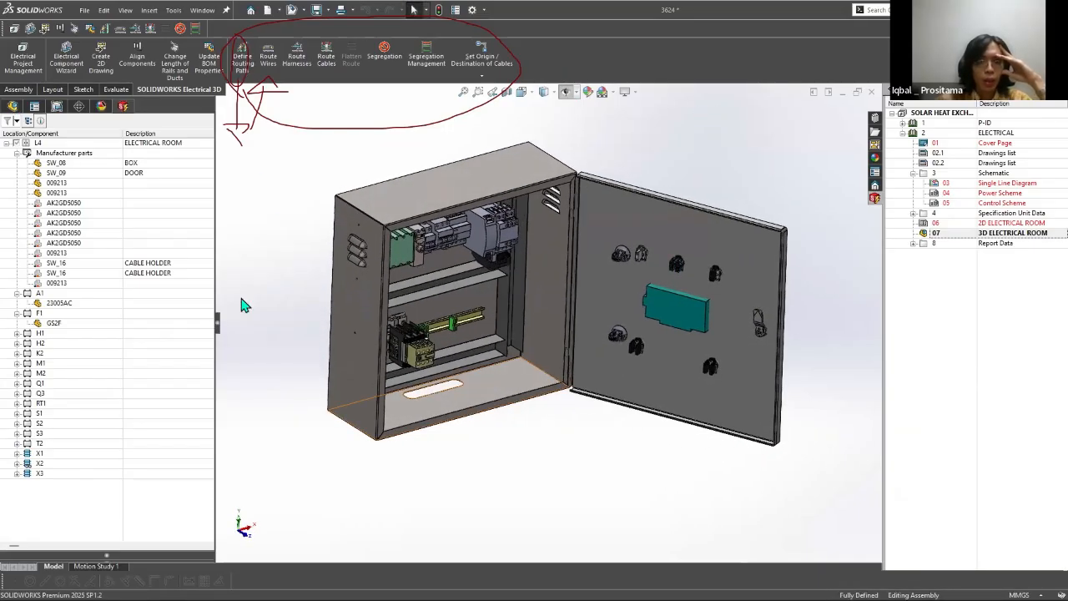
pyautogui.scroll(-5, 466, 370)
pyautogui.scroll(8, 587, 306)
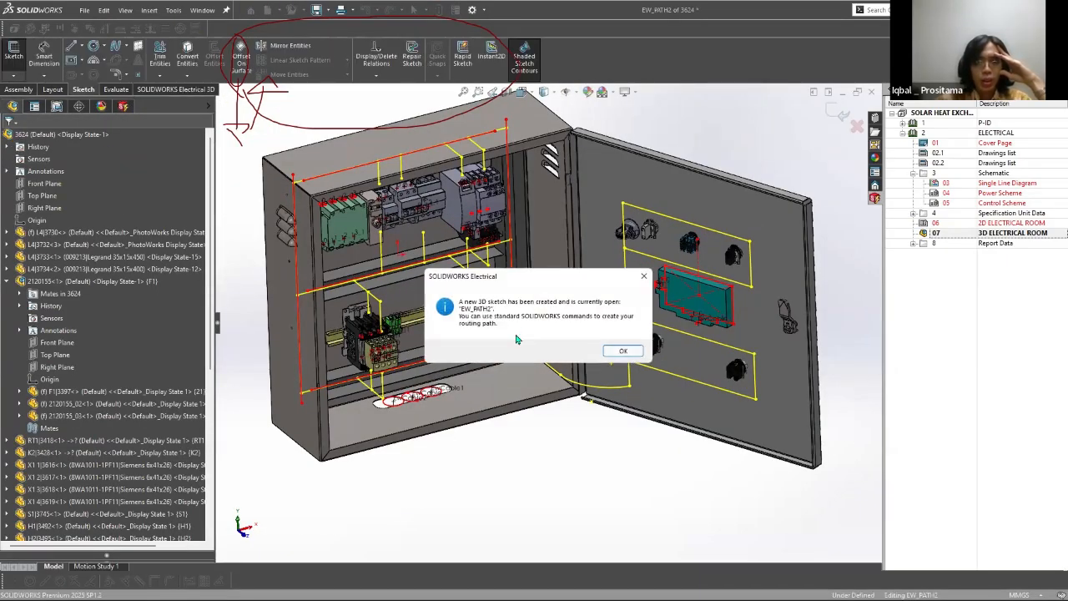
pyautogui.click(621, 351)
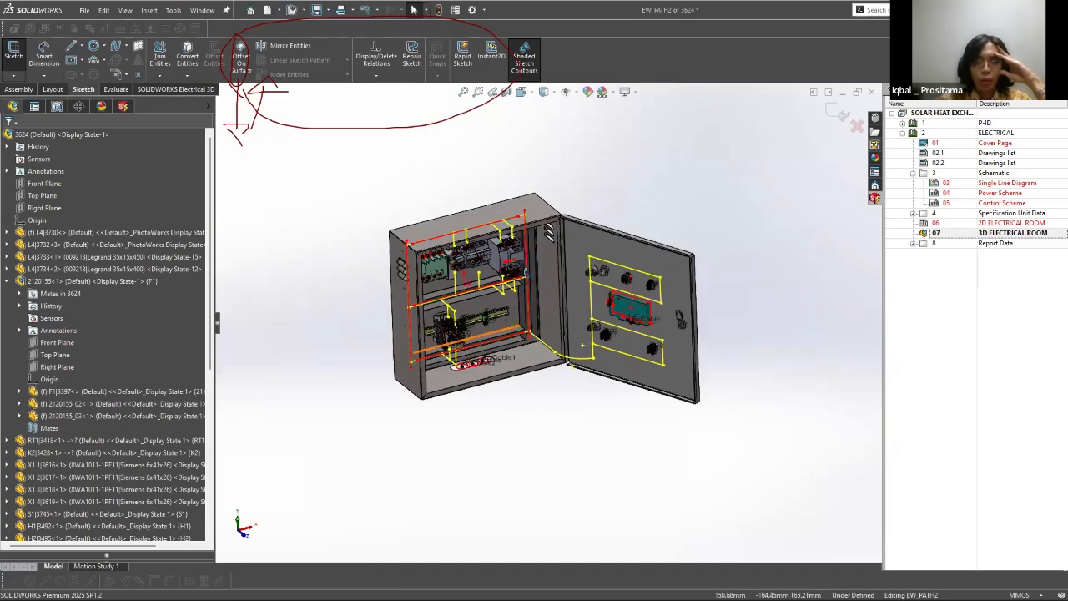
# Step: Examine the routing path sketch lines inside the cabinet, around the upper-rail devices and the horizontal ducts
pyautogui.scroll(-3, 620, 363)
pyautogui.moveTo(619, 363); pyautogui.dragTo(518, 283, button='middle')
pyautogui.scroll(-5, 518, 238)
pyautogui.moveTo(520, 237); pyautogui.dragTo(473, 207, button='middle')
pyautogui.scroll(5, 349, 171)
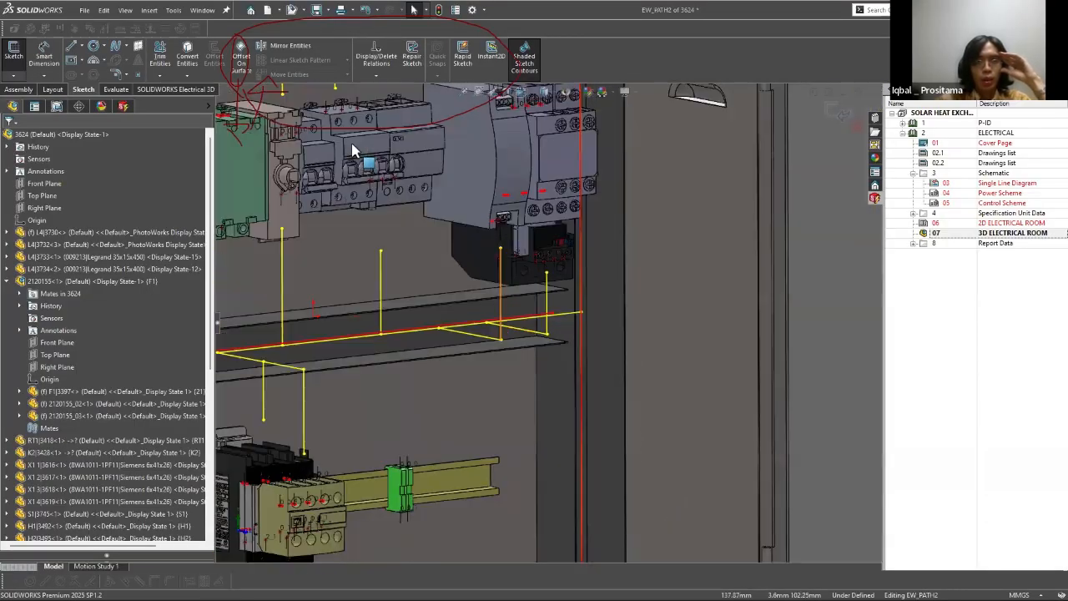
pyautogui.scroll(3, 353, 152)
pyautogui.scroll(-3, 489, 162)
pyautogui.scroll(-3, 596, 375)
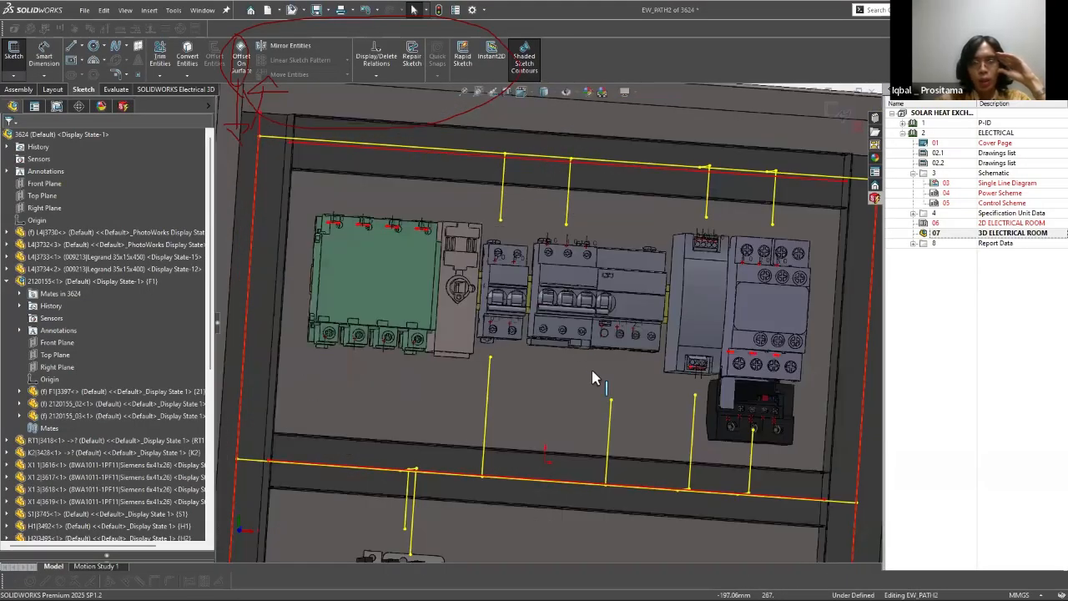
pyautogui.moveTo(546, 288); pyautogui.dragTo(594, 307, button='middle')
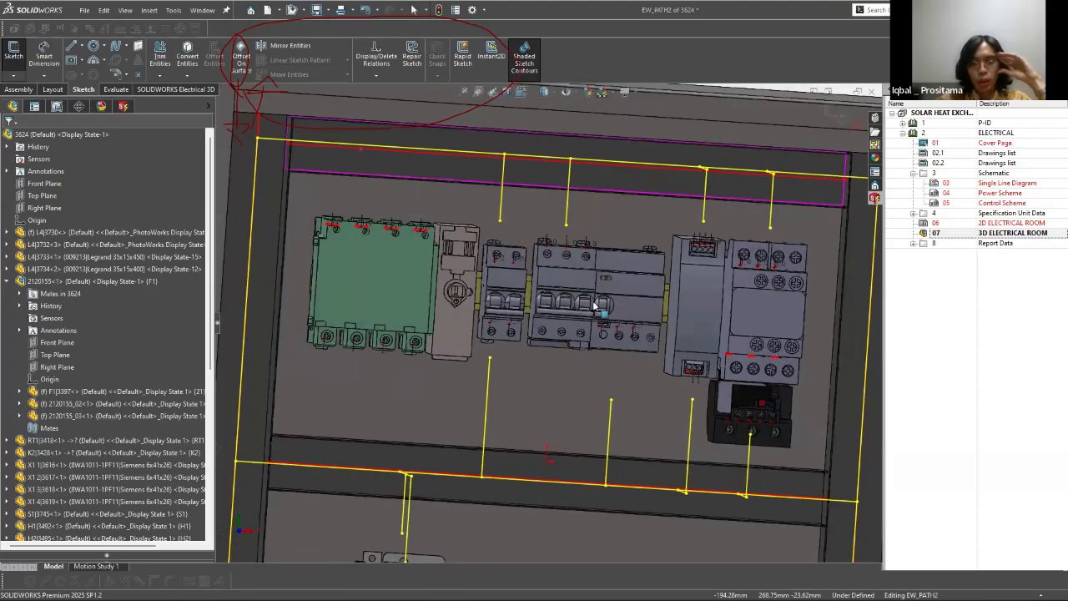
pyautogui.moveTo(587, 197); pyautogui.dragTo(582, 234, button='middle')
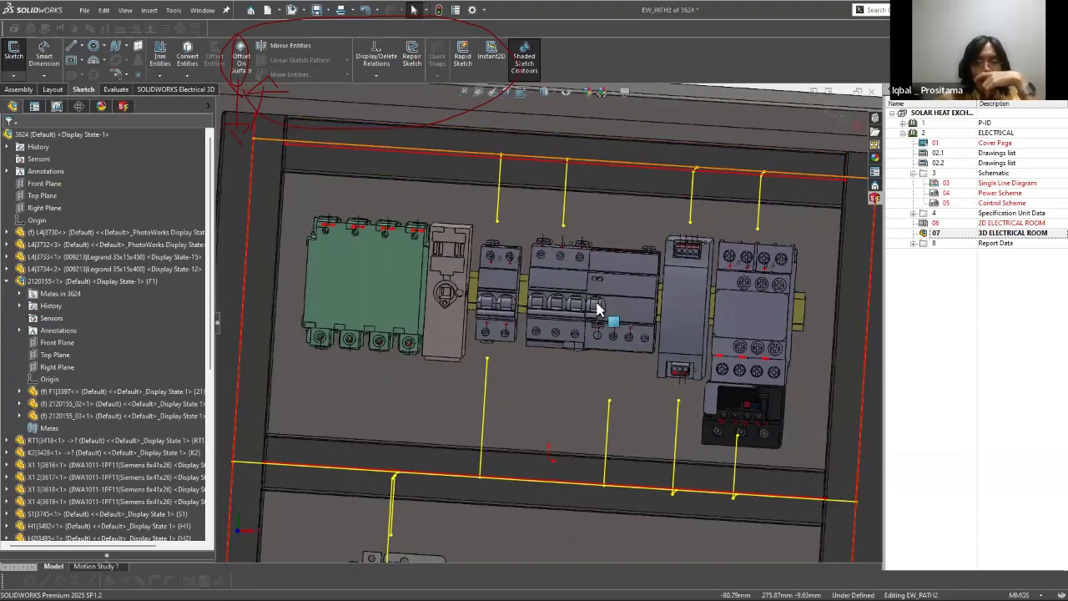
pyautogui.scroll(5, 567, 306)
# Step: Inspect how the routing path runs from the cabinet interior onto the open door and around its devices
pyautogui.moveTo(564, 307); pyautogui.dragTo(544, 399, button='middle')
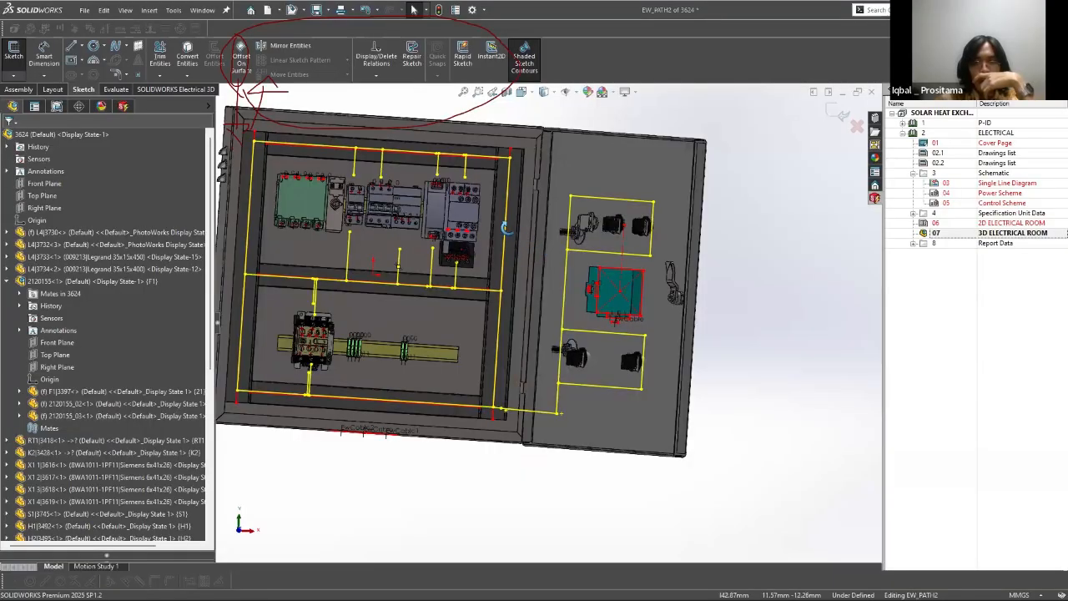
pyautogui.moveTo(506, 227); pyautogui.dragTo(499, 234, button='middle')
pyautogui.scroll(-5, 500, 234)
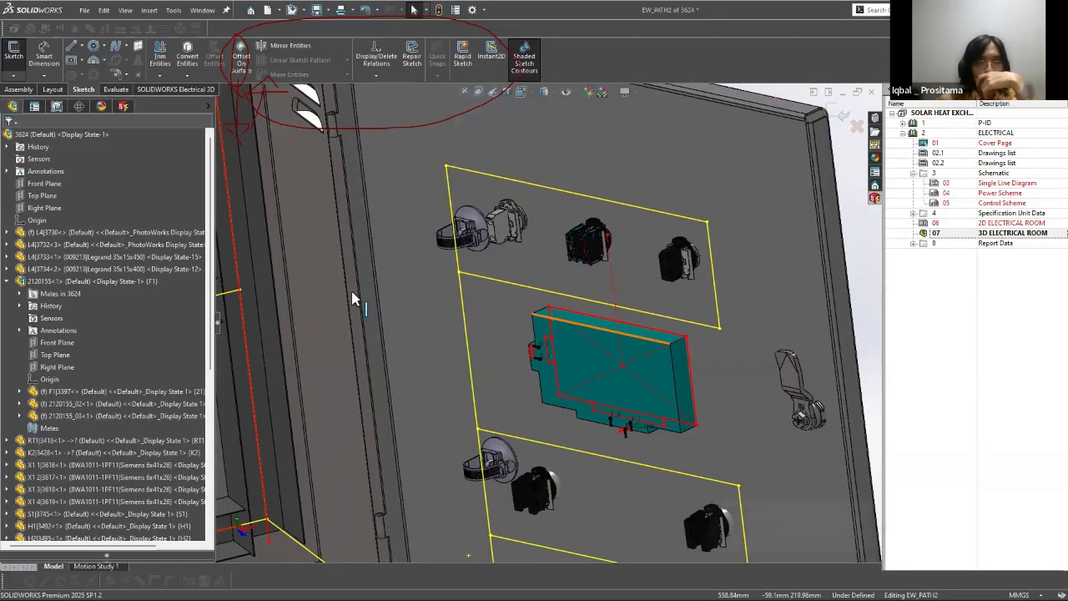
pyautogui.moveTo(376, 307); pyautogui.dragTo(678, 154, button='middle')
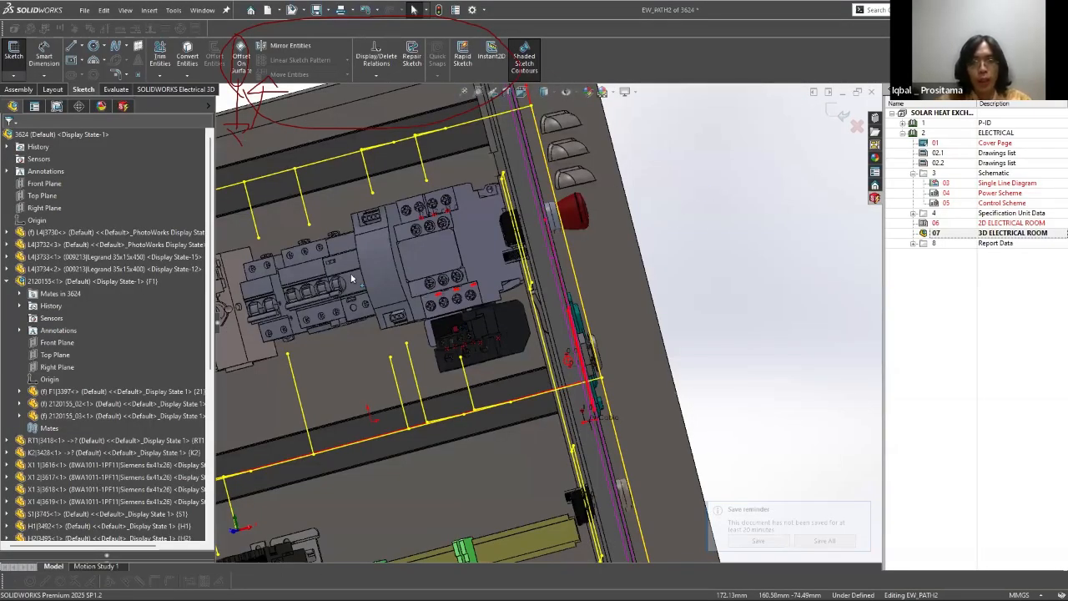
pyautogui.moveTo(351, 279); pyautogui.dragTo(317, 222, button='middle')
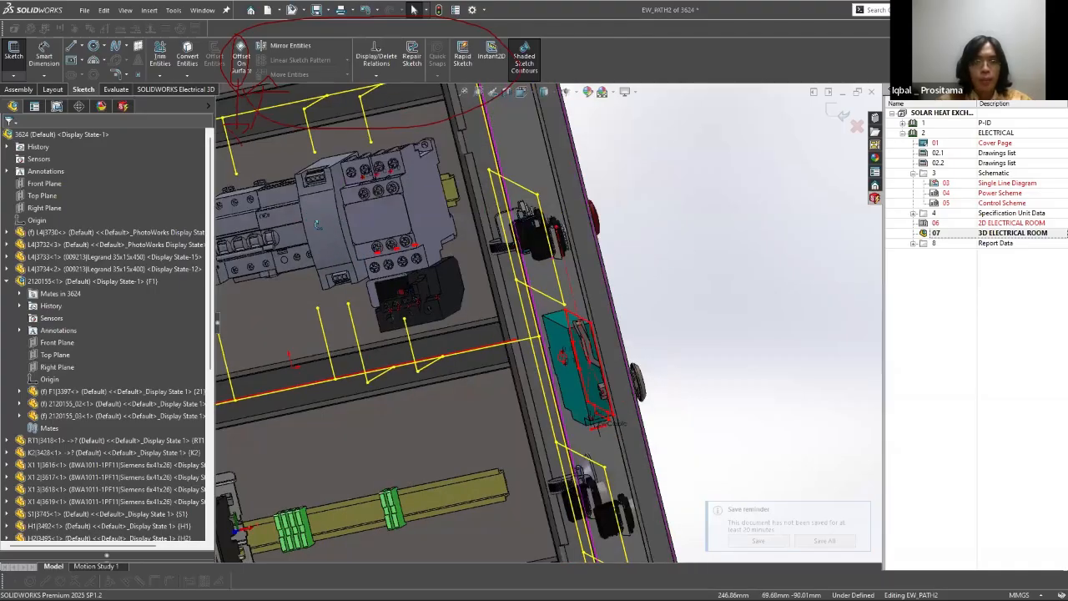
pyautogui.scroll(5, 680, 217)
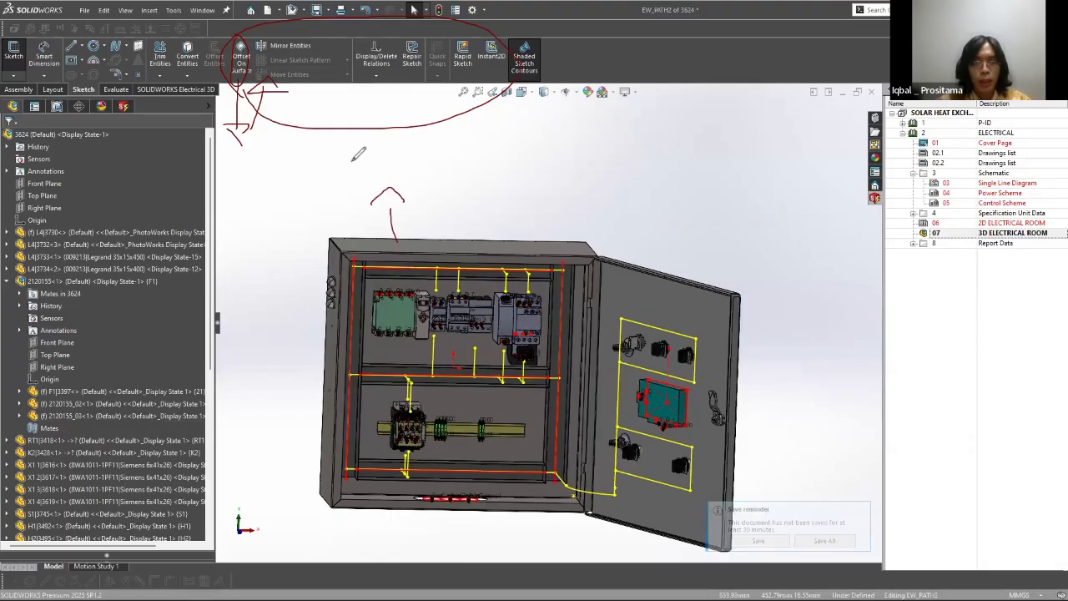
# Step: Draw freehand annotations above the cabinet: an upward arrow with a circled note, two short lines and a lettered sketch
pyautogui.moveTo(371, 203); pyautogui.dragTo(404, 201)
pyautogui.moveTo(343, 154); pyautogui.dragTo(344, 182)
pyautogui.moveTo(341, 156); pyautogui.dragTo(345, 171)
pyautogui.moveTo(364, 164); pyautogui.dragTo(389, 162)
pyautogui.moveTo(464, 161); pyautogui.dragTo(550, 155)
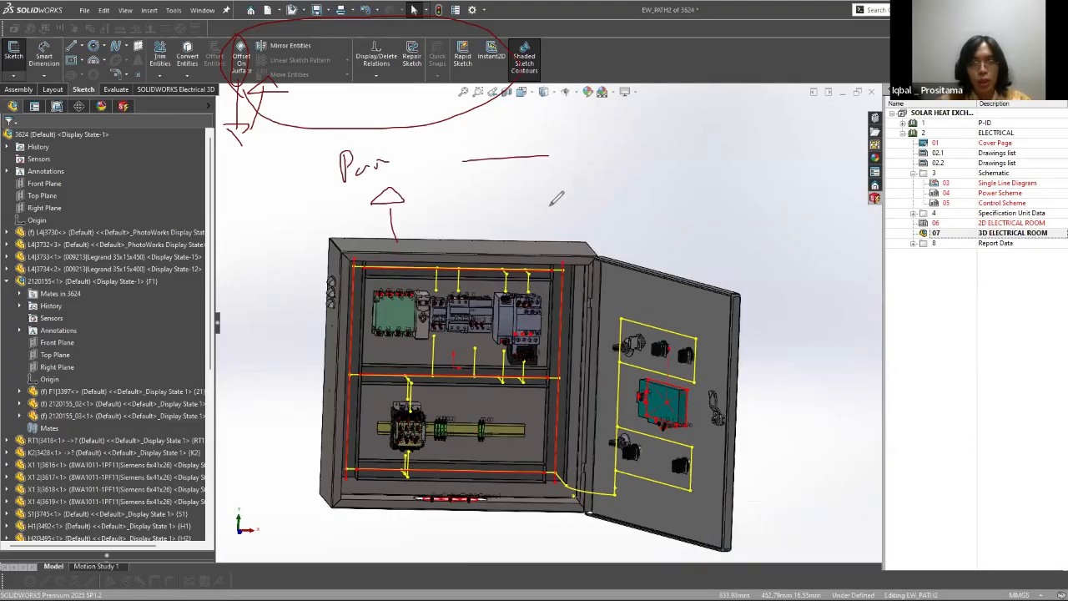
pyautogui.moveTo(497, 213); pyautogui.dragTo(549, 206)
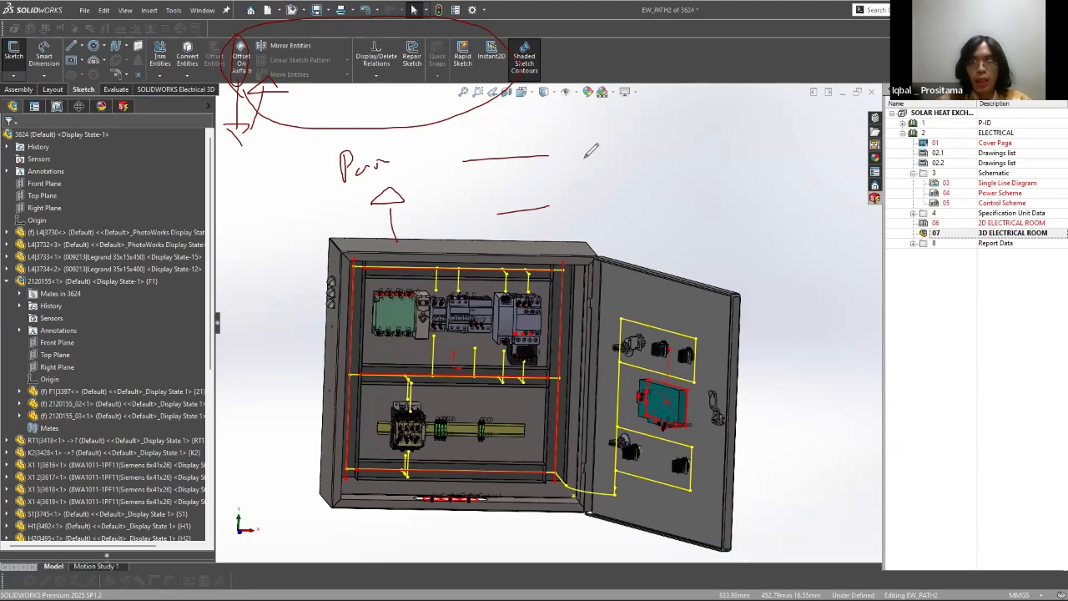
pyautogui.moveTo(587, 140)
pyautogui.mouseDown()
pyautogui.moveTo(611, 183)
pyautogui.moveTo(589, 244)
pyautogui.mouseUp()
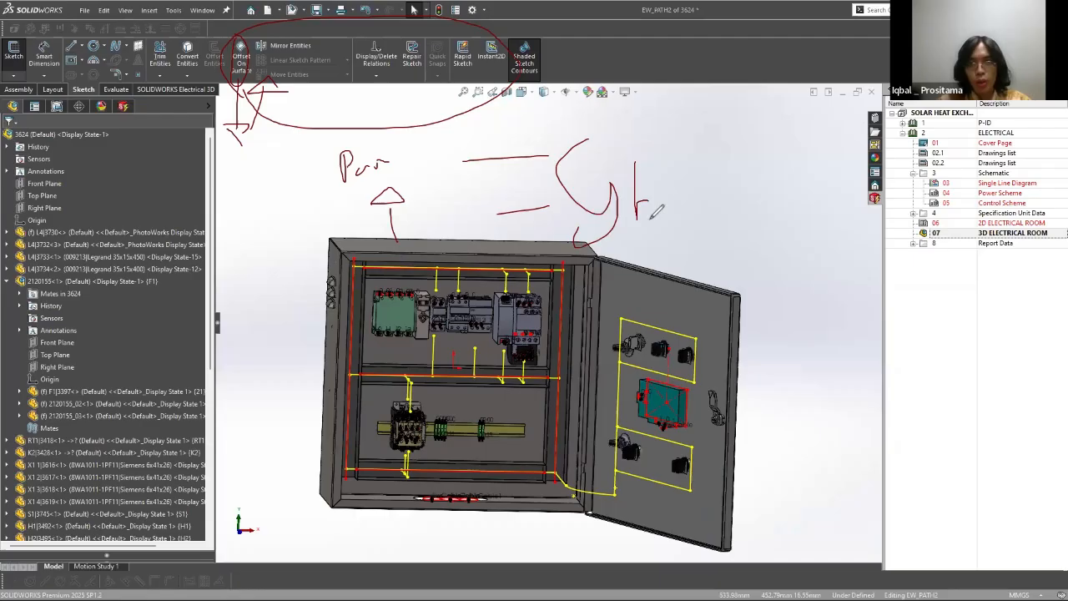
pyautogui.moveTo(657, 211); pyautogui.dragTo(637, 220)
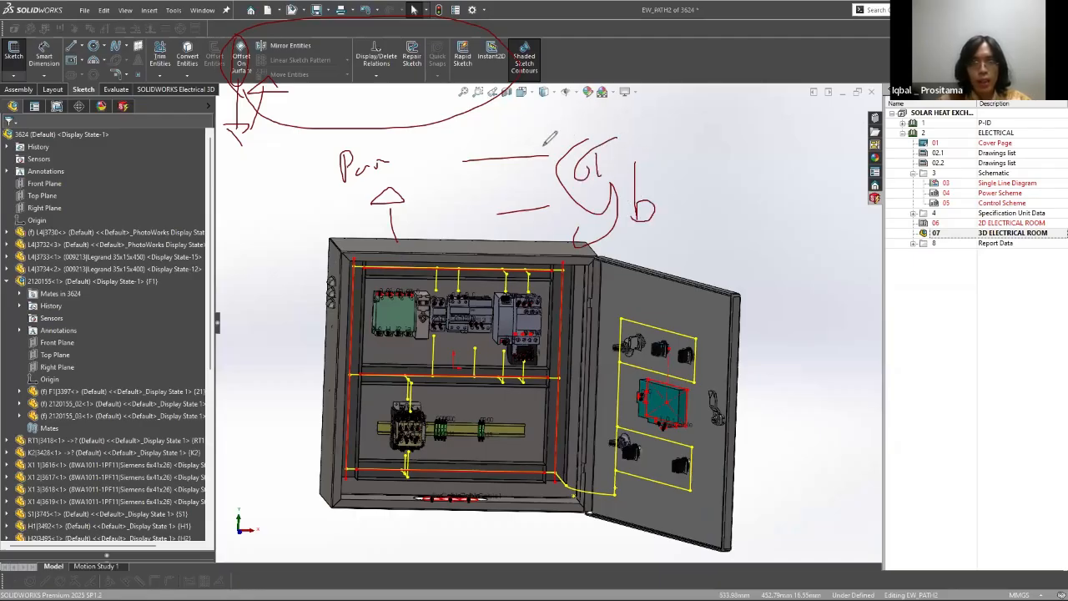
pyautogui.moveTo(361, 150)
pyautogui.mouseDown()
pyautogui.moveTo(383, 251)
pyautogui.moveTo(392, 152)
pyautogui.mouseUp()
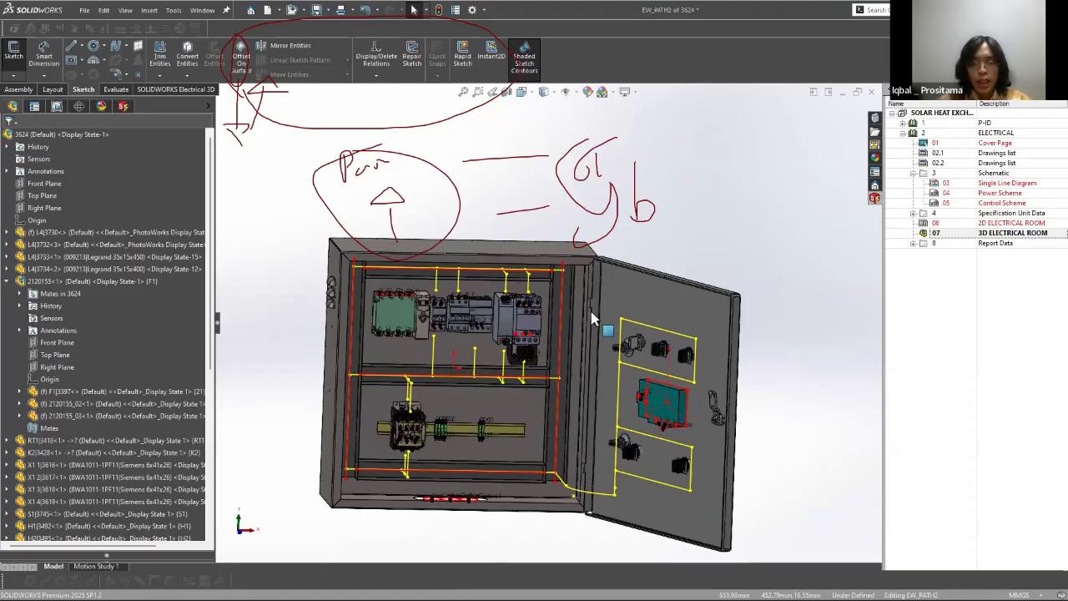
# Step: Show the cabinet from the front and select F1's narrow 2120155_02 part and the neighbouring breaker Q3
pyautogui.scroll(-2, 580, 325)
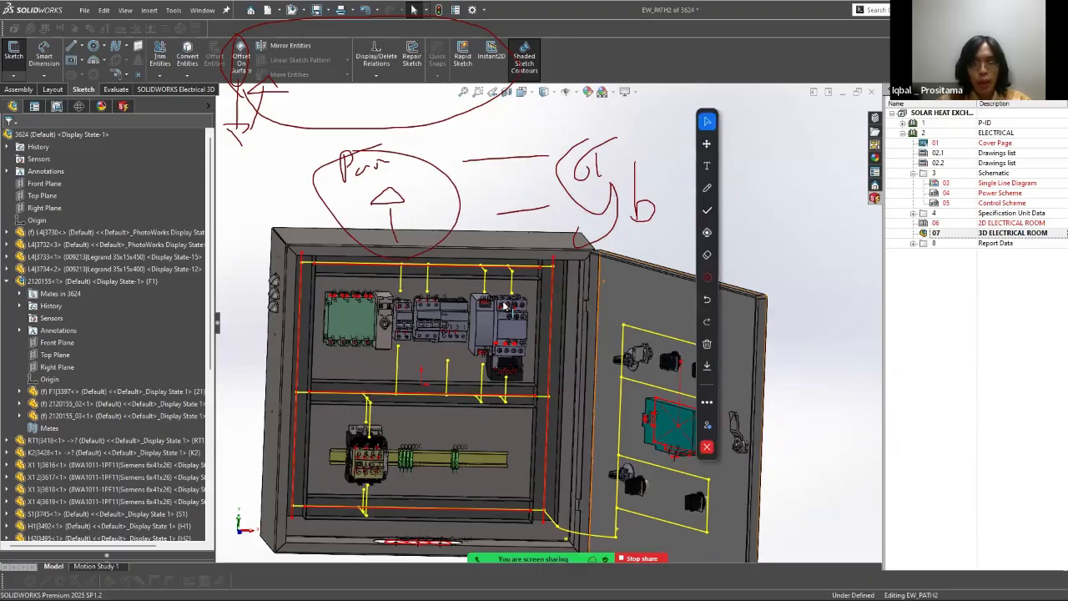
pyautogui.hotkey('ctrl', '1')
pyautogui.scroll(-4, 470, 250)
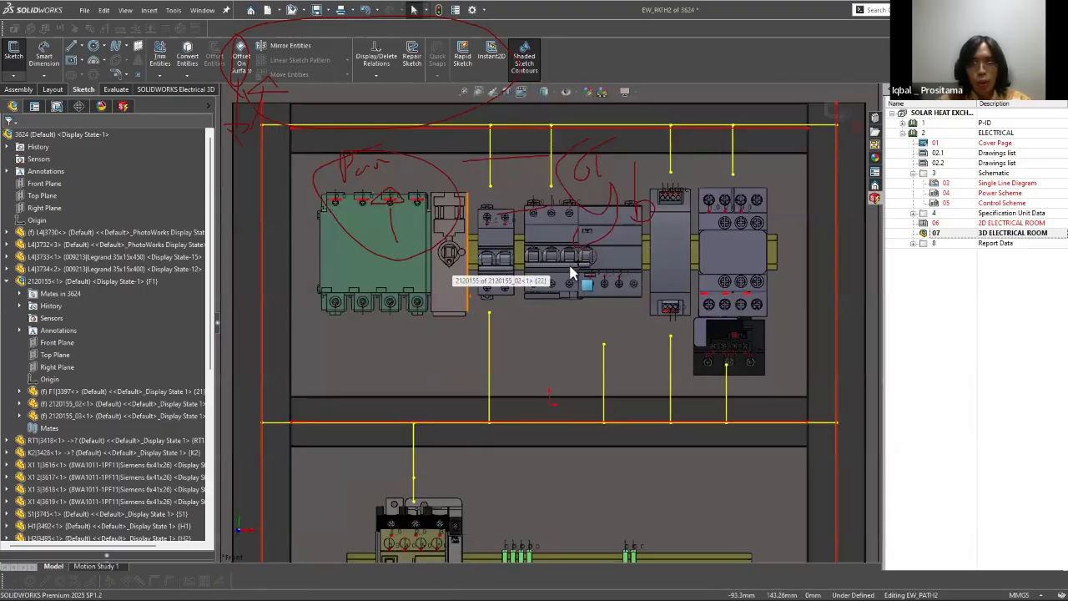
pyautogui.scroll(-1, 559, 263)
pyautogui.scroll(-1, 574, 275)
pyautogui.click(478, 232)
pyautogui.scroll(-5, 477, 232)
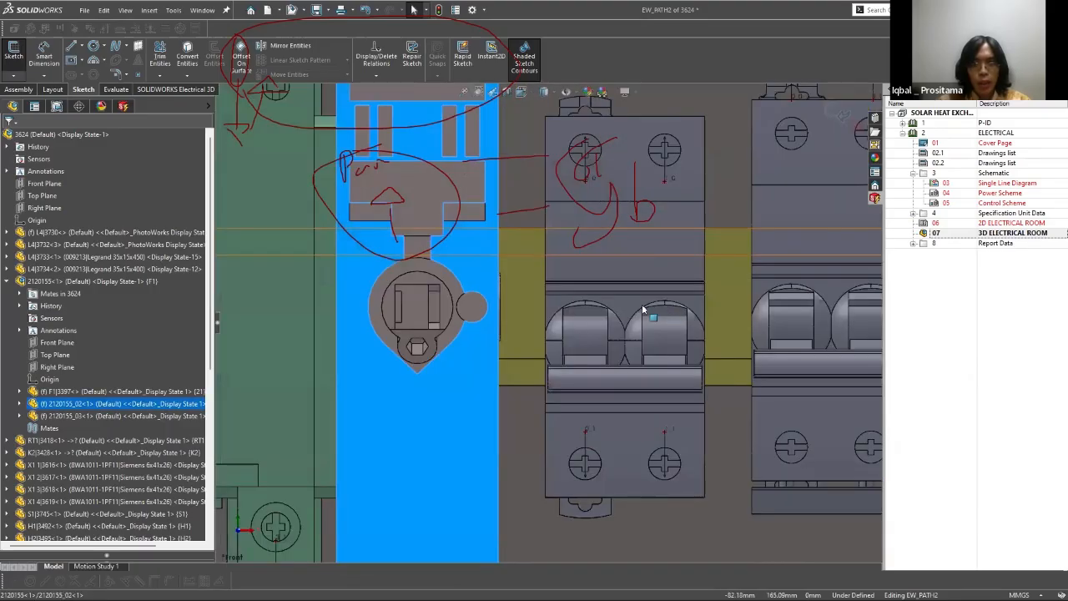
pyautogui.scroll(5, 589, 309)
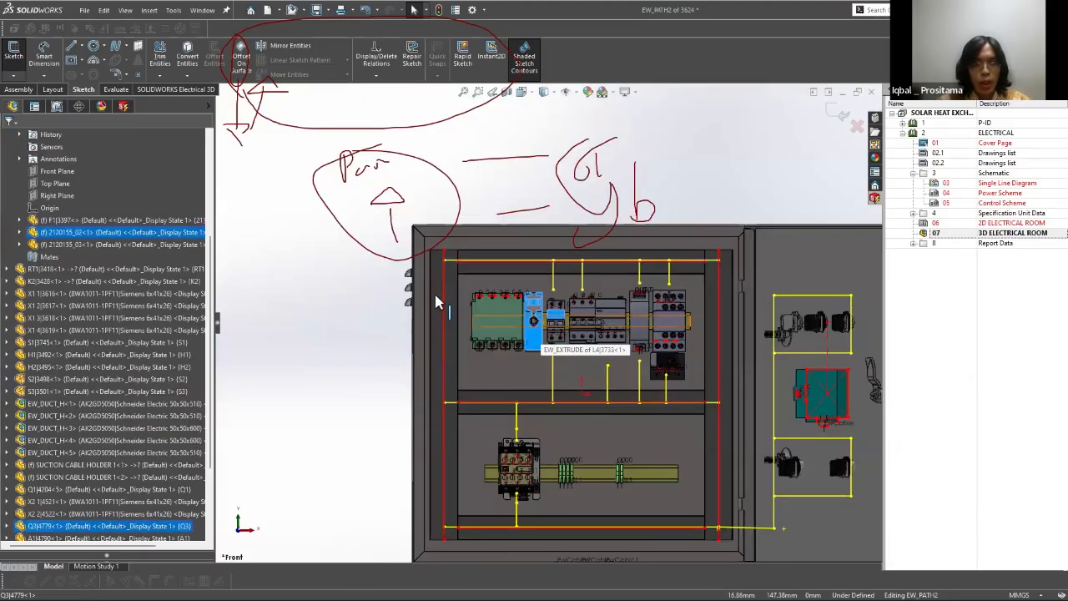
# Step: Examine the spacing between F1 and Q3, marking the gap and the upward direction with freehand arrows
pyautogui.scroll(-1, 478, 312)
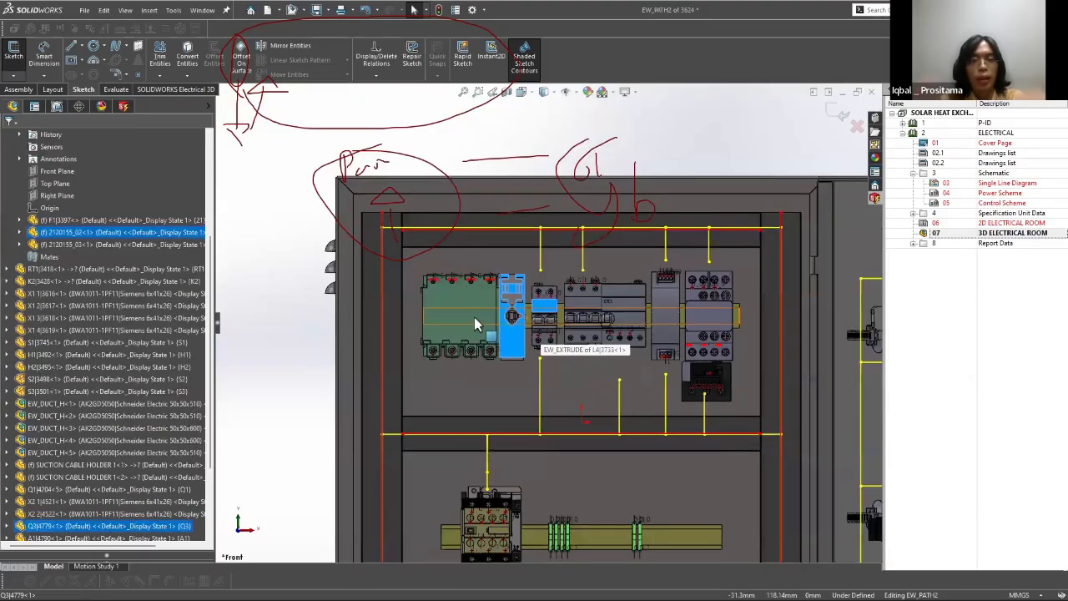
pyautogui.scroll(-5, 475, 318)
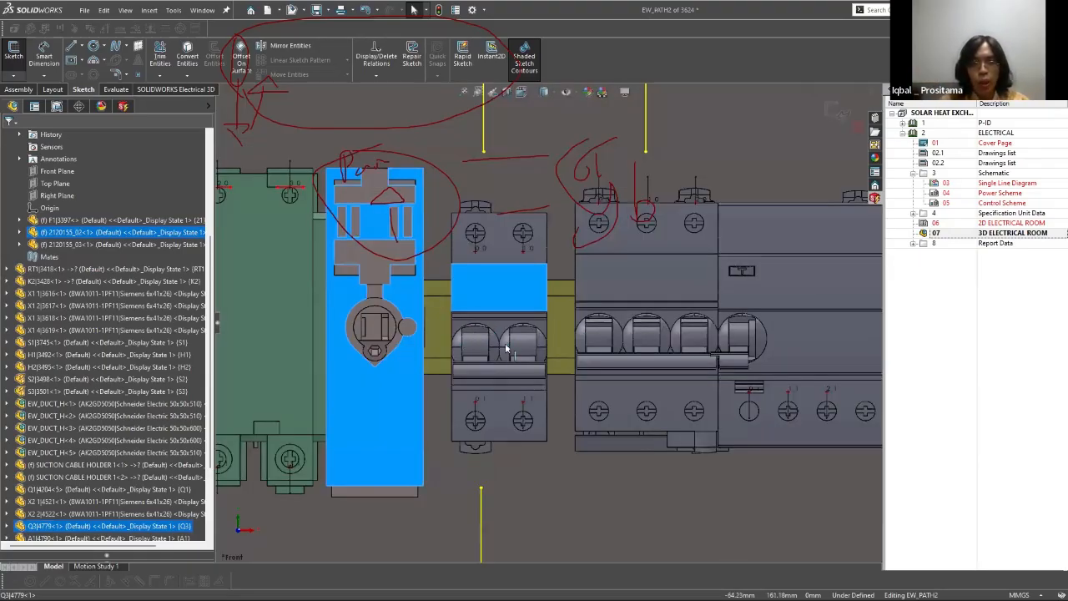
pyautogui.scroll(-1, 502, 345)
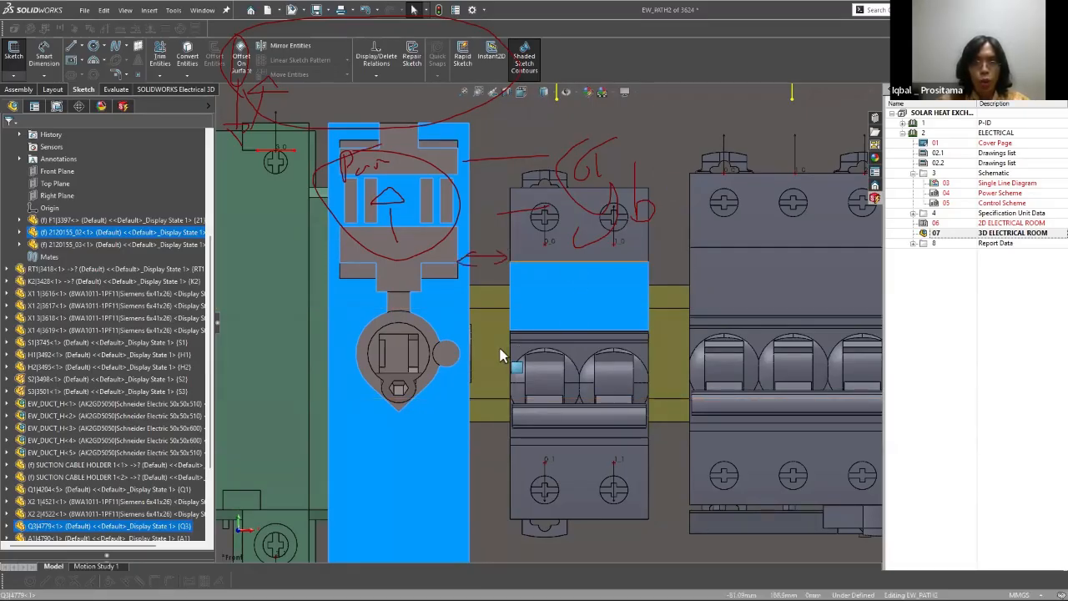
pyautogui.scroll(5, 538, 292)
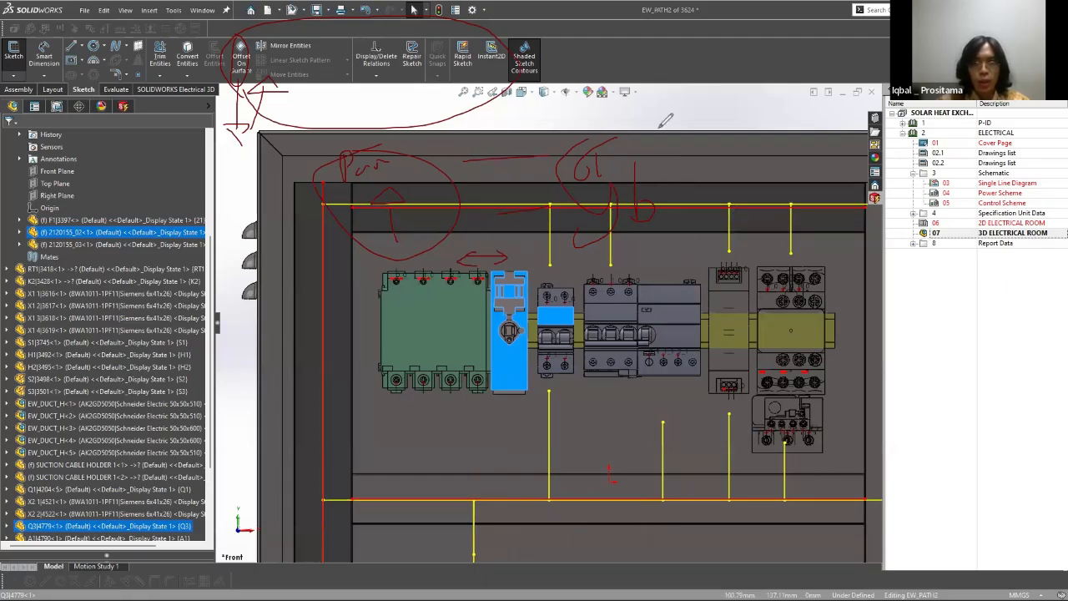
pyautogui.moveTo(511, 332); pyautogui.dragTo(576, 335, button='middle')
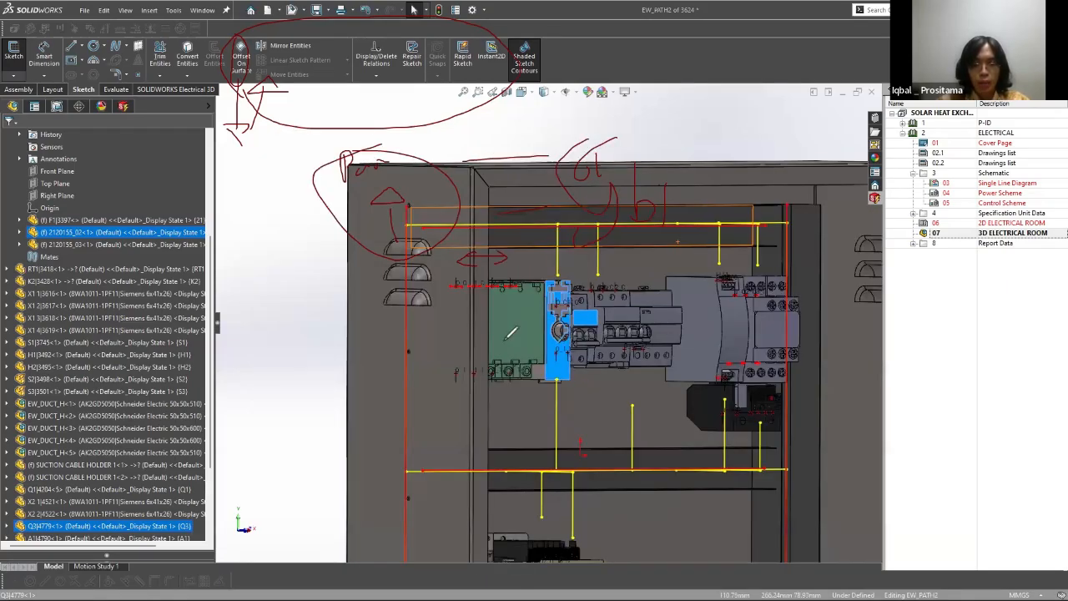
pyautogui.moveTo(660, 190); pyautogui.dragTo(665, 182)
# Step: Switch to the Edge browser and open the "untitled" PDF bookmarked under WEBINAR : SOLIDWORKS ELECTRICAL, STANDARD
pyautogui.press('super')
pyautogui.press('super+r')
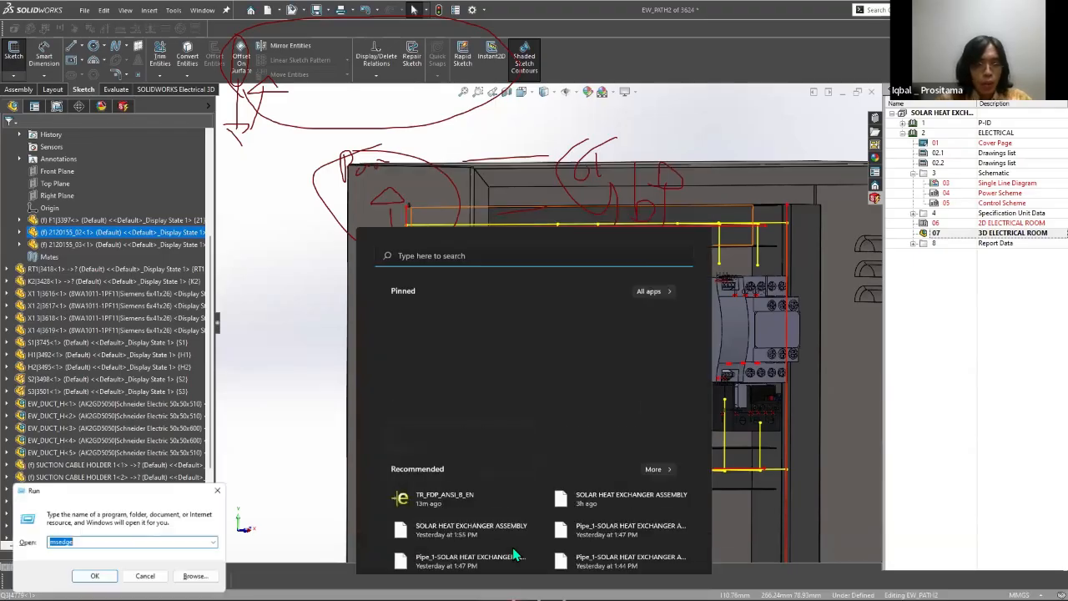
pyautogui.write('notepad')
pyautogui.press('Return')
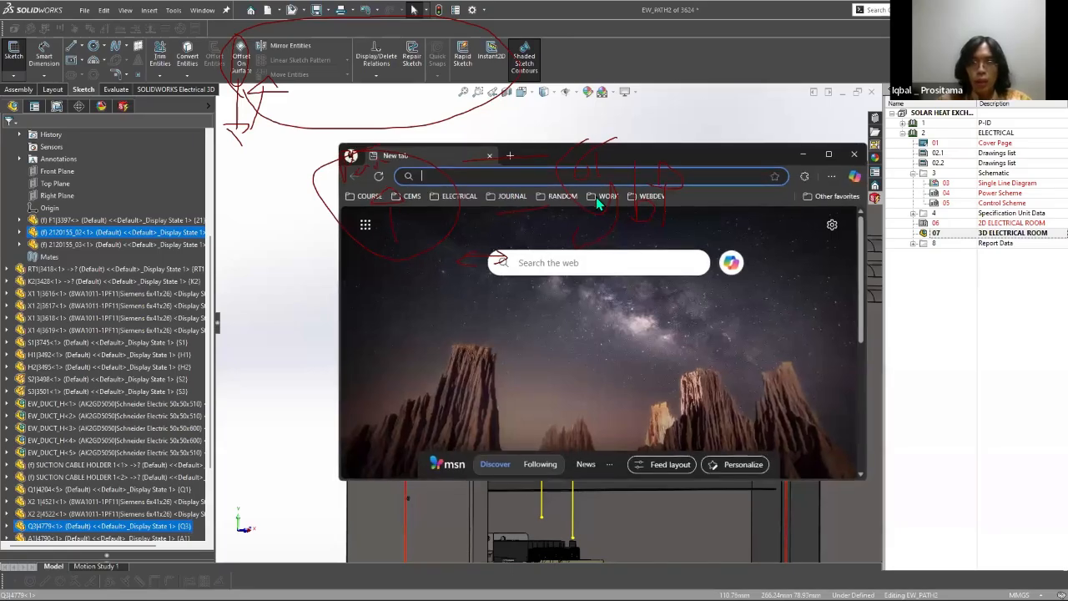
pyautogui.click(608, 197)
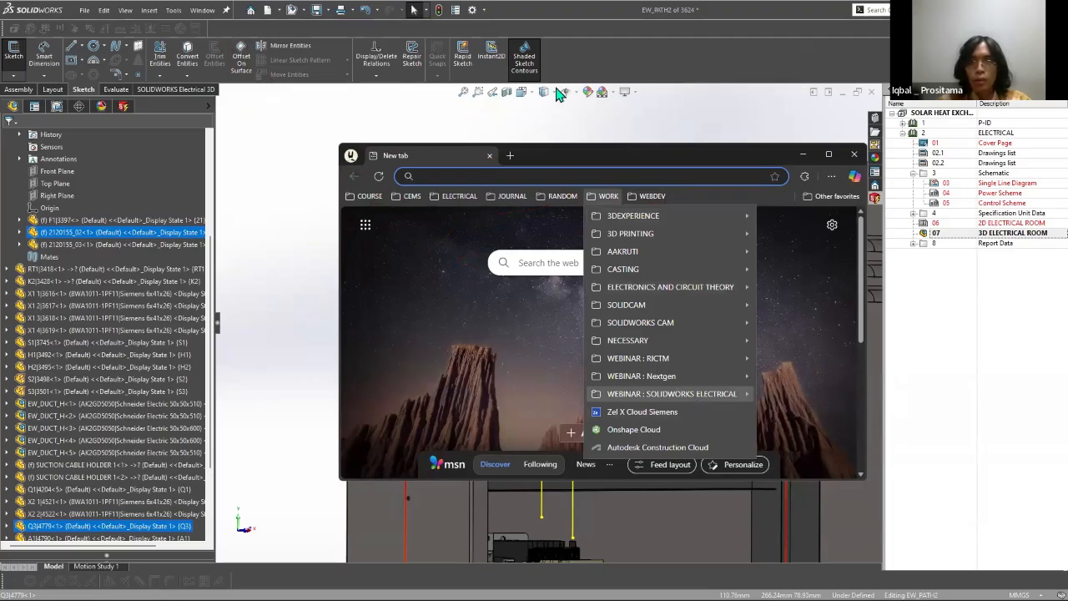
pyautogui.moveTo(673, 394)
pyautogui.moveTo(802, 74)
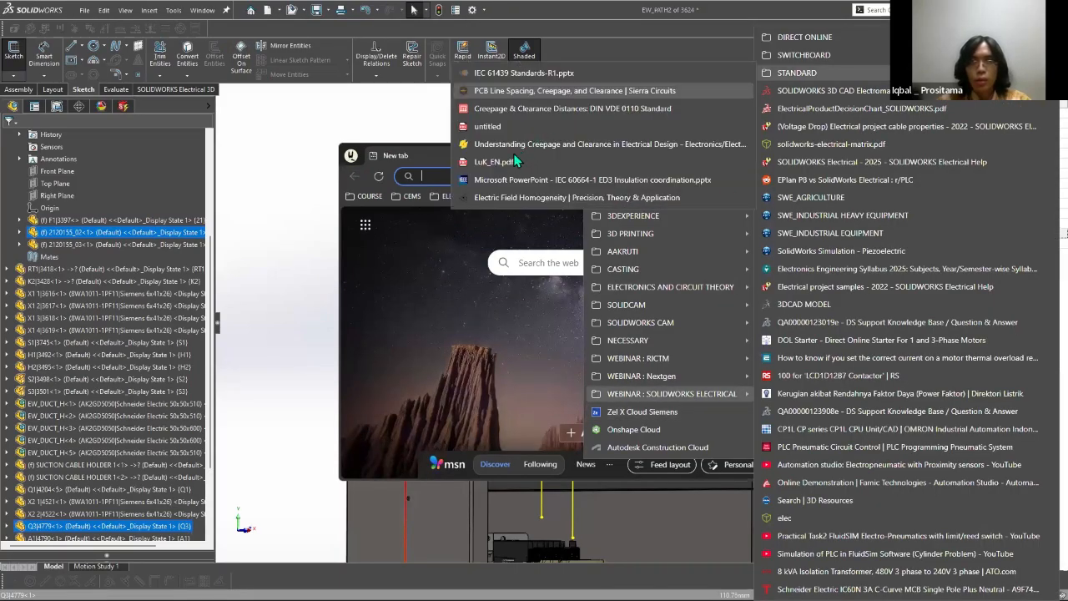
# Step: Open the bookmarked IEC 61439 Standards-R1.pptx document from the STANDARD folder in a new browser tab
pyautogui.click(611, 200)
pyautogui.click(632, 198)
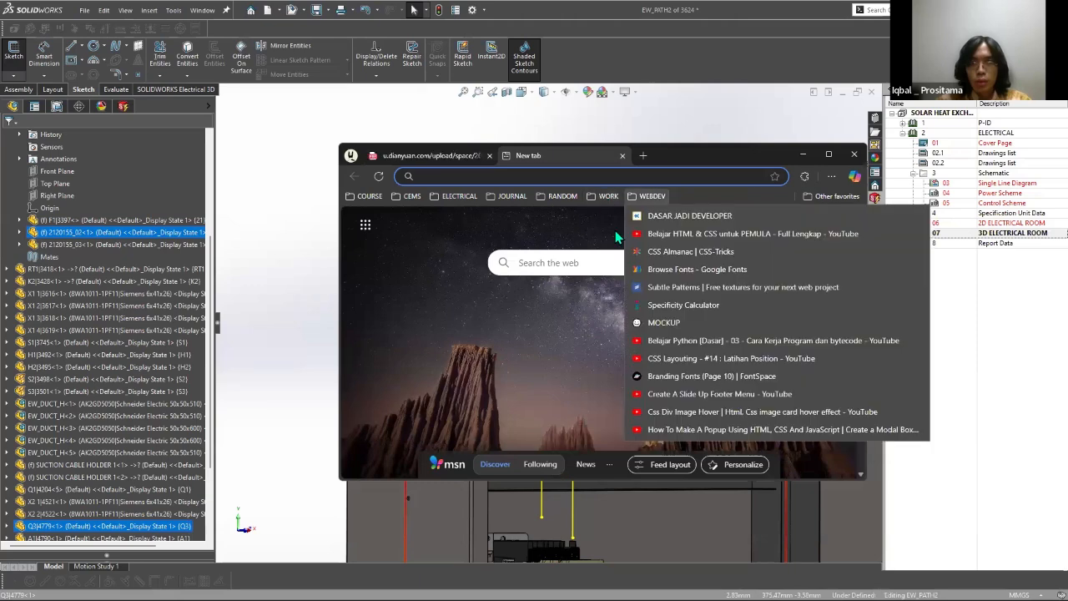
pyautogui.moveTo(608, 196)
pyautogui.moveTo(673, 394)
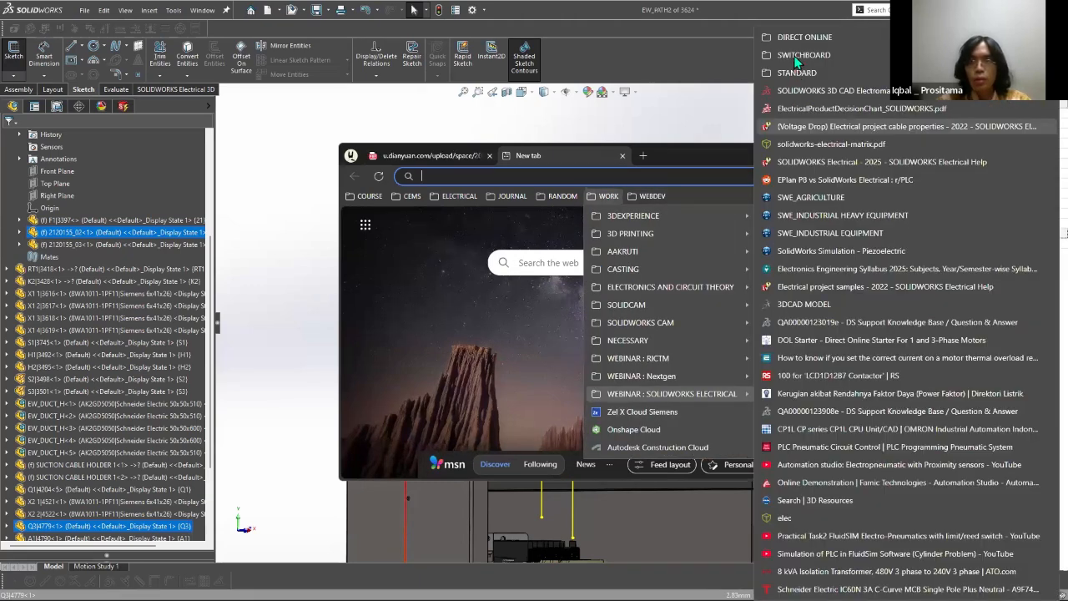
pyautogui.moveTo(794, 67)
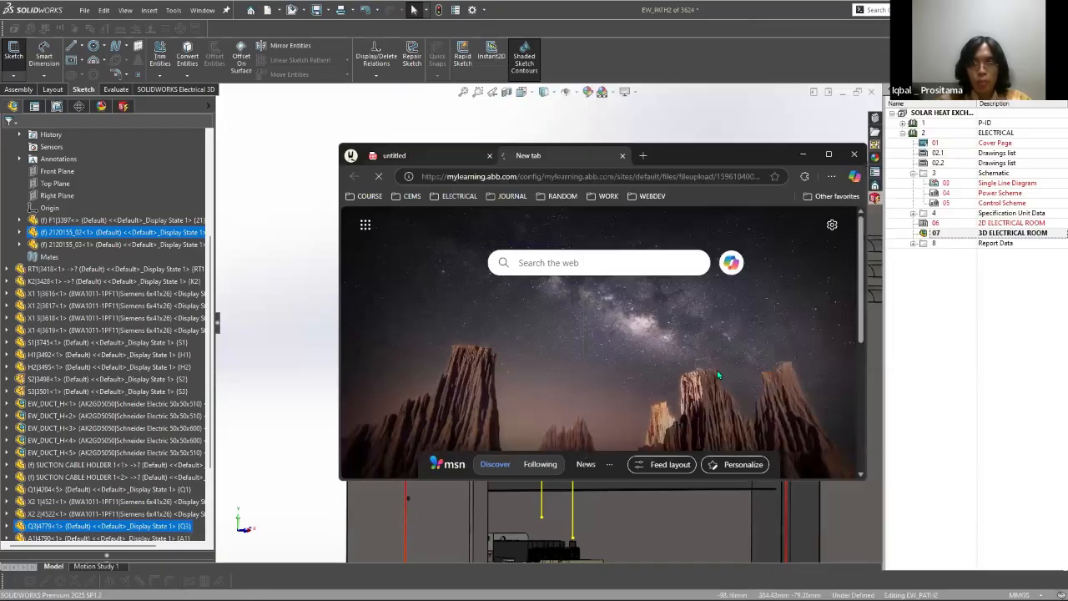
# Step: Check the area around Table F.3a in the IEC 60664-1 PDF and bring up the IEC 61439 slides
pyautogui.moveTo(733, 370); pyautogui.dragTo(688, 370)
pyautogui.click(761, 370)
pyautogui.click(723, 369)
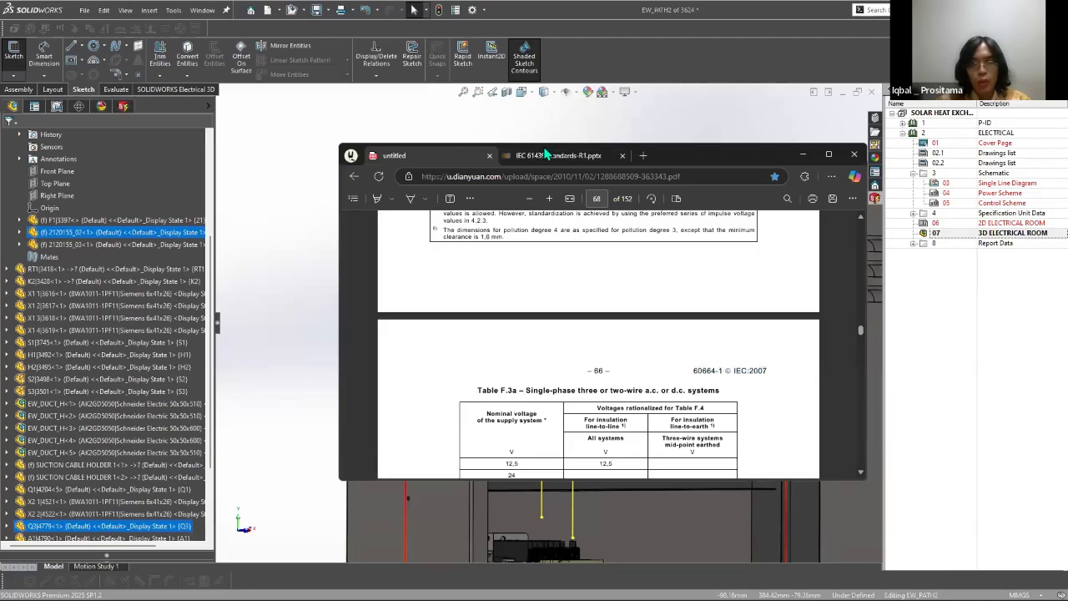
pyautogui.click(542, 154)
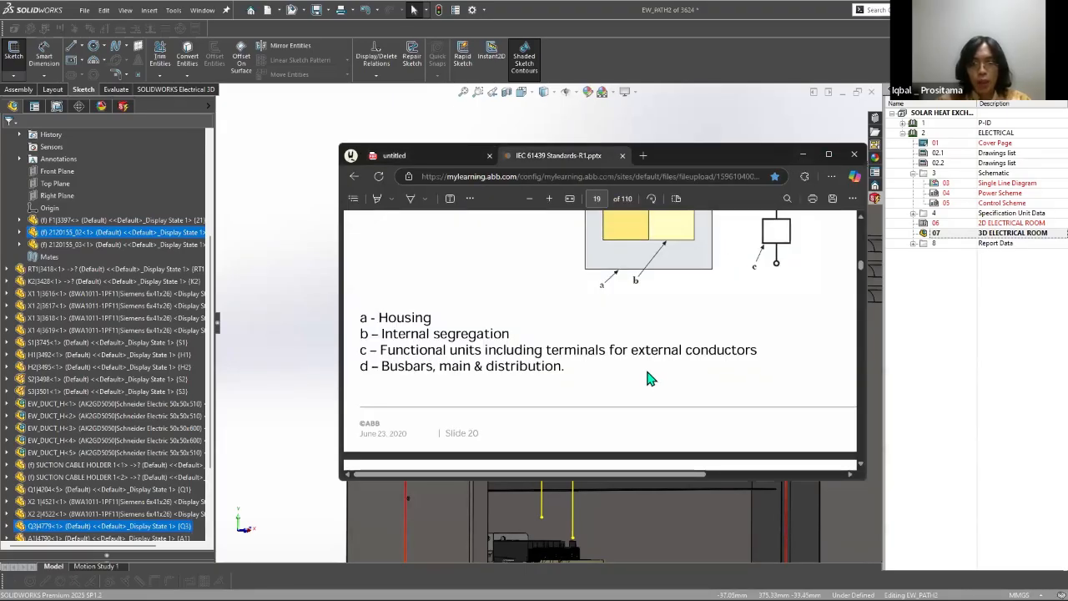
# Step: Examine the clearance and creepage distance slides for Clause 10.4 in the IEC 61439 document, including Tables 1 and 2
pyautogui.click(828, 155)
pyautogui.scroll(10, 356, 305)
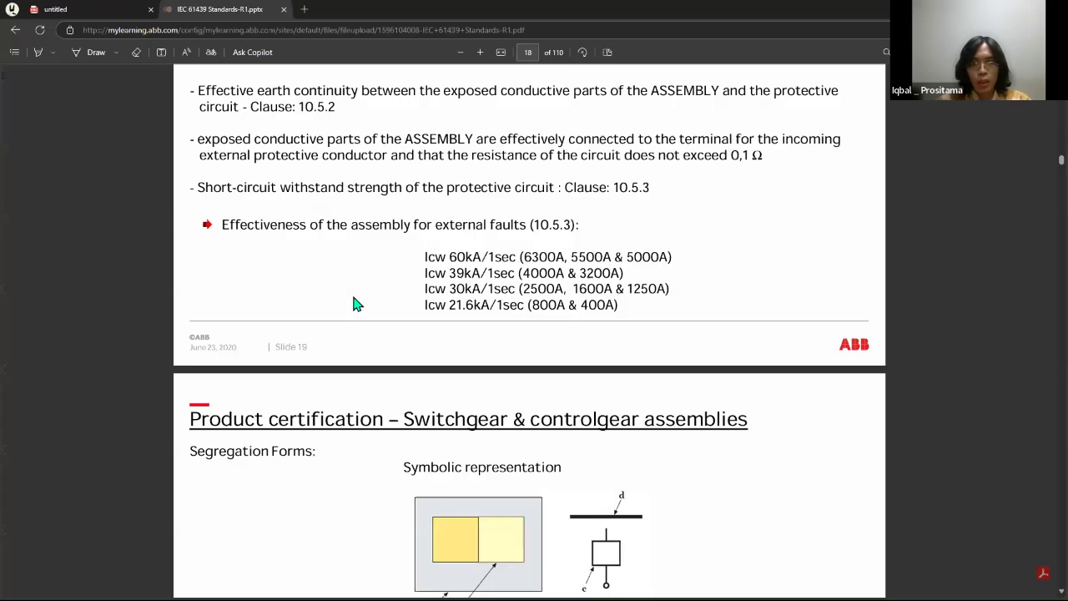
pyautogui.scroll(8, 433, 302)
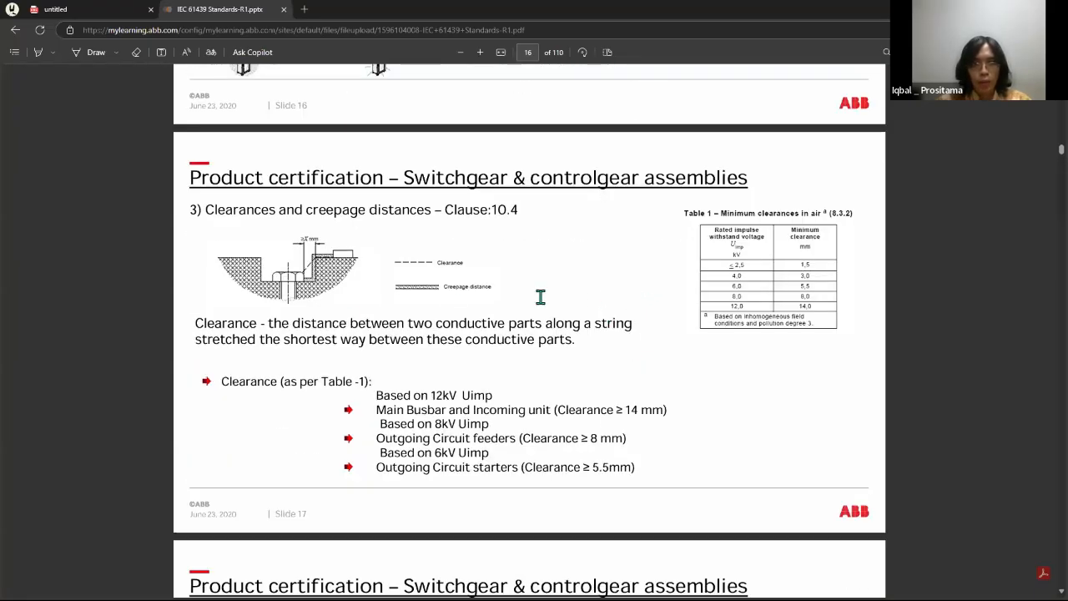
pyautogui.scroll(15, 418, 295)
pyautogui.scroll(-6, 710, 417)
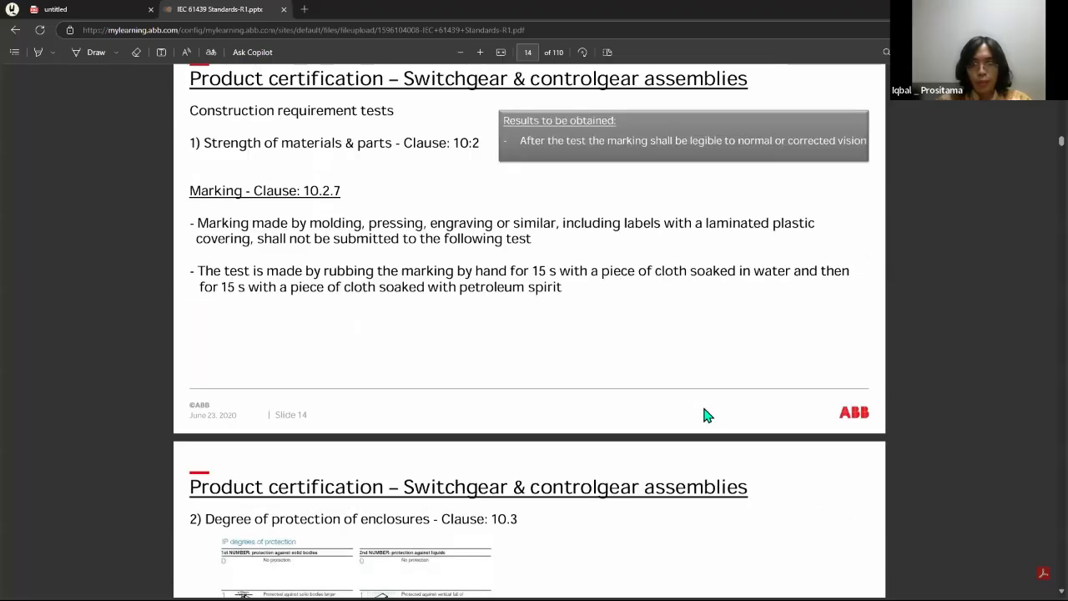
pyautogui.scroll(-10, 739, 297)
pyautogui.scroll(-1, 755, 288)
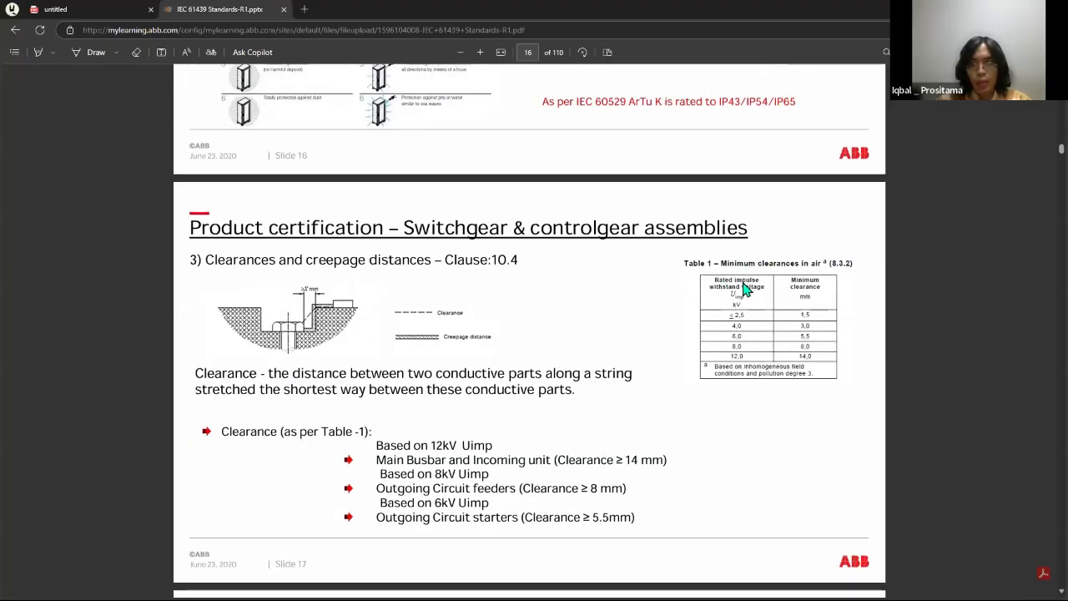
pyautogui.scroll(-5, 717, 322)
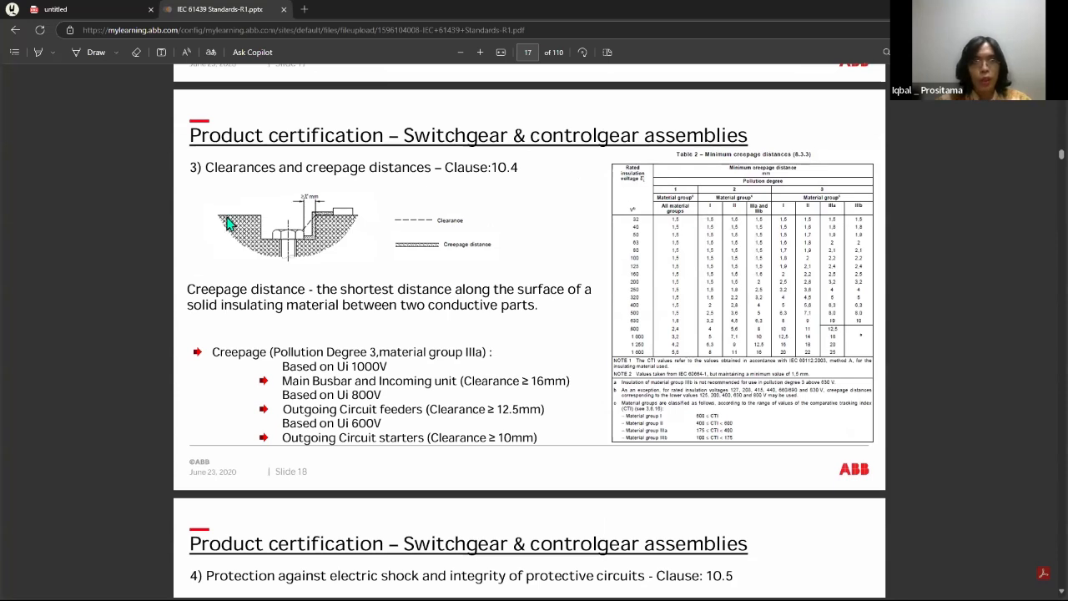
pyautogui.moveTo(504, 10); pyautogui.dragTo(550, 567)
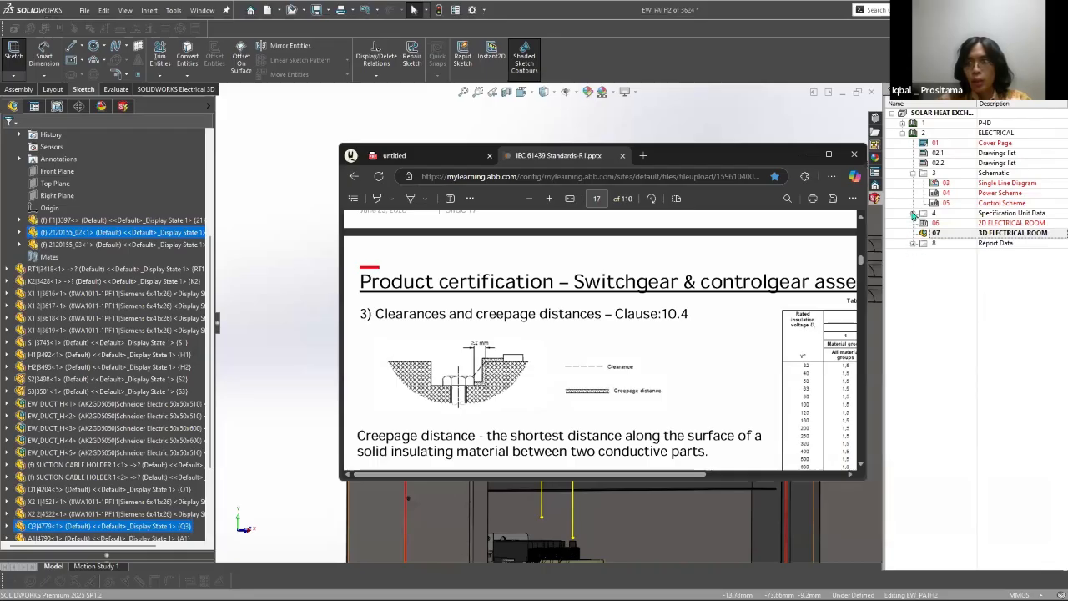
# Step: Expand the Specification Unit Data folder in SOLIDWORKS and try to open its first technical data document
pyautogui.click(913, 212)
pyautogui.click(951, 227)
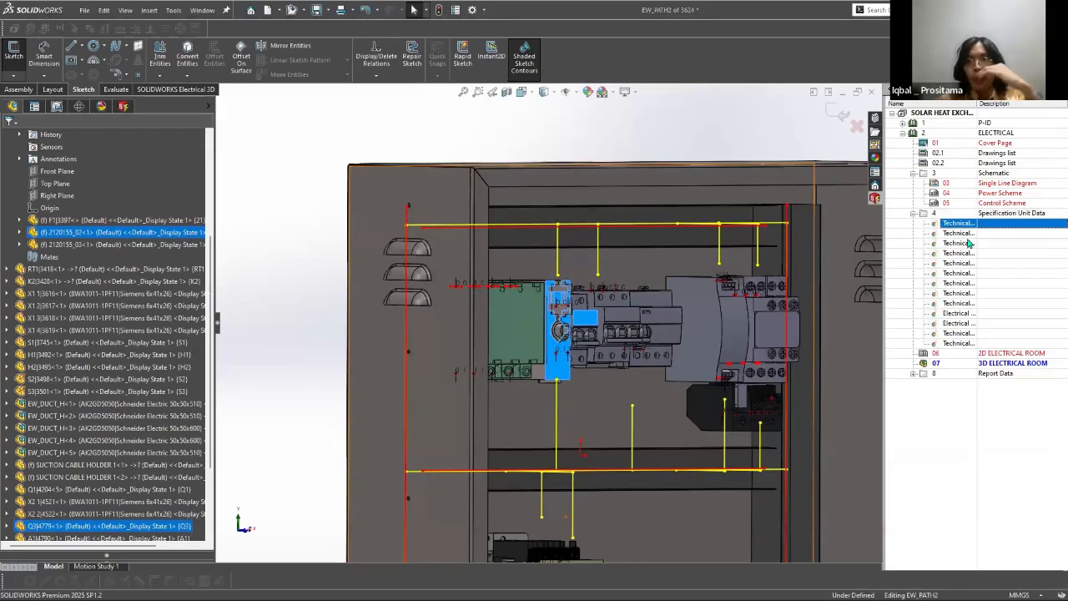
pyautogui.rightClick(951, 227)
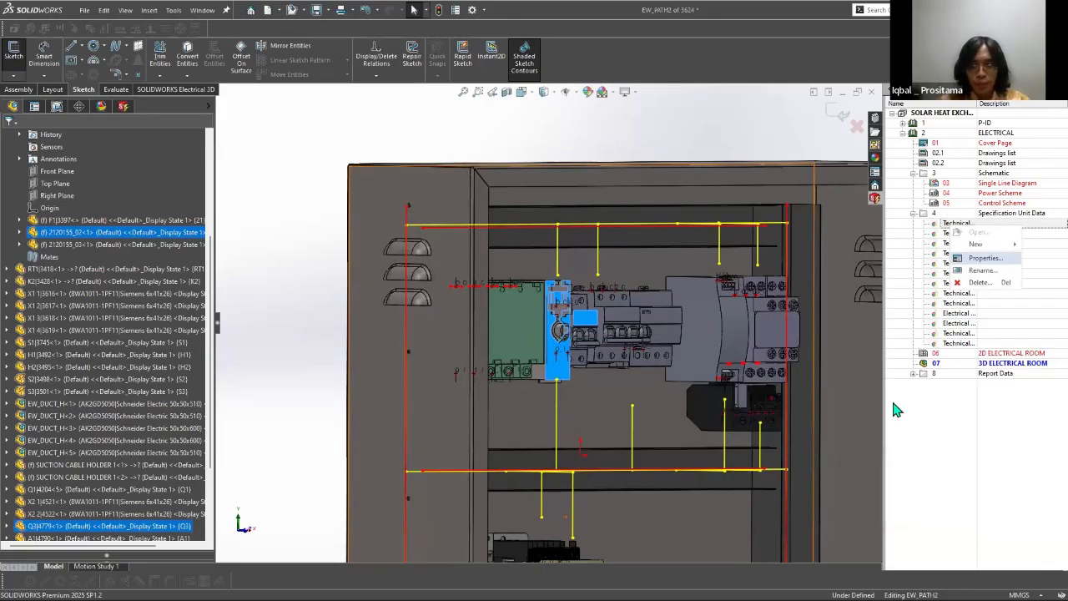
# Step: Exit the EW_PATH2 sketch and return to the cabinet assembly
pyautogui.press('super')
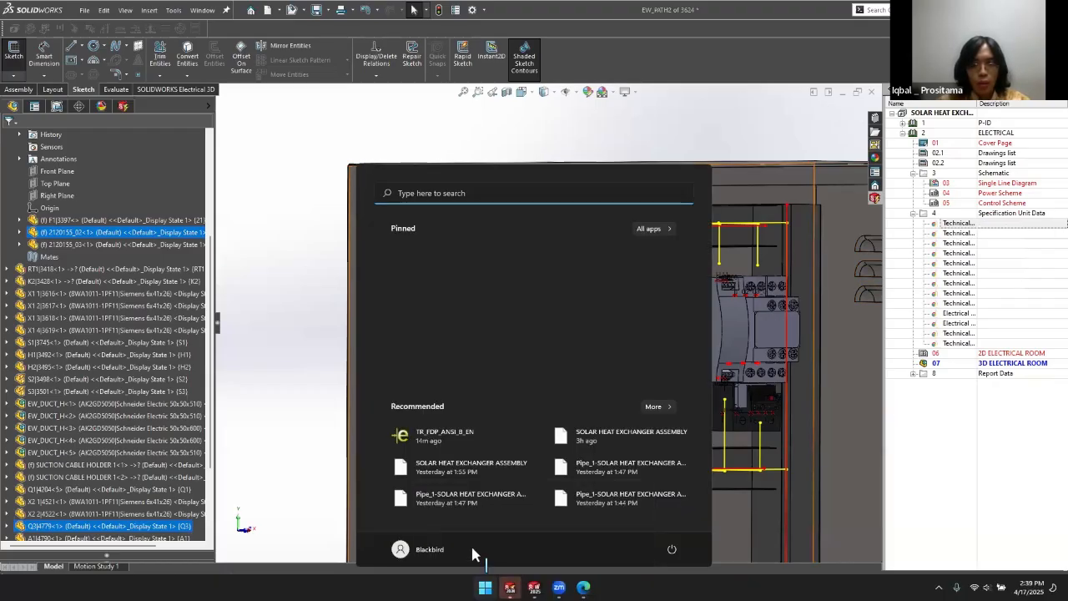
pyautogui.press('super')
pyautogui.press('super')
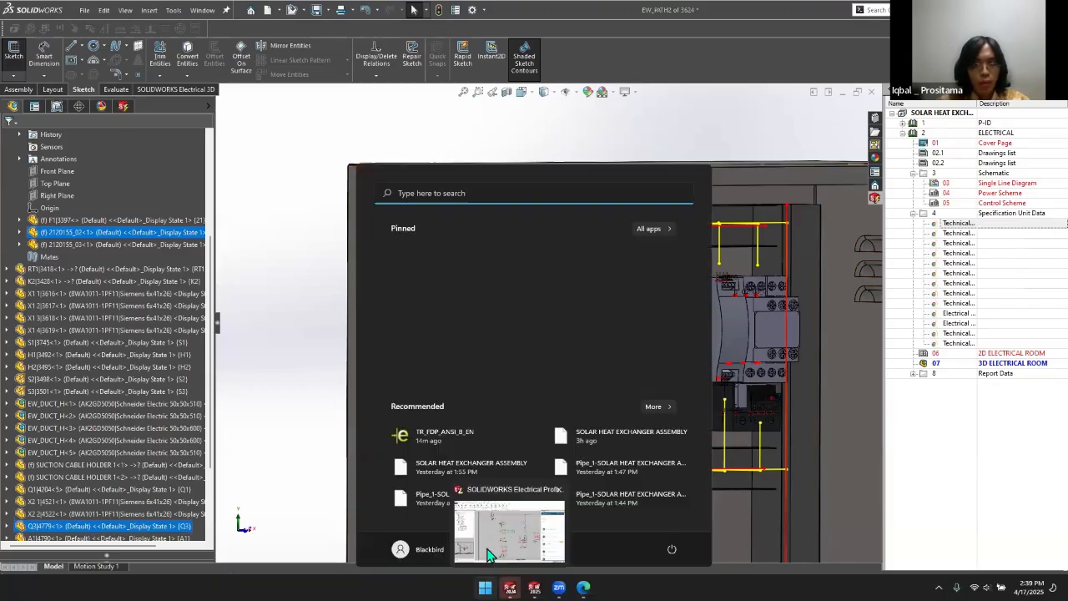
pyautogui.click(722, 135)
pyautogui.click(839, 117)
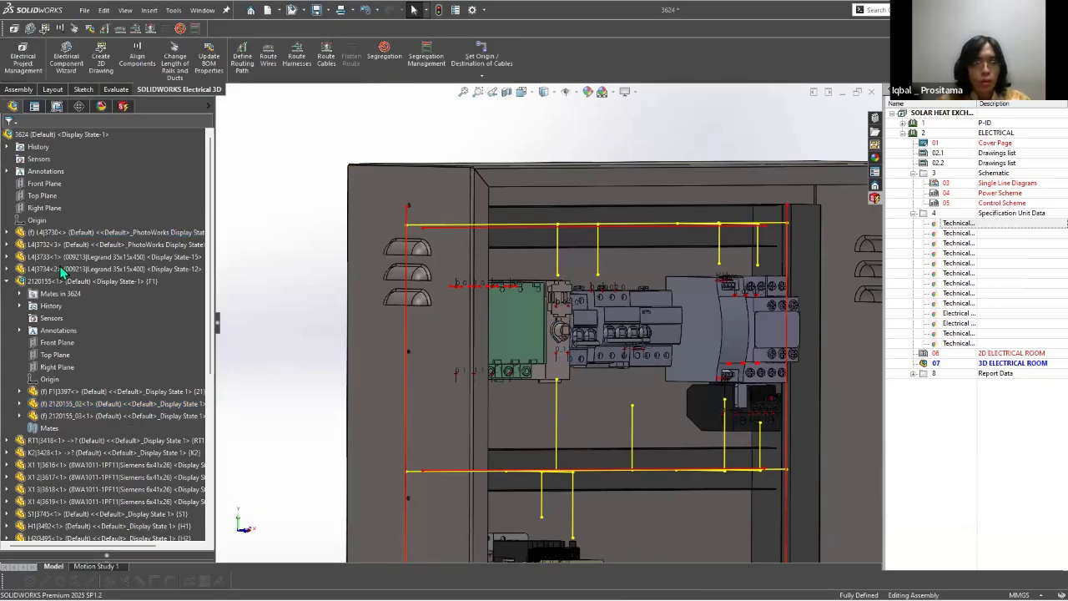
# Step: Switch to SOLIDWORKS Electrical Schematic and open the fuse data sheet, Technical Data _ Fuses.pdf, in a maximized window
pyautogui.hotkey('alt', 'Tab')
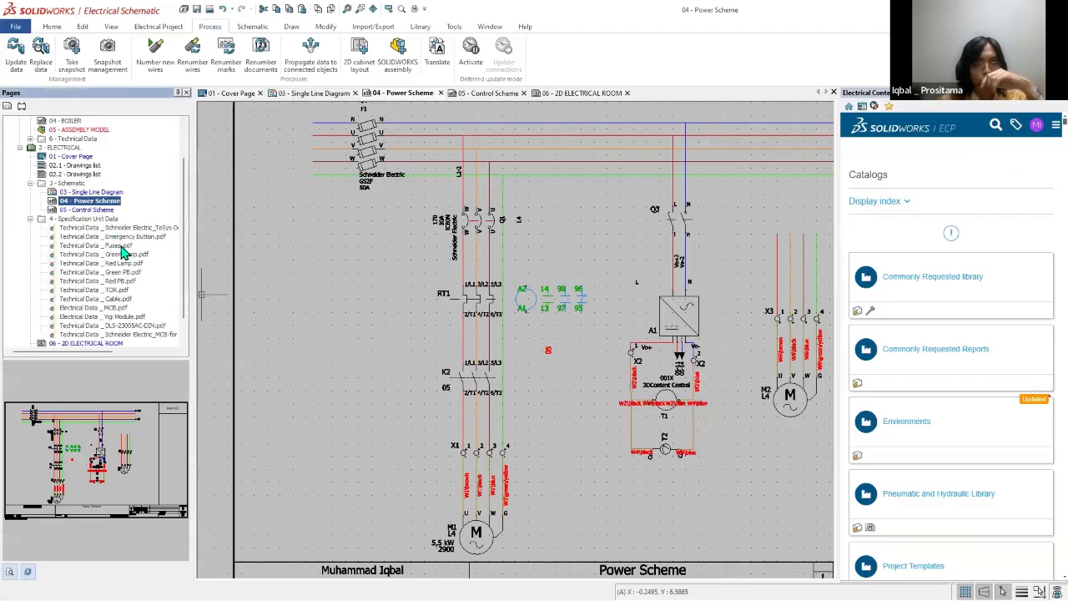
pyautogui.doubleClick(121, 247)
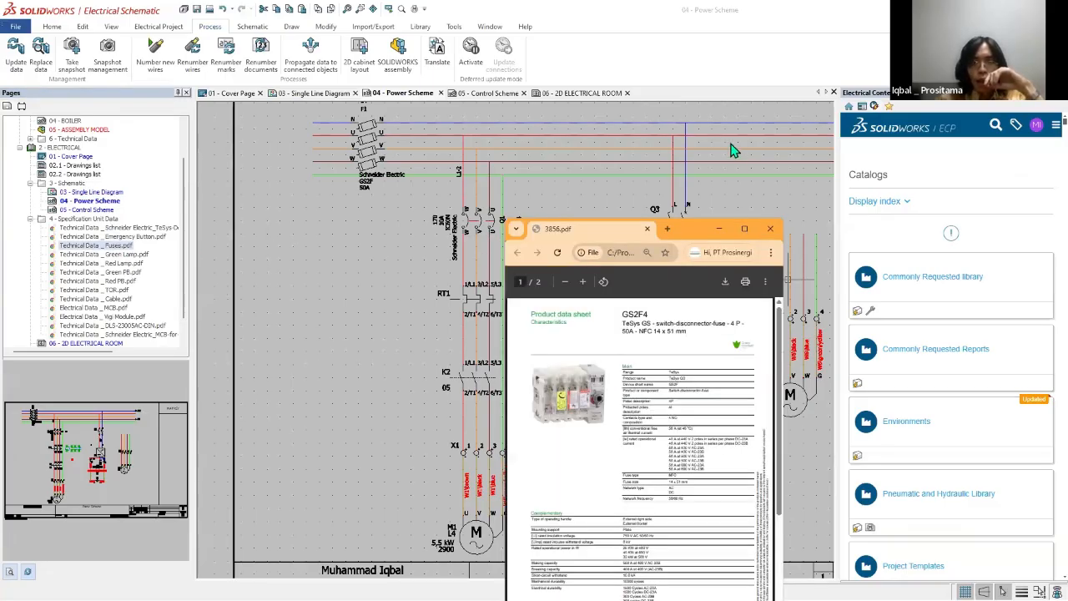
pyautogui.press('super+Up')
# Step: Examine the Complementary section of the GS2F4 data sheet, circling the rated insulation voltage and rated impulse withstand voltage rows
pyautogui.scroll(-1, 632, 309)
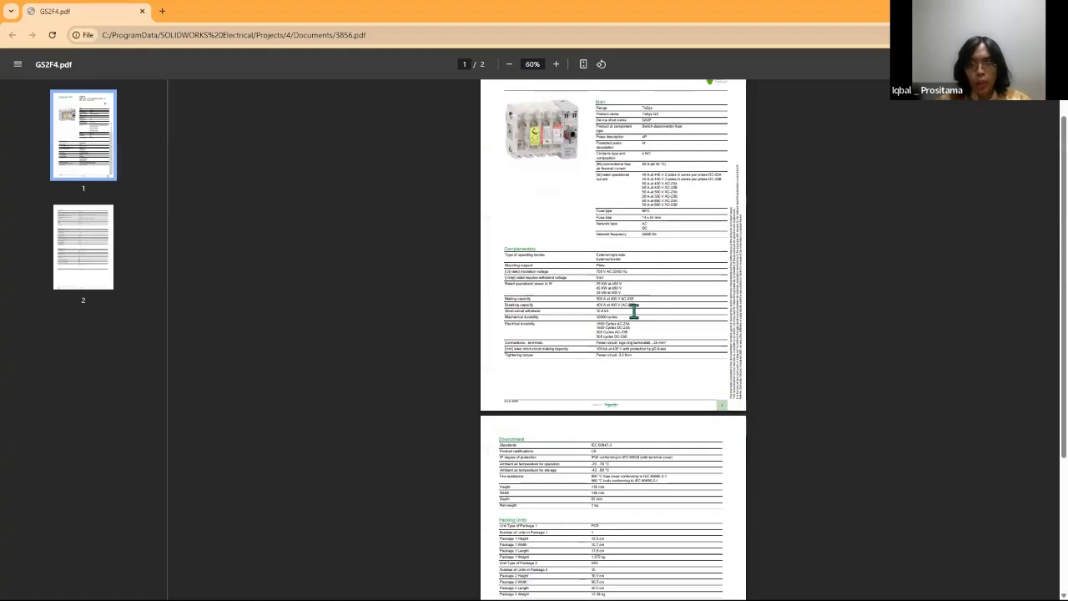
pyautogui.scroll(1, 632, 309)
pyautogui.keyDown('ctrl'); pyautogui.scroll(5, 976, 322); pyautogui.keyUp('ctrl')
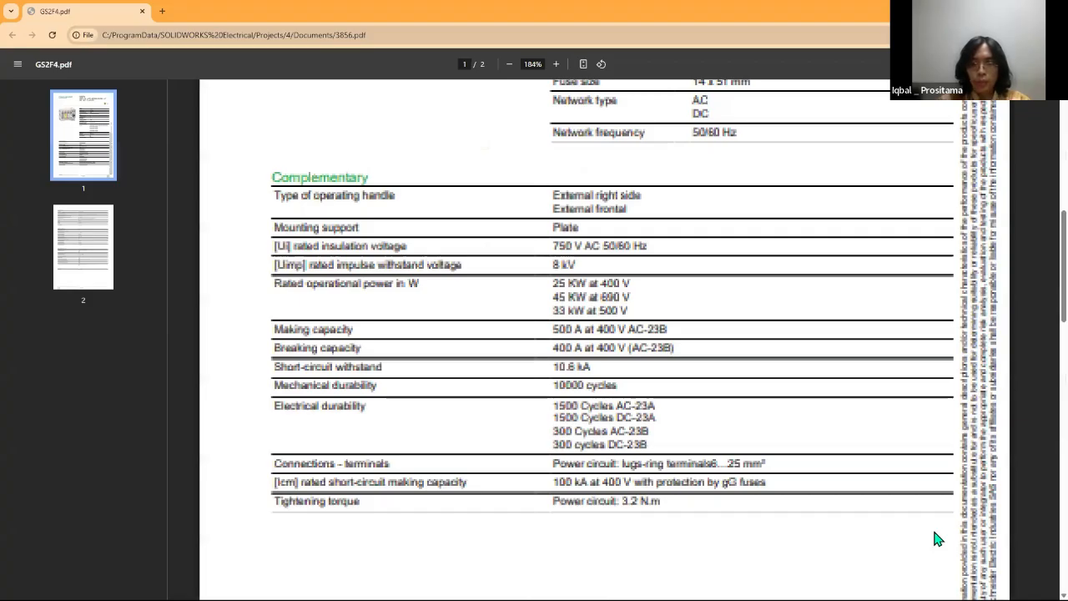
pyautogui.scroll(3, 657, 544)
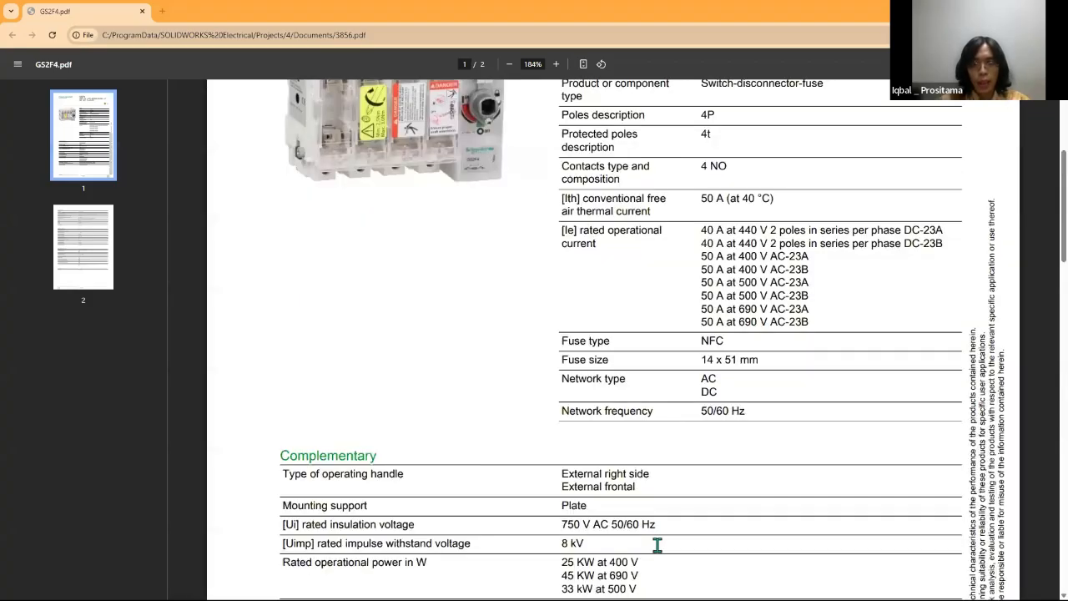
pyautogui.scroll(-1, 657, 544)
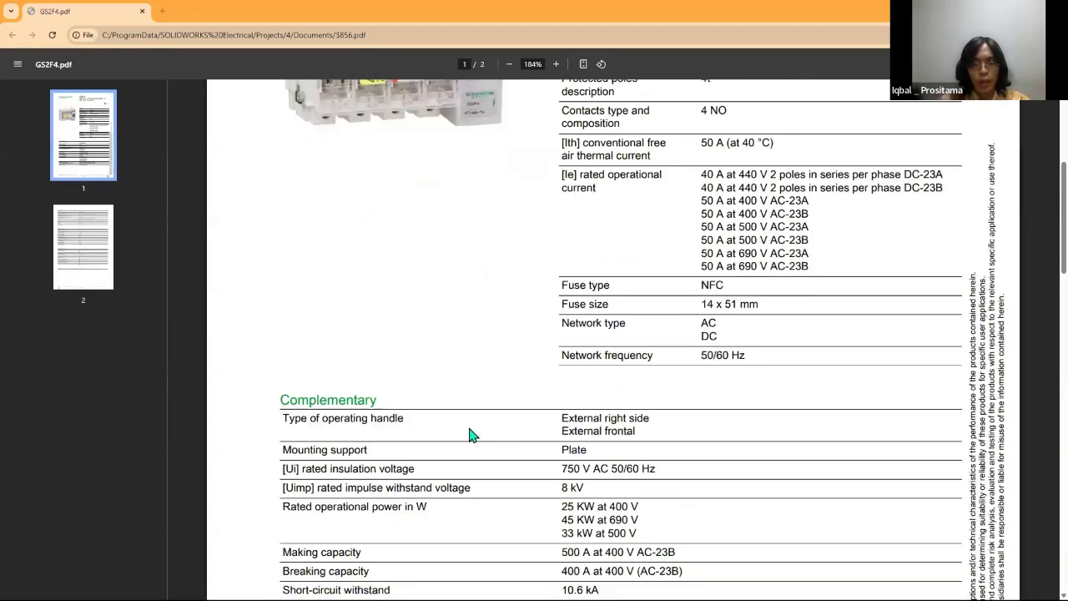
pyautogui.moveTo(282, 480)
pyautogui.mouseDown()
pyautogui.moveTo(338, 421)
pyautogui.moveTo(259, 509)
pyautogui.moveTo(388, 474)
pyautogui.mouseUp()
pyautogui.moveTo(523, 376)
pyautogui.mouseDown()
pyautogui.moveTo(480, 417)
pyautogui.moveTo(452, 489)
pyautogui.moveTo(541, 475)
pyautogui.mouseUp()
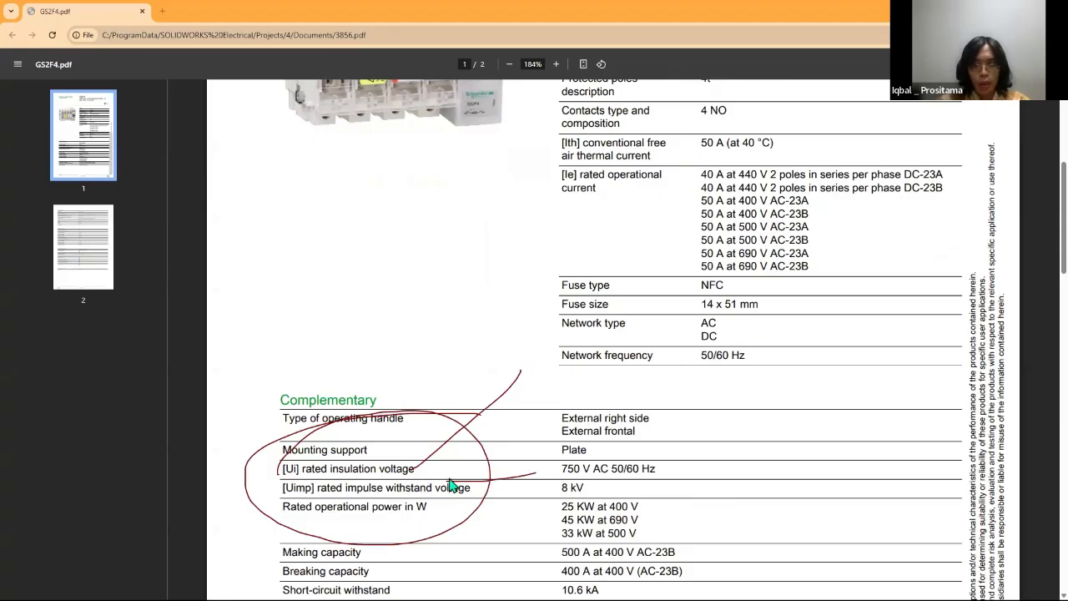
pyautogui.moveTo(455, 474)
pyautogui.mouseDown()
pyautogui.moveTo(449, 431)
pyautogui.moveTo(448, 477)
pyautogui.mouseUp()
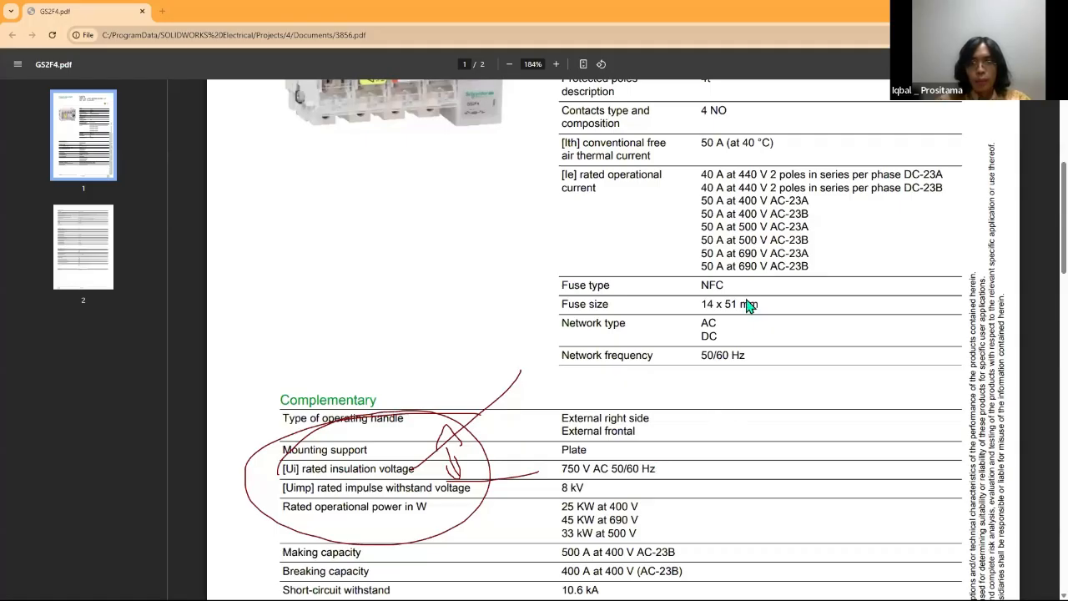
# Step: Switch to the Edge browser, close the IEC 61439 Standards-R1.pptx tab, and maximize the IEC 60664-1 PDF
pyautogui.hotkey('alt', 'Tab')
pyautogui.click(817, 409)
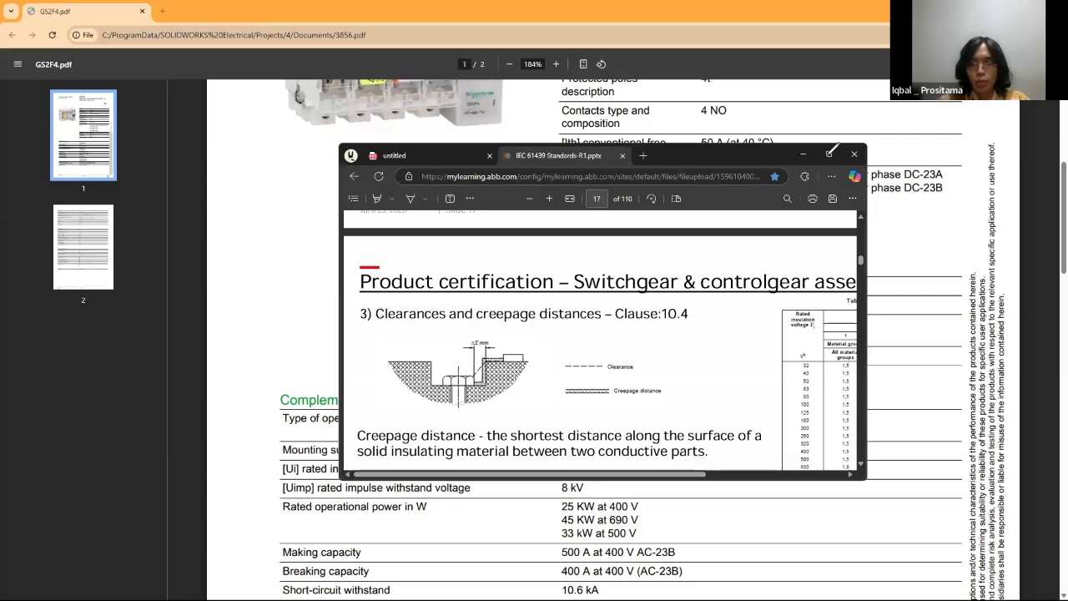
pyautogui.click(621, 155)
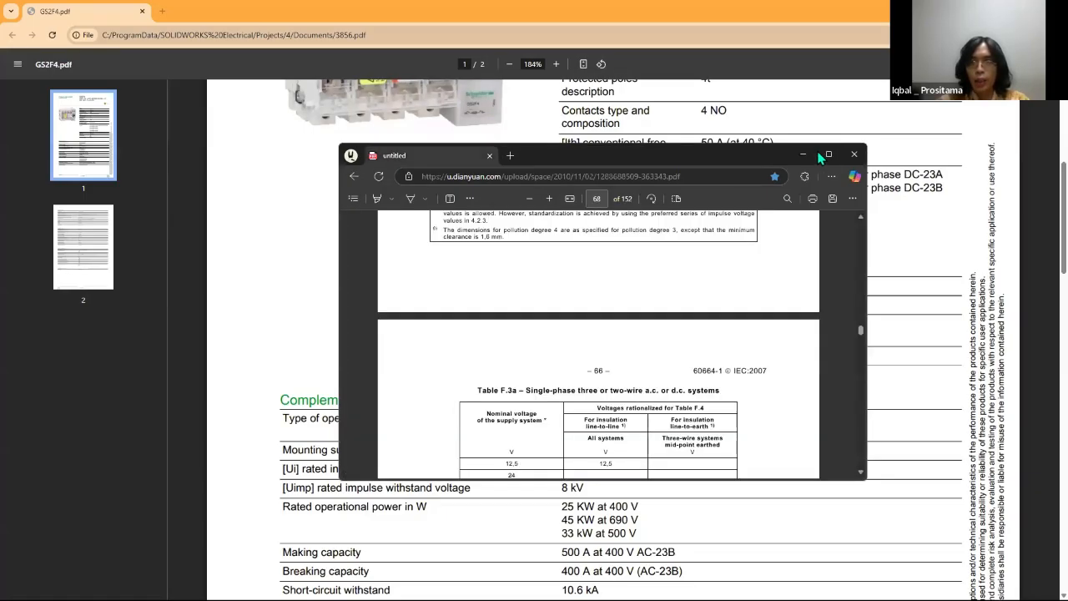
pyautogui.press('super+Up')
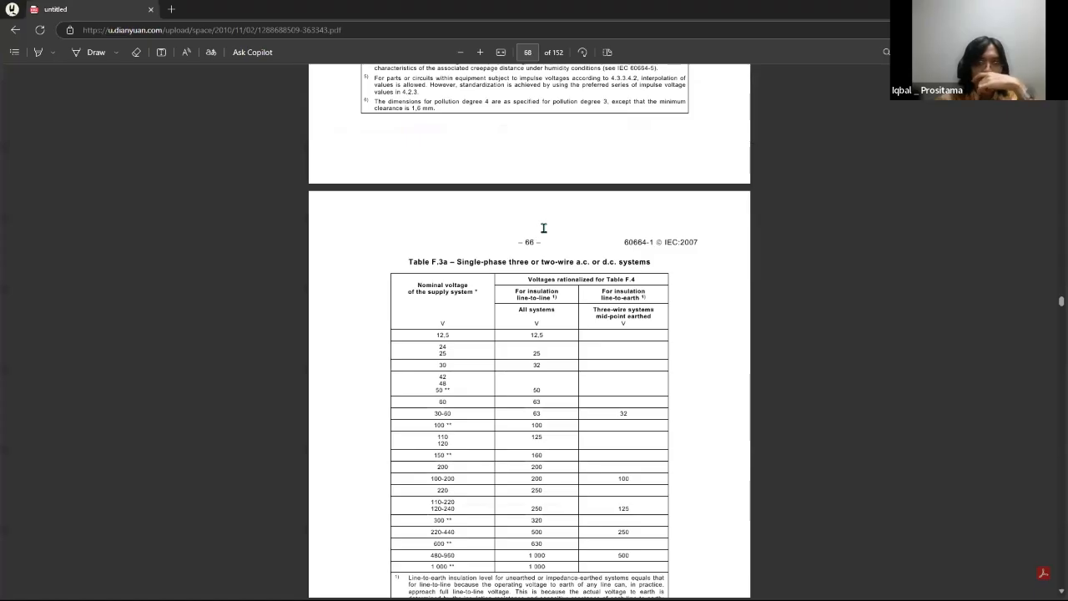
# Step: Locate Table F.2 in the IEC 60664-1 PDF and circle its required impulse withstand voltage column freehand
pyautogui.scroll(10, 398, 332)
pyautogui.scroll(-2, 405, 160)
pyautogui.scroll(-1, 406, 160)
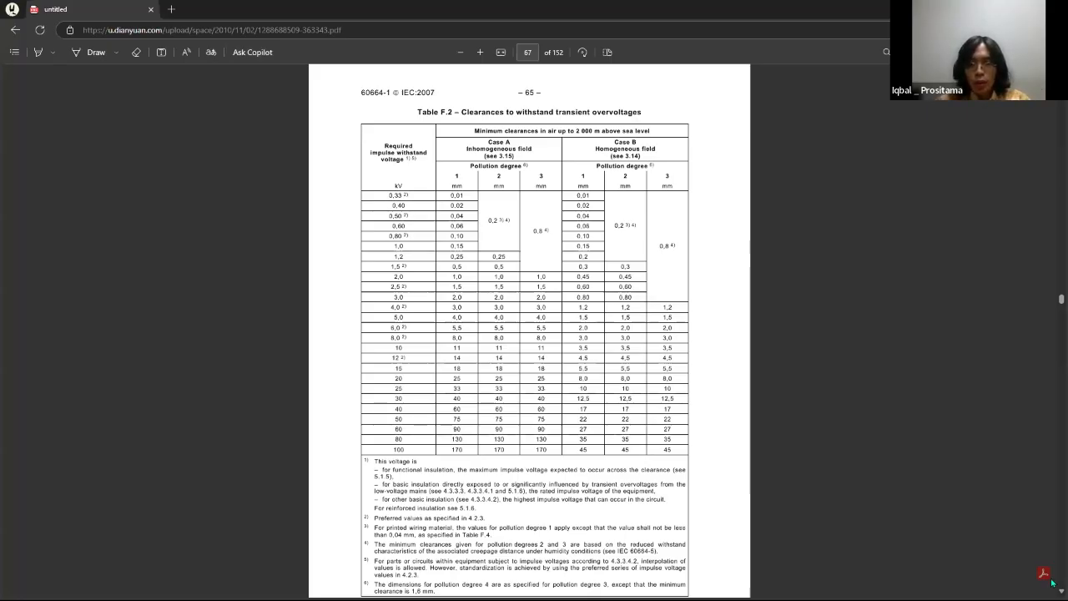
pyautogui.press('super')
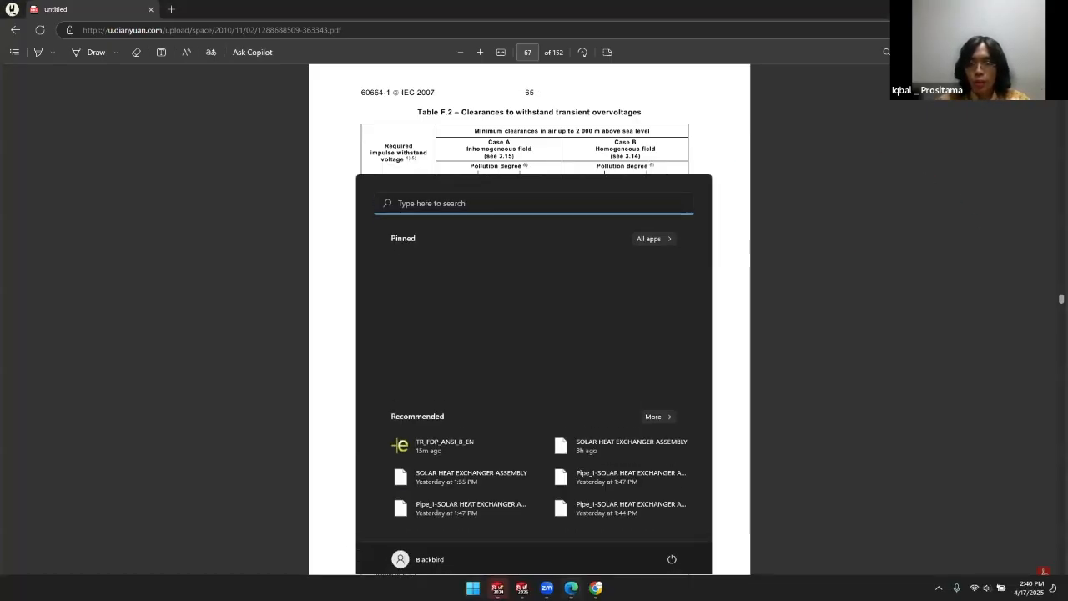
pyautogui.press('super')
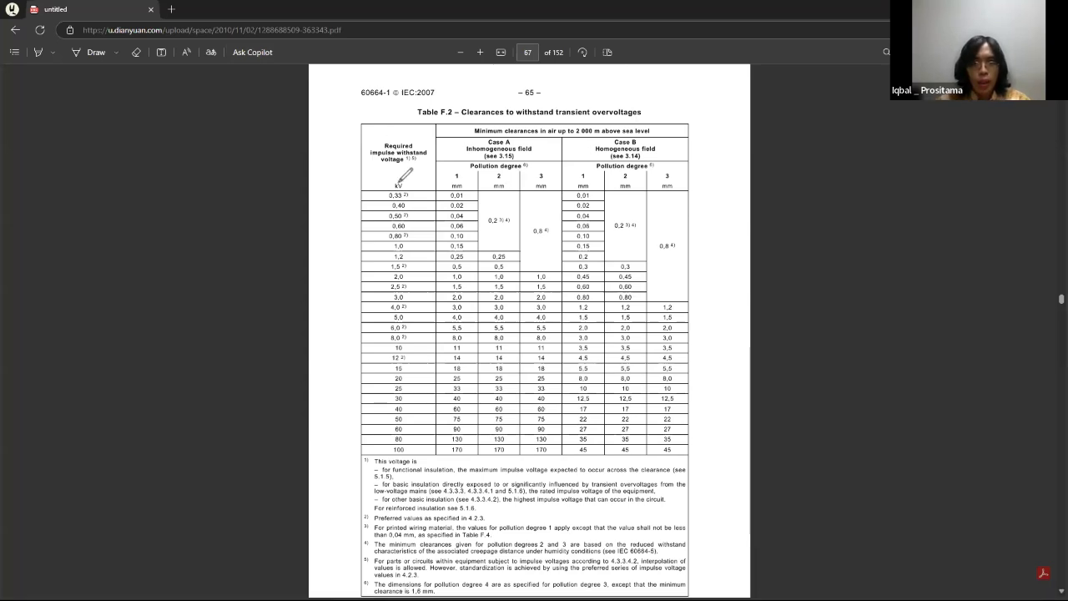
pyautogui.moveTo(398, 181)
pyautogui.mouseDown()
pyautogui.moveTo(410, 178)
pyautogui.moveTo(360, 386)
pyautogui.mouseUp()
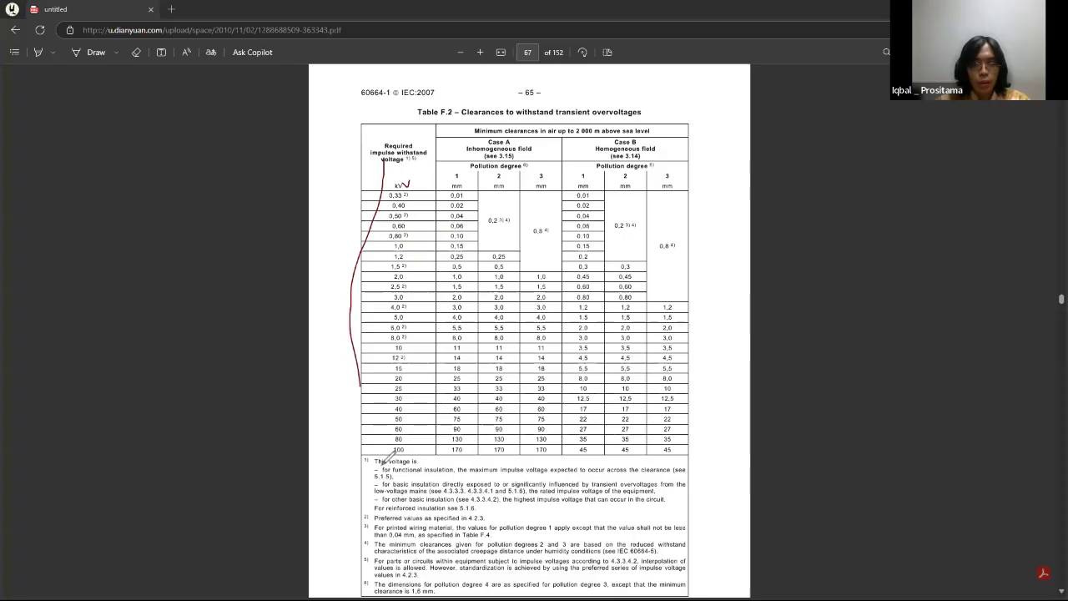
pyautogui.moveTo(393, 453)
pyautogui.mouseDown()
pyautogui.moveTo(434, 228)
pyautogui.moveTo(406, 140)
pyautogui.mouseUp()
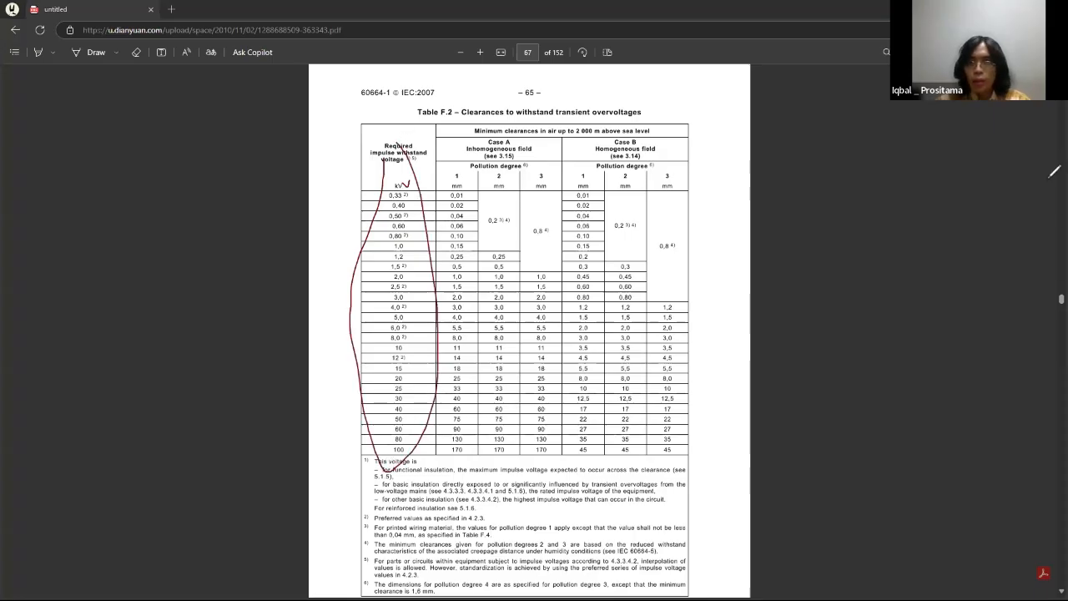
# Step: Check Table F.1's rated impulse voltages and the rationalized supply voltages in Table F.3b
pyautogui.scroll(6, 599, 187)
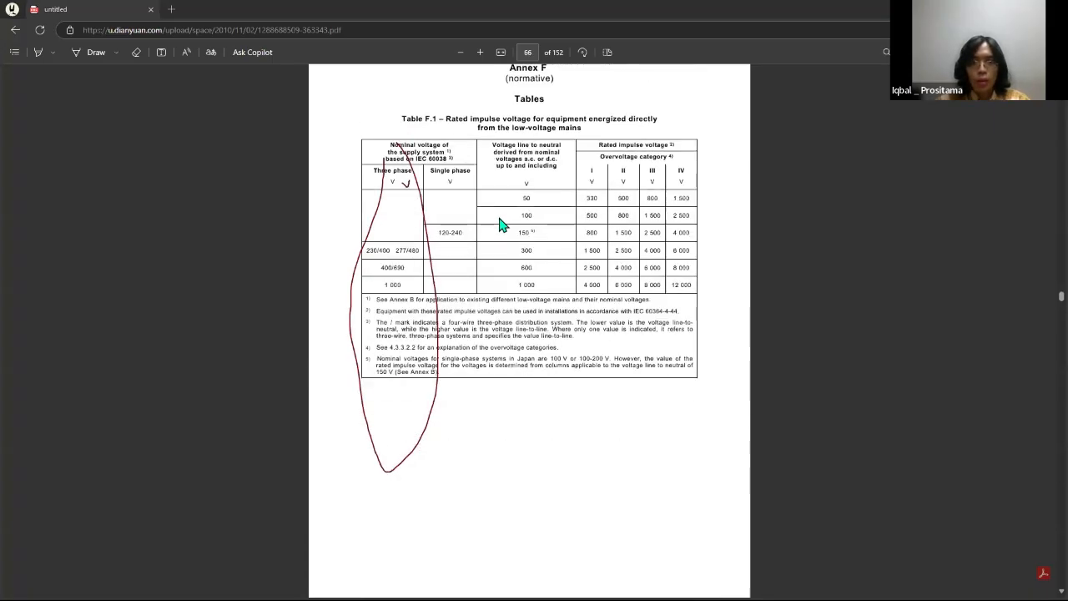
pyautogui.scroll(-6, 501, 224)
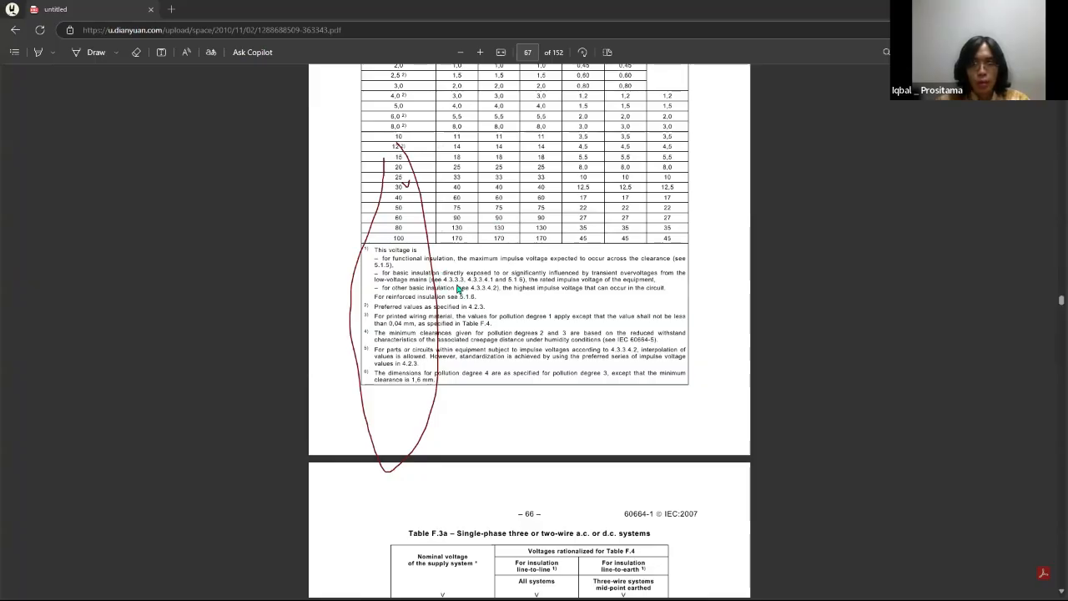
pyautogui.scroll(-3, 457, 279)
pyautogui.scroll(-7, 443, 219)
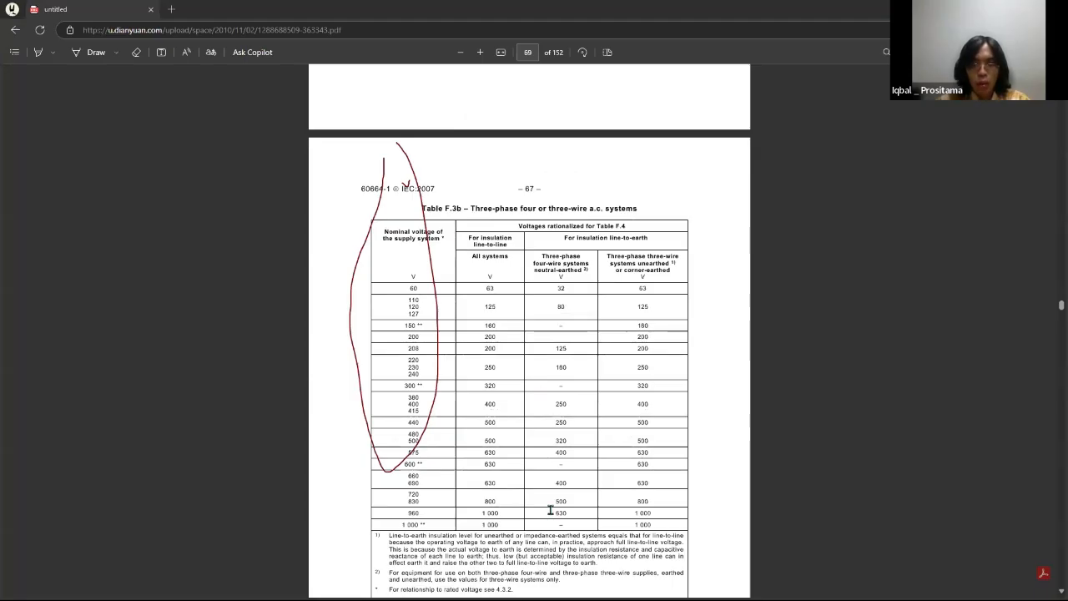
# Step: Examine Table F.4's creepage distances and highlight the rated voltage and rated insulation voltage wording in footnote 1 of its continuation
pyautogui.scroll(-7, 431, 277)
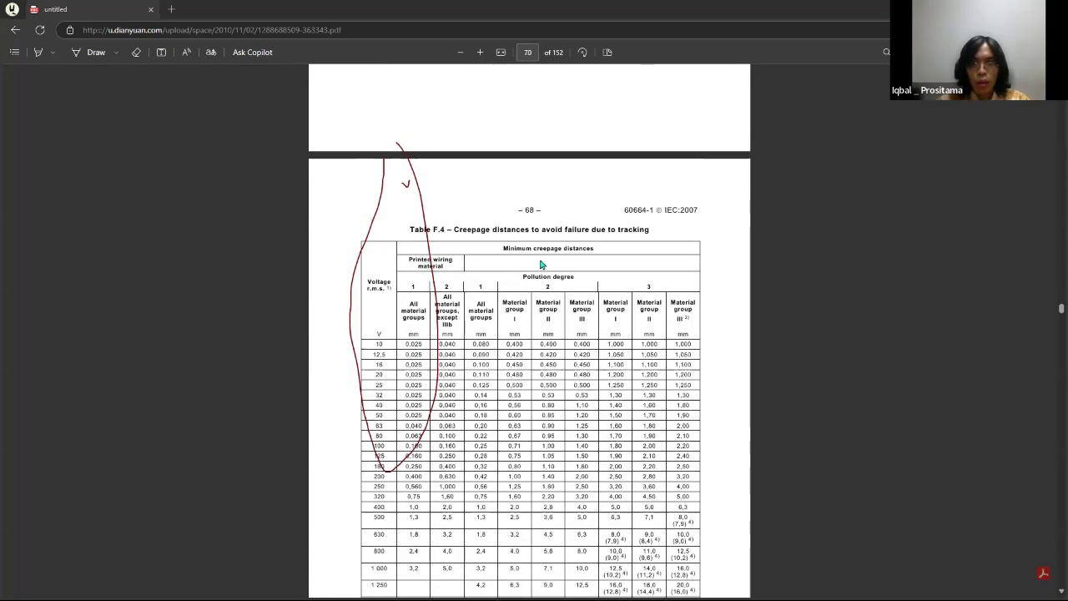
pyautogui.scroll(-1, 555, 248)
pyautogui.scroll(5, 567, 418)
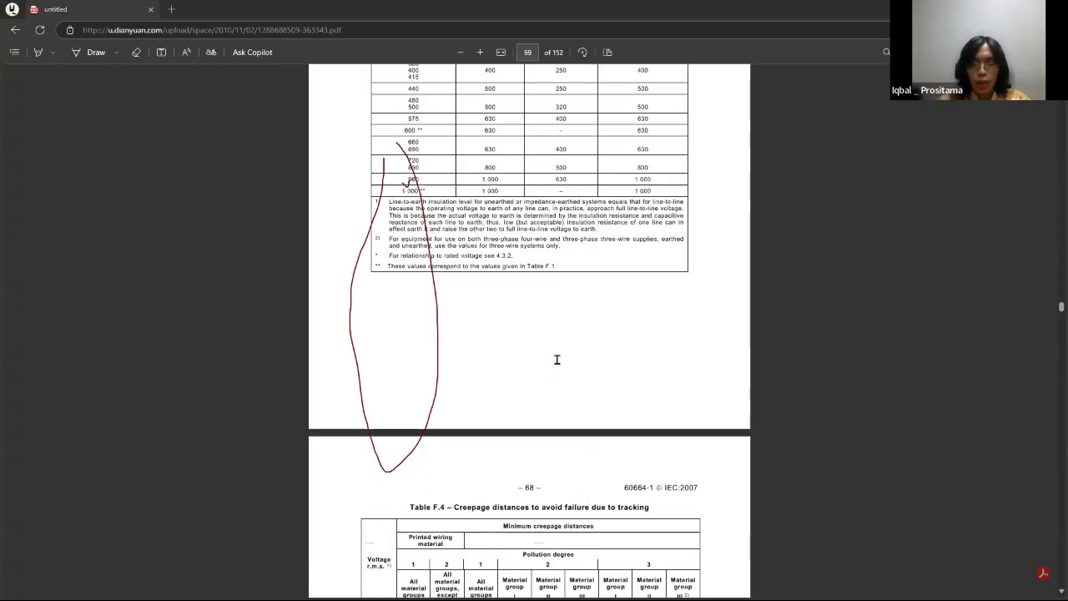
pyautogui.scroll(-5, 585, 358)
pyautogui.scroll(-1, 571, 255)
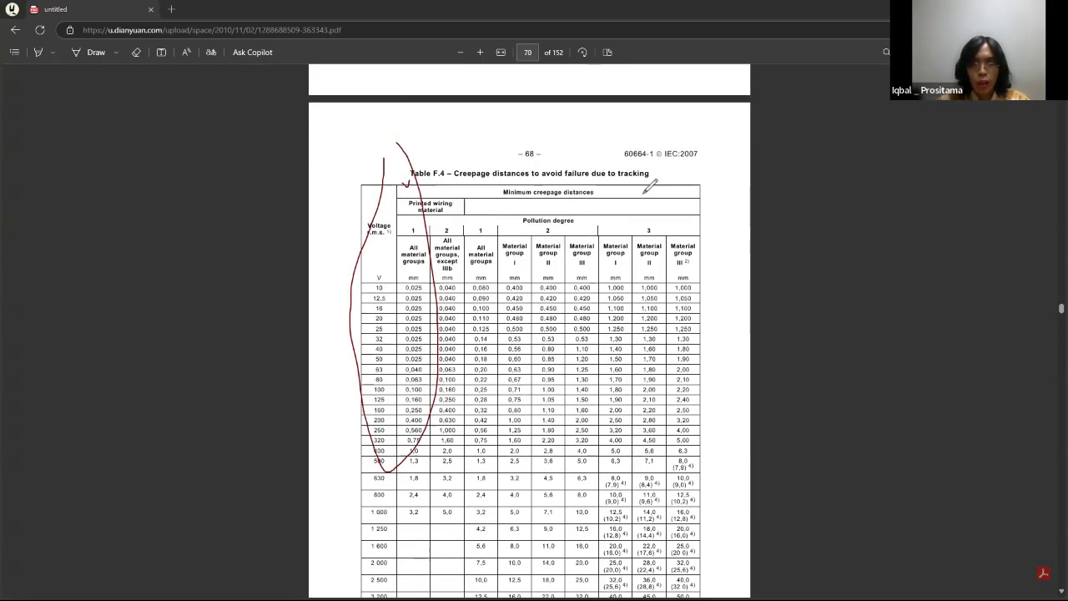
pyautogui.scroll(-9, 518, 401)
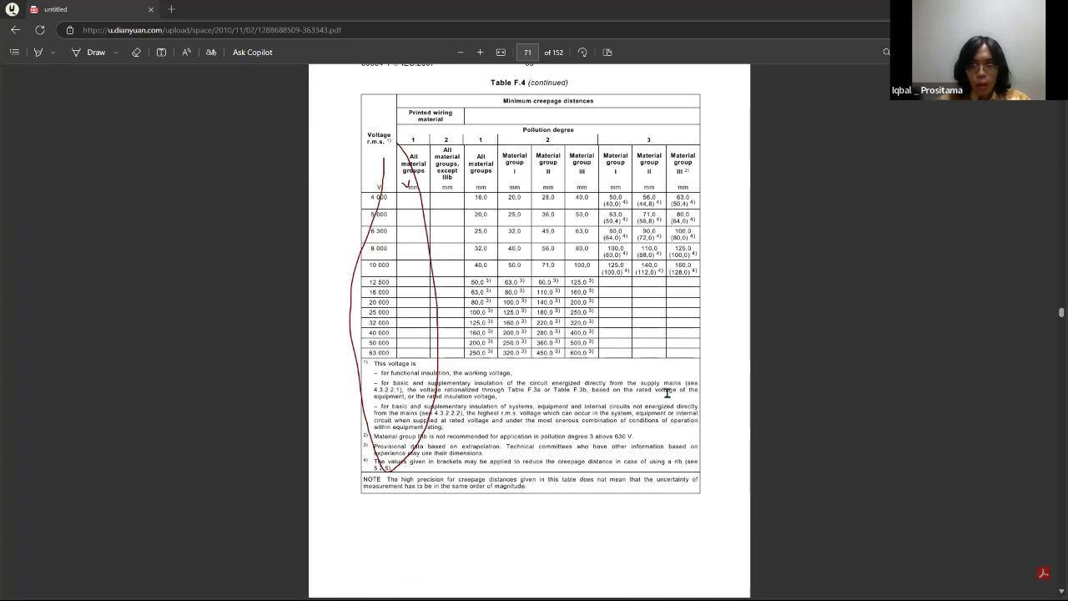
pyautogui.moveTo(622, 390); pyautogui.dragTo(496, 398)
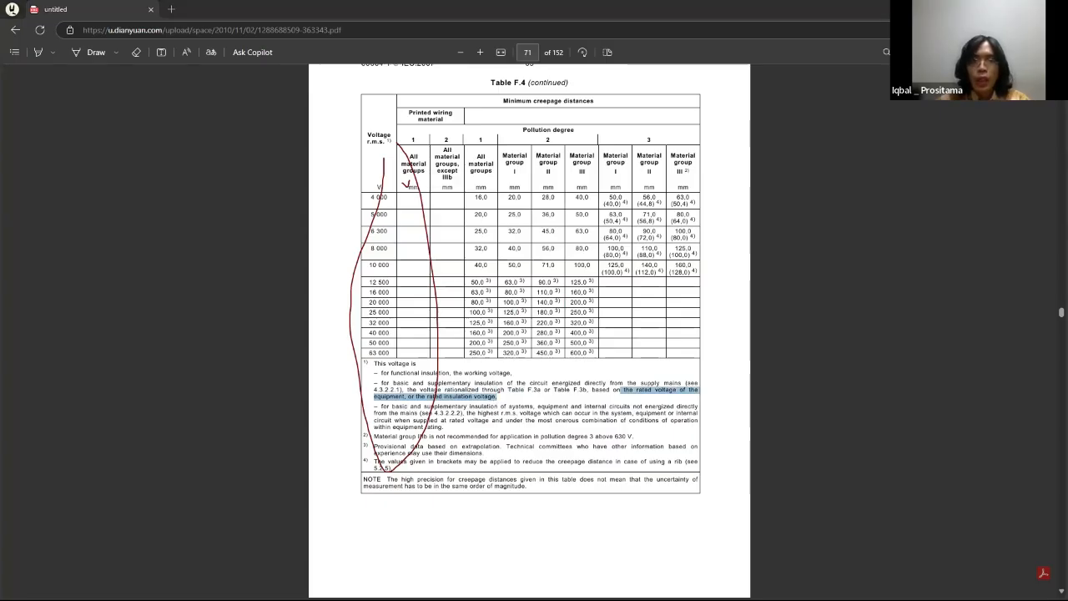
# Step: Switch to the GS2F4.pdf datasheet, annotate rated insulation voltage with "CP" and rated impulse withstand voltage with "Cr", and circle 8 kV
pyautogui.click(1001, 10)
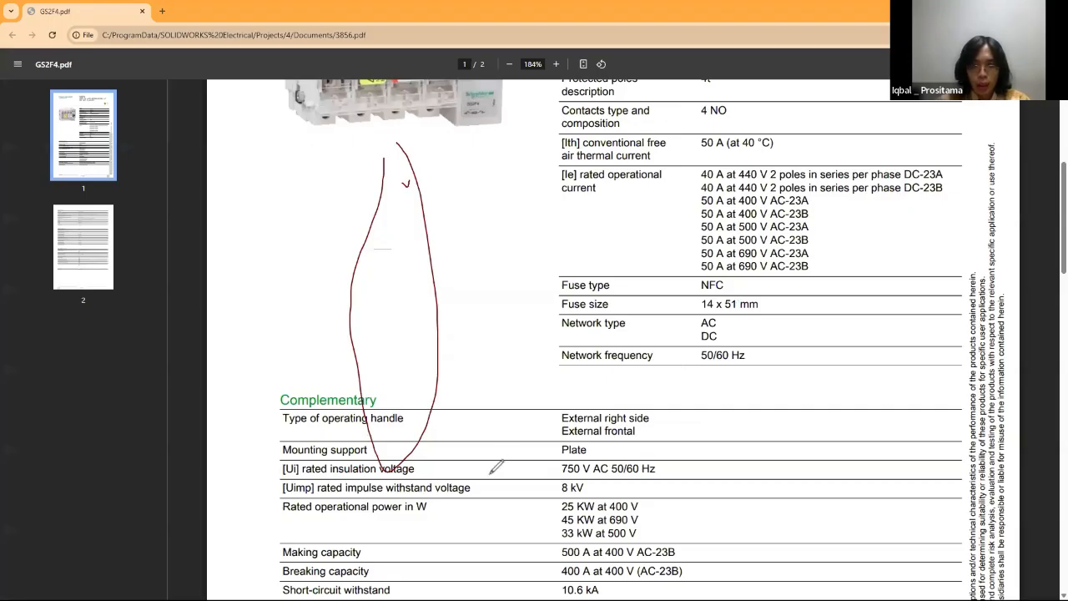
pyautogui.moveTo(488, 463)
pyautogui.mouseDown()
pyautogui.moveTo(511, 469)
pyautogui.moveTo(497, 498)
pyautogui.moveTo(512, 487)
pyautogui.moveTo(576, 492)
pyautogui.moveTo(591, 481)
pyautogui.mouseUp()
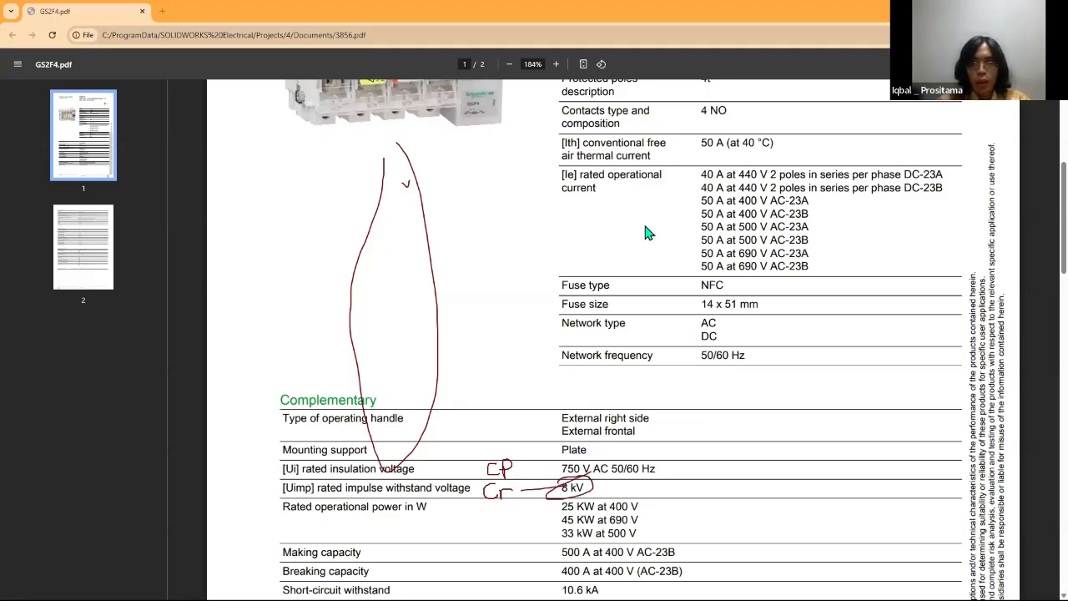
# Step: Return to the IEC 60664-1 PDF in Edge and go back from Table F.4 to Table F.2's clearances
pyautogui.hotkey('alt', 'Tab')
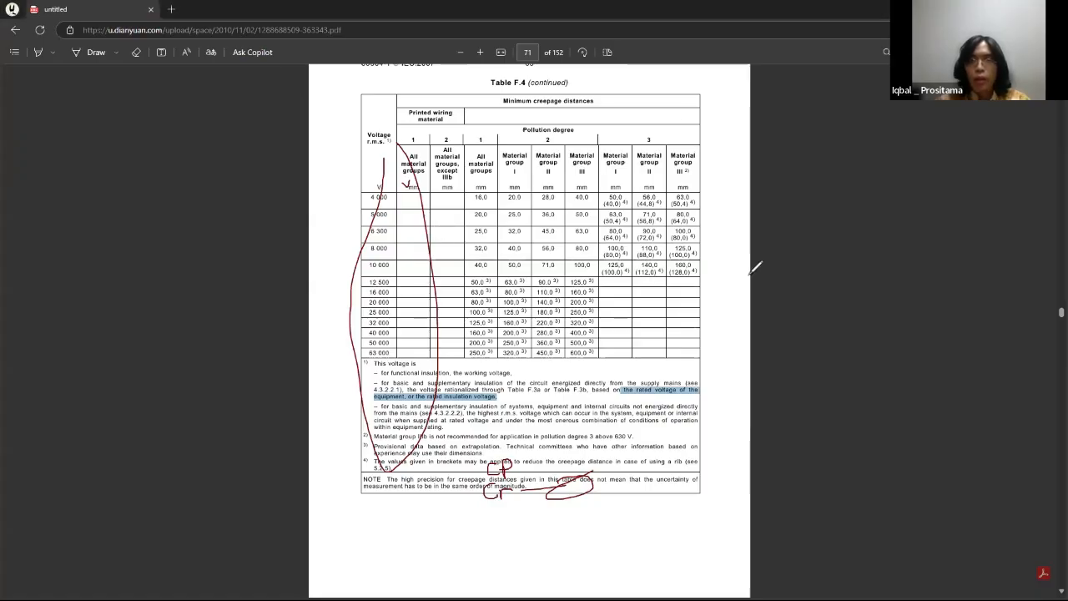
pyautogui.scroll(4, 576, 229)
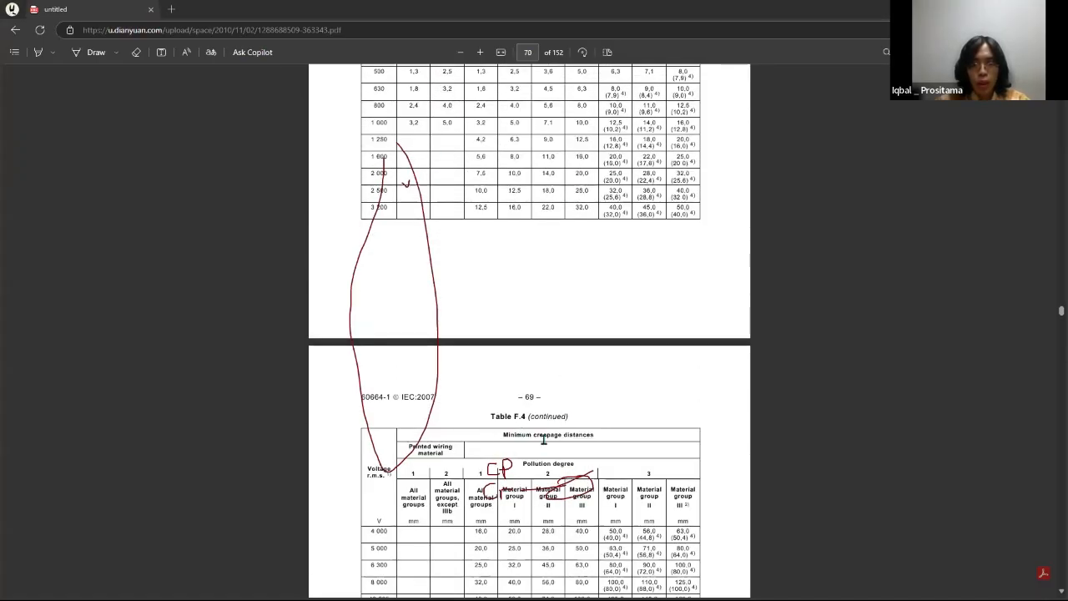
pyautogui.scroll(12, 534, 351)
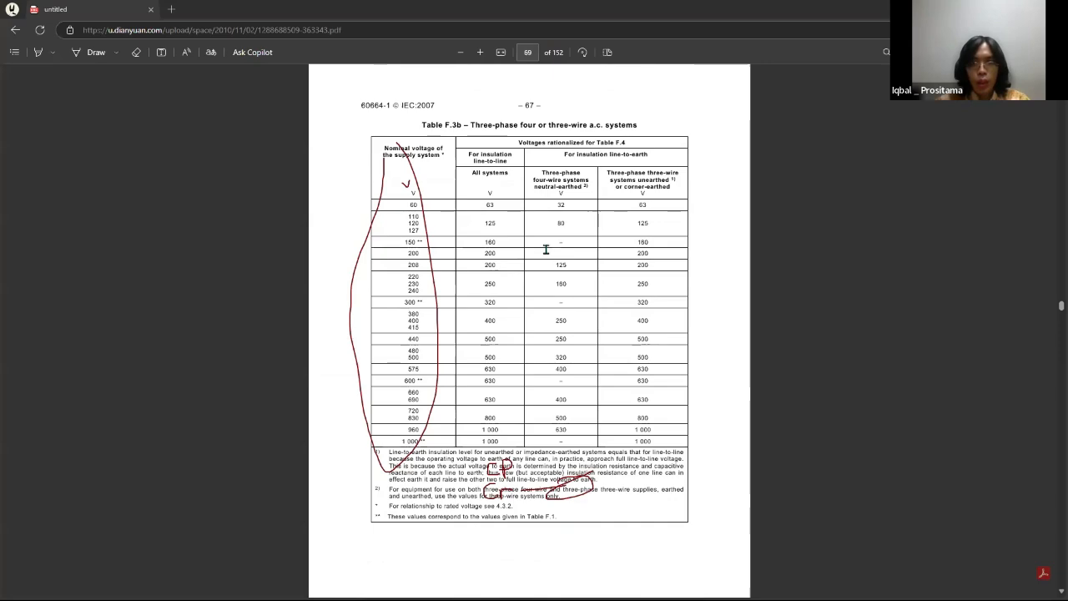
pyautogui.scroll(10, 545, 250)
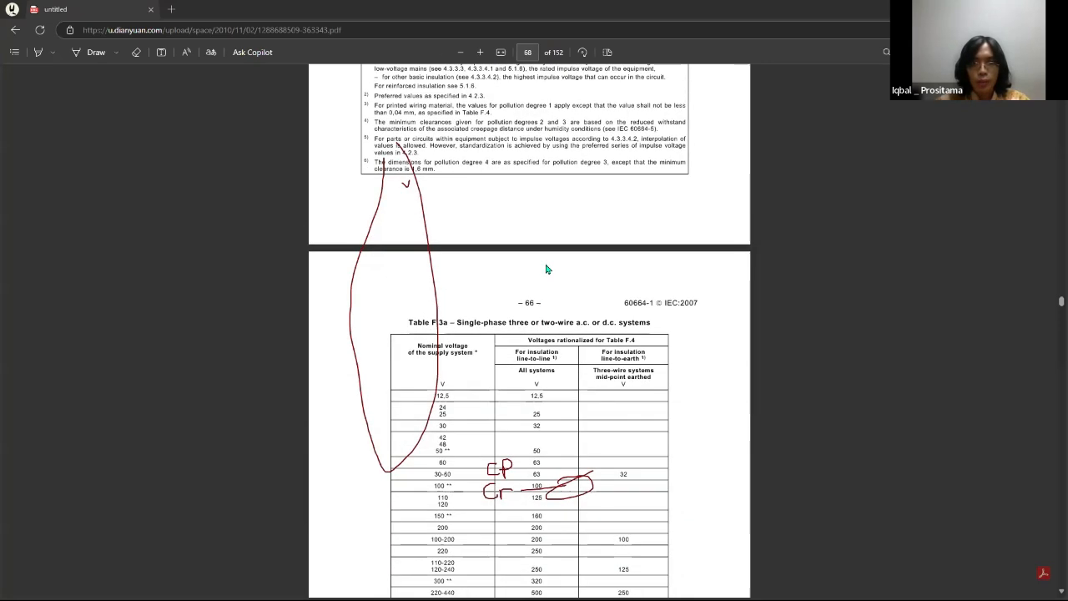
pyautogui.scroll(6, 546, 269)
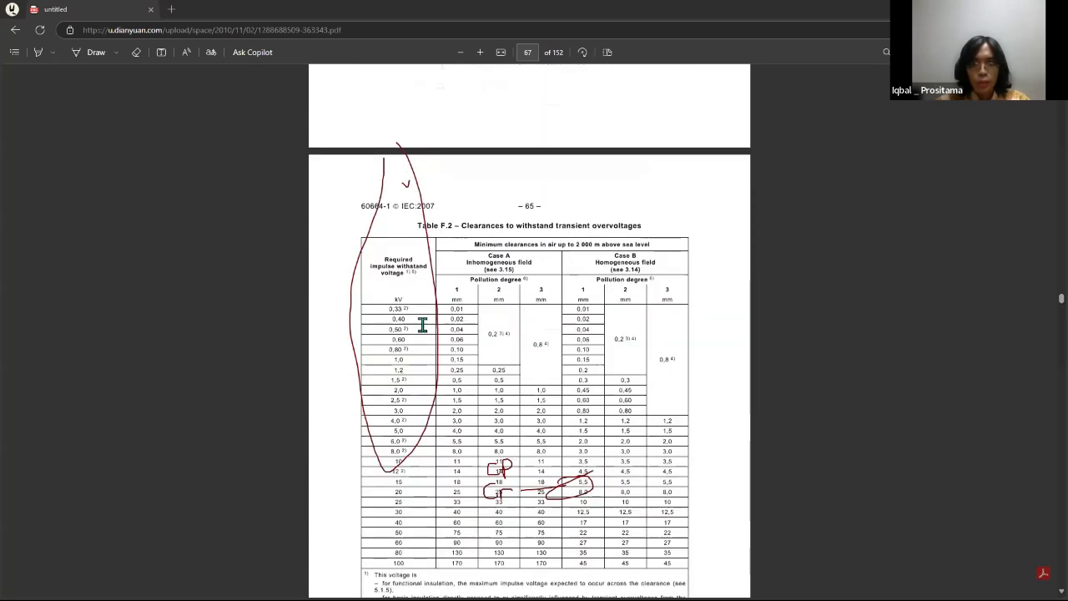
pyautogui.scroll(1, 391, 327)
pyautogui.scroll(-1, 535, 288)
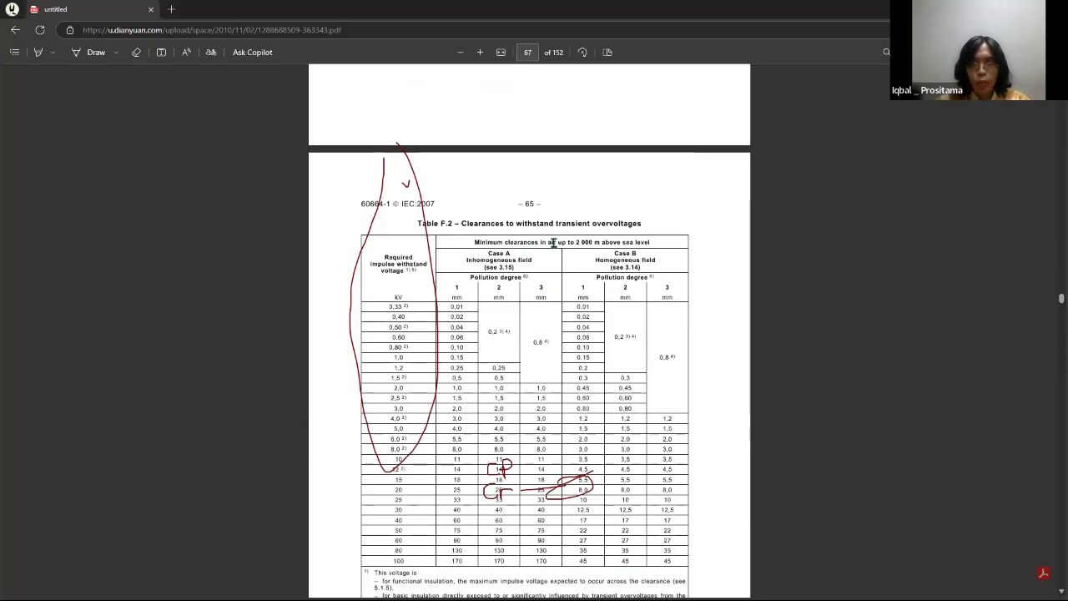
pyautogui.scroll(-2, 595, 239)
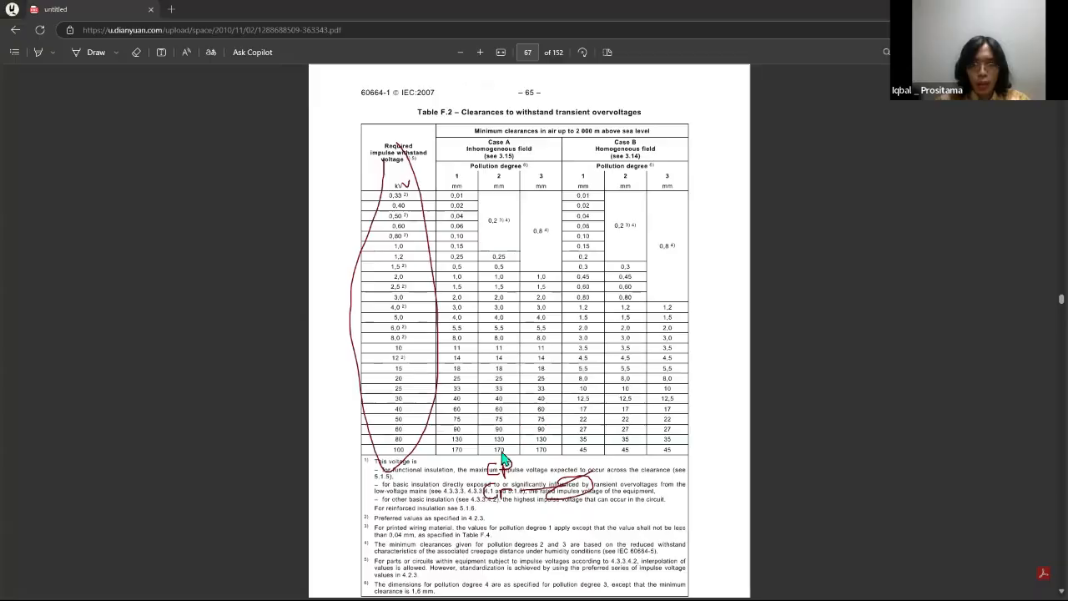
# Step: Recheck the datasheet's rated impulse withstand voltage, select 8,0 in Table F.2, and draw a freehand line across that row
pyautogui.hotkey('alt', 'Tab')
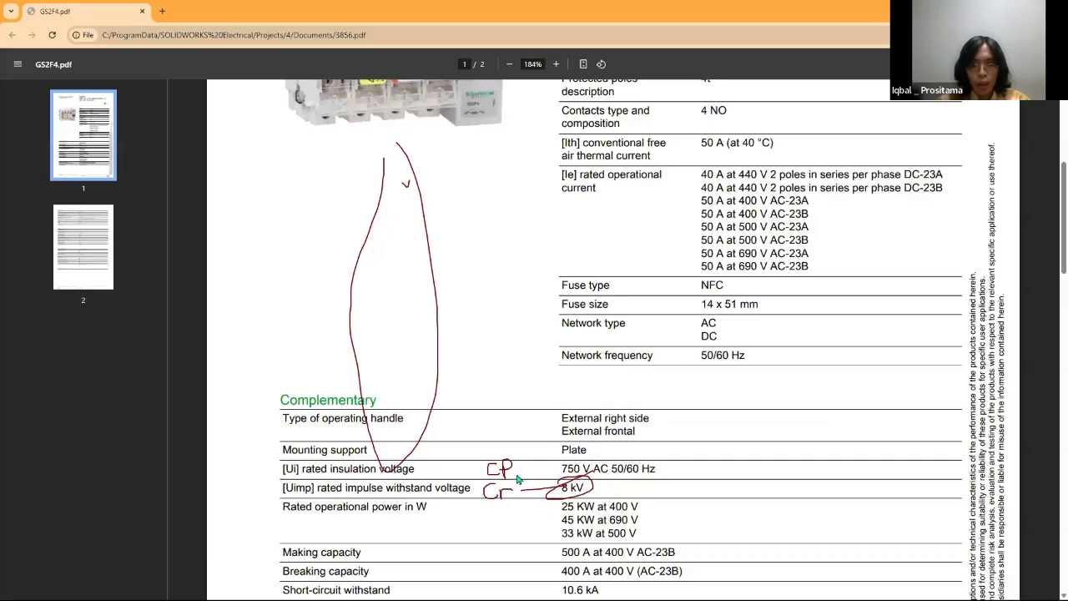
pyautogui.hotkey('alt', 'Tab')
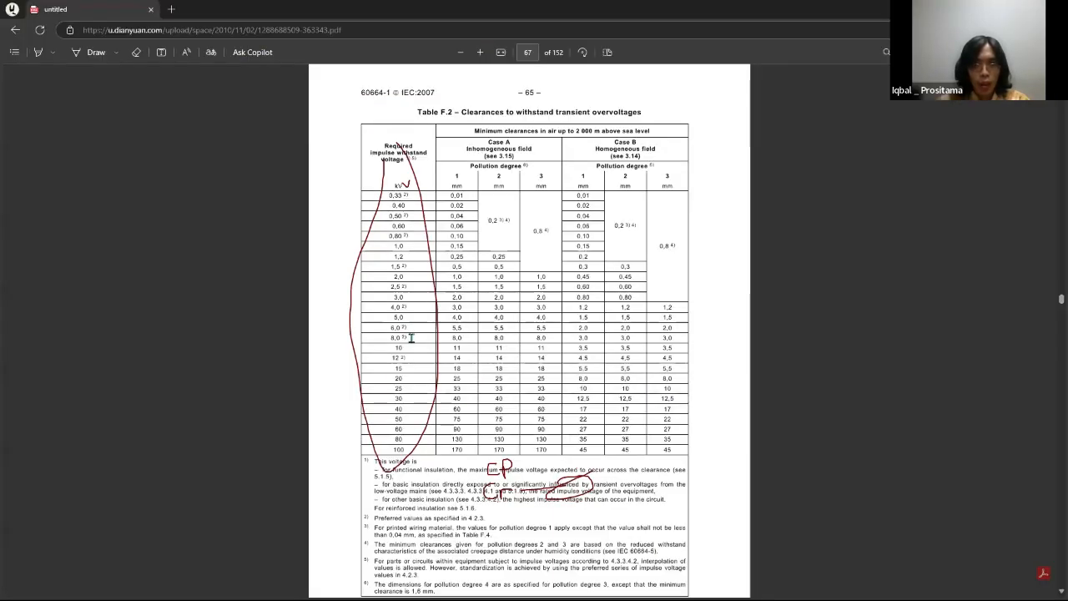
pyautogui.moveTo(412, 337)
pyautogui.mouseDown()
pyautogui.moveTo(373, 342)
pyautogui.moveTo(653, 334)
pyautogui.mouseUp()
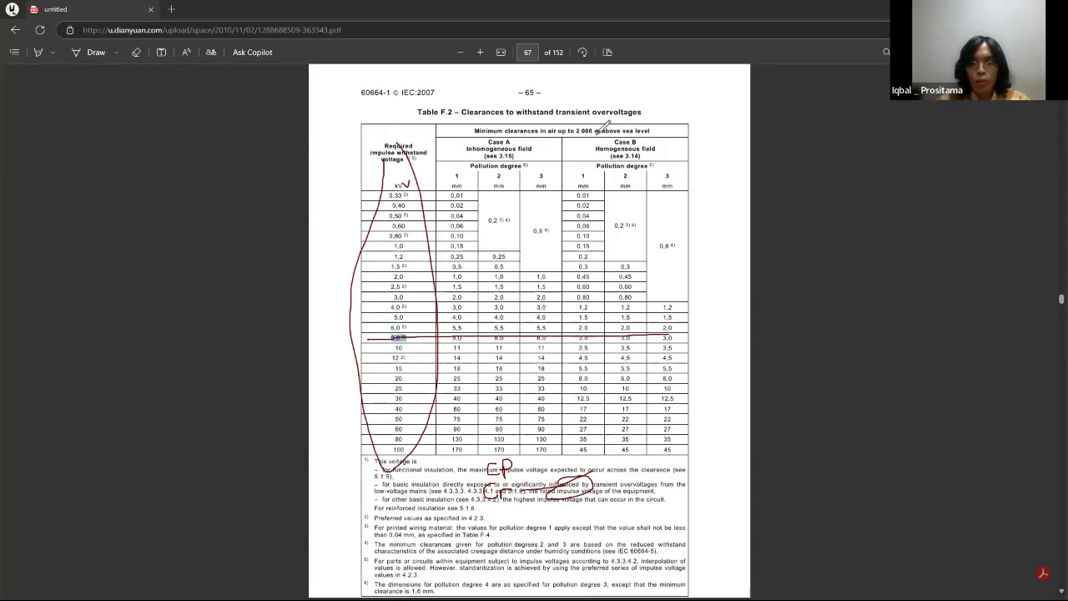
# Step: Circle Table F.2's Case B homogeneous field heading and its pollution degree 1 and 3 columns freehand
pyautogui.moveTo(595, 131); pyautogui.dragTo(689, 124)
pyautogui.moveTo(650, 165); pyautogui.dragTo(653, 167)
pyautogui.moveTo(625, 107); pyautogui.dragTo(678, 107)
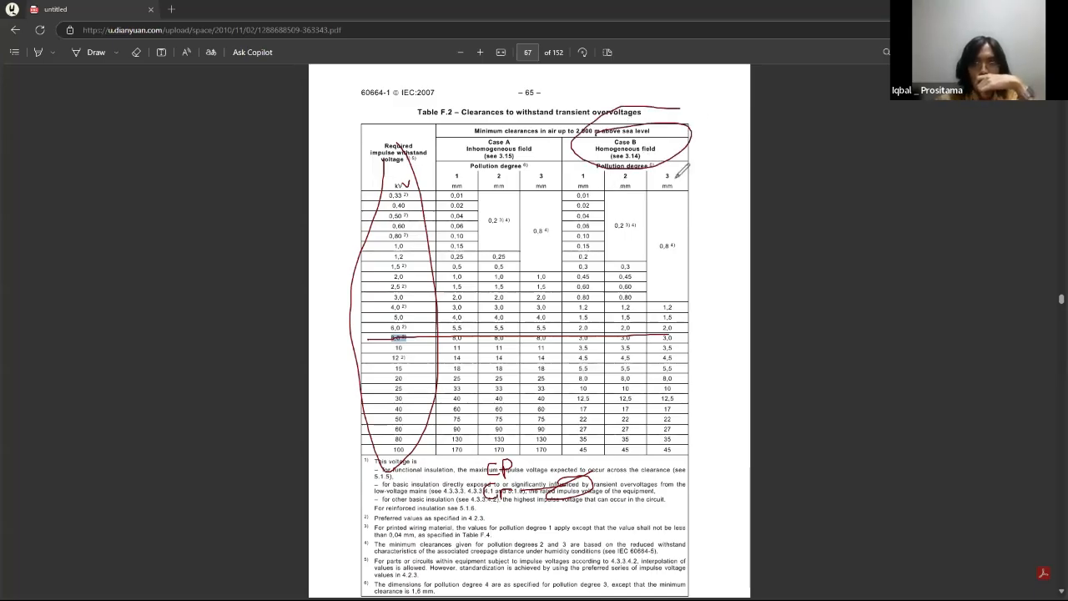
pyautogui.moveTo(582, 168)
pyautogui.mouseDown()
pyautogui.moveTo(556, 109)
pyautogui.moveTo(569, 110)
pyautogui.moveTo(557, 109)
pyautogui.mouseUp()
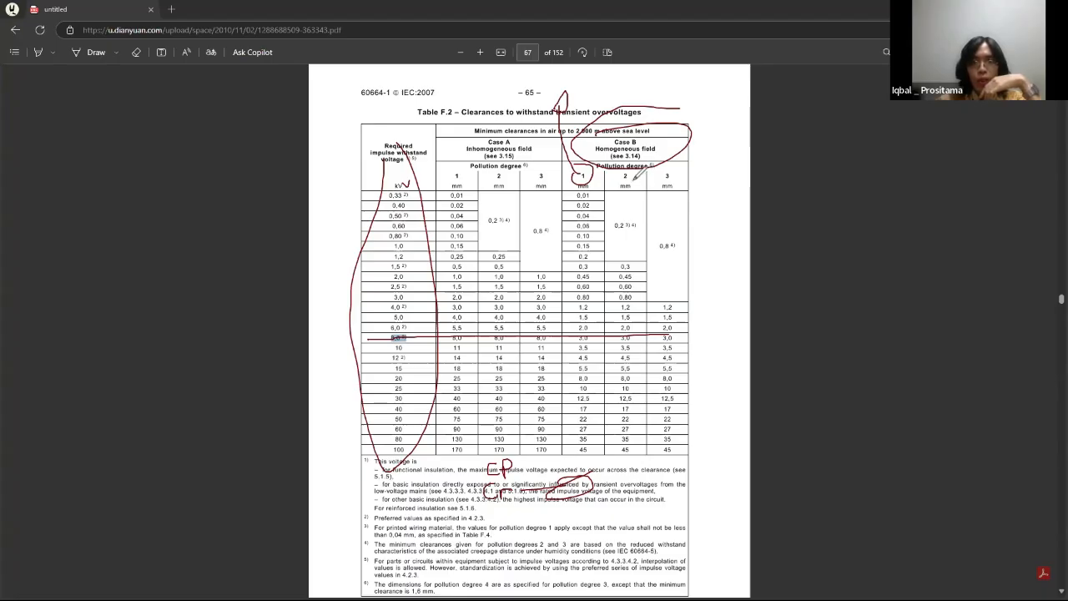
pyautogui.moveTo(664, 165)
pyautogui.mouseDown()
pyautogui.moveTo(635, 187)
pyautogui.moveTo(656, 158)
pyautogui.moveTo(686, 184)
pyautogui.moveTo(666, 179)
pyautogui.moveTo(672, 193)
pyautogui.moveTo(678, 158)
pyautogui.moveTo(674, 202)
pyautogui.mouseUp()
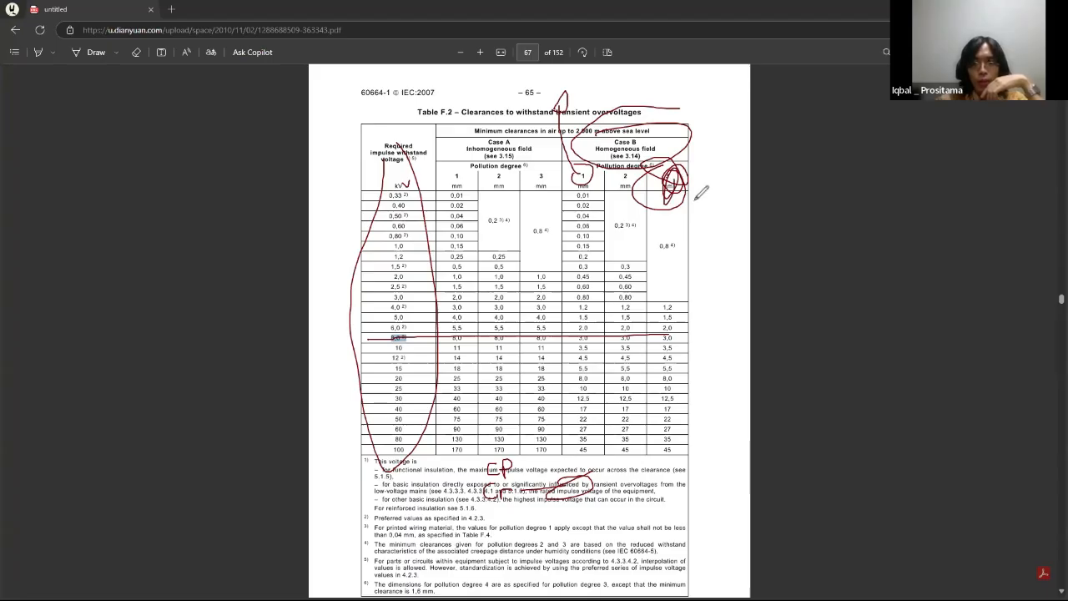
# Step: Clear the freehand annotations and circle the Case B clearances of 3,0 mm in Table F.2's 8,0 kV row
pyautogui.press('e')
pyautogui.moveTo(574, 337)
pyautogui.mouseDown()
pyautogui.moveTo(678, 327)
pyautogui.moveTo(567, 335)
pyautogui.moveTo(602, 323)
pyautogui.mouseUp()
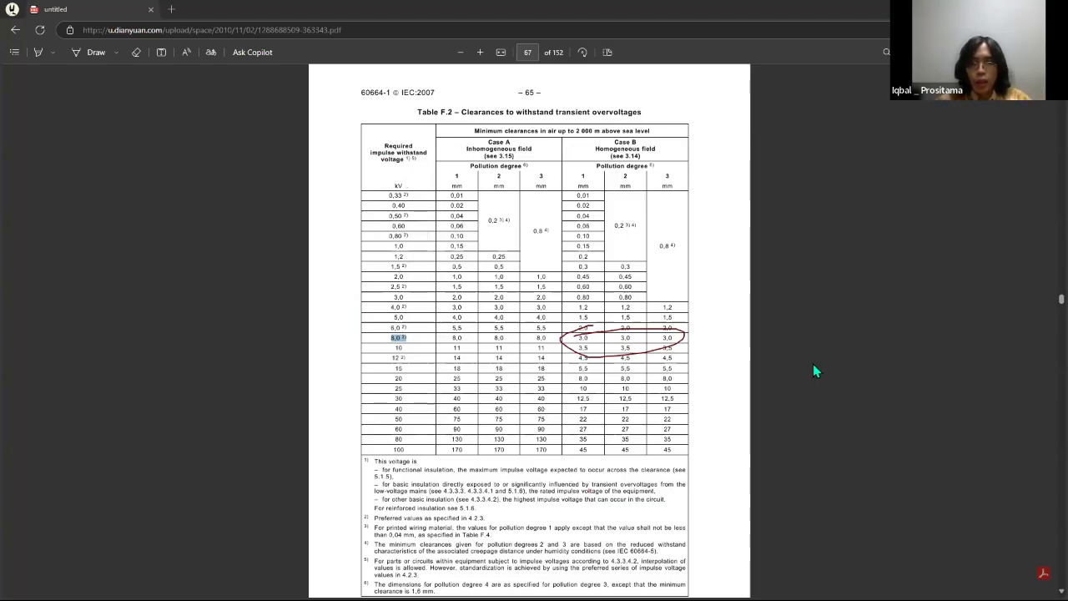
# Step: Switch to SOLIDWORKS, set the cabinet to the Front view, outline the vertical duct beside the green fuse switch, and mark the gap between them
pyautogui.press('super+Tab')
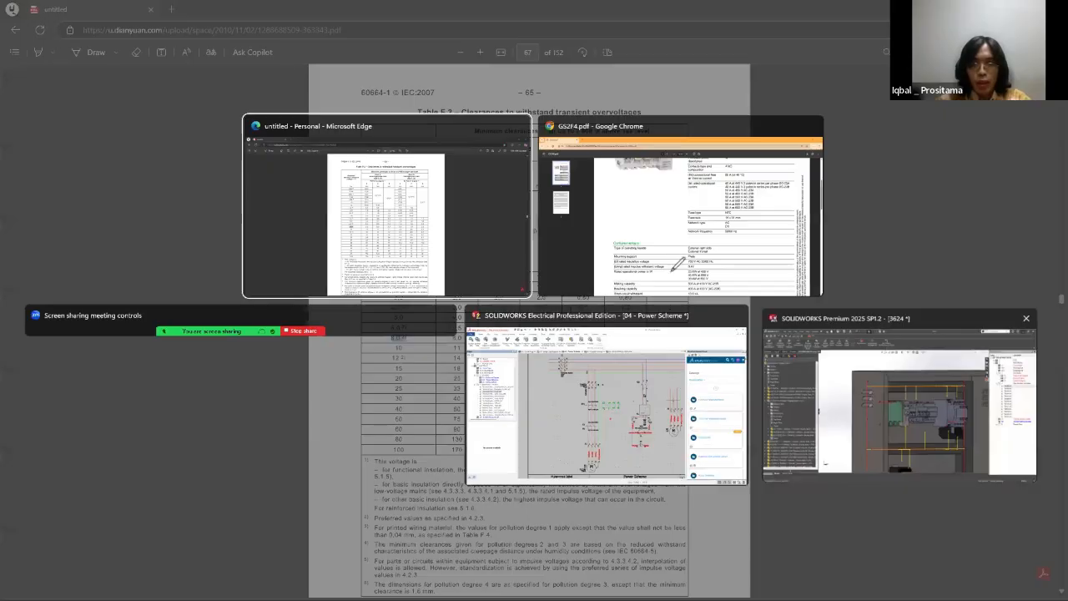
pyautogui.click(868, 384)
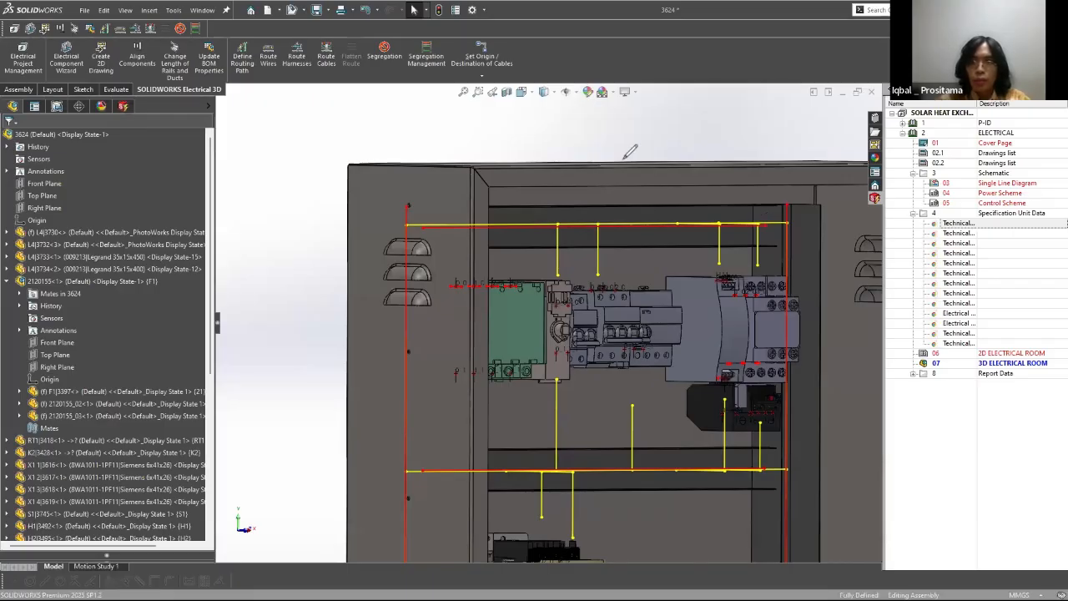
pyautogui.moveTo(639, 144); pyautogui.dragTo(401, 169, button='middle')
pyautogui.press('space')
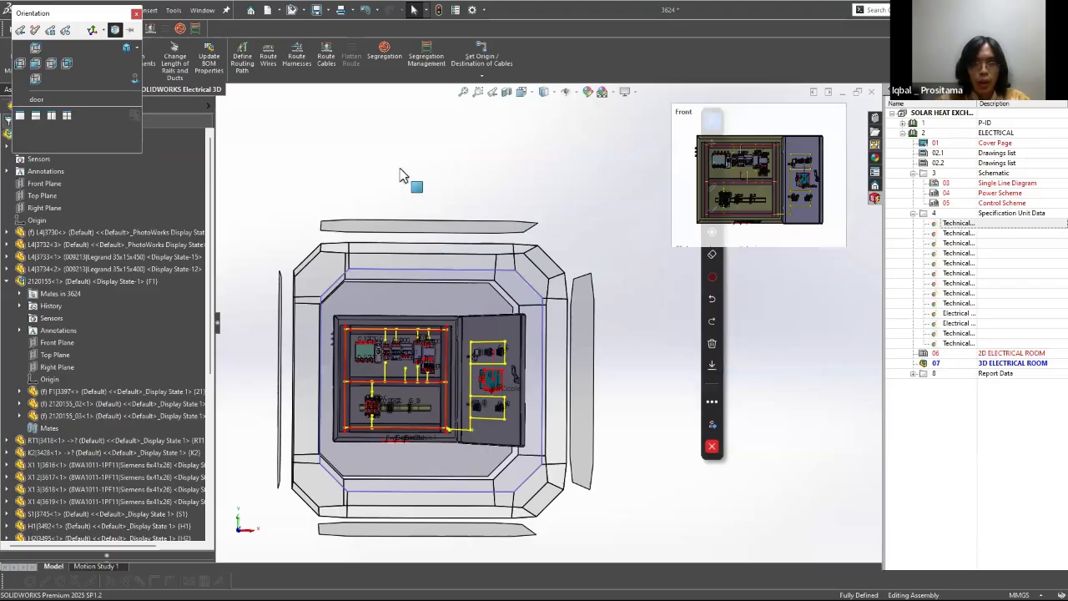
pyautogui.click(463, 280)
pyautogui.scroll(-5, 469, 237)
pyautogui.scroll(3, 470, 238)
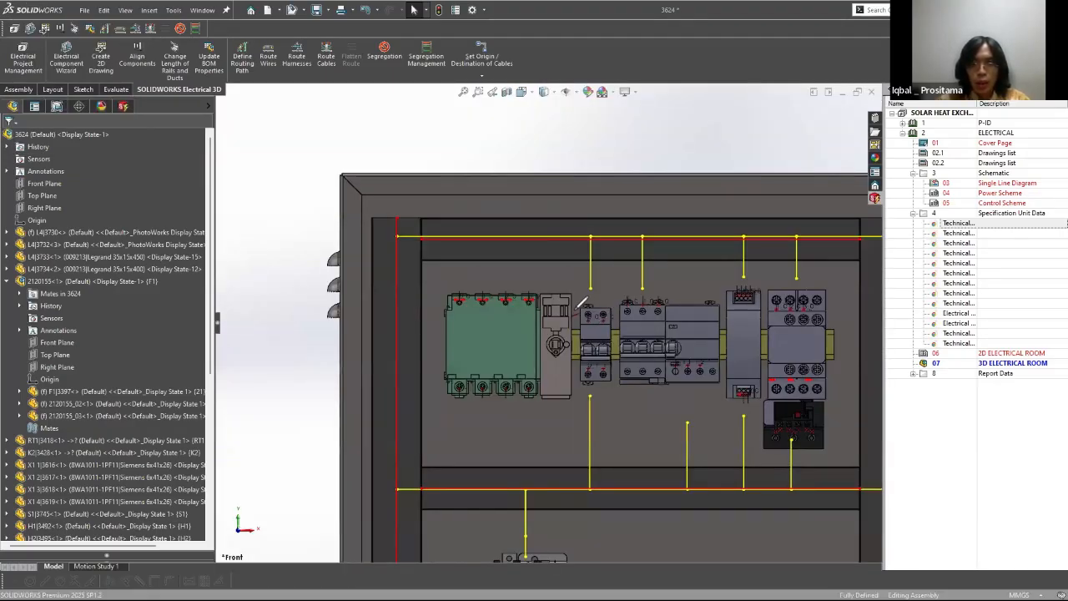
pyautogui.moveTo(380, 374)
pyautogui.mouseDown()
pyautogui.moveTo(424, 382)
pyautogui.moveTo(420, 299)
pyautogui.mouseUp()
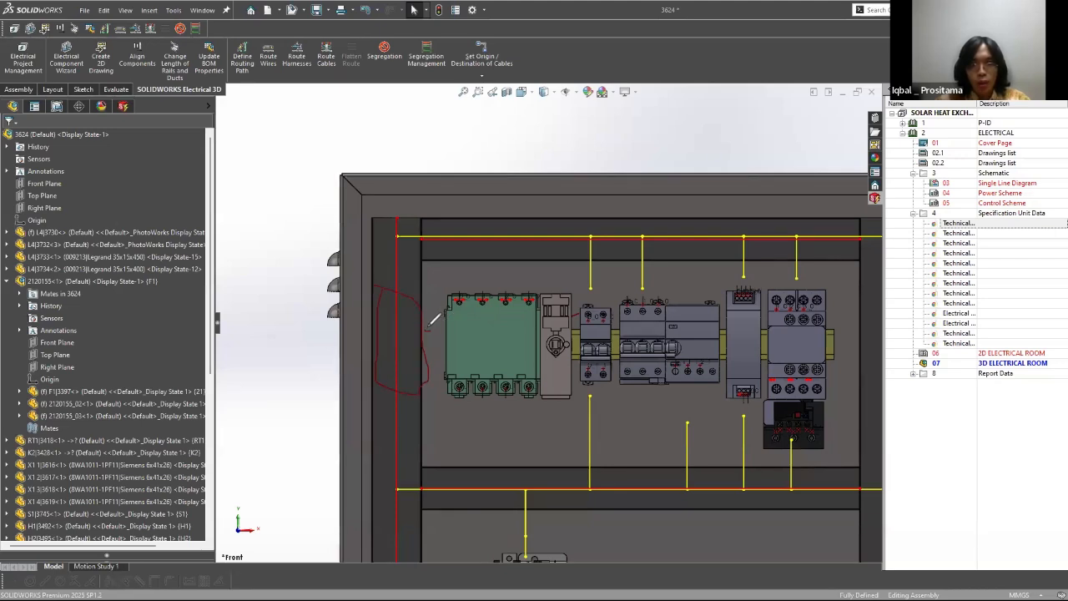
pyautogui.moveTo(431, 329); pyautogui.dragTo(428, 337)
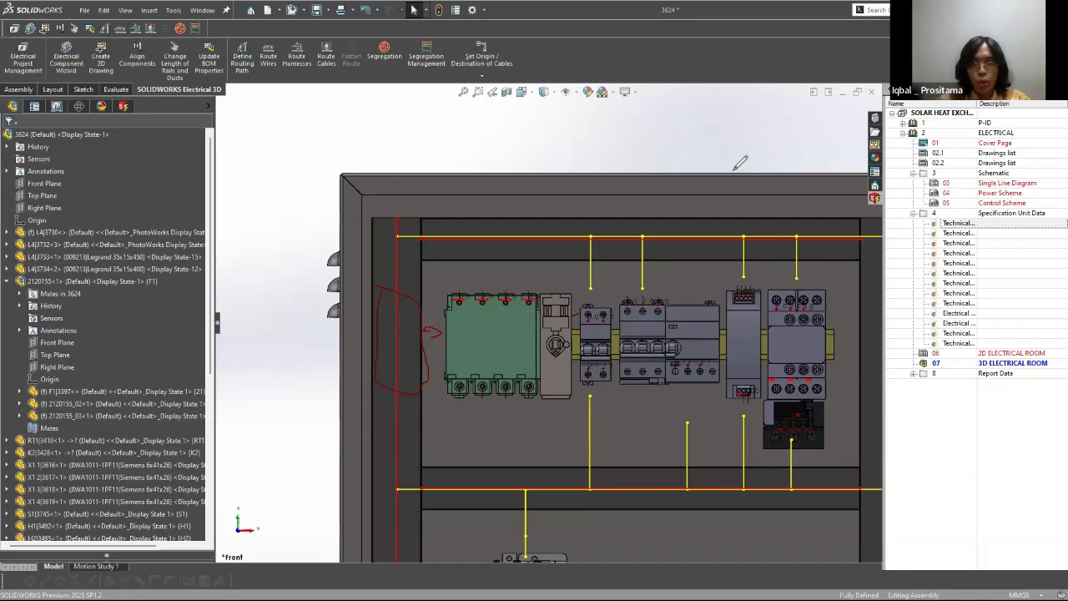
# Step: Examine the cabinet interior, routing paths, and open door components from oblique angles
pyautogui.scroll(6, 575, 317)
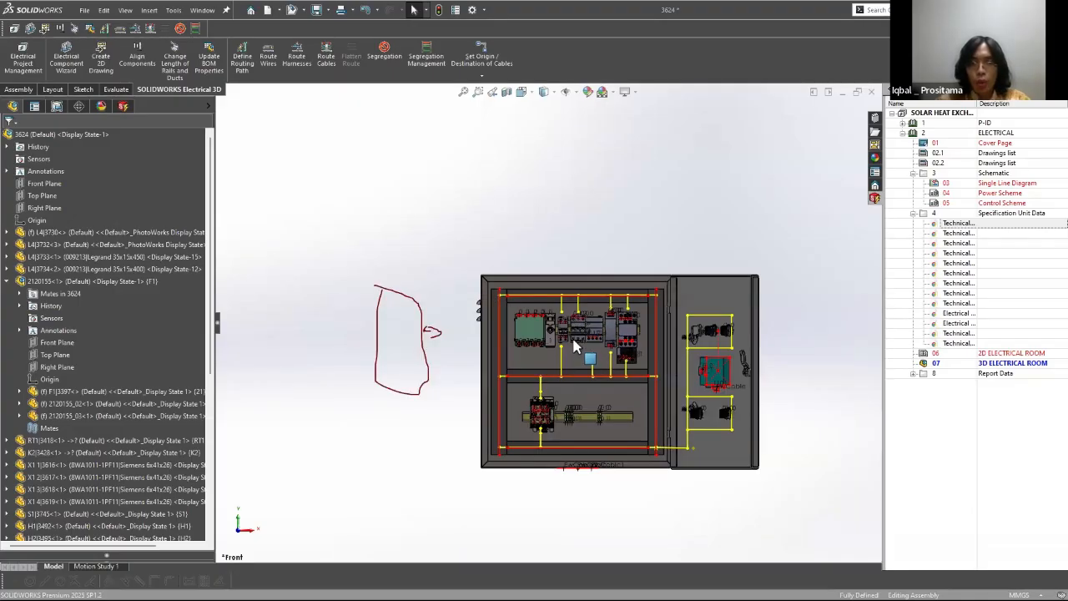
pyautogui.scroll(-2, 574, 343)
pyautogui.moveTo(564, 357); pyautogui.dragTo(585, 384, button='middle')
pyautogui.scroll(-1, 544, 381)
pyautogui.scroll(1, 544, 381)
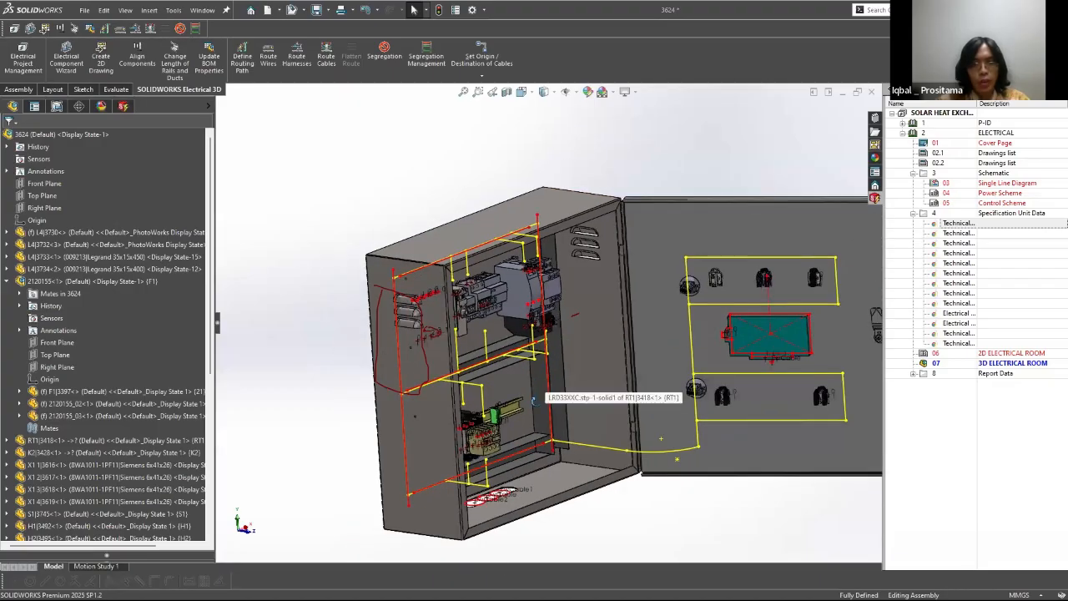
pyautogui.moveTo(675, 284); pyautogui.dragTo(678, 292, button='middle')
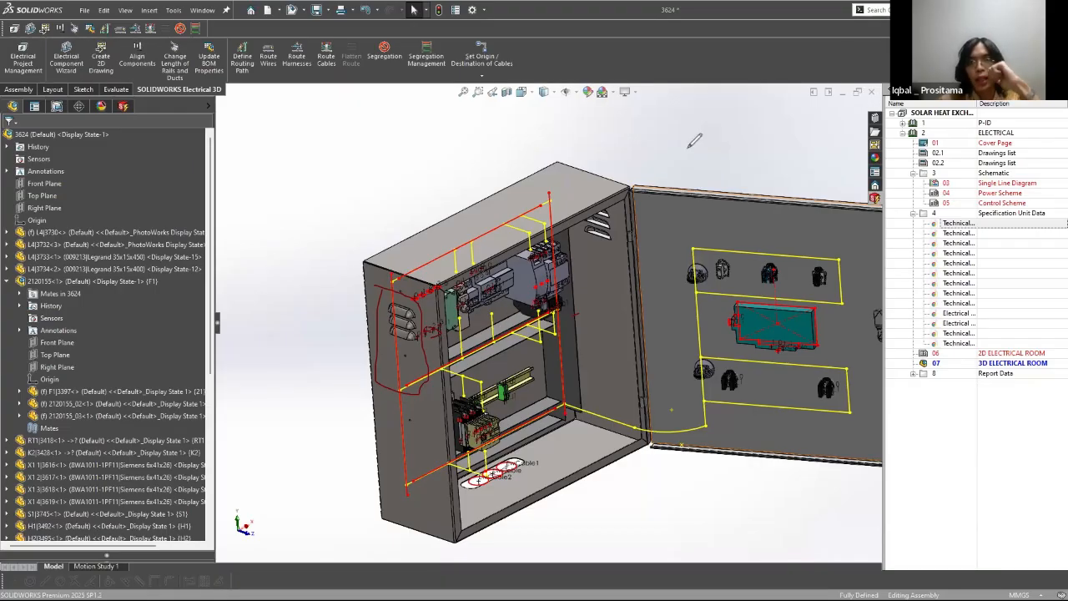
pyautogui.moveTo(417, 296); pyautogui.dragTo(446, 280, button='middle')
# Step: Restore the cabinet's Front view and inspect the spacing between the upper rail components and the ducts up close
pyautogui.press('space')
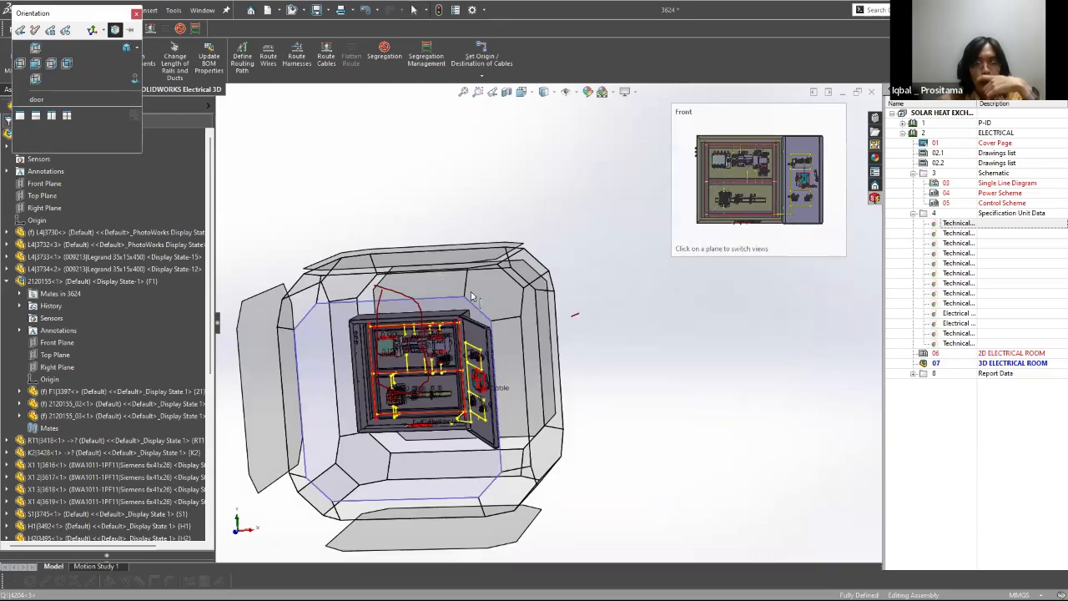
pyautogui.click(471, 297)
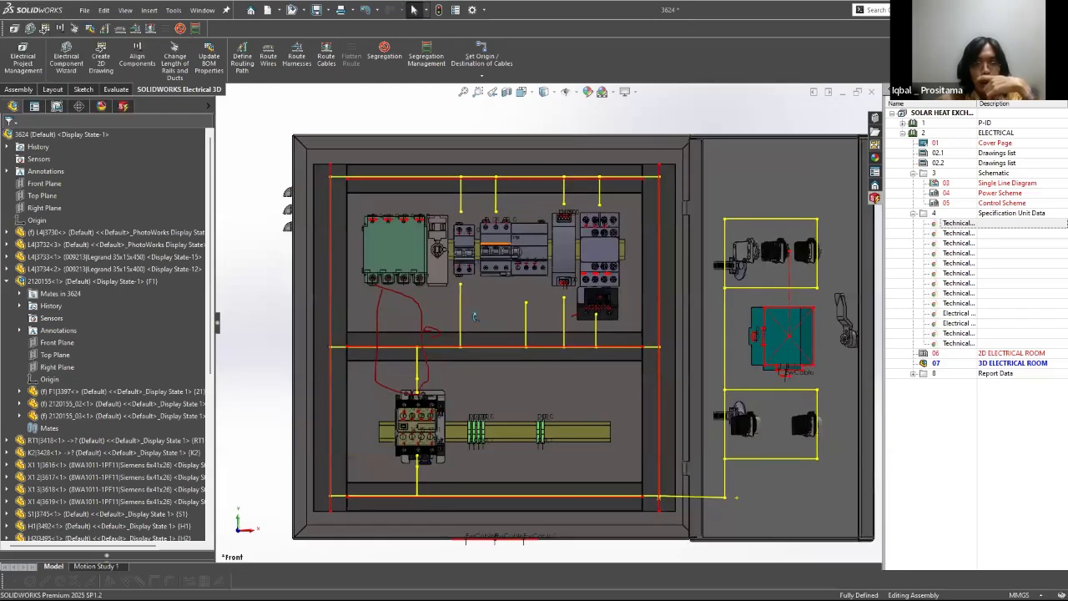
pyautogui.scroll(-2, 478, 323)
pyautogui.scroll(-1, 502, 323)
pyautogui.scroll(2, 501, 323)
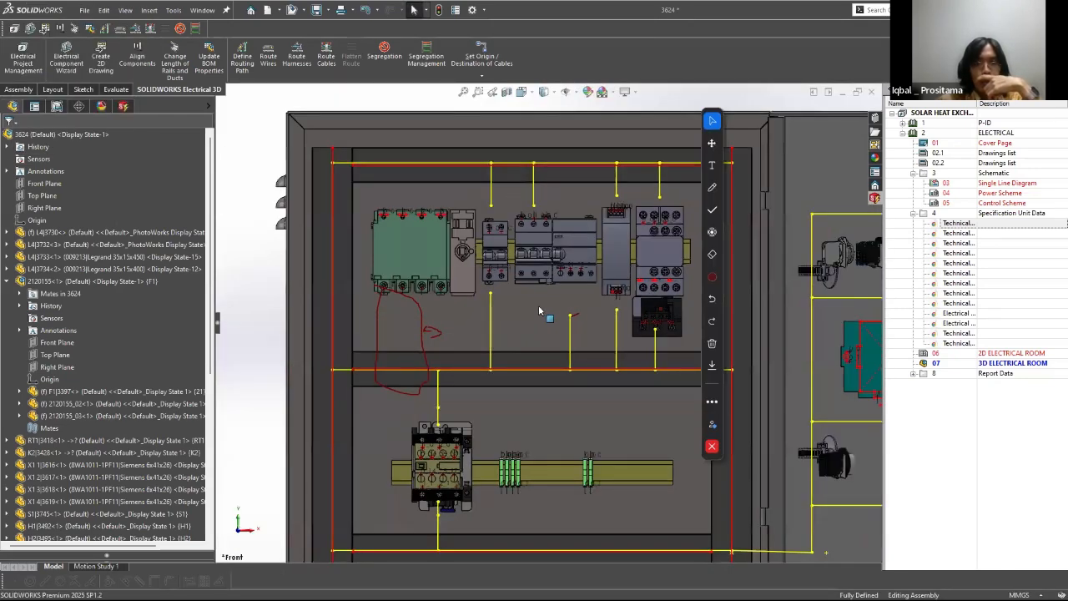
pyautogui.moveTo(538, 306); pyautogui.dragTo(551, 304, button='middle')
pyautogui.scroll(-5, 515, 314)
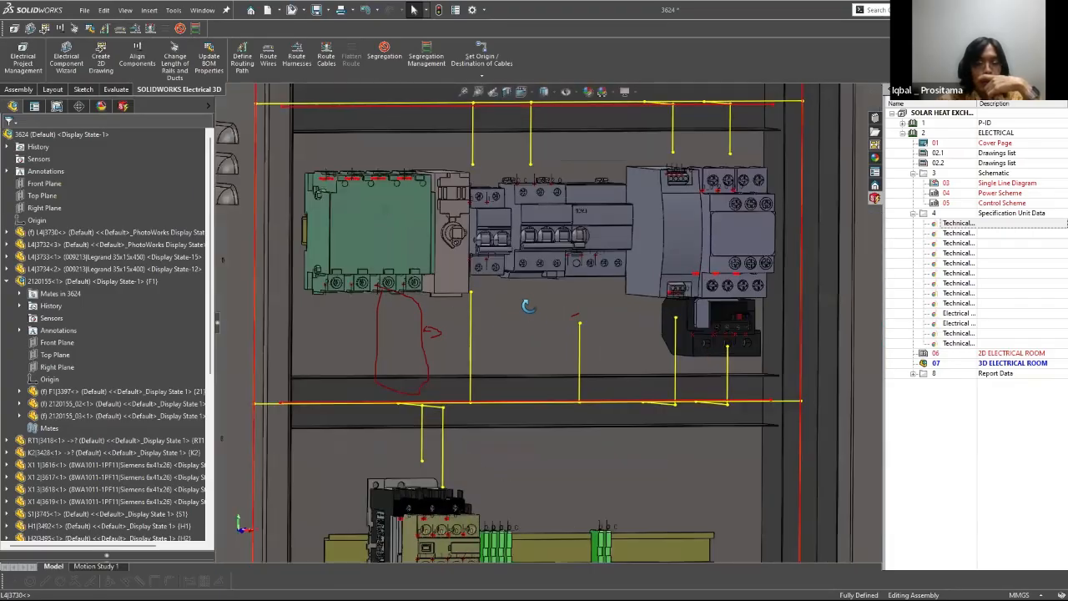
pyautogui.moveTo(502, 323); pyautogui.dragTo(478, 342, button='middle')
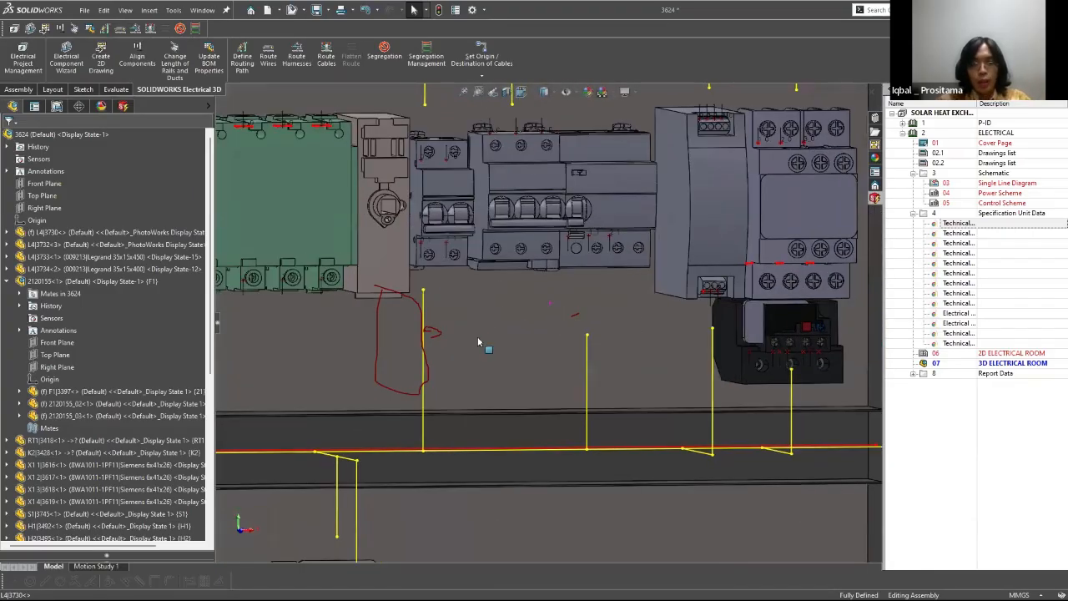
pyautogui.moveTo(436, 279)
pyautogui.mouseDown(button='middle')
pyautogui.moveTo(419, 353)
pyautogui.moveTo(533, 341)
pyautogui.mouseUp(button='middle')
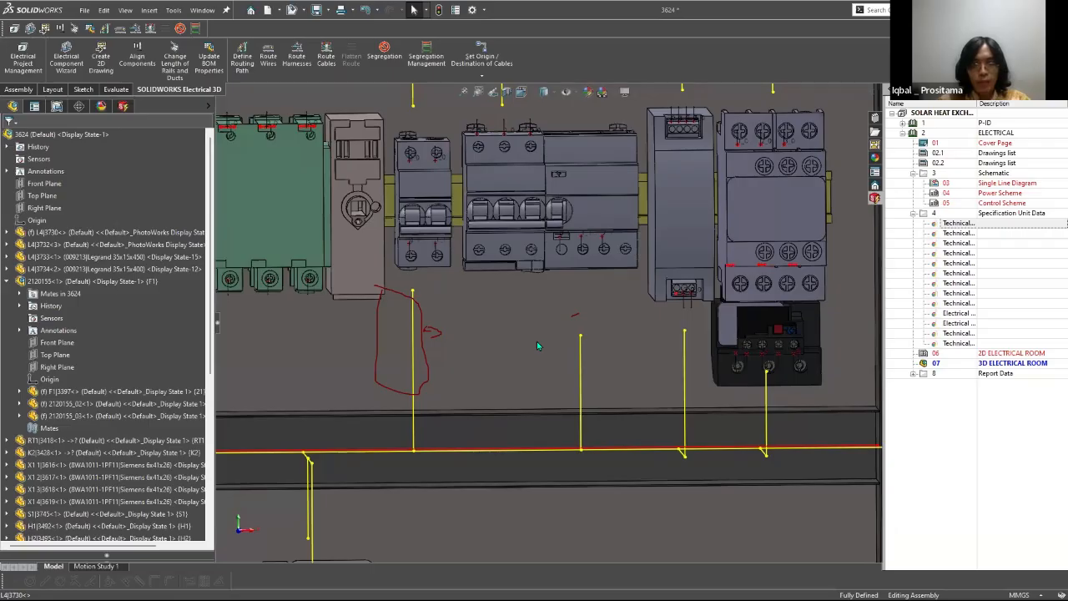
pyautogui.scroll(4, 537, 342)
pyautogui.scroll(1, 537, 341)
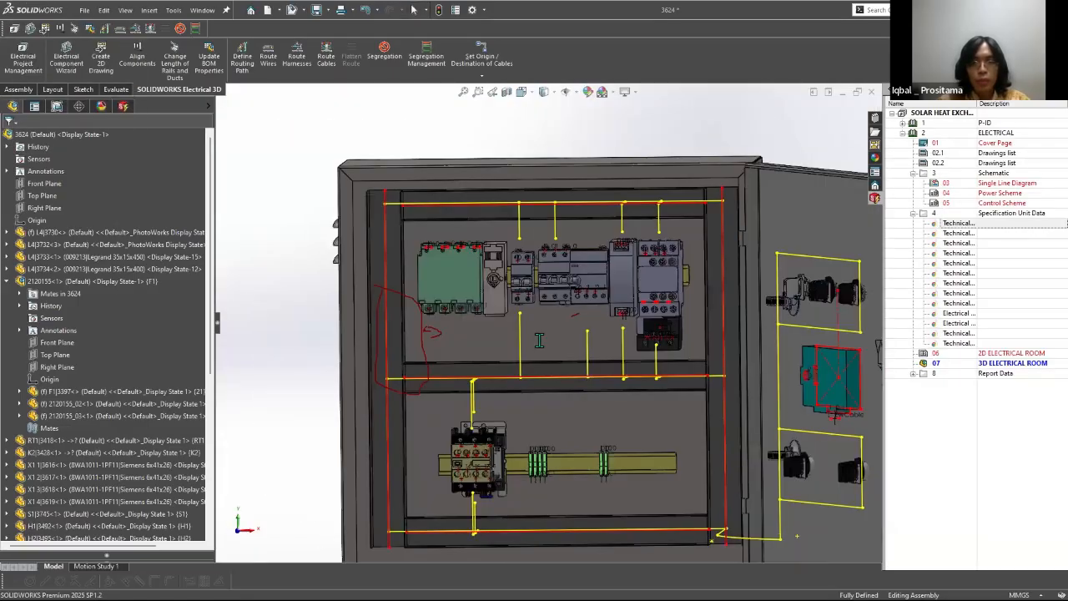
# Step: Consult Table F.4's creepage distances in Edge, recheck the cabinet layout, and bring up the rated insulation voltage in the GS2F4.pdf datasheet
pyautogui.hotkey('alt', 'Tab')
pyautogui.scroll(-3, 485, 179)
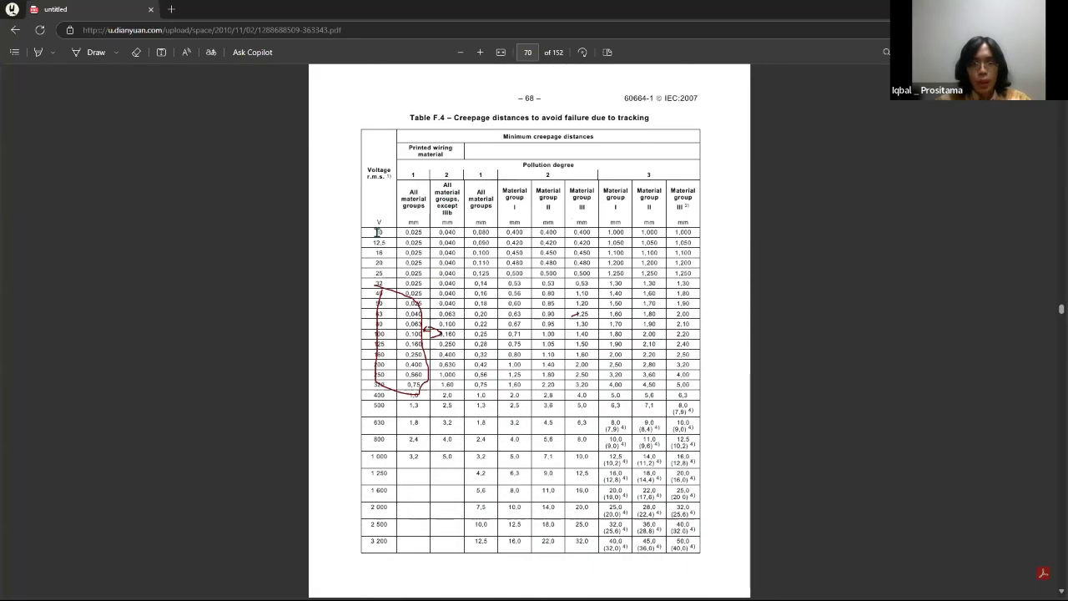
pyautogui.hotkey('alt', 'Tab')
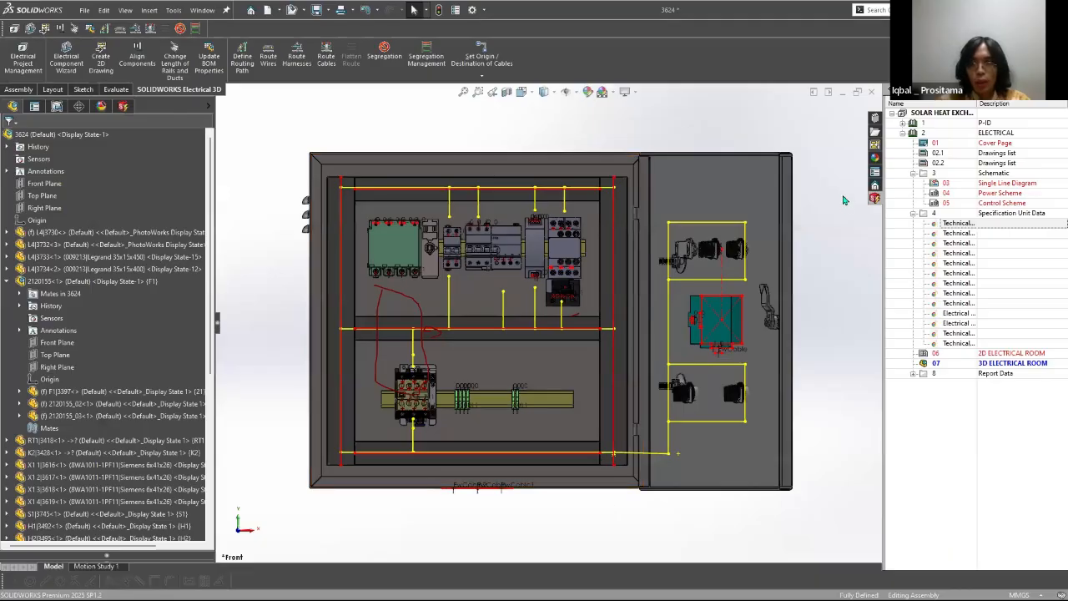
pyautogui.hotkey('alt', 'Tab')
pyautogui.hotkey('alt', 'Tab')
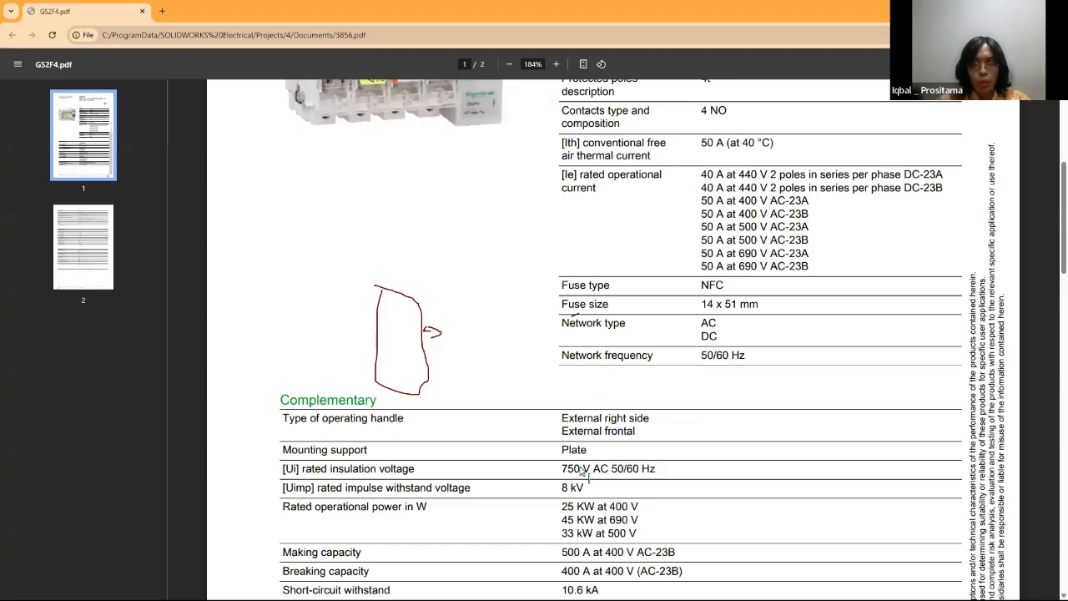
# Step: Switch to Table F.4 in Edge and mark the 800 V row, the 60664-1 reference, and the 2,4 mm creepage value
pyautogui.hotkey('alt', 'Tab')
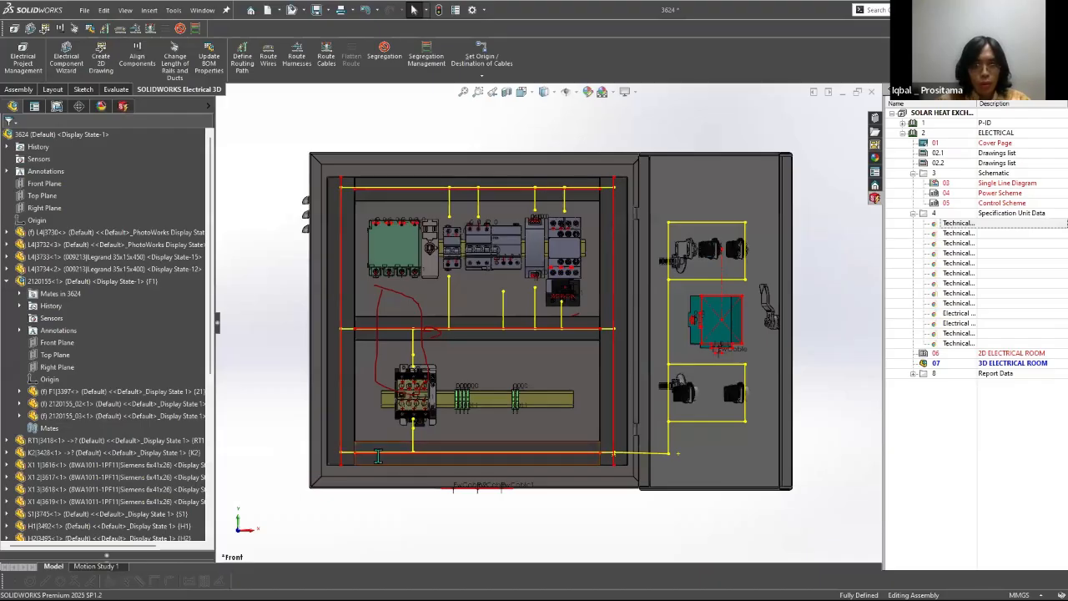
pyautogui.hotkey('alt', 'Tab')
pyautogui.click(768, 221)
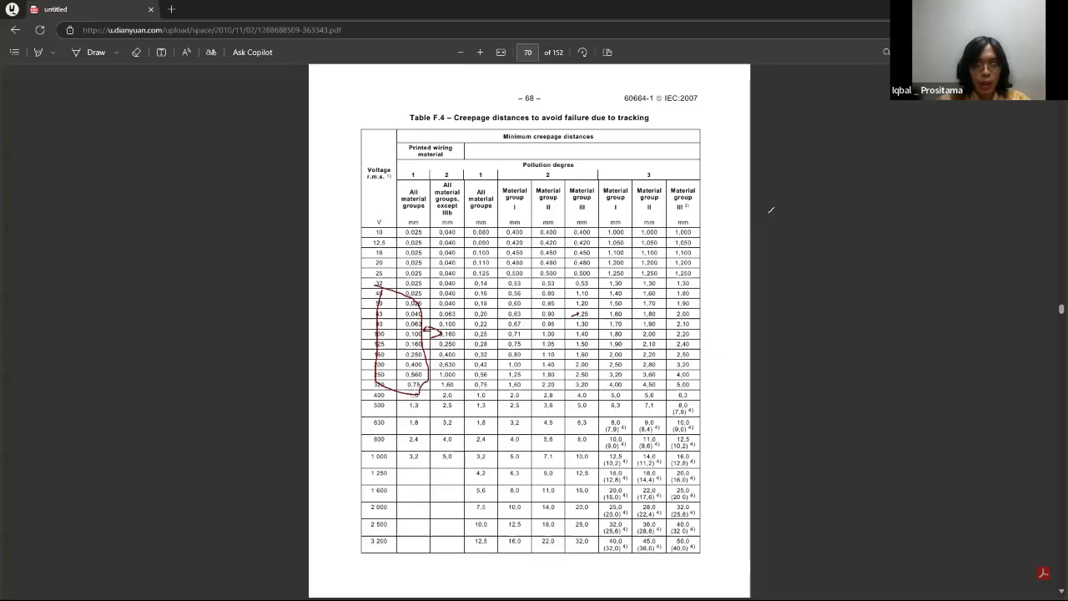
pyautogui.moveTo(372, 435); pyautogui.dragTo(390, 447)
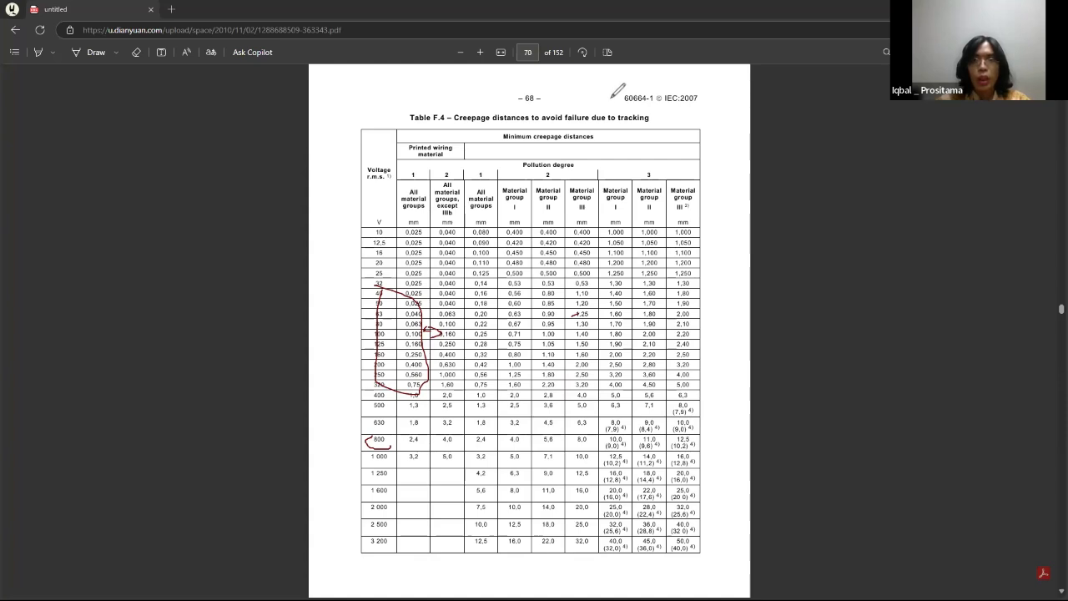
pyautogui.moveTo(616, 83)
pyautogui.mouseDown()
pyautogui.moveTo(653, 80)
pyautogui.moveTo(635, 114)
pyautogui.moveTo(591, 104)
pyautogui.moveTo(628, 79)
pyautogui.mouseUp()
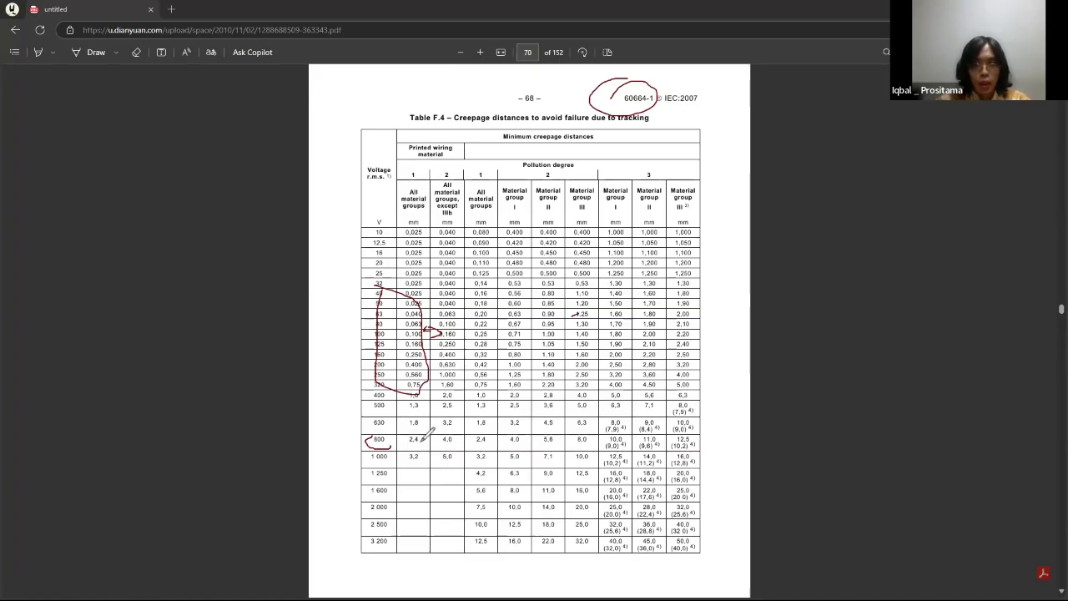
pyautogui.moveTo(422, 439)
pyautogui.mouseDown()
pyautogui.moveTo(409, 444)
pyautogui.moveTo(403, 433)
pyautogui.moveTo(420, 434)
pyautogui.mouseUp()
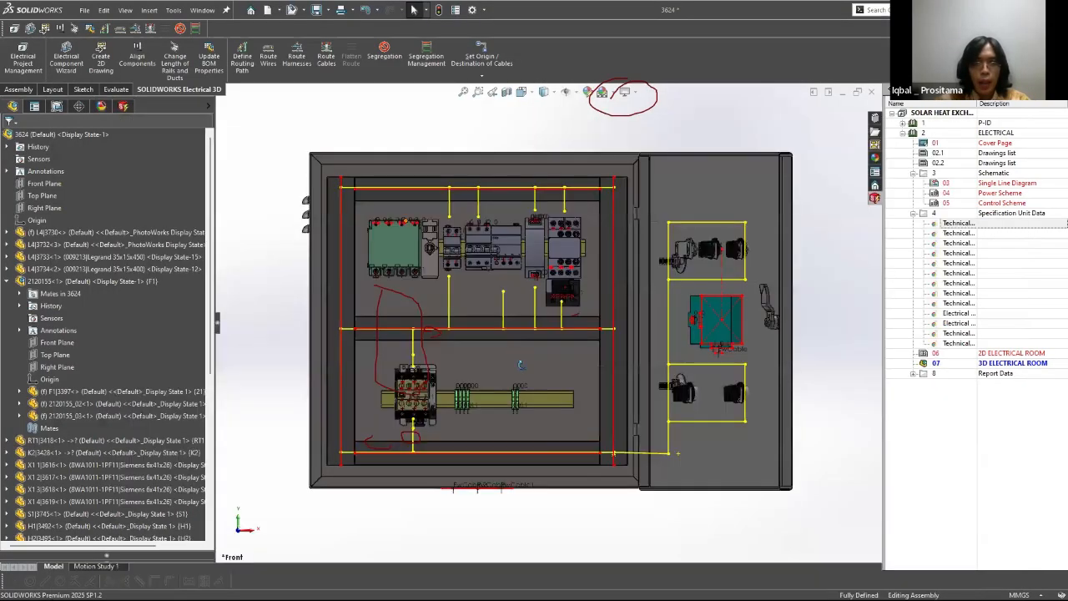
# Step: Switch to SOLIDWORKS, view the cabinet edge-on, and mark outlines and a gap arrow between its rear wall and the upper routing path end
pyautogui.moveTo(520, 365); pyautogui.dragTo(483, 424, button='middle')
pyautogui.scroll(-3, 481, 424)
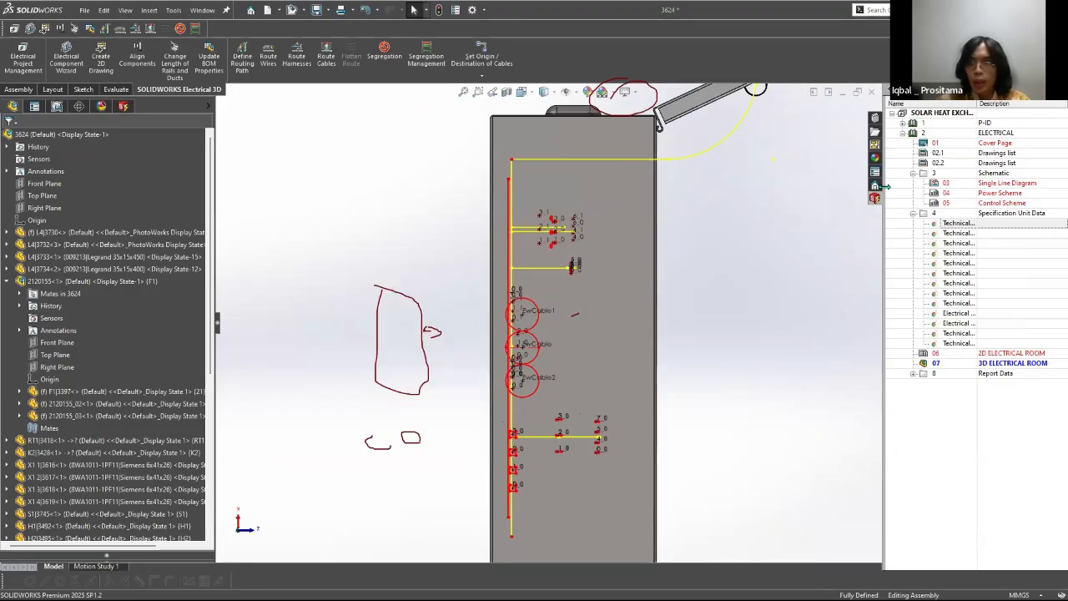
pyautogui.moveTo(487, 112)
pyautogui.mouseDown()
pyautogui.moveTo(492, 186)
pyautogui.moveTo(494, 125)
pyautogui.moveTo(483, 118)
pyautogui.moveTo(514, 157)
pyautogui.moveTo(516, 191)
pyautogui.moveTo(527, 186)
pyautogui.moveTo(522, 157)
pyautogui.mouseUp()
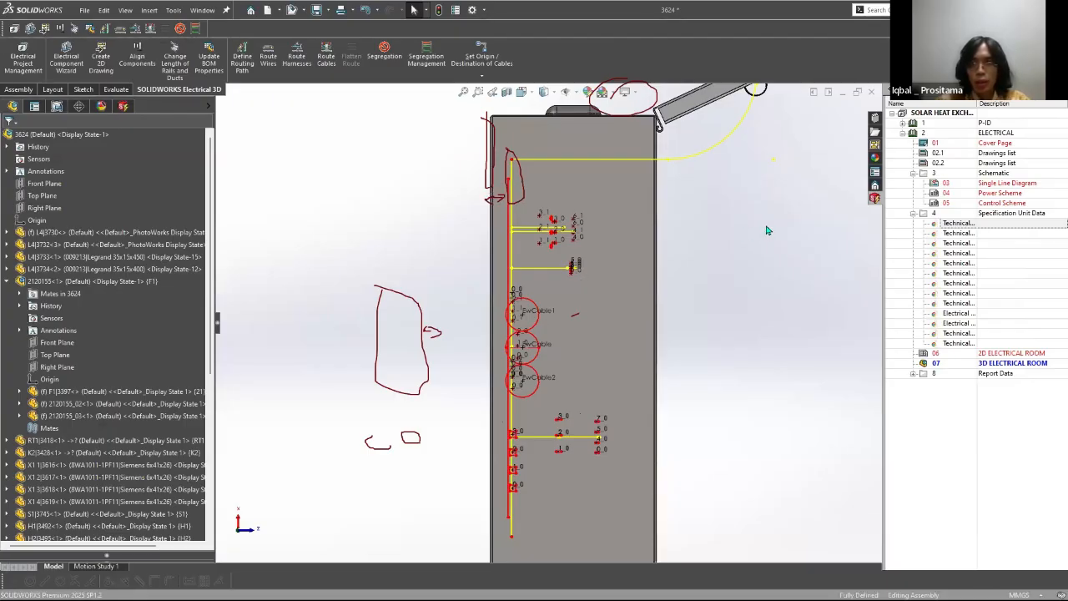
# Step: Recheck the marked 800 V creepage value in Table F.4 and label the cabinet's rear-wall gap 2,4 in SOLIDWORKS
pyautogui.hotkey('alt', 'Tab')
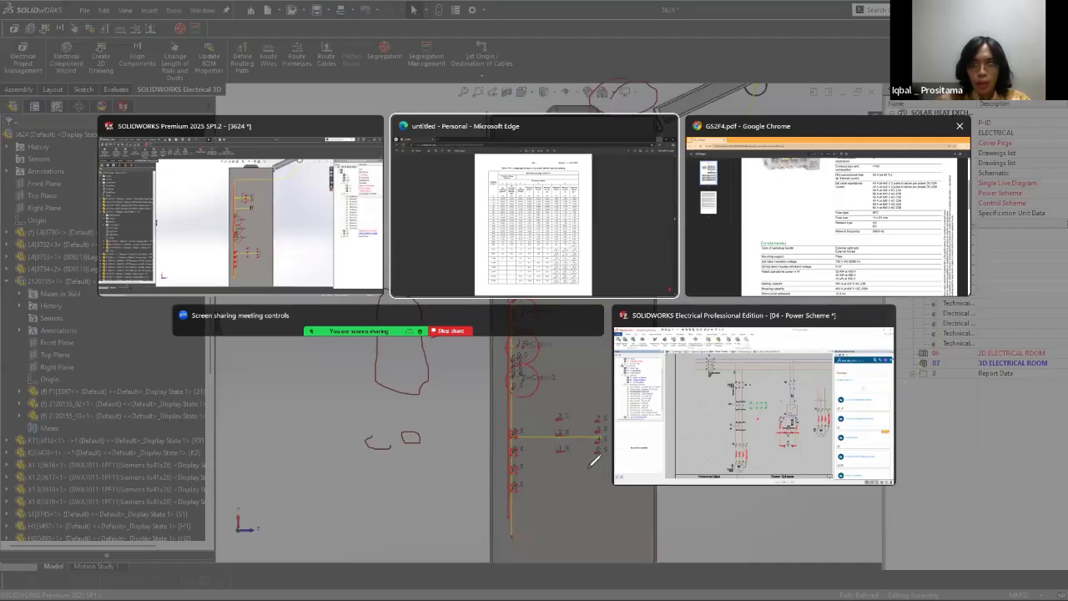
pyautogui.hotkey('alt', 'Tab')
pyautogui.hotkey('alt', 'Tab')
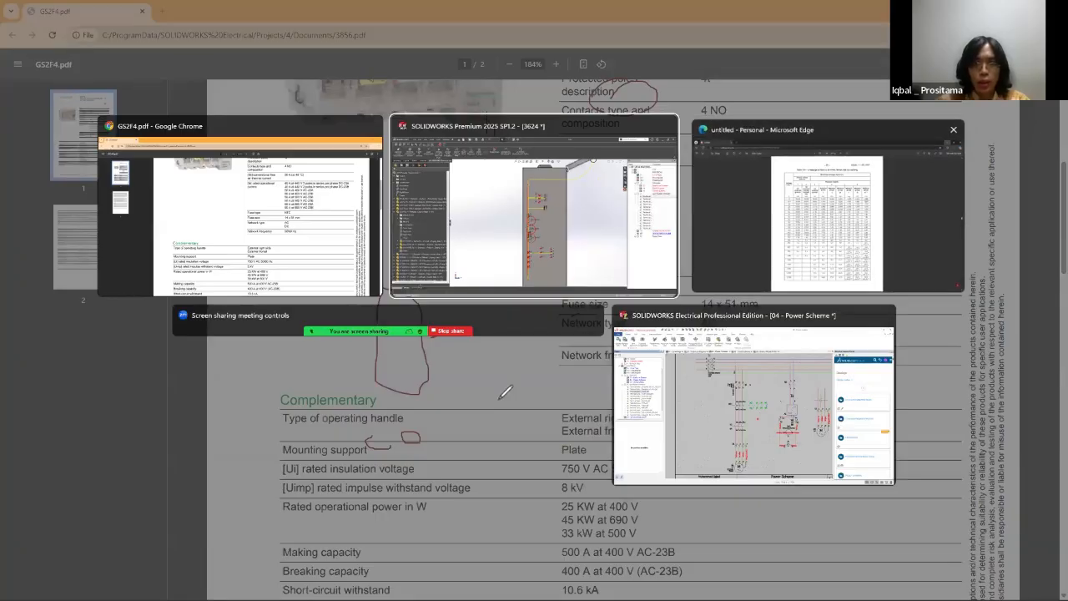
pyautogui.hotkey('alt', 'Tab')
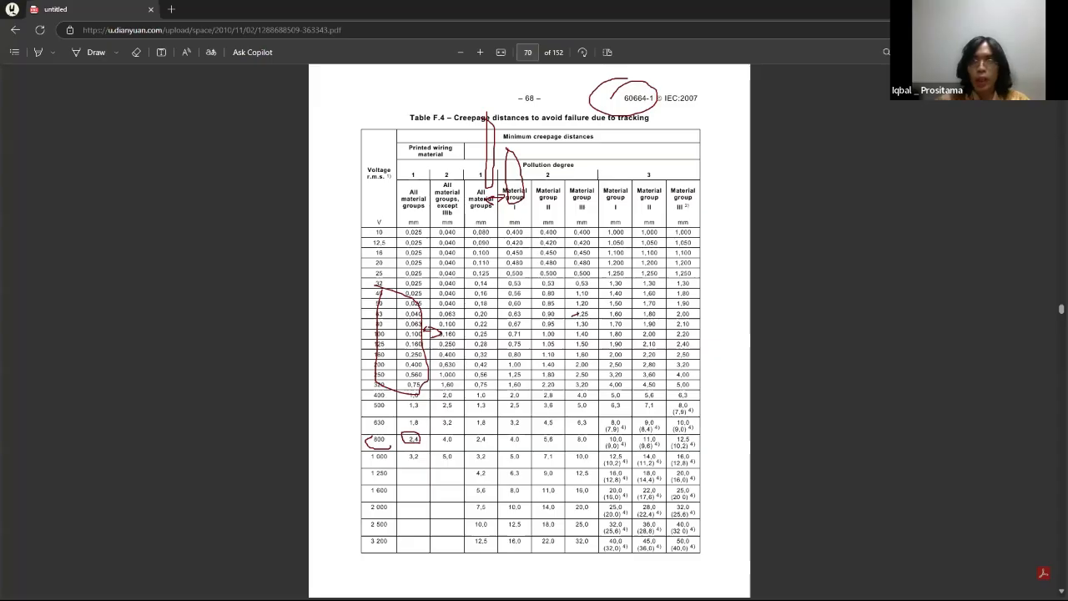
pyautogui.hotkey('alt', 'Tab')
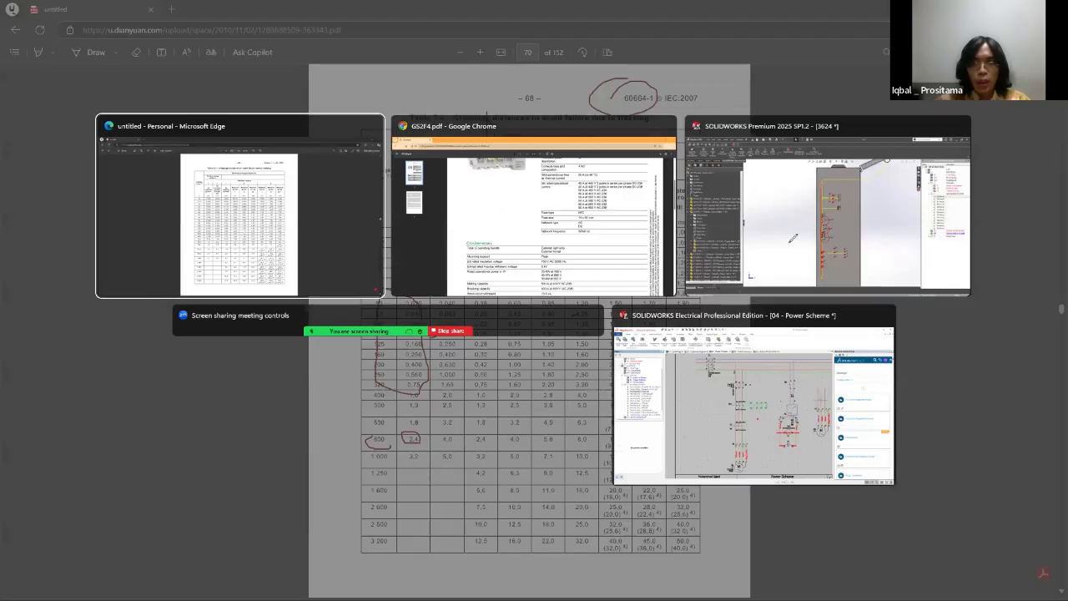
pyautogui.hotkey('alt', 'Tab')
pyautogui.hotkey('alt', 'Tab')
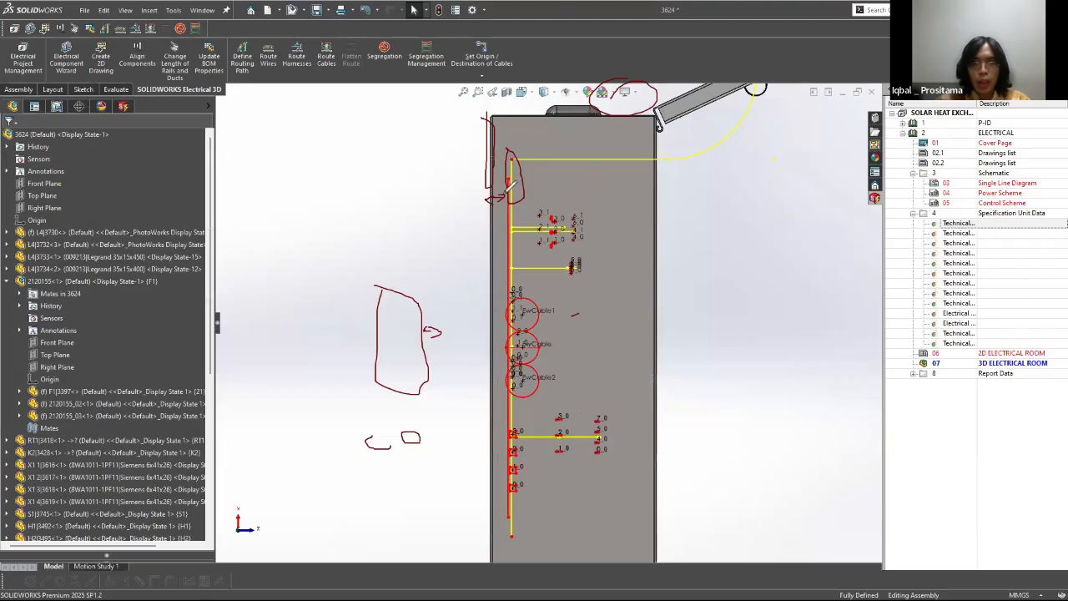
pyautogui.moveTo(466, 211); pyautogui.dragTo(474, 221)
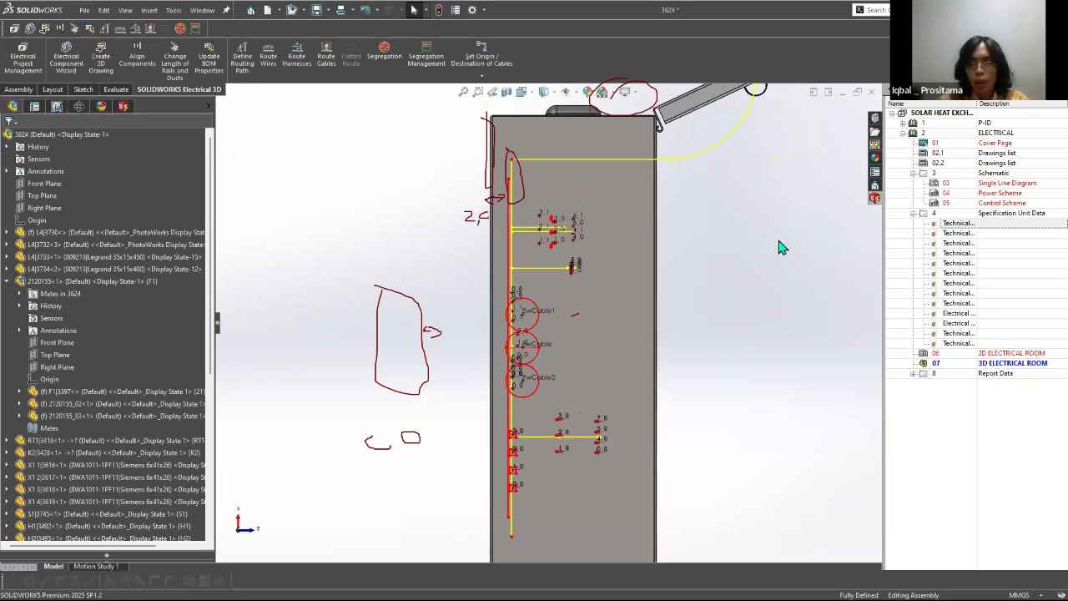
pyautogui.hotkey('alt', 'Tab')
pyautogui.hotkey('alt', 'Tab')
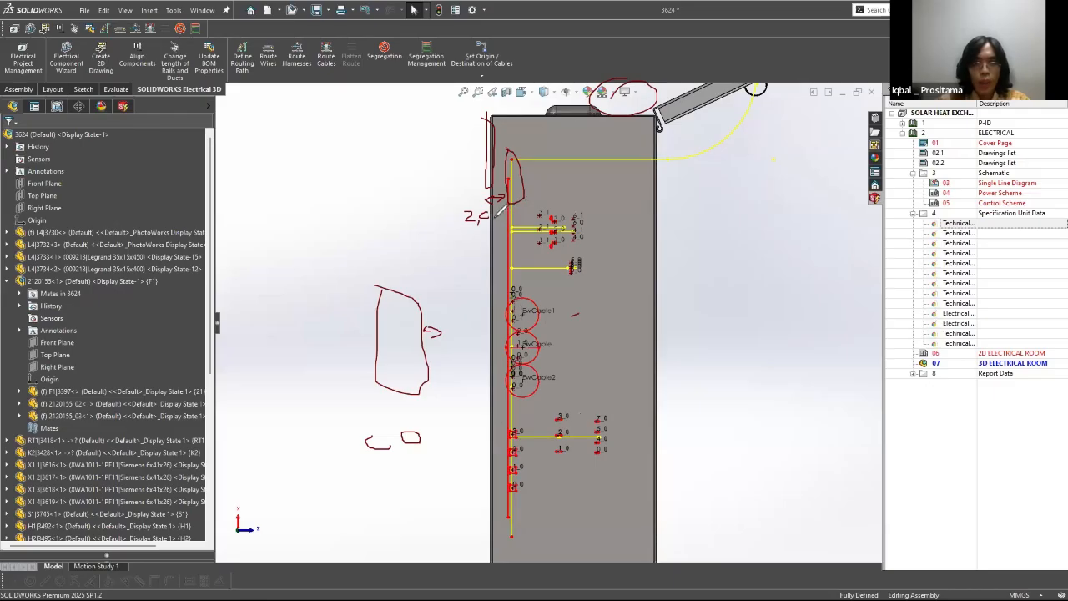
# Step: Circle the lower group of connection points near the cabinet's rear wall and annotate their gap to the wall
pyautogui.moveTo(496, 439)
pyautogui.mouseDown()
pyautogui.moveTo(487, 505)
pyautogui.moveTo(524, 428)
pyautogui.mouseUp()
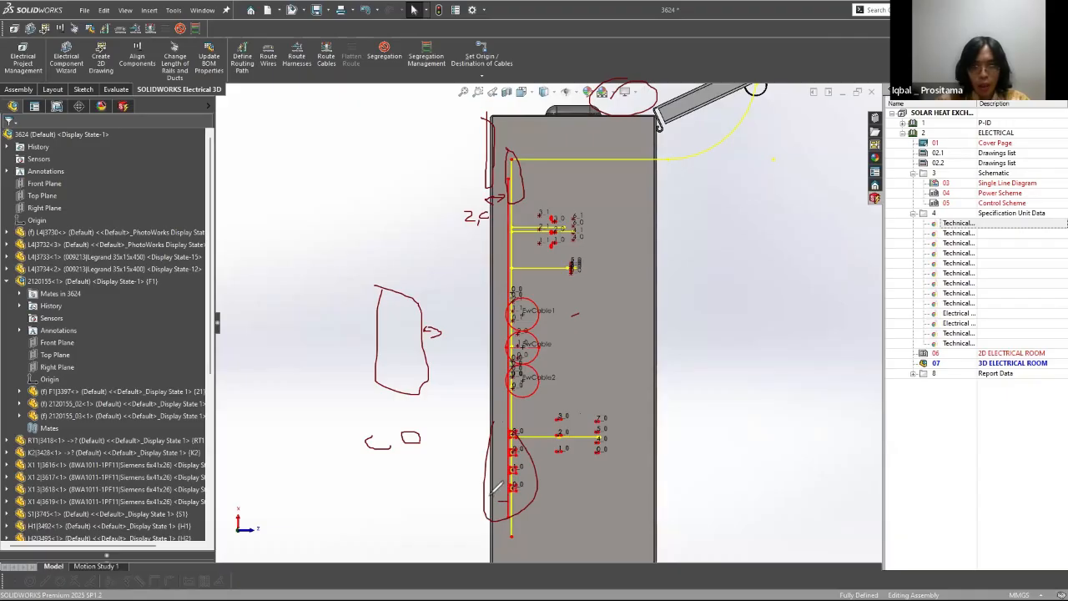
pyautogui.moveTo(510, 502); pyautogui.dragTo(503, 506)
pyautogui.moveTo(494, 512)
pyautogui.mouseDown()
pyautogui.moveTo(527, 515)
pyautogui.moveTo(523, 531)
pyautogui.mouseUp()
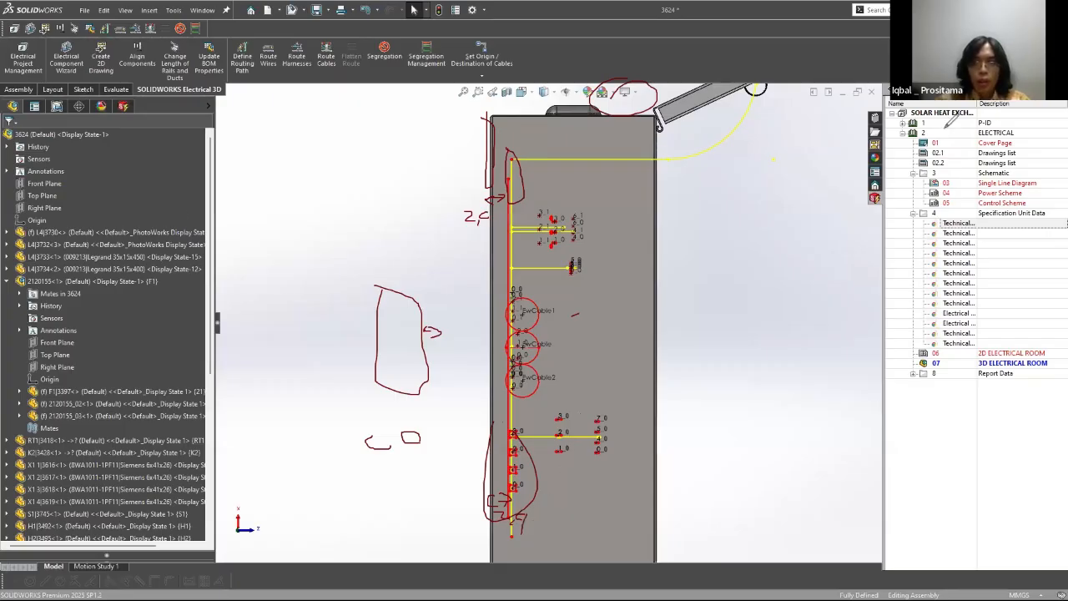
# Step: Examine the cabinet interior at an angle and select the routing path segment along the middle duct
pyautogui.moveTo(942, 128); pyautogui.dragTo(532, 299, button='middle')
pyautogui.scroll(5, 533, 299)
pyautogui.moveTo(590, 280); pyautogui.dragTo(572, 328, button='middle')
pyautogui.scroll(-3, 571, 332)
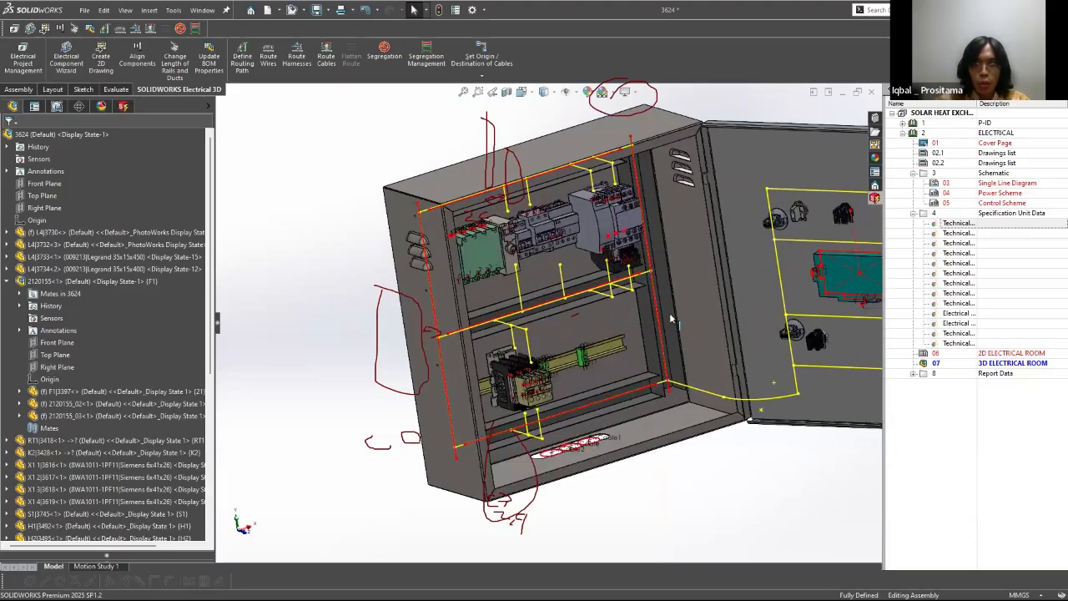
pyautogui.click(522, 309)
pyautogui.scroll(-4, 523, 304)
pyautogui.scroll(4, 505, 305)
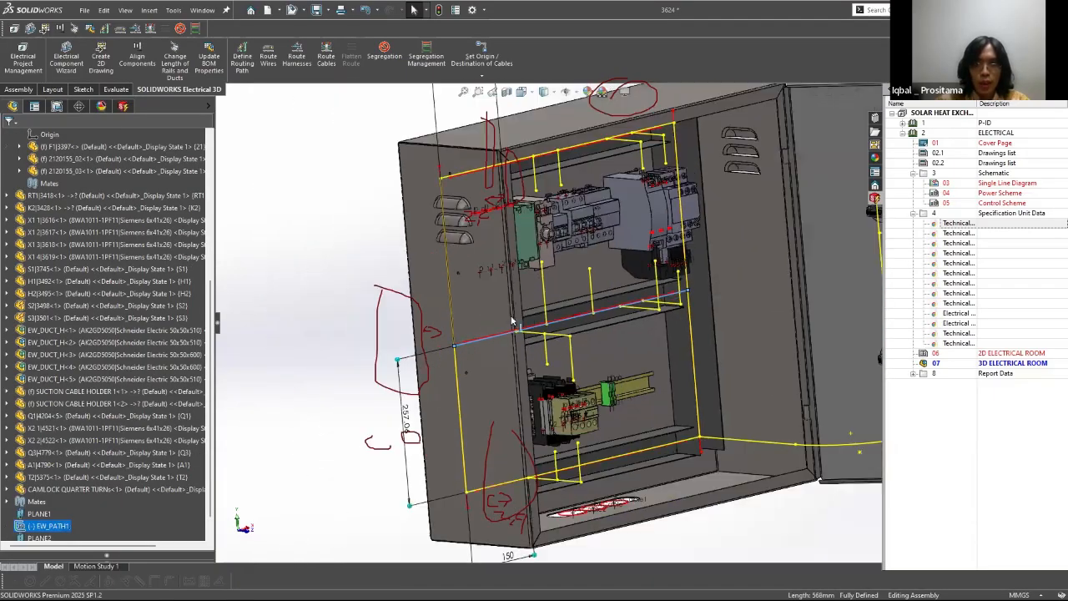
# Step: Select the middle horizontal duct, inspect its position among the surrounding components, and clear the screen annotations
pyautogui.scroll(-5, 512, 321)
pyautogui.moveTo(512, 324); pyautogui.dragTo(521, 333, button='middle')
pyautogui.click(429, 372)
pyautogui.moveTo(429, 372); pyautogui.dragTo(579, 318, button='middle')
pyautogui.scroll(5, 504, 305)
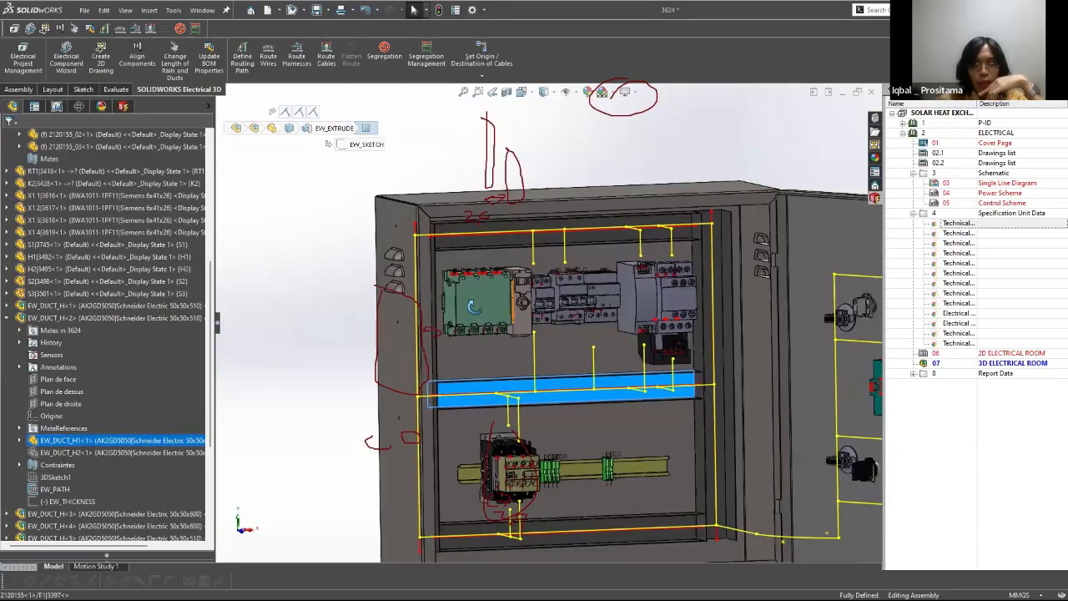
pyautogui.moveTo(480, 307); pyautogui.dragTo(447, 322, button='middle')
pyautogui.moveTo(862, 287)
pyautogui.mouseDown(button='middle')
pyautogui.moveTo(857, 296)
pyautogui.moveTo(864, 290)
pyautogui.mouseUp(button='middle')
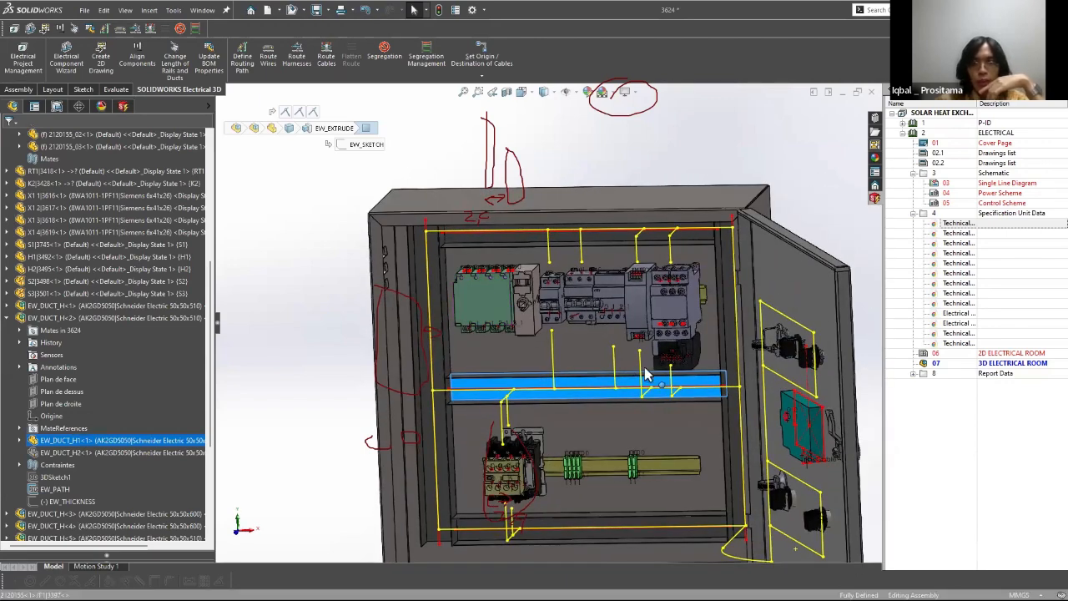
pyautogui.scroll(4, 515, 355)
pyautogui.scroll(-2, 510, 367)
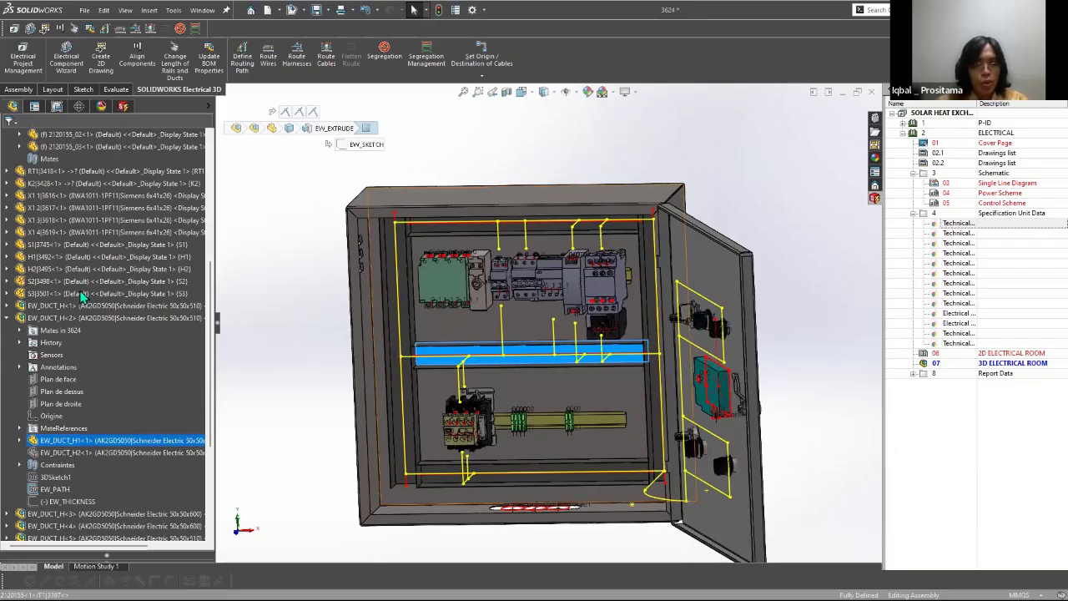
# Step: Collapse the expanded duct entries in the feature tree, clear the selection, and examine the upper rail components and open door
pyautogui.scroll(4, 150, 284)
pyautogui.scroll(2, 150, 284)
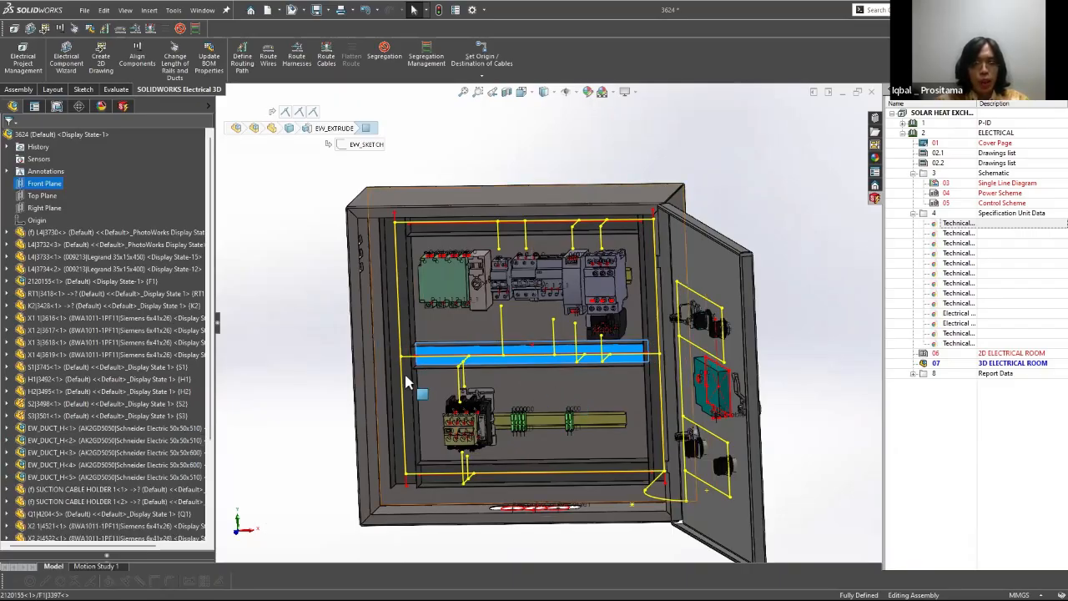
pyautogui.scroll(-3, 404, 371)
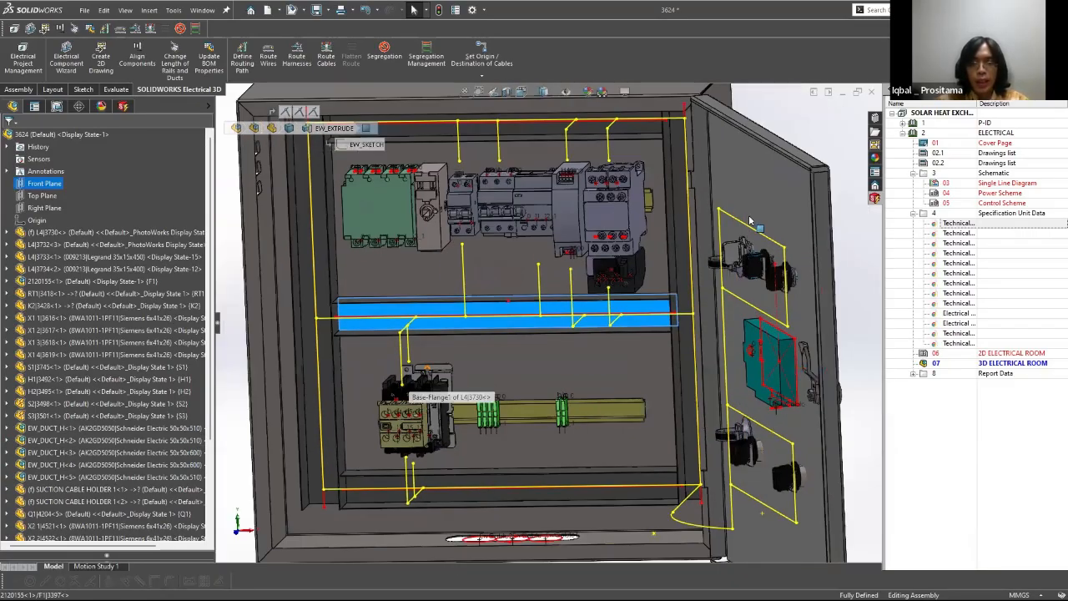
pyautogui.scroll(2, 431, 380)
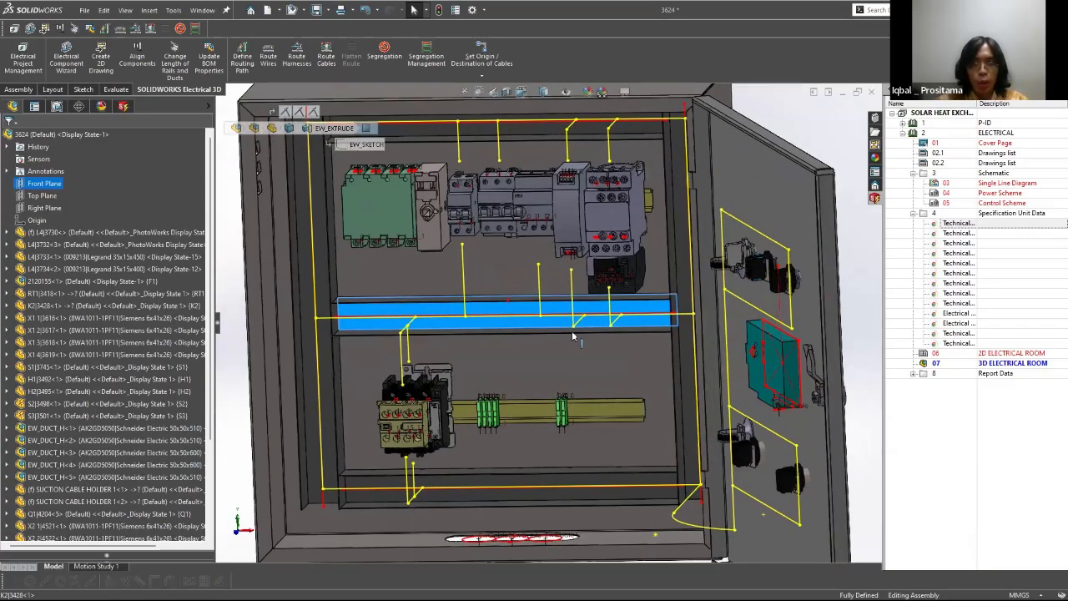
pyautogui.scroll(3, 534, 332)
pyautogui.scroll(-5, 511, 353)
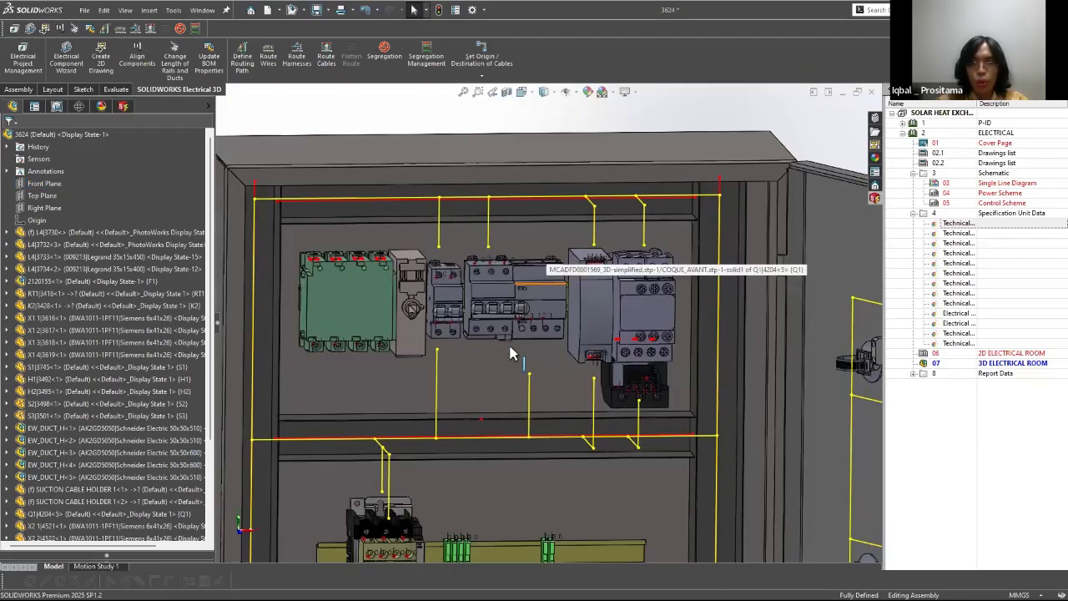
pyautogui.scroll(5, 511, 354)
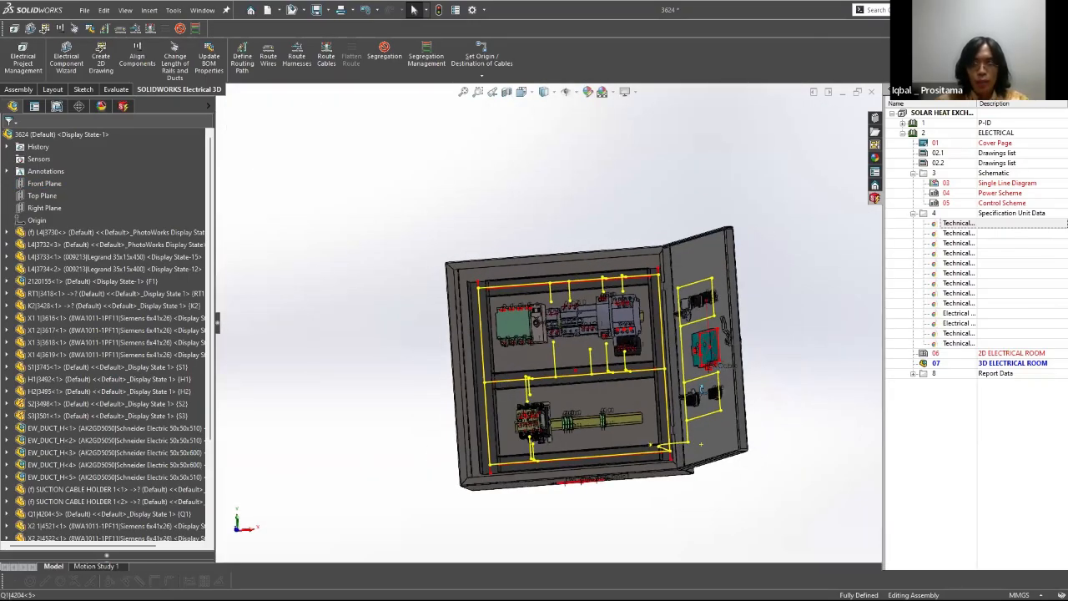
pyautogui.moveTo(512, 354); pyautogui.dragTo(589, 372, button='middle')
pyautogui.scroll(-3, 589, 372)
# Step: Circle the Define Routing Path command and use it to open a routing path sketch in the cabinet assembly
pyautogui.moveTo(139, 212); pyautogui.dragTo(886, 401, button='middle')
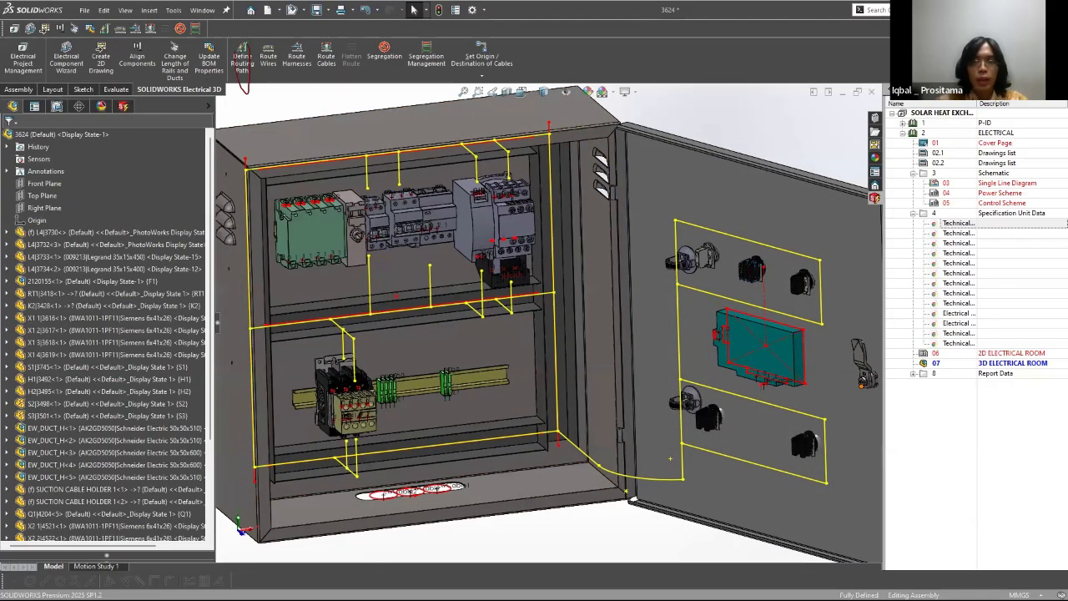
pyautogui.press('f')
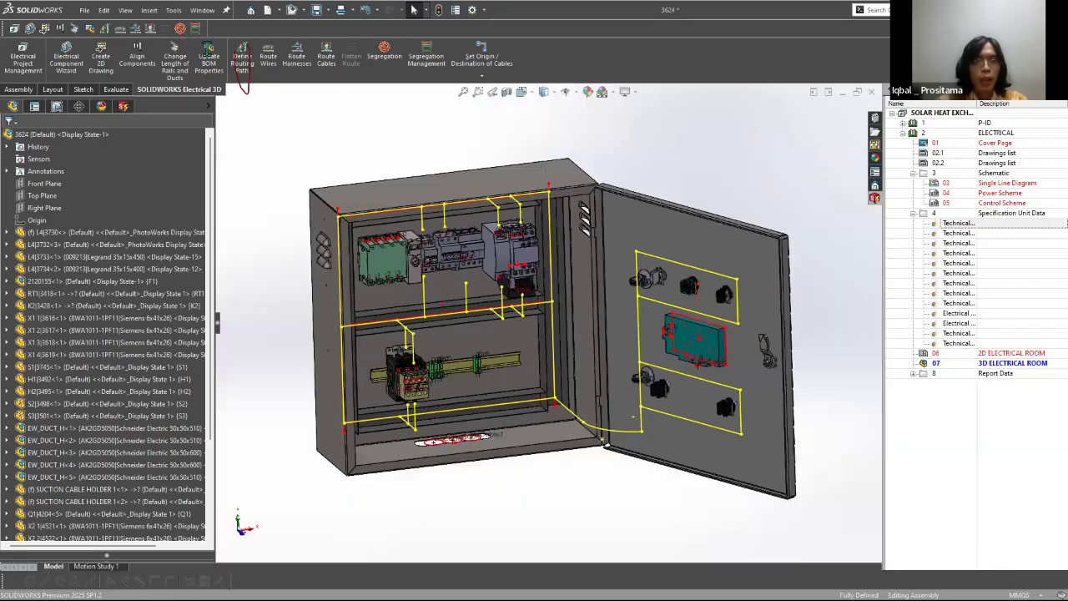
pyautogui.moveTo(333, 179); pyautogui.dragTo(250, 212, button='middle')
pyautogui.click(9, 140)
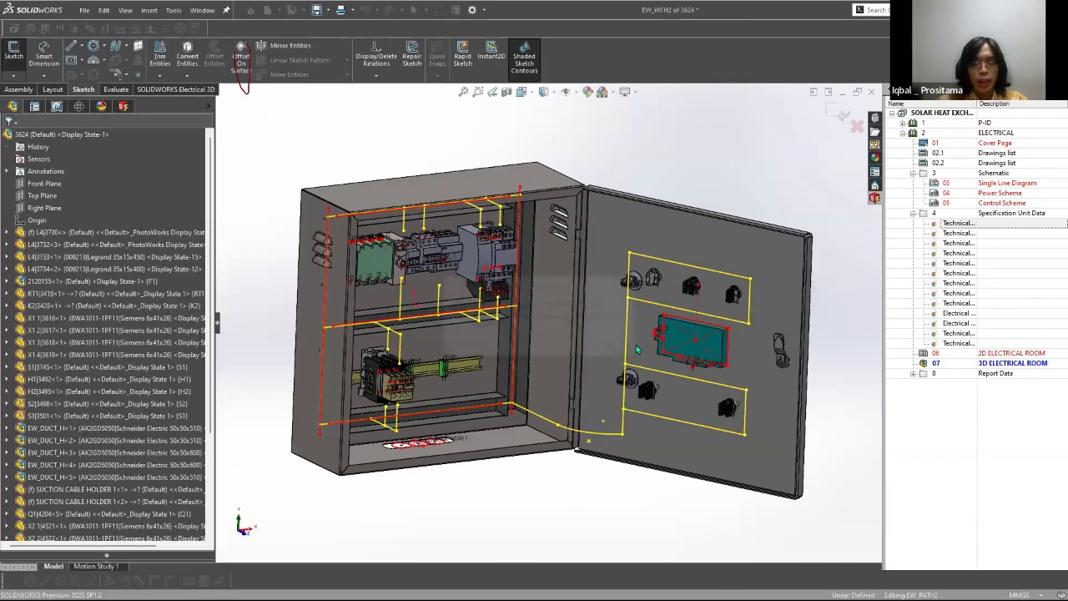
pyautogui.click(632, 352)
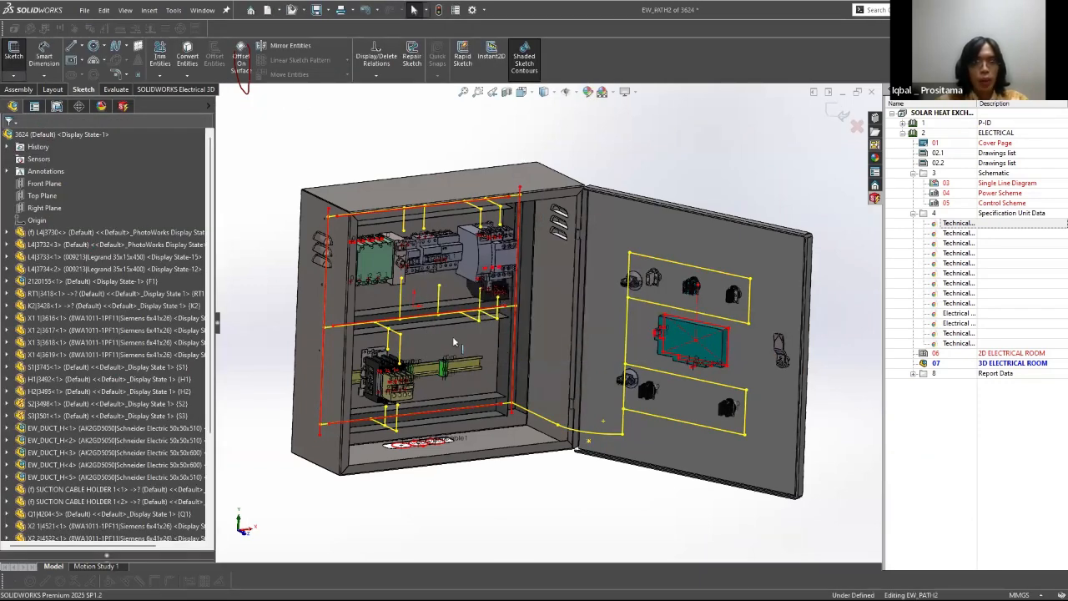
pyautogui.scroll(-5, 463, 363)
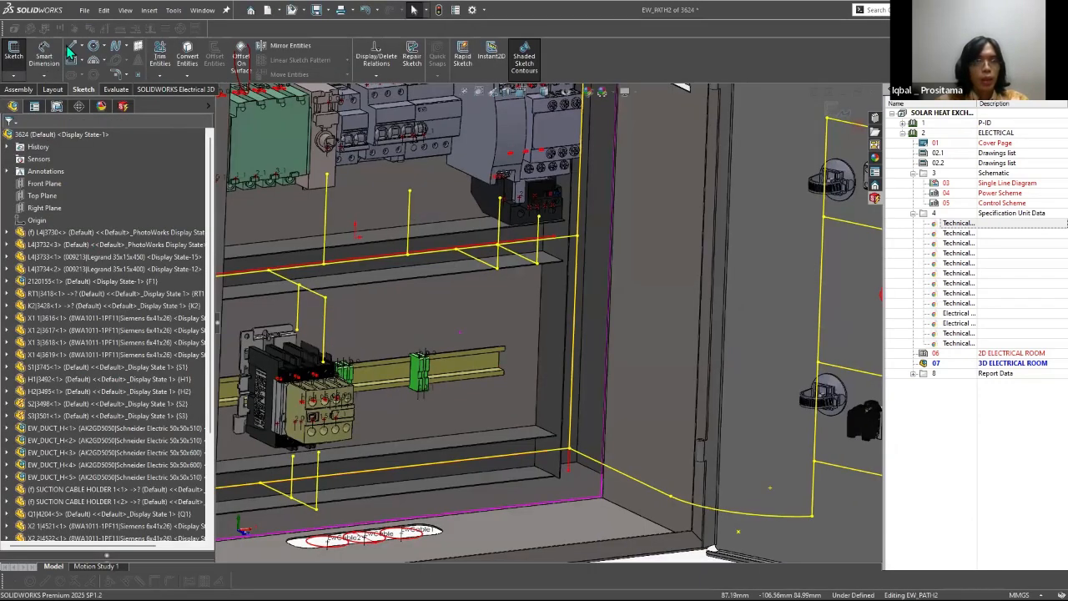
pyautogui.scroll(10, 624, 458)
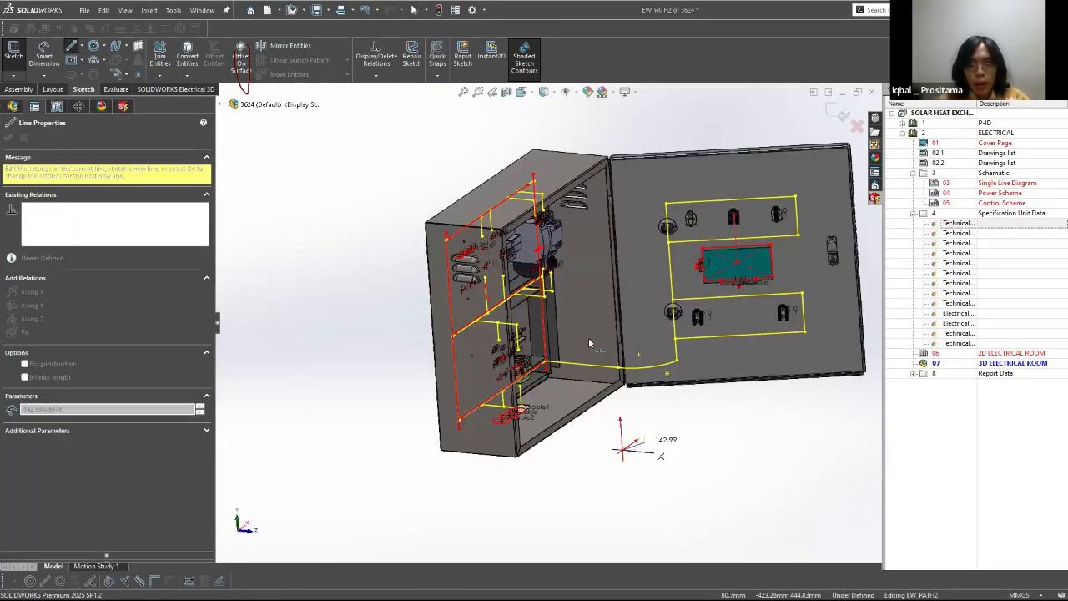
pyautogui.press('Escape')
pyautogui.press('Escape')
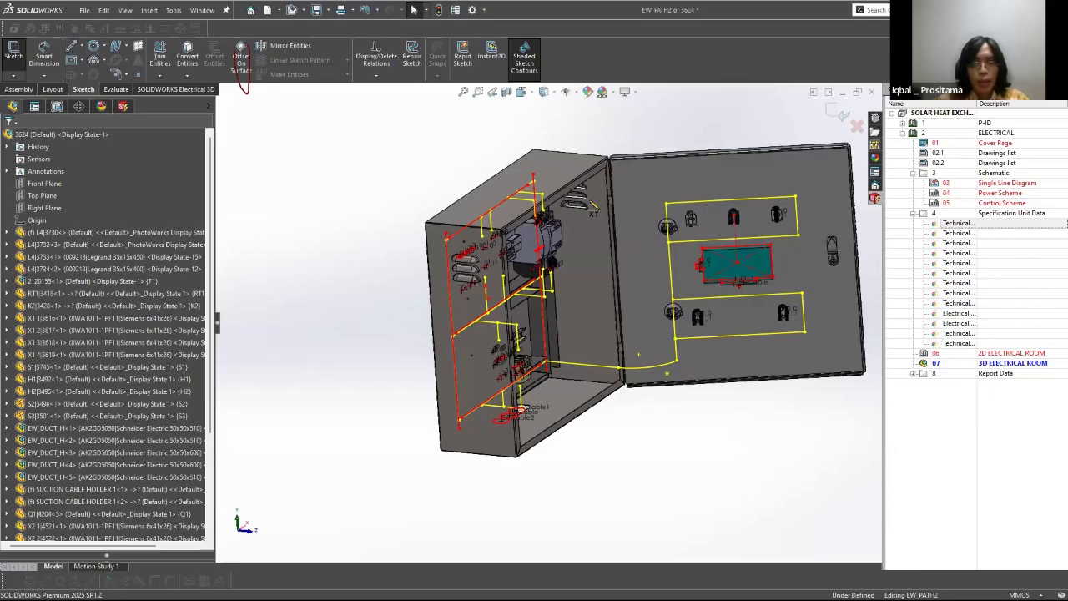
# Step: Examine the routing path sketch from several angles around the cable entry holes and the open door, and exit the sketch
pyautogui.moveTo(594, 207)
pyautogui.mouseDown(button='middle')
pyautogui.moveTo(543, 174)
pyautogui.moveTo(555, 238)
pyautogui.mouseUp(button='middle')
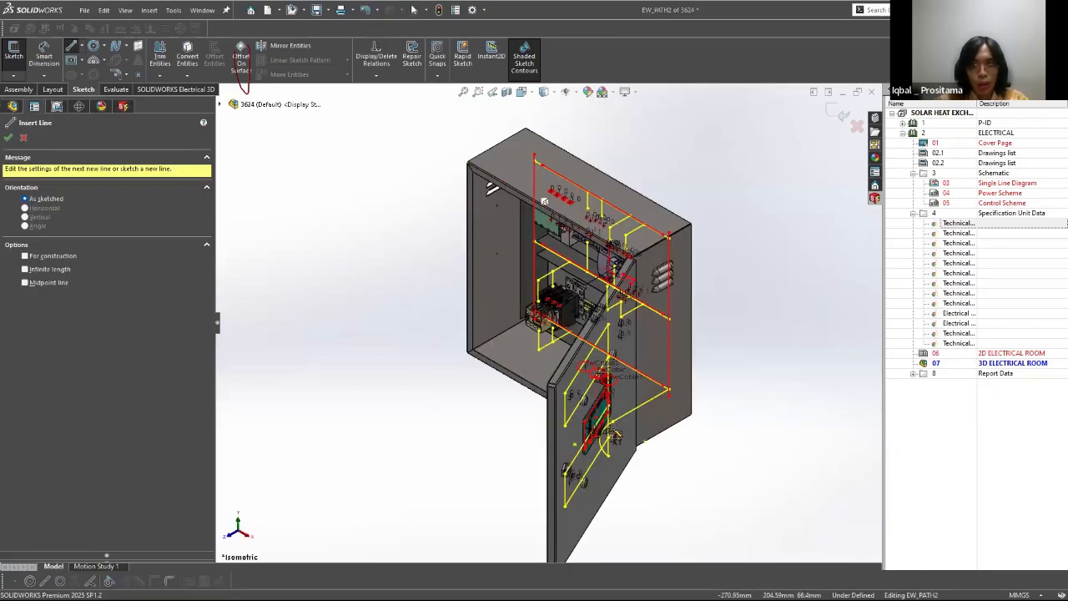
pyautogui.scroll(-4, 477, 459)
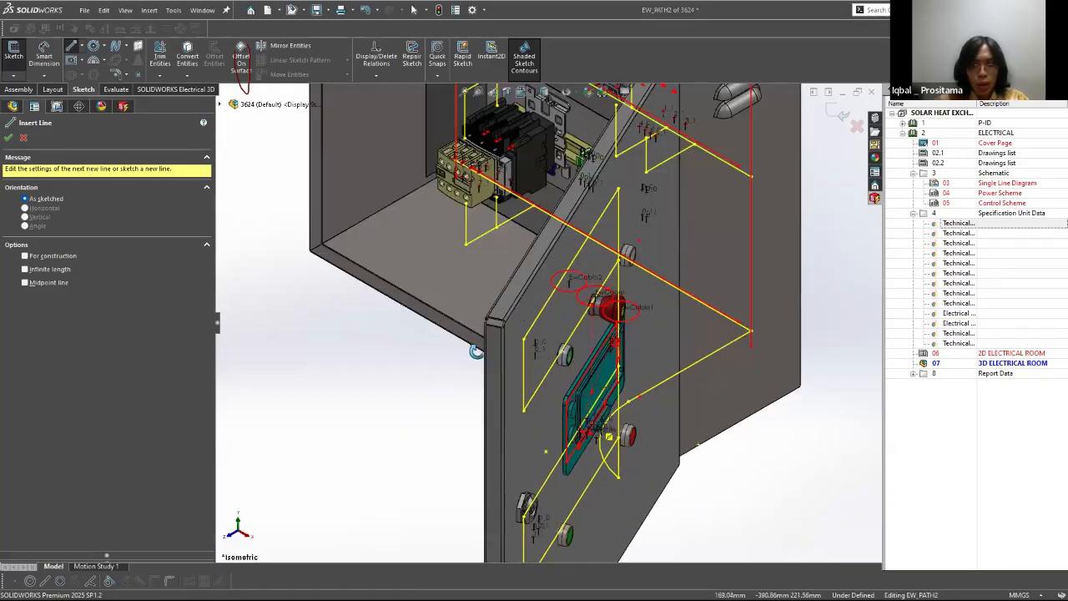
pyautogui.scroll(2, 467, 380)
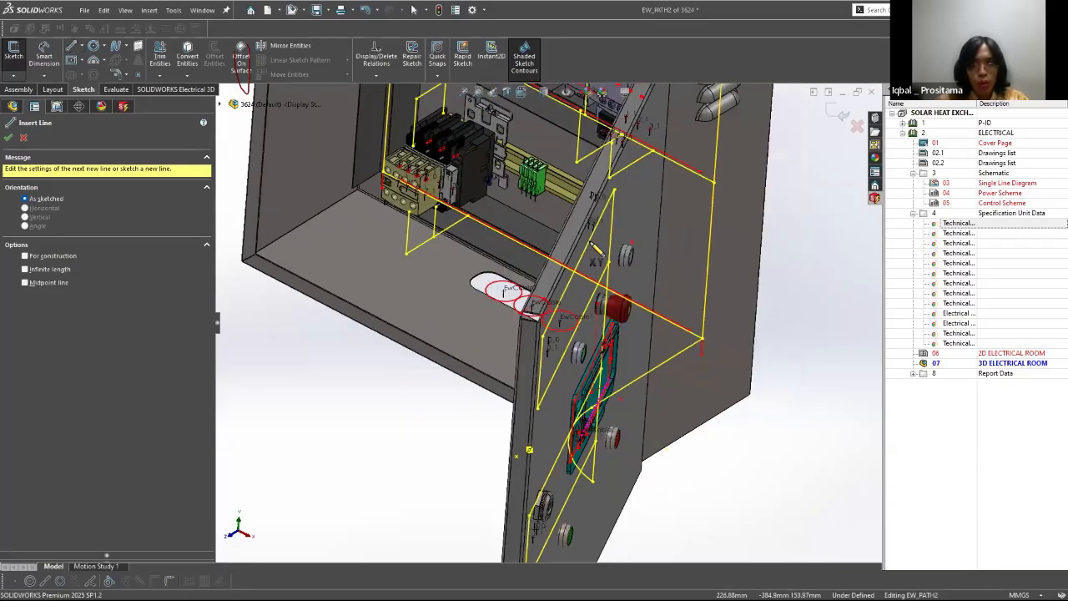
pyautogui.moveTo(596, 249); pyautogui.dragTo(706, 246, button='middle')
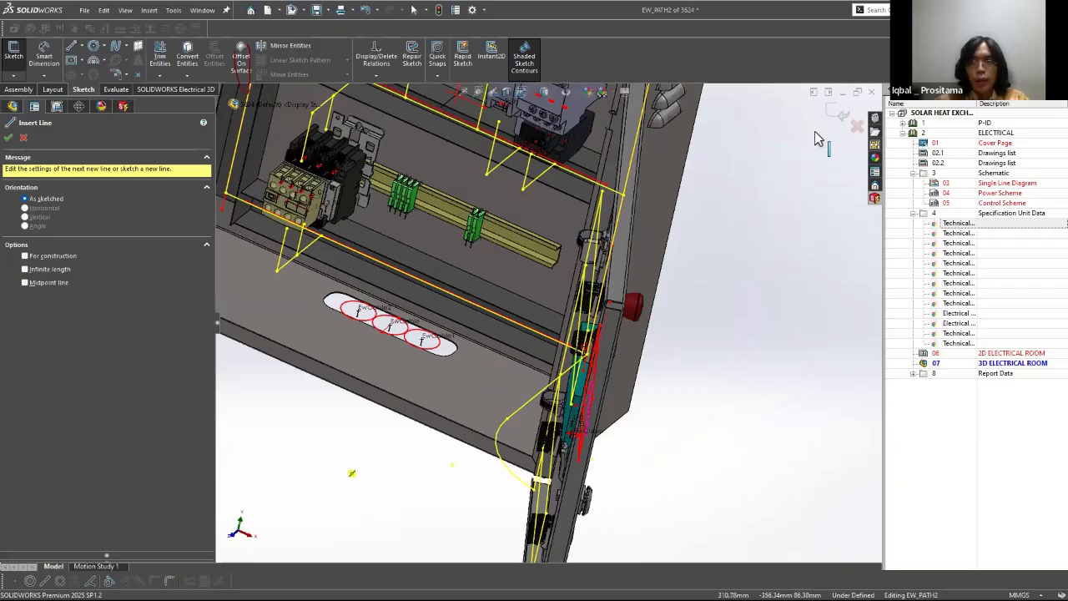
pyautogui.moveTo(818, 138); pyautogui.dragTo(642, 189, button='middle')
pyautogui.moveTo(732, 137); pyautogui.dragTo(610, 204, button='middle')
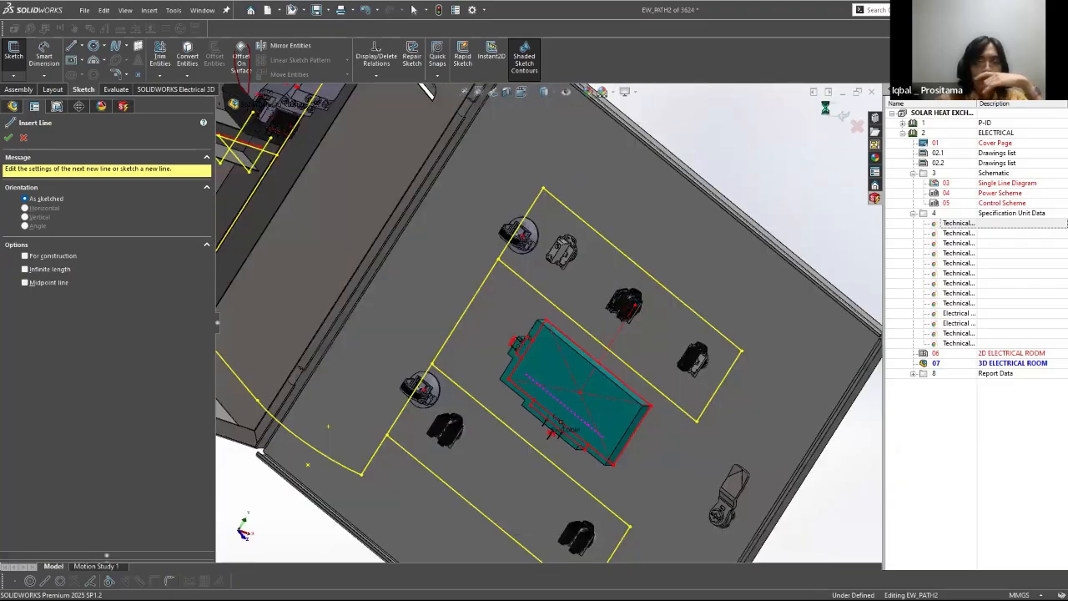
pyautogui.moveTo(519, 195); pyautogui.dragTo(592, 131, button='middle')
pyautogui.press('Escape')
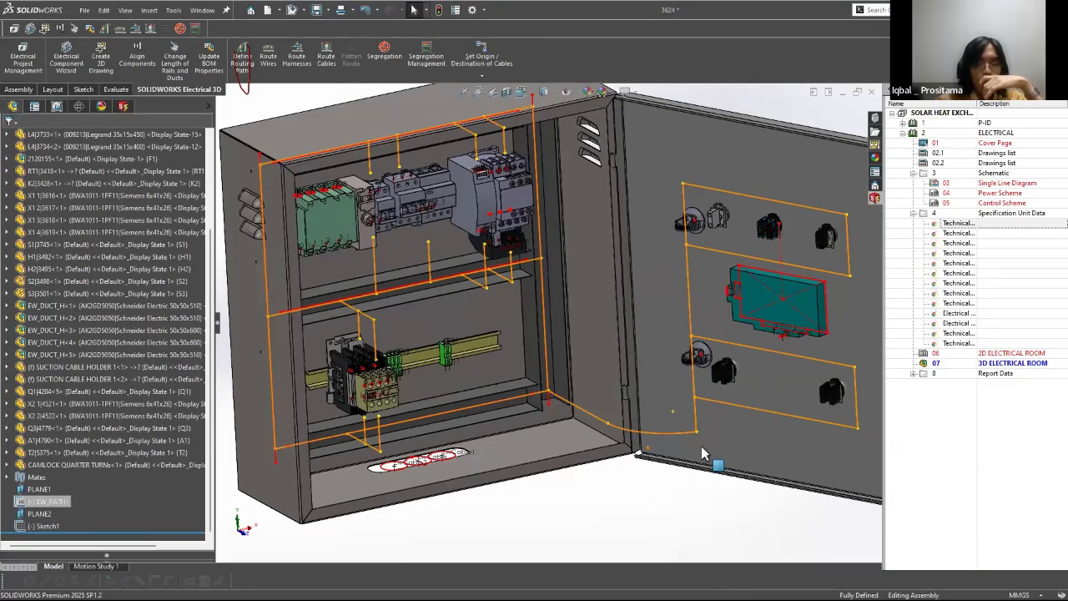
# Step: Select the EW_PATH1 sketch, start Route Wires, and expand the shortest path algorithm options
pyautogui.click(48, 502)
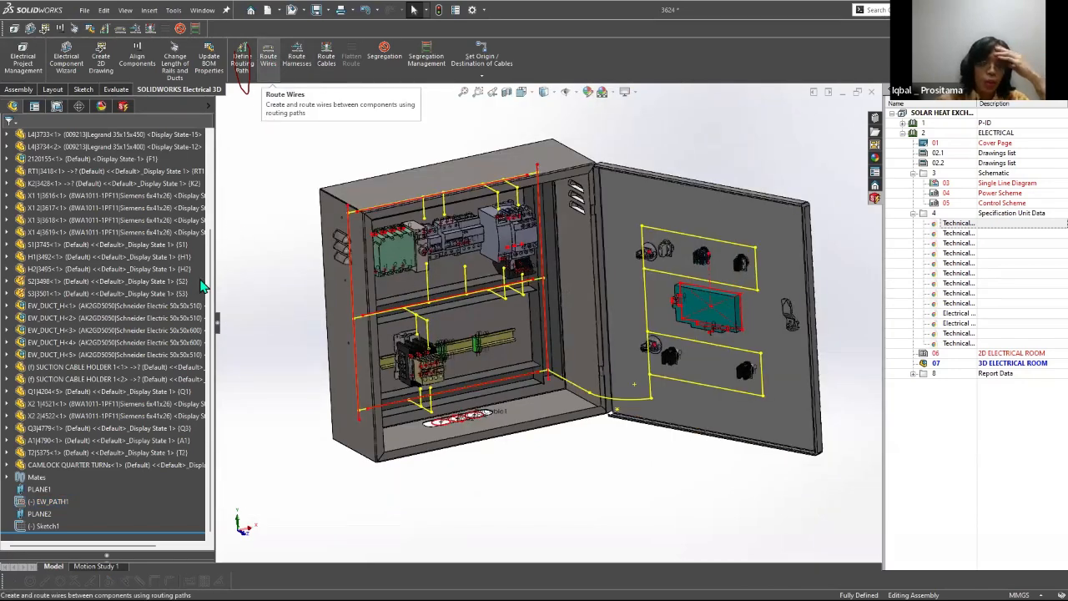
pyautogui.click(270, 60)
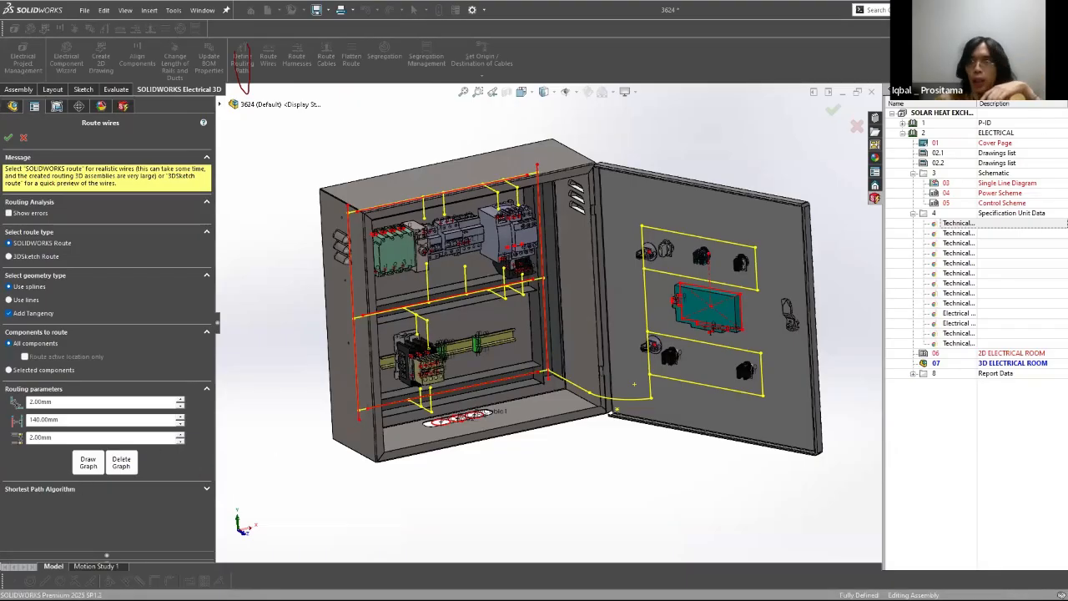
pyautogui.click(207, 488)
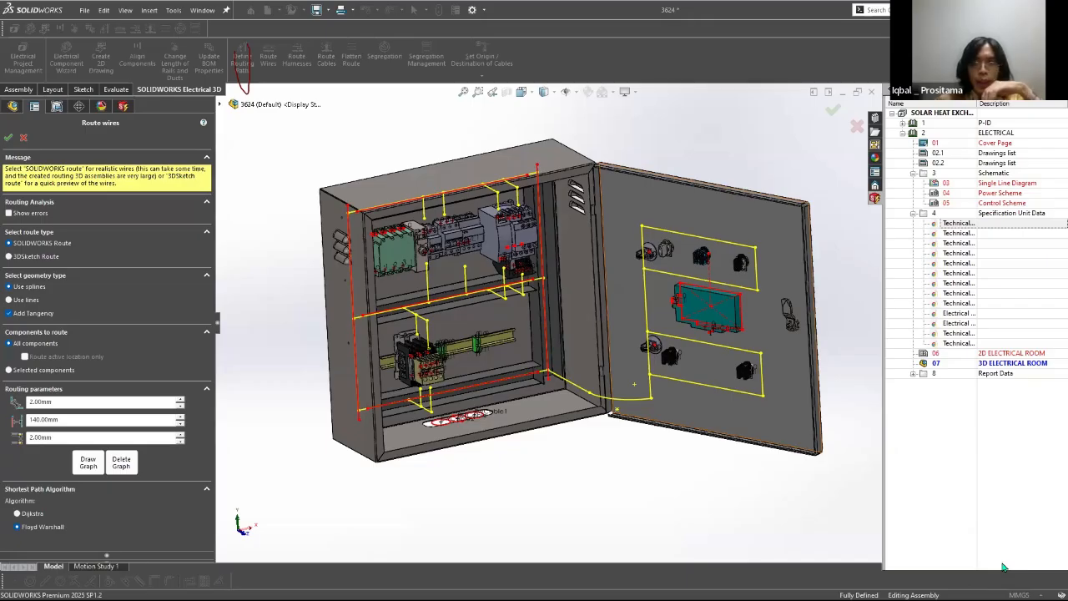
# Step: Circle the routing parameters and the Dijkstra and Floyd Warshall options, mark the three distance parameters, and clear the annotations
pyautogui.moveTo(11, 434); pyautogui.dragTo(14, 438)
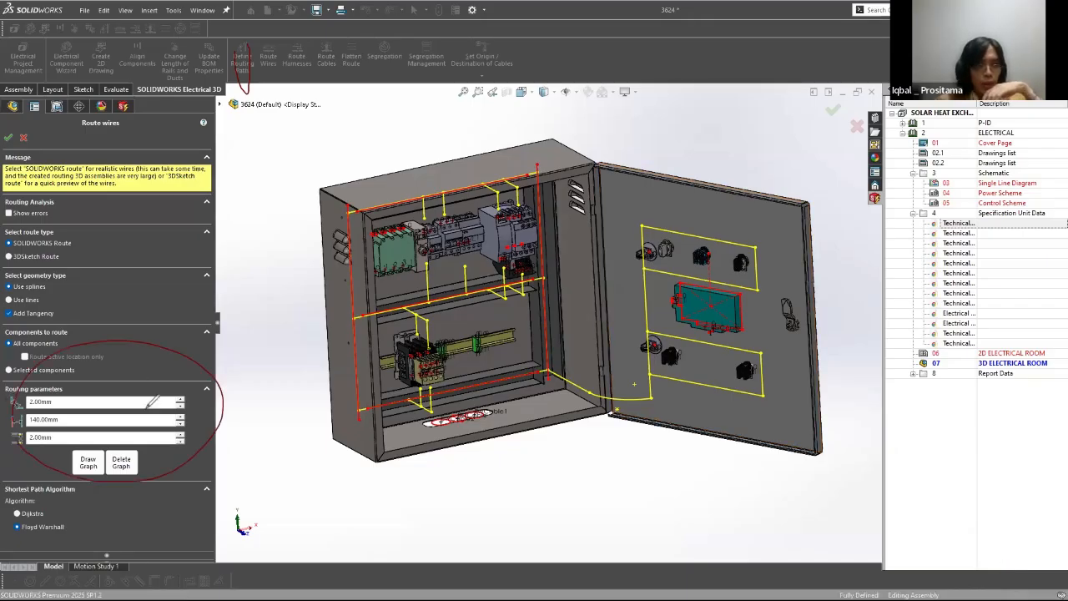
pyautogui.moveTo(43, 482)
pyautogui.mouseDown()
pyautogui.moveTo(7, 532)
pyautogui.moveTo(81, 539)
pyautogui.moveTo(127, 522)
pyautogui.moveTo(7, 466)
pyautogui.mouseUp()
pyautogui.moveTo(45, 514); pyautogui.dragTo(213, 525)
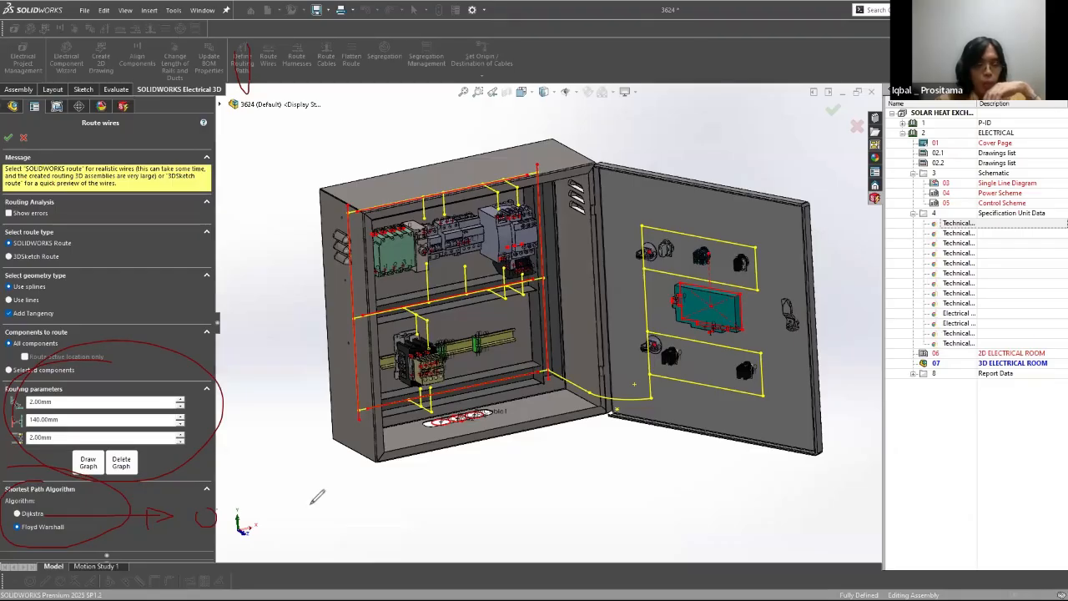
pyautogui.moveTo(218, 510); pyautogui.dragTo(266, 530)
pyautogui.moveTo(281, 511); pyautogui.dragTo(265, 538)
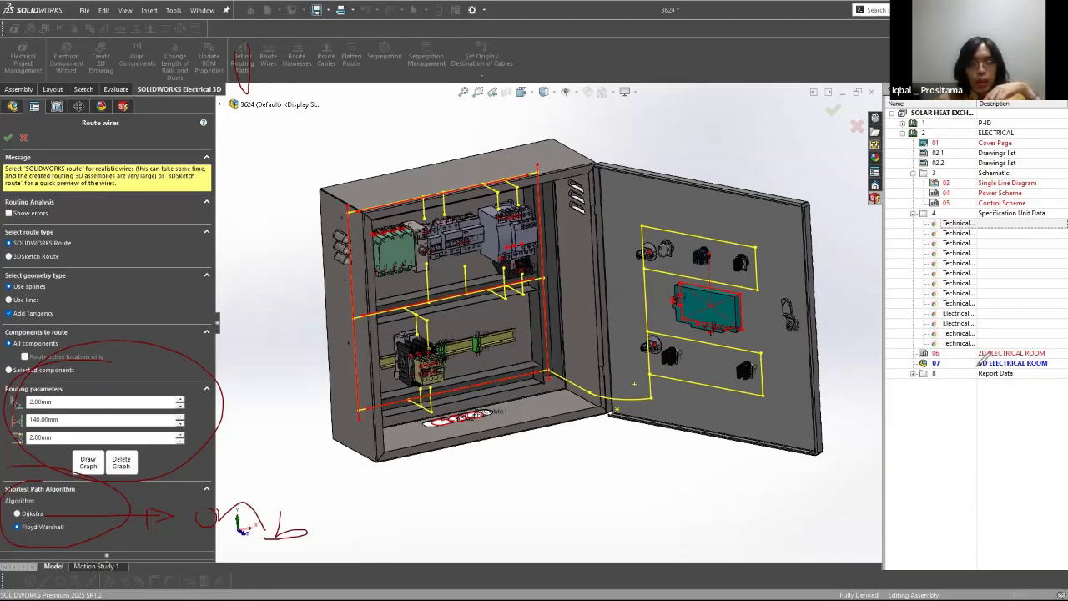
pyautogui.press('e')
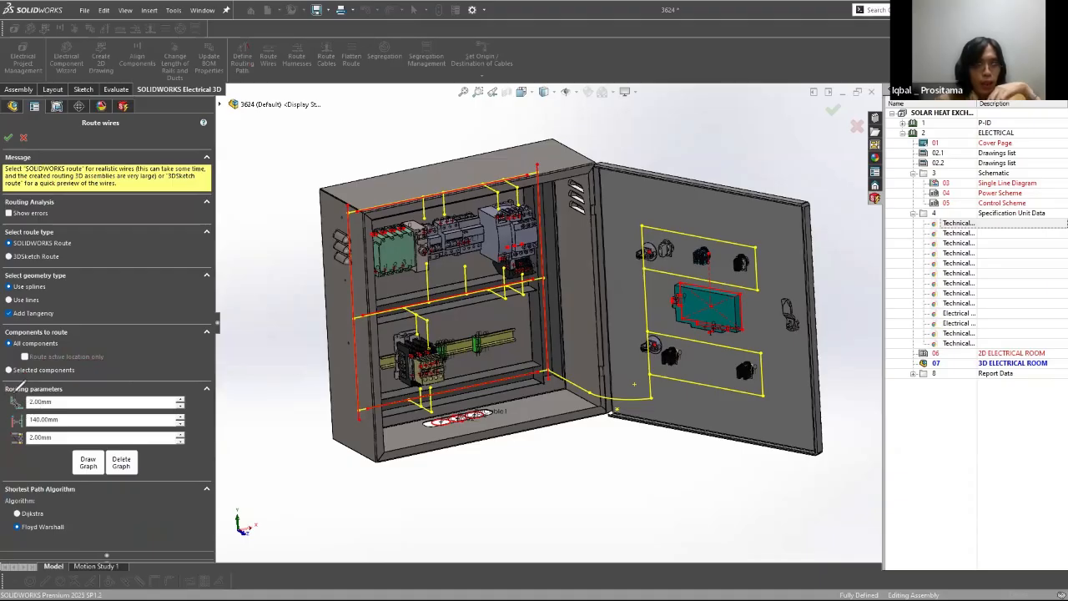
pyautogui.moveTo(14, 392)
pyautogui.mouseDown()
pyautogui.moveTo(10, 419)
pyautogui.moveTo(30, 454)
pyautogui.mouseUp()
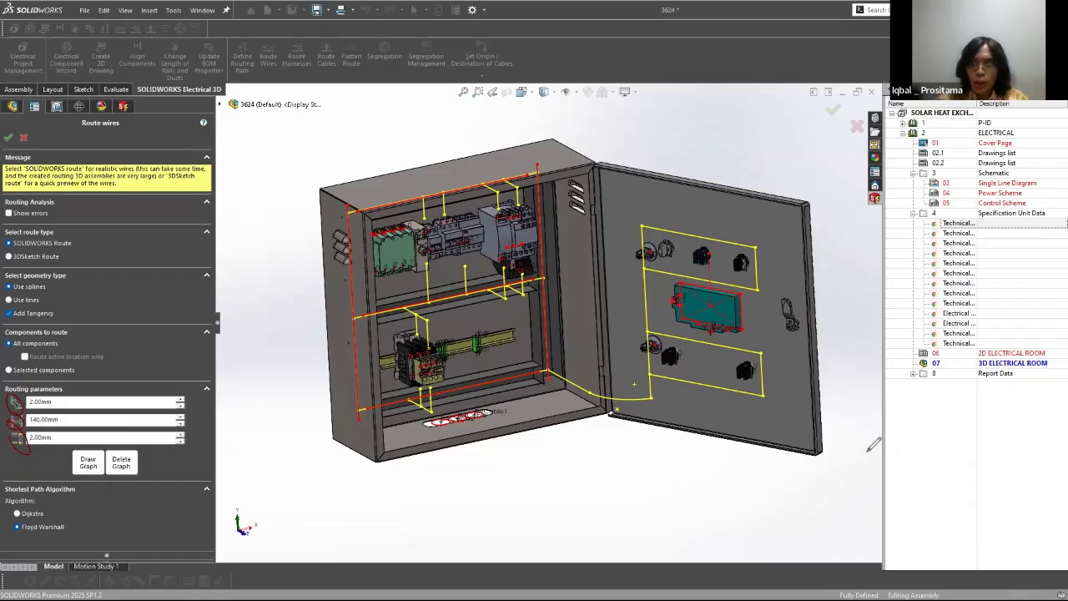
pyautogui.press('Escape')
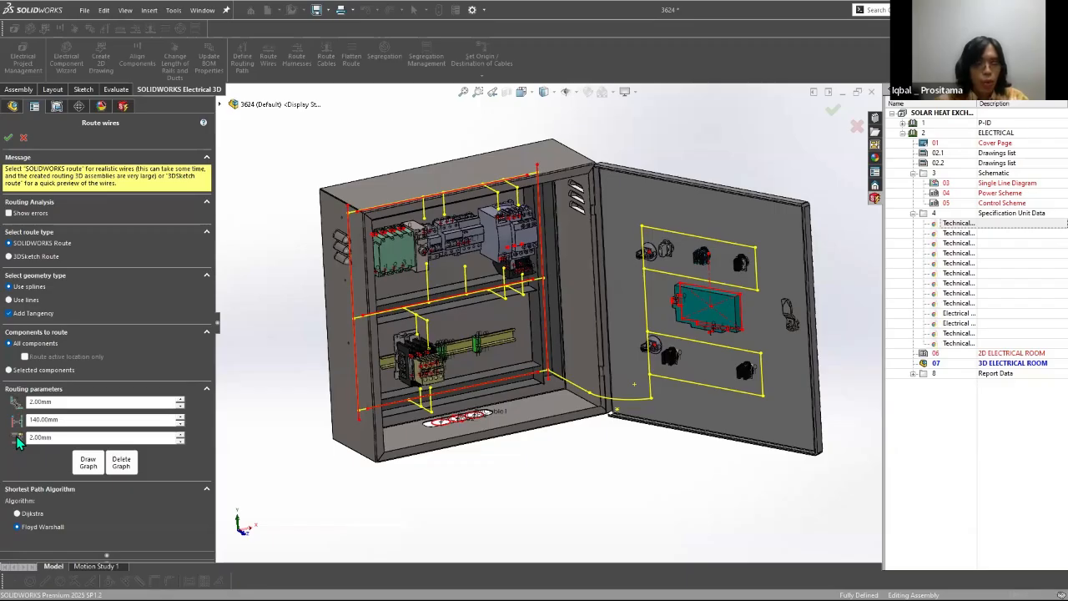
# Step: Draw a double-headed spacing arrow beneath the first two lower terminals of the green component on the upper rail
pyautogui.scroll(-5, 373, 292)
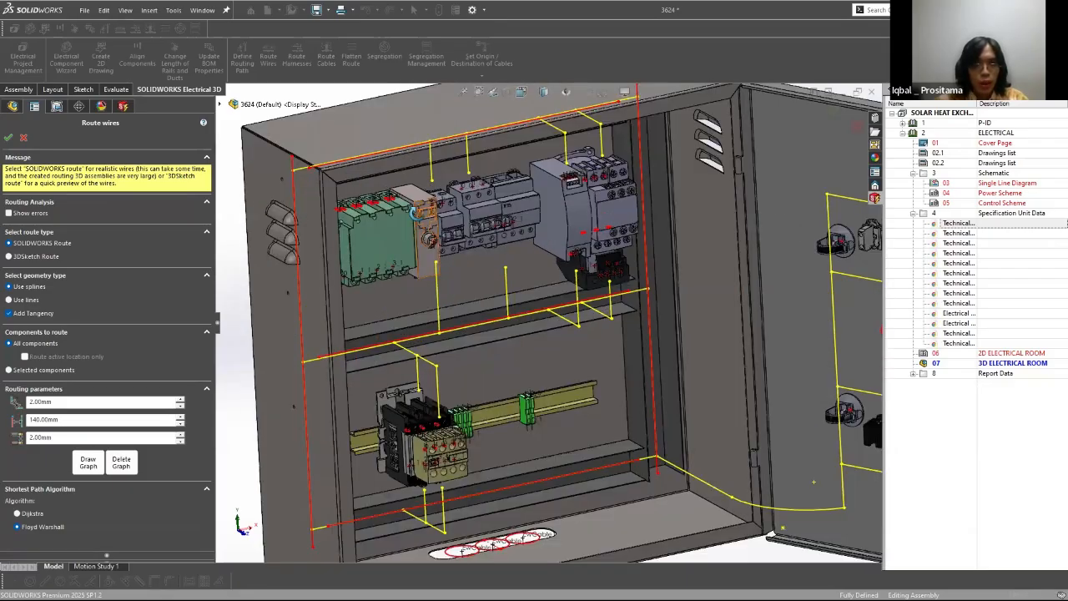
pyautogui.moveTo(413, 324); pyautogui.dragTo(384, 293, button='middle')
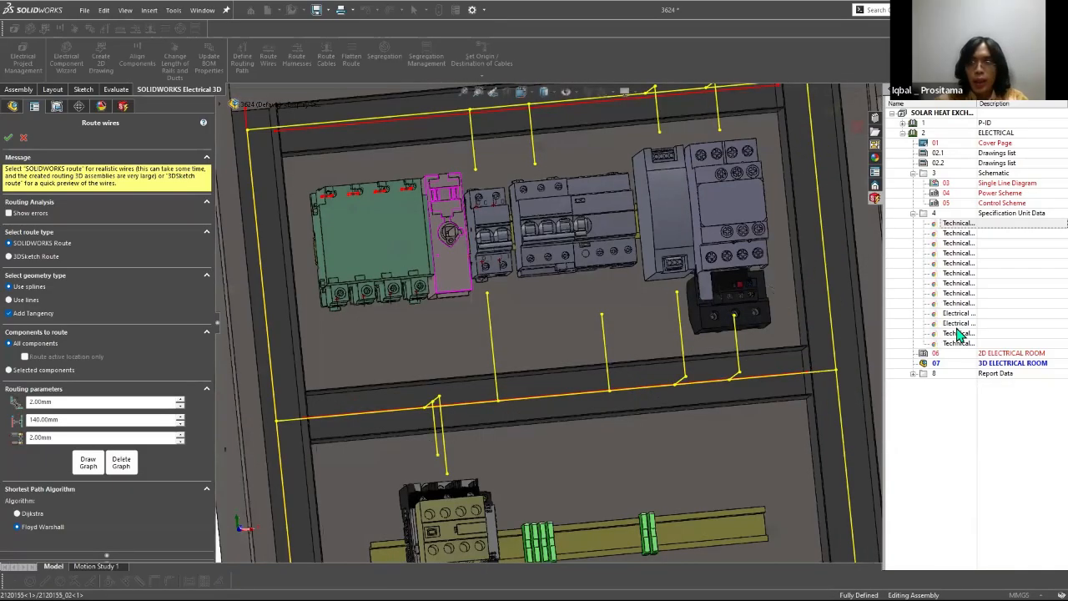
pyautogui.scroll(-6, 384, 294)
pyautogui.moveTo(341, 366); pyautogui.dragTo(364, 371, button='middle')
pyautogui.moveTo(365, 370); pyautogui.dragTo(351, 392)
pyautogui.moveTo(325, 388); pyautogui.dragTo(412, 385)
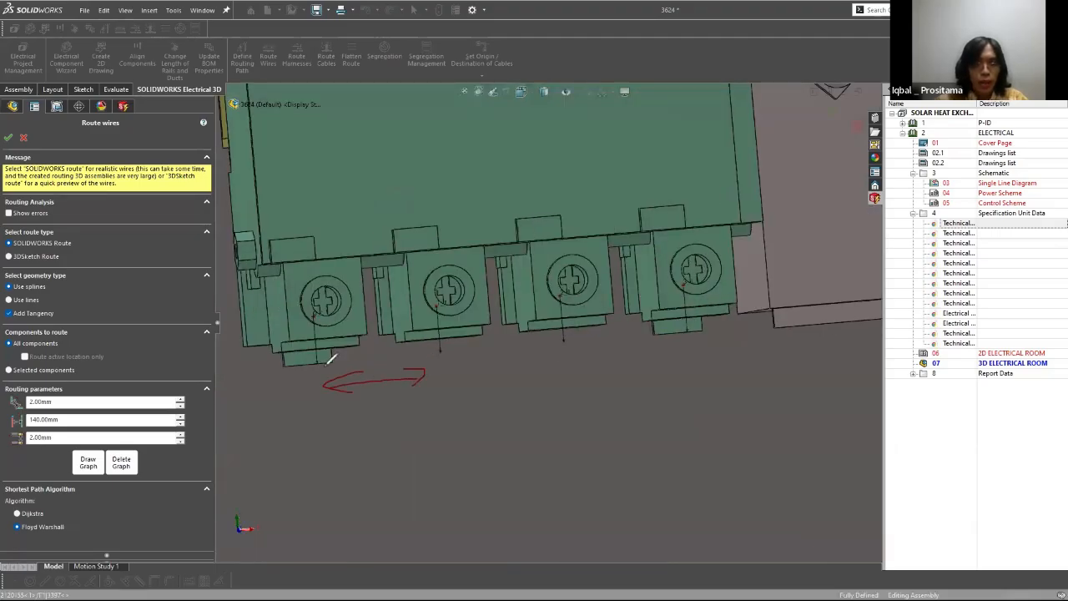
# Step: Draw wire lines from the green component's terminals with an arrow between the two curved ones, and clear the annotations
pyautogui.moveTo(321, 471); pyautogui.dragTo(320, 365)
pyautogui.moveTo(560, 332); pyautogui.dragTo(542, 455)
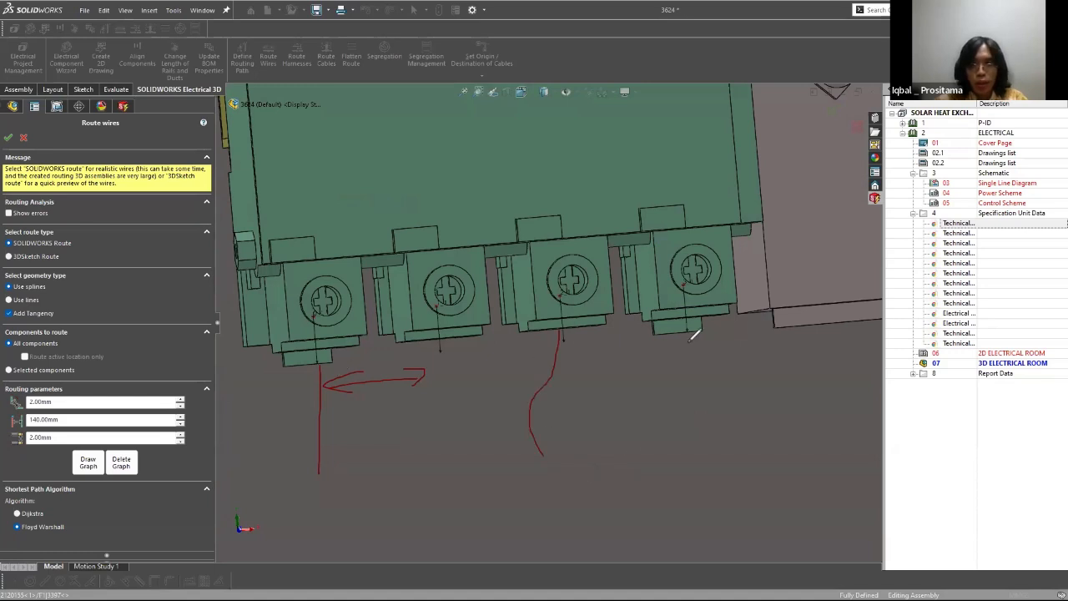
pyautogui.moveTo(688, 334)
pyautogui.mouseDown()
pyautogui.moveTo(762, 427)
pyautogui.moveTo(731, 489)
pyautogui.mouseUp()
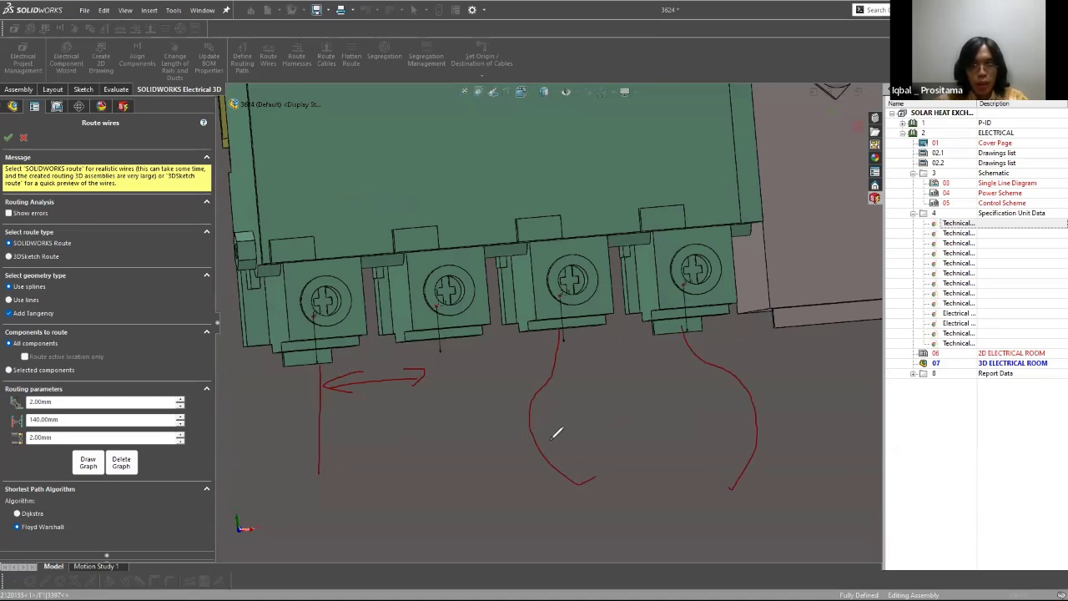
pyautogui.moveTo(551, 439)
pyautogui.mouseDown()
pyautogui.moveTo(557, 419)
pyautogui.moveTo(721, 427)
pyautogui.moveTo(709, 436)
pyautogui.mouseUp()
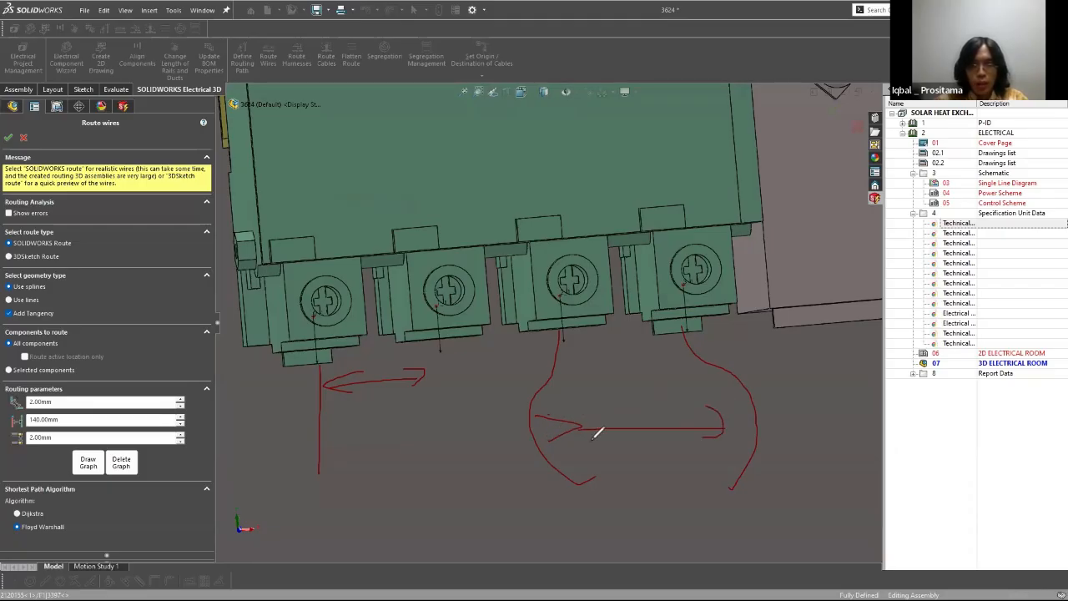
pyautogui.moveTo(594, 409); pyautogui.dragTo(593, 440)
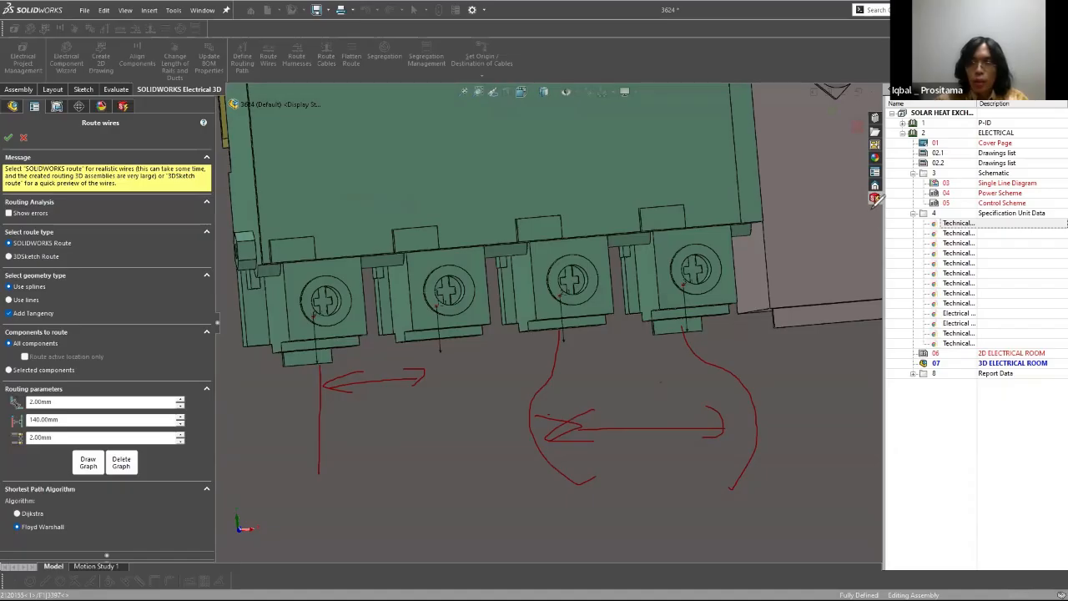
pyautogui.click(933, 350)
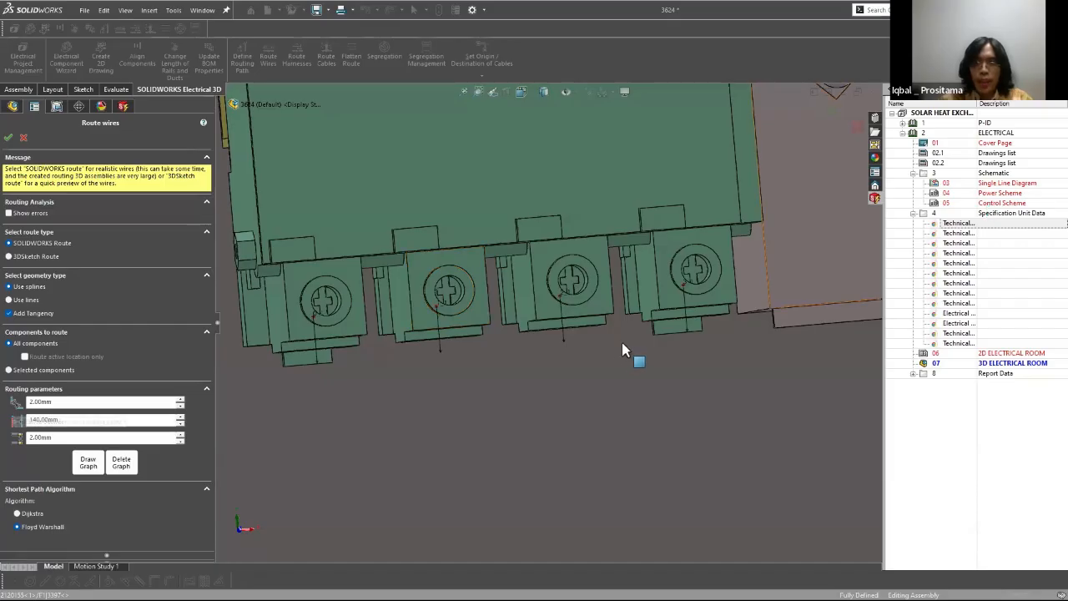
# Step: Examine the routing path branches between the upper rail components and the middle duct
pyautogui.scroll(9, 704, 301)
pyautogui.moveTo(624, 369); pyautogui.dragTo(567, 379, button='middle')
pyautogui.scroll(-5, 567, 379)
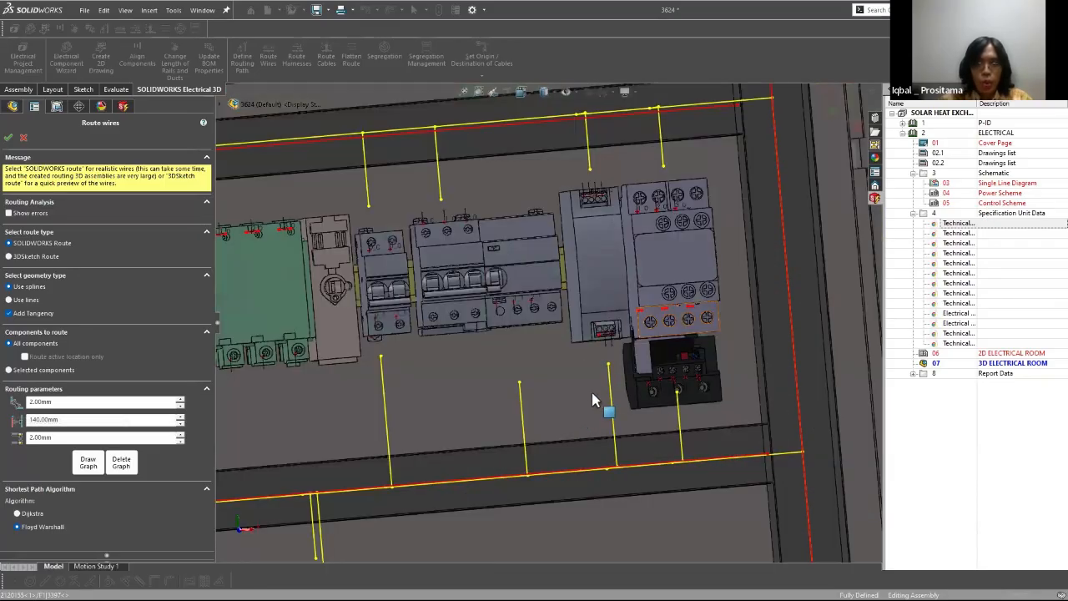
pyautogui.scroll(2, 705, 384)
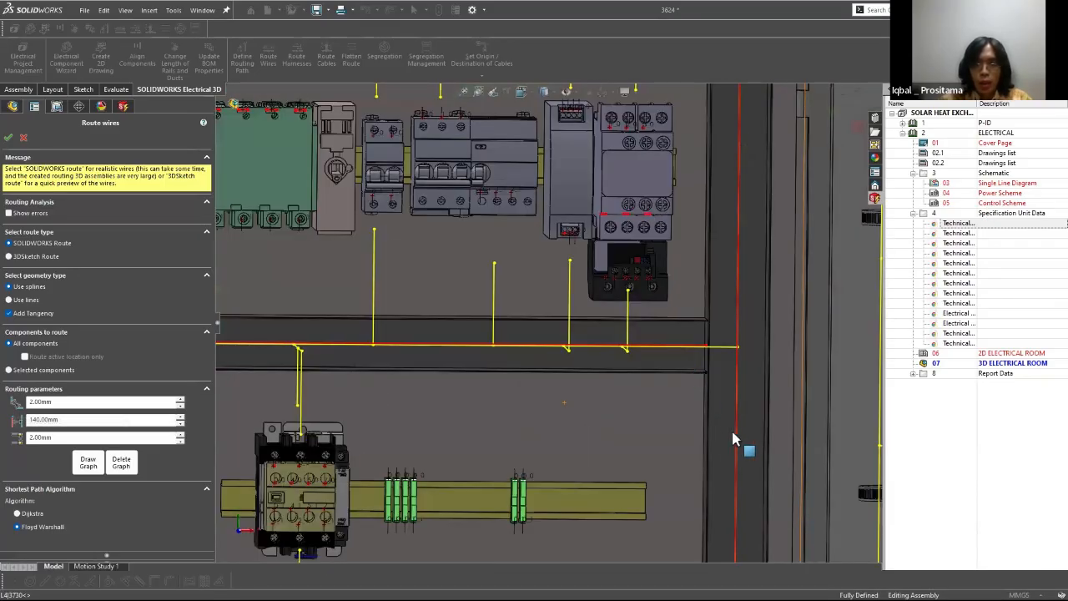
pyautogui.moveTo(730, 425); pyautogui.dragTo(607, 358, button='middle')
pyautogui.scroll(6, 714, 421)
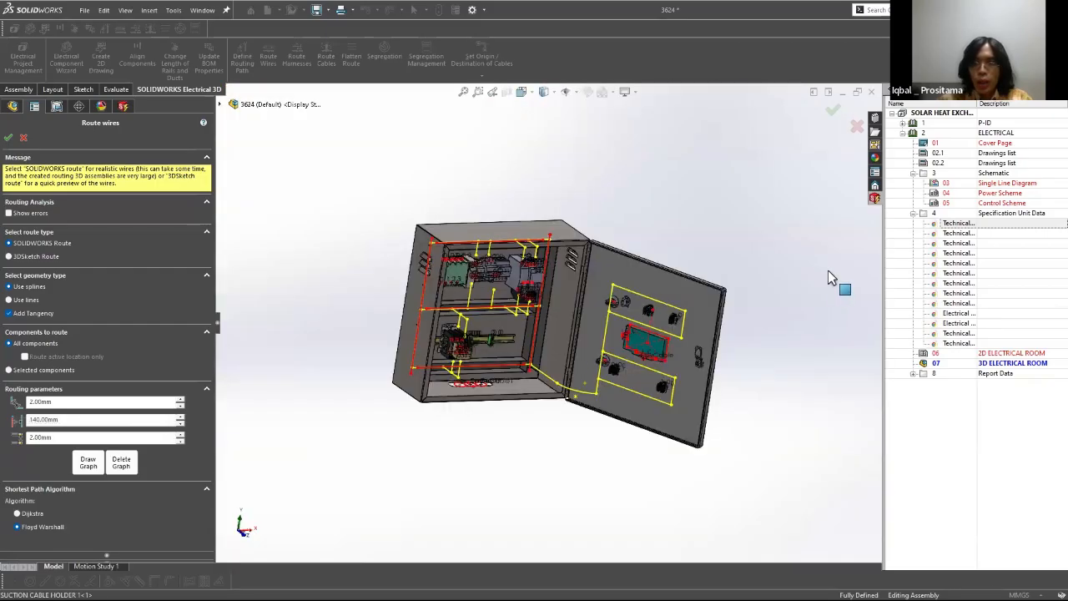
# Step: Examine the door's routing path loops and components, and read the description of the first routing parameter
pyautogui.moveTo(842, 285); pyautogui.dragTo(885, 224, button='middle')
pyautogui.scroll(-6, 885, 223)
pyautogui.scroll(-2, 607, 310)
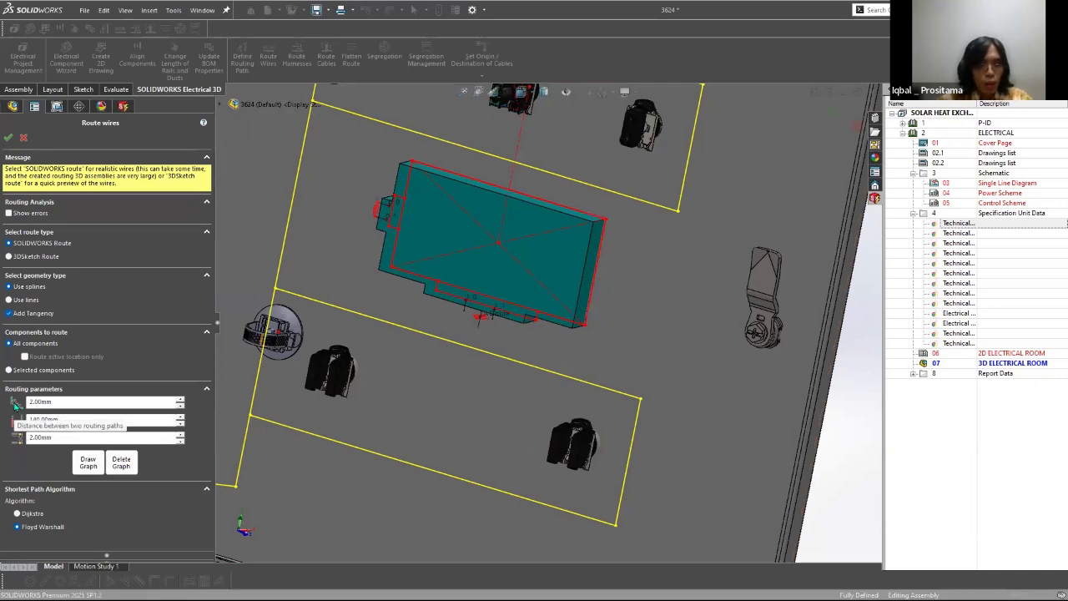
pyautogui.scroll(8, 526, 394)
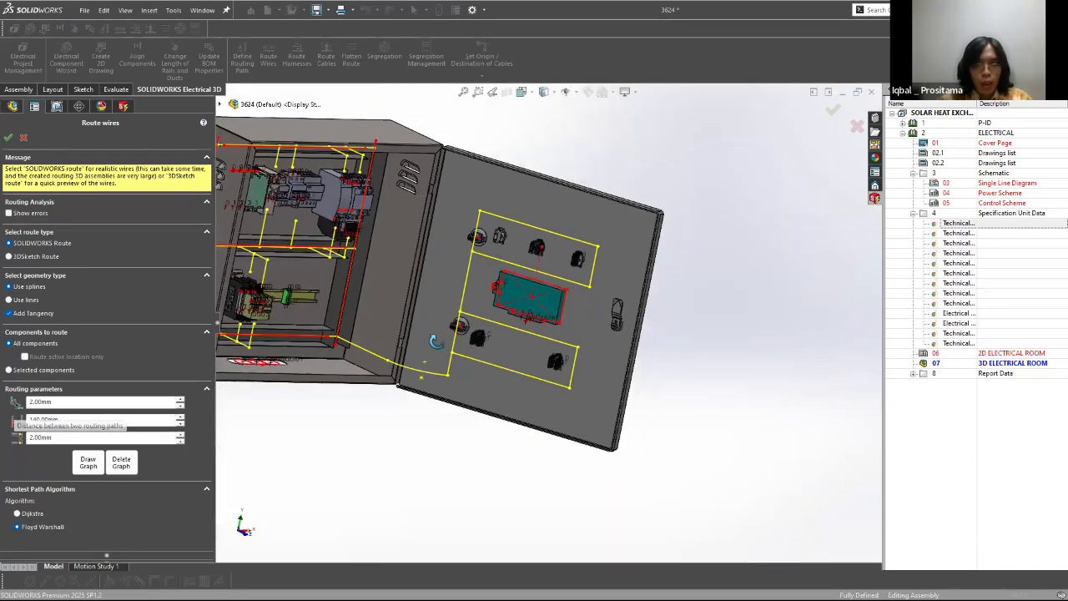
# Step: Inspect the cabinet interior, highlight the lower horizontal duct, and fit the whole cabinet in view
pyautogui.moveTo(535, 333); pyautogui.dragTo(429, 324, button='middle')
pyautogui.scroll(-4, 456, 302)
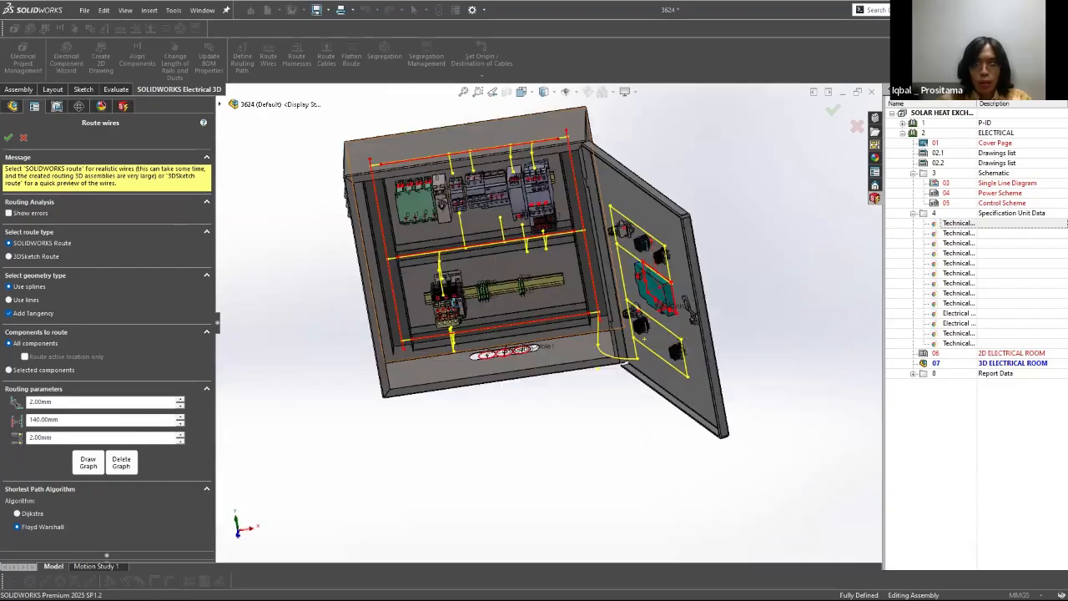
pyautogui.scroll(-5, 465, 300)
pyautogui.moveTo(488, 326); pyautogui.dragTo(586, 252, button='middle')
pyautogui.scroll(6, 587, 252)
pyautogui.press('f')
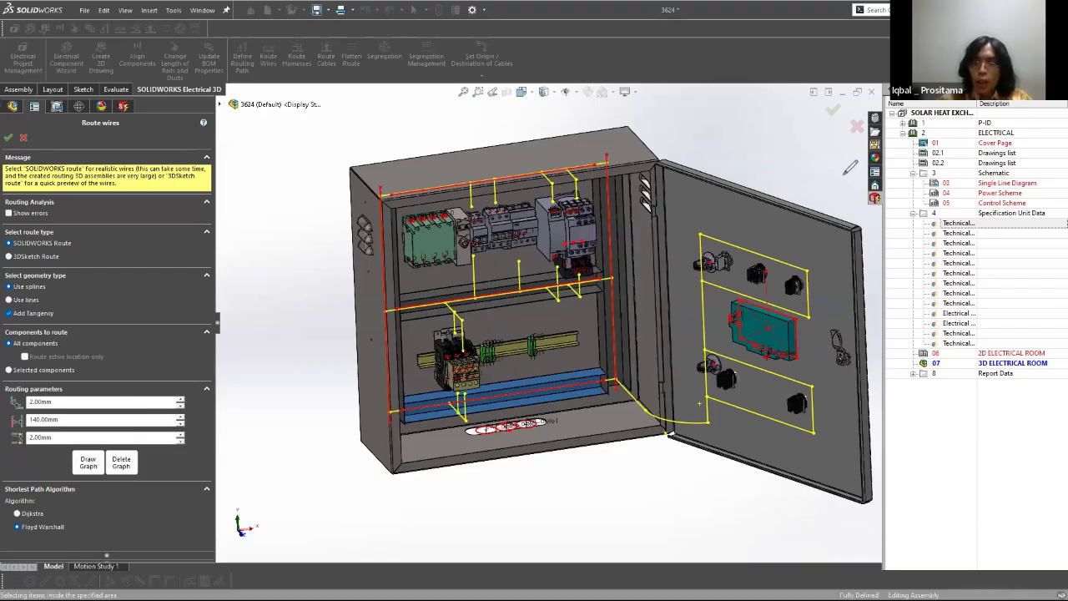
# Step: Draw a parallel path line on the cabinet's inner side wall with an arrow from the lower routing corner, and clear the annotations
pyautogui.scroll(-5, 660, 259)
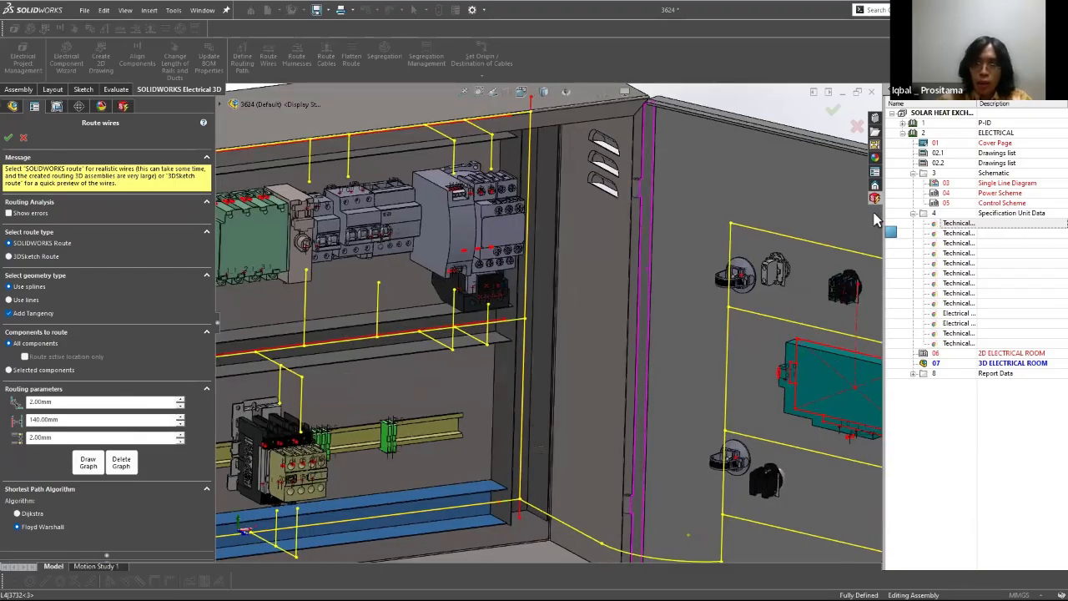
pyautogui.moveTo(576, 524); pyautogui.dragTo(591, 301)
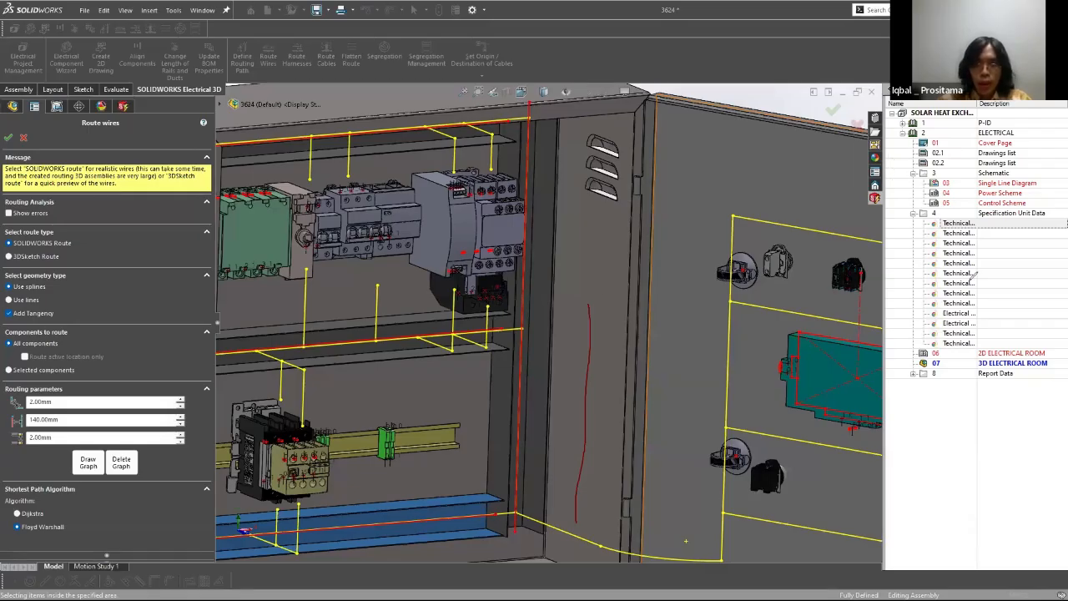
pyautogui.moveTo(596, 290); pyautogui.dragTo(596, 351)
pyautogui.moveTo(589, 432); pyautogui.dragTo(574, 540)
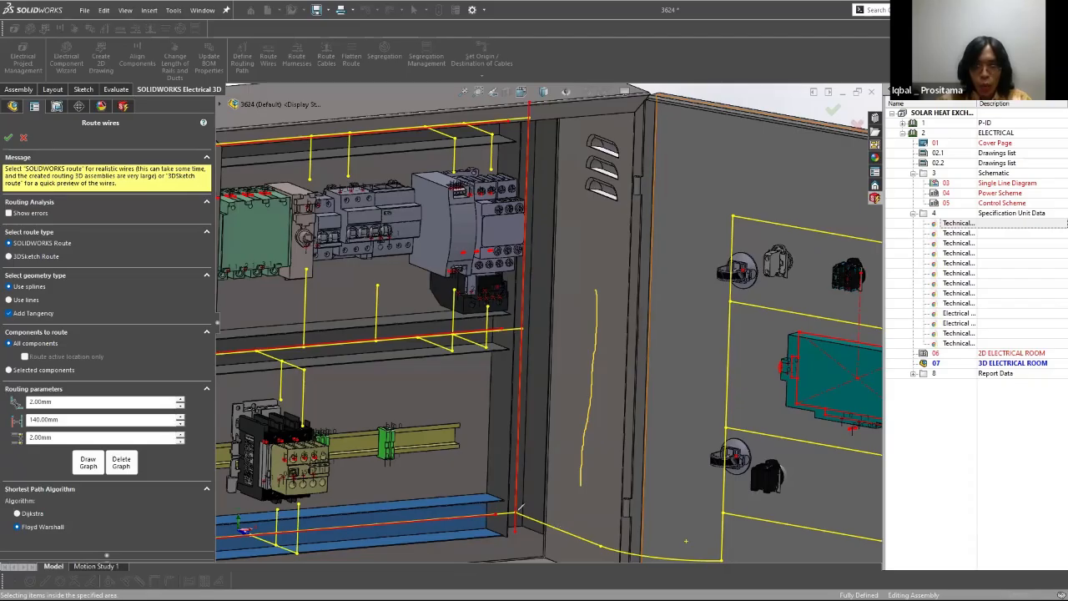
pyautogui.moveTo(548, 515); pyautogui.dragTo(573, 506)
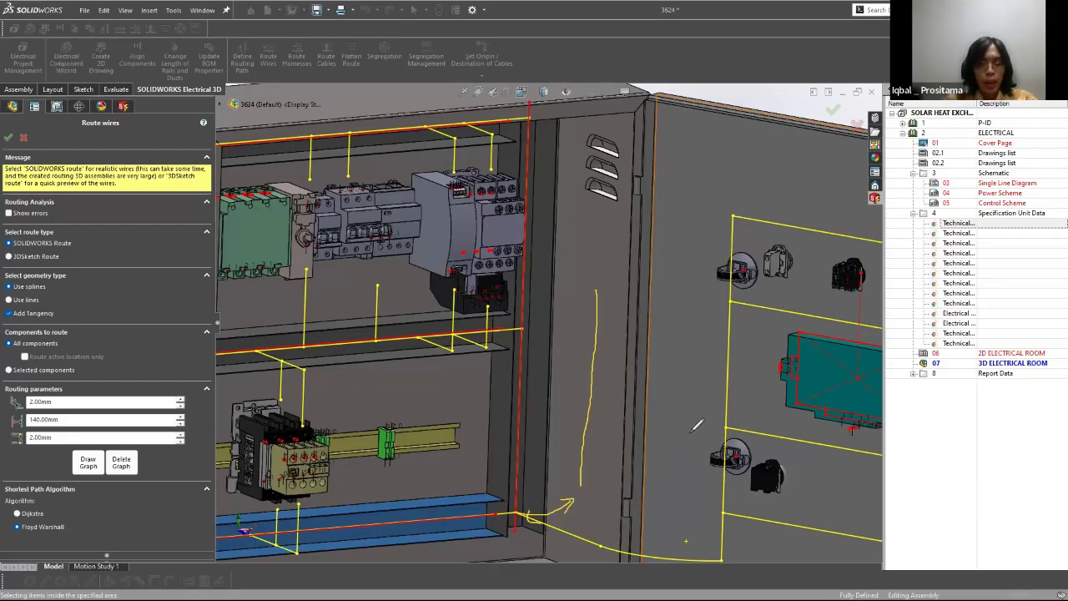
pyautogui.moveTo(60, 387)
pyautogui.mouseDown()
pyautogui.moveTo(69, 399)
pyautogui.moveTo(38, 413)
pyautogui.moveTo(33, 385)
pyautogui.moveTo(56, 403)
pyautogui.mouseUp()
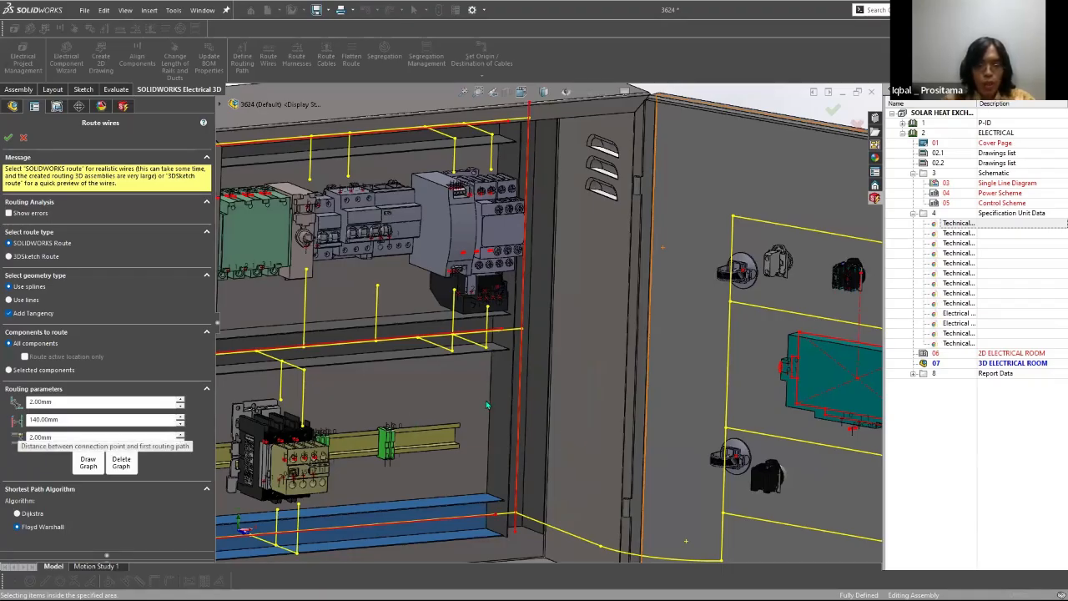
# Step: Examine the lower rail's contactor and the connection points on the K2 terminal block beneath its routing path ends
pyautogui.scroll(1, 409, 339)
pyautogui.scroll(3, 409, 339)
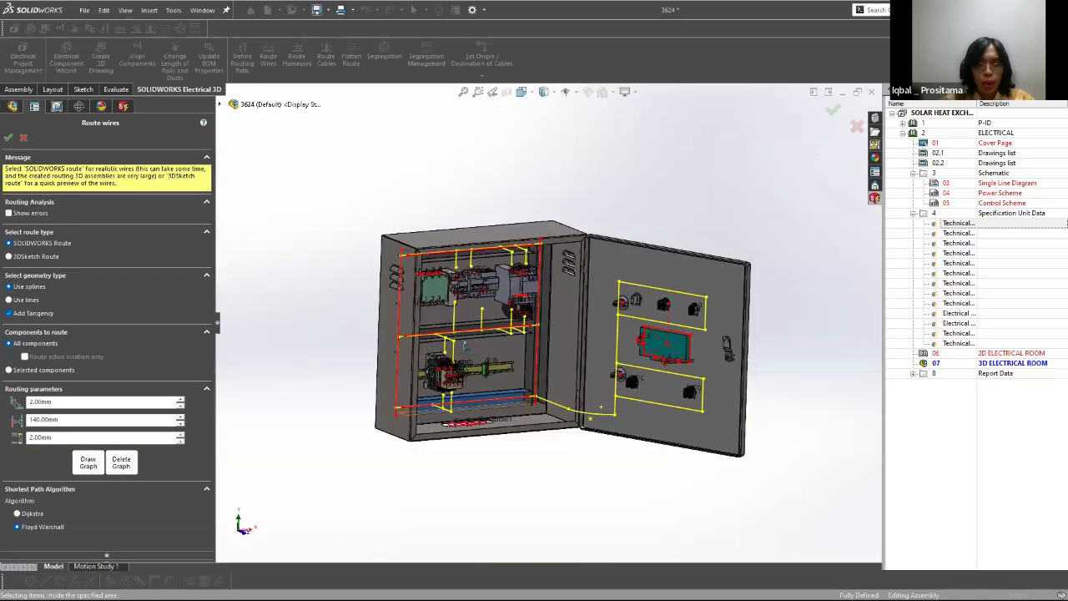
pyautogui.scroll(-2, 367, 224)
pyautogui.scroll(-2, 531, 346)
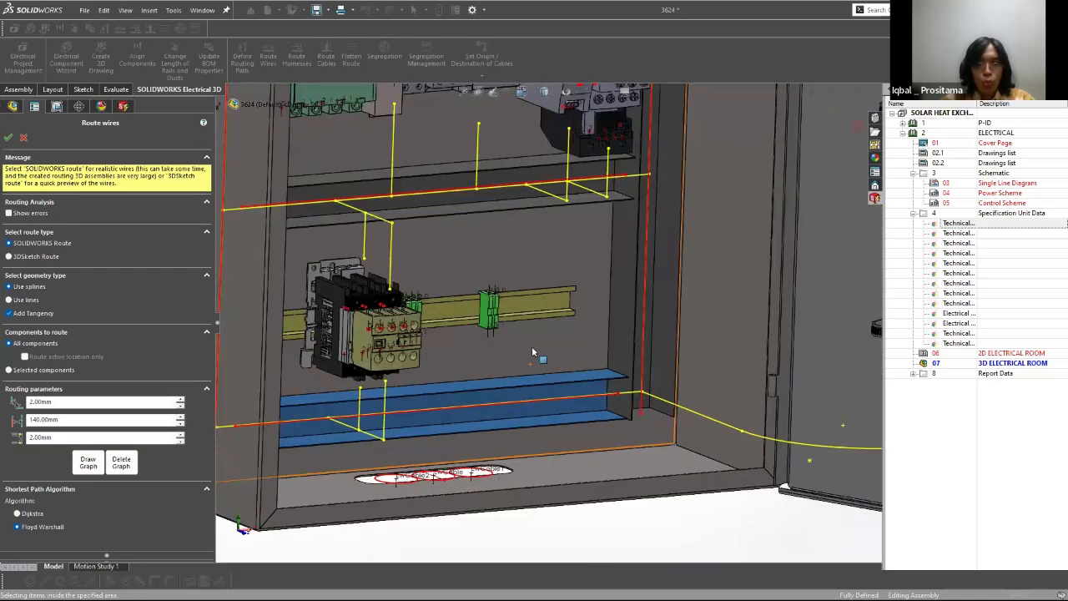
pyautogui.scroll(3, 564, 428)
pyautogui.scroll(-6, 565, 428)
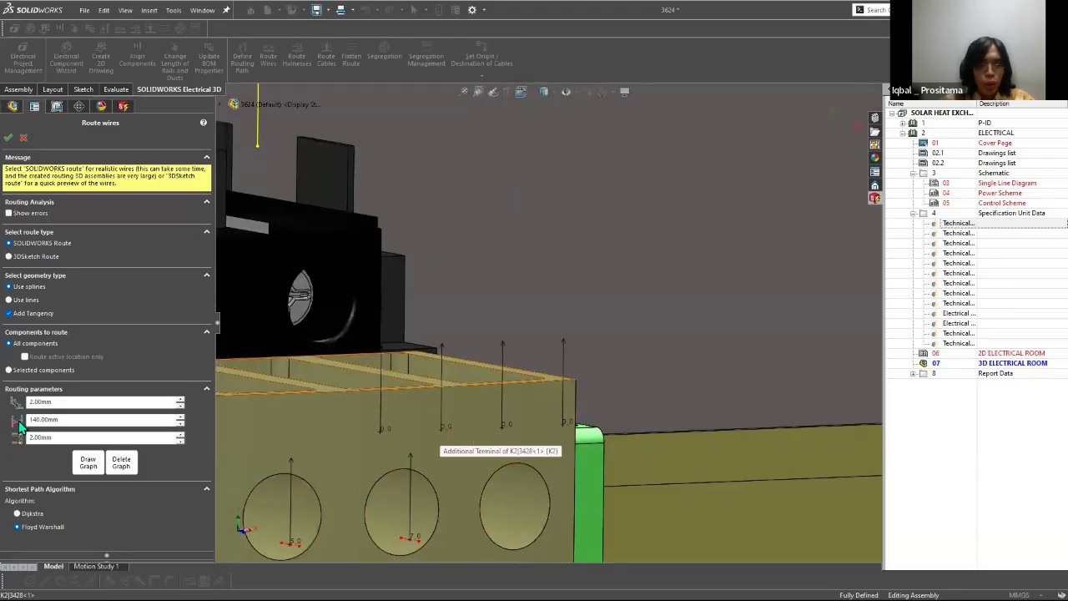
pyautogui.scroll(6, 528, 248)
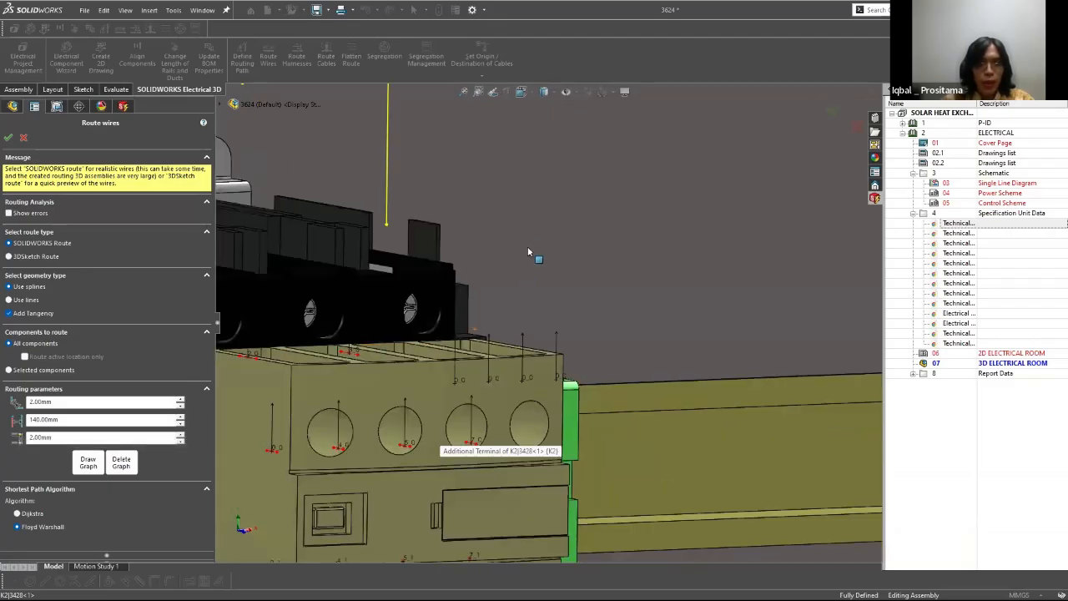
# Step: Draw annotation lines from the two path ends above the lower contactor to its terminals, and circle the 140 mm routing parameter
pyautogui.moveTo(564, 206); pyautogui.dragTo(547, 181, button='middle')
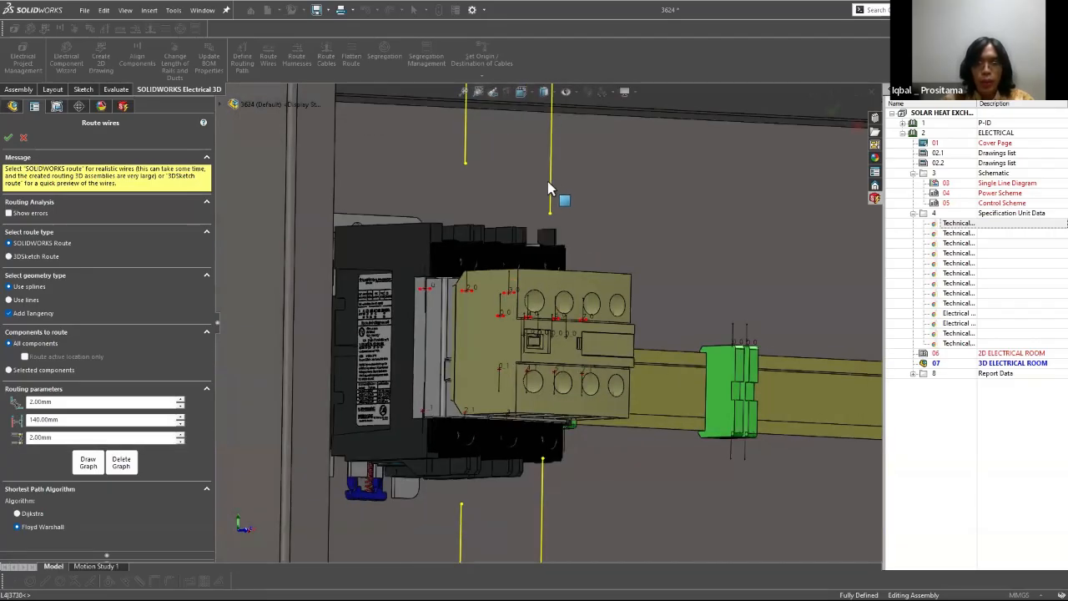
pyautogui.click(548, 181)
pyautogui.scroll(1, 876, 229)
pyautogui.scroll(3, 877, 233)
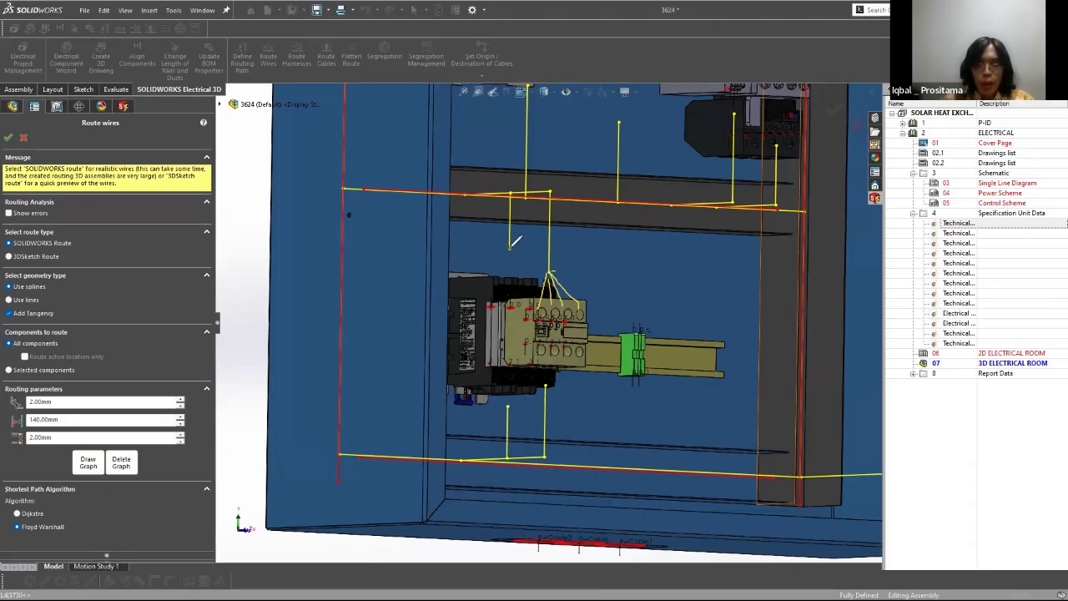
pyautogui.moveTo(509, 251)
pyautogui.mouseDown()
pyautogui.moveTo(501, 286)
pyautogui.moveTo(538, 288)
pyautogui.mouseUp()
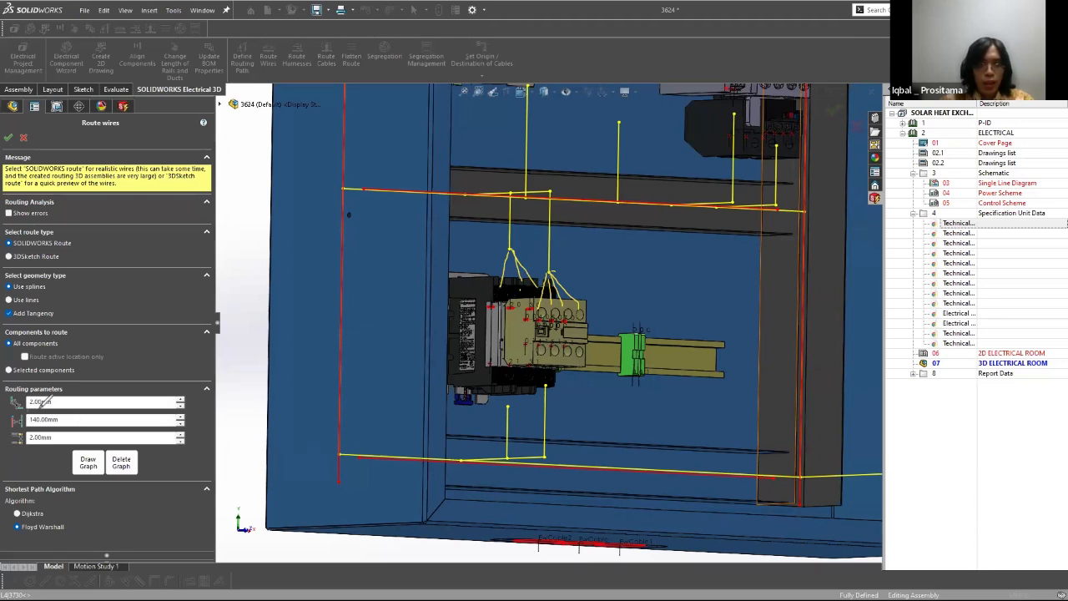
pyautogui.moveTo(75, 411)
pyautogui.mouseDown()
pyautogui.moveTo(46, 426)
pyautogui.moveTo(22, 414)
pyautogui.moveTo(36, 401)
pyautogui.moveTo(50, 407)
pyautogui.mouseUp()
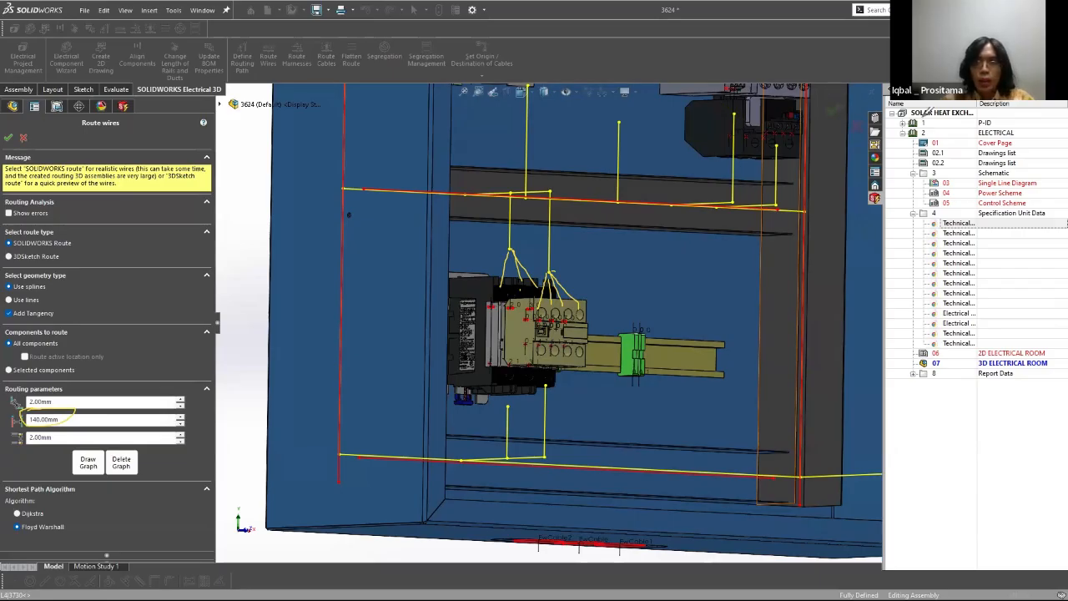
# Step: Leave Route Wires and start a measurement from the routing path's end point above the K2 terminal block
pyautogui.click(23, 137)
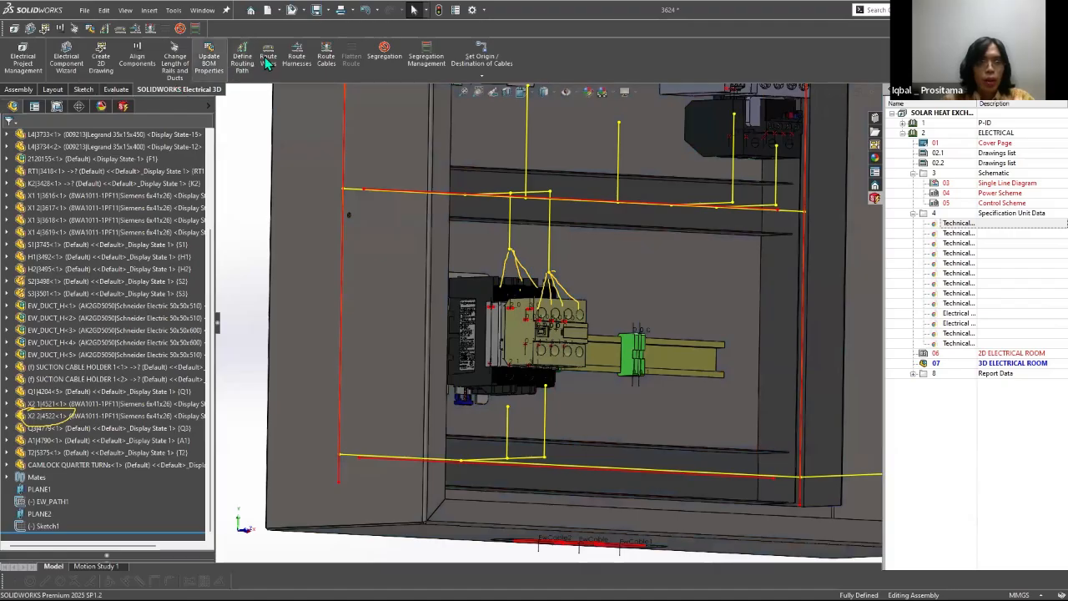
pyautogui.click(116, 88)
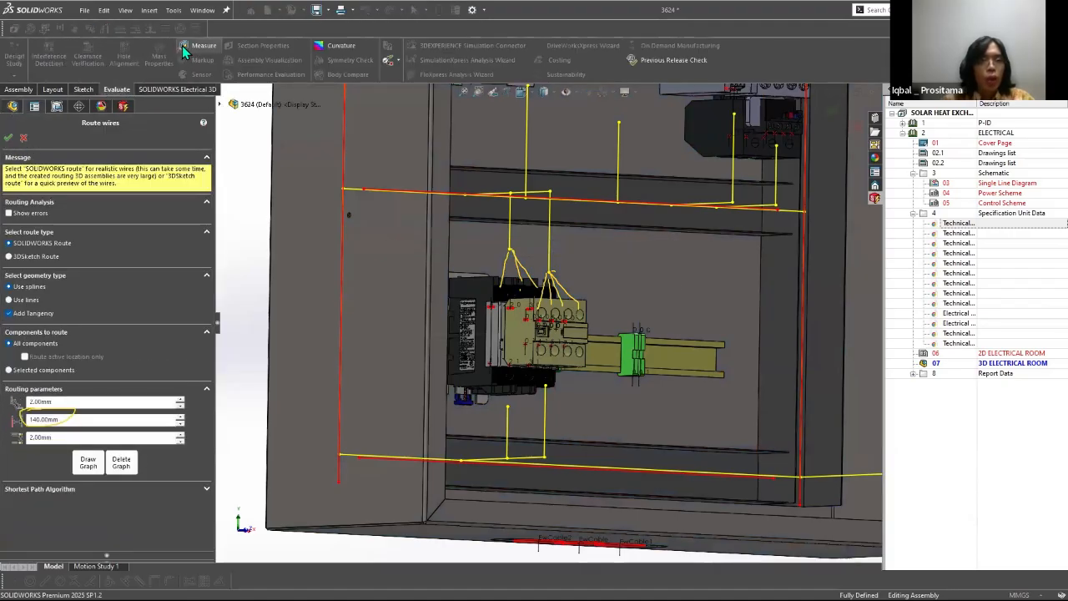
pyautogui.click(193, 45)
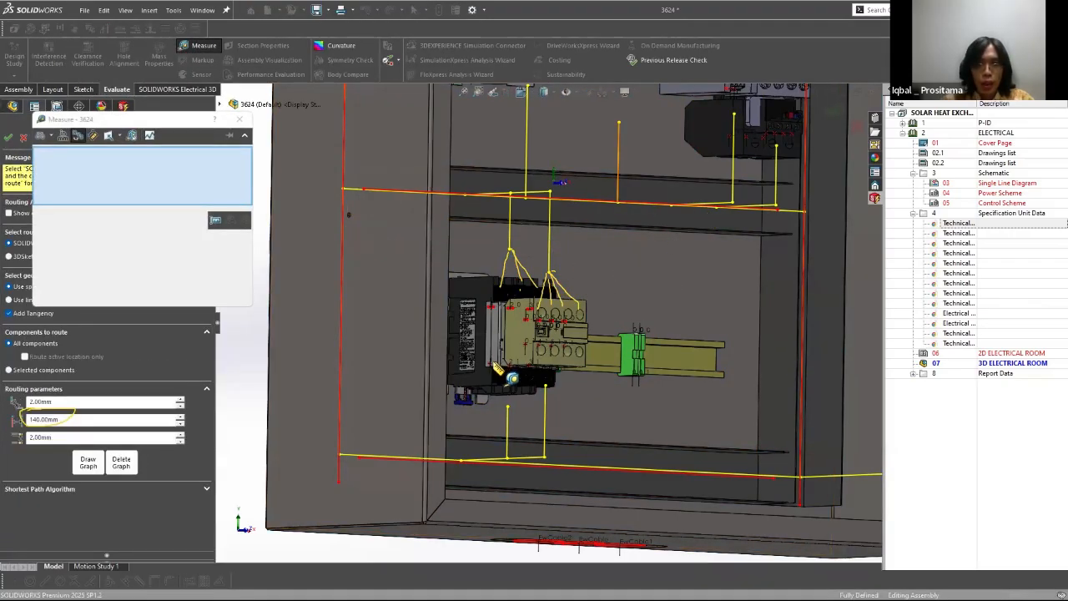
pyautogui.scroll(5, 581, 434)
pyautogui.click(495, 362)
pyautogui.scroll(-5, 534, 350)
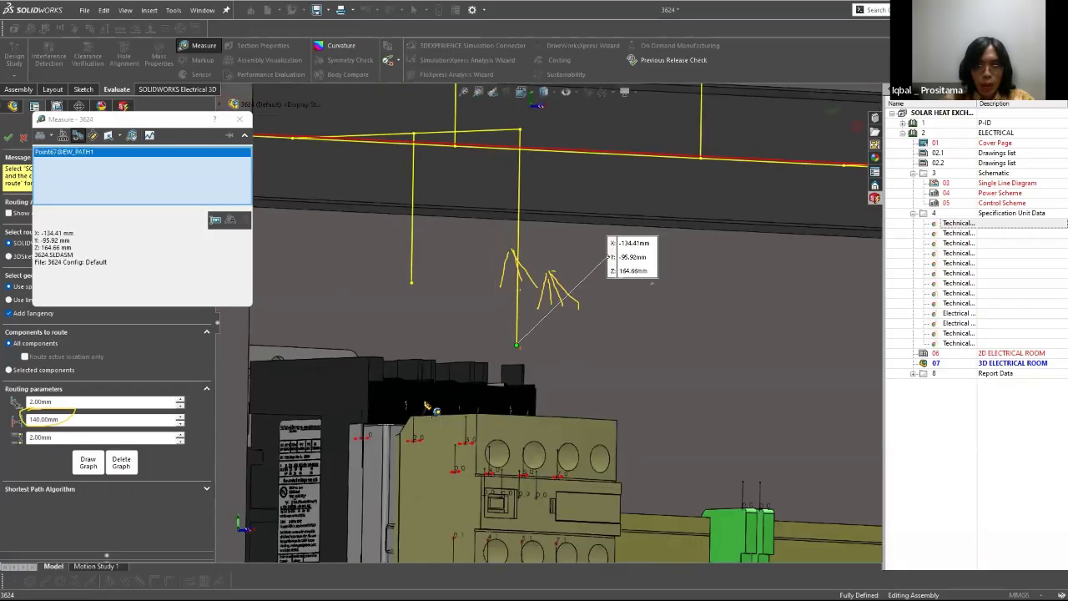
pyautogui.moveTo(546, 409); pyautogui.dragTo(534, 427, button='middle')
pyautogui.scroll(7, 534, 430)
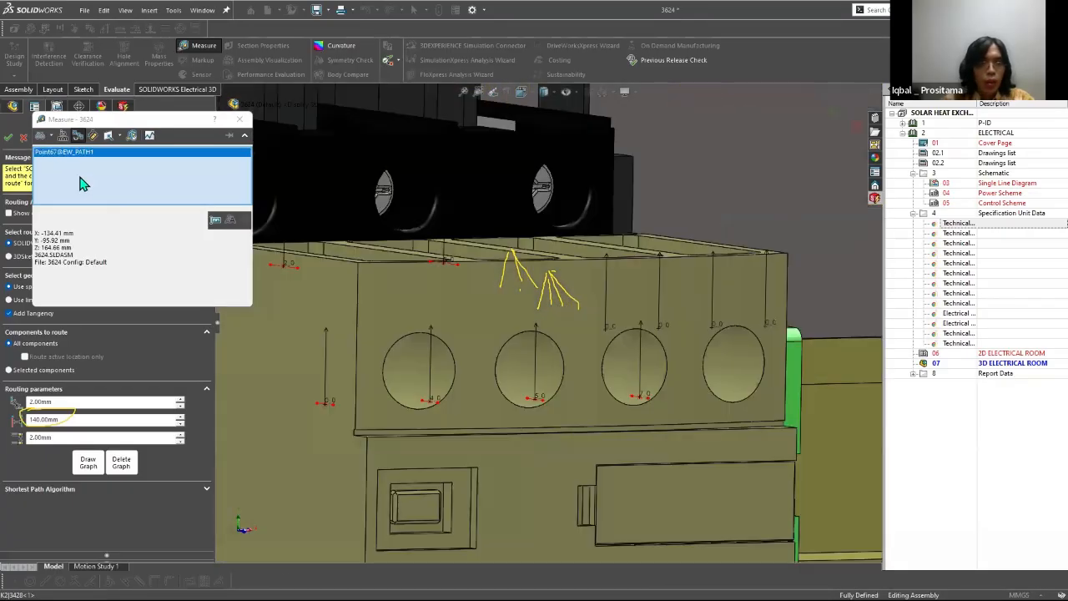
# Step: Try to measure from a connection point on the K2 terminal block, then clear the selections and close Measure
pyautogui.click(430, 401)
pyautogui.rightClick(55, 162)
pyautogui.click(81, 182)
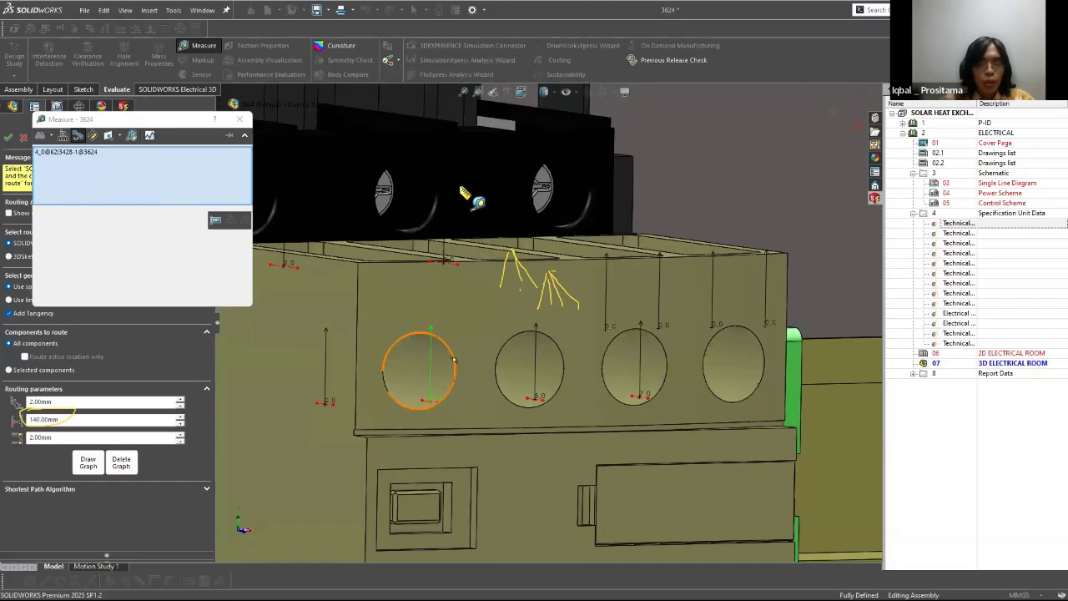
pyautogui.moveTo(434, 337); pyautogui.dragTo(459, 377, button='middle')
pyautogui.moveTo(465, 187); pyautogui.dragTo(455, 237, button='middle')
pyautogui.rightClick(169, 184)
pyautogui.click(202, 186)
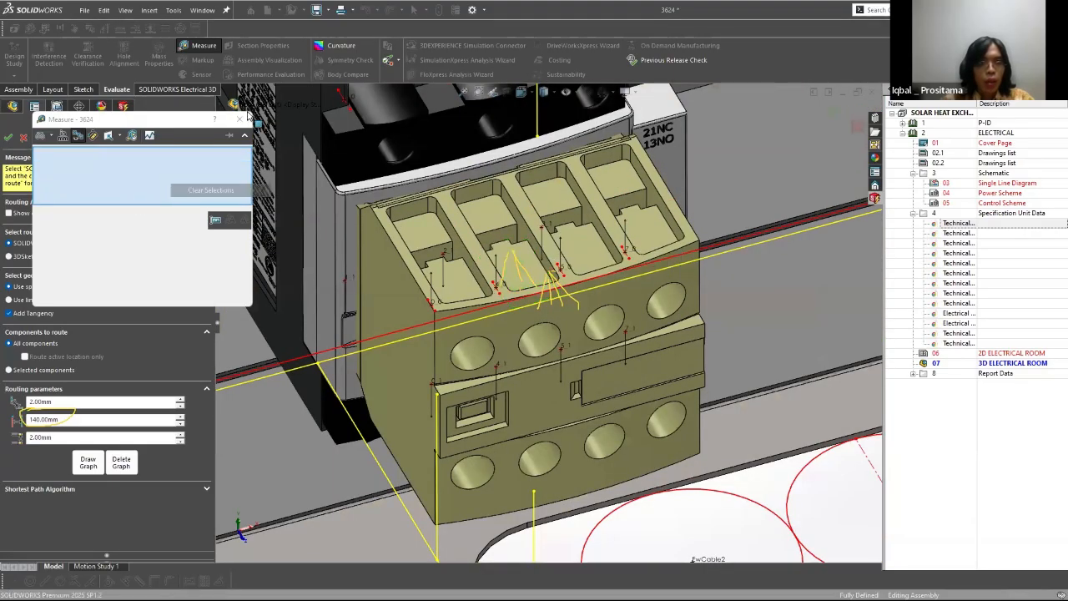
pyautogui.click(240, 119)
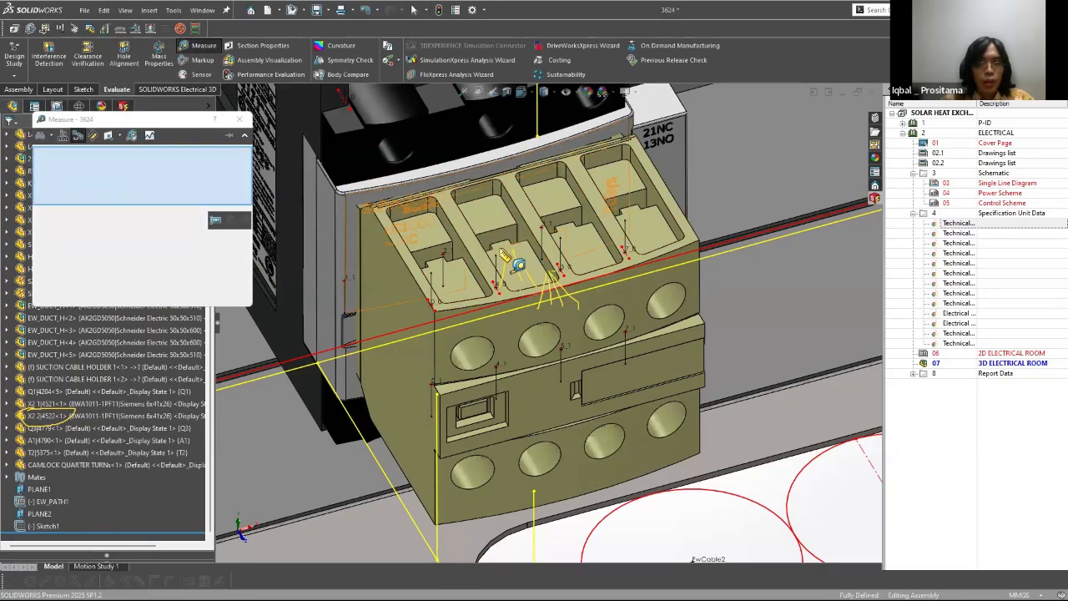
# Step: Measure the distance between K2's upper terminal face and the routing path's end point above it
pyautogui.click(537, 136)
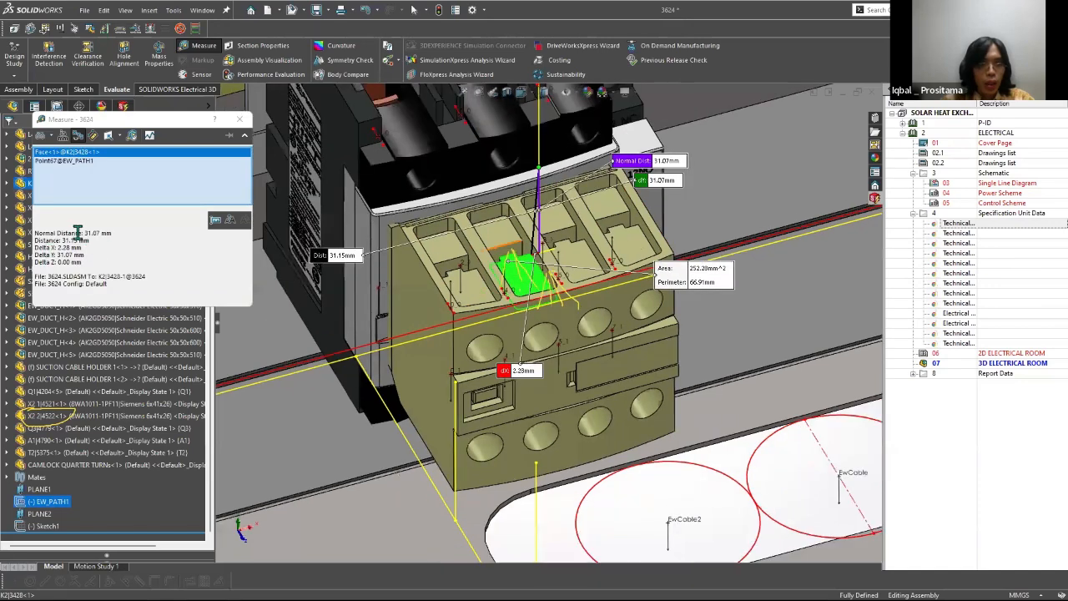
pyautogui.scroll(-4, 544, 274)
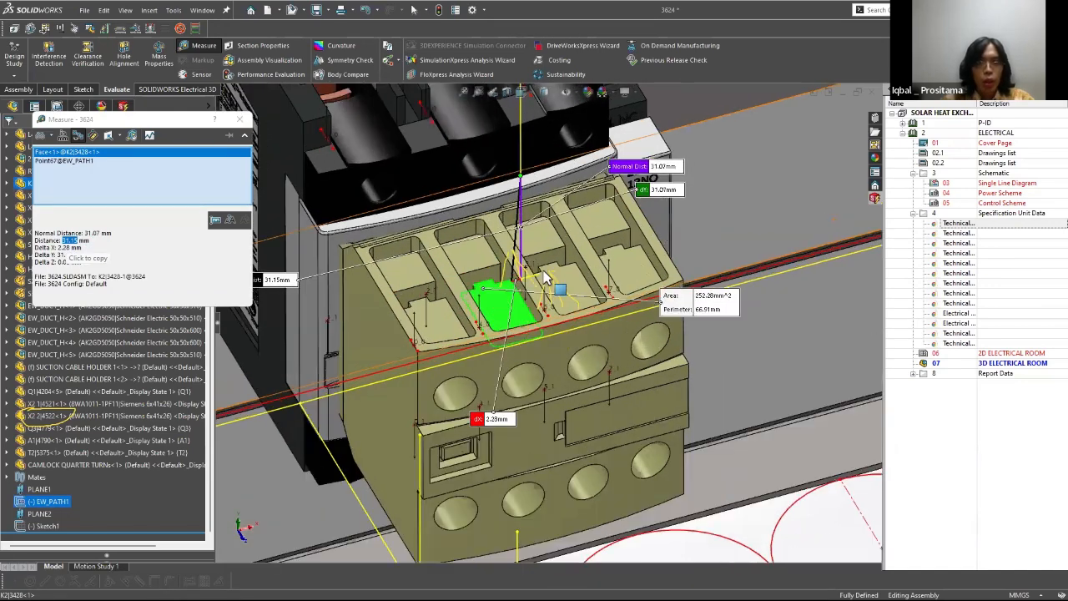
pyautogui.moveTo(371, 367); pyautogui.dragTo(430, 276, button='middle')
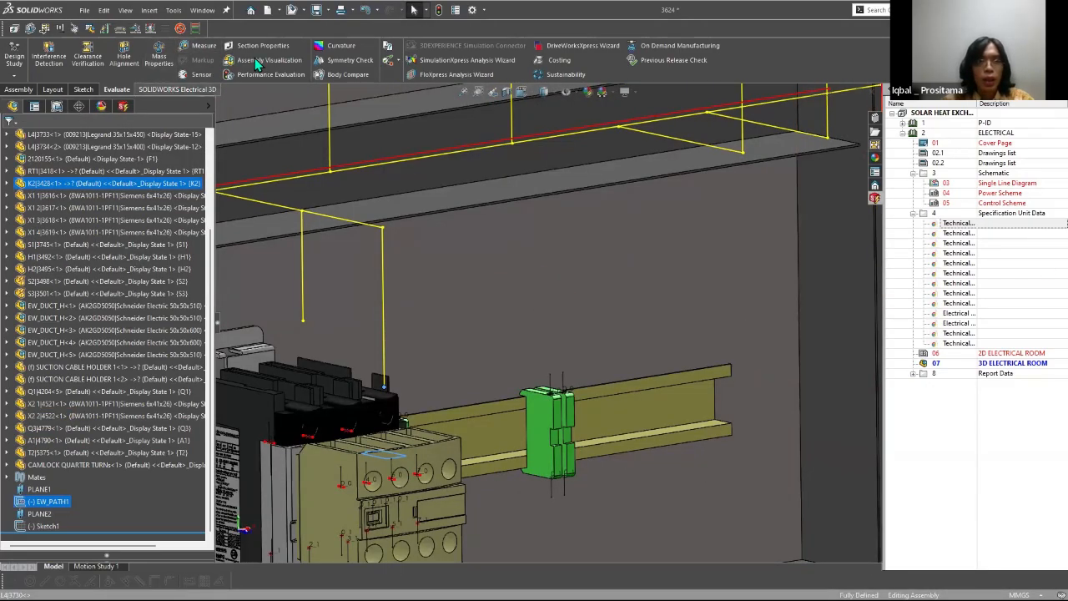
# Step: Reopen Route Wires and mark the routing path ends above the upper rail components
pyautogui.click(177, 88)
pyautogui.click(268, 57)
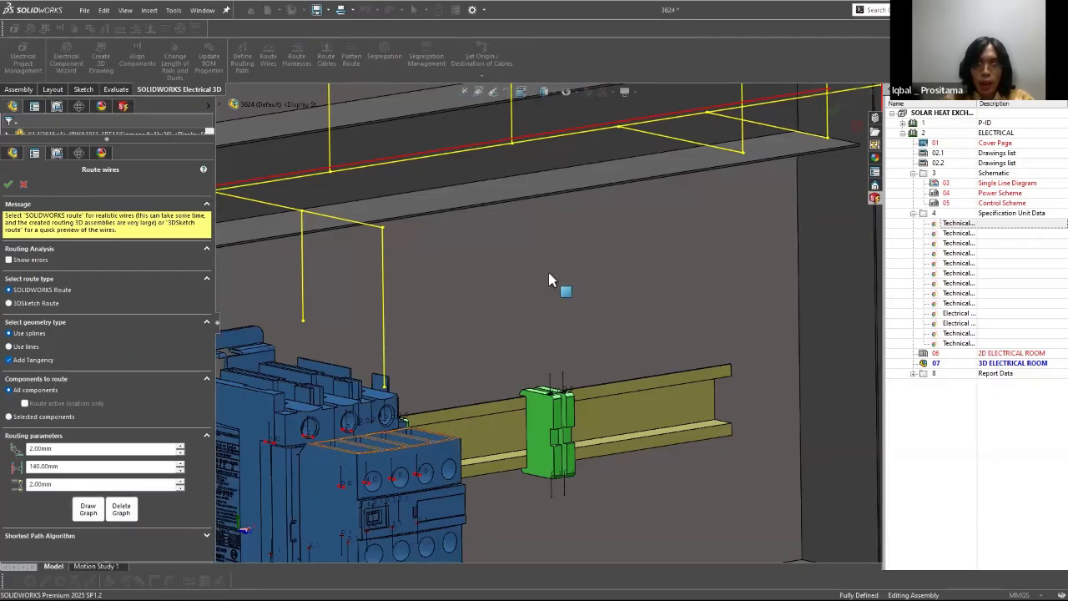
pyautogui.scroll(5, 549, 280)
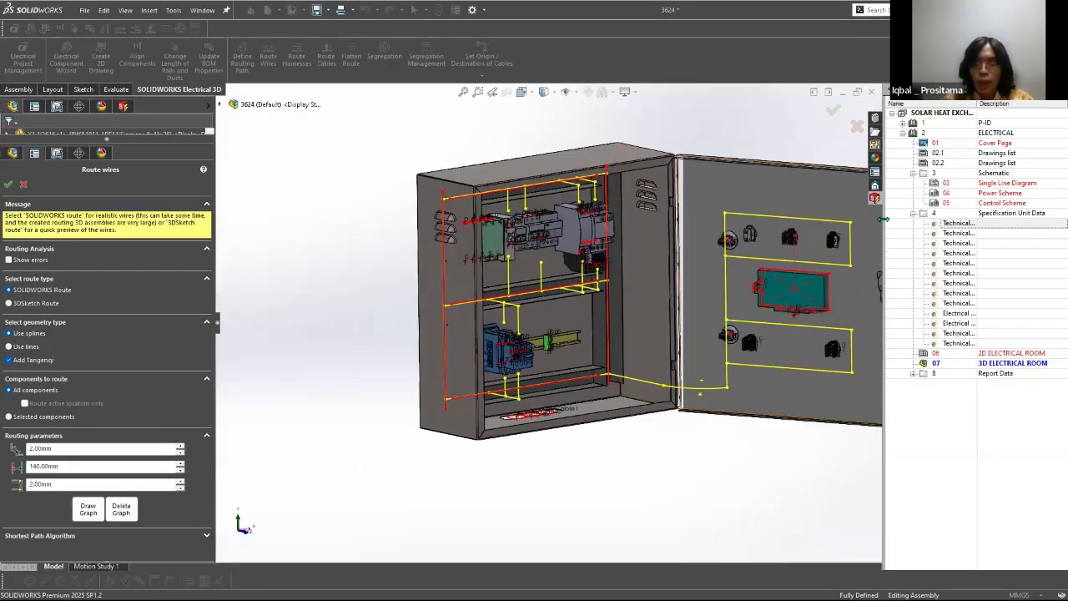
pyautogui.scroll(-1, 641, 258)
pyautogui.scroll(-2, 567, 286)
pyautogui.moveTo(561, 271); pyautogui.dragTo(408, 156, button='middle')
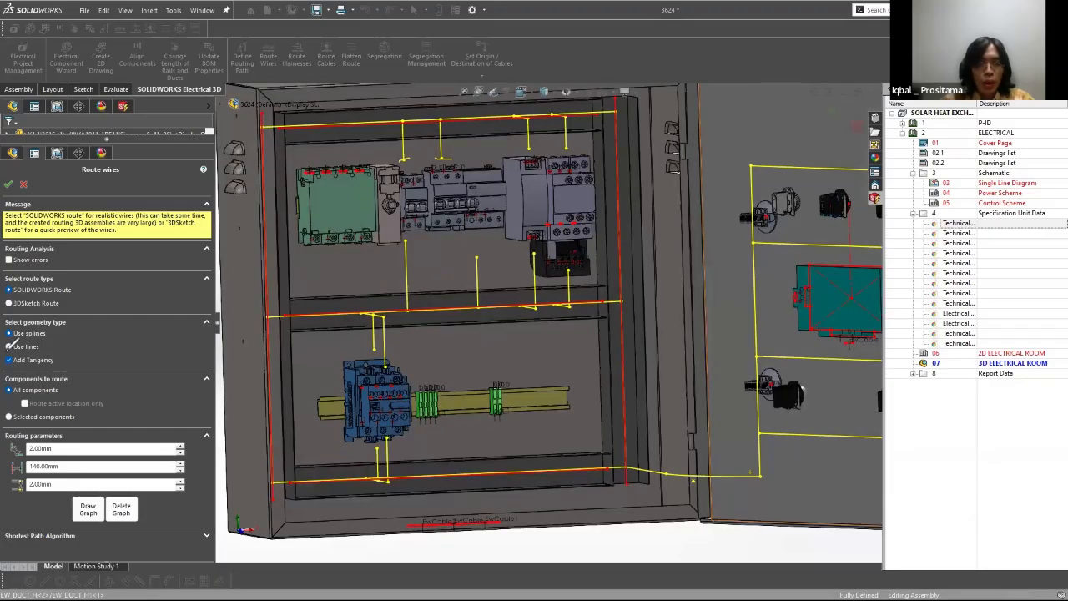
pyautogui.moveTo(14, 417)
pyautogui.mouseDown()
pyautogui.moveTo(17, 441)
pyautogui.moveTo(178, 433)
pyautogui.moveTo(14, 453)
pyautogui.moveTo(15, 423)
pyautogui.moveTo(109, 499)
pyautogui.moveTo(30, 449)
pyautogui.mouseUp()
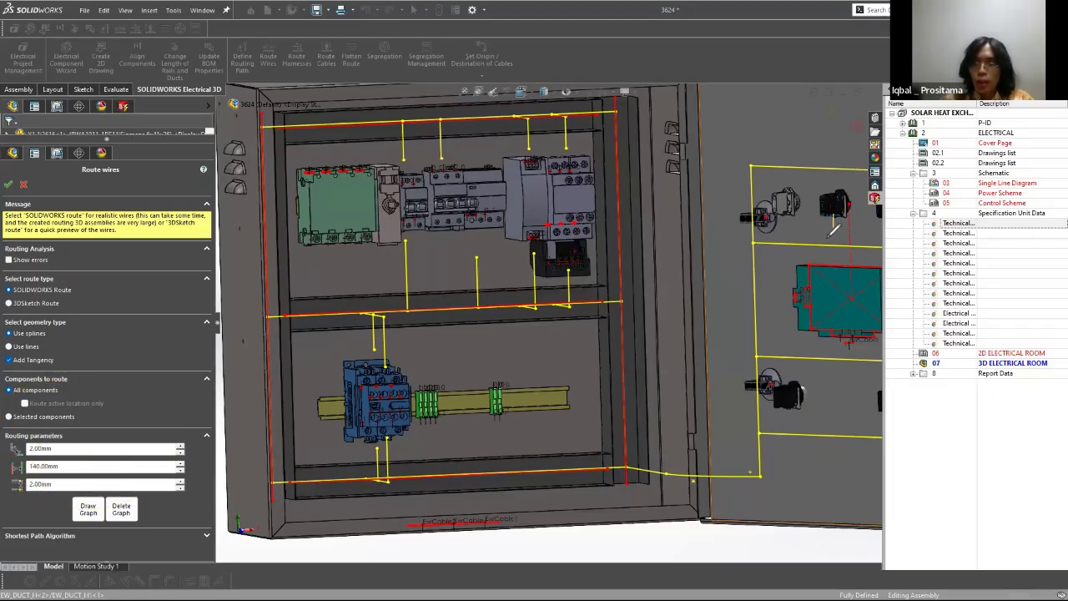
# Step: Draw arrows from the door's upper switch block to the routing path lines above and below it, and clear the annotations
pyautogui.moveTo(824, 234); pyautogui.dragTo(827, 243)
pyautogui.moveTo(832, 176); pyautogui.dragTo(843, 175)
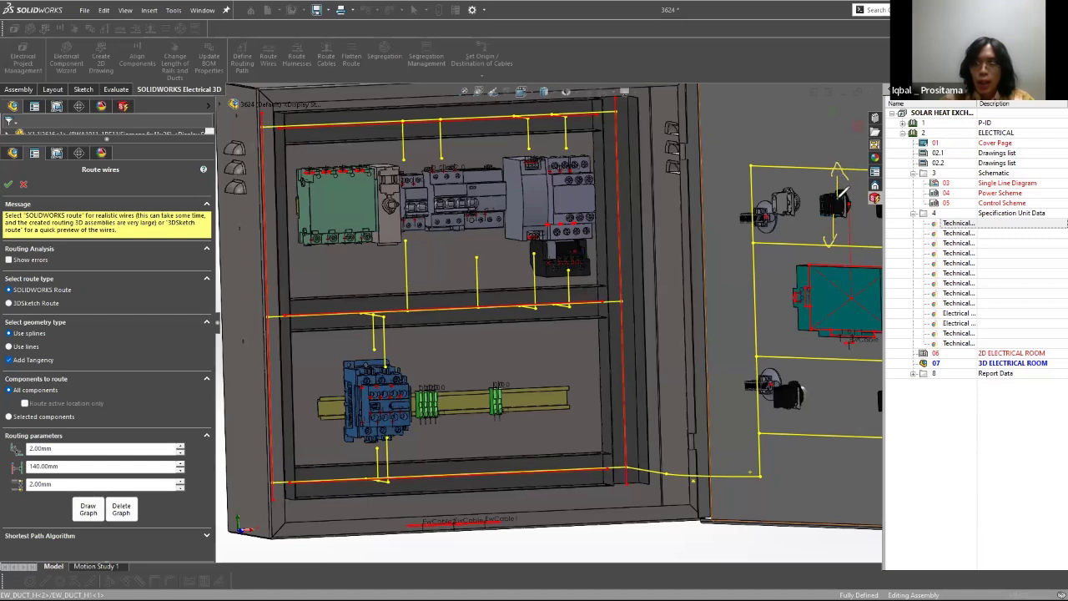
pyautogui.moveTo(823, 170); pyautogui.dragTo(825, 163)
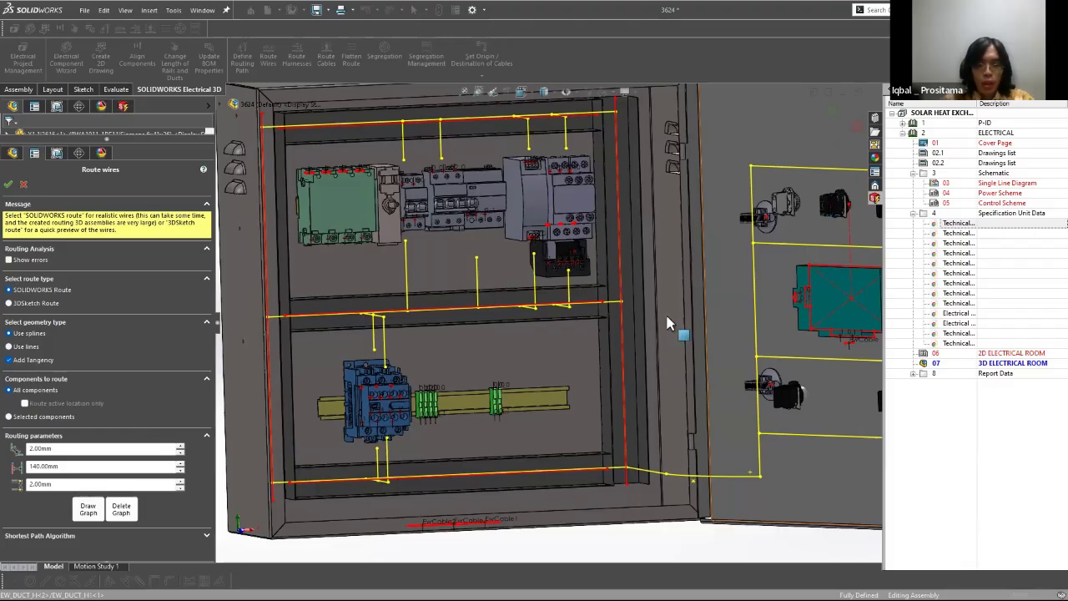
pyautogui.keyDown('ctrl'); pyautogui.moveTo(548, 311); pyautogui.dragTo(520, 335, button='middle'); pyautogui.keyUp('ctrl')
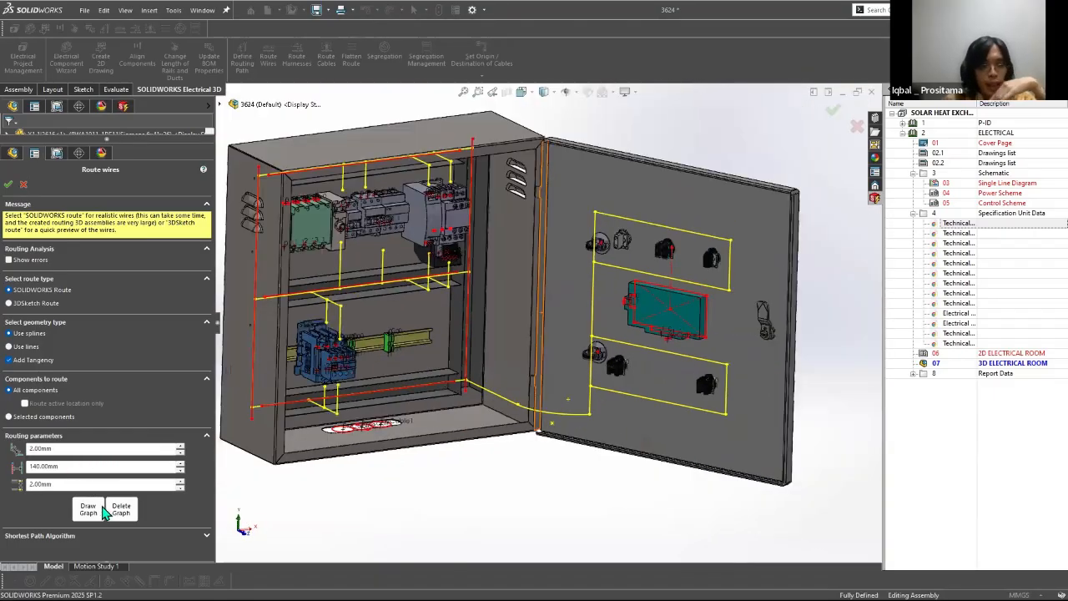
# Step: Set the distance between two routing paths to 0 mm
pyautogui.moveTo(67, 486); pyautogui.dragTo(22, 483)
pyautogui.doubleClick(60, 449)
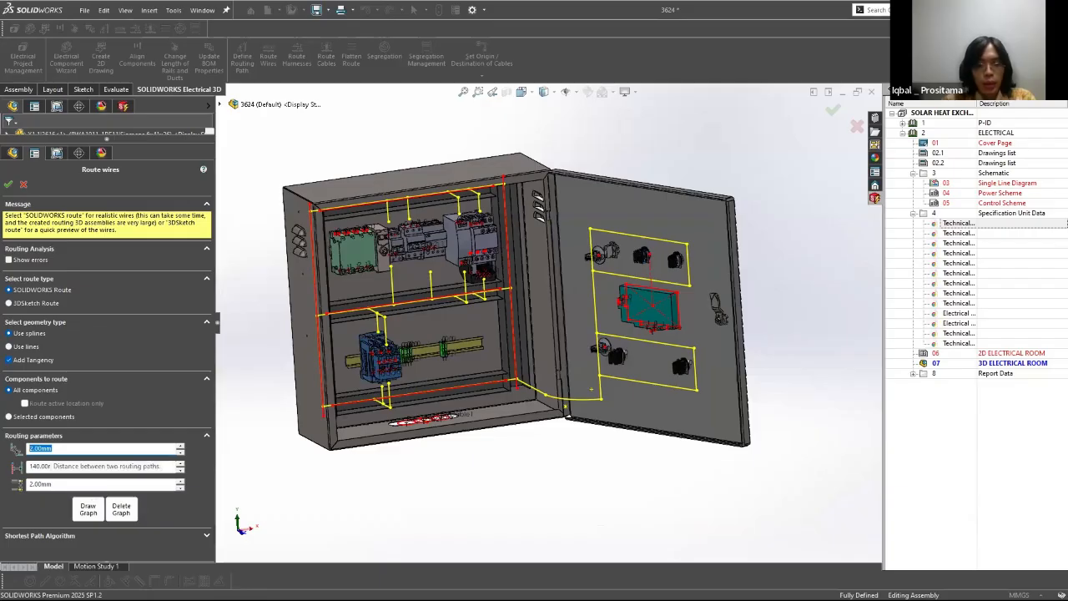
pyautogui.write('0')
pyautogui.press('Tab')
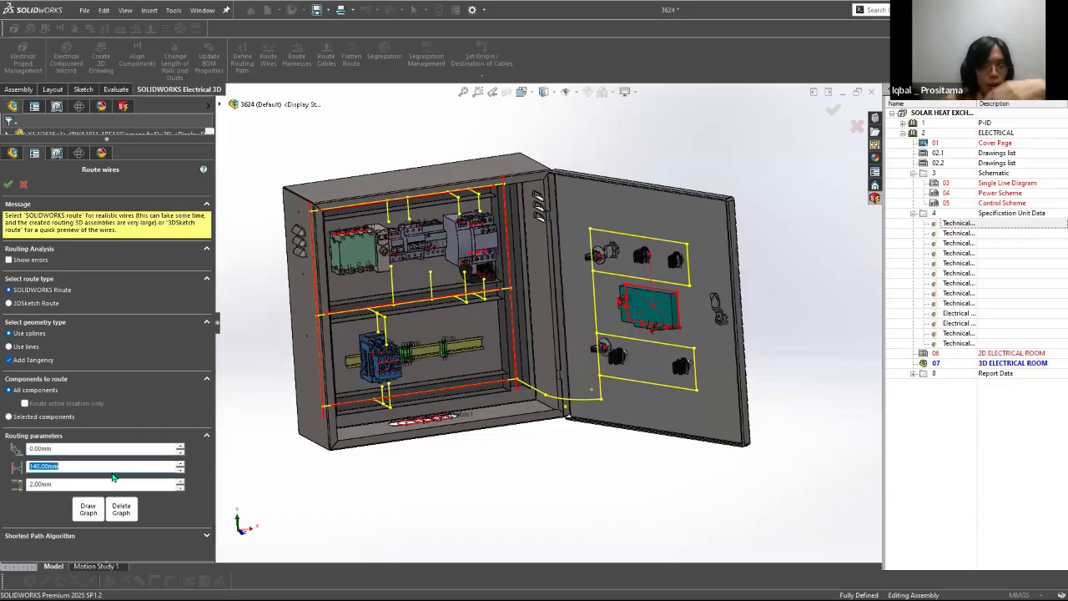
# Step: Set the distance between connection point and first routing path to 1000 mm
pyautogui.click(79, 483)
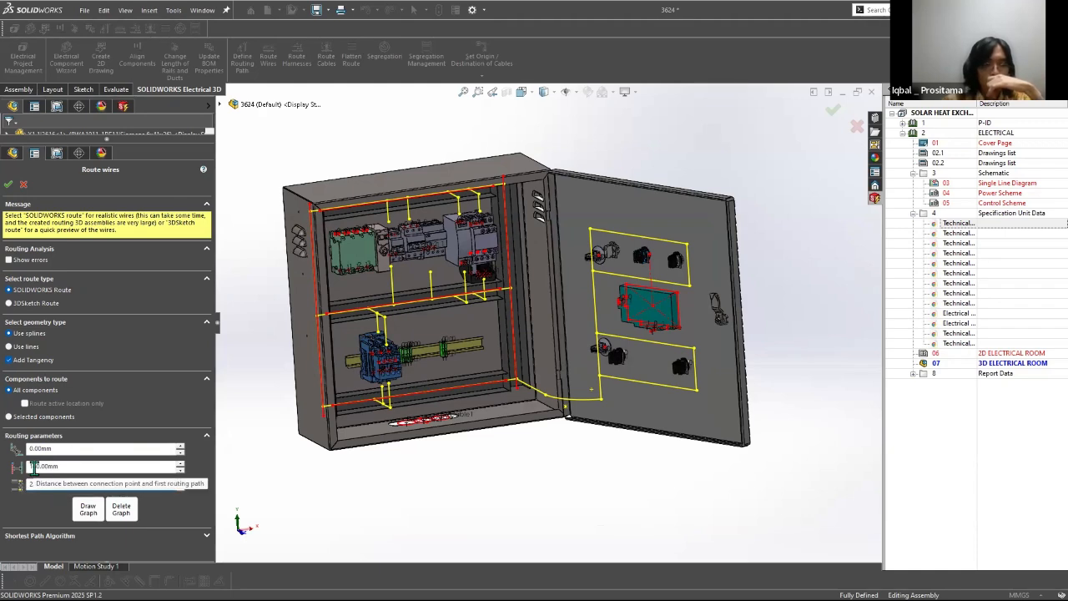
pyautogui.doubleClick(78, 469)
pyautogui.write('1')
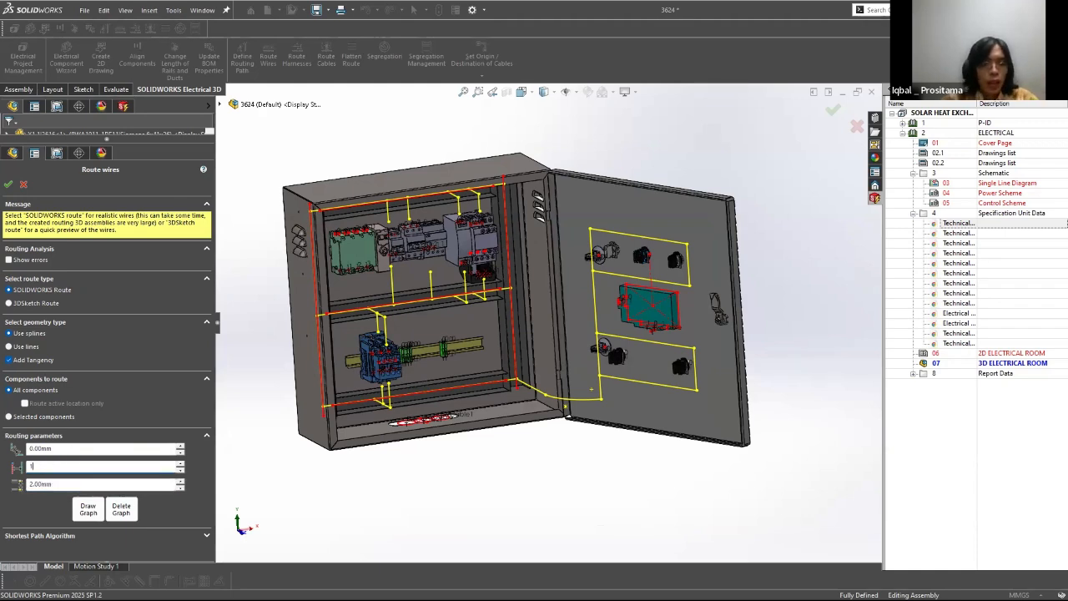
pyautogui.write('000')
pyautogui.press('Tab')
# Step: Set the distance between connection point and first routing path to 100 mm and draw the routing graph
pyautogui.doubleClick(74, 468)
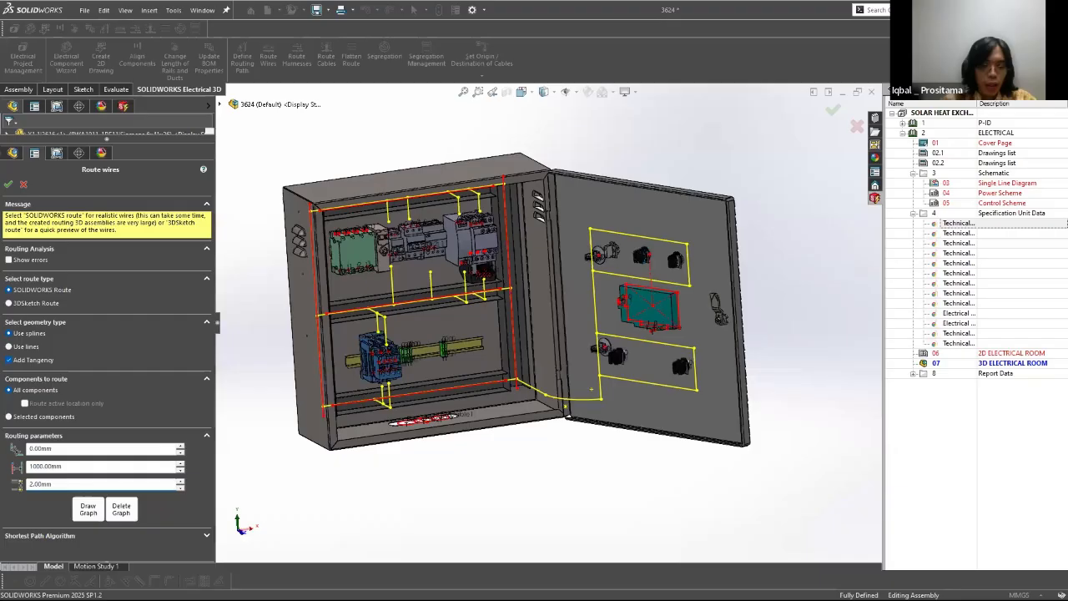
pyautogui.write('100')
pyautogui.press('Tab')
pyautogui.click(88, 510)
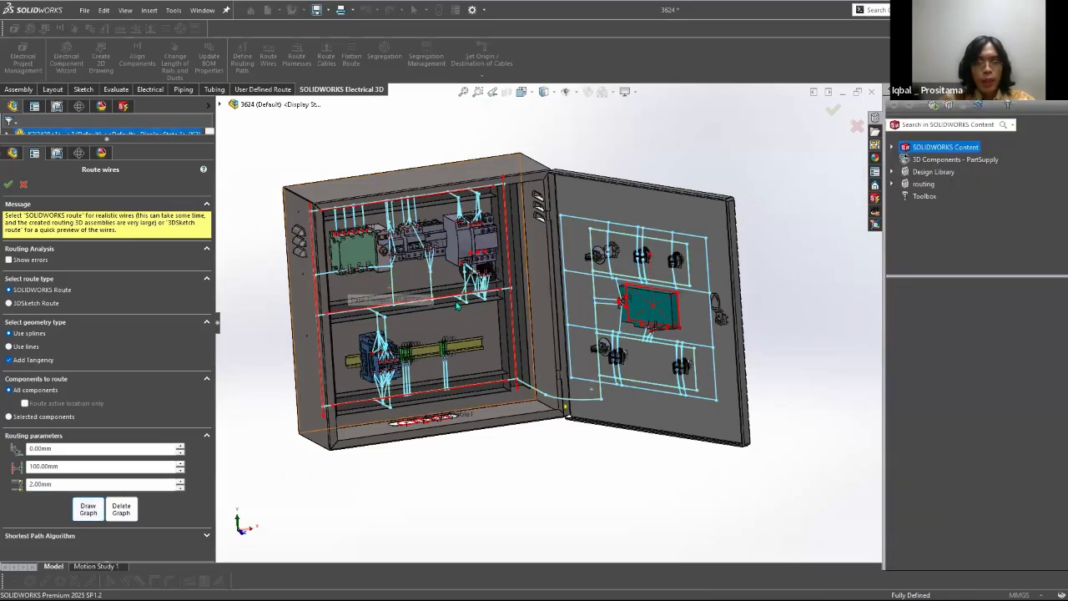
# Step: Examine the drawn graph's connections between the routing paths and the components on the upper and lower rails
pyautogui.scroll(-5, 319, 272)
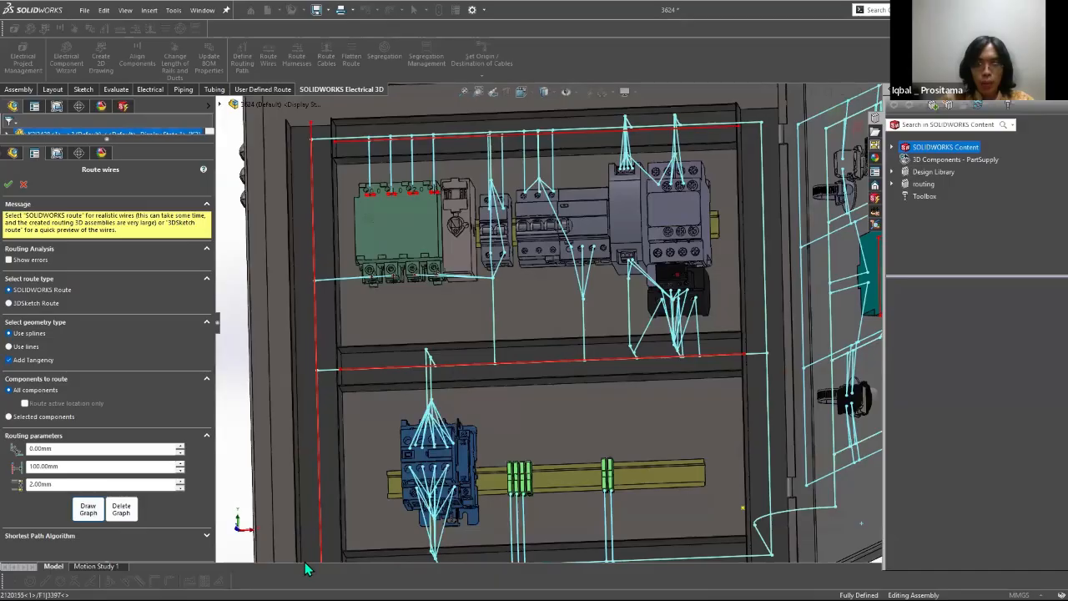
pyautogui.scroll(1, 305, 564)
pyautogui.scroll(-1, 604, 548)
pyautogui.moveTo(605, 553); pyautogui.dragTo(497, 388, button='middle')
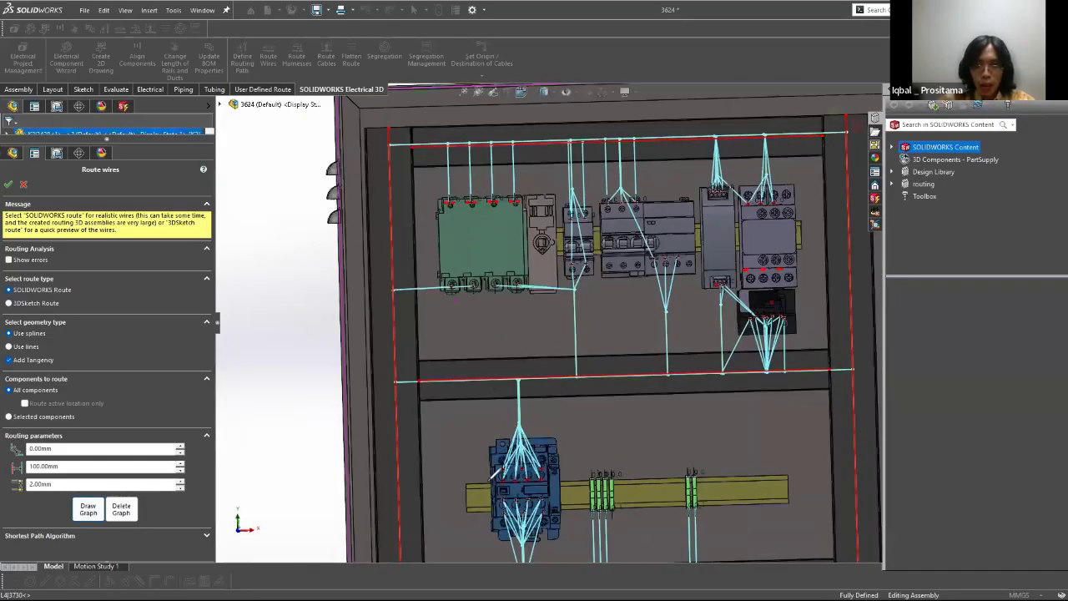
pyautogui.scroll(3, 492, 401)
pyautogui.scroll(-1, 446, 391)
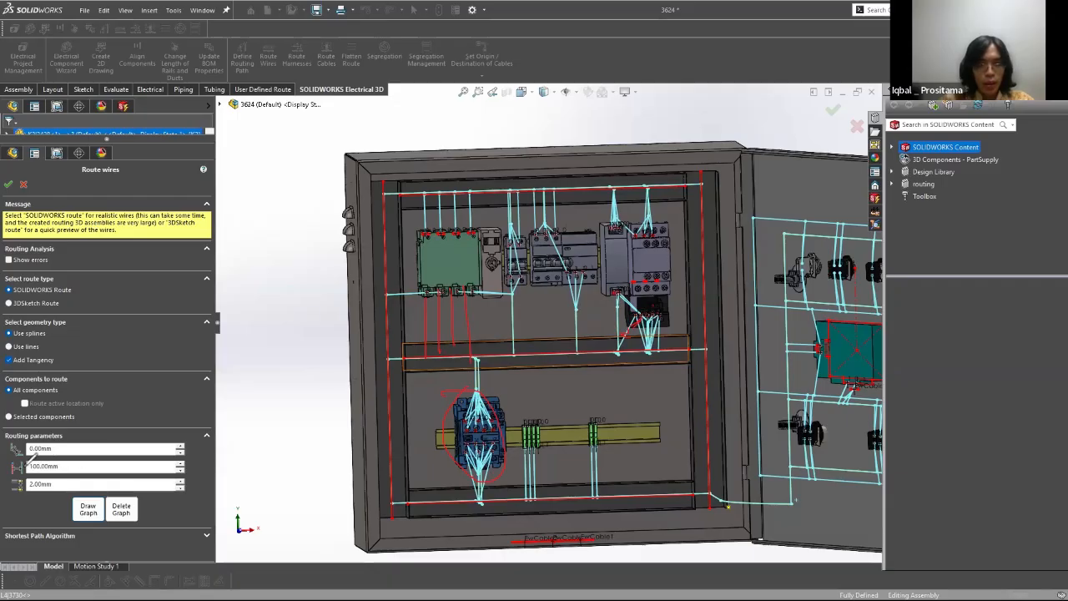
# Step: Set the distance between connection point and first routing path to 120 mm and draw the routing graph
pyautogui.moveTo(26, 466); pyautogui.dragTo(153, 470)
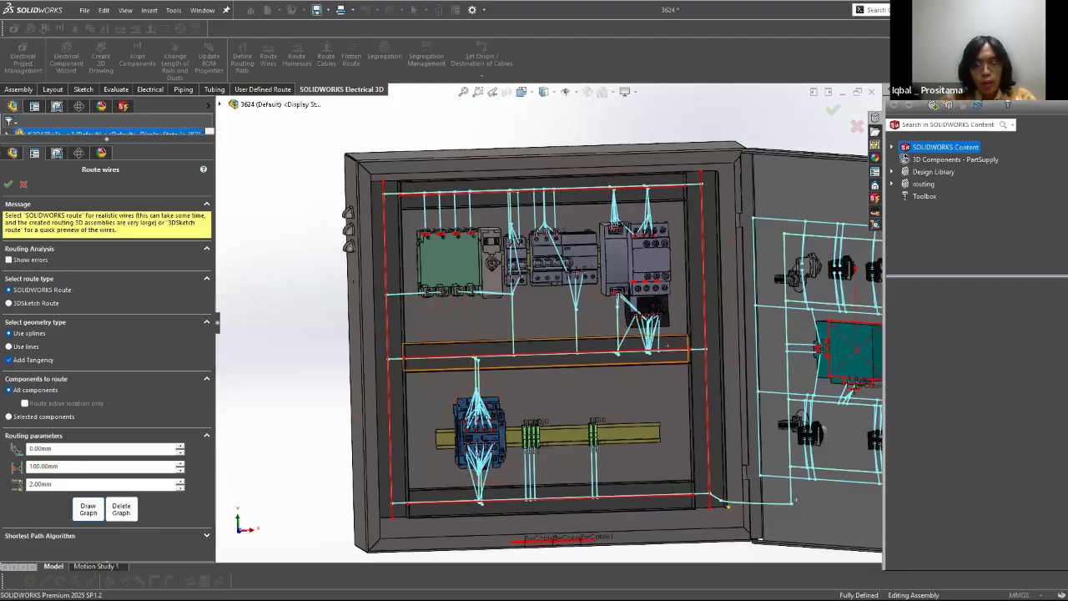
pyautogui.doubleClick(79, 467)
pyautogui.write('120')
pyautogui.click(89, 506)
pyautogui.click(88, 506)
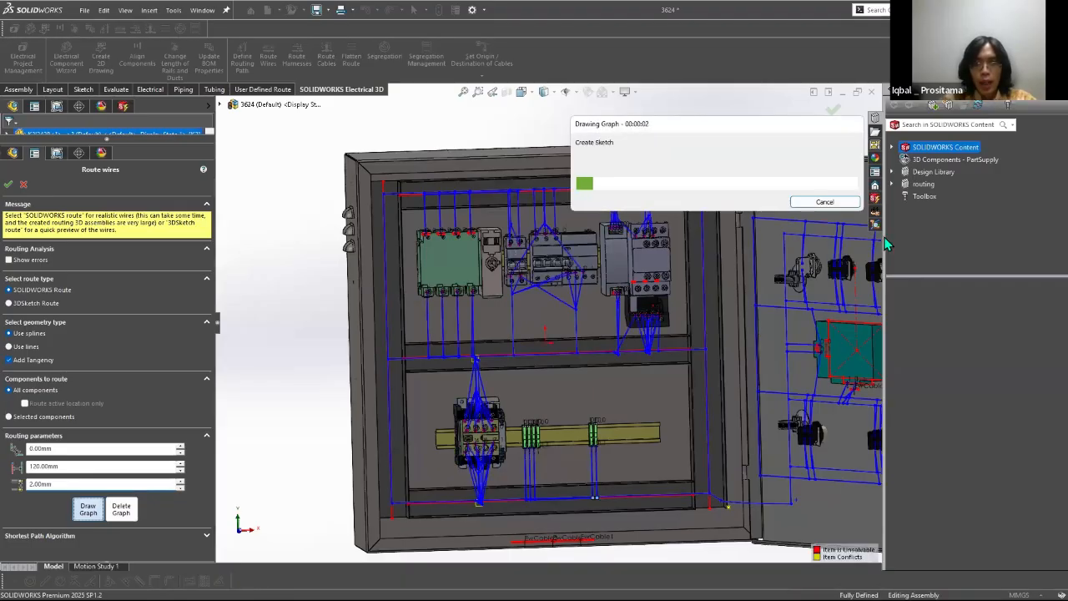
# Step: Draw the routing graph with 0 mm between two routing paths and 110 mm from connection point to first routing path
pyautogui.scroll(3, 710, 351)
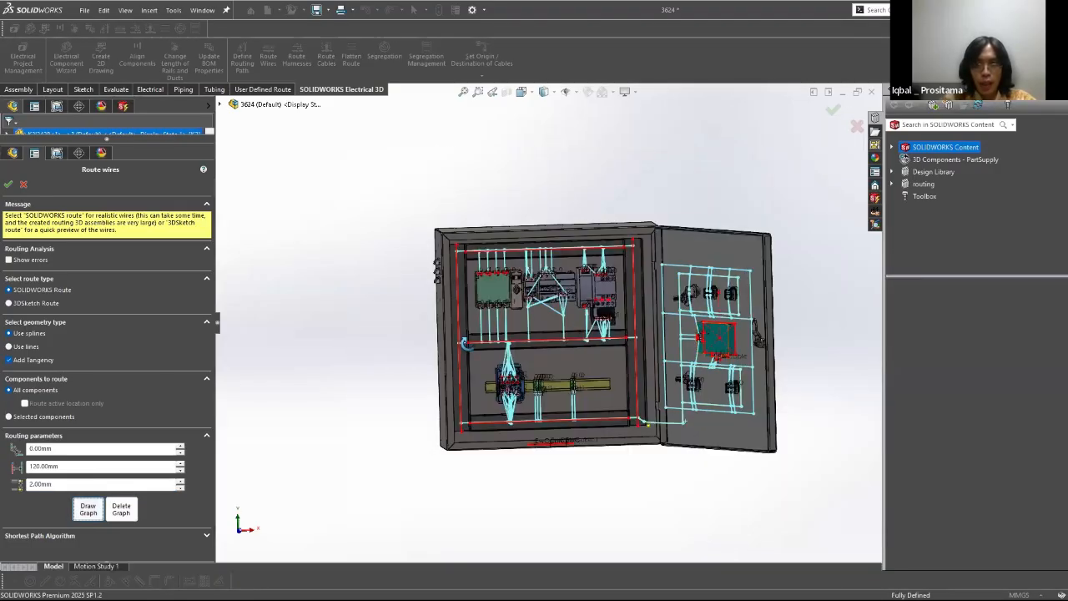
pyautogui.scroll(-3, 394, 320)
pyautogui.moveTo(394, 320); pyautogui.dragTo(420, 291, button='middle')
pyautogui.scroll(-1, 421, 276)
pyautogui.moveTo(473, 263); pyautogui.dragTo(450, 266, button='middle')
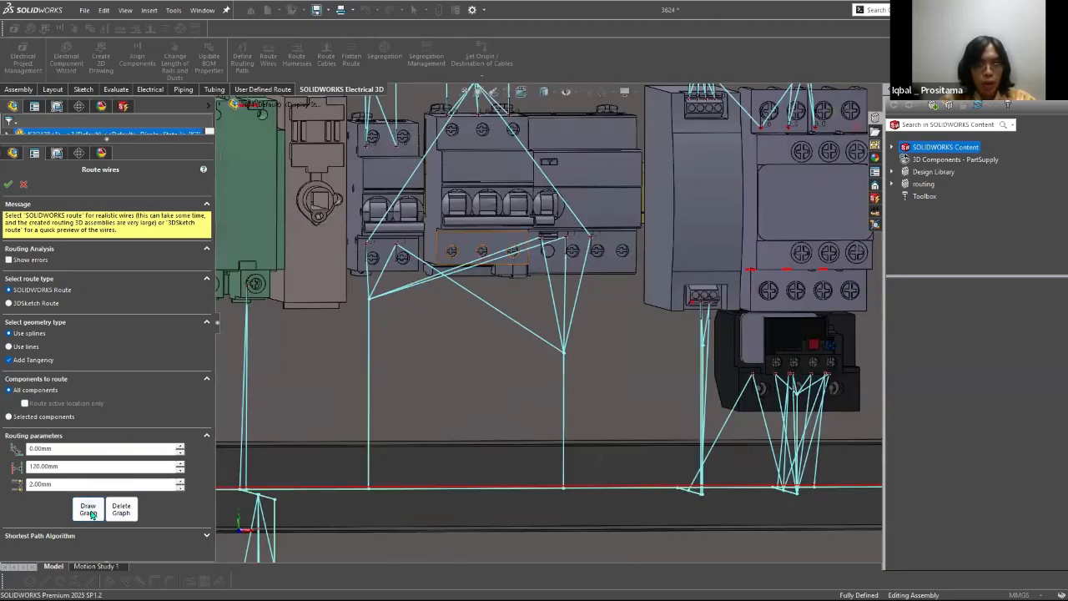
pyautogui.scroll(1, 567, 310)
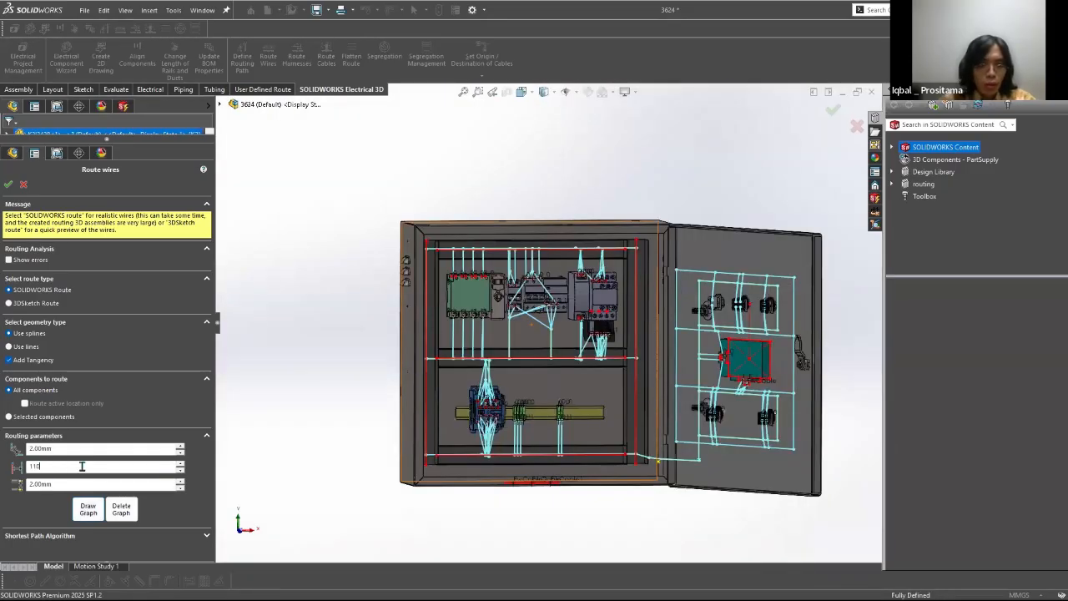
pyautogui.click(69, 484)
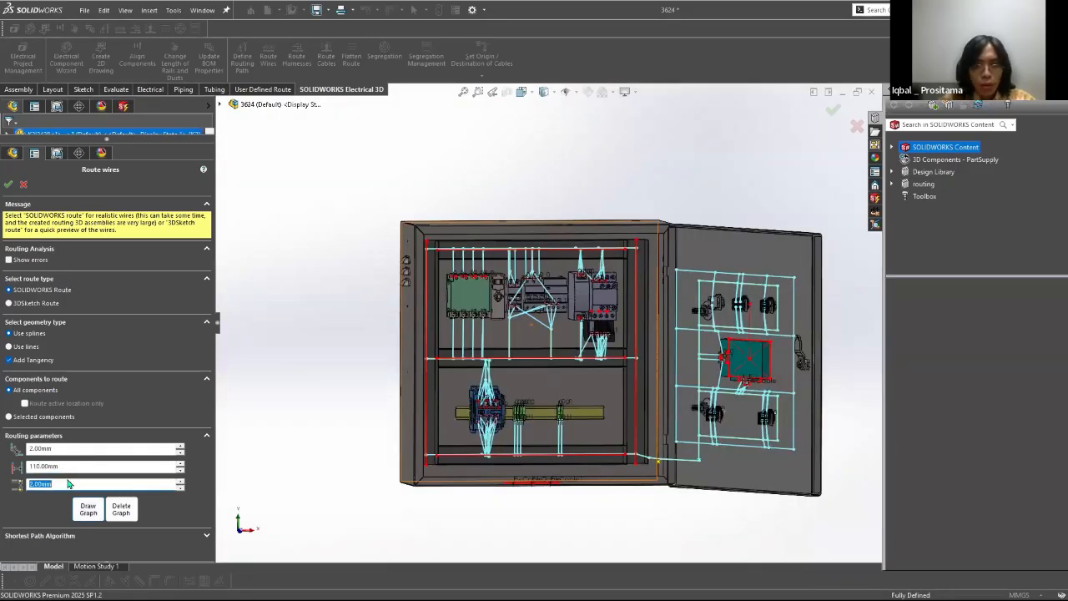
pyautogui.click(69, 448)
pyautogui.write('0')
pyautogui.click(68, 466)
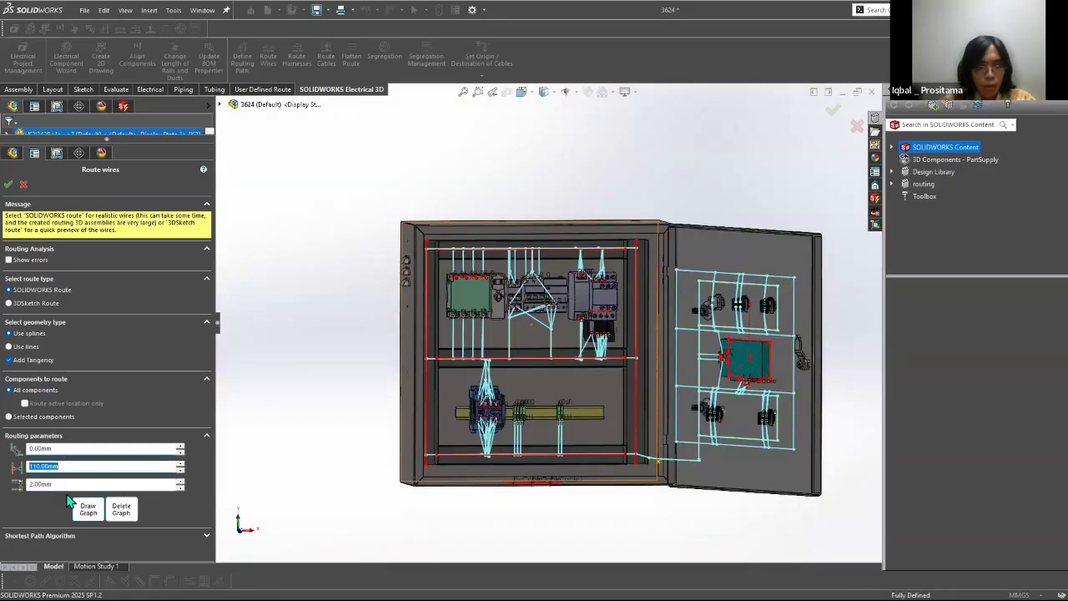
pyautogui.click(88, 509)
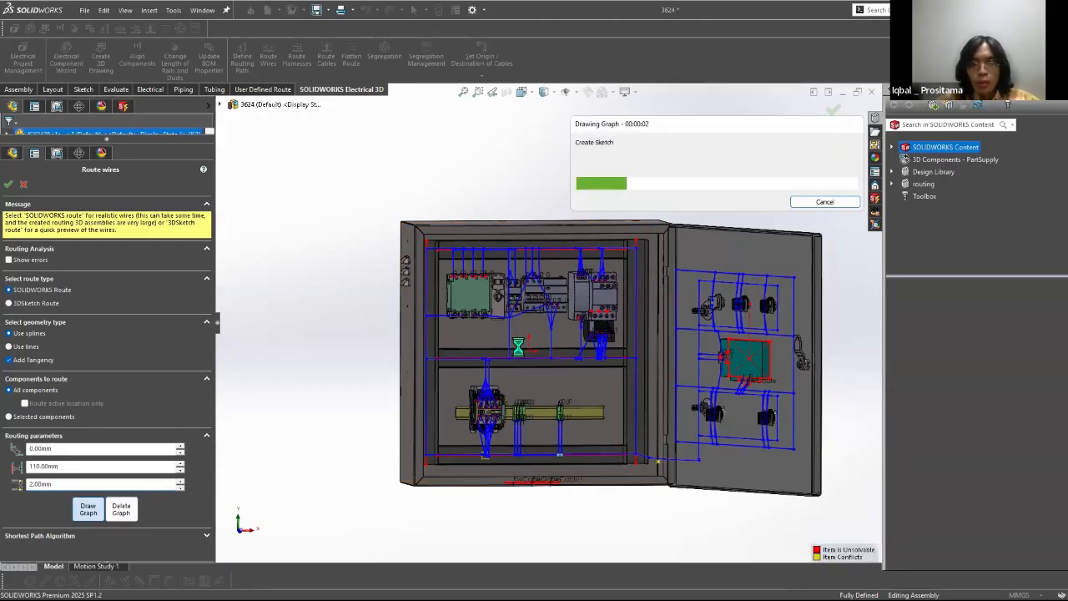
# Step: Set the distance between connection point and first routing path to 160 mm
pyautogui.scroll(-4, 522, 377)
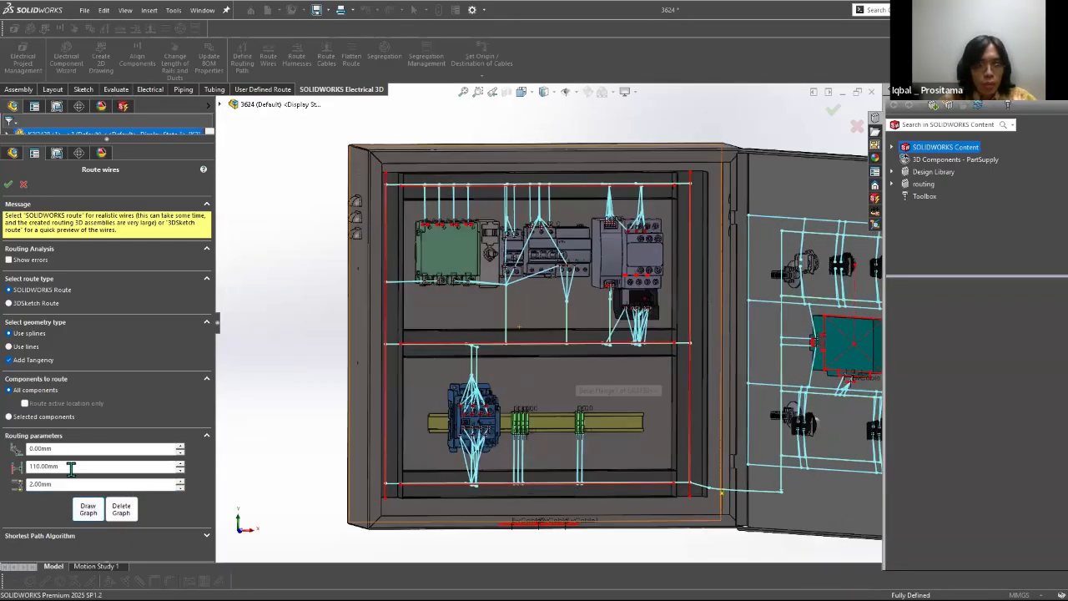
pyautogui.doubleClick(50, 467)
pyautogui.write('160')
pyautogui.doubleClick(59, 482)
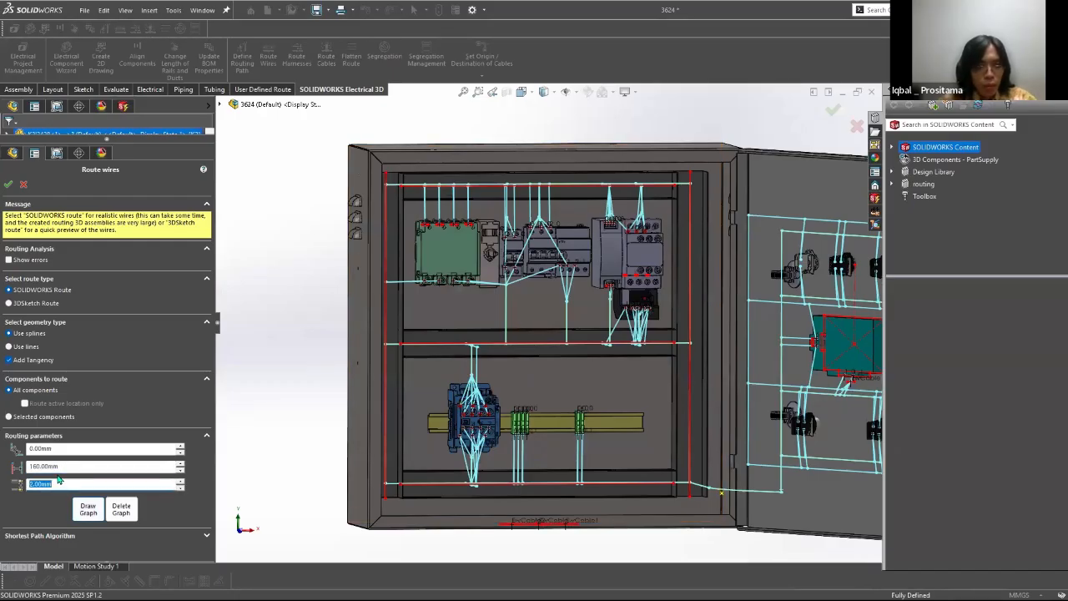
# Step: Set the distance between connection point and first routing path to 140 mm and draw the routing graph
pyautogui.click(63, 467)
pyautogui.doubleClick(66, 469)
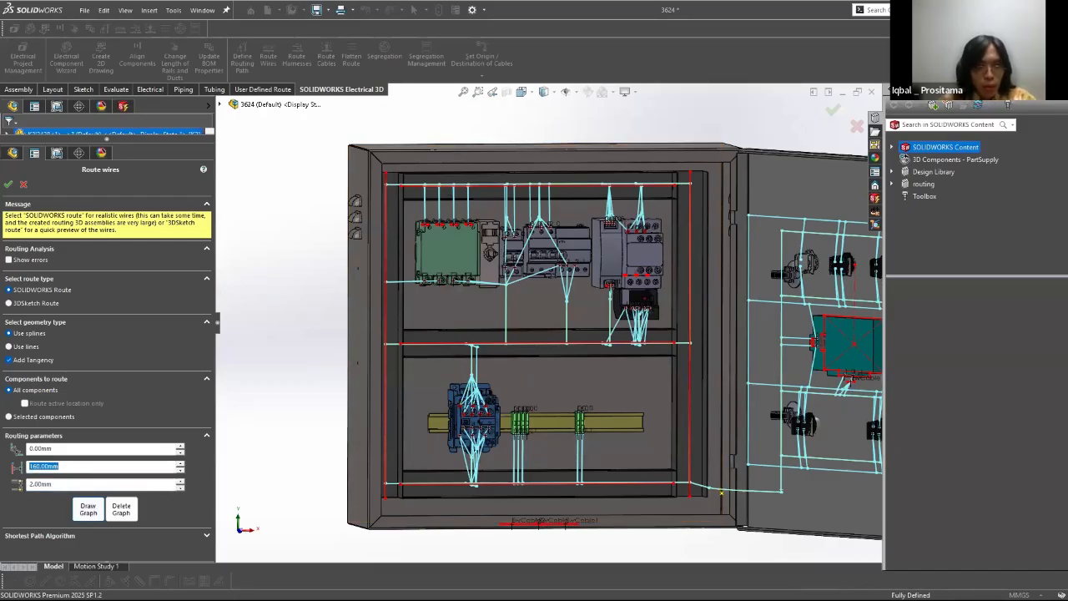
pyautogui.write('140')
pyautogui.press('Tab')
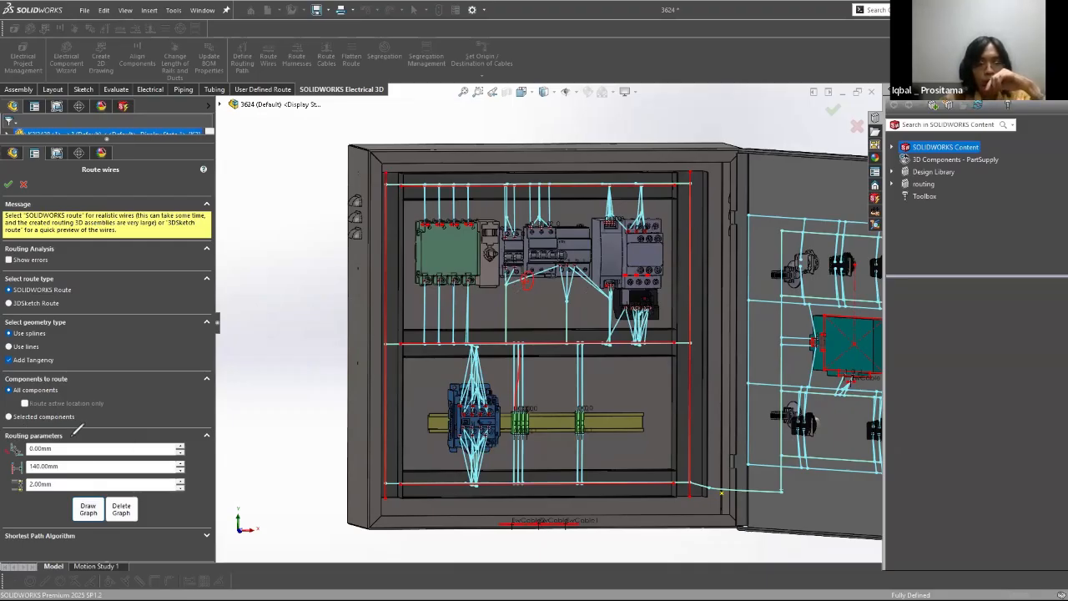
# Step: Examine the routing parameters and the drawn graph's connections on the cabinet door, the middle duct and the rail components
pyautogui.moveTo(17, 486); pyautogui.dragTo(8, 453)
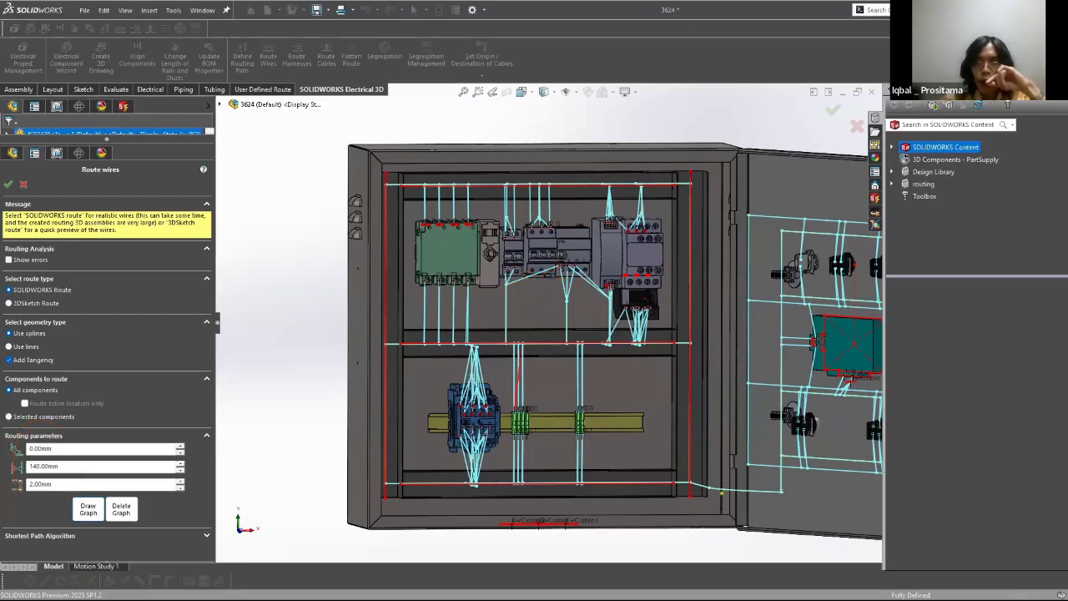
pyautogui.moveTo(607, 230); pyautogui.dragTo(656, 391, button='middle')
pyautogui.scroll(4, 658, 392)
pyautogui.scroll(-3, 658, 392)
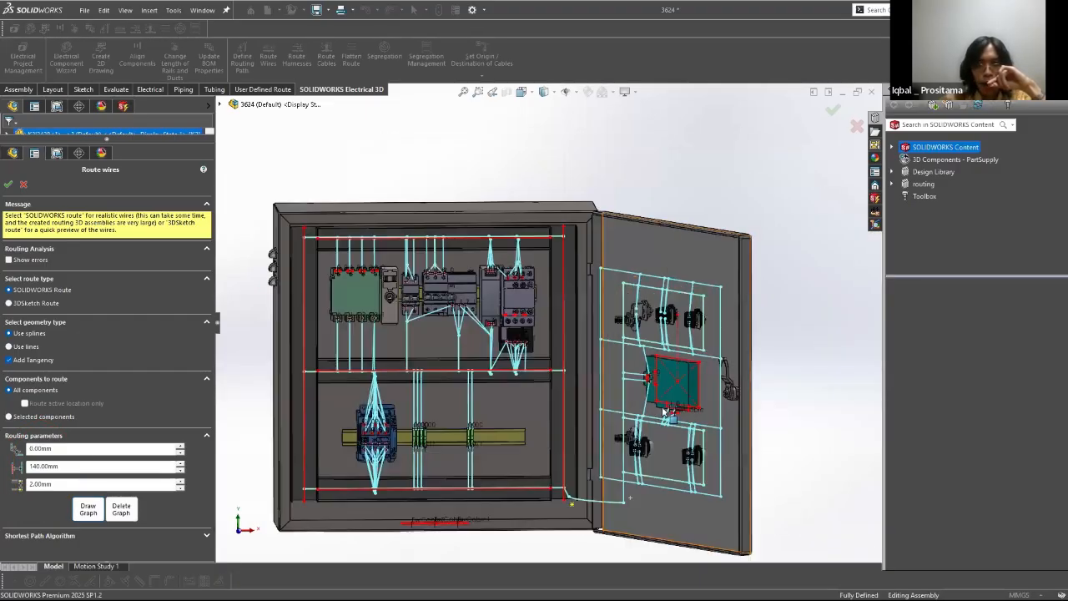
pyautogui.moveTo(572, 406); pyautogui.dragTo(511, 238, button='middle')
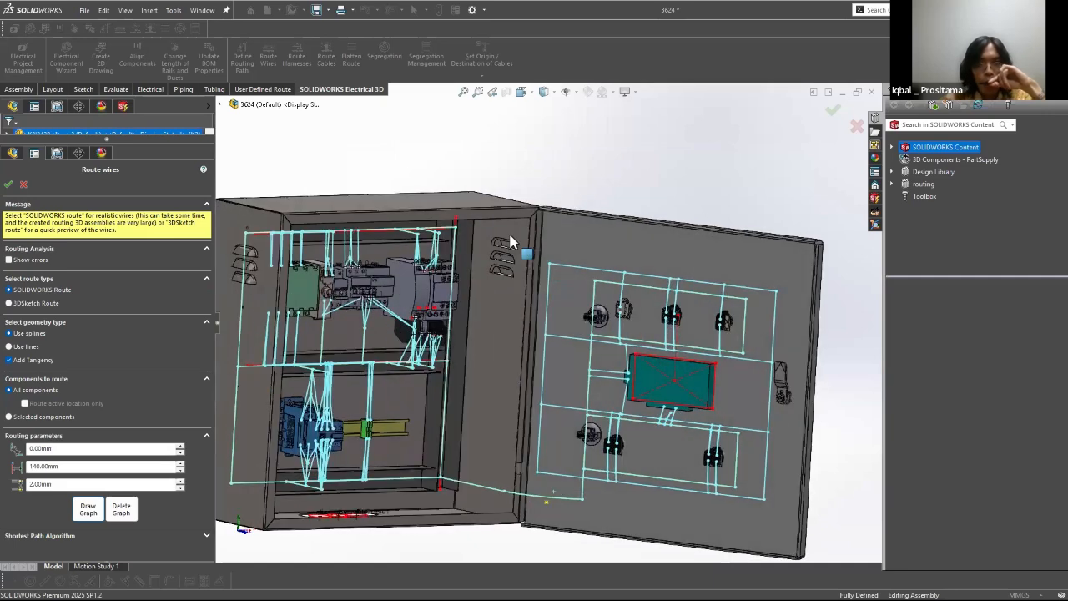
pyautogui.scroll(-5, 511, 239)
pyautogui.scroll(8, 505, 221)
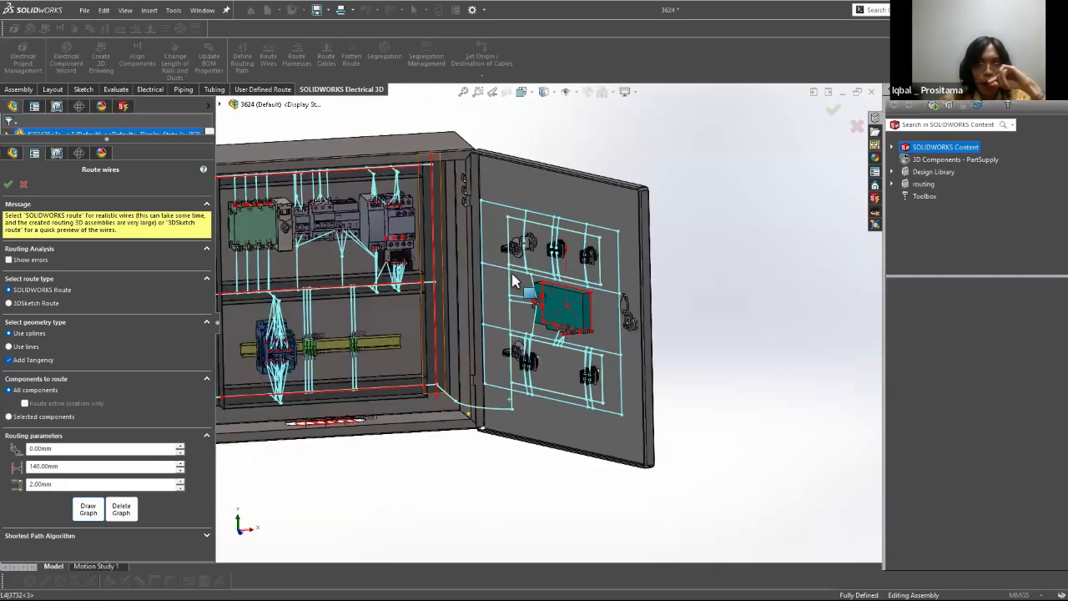
pyautogui.scroll(-5, 543, 262)
pyautogui.scroll(-3, 549, 272)
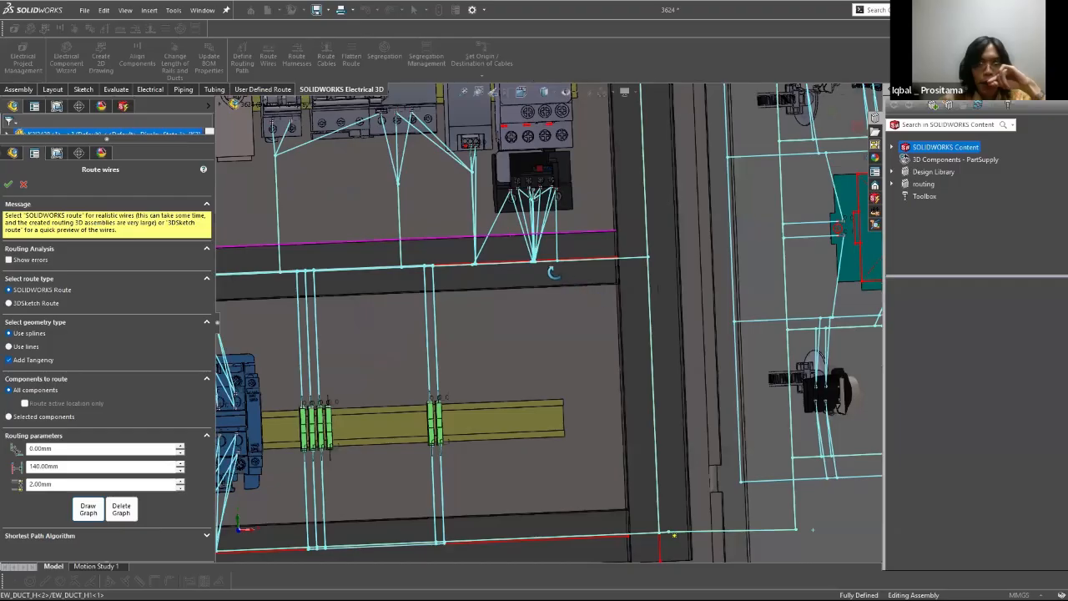
pyautogui.scroll(3, 503, 277)
pyautogui.scroll(-4, 426, 269)
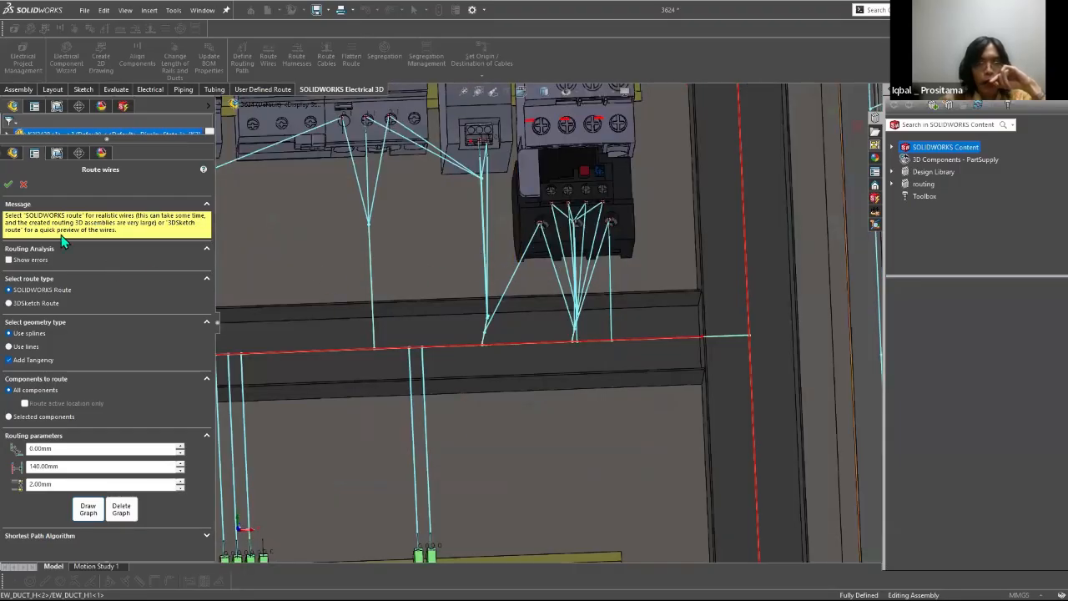
pyautogui.click(7, 184)
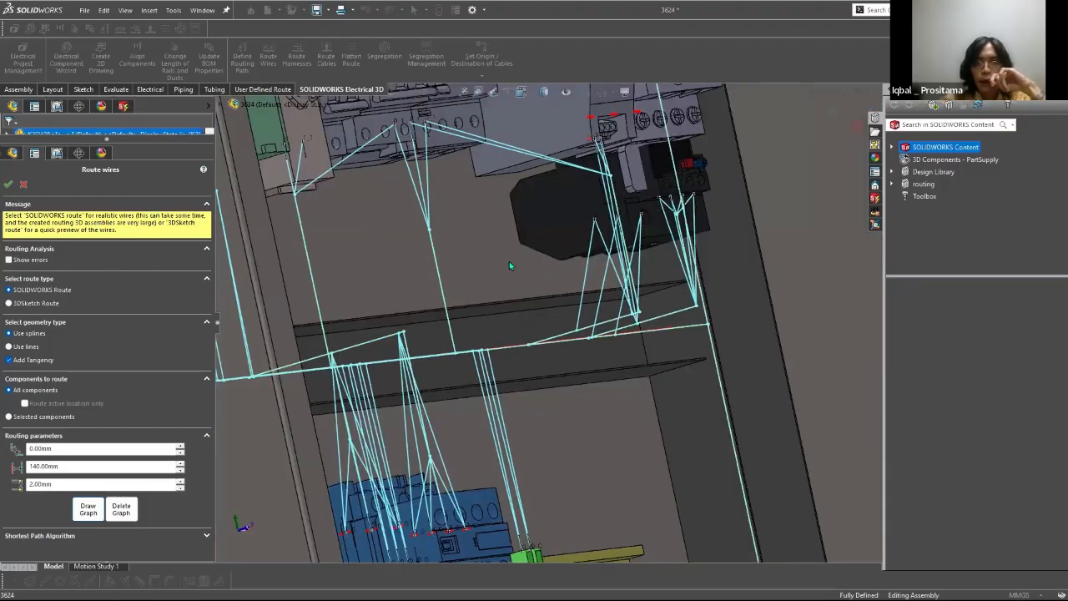
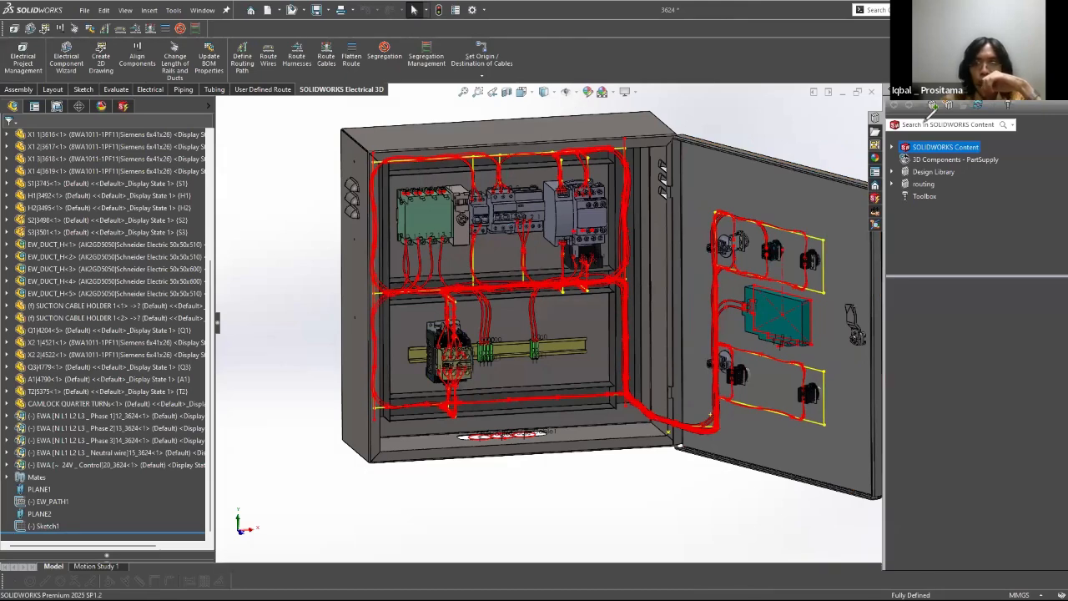
# Step: Hide all item types in the cabinet view so the routing sketches no longer cover the wires
pyautogui.click(566, 94)
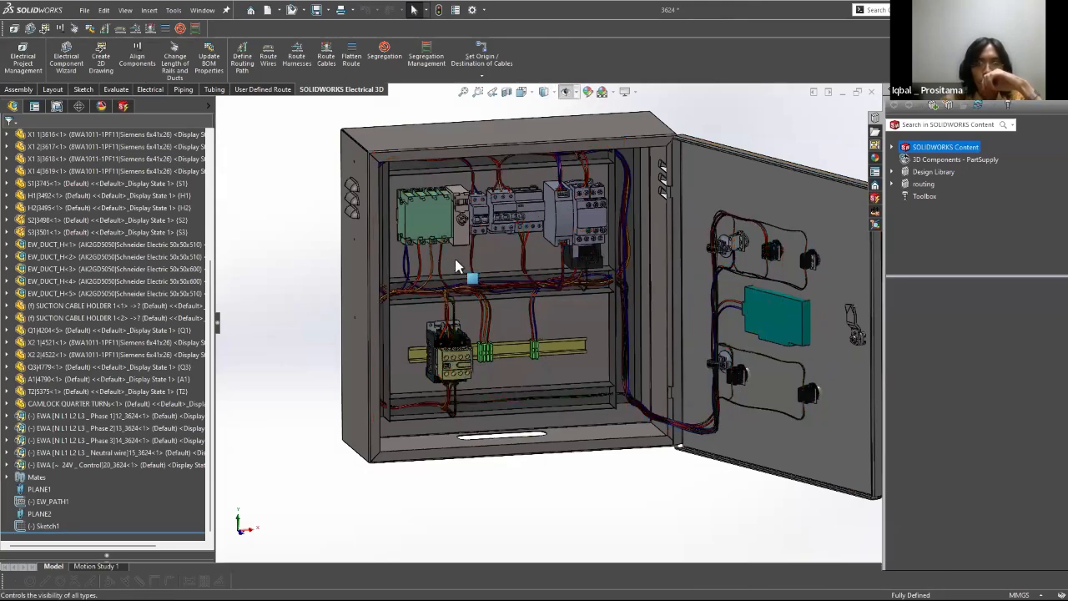
pyautogui.scroll(-4, 442, 242)
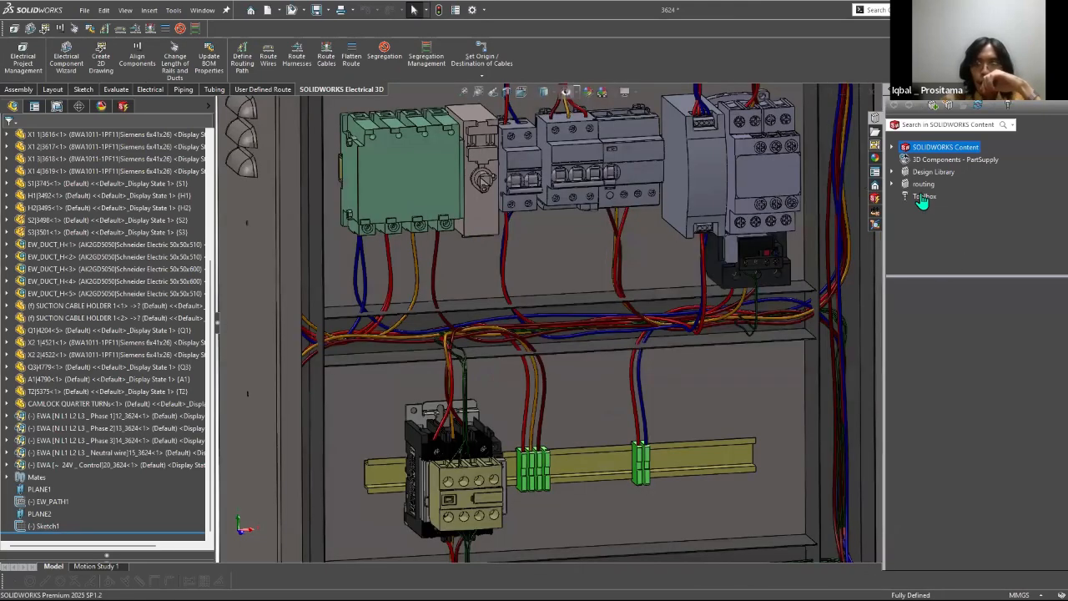
pyautogui.scroll(1, 699, 235)
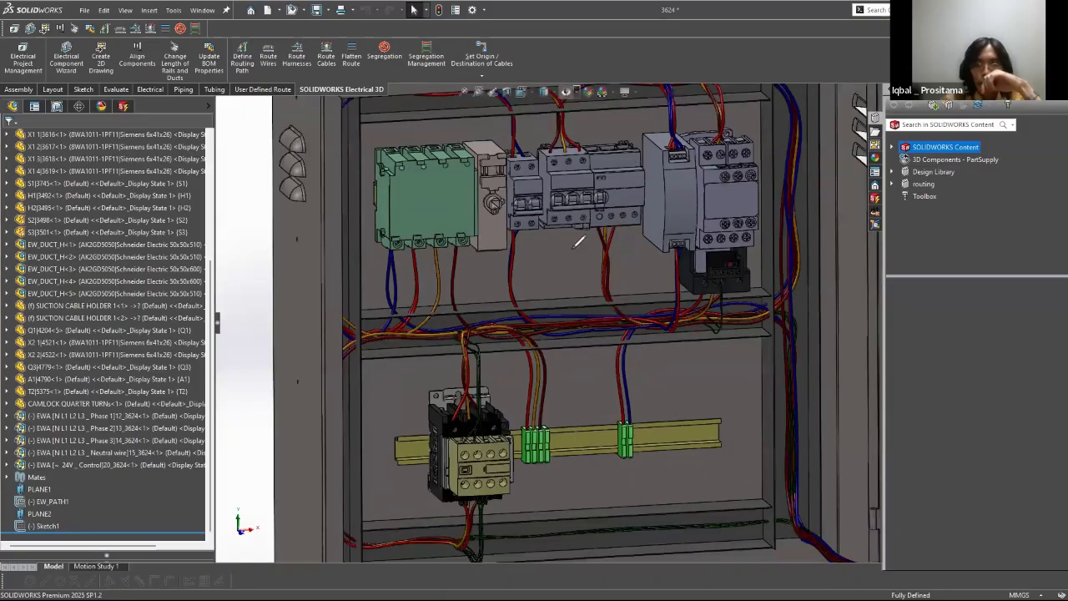
pyautogui.scroll(3, 577, 243)
# Step: Examine the routed wires in the ducts, at the rail terminals and contactor, and on the cabinet door
pyautogui.moveTo(696, 239); pyautogui.dragTo(697, 249)
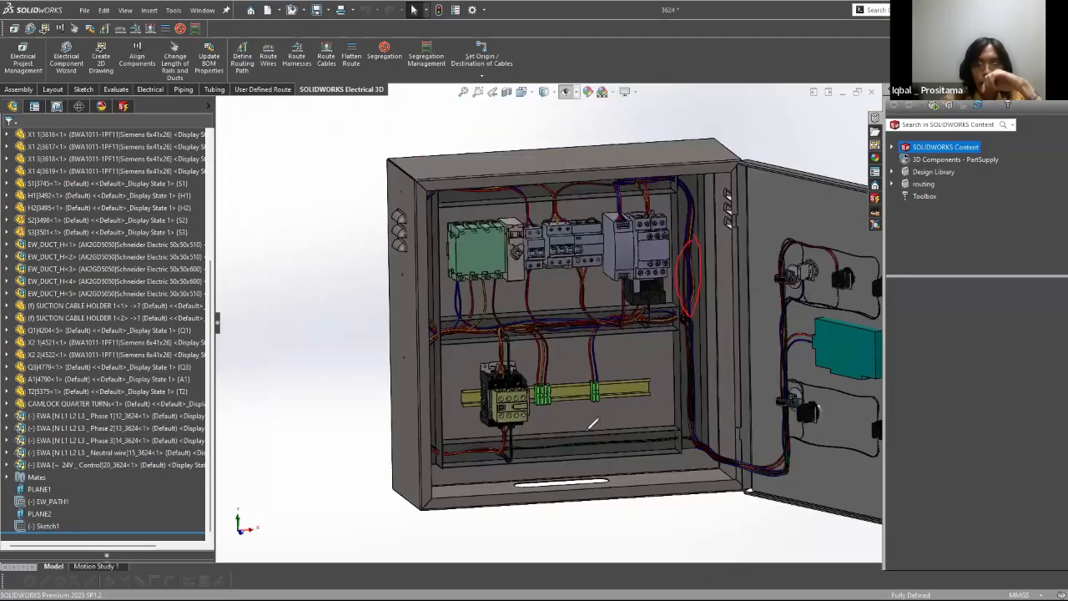
pyautogui.moveTo(591, 340); pyautogui.dragTo(530, 334, button='middle')
pyautogui.moveTo(476, 387); pyautogui.dragTo(567, 355, button='middle')
pyautogui.press('space')
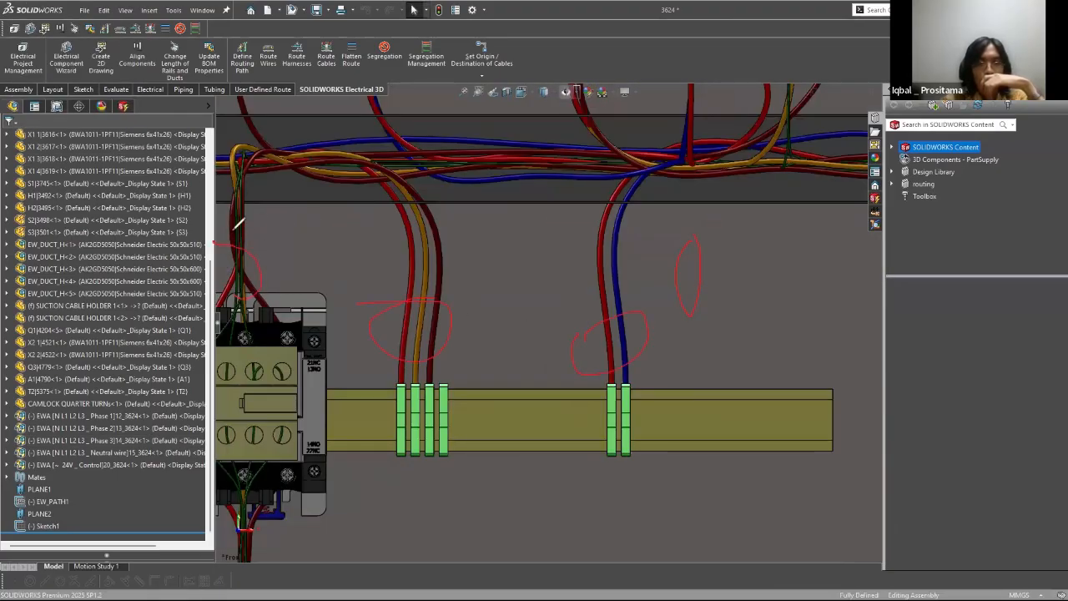
pyautogui.moveTo(231, 251)
pyautogui.mouseDown()
pyautogui.moveTo(226, 231)
pyautogui.moveTo(275, 188)
pyautogui.mouseUp()
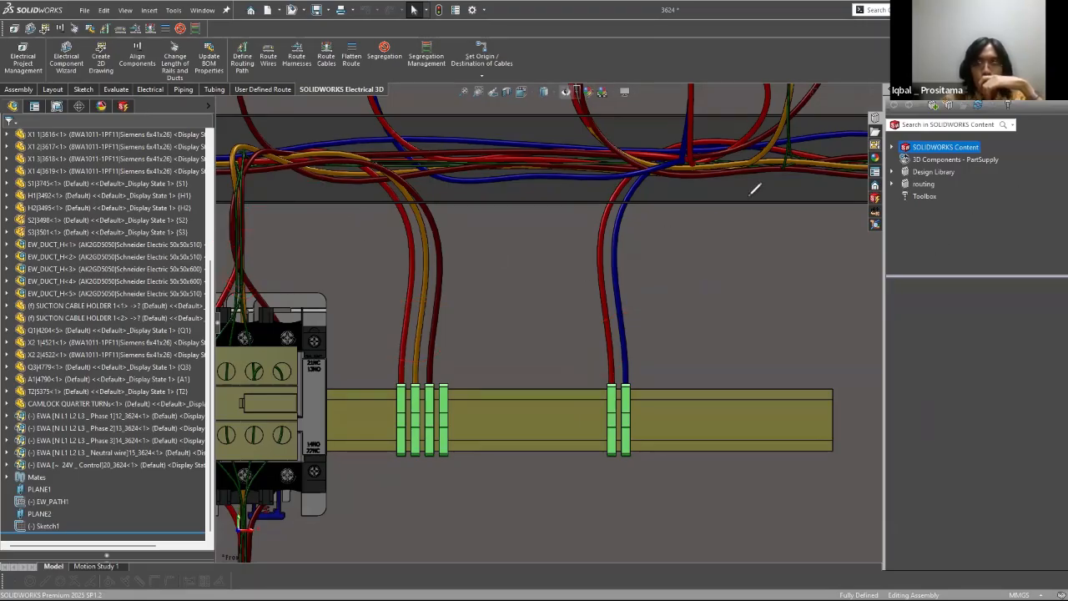
pyautogui.scroll(3, 619, 244)
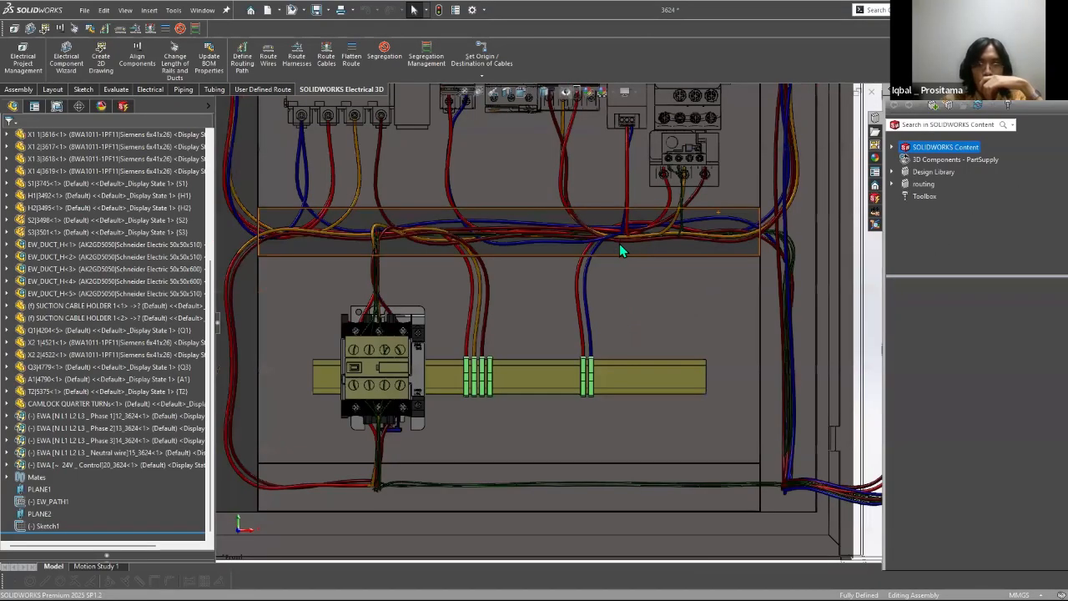
pyautogui.scroll(4, 710, 406)
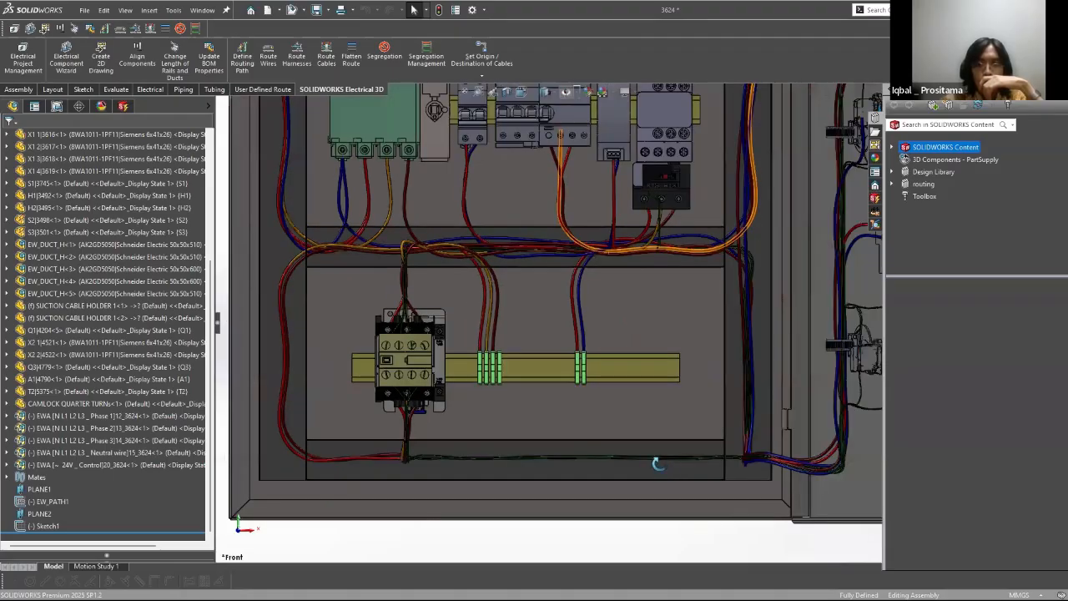
pyautogui.scroll(-4, 768, 323)
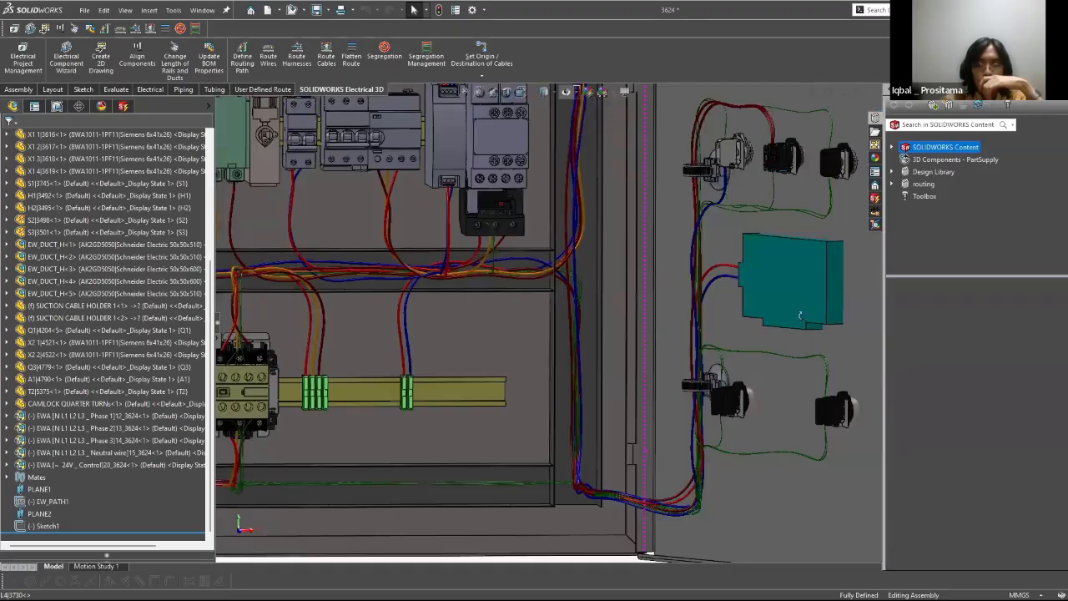
pyautogui.moveTo(713, 334); pyautogui.dragTo(774, 343, button='middle')
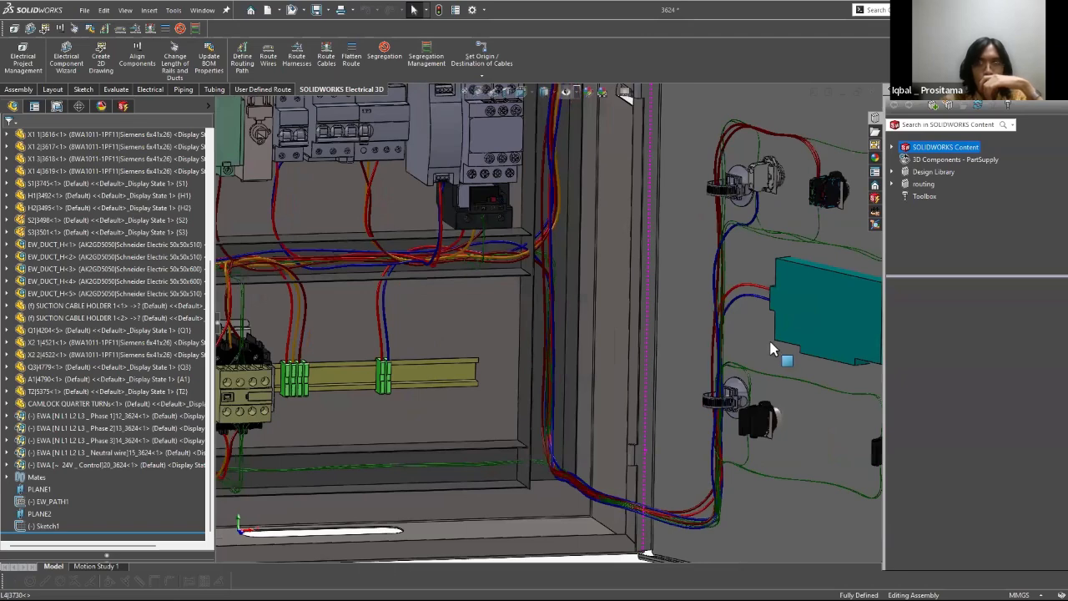
pyautogui.scroll(2, 771, 342)
pyautogui.moveTo(424, 192); pyautogui.dragTo(461, 288, button='middle')
pyautogui.moveTo(502, 550); pyautogui.dragTo(445, 316, button='middle')
pyautogui.scroll(-3, 444, 316)
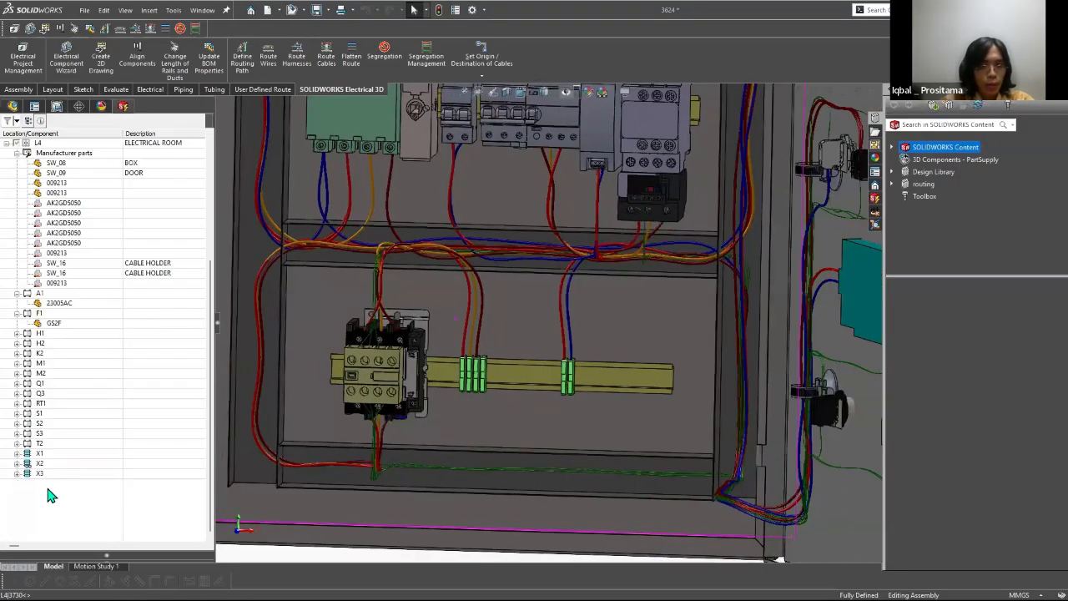
# Step: Insert terminals 1 and 2 of terminal strip X3 (8WA1011-1PF11) on the lower rail between the two existing terminal groups
pyautogui.press('space')
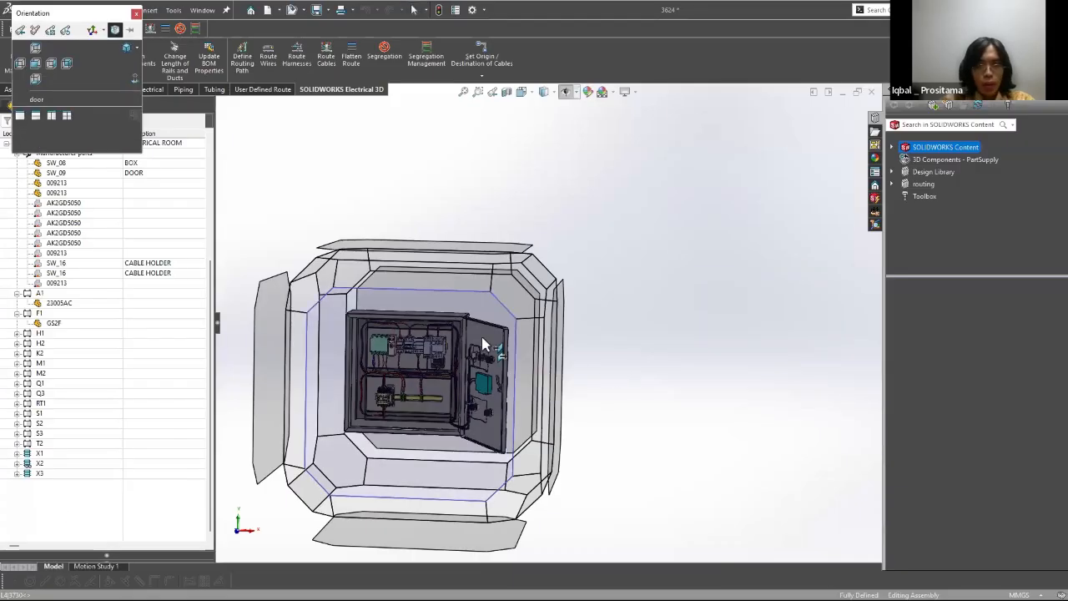
pyautogui.click(482, 343)
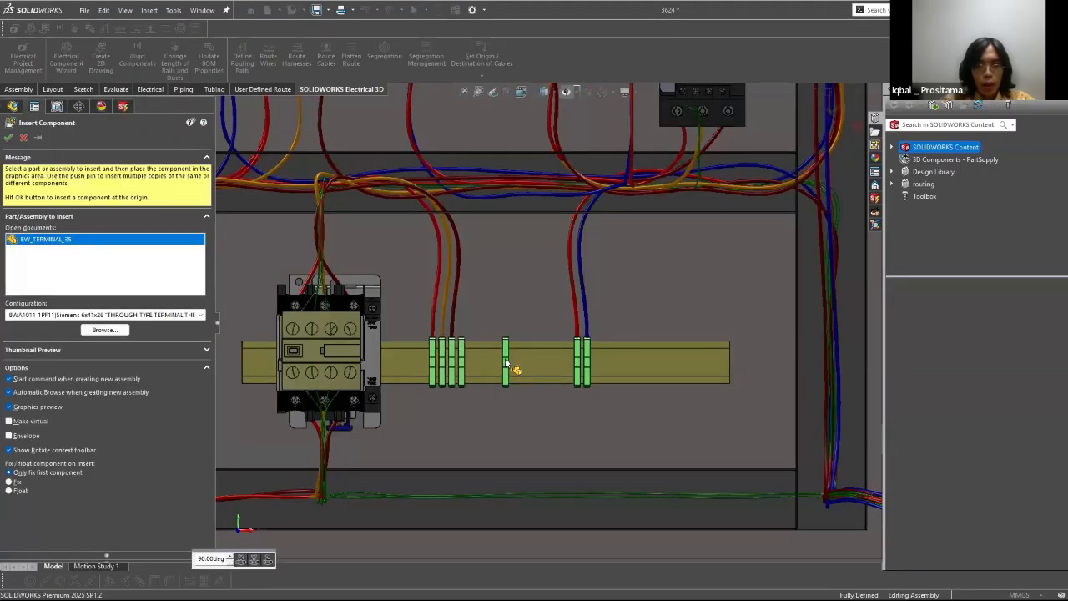
pyautogui.click(505, 361)
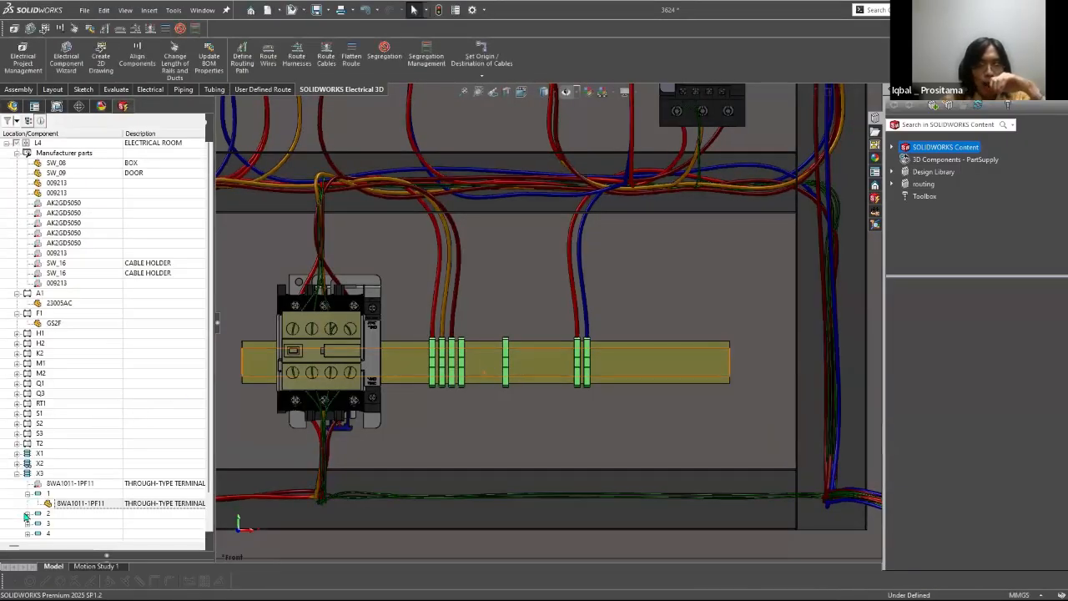
pyautogui.click(27, 515)
pyautogui.doubleClick(51, 525)
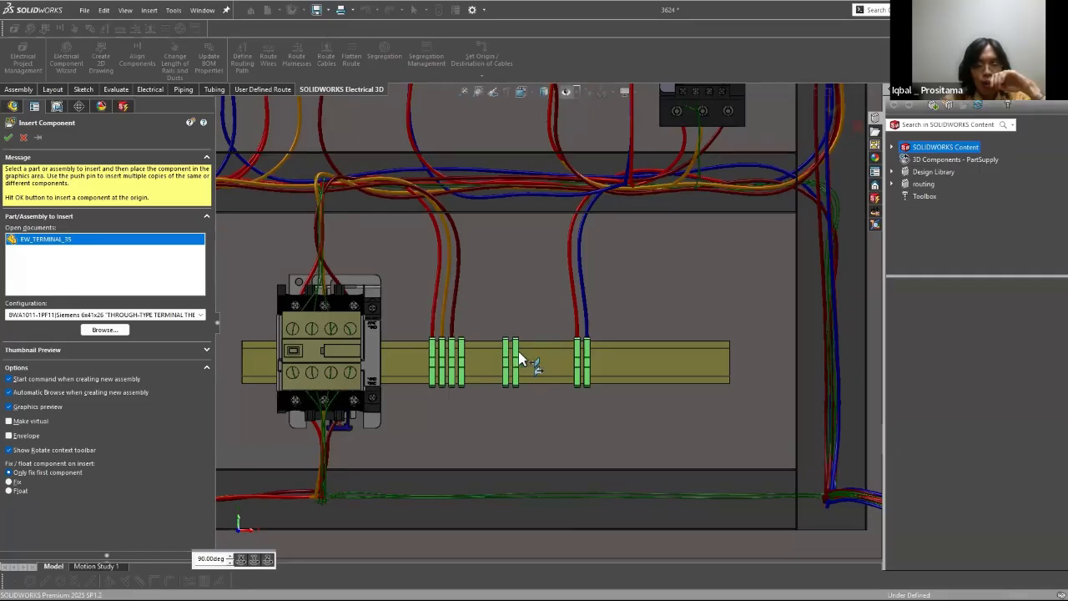
pyautogui.click(517, 357)
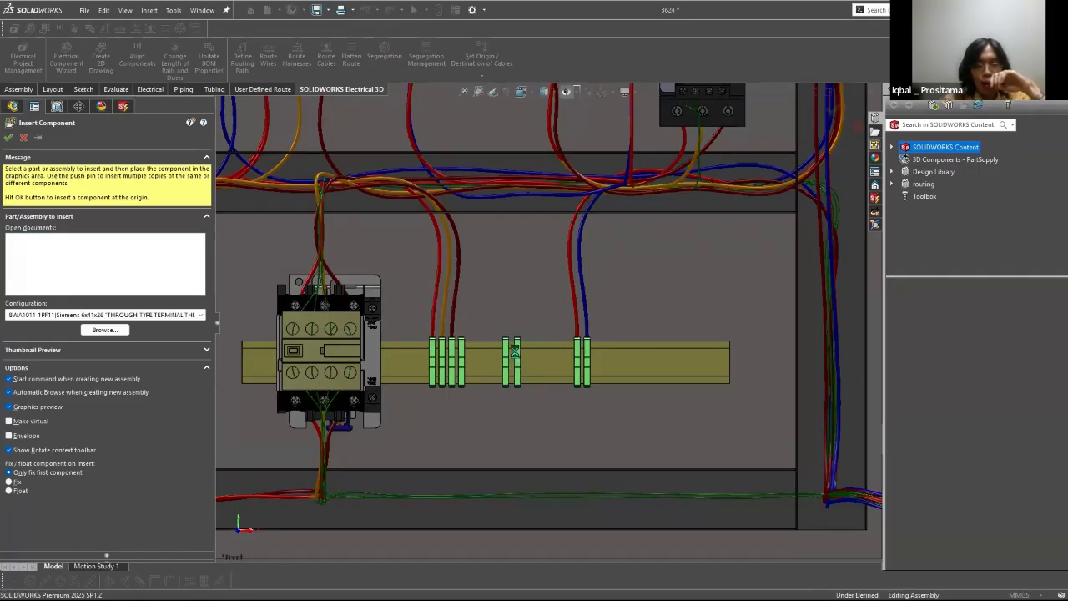
# Step: Insert terminals 3 and 4 of terminal strip X3 on the lower rail beside the first two X3 terminals
pyautogui.scroll(5, 515, 357)
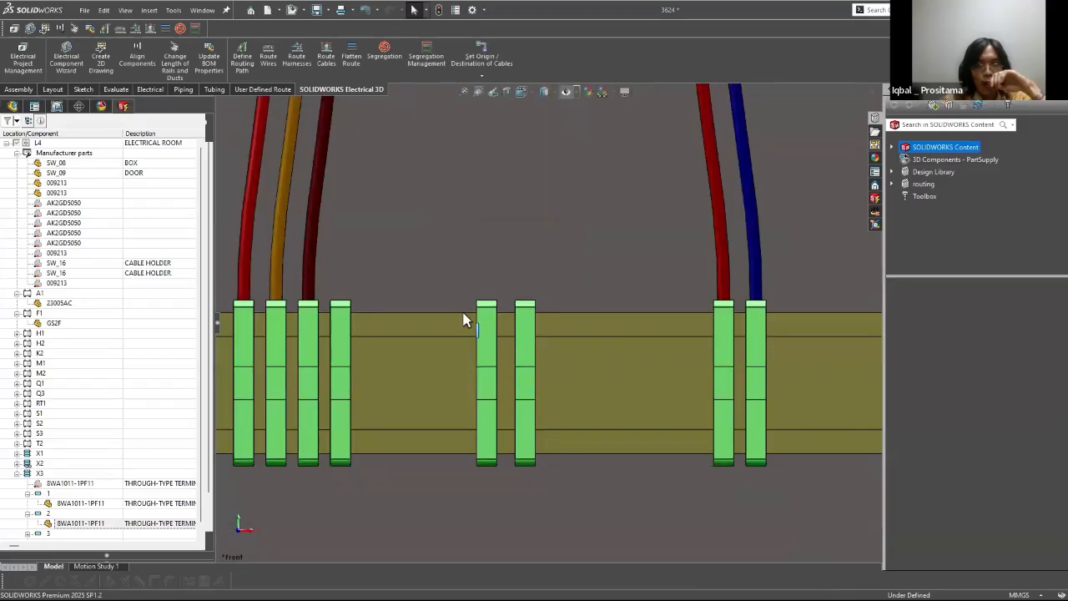
pyautogui.moveTo(548, 388); pyautogui.dragTo(456, 393, button='middle')
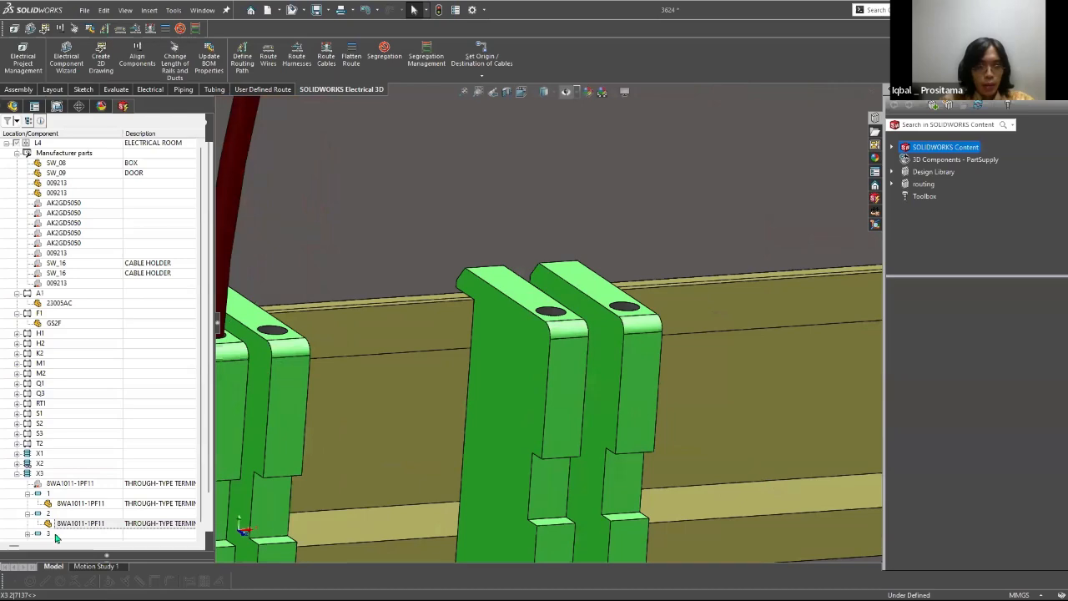
pyautogui.press('space')
pyautogui.click(494, 445)
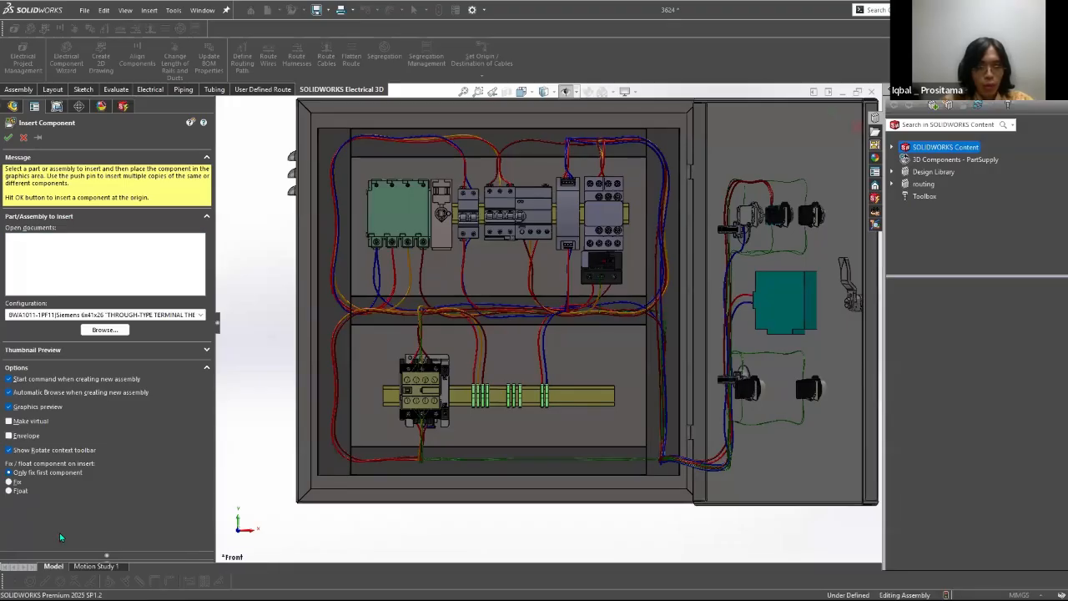
pyautogui.click(529, 394)
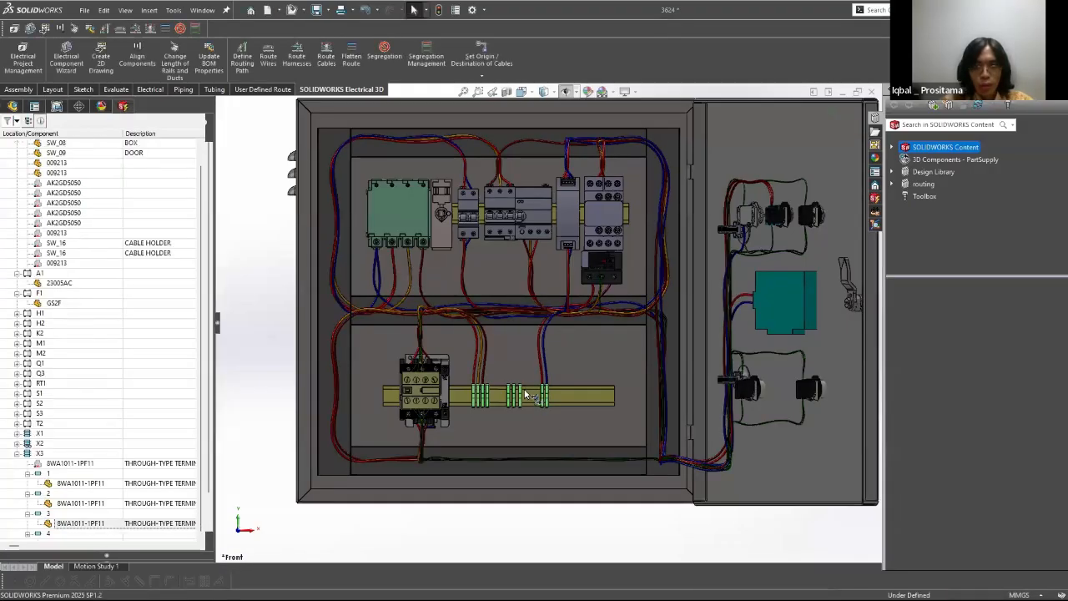
pyautogui.scroll(-7, 557, 298)
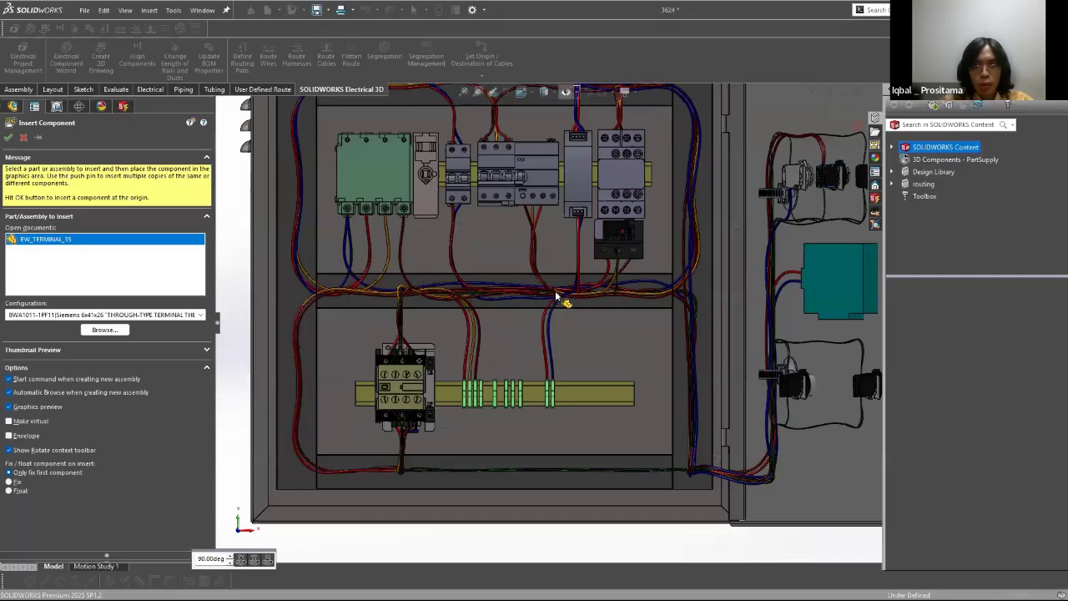
pyautogui.click(476, 349)
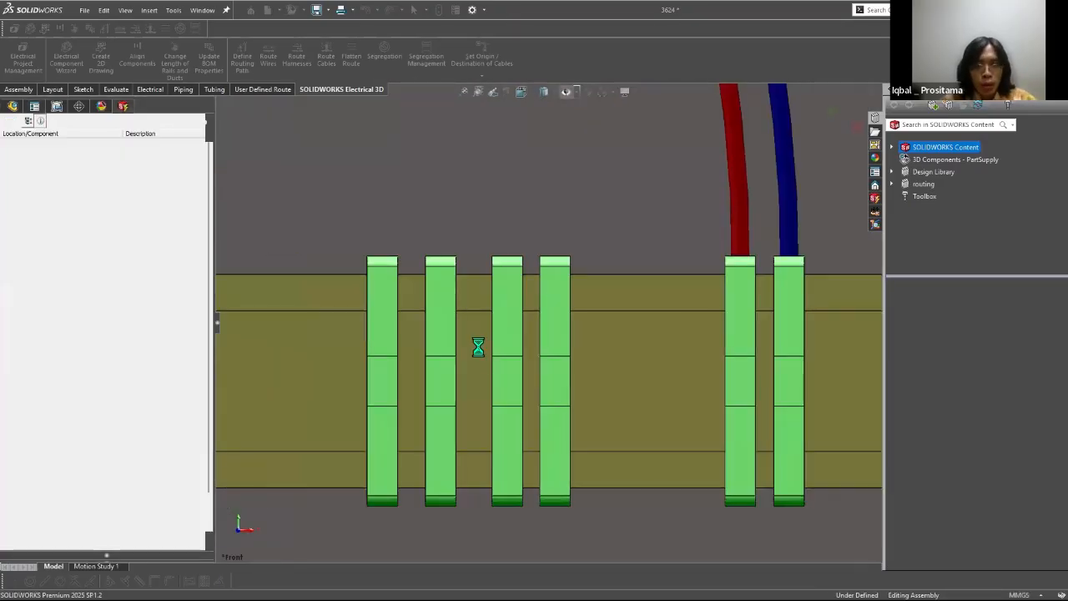
# Step: Add a 30 mm distance mate between the facing sides of X1 terminal 4 and X3 terminal 1
pyautogui.scroll(6, 534, 306)
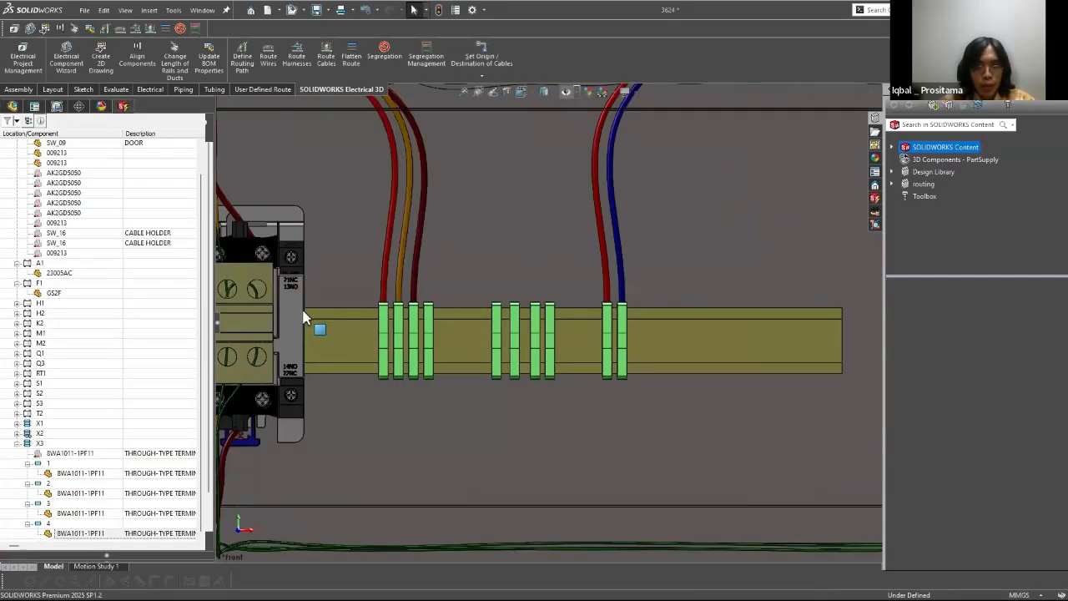
pyautogui.scroll(-5, 400, 305)
pyautogui.click(527, 334)
pyautogui.moveTo(401, 305); pyautogui.dragTo(334, 314, button='middle')
pyautogui.keyDown('ctrl'); pyautogui.click(317, 317); pyautogui.keyUp('ctrl')
pyautogui.click(390, 301)
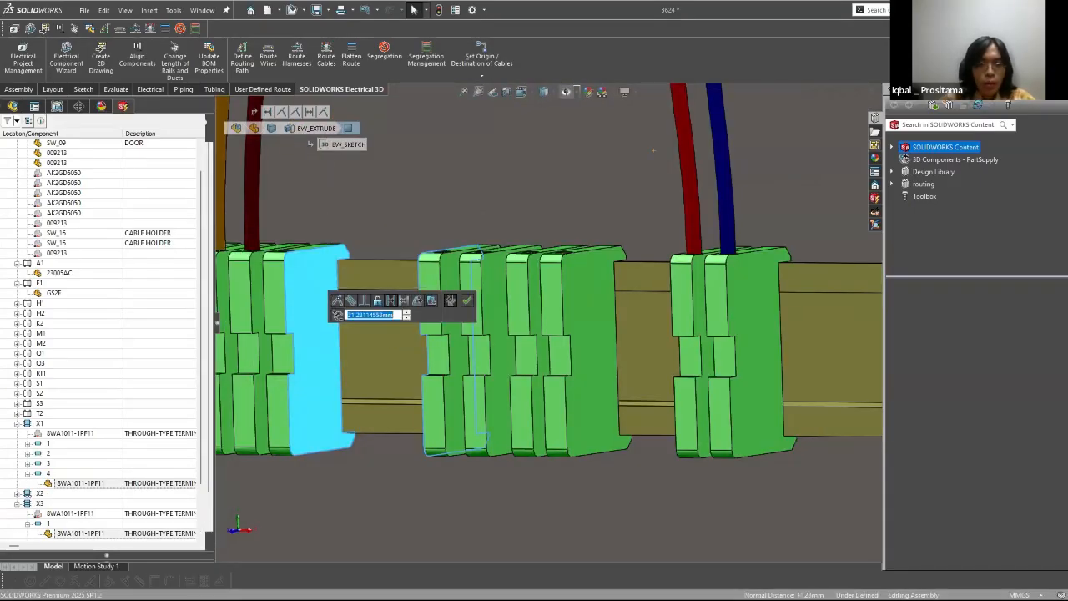
pyautogui.write('30')
pyautogui.press('Return')
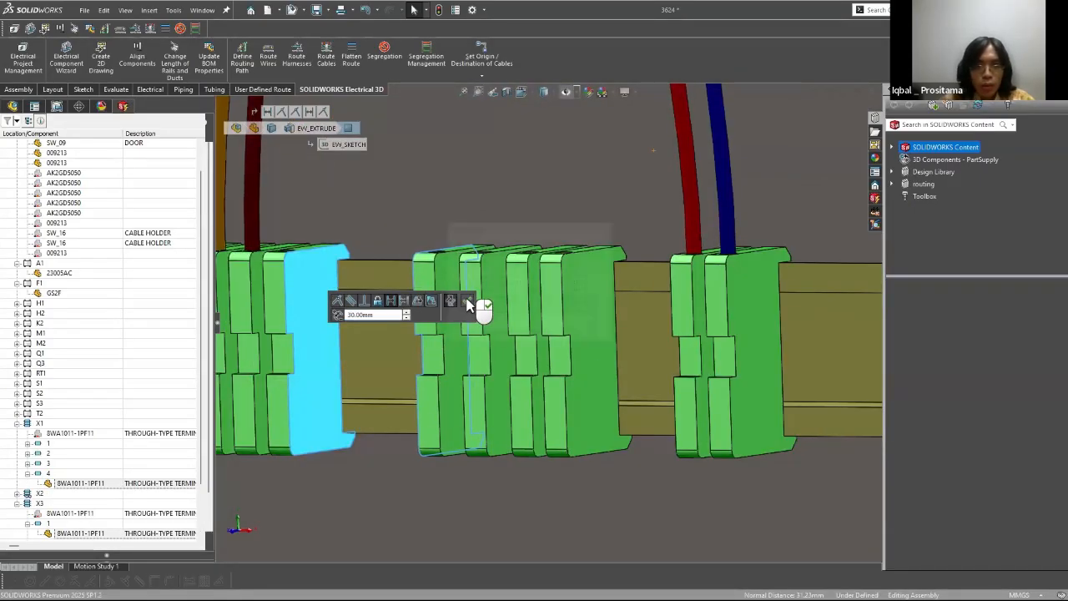
pyautogui.press('Return')
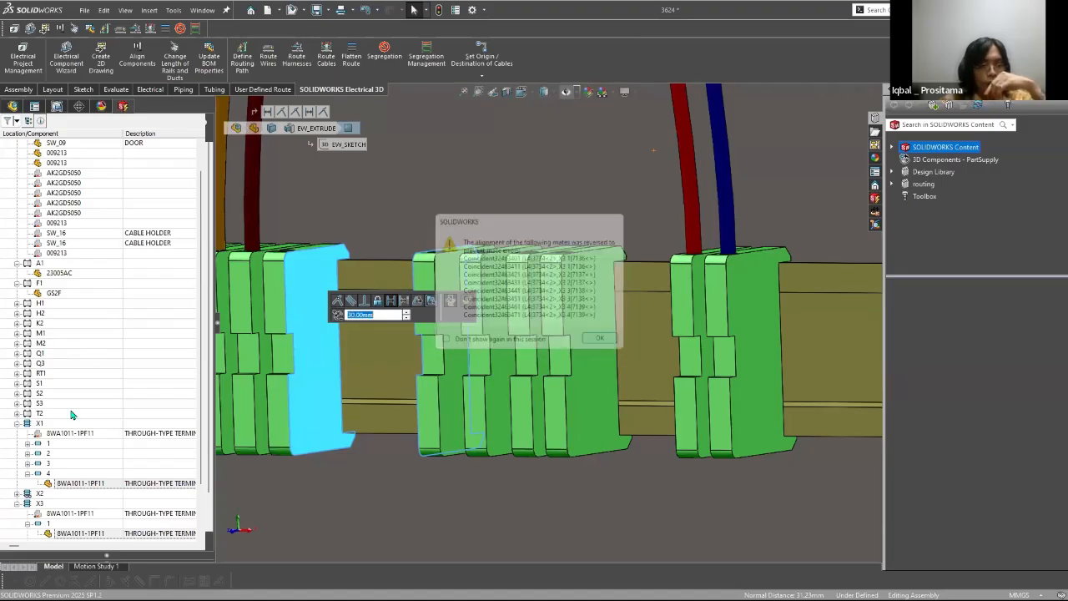
pyautogui.click(12, 103)
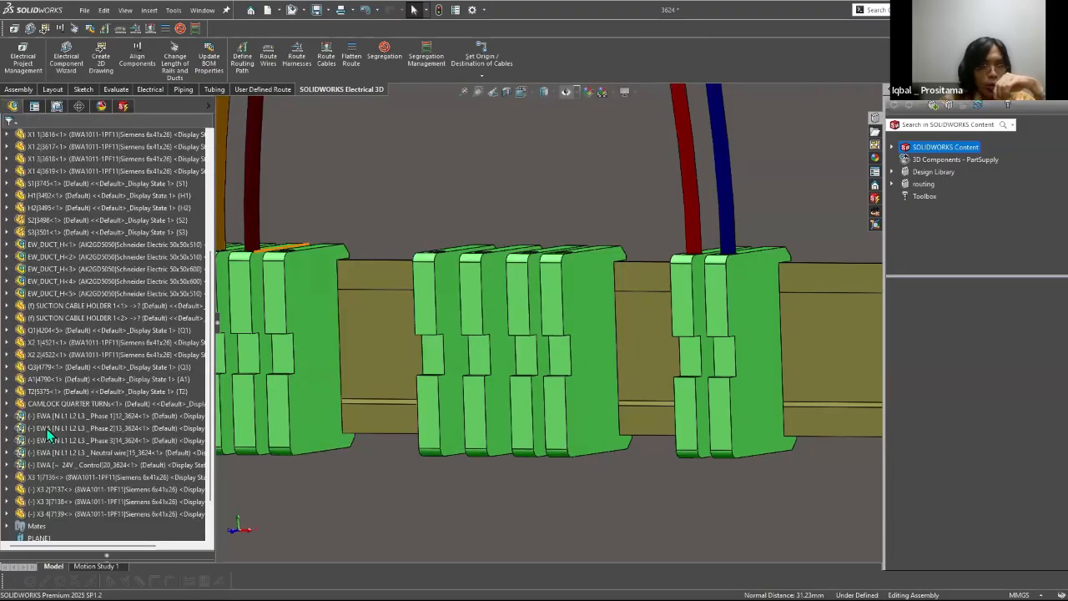
pyautogui.click(59, 450)
pyautogui.scroll(-1, 58, 455)
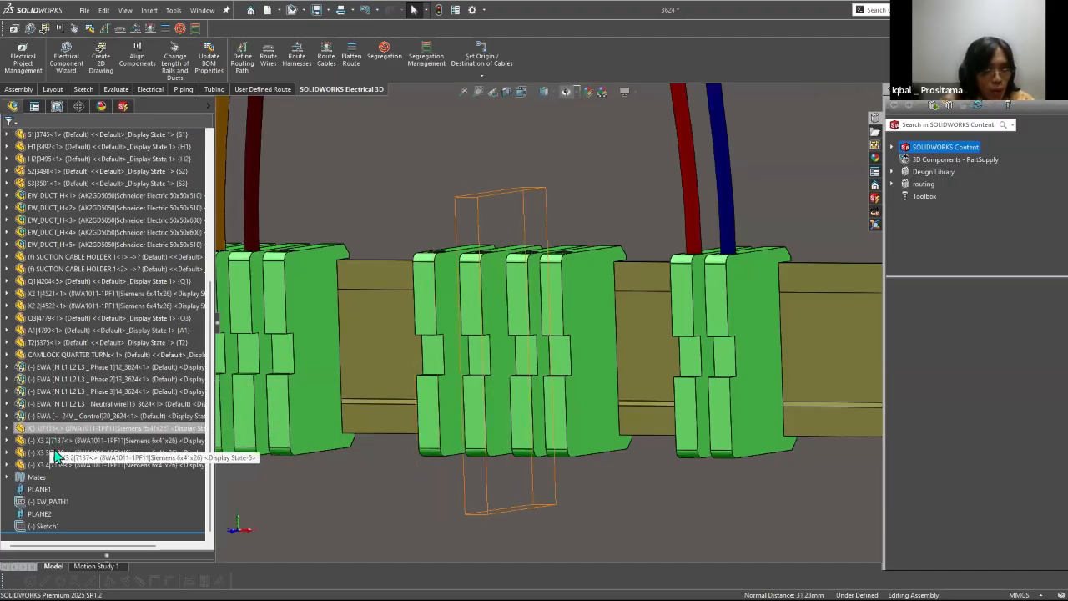
pyautogui.click(58, 428)
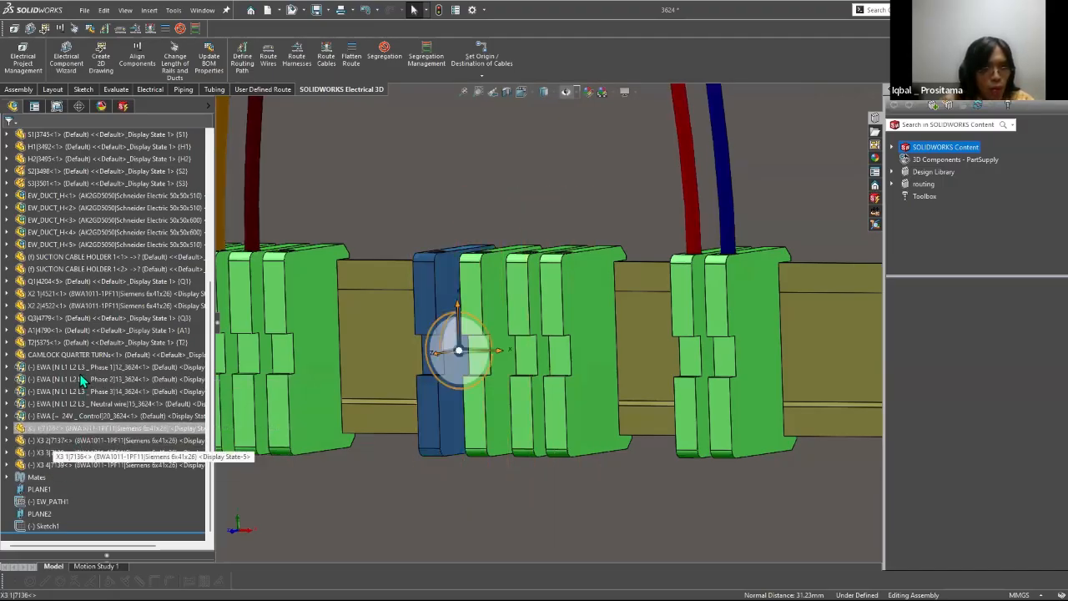
pyautogui.keyDown('shift'); pyautogui.click(57, 465); pyautogui.keyUp('shift')
pyautogui.rightClick(58, 464)
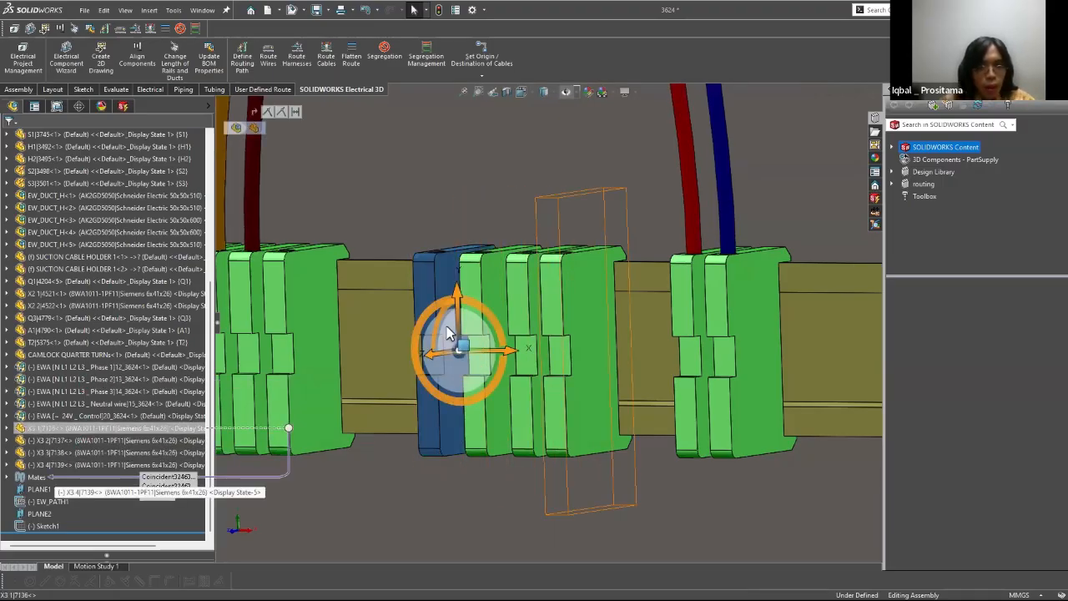
pyautogui.press('Escape')
pyautogui.press('Escape')
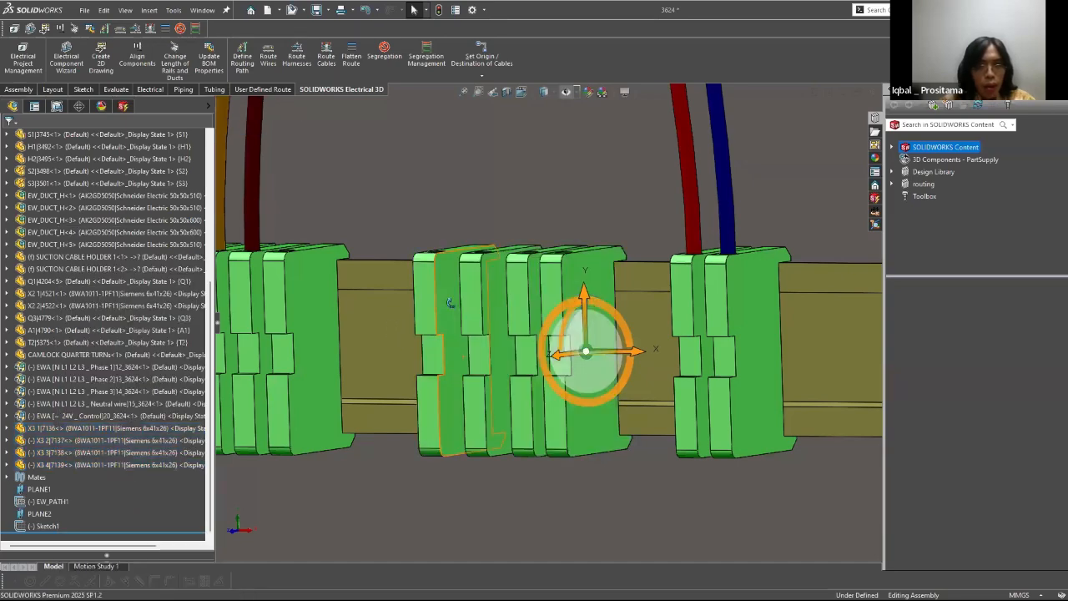
# Step: Add a distance mate between the facing sides of X3 terminals 1 and 2
pyautogui.click(490, 305)
pyautogui.moveTo(493, 292); pyautogui.dragTo(578, 276, button='middle')
pyautogui.keyDown('ctrl'); pyautogui.click(579, 277); pyautogui.keyUp('ctrl')
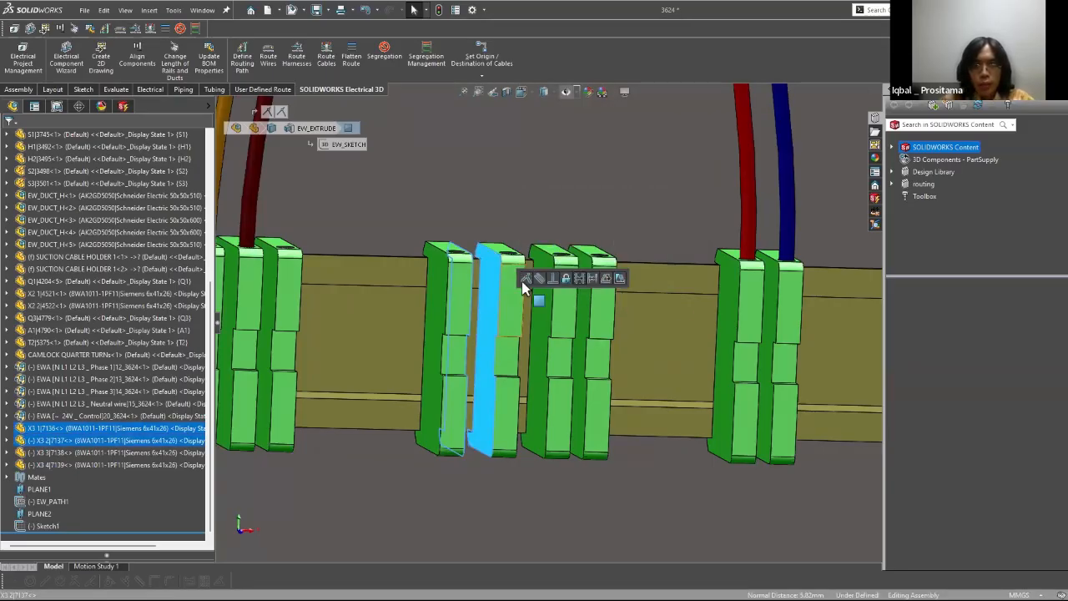
pyautogui.press('Escape')
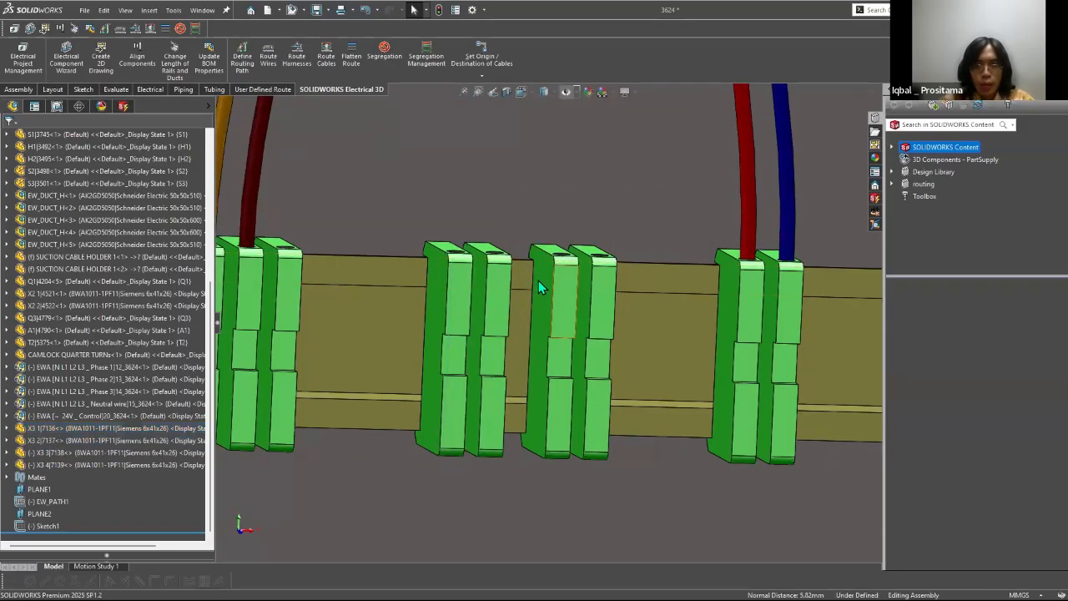
# Step: Add a 3 mm distance mate between the facing sides of X3 terminals 2 and 3
pyautogui.click(538, 283)
pyautogui.moveTo(678, 296); pyautogui.dragTo(687, 293, button='middle')
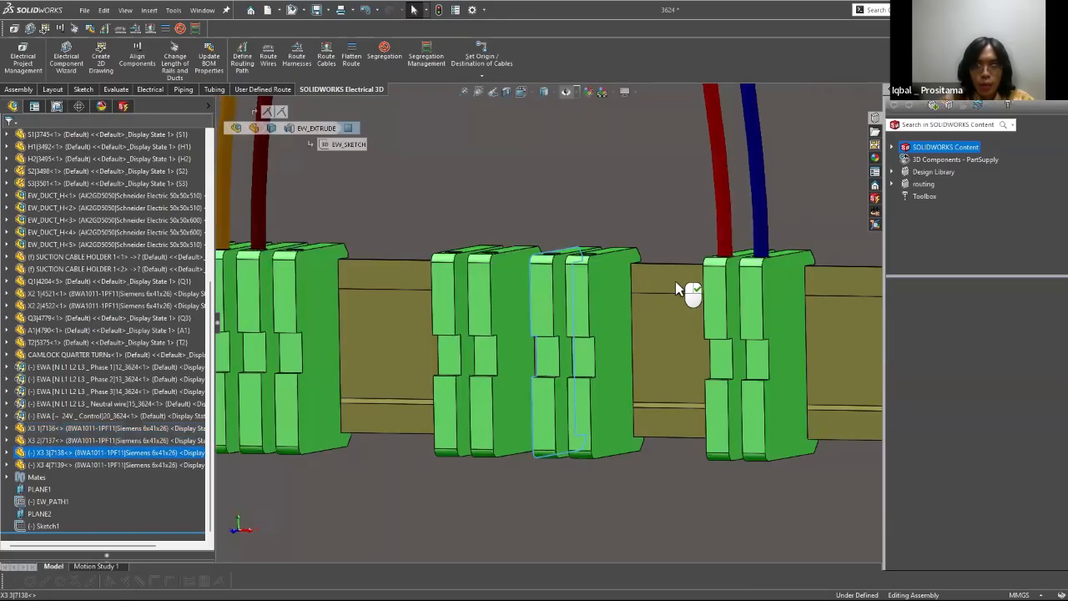
pyautogui.keyDown('ctrl'); pyautogui.click(549, 326); pyautogui.keyUp('ctrl')
pyautogui.click(595, 283)
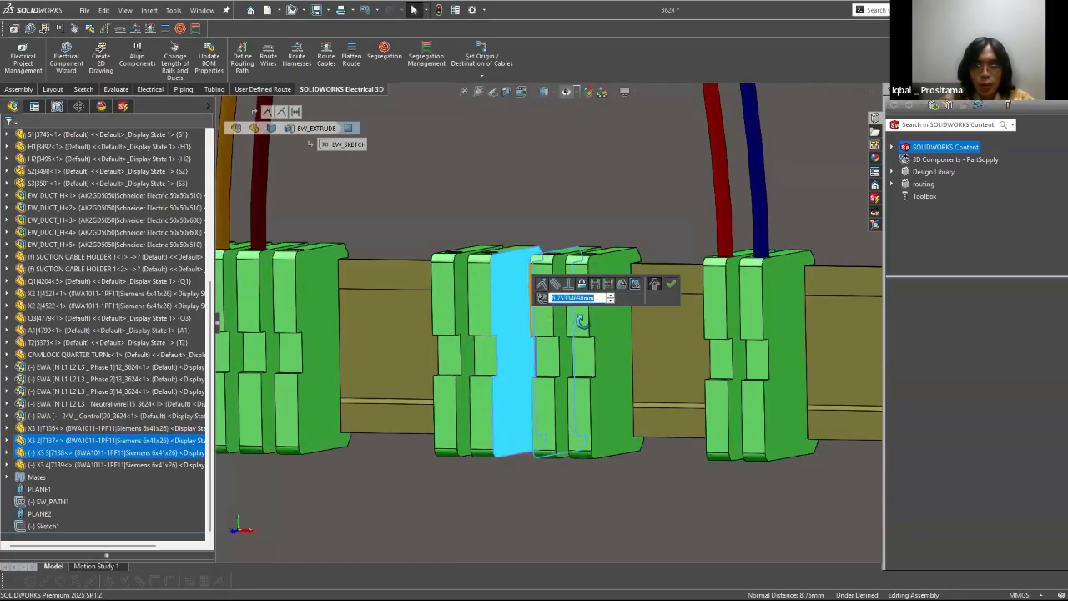
pyautogui.write('3')
pyautogui.press('Return')
# Step: Mate X3 terminal 4 beside X3 terminal 3 on the lower rail and save the cabinet assembly
pyautogui.click(553, 305)
pyautogui.moveTo(639, 299); pyautogui.dragTo(455, 332, button='middle')
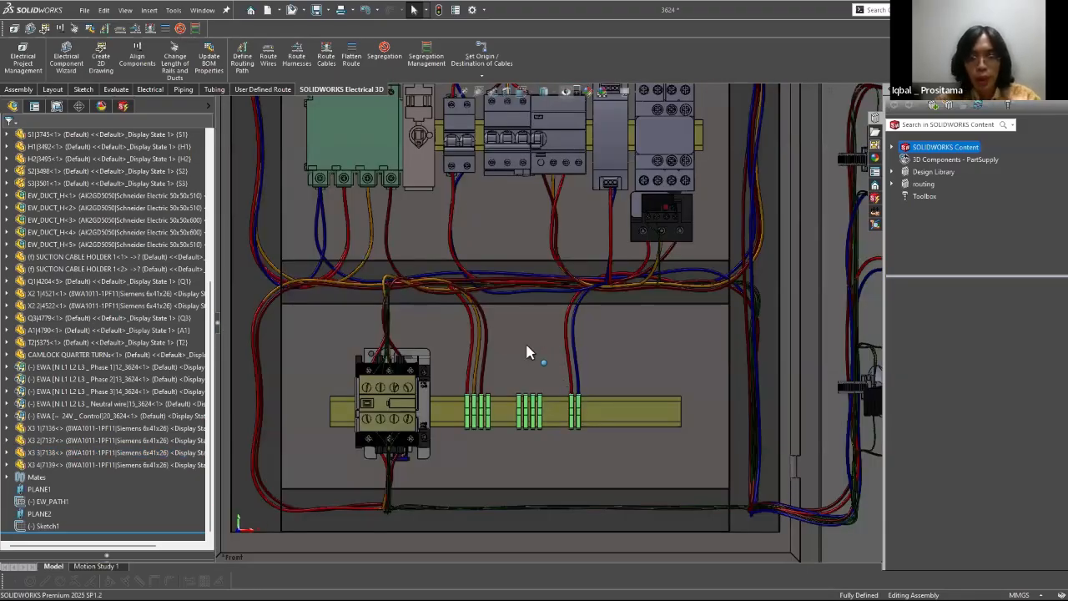
pyautogui.hotkey('ctrl', '1')
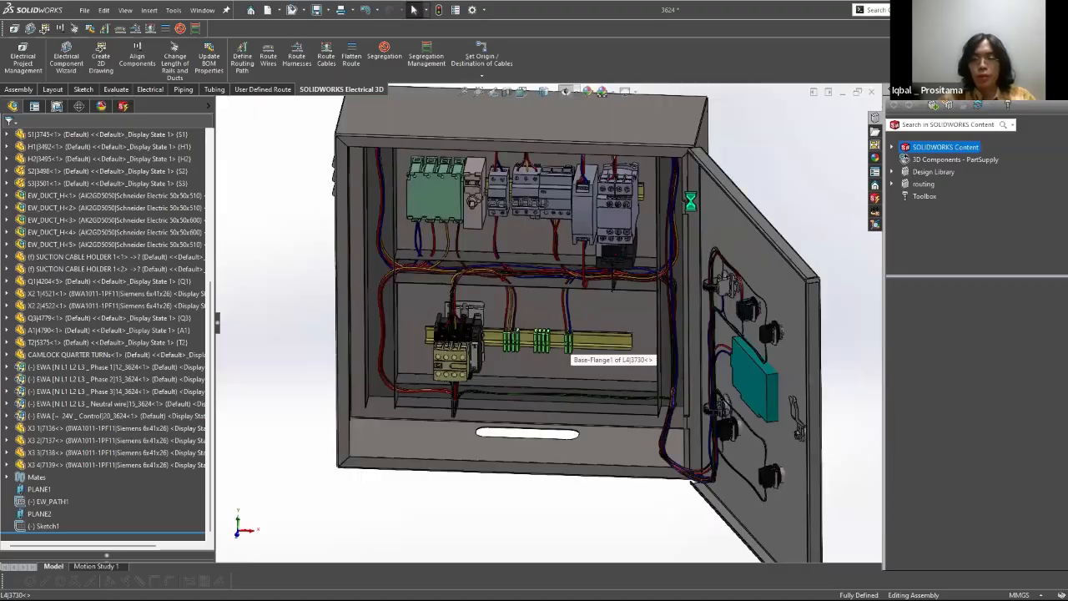
pyautogui.hotkey('ctrl', 's')
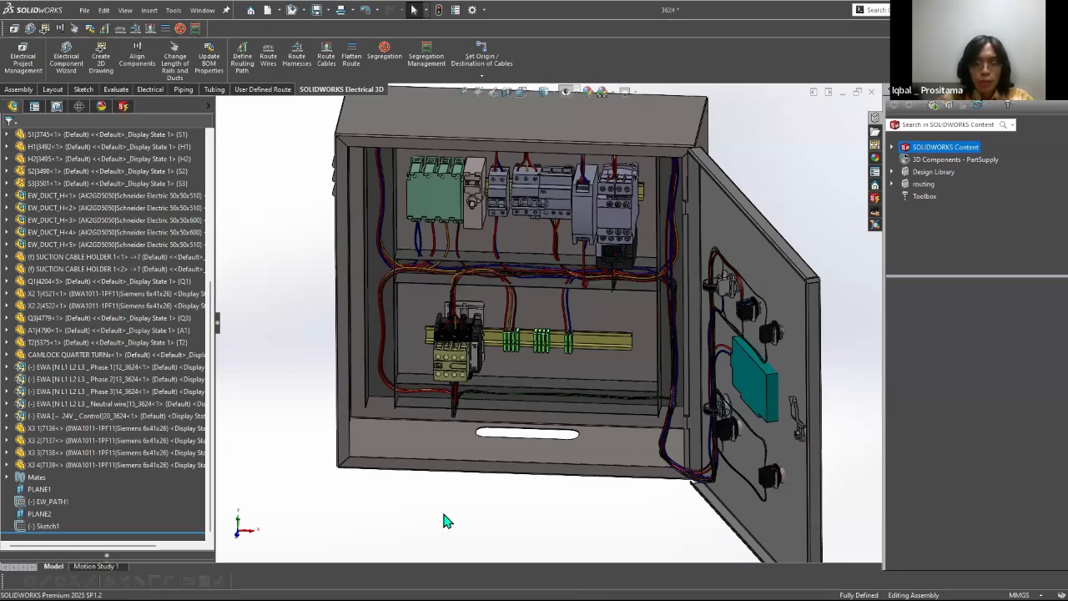
# Step: Switch to the solar heat exchanger assembly and show its hidden cabinet component 3624
pyautogui.press('super')
pyautogui.click(523, 589)
pyautogui.click(489, 529)
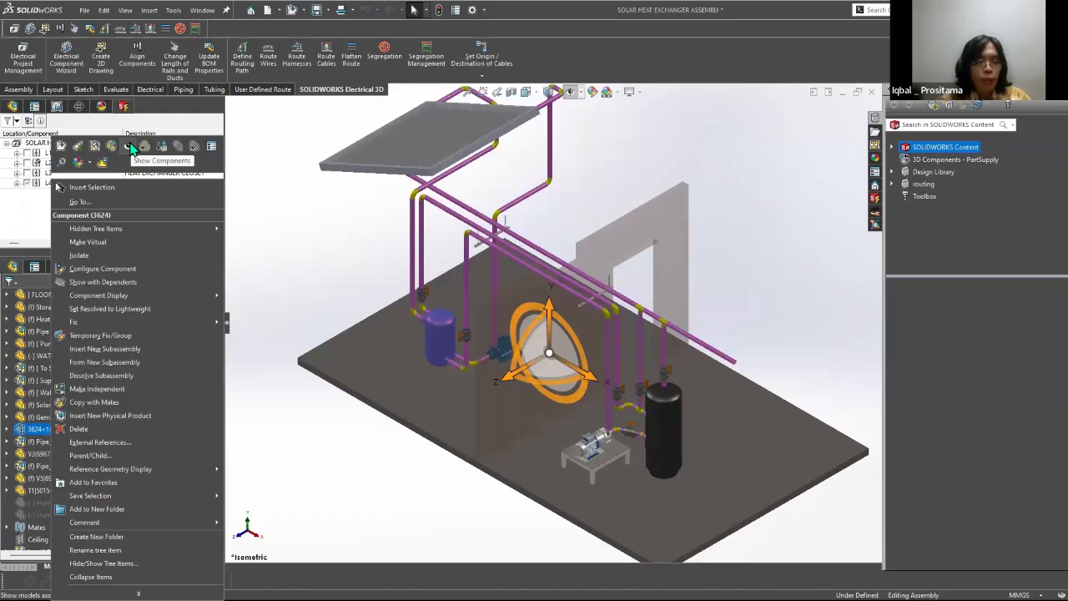
pyautogui.click(131, 148)
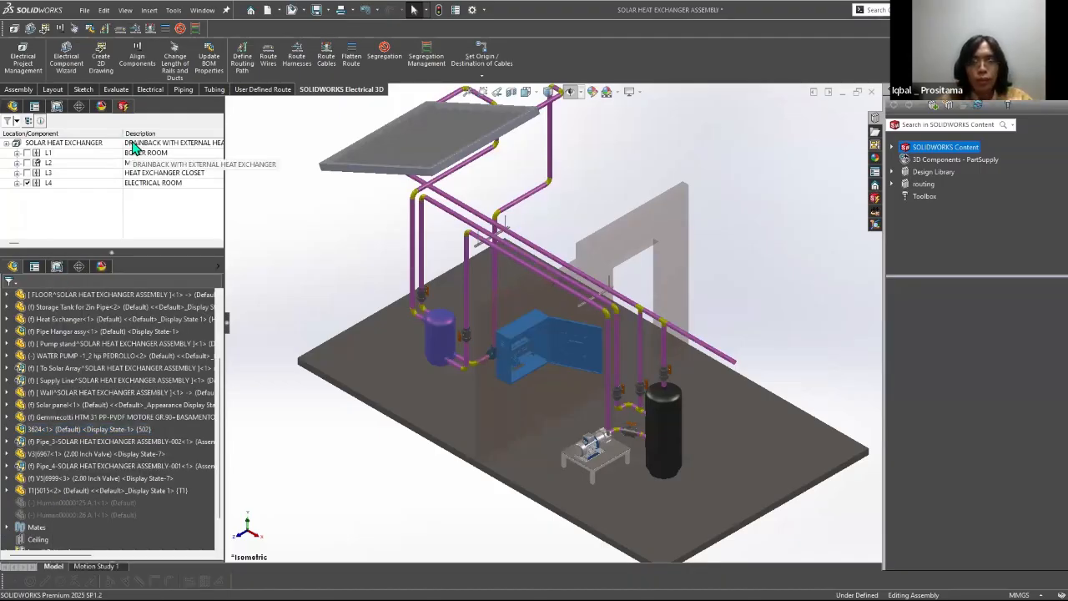
pyautogui.click(766, 173)
# Step: Display the solar heat exchanger assembly in the Right view, shaded with edges and with all item types hidden
pyautogui.scroll(-5, 540, 320)
pyautogui.moveTo(519, 319); pyautogui.dragTo(490, 257, button='middle')
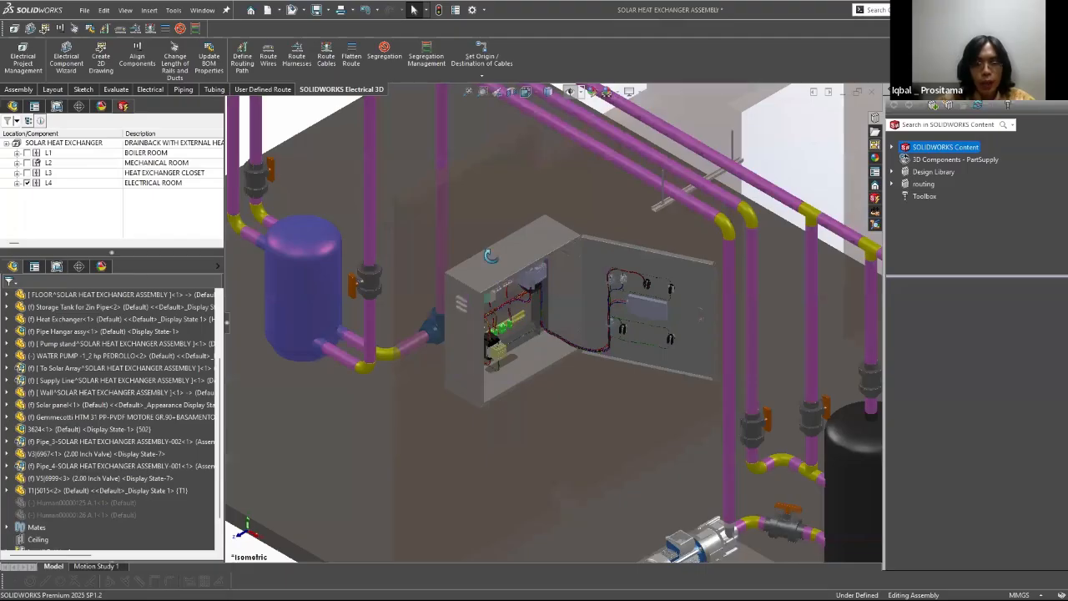
pyautogui.scroll(-4, 542, 320)
pyautogui.moveTo(553, 324); pyautogui.dragTo(438, 334, button='middle')
pyautogui.scroll(6, 532, 277)
pyautogui.scroll(-6, 513, 297)
pyautogui.press('space')
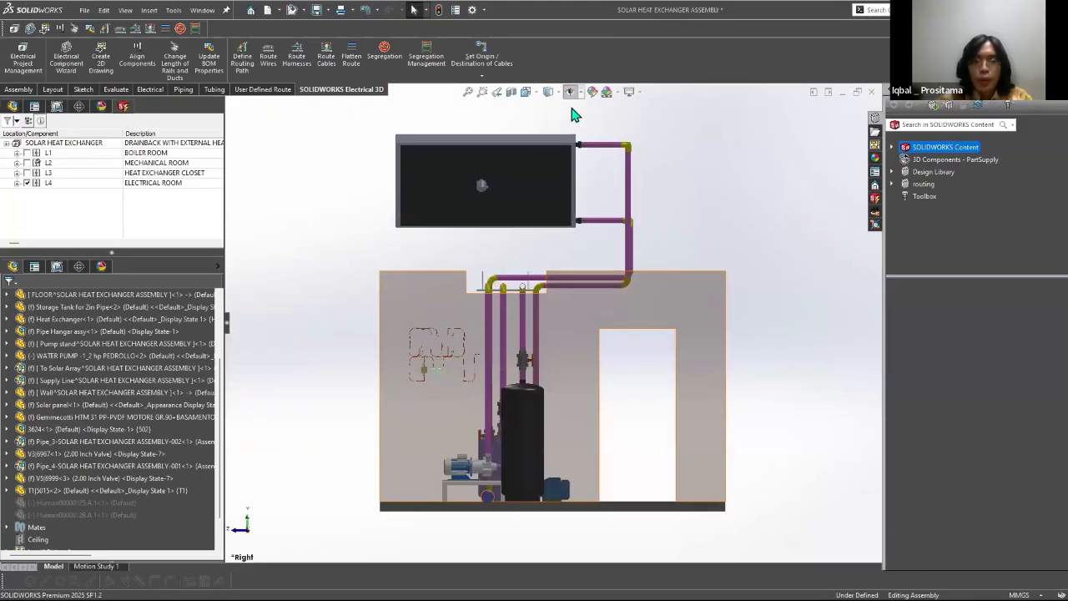
pyautogui.click(571, 95)
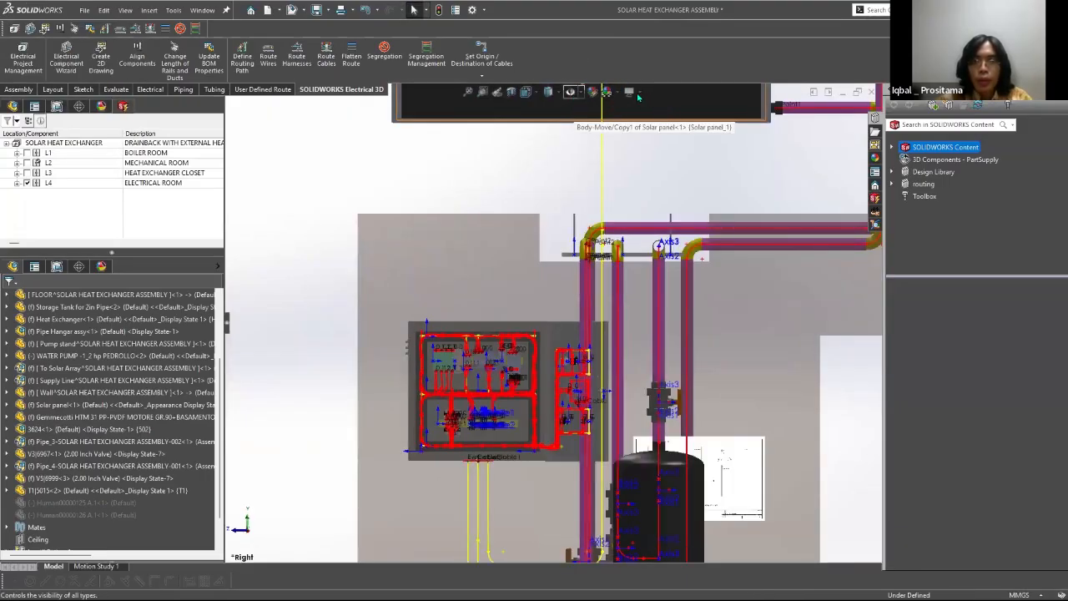
pyautogui.click(640, 93)
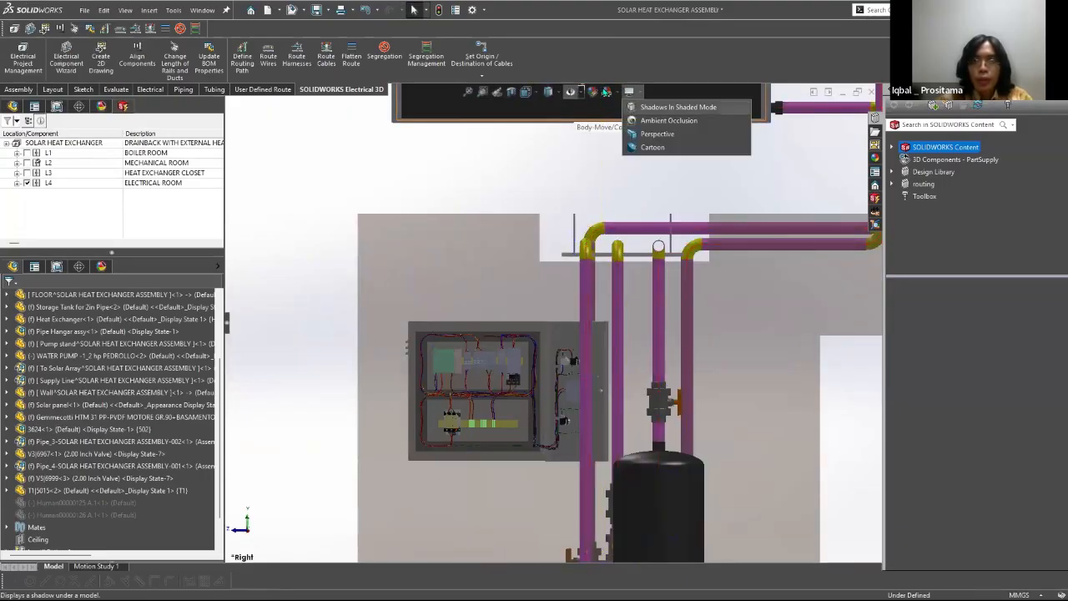
pyautogui.click(549, 106)
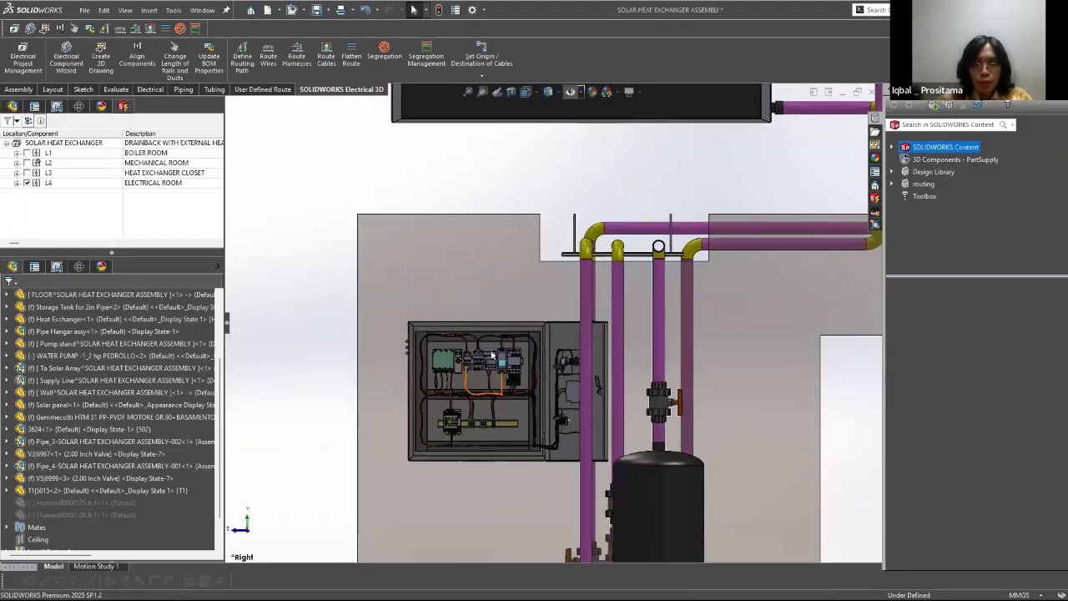
# Step: Examine the cabinet's components, wiring and placement on the wall within the full assembly
pyautogui.scroll(-6, 542, 380)
pyautogui.scroll(2, 718, 363)
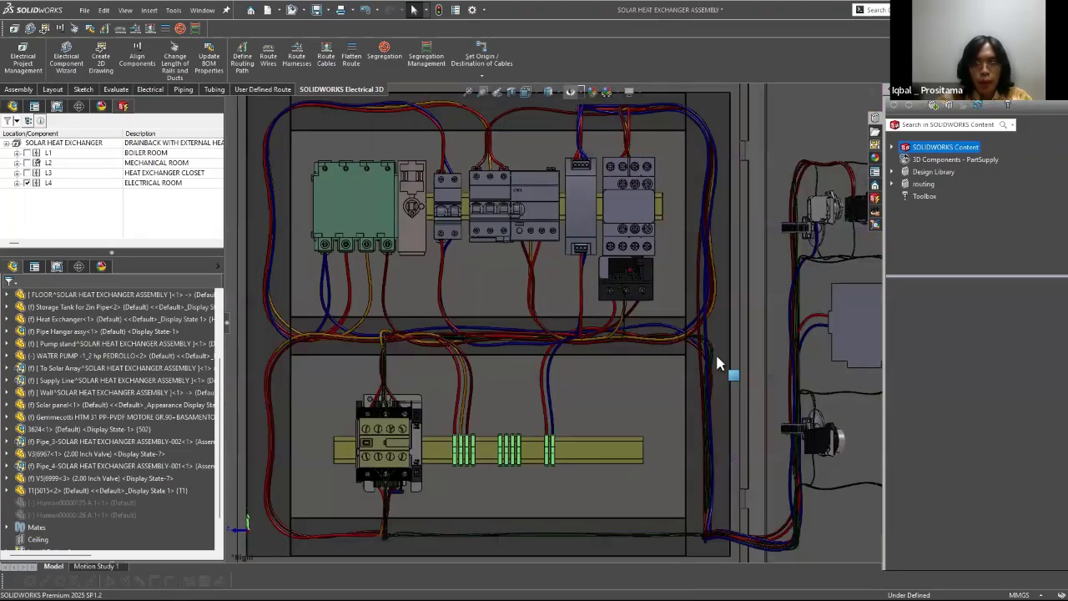
pyautogui.scroll(3, 605, 338)
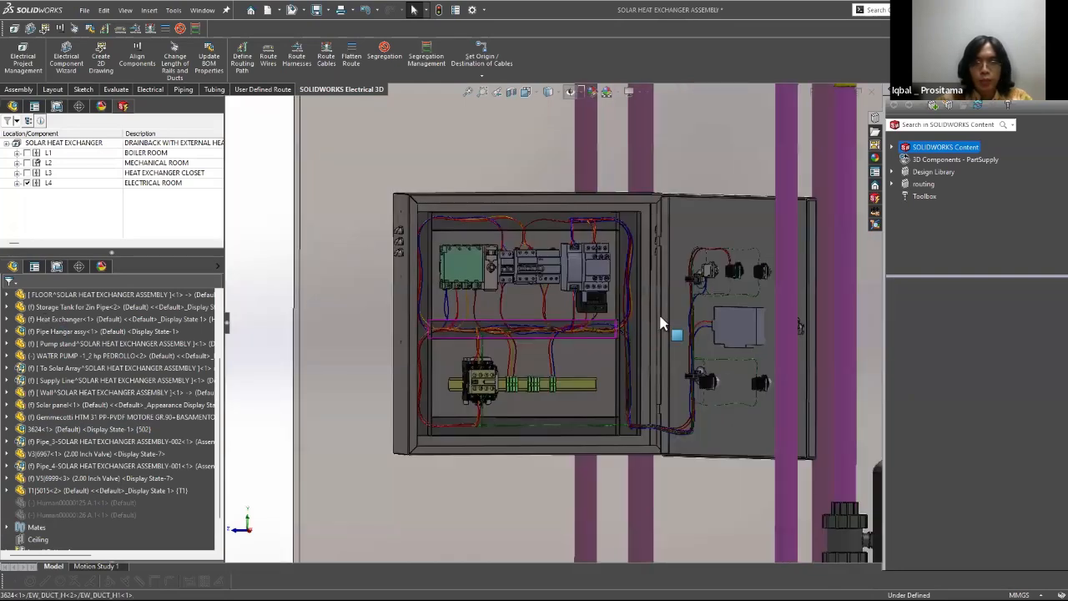
pyautogui.press('f')
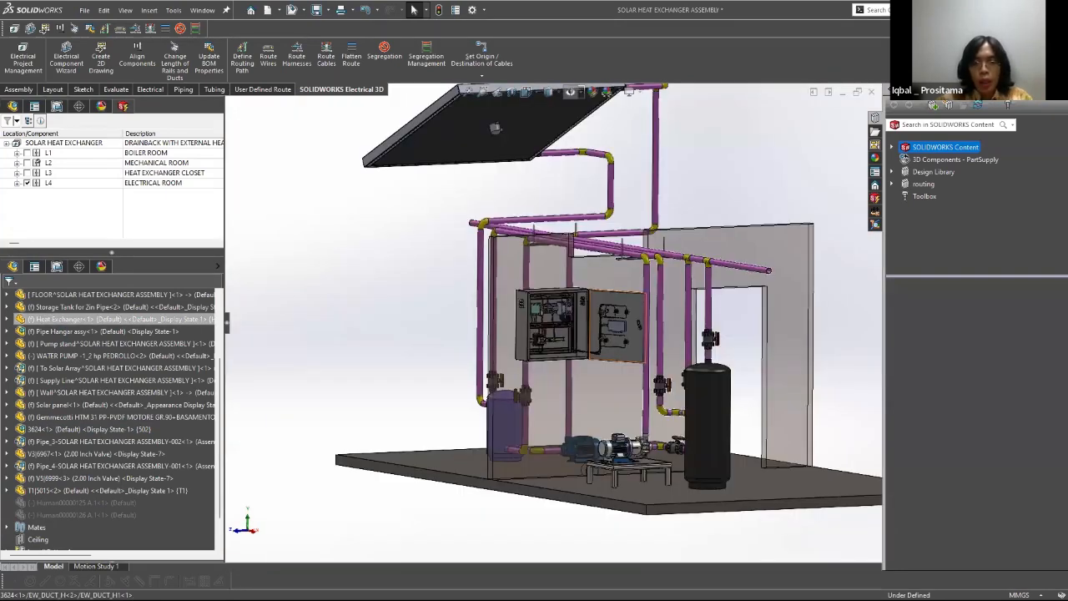
pyautogui.scroll(-2, 654, 324)
pyautogui.moveTo(654, 324); pyautogui.dragTo(666, 364, button='middle')
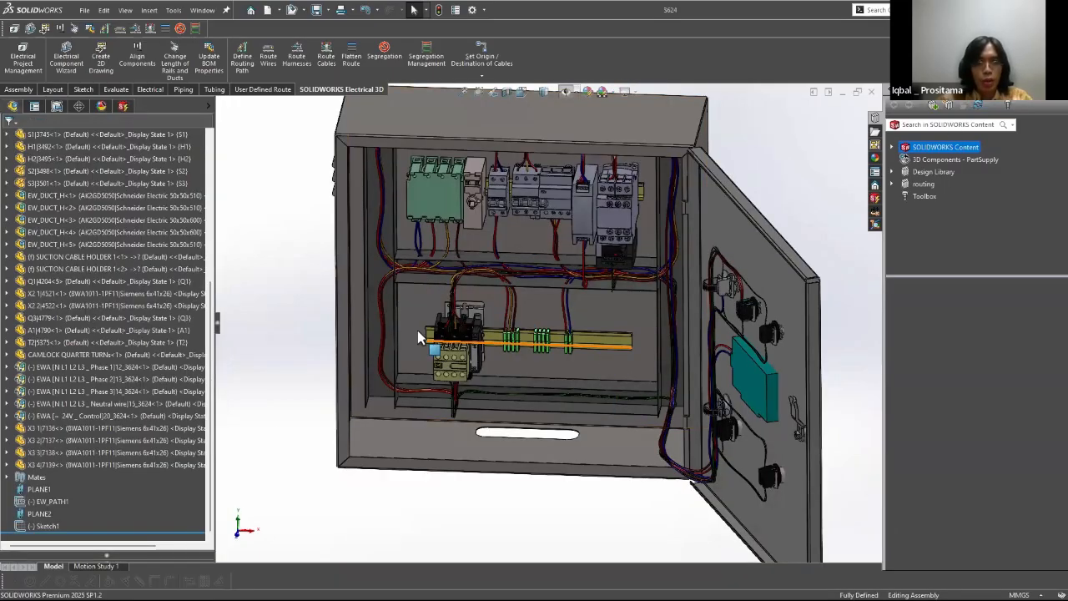
# Step: Switch to the 3624 cabinet assembly and display the electrical project's document tree
pyautogui.scroll(2, 418, 331)
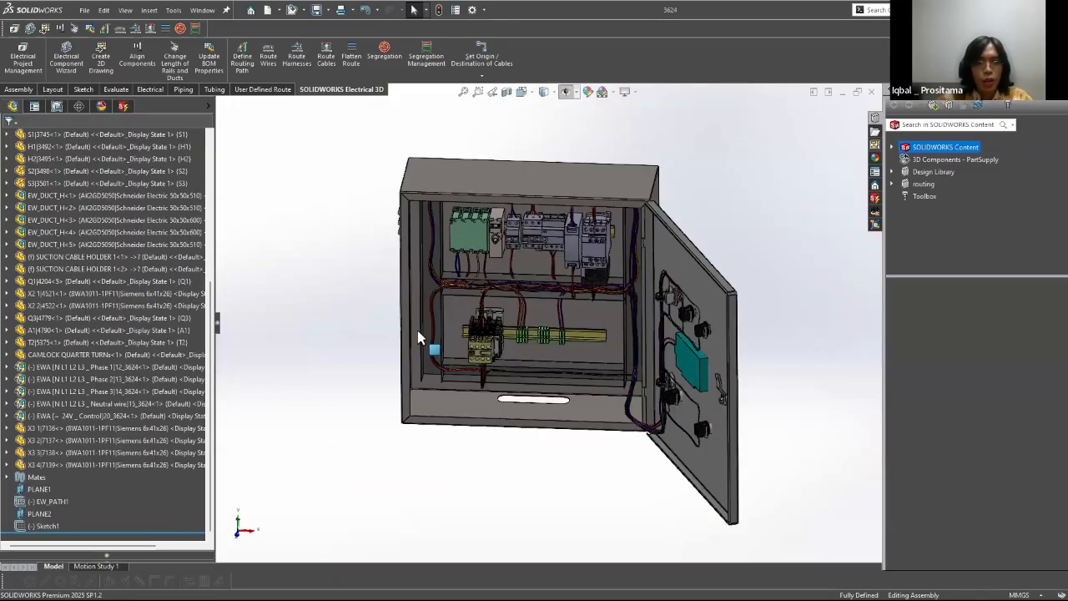
pyautogui.click(875, 199)
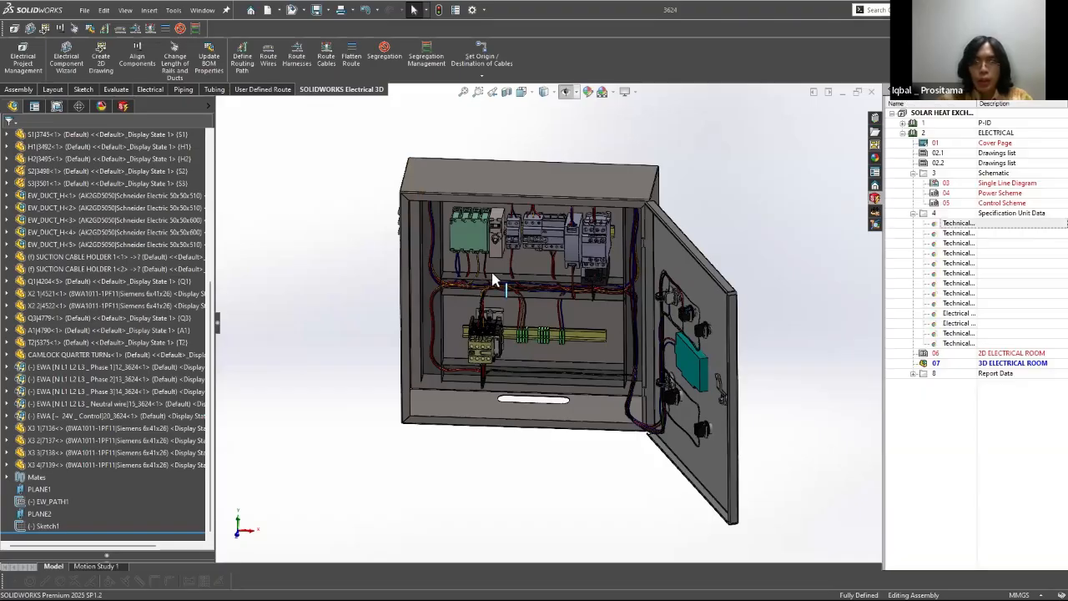
pyautogui.scroll(2, 496, 279)
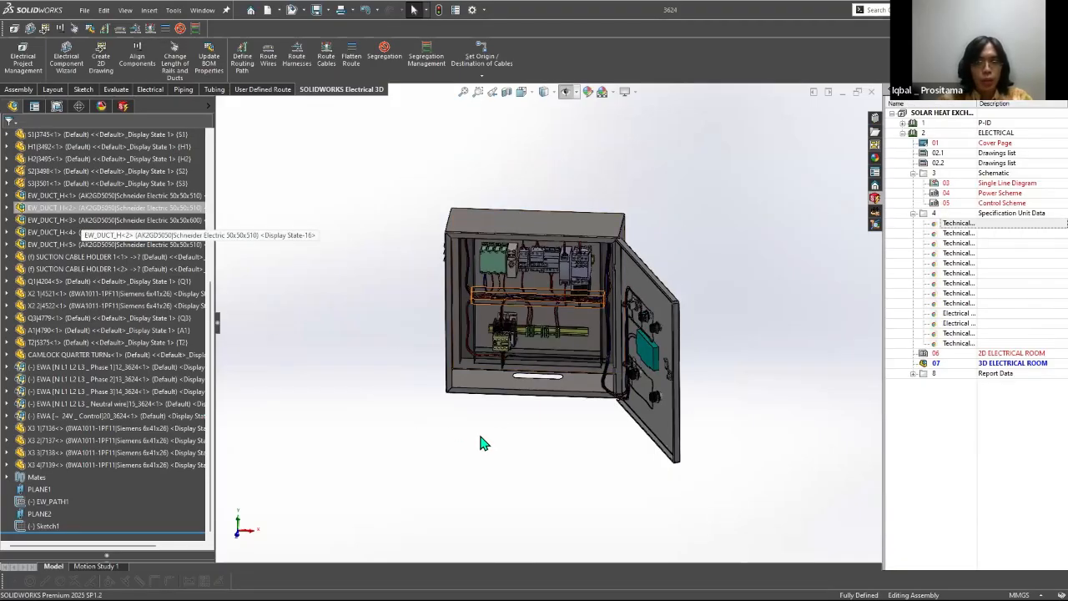
# Step: Return to the solar heat exchanger assembly, bring up the assembly commands and view the cabinet in the Right view
pyautogui.hotkey('alt', 'Tab')
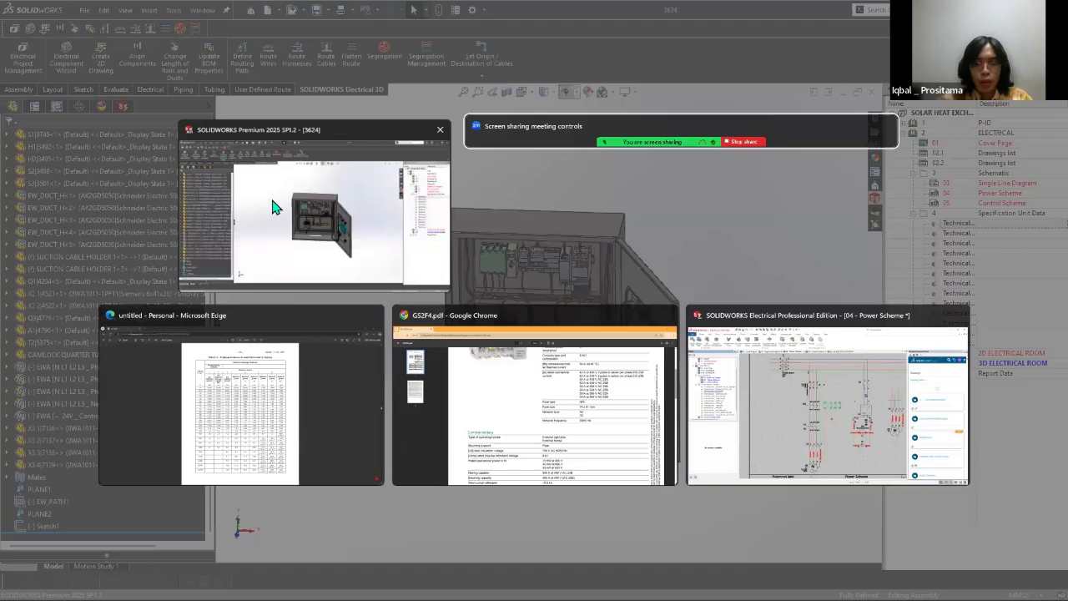
pyautogui.press('super')
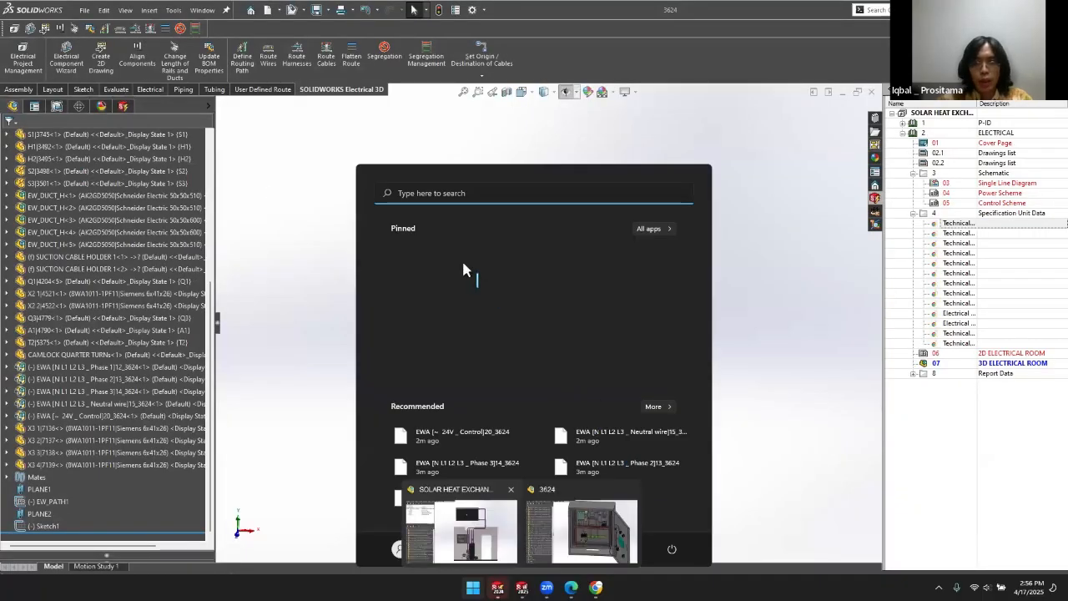
pyautogui.click(462, 530)
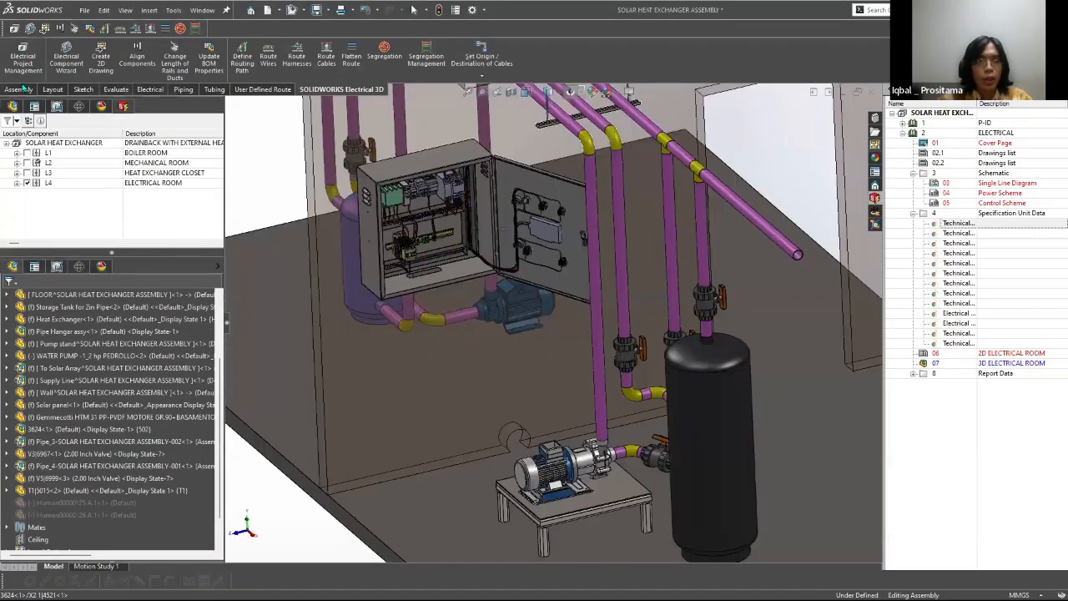
pyautogui.scroll(5, 676, 268)
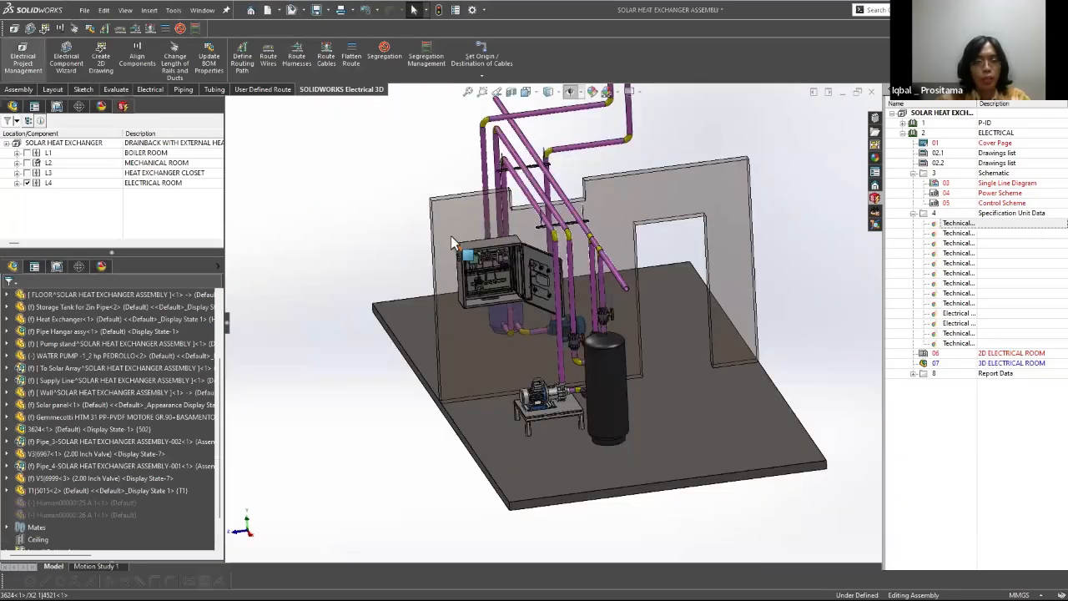
pyautogui.click(19, 90)
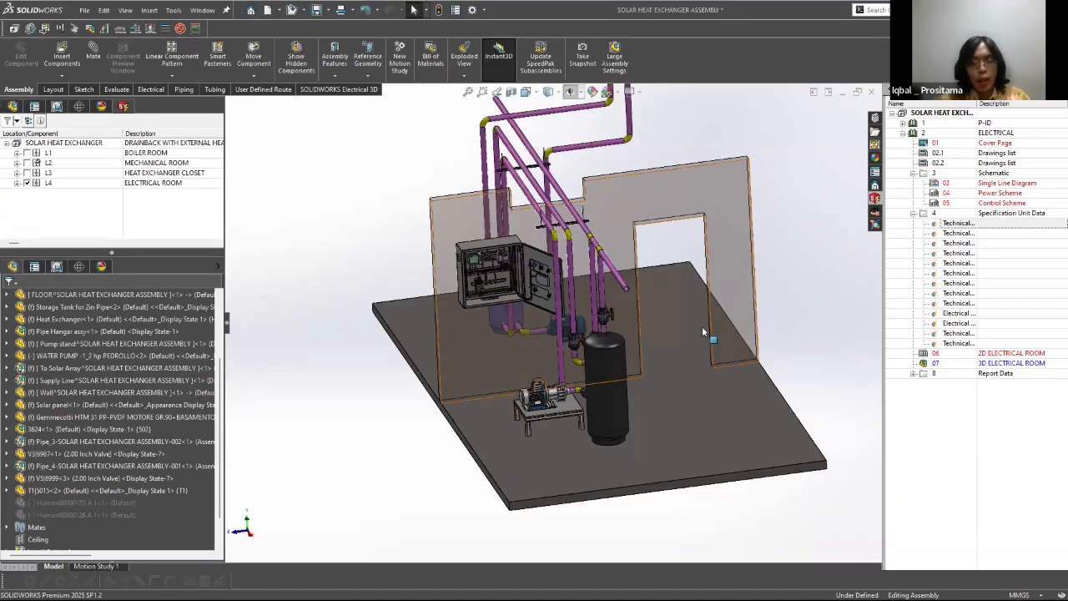
pyautogui.scroll(-5, 421, 307)
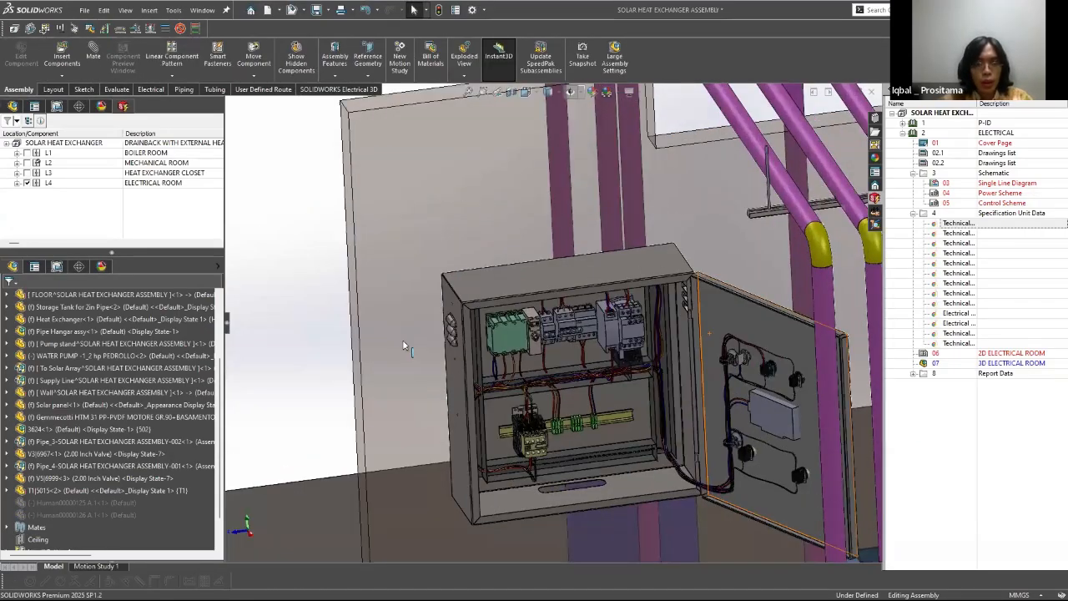
pyautogui.press('space')
pyautogui.click(460, 340)
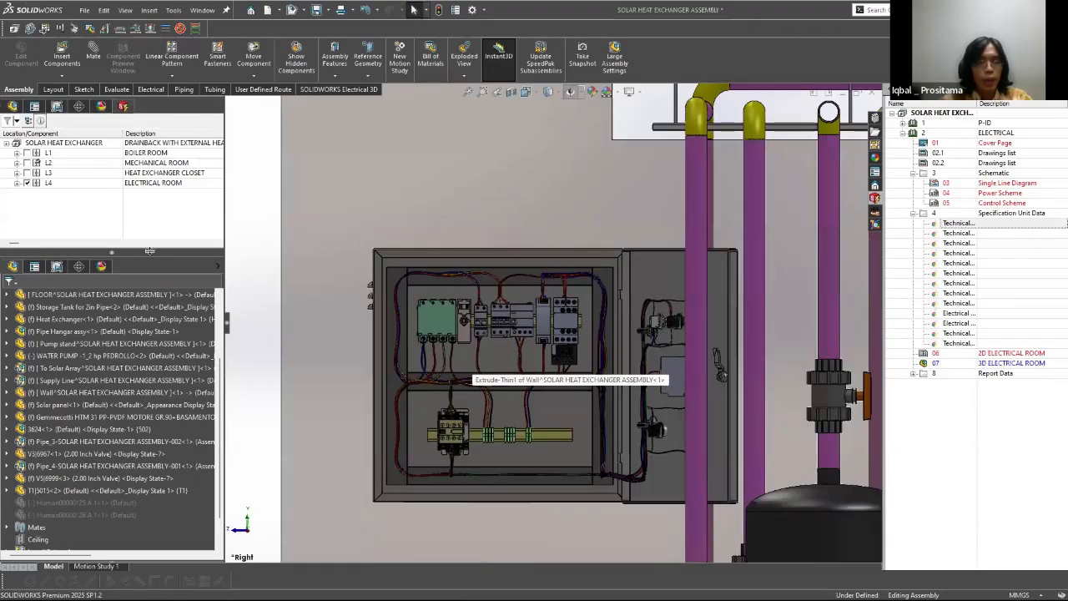
# Step: Locate the 3624 cabinet subassembly in the model tree and edit it in place within the solar heat exchanger assembly
pyautogui.scroll(-5, 441, 335)
pyautogui.moveTo(149, 251); pyautogui.dragTo(155, 206)
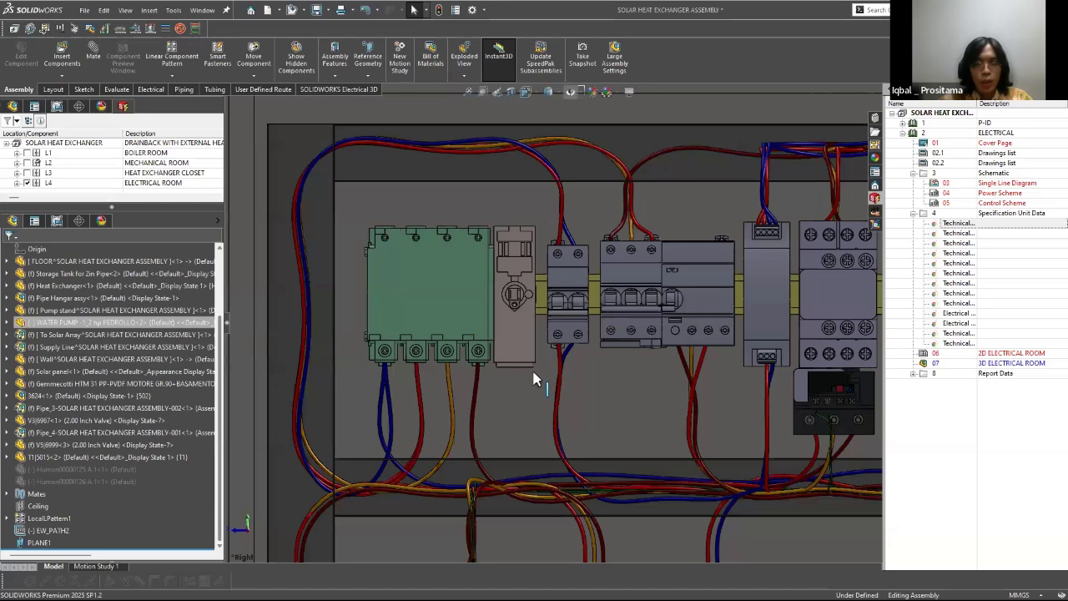
pyautogui.scroll(6, 534, 375)
pyautogui.scroll(-3, 591, 373)
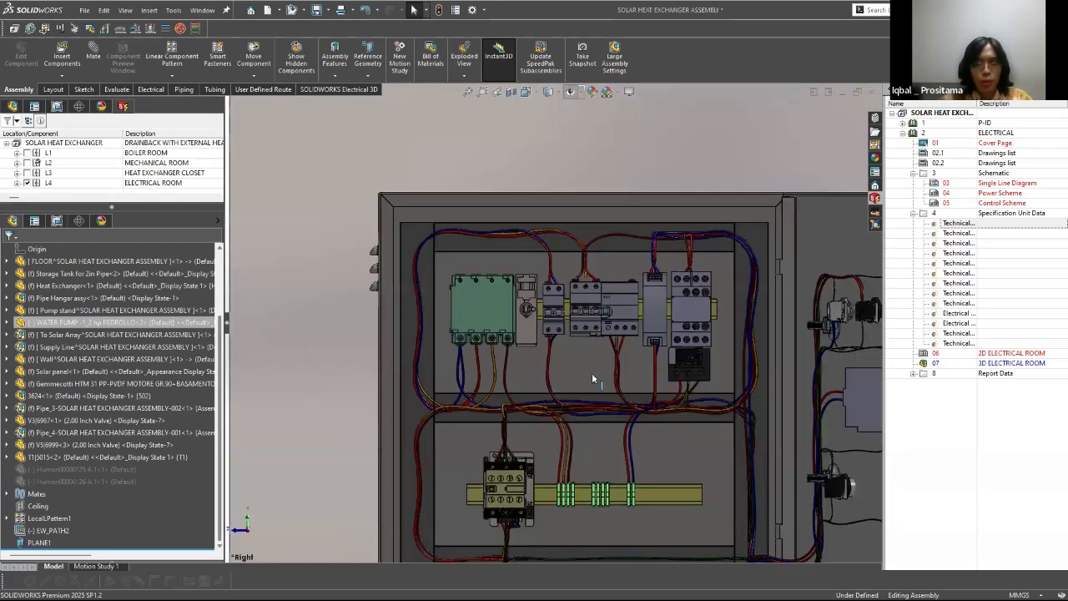
pyautogui.scroll(4, 595, 390)
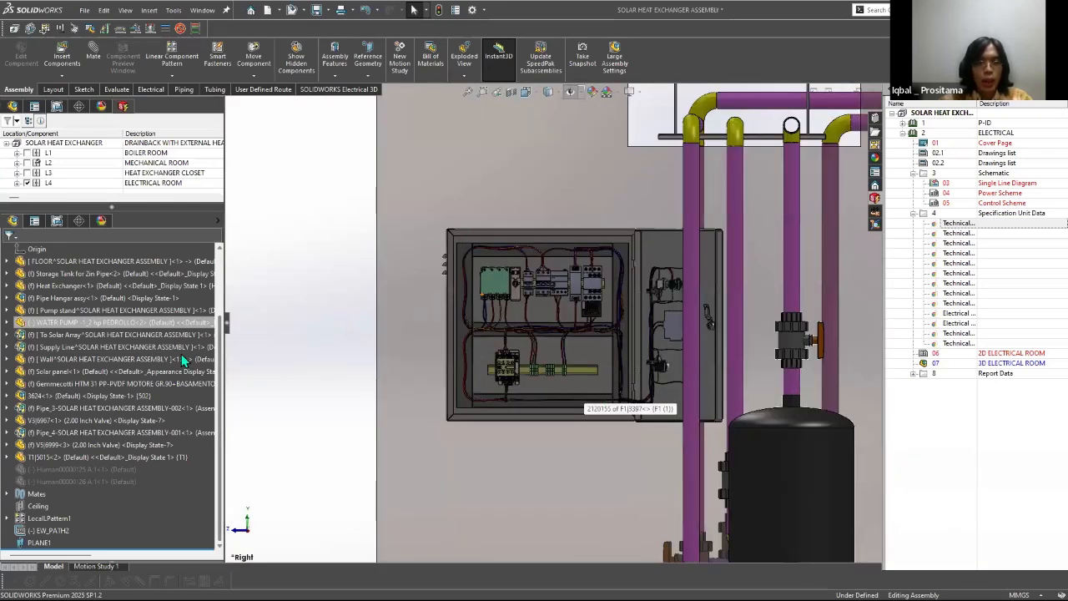
pyautogui.scroll(-6, 521, 294)
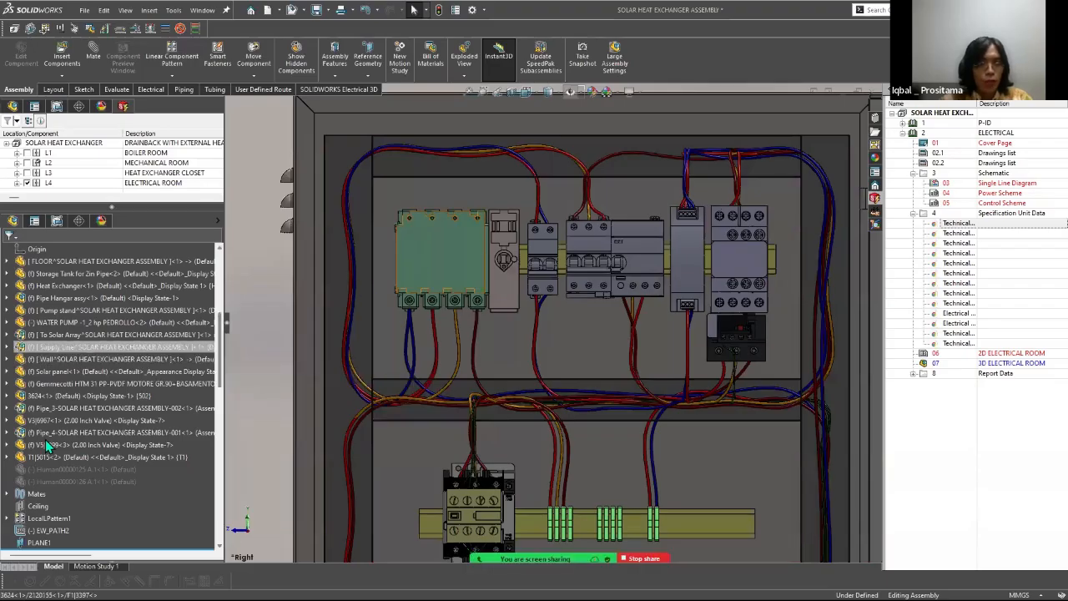
pyautogui.click(14, 380)
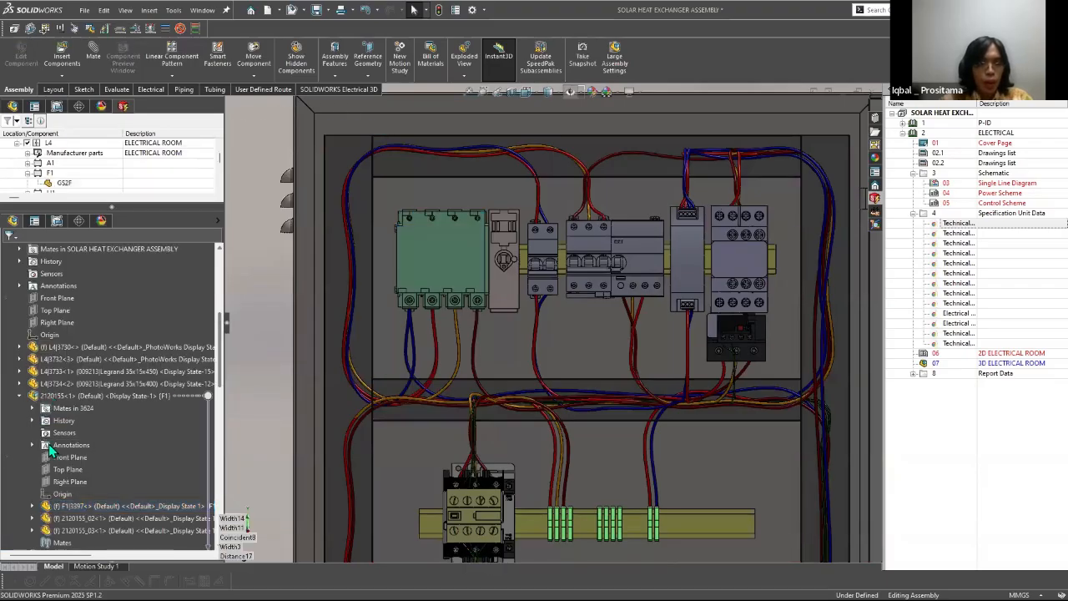
pyautogui.scroll(5, 50, 434)
pyautogui.click(31, 409)
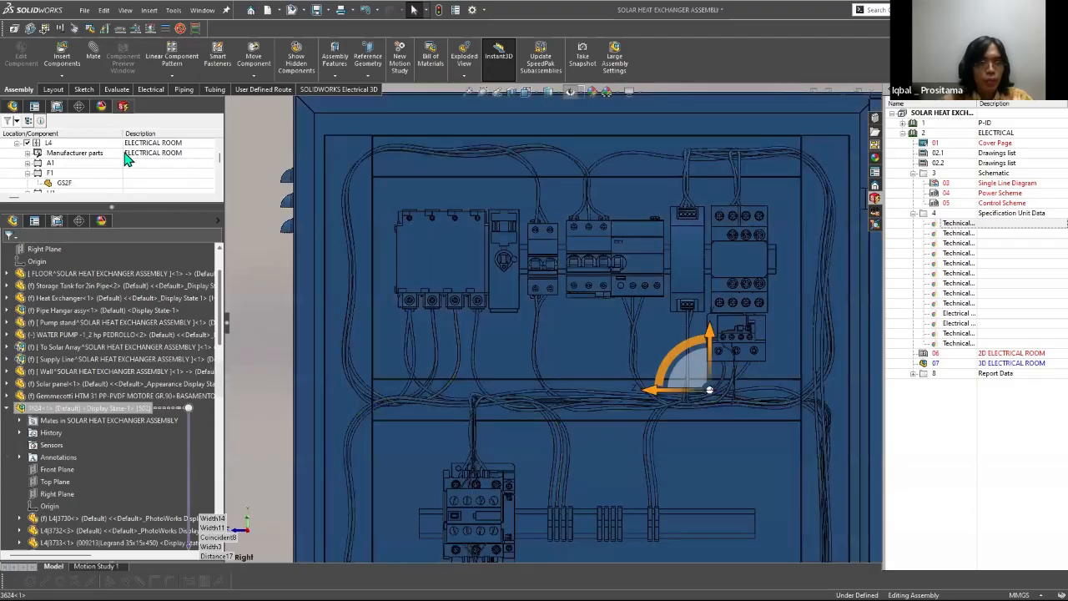
pyautogui.rightClick(95, 148)
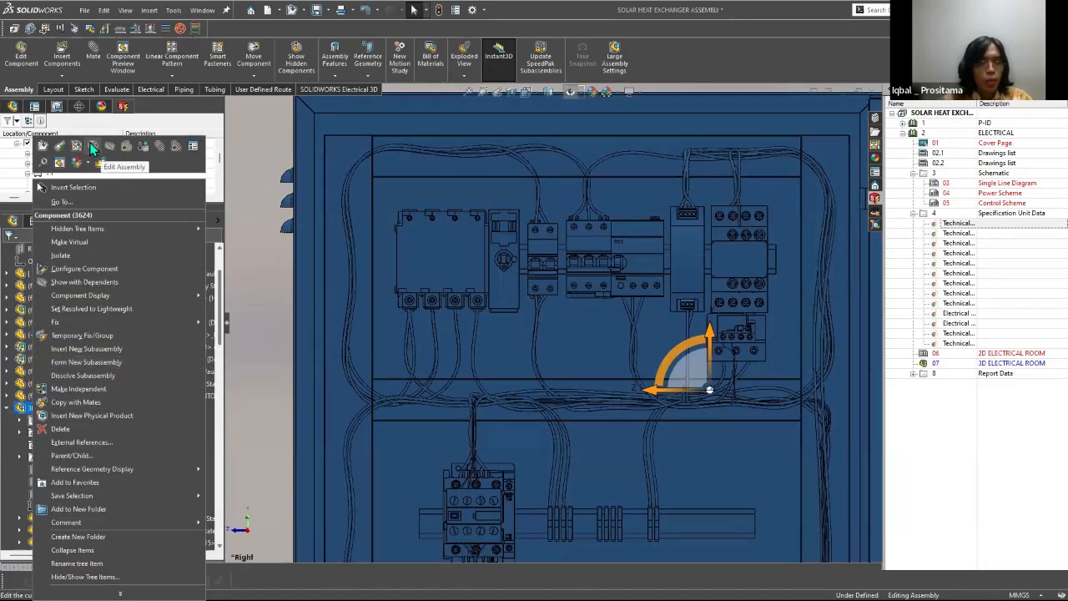
pyautogui.click(93, 147)
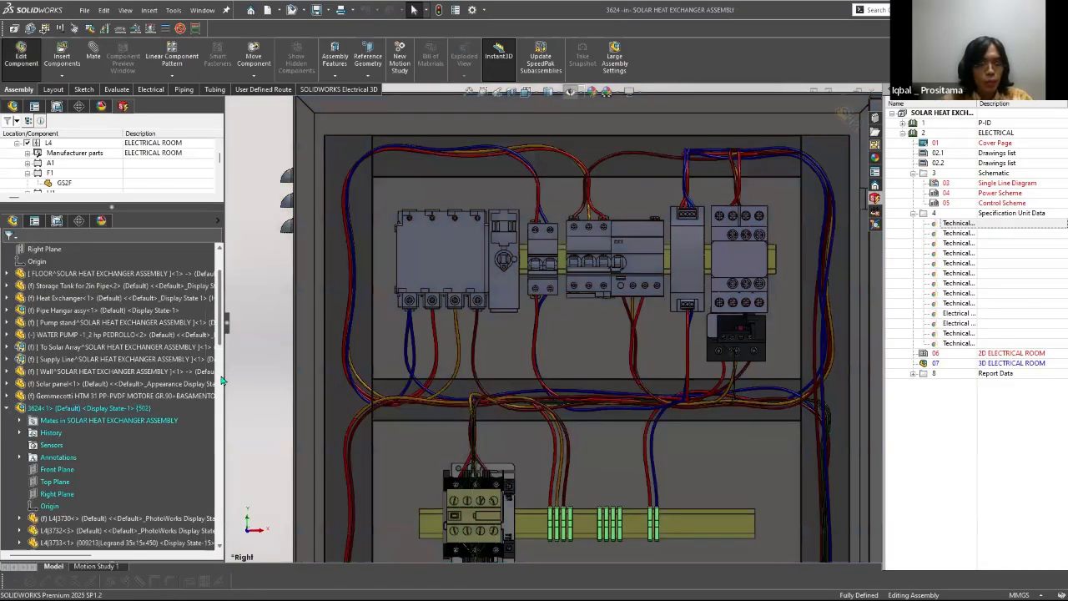
pyautogui.moveTo(220, 288); pyautogui.dragTo(269, 319)
pyautogui.scroll(3, 77, 349)
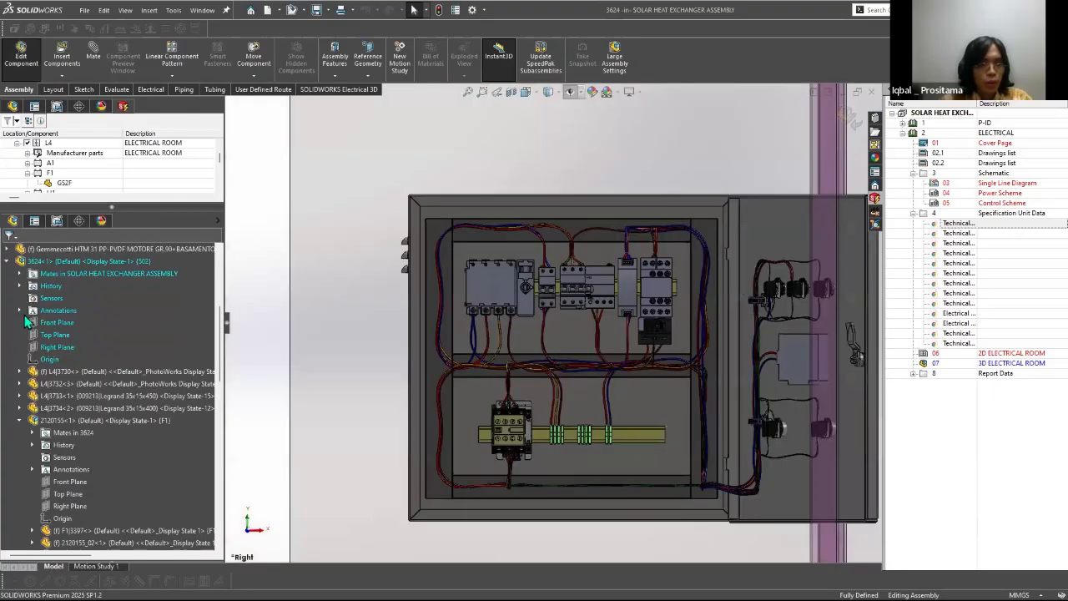
# Step: Expand the mates of the 3624 cabinet subassembly and look through the distance mates of its rail-mounted components
pyautogui.click(7, 262)
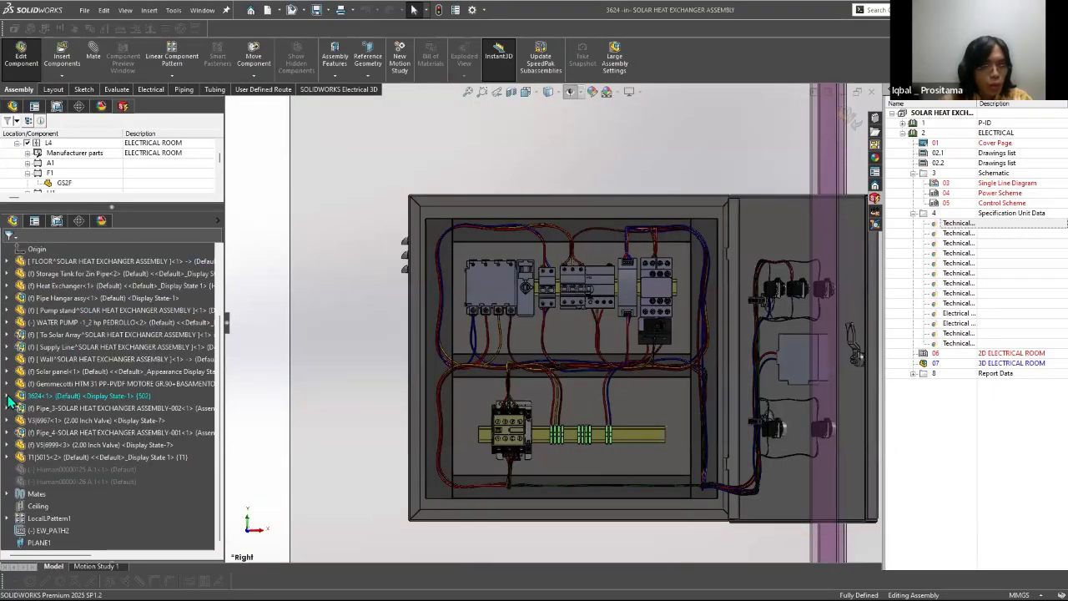
pyautogui.click(7, 395)
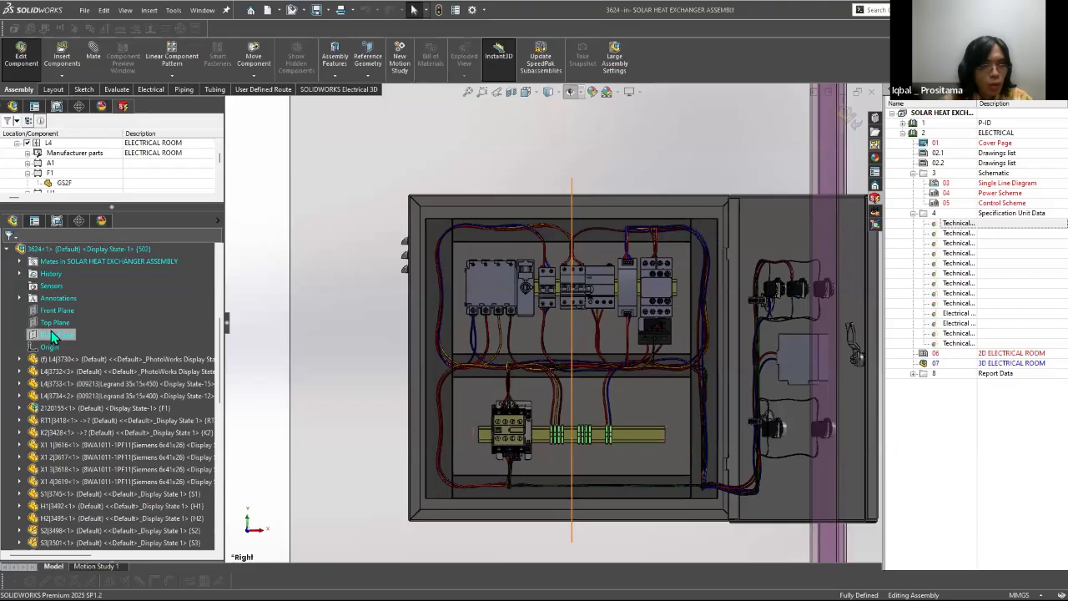
pyautogui.scroll(-5, 50, 330)
pyautogui.click(102, 382)
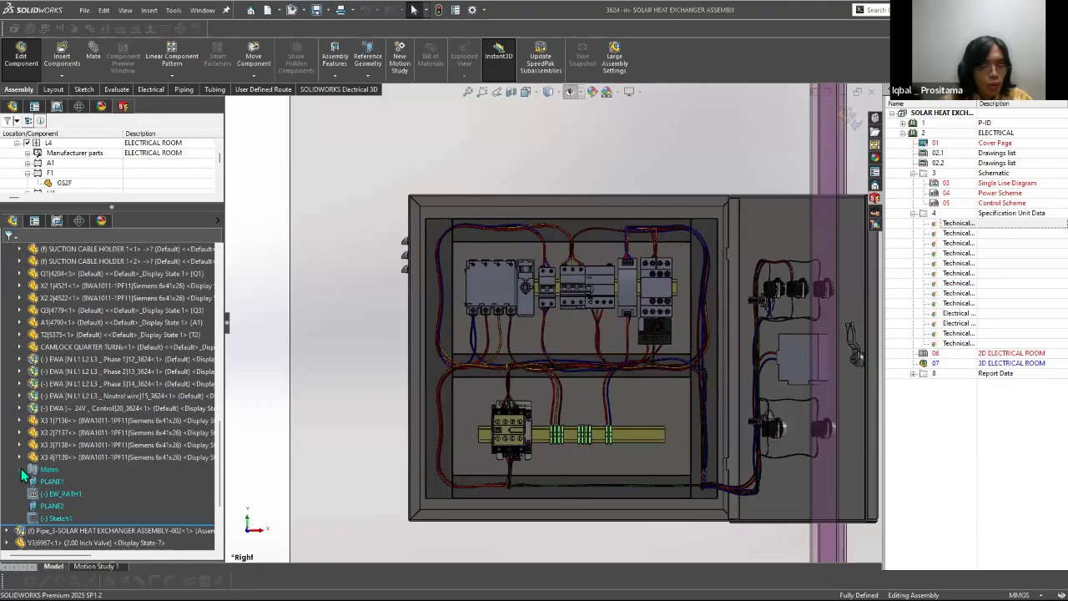
pyautogui.click(20, 469)
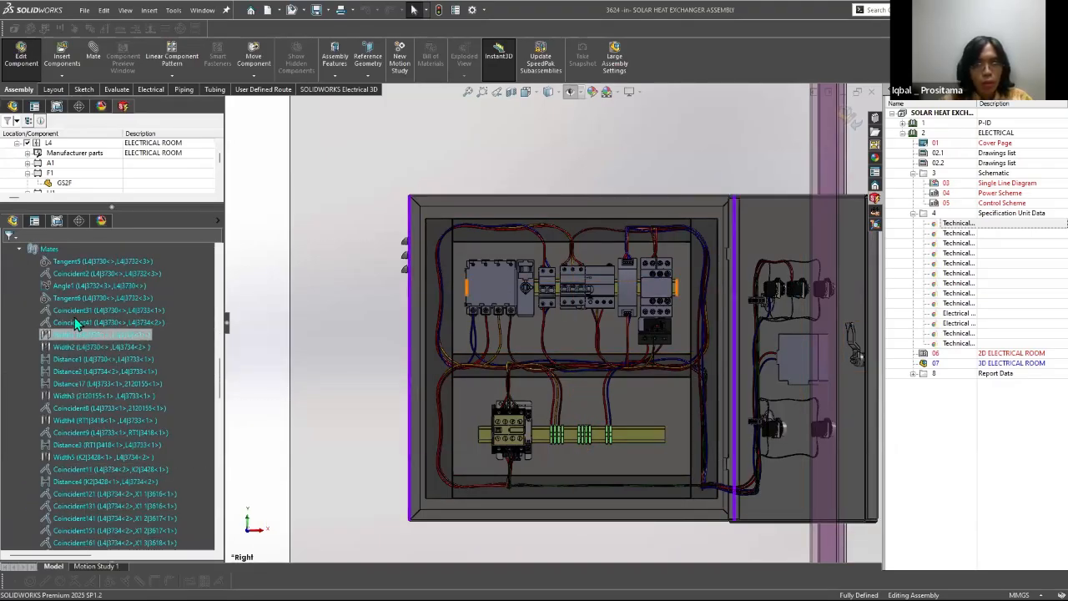
pyautogui.click(85, 384)
pyautogui.click(84, 469)
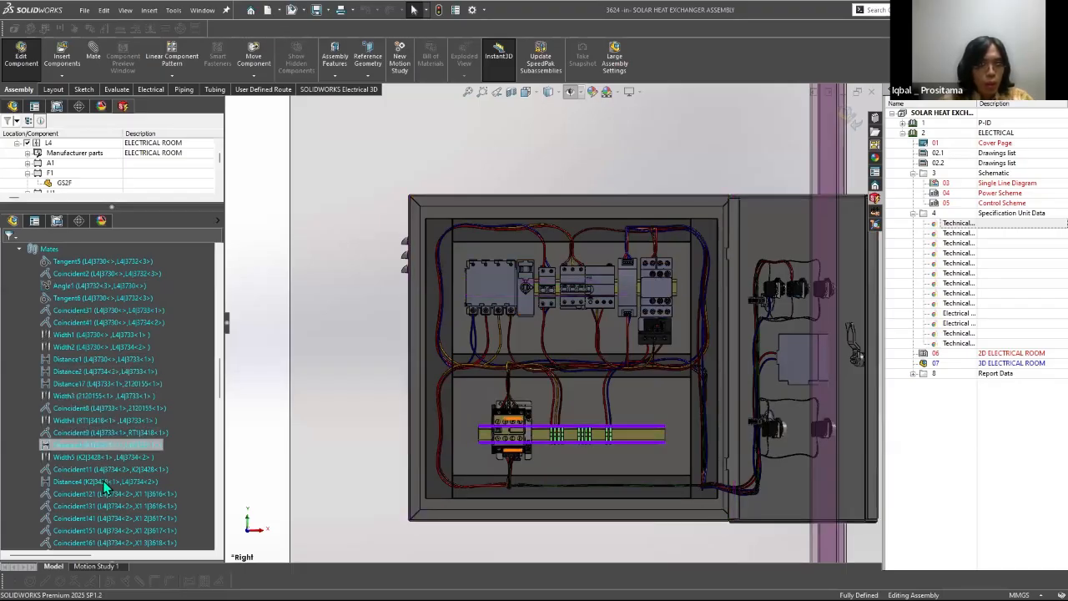
pyautogui.scroll(-2, 84, 461)
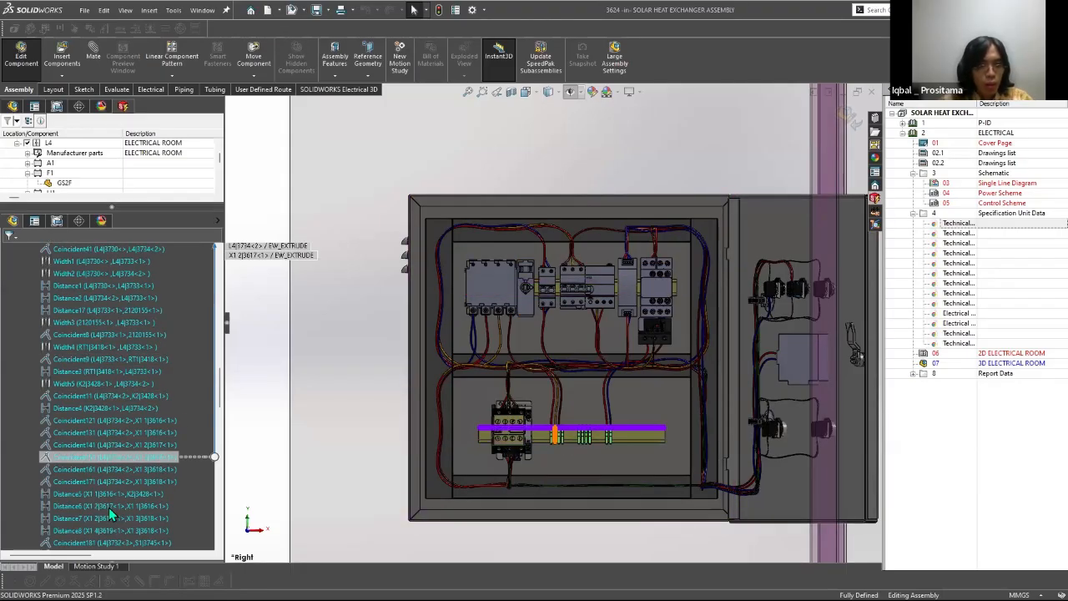
pyautogui.click(101, 519)
pyautogui.click(101, 518)
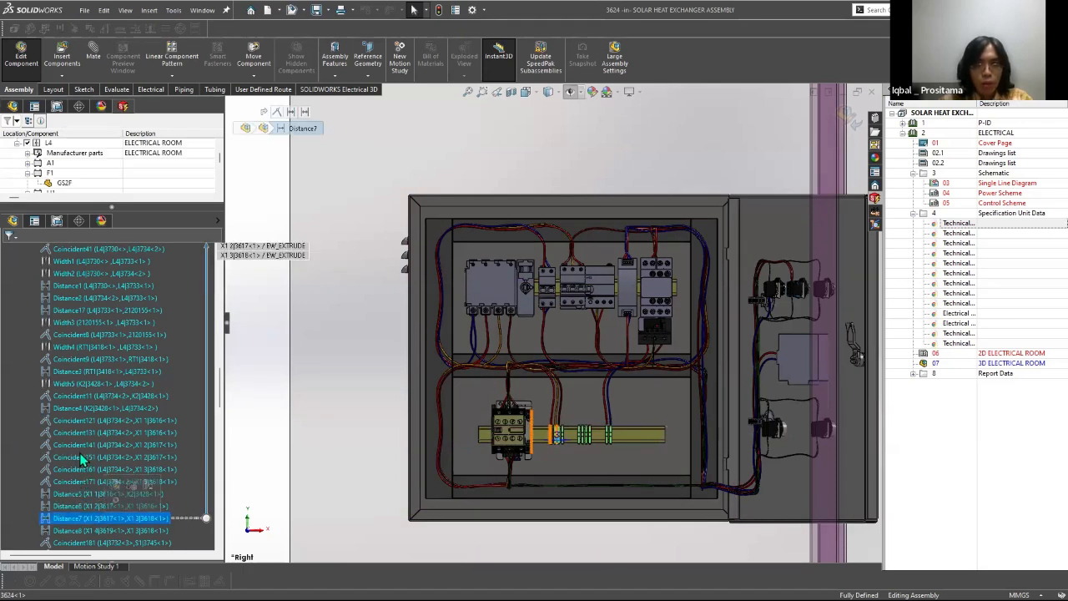
# Step: Edit the Distance17 mate between the upper rail and component F1, setting its distance to 15 mm
pyautogui.click(92, 306)
pyautogui.rightClick(95, 313)
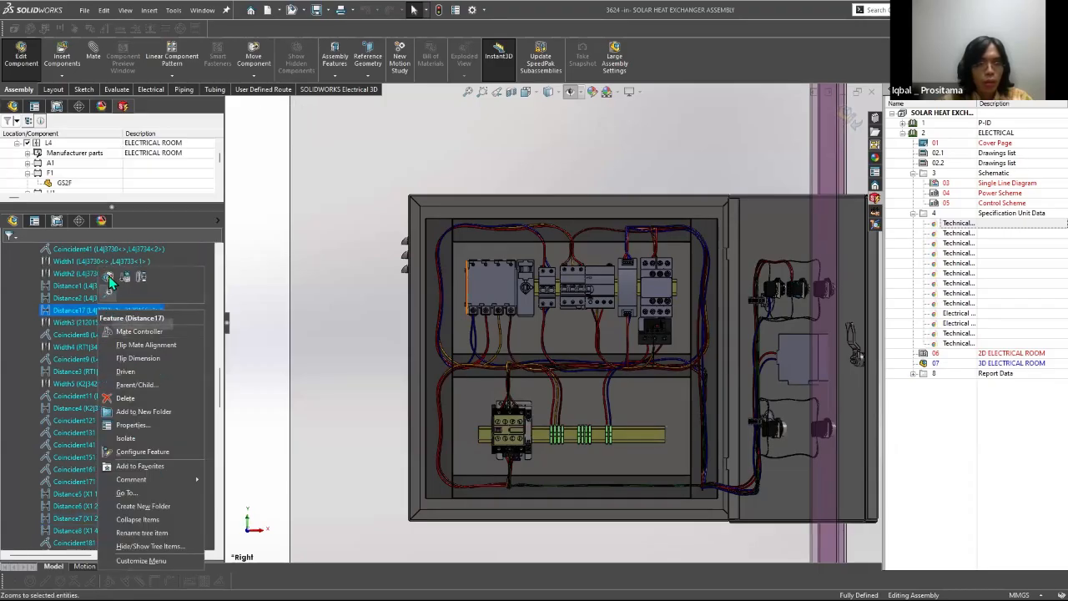
pyautogui.click(107, 277)
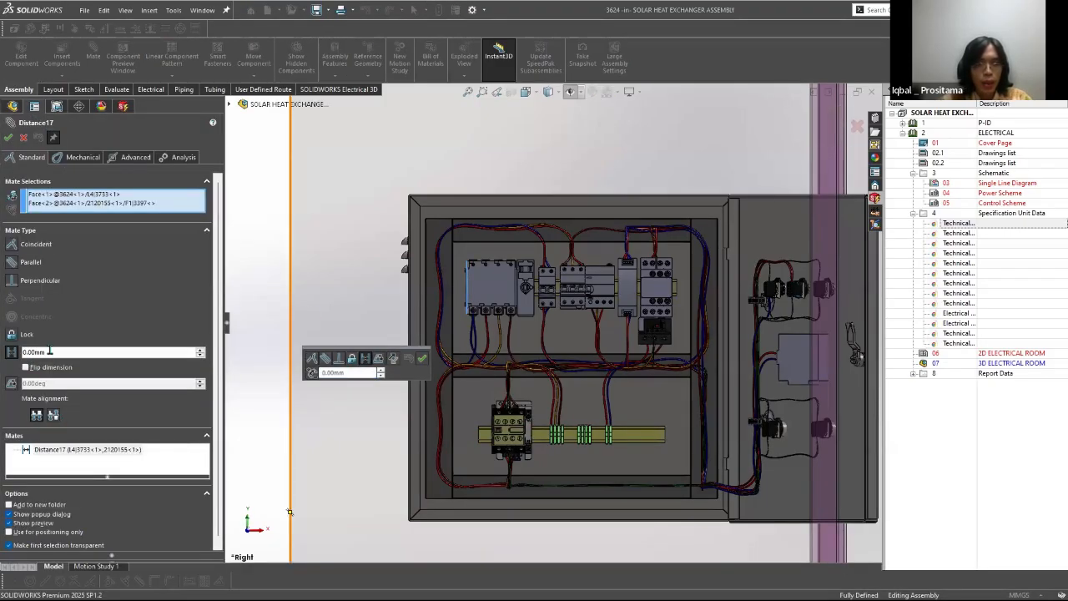
pyautogui.write('15')
pyautogui.press('Return')
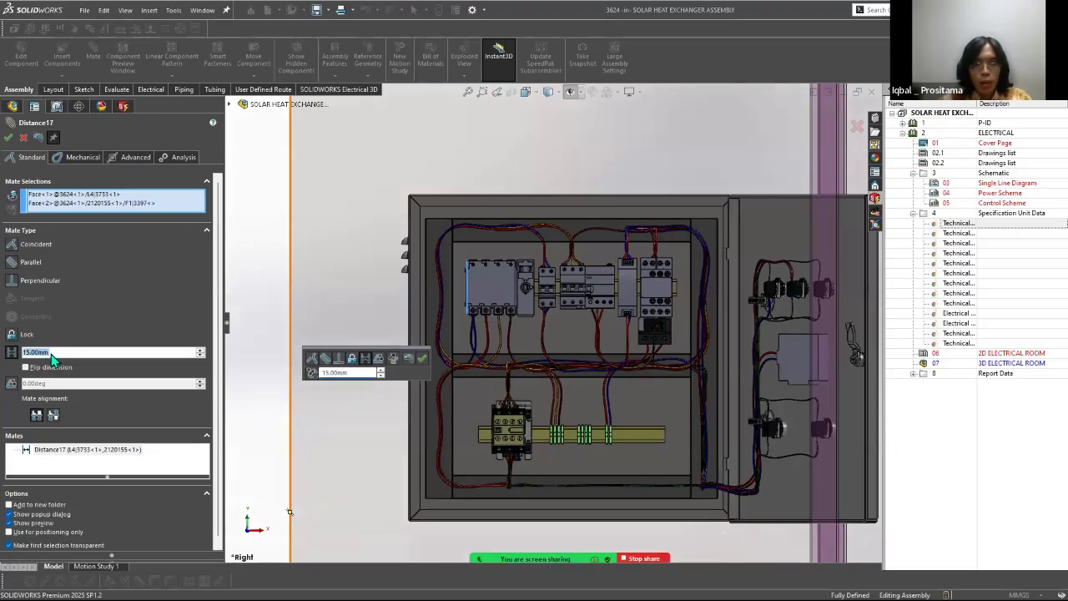
# Step: Set the Distance17 mate to 20 mm and accept it so the cabinet's wiring regenerates
pyautogui.doubleClick(345, 373)
pyautogui.write('20')
pyautogui.press('Return')
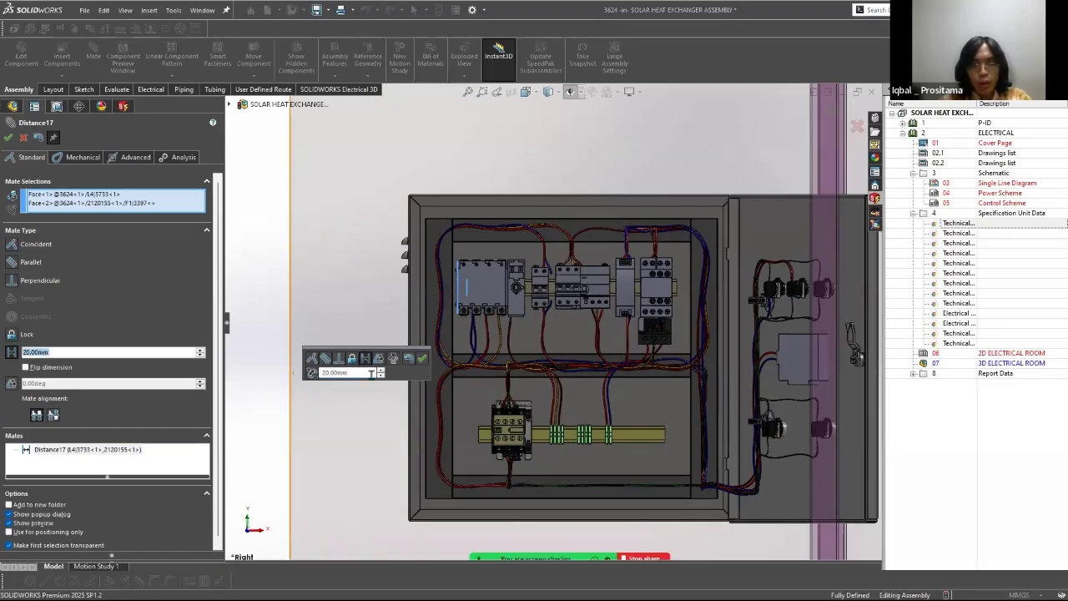
pyautogui.click(421, 358)
pyautogui.scroll(-5, 508, 294)
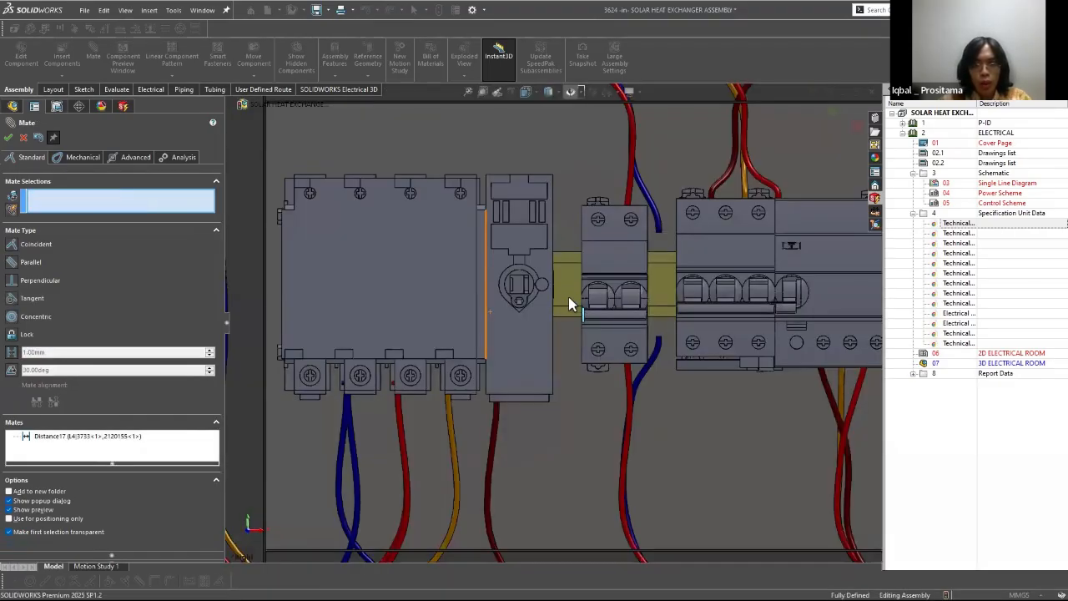
pyautogui.scroll(3, 473, 308)
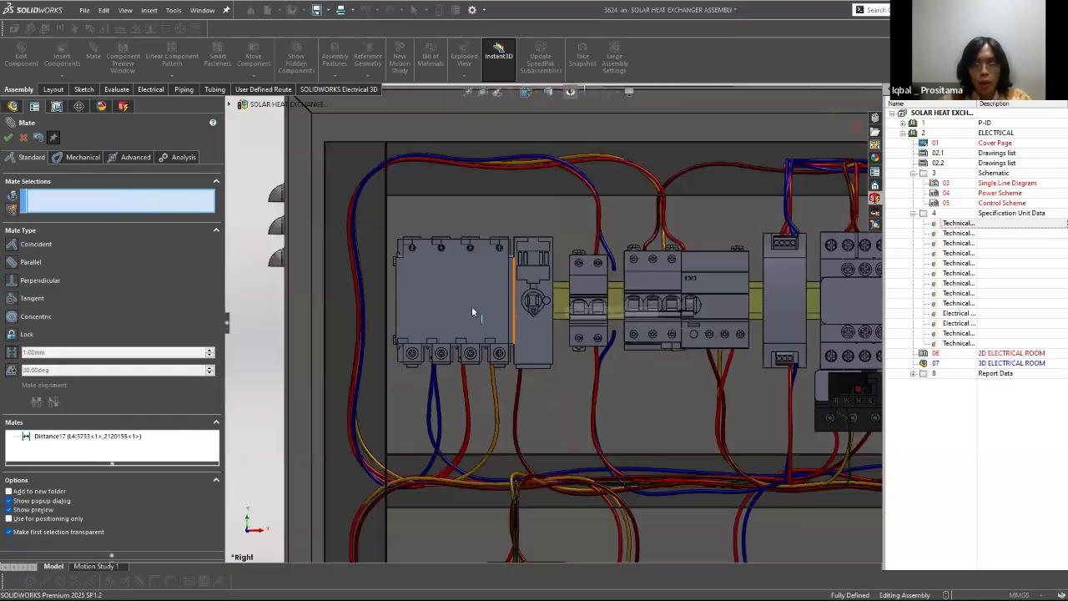
pyautogui.click(10, 139)
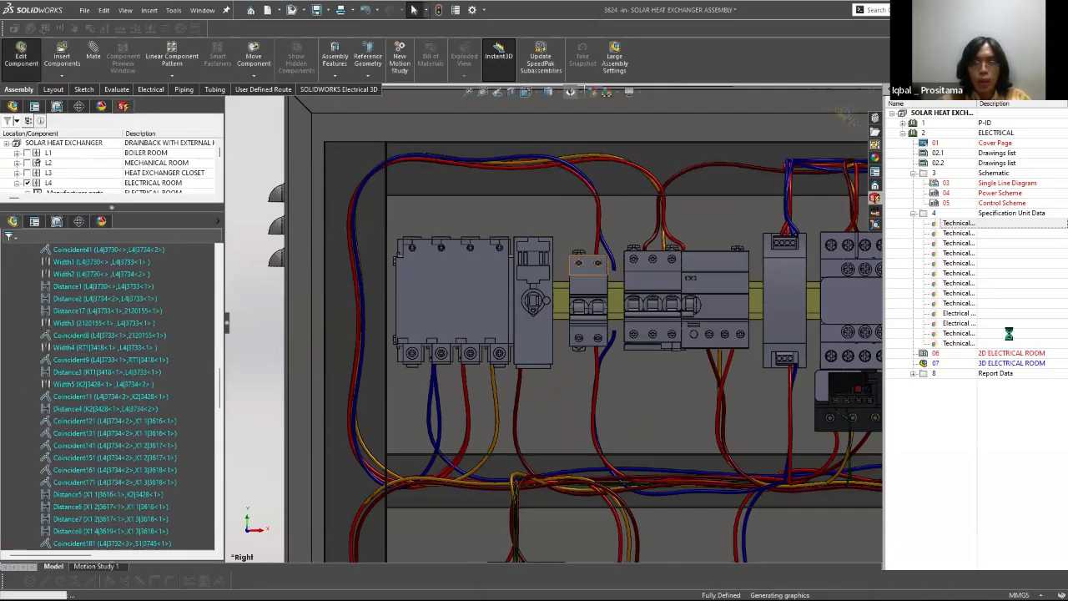
pyautogui.moveTo(461, 413); pyautogui.dragTo(450, 314)
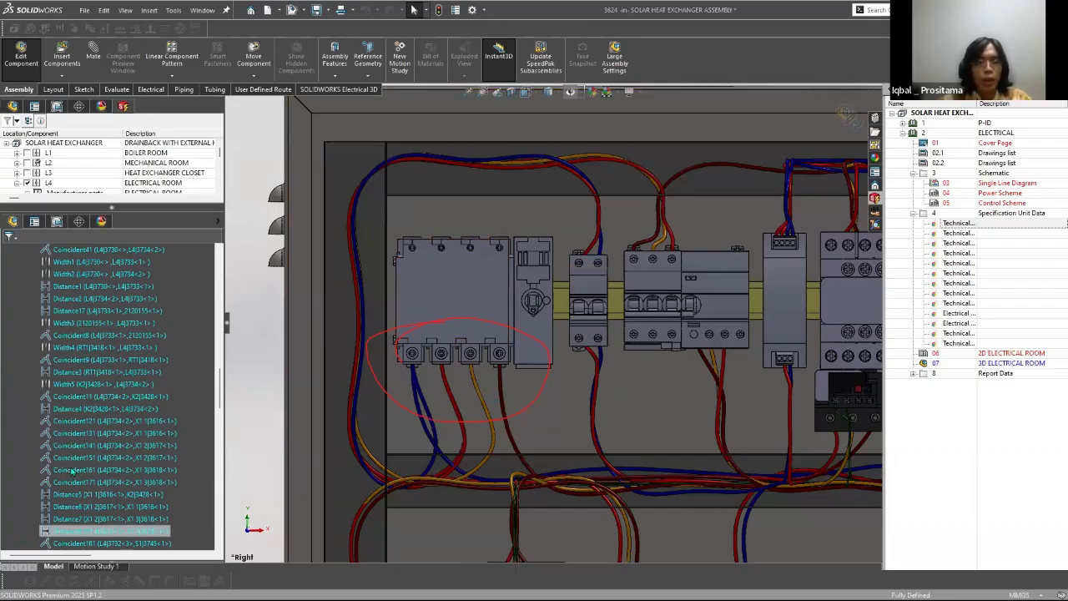
# Step: Edit the Distance17 mate of component F1 again and set its distance to 0 mm
pyautogui.rightClick(136, 310)
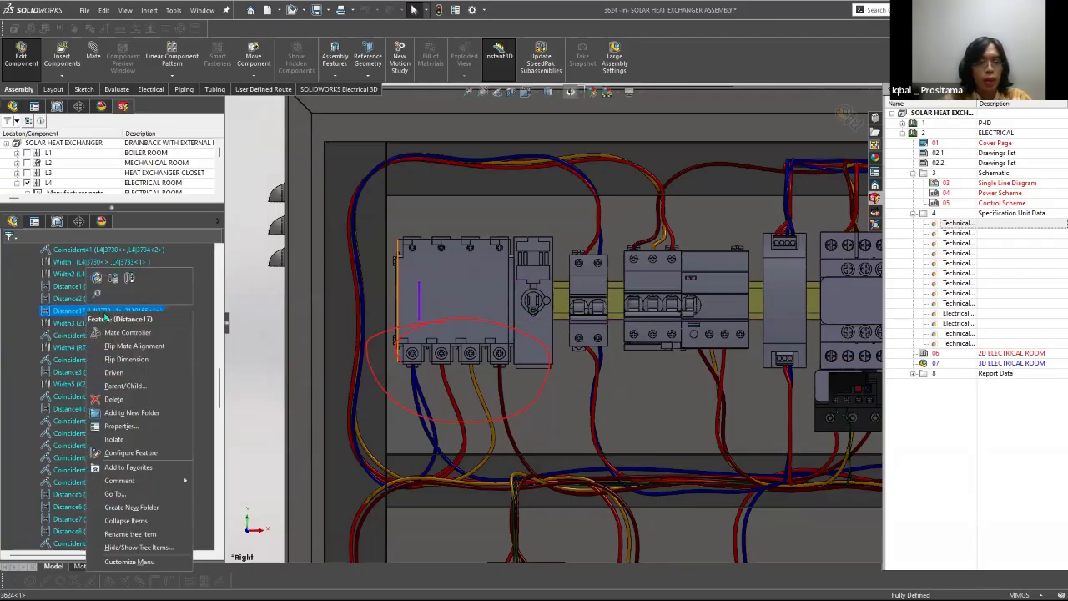
pyautogui.press('Escape')
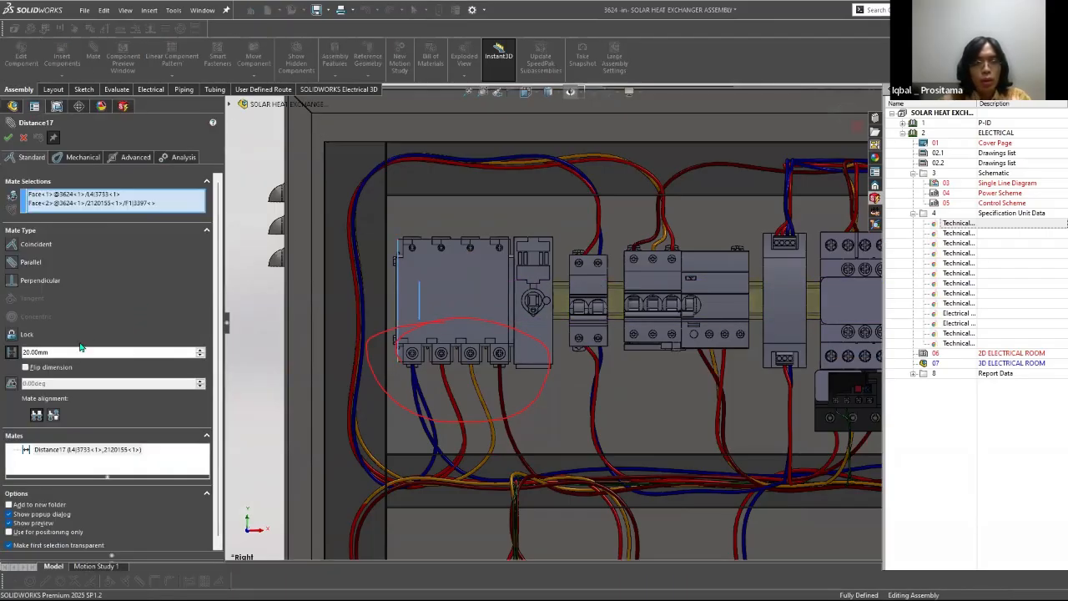
pyautogui.doubleClick(65, 351)
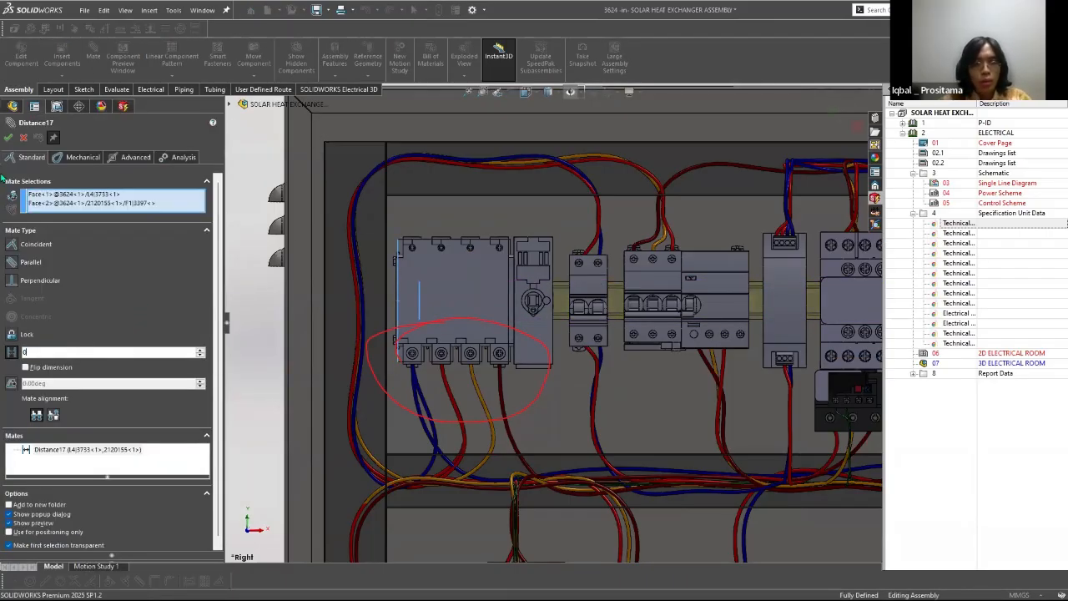
pyautogui.write('0')
pyautogui.press('Return')
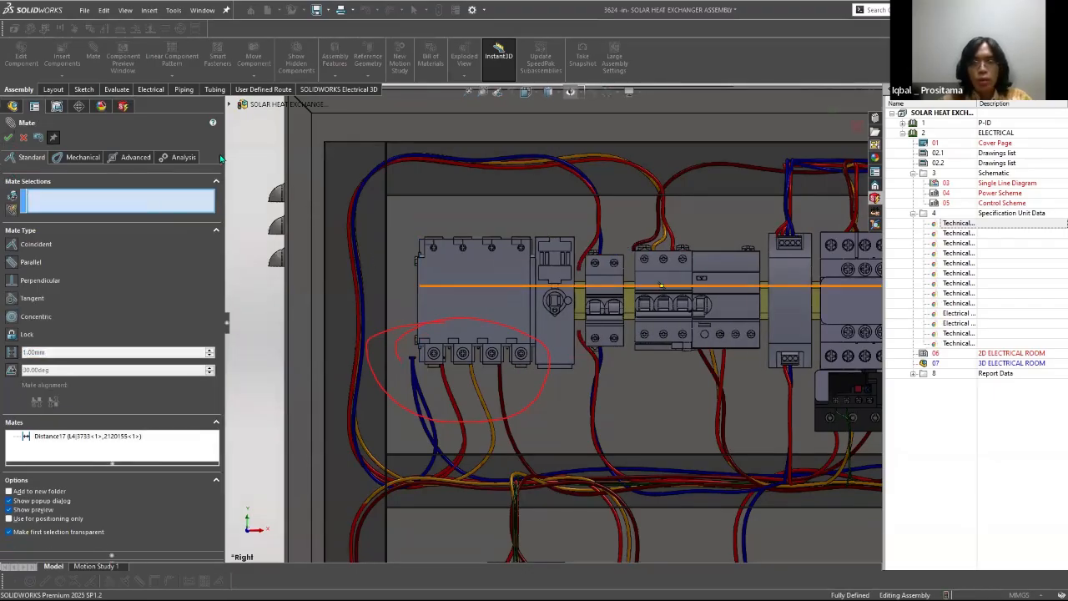
pyautogui.click(9, 138)
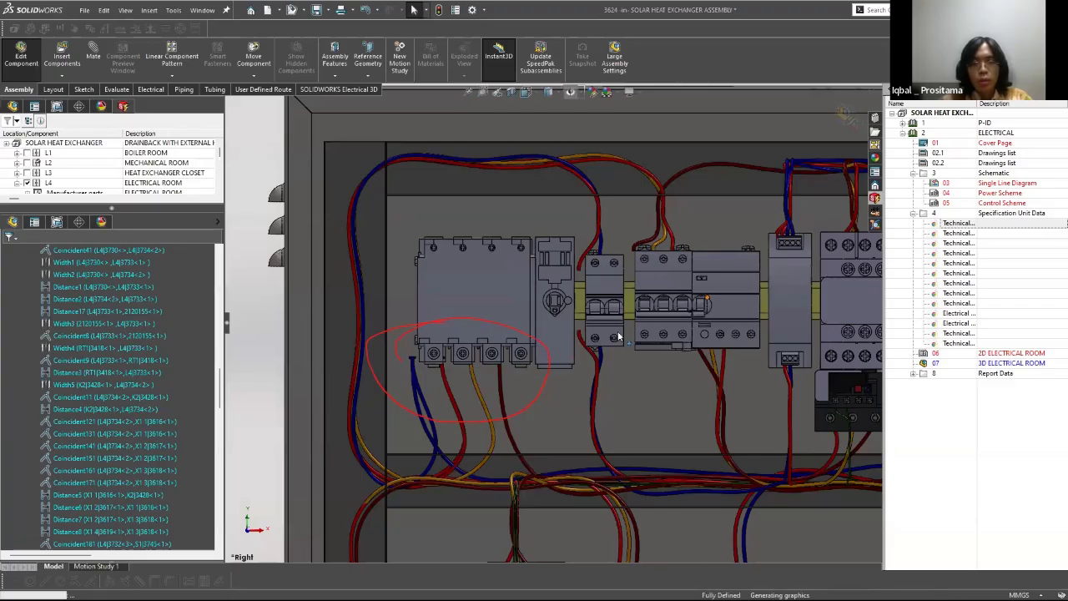
# Step: Finish editing the cabinet in place and return to an angled view of the solar heat exchanger assembly
pyautogui.scroll(5, 505, 306)
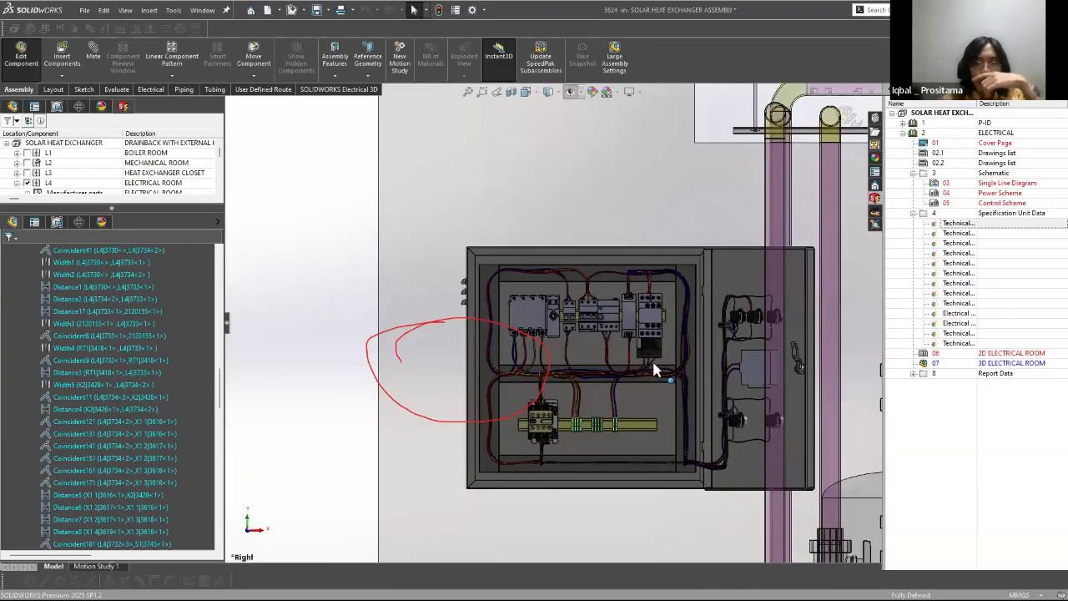
pyautogui.scroll(5, 656, 370)
pyautogui.moveTo(655, 371)
pyautogui.mouseDown(button='middle')
pyautogui.moveTo(645, 394)
pyautogui.moveTo(421, 309)
pyautogui.moveTo(489, 267)
pyautogui.mouseUp(button='middle')
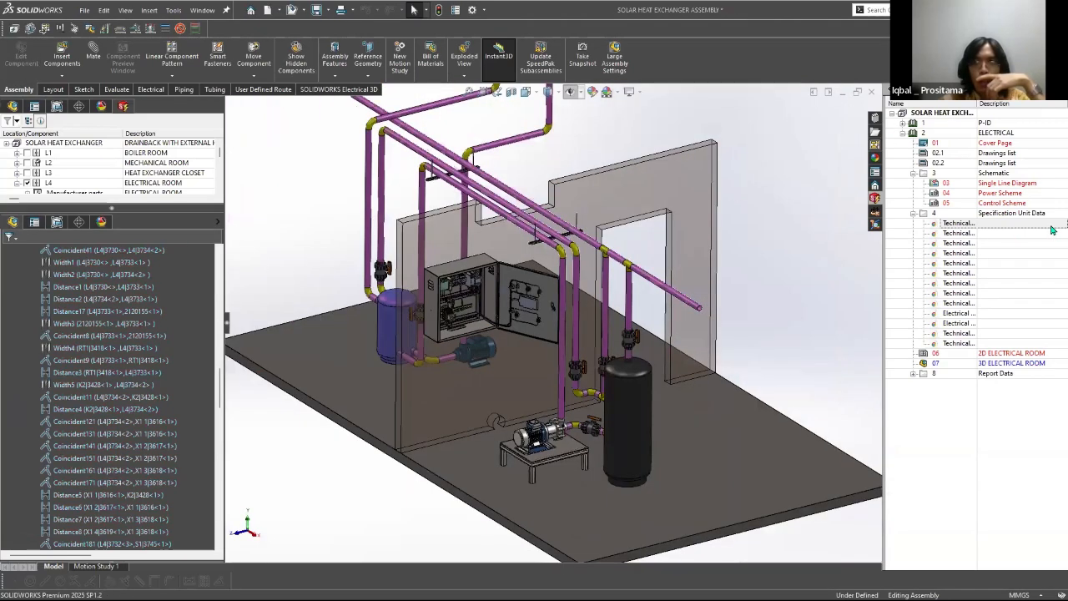
# Step: Examine the positions of the pumps, the cabinet and the solar panel sensor within the full assembly
pyautogui.scroll(-4, 553, 360)
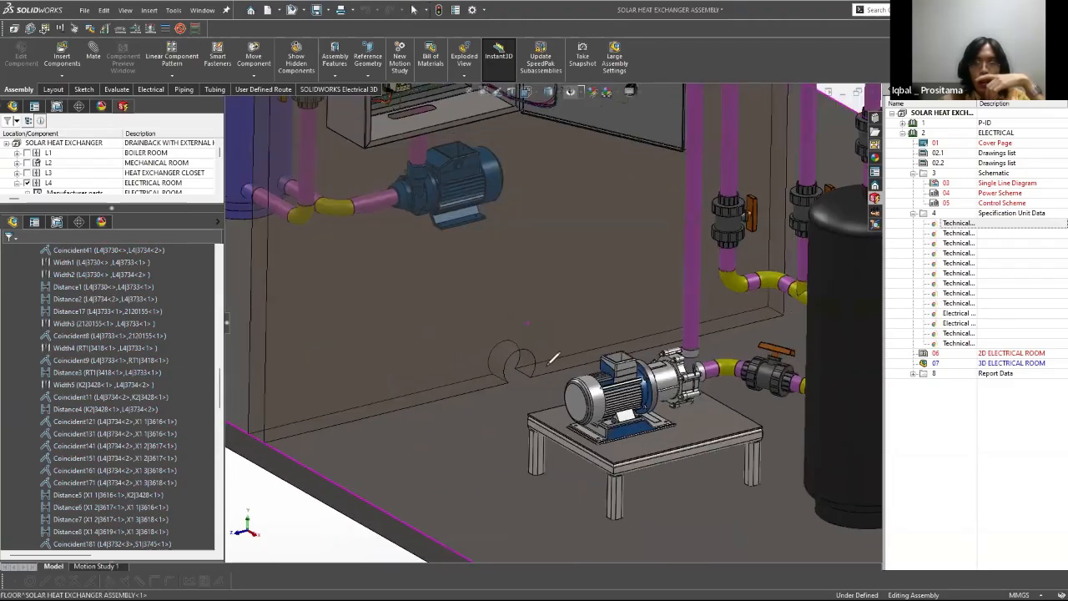
pyautogui.scroll(5, 574, 356)
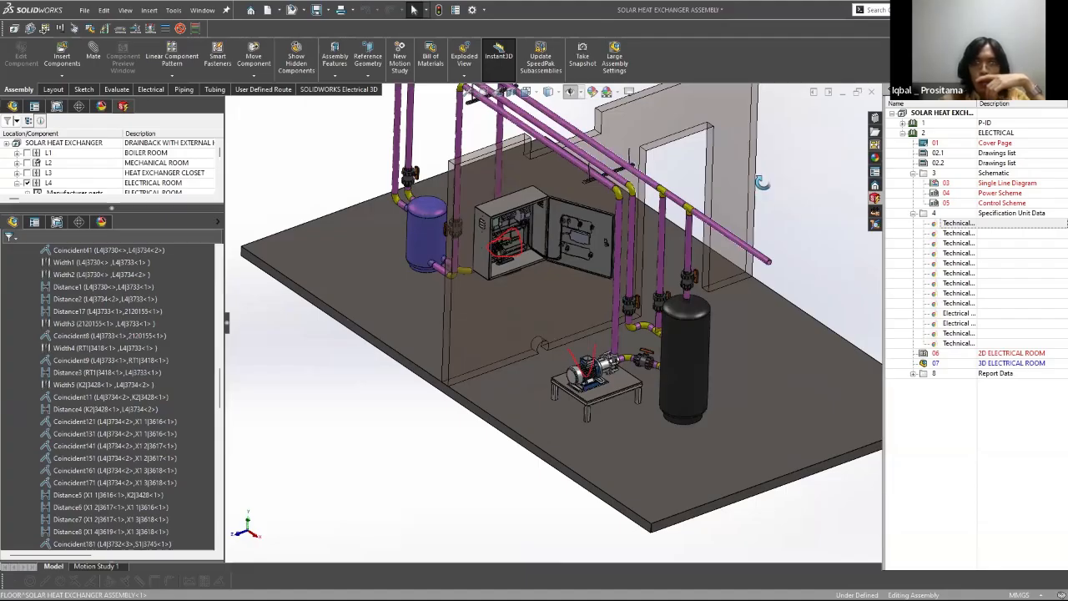
pyautogui.moveTo(762, 182); pyautogui.dragTo(763, 196, button='middle')
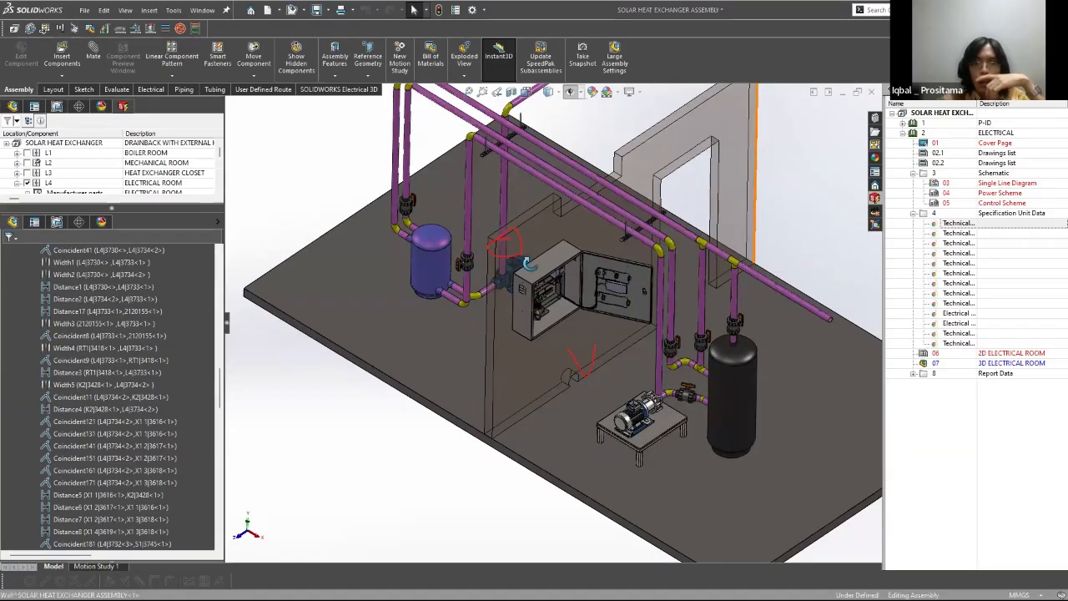
pyautogui.scroll(2, 709, 281)
pyautogui.moveTo(529, 264)
pyautogui.mouseDown(button='middle')
pyautogui.moveTo(709, 281)
pyautogui.moveTo(697, 288)
pyautogui.mouseUp(button='middle')
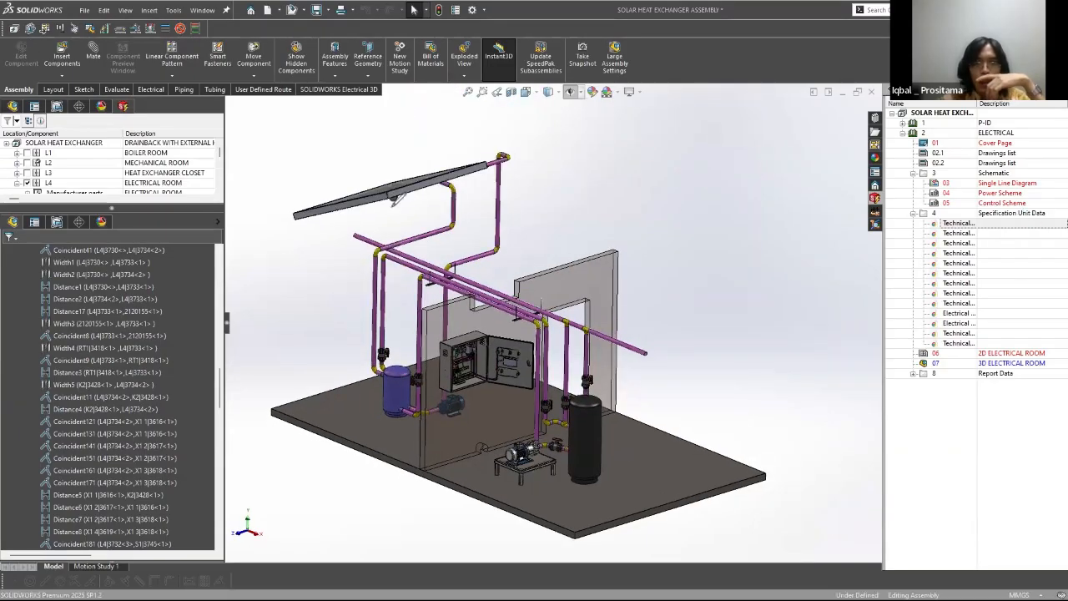
pyautogui.moveTo(392, 203); pyautogui.dragTo(446, 276)
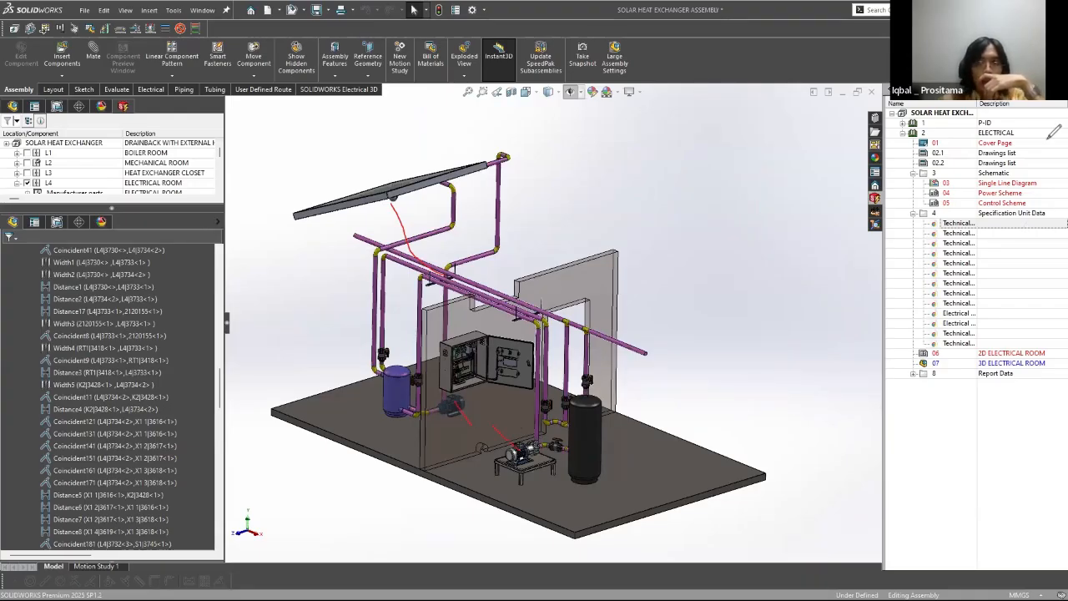
pyautogui.press('Escape')
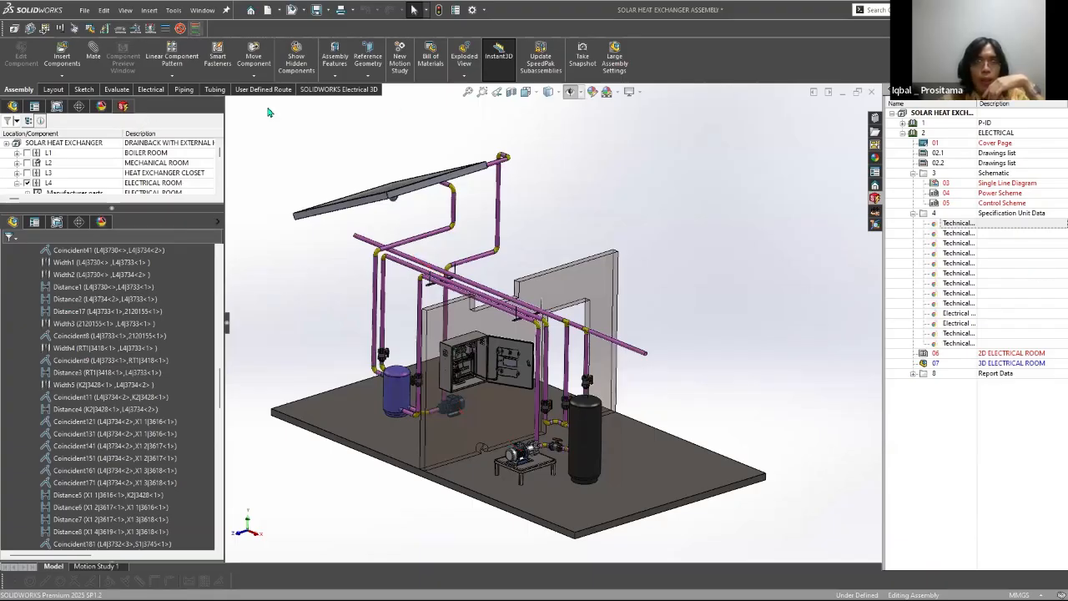
# Step: Bring up the SOLIDWORKS Electrical 3D commands and view the cabinet and pumps in the assembly
pyautogui.click(338, 89)
pyautogui.scroll(-3, 557, 457)
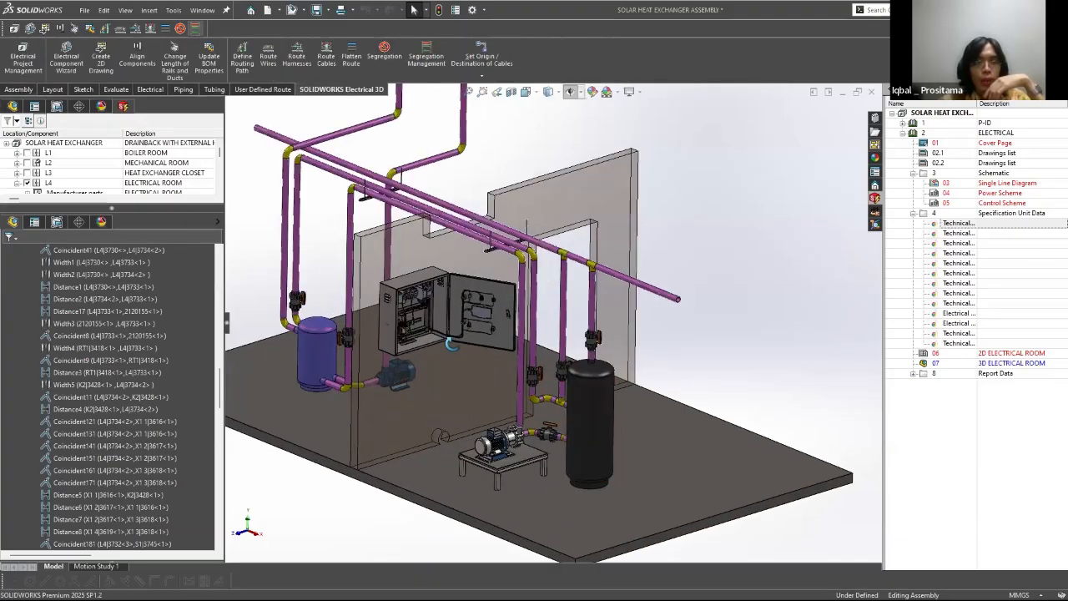
pyautogui.moveTo(248, 94); pyautogui.dragTo(444, 412, button='middle')
pyautogui.scroll(1, 711, 324)
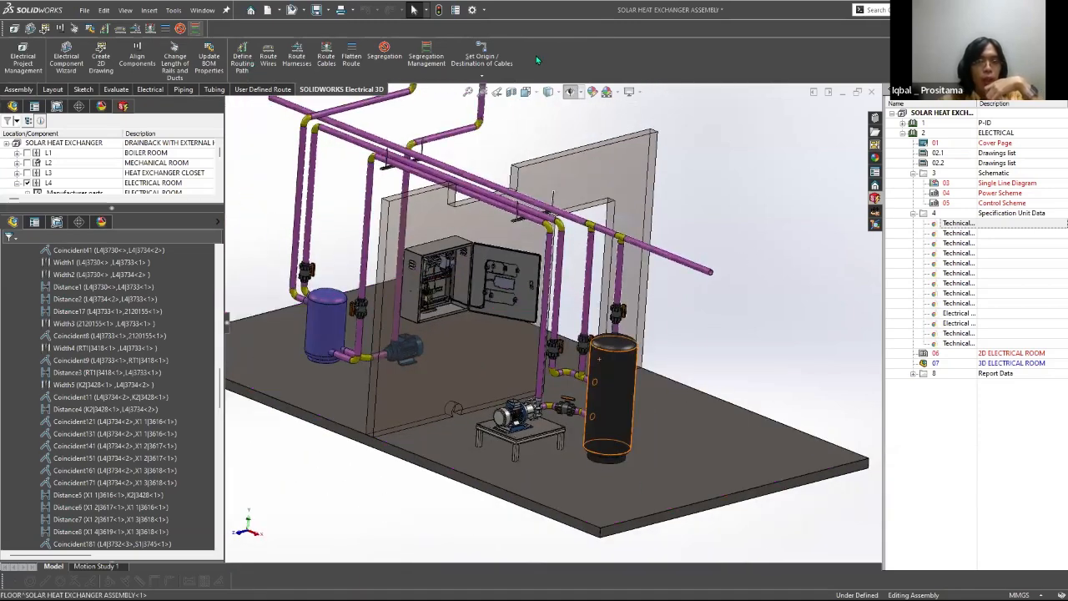
pyautogui.click(580, 92)
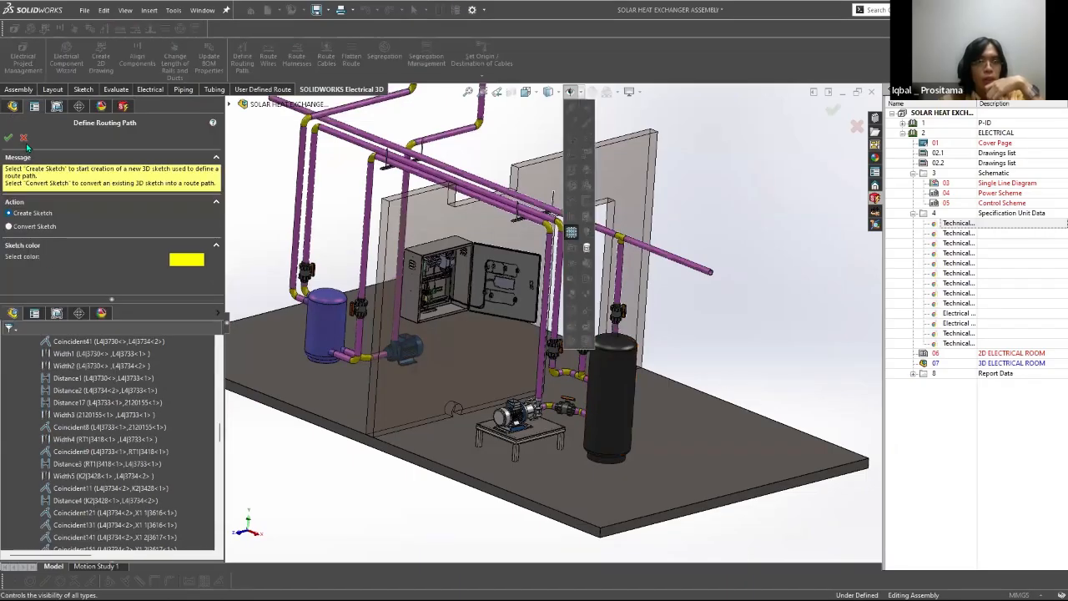
pyautogui.press('Escape')
pyautogui.press('Escape')
# Step: Turn on the display of hidden item types and examine the routing path sketches between the cabinet and the pumps
pyautogui.click(571, 92)
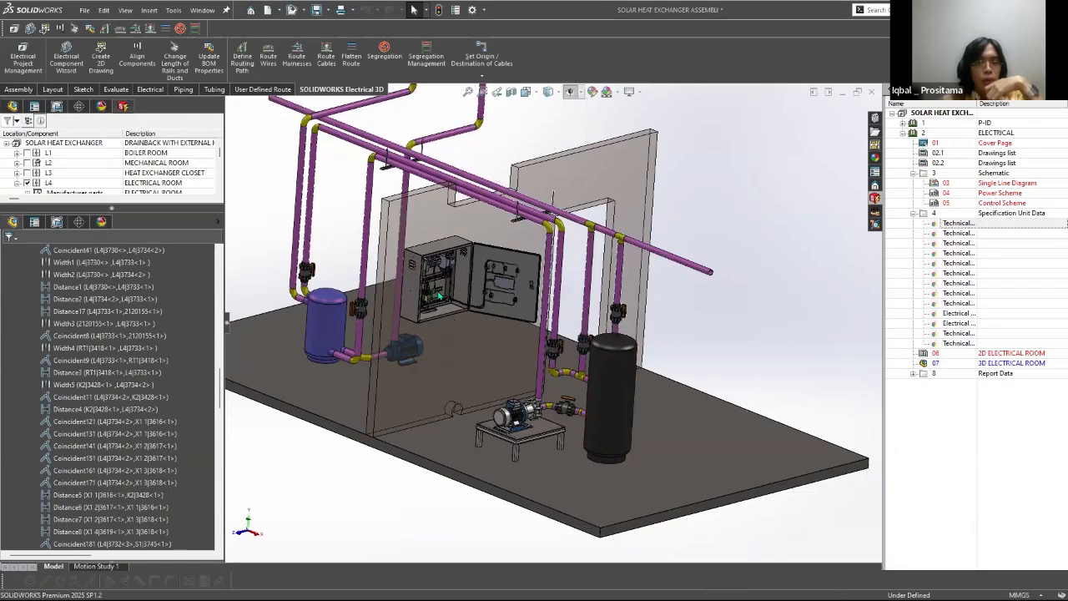
pyautogui.scroll(1, 470, 362)
pyautogui.moveTo(469, 362); pyautogui.dragTo(601, 356, button='middle')
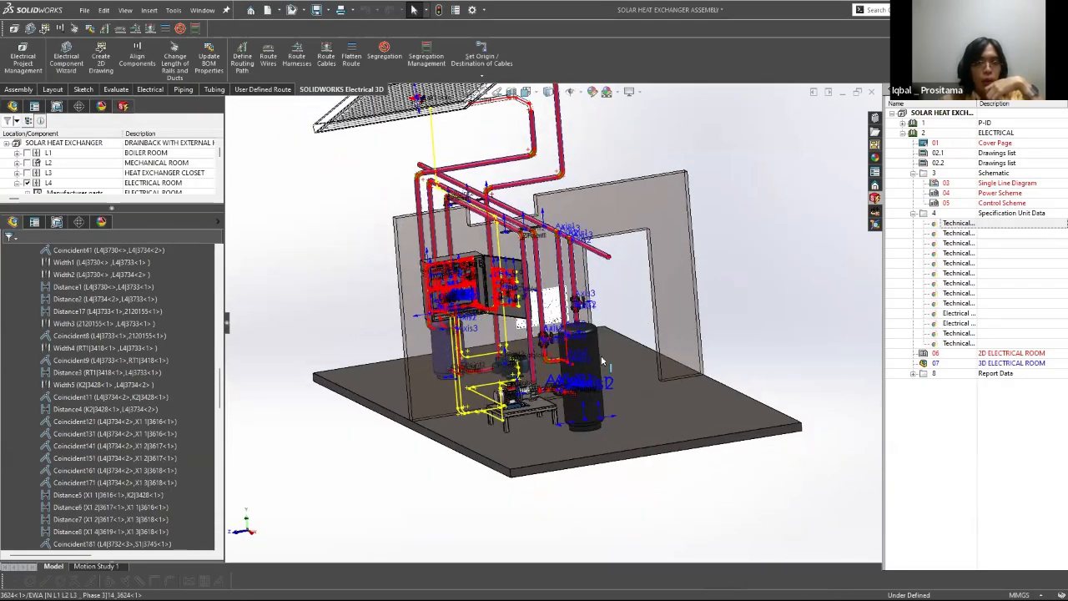
pyautogui.scroll(-1, 637, 401)
pyautogui.scroll(-4, 626, 371)
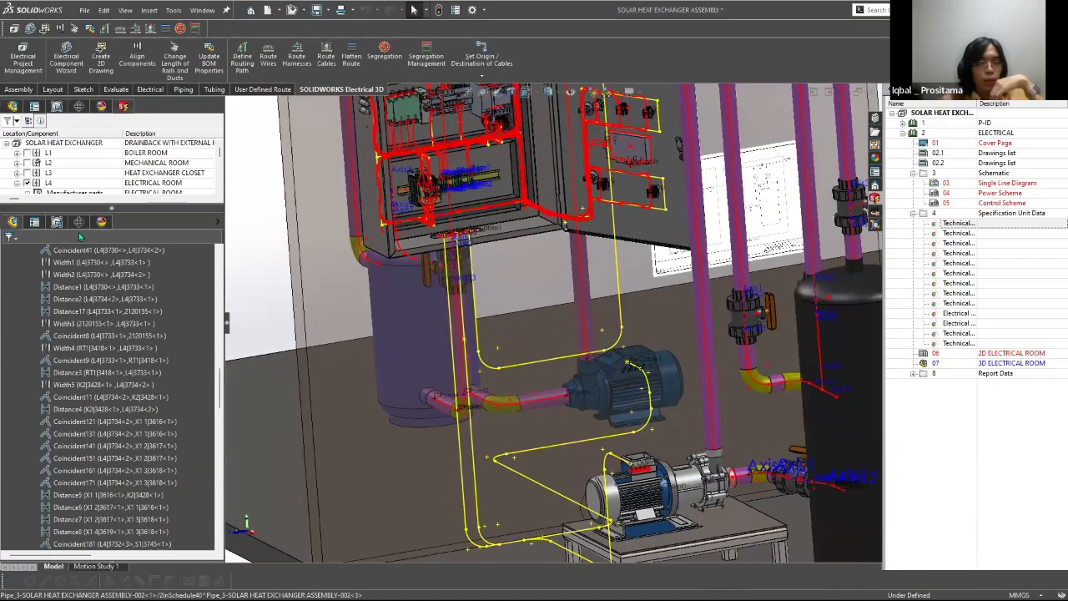
pyautogui.scroll(-4, 534, 184)
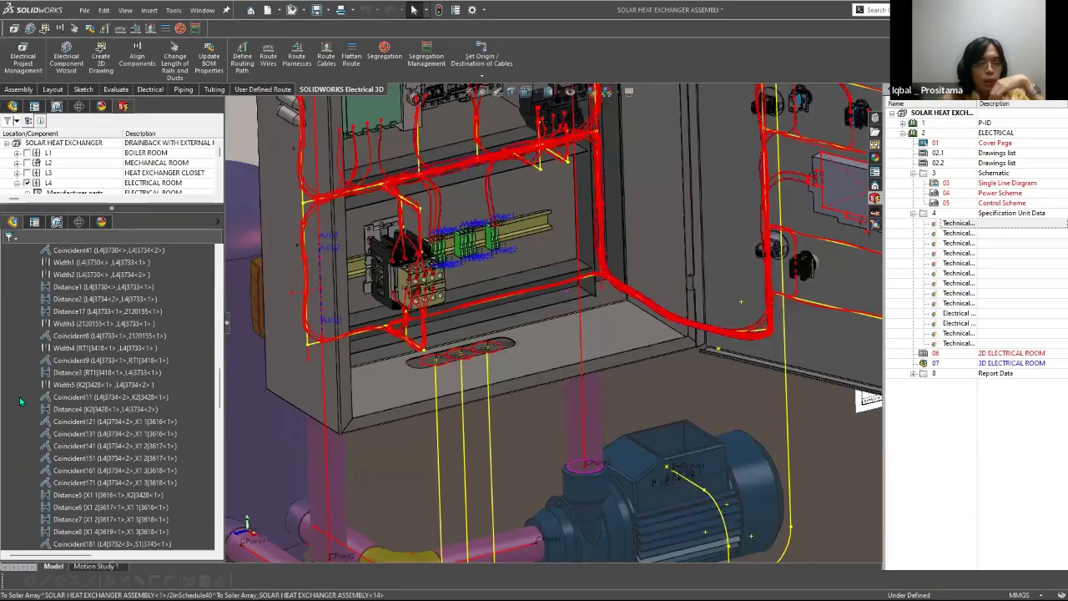
# Step: Examine the routing paths running between the cabinet, the two pumps and the solar panel across the full assembly
pyautogui.scroll(5, 399, 428)
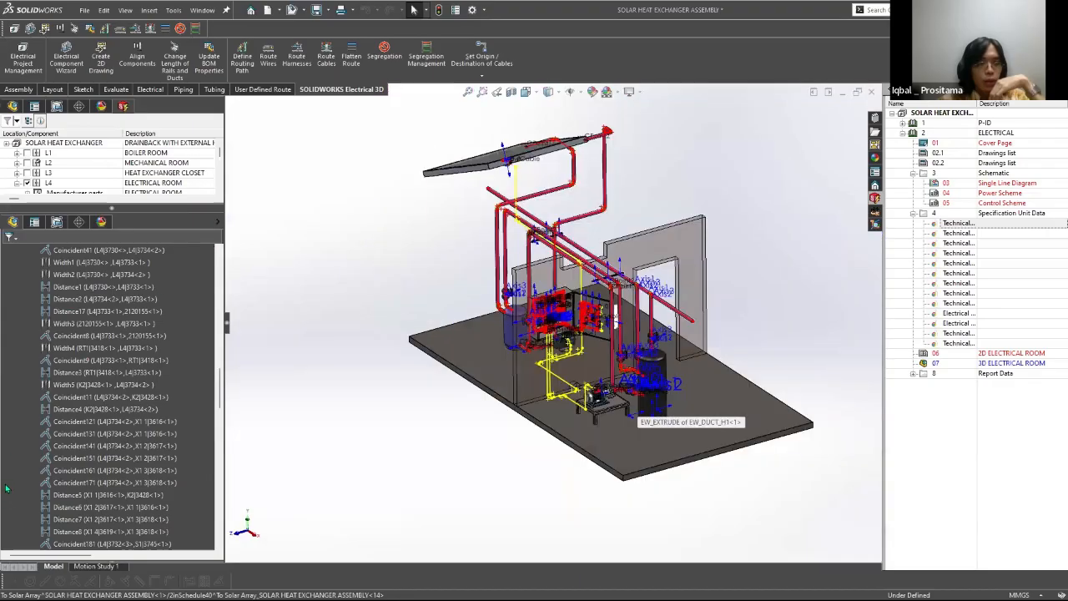
pyautogui.scroll(-3, 465, 408)
pyautogui.click(7, 287)
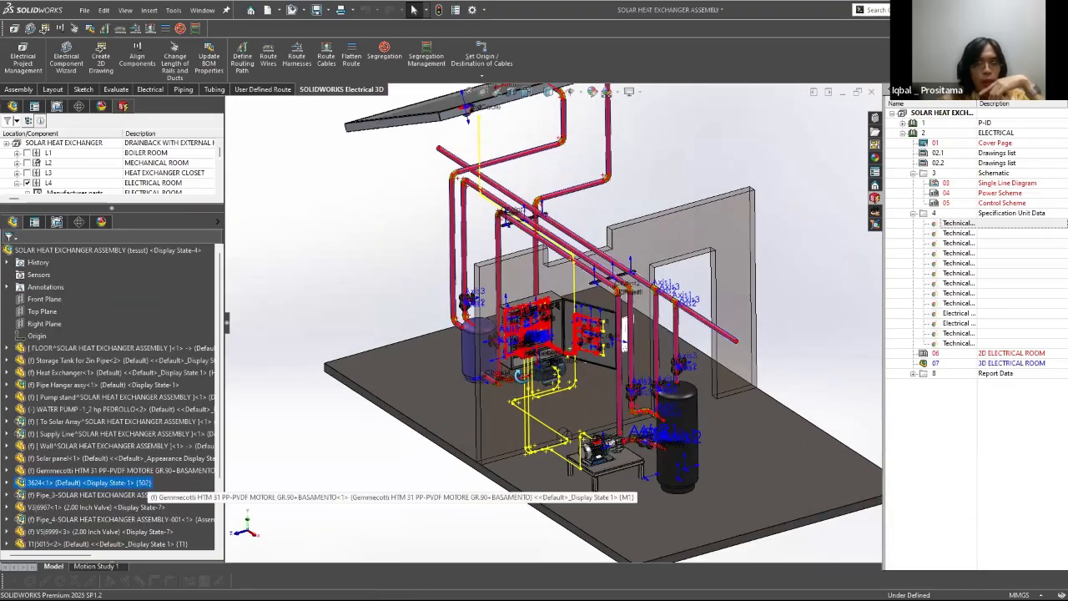
pyautogui.scroll(2, 501, 359)
pyautogui.scroll(-6, 547, 300)
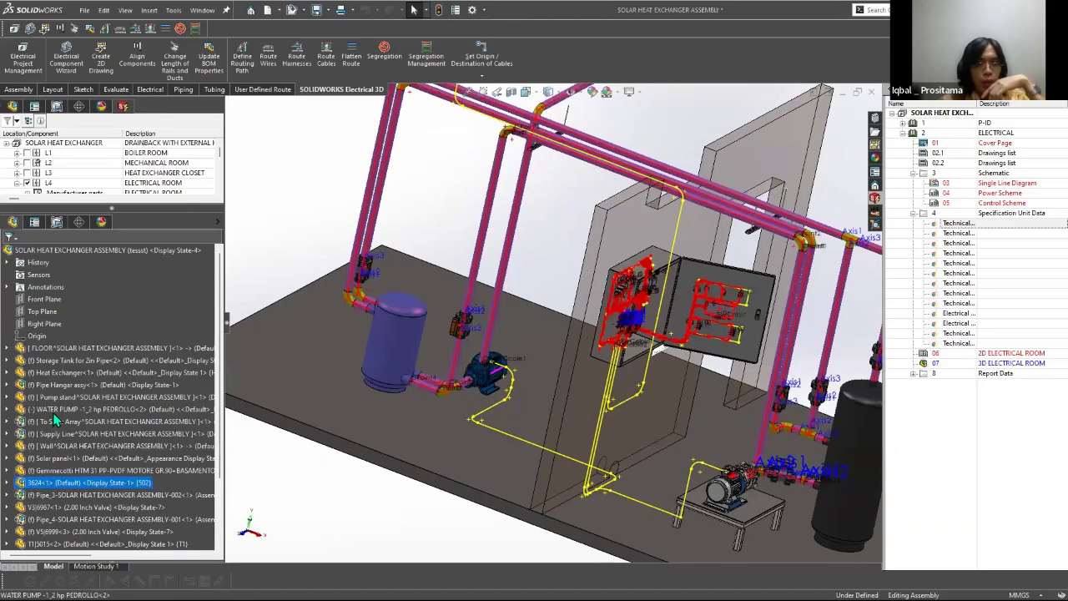
pyautogui.moveTo(504, 382); pyautogui.dragTo(571, 312, button='middle')
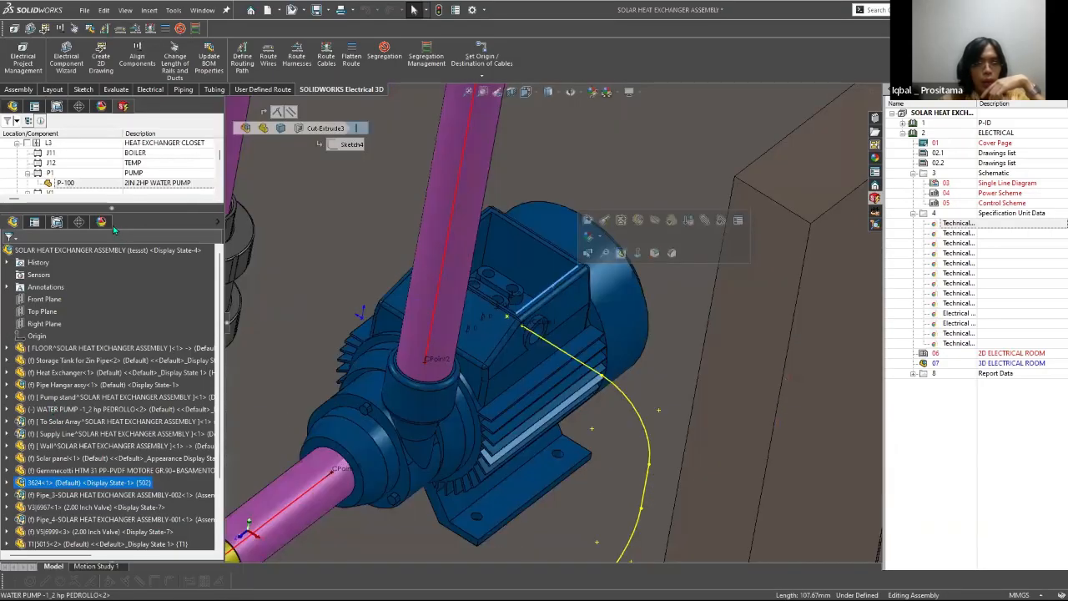
pyautogui.click(50, 409)
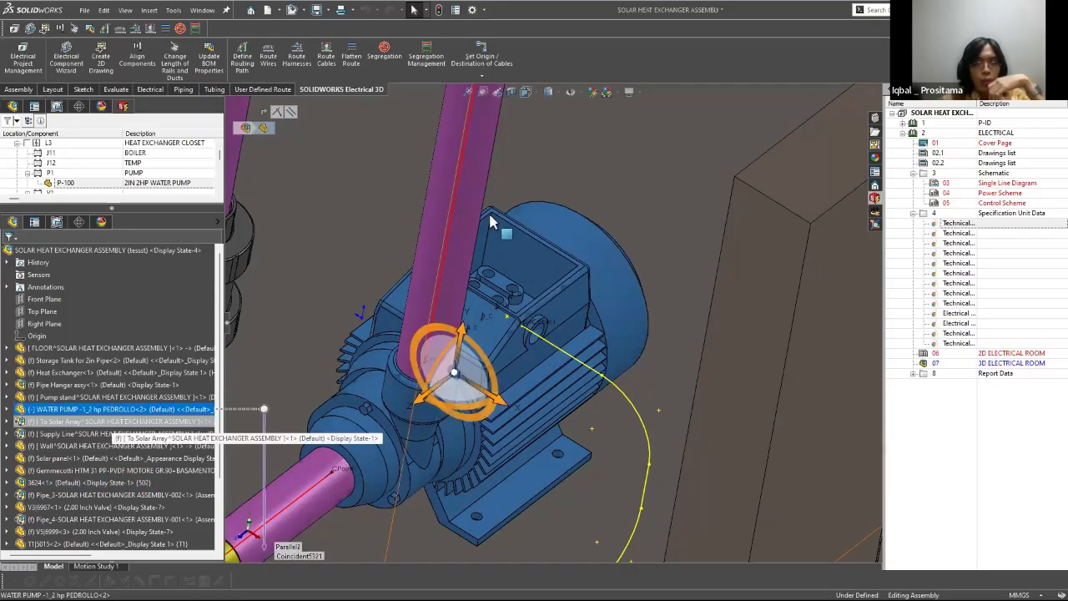
pyautogui.rightClick(50, 409)
pyautogui.moveTo(114, 206); pyautogui.dragTo(128, 318)
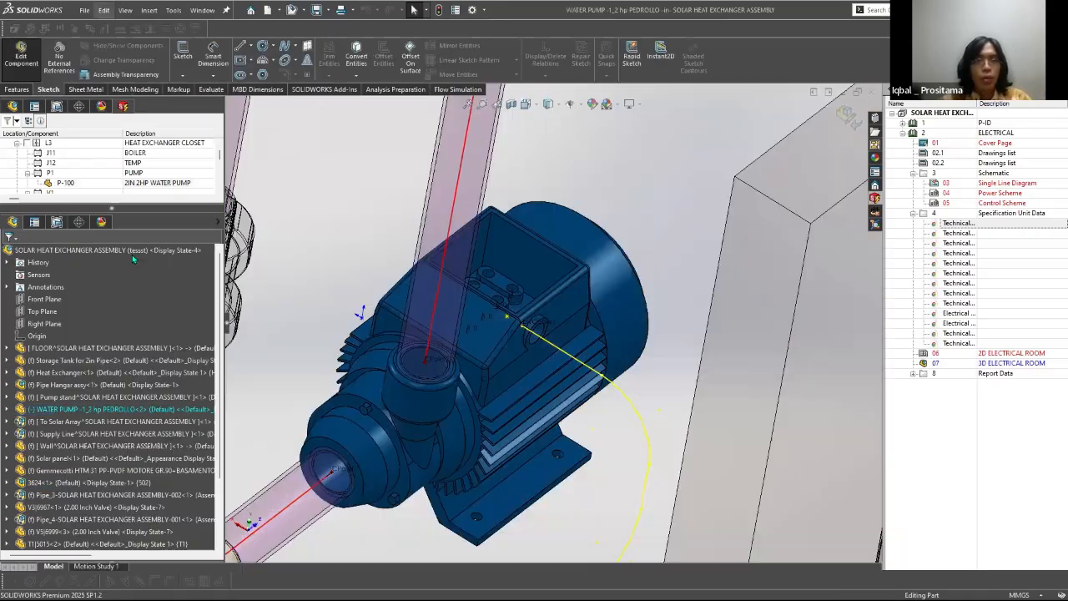
pyautogui.click(174, 11)
pyautogui.moveTo(215, 64)
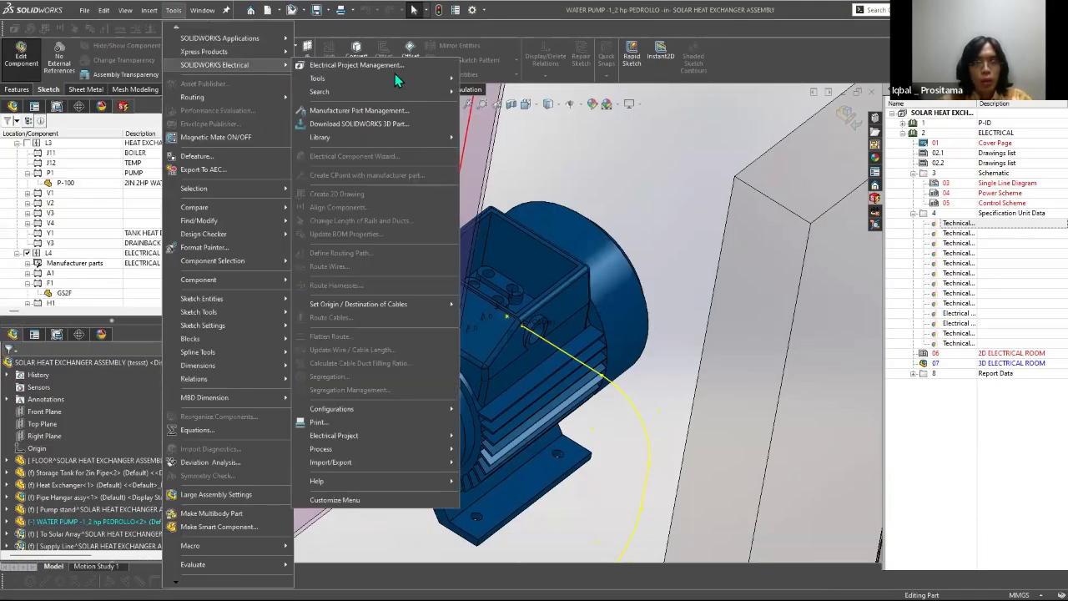
pyautogui.click(772, 118)
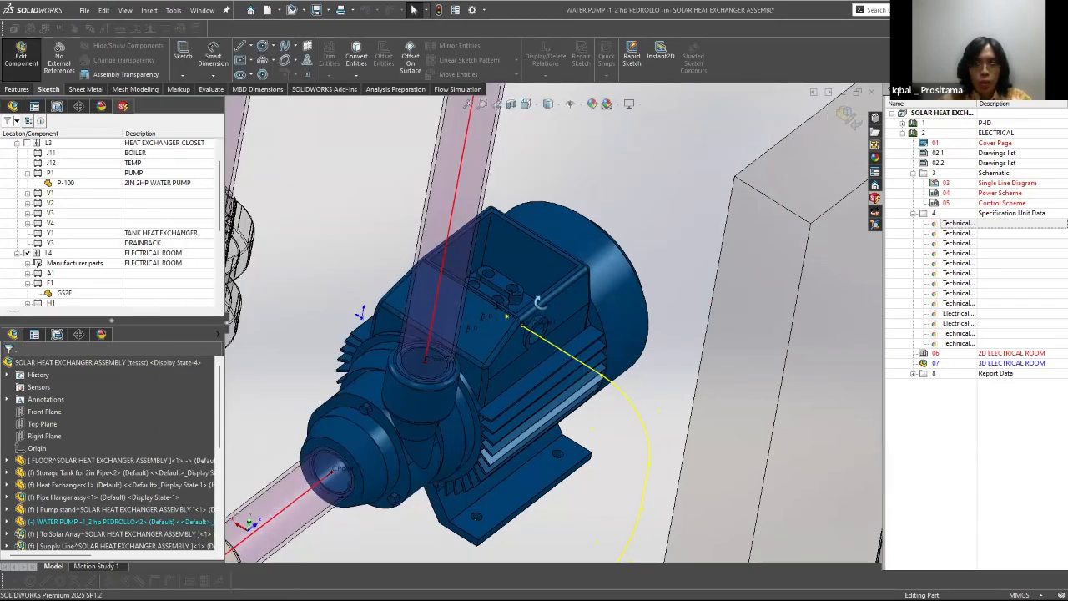
pyautogui.scroll(1, 457, 343)
pyautogui.scroll(4, 603, 339)
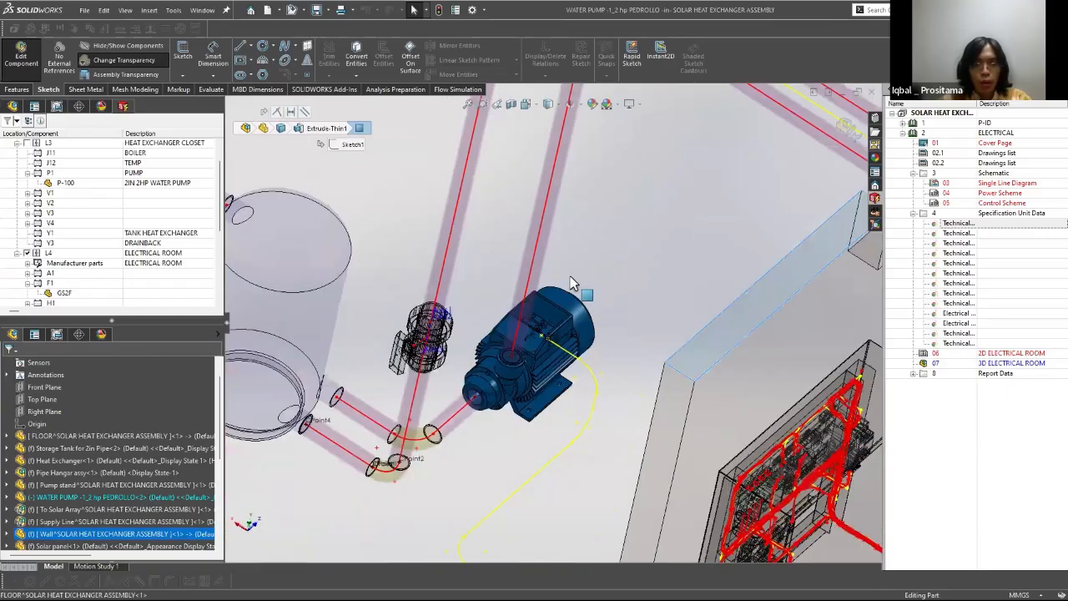
pyautogui.click(572, 278)
# Step: Open the WATER PUMP -1_2 hp PEDROLLO part in its own window, declining feature recognition
pyautogui.click(71, 499)
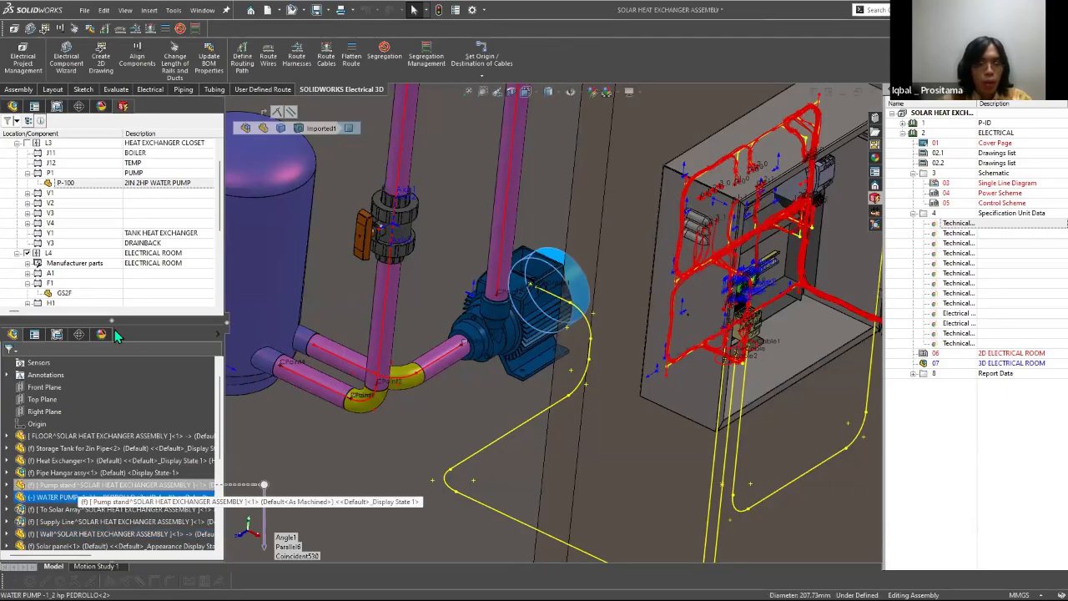
pyautogui.click(84, 231)
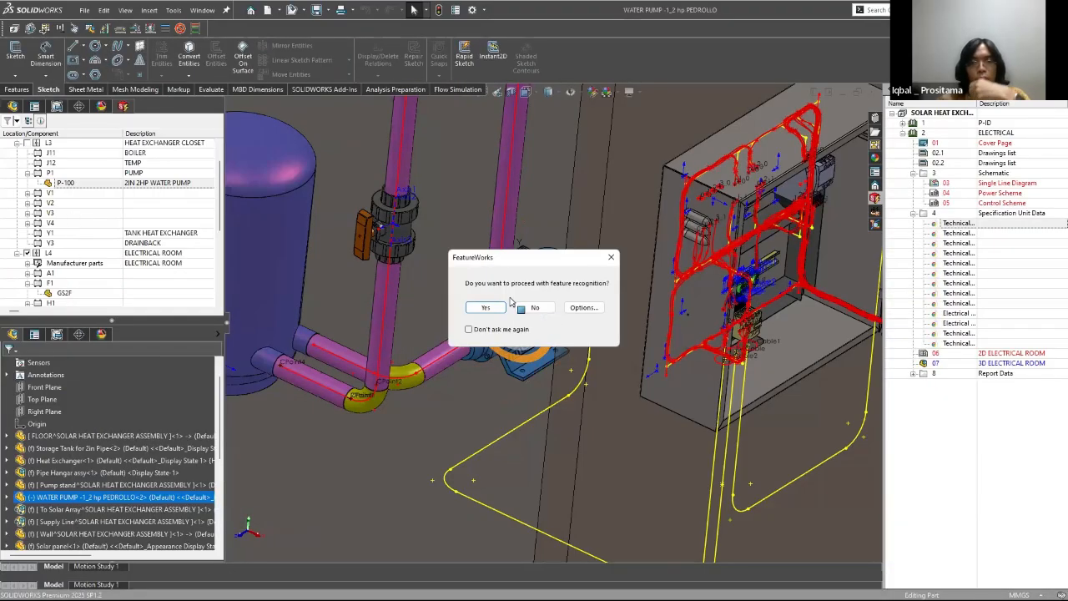
pyautogui.click(524, 310)
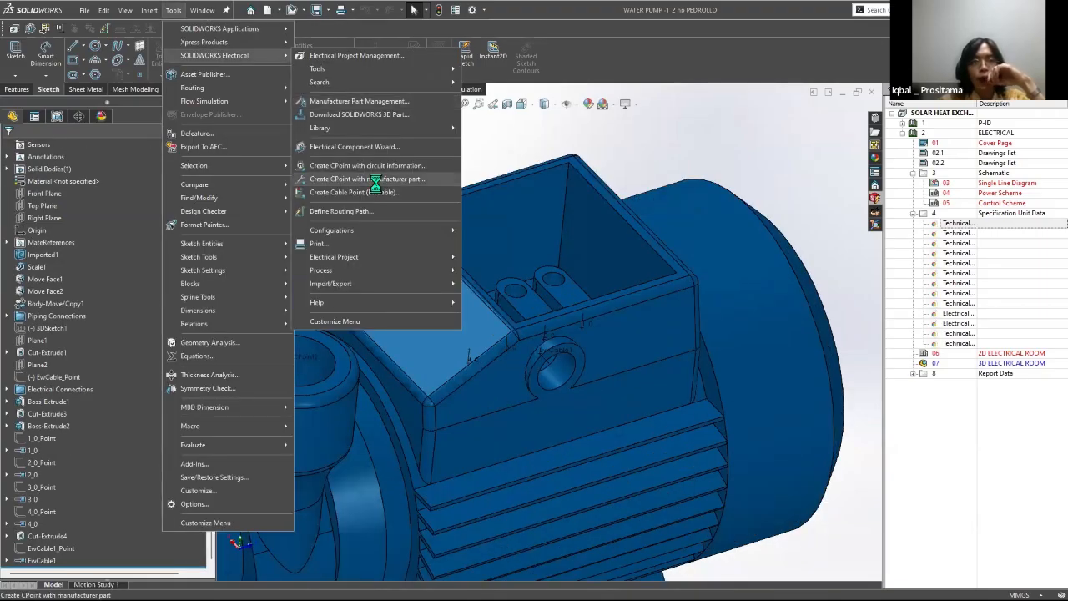
# Step: Start creating CPoints from manufacturer part P-100 DEMO and select CPoint1 at the pump's front port for circuit 0, terminal 1
pyautogui.click(375, 180)
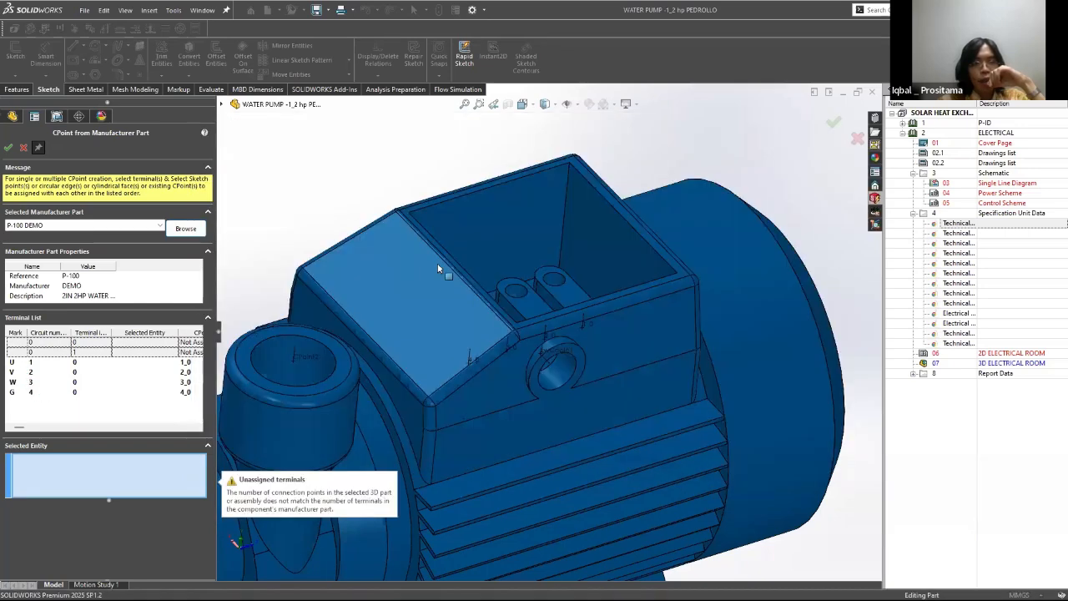
pyautogui.moveTo(441, 269); pyautogui.dragTo(440, 314, button='middle')
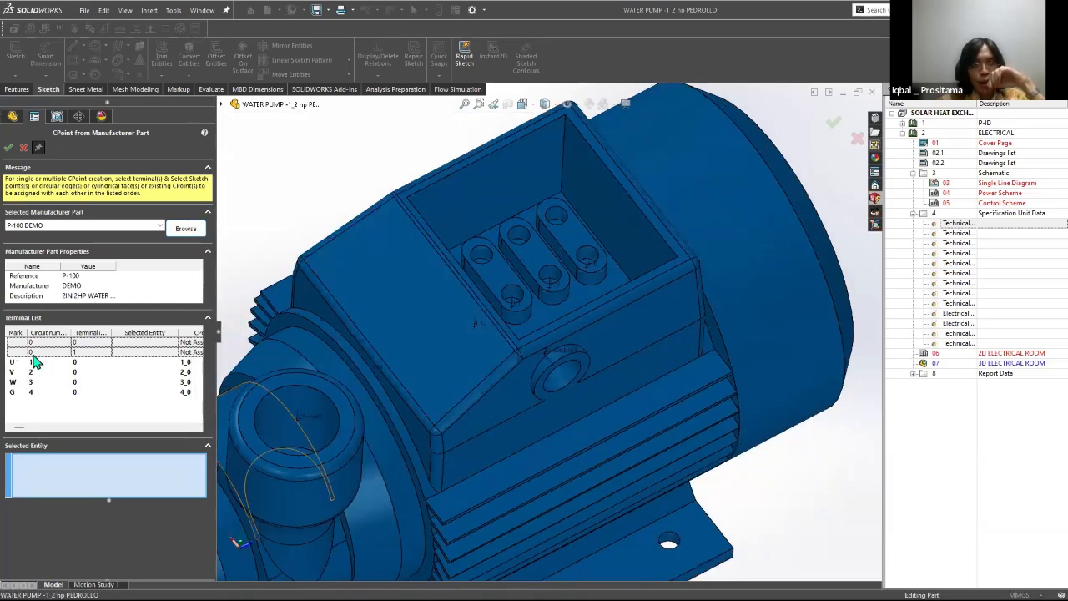
pyautogui.scroll(5, 424, 444)
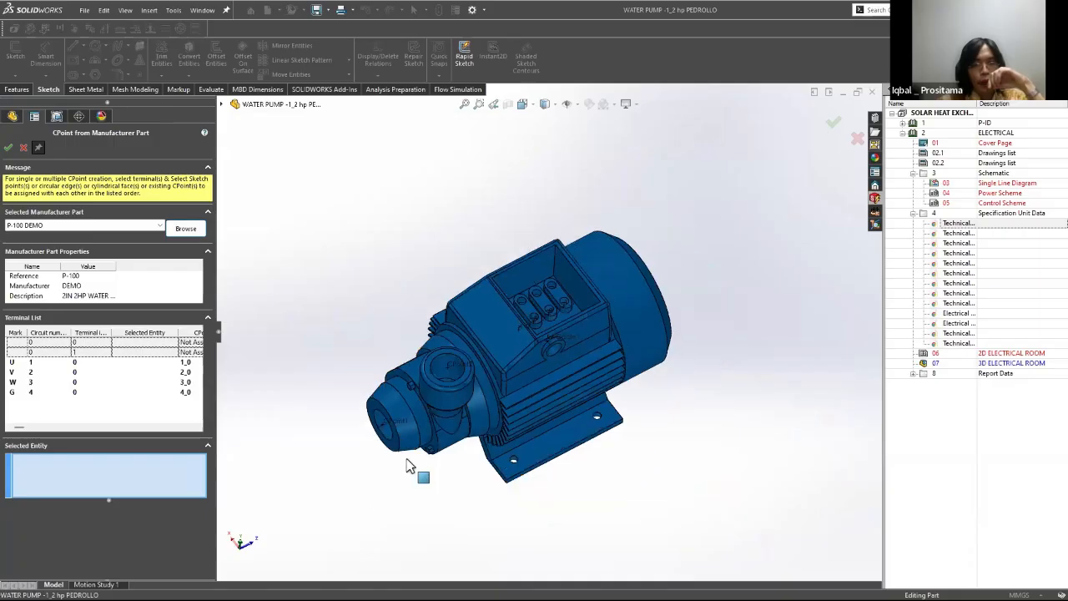
pyautogui.scroll(-3, 376, 453)
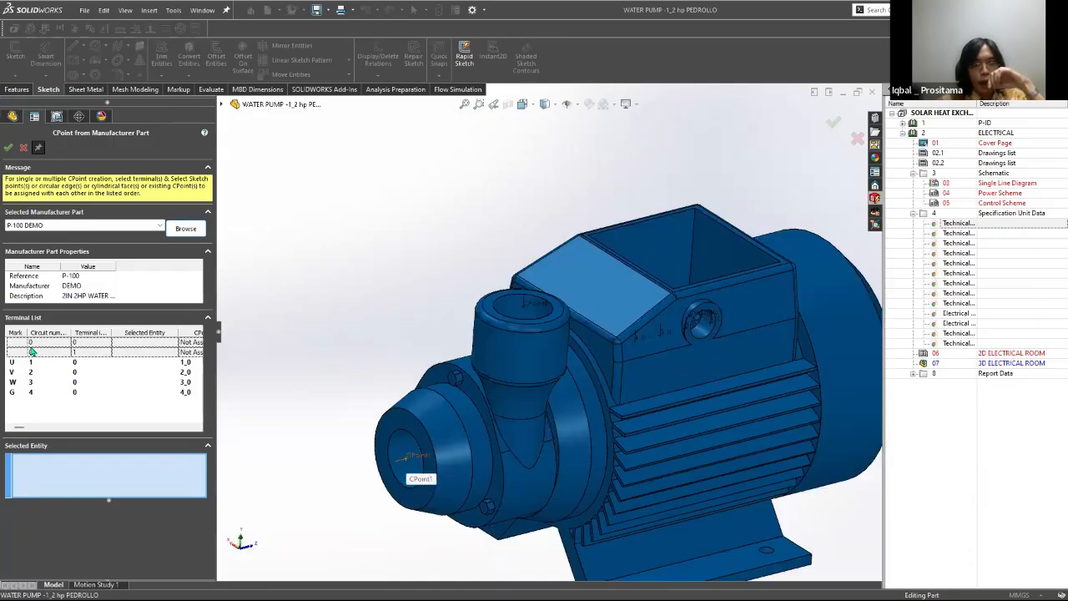
pyautogui.click(33, 344)
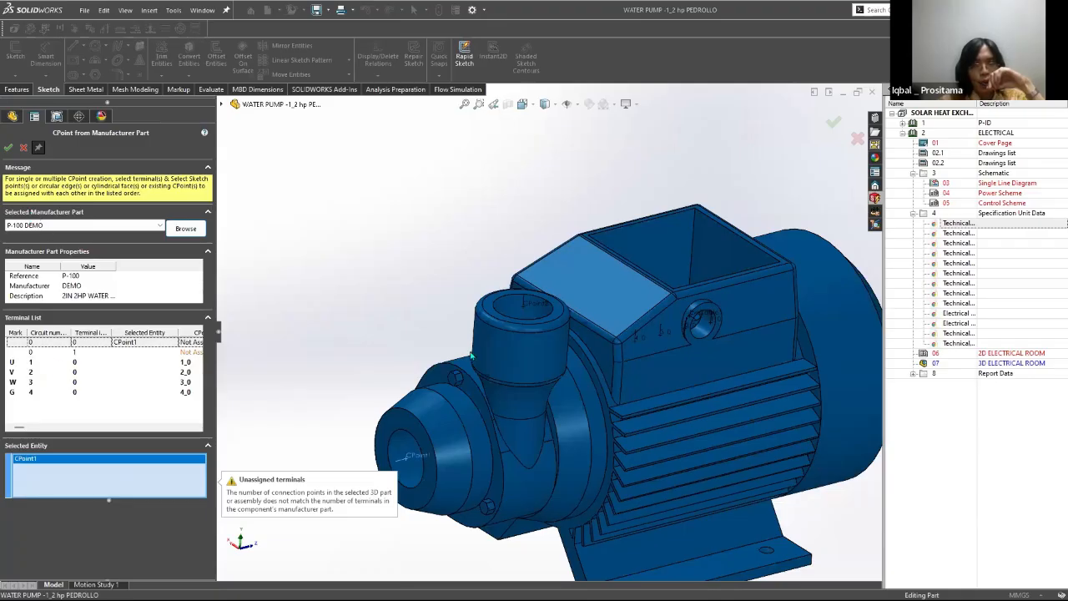
pyautogui.click(134, 352)
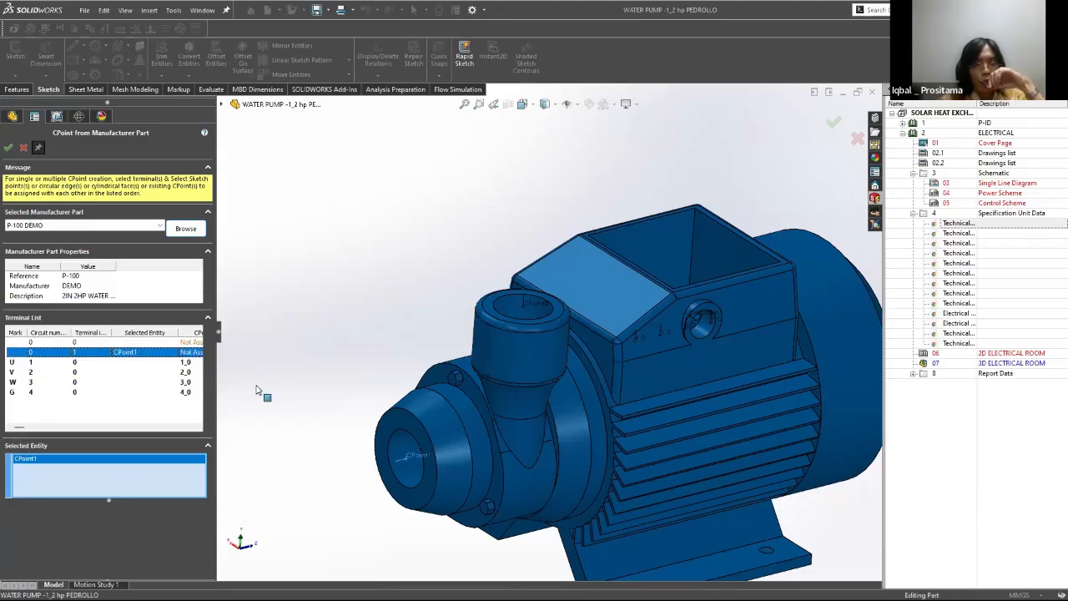
# Step: Inspect the connection points in the pump's terminal box, accept the CPoint settings and return to the solar heat exchanger assembly
pyautogui.moveTo(493, 378); pyautogui.dragTo(529, 484, button='middle')
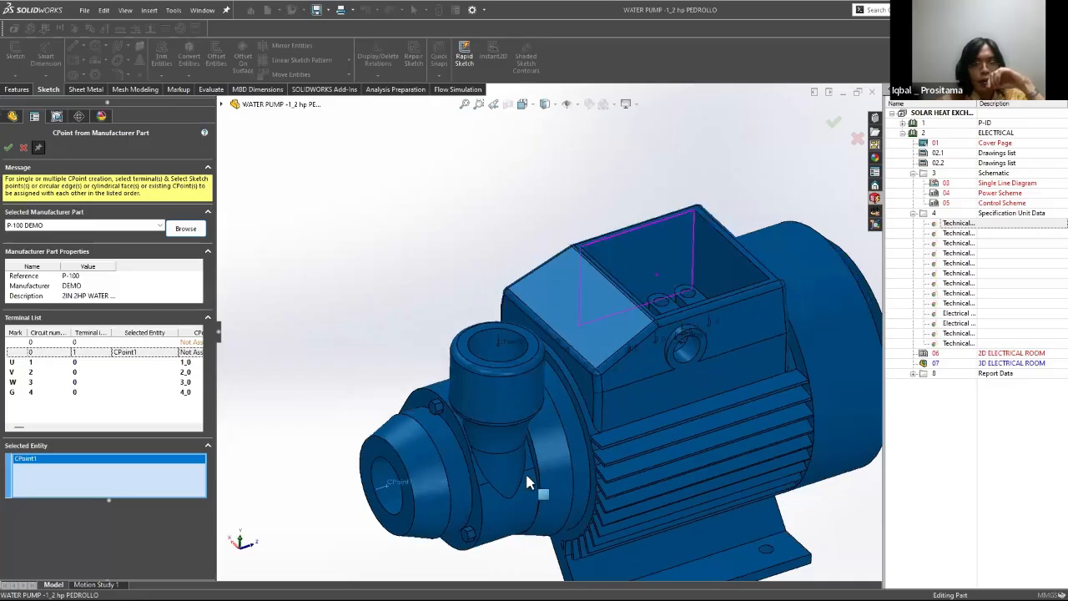
pyautogui.scroll(-5, 441, 302)
pyautogui.moveTo(441, 302); pyautogui.dragTo(367, 227, button='middle')
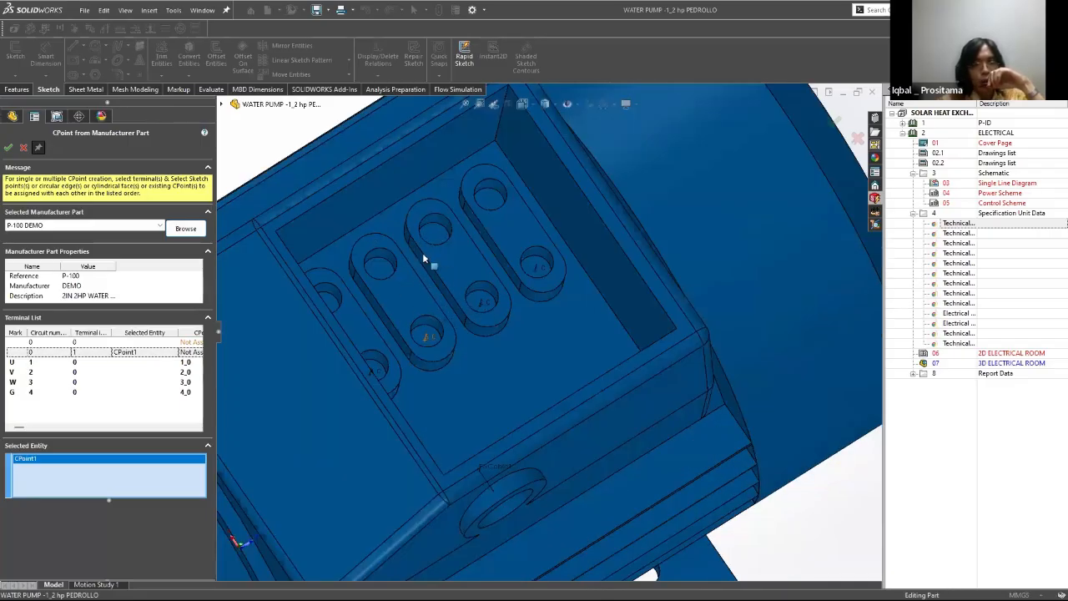
pyautogui.moveTo(428, 318); pyautogui.dragTo(485, 268, button='middle')
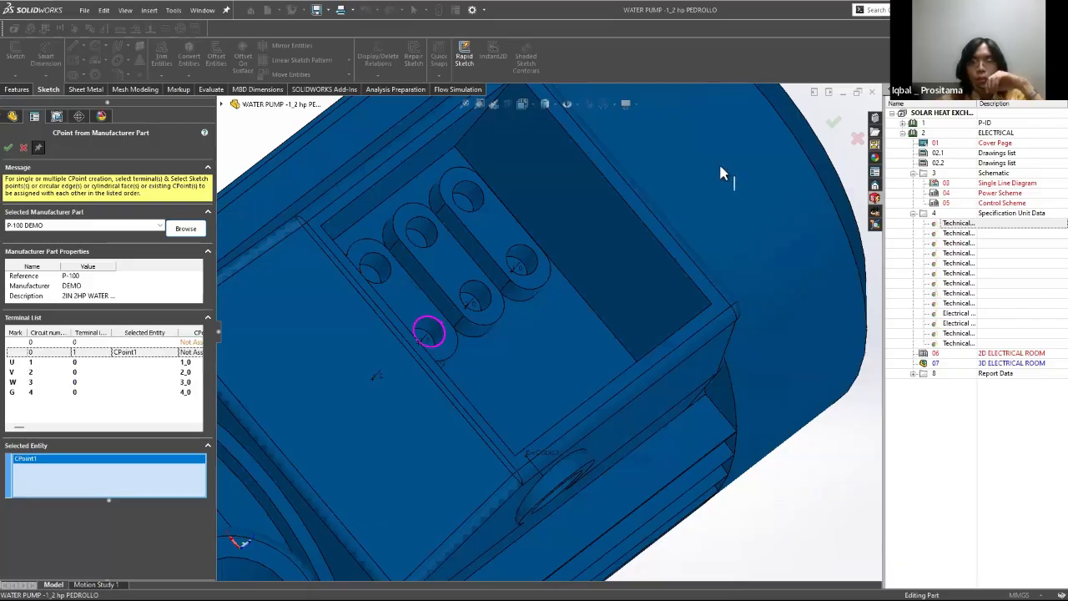
pyautogui.click(833, 121)
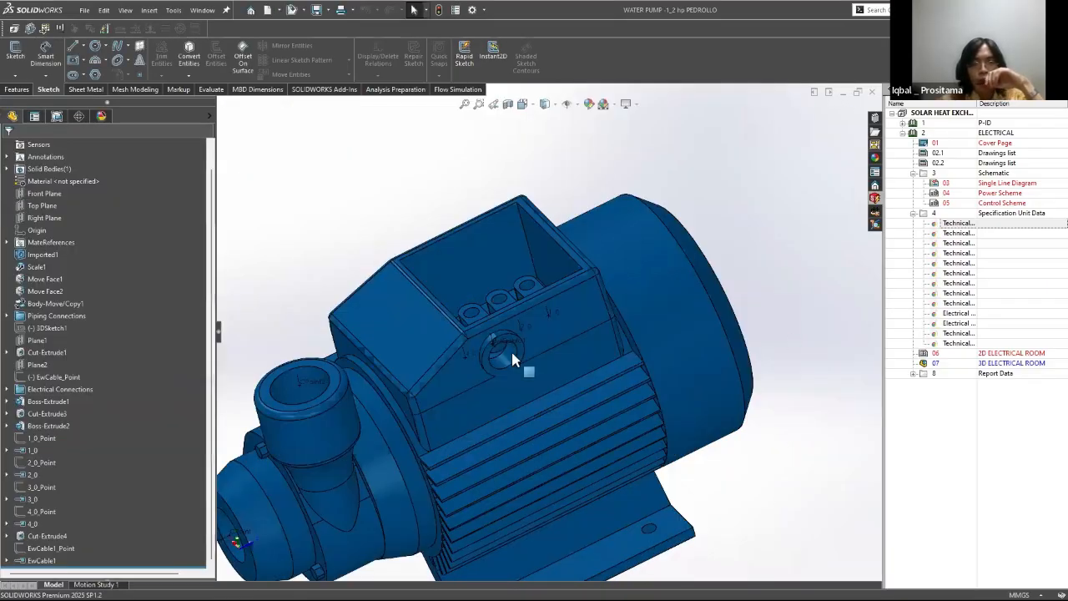
pyautogui.scroll(3, 512, 357)
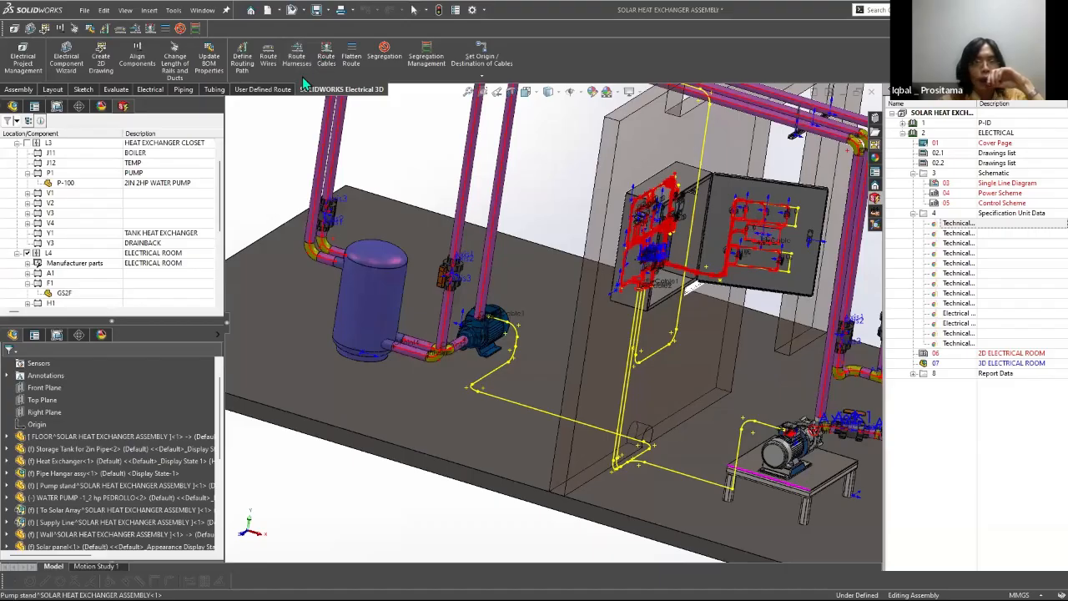
# Step: Start Route Cables with the SOLIDWORKS Route type, open the cable selection and check the cores of cable W4
pyautogui.click(302, 76)
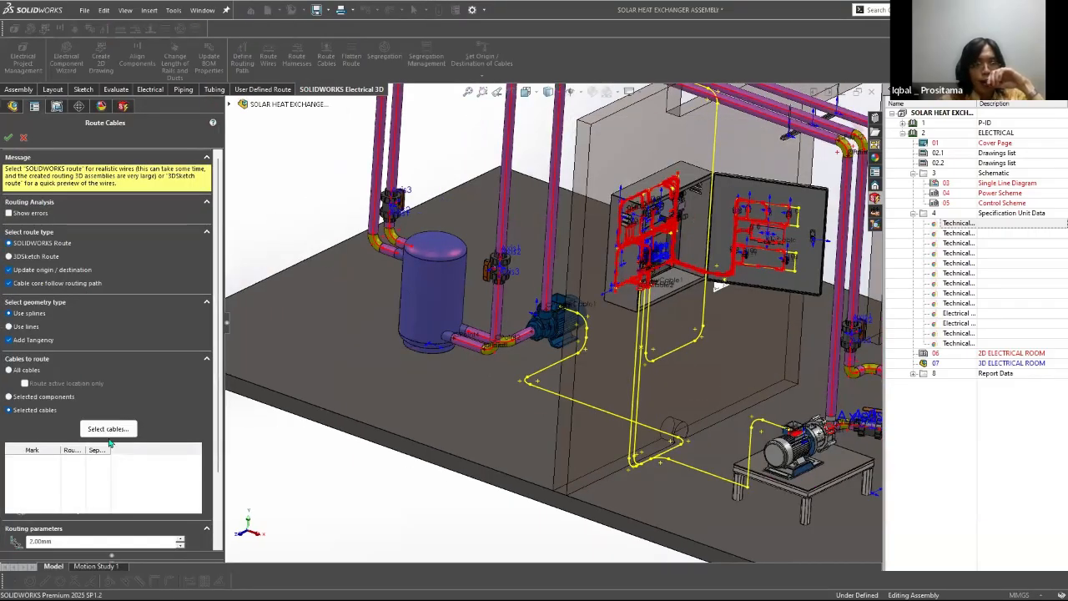
pyautogui.click(115, 429)
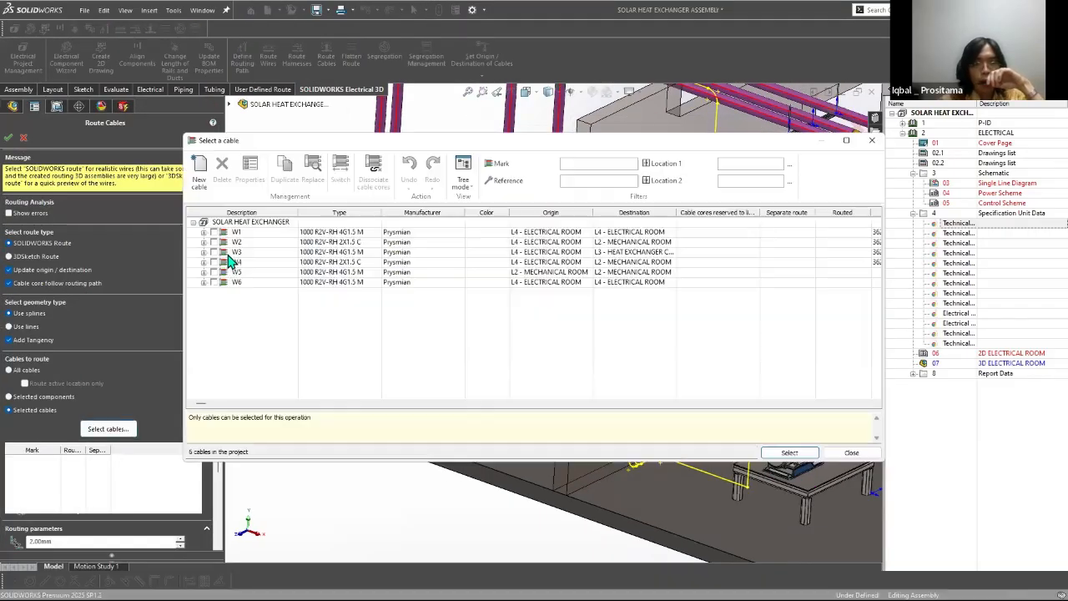
pyautogui.click(204, 262)
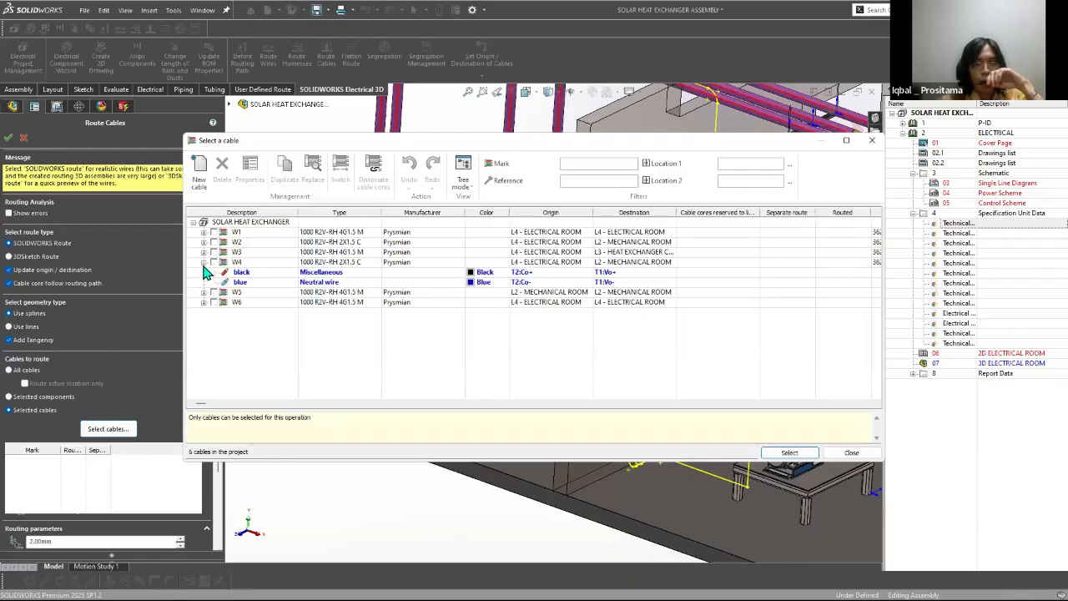
pyautogui.click(204, 263)
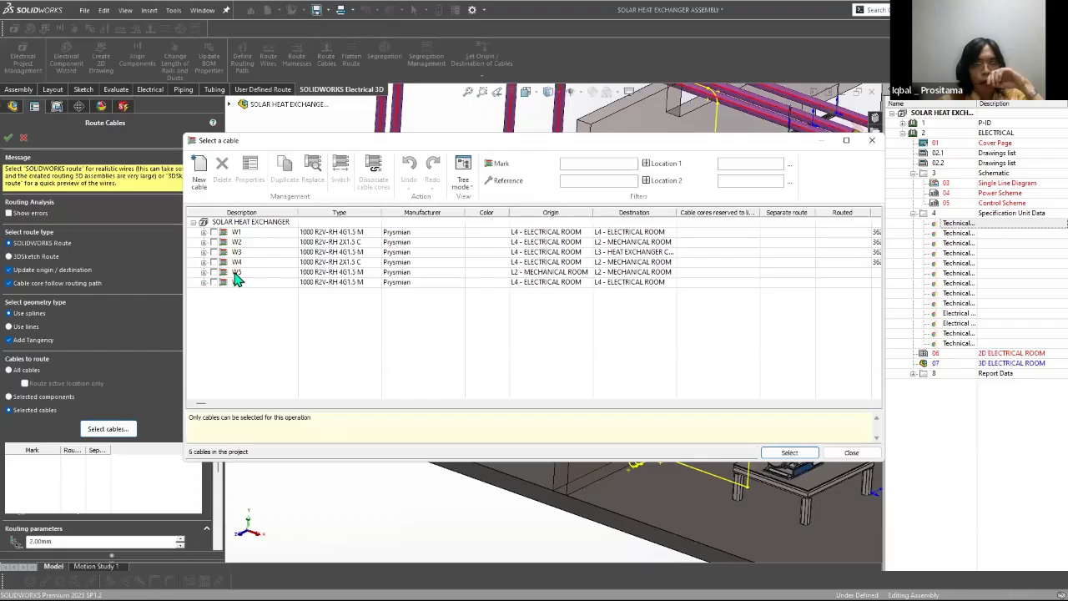
pyautogui.doubleClick(236, 273)
pyautogui.click(222, 170)
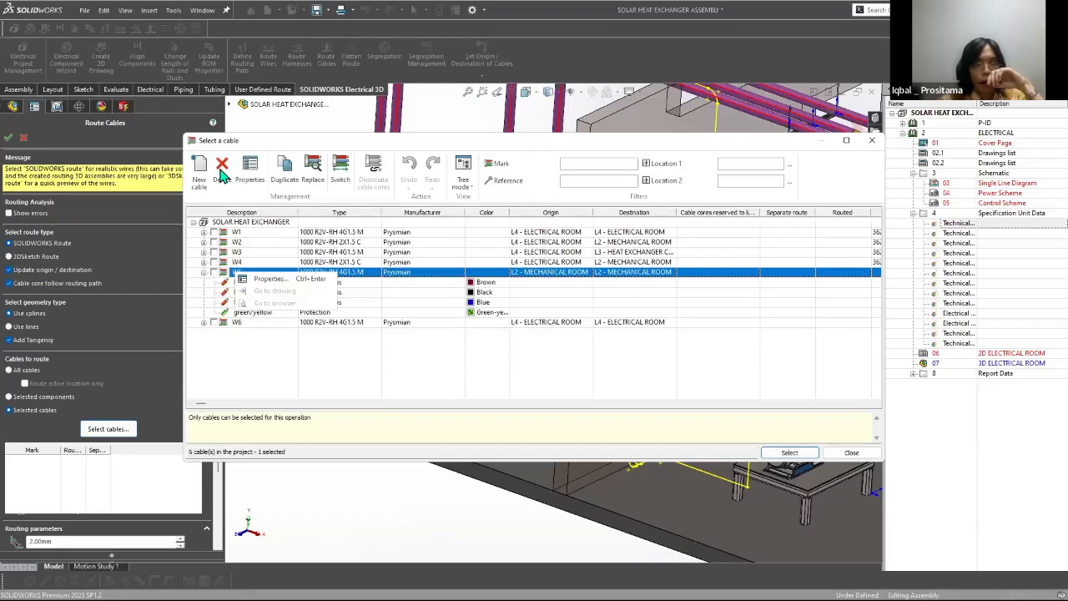
pyautogui.click(597, 346)
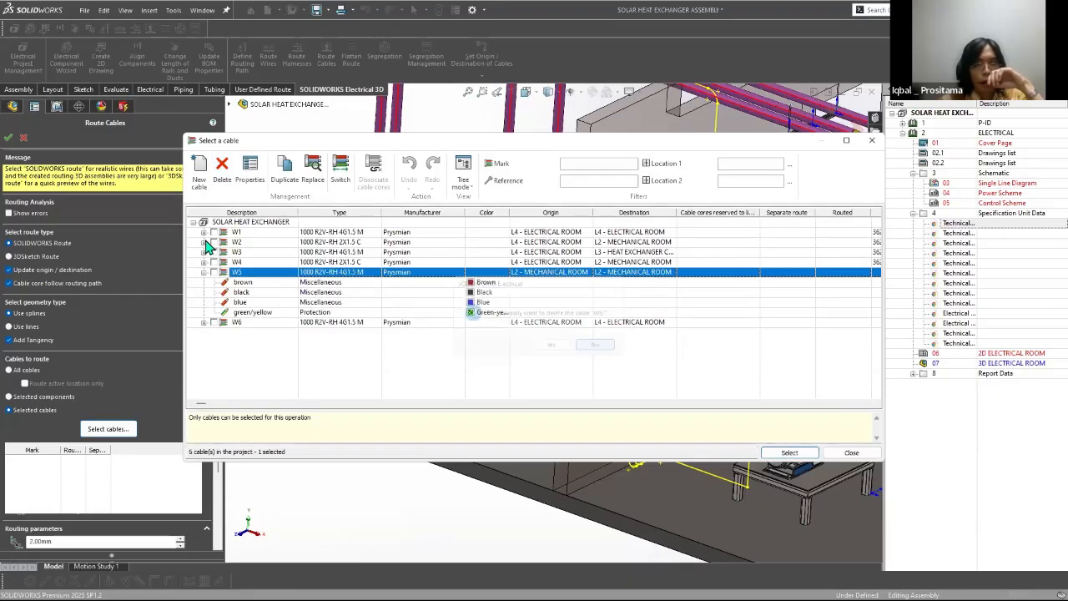
# Step: Examine the core origins and destinations of cables W1, W2, W3 and W6
pyautogui.click(203, 232)
pyautogui.click(203, 282)
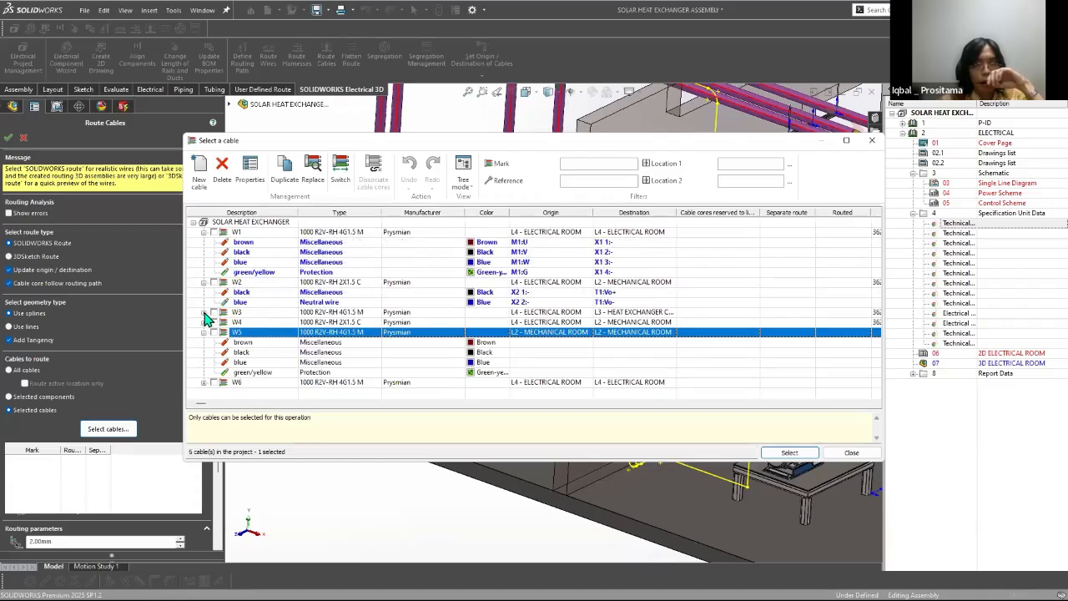
pyautogui.click(205, 313)
pyautogui.click(205, 313)
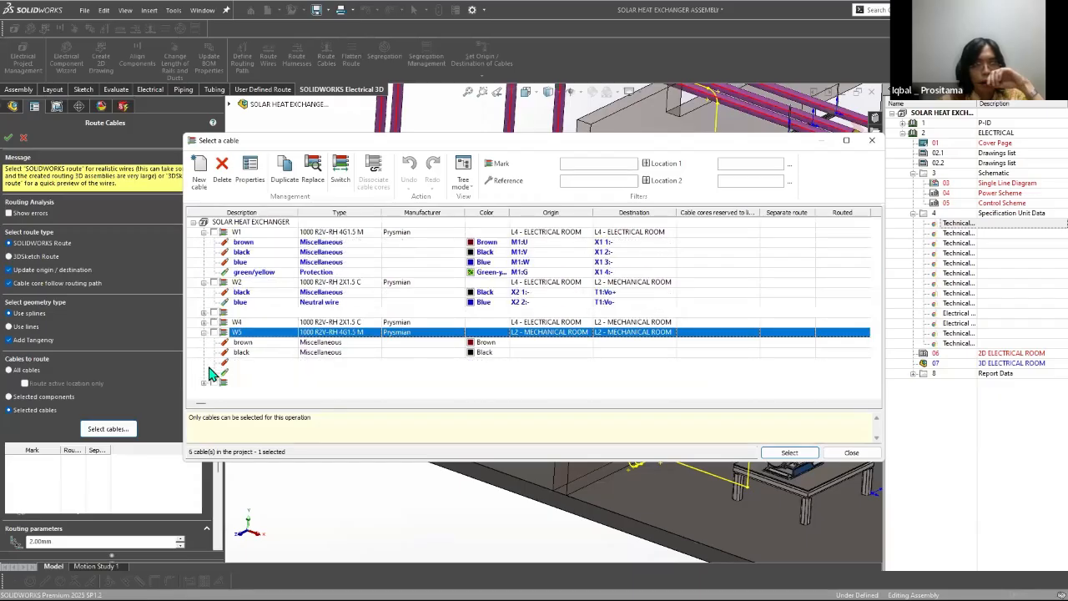
pyautogui.click(203, 383)
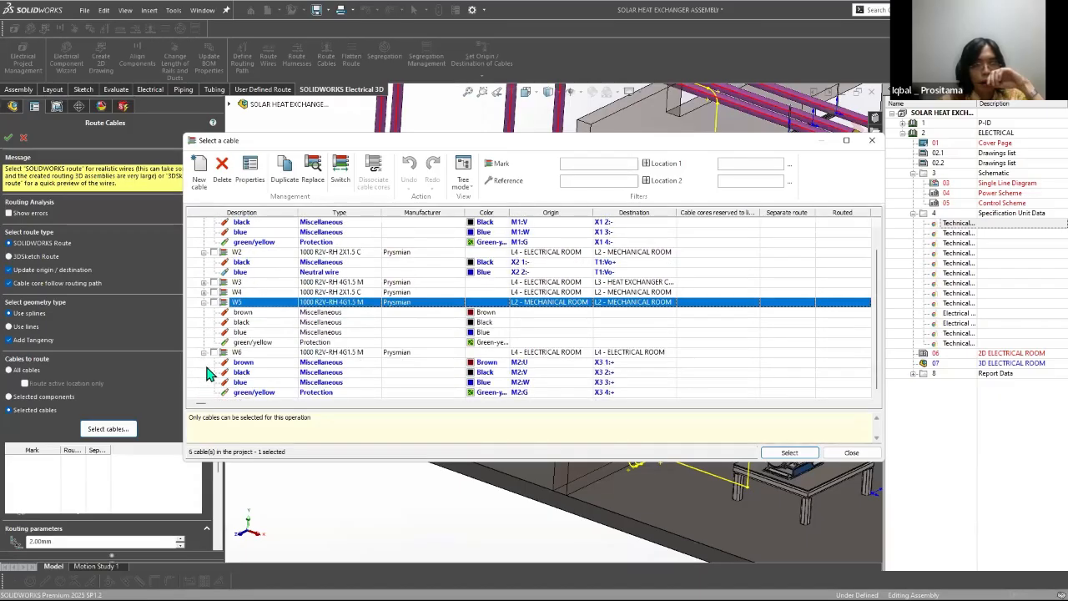
# Step: Delete cables W3, W4 and W5 from the project, and resize the cable list so the routing paths can be seen beside it
pyautogui.keyDown('shift'); pyautogui.click(238, 282); pyautogui.keyUp('shift')
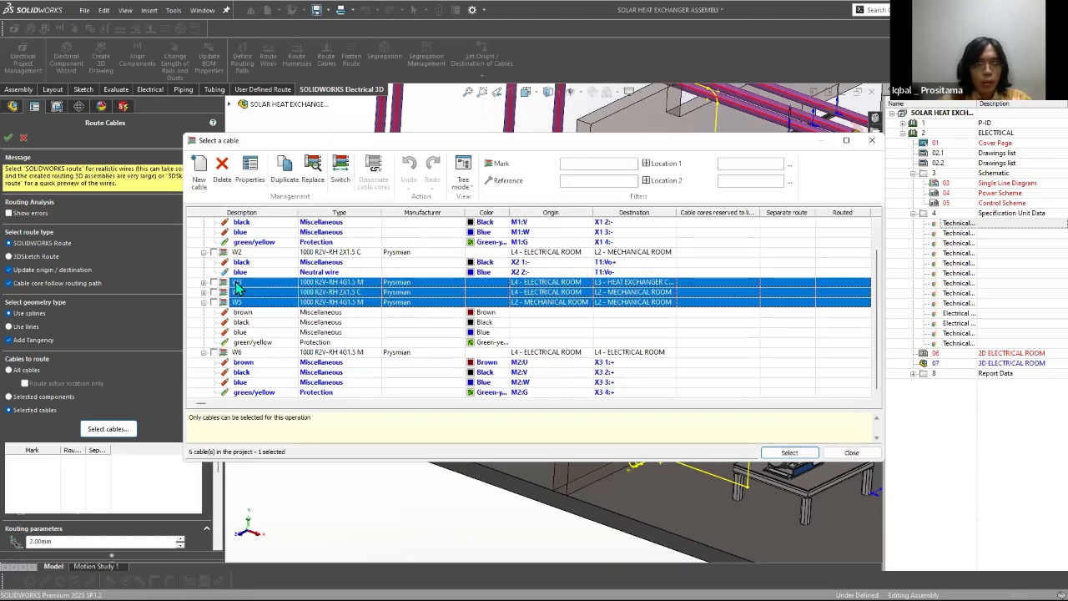
pyautogui.click(223, 168)
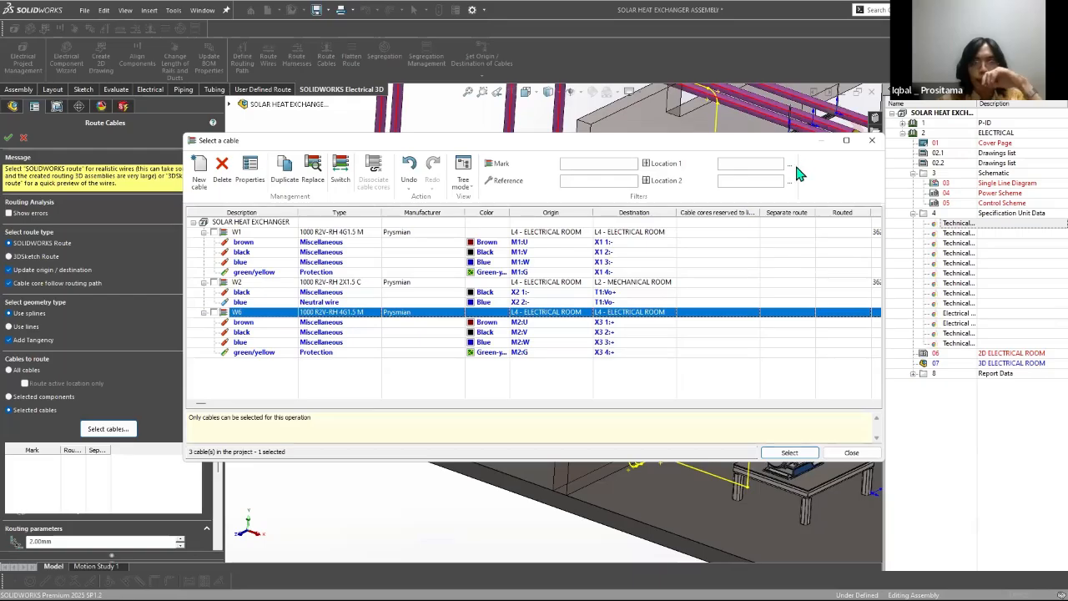
pyautogui.moveTo(419, 140); pyautogui.dragTo(310, 36)
pyautogui.moveTo(775, 167); pyautogui.dragTo(503, 167)
pyautogui.moveTo(378, 37); pyautogui.dragTo(325, 142)
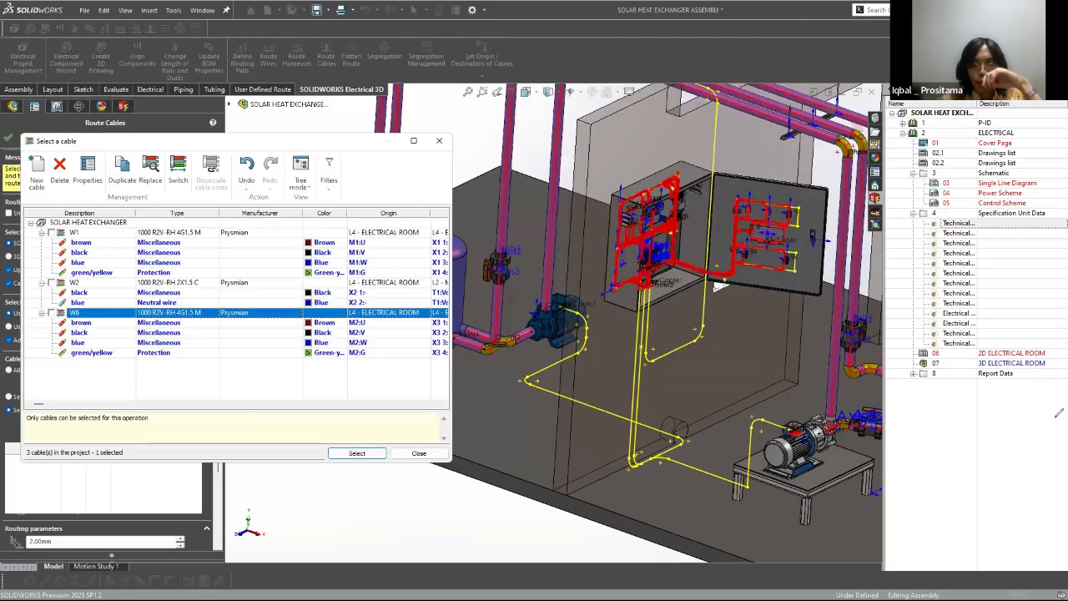
# Step: Set the number of cable W6 to 3 and confirm its properties
pyautogui.moveTo(765, 486); pyautogui.dragTo(606, 416)
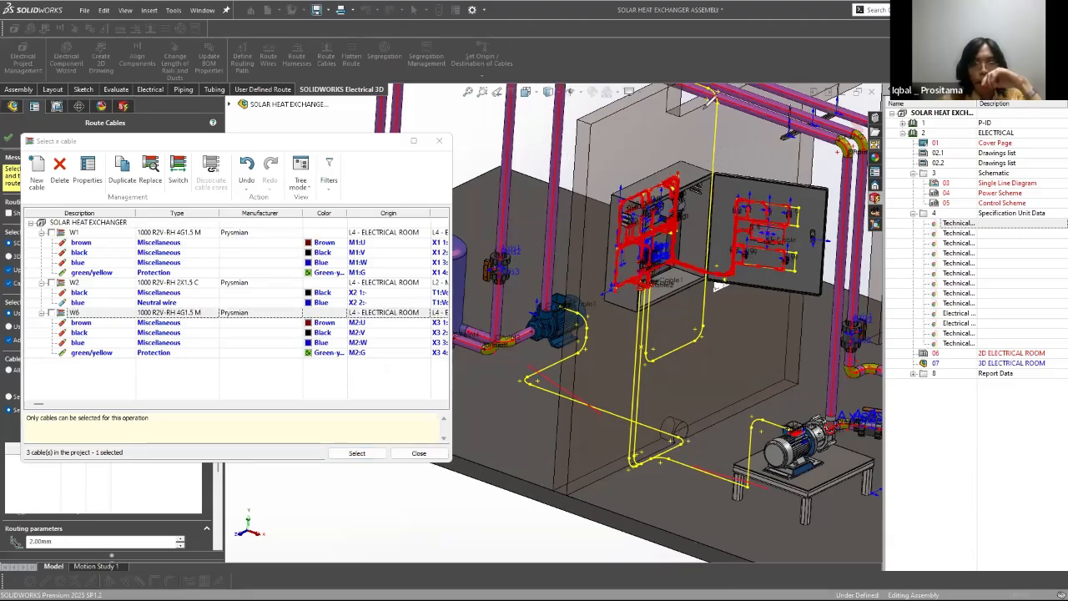
pyautogui.moveTo(707, 171); pyautogui.dragTo(704, 109)
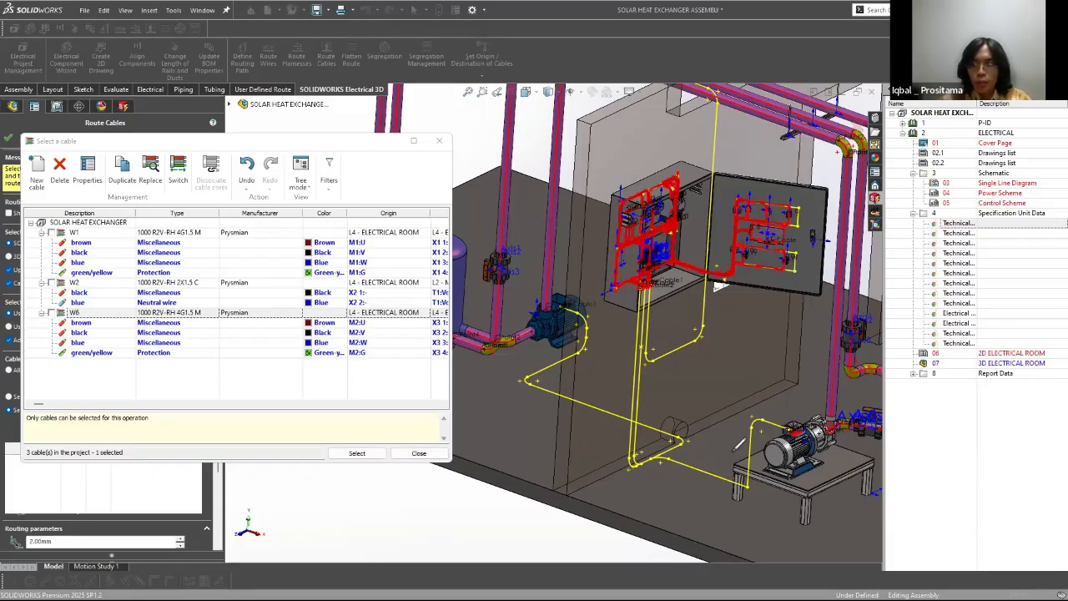
pyautogui.doubleClick(94, 323)
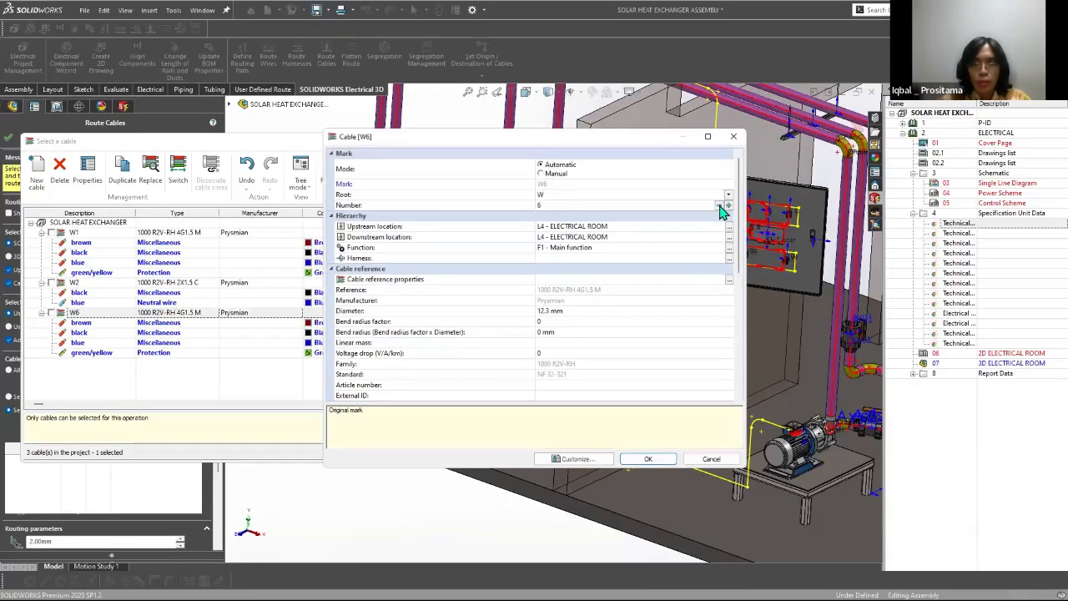
pyautogui.click(720, 205)
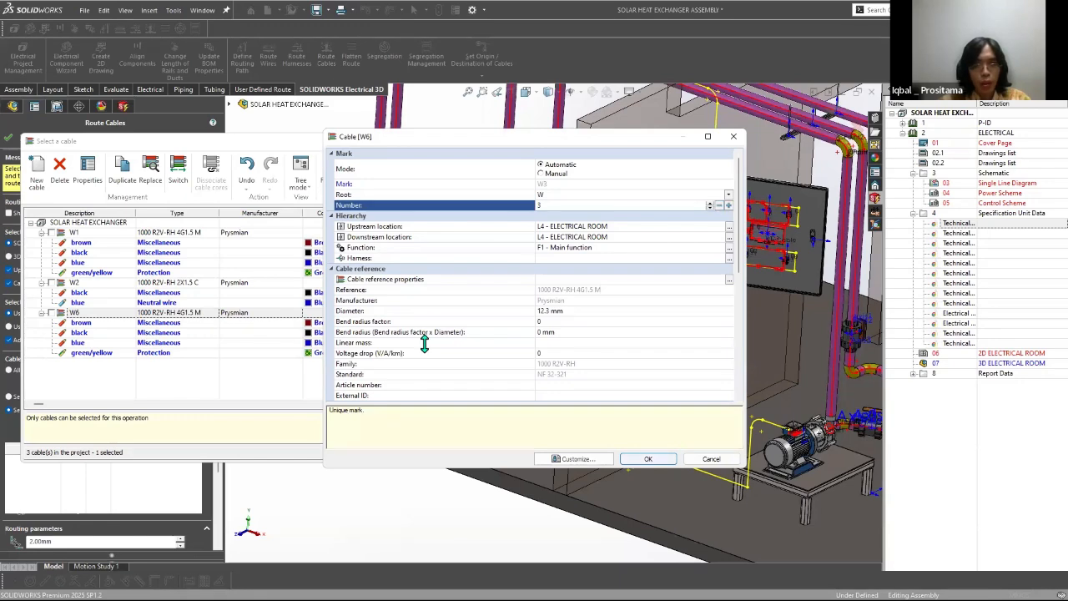
pyautogui.press('Return')
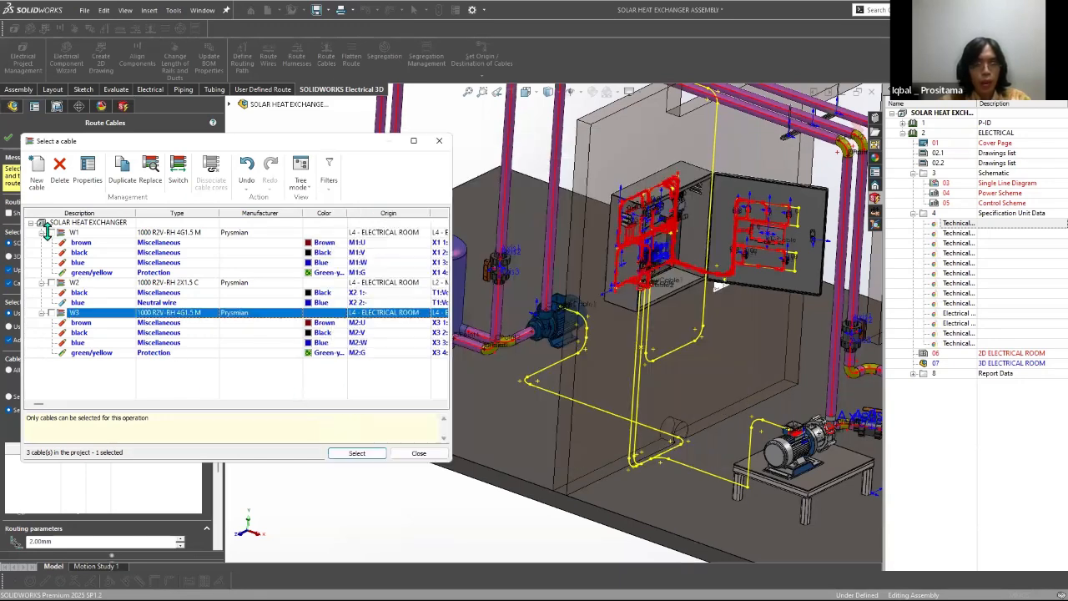
# Step: Select cable W1 for routing and examine the gap between the routing path, the pump's terminal box and the cabinet's green terminals
pyautogui.click(357, 453)
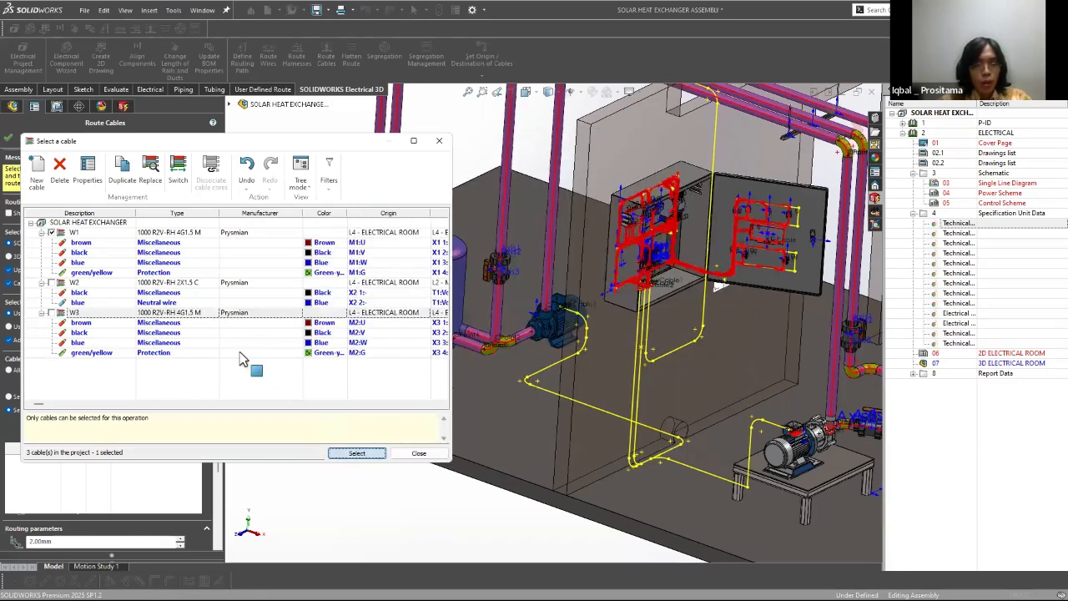
pyautogui.scroll(5, 737, 386)
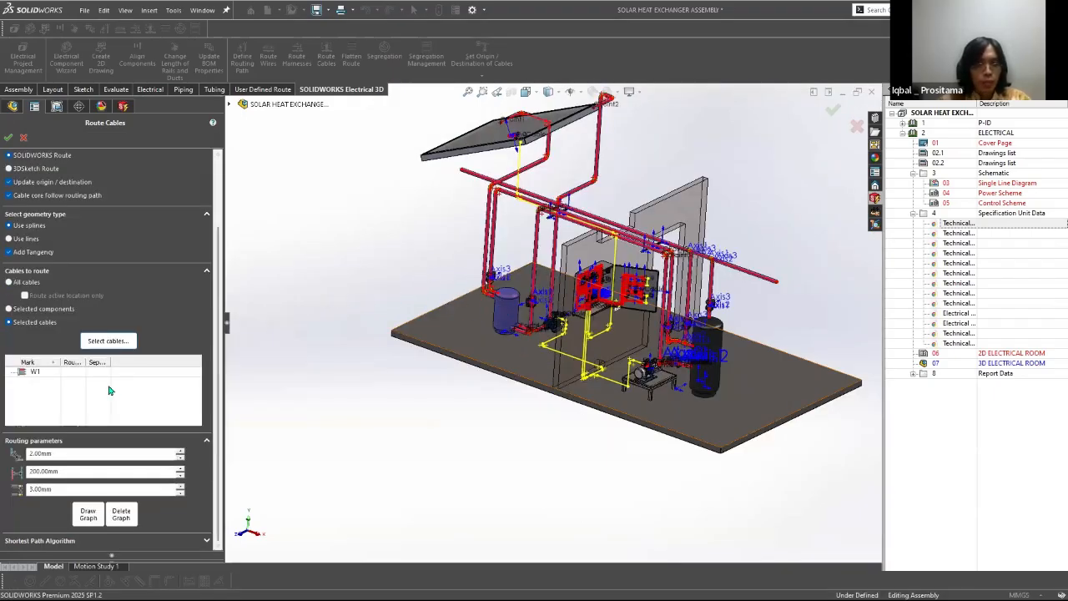
pyautogui.scroll(-8, 594, 351)
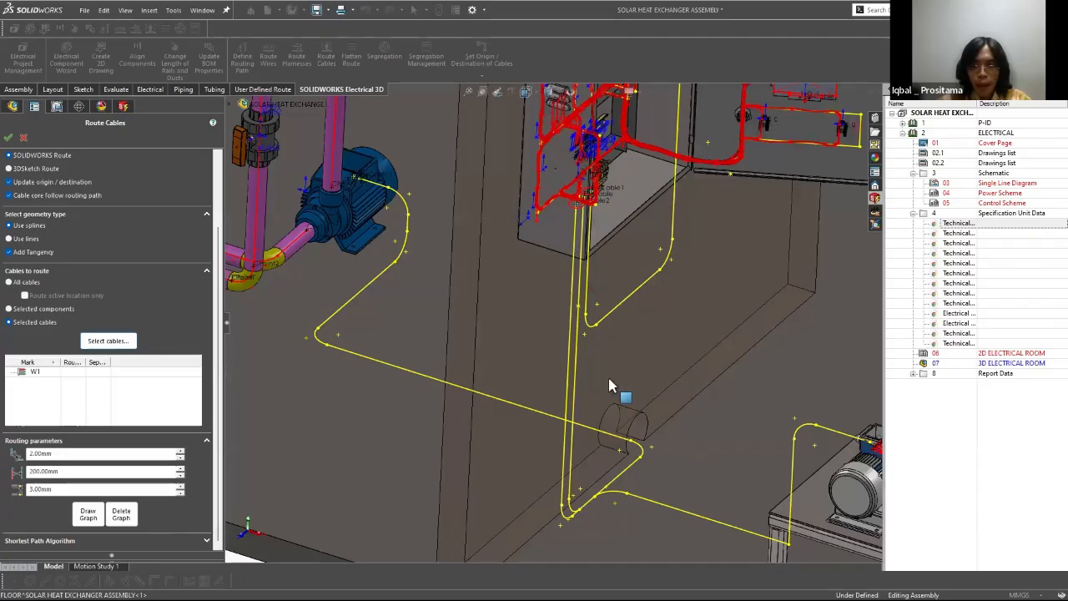
pyautogui.moveTo(616, 419); pyautogui.dragTo(481, 271, button='middle')
pyautogui.scroll(-8, 735, 511)
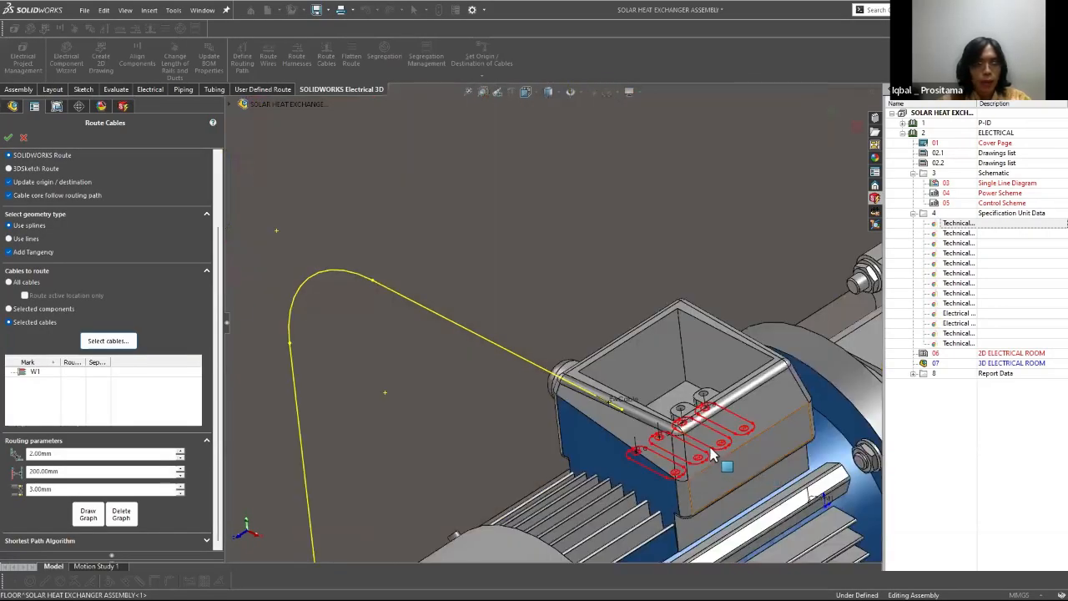
pyautogui.scroll(-3, 710, 454)
pyautogui.moveTo(710, 453); pyautogui.dragTo(444, 272, button='middle')
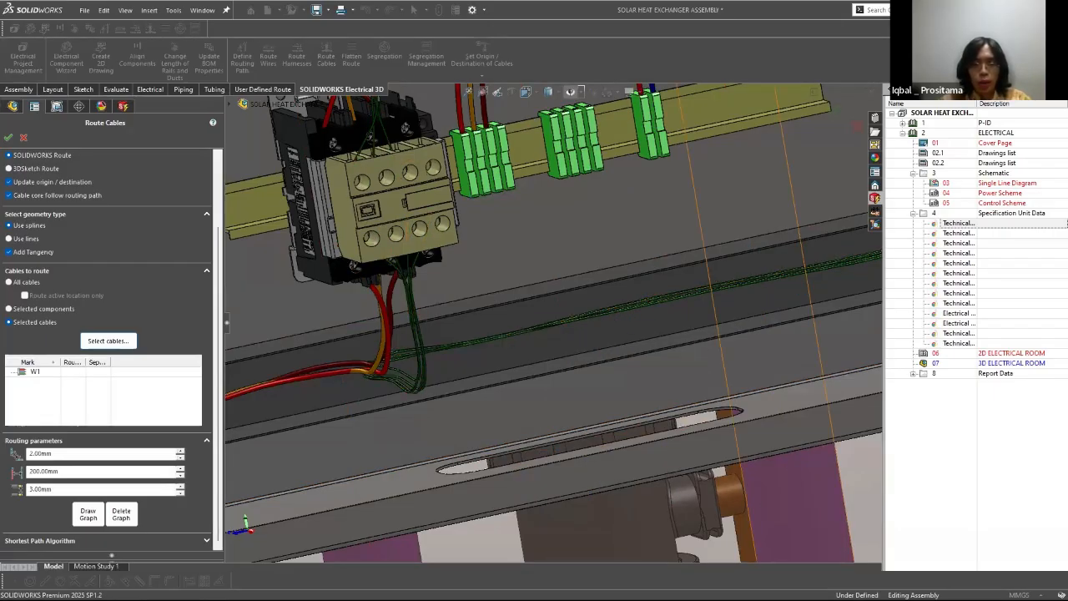
pyautogui.moveTo(526, 392); pyautogui.dragTo(546, 410)
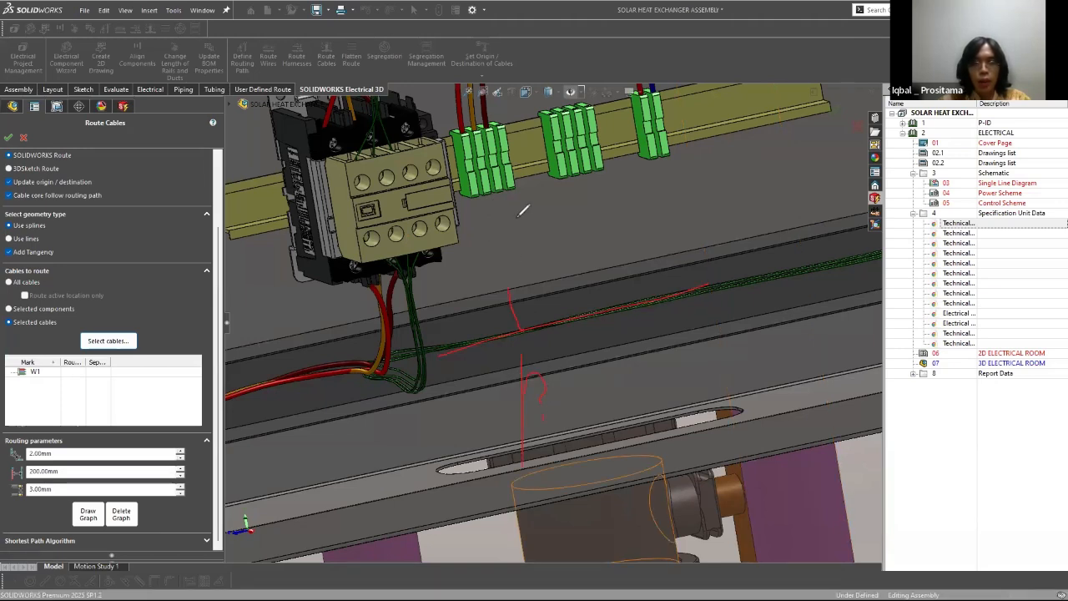
pyautogui.click(1049, 583)
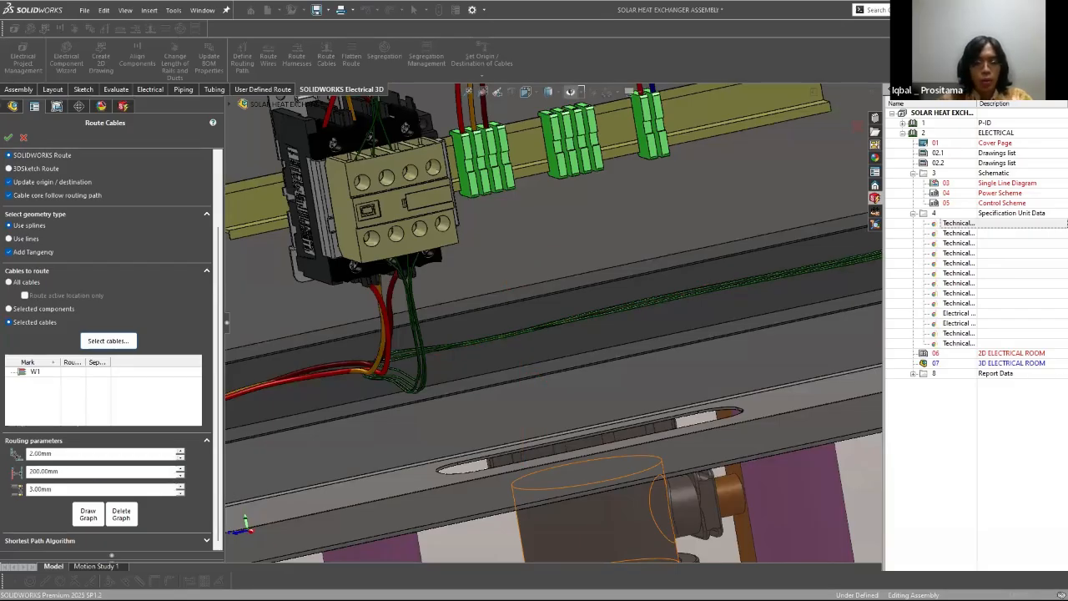
# Step: Set the 200 mm routing parameter to 160 mm and draw the routing graph for cable W1
pyautogui.doubleClick(77, 472)
pyautogui.write('160')
pyautogui.press('Tab')
pyautogui.scroll(5, 576, 309)
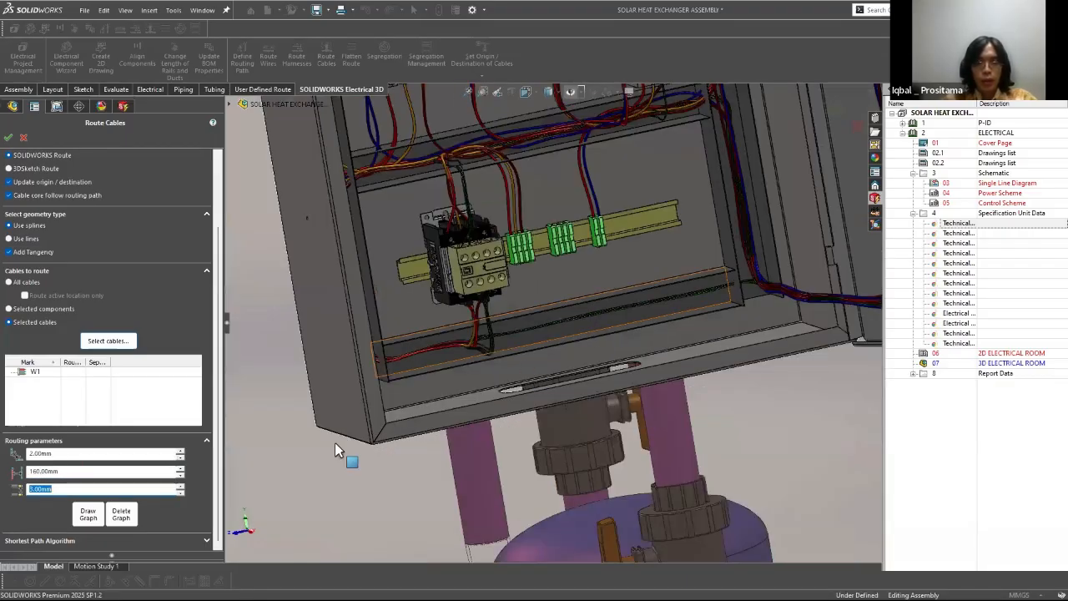
pyautogui.click(87, 514)
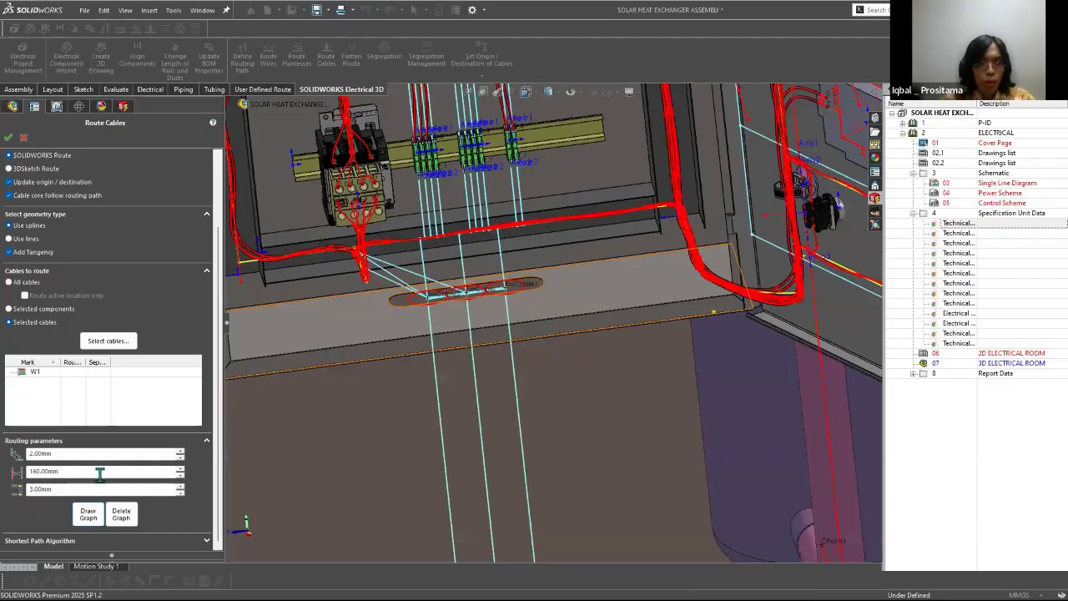
# Step: Try 140 mm for the same routing parameter, set it to 130 mm and redraw the routing graph
pyautogui.doubleClick(100, 472)
pyautogui.write('140')
pyautogui.press('Return')
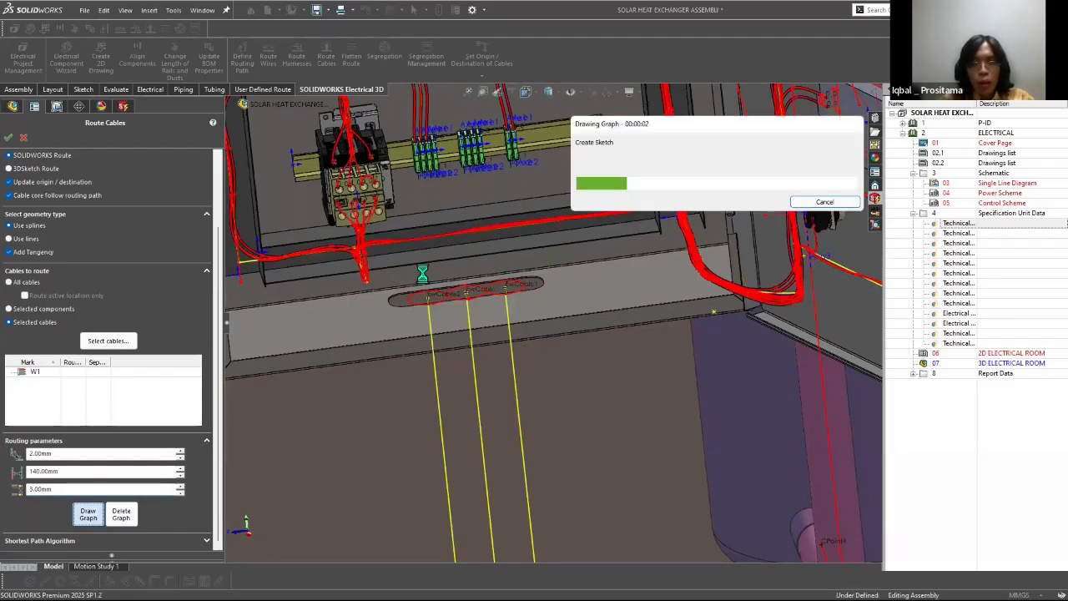
pyautogui.doubleClick(87, 473)
pyautogui.write('130')
pyautogui.press('Tab')
pyautogui.click(91, 515)
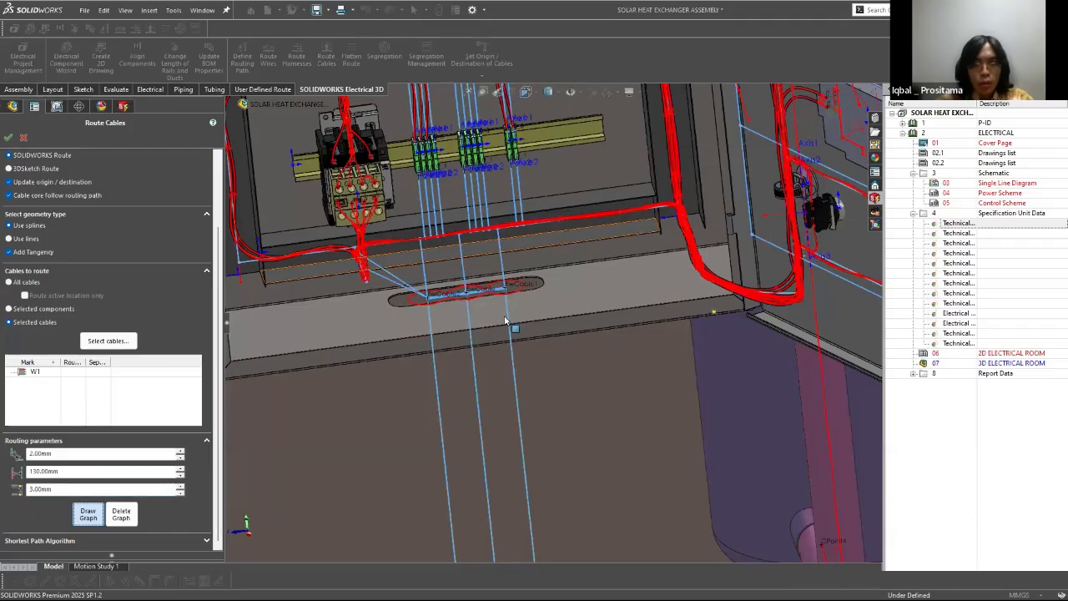
# Step: Route cable W1 and inspect its cores between the green terminals and the cabinet's cable entry slot
pyautogui.scroll(8, 535, 412)
pyautogui.scroll(-3, 599, 294)
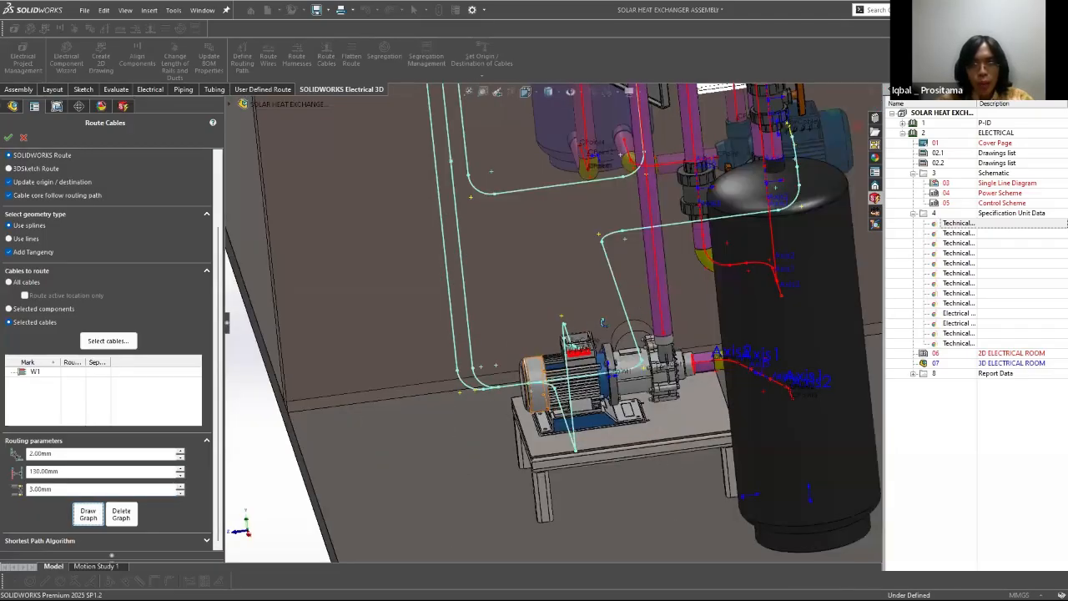
pyautogui.scroll(3, 599, 305)
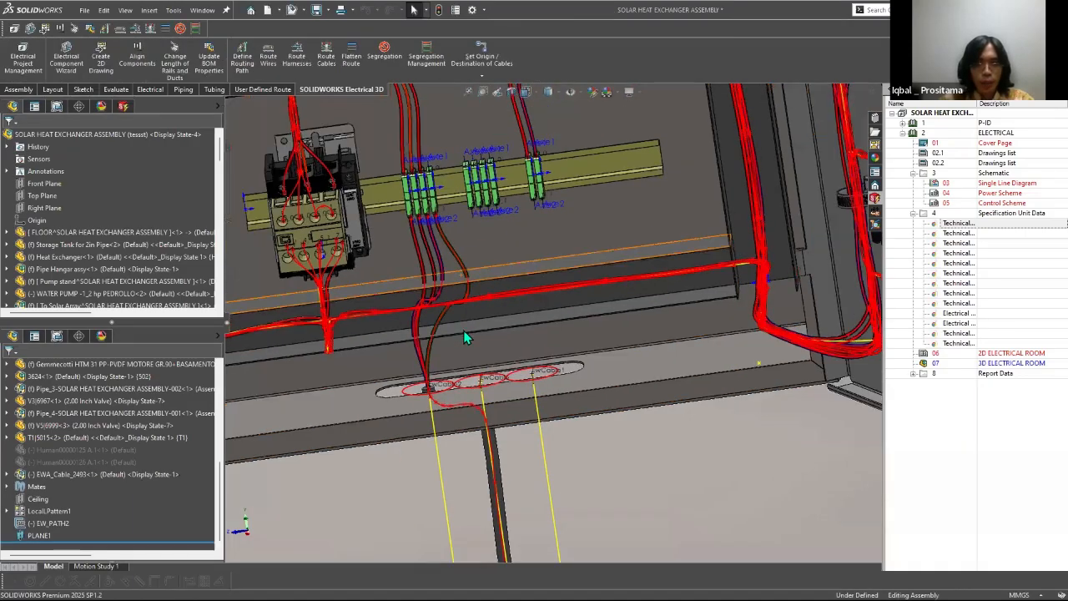
pyautogui.scroll(4, 488, 287)
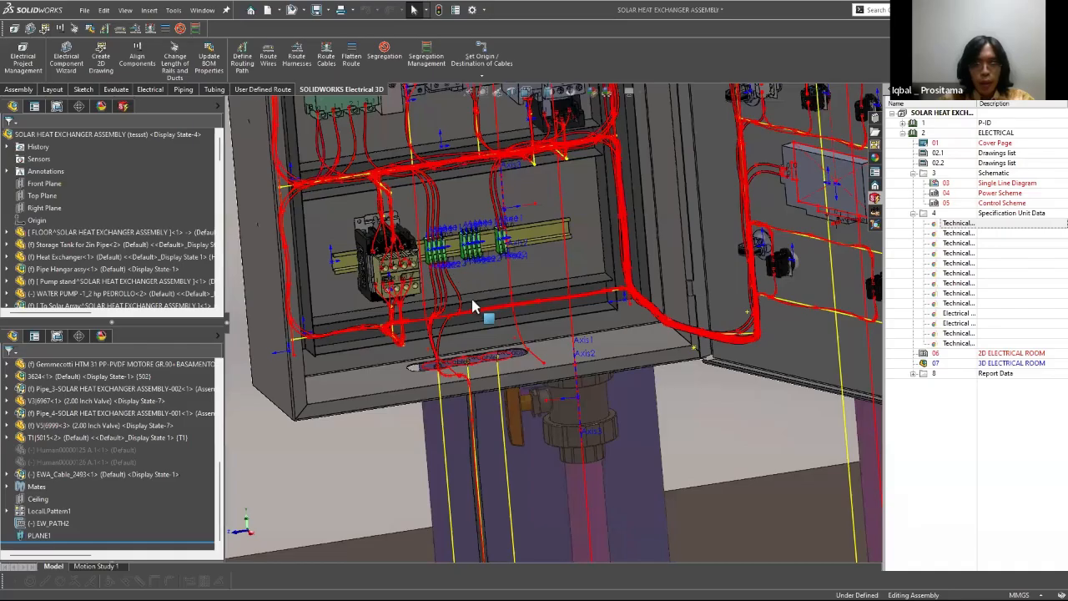
pyautogui.scroll(-5, 471, 299)
pyautogui.scroll(5, 532, 380)
pyautogui.scroll(-3, 543, 409)
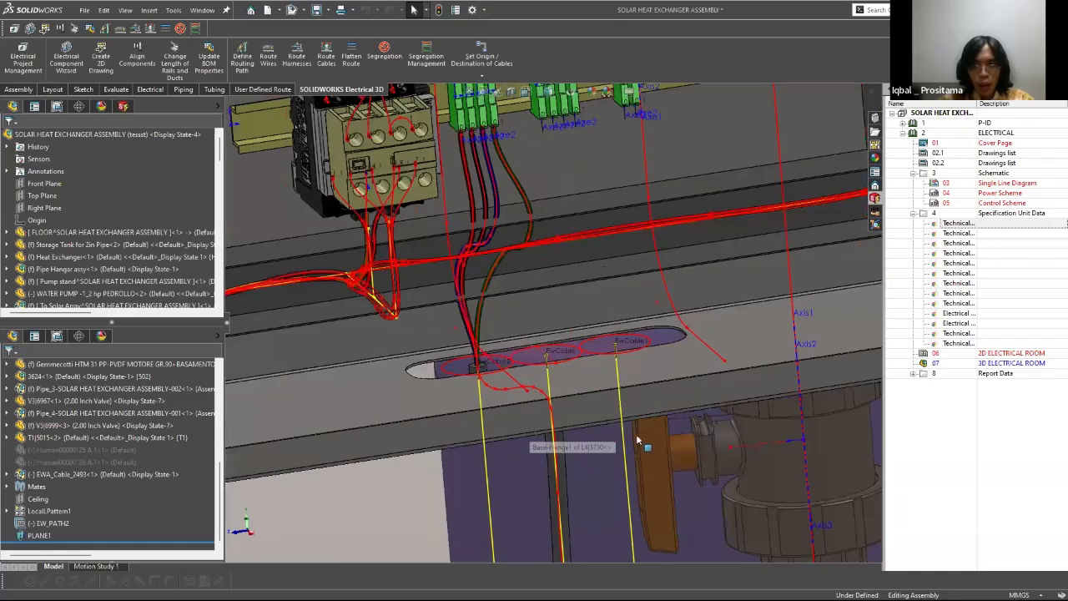
pyautogui.scroll(4, 639, 436)
pyautogui.scroll(6, 529, 417)
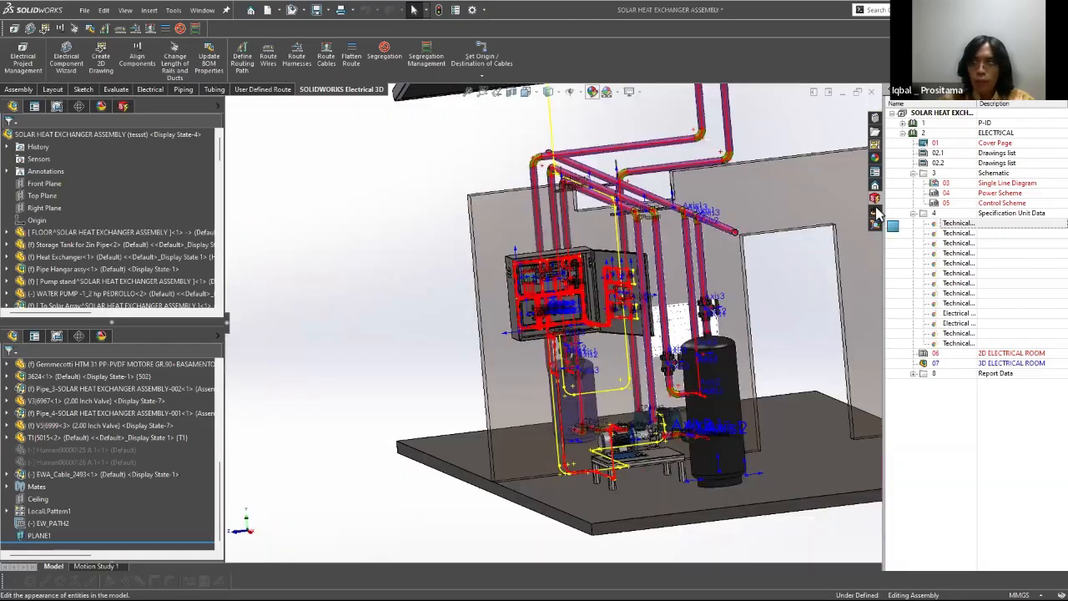
# Step: Hide the sketches, axes and other reference items, and inspect the cable cores inside the pump's terminal box
pyautogui.click(571, 93)
pyautogui.scroll(-3, 590, 480)
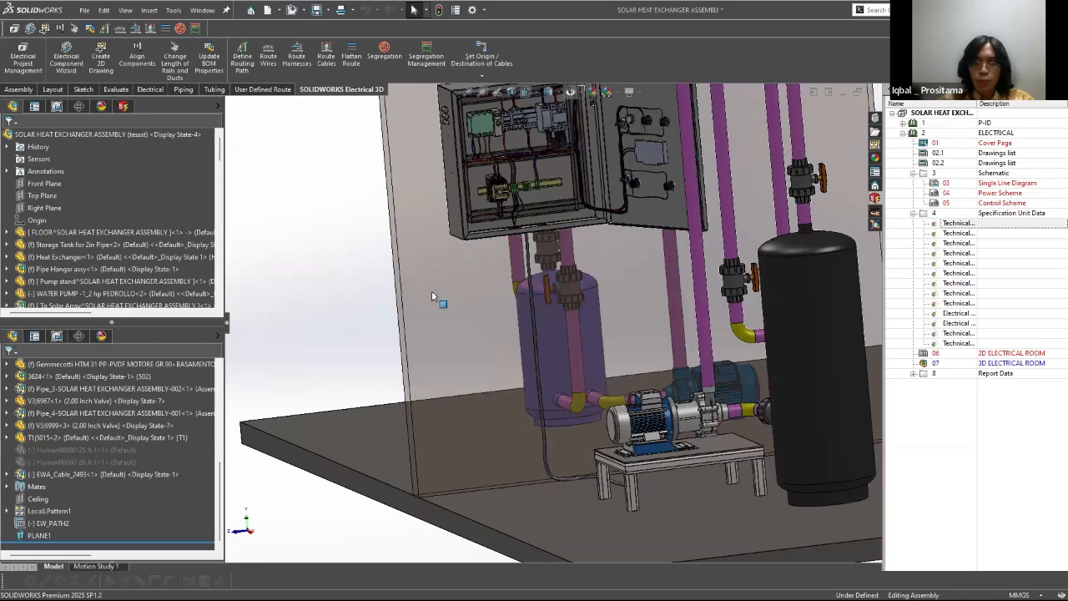
pyautogui.scroll(-3, 615, 218)
pyautogui.scroll(5, 584, 251)
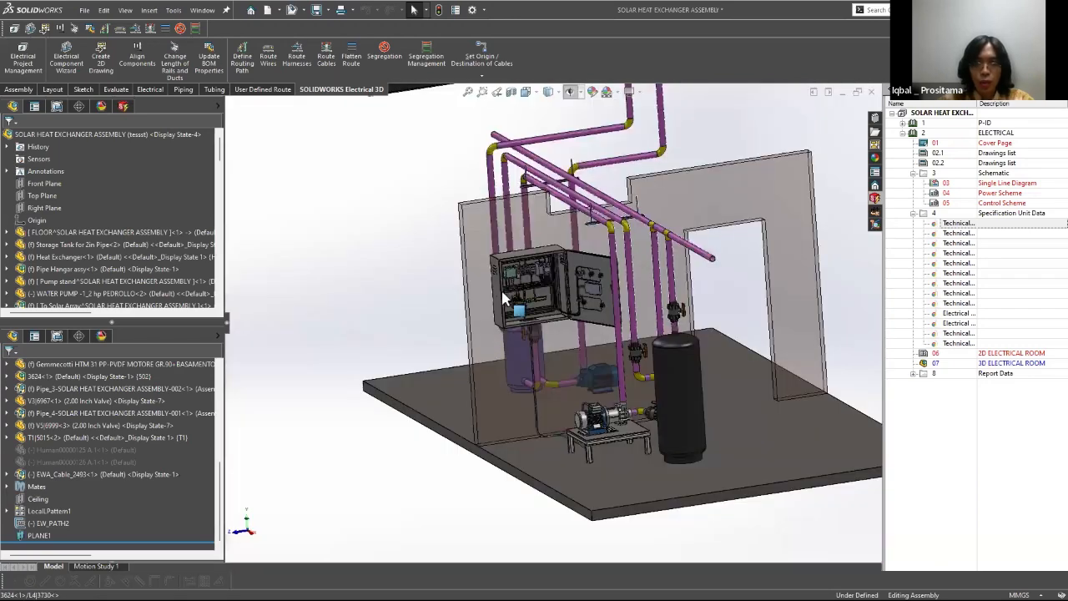
pyautogui.scroll(-6, 497, 332)
pyautogui.moveTo(497, 332); pyautogui.dragTo(544, 315, button='middle')
pyautogui.scroll(-5, 494, 362)
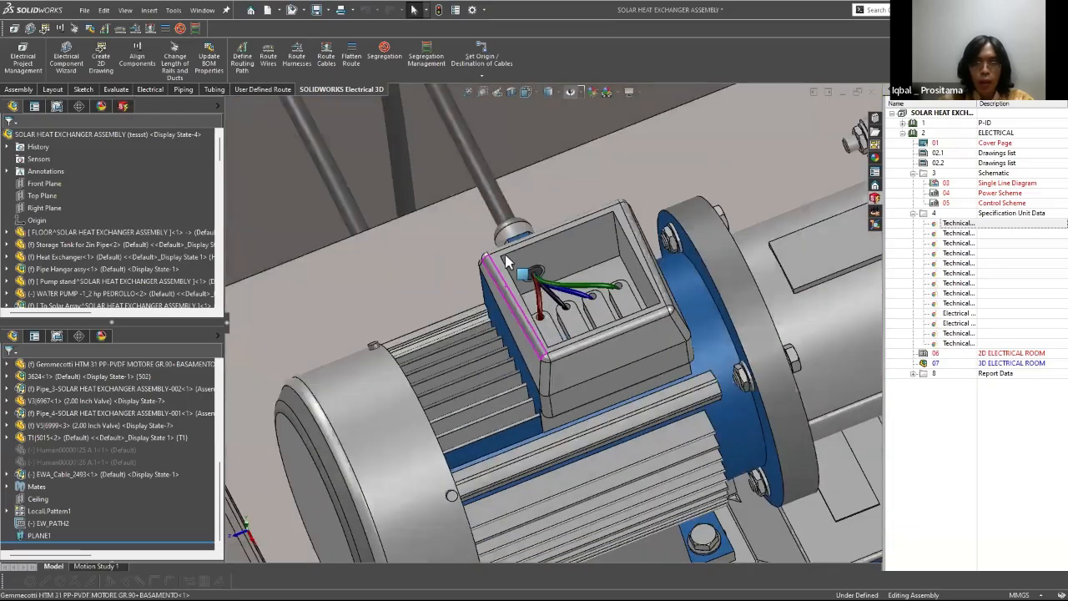
pyautogui.moveTo(505, 257); pyautogui.dragTo(544, 316, button='middle')
# Step: Examine the cable's run from the cabinet opening to the pump and show the routing paths again
pyautogui.scroll(9, 545, 316)
pyautogui.scroll(-5, 502, 212)
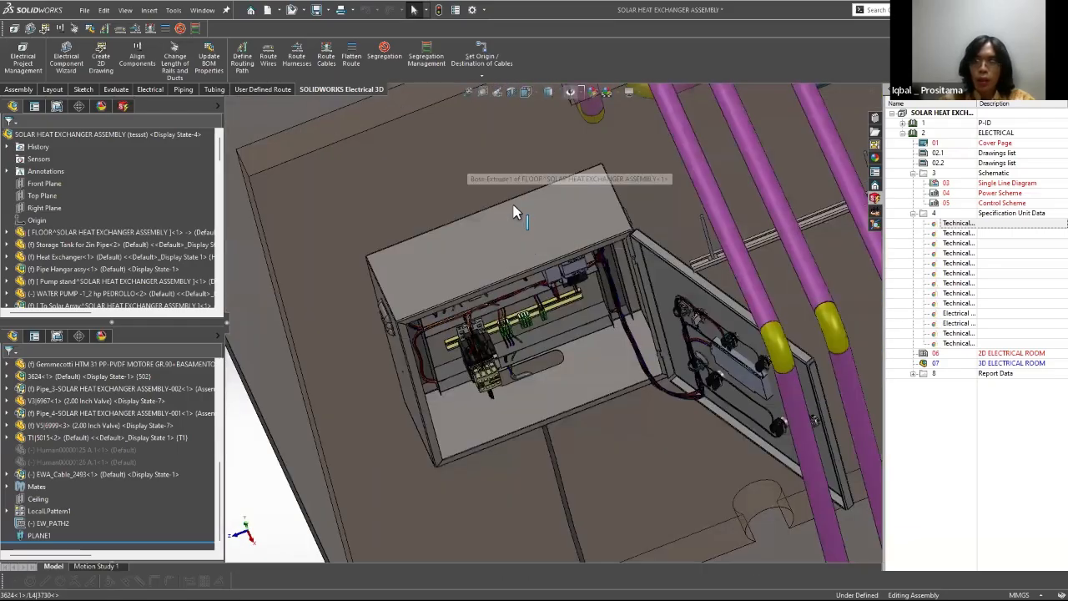
pyautogui.moveTo(515, 212); pyautogui.dragTo(747, 582, button='middle')
pyautogui.scroll(3, 747, 583)
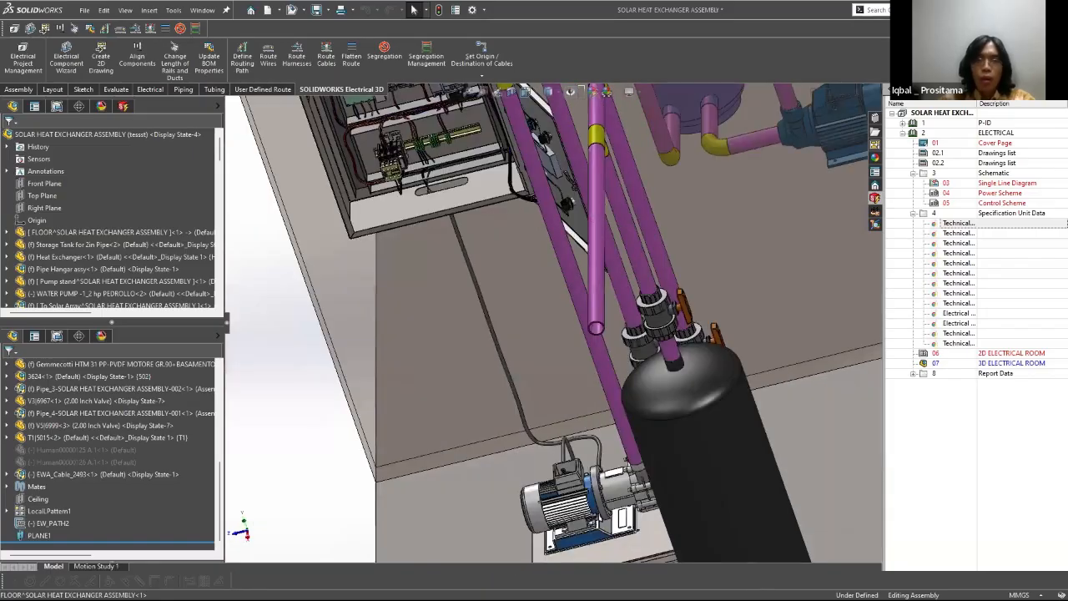
pyautogui.scroll(-1, 470, 188)
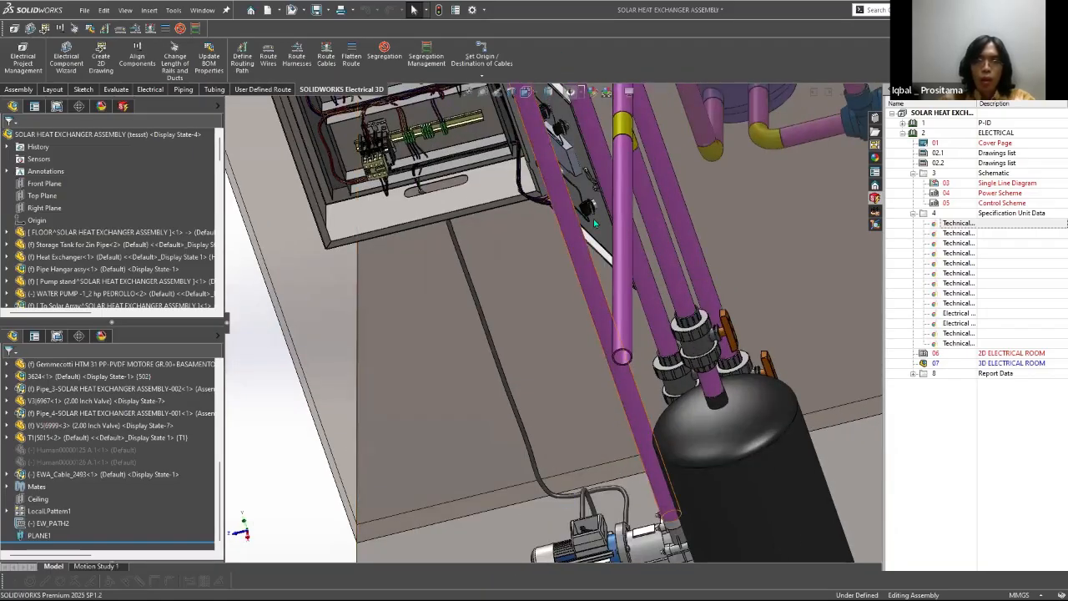
pyautogui.press('h')
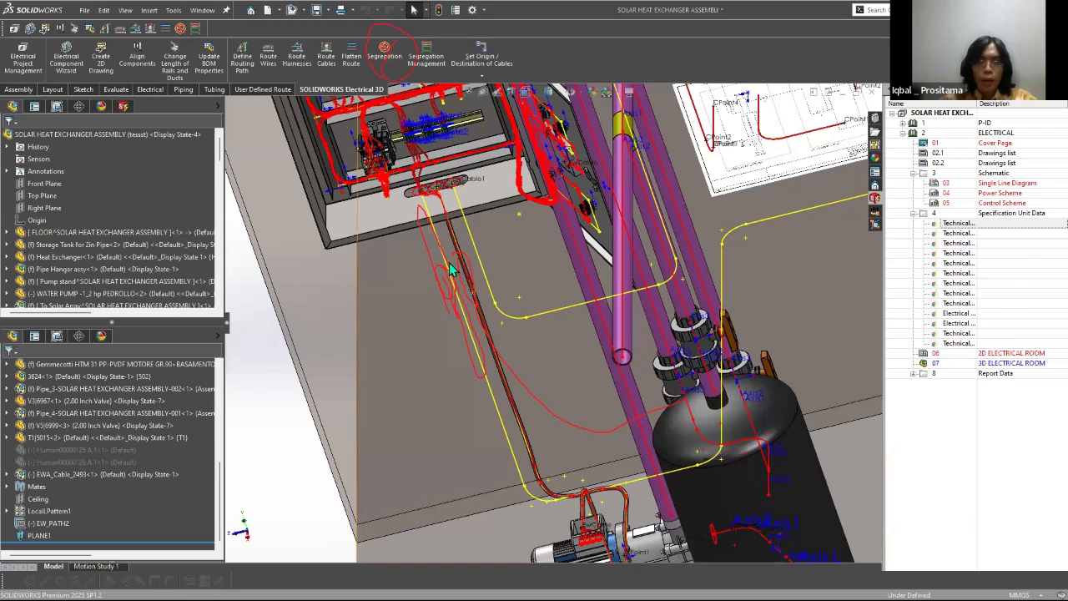
# Step: Delete the routed cable assembly EWA_Cable_2493 from the solar heat exchanger assembly
pyautogui.moveTo(532, 322)
pyautogui.mouseDown(button='middle')
pyautogui.moveTo(538, 281)
pyautogui.moveTo(517, 253)
pyautogui.mouseUp(button='middle')
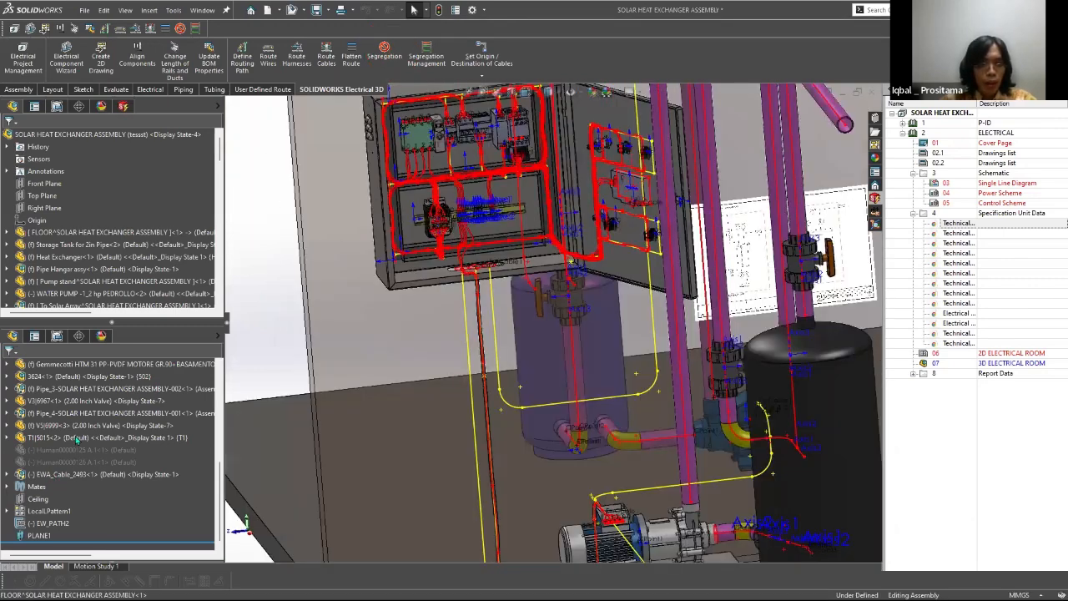
pyautogui.click(73, 474)
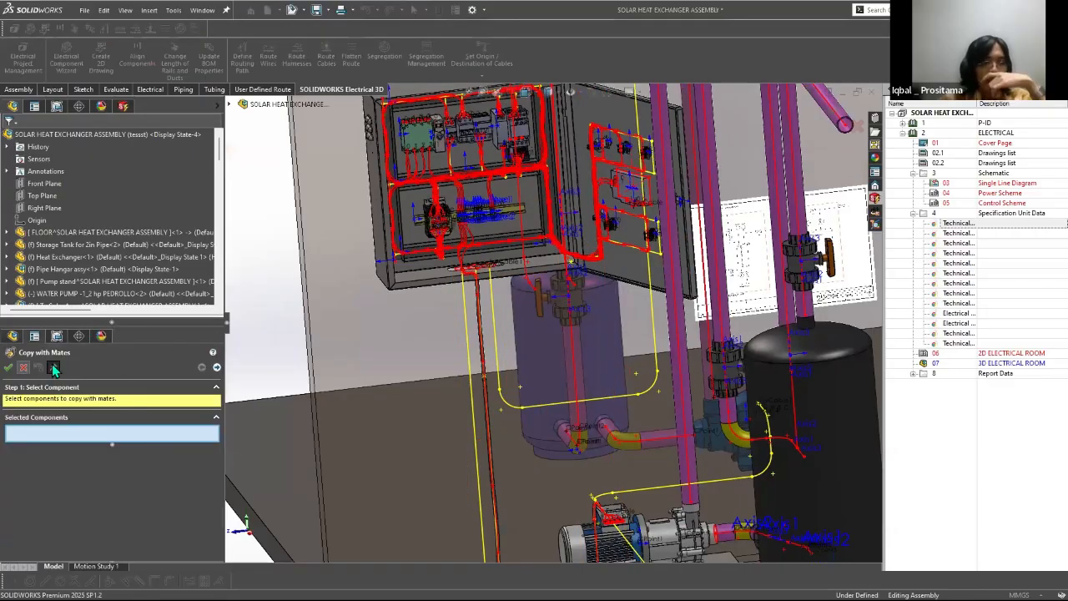
pyautogui.click(23, 368)
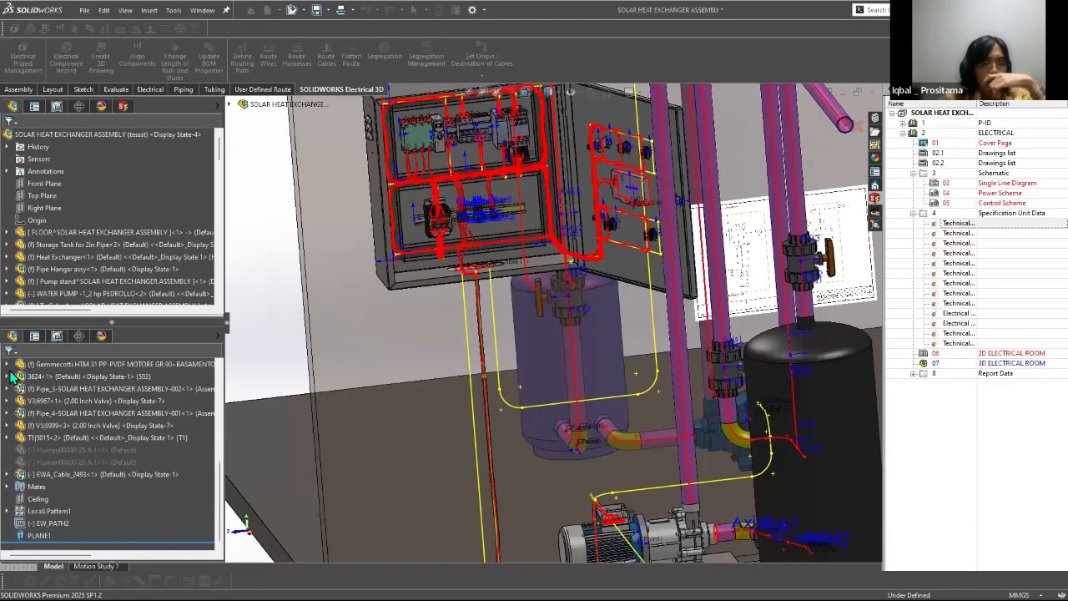
pyautogui.click(129, 465)
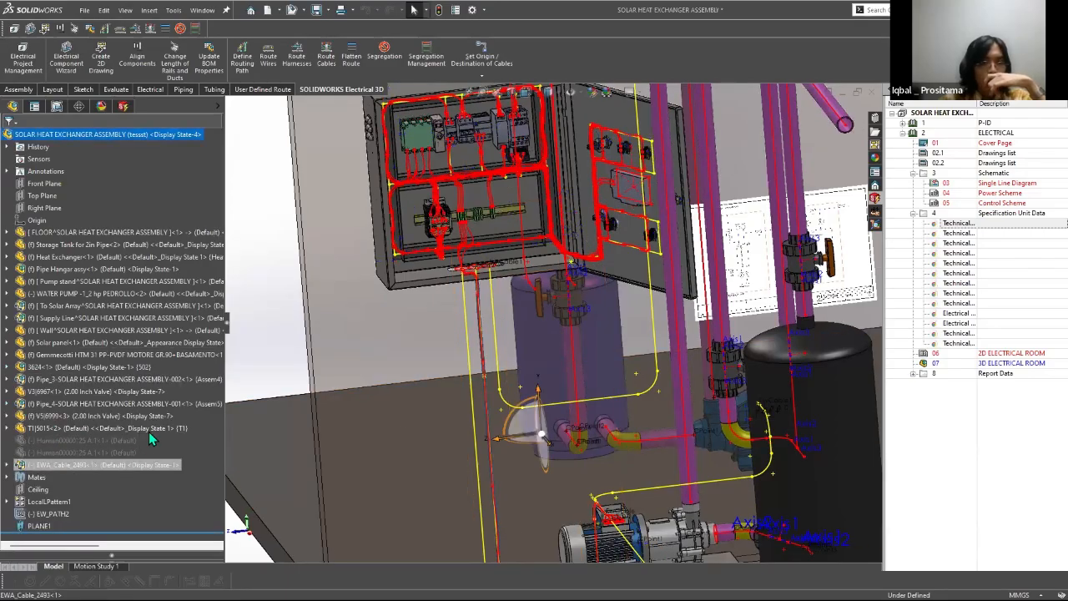
pyautogui.rightClick(131, 465)
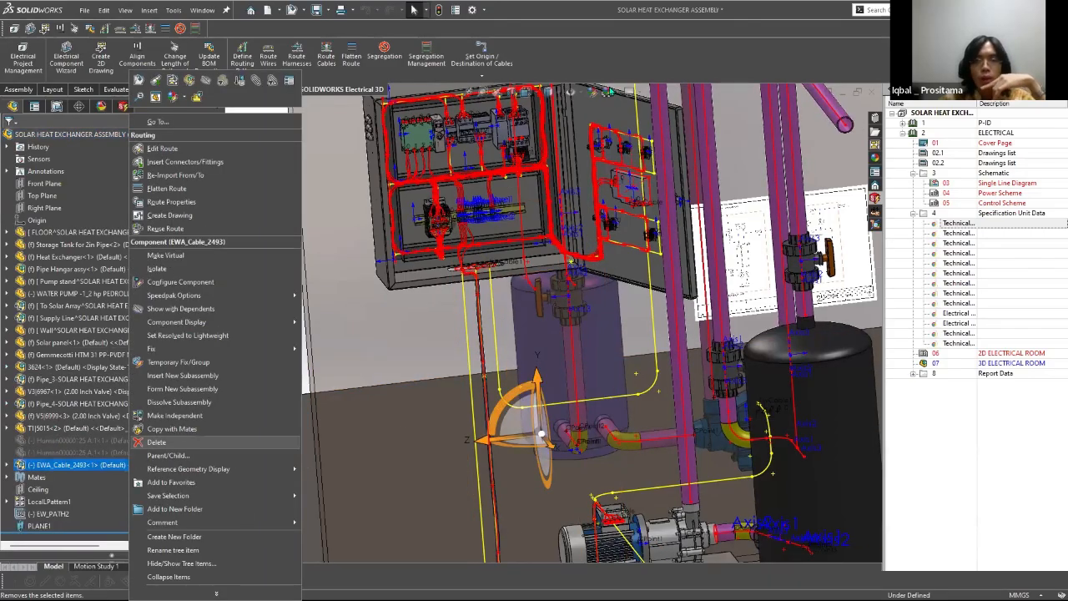
# Step: Start a segregation for cable W1 and activate the selection of ducts or routing paths to include
pyautogui.click(384, 55)
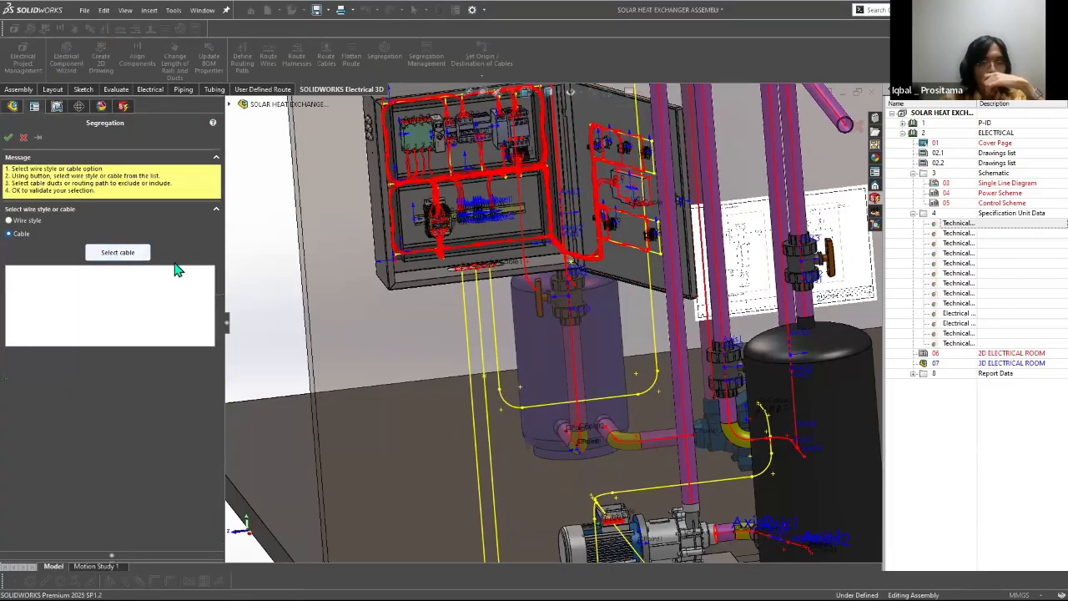
pyautogui.click(118, 253)
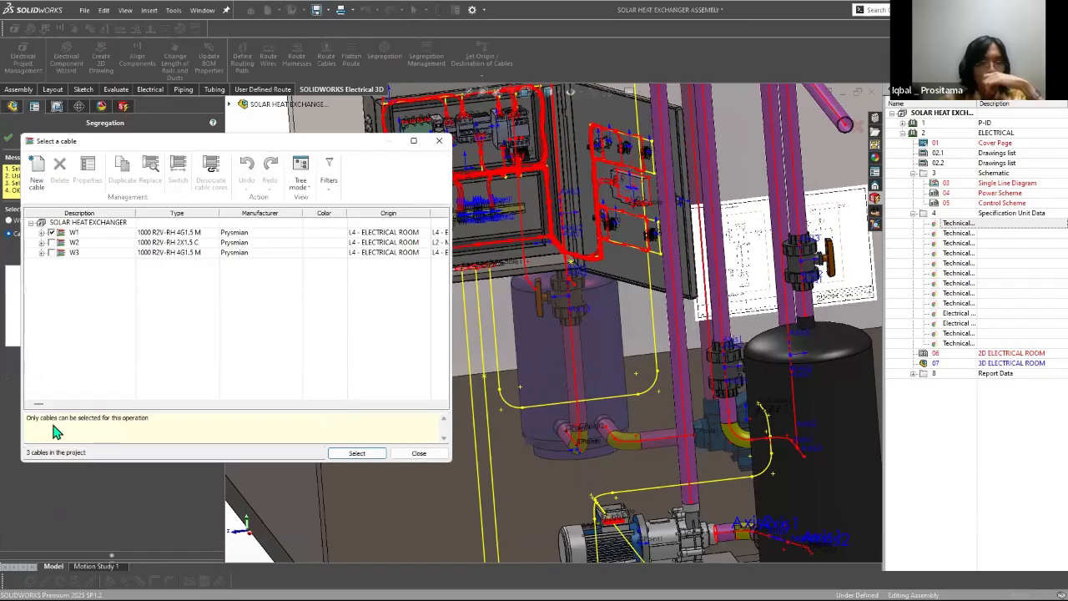
pyautogui.press('Return')
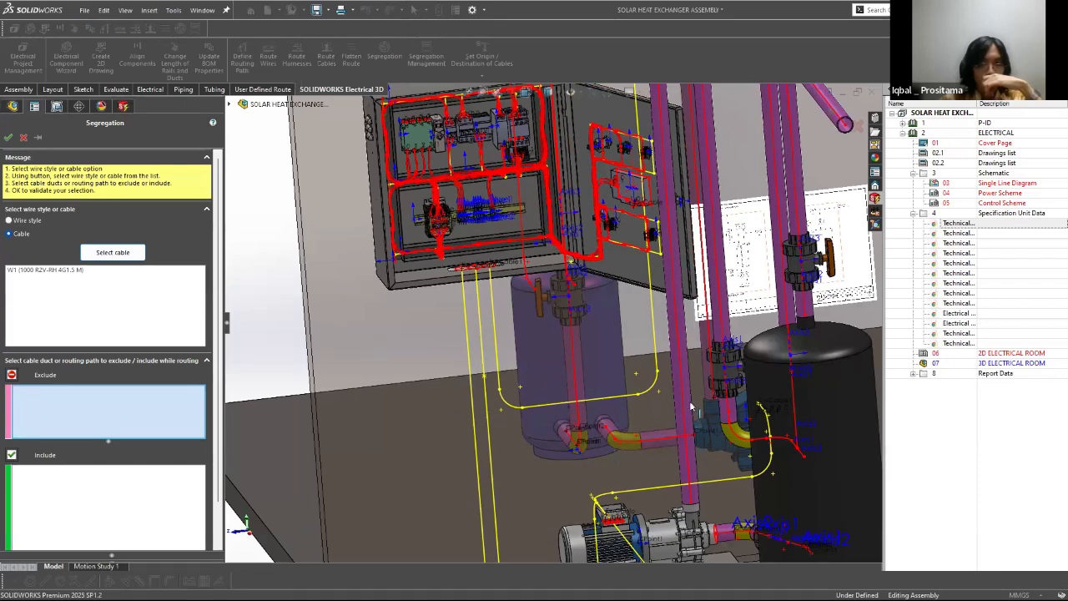
pyautogui.click(108, 506)
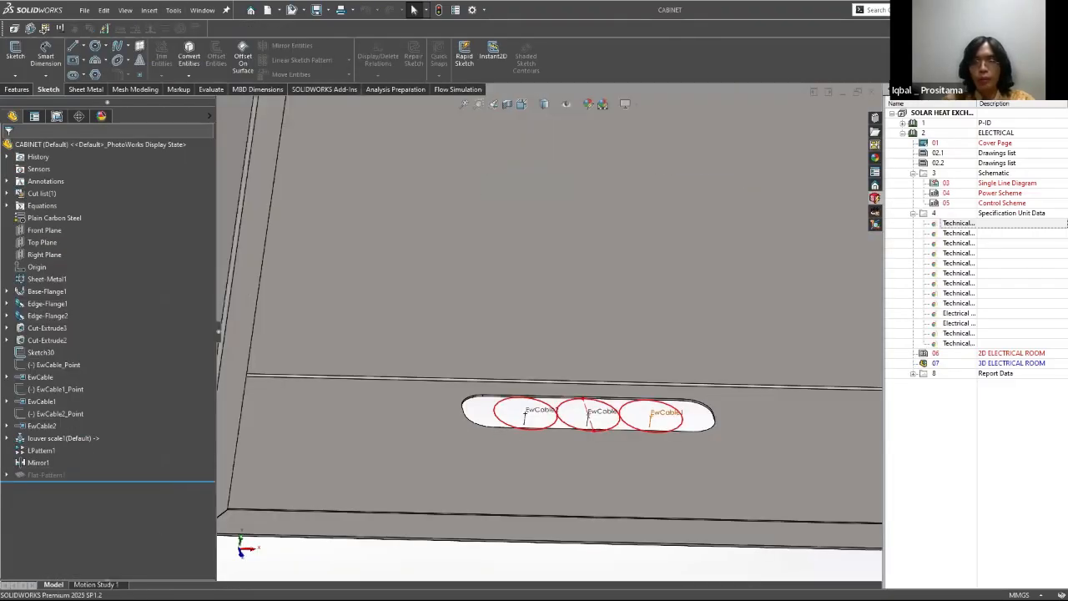
# Step: Examine the EwCable, EwCable1 and EwCable2 connection points in the cabinet part's cable entry slot
pyautogui.moveTo(577, 319); pyautogui.dragTo(548, 320, button='middle')
pyautogui.scroll(-1, 548, 320)
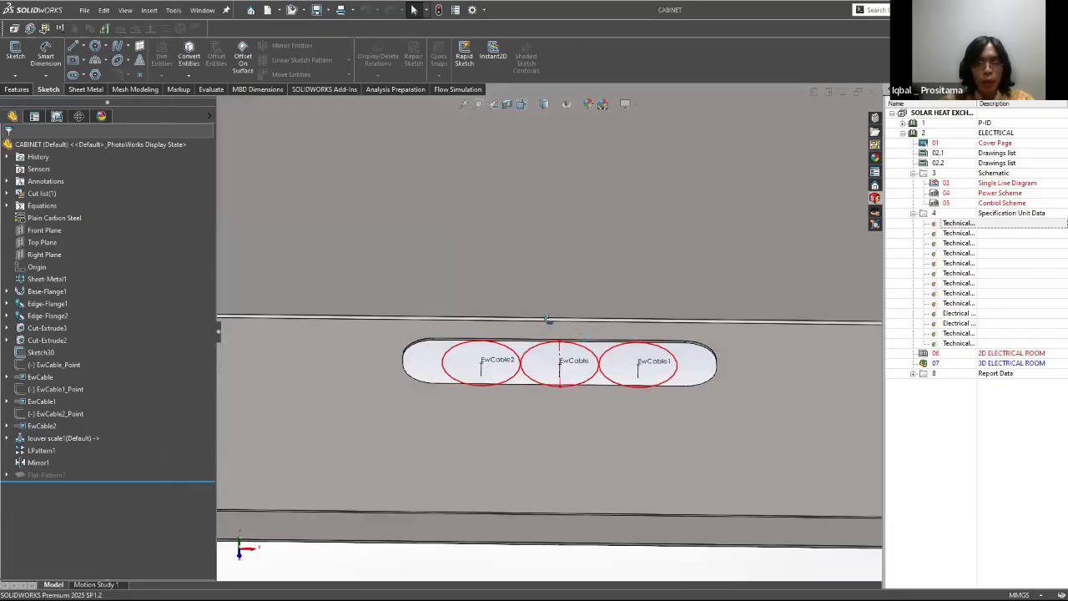
pyautogui.scroll(4, 518, 323)
pyautogui.scroll(-2, 618, 298)
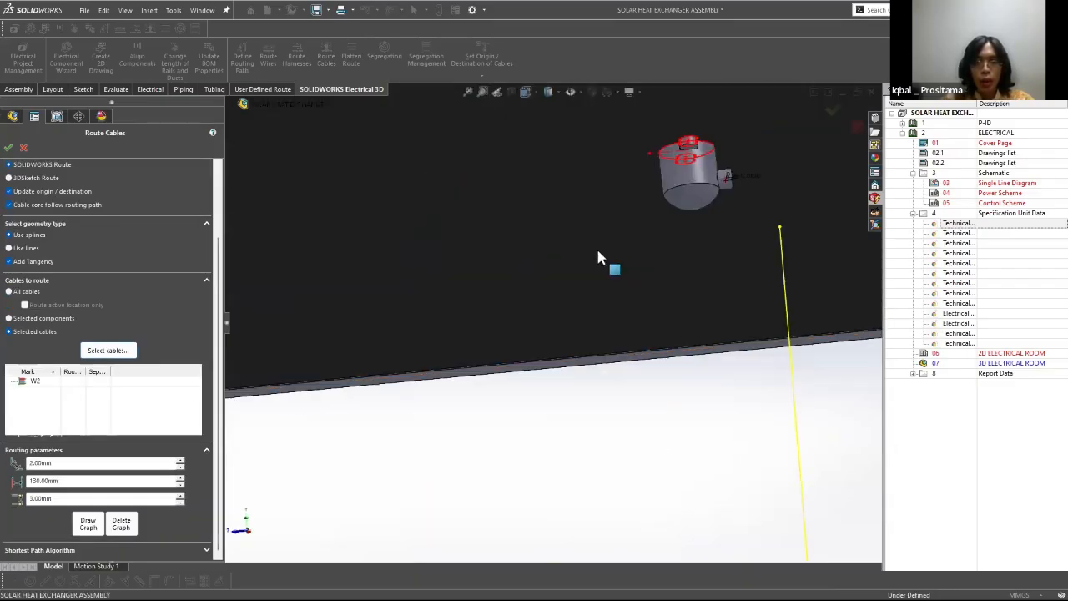
# Step: Draw the routing graph for cable W2 with the last two routing parameters at 190 mm and 2 mm, and route the cable
pyautogui.scroll(-5, 597, 250)
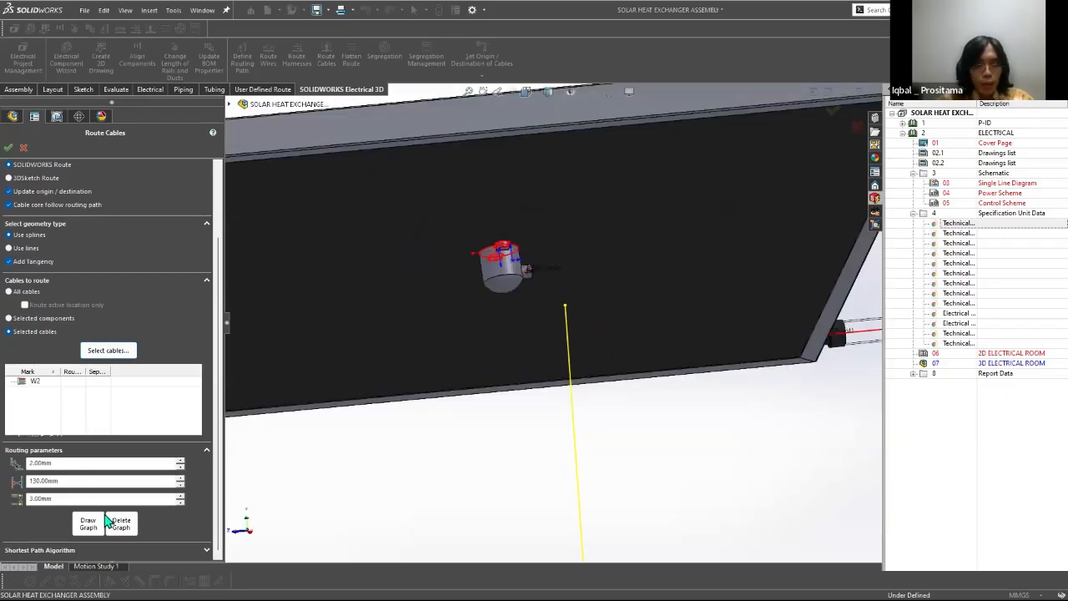
pyautogui.click(89, 523)
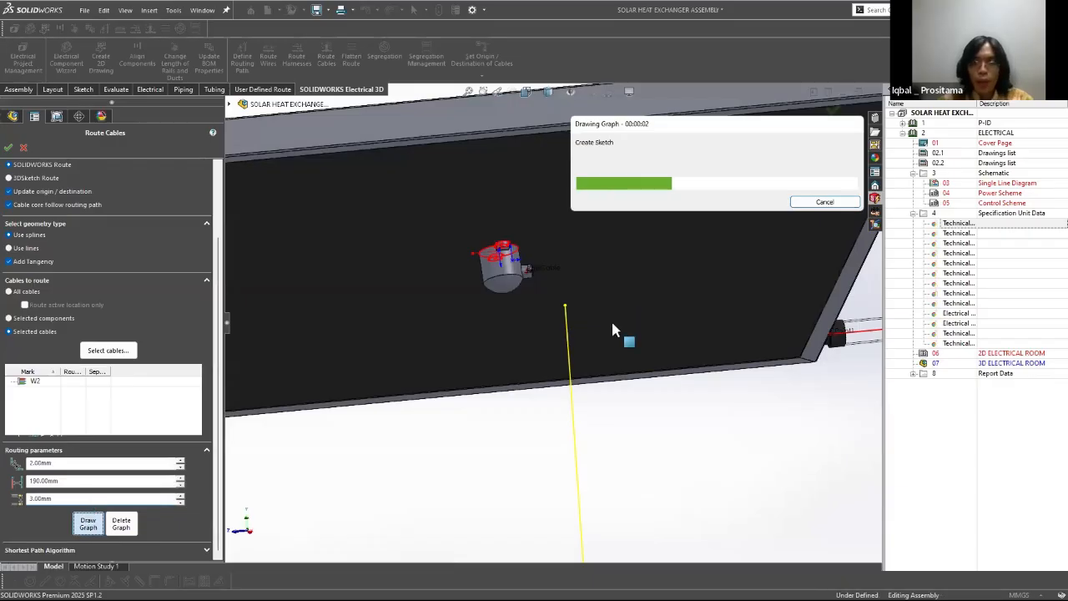
pyautogui.scroll(5, 460, 491)
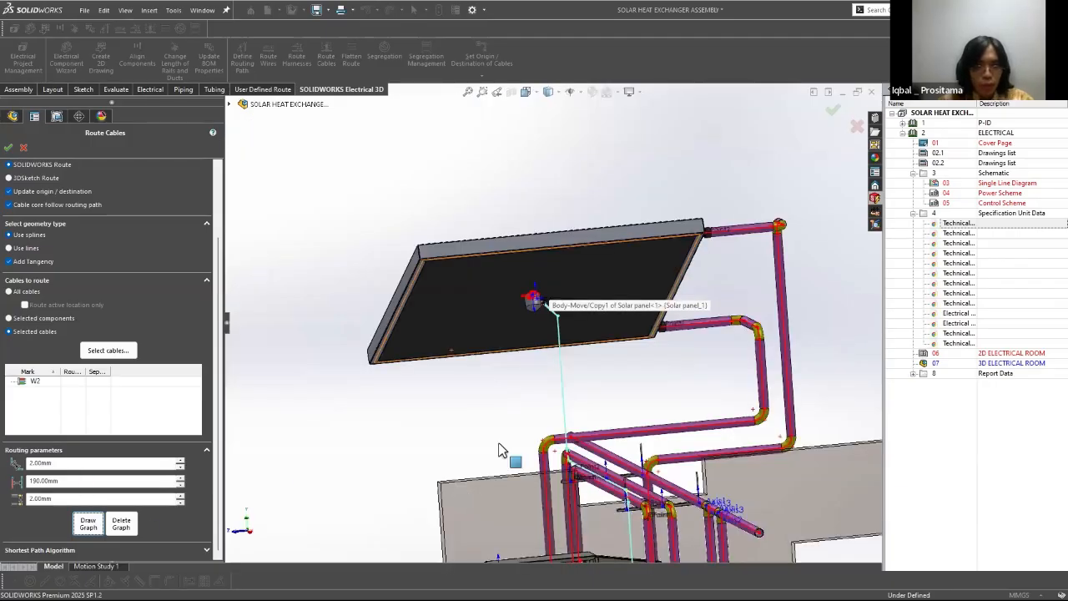
pyautogui.scroll(-5, 507, 451)
pyautogui.scroll(-3, 535, 315)
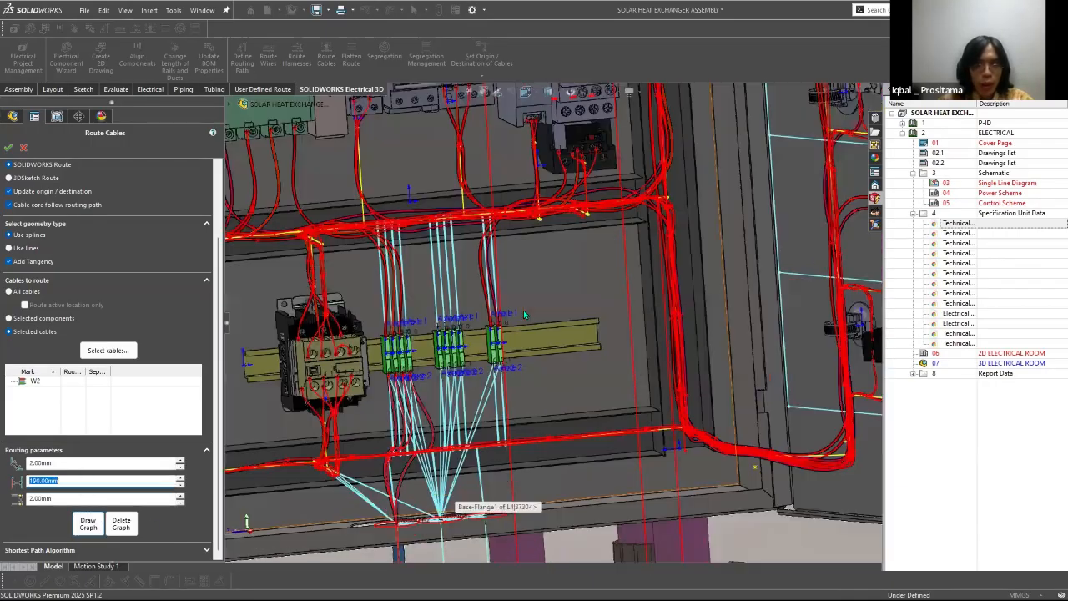
pyautogui.click(9, 149)
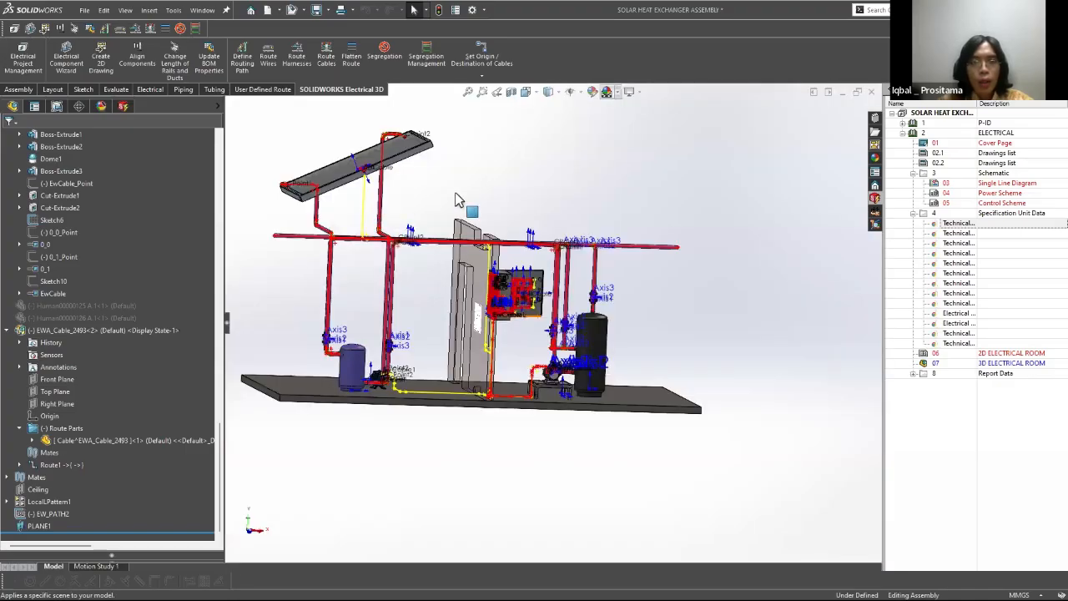
# Step: Hide the sketches, axes and other reference items, and inspect the cores between the green terminals and the cabinet's entry slot
pyautogui.scroll(-4, 458, 201)
pyautogui.click(570, 94)
pyautogui.moveTo(573, 284); pyautogui.dragTo(494, 343, button='middle')
pyautogui.scroll(6, 600, 336)
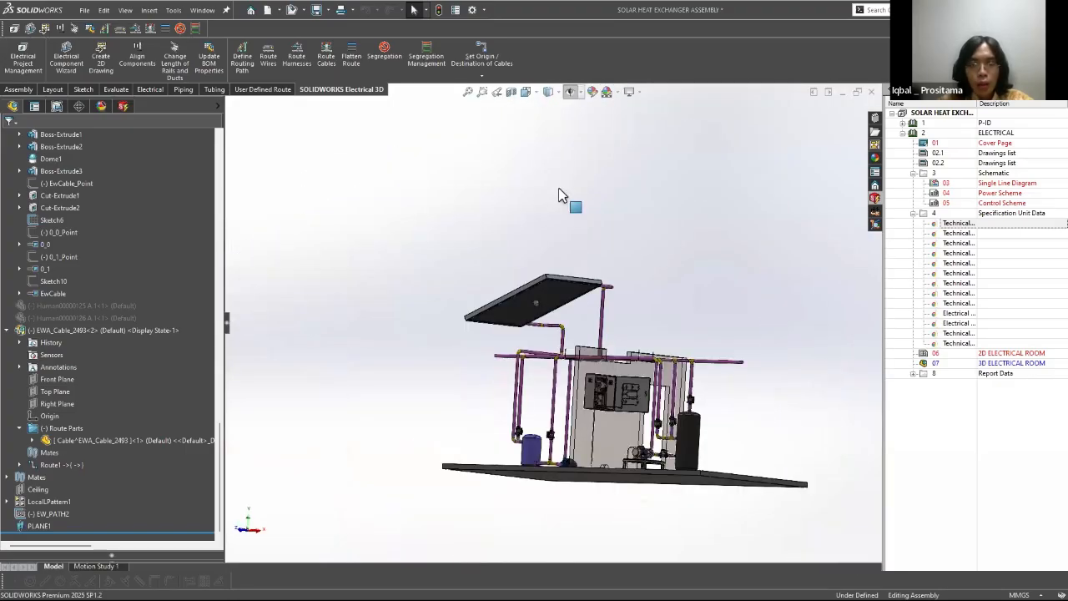
pyautogui.moveTo(610, 188); pyautogui.dragTo(559, 217, button='middle')
pyautogui.scroll(-6, 650, 221)
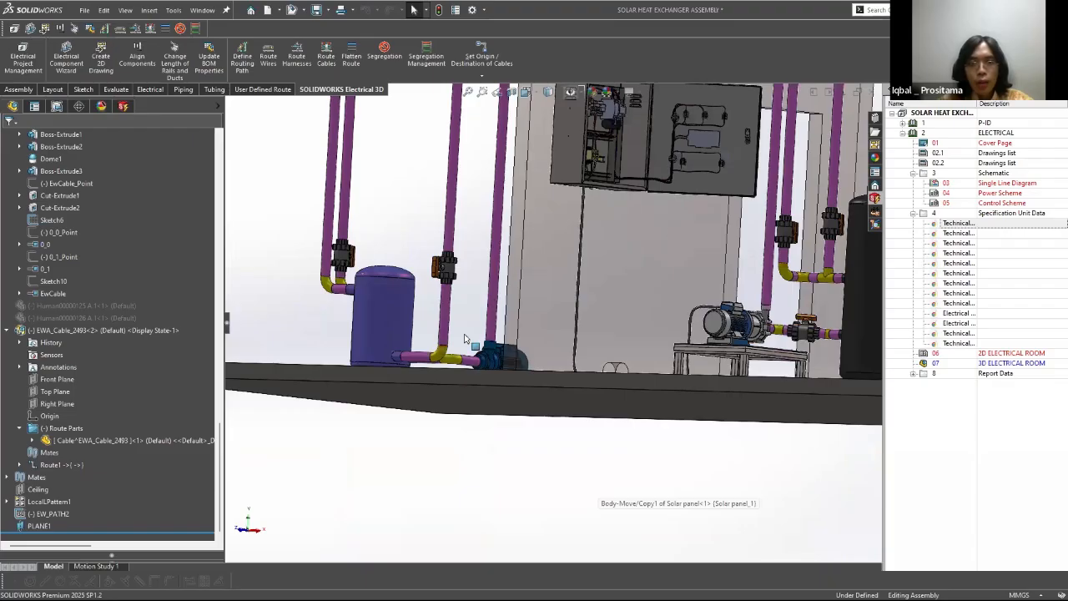
pyautogui.scroll(-5, 491, 380)
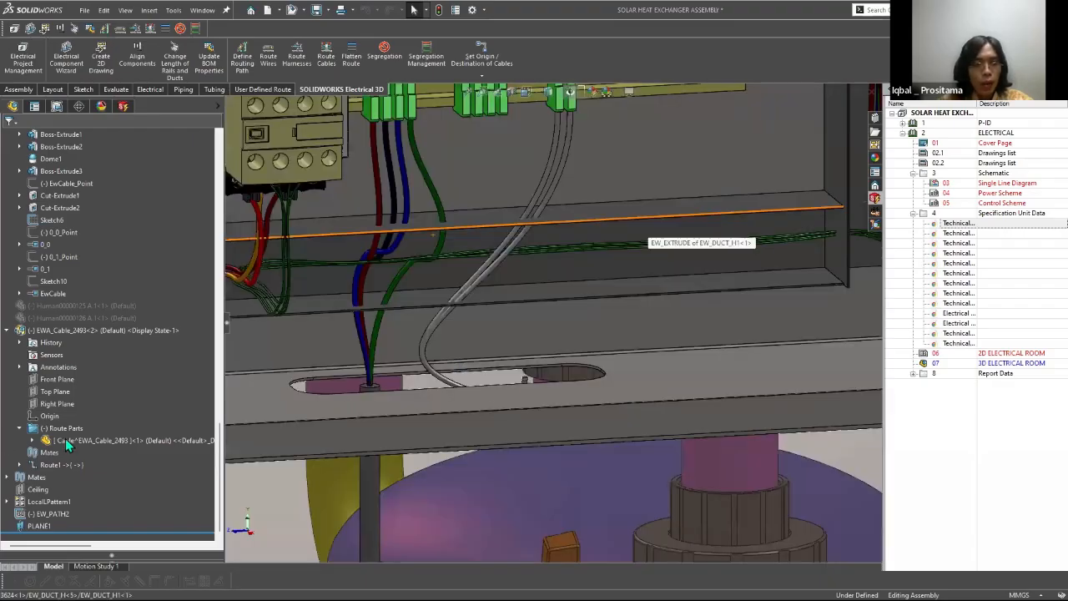
# Step: Open the 3D sketch of routed cable EWA_Cable_2493 and delete the core splines running from the X2 terminals to the cabinet's slot
pyautogui.click(87, 441)
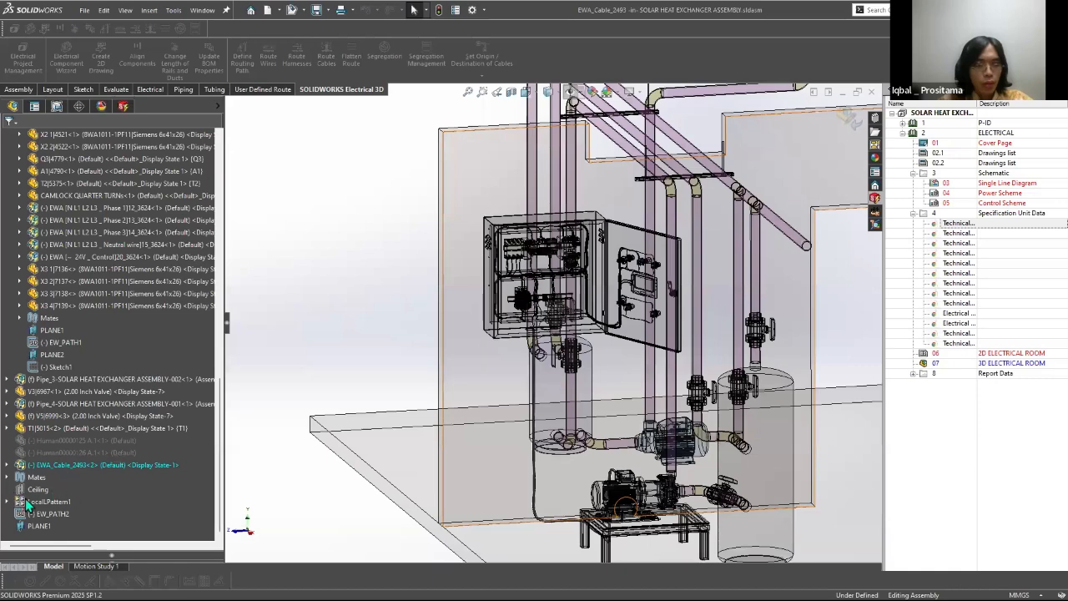
pyautogui.click(32, 502)
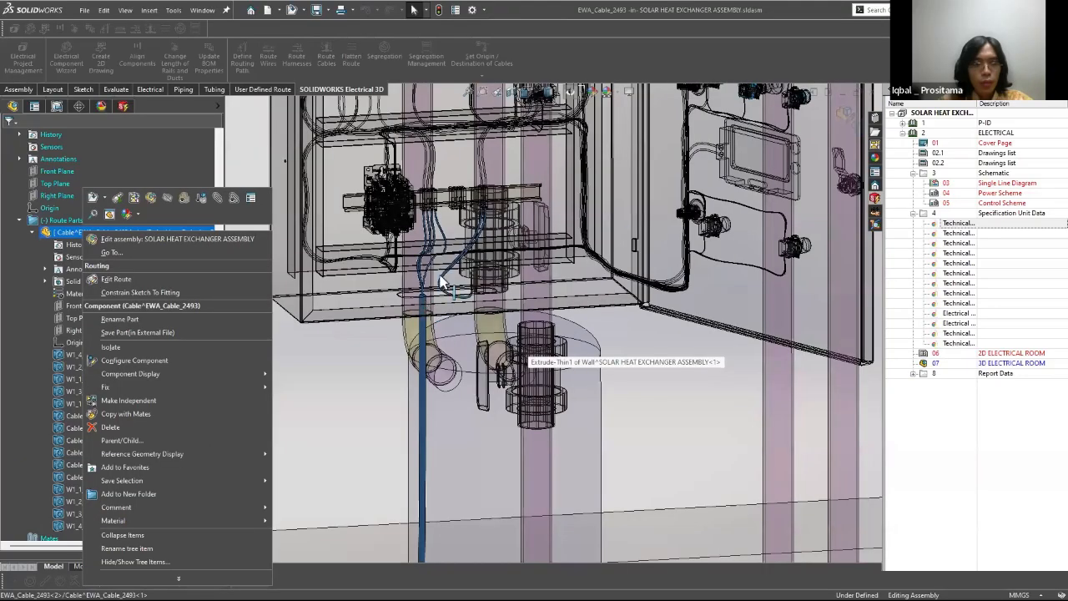
pyautogui.click(445, 283)
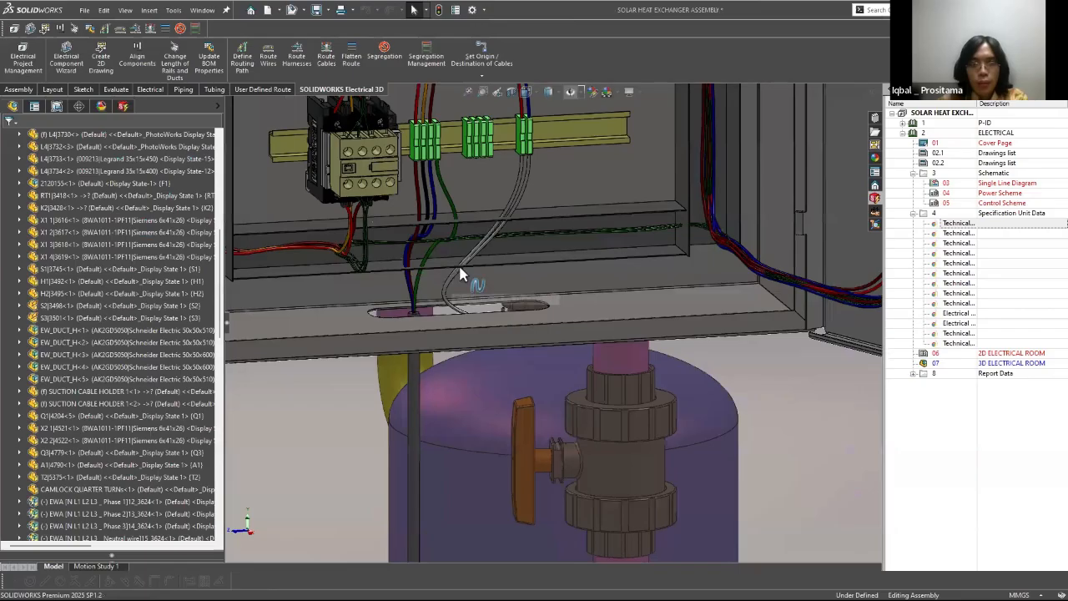
pyautogui.doubleClick(468, 274)
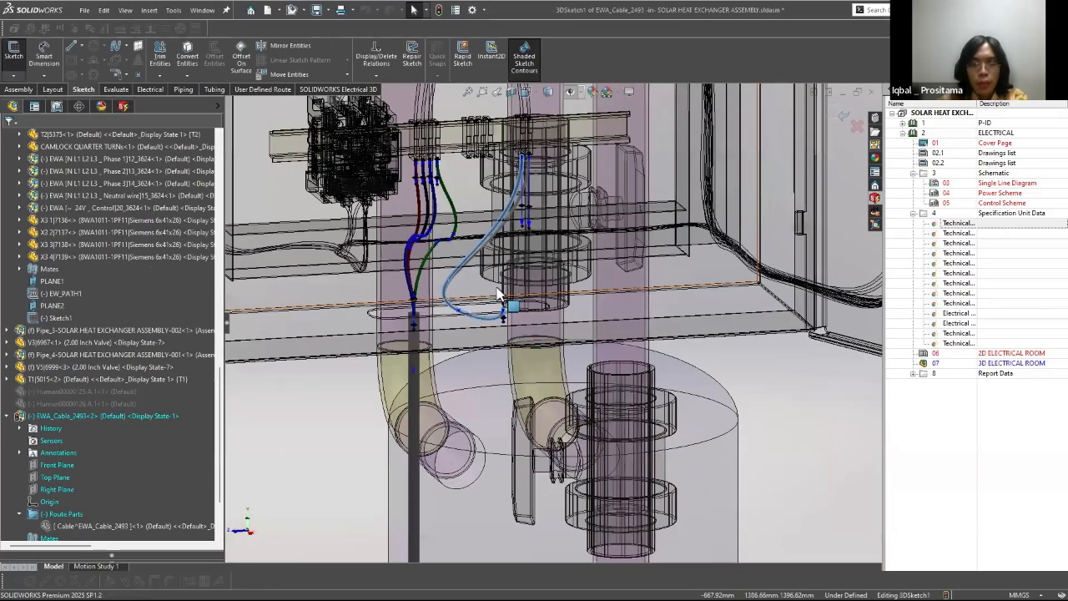
pyautogui.click(483, 269)
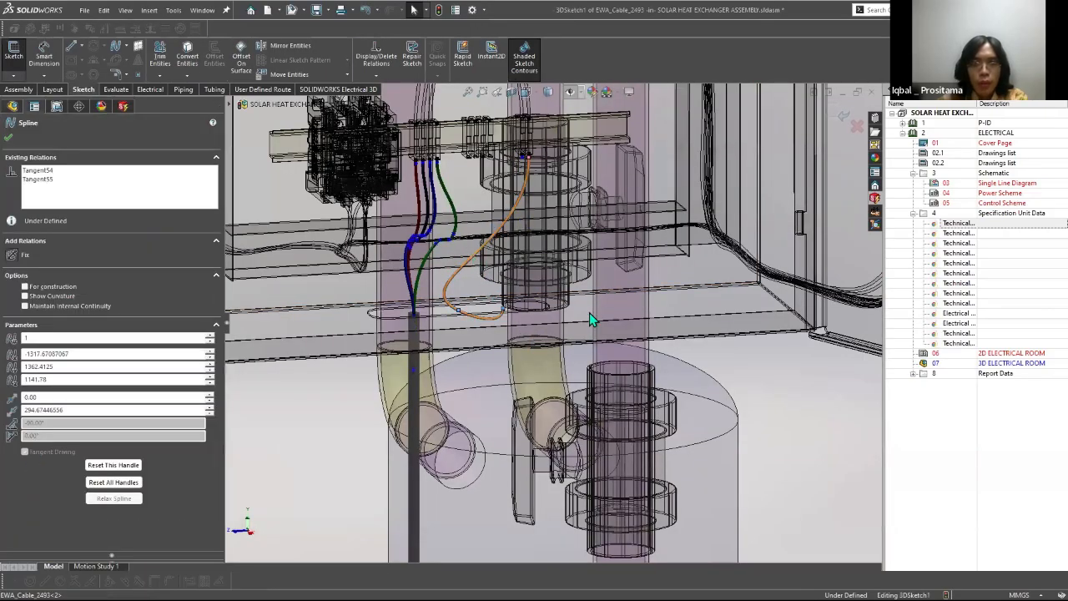
pyautogui.click(474, 258)
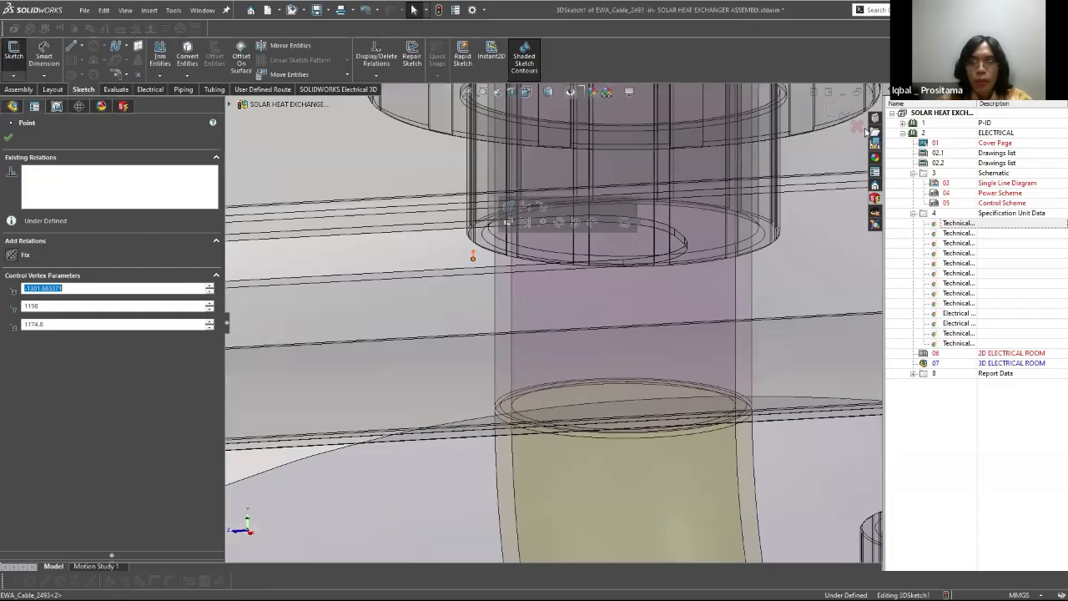
pyautogui.press('Delete')
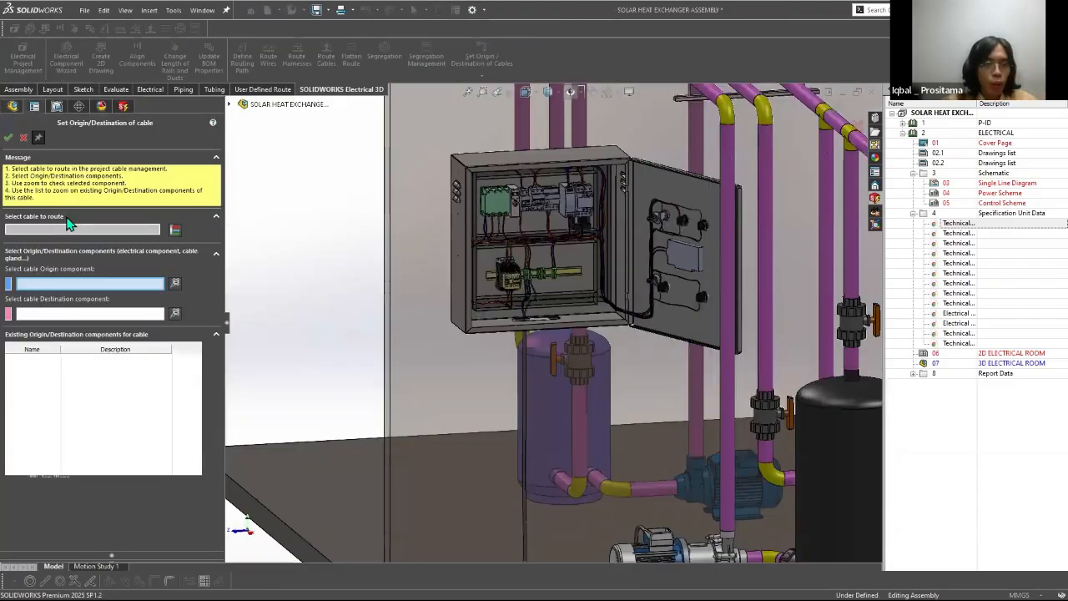
# Step: Load cable W2 for setting its origin and destination, and clear its current destination component
pyautogui.click(34, 226)
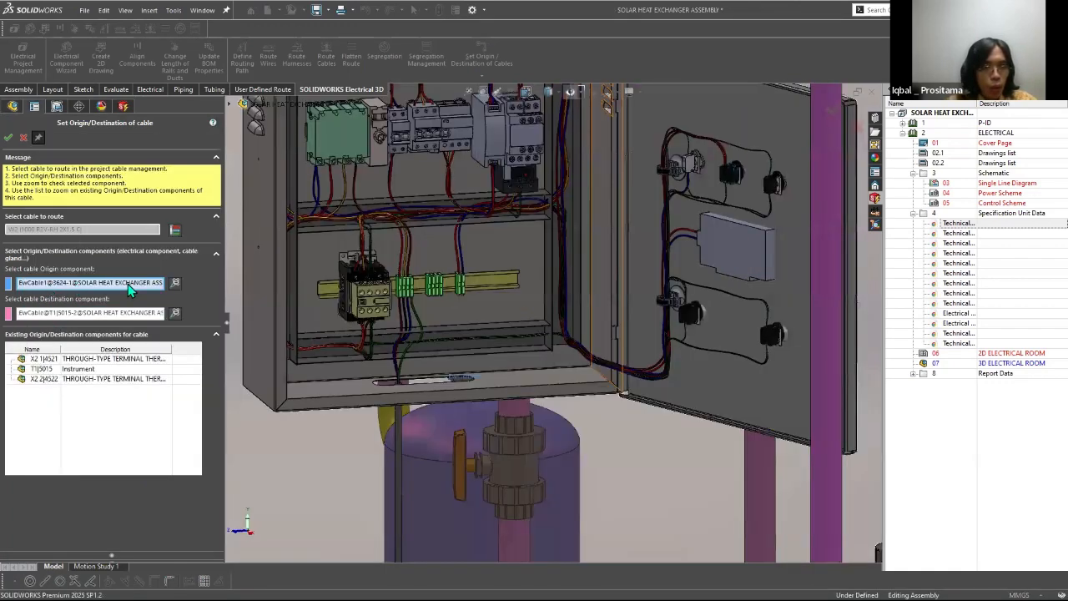
pyautogui.moveTo(503, 423); pyautogui.dragTo(501, 451, button='middle')
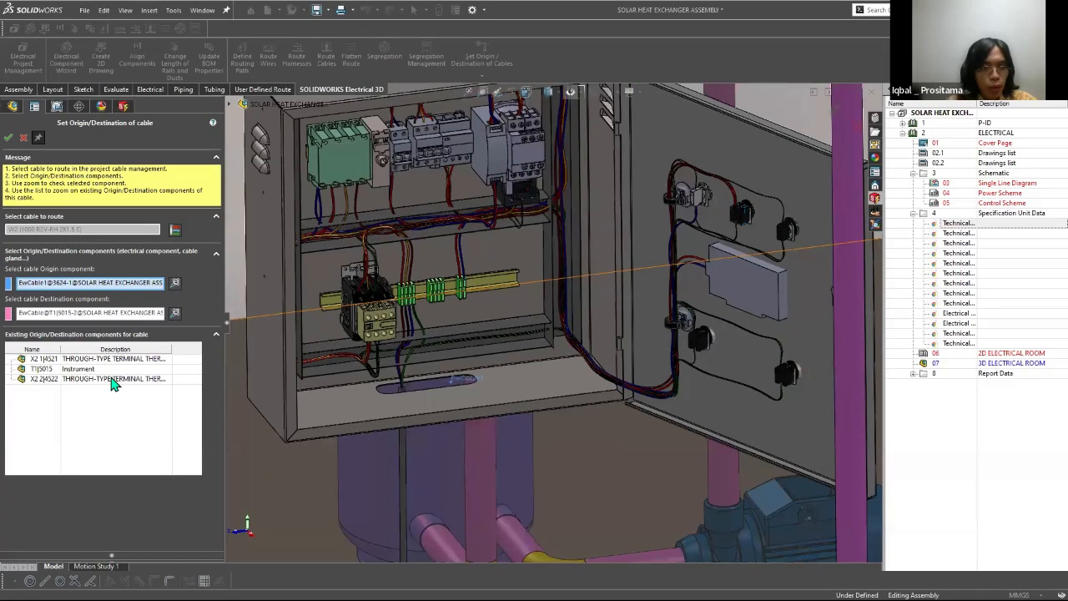
pyautogui.click(75, 314)
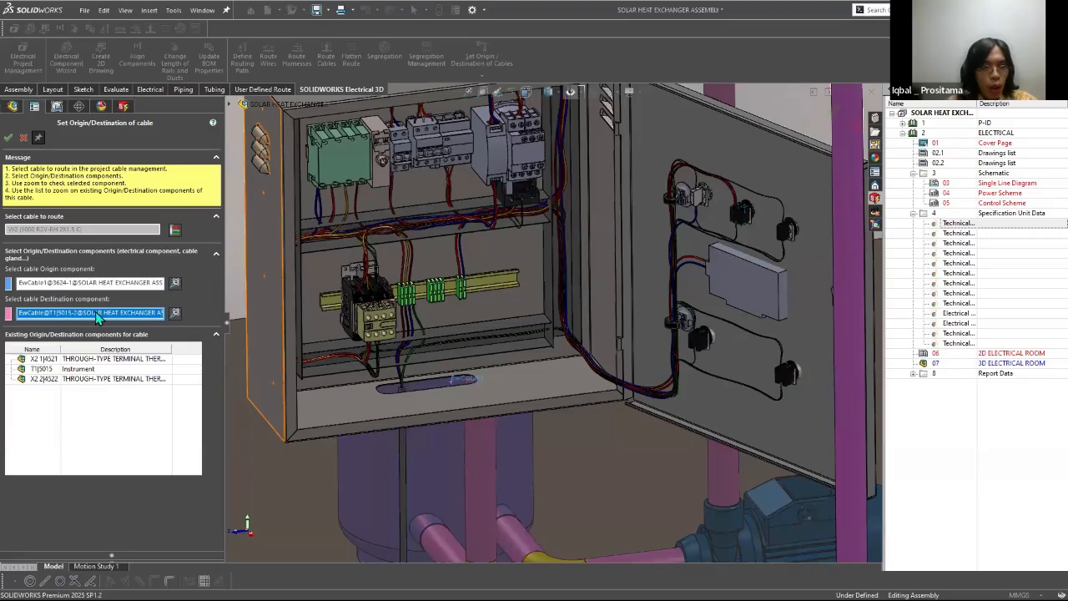
pyautogui.rightClick(231, 317)
pyautogui.click(162, 299)
pyautogui.rightClick(162, 299)
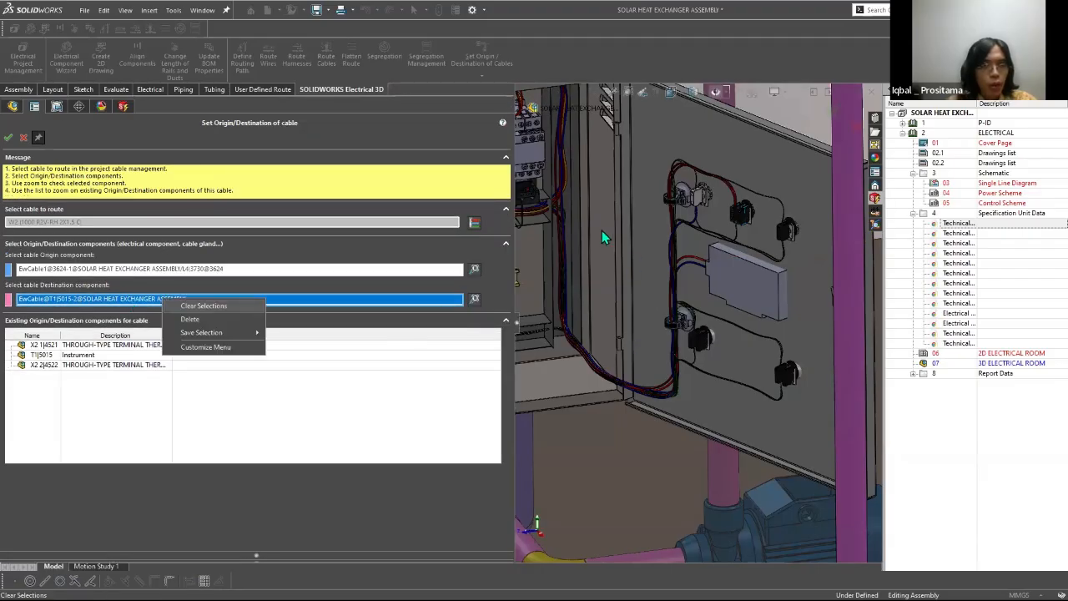
# Step: Set the EwCable point of instrument T1 under the solar panel as W2's destination, keep EwCable1 as origin, and apply
pyautogui.press('f')
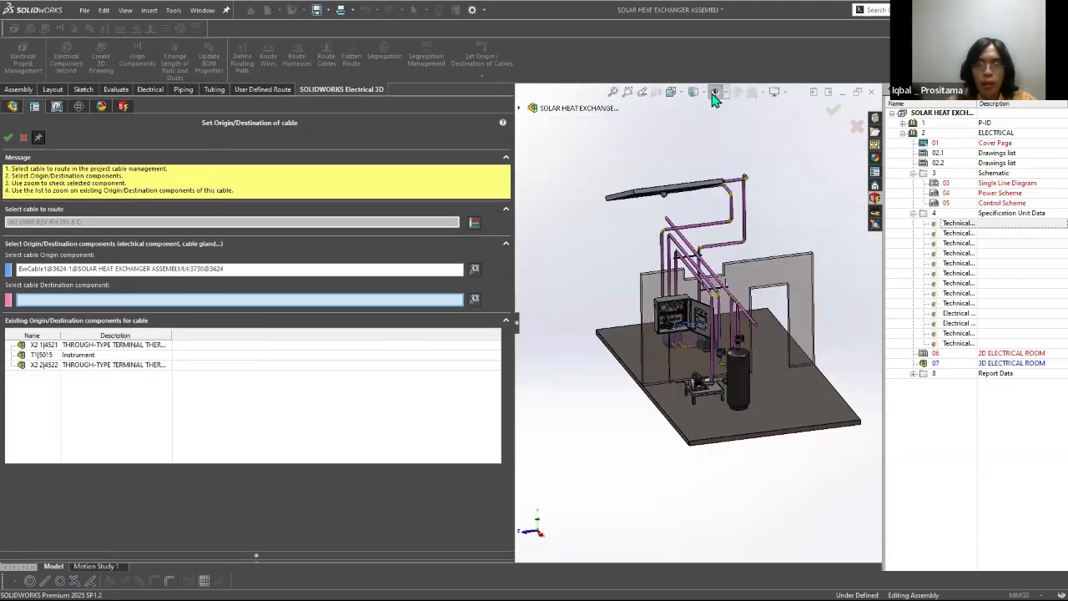
pyautogui.scroll(5, 701, 287)
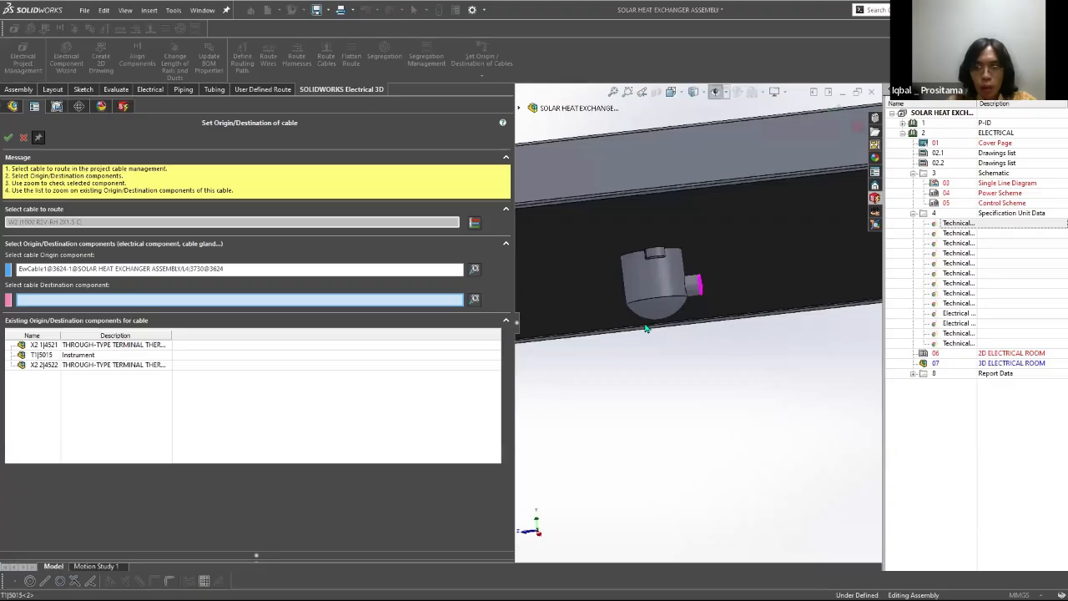
pyautogui.scroll(-8, 740, 300)
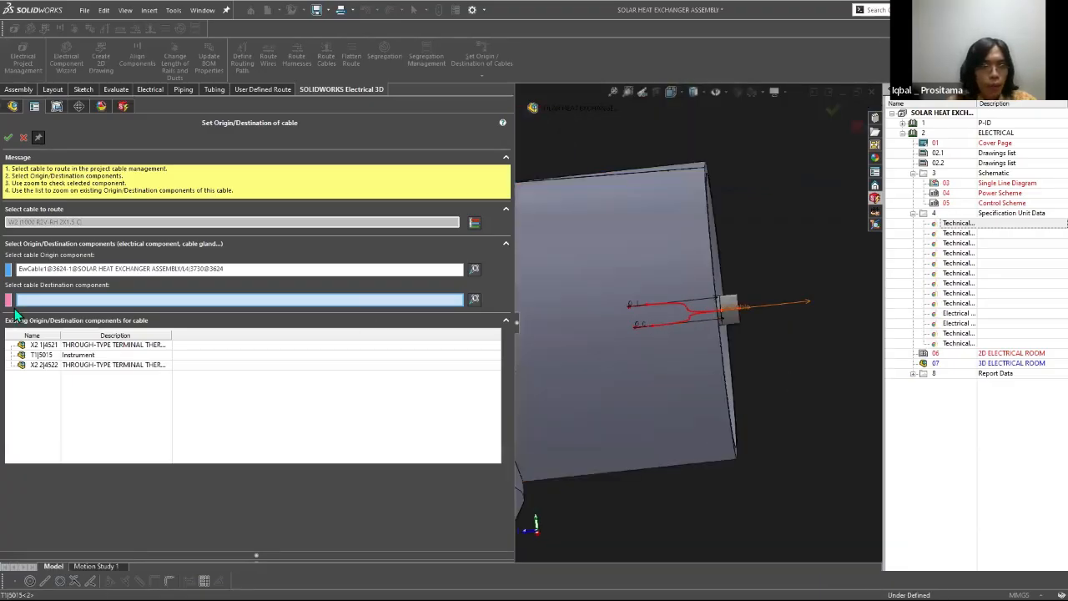
pyautogui.click(73, 299)
pyautogui.click(70, 267)
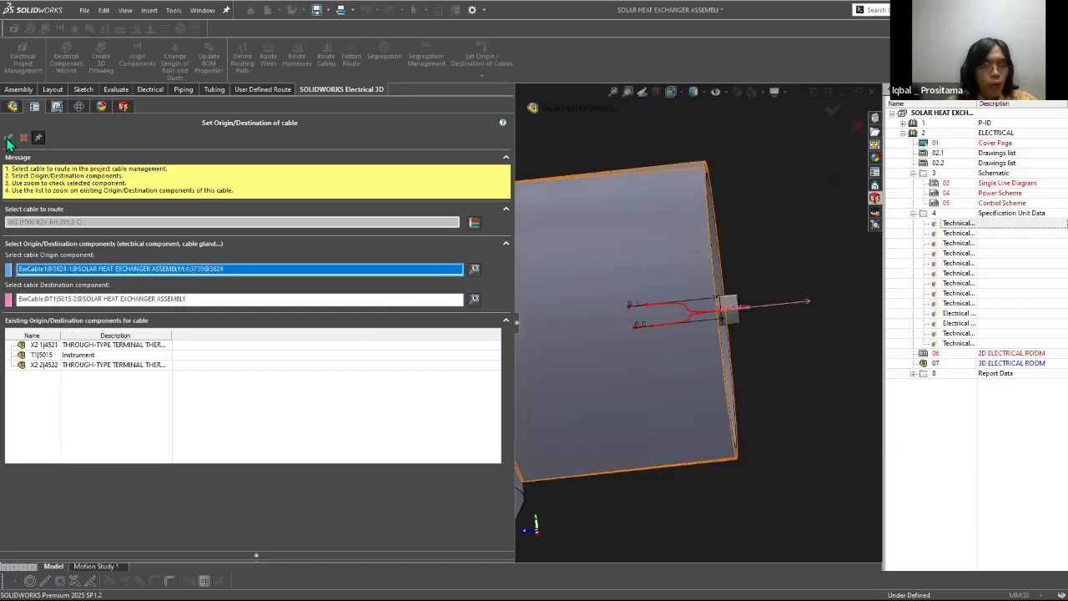
pyautogui.scroll(5, 478, 245)
pyautogui.click(9, 138)
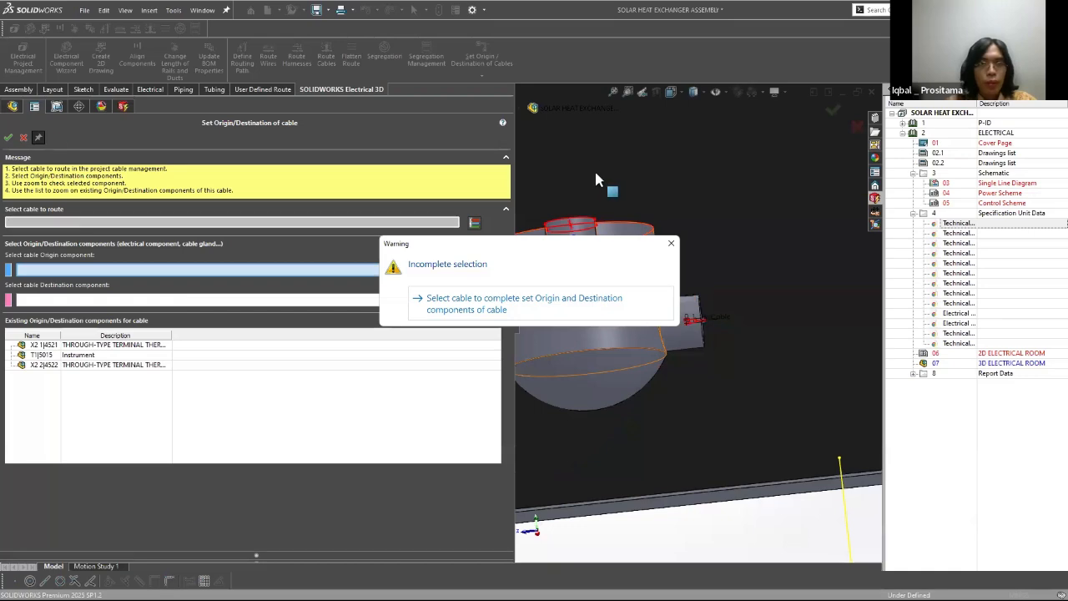
pyautogui.click(614, 303)
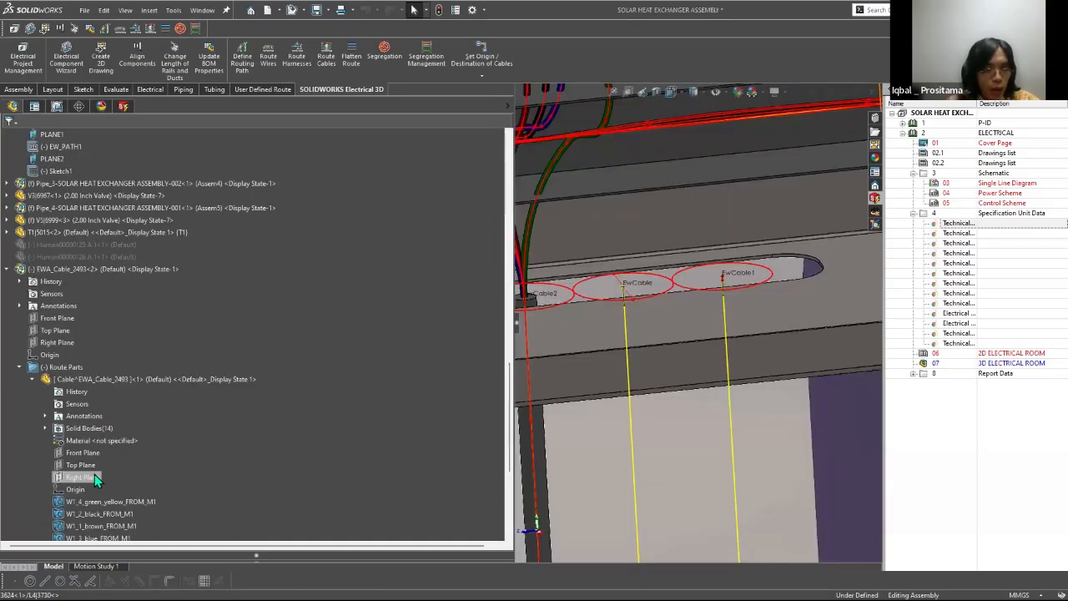
# Step: Route cable W2 again as a SOLIDWORKS Route with splines, tangency and cores following the routing path
pyautogui.click(94, 478)
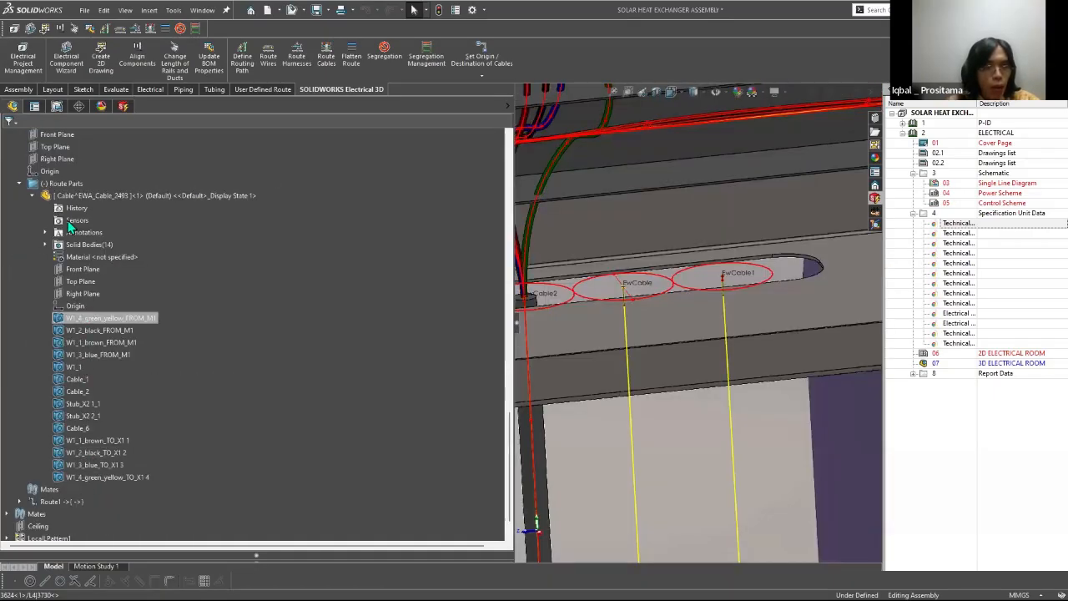
pyautogui.click(74, 197)
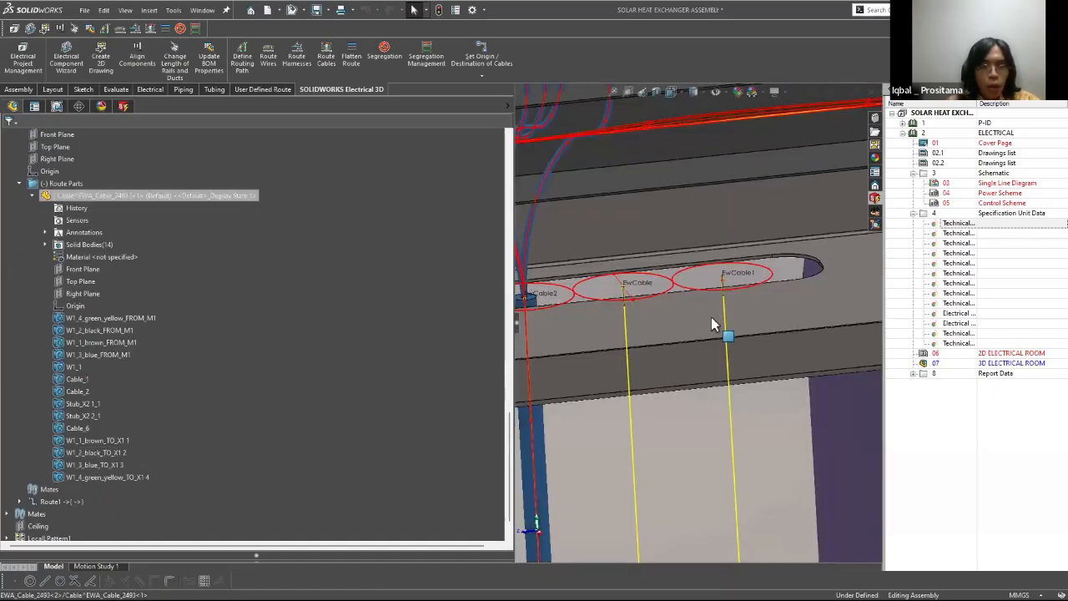
pyautogui.click(19, 184)
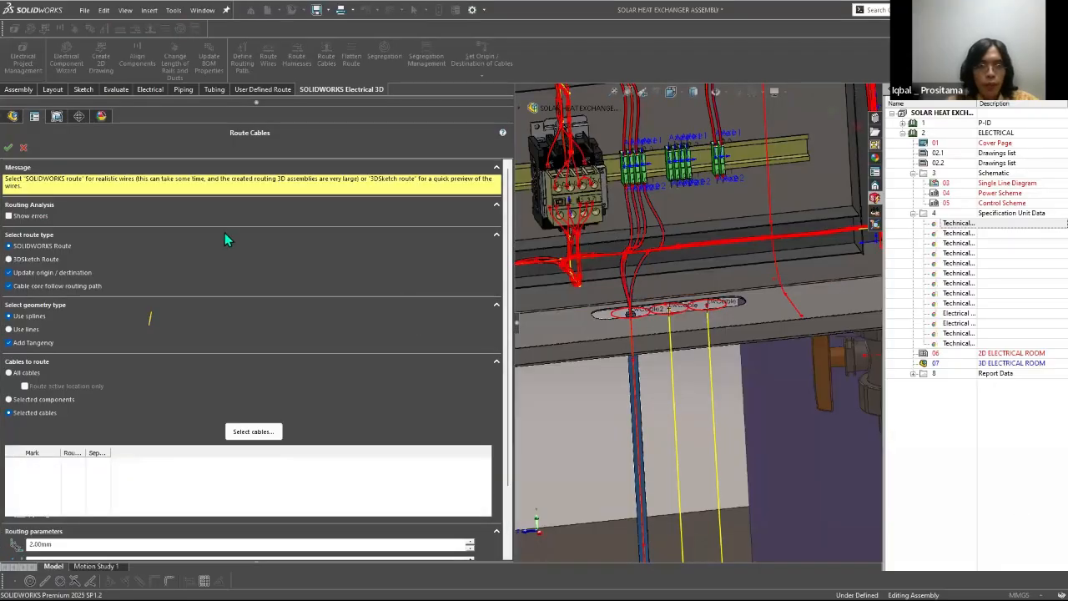
pyautogui.click(252, 431)
pyautogui.click(72, 241)
pyautogui.click(353, 455)
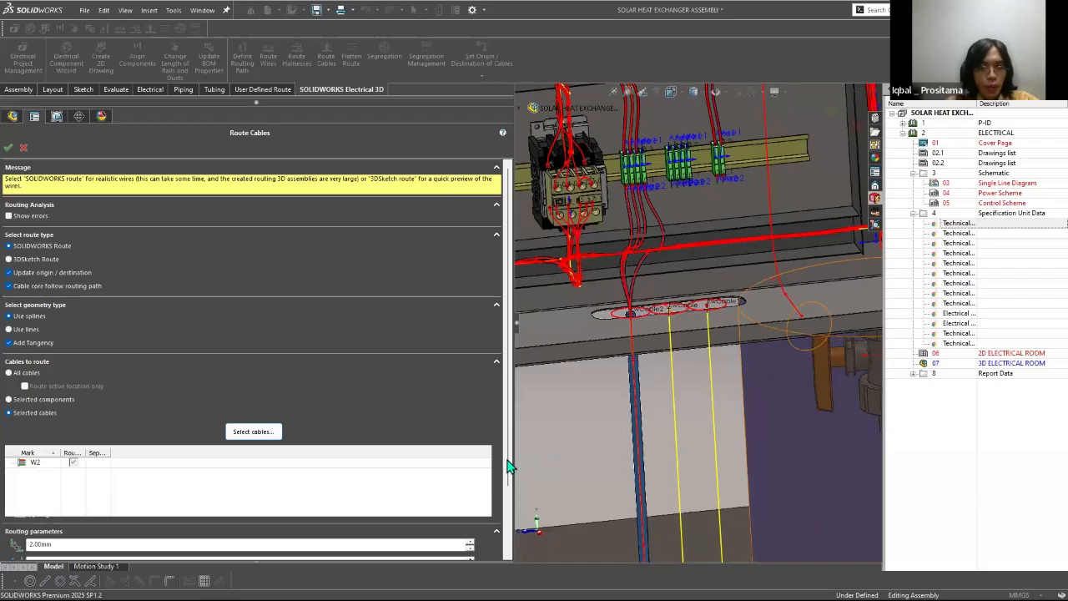
pyautogui.scroll(-3, 250, 351)
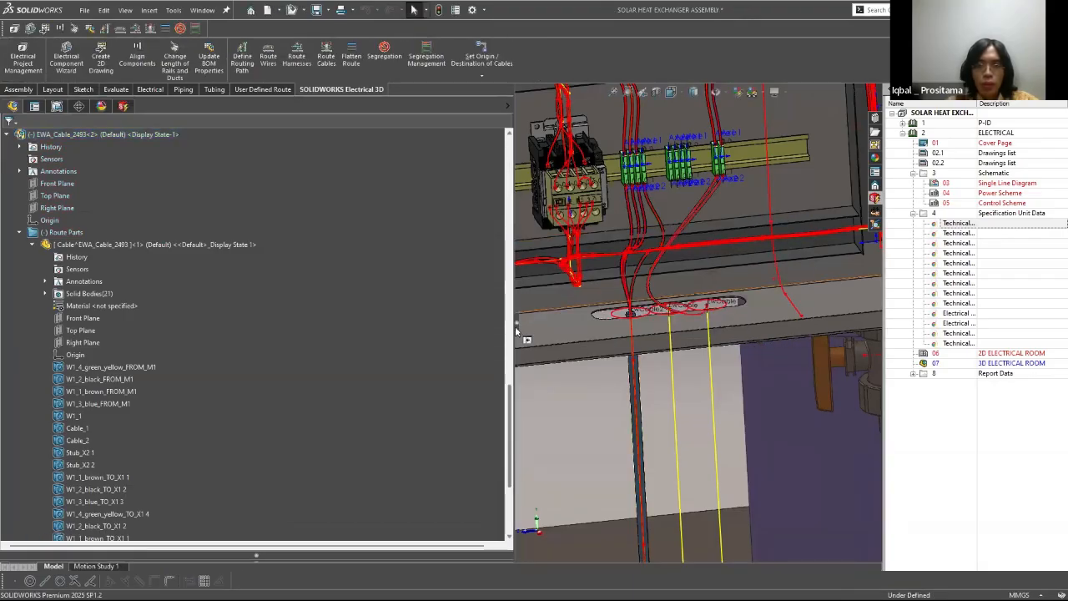
# Step: Examine the W2 cores inside the cabinet and check W2's origin and destination components at the electrical and mechanical room locations
pyautogui.scroll(-3, 680, 242)
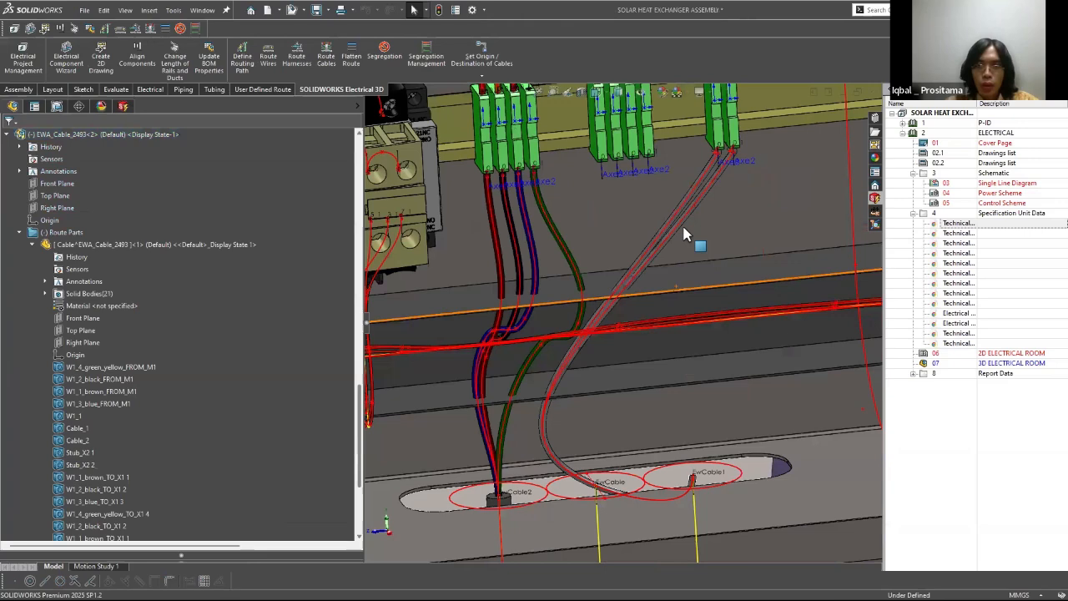
pyautogui.moveTo(671, 235); pyautogui.dragTo(656, 232, button='middle')
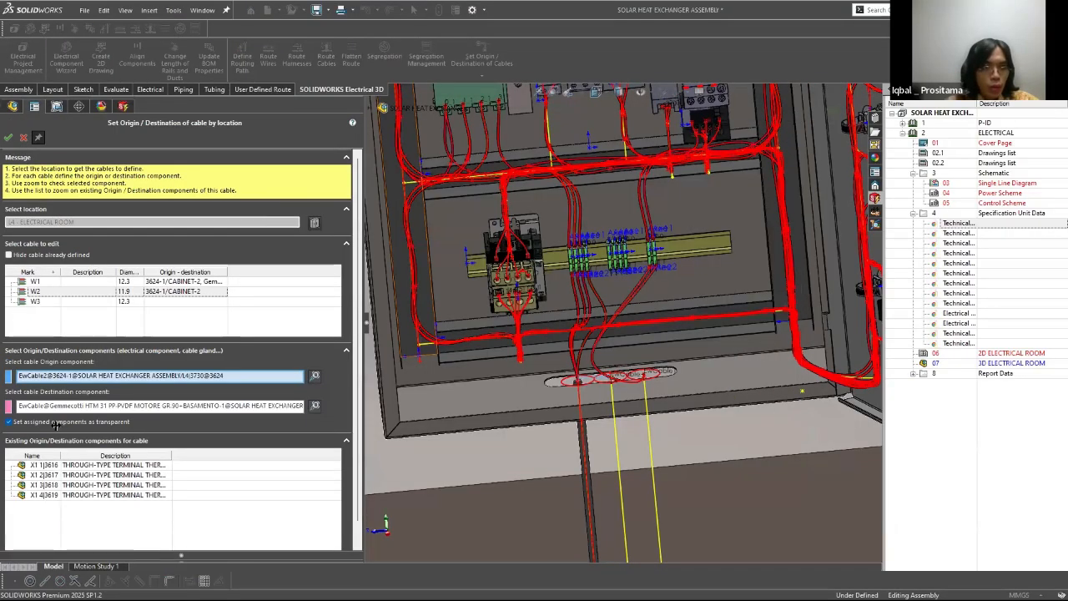
pyautogui.click(55, 438)
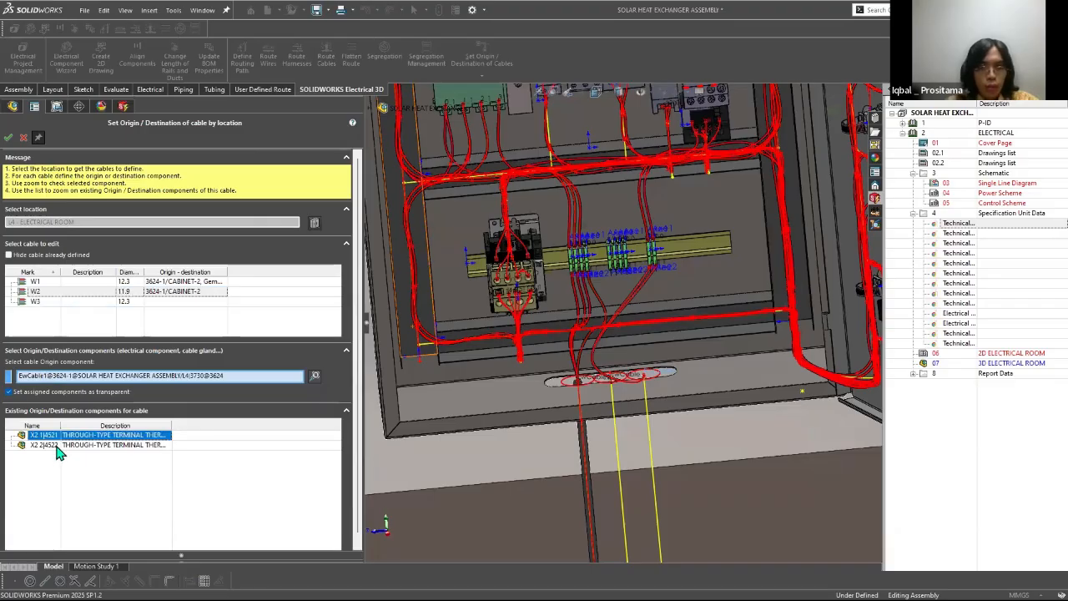
pyautogui.click(59, 446)
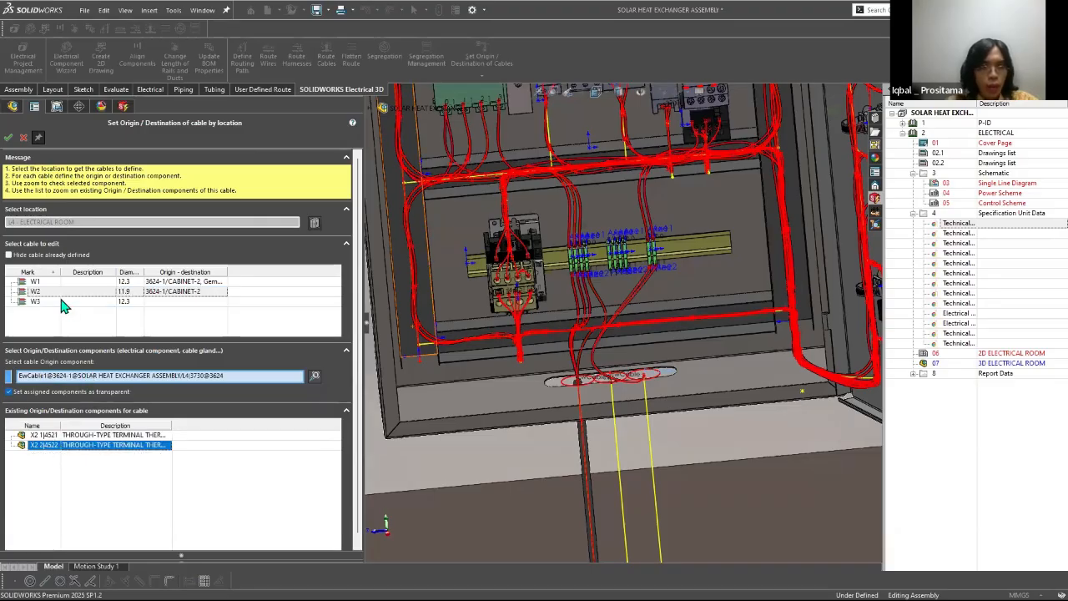
pyautogui.click(35, 301)
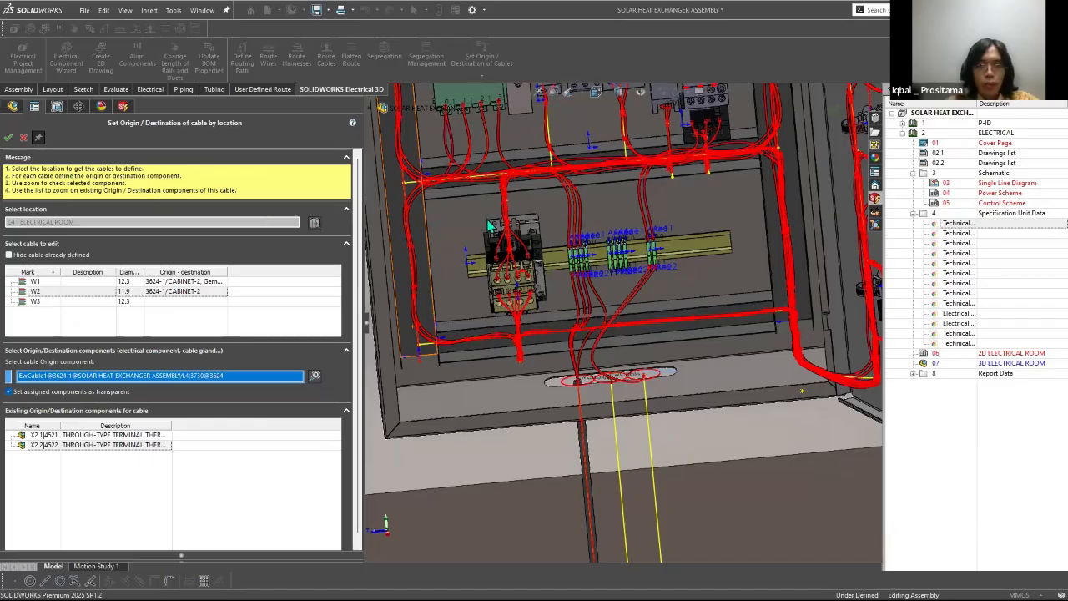
pyautogui.click(315, 223)
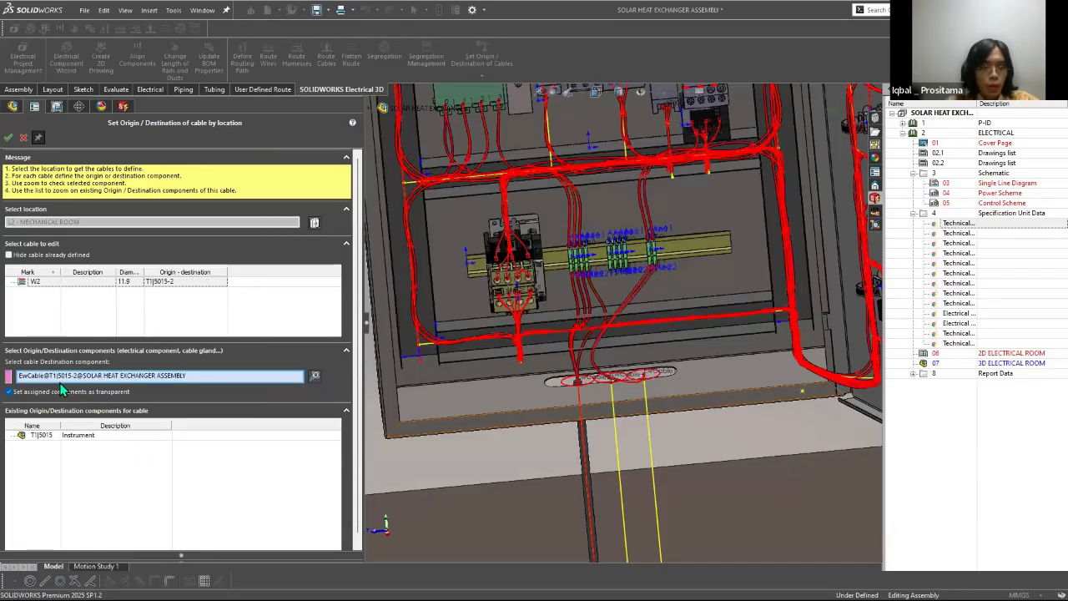
pyautogui.click(57, 374)
pyautogui.scroll(3, 526, 429)
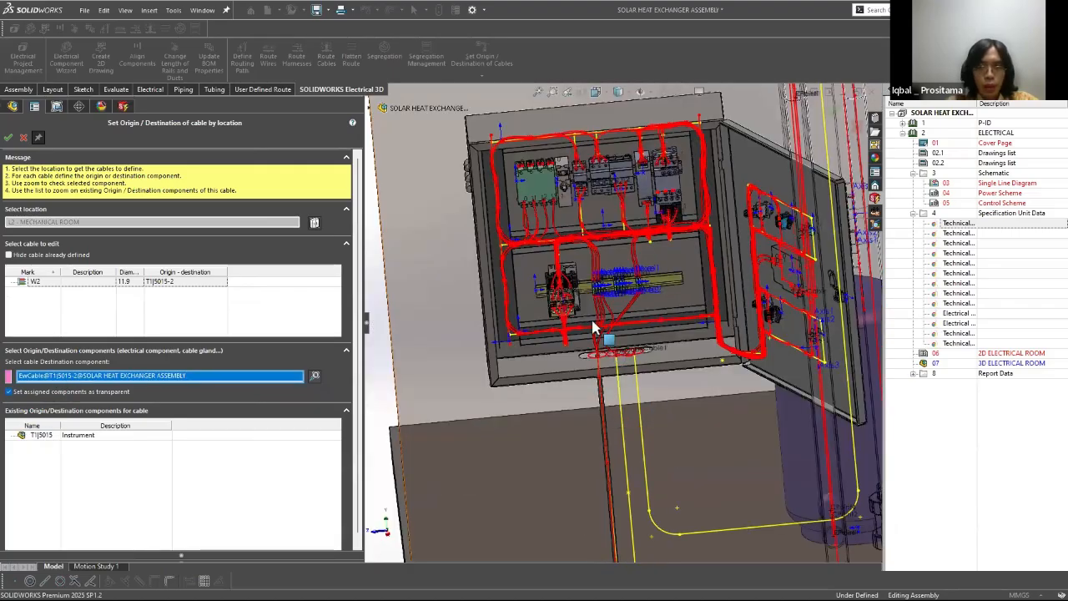
pyautogui.scroll(3, 595, 323)
pyautogui.click(314, 376)
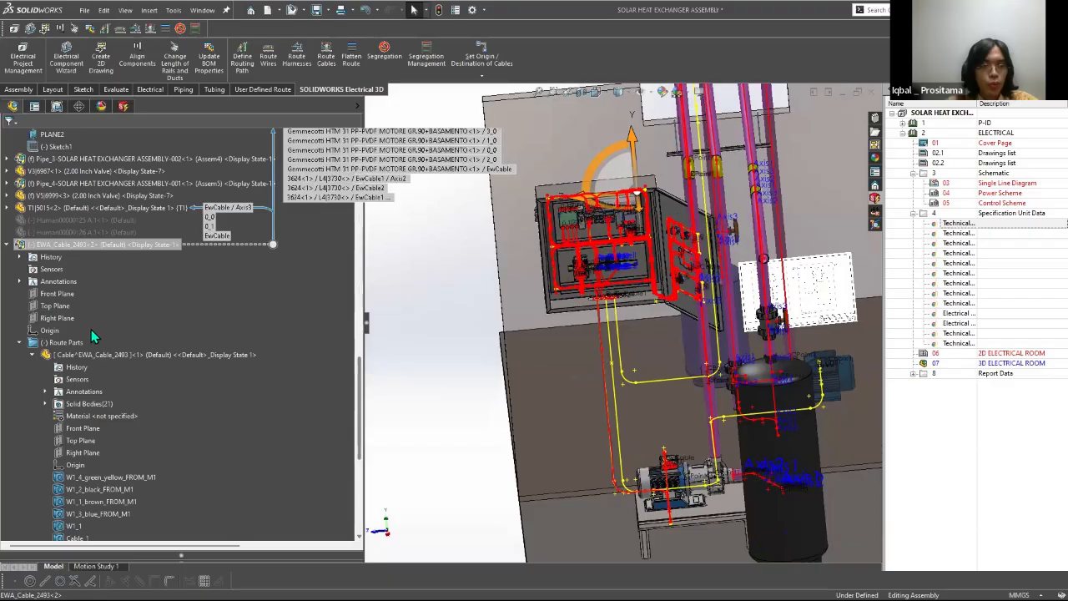
# Step: Delete routed cable assembly EWA_Cable_2493 and route the cable again as a SOLIDWORKS Route with splines, tangency and cores following the routing path
pyautogui.rightClick(91, 330)
pyautogui.click(93, 441)
pyautogui.click(608, 247)
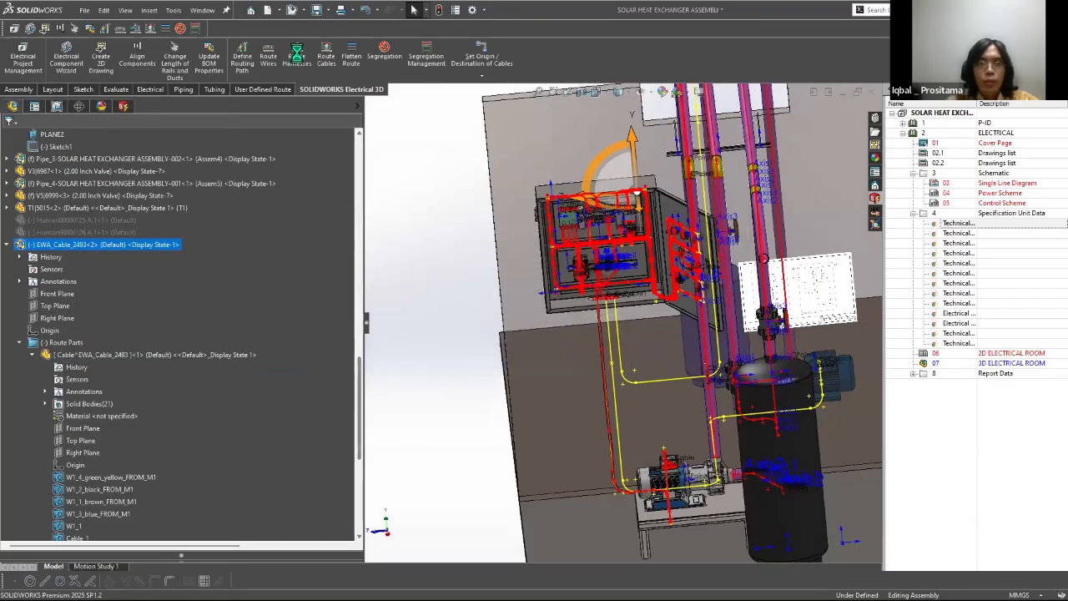
pyautogui.click(325, 57)
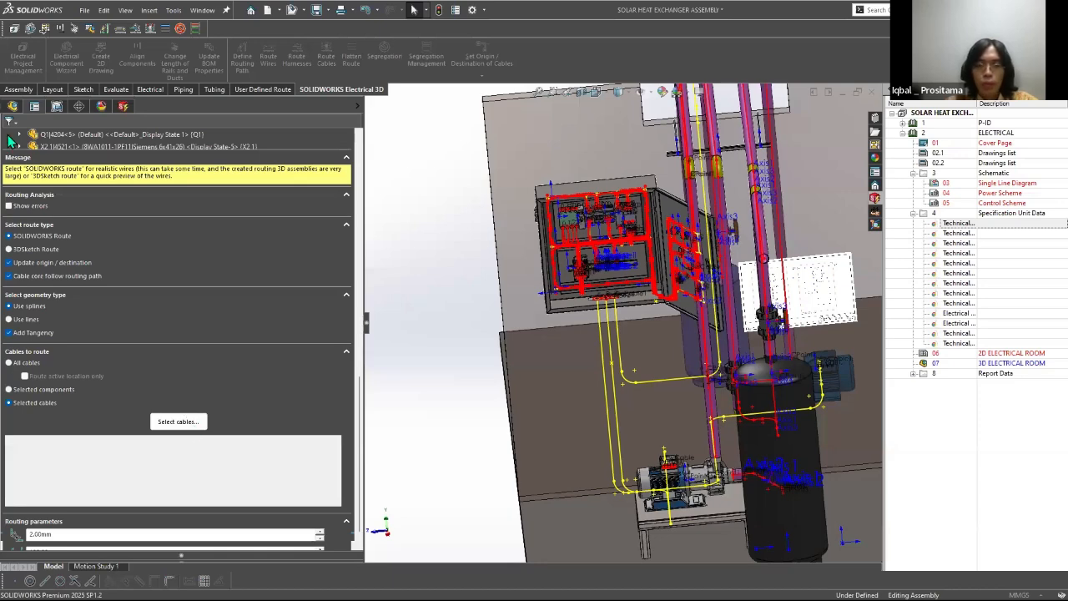
pyautogui.click(10, 140)
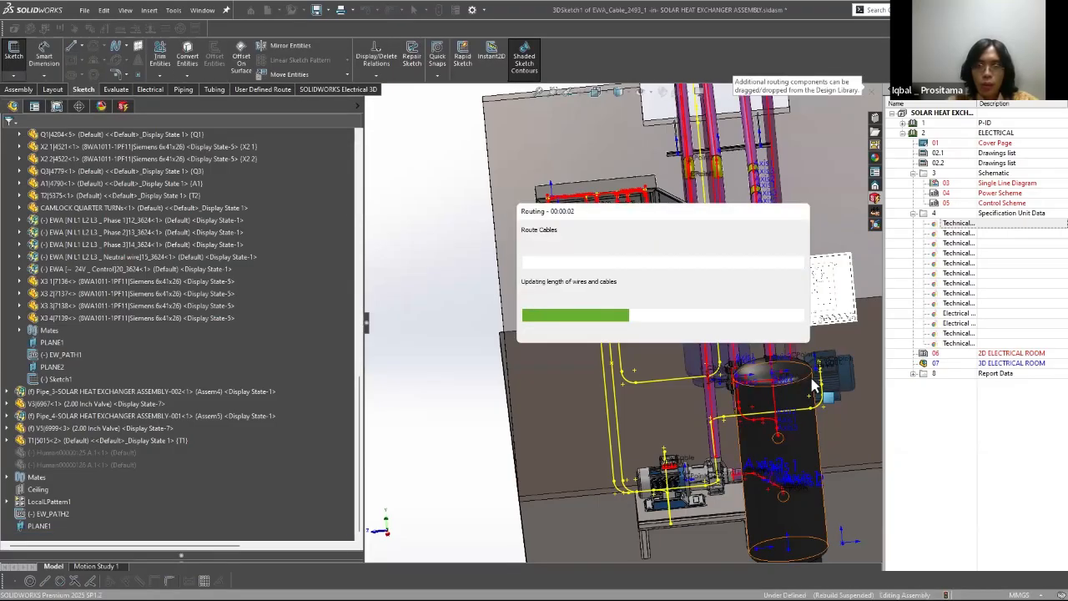
# Step: Inspect the newly routed cores between the X2 terminals and the cabinet's cable slot
pyautogui.scroll(3, 620, 335)
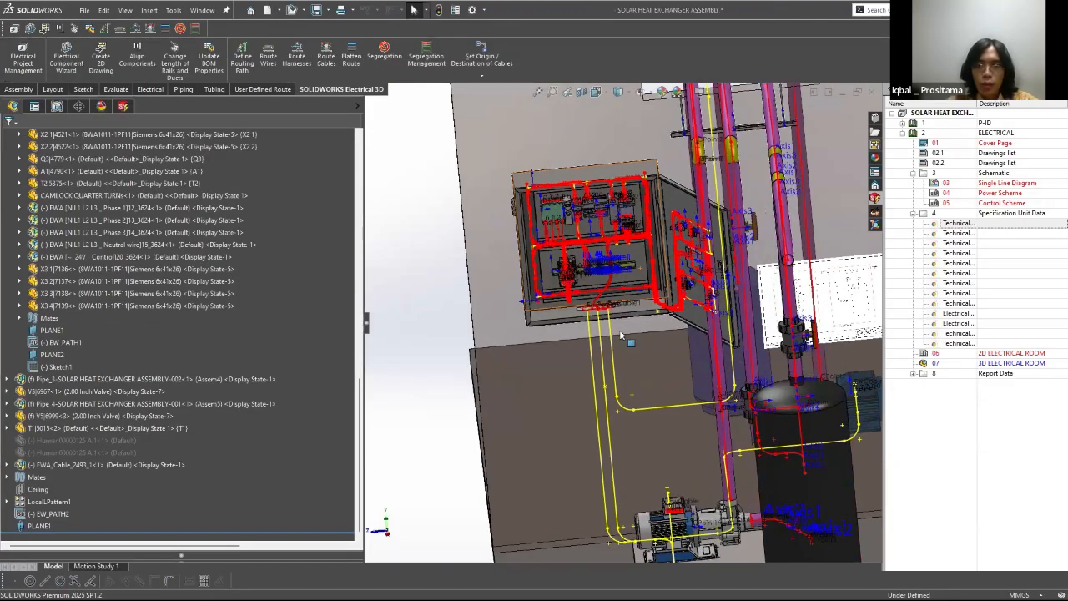
pyautogui.scroll(5, 594, 294)
pyautogui.scroll(2, 595, 295)
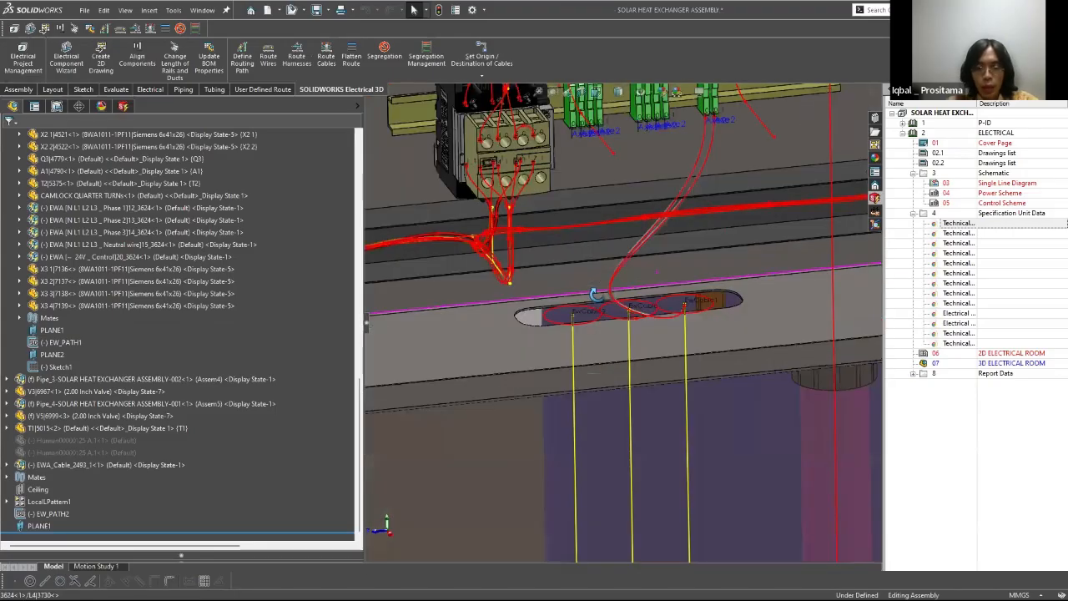
pyautogui.moveTo(595, 294); pyautogui.dragTo(575, 569, button='middle')
pyautogui.scroll(1, 594, 295)
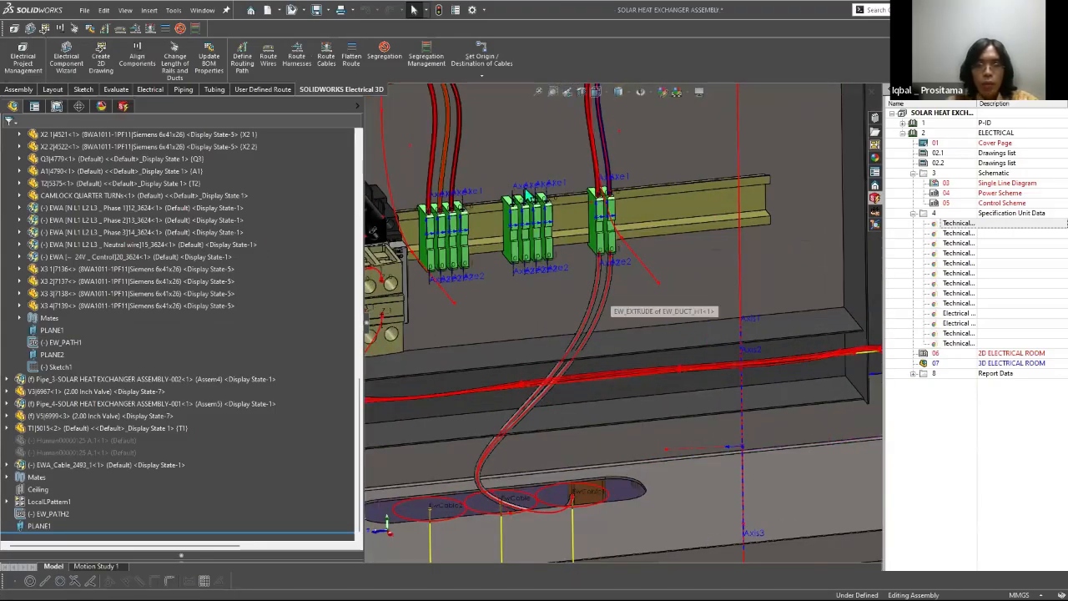
# Step: Switch to SOLIDWORKS Electrical Schematic and examine the W2 wiring between X2, T1 and T2 on the Power Scheme
pyautogui.hotkey('alt', 'Tab')
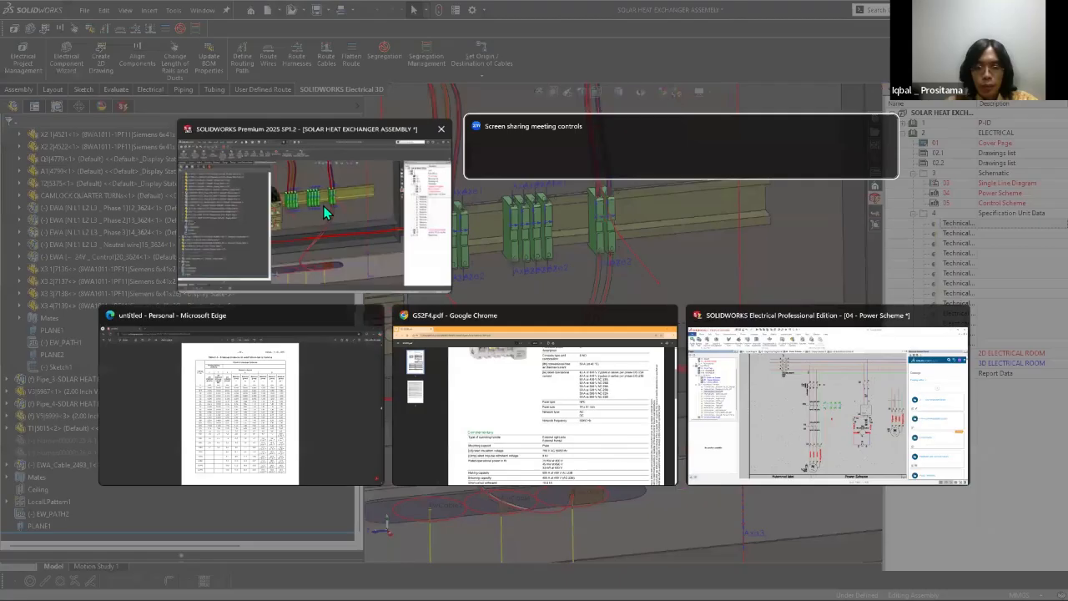
pyautogui.press('super')
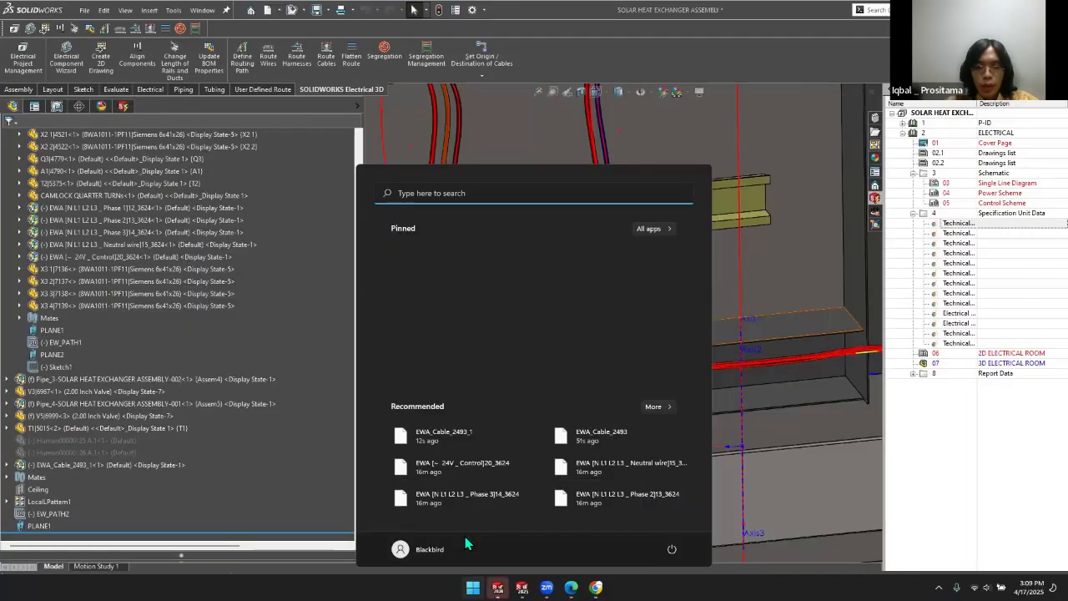
pyautogui.press('super')
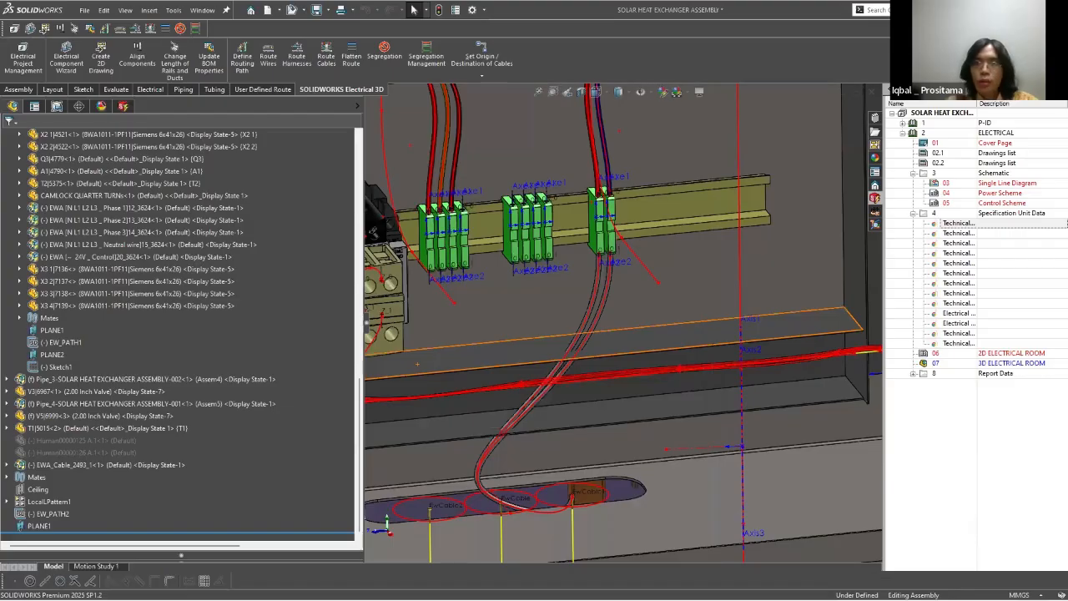
pyautogui.press('super')
pyautogui.hotkey('alt', 'Tab')
pyautogui.scroll(4, 610, 332)
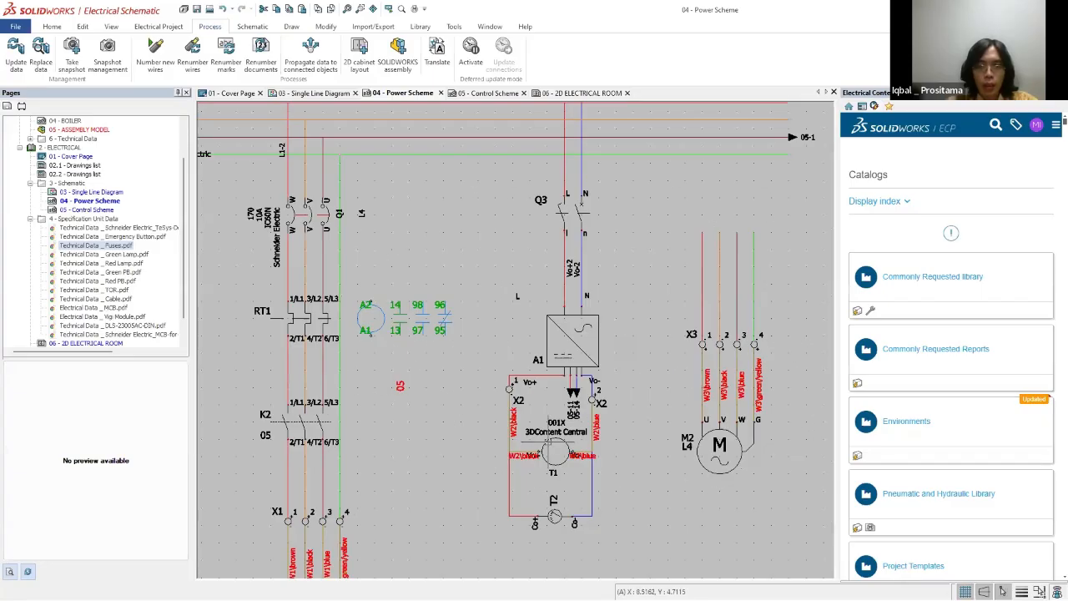
pyautogui.scroll(3, 554, 441)
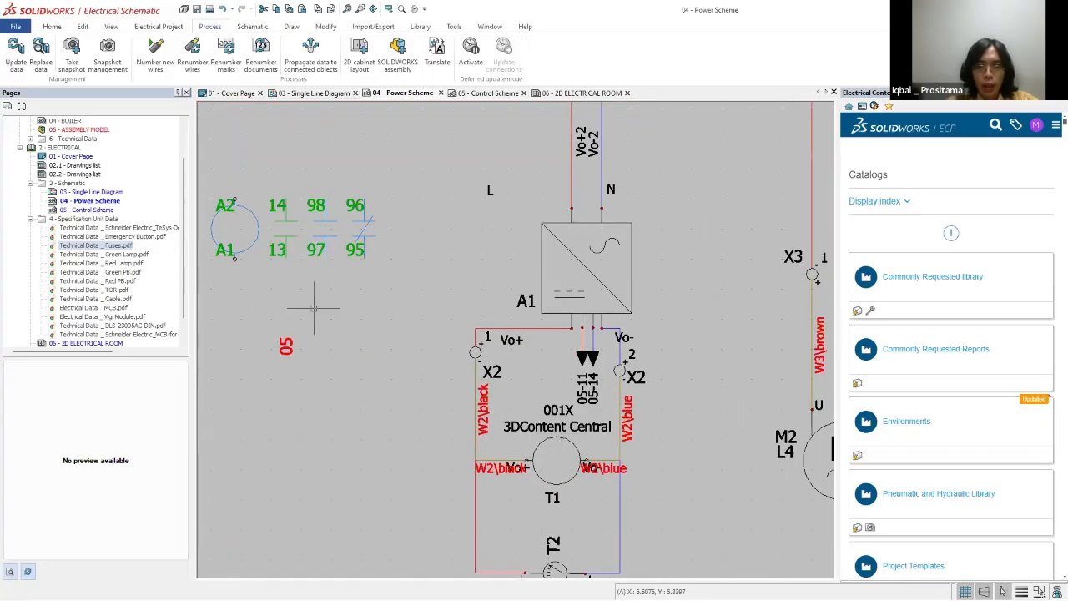
pyautogui.scroll(-2, 314, 308)
# Step: Open the project's cable management and review the origins and destinations of cable W2's black and blue cores
pyautogui.click(167, 28)
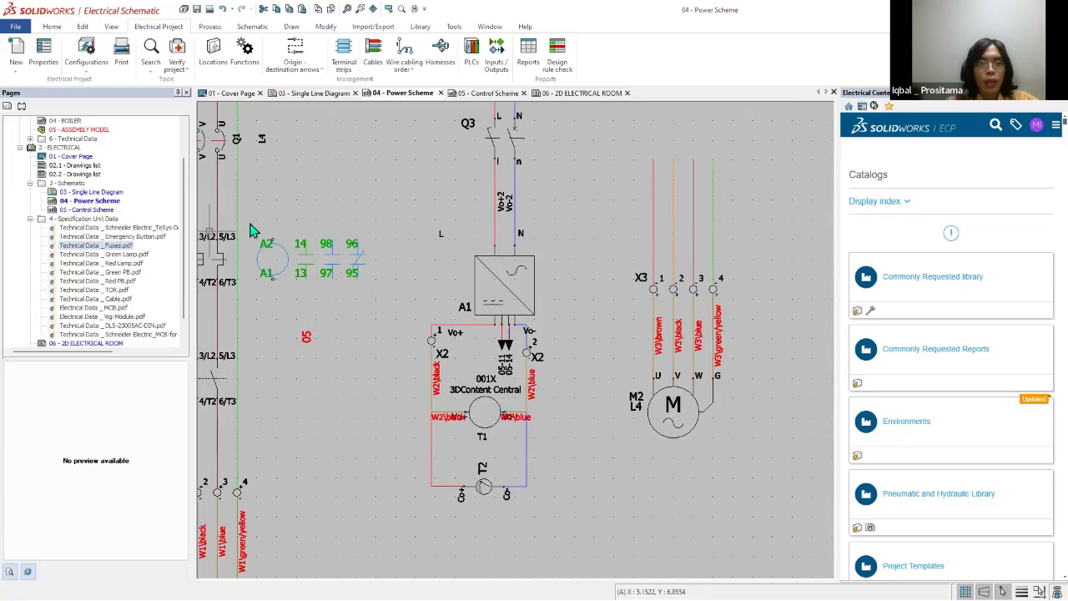
pyautogui.click(373, 52)
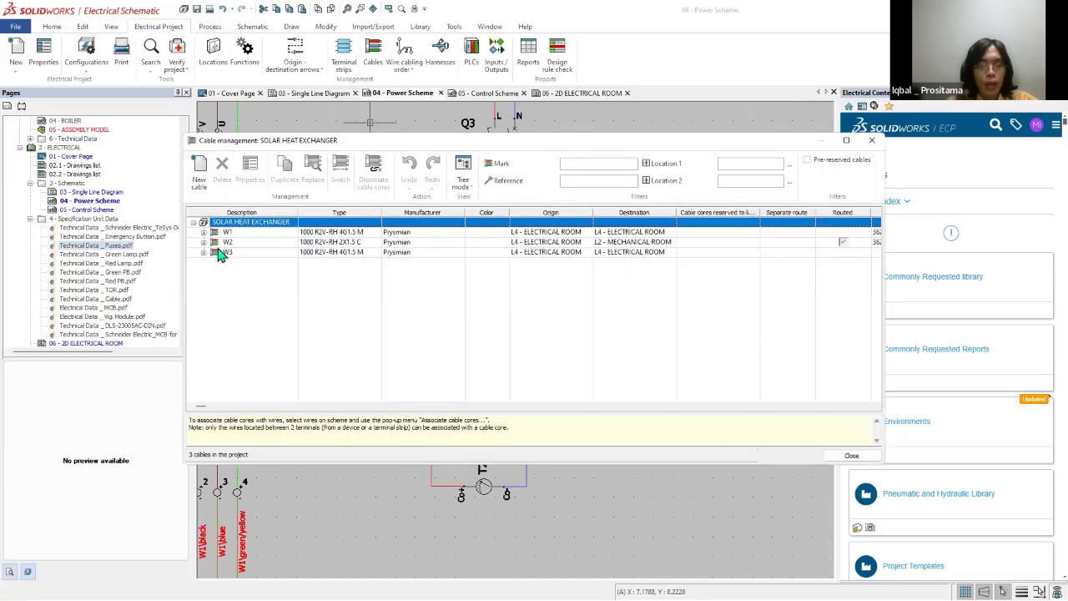
pyautogui.click(205, 243)
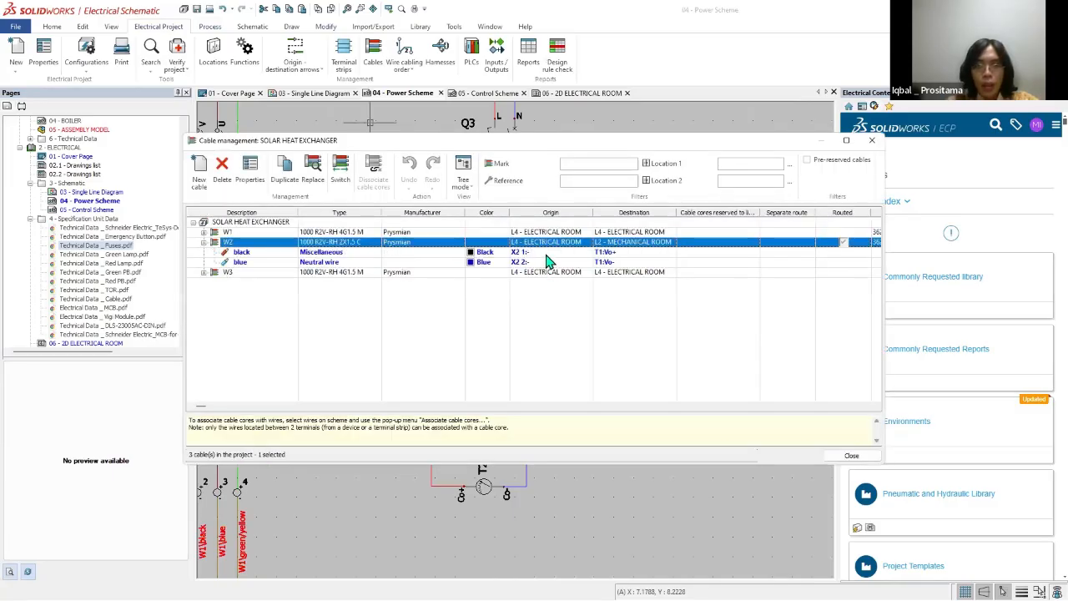
pyautogui.click(547, 261)
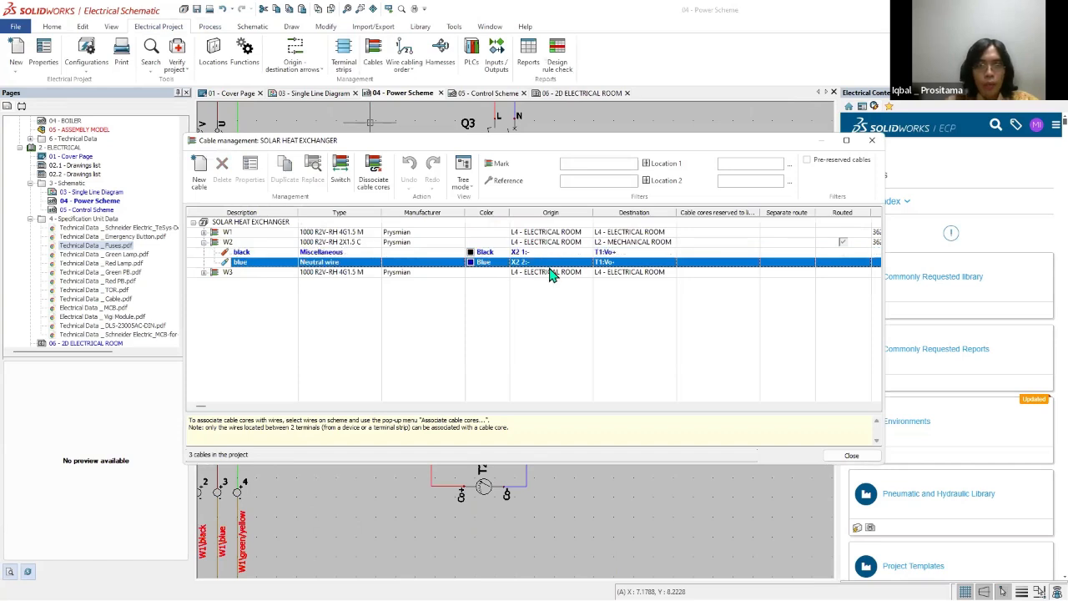
# Step: Locate W2's black core on the Power Scheme and list the cores of cable W3
pyautogui.rightClick(528, 253)
pyautogui.click(547, 272)
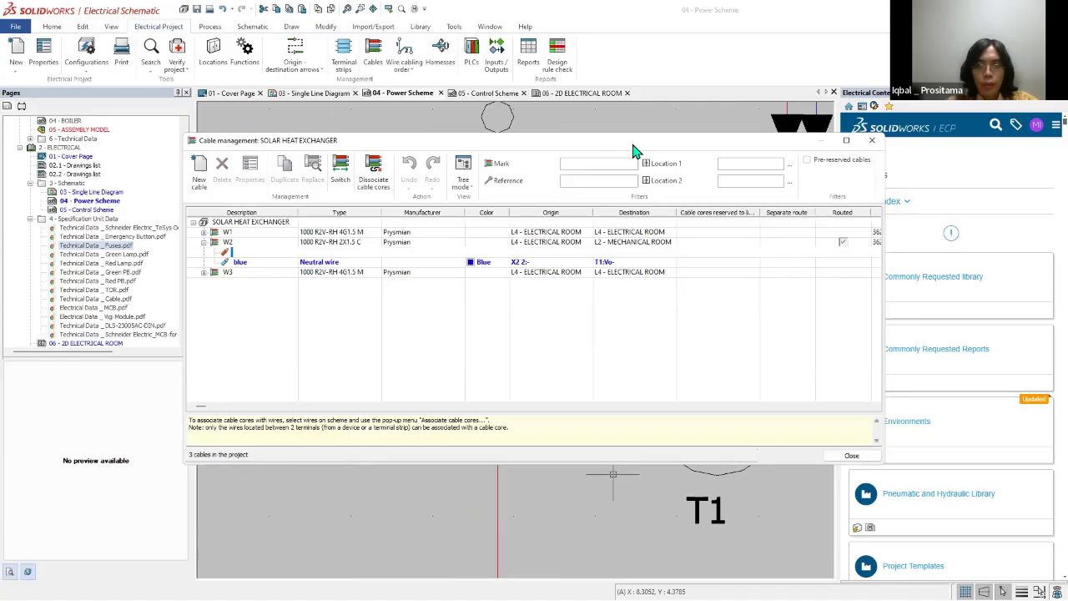
pyautogui.moveTo(636, 142); pyautogui.dragTo(248, 48)
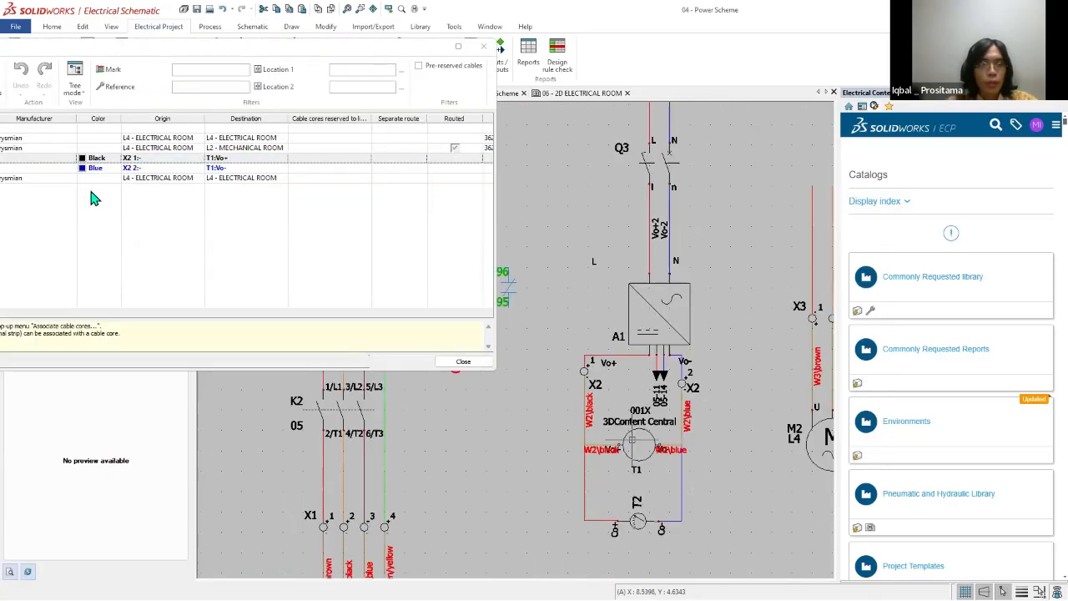
pyautogui.moveTo(167, 46); pyautogui.dragTo(445, 56)
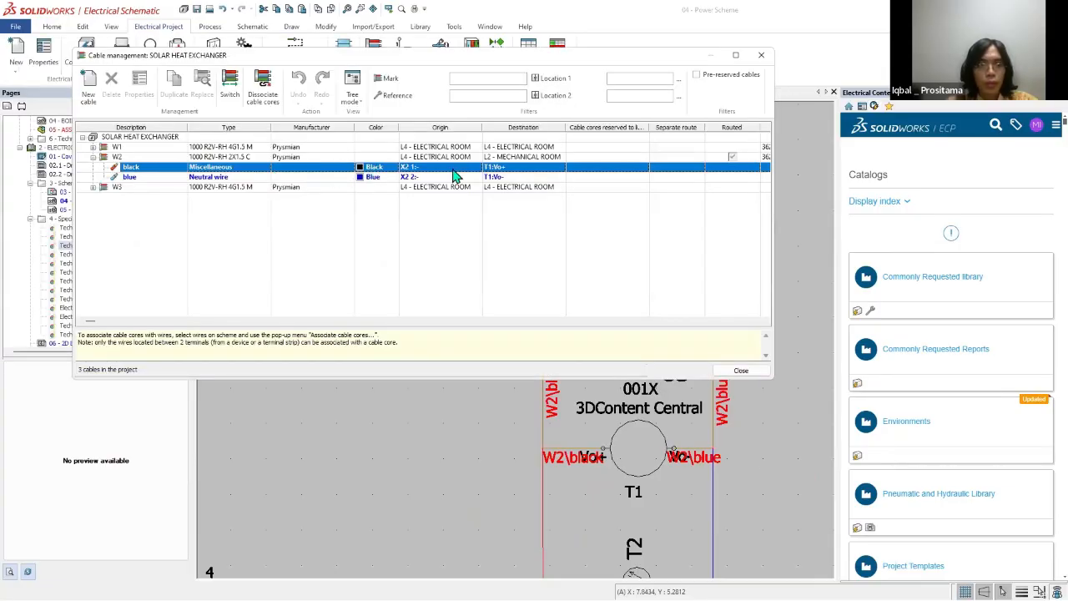
pyautogui.click(93, 187)
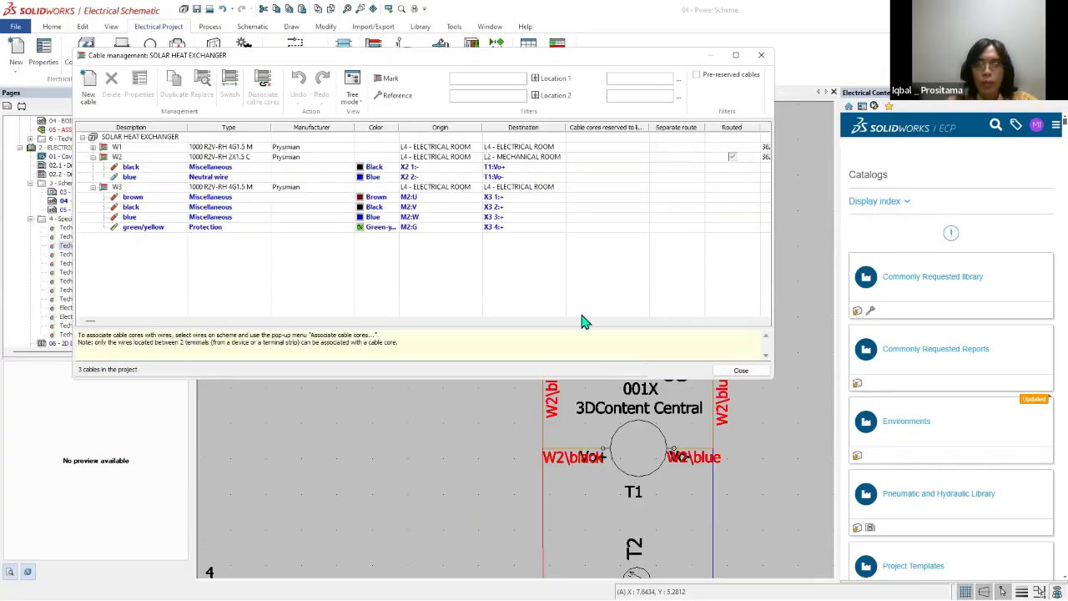
# Step: Open the wire cabling order for the wire beside T1 and select the L1-6 wire from T2:Co+ to T1:Vo+
pyautogui.click(544, 430)
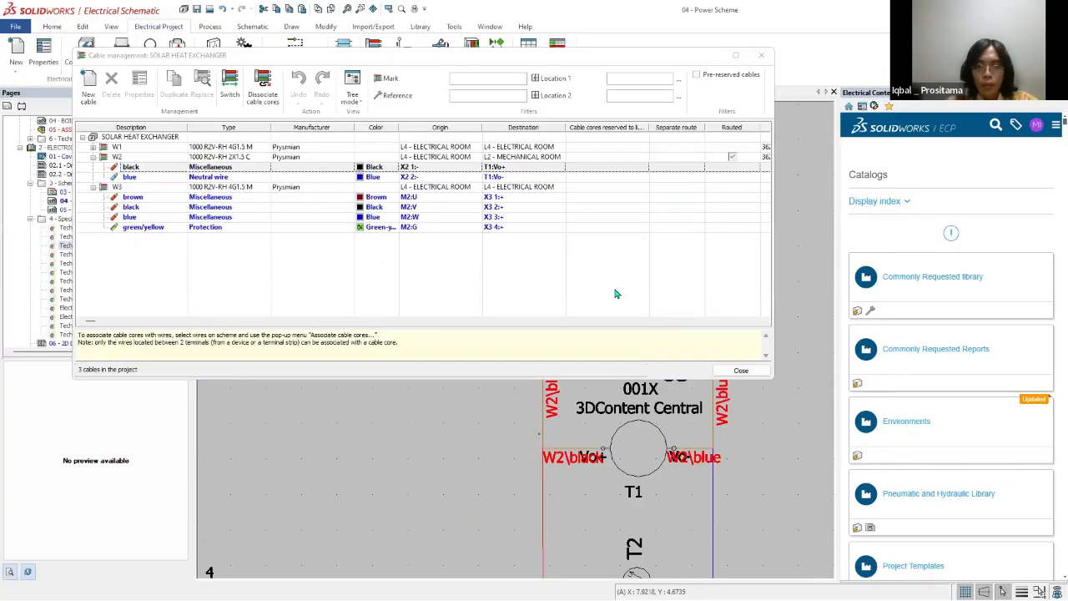
pyautogui.rightClick(543, 430)
pyautogui.click(609, 282)
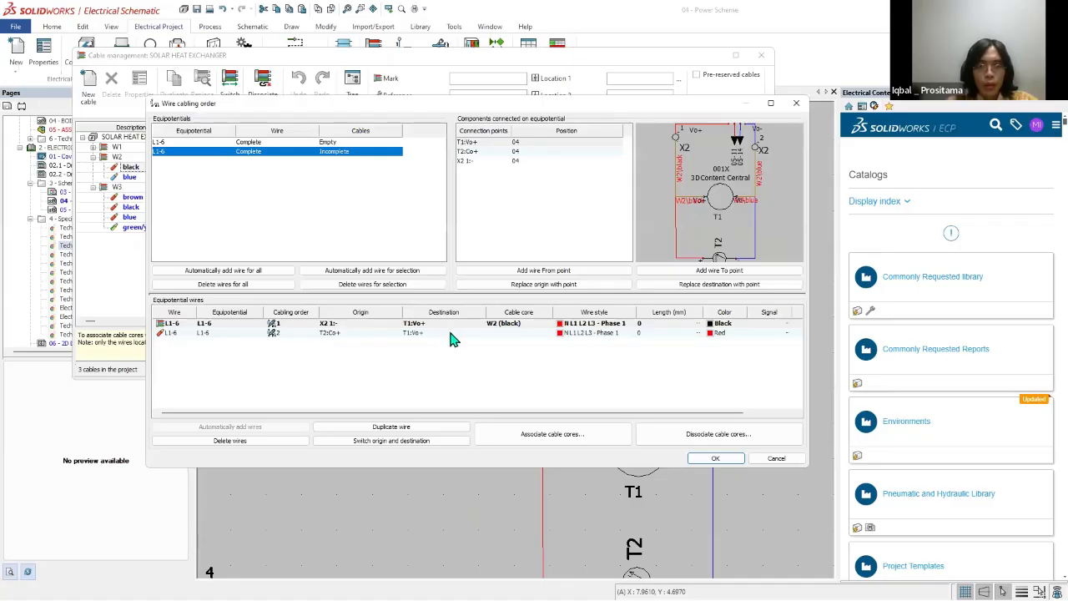
pyautogui.click(422, 334)
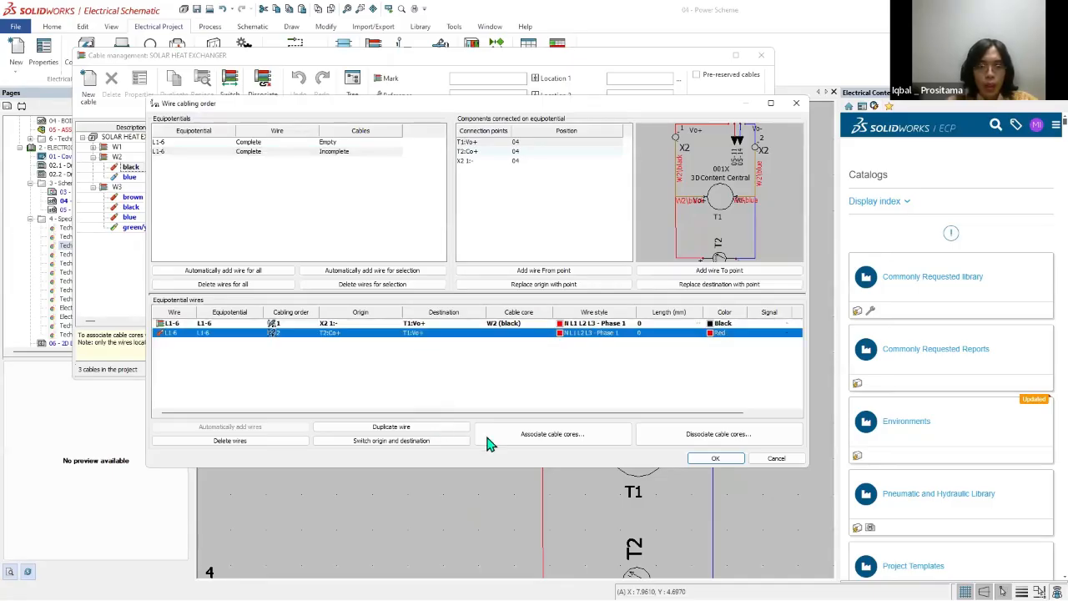
# Step: Open cable core association for the T2:Co+ to T1:Vo+ wire and start adding a new cable under the Main function
pyautogui.click(536, 437)
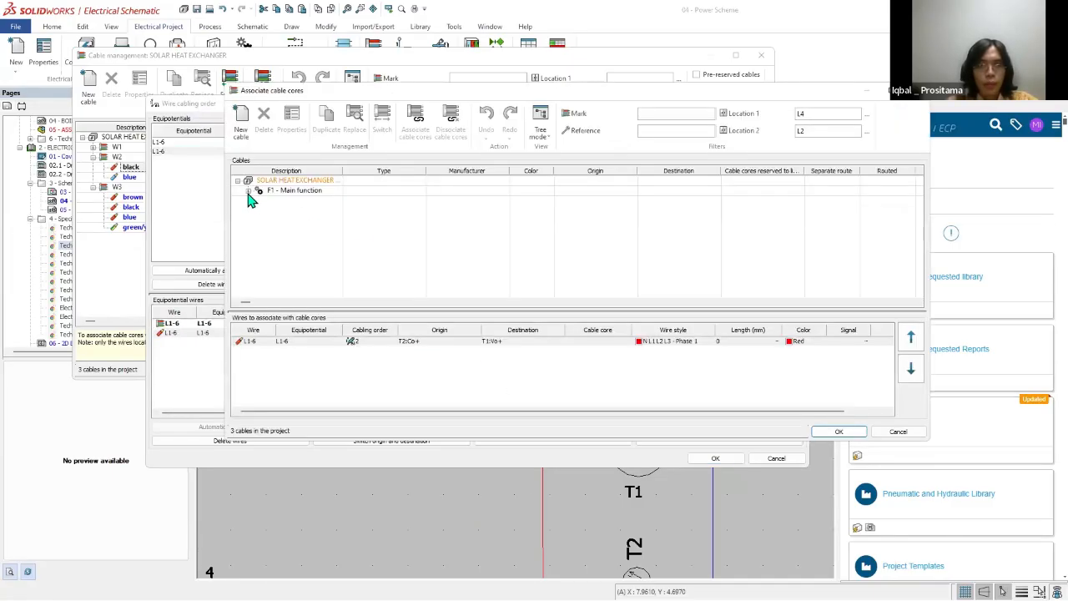
pyautogui.click(249, 192)
pyautogui.click(241, 122)
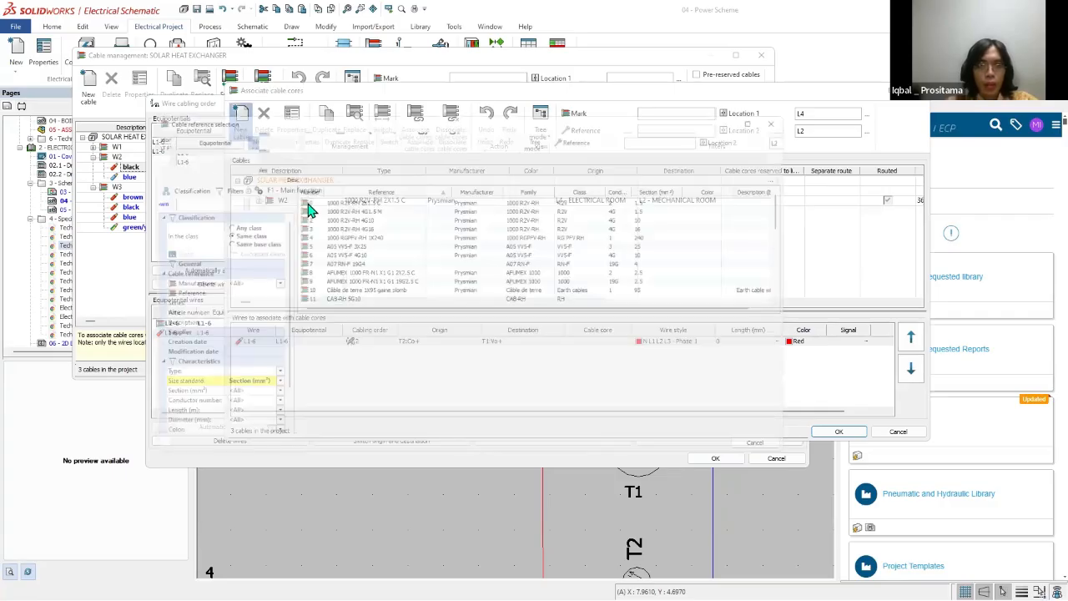
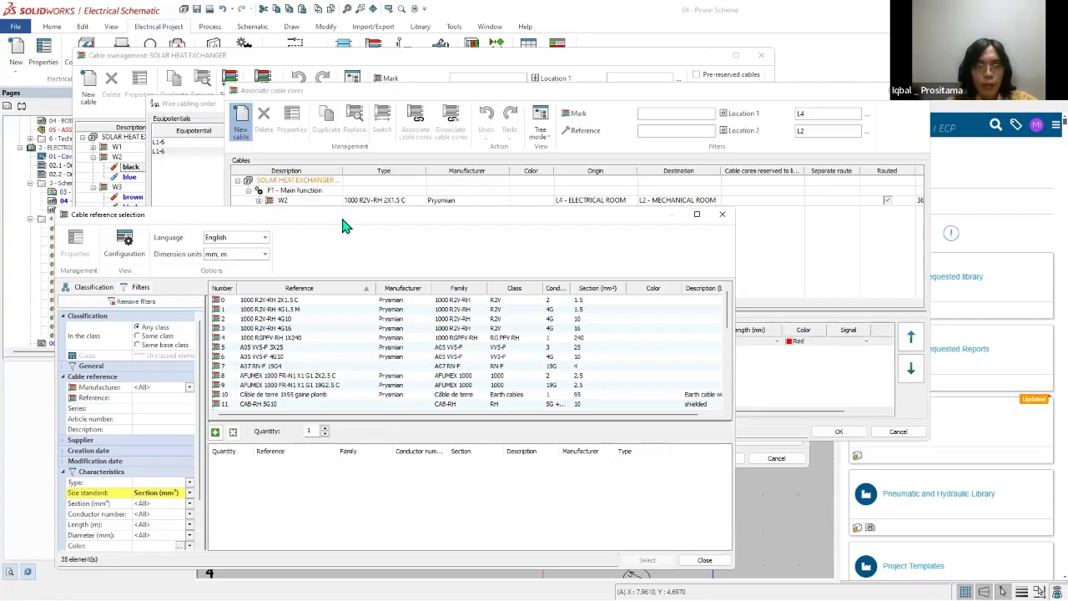
# Step: Add a Prysmian 1000 R2V-RH 2X1.5 C cable and associate its black core with the L1-6 wire between T2:Co+ and T1:Vo+
pyautogui.click(343, 300)
pyautogui.click(647, 560)
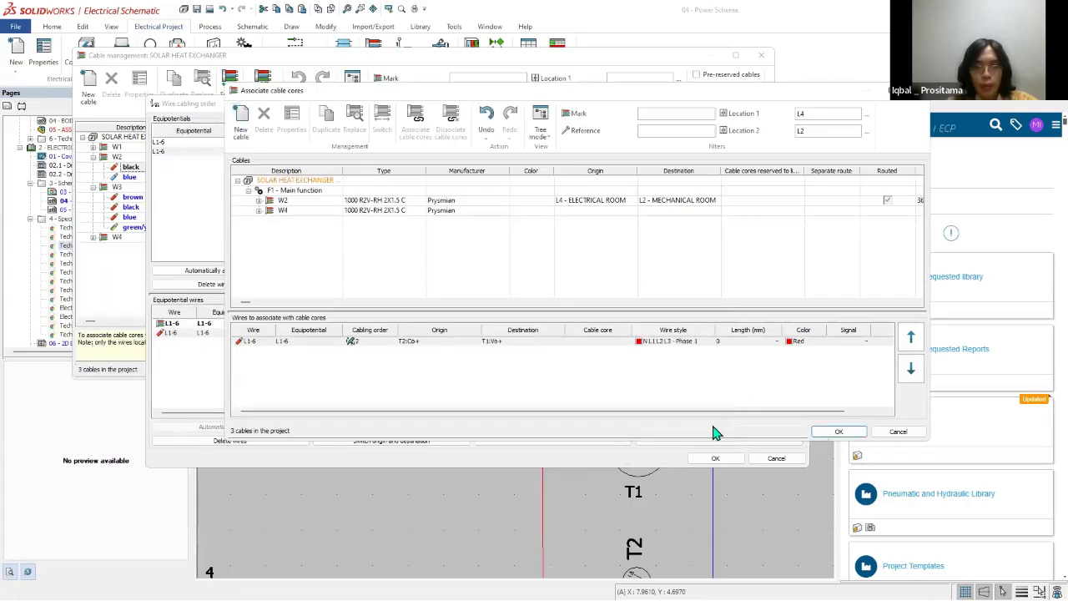
pyautogui.click(258, 211)
pyautogui.click(297, 221)
pyautogui.click(416, 122)
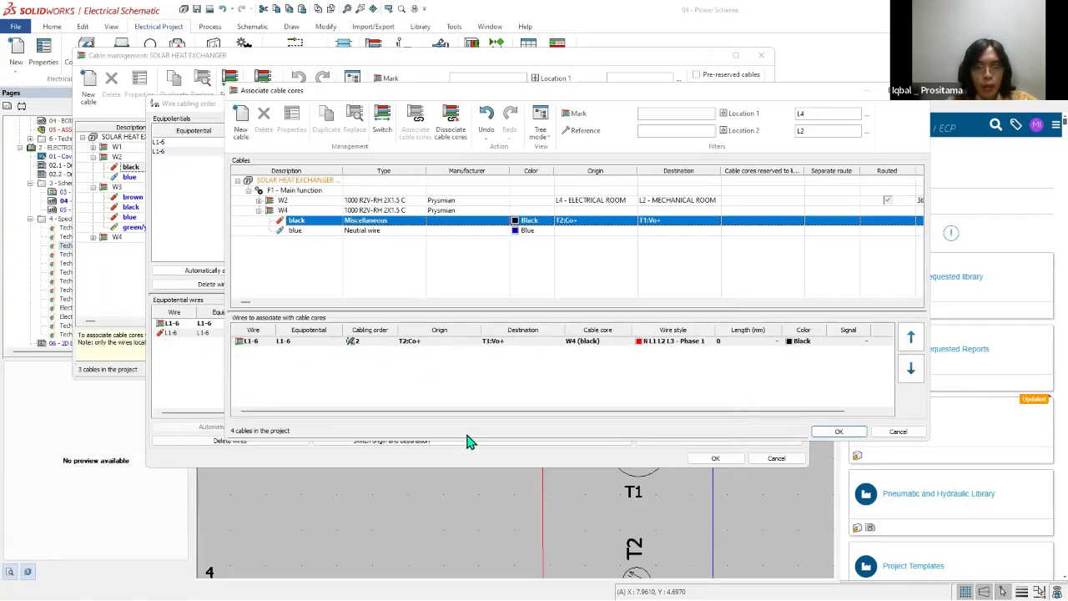
pyautogui.press('Return')
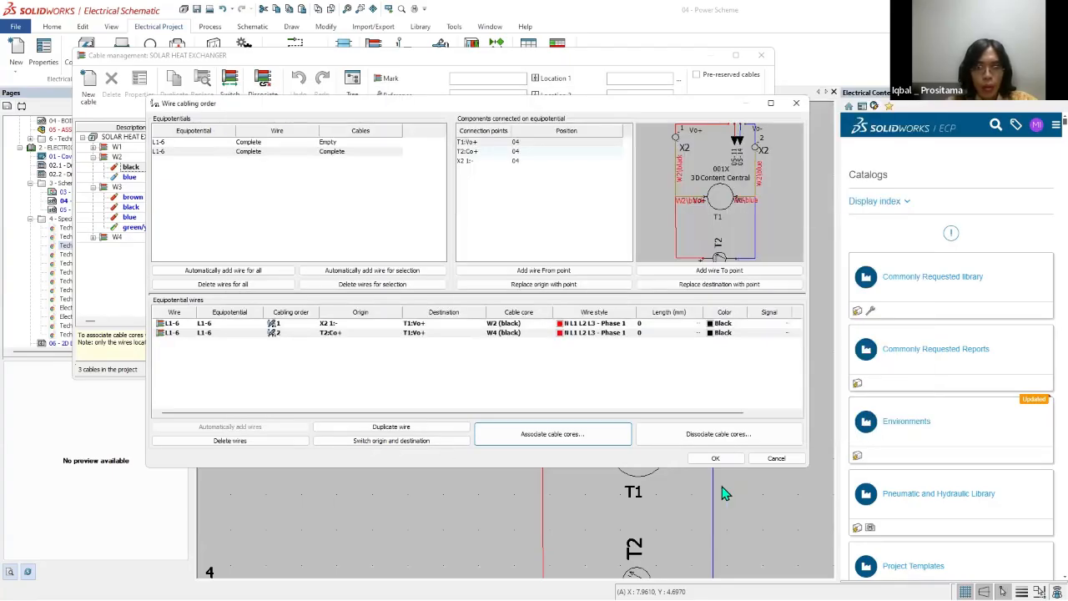
# Step: Switch the origin and destination of the second L1-6 wire to run from T1:Vo+ to T2:Co+, and close cable management
pyautogui.click(392, 441)
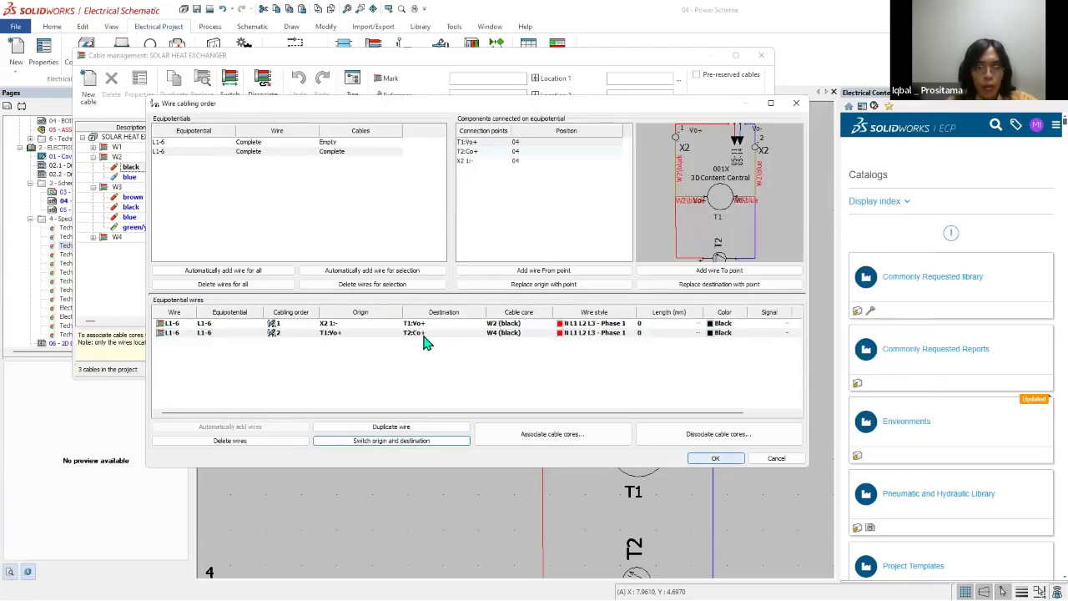
pyautogui.click(424, 337)
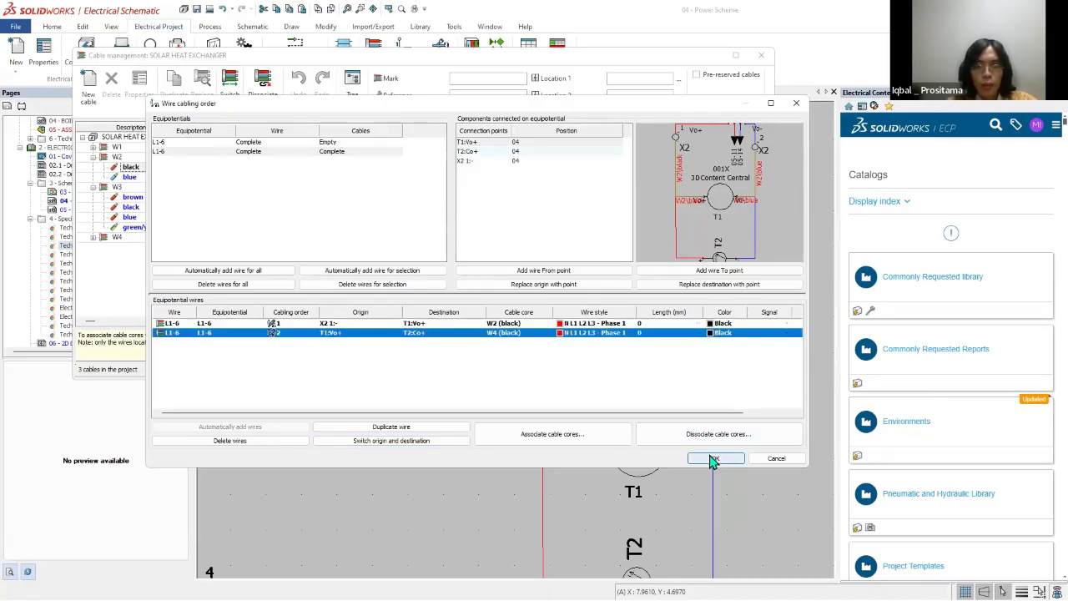
pyautogui.click(714, 459)
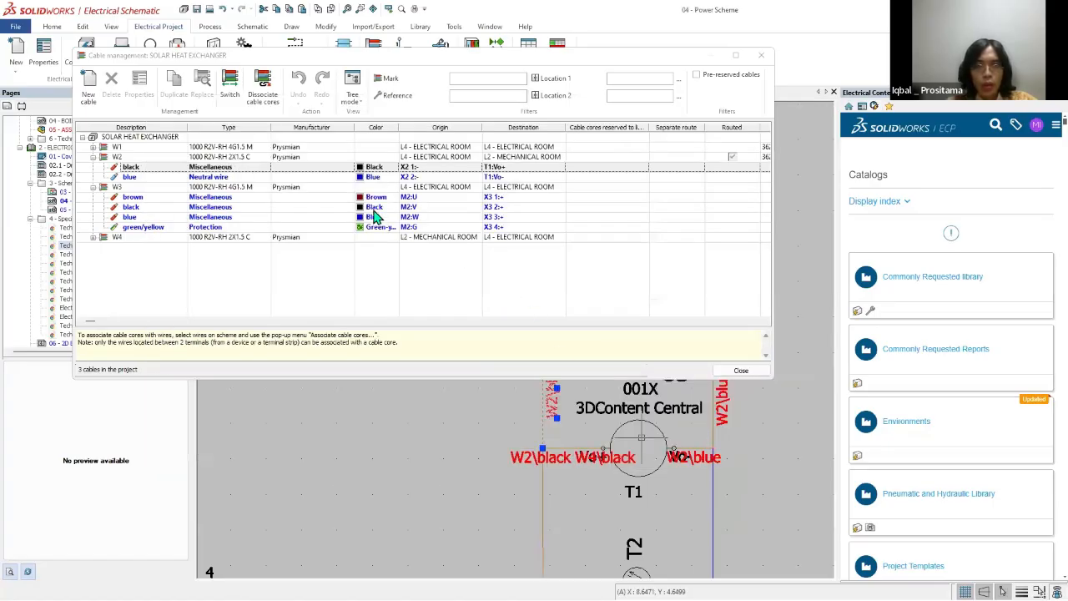
pyautogui.click(138, 182)
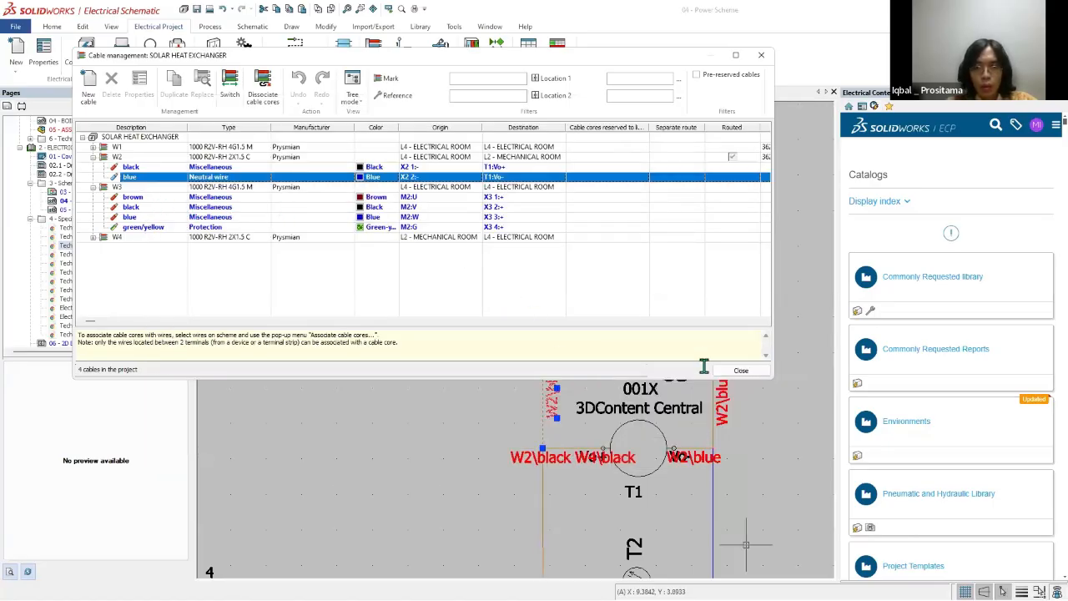
pyautogui.click(741, 369)
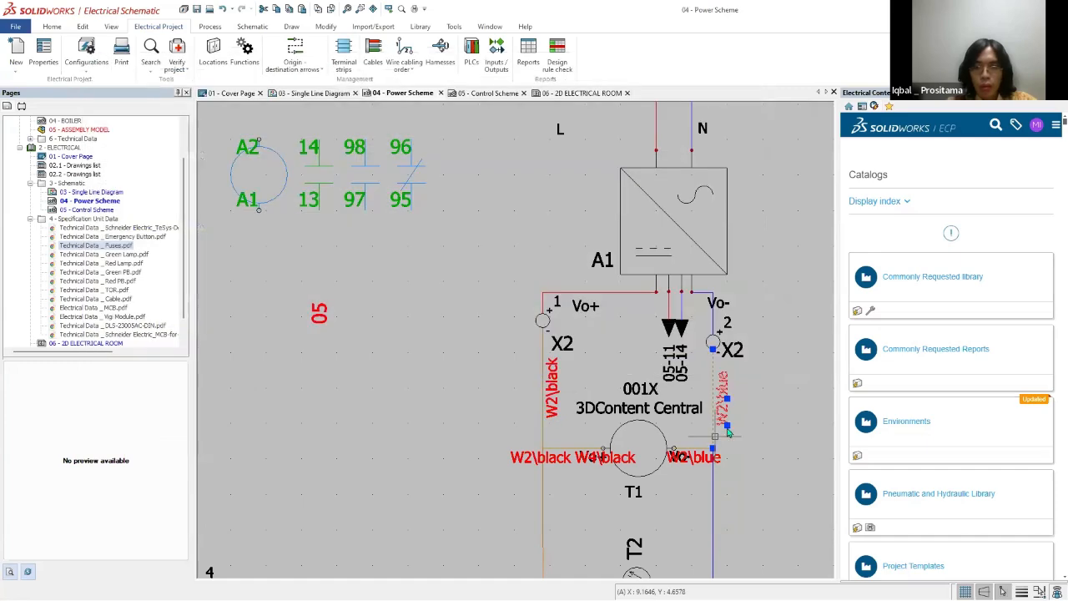
pyautogui.rightClick(714, 434)
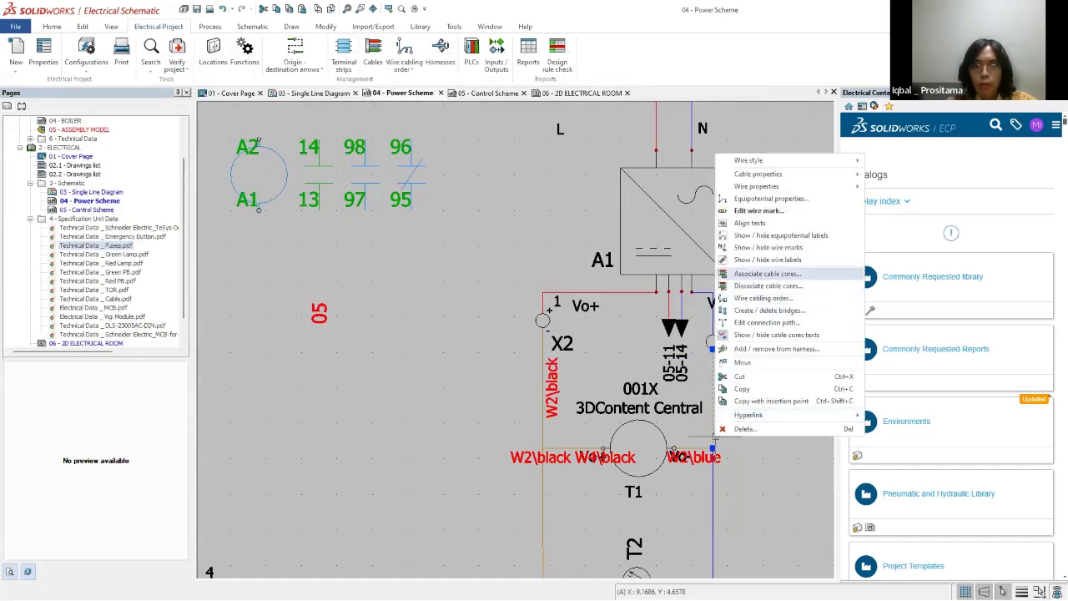
pyautogui.click(767, 273)
pyautogui.click(289, 220)
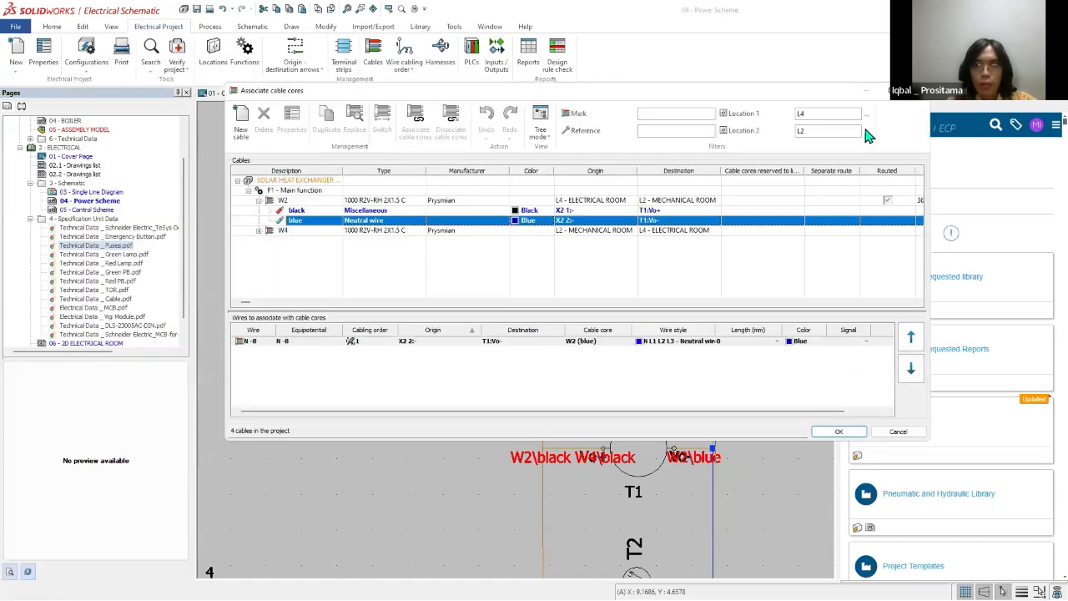
pyautogui.click(918, 90)
# Step: In the cabling order of the blue N-8 wire, switch the second wire to run from T1:Vo- to T2:Co-
pyautogui.rightClick(713, 367)
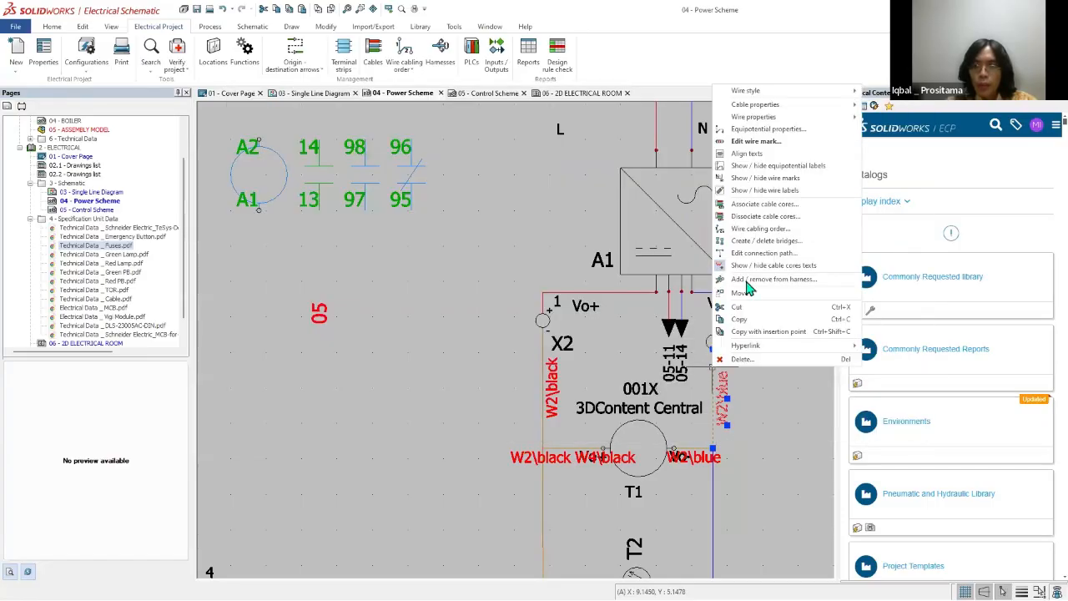
pyautogui.click(755, 206)
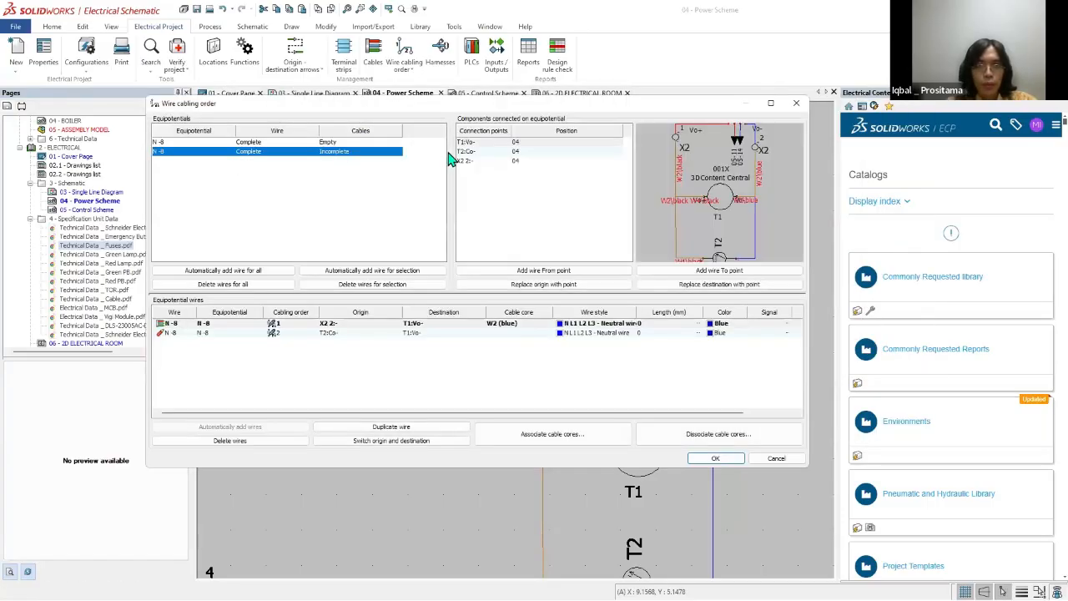
pyautogui.click(342, 333)
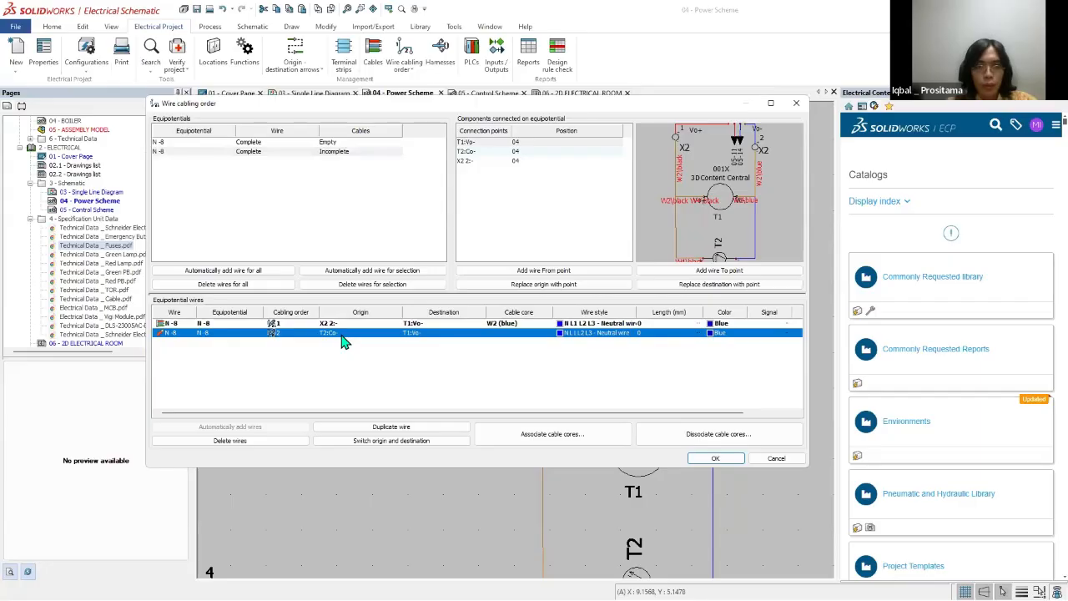
pyautogui.click(420, 441)
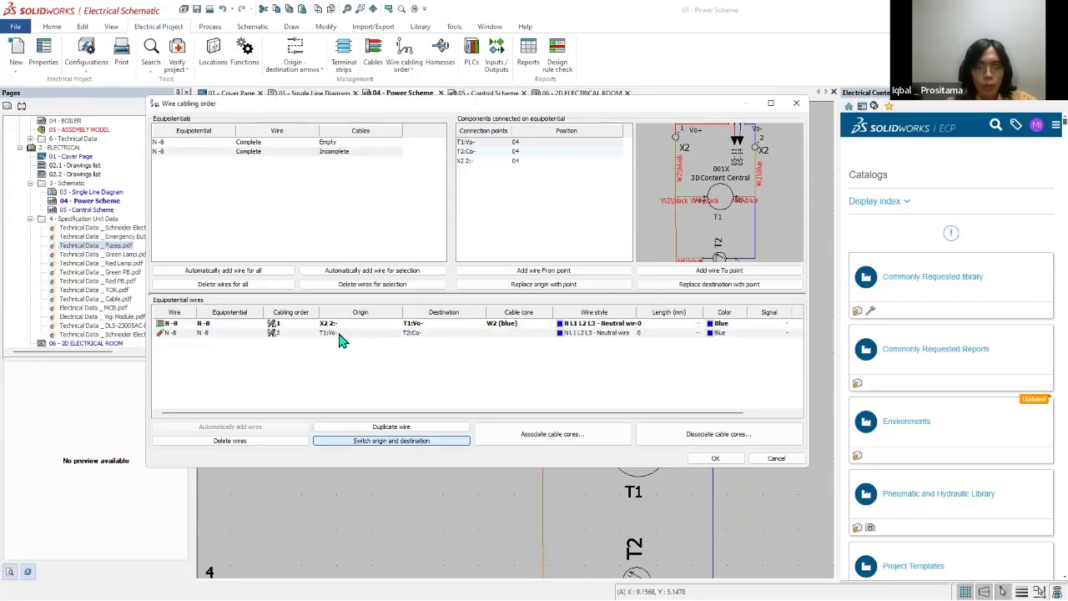
# Step: Associate the blue core of cable W4 with the T1:Vo- to T2:Co- wire and accept the cabling order
pyautogui.click(334, 333)
pyautogui.click(550, 441)
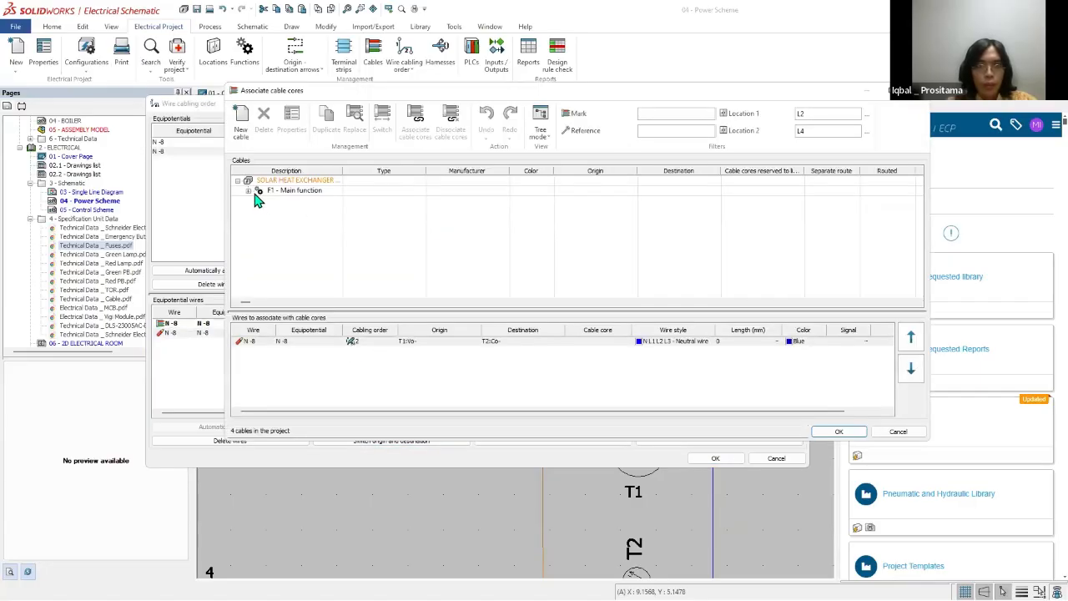
pyautogui.click(249, 192)
pyautogui.click(259, 211)
pyautogui.doubleClick(299, 232)
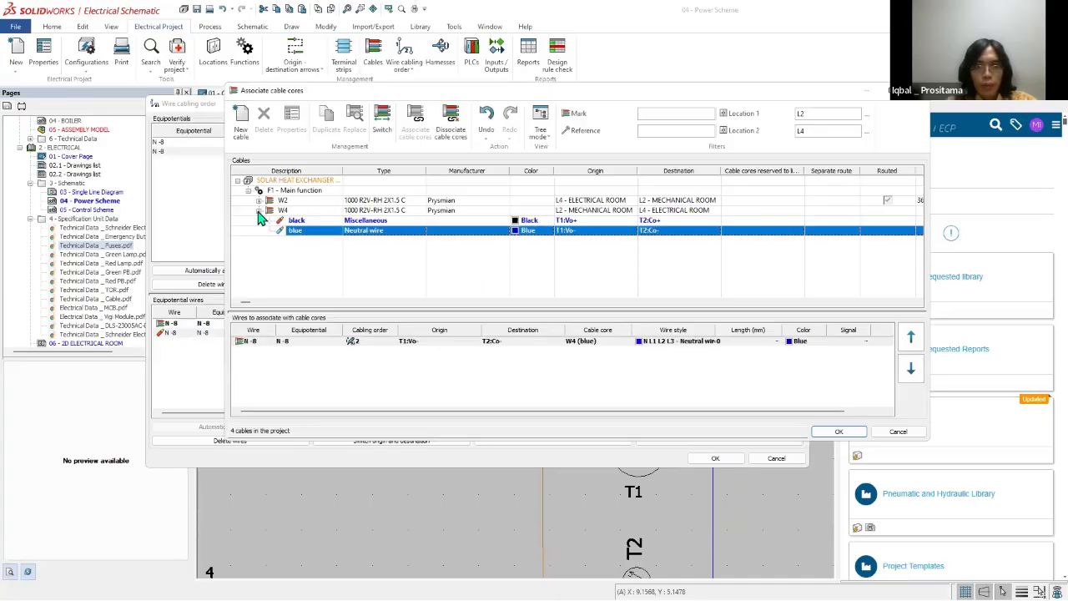
pyautogui.click(259, 201)
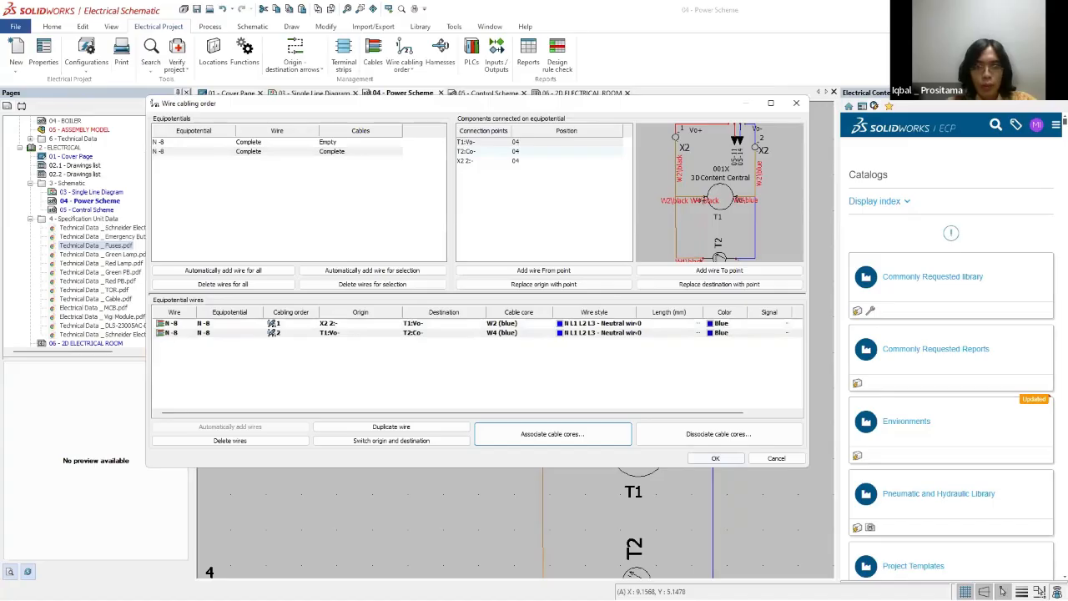
pyautogui.click(704, 459)
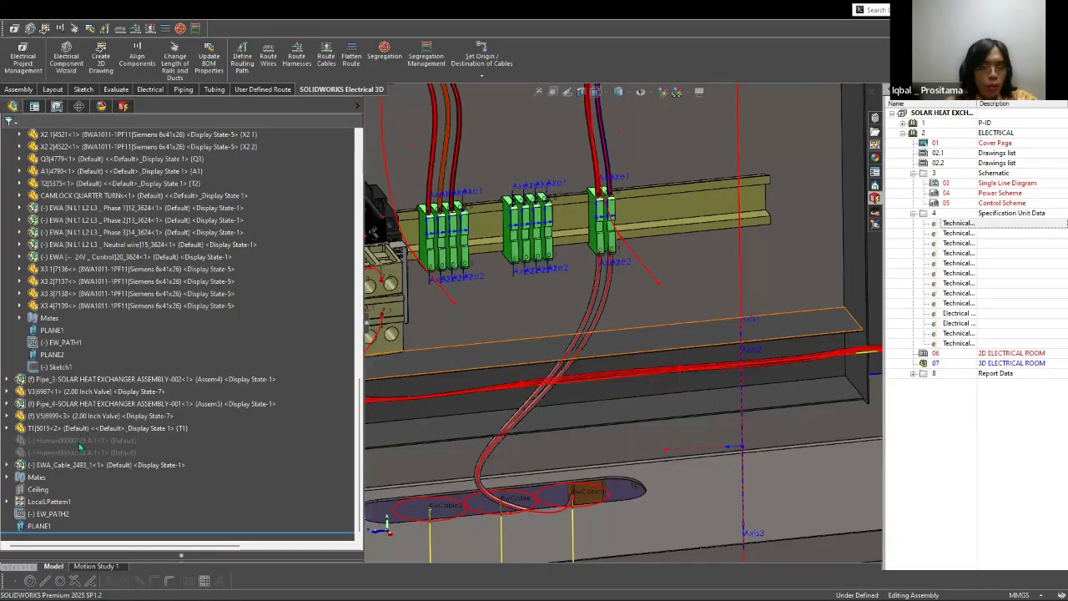
# Step: Switch to the SOLIDWORKS 3D assembly and delete the routed cable component EWA_Cable_2493_1
pyautogui.click(81, 464)
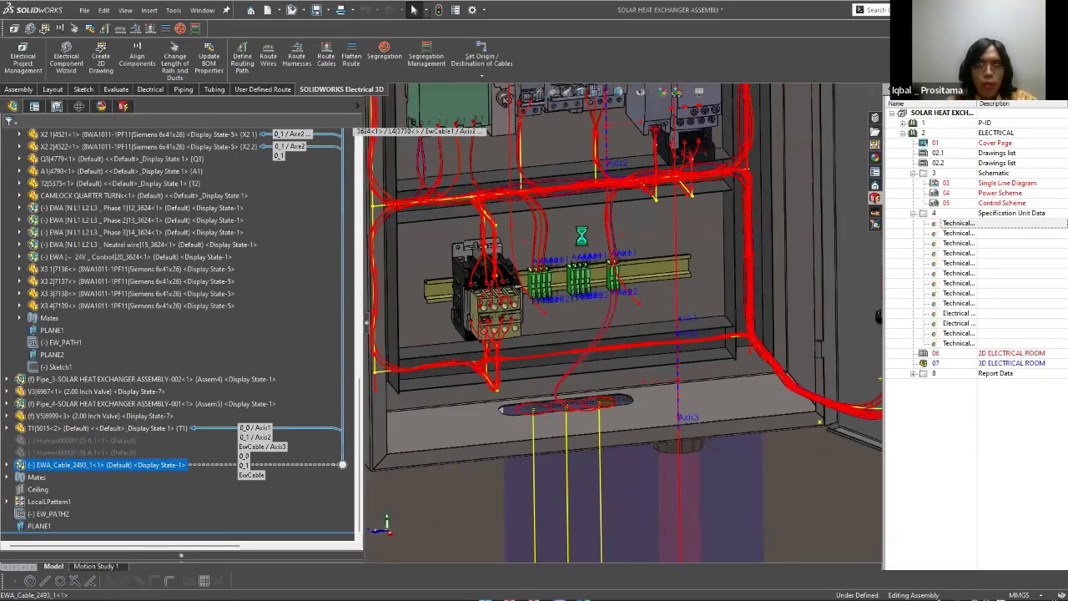
pyautogui.press('Delete')
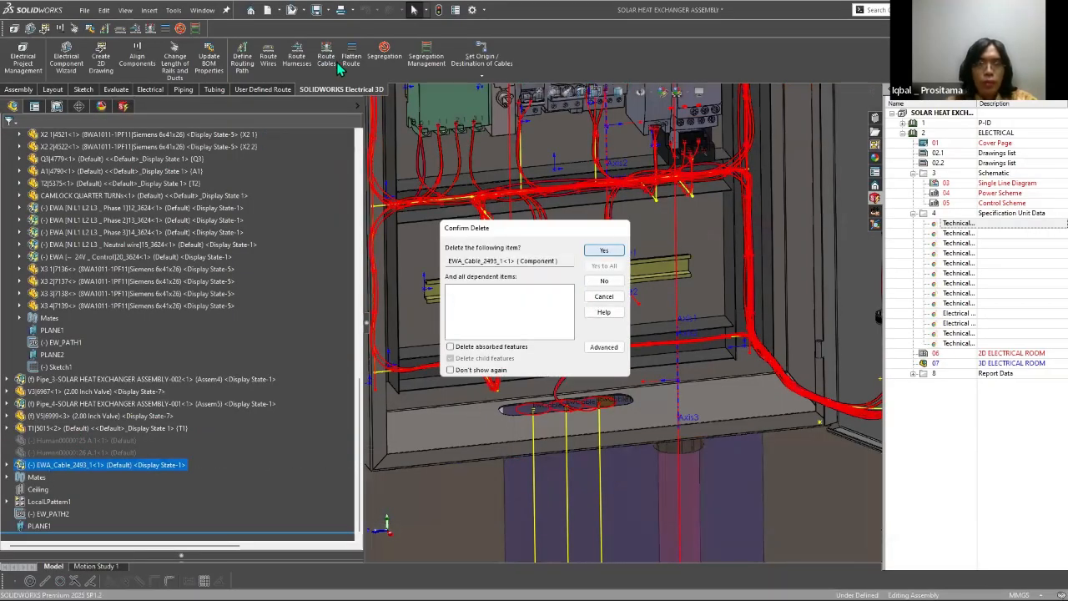
pyautogui.press('Return')
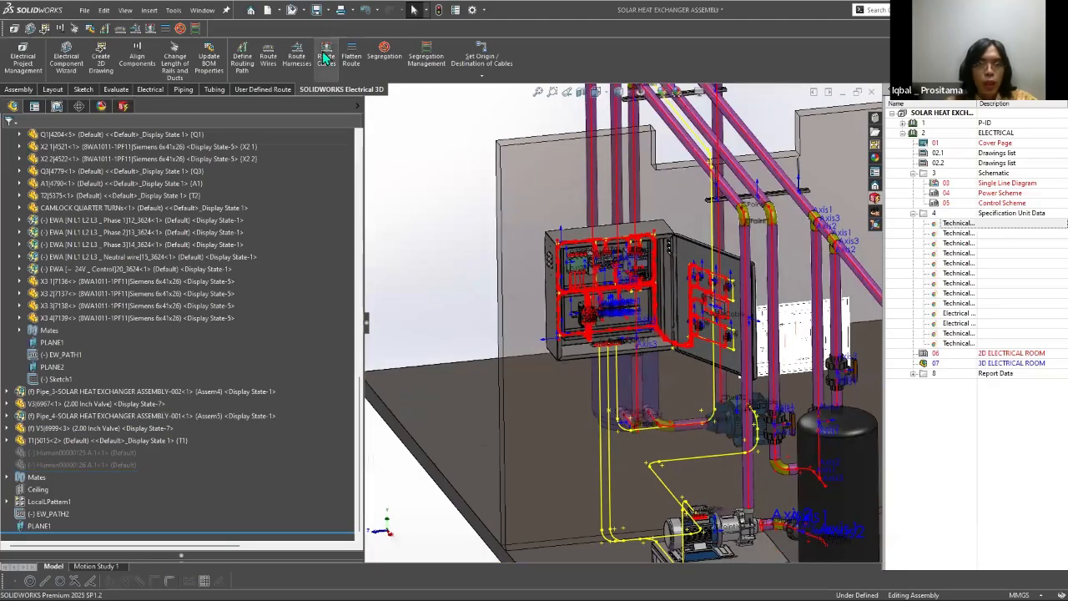
# Step: Prepare a SOLIDWORKS route for cable W4 with routing parameters of 2, 180 and 10 mm, draw the routing graph, and leave Route Cables
pyautogui.click(326, 57)
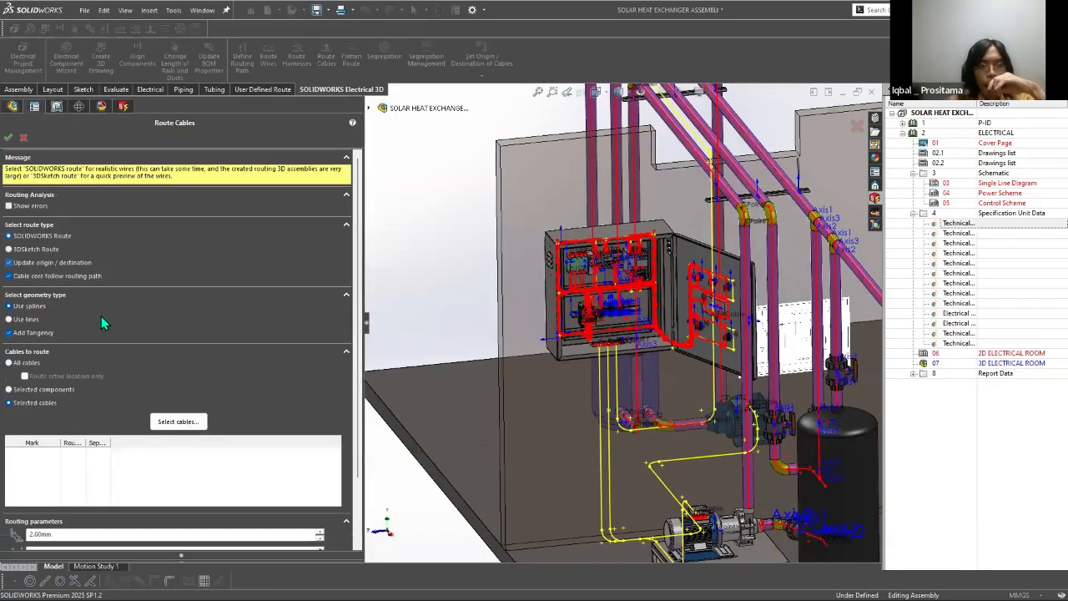
pyautogui.click(358, 454)
pyautogui.scroll(-3, 153, 491)
pyautogui.doubleClick(109, 472)
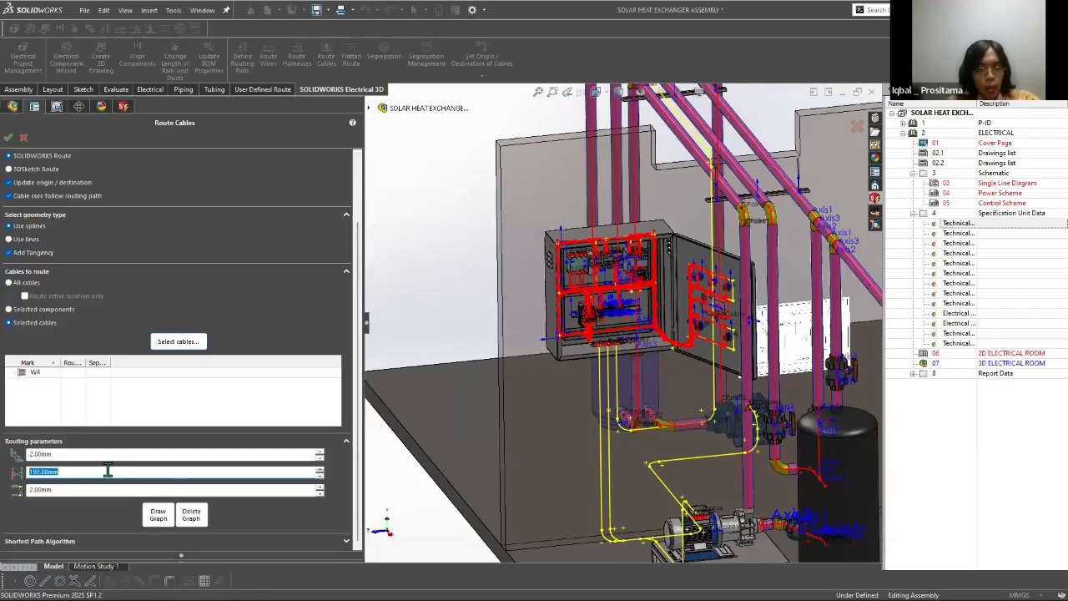
pyautogui.write('100')
pyautogui.press('Tab')
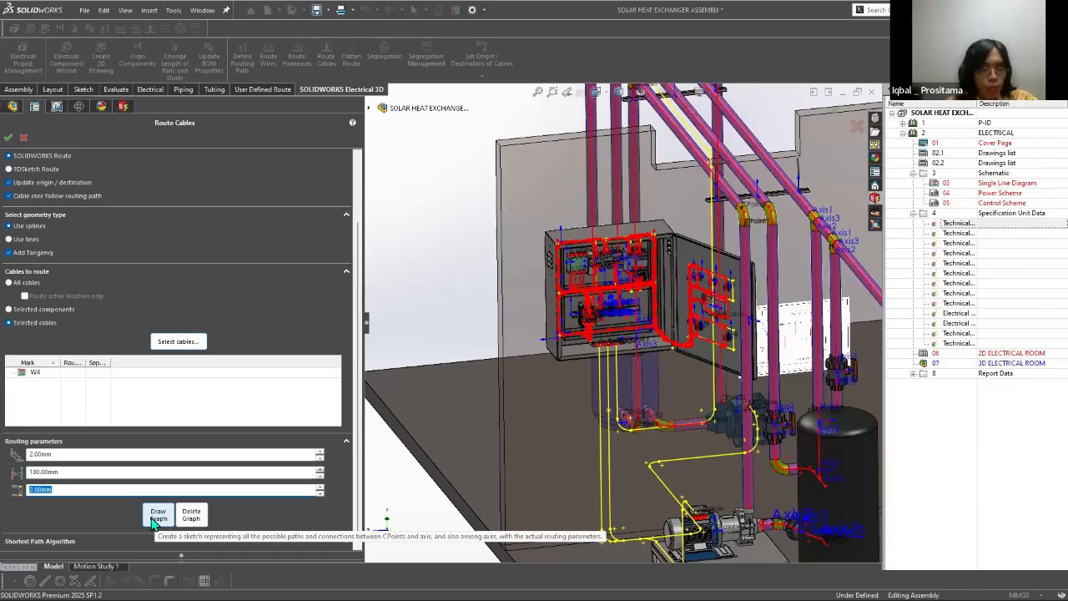
pyautogui.click(154, 518)
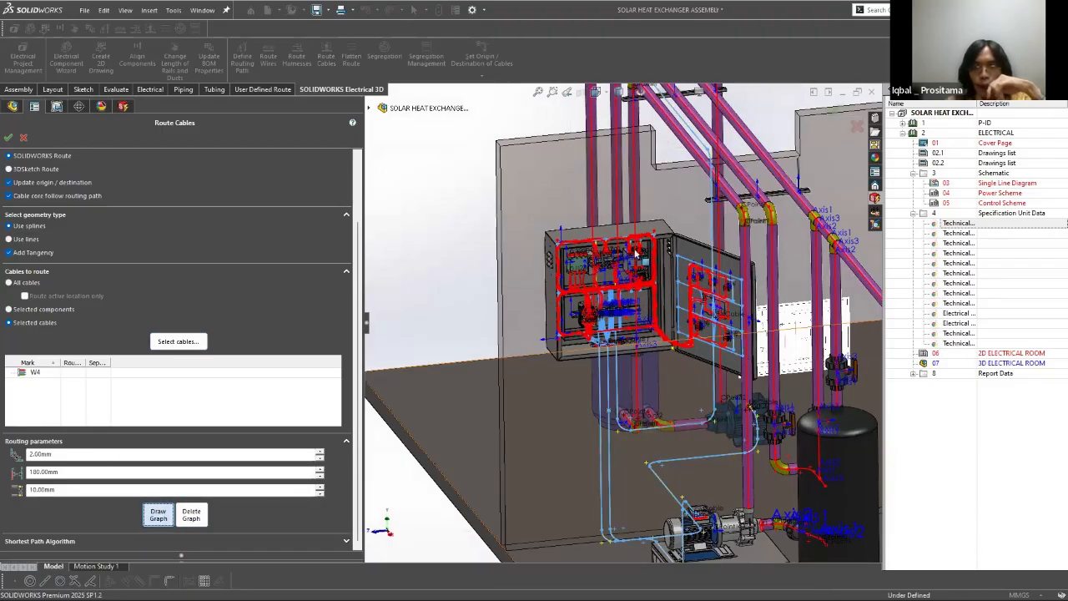
pyautogui.scroll(-3, 622, 119)
pyautogui.scroll(5, 572, 236)
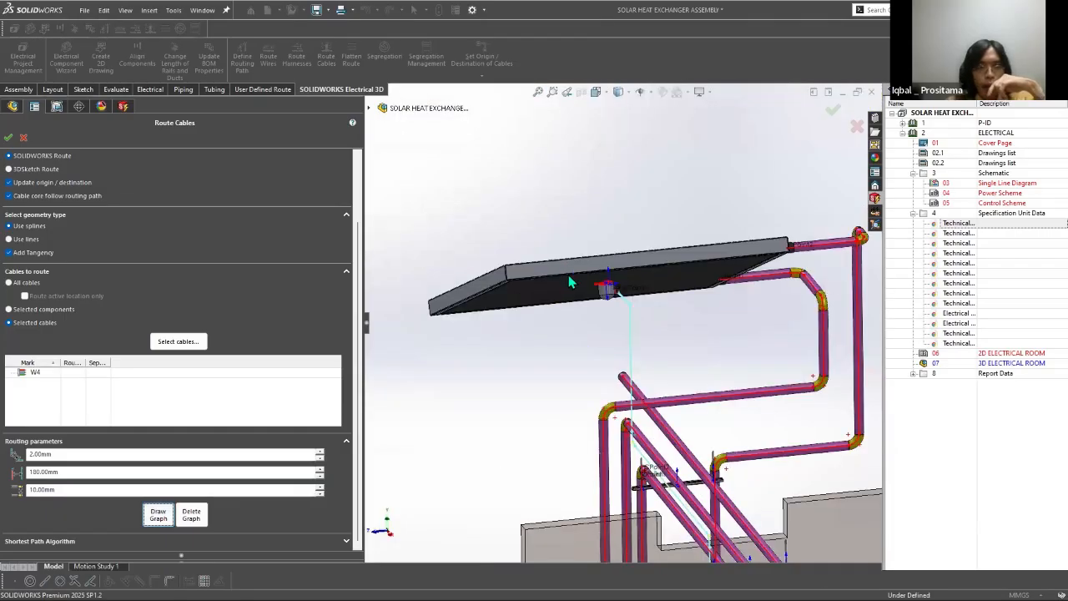
pyautogui.press('f')
pyautogui.click(24, 138)
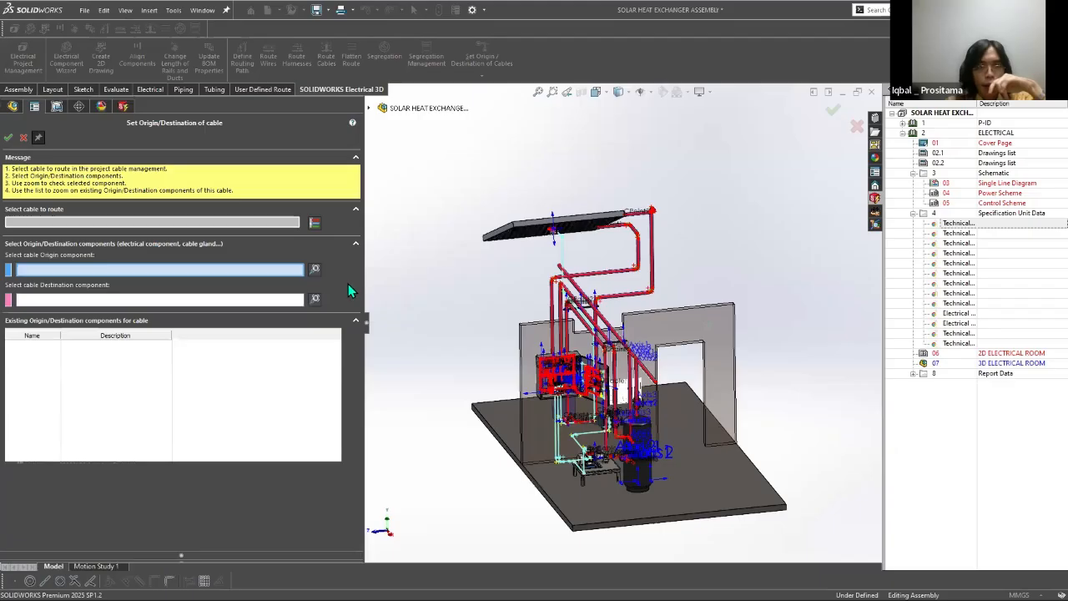
# Step: Choose cable W4 for Set Origin/Destination of Cables and assign the enclosure's EwCable1 cable opening as its origin component
pyautogui.click(314, 223)
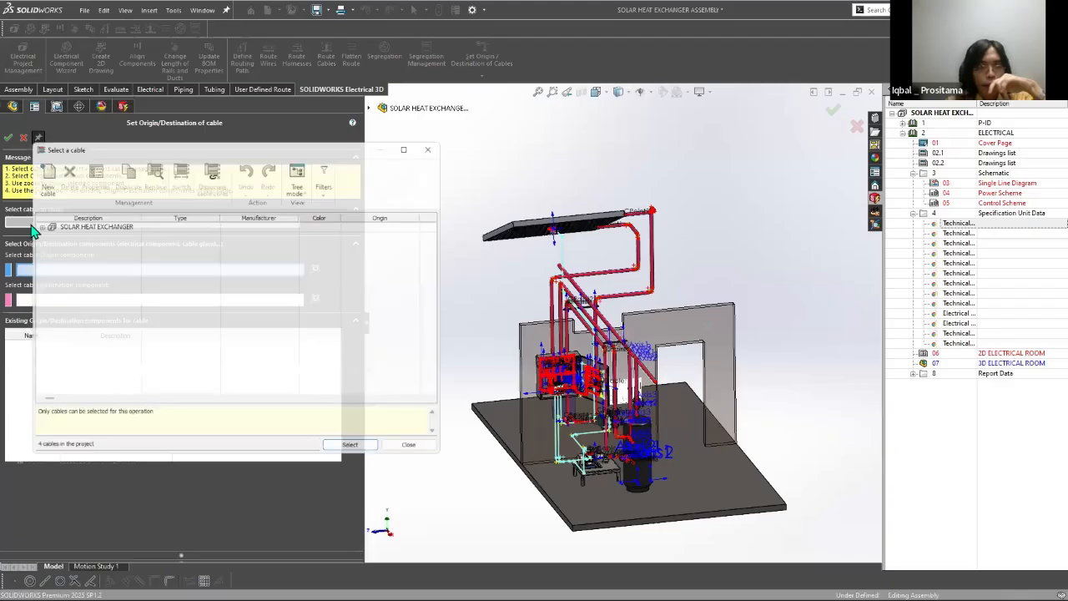
pyautogui.click(31, 223)
pyautogui.click(250, 262)
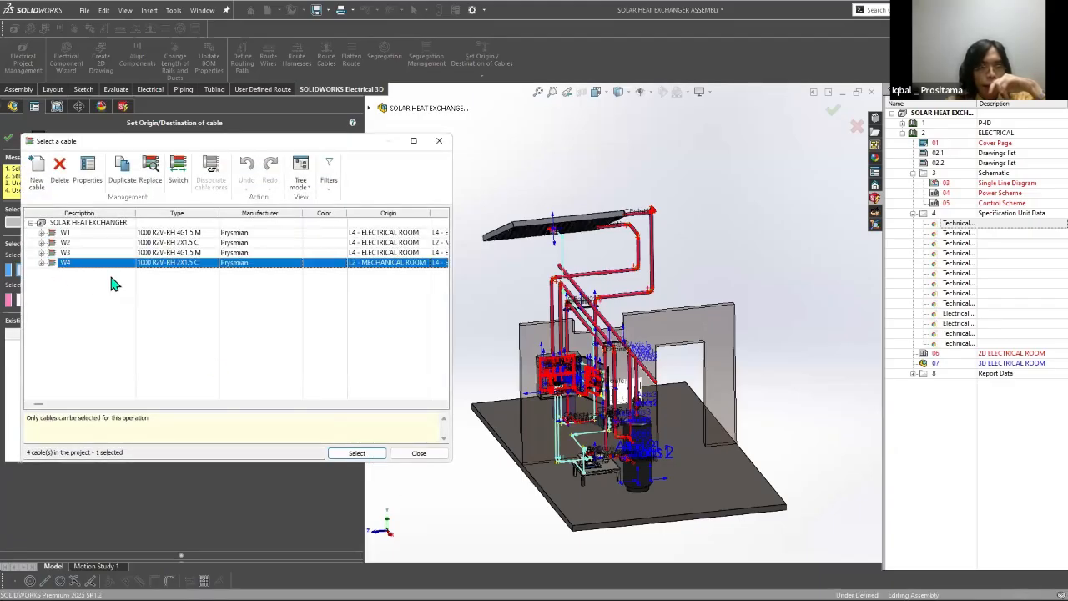
pyautogui.press('Return')
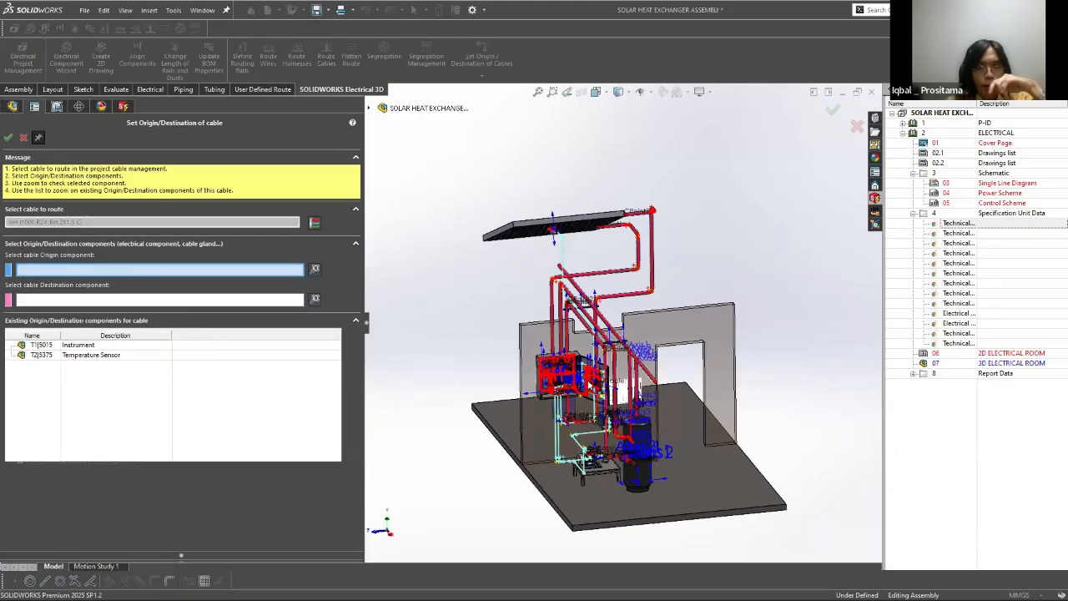
pyautogui.scroll(-9, 560, 393)
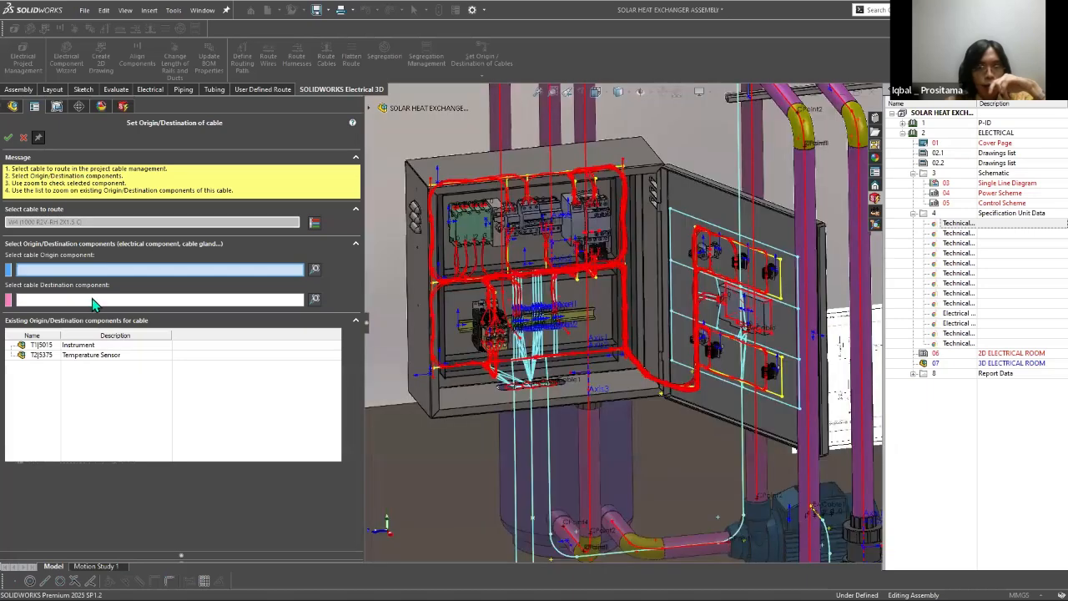
pyautogui.scroll(-10, 557, 395)
pyautogui.click(514, 258)
pyautogui.click(94, 302)
# Step: Assign the instrument housing beneath the solar panel as the cable's destination component and apply the origin and destination
pyautogui.scroll(18, 731, 327)
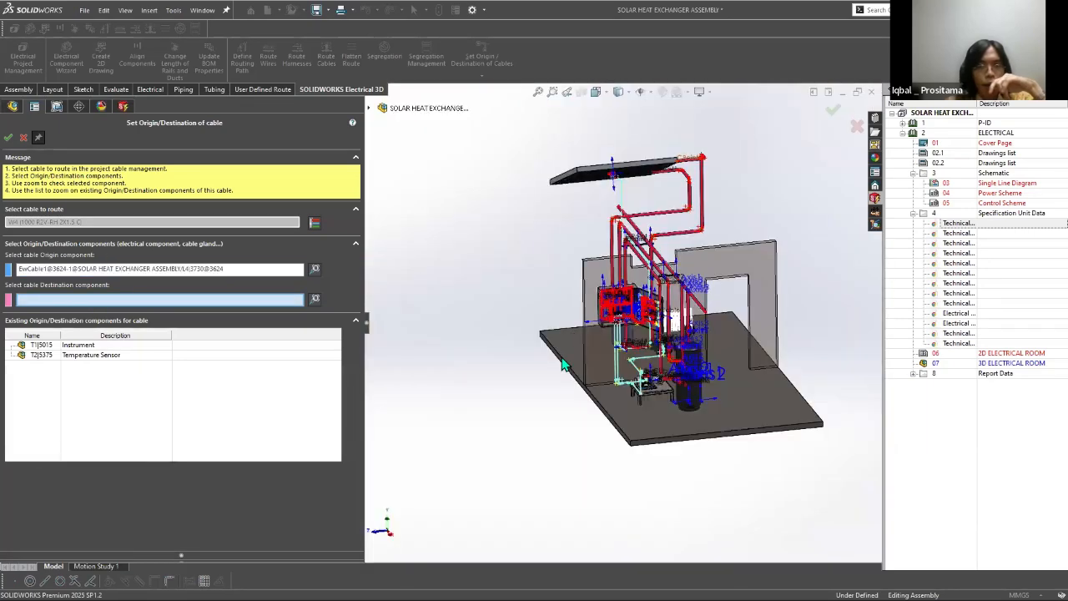
pyautogui.scroll(-10, 626, 159)
pyautogui.scroll(5, 482, 395)
pyautogui.scroll(-8, 472, 380)
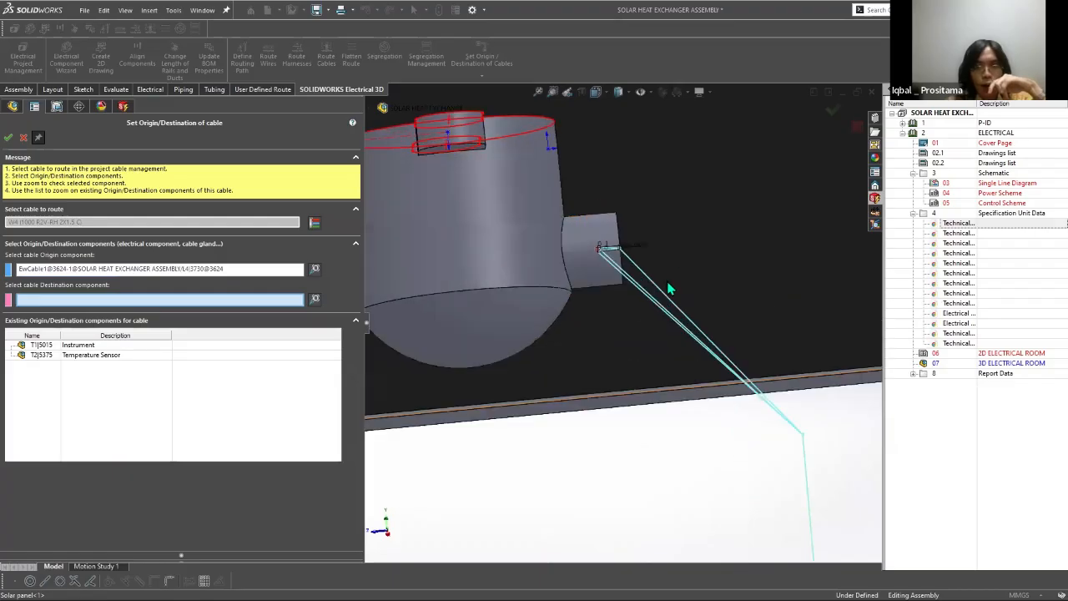
pyautogui.click(9, 136)
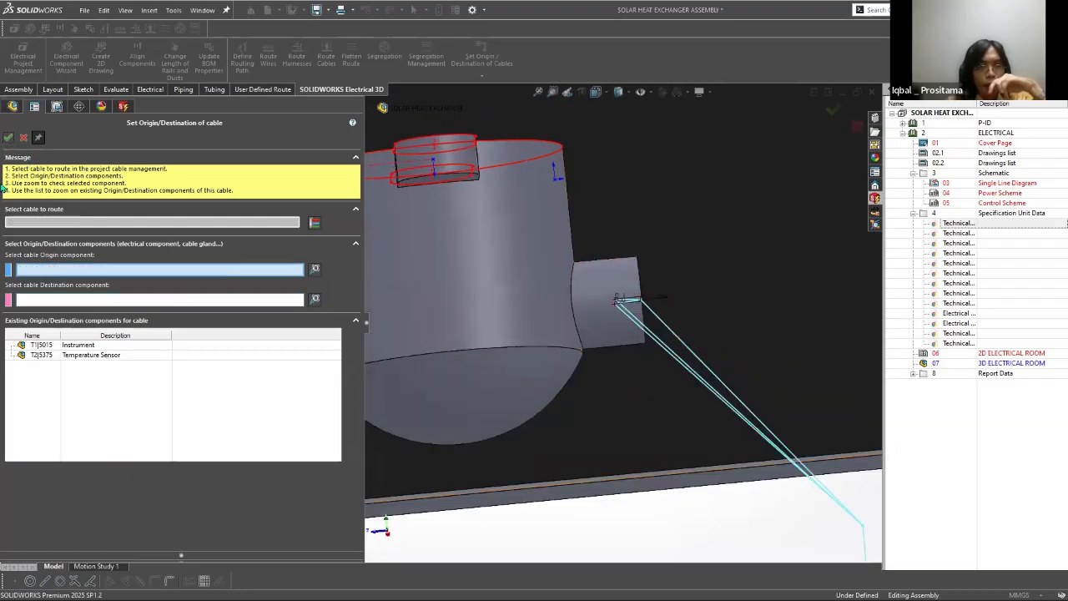
pyautogui.click(9, 137)
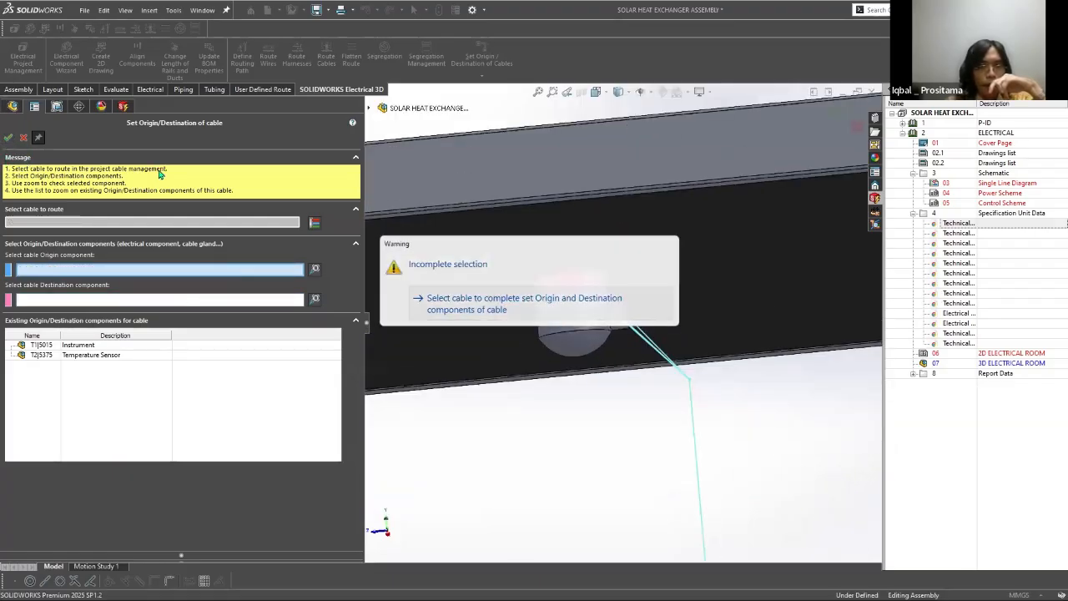
# Step: Leave Set Origin/Destination and route cable W4 as a SOLIDWORKS route with splines and parameters of 2, 180 and 10 mm
pyautogui.click(23, 137)
pyautogui.scroll(5, 633, 419)
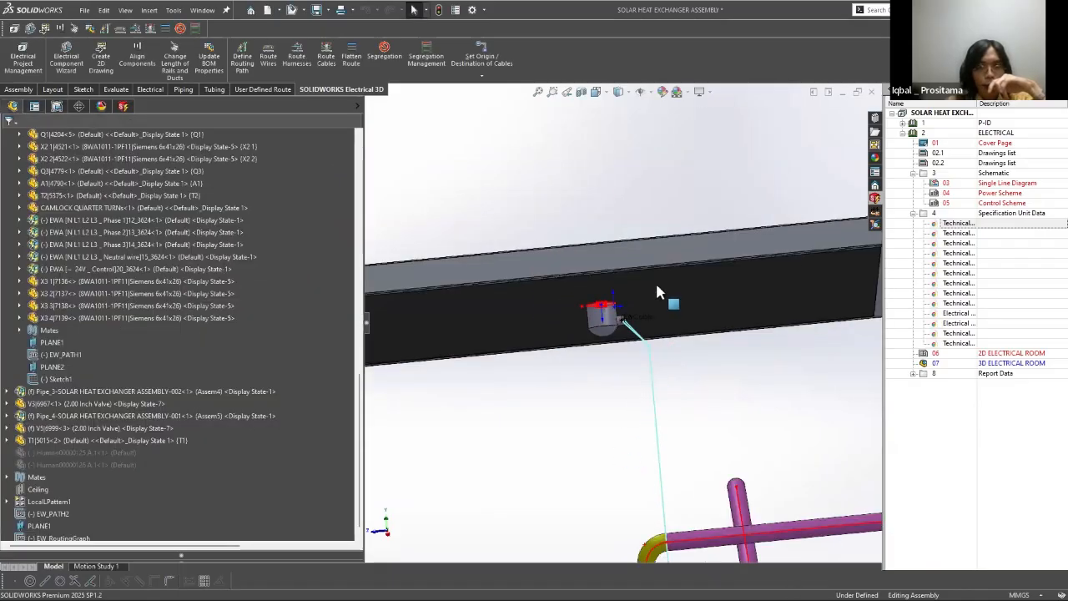
pyautogui.scroll(5, 657, 292)
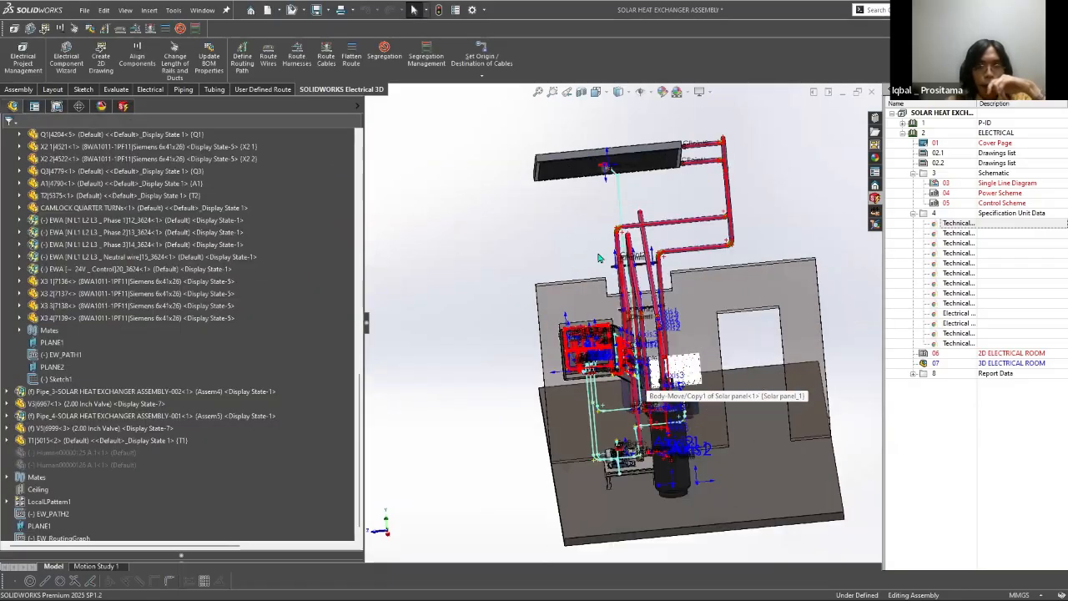
pyautogui.scroll(-10, 597, 257)
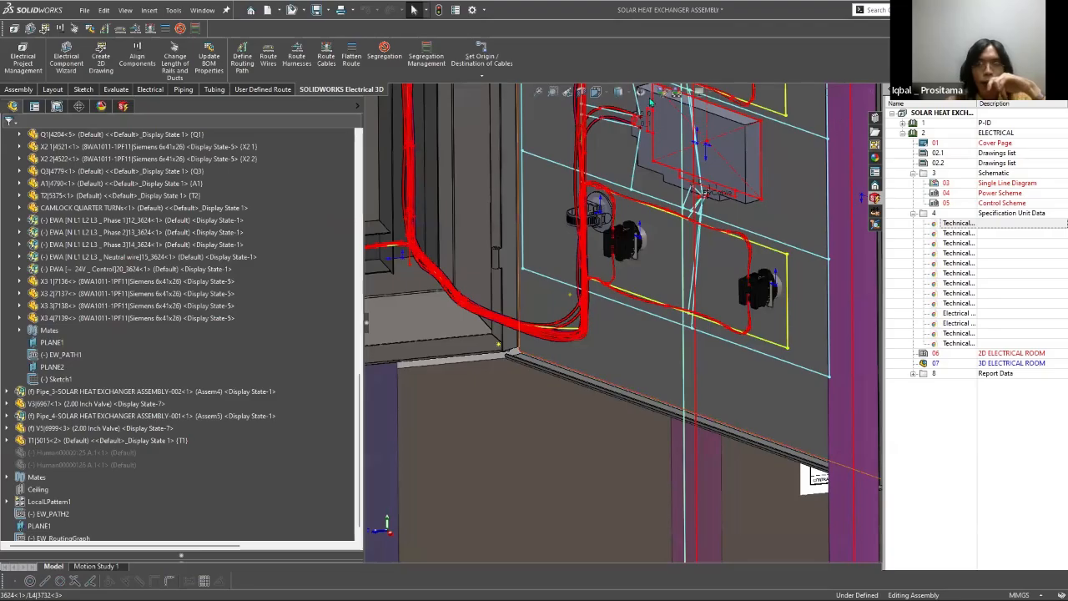
pyautogui.scroll(-3, 650, 99)
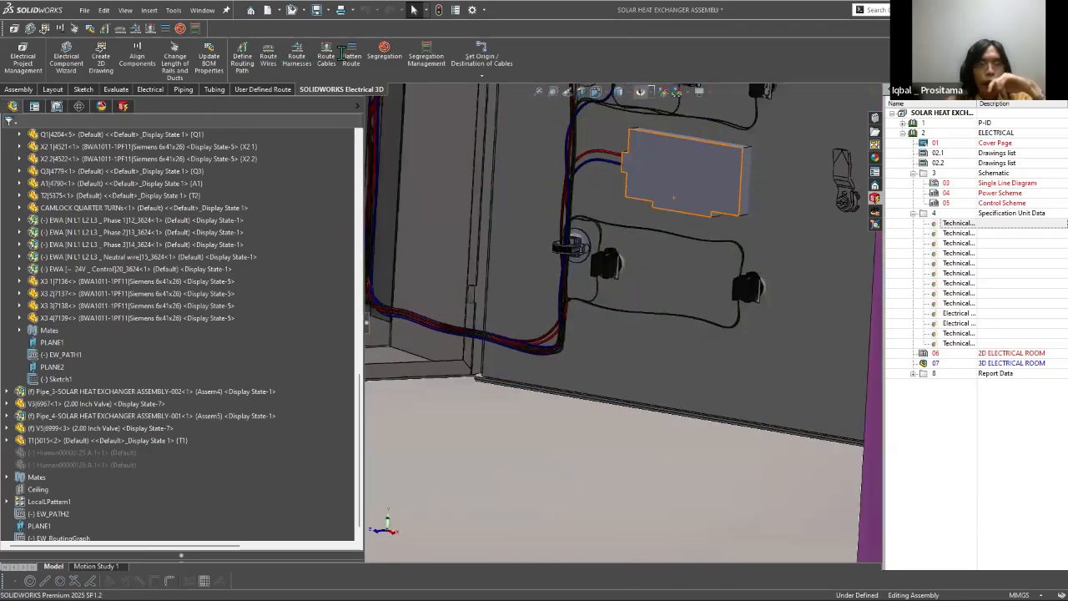
pyautogui.scroll(4, 674, 198)
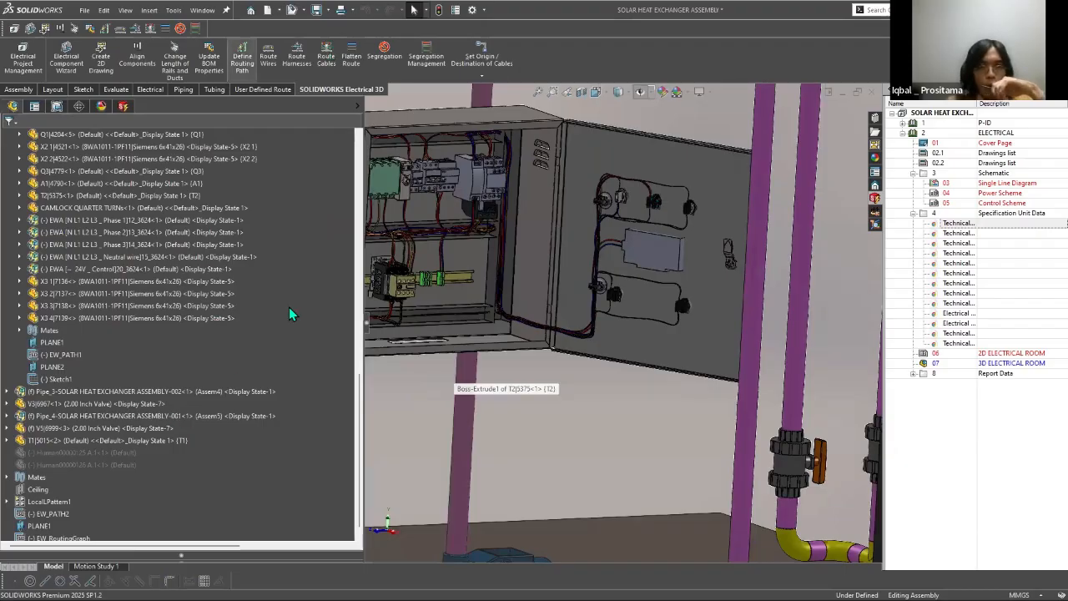
pyautogui.click(178, 422)
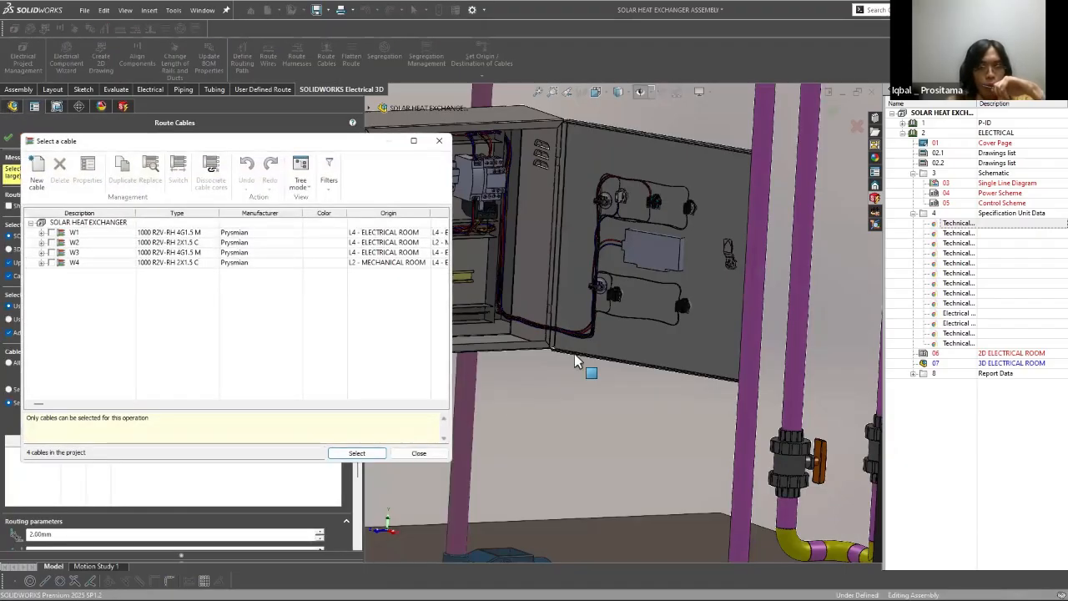
pyautogui.click(52, 263)
pyautogui.click(359, 454)
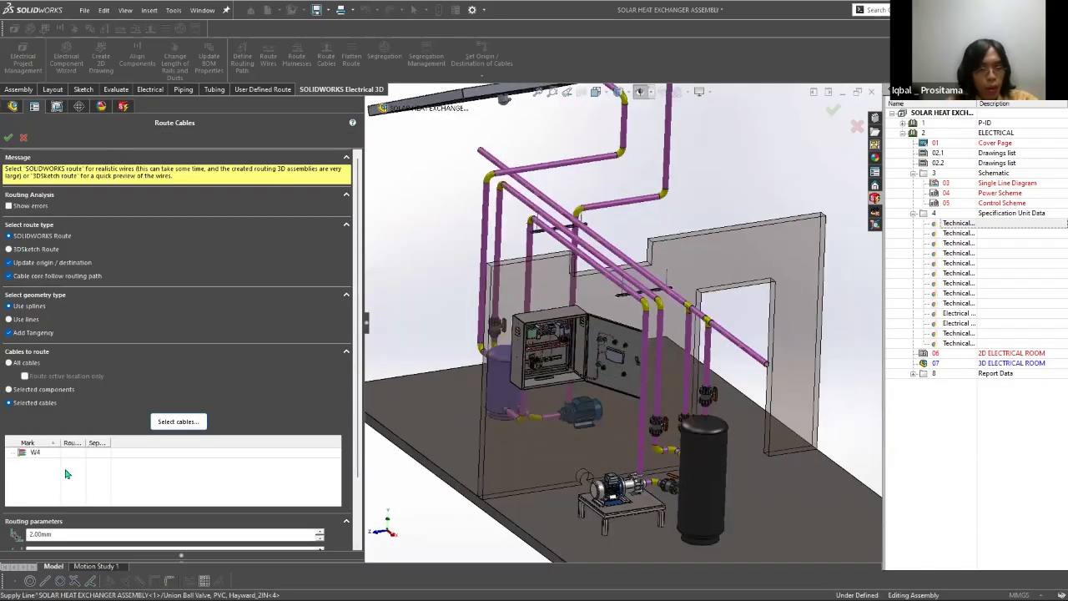
pyautogui.scroll(-2, 67, 474)
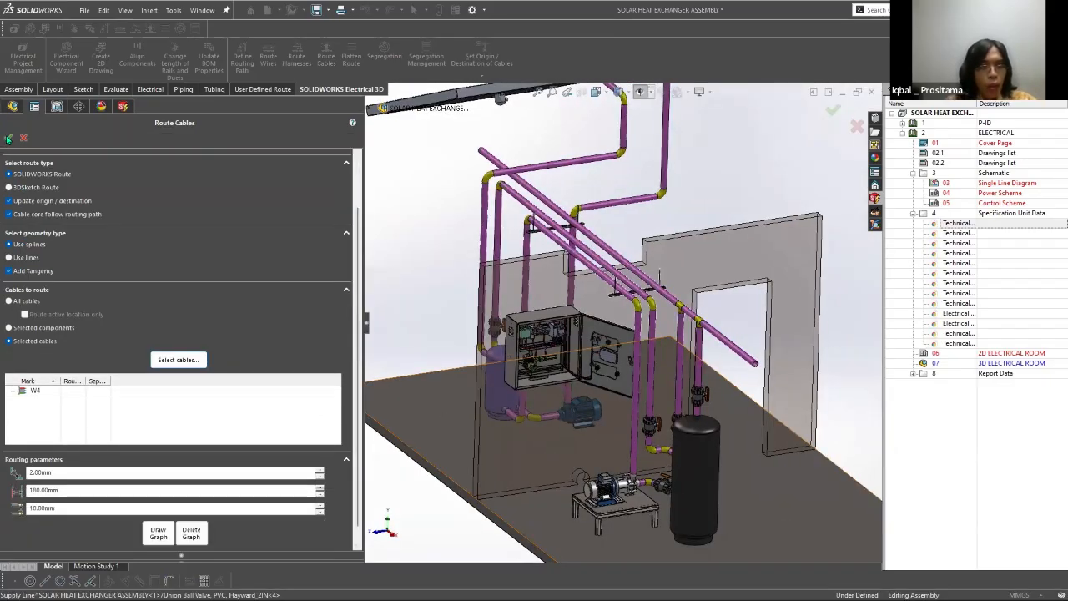
pyautogui.click(8, 139)
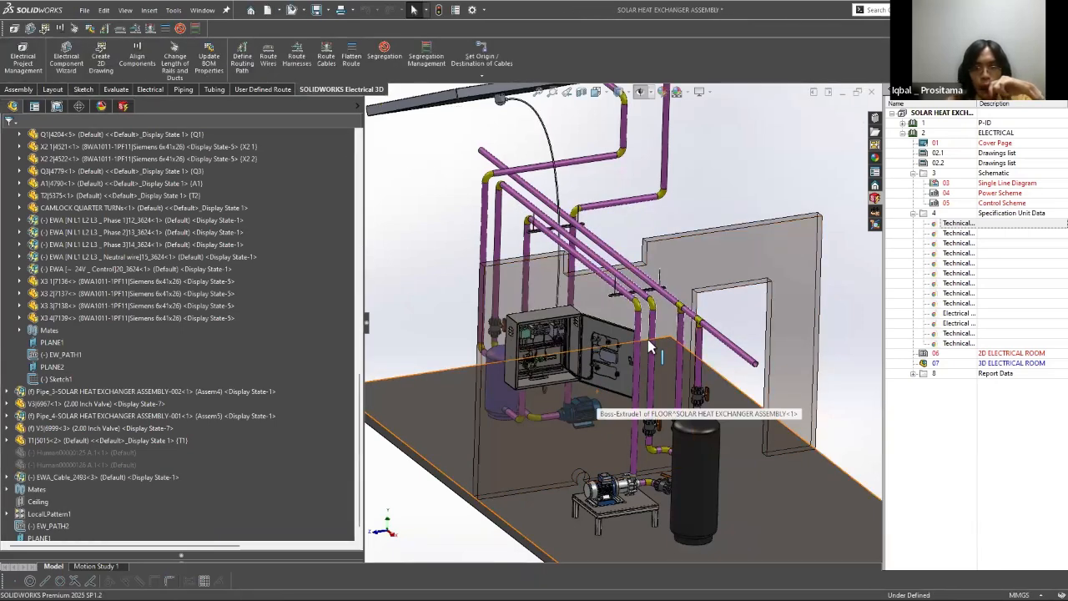
# Step: Examine the routed path of cable W4 between the electrical enclosure and the instrument beneath the solar panel
pyautogui.scroll(-5, 648, 351)
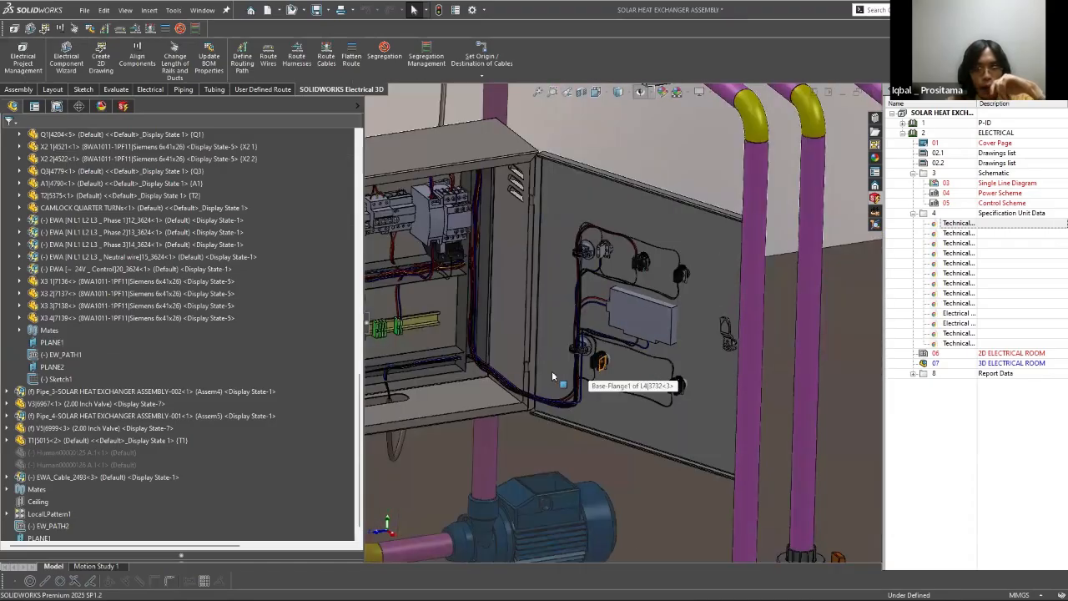
pyautogui.scroll(1, 726, 334)
pyautogui.scroll(-4, 430, 362)
pyautogui.scroll(4, 520, 381)
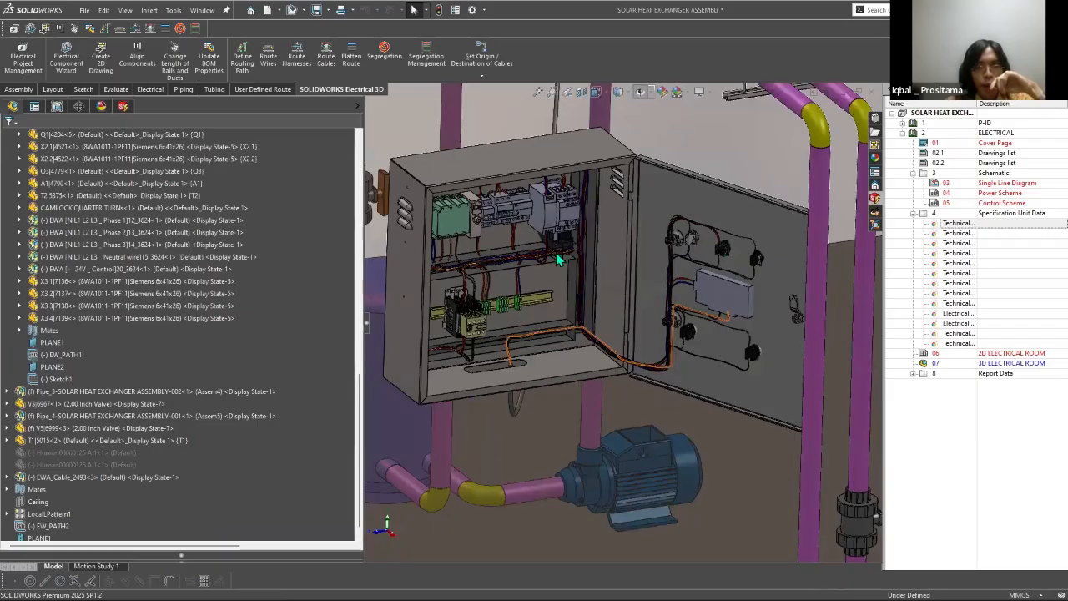
pyautogui.moveTo(484, 176); pyautogui.dragTo(479, 166, button='middle')
pyautogui.scroll(5, 481, 171)
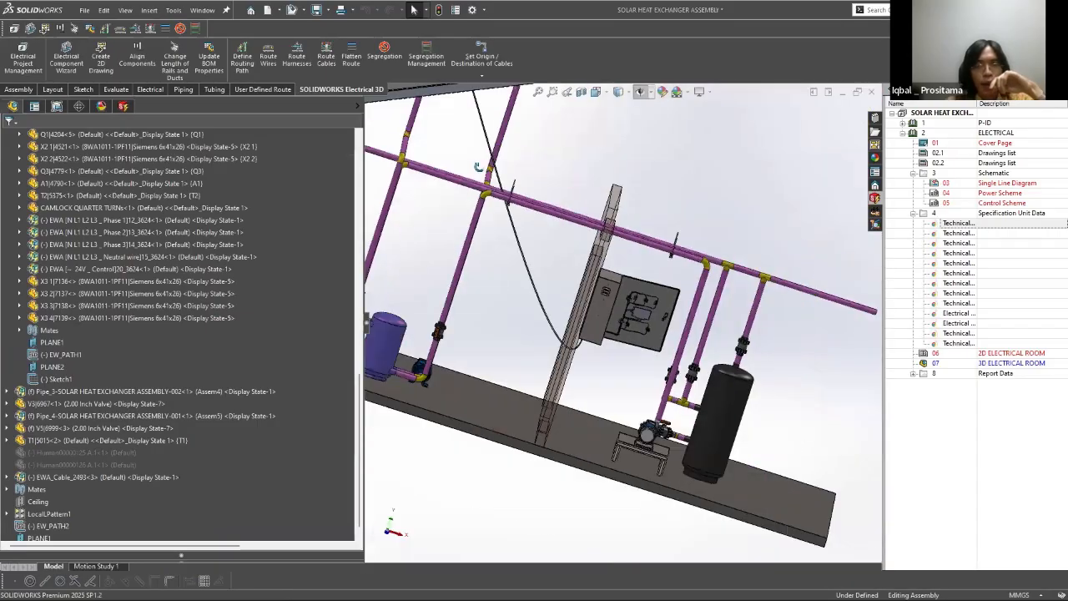
pyautogui.scroll(3, 484, 166)
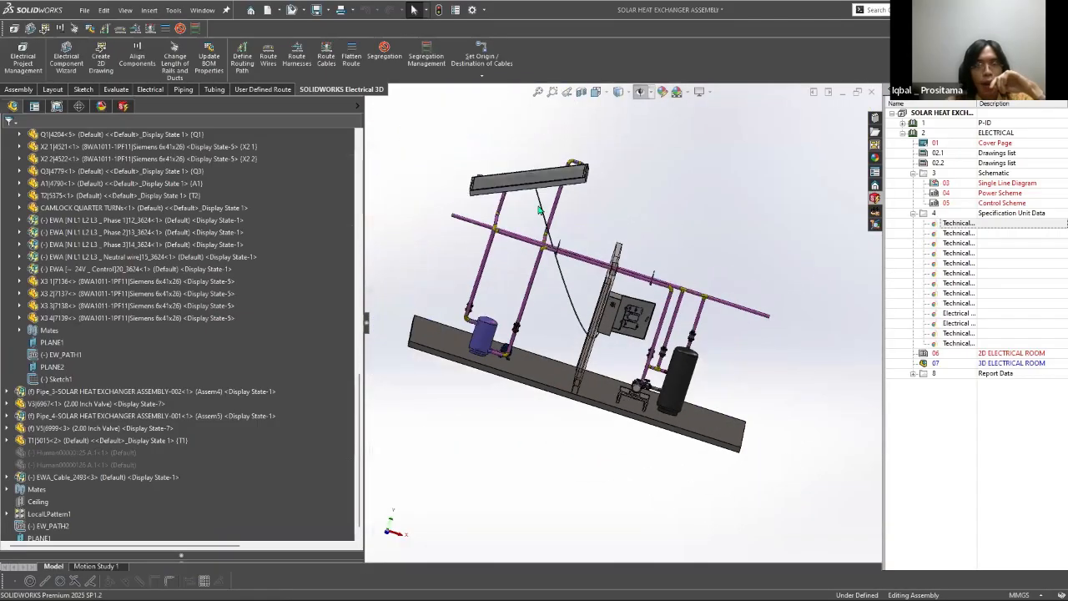
pyautogui.moveTo(603, 265); pyautogui.dragTo(517, 224, button='middle')
# Step: Delete the routed cable component EWA_Cable_2493 from the assembly
pyautogui.click(326, 60)
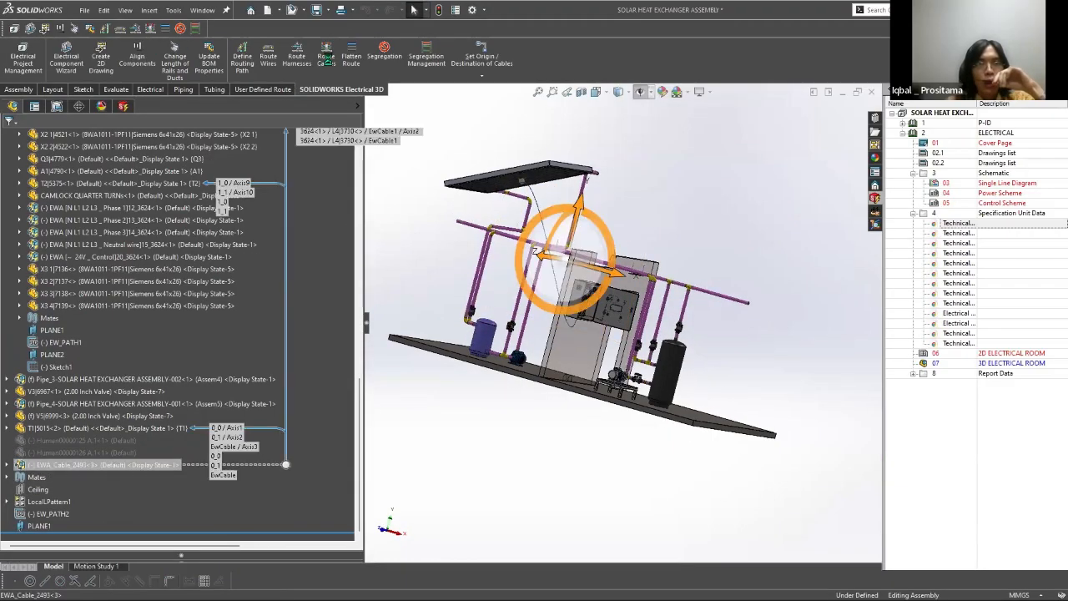
pyautogui.rightClick(73, 465)
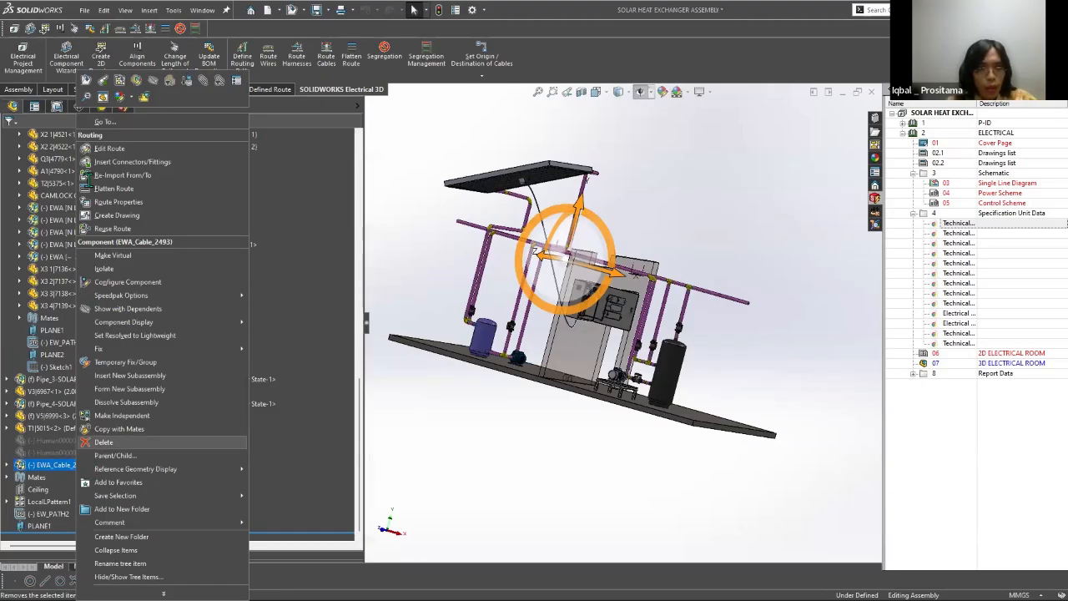
pyautogui.click(103, 443)
# Step: Try to route cable W4 as a SOLIDWORKS route with routing parameters of 10, 210 and 10 mm
pyautogui.click(326, 56)
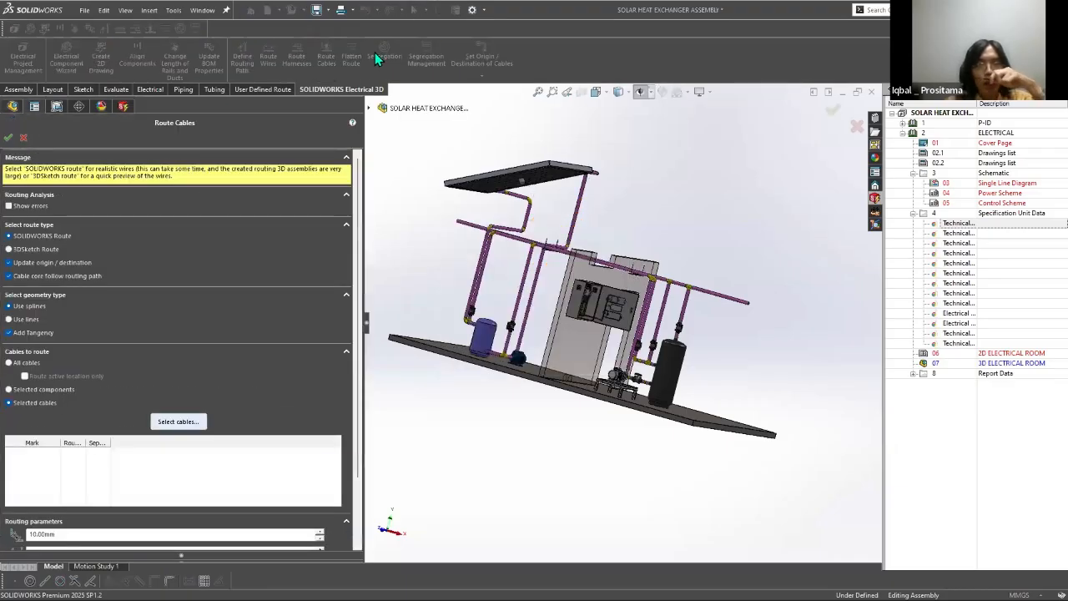
pyautogui.doubleClick(219, 268)
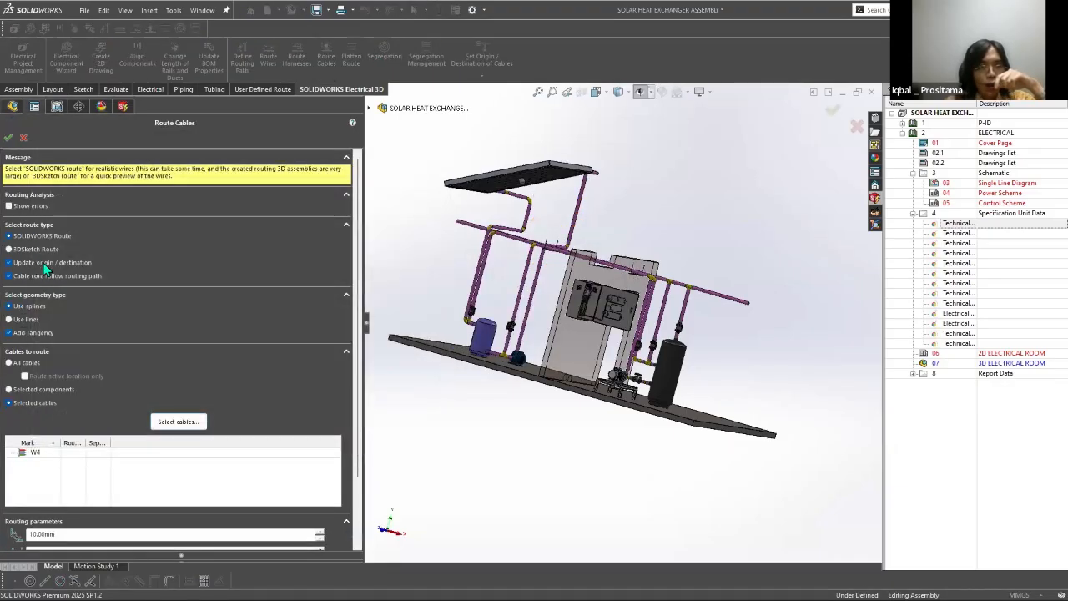
pyautogui.moveTo(357, 399); pyautogui.dragTo(345, 463)
pyautogui.doubleClick(50, 473)
pyautogui.write('210')
pyautogui.press('Tab')
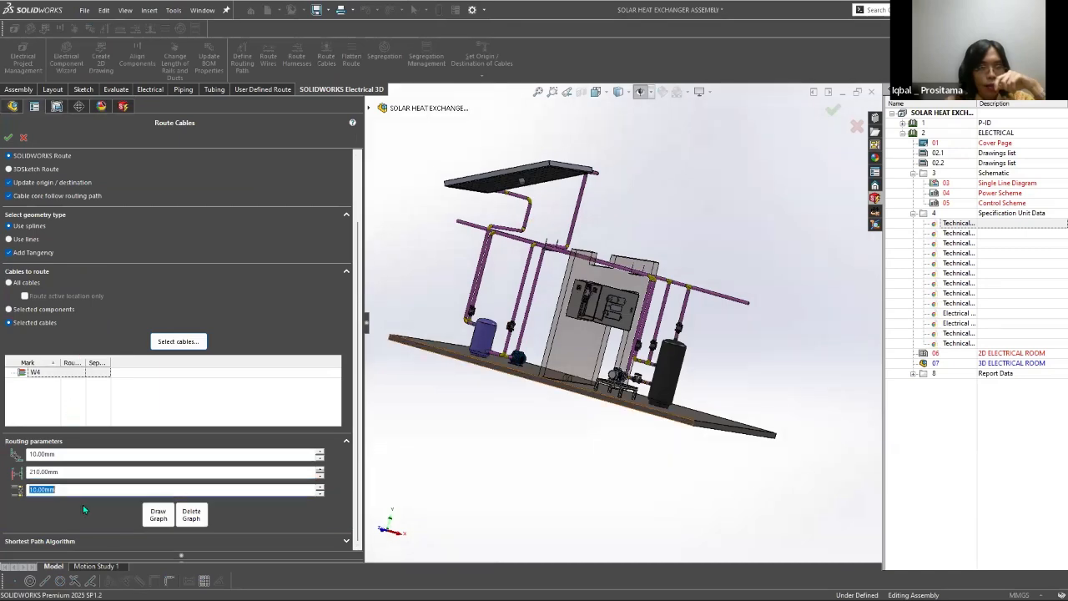
pyautogui.scroll(-1, 470, 384)
pyautogui.moveTo(470, 384); pyautogui.dragTo(492, 455, button='middle')
pyautogui.click(8, 138)
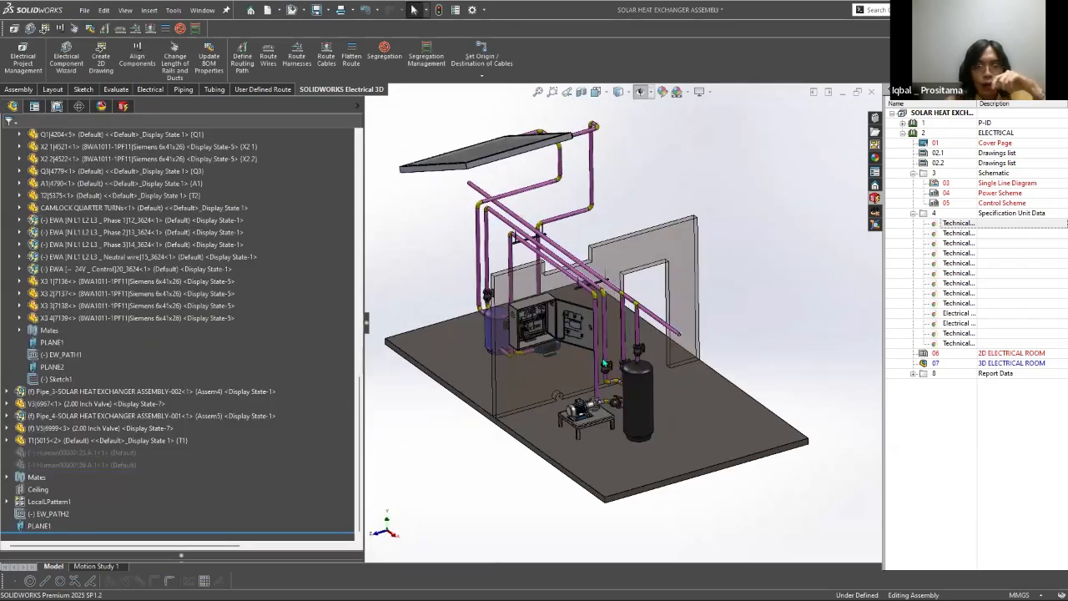
# Step: Choose cable W4 for Segregation and make the Include list active for picking routing paths
pyautogui.click(385, 57)
pyautogui.click(183, 252)
pyautogui.doubleClick(219, 265)
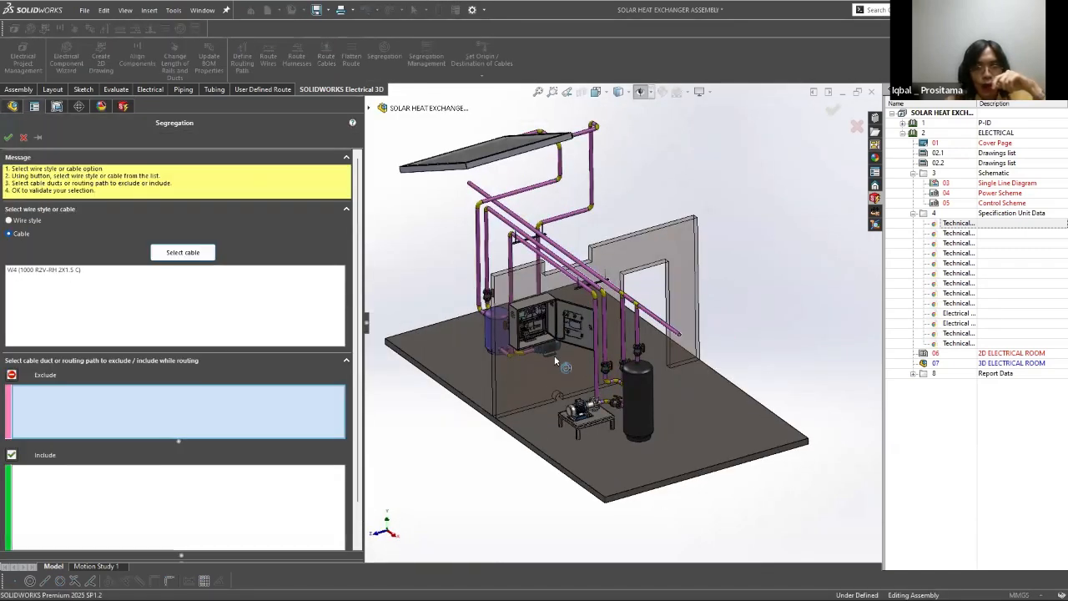
pyautogui.click(178, 506)
pyautogui.scroll(-3, 623, 342)
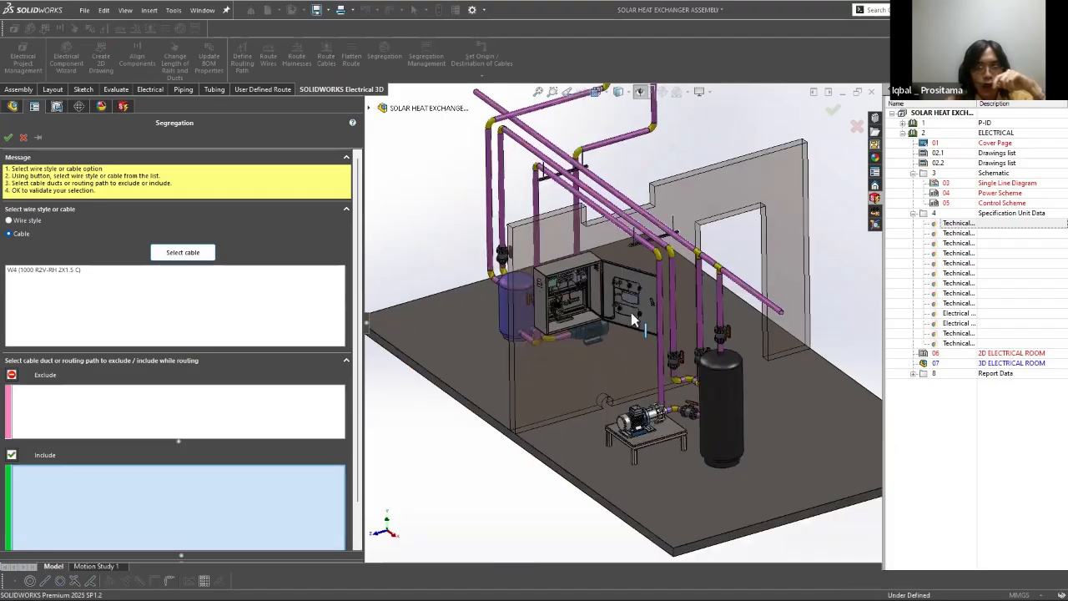
# Step: Show the routing sketches and include Line38, Arc17, Line11, Arc16 and Line12 of EW_PATH2, from beneath the enclosure up past its door
pyautogui.click(640, 92)
pyautogui.scroll(-3, 606, 367)
pyautogui.click(549, 324)
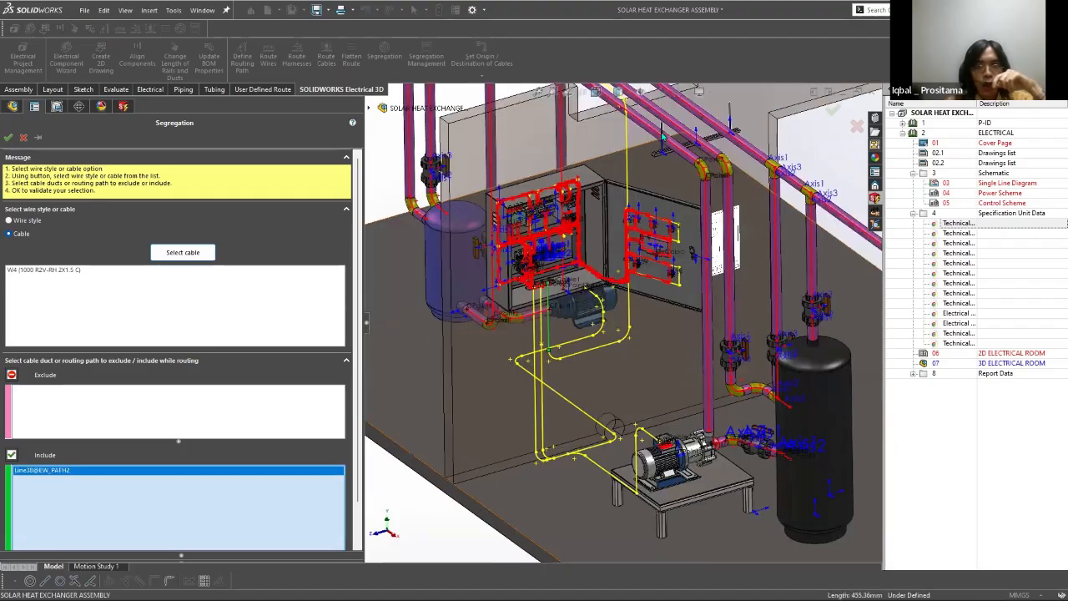
pyautogui.click(594, 311)
pyautogui.click(593, 311)
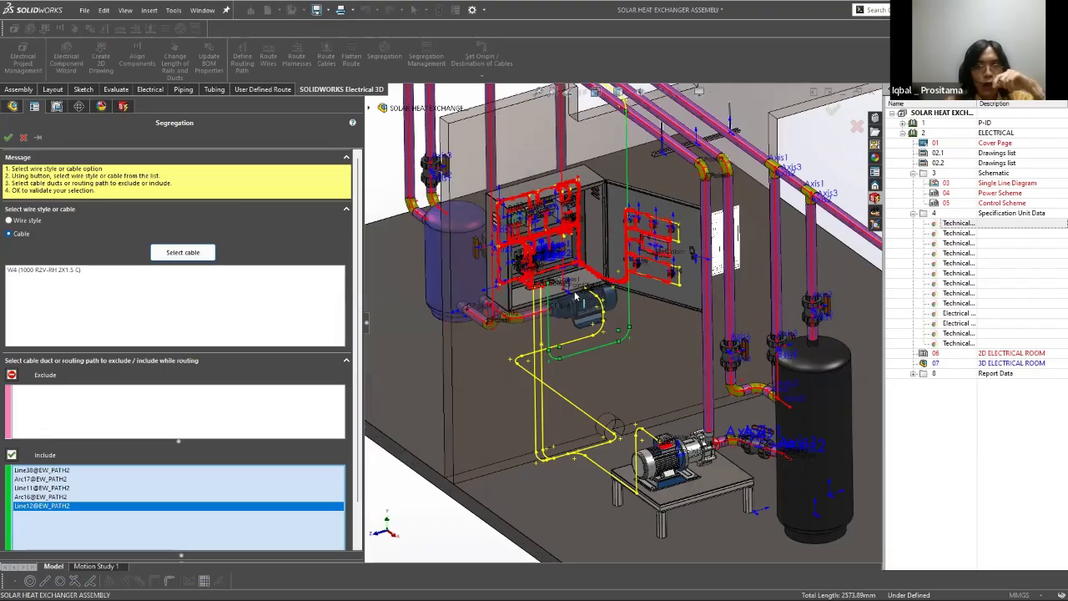
# Step: Include Arc12 and Line13 of EW_PATH2, running along the overhead pipes, in W4's segregation
pyautogui.scroll(1, 574, 296)
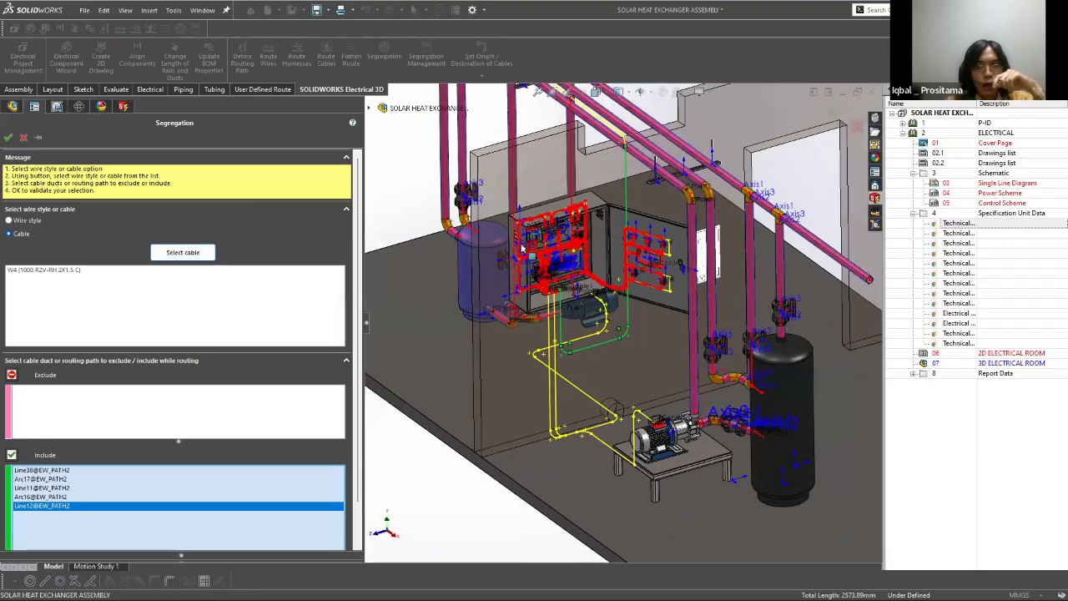
pyautogui.scroll(-5, 516, 230)
pyautogui.click(593, 313)
pyautogui.click(589, 199)
pyautogui.scroll(4, 589, 199)
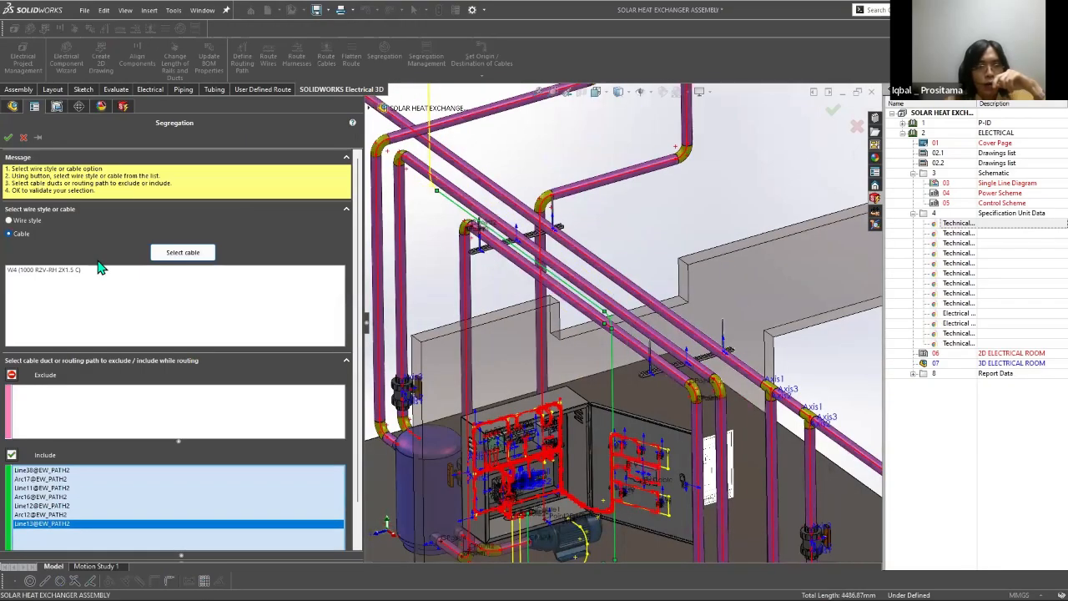
# Step: Include Arc11 and Line14 of EW_PATH2 towards the solar panel, and exclude the vertical Line7 below the enclosure
pyautogui.scroll(-5, 445, 381)
pyautogui.click(527, 306)
pyautogui.click(515, 192)
pyautogui.scroll(1, 625, 328)
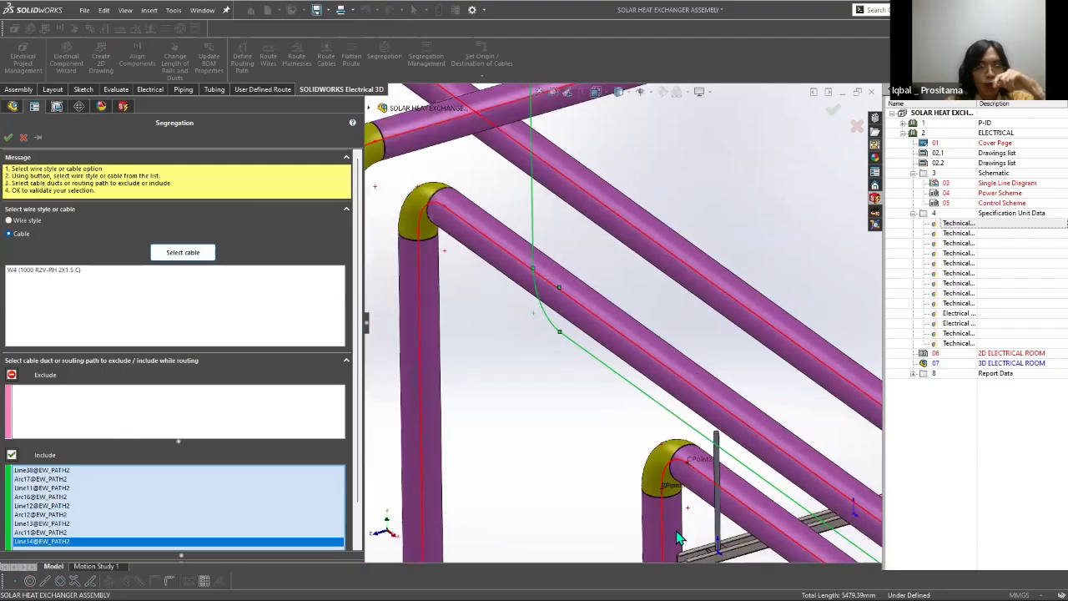
pyautogui.scroll(5, 678, 532)
pyautogui.rightClick(550, 307)
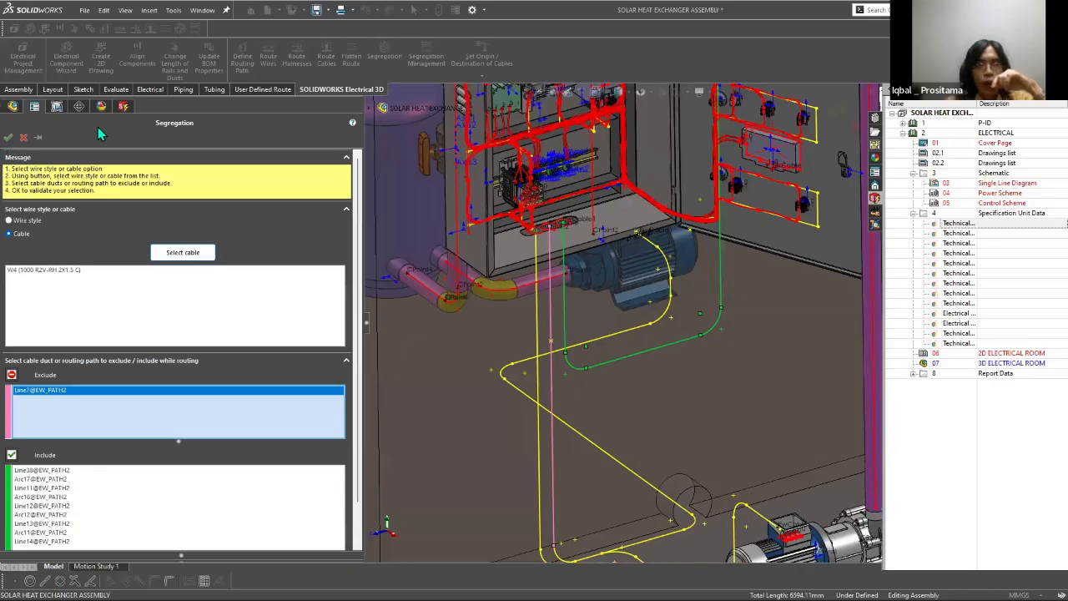
# Step: Route cable W4 as a SOLIDWORKS route with splines and routing parameters of 10, 200 and 10 mm
pyautogui.click(326, 57)
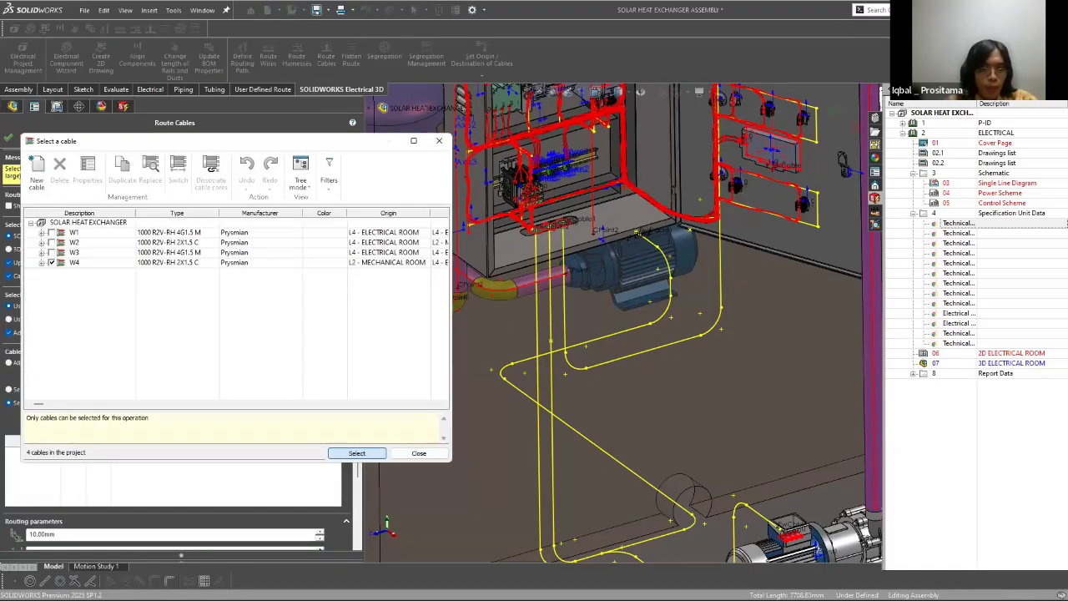
pyautogui.press('Return')
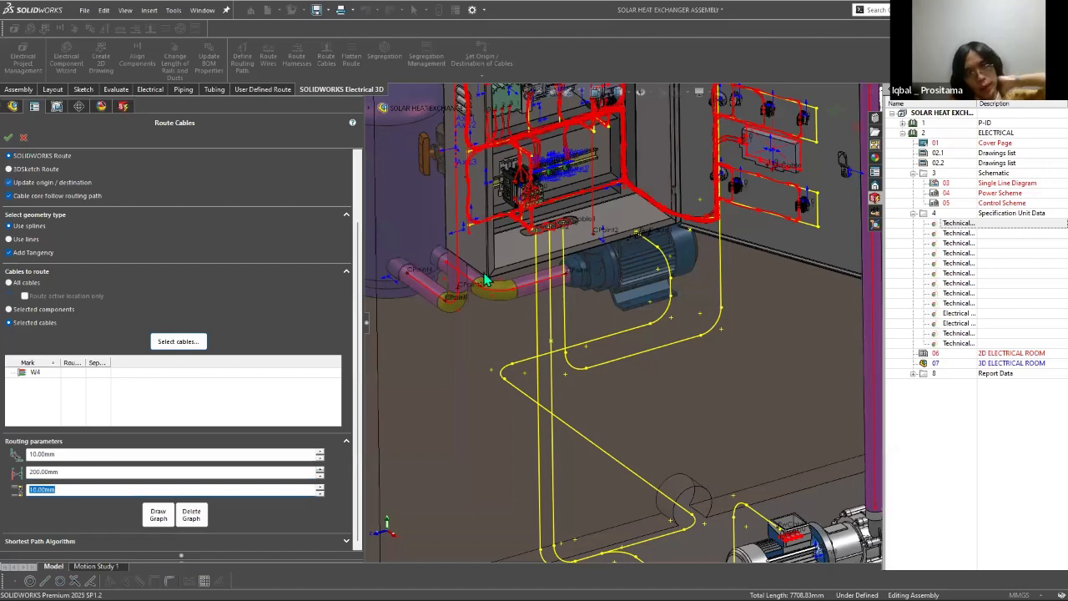
pyautogui.click(9, 137)
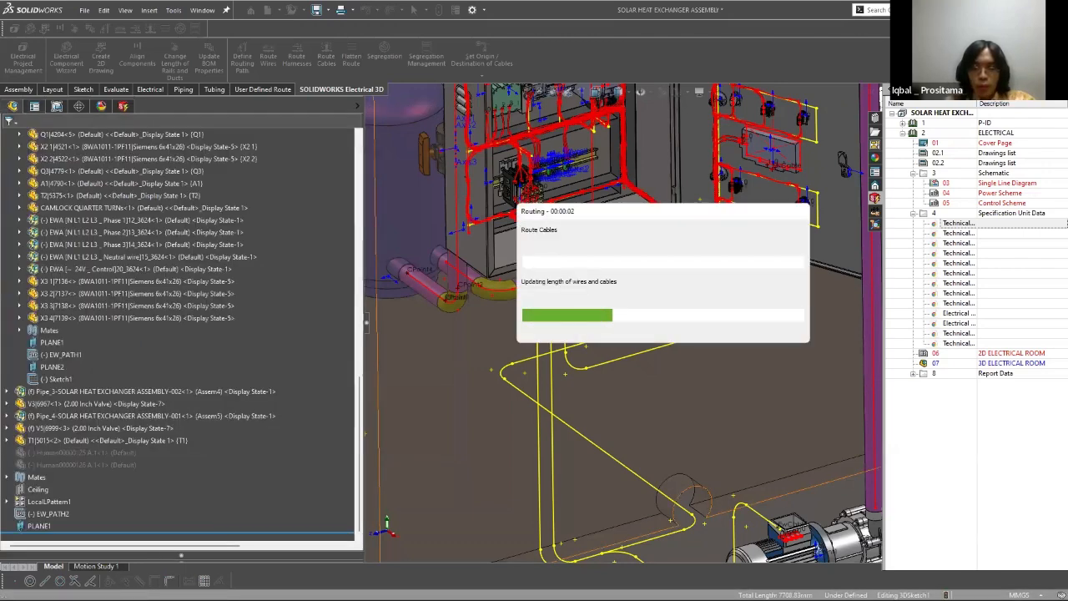
pyautogui.press('super')
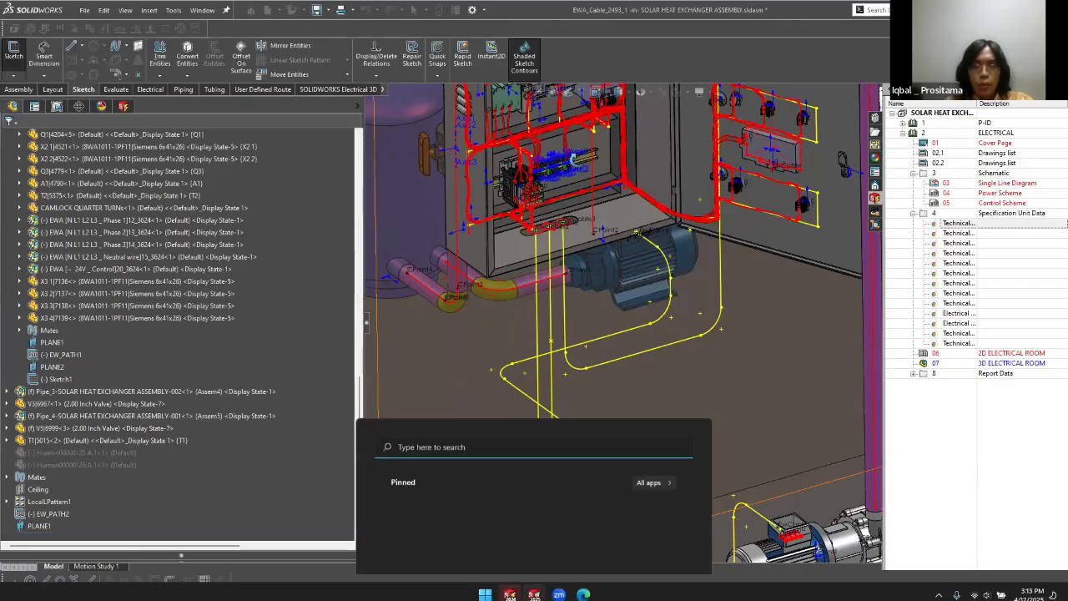
pyautogui.click(758, 291)
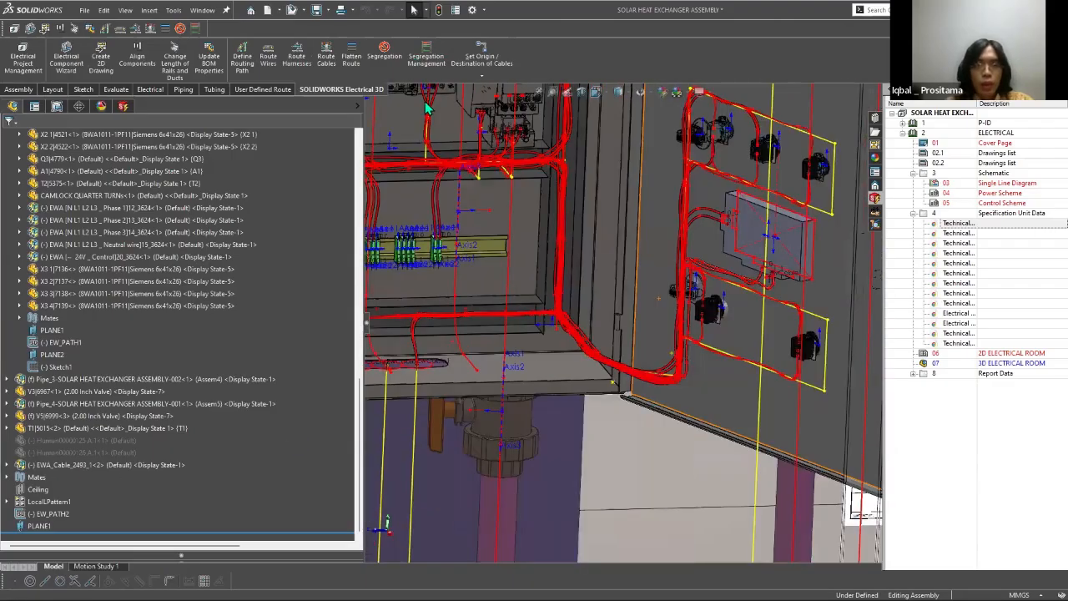
# Step: Examine cable W4's included and excluded EW_PATH2 segments in the segregation management list
pyautogui.scroll(8, 415, 394)
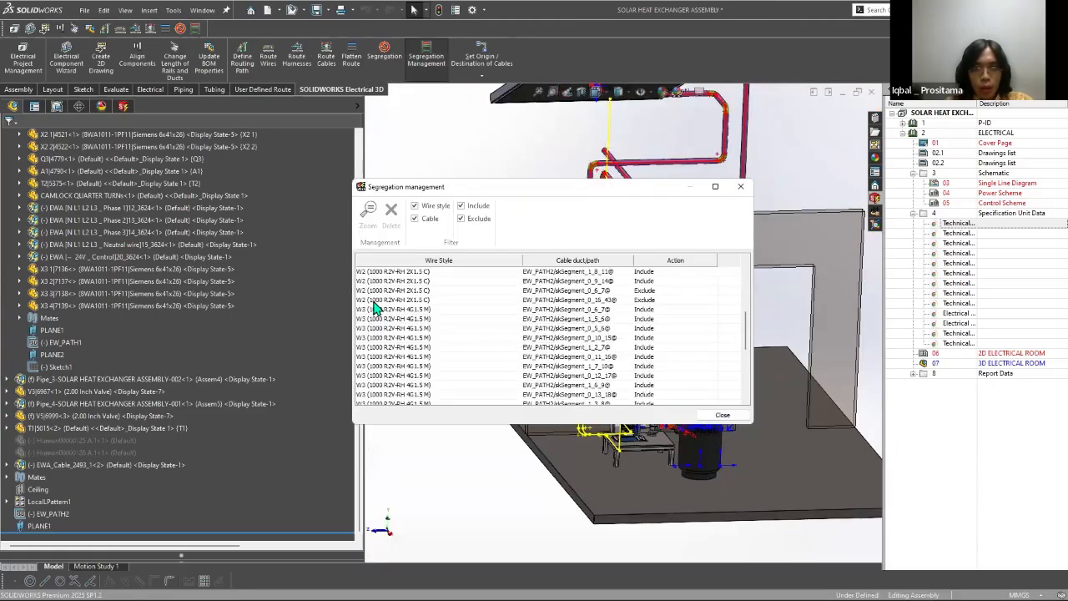
pyautogui.scroll(-7, 376, 308)
pyautogui.click(375, 394)
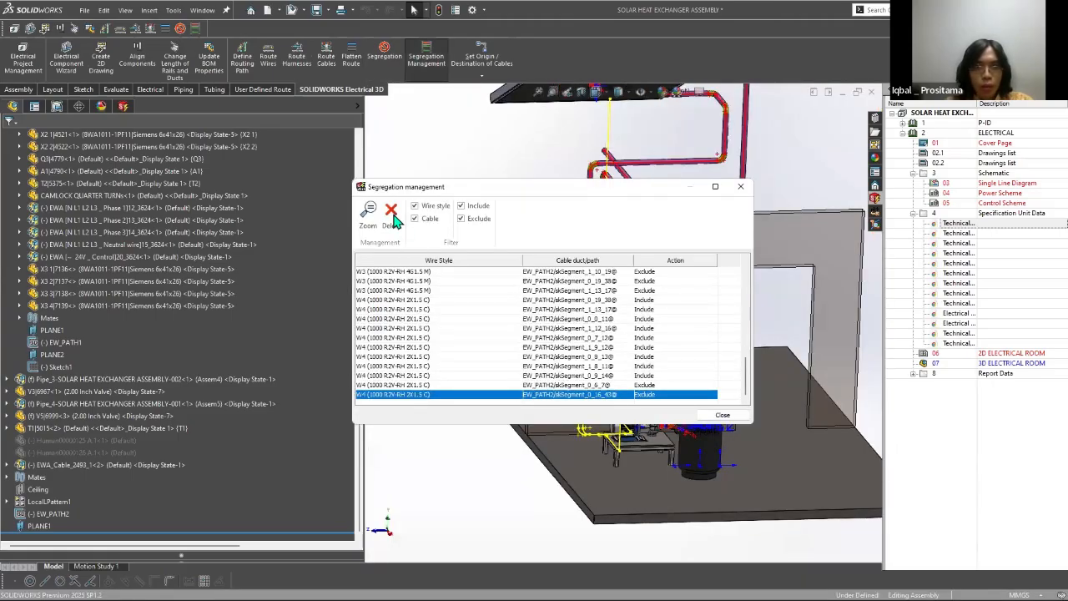
pyautogui.keyDown('shift'); pyautogui.click(396, 299); pyautogui.keyUp('shift')
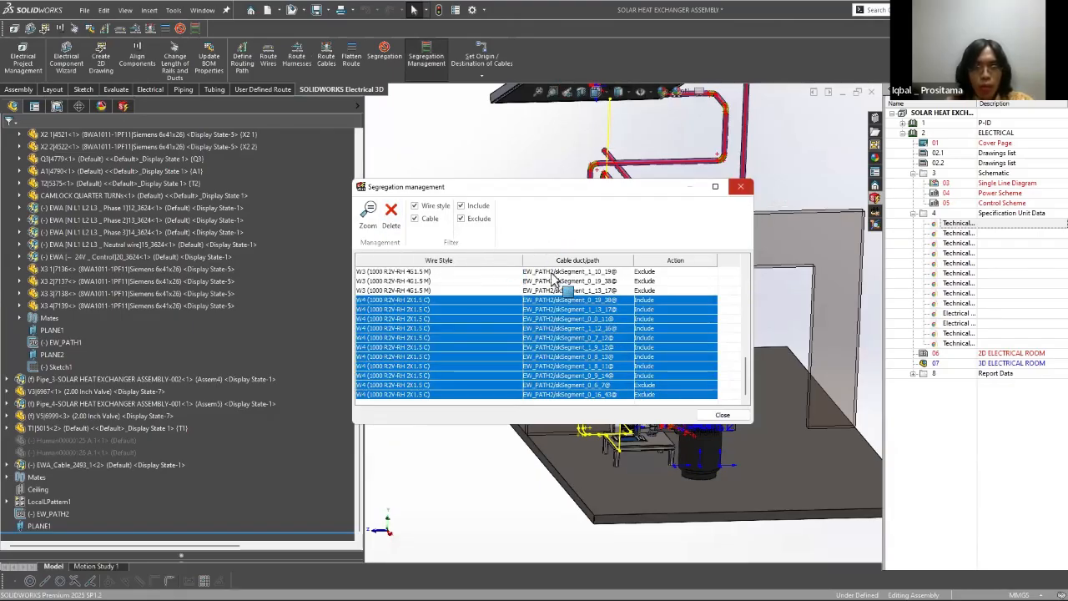
pyautogui.click(740, 187)
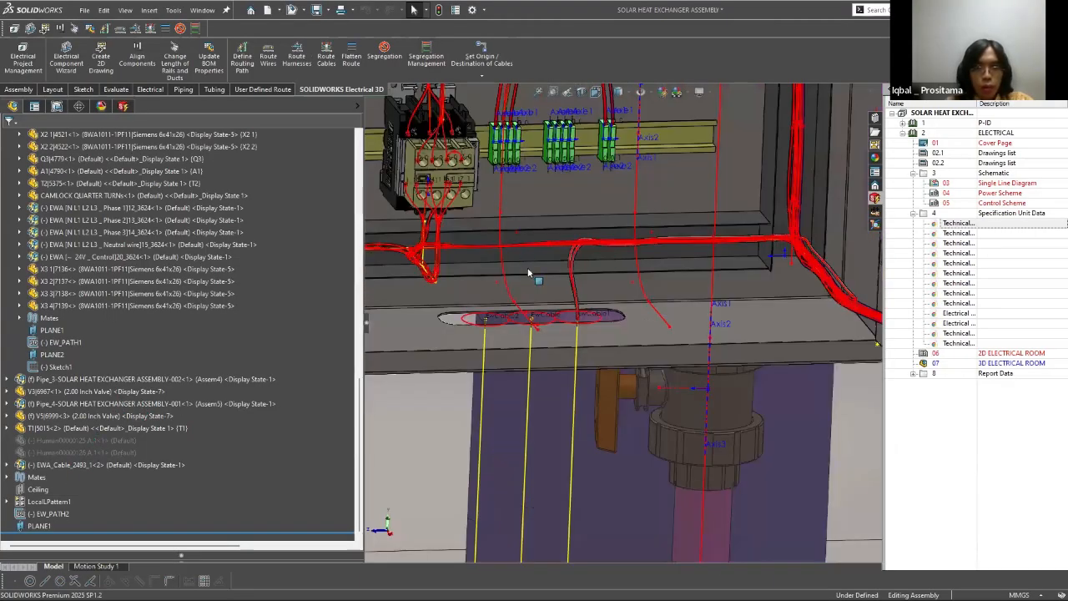
# Step: Delete the routed W4 cable and route it again as a SOLIDWORKS route with splines and added tangency
pyautogui.rightClick(531, 251)
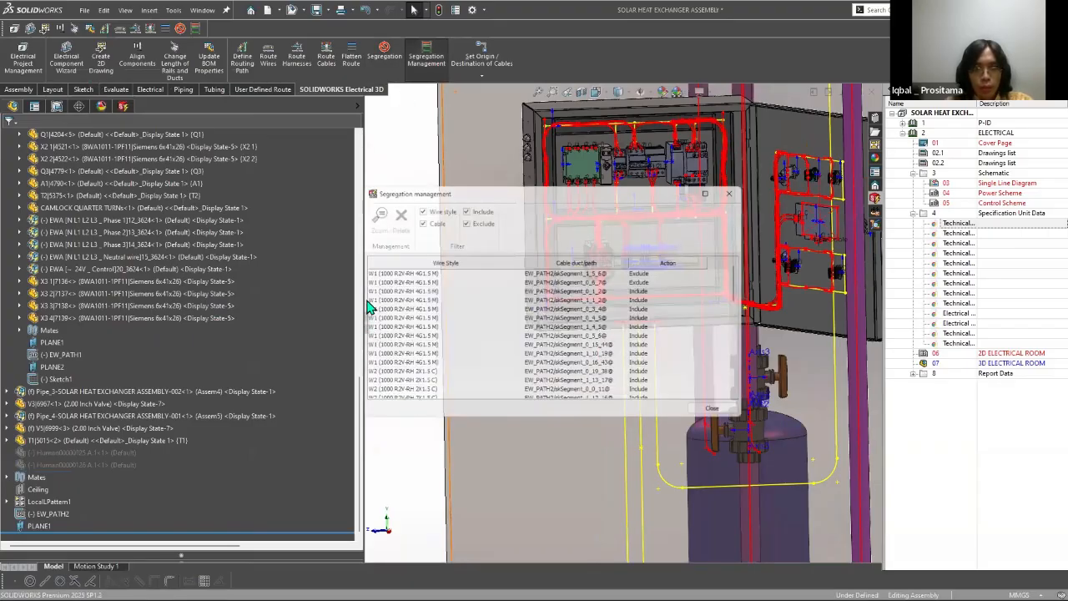
pyautogui.scroll(-10, 385, 396)
pyautogui.moveTo(576, 300); pyautogui.dragTo(673, 405)
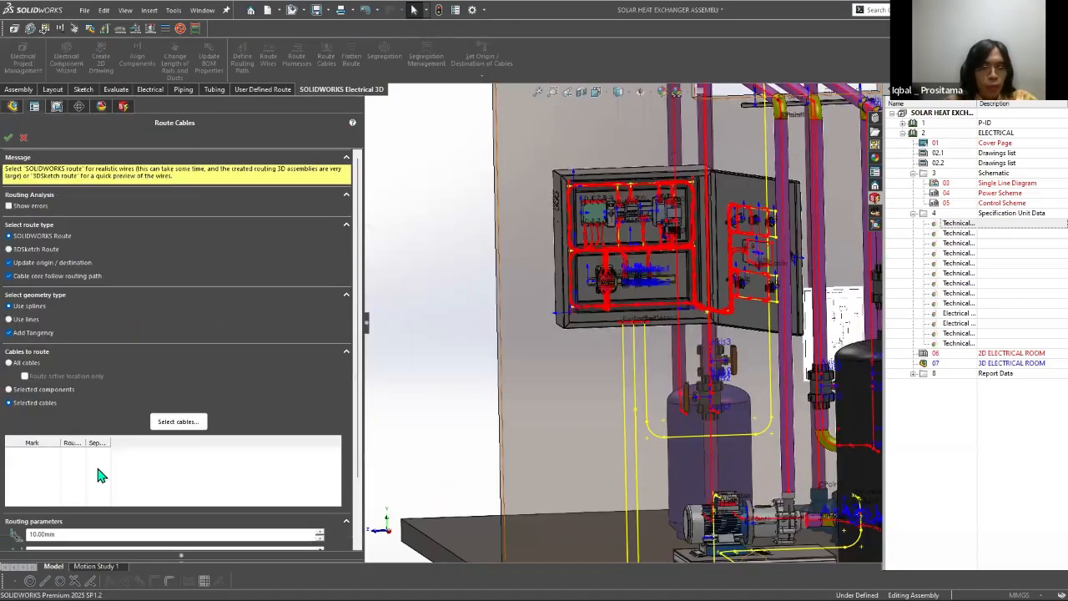
pyautogui.click(9, 140)
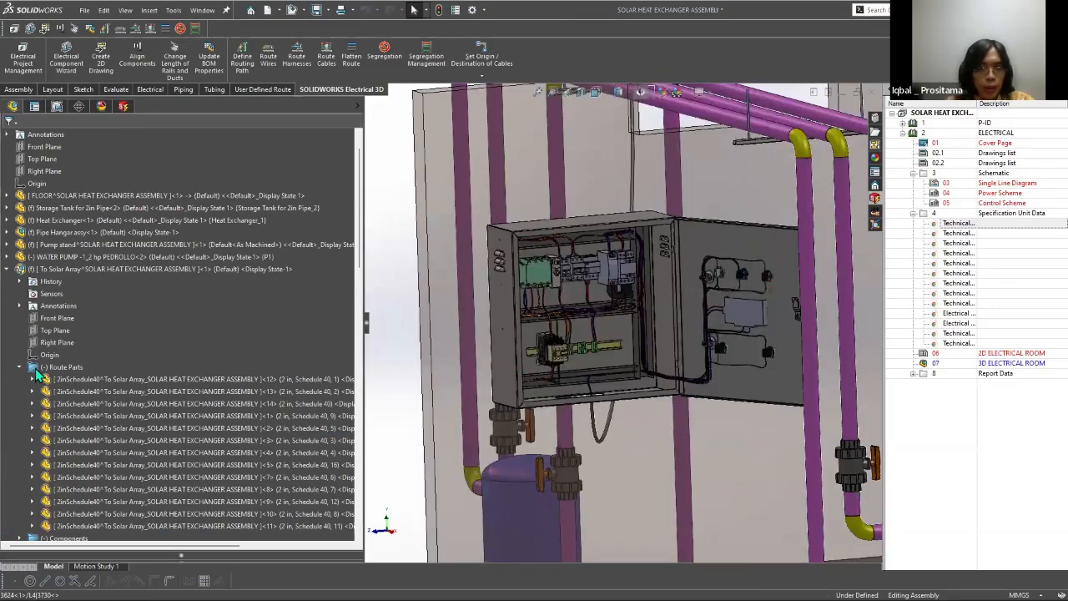
# Step: Remove the rerouted W4 cable and delete all of W4's EW_PATH2 entries from the segregation management
pyautogui.rightClick(37, 367)
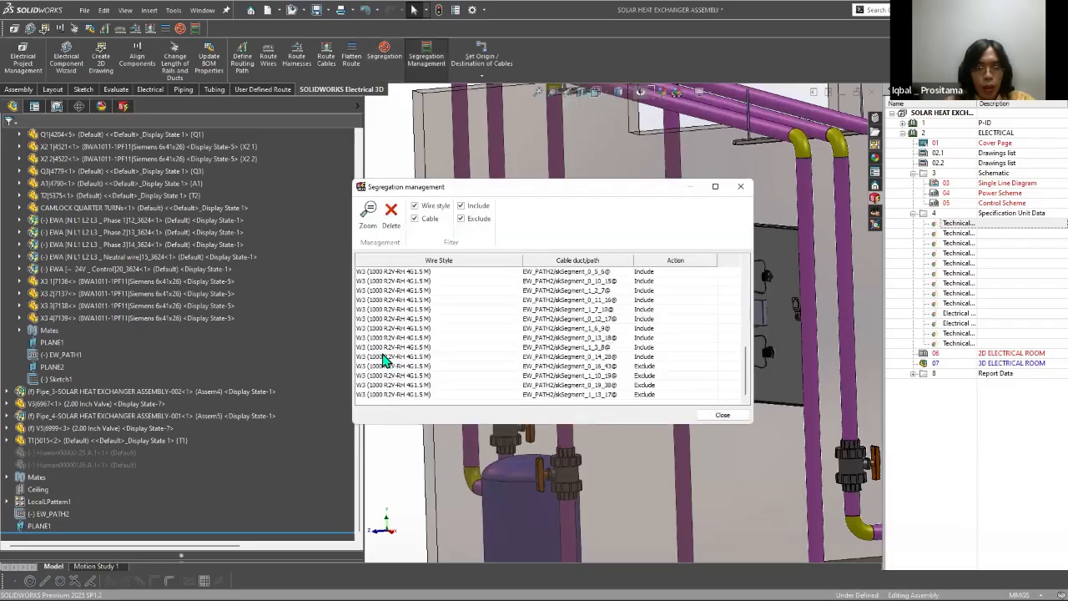
pyautogui.scroll(2, 463, 387)
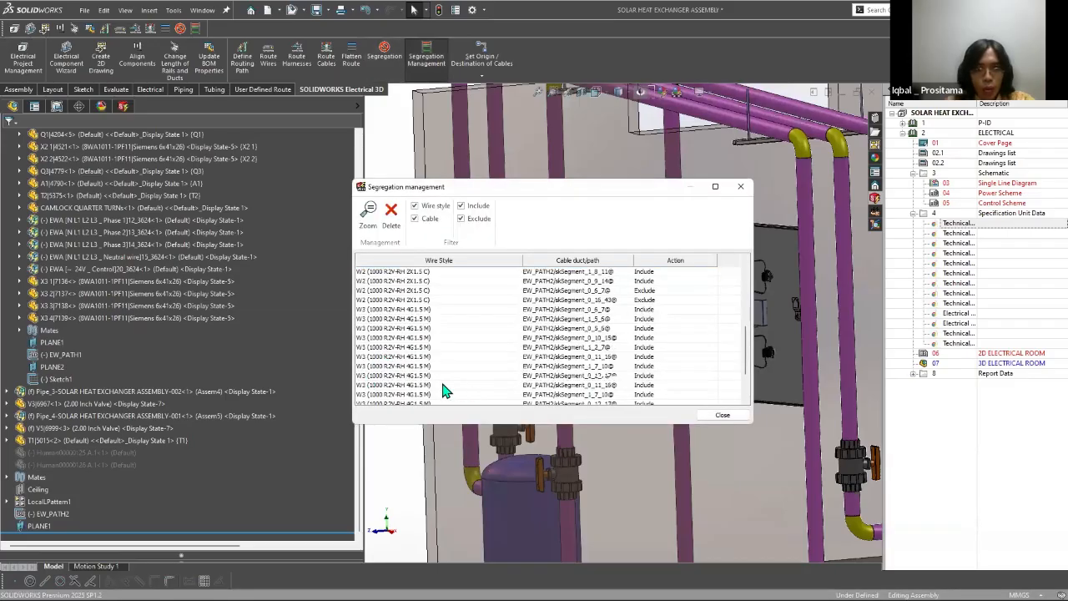
pyautogui.scroll(-2, 403, 404)
pyautogui.click(392, 213)
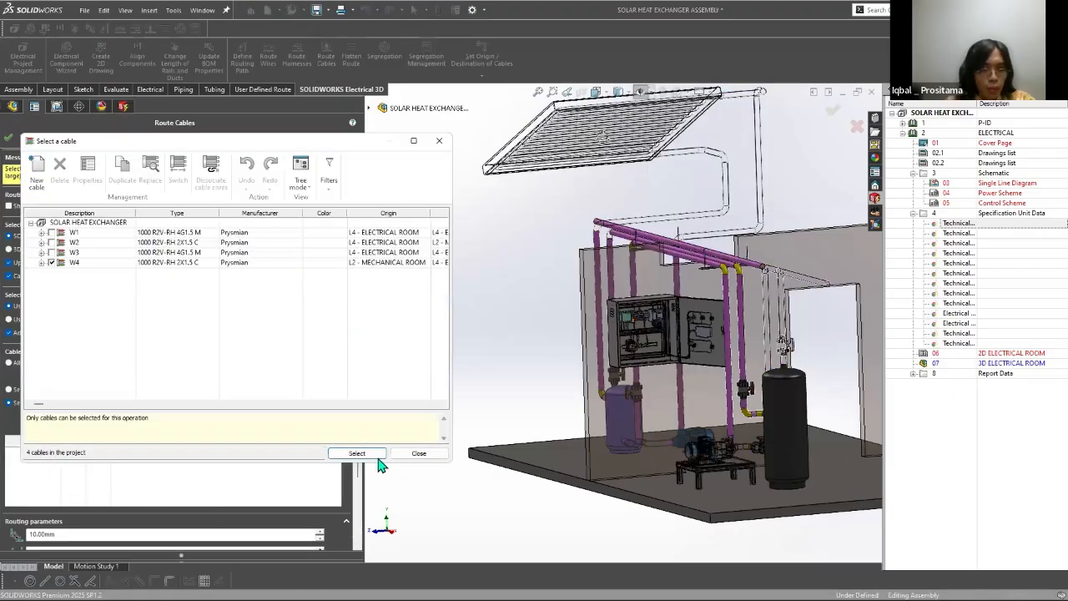
# Step: Route only cable W4 as a SOLIDWORKS route with splines and routing parameters of 10, 210 and 10 mm
pyautogui.click(357, 453)
pyautogui.scroll(-2, 189, 484)
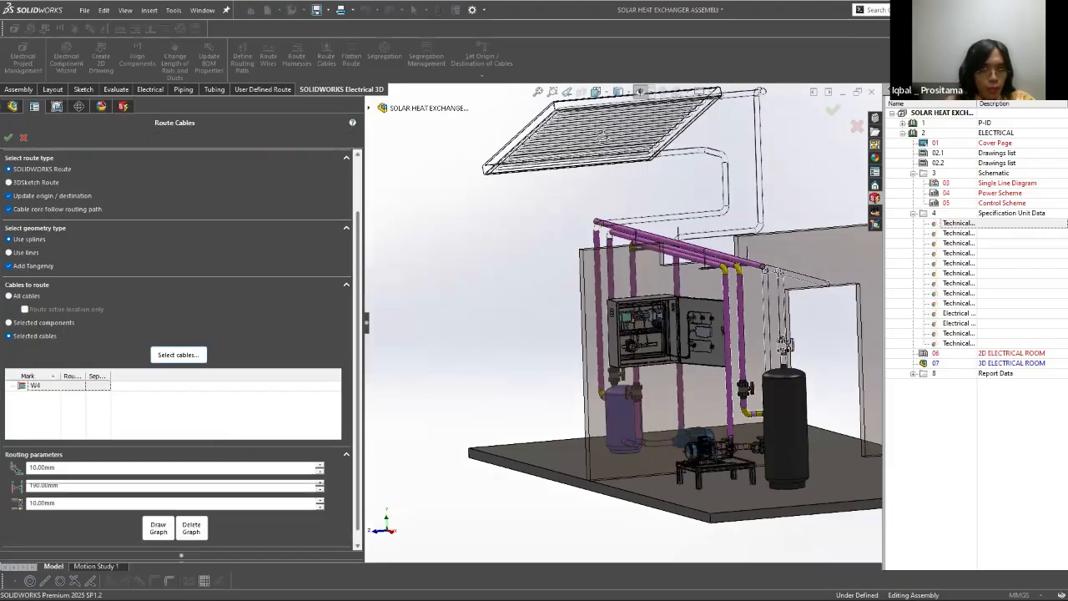
pyautogui.write('210')
pyautogui.press('Tab')
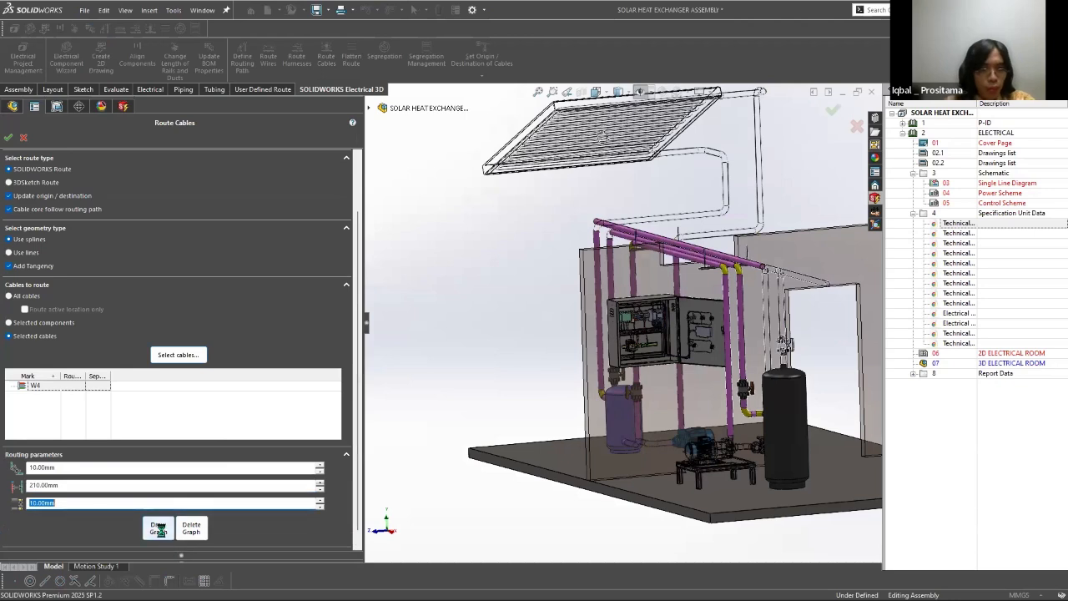
pyautogui.click(159, 528)
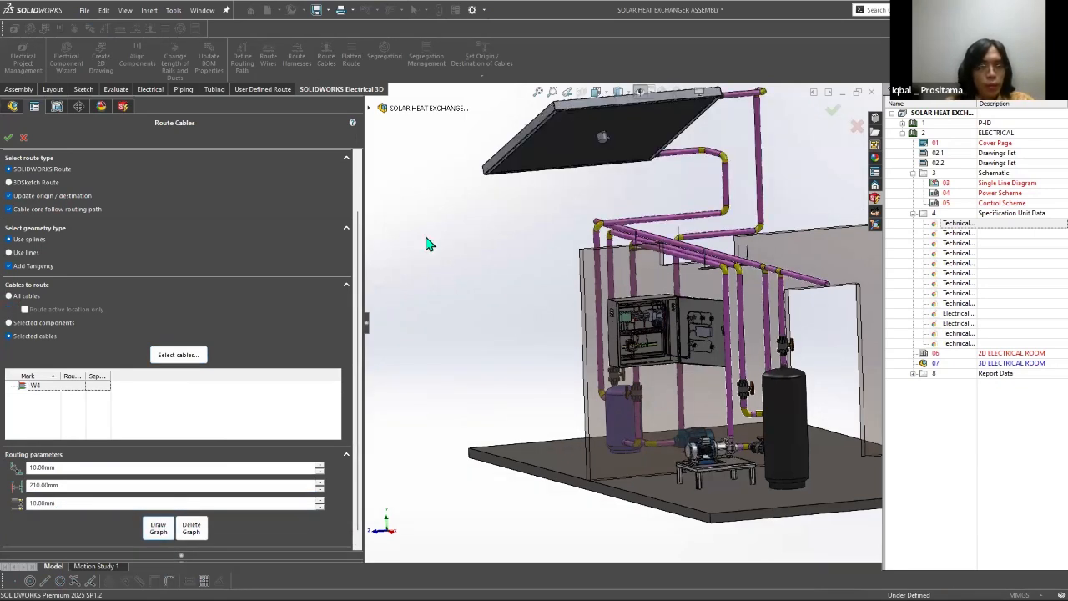
pyautogui.click(831, 115)
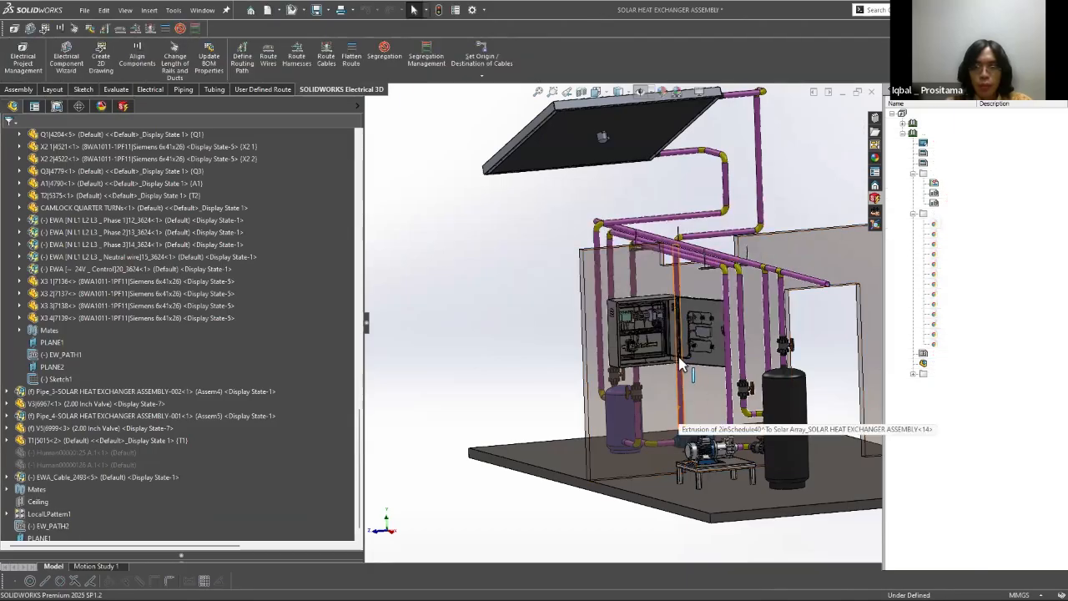
# Step: Show the hidden sketches and axes and inspect cable W4 around the enclosure's lower cable opening
pyautogui.scroll(-3, 632, 361)
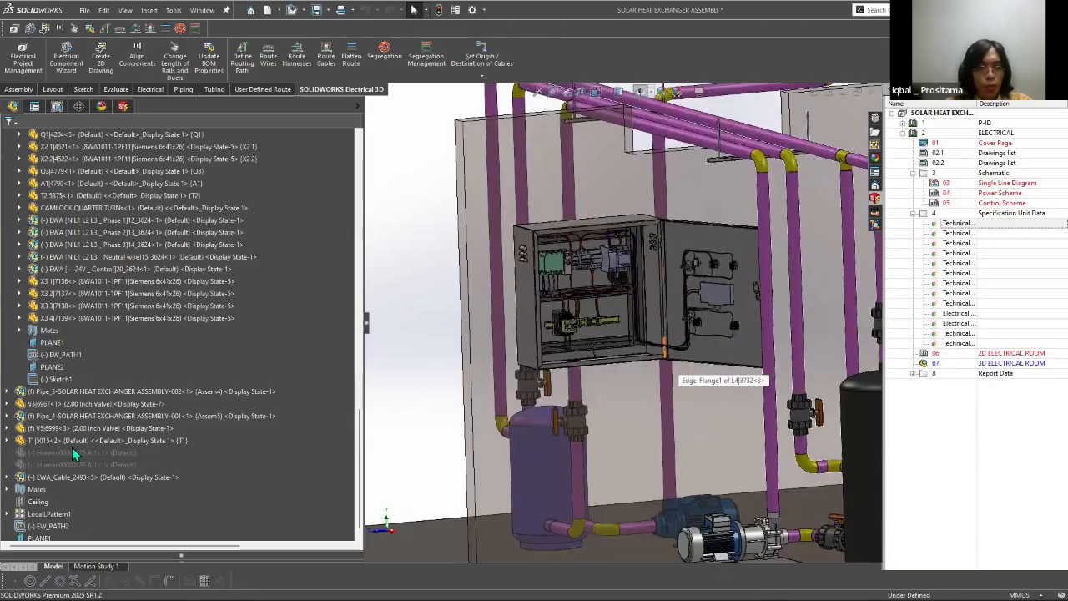
pyautogui.moveTo(634, 368); pyautogui.dragTo(684, 113, button='middle')
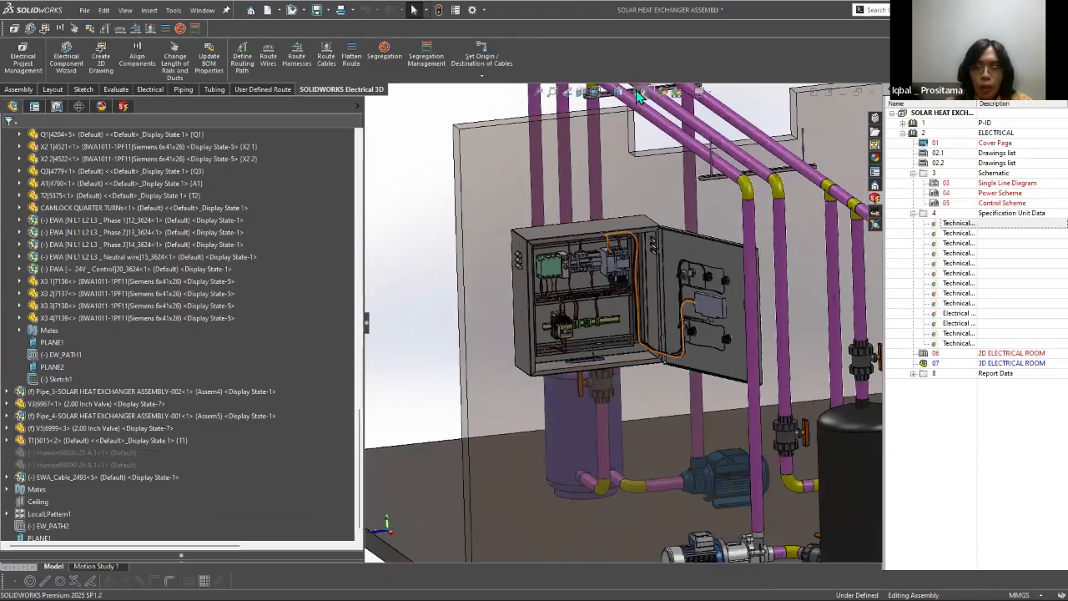
pyautogui.scroll(-5, 639, 94)
pyautogui.scroll(3, 639, 90)
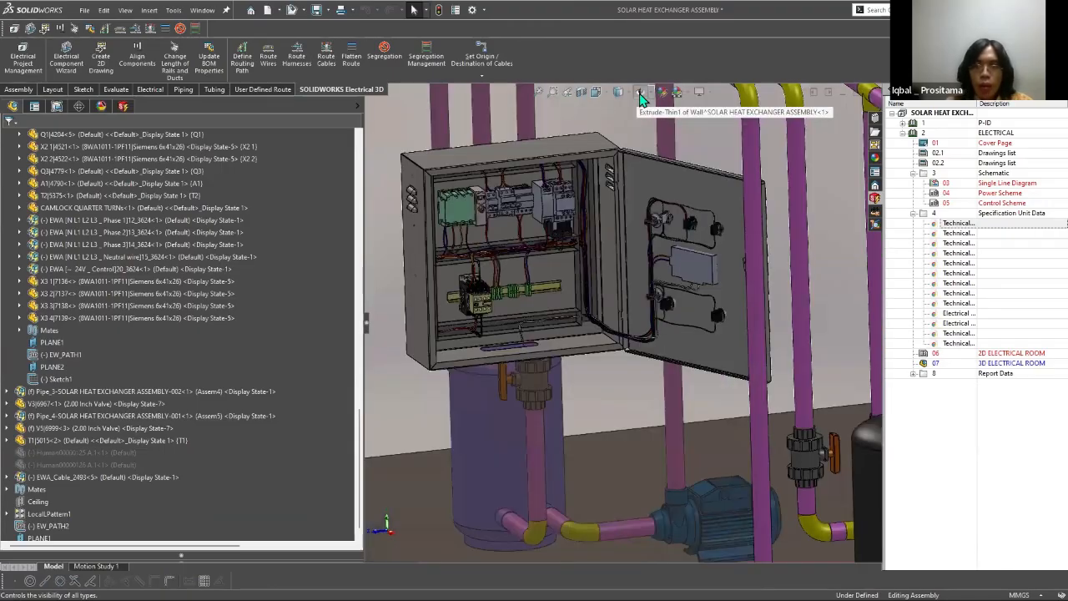
pyautogui.click(640, 94)
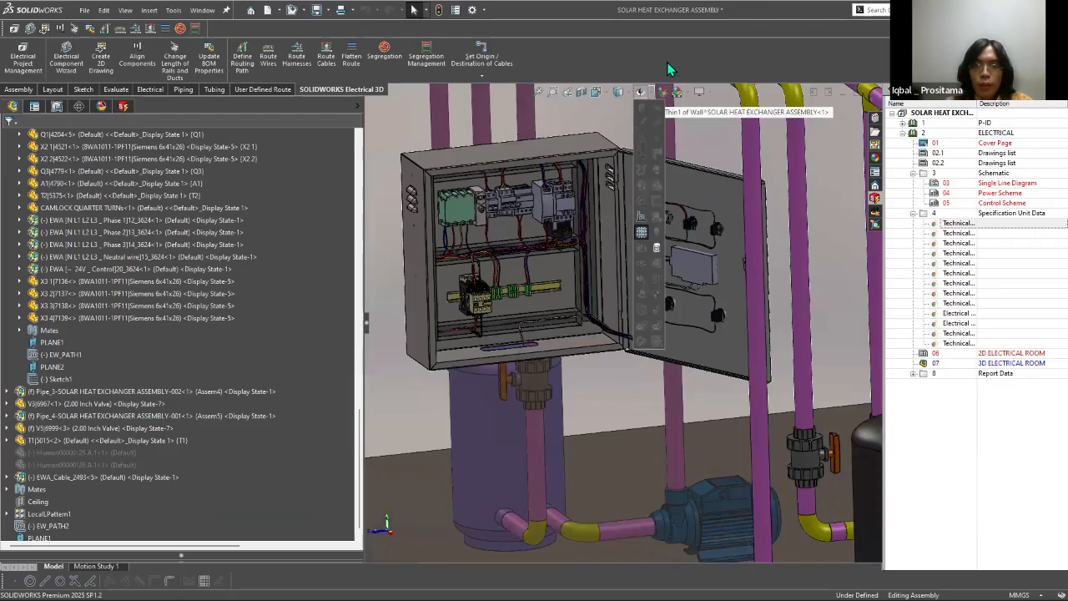
pyautogui.scroll(6, 612, 177)
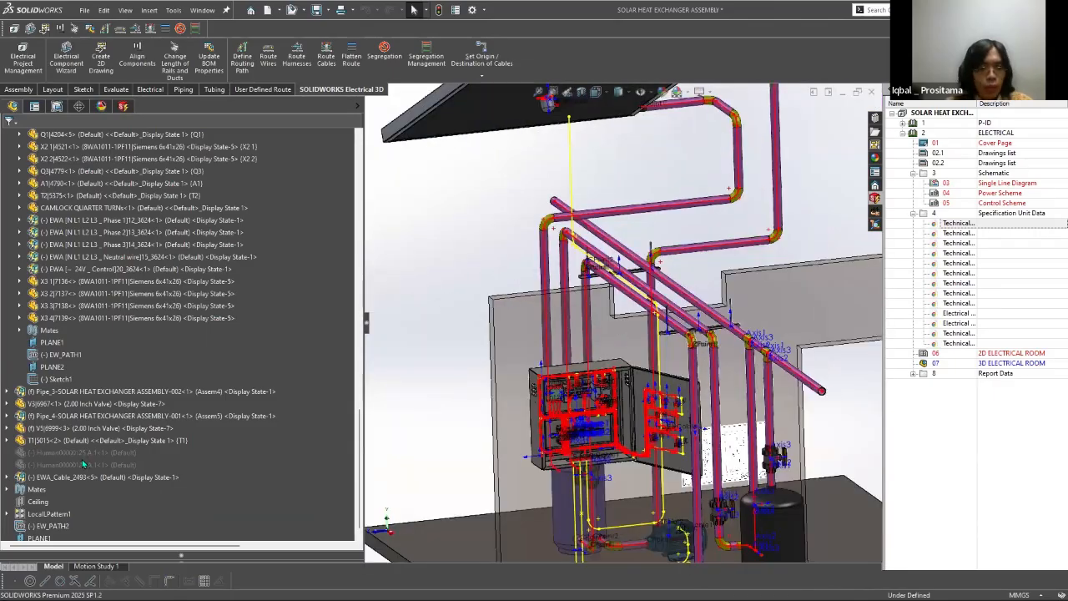
pyautogui.scroll(-1, 20, 420)
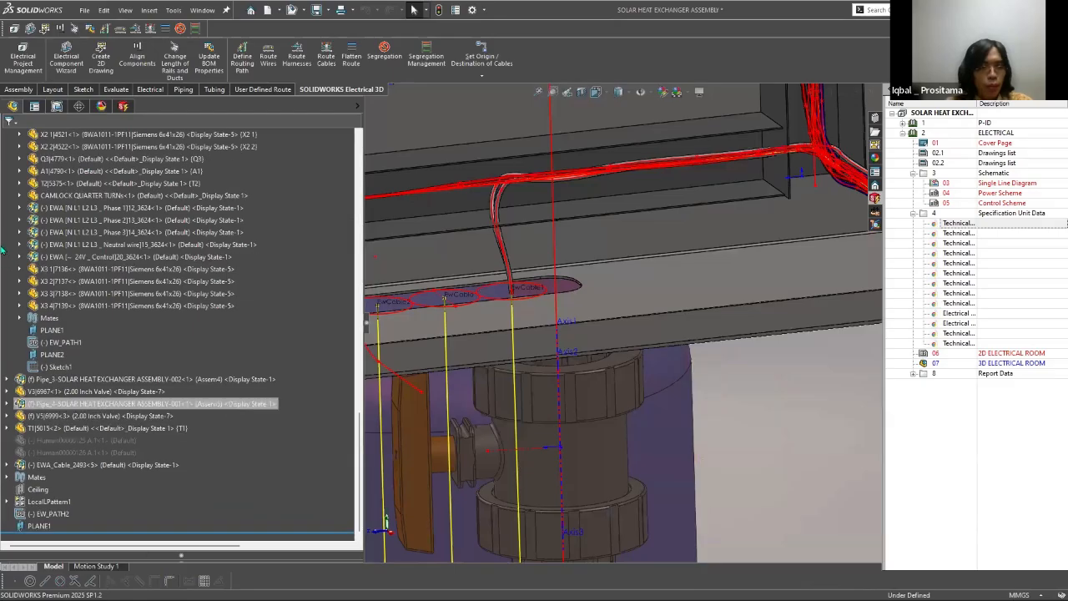
# Step: Delete the routed cable assembly EWA_Cable_2493 from the SOLAR HEAT EXCHANGER assembly
pyautogui.click(6, 249)
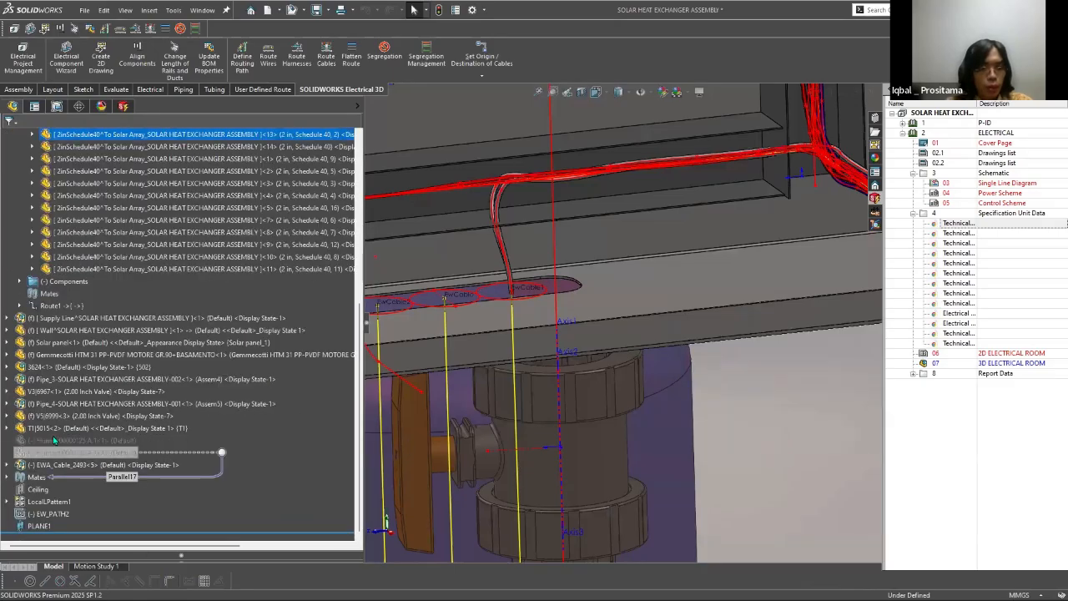
pyautogui.click(71, 464)
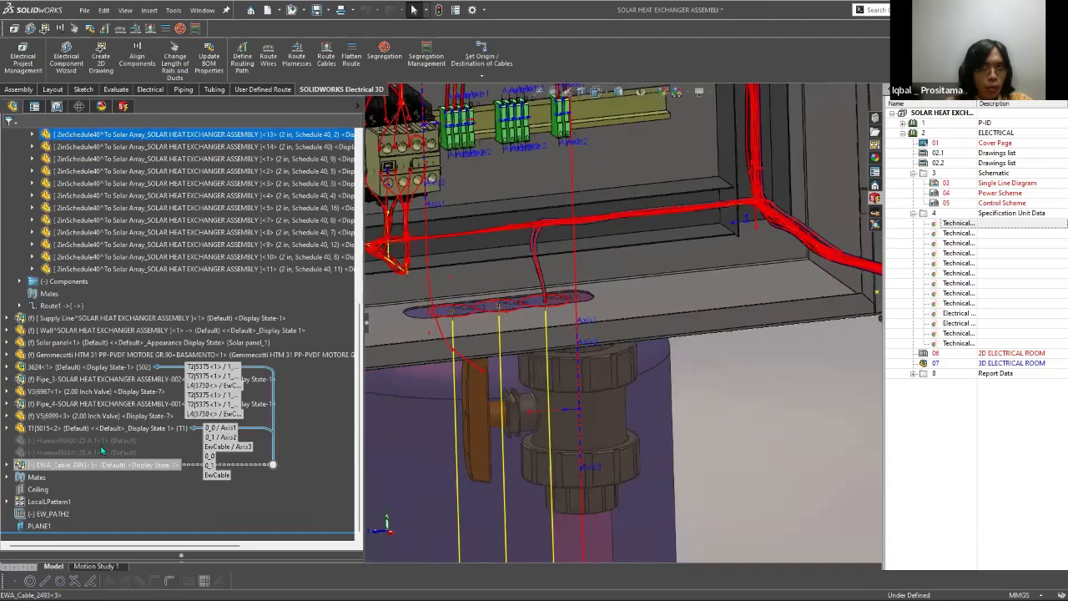
pyautogui.rightClick(72, 465)
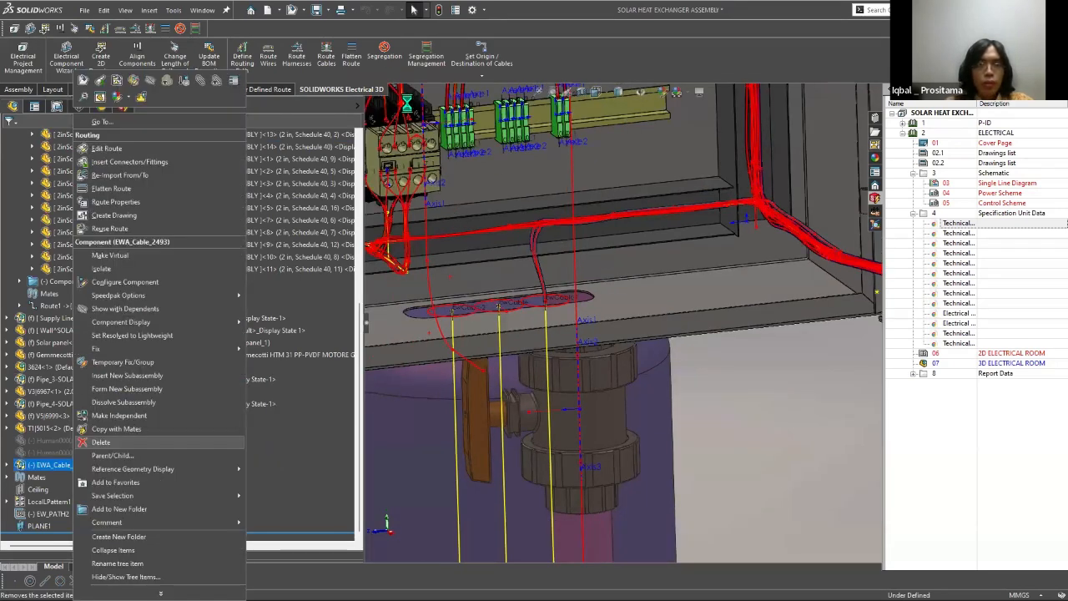
# Step: Load cable W4 for setting its origin and destination, and check its enclosure and T1 solar panel instrument connections
pyautogui.click(493, 80)
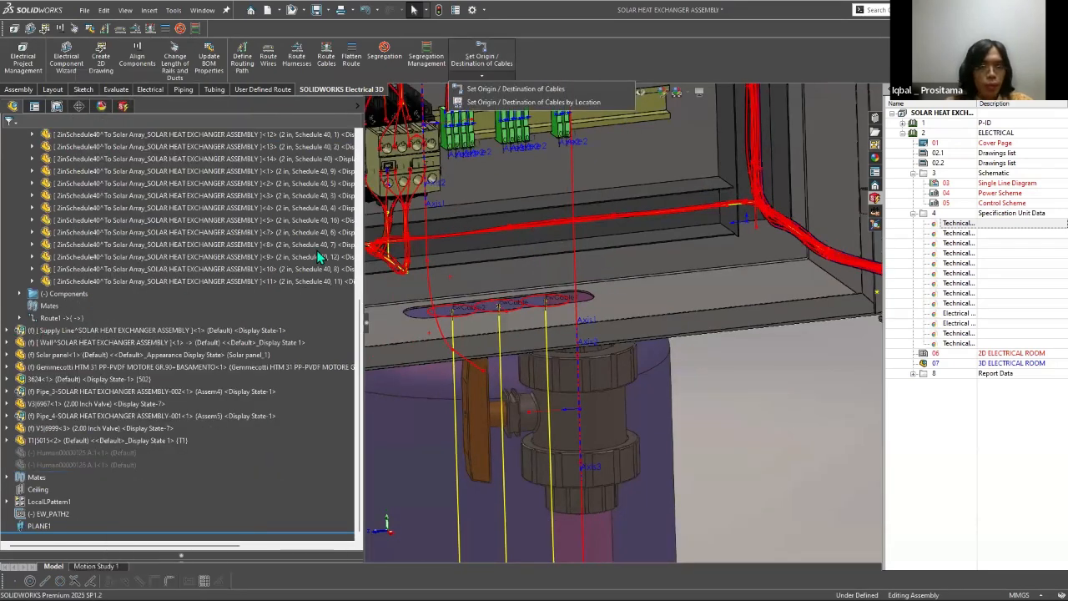
pyautogui.click(515, 89)
pyautogui.click(30, 223)
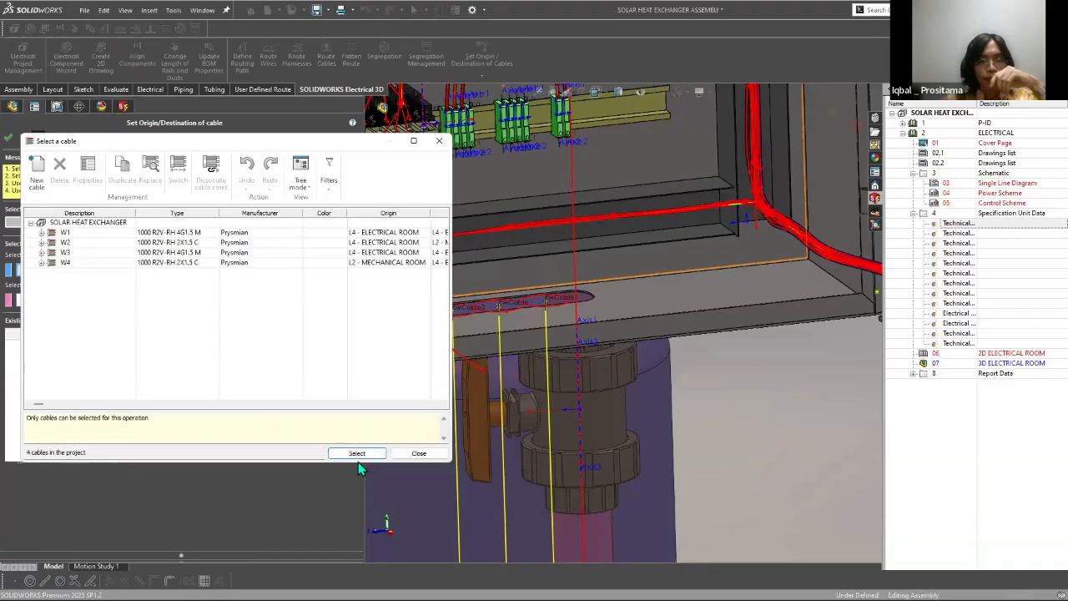
pyautogui.doubleClick(79, 264)
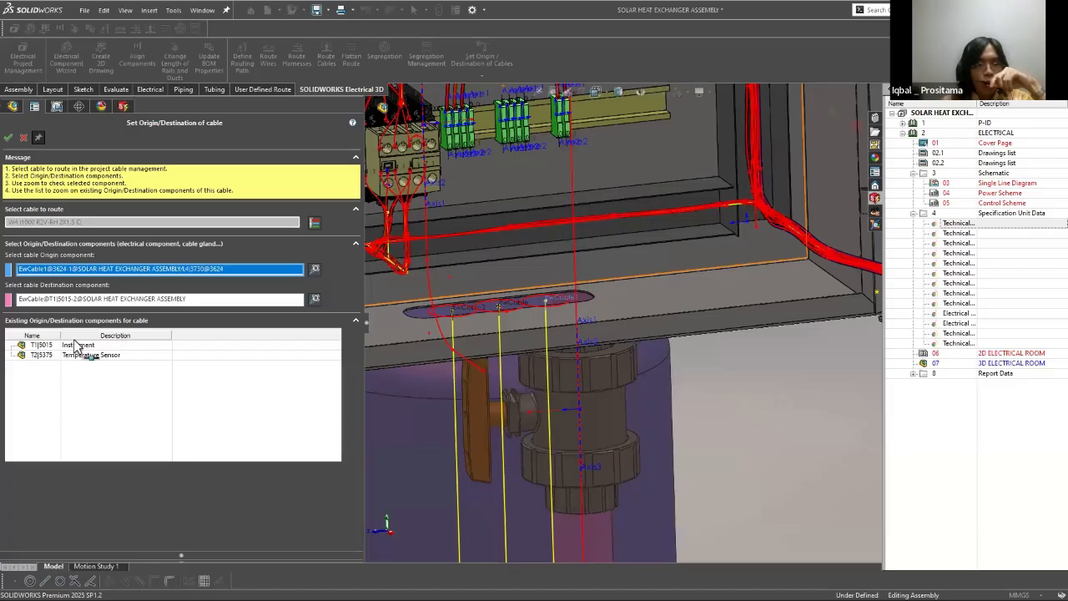
pyautogui.click(80, 301)
pyautogui.scroll(7, 653, 329)
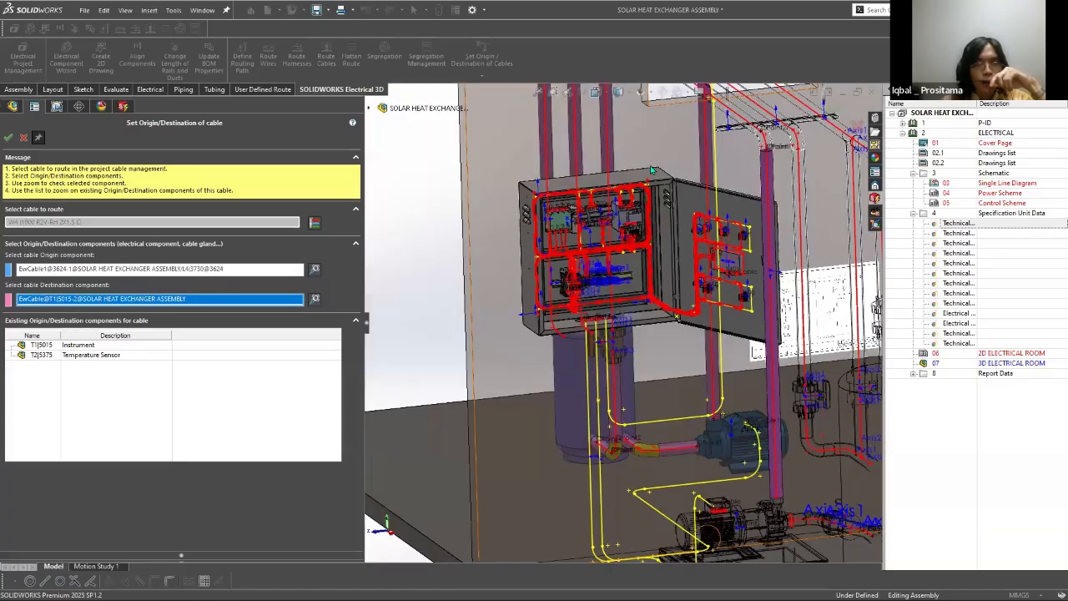
pyautogui.keyDown('ctrl'); pyautogui.moveTo(525, 281); pyautogui.dragTo(541, 577, button='middle'); pyautogui.keyUp('ctrl')
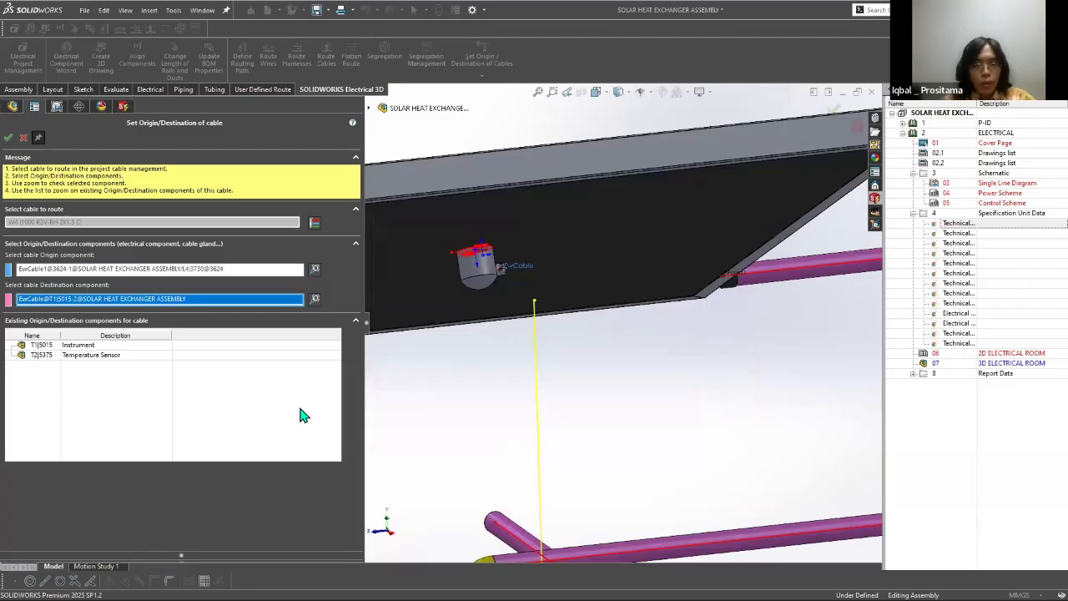
# Step: Switch to SOLIDWORKS Electrical Schematic and list the cores of cable W4 in the cable management
pyautogui.hotkey('alt', 'Tab')
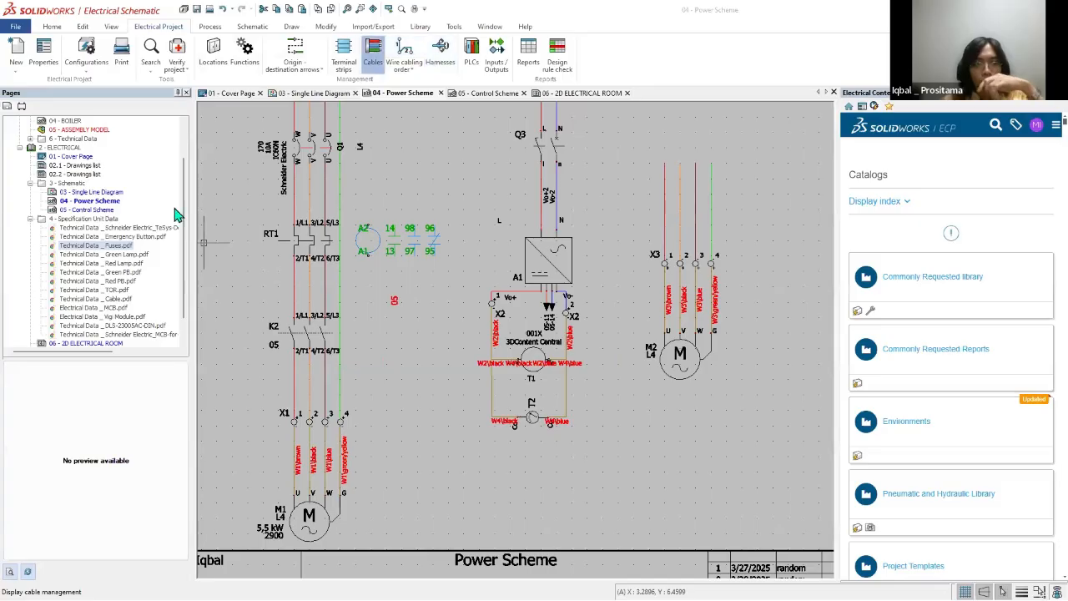
pyautogui.click(372, 51)
pyautogui.doubleClick(106, 178)
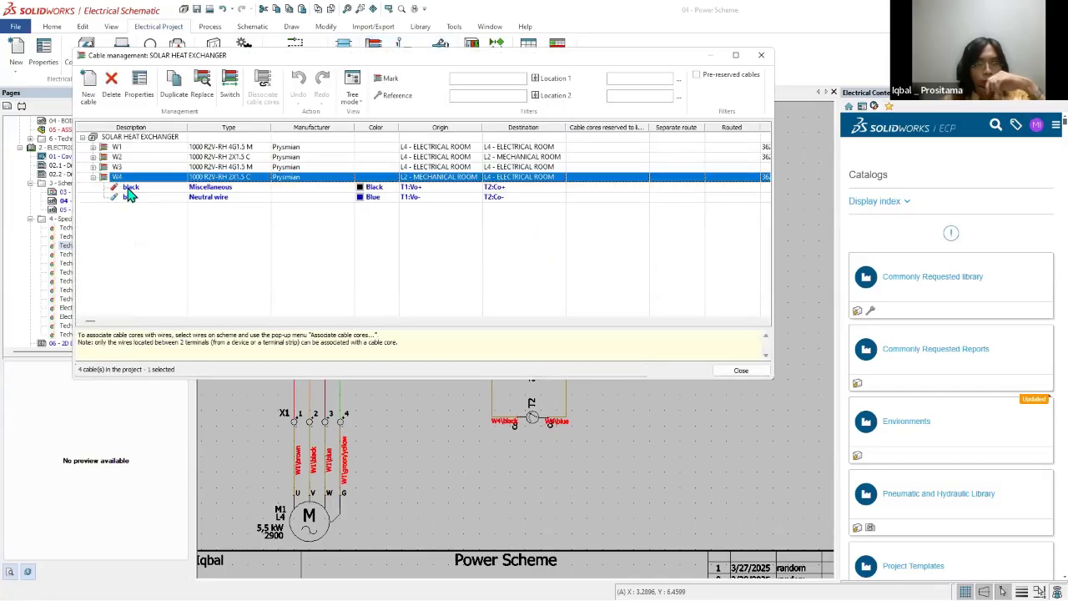
# Step: Swap the origin and destination of W4's black and blue cores to run from T2 to T1, and close cable management
pyautogui.click(422, 189)
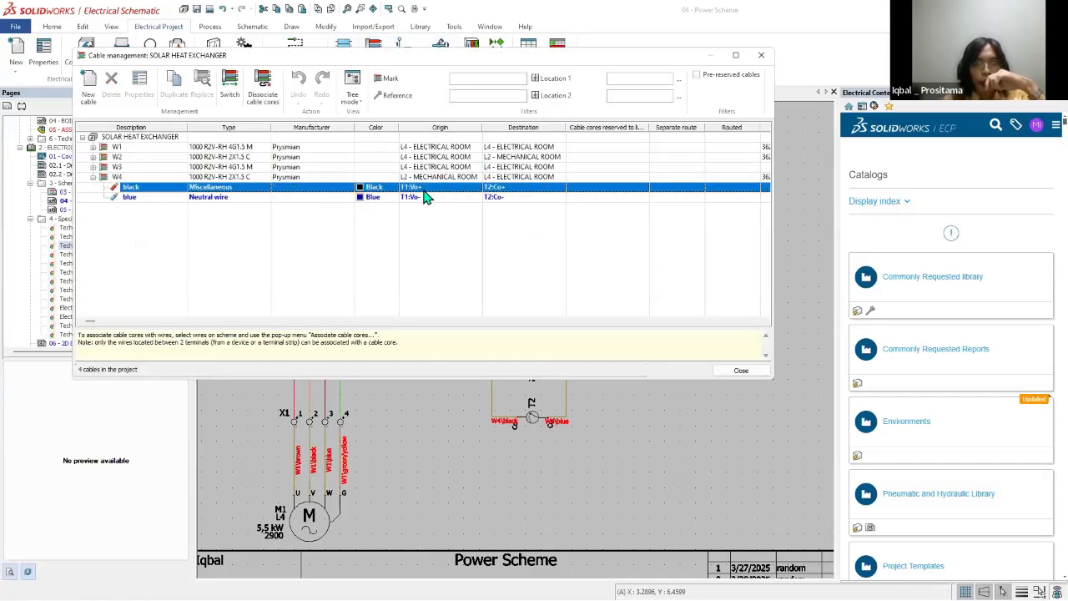
pyautogui.click(420, 196)
pyautogui.click(418, 188)
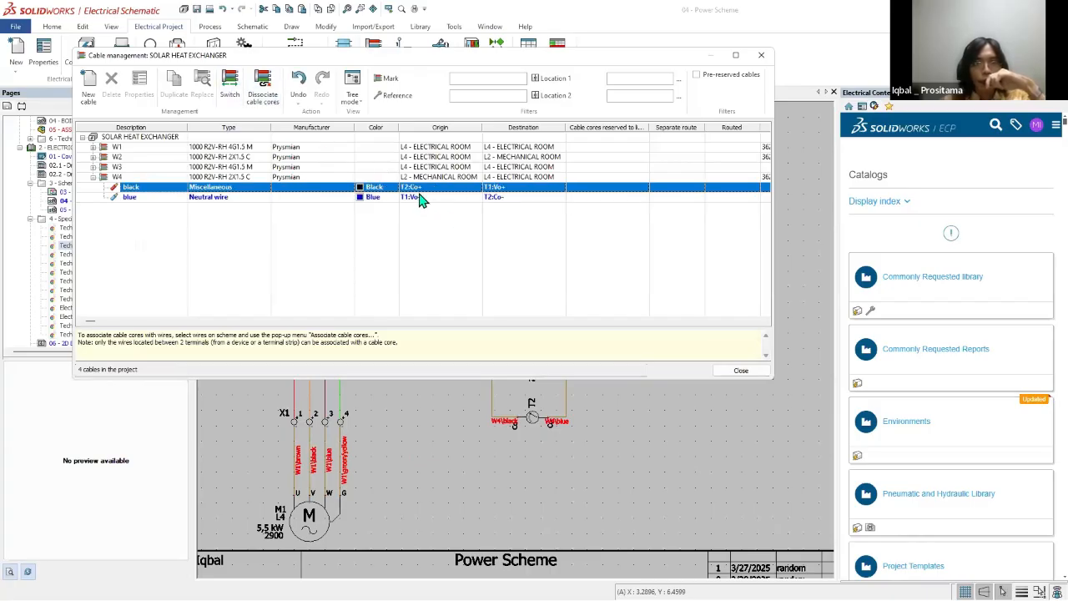
pyautogui.click(420, 197)
pyautogui.click(230, 84)
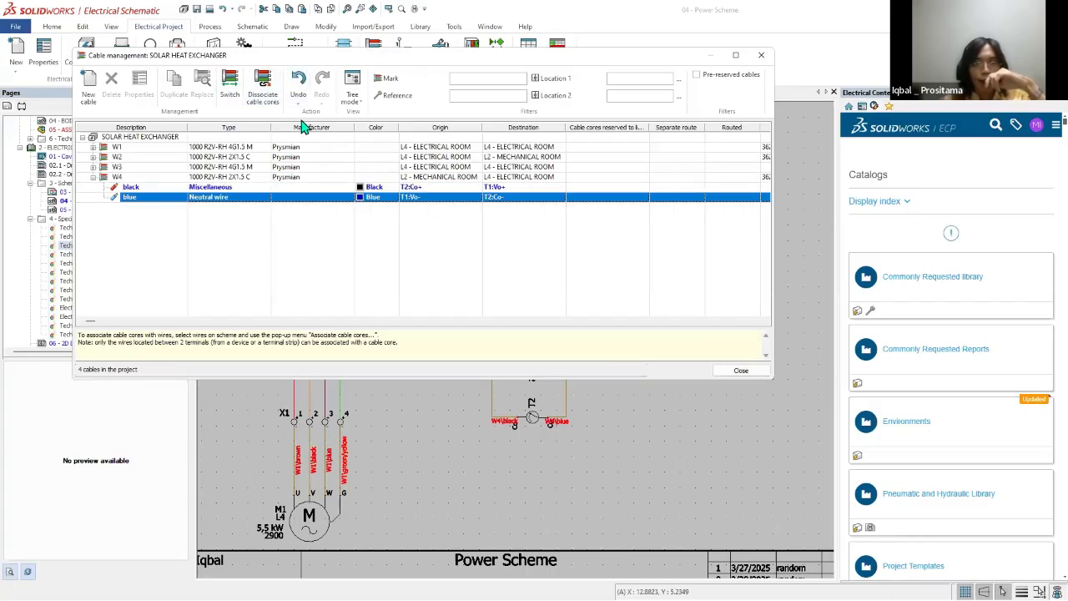
pyautogui.click(740, 376)
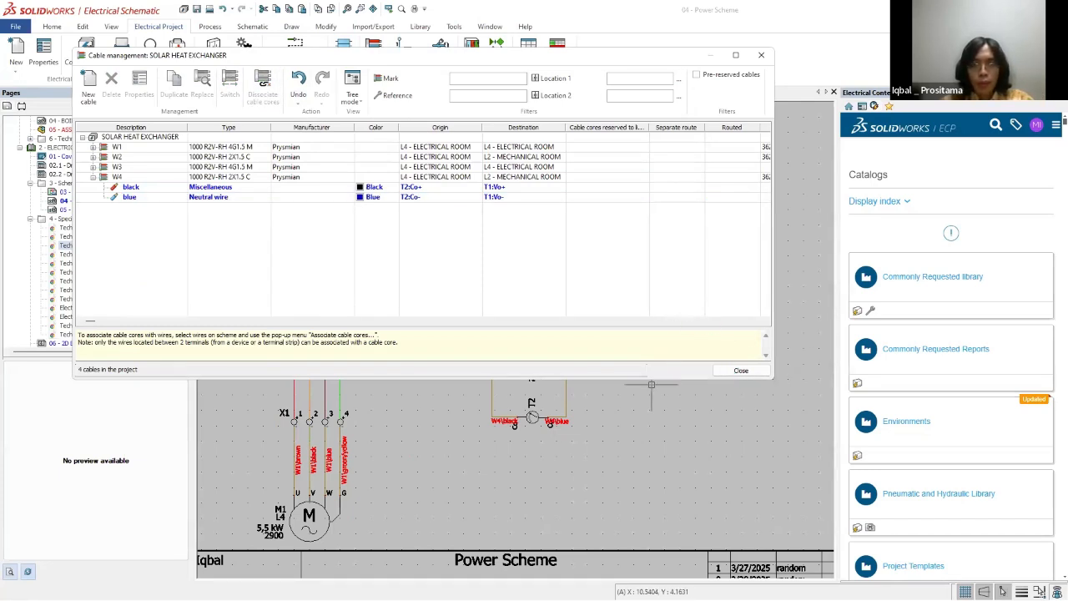
pyautogui.click(738, 372)
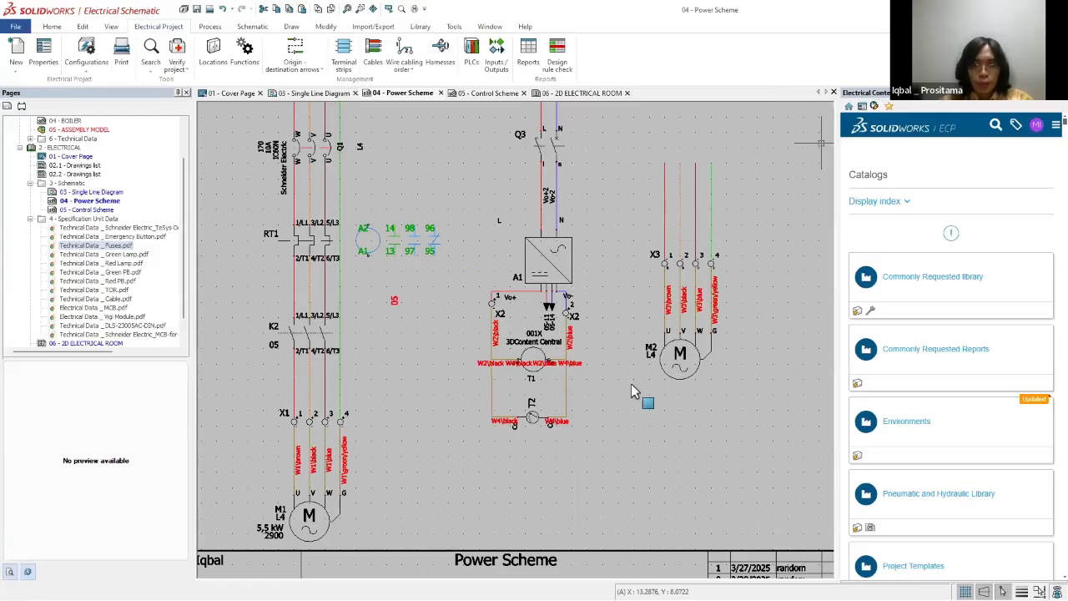
# Step: Switch to SOLIDWORKS and load cable W4 from the L4 - ELECTRICAL ROOM location to check its origin component
pyautogui.hotkey('alt', 'Tab')
pyautogui.scroll(3, 479, 77)
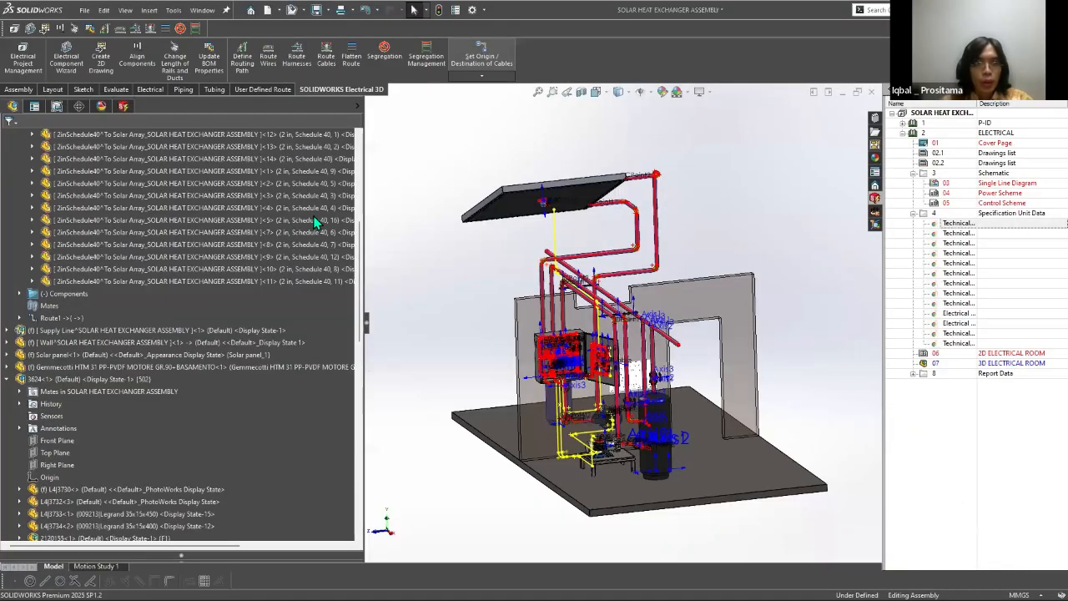
pyautogui.click(481, 76)
pyautogui.click(534, 100)
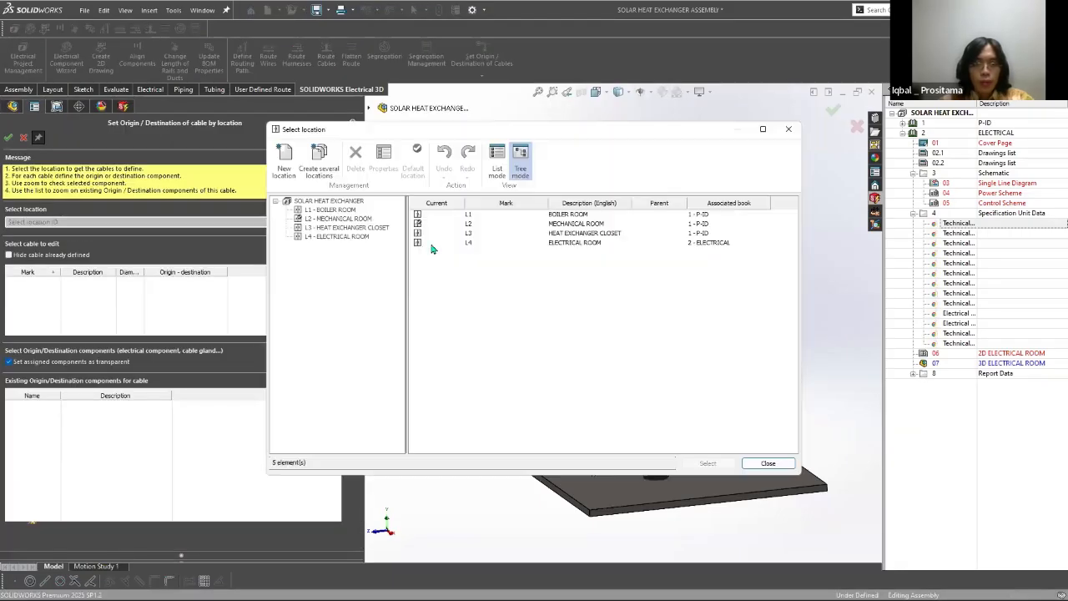
pyautogui.doubleClick(415, 243)
pyautogui.click(40, 310)
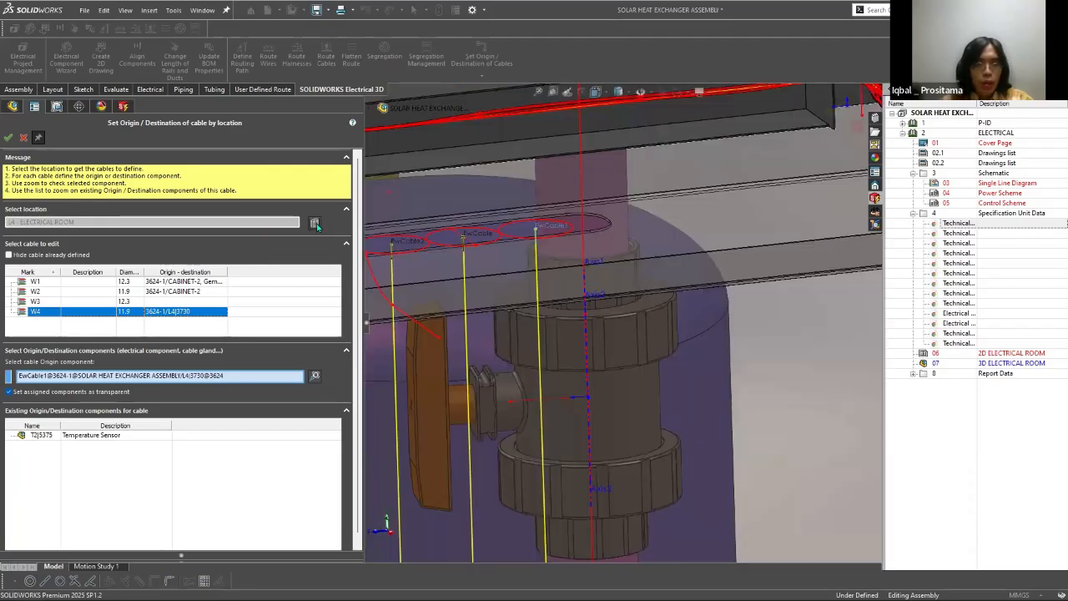
# Step: Check cable W4's destination component in the L2 - MECHANICAL ROOM location, and accept the existing assignments
pyautogui.click(315, 223)
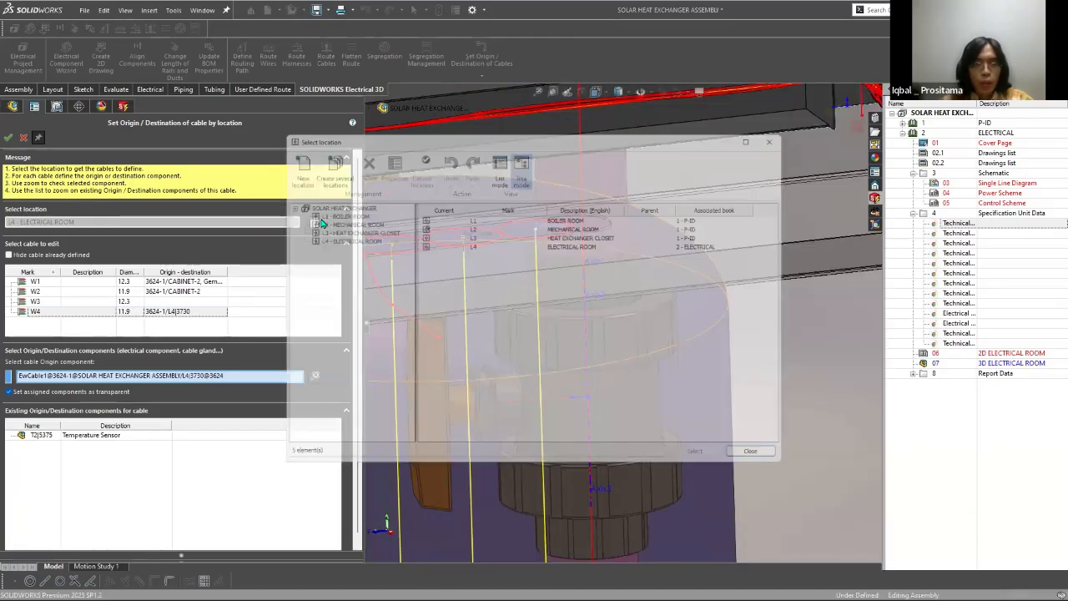
pyautogui.doubleClick(338, 219)
pyautogui.click(40, 291)
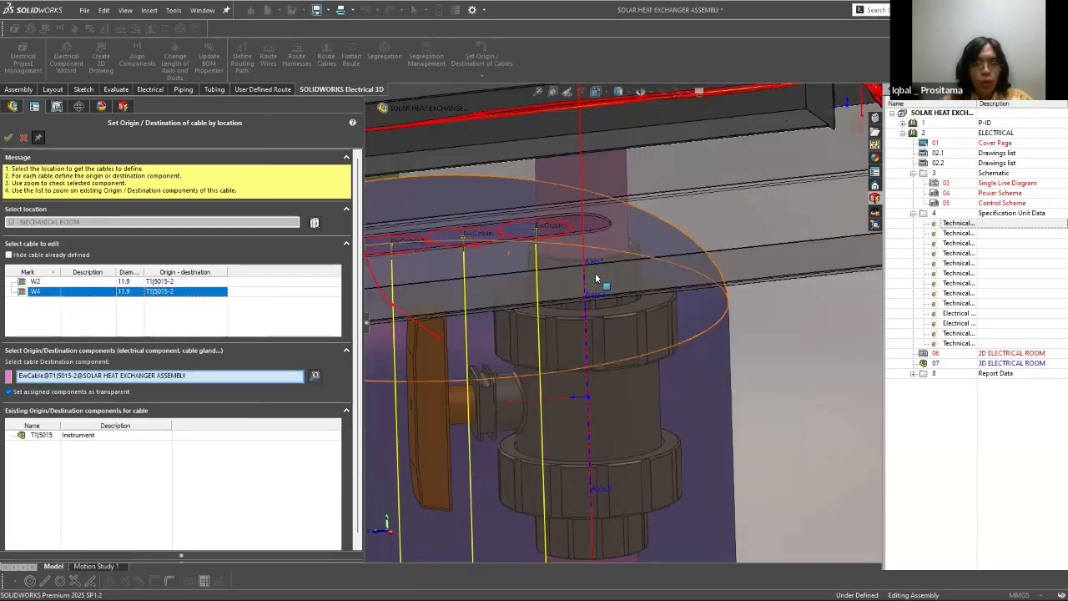
pyautogui.scroll(2, 615, 149)
pyautogui.scroll(8, 609, 248)
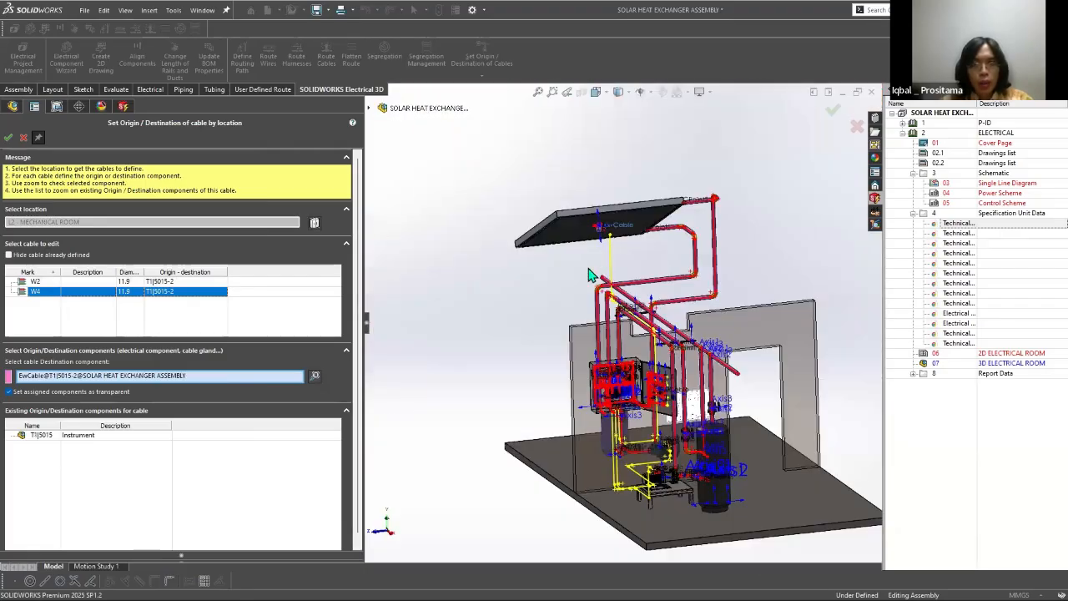
pyautogui.scroll(-5, 617, 272)
pyautogui.scroll(5, 738, 136)
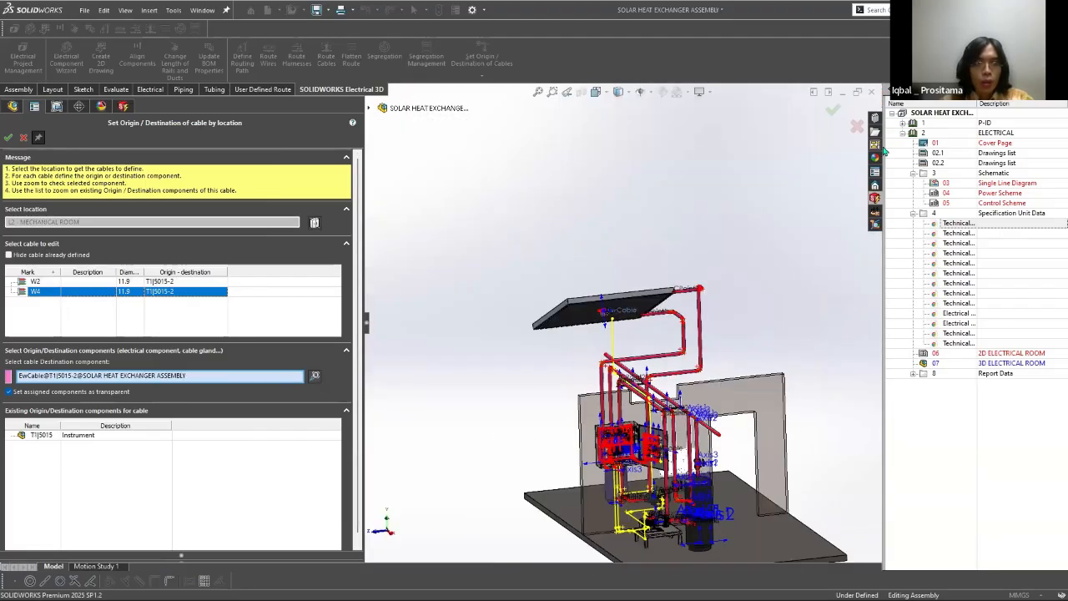
pyautogui.click(832, 107)
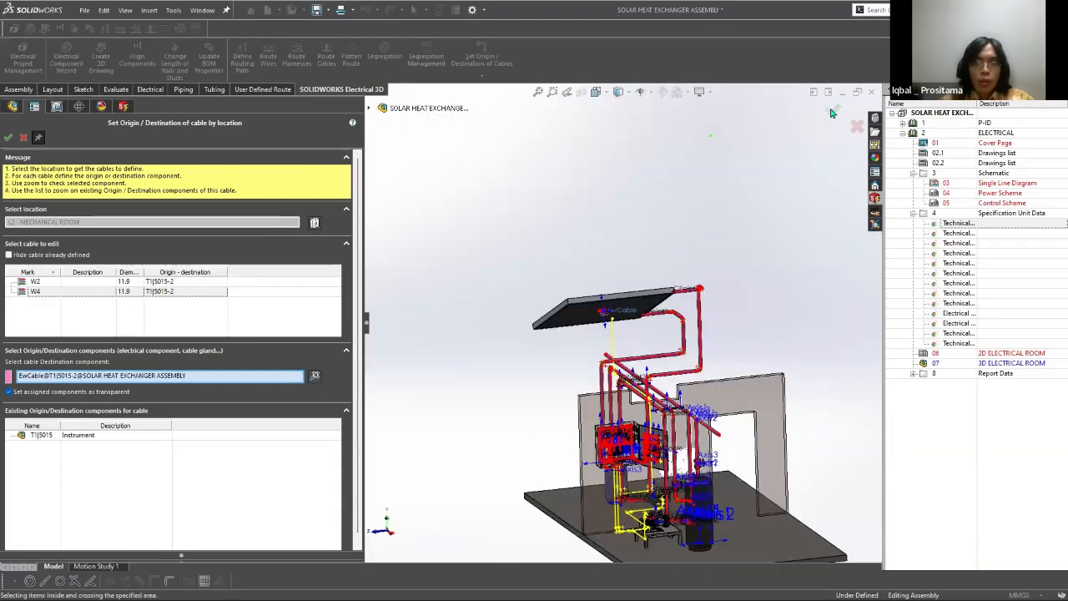
pyautogui.click(12, 139)
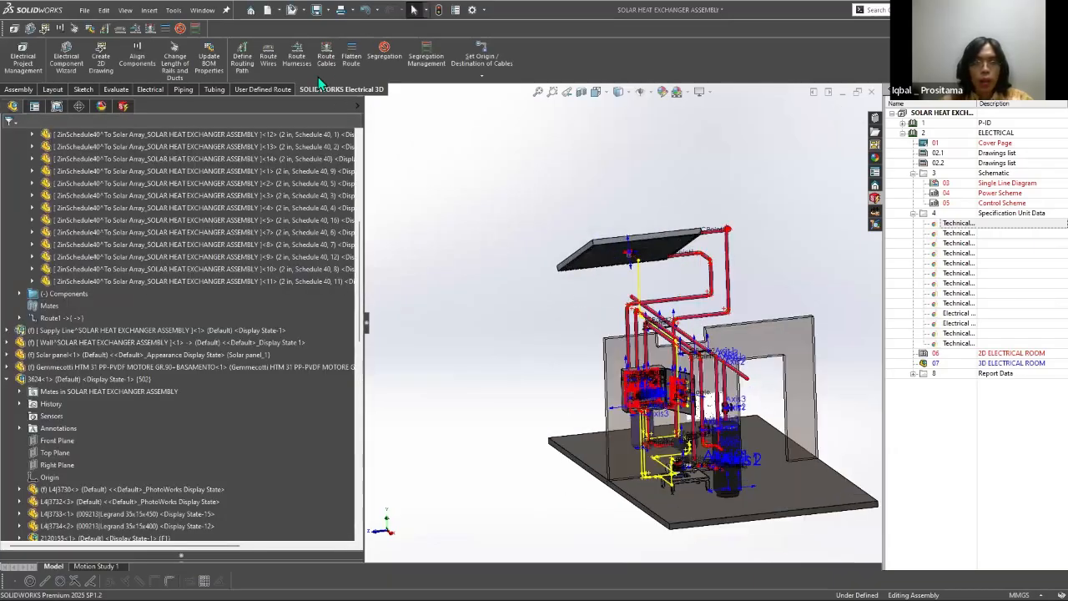
# Step: Start routing cables as a SOLIDWORKS route with only cable W4 selected
pyautogui.click(326, 57)
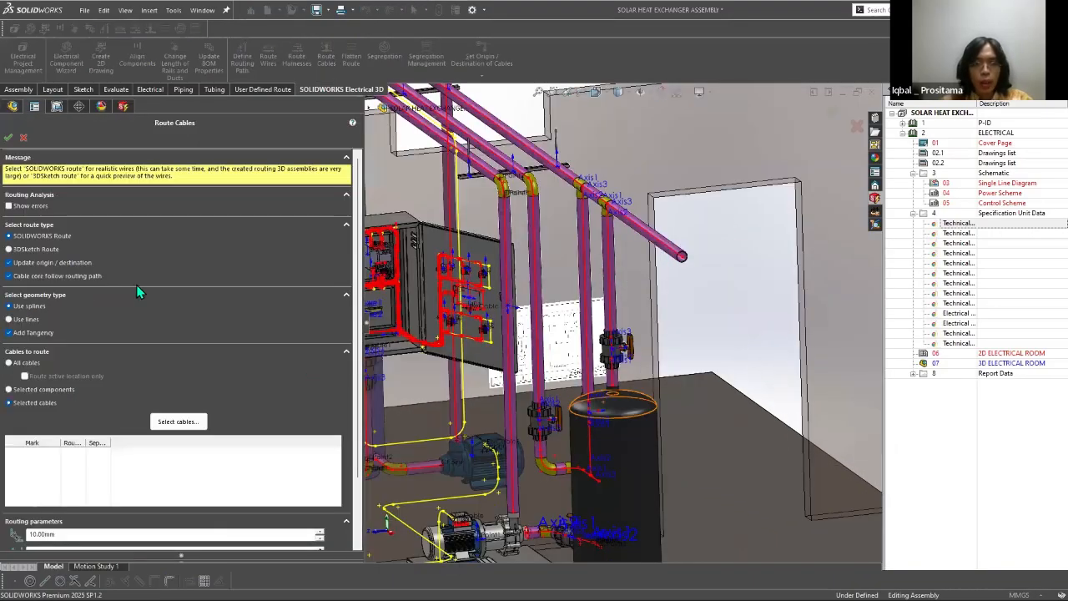
pyautogui.click(193, 419)
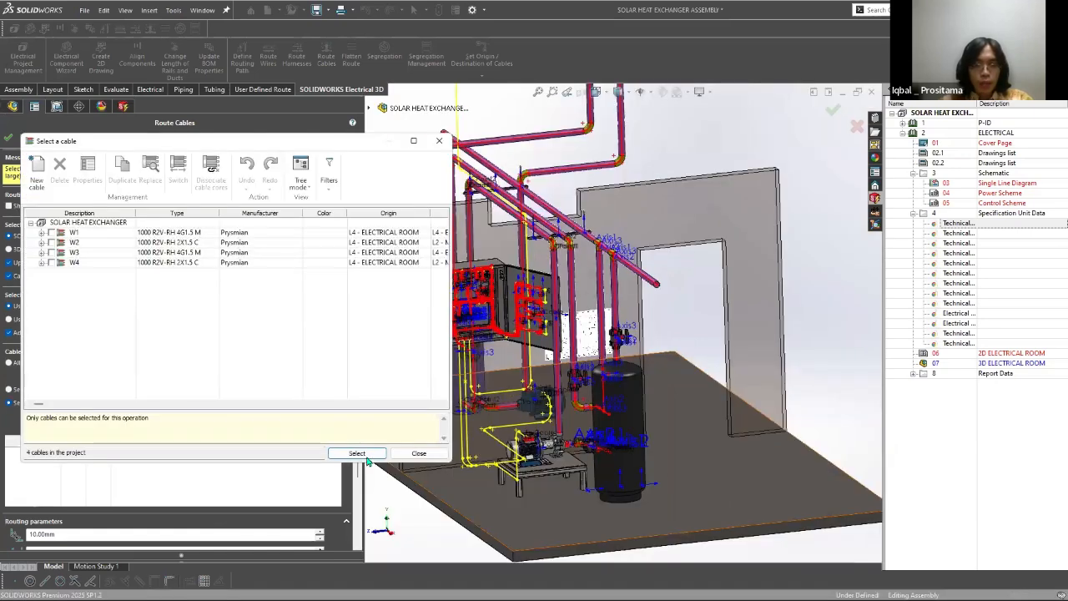
pyautogui.click(51, 262)
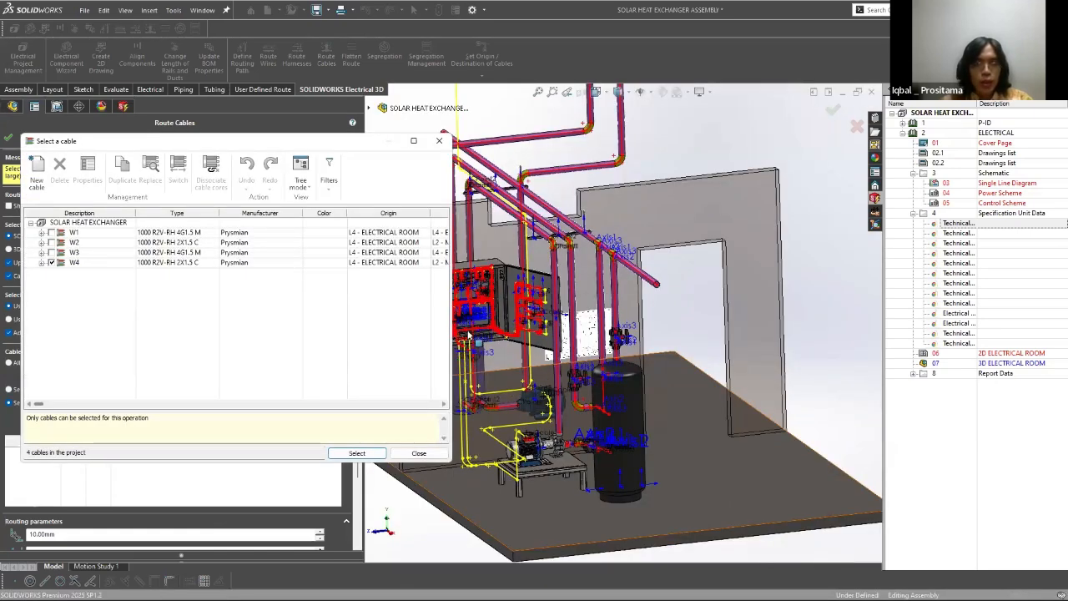
pyautogui.press('Return')
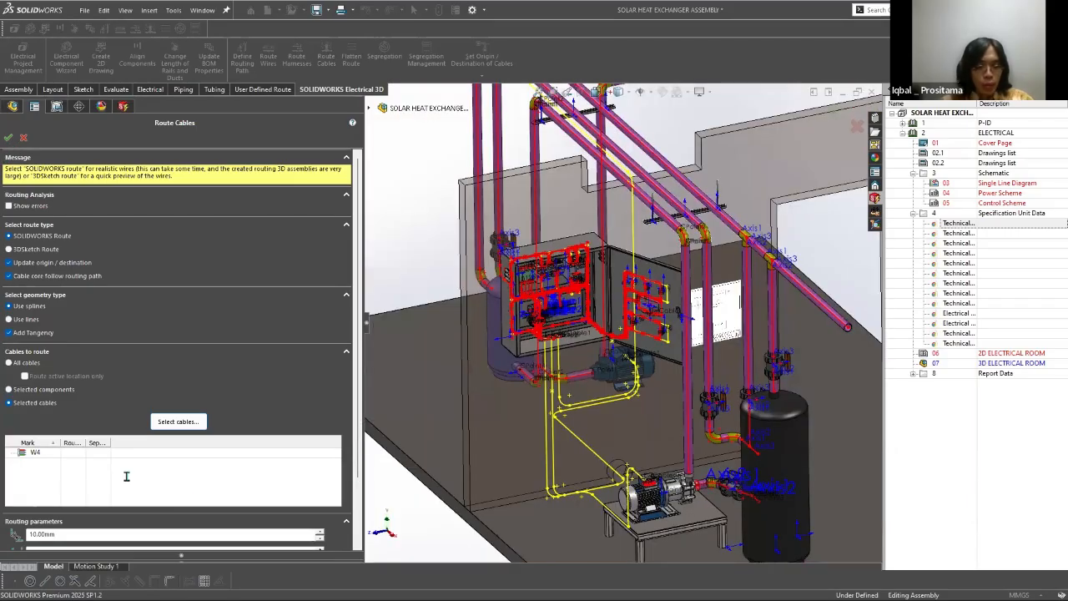
pyautogui.scroll(-1, 127, 477)
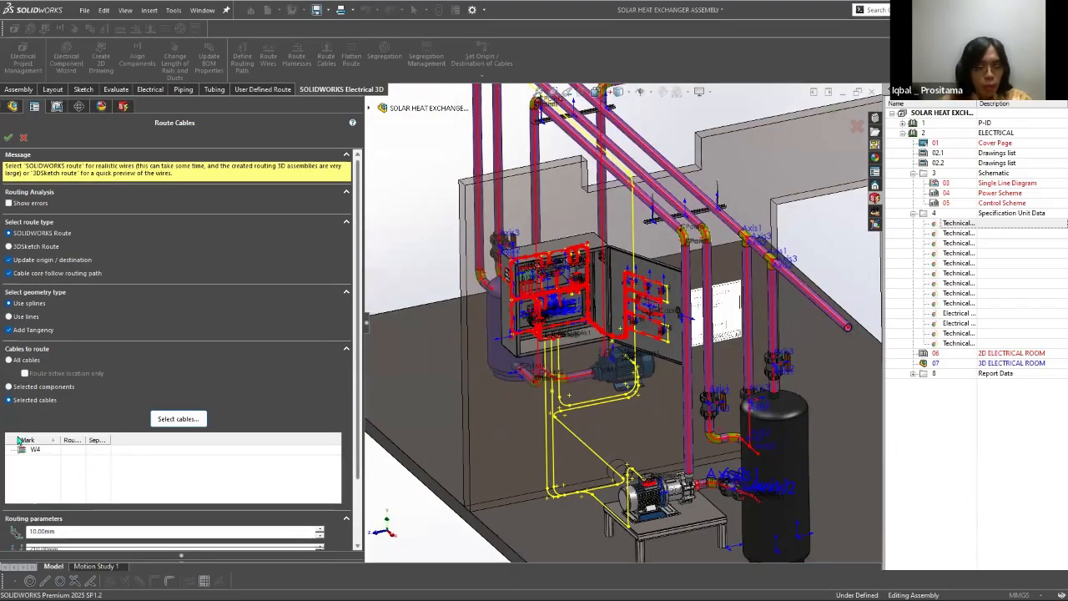
pyautogui.scroll(-3, 19, 440)
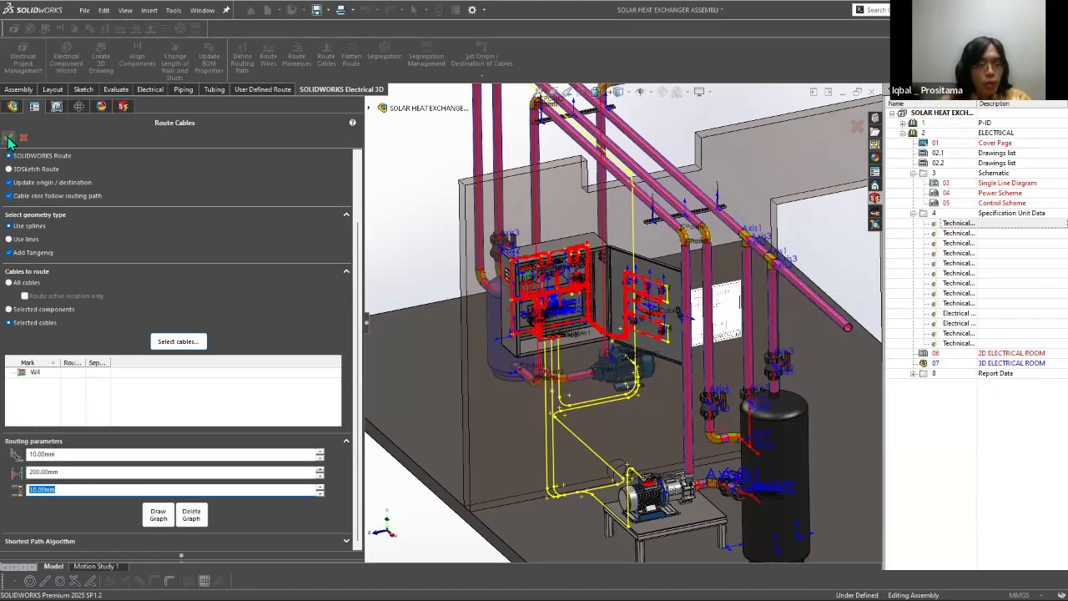
# Step: Set the first routing parameter to 25 mm and the third to 5 mm, and route cable W4
pyautogui.click(71, 454)
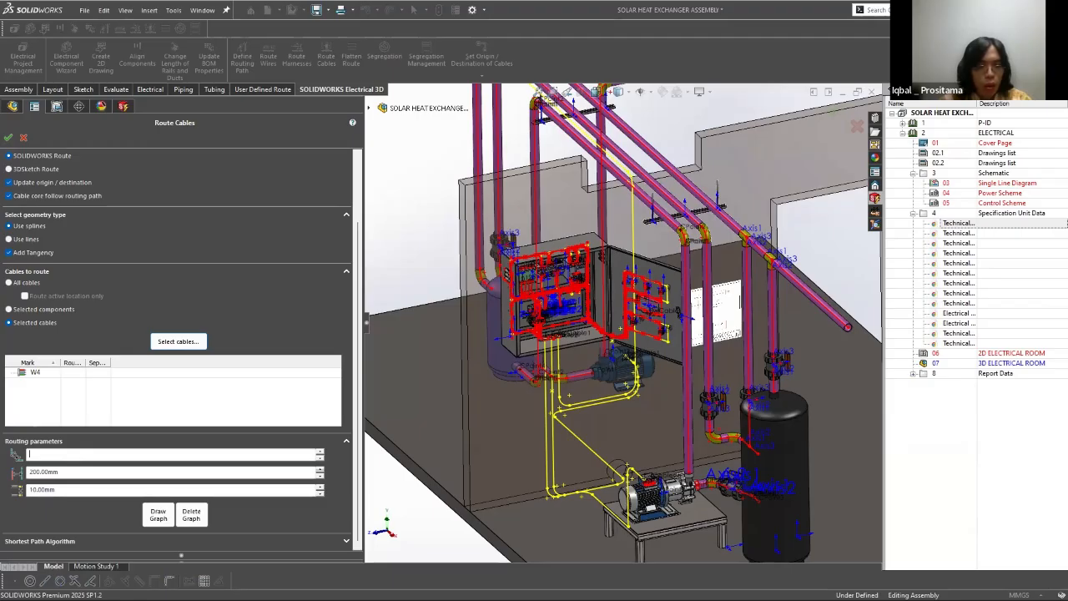
pyautogui.write('25')
pyautogui.press('Tab')
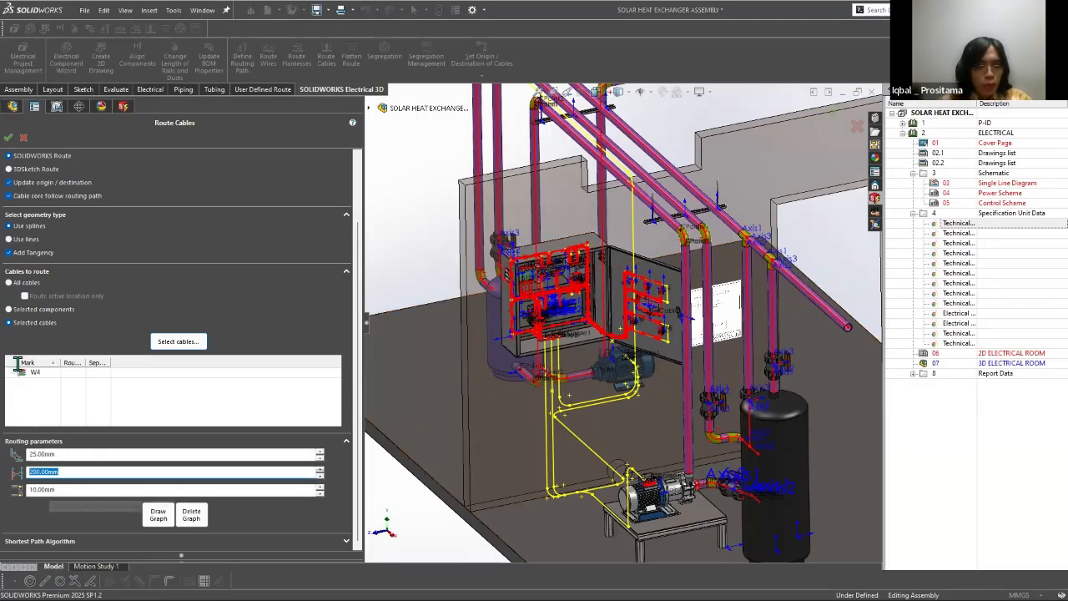
pyautogui.press('Tab')
pyautogui.write('5')
pyautogui.press('Tab')
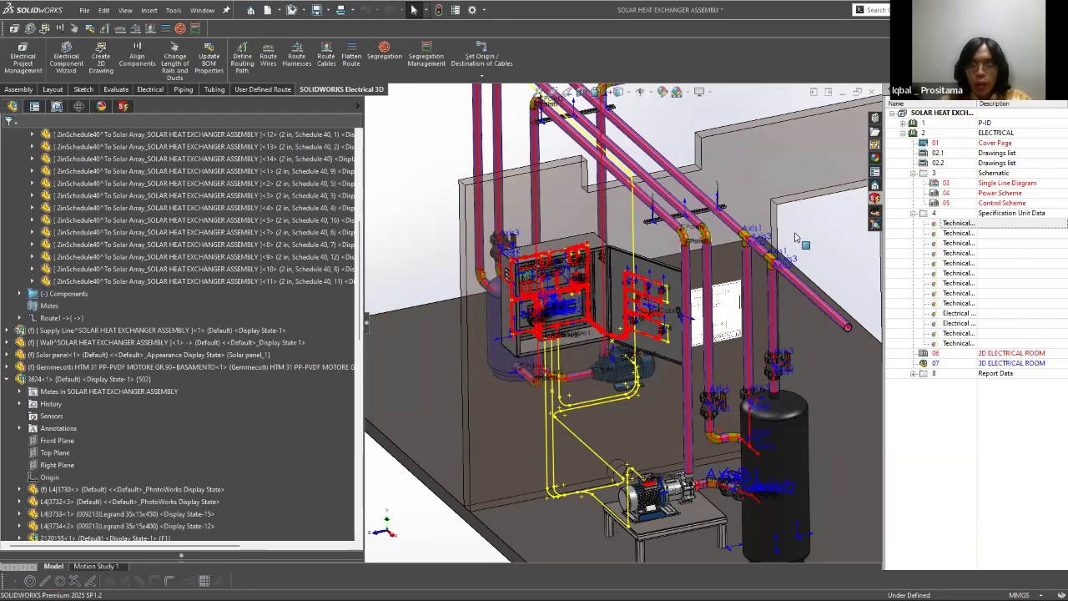
# Step: Inspect the routed cable at the enclosure opening, and delete the cable assembly EWA_Cable_2493_1 from the SOLAR HEAT EXCHANGER assembly
pyautogui.scroll(-4, 725, 319)
pyautogui.scroll(-10, 778, 343)
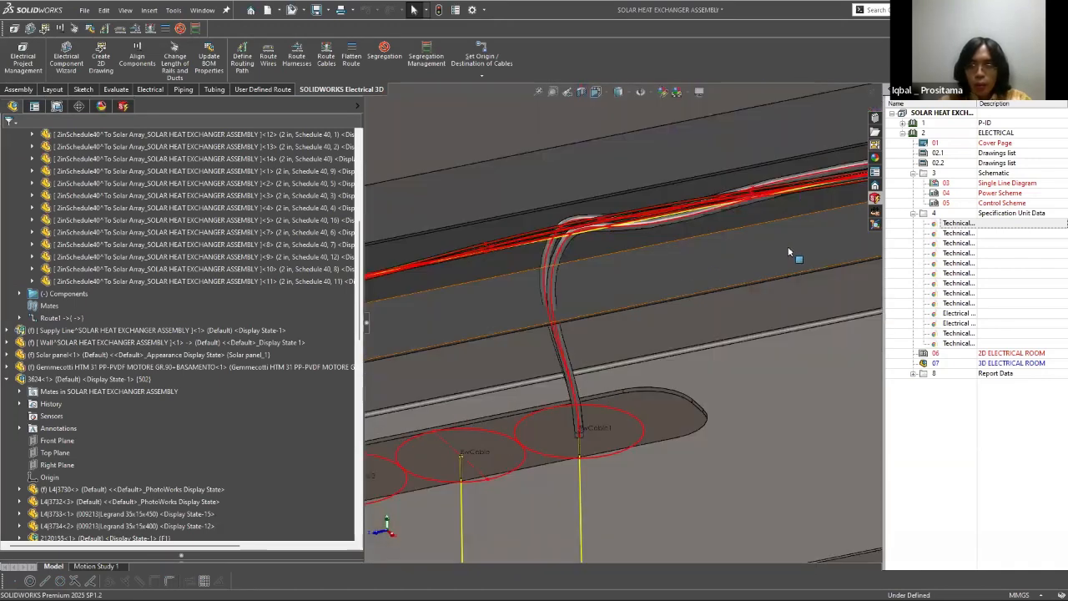
pyautogui.click(554, 308)
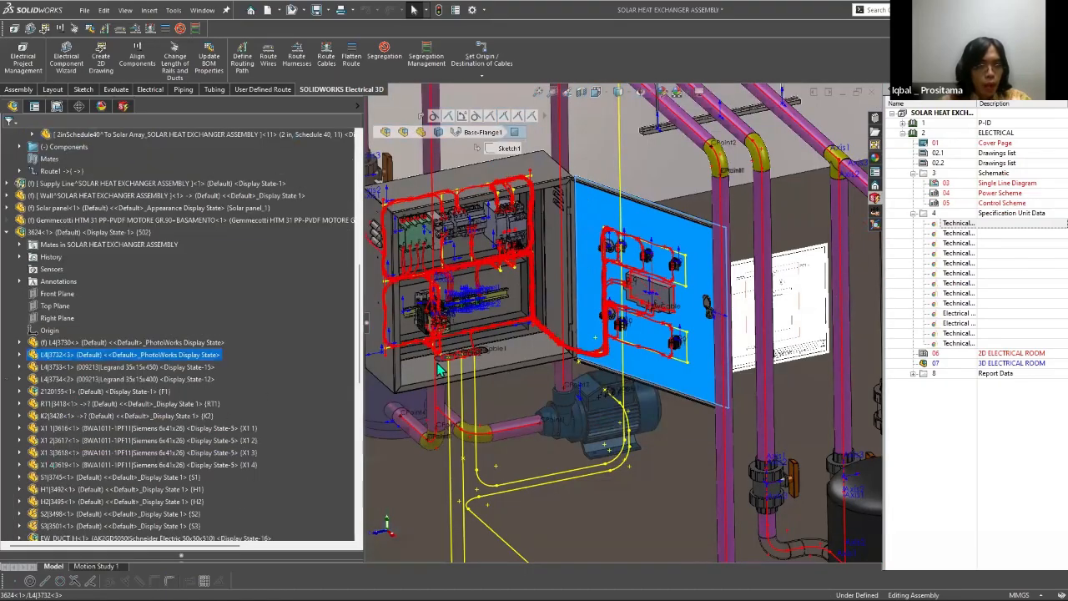
pyautogui.click(455, 190)
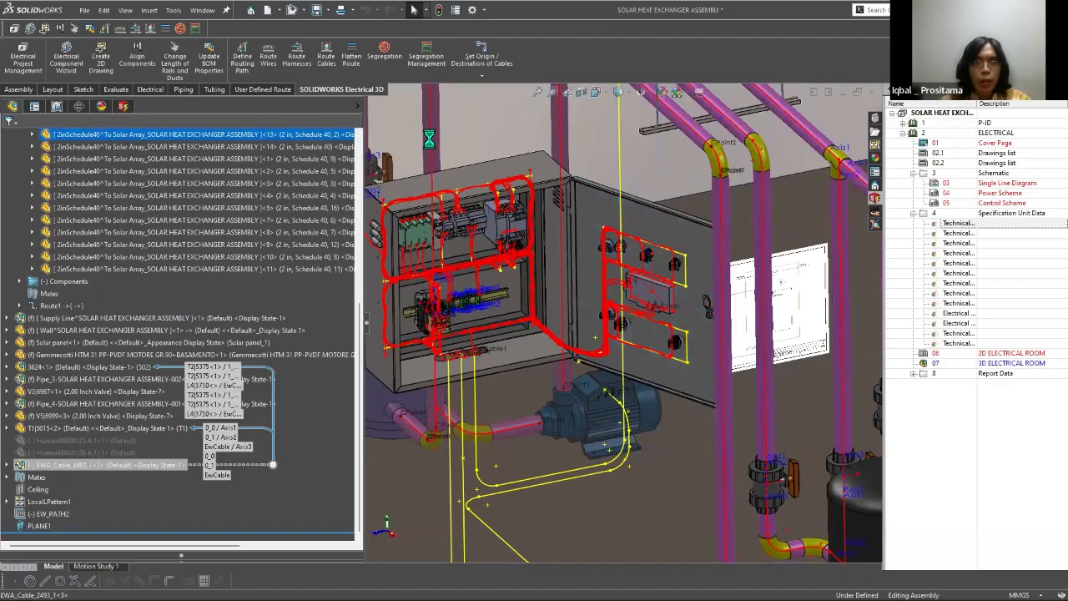
pyautogui.press('Delete')
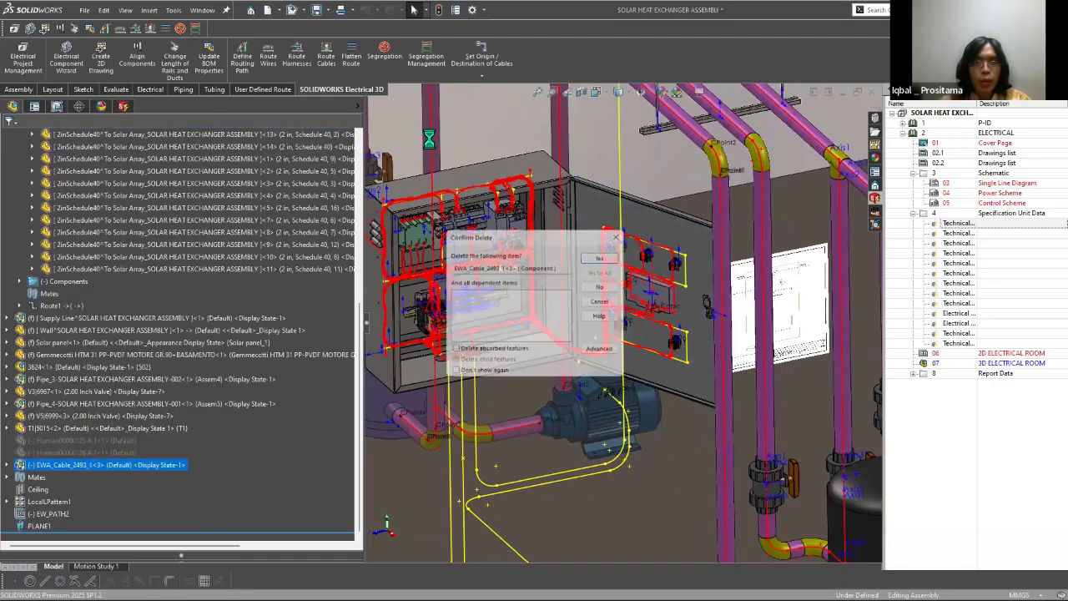
pyautogui.press('Return')
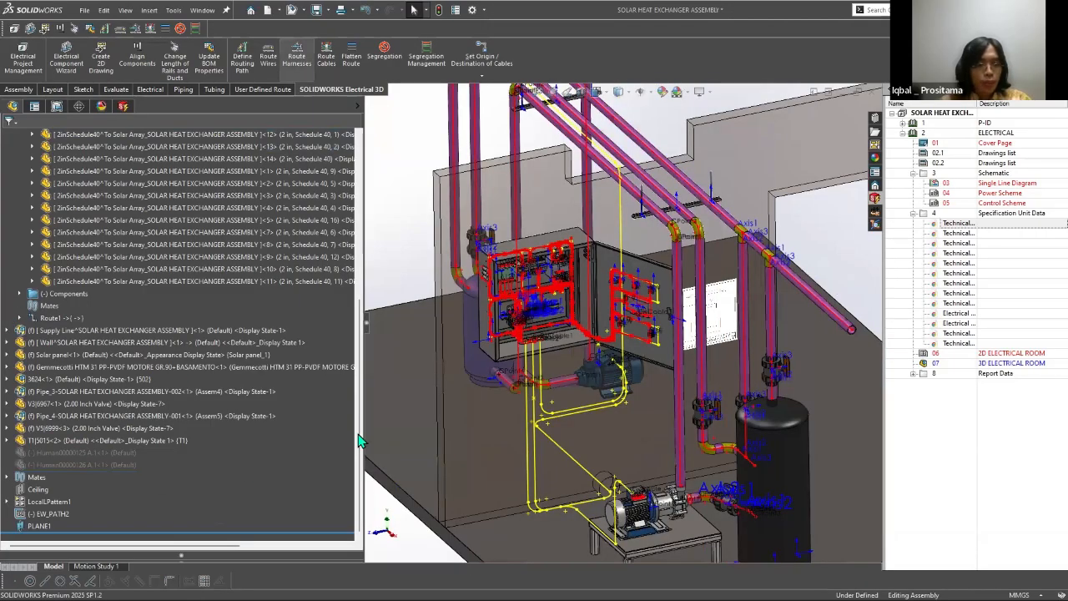
# Step: Route cable W2 as a SOLIDWORKS route, and inspect its run from the terminals to the enclosure's cable opening
pyautogui.click(326, 57)
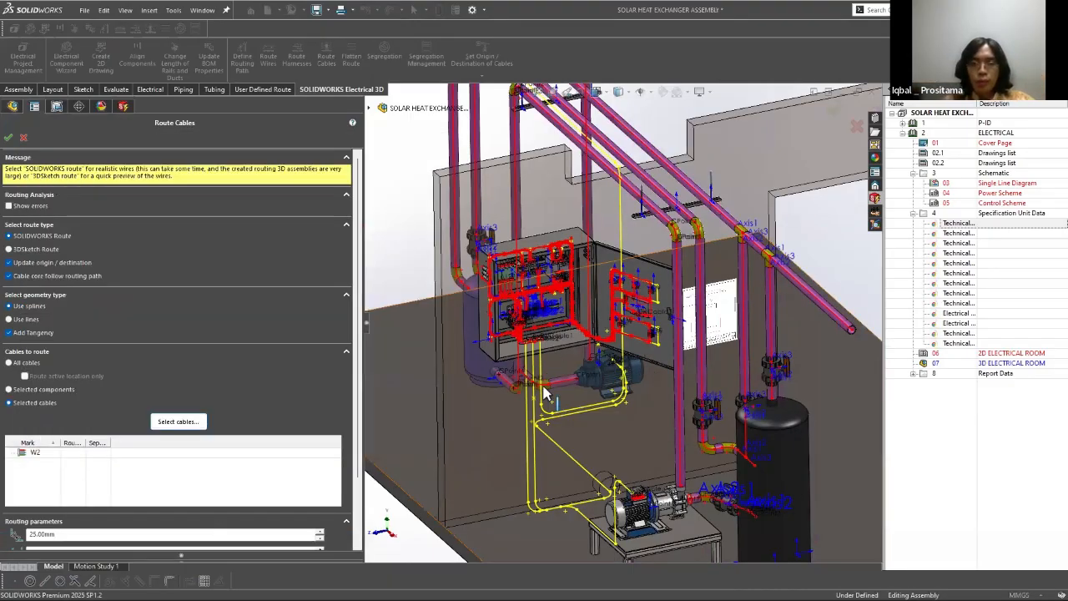
pyautogui.scroll(-3, 250, 359)
pyautogui.click(9, 138)
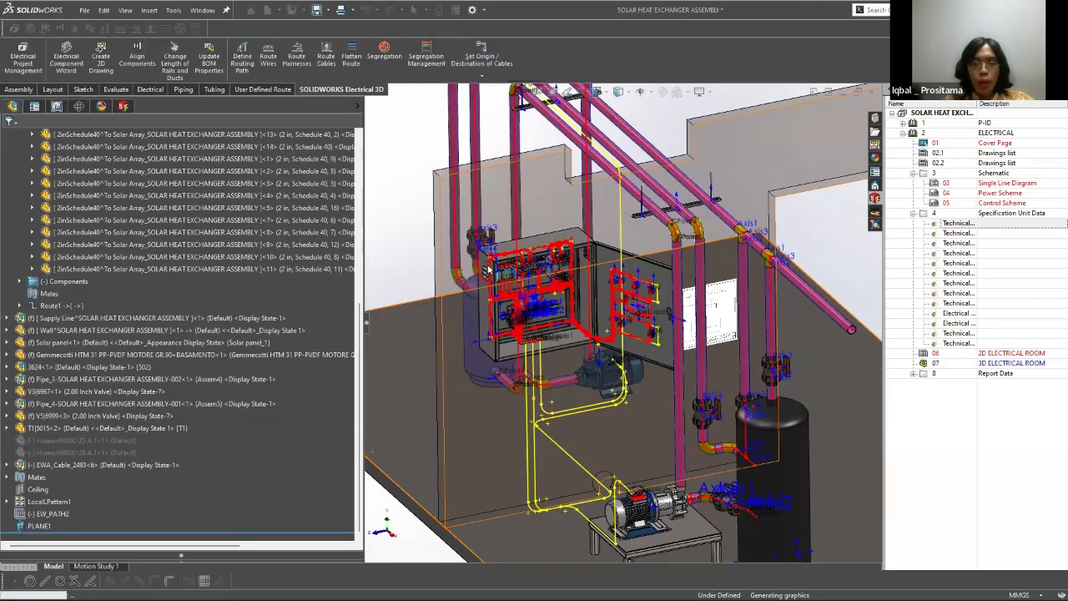
pyautogui.scroll(5, 495, 354)
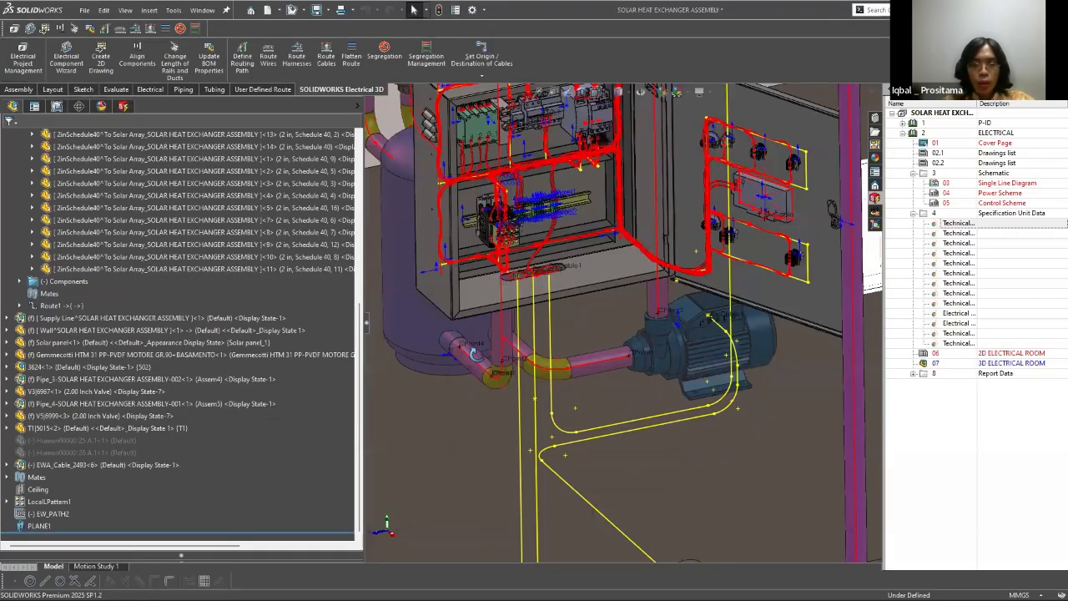
pyautogui.scroll(5, 474, 354)
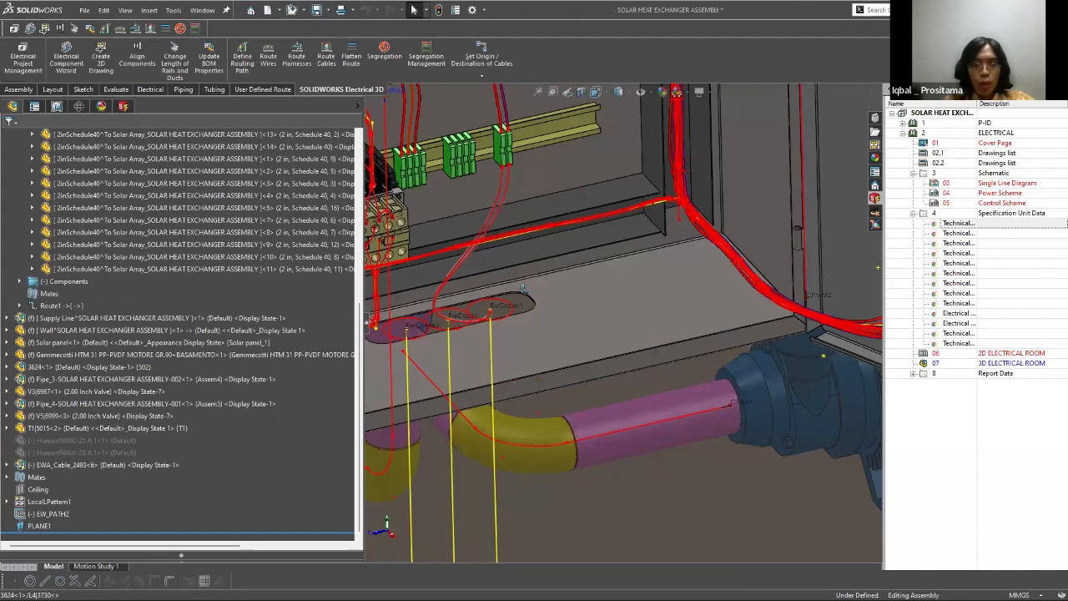
pyautogui.moveTo(523, 289); pyautogui.dragTo(522, 272, button='middle')
pyautogui.moveTo(535, 326); pyautogui.dragTo(482, 78, button='middle')
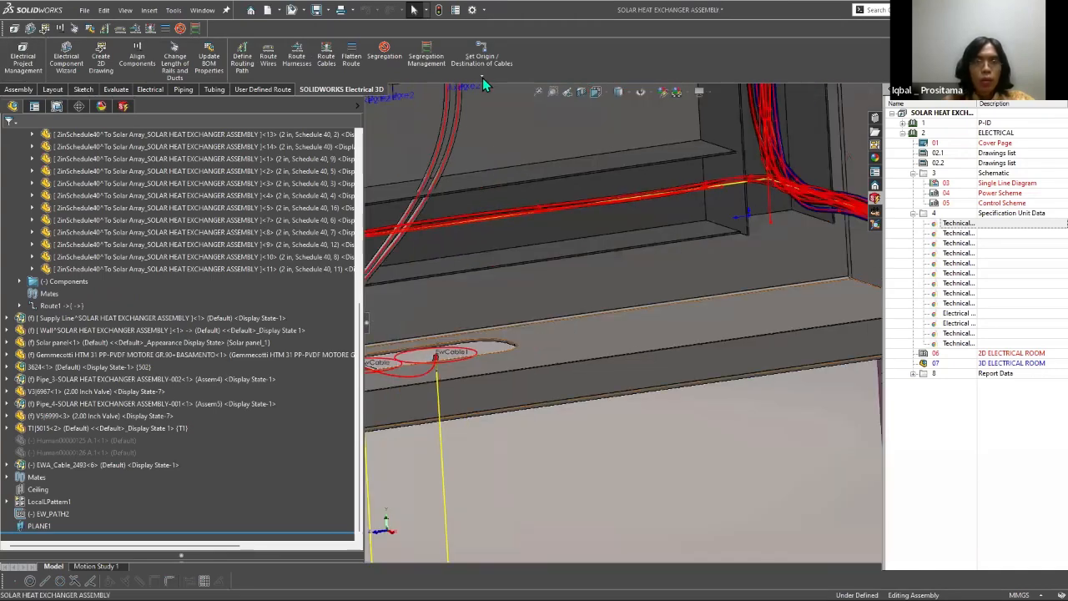
# Step: Load cable W2 for setting its origin and destination, and check its origin component at the enclosure
pyautogui.scroll(3, 495, 87)
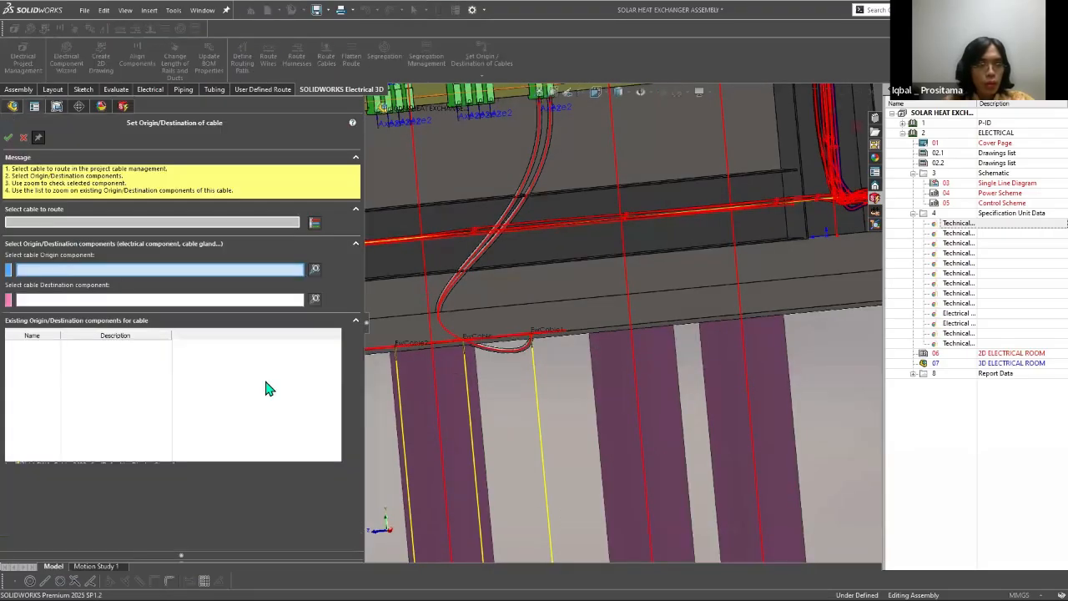
pyautogui.click(312, 222)
pyautogui.click(31, 222)
pyautogui.click(66, 242)
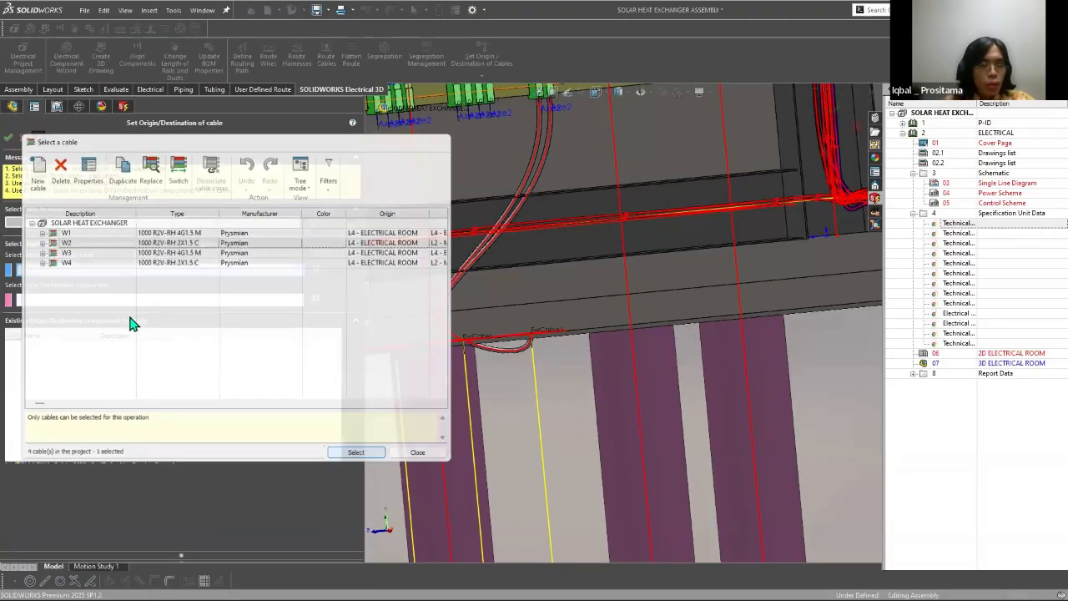
pyautogui.click(119, 269)
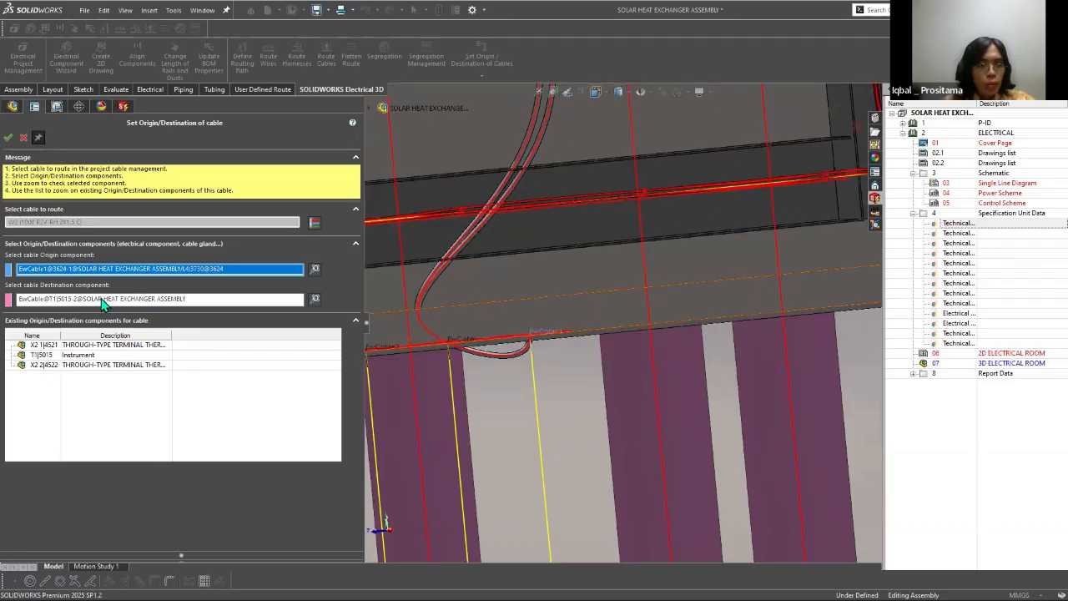
# Step: Examine cable W2's enclosure origin and T1 instrument destination, and leave the origin and destination setup without changes
pyautogui.scroll(-2, 629, 340)
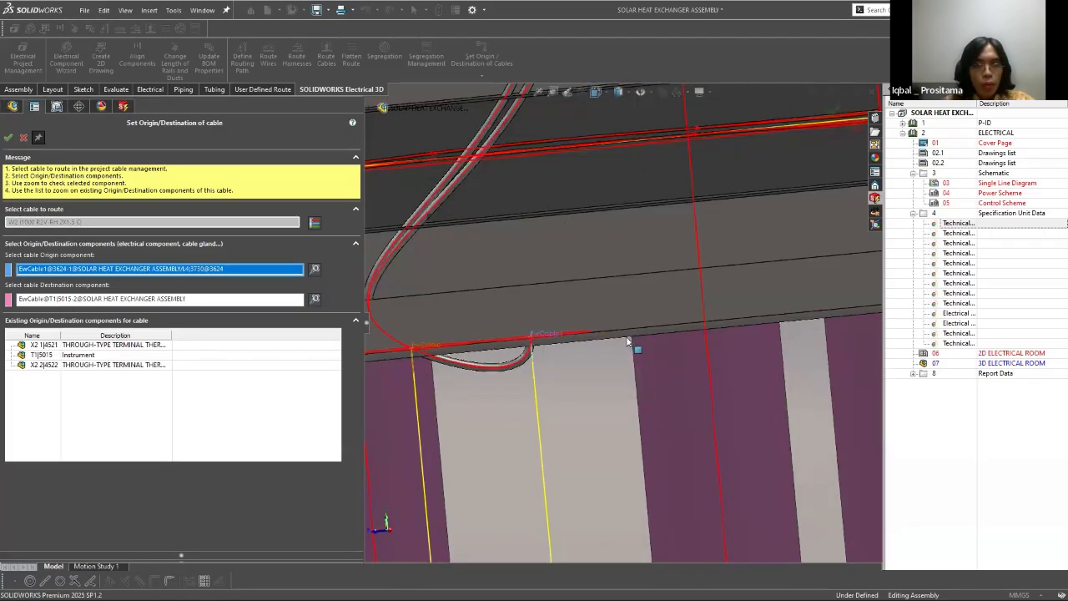
pyautogui.click(160, 299)
pyautogui.keyDown('ctrl'); pyautogui.moveTo(532, 139); pyautogui.dragTo(582, 475, button='middle'); pyautogui.keyUp('ctrl')
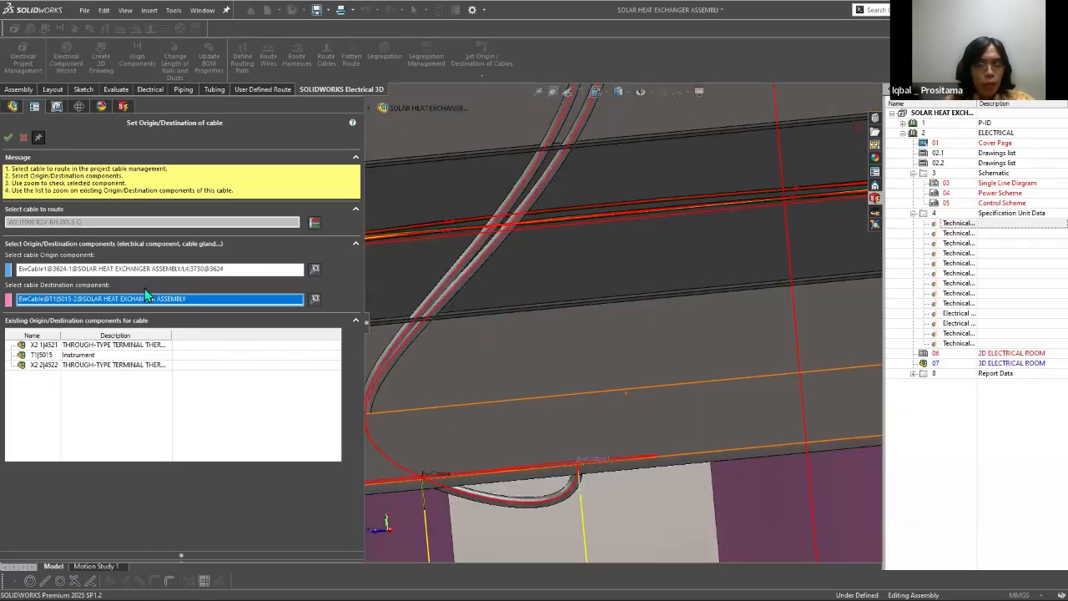
pyautogui.click(314, 271)
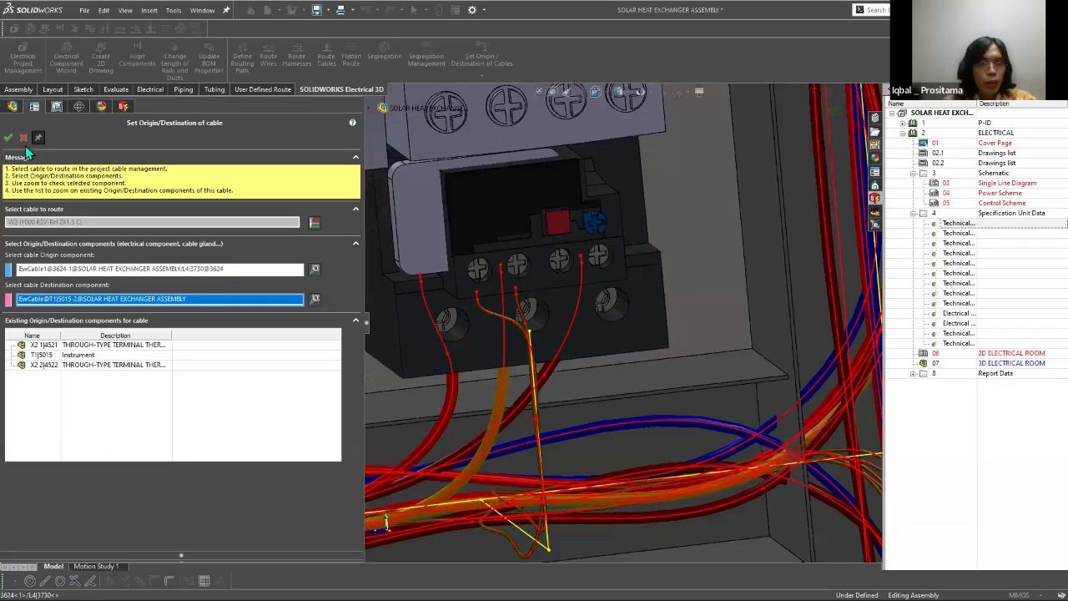
pyautogui.click(131, 343)
pyautogui.press('Escape')
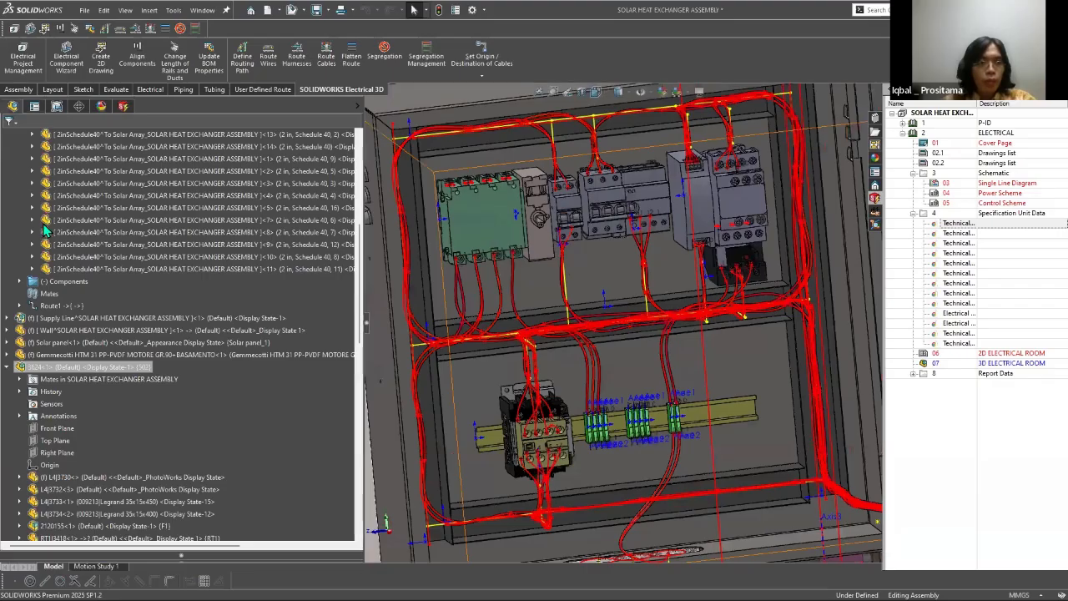
# Step: Delete the routed cable assembly EWA_Cable_2493 from the end of the SOLAR HEAT EXCHANGER assembly's component list
pyautogui.scroll(-10, 59, 254)
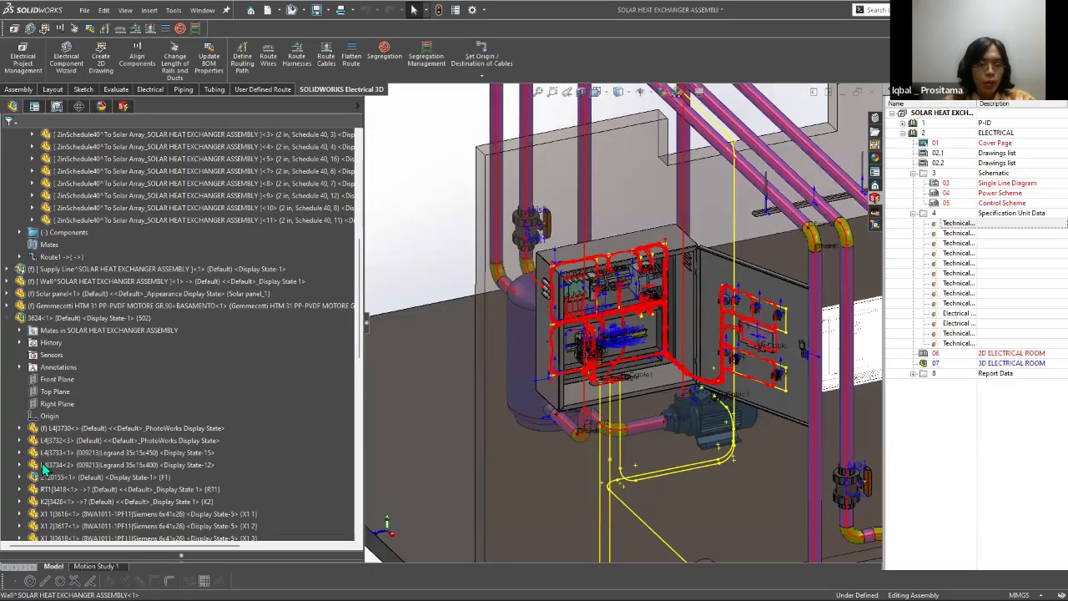
pyautogui.rightClick(43, 466)
pyautogui.click(60, 446)
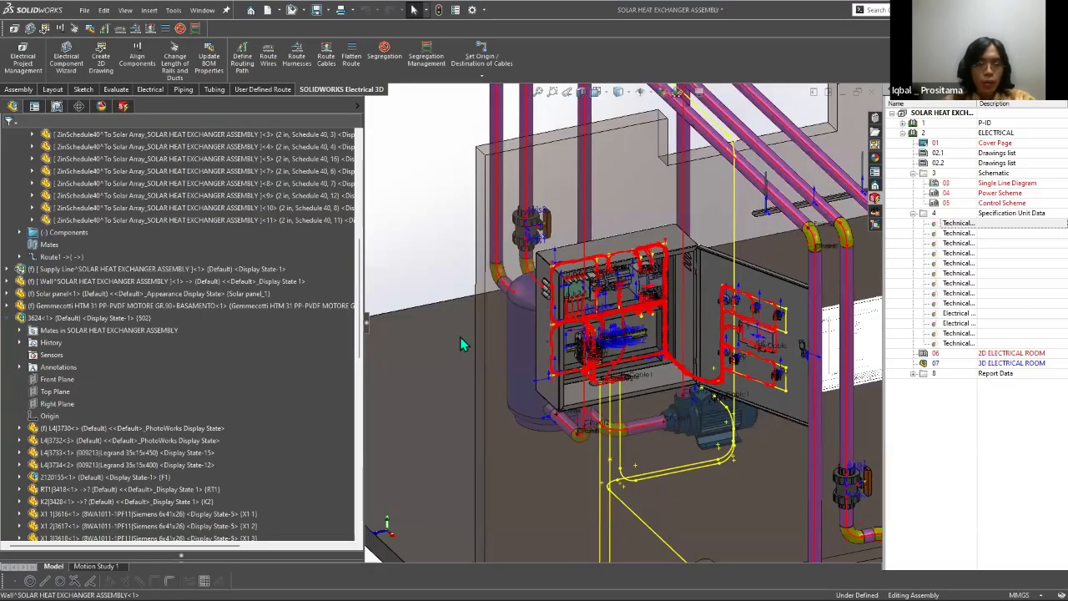
pyautogui.click(605, 252)
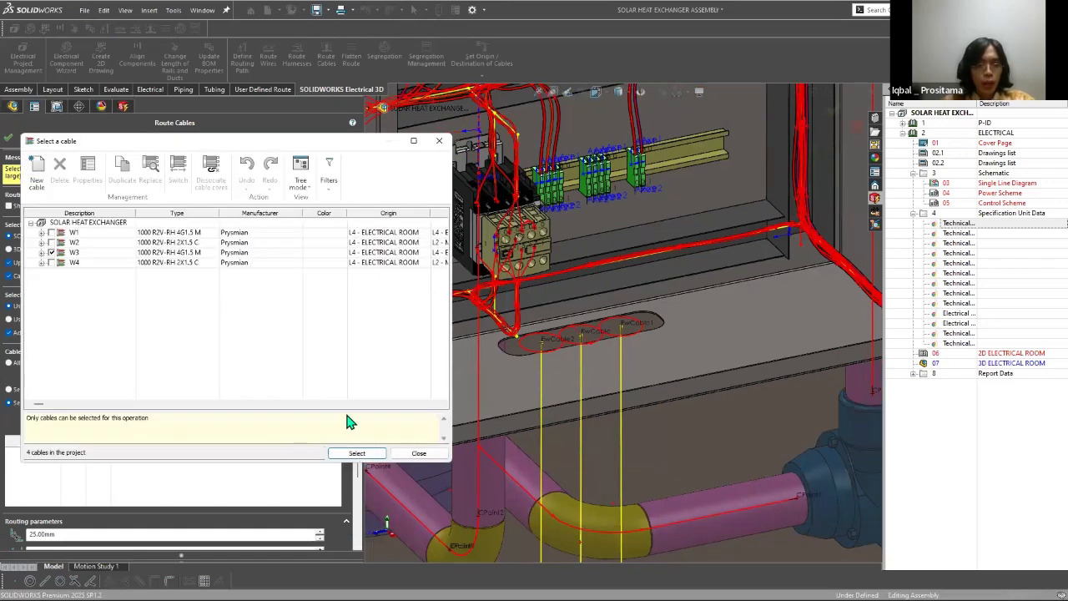
# Step: Set the second routing parameter to 190 mm and try to route cable W3 as a SOLIDWORKS route
pyautogui.click(358, 453)
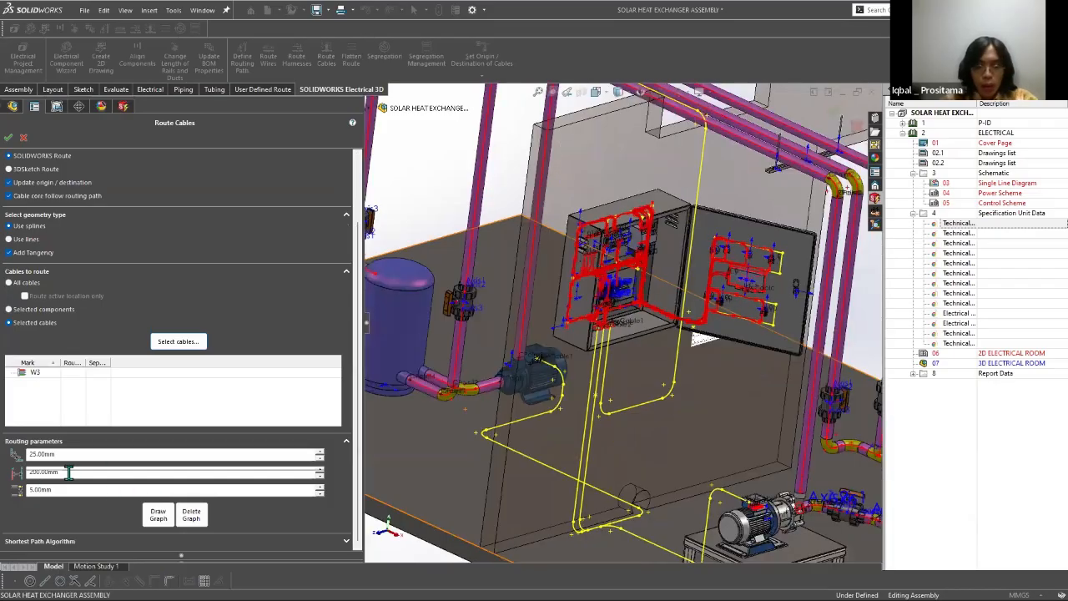
pyautogui.click(73, 472)
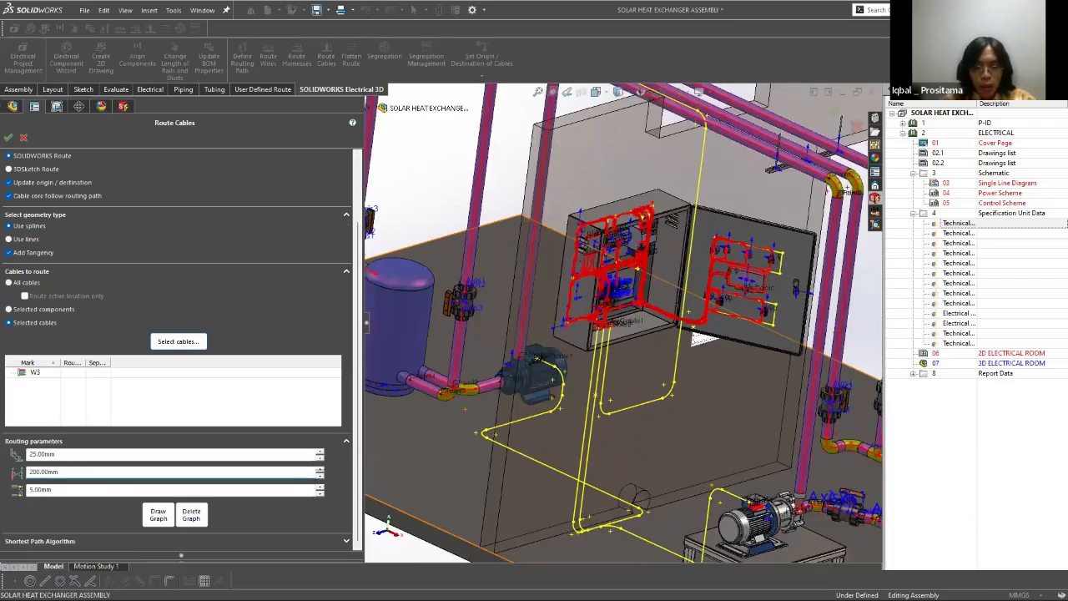
pyautogui.doubleClick(87, 473)
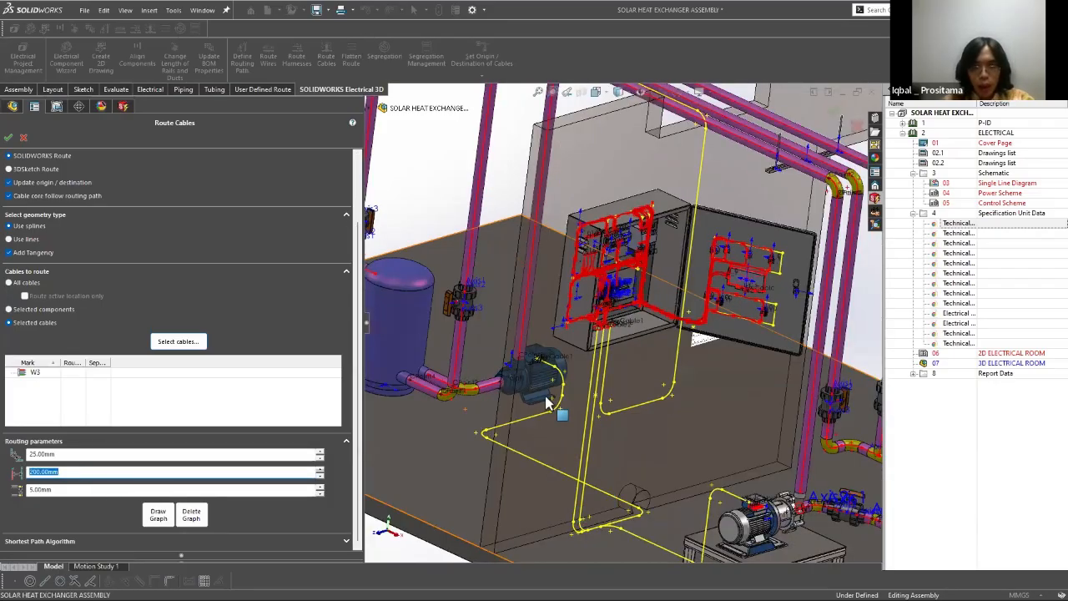
pyautogui.write('190')
pyautogui.press('Tab')
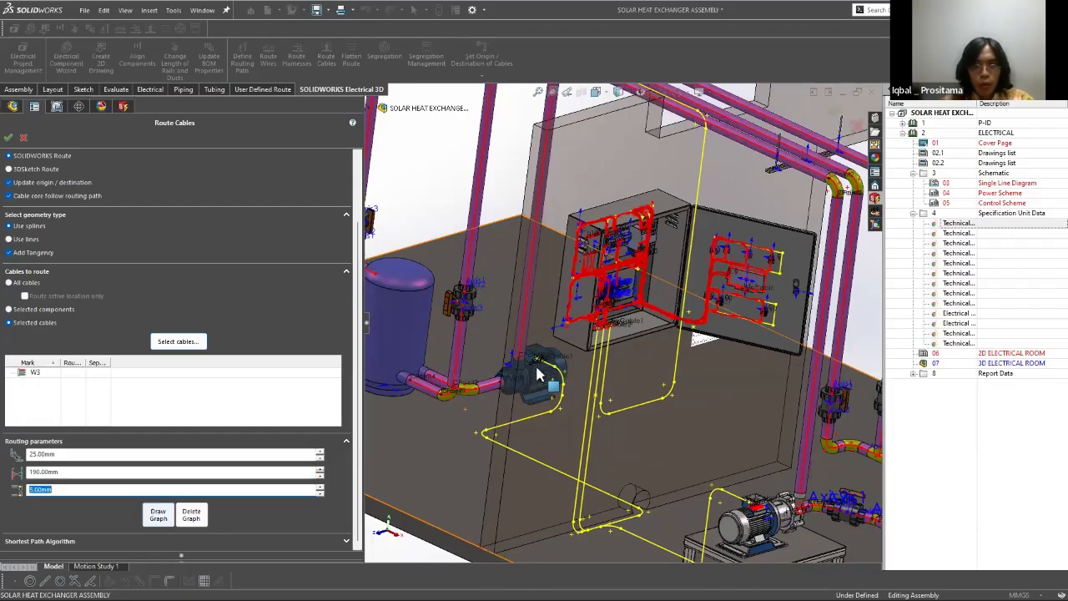
pyautogui.click(8, 139)
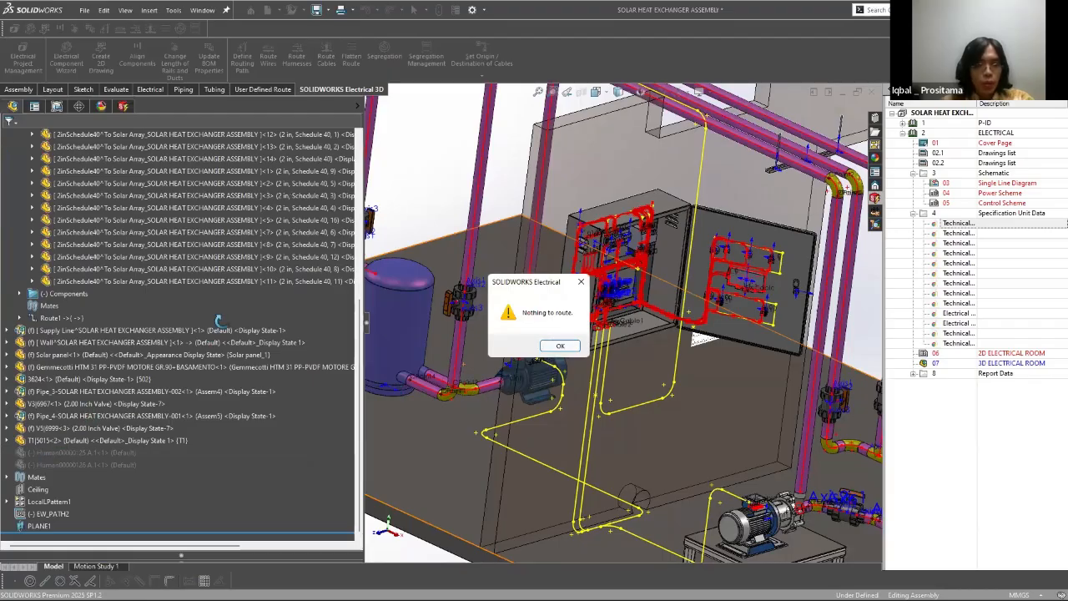
pyautogui.click(560, 346)
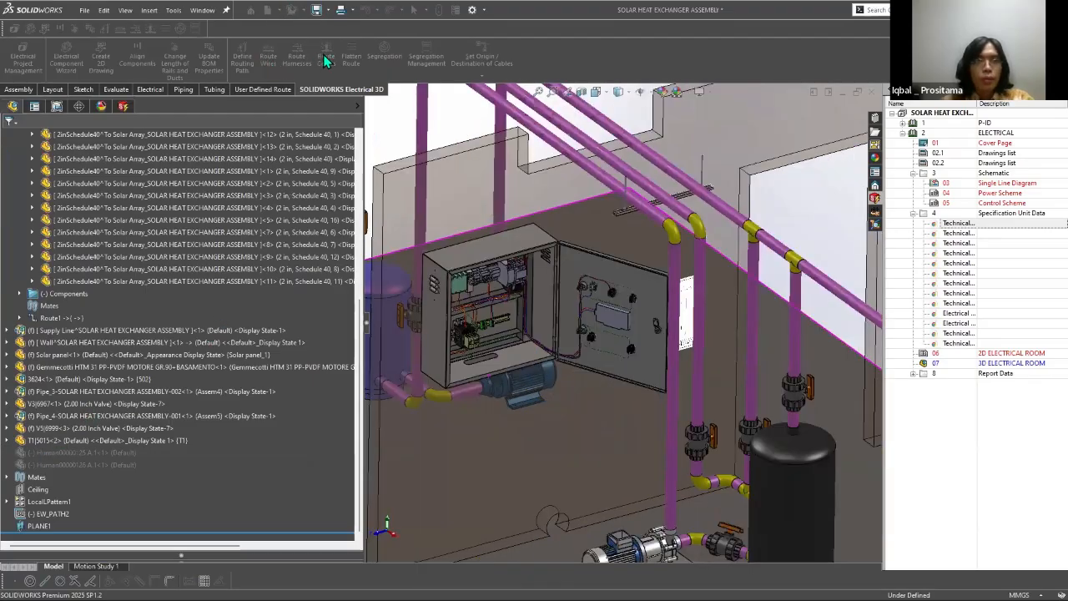
# Step: Check the core origins and destinations of cable W3 in the cable selection, and keep W3 as the cable to route
pyautogui.click(174, 416)
pyautogui.click(42, 252)
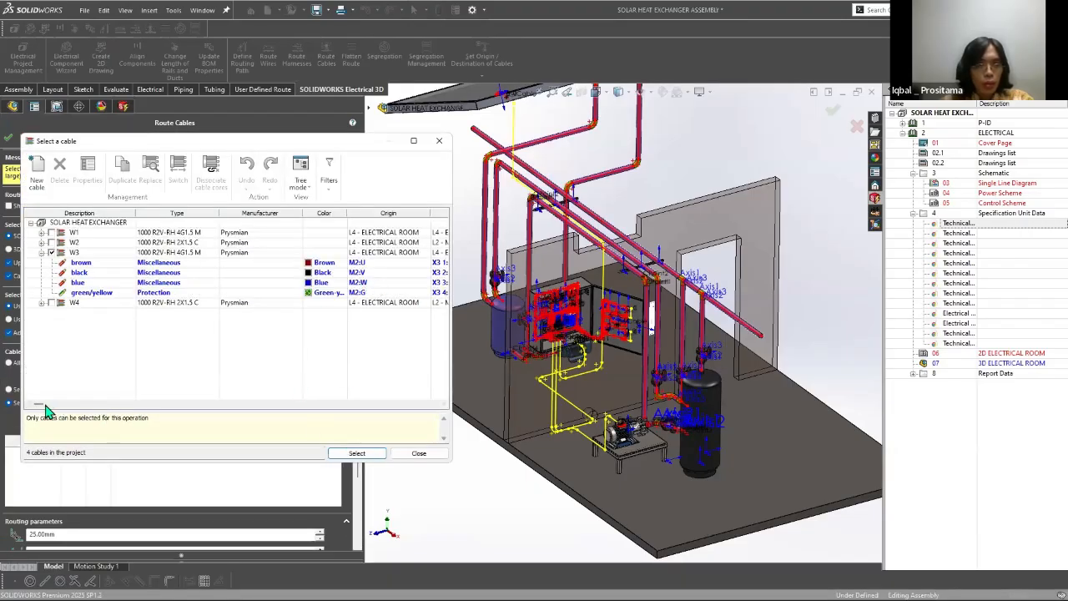
pyautogui.click(42, 233)
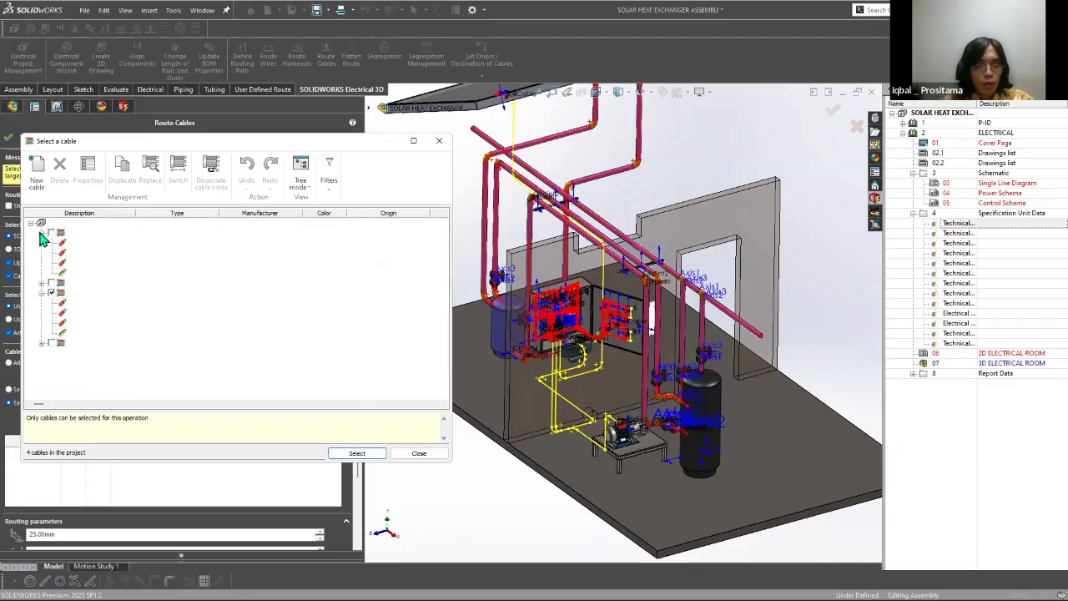
pyautogui.click(41, 233)
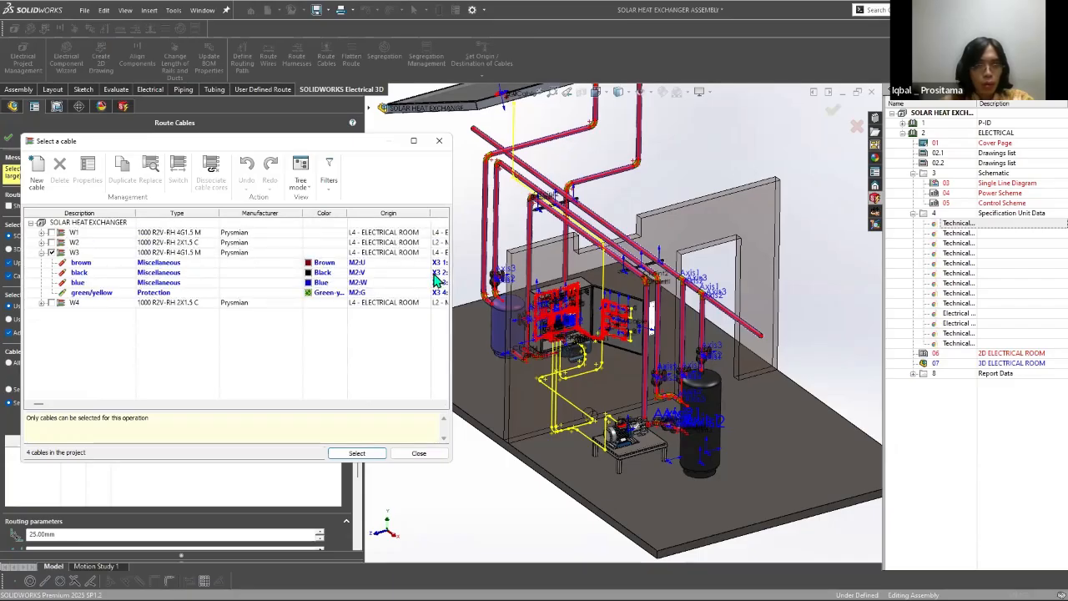
pyautogui.click(354, 455)
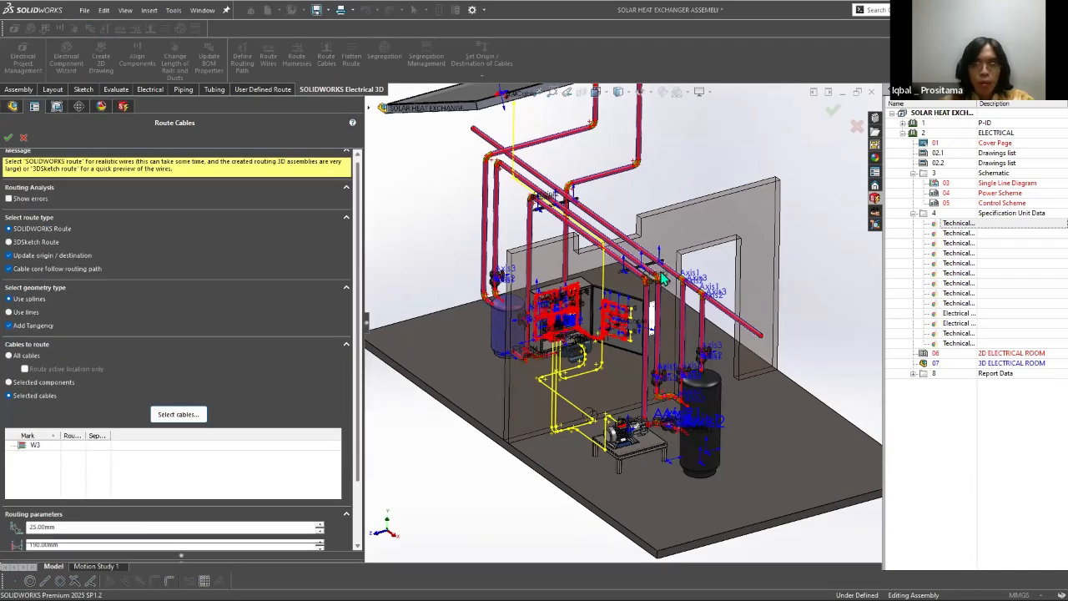
# Step: Draw the routing graph for cable W3 and try to route the cable again
pyautogui.scroll(-3, 147, 524)
pyautogui.click(158, 514)
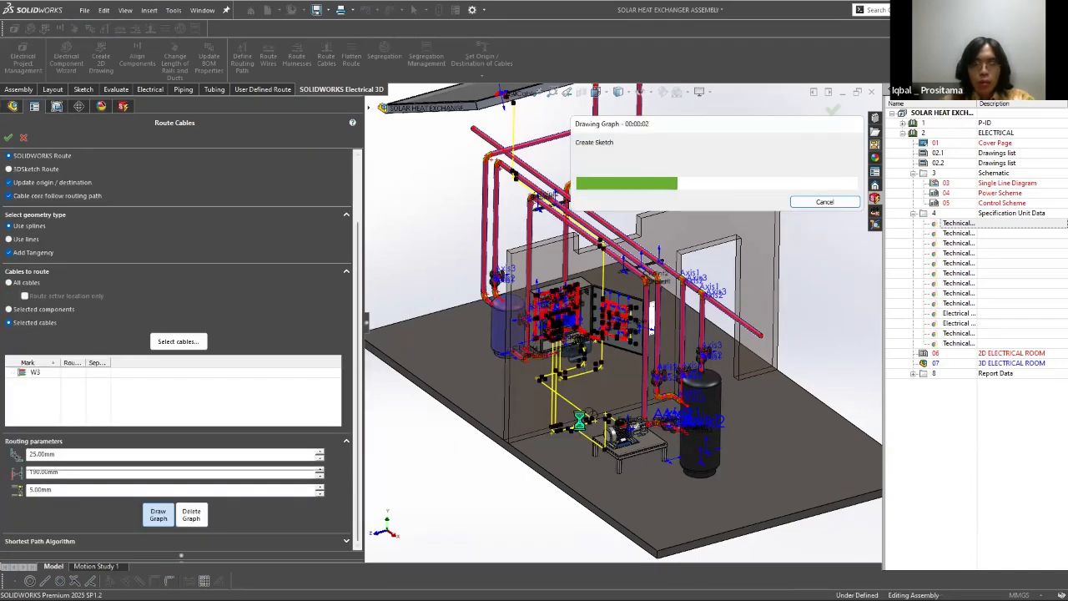
pyautogui.click(828, 109)
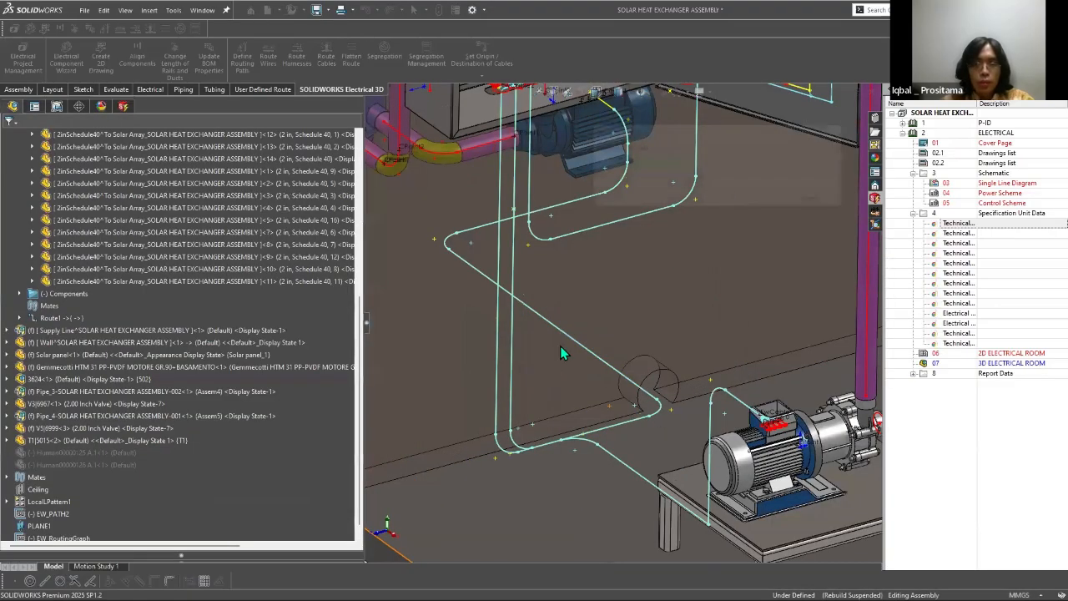
pyautogui.click(560, 345)
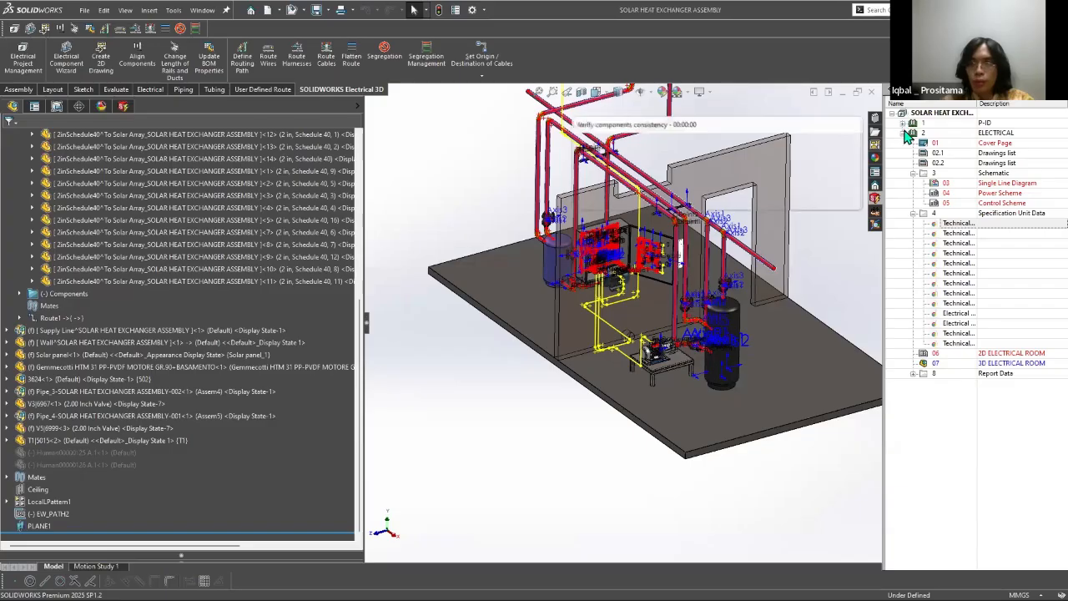
# Step: Close the SOLAR HEAT EXCHANGER assembly and the 3624 enclosure assembly, and reopen the project's ASSEMBLY MODEL document
pyautogui.click(873, 94)
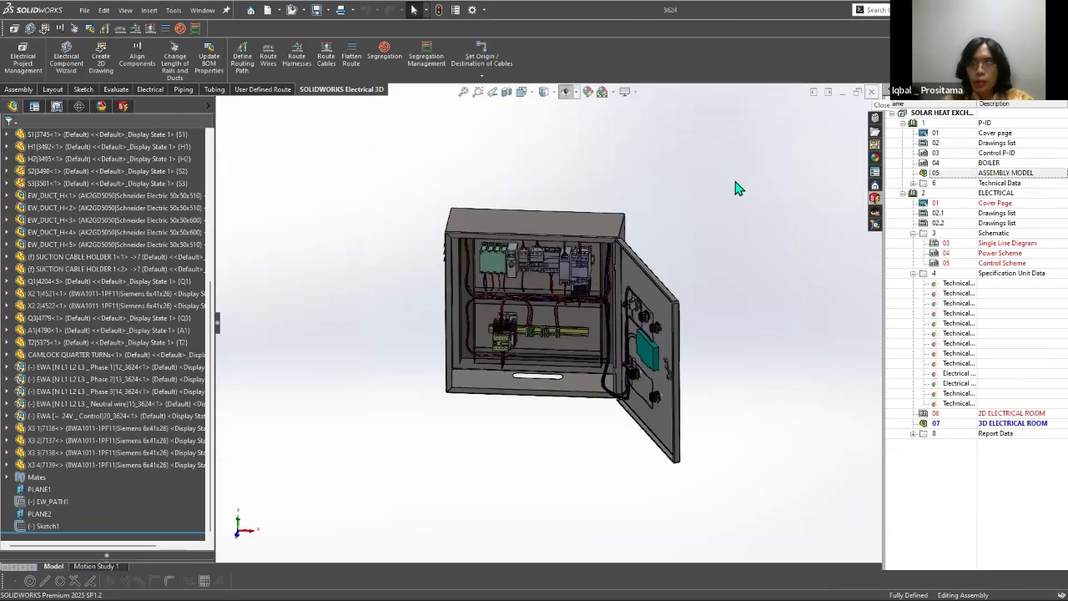
pyautogui.click(874, 91)
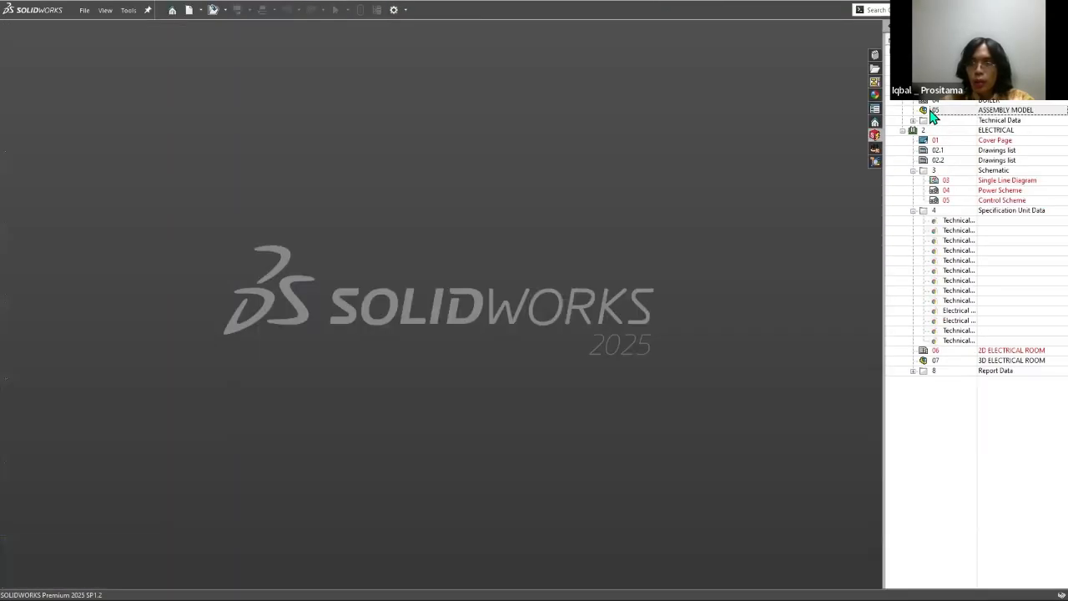
pyautogui.rightClick(929, 109)
pyautogui.click(950, 113)
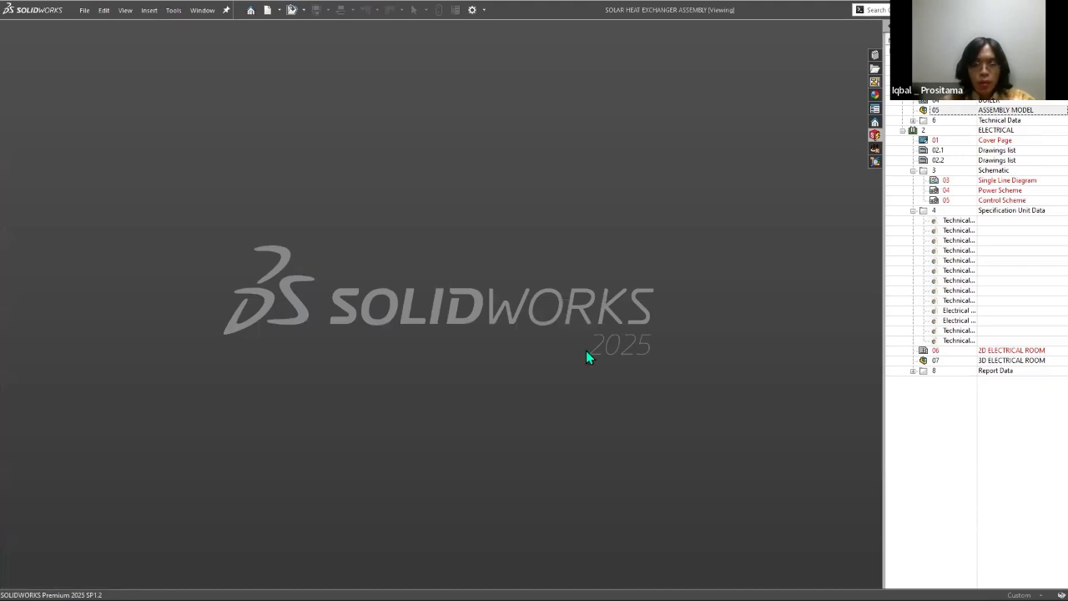
# Step: Switch to SOLIDWORKS Electrical Schematic and inspect cable W3's cores and properties in the cable management, leaving them unchanged
pyautogui.press('super')
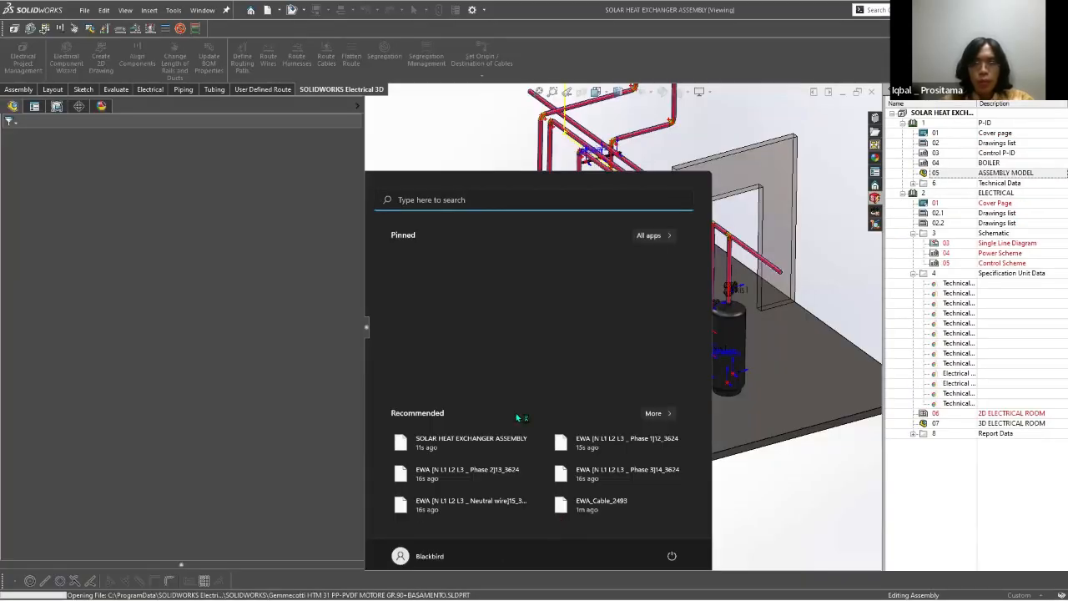
pyautogui.hotkey('alt', 'Tab')
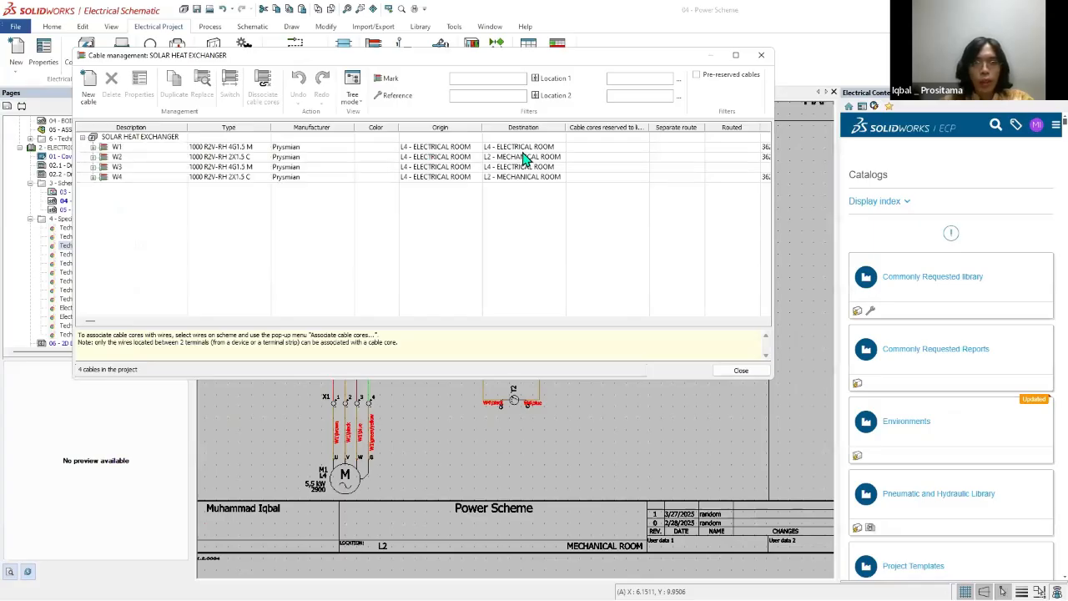
pyautogui.moveTo(84, 320); pyautogui.dragTo(103, 320)
pyautogui.moveTo(268, 321); pyautogui.dragTo(75, 344)
pyautogui.click(657, 167)
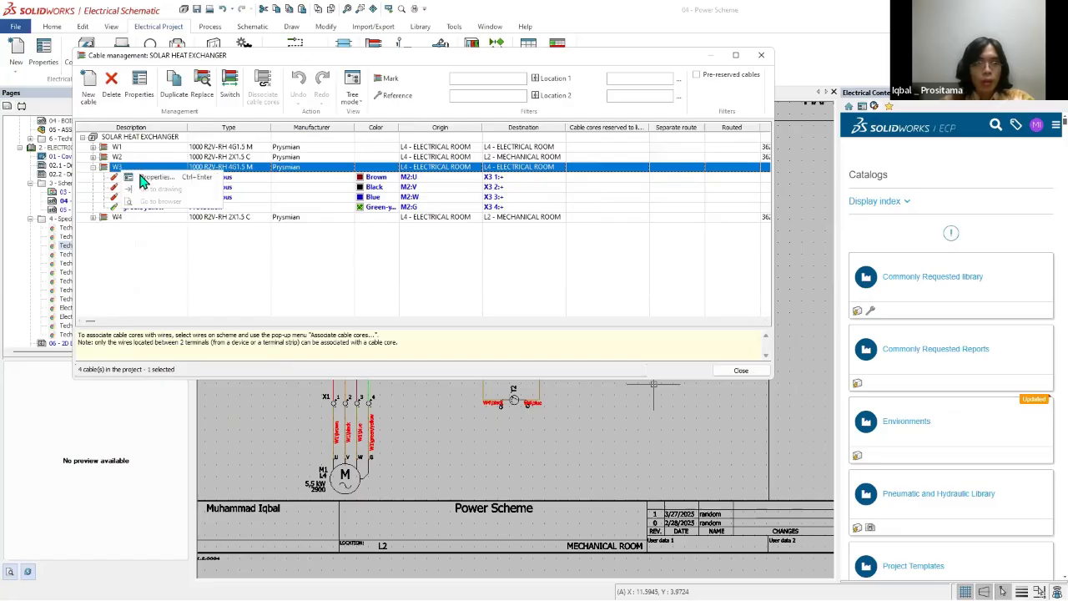
pyautogui.doubleClick(646, 166)
pyautogui.click(732, 137)
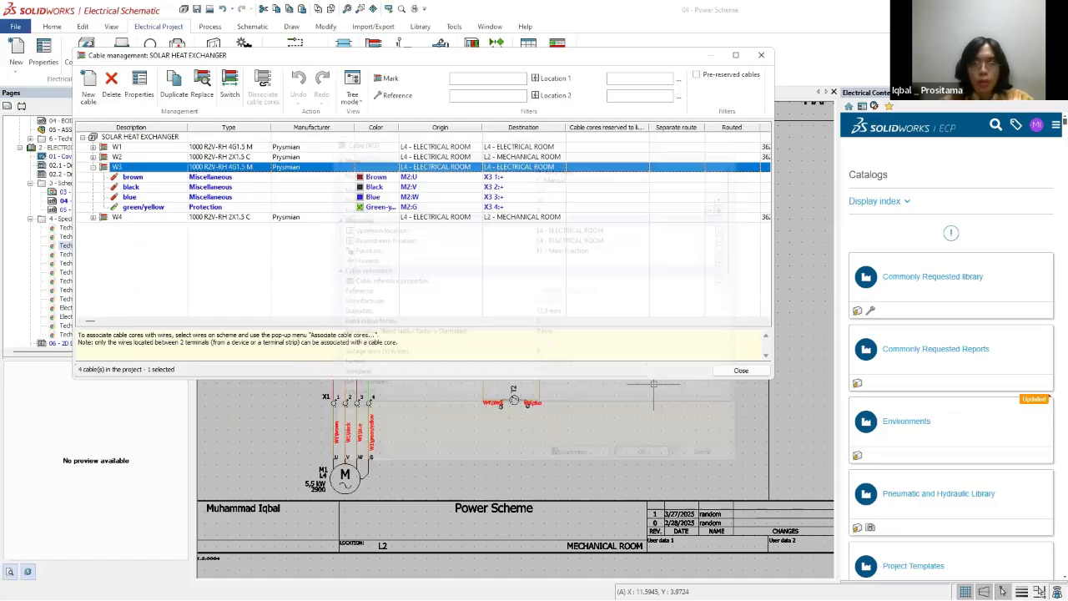
pyautogui.click(760, 55)
# Step: Open the Single Line Diagram and examine the detailed cabling of the cable between terminal strip X3 and motor M2
pyautogui.click(88, 192)
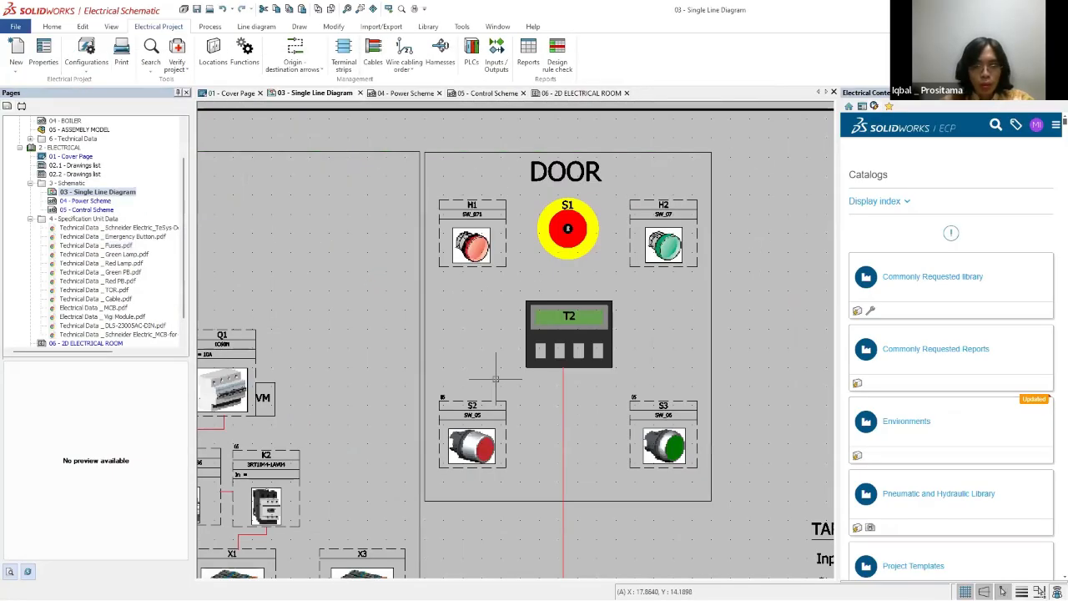
pyautogui.scroll(-3, 539, 447)
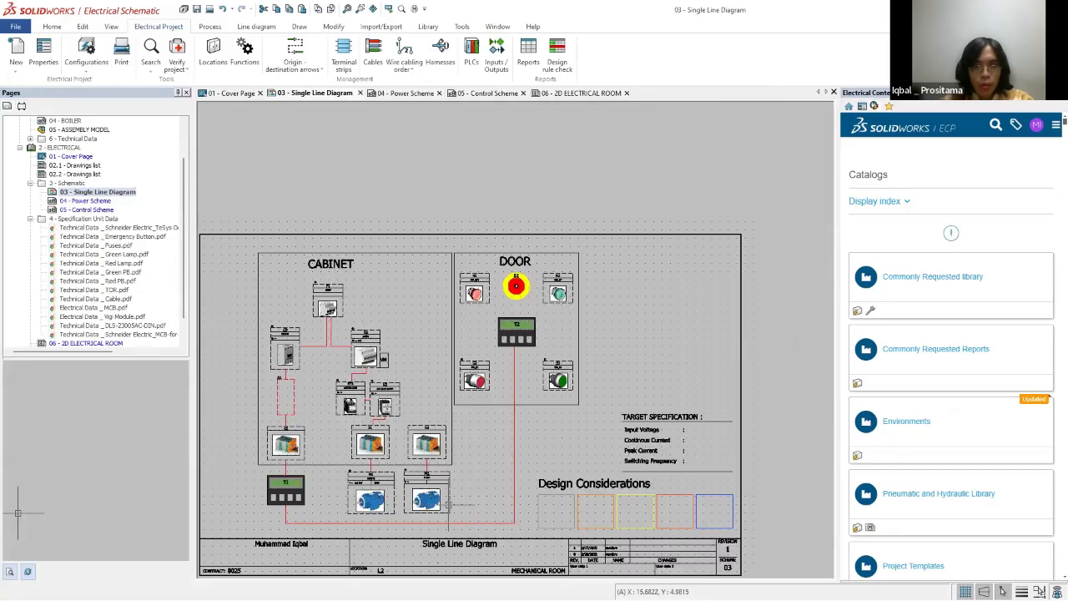
pyautogui.scroll(3, 449, 505)
pyautogui.rightClick(407, 391)
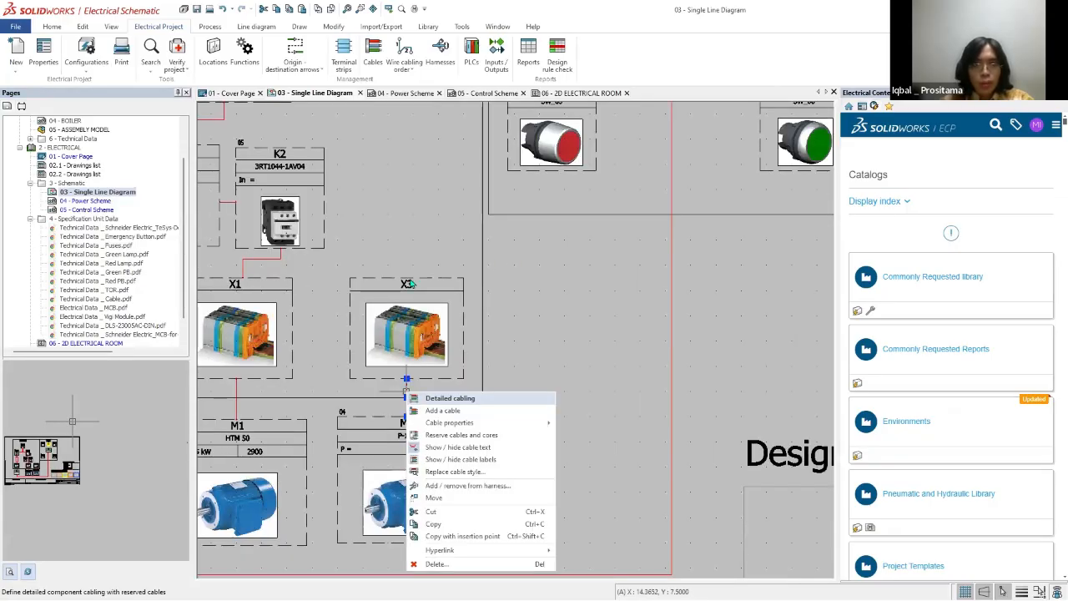
pyautogui.press('Return')
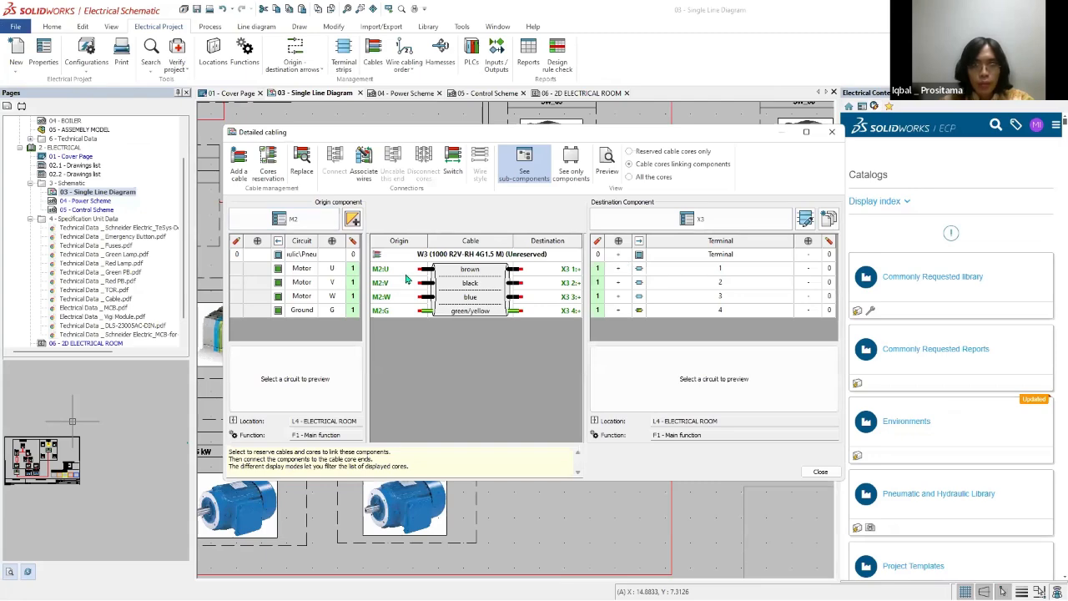
pyautogui.click(820, 473)
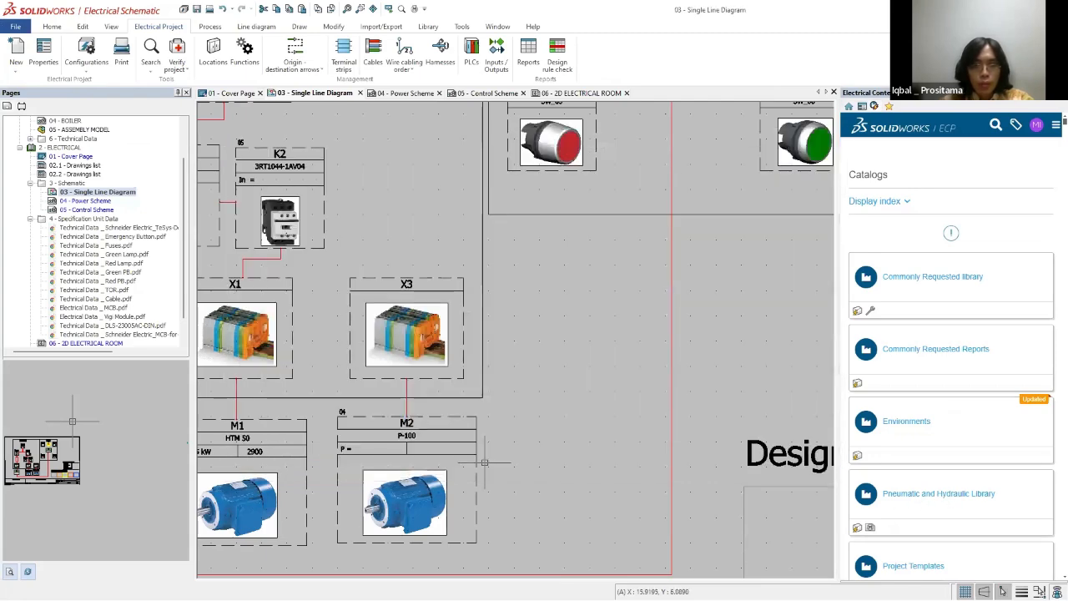
pyautogui.scroll(-5, 536, 423)
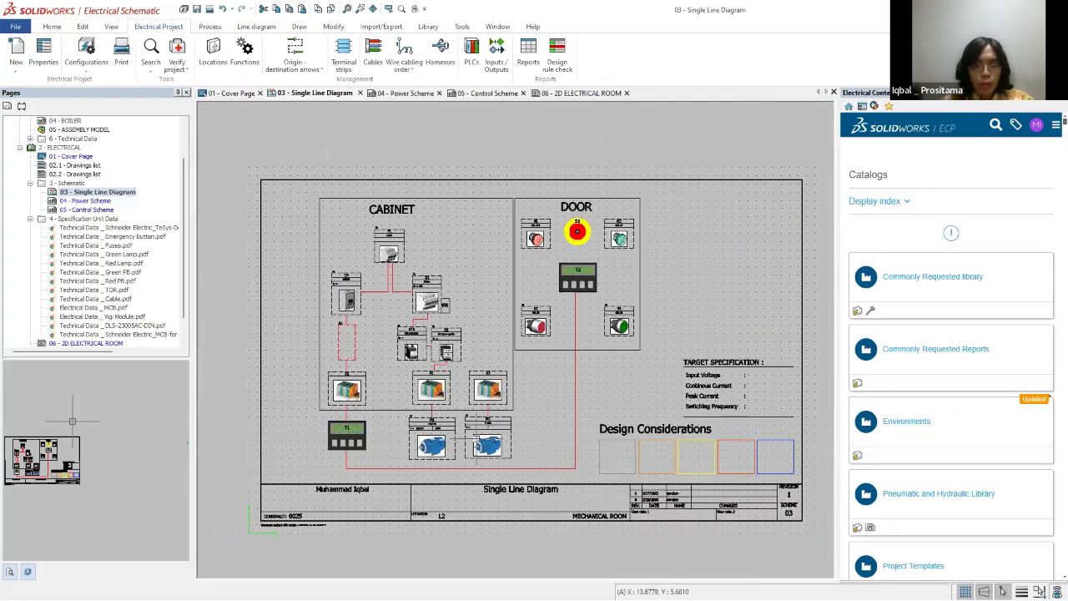
pyautogui.scroll(5, 439, 441)
pyautogui.moveTo(402, 142); pyautogui.dragTo(356, 110, button='middle')
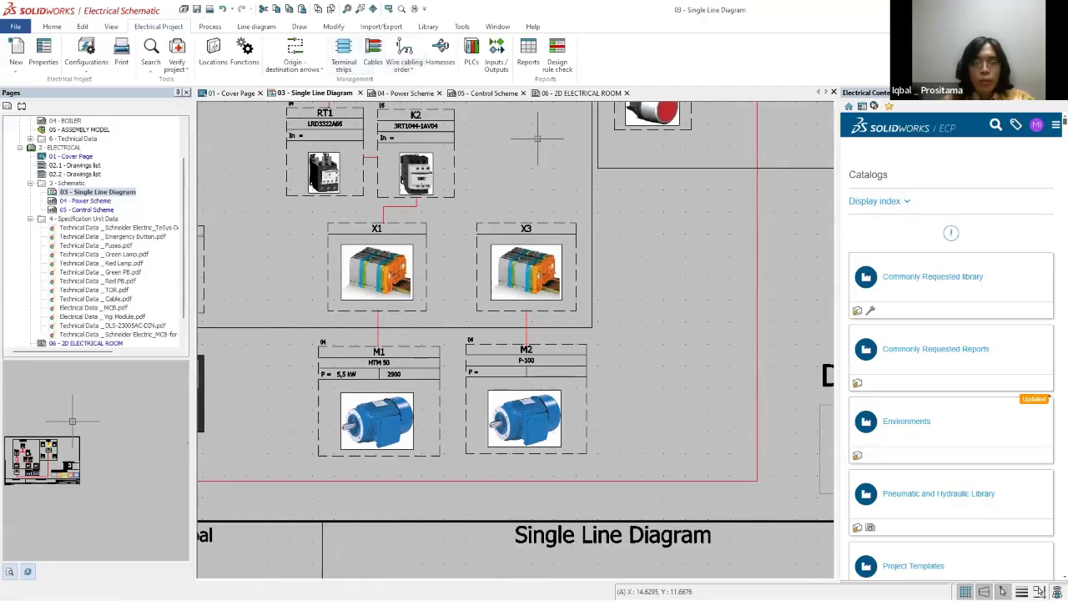
# Step: In the Power Scheme, assign the M2 motor symbol to the 03 - Motor entry of component M2
pyautogui.click(403, 93)
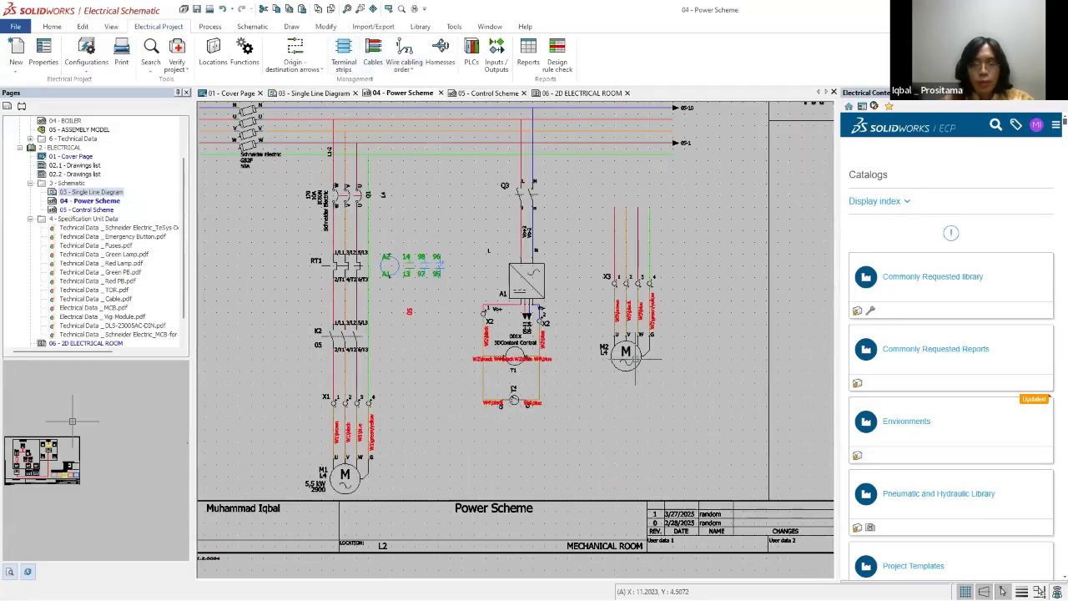
pyautogui.click(626, 351)
pyautogui.rightClick(639, 356)
pyautogui.scroll(3, 640, 348)
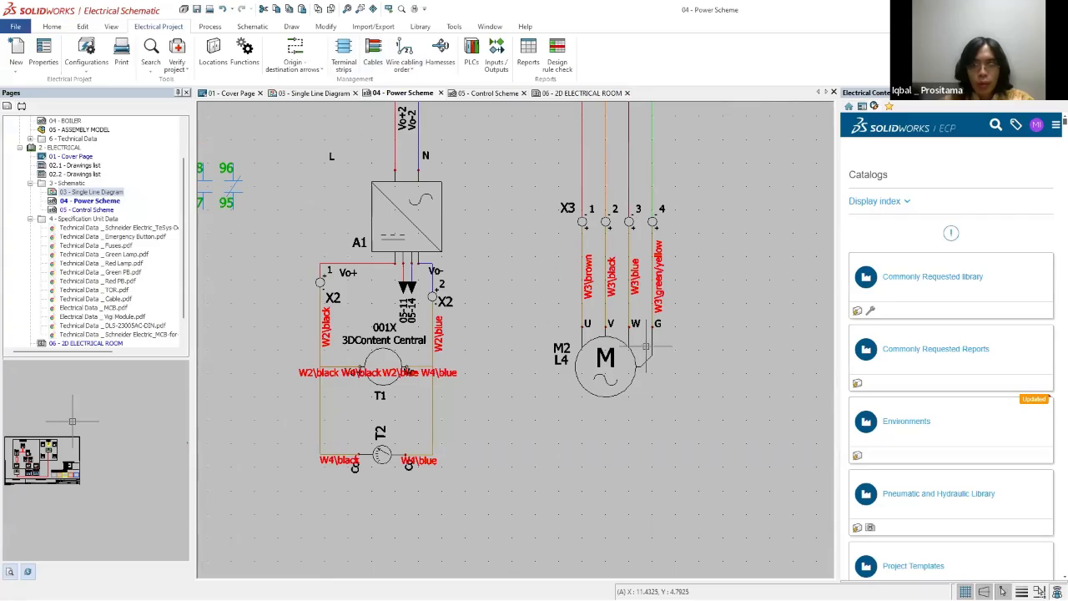
pyautogui.rightClick(637, 358)
pyautogui.moveTo(710, 377)
pyautogui.click(826, 389)
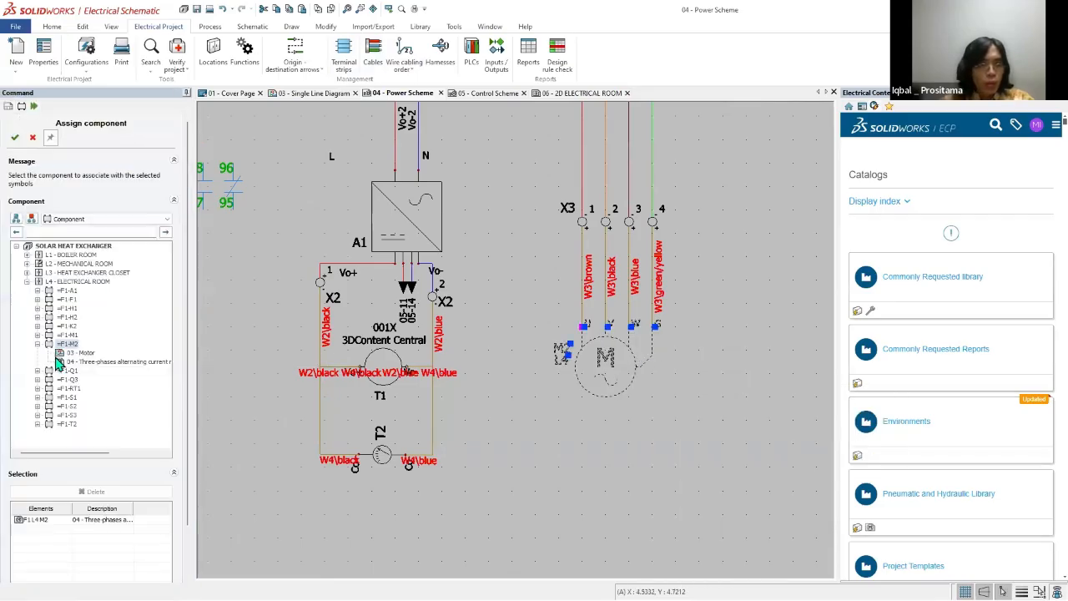
pyautogui.click(82, 353)
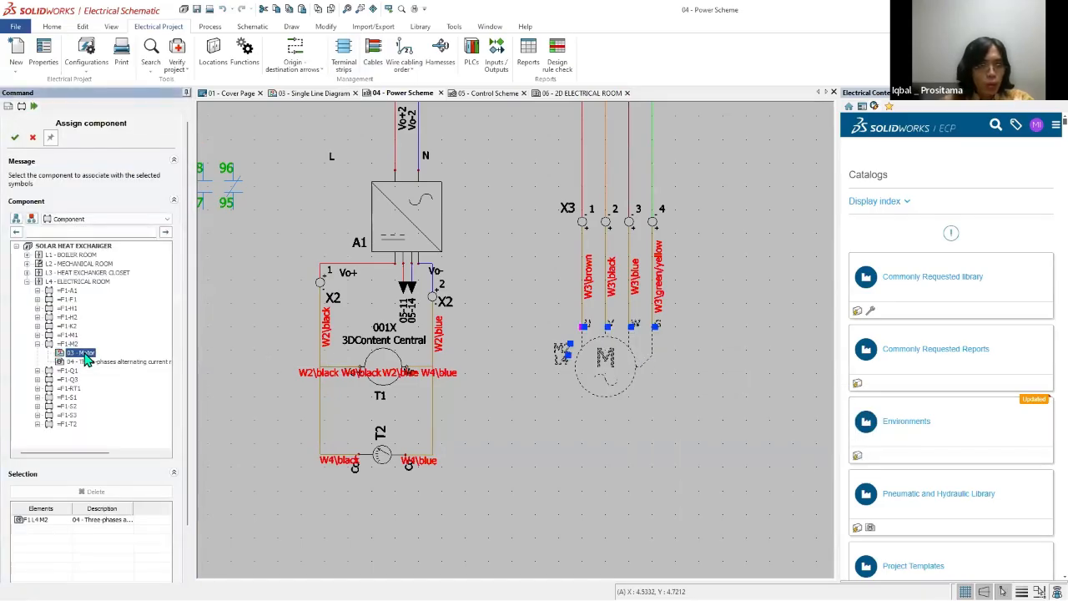
pyautogui.click(38, 335)
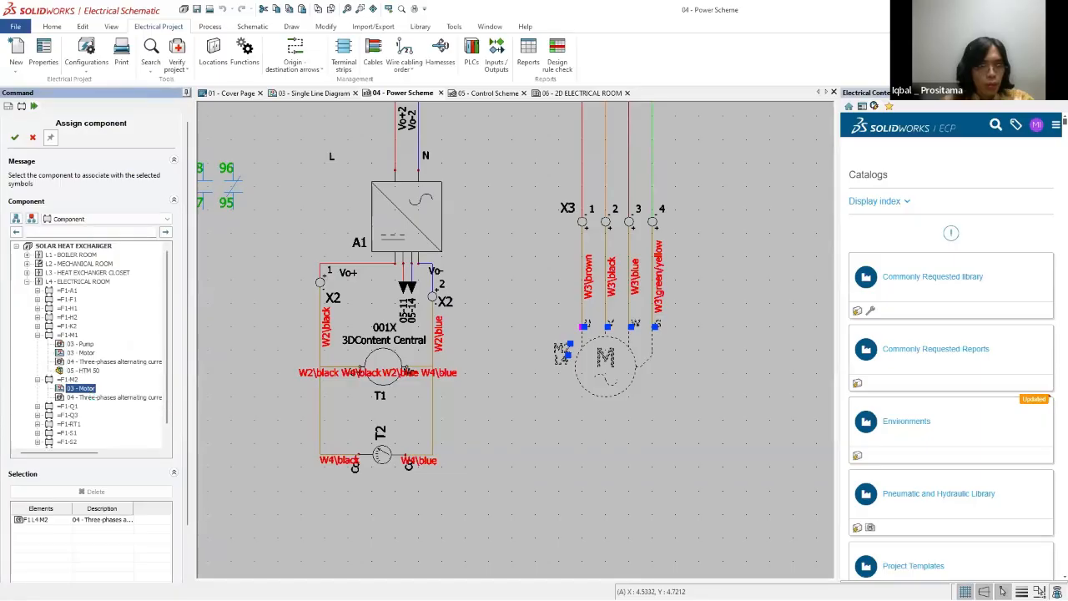
pyautogui.scroll(-3, 658, 358)
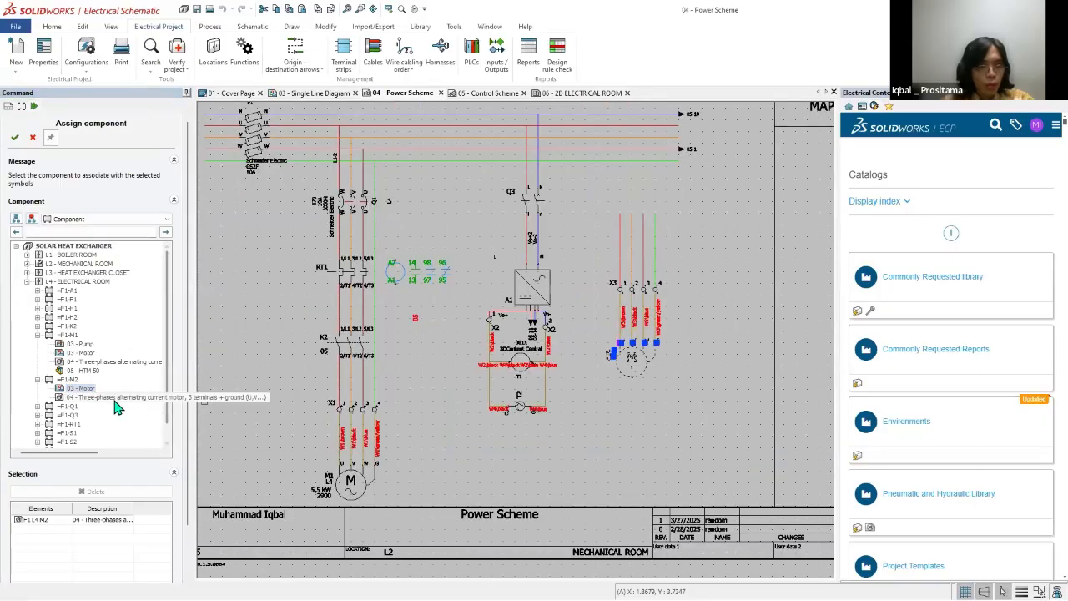
pyautogui.click(83, 389)
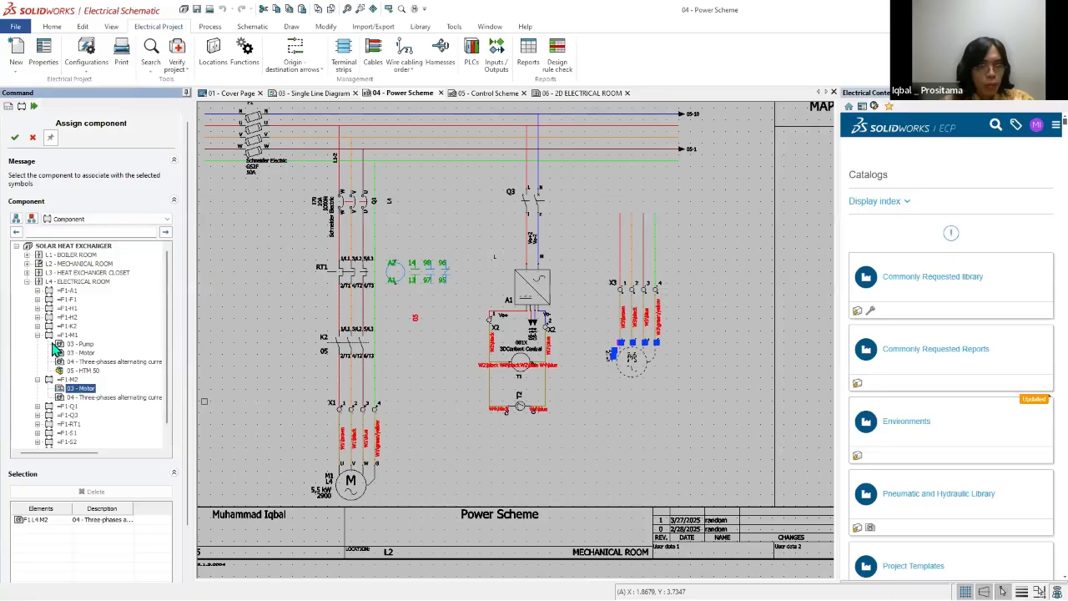
pyautogui.click(15, 138)
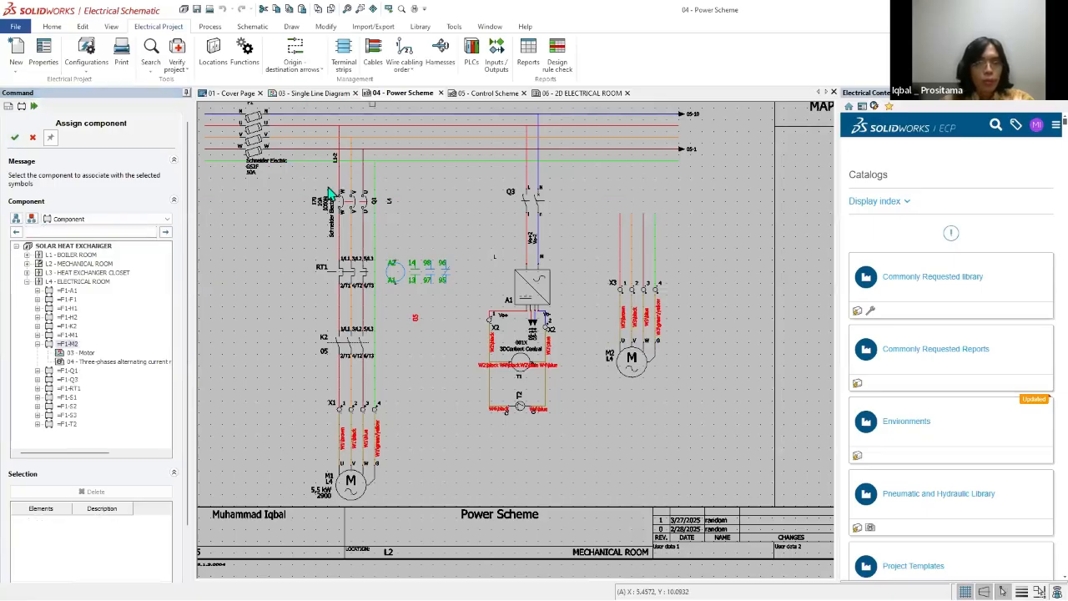
# Step: In the Single Line Diagram, assign the M2 symbol to component M2's 04 - Three-phases alternating current motor entry
pyautogui.click(309, 93)
pyautogui.click(555, 357)
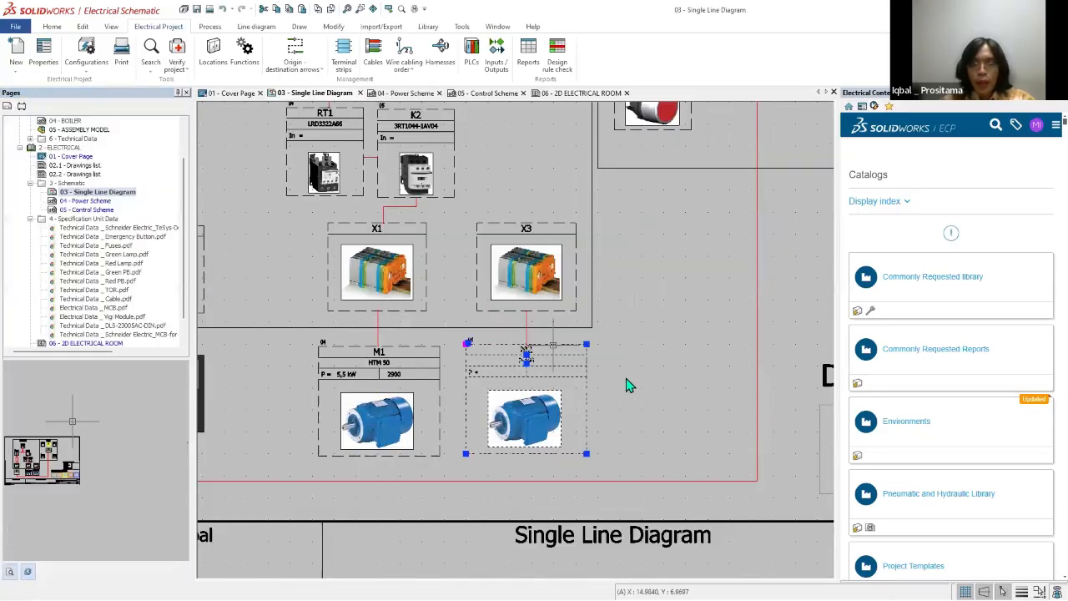
pyautogui.rightClick(618, 373)
pyautogui.click(610, 363)
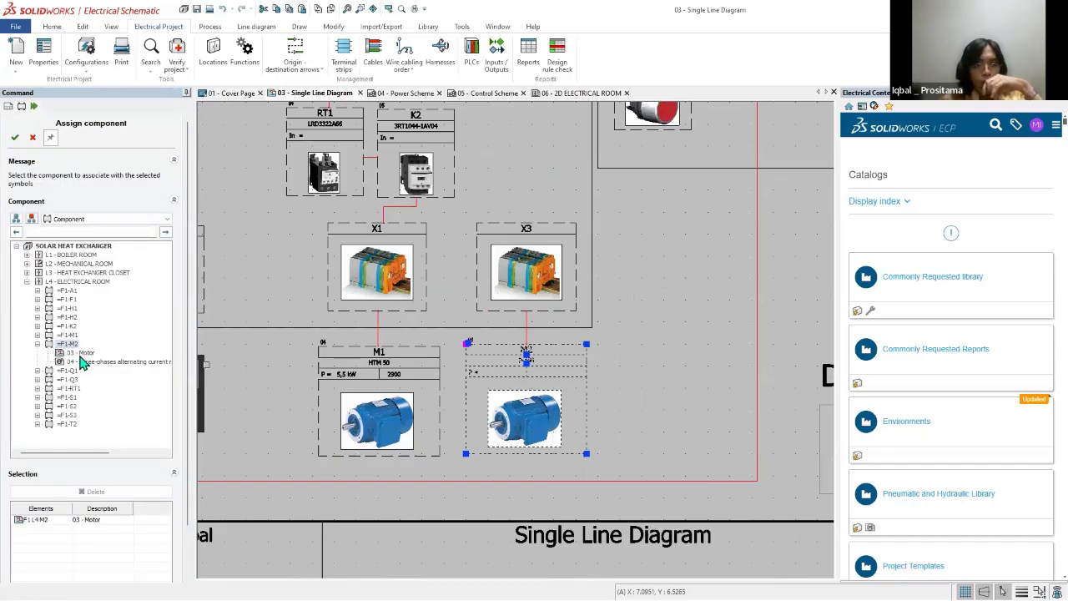
pyautogui.click(91, 362)
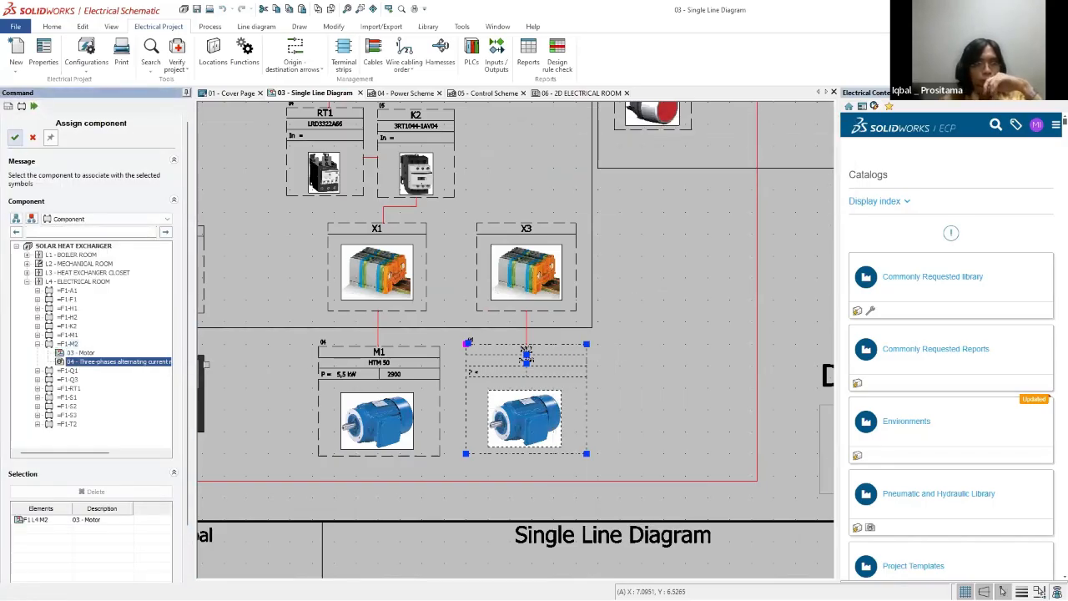
pyautogui.click(15, 137)
pyautogui.scroll(-4, 670, 375)
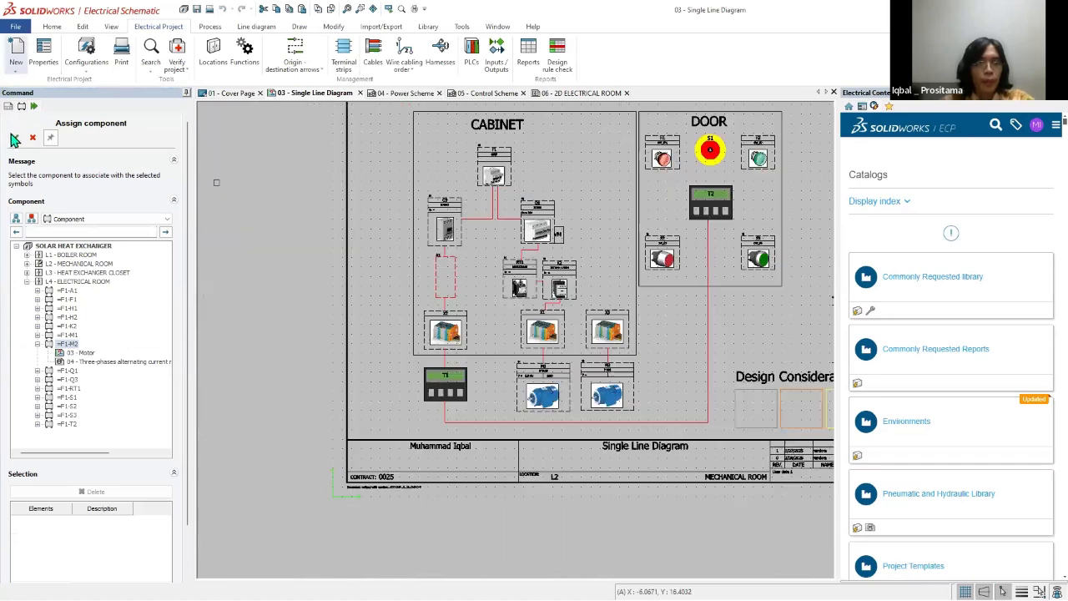
# Step: Inspect terminal strip X3's cabling, component properties and manufacturer parts without changing them
pyautogui.click(343, 55)
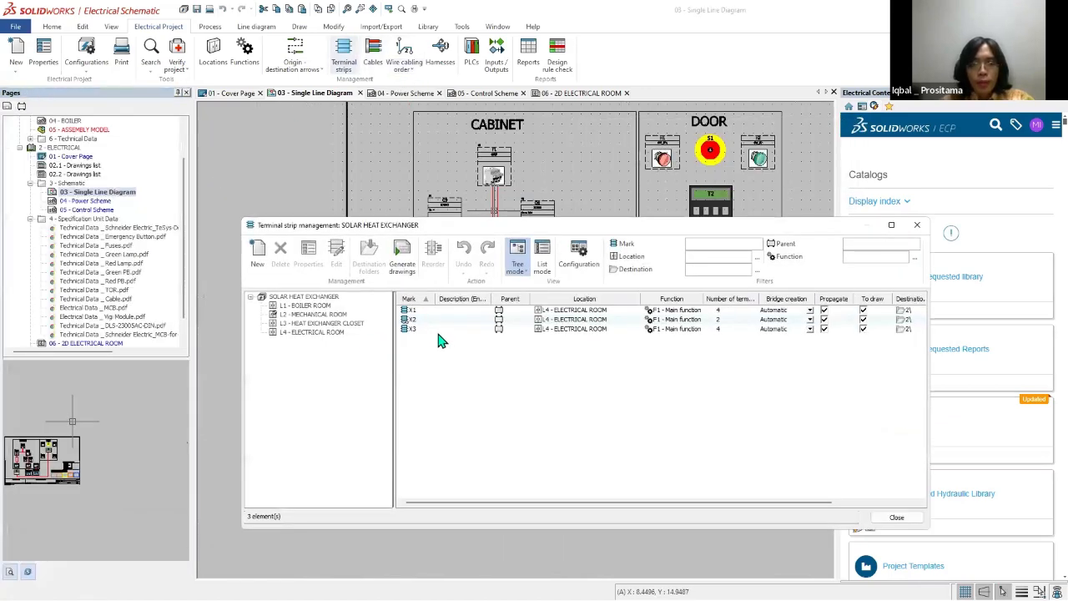
pyautogui.click(440, 330)
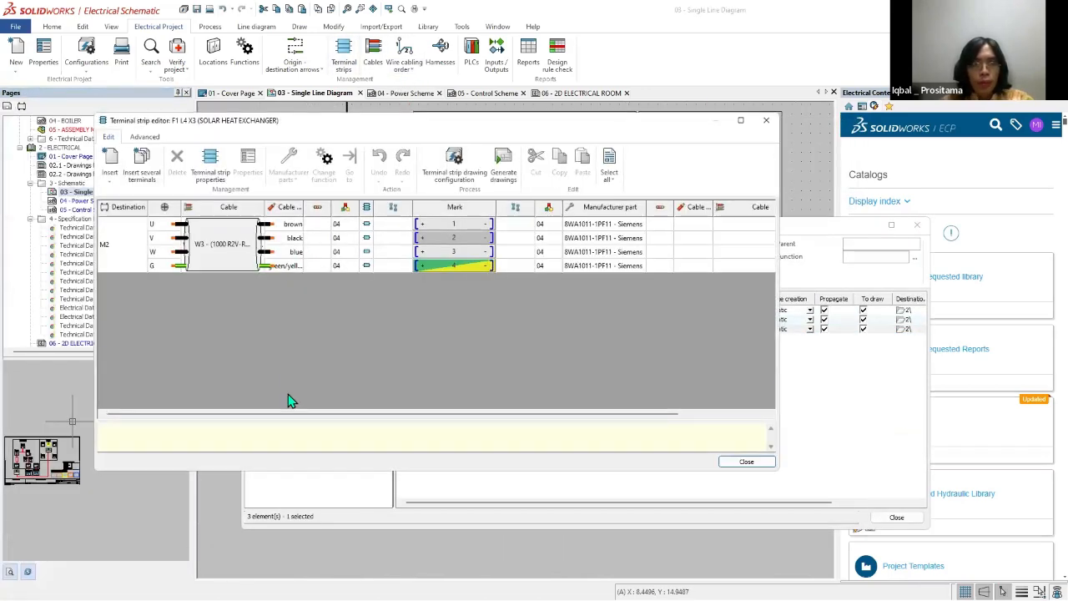
pyautogui.click(746, 461)
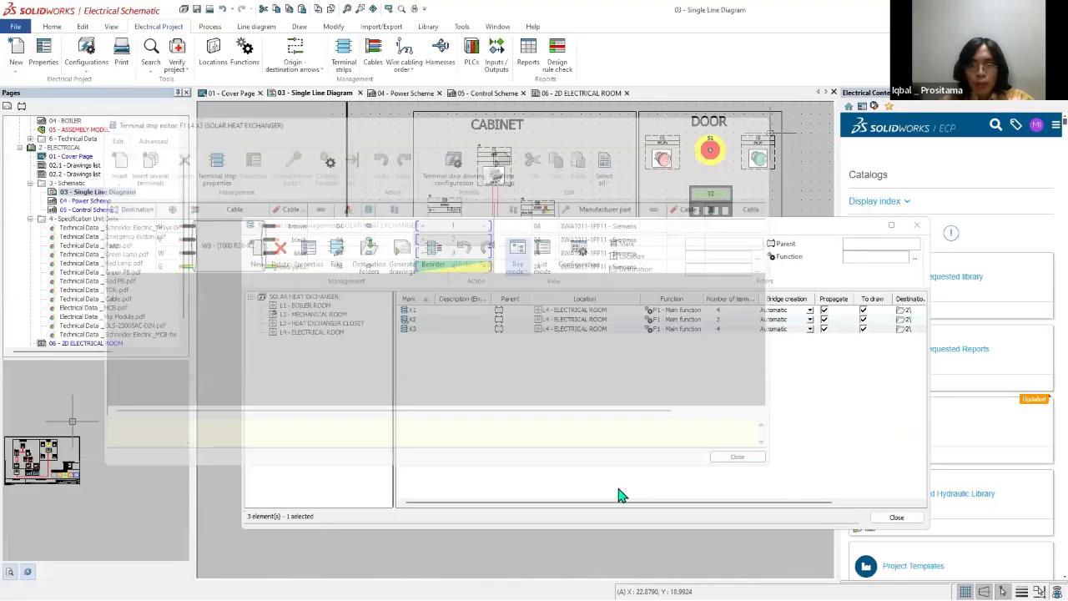
pyautogui.rightClick(585, 332)
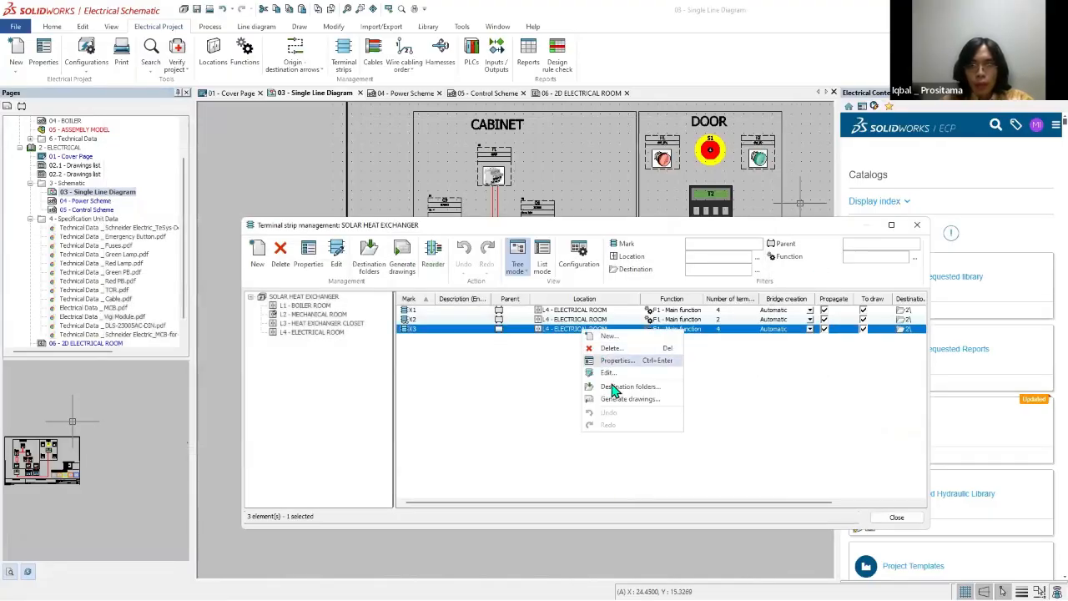
pyautogui.click(615, 360)
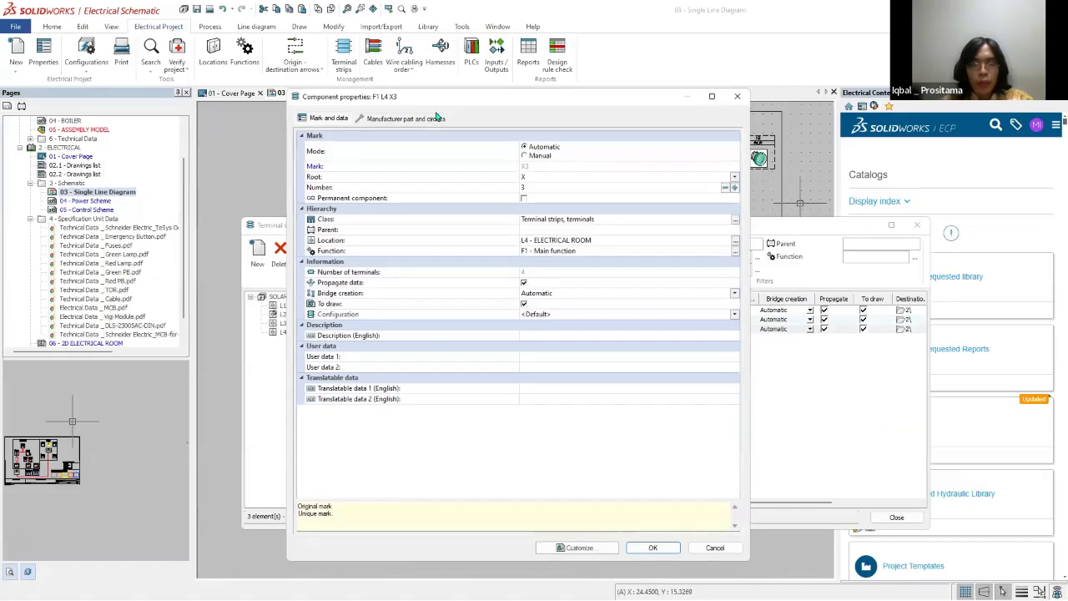
pyautogui.click(425, 119)
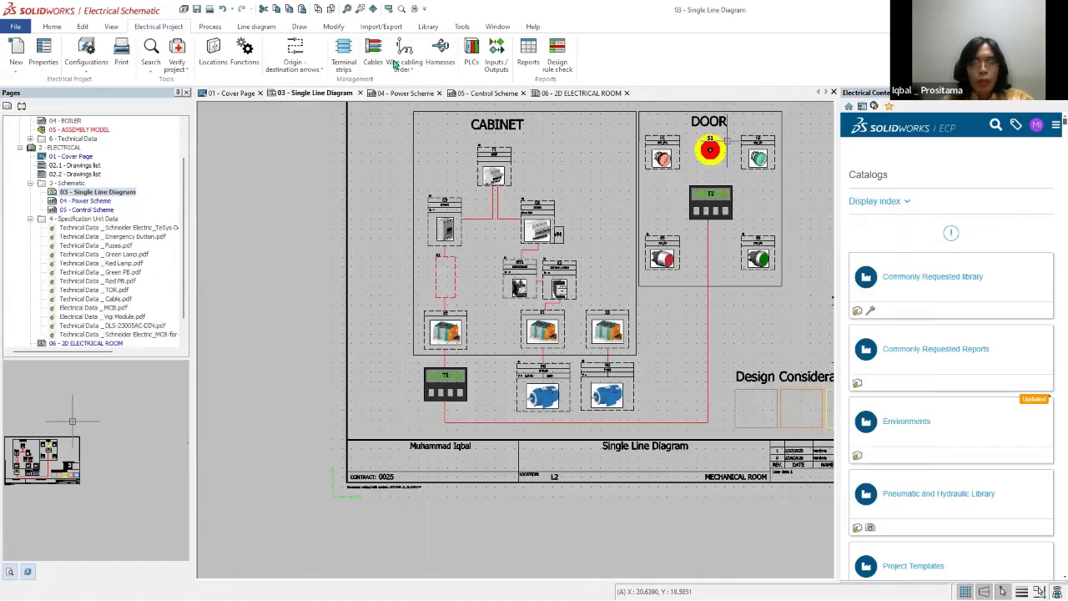
pyautogui.scroll(5, 618, 352)
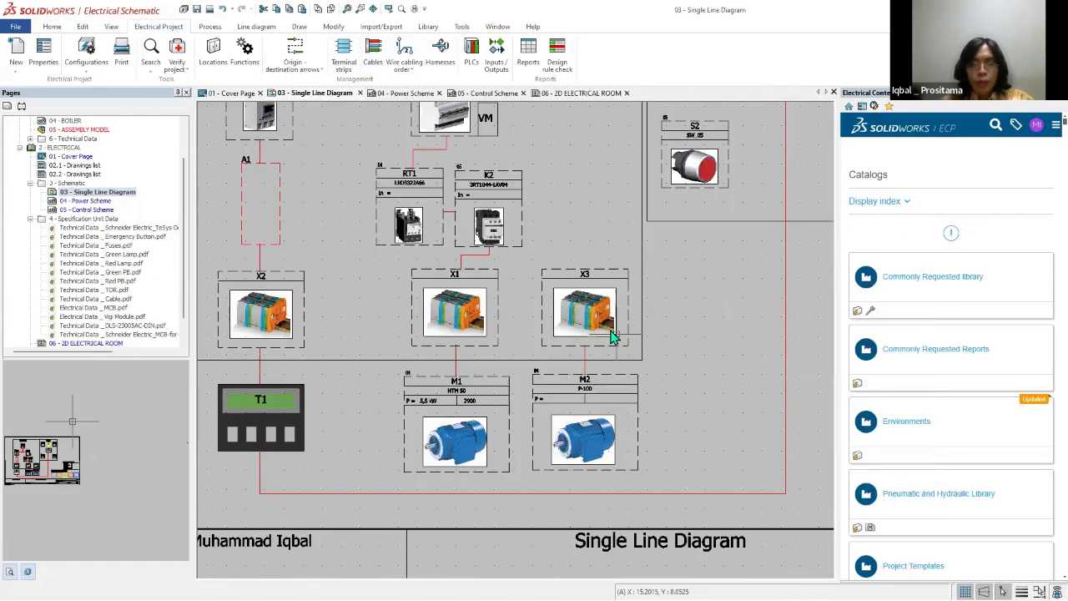
pyautogui.doubleClick(614, 338)
pyautogui.click(375, 124)
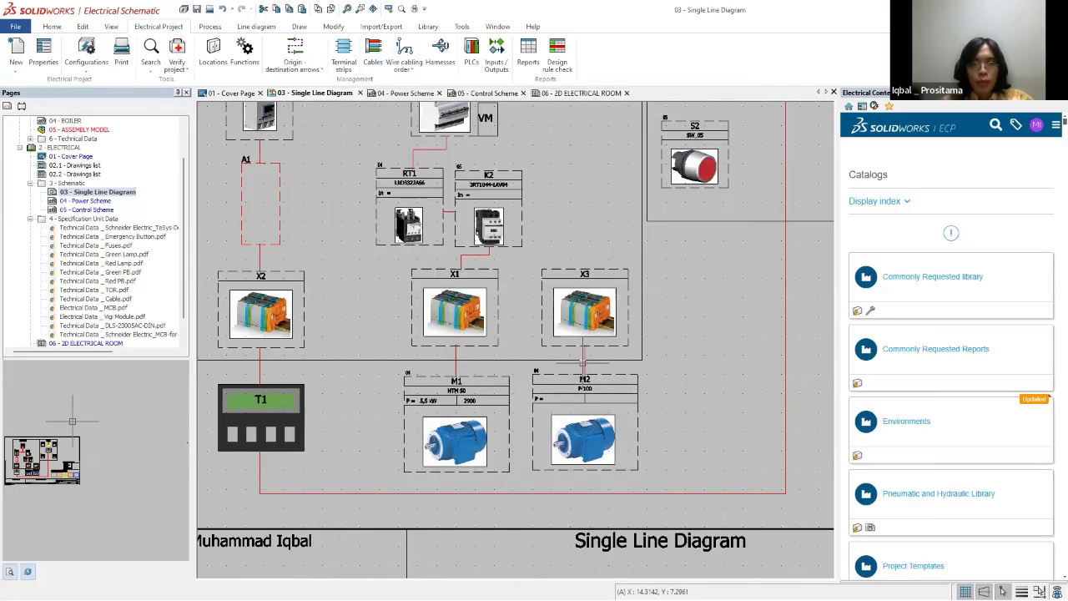
# Step: Open the detailed cabling between X3 and M2, try switching the direction of cable W3's cores and restore it
pyautogui.click(607, 371)
pyautogui.press('Escape')
pyautogui.scroll(2, 609, 370)
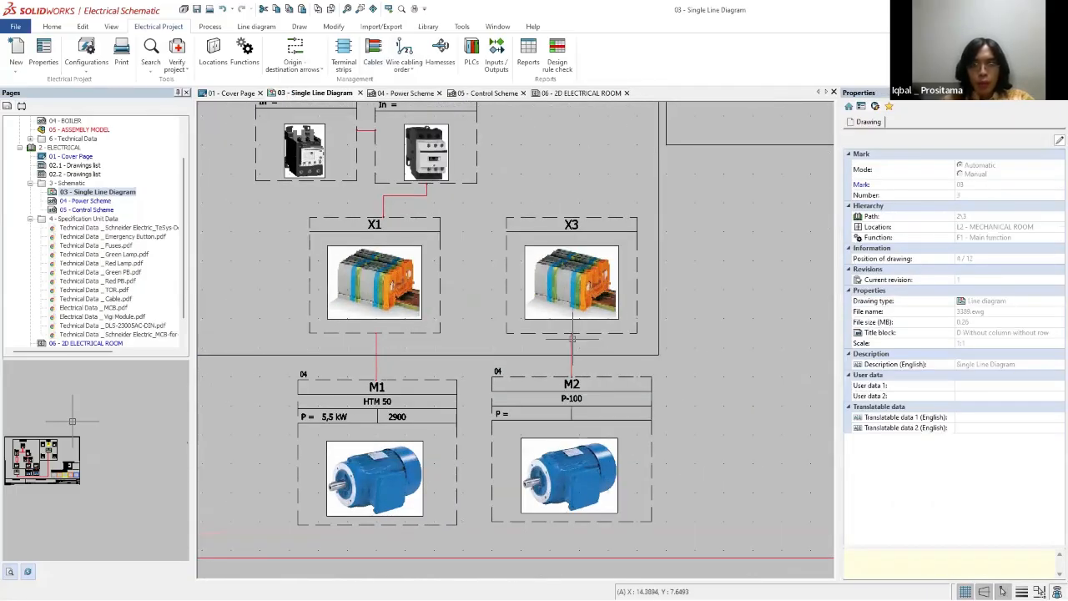
pyautogui.doubleClick(572, 342)
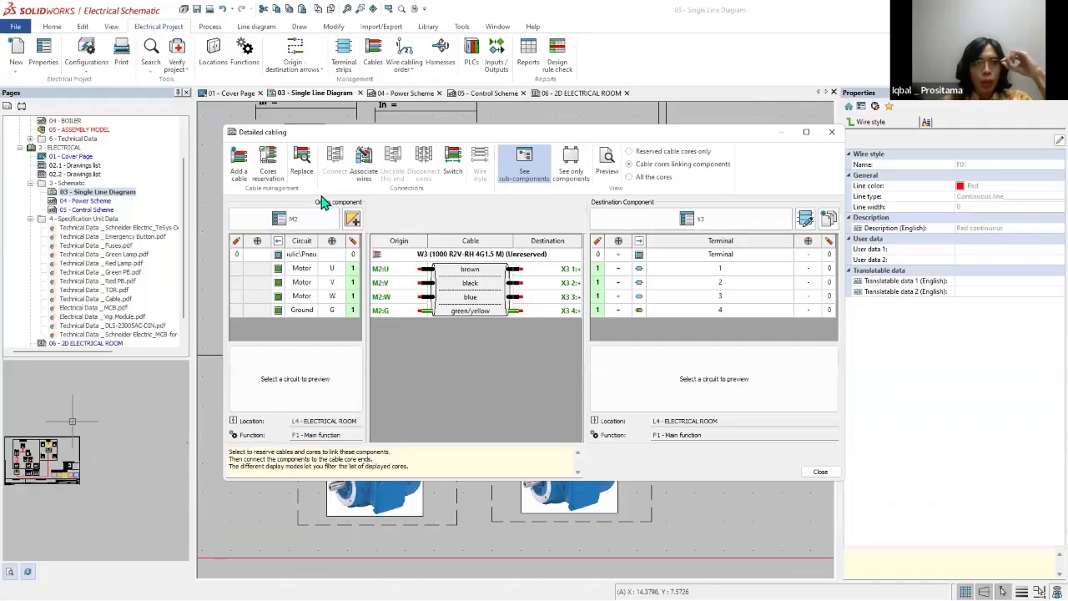
pyautogui.click(442, 256)
pyautogui.click(457, 172)
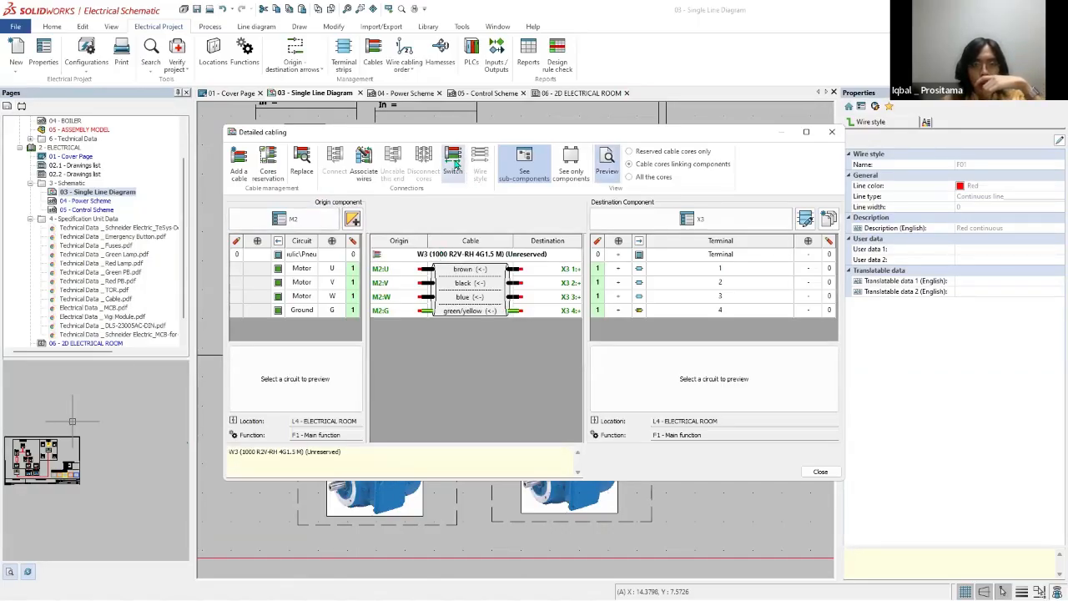
pyautogui.click(457, 167)
pyautogui.press('Return')
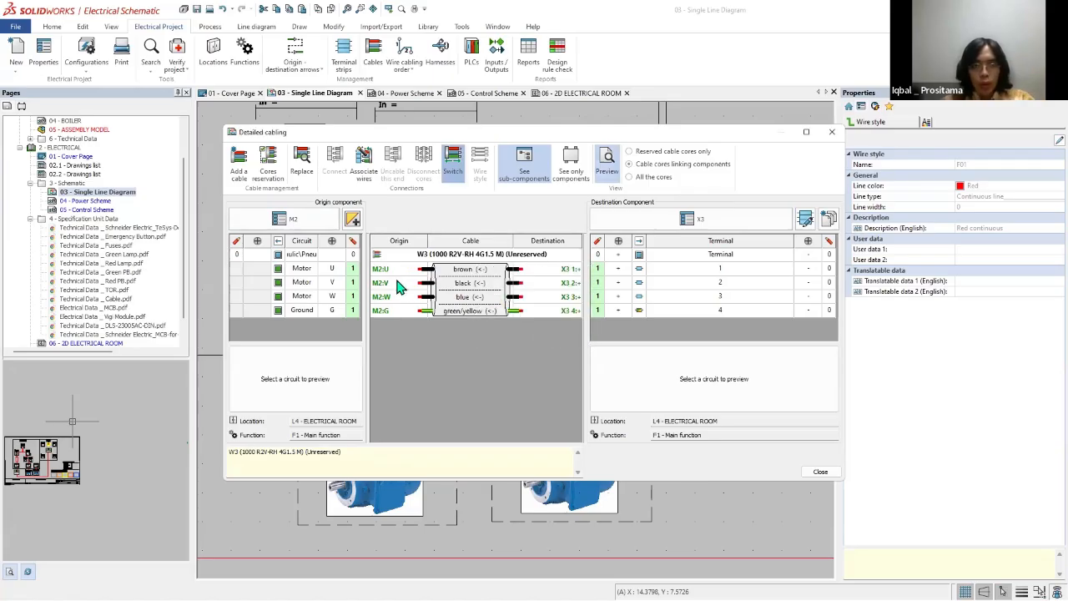
pyautogui.moveTo(399, 269); pyautogui.dragTo(399, 297)
pyautogui.click(456, 170)
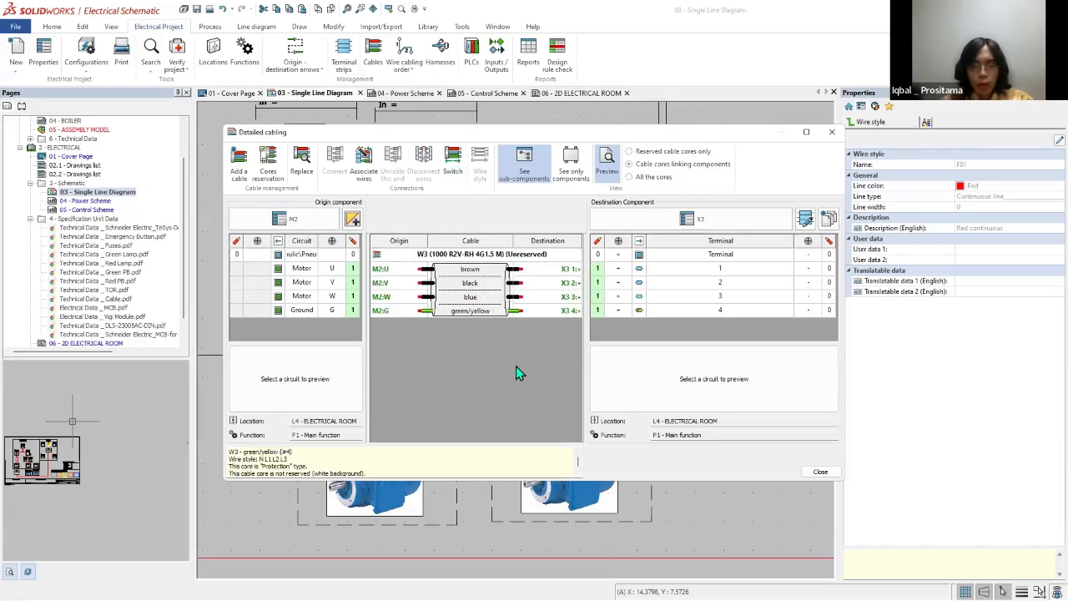
# Step: Check the manufacturer part and circuits of origin component M2, and close the detailed cabling
pyautogui.click(352, 221)
pyautogui.press('Escape')
pyautogui.click(301, 218)
pyautogui.click(406, 117)
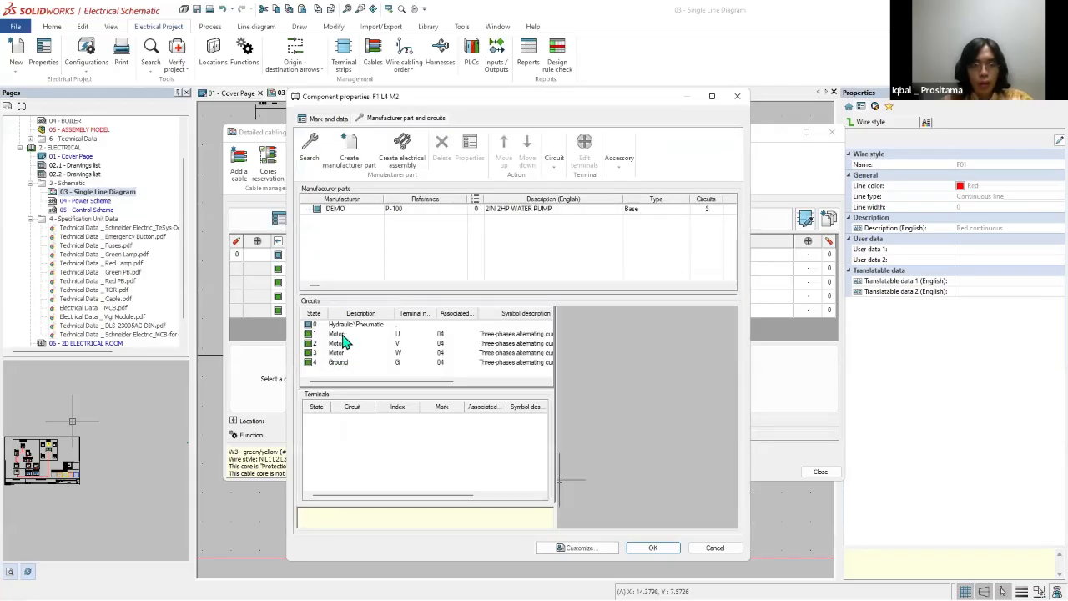
pyautogui.click(653, 548)
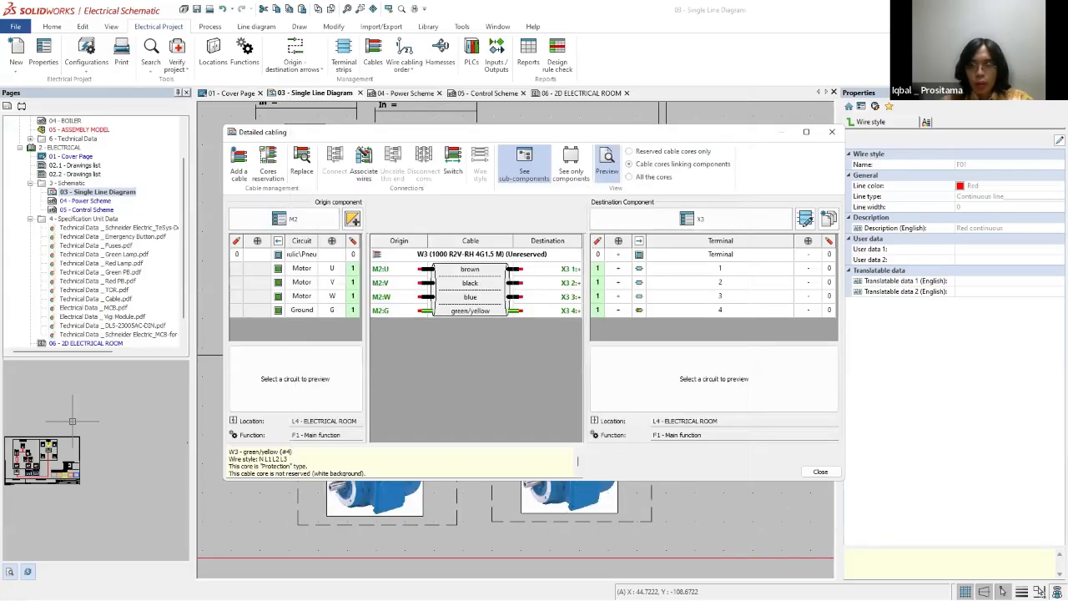
pyautogui.click(820, 472)
pyautogui.press('Escape')
pyautogui.scroll(-3, 732, 376)
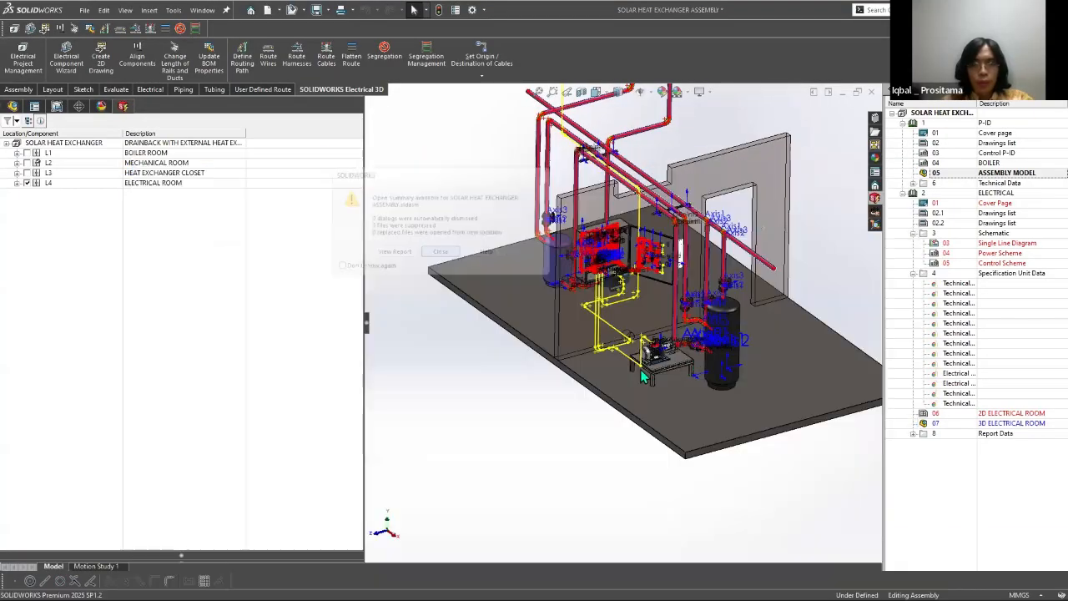
# Step: Switch to the SOLIDWORKS heat exchanger assembly, select only cable W3, draw its routing graph and try to route it as a SOLIDWORKS route
pyautogui.scroll(-3, 585, 325)
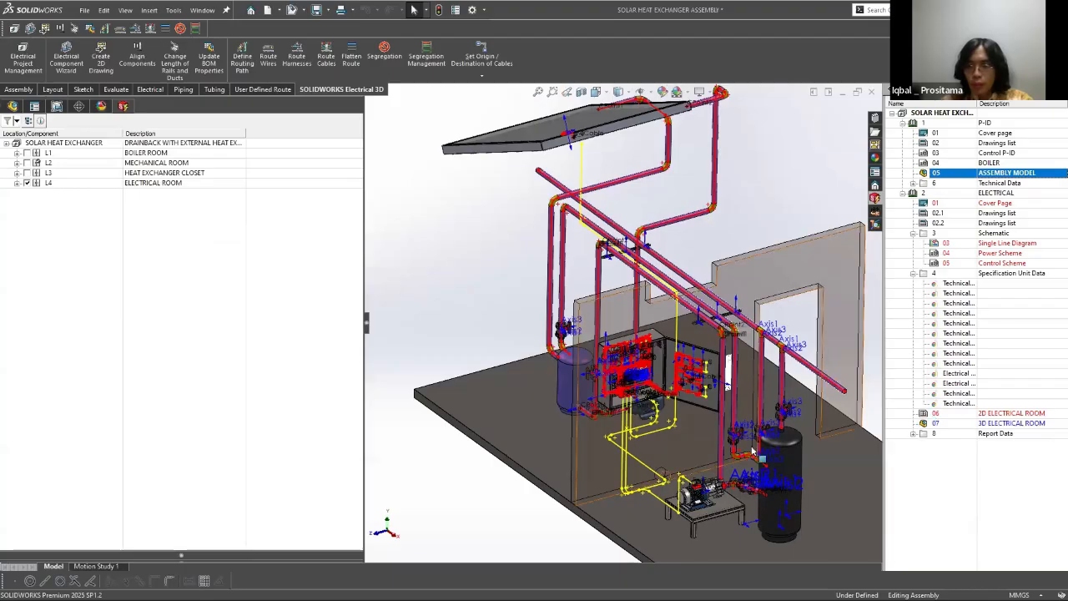
pyautogui.scroll(3, 606, 282)
pyautogui.scroll(-2, 608, 285)
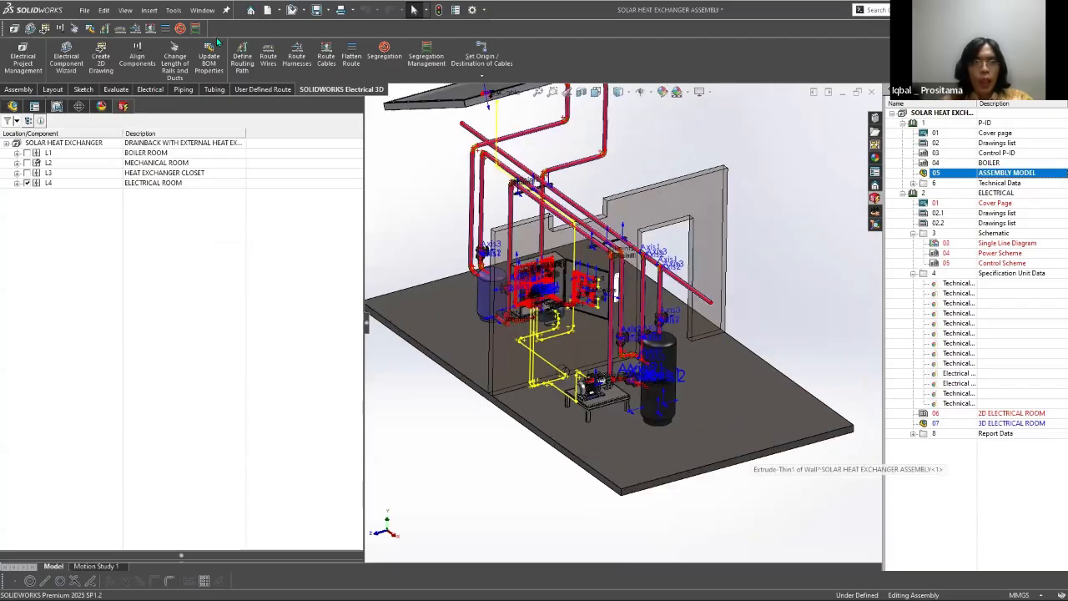
pyautogui.click(325, 55)
pyautogui.click(180, 419)
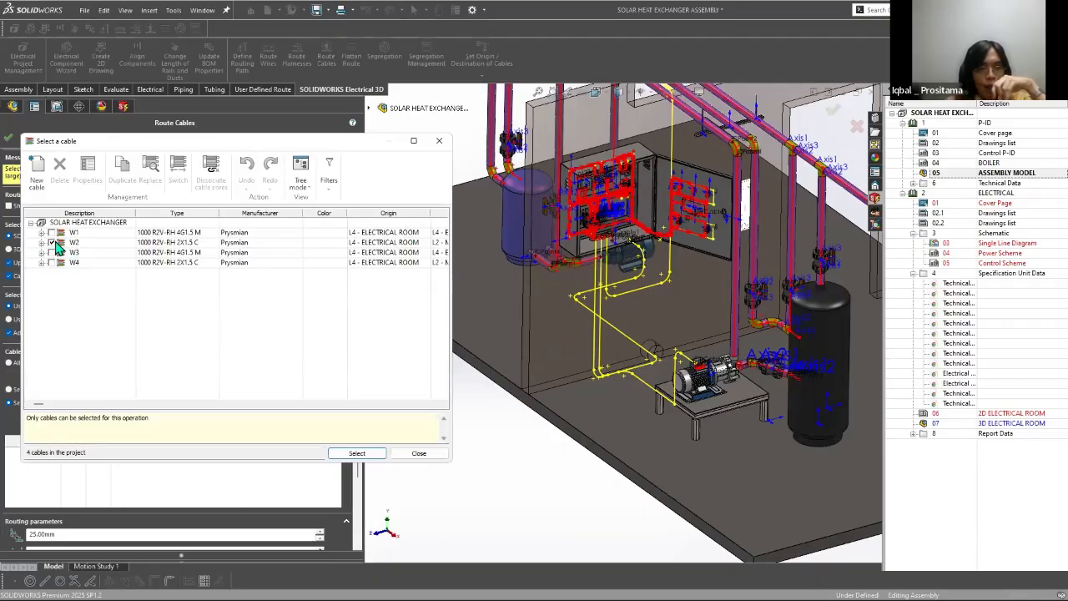
pyautogui.click(366, 455)
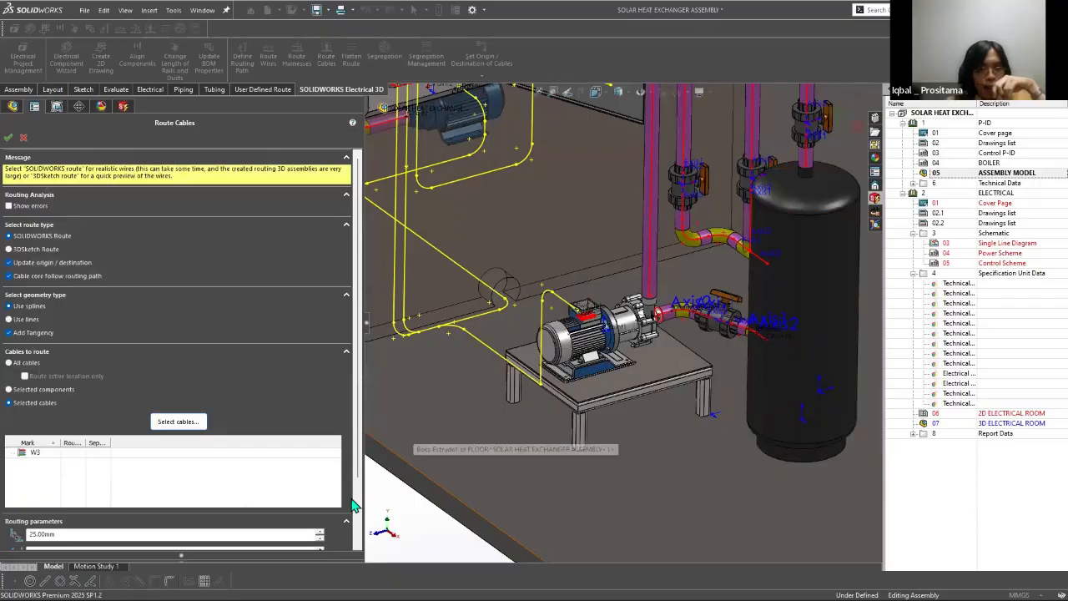
pyautogui.scroll(-2, 94, 392)
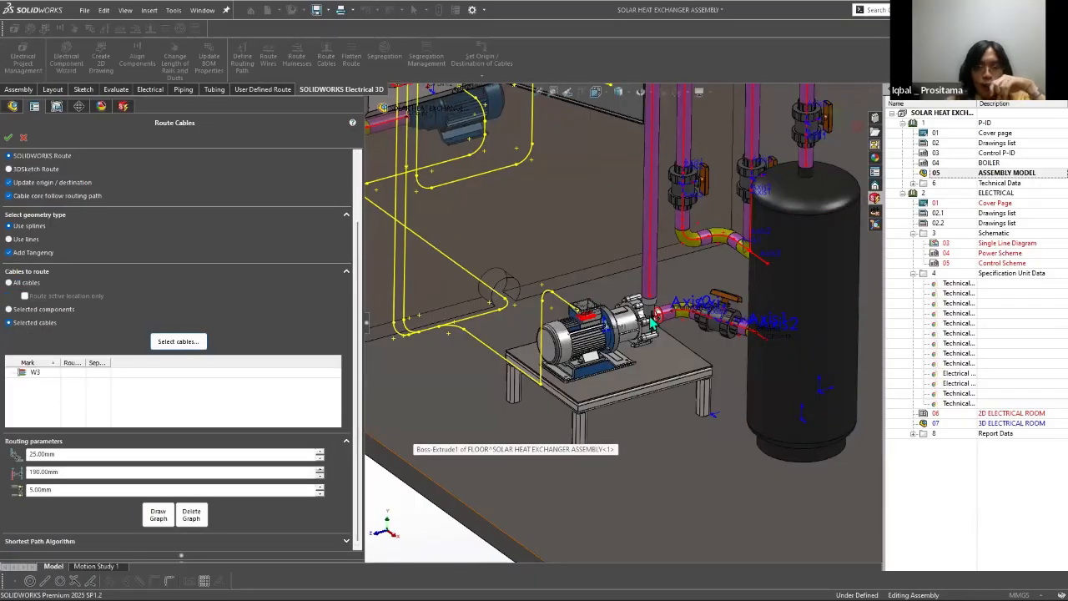
pyautogui.click(158, 515)
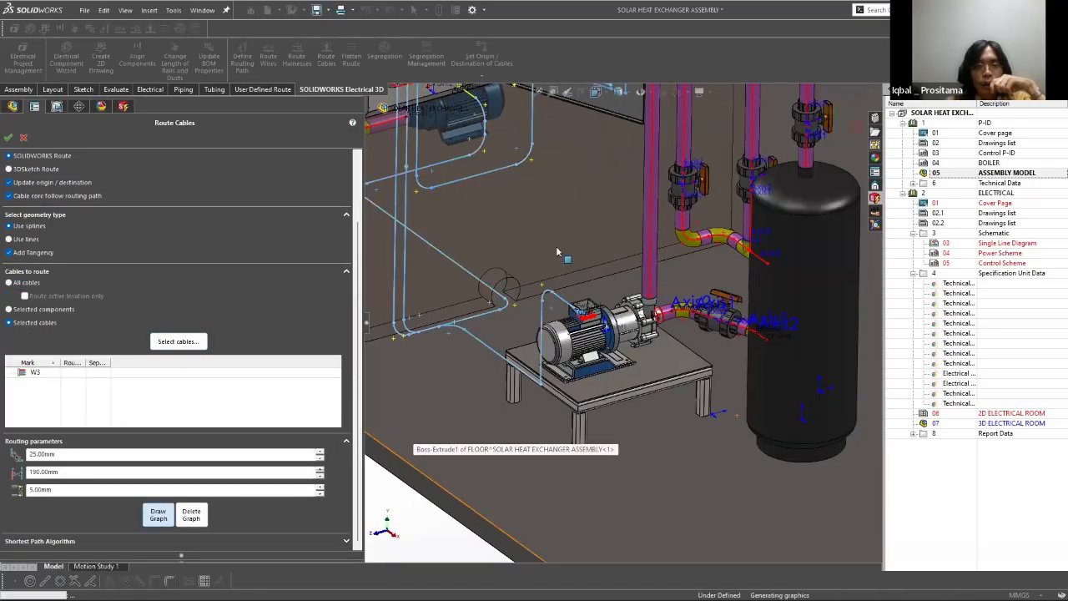
pyautogui.click(8, 139)
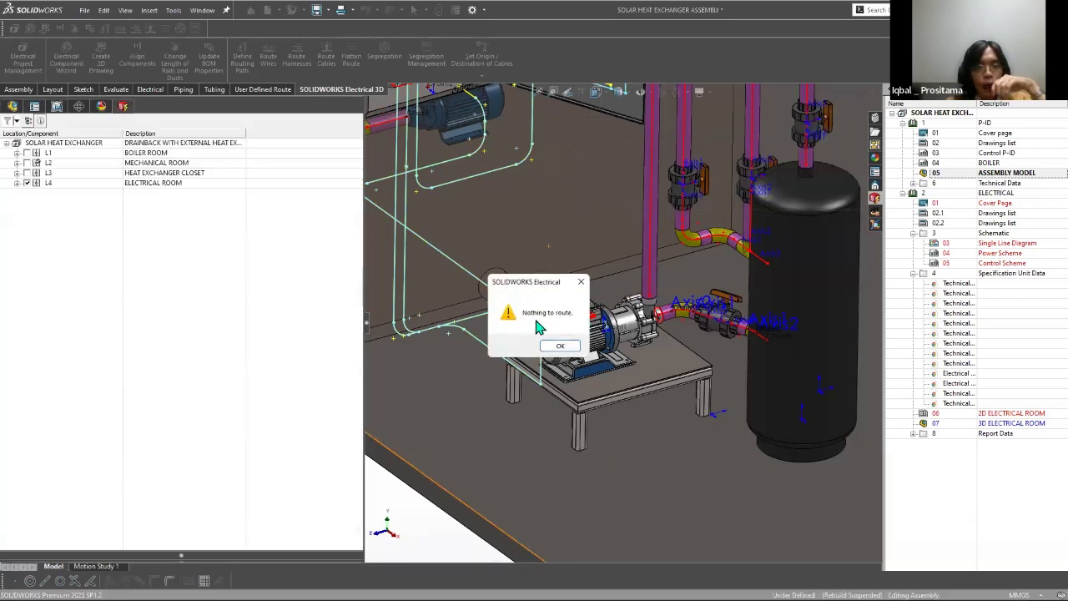
# Step: Dismiss the routing message and inspect the parts under terminal strips X1, X2 and X3 and motors M1 and M2 in the electrical room
pyautogui.click(532, 305)
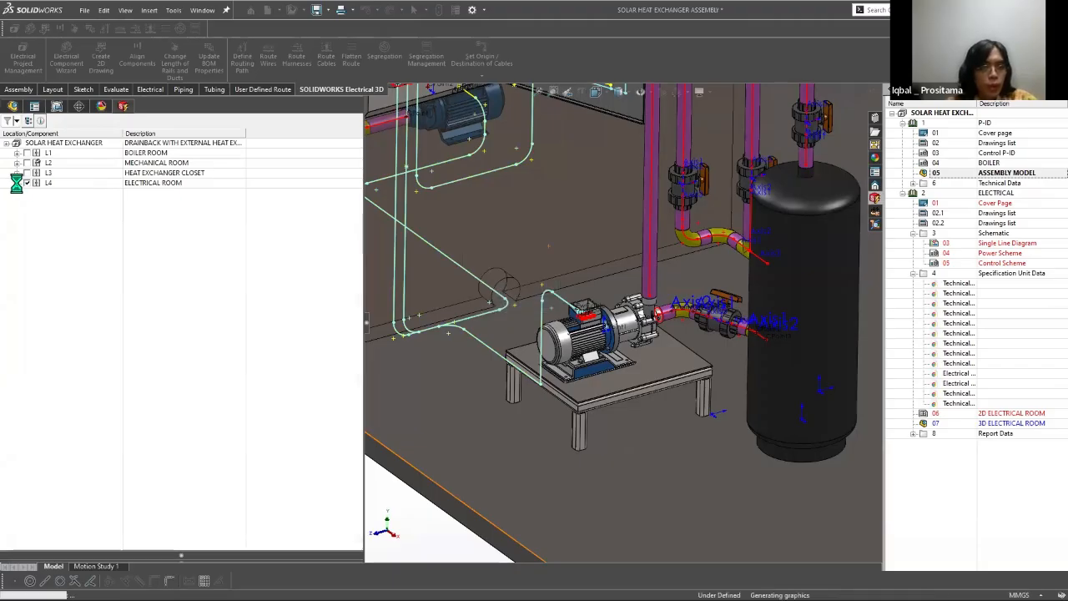
pyautogui.scroll(5, 554, 224)
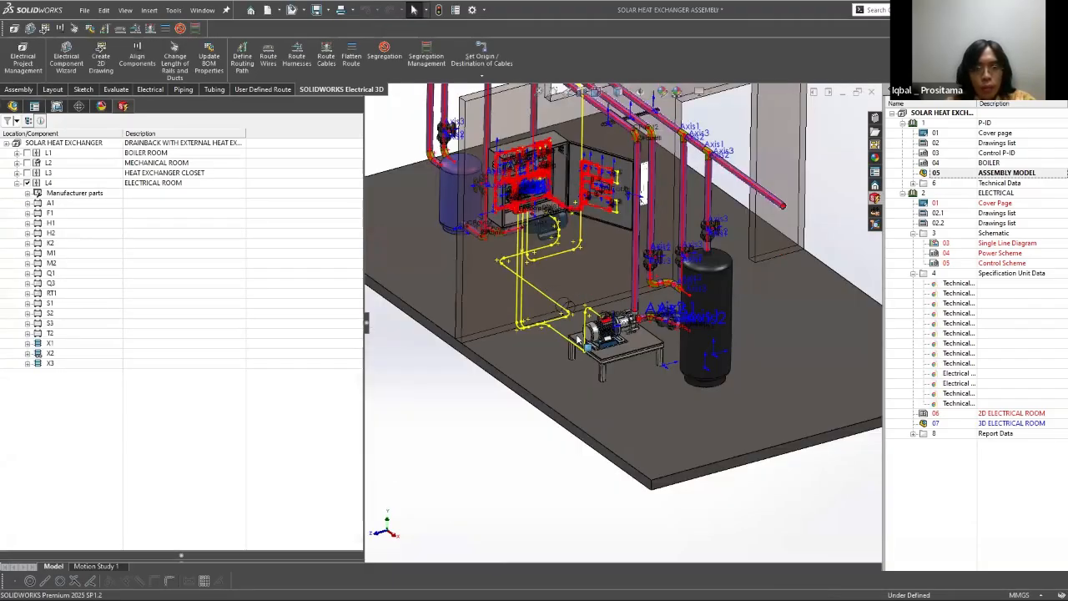
pyautogui.scroll(-3, 549, 196)
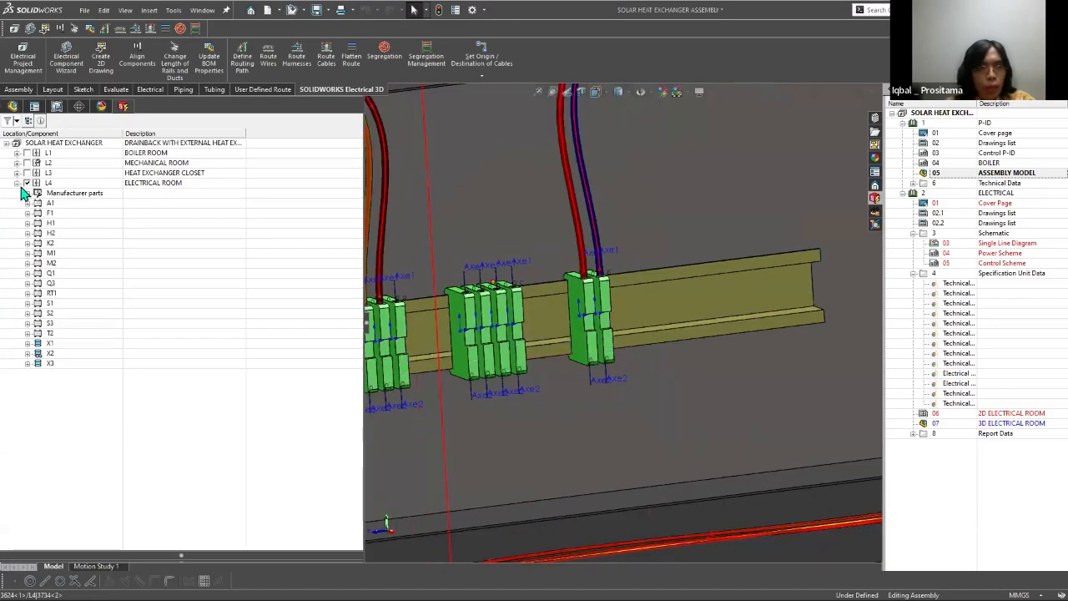
pyautogui.click(27, 364)
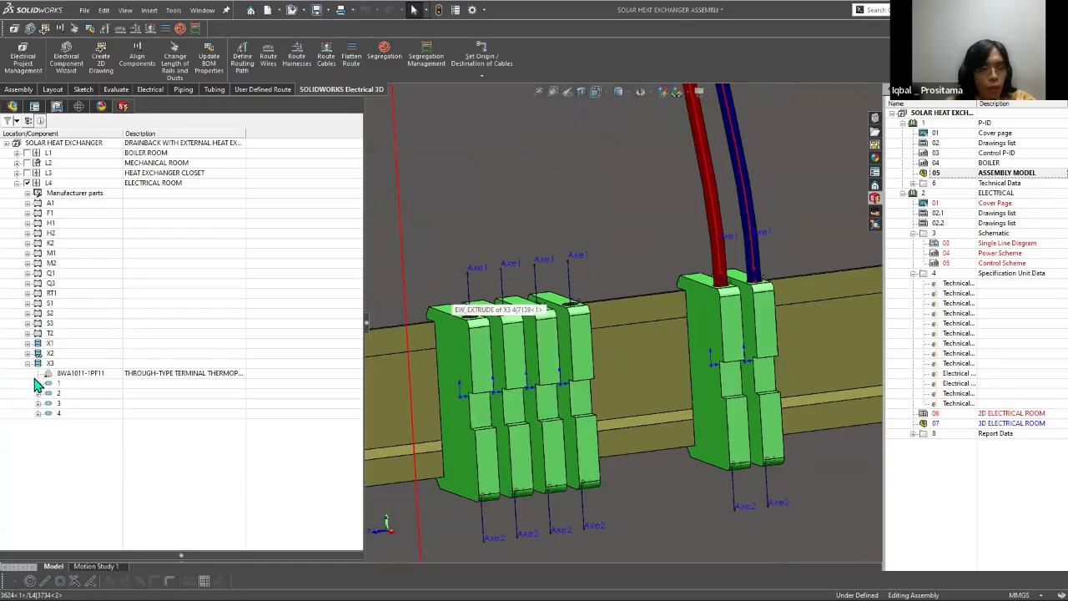
pyautogui.click(38, 383)
pyautogui.click(37, 393)
pyautogui.click(37, 383)
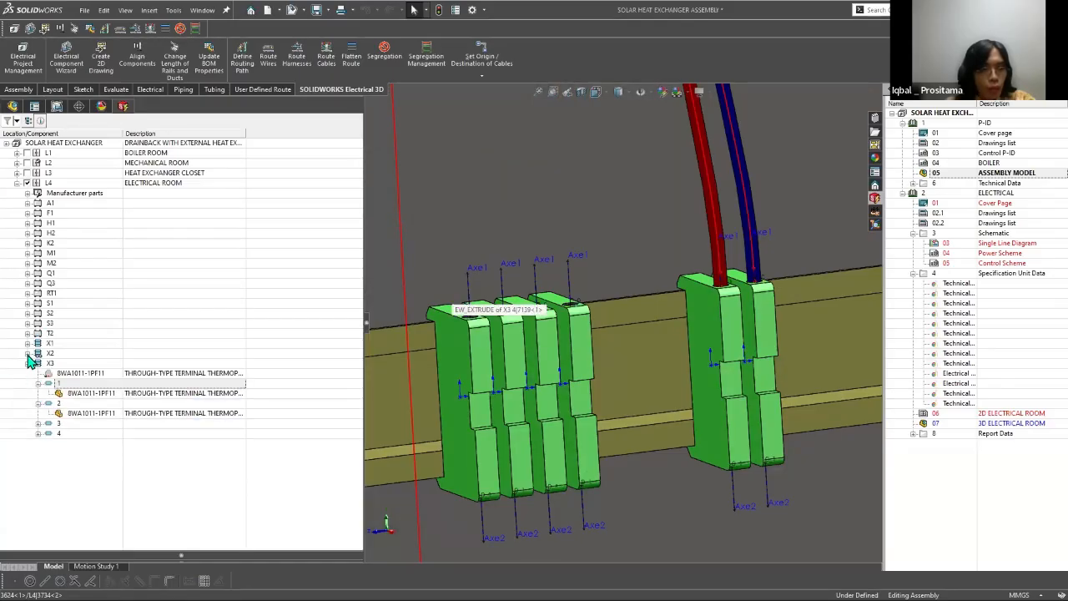
pyautogui.click(27, 353)
pyautogui.click(27, 343)
pyautogui.click(28, 263)
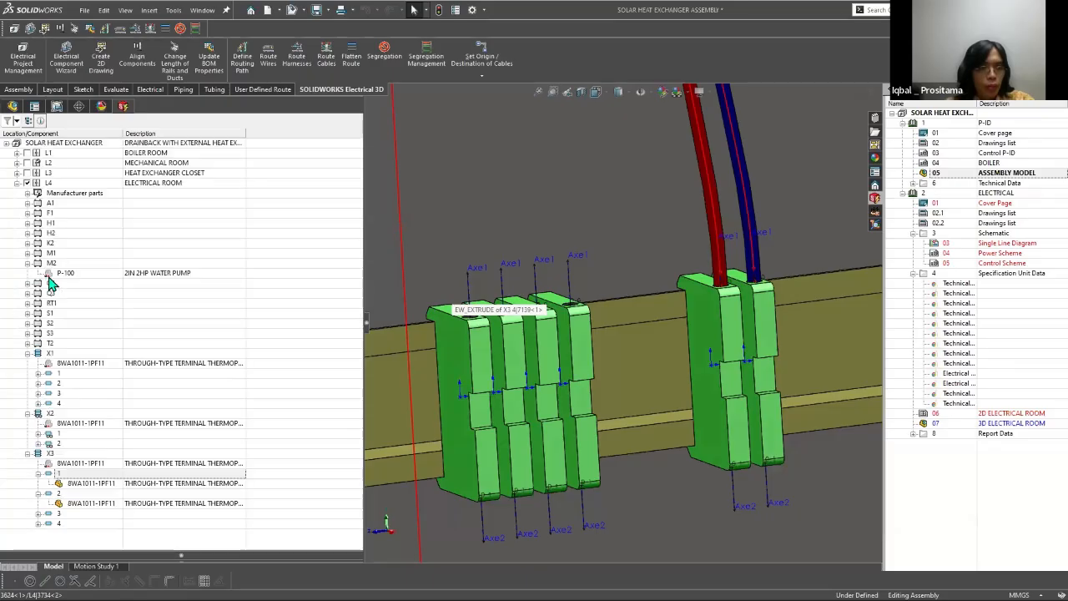
pyautogui.rightClick(67, 285)
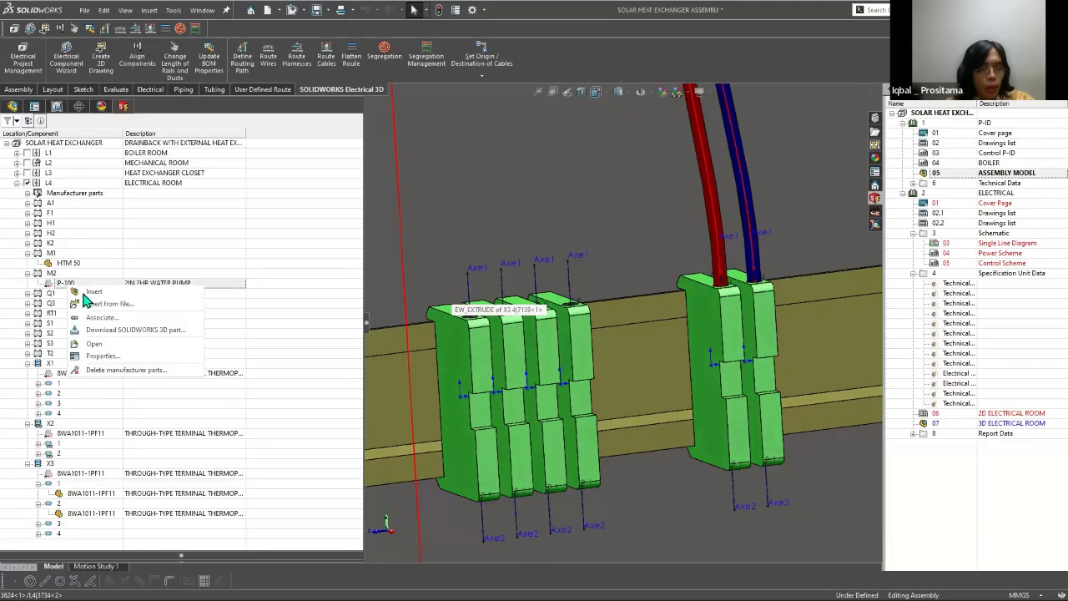
pyautogui.click(388, 304)
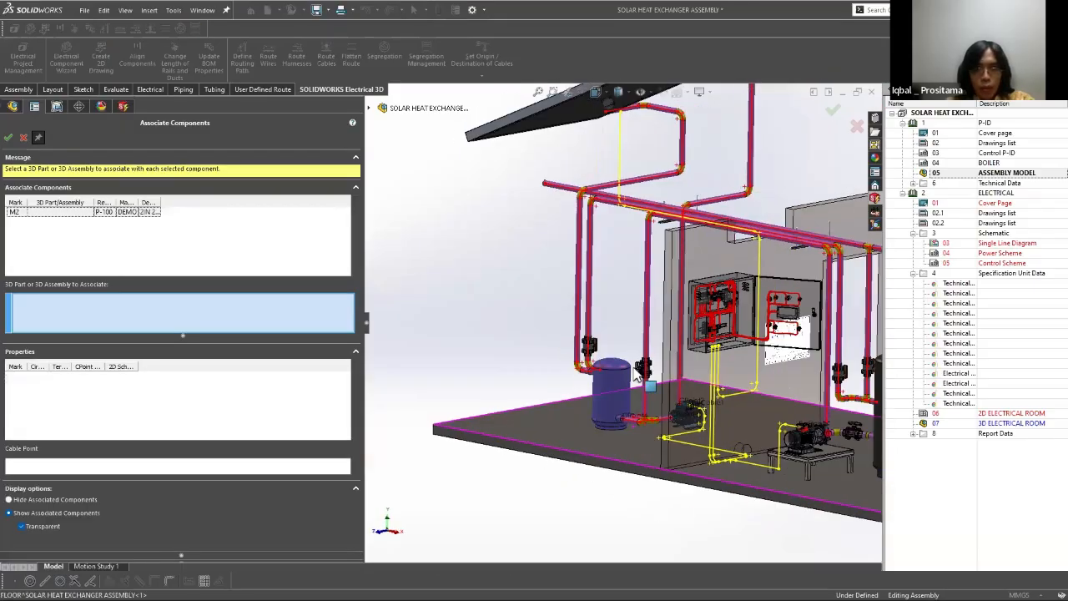
pyautogui.scroll(-7, 689, 430)
pyautogui.click(654, 262)
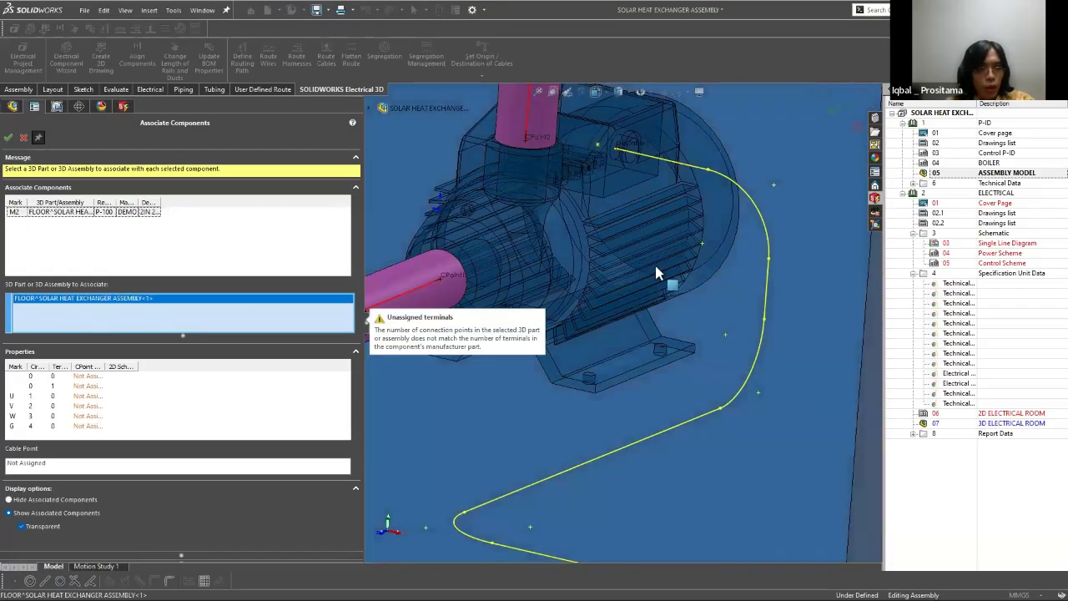
pyautogui.rightClick(75, 306)
pyautogui.click(95, 313)
pyautogui.scroll(3, 668, 246)
pyautogui.click(649, 340)
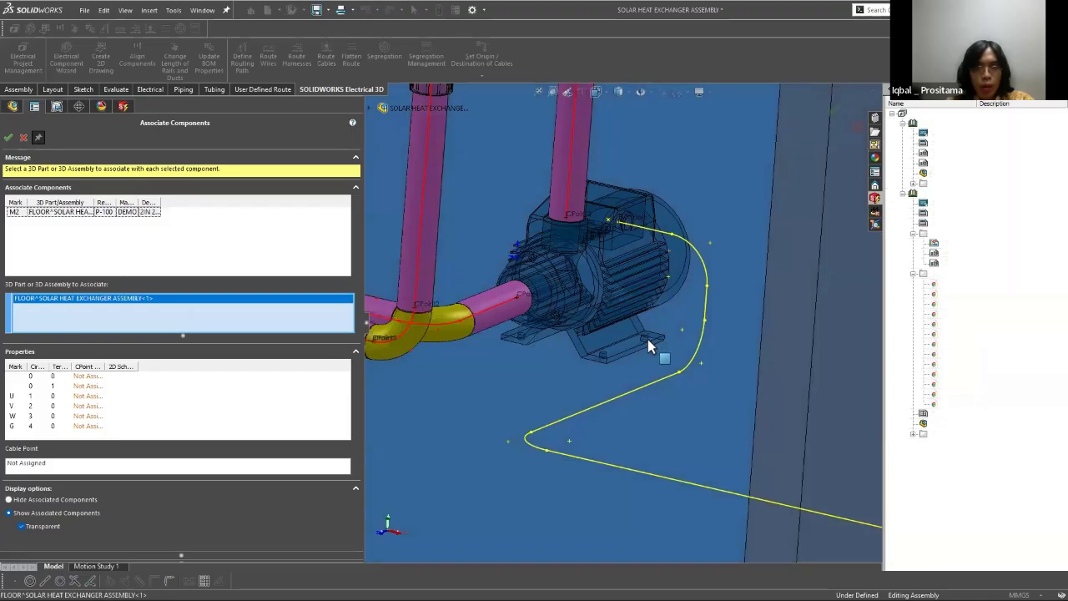
pyautogui.click(10, 137)
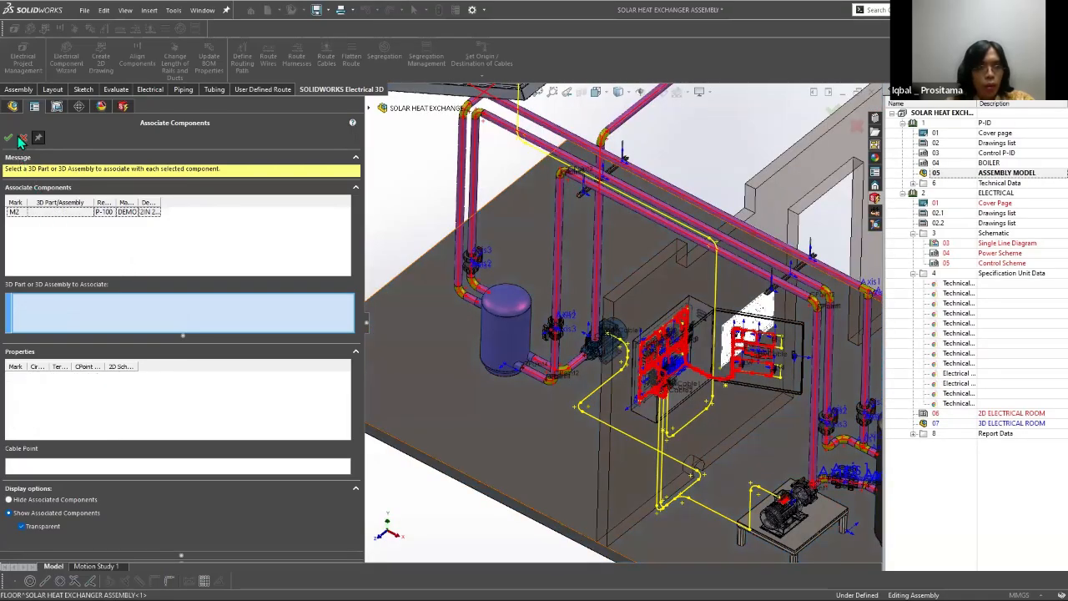
pyautogui.press('Escape')
pyautogui.scroll(-1, 639, 358)
pyautogui.click(65, 252)
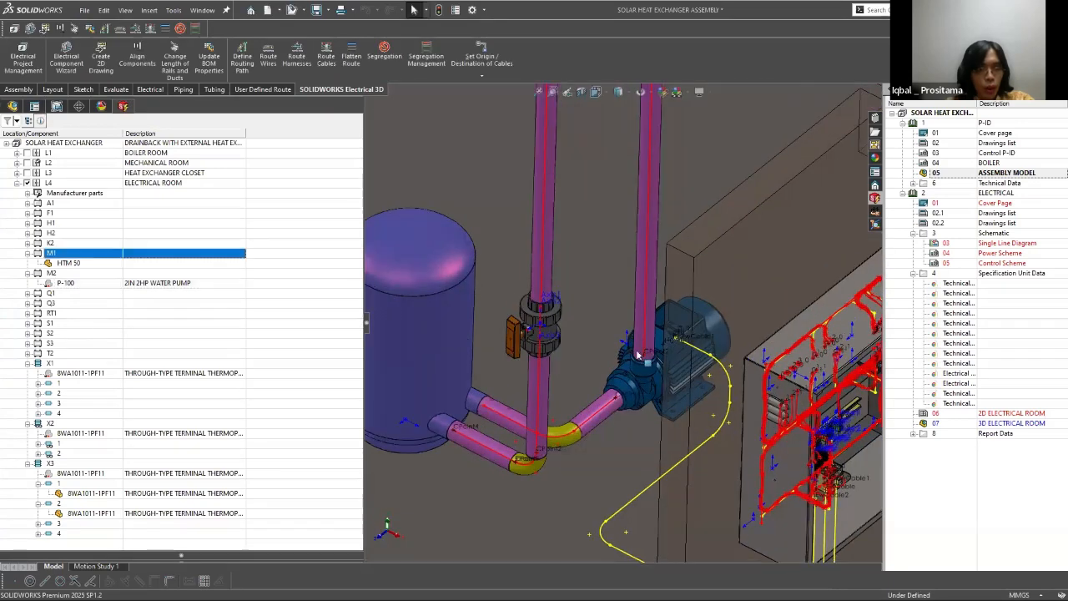
pyautogui.rightClick(64, 282)
pyautogui.click(98, 315)
pyautogui.scroll(-3, 639, 357)
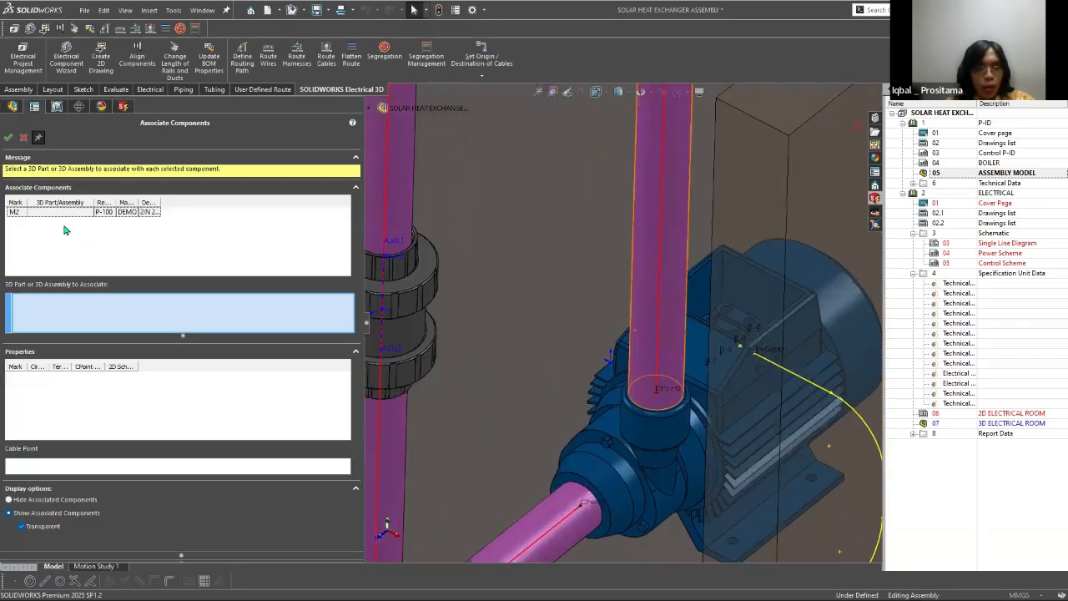
pyautogui.scroll(4, 680, 318)
pyautogui.scroll(1, 680, 319)
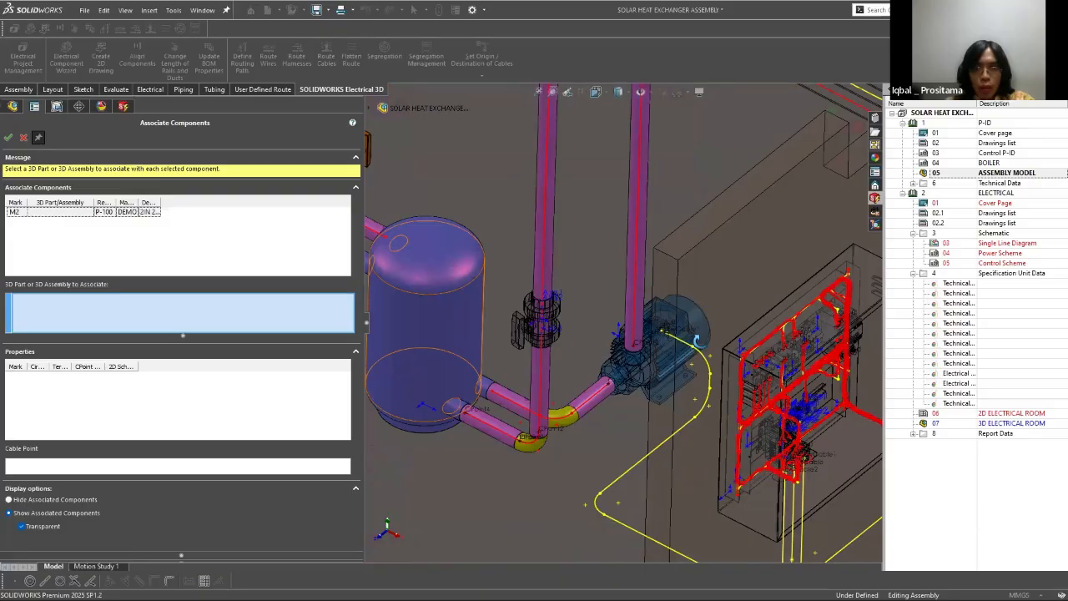
pyautogui.moveTo(156, 406); pyautogui.dragTo(209, 408, button='middle')
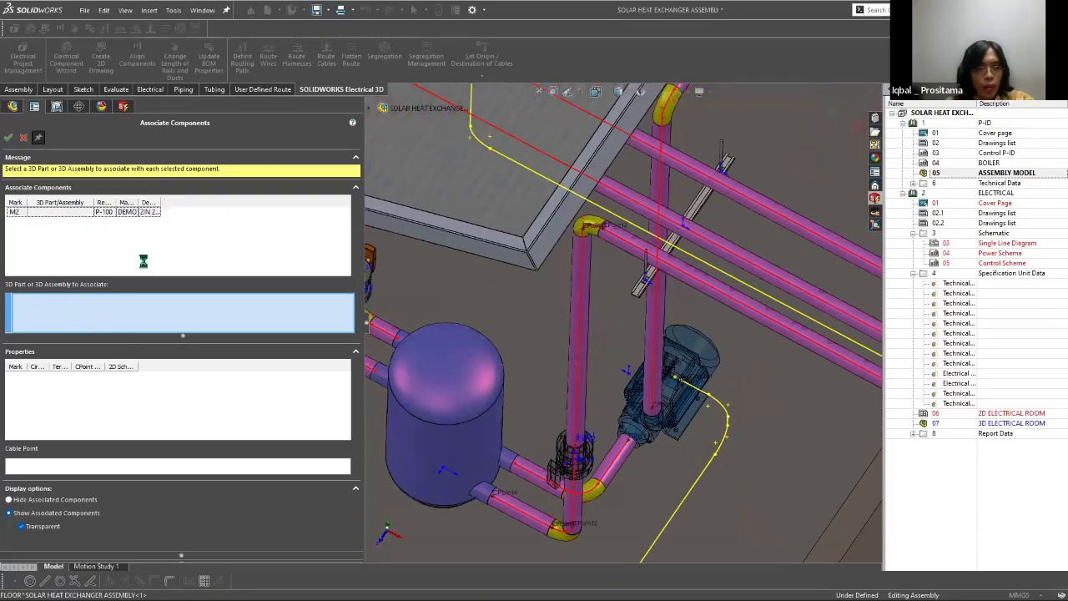
pyautogui.scroll(4, 143, 262)
pyautogui.click(9, 137)
pyautogui.scroll(-4, 569, 290)
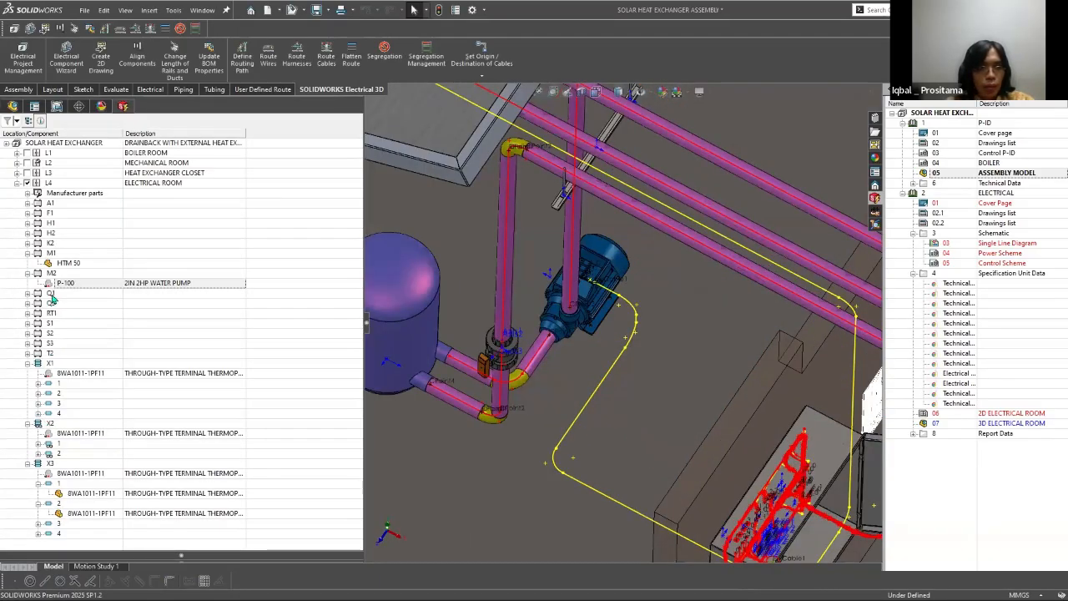
# Step: Isolate the WATER PUMP -1_2 hp PEDROLLO component in the assembly
pyautogui.click(13, 106)
pyautogui.scroll(-2, 577, 267)
pyautogui.rightClick(641, 261)
pyautogui.click(684, 320)
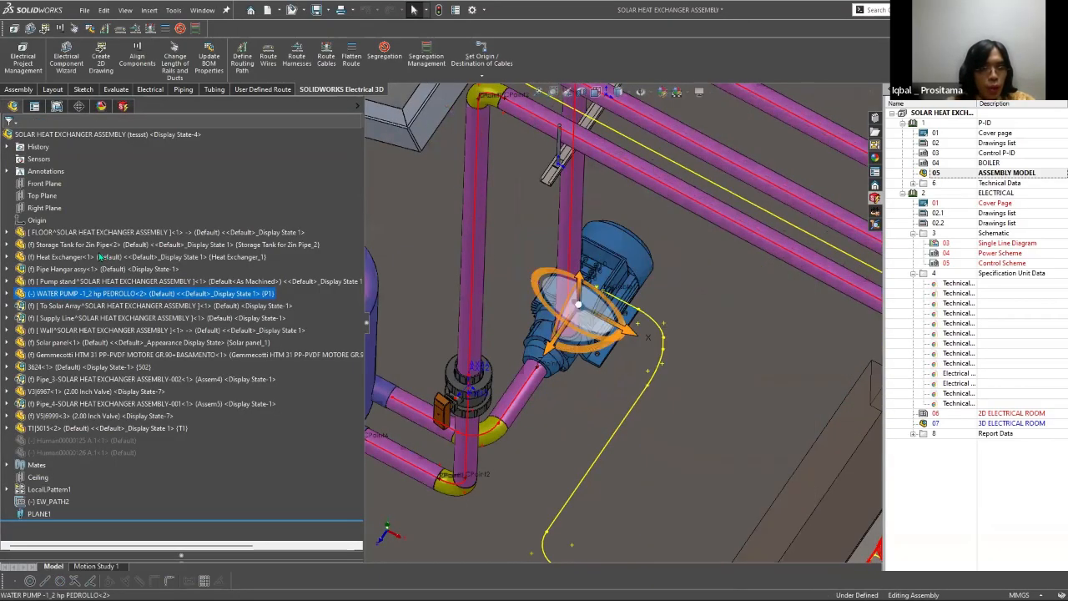
pyautogui.rightClick(58, 294)
pyautogui.click(92, 338)
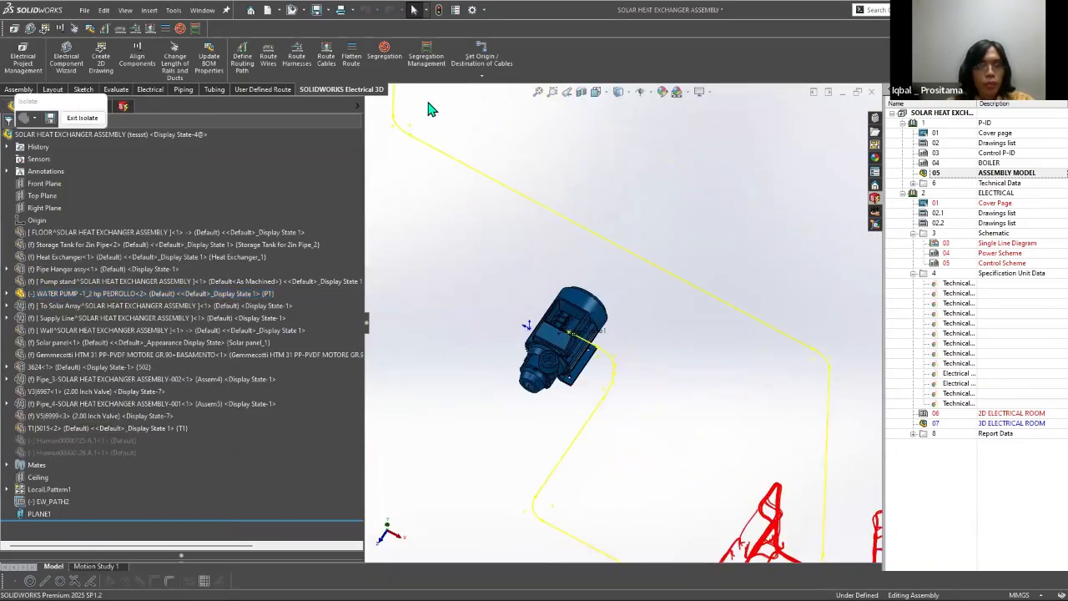
# Step: Associate M2's P-100 manufacturer part with the isolated WATER PUMP -1_2 hp PEDROLLO model, overwriting the existing association
pyautogui.click(123, 106)
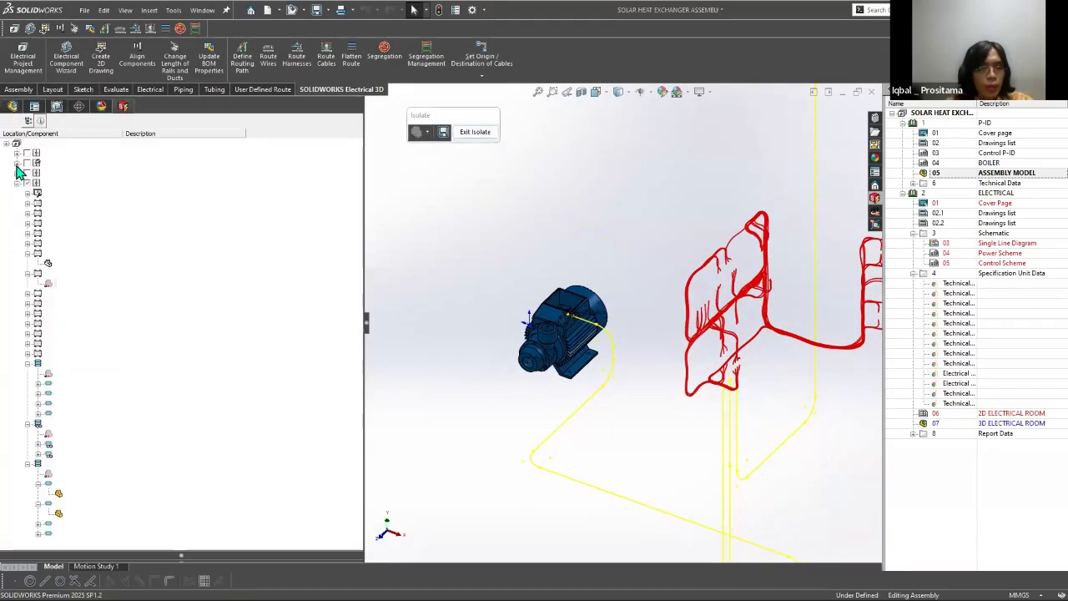
pyautogui.click(16, 173)
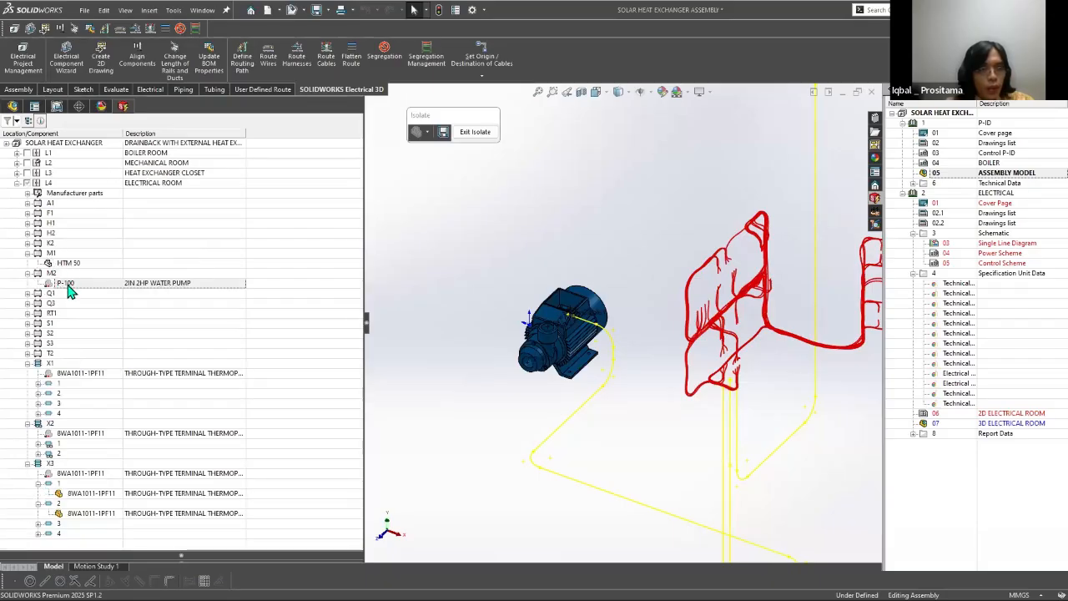
pyautogui.rightClick(71, 290)
pyautogui.click(109, 324)
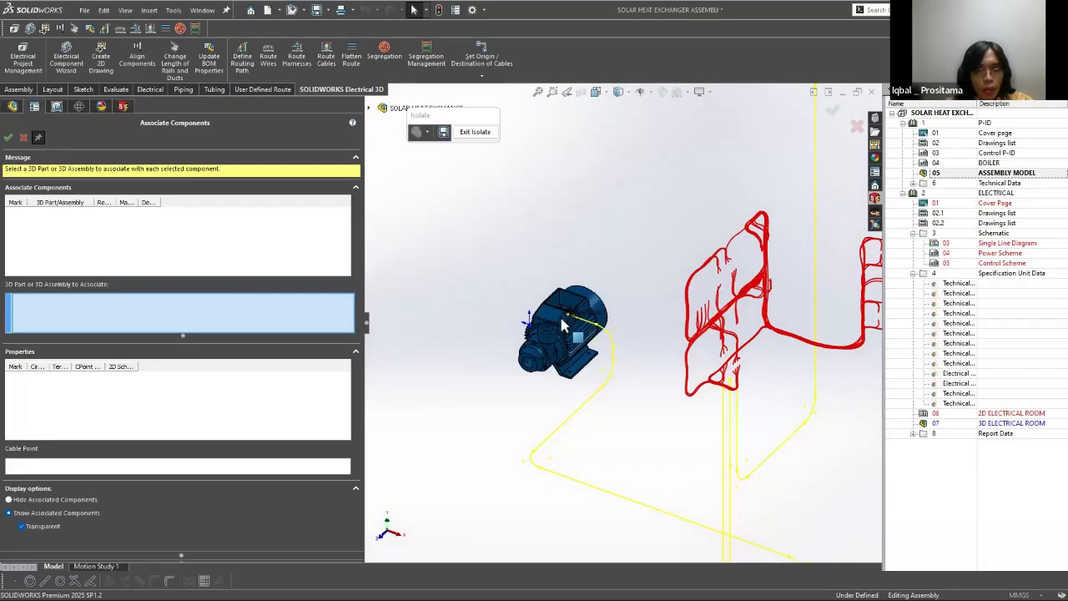
pyautogui.click(560, 317)
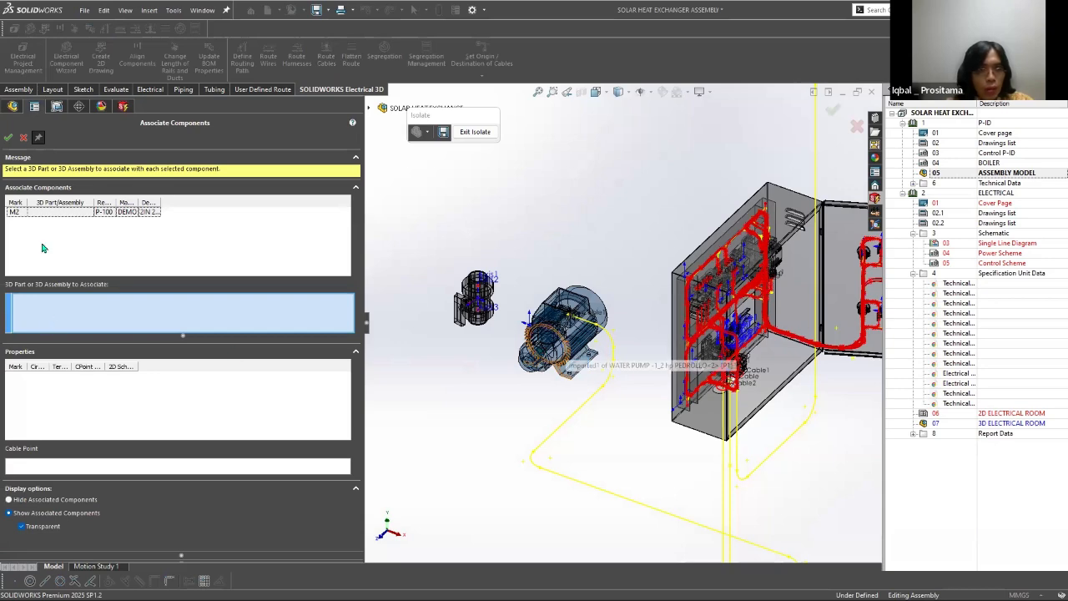
pyautogui.click(563, 321)
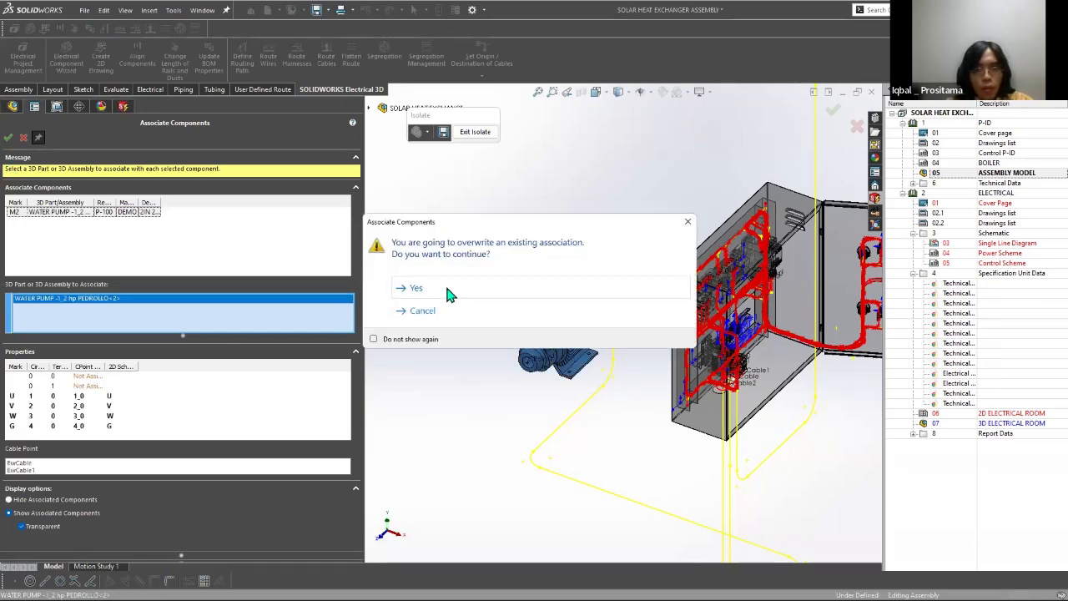
pyautogui.click(415, 288)
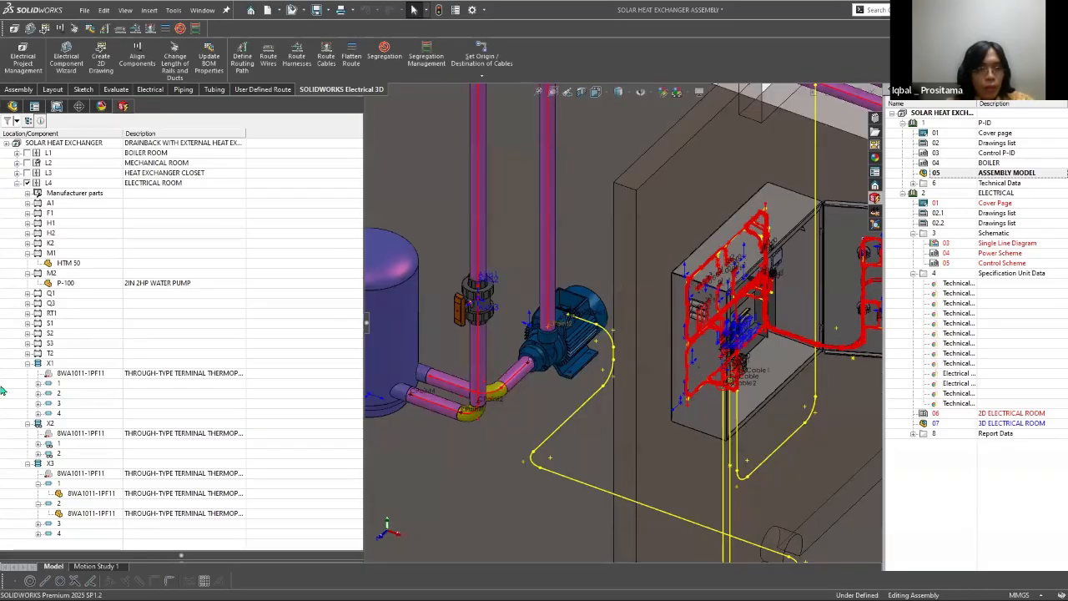
# Step: Check the part associations of components Q1 through T2 and the terminal strips in the electrical room
pyautogui.click(28, 293)
pyautogui.click(28, 313)
pyautogui.click(28, 333)
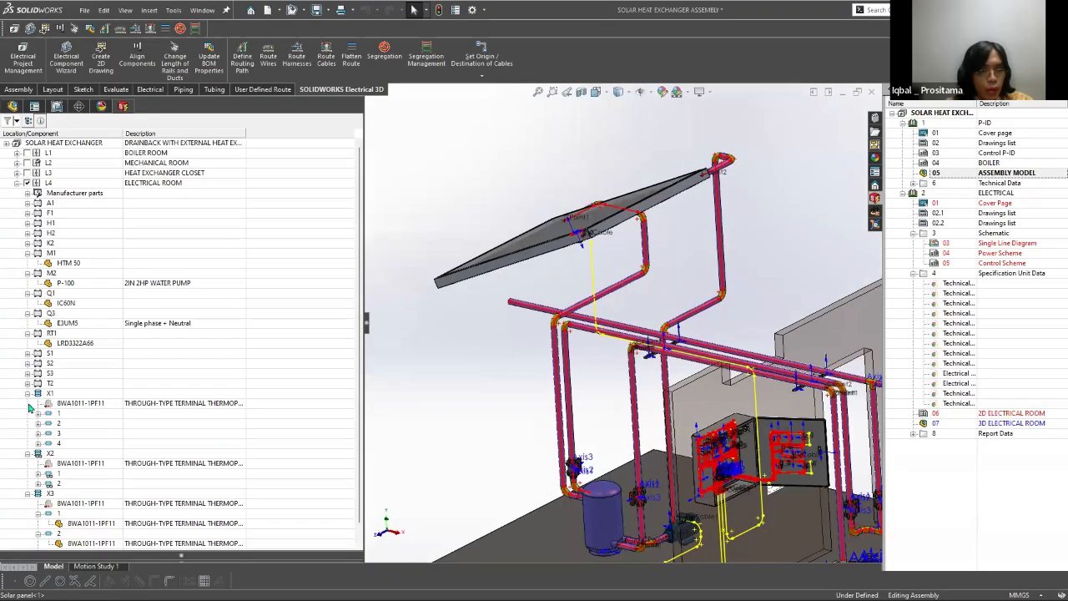
pyautogui.click(28, 353)
pyautogui.click(28, 373)
pyautogui.click(27, 403)
pyautogui.click(27, 393)
pyautogui.scroll(-2, 157, 426)
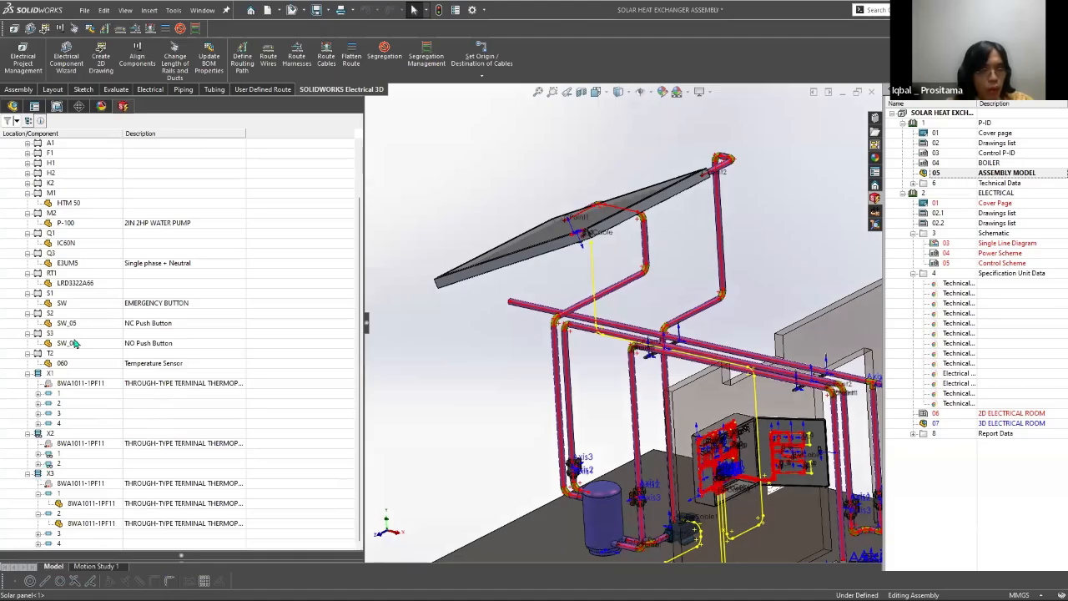
pyautogui.scroll(2, 80, 332)
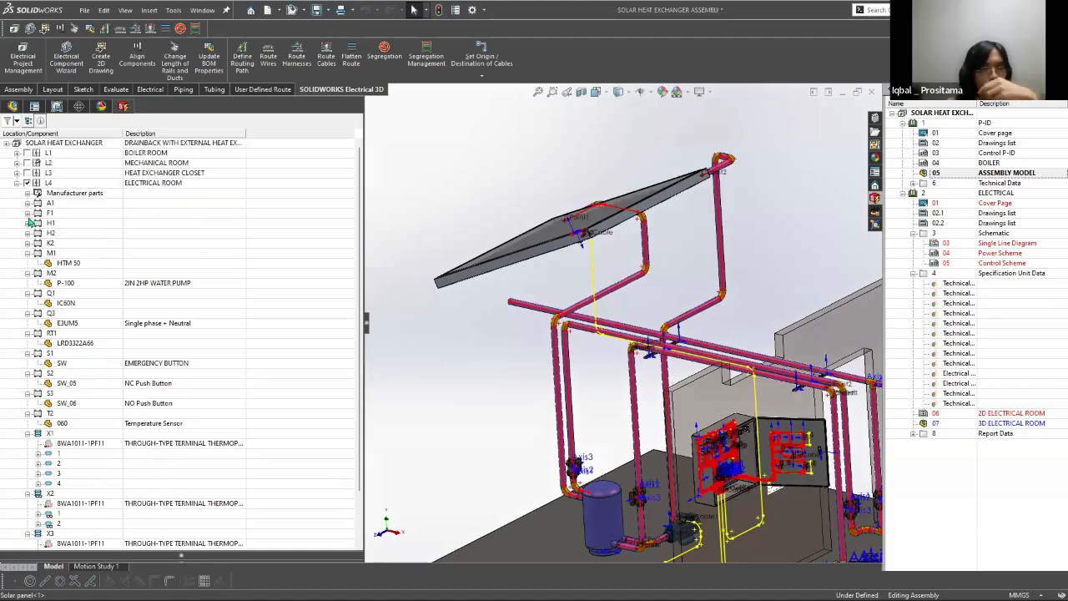
# Step: Examine the components in the heat exchanger closet and mechanical room, including instrument T1's part
pyautogui.click(16, 173)
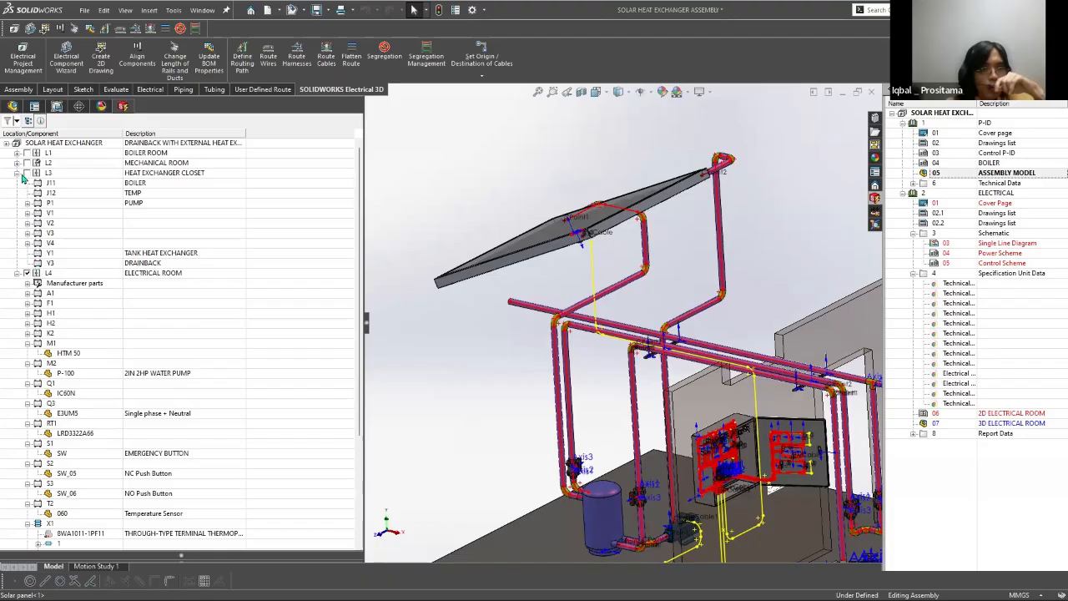
pyautogui.click(17, 164)
pyautogui.click(27, 182)
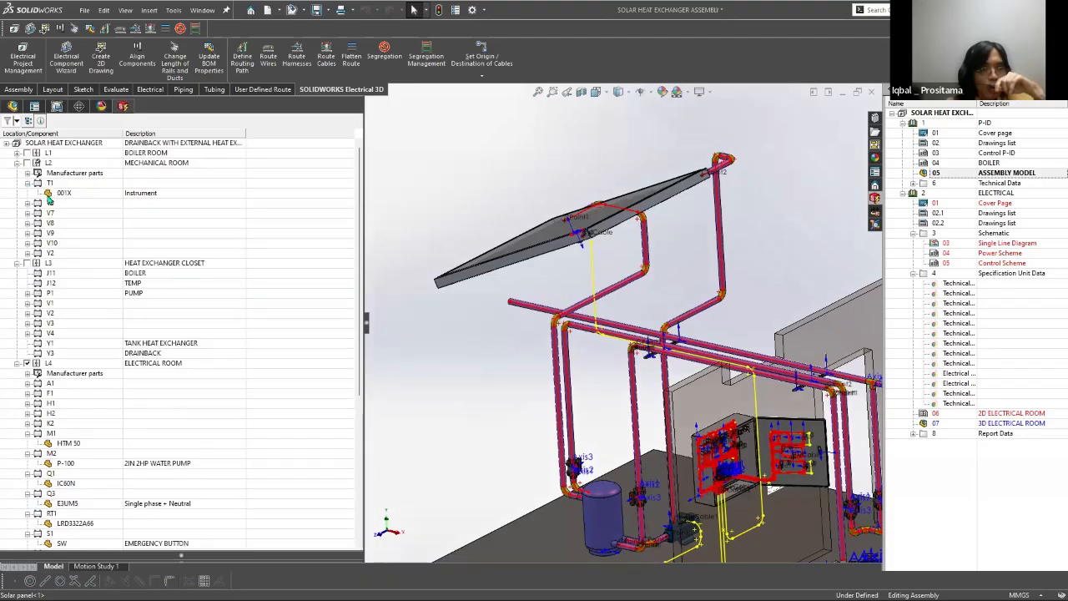
pyautogui.click(55, 195)
pyautogui.click(26, 173)
pyautogui.click(27, 172)
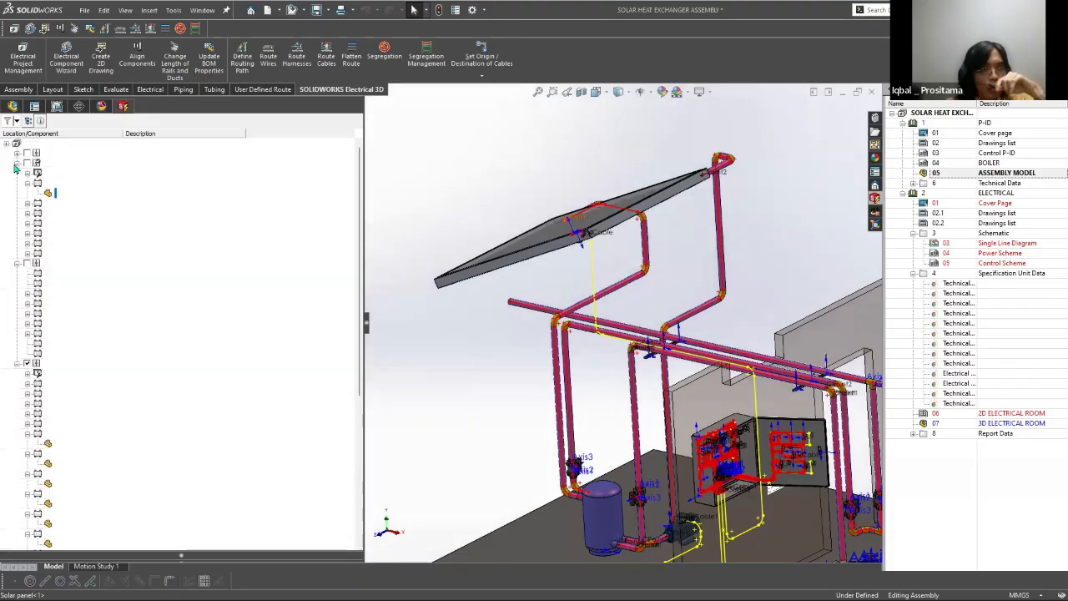
pyautogui.scroll(-10, 576, 229)
pyautogui.click(16, 164)
pyautogui.scroll(10, 709, 424)
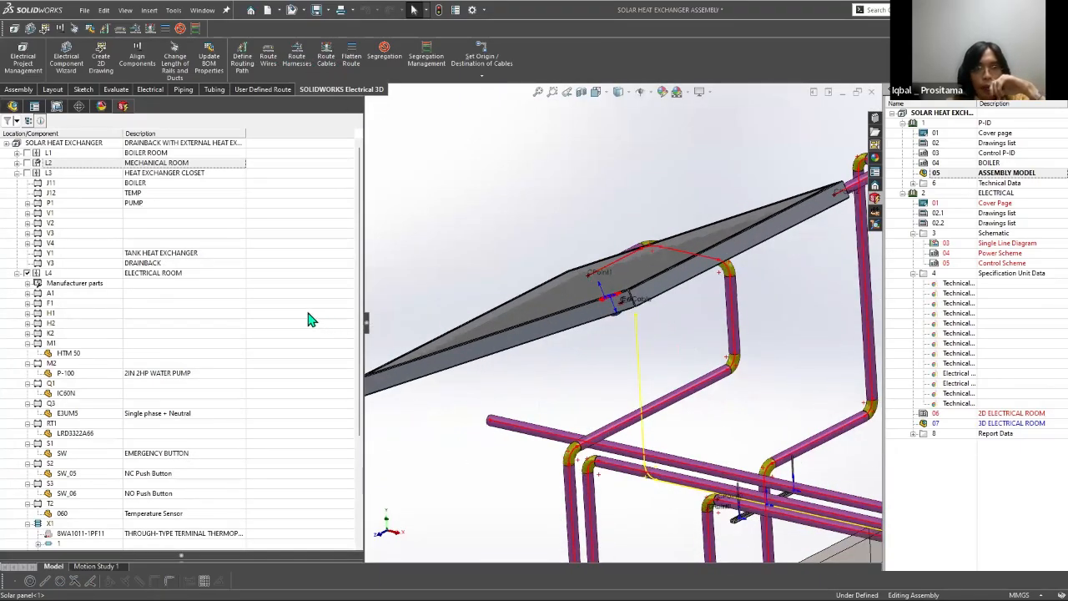
# Step: Route cable W3 to motor M2 as a SOLIDWORKS route and inspect its path around the enclosure and pumps
pyautogui.click(327, 56)
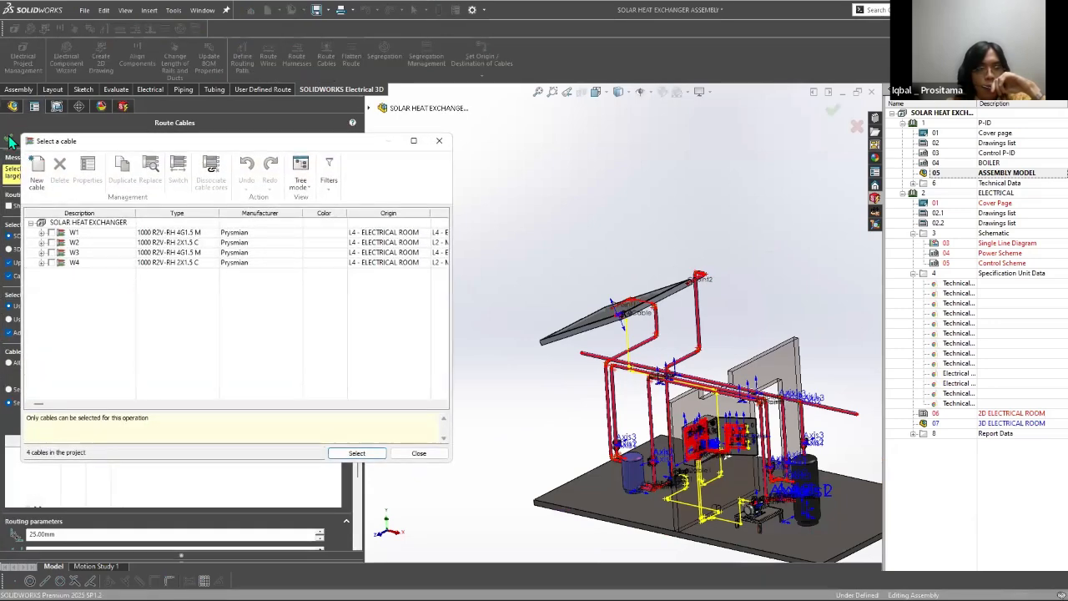
pyautogui.press('Escape')
pyautogui.press('Escape')
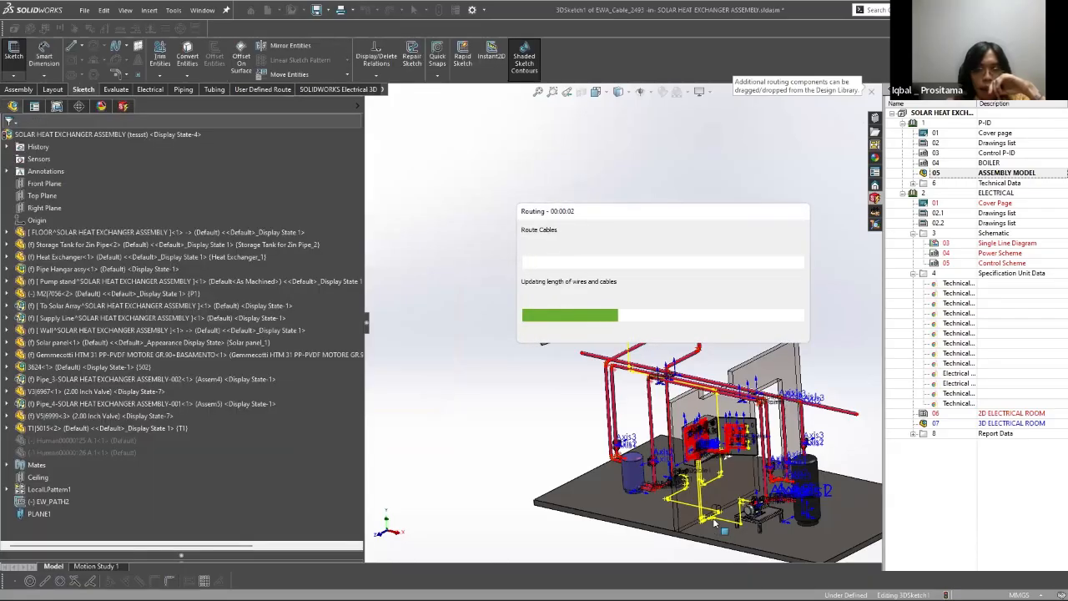
pyautogui.scroll(-5, 621, 359)
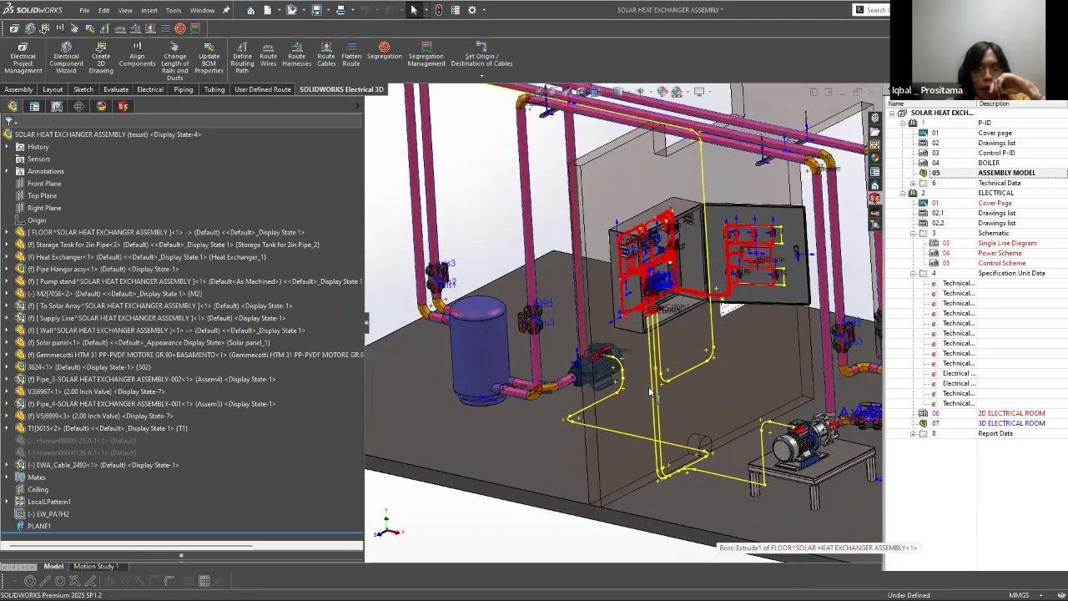
pyautogui.scroll(-5, 634, 437)
pyautogui.scroll(2, 667, 404)
pyautogui.scroll(2, 649, 99)
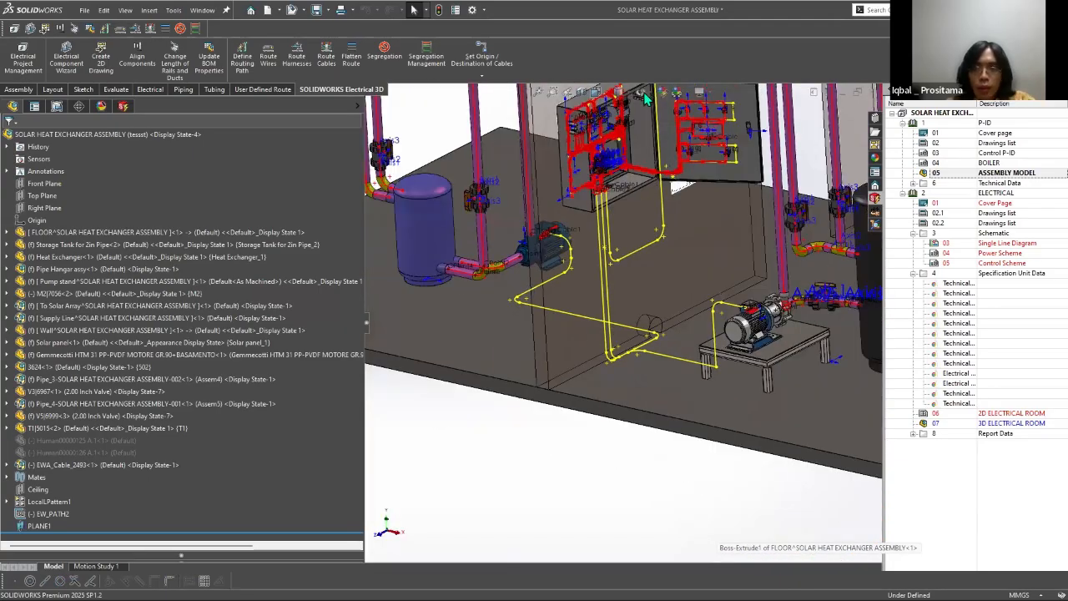
# Step: Hide all item types in the assembly view, show the whole model, and save the assembly
pyautogui.scroll(-4, 647, 242)
pyautogui.scroll(5, 770, 357)
pyautogui.moveTo(638, 117); pyautogui.dragTo(620, 262, button='middle')
pyautogui.click(641, 91)
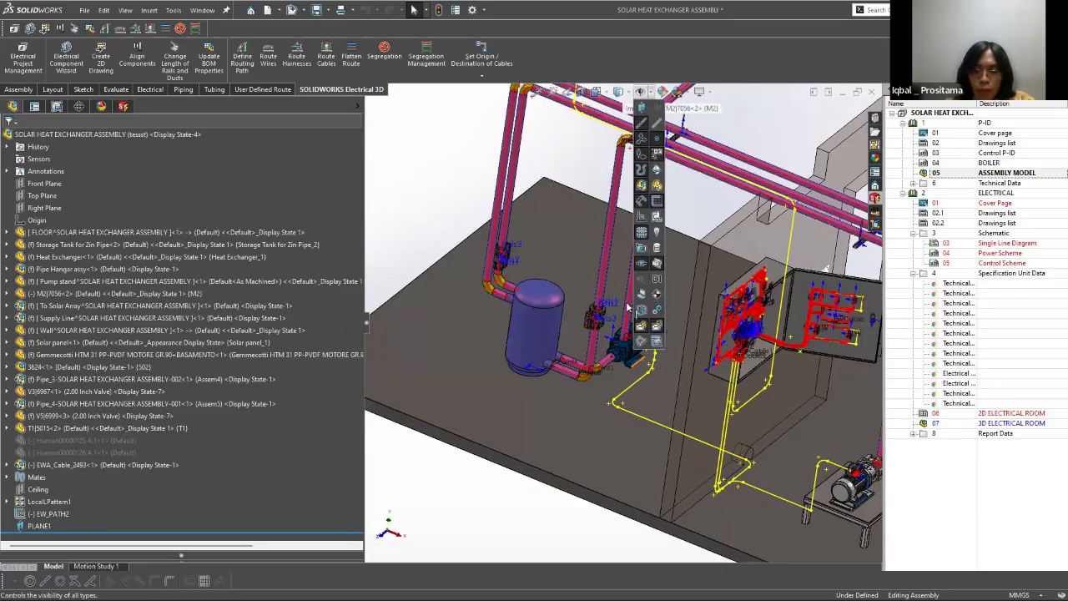
pyautogui.click(170, 147)
pyautogui.press('f')
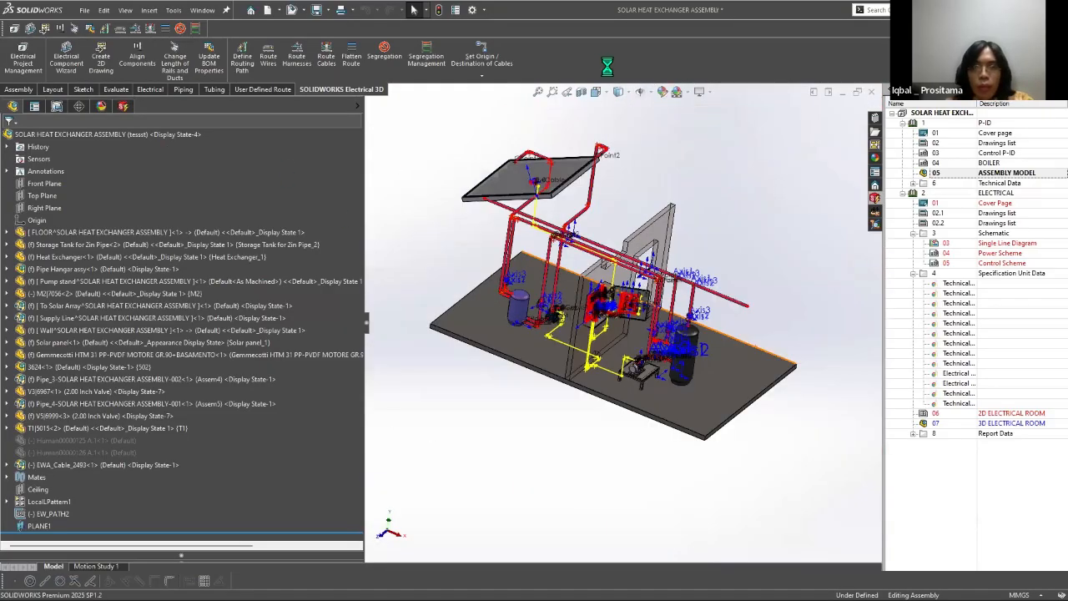
pyautogui.hotkey('ctrl', '7')
pyautogui.hotkey('ctrl', 's')
pyautogui.press('Return')
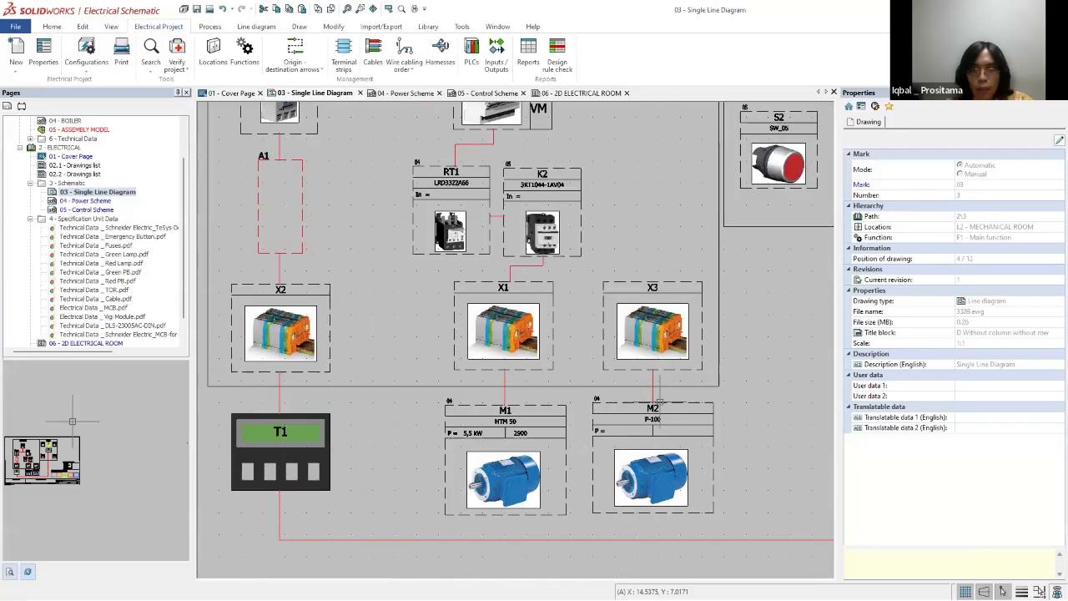
# Step: Switch to SOLIDWORKS Electrical Schematic and examine the W3 connection between X3 and M2 in the single line diagram and power scheme
pyautogui.scroll(2, 659, 403)
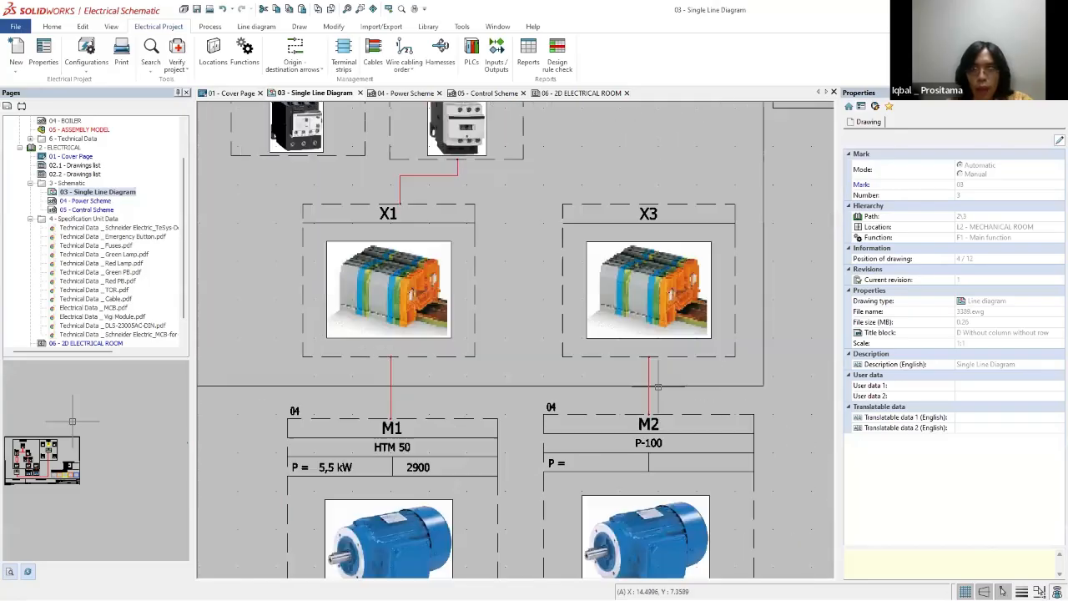
pyautogui.scroll(-4, 511, 408)
pyautogui.scroll(-4, 512, 408)
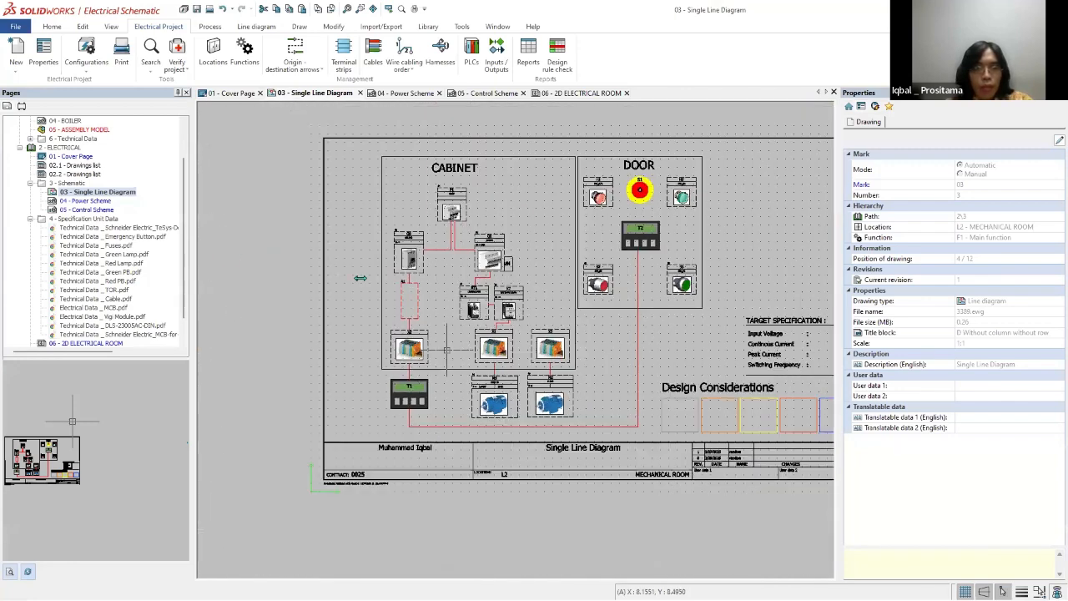
pyautogui.scroll(3, 512, 408)
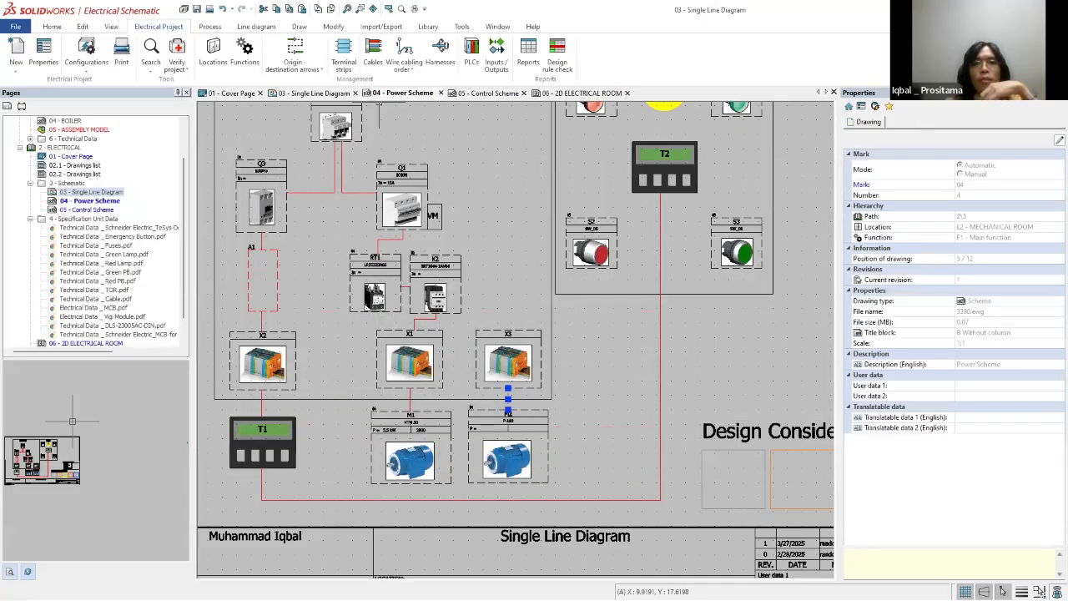
pyautogui.hotkey('ctrl', 'Tab')
pyautogui.scroll(3, 668, 308)
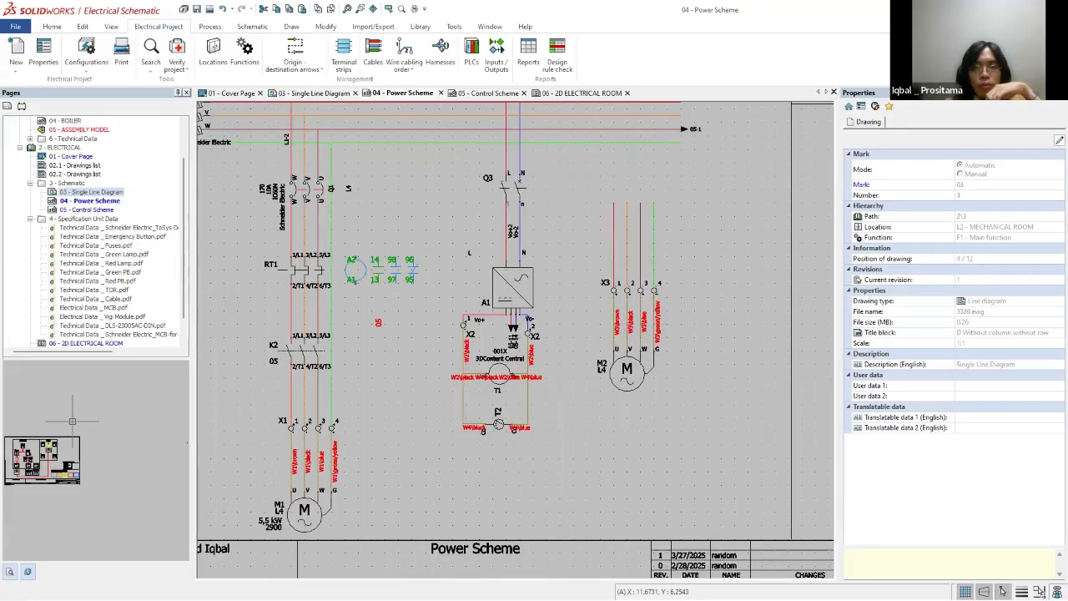
pyautogui.moveTo(717, 320); pyautogui.dragTo(564, 362)
pyautogui.click(650, 290)
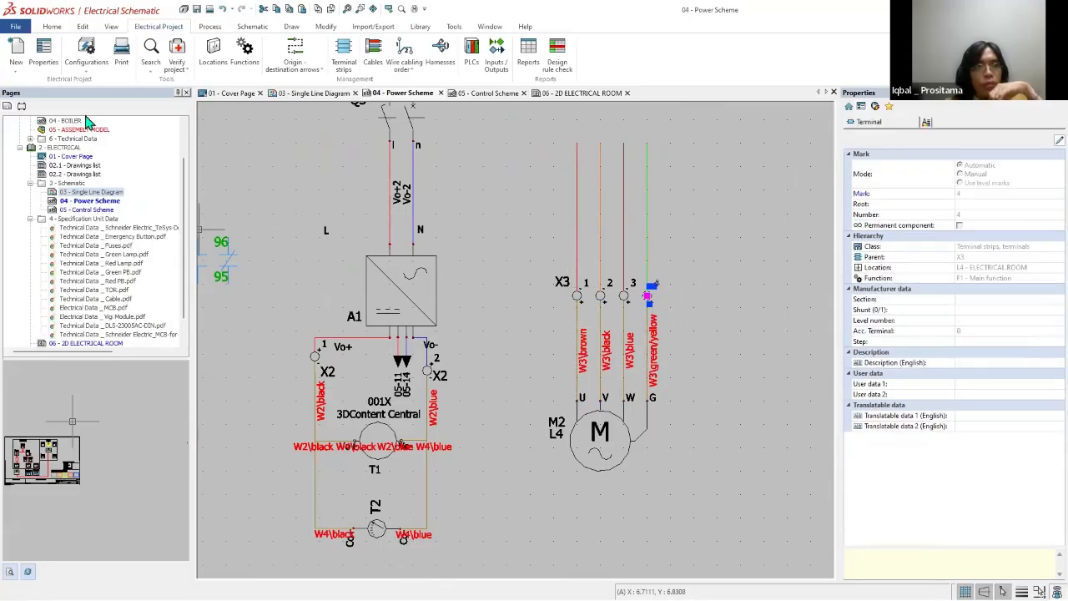
# Step: Examine the project's component tree by location, checking M2's motor symbol and its P-100 manufacturer part under the electrical room
pyautogui.click(8, 107)
pyautogui.click(20, 157)
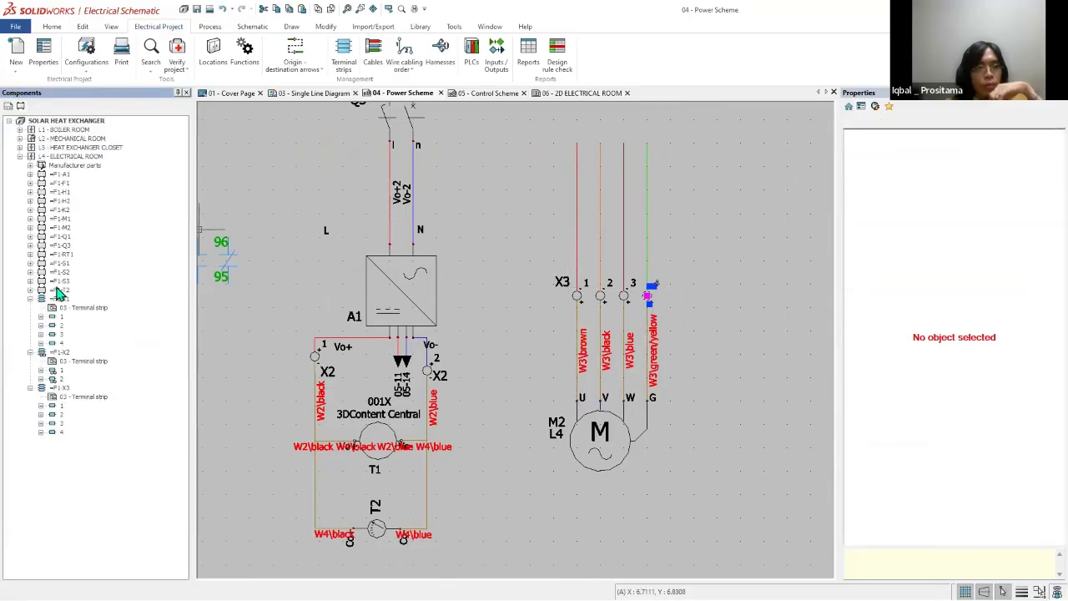
pyautogui.click(20, 148)
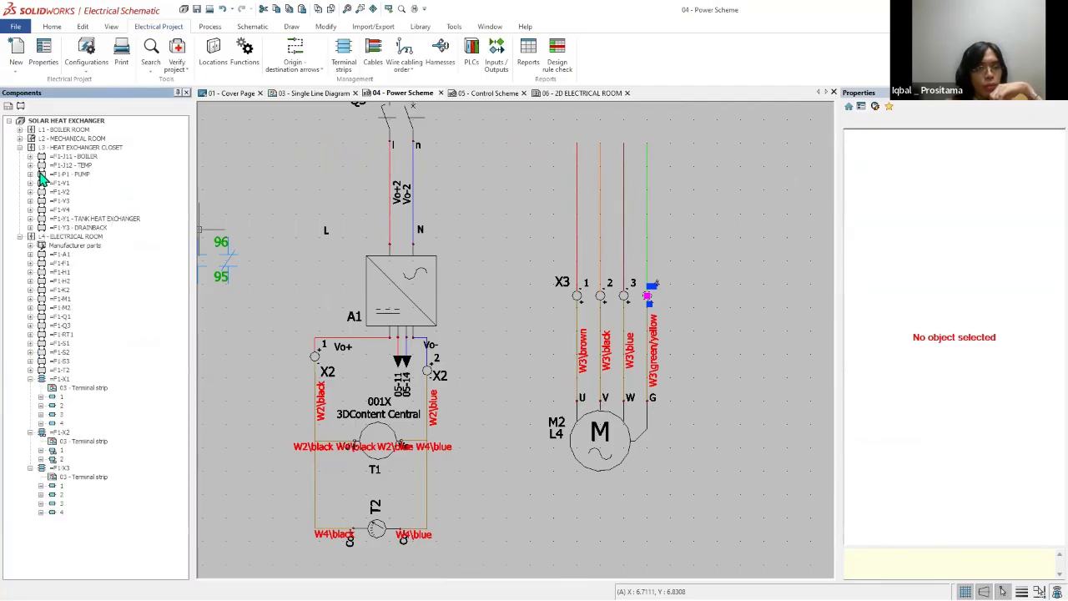
pyautogui.click(20, 147)
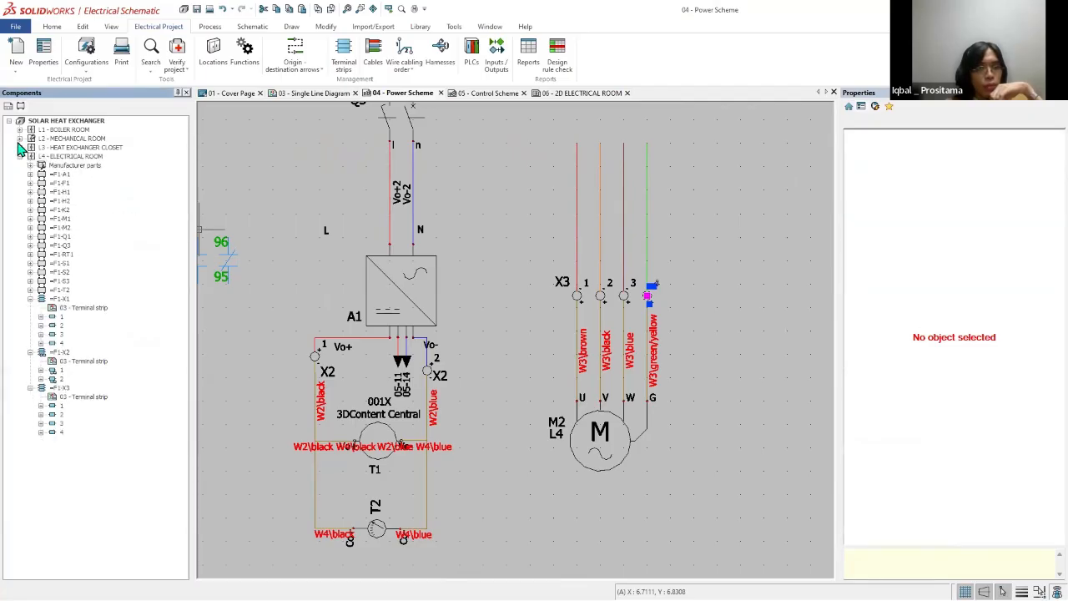
pyautogui.click(20, 138)
pyautogui.click(20, 138)
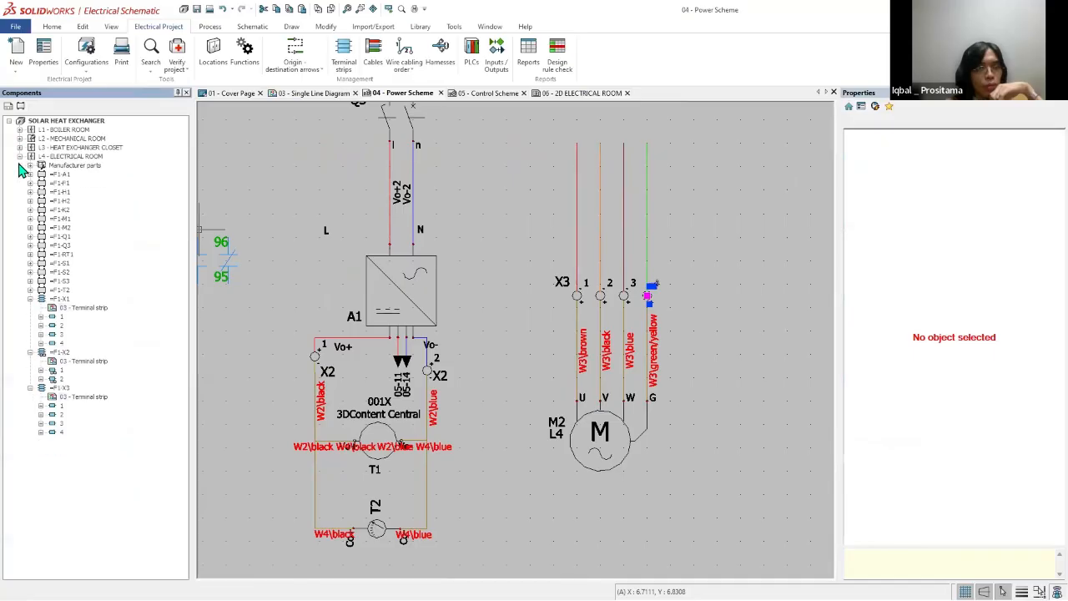
pyautogui.click(30, 227)
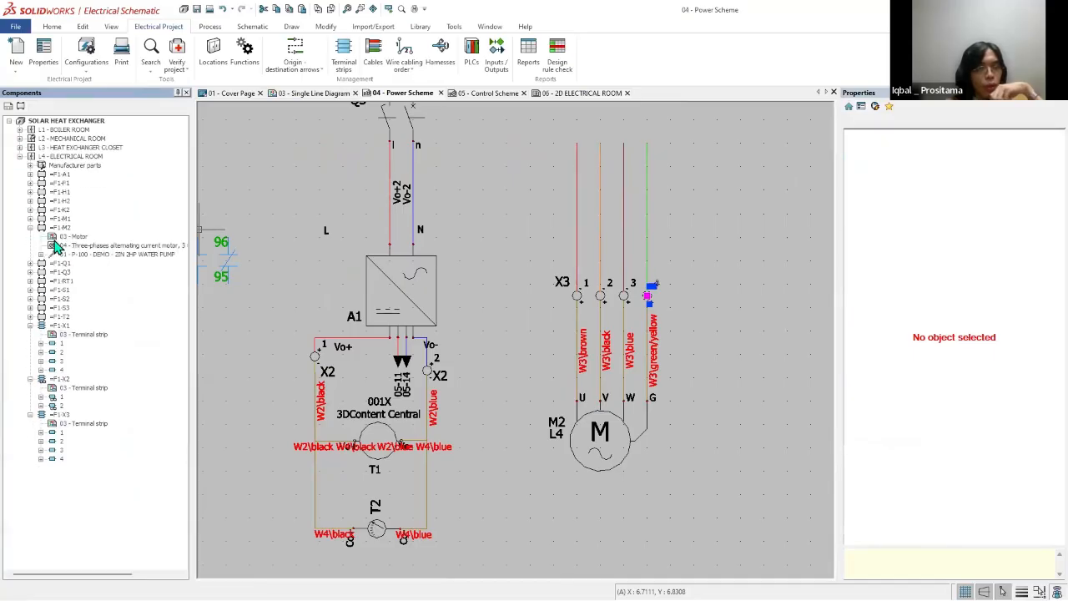
pyautogui.click(117, 253)
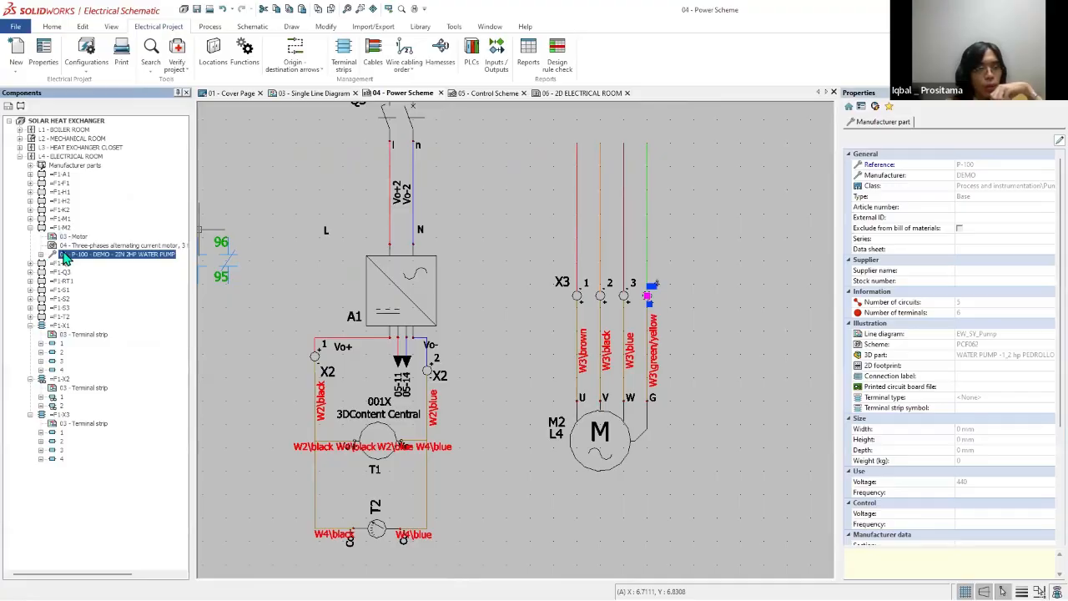
pyautogui.click(70, 246)
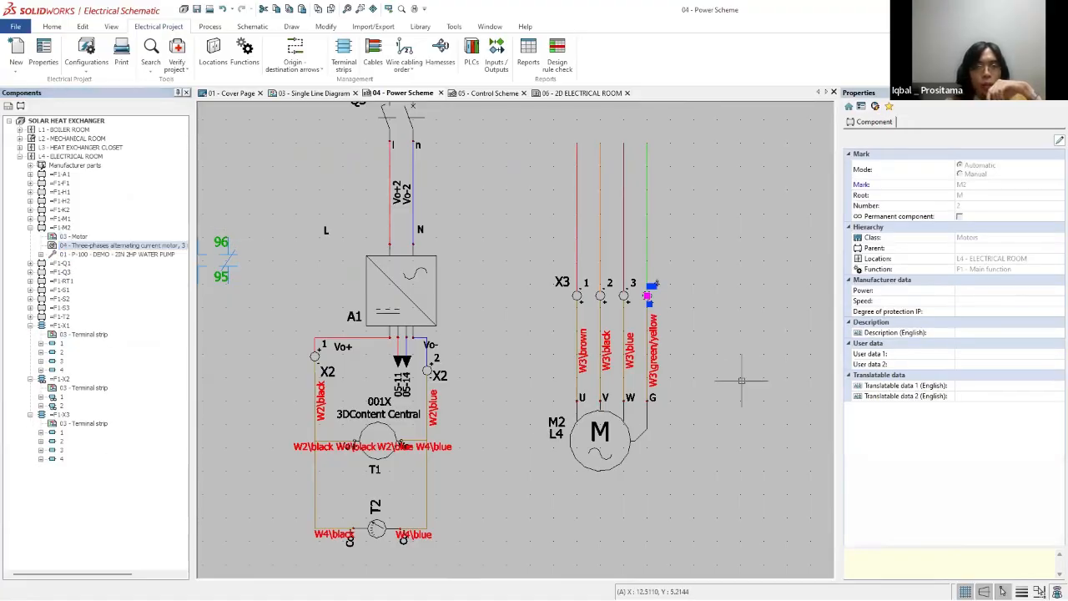
pyautogui.press('Escape')
pyautogui.scroll(-2, 692, 299)
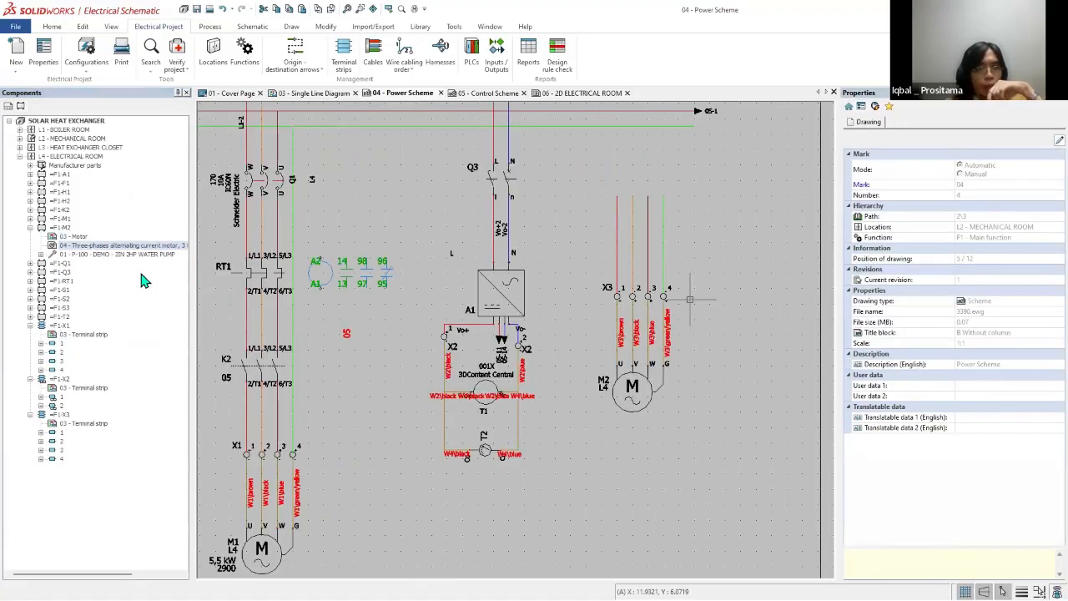
# Step: Move motor component M2 from location L4 - ELECTRICAL ROOM to L2 - MECHANICAL ROOM in the component tree
pyautogui.click(30, 228)
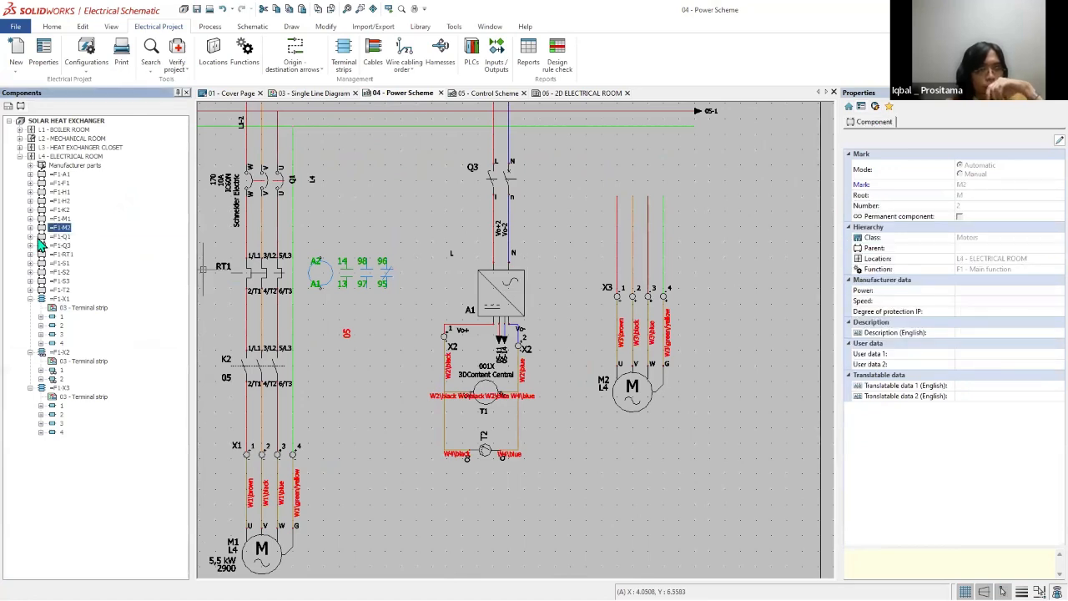
pyautogui.click(31, 389)
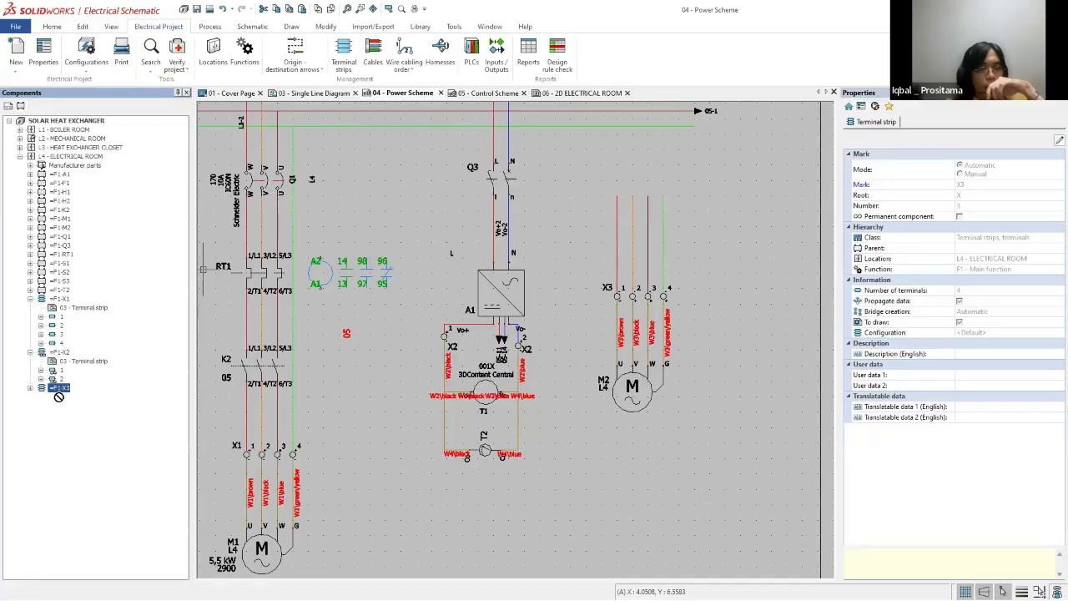
pyautogui.click(60, 228)
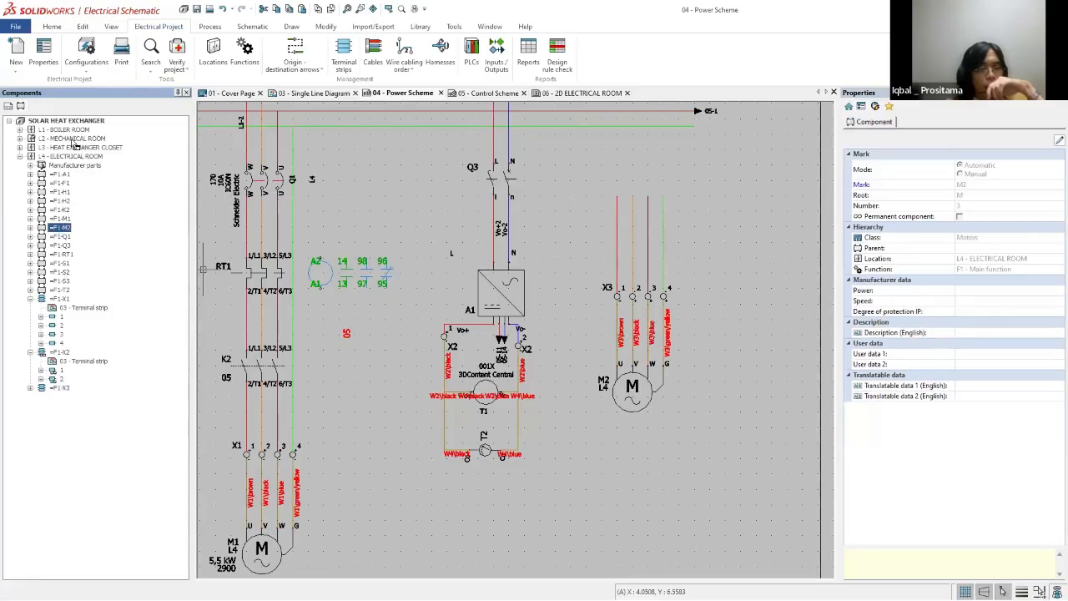
pyautogui.moveTo(74, 143); pyautogui.dragTo(73, 144)
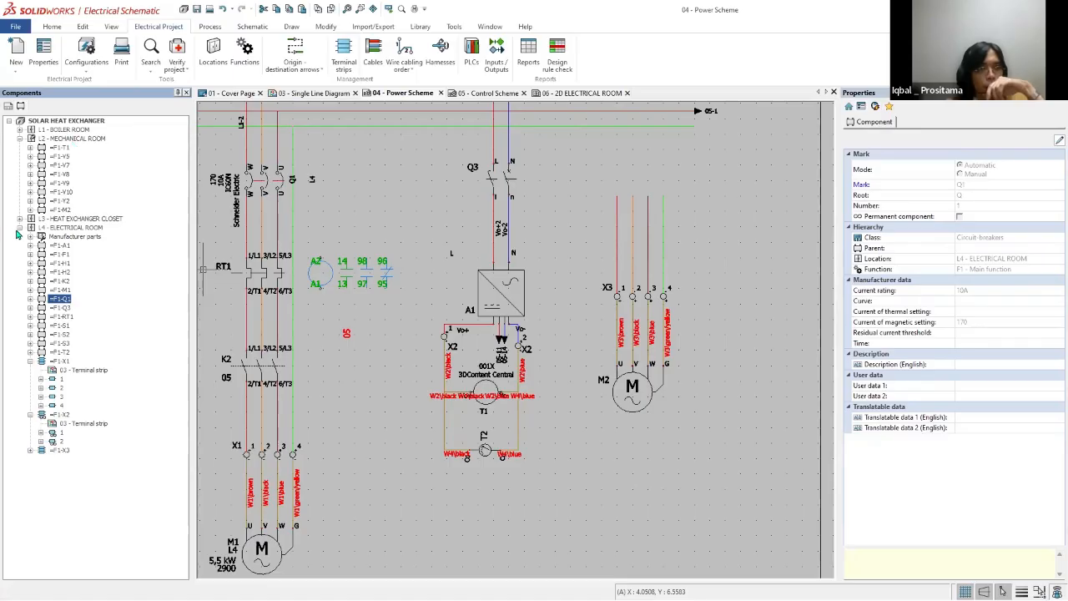
pyautogui.click(20, 227)
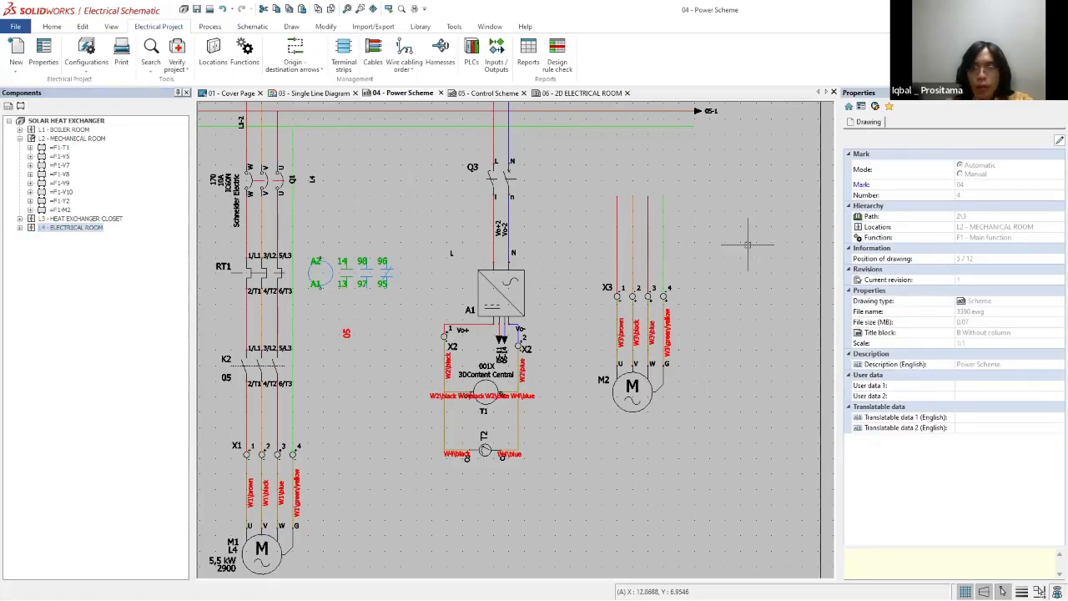
pyautogui.scroll(-3, 748, 244)
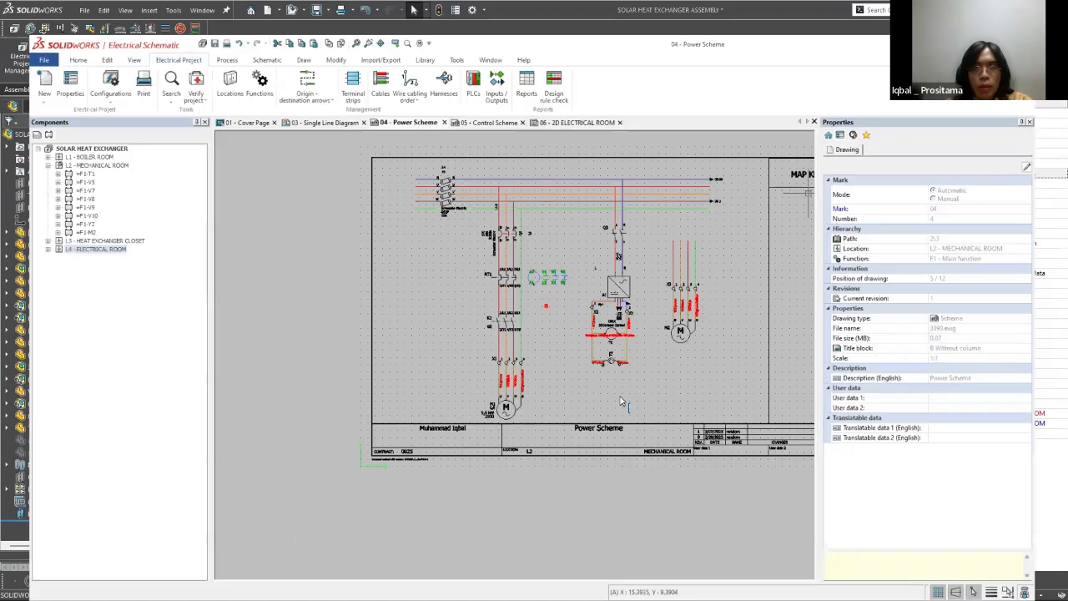
# Step: Switch back to the SOLIDWORKS assembly and check the 3D origins and destinations of cables W1 to W4 in the Route Cables selection list
pyautogui.scroll(5, 156, 313)
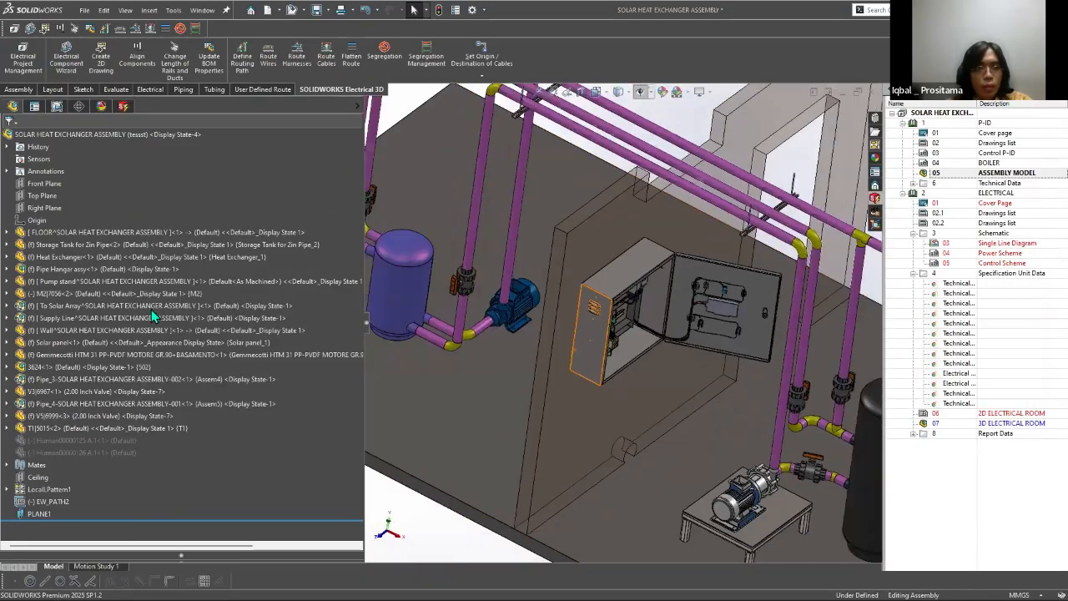
pyautogui.scroll(-4, 162, 419)
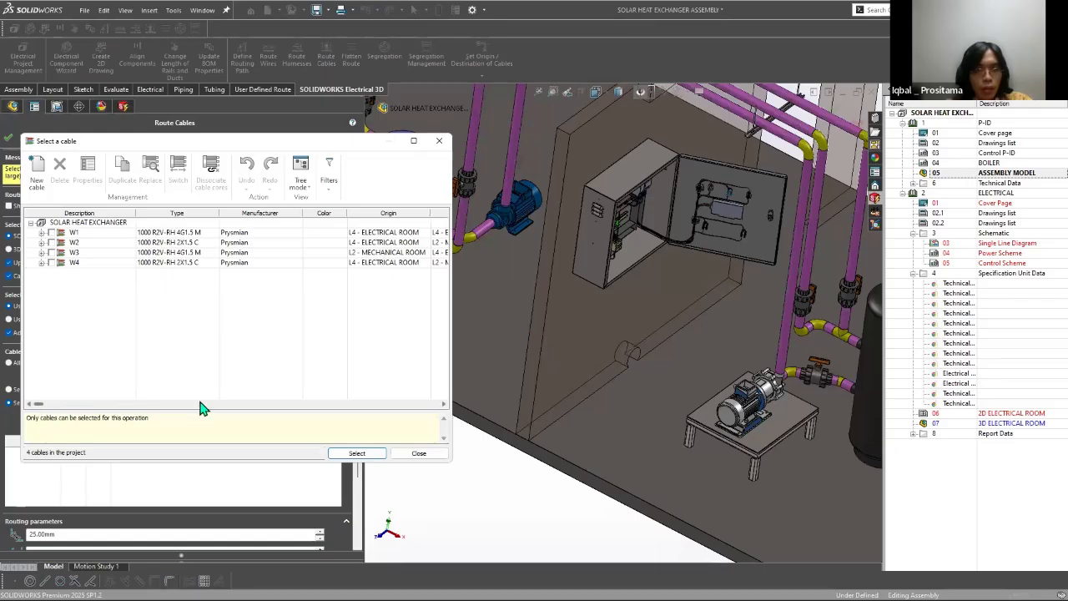
pyautogui.moveTo(201, 404); pyautogui.dragTo(428, 404)
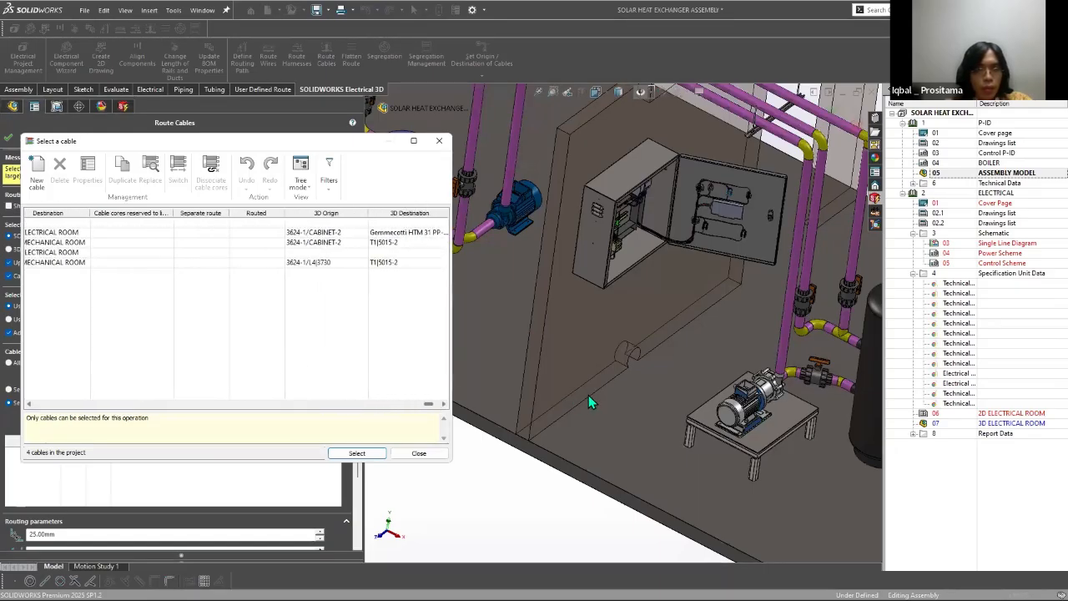
pyautogui.moveTo(588, 395); pyautogui.dragTo(1, 372)
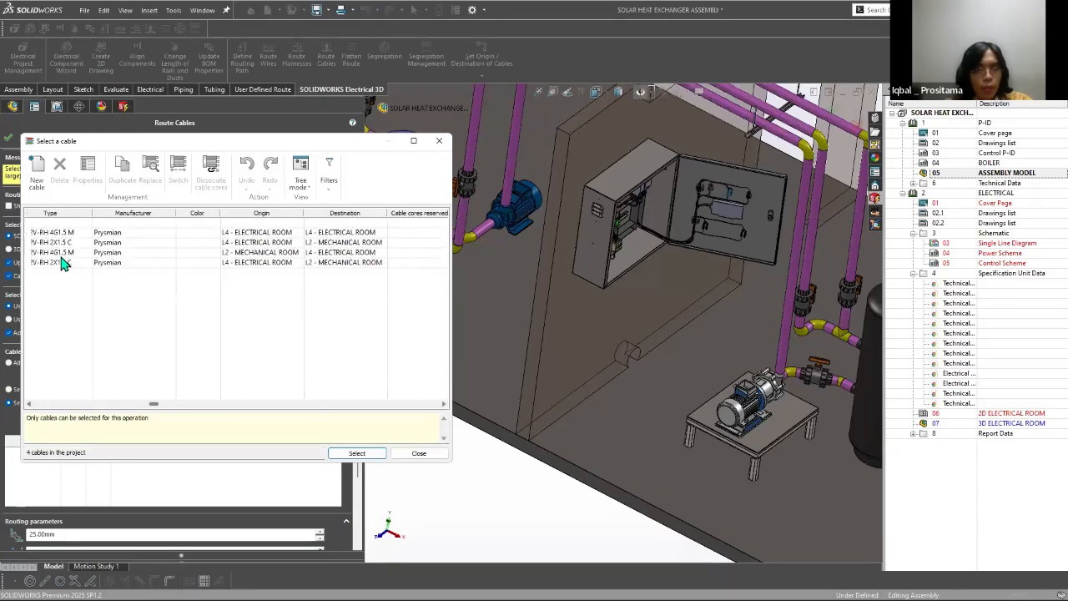
pyautogui.click(420, 452)
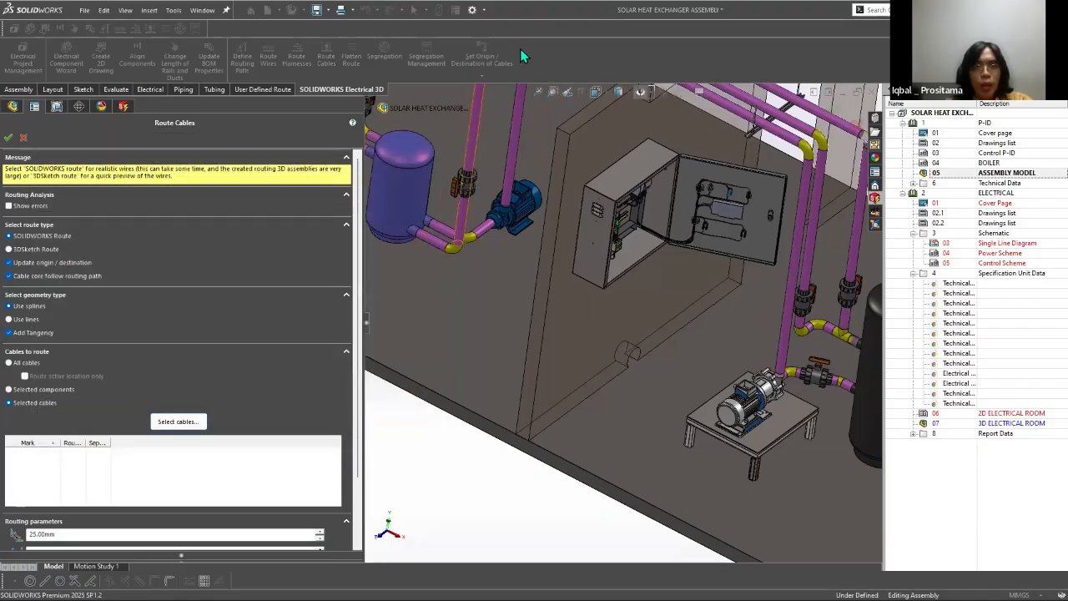
pyautogui.click(23, 137)
# Step: Start setting cable W3's origin and destination, show all item types, and pick the EwCable point in the enclosure's bottom opening as origin
pyautogui.click(482, 75)
pyautogui.click(516, 88)
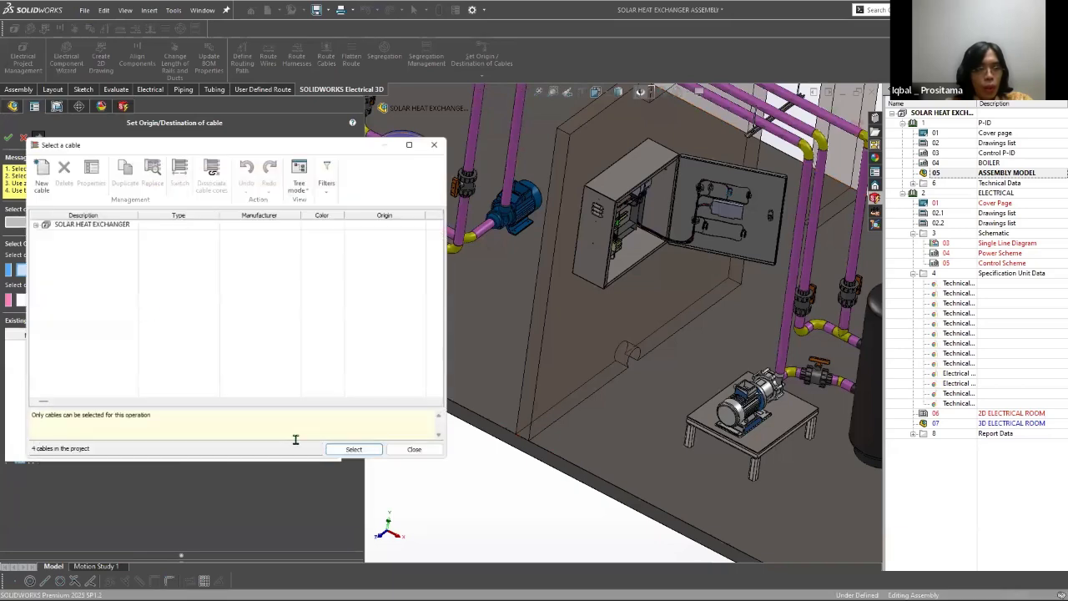
pyautogui.click(75, 253)
pyautogui.click(356, 453)
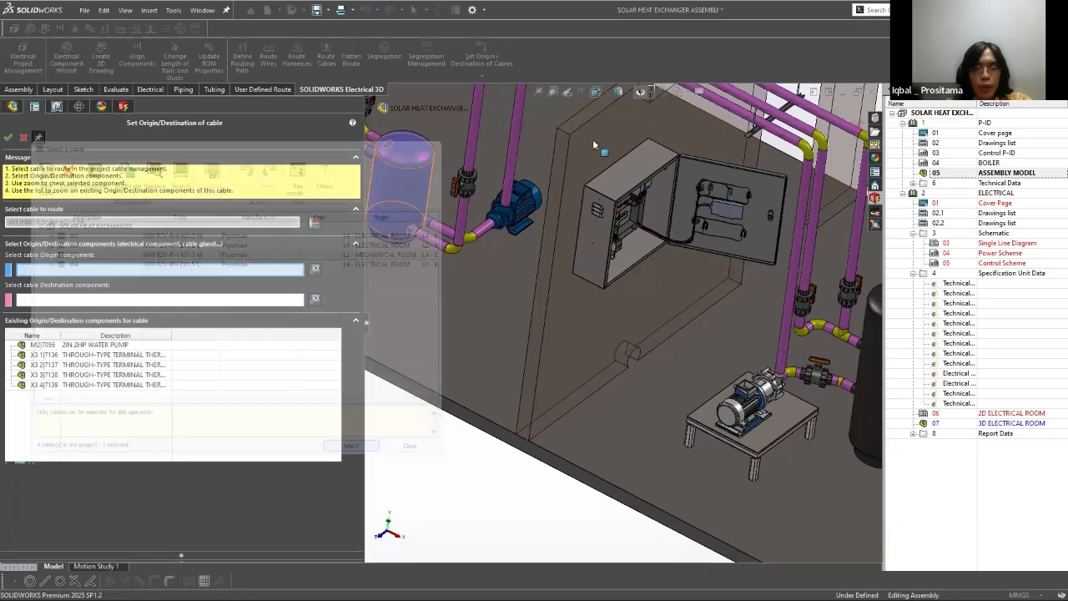
pyautogui.click(639, 92)
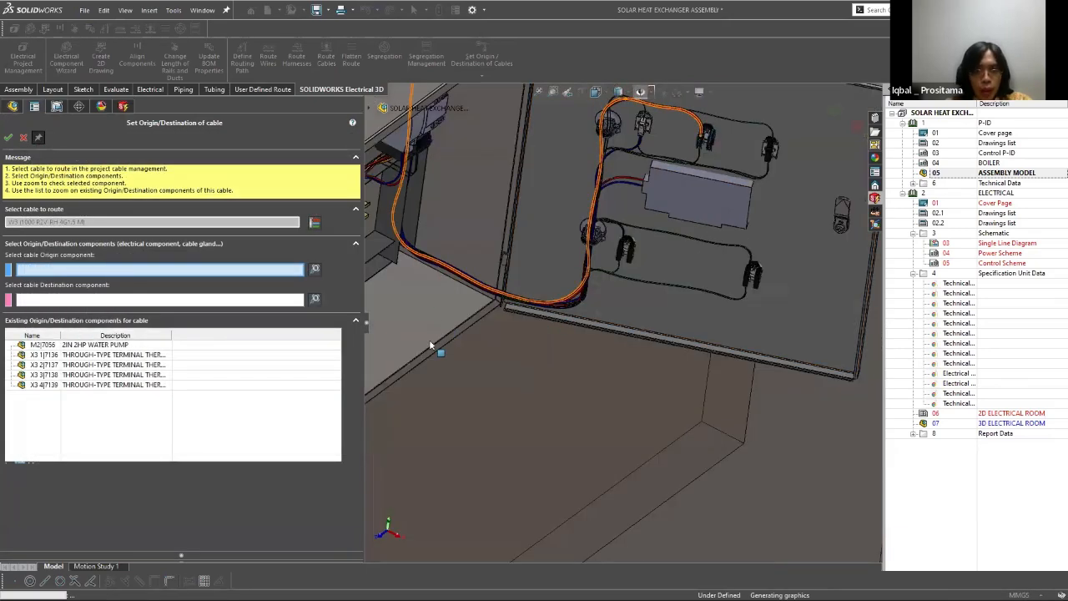
pyautogui.scroll(2, 455, 392)
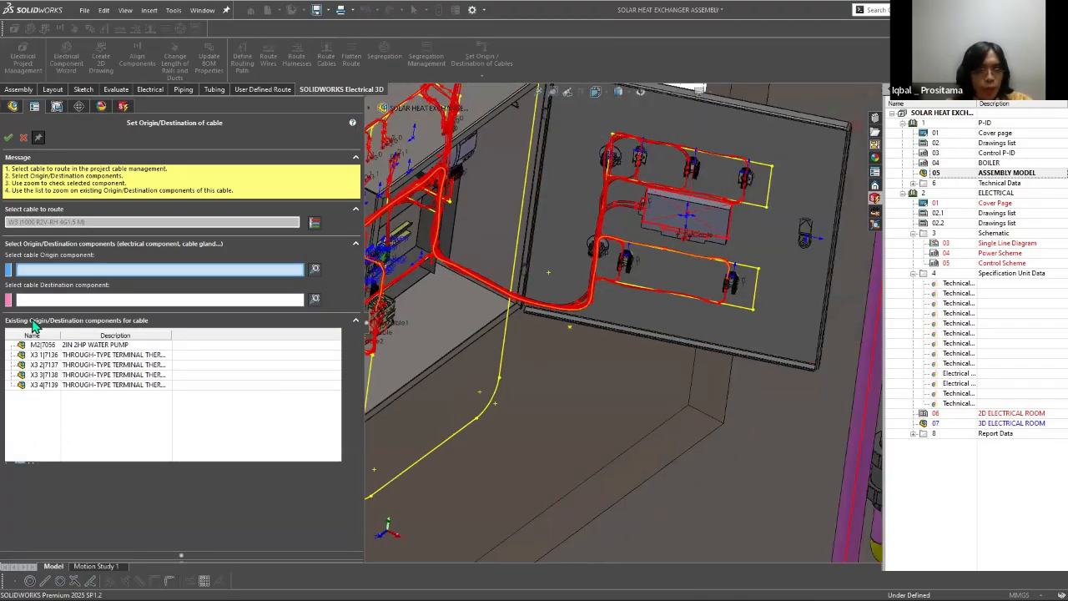
pyautogui.scroll(-5, 592, 352)
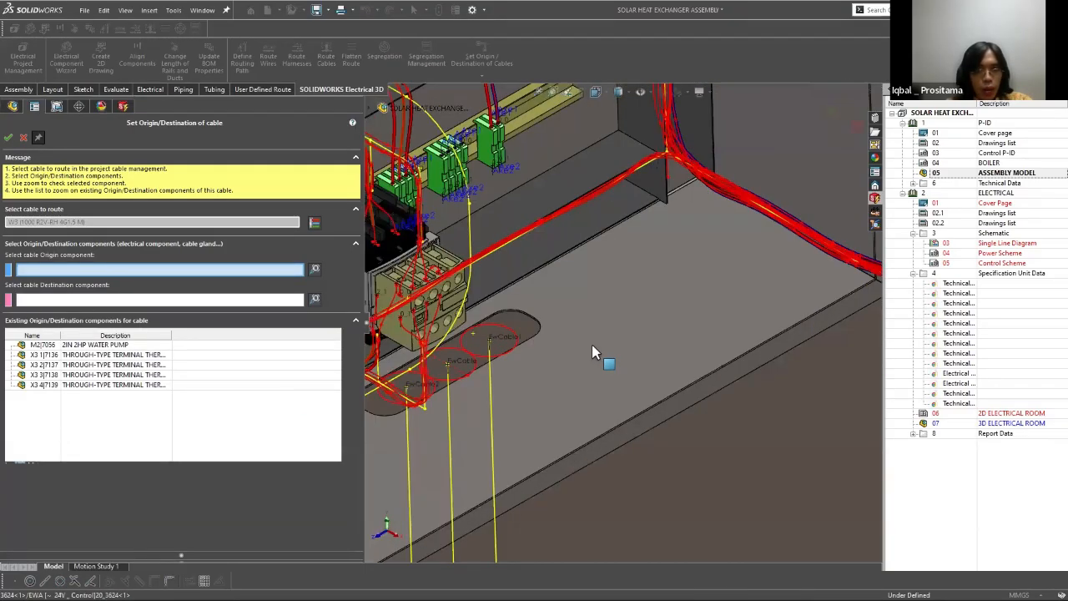
pyautogui.scroll(2, 572, 308)
pyautogui.click(572, 303)
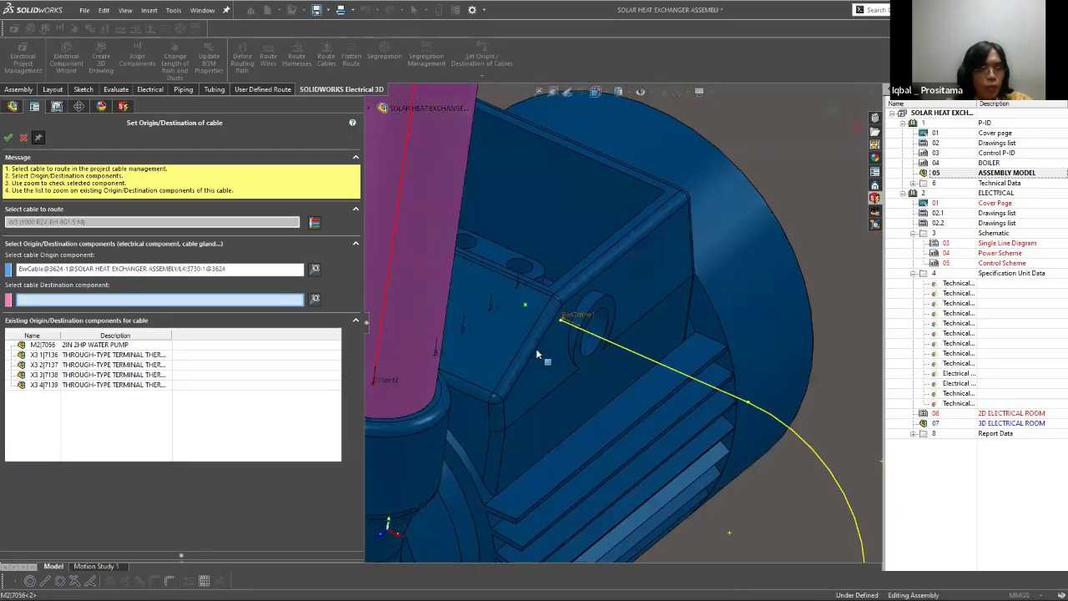
# Step: Set W3's destination to the EwCable1 point on pump motor M2 and apply the origin and destination
pyautogui.click(539, 351)
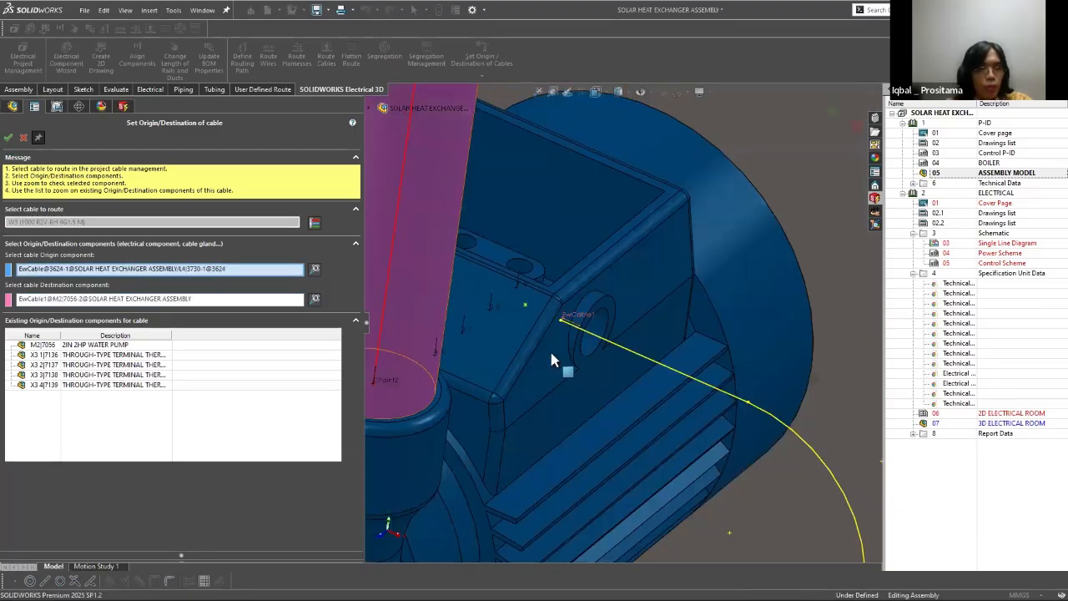
pyautogui.click(24, 139)
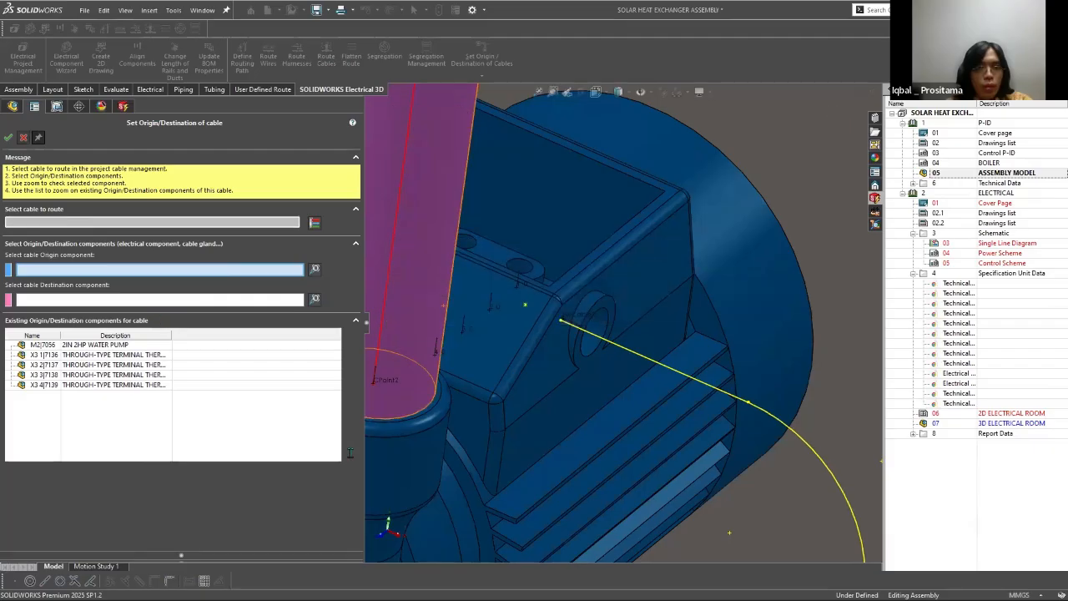
pyautogui.press('Escape')
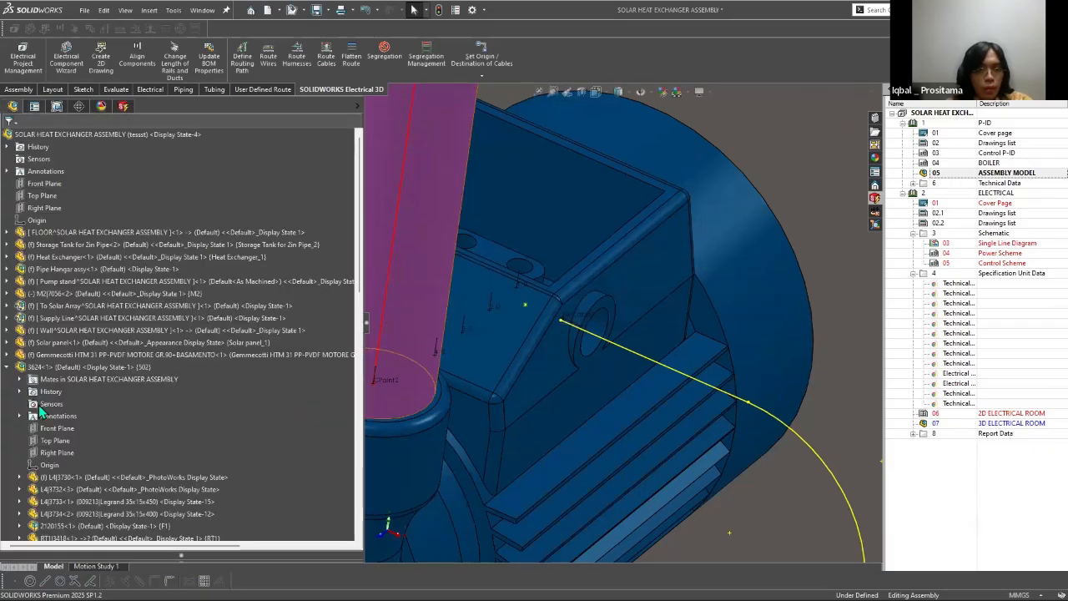
# Step: Start routing selected cables and choose W3 as the cable to route
pyautogui.scroll(6, 636, 348)
pyautogui.click(268, 55)
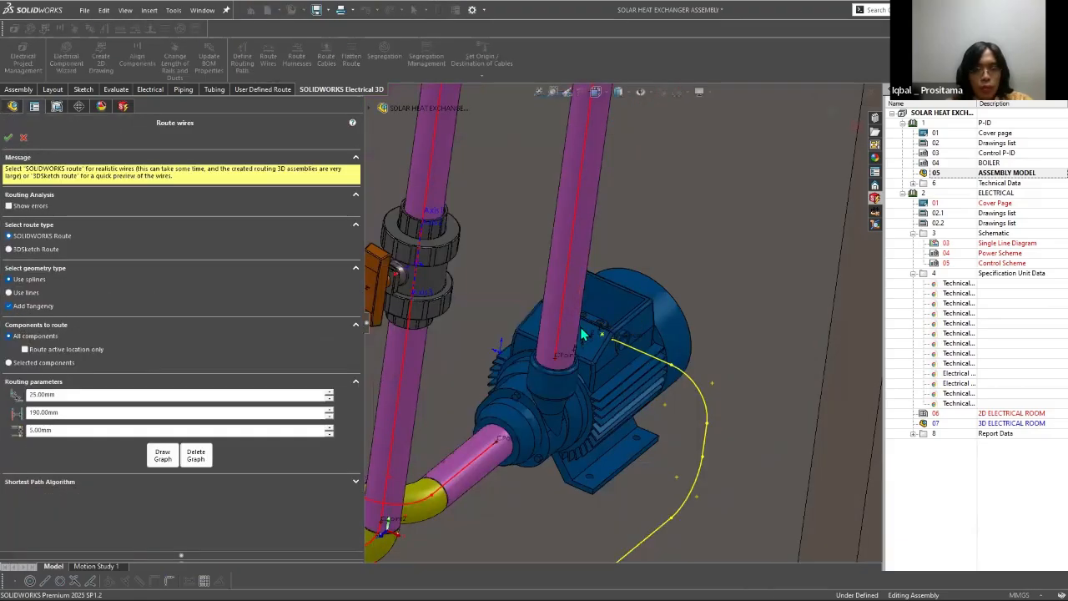
pyautogui.click(326, 55)
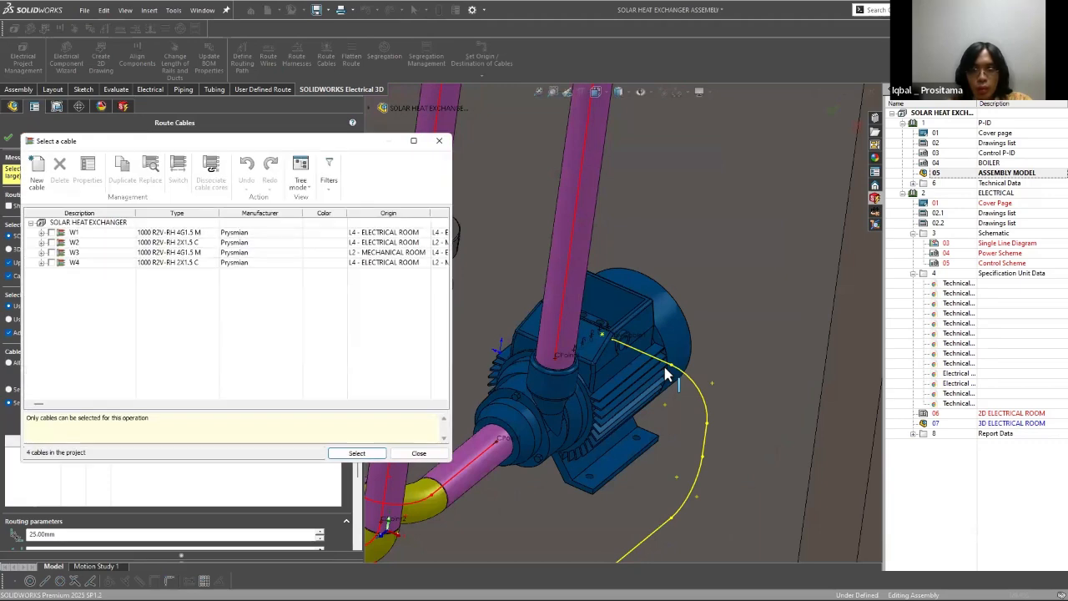
pyautogui.press('Return')
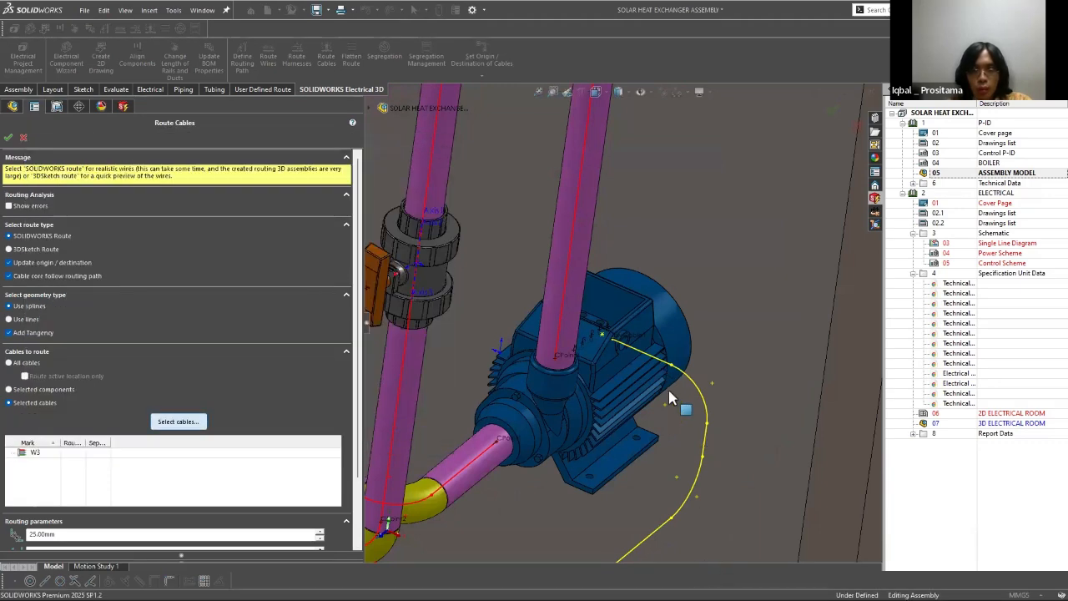
# Step: Check the origin and destination columns in the cable list, keep W3 selected, and route it as a SOLIDWORKS route using splines
pyautogui.press('Return')
pyautogui.hscroll(3, 679, 373)
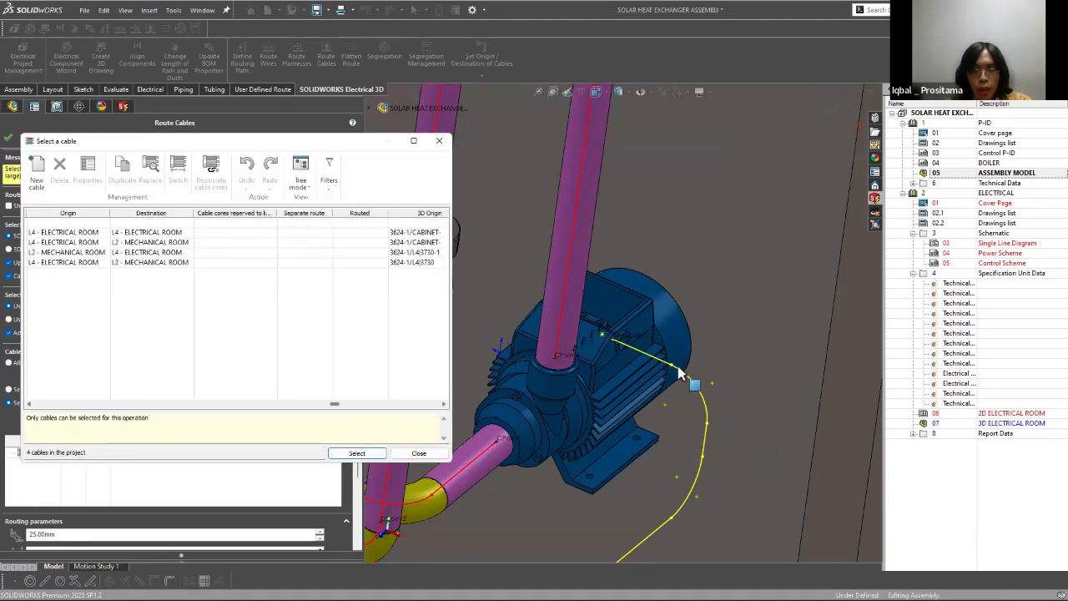
pyautogui.hscroll(3, 679, 373)
pyautogui.hscroll(-6, 680, 363)
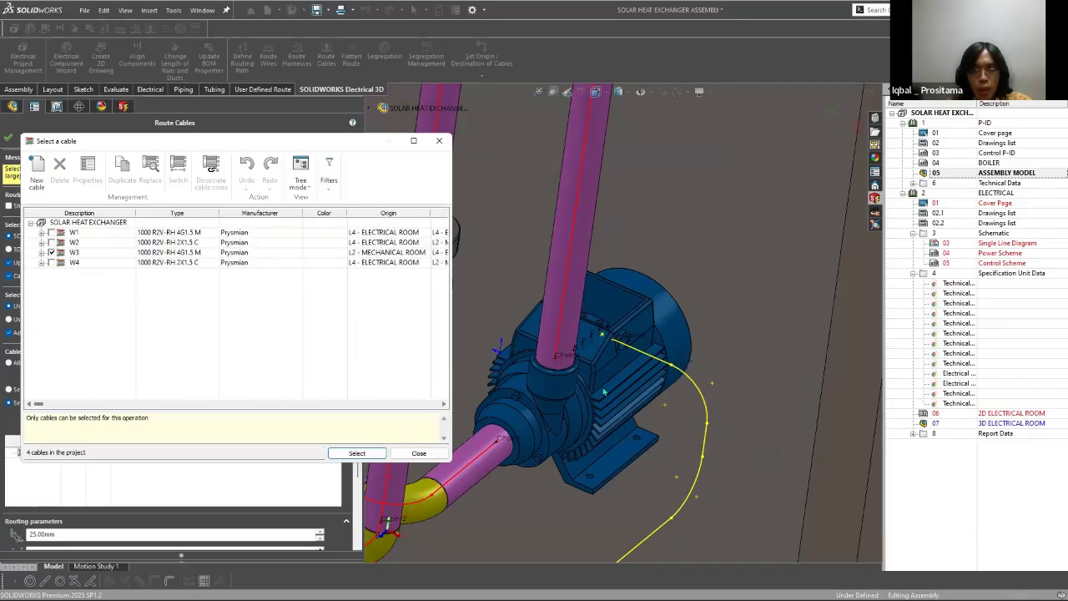
pyautogui.click(75, 253)
pyautogui.click(357, 453)
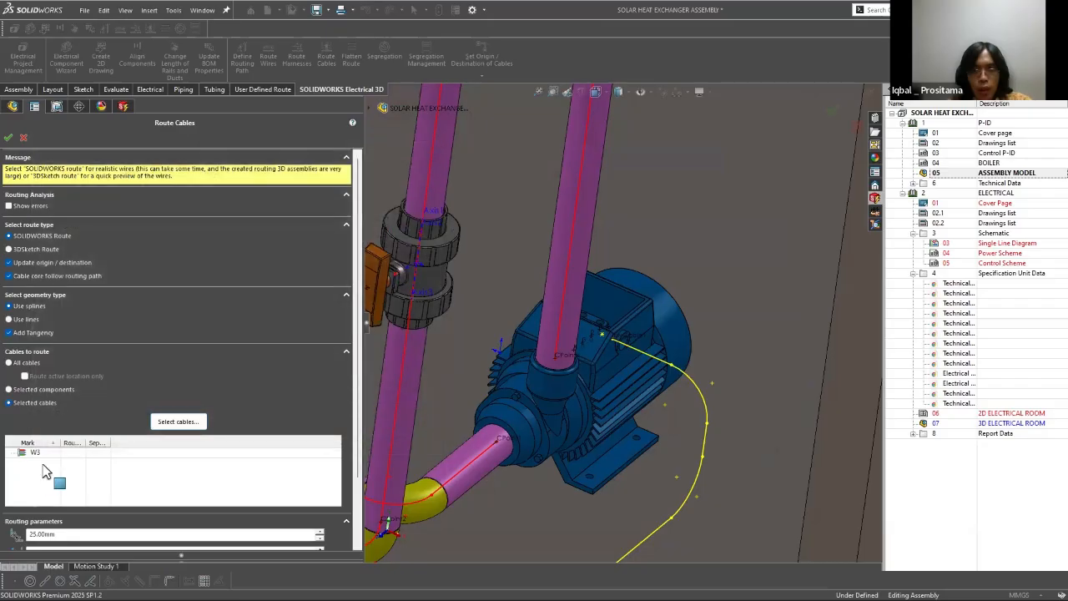
pyautogui.click(8, 138)
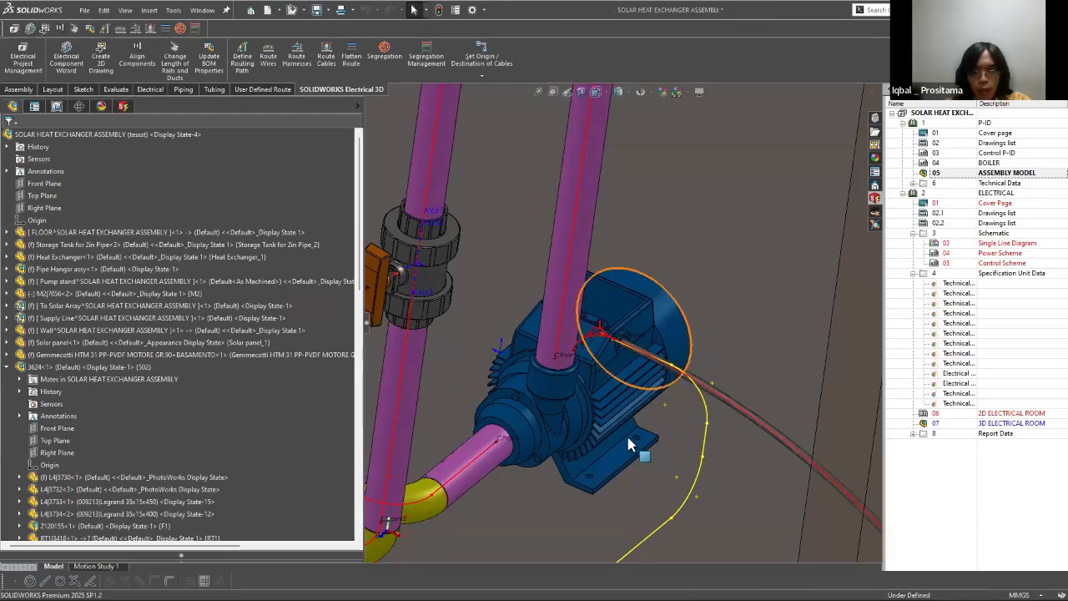
# Step: Cancel the cable segregation setup without choosing a cable
pyautogui.press('f')
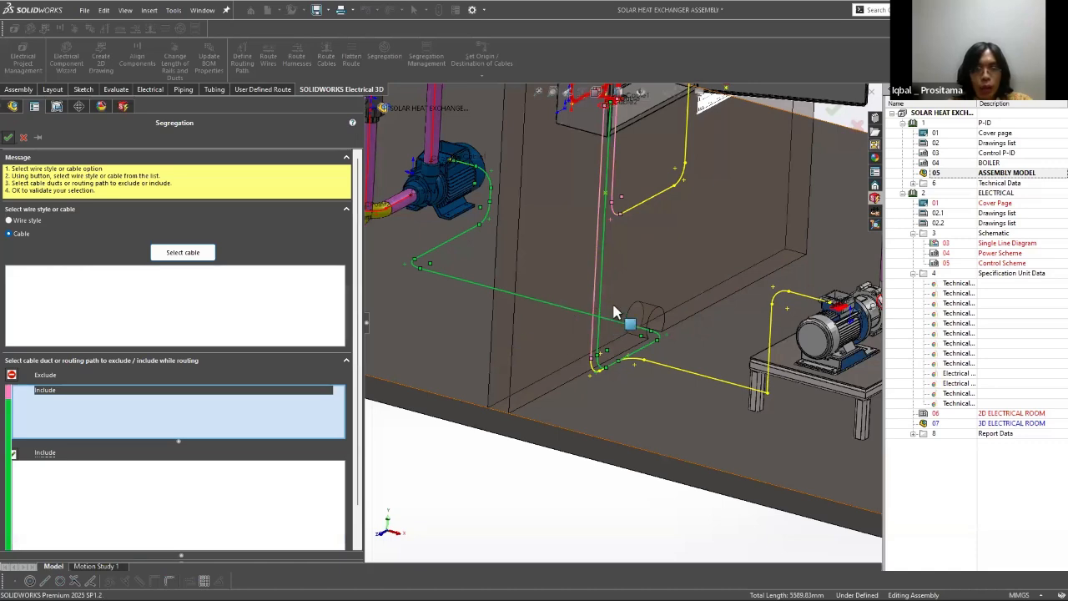
pyautogui.press('Escape')
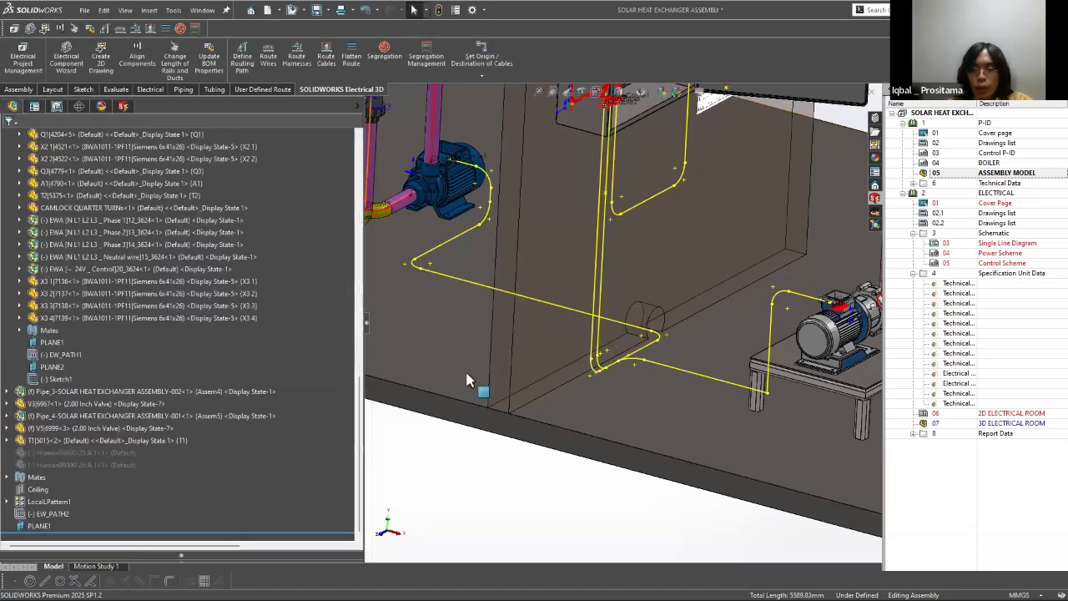
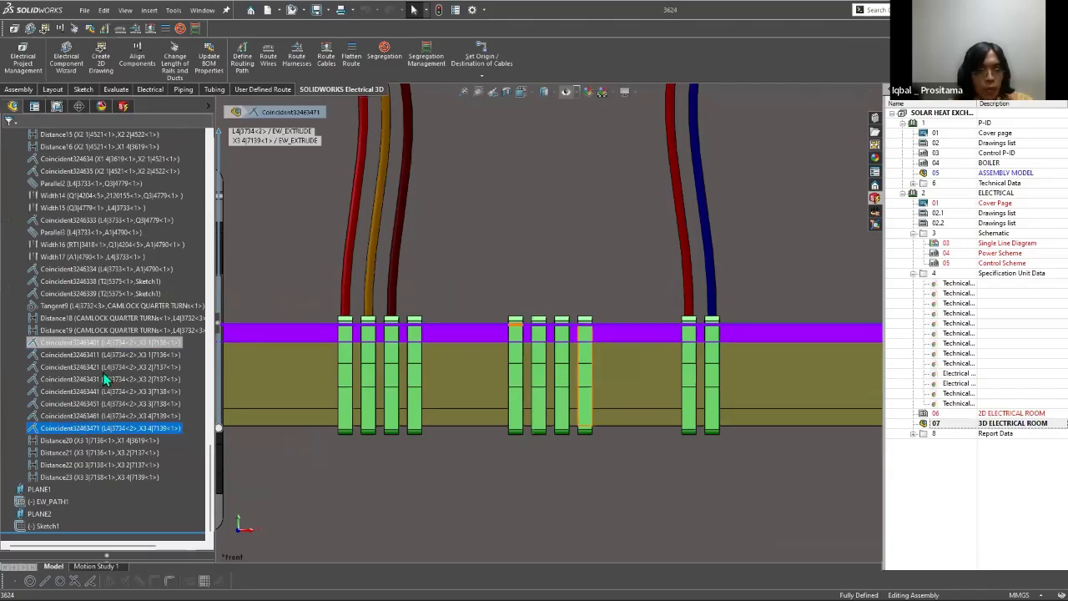
# Step: Suppress the coincident mates between terminals X3 1 to X3 4 and rail L4
pyautogui.keyDown('shift'); pyautogui.click(83, 342); pyautogui.keyUp('shift')
pyautogui.rightClick(79, 404)
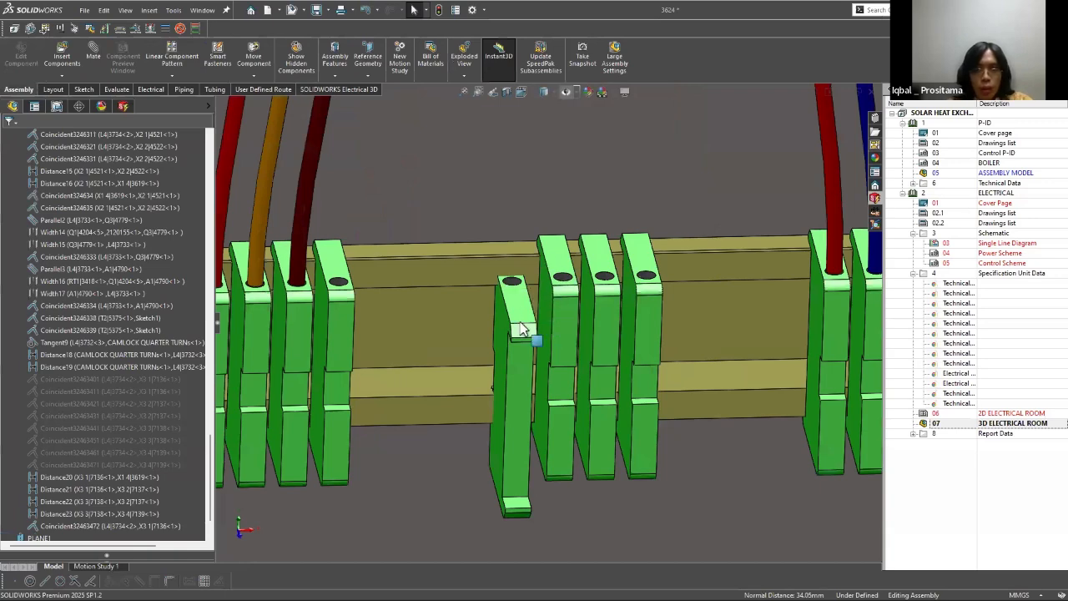
# Step: Try to mate terminal X3 1 to rail L4 with another coincident mate, and undo the latest mate changes
pyautogui.click(534, 335)
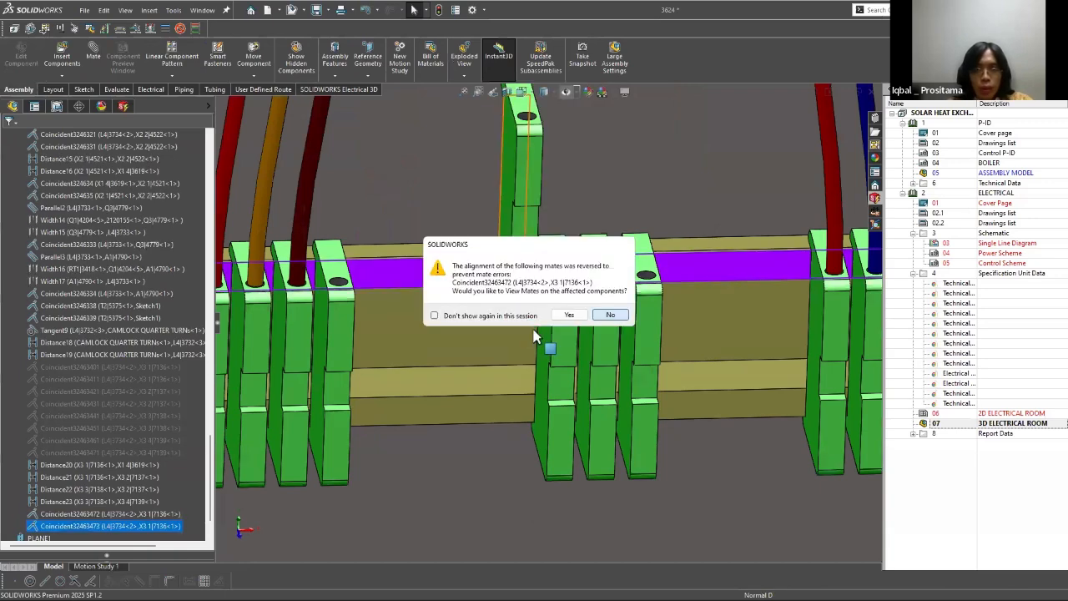
pyautogui.press('Escape')
pyautogui.hotkey('ctrl', 'z')
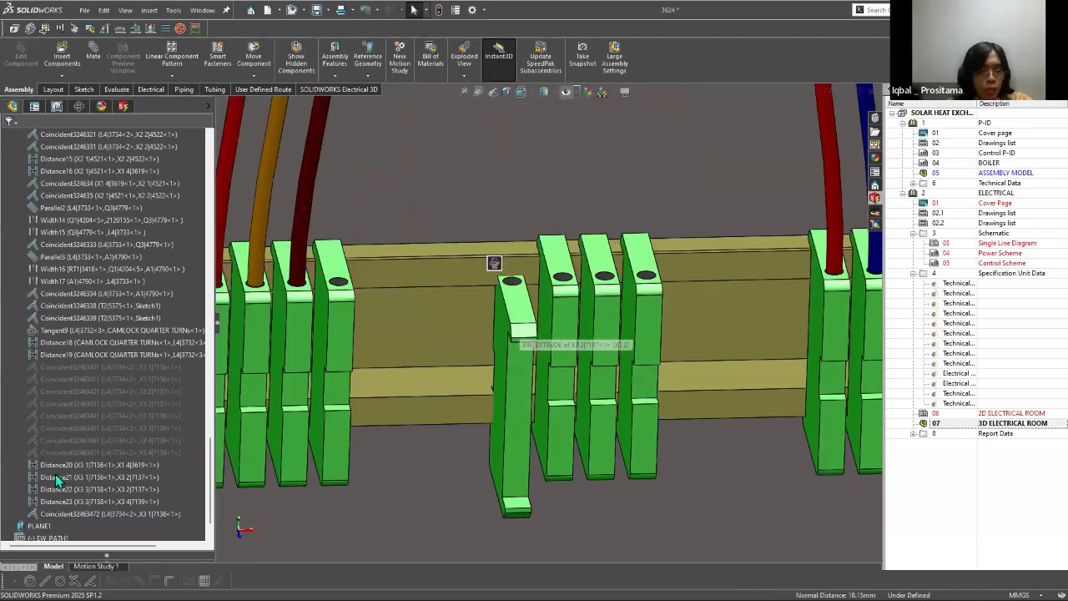
pyautogui.hotkey('ctrl', 'z')
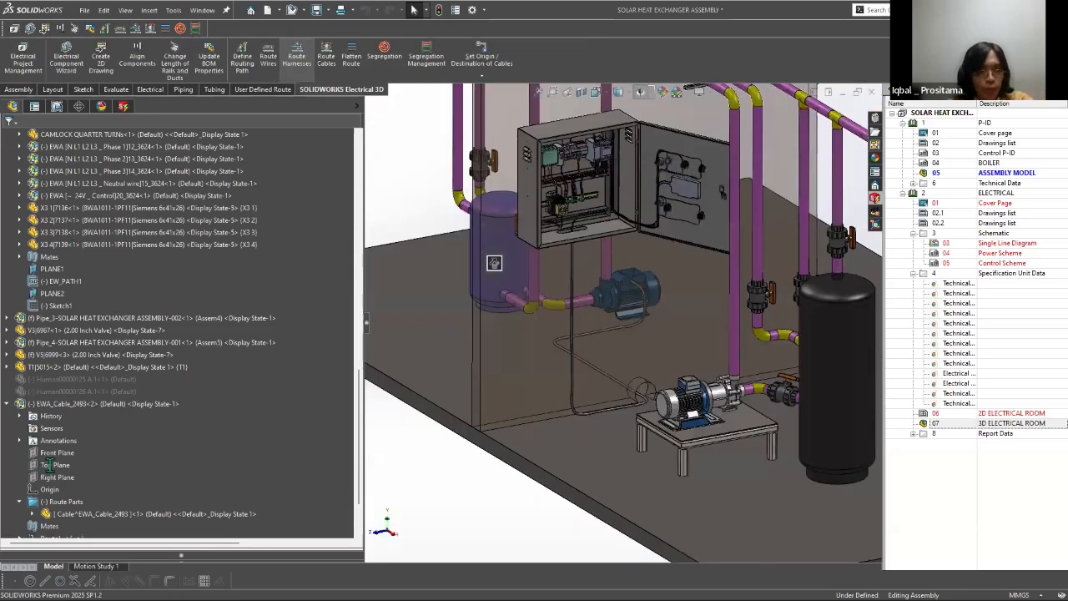
# Step: Route selected cable W1 as a SOLIDWORKS route using splines, with the second routing parameter at 190 mm
pyautogui.click(327, 60)
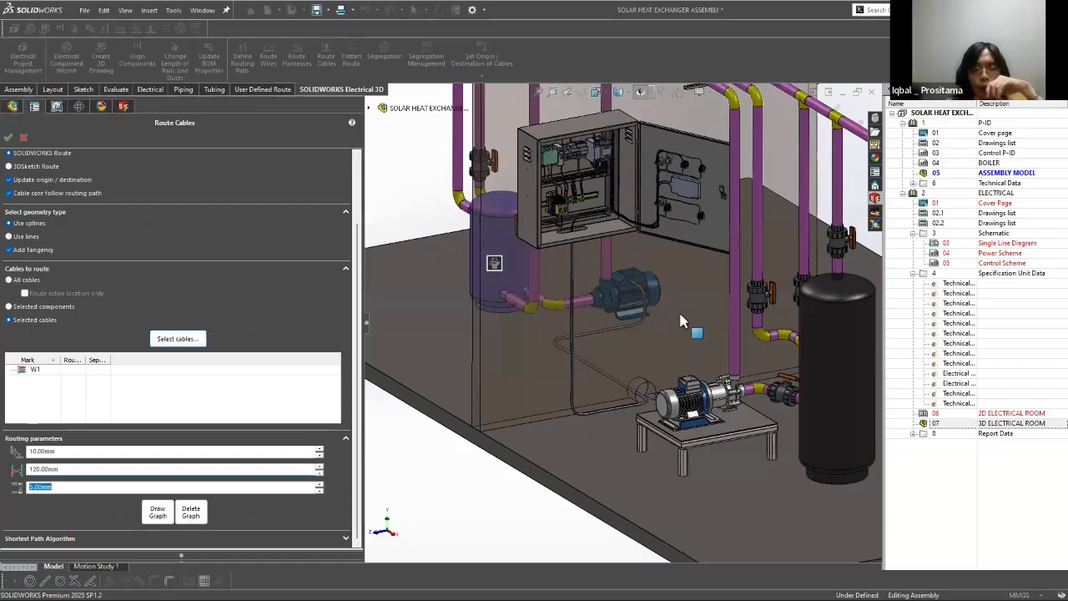
pyautogui.rightClick(679, 314)
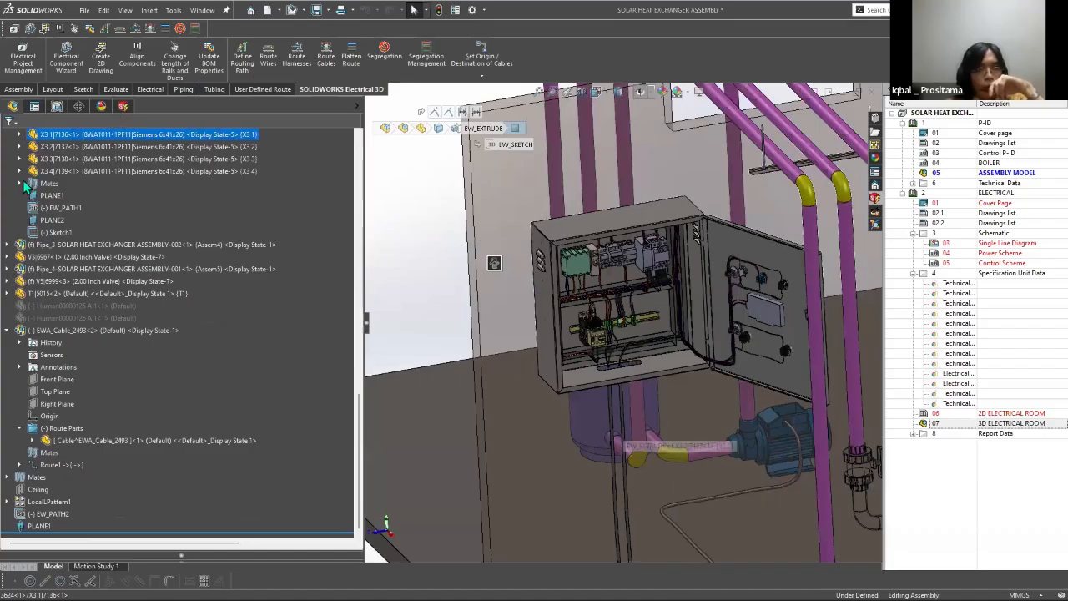
# Step: Route selected cable W2 as a SOLIDWORKS route using splines, setting the second routing parameter to 190 mm
pyautogui.click(352, 57)
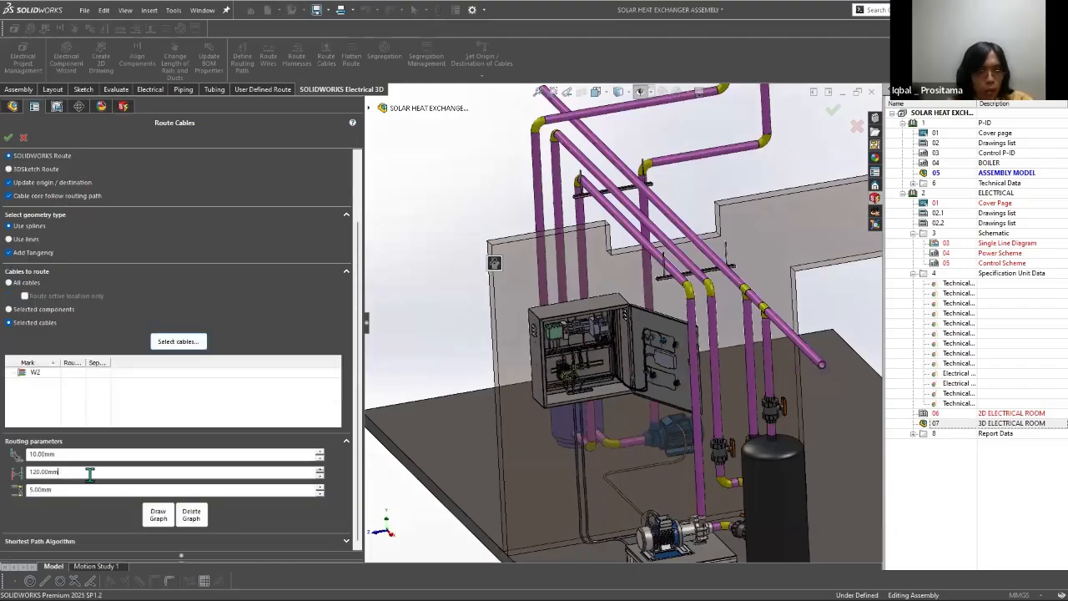
pyautogui.doubleClick(92, 474)
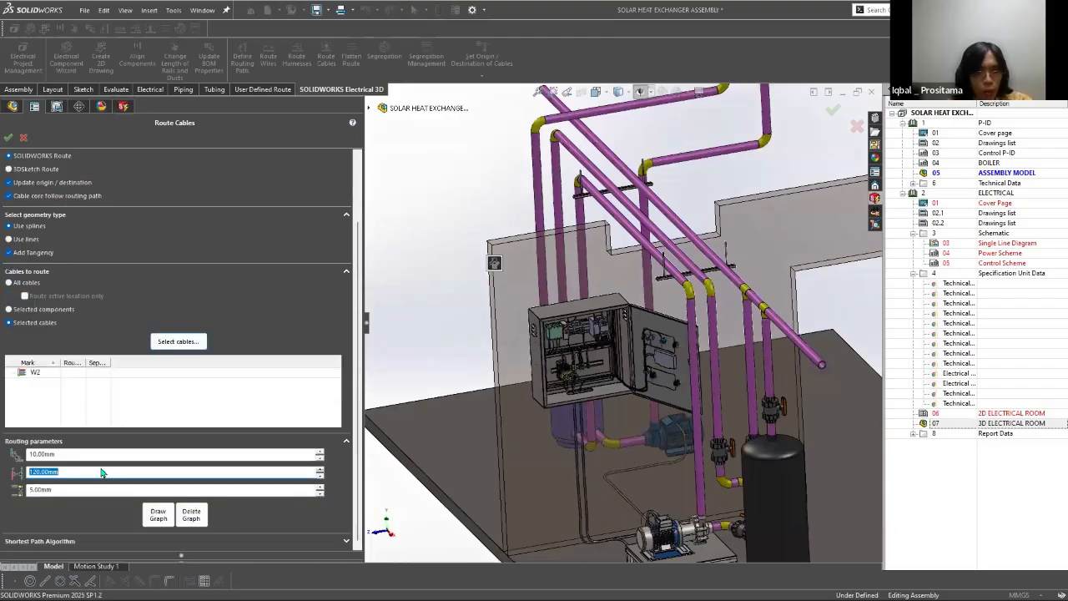
pyautogui.write('190')
pyautogui.press('Tab')
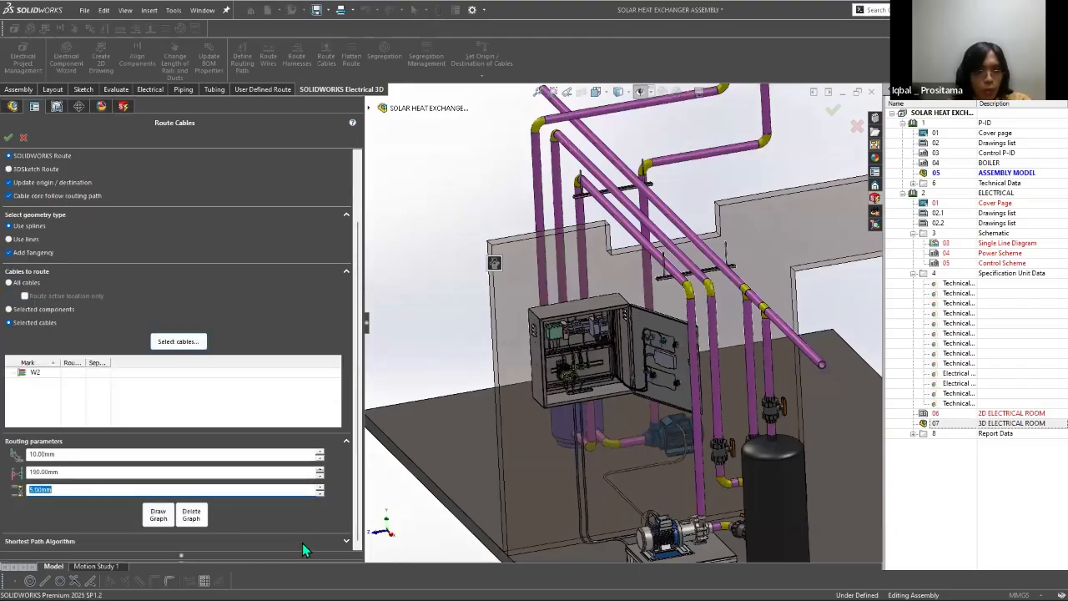
pyautogui.click(9, 139)
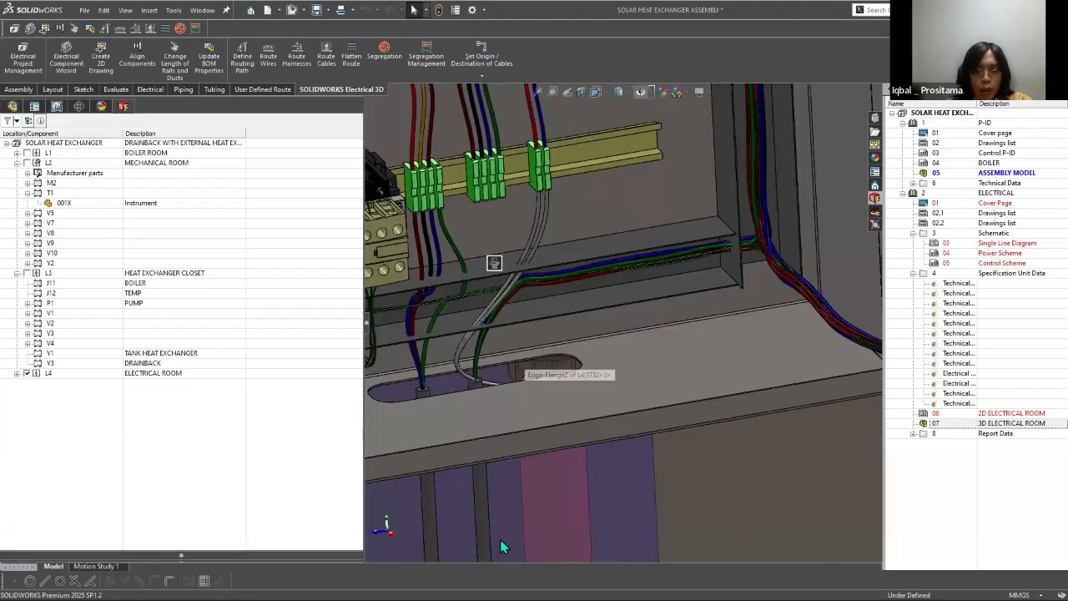
# Step: Switch to the power scheme in SOLIDWORKS Electrical Schematic and inspect the W4 and W2 wires around T1 and T2
pyautogui.press('super')
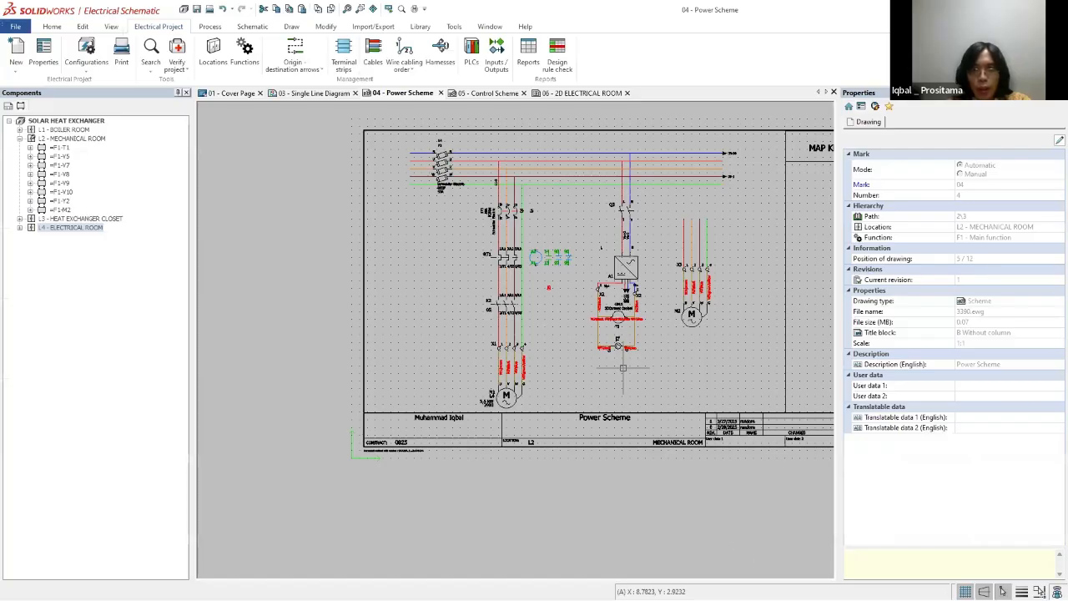
pyautogui.scroll(5, 623, 367)
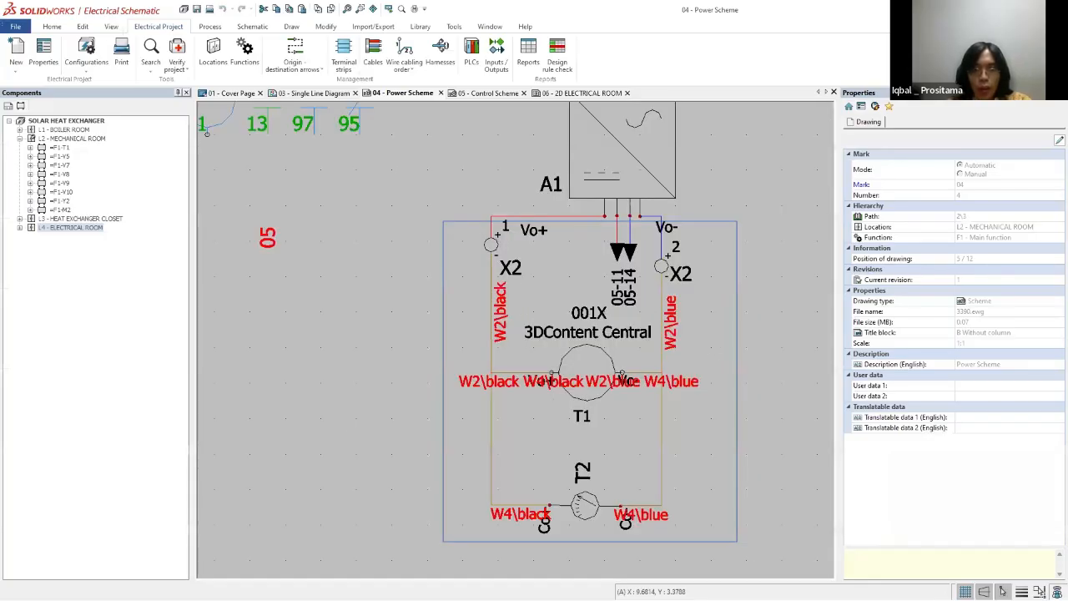
pyautogui.scroll(3, 614, 509)
pyautogui.click(451, 499)
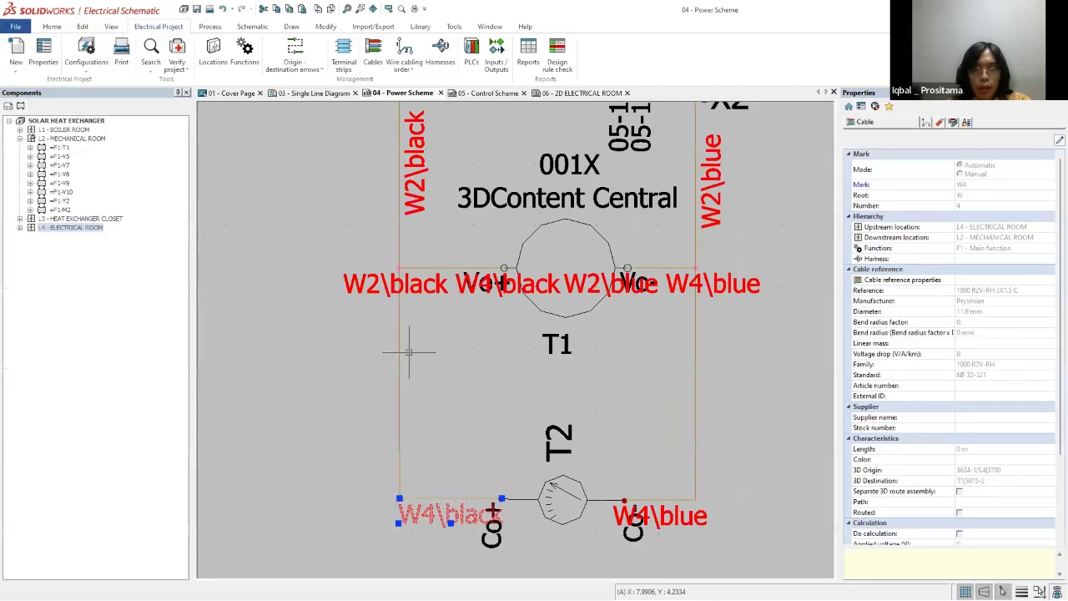
pyautogui.rightClick(399, 241)
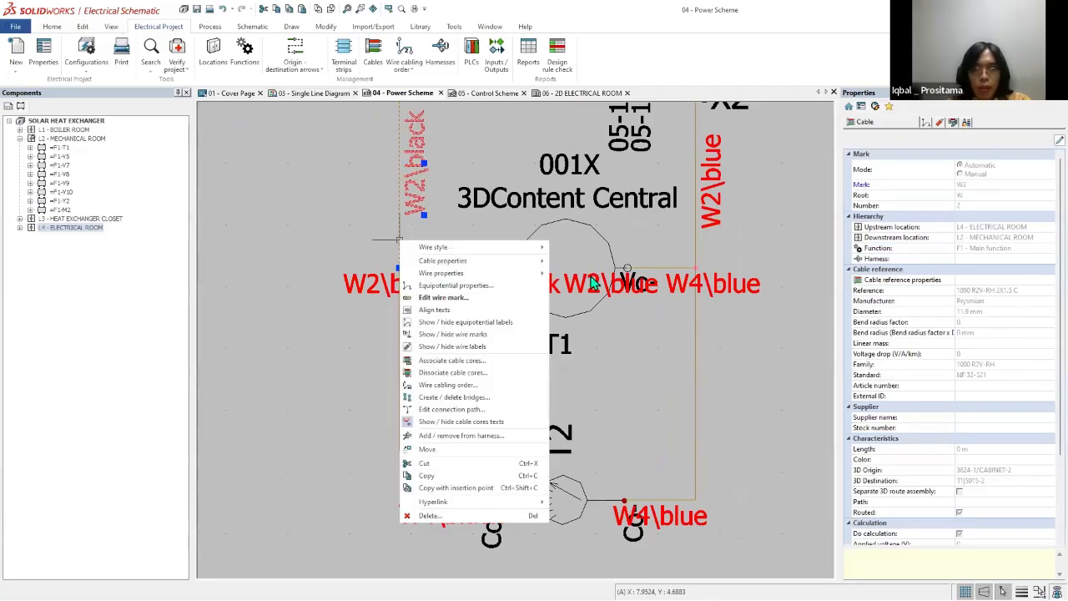
pyautogui.press('Escape')
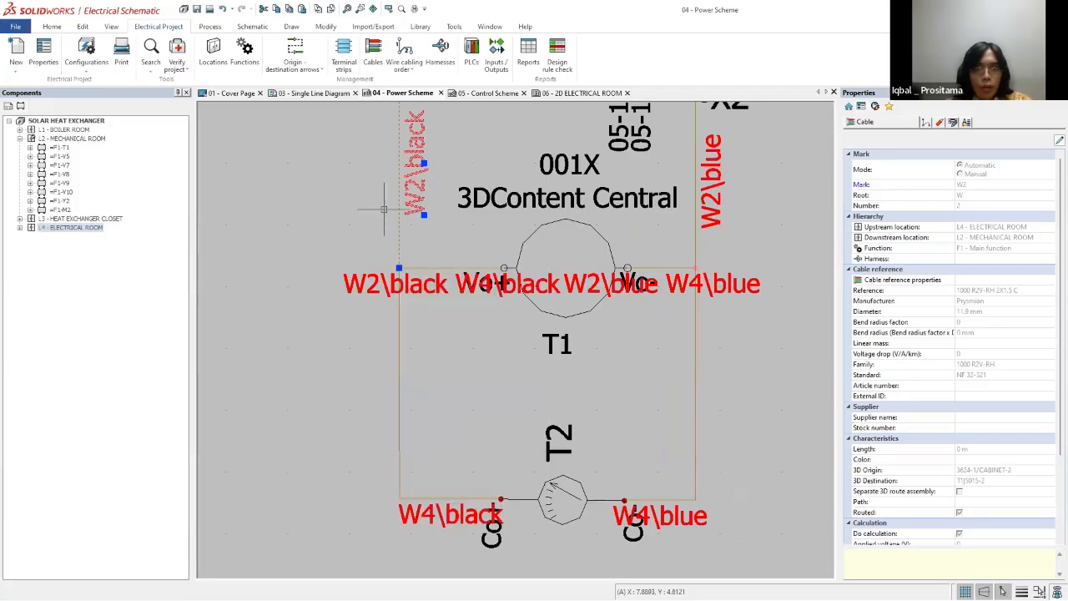
# Step: Open the wire cabling order for the W2 black wire, check the second L1-6 equipotential's wires, and close it
pyautogui.rightClick(402, 222)
pyautogui.click(445, 365)
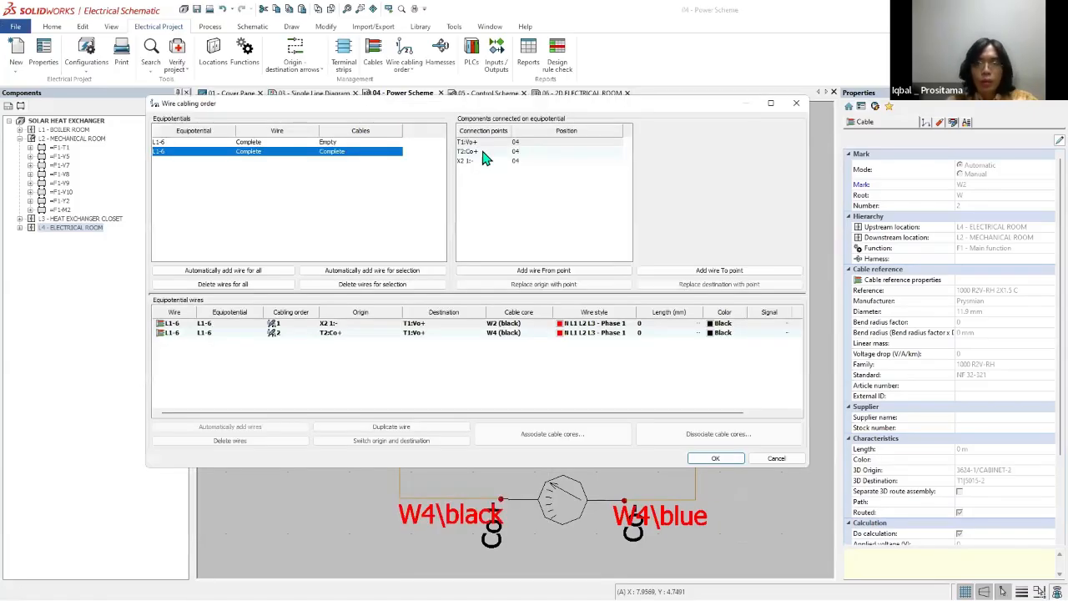
pyautogui.click(281, 154)
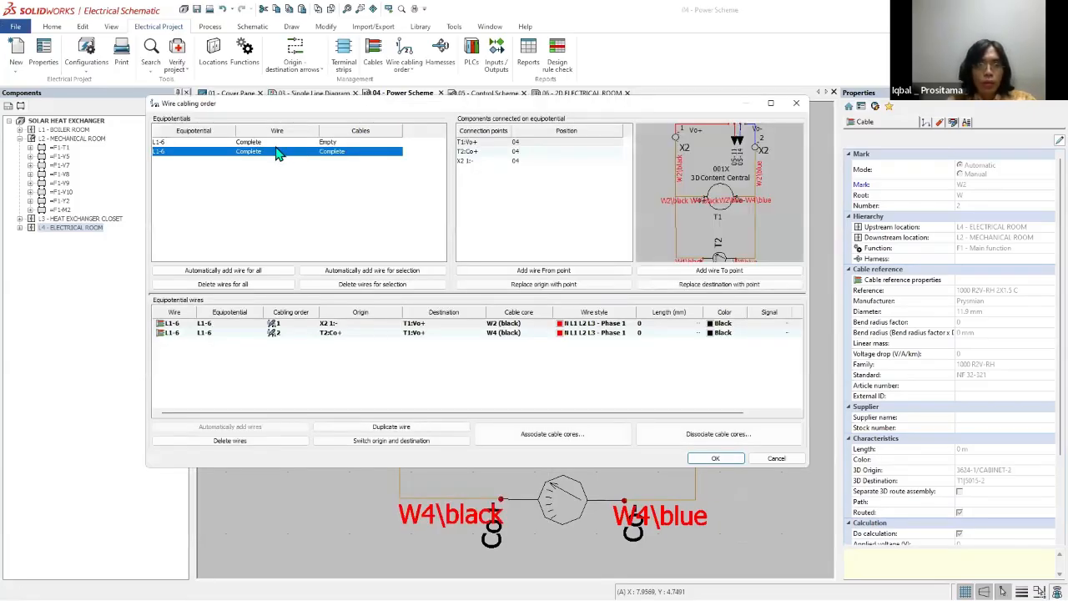
pyautogui.click(338, 332)
pyautogui.click(533, 325)
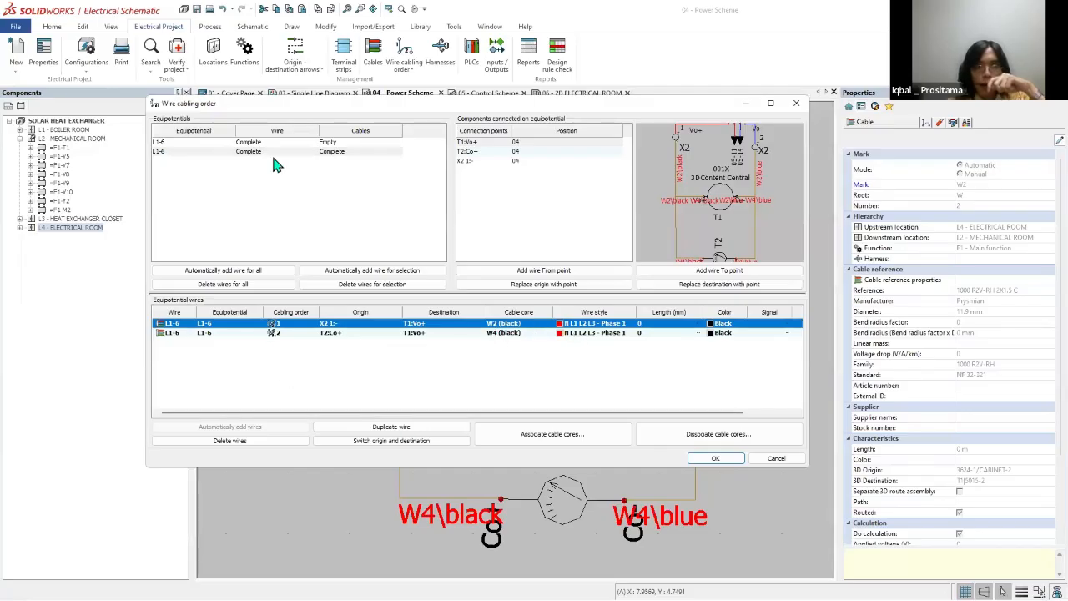
pyautogui.click(724, 140)
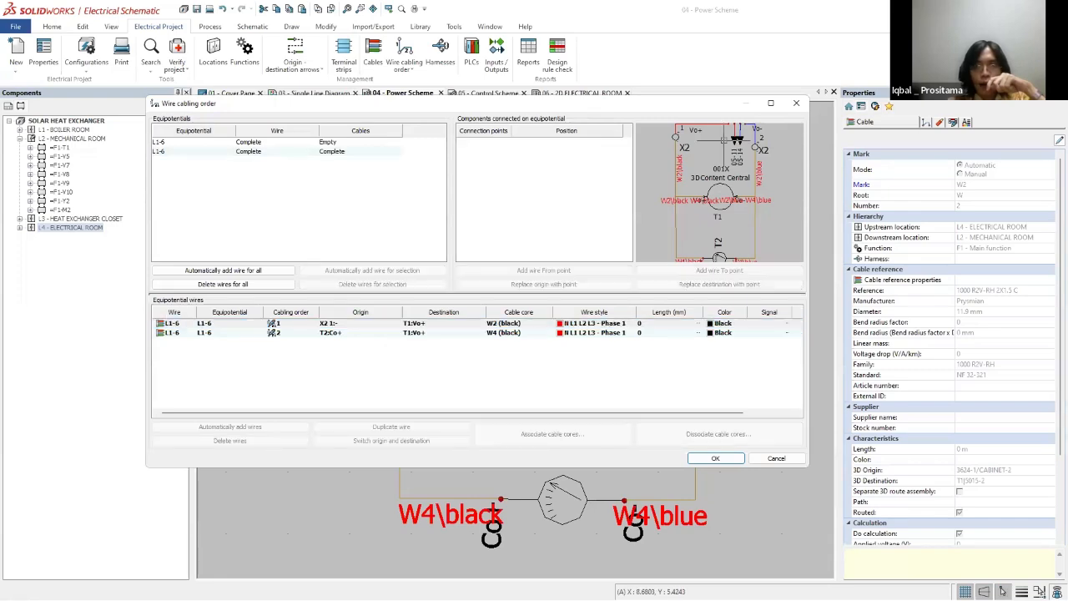
pyautogui.click(796, 103)
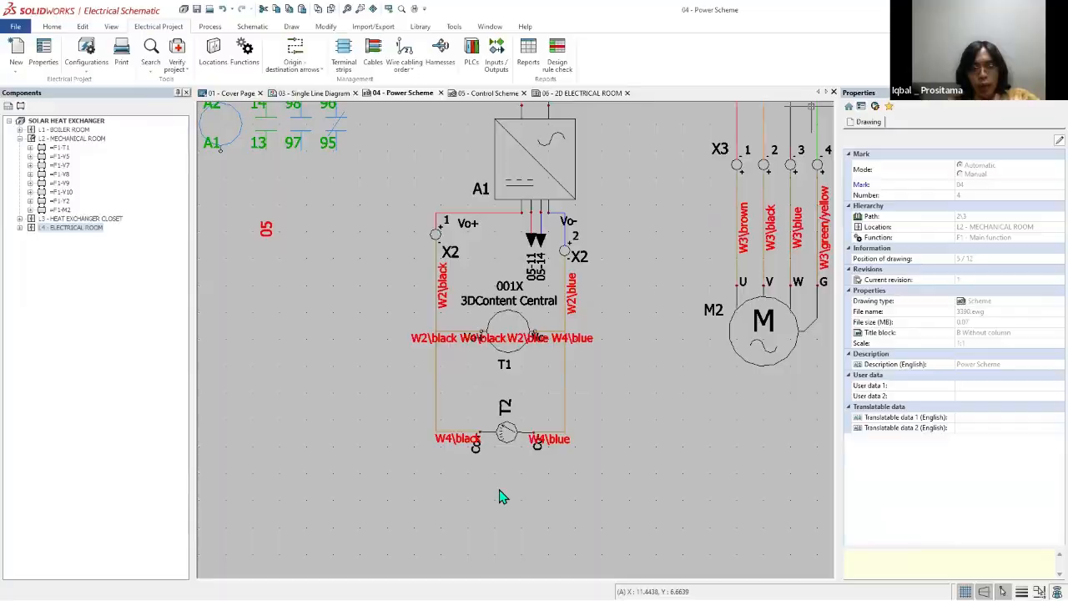
# Step: Switch back to the 3D assembly in SOLIDWORKS and open the route of the stray cable below the X2 terminals for editing
pyautogui.press('super+d')
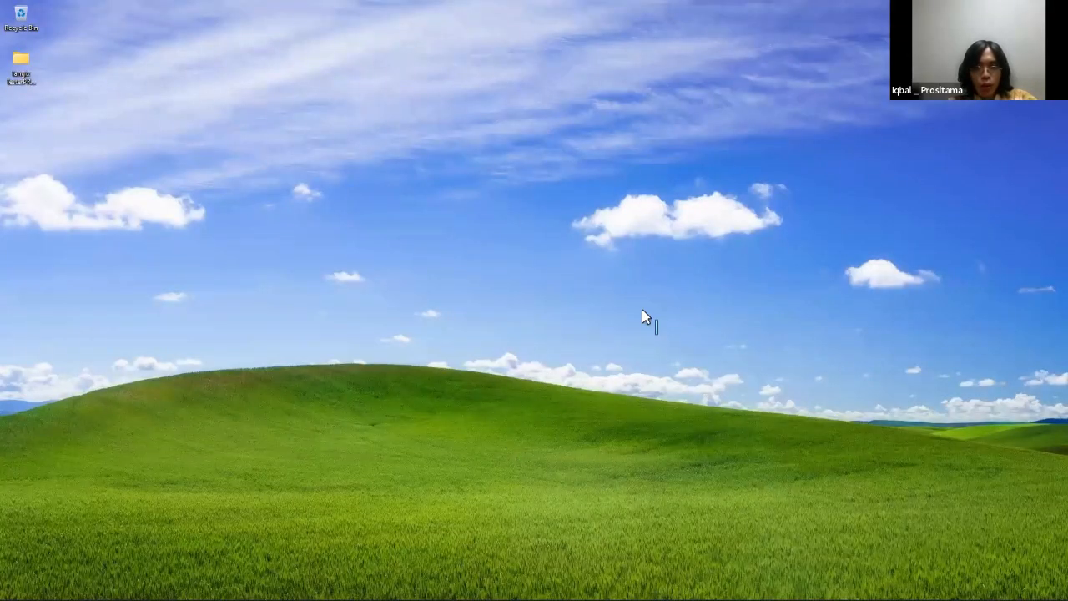
pyautogui.press('super+d')
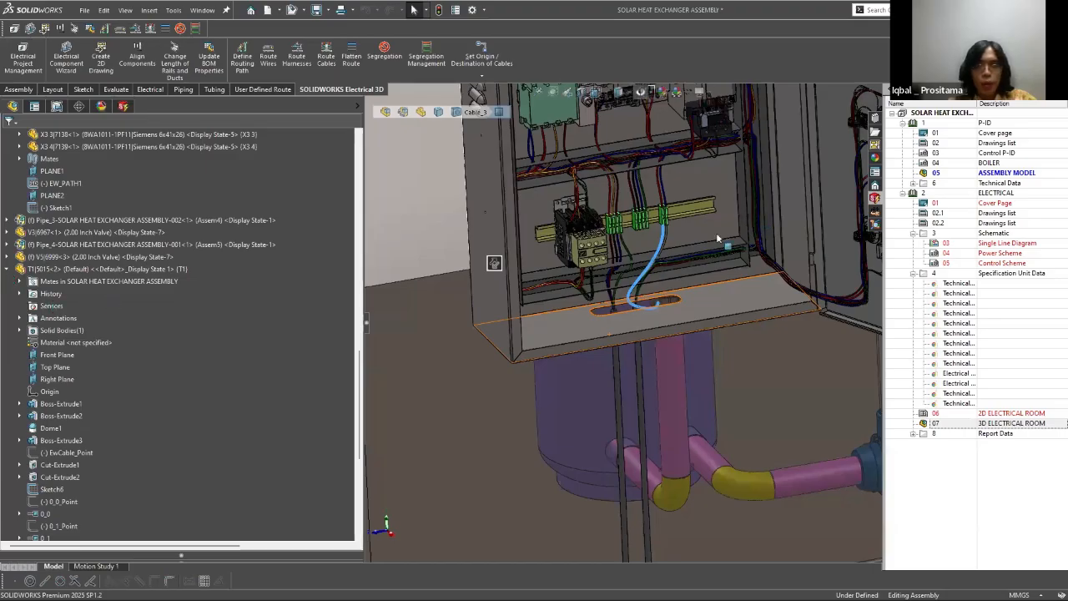
pyautogui.click(665, 246)
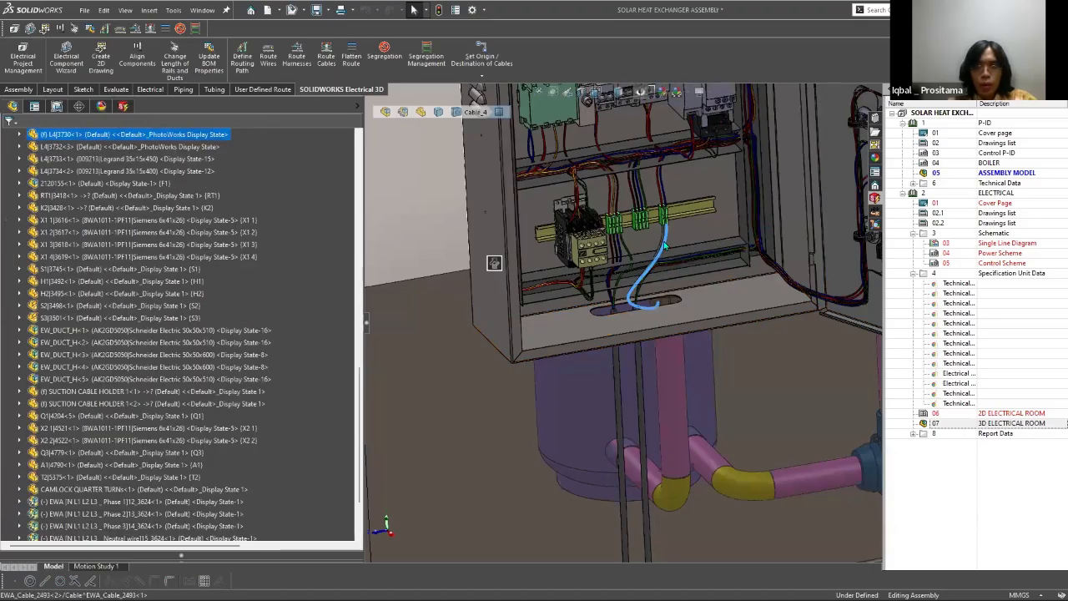
pyautogui.rightClick(665, 237)
pyautogui.click(680, 252)
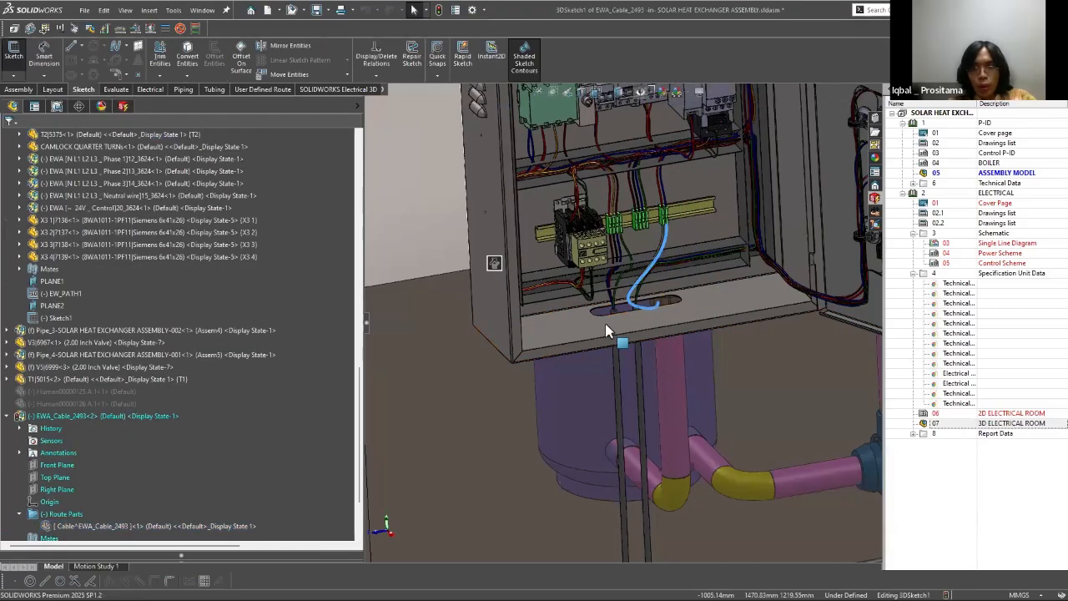
# Step: Delete the two stray route splines running from the X2 terminals toward the enclosure's cable opening
pyautogui.scroll(-6, 687, 226)
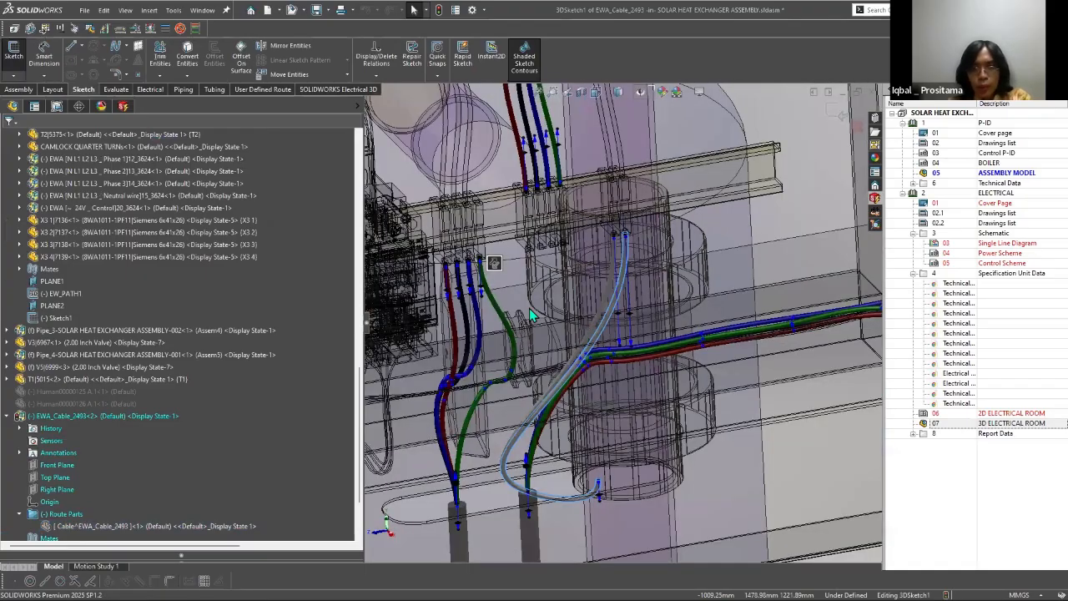
pyautogui.scroll(-3, 654, 251)
pyautogui.click(589, 310)
pyautogui.press('Delete')
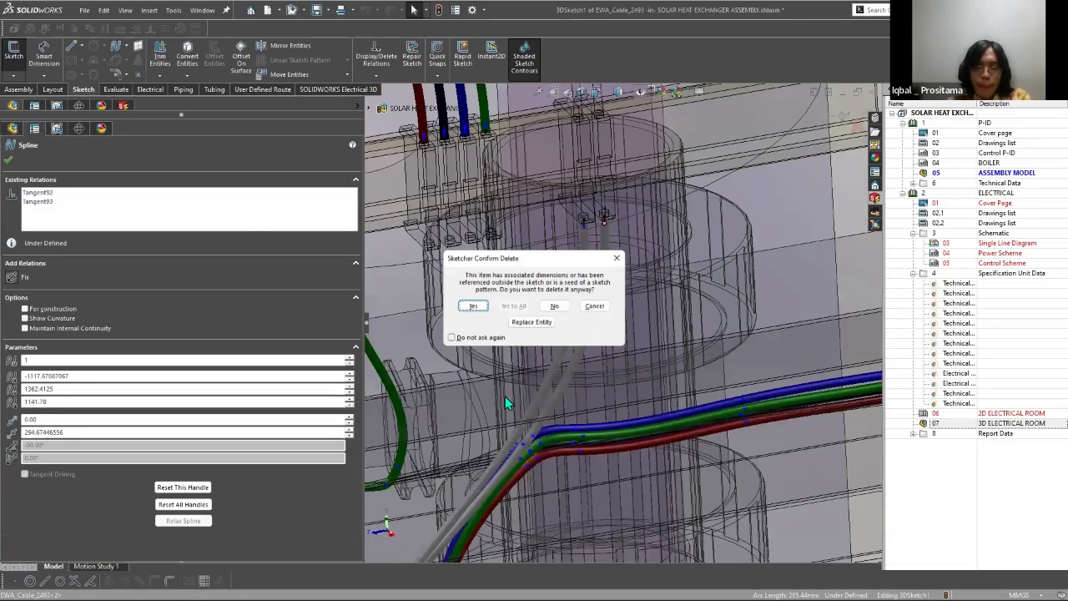
pyautogui.press('Return')
pyautogui.click(578, 312)
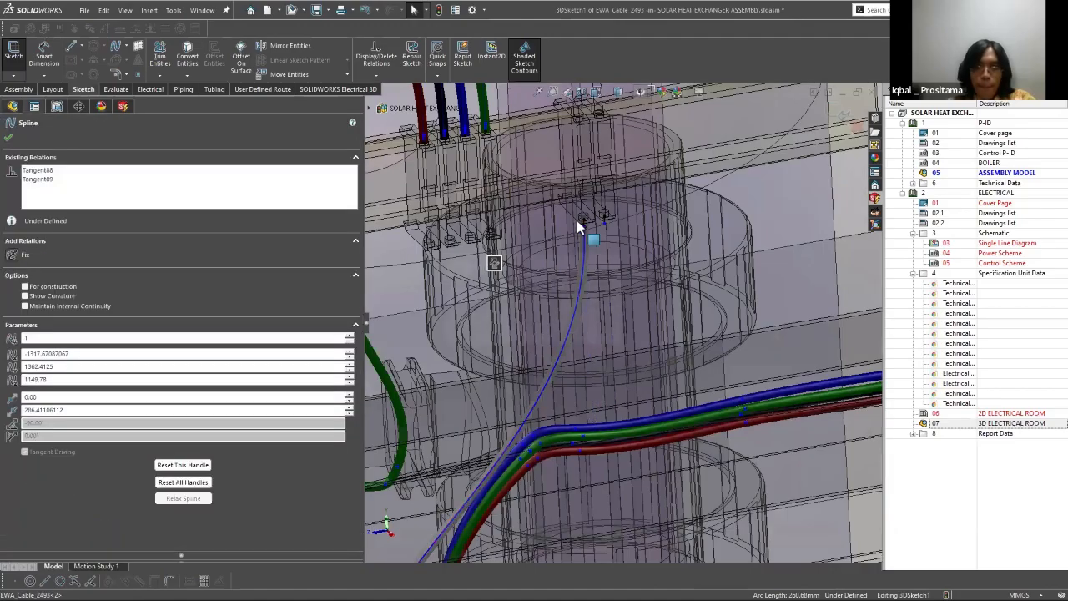
pyautogui.press('Delete')
# Step: Exit the route sketch and return to the top-level assembly
pyautogui.scroll(4, 591, 308)
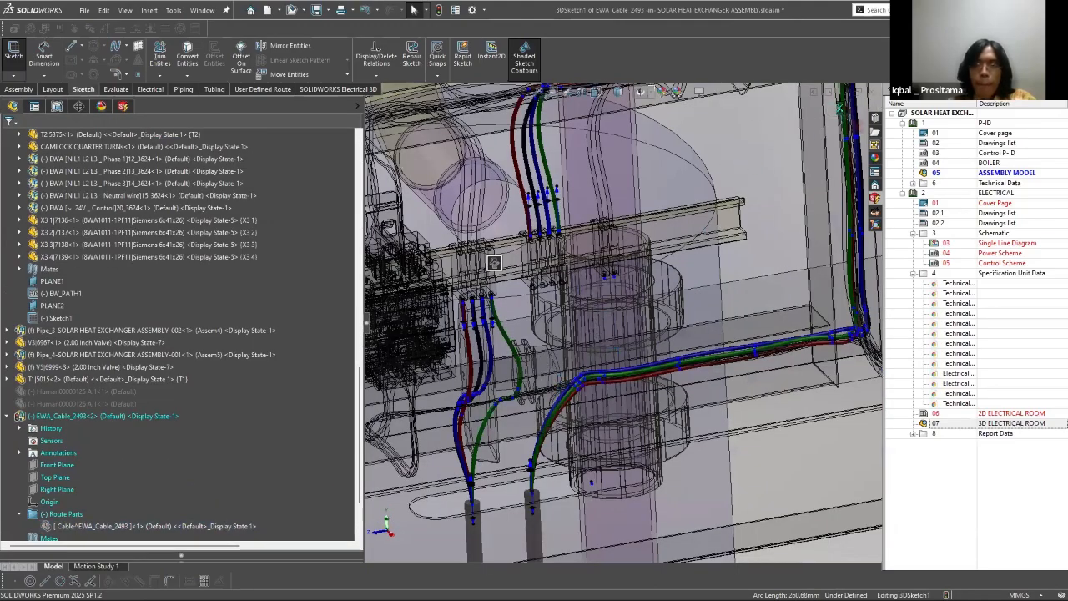
pyautogui.scroll(4, 582, 270)
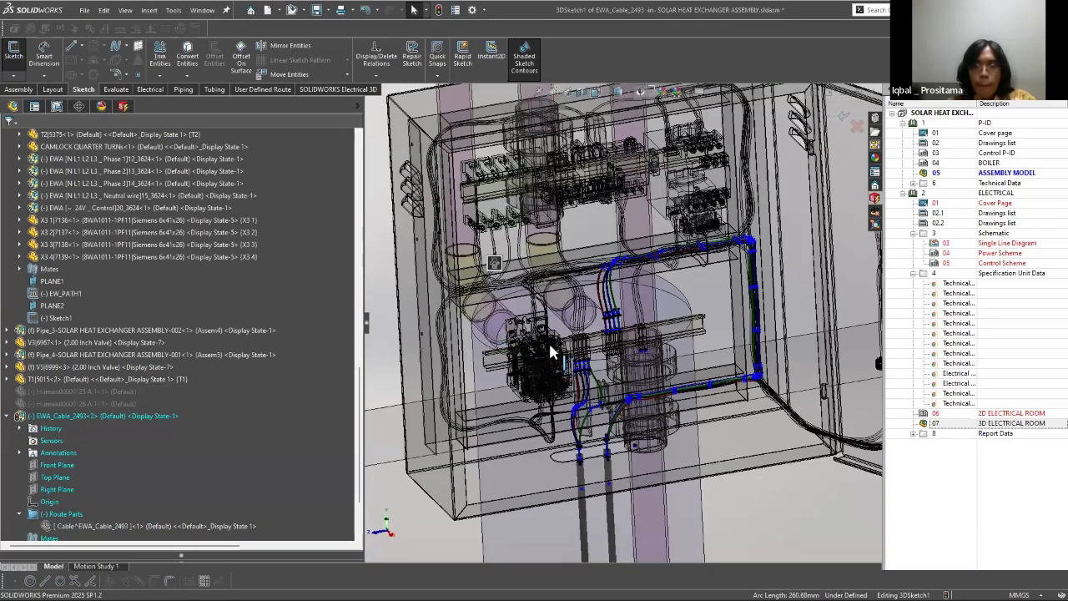
pyautogui.scroll(4, 550, 349)
pyautogui.click(841, 116)
pyautogui.scroll(6, 761, 261)
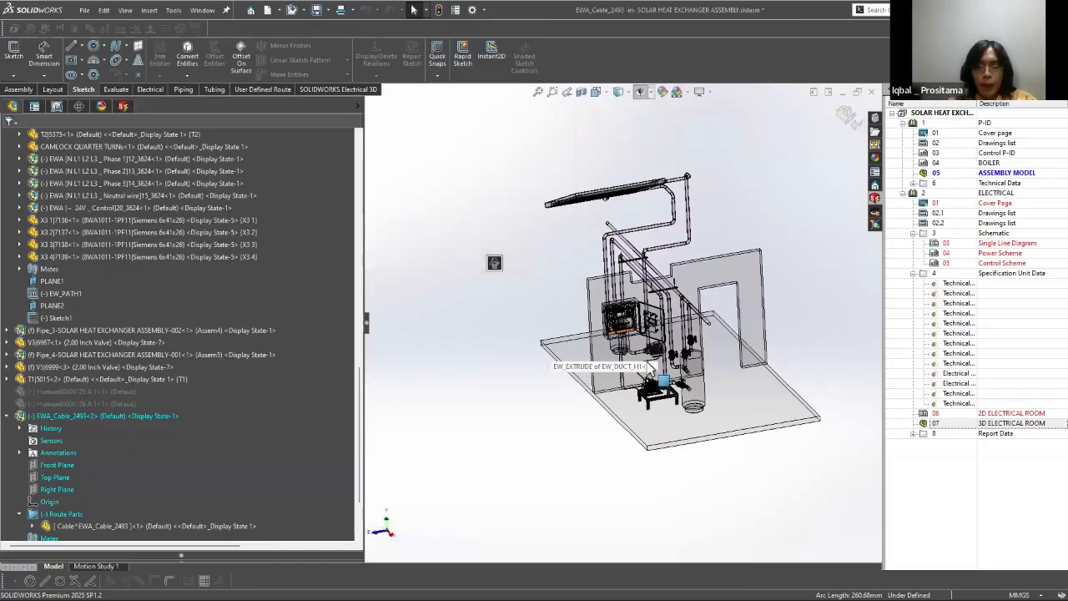
pyautogui.scroll(-5, 543, 316)
pyautogui.scroll(5, 542, 318)
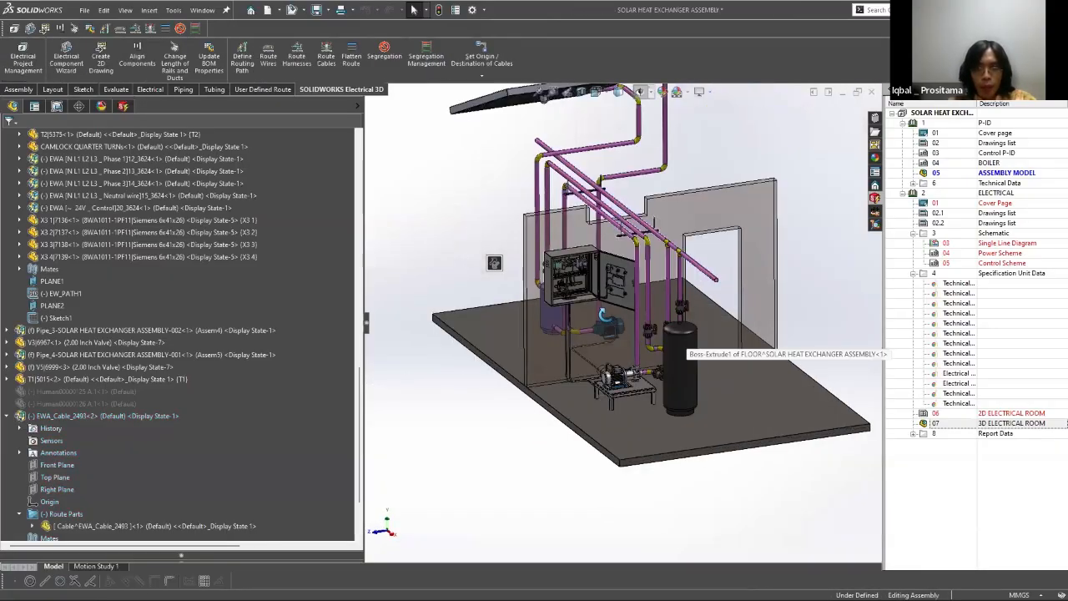
pyautogui.moveTo(541, 318); pyautogui.dragTo(596, 321, button='middle')
pyautogui.scroll(-5, 607, 391)
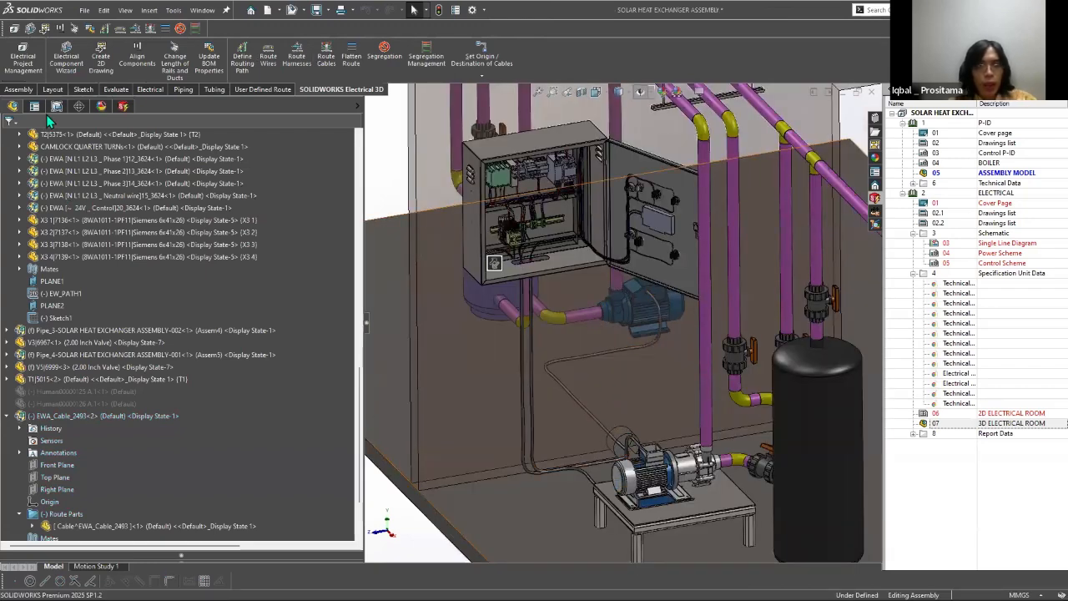
# Step: Switch to SOLIDWORKS Electrical Schematic and open the report management for the project
pyautogui.hotkey('alt', 'Tab')
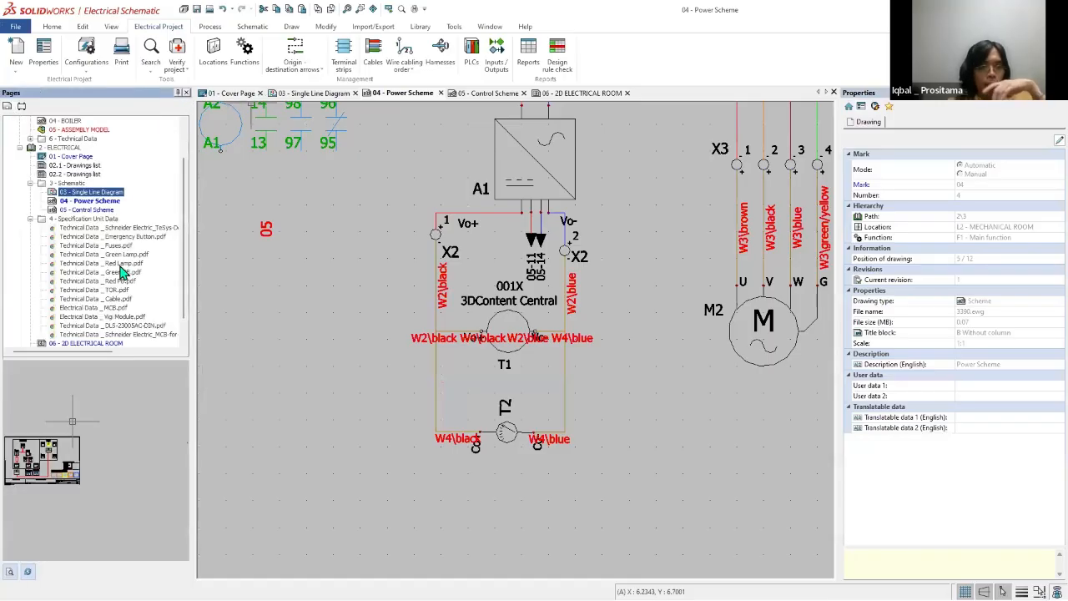
pyautogui.scroll(-3, 118, 284)
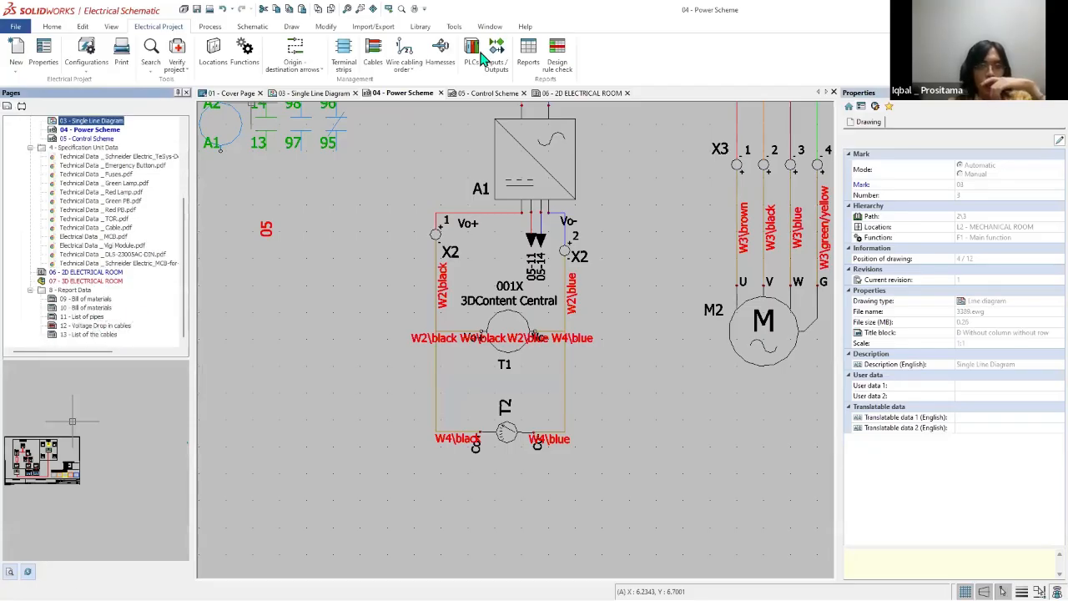
pyautogui.click(531, 68)
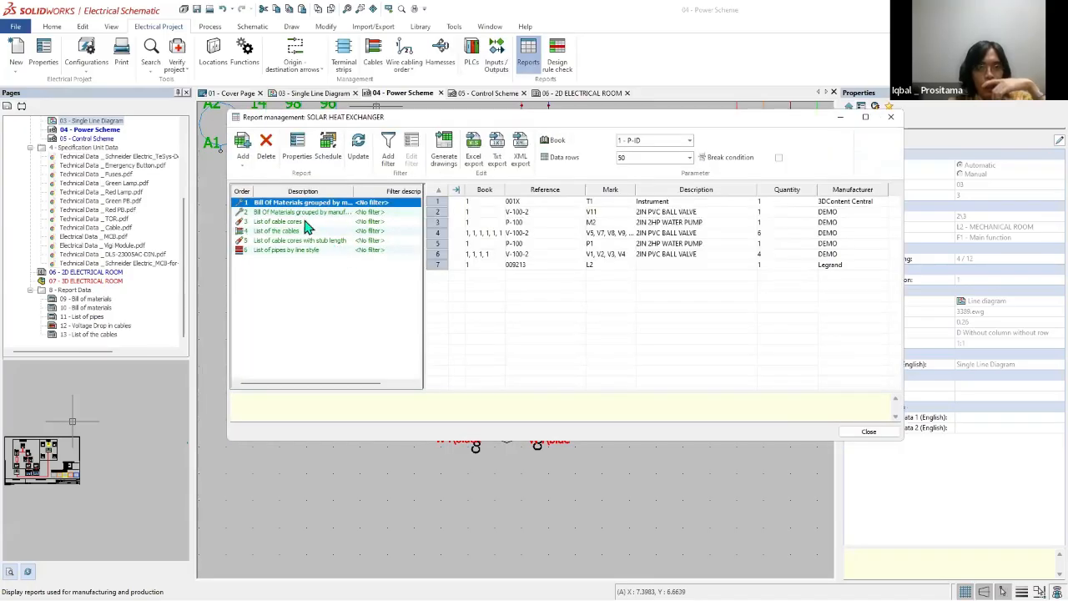
# Step: Browse the report configurations available for adding to the project, without changing the selection
pyautogui.click(243, 163)
pyautogui.click(260, 177)
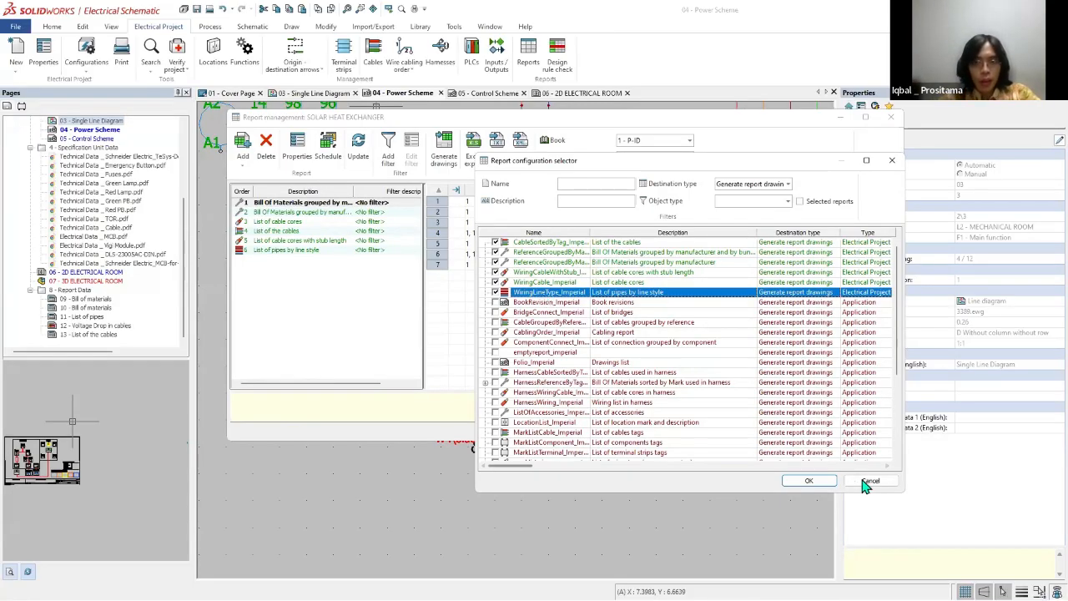
pyautogui.scroll(-4, 542, 324)
pyautogui.scroll(-1, 545, 323)
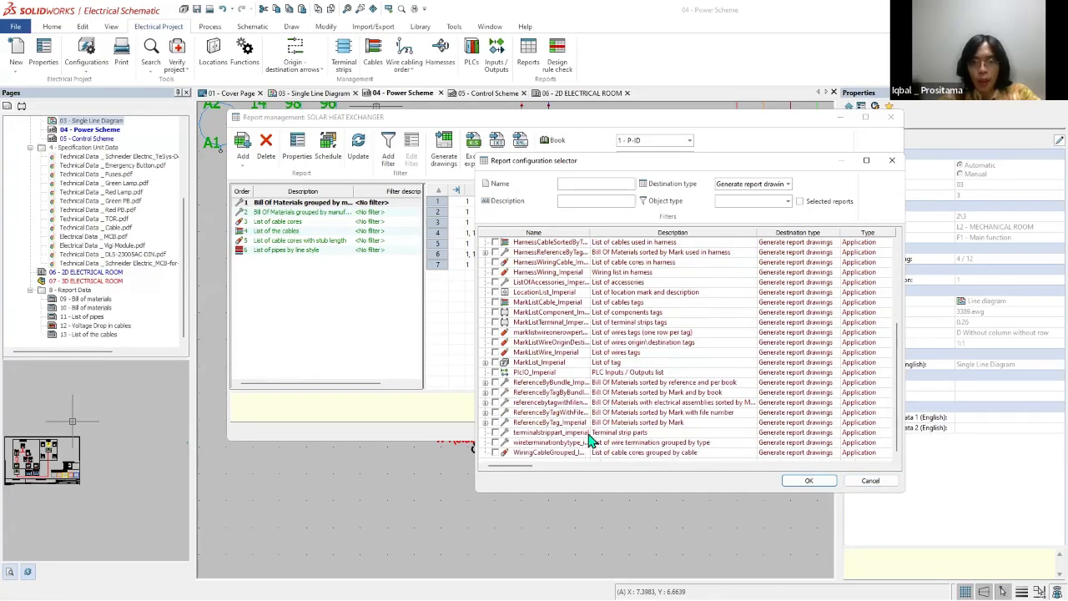
pyautogui.scroll(4, 590, 434)
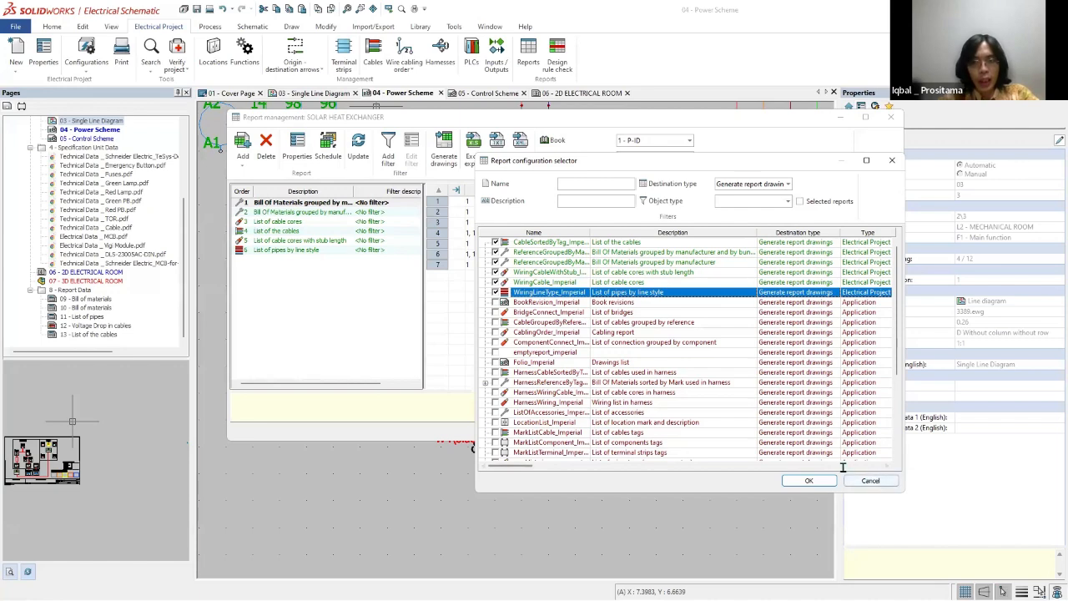
pyautogui.click(808, 481)
# Step: Open the configuration of the first bill of materials report and look through its available columns
pyautogui.rightClick(266, 205)
pyautogui.click(298, 237)
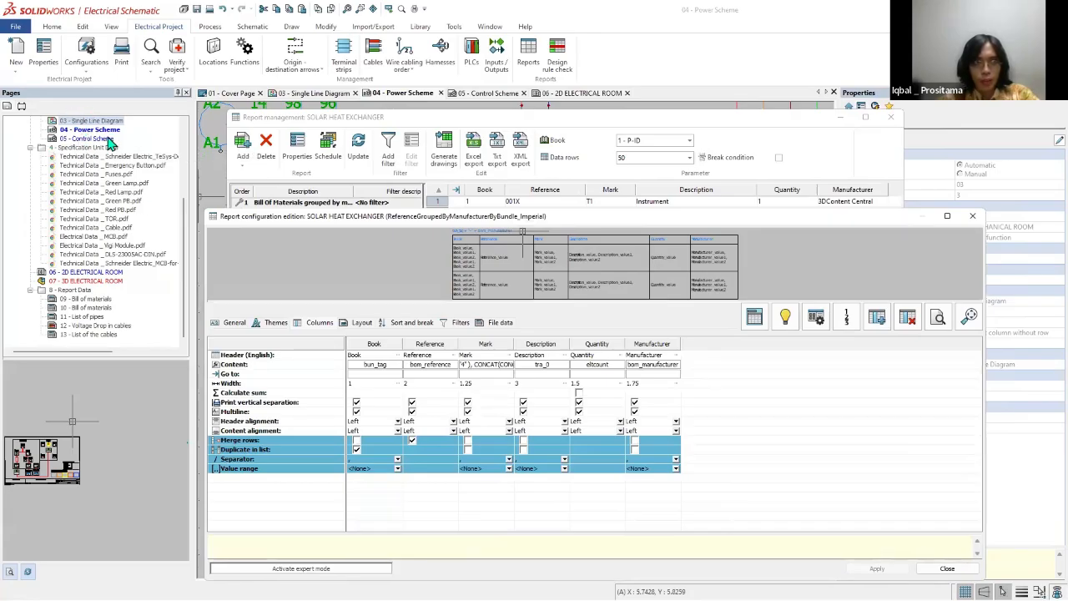
pyautogui.click(1042, 362)
pyautogui.moveTo(361, 350)
pyautogui.mouseDown()
pyautogui.moveTo(501, 486)
pyautogui.moveTo(393, 342)
pyautogui.mouseUp()
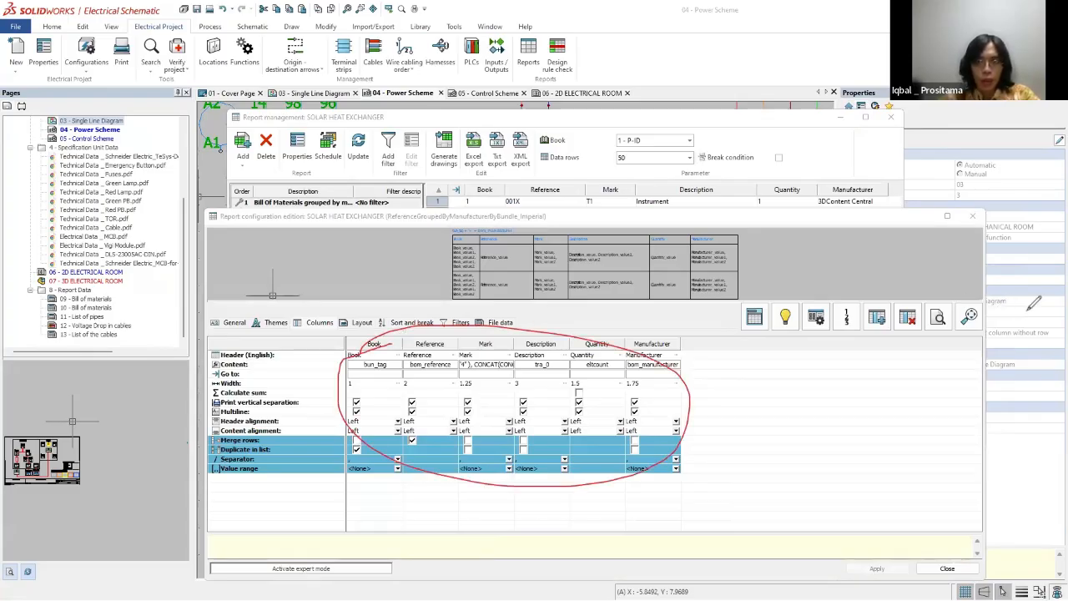
pyautogui.click(817, 316)
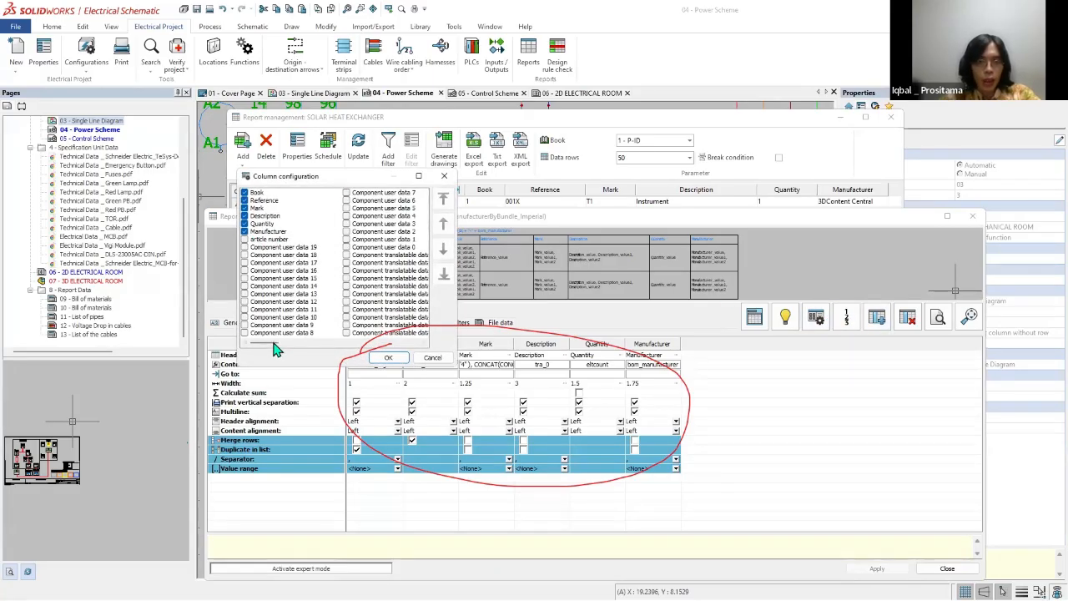
pyautogui.moveTo(274, 343); pyautogui.dragTo(435, 357)
pyautogui.click(435, 358)
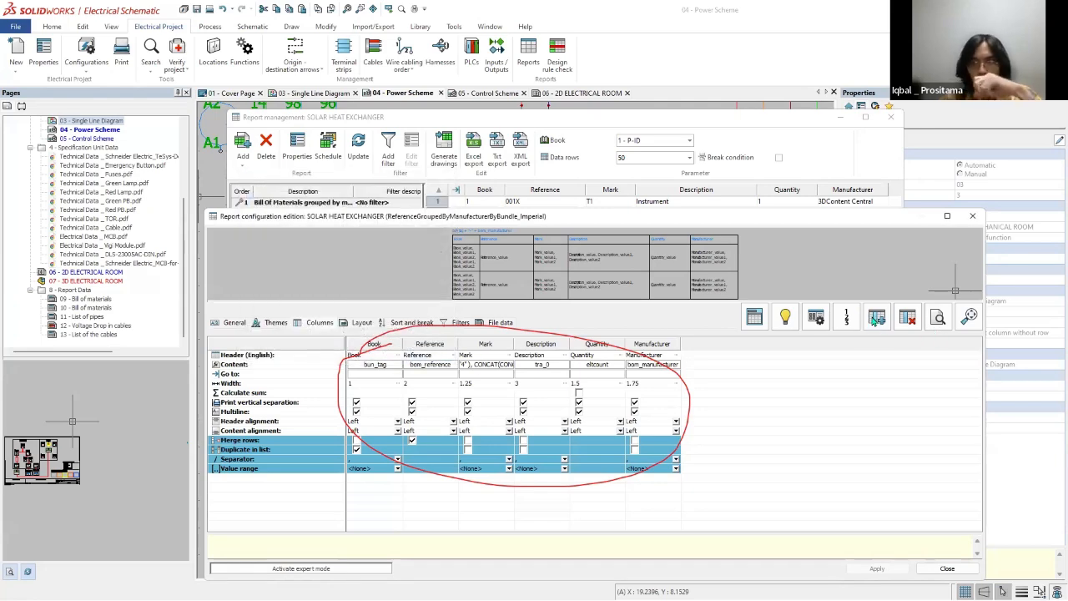
# Step: Examine the variables and mathematical functions offered for a new report column's content, then leave report management without saving changes
pyautogui.click(874, 321)
pyautogui.click(634, 312)
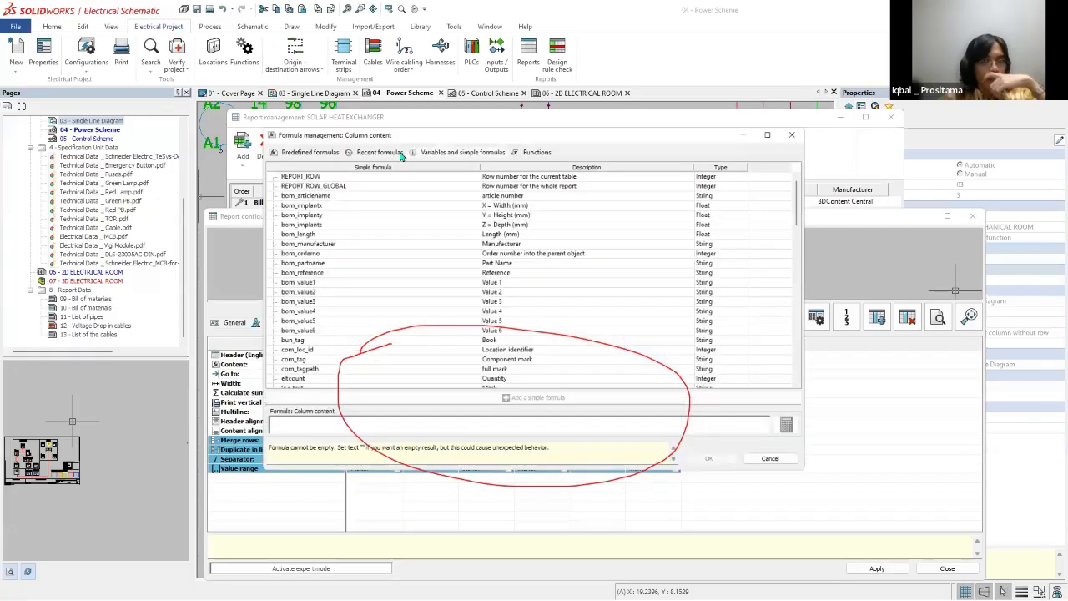
pyautogui.scroll(-1, 812, 215)
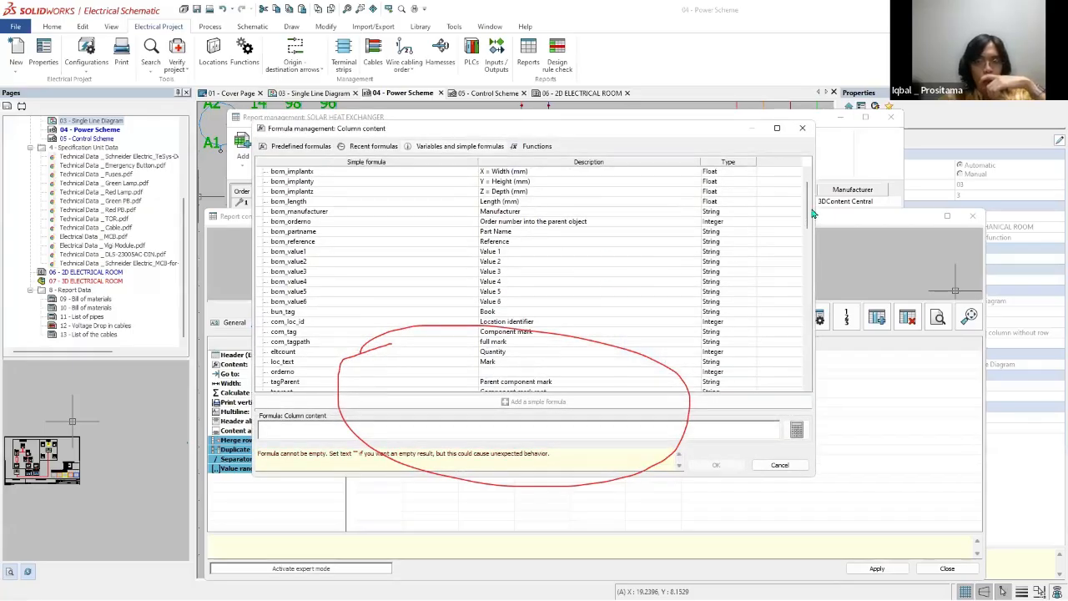
pyautogui.scroll(-5, 812, 267)
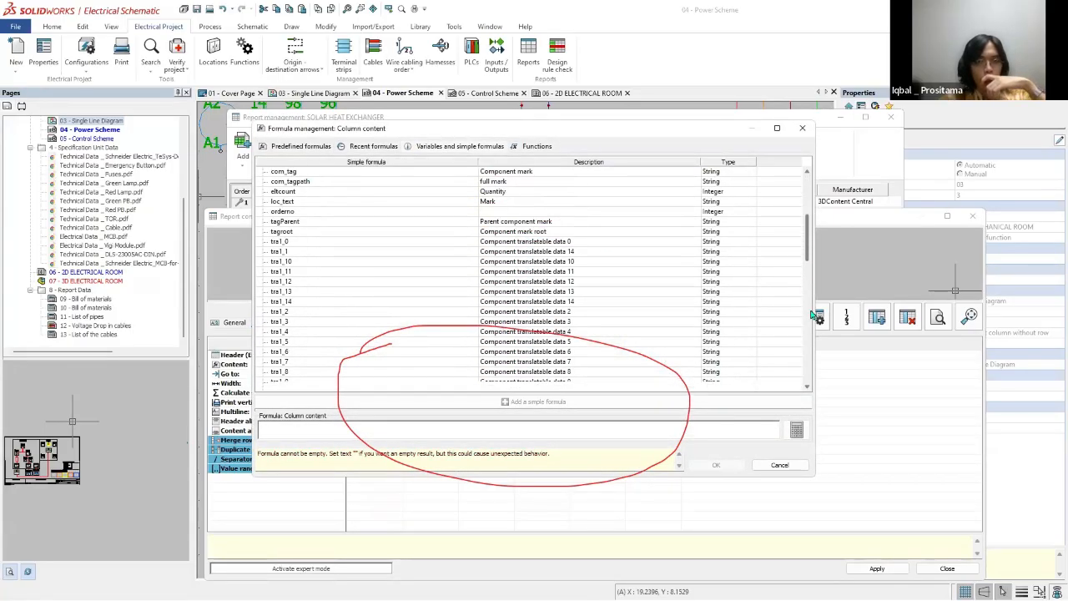
pyautogui.scroll(-10, 813, 316)
pyautogui.click(537, 146)
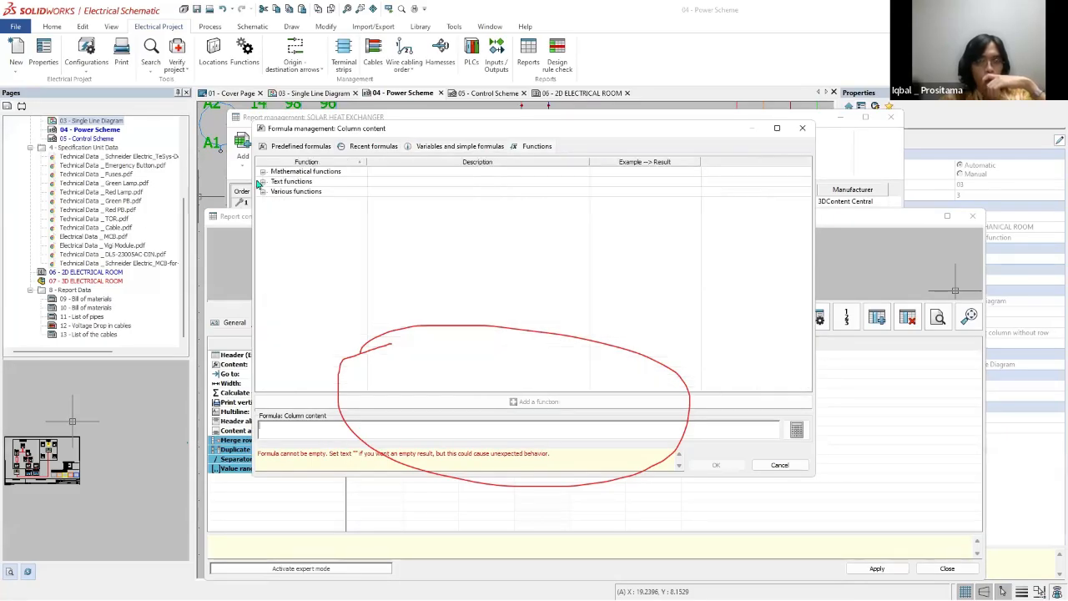
pyautogui.click(262, 172)
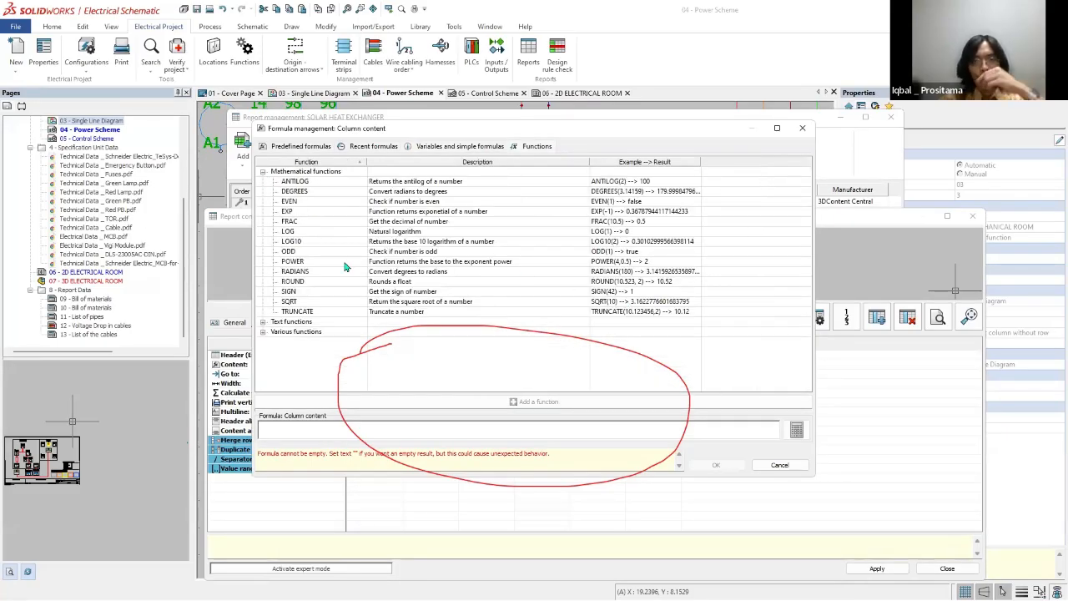
pyautogui.click(780, 465)
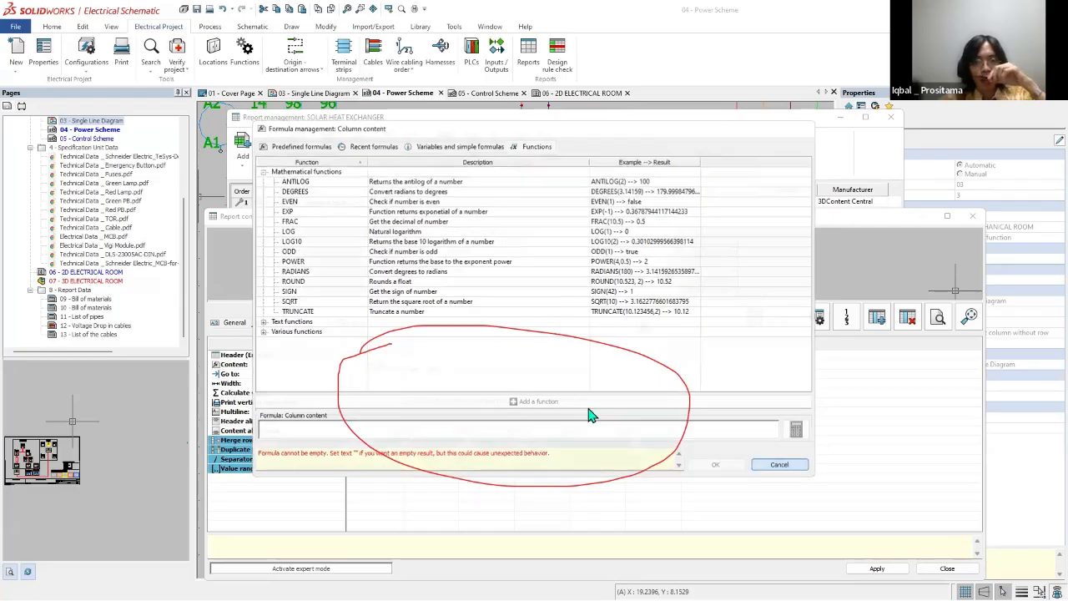
pyautogui.click(636, 420)
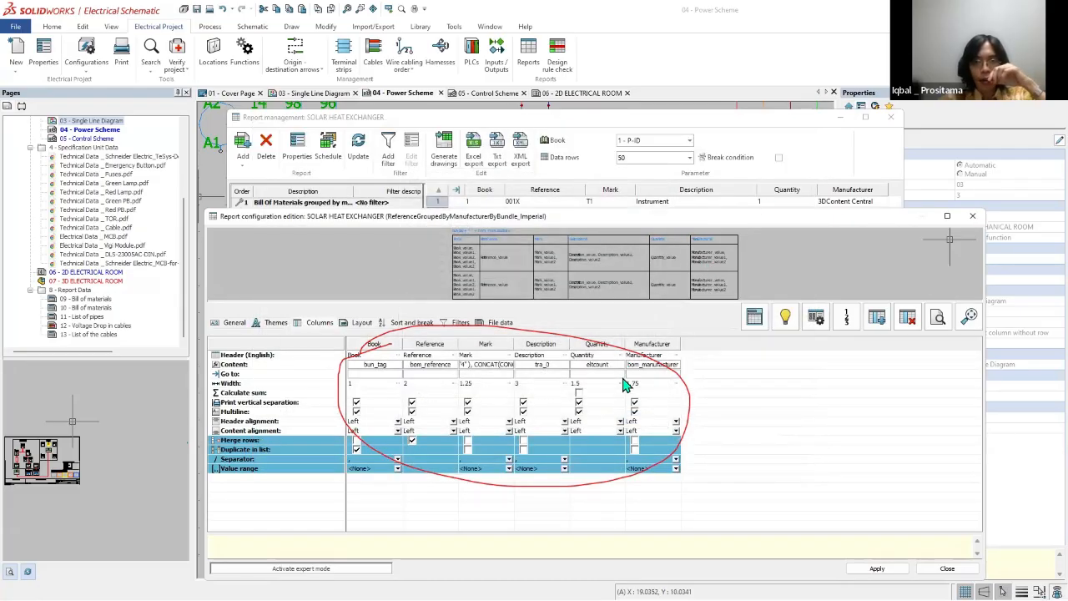
pyautogui.click(973, 216)
pyautogui.click(598, 424)
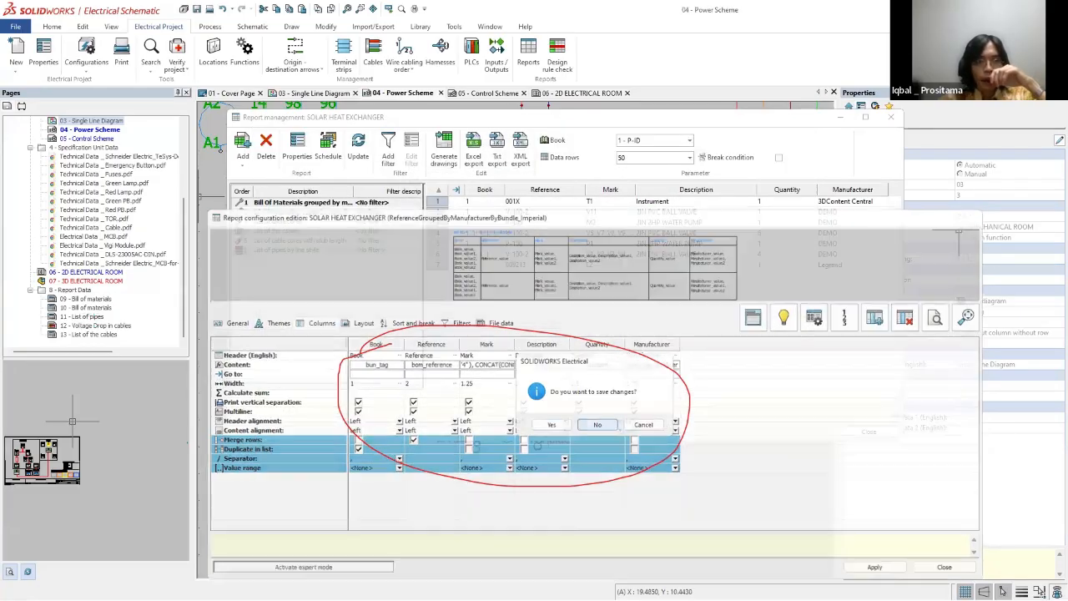
pyautogui.click(891, 117)
# Step: Open page 11 - List of pipes and update its report drawings
pyautogui.doubleClick(83, 316)
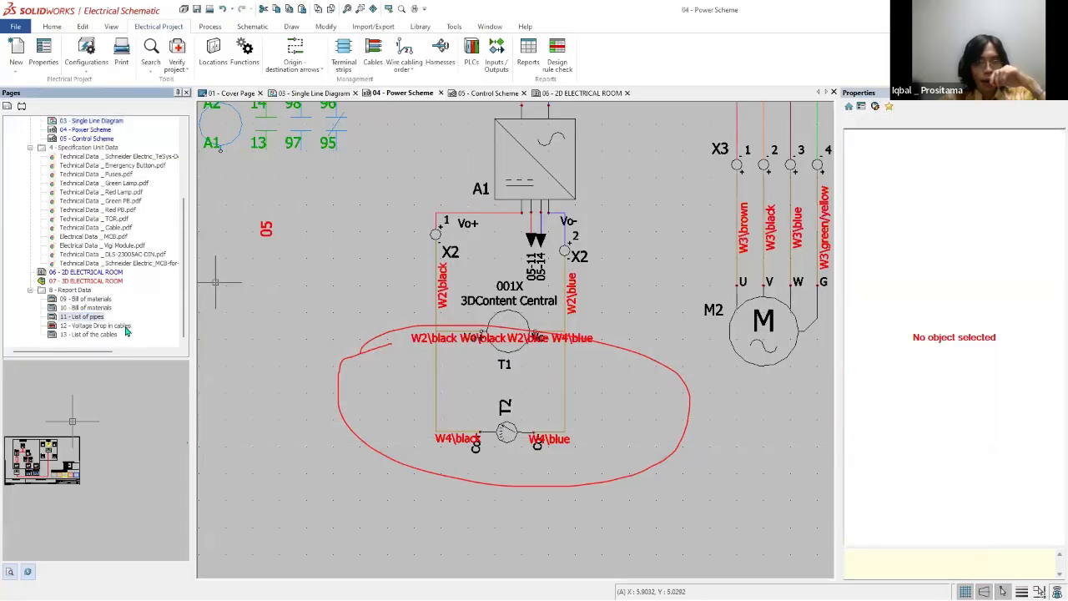
pyautogui.rightClick(87, 316)
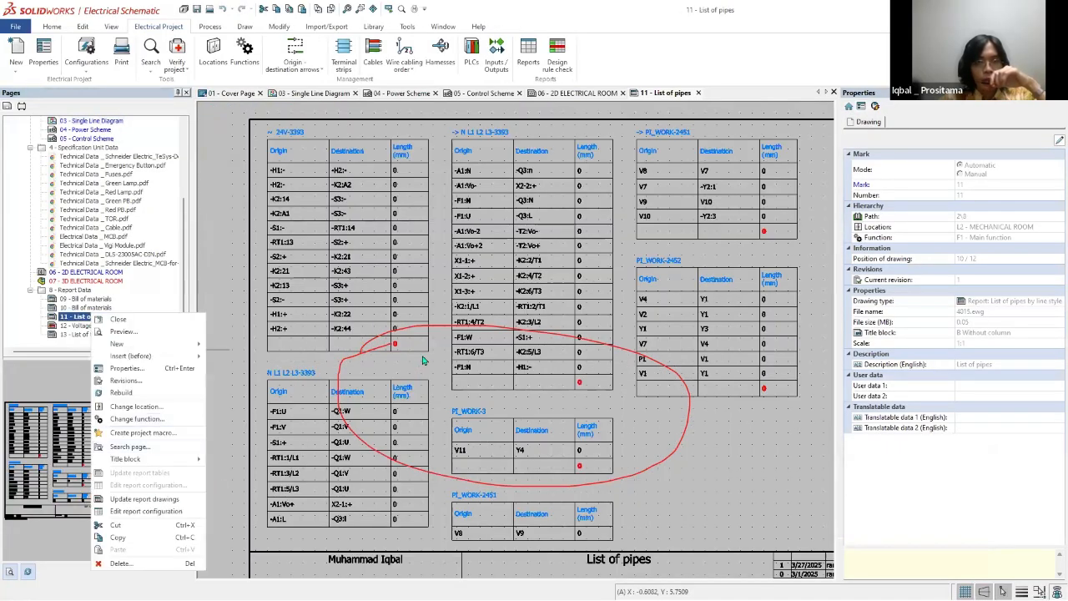
pyautogui.click(151, 500)
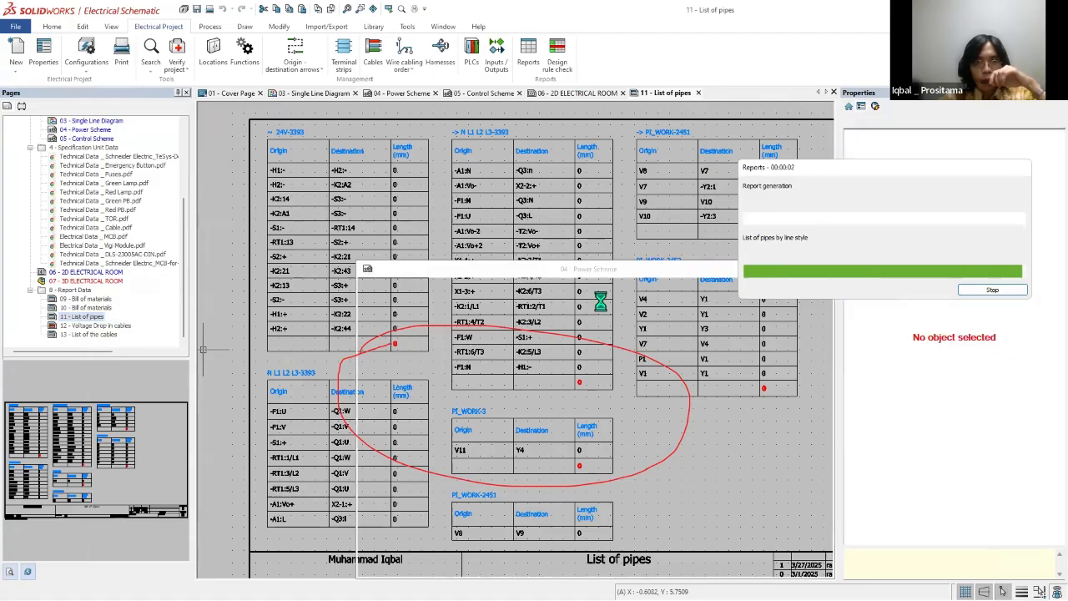
pyautogui.click(658, 394)
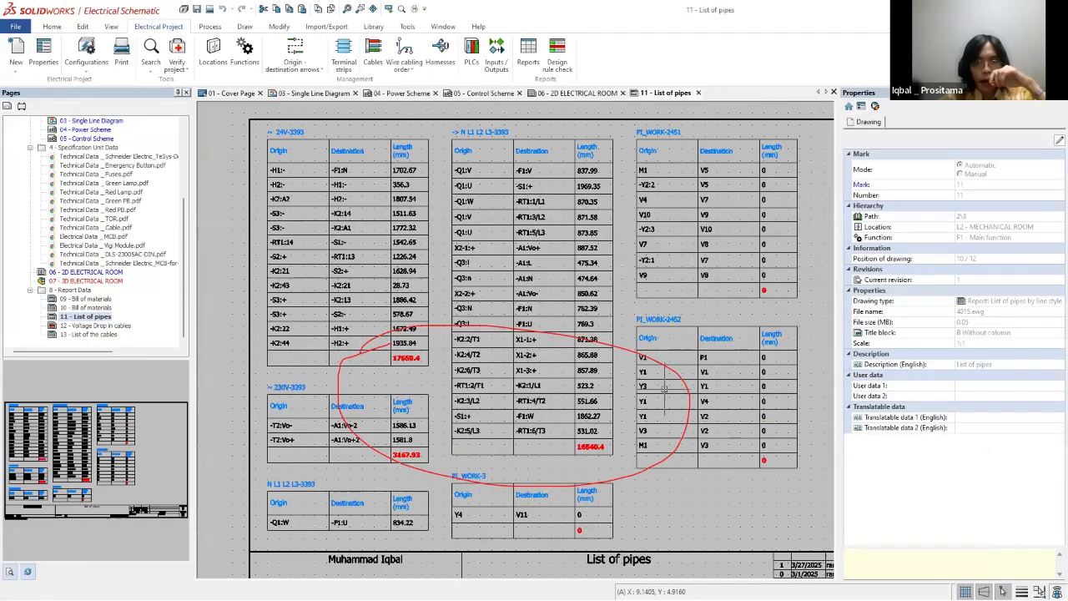
pyautogui.scroll(-2, 549, 332)
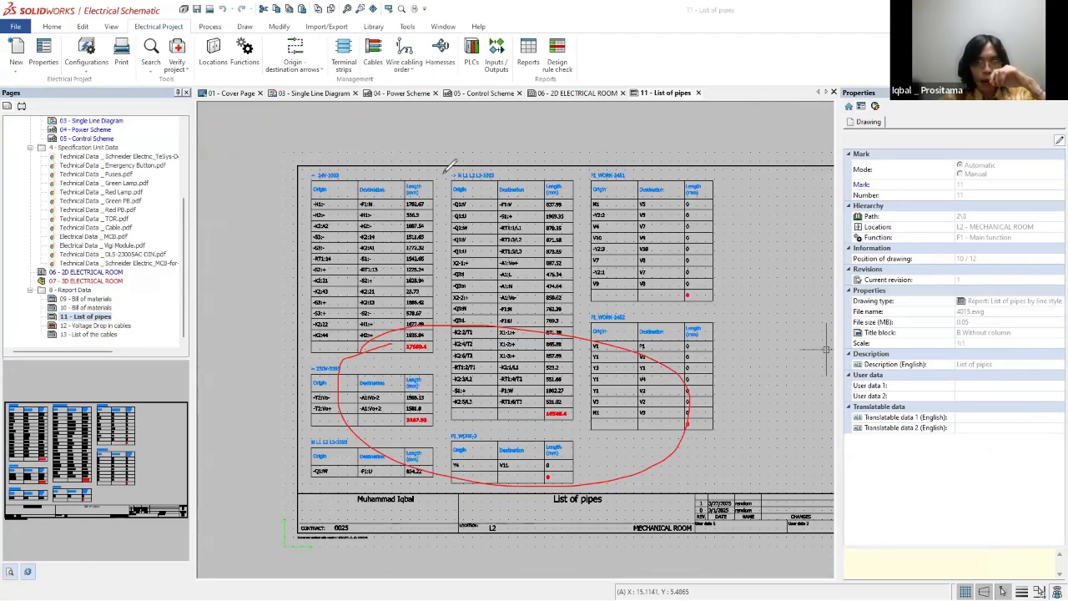
pyautogui.moveTo(442, 173)
pyautogui.mouseDown()
pyautogui.moveTo(570, 305)
pyautogui.moveTo(508, 421)
pyautogui.moveTo(450, 388)
pyautogui.moveTo(453, 163)
pyautogui.mouseUp()
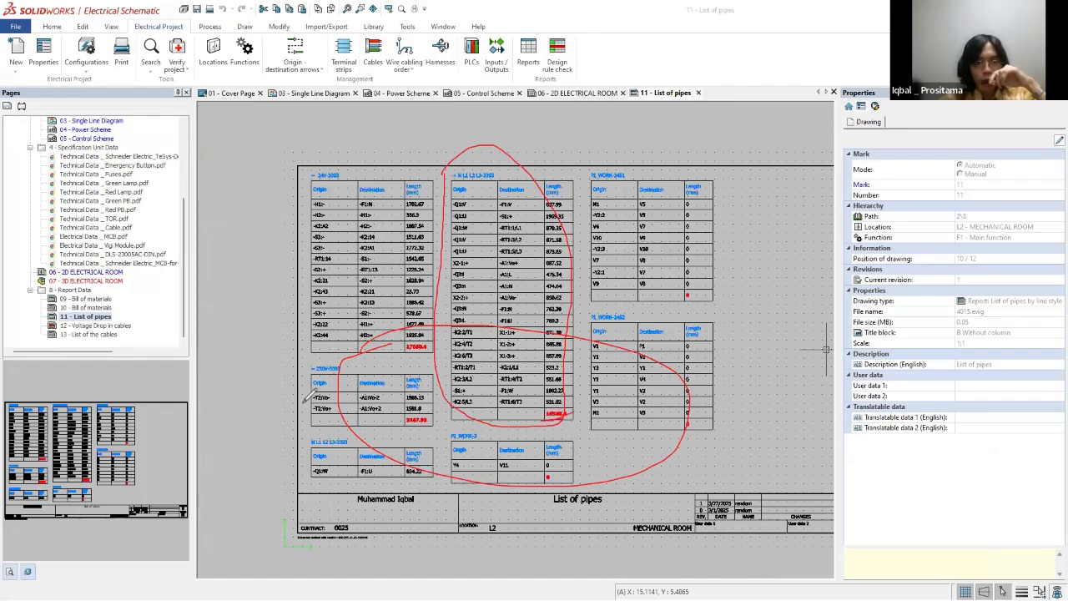
pyautogui.moveTo(300, 385); pyautogui.dragTo(431, 366)
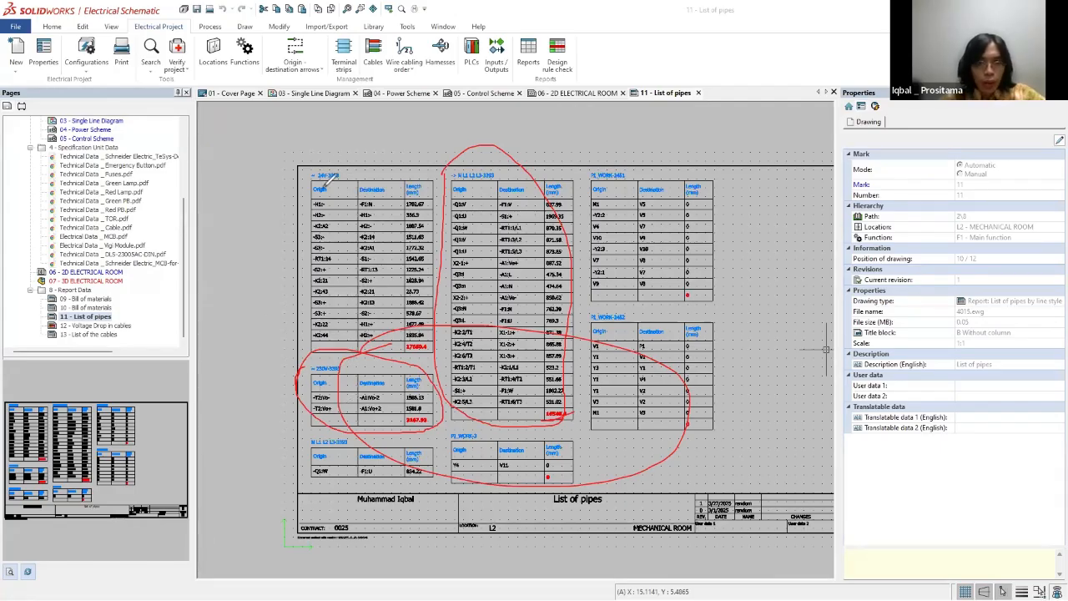
pyautogui.moveTo(313, 163)
pyautogui.mouseDown()
pyautogui.moveTo(448, 226)
pyautogui.moveTo(444, 344)
pyautogui.moveTo(400, 361)
pyautogui.mouseUp()
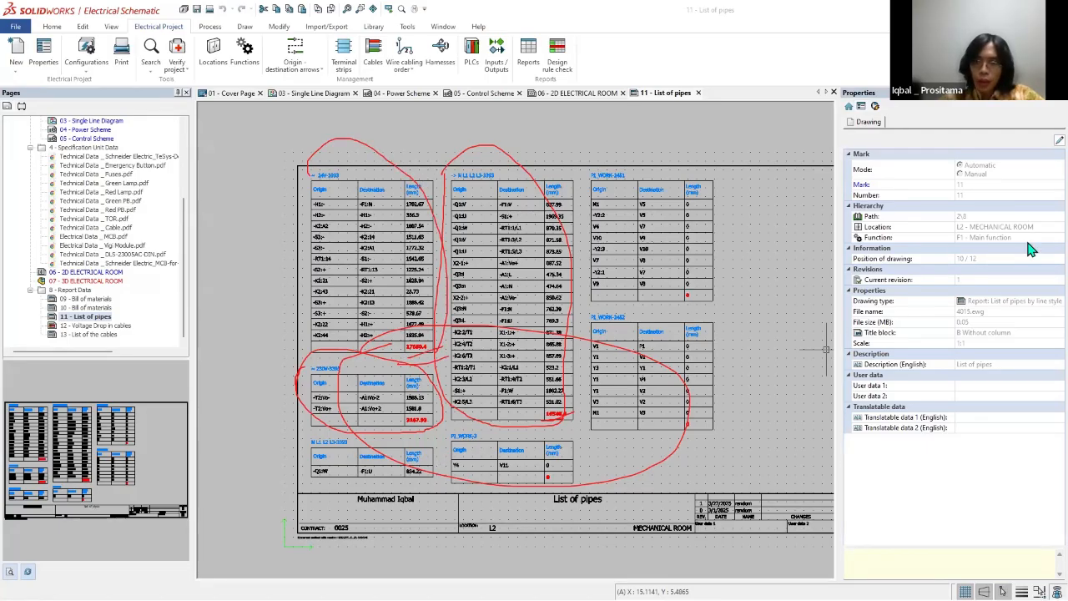
pyautogui.click(1042, 200)
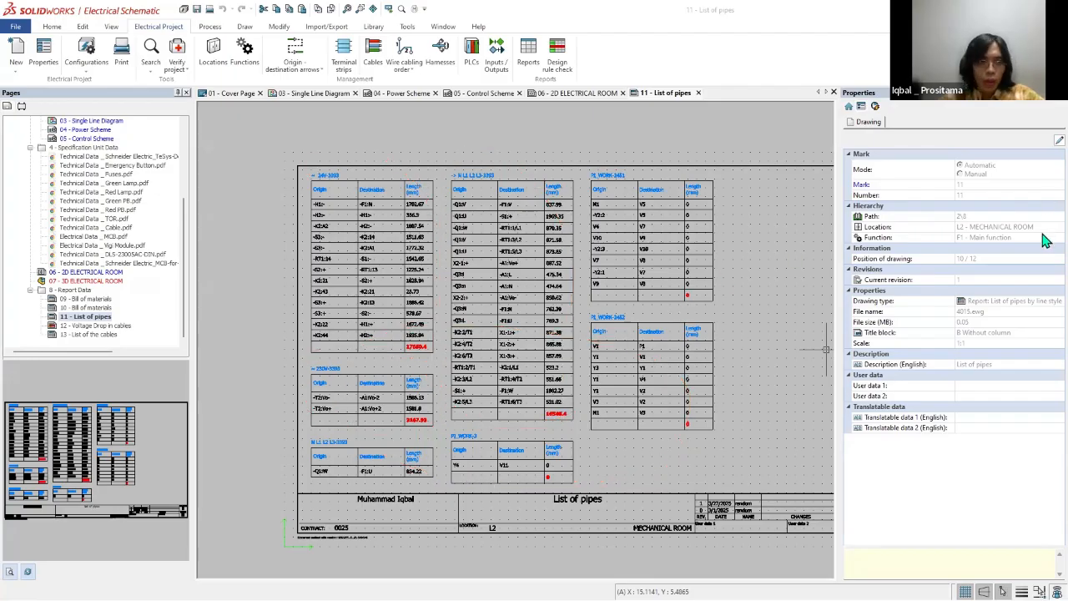
# Step: Open page 12 - Voltage Drop in cables, update its design rule drawings and review the regenerated table
pyautogui.doubleClick(92, 326)
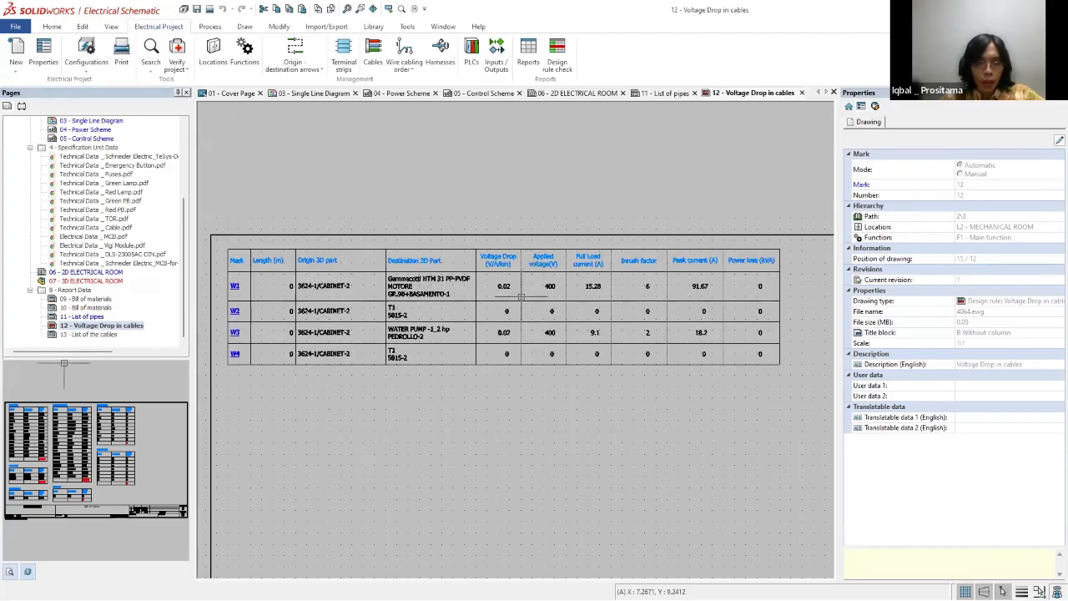
pyautogui.rightClick(84, 329)
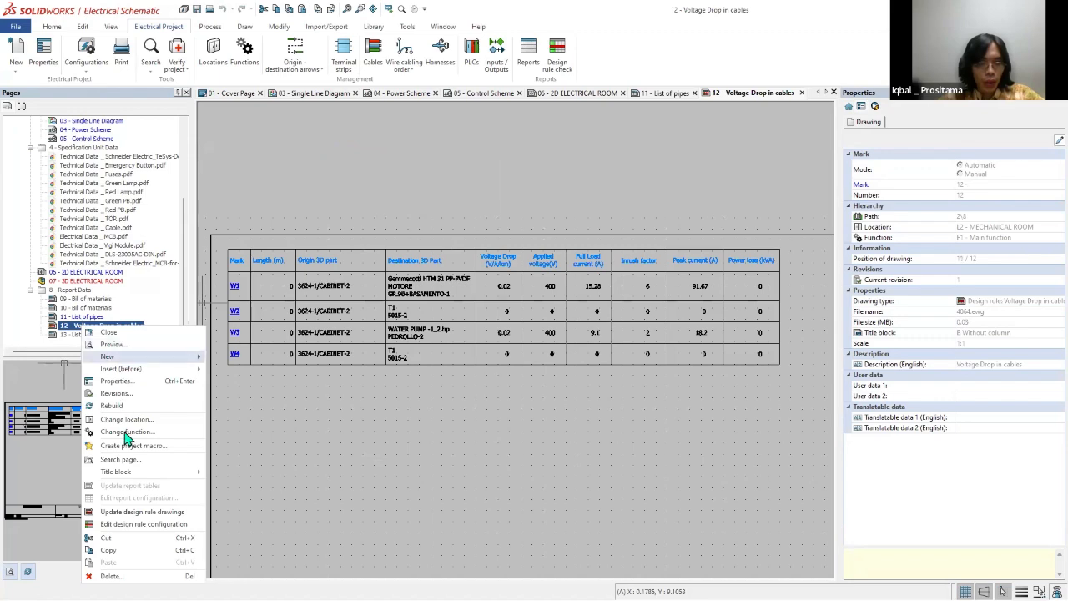
pyautogui.click(134, 507)
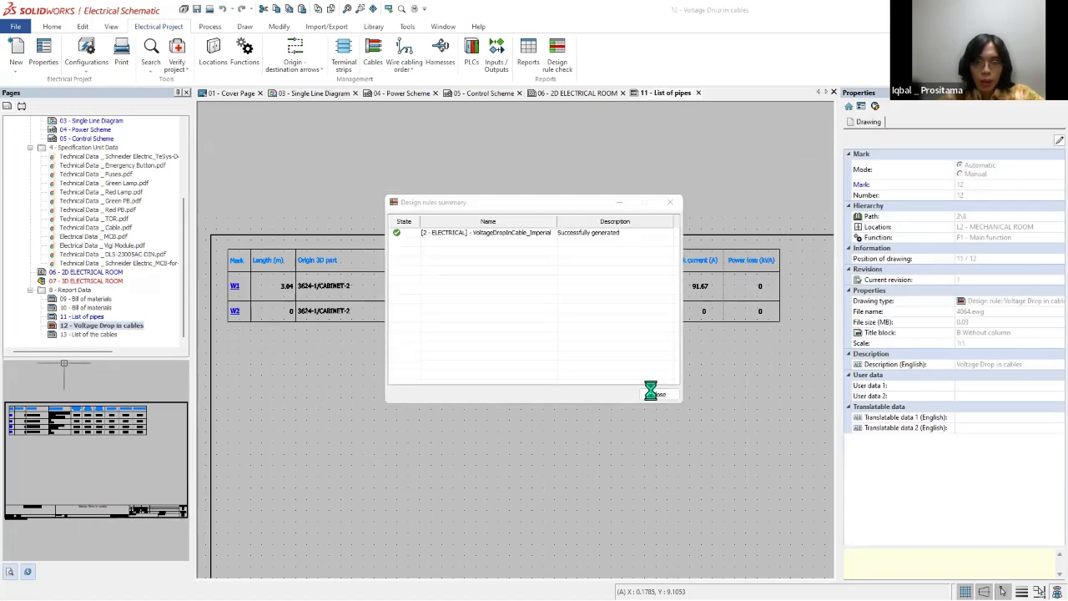
pyautogui.click(575, 346)
pyautogui.scroll(-3, 575, 346)
pyautogui.press('Escape')
pyautogui.scroll(4, 561, 338)
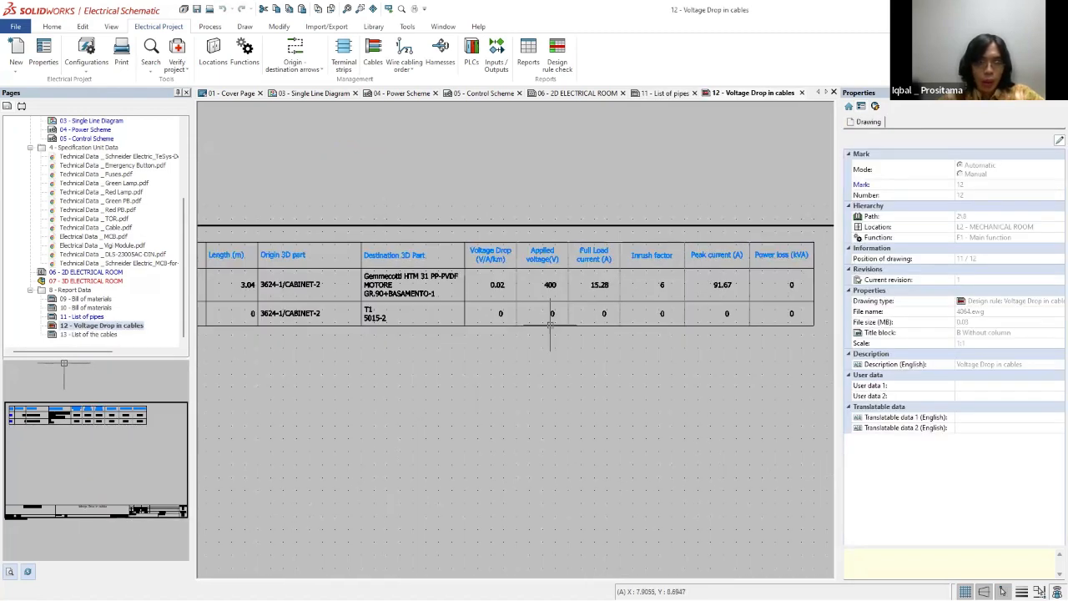
pyautogui.scroll(-3, 322, 296)
pyautogui.scroll(1, 226, 318)
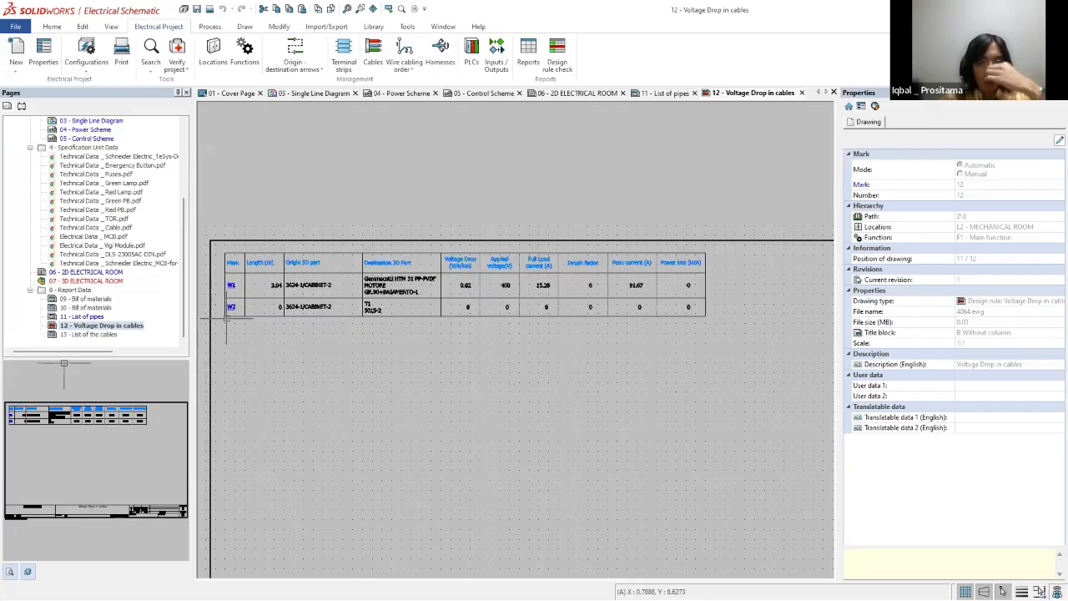
# Step: Open the properties of cable W1 in cable management and examine its reference, length and calculation data
pyautogui.click(373, 52)
pyautogui.click(82, 138)
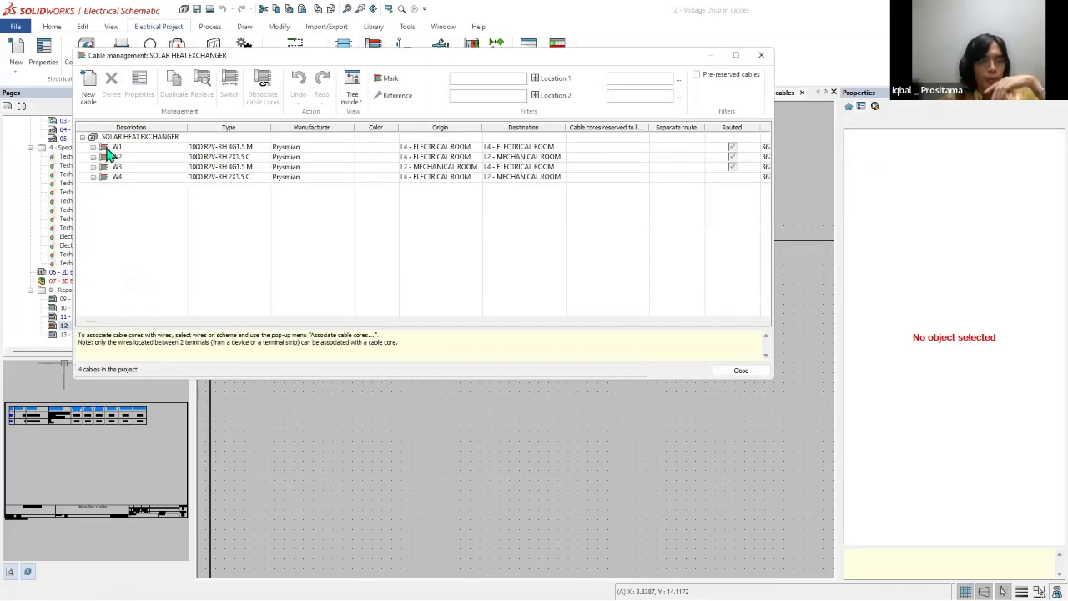
pyautogui.rightClick(113, 148)
pyautogui.click(143, 155)
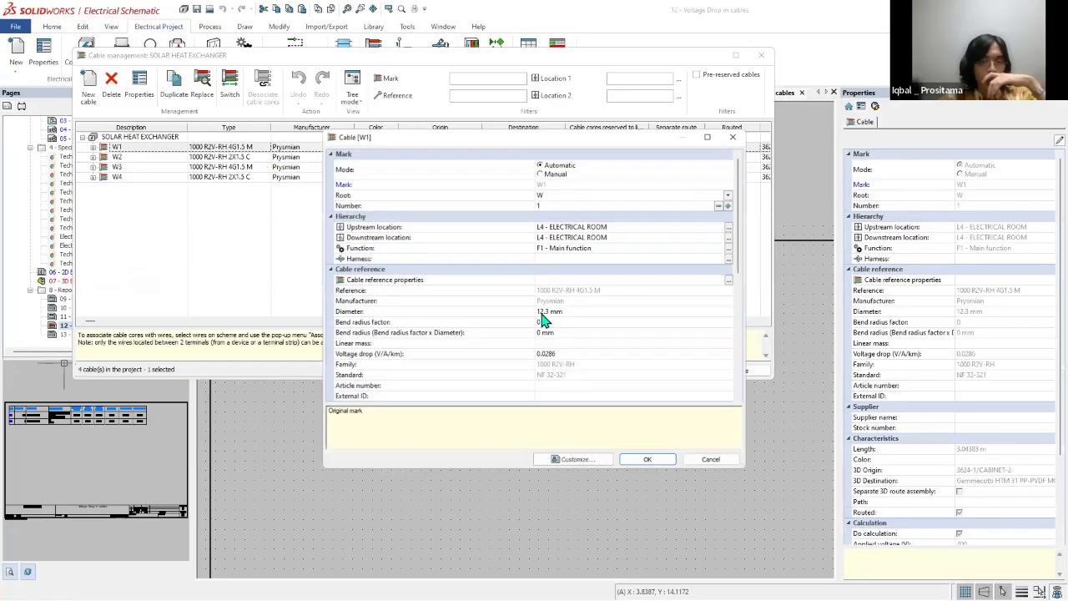
pyautogui.moveTo(739, 271); pyautogui.dragTo(755, 331)
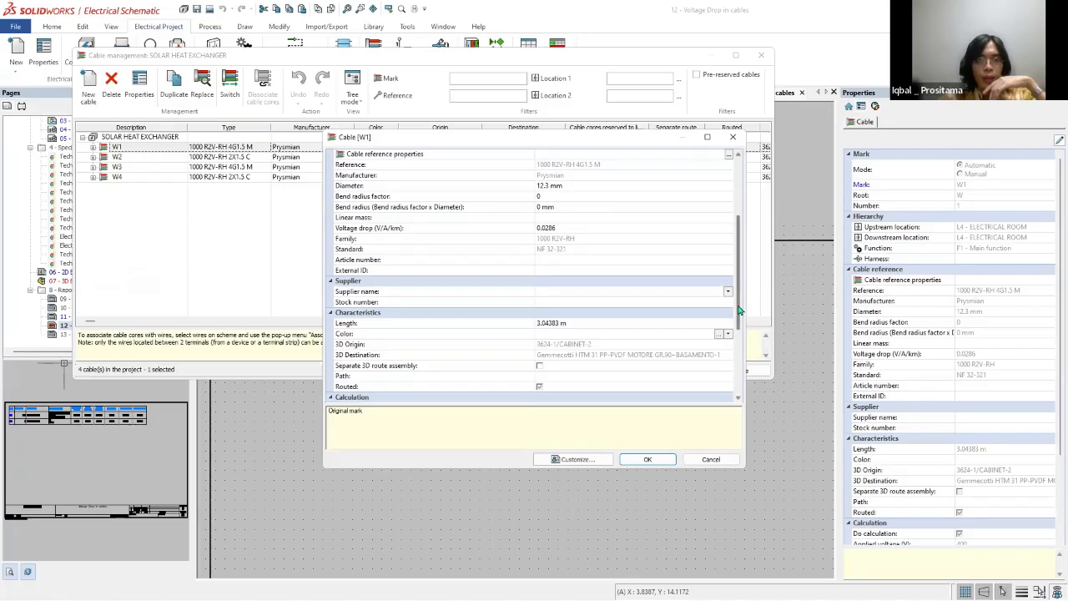
pyautogui.scroll(-5, 742, 310)
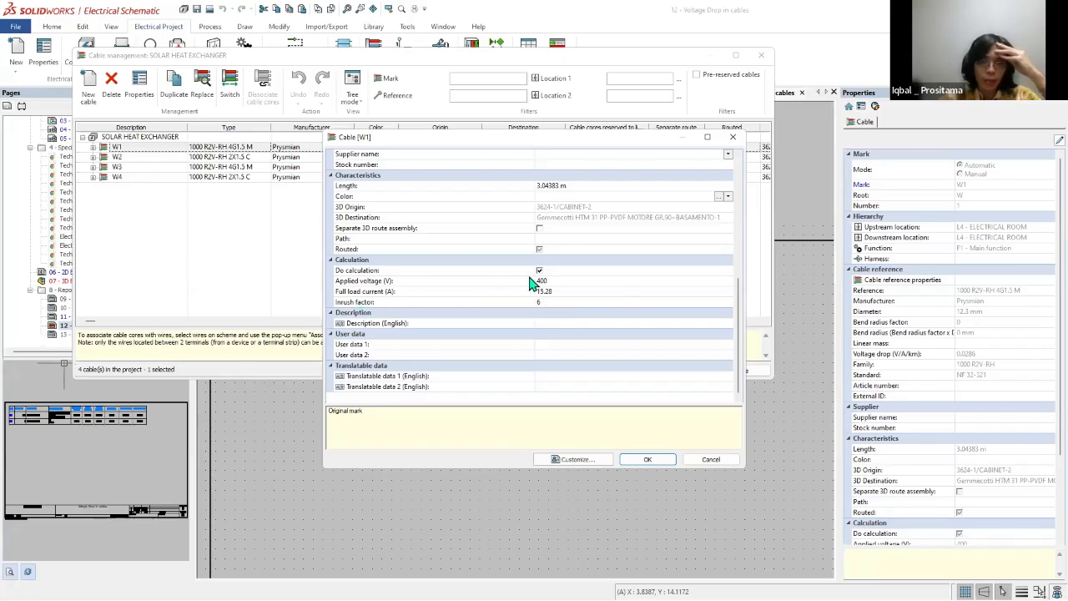
pyautogui.click(638, 464)
pyautogui.scroll(5, 572, 318)
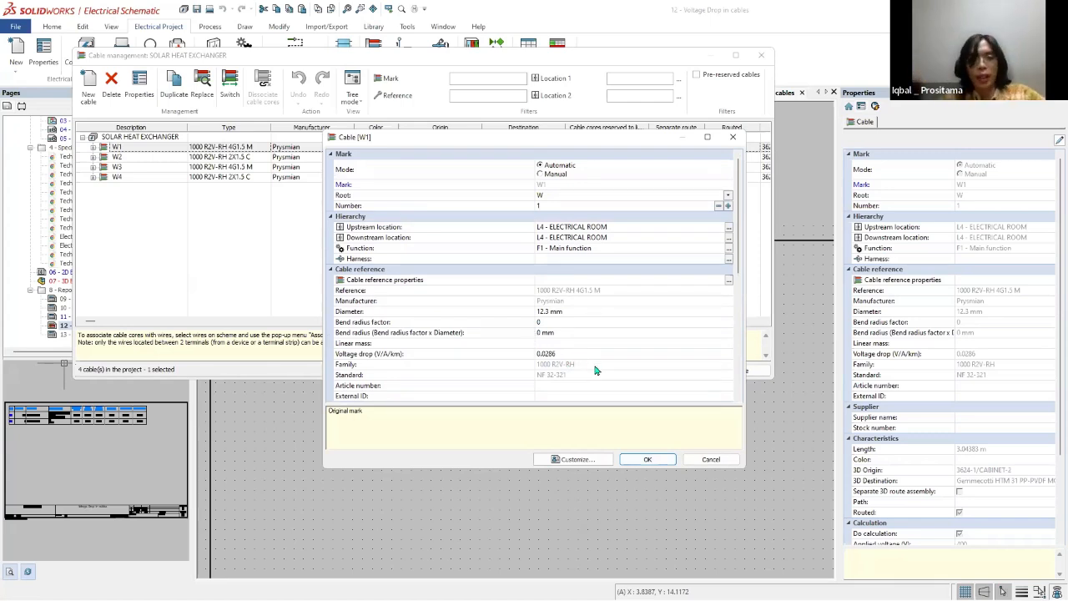
pyautogui.click(649, 461)
pyautogui.click(734, 369)
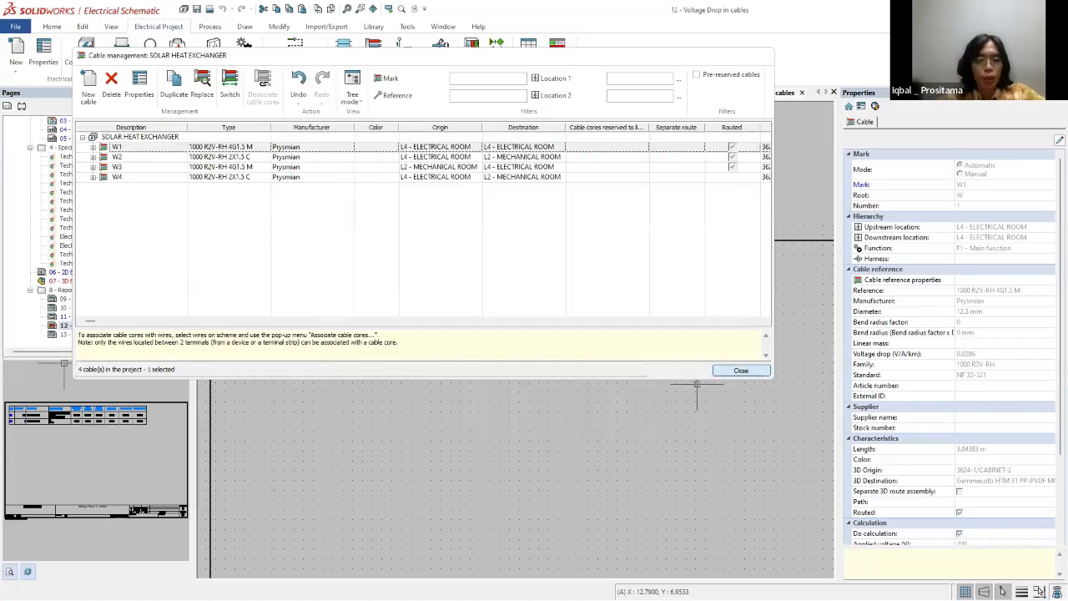
# Step: Open page 13 - List of the cables and update its report drawings
pyautogui.scroll(-5, 298, 219)
pyautogui.scroll(8, 302, 238)
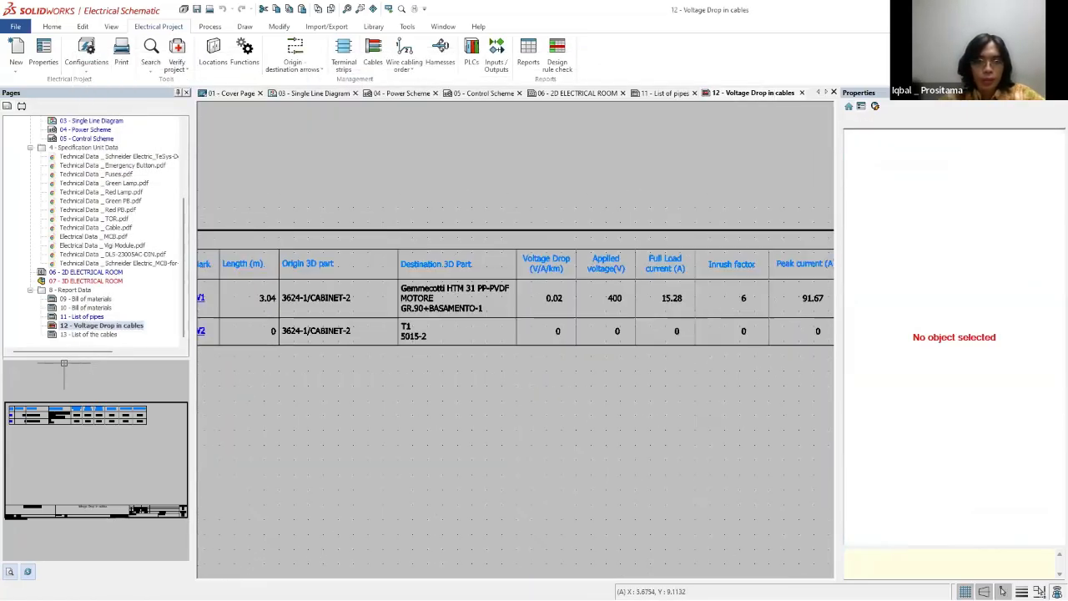
pyautogui.scroll(-4, 460, 309)
pyautogui.doubleClick(79, 334)
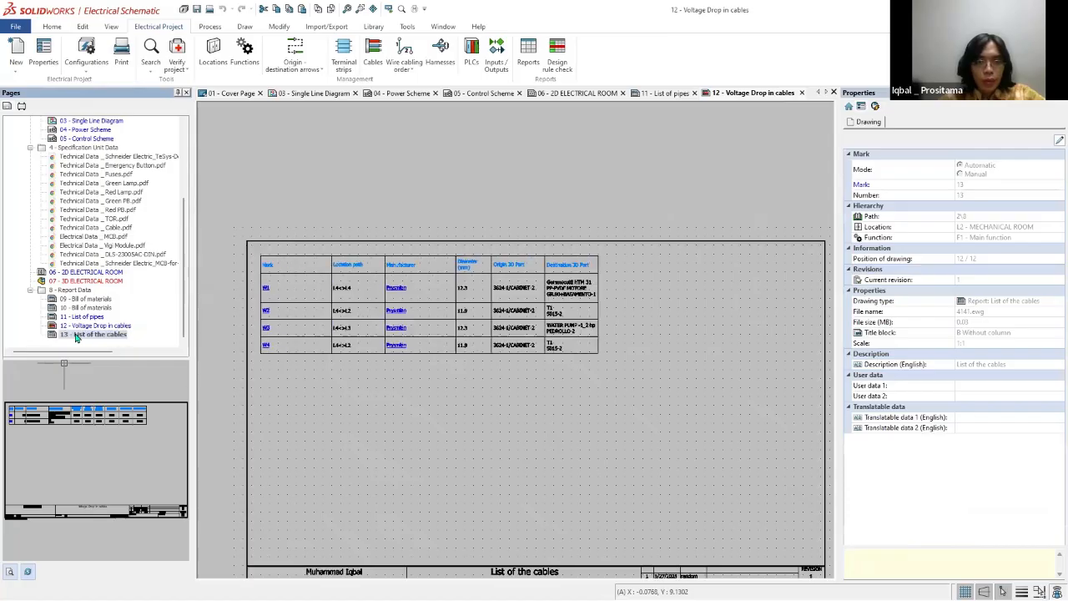
pyautogui.scroll(2, 226, 317)
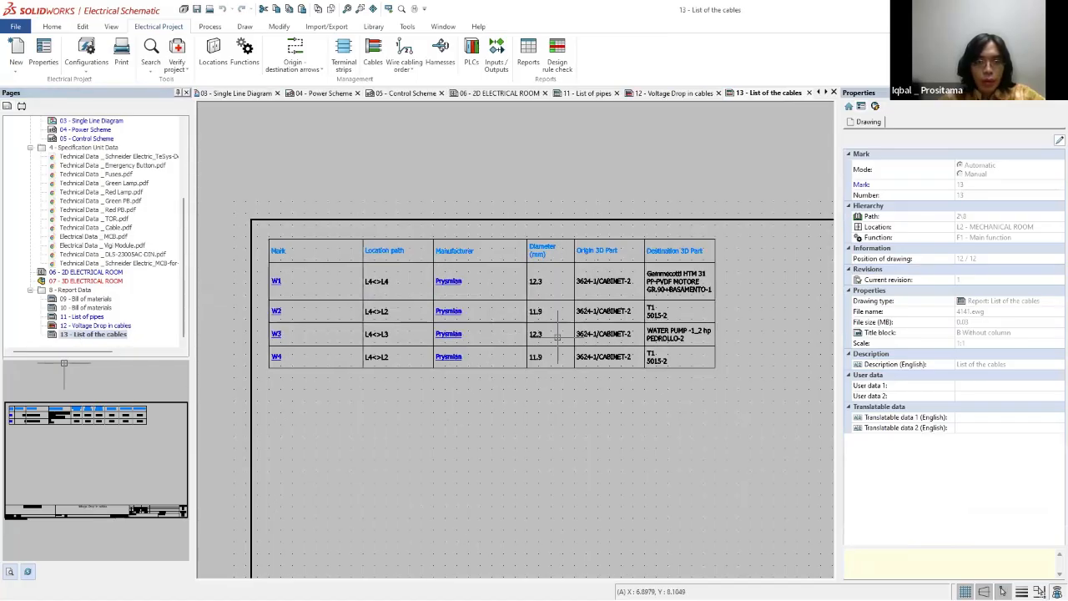
pyautogui.rightClick(95, 335)
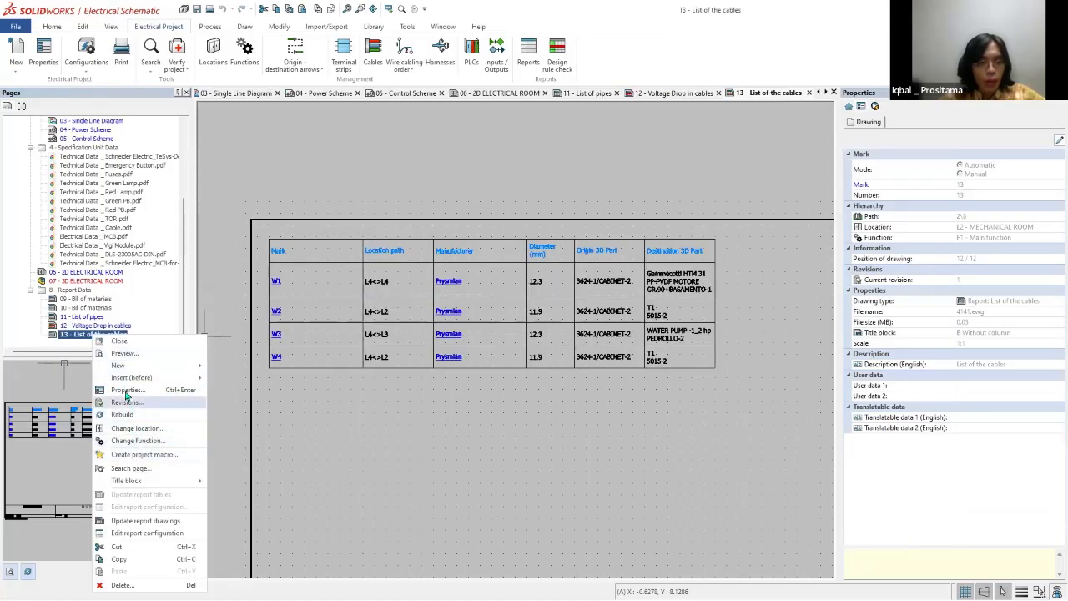
pyautogui.click(125, 389)
pyautogui.click(968, 150)
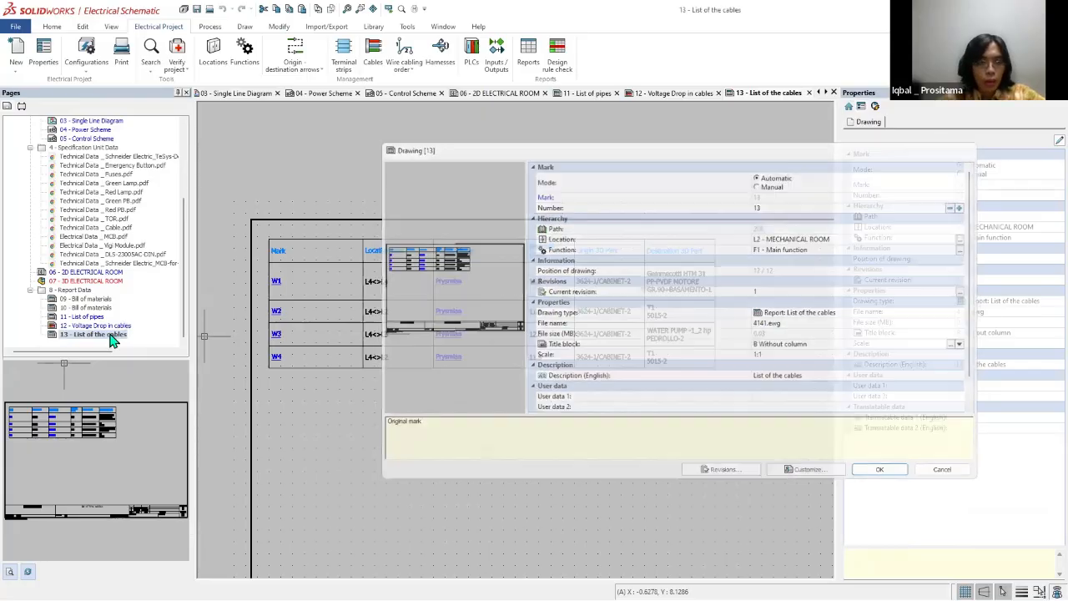
pyautogui.rightClick(108, 334)
pyautogui.click(179, 518)
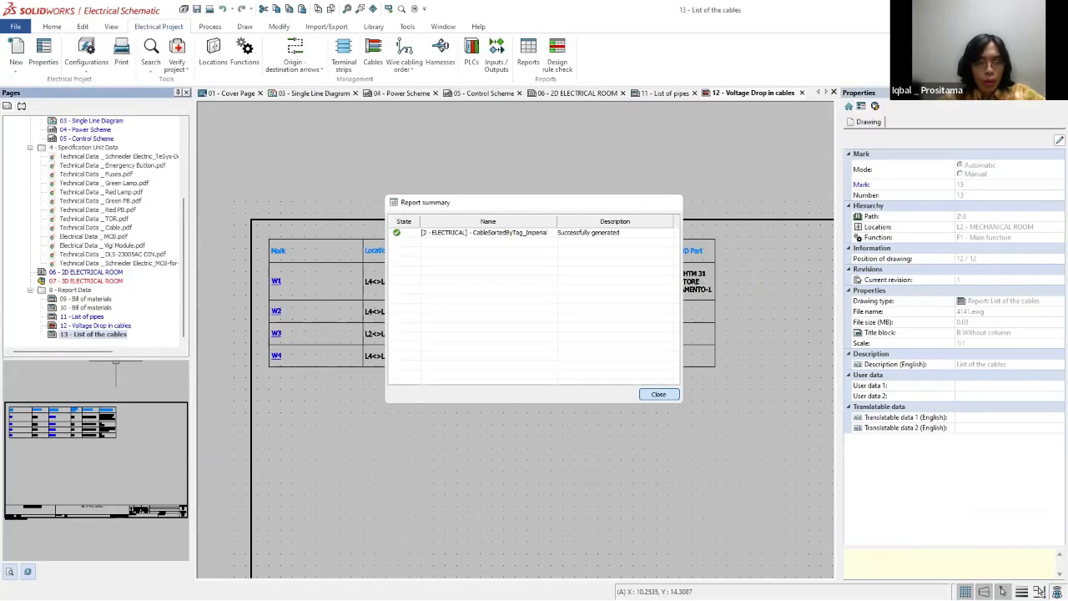
pyautogui.click(659, 394)
# Step: Edit the cable list's report configuration to add a Length (m) column after Location path, and apply the change
pyautogui.rightClick(109, 343)
pyautogui.click(172, 536)
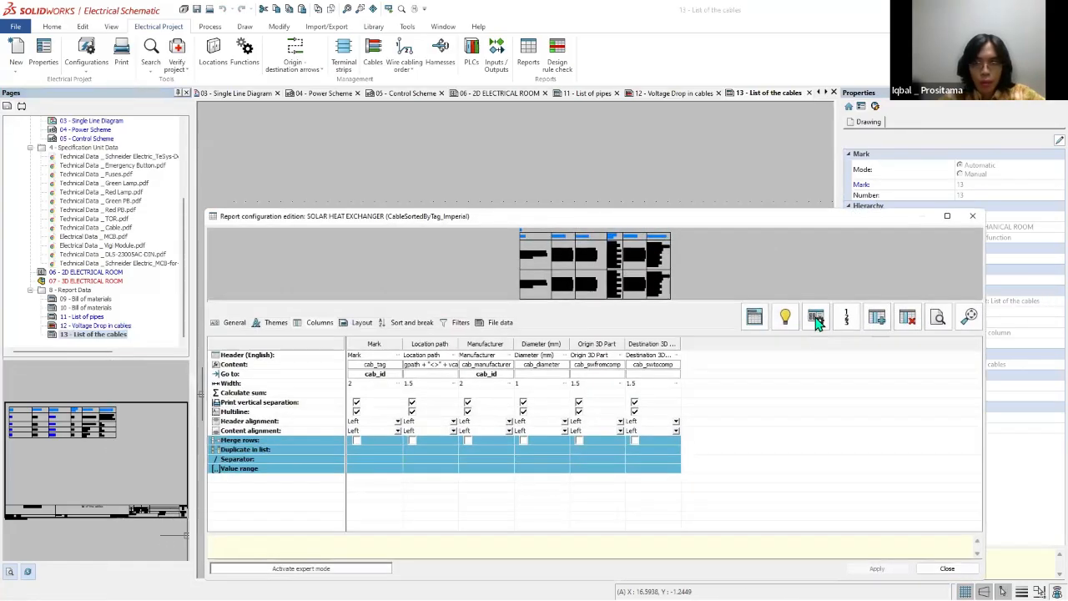
pyautogui.click(815, 317)
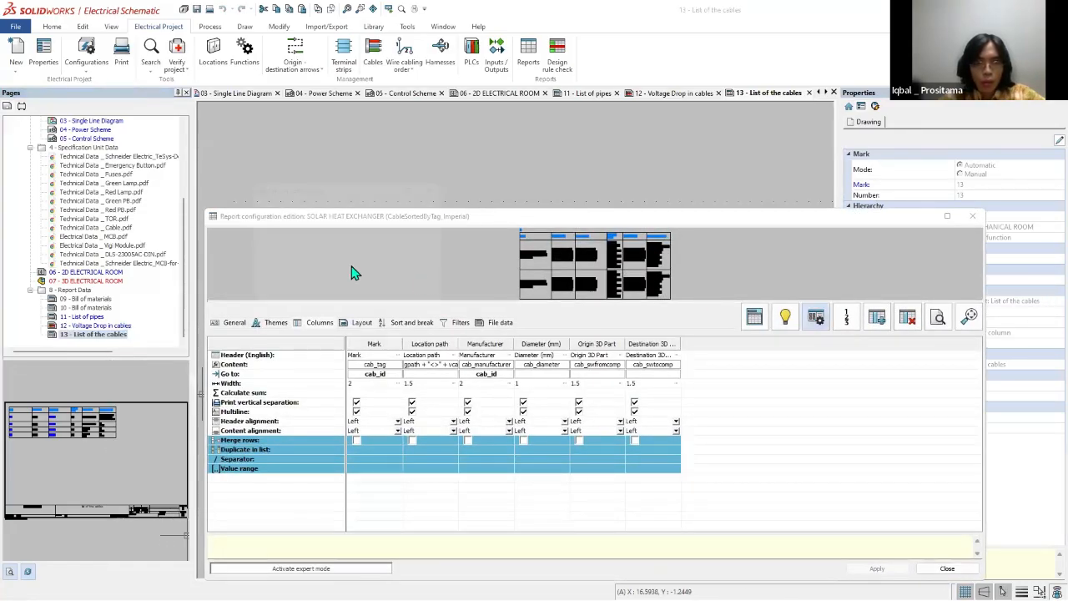
pyautogui.click(247, 232)
pyautogui.click(388, 356)
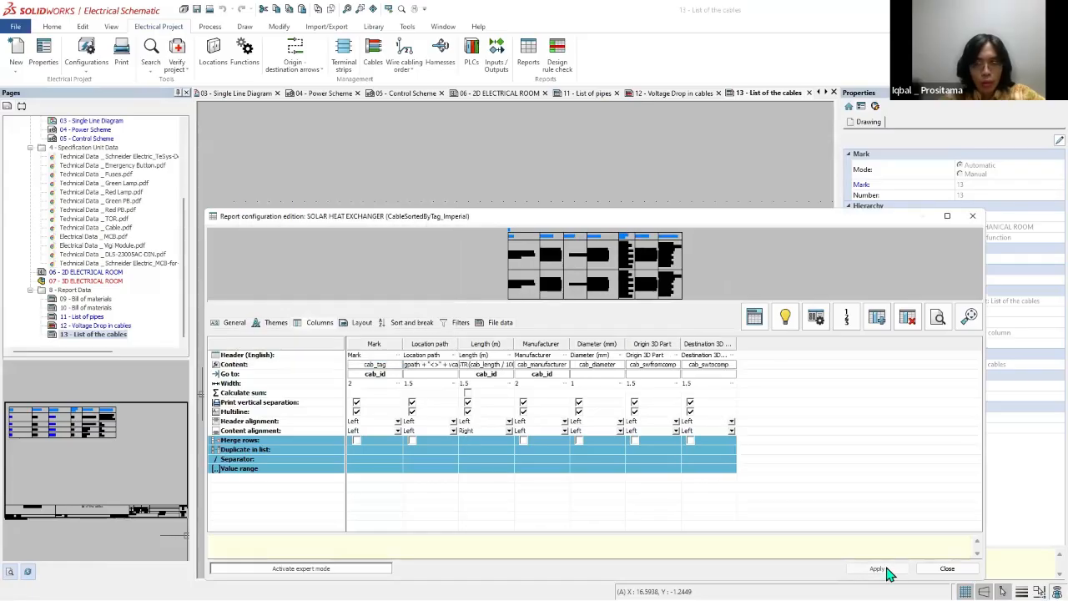
pyautogui.click(877, 568)
pyautogui.click(948, 569)
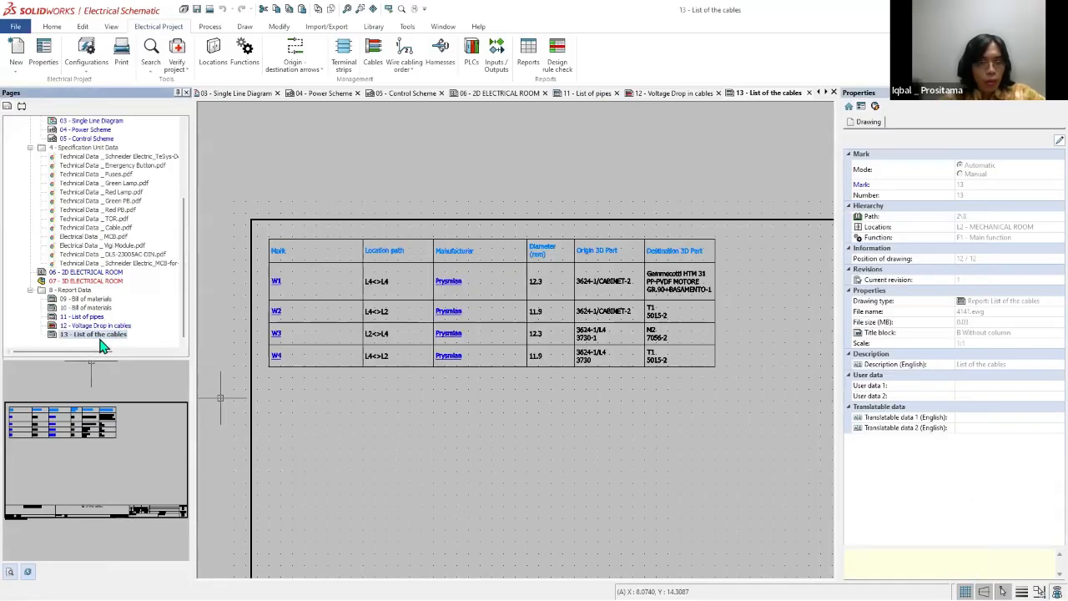
# Step: Update the report drawings of page 13 - List of the cables again and review the cable lengths in the regenerated table
pyautogui.click(102, 336)
pyautogui.rightClick(103, 337)
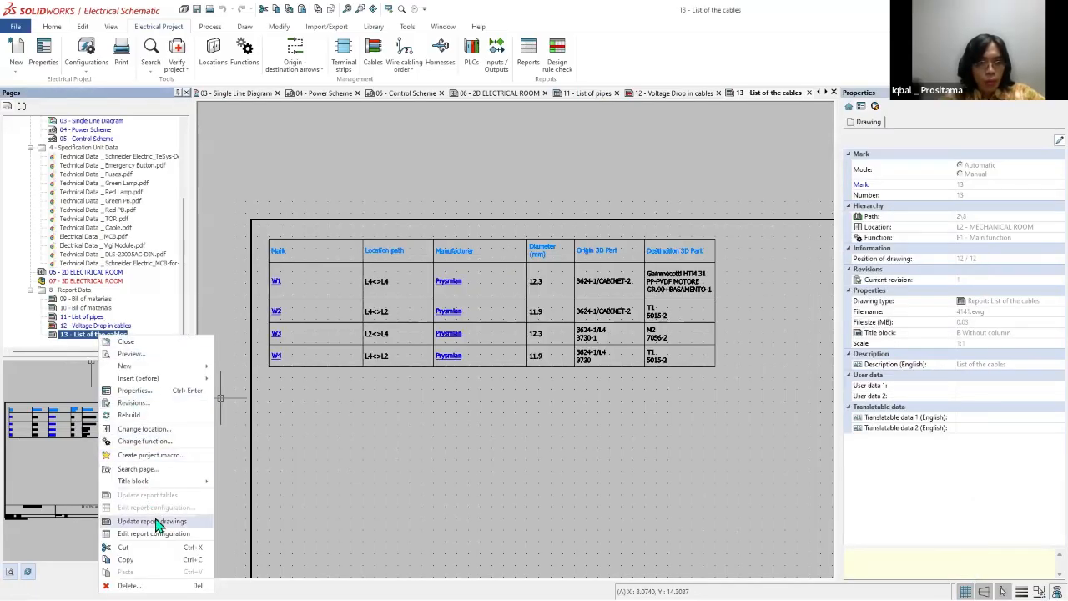
pyautogui.click(148, 519)
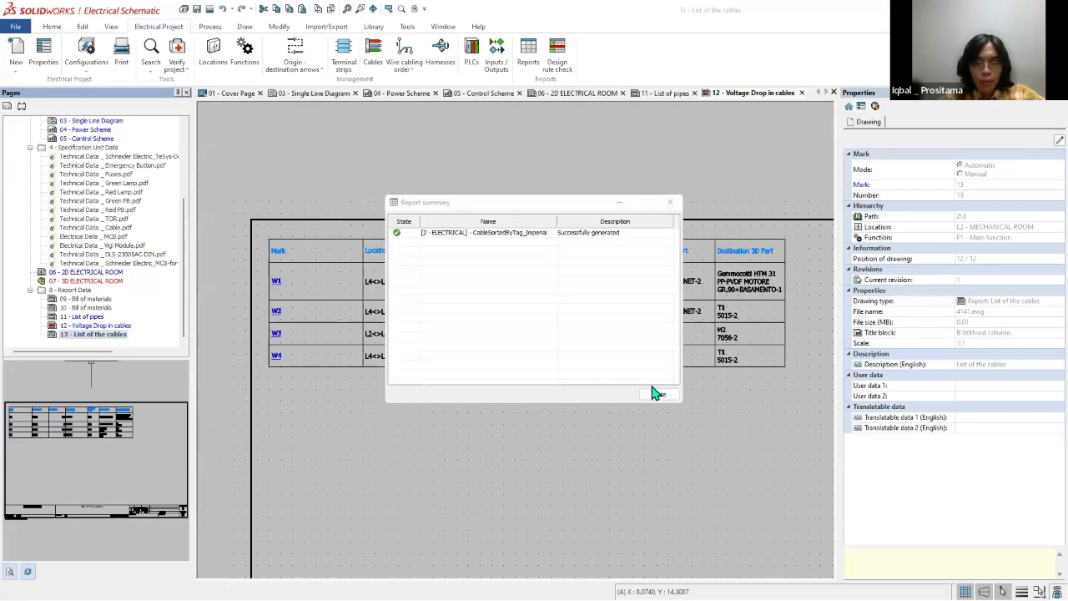
pyautogui.click(658, 394)
pyautogui.scroll(2, 488, 288)
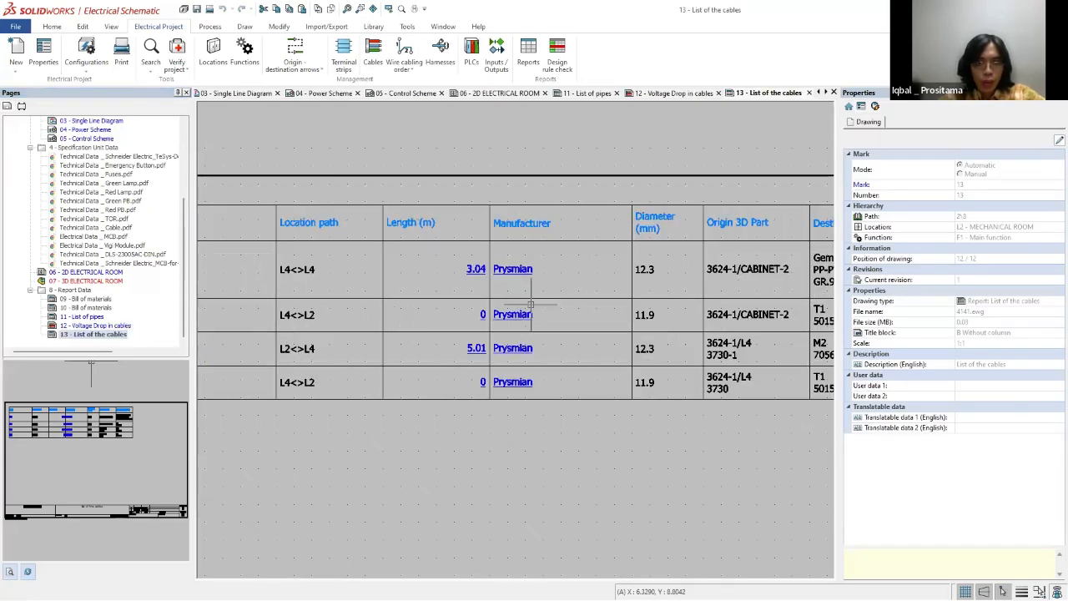
pyautogui.scroll(-2, 501, 317)
pyautogui.scroll(2, 363, 267)
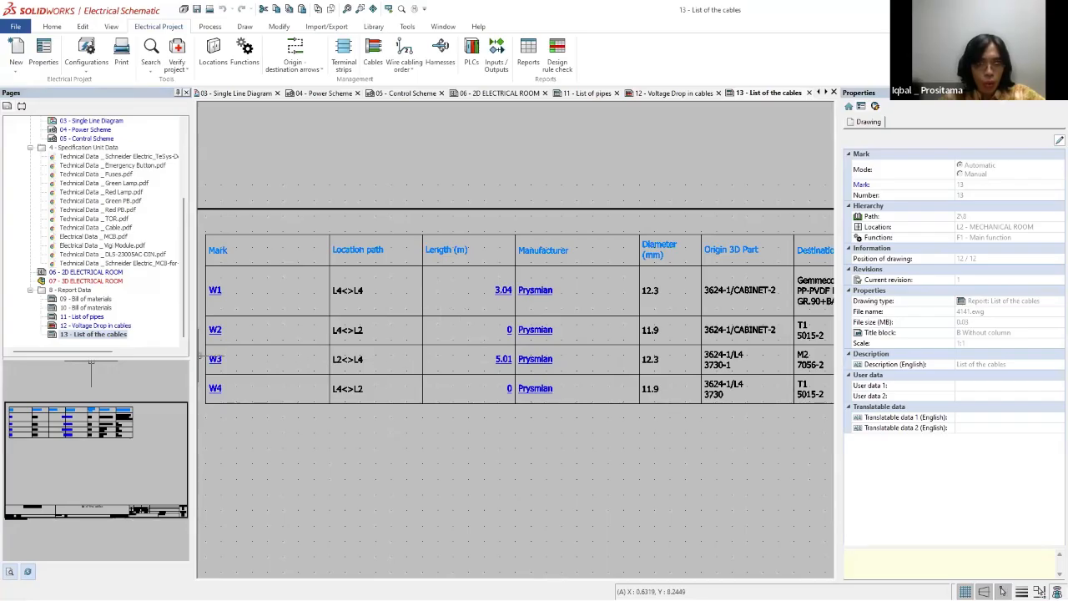
pyautogui.moveTo(202, 350); pyautogui.dragTo(514, 370)
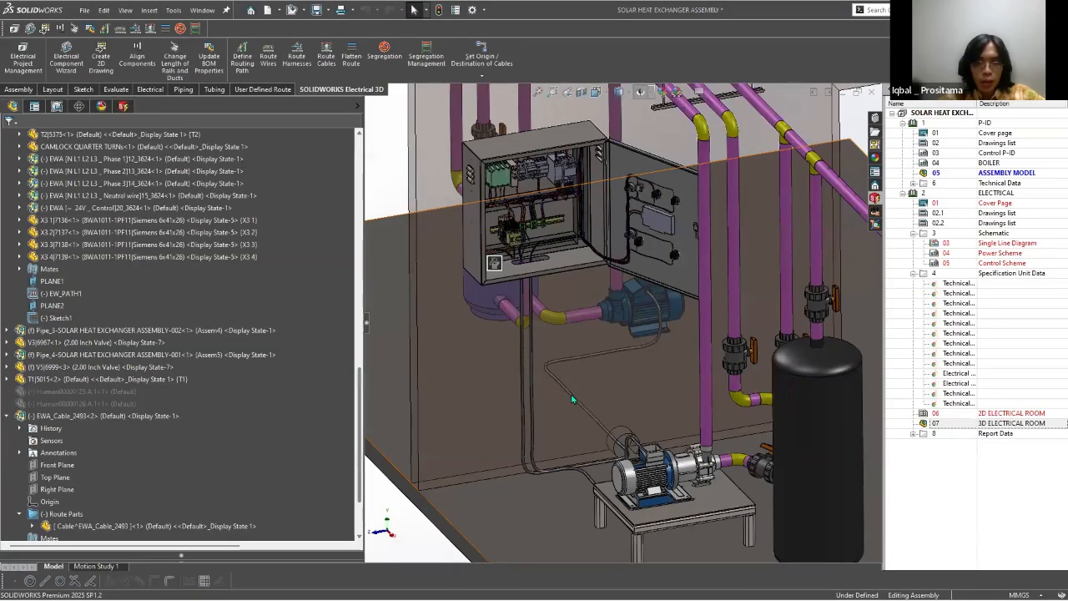
# Step: Switch to the SOLIDWORKS assembly, select cable W3 and compare its 3D route with its entry in the cable list
pyautogui.click(597, 421)
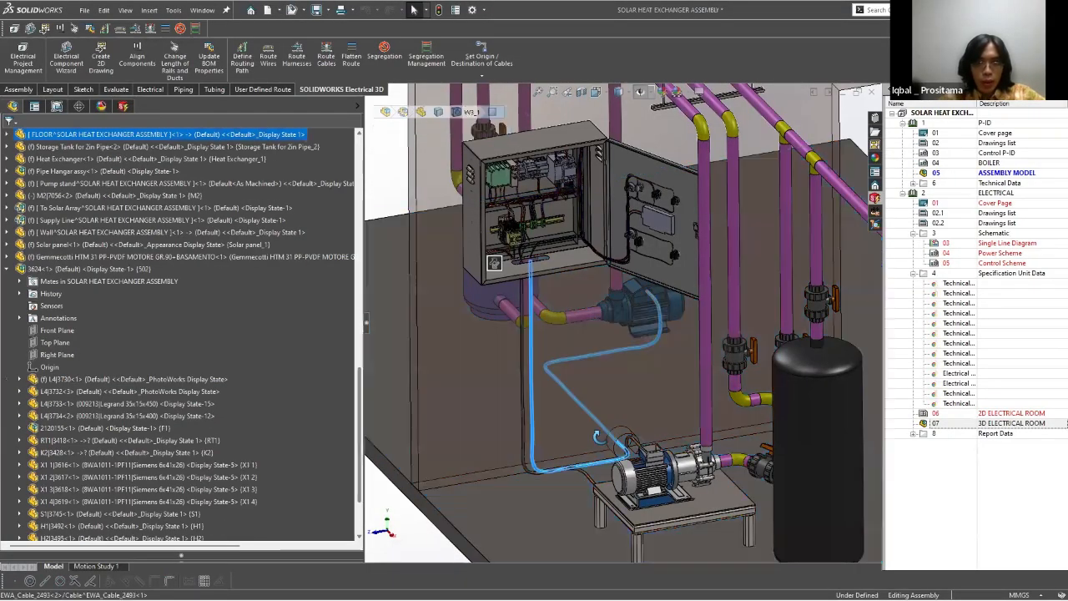
pyautogui.press('Right')
pyautogui.press('Right')
pyautogui.press('Right')
pyautogui.press('Right')
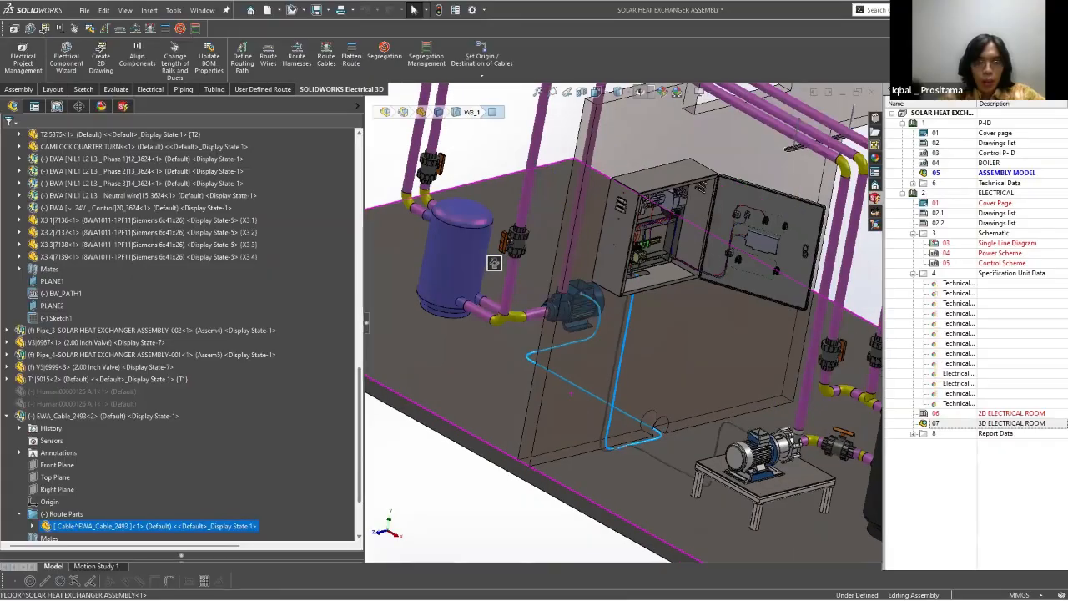
pyautogui.hotkey('alt', 'Tab')
pyautogui.scroll(-1, 504, 291)
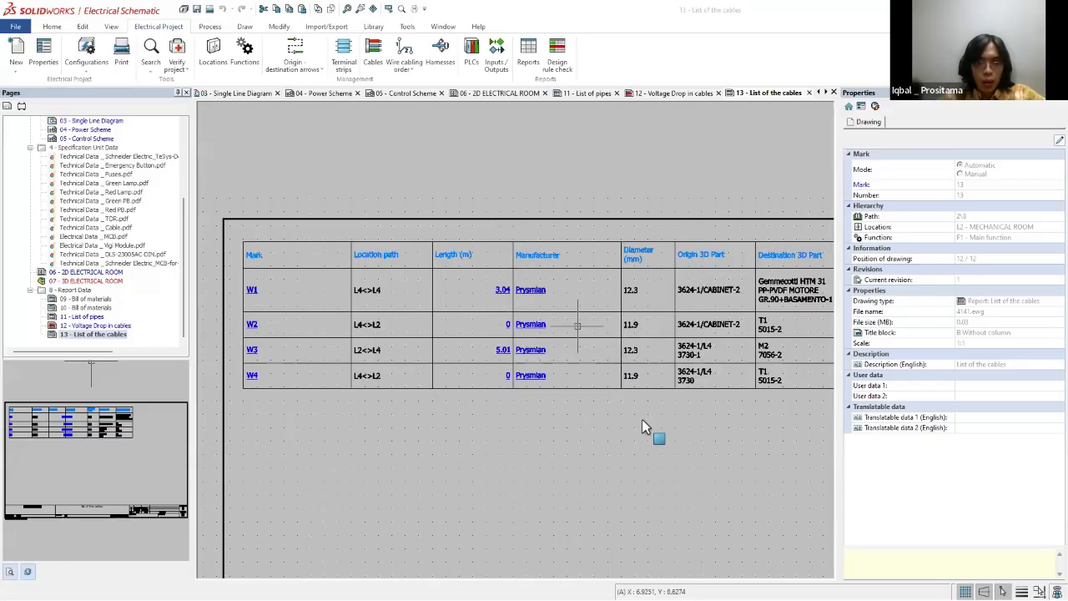
pyautogui.hotkey('alt', 'Tab')
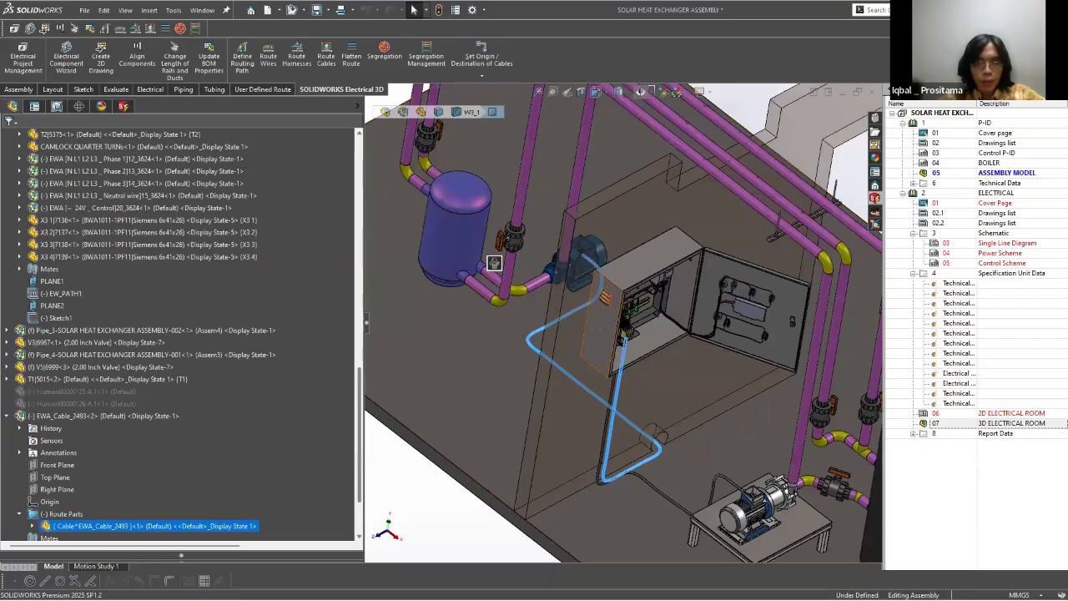
pyautogui.hotkey('alt', 'Tab')
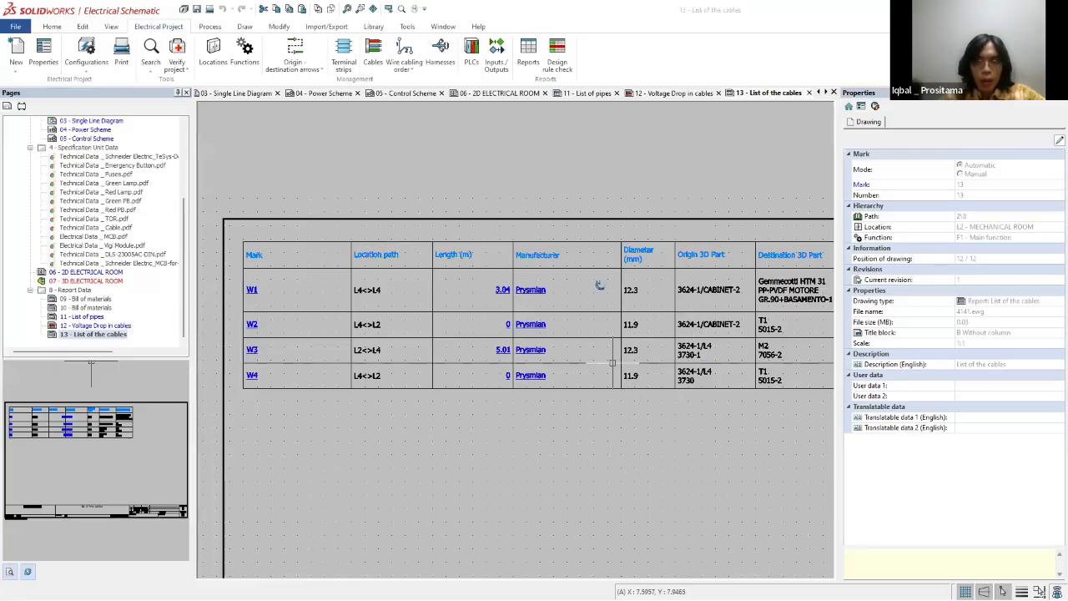
pyautogui.hotkey('alt', 'Tab')
pyautogui.scroll(5, 623, 323)
pyautogui.press('Escape')
pyautogui.scroll(-3, 634, 324)
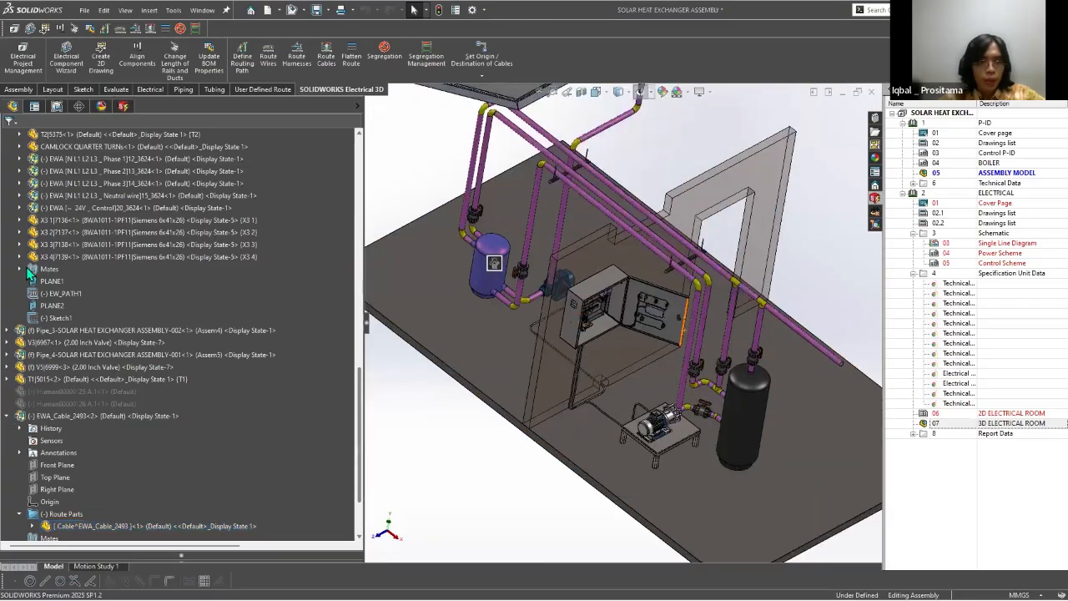
# Step: Show the two hidden human components in the assembly and set the display style to shaded without edges
pyautogui.moveTo(635, 324); pyautogui.dragTo(629, 314, button='middle')
pyautogui.click(7, 415)
pyautogui.moveTo(587, 414); pyautogui.dragTo(576, 388, button='middle')
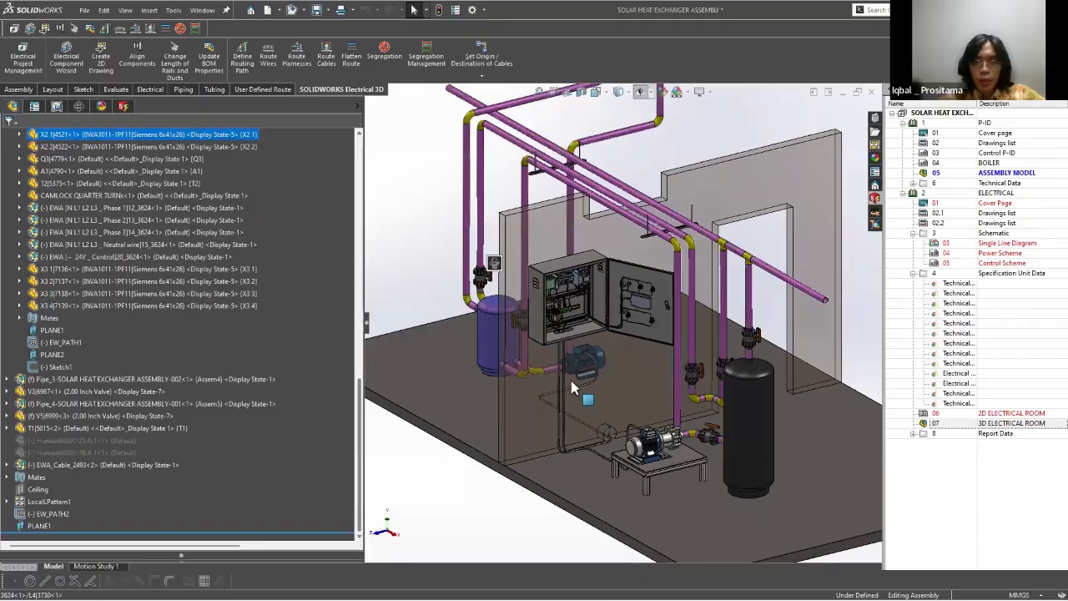
pyautogui.scroll(14, 23, 276)
pyautogui.hotkey('shift', 'c')
pyautogui.press('f')
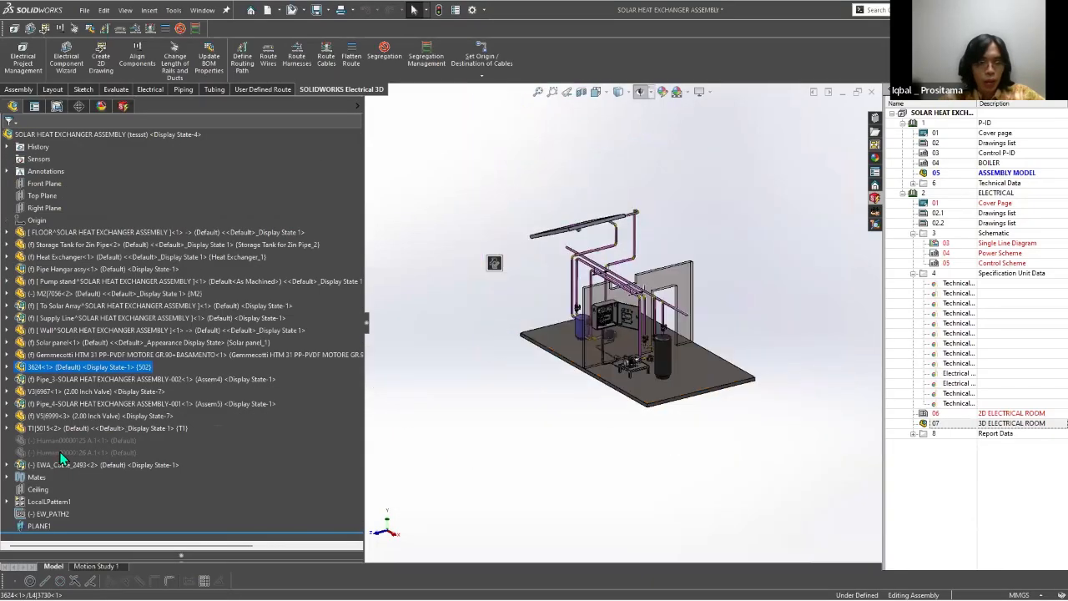
pyautogui.click(60, 441)
pyautogui.keyDown('ctrl'); pyautogui.click(58, 452); pyautogui.keyUp('ctrl')
pyautogui.rightClick(58, 452)
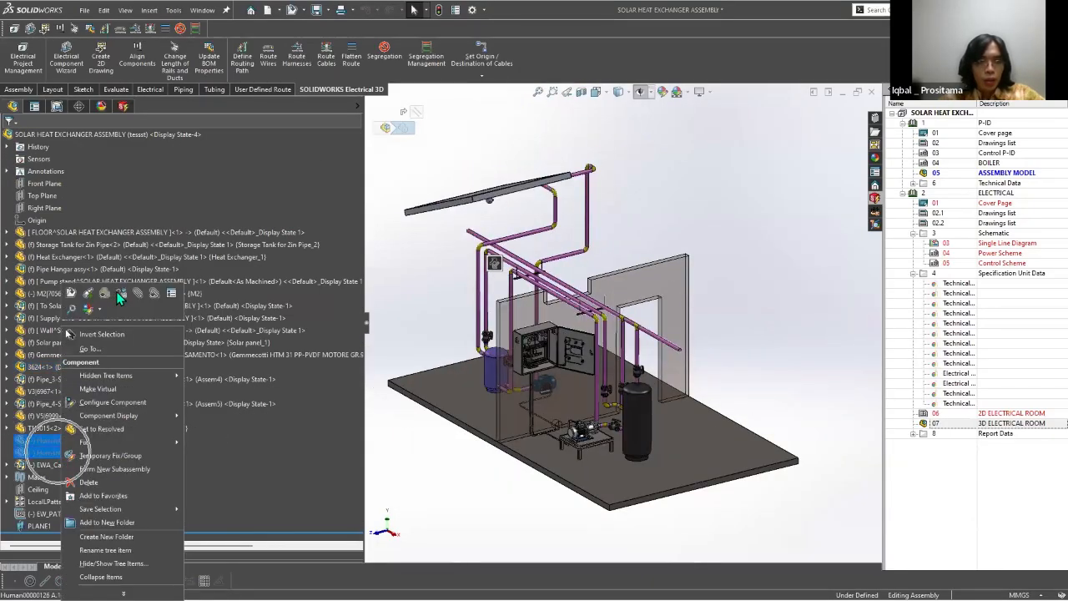
pyautogui.click(117, 295)
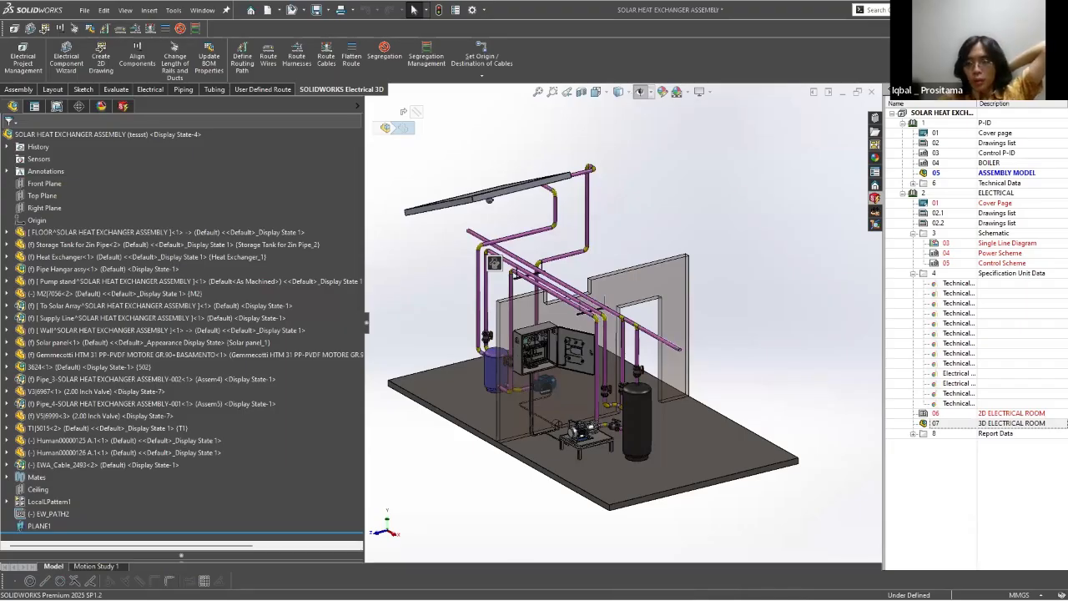
pyautogui.click(630, 93)
pyautogui.click(619, 122)
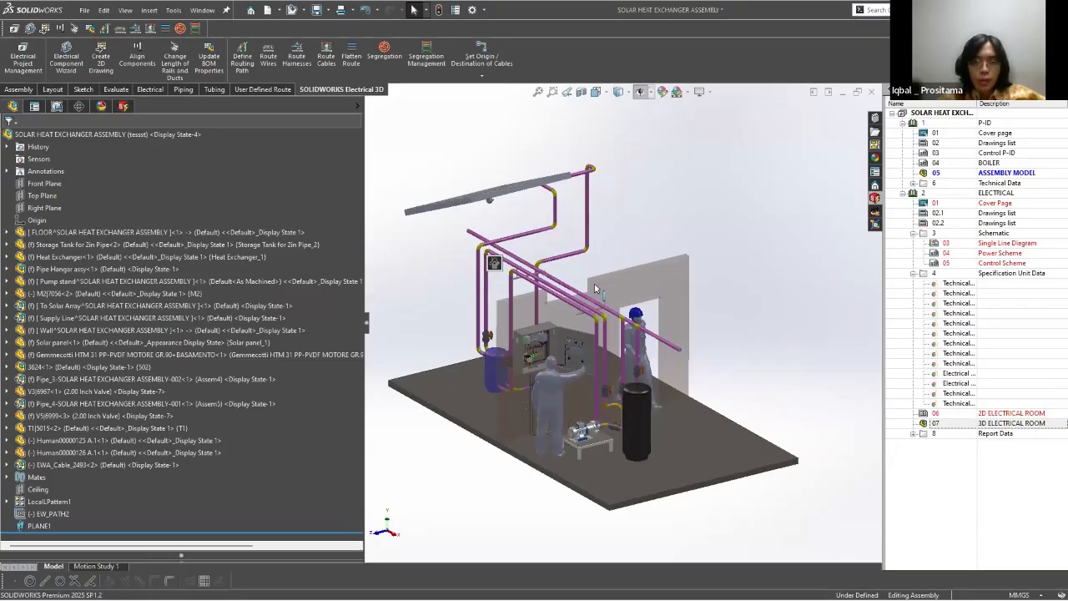
# Step: Examine the electrical cabinet, pumps and human figures in the shaded room assembly from closer and farther viewpoints
pyautogui.scroll(-3, 534, 436)
pyautogui.scroll(2, 544, 412)
pyautogui.scroll(-6, 542, 426)
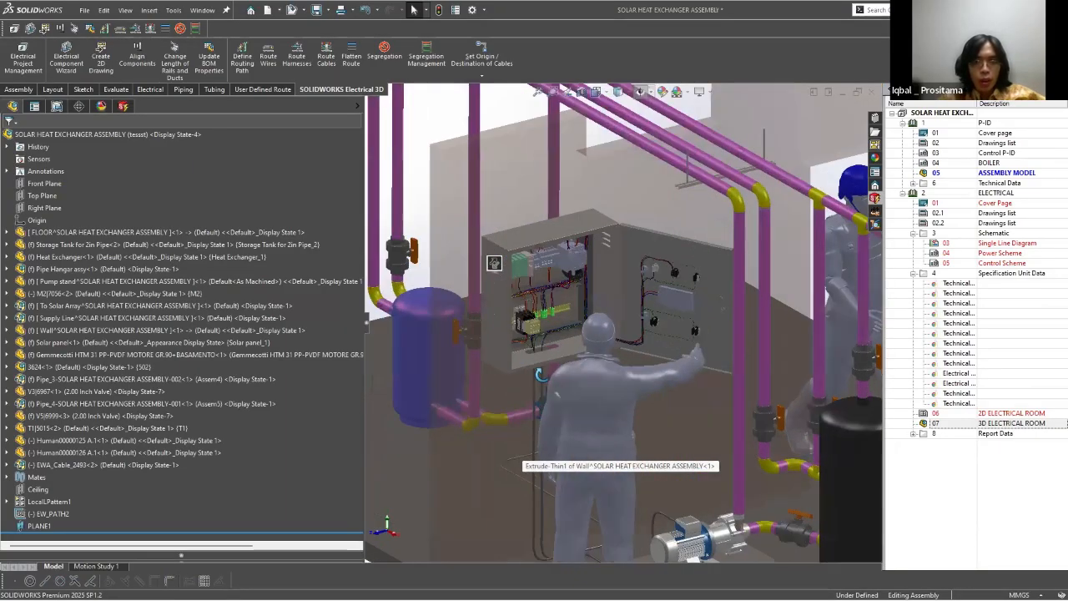
pyautogui.moveTo(540, 373); pyautogui.dragTo(613, 309, button='middle')
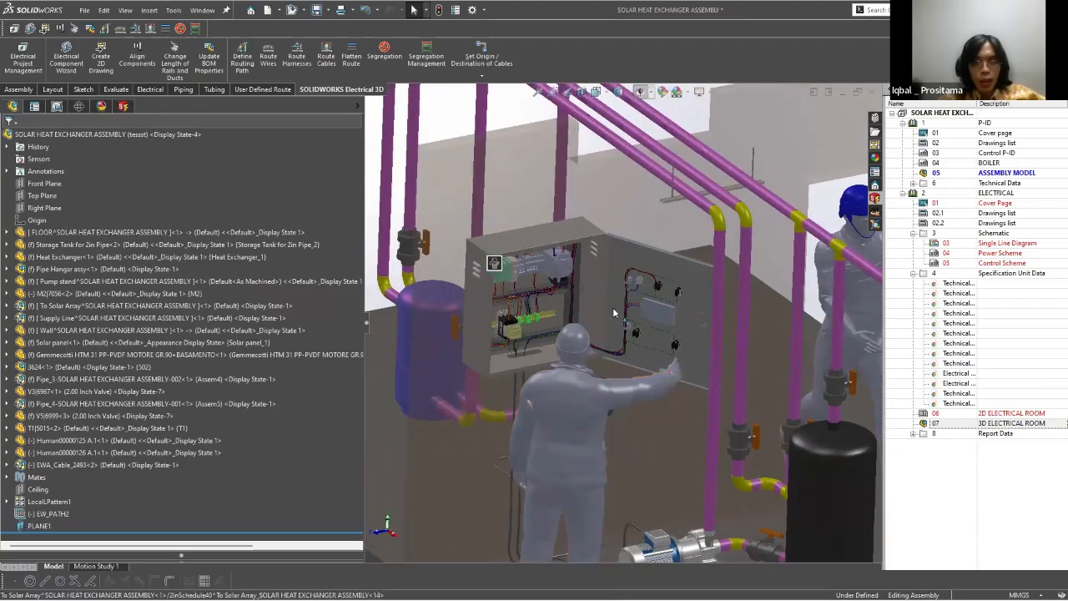
pyautogui.scroll(8, 613, 307)
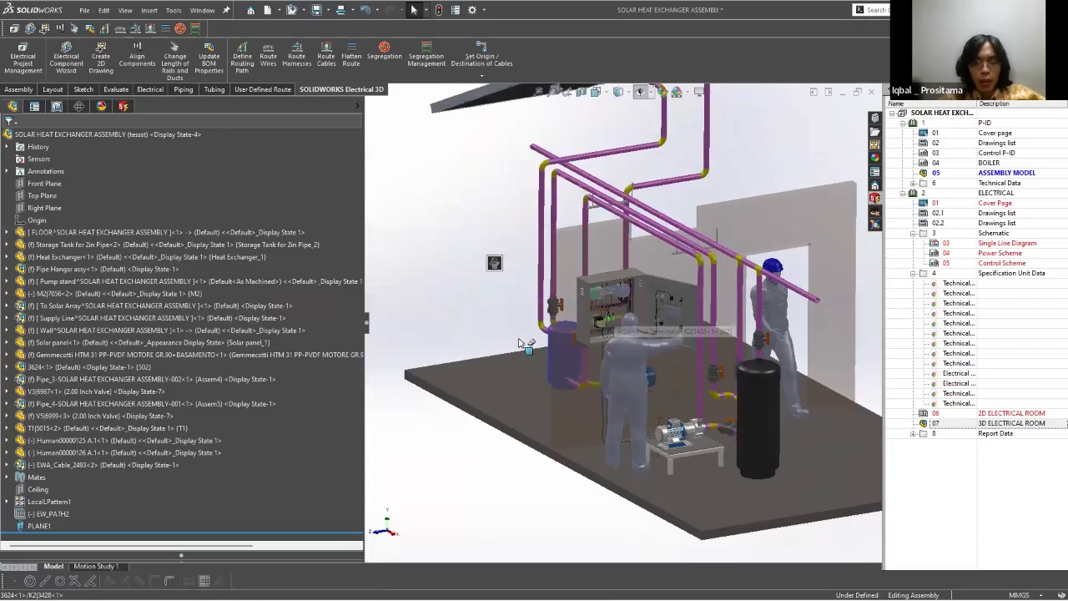
pyautogui.scroll(-5, 519, 342)
pyautogui.scroll(-3, 557, 239)
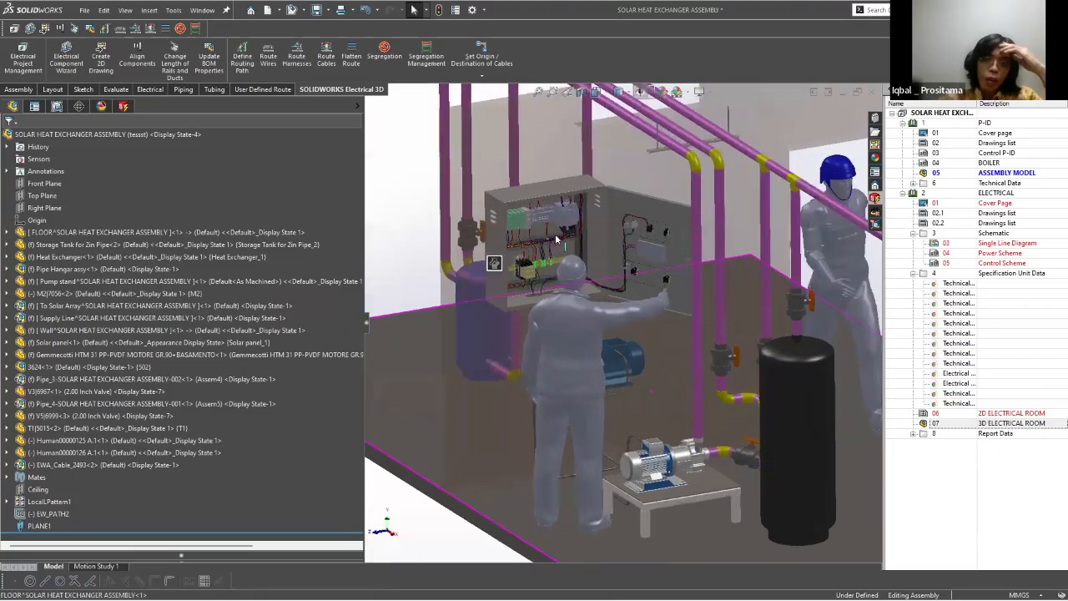
pyautogui.moveTo(544, 235); pyautogui.dragTo(585, 264, button='middle')
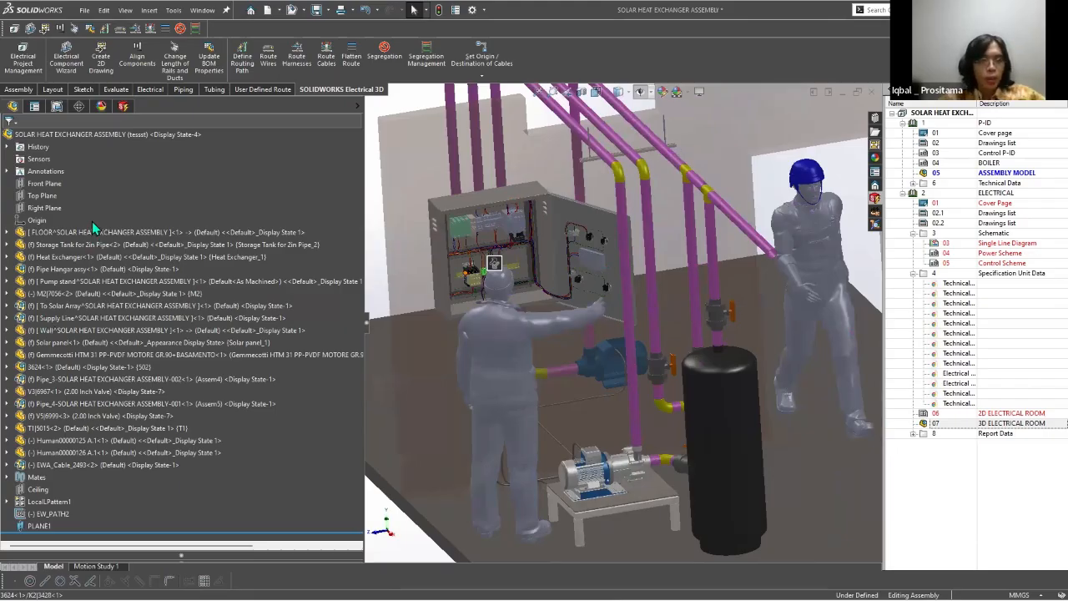
# Step: Switch to Electrical Schematic, open page 04 - Power Scheme and select the W2 and W4 wiring of T1 and T2 for review
pyautogui.hotkey('alt', 'Tab')
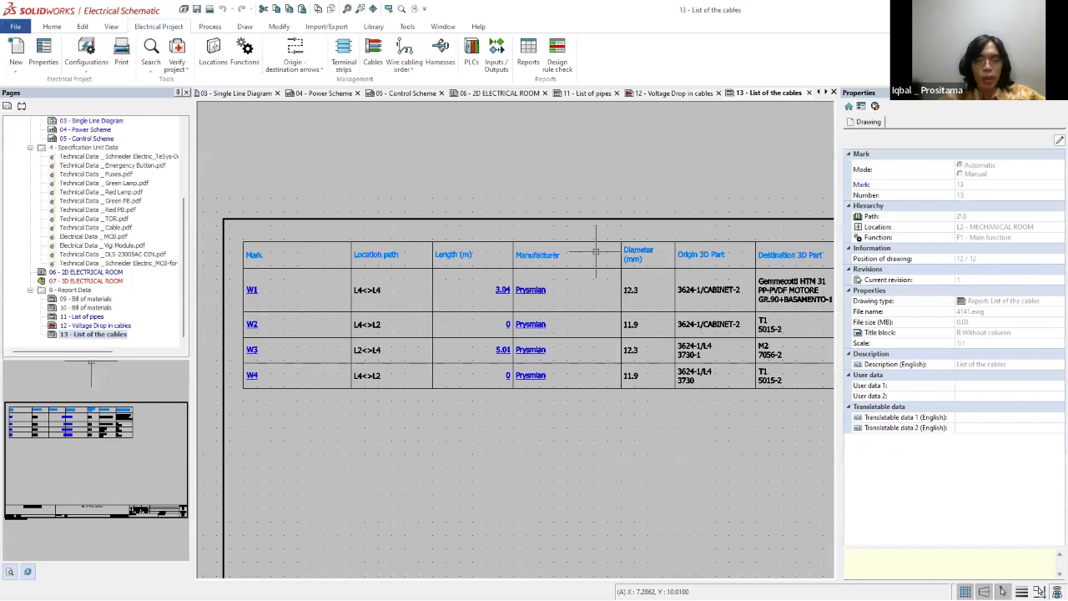
pyautogui.scroll(4, 87, 236)
pyautogui.doubleClick(86, 236)
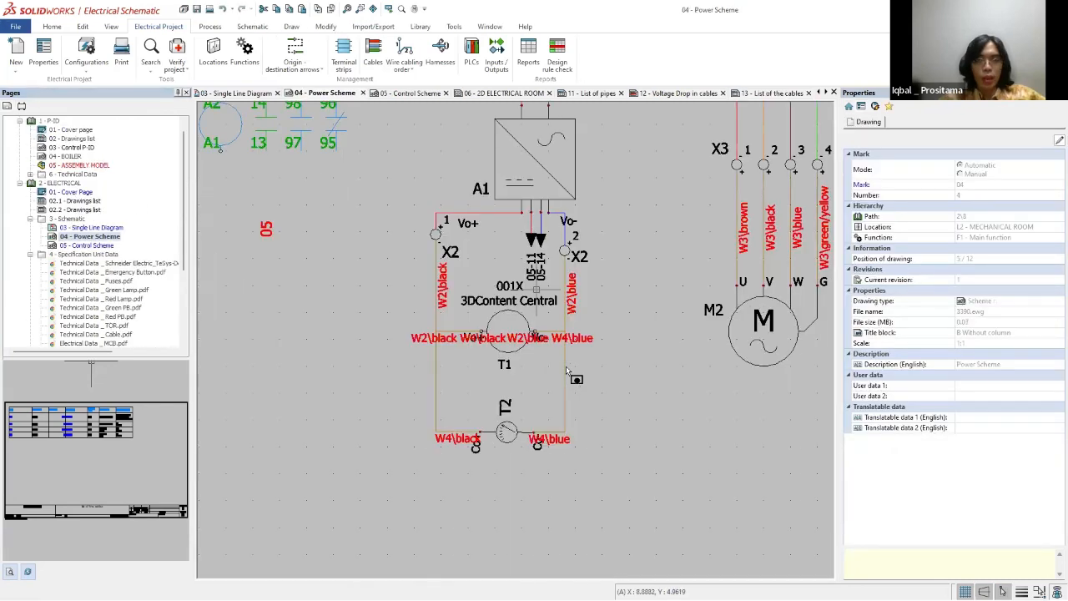
pyautogui.scroll(-1, 420, 442)
pyautogui.moveTo(410, 236); pyautogui.dragTo(590, 462)
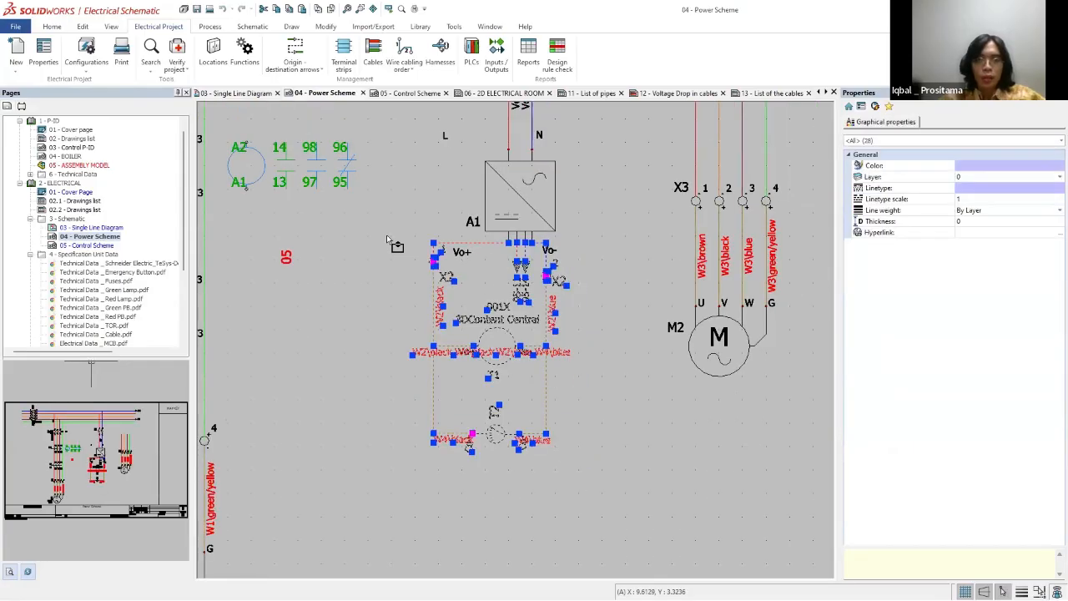
pyautogui.press('Escape')
pyautogui.moveTo(386, 234); pyautogui.dragTo(389, 234)
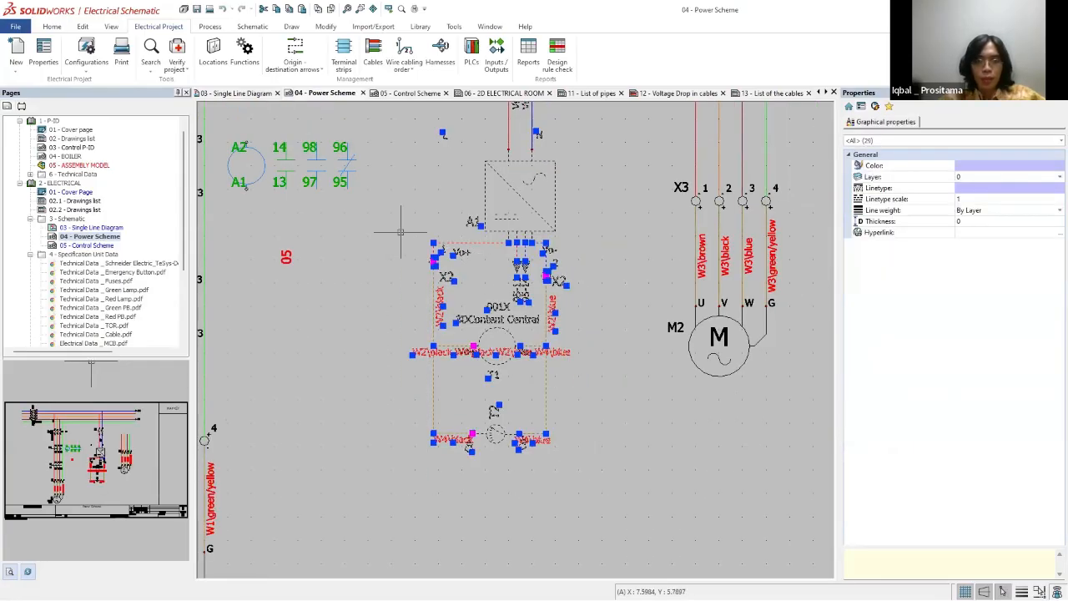
# Step: Open the cable core association for the neutral wires running from X2 to T1 and T2
pyautogui.press('Escape')
pyautogui.scroll(3, 542, 289)
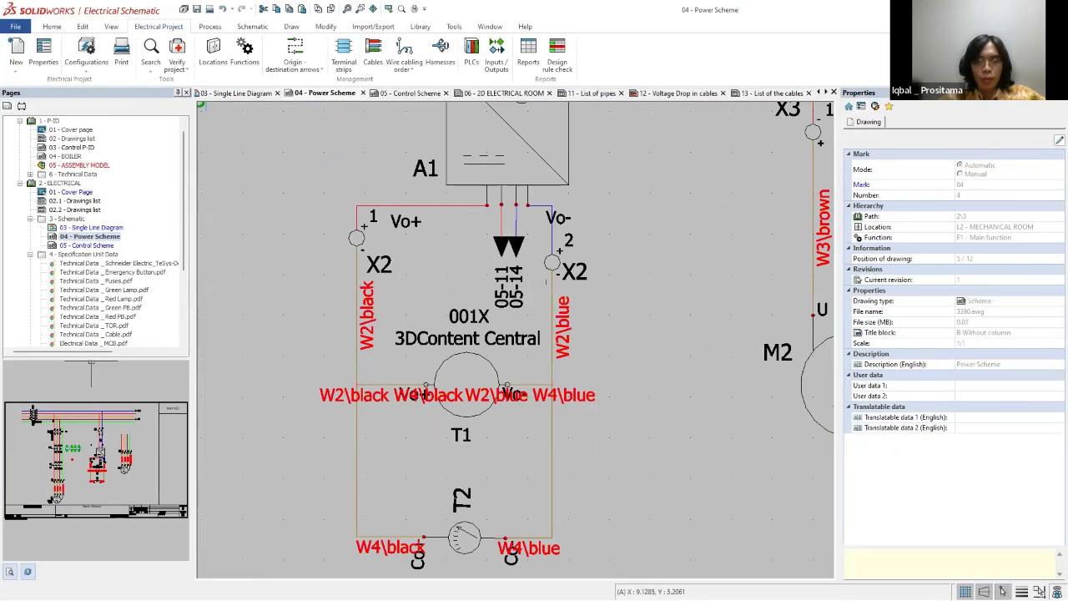
pyautogui.click(553, 240)
pyautogui.click(555, 291)
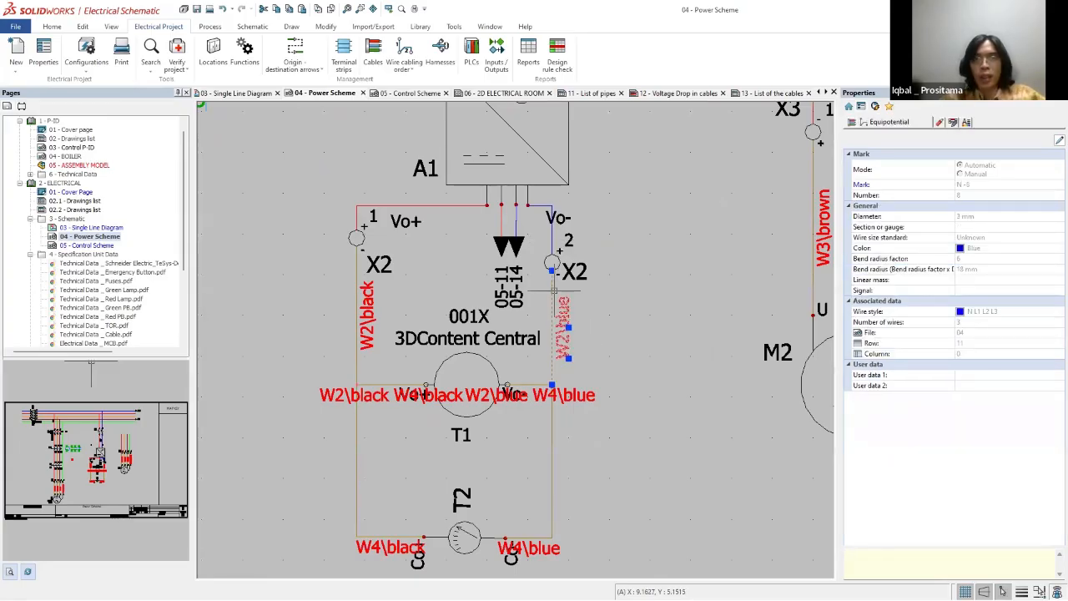
pyautogui.rightClick(554, 290)
pyautogui.click(595, 348)
pyautogui.press('Escape')
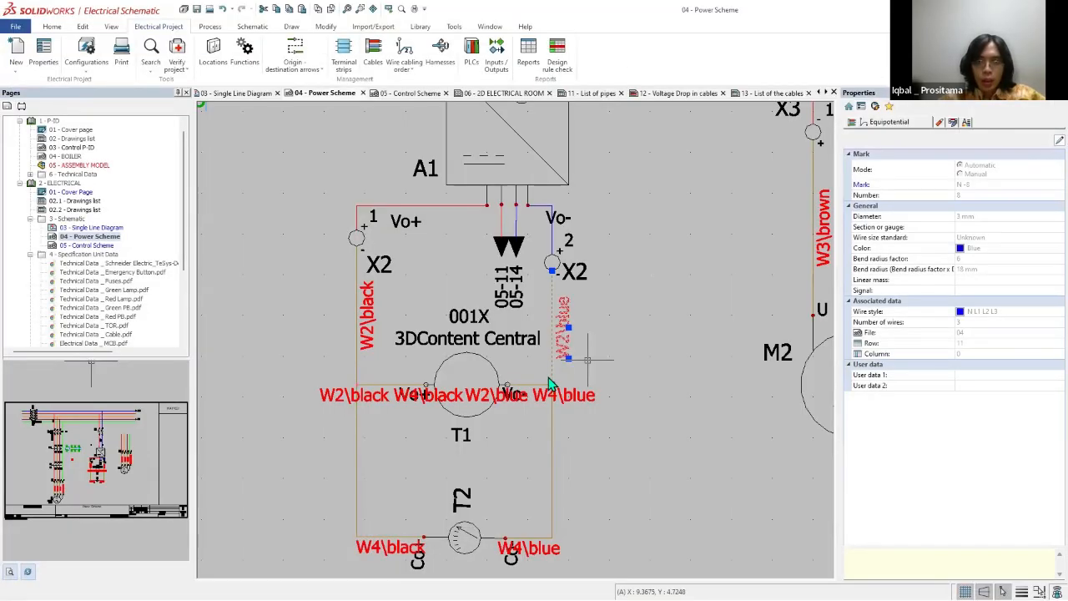
pyautogui.click(531, 385)
pyautogui.rightClick(530, 385)
pyautogui.click(582, 224)
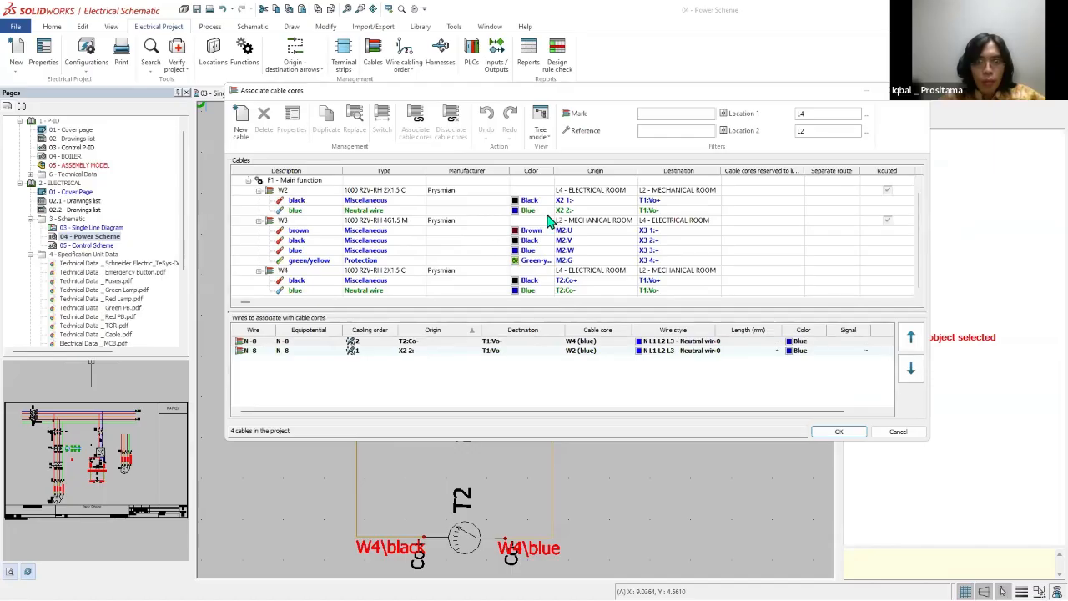
# Step: Try swapping the origin and destination of the blue core in cable W4
pyautogui.click(566, 282)
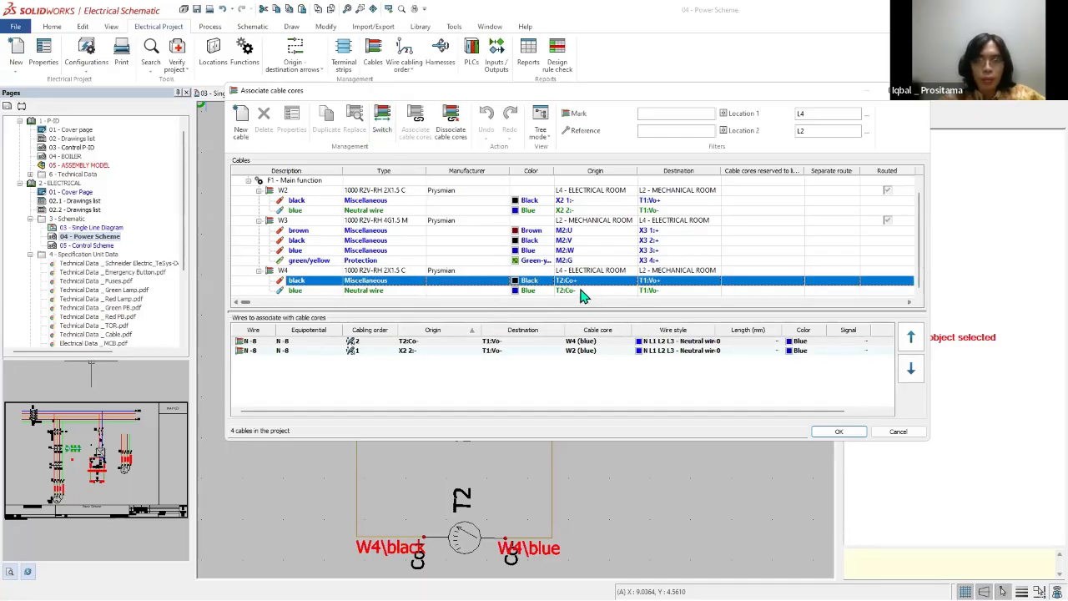
pyautogui.click(567, 290)
pyautogui.click(383, 118)
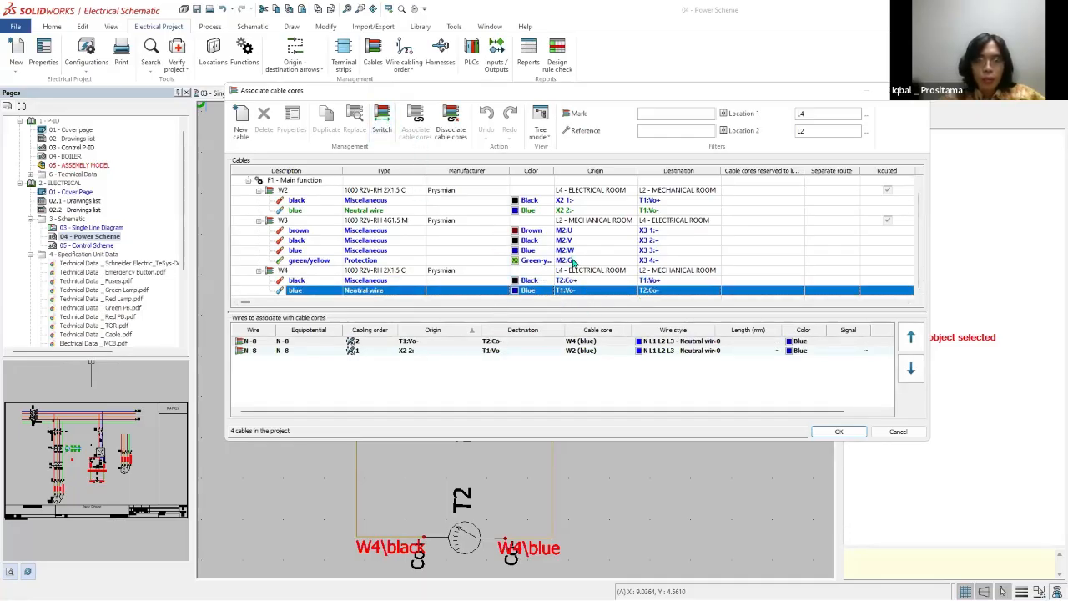
# Step: Try reassigning the two N-8 wires to the black and blue cores of cable W4, then discard the association changes
pyautogui.click(575, 281)
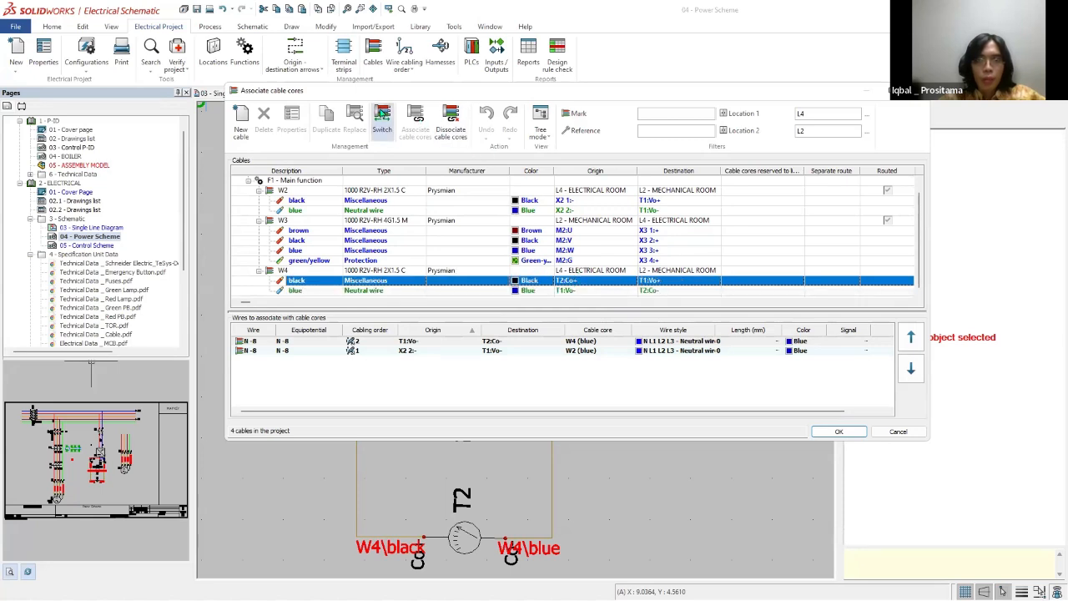
pyautogui.doubleClick(596, 284)
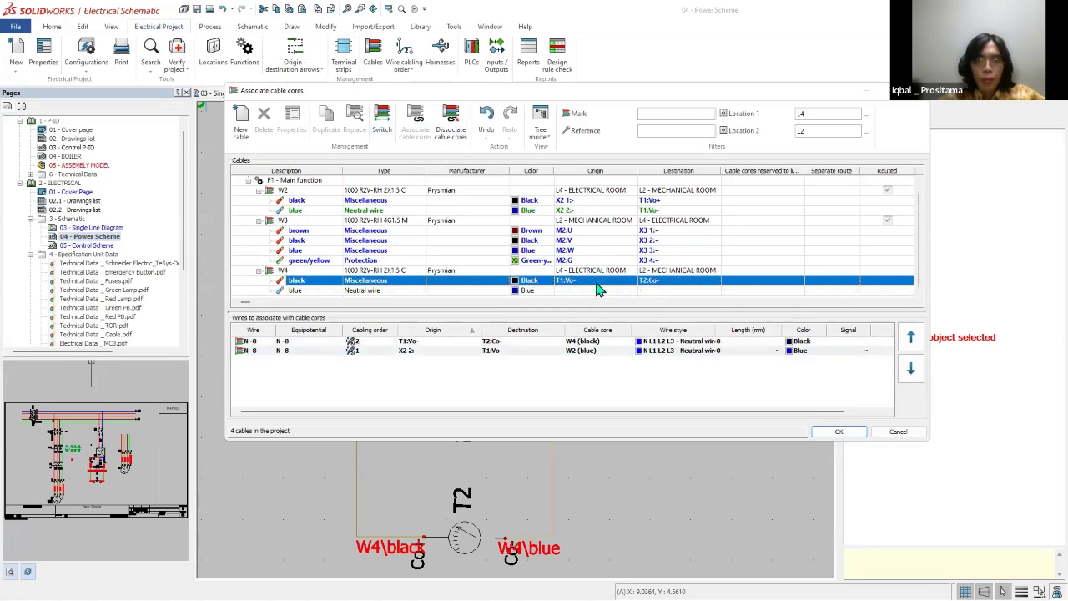
pyautogui.click(550, 370)
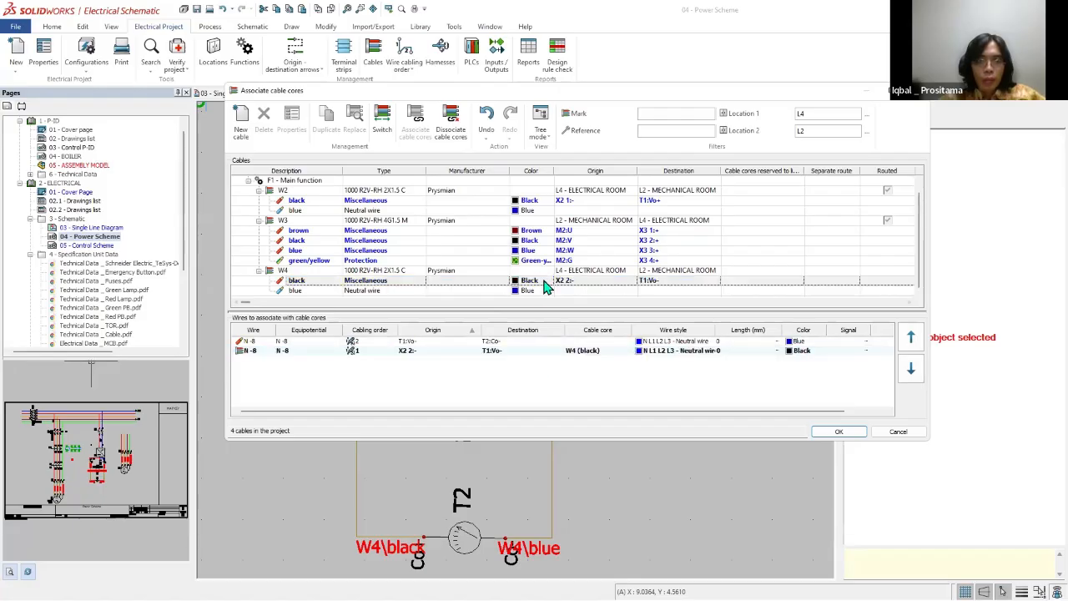
pyautogui.click(544, 284)
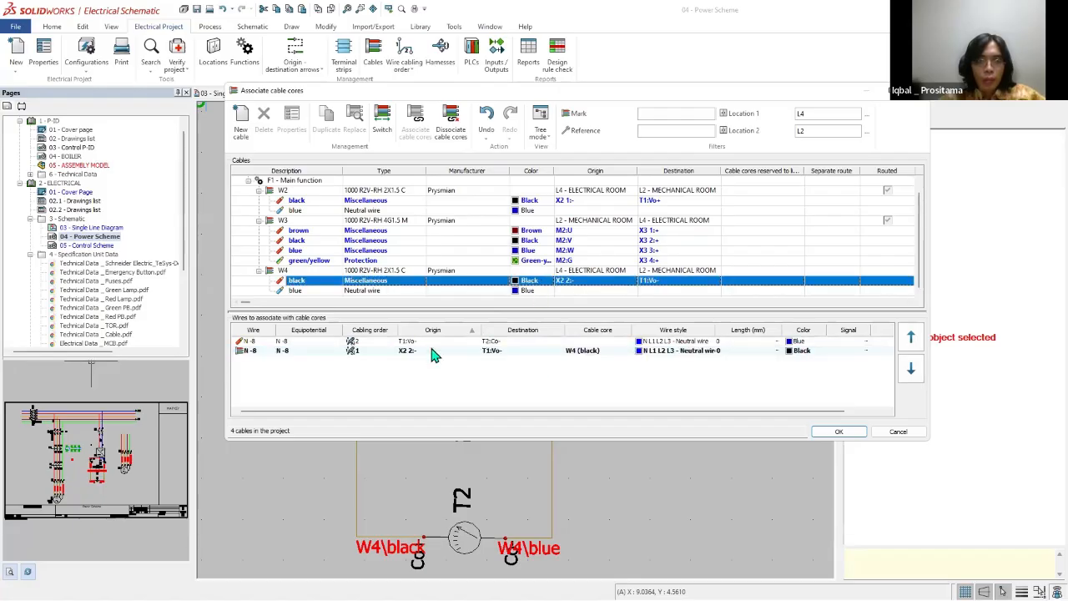
pyautogui.click(595, 342)
pyautogui.click(596, 351)
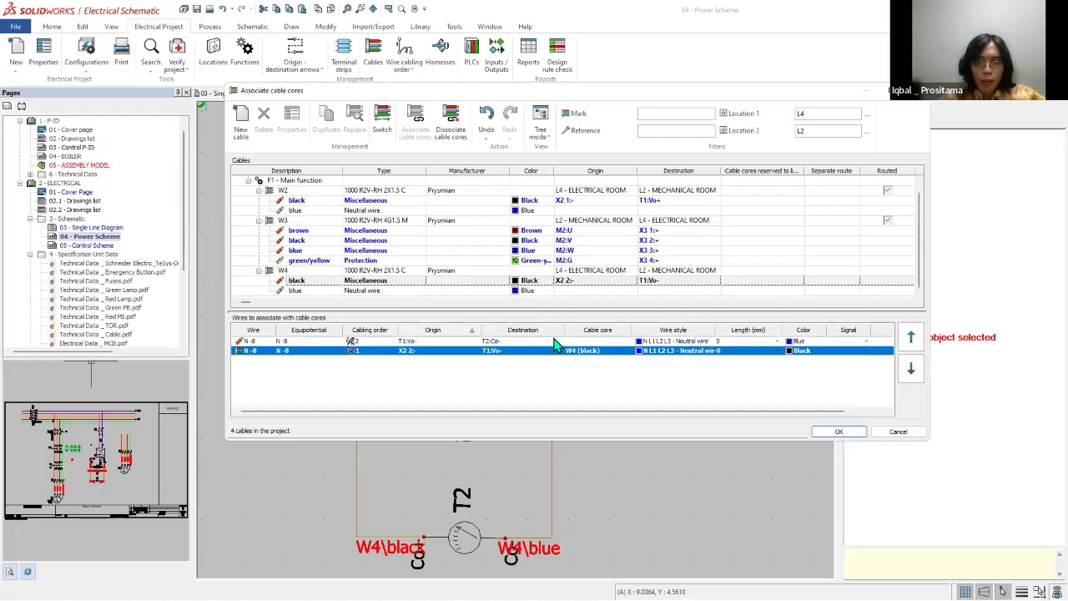
pyautogui.moveTo(555, 342); pyautogui.dragTo(544, 293)
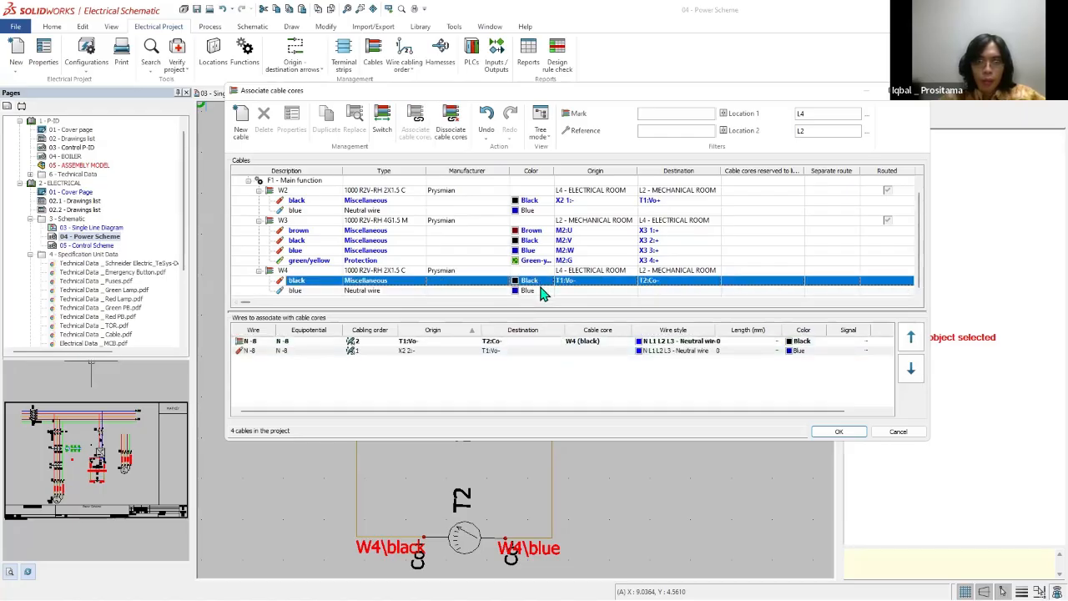
pyautogui.doubleClick(544, 293)
pyautogui.click(549, 298)
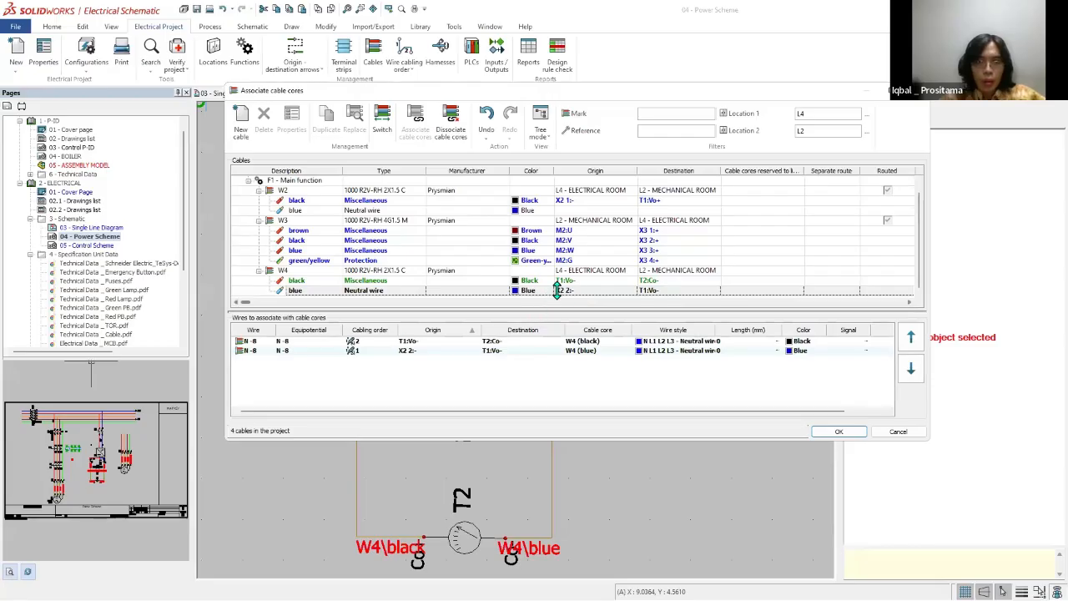
pyautogui.rightClick(557, 290)
pyautogui.click(903, 427)
pyautogui.click(898, 430)
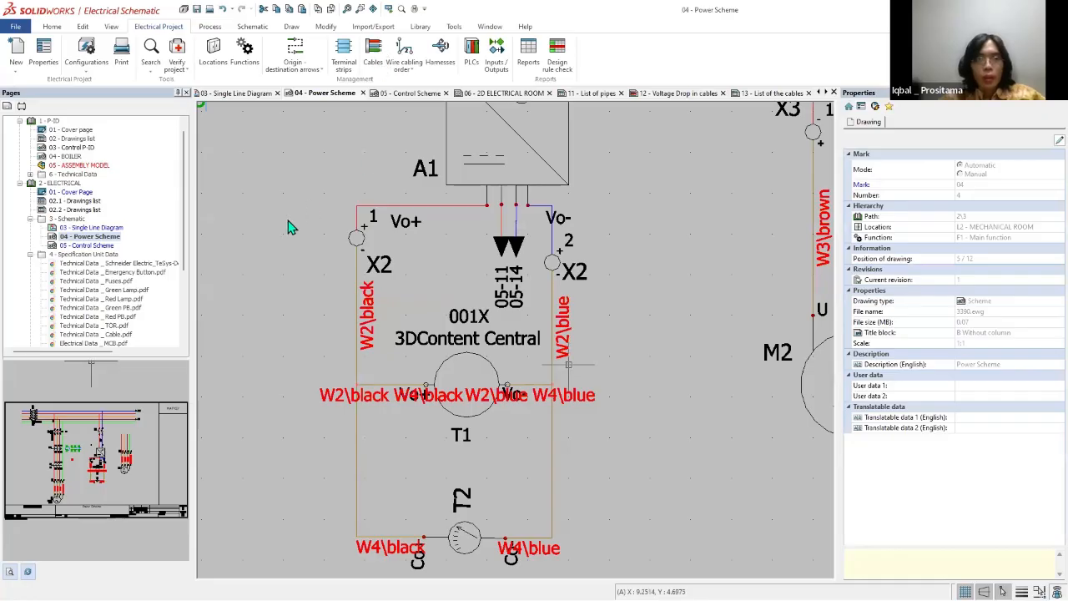
# Step: Open cable management, expand cables W2 and W3, and compare the 3D origins and destinations of W4 and W2
pyautogui.scroll(-3, 569, 365)
pyautogui.click(373, 55)
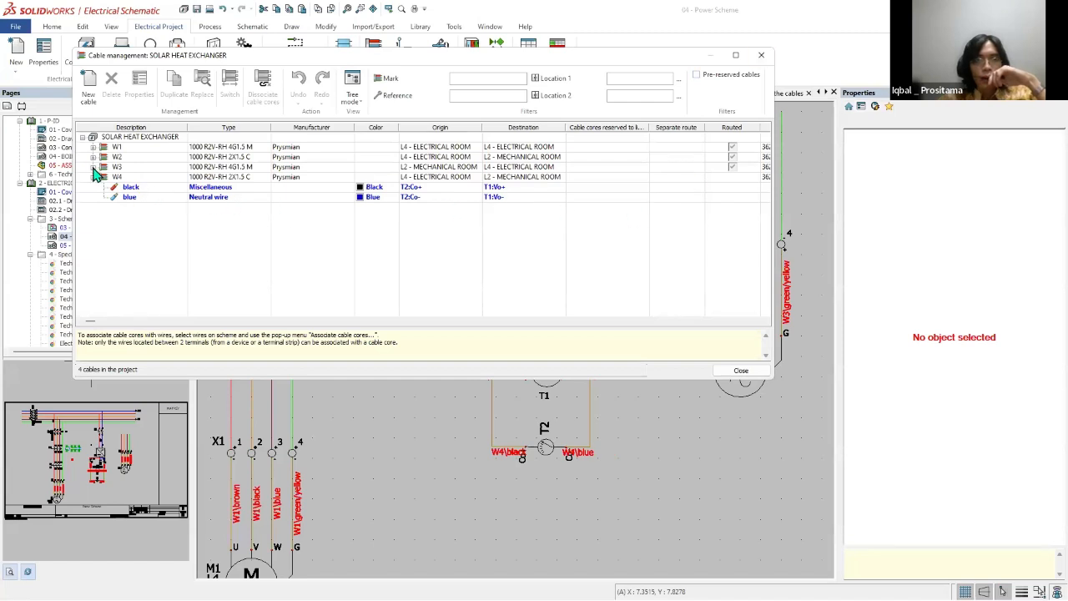
pyautogui.doubleClick(140, 166)
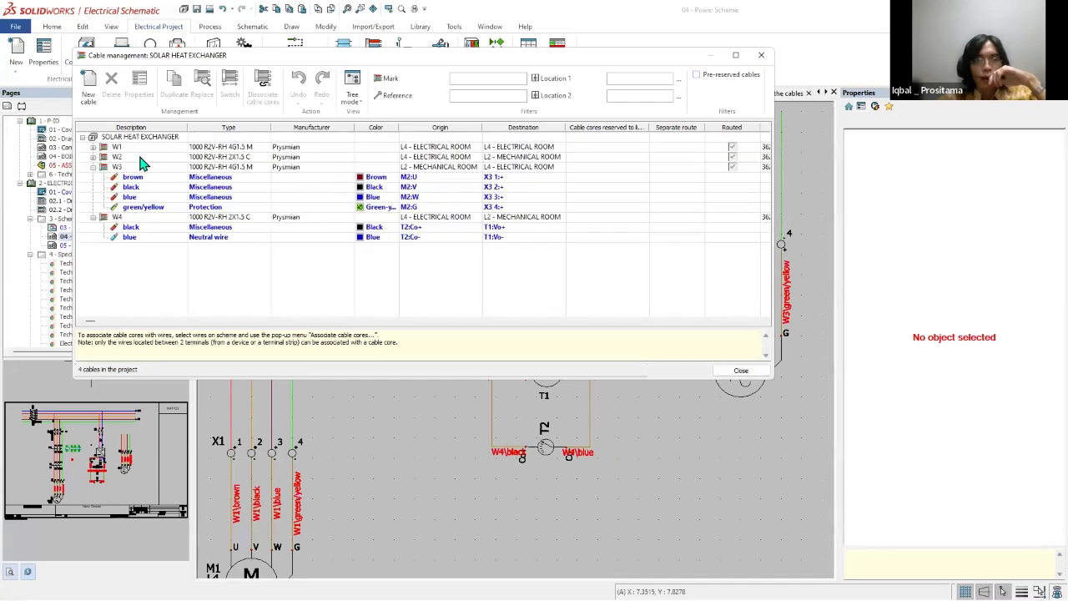
pyautogui.click(94, 157)
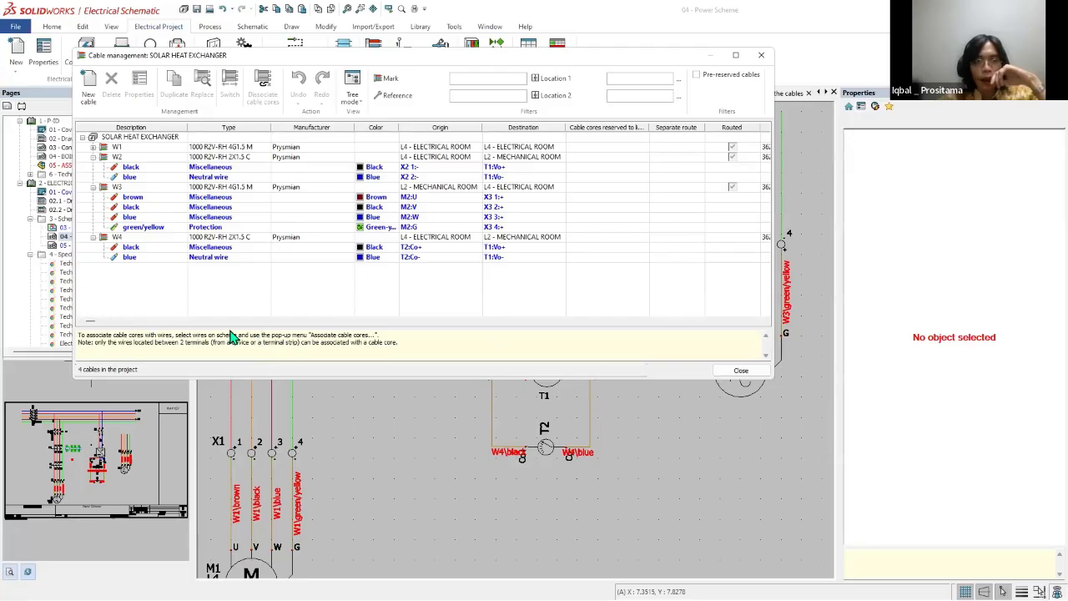
pyautogui.moveTo(92, 325); pyautogui.dragTo(746, 317)
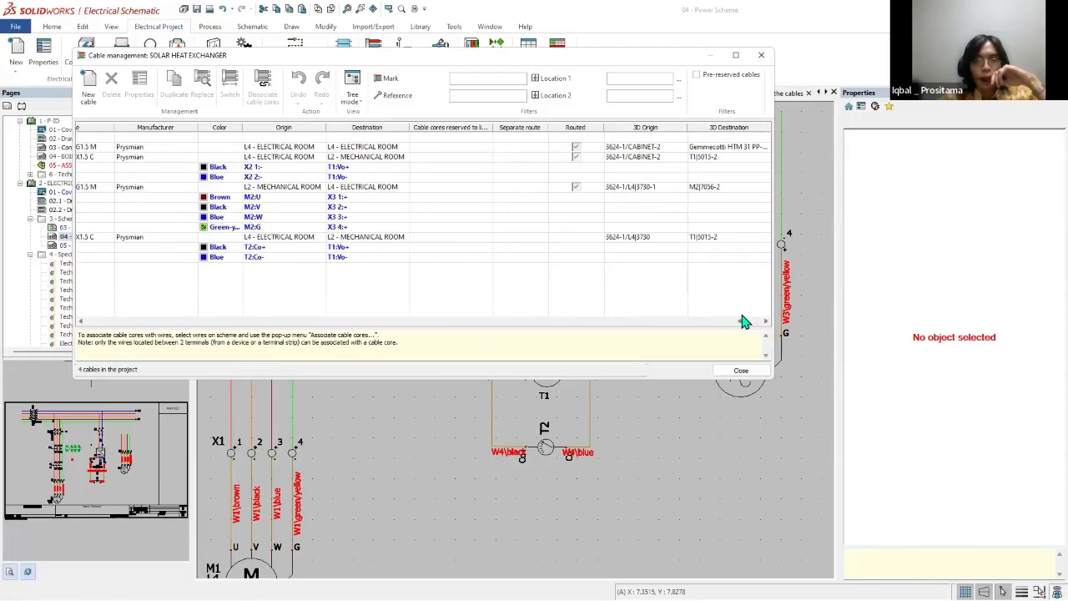
pyautogui.click(691, 240)
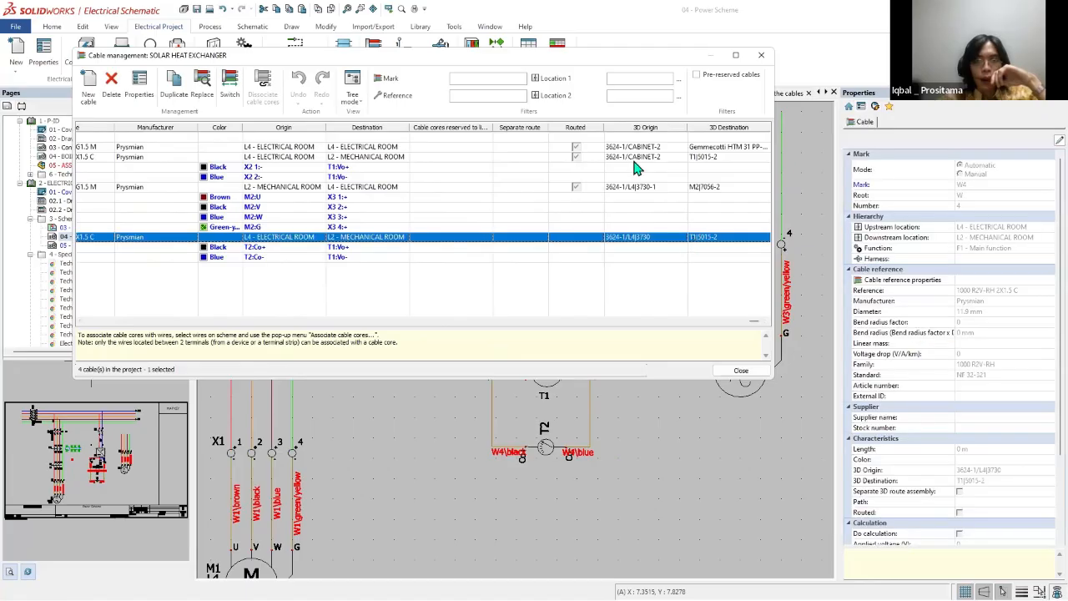
pyautogui.click(709, 158)
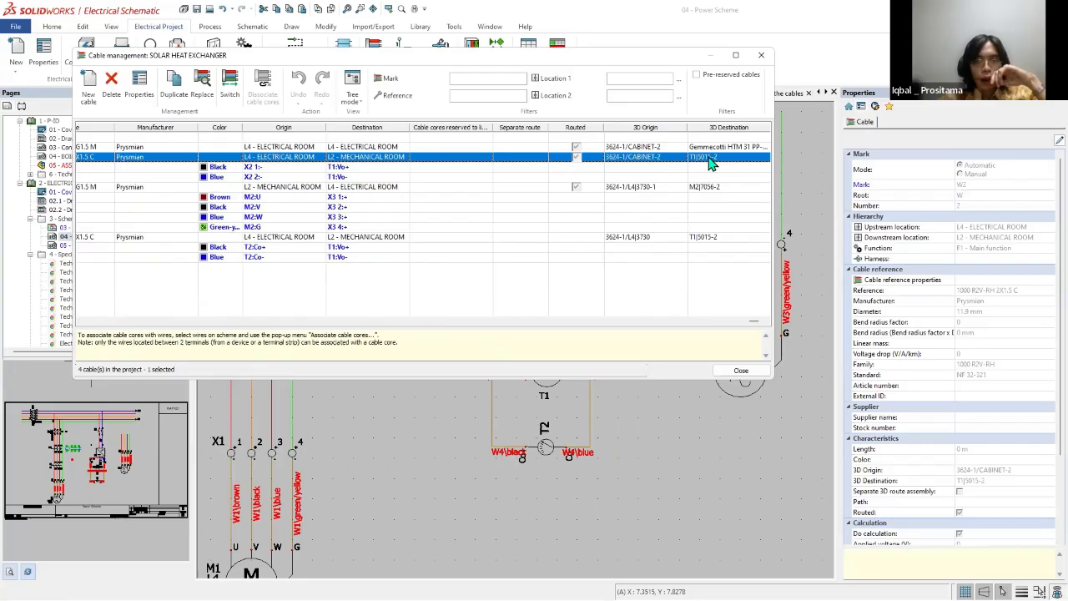
# Step: Review the properties of cables W2 and W4, leaving both without changes
pyautogui.rightClick(710, 163)
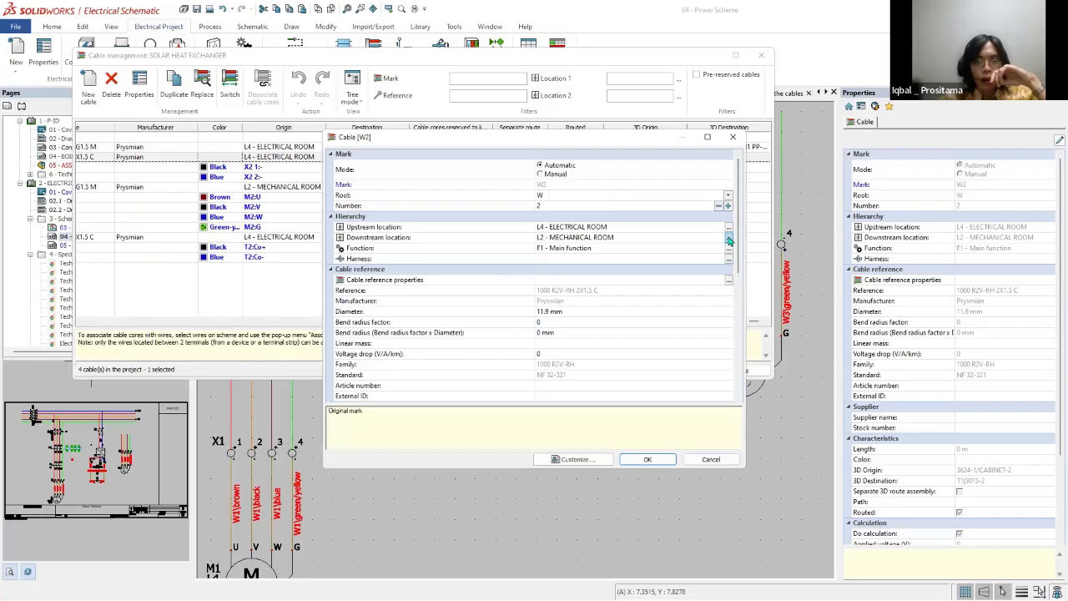
pyautogui.click(728, 239)
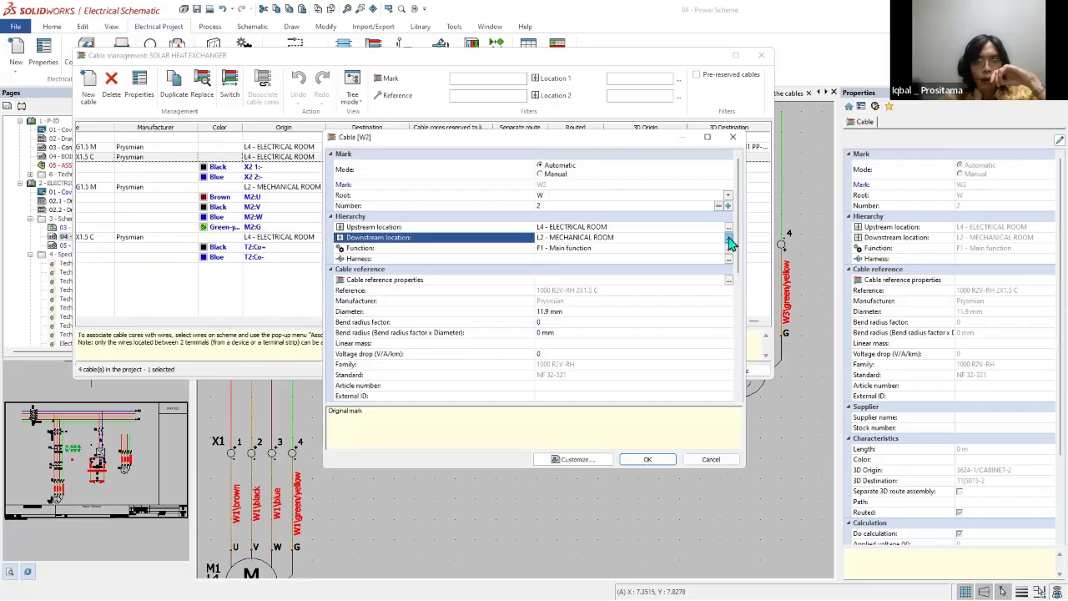
pyautogui.press('Escape')
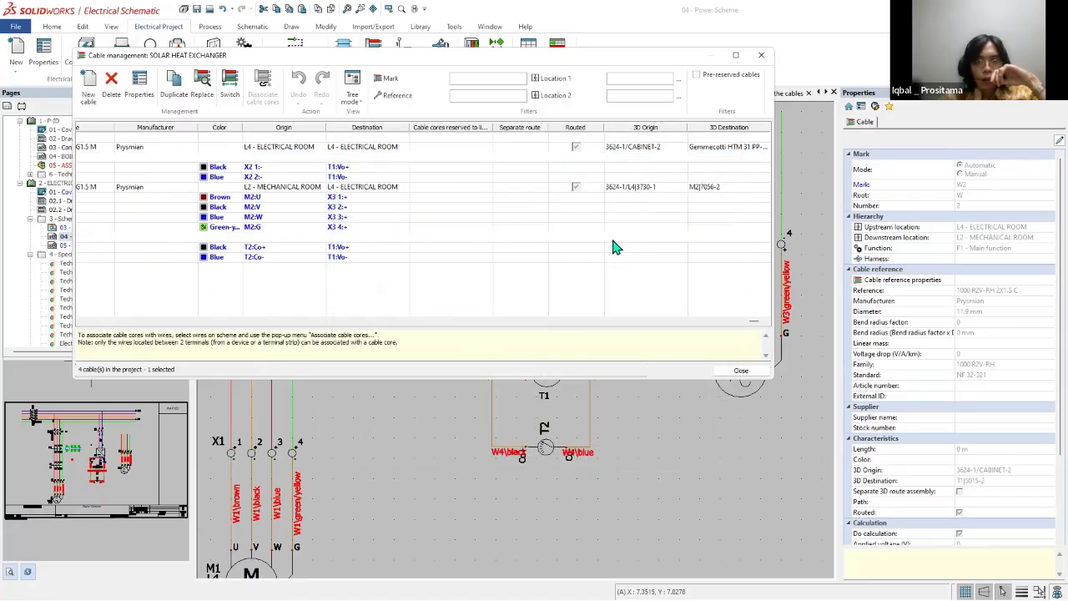
pyautogui.doubleClick(556, 239)
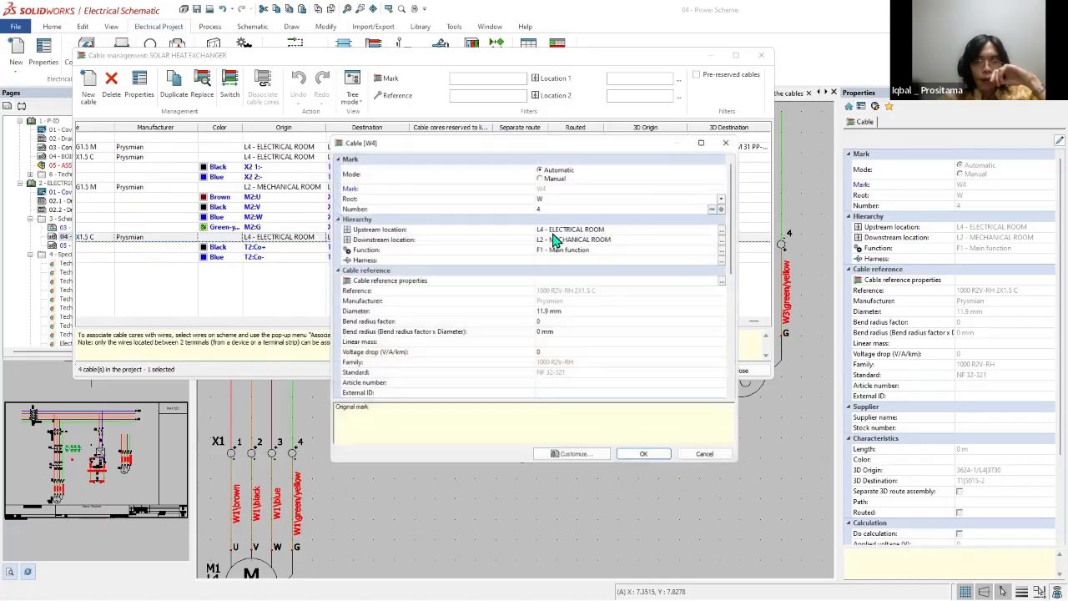
pyautogui.click(734, 137)
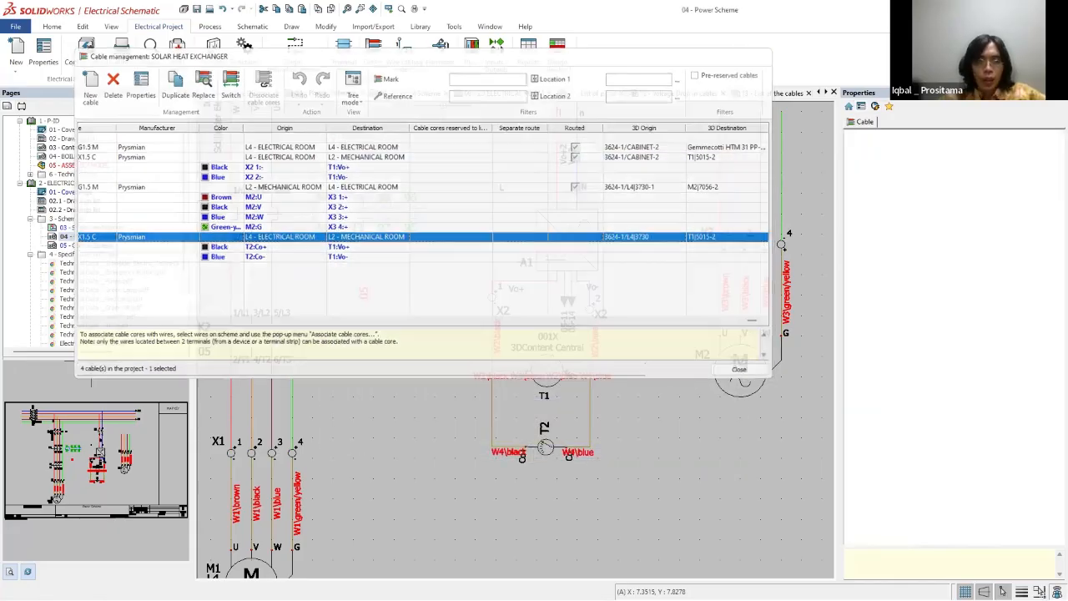
# Step: Open page 13 - List of the cables from the Report Data folder
pyautogui.scroll(-3, 105, 334)
pyautogui.click(103, 337)
pyautogui.scroll(-4, 100, 336)
pyautogui.doubleClick(90, 335)
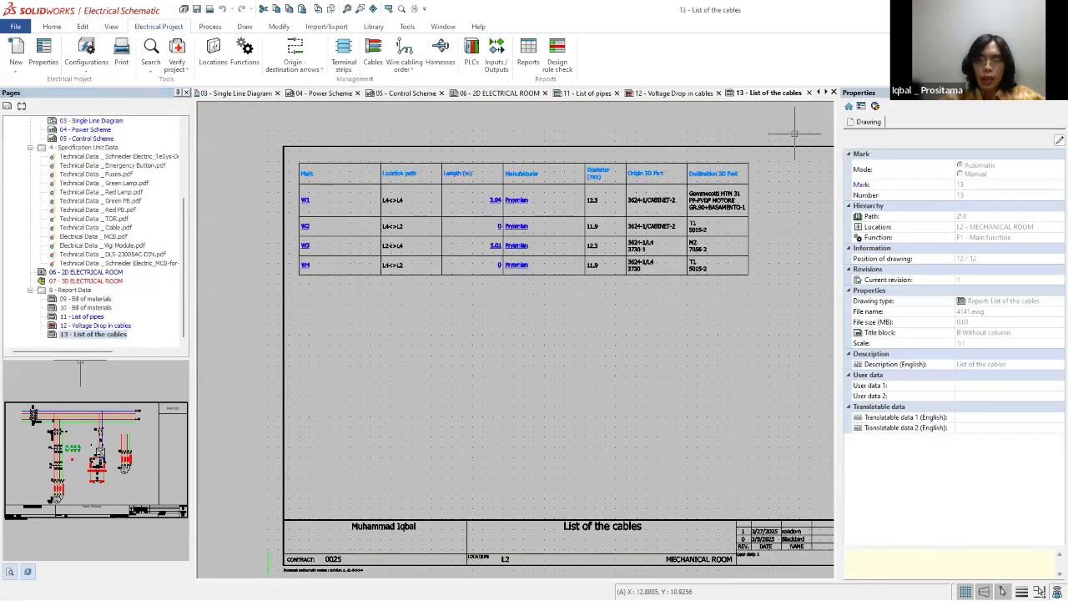
# Step: Switch to the SOLIDWORKS assembly and examine the cabinet, pumps and piping from a lower viewpoint
pyautogui.press('super+Down')
pyautogui.press('super+Down')
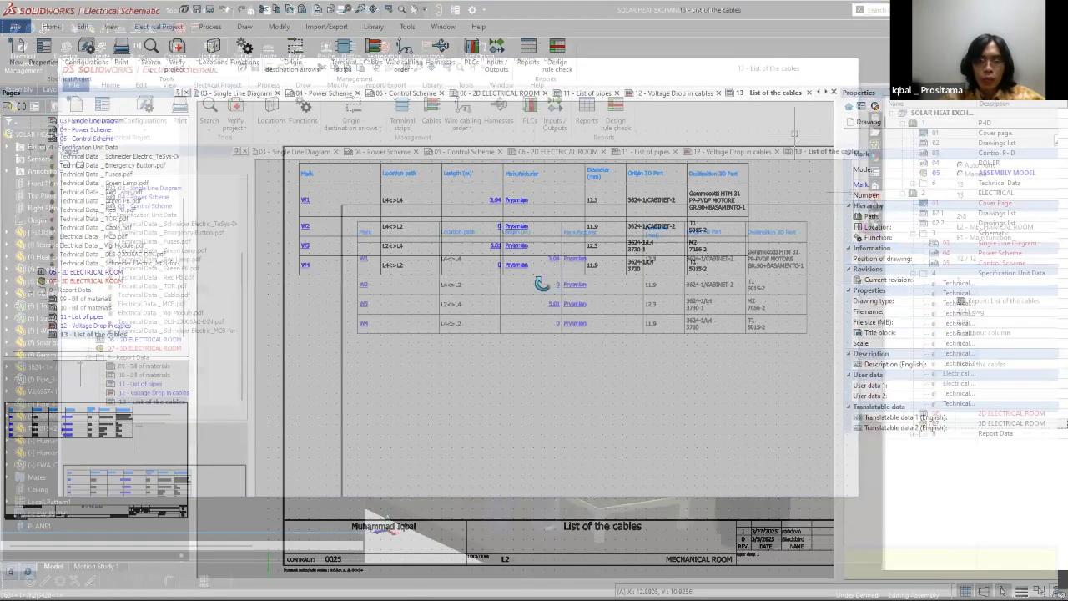
pyautogui.scroll(-5, 551, 311)
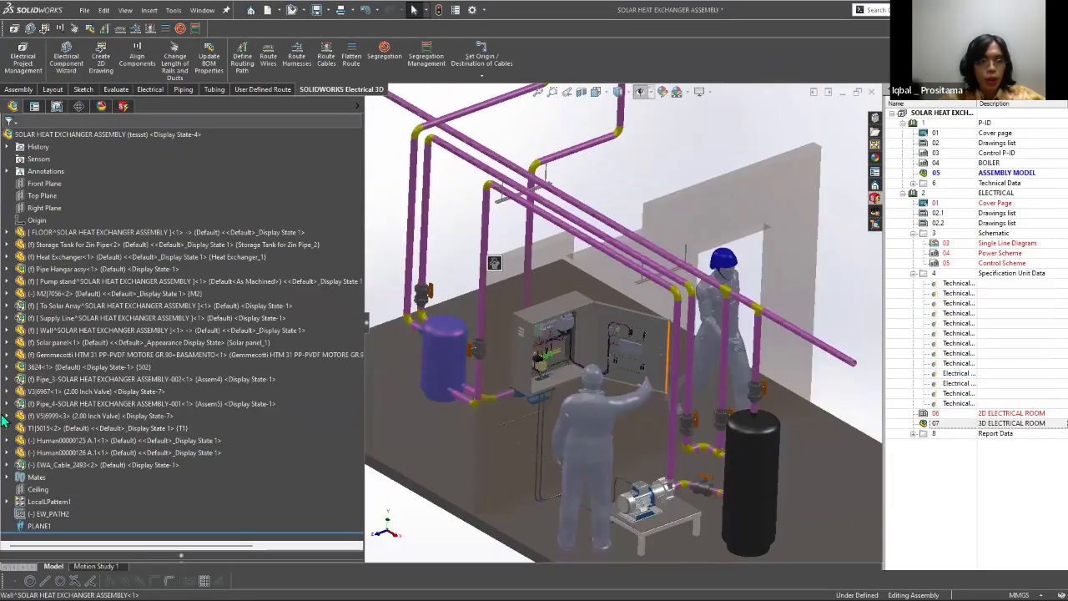
pyautogui.moveTo(604, 392); pyautogui.dragTo(673, 360, button='middle')
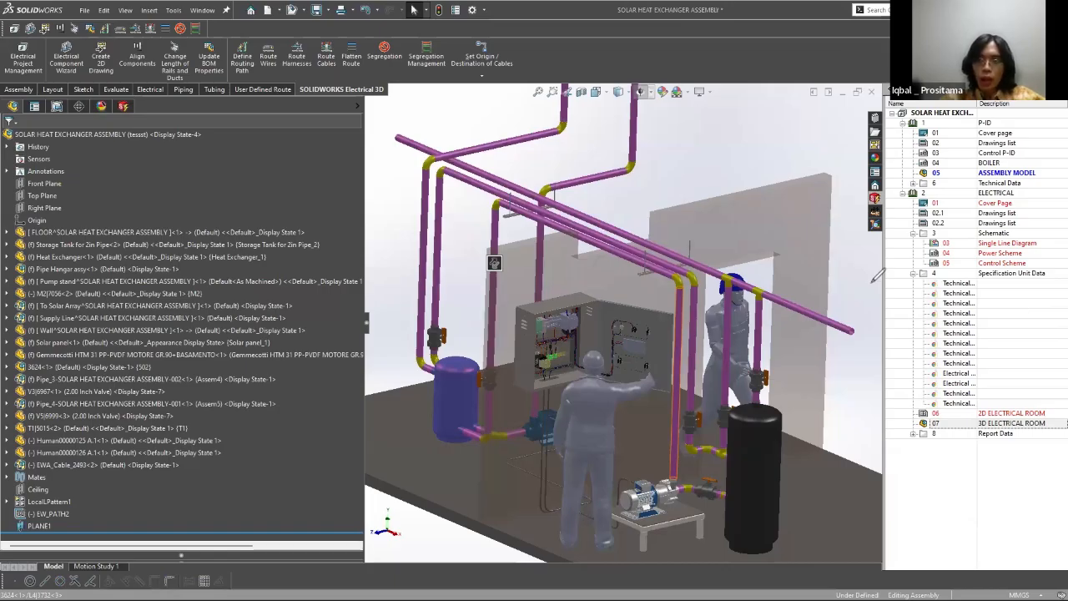
pyautogui.moveTo(935, 107)
pyautogui.mouseDown()
pyautogui.moveTo(992, 425)
pyautogui.moveTo(962, 135)
pyautogui.mouseUp()
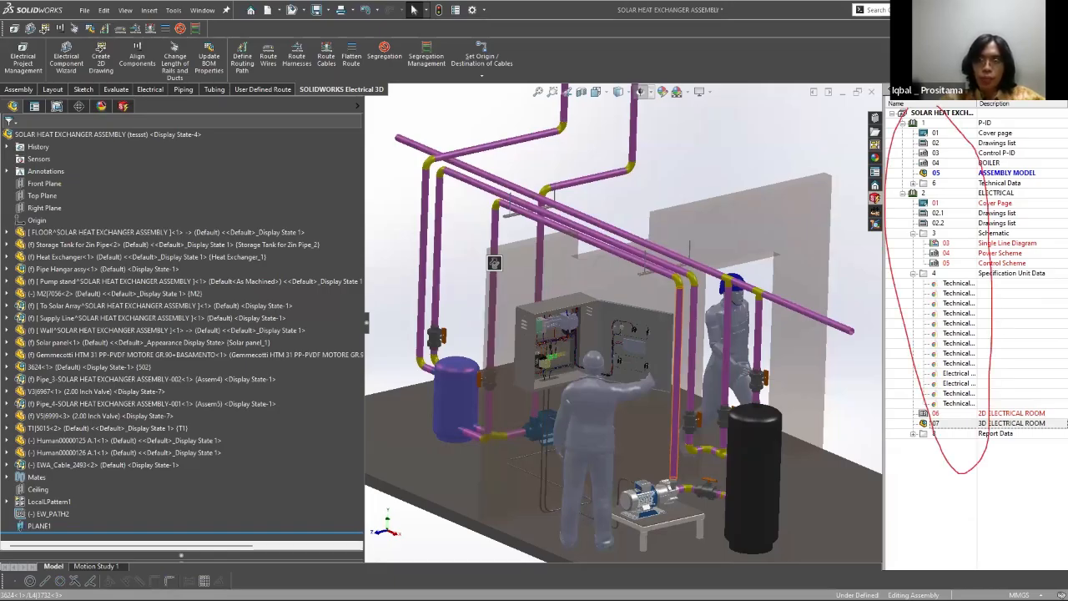
pyautogui.moveTo(910, 344)
pyautogui.mouseDown()
pyautogui.moveTo(864, 368)
pyautogui.moveTo(881, 365)
pyautogui.mouseUp()
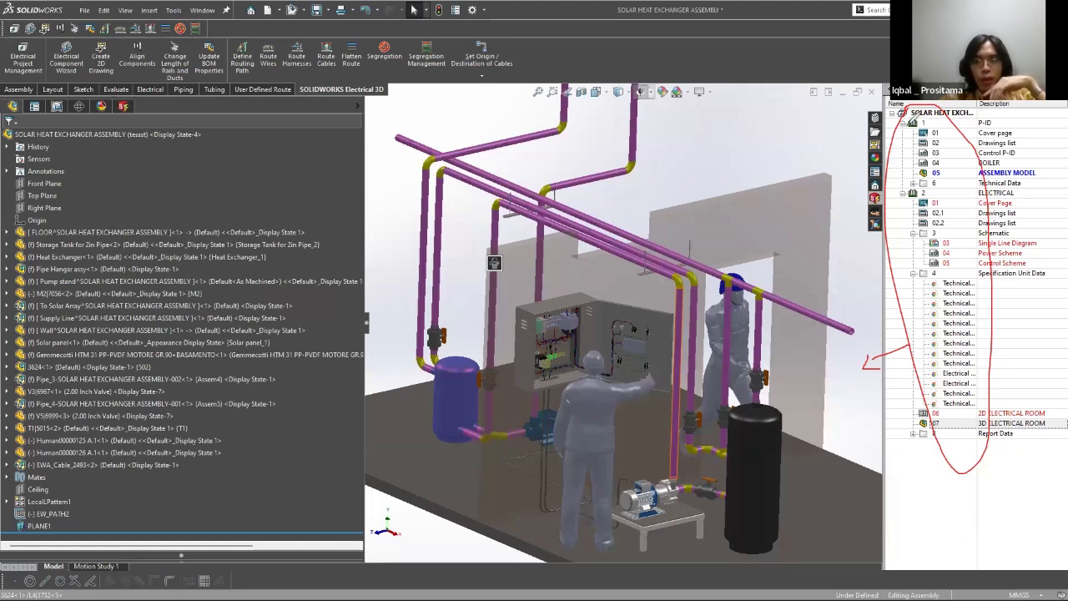
pyautogui.moveTo(903, 373)
pyautogui.mouseDown()
pyautogui.moveTo(861, 387)
pyautogui.moveTo(857, 400)
pyautogui.mouseUp()
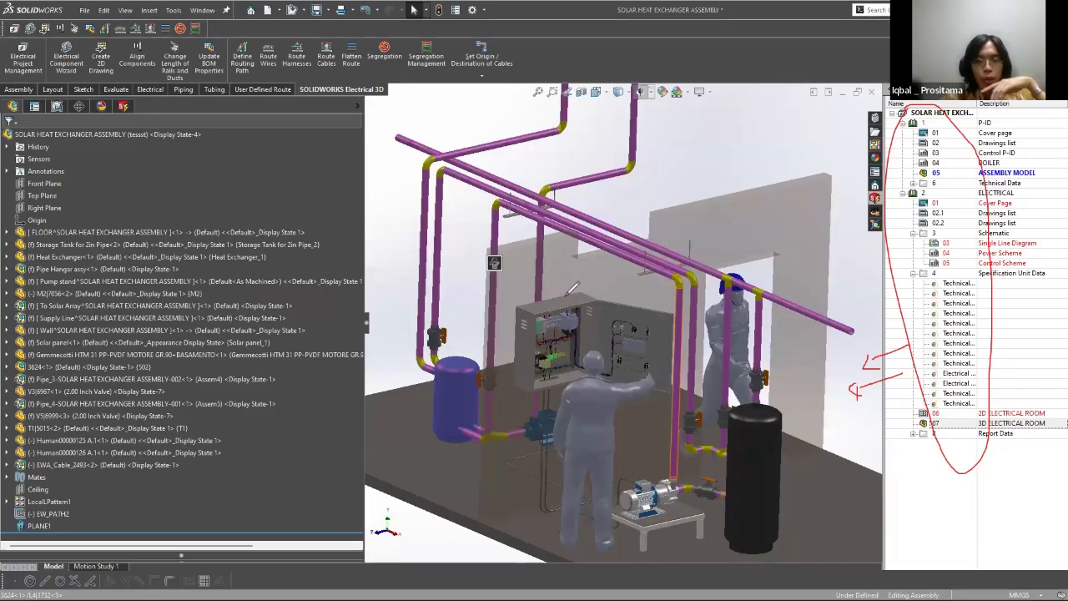
pyautogui.moveTo(474, 207)
pyautogui.mouseDown()
pyautogui.moveTo(519, 338)
pyautogui.moveTo(567, 171)
pyautogui.mouseUp()
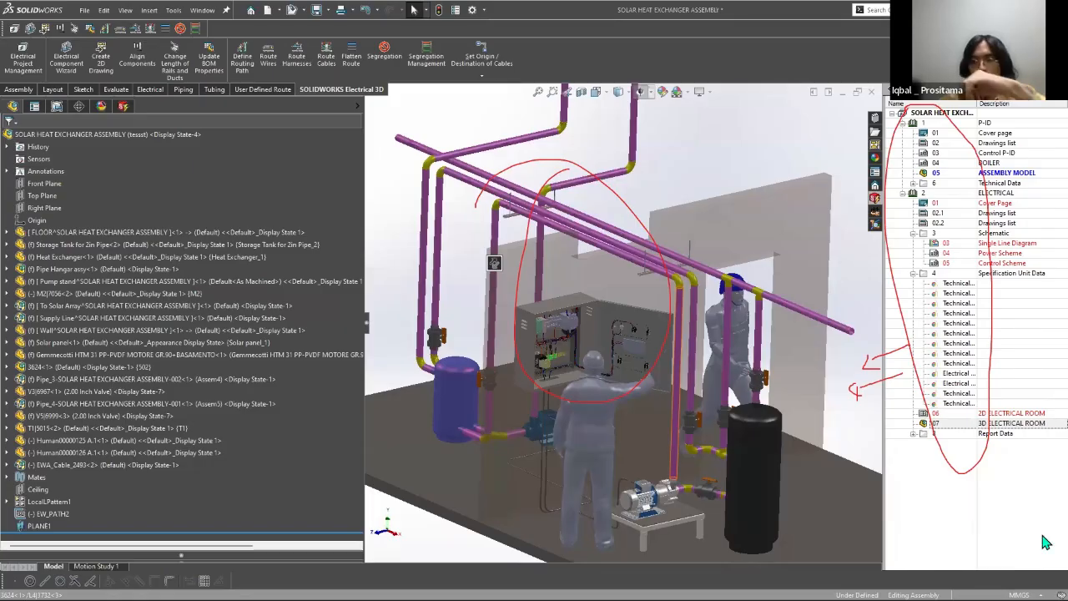
pyautogui.click(1014, 539)
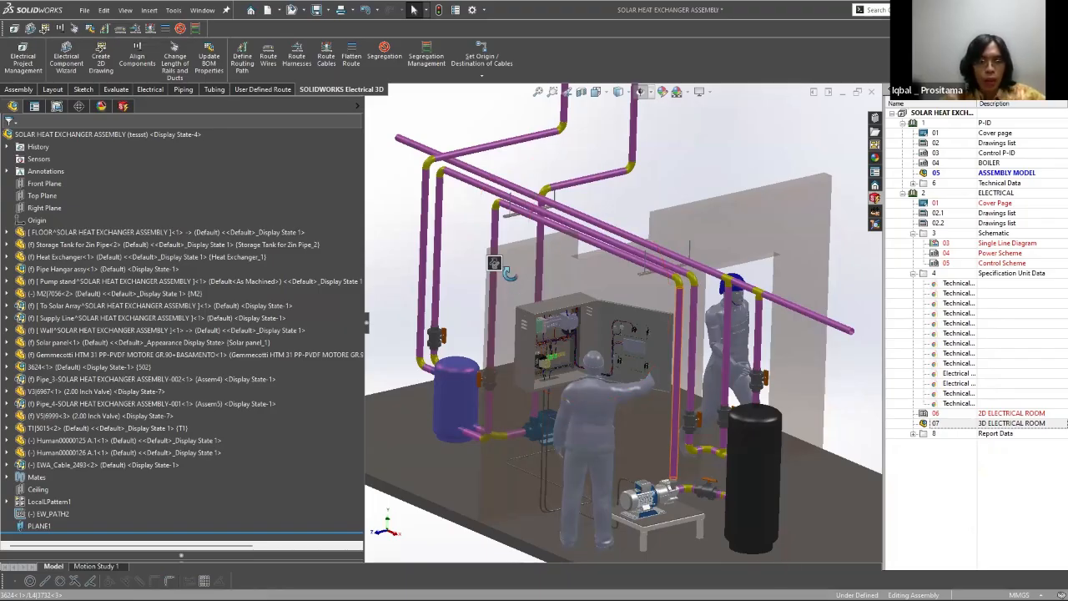
pyautogui.scroll(5, 501, 259)
pyautogui.scroll(-5, 492, 246)
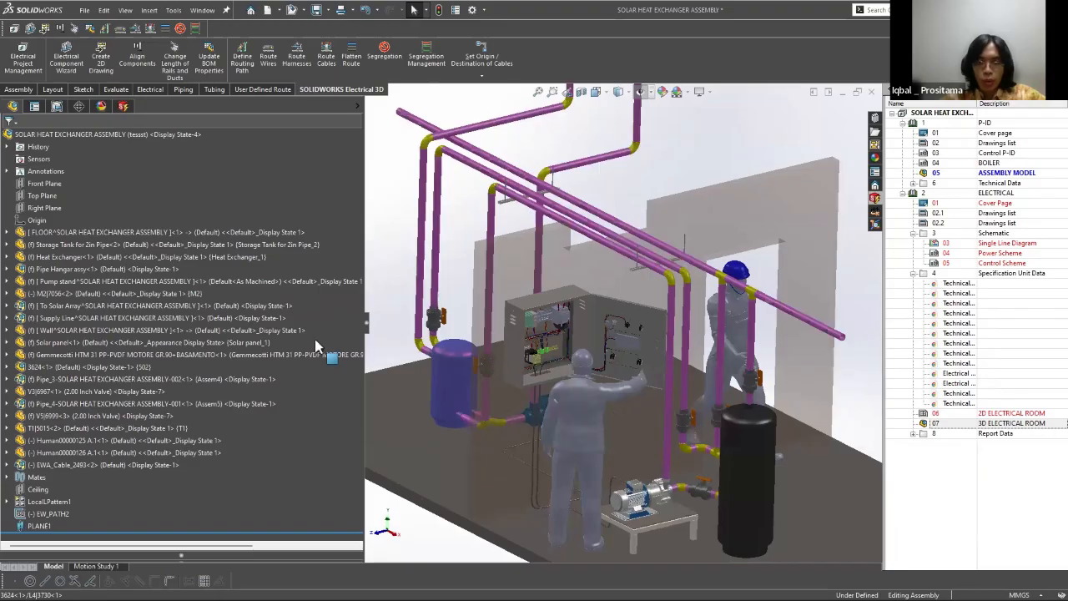
# Step: Examine the heat exchanger assembly as a whole and the open electrical cabinet up close
pyautogui.scroll(5, 561, 324)
pyautogui.scroll(-2, 561, 324)
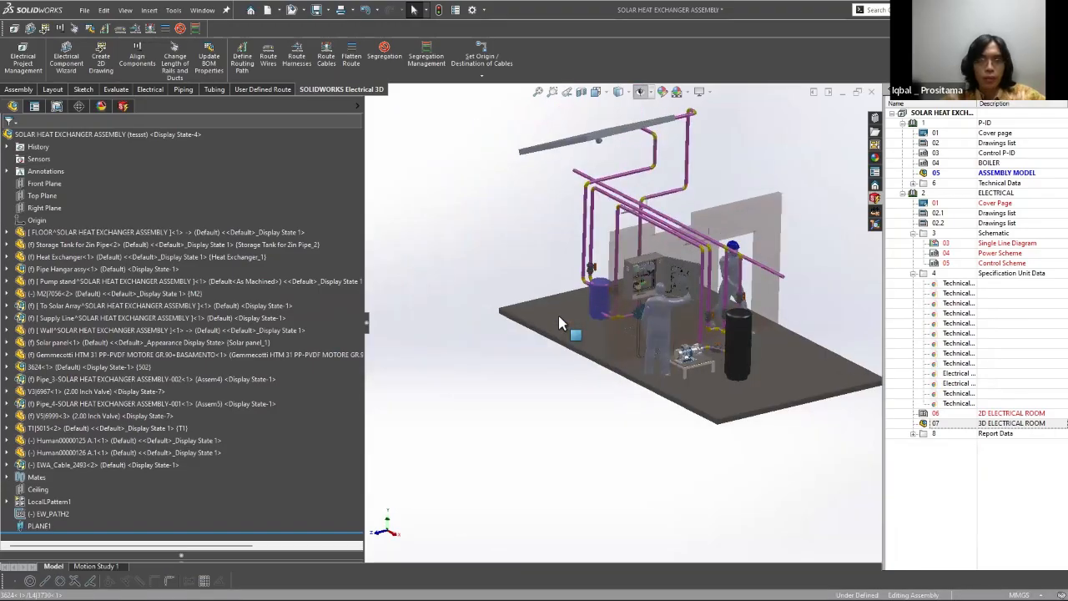
pyautogui.scroll(-2, 359, 343)
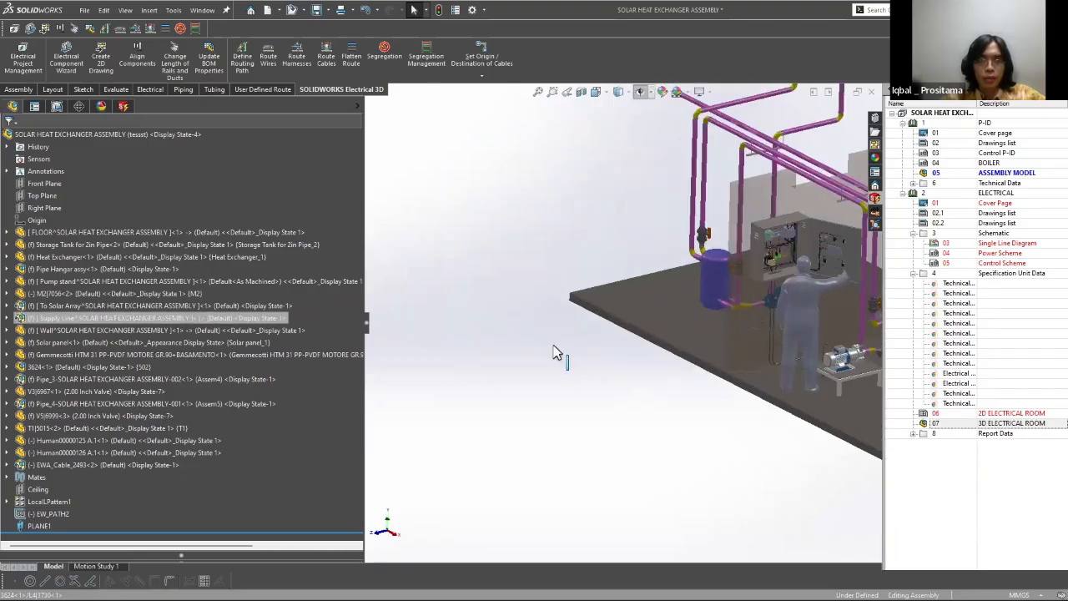
pyautogui.scroll(4, 565, 274)
pyautogui.scroll(-3, 568, 276)
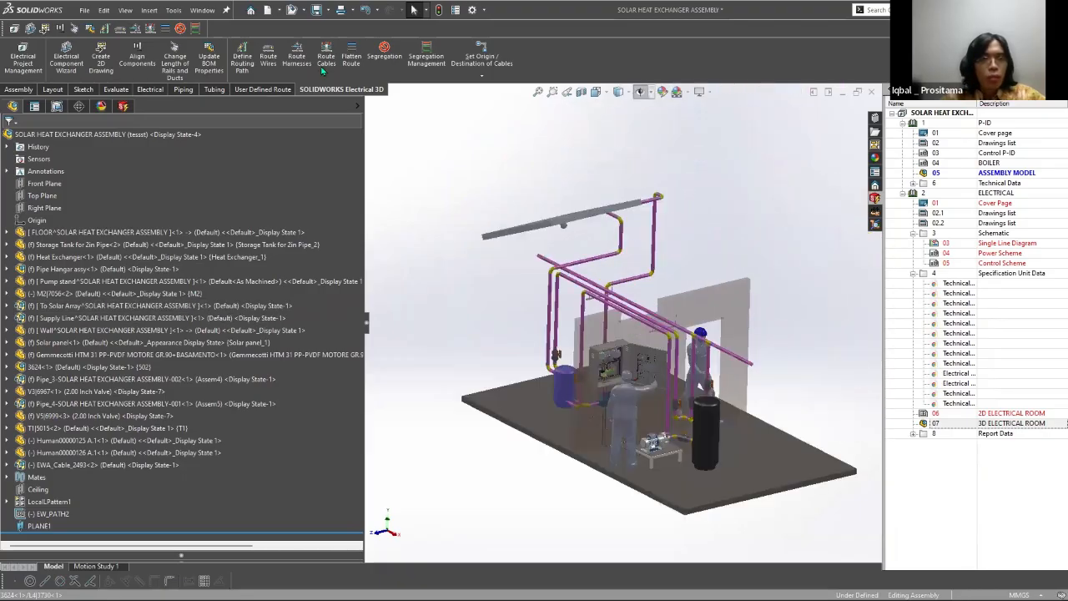
pyautogui.scroll(-3, 597, 417)
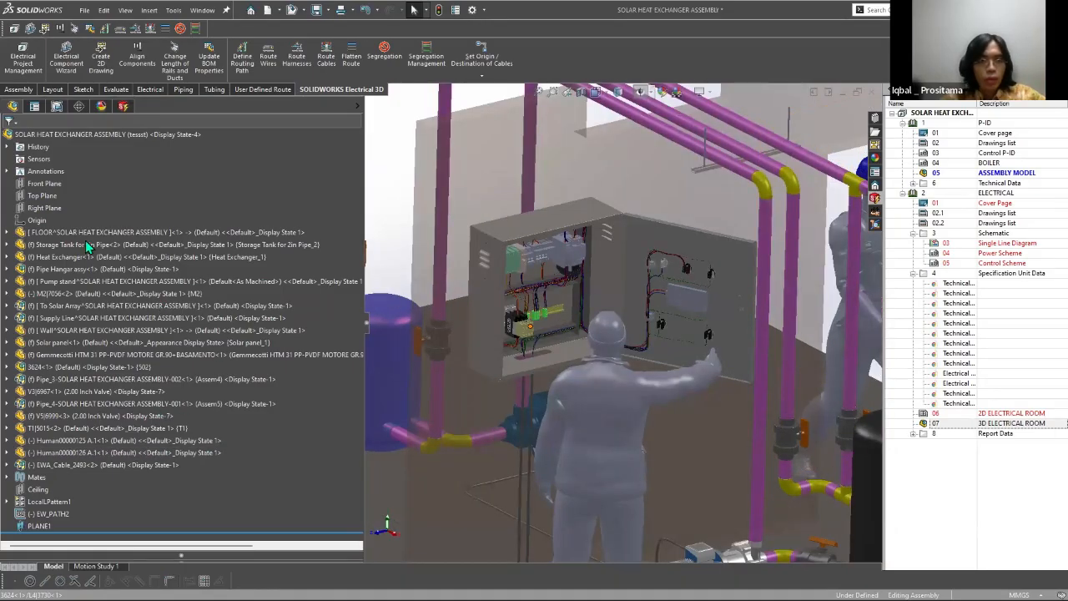
# Step: Start Route Cables and choose cables W2 and W4 for routing, checking the cores of W2, W3 and W4
pyautogui.scroll(-2, 87, 244)
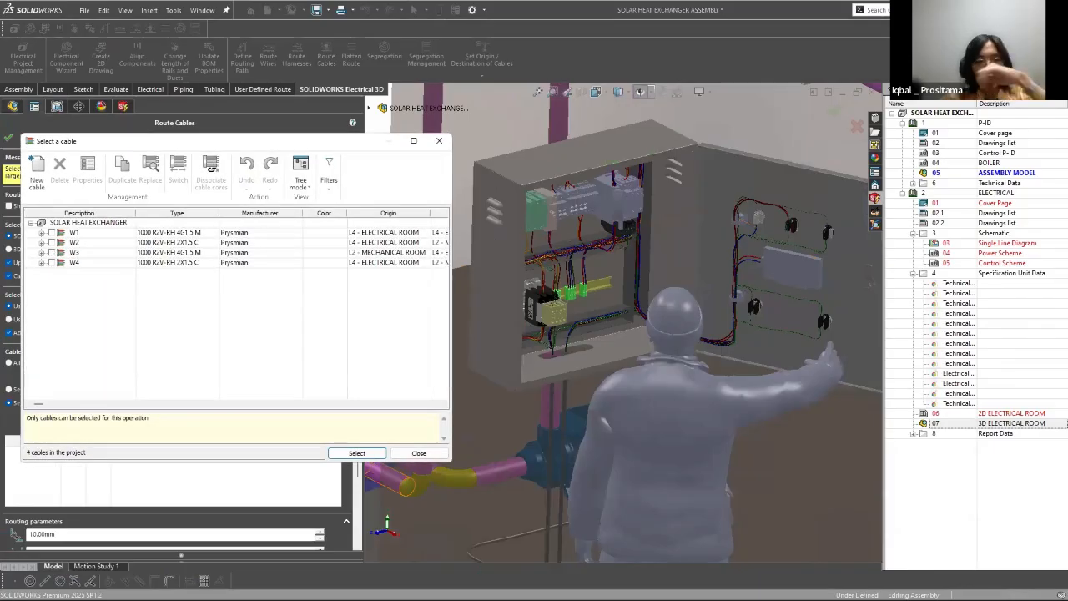
pyautogui.click(50, 242)
pyautogui.click(41, 243)
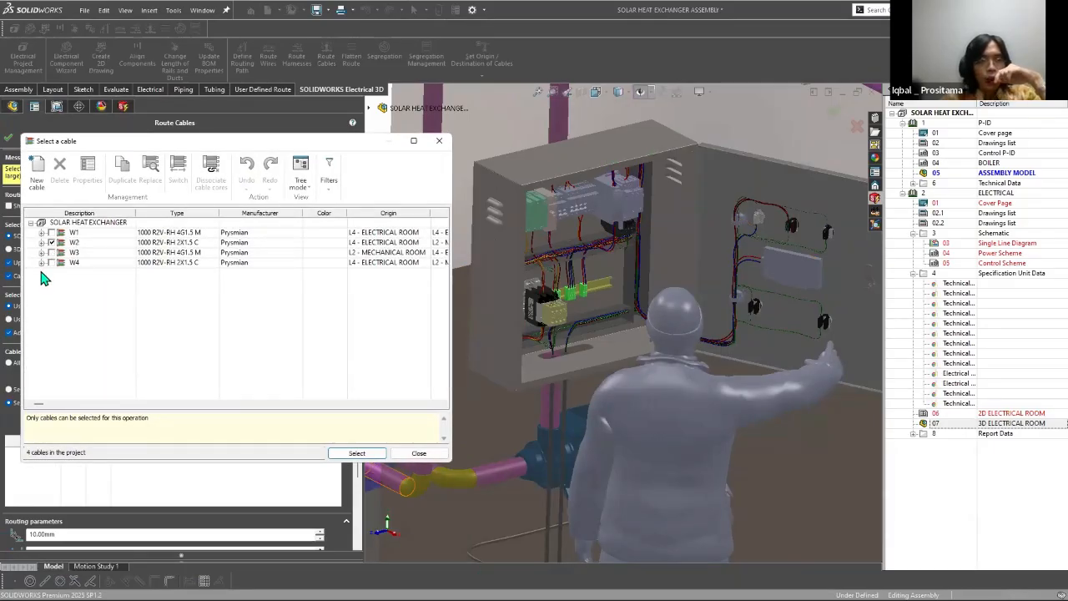
pyautogui.click(41, 273)
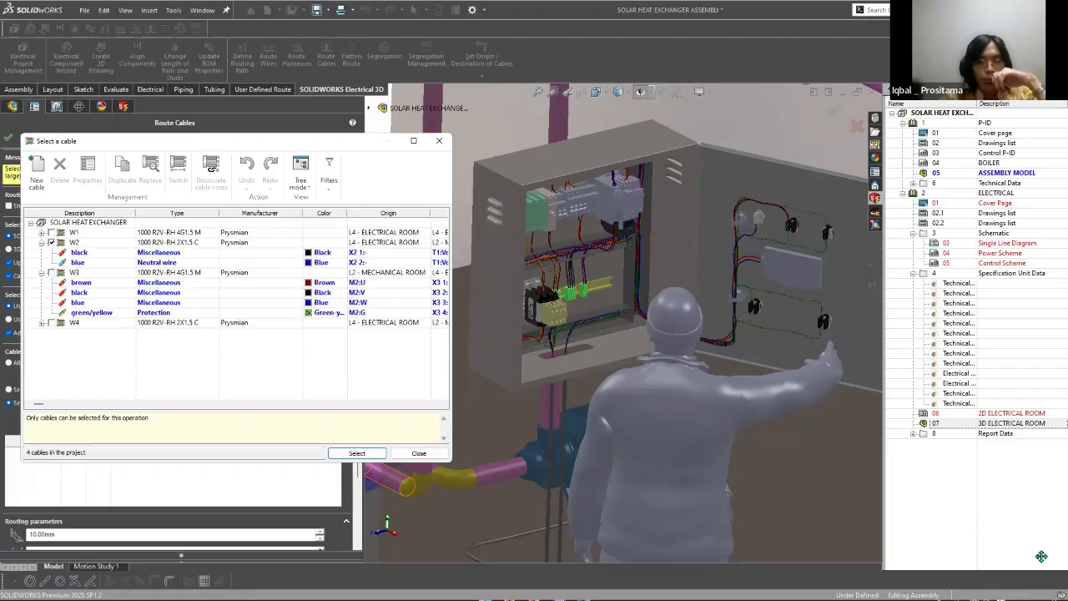
pyautogui.click(42, 323)
pyautogui.click(52, 323)
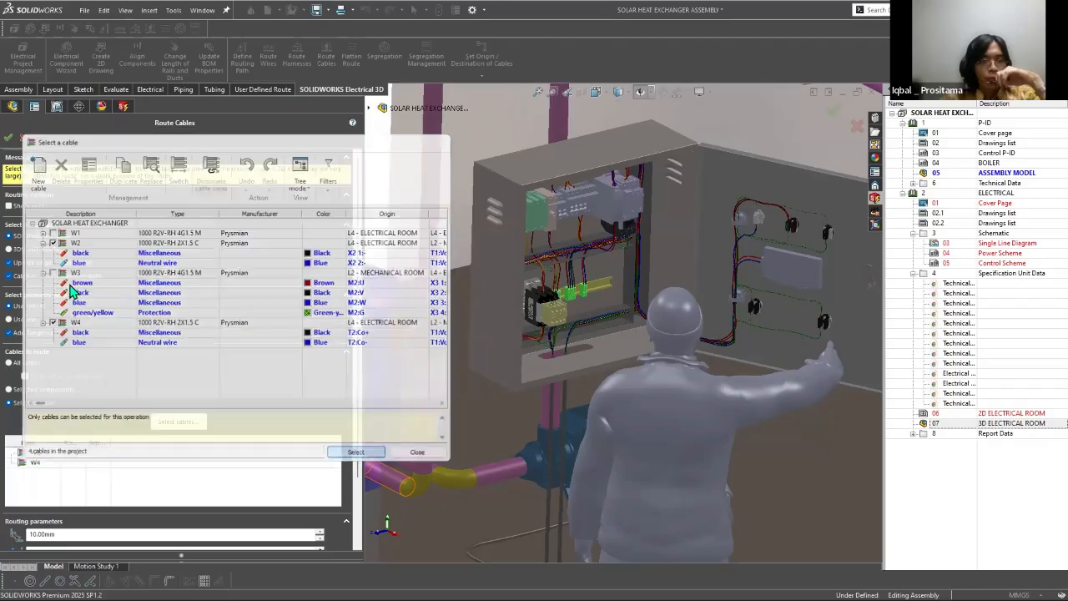
pyautogui.click(356, 453)
# Step: Recheck the cable selection and the cores of W2, keeping W2 and W4 as the cables to route
pyautogui.scroll(-3, 352, 483)
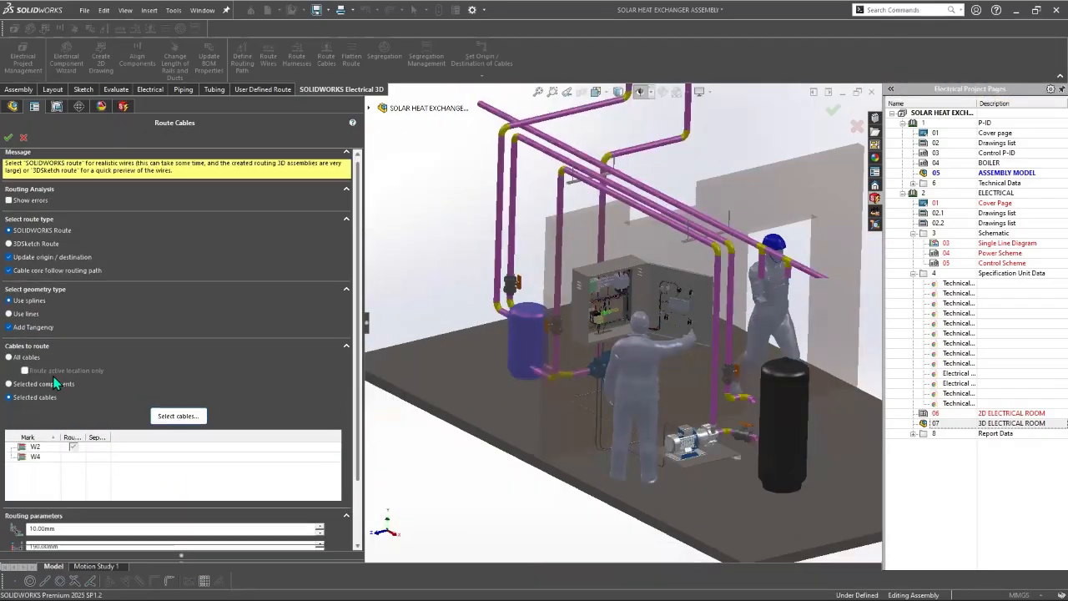
pyautogui.click(58, 381)
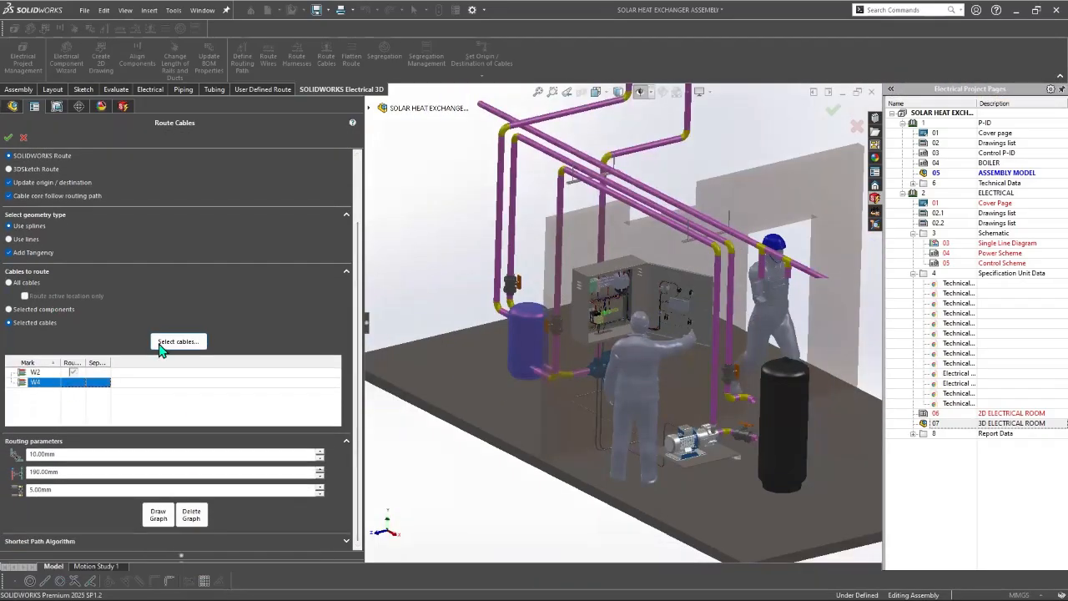
pyautogui.click(175, 342)
pyautogui.click(40, 242)
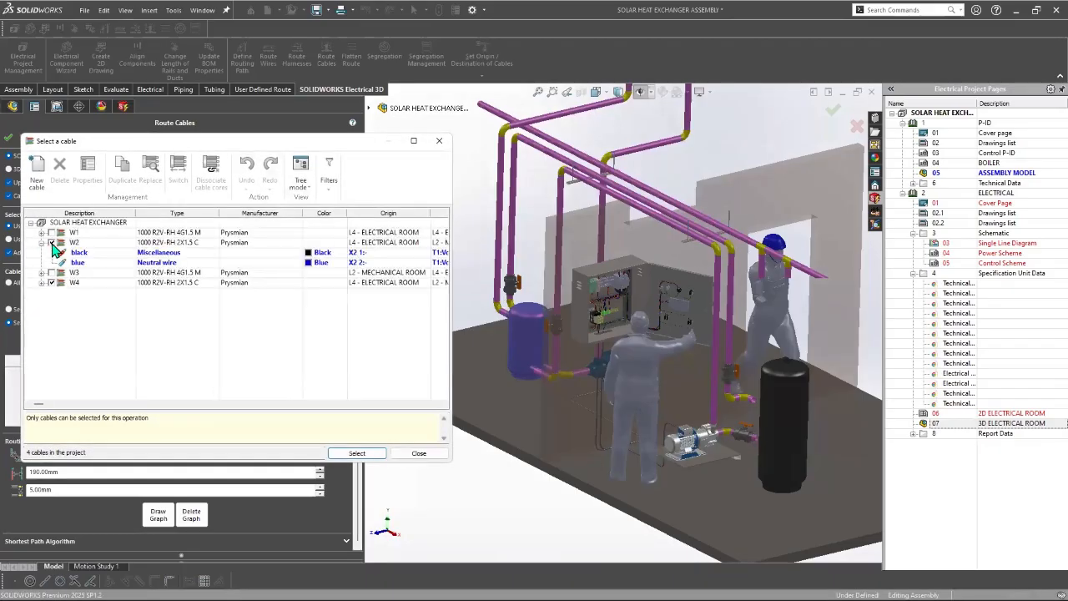
pyautogui.click(358, 453)
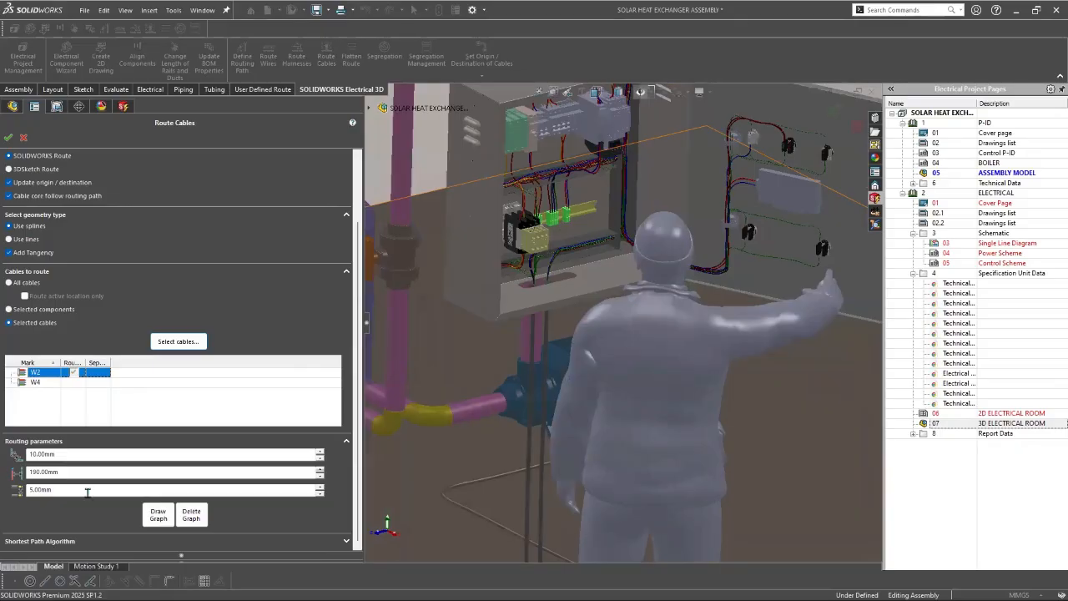
# Step: Set the last routing parameter to 10 mm and route cables W2 and W4 as a SOLIDWORKS Route
pyautogui.click(83, 491)
pyautogui.write('10')
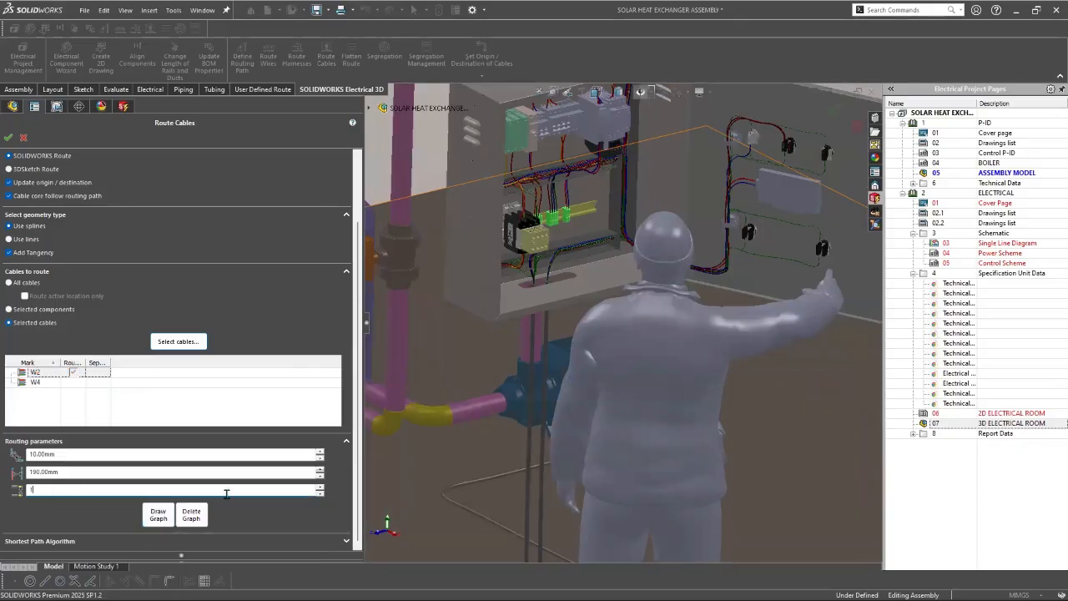
pyautogui.press('Tab')
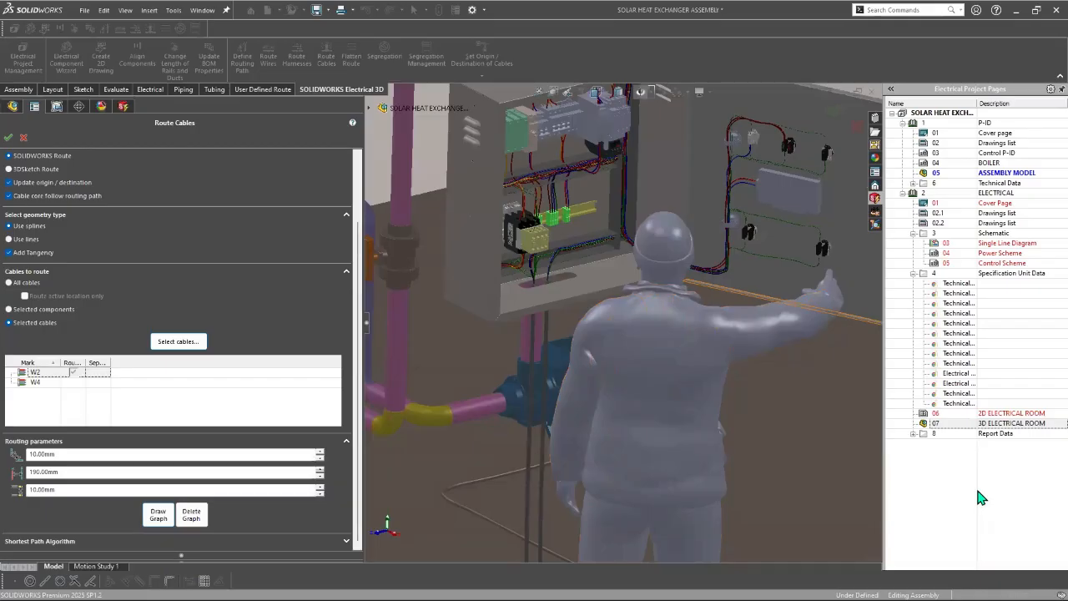
pyautogui.click(8, 138)
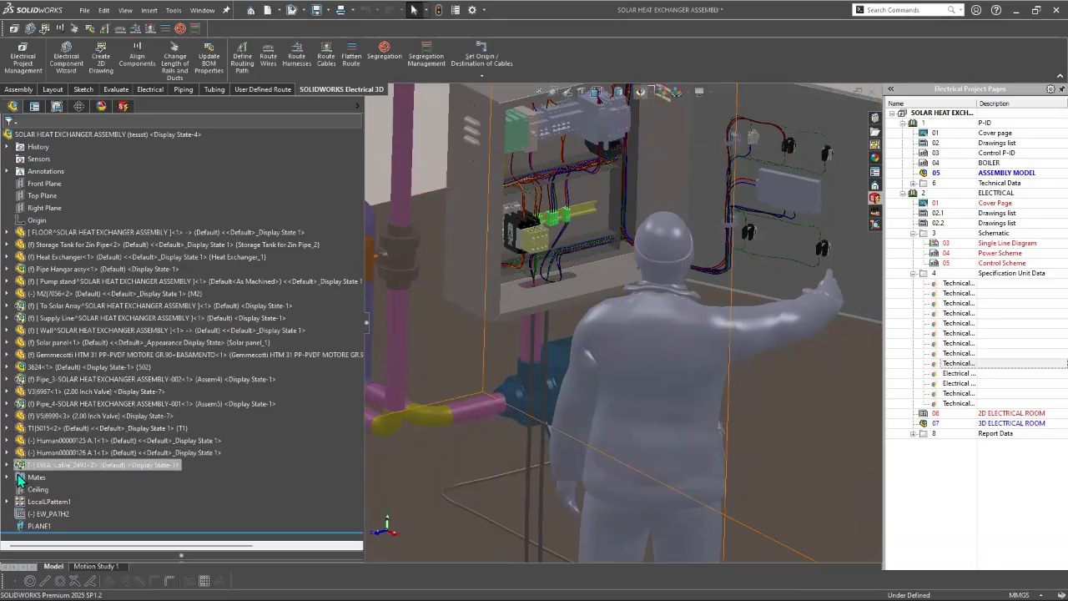
# Step: Inspect the contents of EWA_Cable_2493 and its cable runs between the cabinet and the equipment
pyautogui.rightClick(50, 465)
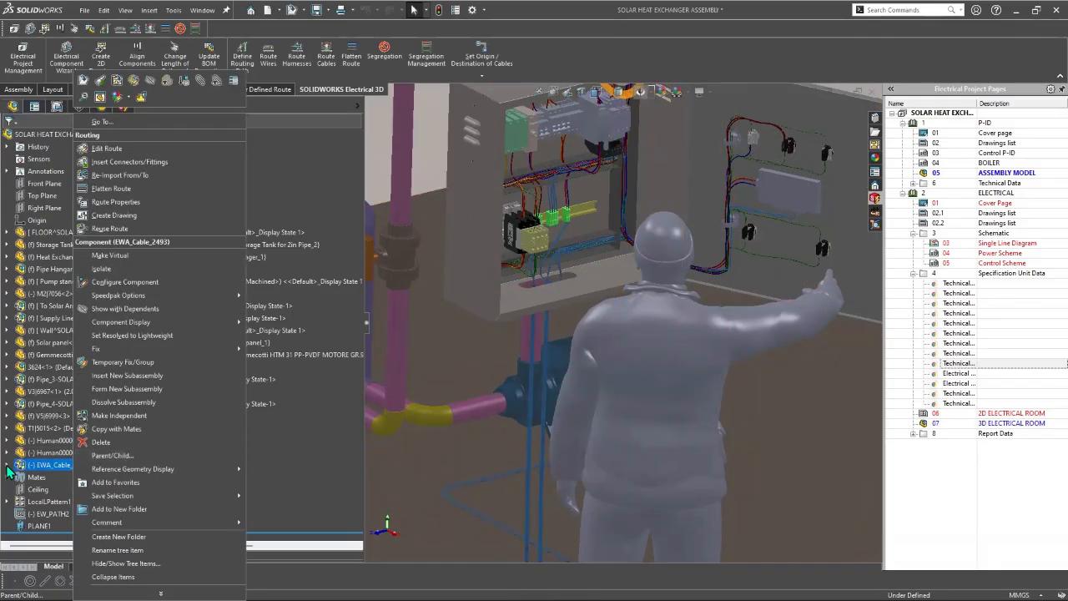
pyautogui.click(7, 465)
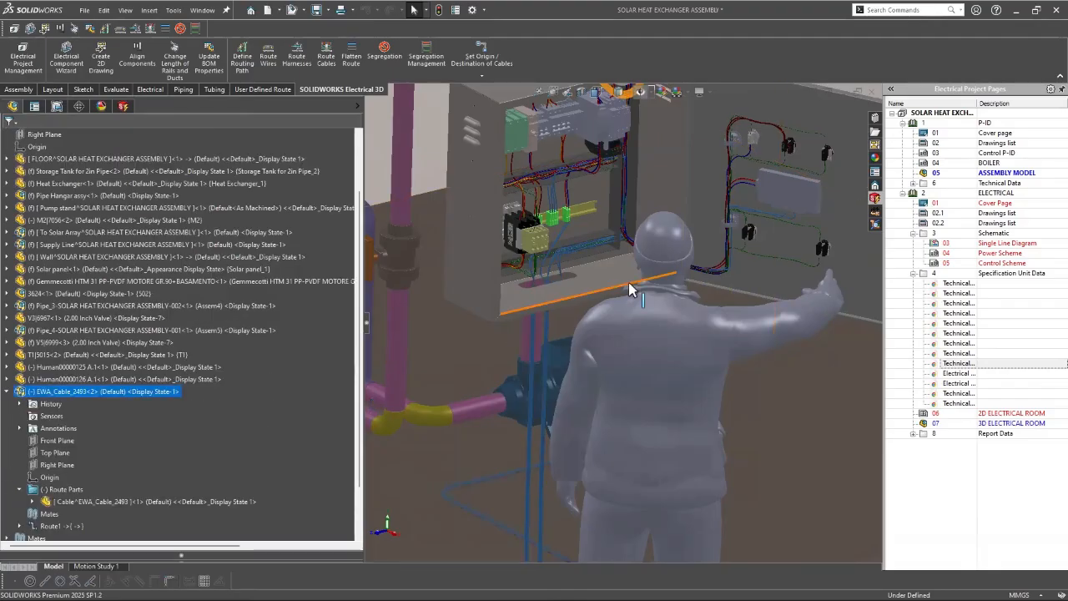
pyautogui.scroll(3, 633, 284)
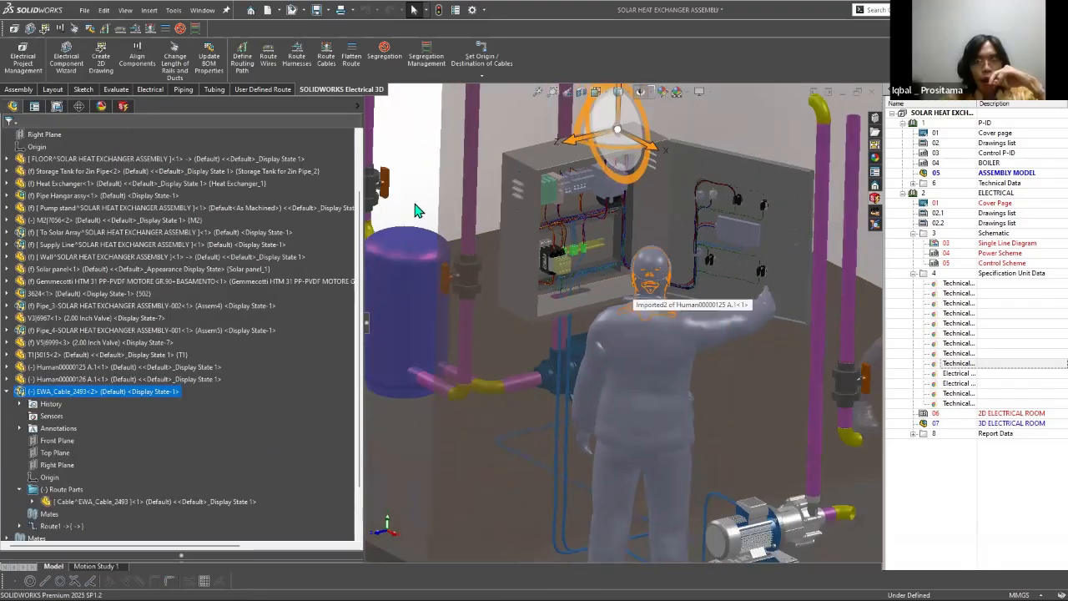
pyautogui.scroll(4, 636, 287)
pyautogui.press('Escape')
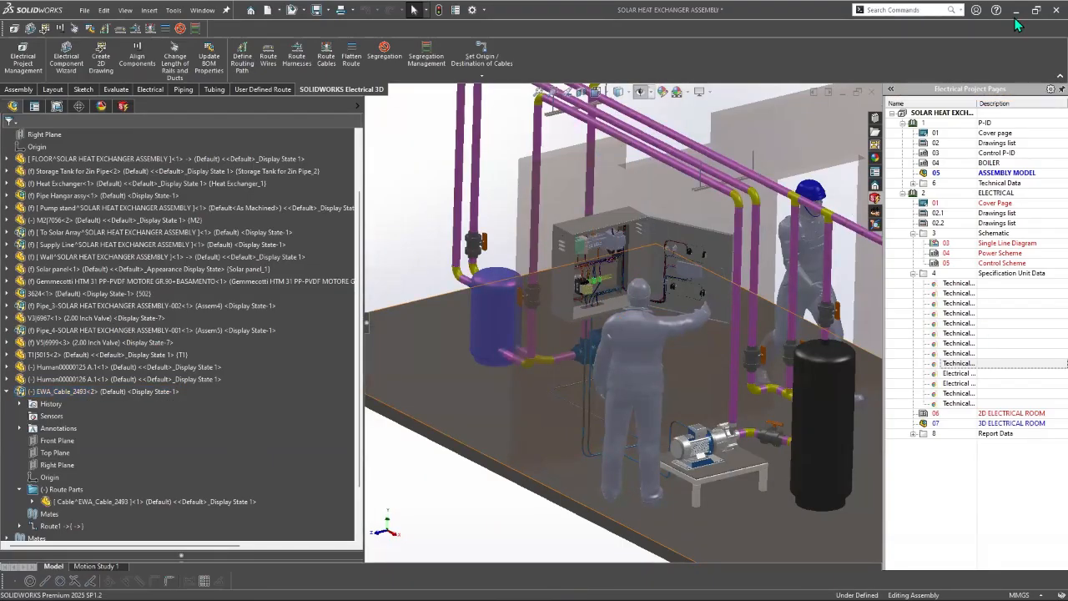
pyautogui.click(6, 392)
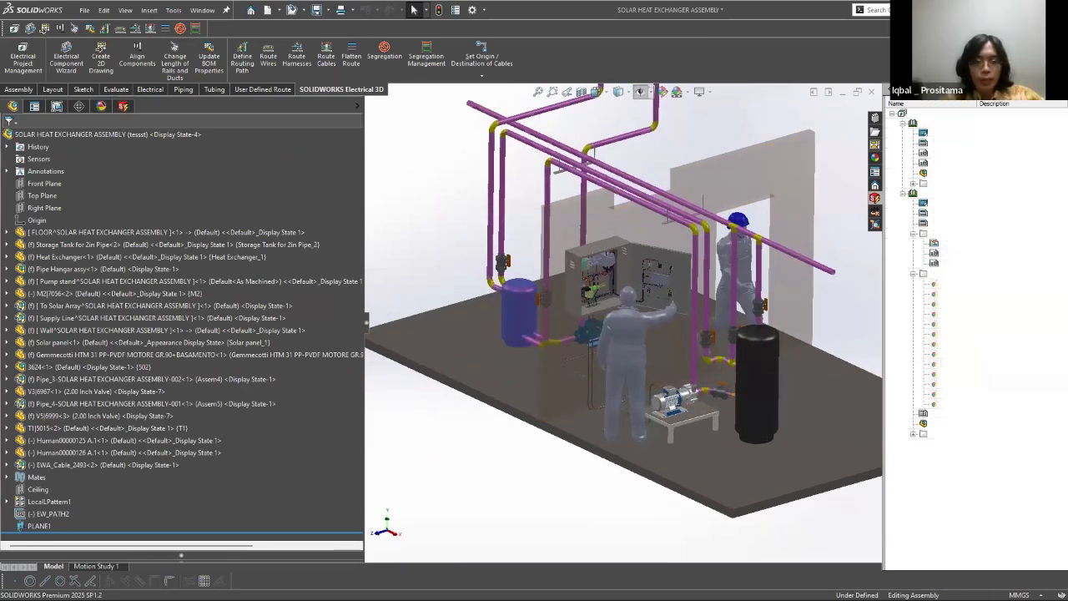
# Step: Switch to SOLIDWORKS Electrical Schematic, preview page 09 - Bill of materials and examine the cable lengths in the List of the cables
pyautogui.press('super+d')
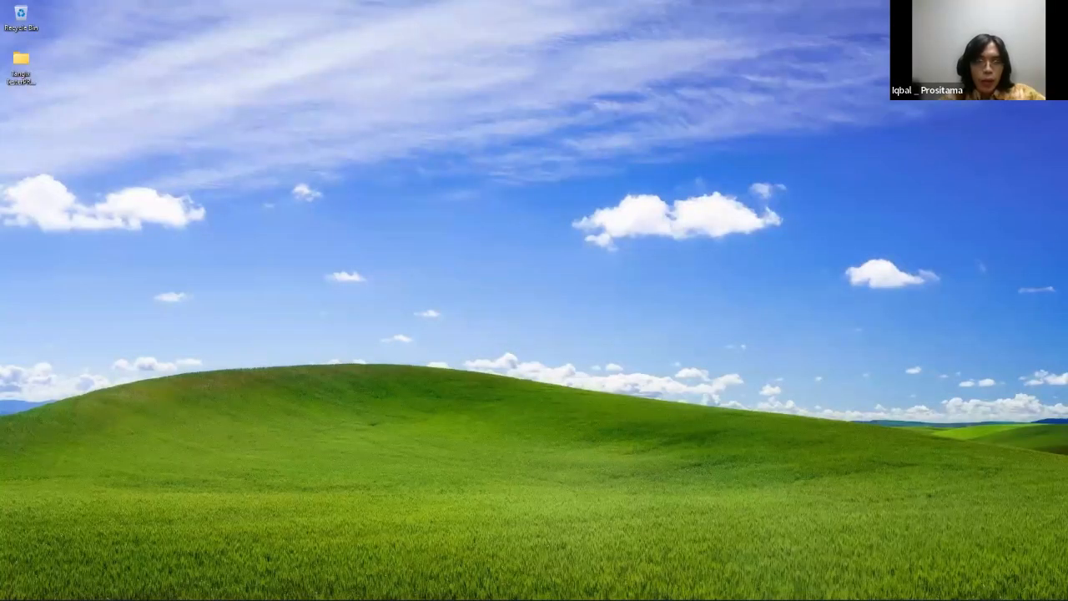
pyautogui.press('super+d')
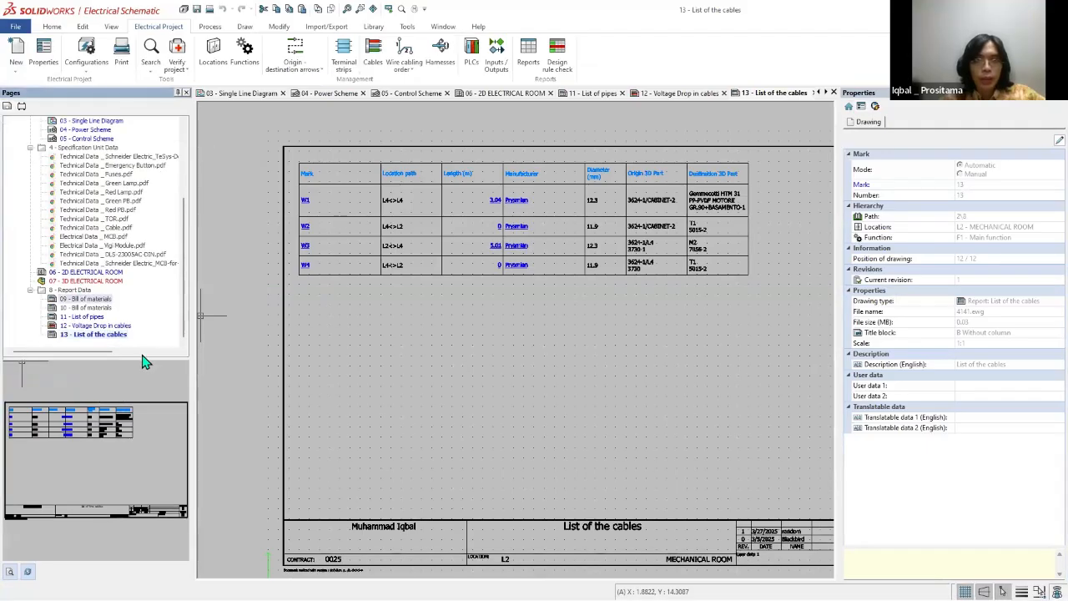
pyautogui.click(83, 300)
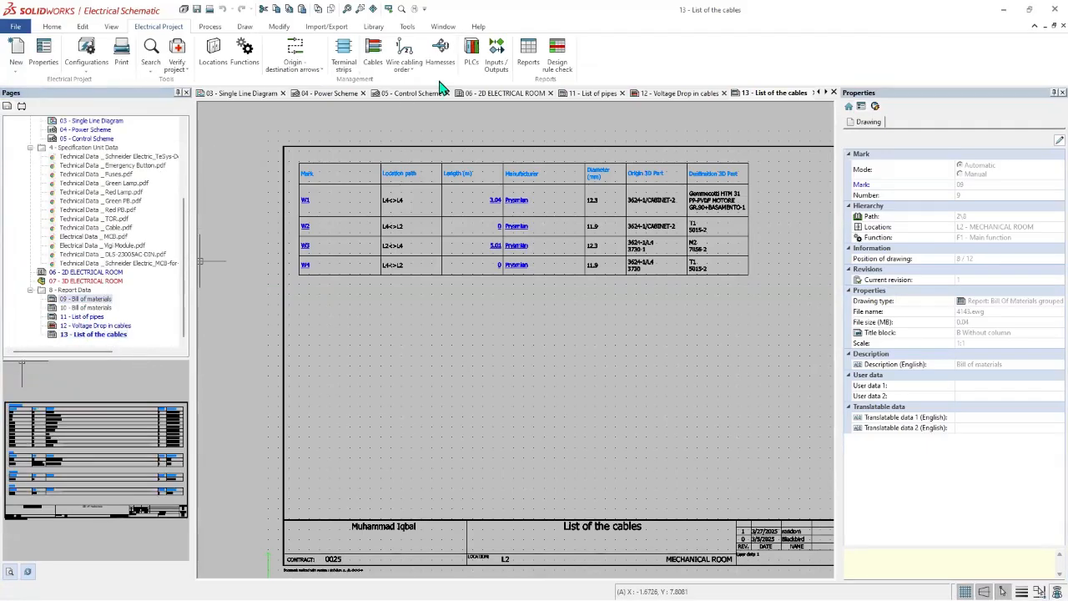
pyautogui.scroll(-1, 549, 159)
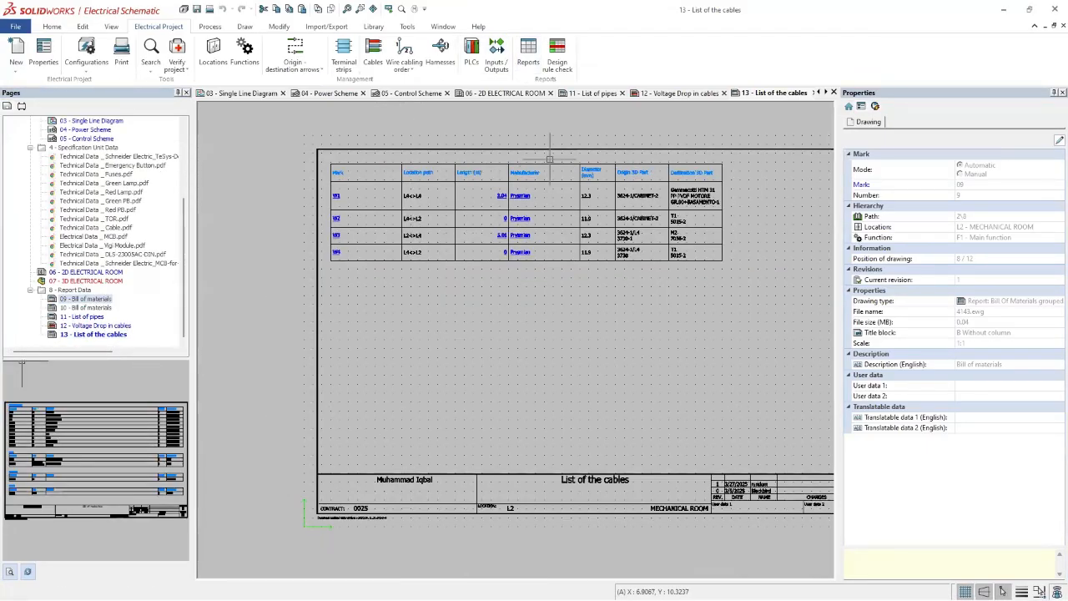
pyautogui.scroll(2, 549, 158)
pyautogui.scroll(-1, 549, 159)
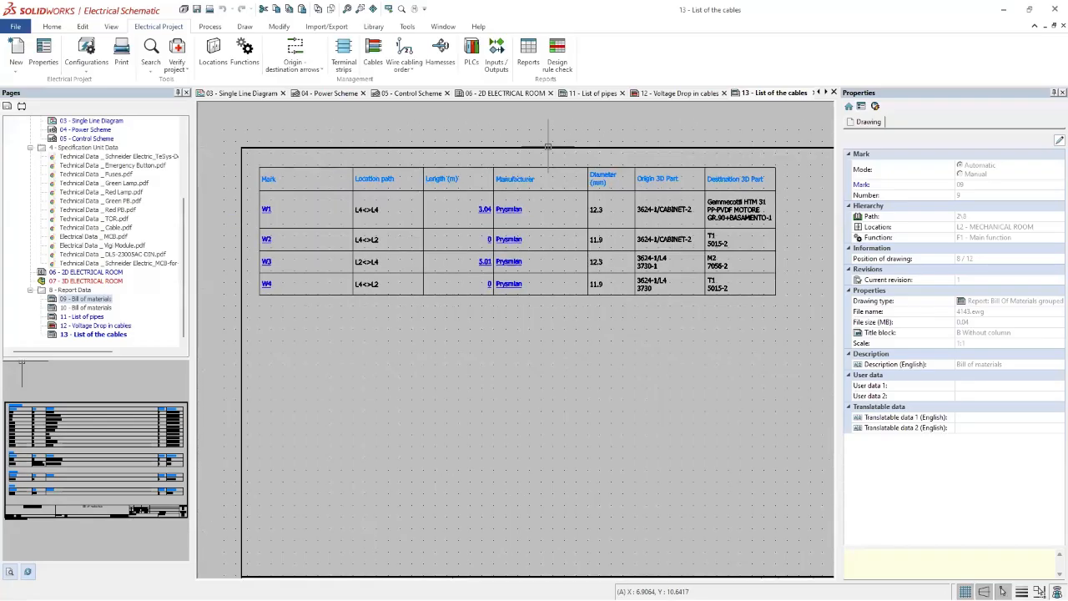
# Step: Open report management, widen its report list, and browse the configurations available to add without adding any
pyautogui.click(527, 55)
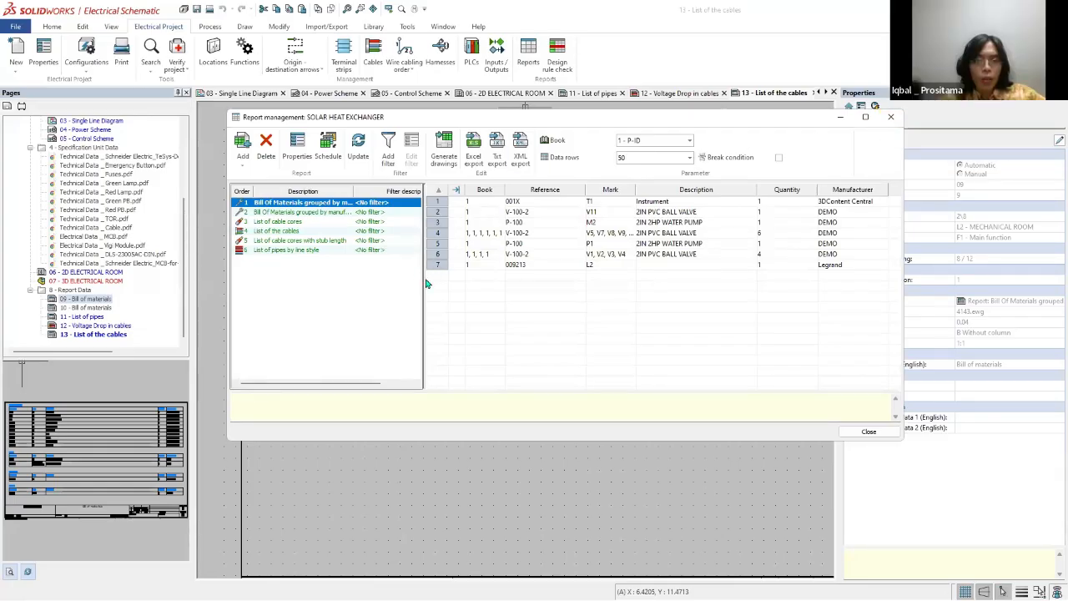
pyautogui.moveTo(471, 281)
pyautogui.mouseDown()
pyautogui.moveTo(493, 282)
pyautogui.moveTo(472, 280)
pyautogui.mouseUp()
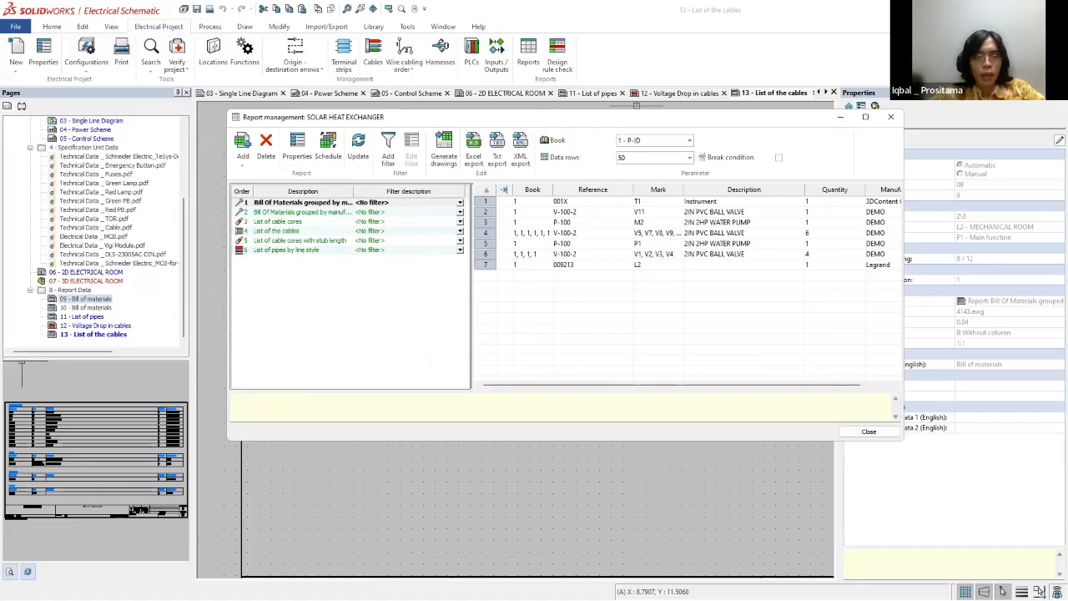
pyautogui.click(243, 165)
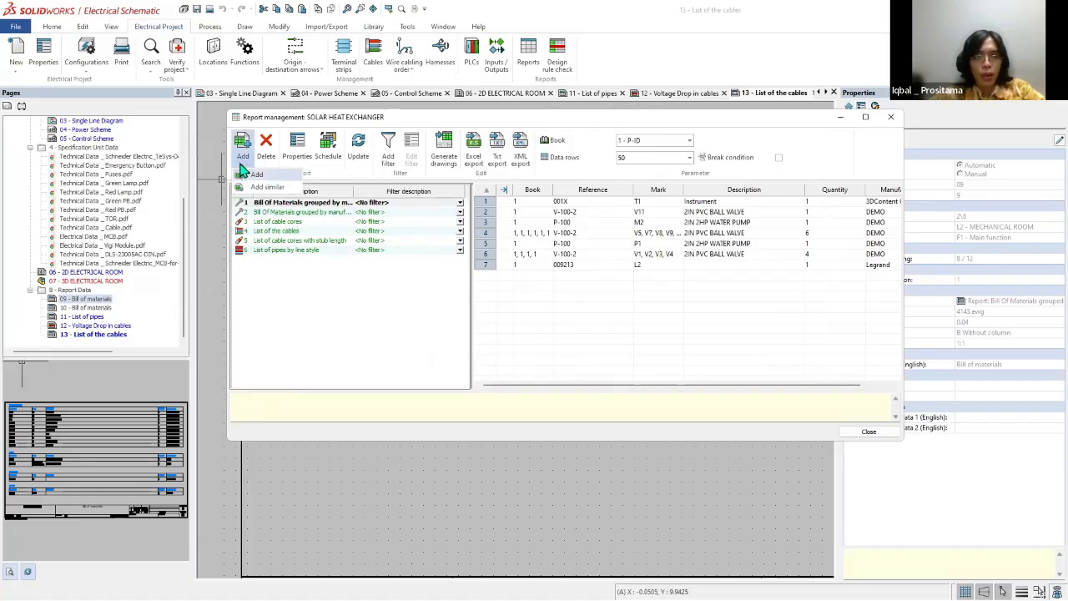
pyautogui.click(258, 175)
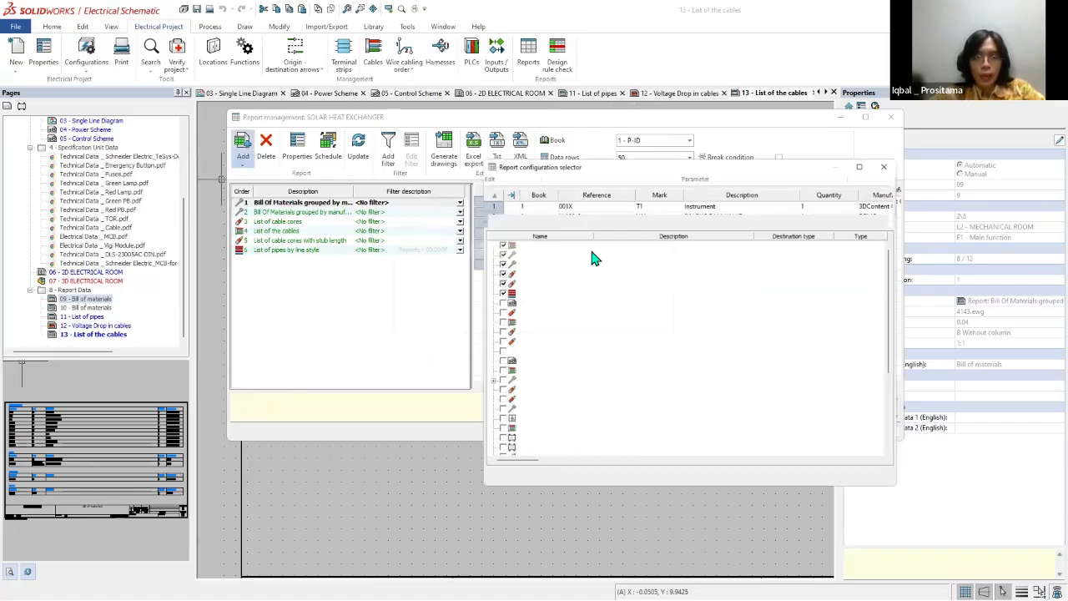
pyautogui.scroll(-5, 898, 390)
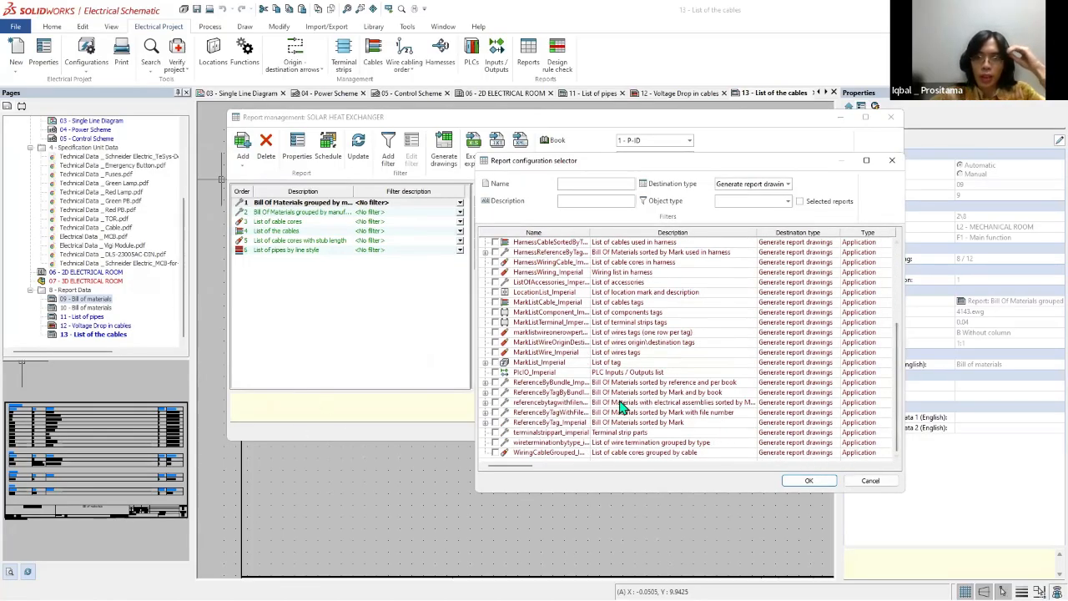
pyautogui.scroll(5, 640, 358)
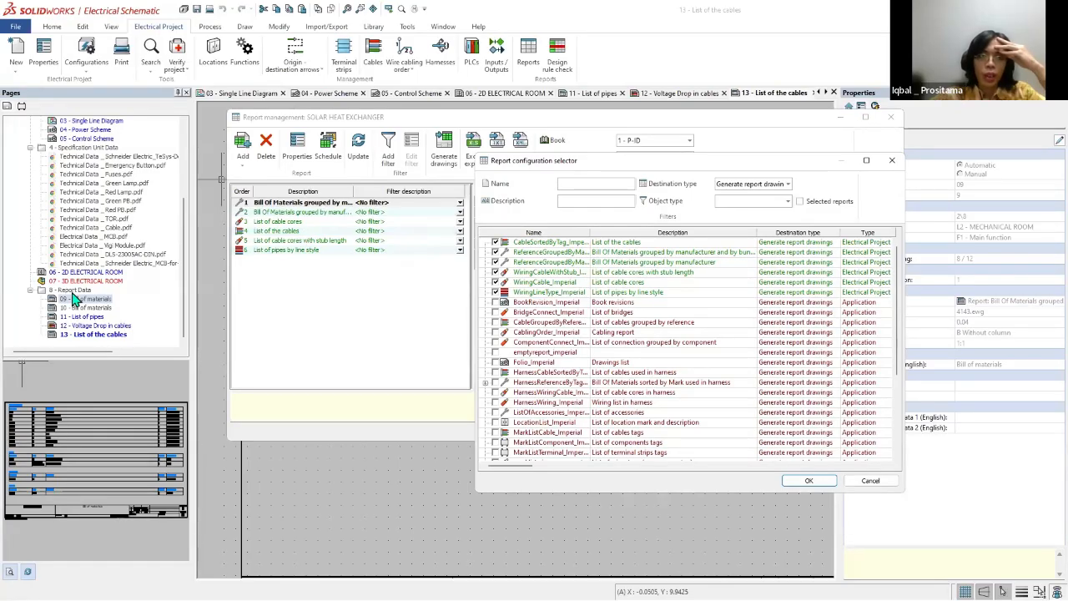
pyautogui.click(859, 489)
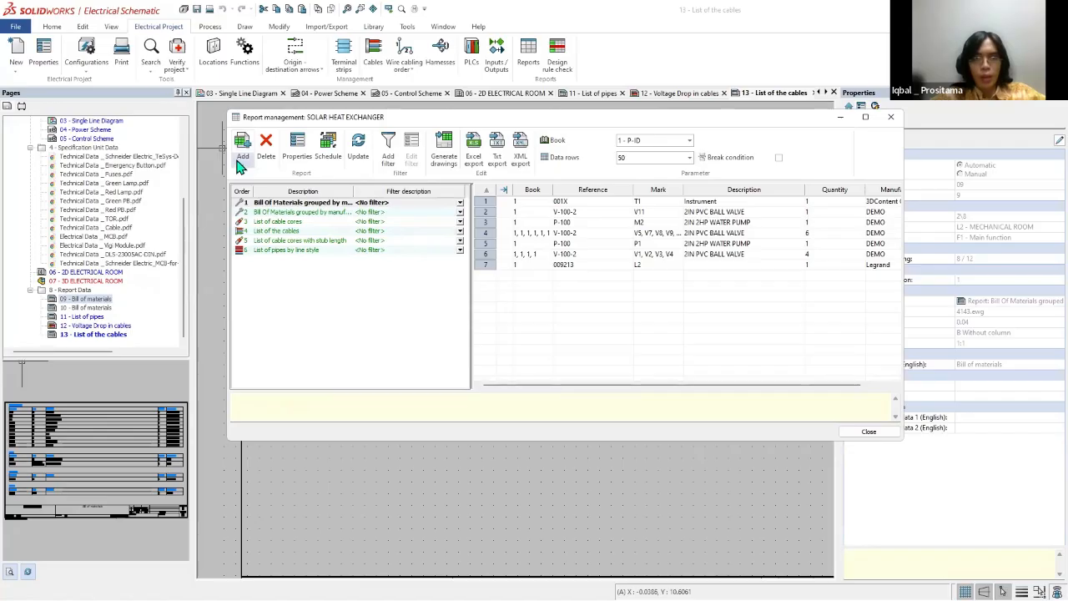
# Step: Reopen the report configuration selector, check the project's selected reports and close it without changes
pyautogui.click(243, 164)
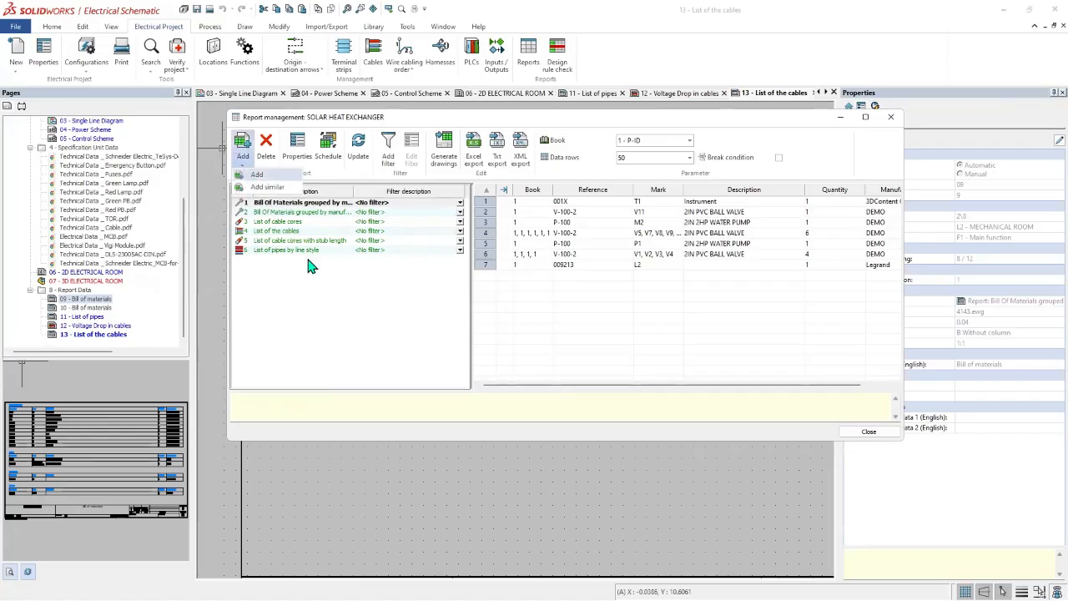
pyautogui.click(257, 174)
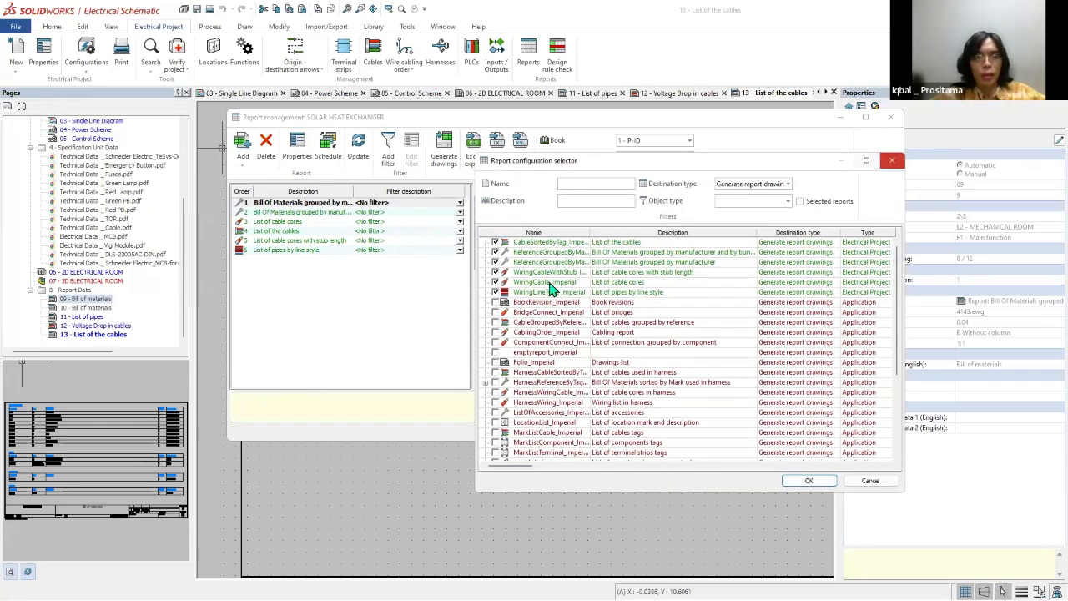
pyautogui.click(892, 160)
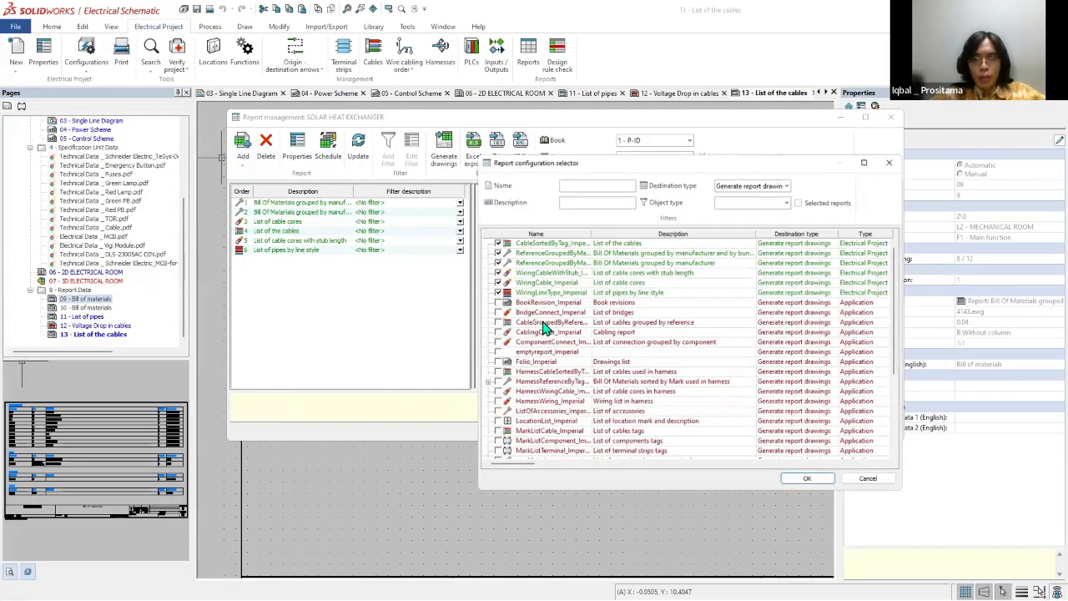
# Step: Browse the available report configurations, toggle the selected-reports filter on and off, and close the selector without adding any
pyautogui.scroll(-4, 543, 326)
pyautogui.click(528, 322)
pyautogui.scroll(4, 522, 309)
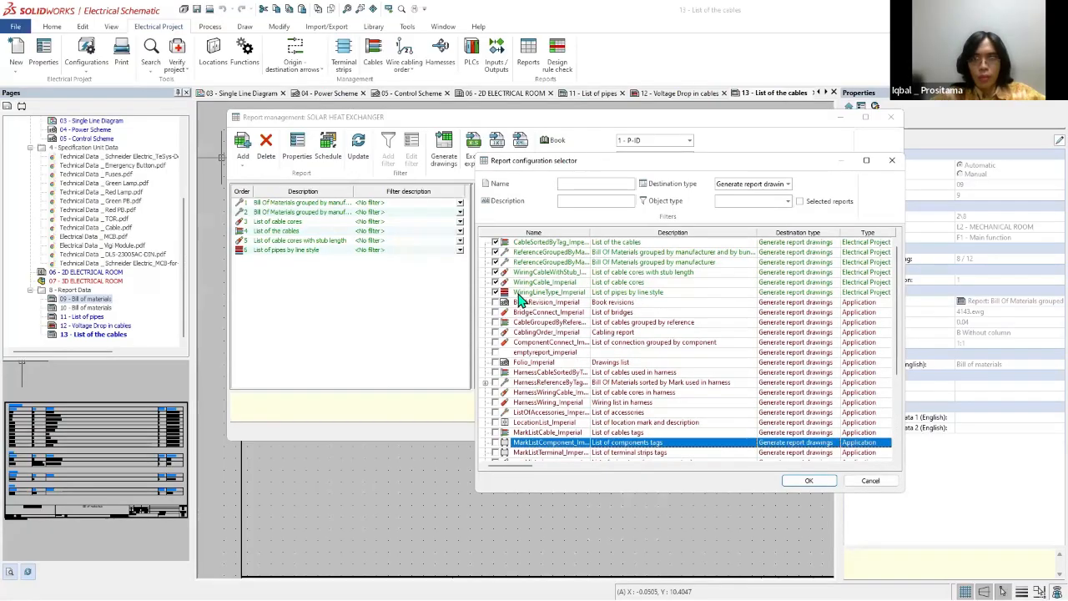
pyautogui.click(809, 205)
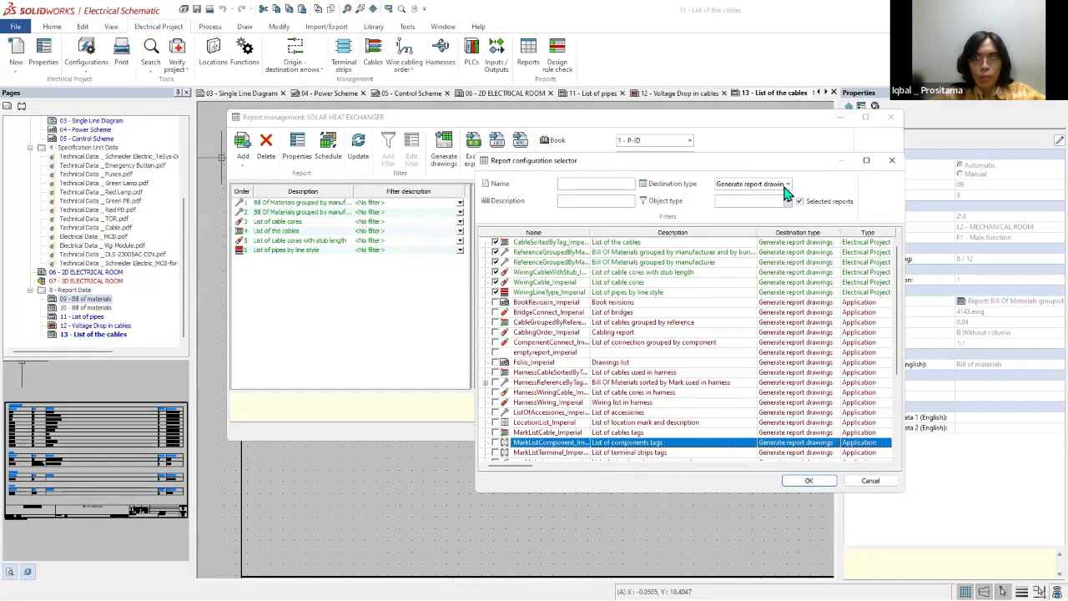
pyautogui.click(786, 186)
pyautogui.click(800, 205)
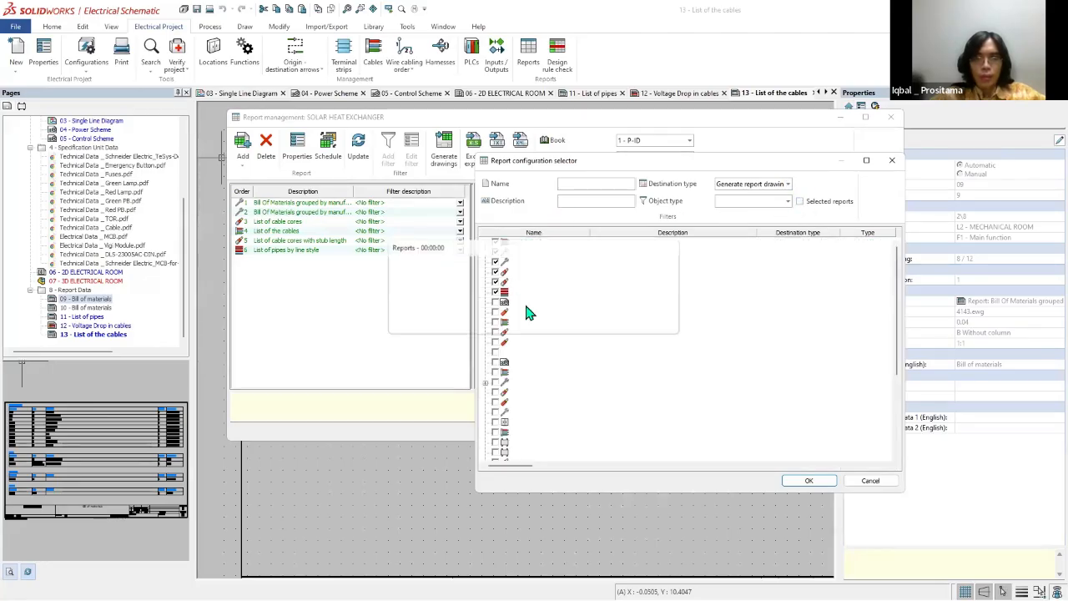
pyautogui.scroll(-1, 538, 275)
pyautogui.click(892, 159)
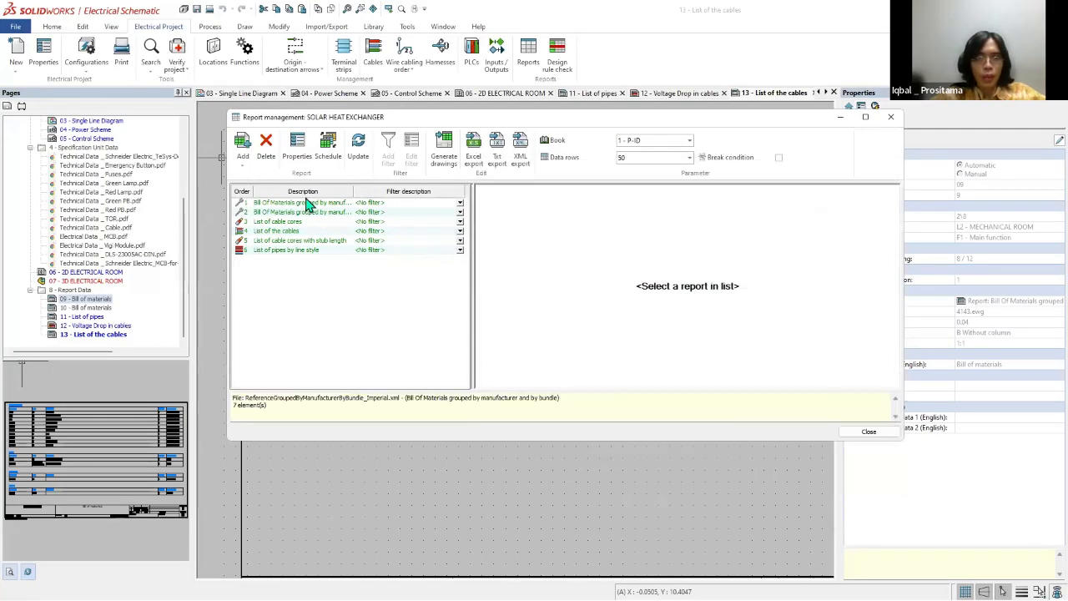
# Step: Try to add a report similar to the Bill Of Materials grouped by manufacturer and bundle, and reopen the full configuration selector
pyautogui.rightClick(309, 203)
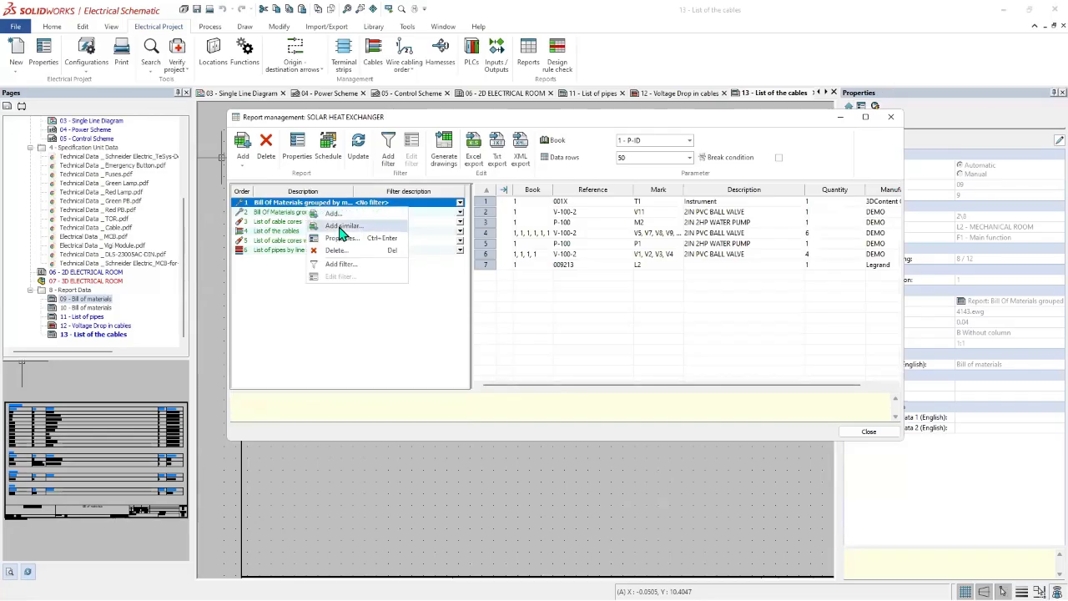
pyautogui.click(339, 228)
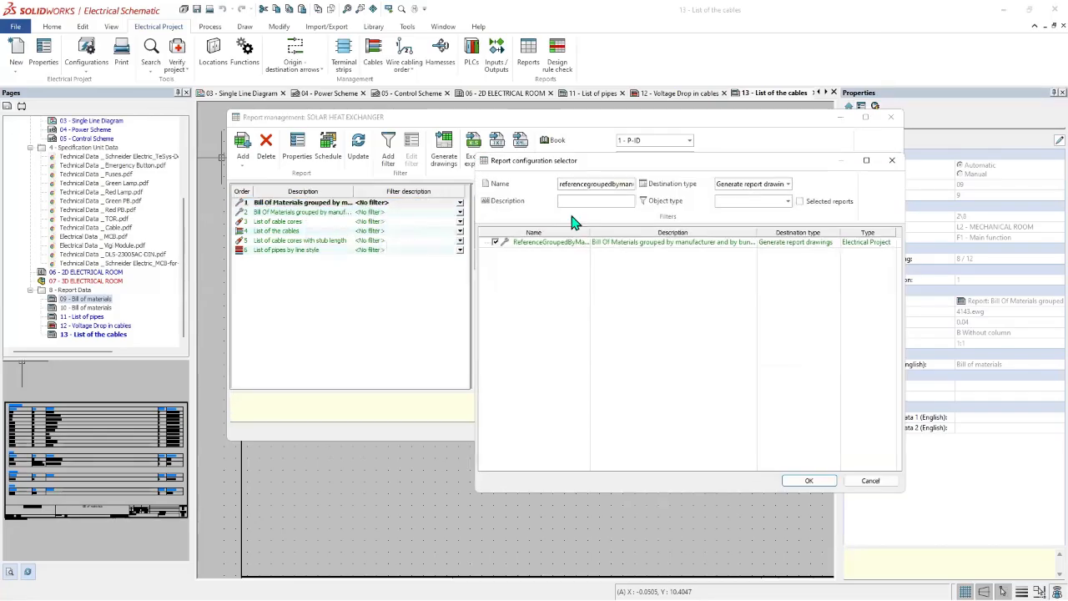
pyautogui.click(561, 244)
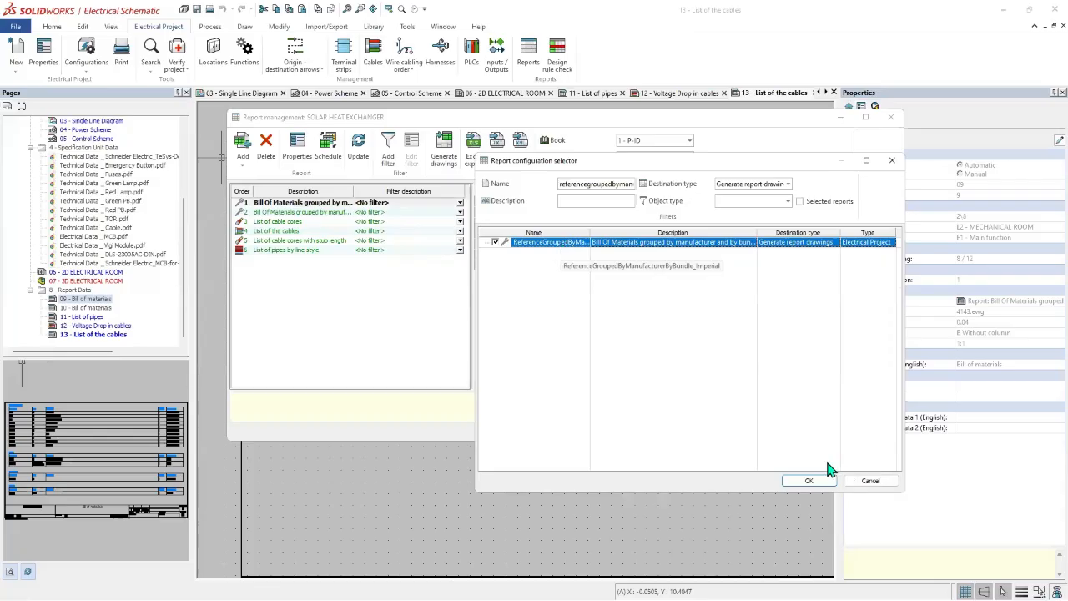
pyautogui.click(809, 482)
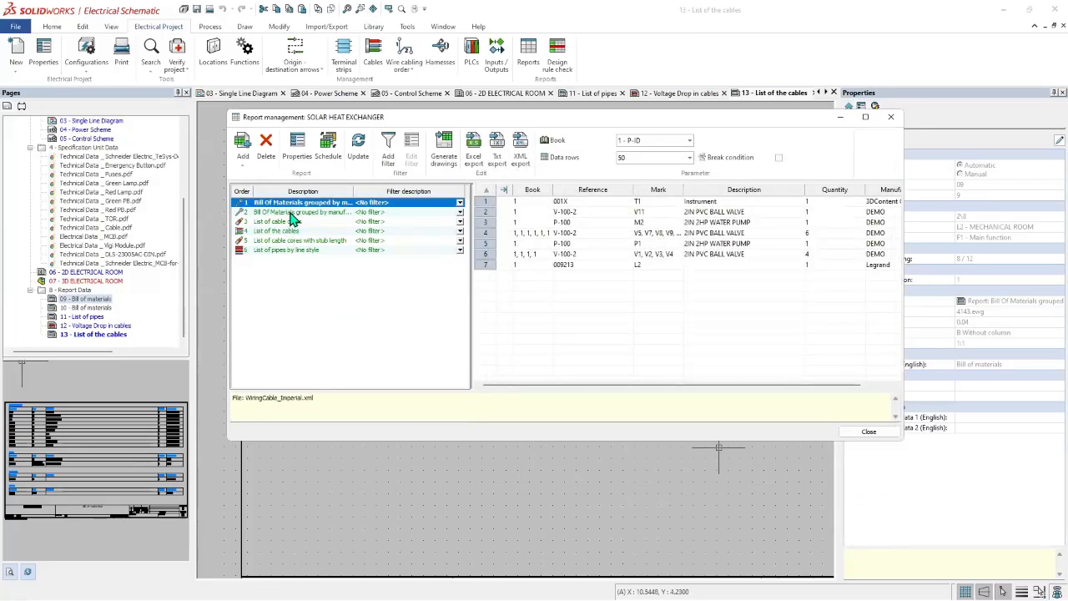
pyautogui.rightClick(321, 203)
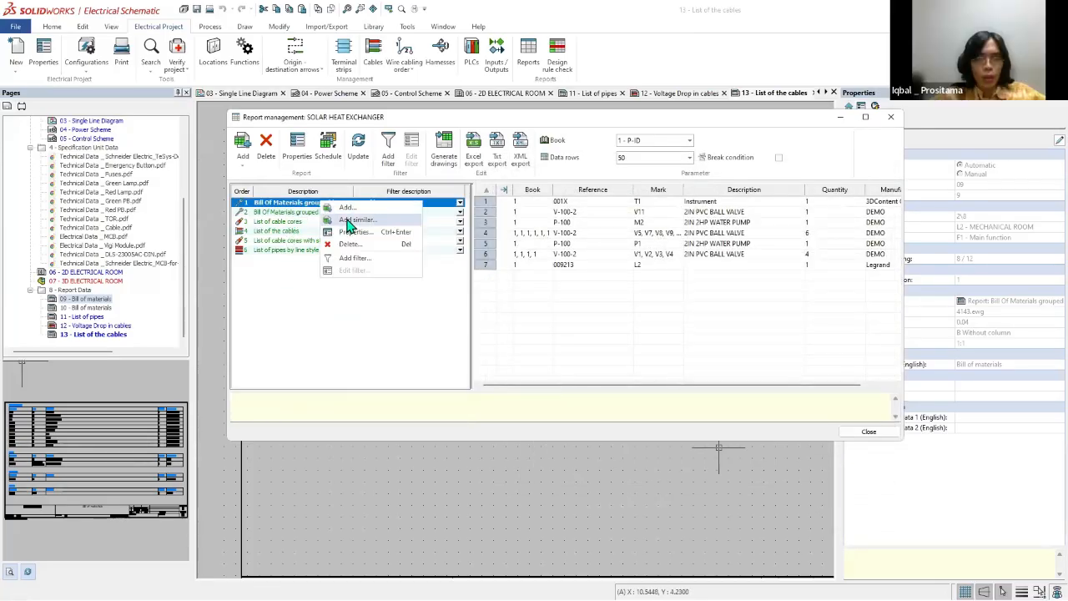
pyautogui.click(347, 209)
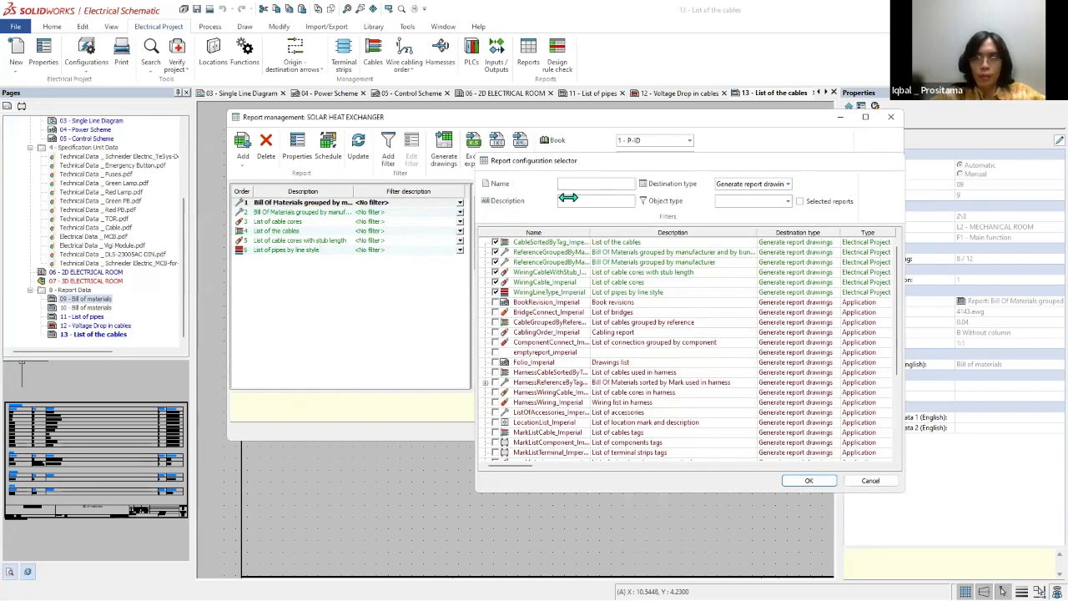
pyautogui.click(319, 204)
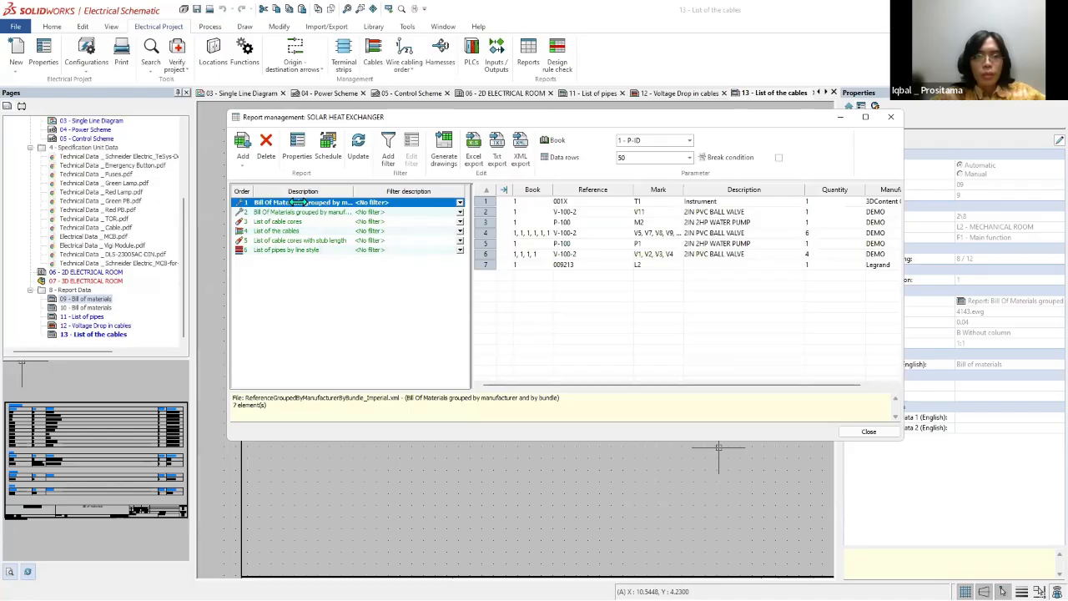
# Step: Open the configuration of the Bill Of Materials report grouped by manufacturer and by bundle for editing
pyautogui.rightClick(298, 202)
pyautogui.click(321, 232)
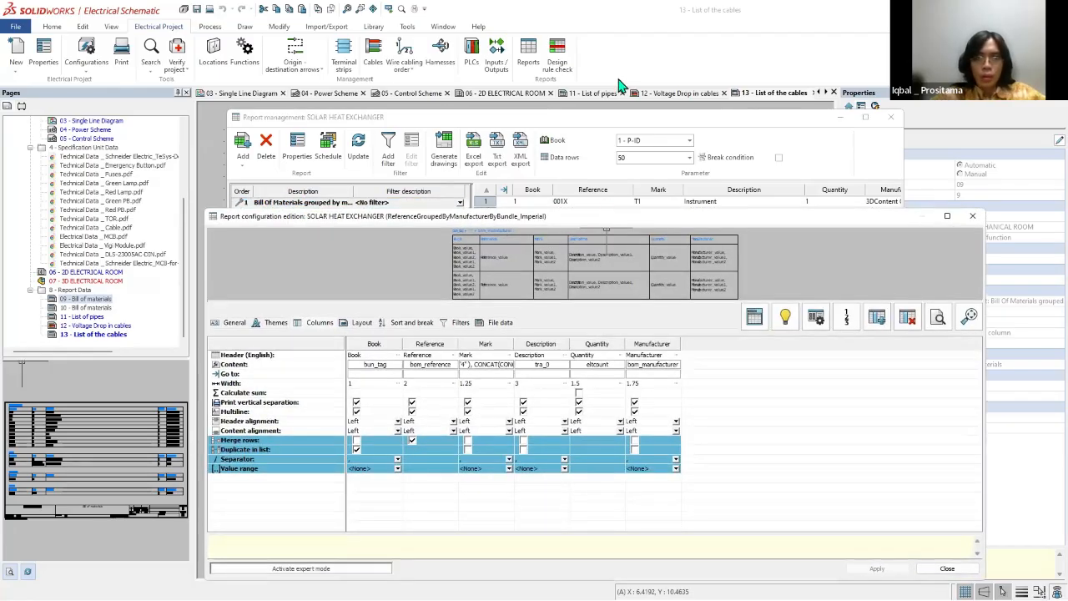
pyautogui.moveTo(608, 209); pyautogui.dragTo(613, 61)
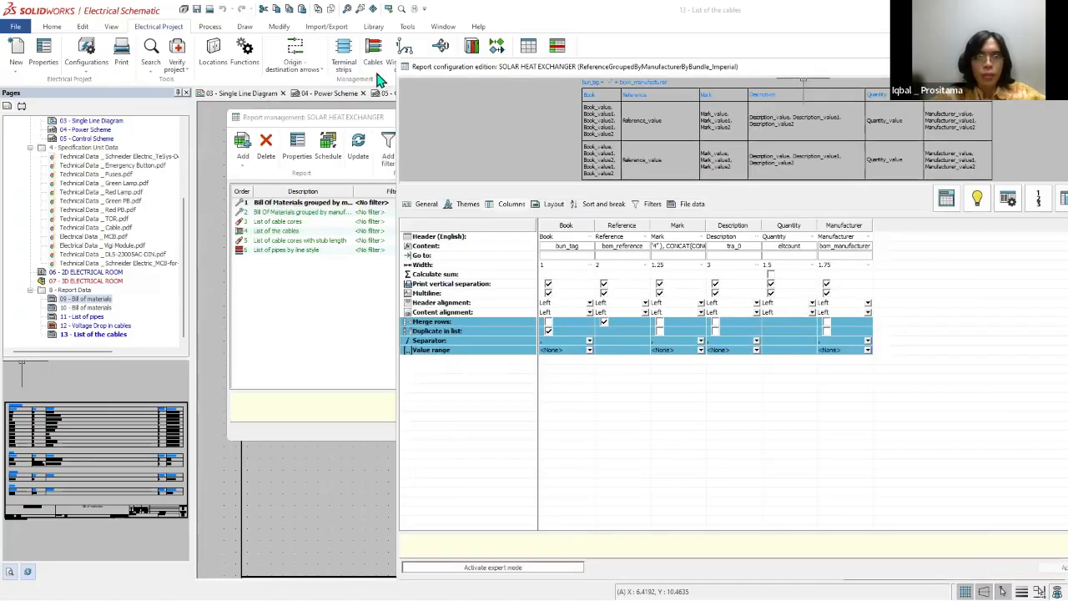
pyautogui.click(374, 46)
pyautogui.press('Escape')
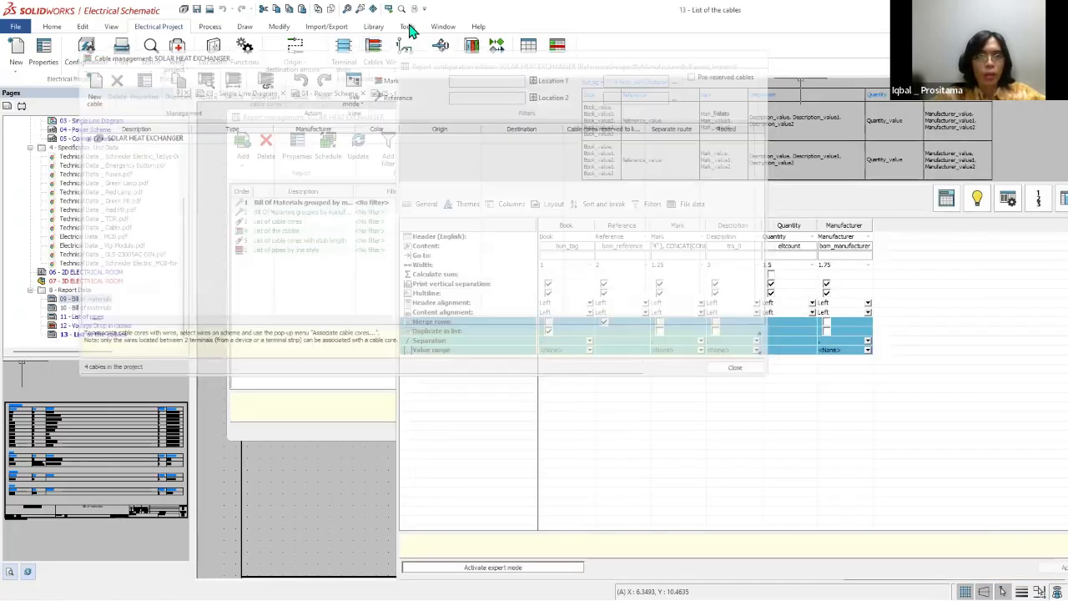
pyautogui.click(373, 26)
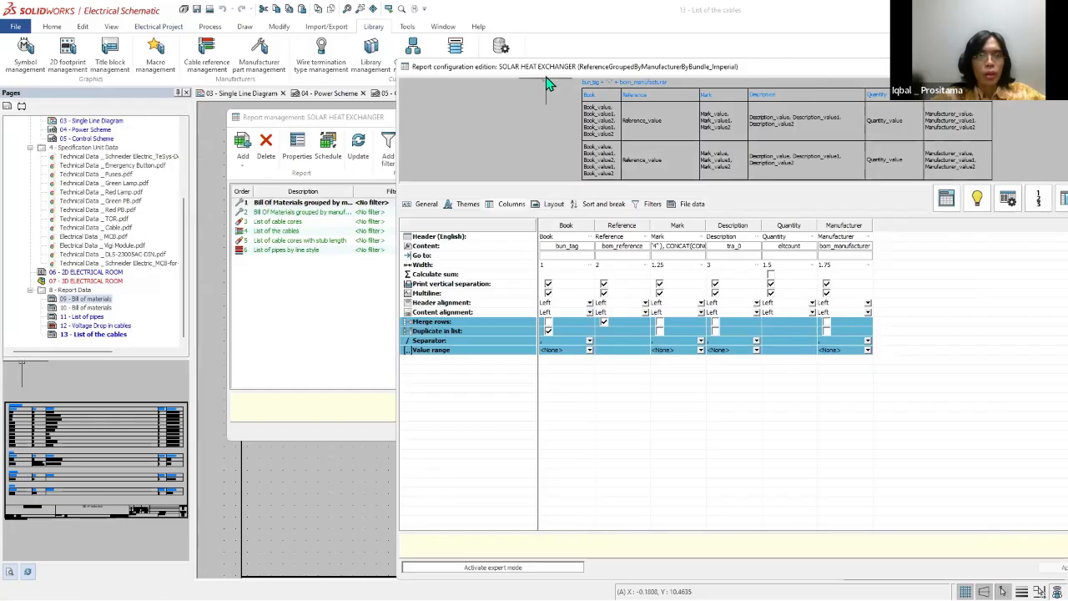
pyautogui.moveTo(546, 72); pyautogui.dragTo(360, 120)
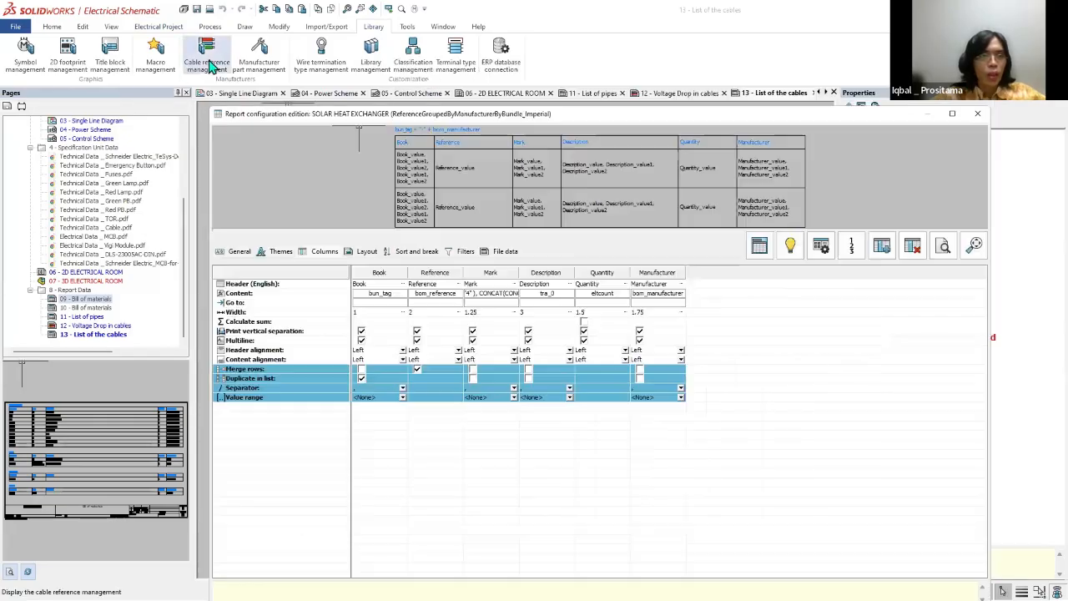
pyautogui.click(326, 28)
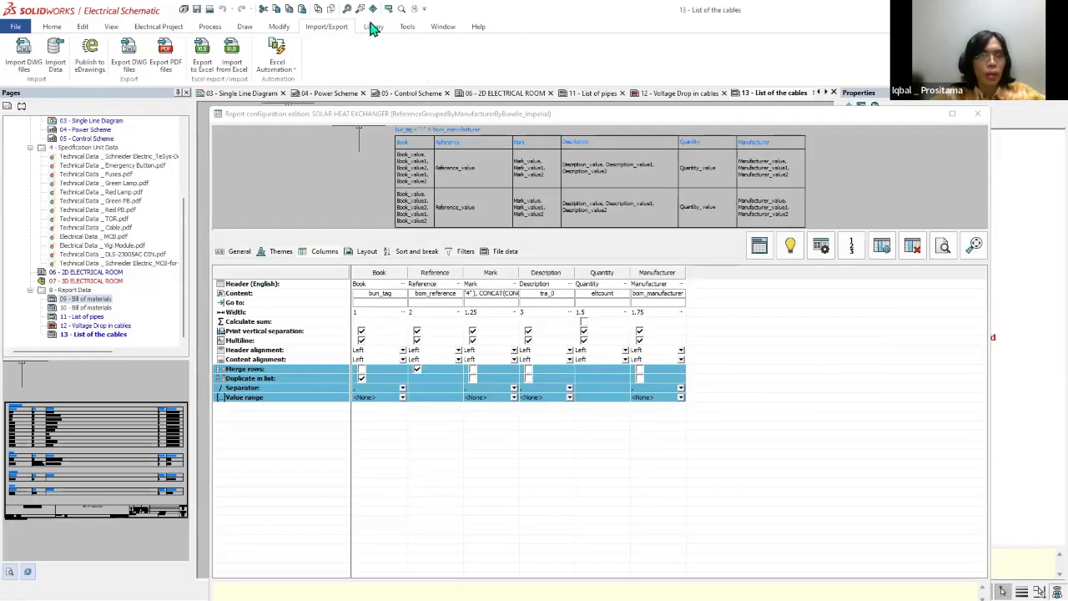
pyautogui.click(278, 28)
pyautogui.click(375, 26)
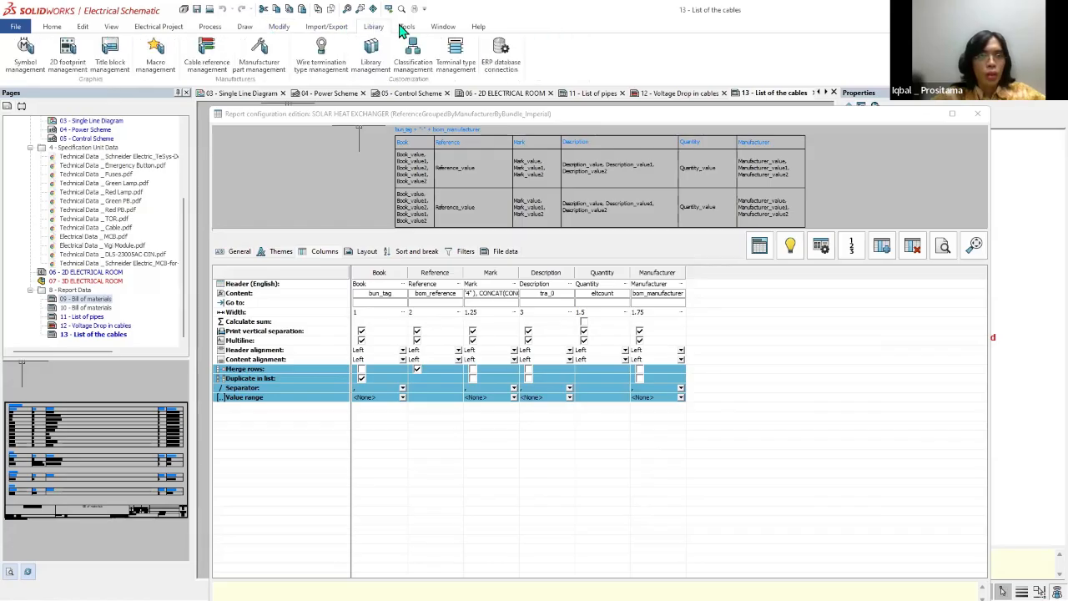
pyautogui.click(405, 28)
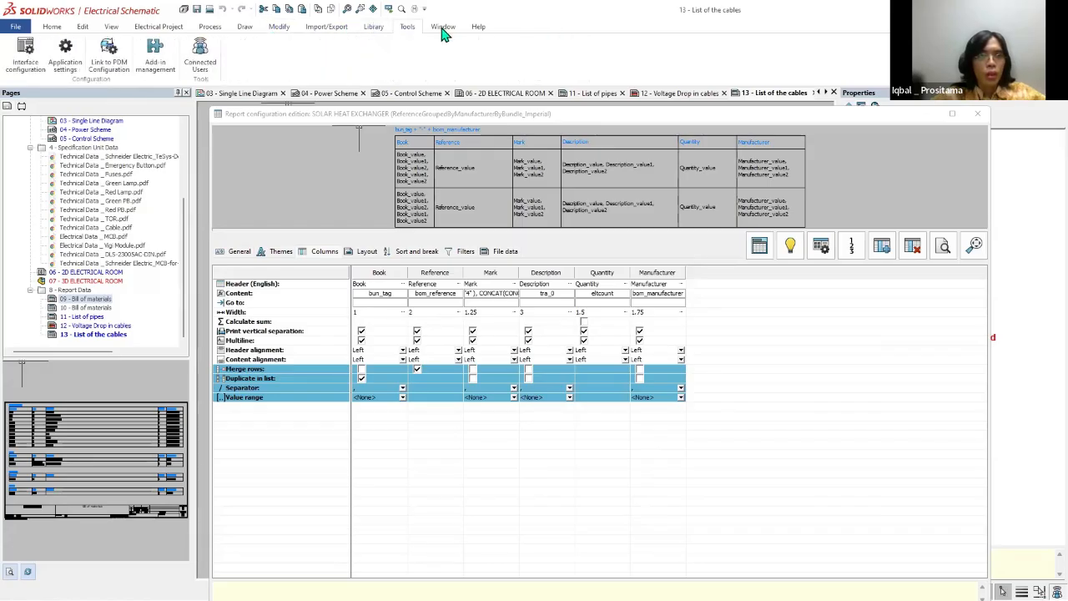
pyautogui.click(443, 28)
pyautogui.click(472, 29)
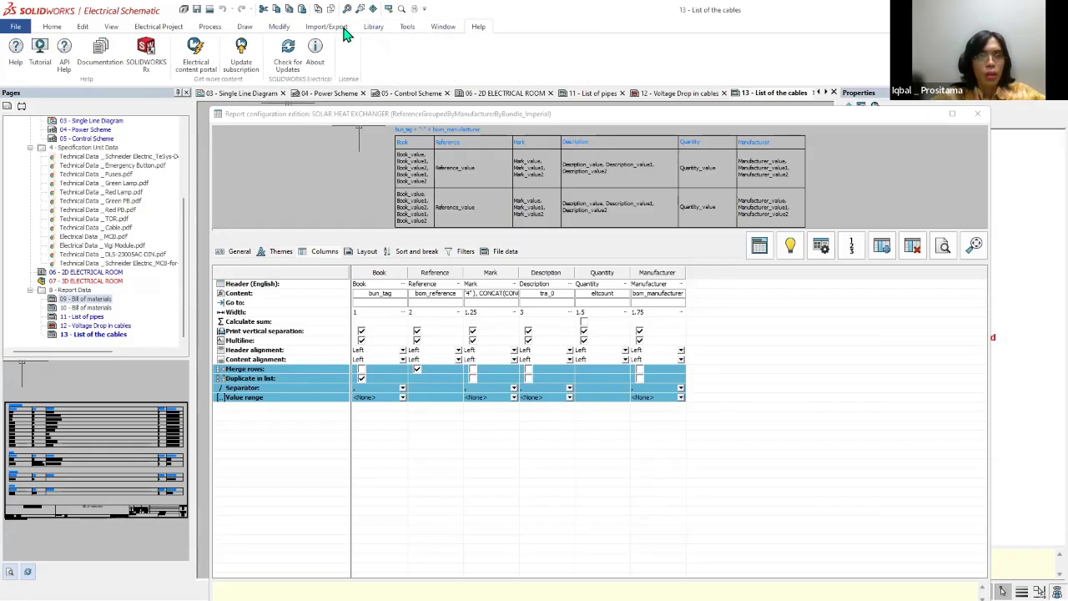
# Step: Review the file data, general information, and sort and break settings of the bill of materials configuration
pyautogui.click(499, 251)
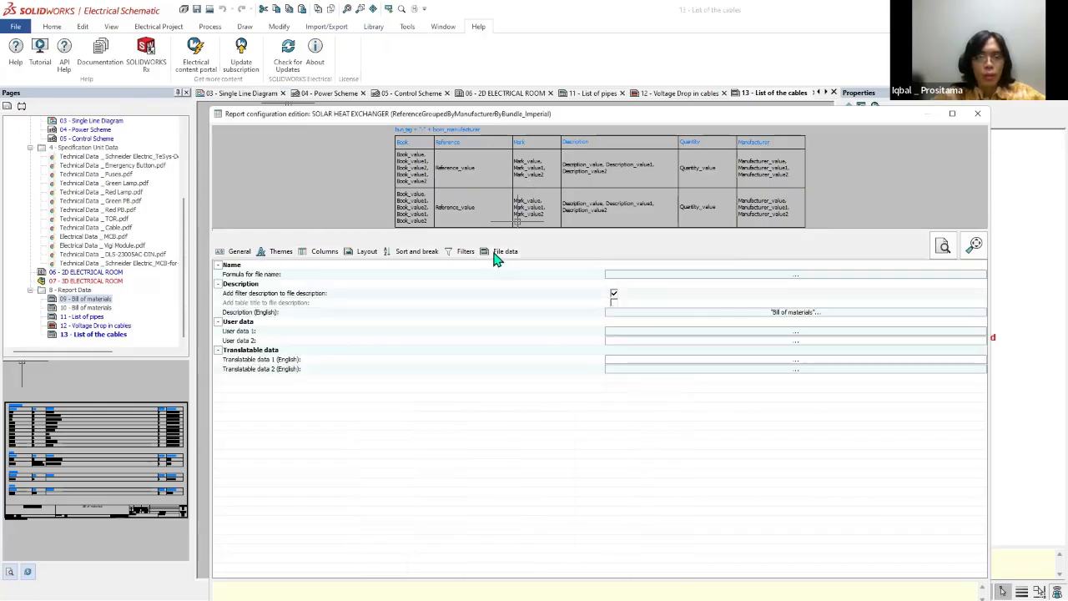
pyautogui.click(226, 250)
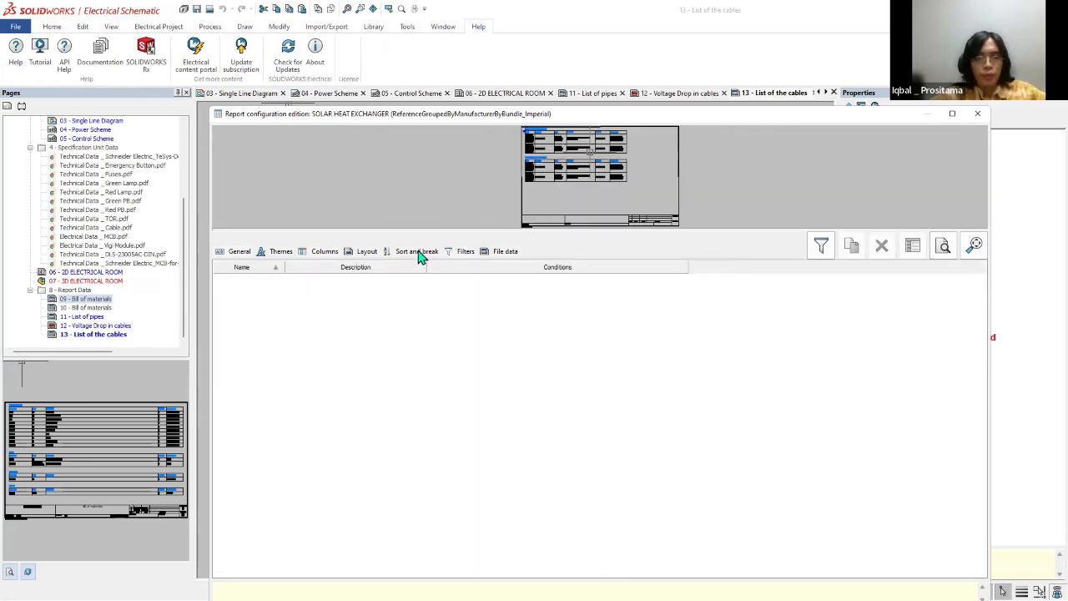
pyautogui.click(417, 252)
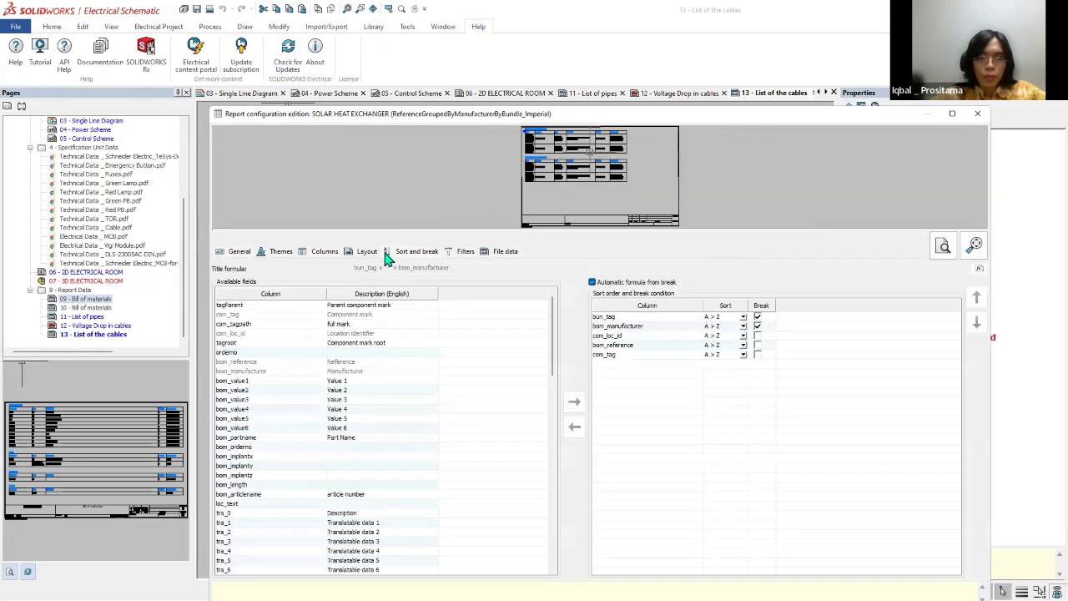
# Step: Add a column with the English header Price to the bill of materials report configuration
pyautogui.click(318, 253)
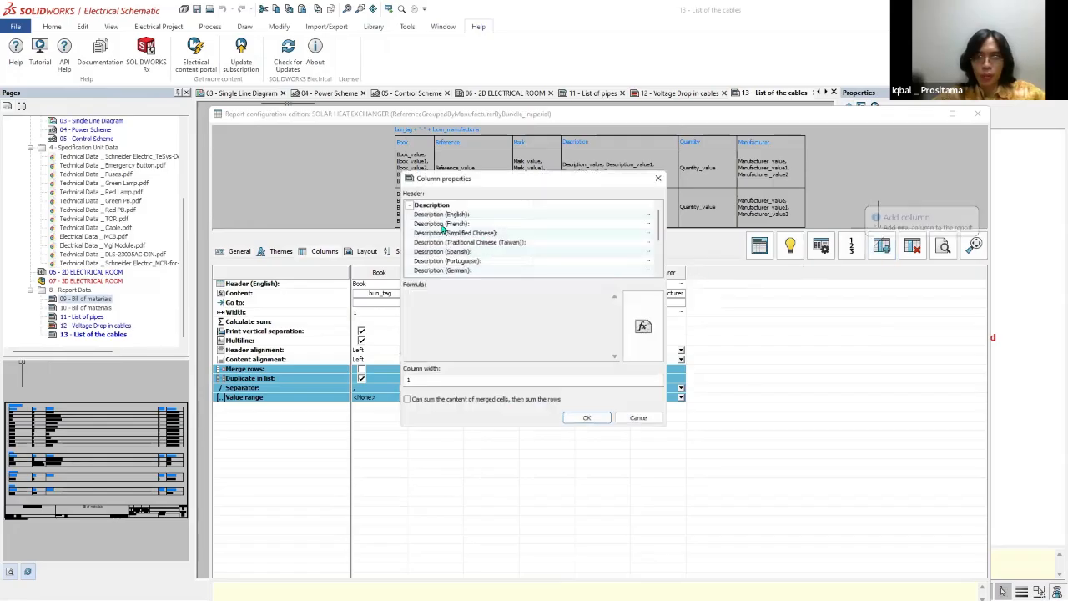
pyautogui.click(560, 222)
pyautogui.click(556, 213)
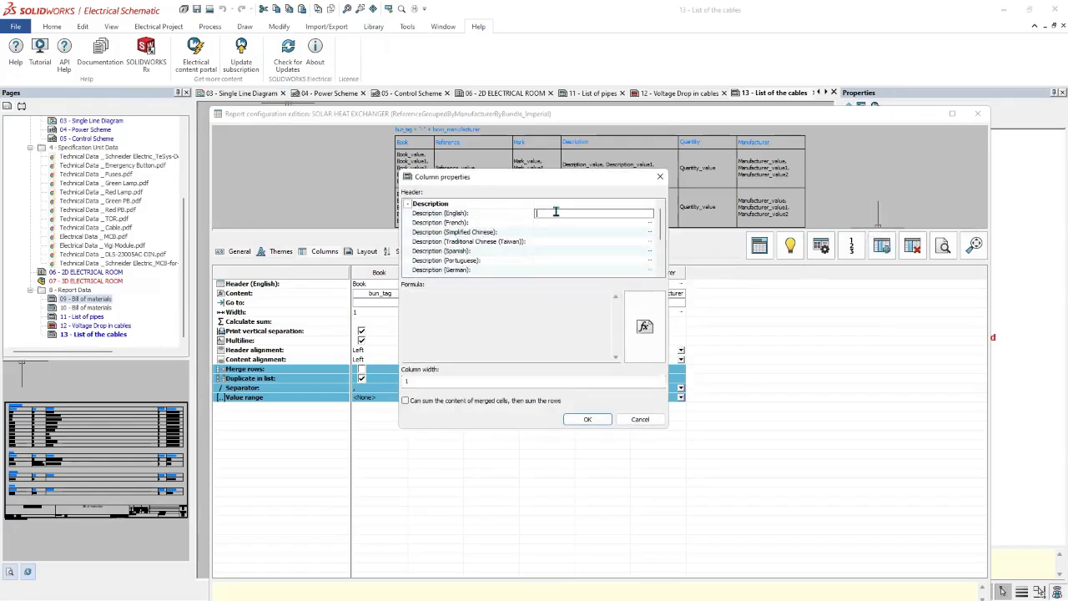
pyautogui.moveTo(571, 193); pyautogui.dragTo(852, 325)
pyautogui.click(832, 344)
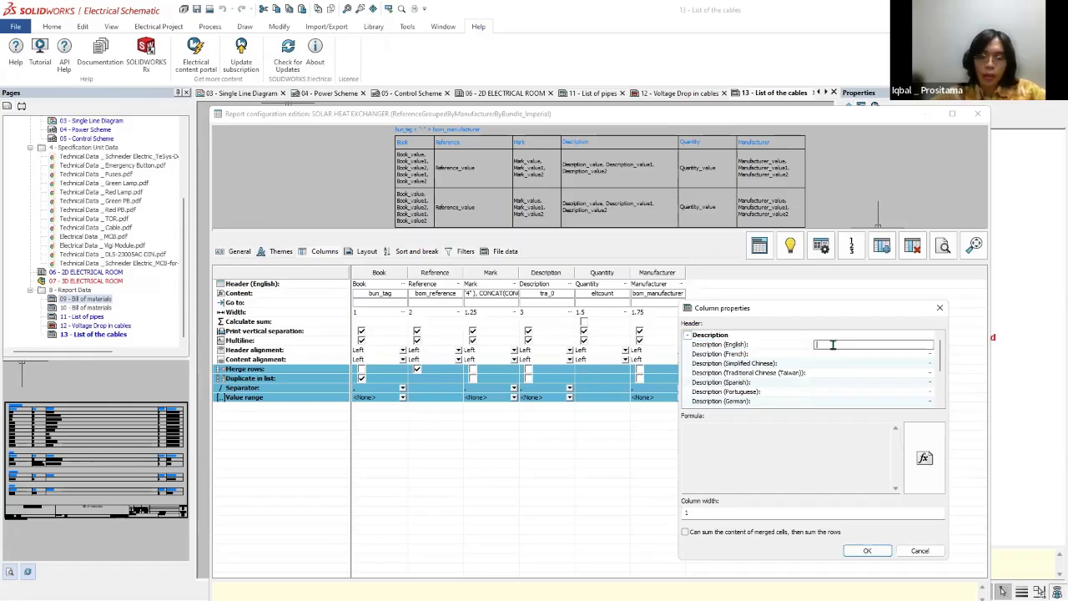
pyautogui.write('Price')
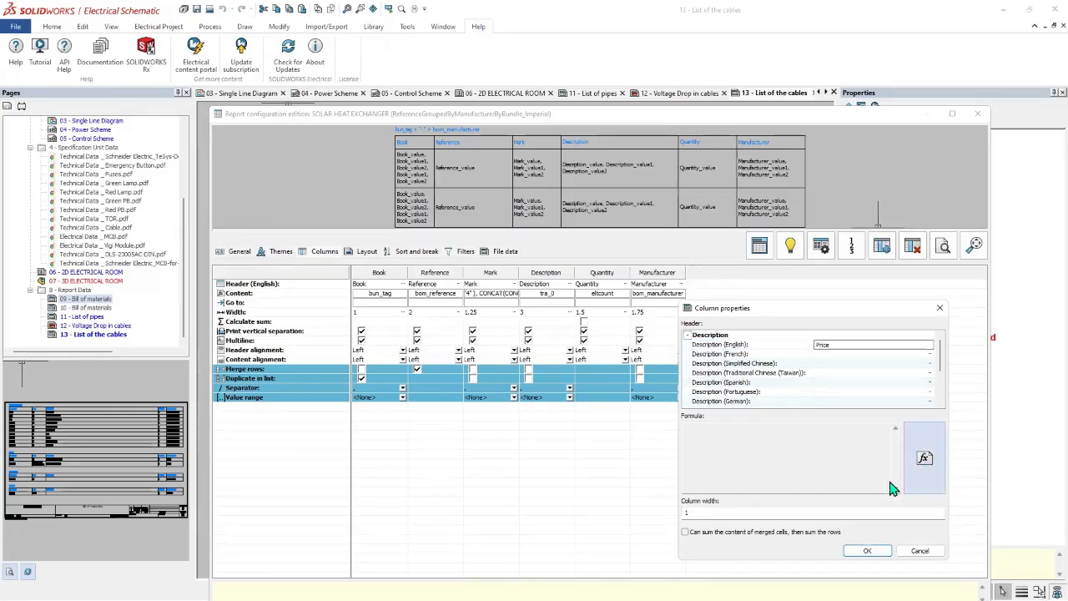
pyautogui.click(868, 550)
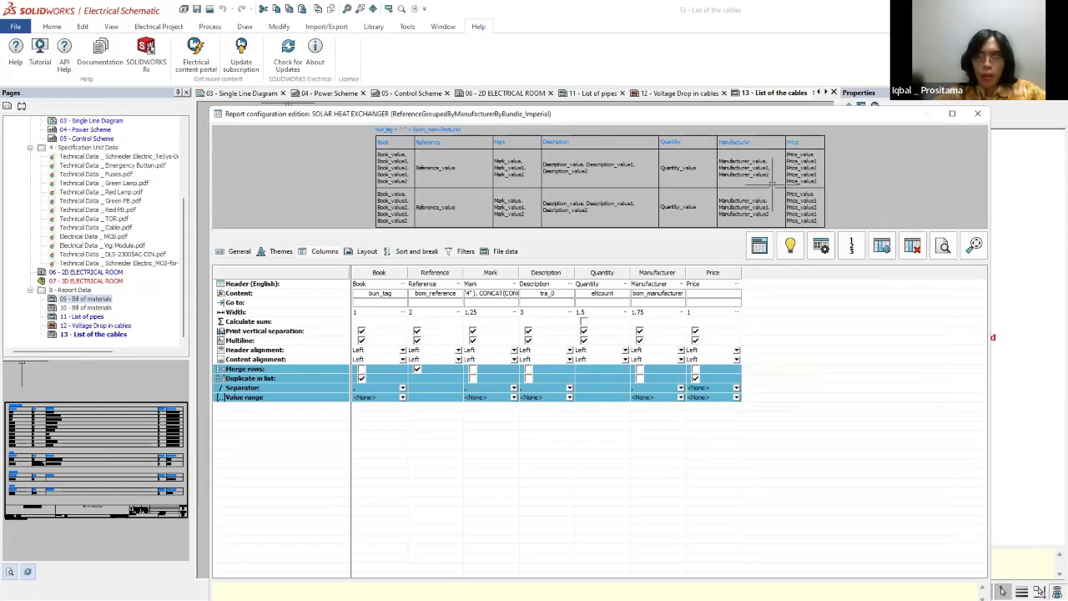
# Step: Reopen the Price column's properties, check its empty formula and close them without changes
pyautogui.doubleClick(782, 117)
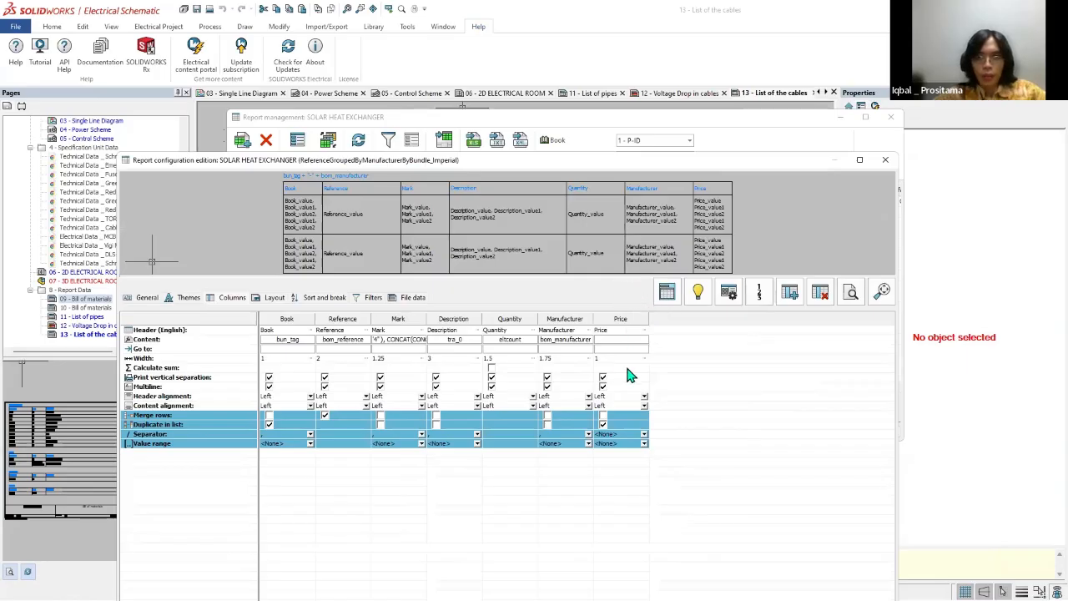
pyautogui.doubleClick(609, 347)
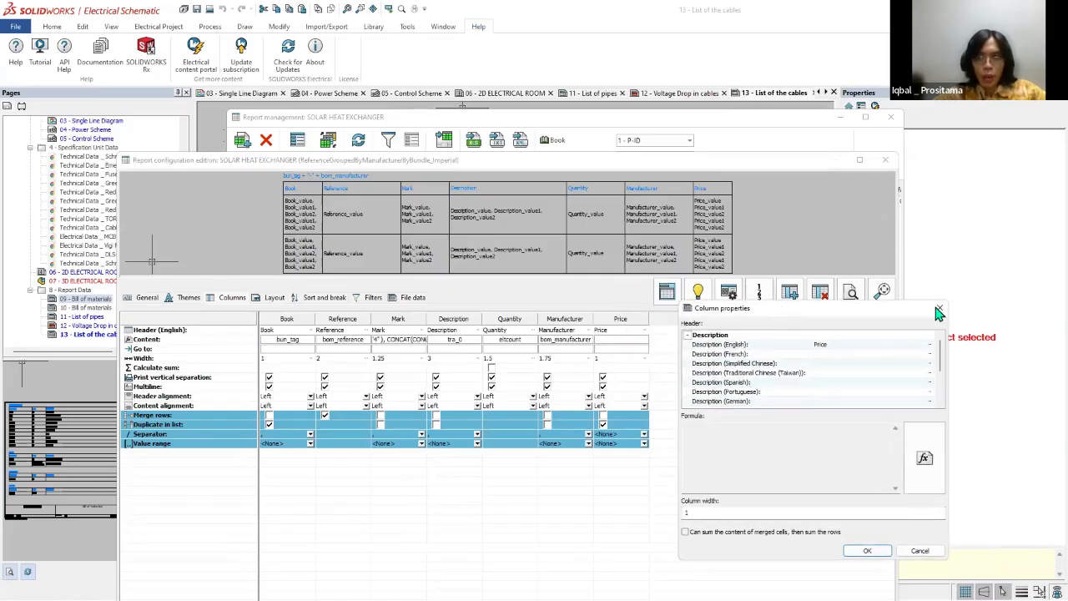
pyautogui.click(939, 308)
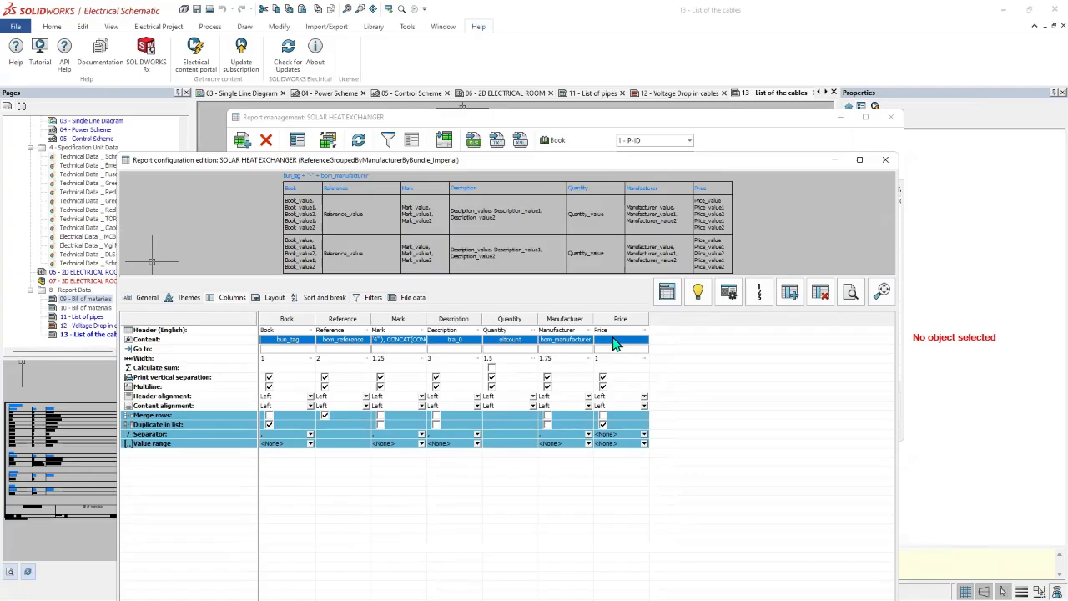
# Step: Minimize report management and reposition the report configuration editor so that all its controls fit on screen
pyautogui.moveTo(676, 119); pyautogui.dragTo(676, 103)
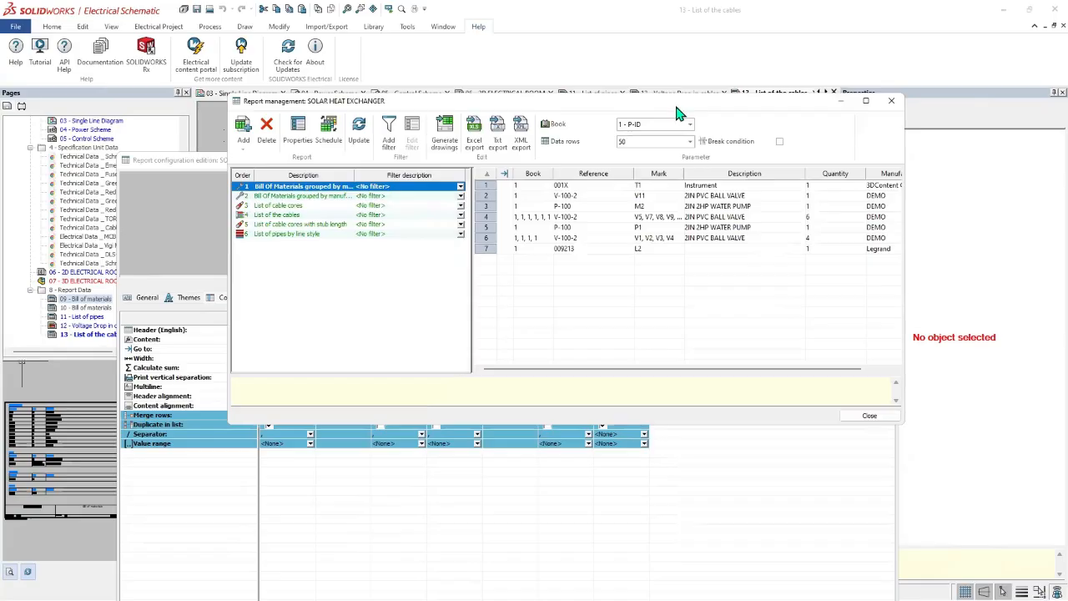
pyautogui.click(843, 102)
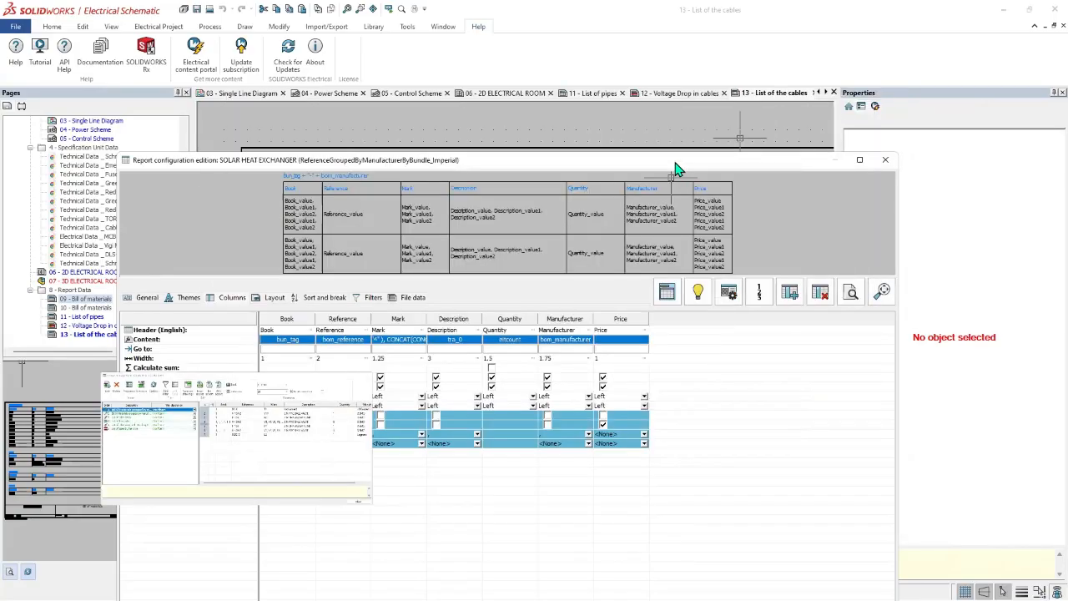
pyautogui.moveTo(808, 159); pyautogui.dragTo(807, 76)
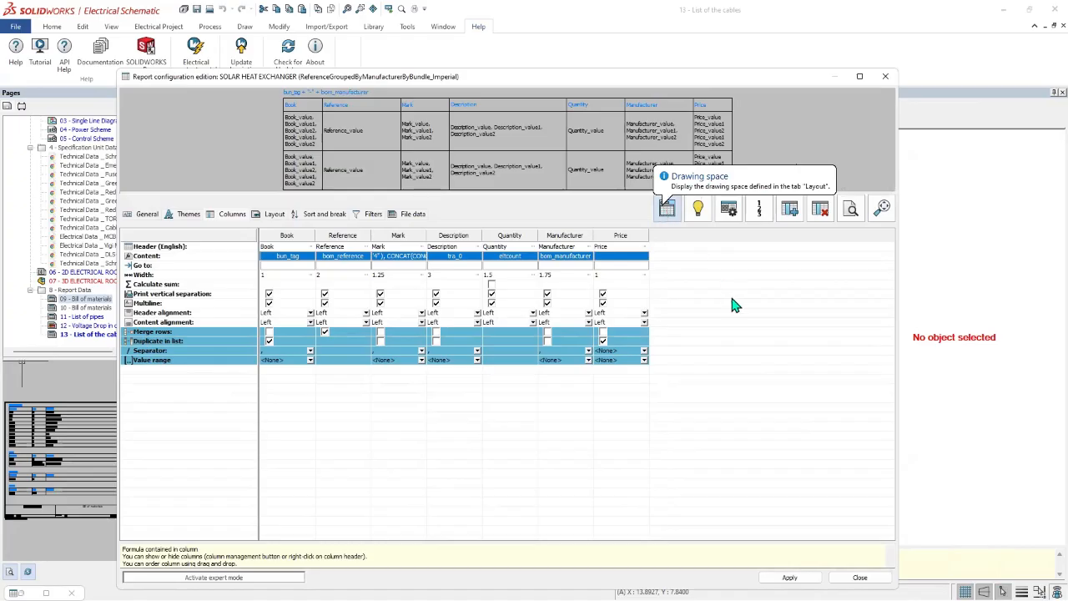
pyautogui.click(207, 244)
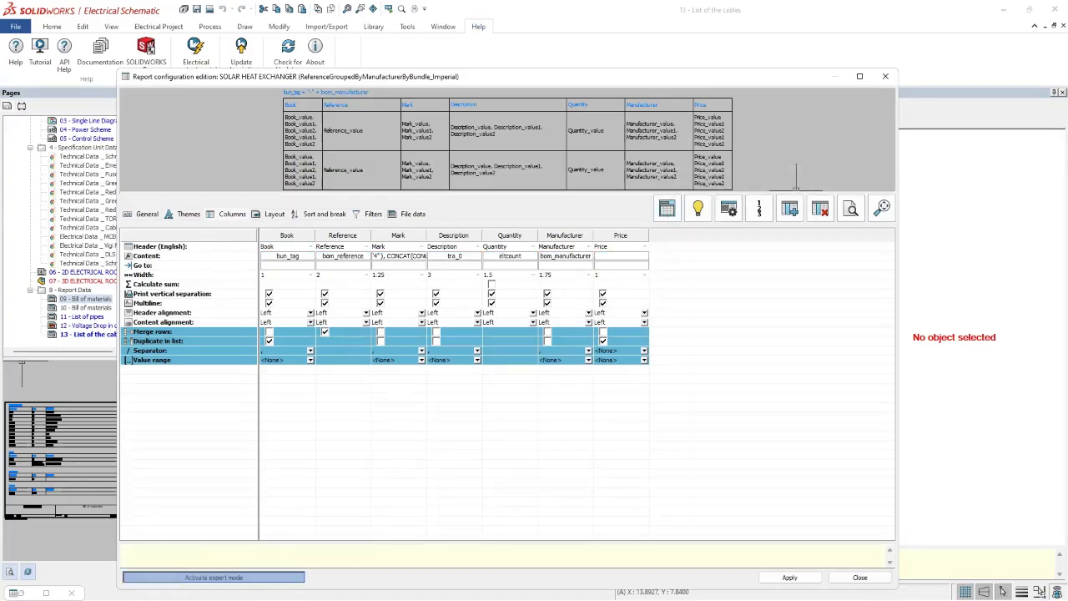
# Step: Activate expert mode, review the SQL query and column settings, and apply and close the bill of materials report configuration
pyautogui.click(214, 577)
pyautogui.click(584, 361)
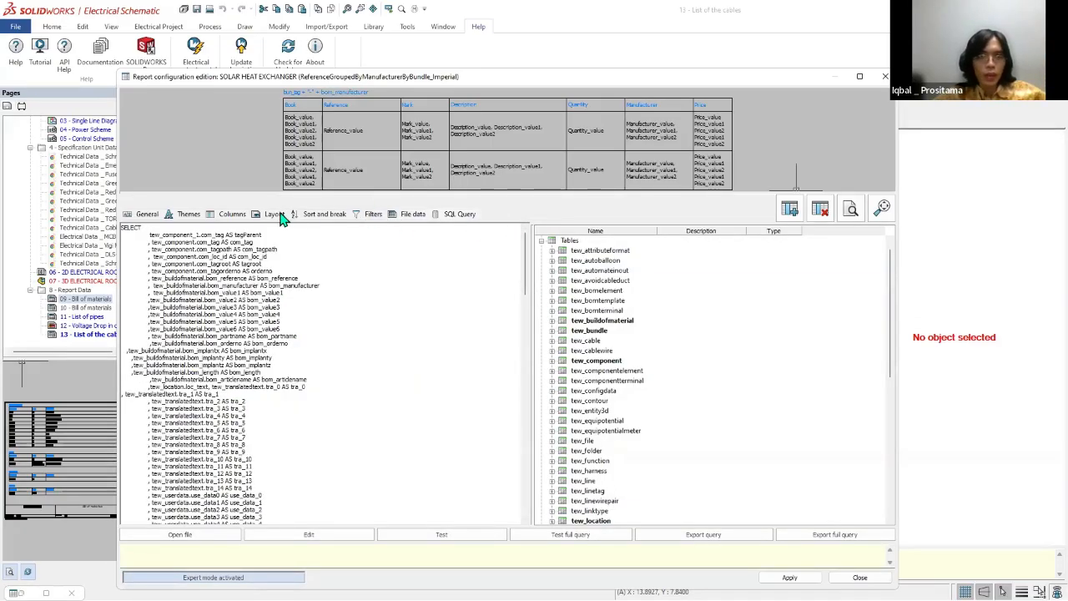
pyautogui.click(240, 214)
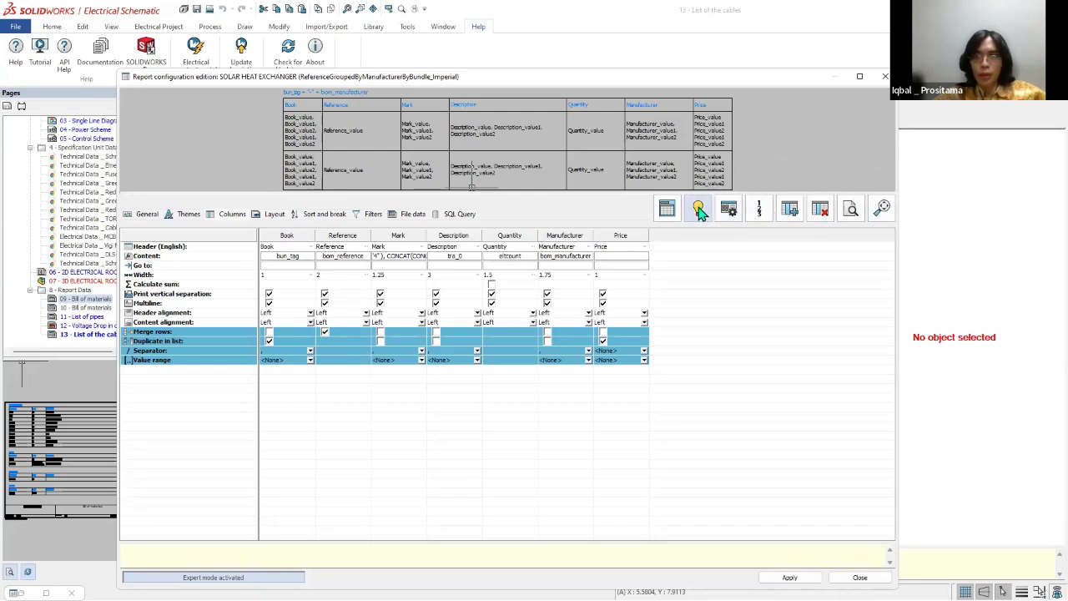
pyautogui.moveTo(701, 213)
pyautogui.click(149, 215)
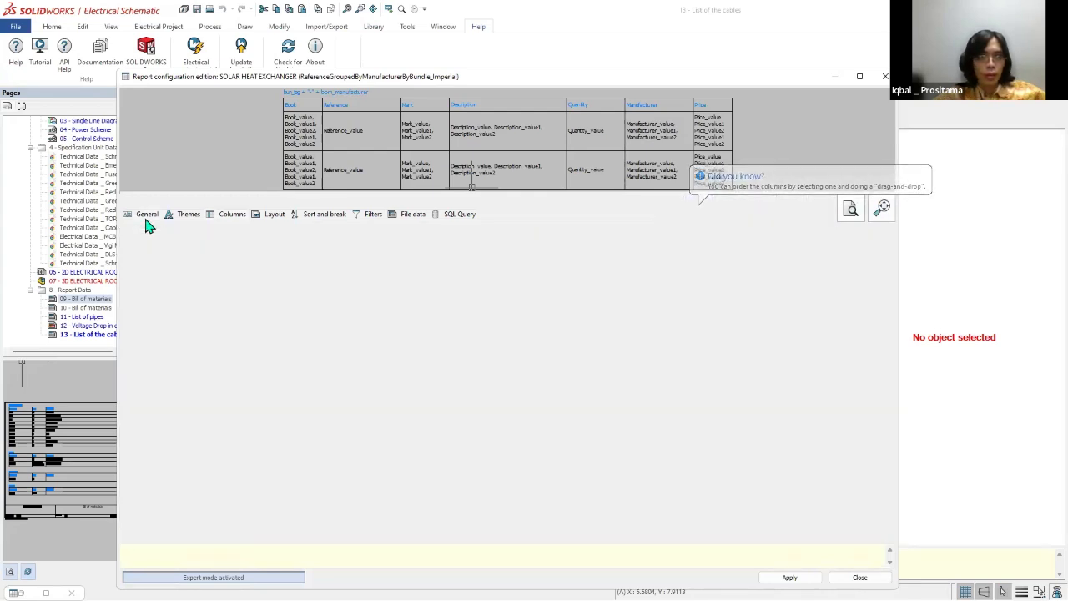
pyautogui.click(185, 215)
pyautogui.click(223, 214)
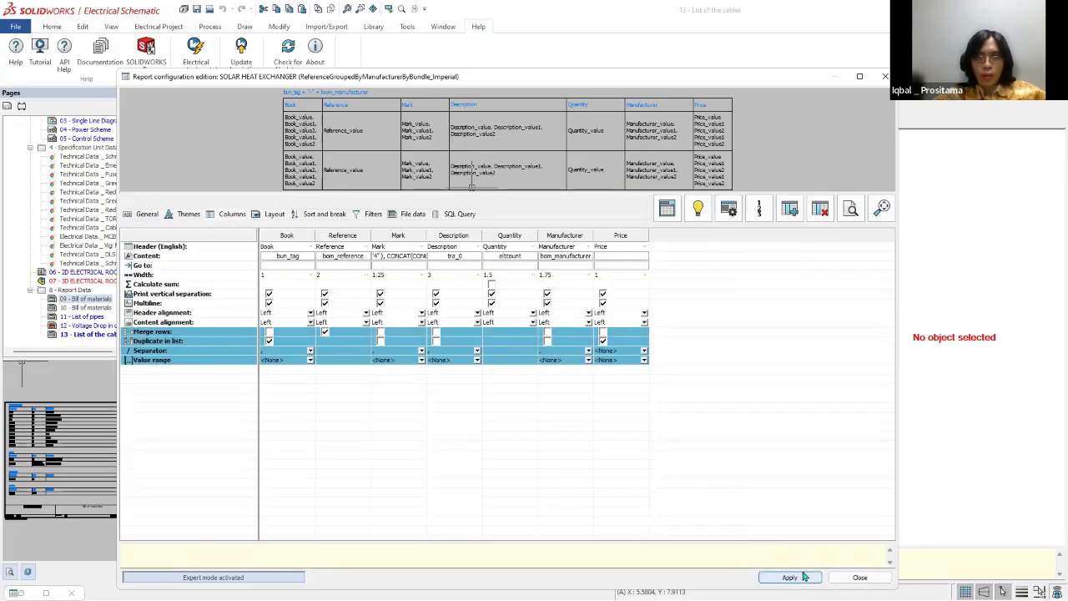
pyautogui.click(858, 576)
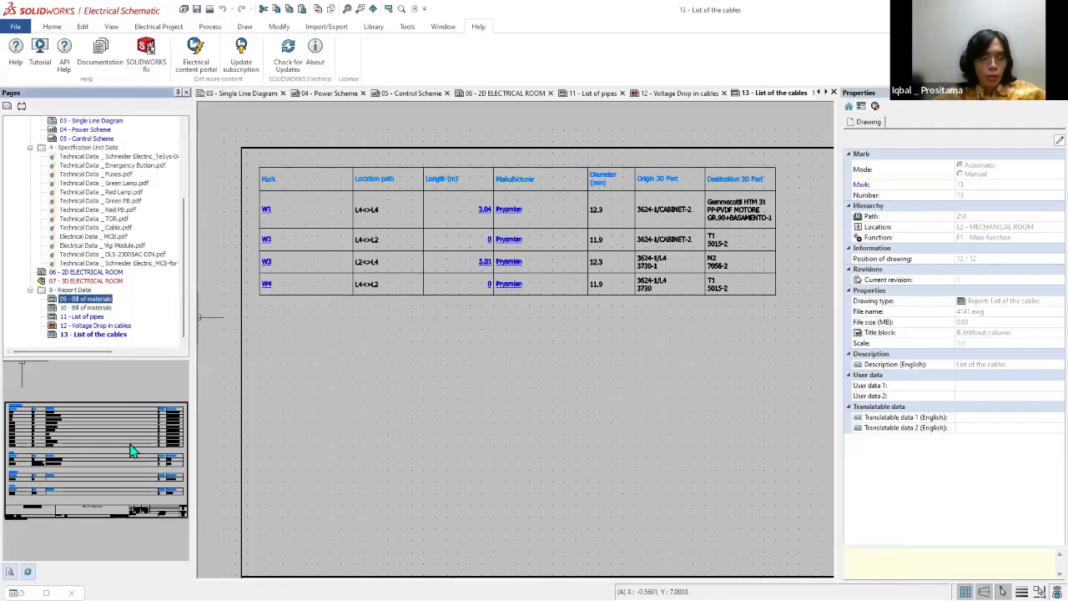
# Step: Update the report drawings of page 09 - Bill of materials and open both bill of materials pages, 10 and 09
pyautogui.rightClick(77, 299)
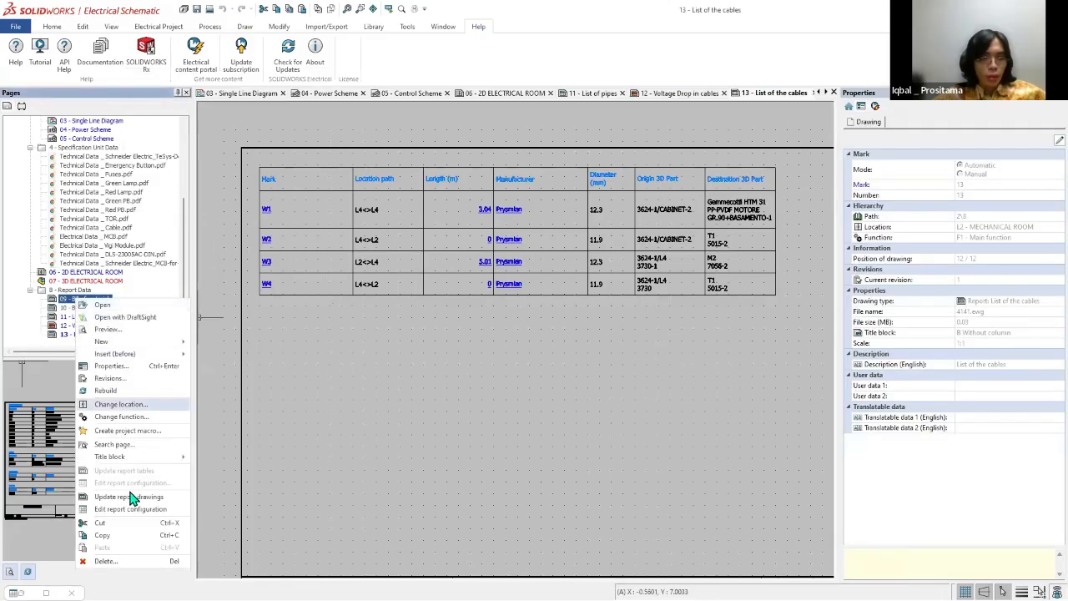
pyautogui.click(100, 499)
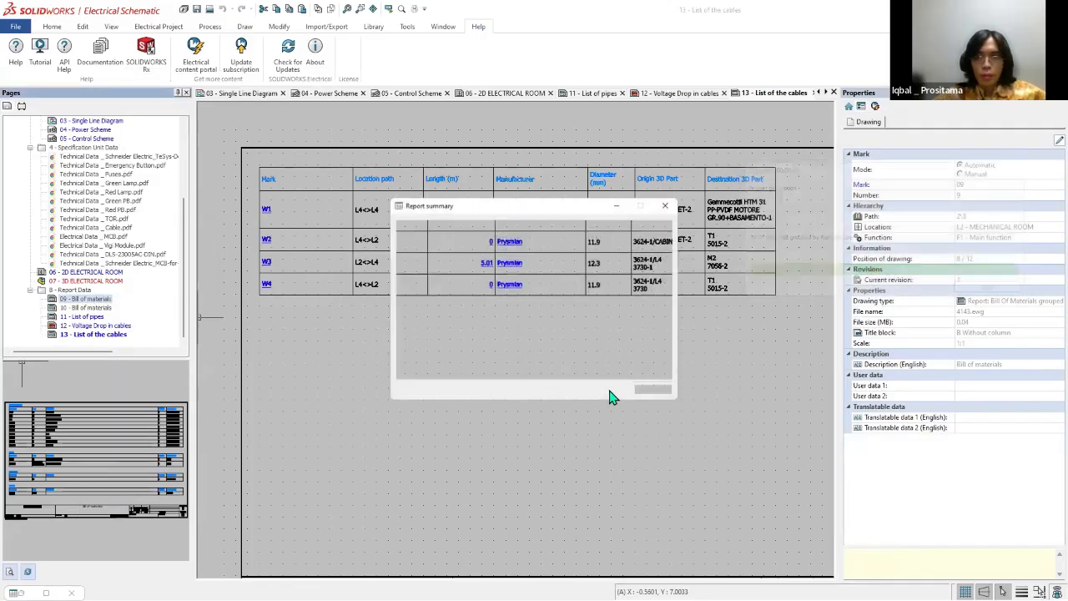
pyautogui.click(654, 393)
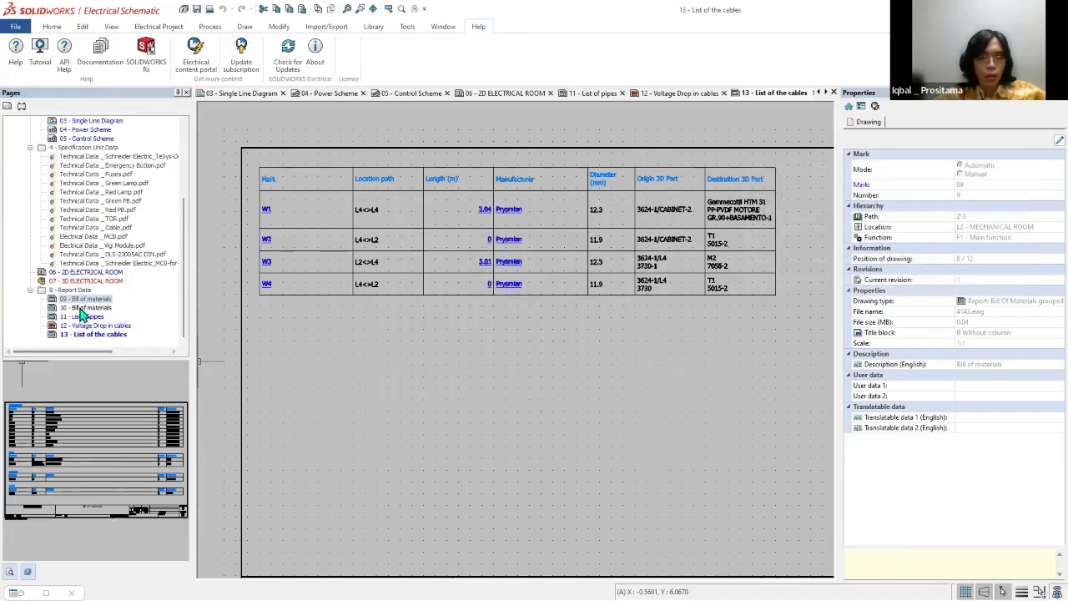
pyautogui.doubleClick(78, 307)
pyautogui.doubleClick(76, 299)
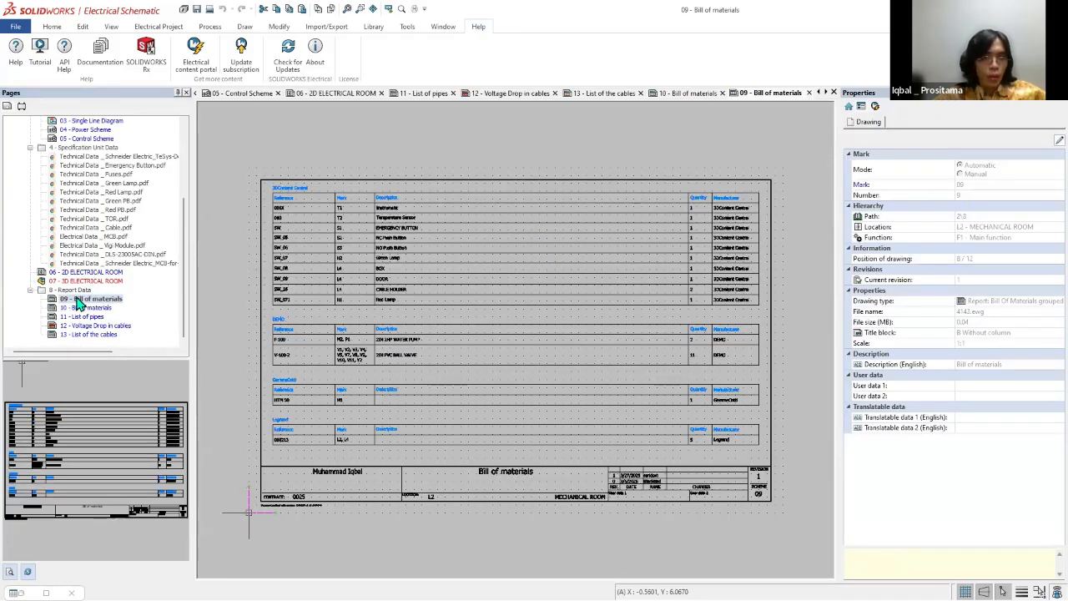
# Step: Repeat the report drawings update from page 09 - Bill of materials twice, closing each report summary
pyautogui.rightClick(79, 305)
pyautogui.click(125, 483)
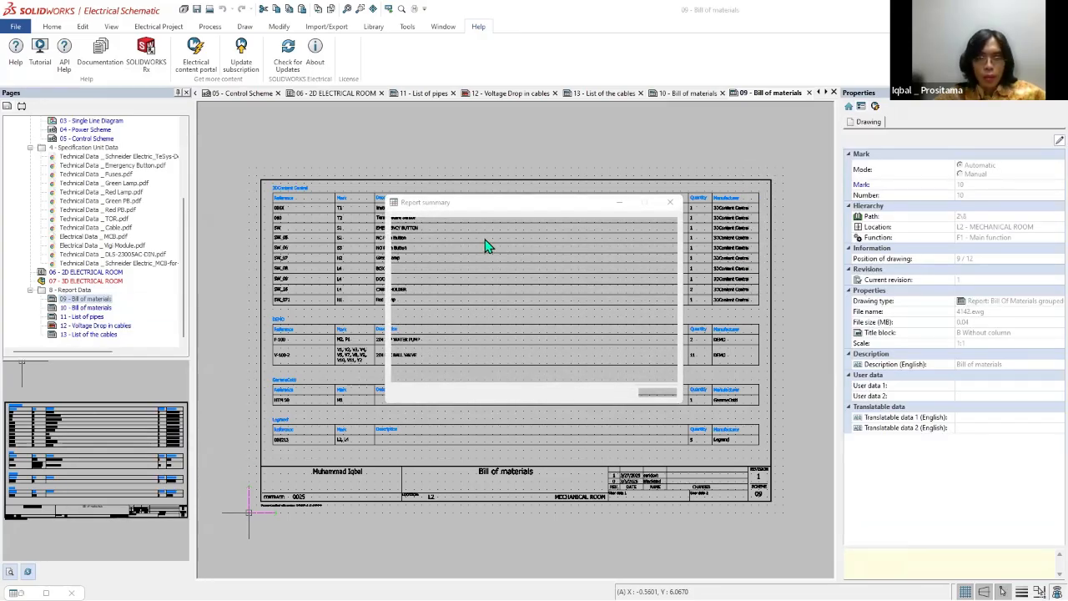
pyautogui.click(663, 397)
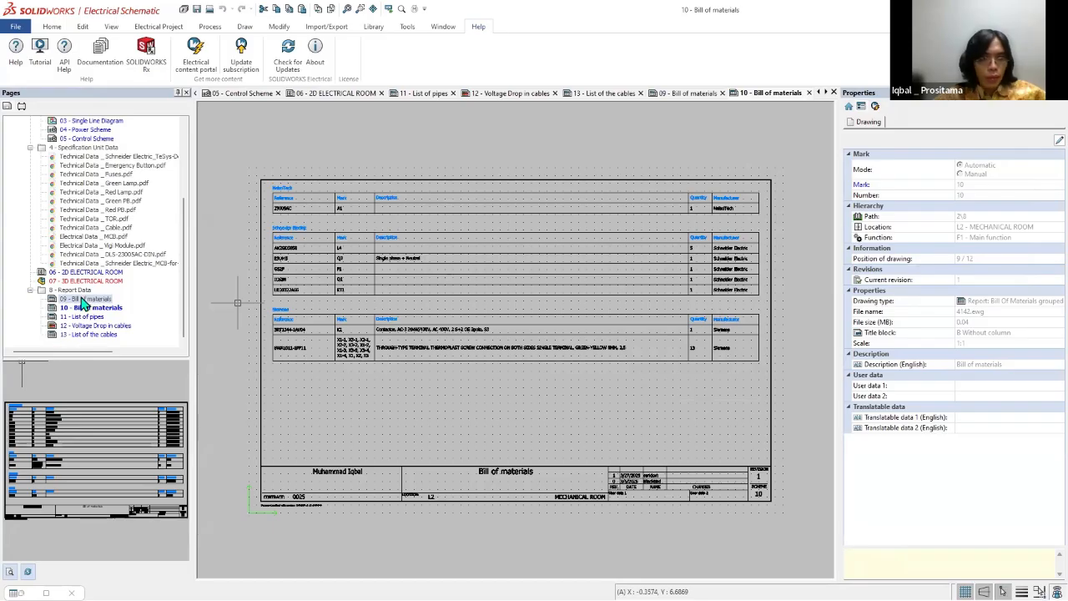
pyautogui.rightClick(83, 305)
pyautogui.click(386, 240)
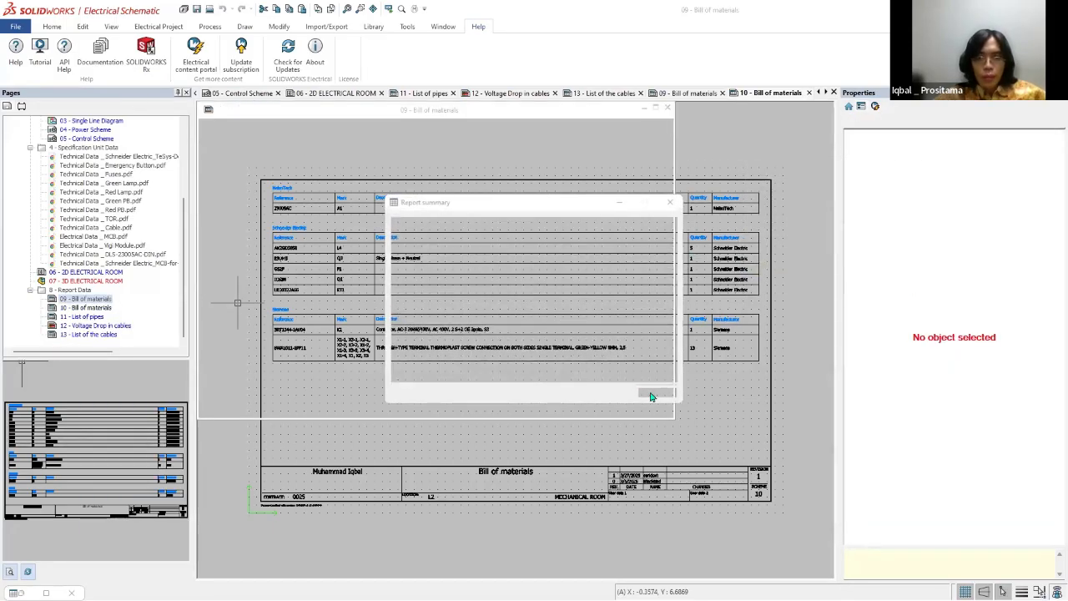
pyautogui.click(654, 394)
# Step: Edit the report configuration from page 09 - Bill of materials and add a column with the English header Price
pyautogui.rightClick(84, 298)
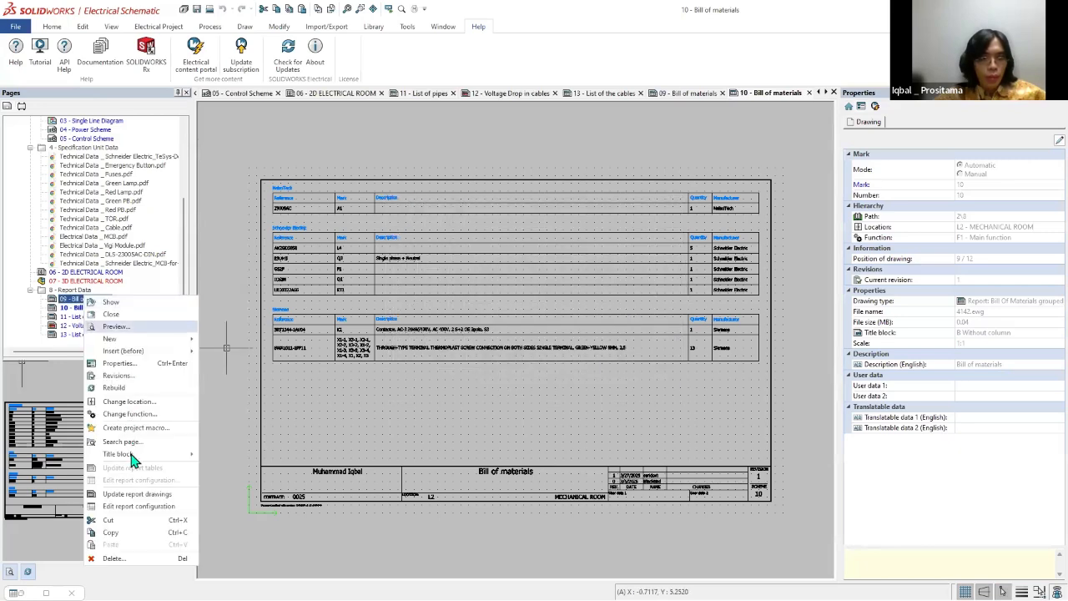
pyautogui.click(137, 506)
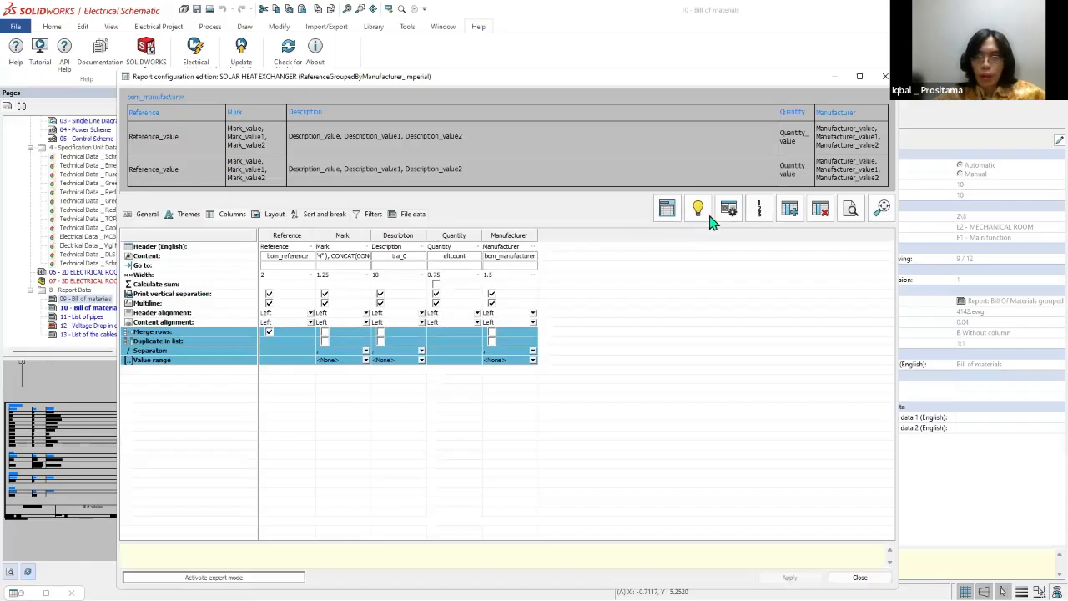
pyautogui.click(729, 208)
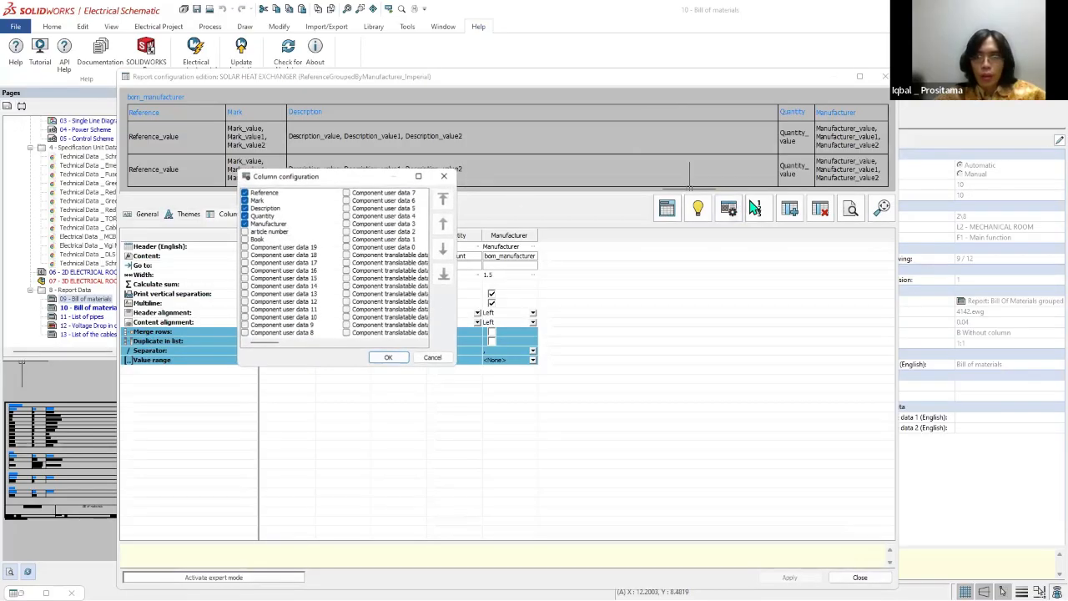
pyautogui.click(444, 176)
pyautogui.click(789, 208)
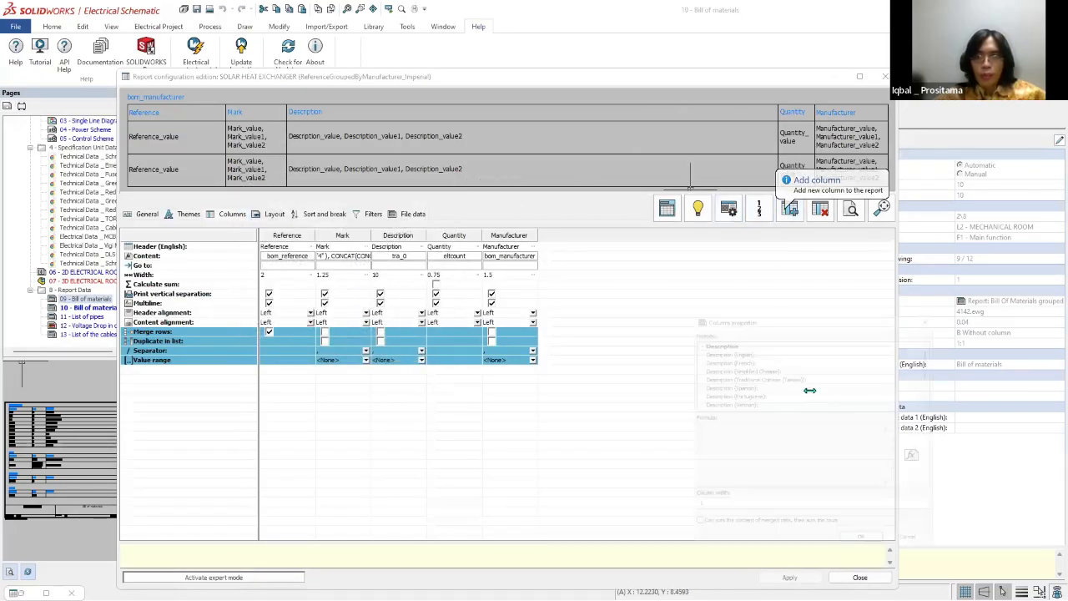
pyautogui.click(832, 344)
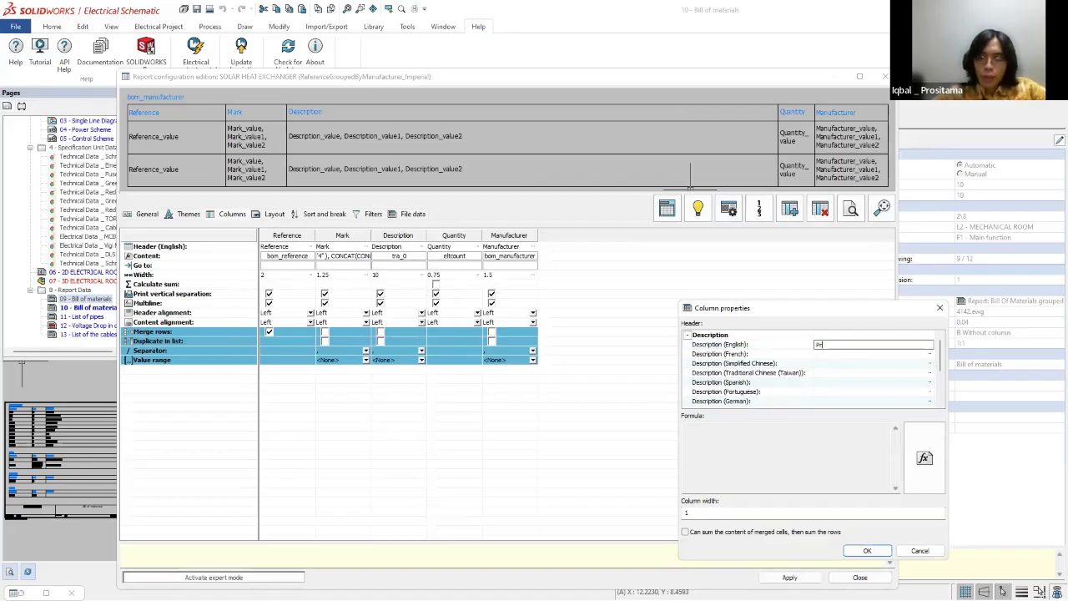
pyautogui.click(856, 550)
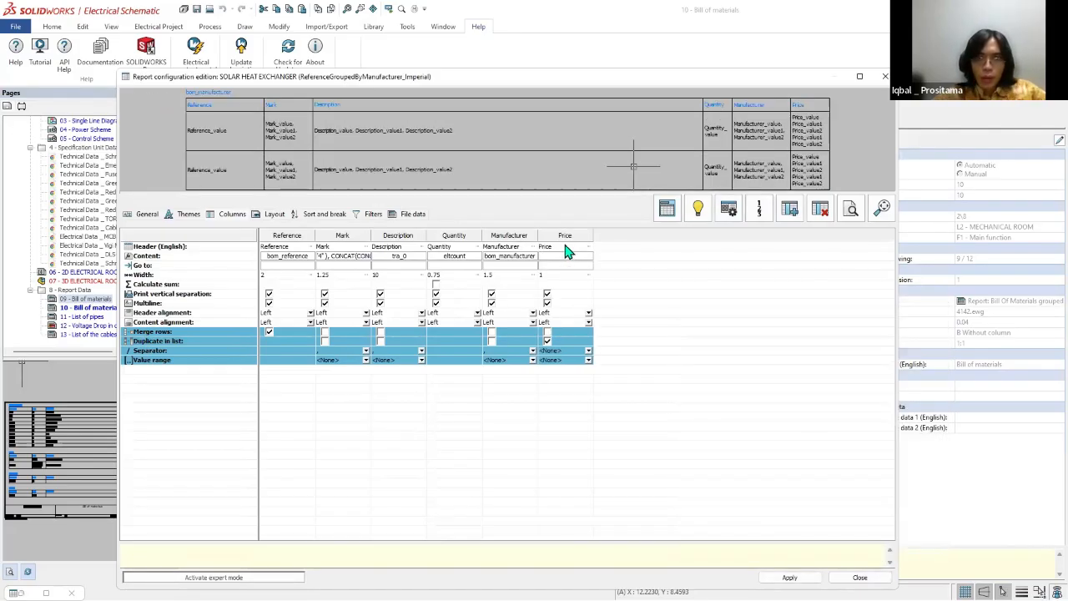
# Step: Inspect the Price column's properties and its go-to fields and link types, leaving them unchanged
pyautogui.click(547, 340)
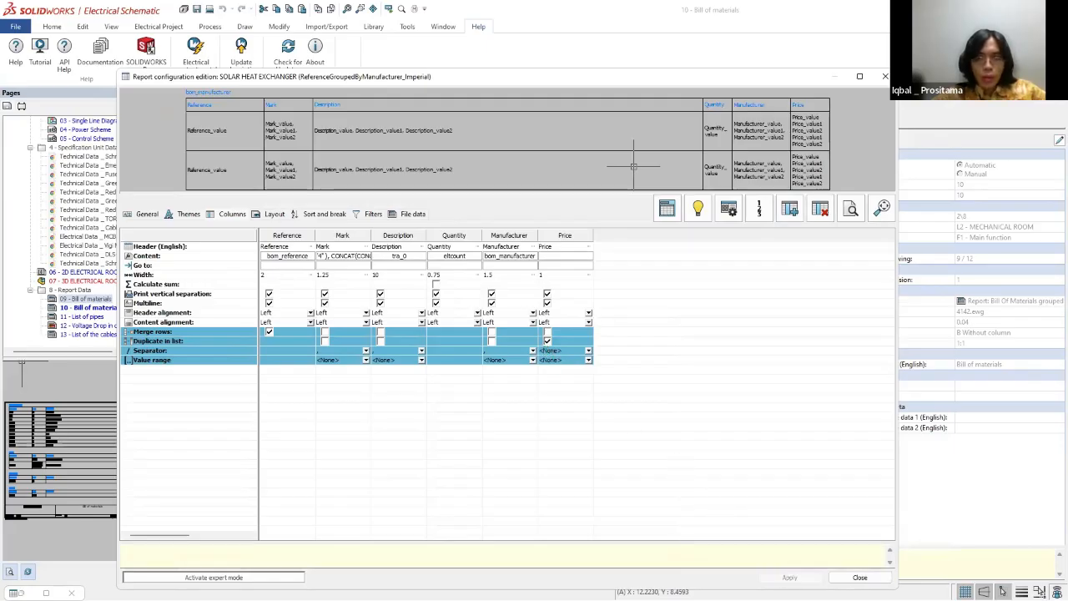
pyautogui.doubleClick(550, 258)
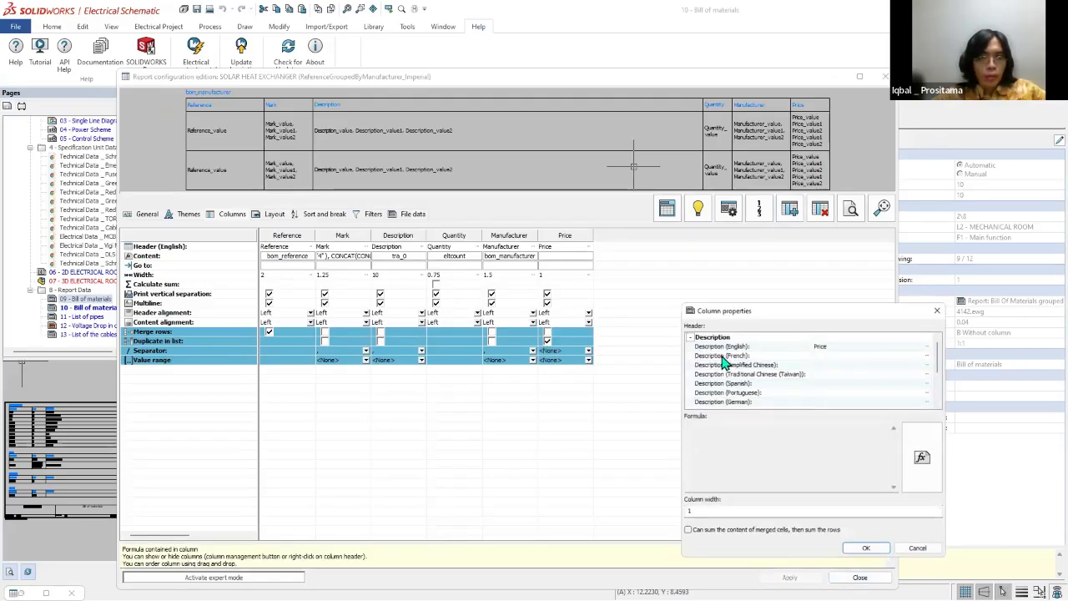
pyautogui.doubleClick(563, 265)
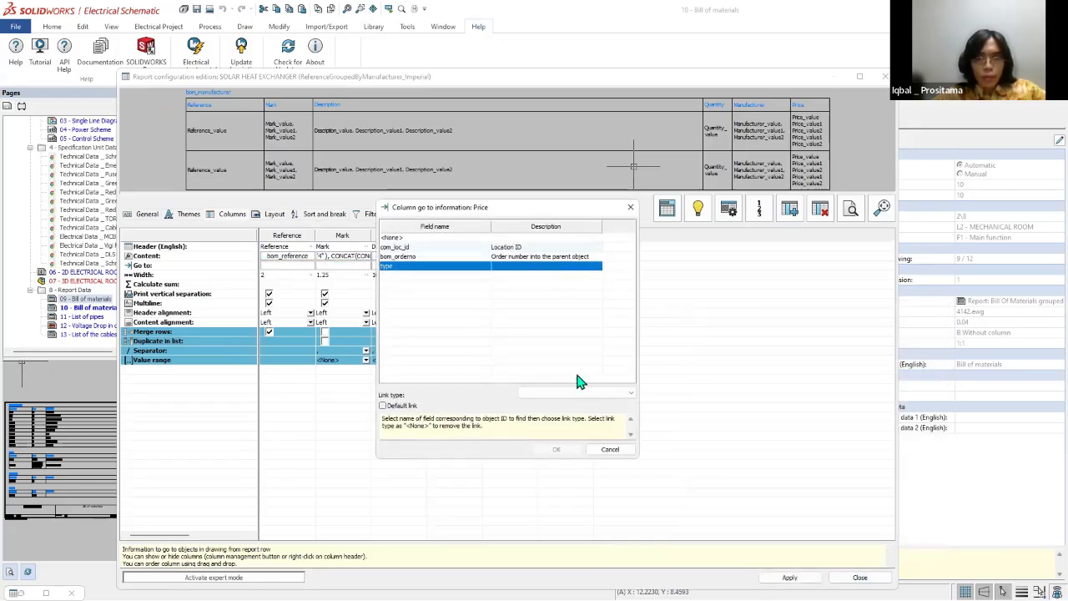
pyautogui.click(592, 394)
pyautogui.scroll(-1, 591, 418)
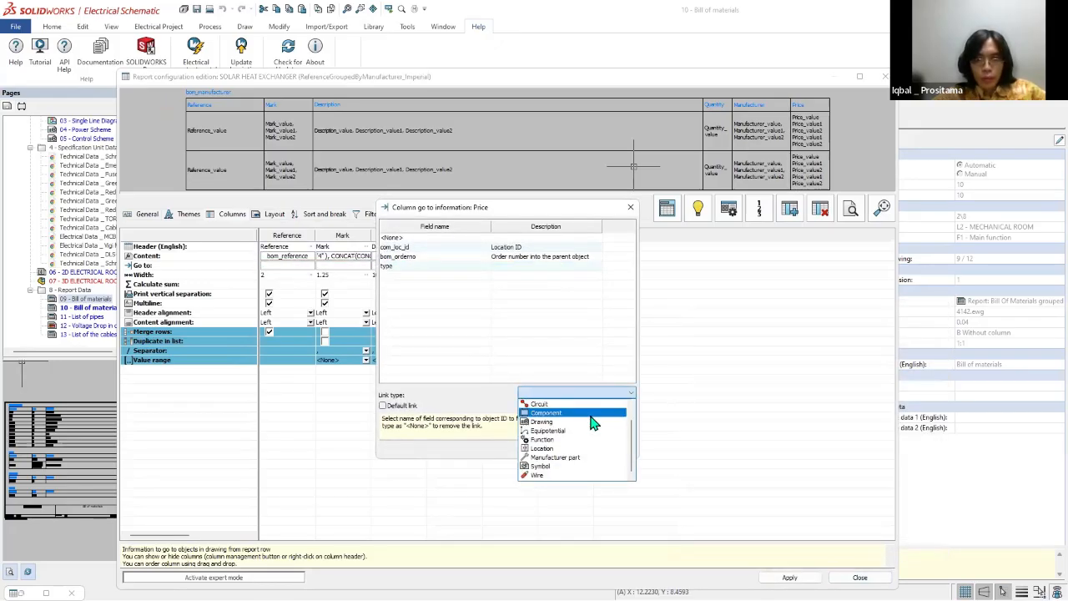
pyautogui.click(595, 391)
pyautogui.click(615, 451)
# Step: Apply and close the report configuration, update the bill of materials report drawings and check the Price column on the sheet
pyautogui.click(792, 578)
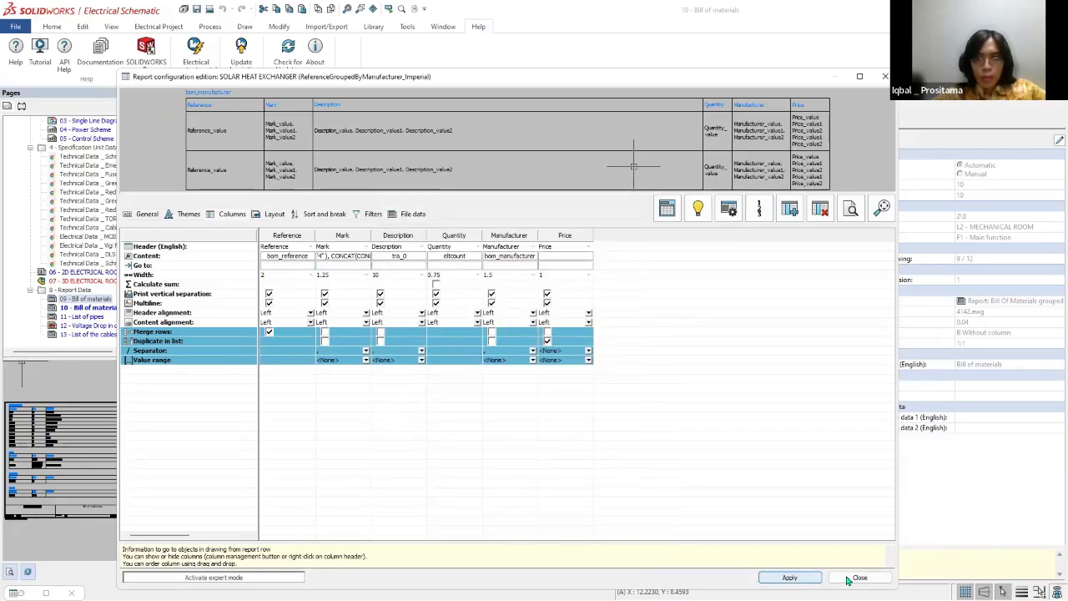
pyautogui.click(860, 577)
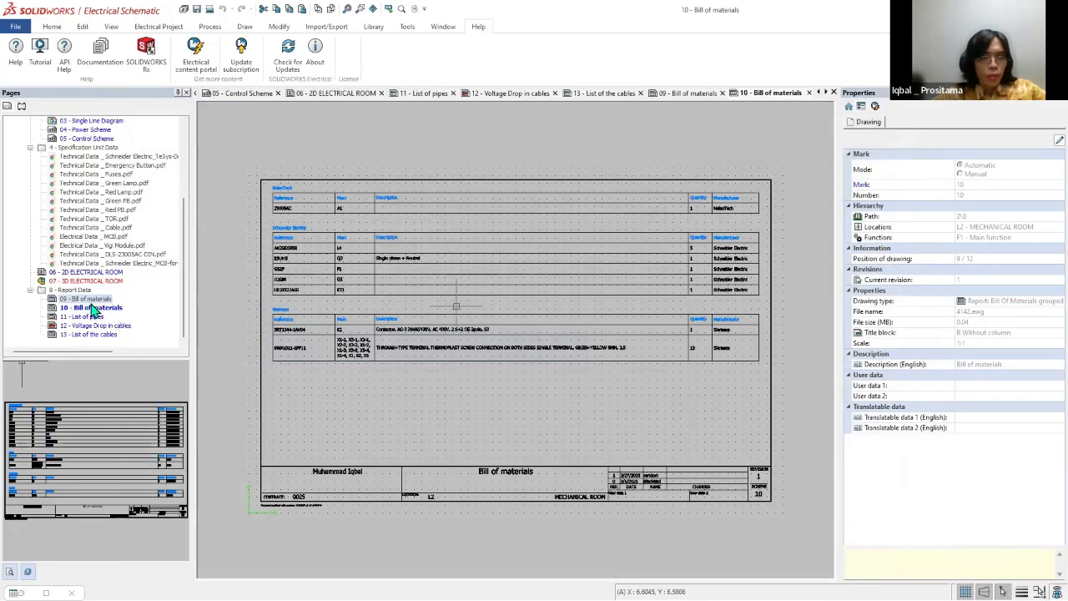
pyautogui.rightClick(92, 298)
pyautogui.click(141, 560)
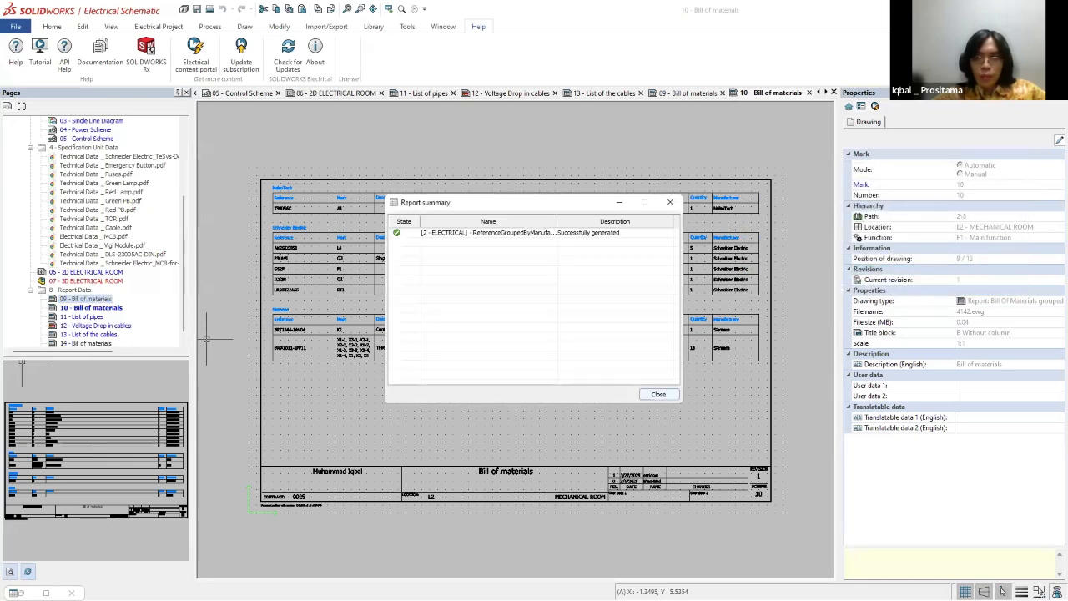
pyautogui.click(647, 389)
pyautogui.scroll(3, 771, 193)
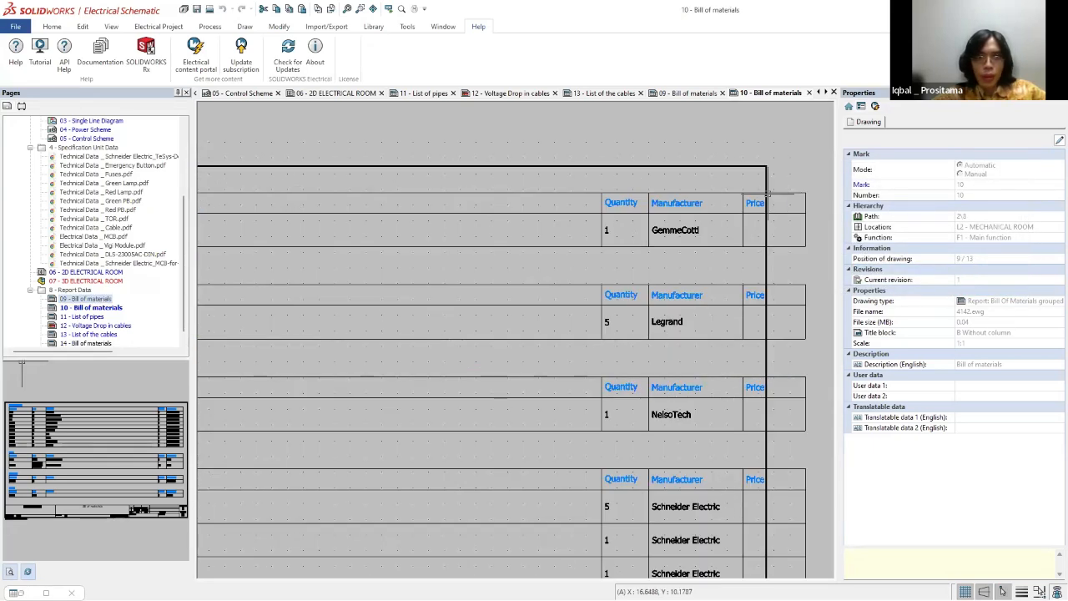
pyautogui.scroll(-3, 764, 194)
pyautogui.rightClick(77, 298)
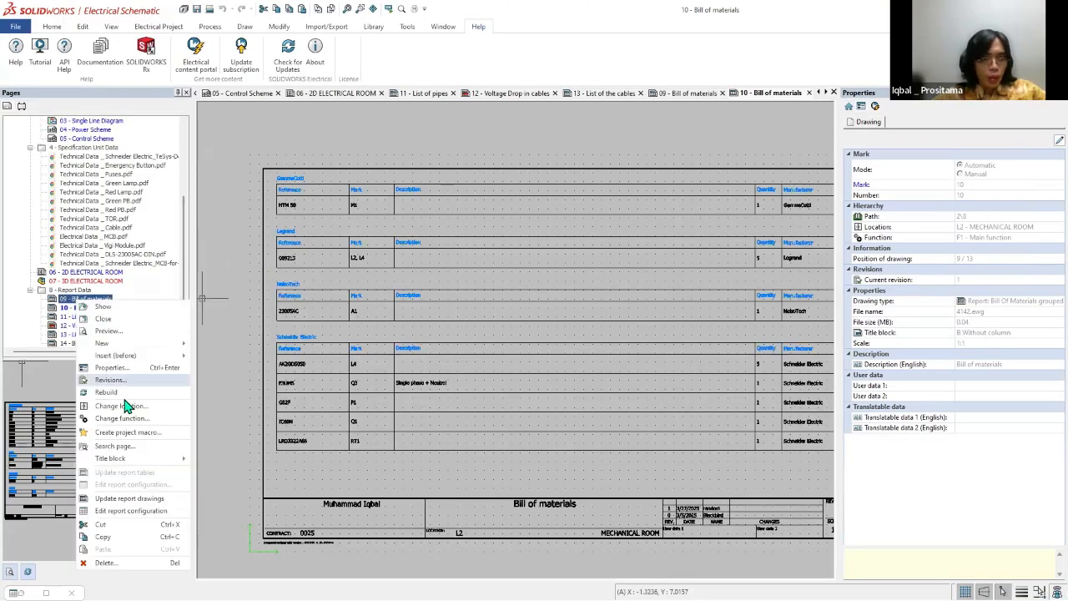
pyautogui.moveTo(148, 461)
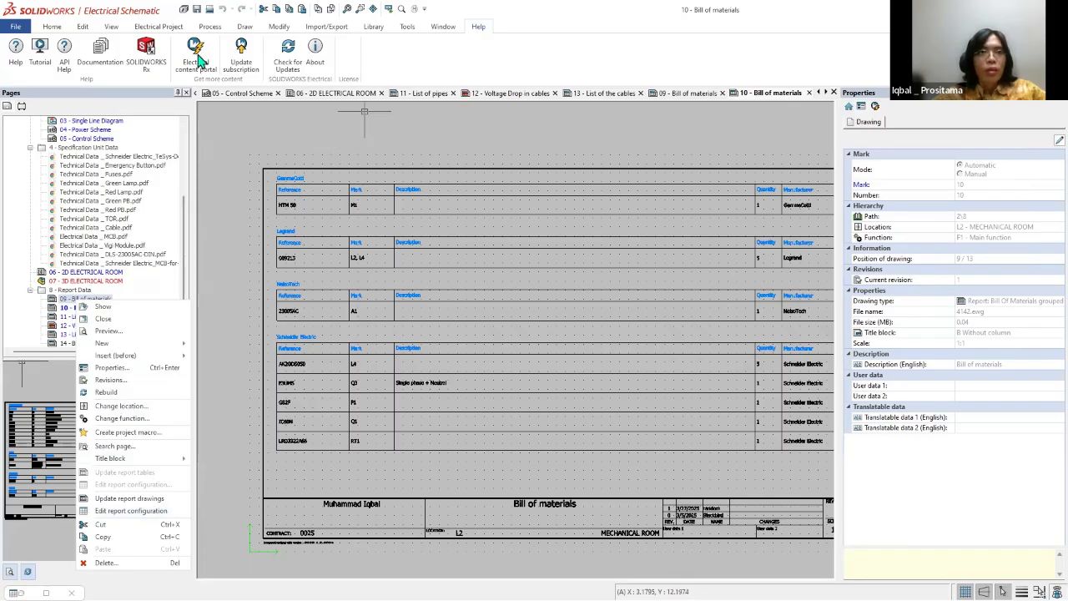
# Step: Review the Excel import wizard's pages and its file browser, and close the wizard without importing anything
pyautogui.click(434, 28)
pyautogui.scroll(3, 231, 64)
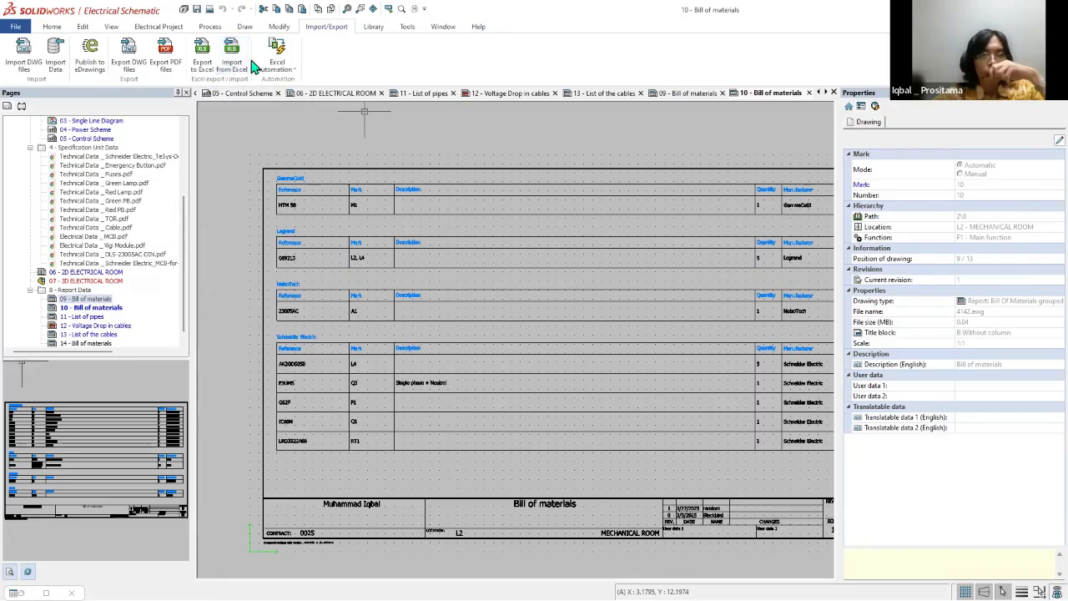
pyautogui.scroll(-2, 370, 178)
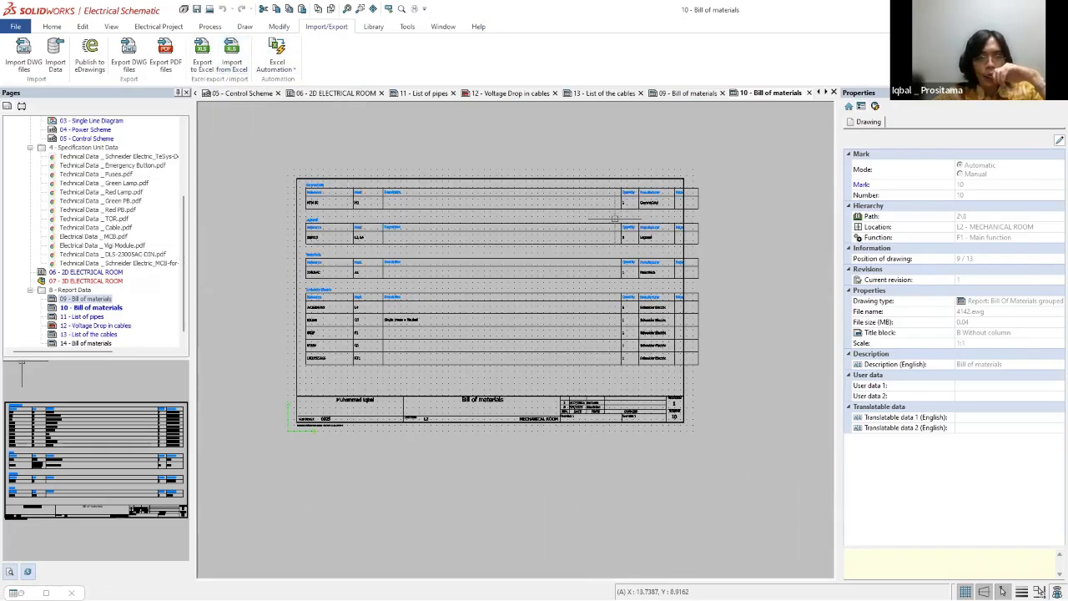
pyautogui.click(238, 69)
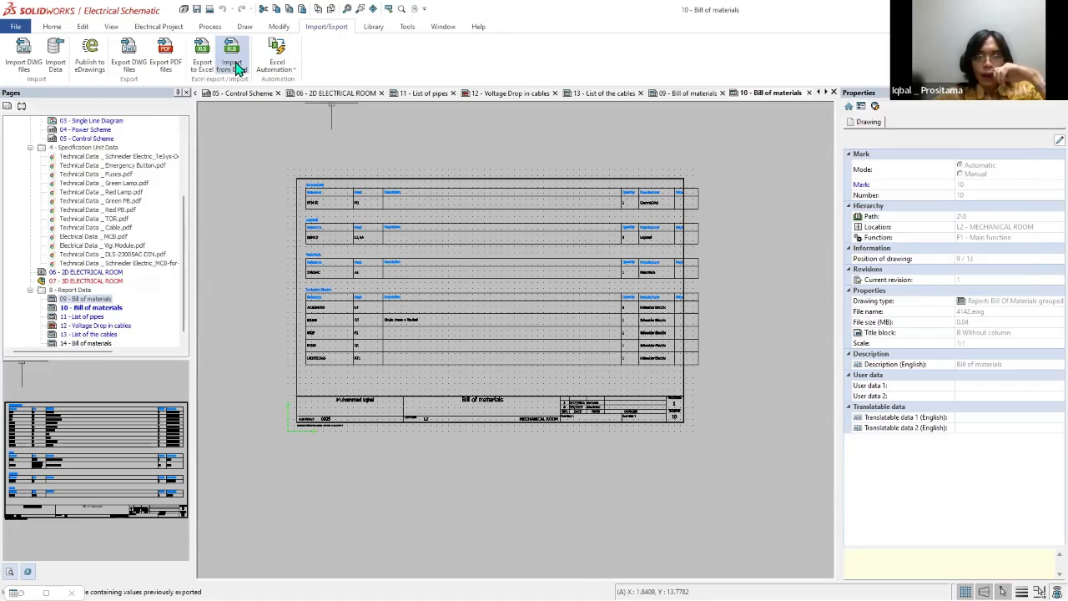
pyautogui.click(374, 191)
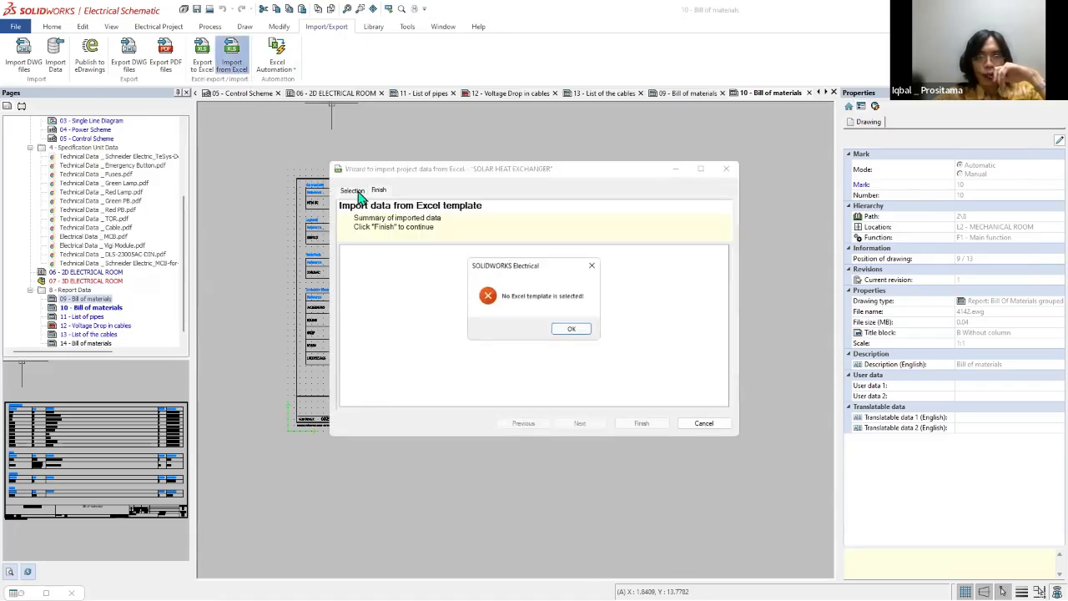
pyautogui.click(594, 266)
pyautogui.click(345, 194)
pyautogui.click(352, 274)
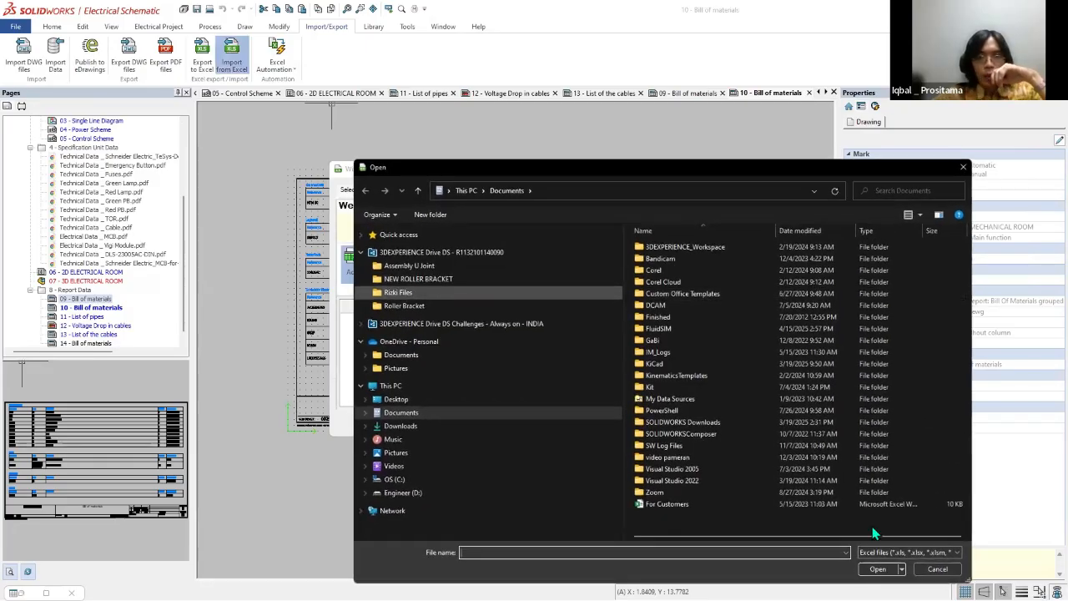
pyautogui.press('Escape')
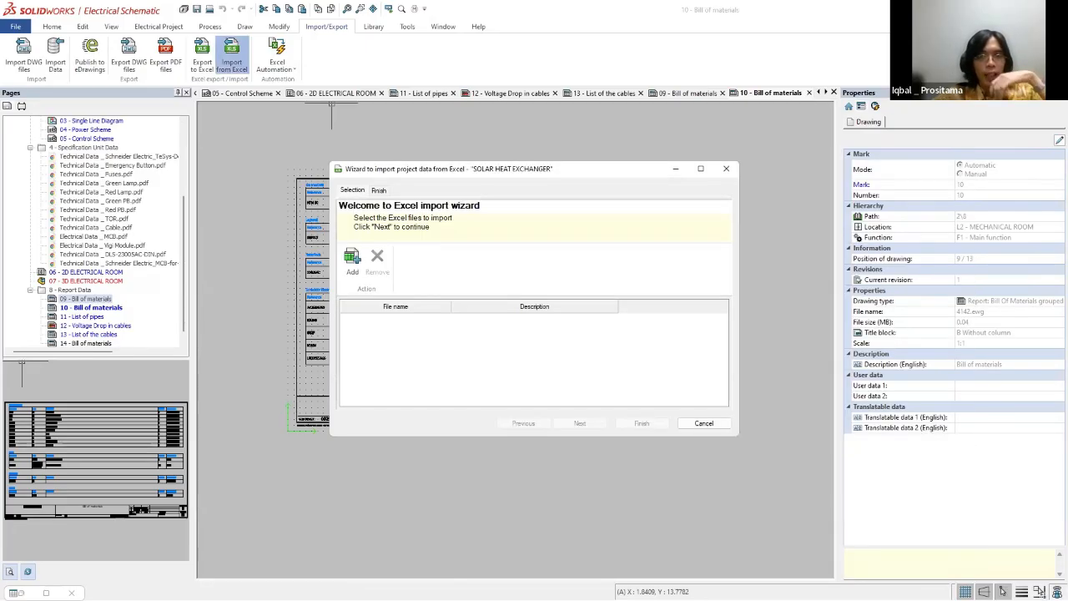
pyautogui.click(724, 169)
pyautogui.scroll(4, 669, 301)
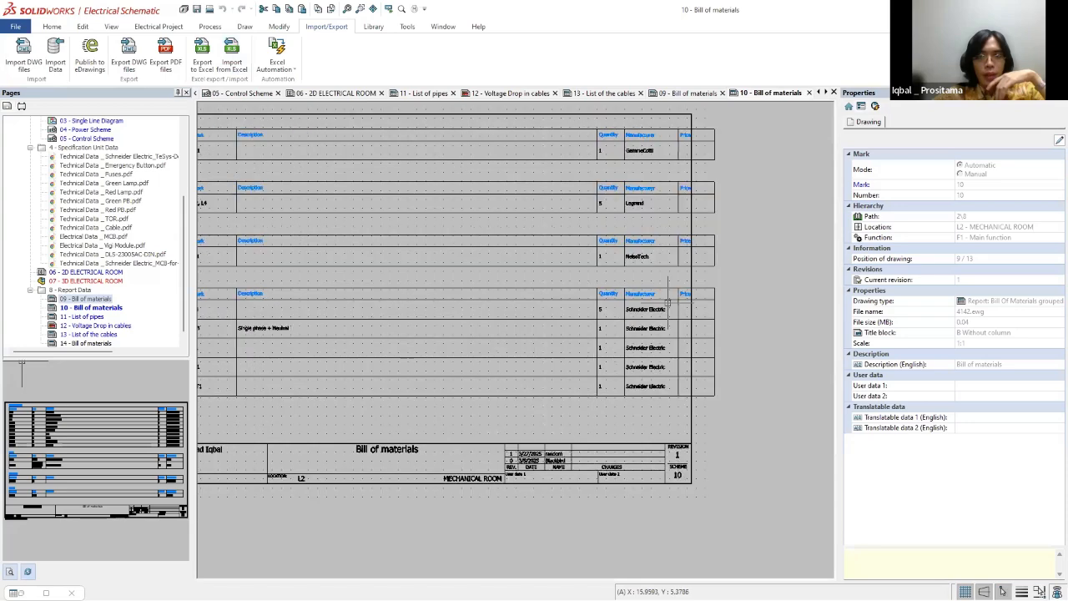
# Step: Select the report tables on page 10 - Bill of materials and nudge them left towards the drawing frame to bring in the Price column
pyautogui.scroll(2, 680, 307)
pyautogui.scroll(-4, 676, 296)
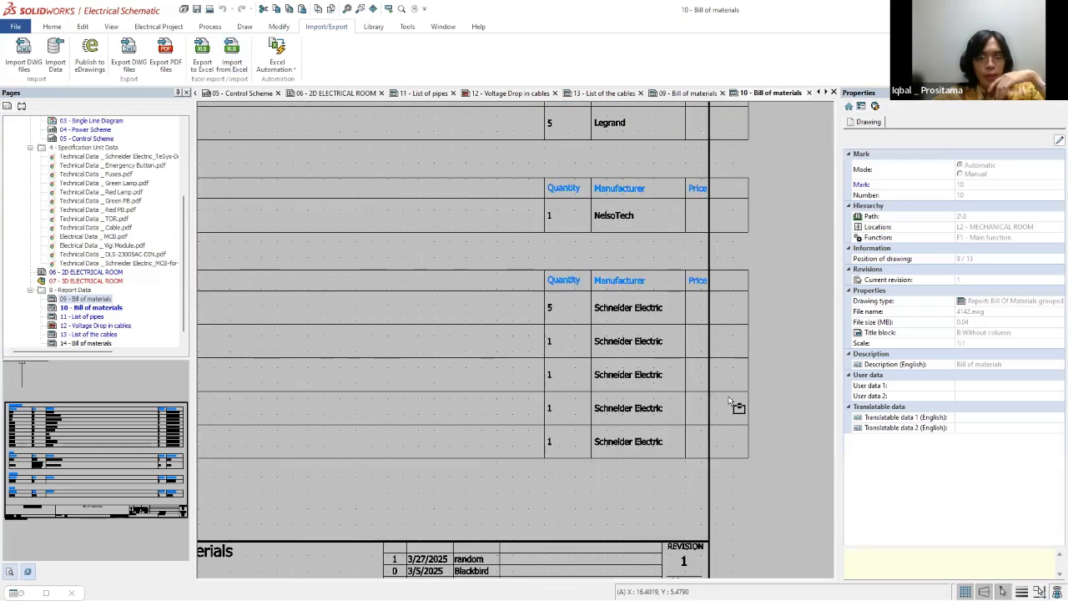
pyautogui.scroll(-4, 753, 393)
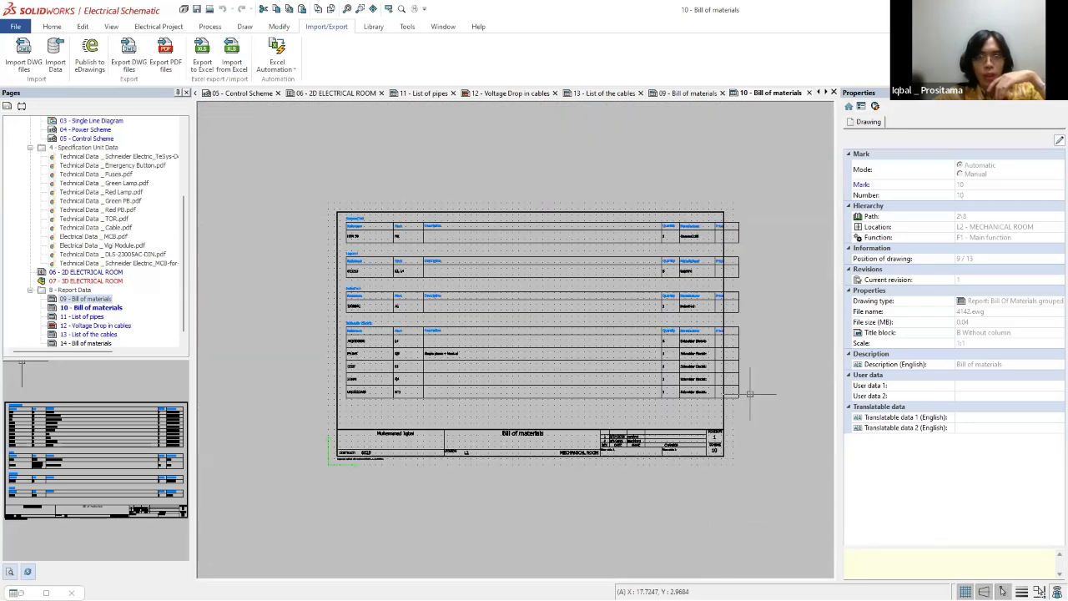
pyautogui.click(756, 435)
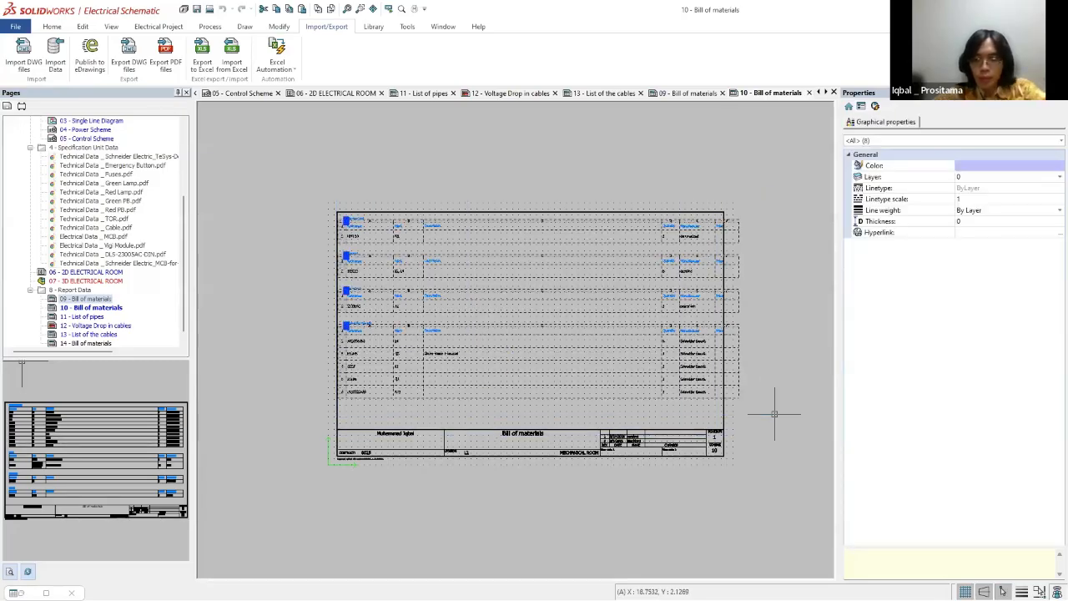
pyautogui.press('Escape')
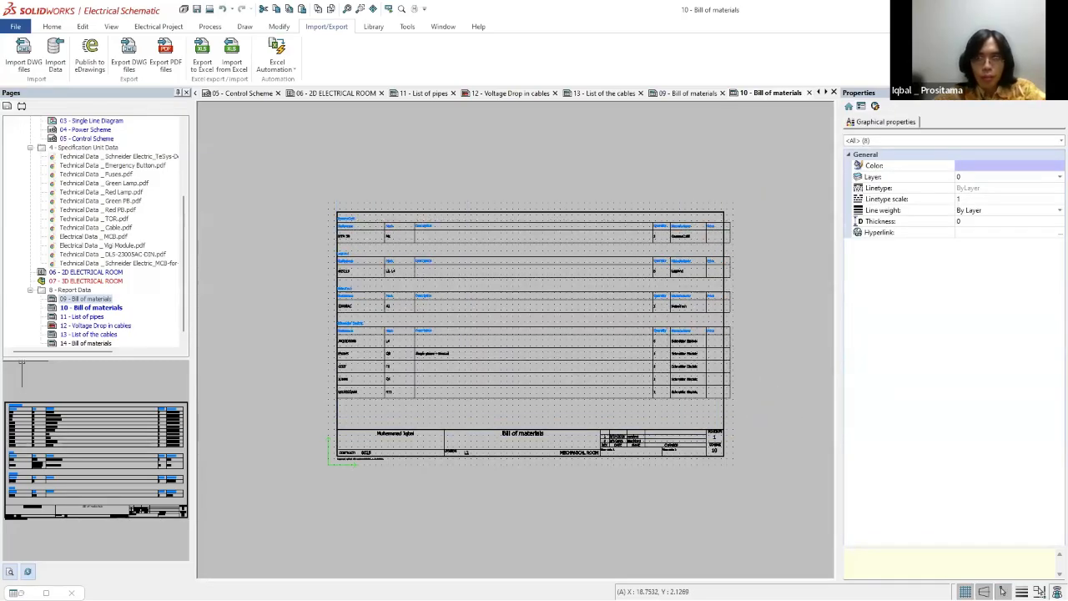
pyautogui.scroll(3, 624, 229)
pyautogui.scroll(-3, 468, 223)
pyautogui.moveTo(248, 184); pyautogui.dragTo(700, 409)
pyautogui.press('Down')
pyautogui.press('Down')
pyautogui.press('Down')
pyautogui.press('Escape')
pyautogui.scroll(2, 594, 316)
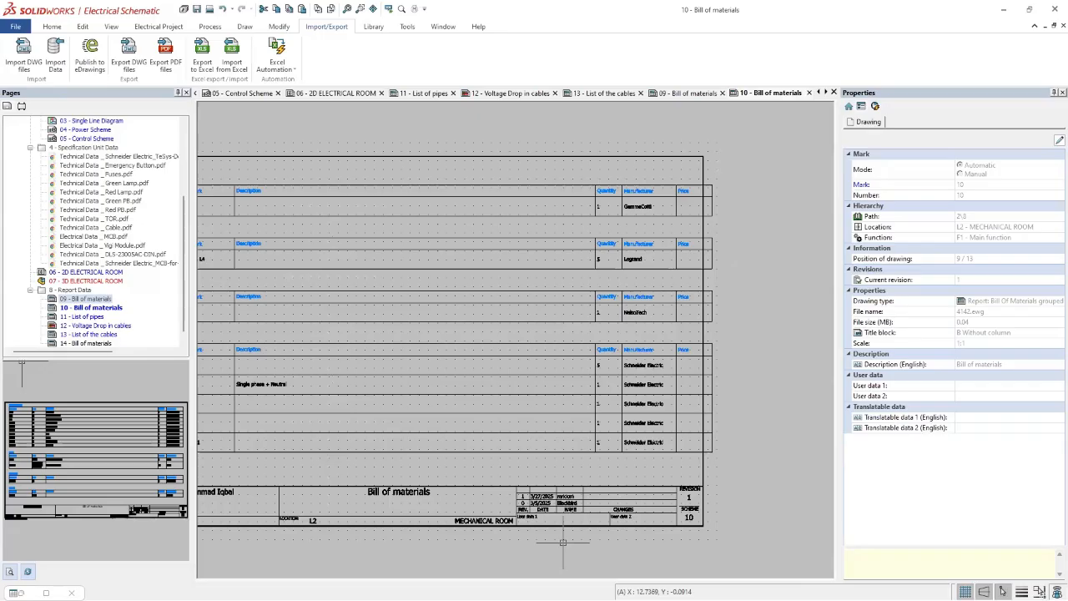
# Step: Search Windows for Excel, open the app's file location and launch Excel from its shortcut
pyautogui.press('super')
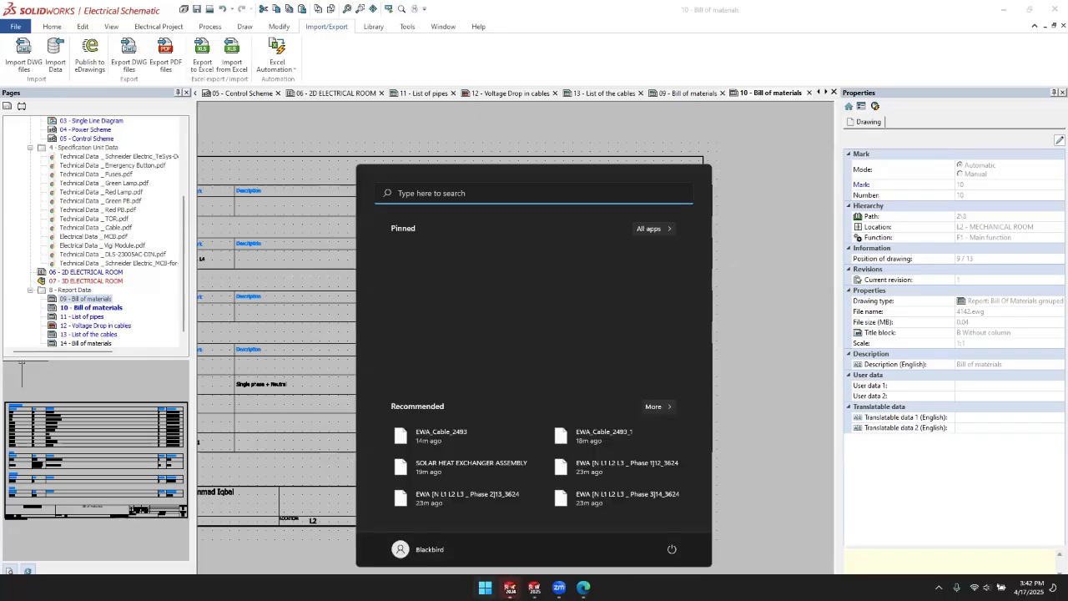
pyautogui.write('e')
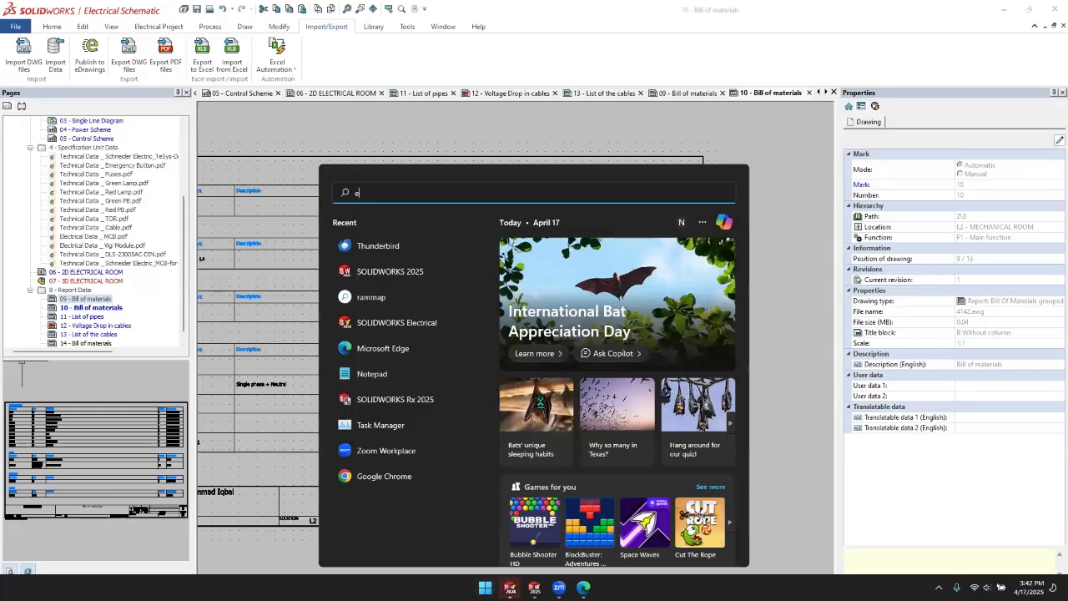
pyautogui.write('xcel')
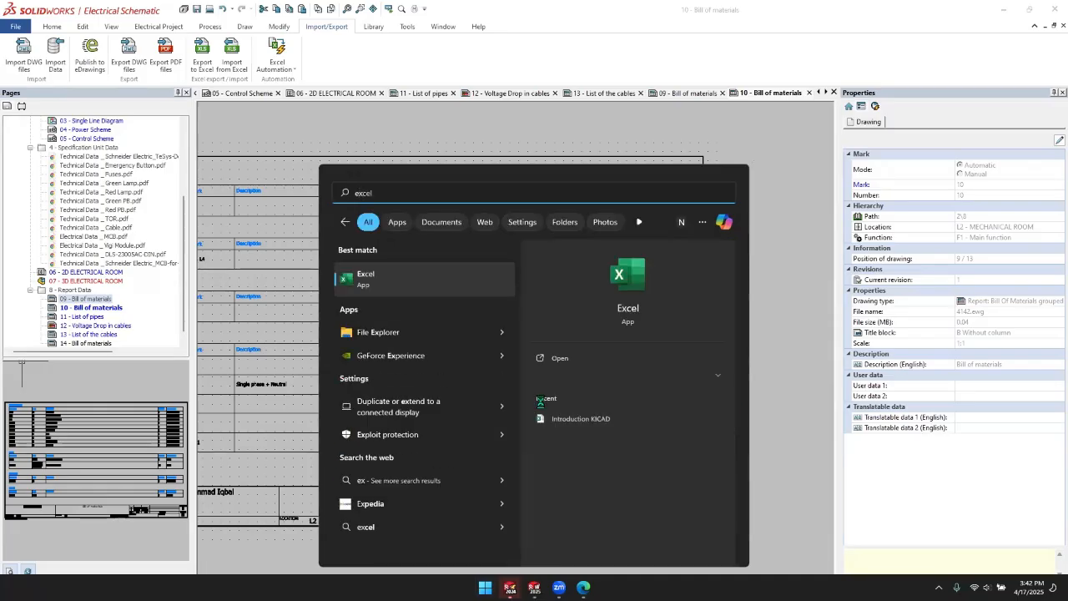
pyautogui.press('BackSpace')
pyautogui.press('BackSpace')
pyautogui.press('BackSpace')
pyautogui.press('BackSpace')
pyautogui.press('BackSpace')
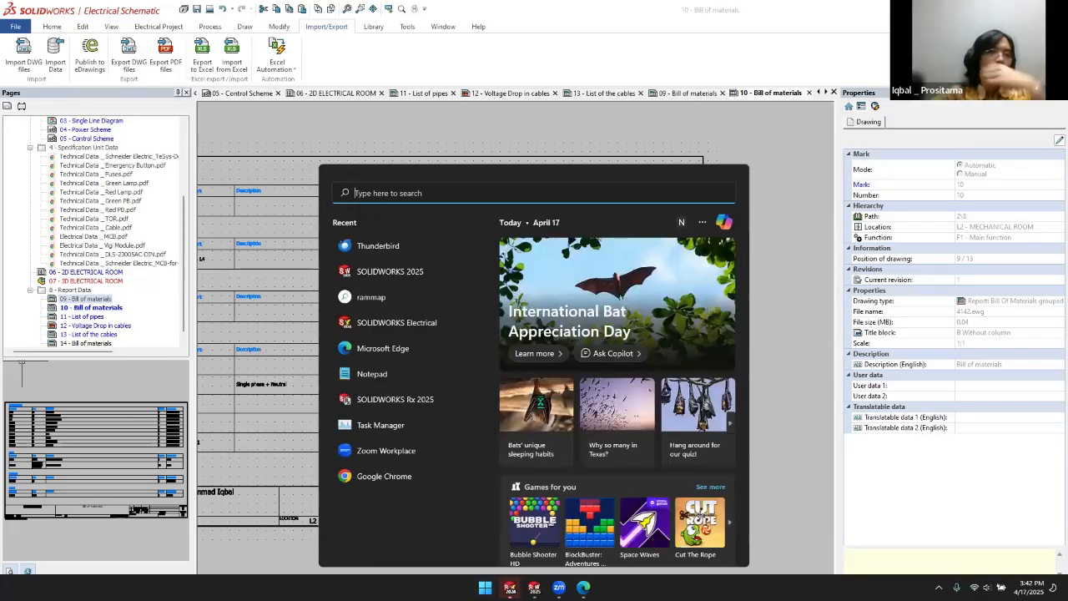
pyautogui.write('exce')
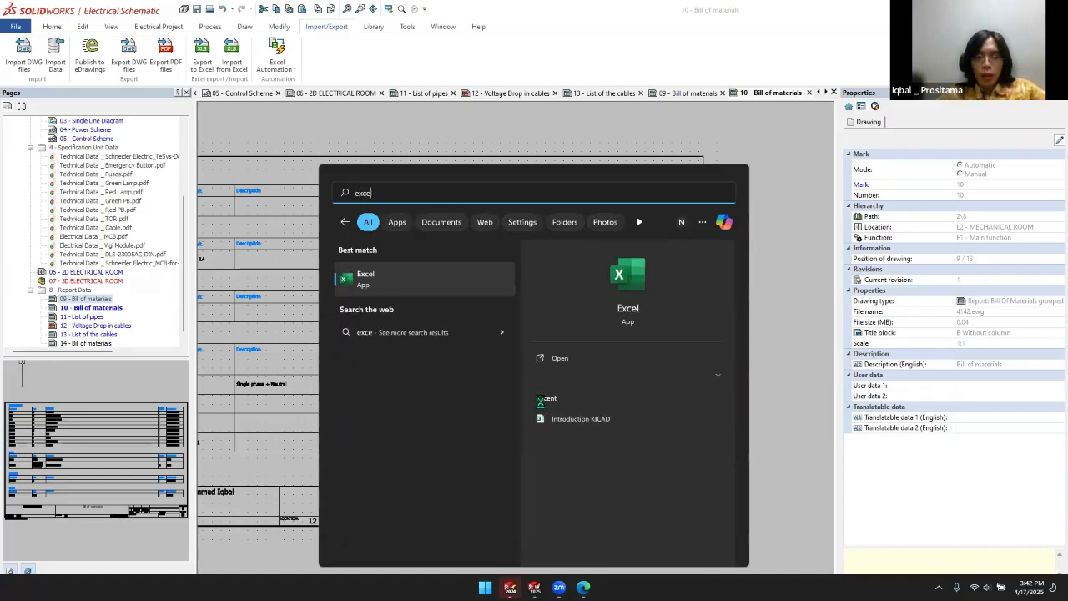
pyautogui.write('l')
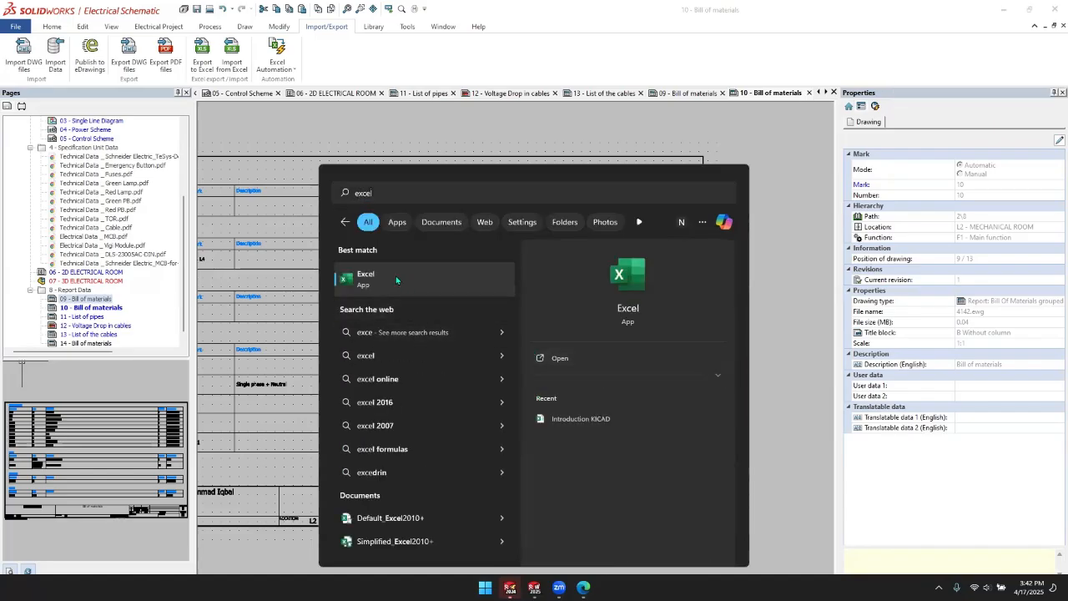
pyautogui.rightClick(400, 281)
pyautogui.click(450, 310)
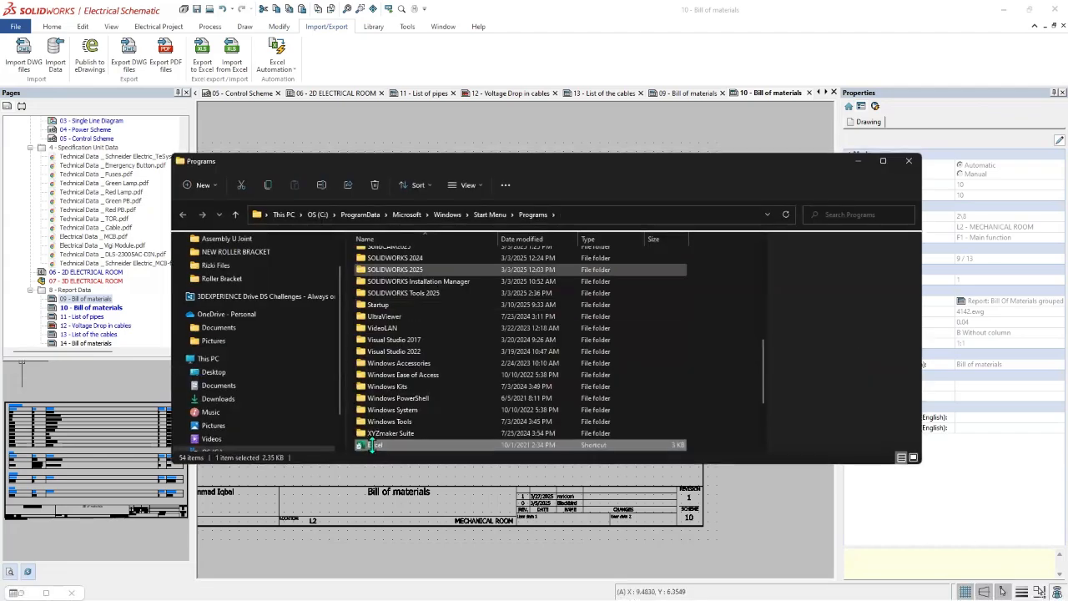
pyautogui.doubleClick(372, 446)
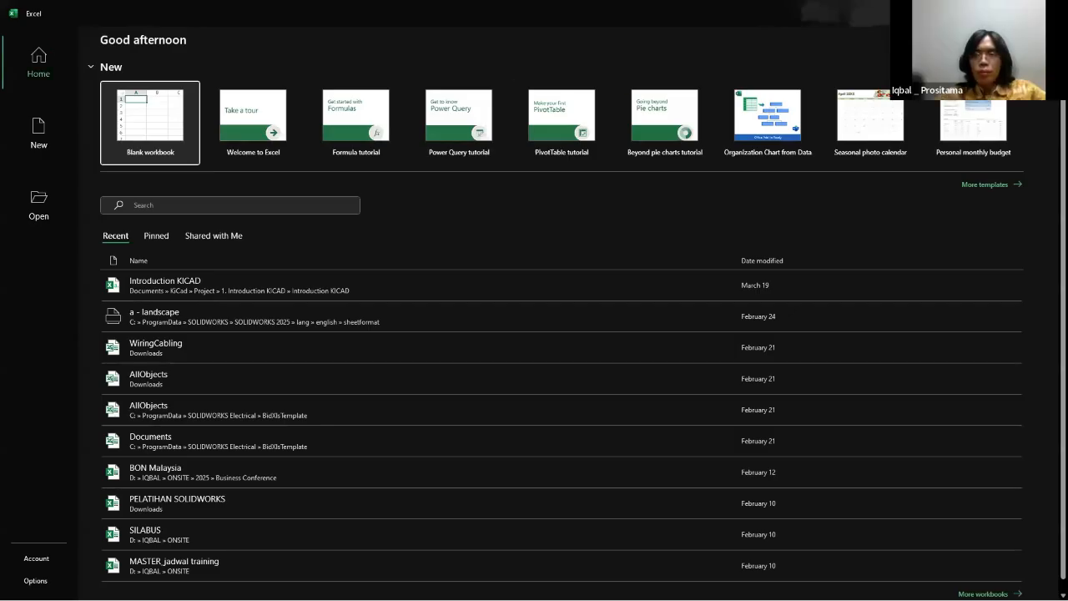
# Step: View the Excel account information, and open the add-ins list in Excel Options to check the SOLIDWORKS Manage Addin details
pyautogui.click(923, 14)
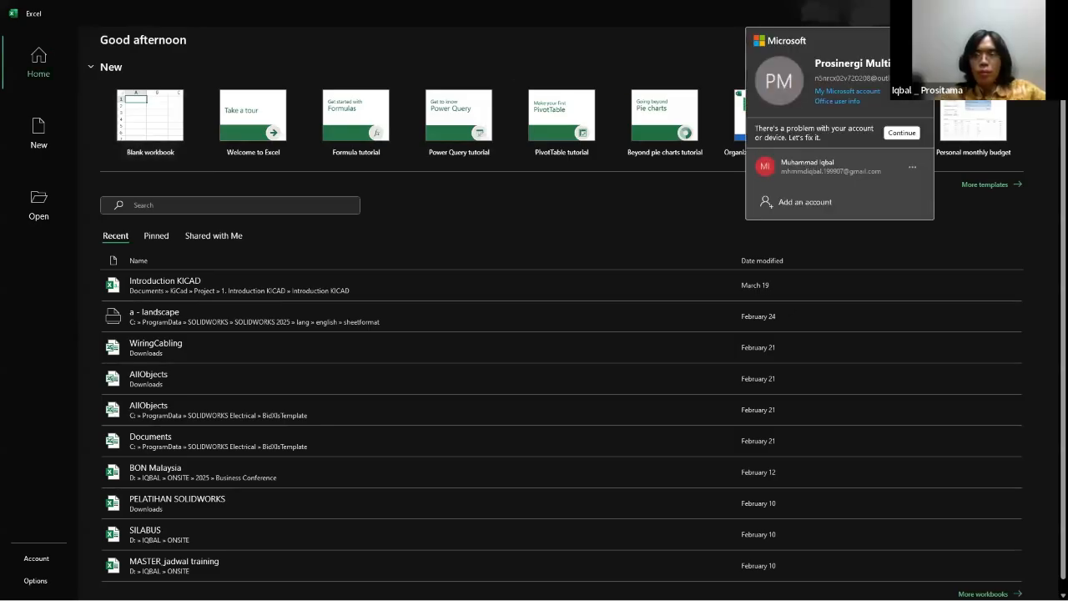
pyautogui.click(923, 15)
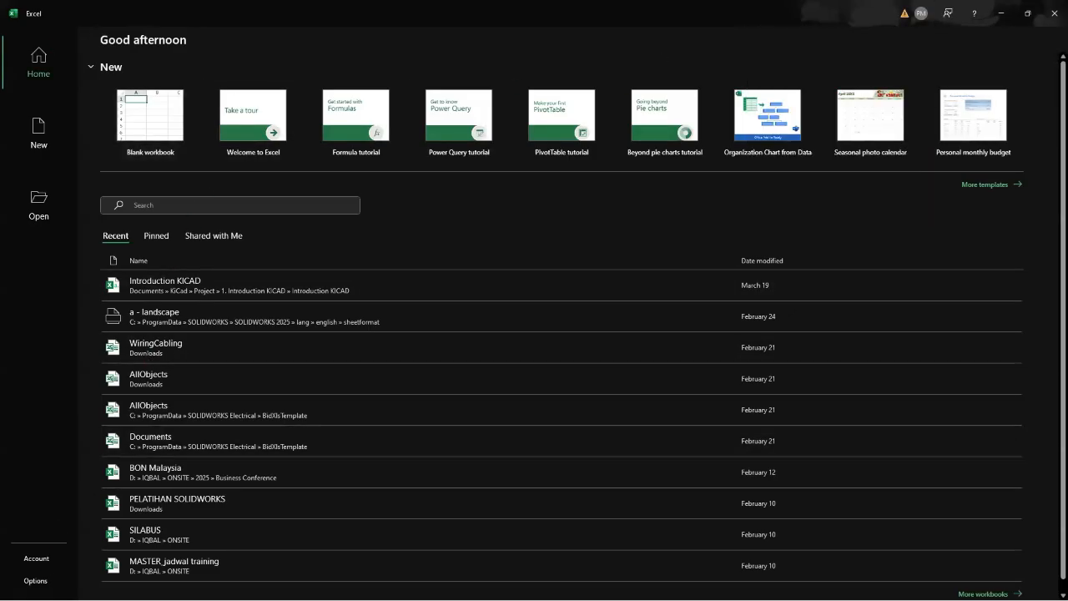
pyautogui.click(36, 581)
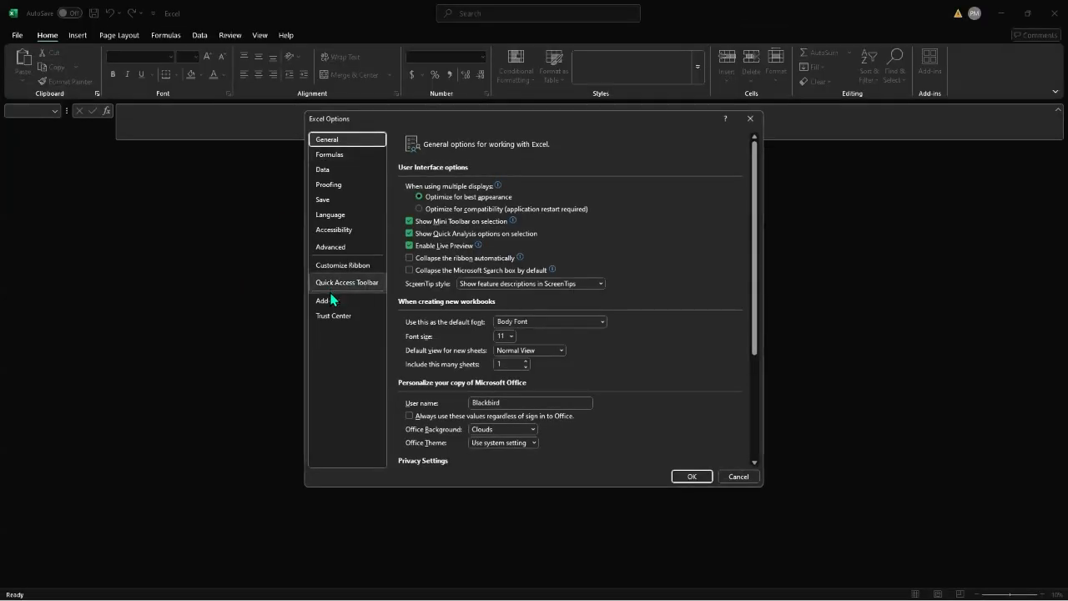
pyautogui.click(334, 302)
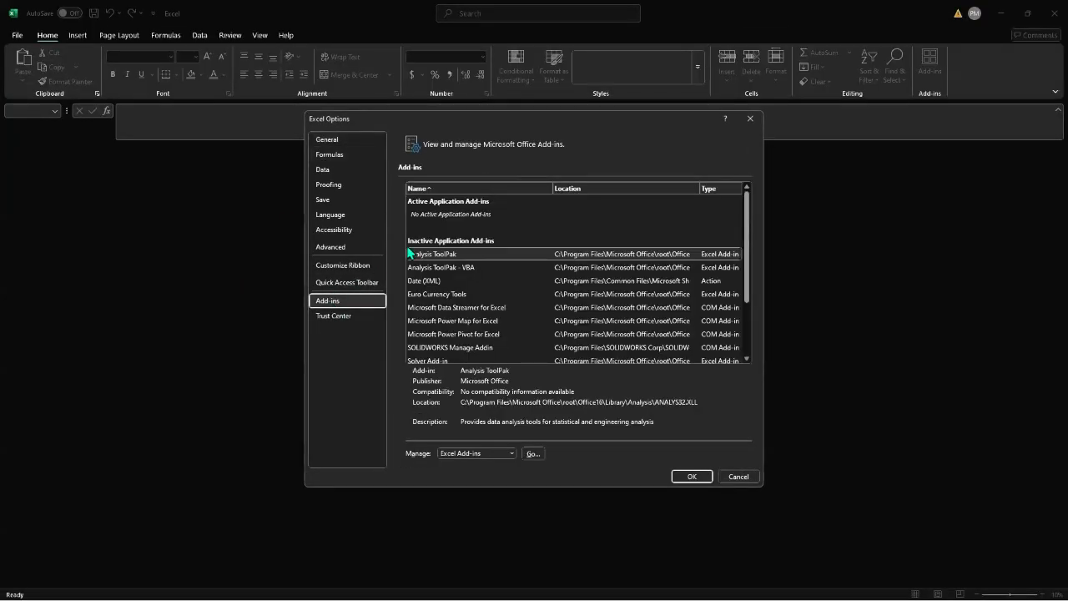
pyautogui.scroll(-1, 429, 285)
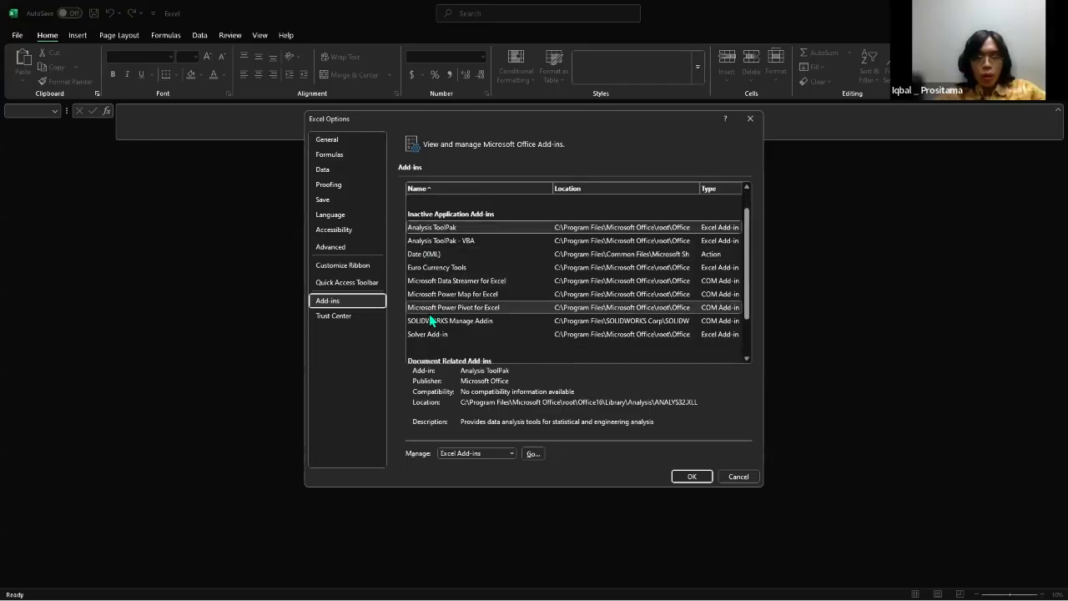
pyautogui.click(435, 321)
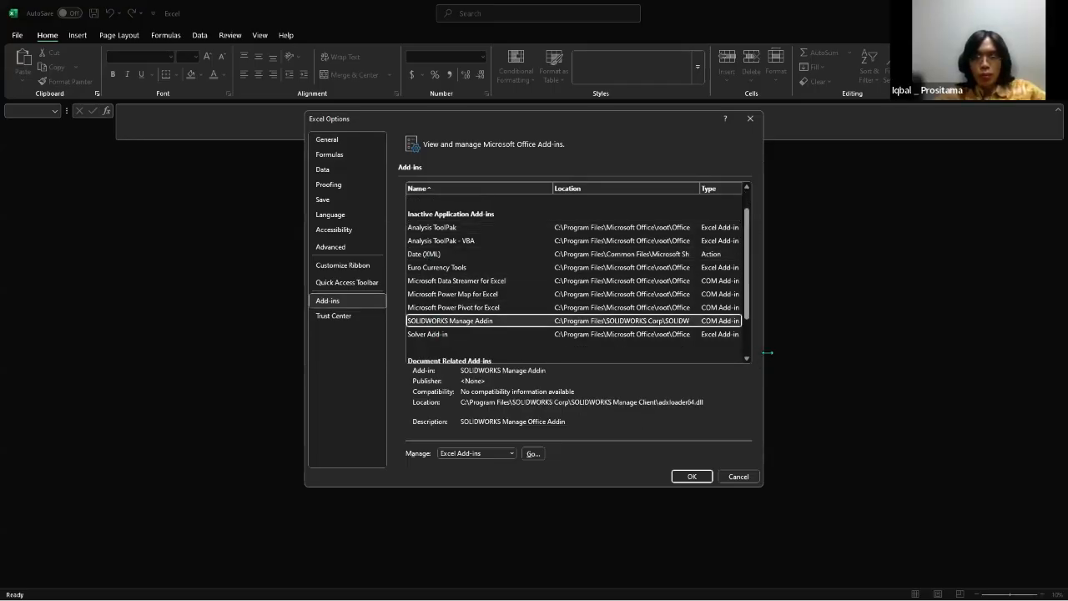
# Step: Widen the options dialog, review the add-ins list with its name sorting reversed, and cancel, closing Excel and the Programs folder
pyautogui.moveTo(768, 352); pyautogui.dragTo(965, 352)
pyautogui.scroll(-2, 472, 331)
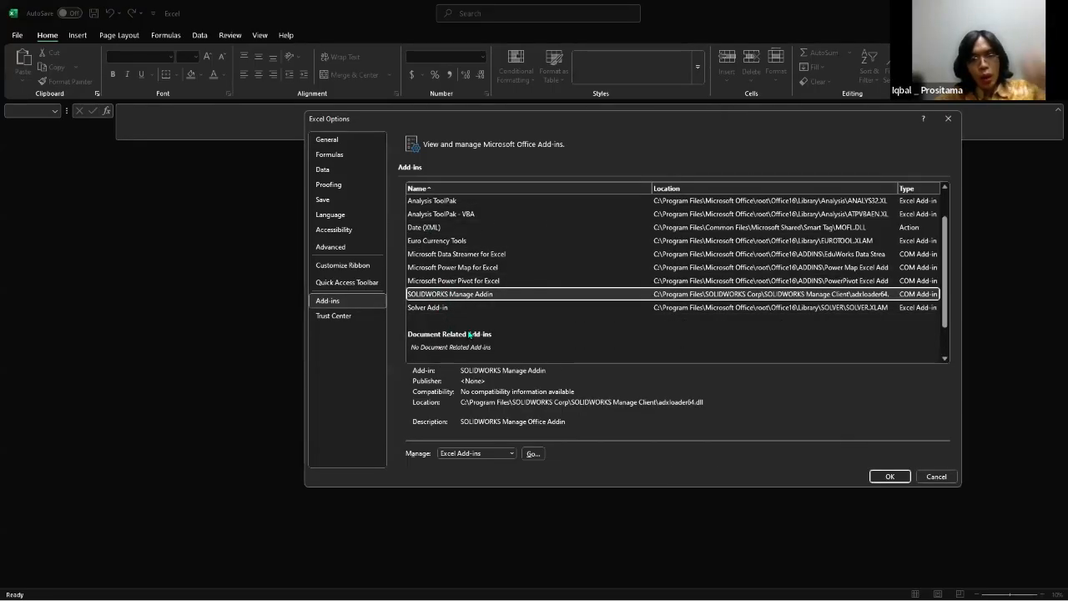
pyautogui.scroll(2, 483, 324)
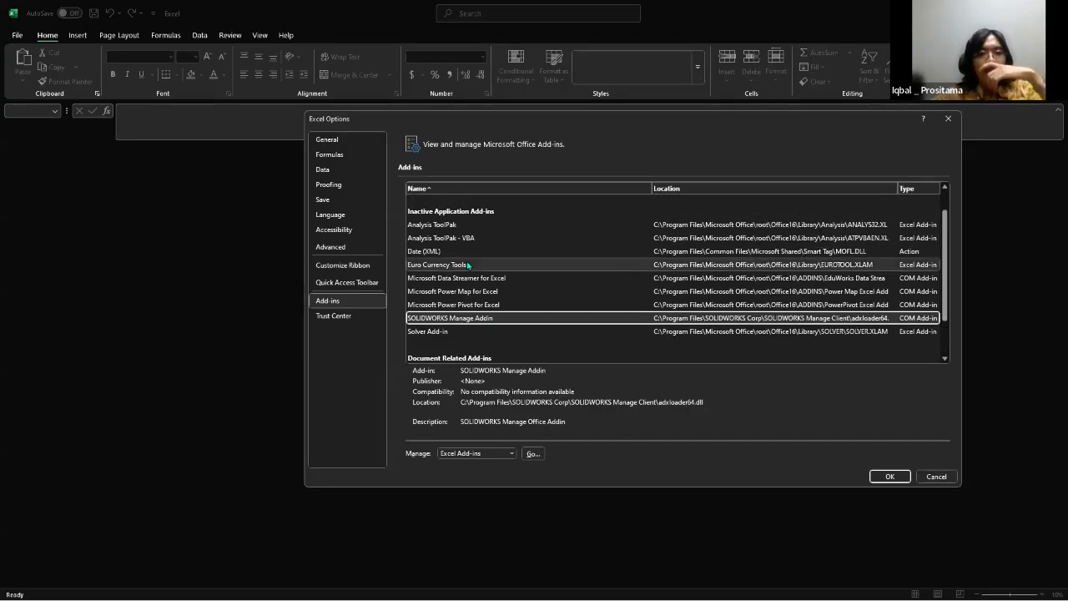
pyautogui.scroll(2, 474, 277)
pyautogui.scroll(-4, 474, 278)
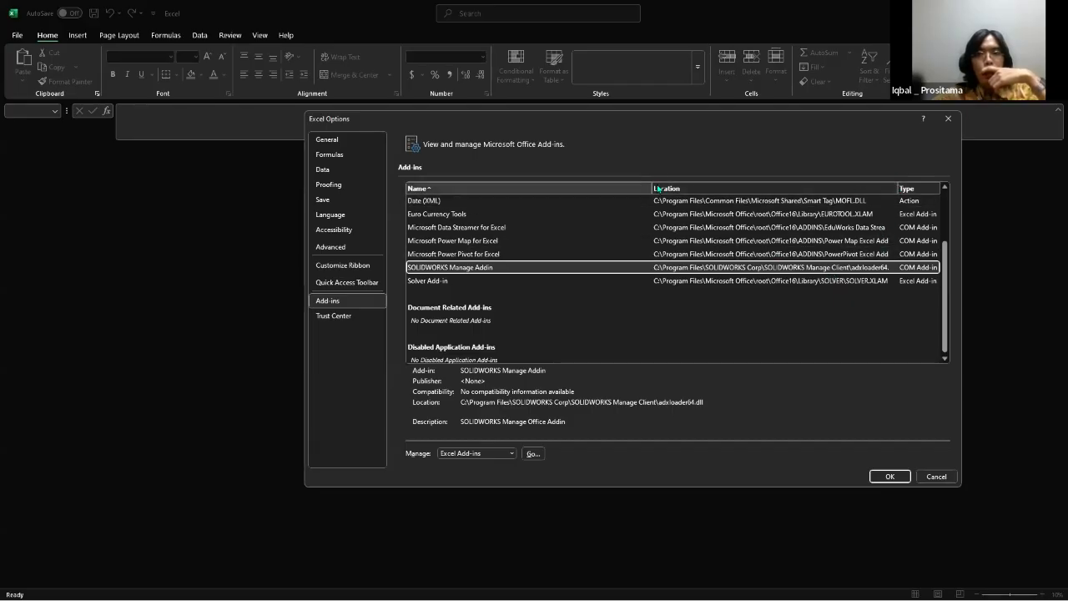
pyautogui.click(419, 188)
pyautogui.scroll(-2, 499, 317)
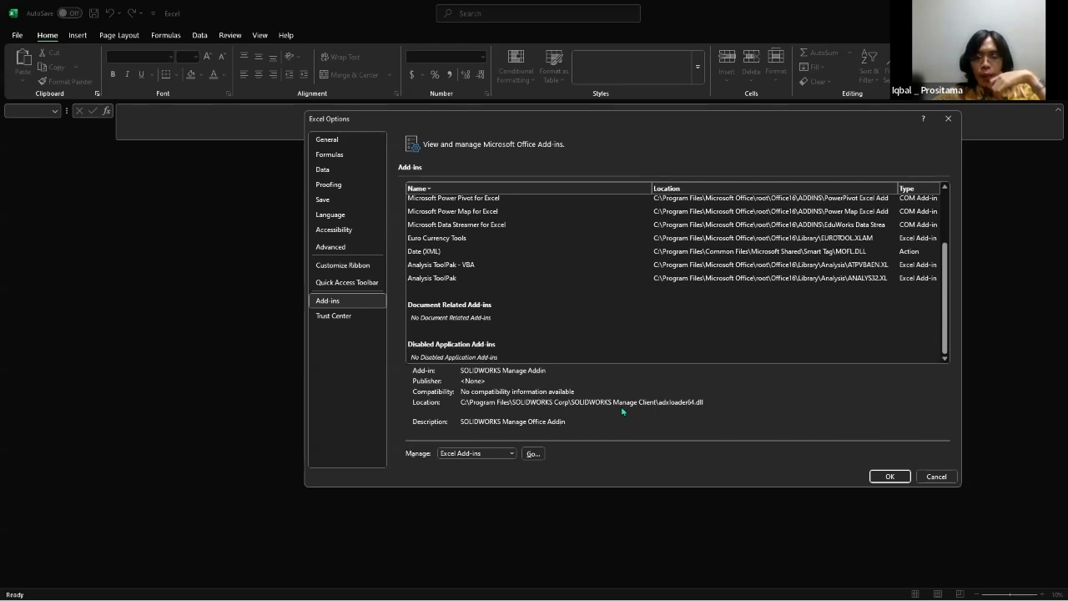
pyautogui.click(937, 476)
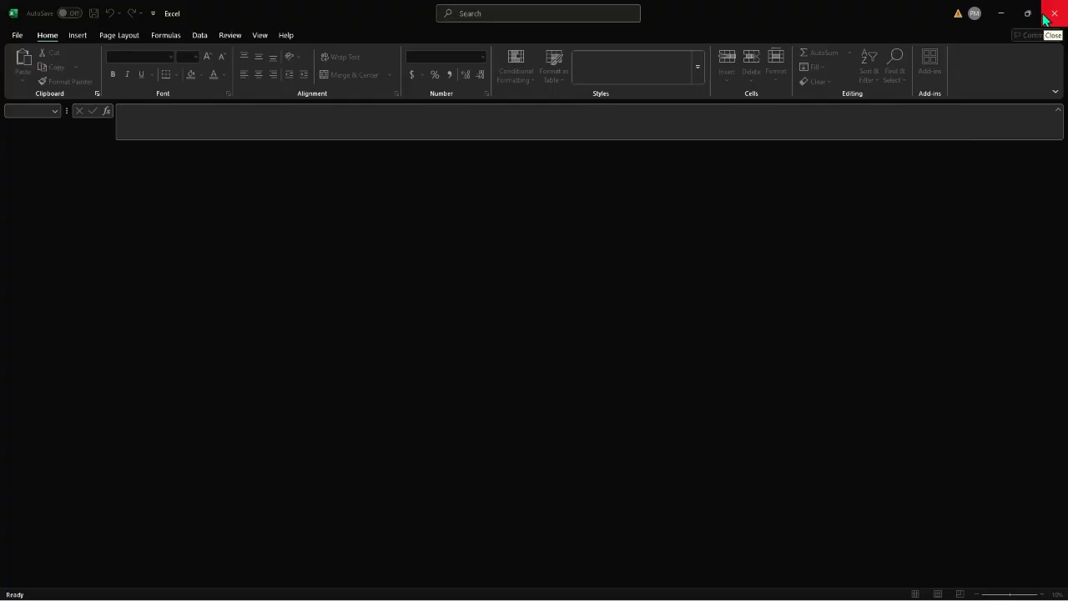
pyautogui.click(1046, 15)
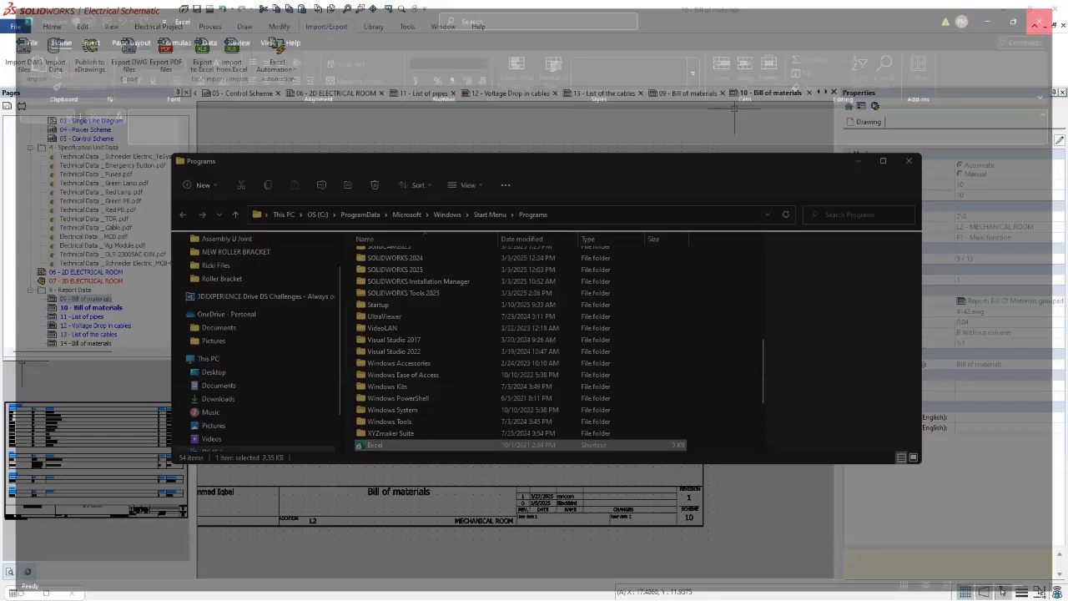
pyautogui.click(908, 161)
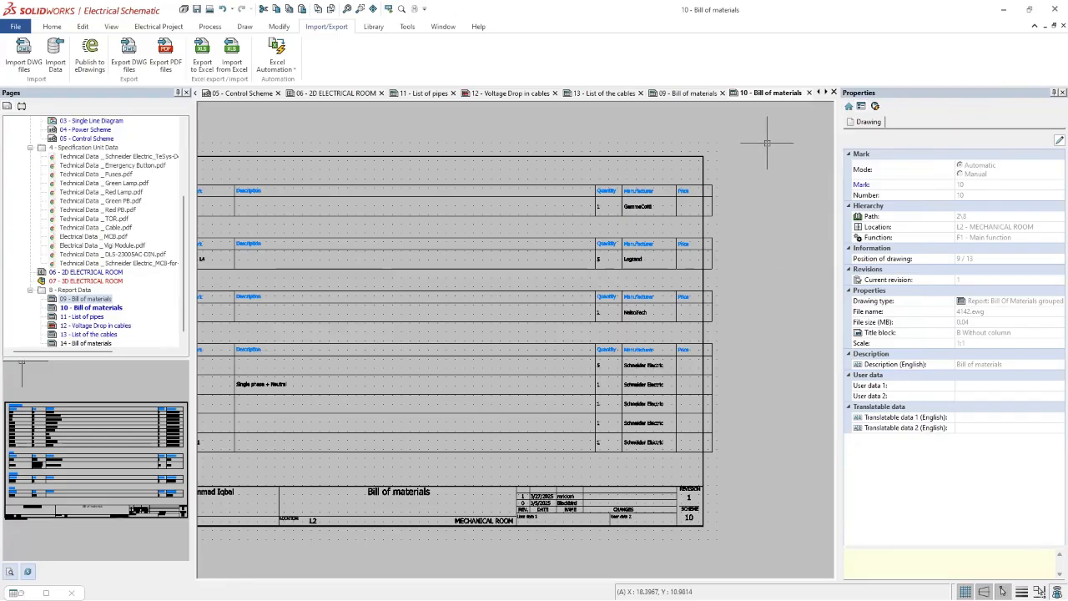
# Step: Close the open drawings 10 and 09 - Bill of materials, List of the cables, Voltage Drop in cables, List of pipes and 2D ELECTRICAL ROOM
pyautogui.click(809, 93)
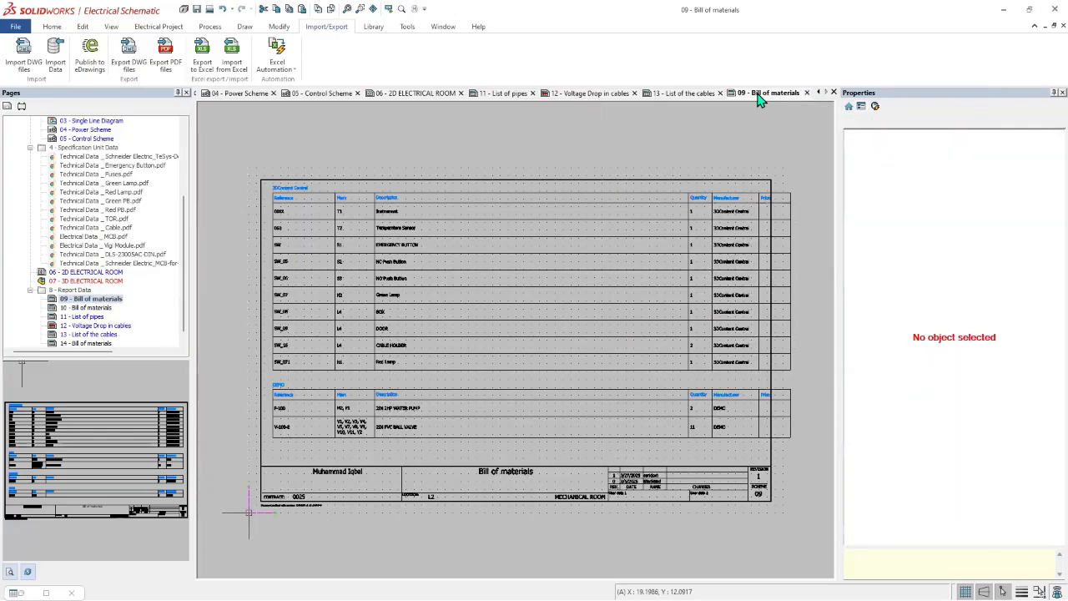
pyautogui.click(806, 93)
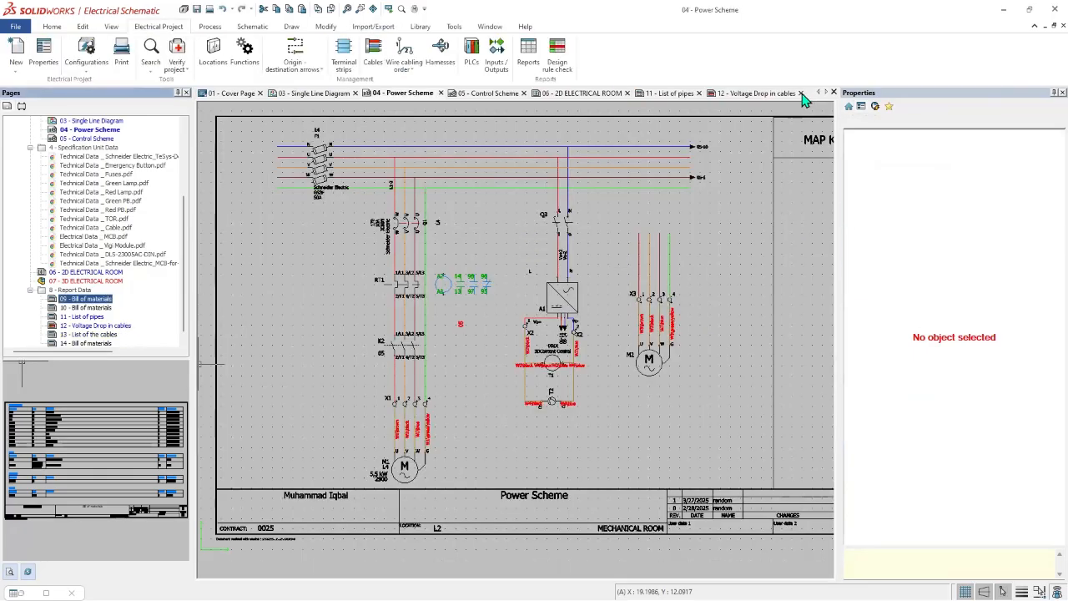
pyautogui.click(801, 93)
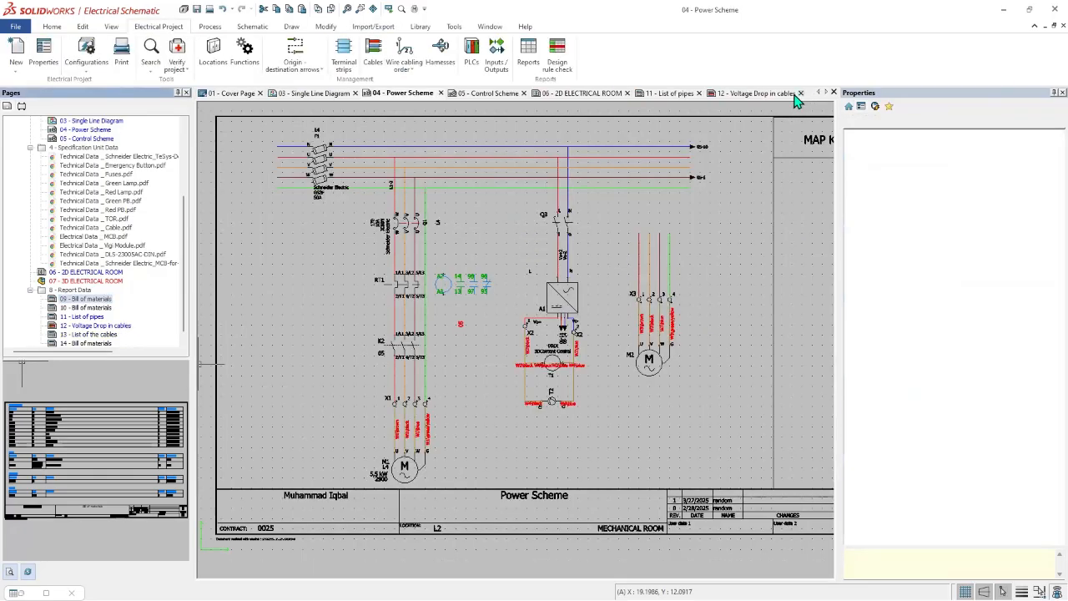
pyautogui.click(699, 94)
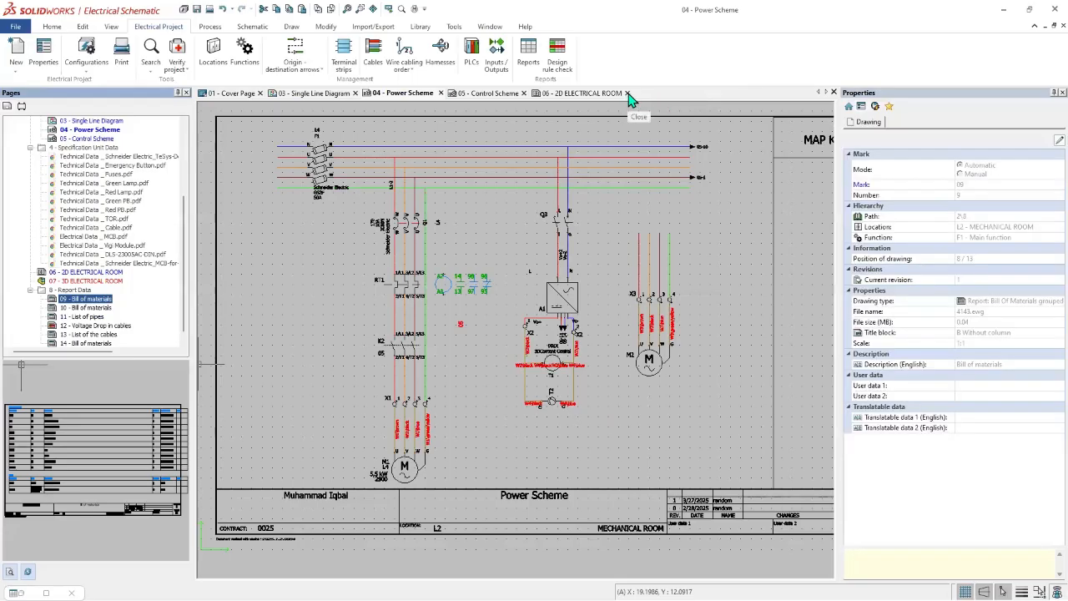
pyautogui.click(628, 93)
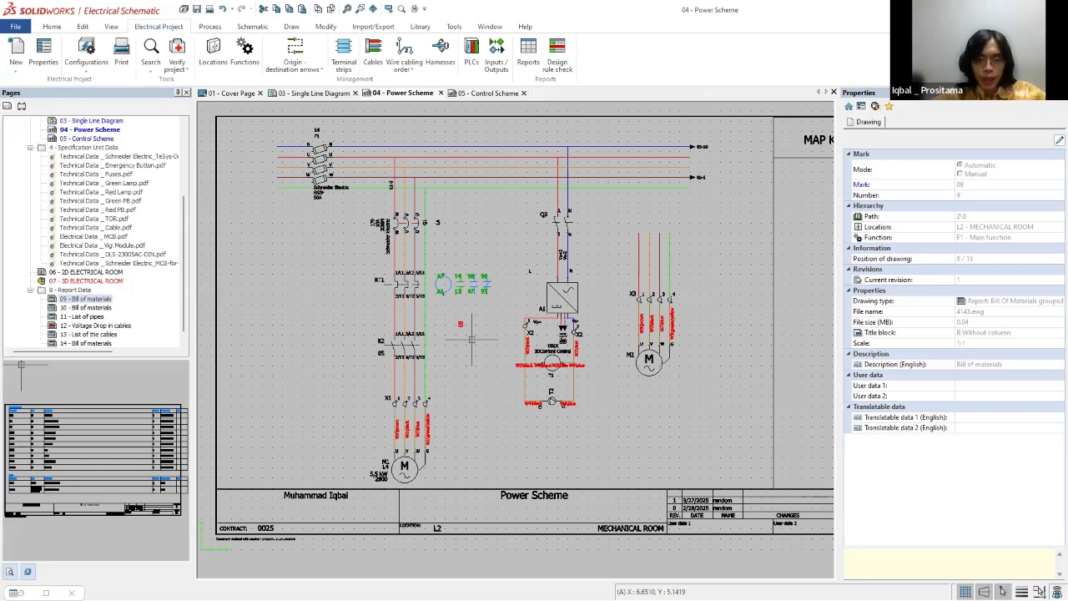
# Step: Collapse the 4 - Specification Unit Data and 3 - Schematic folders in the project's page tree
pyautogui.scroll(-1, 442, 393)
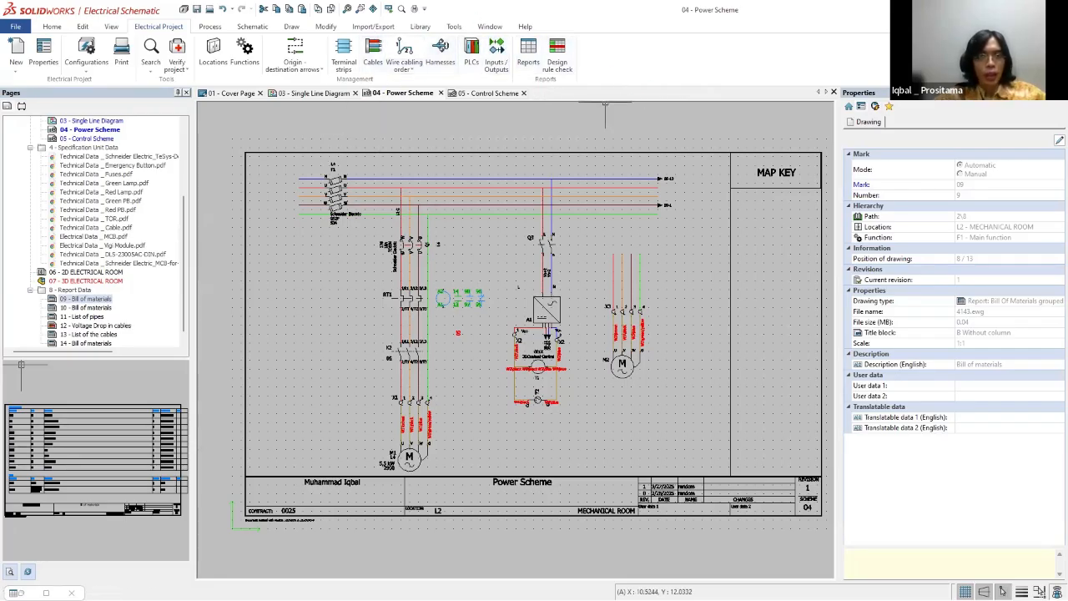
pyautogui.scroll(5, 46, 202)
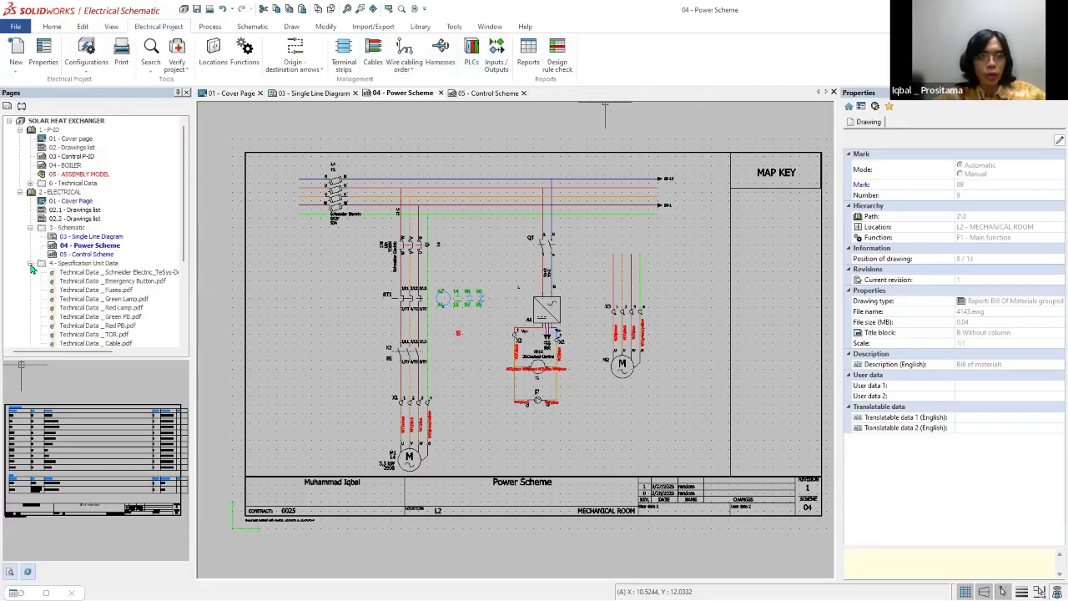
pyautogui.click(30, 264)
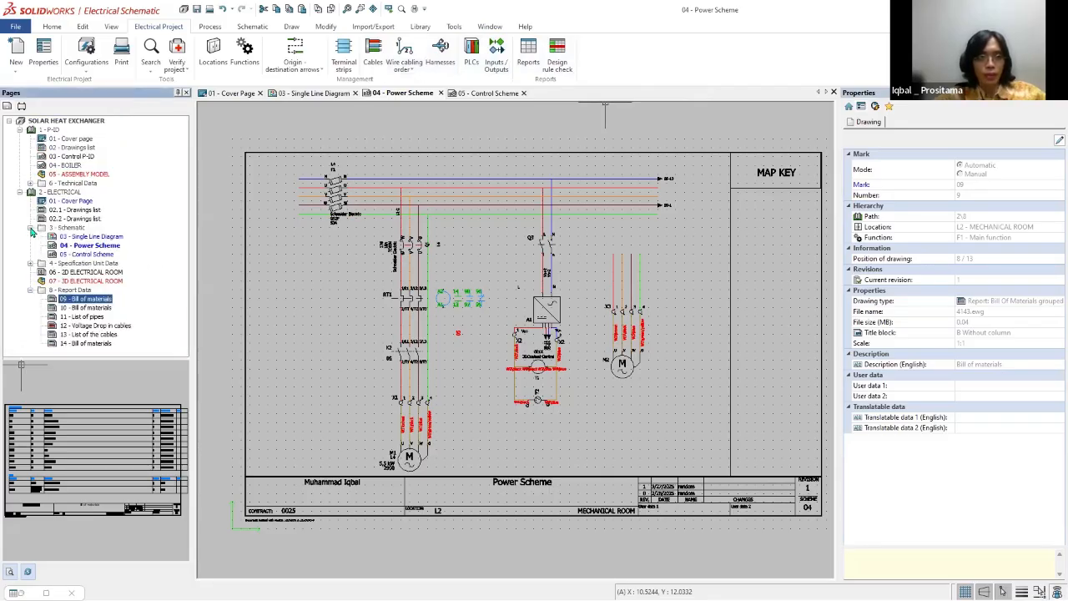
pyautogui.click(31, 233)
pyautogui.scroll(-2, 617, 317)
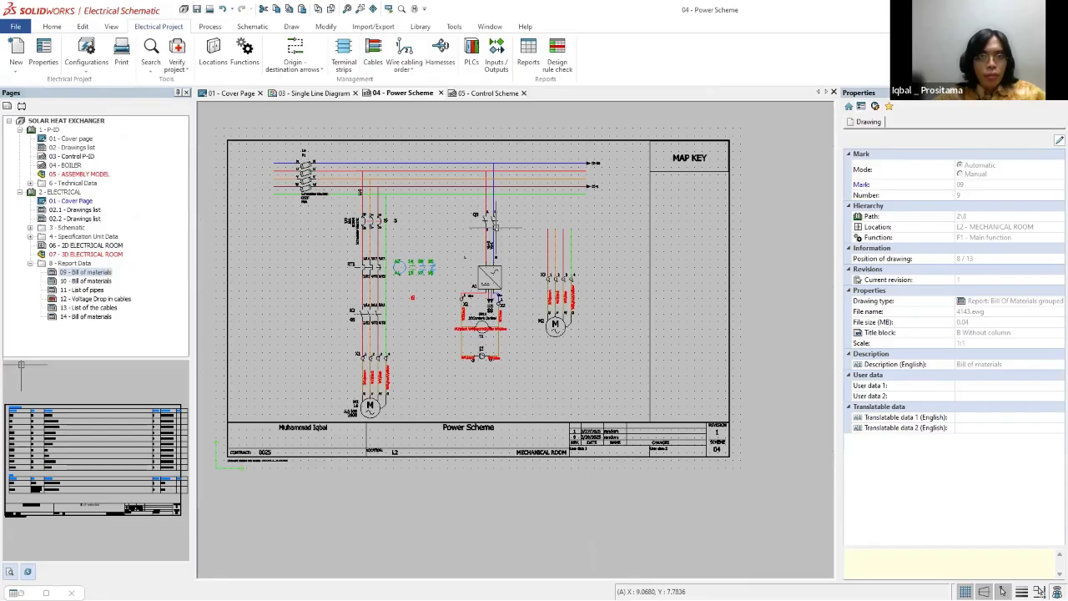
pyautogui.scroll(2, 420, 270)
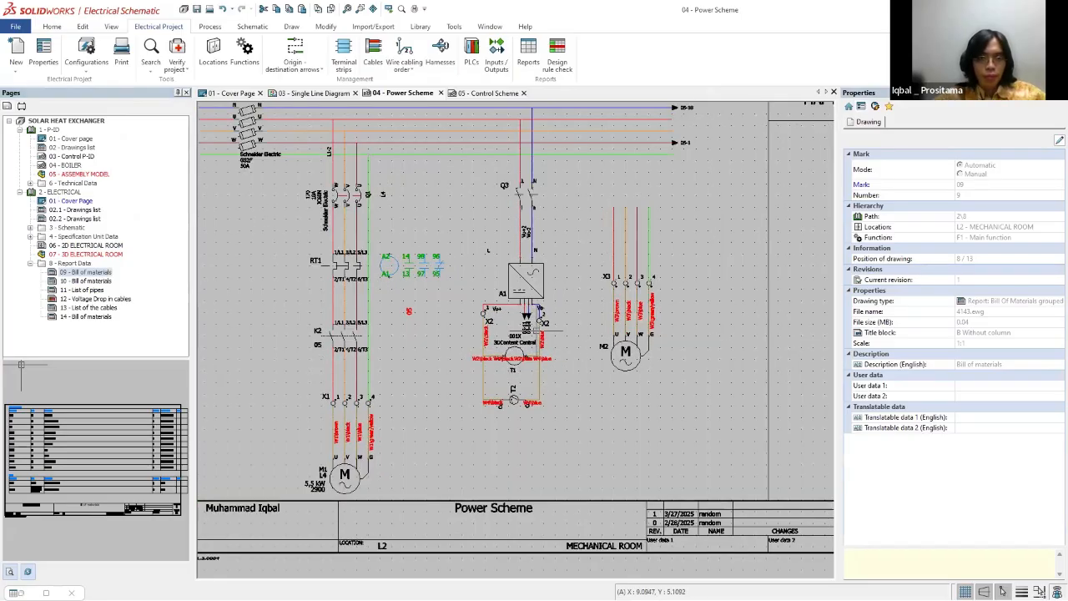
pyautogui.scroll(3, 506, 333)
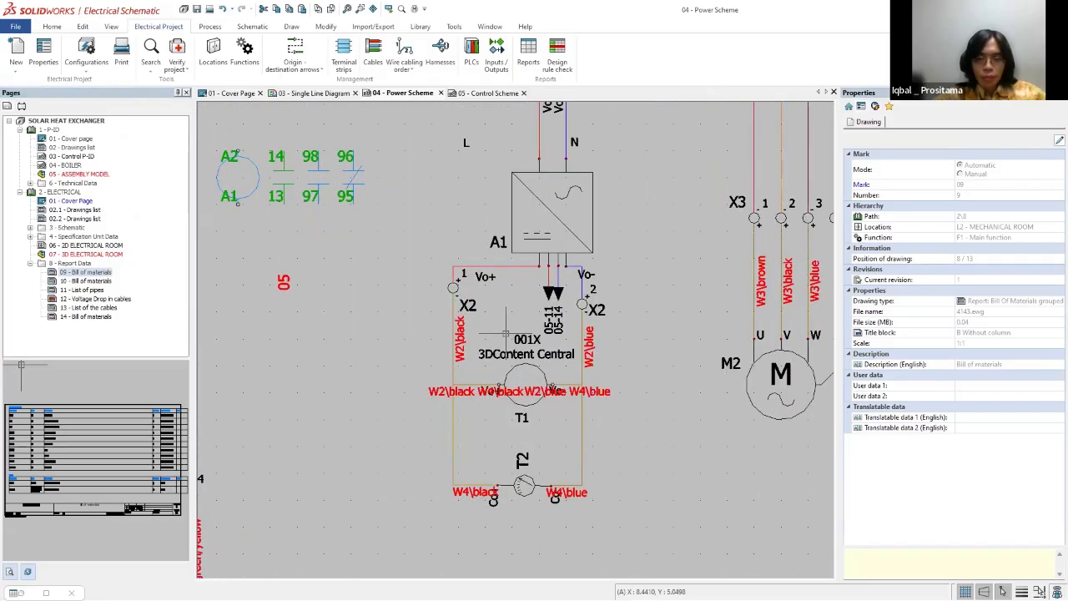
pyautogui.scroll(-3, 506, 334)
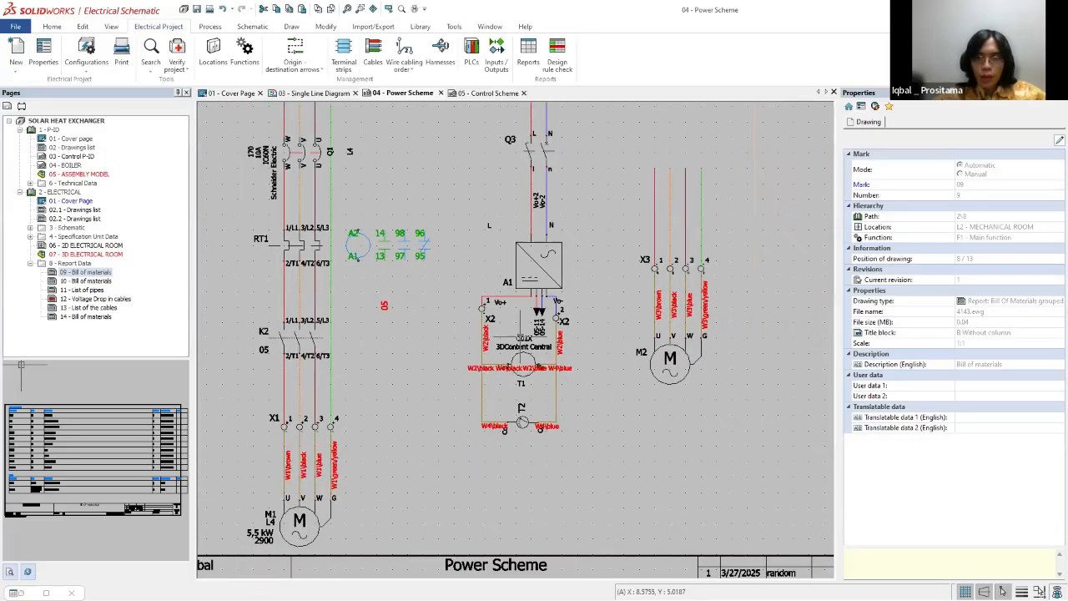
pyautogui.click(654, 266)
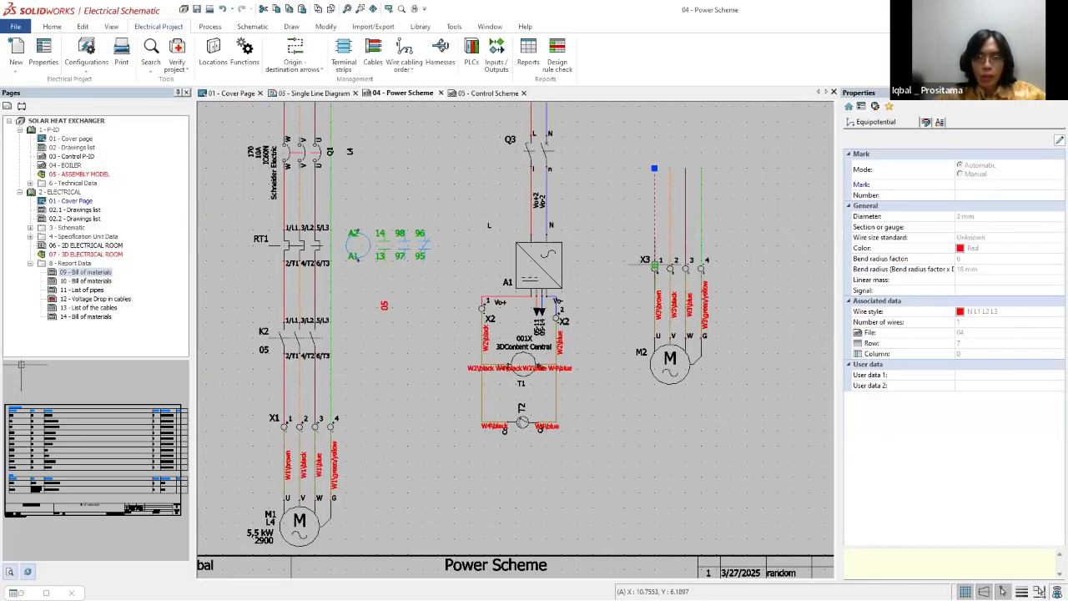
pyautogui.click(763, 265)
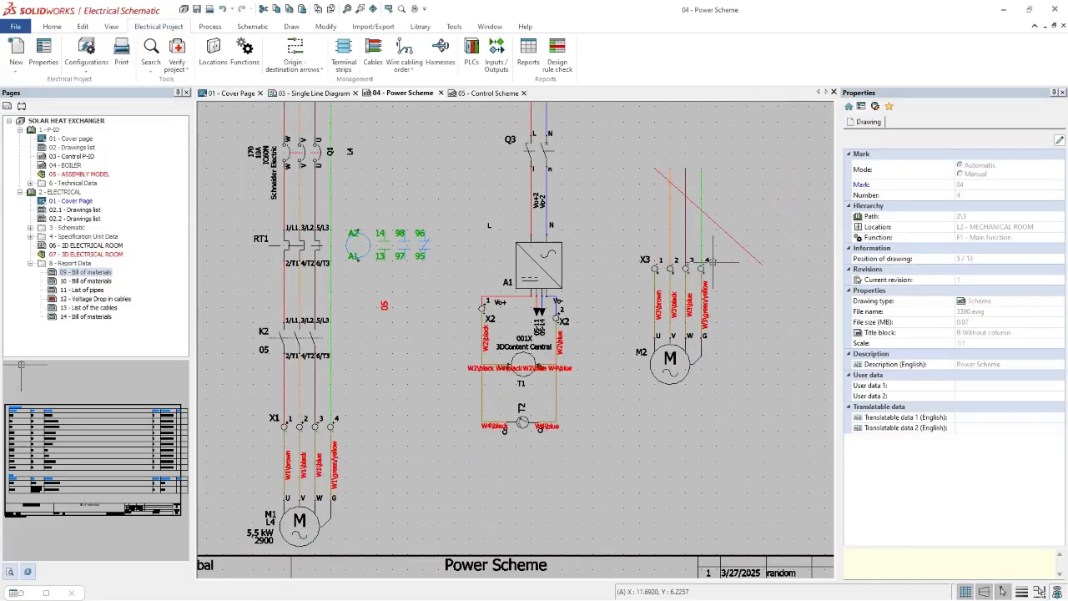
pyautogui.hotkey('ctrl', 'z')
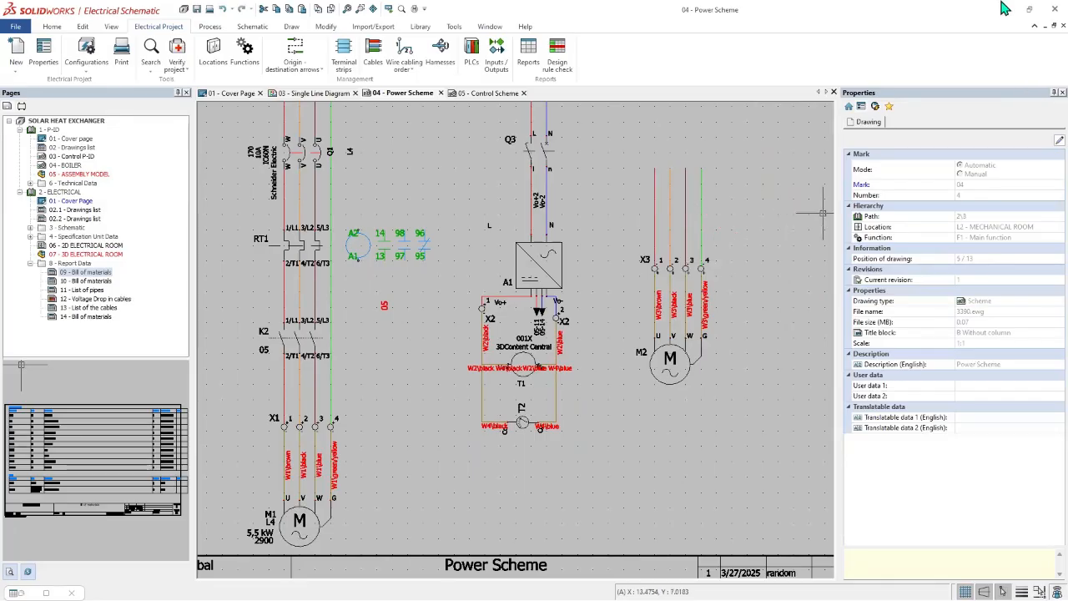
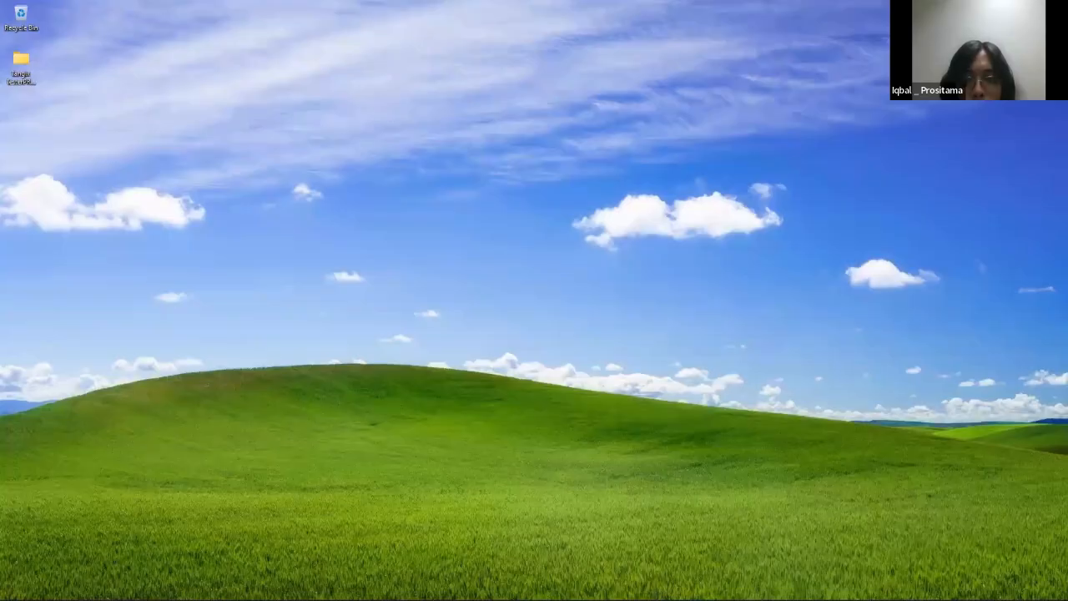
# Step: Switch to the 3624 assembly in SOLIDWORKS and show the whole electrical cabinet in isometric view
pyautogui.press('super')
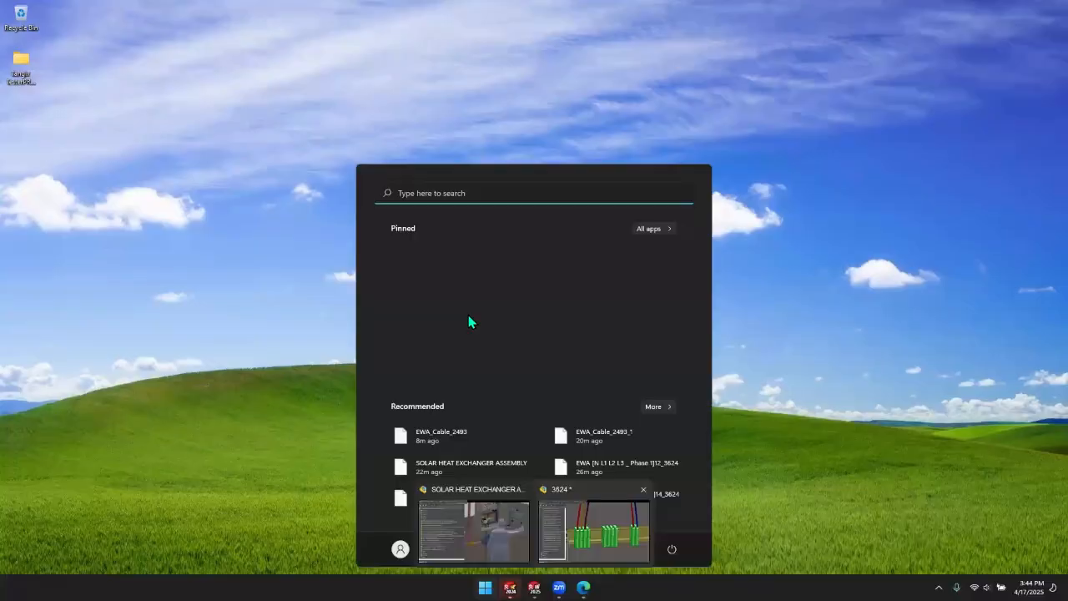
pyautogui.click(587, 528)
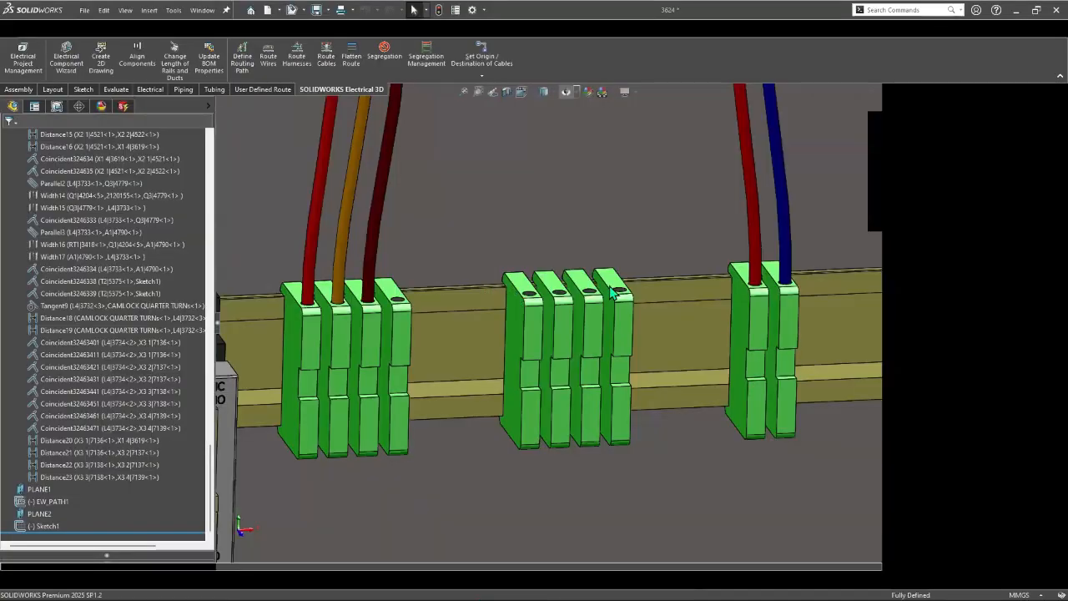
pyautogui.scroll(3, 728, 143)
pyautogui.scroll(9, 729, 145)
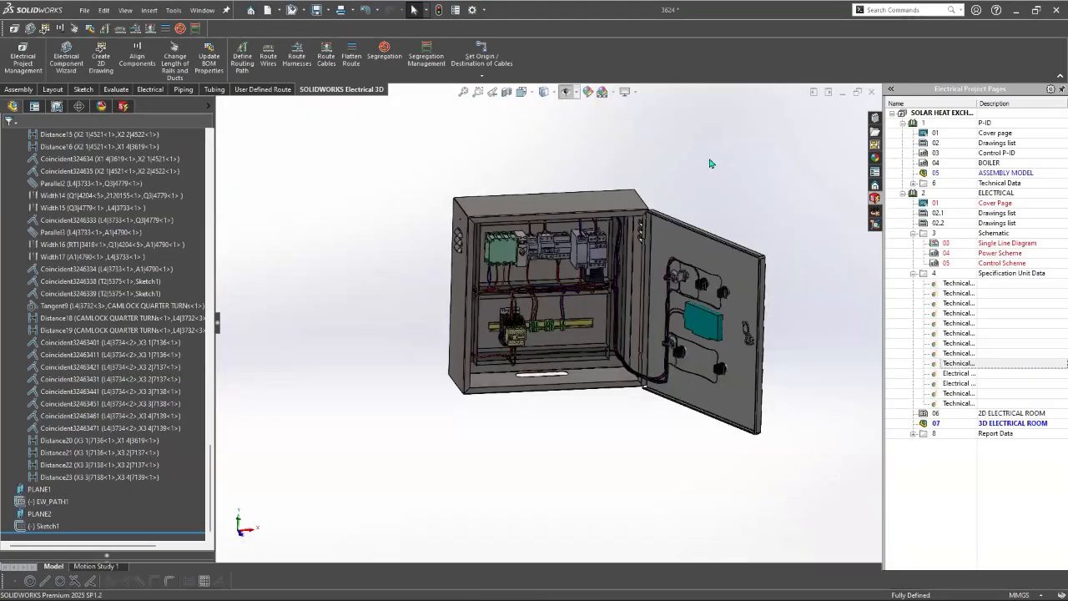
pyautogui.hotkey('ctrl', '7')
# Step: Open the recent documents overview and remove all recent documents from it
pyautogui.click(85, 11)
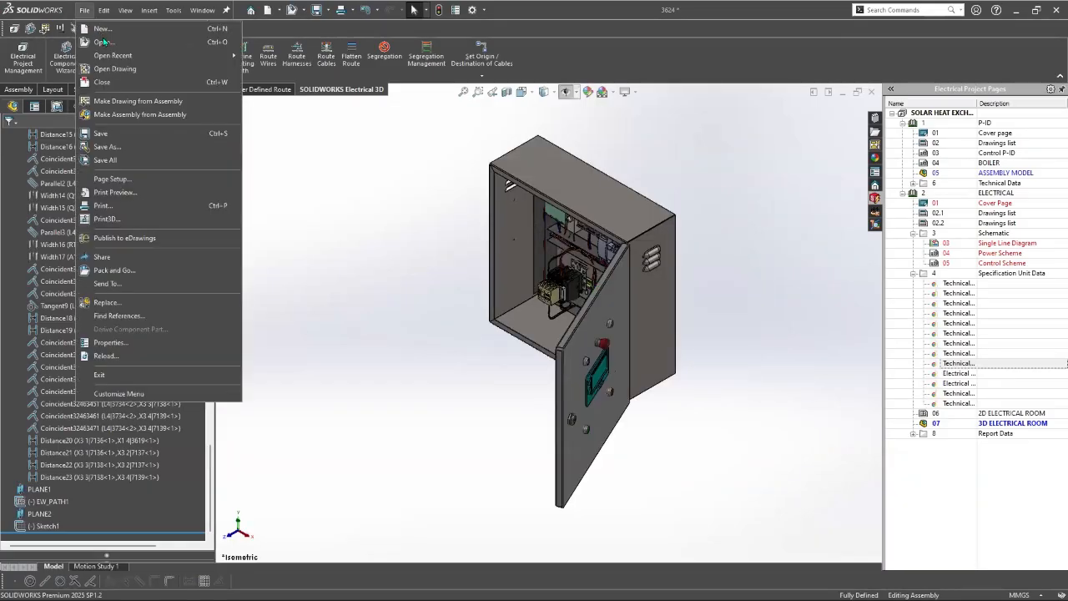
pyautogui.moveTo(104, 10)
pyautogui.moveTo(113, 55)
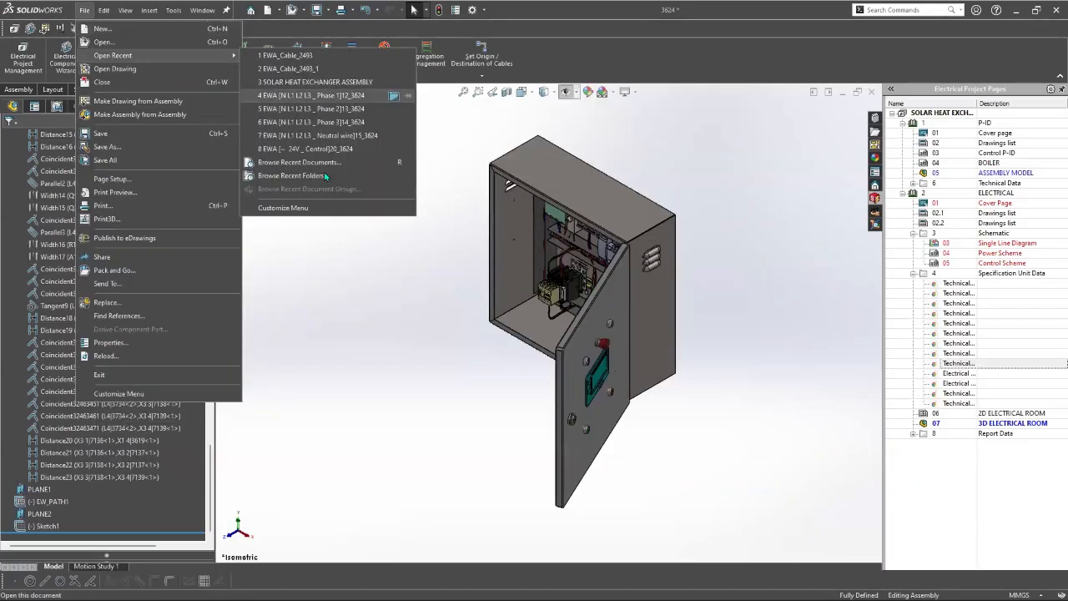
pyautogui.click(323, 162)
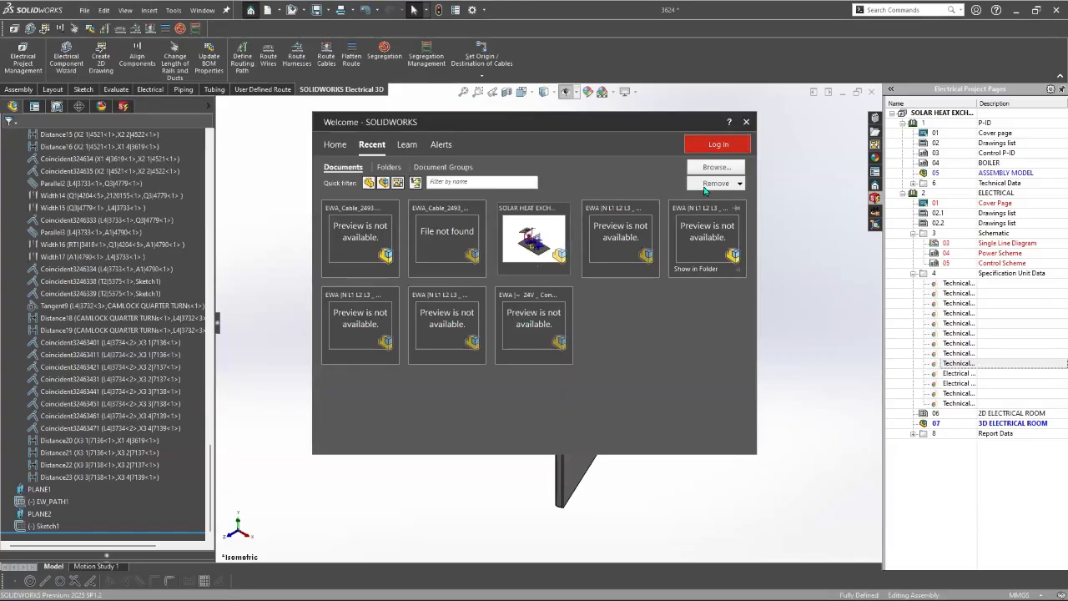
pyautogui.click(716, 183)
pyautogui.click(721, 211)
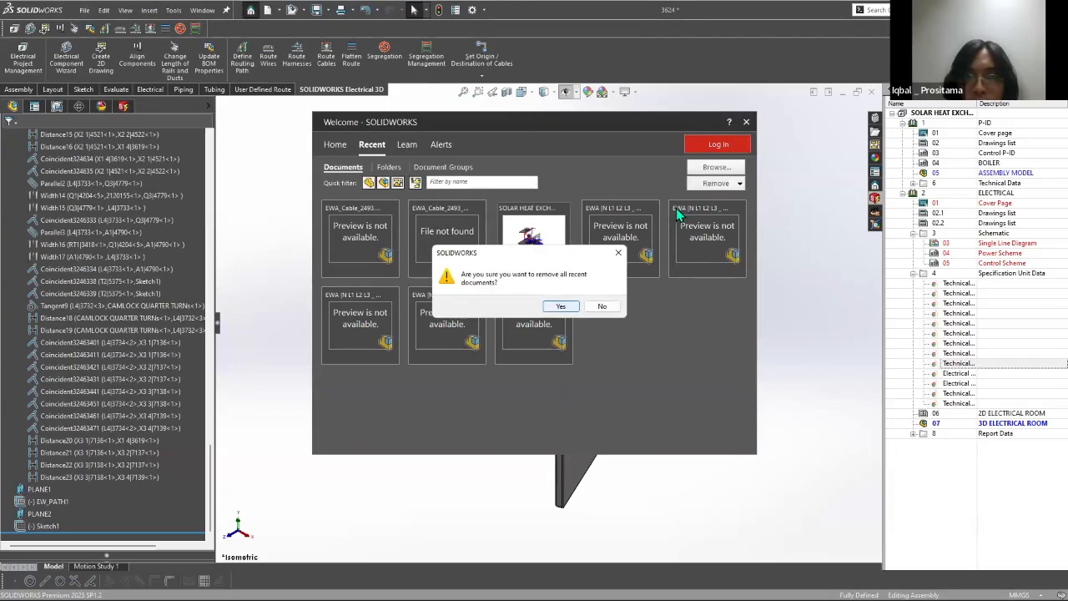
pyautogui.click(561, 306)
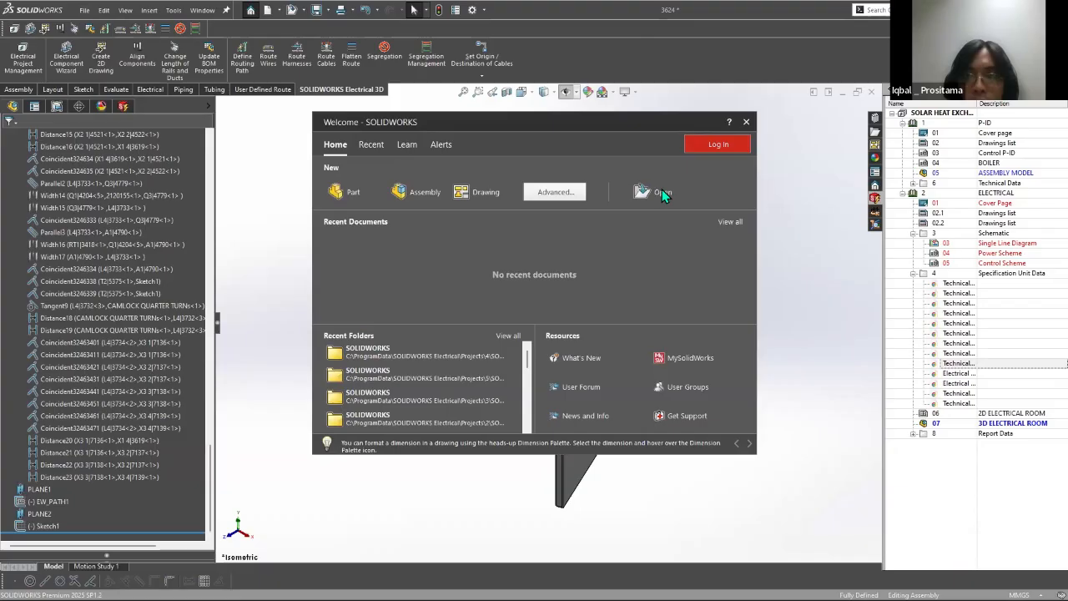
# Step: Open the Circuit_Breaker part from the project's SolidWorks folder
pyautogui.click(660, 192)
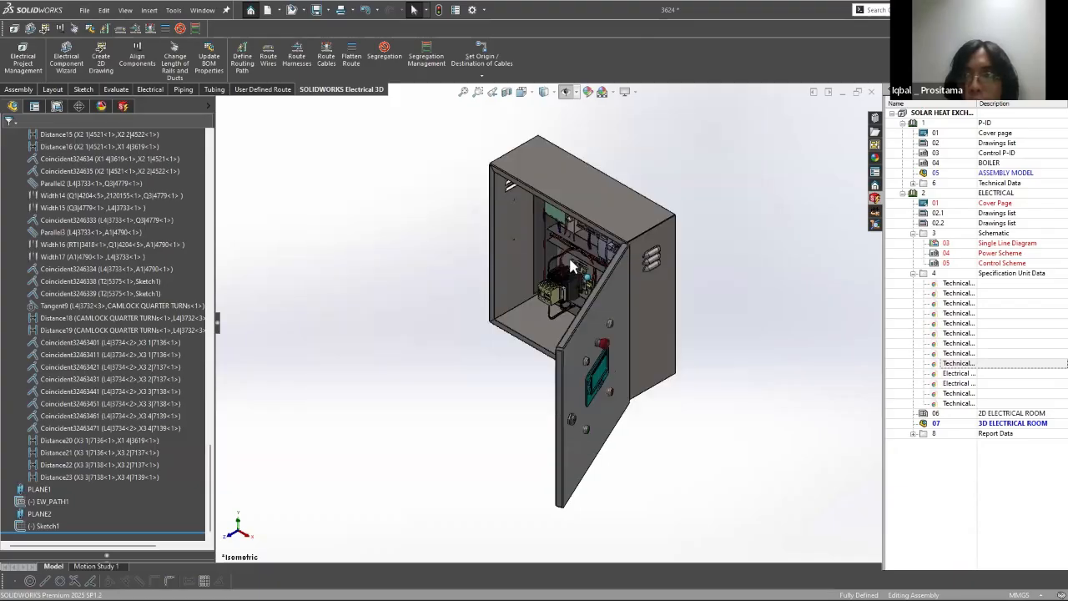
pyautogui.click(667, 469)
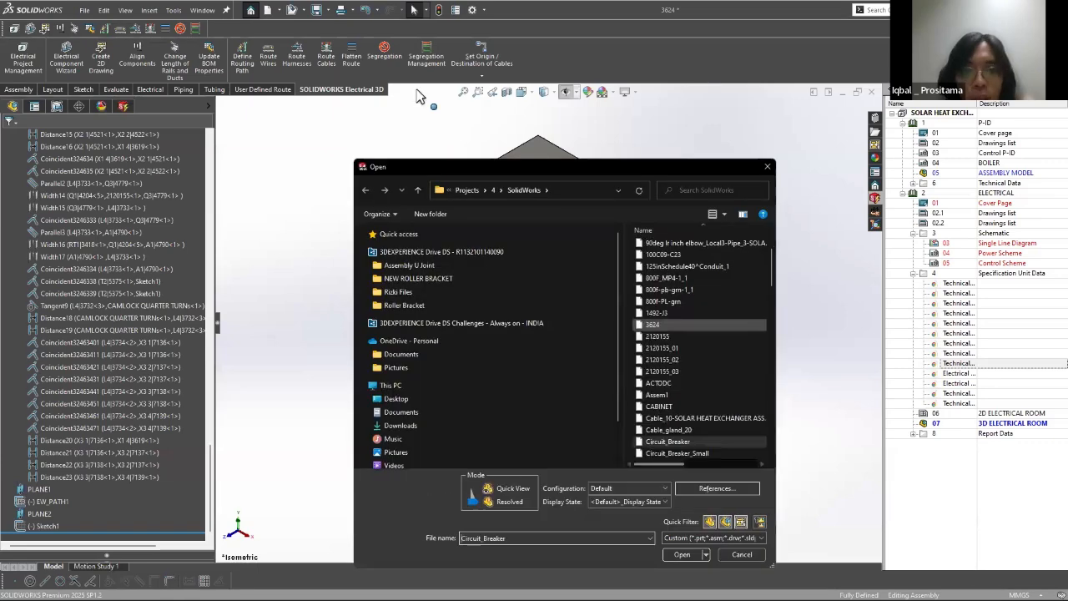
pyautogui.doubleClick(667, 442)
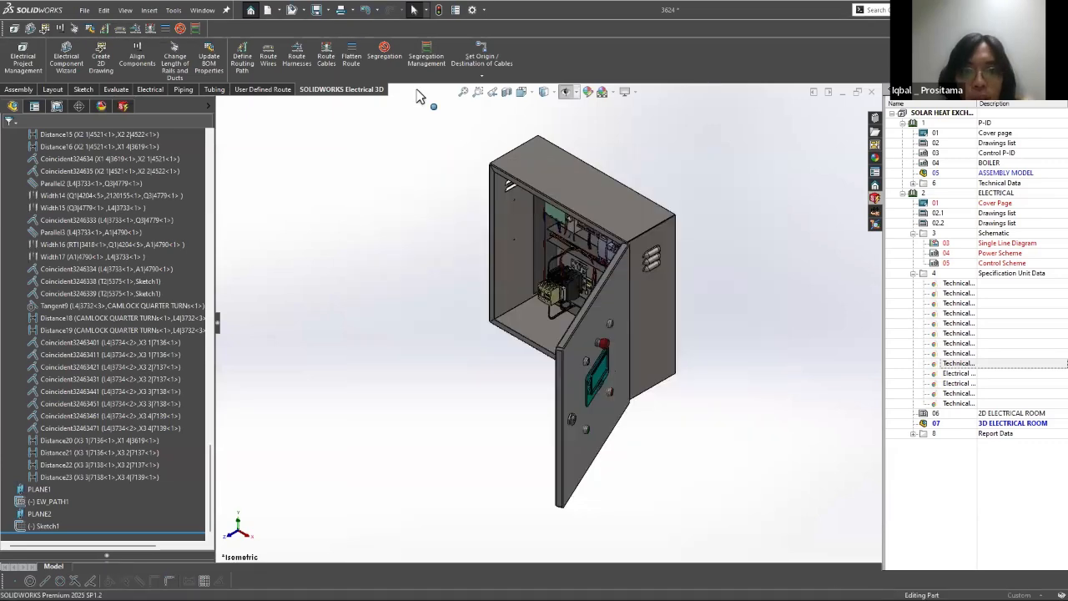
pyautogui.press('Return')
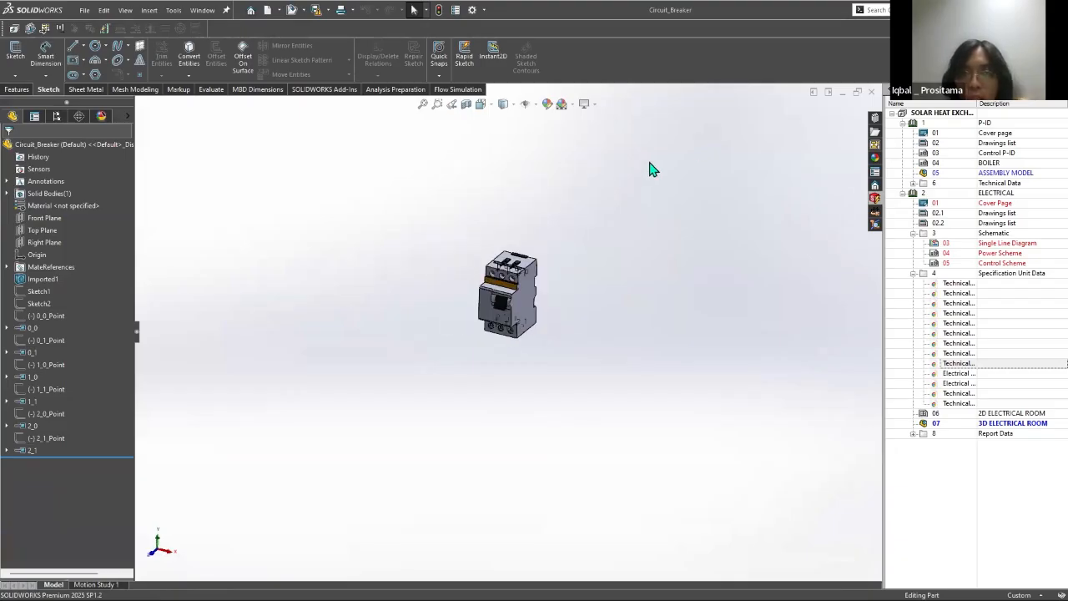
# Step: Delete Sketch1, Sketch2 and all point sketches from 0_0 to 2_1, with their dependent connection points, from the circuit breaker part
pyautogui.scroll(-1, 546, 211)
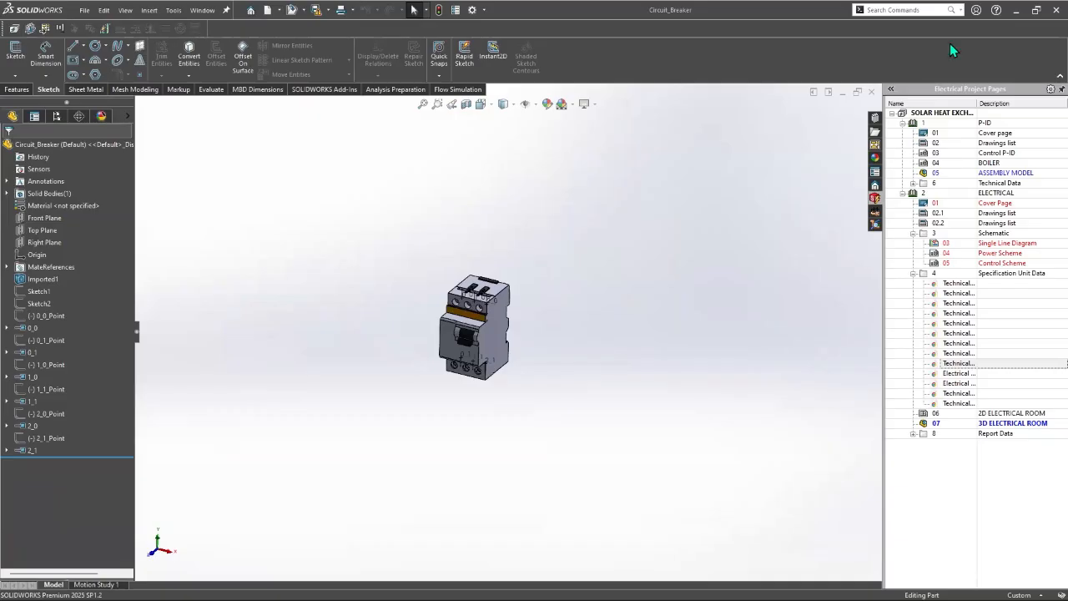
pyautogui.moveTo(469, 252)
pyautogui.mouseDown(button='middle')
pyautogui.moveTo(498, 244)
pyautogui.moveTo(464, 254)
pyautogui.mouseUp(button='middle')
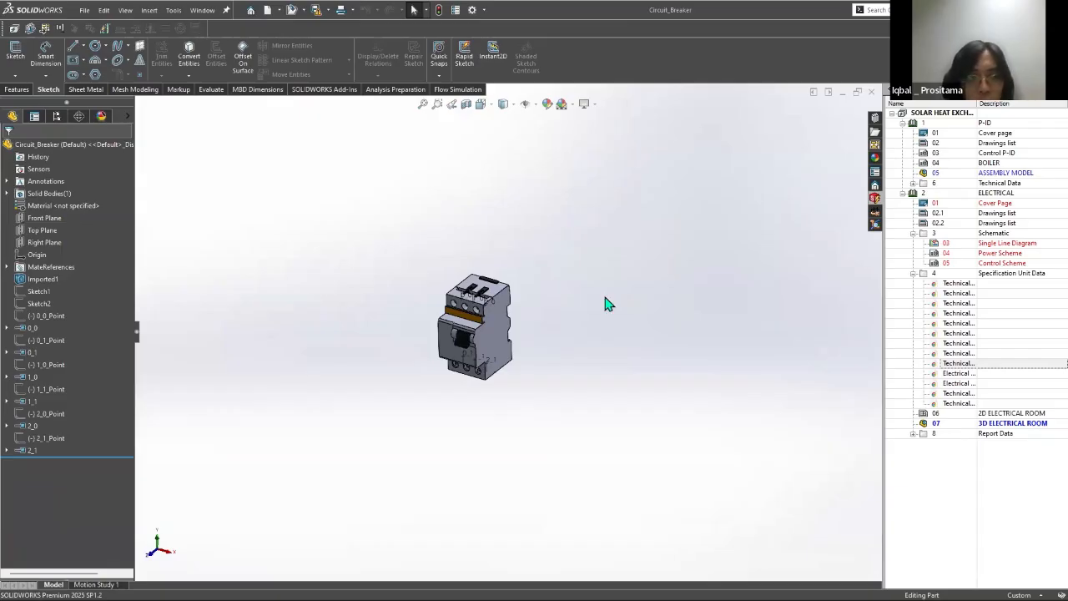
pyautogui.scroll(-2, 491, 286)
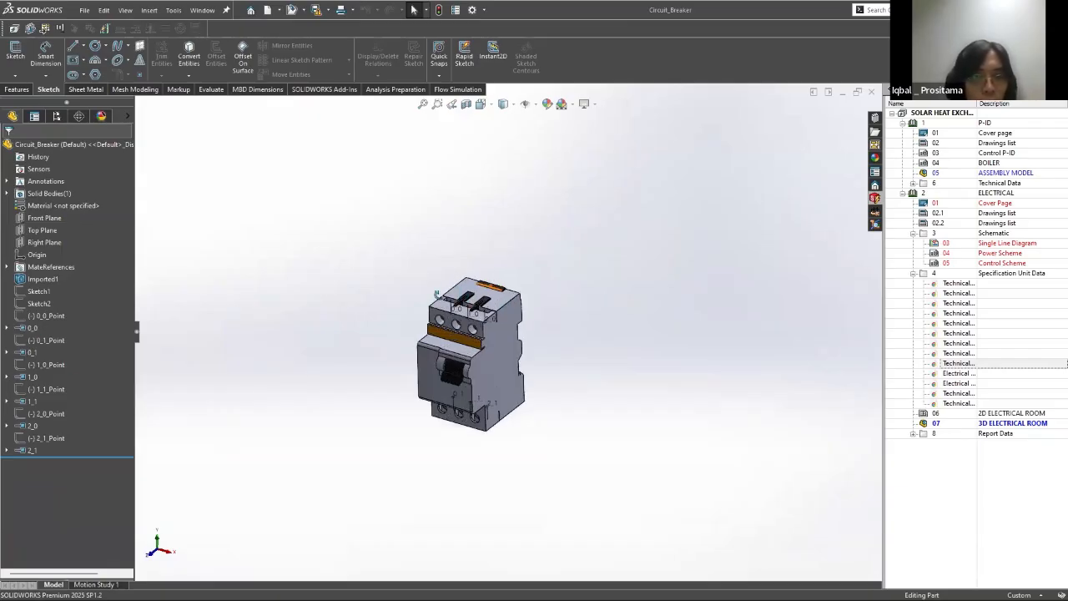
pyautogui.moveTo(491, 286)
pyautogui.mouseDown(button='middle')
pyautogui.moveTo(520, 361)
pyautogui.moveTo(460, 317)
pyautogui.moveTo(468, 326)
pyautogui.mouseUp(button='middle')
pyautogui.scroll(-3, 521, 361)
pyautogui.click(32, 327)
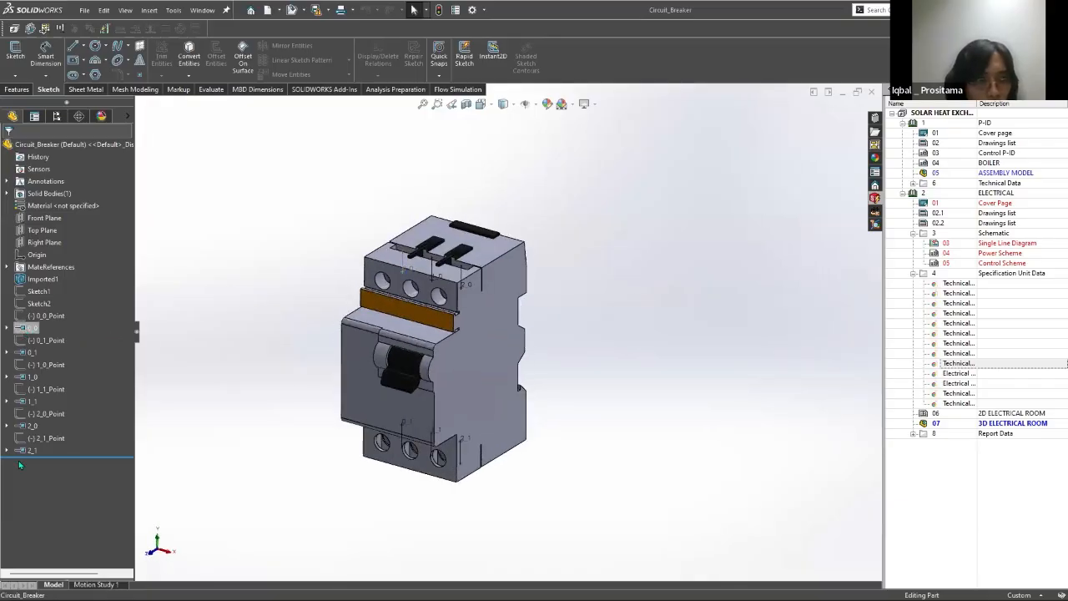
pyautogui.click(38, 293)
pyautogui.keyDown('shift'); pyautogui.click(28, 451); pyautogui.keyUp('shift')
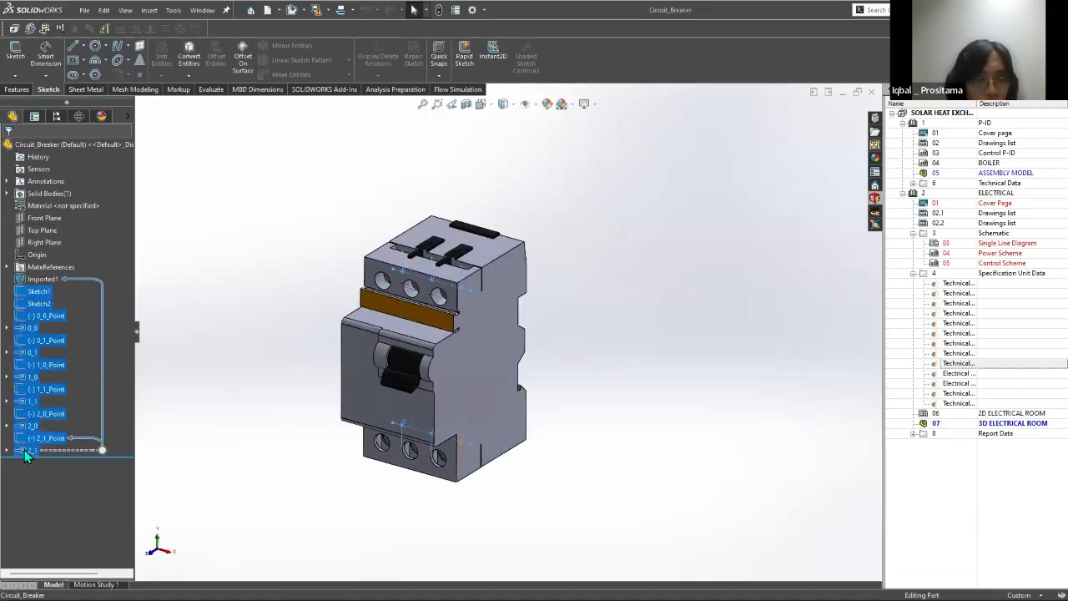
pyautogui.rightClick(28, 451)
pyautogui.click(53, 416)
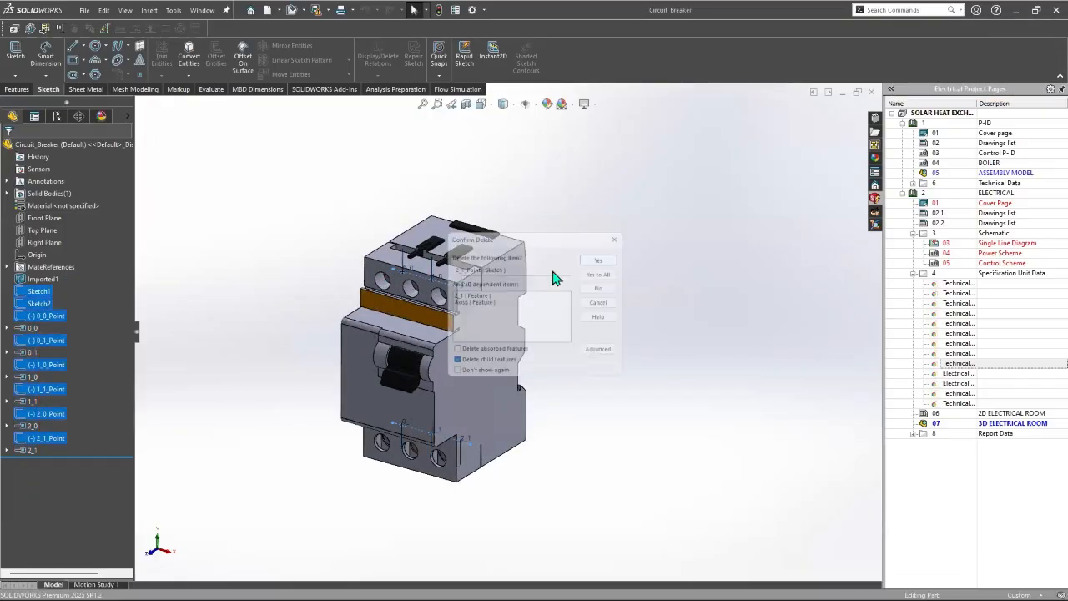
pyautogui.click(609, 269)
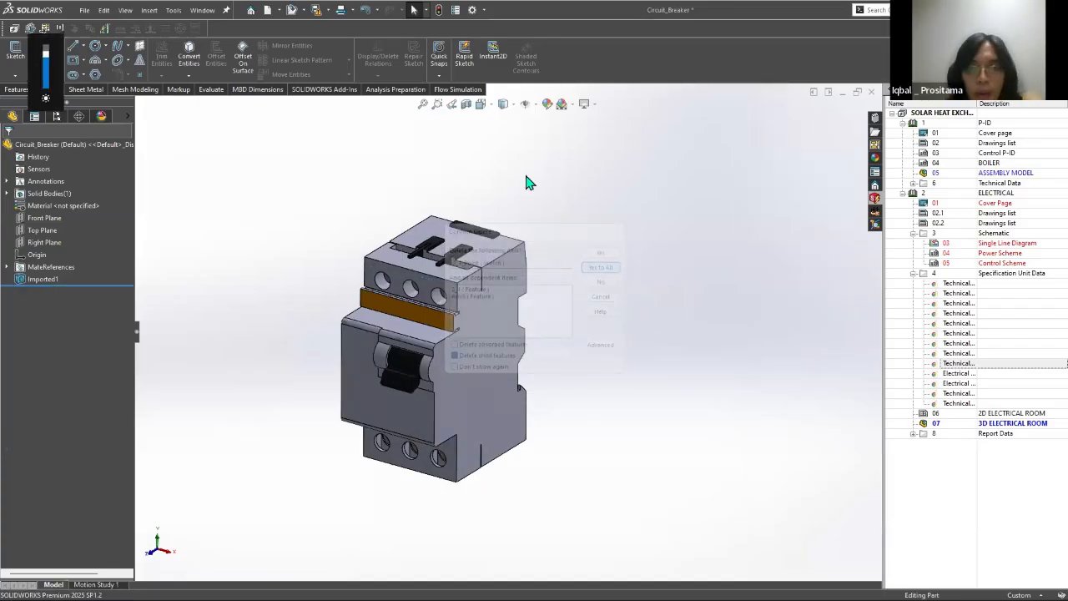
# Step: Start Create CPoint with manufacturer part and search the manufacturer catalogue's Circuit-breakers class
pyautogui.click(174, 10)
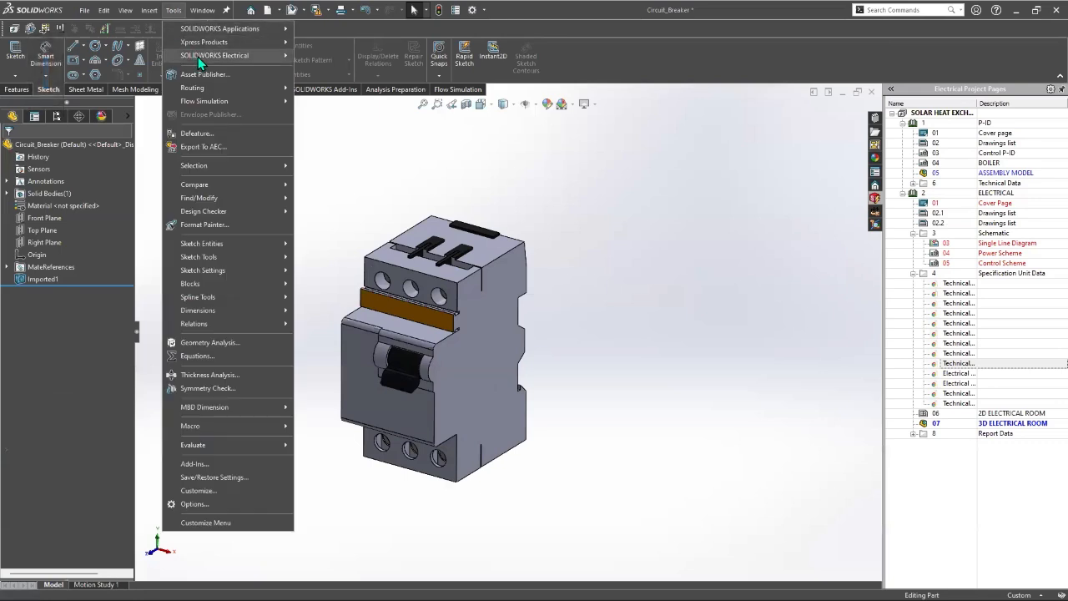
pyautogui.moveTo(198, 57)
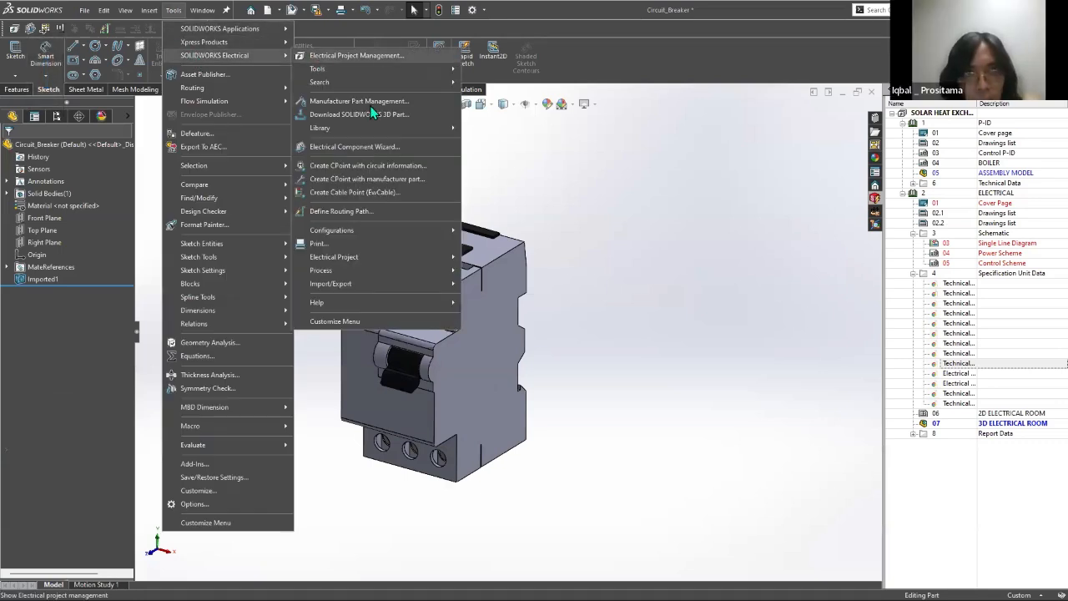
pyautogui.click(375, 180)
pyautogui.click(185, 229)
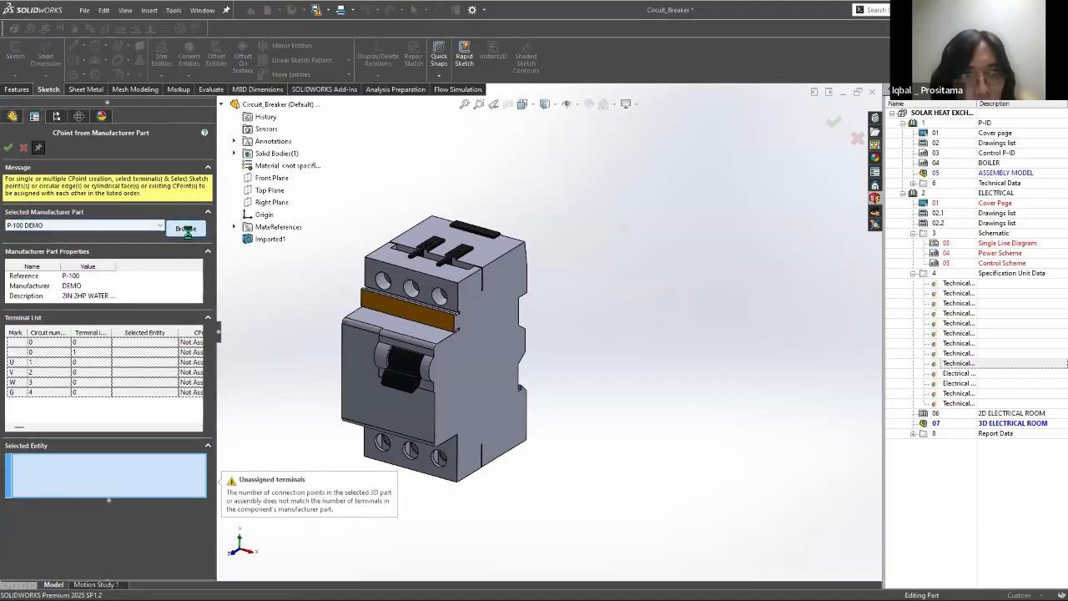
pyautogui.click(230, 192)
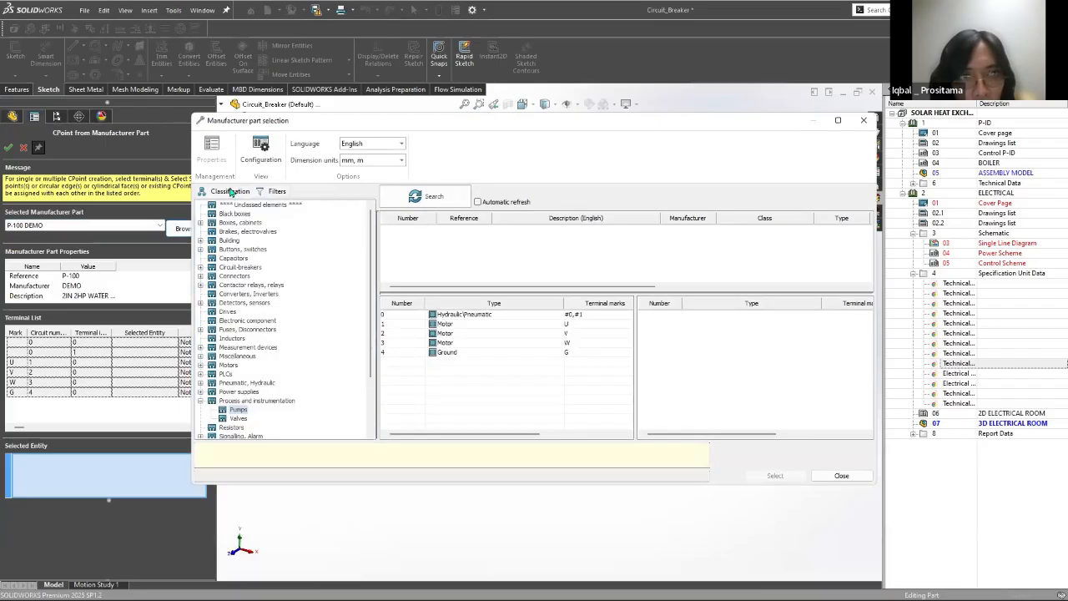
pyautogui.click(201, 401)
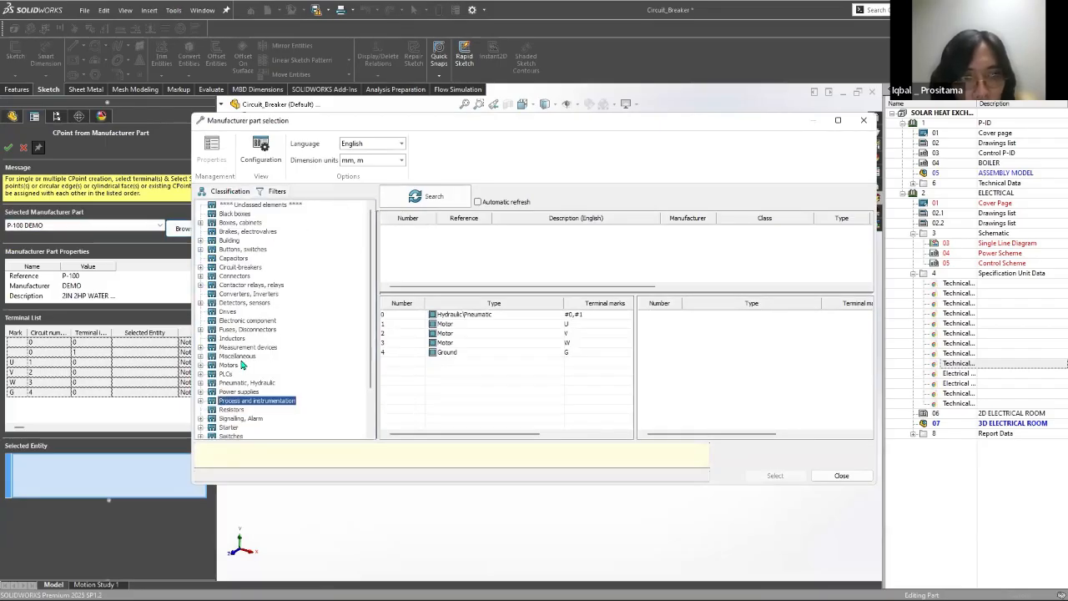
pyautogui.scroll(-2, 244, 364)
pyautogui.moveTo(293, 122); pyautogui.dragTo(349, 105)
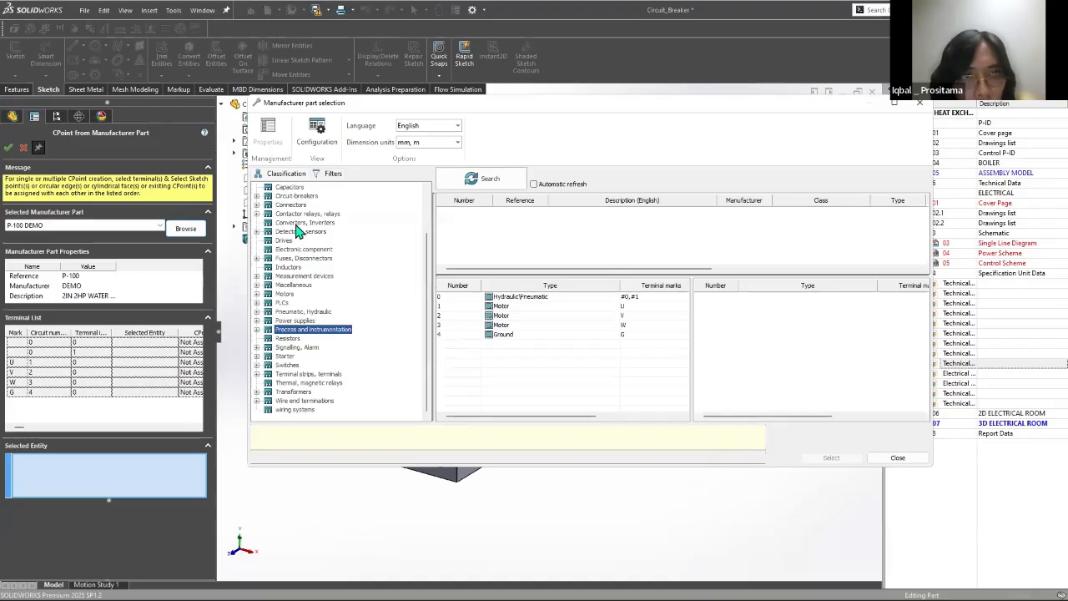
pyautogui.doubleClick(288, 197)
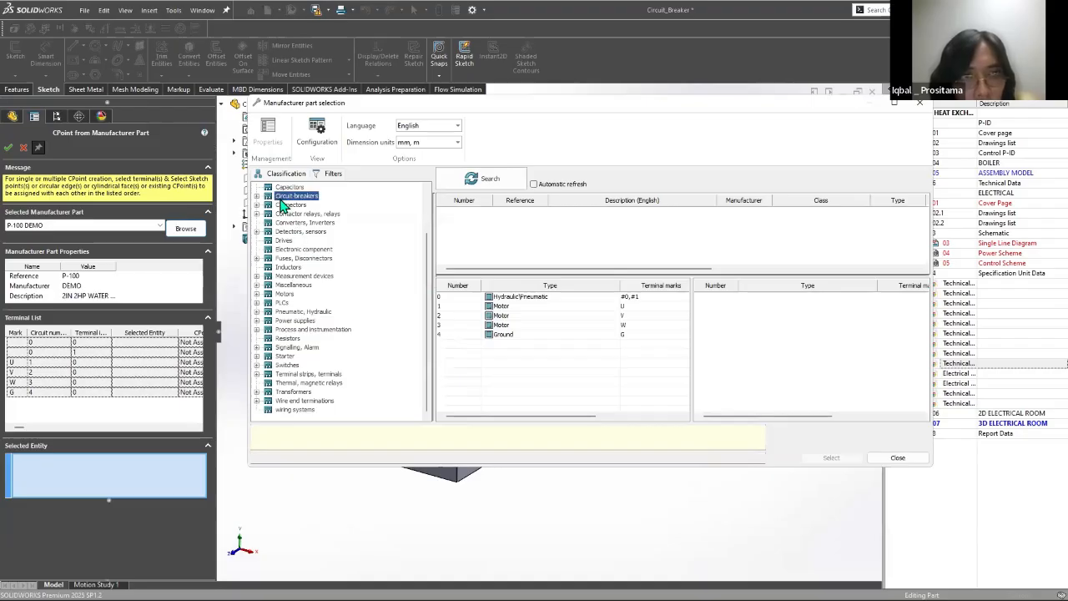
pyautogui.click(474, 192)
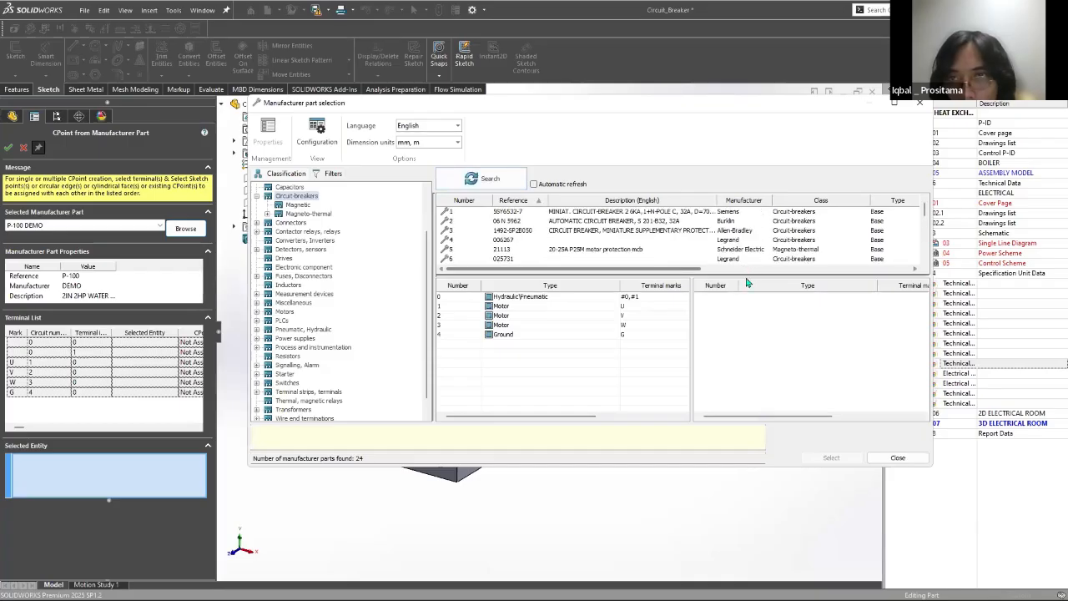
# Step: Enlarge the results list, examine the circuit breakers' references, circuits and terminals, and leave the CPoint creation without choosing a part
pyautogui.moveTo(747, 276); pyautogui.dragTo(590, 356)
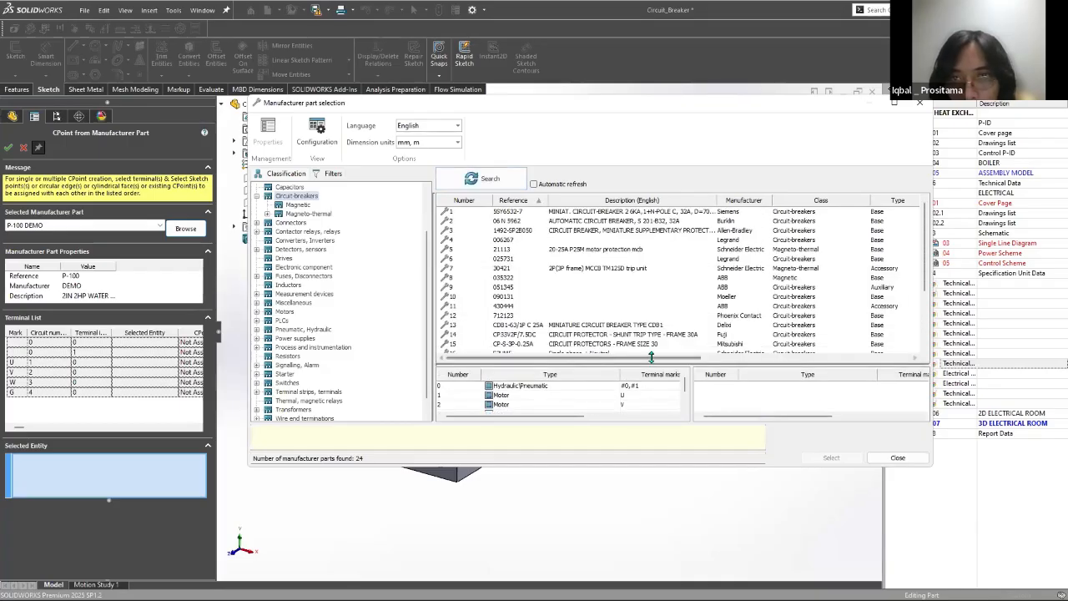
pyautogui.hscroll(3, 794, 352)
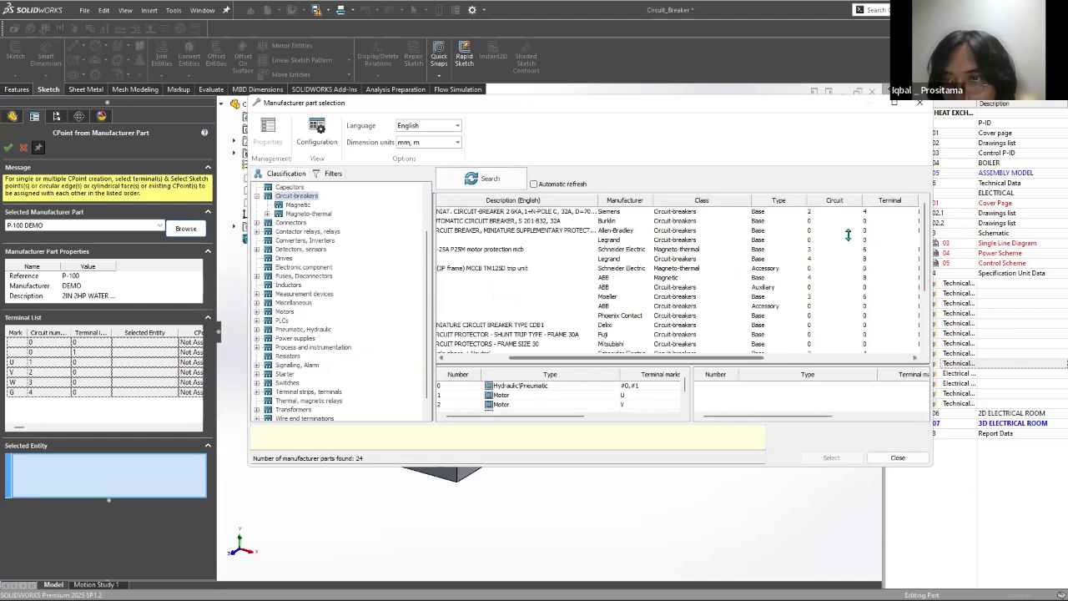
pyautogui.hscroll(2, 848, 236)
pyautogui.hscroll(4, 554, 267)
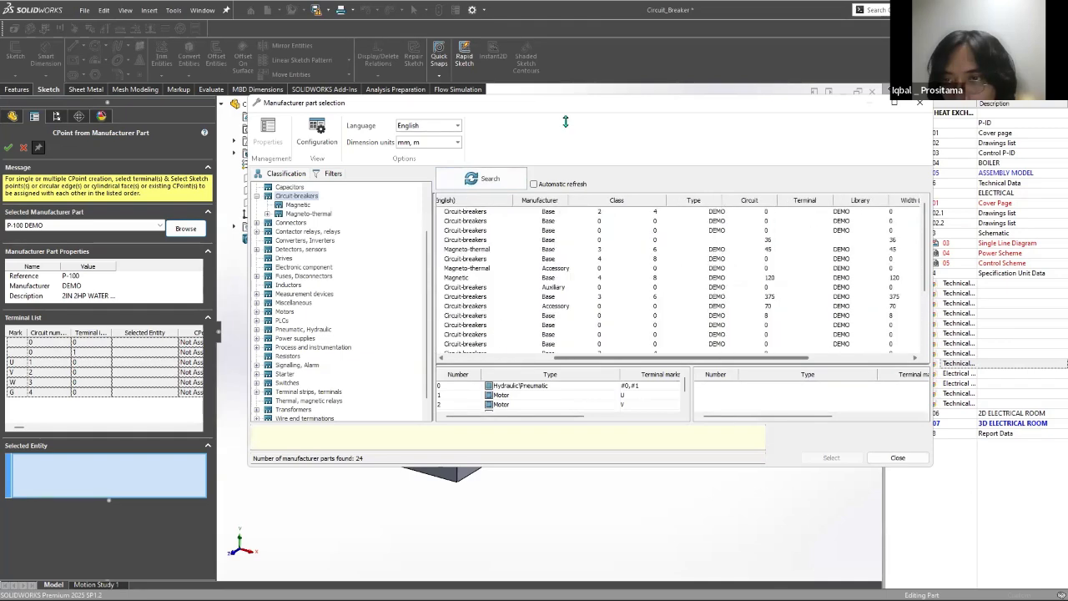
pyautogui.moveTo(539, 259); pyautogui.dragTo(864, 467)
pyautogui.hscroll(-10, 876, 461)
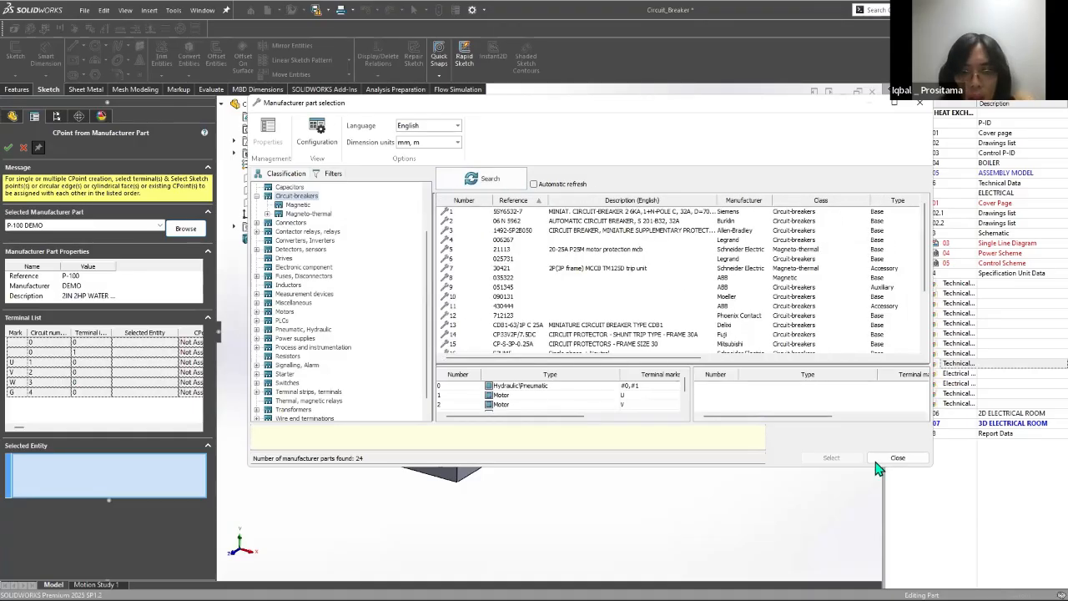
pyautogui.scroll(-3, 875, 462)
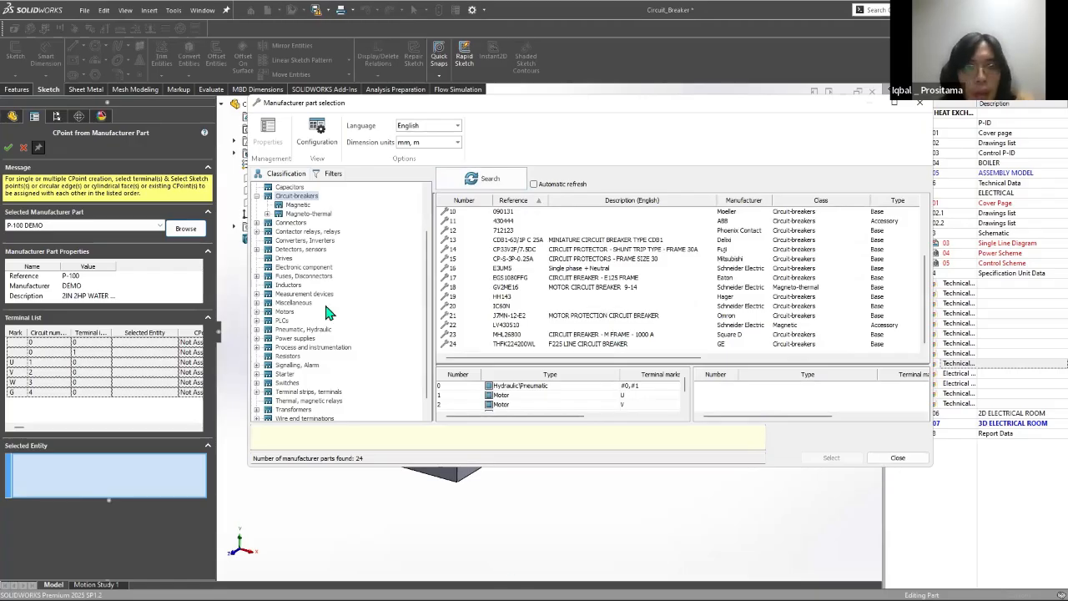
pyautogui.press('super')
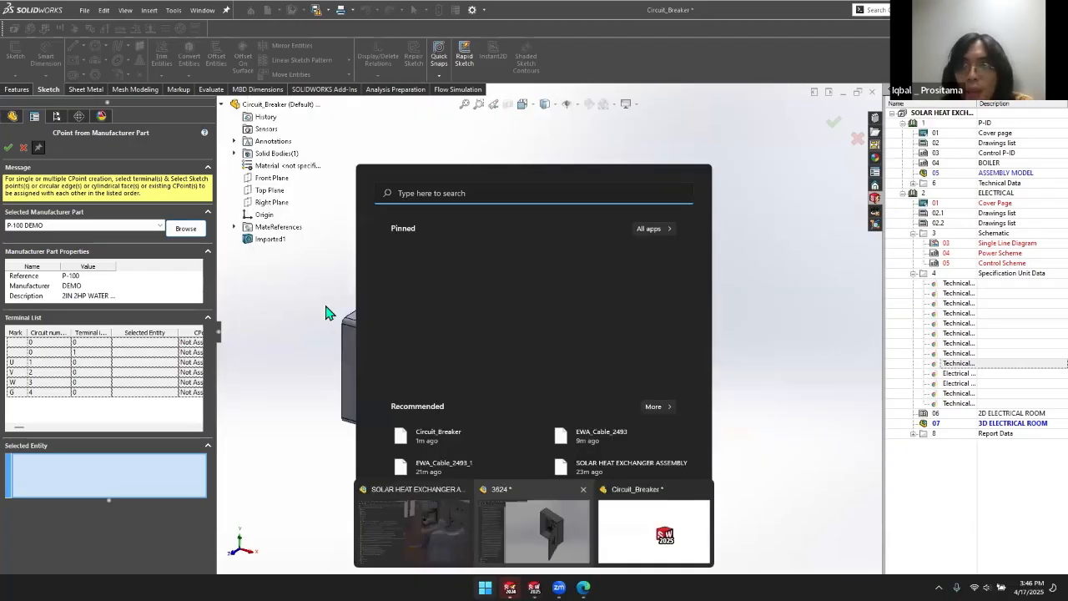
pyautogui.click(327, 312)
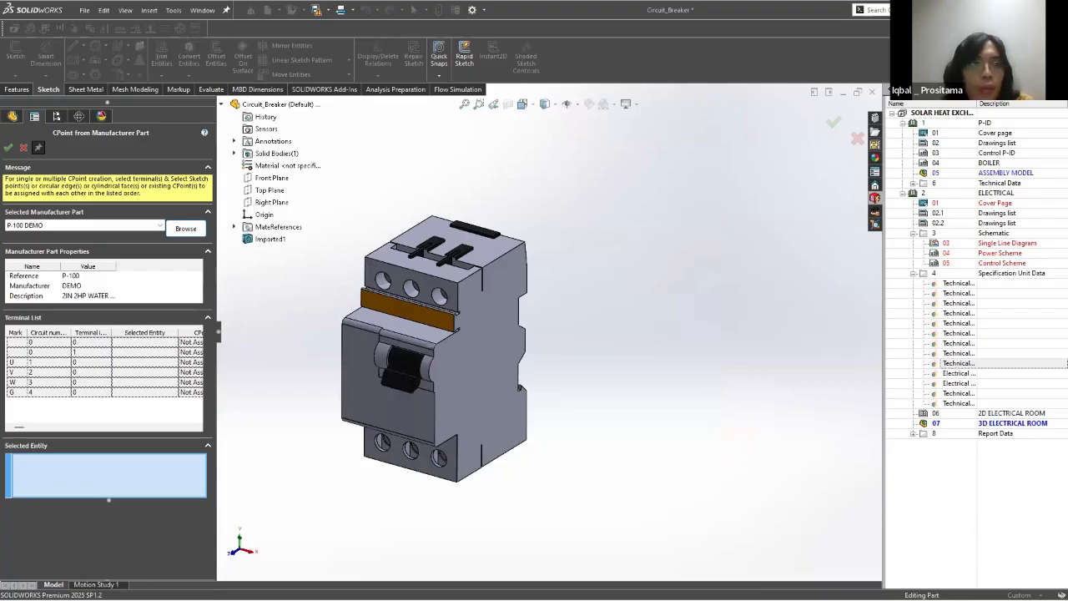
pyautogui.click(24, 147)
# Step: In SOLIDWORKS Electrical, create the circuit-breaker manufacturer part TTTESTT with 3DContent Central as its manufacturer, and close the part management
pyautogui.press('super')
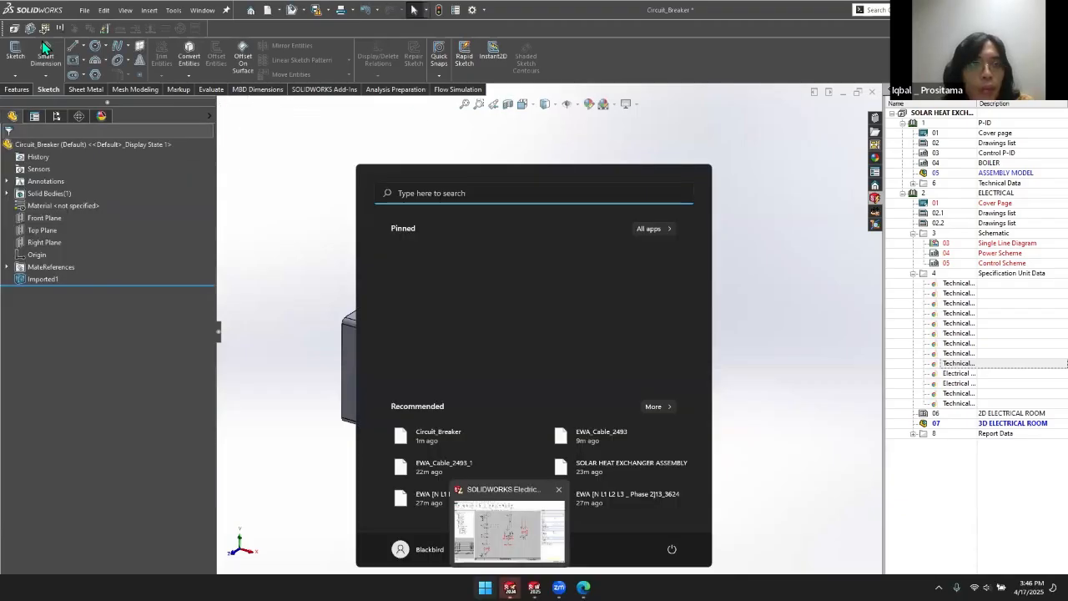
pyautogui.click(240, 249)
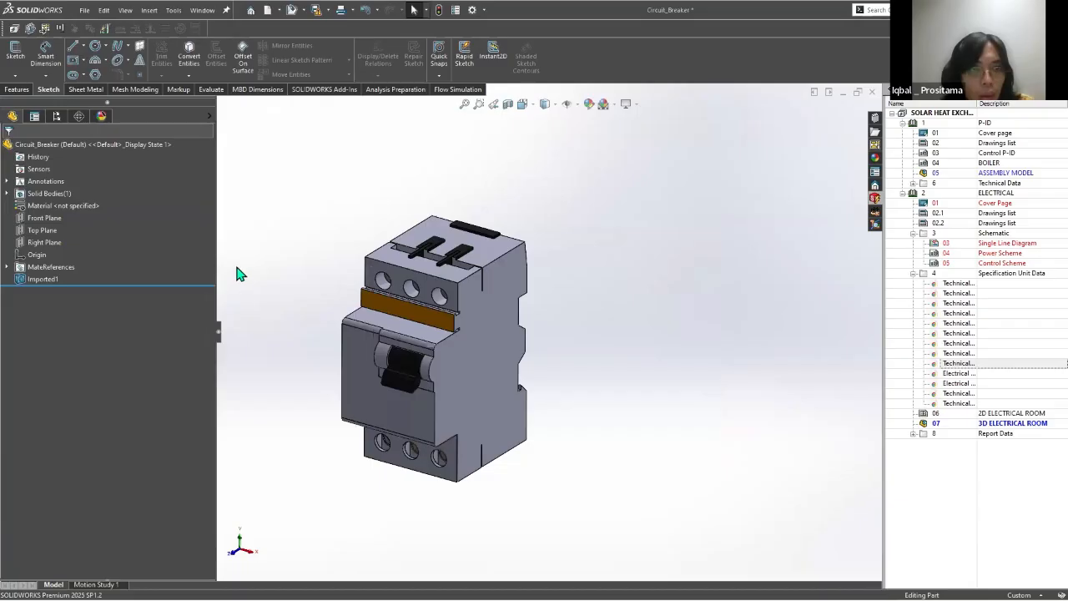
pyautogui.hotkey('alt', 'Tab')
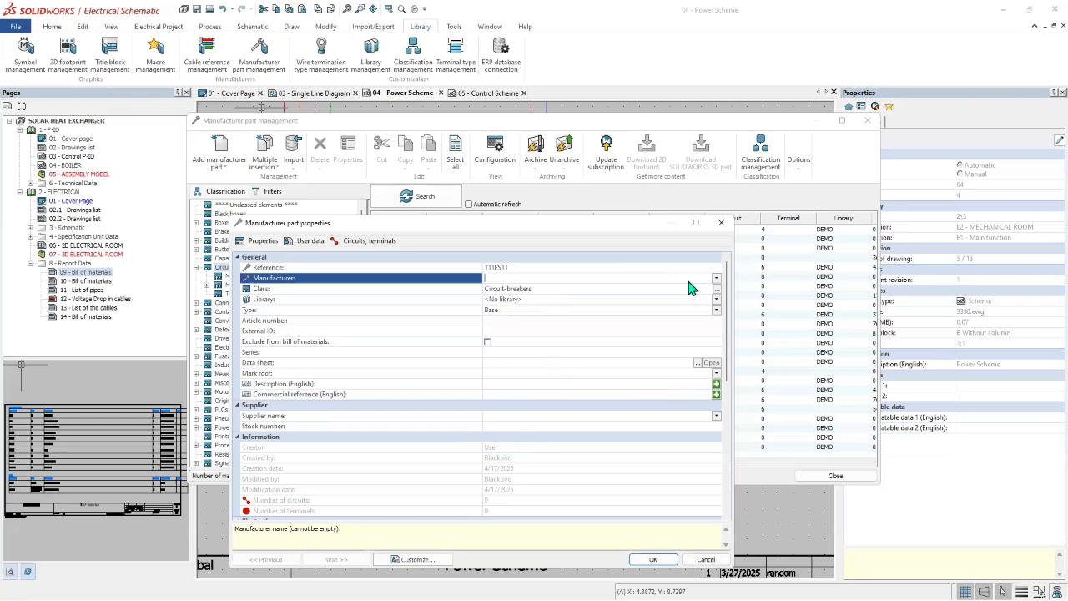
pyautogui.click(708, 278)
pyautogui.click(718, 279)
pyautogui.click(583, 289)
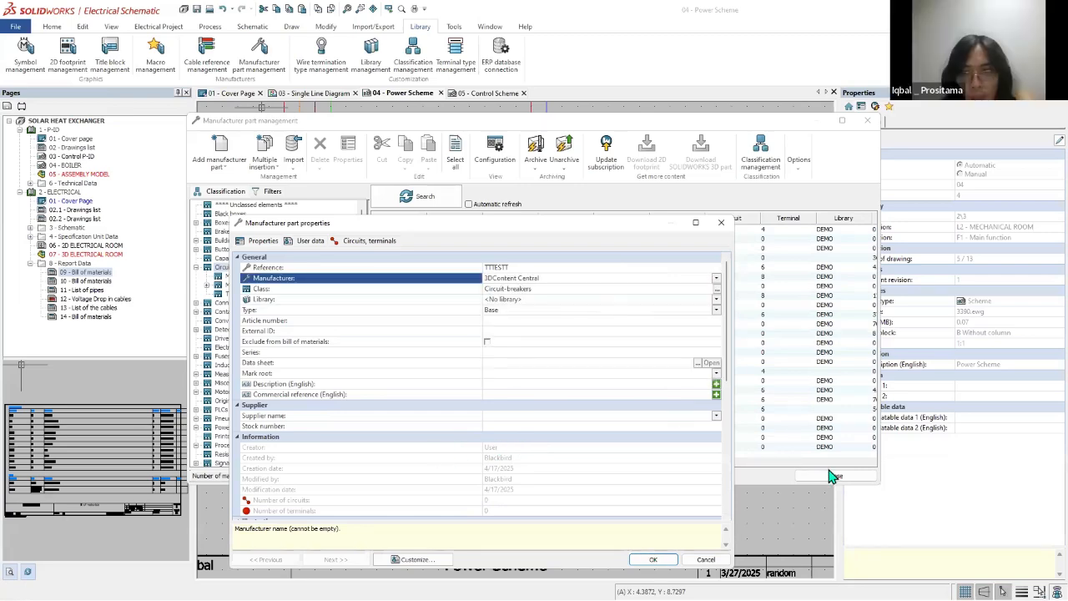
pyautogui.click(653, 559)
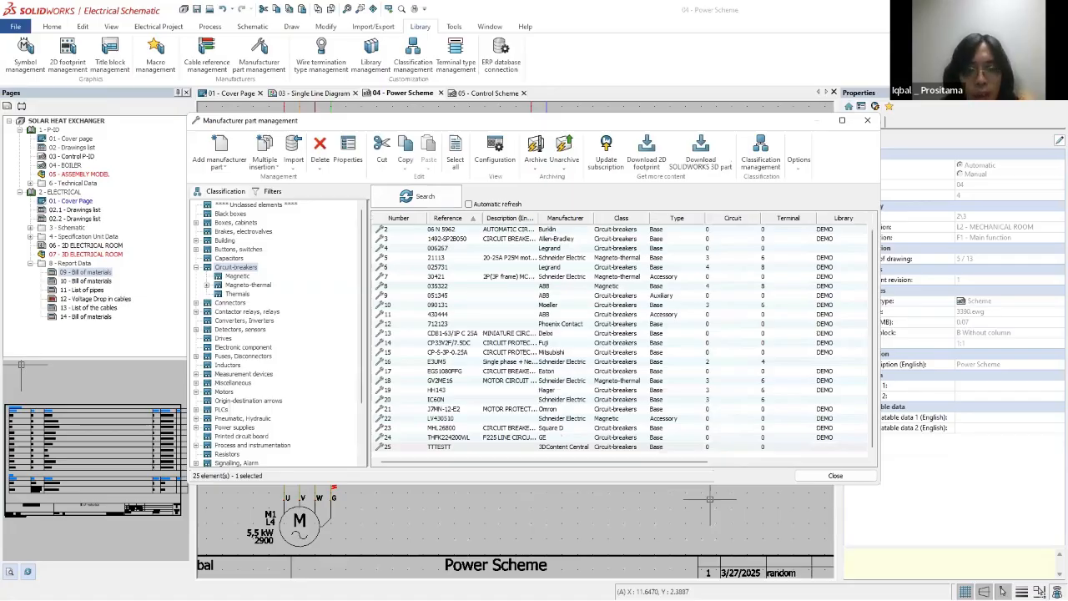
pyautogui.click(836, 476)
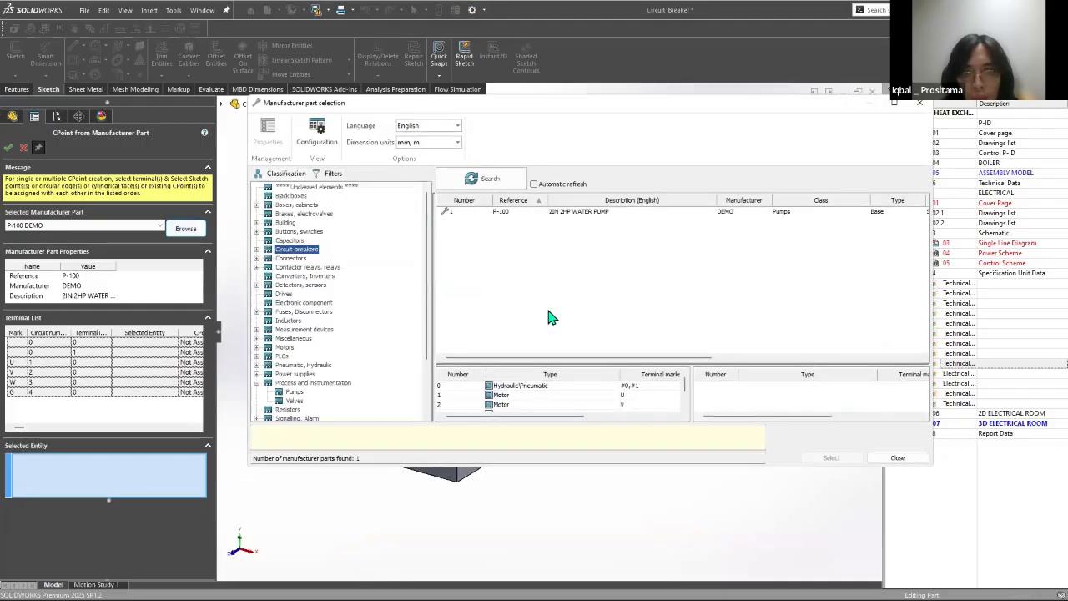
# Step: Back in SOLIDWORKS, try the TTTESTT circuit breaker as the manufacturer part for the CPoints and leave the command
pyautogui.click(564, 349)
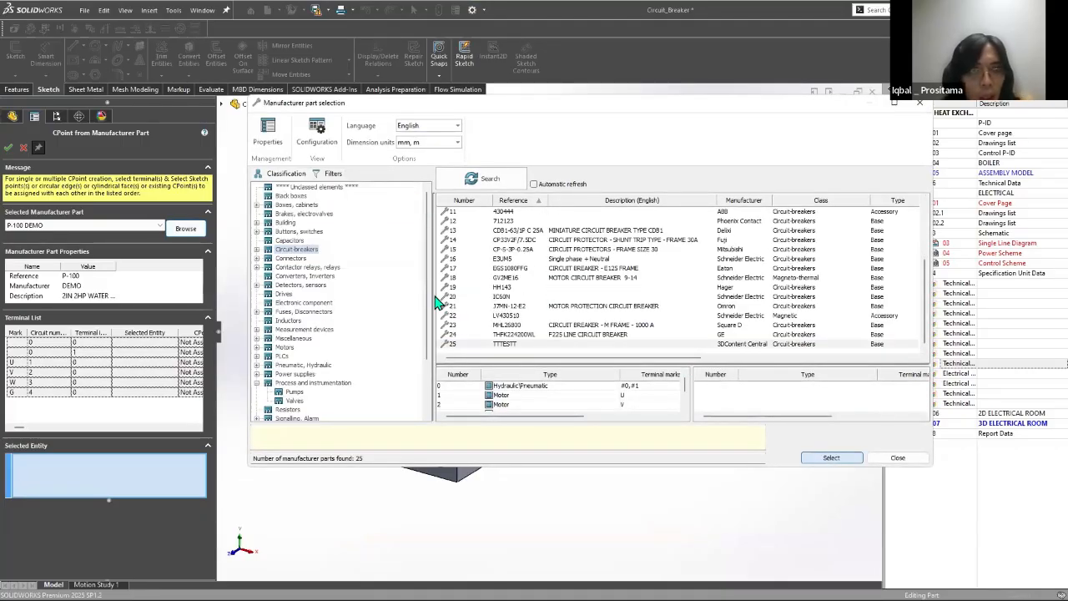
pyautogui.press('Return')
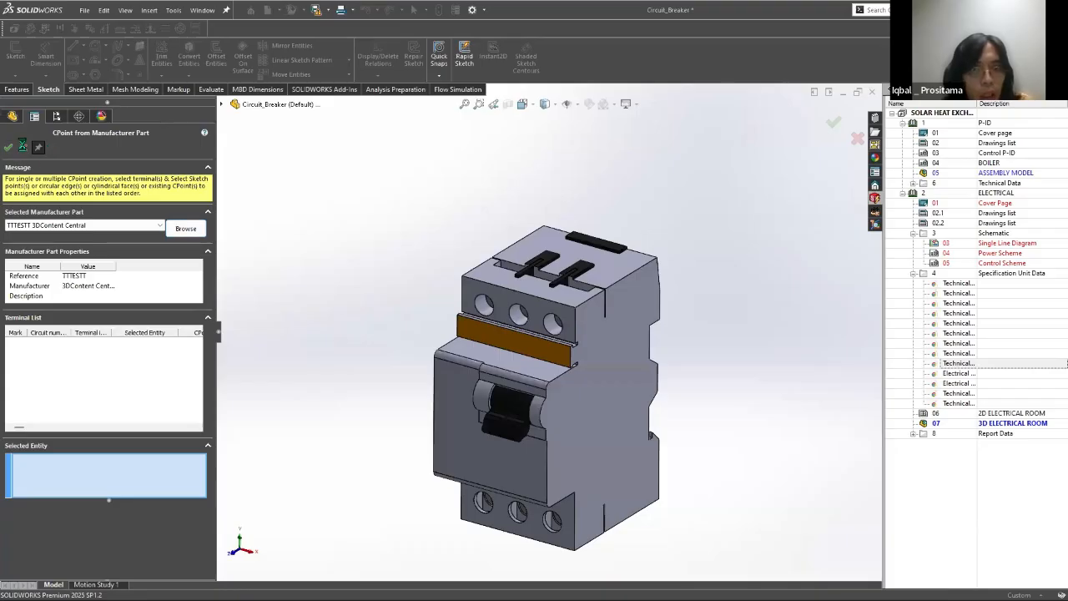
pyautogui.click(8, 148)
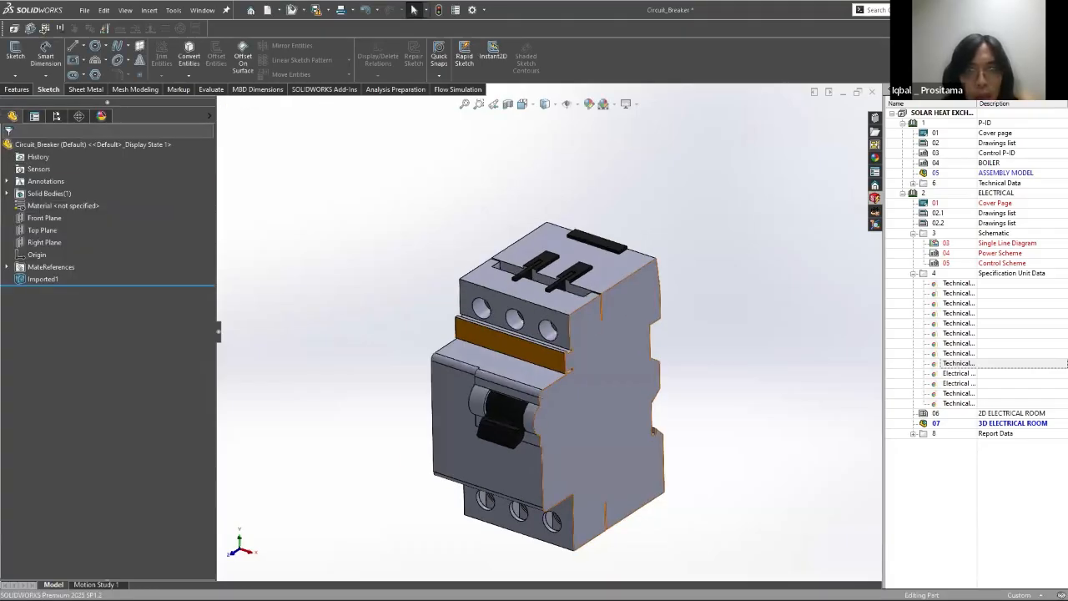
# Step: Switch to SOLIDWORKS Electrical, search the Circuit-breakers class and open the circuits and terminals of part TTTESTT
pyautogui.hotkey('alt', 'Tab')
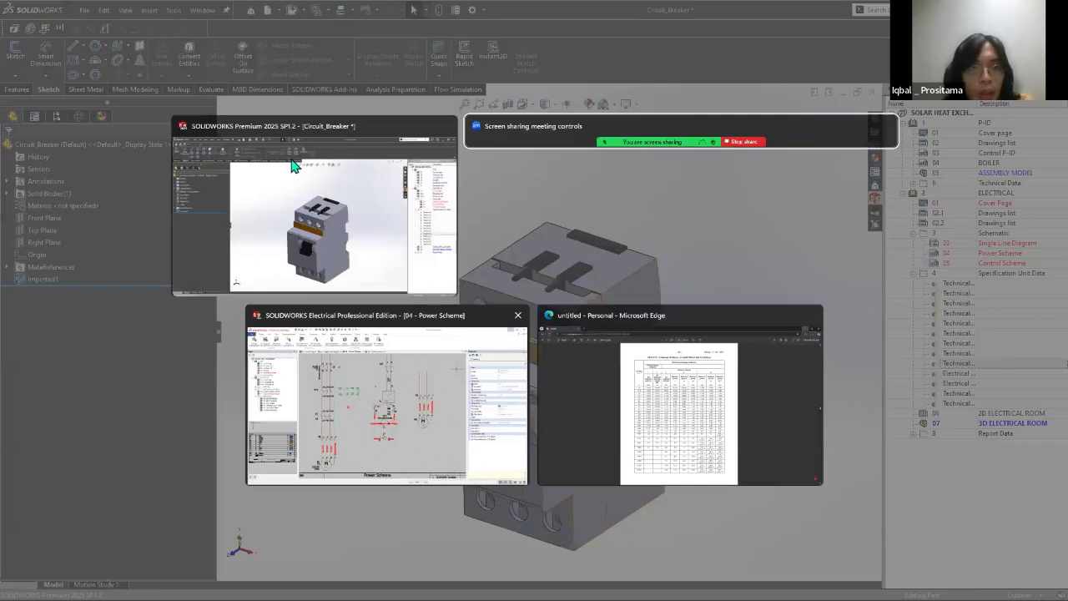
pyautogui.click(413, 321)
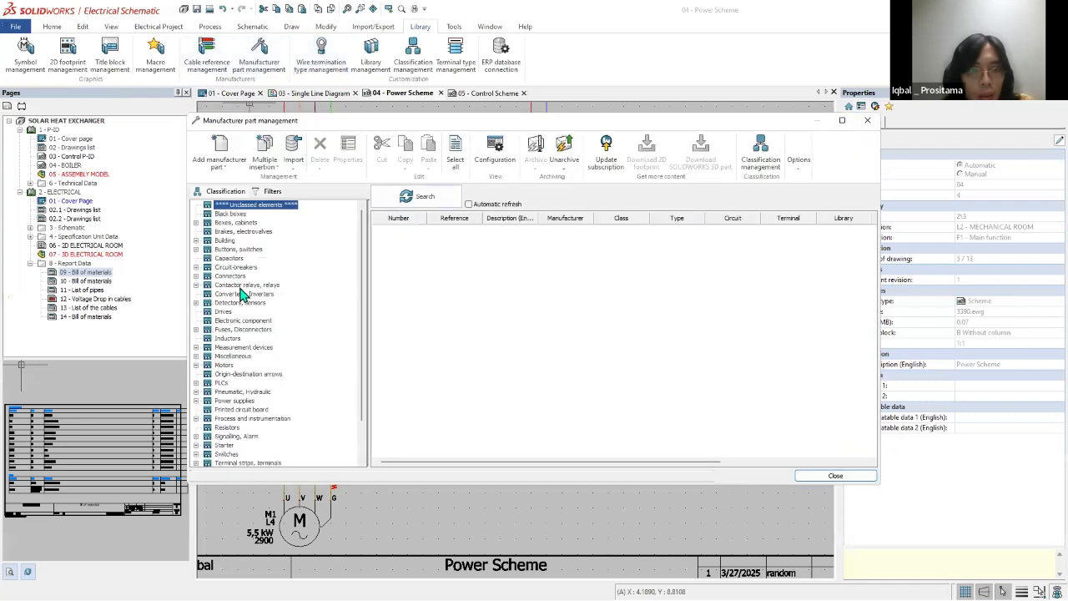
pyautogui.click(234, 268)
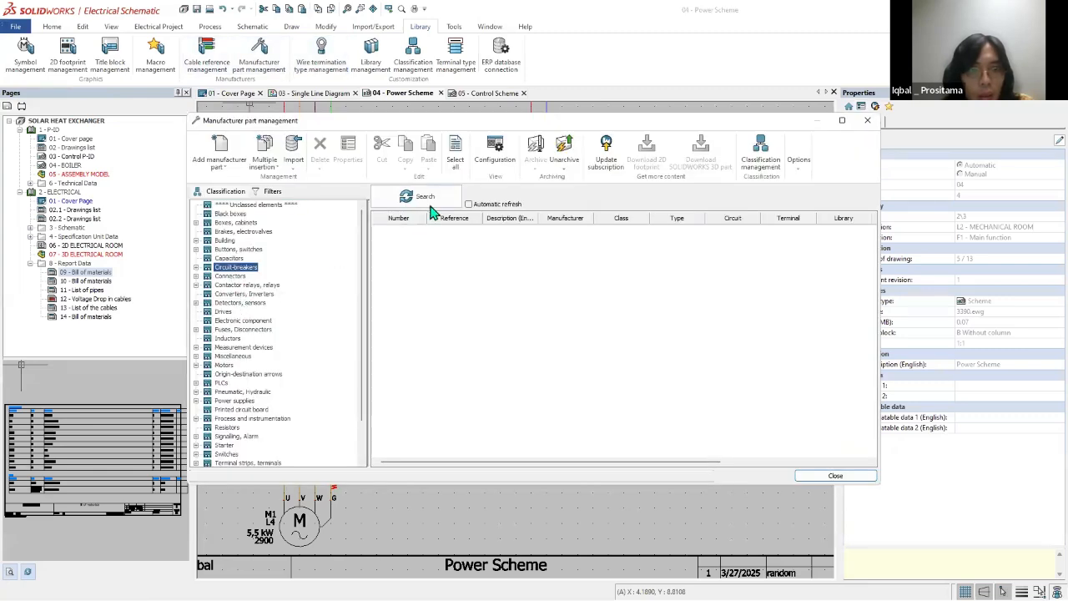
pyautogui.click(421, 198)
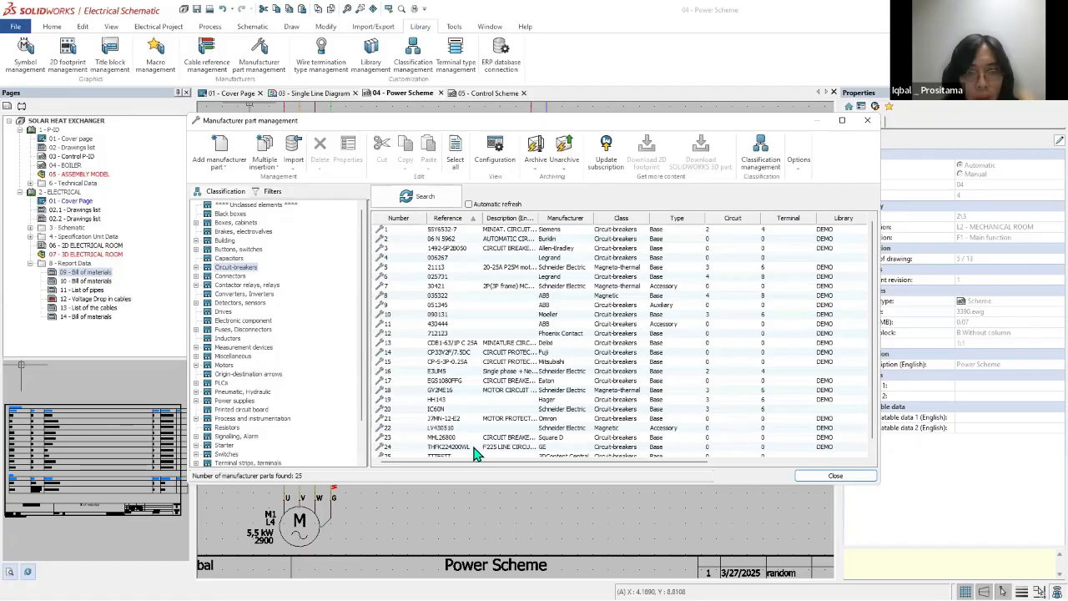
pyautogui.click(474, 453)
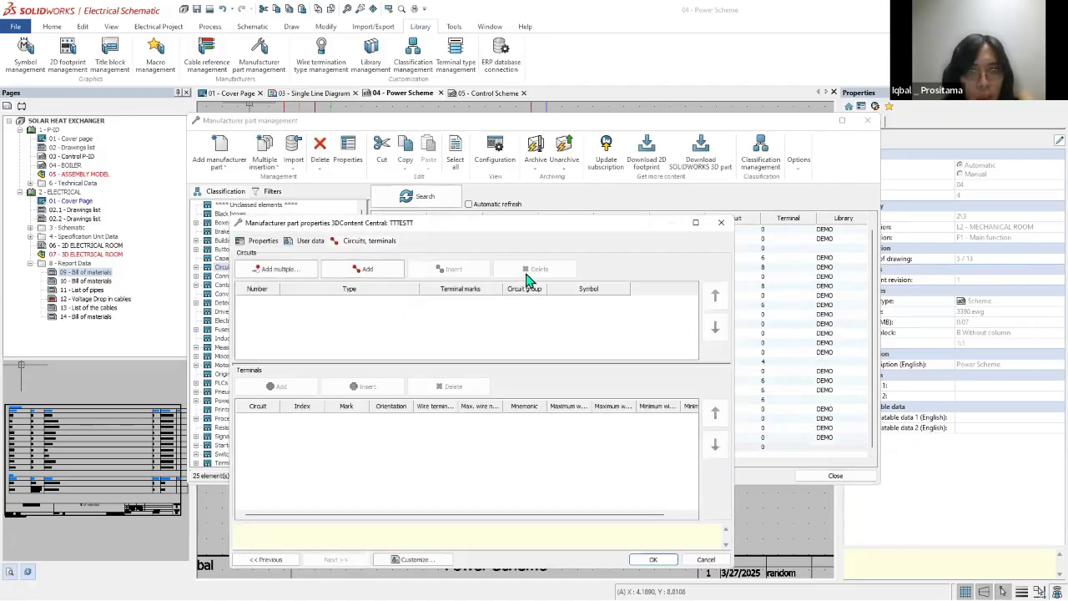
# Step: Add three circuits to TTTESTT and set circuit 0's type to Circuit-breaker, Switch
pyautogui.click(364, 270)
pyautogui.click(364, 270)
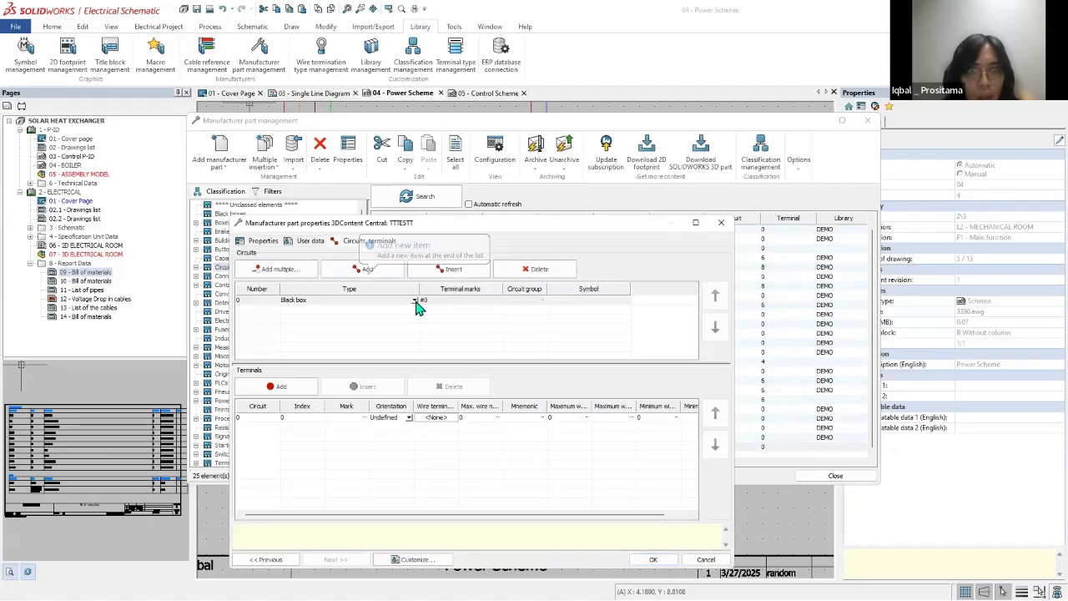
pyautogui.click(305, 313)
pyautogui.click(309, 301)
pyautogui.click(396, 311)
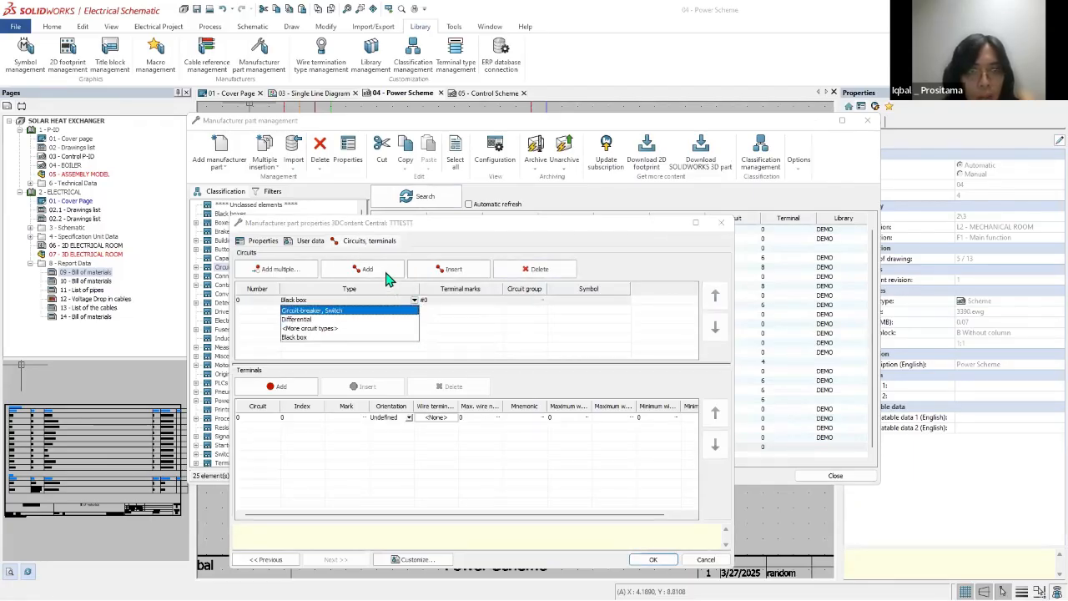
pyautogui.click(385, 273)
# Step: Add a second terminal to circuit 0 of TTTESTT
pyautogui.click(373, 302)
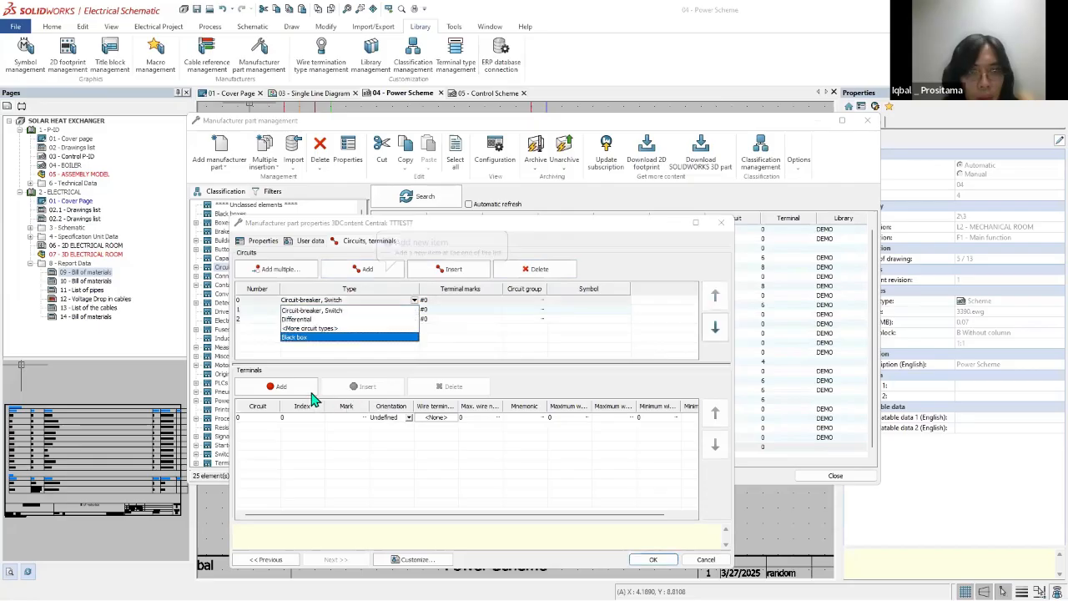
pyautogui.click(507, 356)
pyautogui.click(331, 304)
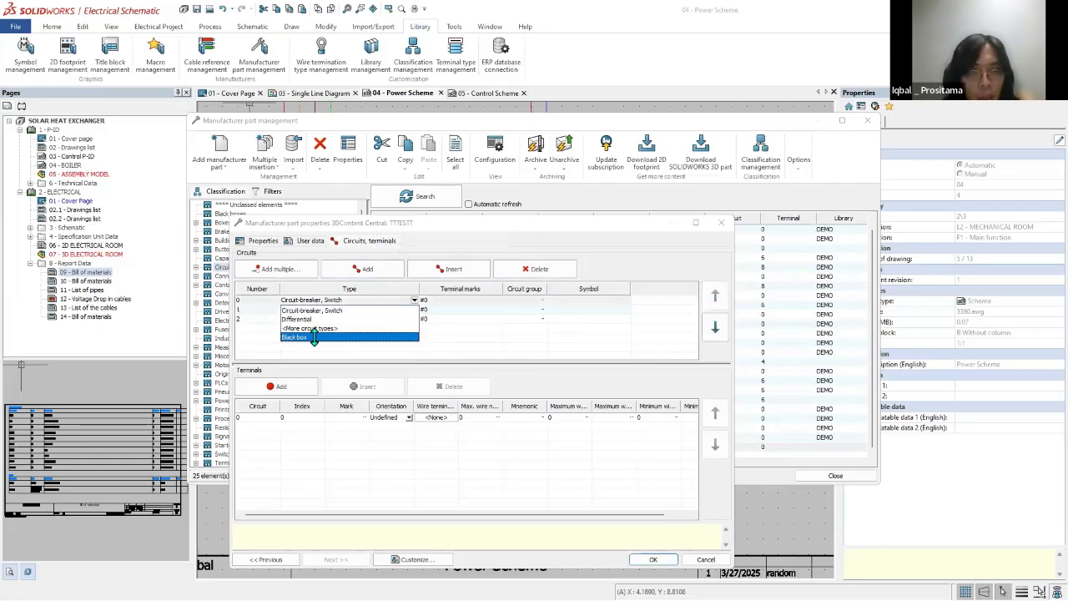
pyautogui.click(325, 310)
# Step: Set the type of circuits 1 and 2 to Circuit-breaker, Switch
pyautogui.click(325, 309)
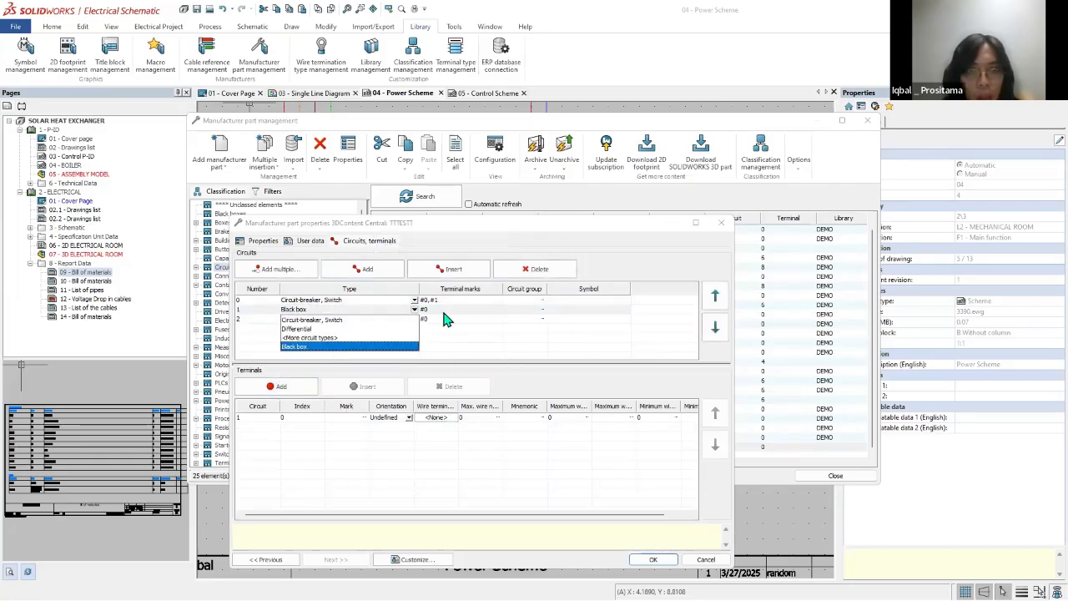
pyautogui.click(560, 270)
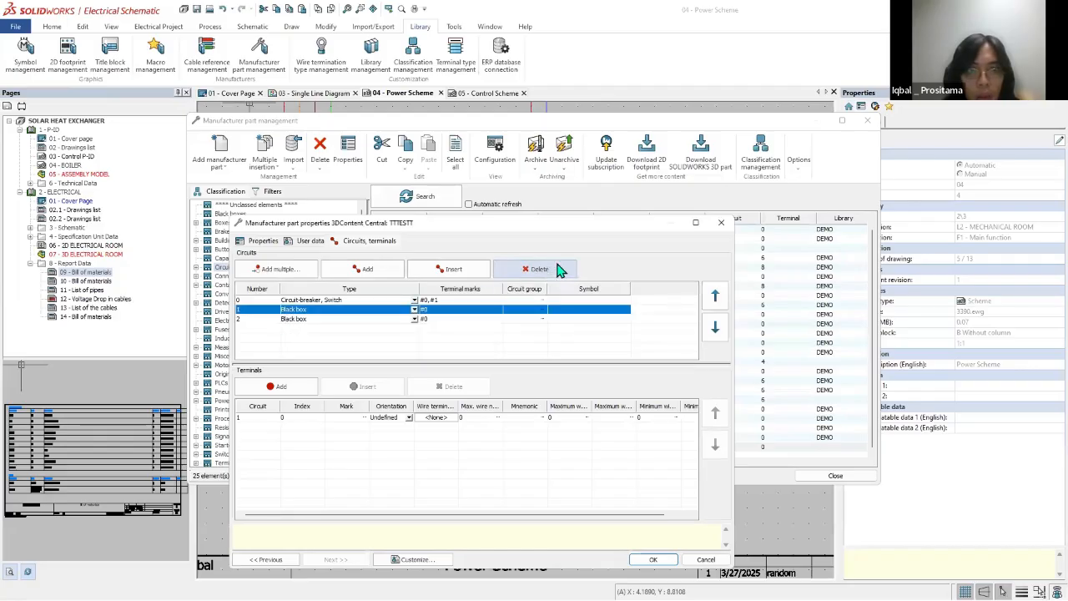
pyautogui.click(357, 269)
pyautogui.click(342, 320)
pyautogui.click(340, 321)
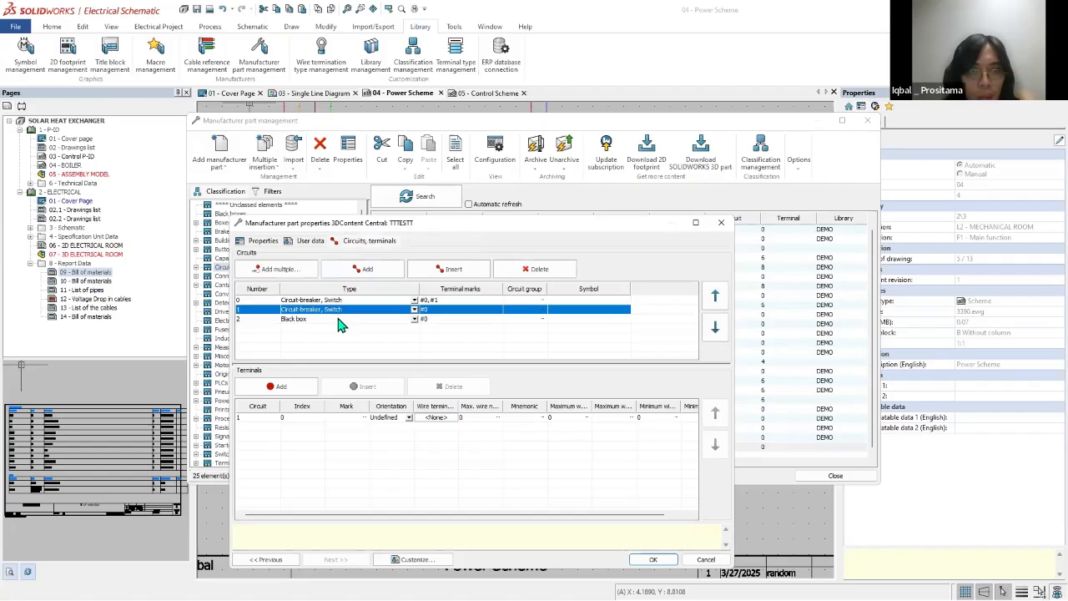
pyautogui.click(340, 319)
pyautogui.click(341, 328)
pyautogui.click(339, 310)
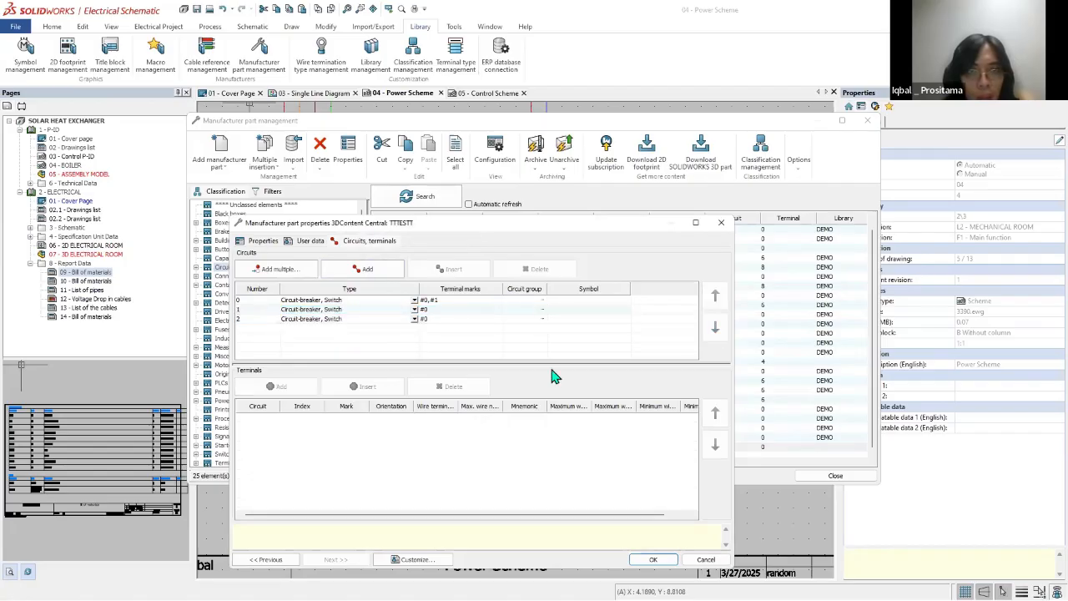
# Step: Add a second terminal to each of circuits 1 and 2, and save the TTTESTT part properties
pyautogui.click(398, 312)
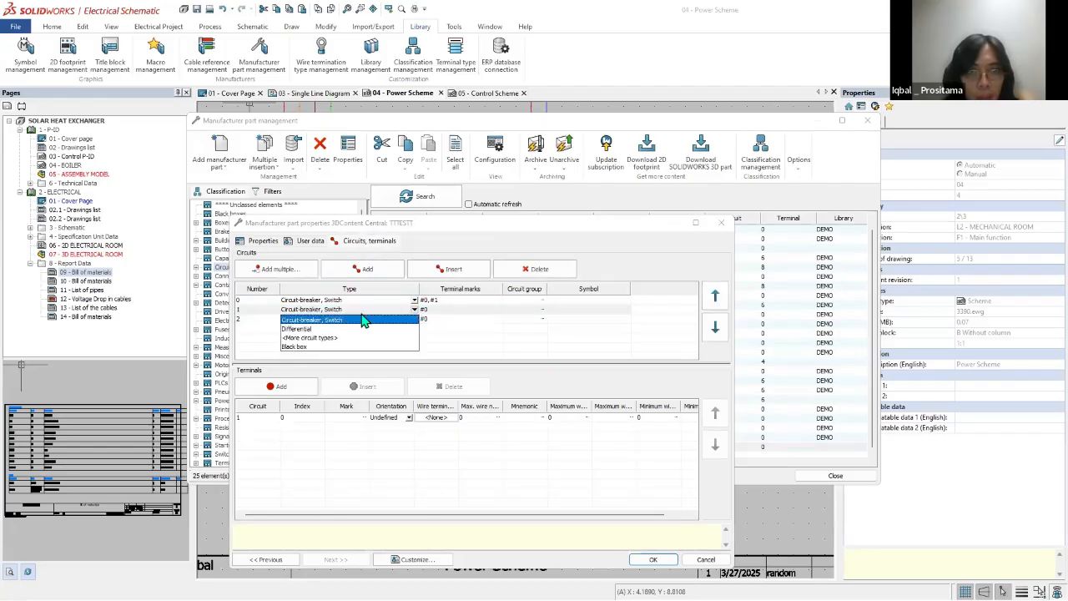
pyautogui.click(302, 385)
pyautogui.click(322, 321)
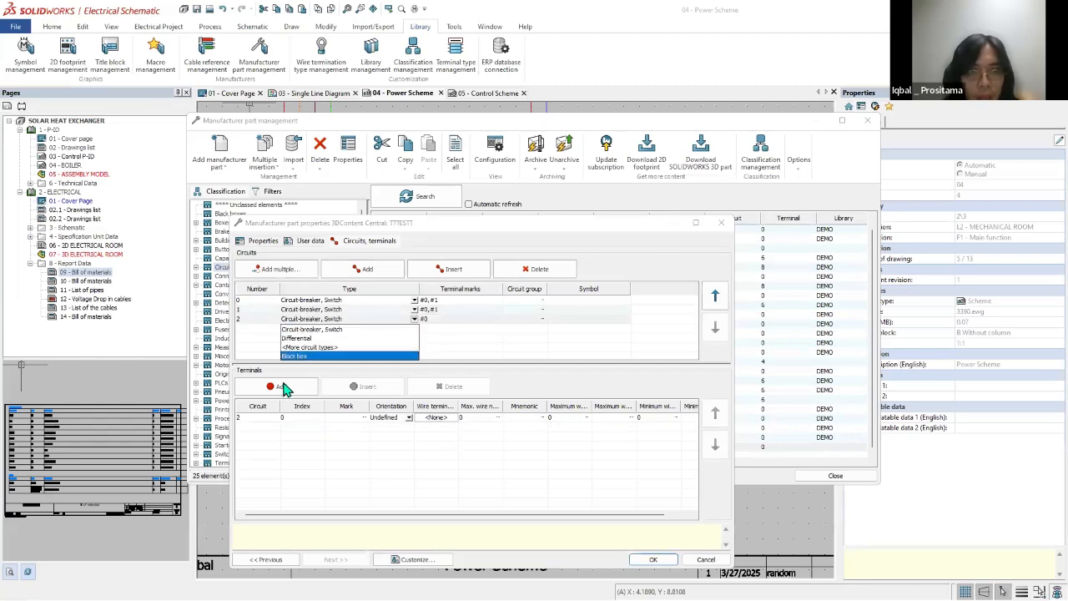
pyautogui.click(284, 389)
pyautogui.click(432, 358)
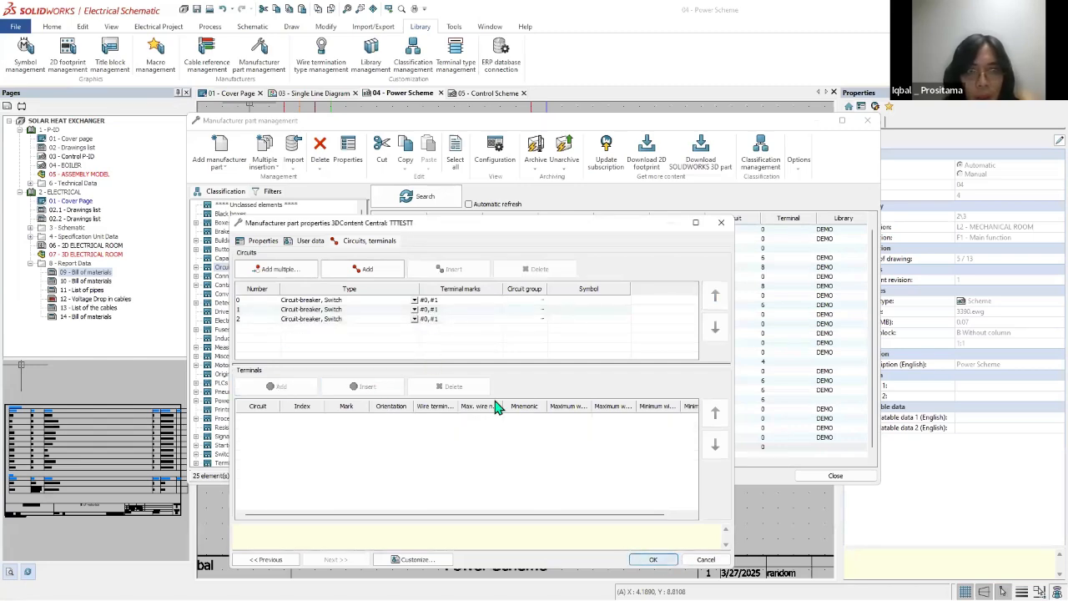
pyautogui.press('Return')
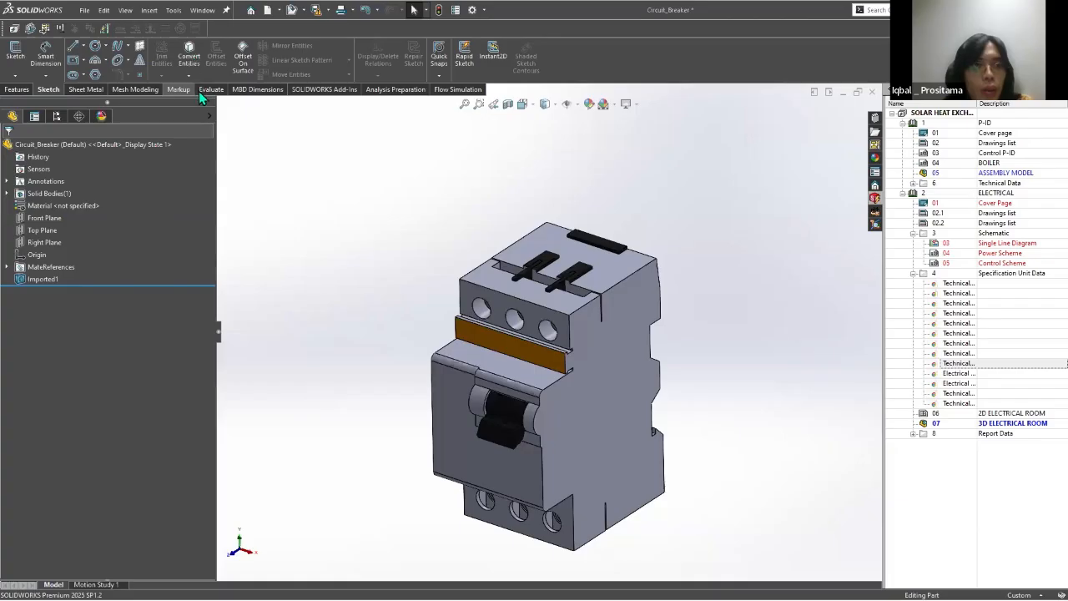
# Step: In SOLIDWORKS, start CPoint creation from a manufacturer part on the circuit breaker and select TTTESTT from the Circuit-breakers class
pyautogui.click(173, 10)
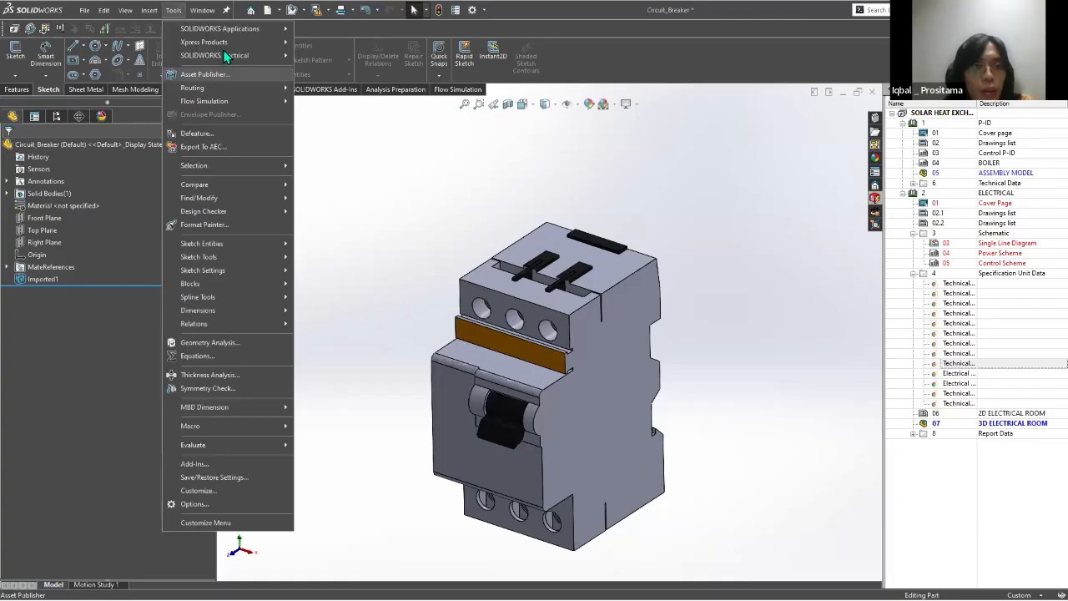
pyautogui.moveTo(214, 55)
pyautogui.click(372, 180)
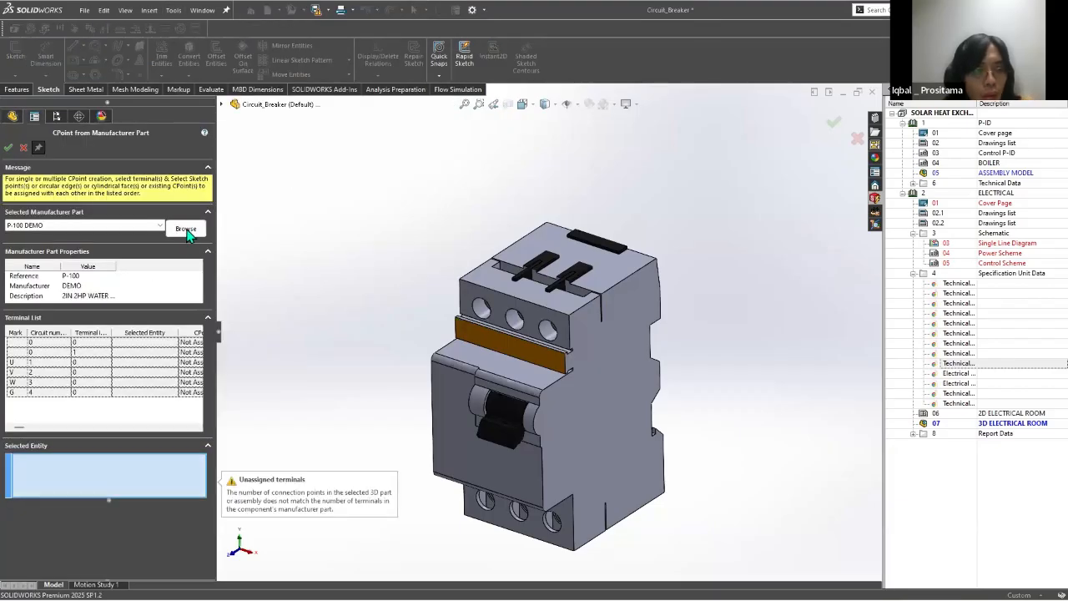
pyautogui.click(185, 231)
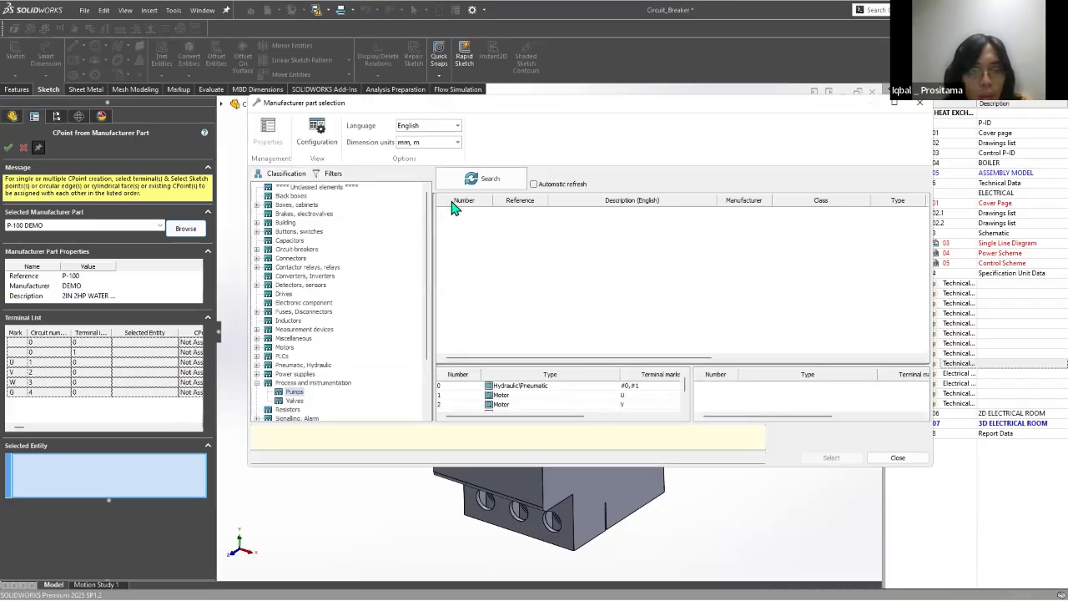
pyautogui.doubleClick(522, 344)
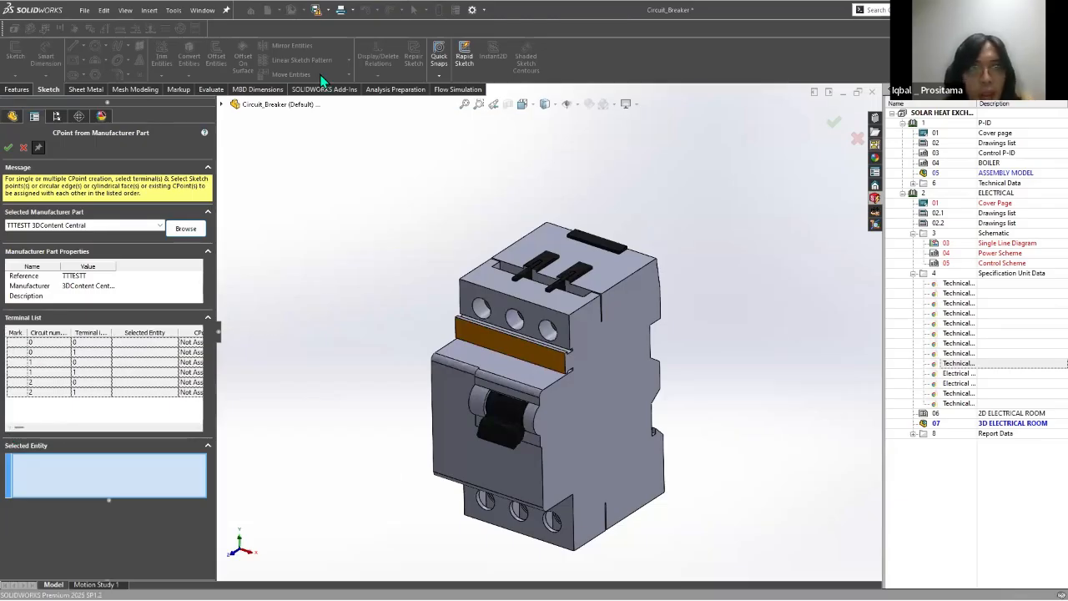
# Step: Reopen TTTESTT's circuits and terminals in SOLIDWORKS Electrical and set circuit 0's terminal marks to L1 and L1-
pyautogui.hotkey('alt', 'Tab')
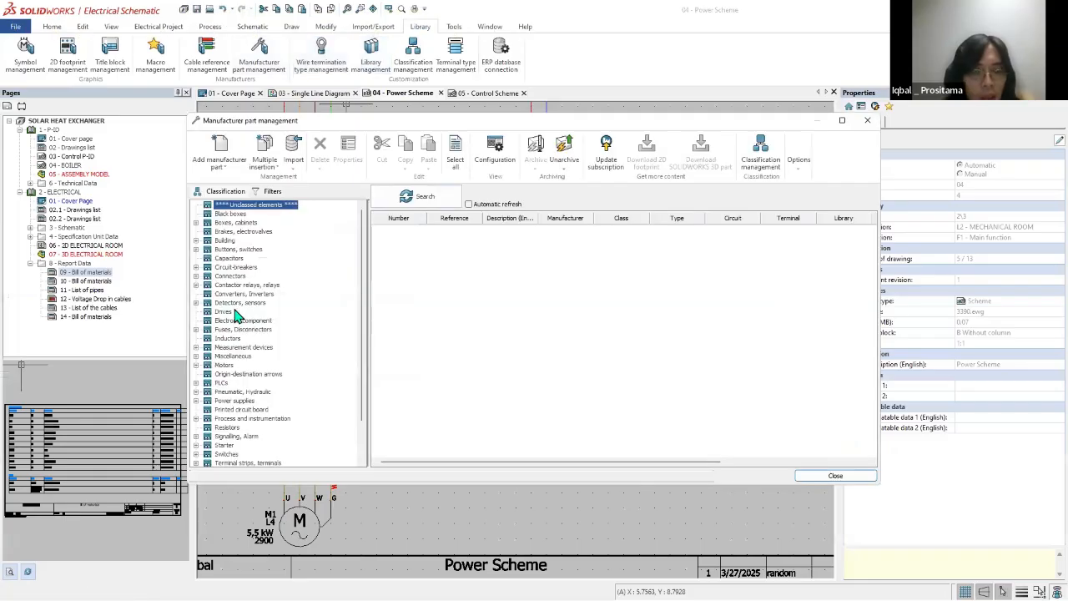
pyautogui.doubleClick(237, 269)
pyautogui.doubleClick(467, 449)
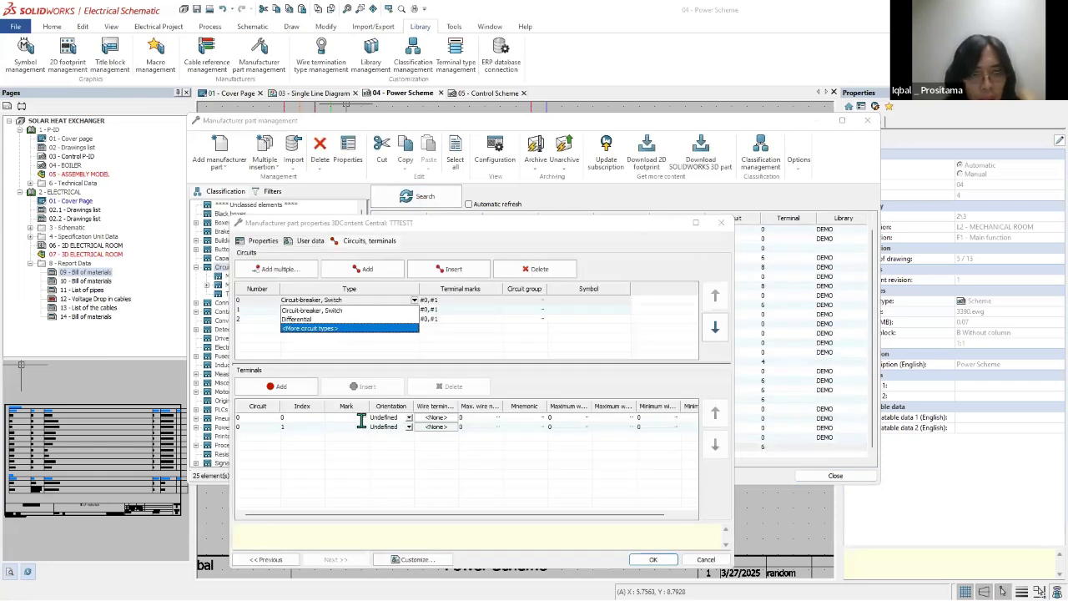
pyautogui.click(362, 419)
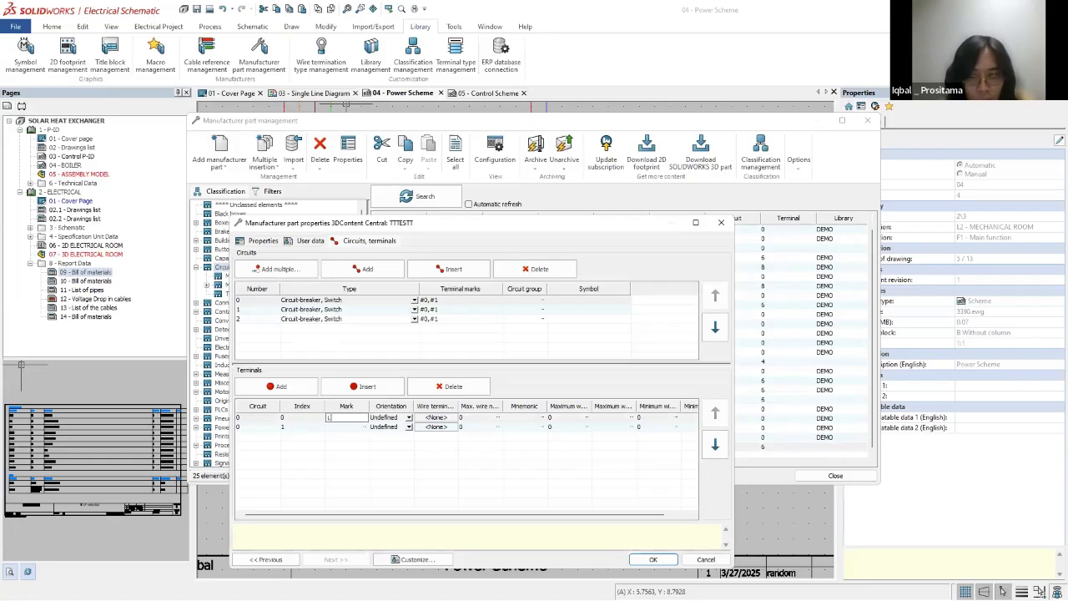
pyautogui.click(350, 427)
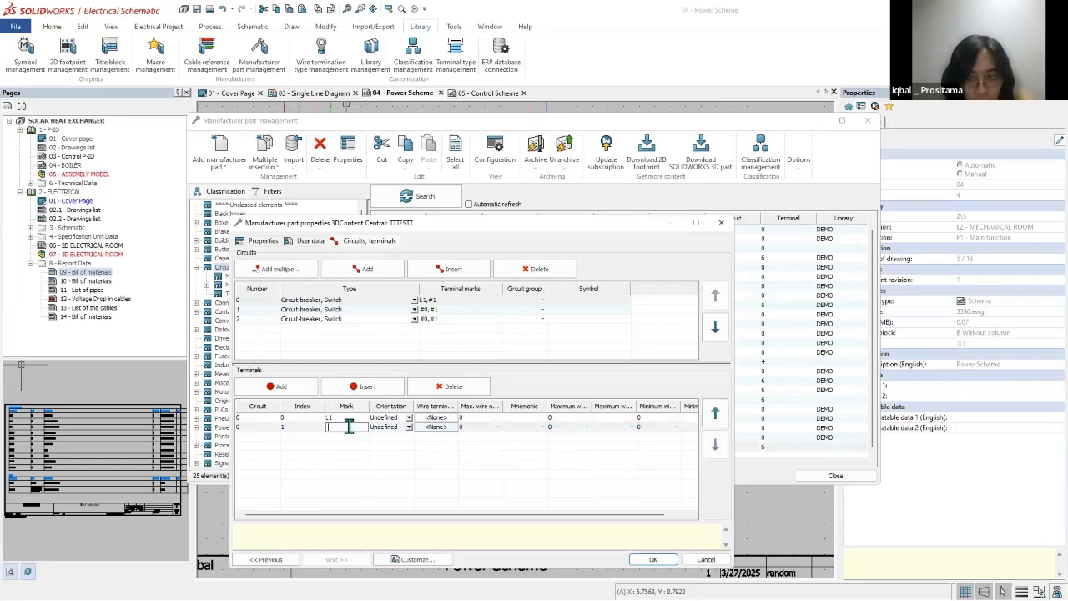
pyautogui.write('L1-')
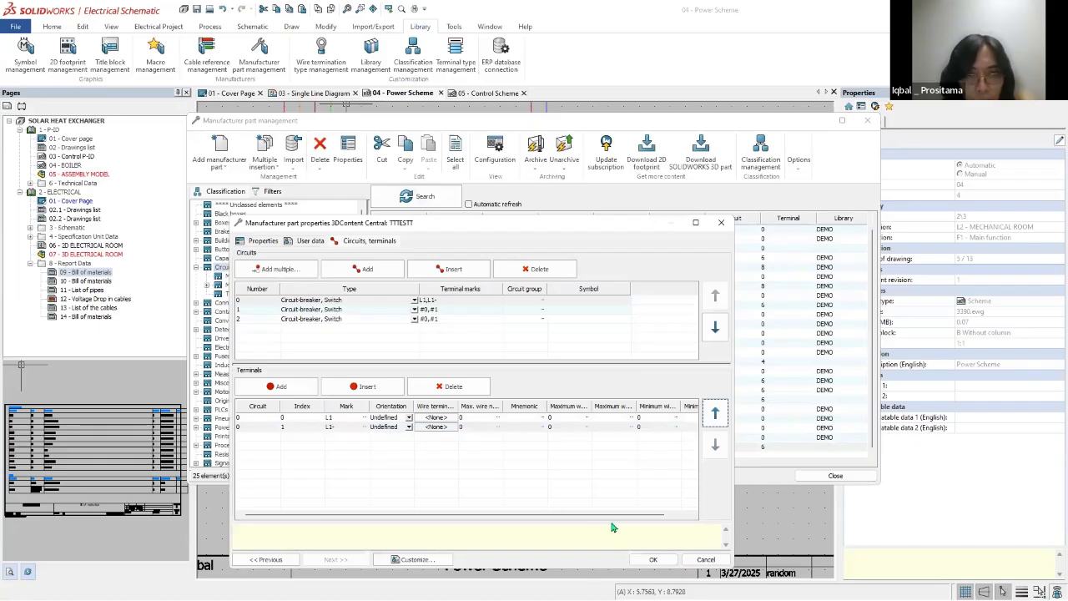
# Step: Save TTTESTT's properties, and in SOLIDWORKS restart CPoint creation from a manufacturer part with TTTESTT from the Circuit-breakers class
pyautogui.click(653, 559)
pyautogui.hotkey('alt', 'Tab')
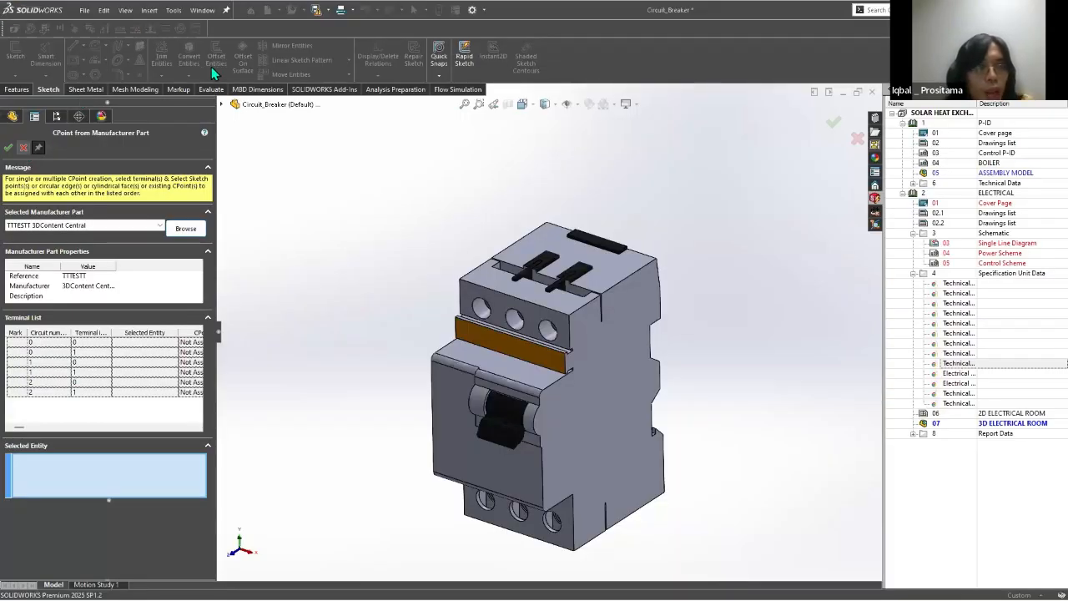
pyautogui.click(372, 179)
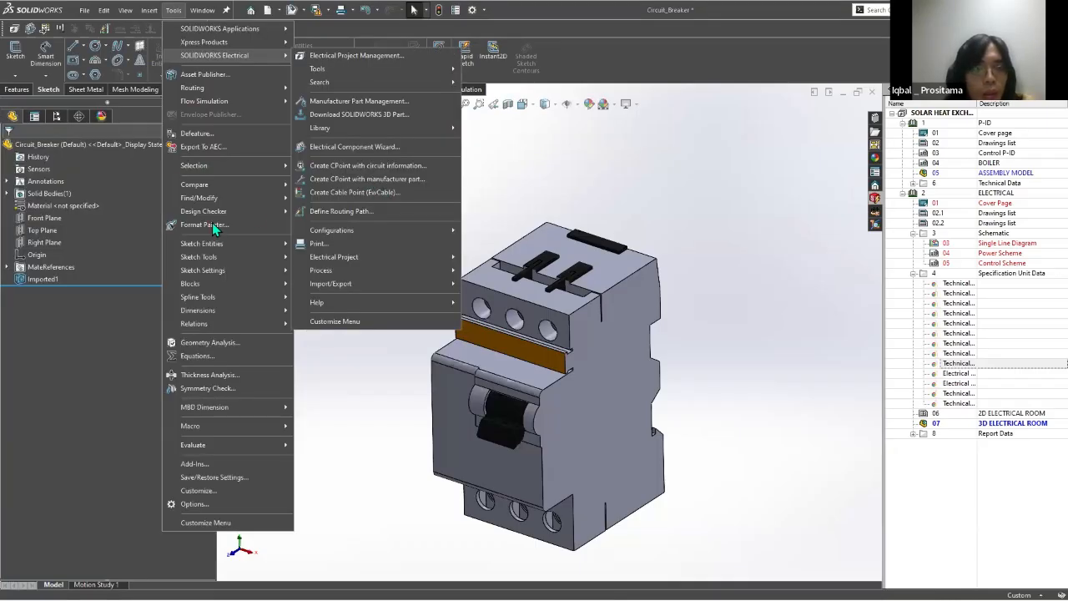
pyautogui.click(184, 229)
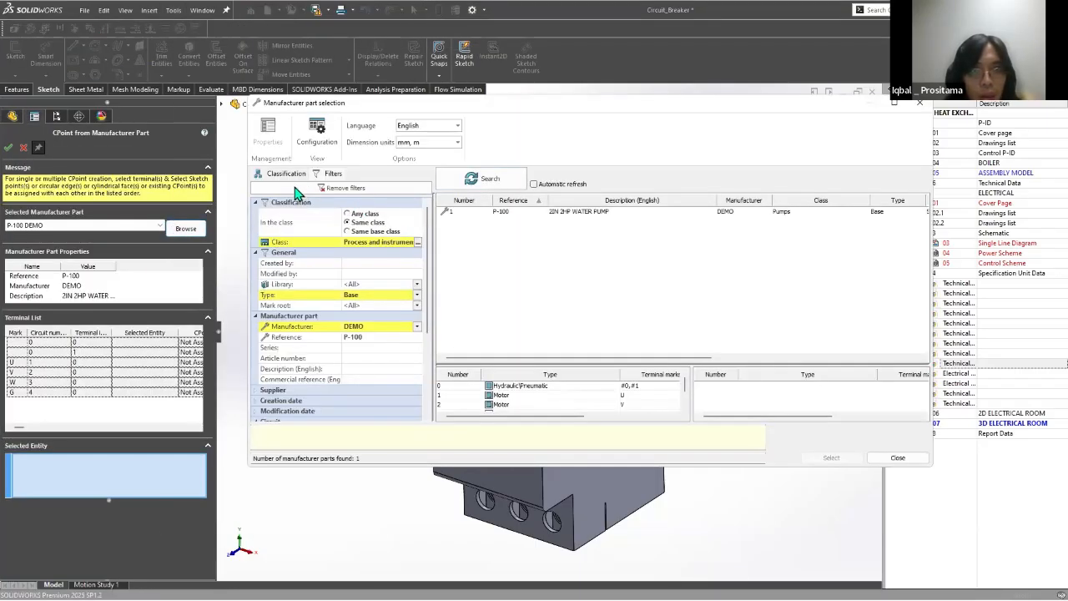
pyautogui.click(286, 173)
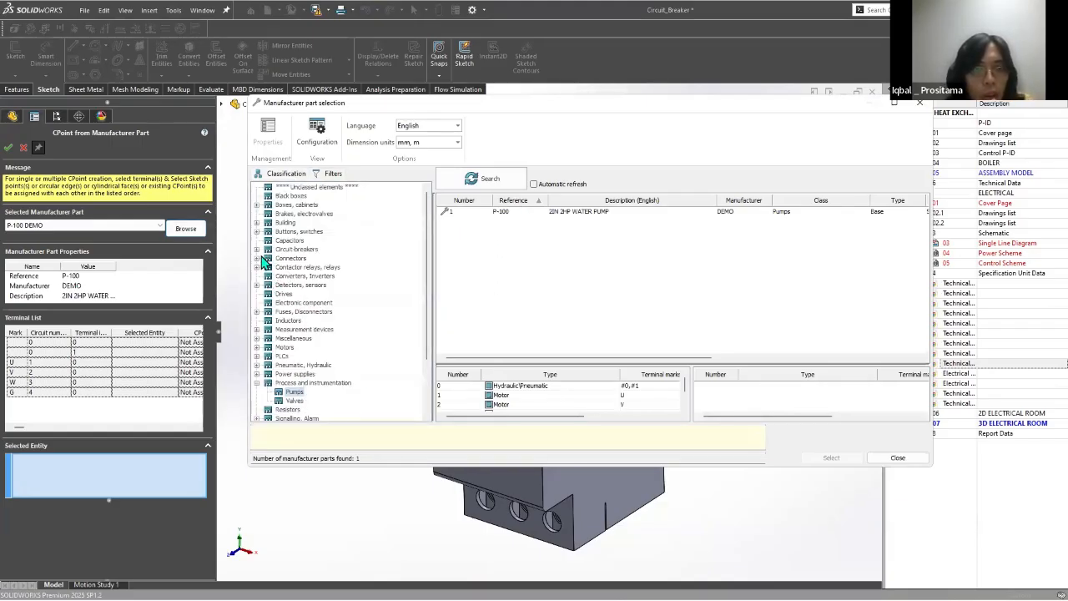
pyautogui.doubleClick(297, 249)
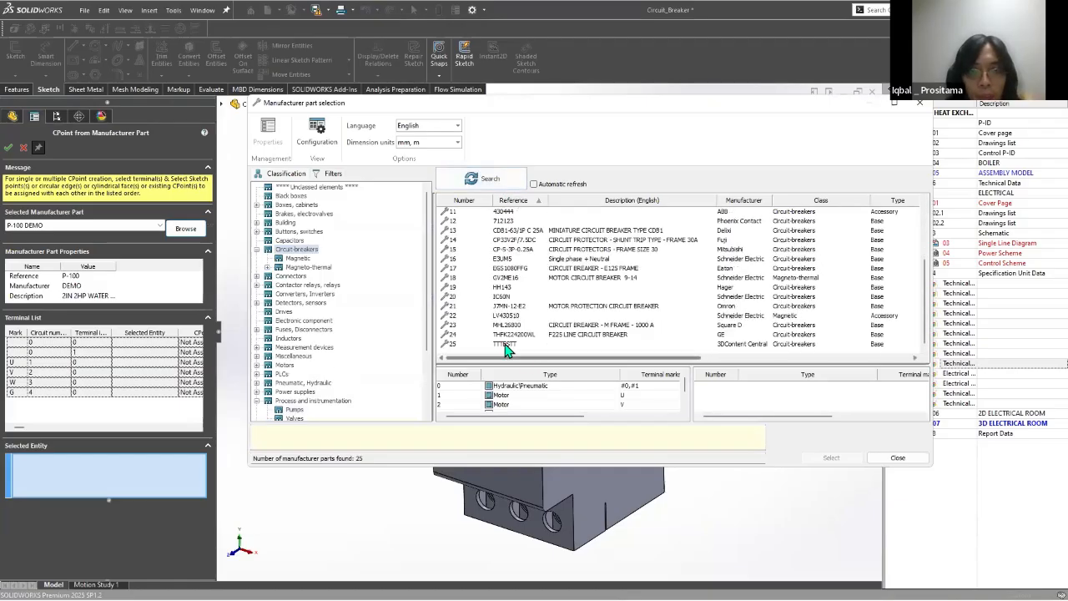
pyautogui.doubleClick(459, 344)
# Step: Create a new sketch point on the circuit breaker's upper side and assign it to terminal L1- of circuit 0
pyautogui.click(34, 343)
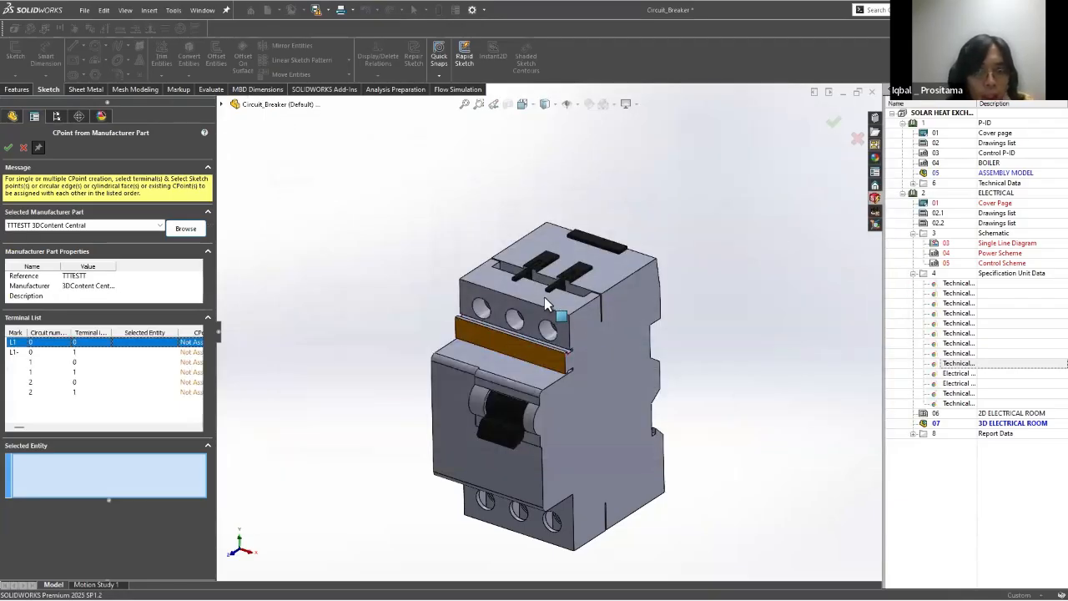
pyautogui.scroll(-3, 568, 301)
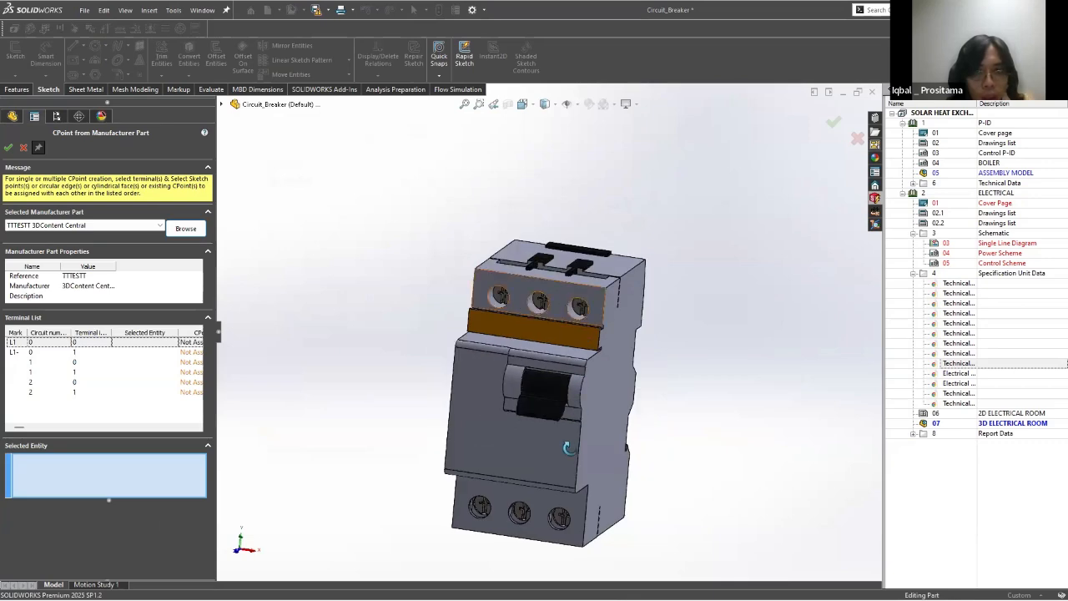
pyautogui.click(578, 238)
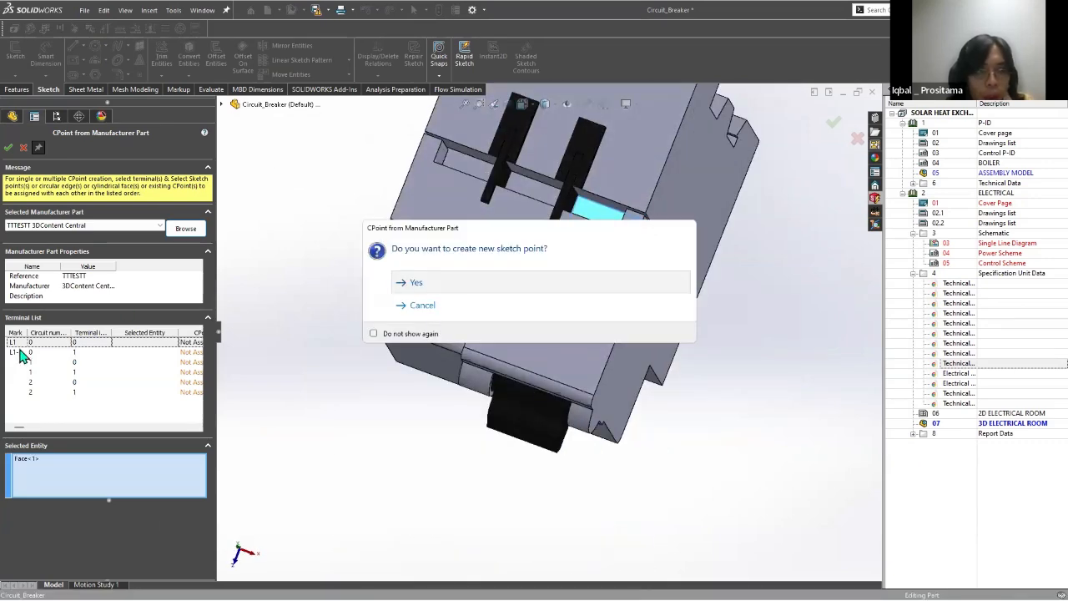
pyautogui.click(454, 284)
pyautogui.moveTo(627, 313); pyautogui.dragTo(522, 367, button='middle')
pyautogui.scroll(-3, 616, 326)
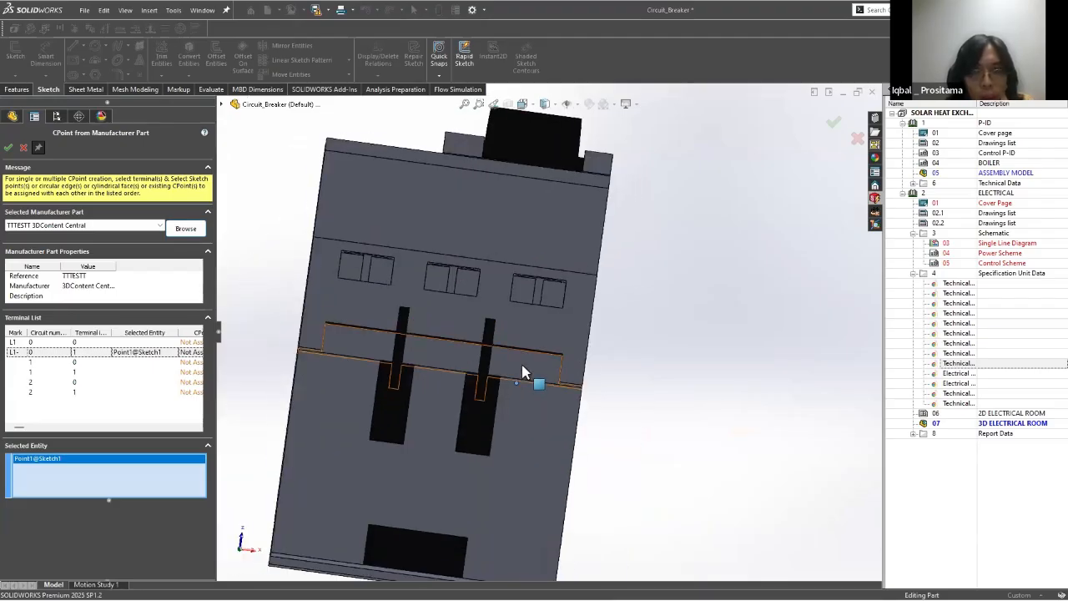
# Step: Try to add a second sketch point on the upper side, create the connection point for terminal L1-, and finish CPoint creation
pyautogui.click(451, 291)
pyautogui.click(585, 346)
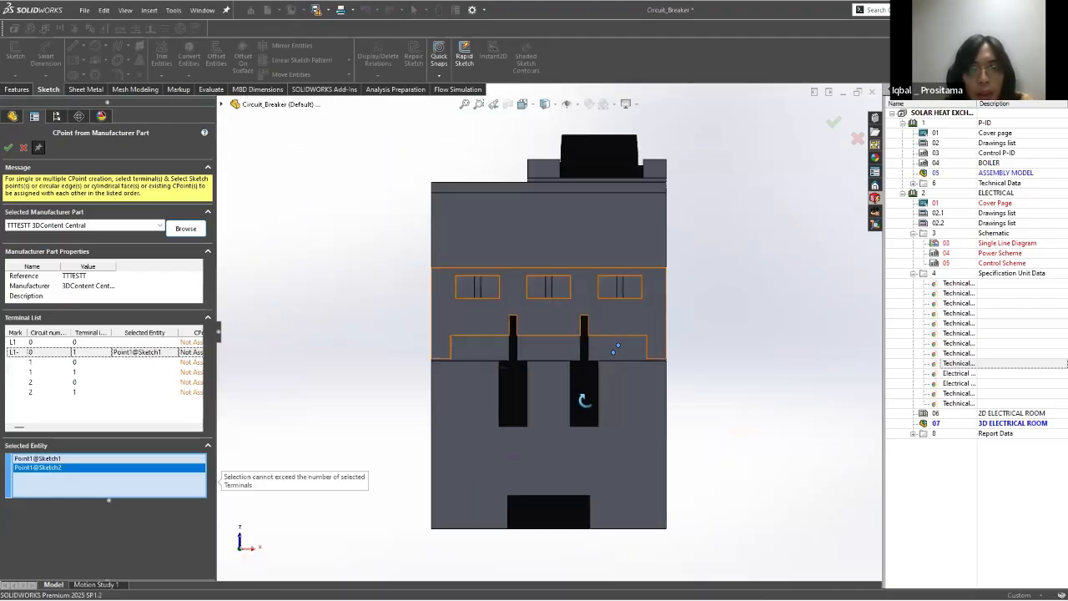
pyautogui.moveTo(593, 516); pyautogui.dragTo(589, 561, button='middle')
pyautogui.scroll(4, 591, 518)
pyautogui.click(833, 125)
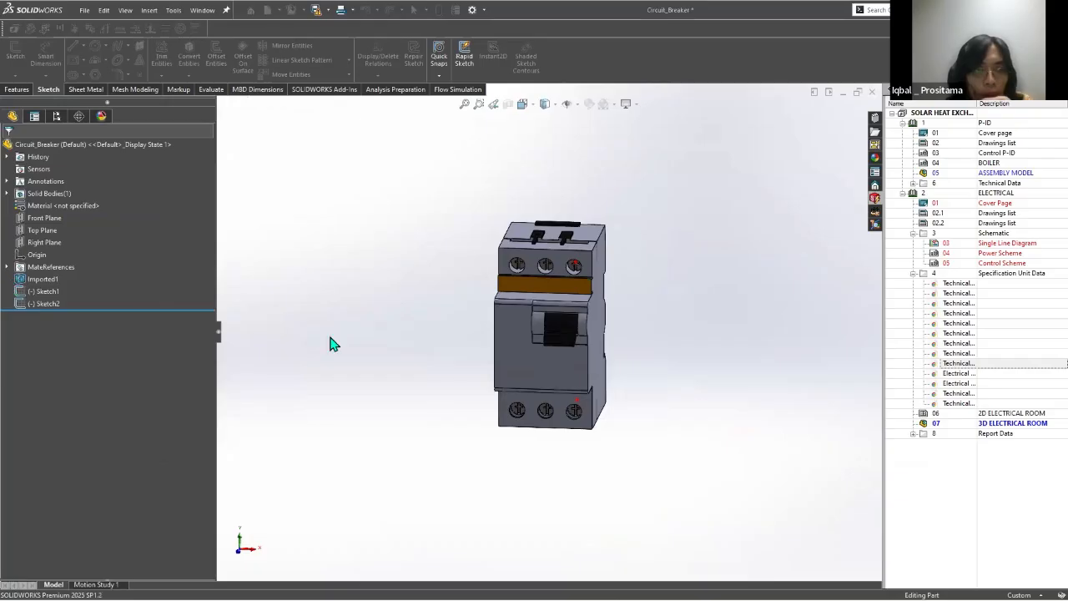
pyautogui.click(572, 365)
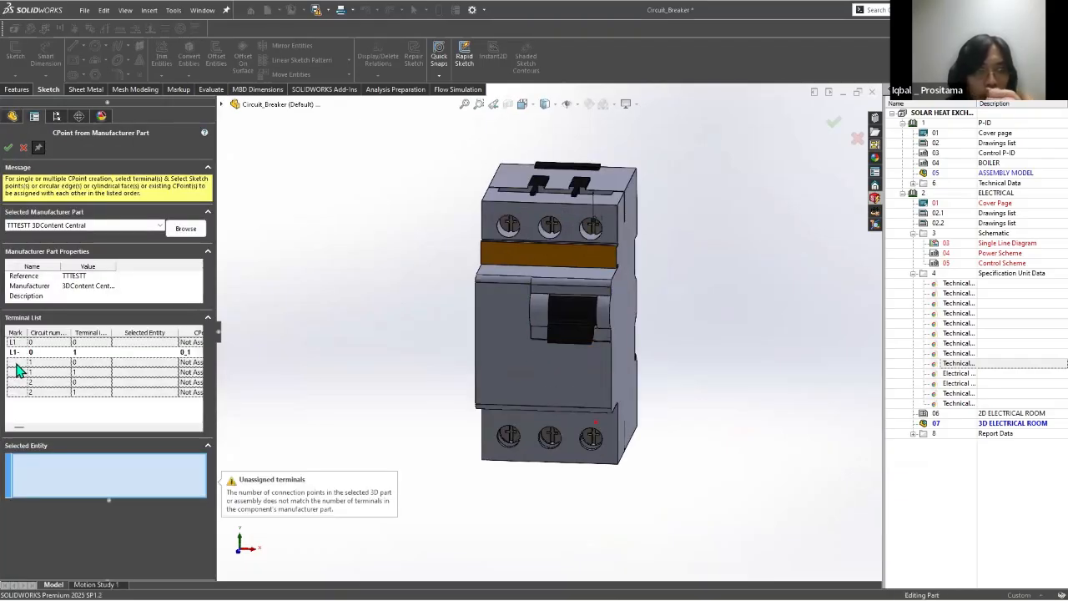
pyautogui.click(8, 148)
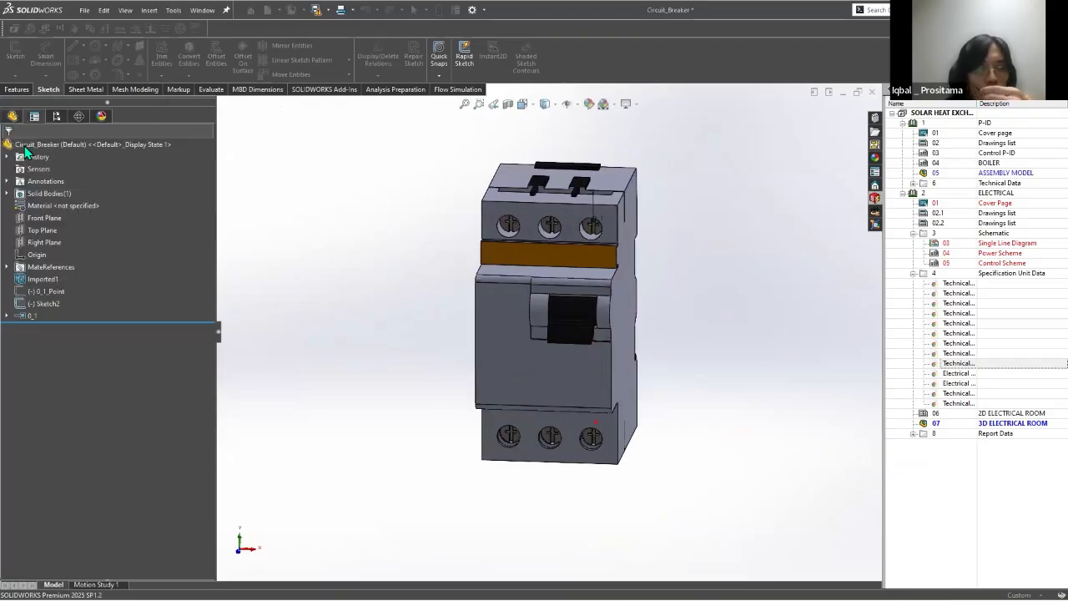
pyautogui.press('Escape')
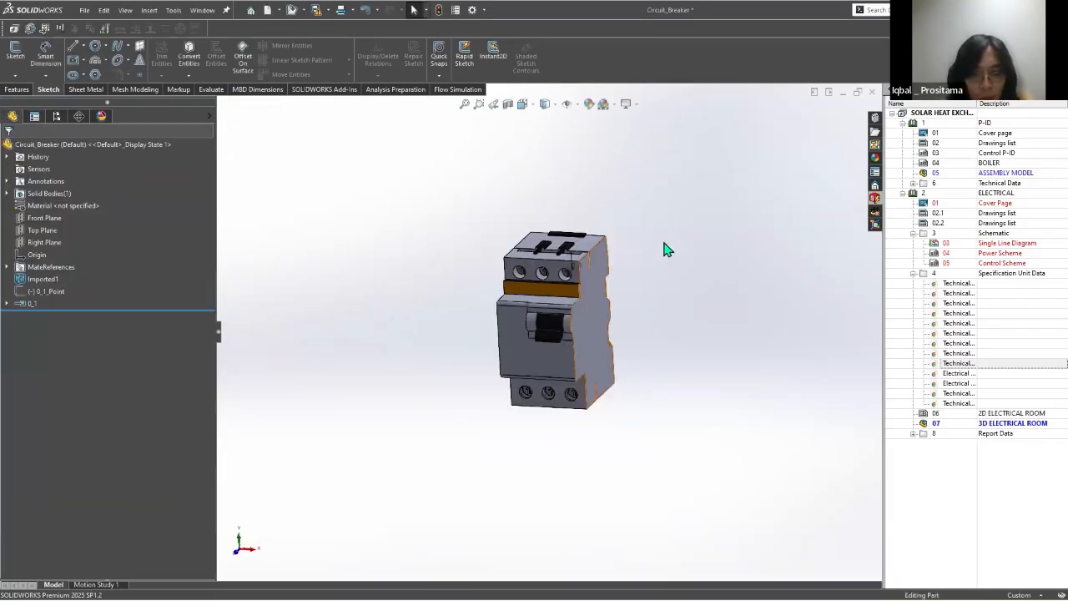
# Step: Show the breaker in isometric view, close manufacturer part management in SOLIDWORKS Electrical, and return to SOLIDWORKS
pyautogui.hotkey('ctrl', '7')
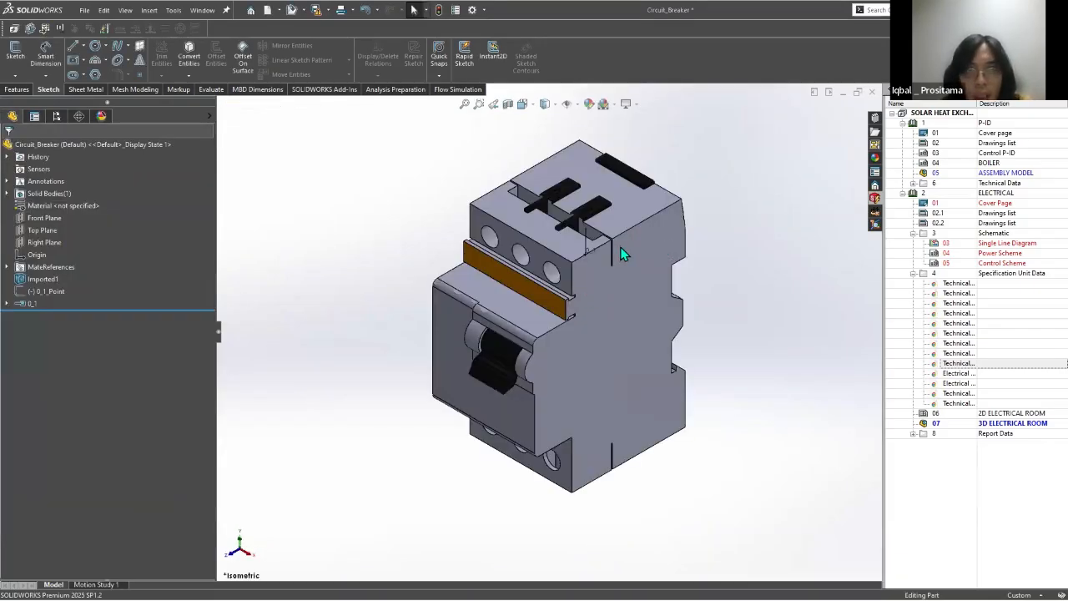
pyautogui.hotkey('alt', 'Tab')
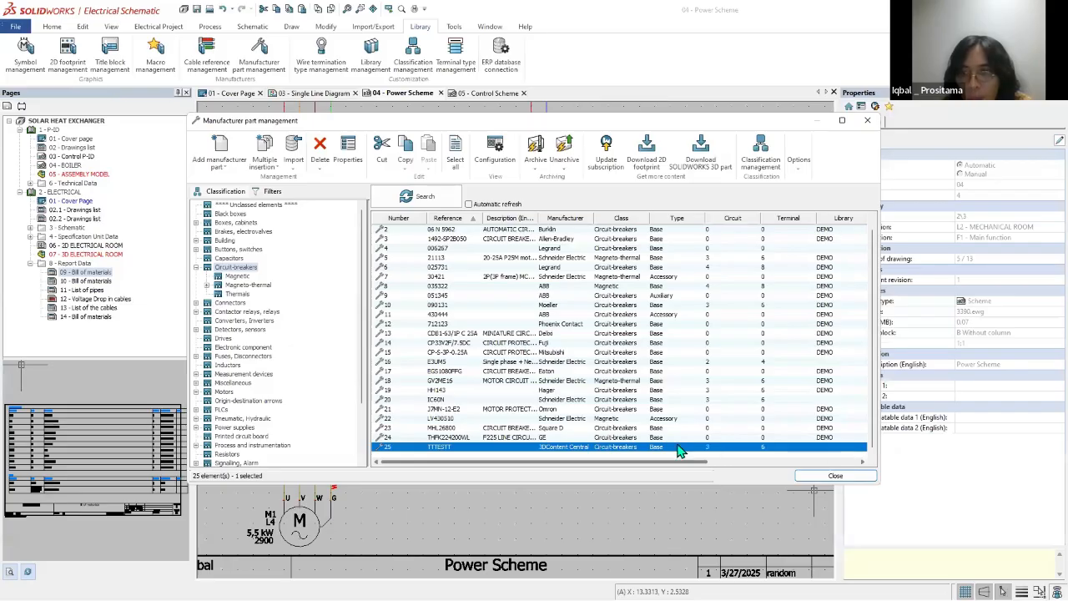
pyautogui.moveTo(680, 461); pyautogui.dragTo(872, 475)
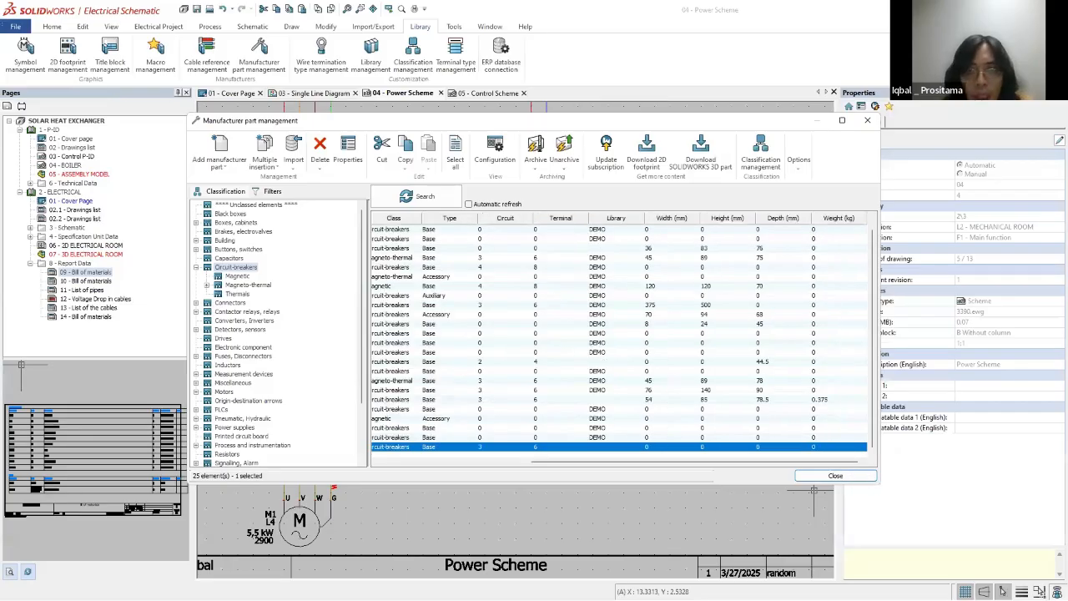
pyautogui.hotkey('alt', 'Tab')
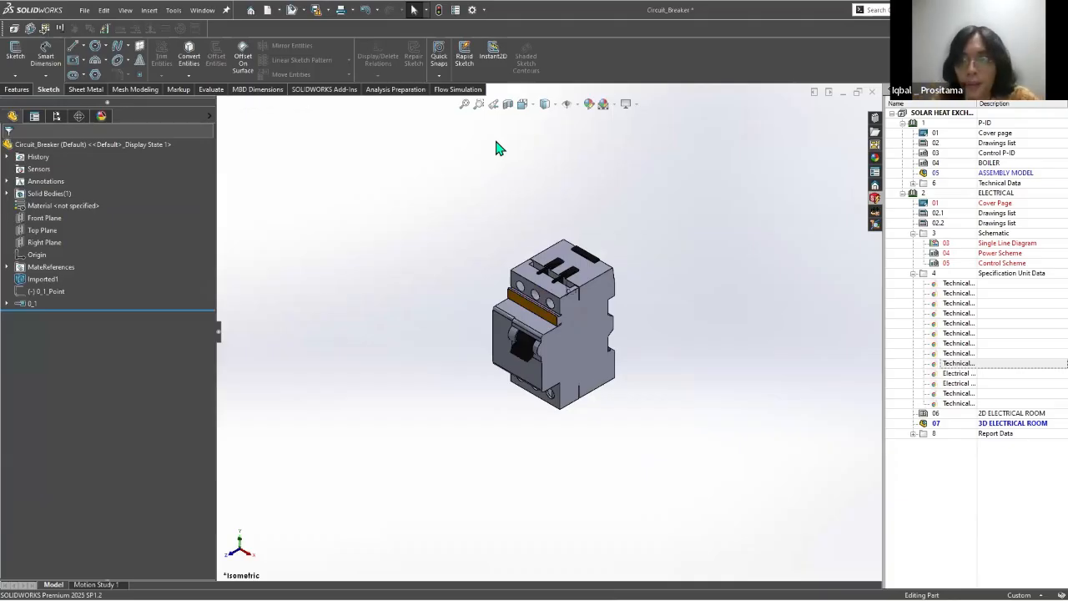
pyautogui.click(680, 179)
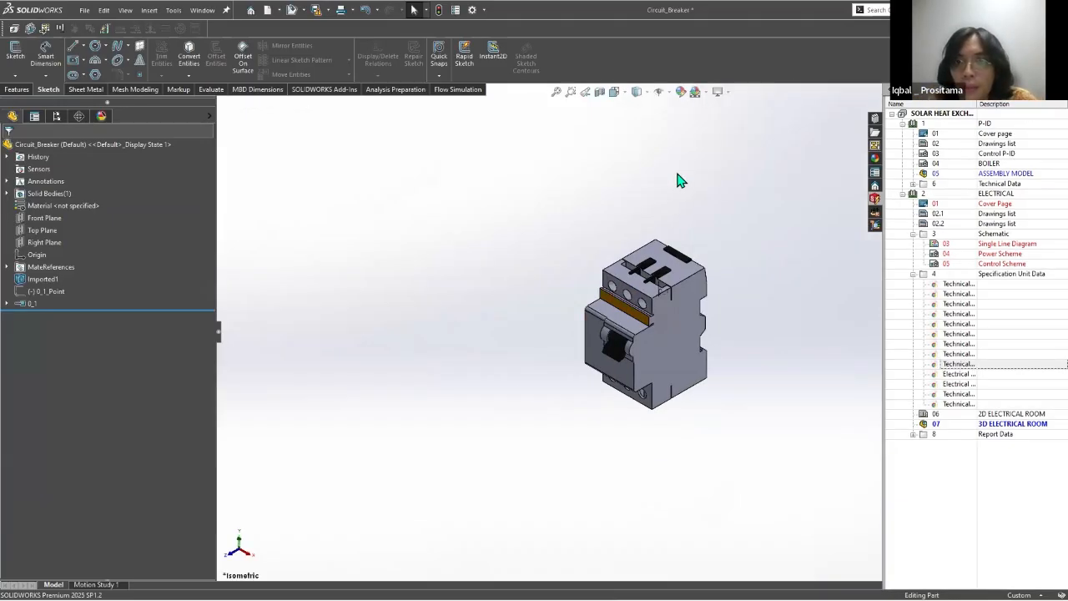
pyautogui.scroll(2, 694, 303)
pyautogui.scroll(-3, 693, 303)
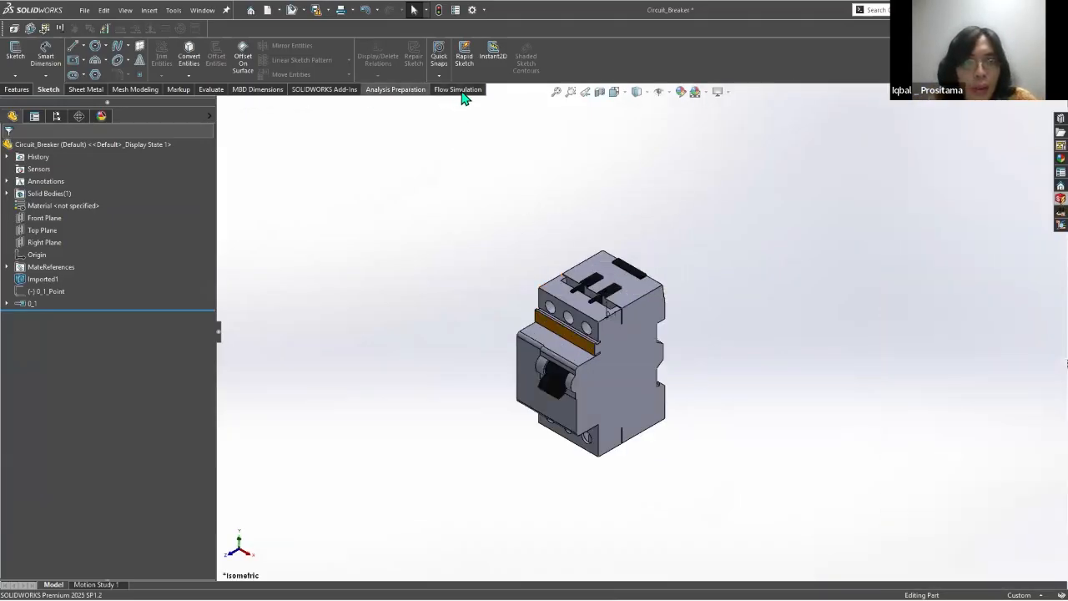
pyautogui.click(459, 90)
pyautogui.click(258, 90)
pyautogui.click(316, 90)
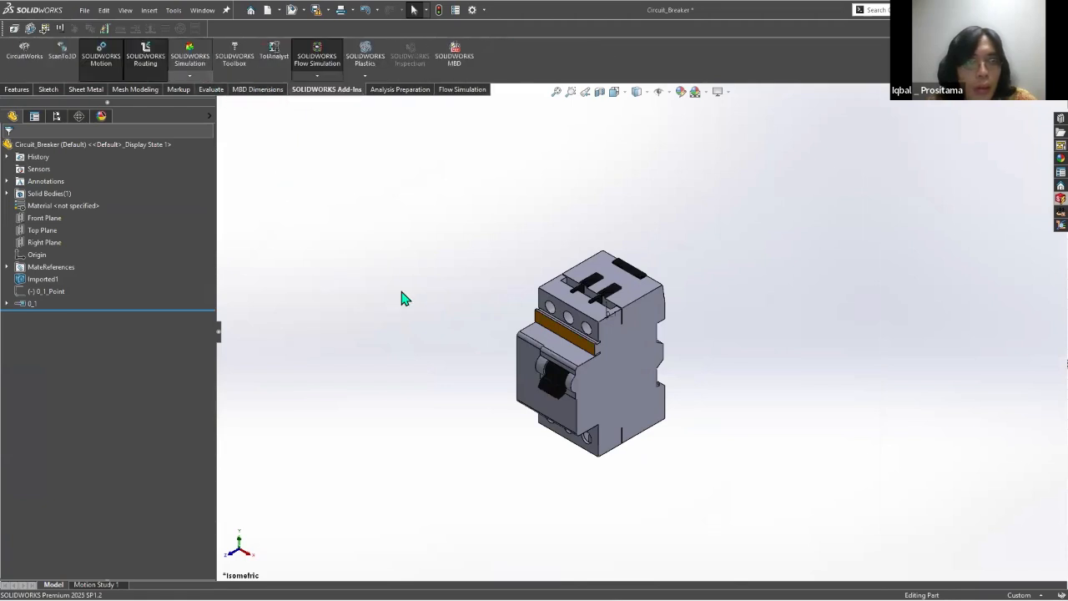
pyautogui.scroll(-2, 702, 478)
pyautogui.scroll(1, 1023, 109)
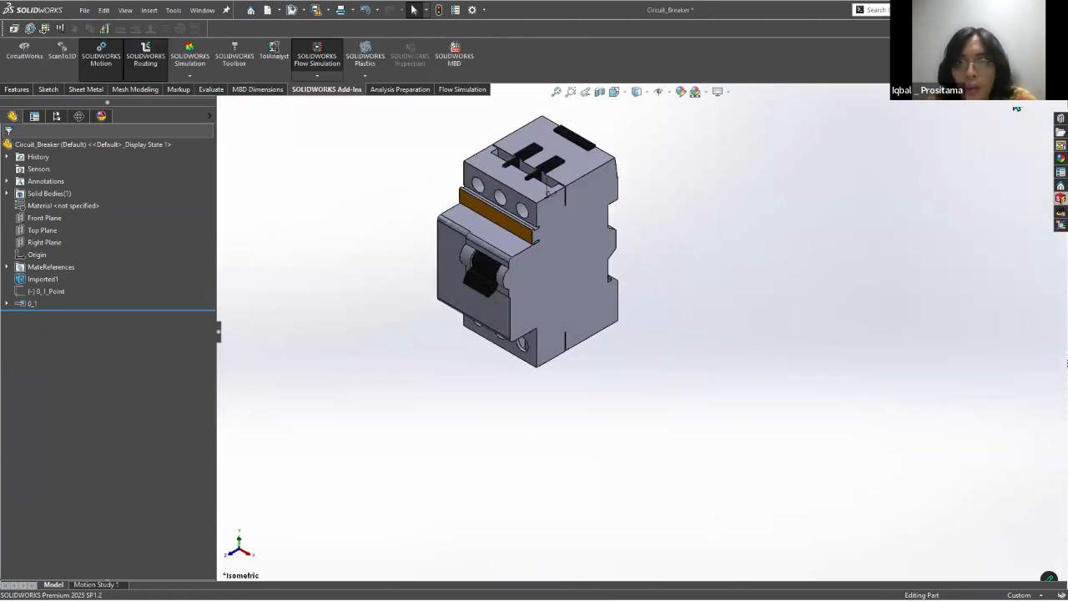
# Step: Leave the circuit breaker part for the 3624 cabinet assembly and close the open SOLIDWORKS documents without saving their changes
pyautogui.click(1017, 109)
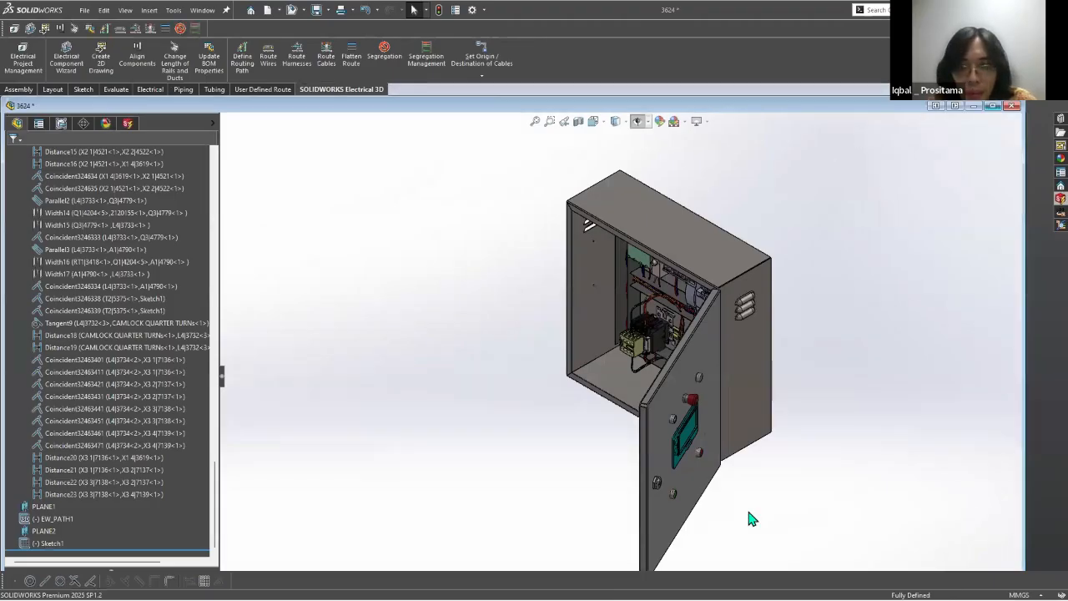
pyautogui.press('super')
pyautogui.moveTo(534, 587)
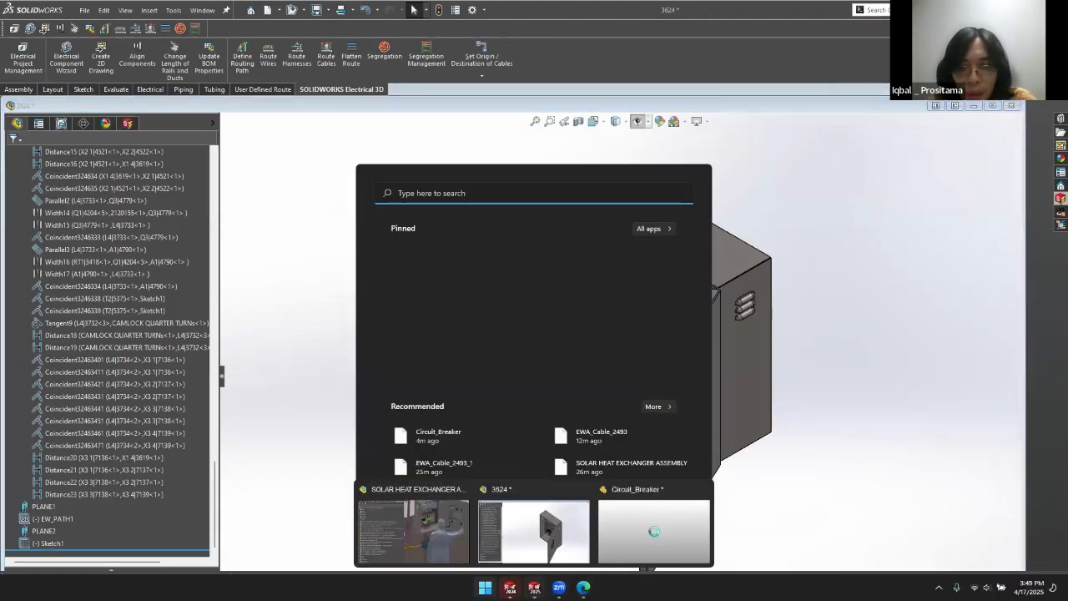
pyautogui.click(1004, 10)
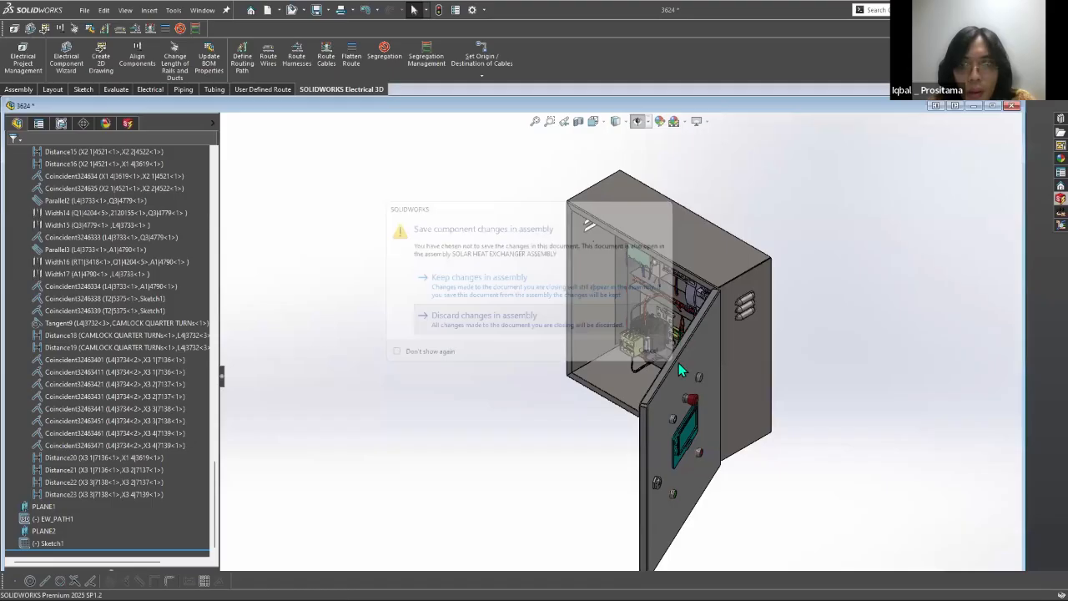
pyautogui.click(993, 106)
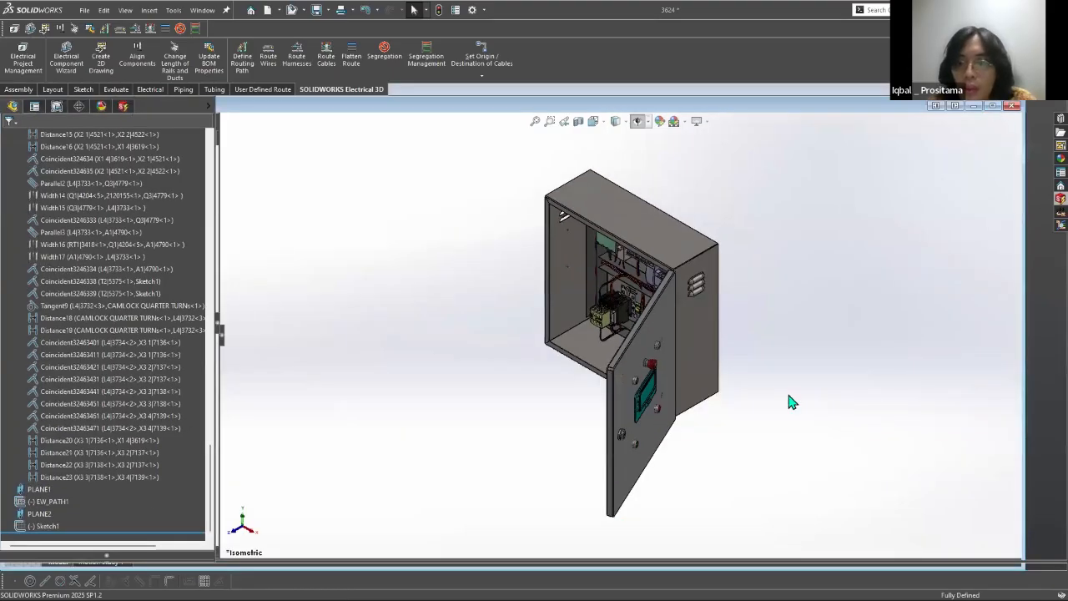
# Step: Switch to SOLIDWORKS Electrical and collapse the Report Data folder of the electrical book
pyautogui.hotkey('alt', 'Tab')
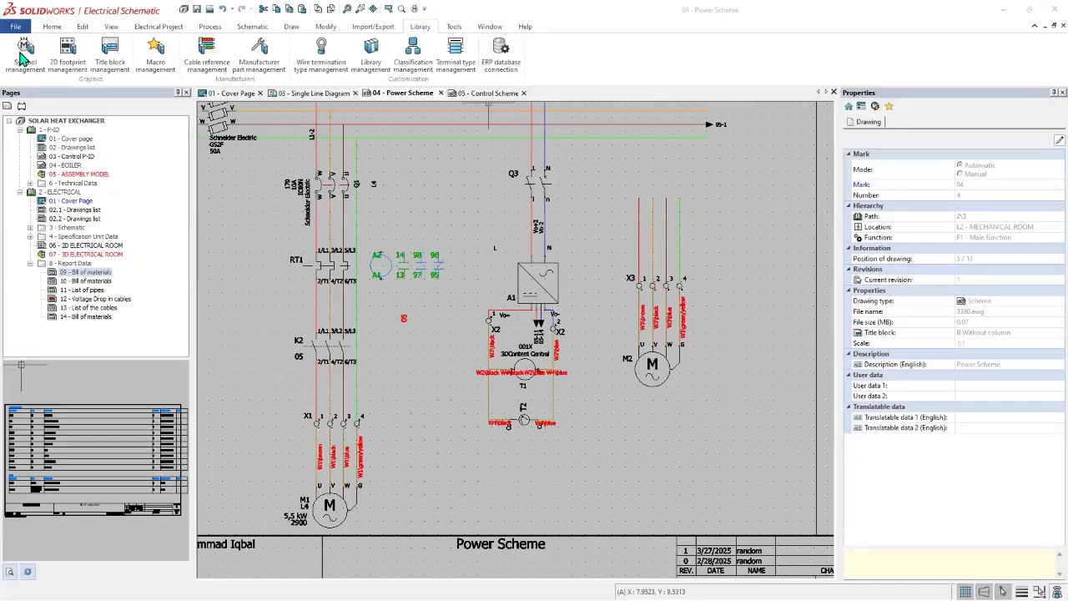
pyautogui.click(30, 264)
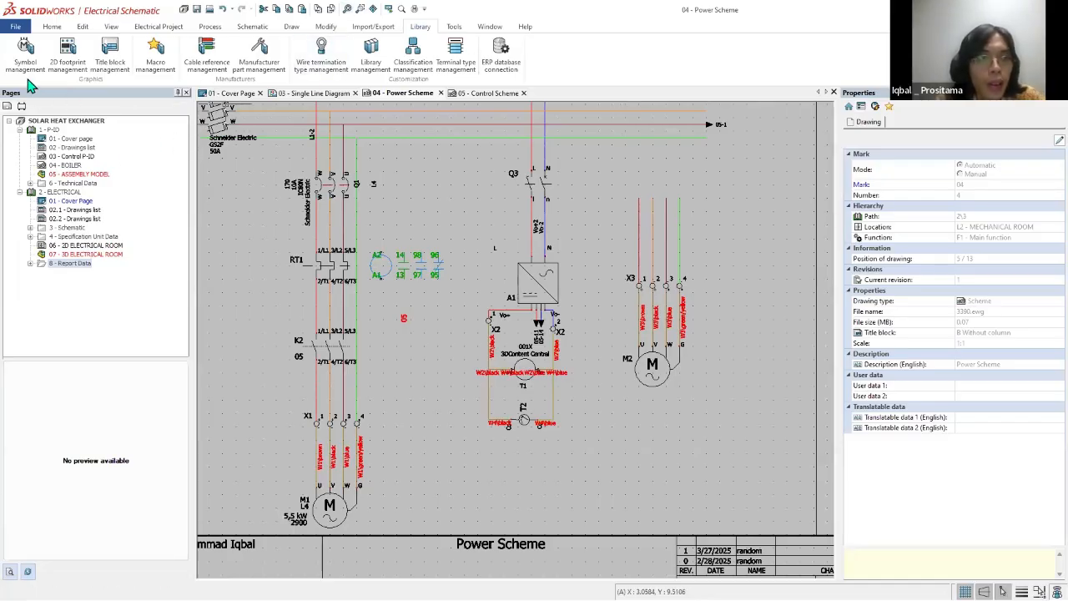
pyautogui.scroll(-5, 498, 250)
pyautogui.scroll(1, 640, 300)
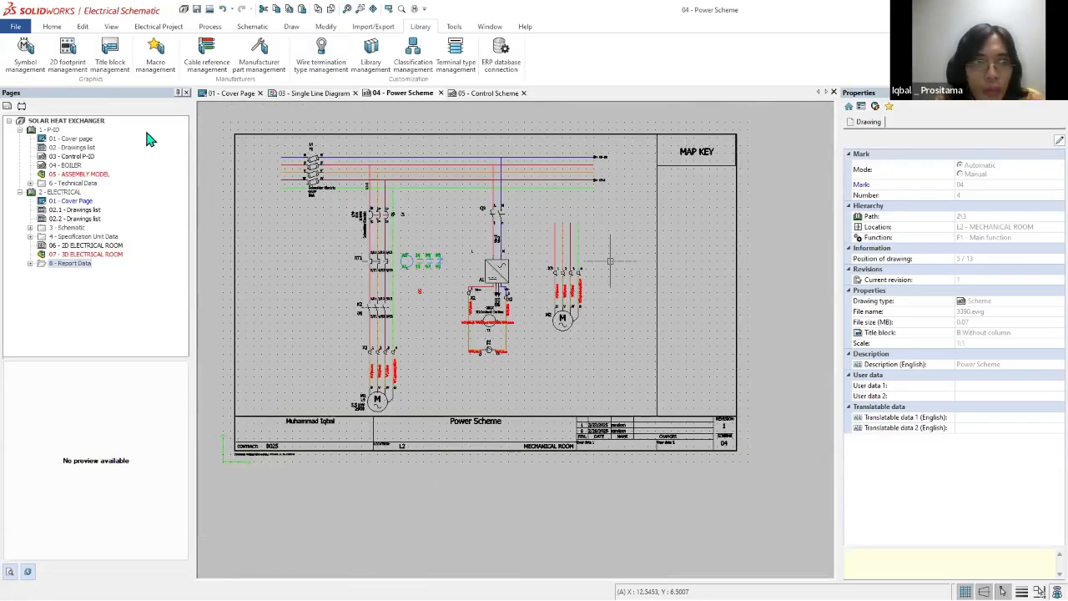
pyautogui.scroll(3, 739, 207)
# Step: Open the 3 poles disconnector-fuse symbol from the Fuse disconnectors class in symbol management for editing
pyautogui.click(27, 54)
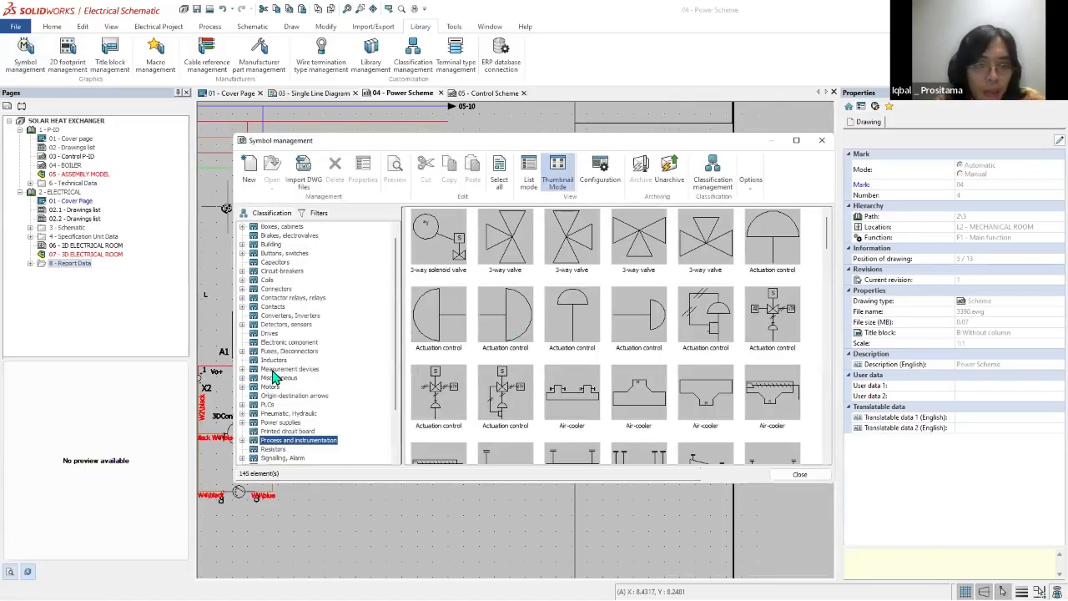
pyautogui.click(258, 343)
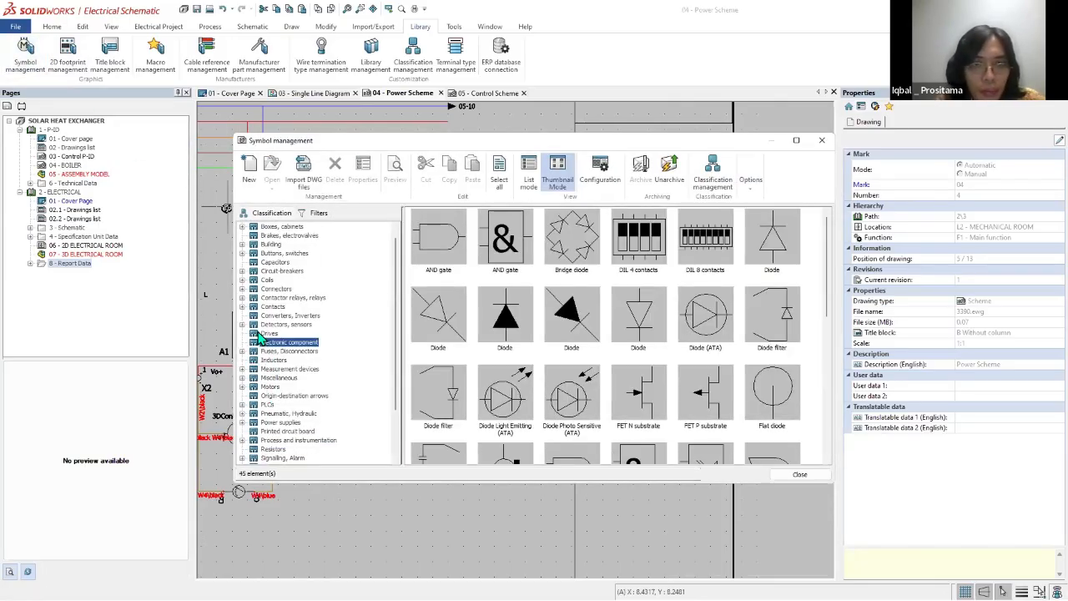
pyautogui.click(243, 352)
pyautogui.click(292, 359)
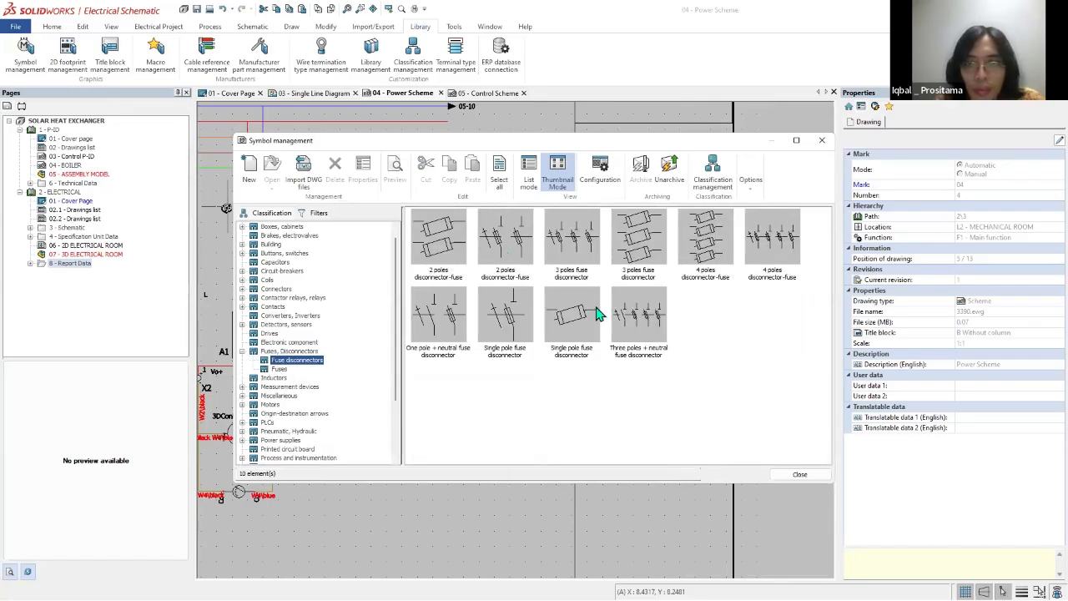
pyautogui.doubleClick(639, 242)
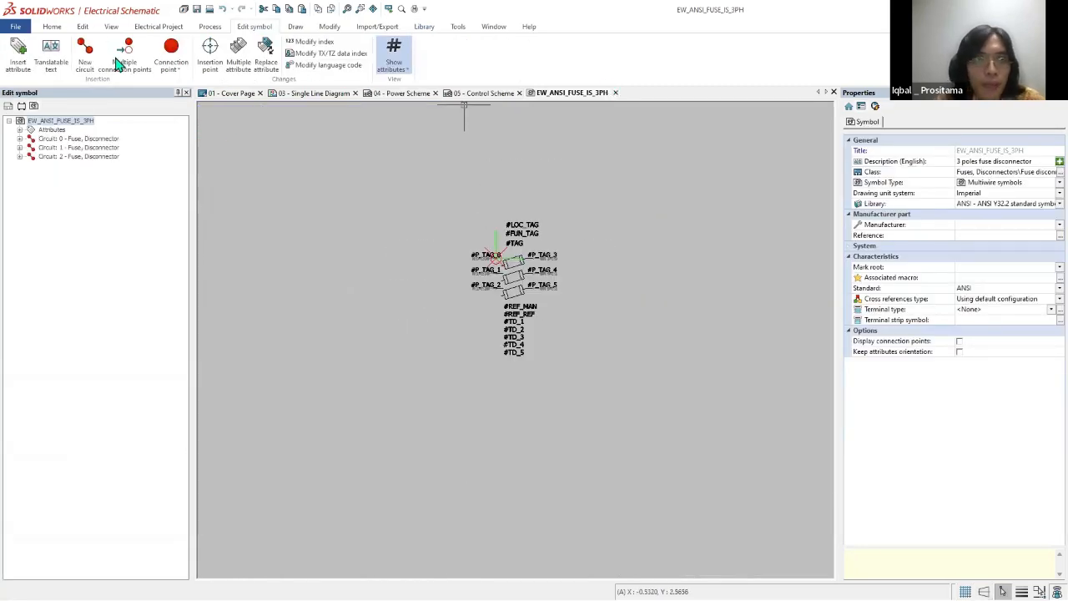
# Step: Go back to the project drawings and display 03 - Single Line Diagram
pyautogui.click(238, 93)
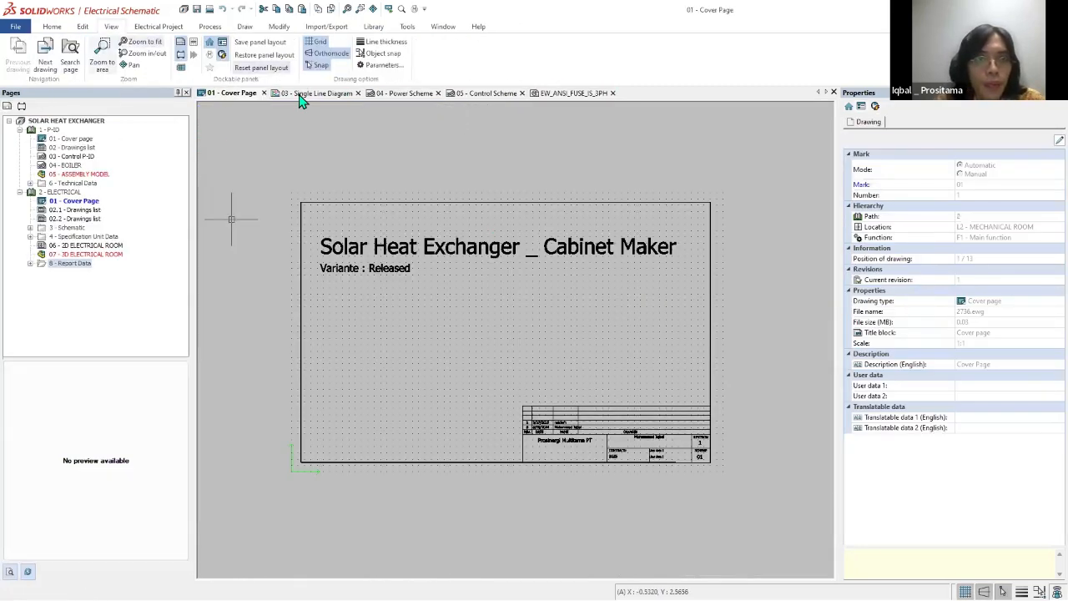
pyautogui.click(302, 96)
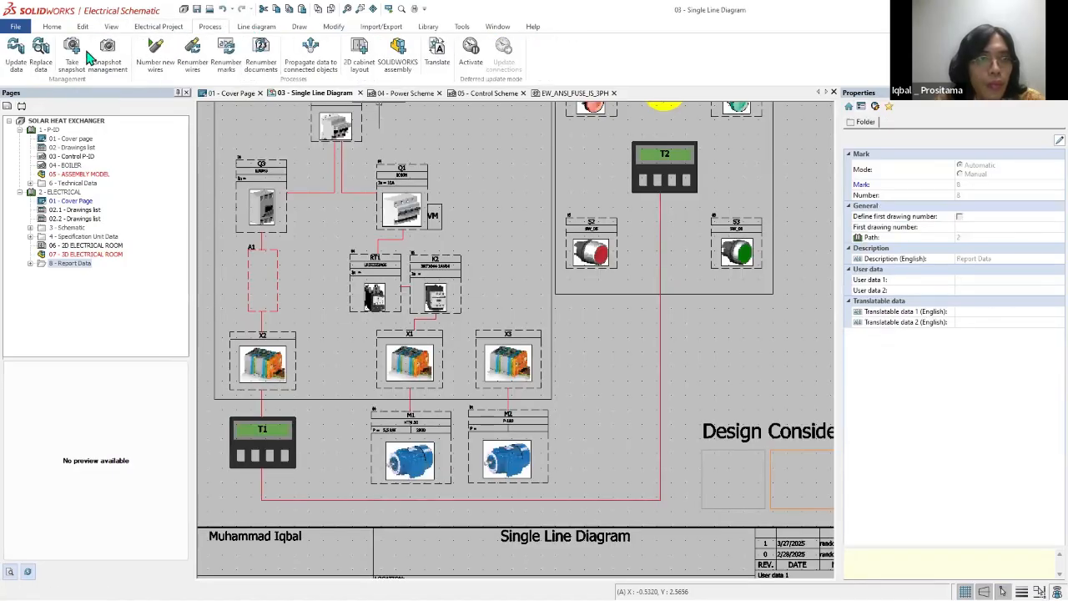
pyautogui.click(21, 54)
pyautogui.scroll(-7, 568, 314)
pyautogui.press('Escape')
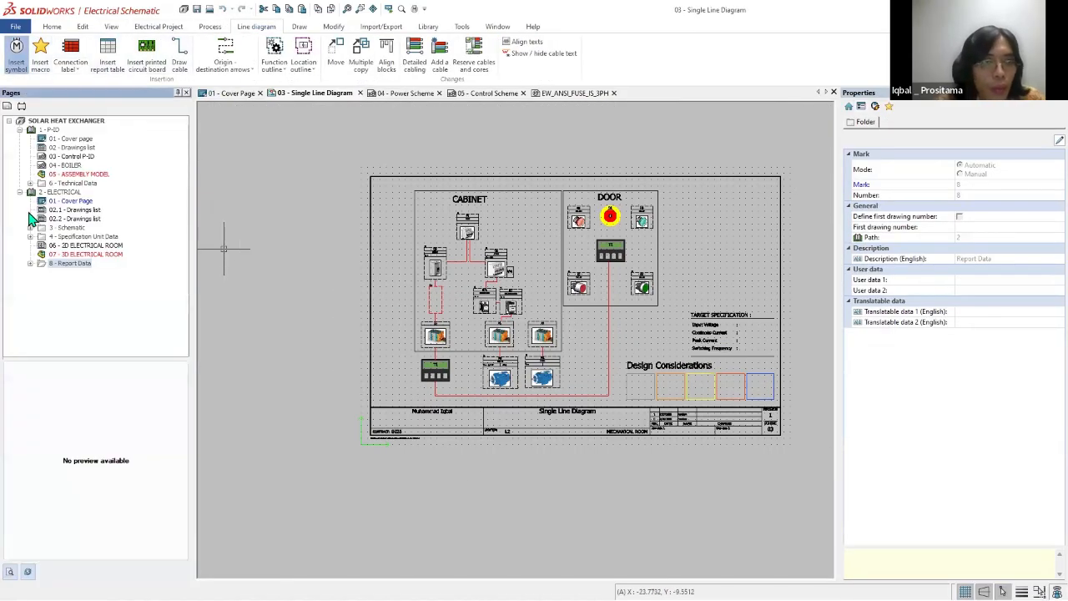
# Step: Display the 04 - Power Scheme drawing and bring up its schematic insertion commands
pyautogui.click(409, 94)
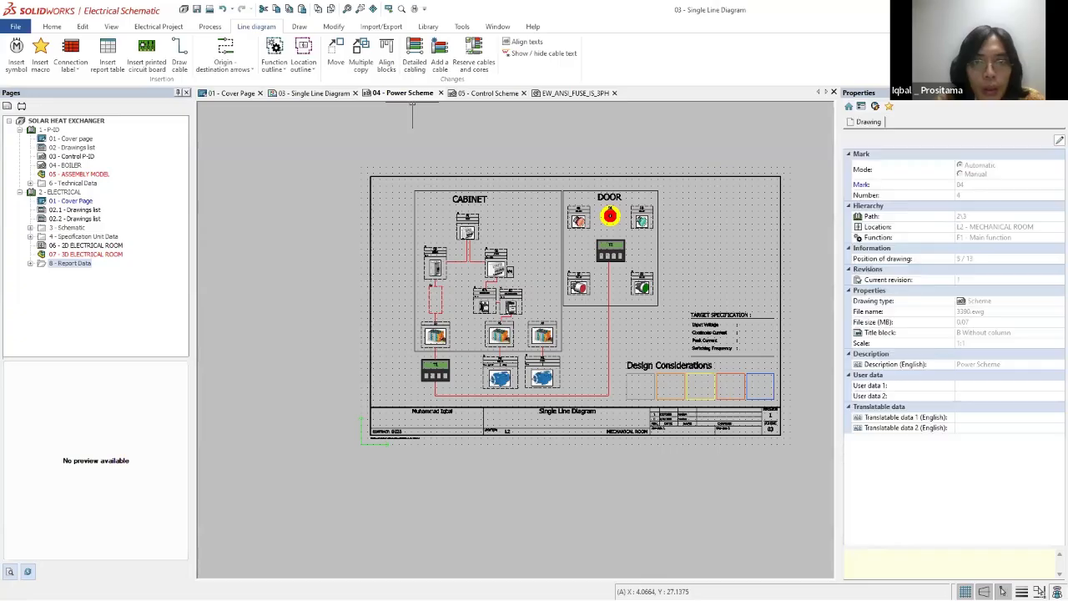
pyautogui.scroll(1, 666, 241)
pyautogui.click(112, 27)
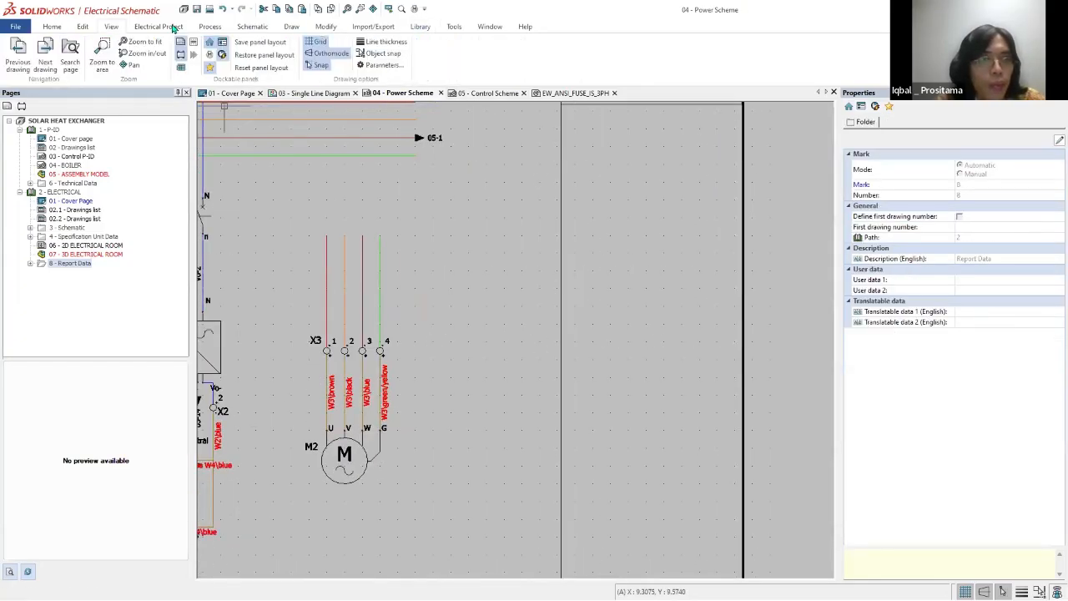
pyautogui.click(174, 28)
pyautogui.click(244, 28)
pyautogui.click(211, 27)
pyautogui.click(255, 28)
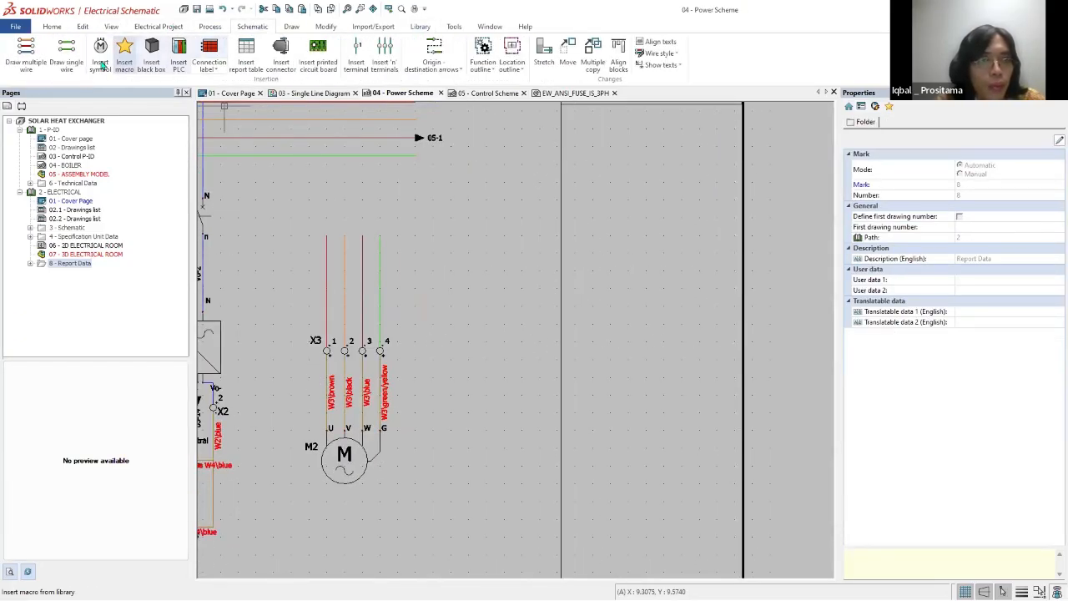
# Step: Insert a 4 poles disconnector-fuse symbol from the Fuses, Disconnectors class below the MAP KEY heading
pyautogui.click(101, 66)
pyautogui.click(88, 294)
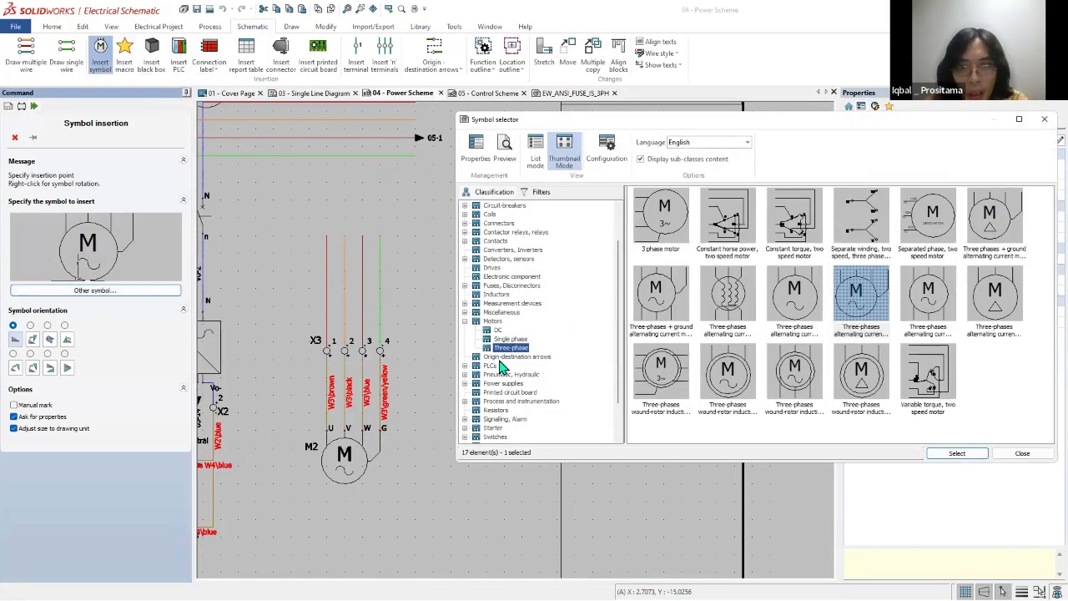
pyautogui.click(521, 287)
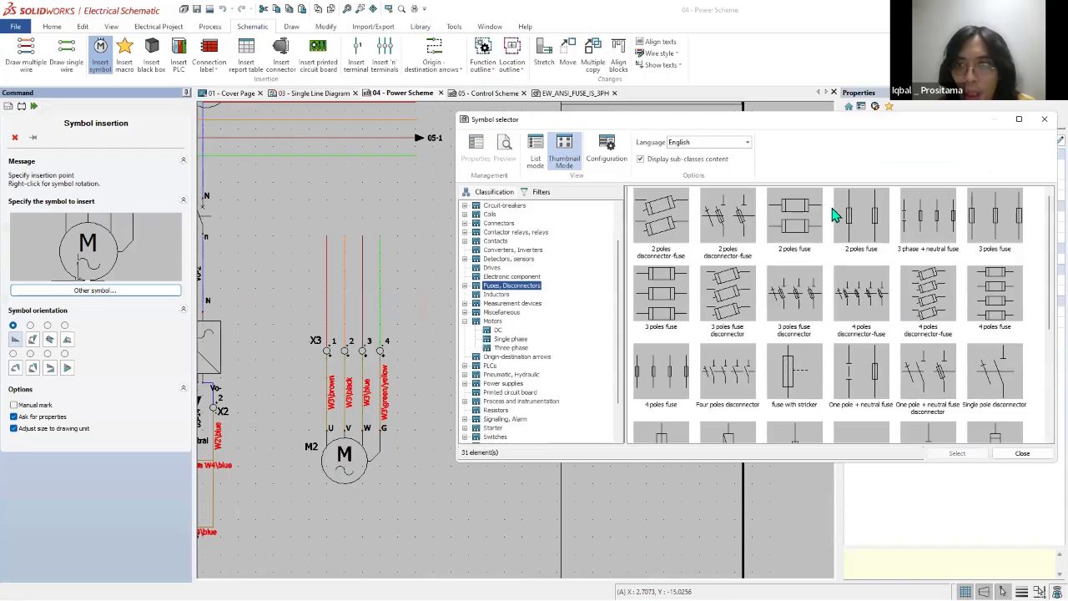
pyautogui.doubleClick(933, 292)
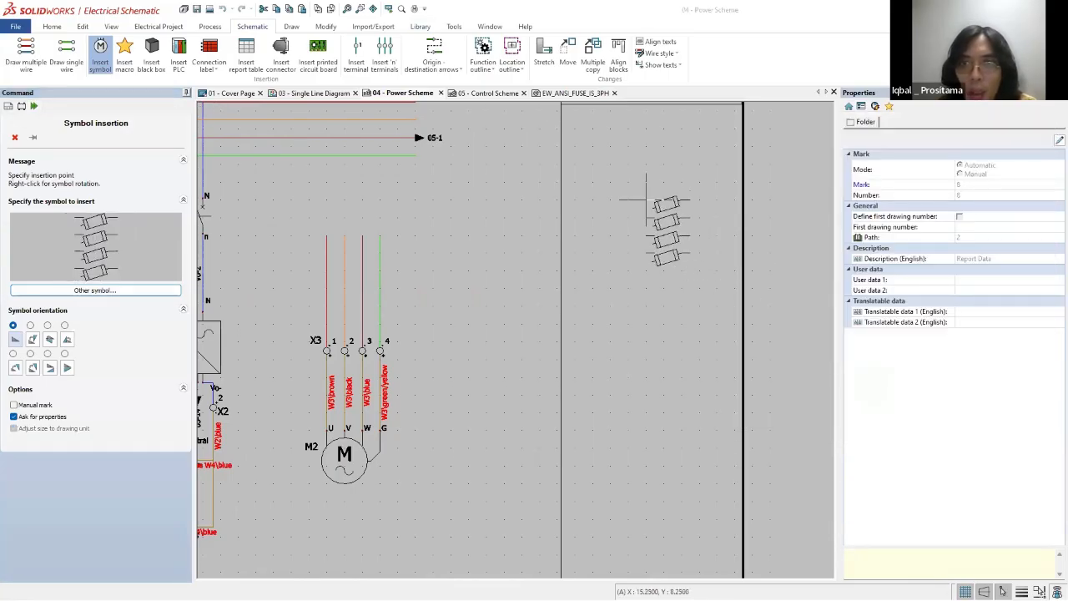
pyautogui.click(660, 201)
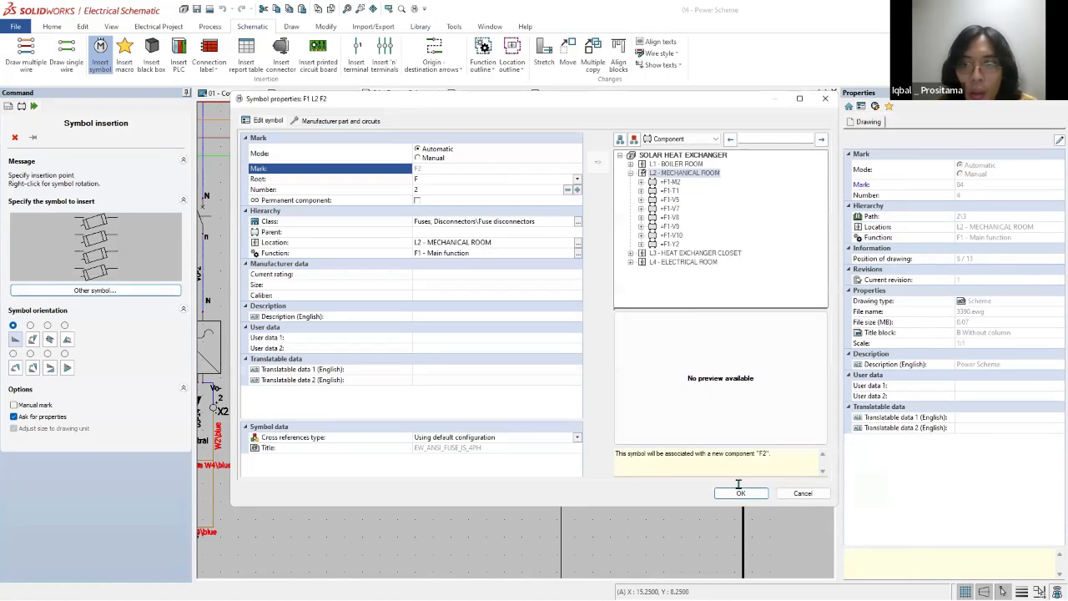
# Step: Select L4 - ELECTRICAL ROOM in the component tree and accept the new fuse symbol's properties
pyautogui.click(631, 173)
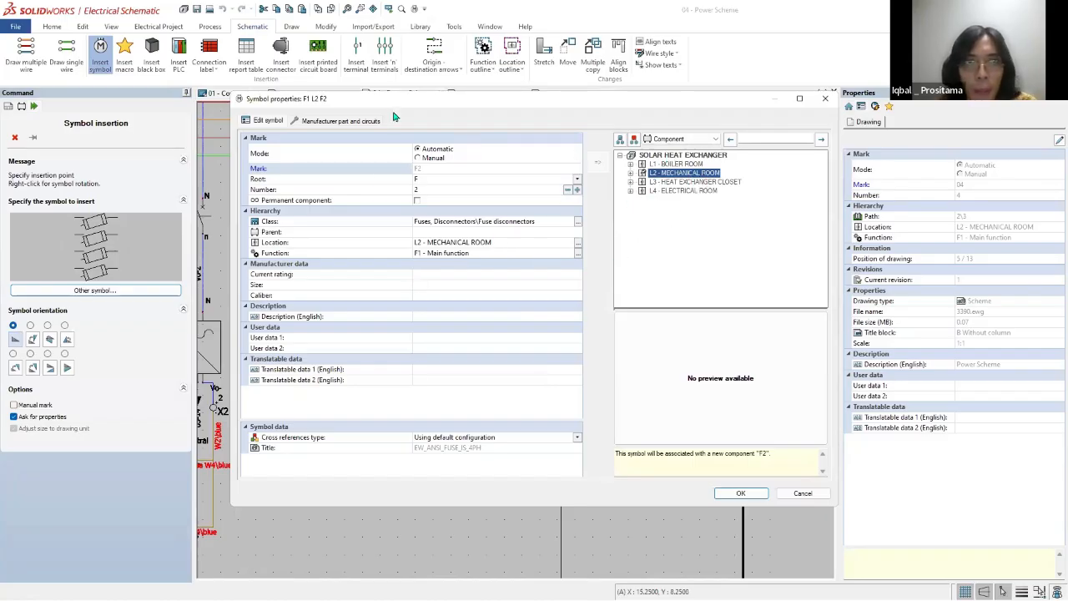
pyautogui.moveTo(684, 98)
pyautogui.mouseDown()
pyautogui.moveTo(652, 328)
pyautogui.moveTo(633, 144)
pyautogui.mouseUp()
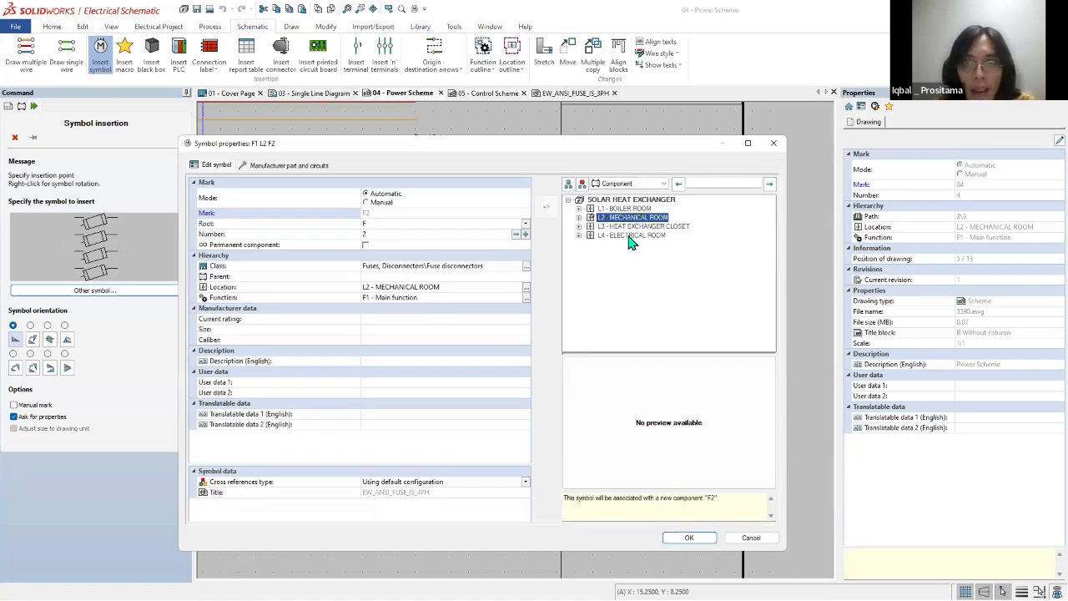
pyautogui.click(631, 235)
pyautogui.click(690, 538)
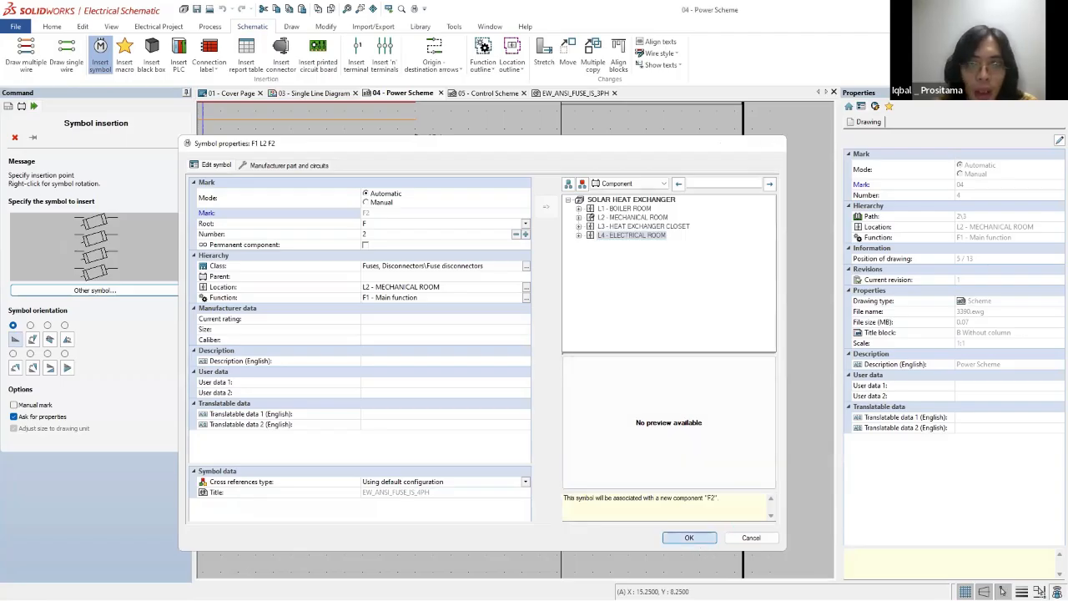
# Step: Switch to the 3624 cabinet assembly in SOLIDWORKS and examine the component list of location L4 for the new fuse
pyautogui.scroll(2, 672, 205)
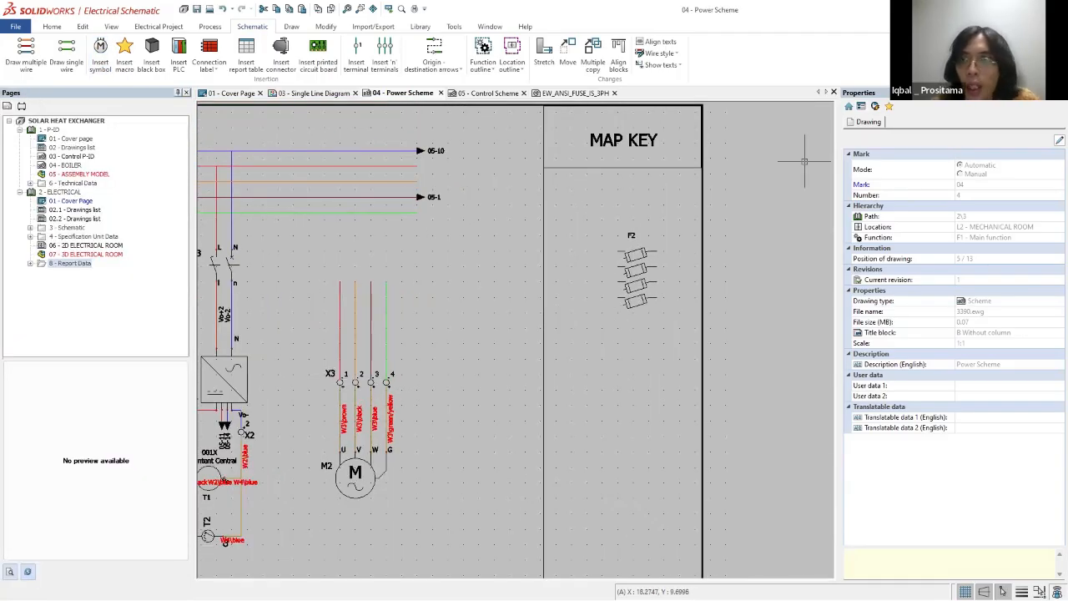
pyautogui.scroll(-3, 622, 284)
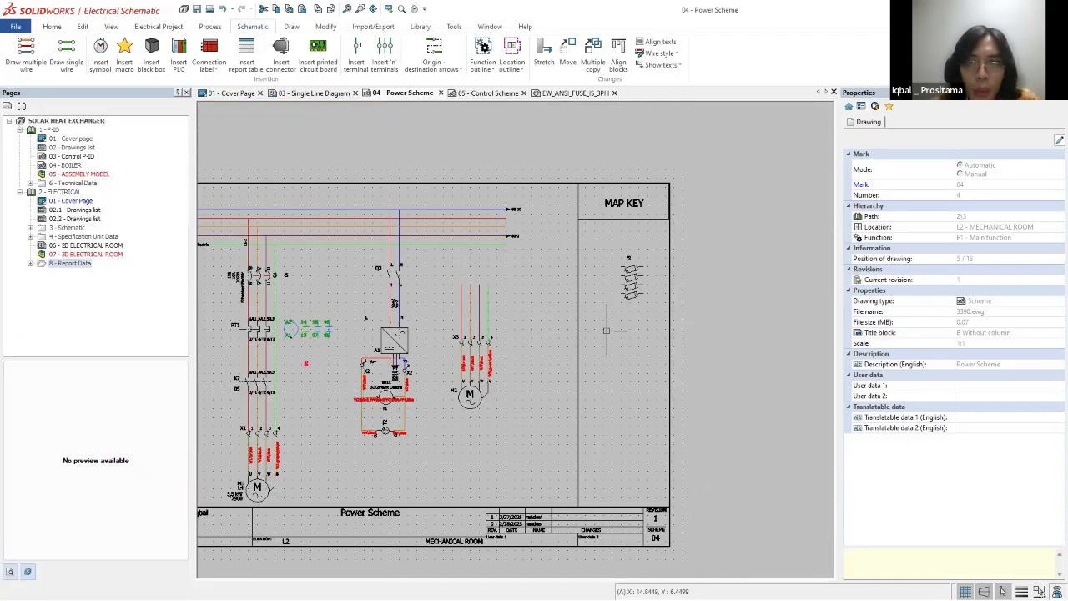
pyautogui.scroll(-2, 292, 343)
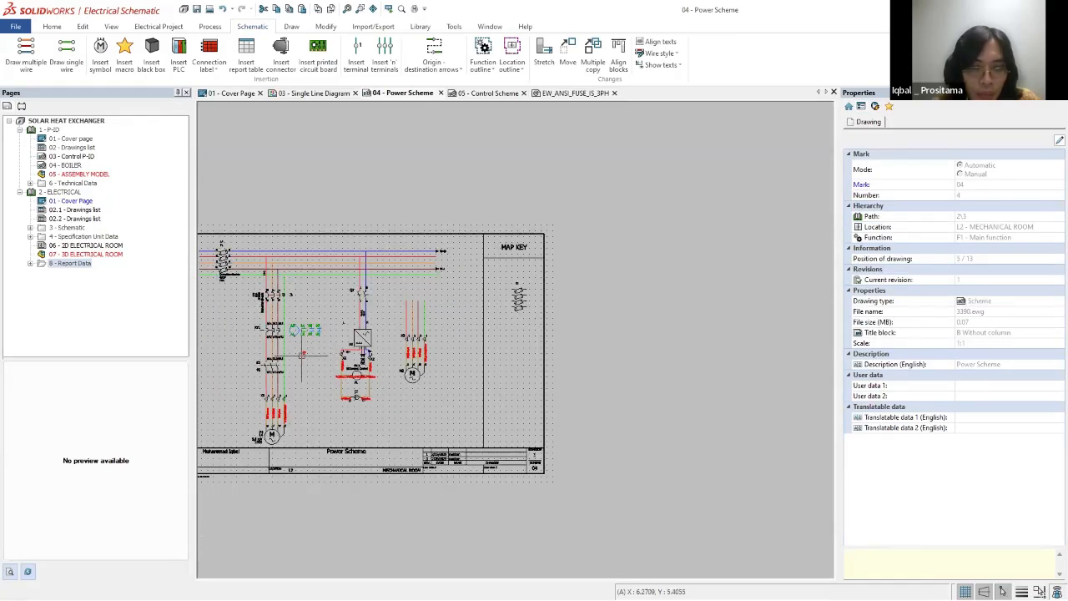
pyautogui.scroll(2, 292, 358)
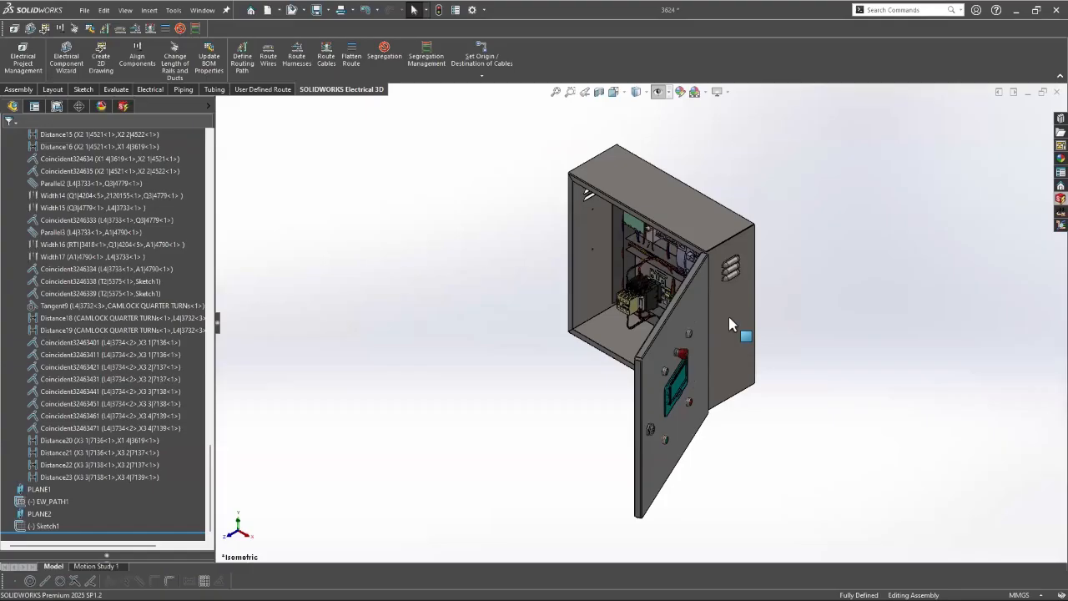
pyautogui.moveTo(729, 316); pyautogui.dragTo(619, 233, button='middle')
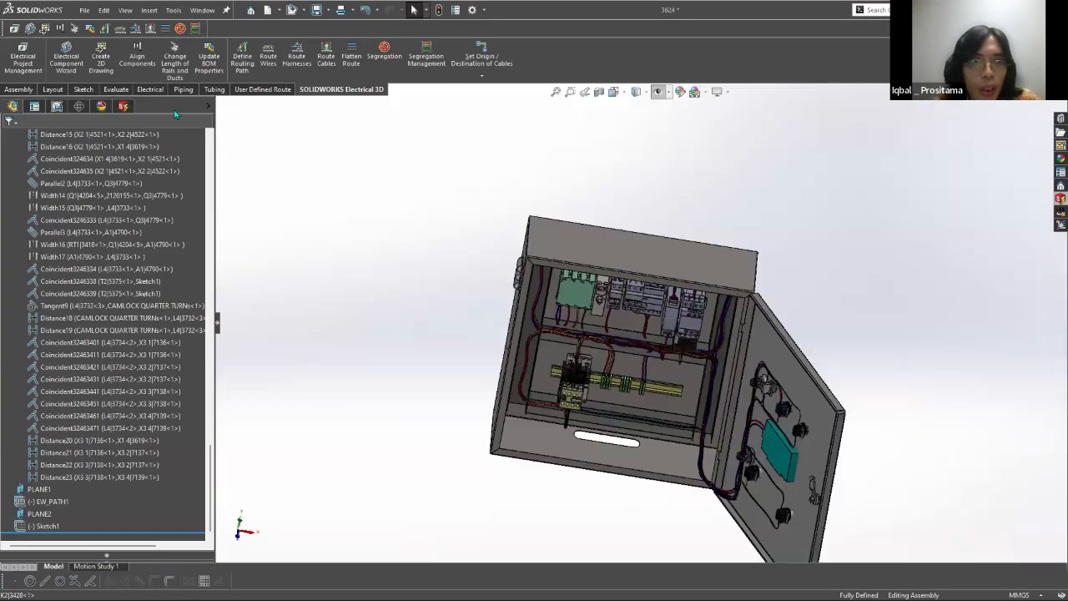
pyautogui.click(124, 107)
pyautogui.click(16, 324)
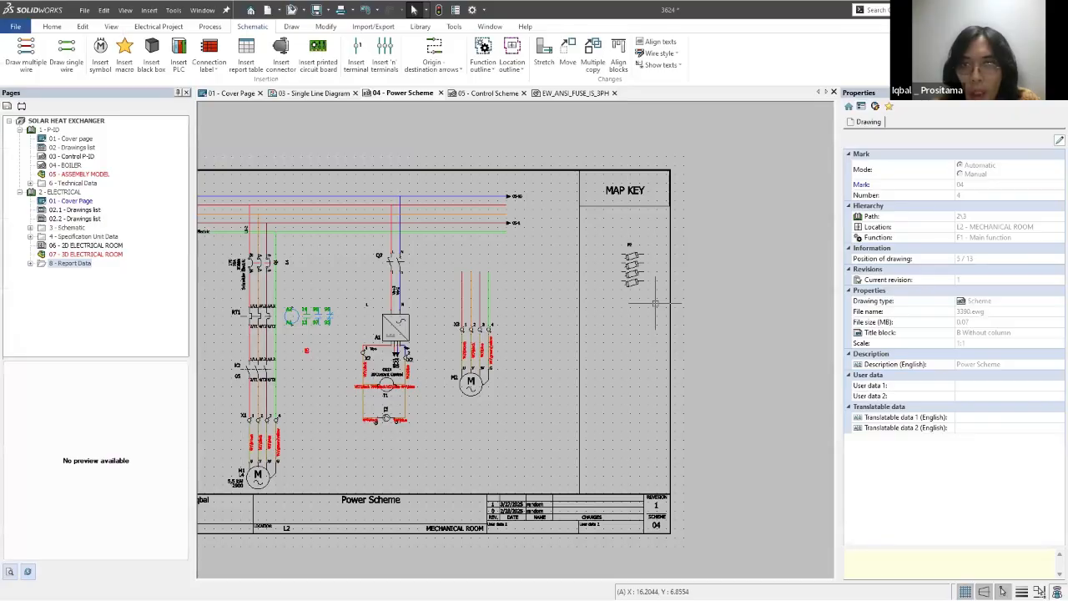
# Step: Close the 3624 cabinet assembly without saving, keep its changes in the parent assembly, and reopen 07 - 3D ELECTRICAL ROOM
pyautogui.scroll(5, 655, 303)
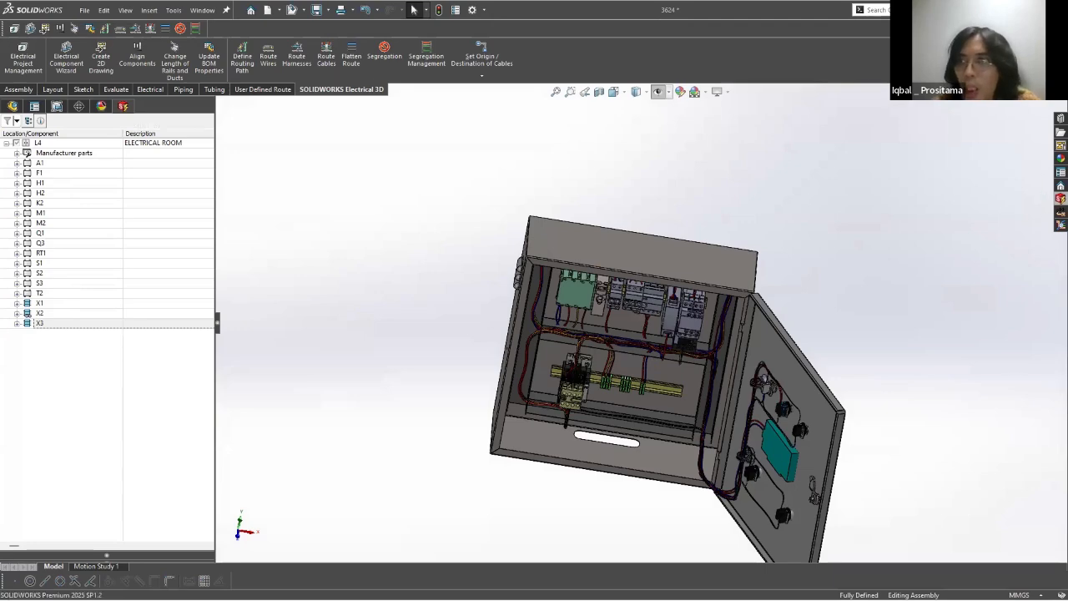
pyautogui.click(558, 305)
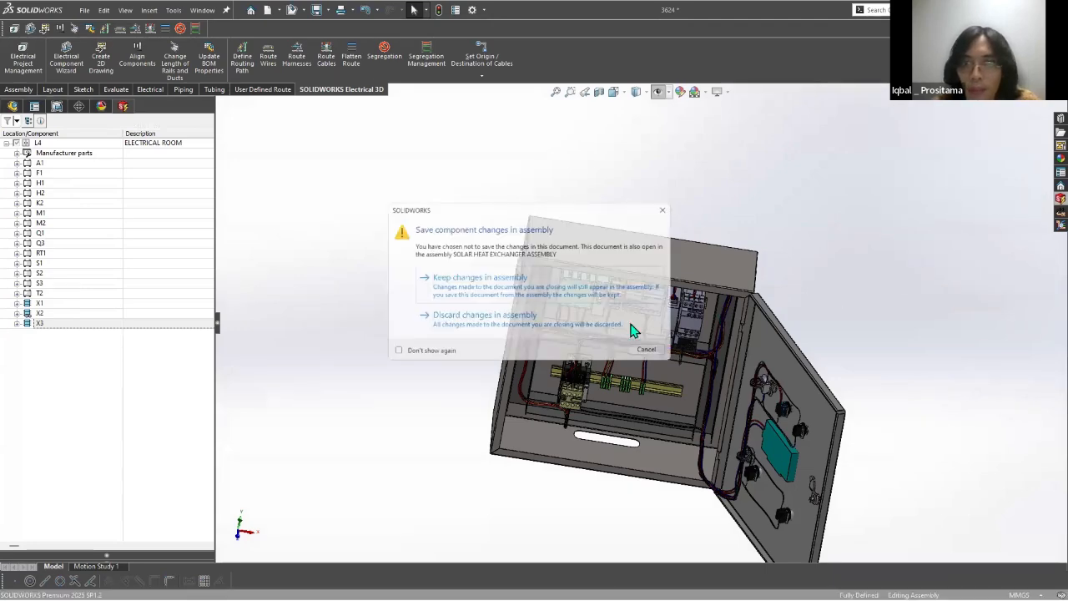
pyautogui.click(489, 278)
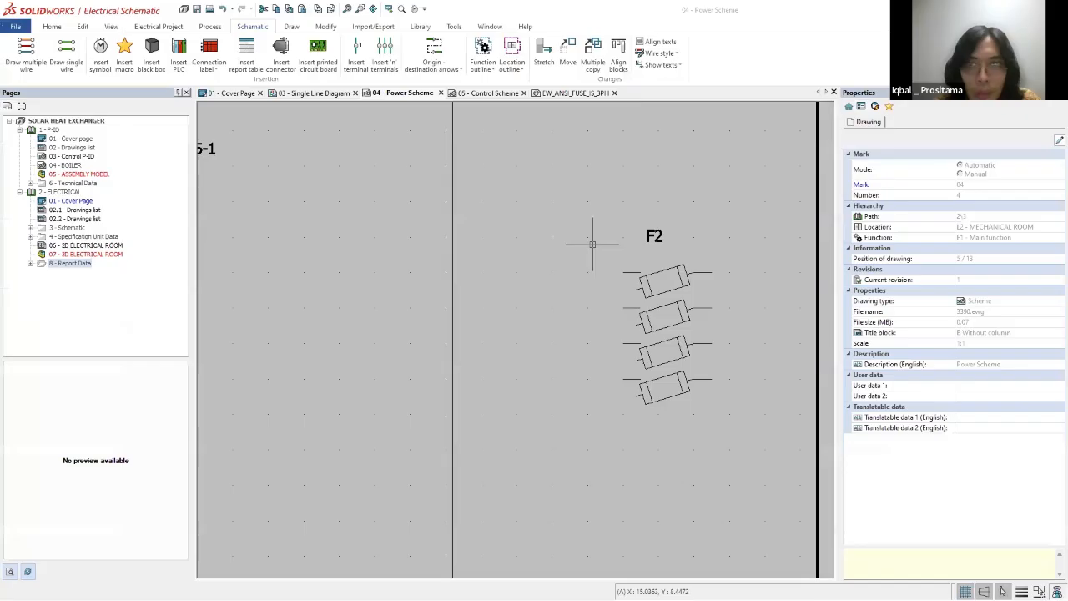
# Step: Change the location of fuse component F2 in the Power Scheme to L4 - ELECTRICAL ROOM
pyautogui.scroll(-3, 596, 239)
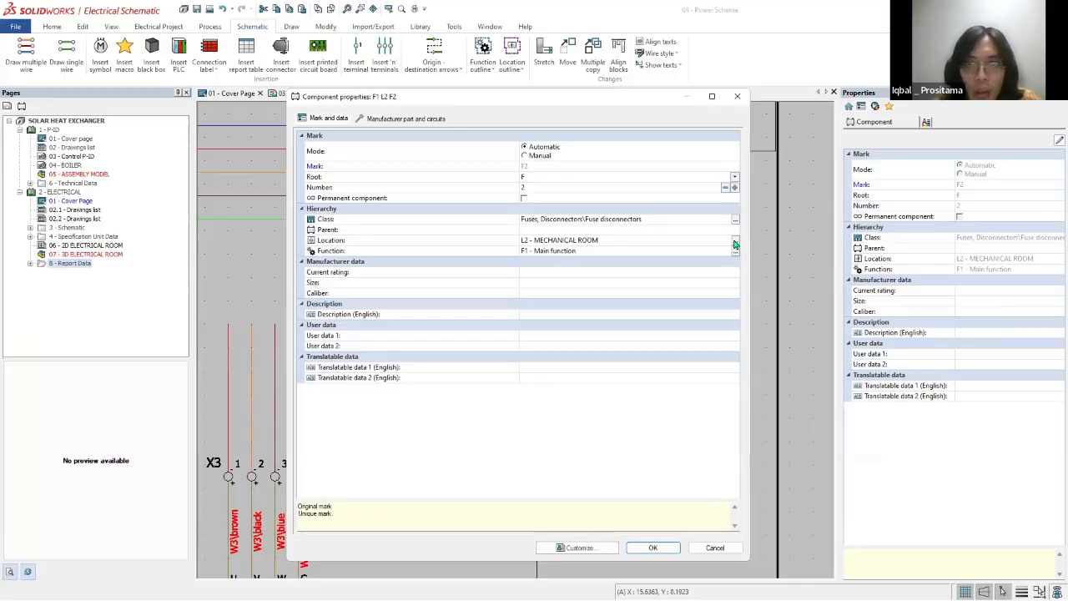
pyautogui.click(729, 242)
pyautogui.click(320, 239)
pyautogui.click(700, 462)
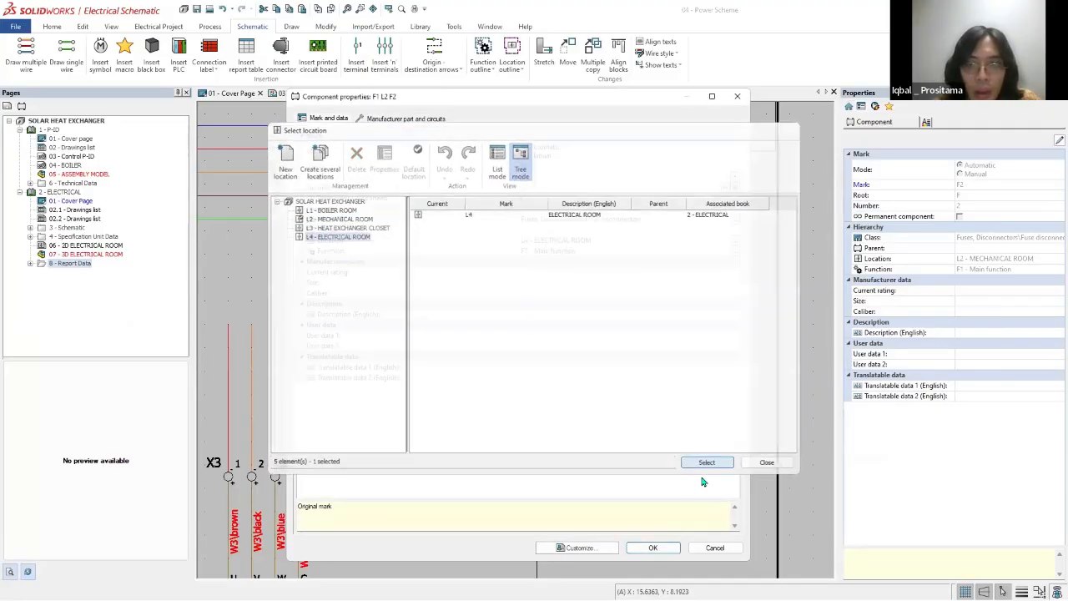
pyautogui.click(649, 548)
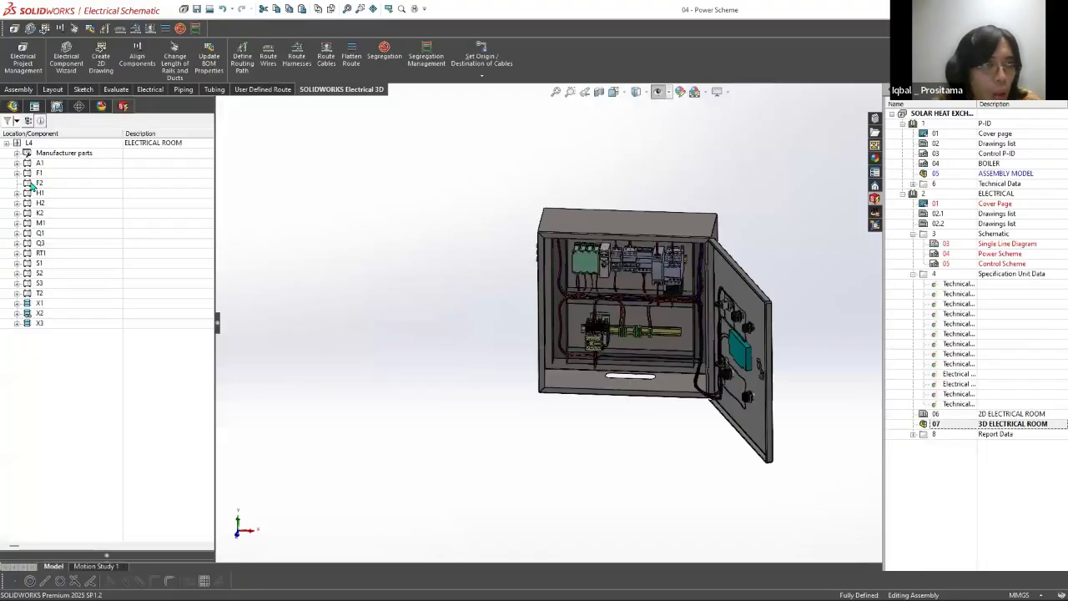
# Step: Examine the cabinet interior and L4 component list in SOLIDWORKS, and the F2 fuse symbol in the Power Scheme drawing
pyautogui.scroll(-4, 691, 296)
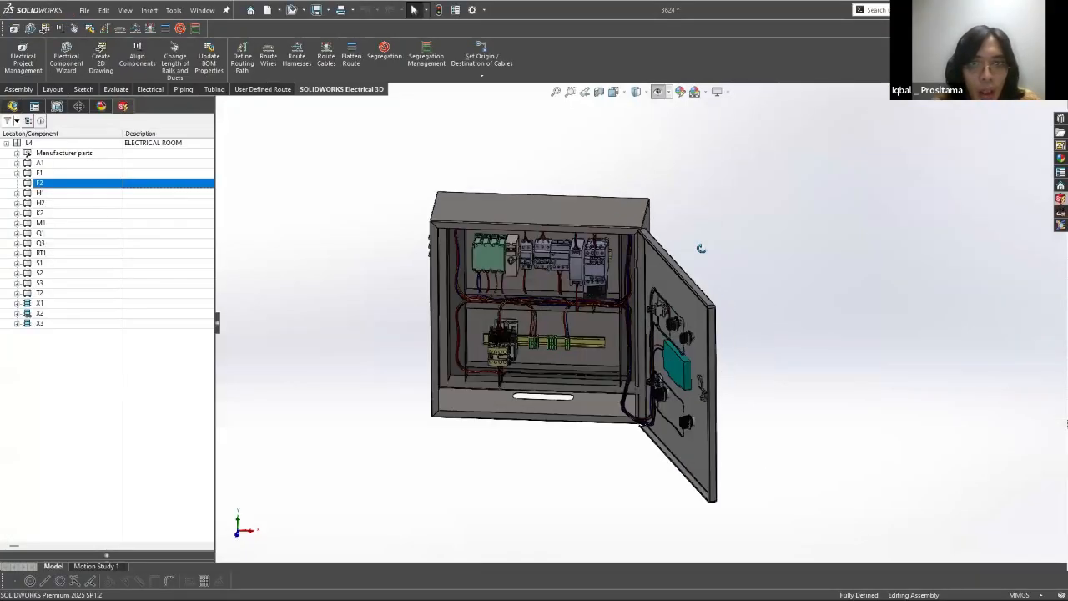
pyautogui.press('Escape')
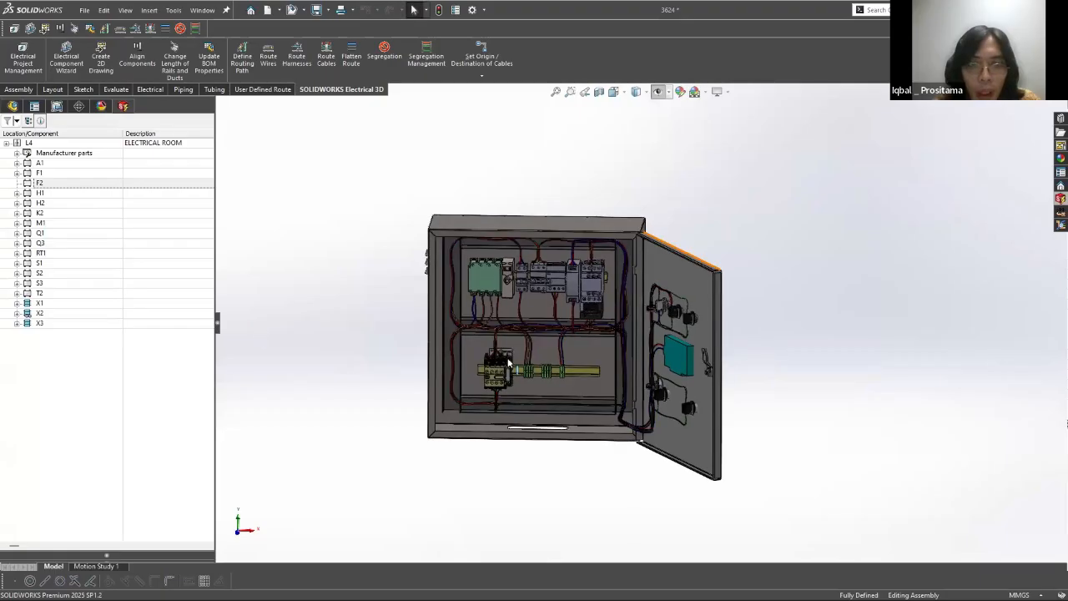
pyautogui.scroll(-2, 610, 350)
pyautogui.scroll(-2, 551, 351)
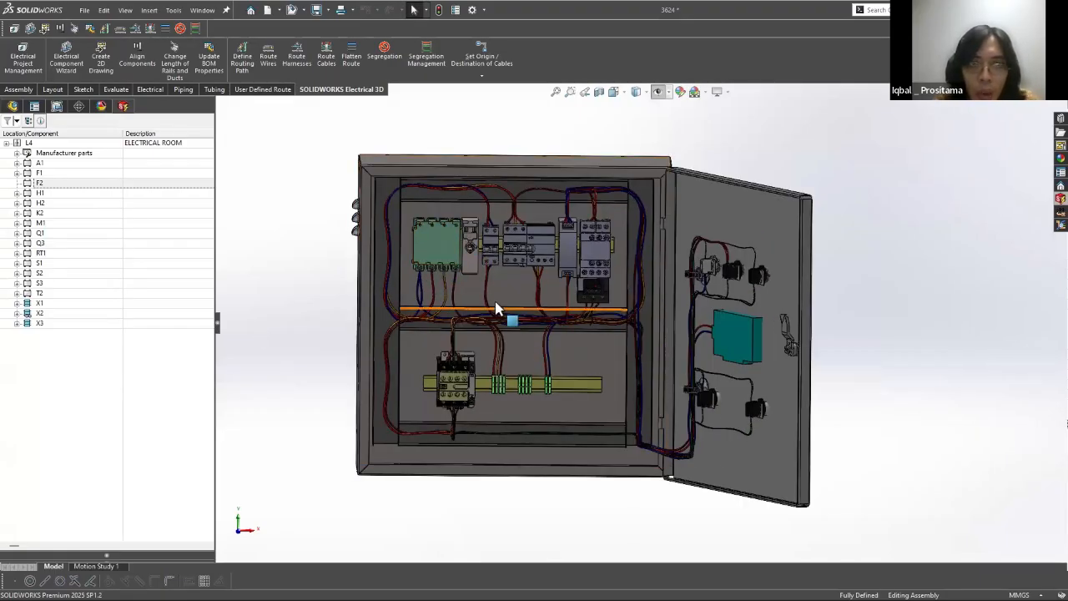
pyautogui.scroll(-3, 472, 329)
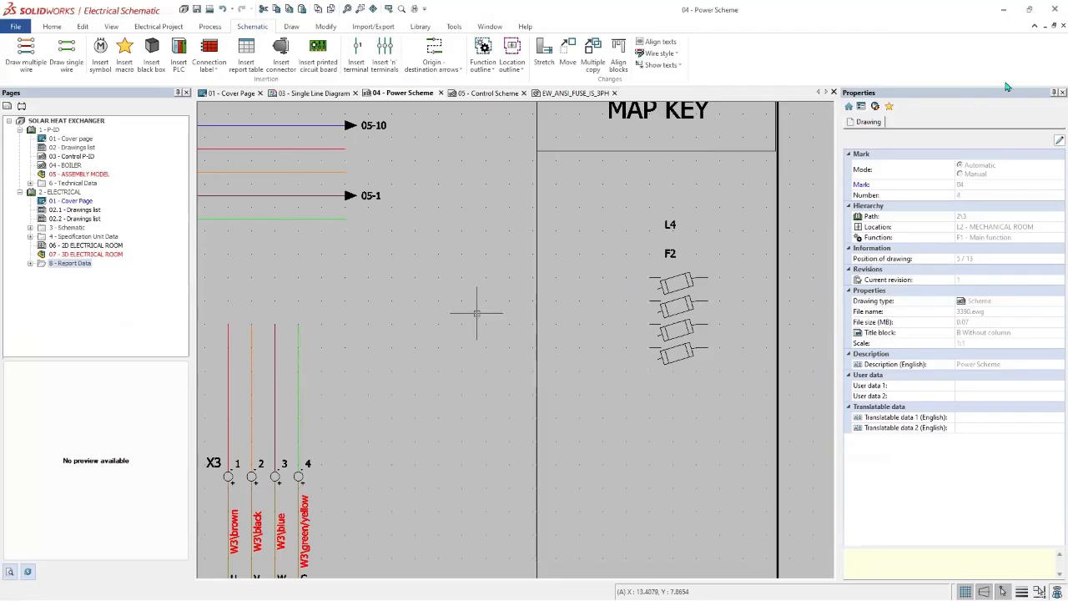
pyautogui.scroll(2, 477, 313)
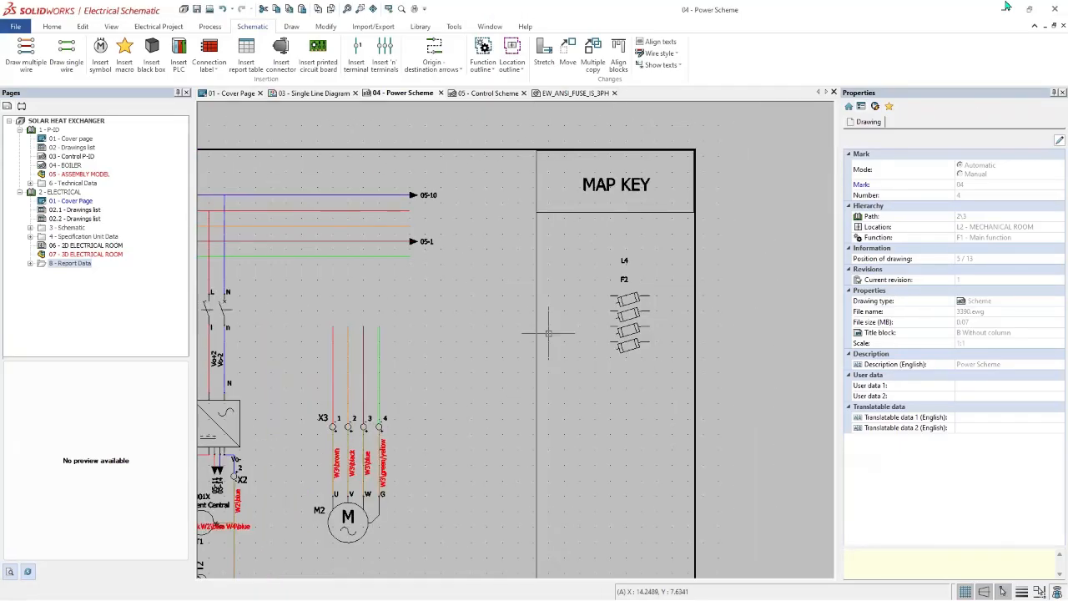
pyautogui.scroll(-4, 584, 338)
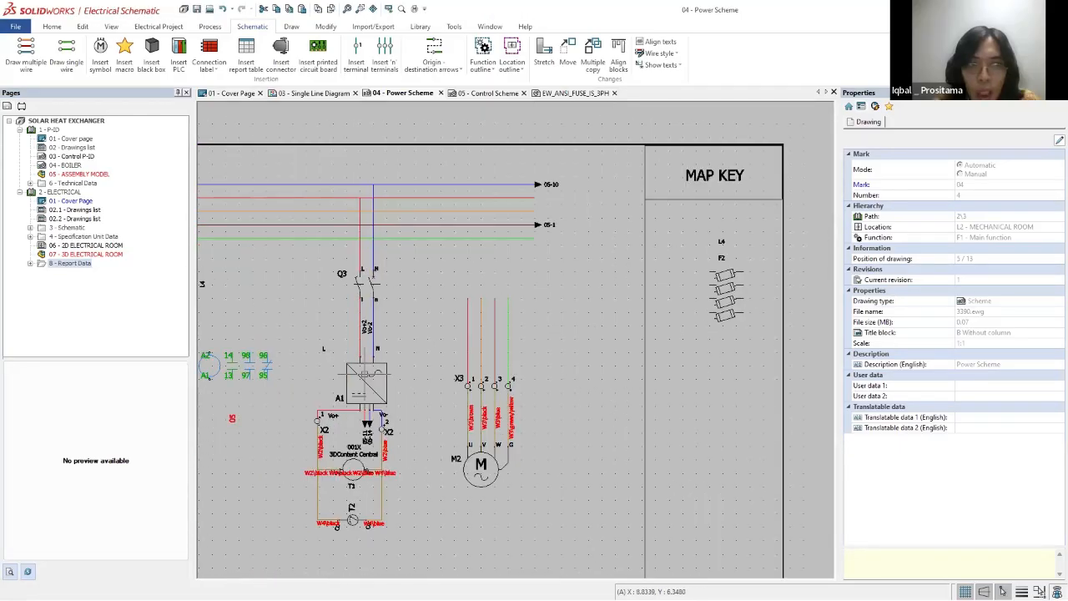
pyautogui.scroll(-1, 611, 342)
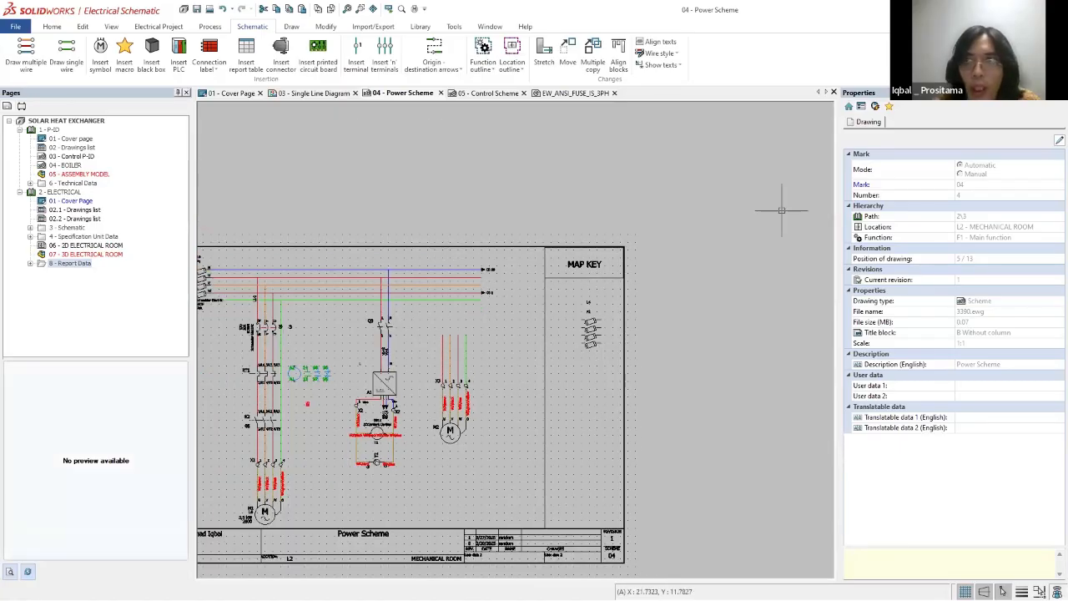
pyautogui.scroll(5, 590, 321)
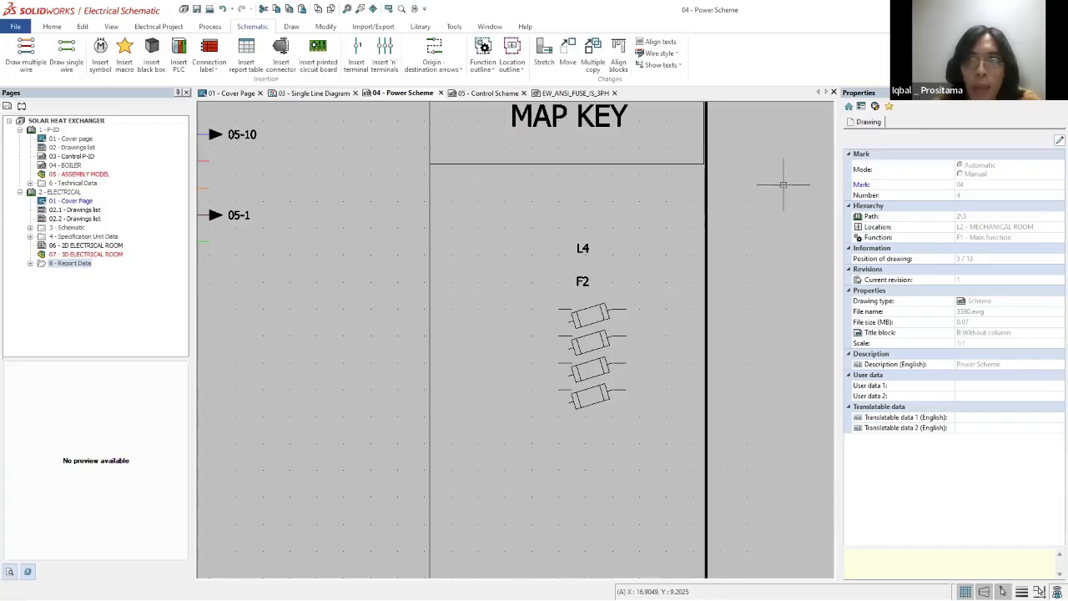
# Step: Return to the SOLIDWORKS cabinet assembly and search for manufacturer parts of the same class and Base type for component F2
pyautogui.click(1030, 10)
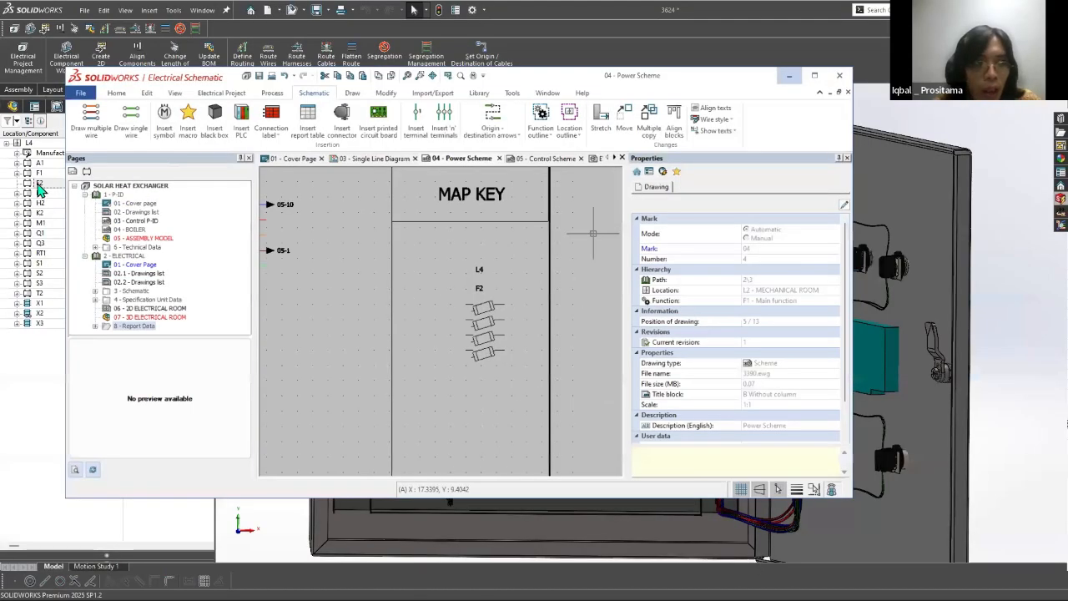
pyautogui.scroll(2, 62, 215)
pyautogui.scroll(-5, 83, 265)
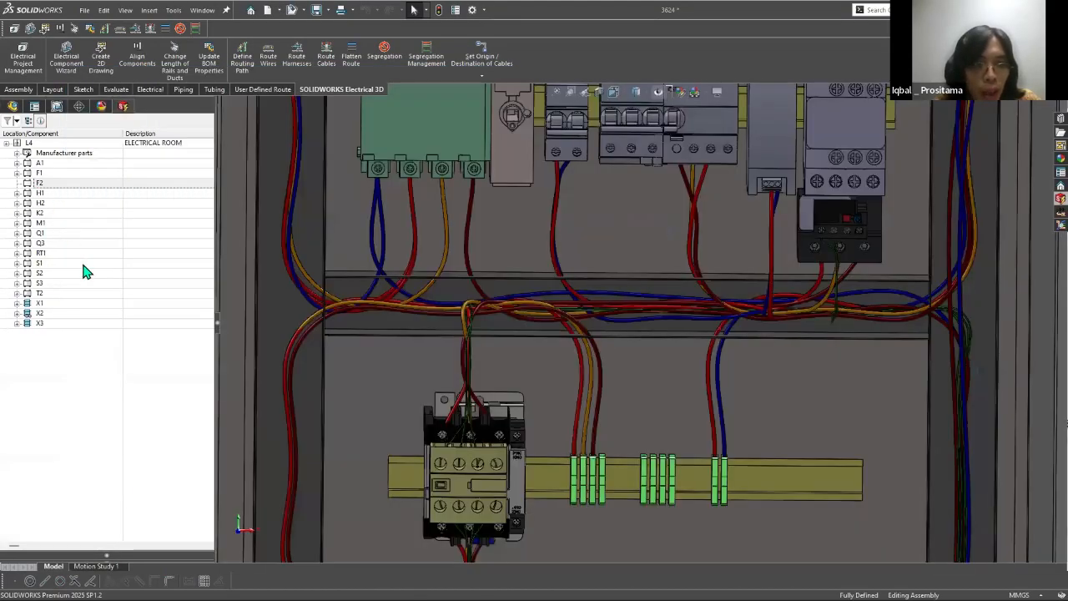
pyautogui.rightClick(37, 183)
pyautogui.click(83, 267)
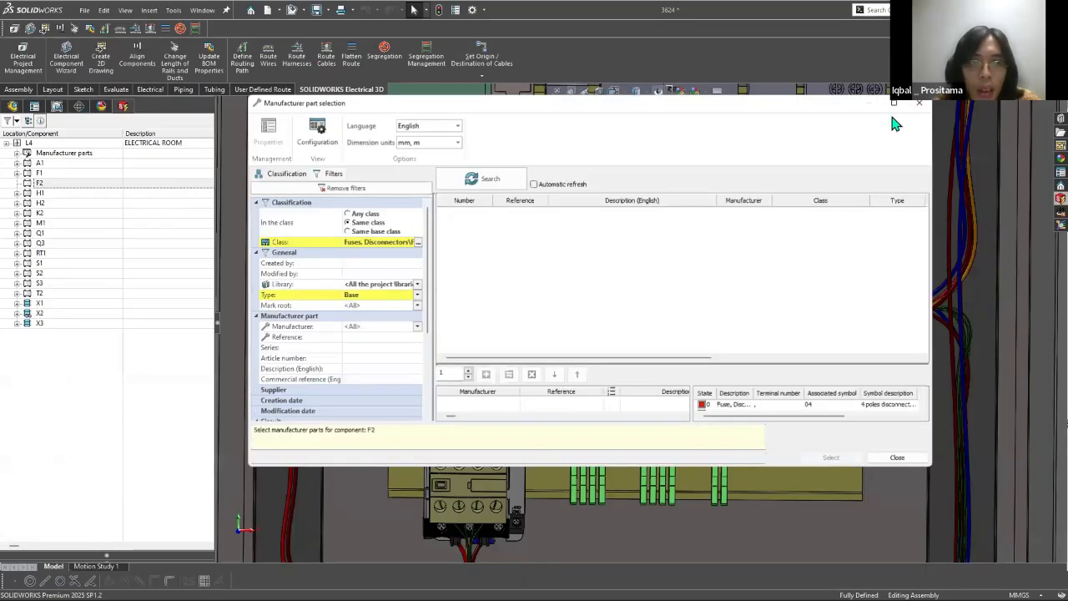
pyautogui.click(491, 182)
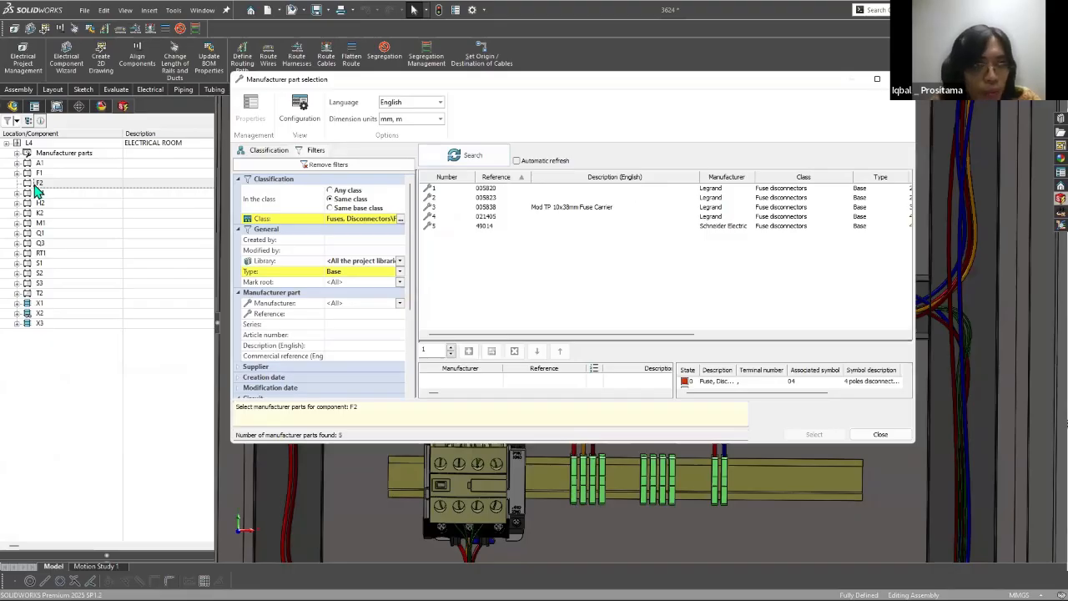
# Step: Assign the Schneider Electric manufacturer part 49014 to component F2 in the L4 component tree
pyautogui.press('Escape')
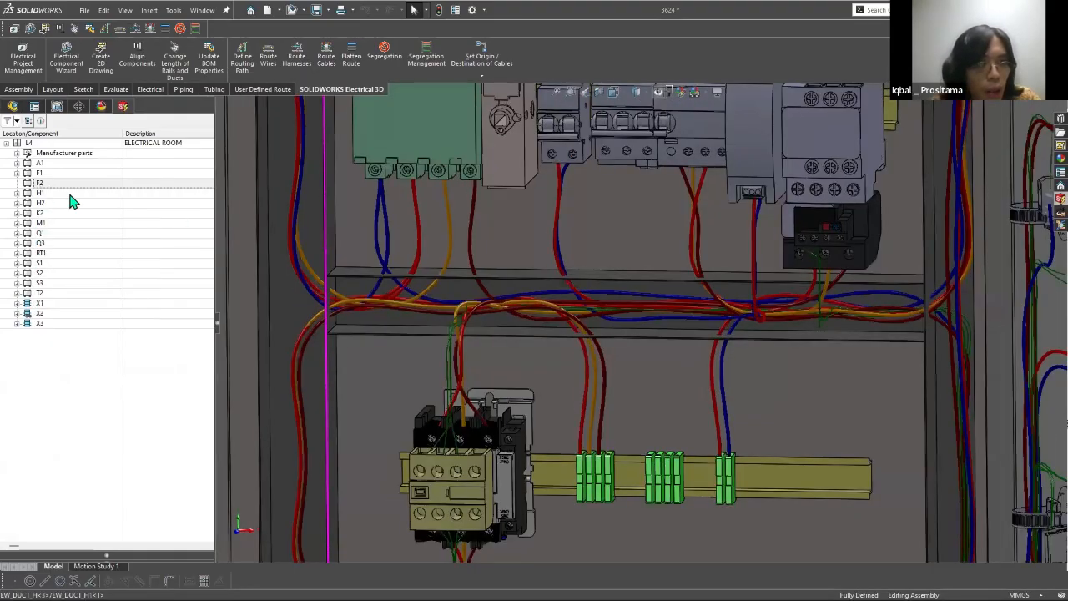
pyautogui.rightClick(71, 201)
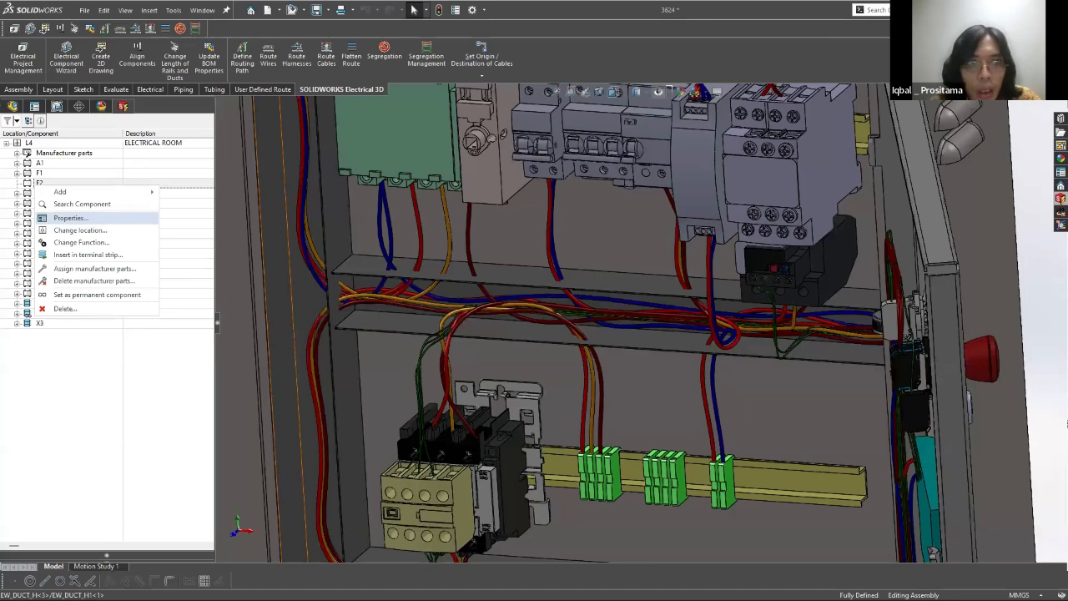
pyautogui.click(94, 268)
pyautogui.press('super')
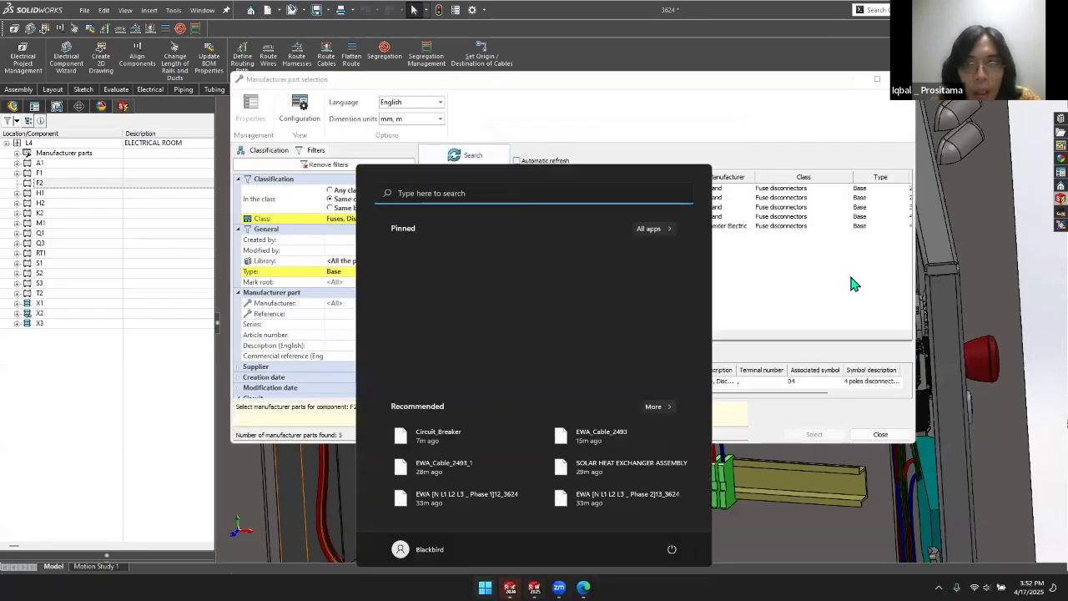
pyautogui.click(823, 306)
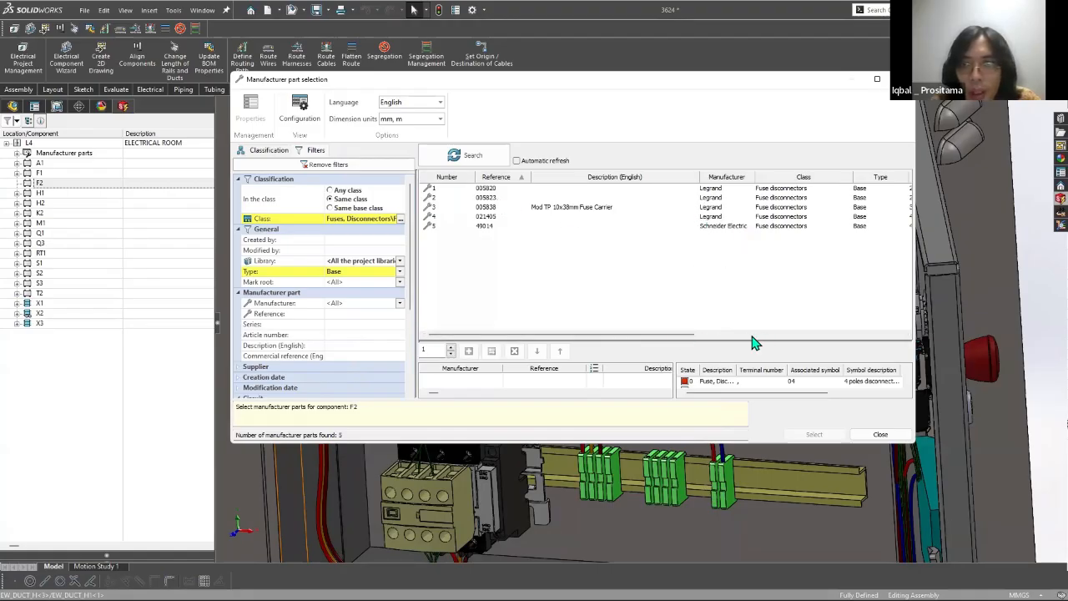
pyautogui.moveTo(691, 336); pyautogui.dragTo(899, 331)
pyautogui.moveTo(688, 312); pyautogui.dragTo(494, 242)
pyautogui.click(489, 225)
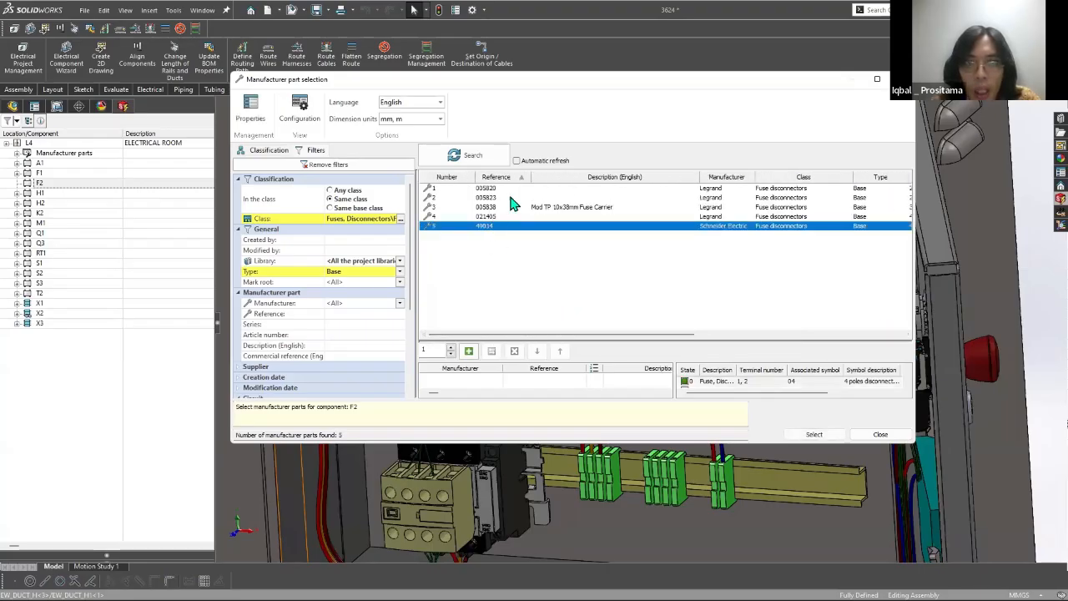
pyautogui.doubleClick(479, 227)
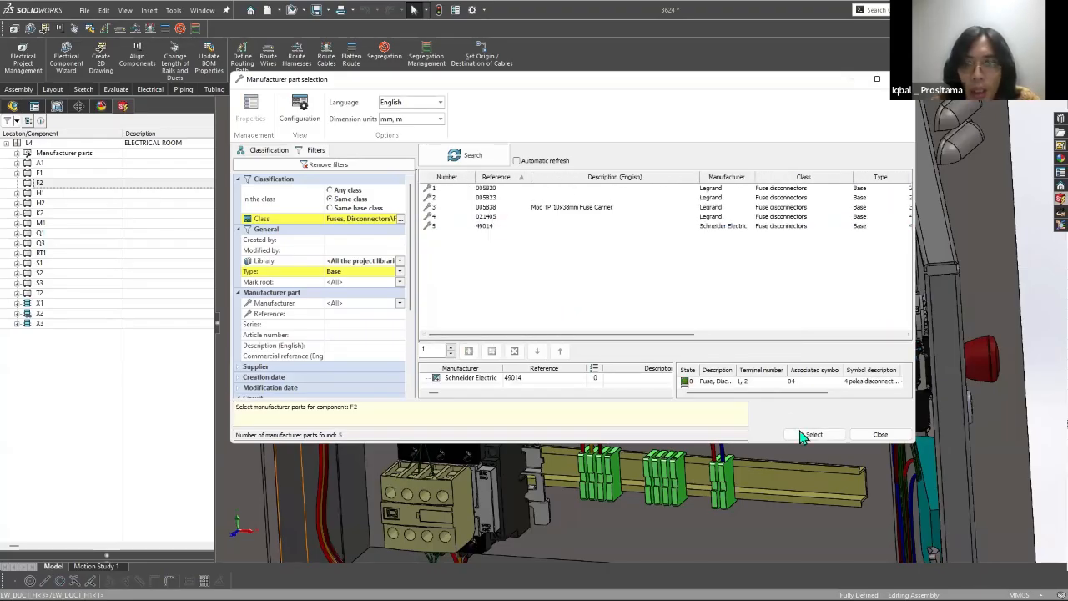
pyautogui.click(806, 435)
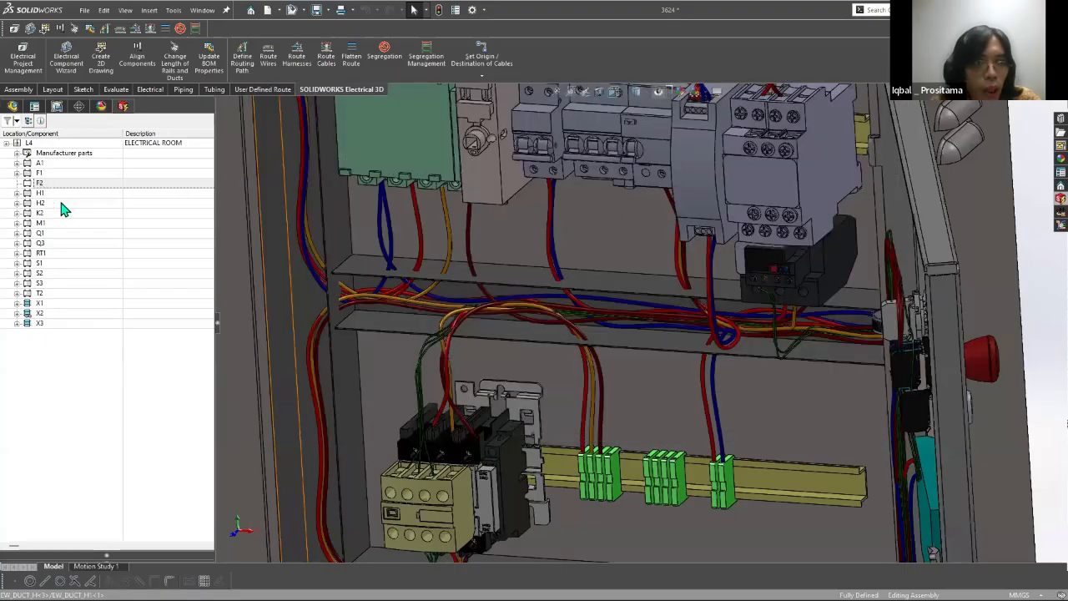
# Step: Try to associate component F2 with the existing cabinet enclosure part in the 3D assembly
pyautogui.rightClick(90, 232)
pyautogui.click(91, 228)
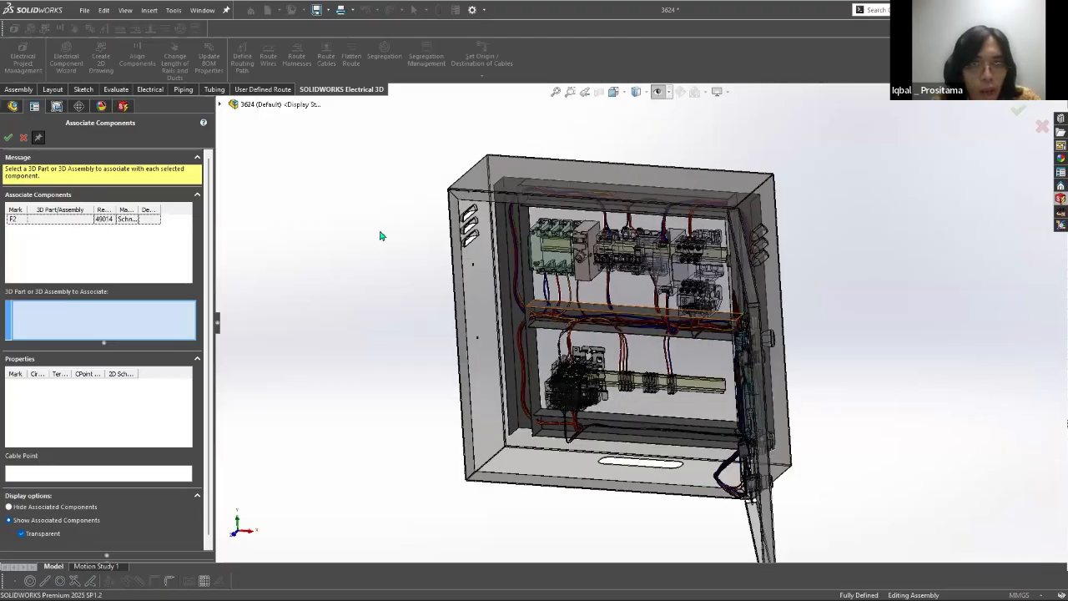
pyautogui.scroll(-1, 381, 236)
pyautogui.moveTo(481, 214); pyautogui.dragTo(626, 126, button='middle')
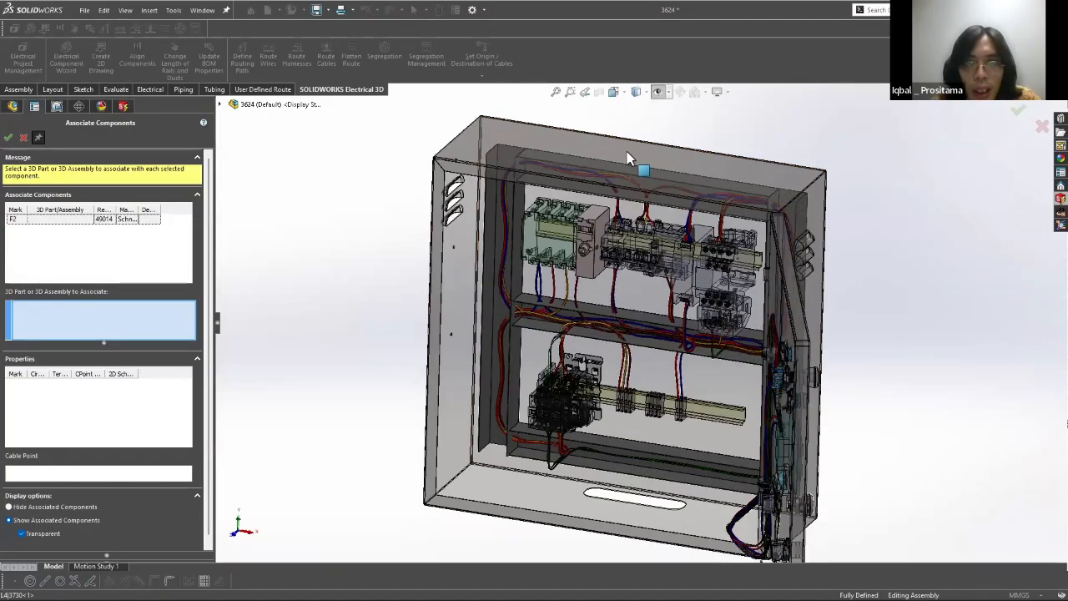
pyautogui.click(428, 162)
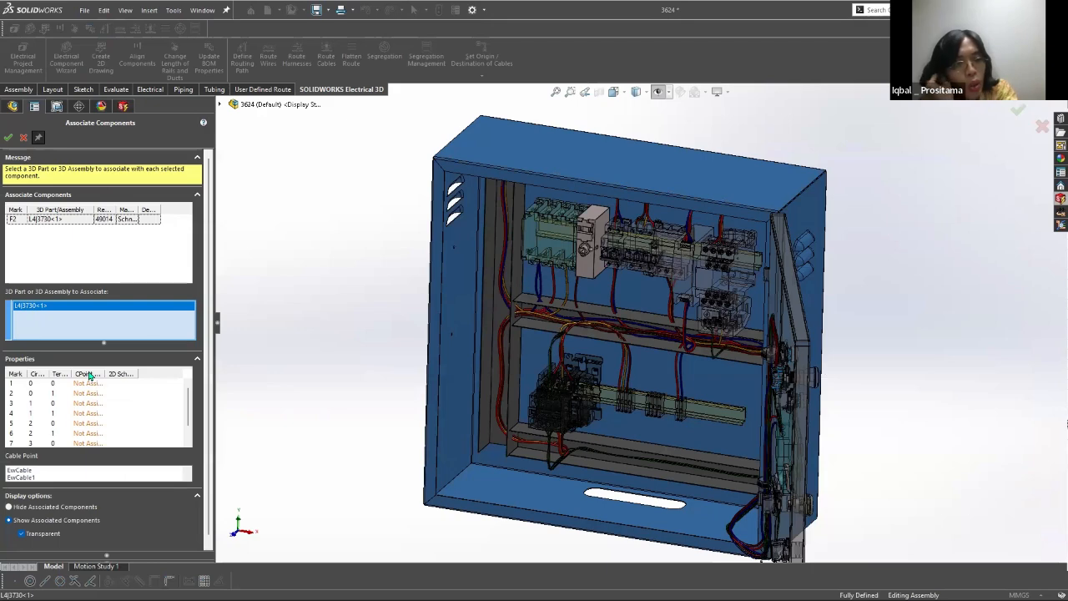
pyautogui.click(23, 138)
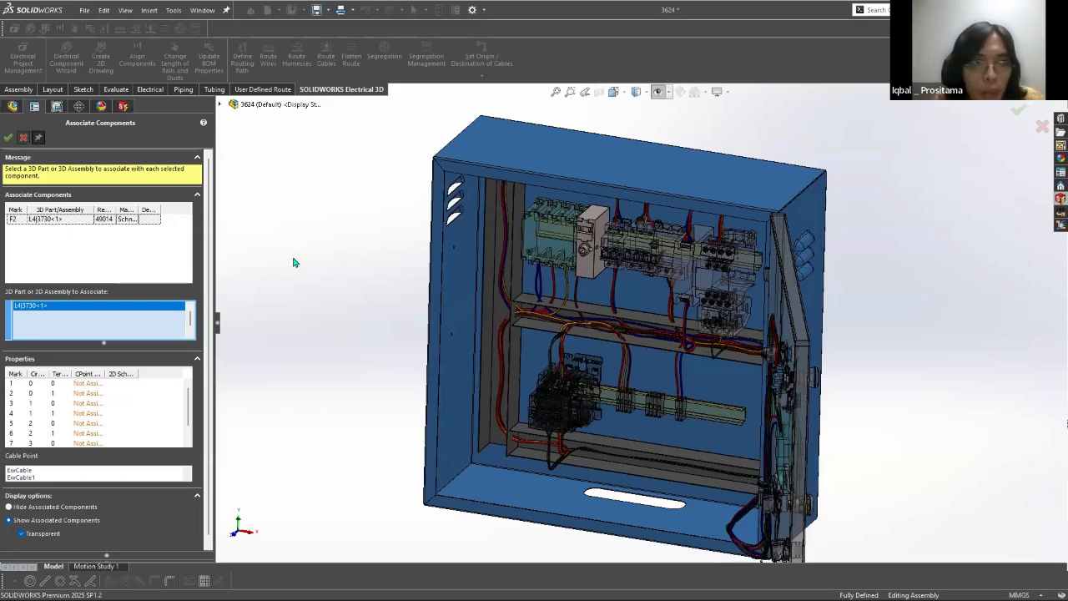
# Step: Delete component F2 from the L4 - ELECTRICAL ROOM component tree
pyautogui.rightClick(38, 186)
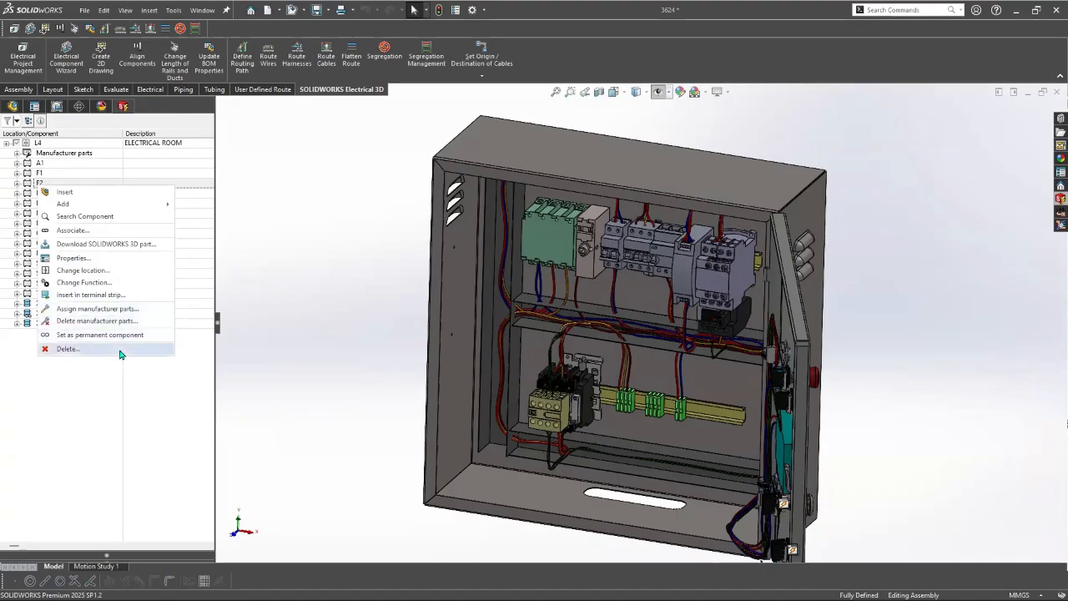
pyautogui.click(67, 349)
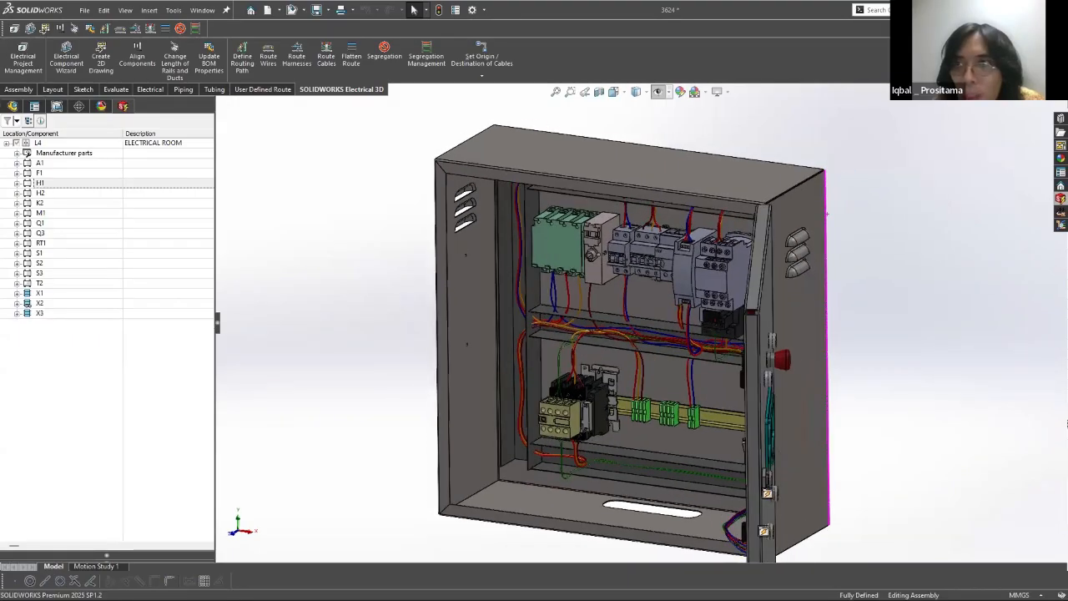
# Step: Examine the 3624 cabinet from several angles, including its interior wiring and the components on the open door
pyautogui.moveTo(827, 213); pyautogui.dragTo(793, 198, button='middle')
pyautogui.scroll(2, 793, 199)
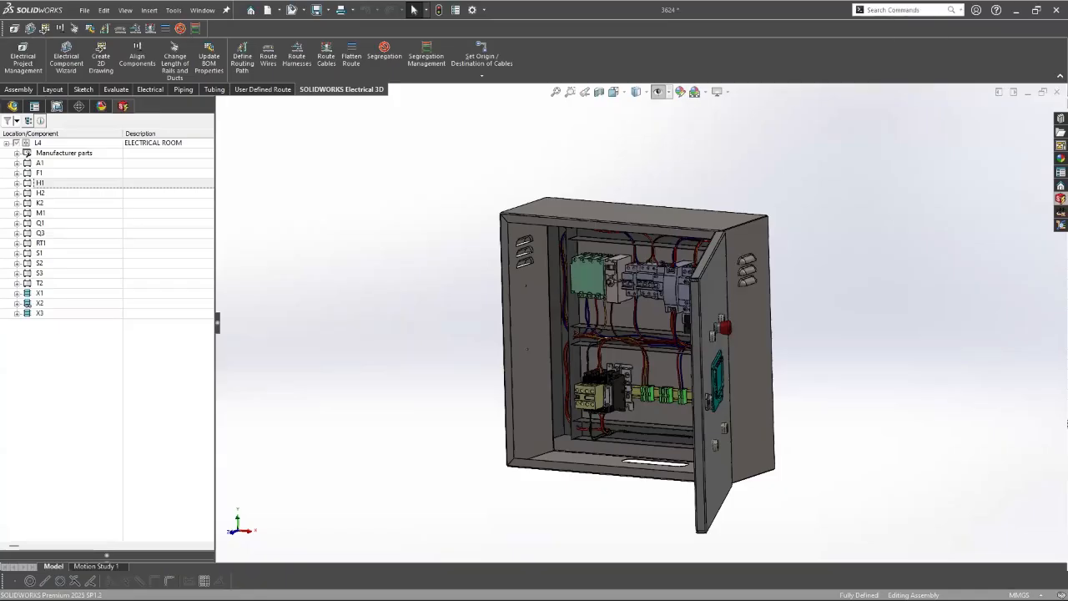
pyautogui.moveTo(720, 247); pyautogui.dragTo(781, 245, button='middle')
pyautogui.scroll(1, 299, 242)
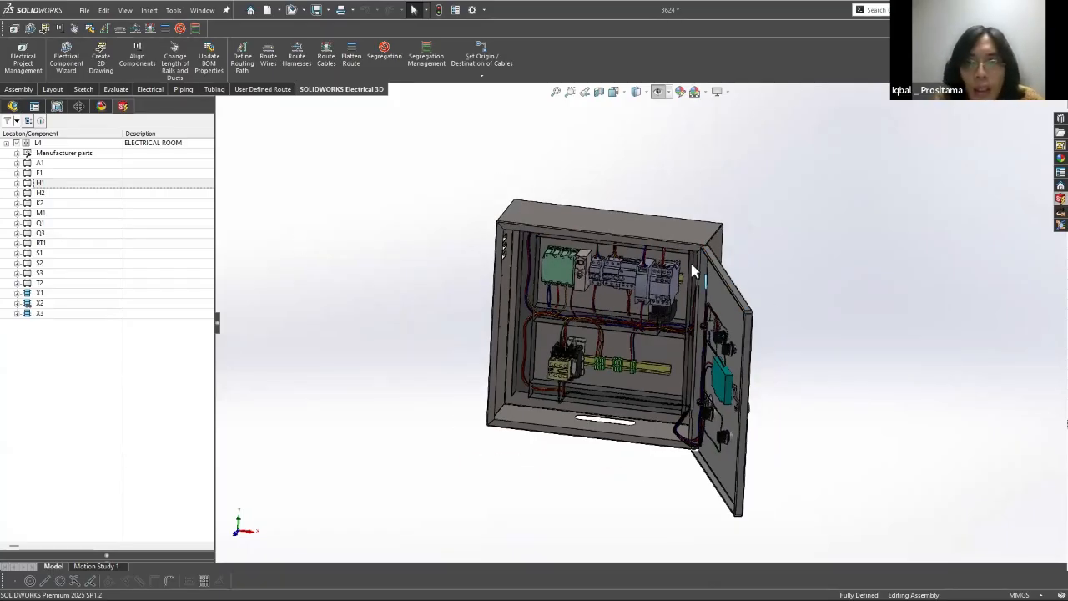
pyautogui.scroll(1, 694, 264)
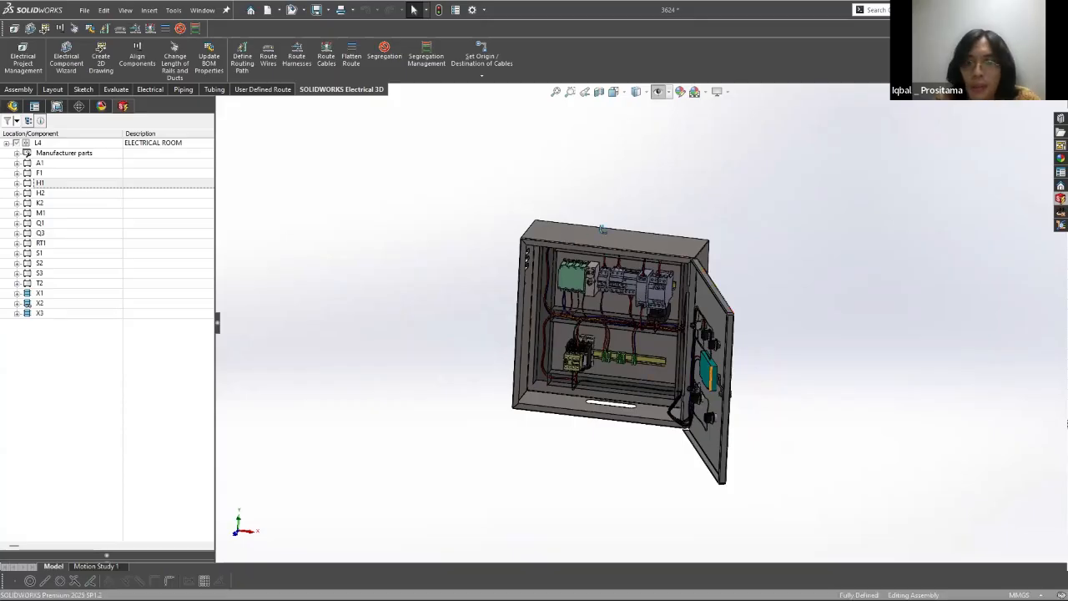
pyautogui.scroll(-2, 618, 367)
pyautogui.scroll(2, 630, 330)
pyautogui.keyDown('ctrl'); pyautogui.moveTo(737, 340); pyautogui.dragTo(604, 426, button='middle'); pyautogui.keyUp('ctrl')
pyautogui.scroll(-2, 604, 426)
pyautogui.moveTo(730, 381); pyautogui.dragTo(701, 363, button='middle')
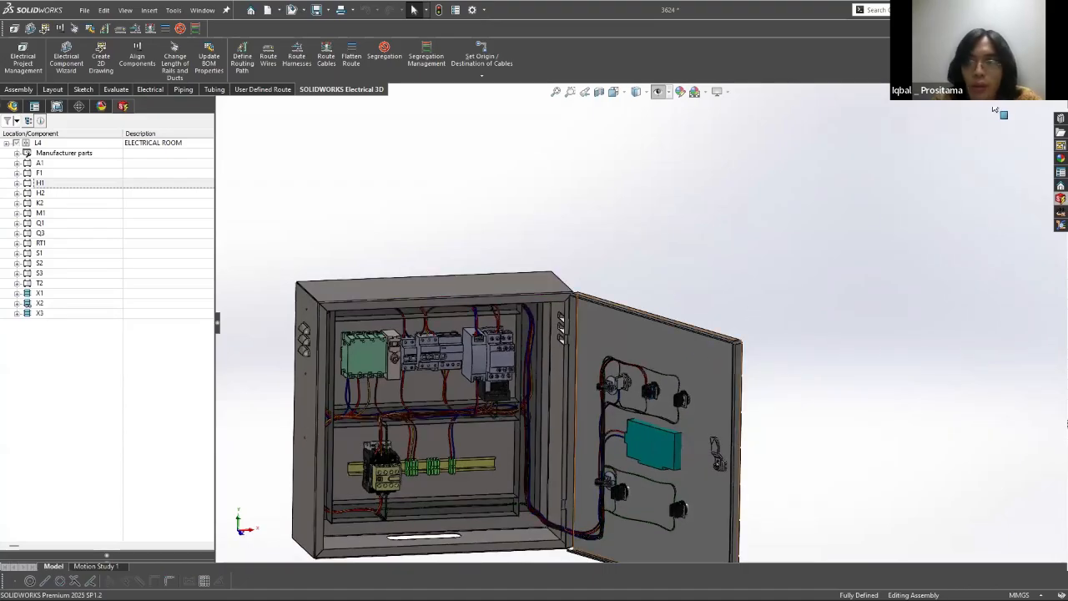
pyautogui.scroll(-2, 575, 542)
pyautogui.moveTo(569, 234); pyautogui.dragTo(566, 97, button='middle')
# Step: Return to the SOLAR HEAT EXCHANGER ASSEMBLY and close the open assemblies without saving the modified documents
pyautogui.click(566, 96)
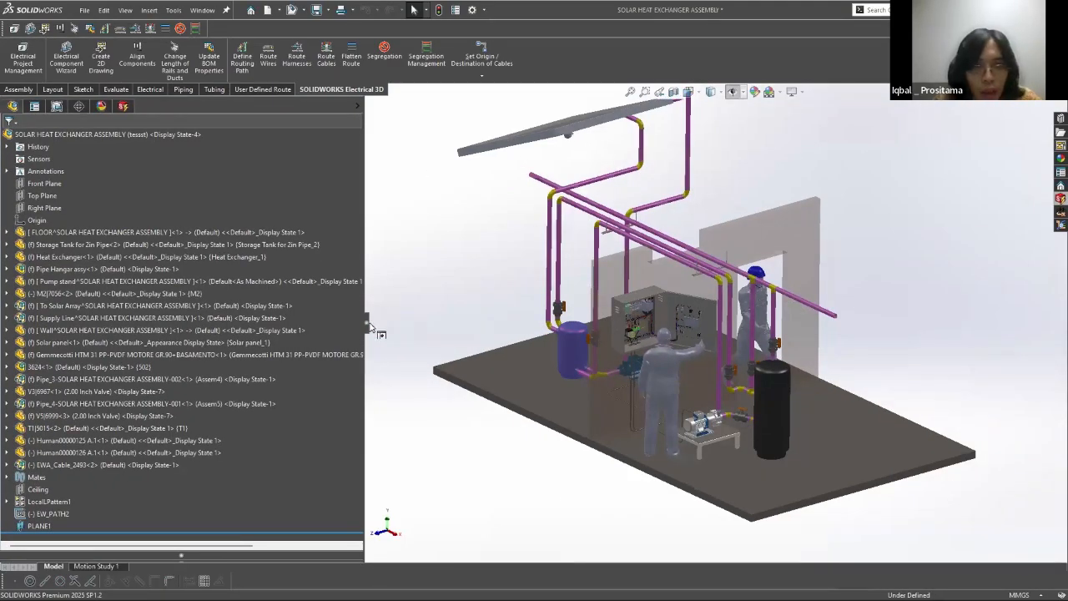
pyautogui.moveTo(368, 326); pyautogui.dragTo(255, 327)
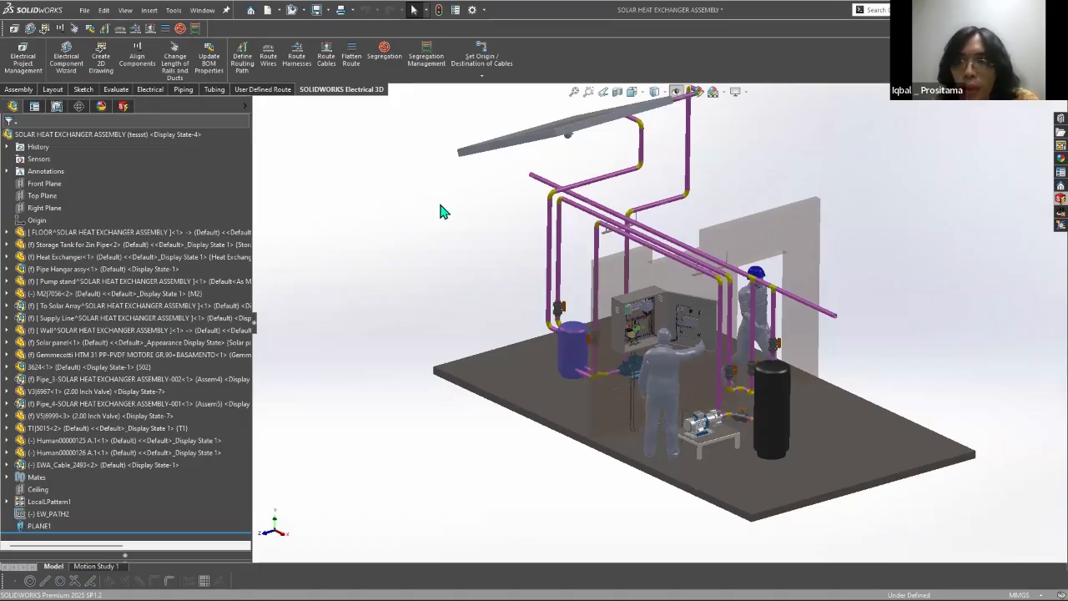
pyautogui.scroll(2, 659, 326)
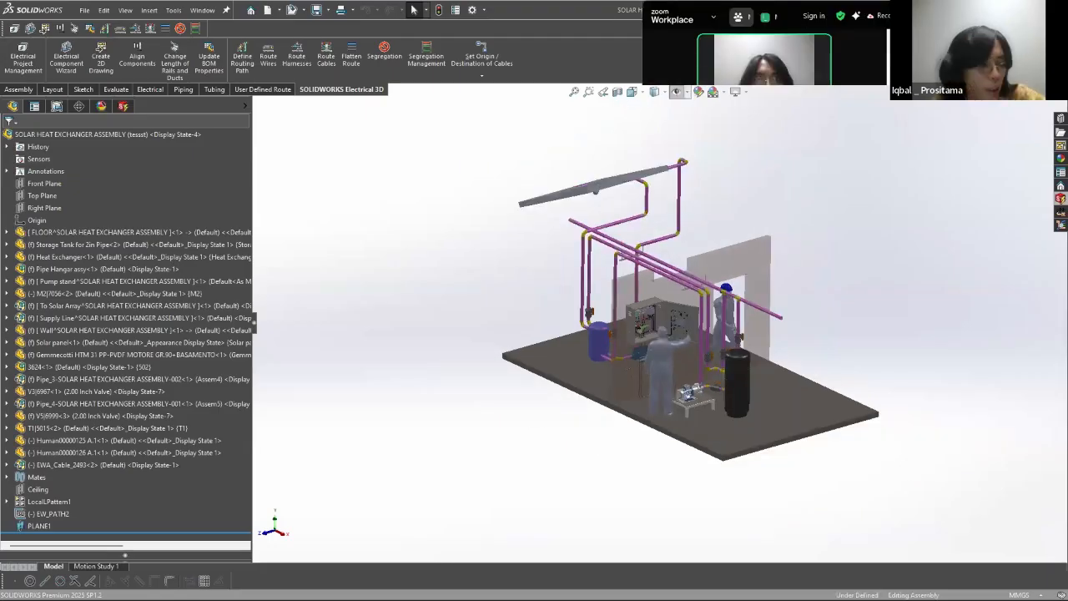
pyautogui.hotkey('ctrl', 's')
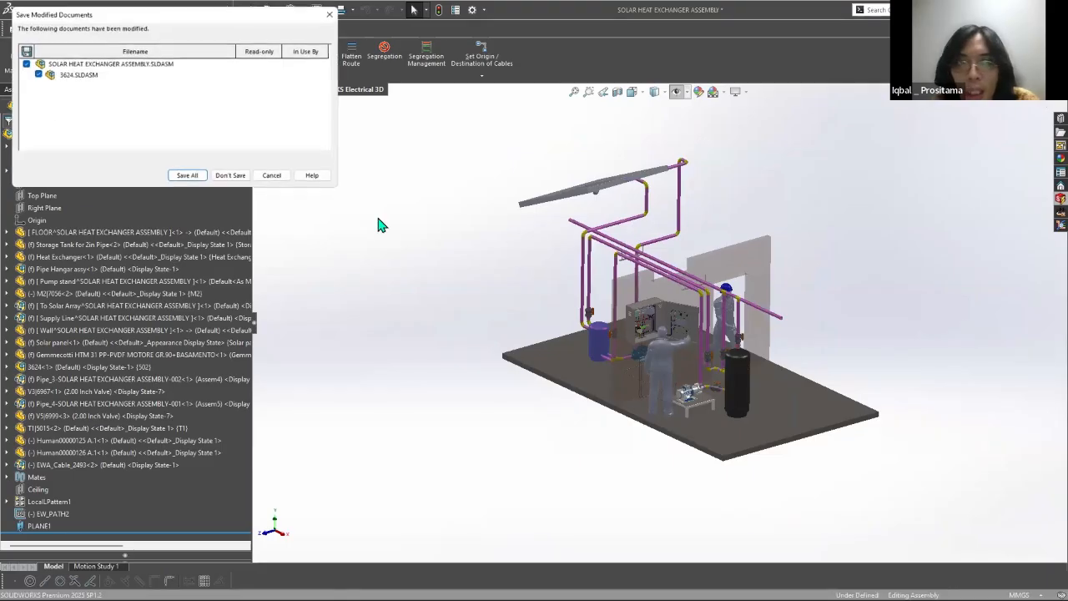
pyautogui.click(236, 176)
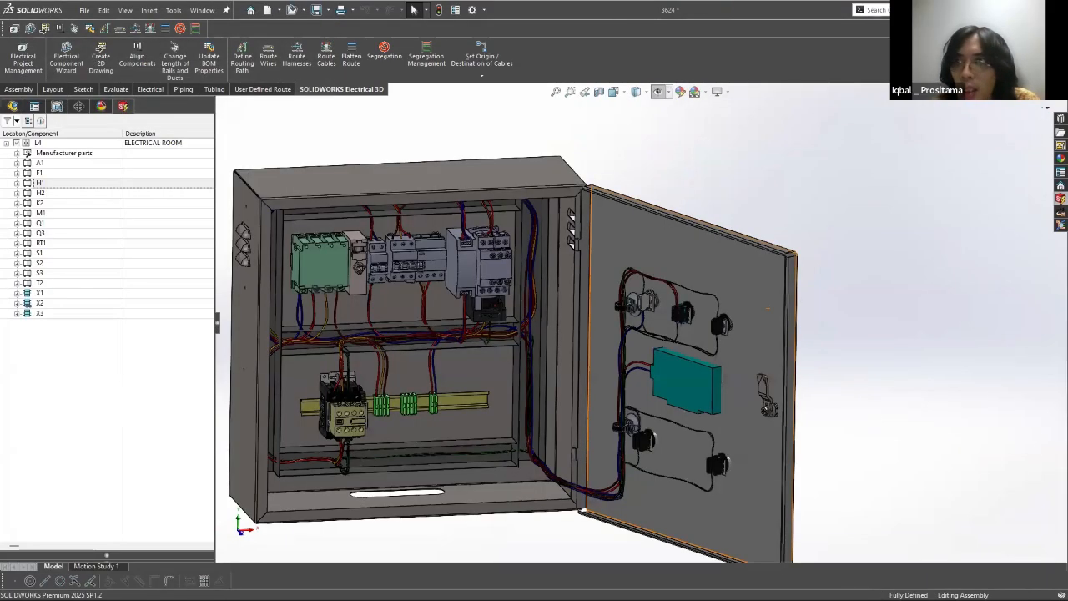
pyautogui.click(1045, 92)
pyautogui.click(540, 317)
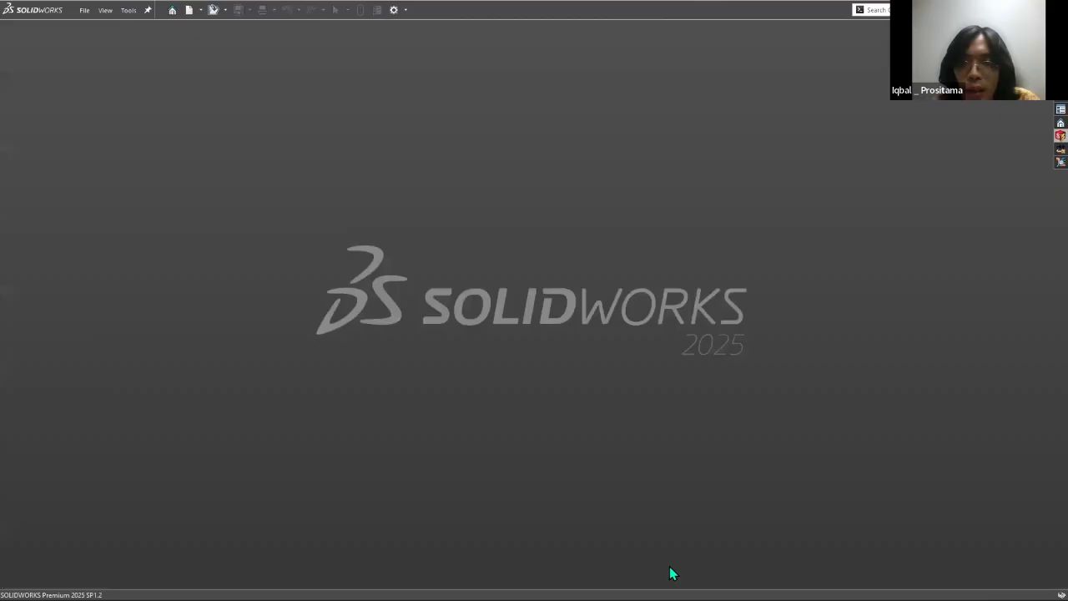
# Step: Switch to SOLIDWORKS Electrical Schematic, close the SOLAR HEAT EXCHANGER project with its fuse symbol window, and open the Sorting Device project
pyautogui.hotkey('alt', 'Tab')
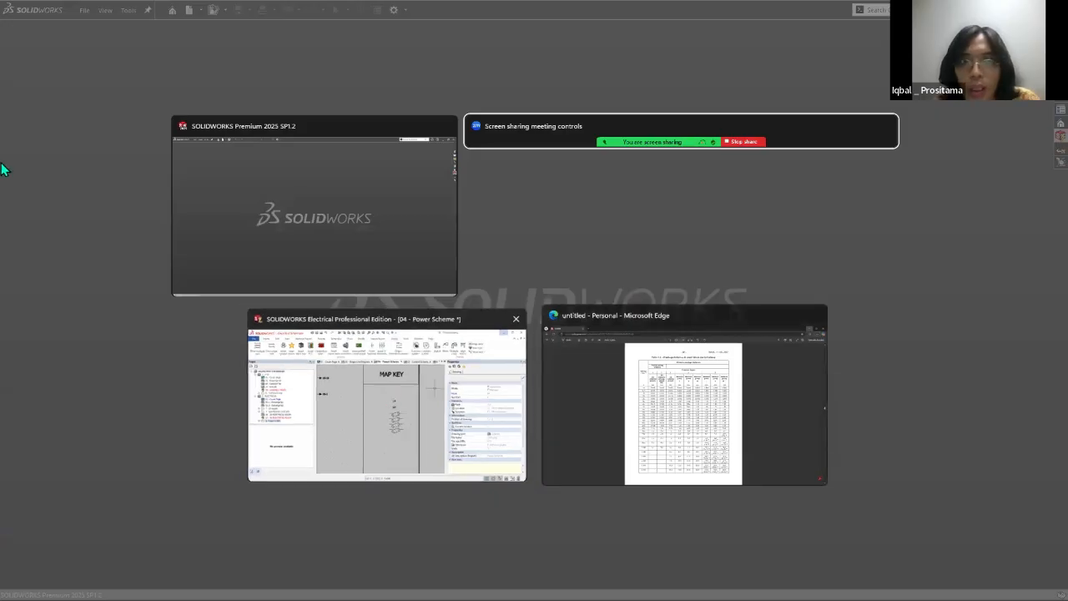
pyautogui.click(389, 392)
pyautogui.rightClick(81, 180)
pyautogui.click(110, 405)
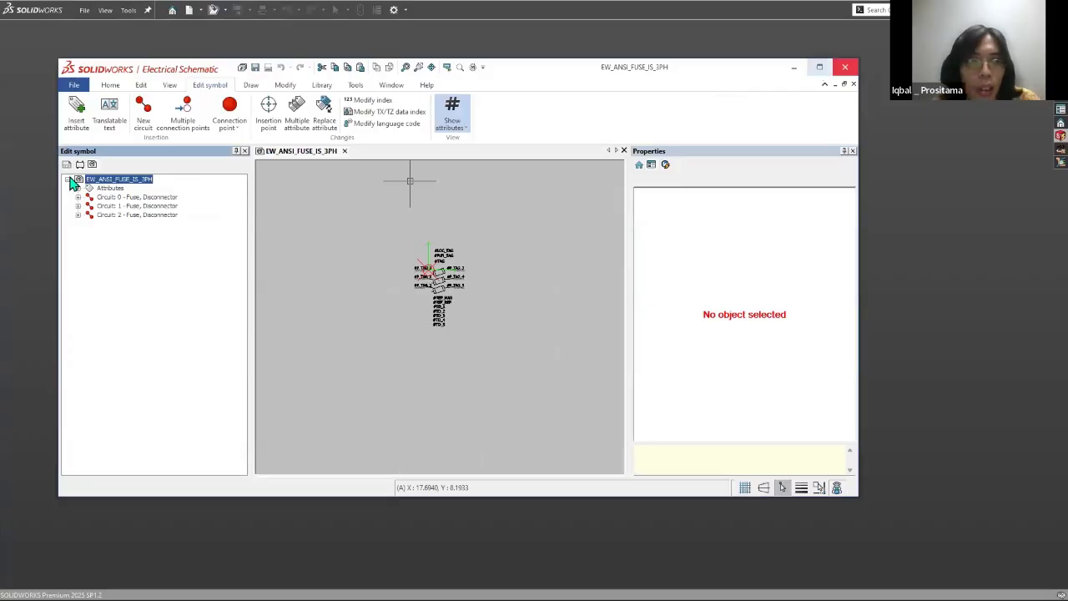
pyautogui.click(845, 67)
pyautogui.click(287, 94)
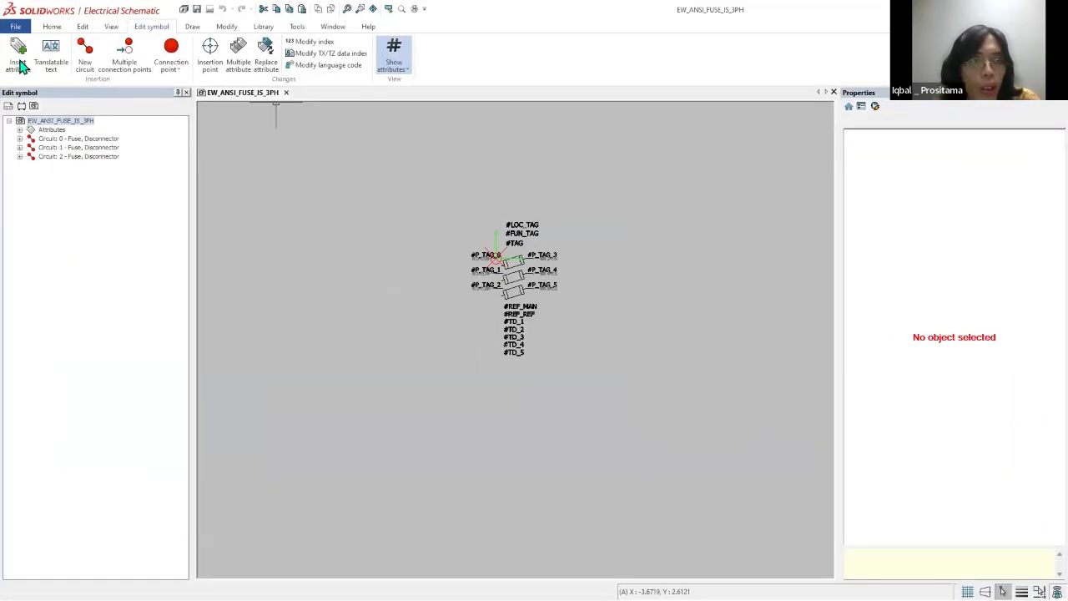
pyautogui.click(17, 64)
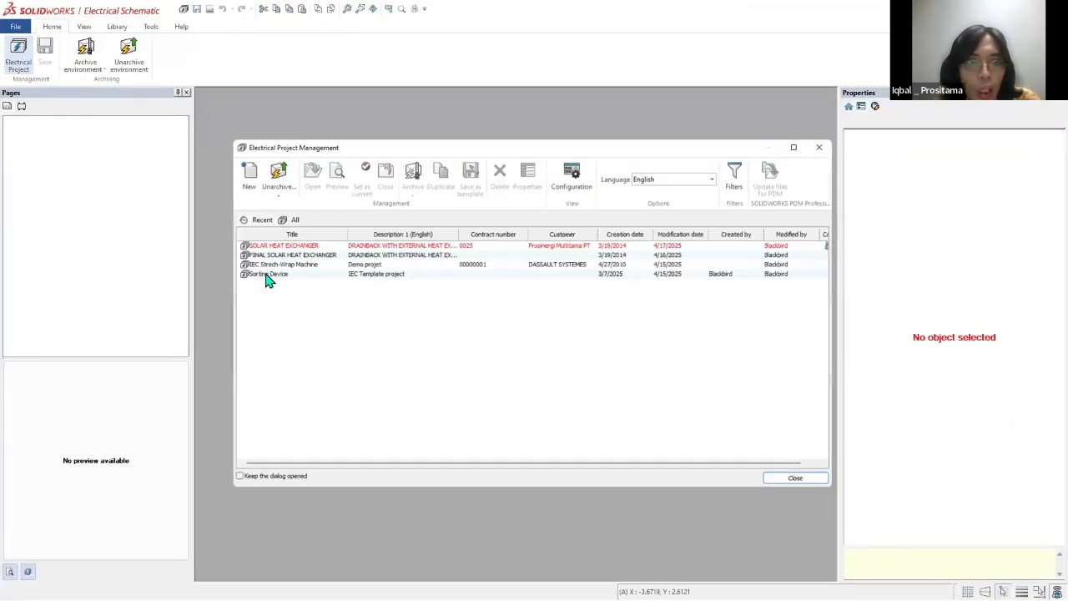
pyautogui.click(263, 275)
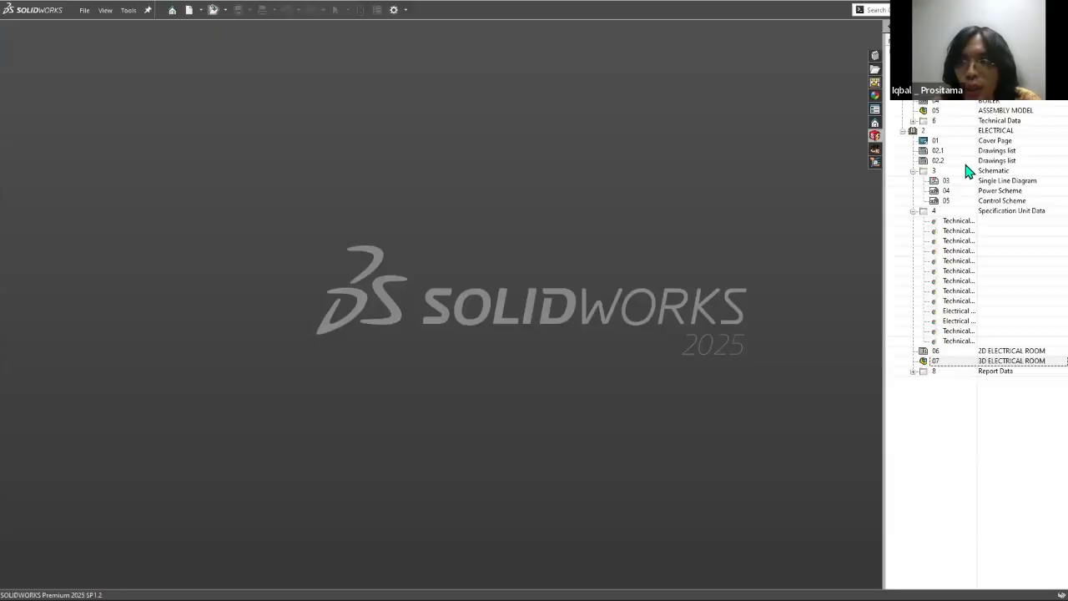
# Step: Return to SOLIDWORKS, close the current electrical project there and open the Sorting Device project
pyautogui.rightClick(927, 51)
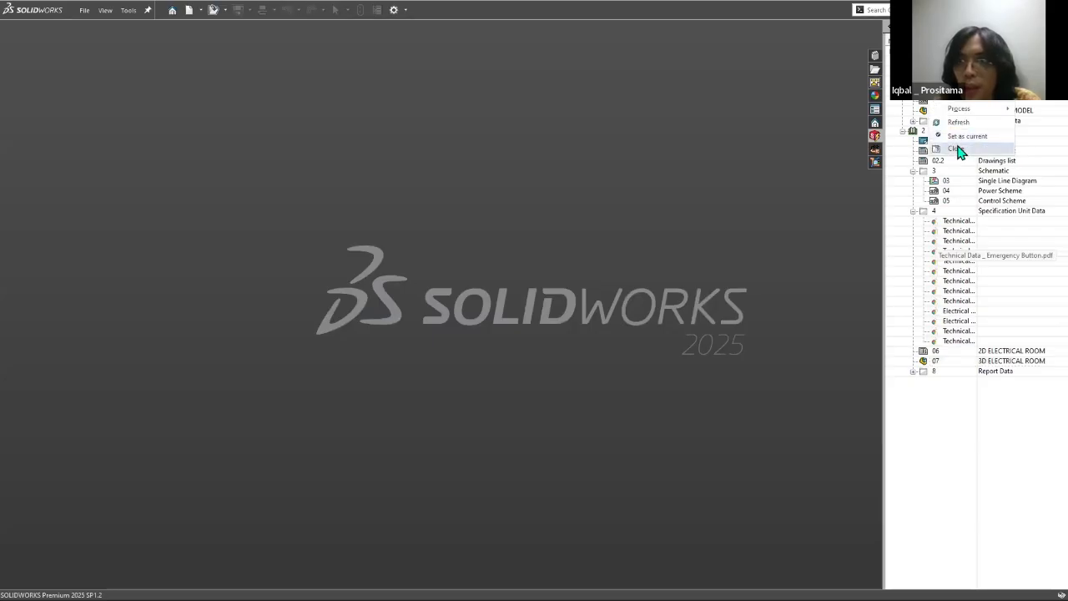
pyautogui.click(958, 150)
pyautogui.moveTo(960, 70)
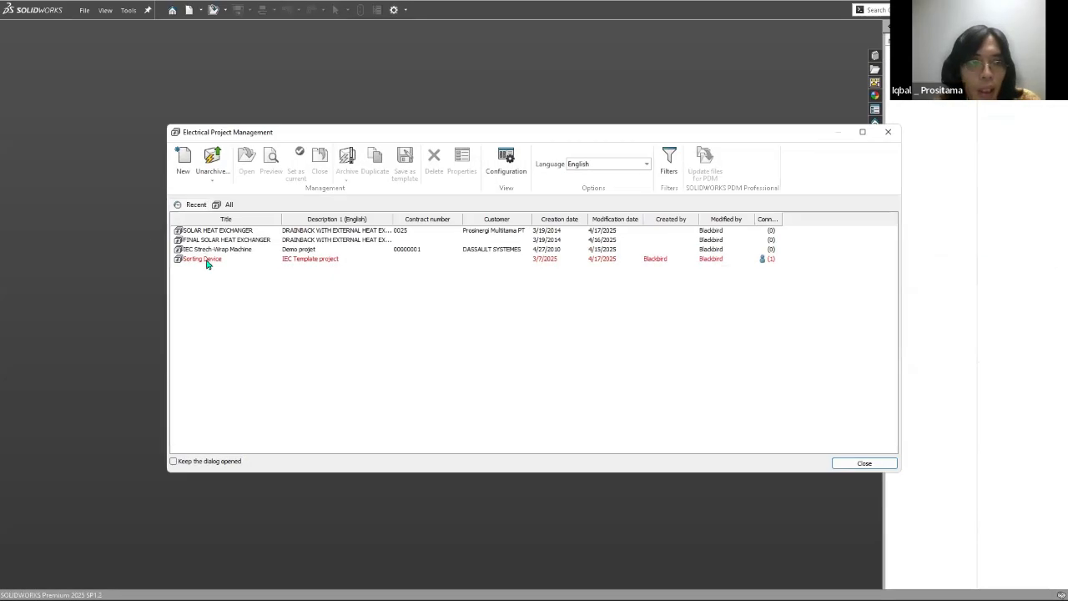
pyautogui.doubleClick(208, 261)
pyautogui.click(627, 320)
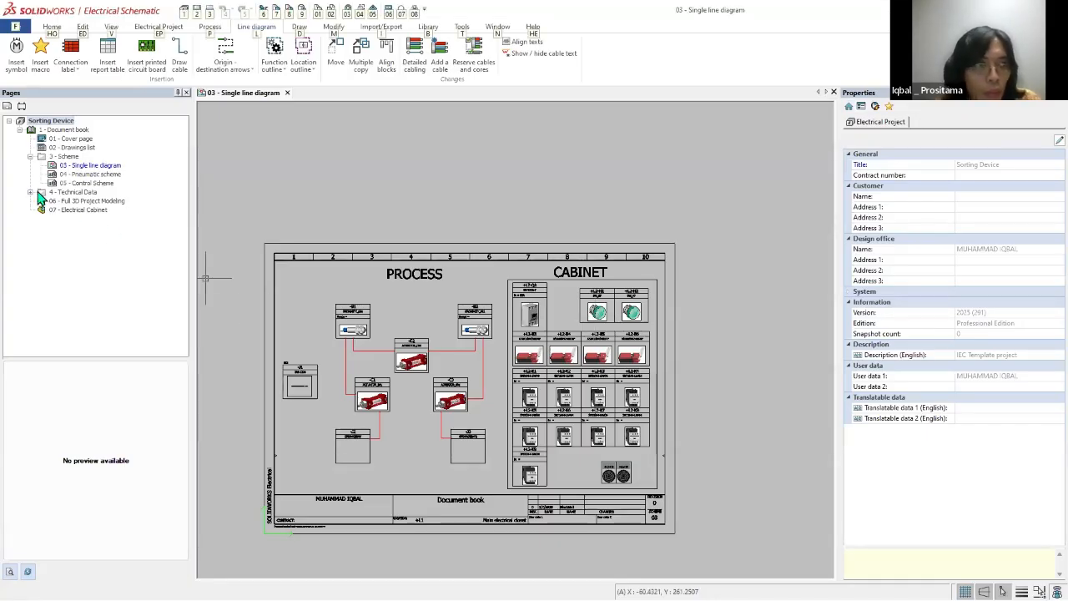
# Step: Play SIMULATION.mp4 from the Sorting Device project's Technical Data folder in Electrical Schematic and skip ahead to about 00:30
pyautogui.click(31, 192)
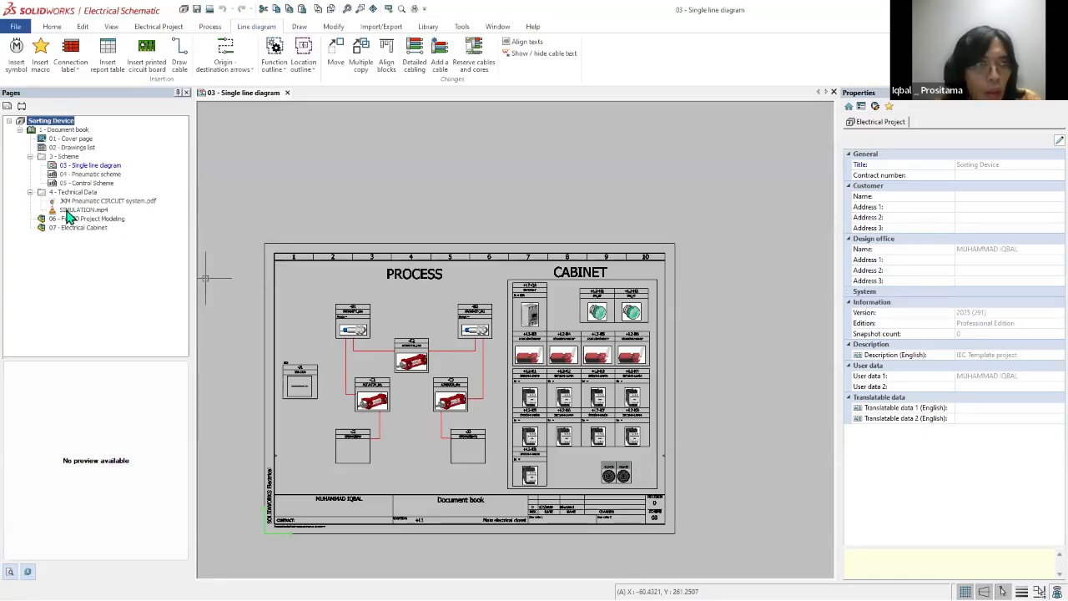
pyautogui.click(72, 211)
pyautogui.doubleClick(71, 210)
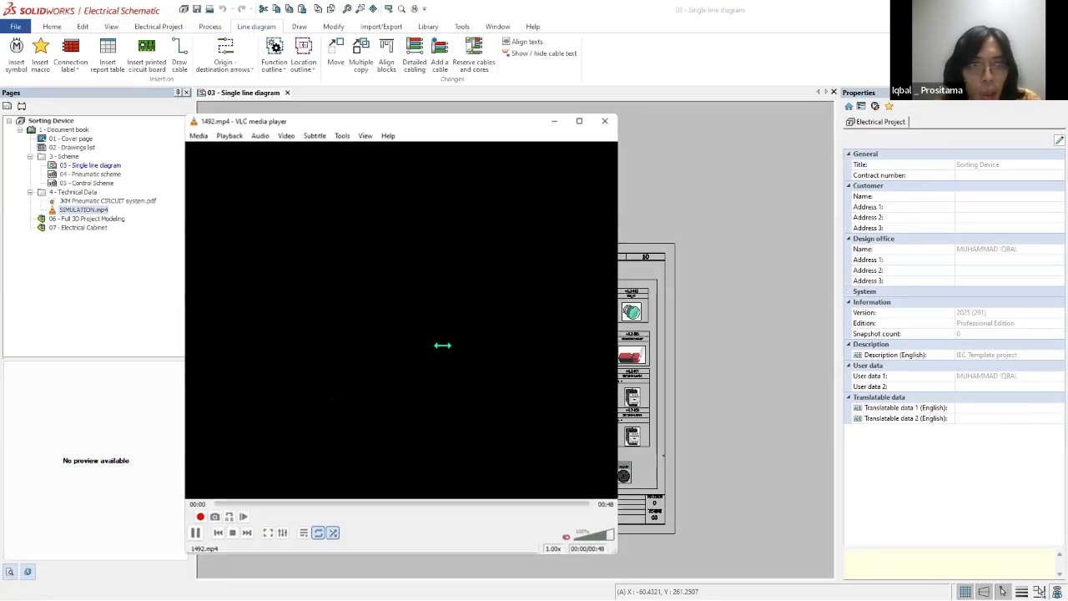
pyautogui.moveTo(403, 121); pyautogui.dragTo(462, 120)
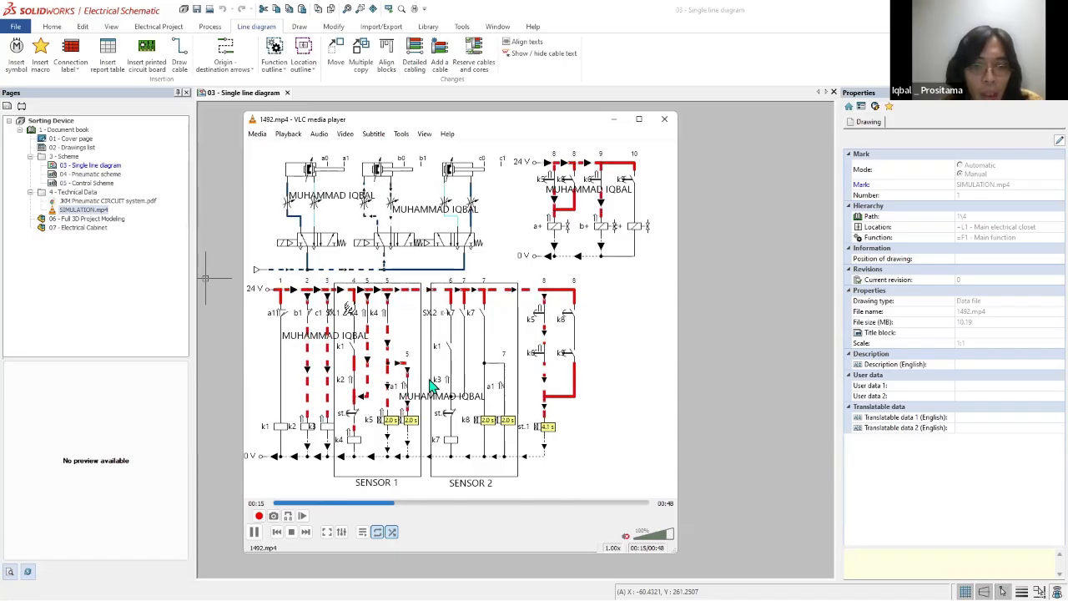
pyautogui.moveTo(480, 504); pyautogui.dragTo(514, 505)
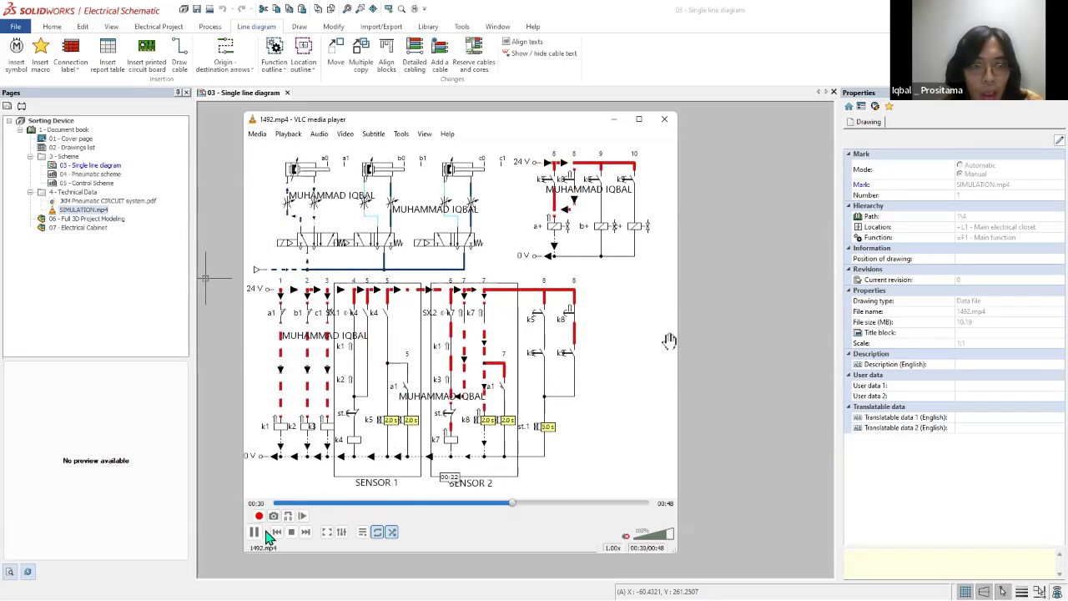
# Step: Pause and minimize the simulation video, and open 04 - Pneumatic scheme of the Sorting Device project
pyautogui.press('space')
pyautogui.click(613, 120)
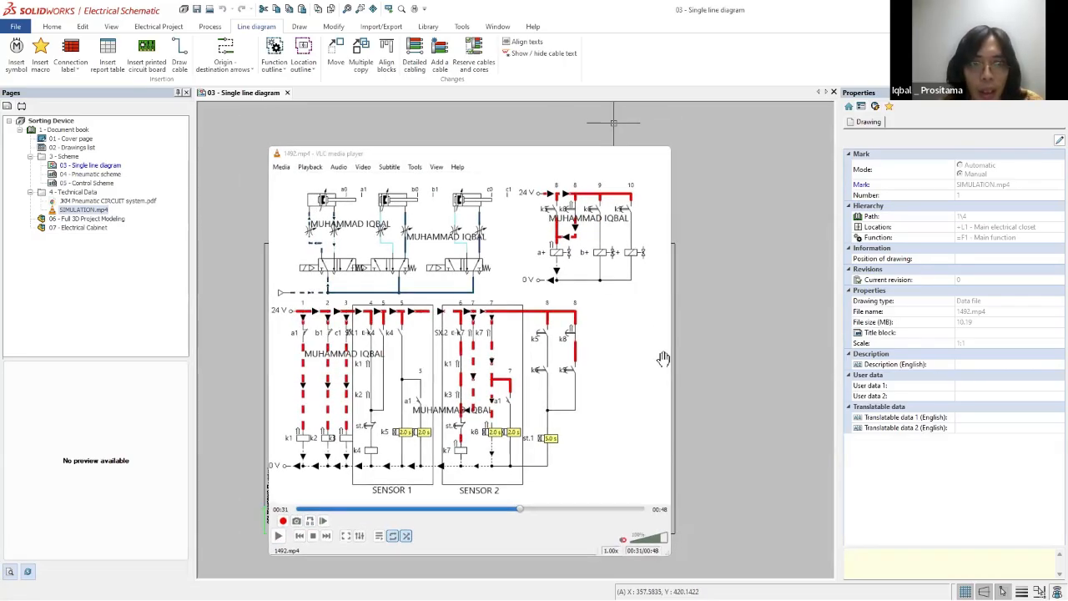
pyautogui.scroll(2, 404, 385)
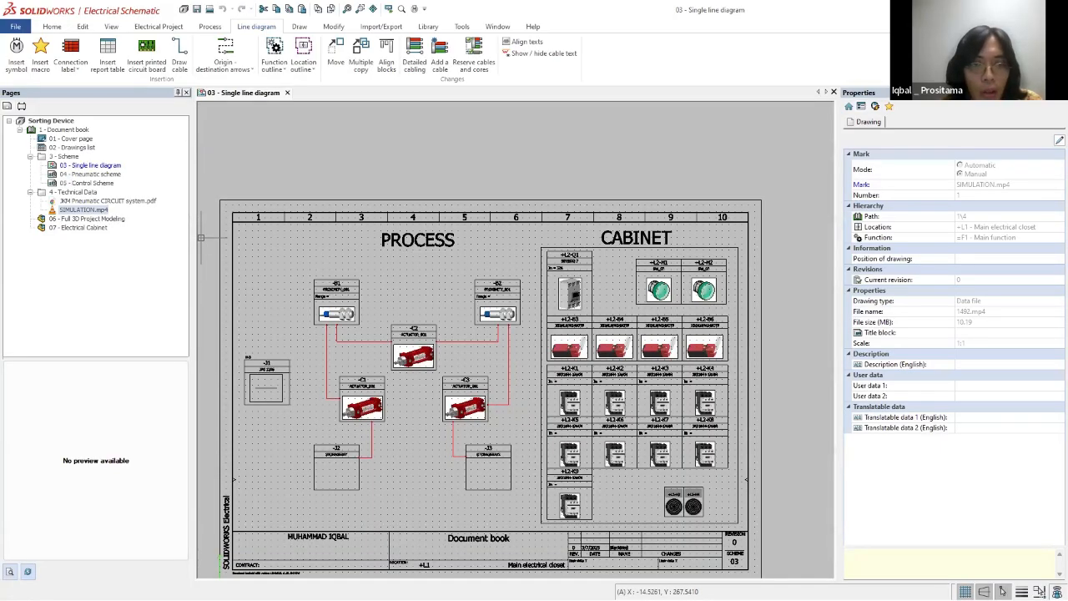
pyautogui.doubleClick(84, 173)
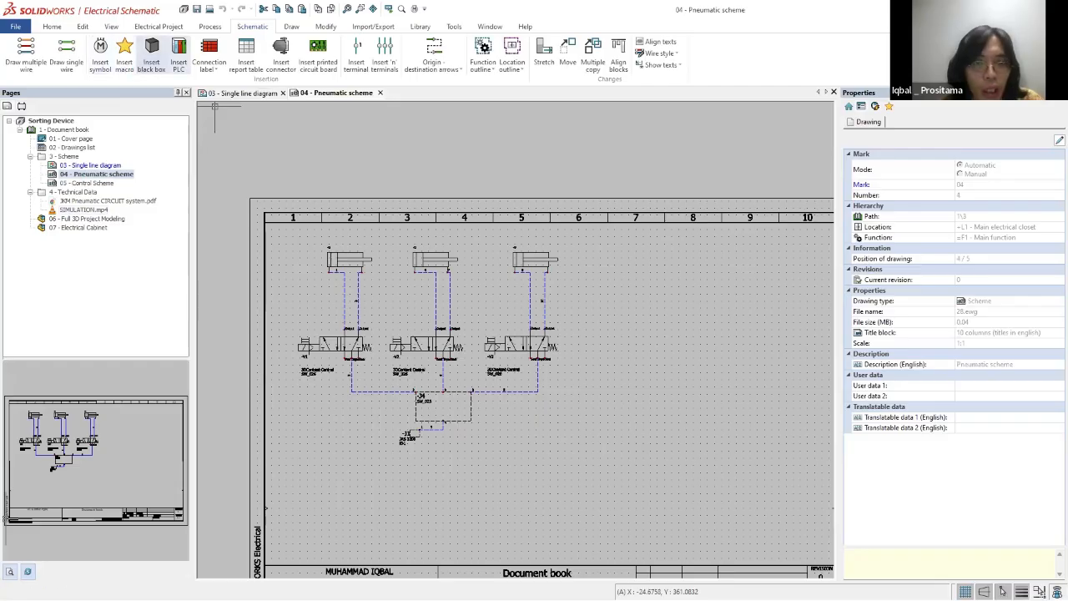
pyautogui.moveTo(294, 227)
pyautogui.mouseDown()
pyautogui.moveTo(501, 428)
pyautogui.moveTo(620, 472)
pyautogui.moveTo(632, 491)
pyautogui.moveTo(274, 207)
pyautogui.mouseUp()
# Step: Switch to SOLIDWORKS and open the 06 Full 3D Project Modeling assembly of the Sorting Device project
pyautogui.click(808, 225)
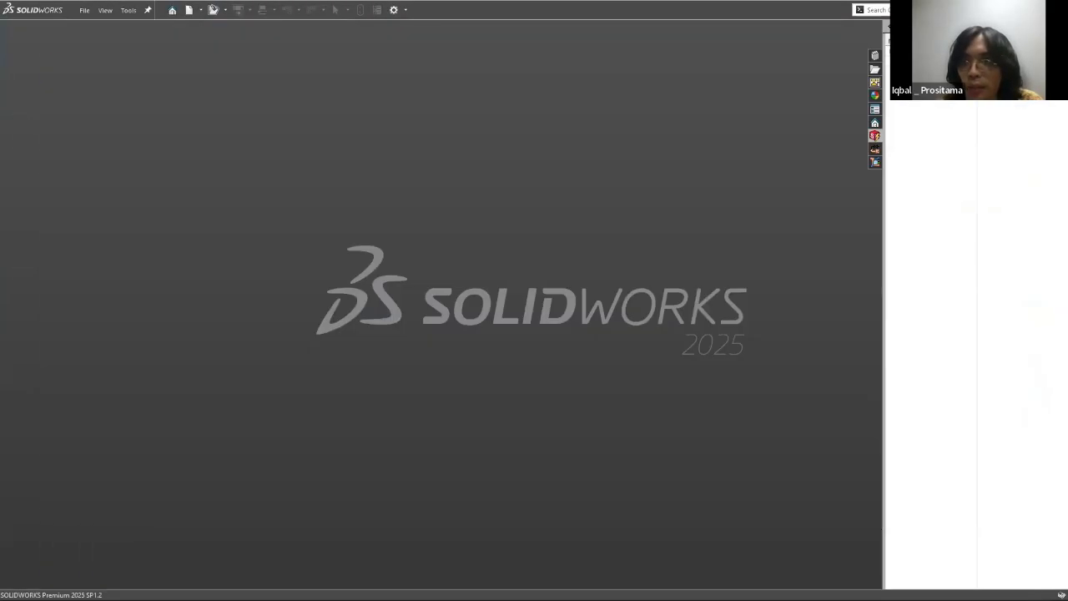
pyautogui.rightClick(936, 121)
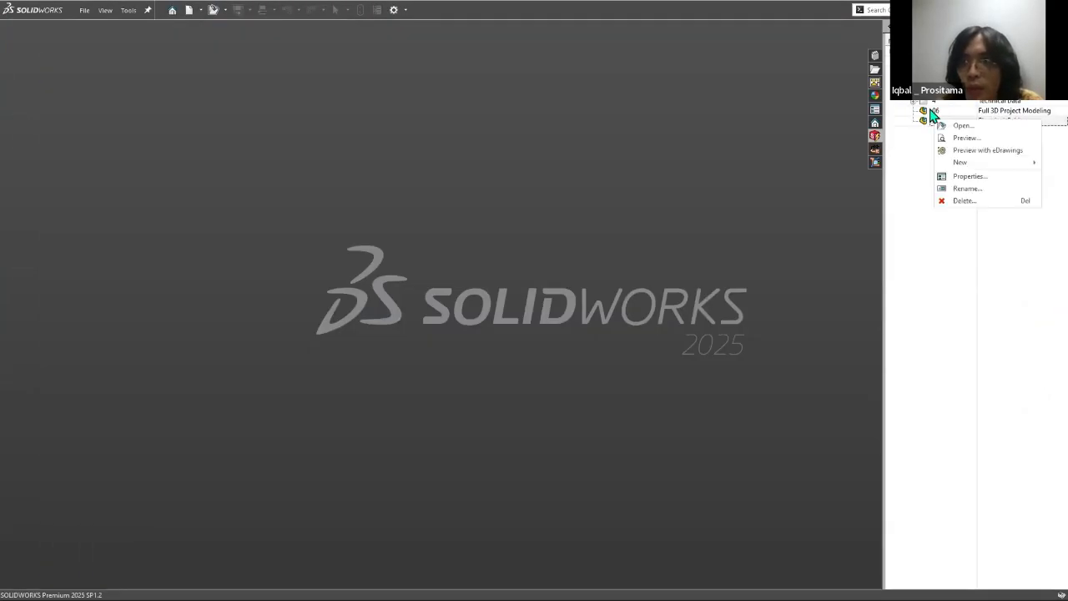
pyautogui.click(929, 110)
pyautogui.rightClick(928, 110)
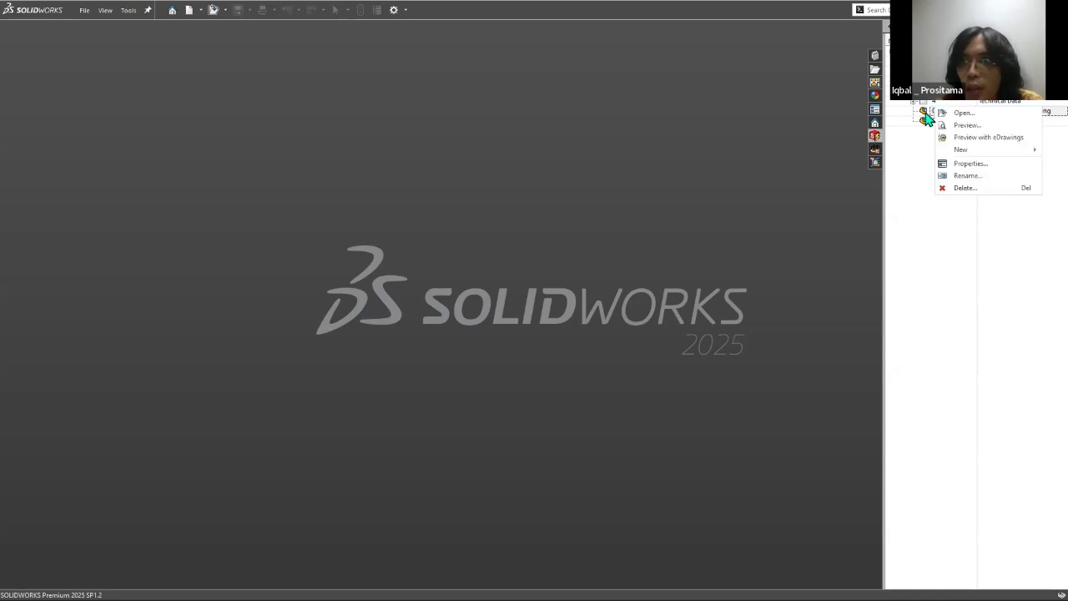
pyautogui.click(960, 113)
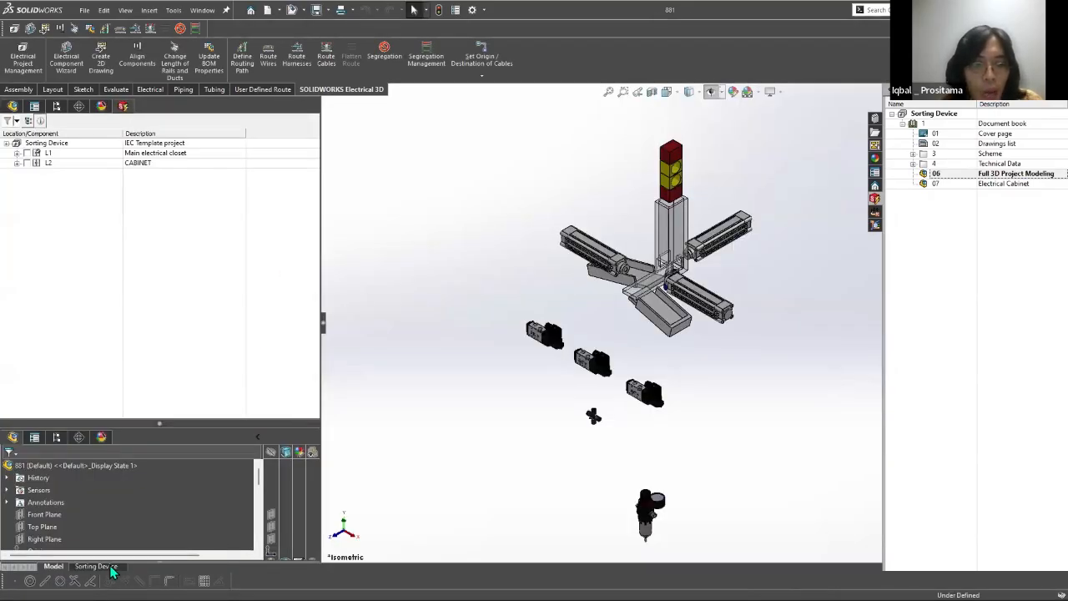
# Step: Play the Sorting Device motion study, watch the cylinders sort the blocks, and return the timeline to 0 sec
pyautogui.click(107, 567)
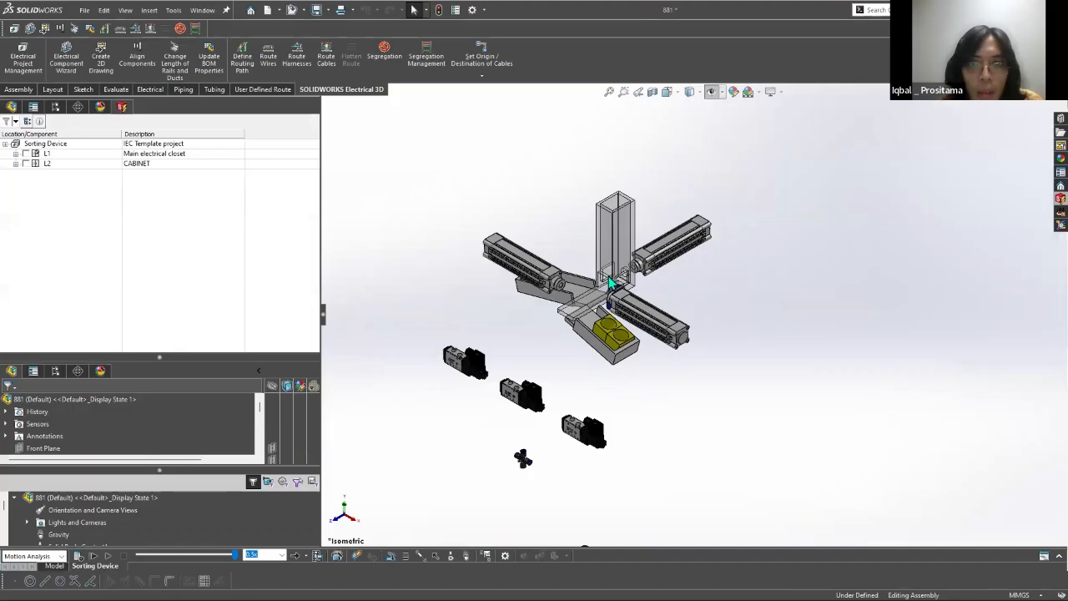
pyautogui.scroll(-2, 580, 259)
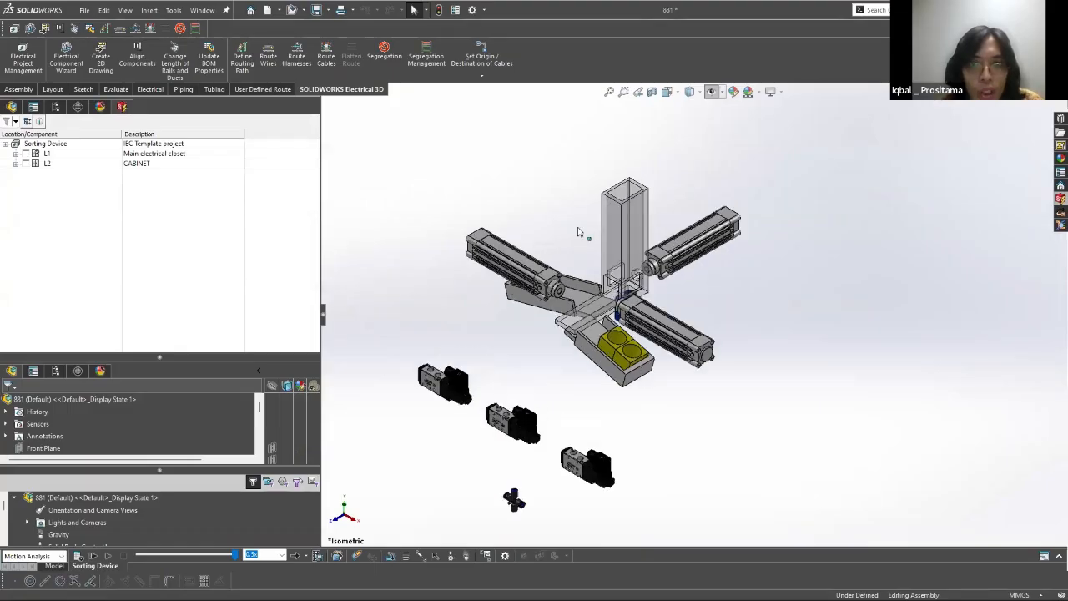
pyautogui.click(109, 556)
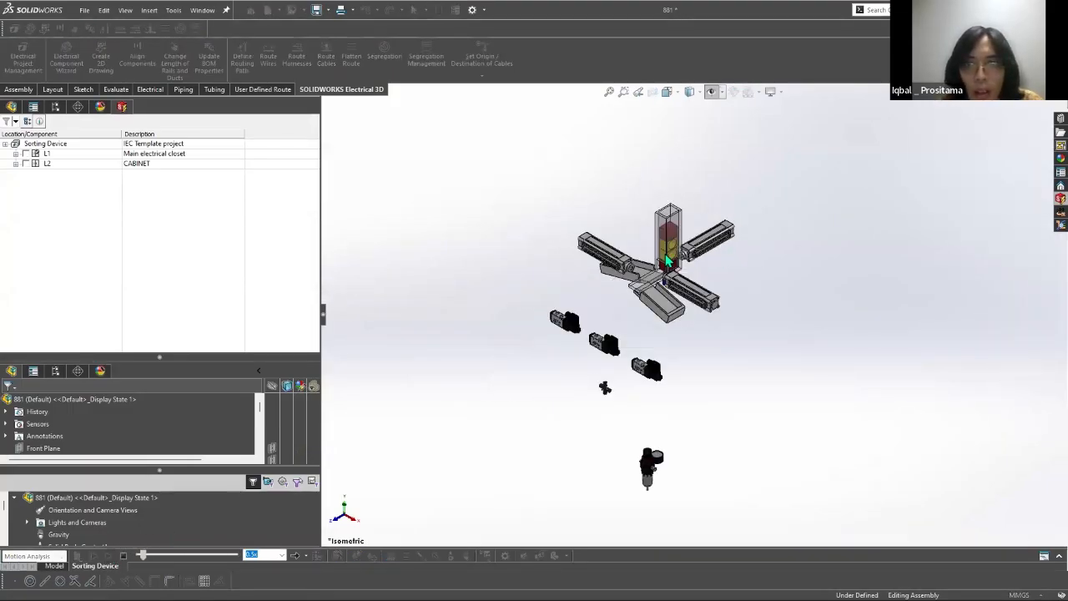
pyautogui.scroll(-5, 706, 301)
pyautogui.scroll(-2, 705, 301)
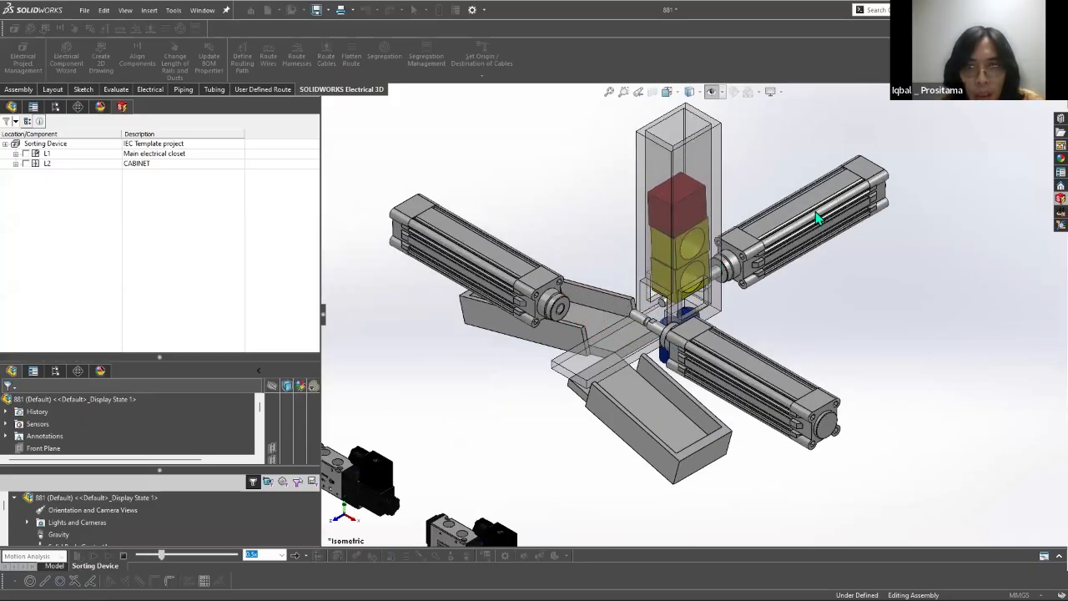
pyautogui.scroll(2, 639, 311)
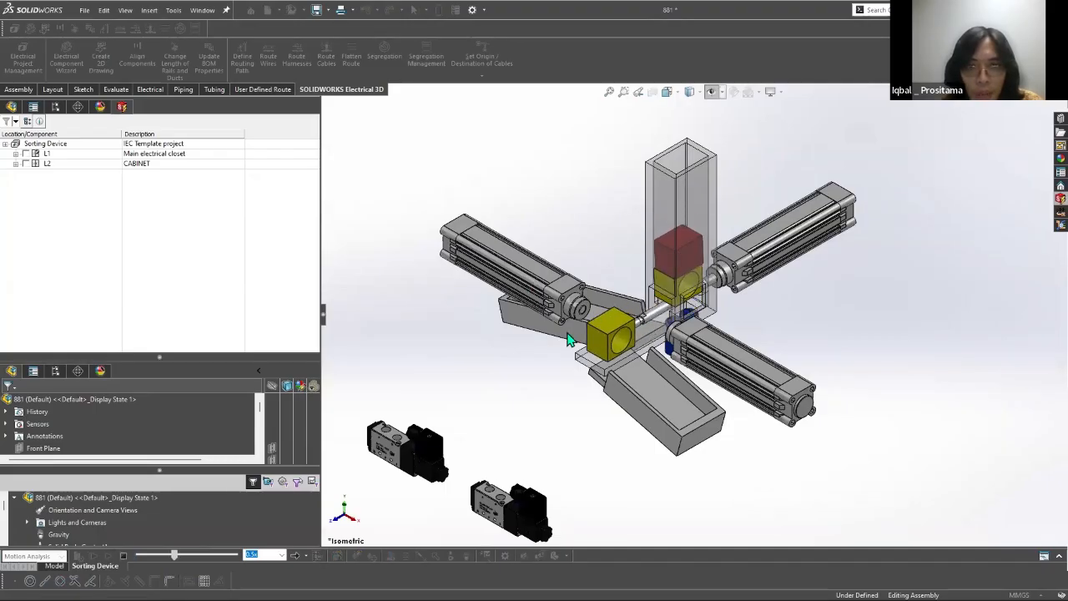
pyautogui.scroll(3, 695, 350)
pyautogui.scroll(-2, 706, 384)
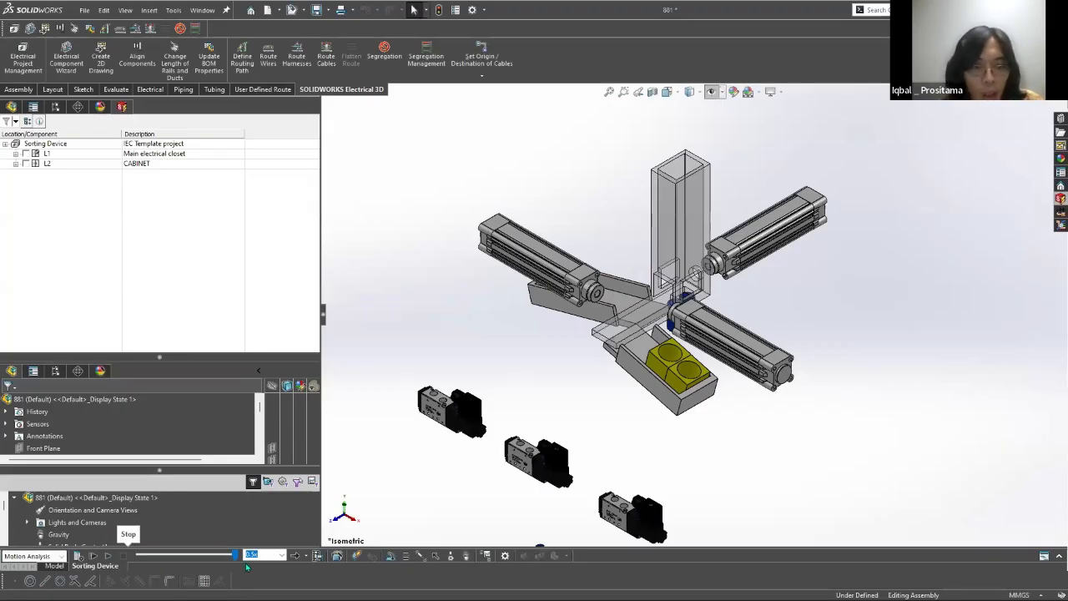
pyautogui.click(110, 557)
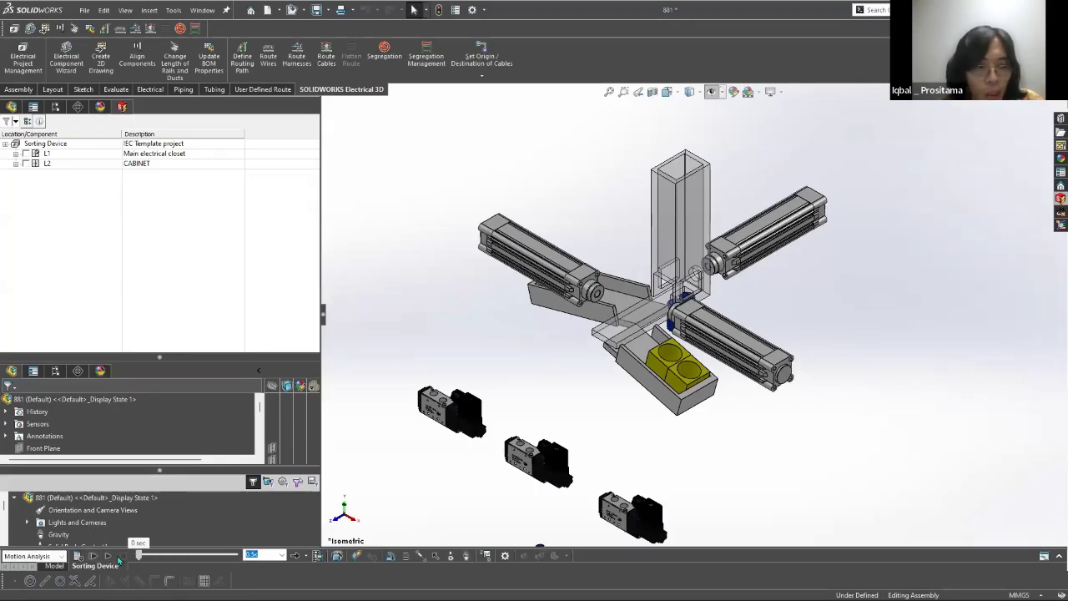
# Step: Return to the model and route wires for all components as SOLIDWORKS Route, using splines with tangency
pyautogui.click(50, 565)
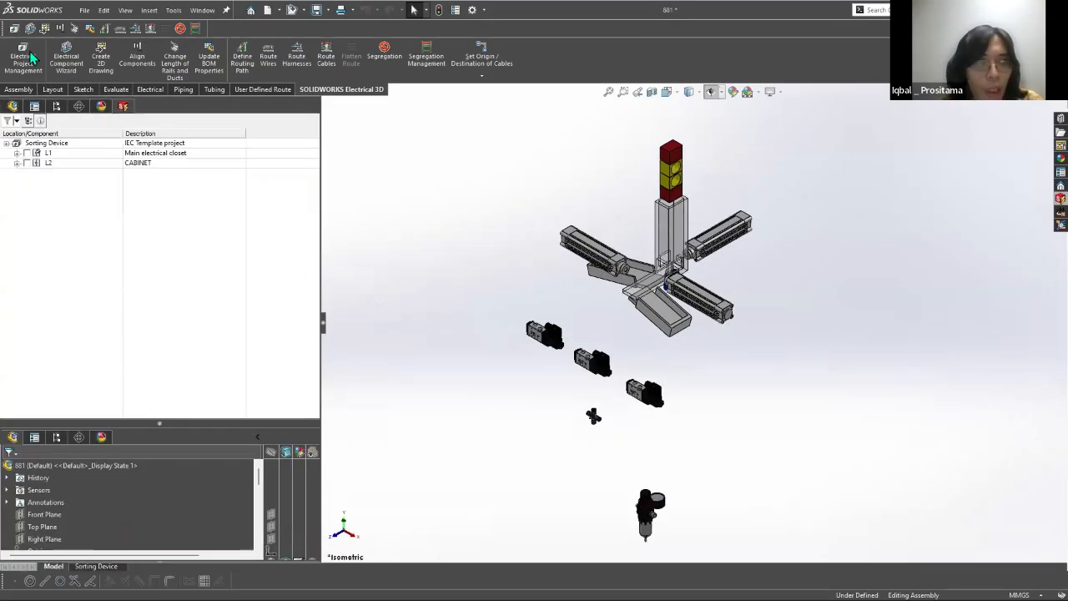
pyautogui.click(13, 106)
pyautogui.click(271, 72)
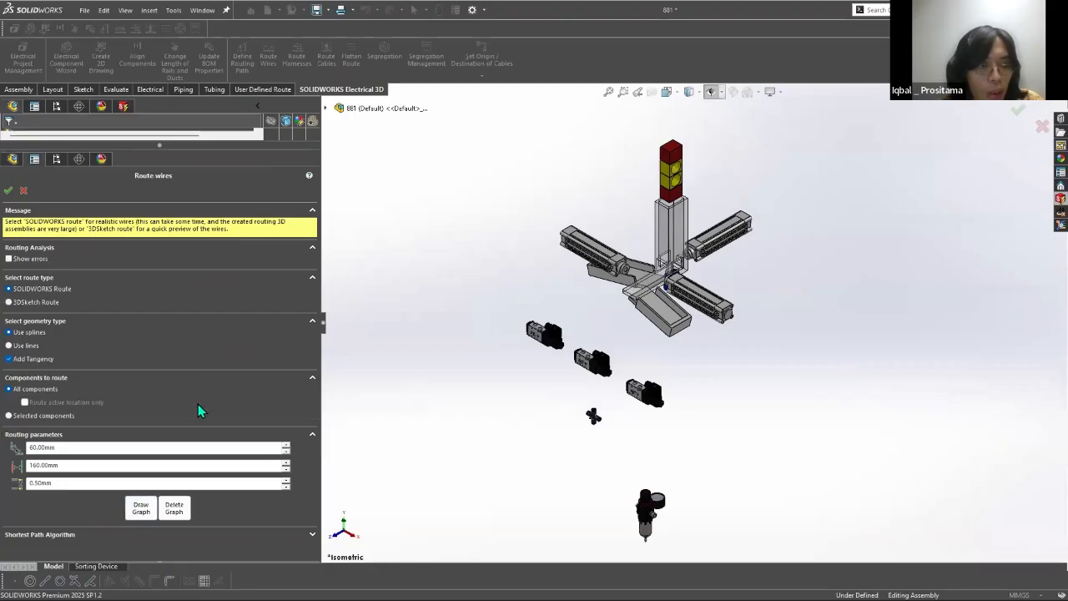
pyautogui.click(11, 189)
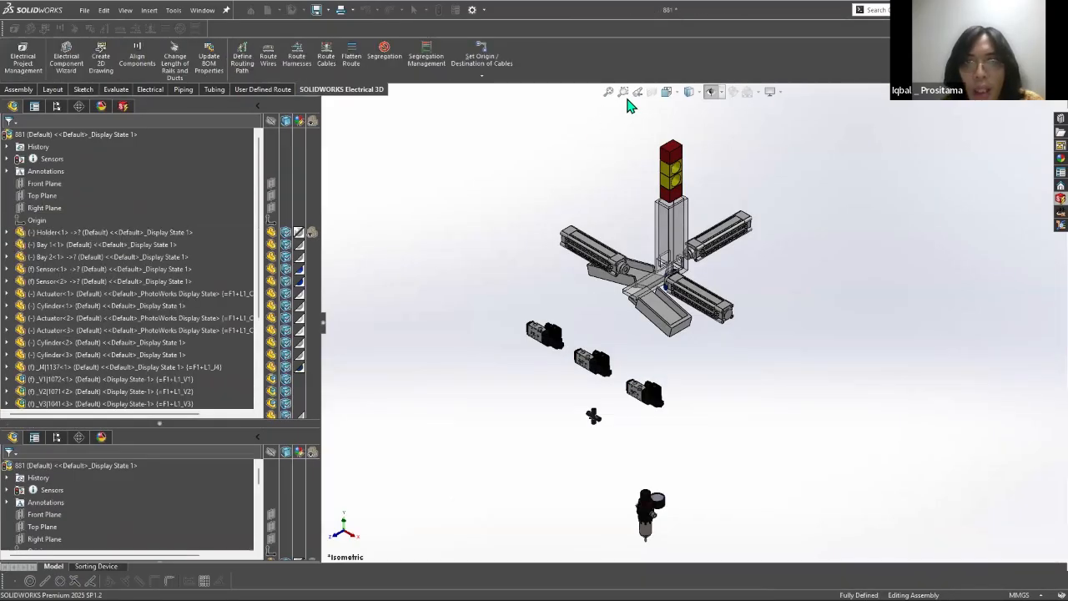
# Step: Hide the routing sketch lines and examine the routed tubes between the valves and the cylinders
pyautogui.click(715, 93)
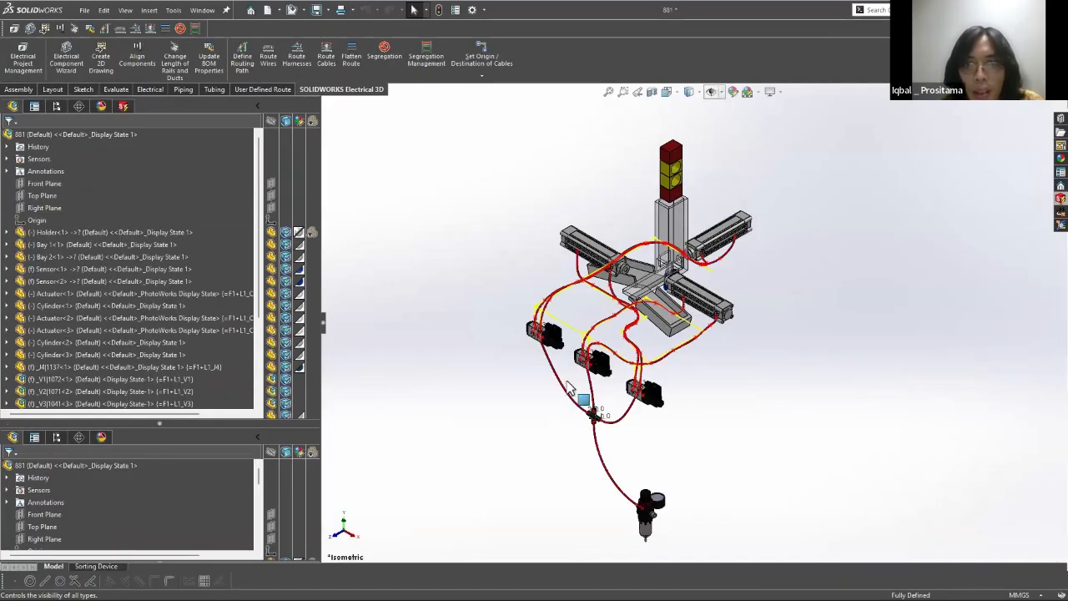
pyautogui.click(713, 93)
pyautogui.scroll(-5, 543, 401)
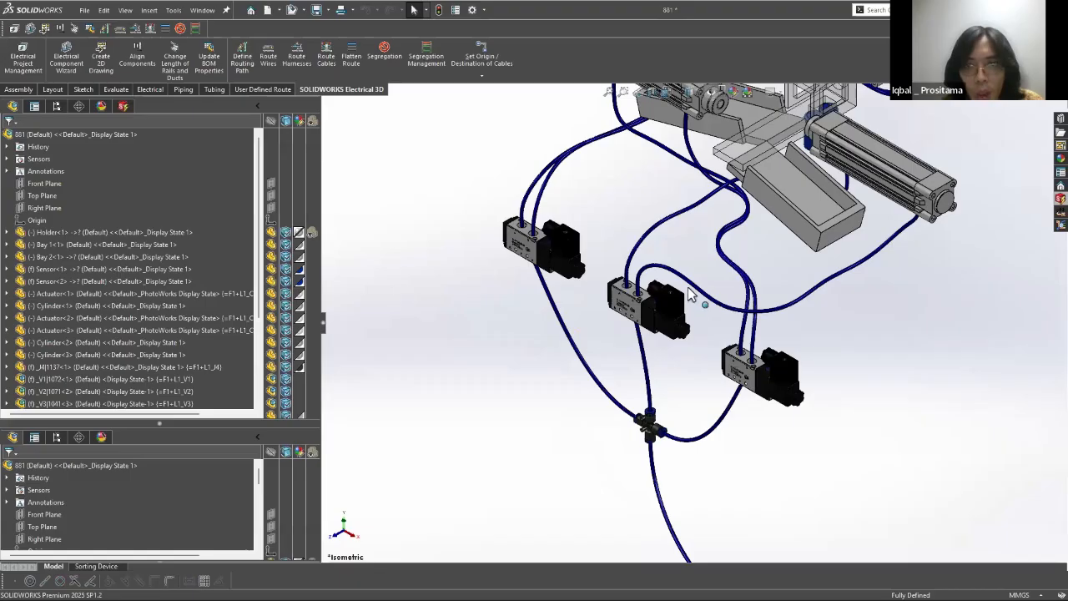
pyautogui.moveTo(511, 314); pyautogui.dragTo(531, 299, button='middle')
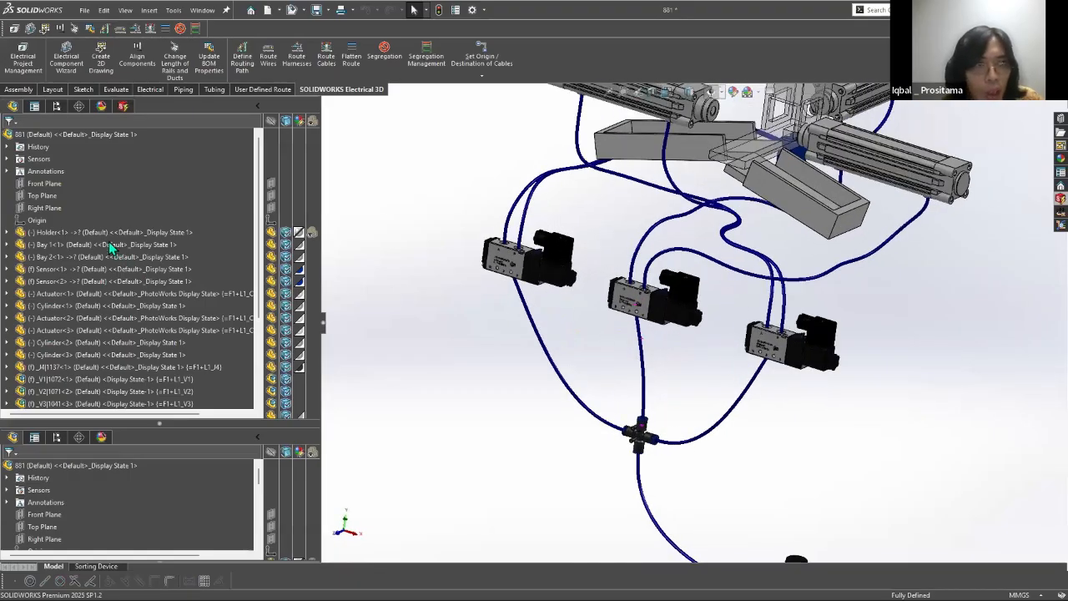
# Step: Switch to Electrical Schematic, open 03 - Single line diagram and examine the K1 to K9 contactors in the CABINET area
pyautogui.moveTo(108, 241); pyautogui.dragTo(78, 197, button='middle')
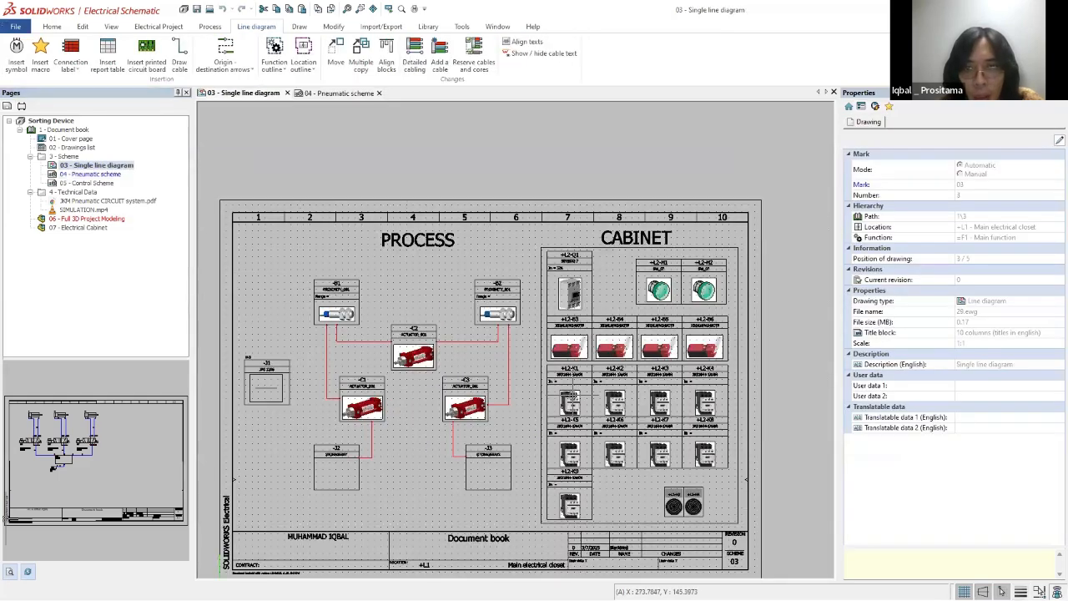
pyautogui.scroll(3, 615, 429)
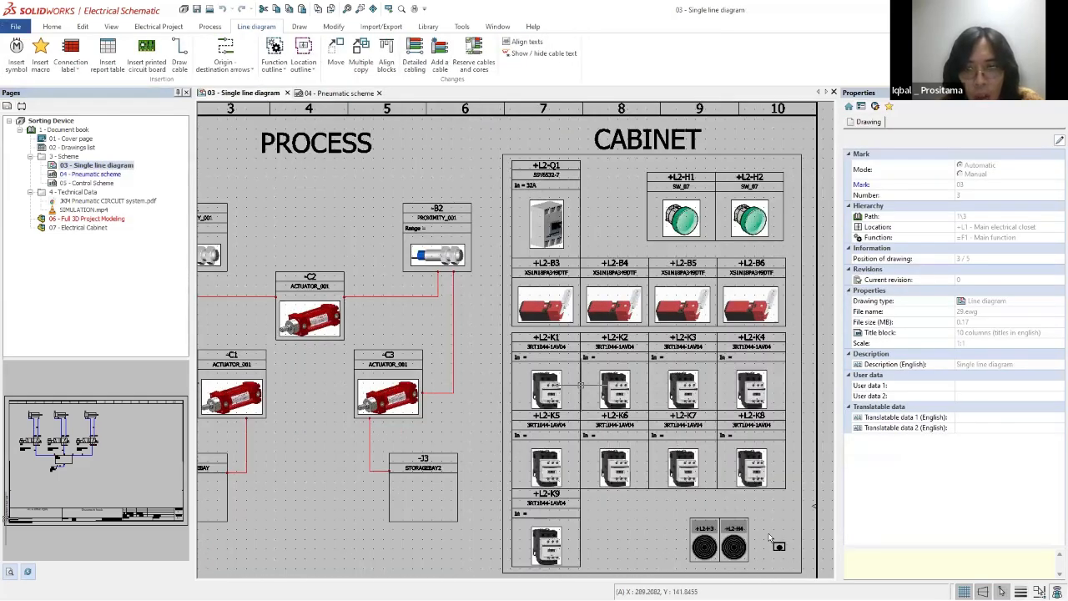
pyautogui.scroll(-3, 580, 384)
pyautogui.scroll(1, 580, 384)
pyautogui.moveTo(479, 332)
pyautogui.mouseDown()
pyautogui.moveTo(746, 535)
pyautogui.moveTo(767, 534)
pyautogui.mouseUp()
pyautogui.press('Escape')
pyautogui.scroll(-1, 530, 373)
pyautogui.moveTo(486, 338)
pyautogui.mouseDown()
pyautogui.moveTo(673, 436)
pyautogui.moveTo(742, 526)
pyautogui.mouseUp()
pyautogui.press('Escape')
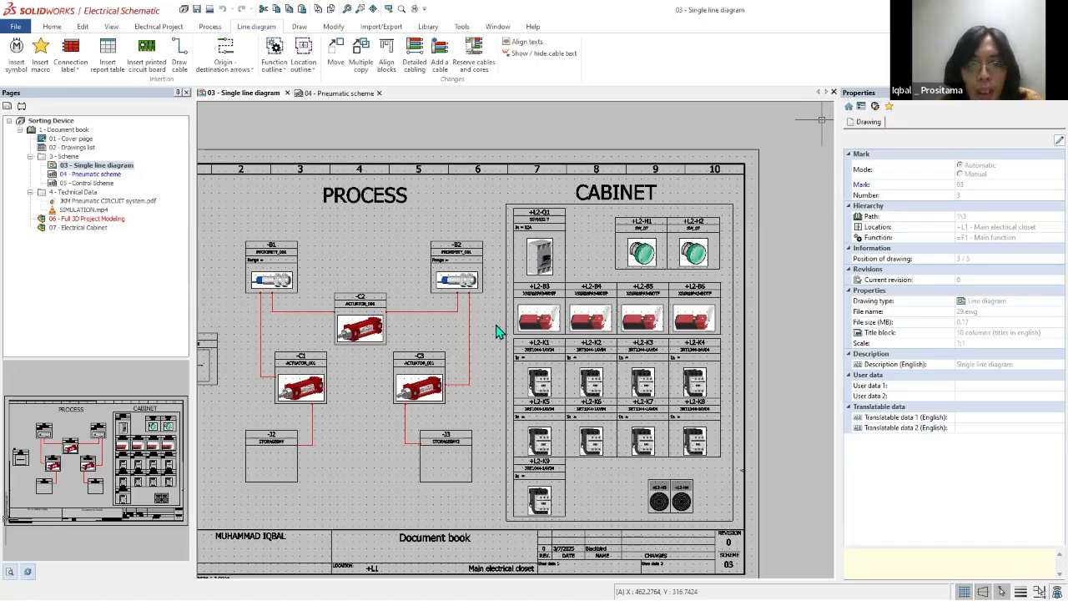
# Step: Return to SOLIDWORKS, examine the routed Sorting Device assembly from several angles and fit the whole model in view
pyautogui.hotkey('alt', 'Tab')
pyautogui.scroll(2, 527, 269)
pyautogui.moveTo(527, 269); pyautogui.dragTo(567, 275, button='middle')
pyautogui.scroll(-3, 53, 306)
pyautogui.moveTo(145, 421)
pyautogui.mouseDown(button='middle')
pyautogui.moveTo(153, 439)
pyautogui.moveTo(142, 407)
pyautogui.mouseUp(button='middle')
pyautogui.moveTo(157, 423); pyautogui.dragTo(157, 442)
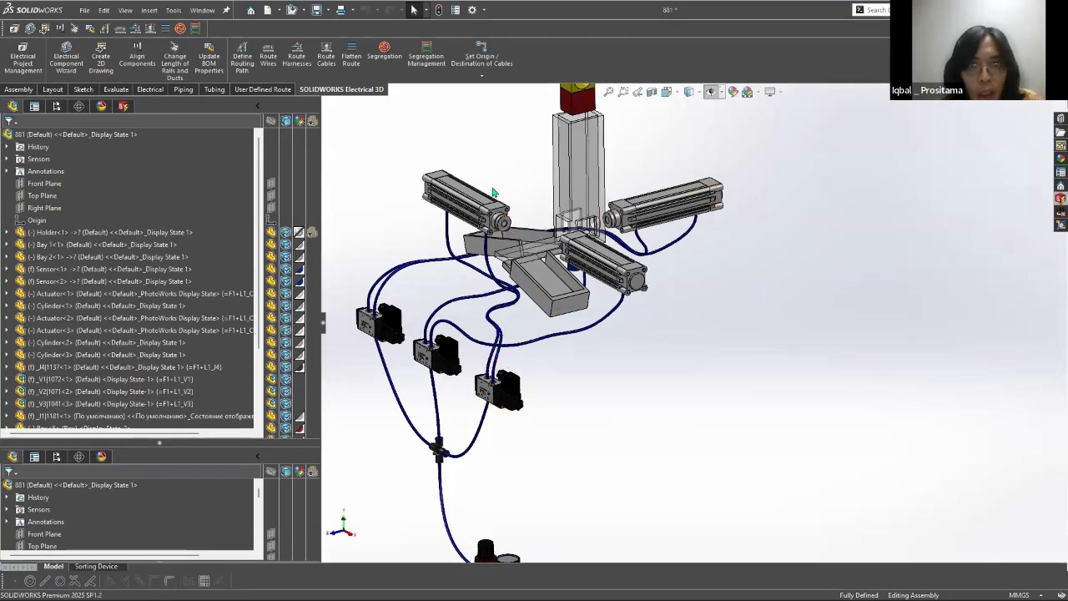
pyautogui.moveTo(484, 195); pyautogui.dragTo(682, 373, button='middle')
pyautogui.press('f')
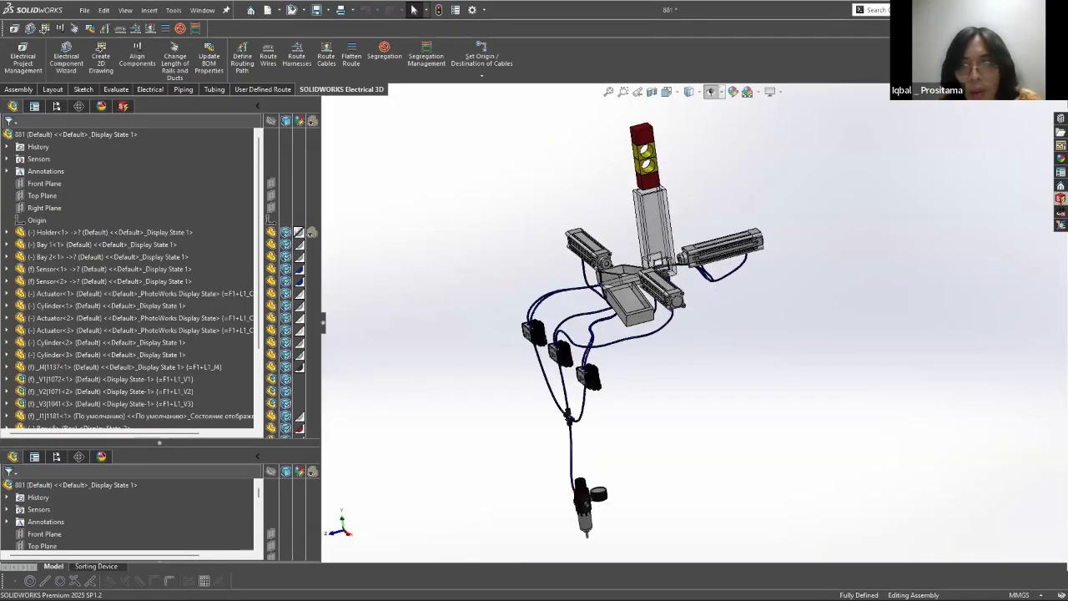
# Step: Close the Sorting Device assembly without saving the modified documents
pyautogui.hotkey('ctrl', 'w')
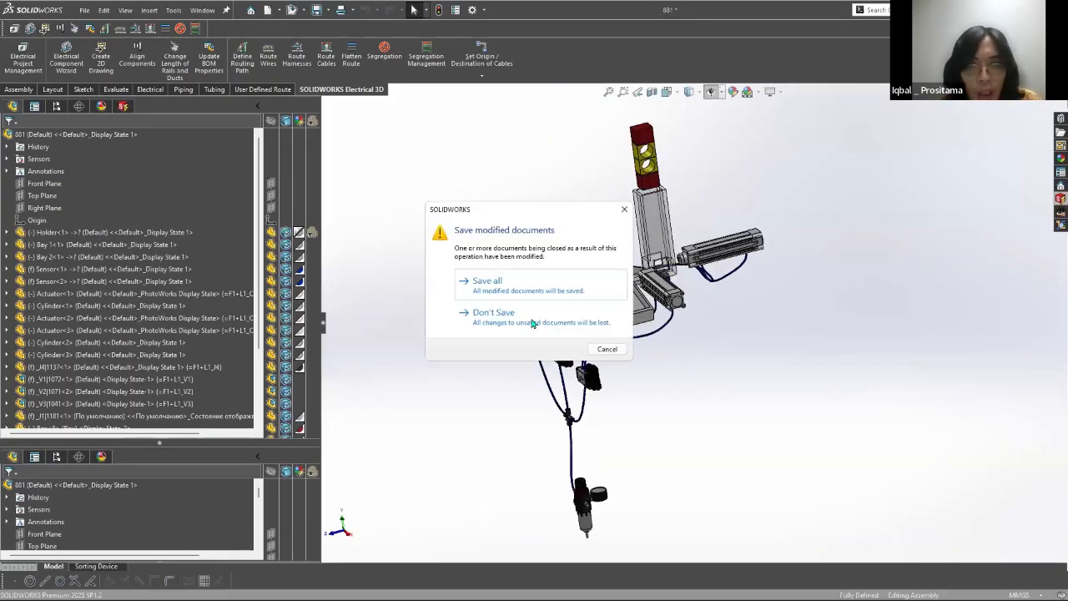
pyautogui.click(546, 318)
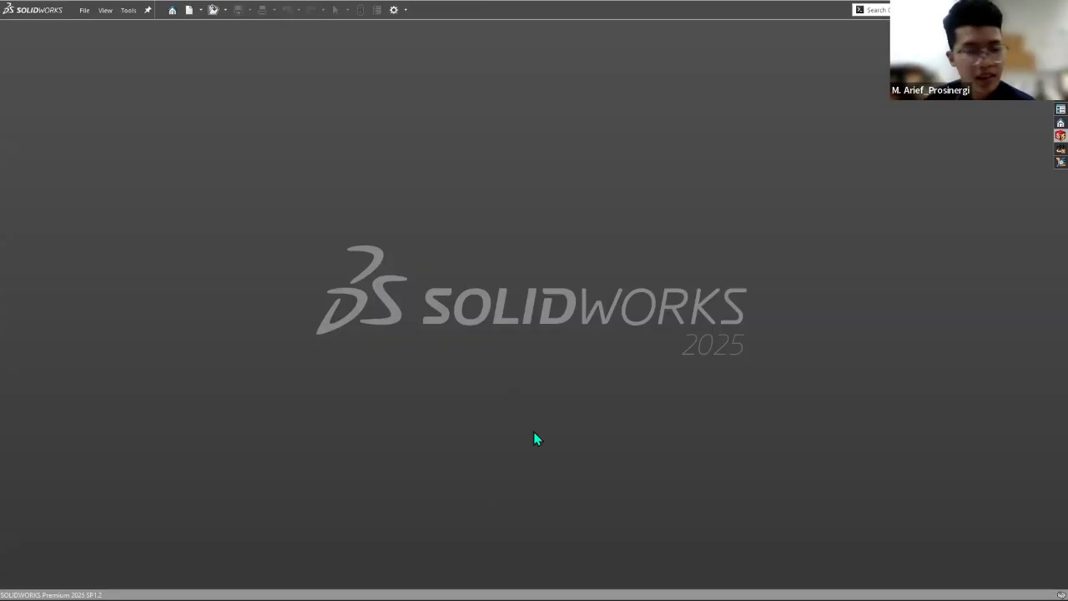
# Step: Switch to Microsoft Edge and show Table F.4 on creepage distances in the IEC 60664-1 PDF
pyautogui.press('super')
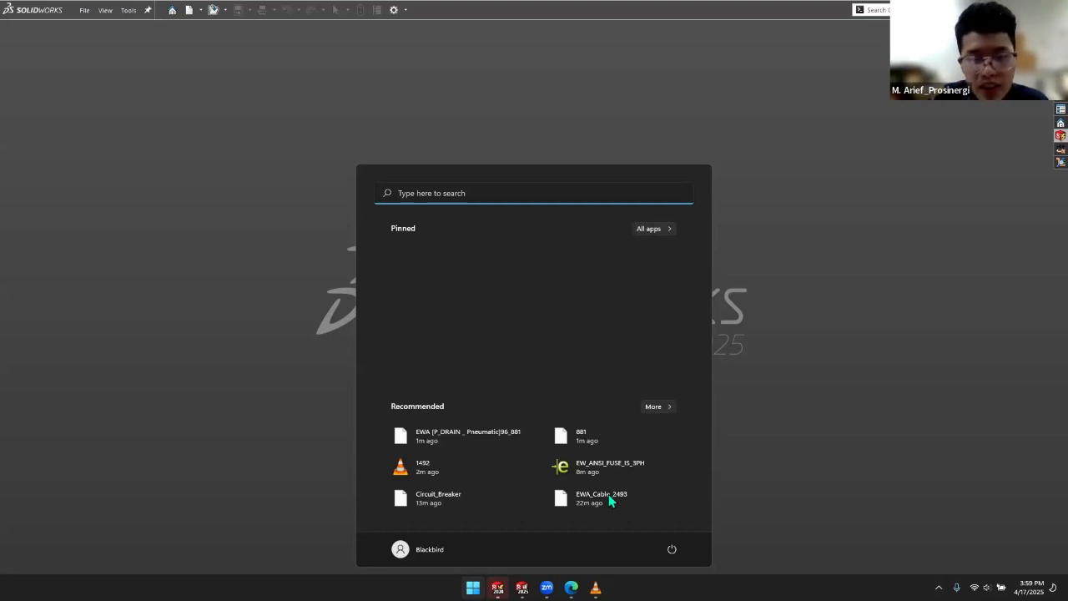
pyautogui.click(571, 588)
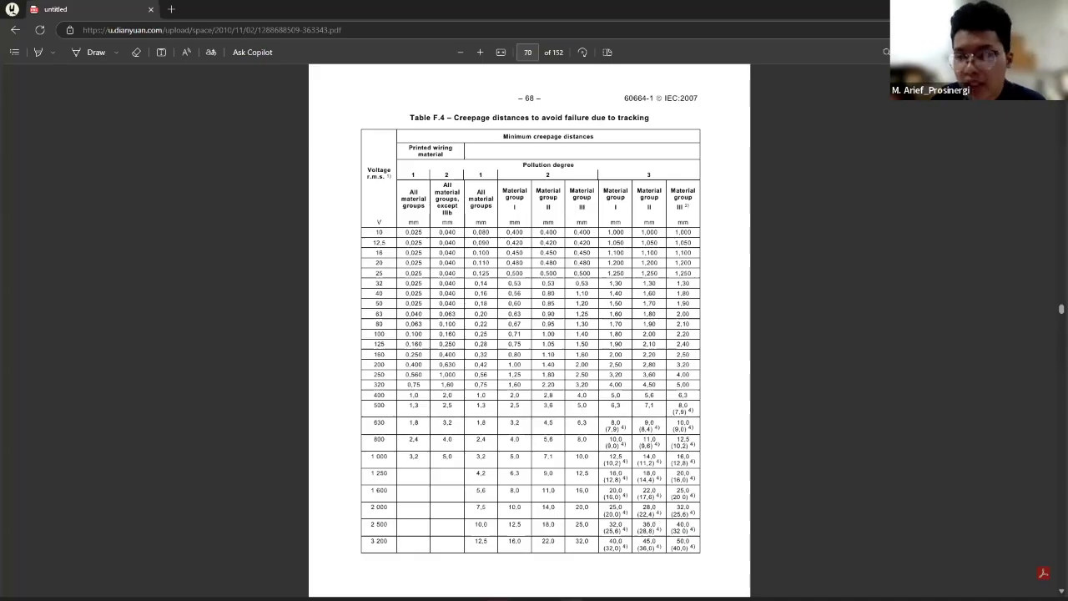
# Step: Leave the PDF, show the Windows desktop and refresh it
pyautogui.hotkey('alt', 'Tab')
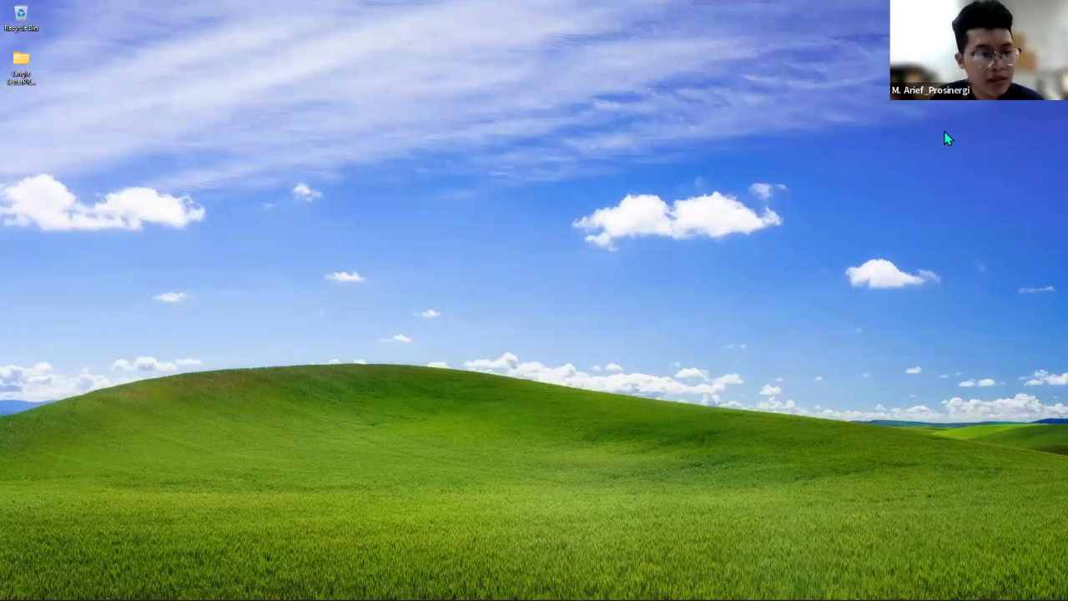
pyautogui.rightClick(499, 116)
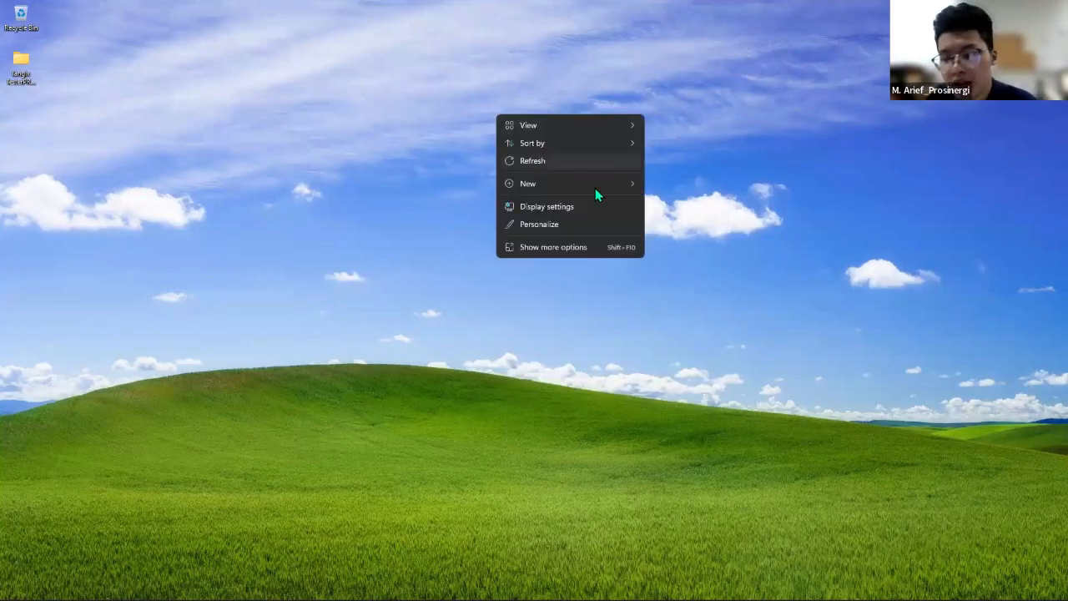
pyautogui.click(569, 161)
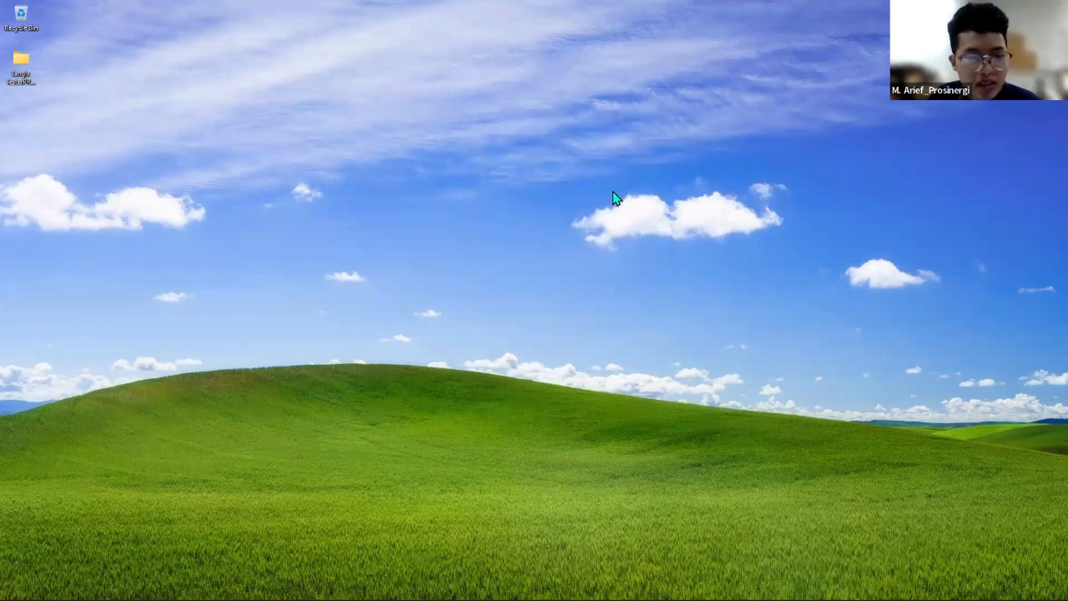